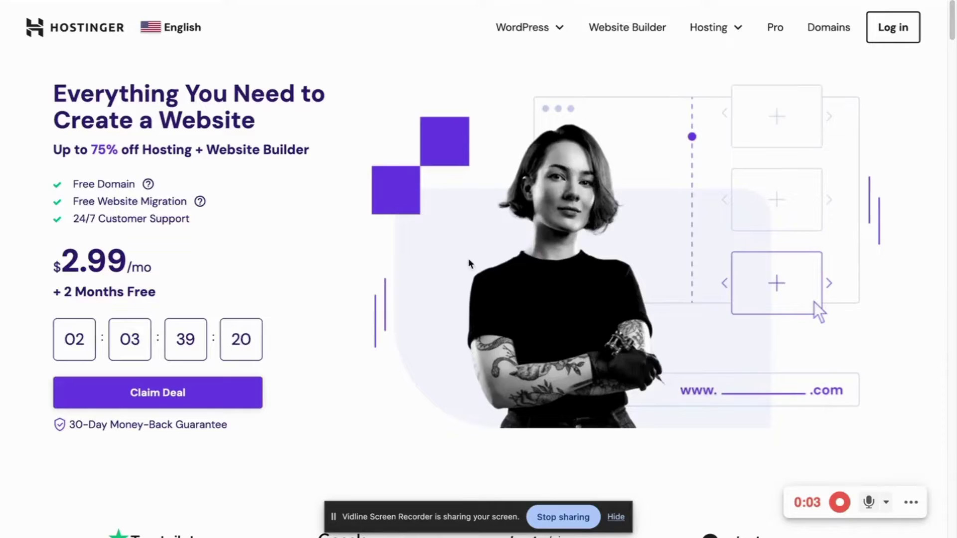
# Find Hostinger's pricing cards and add the $2.99/mo Premium plan to the cart
pyautogui.scroll(-15, 441, 294)
pyautogui.scroll(-5, 444, 311)
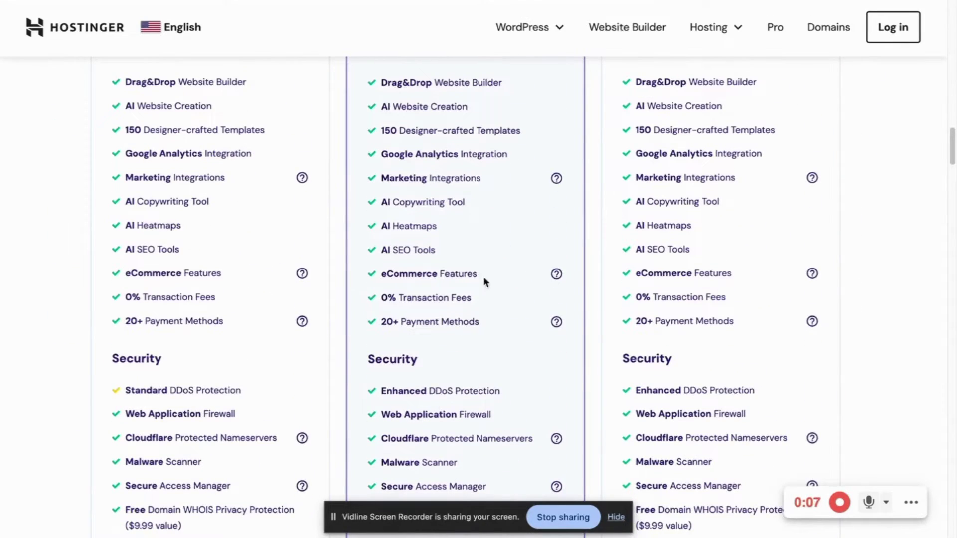
pyautogui.scroll(-14, 468, 286)
pyautogui.scroll(18, 468, 286)
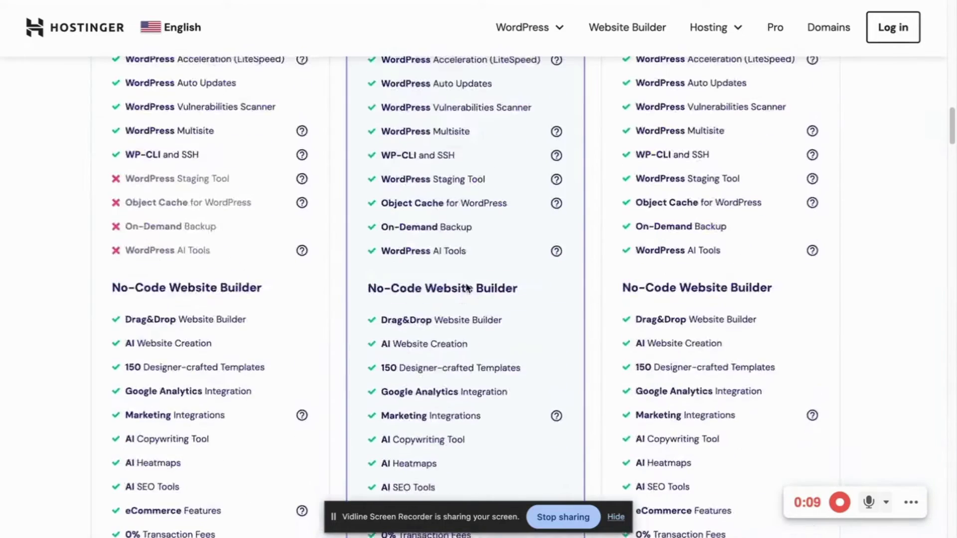
pyautogui.scroll(20, 467, 288)
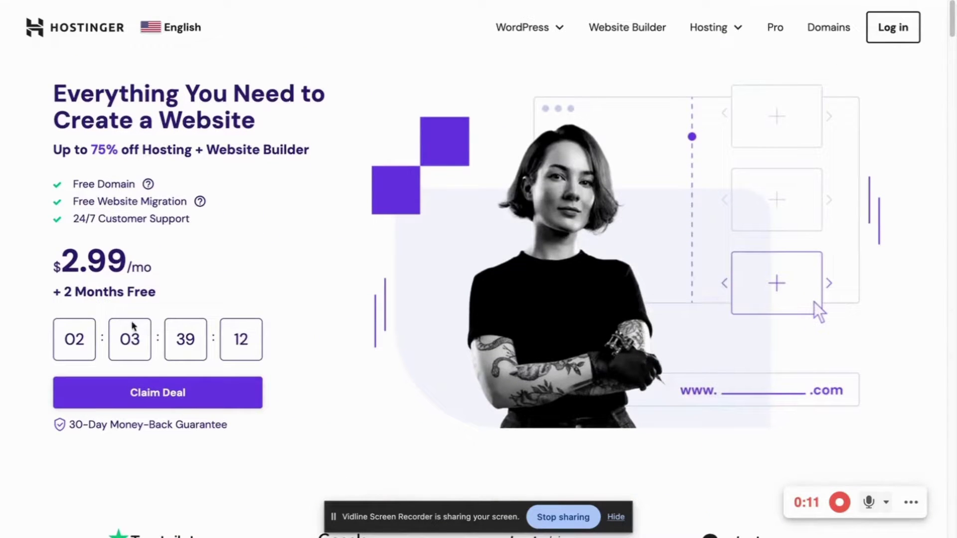
pyautogui.scroll(-1, 94, 310)
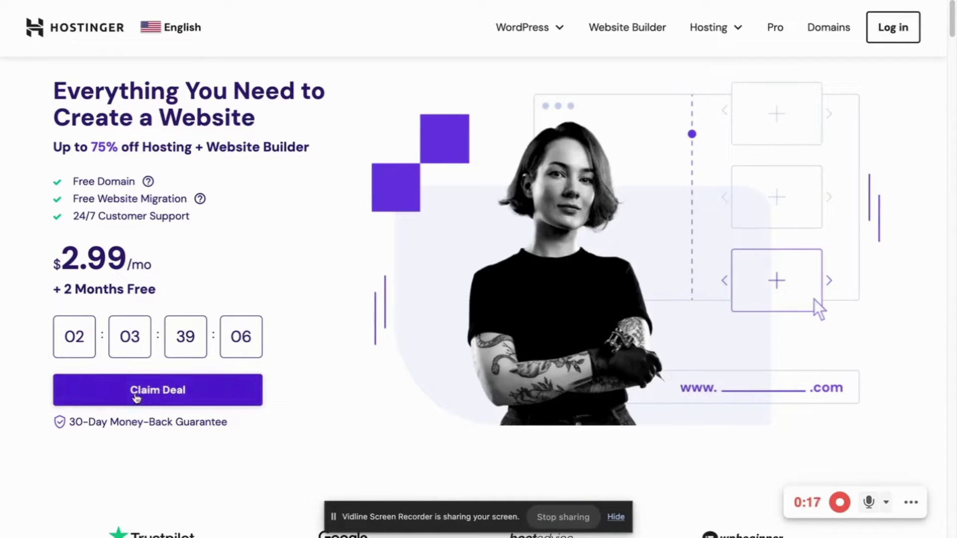
pyautogui.click(137, 398)
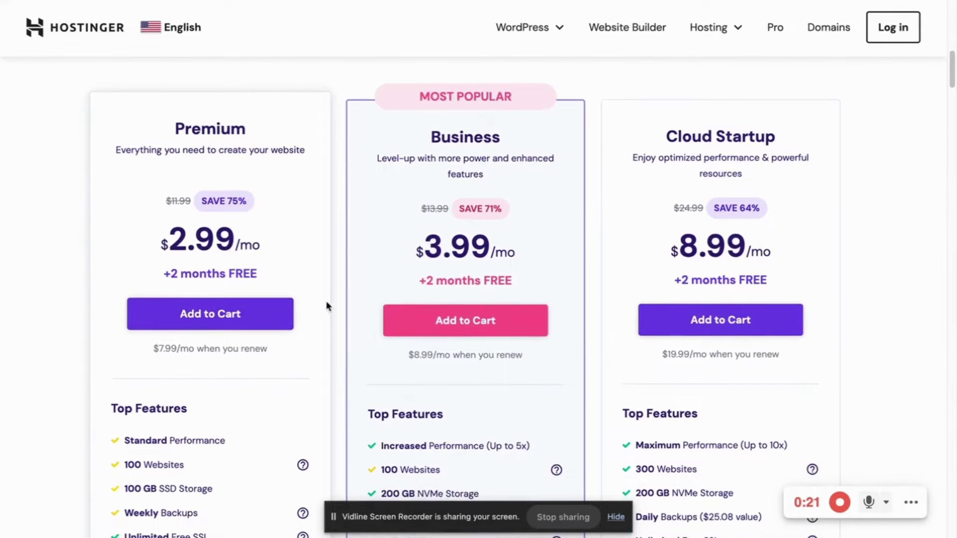
pyautogui.scroll(-2, 256, 320)
pyautogui.scroll(-1, 227, 264)
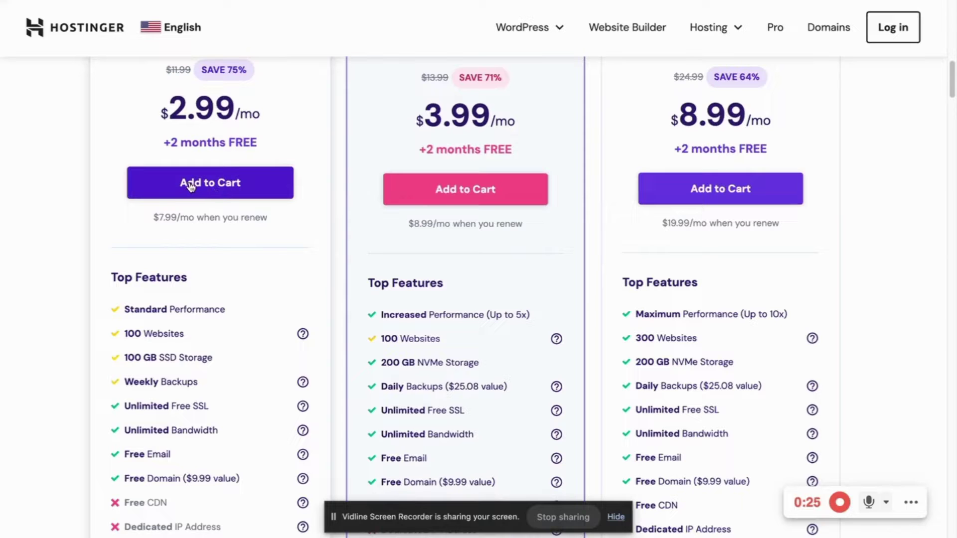
pyautogui.click(191, 185)
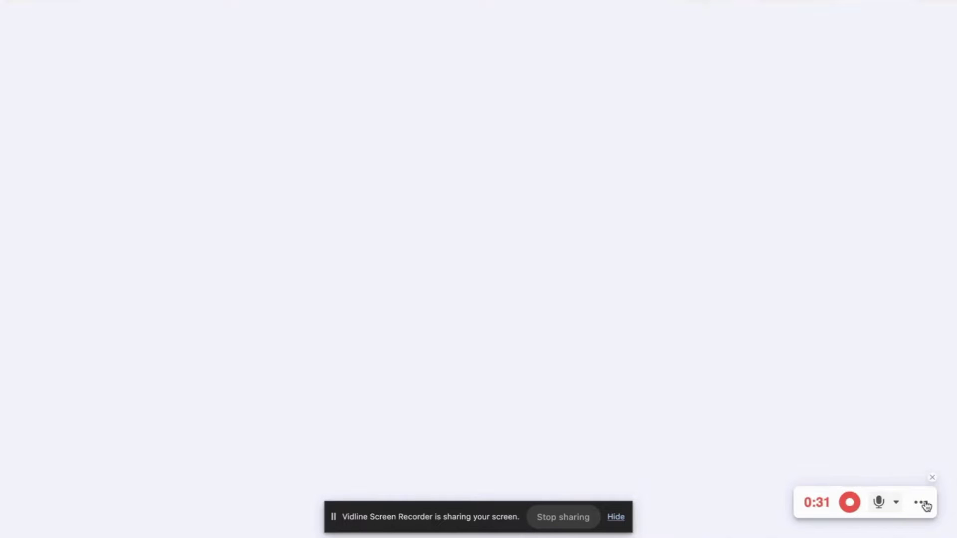
pyautogui.click(923, 505)
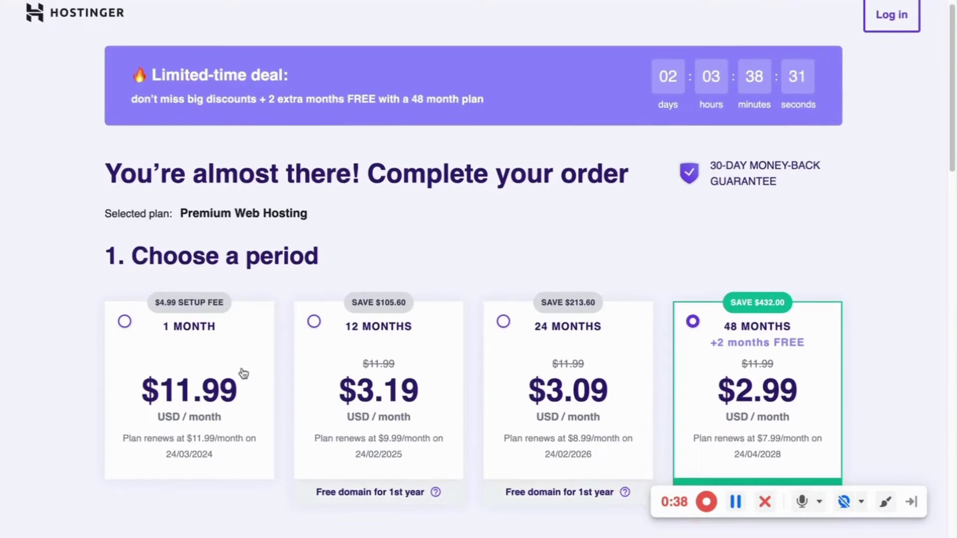
# Review the 48-month Premium Web Hosting order summary, highlighting the $432 plan discount
pyautogui.scroll(-3, 234, 354)
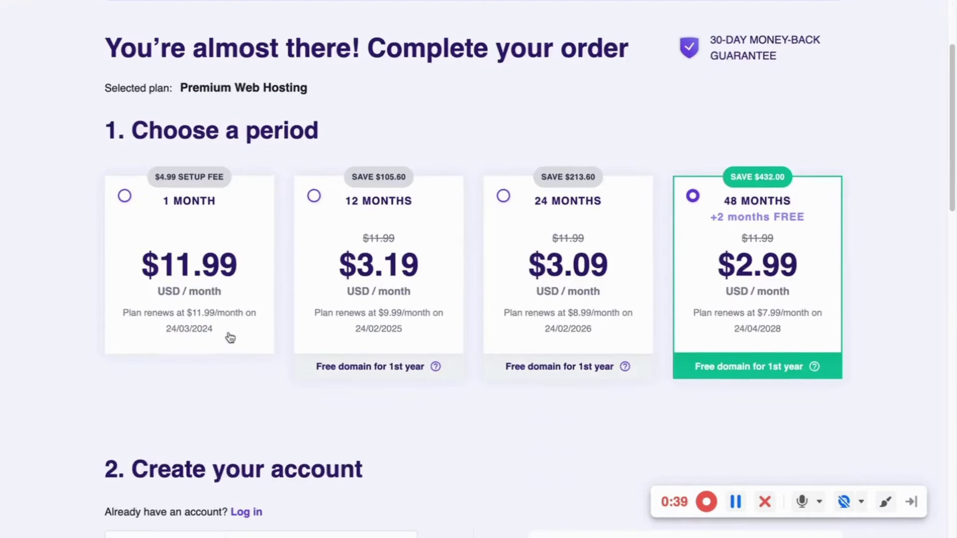
pyautogui.scroll(-3, 644, 264)
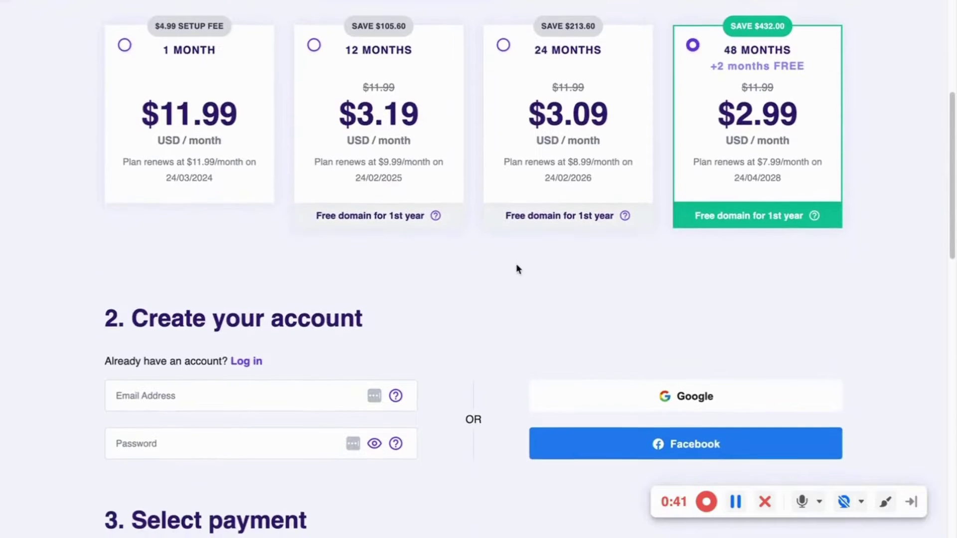
pyautogui.scroll(-2, 517, 269)
pyautogui.scroll(2, 604, 246)
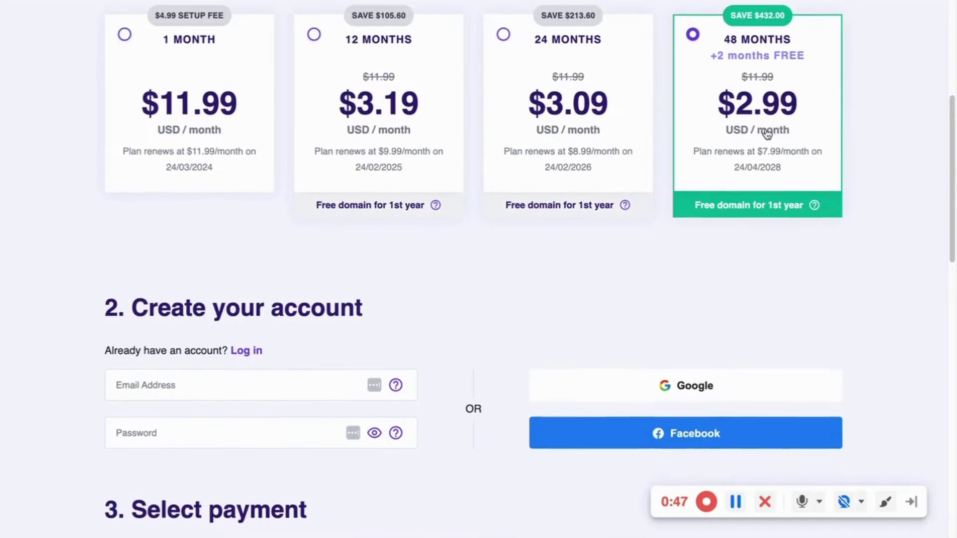
pyautogui.scroll(-2, 765, 131)
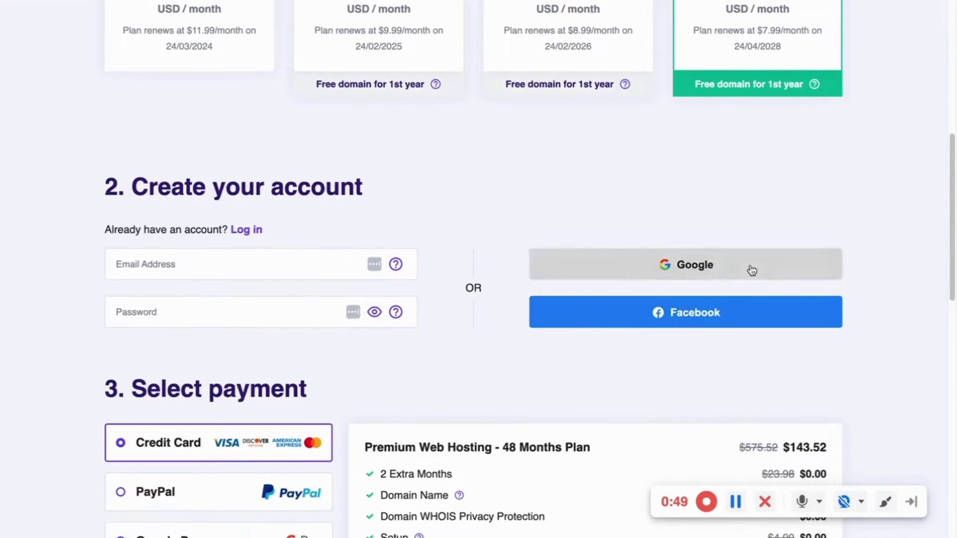
pyautogui.scroll(-4, 589, 271)
pyautogui.scroll(-3, 430, 255)
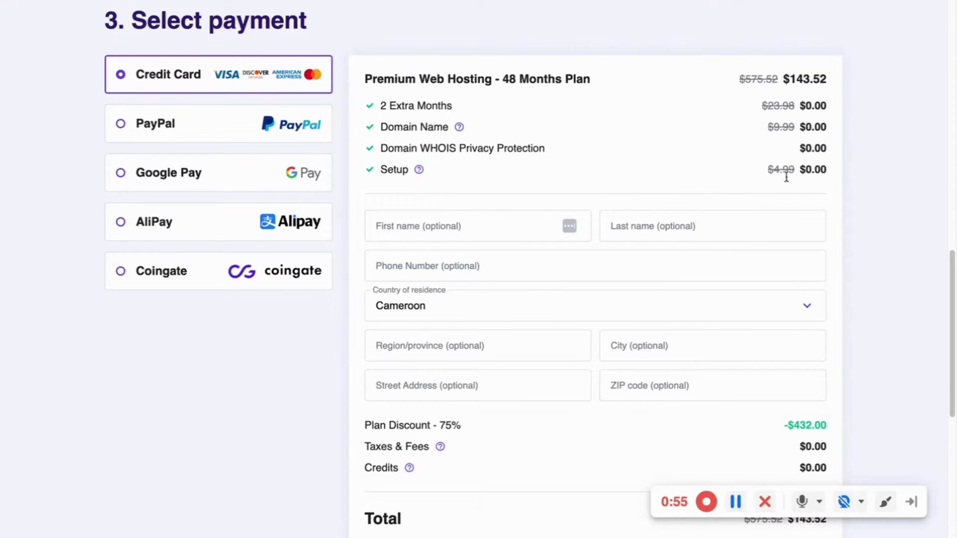
pyautogui.scroll(-1, 786, 178)
pyautogui.scroll(12, 783, 189)
pyautogui.scroll(-10, 770, 225)
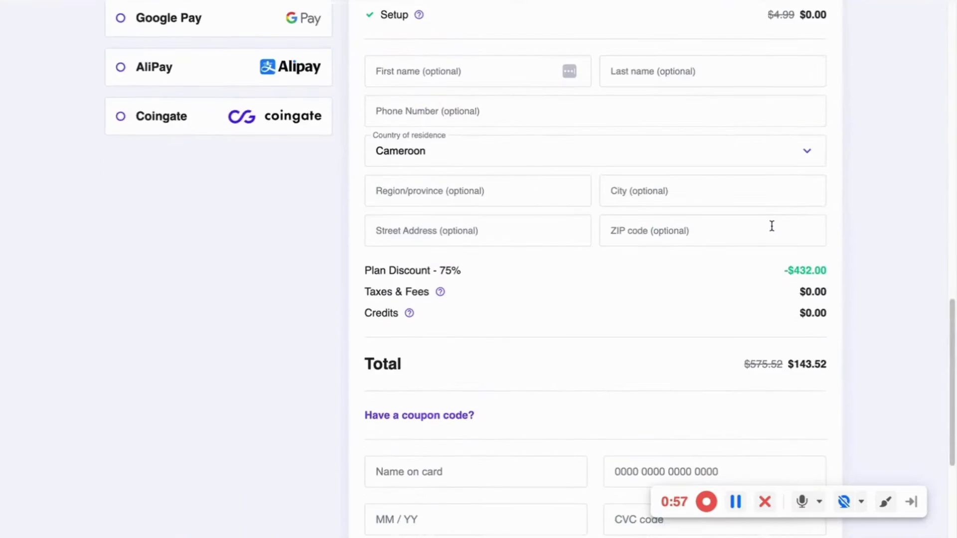
pyautogui.scroll(-3, 771, 226)
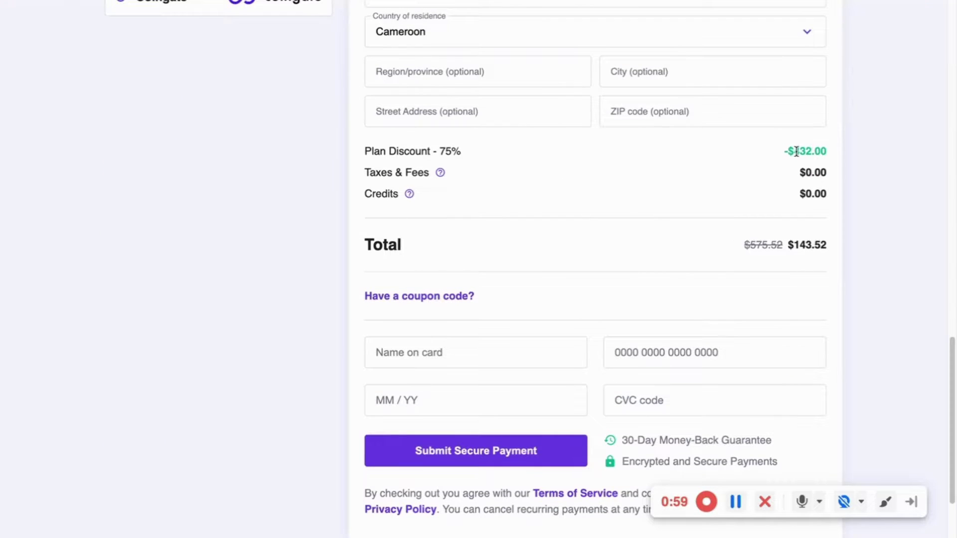
pyautogui.moveTo(796, 150); pyautogui.dragTo(815, 150)
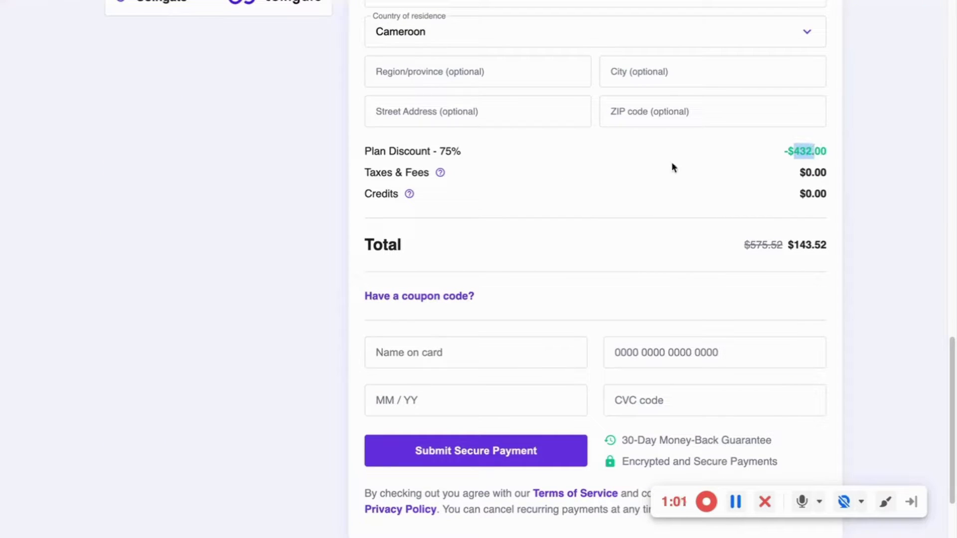
pyautogui.click(669, 221)
# Visit the name-on-card, CVC and expiry fields, leaving all card details empty
pyautogui.scroll(-2, 485, 295)
pyautogui.click(434, 249)
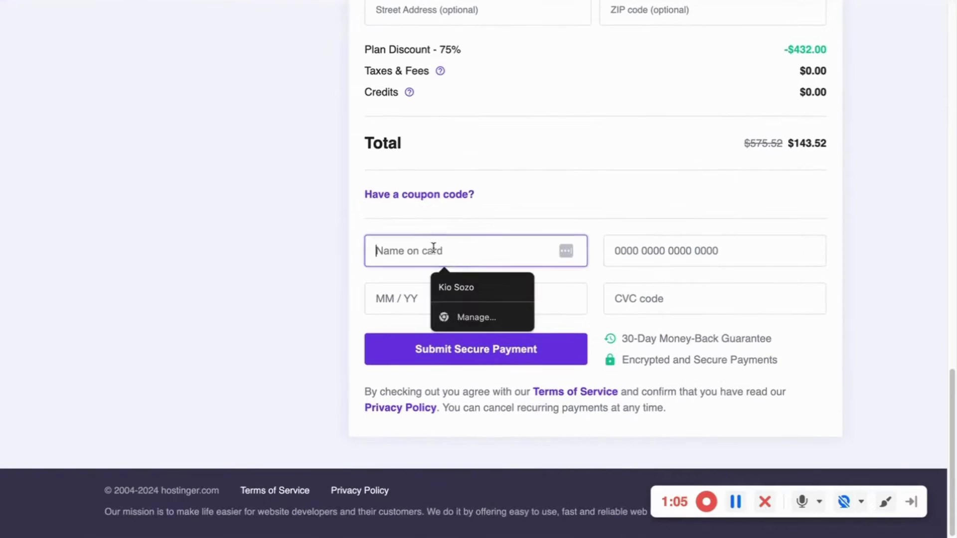
pyautogui.click(690, 243)
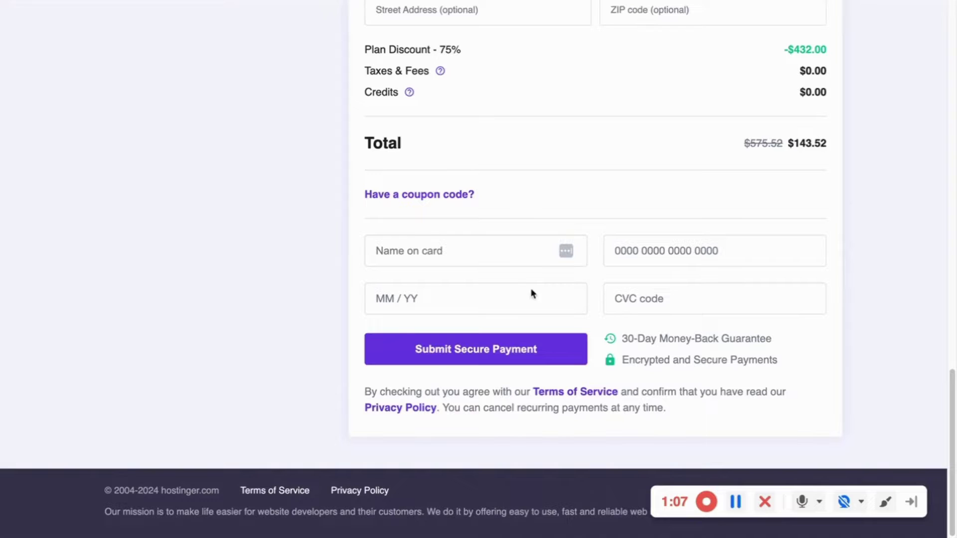
pyautogui.click(658, 296)
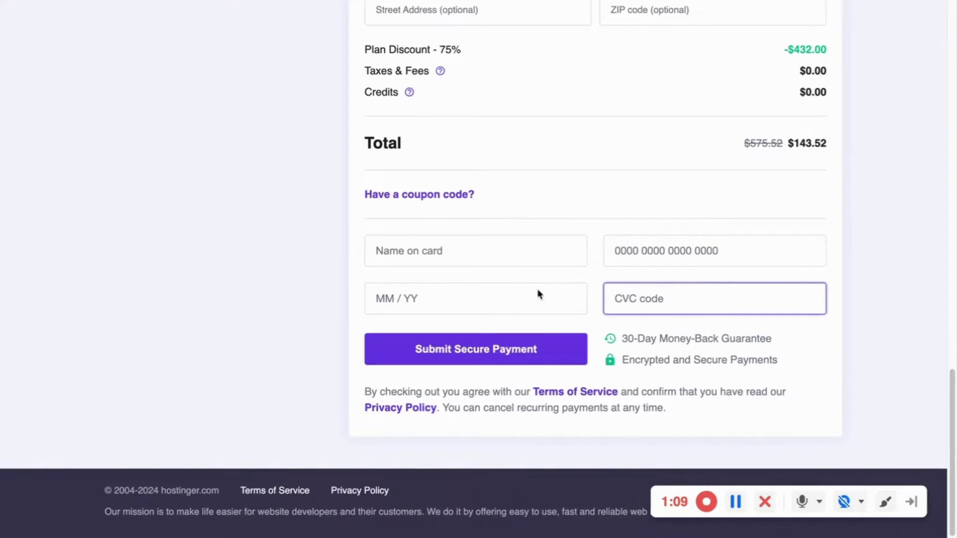
pyautogui.click(488, 297)
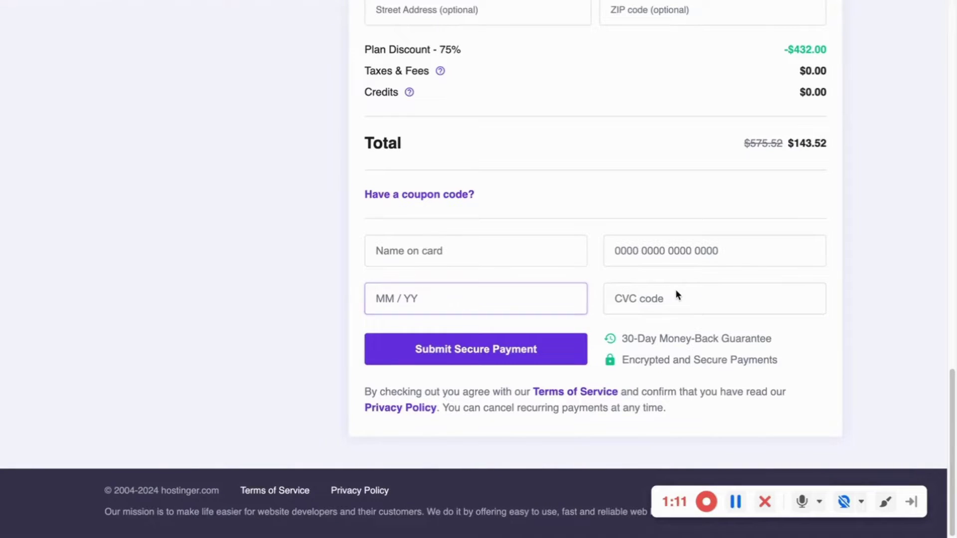
pyautogui.click(491, 339)
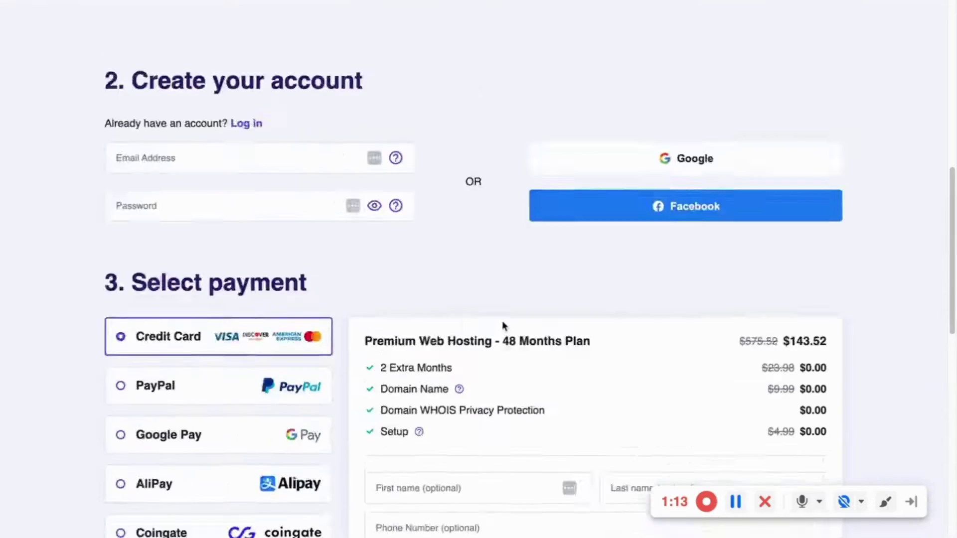
# Switch the billing period to 24 months and review the updated order
pyautogui.scroll(-3, 558, 311)
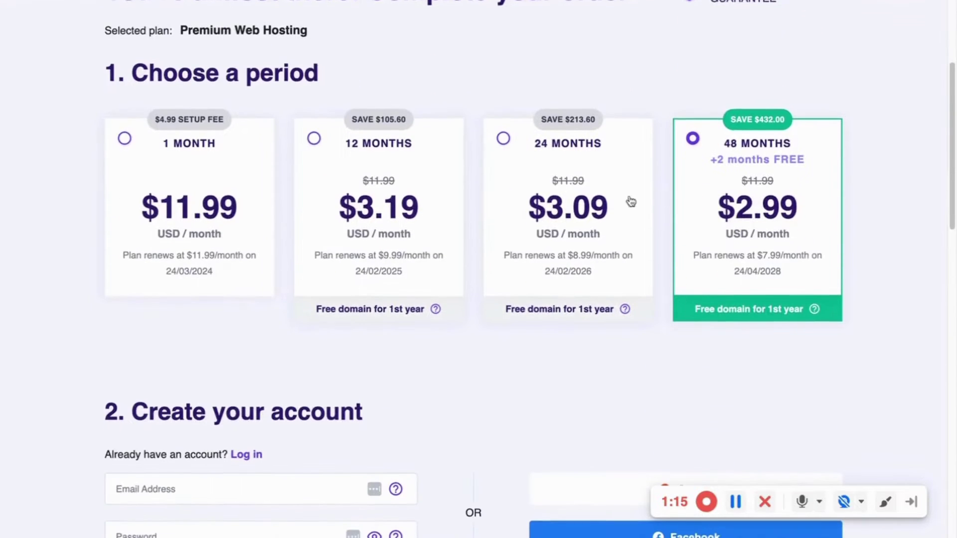
pyautogui.click(603, 172)
pyautogui.scroll(-8, 571, 245)
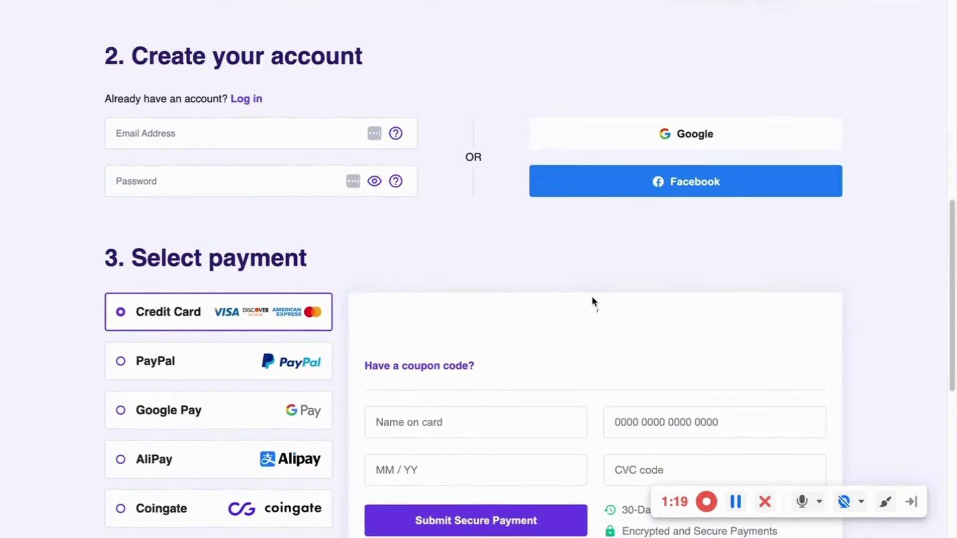
pyautogui.scroll(-5, 658, 244)
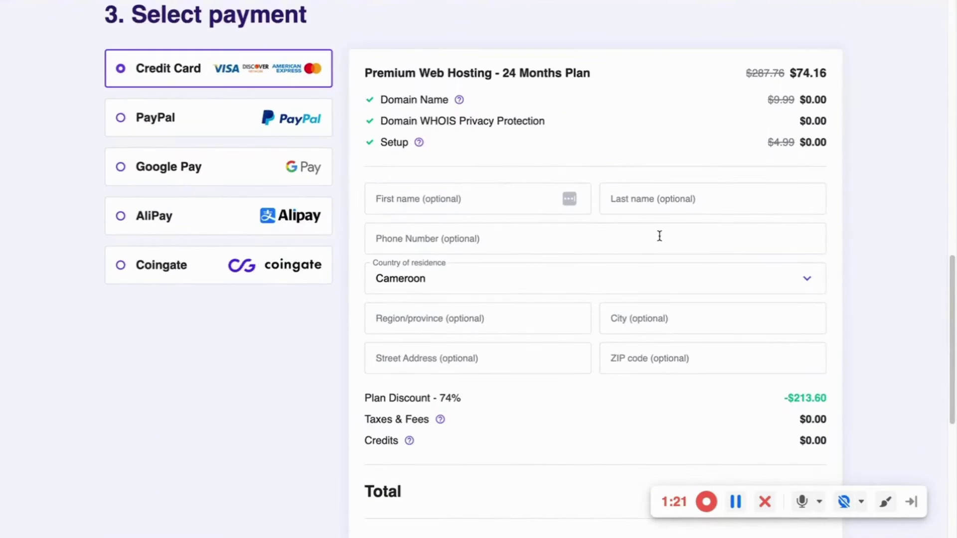
pyautogui.scroll(15, 659, 235)
pyautogui.scroll(-6, 658, 236)
pyautogui.scroll(3, 659, 236)
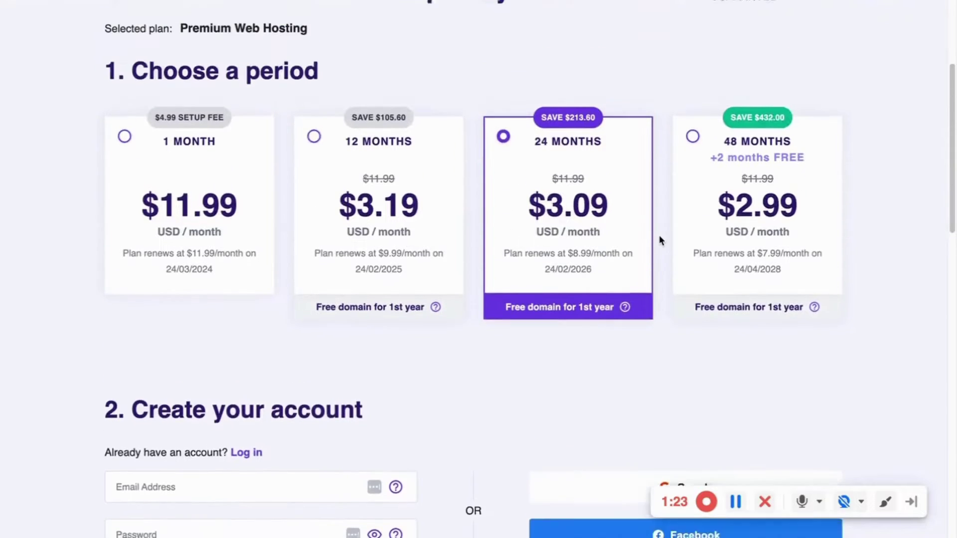
# Return the billing period to 48 months and review the $143.52 total
pyautogui.click(730, 229)
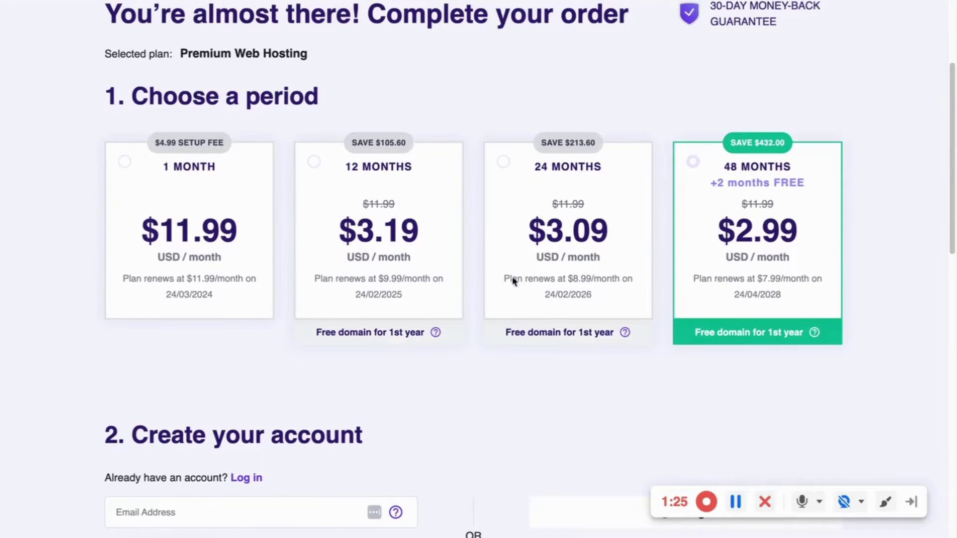
pyautogui.scroll(-16, 224, 324)
pyautogui.scroll(11, 226, 321)
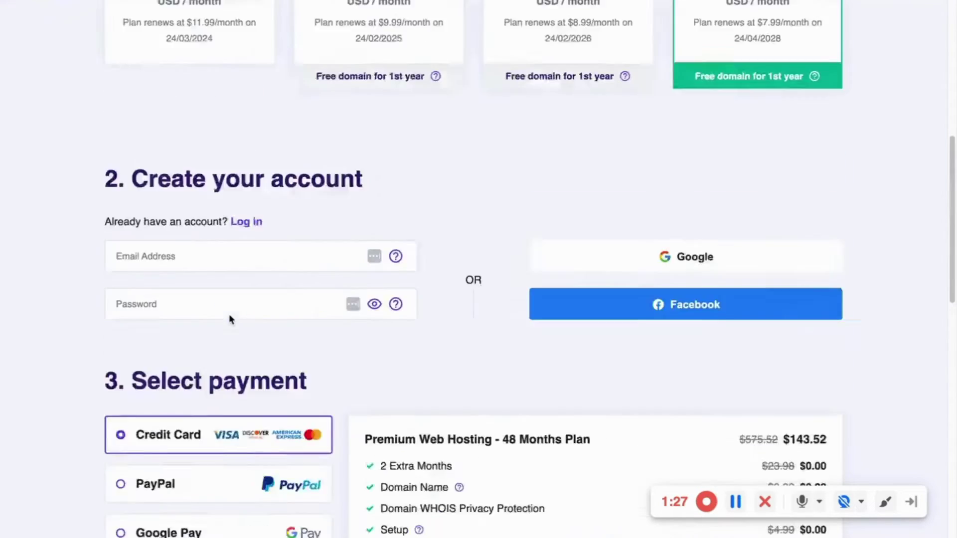
pyautogui.scroll(2, 229, 315)
pyautogui.scroll(-1, 505, 249)
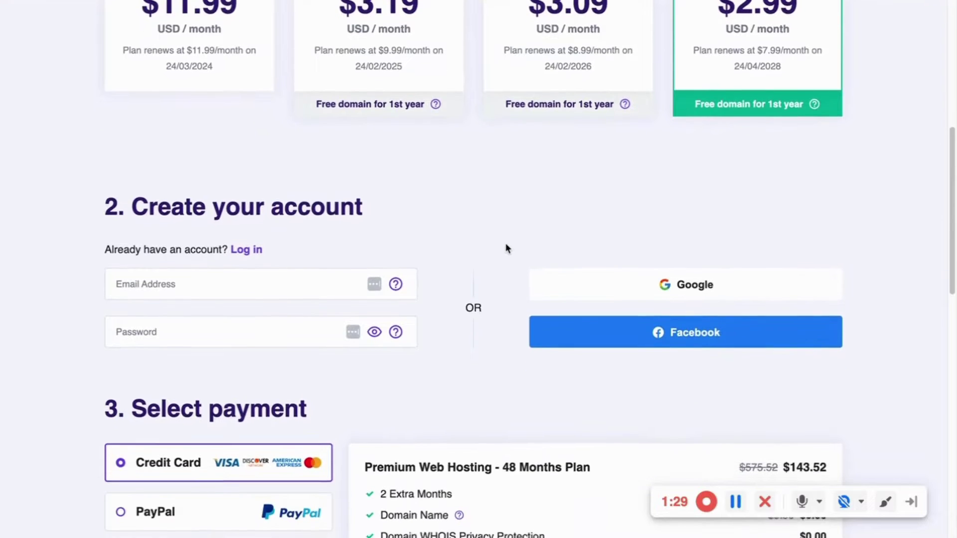
pyautogui.scroll(-5, 505, 243)
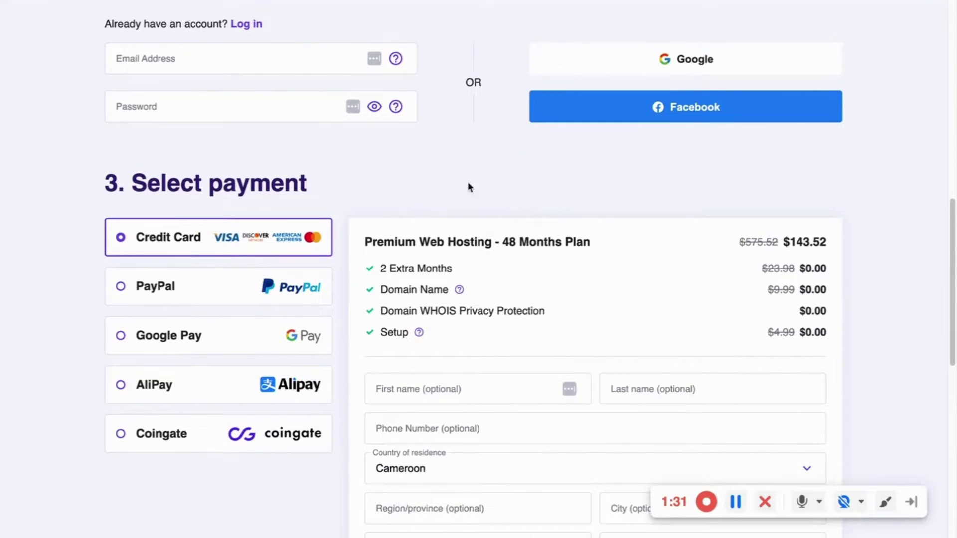
pyautogui.scroll(-12, 458, 203)
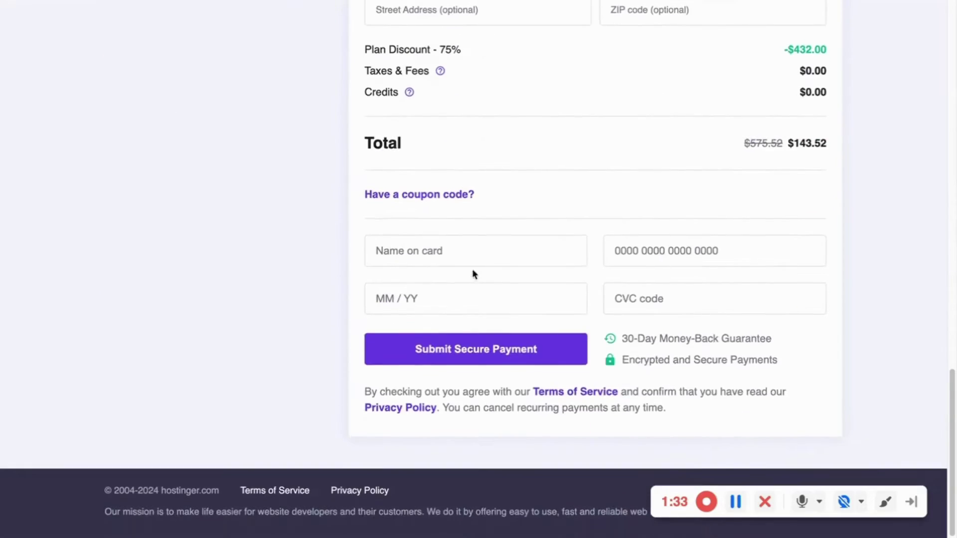
pyautogui.scroll(20, 508, 265)
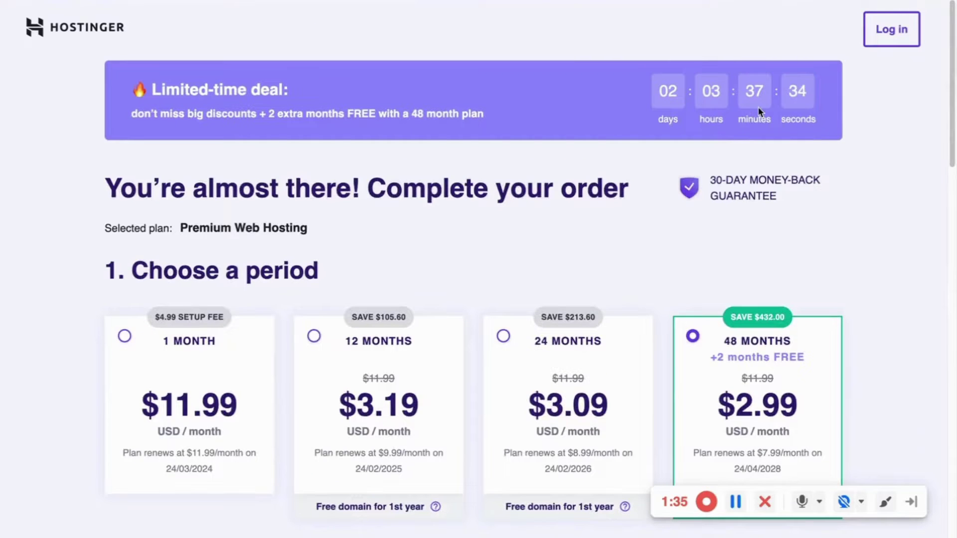
pyautogui.scroll(-19, 760, 111)
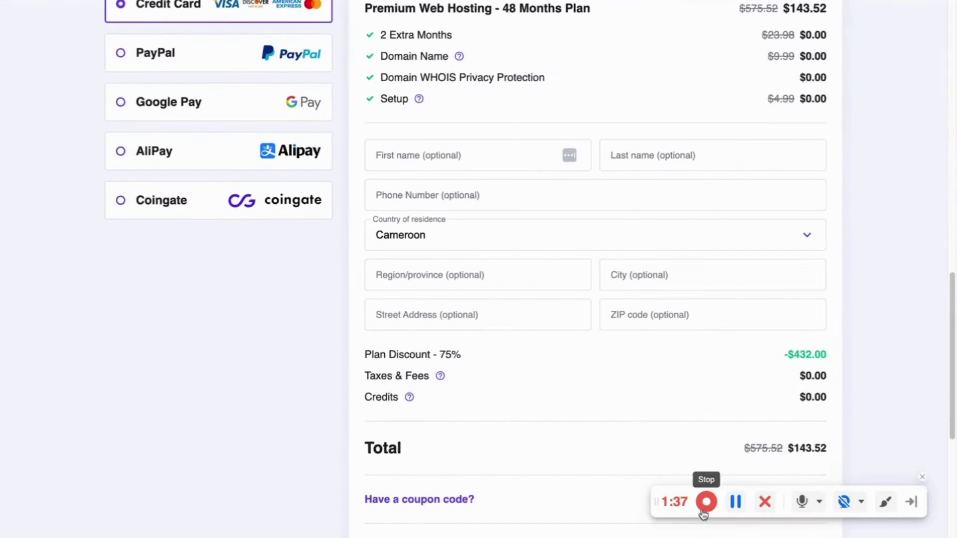
pyautogui.scroll(20, 479, 319)
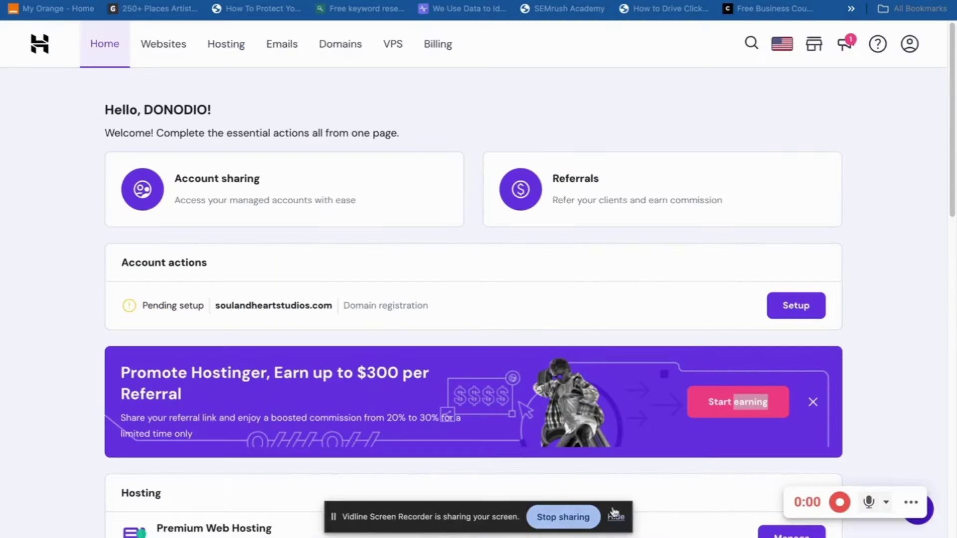
pyautogui.click(616, 518)
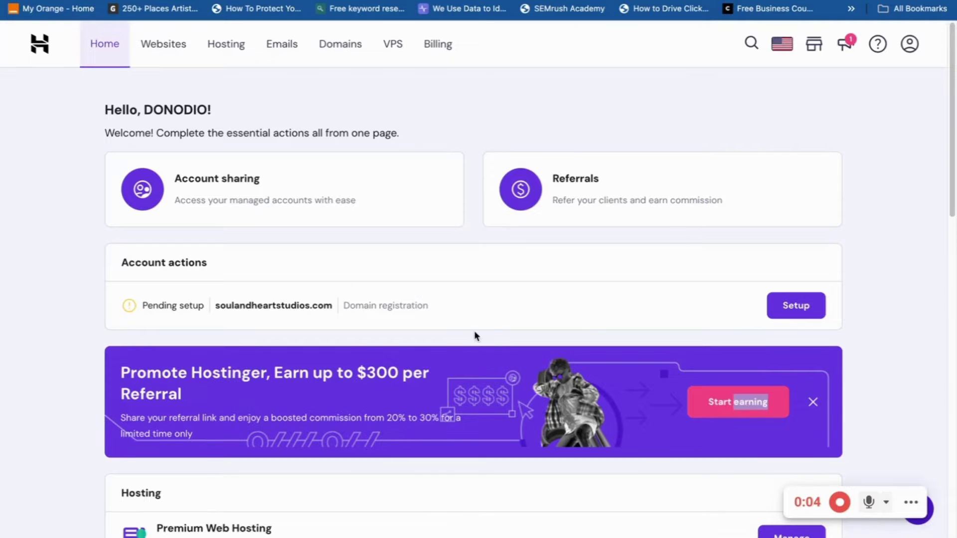
pyautogui.scroll(-3, 358, 326)
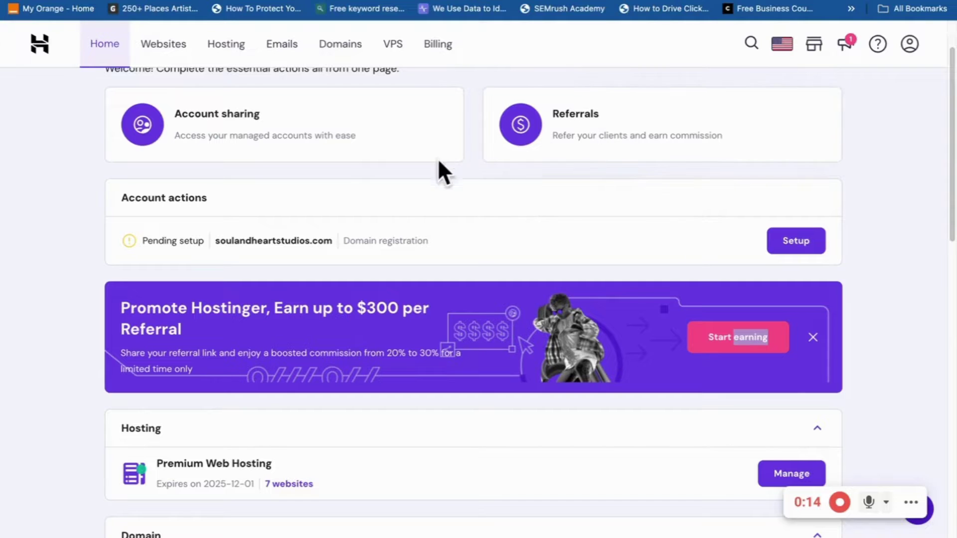
pyautogui.scroll(-4, 598, 141)
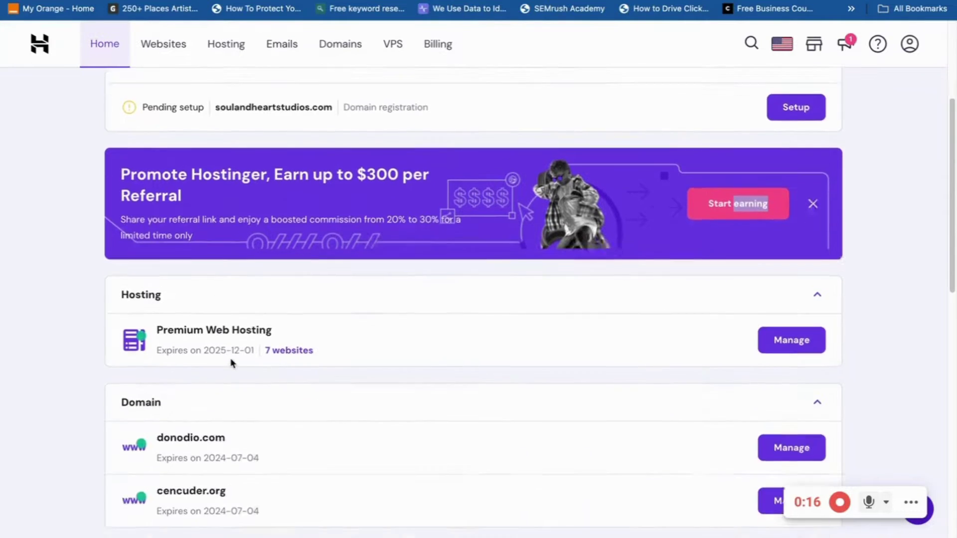
pyautogui.scroll(-1, 398, 301)
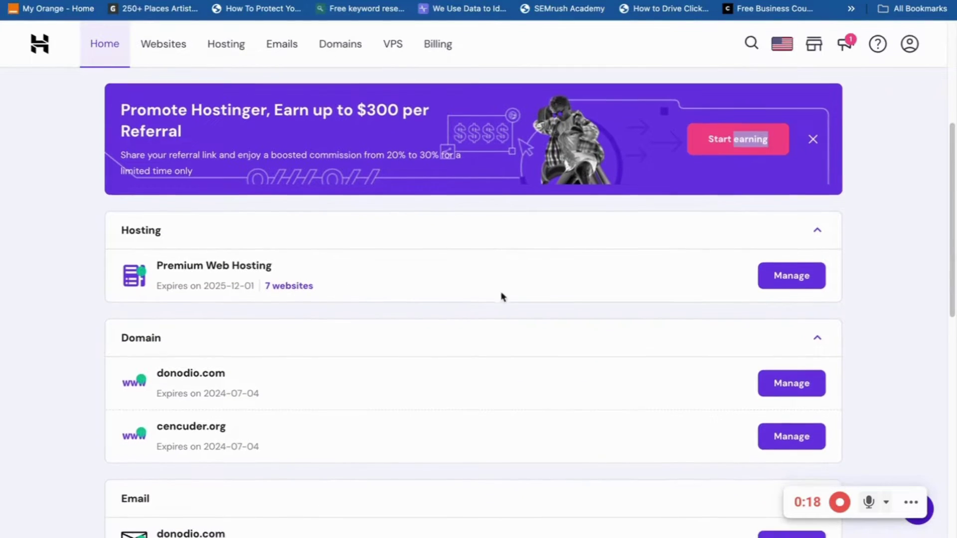
pyautogui.scroll(-1, 203, 319)
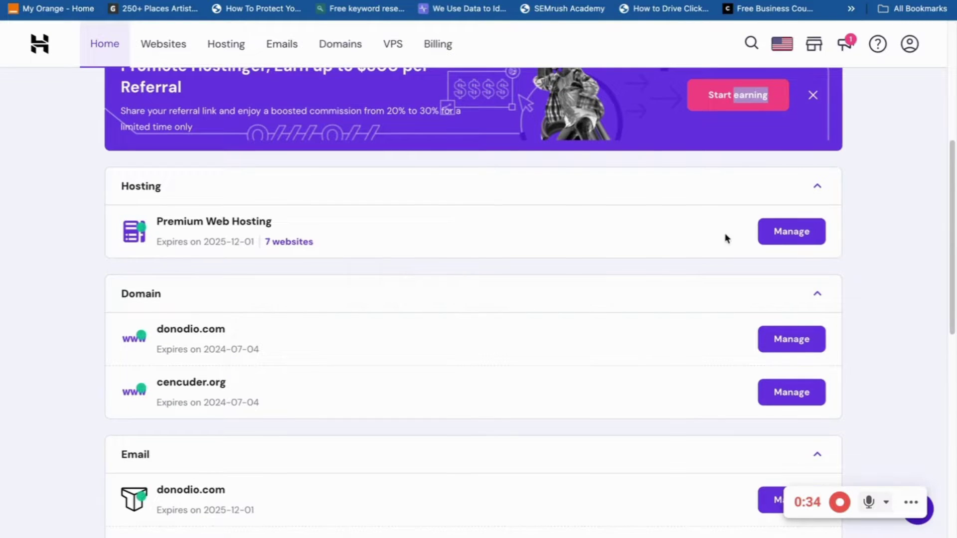
# From the Premium Web Hosting panel, create the subdomain 'new' under donodio.com
pyautogui.click(777, 242)
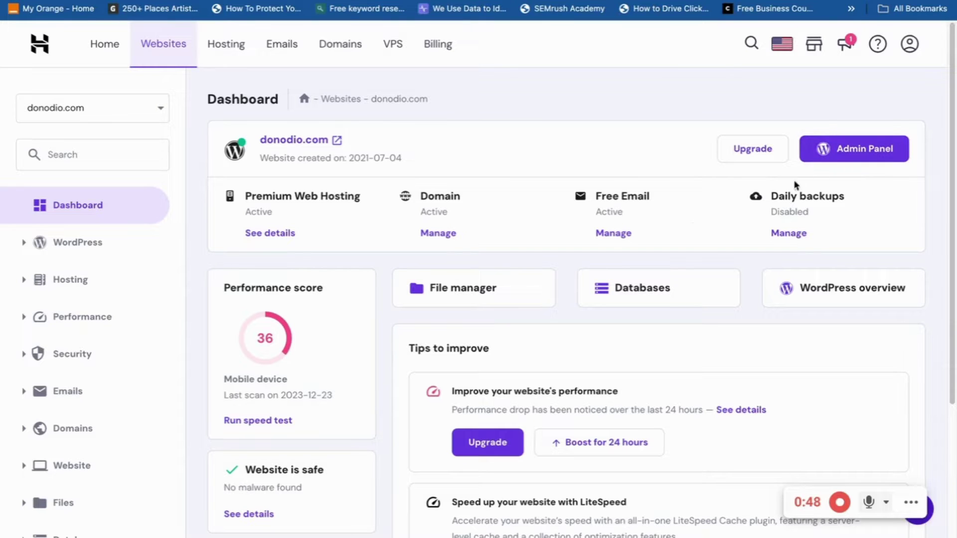
pyautogui.scroll(-1, 548, 295)
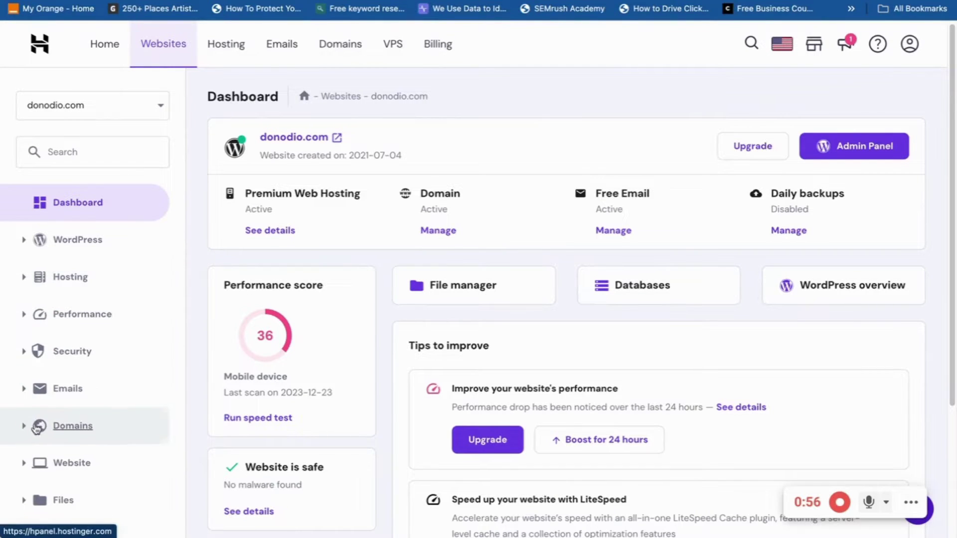
pyautogui.click(23, 428)
pyautogui.scroll(-2, 30, 469)
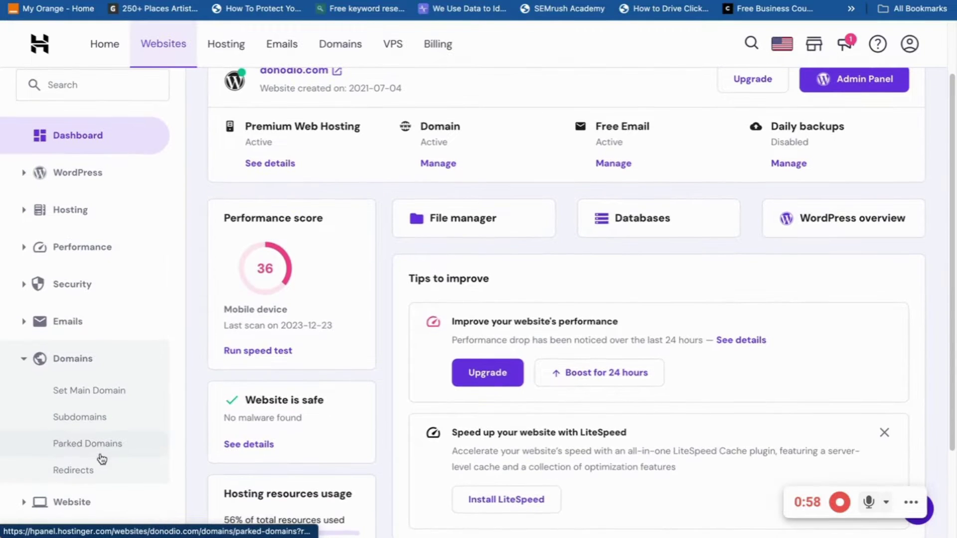
pyautogui.click(79, 418)
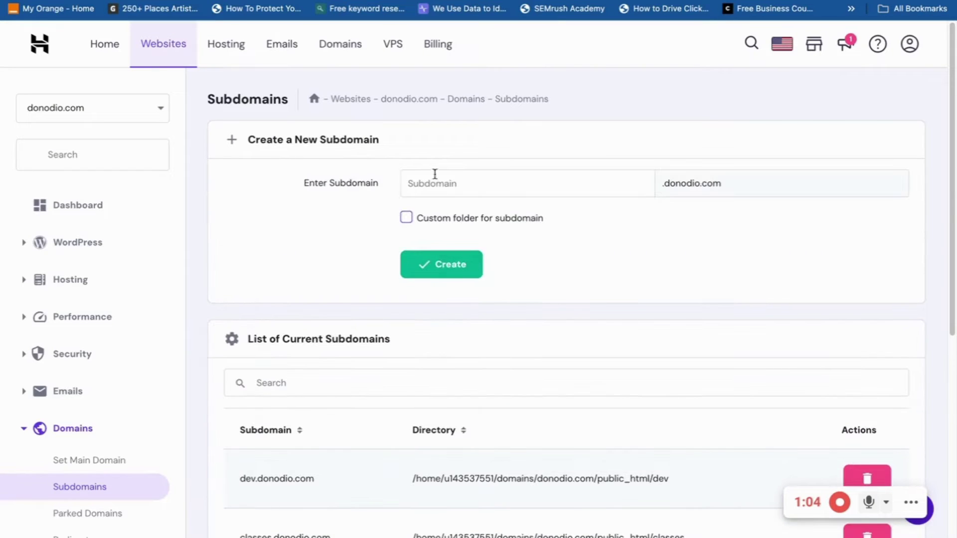
pyautogui.click(433, 183)
pyautogui.write('new')
pyautogui.click(447, 278)
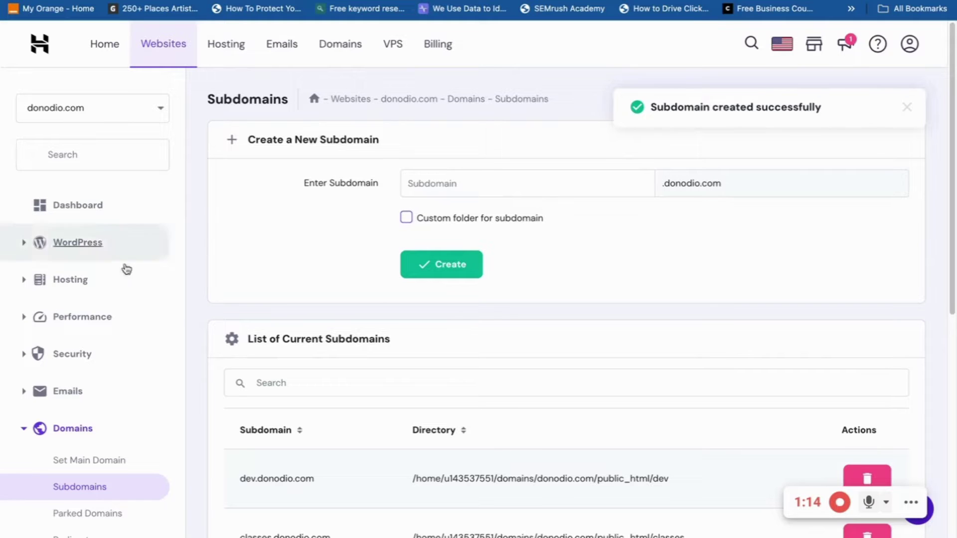
# Go to Website > Auto Installer, listing donodio.com's 7 WordPress installations
pyautogui.scroll(-1, 20, 310)
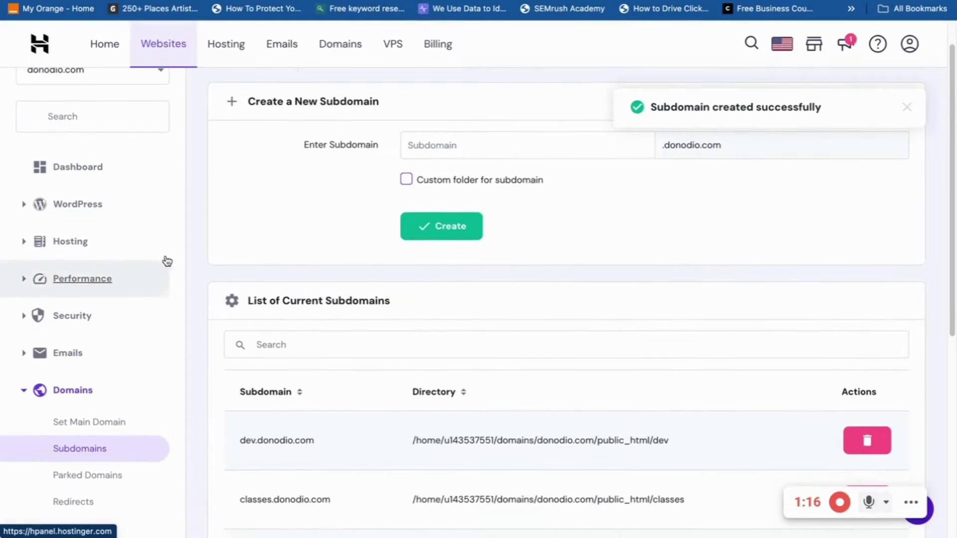
pyautogui.scroll(-1, 64, 322)
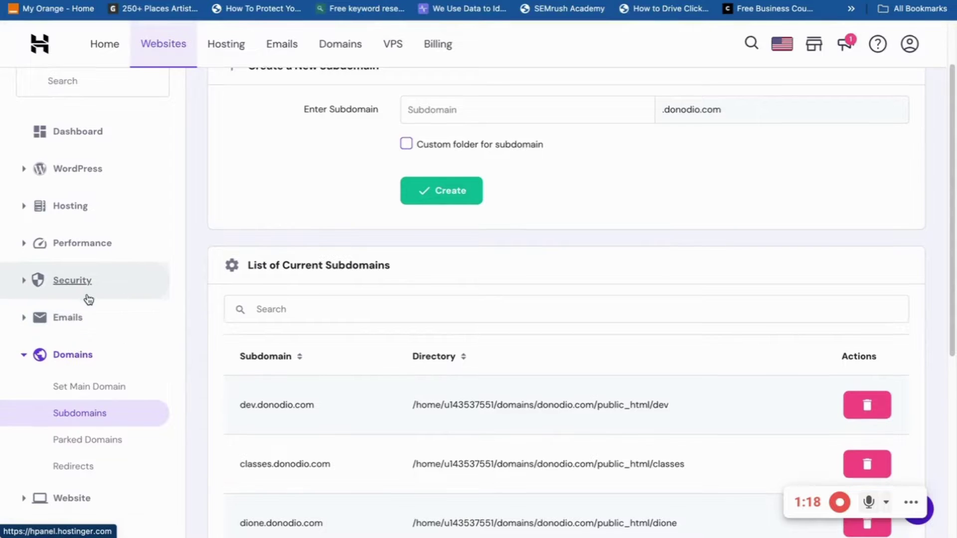
pyautogui.scroll(-3, 94, 299)
pyautogui.scroll(-2, 100, 299)
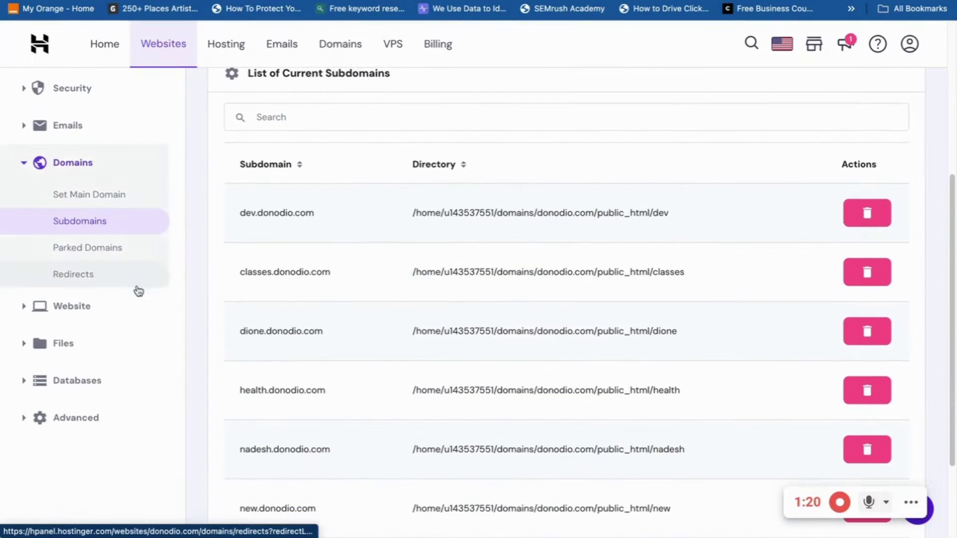
pyautogui.scroll(5, 399, 249)
pyautogui.scroll(-3, 25, 299)
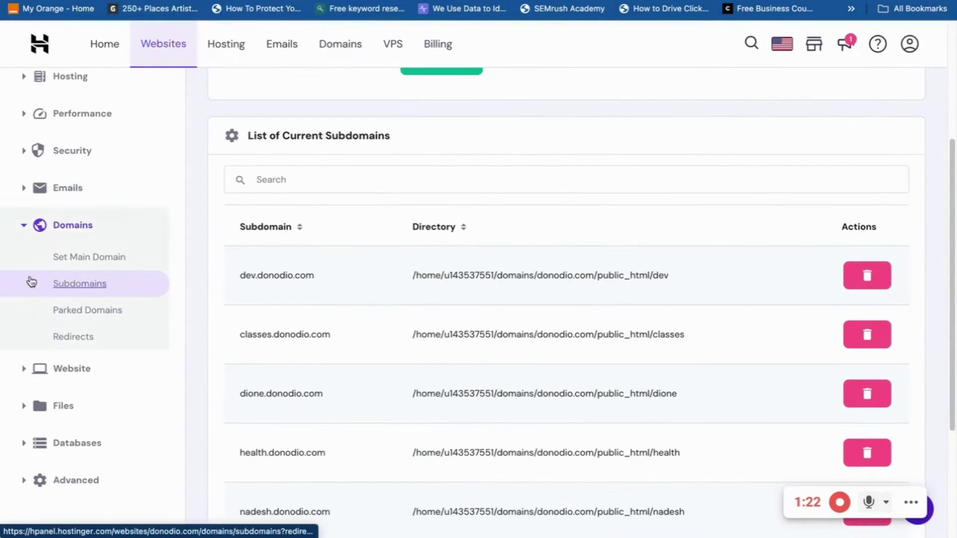
pyautogui.click(27, 374)
pyautogui.scroll(-4, 95, 421)
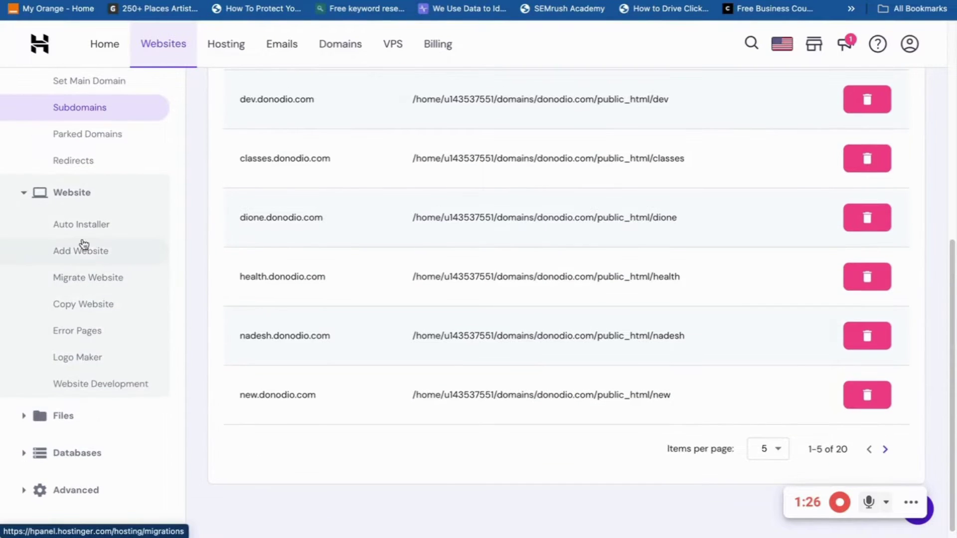
pyautogui.click(87, 230)
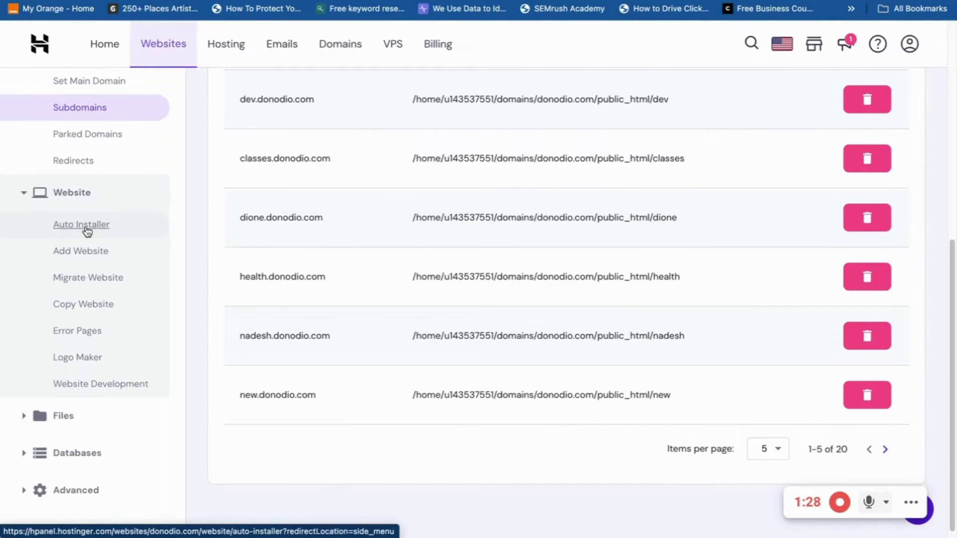
pyautogui.click(98, 224)
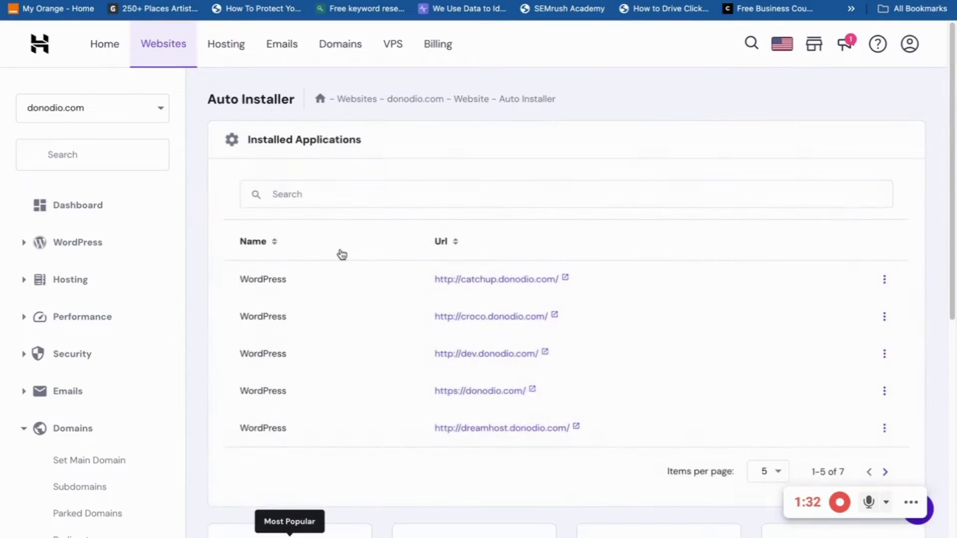
# Title the new WordPress site 'New' and clear the prefilled administrator e-mail
pyautogui.scroll(-3, 414, 292)
pyautogui.scroll(2, 378, 261)
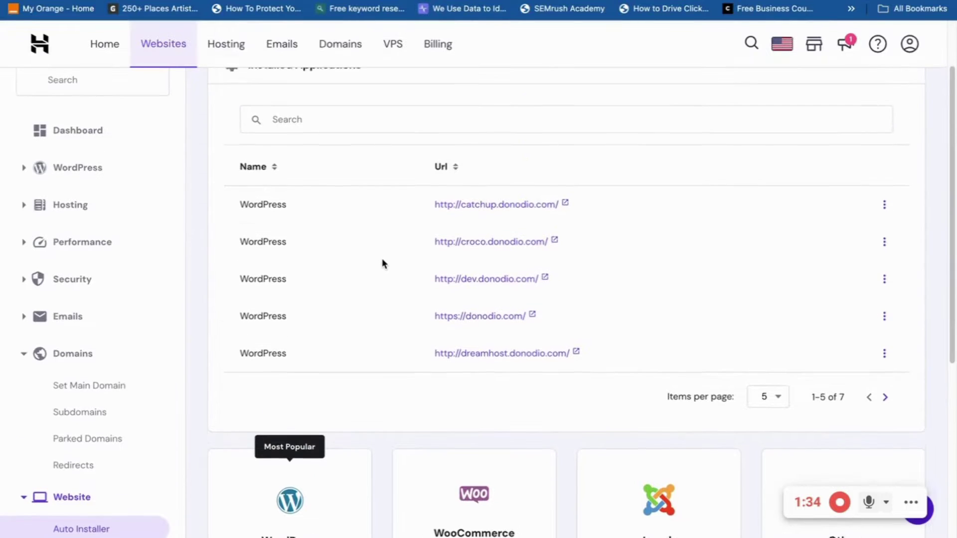
pyautogui.scroll(-5, 409, 261)
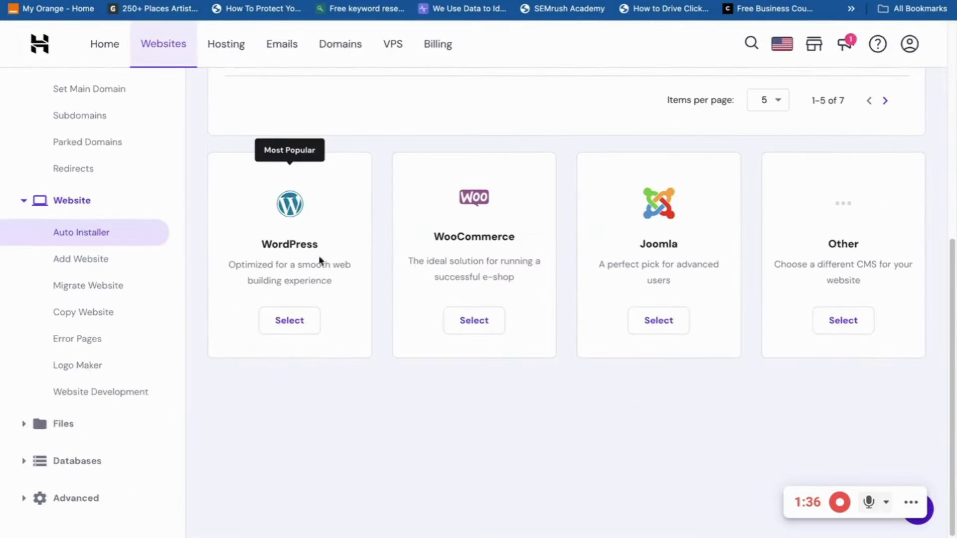
pyautogui.scroll(5, 553, 169)
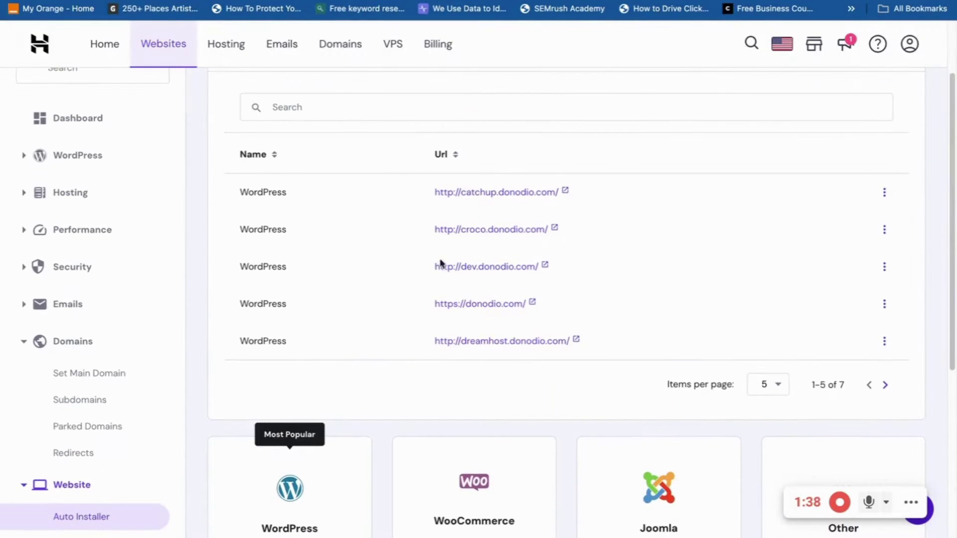
pyautogui.scroll(-5, 394, 276)
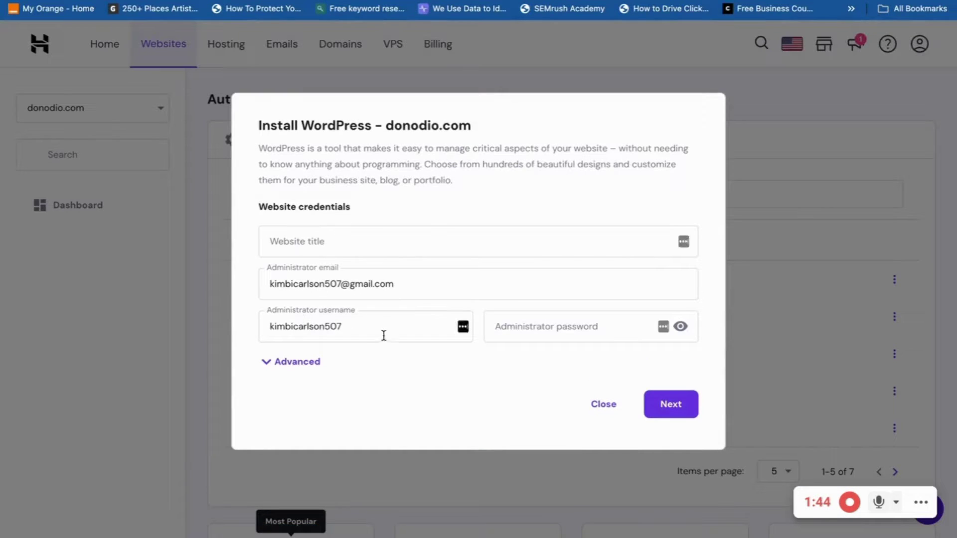
pyautogui.click(327, 241)
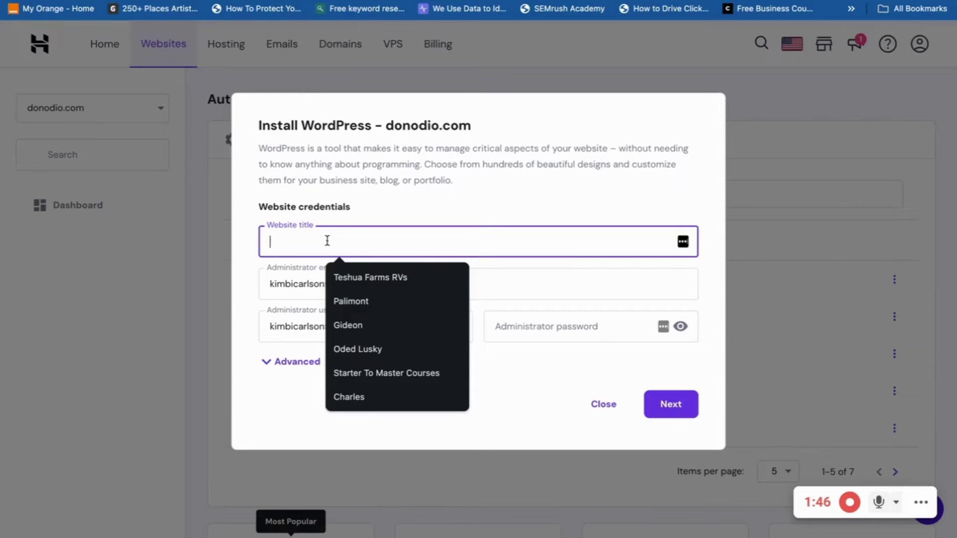
pyautogui.write('New')
pyautogui.click(440, 280)
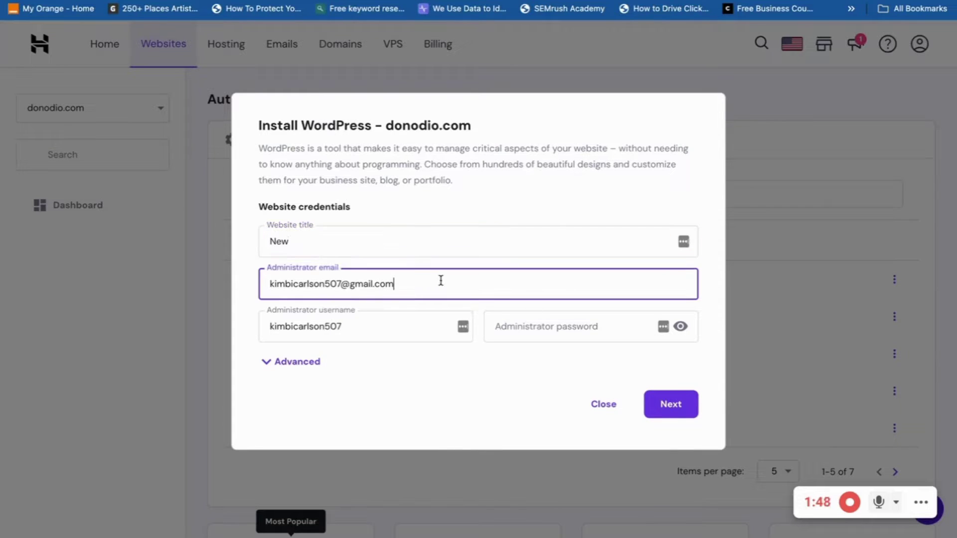
pyautogui.tripleClick(438, 281)
pyautogui.press('BackSpace')
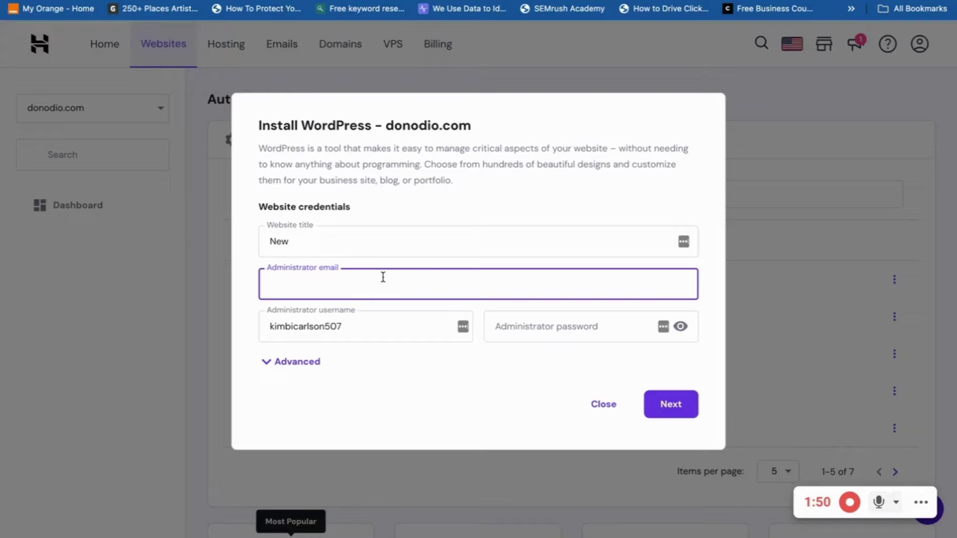
# Expand the advanced settings and choose new.donodio.com as the installation path
pyautogui.click(265, 363)
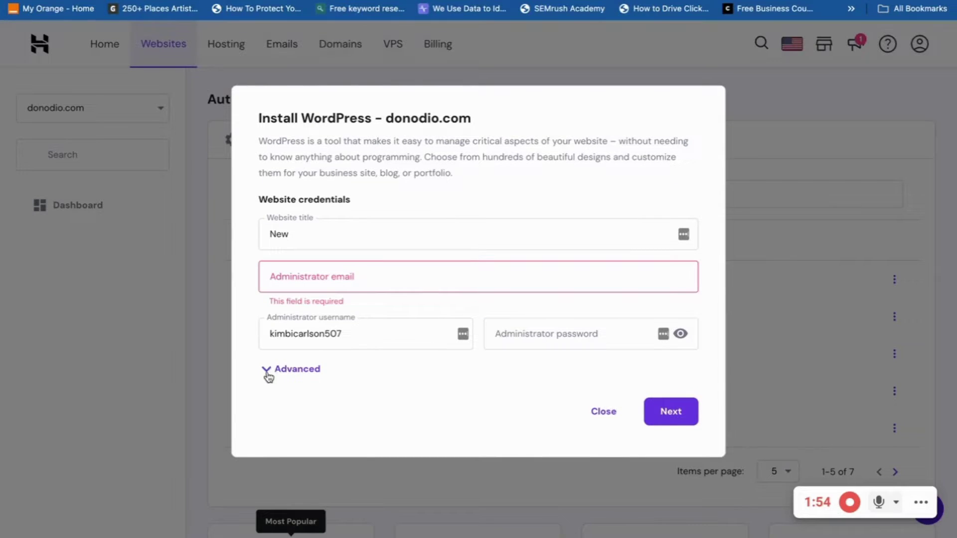
pyautogui.click(267, 372)
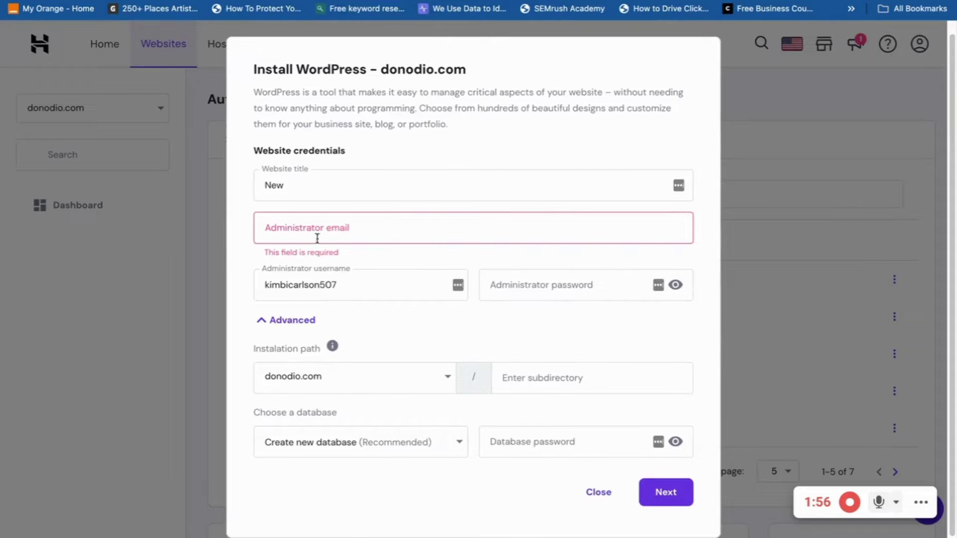
pyautogui.click(317, 226)
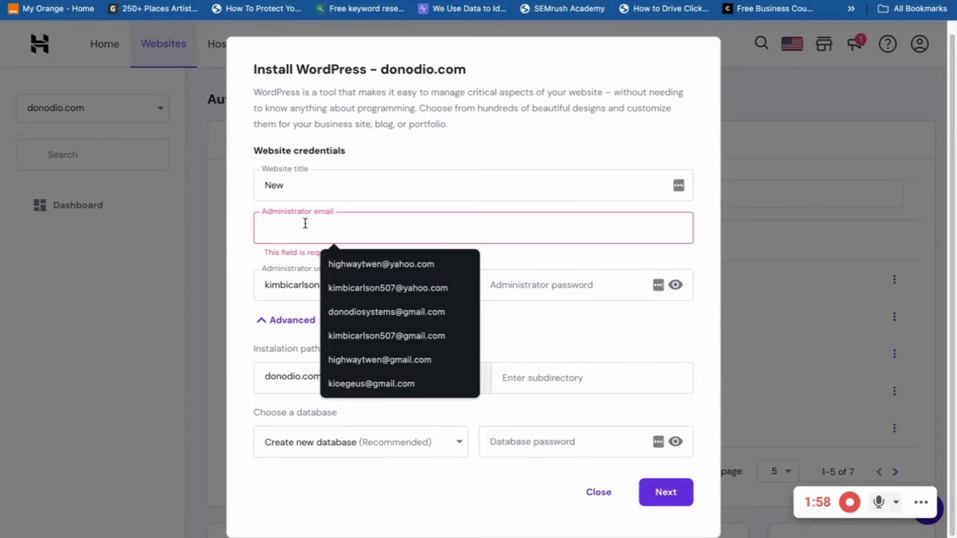
pyautogui.click(245, 312)
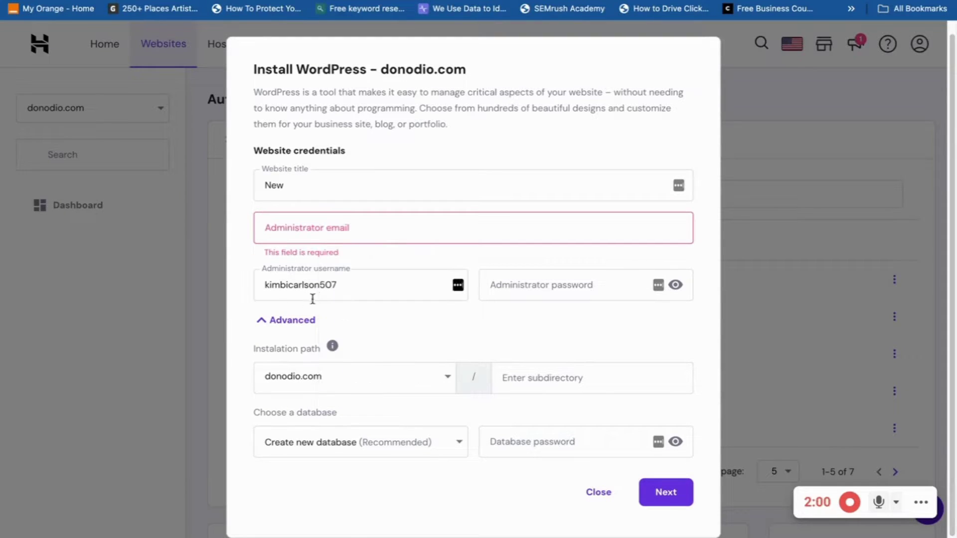
pyautogui.click(361, 280)
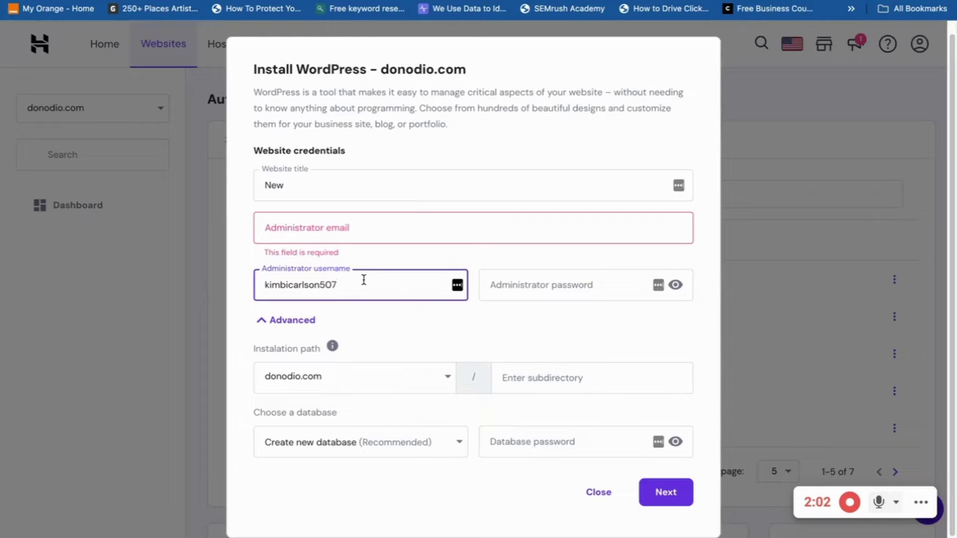
pyautogui.click(366, 378)
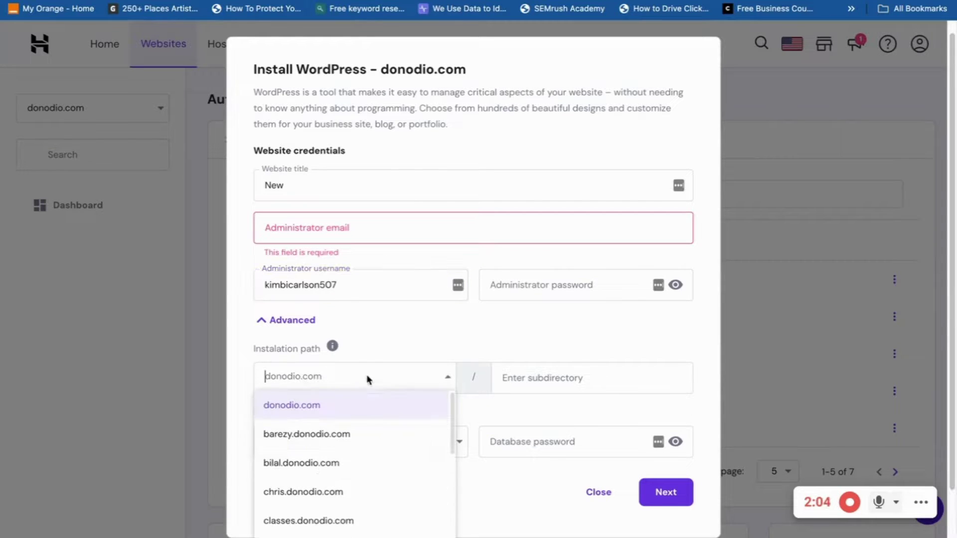
pyautogui.scroll(-3, 342, 468)
pyautogui.scroll(4, 344, 451)
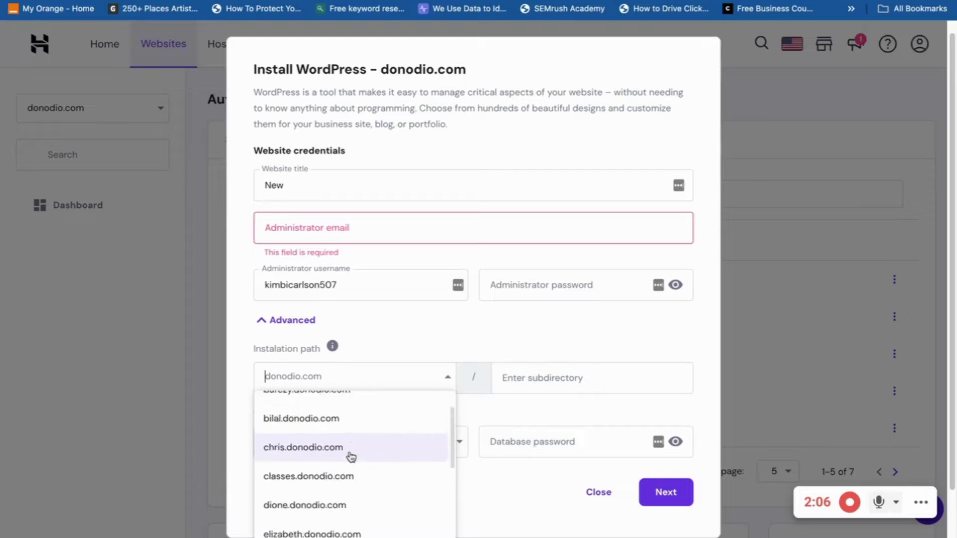
pyautogui.scroll(-5, 283, 482)
pyautogui.scroll(-2, 283, 481)
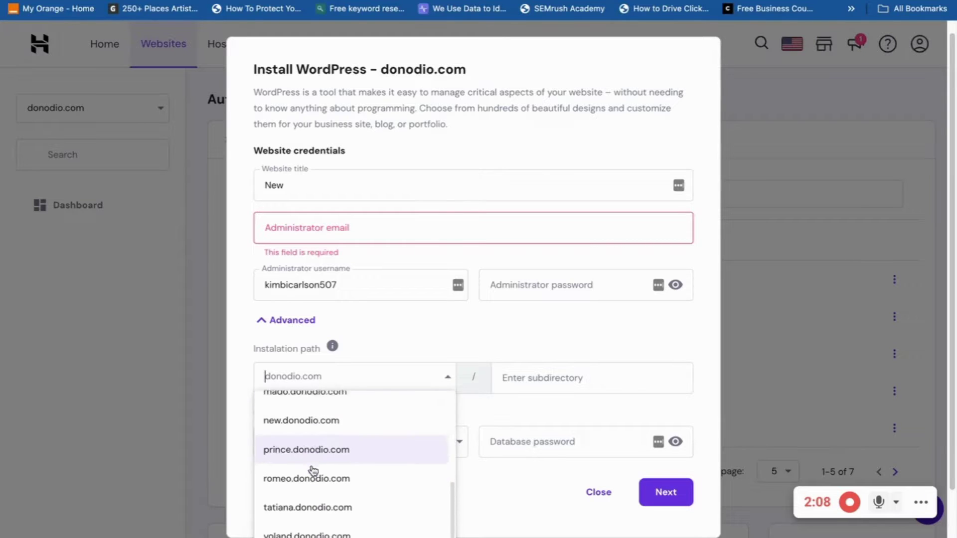
pyautogui.click(295, 413)
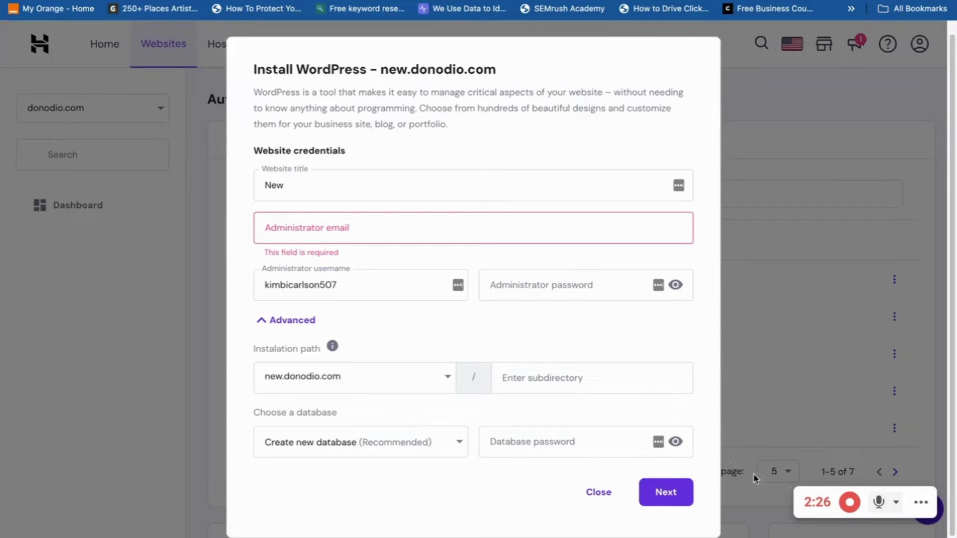
# Keep WordPress 6.4.3 in English with minor-version auto-updates and start the installation
pyautogui.click(848, 502)
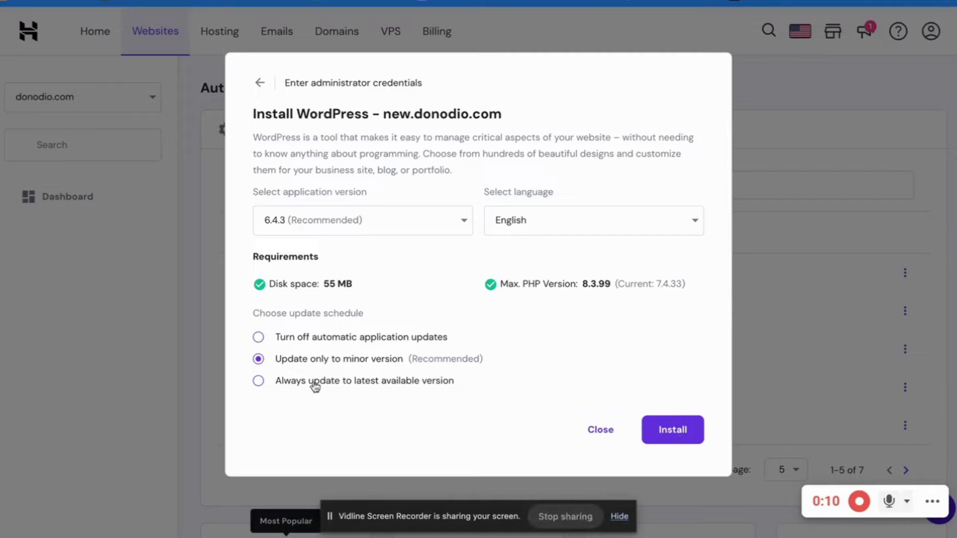
pyautogui.click(678, 436)
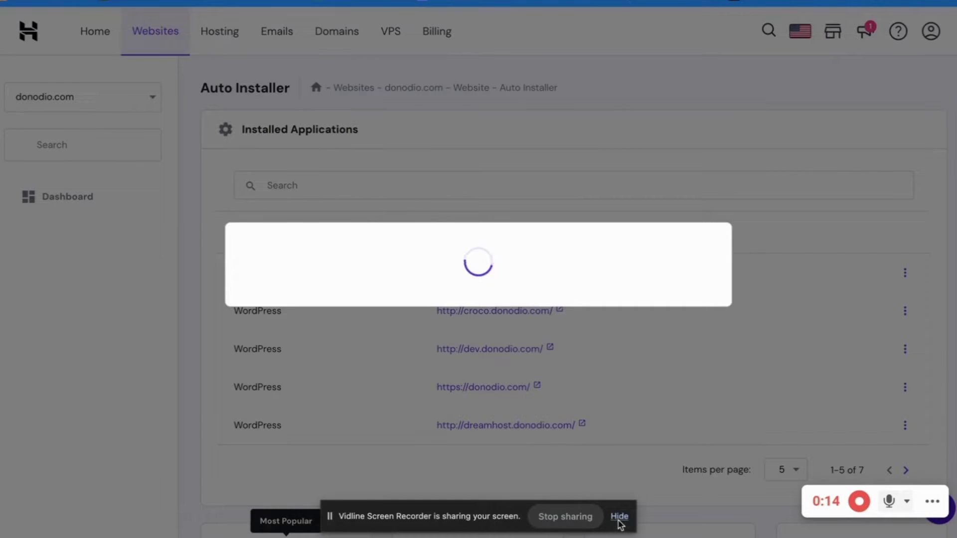
# Close the rating popup, skip the AI-content offer, and enter the new site's WordPress admin
pyautogui.click(619, 518)
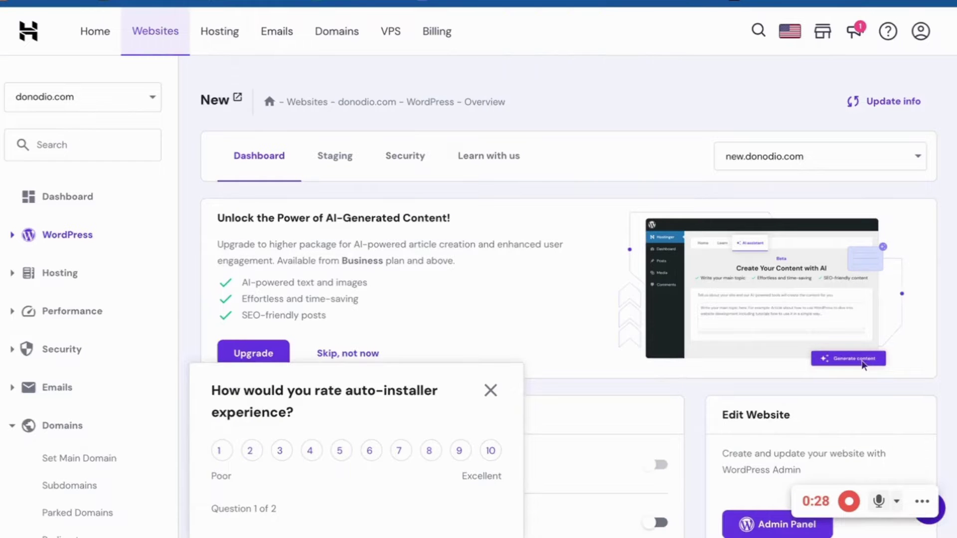
pyautogui.scroll(-4, 534, 259)
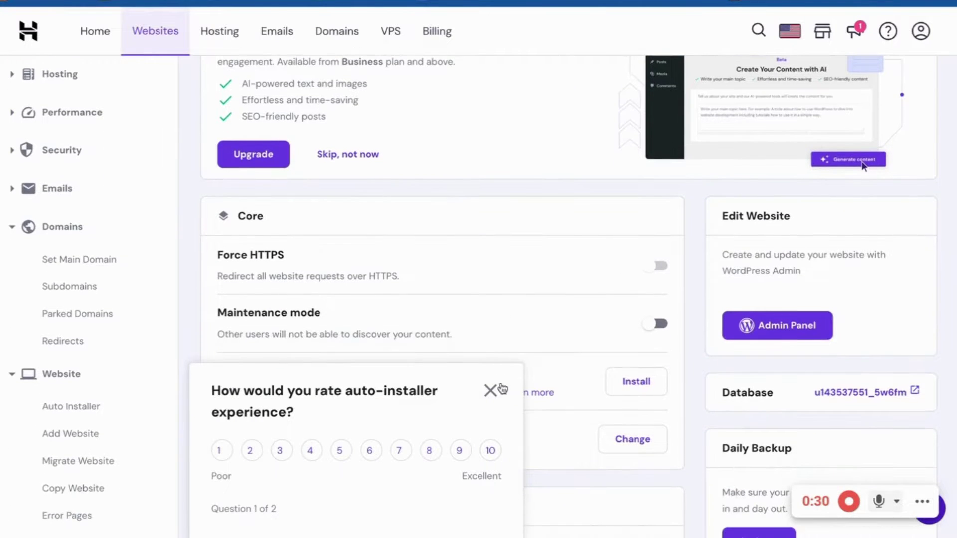
pyautogui.scroll(2, 674, 311)
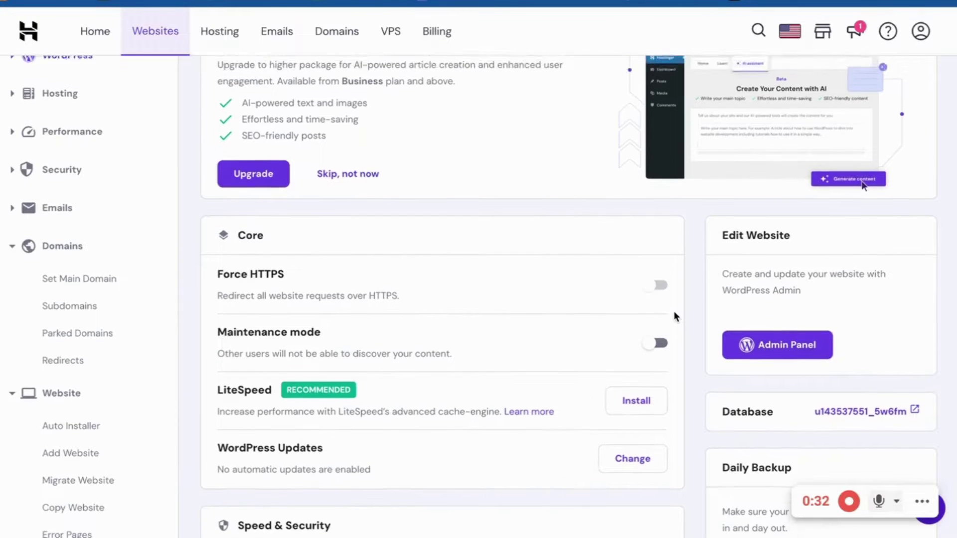
pyautogui.scroll(-3, 728, 304)
pyautogui.scroll(4, 361, 282)
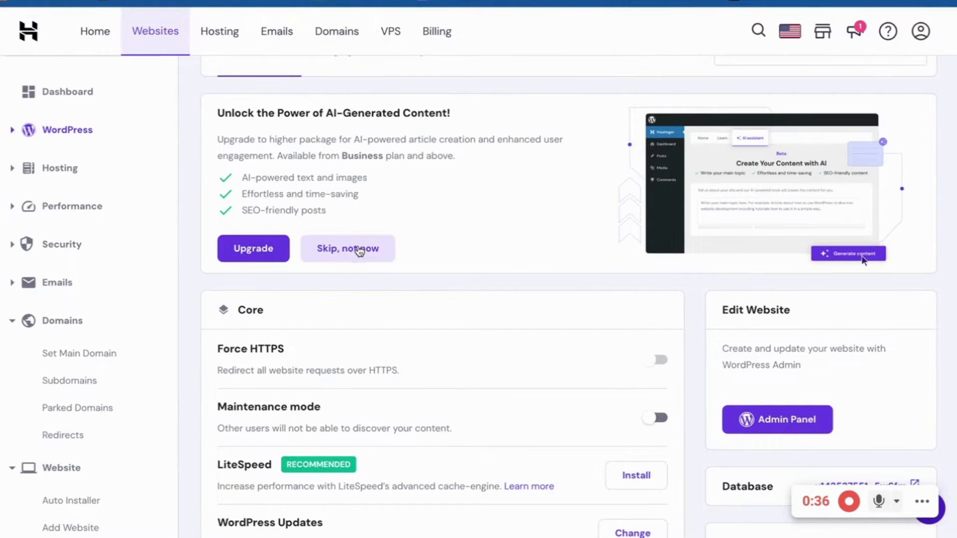
pyautogui.click(360, 250)
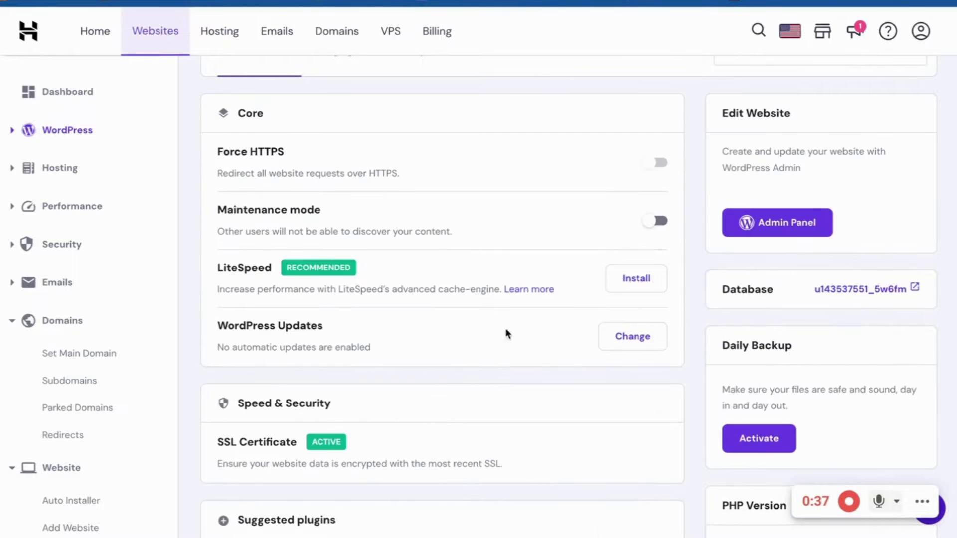
pyautogui.click(786, 228)
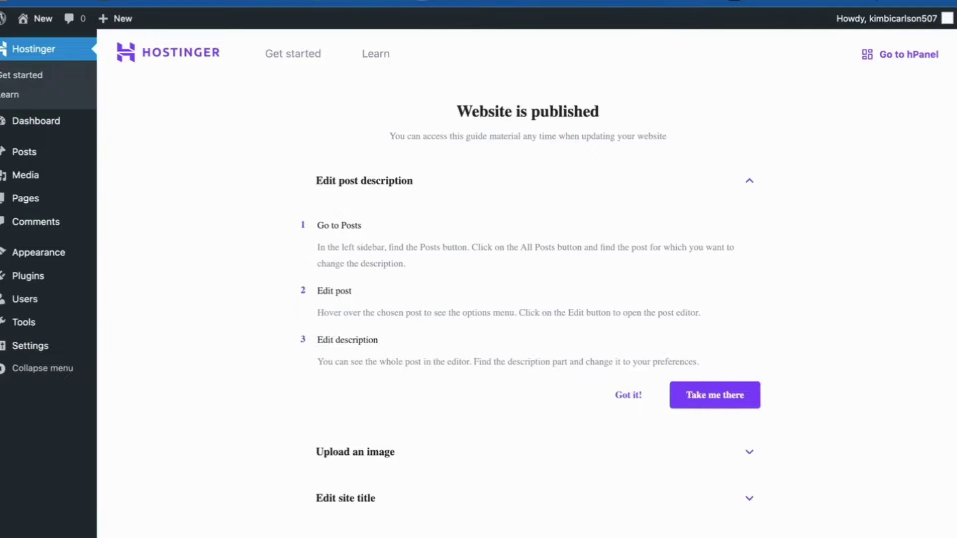
# Scroll through the 'Website is published' guide and reach the CatchUp site's wp-admin dashboard
pyautogui.scroll(-5, 387, 252)
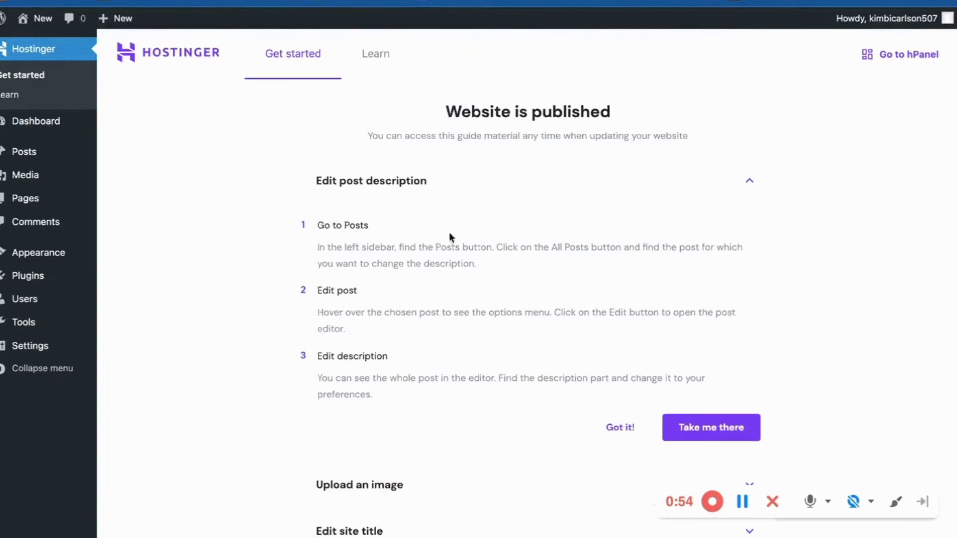
pyautogui.scroll(-5, 514, 262)
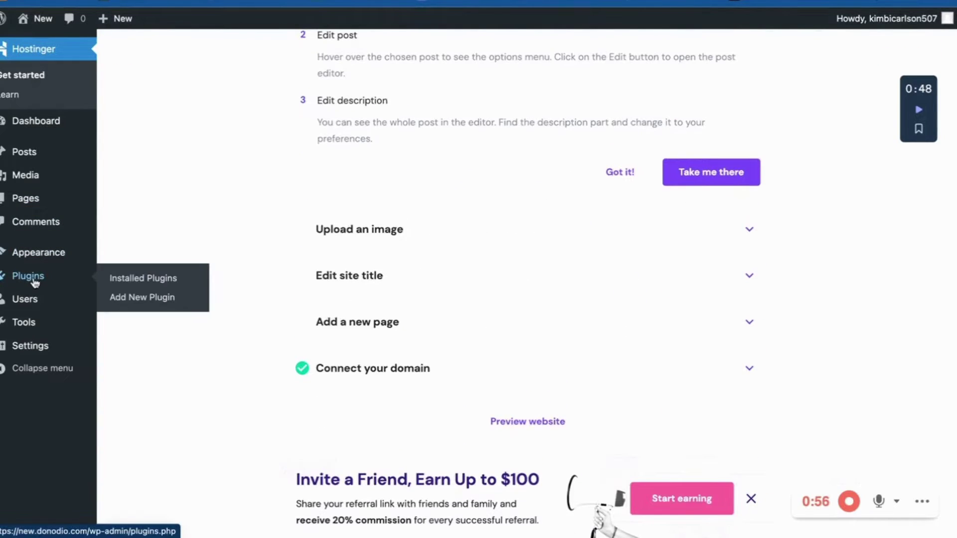
pyautogui.moveTo(32, 129)
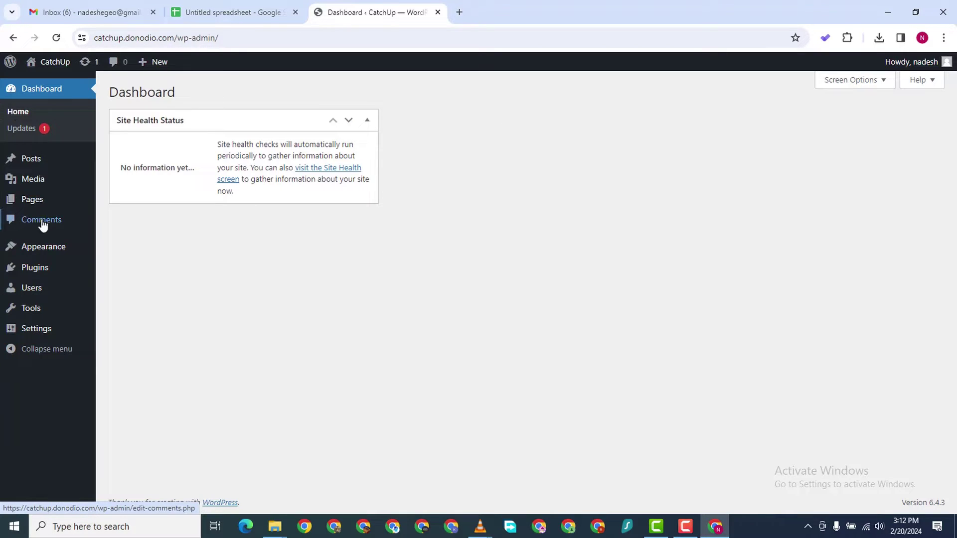
# Search the plugin directory for 'elementor' and install Elementor Website Builder
pyautogui.moveTo(46, 263)
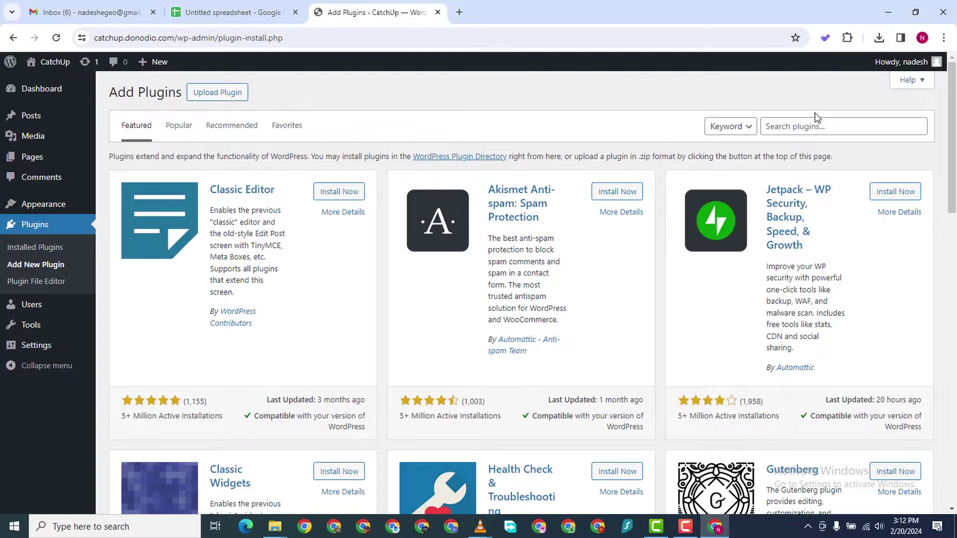
pyautogui.click(815, 129)
pyautogui.write('en')
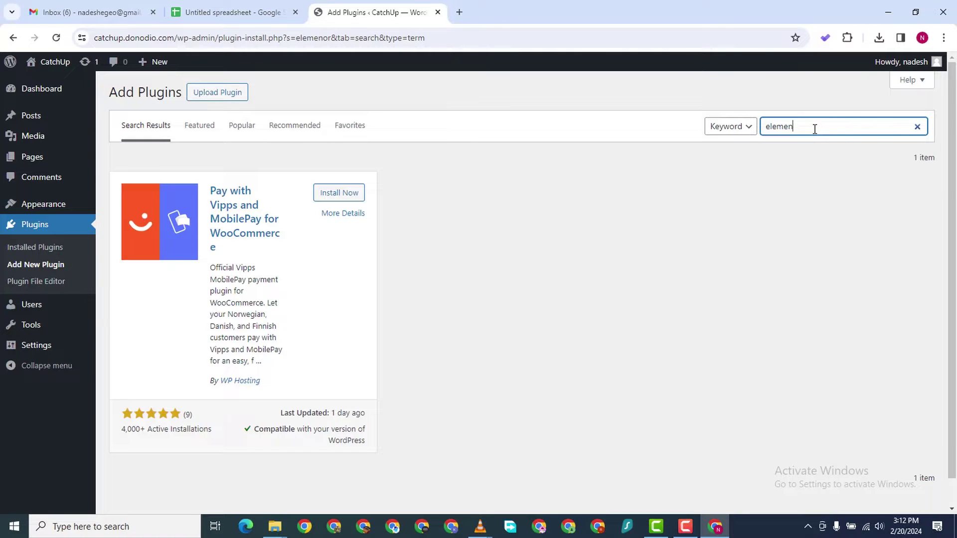
pyautogui.write('tor')
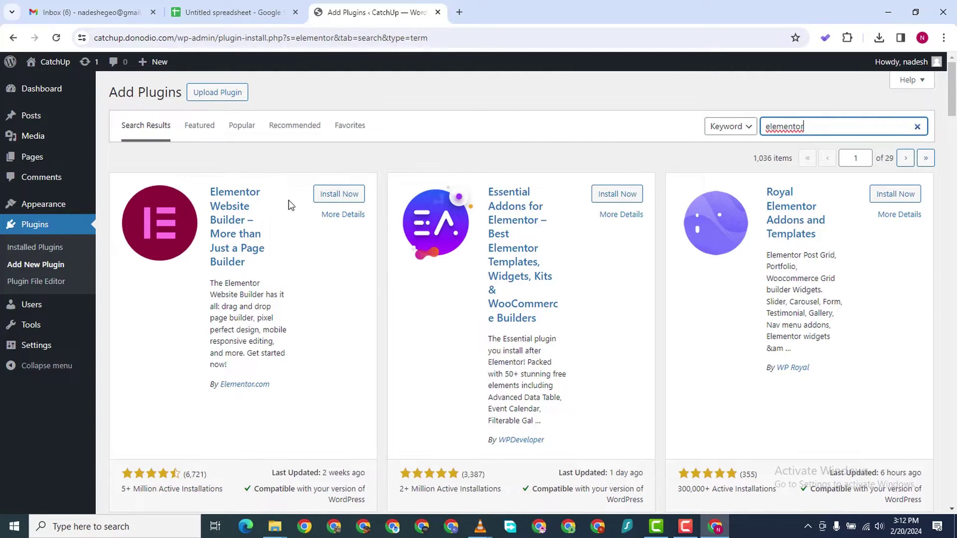
pyautogui.click(335, 194)
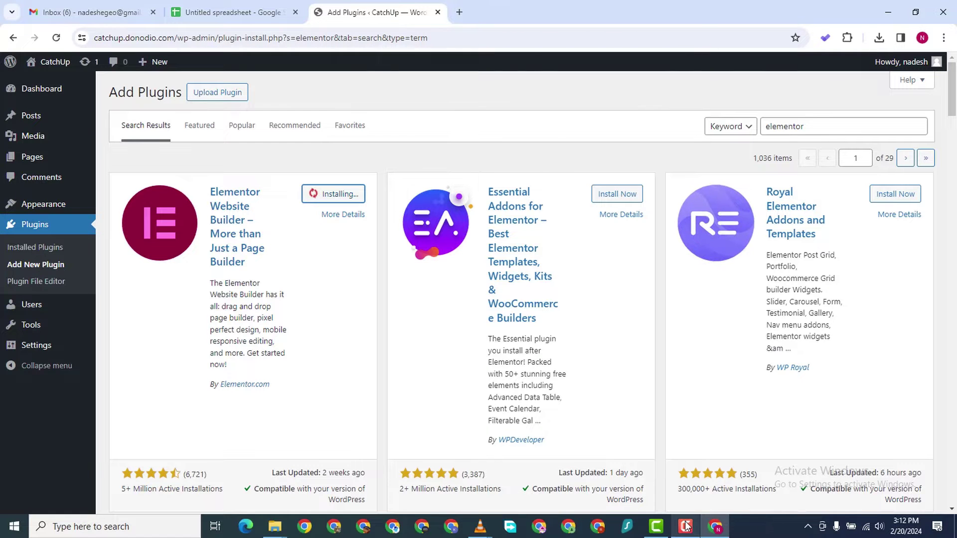
pyautogui.moveTo(686, 526)
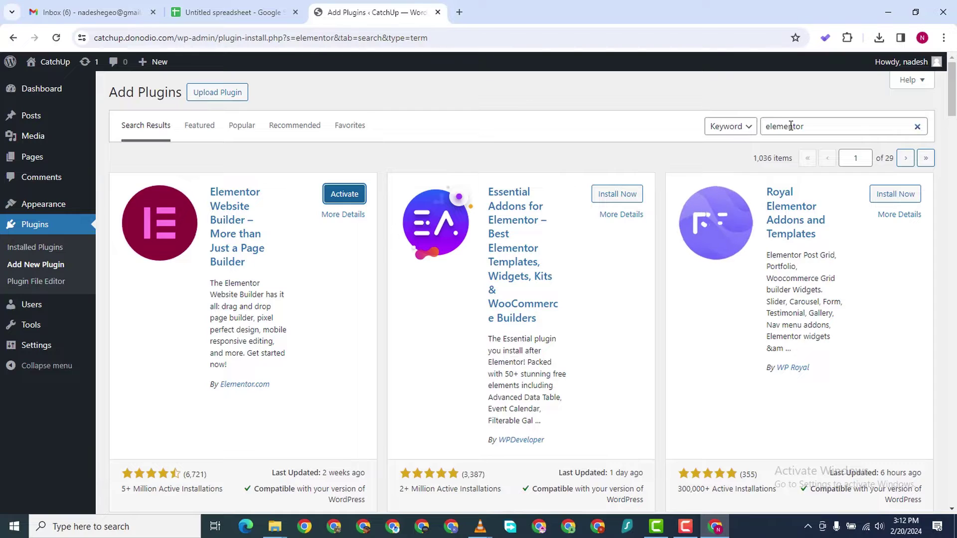
pyautogui.doubleClick(847, 128)
# Search 'essential addons' and install Essential Addons for Elementor
pyautogui.write('essenti')
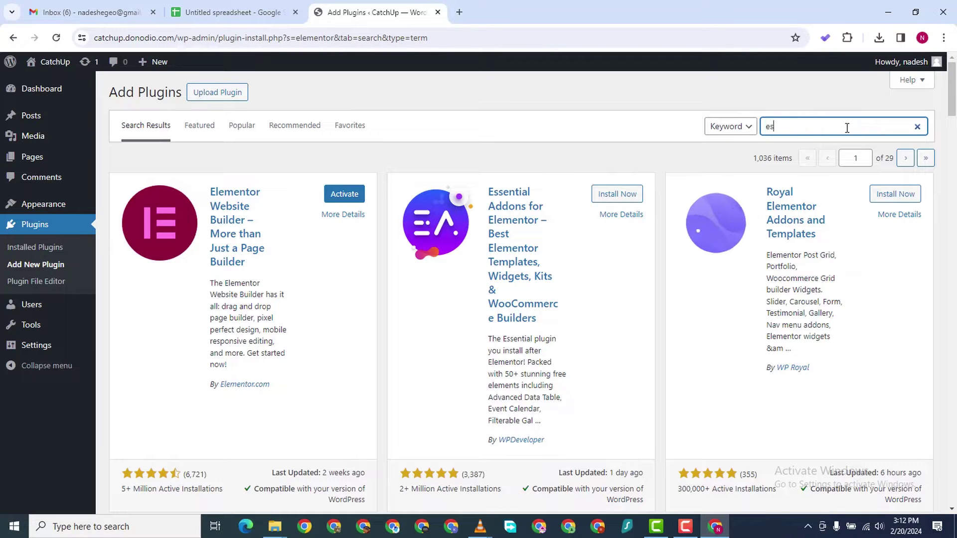
pyautogui.write('al addons')
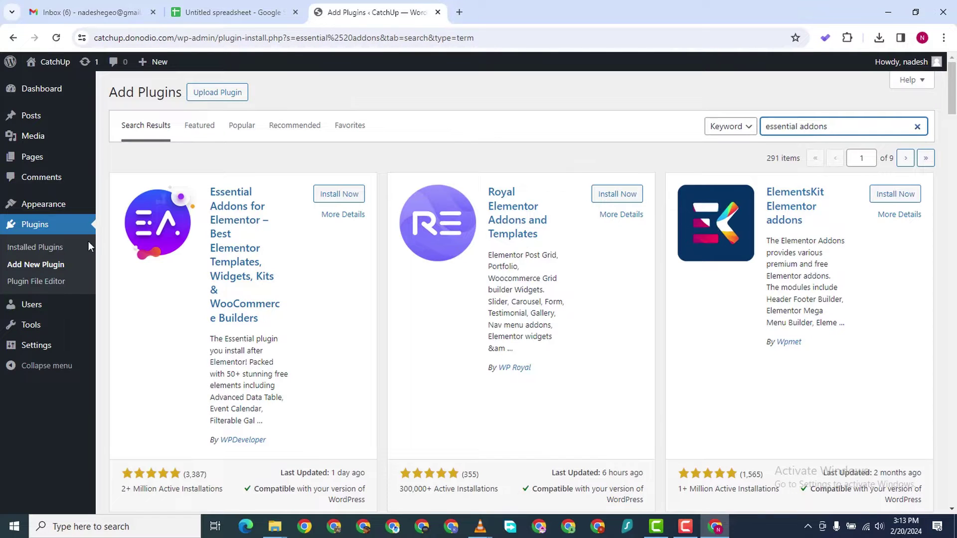
pyautogui.click(327, 195)
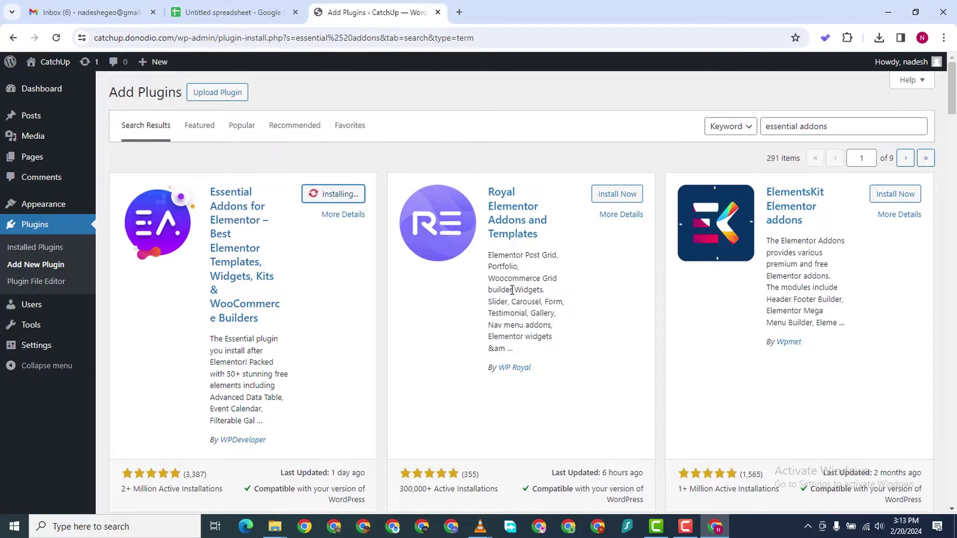
pyautogui.click(687, 528)
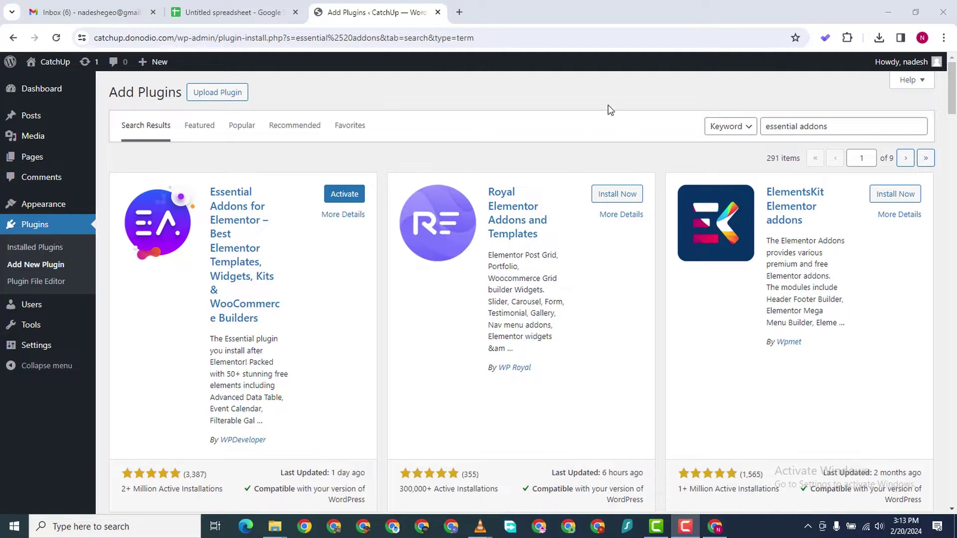
# Go to Appearance > Themes, where Hello Elementor sits beside the active twentytwentyfour
pyautogui.click(235, 153)
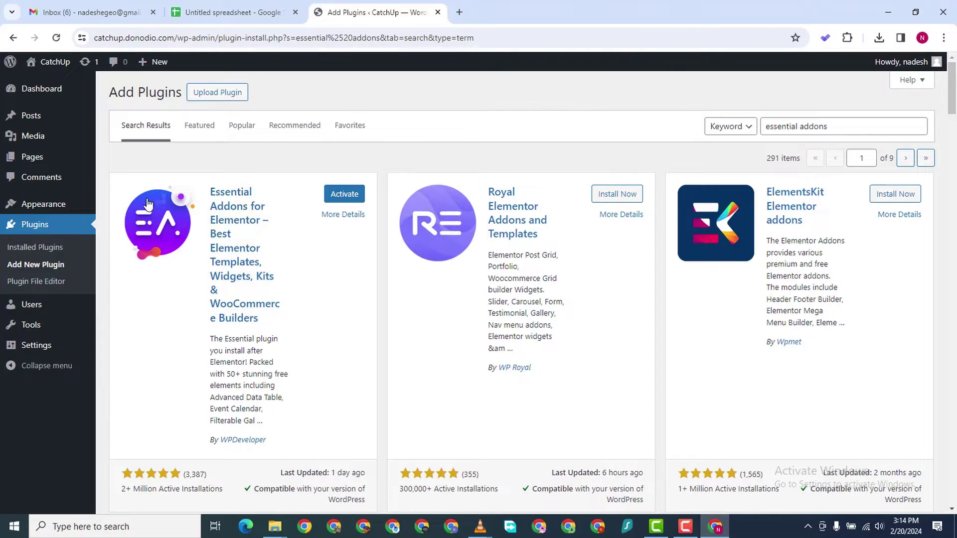
pyautogui.scroll(-1, 273, 140)
pyautogui.scroll(-15, 274, 139)
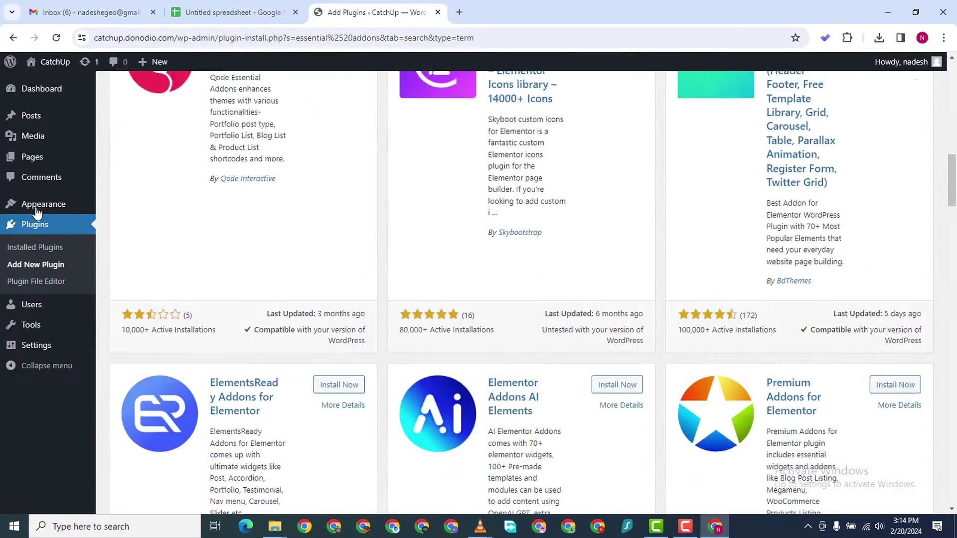
pyautogui.scroll(-2, 120, 268)
pyautogui.moveTo(55, 209)
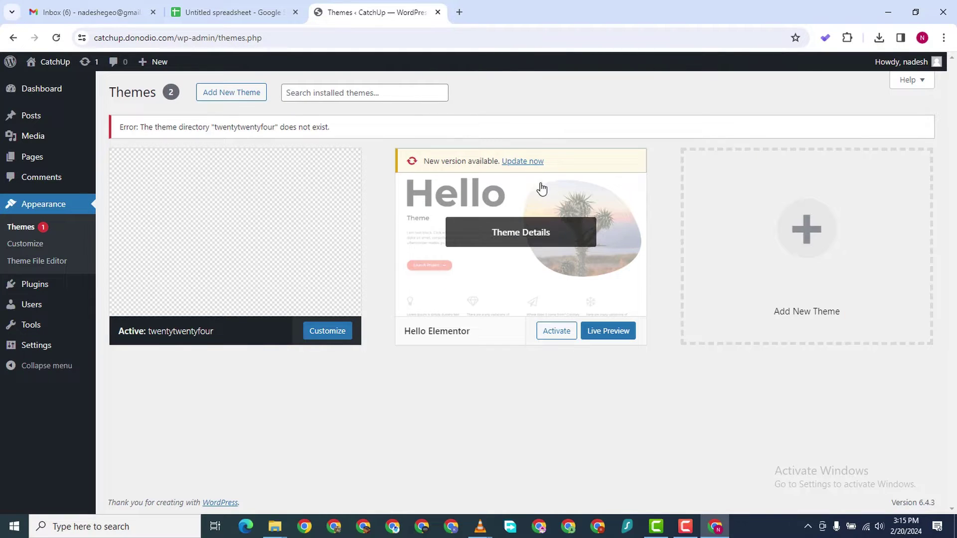
# Delete the Hello Elementor theme and confirm the deletion
pyautogui.click(511, 183)
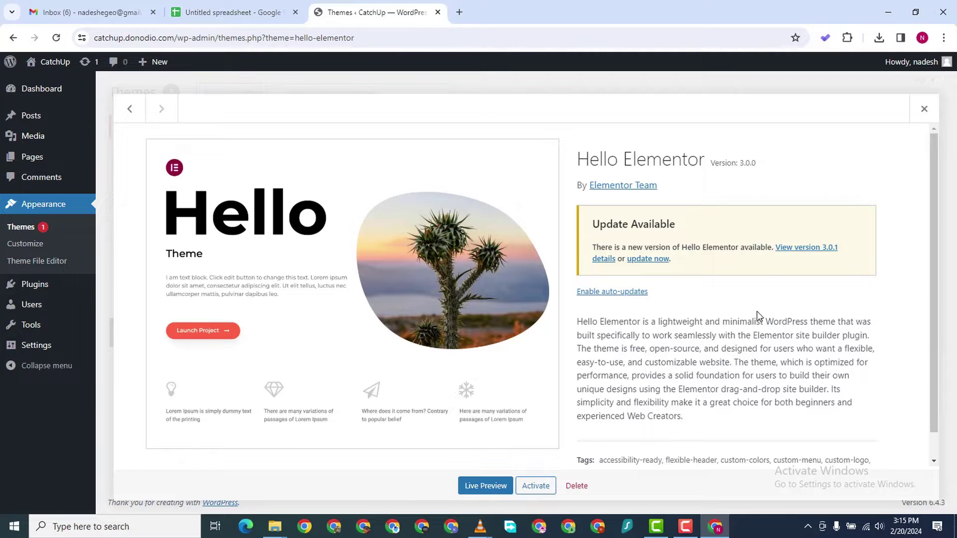
pyautogui.click(577, 486)
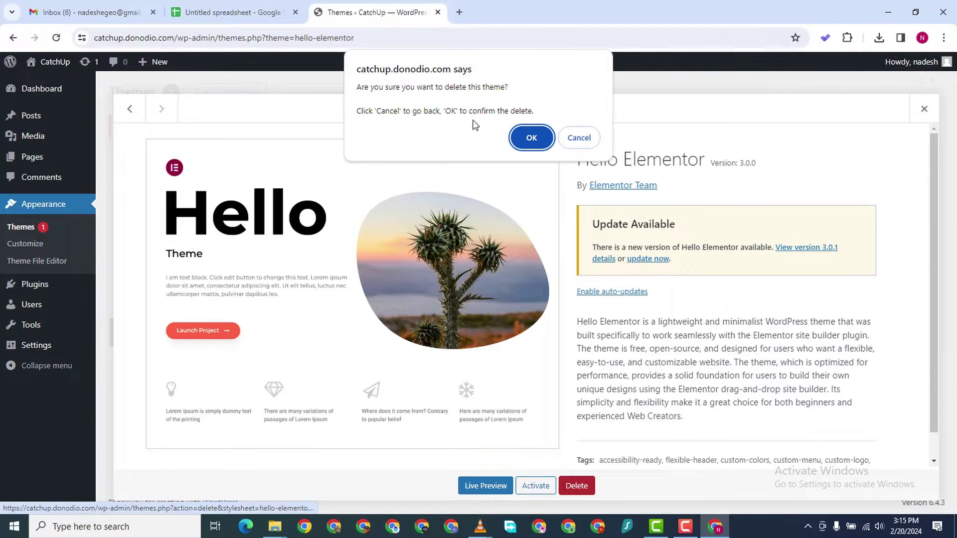
pyautogui.click(532, 137)
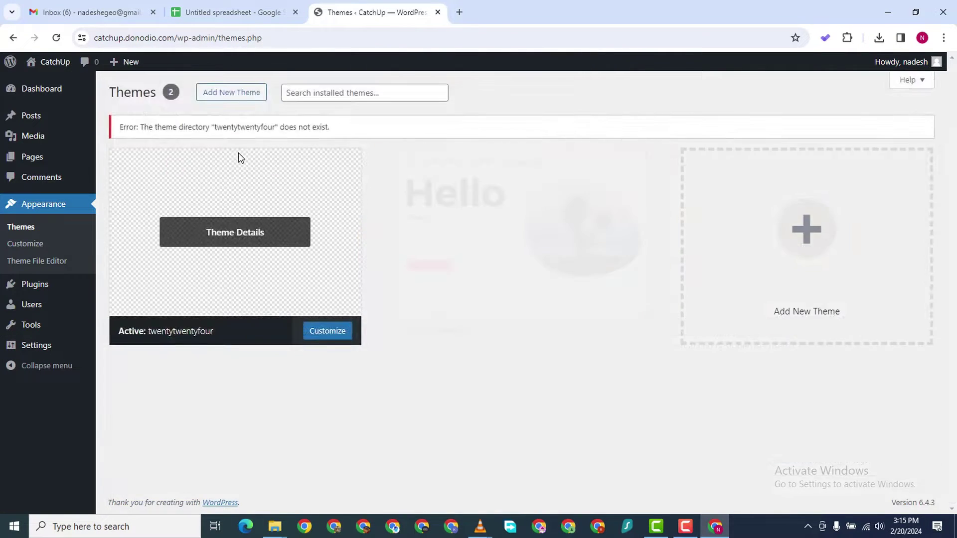
# Search the Add Themes directory for 'astra'
pyautogui.scroll(1, 263, 182)
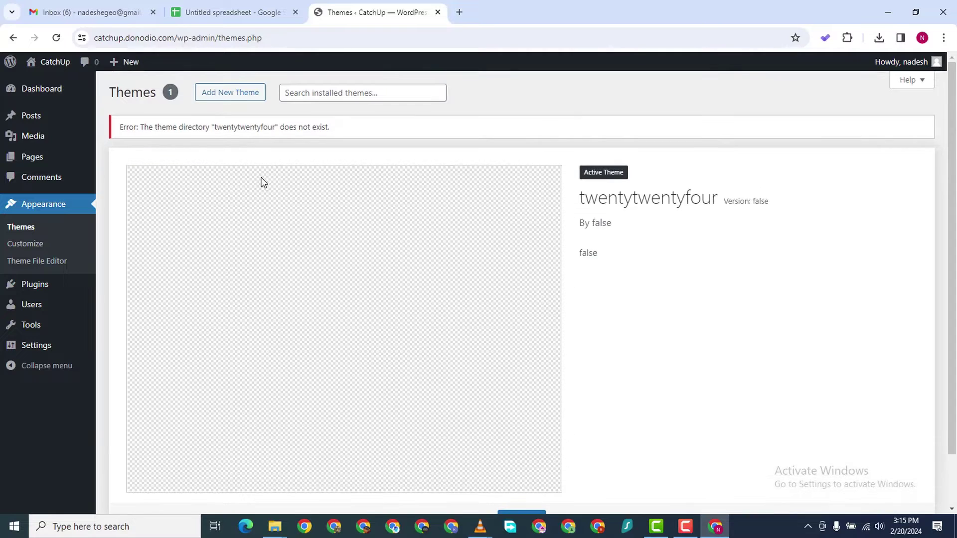
pyautogui.click(237, 96)
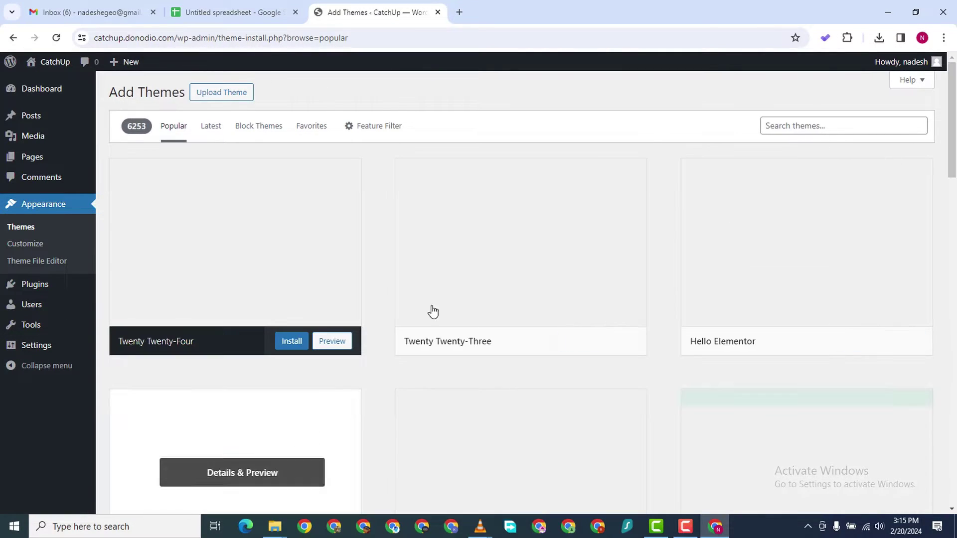
pyautogui.click(782, 126)
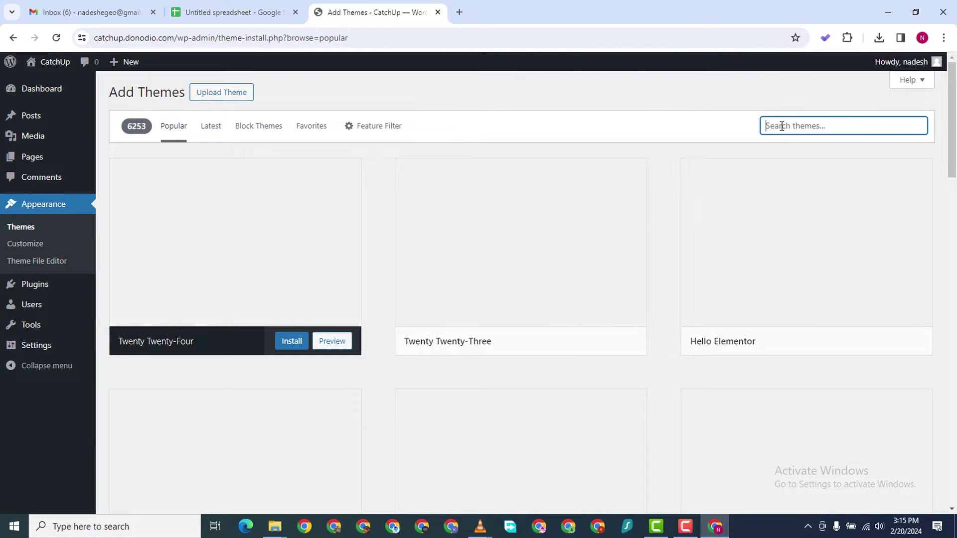
pyautogui.write('stra')
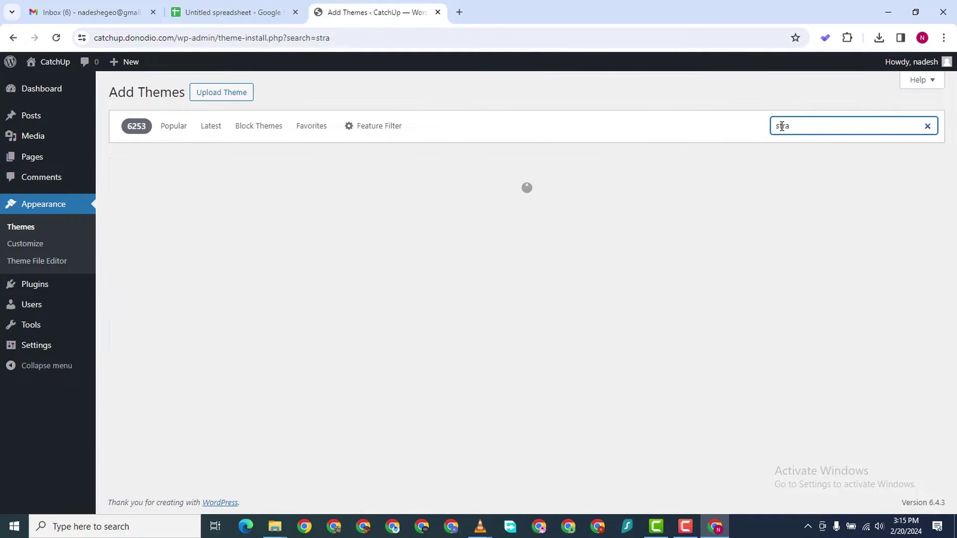
pyautogui.press('BackSpace')
pyautogui.press('BackSpace')
pyautogui.write('str')
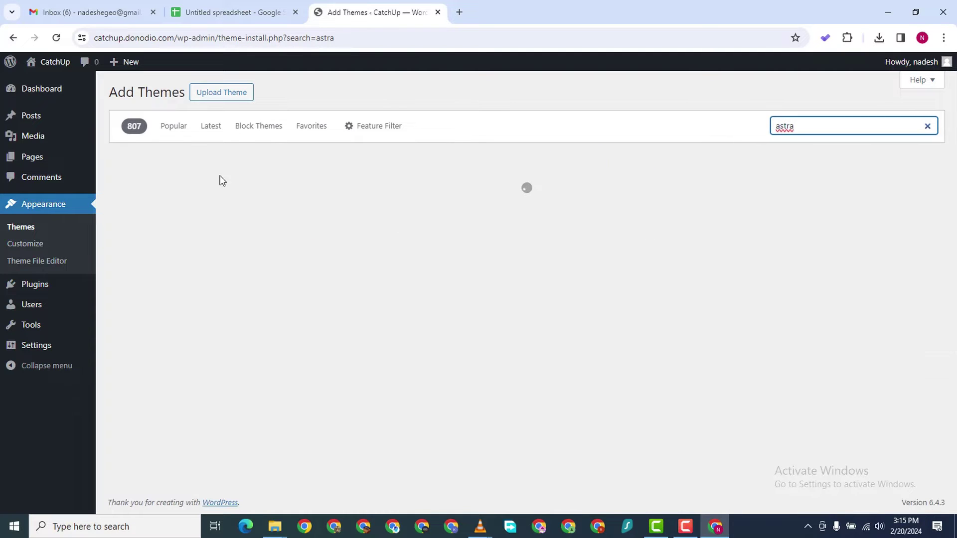
pyautogui.moveTo(205, 355)
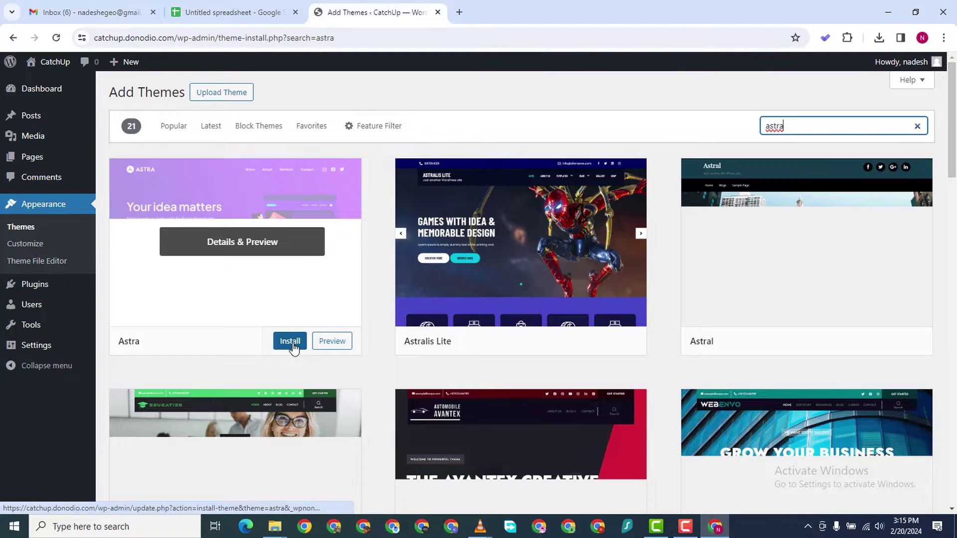
# Install Astra from the search results and activate it as the CatchUp site's theme
pyautogui.click(293, 341)
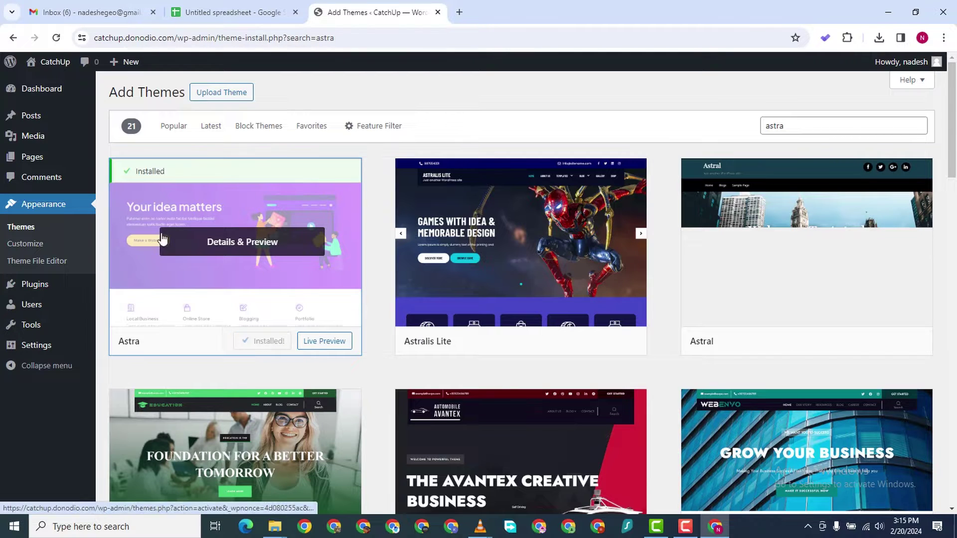
pyautogui.click(267, 344)
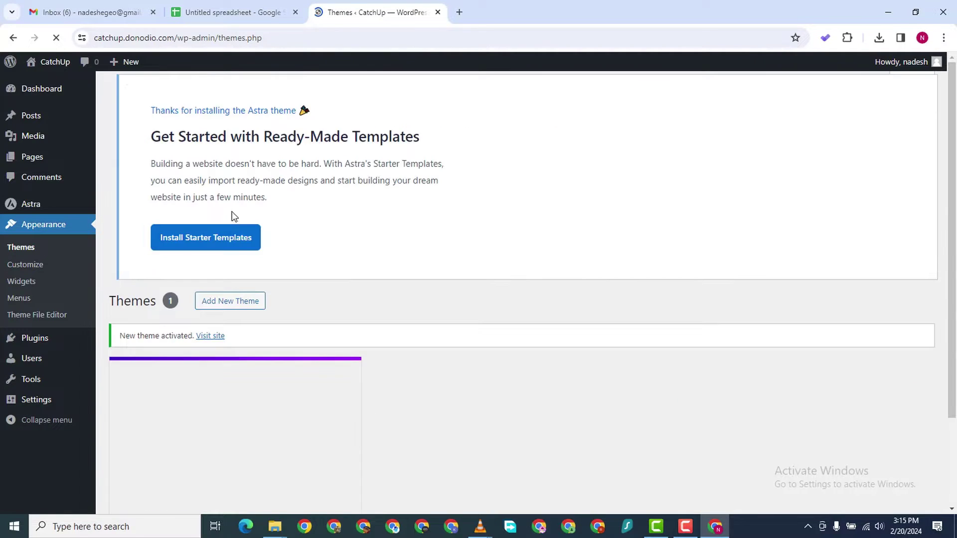
pyautogui.scroll(-2, 278, 266)
pyautogui.scroll(2, 283, 264)
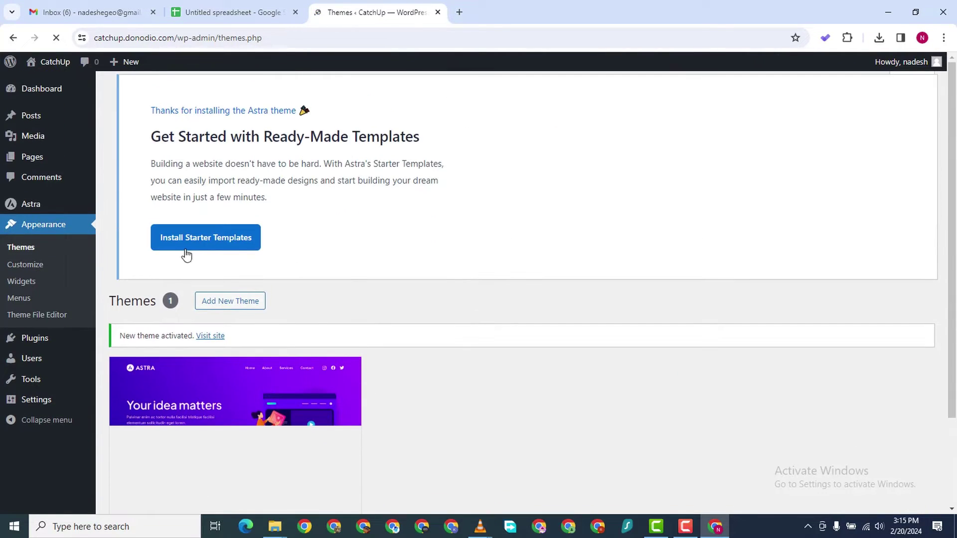
pyautogui.scroll(-5, 277, 267)
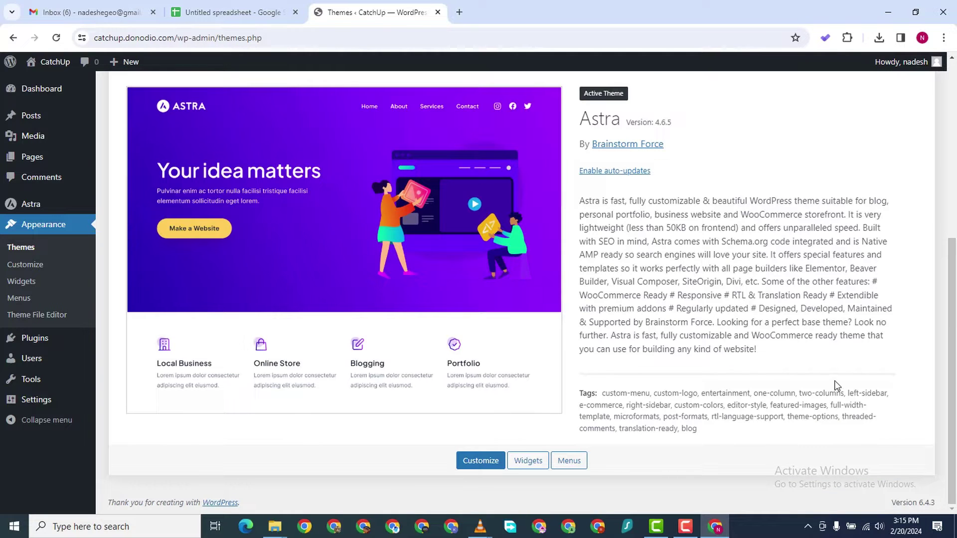
pyautogui.scroll(6, 653, 109)
pyautogui.scroll(-2, 141, 286)
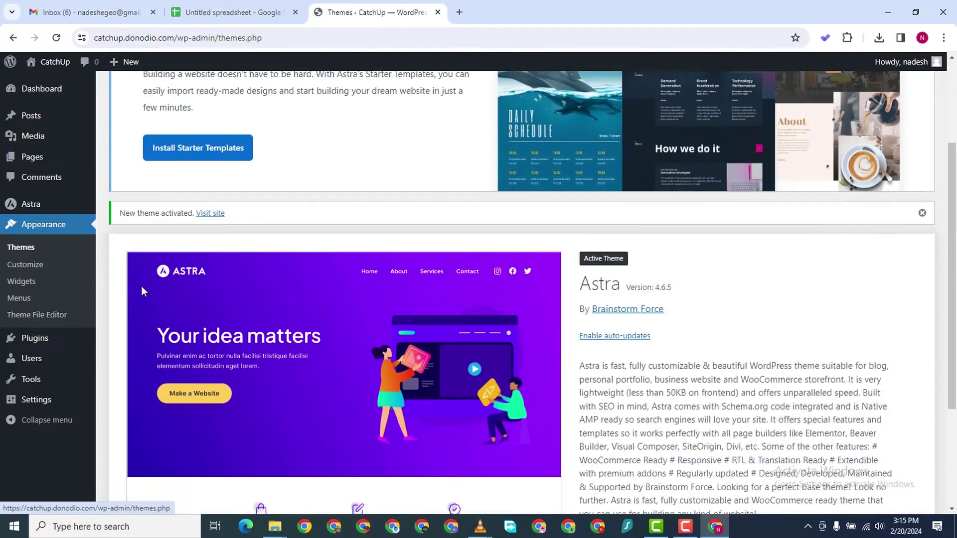
pyautogui.scroll(2, 199, 239)
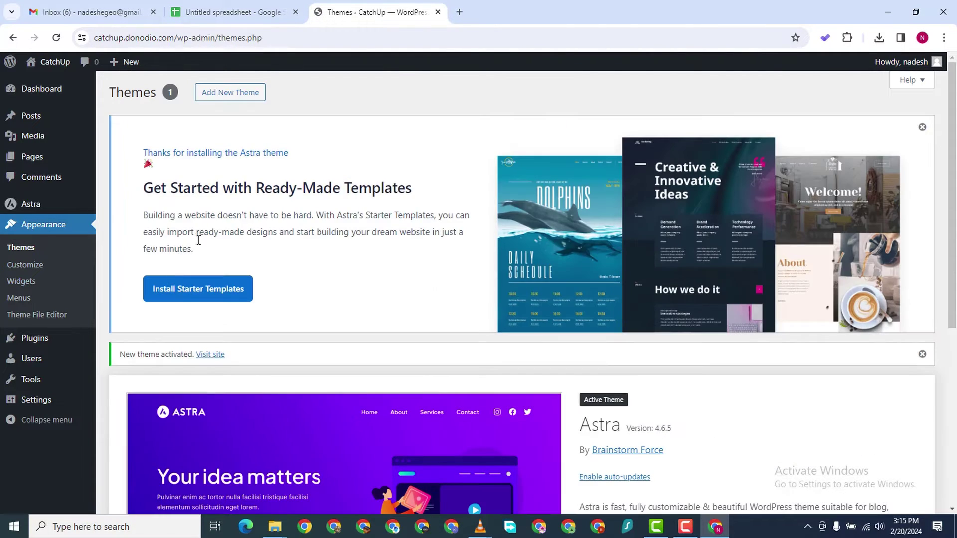
# Install Starter Templates, choose Build with Templates and Elementor, and browse the templates
pyautogui.click(195, 294)
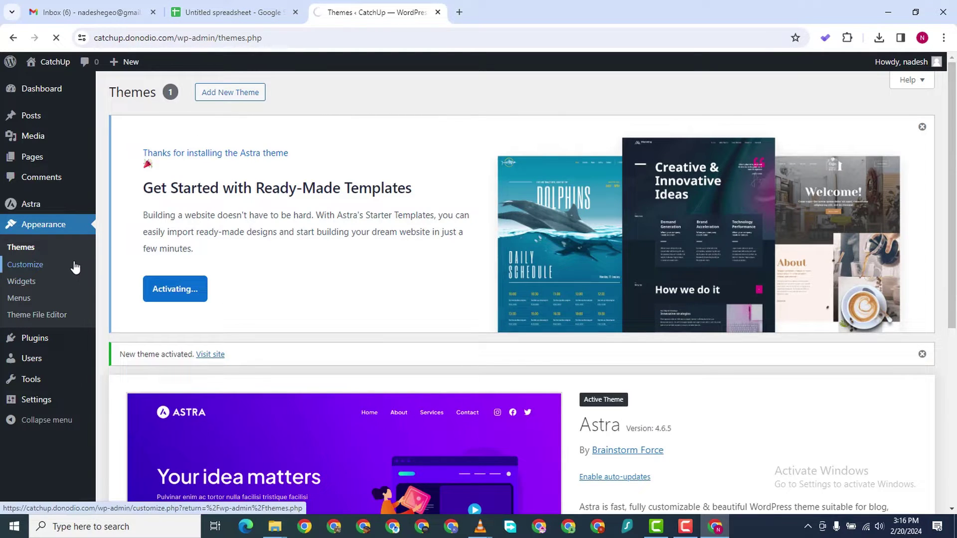
pyautogui.click(153, 12)
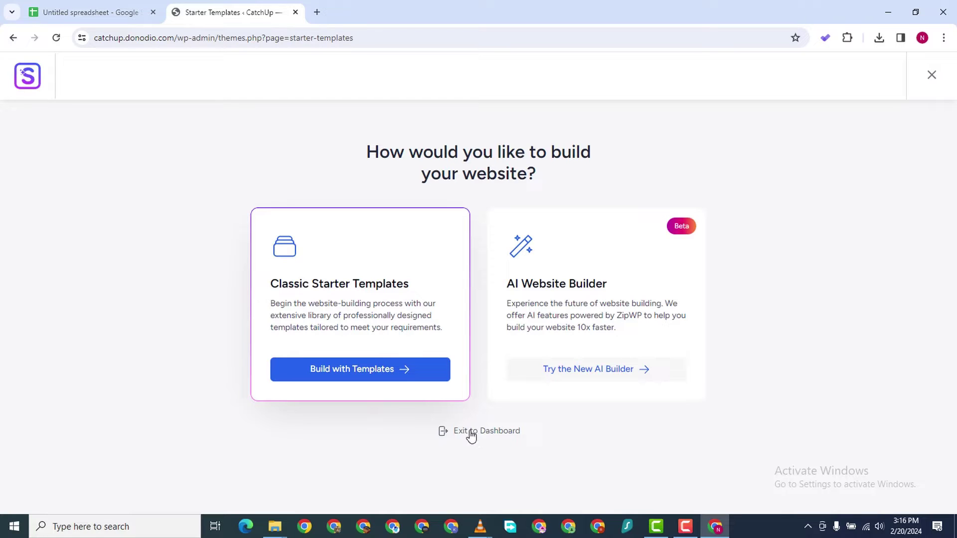
pyautogui.click(401, 376)
pyautogui.click(504, 294)
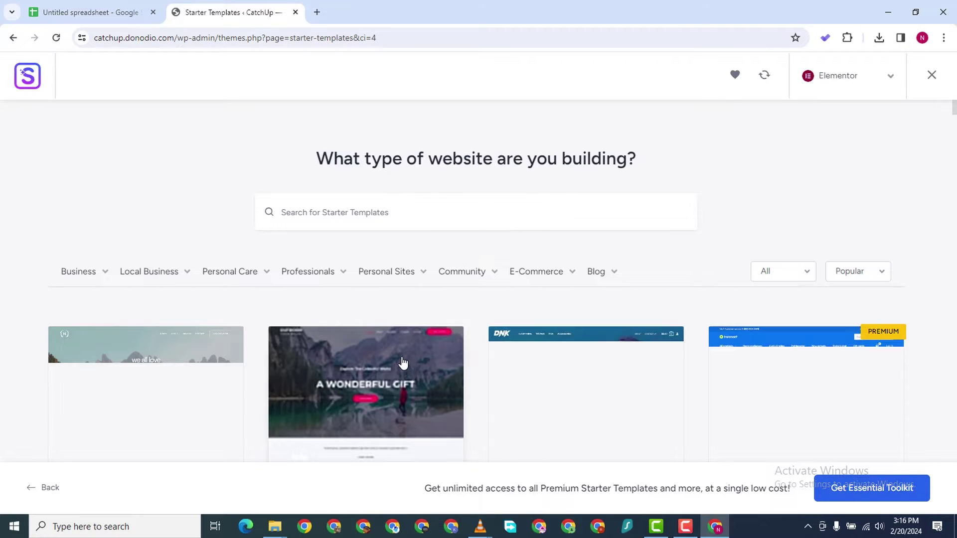
pyautogui.scroll(-4, 164, 181)
pyautogui.scroll(4, 51, 182)
pyautogui.scroll(-5, 333, 247)
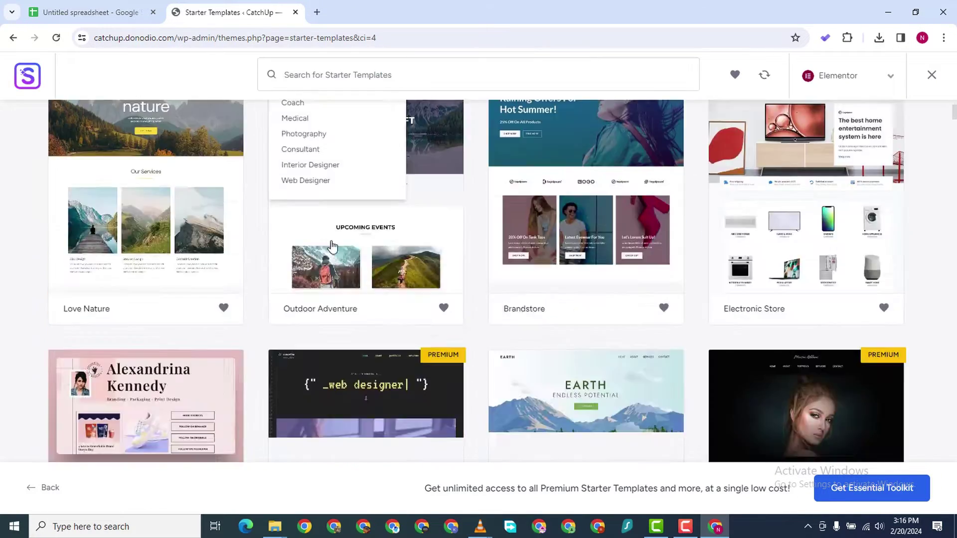
pyautogui.scroll(-10, 333, 247)
pyautogui.scroll(5, 339, 231)
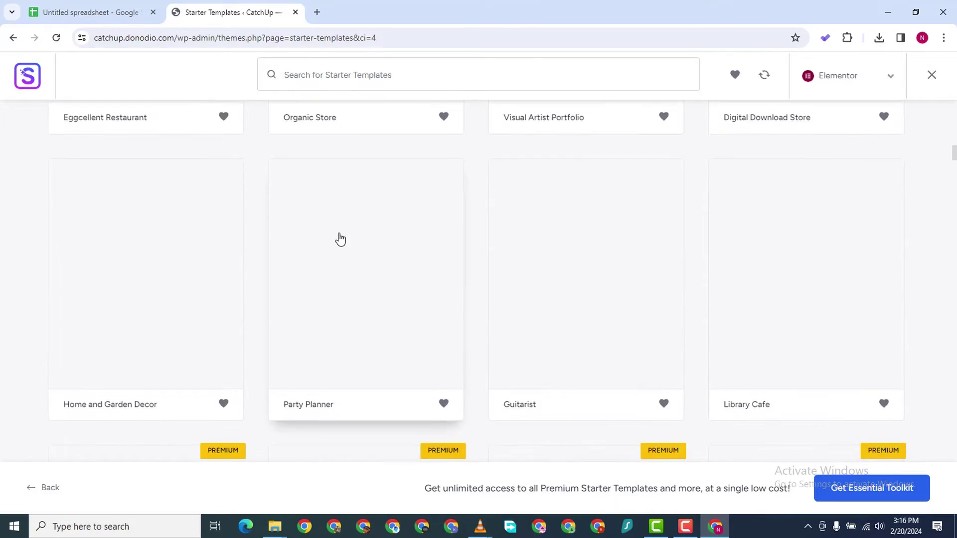
pyautogui.scroll(10, 339, 239)
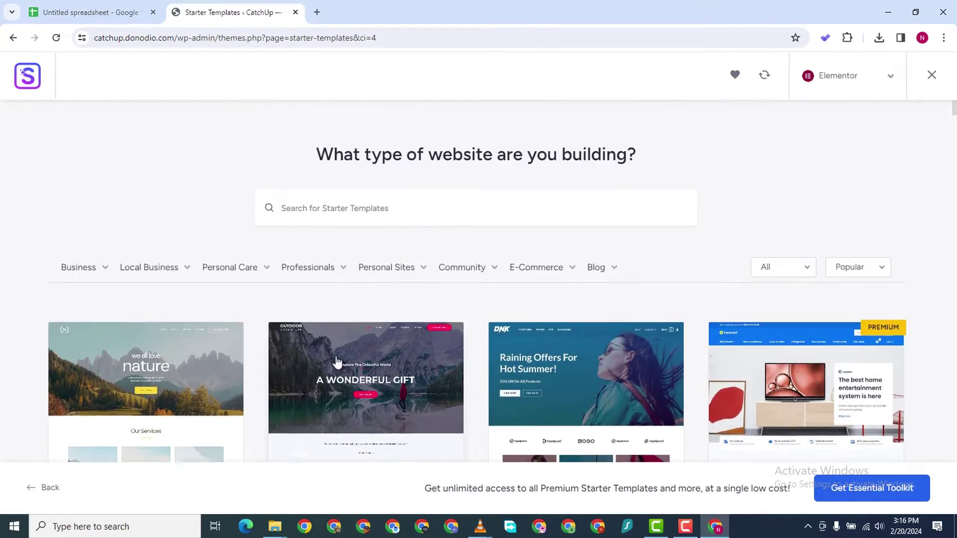
pyautogui.scroll(-15, 336, 361)
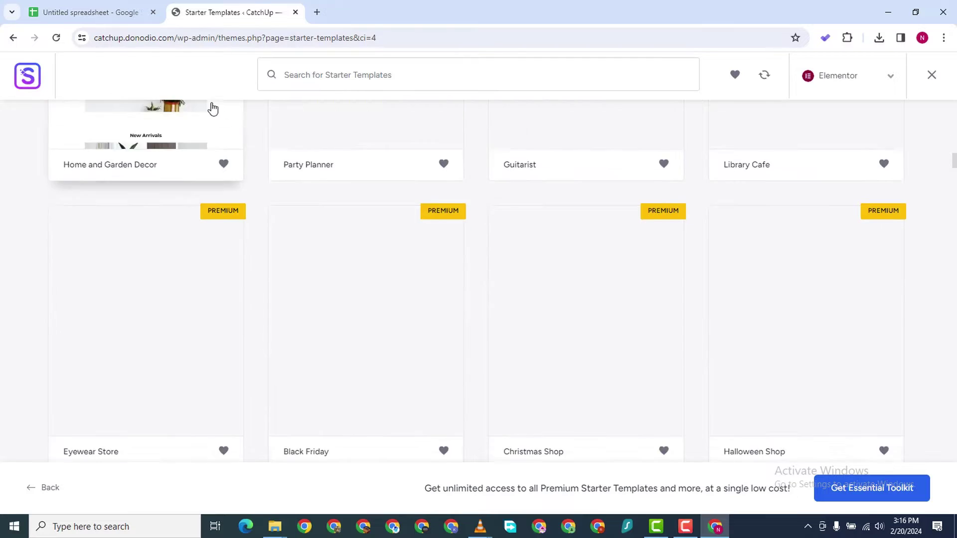
pyautogui.scroll(-1, 213, 109)
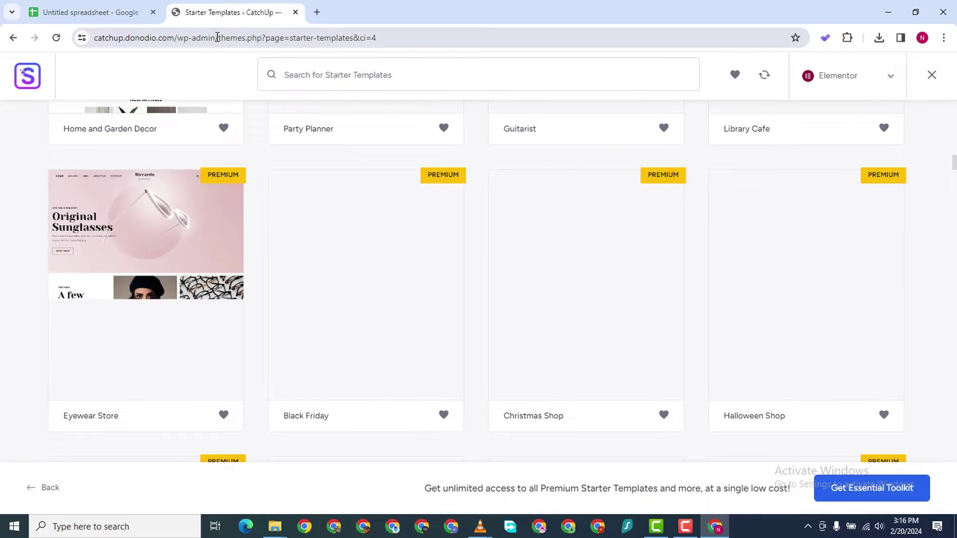
# Return to the admin Dashboard by trimming the address to /wp-admin/
pyautogui.moveTo(217, 37); pyautogui.dragTo(802, 96)
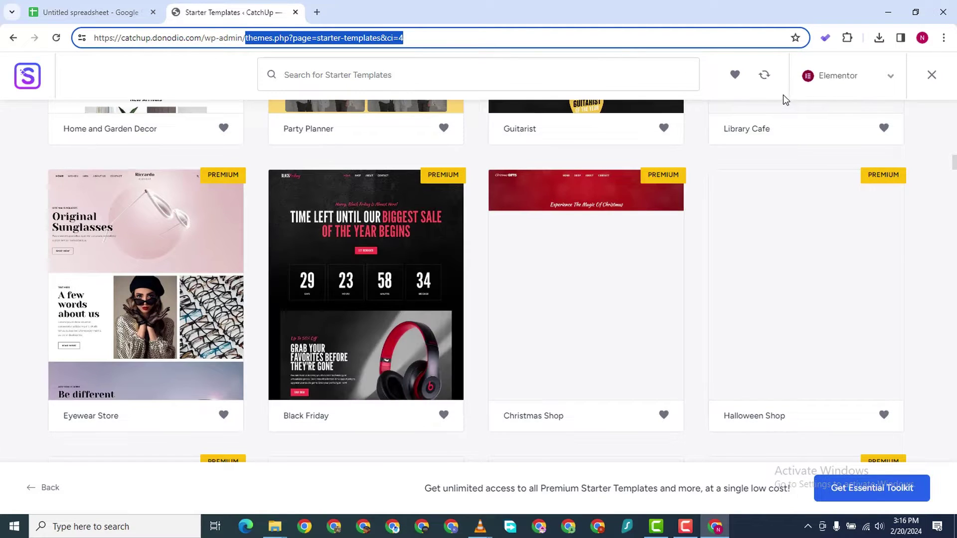
pyautogui.press('BackSpace')
pyautogui.press('Return')
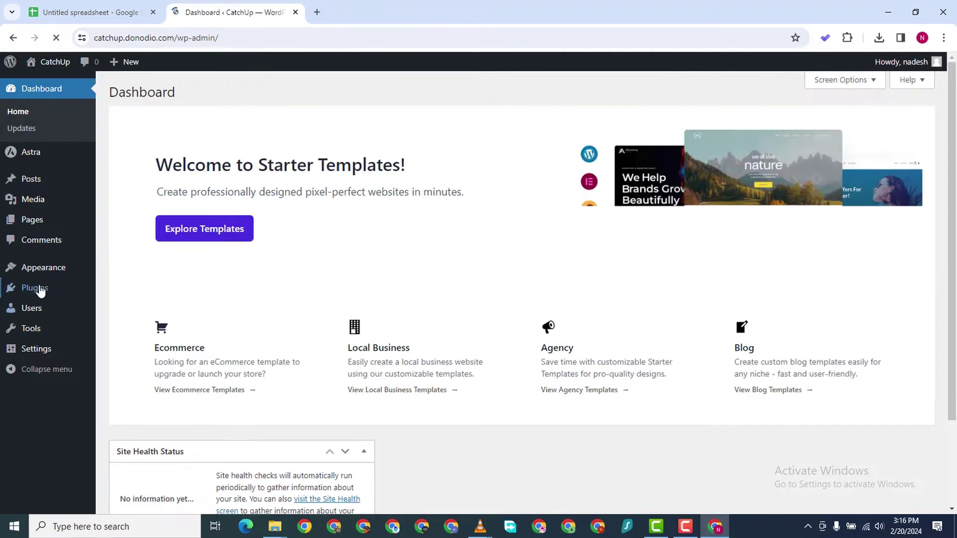
# Bulk-activate the Elementor and Essential Addons for Elementor plugins from Installed Plugins
pyautogui.moveTo(41, 289)
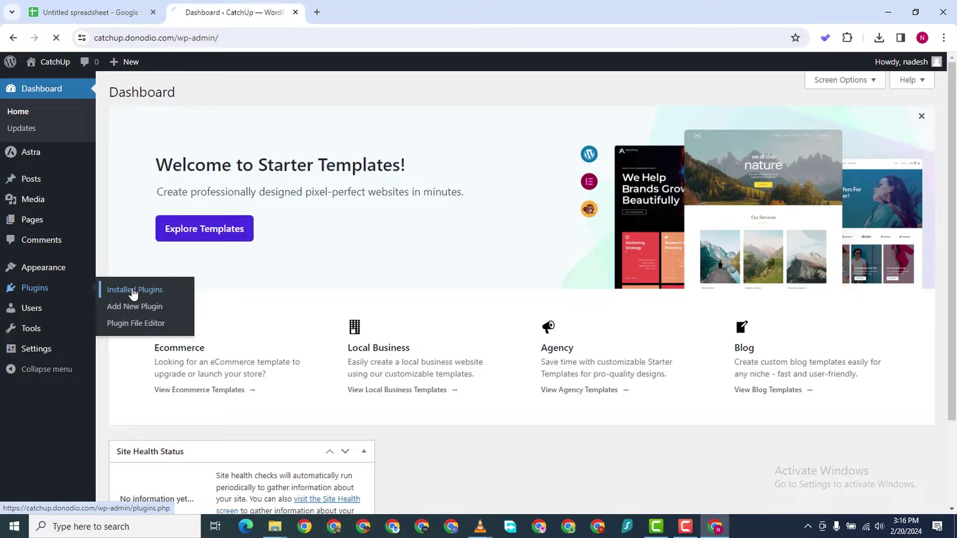
pyautogui.click(132, 292)
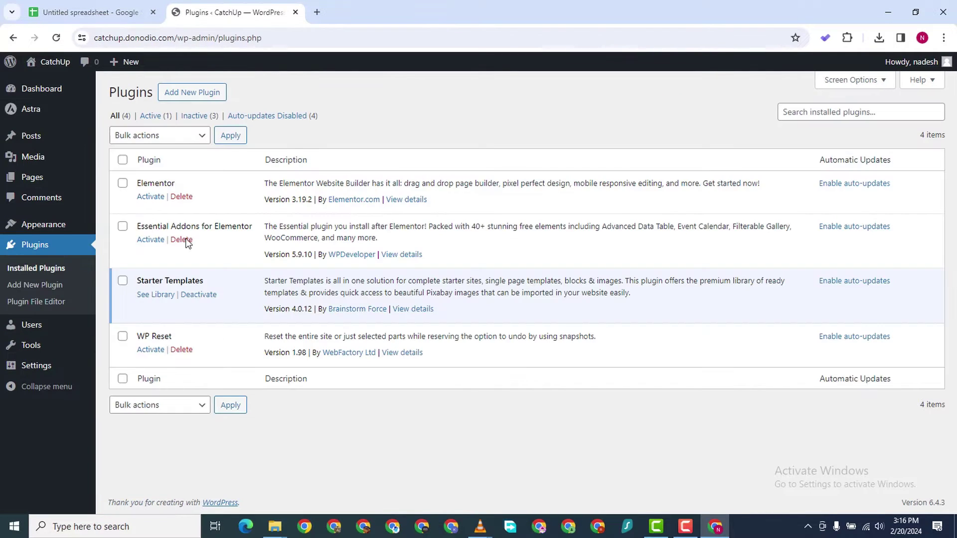
pyautogui.click(122, 183)
pyautogui.click(122, 225)
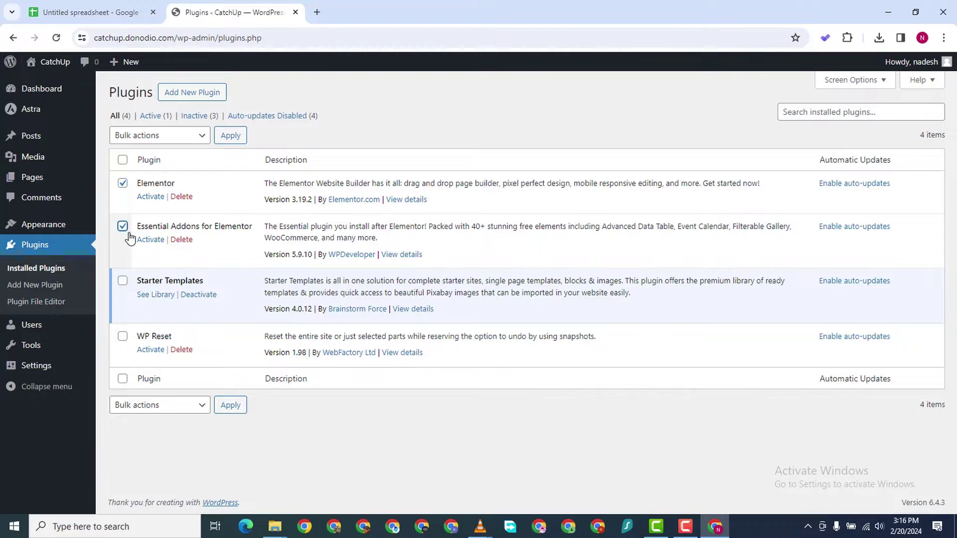
pyautogui.click(180, 135)
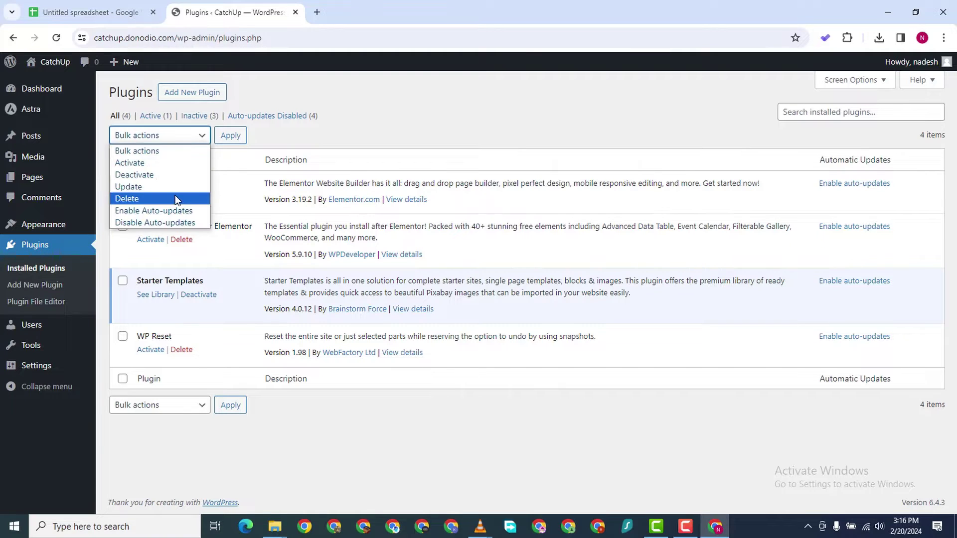
pyautogui.click(170, 165)
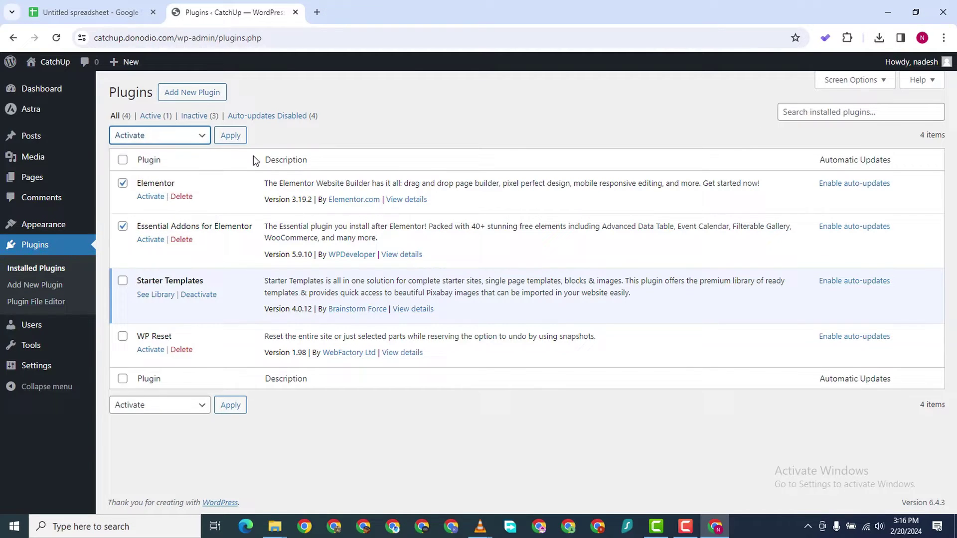
pyautogui.click(229, 138)
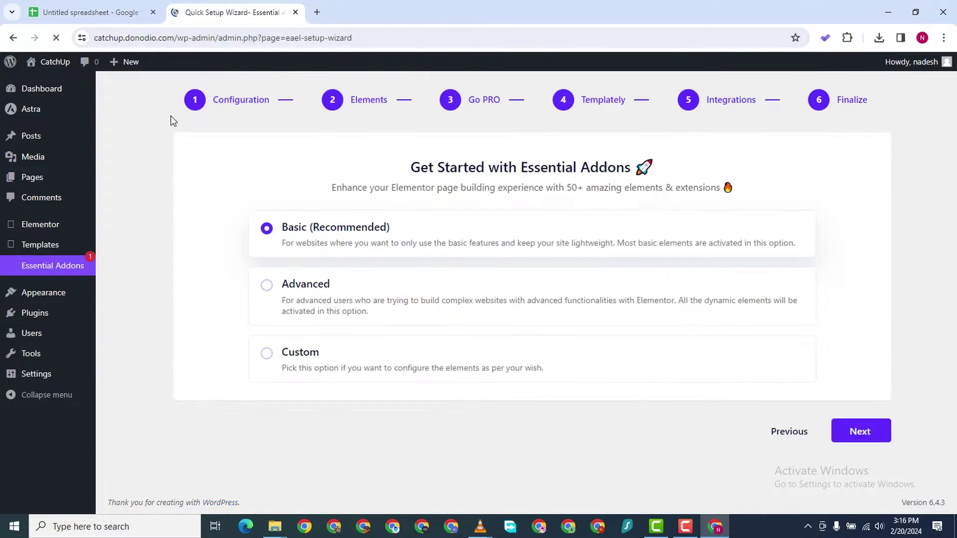
# Keep the Basic (Recommended) setup option and continue to the Elements step
pyautogui.scroll(-1, 499, 278)
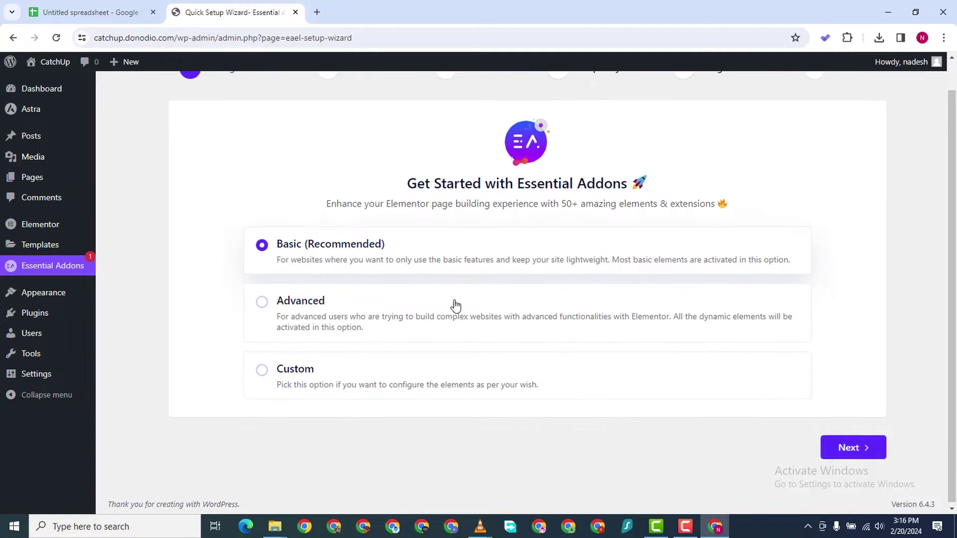
pyautogui.scroll(1, 349, 272)
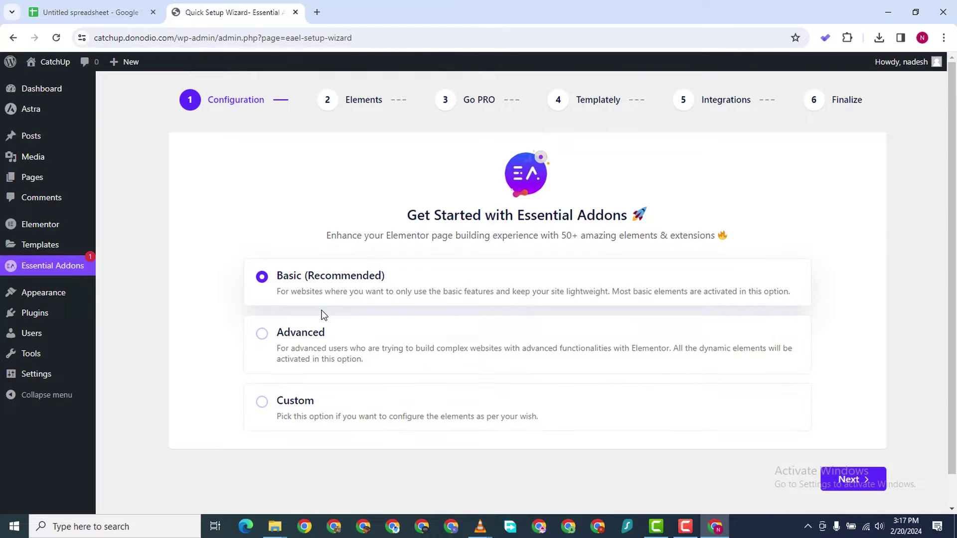
pyautogui.scroll(-1, 409, 297)
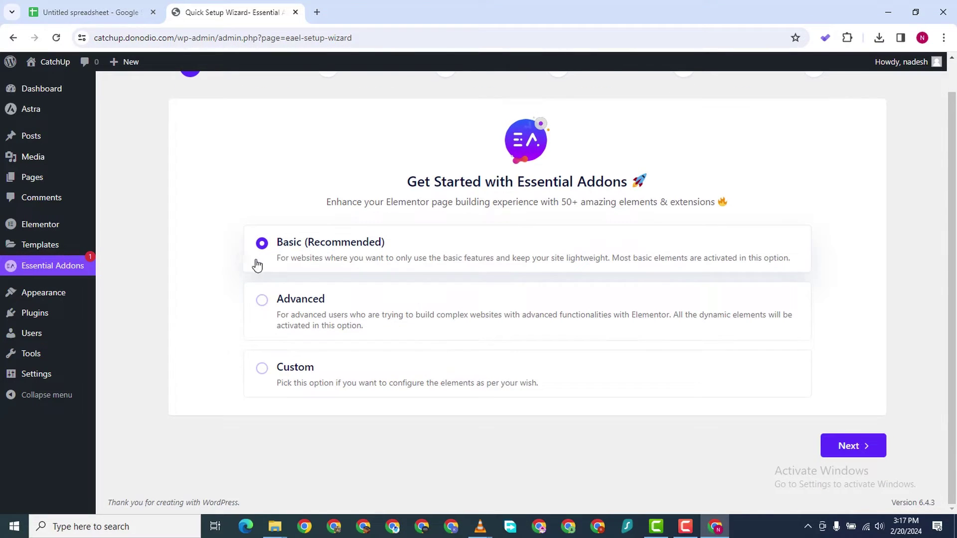
pyautogui.scroll(1, 299, 269)
pyautogui.scroll(-1, 333, 324)
pyautogui.scroll(1, 627, 253)
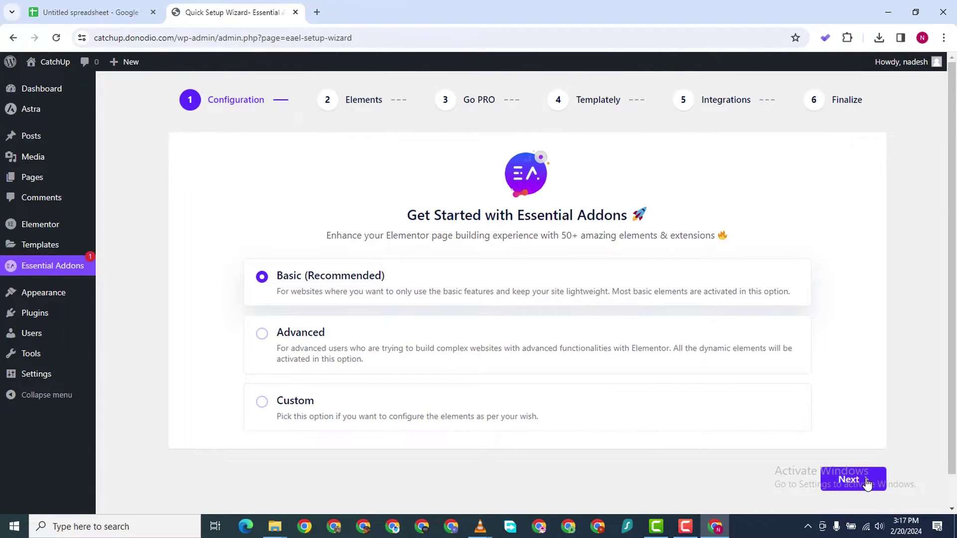
pyautogui.click(867, 482)
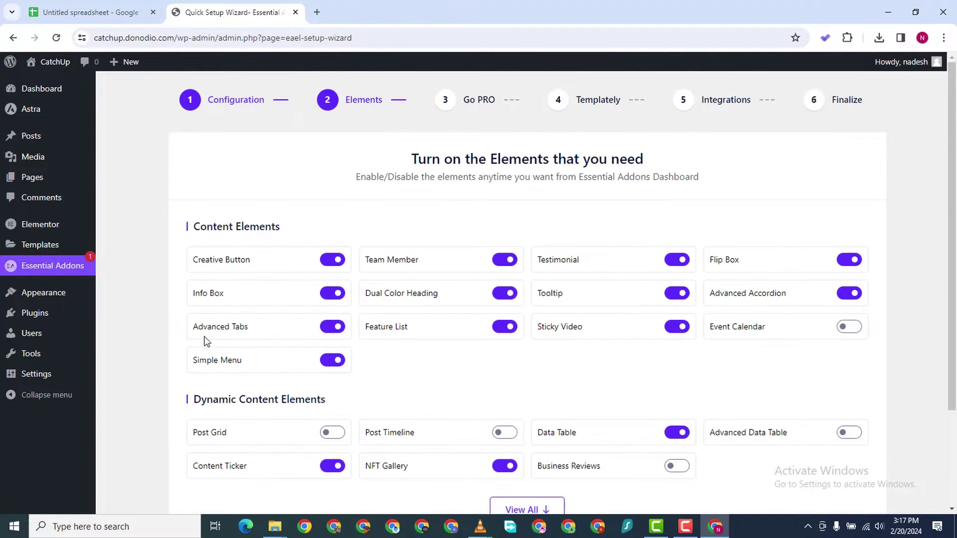
# Switch off Creative Button, Team Member, Info Box, Advanced Tabs, Simple Menu, Feature List, Dual Color Heading, Testimonial, Content Ticker
pyautogui.click(331, 261)
pyautogui.click(505, 261)
pyautogui.click(339, 298)
pyautogui.click(334, 327)
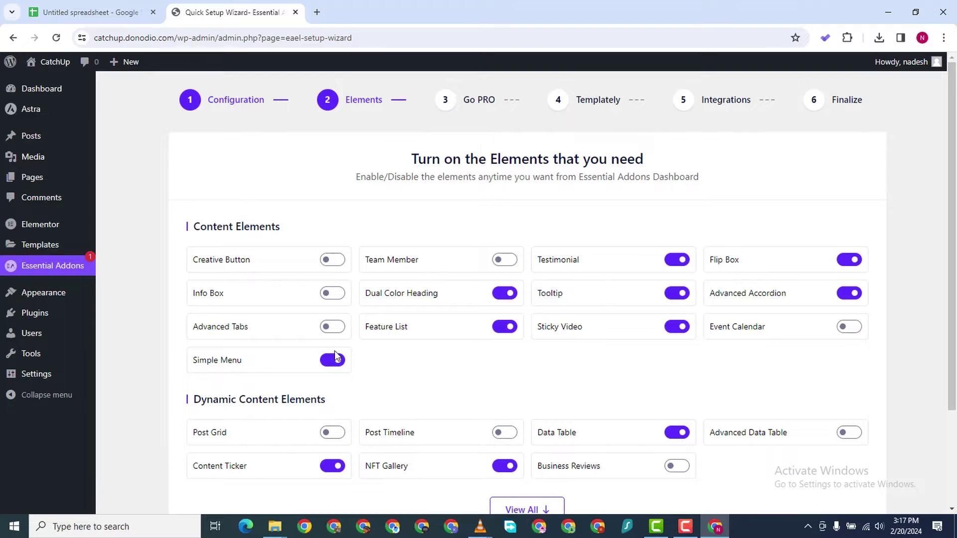
pyautogui.click(334, 361)
pyautogui.click(509, 327)
pyautogui.click(505, 294)
pyautogui.click(680, 261)
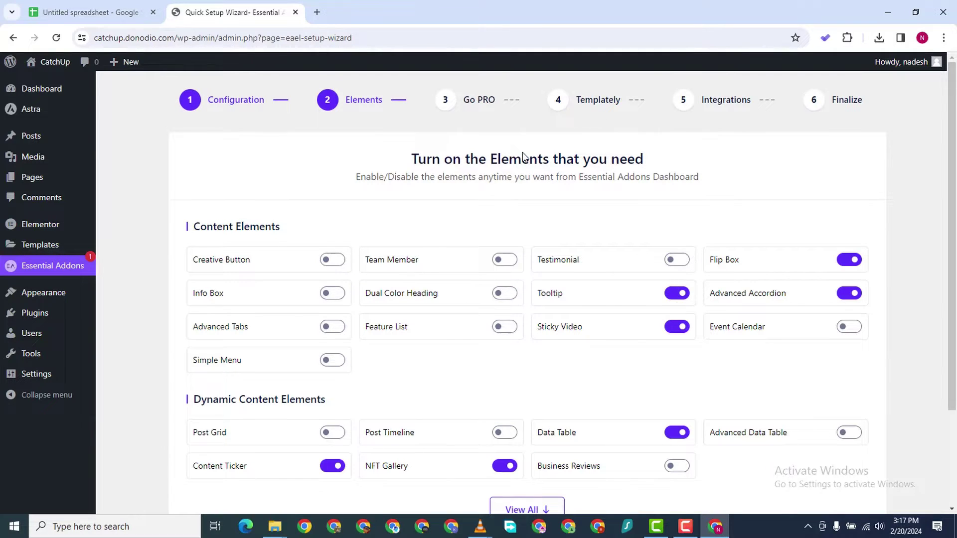
pyautogui.scroll(-3, 513, 263)
pyautogui.scroll(3, 503, 244)
pyautogui.scroll(-3, 680, 366)
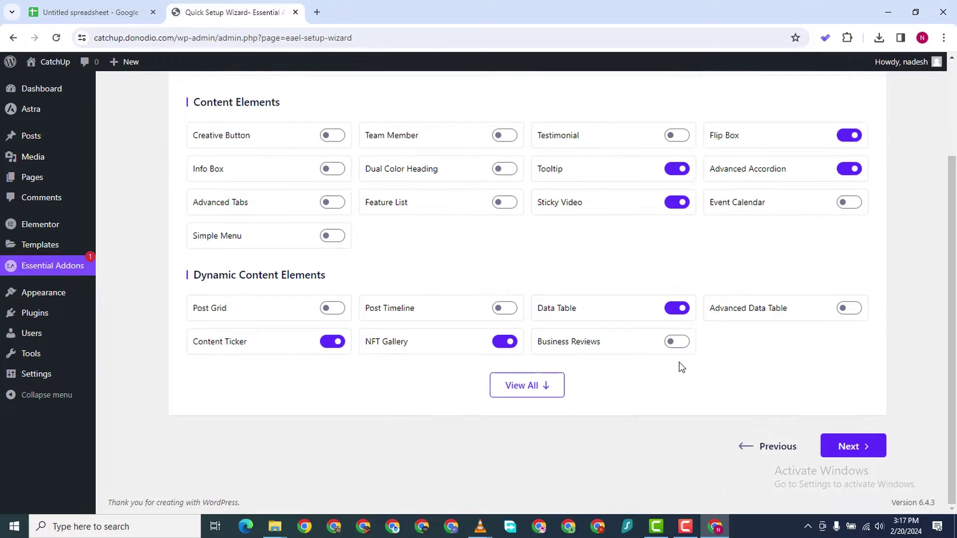
pyautogui.scroll(2, 594, 220)
pyautogui.scroll(-1, 480, 181)
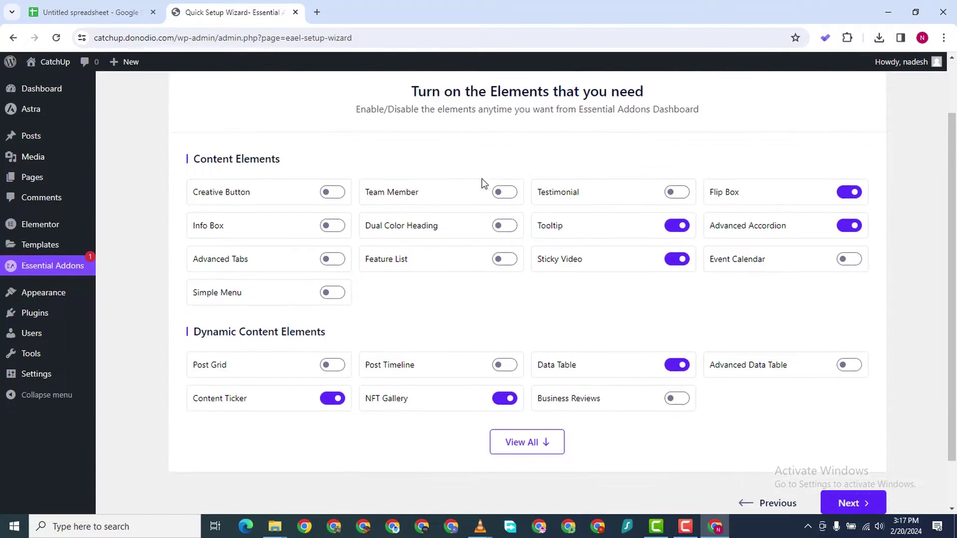
pyautogui.click(333, 407)
# Show all elements and toggle NFT Gallery, Data Table, Countdown, Progress Bar, Fancy Text, Filterable Gallery, Image Accordion
pyautogui.click(551, 450)
pyautogui.scroll(1, 532, 277)
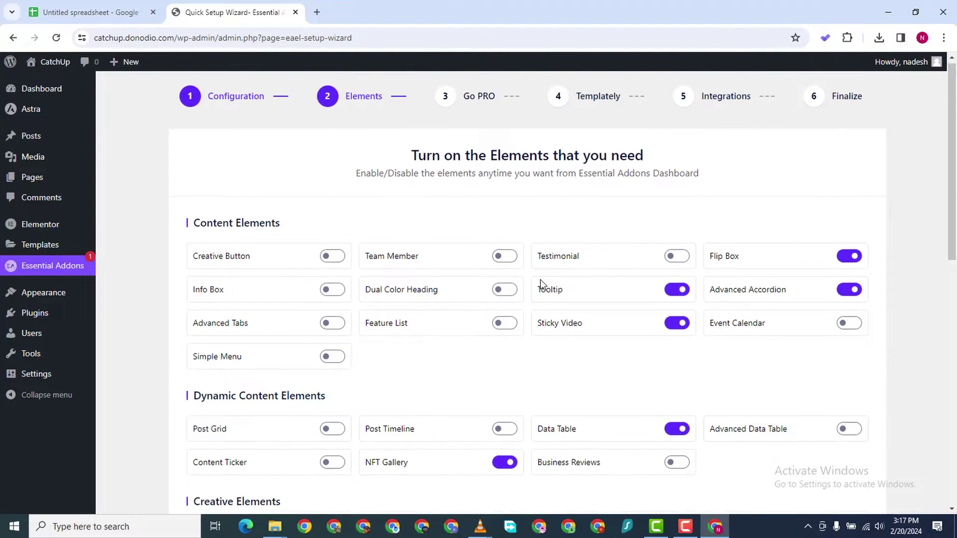
pyautogui.scroll(-2, 540, 280)
pyautogui.scroll(2, 523, 294)
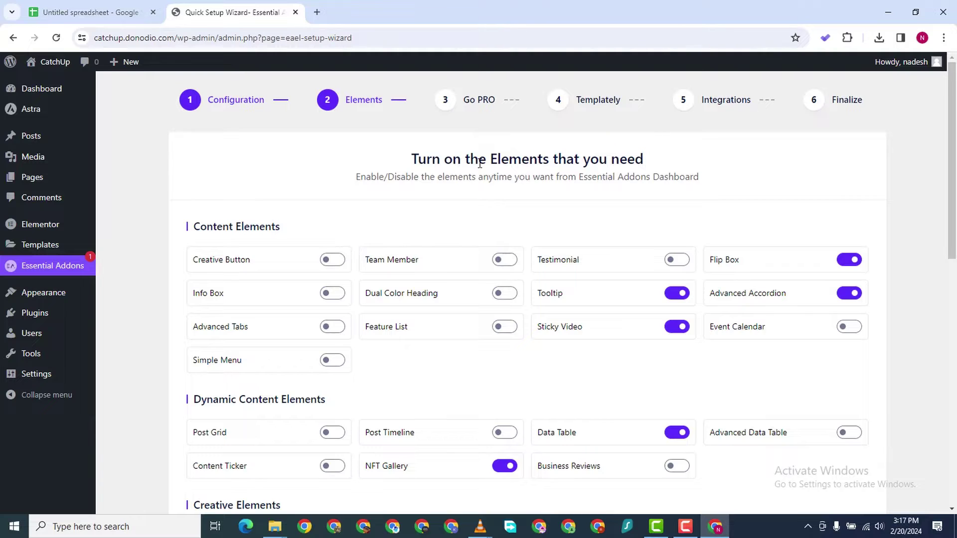
pyautogui.scroll(-5, 480, 164)
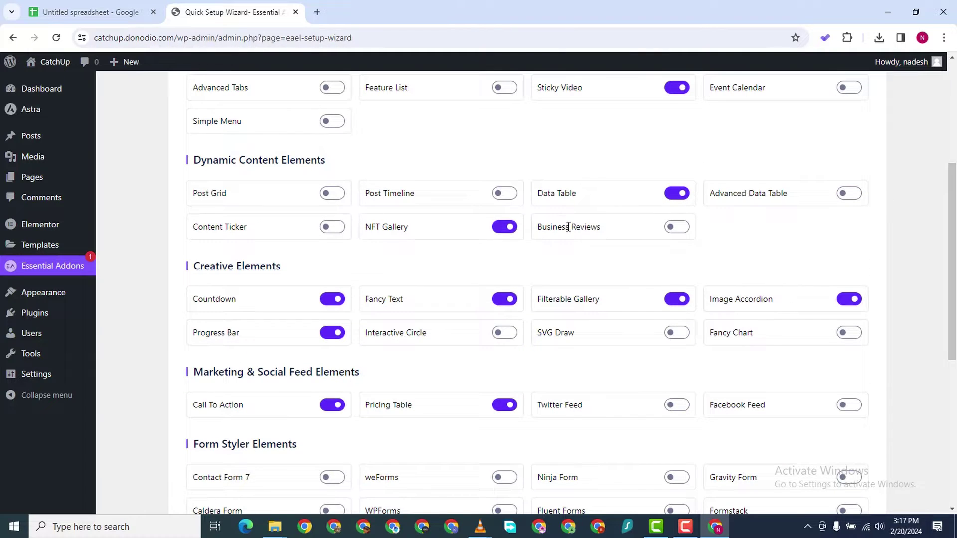
pyautogui.click(501, 229)
pyautogui.click(677, 194)
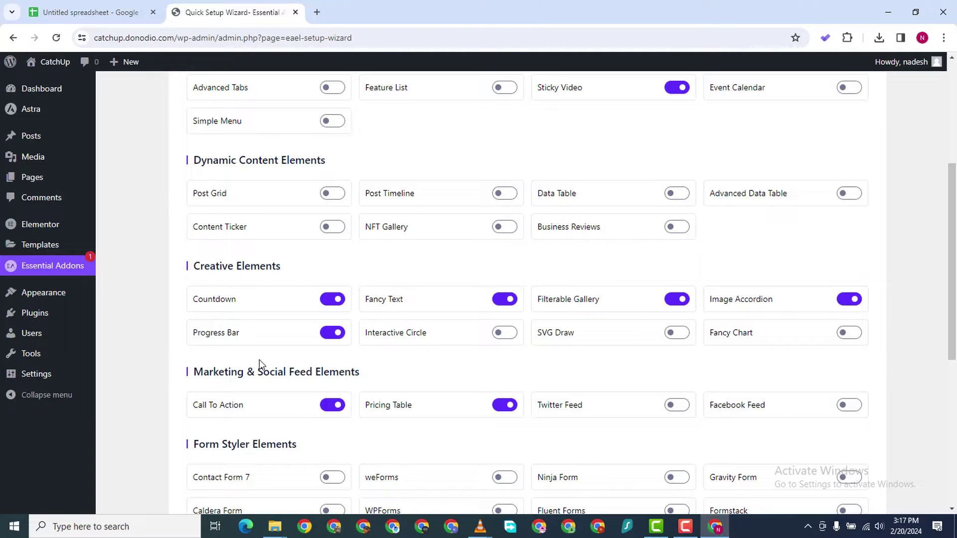
pyautogui.click(328, 299)
pyautogui.click(333, 333)
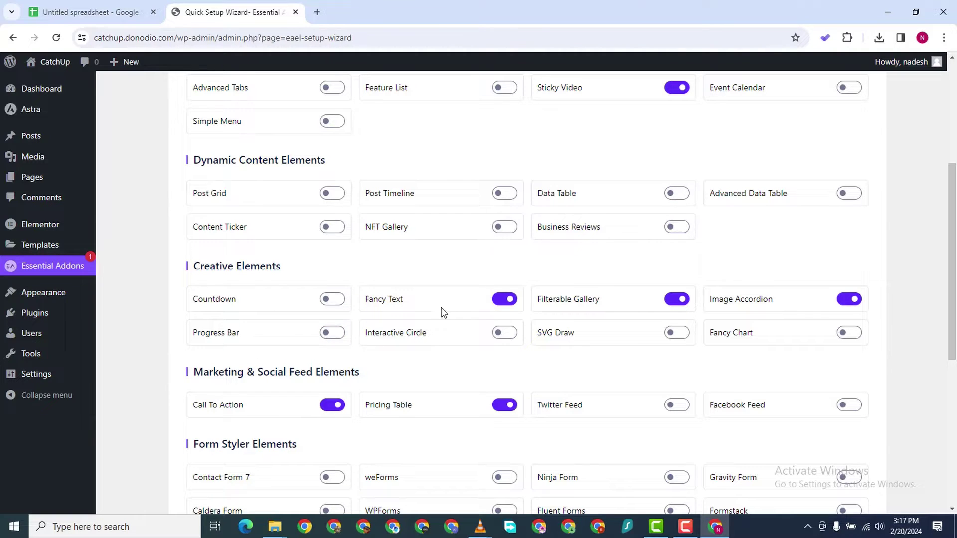
pyautogui.click(502, 301)
pyautogui.click(673, 302)
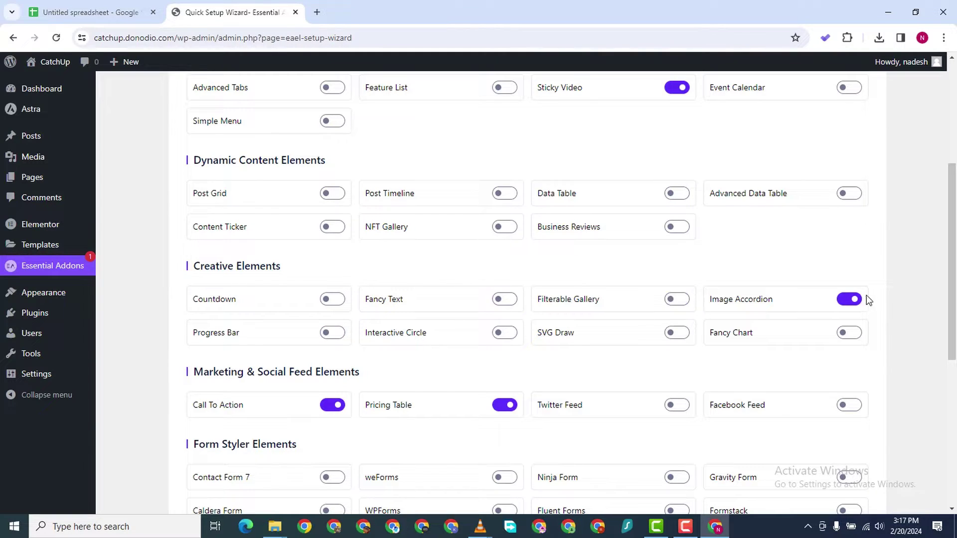
pyautogui.click(855, 299)
# Switch off Call To Action and Pricing Table, then continue to the Go PRO step
pyautogui.scroll(4, 535, 406)
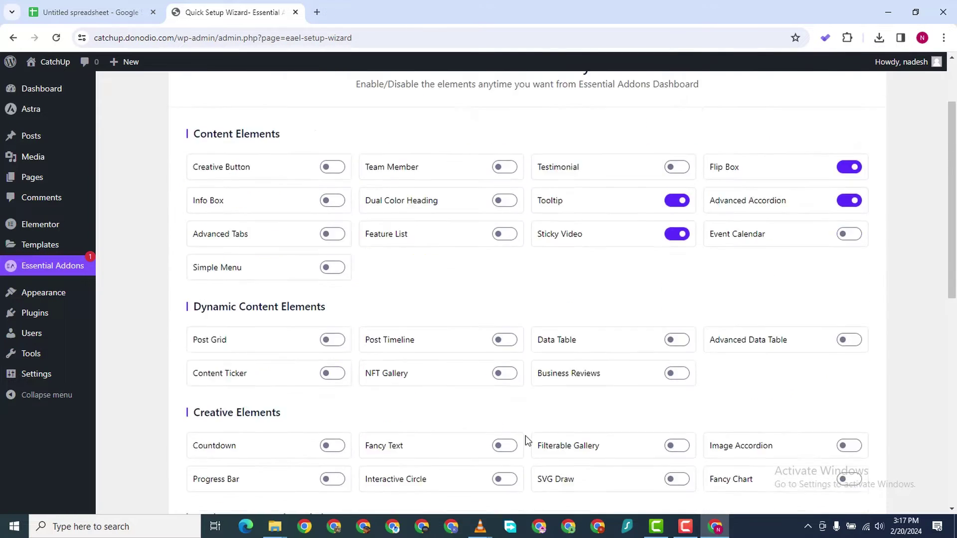
pyautogui.scroll(-9, 525, 436)
pyautogui.scroll(-2, 371, 396)
pyautogui.scroll(4, 337, 374)
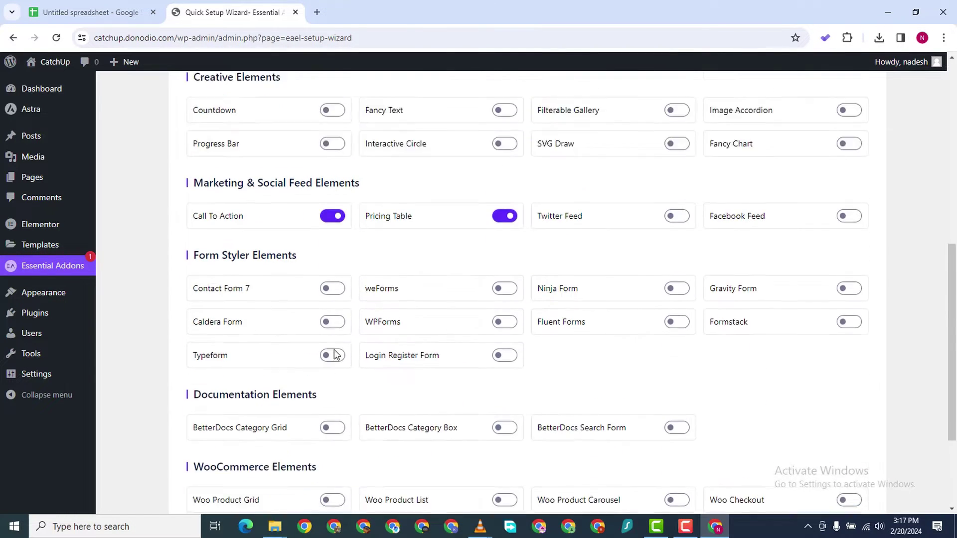
pyautogui.click(332, 247)
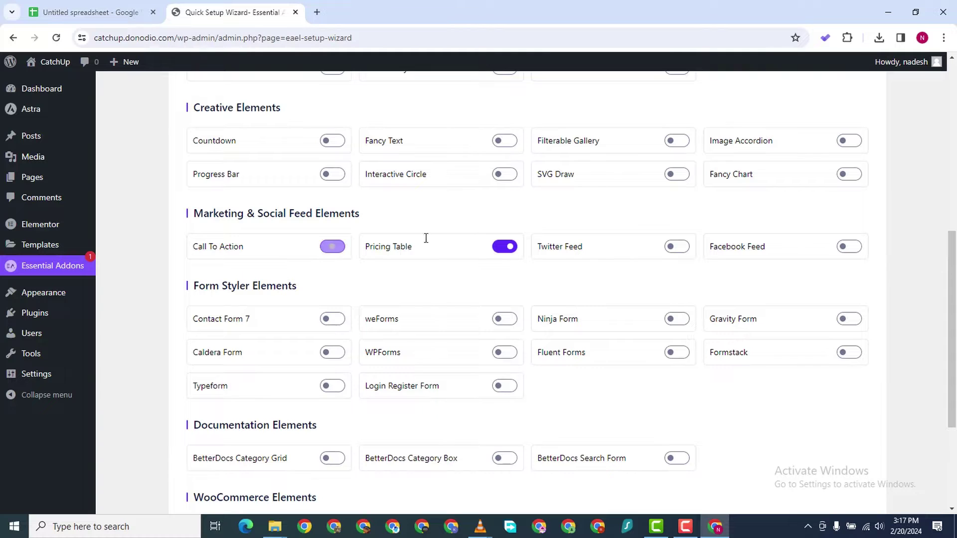
pyautogui.click(505, 246)
pyautogui.scroll(5, 631, 406)
pyautogui.scroll(-7, 624, 412)
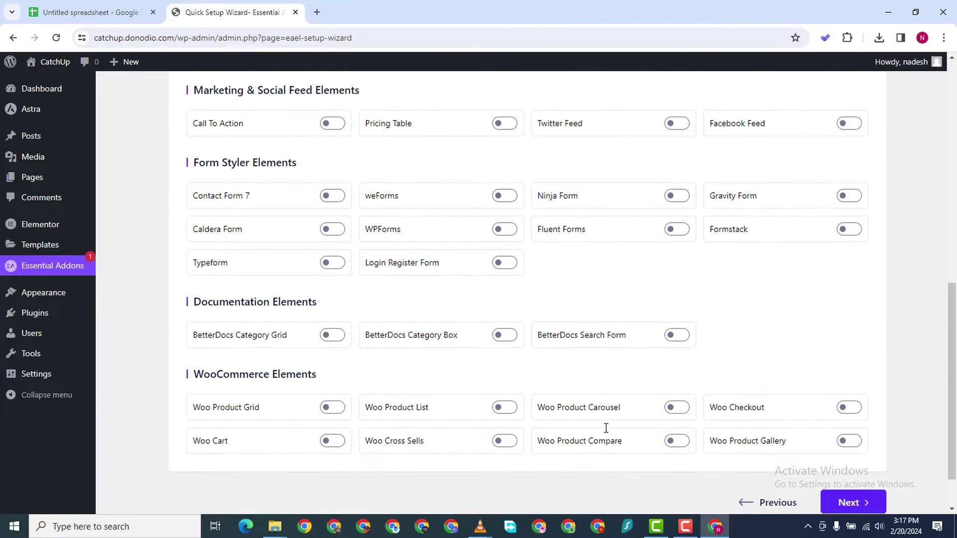
pyautogui.scroll(6, 647, 443)
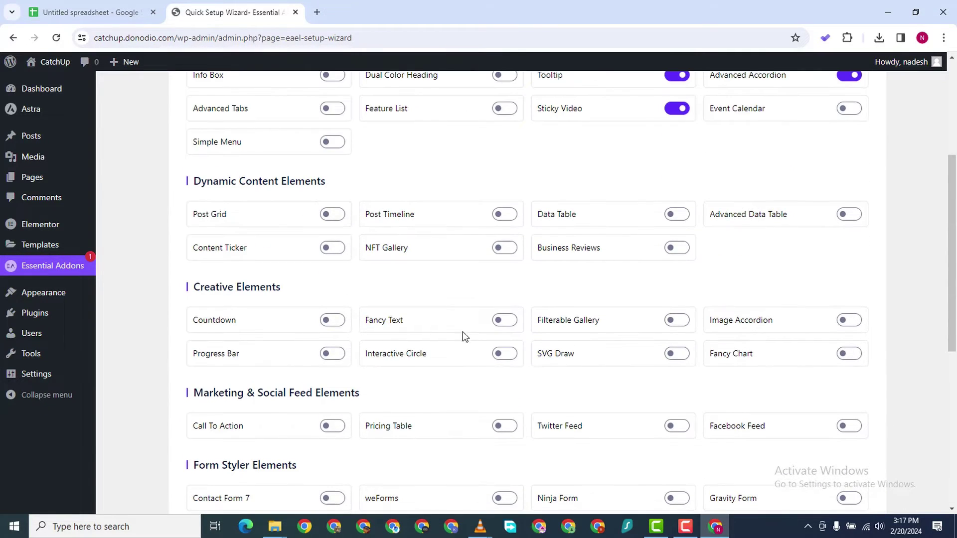
pyautogui.scroll(3, 269, 232)
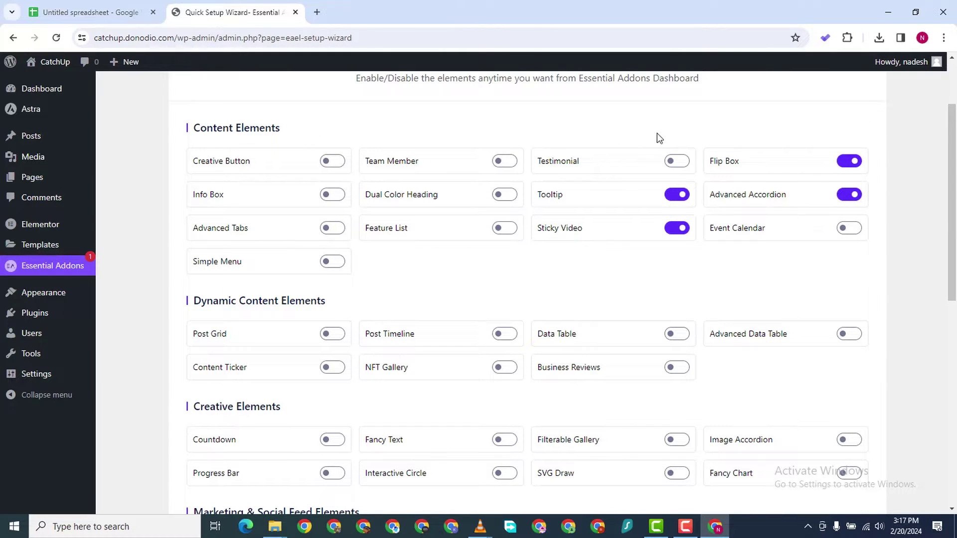
pyautogui.scroll(-3, 719, 264)
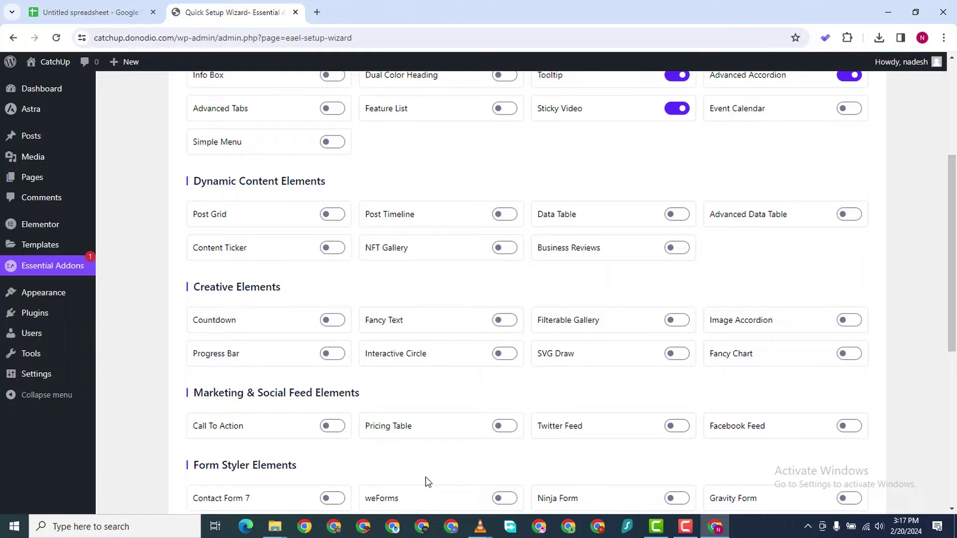
pyautogui.click(683, 528)
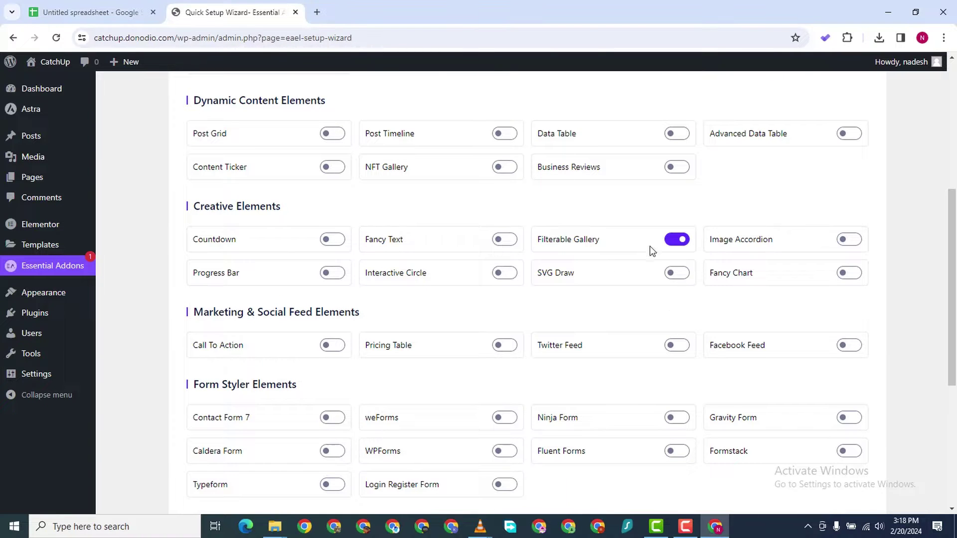
pyautogui.scroll(-5, 623, 276)
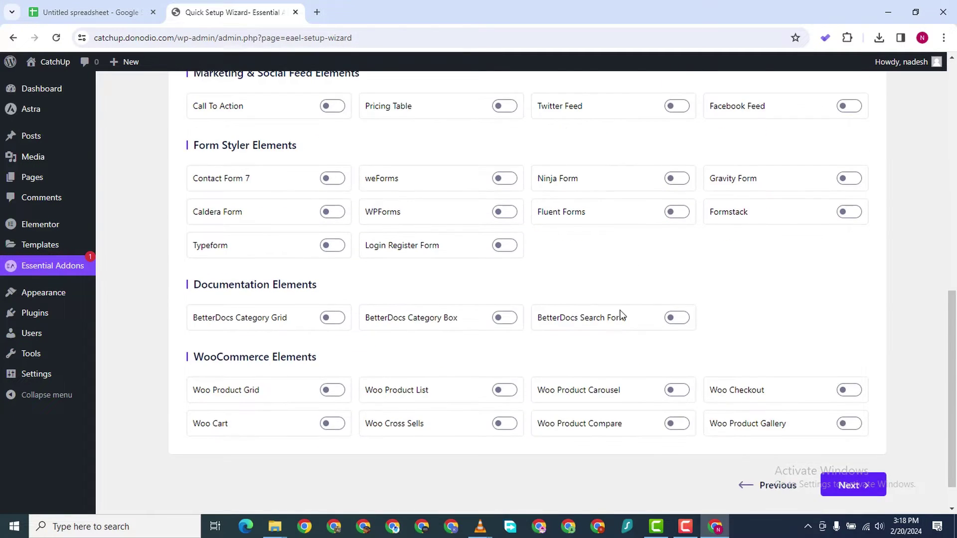
pyautogui.scroll(3, 223, 364)
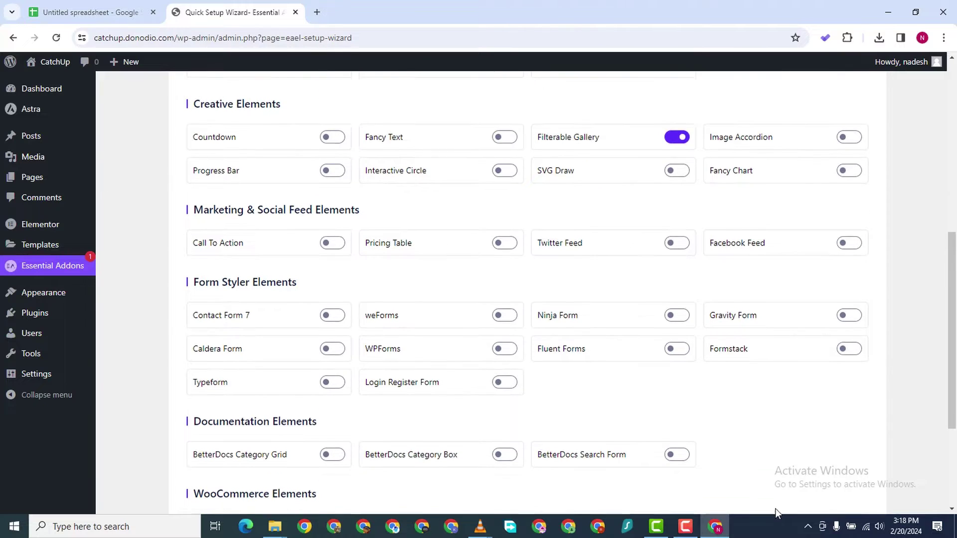
pyautogui.scroll(-4, 831, 445)
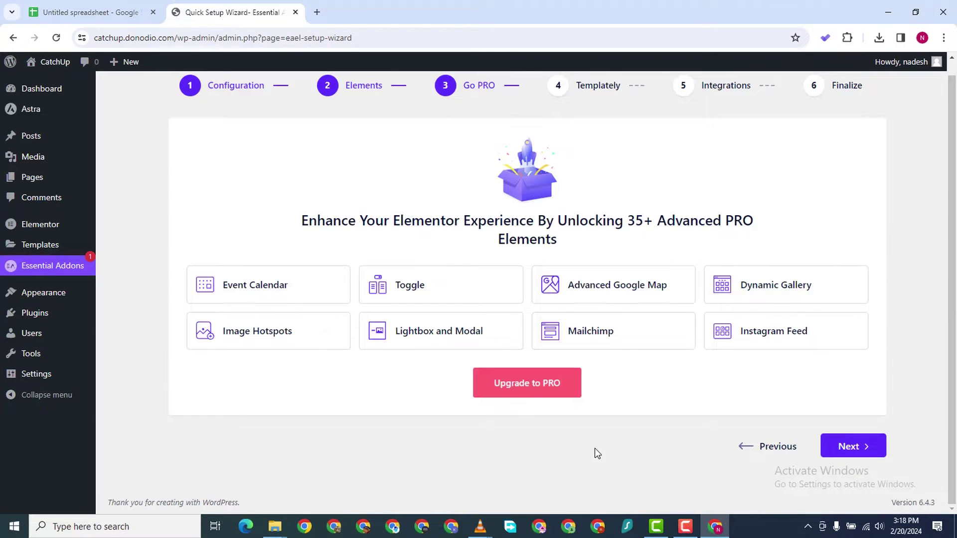
# Advance the wizard past Go PRO and Templately to the Finalize step
pyautogui.click(864, 441)
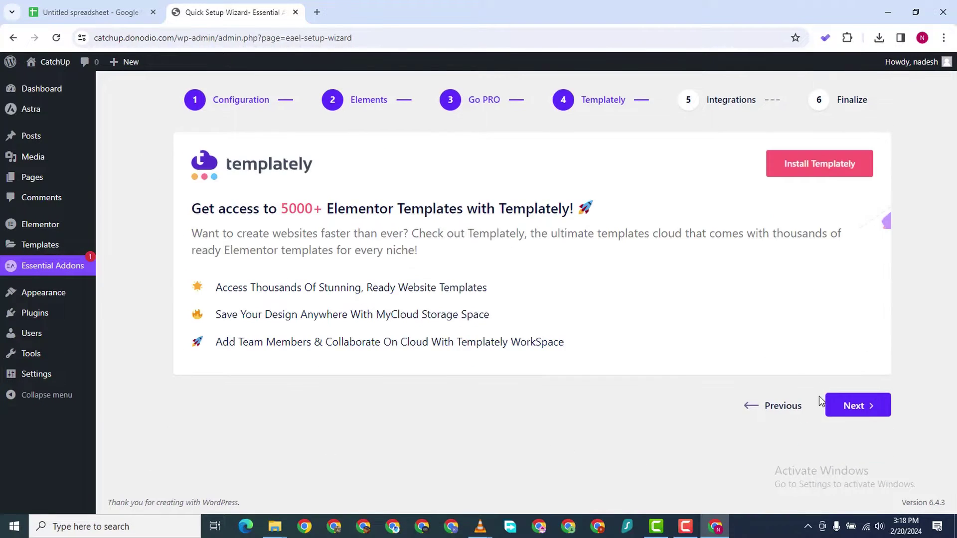
pyautogui.click(852, 406)
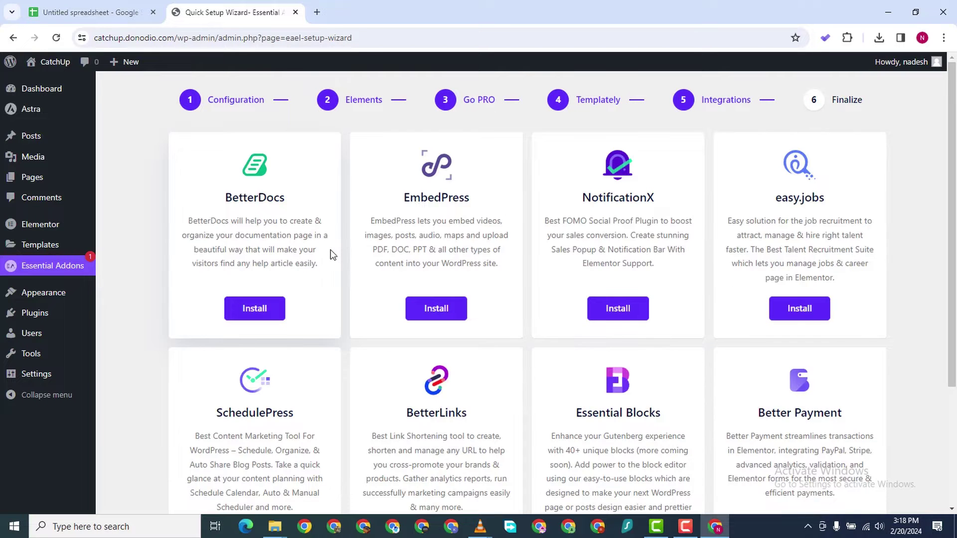
pyautogui.scroll(-3, 312, 265)
pyautogui.scroll(3, 327, 230)
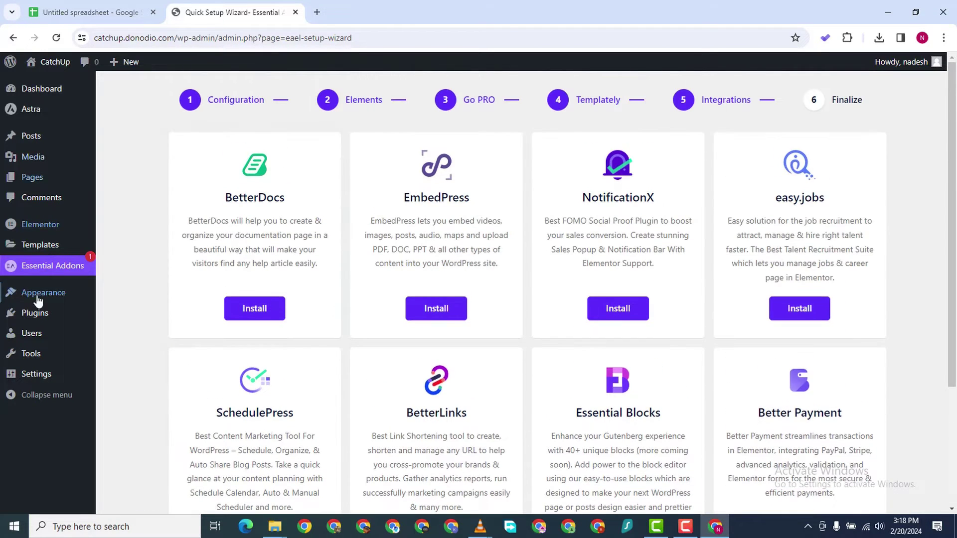
pyautogui.scroll(-2, 673, 344)
pyautogui.scroll(1, 687, 348)
pyautogui.scroll(-2, 689, 350)
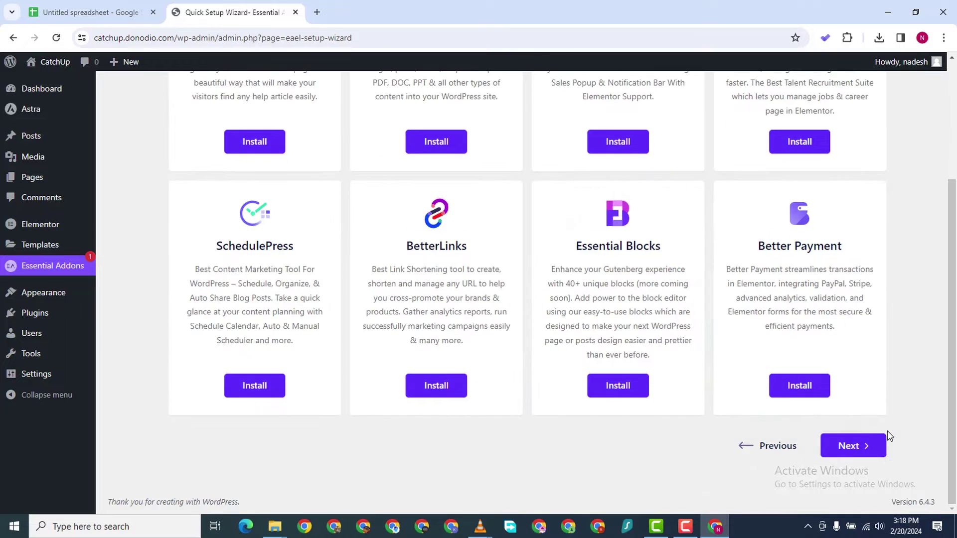
# Complete the wizard, declining usage-data sharing, then go to the Pages list
pyautogui.click(854, 446)
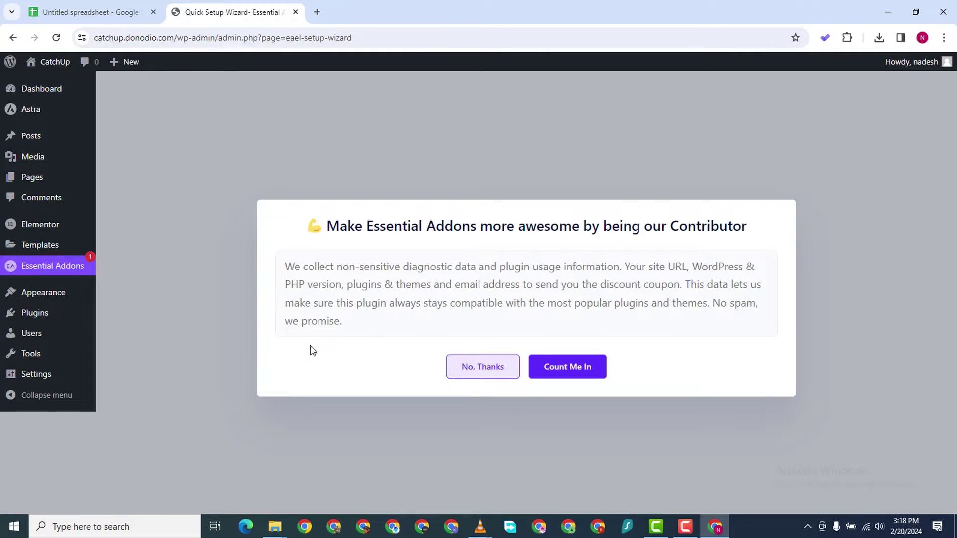
pyautogui.click(499, 373)
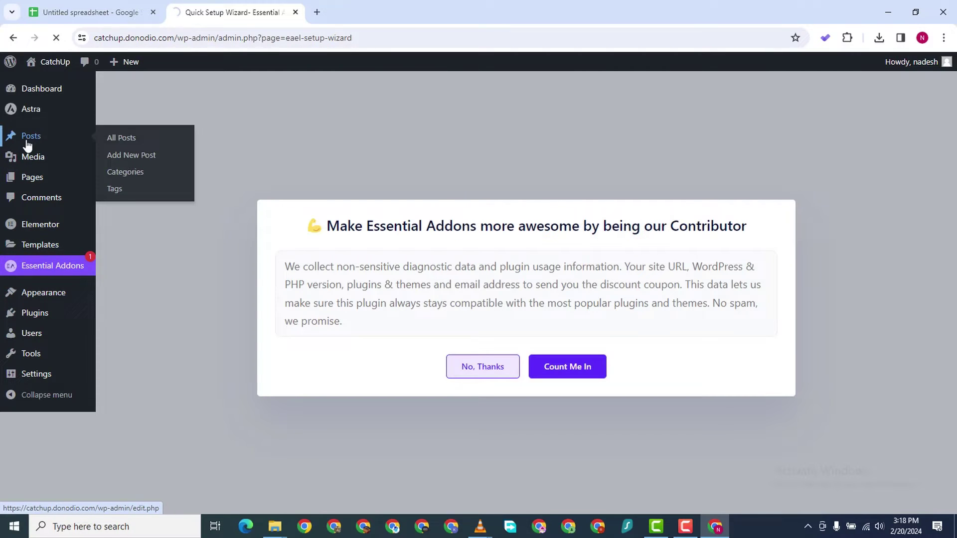
pyautogui.click(40, 184)
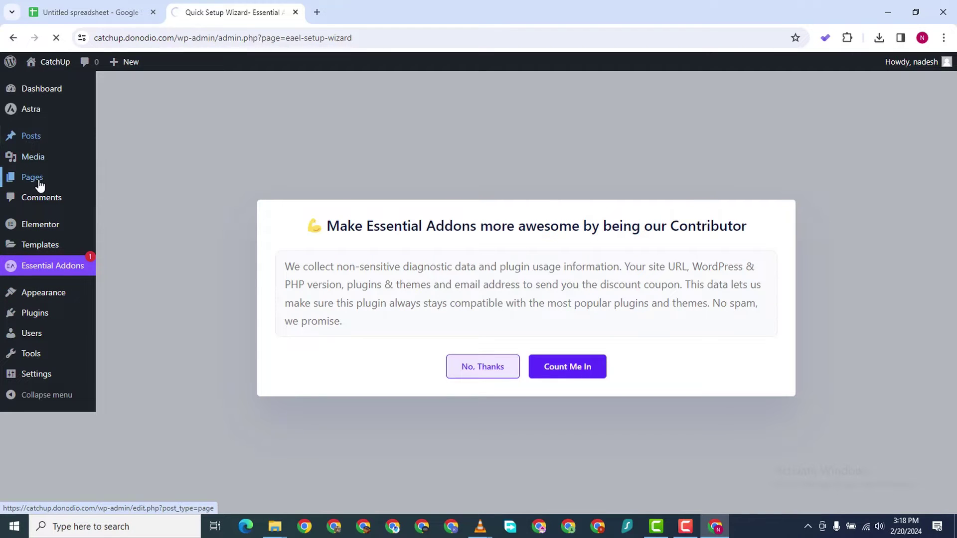
# Create a page titled 'Home' in a new tab and publish it
pyautogui.moveTo(40, 184)
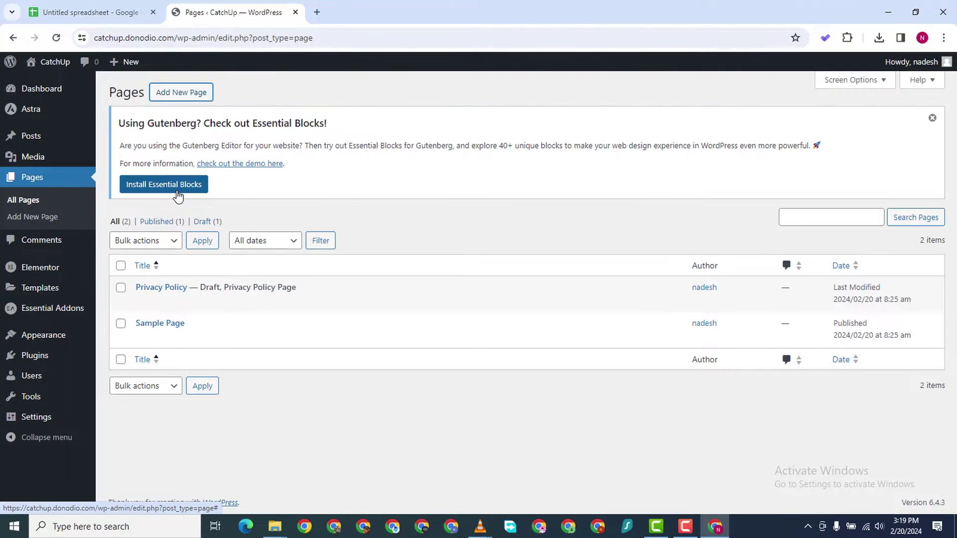
pyautogui.rightClick(170, 98)
pyautogui.click(234, 104)
pyautogui.click(368, 9)
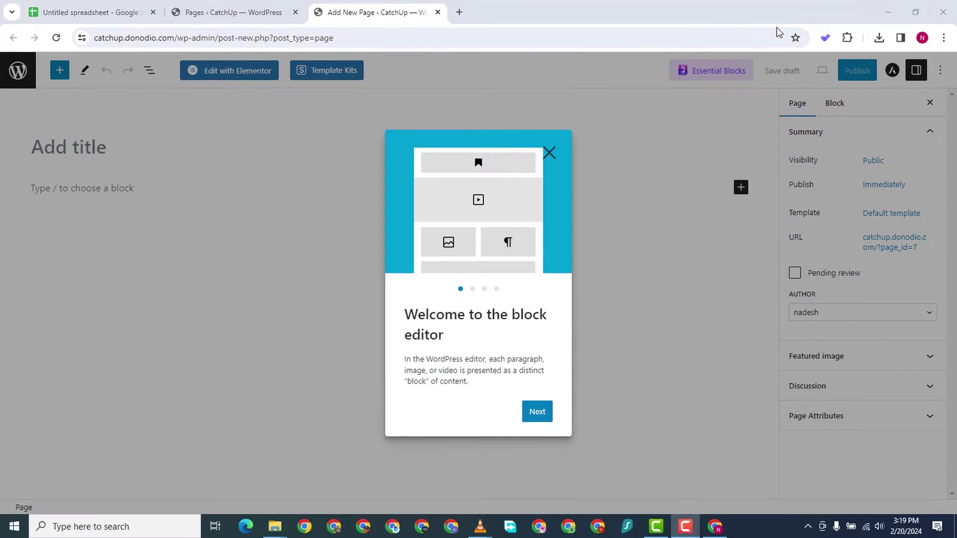
pyautogui.click(105, 138)
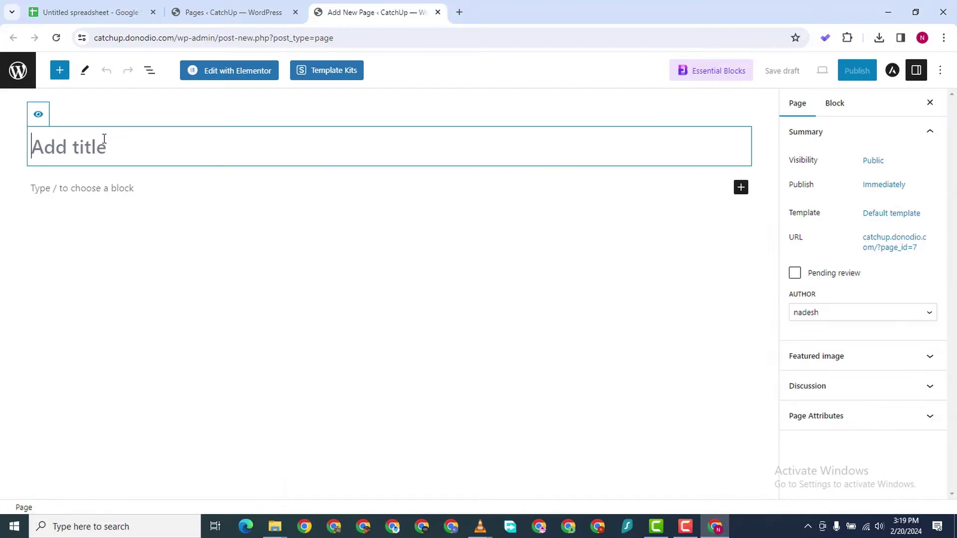
pyautogui.write('Ho')
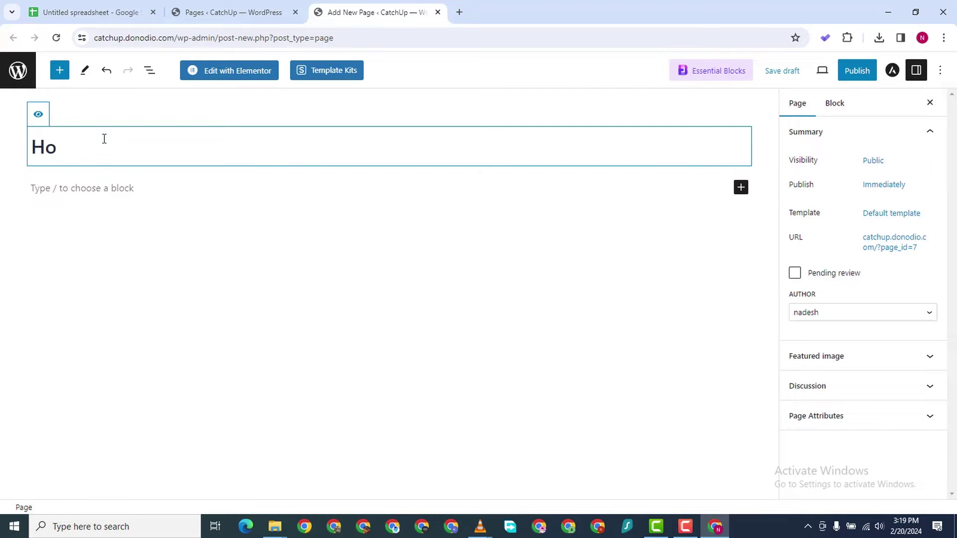
pyautogui.write('me')
pyautogui.click(870, 77)
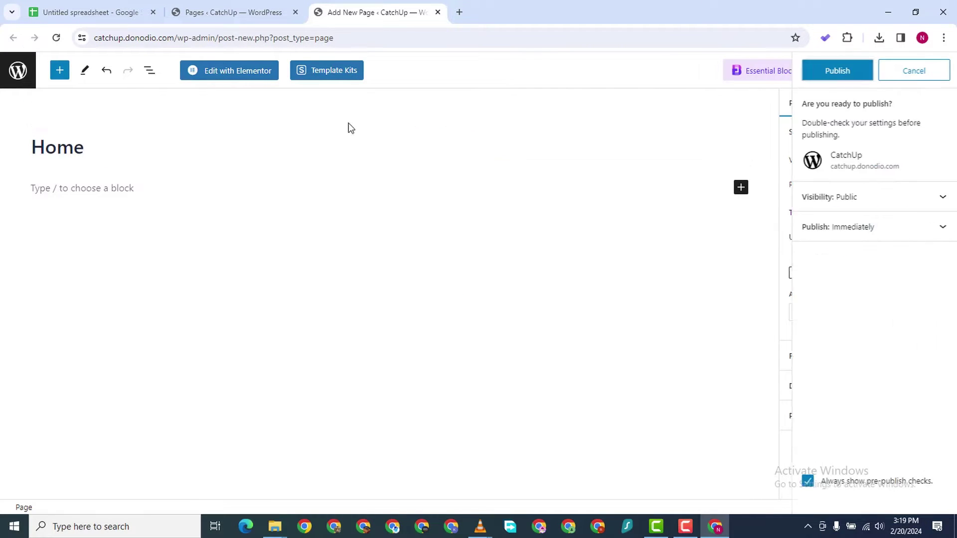
pyautogui.click(835, 71)
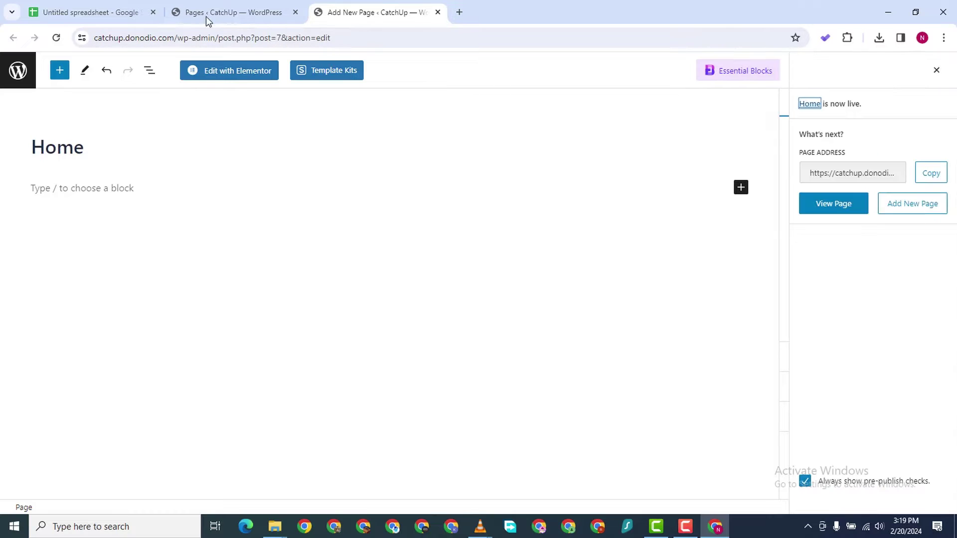
pyautogui.click(206, 14)
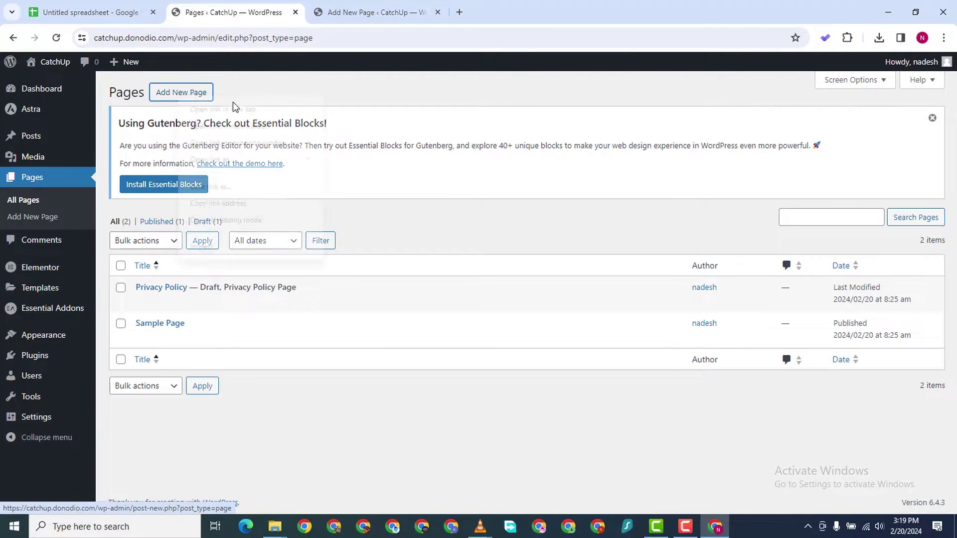
# Open two new page editor tabs and publish the first as 'About Us'
pyautogui.rightClick(181, 101)
pyautogui.click(282, 111)
pyautogui.click(499, 4)
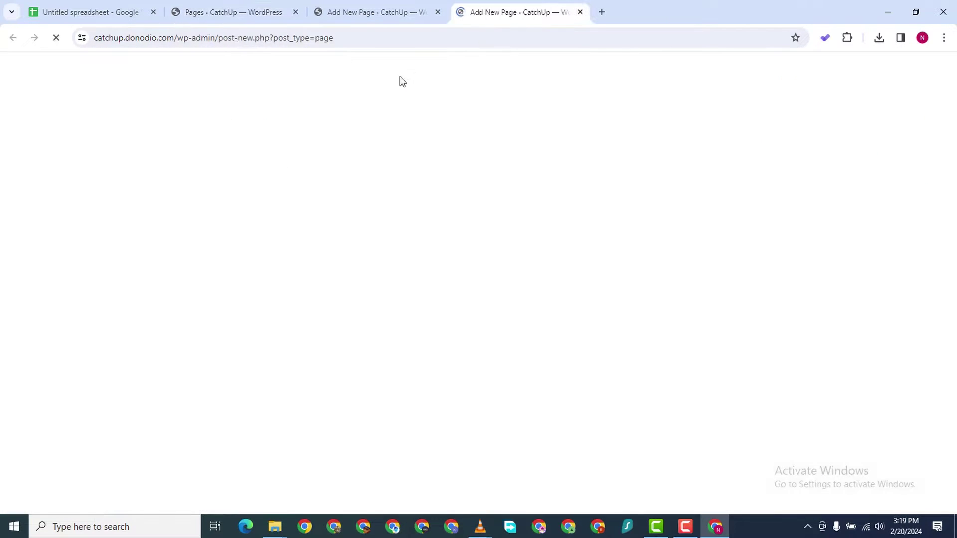
pyautogui.click(289, 12)
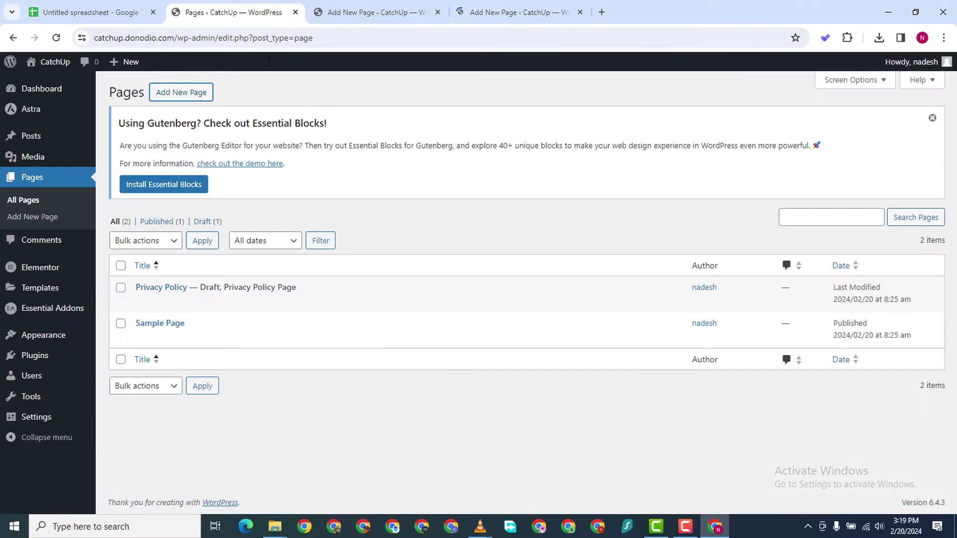
pyautogui.rightClick(178, 91)
pyautogui.click(274, 102)
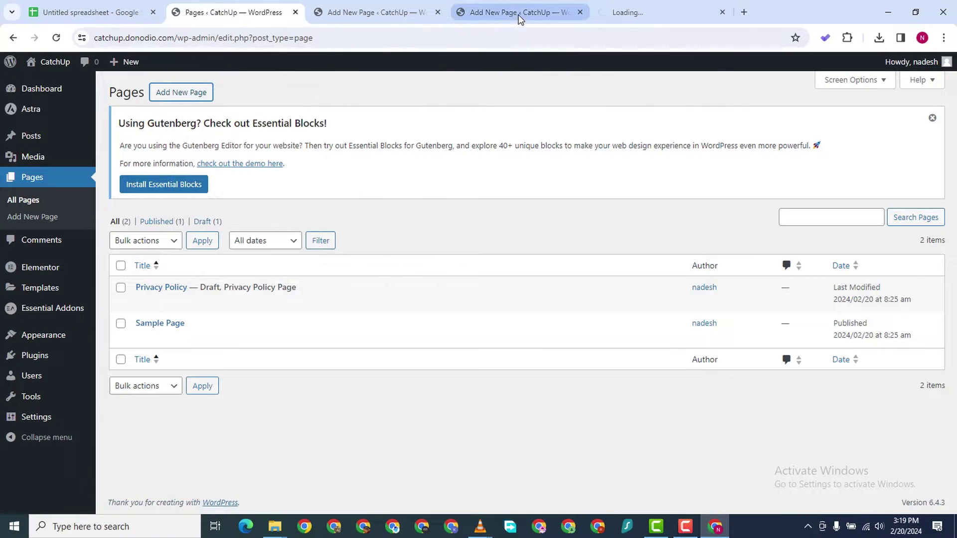
pyautogui.click(518, 16)
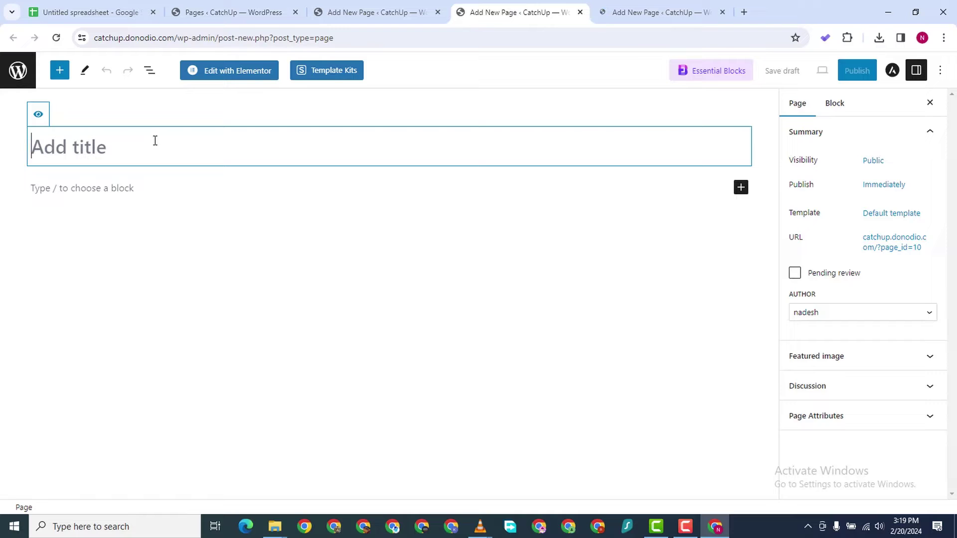
pyautogui.write('Ab')
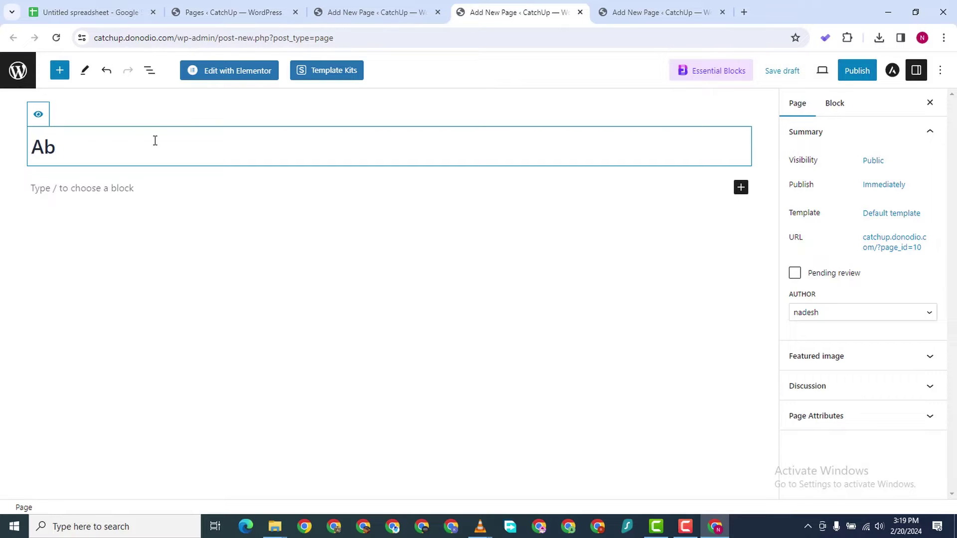
pyautogui.write('out Us')
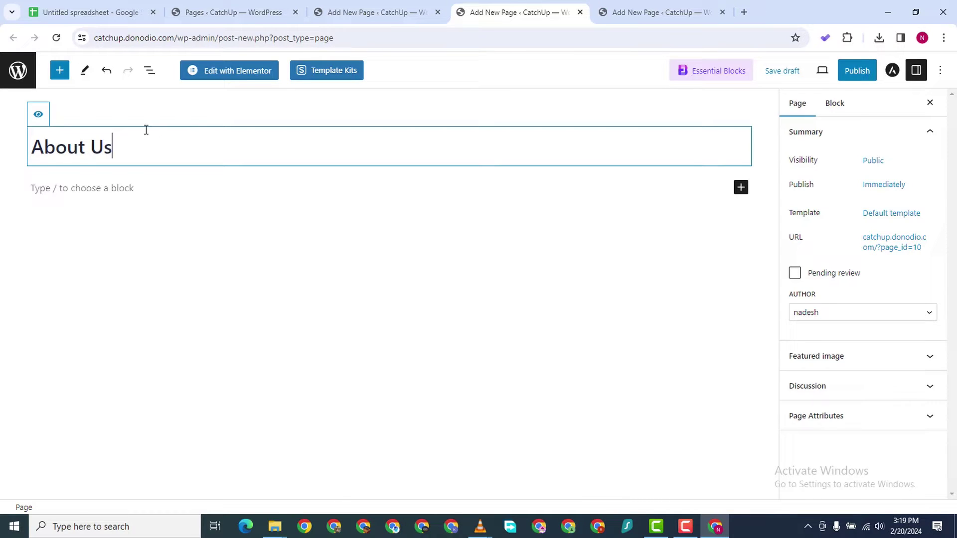
pyautogui.click(858, 72)
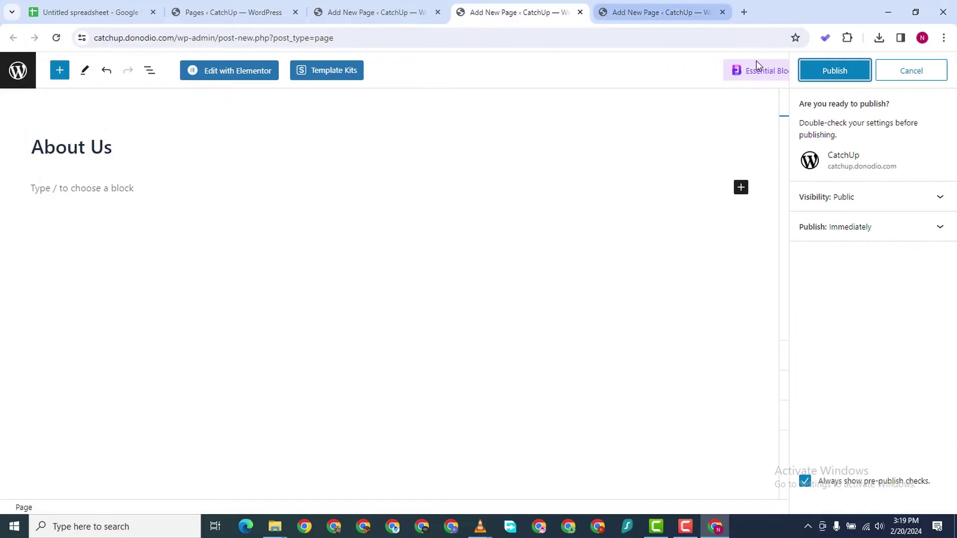
# Title the next blank page 'Services' and publish it
pyautogui.click(627, 13)
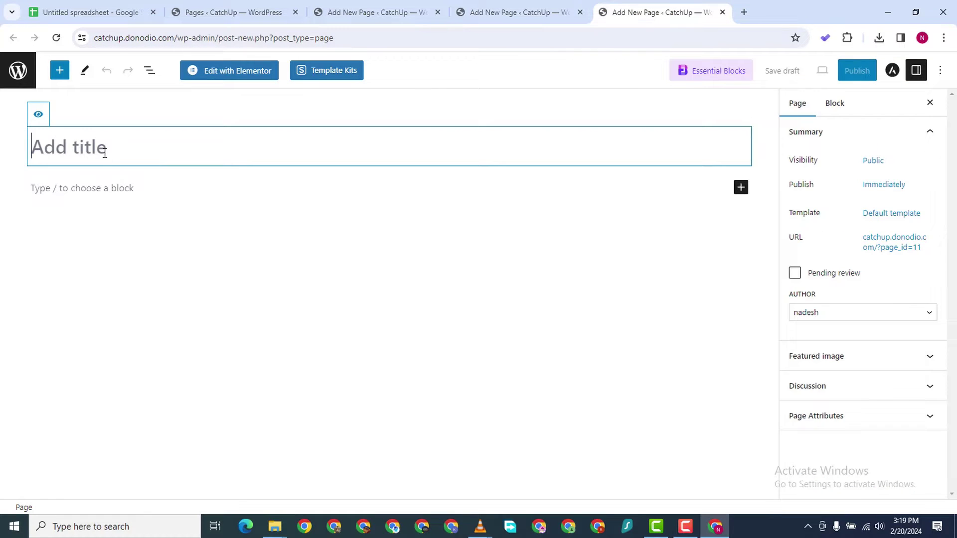
pyautogui.write('Services')
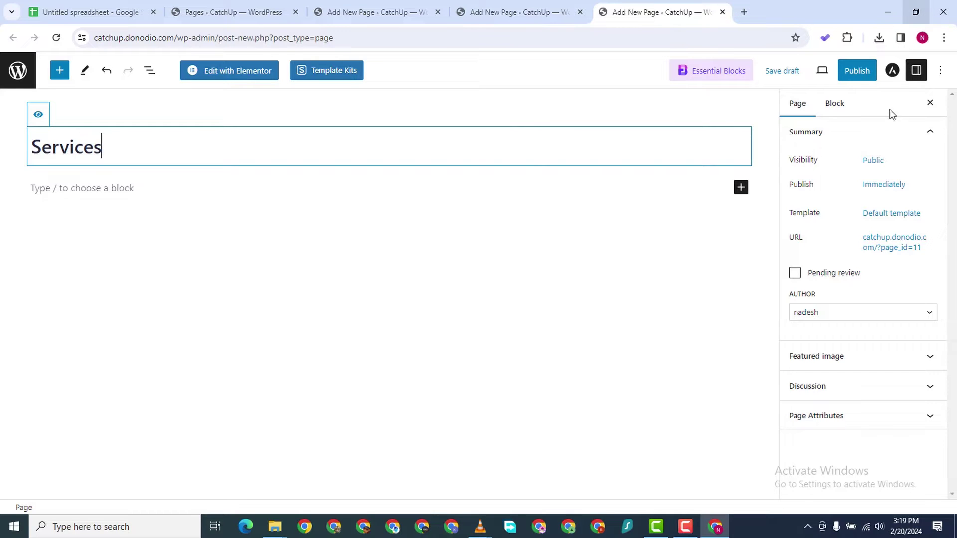
pyautogui.click(852, 75)
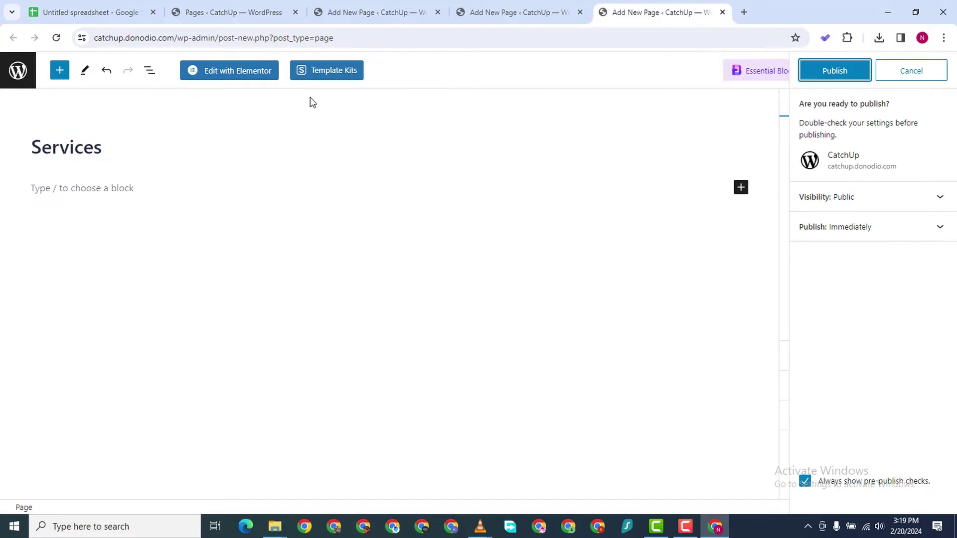
pyautogui.click(829, 71)
pyautogui.click(221, 11)
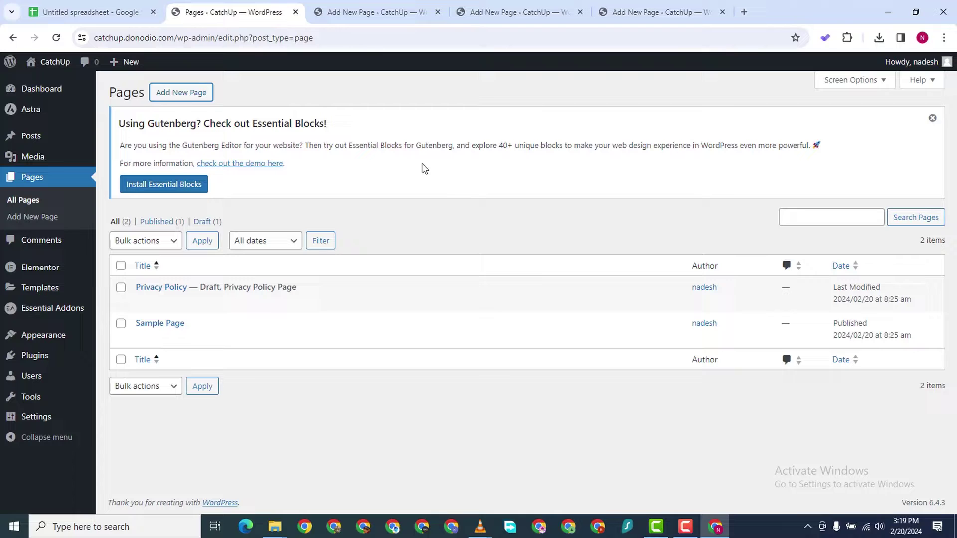
# Create and publish a 'Contact Us' page, then reload the Pages list
pyautogui.rightClick(192, 95)
pyautogui.click(264, 104)
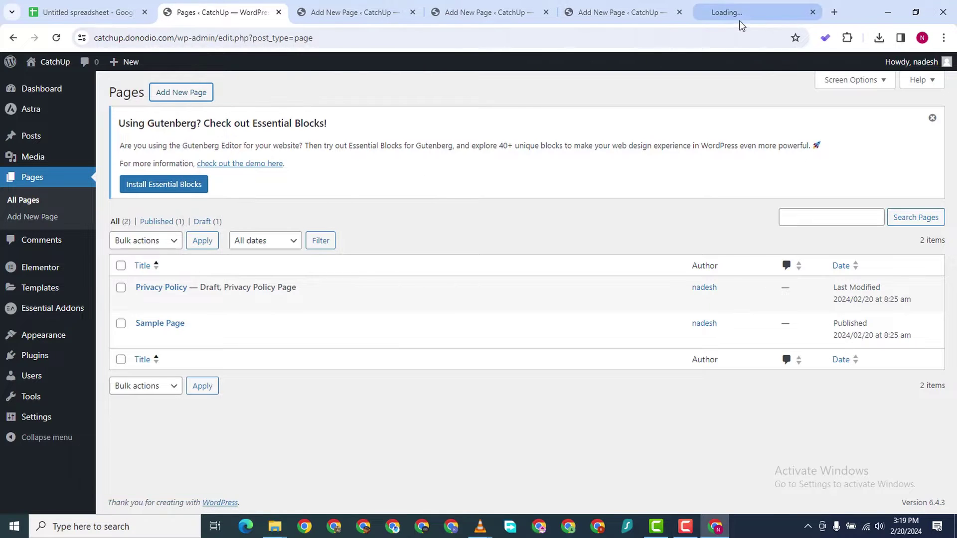
pyautogui.click(740, 20)
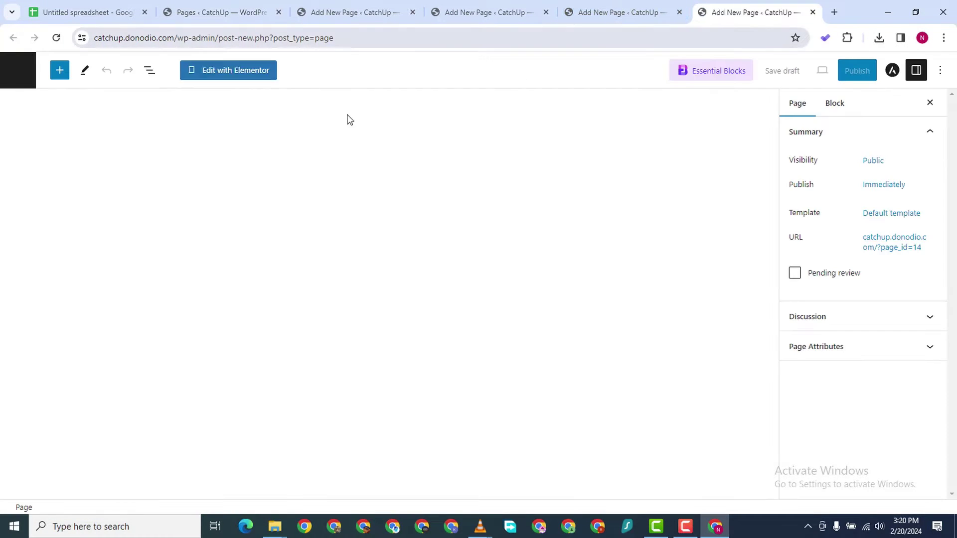
pyautogui.write('Contact Us')
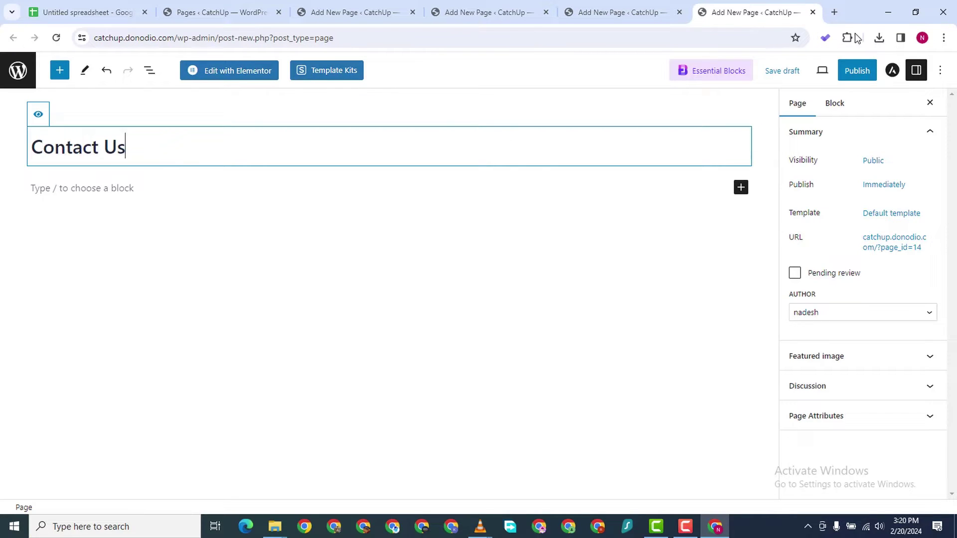
pyautogui.click(853, 70)
pyautogui.click(850, 71)
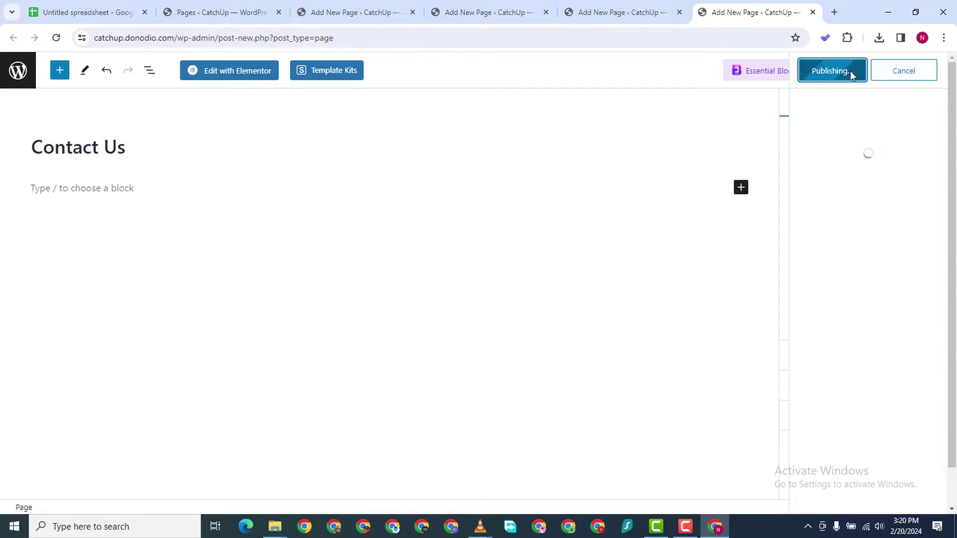
pyautogui.click(213, 16)
pyautogui.click(56, 38)
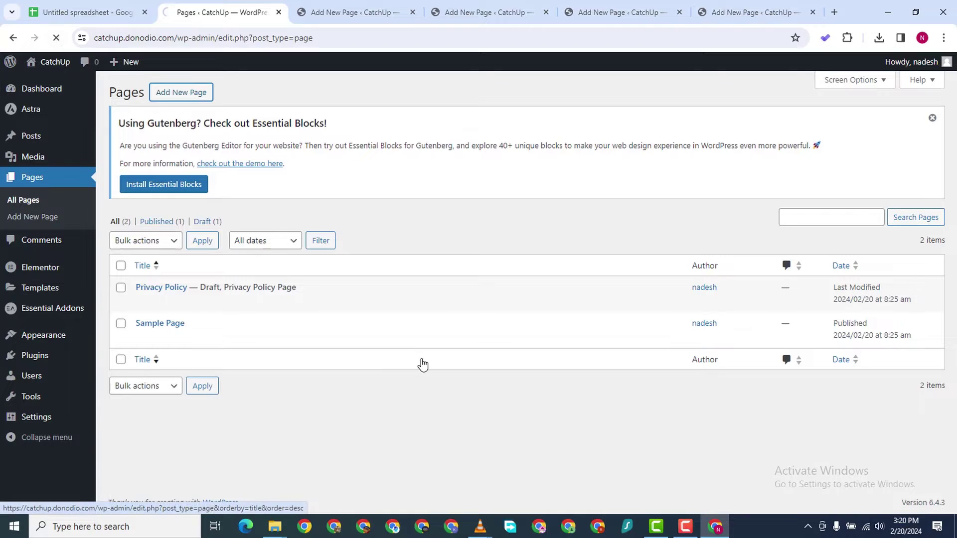
# Bulk-trash the Privacy Policy and Sample Page pages from the Pages list
pyautogui.scroll(-2, 299, 402)
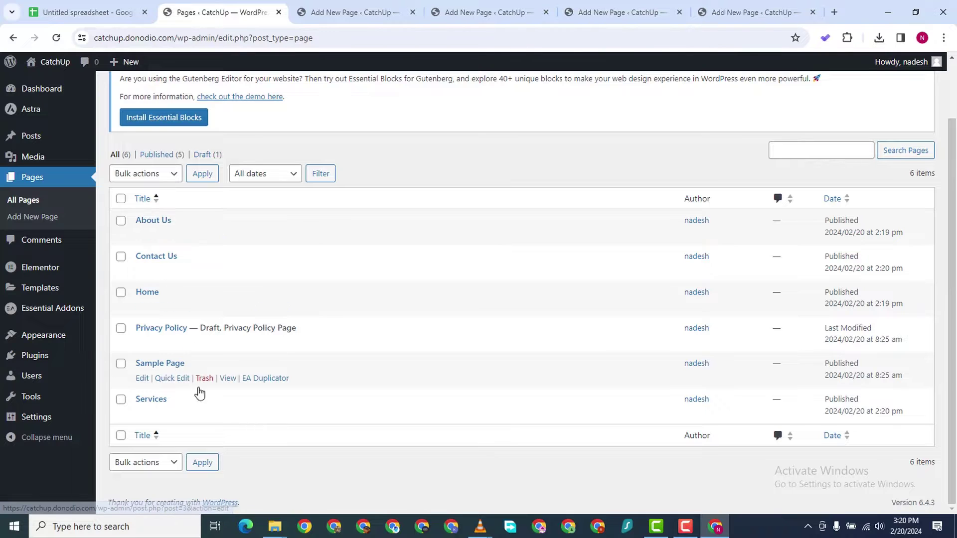
pyautogui.click(120, 328)
pyautogui.click(121, 364)
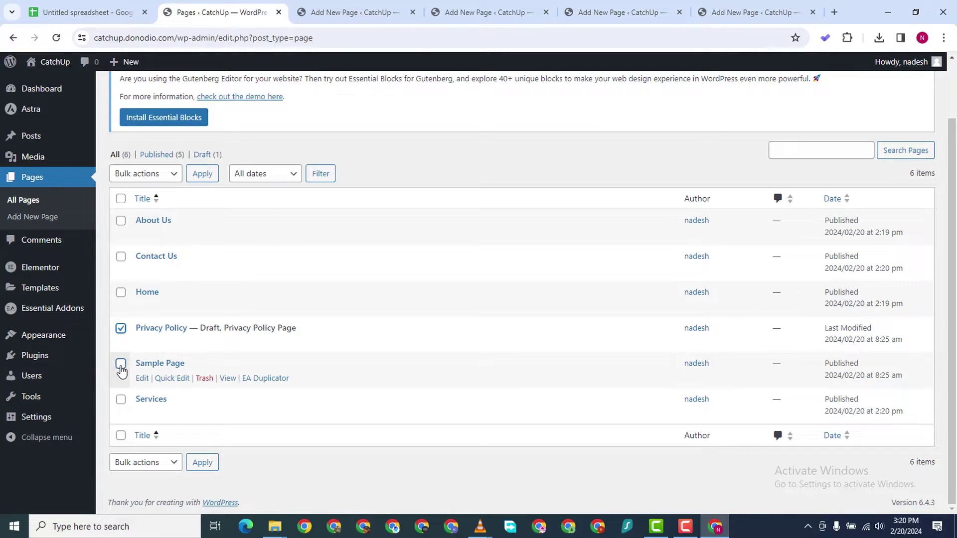
pyautogui.click(166, 174)
pyautogui.click(169, 214)
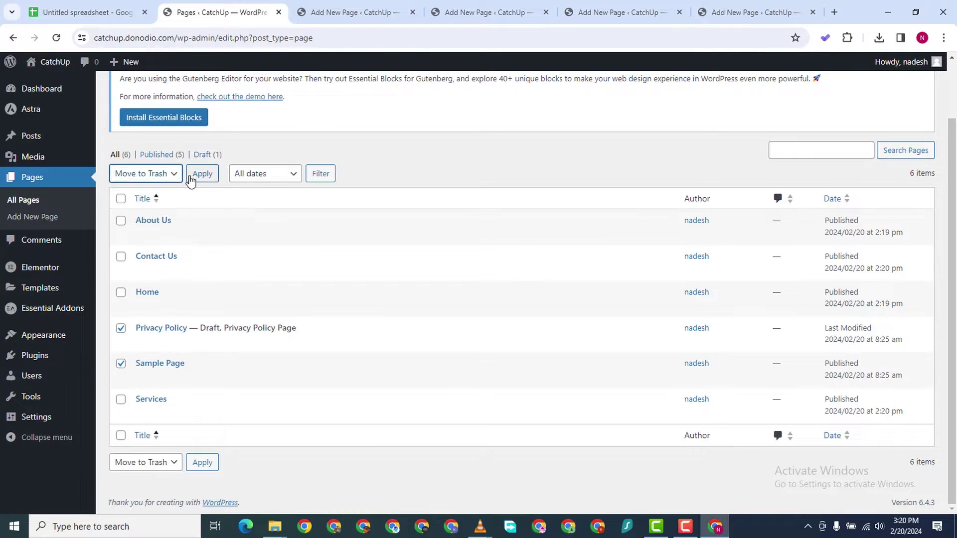
pyautogui.click(202, 173)
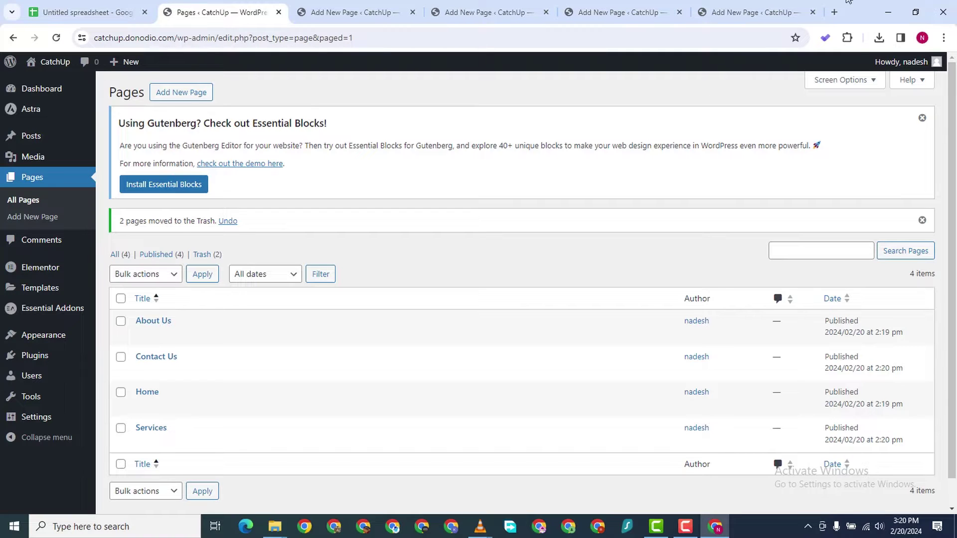
# Close the four leftover Add New Page browser tabs
pyautogui.click(812, 12)
pyautogui.click(720, 12)
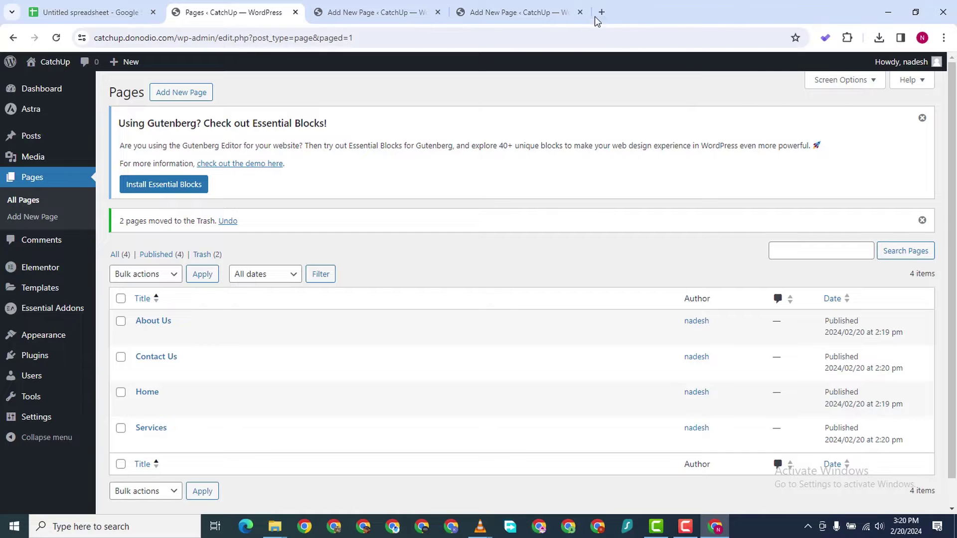
pyautogui.click(580, 12)
pyautogui.click(423, 13)
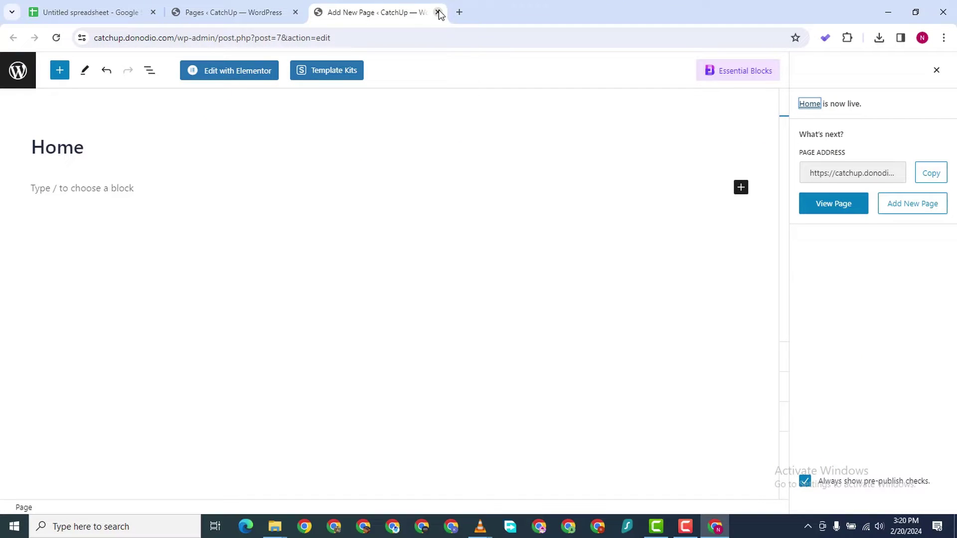
# Open the Home page in Elementor, dismiss the AI announcement, and return to the Pages list
pyautogui.click(228, 75)
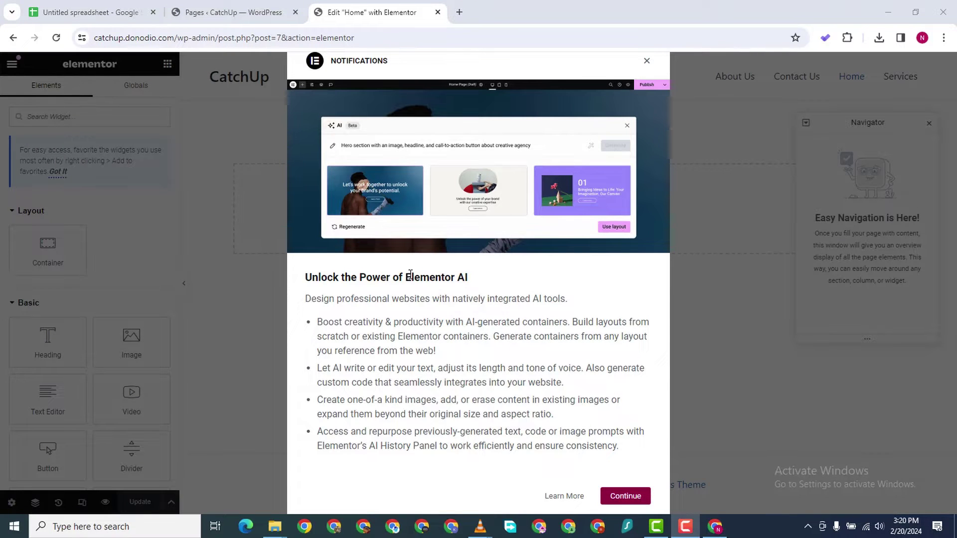
pyautogui.click(620, 501)
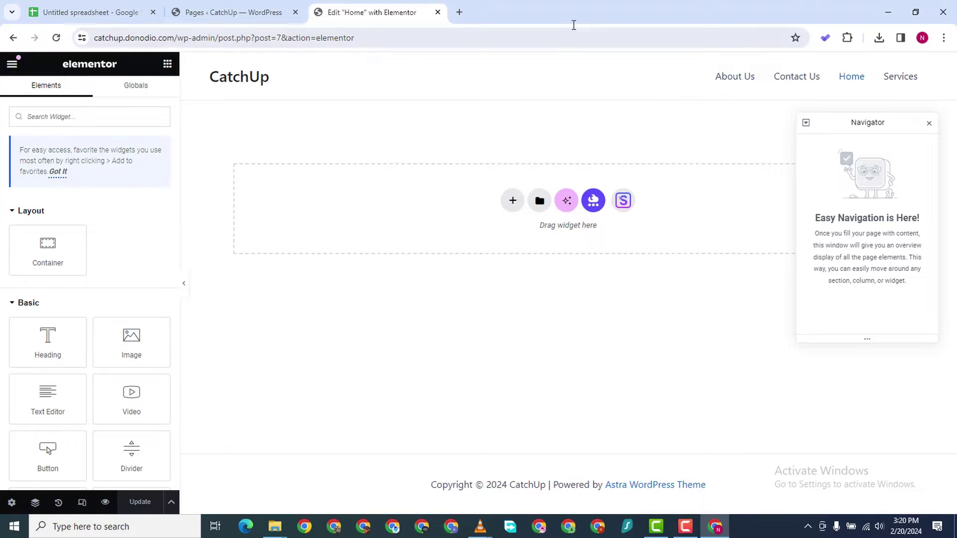
pyautogui.click(264, 12)
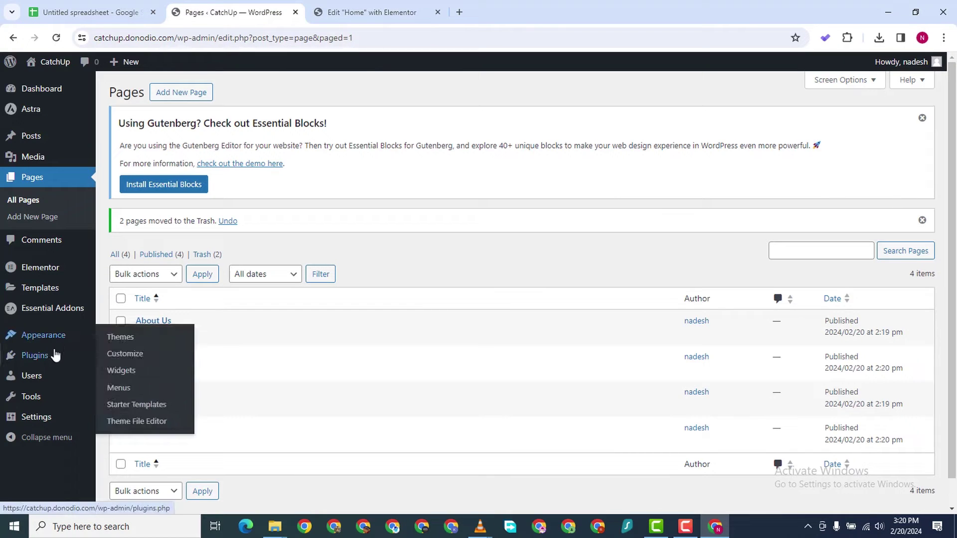
# Activate all experiments under Elementor Settings > Features, save the changes, and return to the editor
pyautogui.moveTo(47, 271)
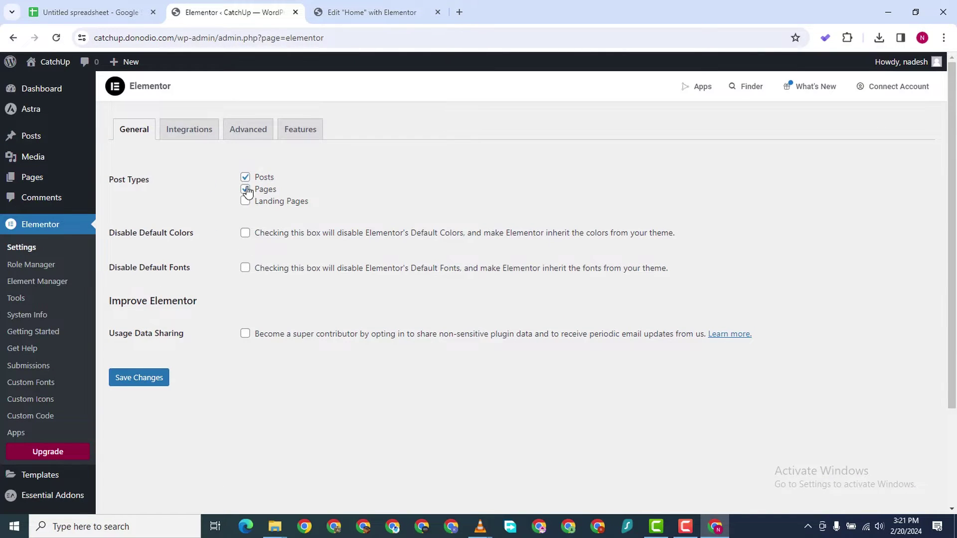
pyautogui.click(301, 133)
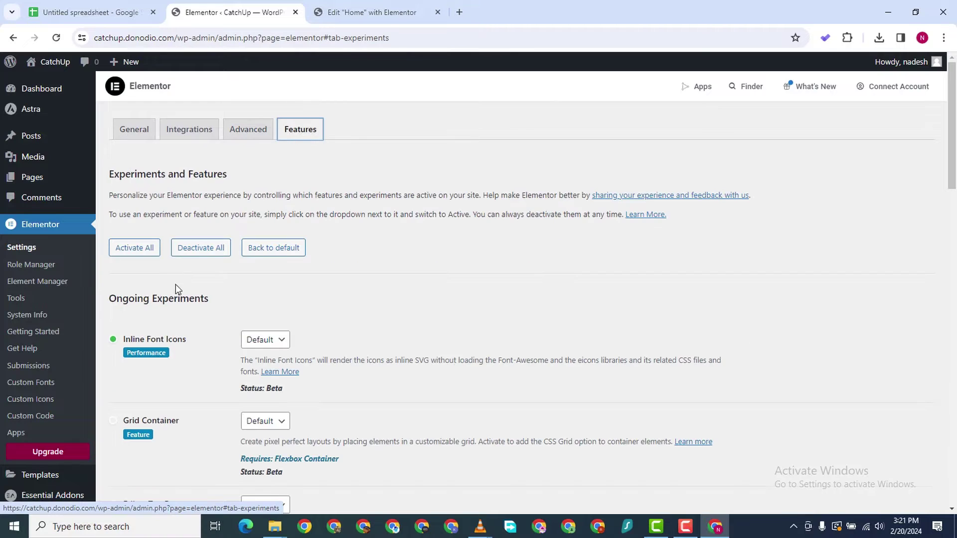
pyautogui.click(132, 247)
pyautogui.scroll(-1, 173, 343)
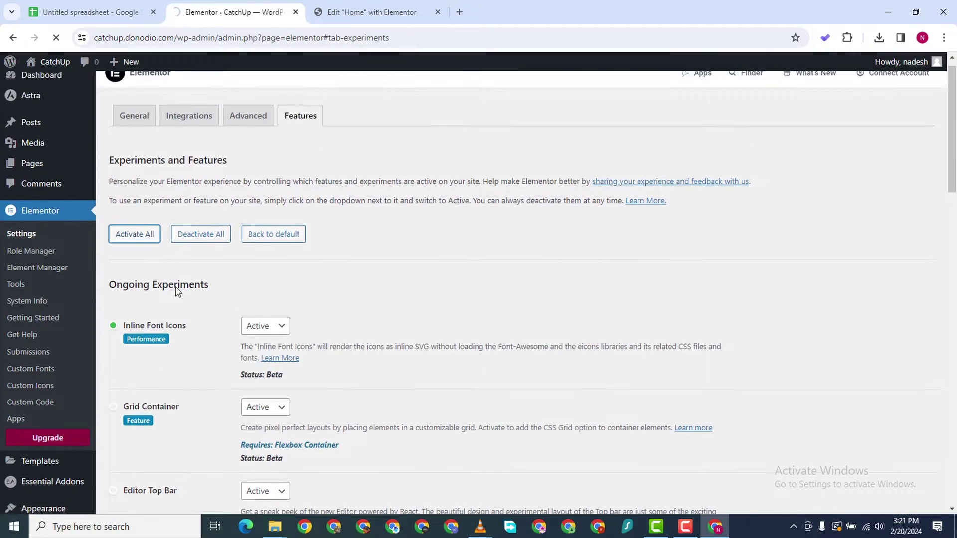
pyautogui.scroll(-12, 243, 356)
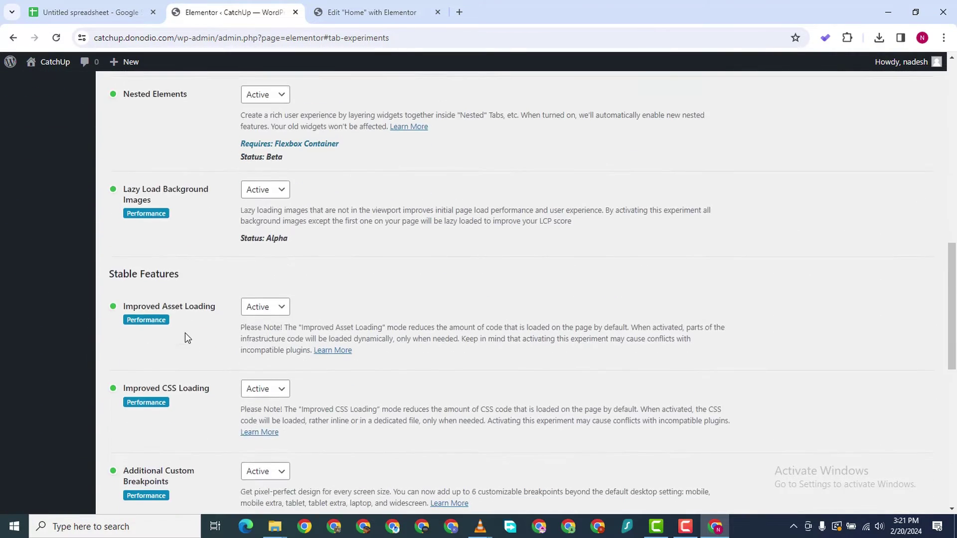
pyautogui.scroll(-10, 230, 389)
pyautogui.scroll(12, 235, 467)
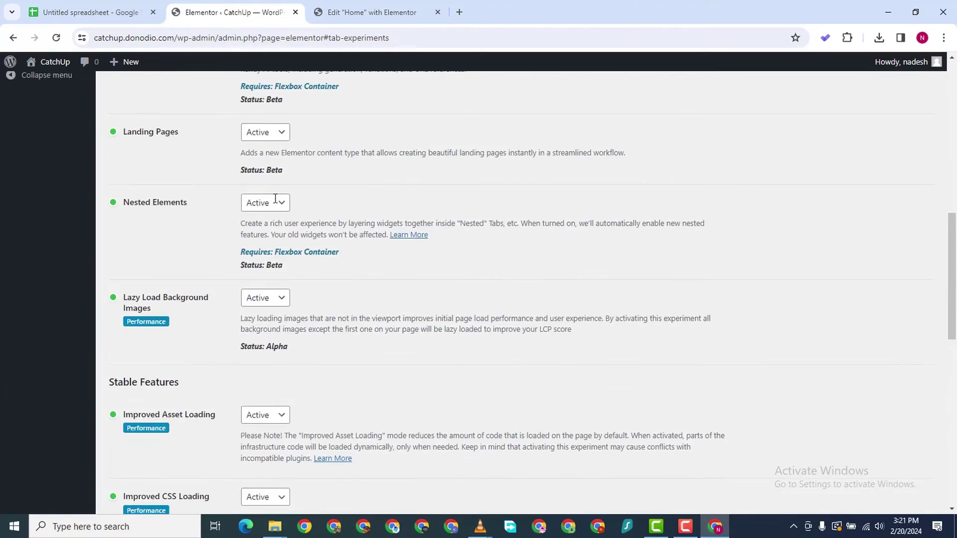
pyautogui.scroll(10, 249, 164)
pyautogui.scroll(-20, 130, 346)
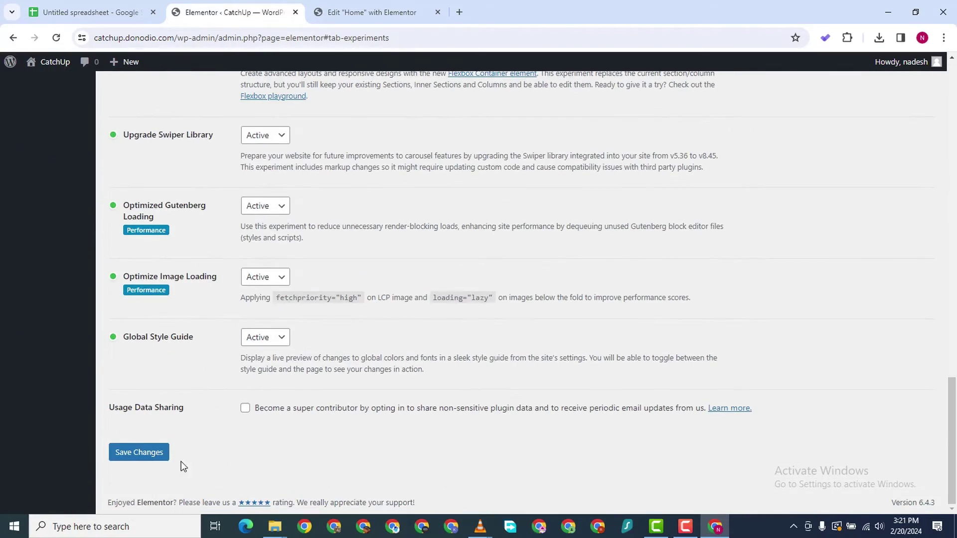
pyautogui.click(150, 454)
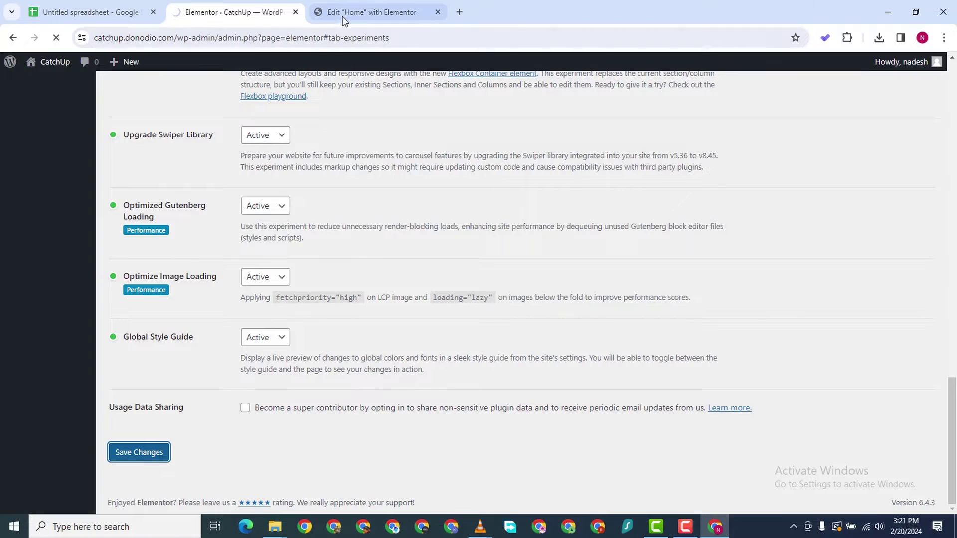
pyautogui.click(348, 7)
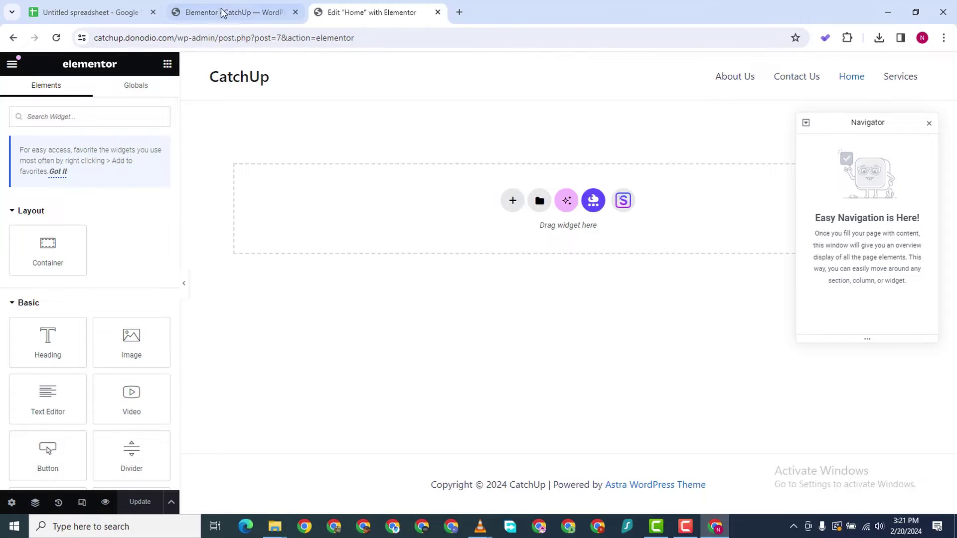
# Reload the editor, set Hide Title to Yes and Page Layout to Elementor Full Width, then publish
pyautogui.click(56, 38)
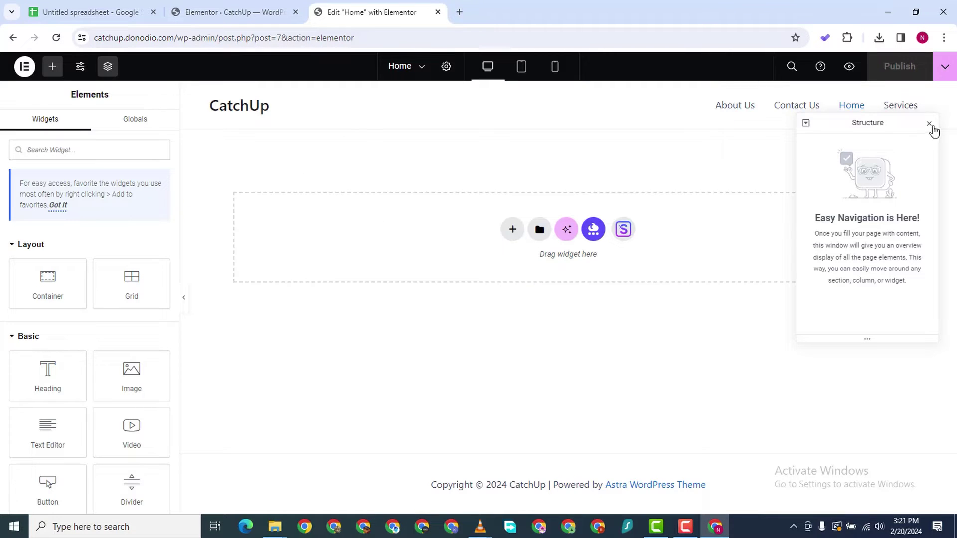
pyautogui.click(927, 123)
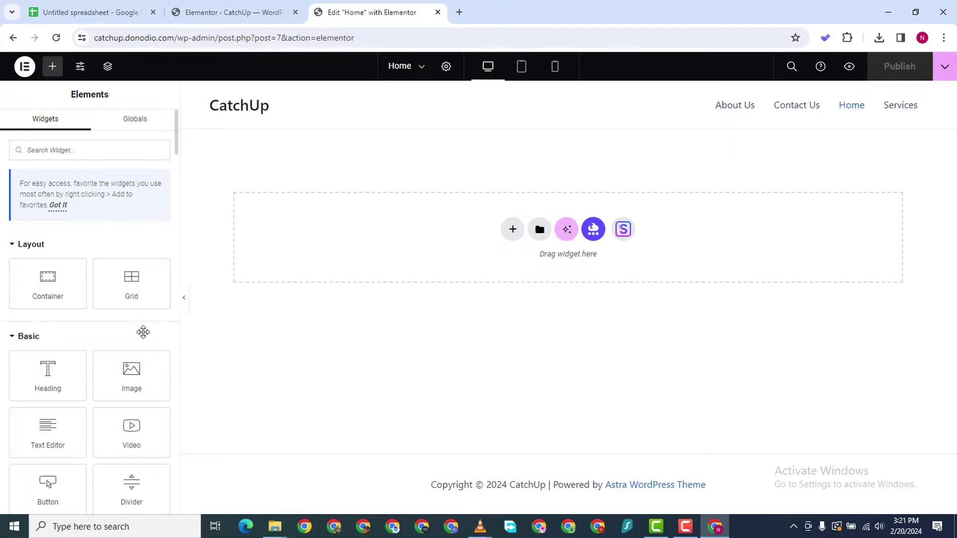
pyautogui.click(446, 67)
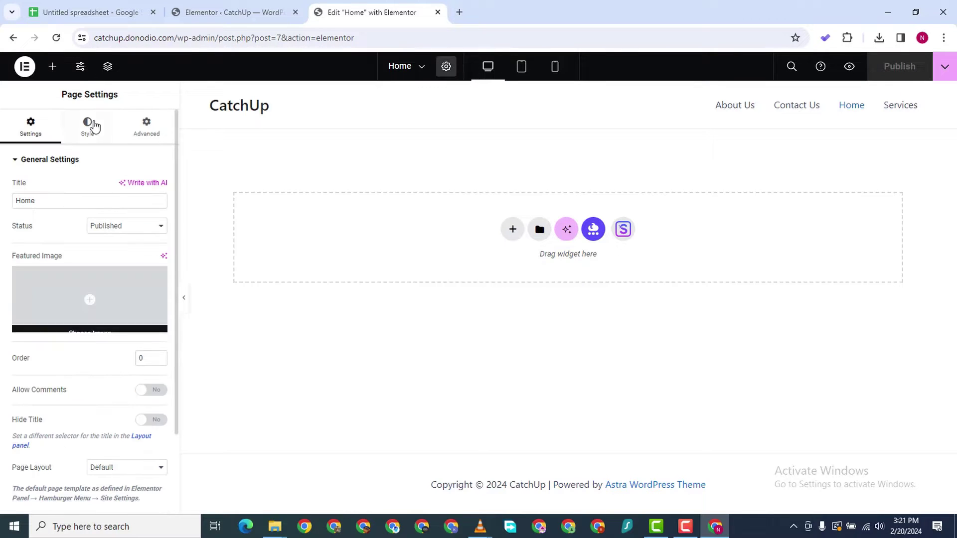
pyautogui.click(152, 420)
pyautogui.scroll(-2, 67, 408)
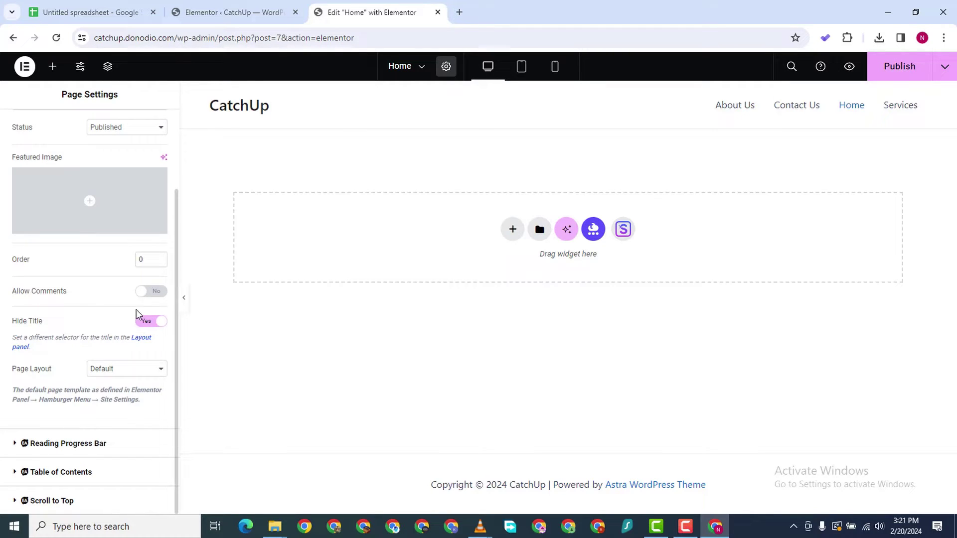
pyautogui.click(95, 372)
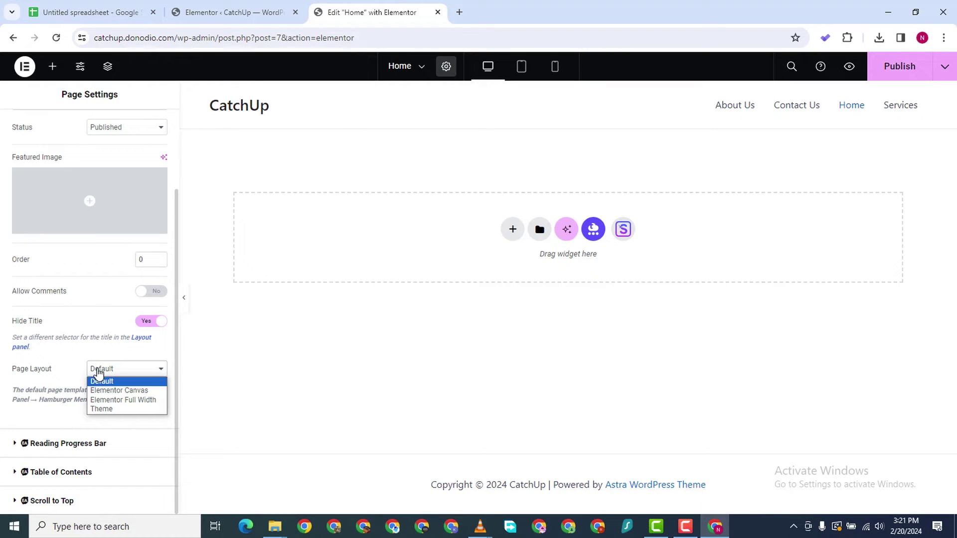
pyautogui.click(118, 400)
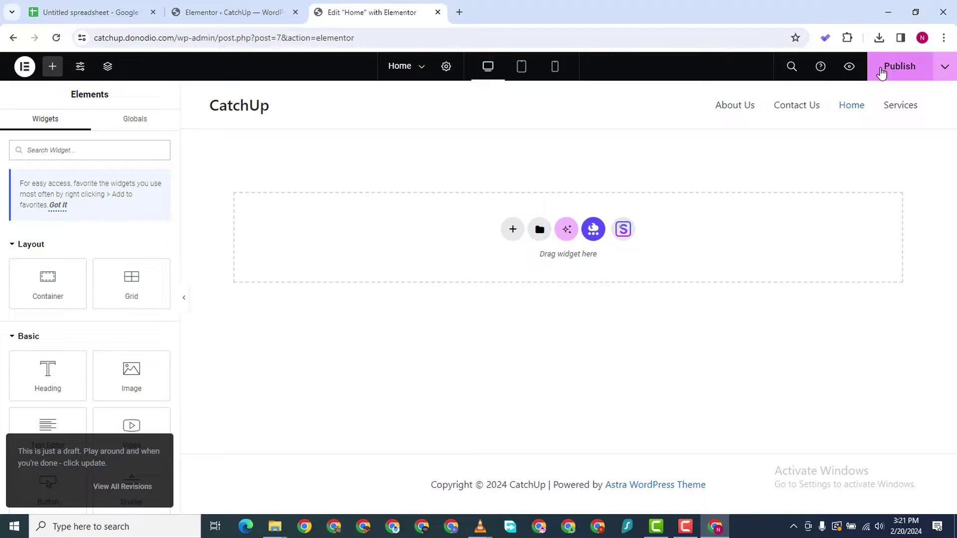
pyautogui.click(900, 68)
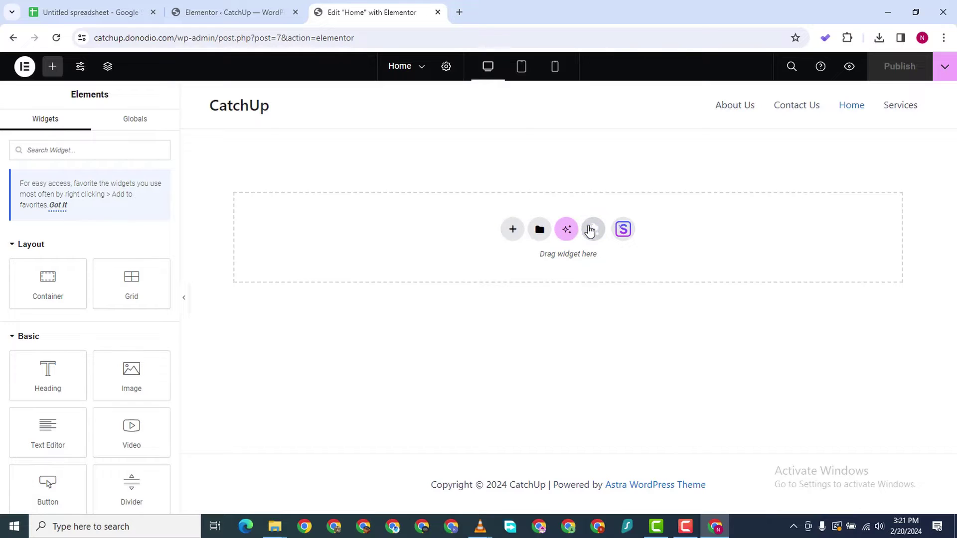
pyautogui.click(512, 232)
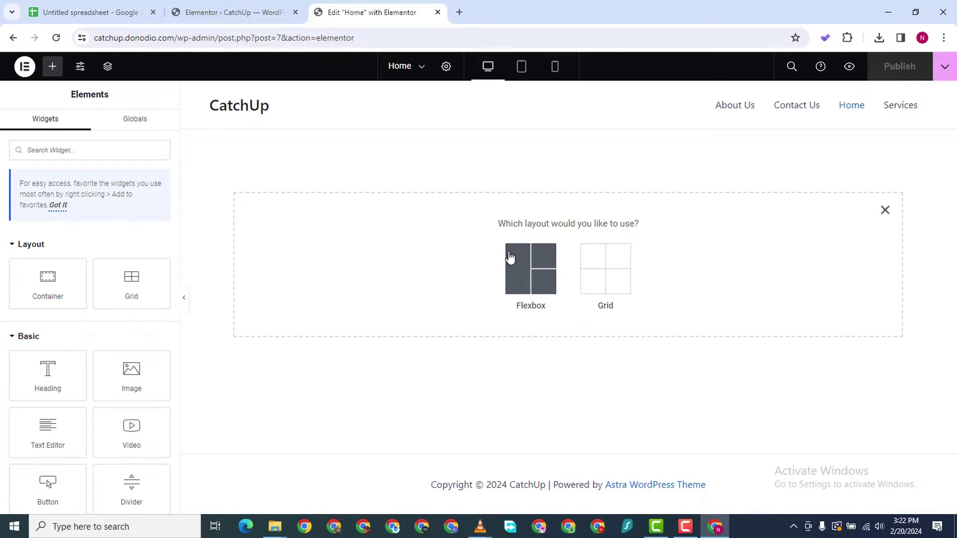
pyautogui.click(513, 262)
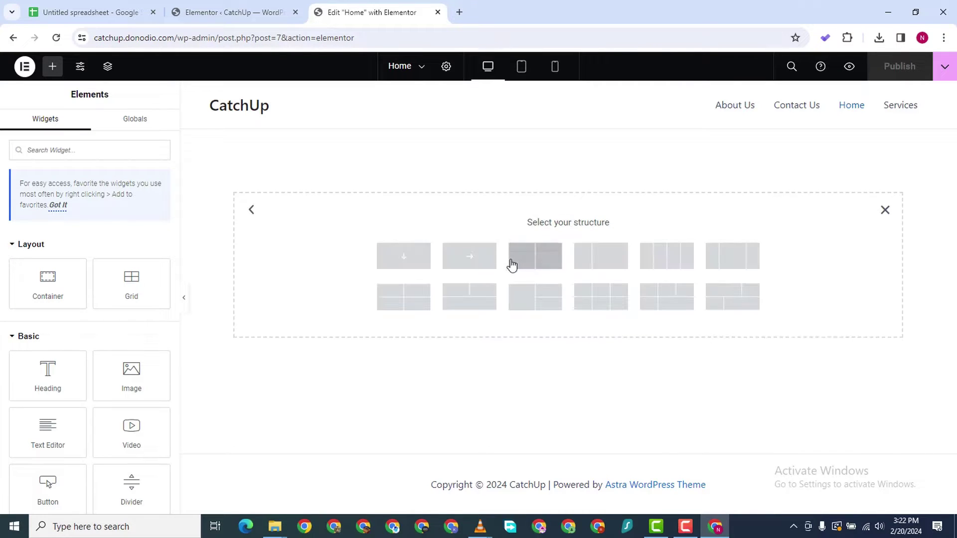
pyautogui.click(426, 257)
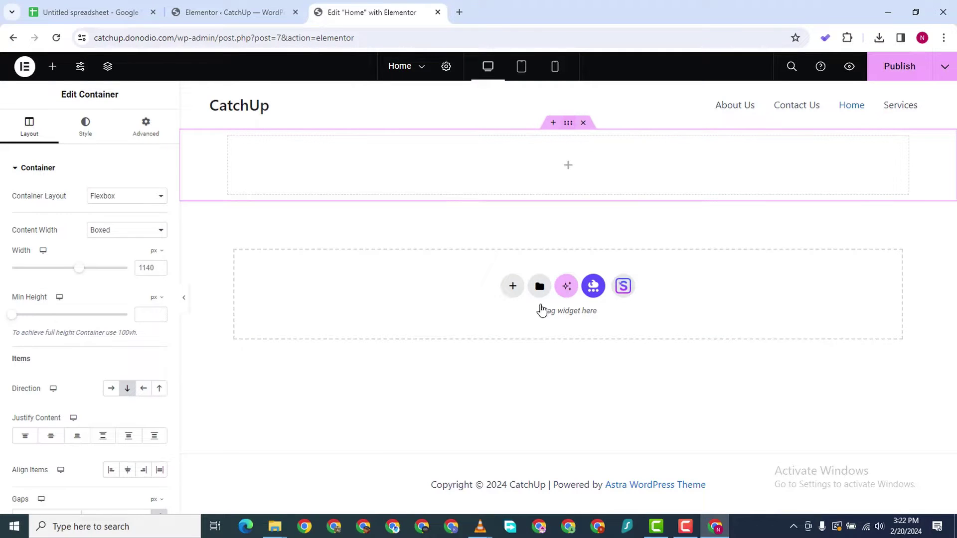
pyautogui.press('Delete')
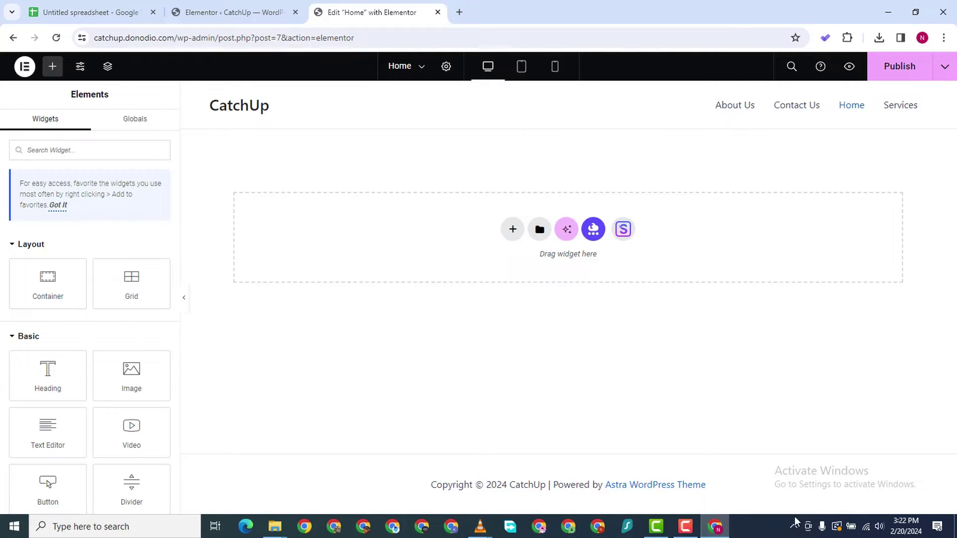
pyautogui.click(685, 527)
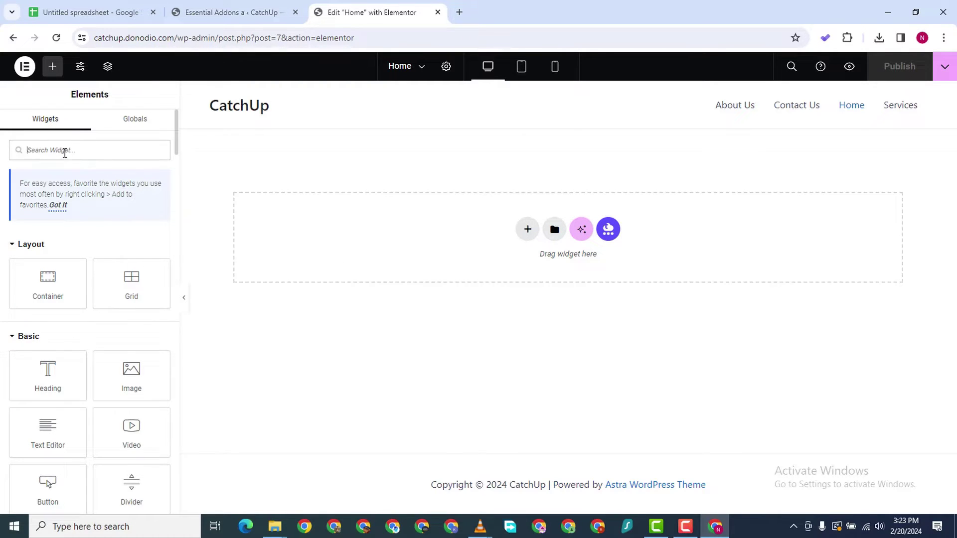
# Open the Elementor template library and glance over its blocks
pyautogui.click(526, 230)
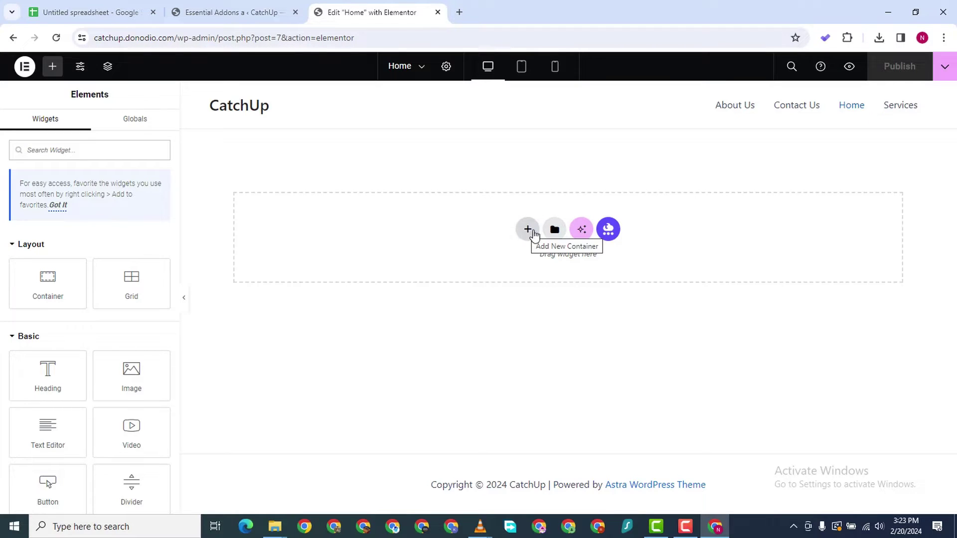
pyautogui.click(554, 229)
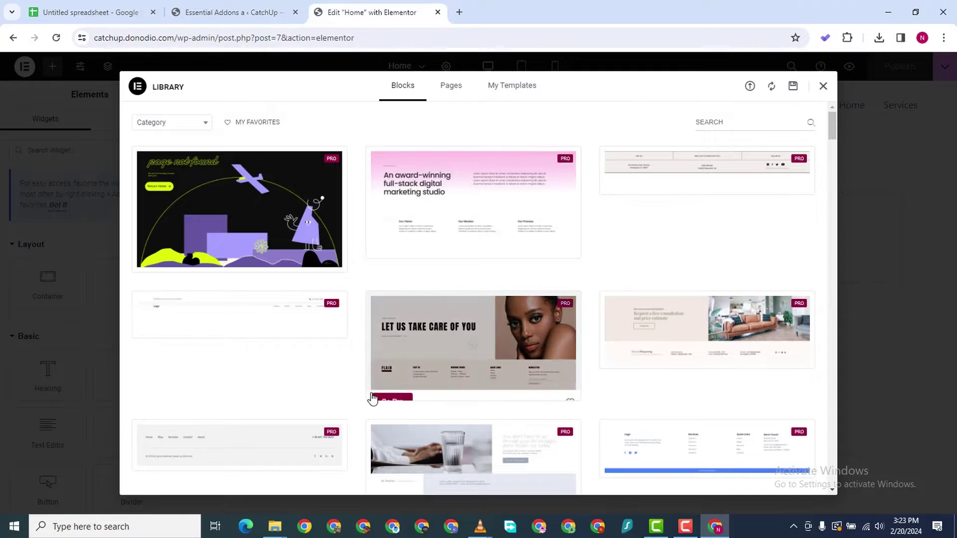
pyautogui.scroll(-5, 551, 320)
pyautogui.scroll(5, 517, 284)
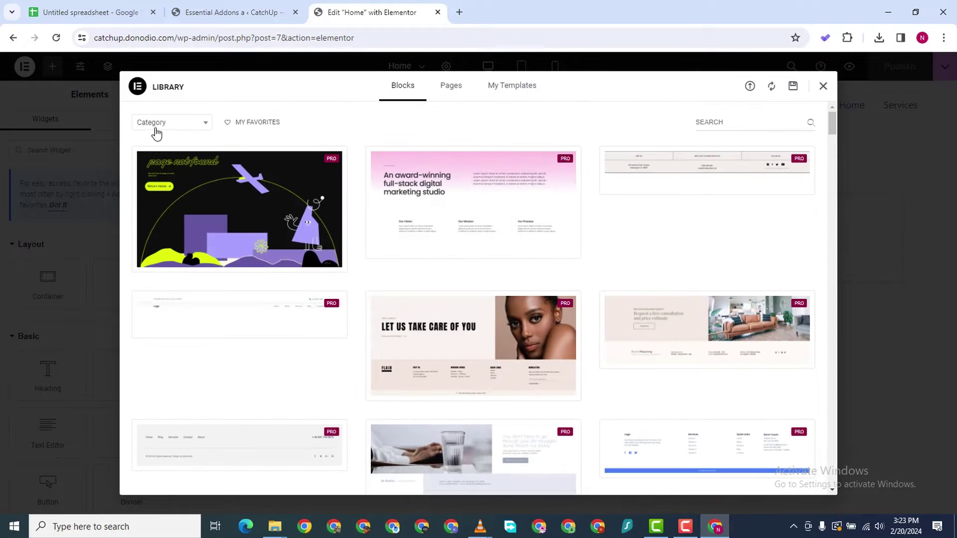
# Filter the blocks to the Hero category, browse the results, and close the library
pyautogui.click(156, 130)
pyautogui.scroll(-1, 178, 249)
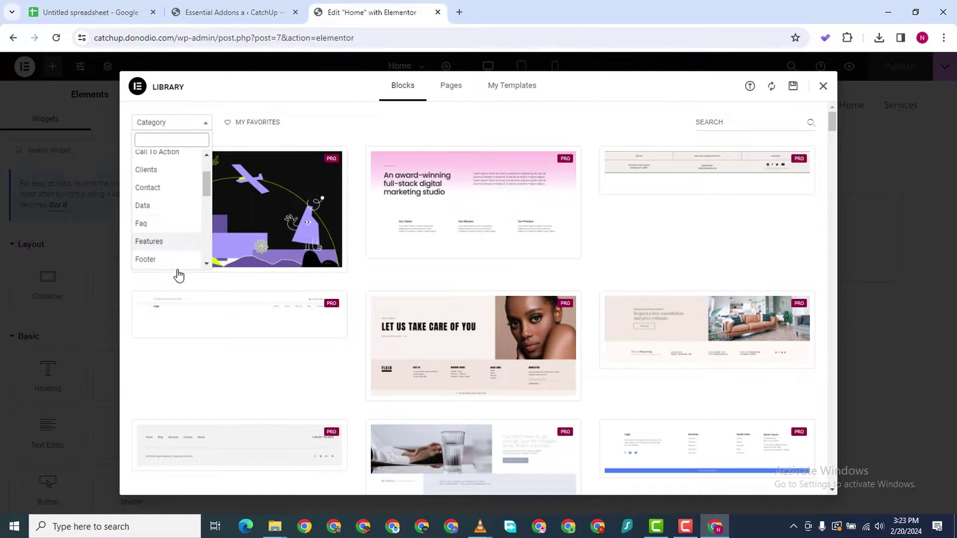
pyautogui.scroll(-3, 171, 219)
pyautogui.scroll(3, 171, 182)
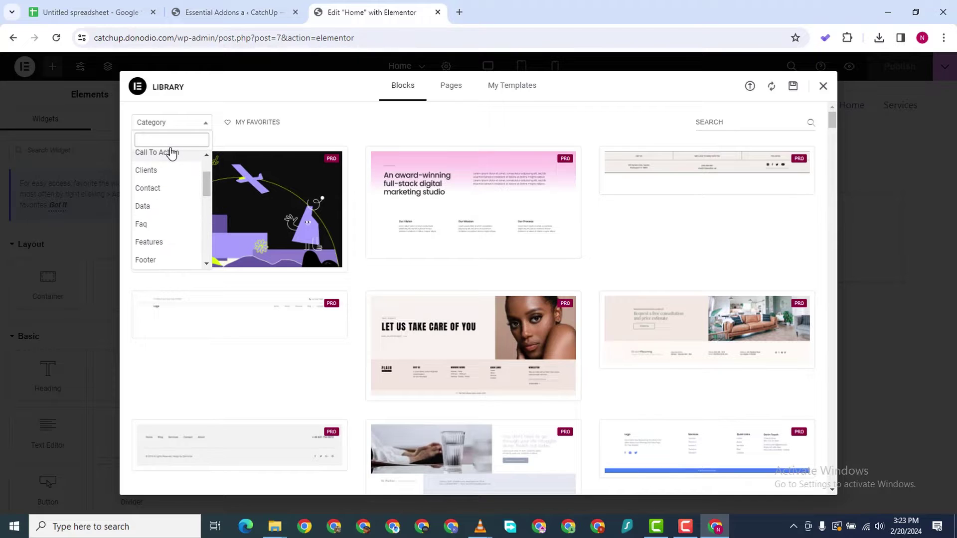
pyautogui.write('hero')
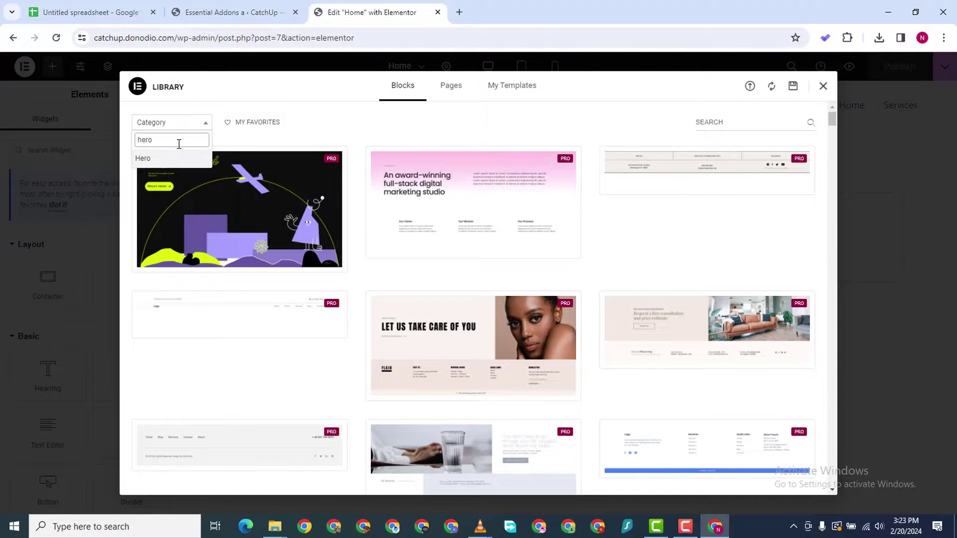
pyautogui.click(165, 161)
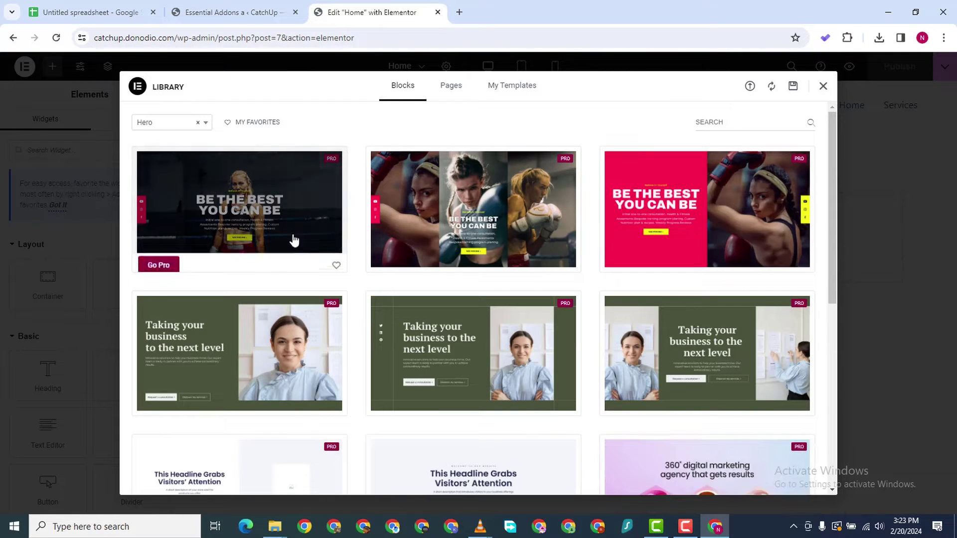
pyautogui.scroll(-5, 648, 335)
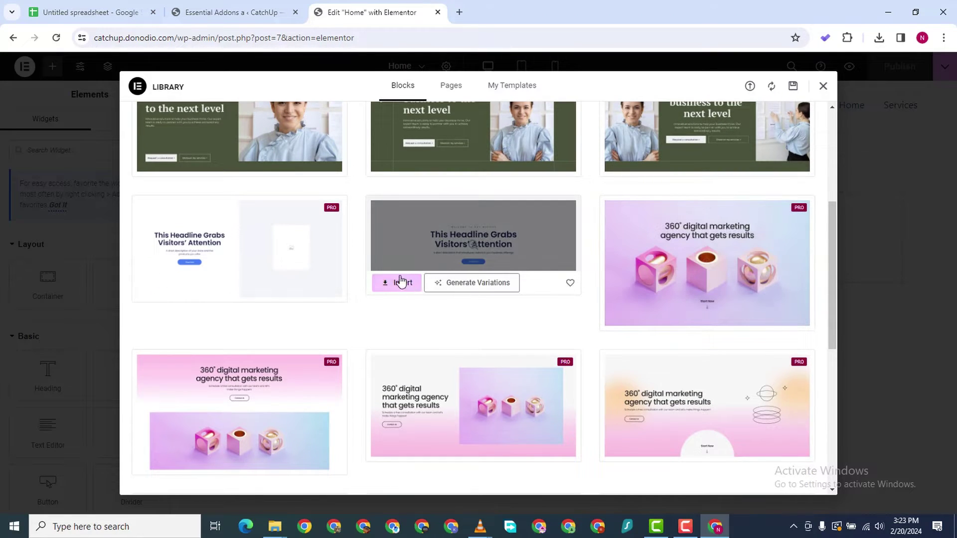
pyautogui.click(823, 85)
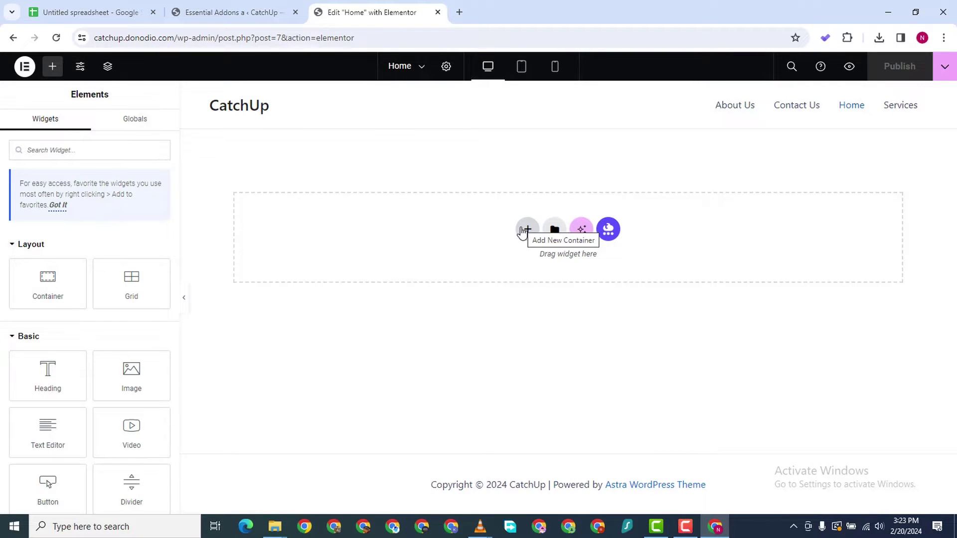
# Add a single-column Flexbox container to the Home page and show its Style settings
pyautogui.click(523, 230)
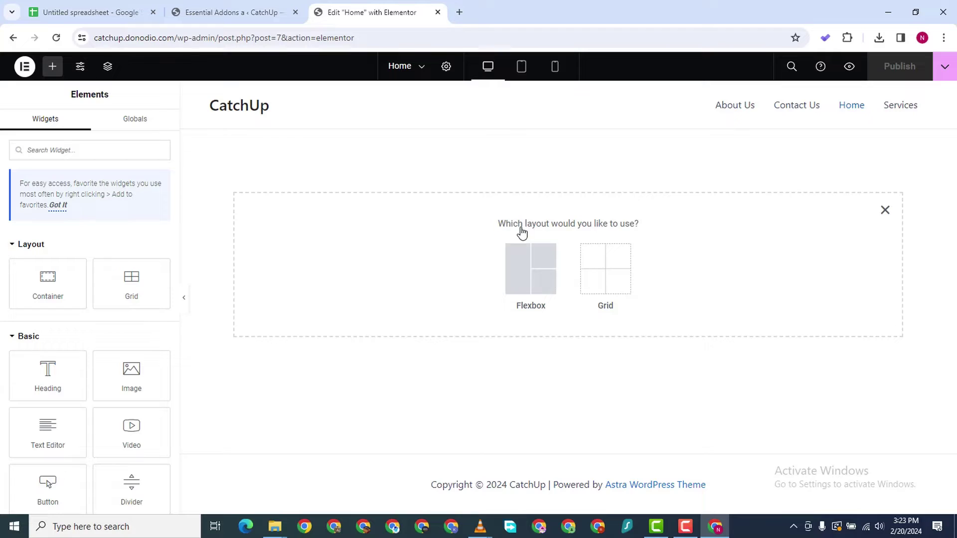
pyautogui.click(523, 268)
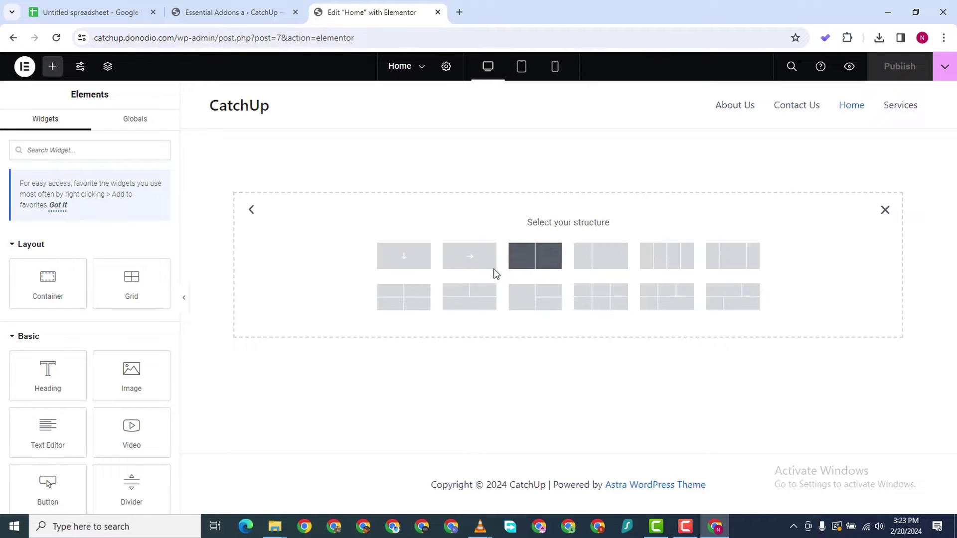
pyautogui.click(411, 255)
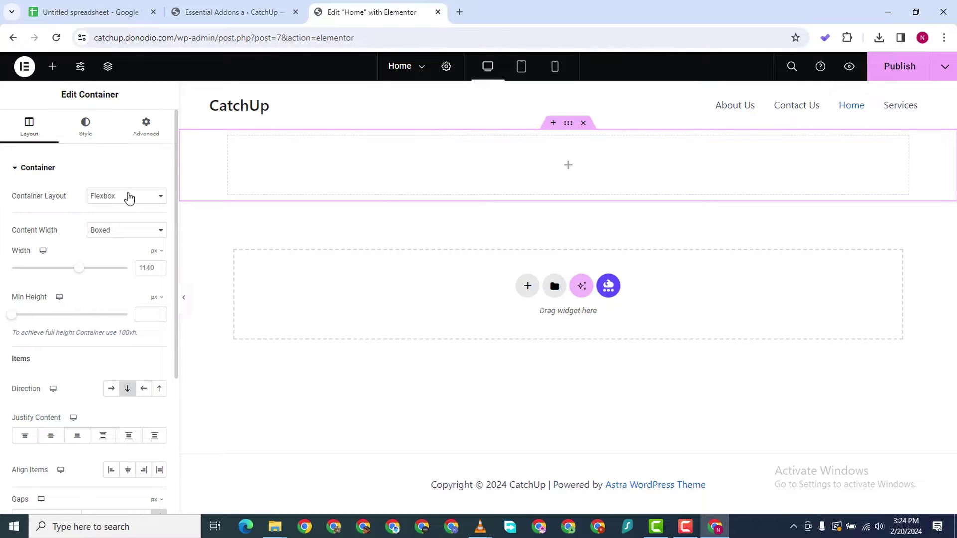
pyautogui.click(79, 131)
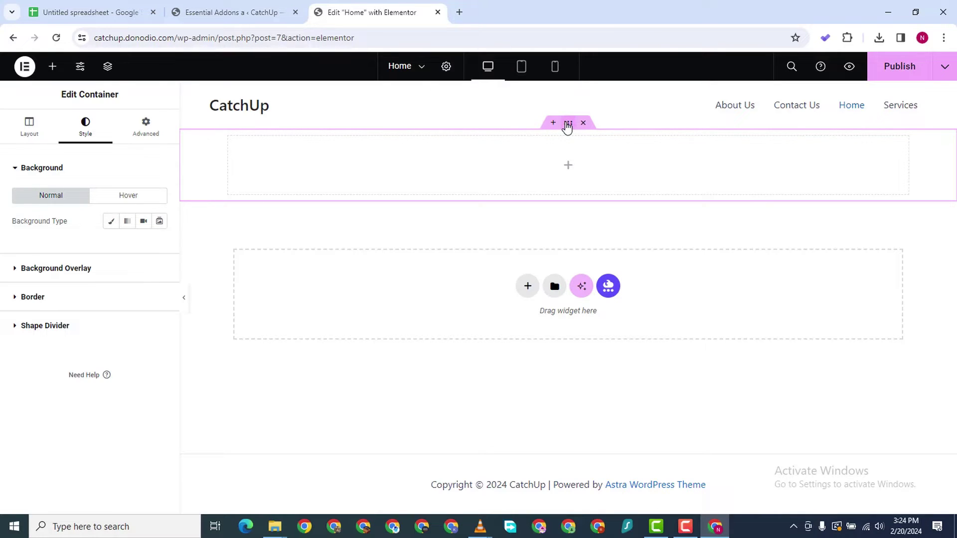
# Make the container background a gradient running from black to dark green
pyautogui.click(110, 221)
pyautogui.click(160, 246)
pyautogui.moveTo(126, 323); pyautogui.dragTo(73, 443)
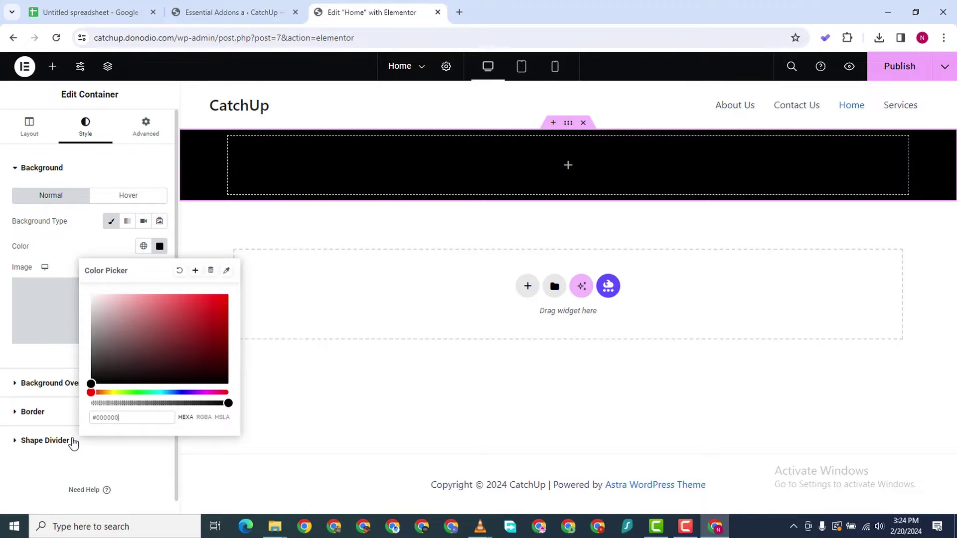
pyautogui.click(4, 331)
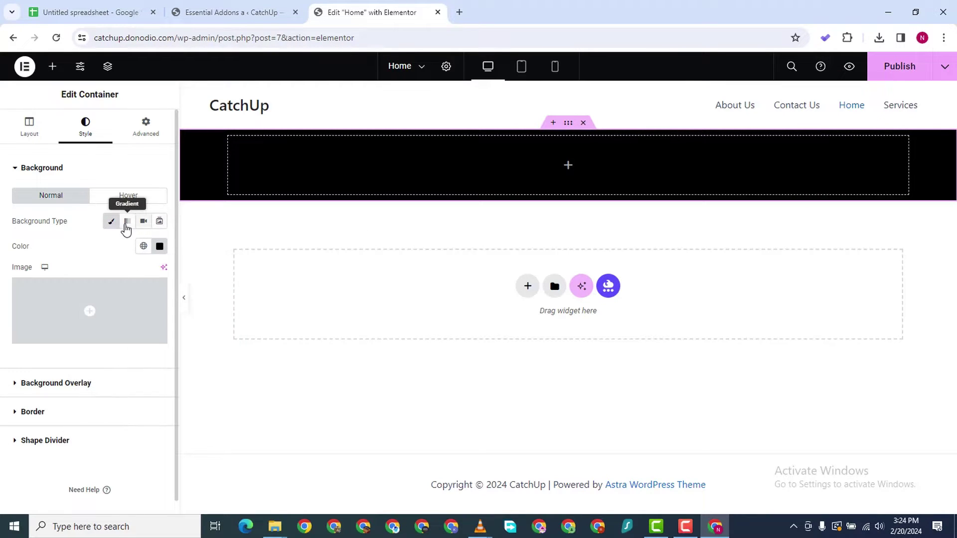
pyautogui.click(127, 222)
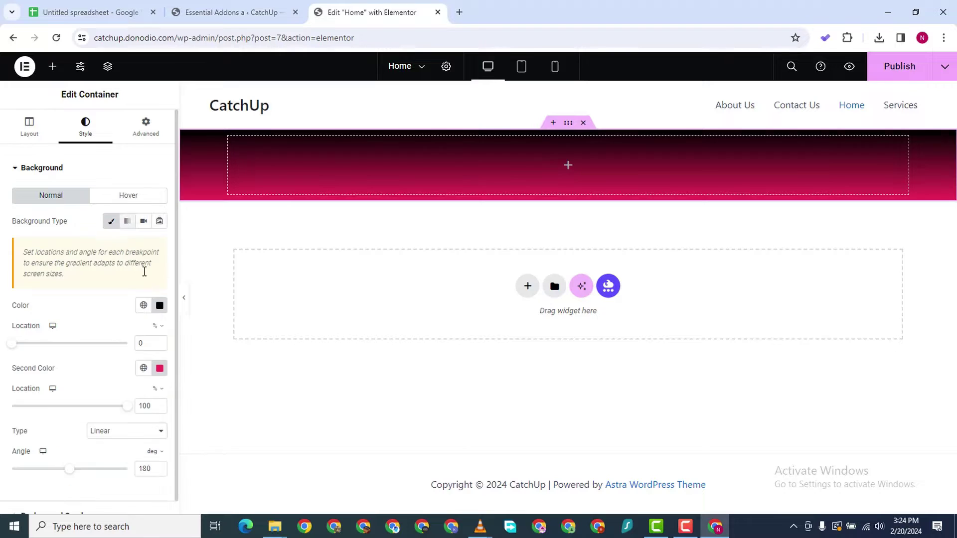
pyautogui.click(160, 368)
pyautogui.click(125, 339)
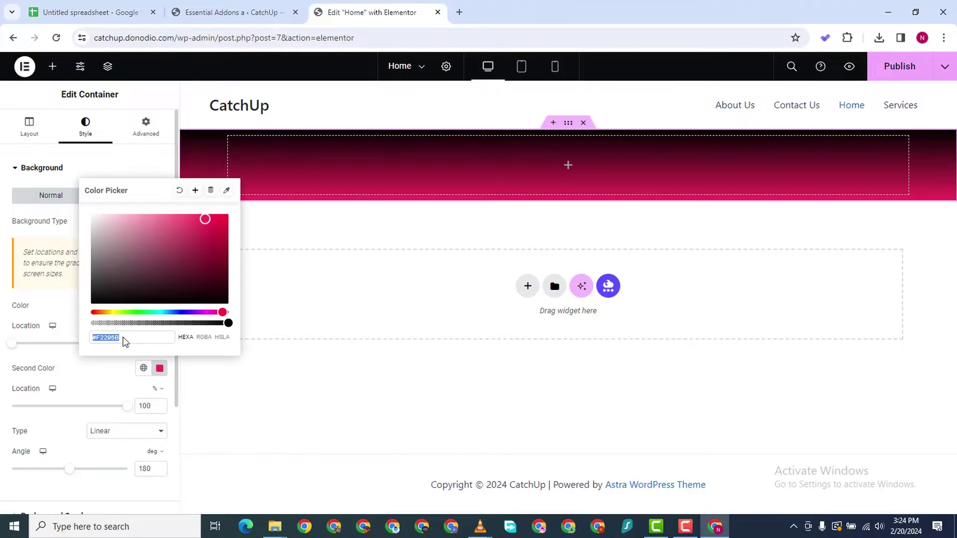
pyautogui.click(132, 312)
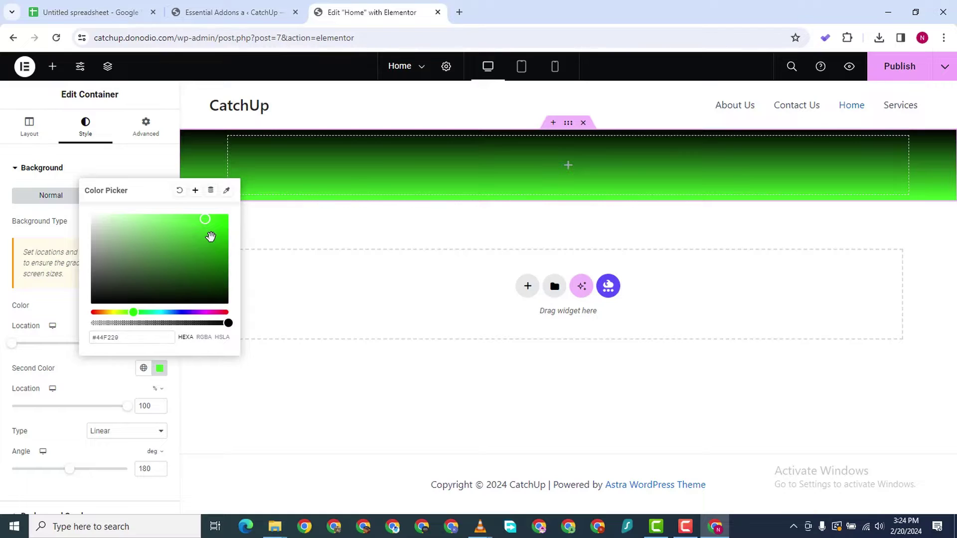
pyautogui.moveTo(211, 236); pyautogui.dragTo(228, 251)
pyautogui.click(16, 364)
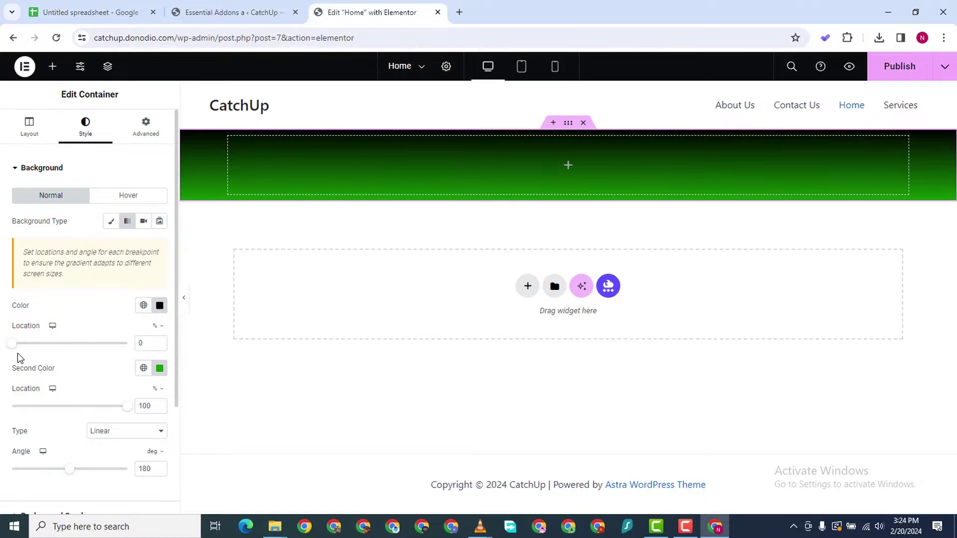
# Move both gradient colour stops to 45% so the black and green split sharply
pyautogui.moveTo(9, 348); pyautogui.dragTo(59, 349)
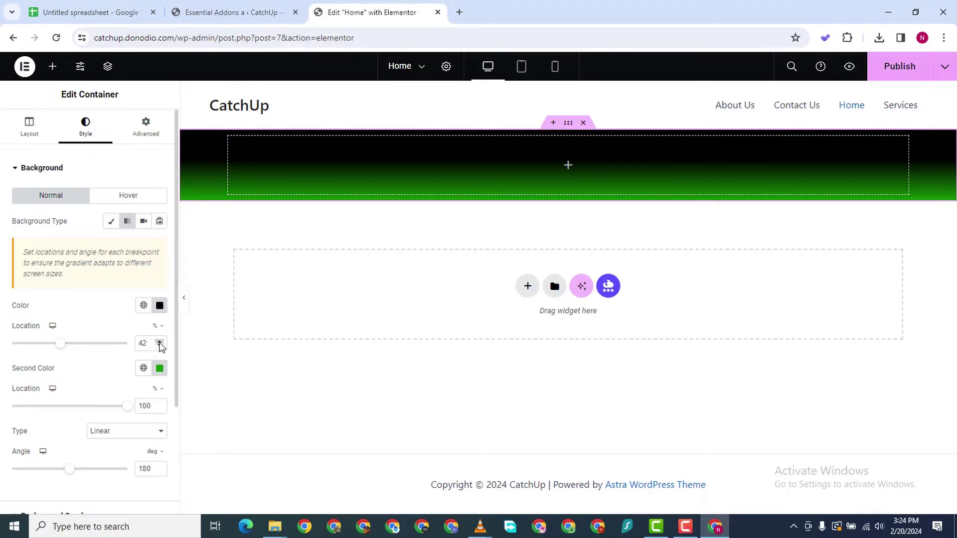
pyautogui.click(159, 408)
pyautogui.moveTo(127, 408); pyautogui.dragTo(64, 411)
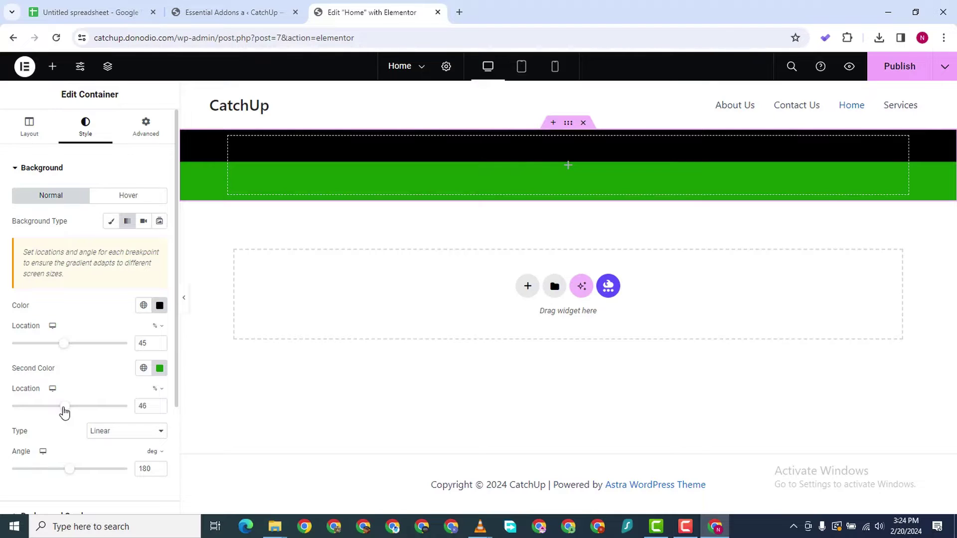
pyautogui.click(159, 408)
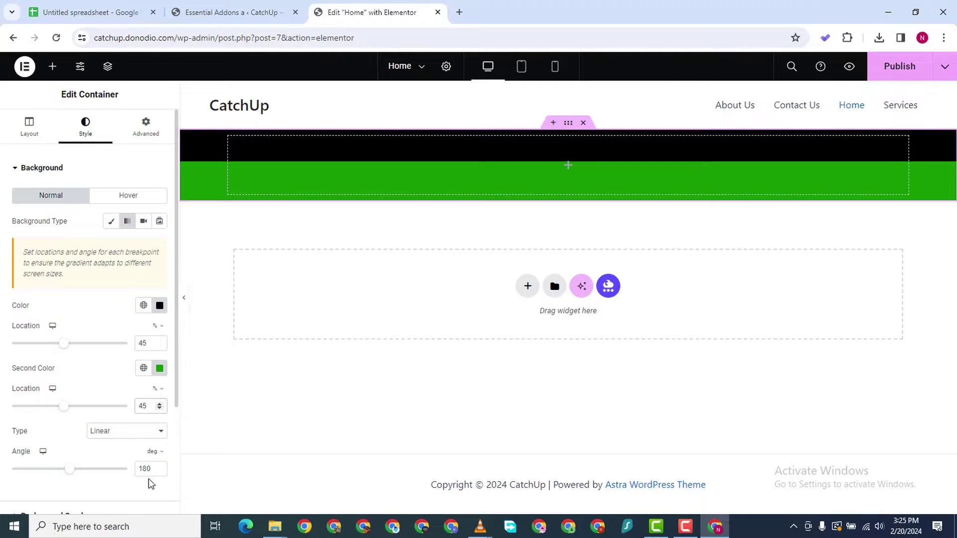
pyautogui.scroll(-1, 110, 464)
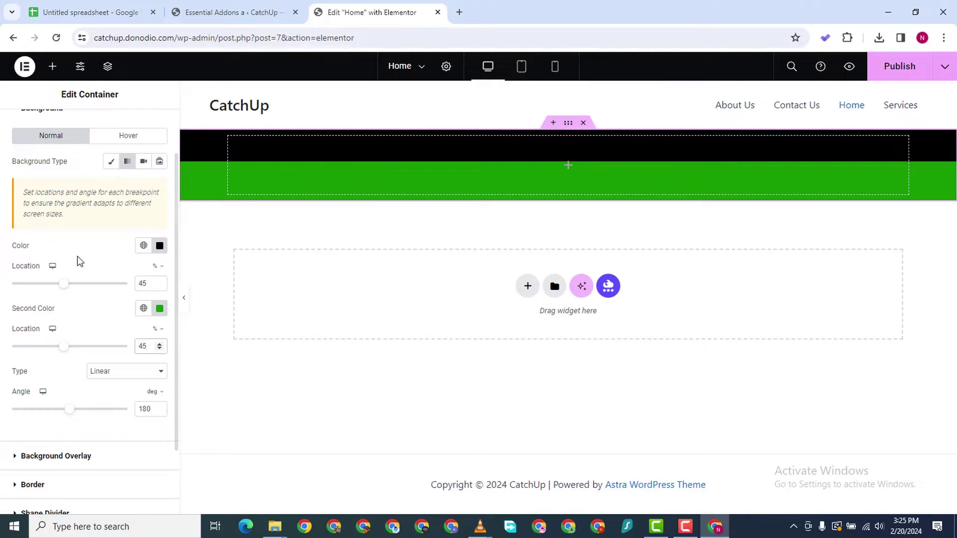
# Set the gradient angle to 135° so the colour split runs diagonally
pyautogui.doubleClick(145, 404)
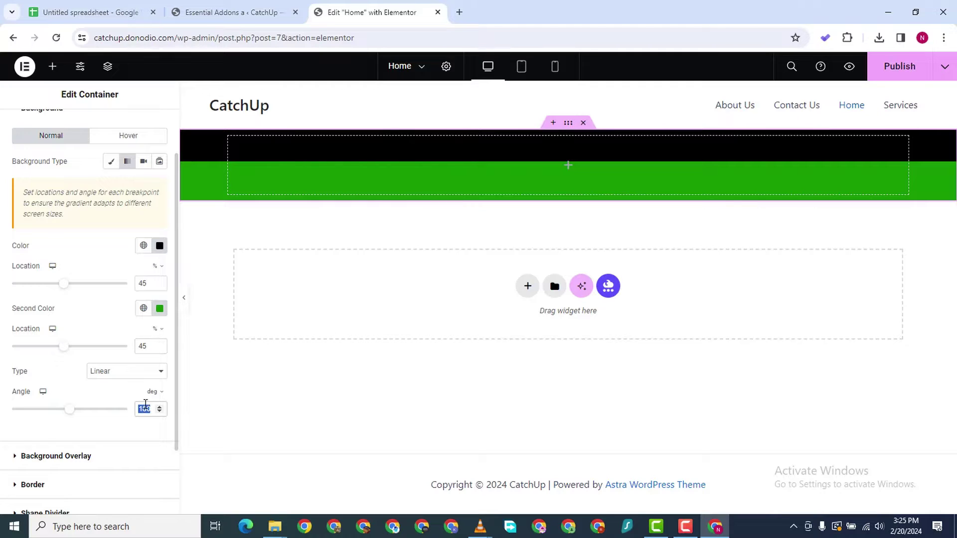
pyautogui.write('90')
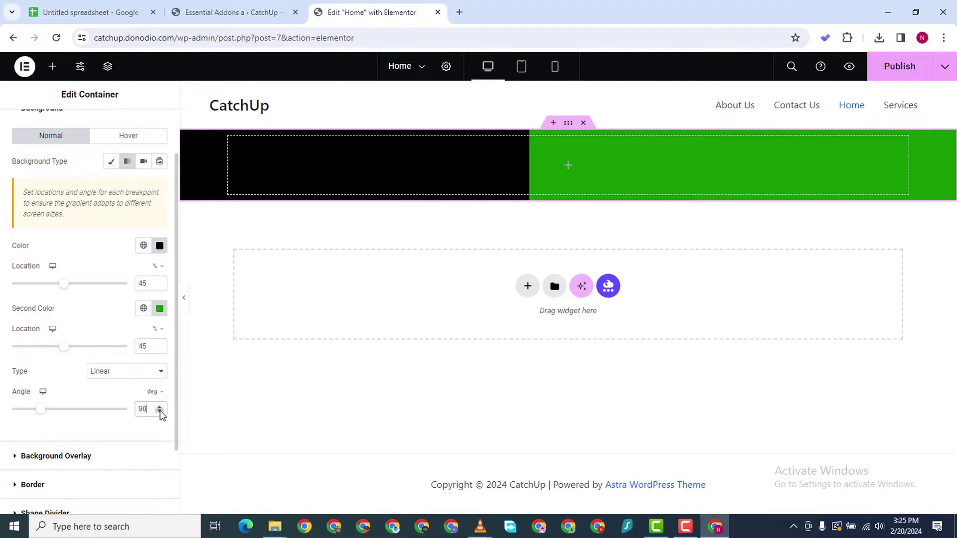
pyautogui.moveTo(159, 407); pyautogui.dragTo(159, 412)
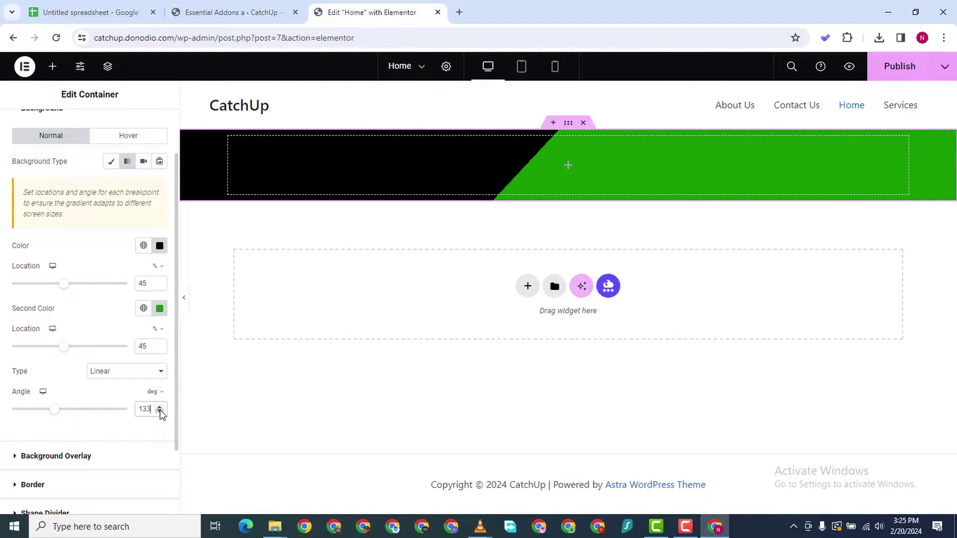
pyautogui.click(160, 409)
pyautogui.click(159, 408)
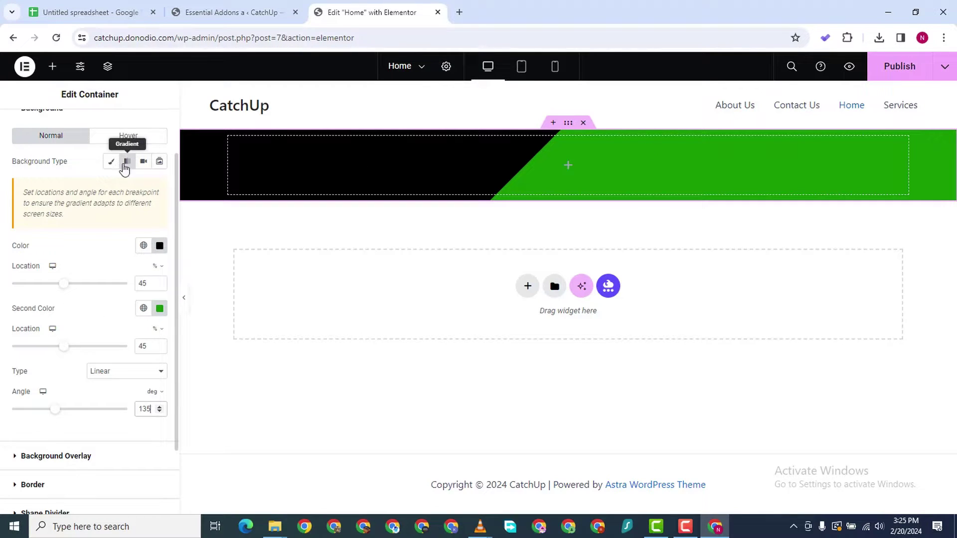
# Bring the page editor back to the front and scroll through the background settings
pyautogui.click(685, 527)
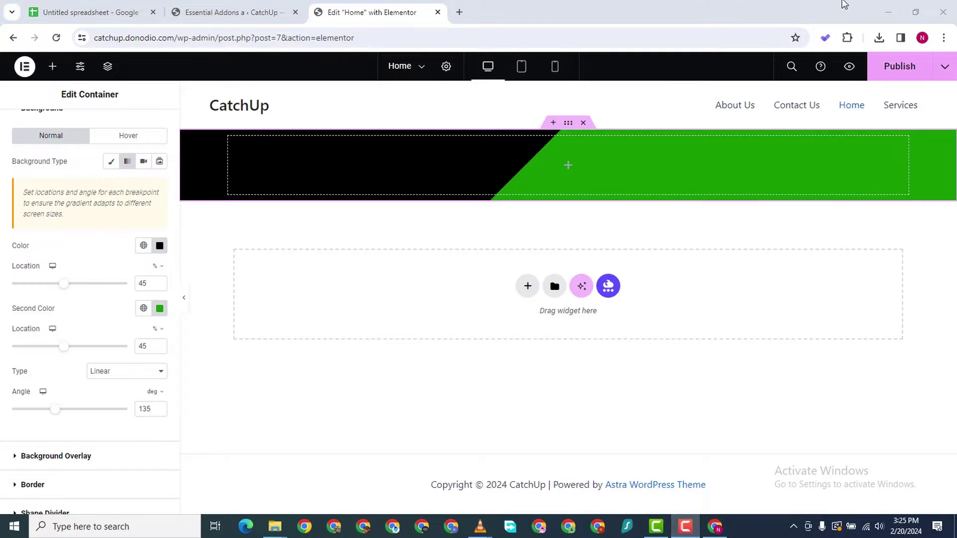
pyautogui.click(786, 13)
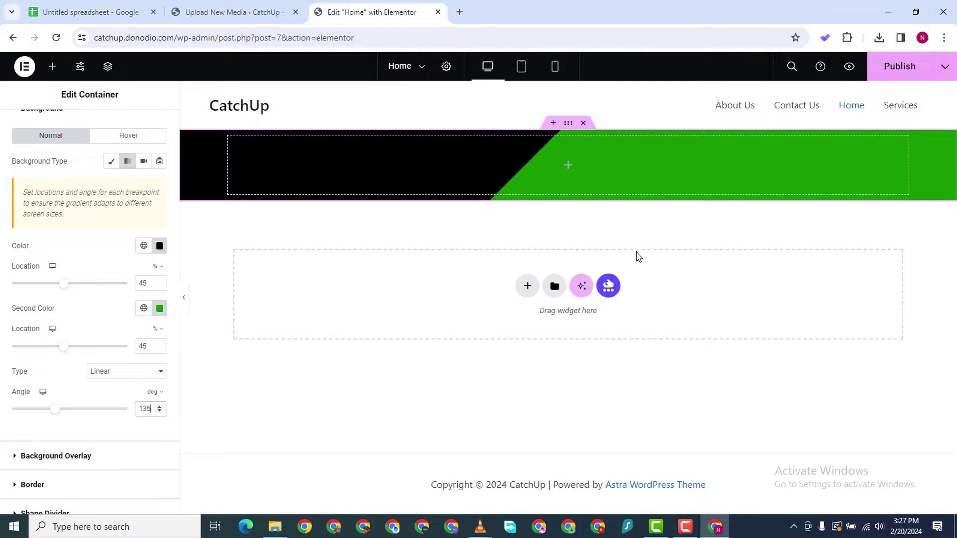
pyautogui.scroll(-3, 90, 220)
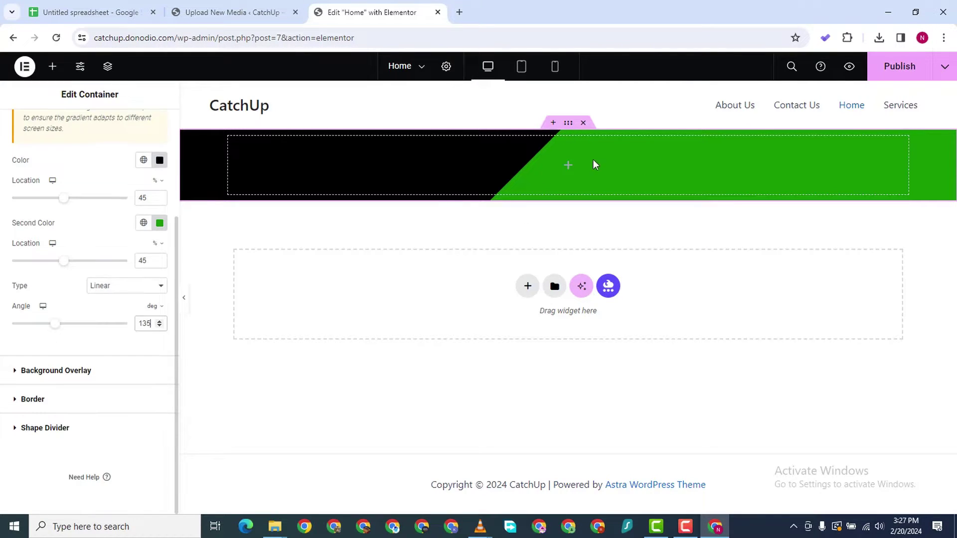
pyautogui.scroll(3, 84, 181)
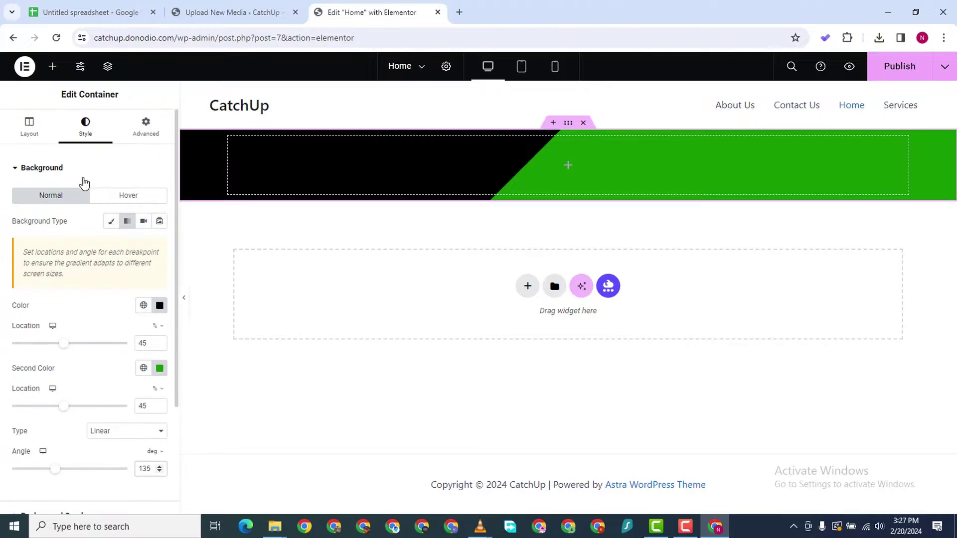
pyautogui.scroll(-1, 86, 196)
pyautogui.scroll(1, 171, 171)
pyautogui.scroll(-1, 158, 234)
pyautogui.scroll(1, 156, 178)
pyautogui.scroll(-1, 159, 208)
# Switch the container background to Video with transparent #00000000 colour, then go to Upload New Media
pyautogui.click(144, 162)
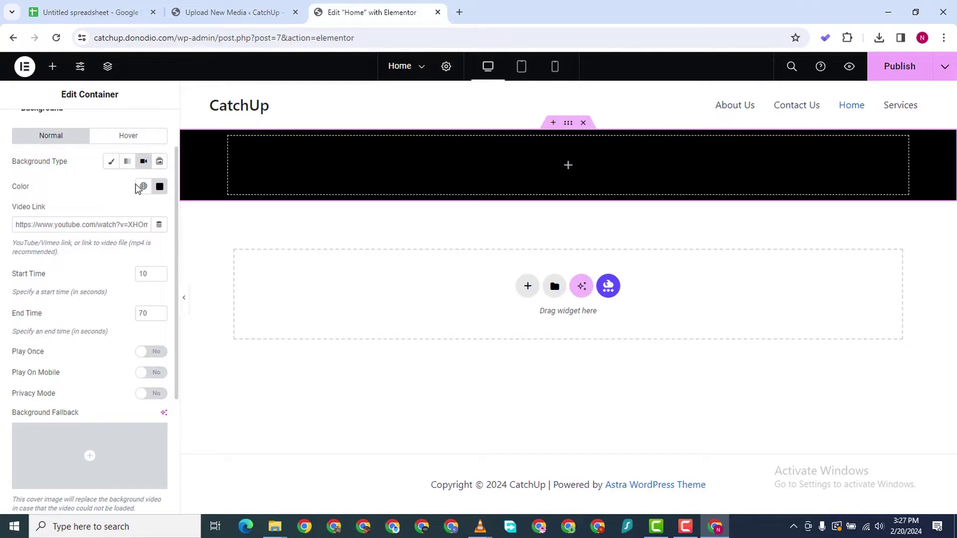
pyautogui.click(159, 186)
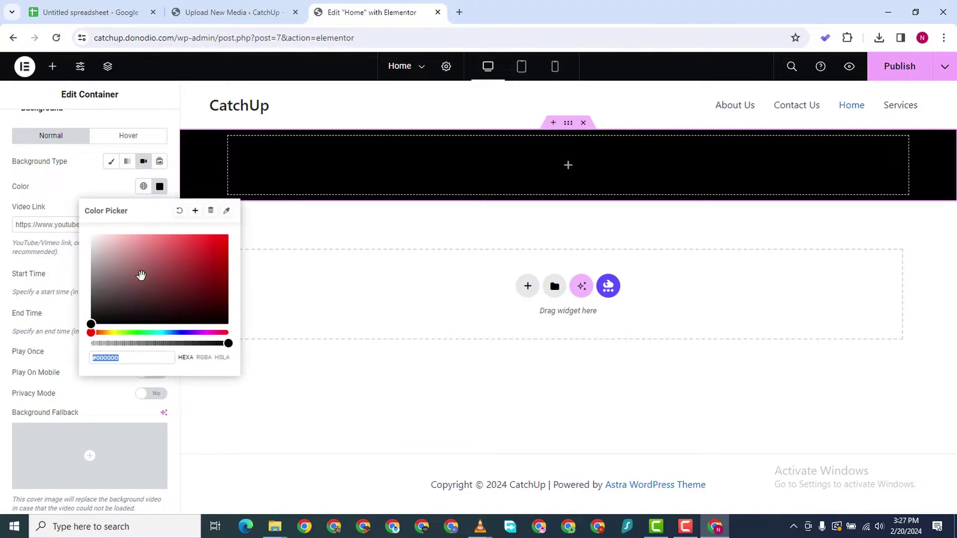
pyautogui.click(96, 344)
pyautogui.moveTo(97, 343); pyautogui.dragTo(71, 344)
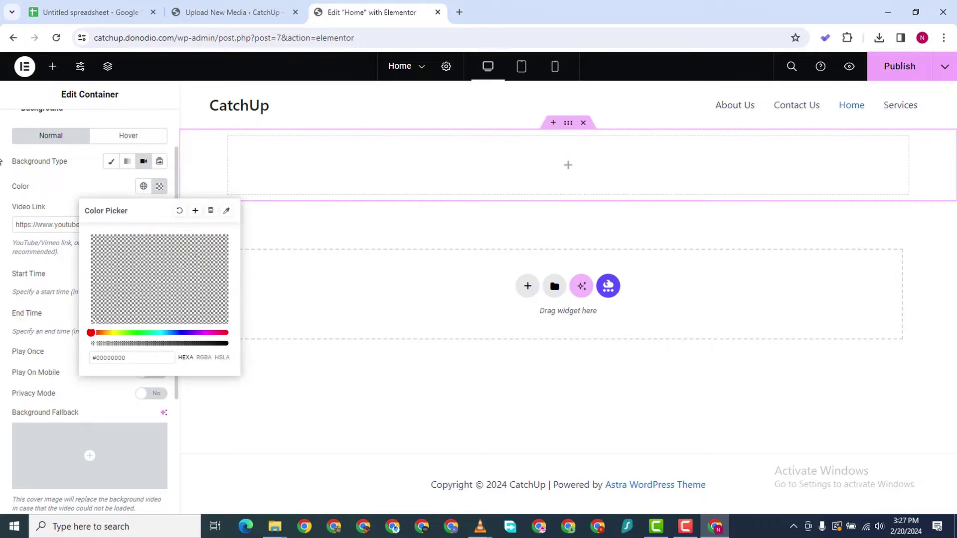
pyautogui.click(54, 244)
pyautogui.click(87, 229)
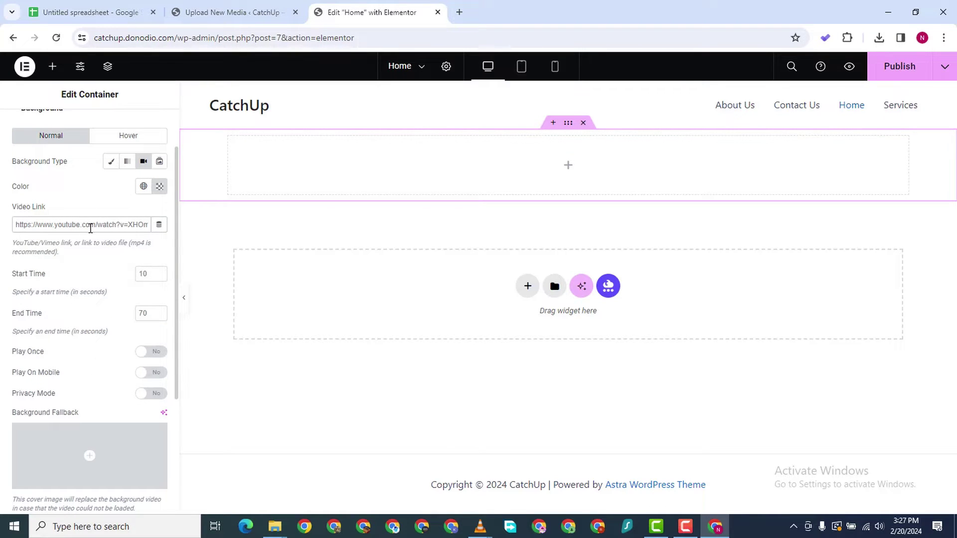
pyautogui.click(231, 15)
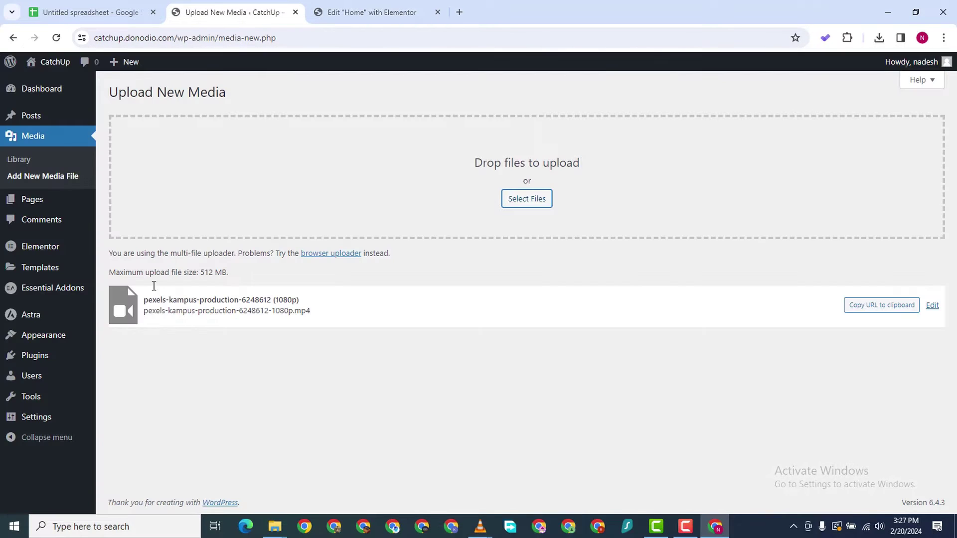
# Reload Add New Media File, cancel the file picker, and open a blank new browser tab
pyautogui.click(26, 179)
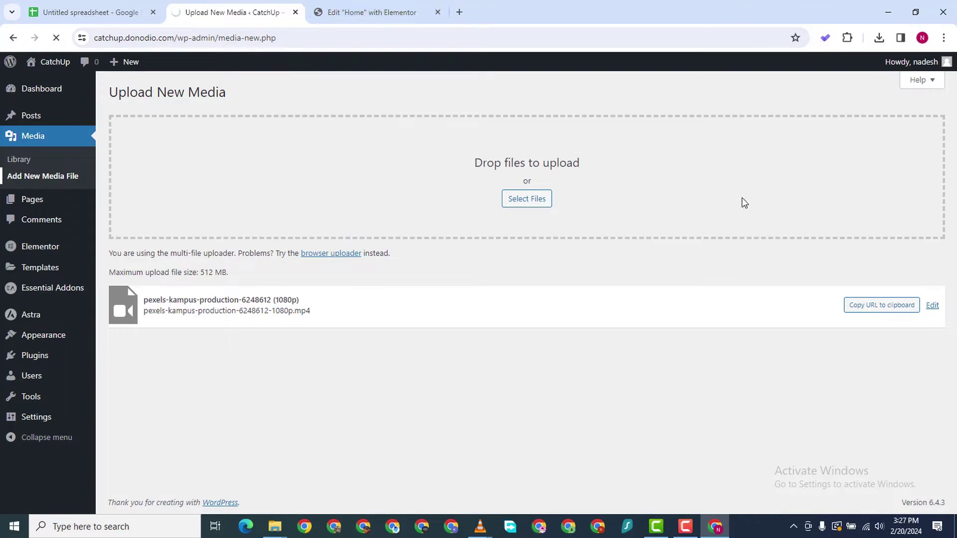
pyautogui.click(688, 527)
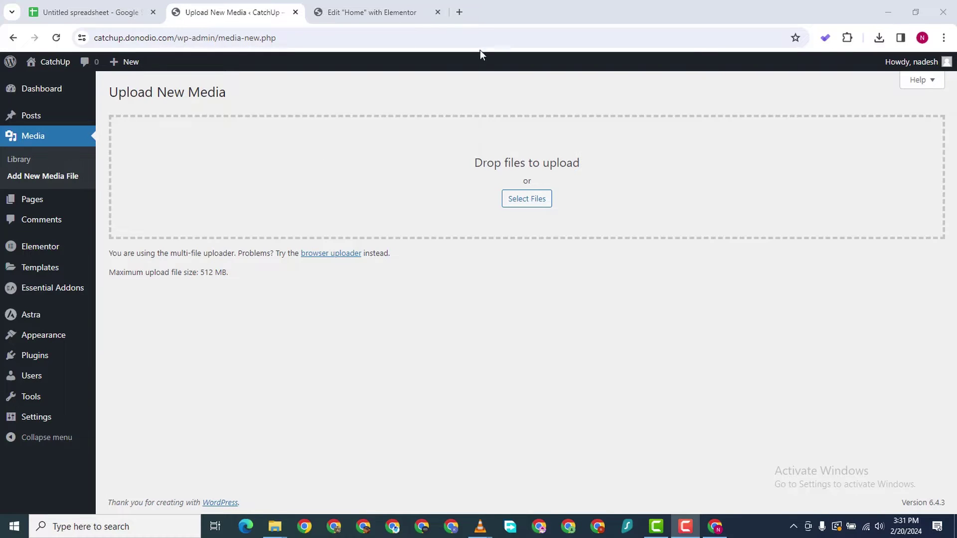
pyautogui.click(780, 20)
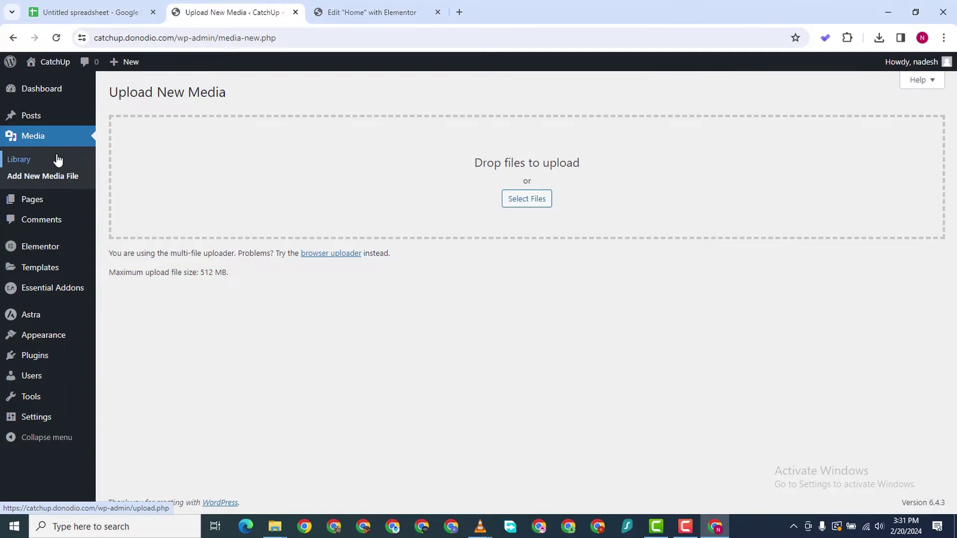
pyautogui.click(524, 200)
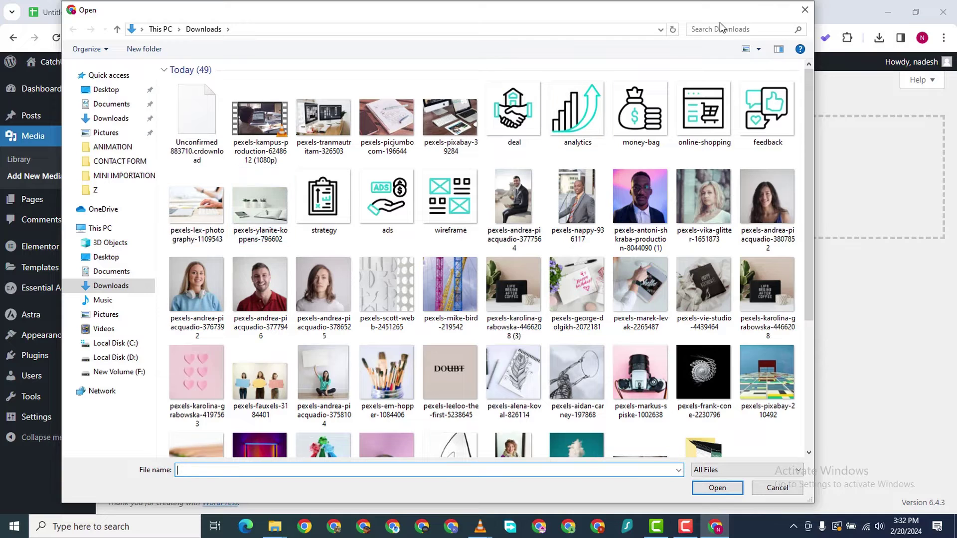
pyautogui.click(804, 9)
pyautogui.click(459, 12)
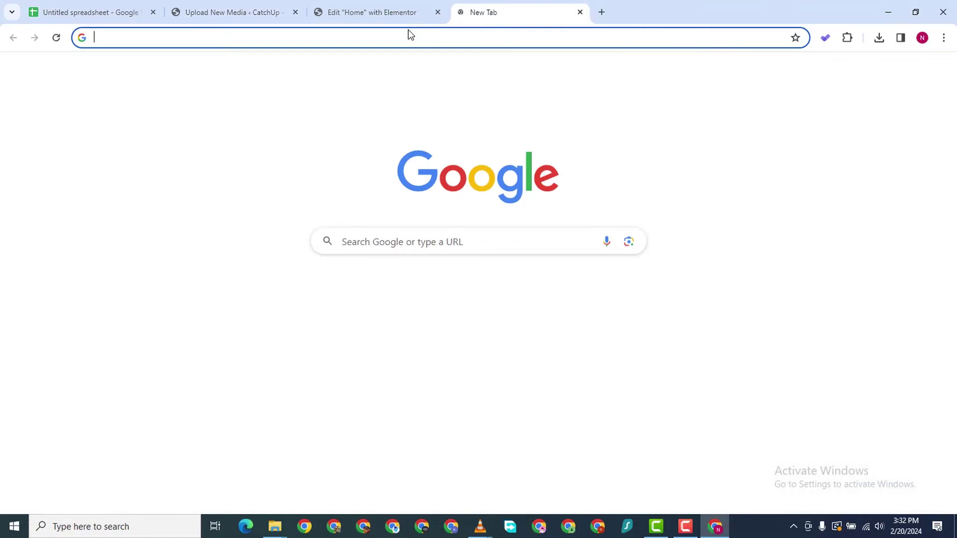
# Go to pexels.com and search for 'marketing'
pyautogui.write('pexels.')
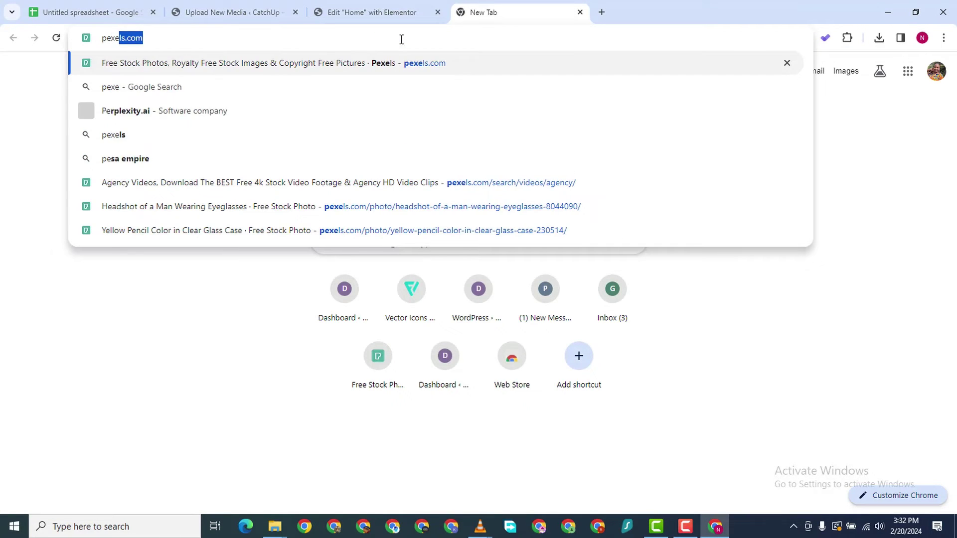
pyautogui.write('com')
pyautogui.press('Return')
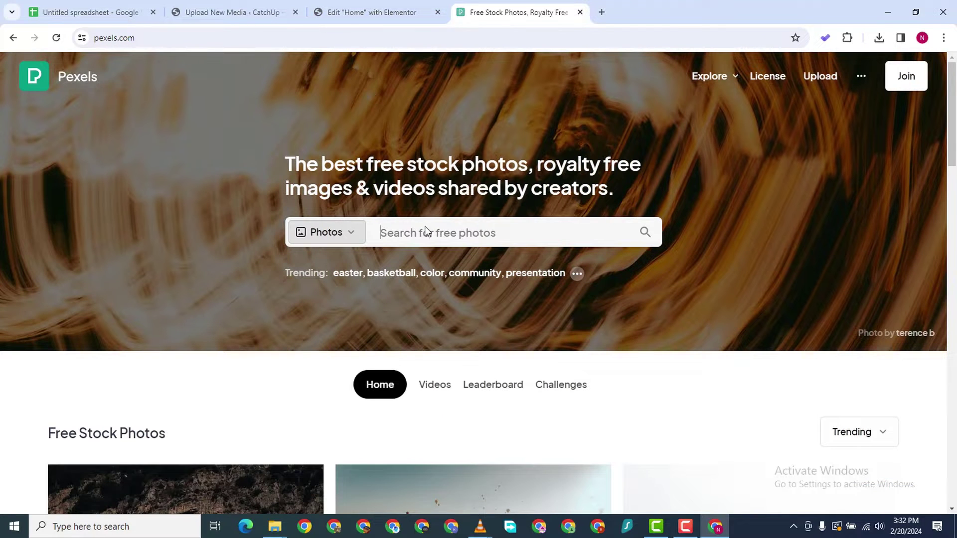
pyautogui.click(431, 225)
pyautogui.write('ag')
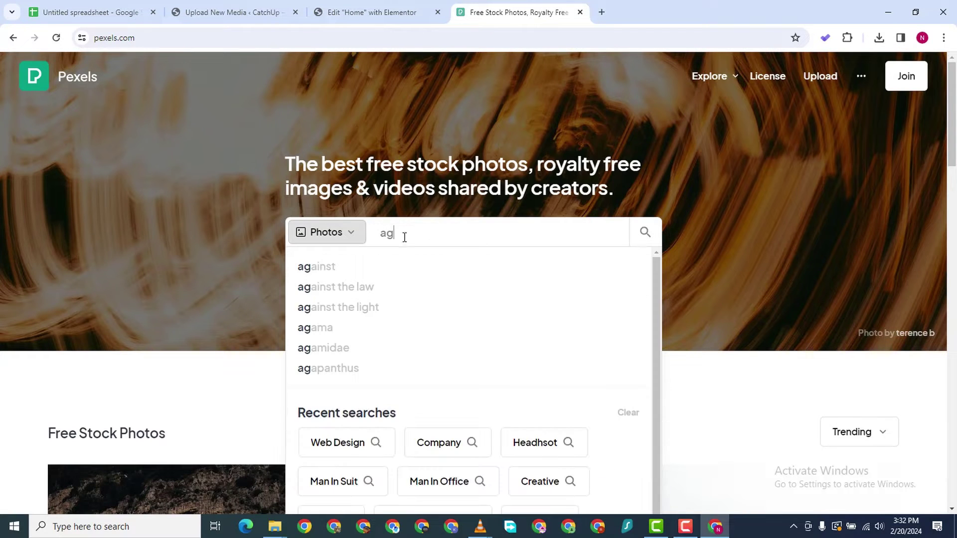
pyautogui.press('BackSpace')
pyautogui.press('BackSpace')
pyautogui.write('market')
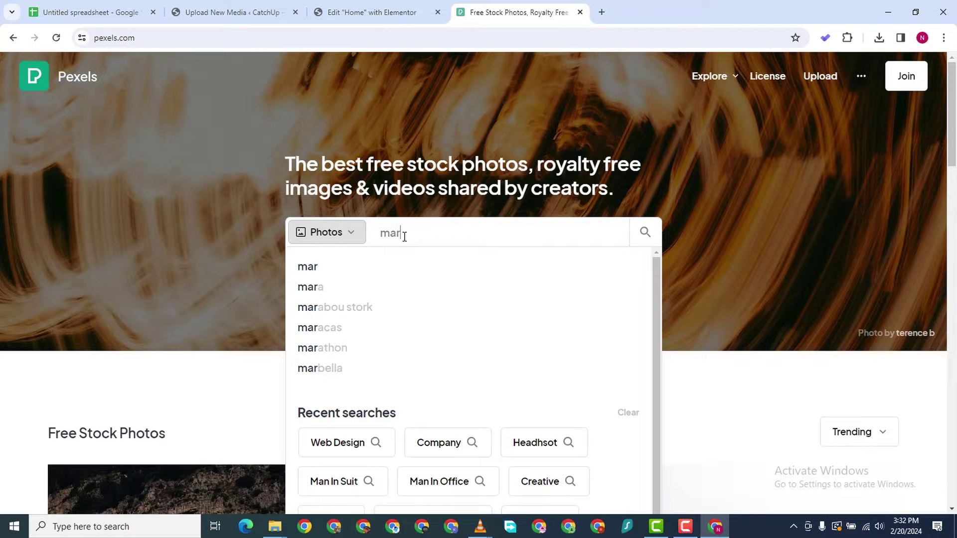
pyautogui.write('ing')
pyautogui.press('Return')
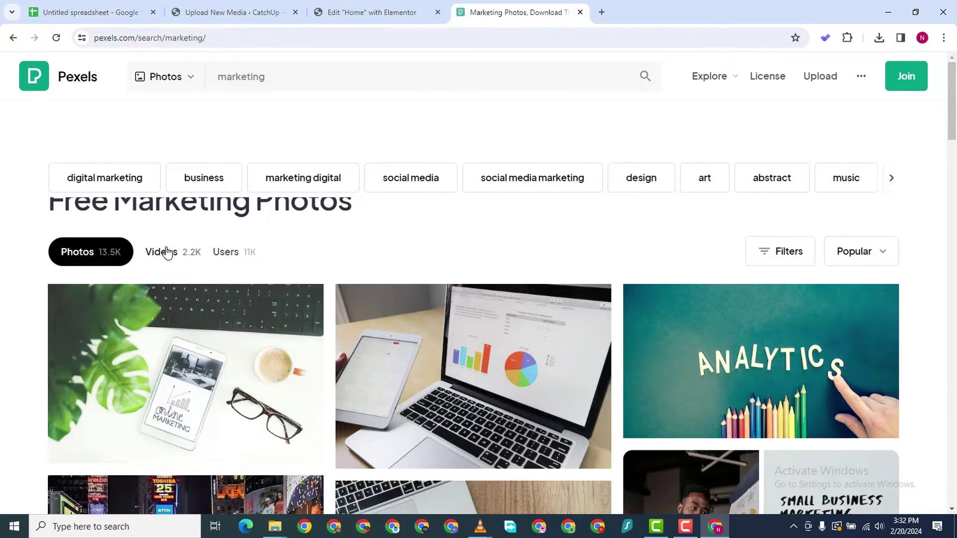
# Show only video results and scroll through the roughly 2.2K marketing clips
pyautogui.click(164, 254)
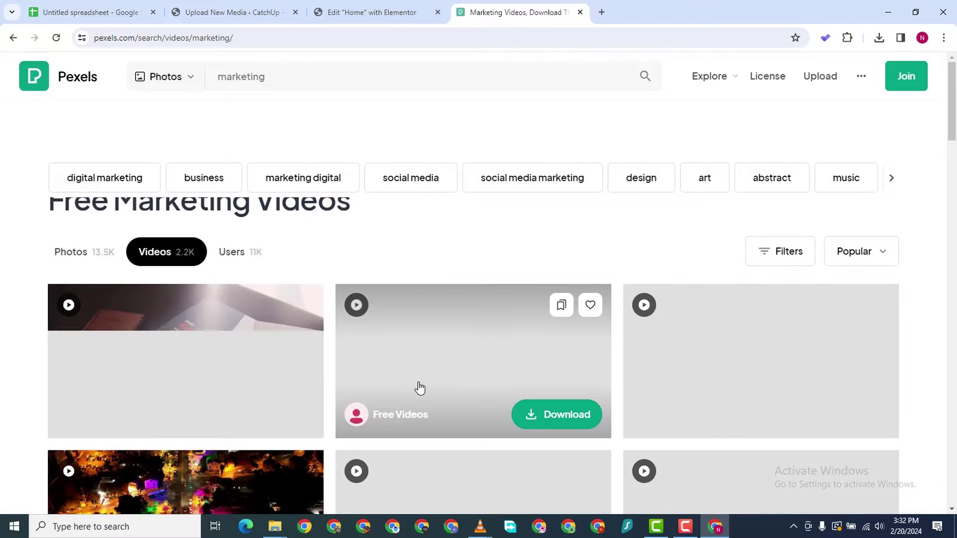
pyautogui.scroll(-5, 604, 412)
pyautogui.scroll(-8, 565, 367)
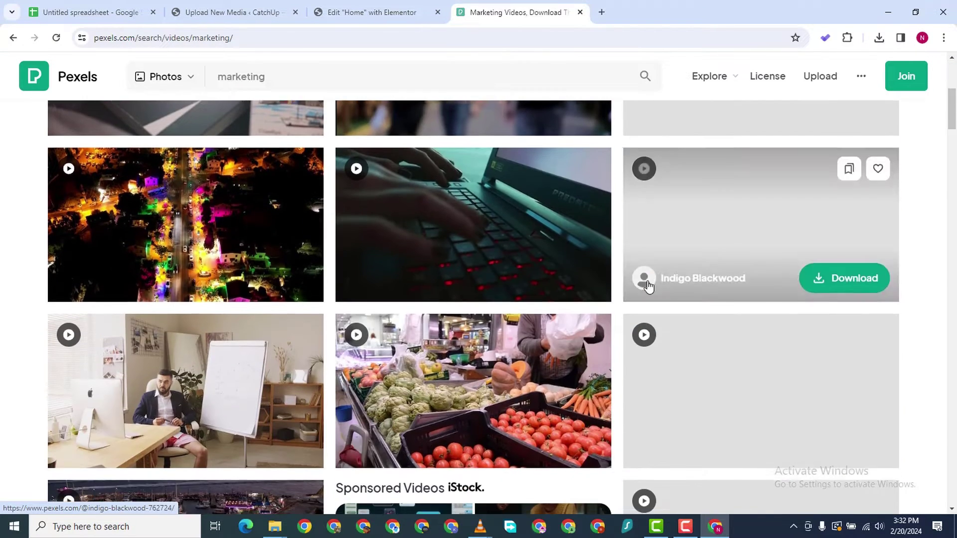
pyautogui.scroll(-12, 420, 295)
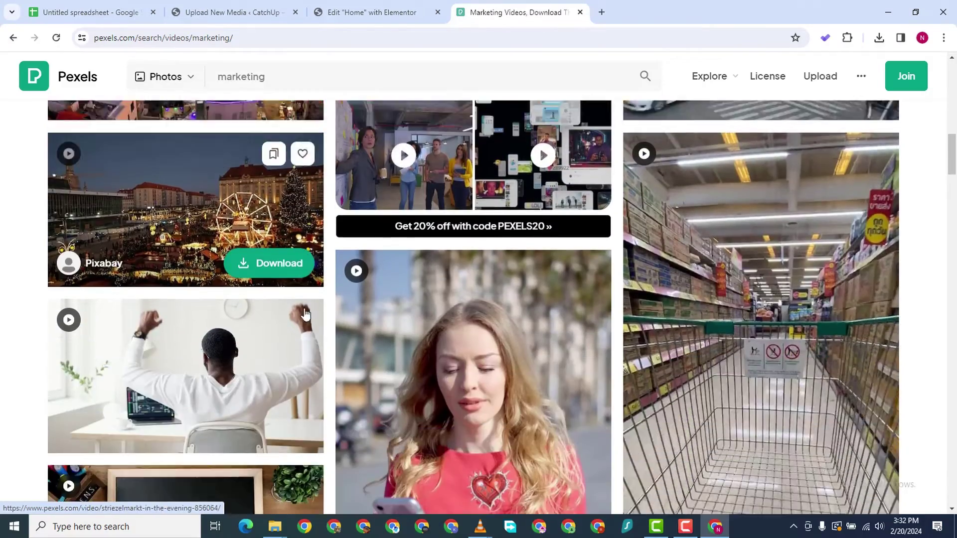
pyautogui.scroll(14, 656, 299)
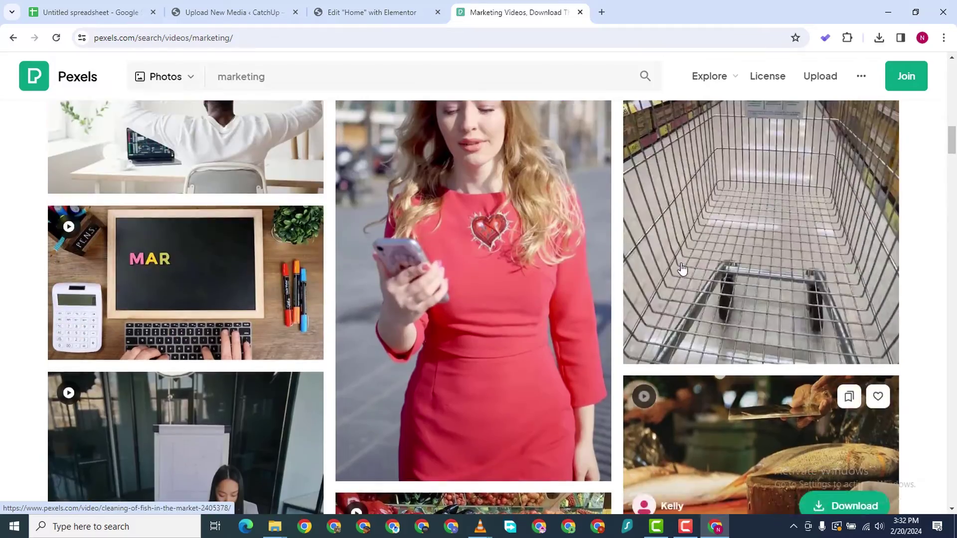
pyautogui.scroll(8, 743, 204)
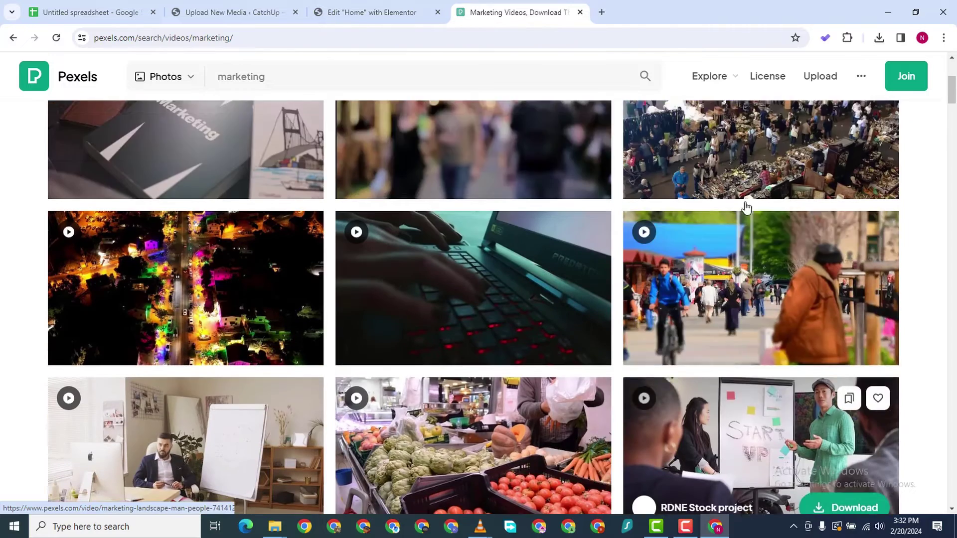
pyautogui.scroll(-2, 752, 259)
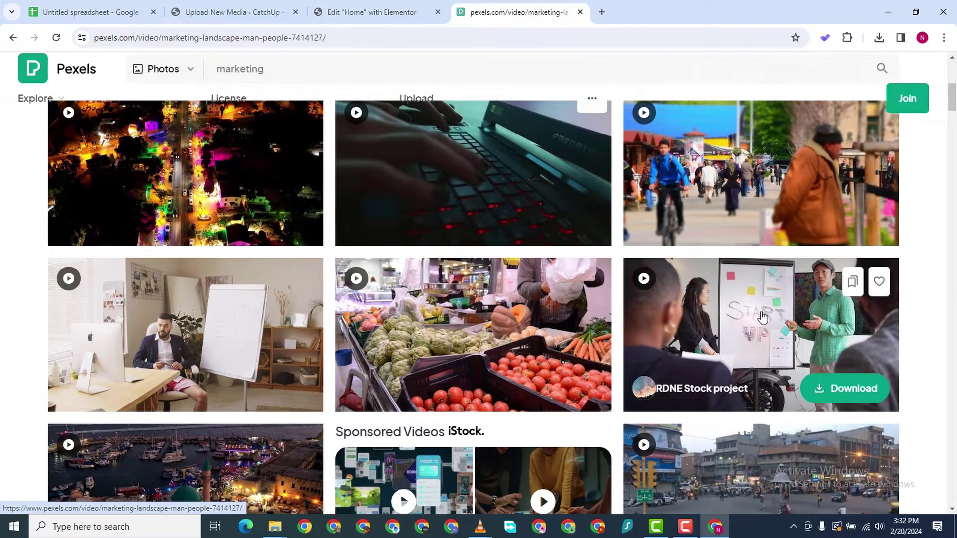
# Download the RDNE Stock start-up meeting video from Pexels in Full HD
pyautogui.click(761, 316)
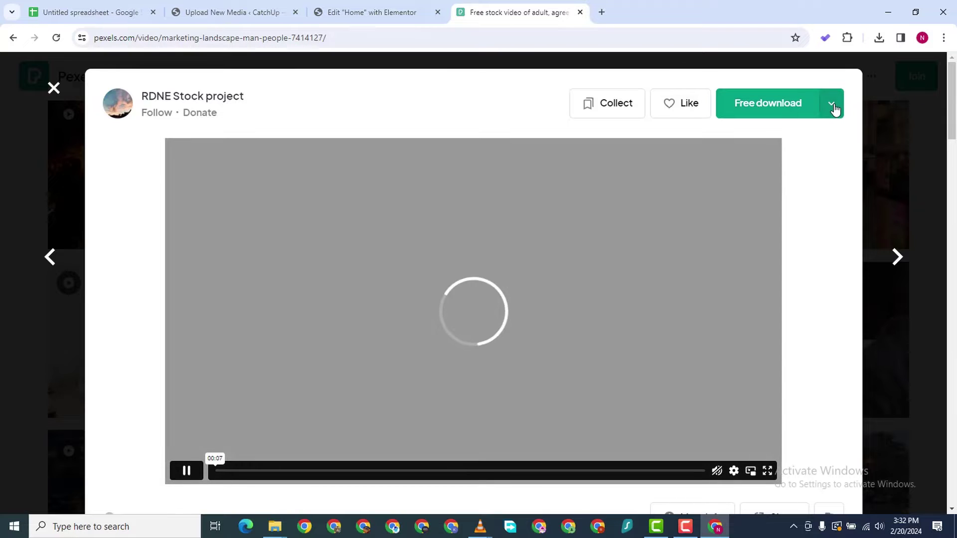
pyautogui.click(831, 104)
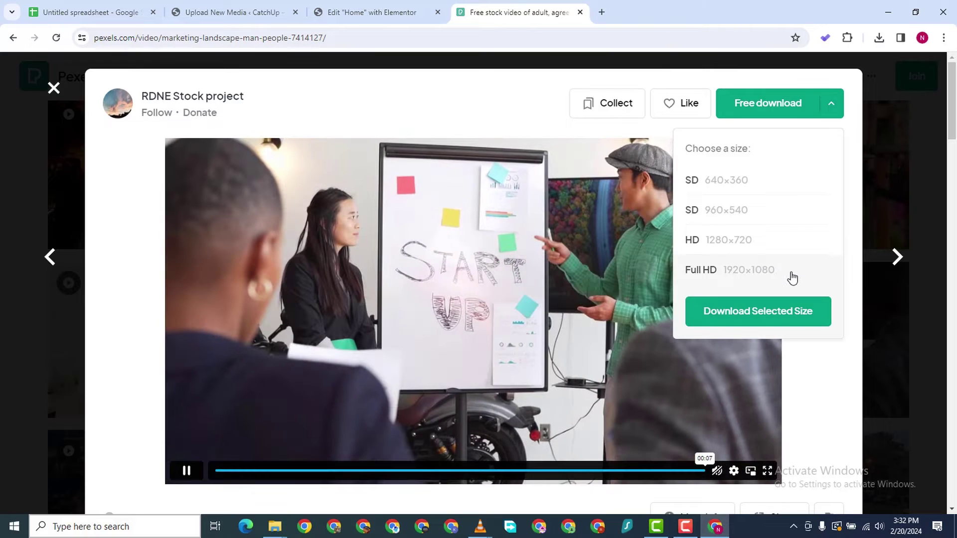
pyautogui.click(740, 313)
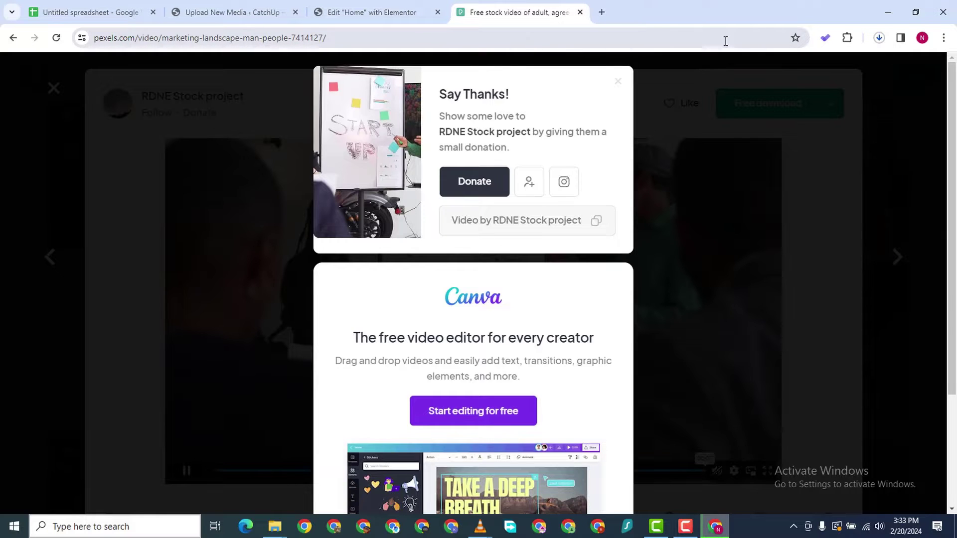
pyautogui.click(880, 42)
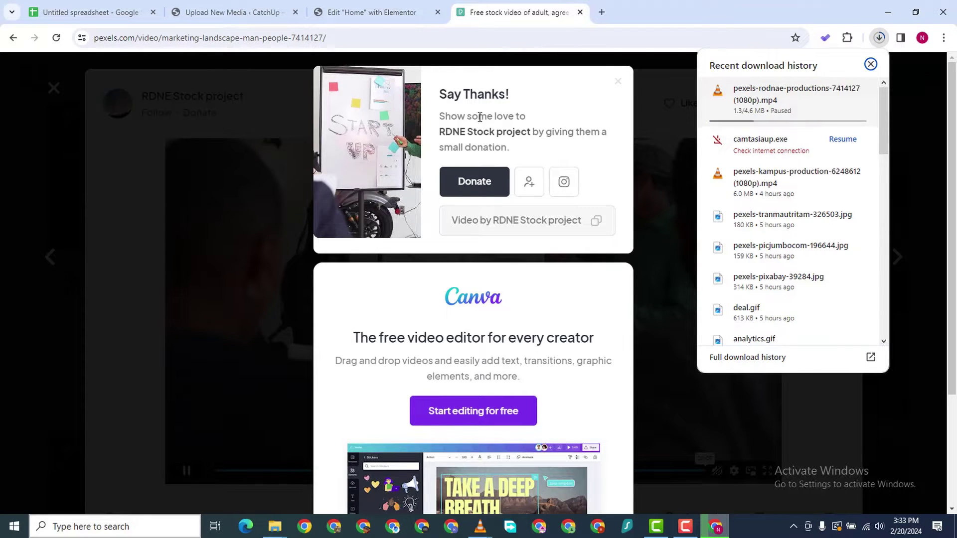
pyautogui.click(881, 40)
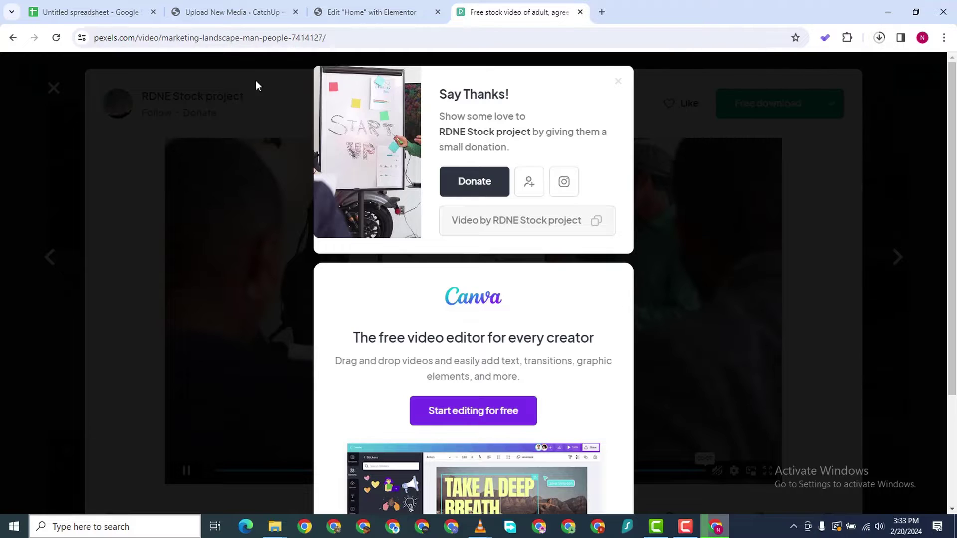
pyautogui.click(256, 13)
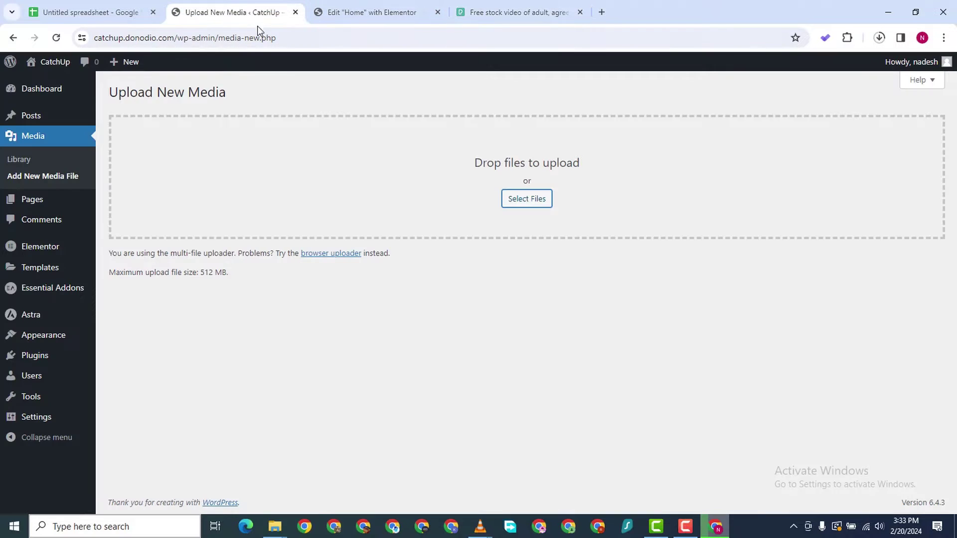
pyautogui.click(28, 160)
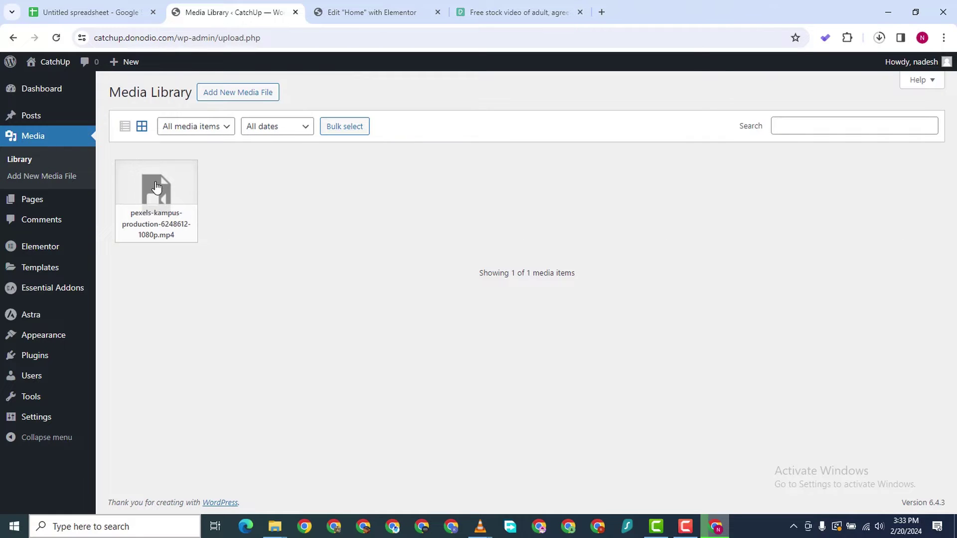
pyautogui.click(156, 187)
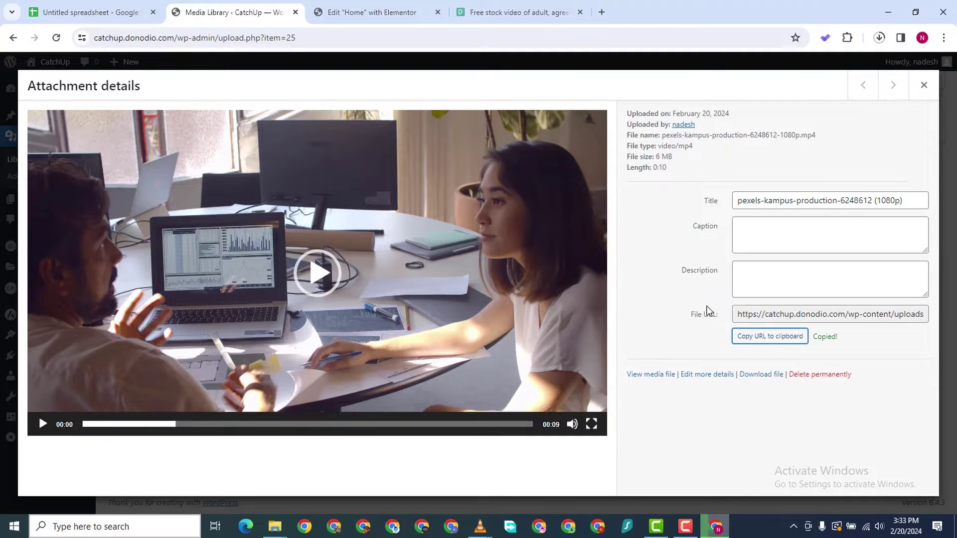
pyautogui.click(382, 13)
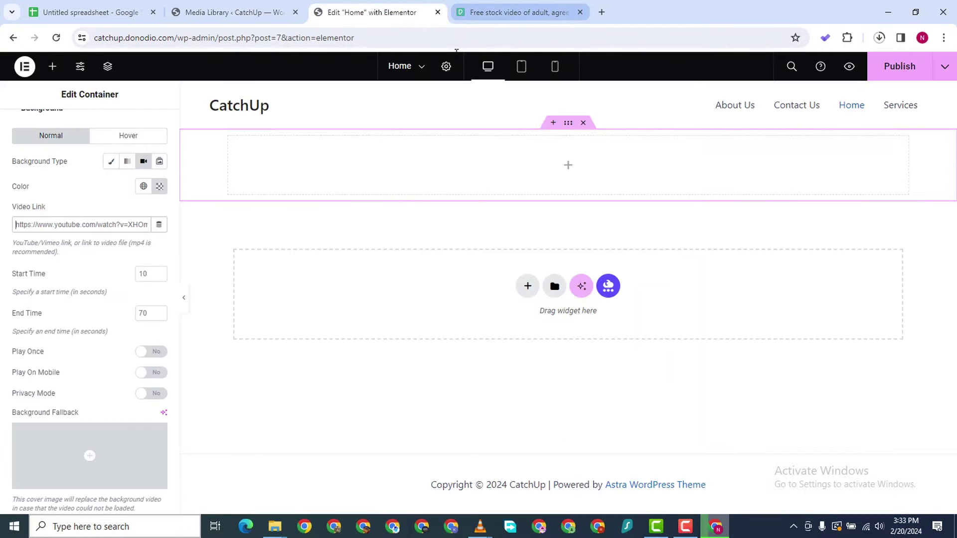
# Replace the YouTube URL in the container's background Video Link with the copied kampus-production file URL
pyautogui.rightClick(42, 224)
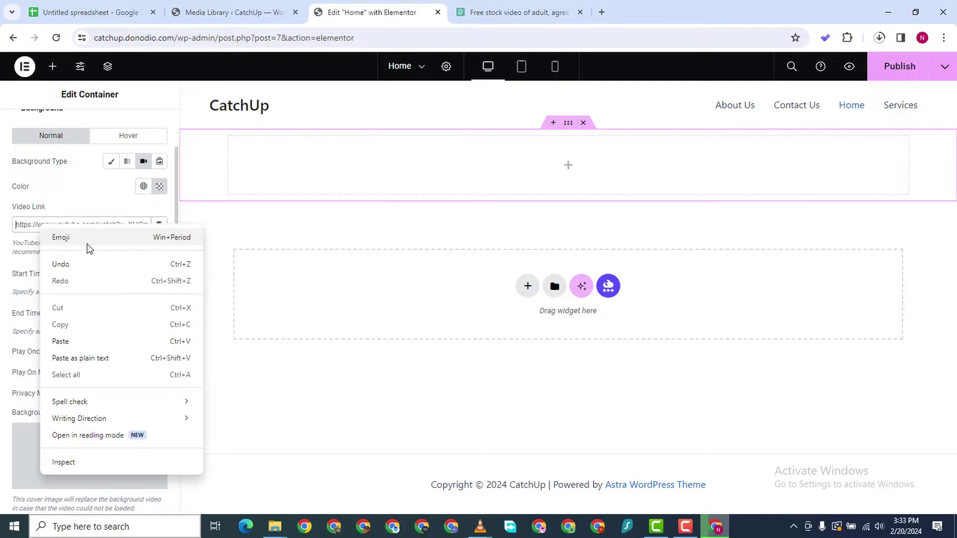
pyautogui.click(85, 339)
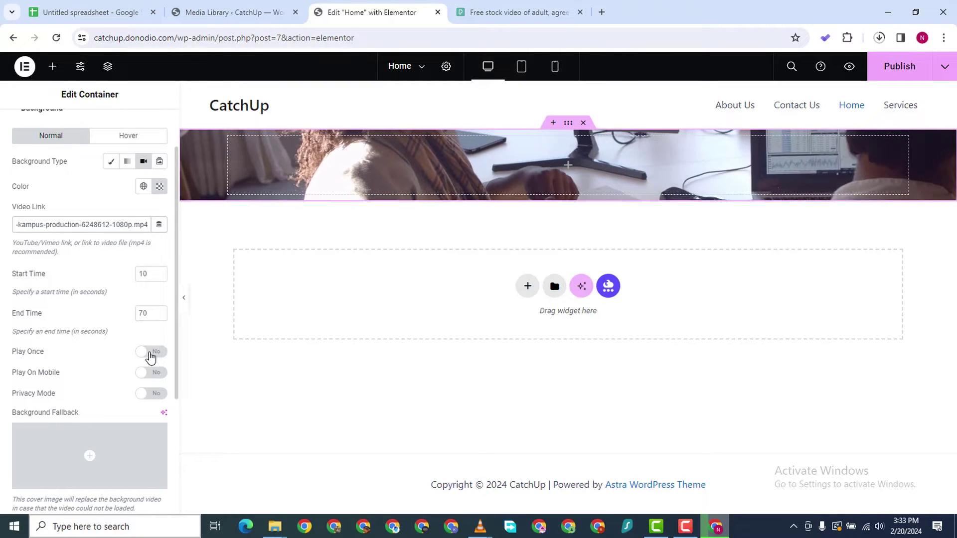
pyautogui.click(144, 274)
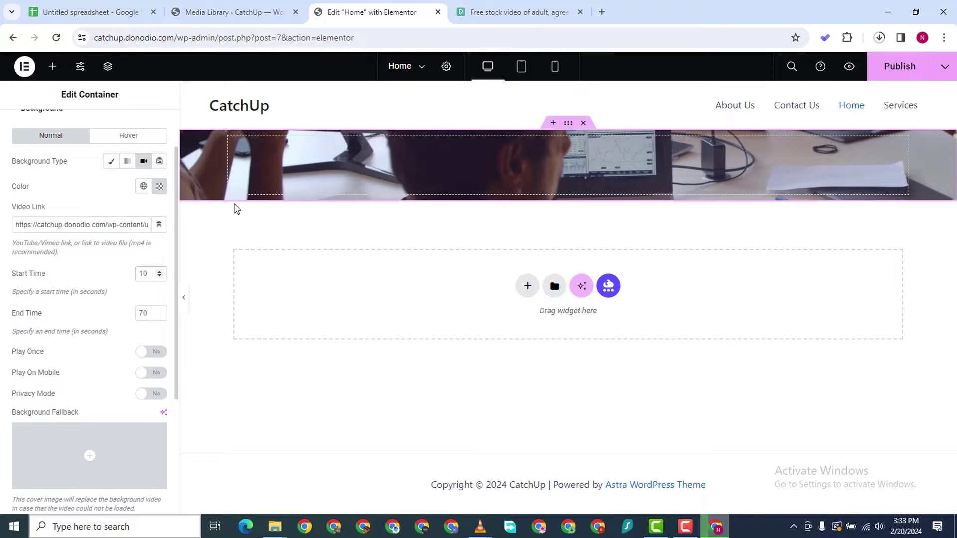
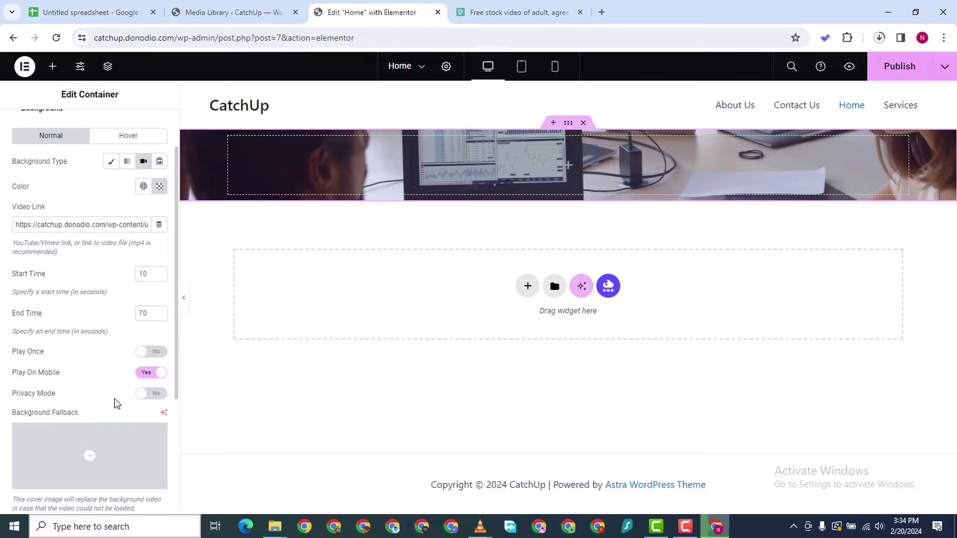
# Expand the hero container's Background Overlay section in the style panel
pyautogui.scroll(1, 115, 398)
pyautogui.scroll(-5, 120, 411)
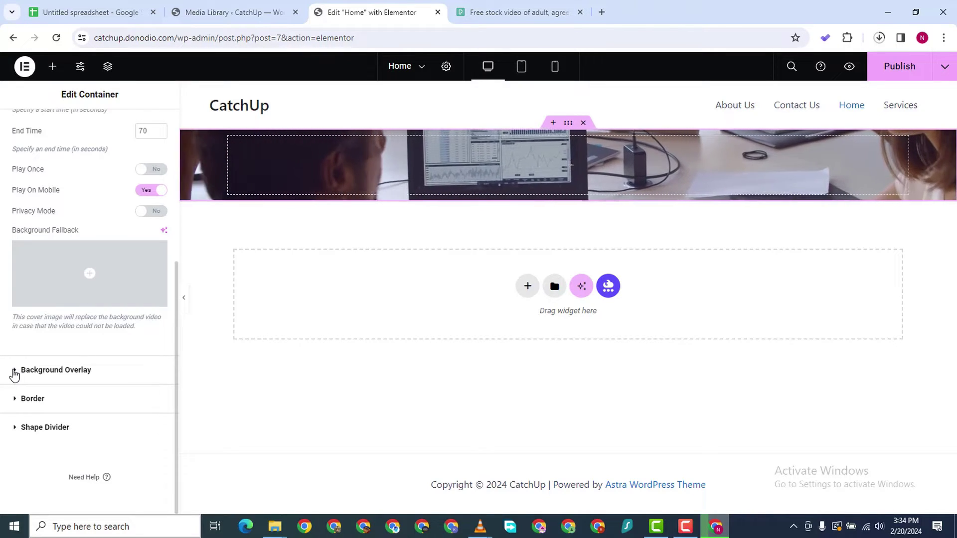
pyautogui.click(14, 374)
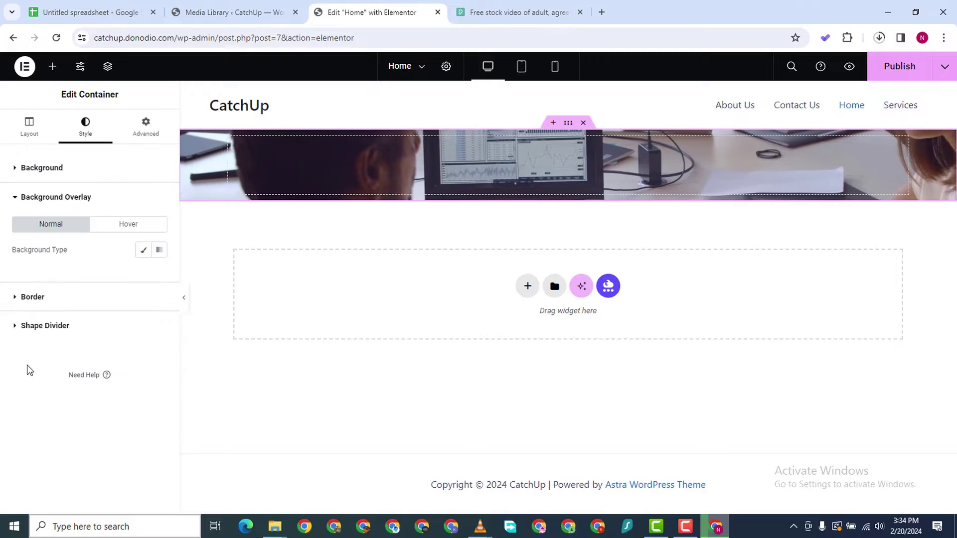
# Give the hero a Classic background overlay in dark grey (#181818)
pyautogui.click(145, 253)
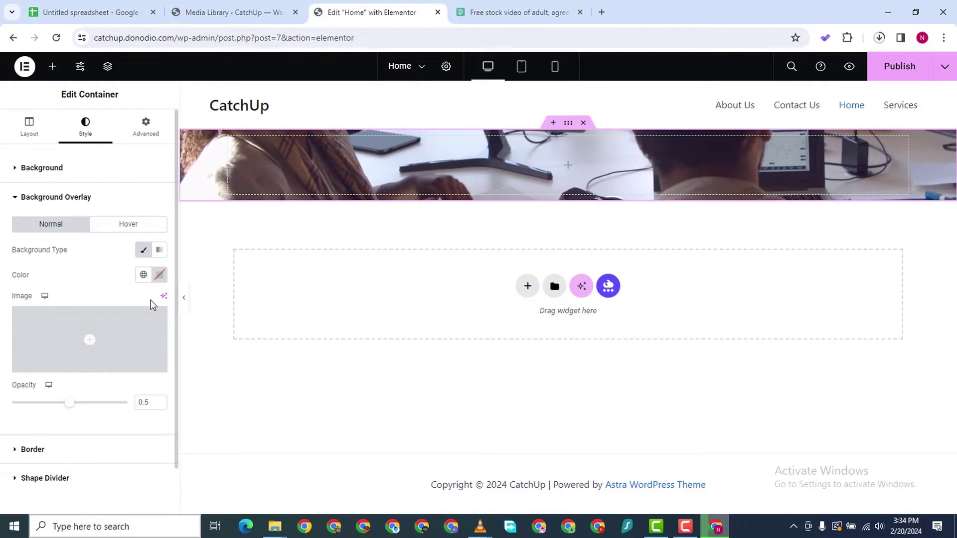
pyautogui.click(159, 275)
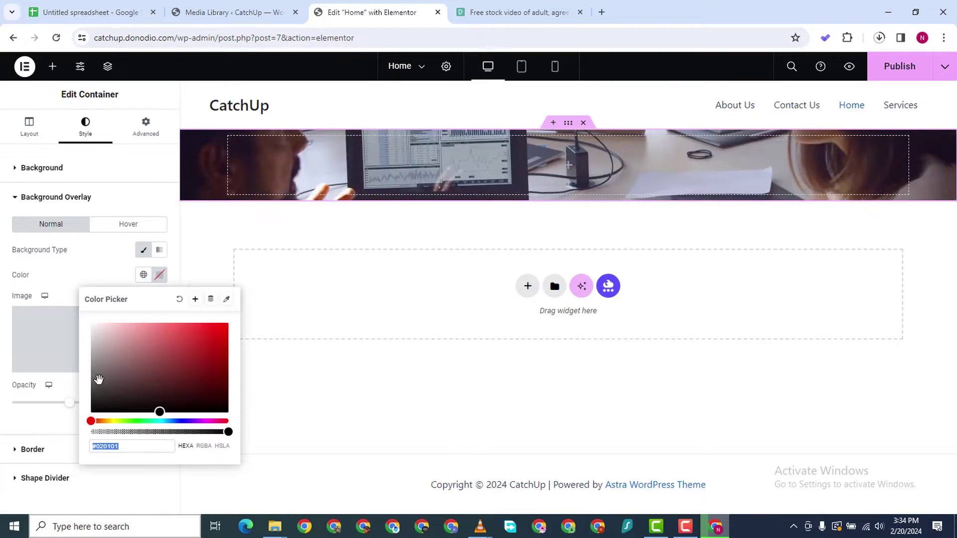
pyautogui.moveTo(98, 380); pyautogui.dragTo(66, 409)
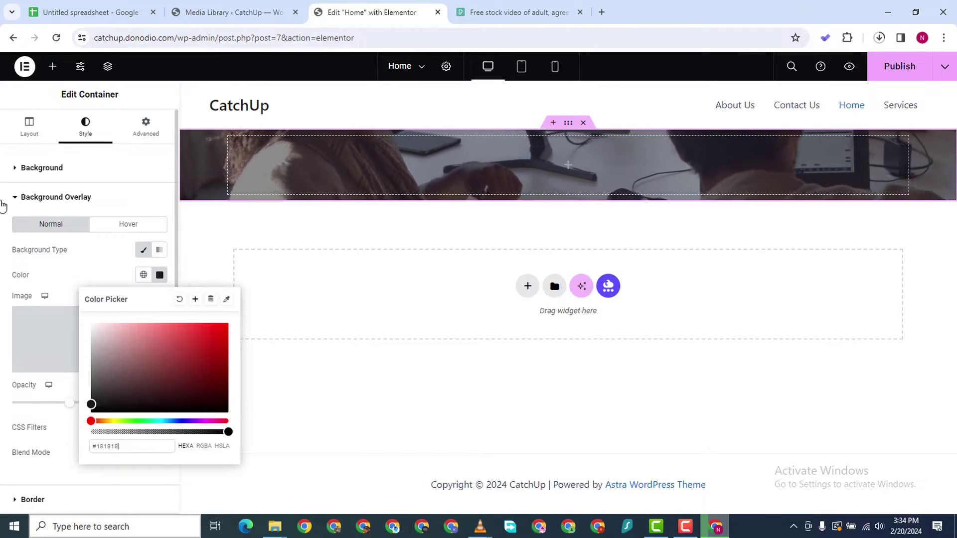
pyautogui.click(2, 204)
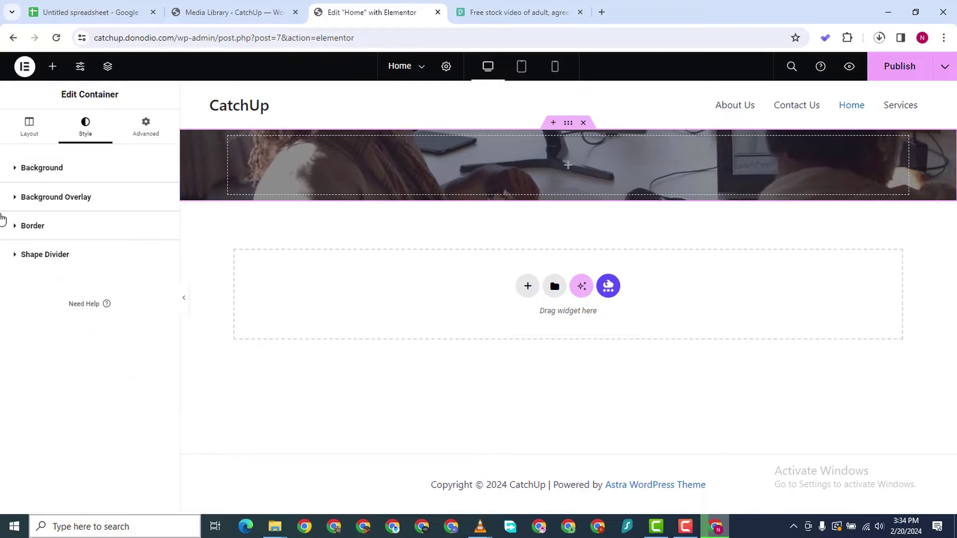
# Check the Shape Divider options, leaving the divider type as None
pyautogui.click(16, 256)
pyautogui.click(125, 308)
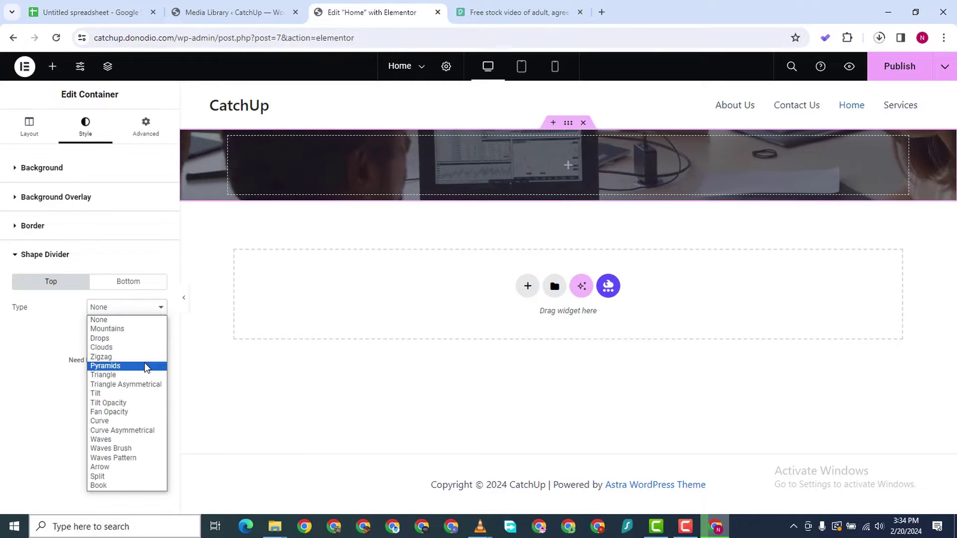
pyautogui.click(99, 320)
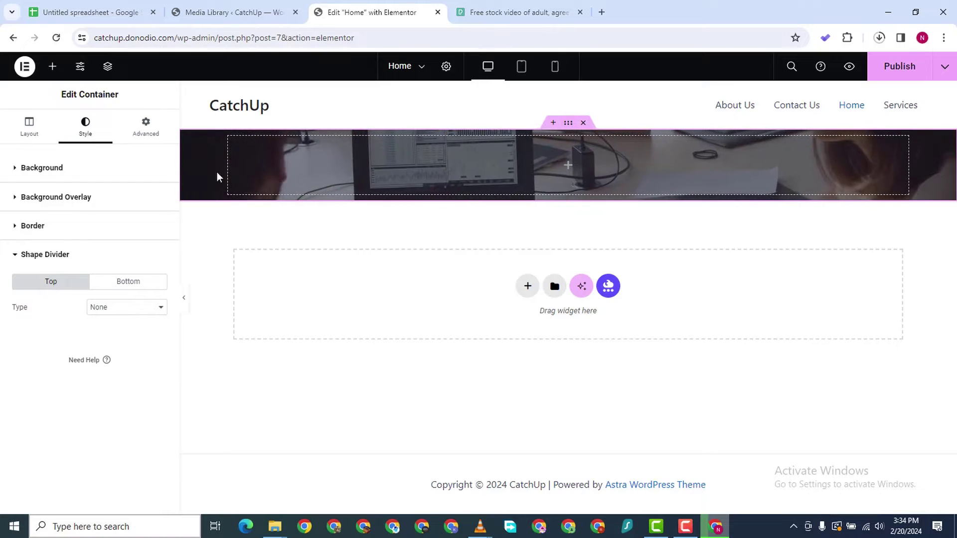
# Add a Heading widget to the hero reading 'We Make Your Dreams Real', tagged H1
pyautogui.click(52, 66)
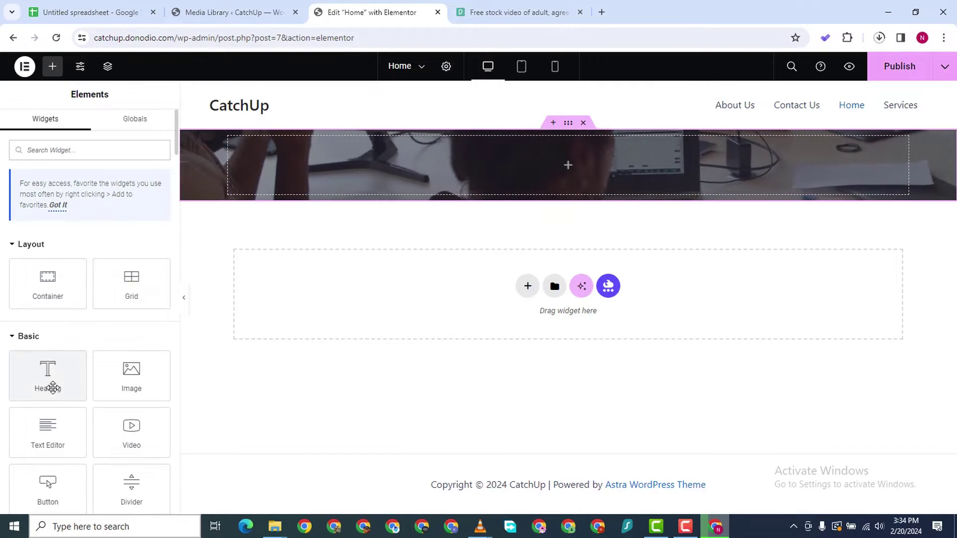
pyautogui.moveTo(53, 388); pyautogui.dragTo(660, 180)
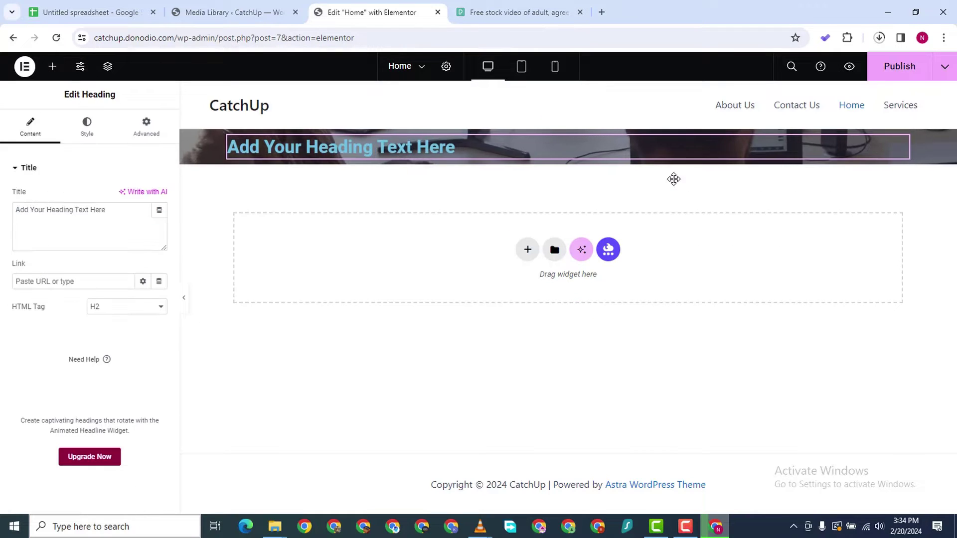
pyautogui.tripleClick(71, 207)
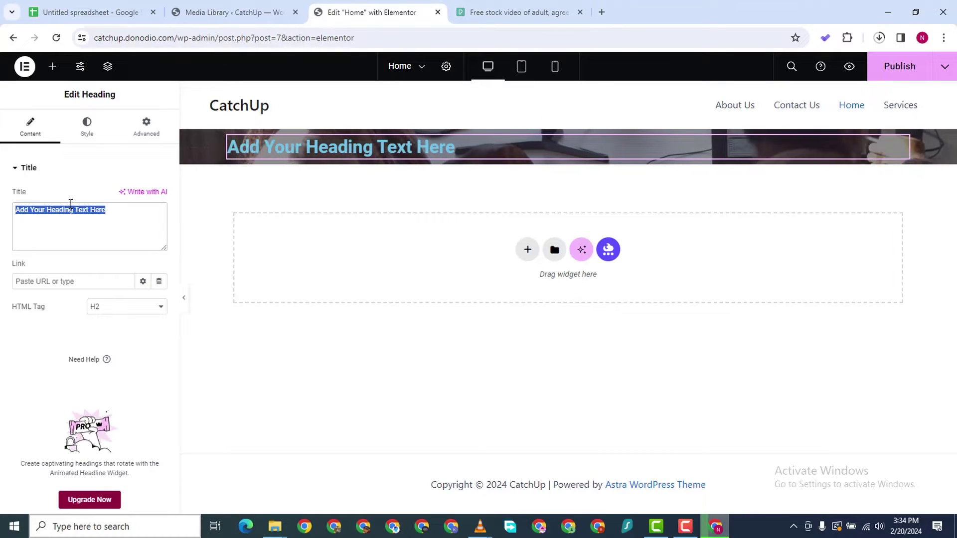
pyautogui.write('We ,')
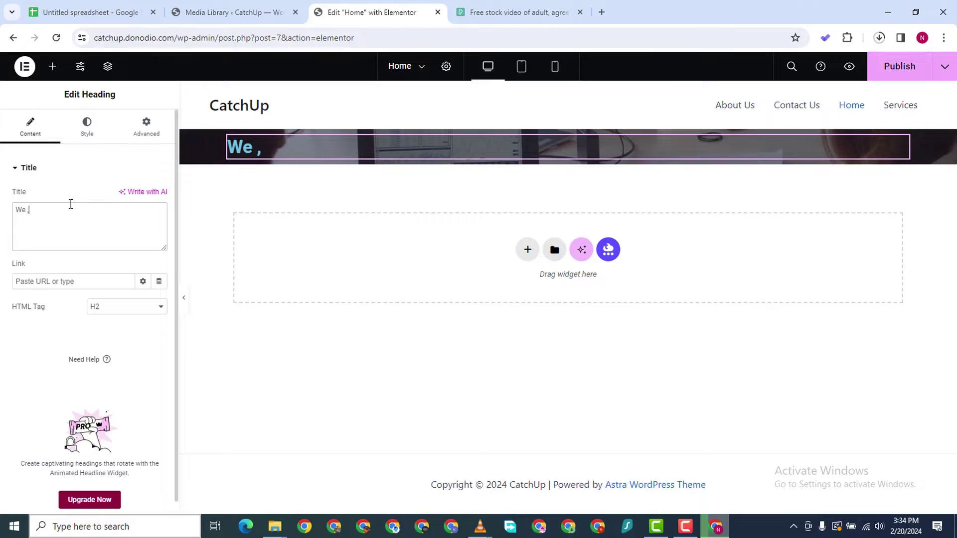
pyautogui.press('BackSpace')
pyautogui.write('Mal')
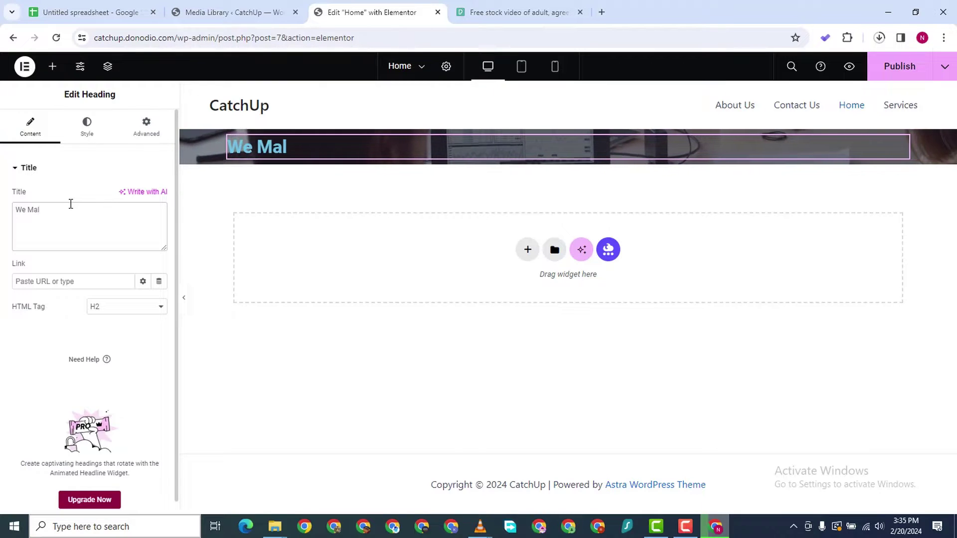
pyautogui.press('BackSpace')
pyautogui.write('ke You')
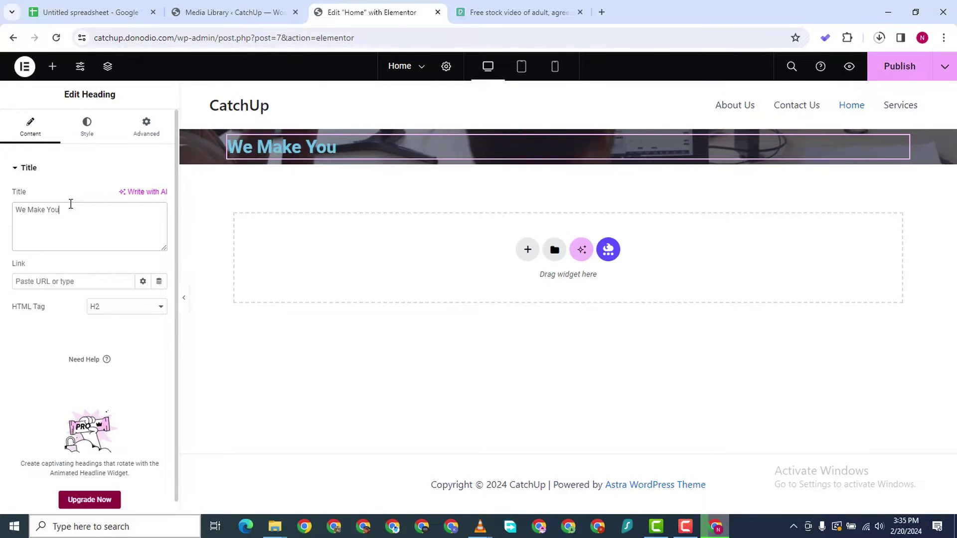
pyautogui.write('r De')
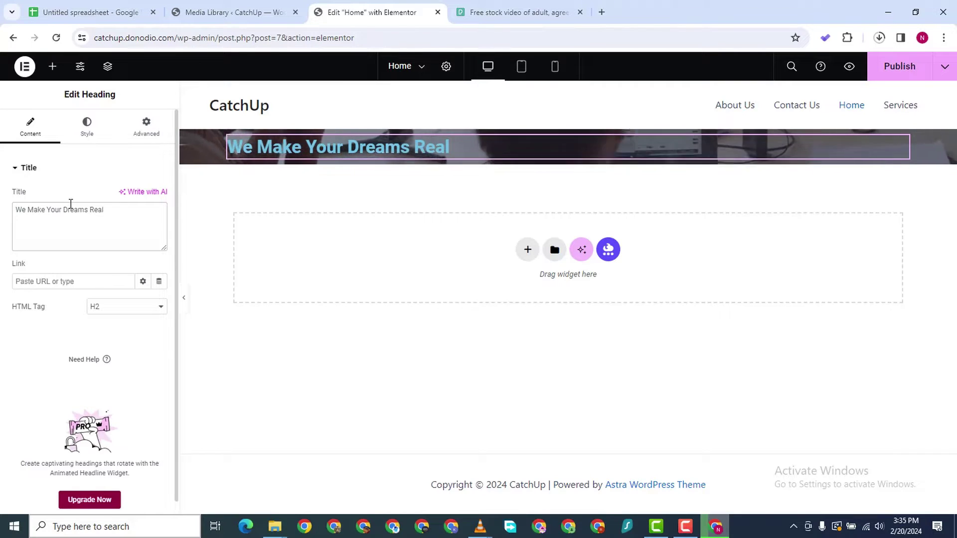
pyautogui.click(108, 311)
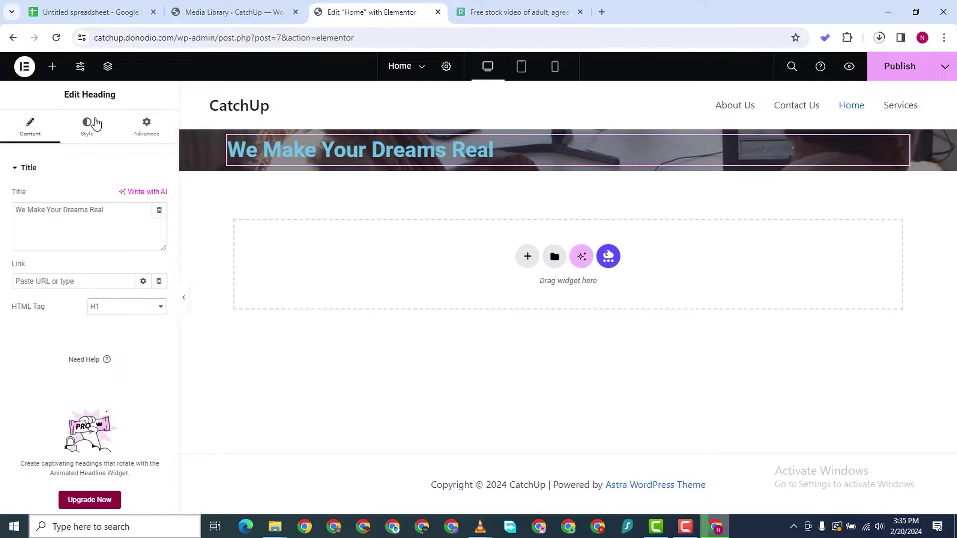
# Set the hero heading's text colour to white, #FFFFFF
pyautogui.click(86, 131)
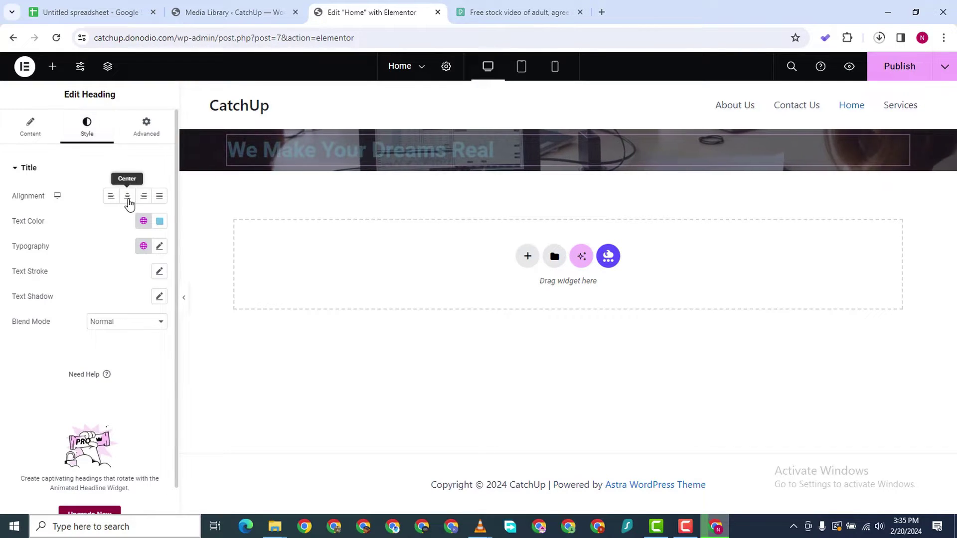
pyautogui.click(160, 222)
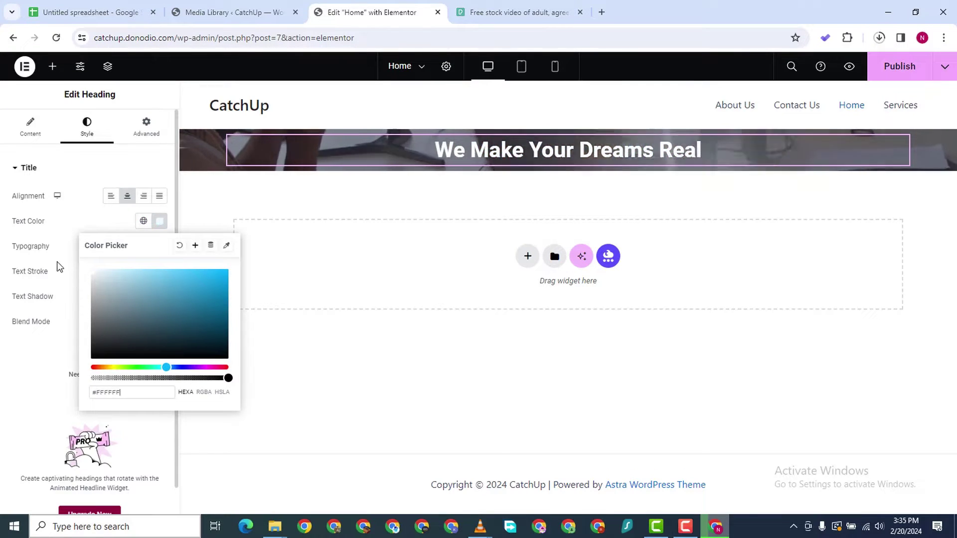
pyautogui.write('#FFFFFF')
pyautogui.click(2, 428)
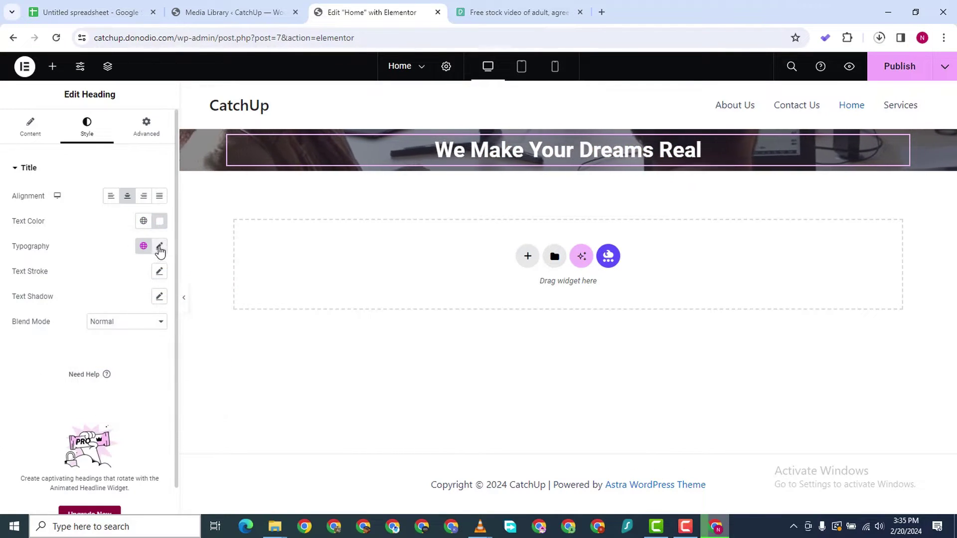
# Set the heading typography to the Orbitron font at size 50
pyautogui.click(160, 248)
pyautogui.click(119, 302)
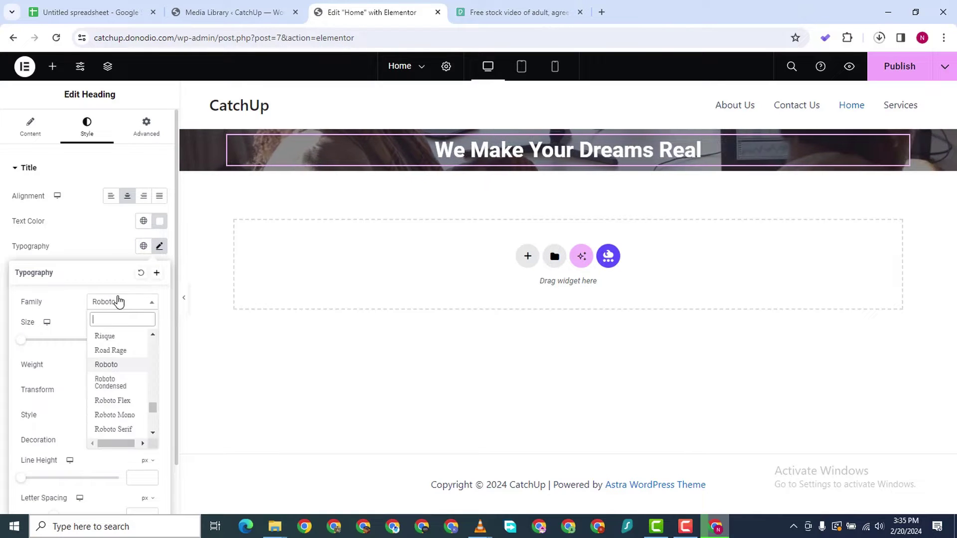
pyautogui.write('orbitron')
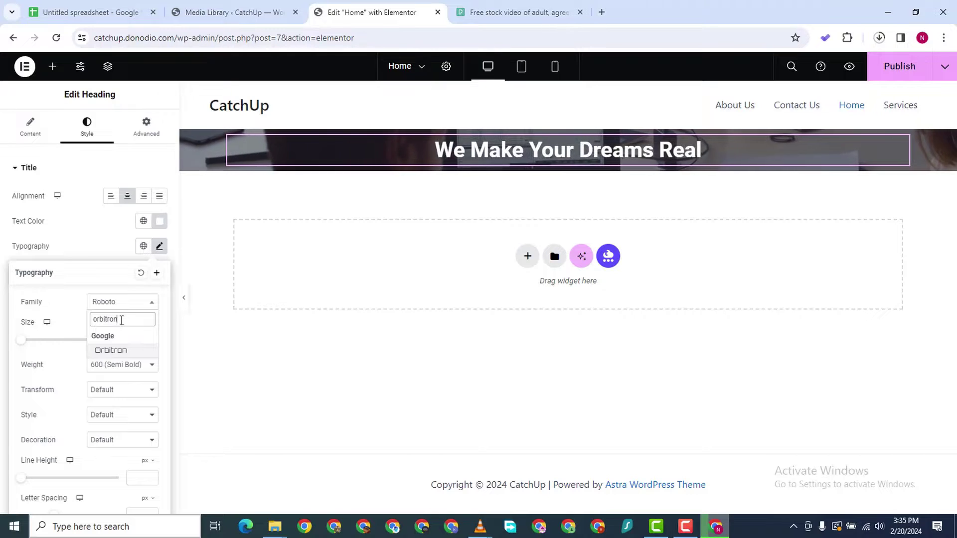
pyautogui.click(120, 351)
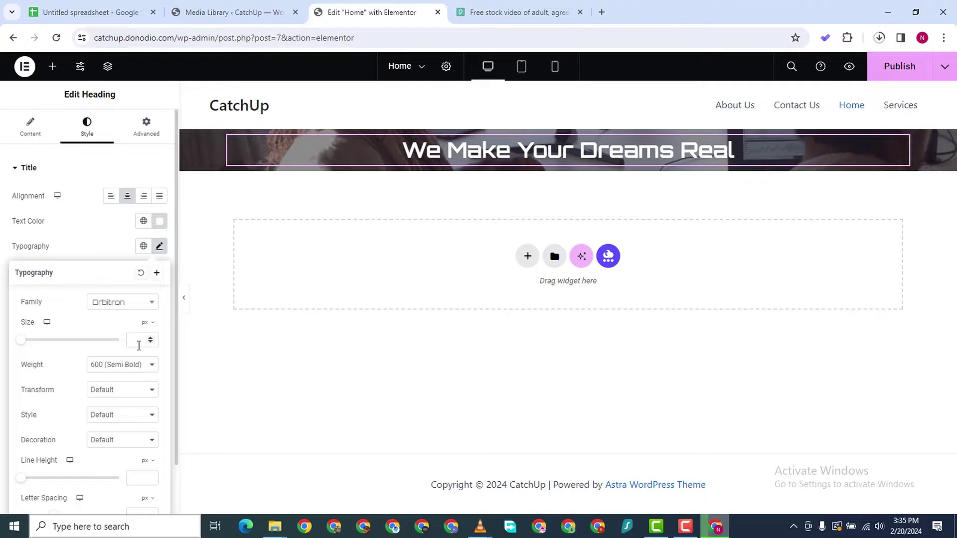
pyautogui.write('50')
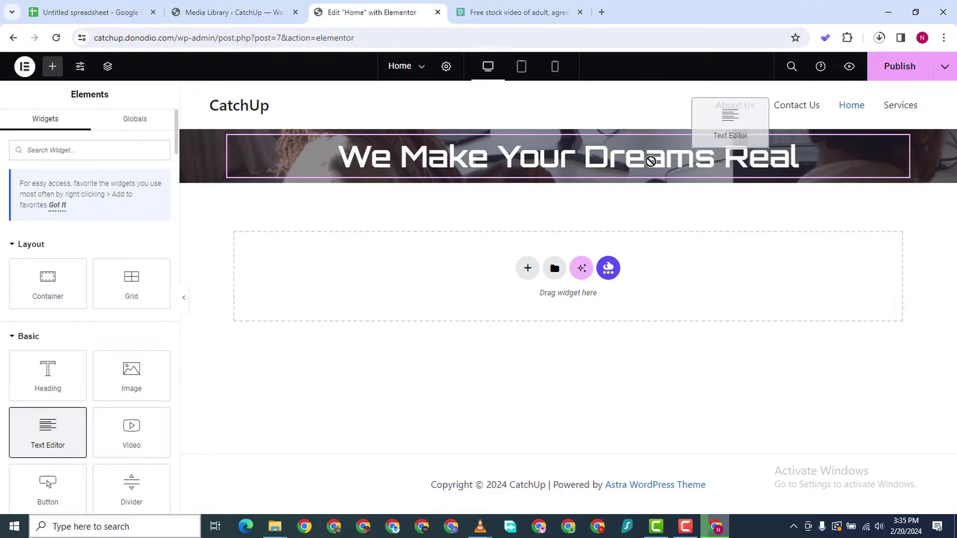
# Add a text block below the heading and make the subtitle text white
pyautogui.moveTo(606, 190); pyautogui.dragTo(607, 190)
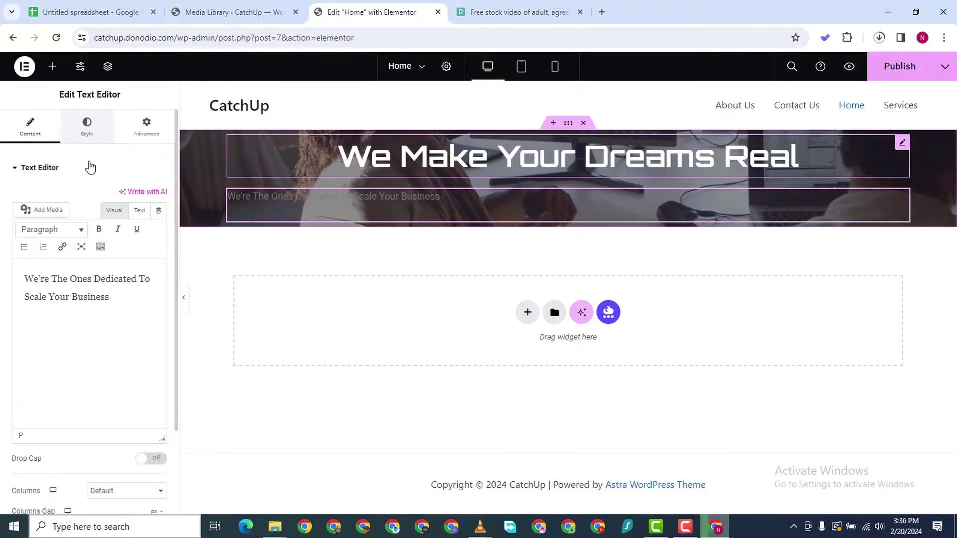
pyautogui.click(87, 127)
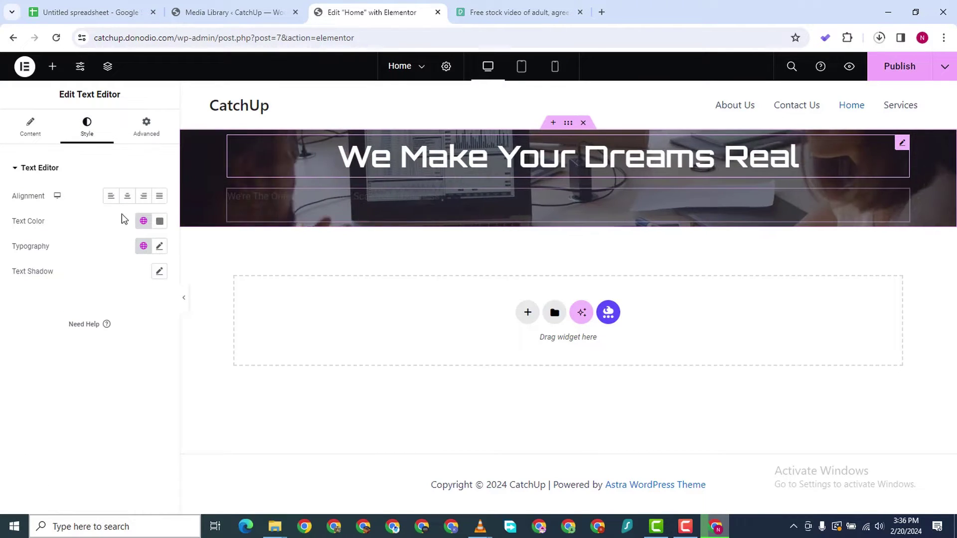
pyautogui.click(159, 221)
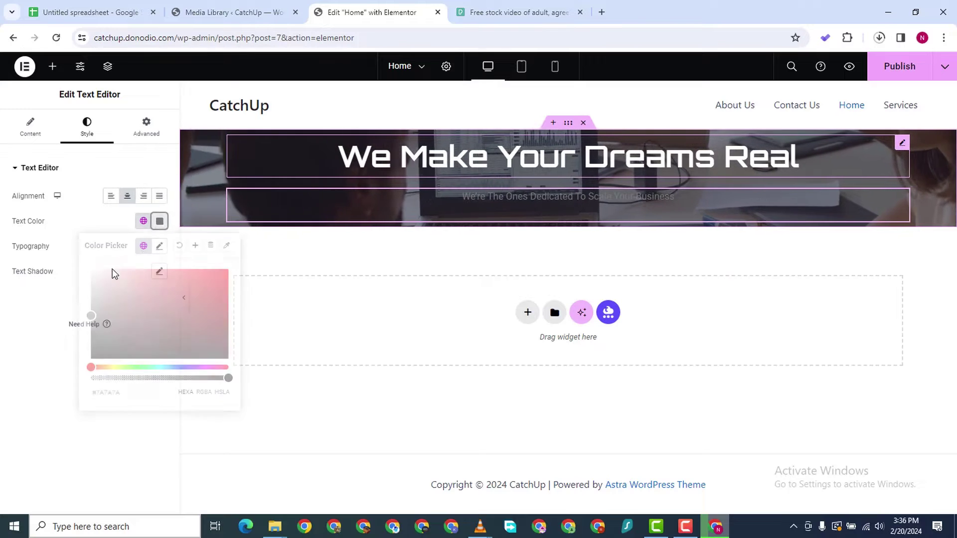
pyautogui.click(1, 343)
# Set the subtitle's font family to Poppins
pyautogui.click(157, 246)
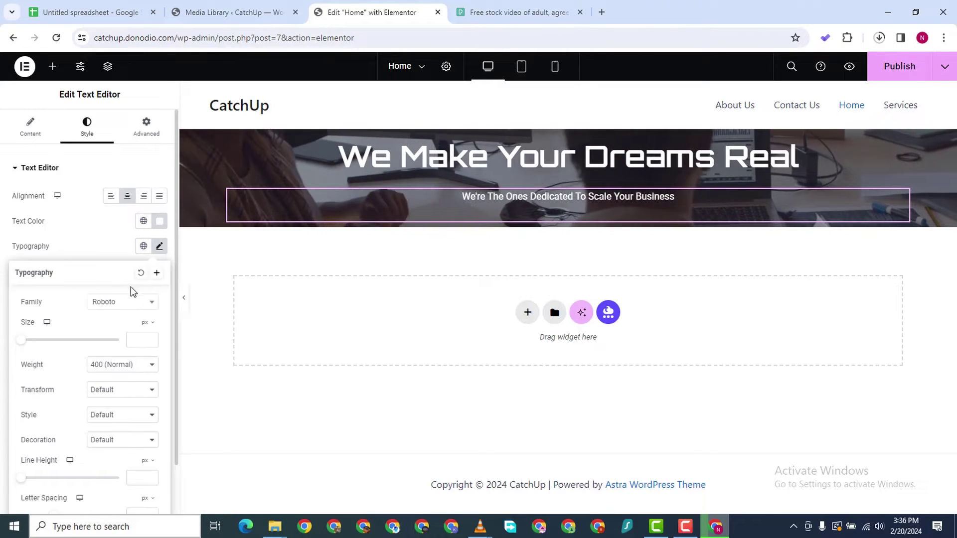
pyautogui.click(129, 304)
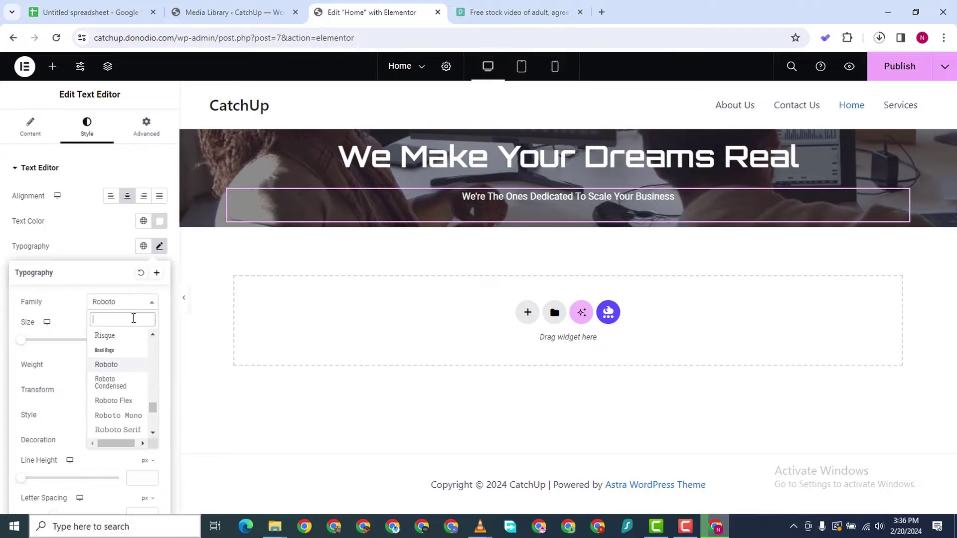
pyautogui.write('popp')
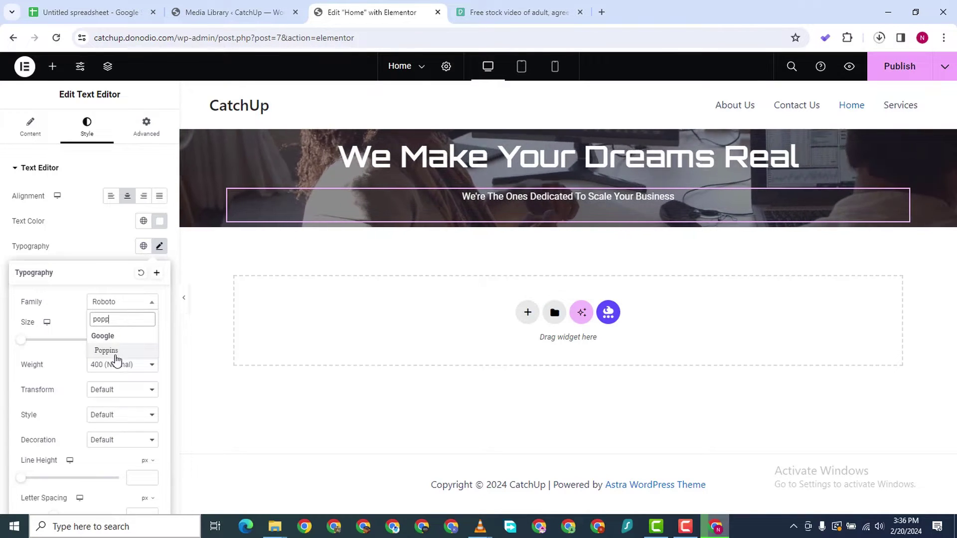
pyautogui.click(107, 350)
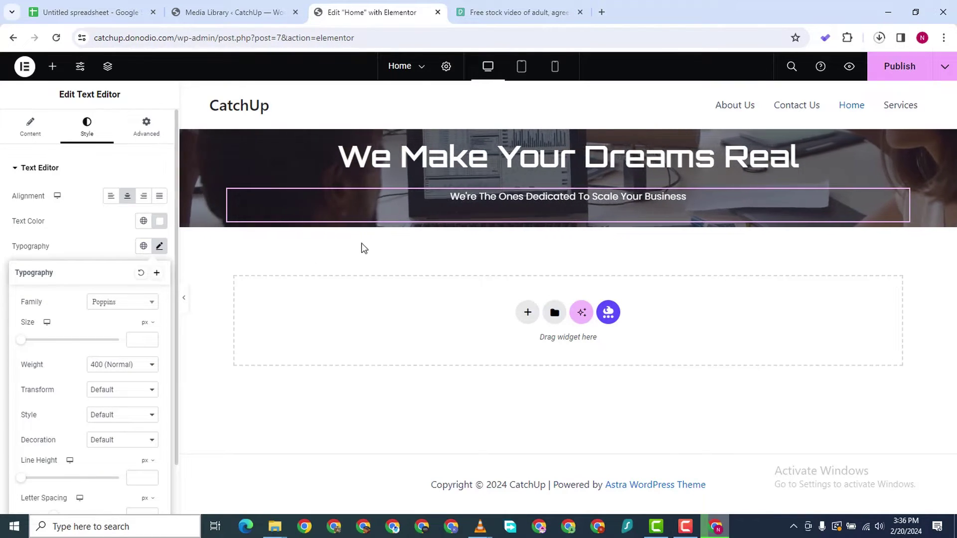
pyautogui.click(95, 239)
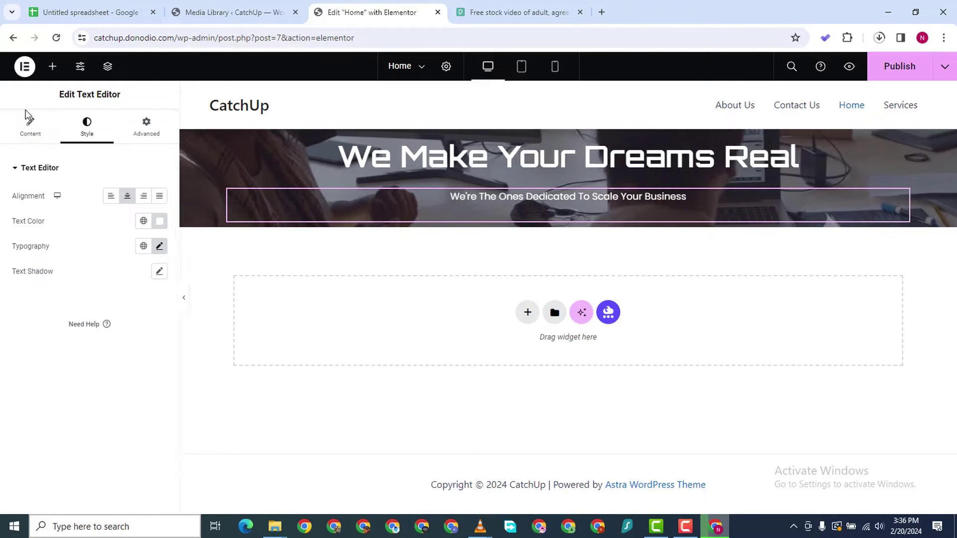
pyautogui.click(52, 66)
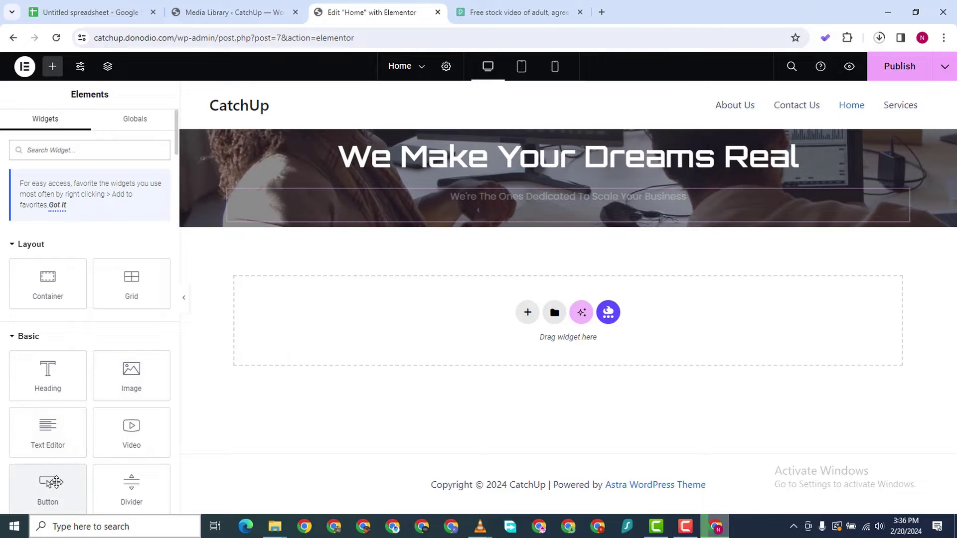
# Add a Button widget to the hero below the subtitle
pyautogui.scroll(-3, 55, 482)
pyautogui.scroll(2, 56, 316)
pyautogui.scroll(-2, 57, 352)
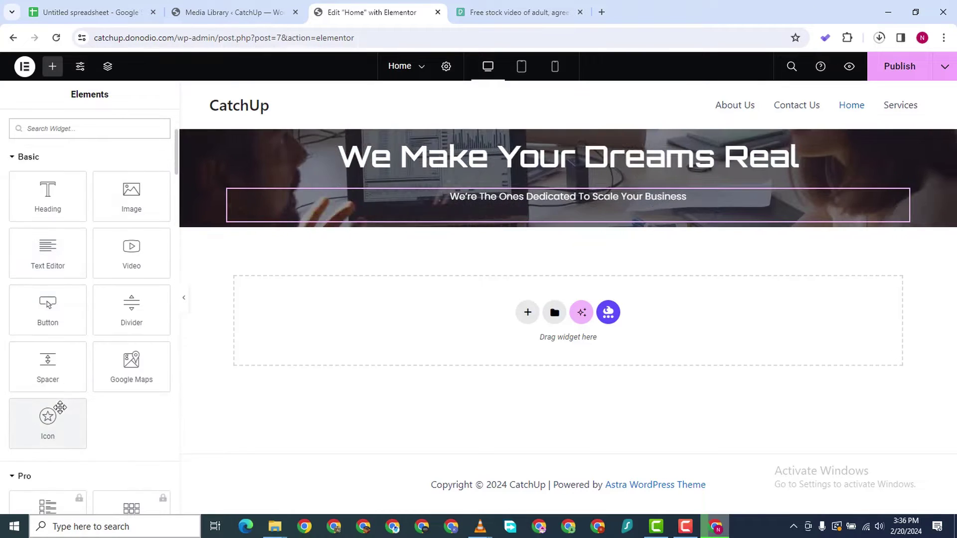
pyautogui.moveTo(47, 301); pyautogui.dragTo(598, 220)
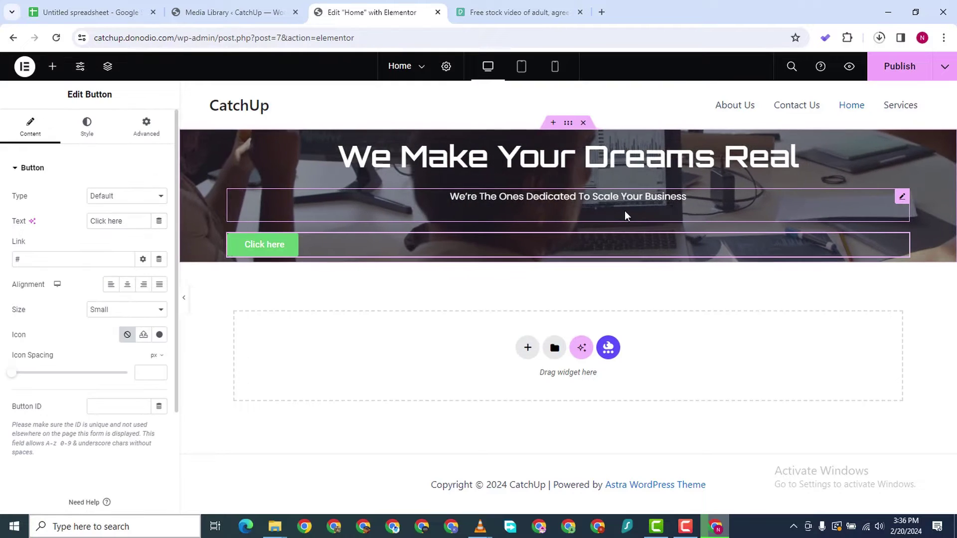
# Set the subtitle's margin and padding to 0
pyautogui.click(903, 197)
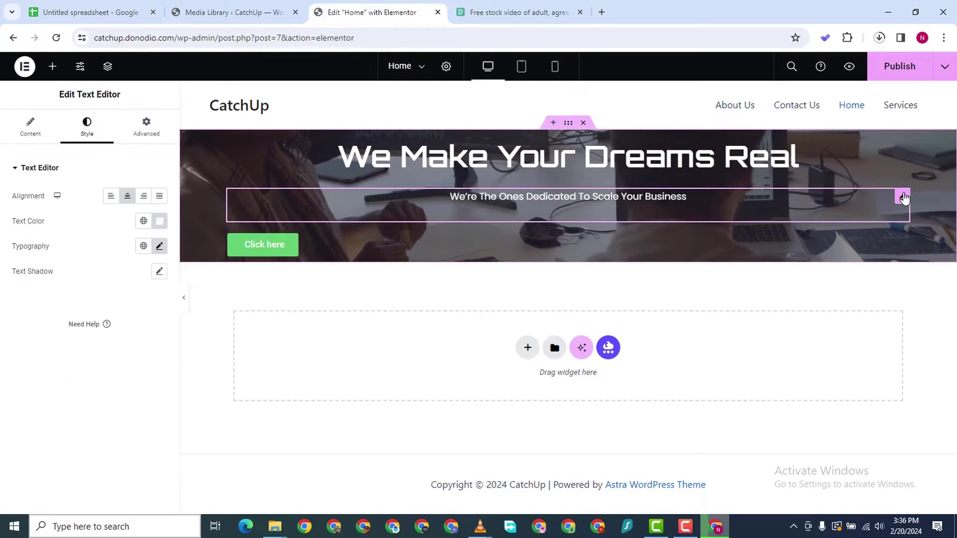
pyautogui.click(144, 128)
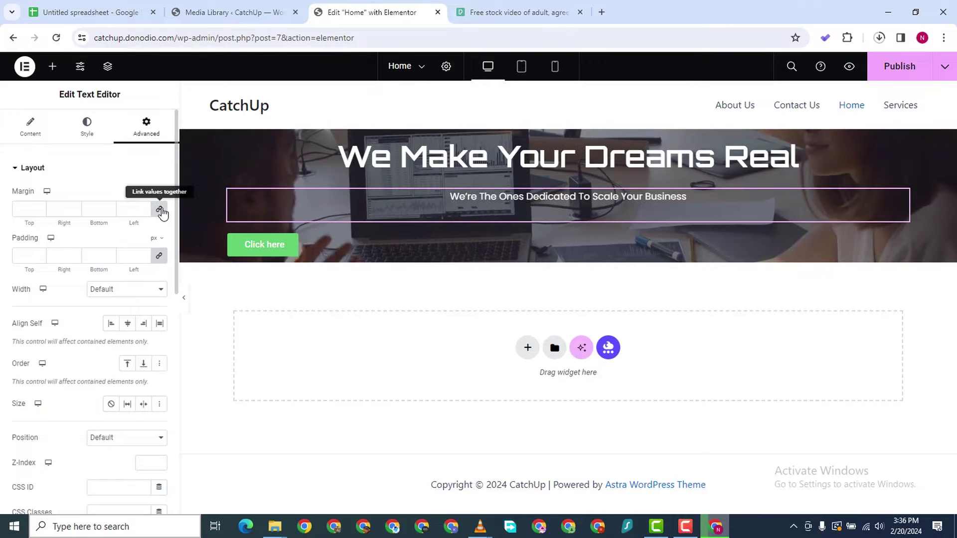
pyautogui.click(160, 257)
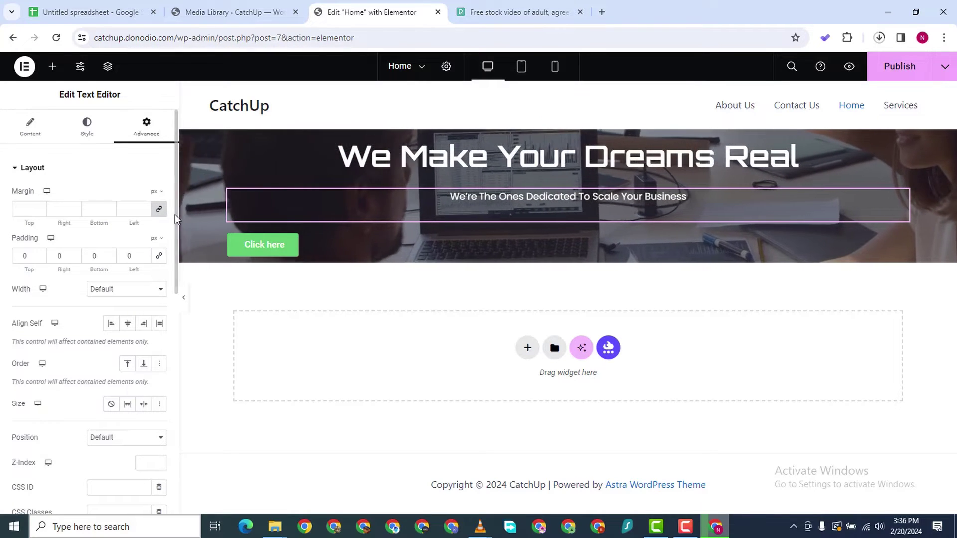
pyautogui.click(159, 209)
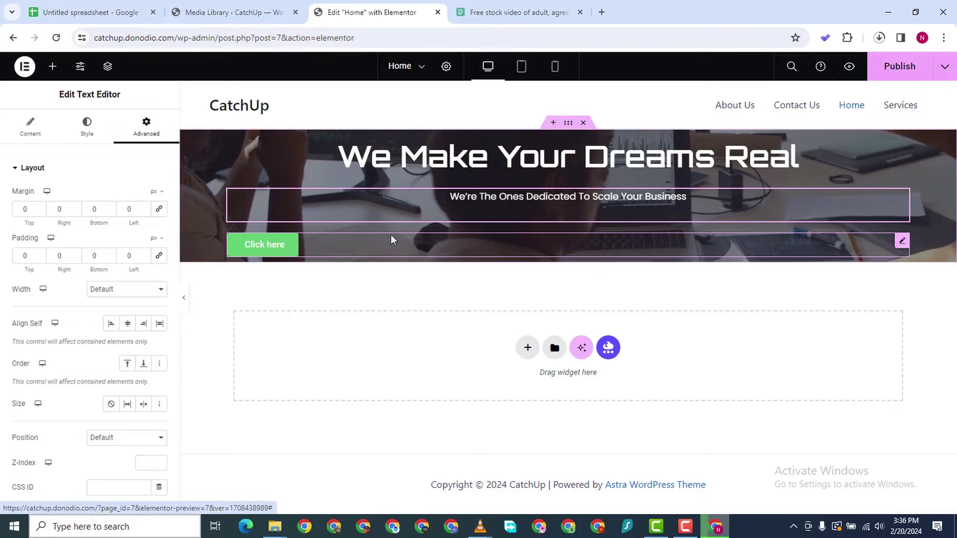
# Change the hero button's label from 'Click here' to 'Book Demo'
pyautogui.click(900, 242)
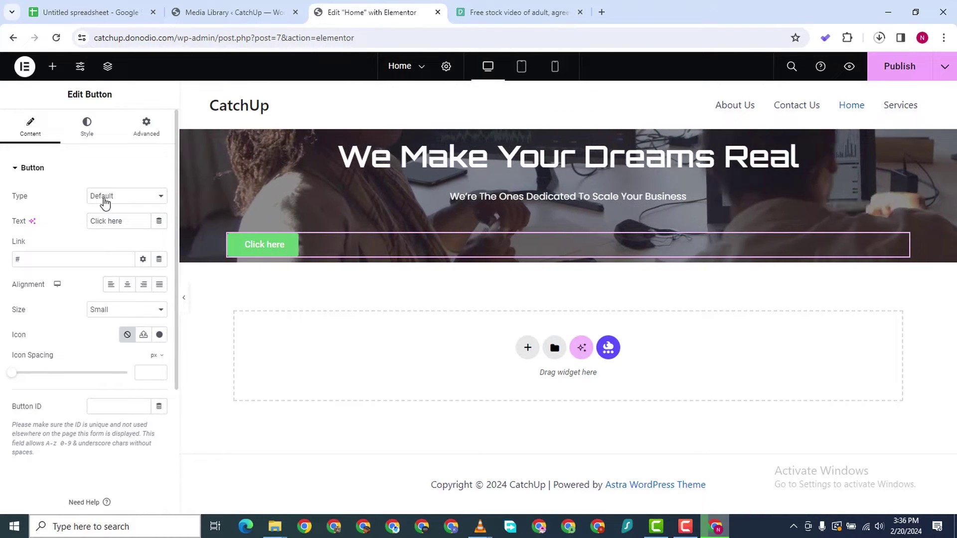
pyautogui.doubleClick(119, 221)
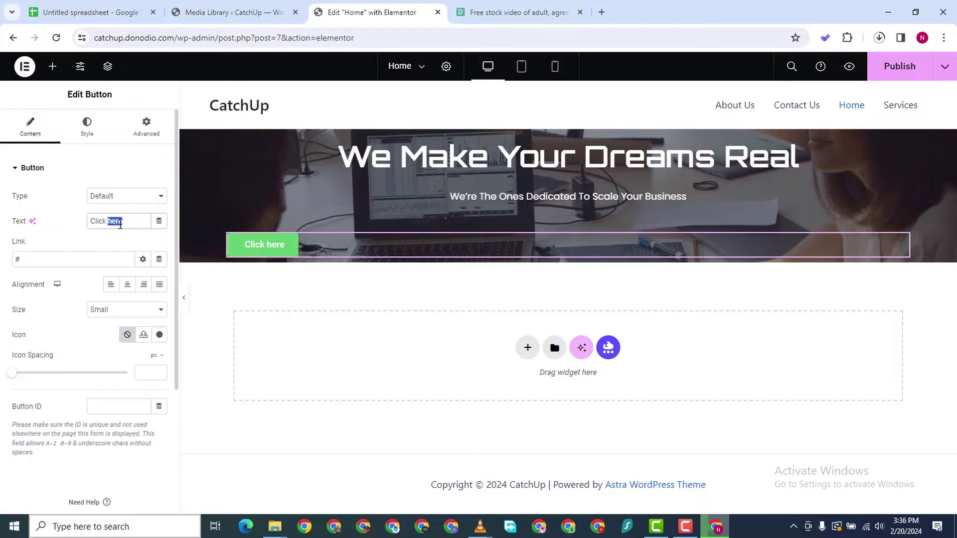
pyautogui.tripleClick(120, 223)
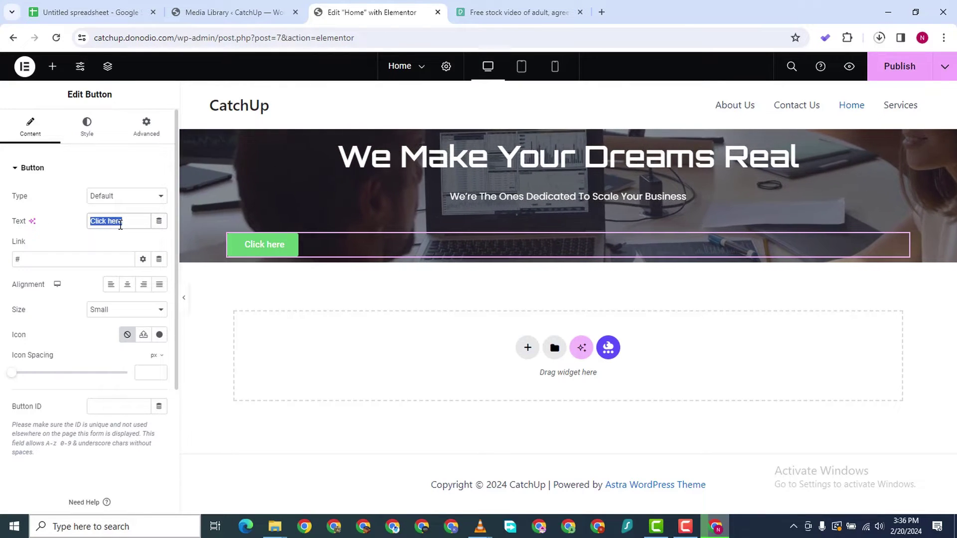
pyautogui.write('Ha')
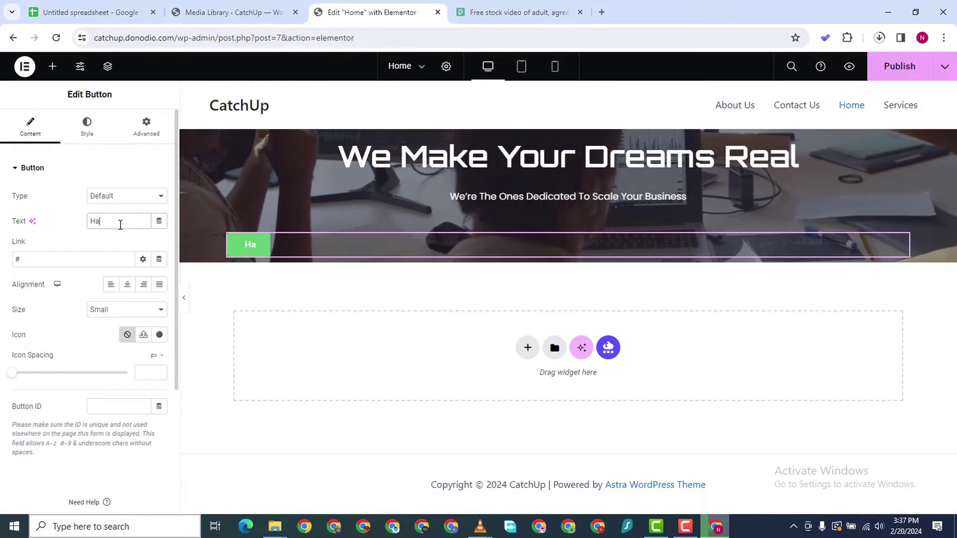
pyautogui.press('BackSpace')
pyautogui.press('BackSpace')
pyautogui.write('bOOK')
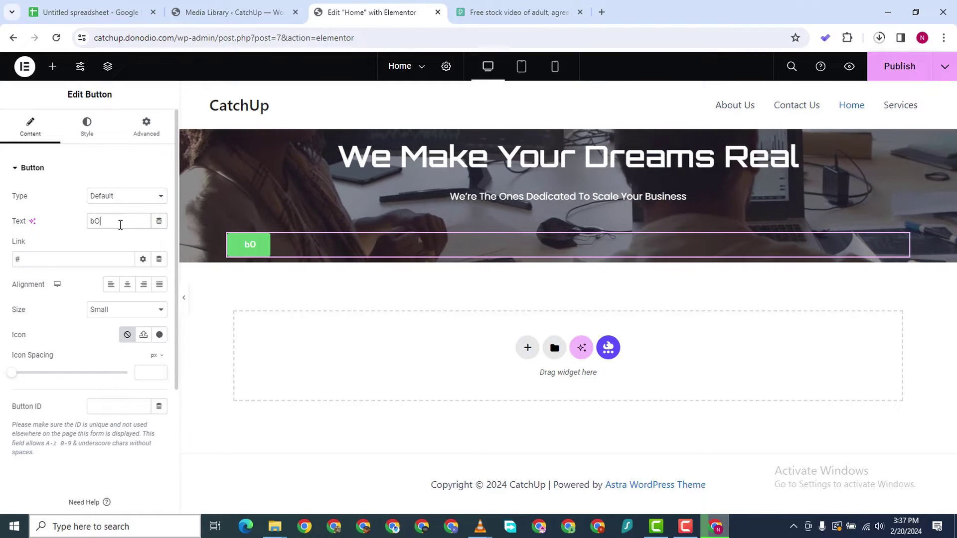
pyautogui.press('BackSpace')
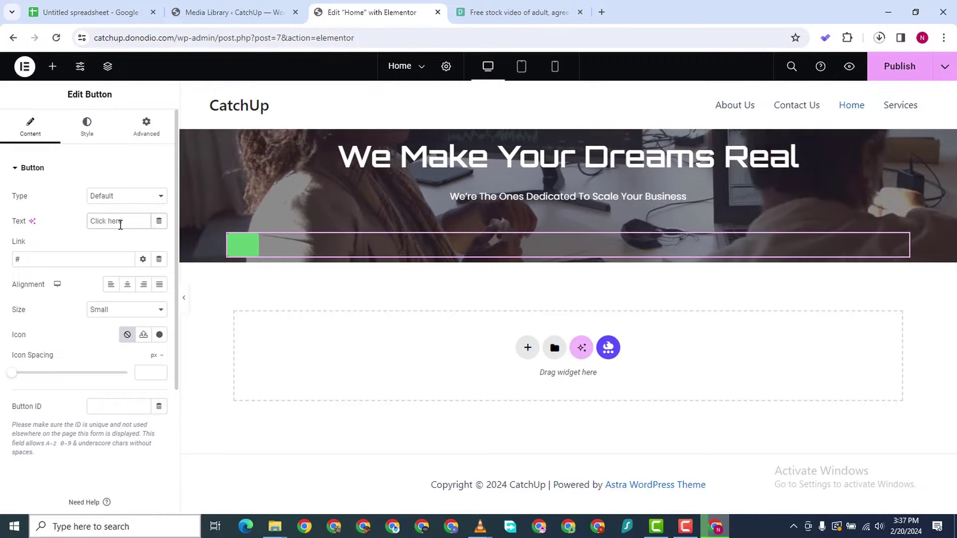
pyautogui.write('Book Demo')
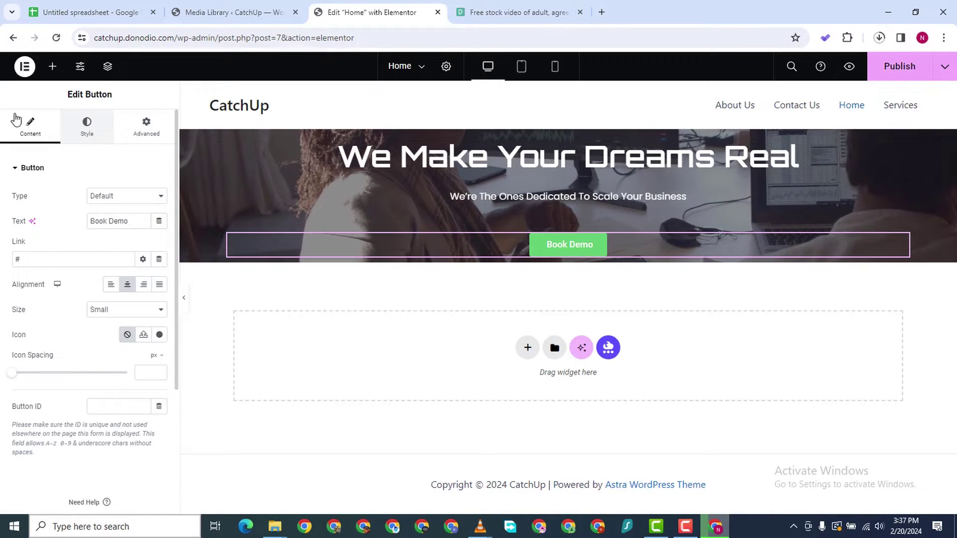
pyautogui.click(86, 125)
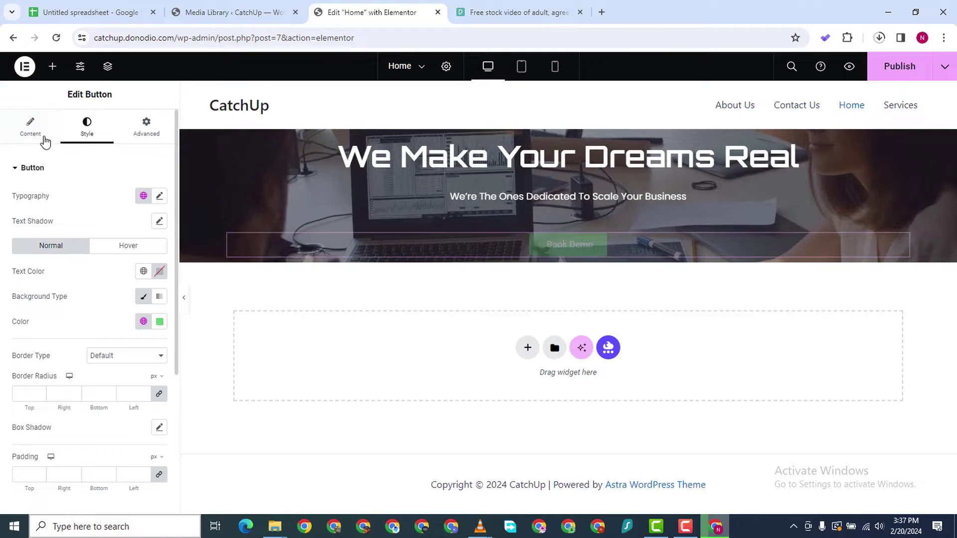
# Set the Book Demo button's typography to Orbitron, 700 Bold
pyautogui.click(149, 195)
pyautogui.click(159, 196)
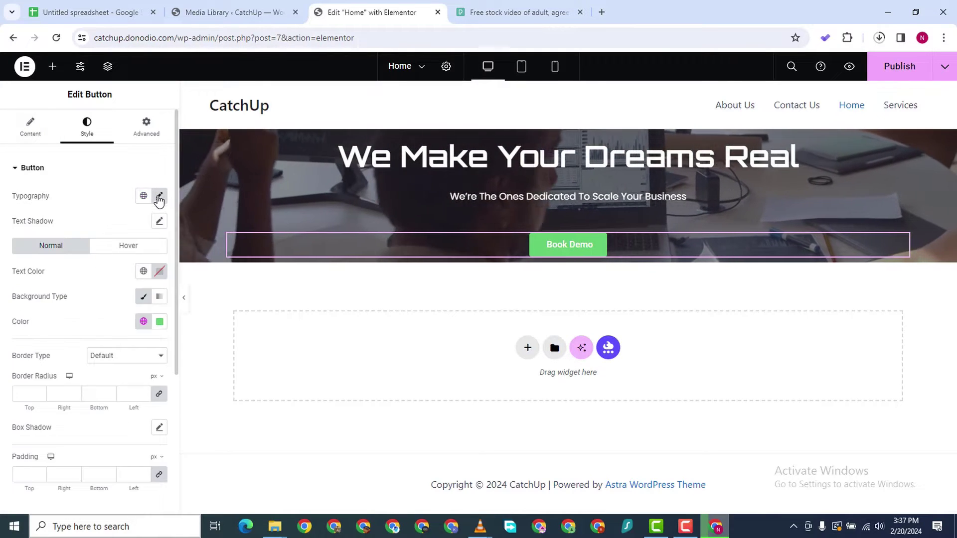
pyautogui.click(159, 195)
pyautogui.click(159, 196)
pyautogui.click(159, 196)
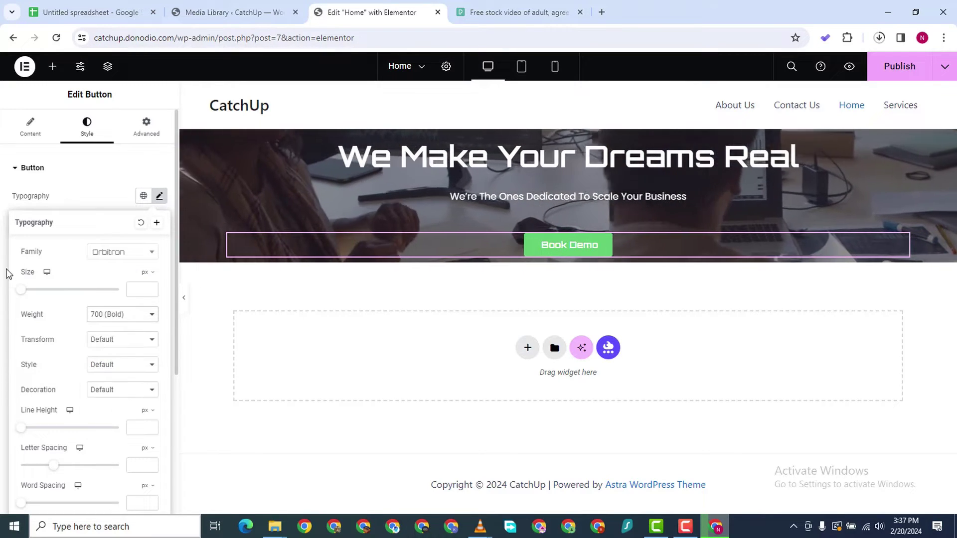
pyautogui.click(6, 273)
# Give the button a deep purple background colour, around #4800A2
pyautogui.click(160, 323)
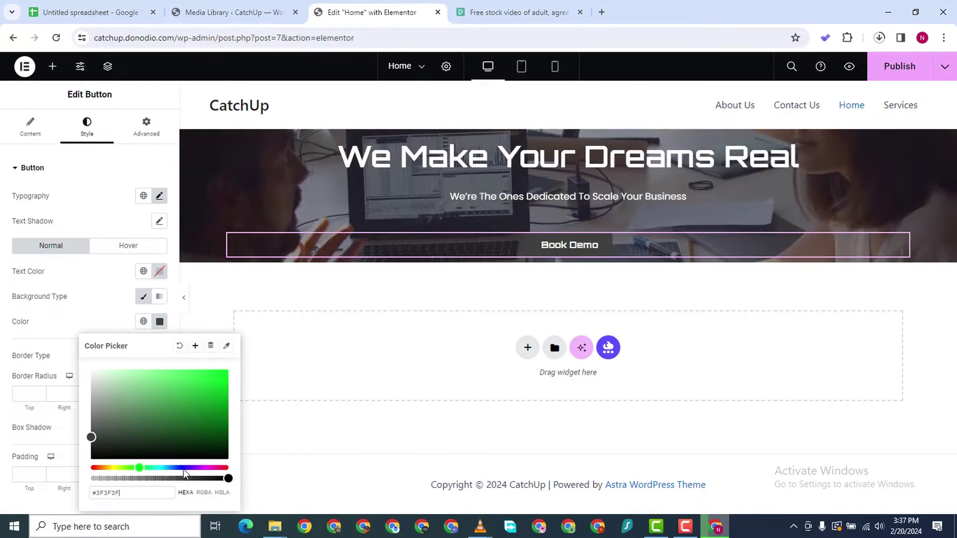
pyautogui.click(184, 467)
pyautogui.moveTo(238, 399); pyautogui.dragTo(239, 388)
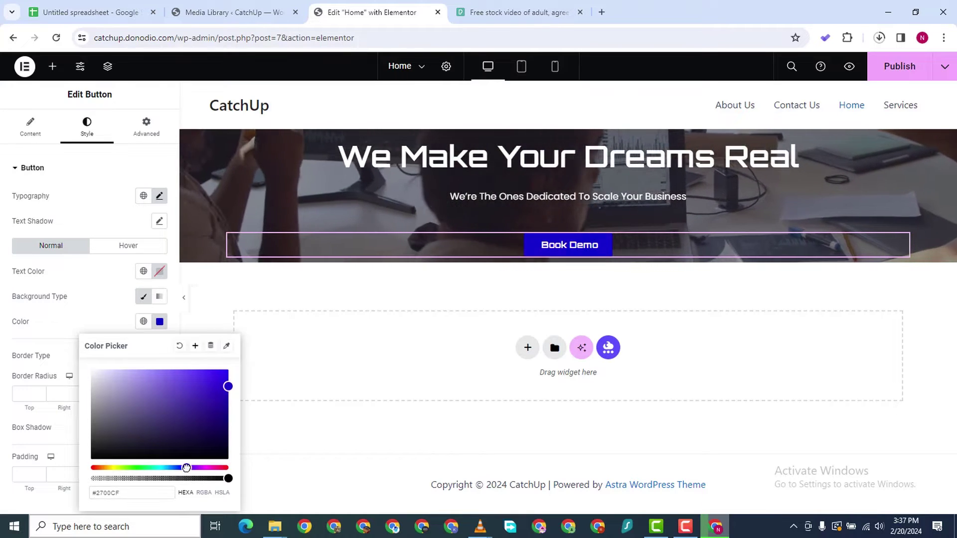
pyautogui.moveTo(186, 468); pyautogui.dragTo(193, 467)
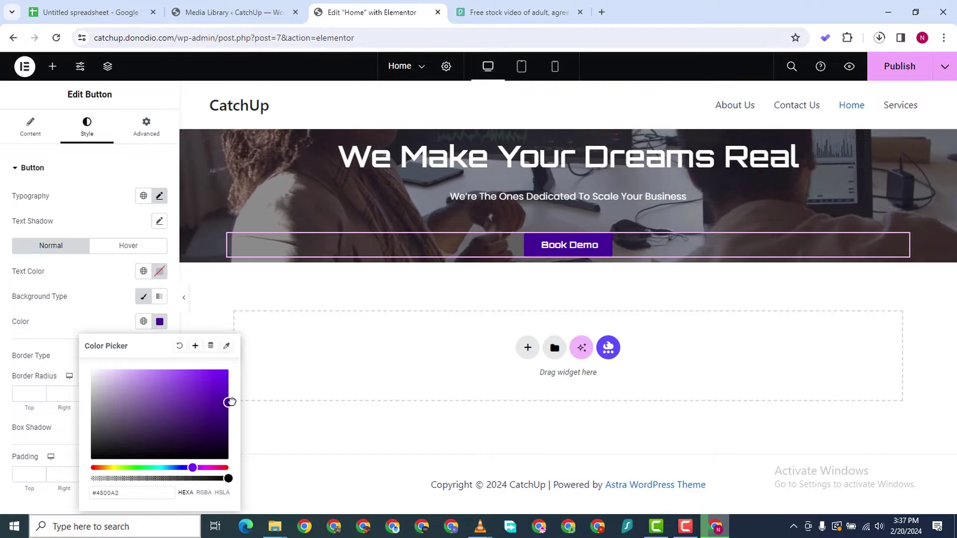
pyautogui.click(378, 397)
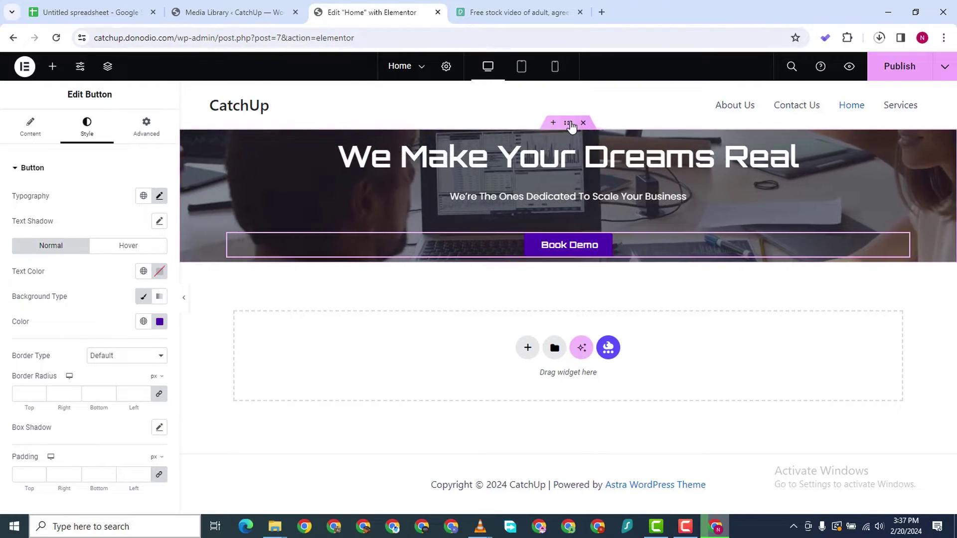
# Unlink the hero container's padding and set top and bottom to 200 px
pyautogui.click(135, 128)
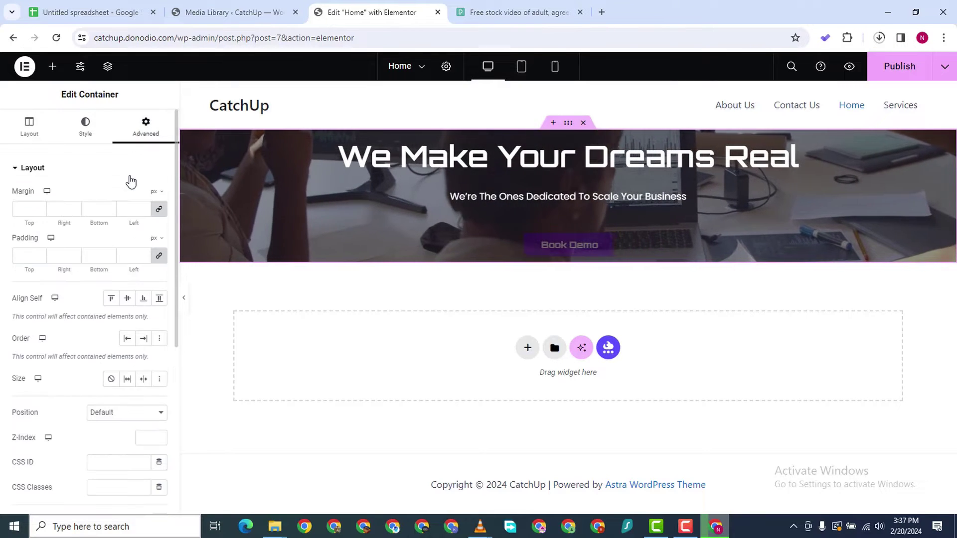
pyautogui.click(159, 256)
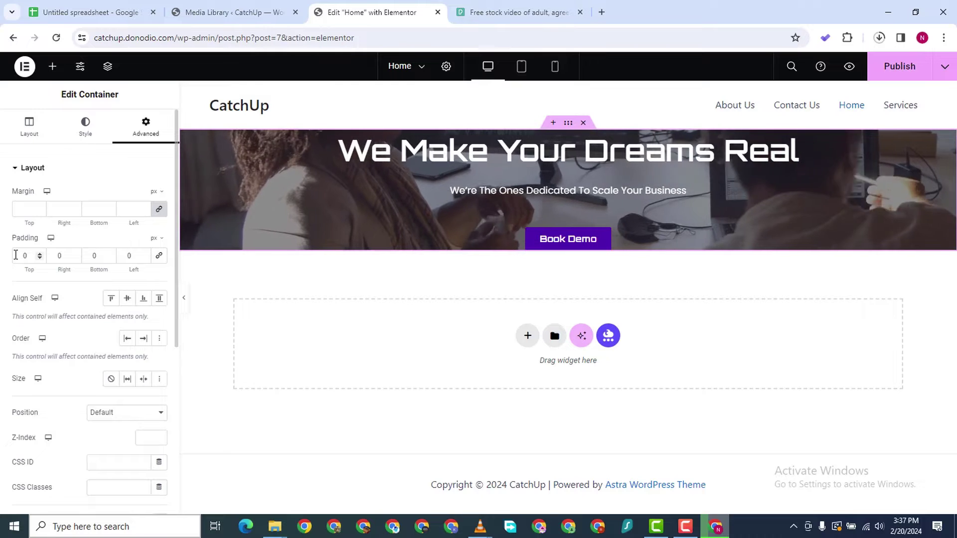
pyautogui.doubleClick(15, 255)
pyautogui.write('200')
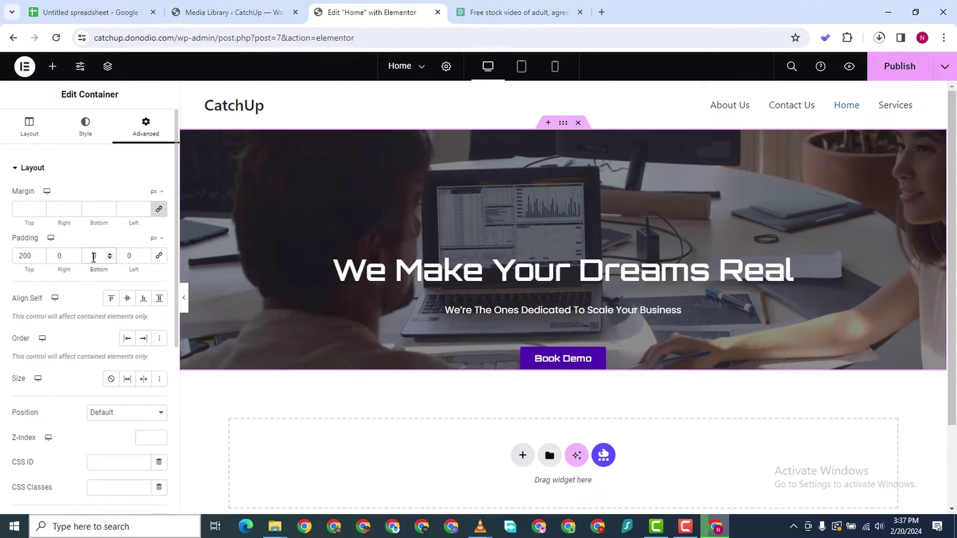
pyautogui.doubleClick(94, 256)
pyautogui.write('200')
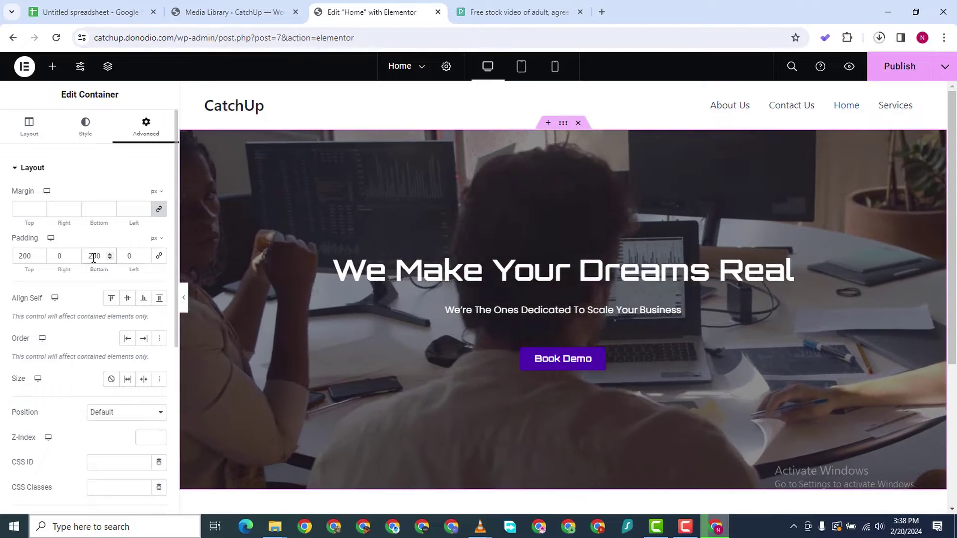
pyautogui.scroll(-1, 598, 314)
pyautogui.scroll(1, 589, 299)
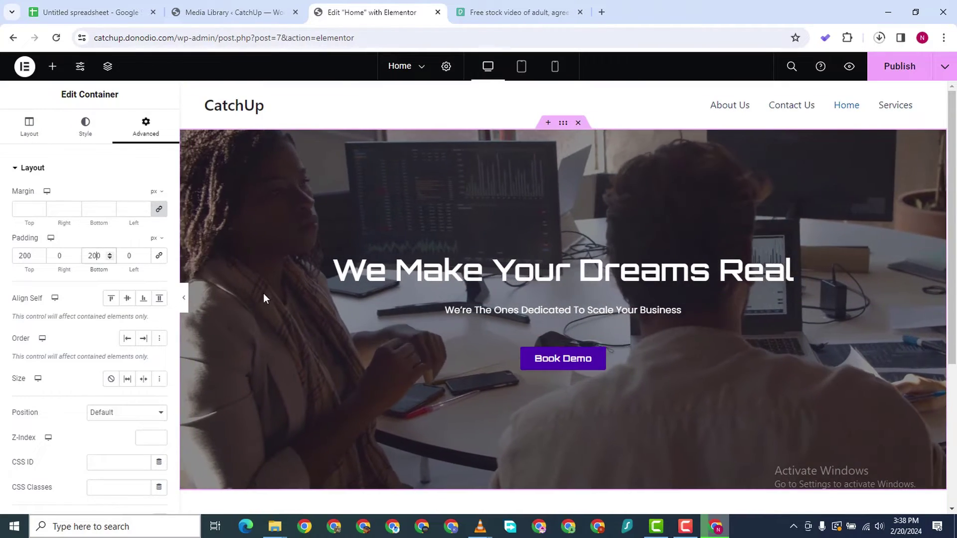
pyautogui.scroll(-1, 343, 297)
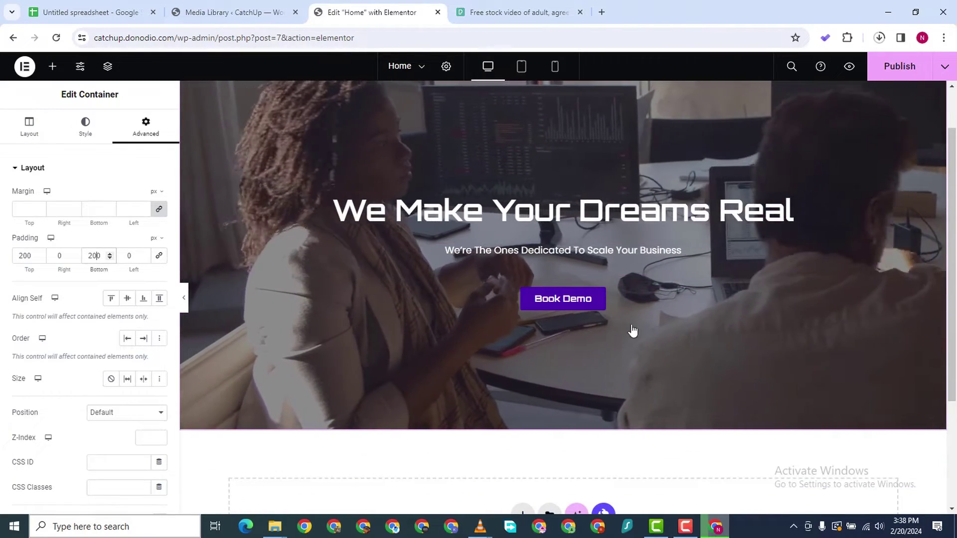
pyautogui.scroll(-2, 635, 249)
pyautogui.scroll(3, 636, 239)
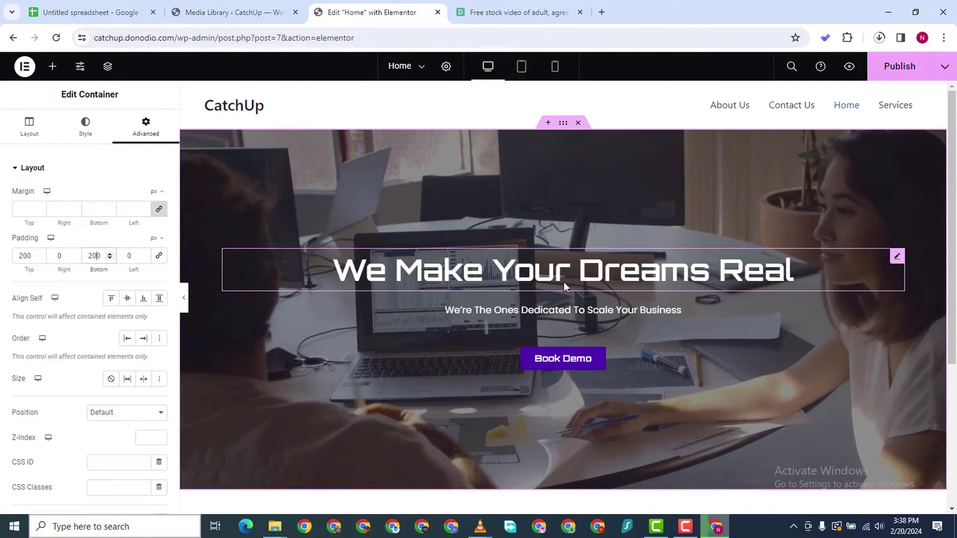
pyautogui.scroll(-2, 566, 279)
pyautogui.scroll(2, 618, 200)
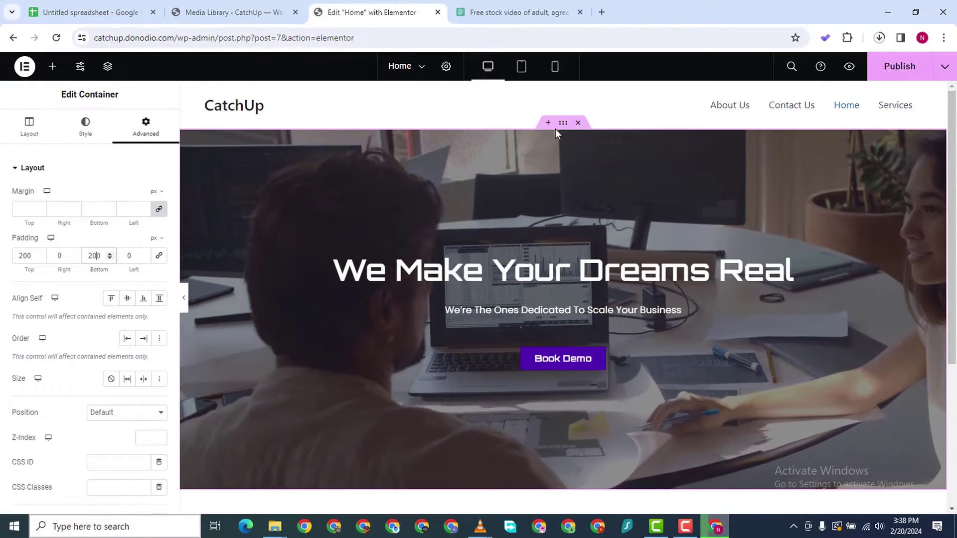
# Review the hero's background overlay: black #000000 at 0.5 opacity
pyautogui.click(69, 136)
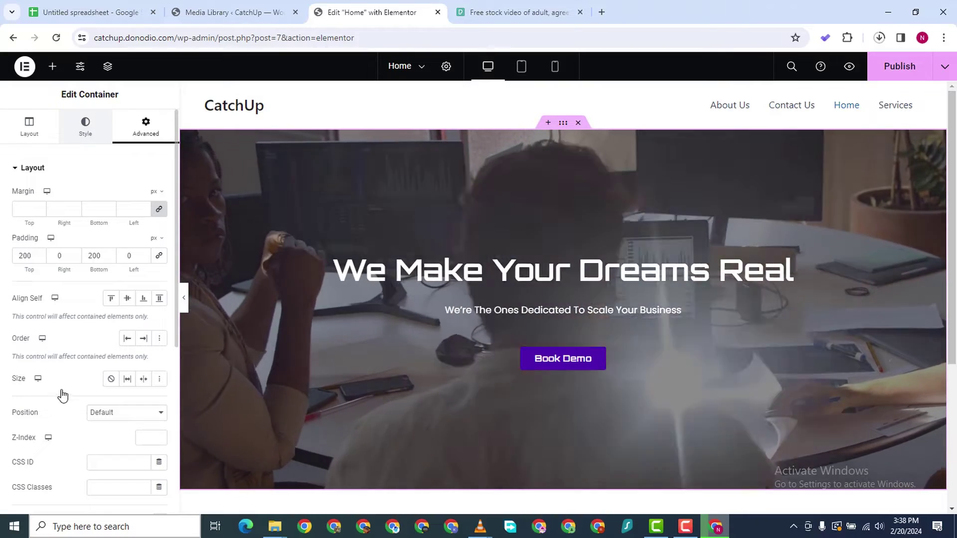
pyautogui.scroll(-1, 48, 476)
pyautogui.scroll(1, 55, 473)
pyautogui.scroll(-1, 119, 417)
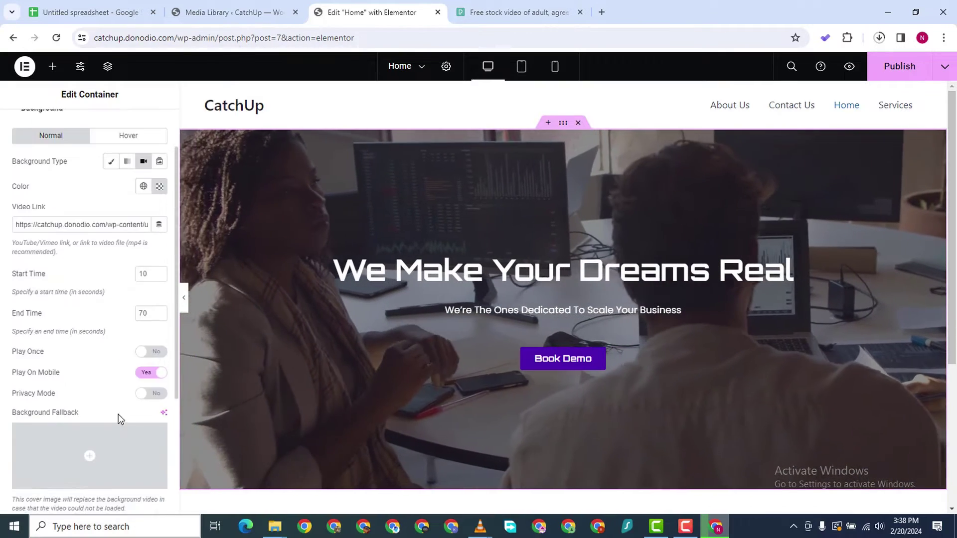
pyautogui.scroll(1, 120, 416)
pyautogui.scroll(-4, 91, 446)
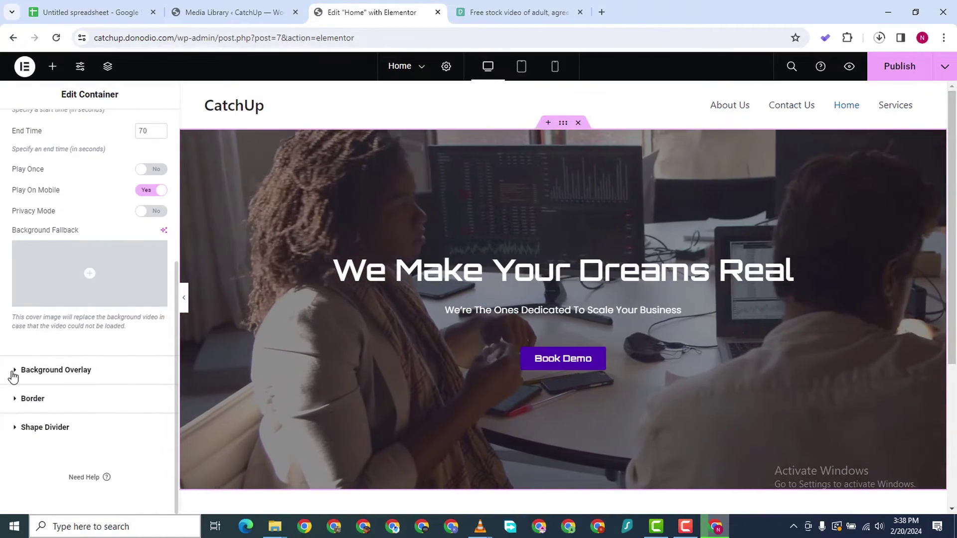
pyautogui.click(143, 375)
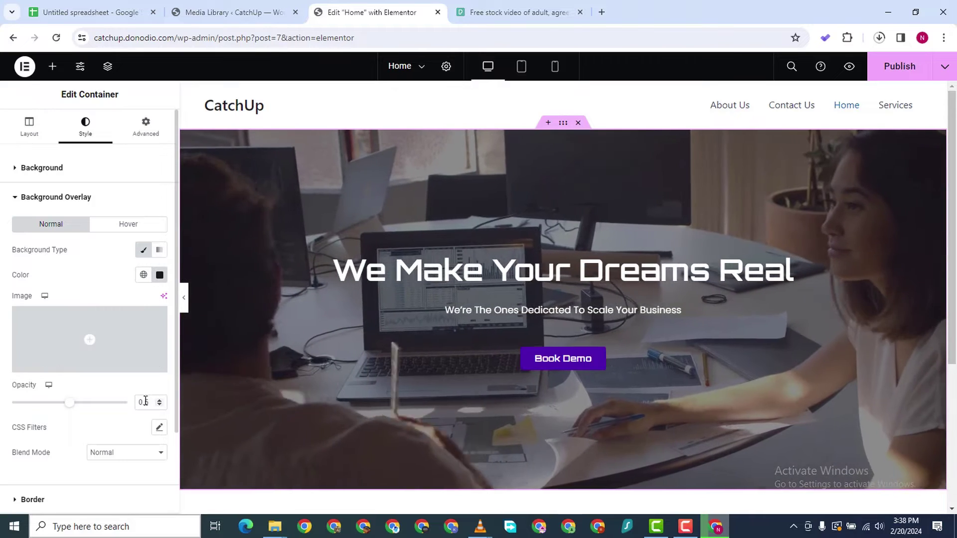
pyautogui.click(160, 275)
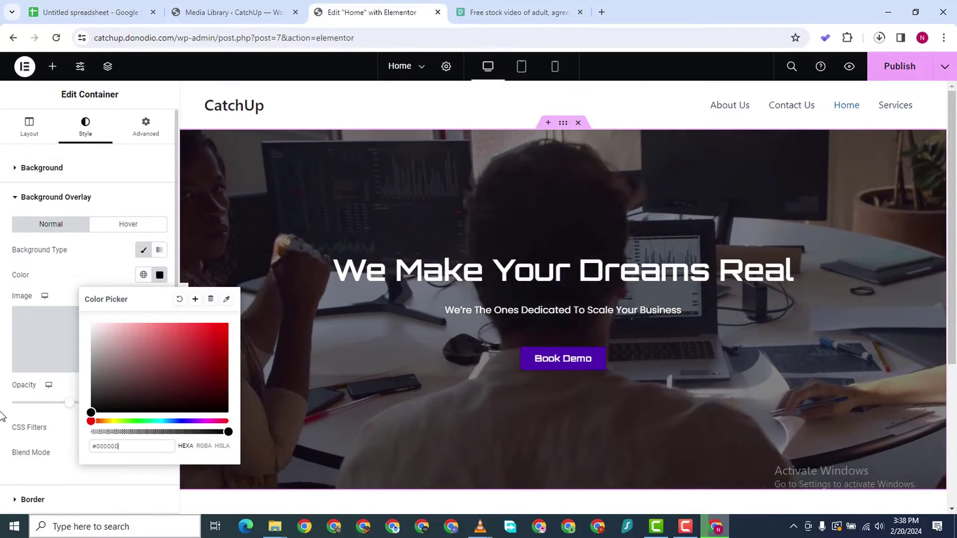
pyautogui.click(47, 423)
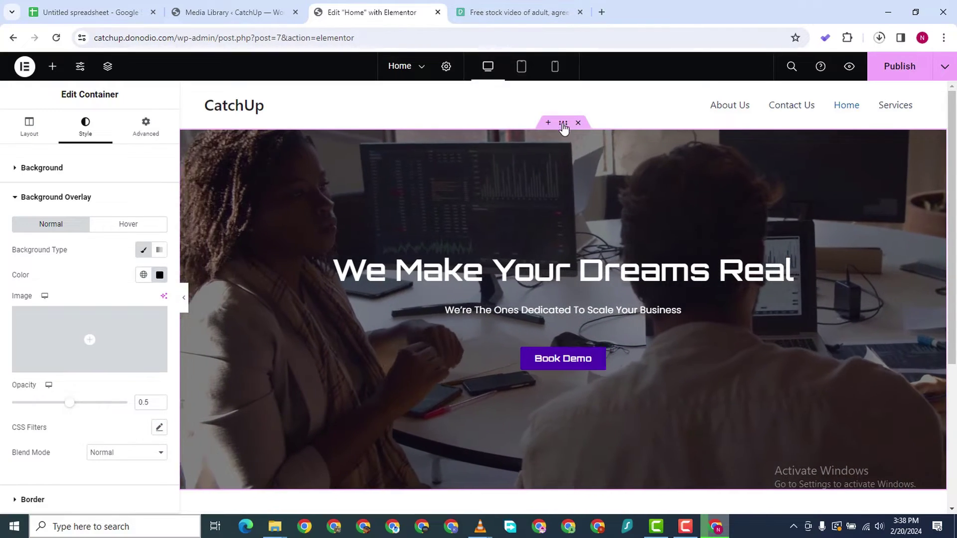
pyautogui.scroll(-3, 94, 464)
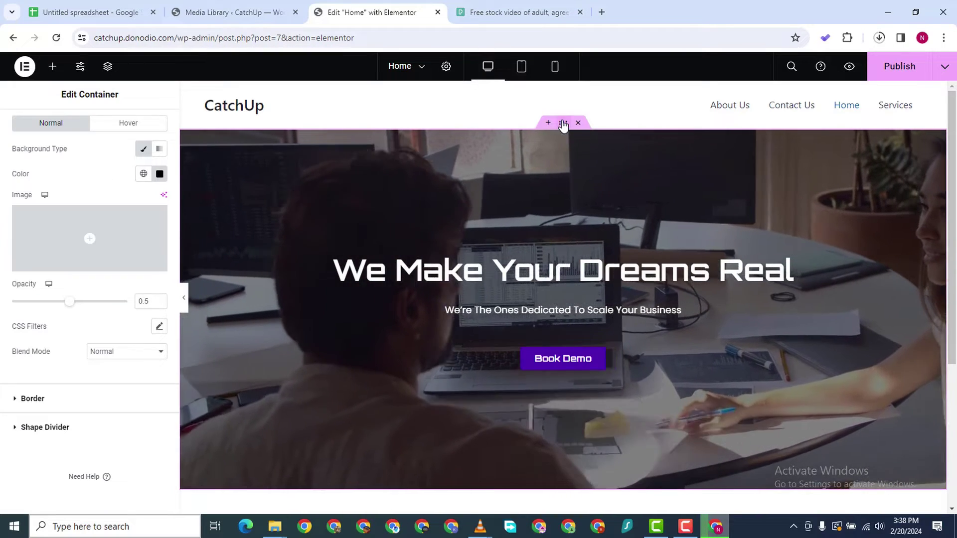
pyautogui.scroll(3, 70, 220)
pyautogui.scroll(-2, 44, 150)
pyautogui.scroll(-1, 98, 302)
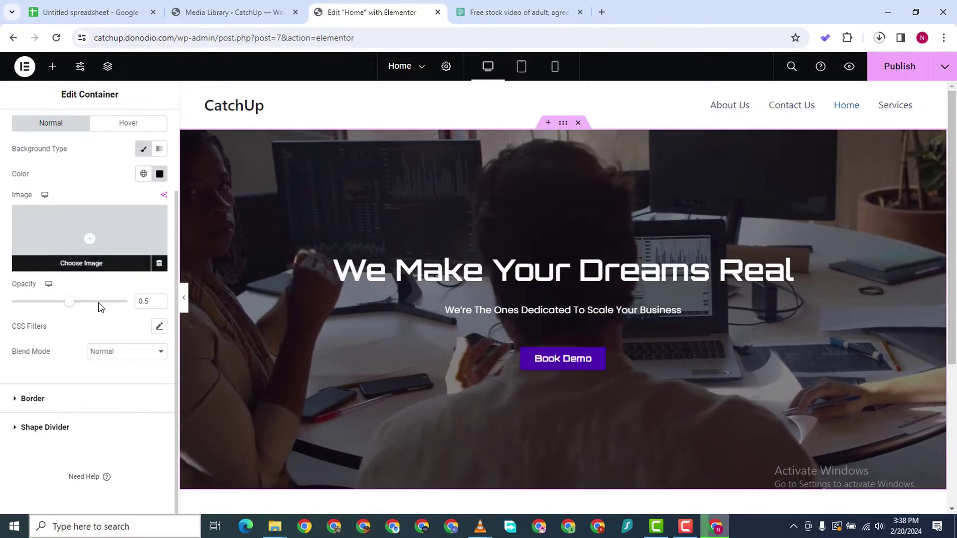
pyautogui.scroll(2, 32, 424)
pyautogui.scroll(-2, 35, 439)
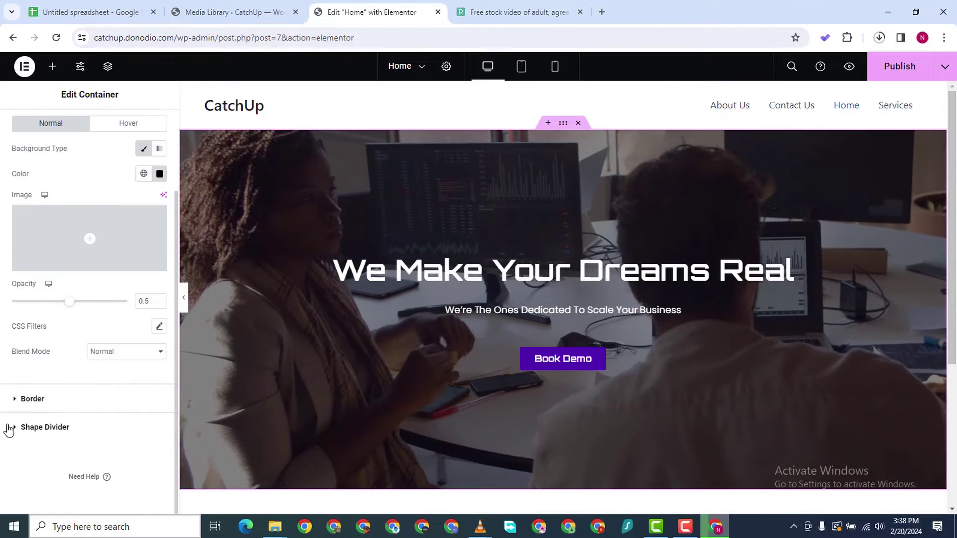
# Try a Mountains top divider on the hero, then remove it
pyautogui.click(42, 427)
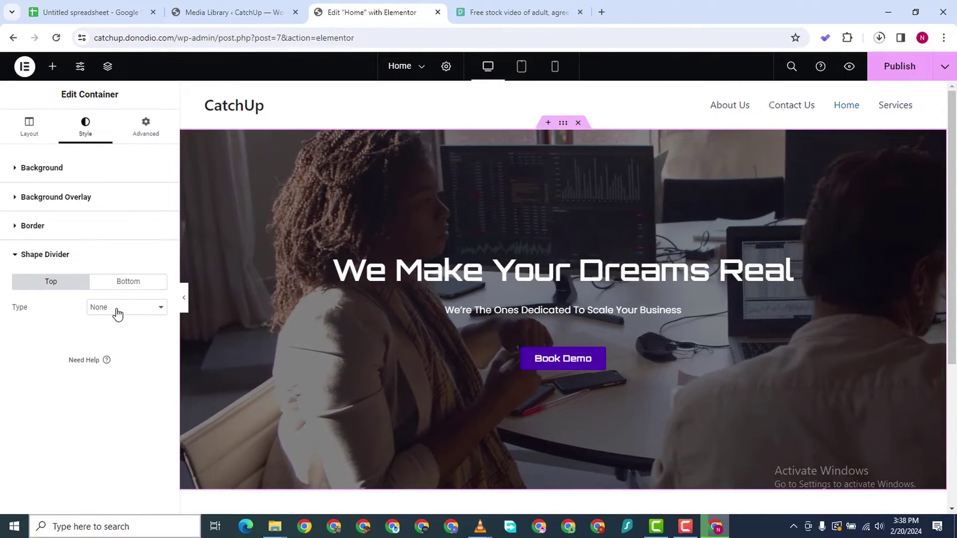
pyautogui.scroll(-1, 753, 167)
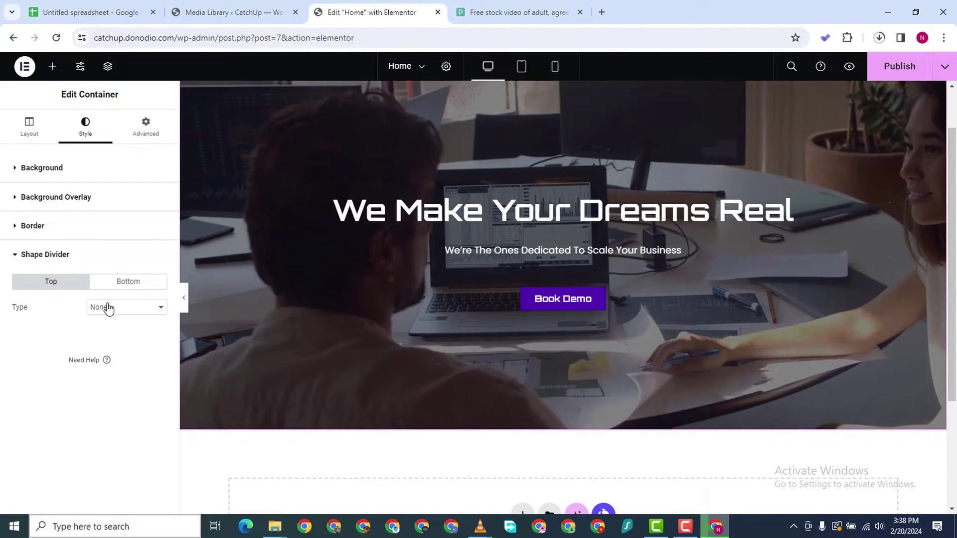
pyautogui.click(108, 308)
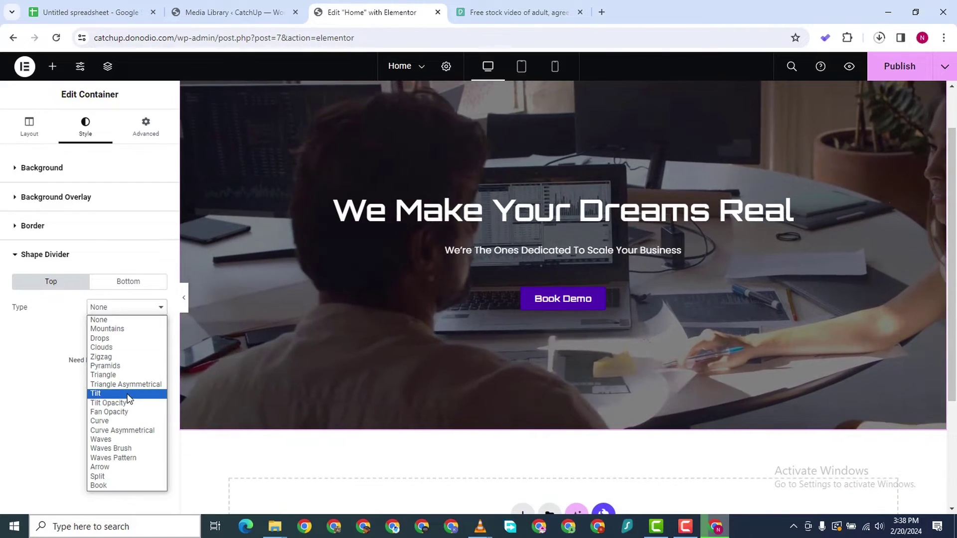
pyautogui.click(124, 330)
pyautogui.scroll(1, 687, 163)
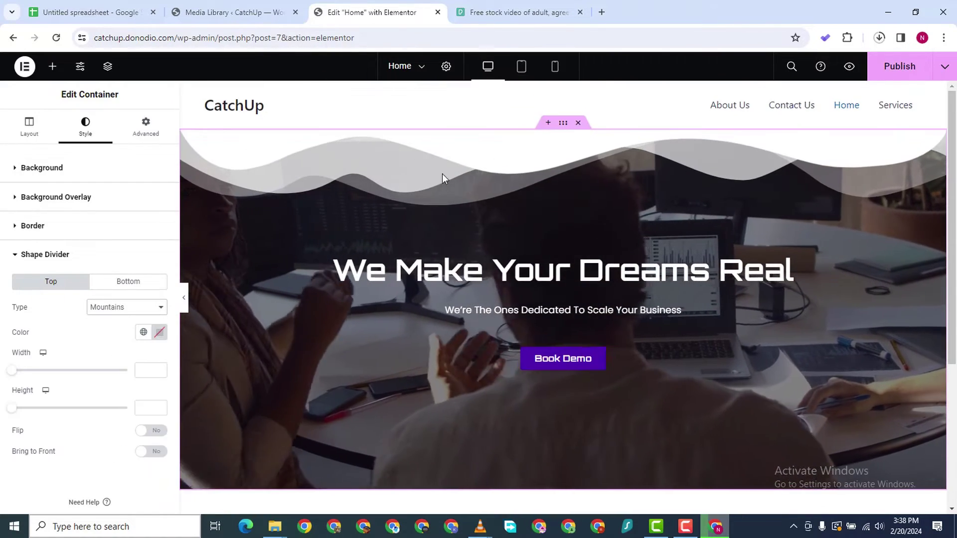
pyautogui.click(114, 314)
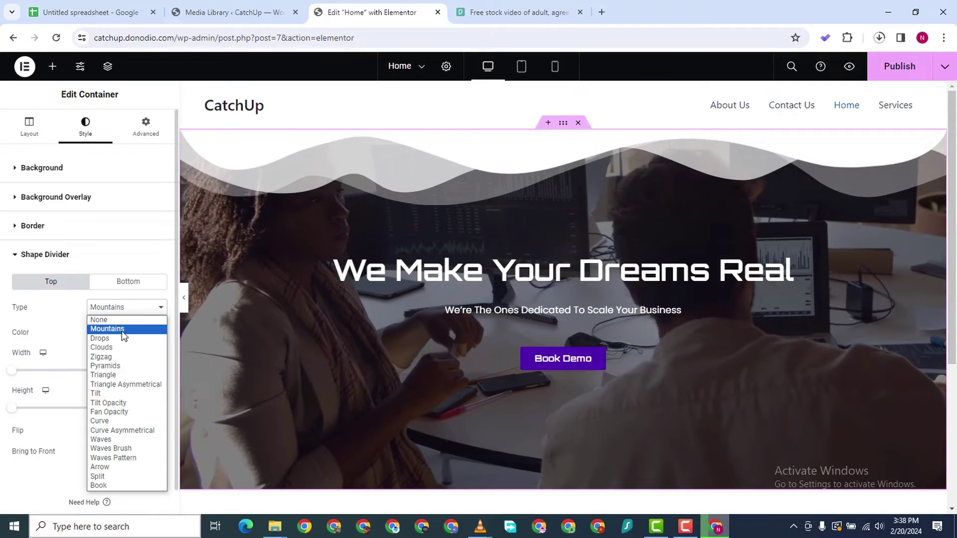
pyautogui.click(103, 319)
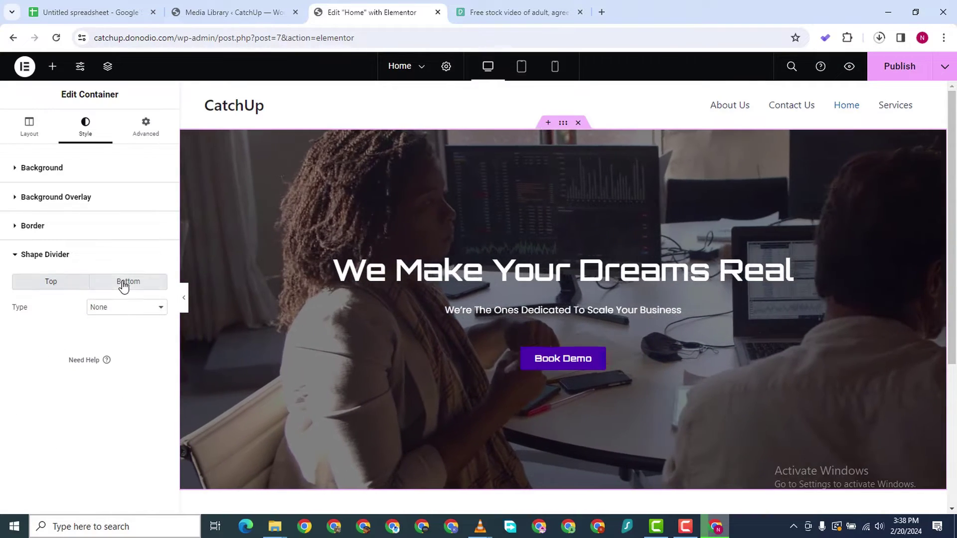
# Preview Drops, Clouds, Zigzag, Triangle and Triangle Asymmetrical shapes for the hero's bottom divider
pyautogui.click(124, 280)
pyautogui.click(121, 314)
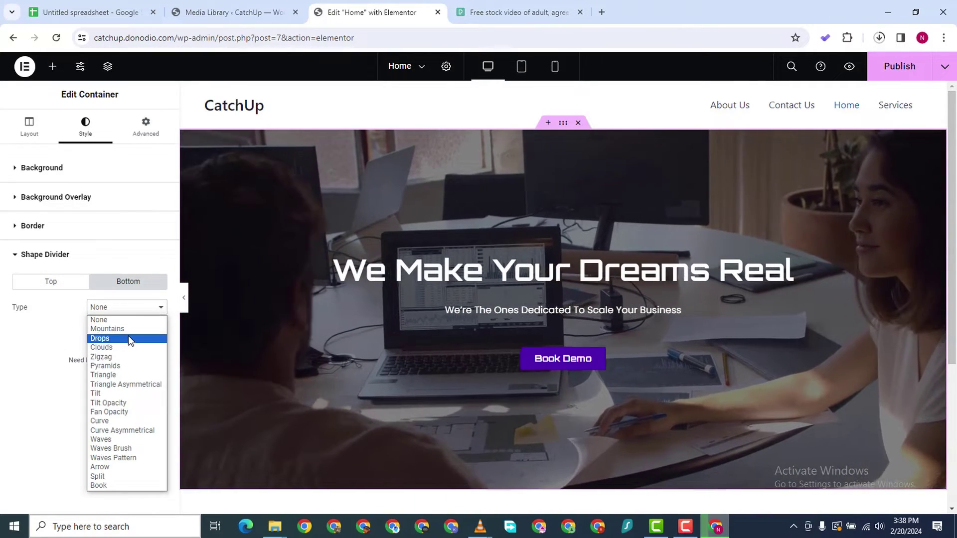
pyautogui.click(127, 338)
pyautogui.scroll(-1, 519, 337)
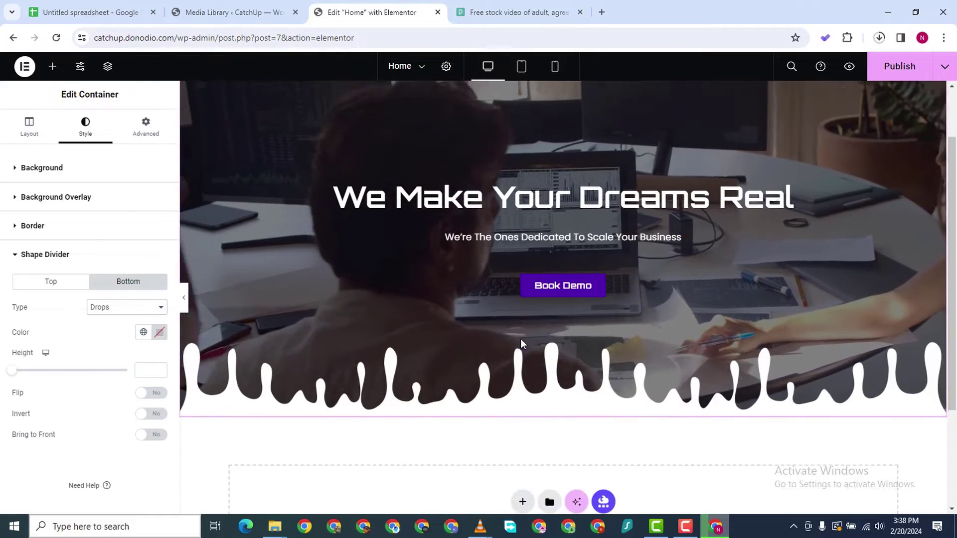
pyautogui.click(142, 307)
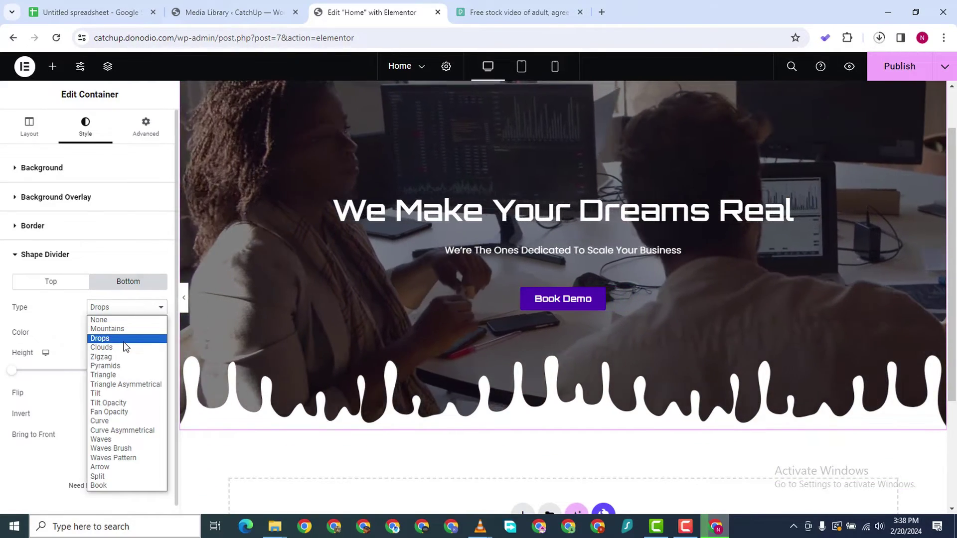
pyautogui.click(122, 347)
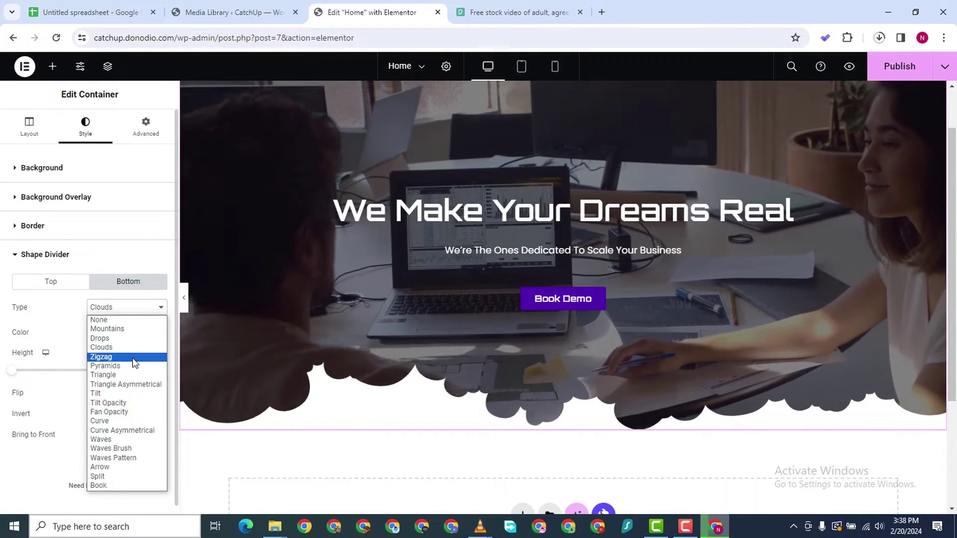
pyautogui.click(129, 357)
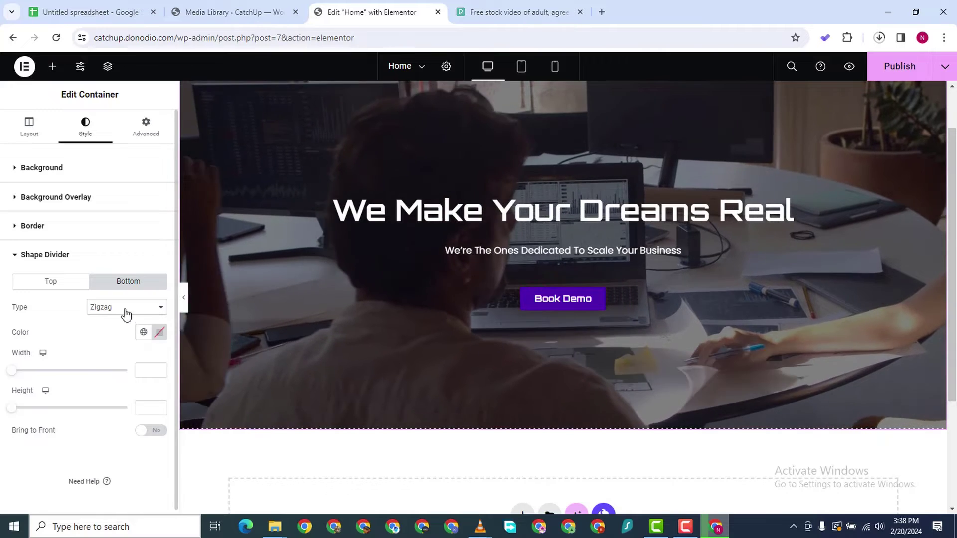
pyautogui.click(134, 308)
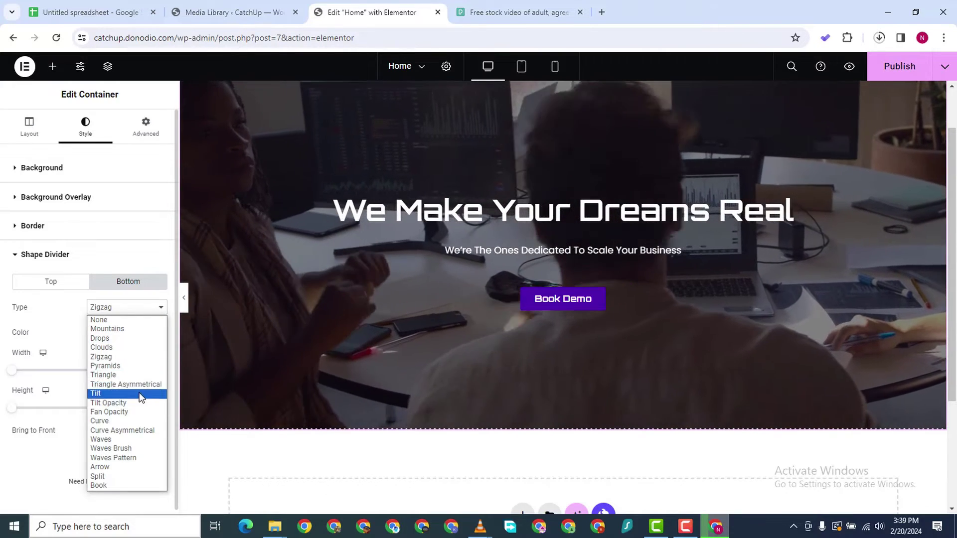
pyautogui.click(113, 375)
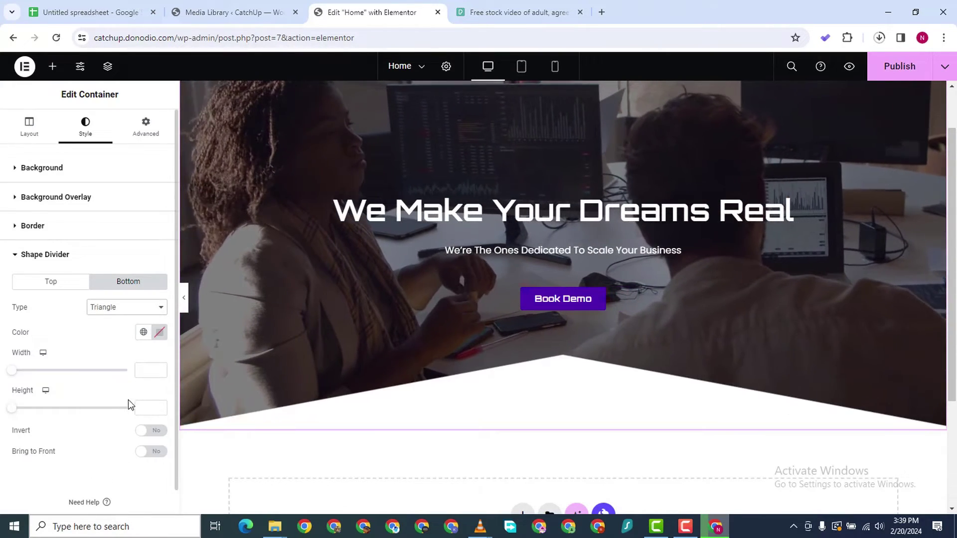
pyautogui.scroll(-3, 570, 321)
pyautogui.scroll(2, 573, 244)
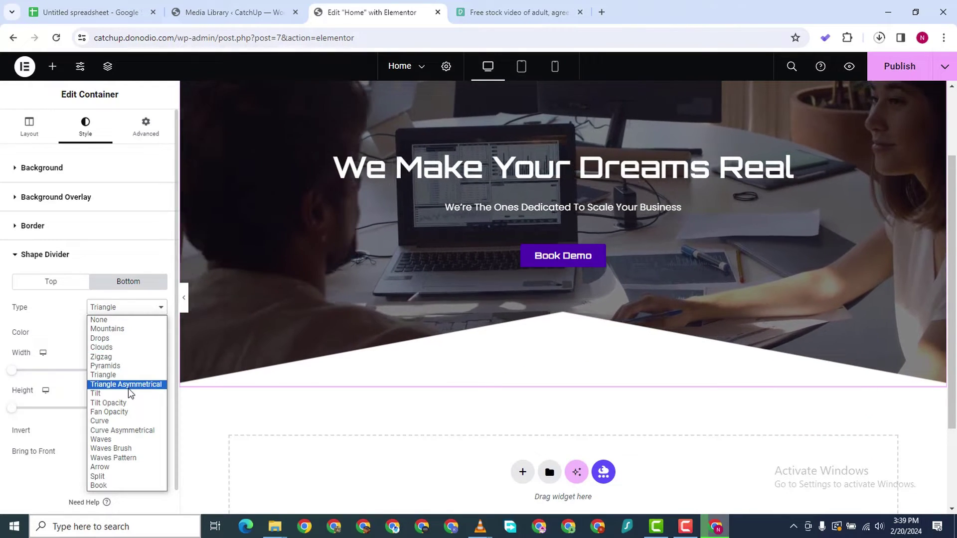
pyautogui.click(128, 387)
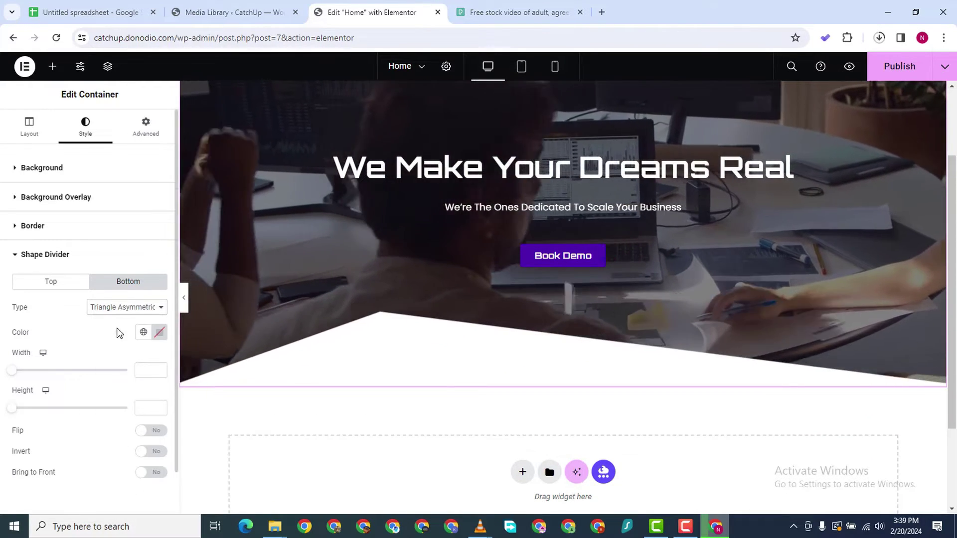
# Try Split, Curve and Curve Asymmetrical bottom dividers, settling on Curve Asymmetrical
pyautogui.click(124, 307)
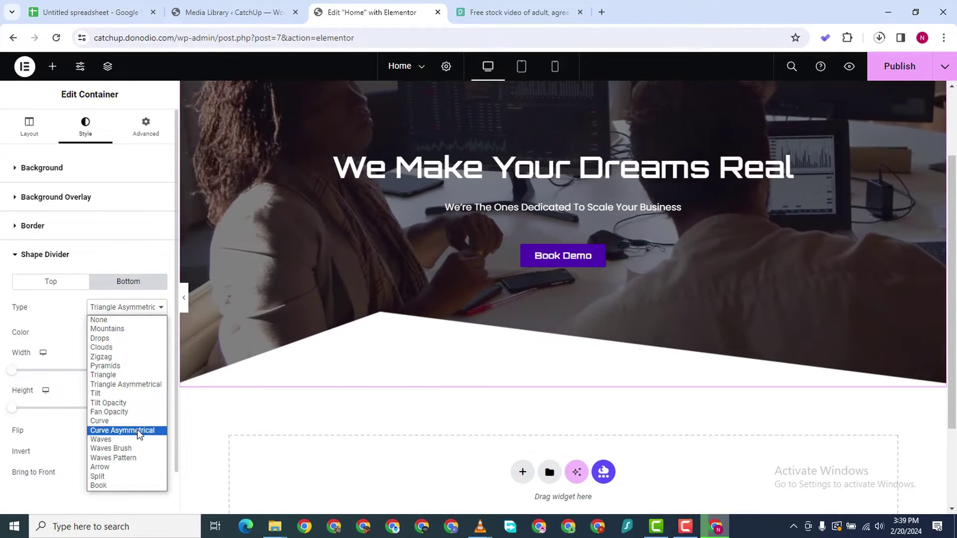
pyautogui.click(138, 477)
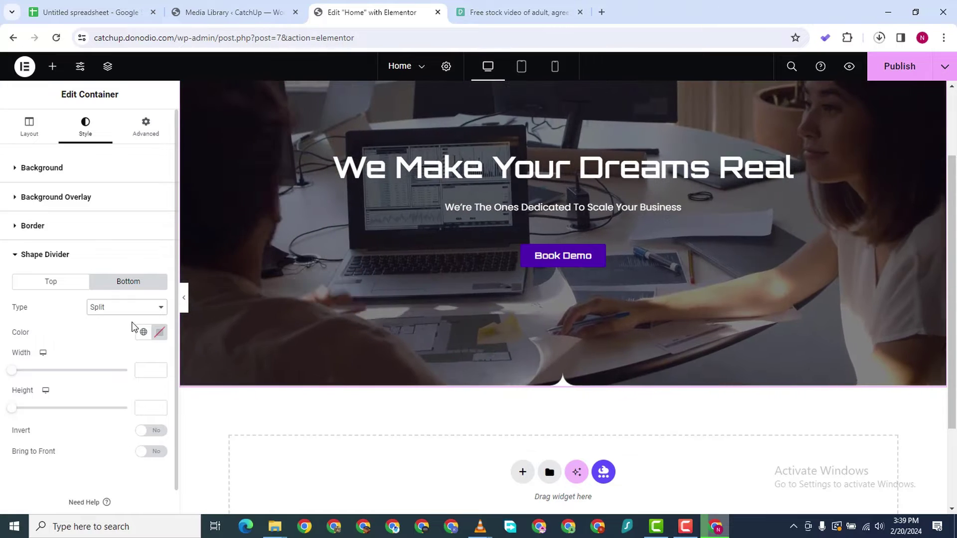
pyautogui.click(132, 307)
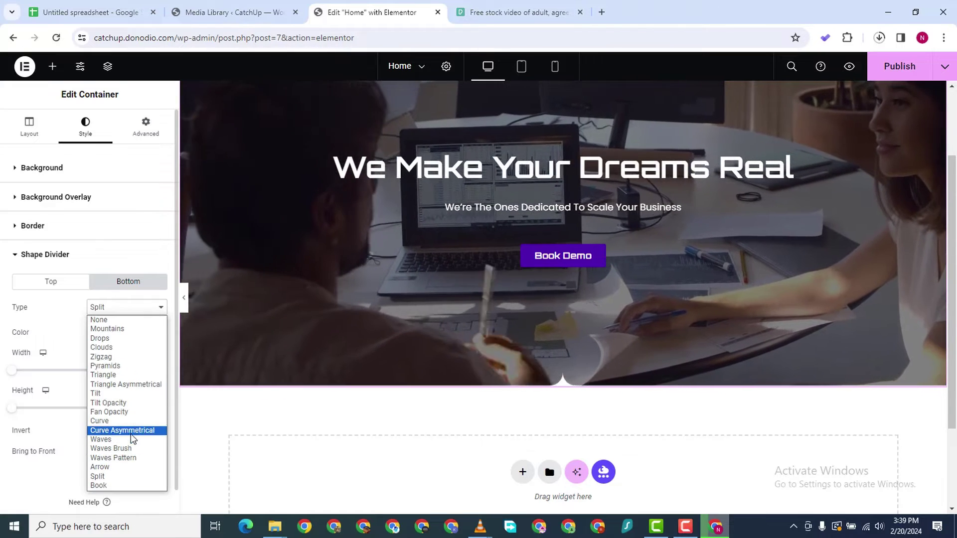
pyautogui.click(128, 421)
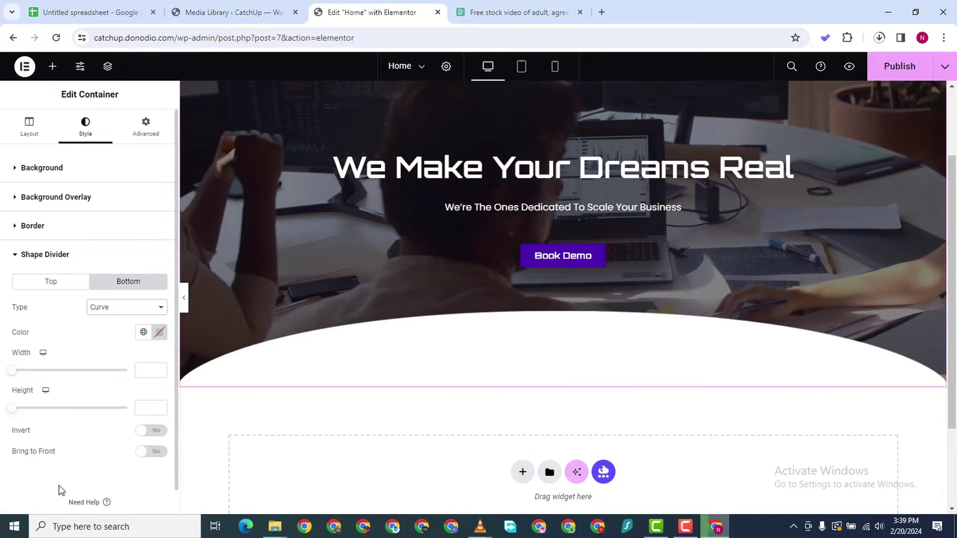
pyautogui.click(132, 307)
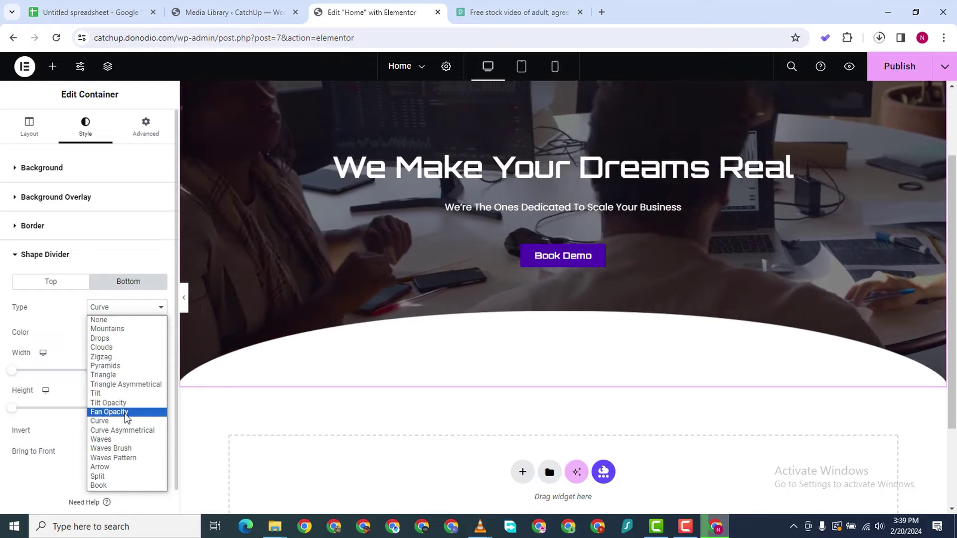
pyautogui.click(113, 429)
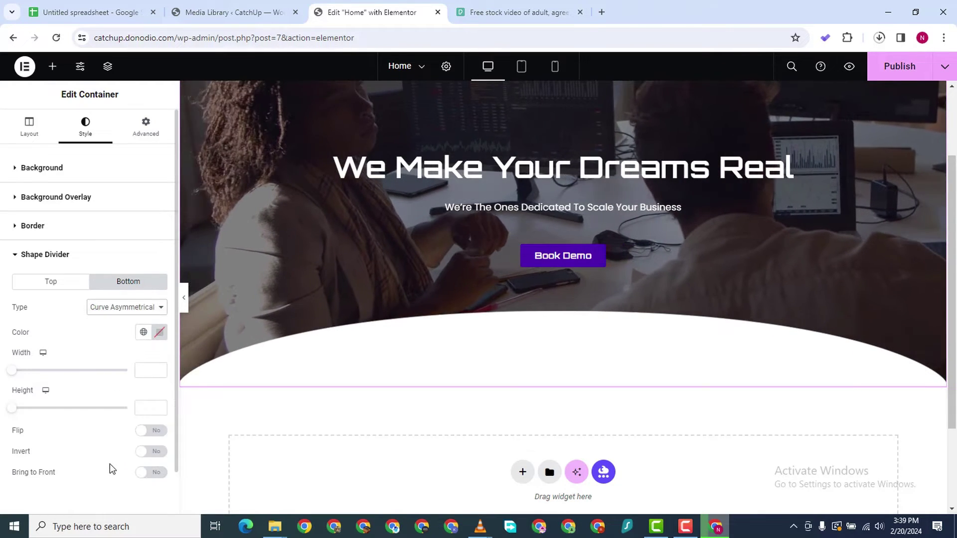
pyautogui.click(146, 314)
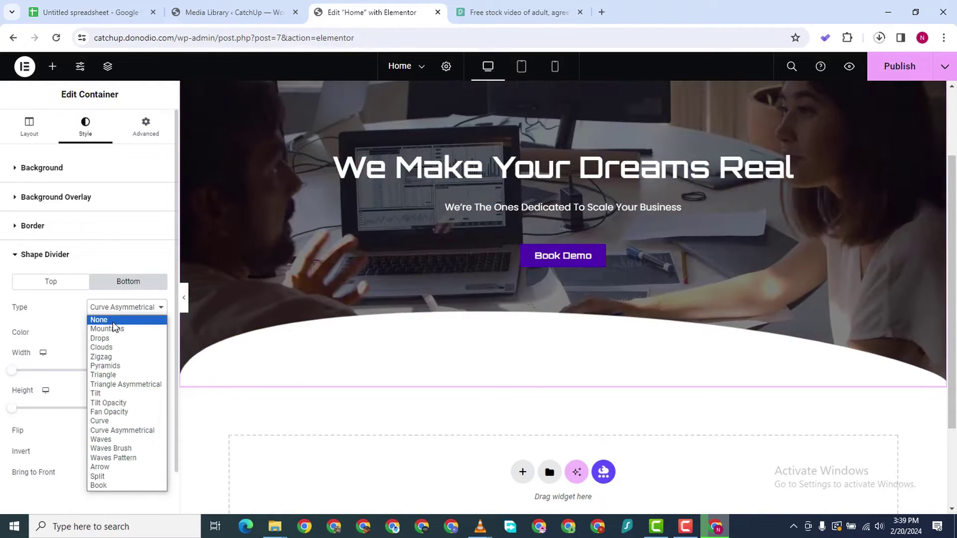
pyautogui.click(64, 323)
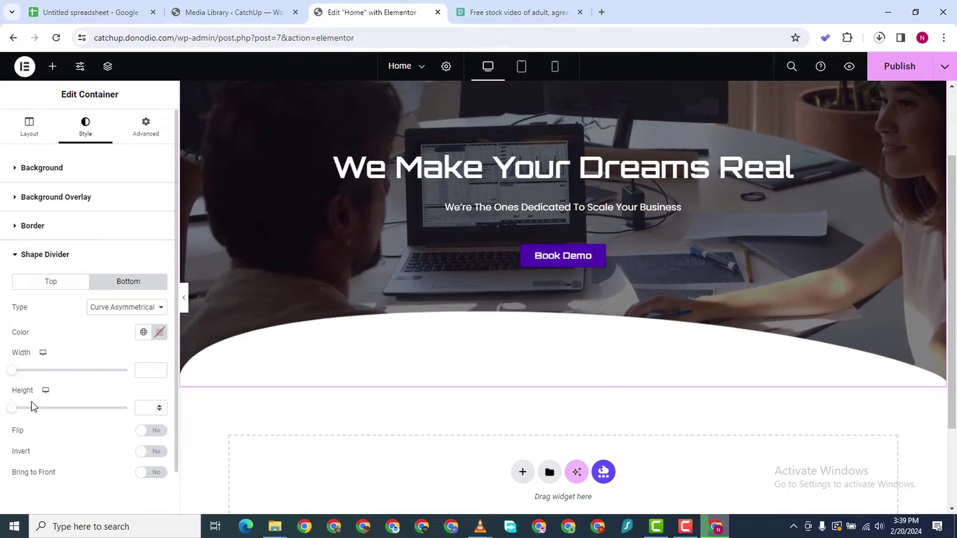
# Flip and invert the bottom divider, and change its shape to Pyramids
pyautogui.click(151, 432)
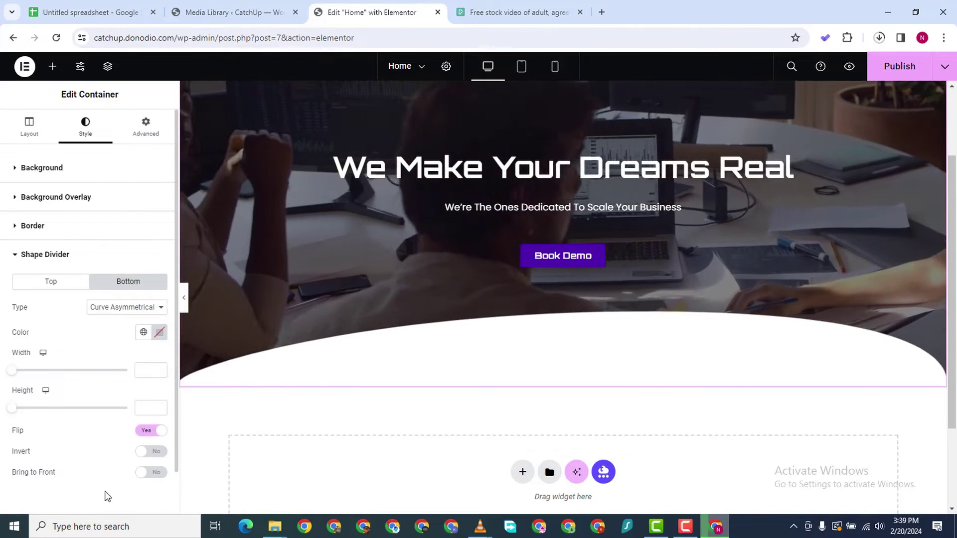
pyautogui.click(154, 452)
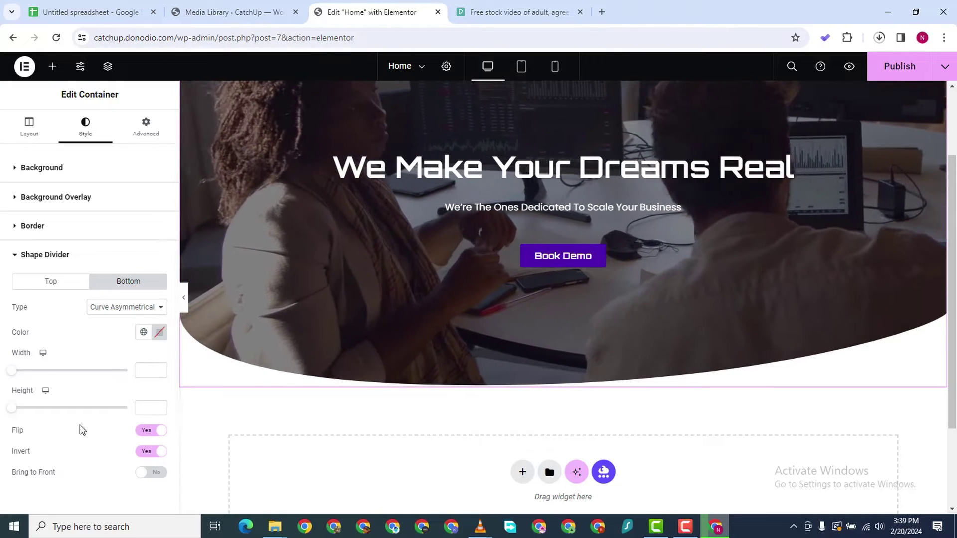
pyautogui.click(119, 308)
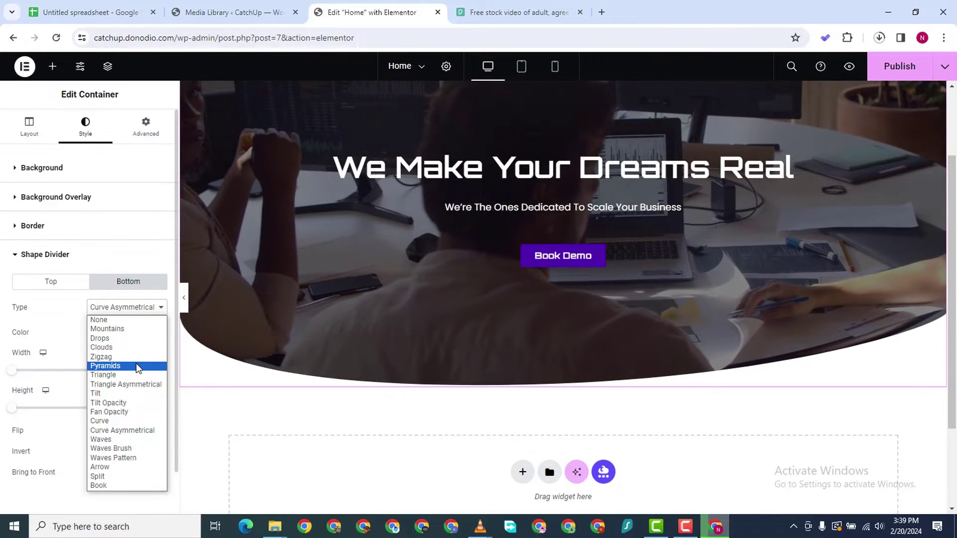
pyautogui.click(136, 366)
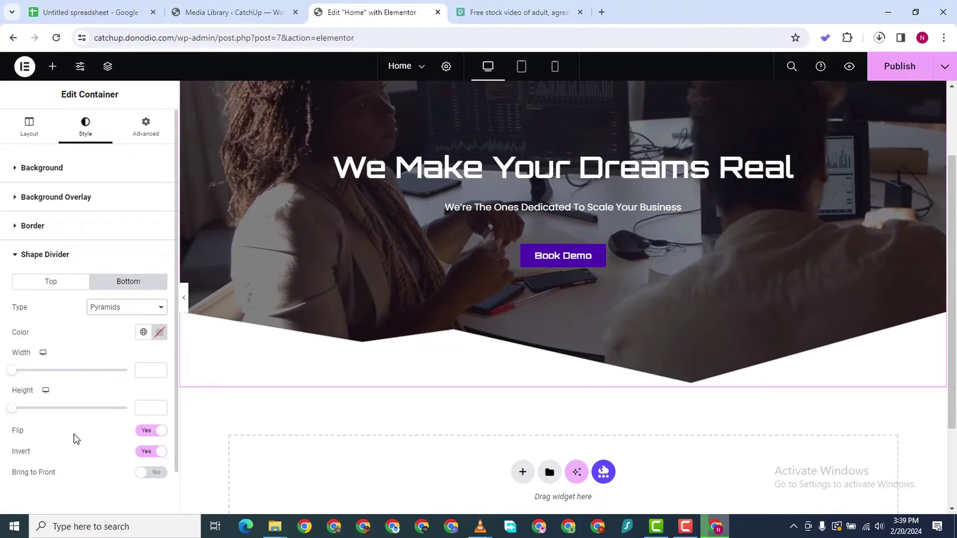
pyautogui.click(116, 308)
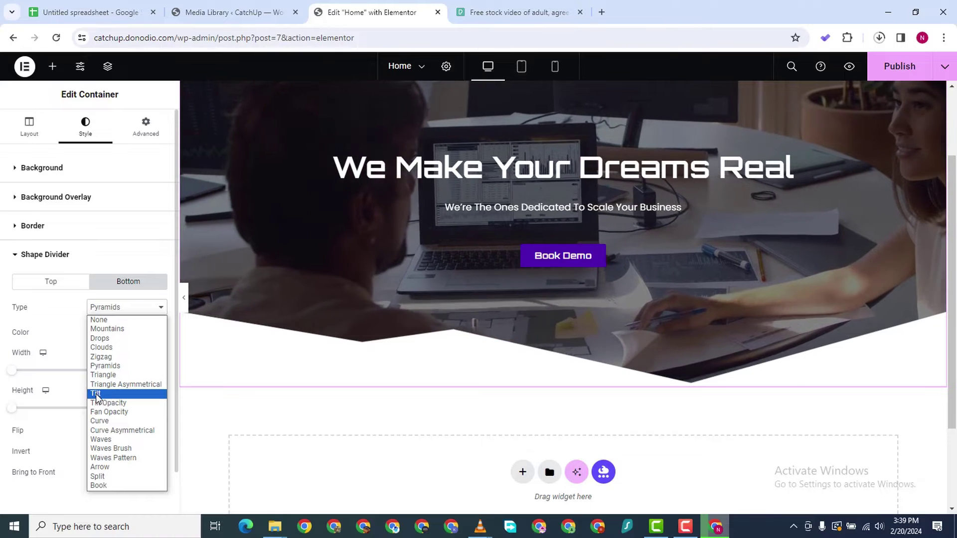
pyautogui.press('Escape')
pyautogui.scroll(-3, 455, 355)
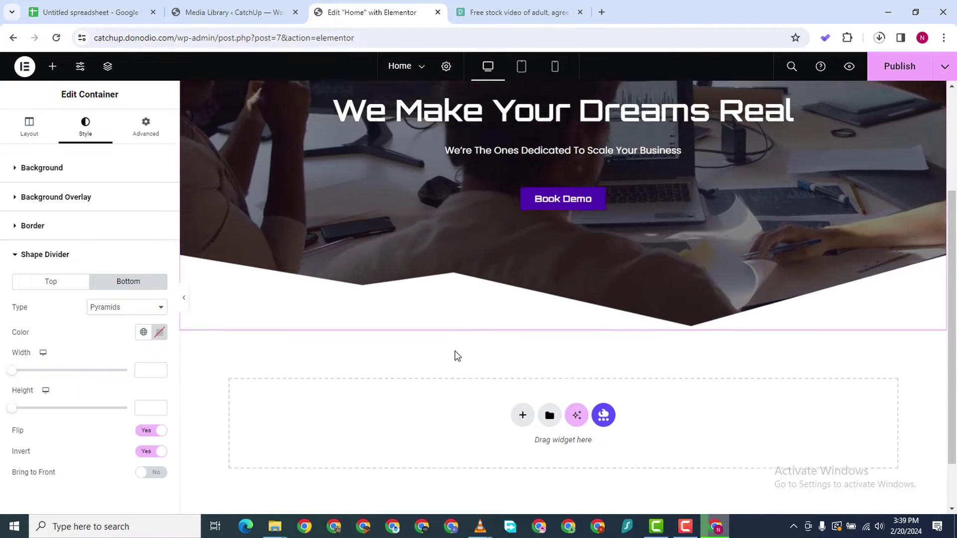
pyautogui.scroll(3, 419, 271)
pyautogui.scroll(-3, 301, 367)
pyautogui.scroll(1, 174, 292)
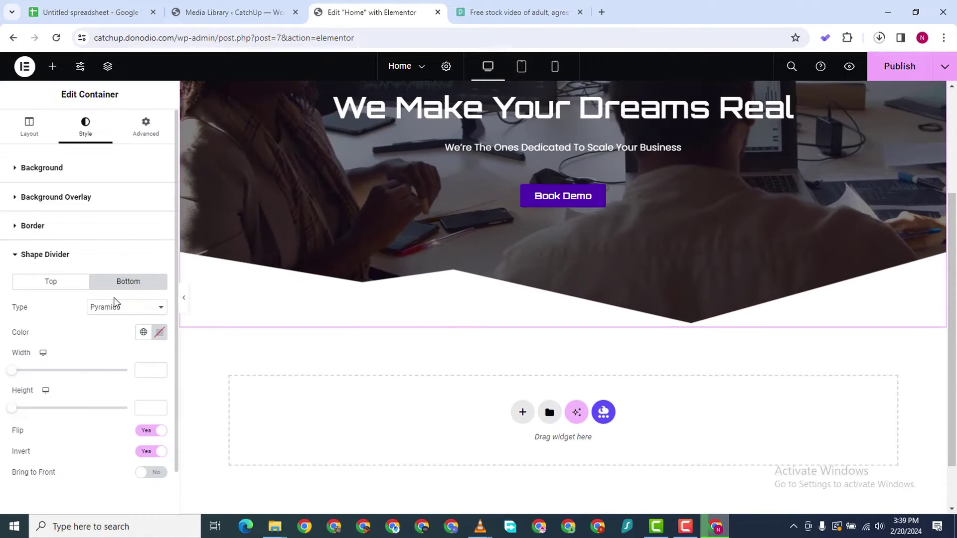
pyautogui.click(117, 305)
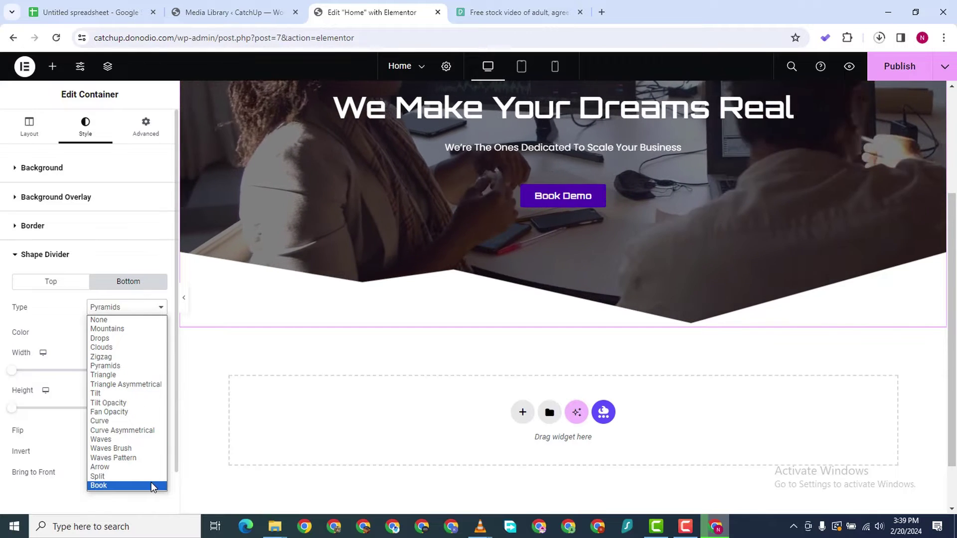
# Switch the bottom divider to Curve, with width 100 and a taller height
pyautogui.click(145, 423)
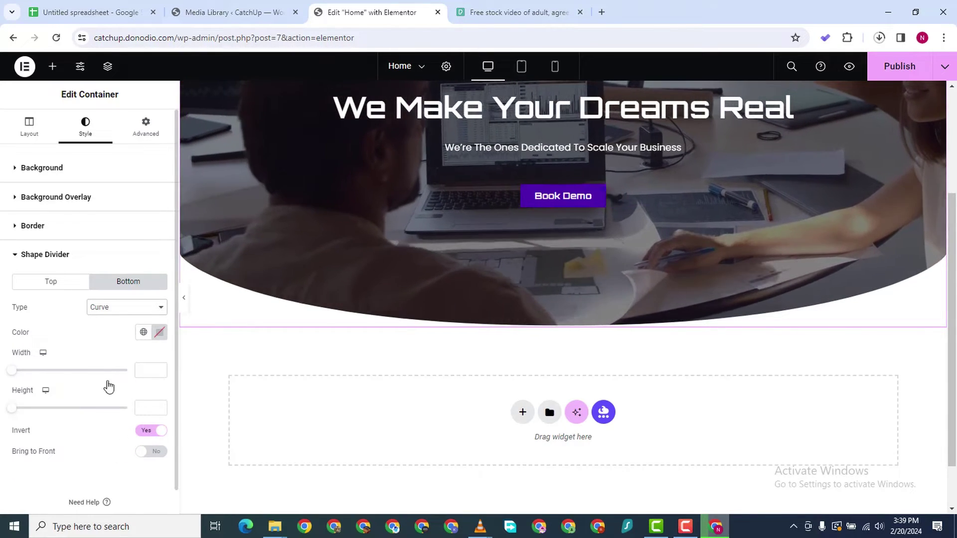
pyautogui.moveTo(11, 373)
pyautogui.mouseDown()
pyautogui.moveTo(44, 374)
pyautogui.moveTo(2, 370)
pyautogui.mouseUp()
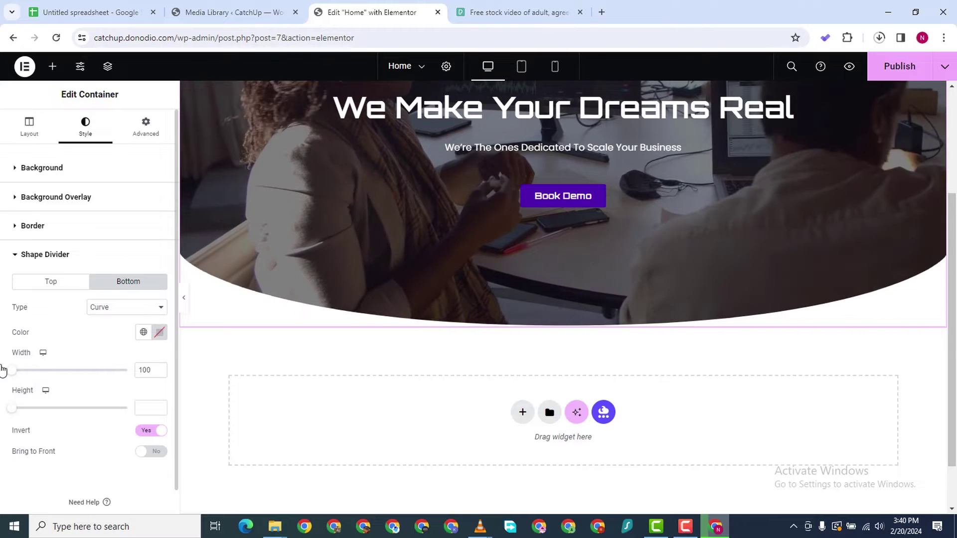
pyautogui.moveTo(14, 408); pyautogui.dragTo(47, 408)
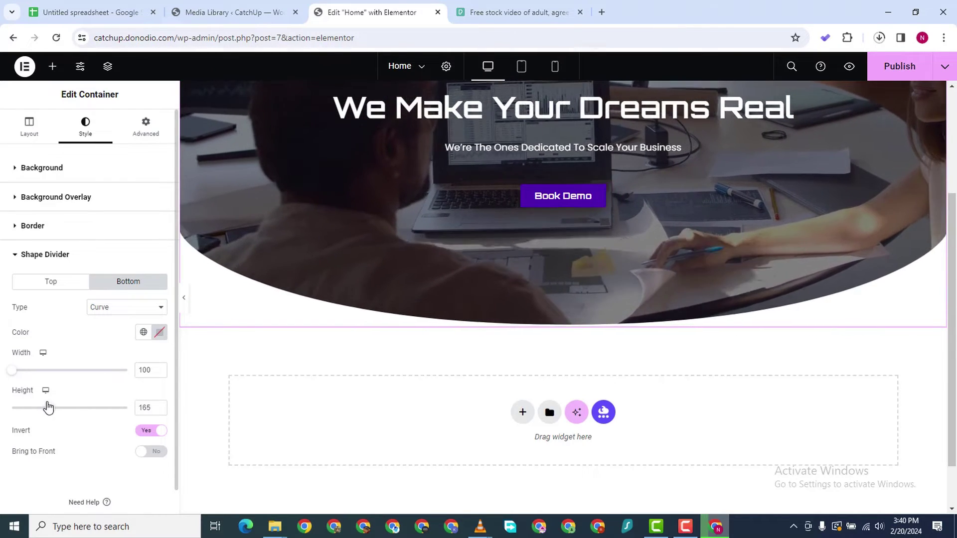
pyautogui.scroll(-1, 179, 382)
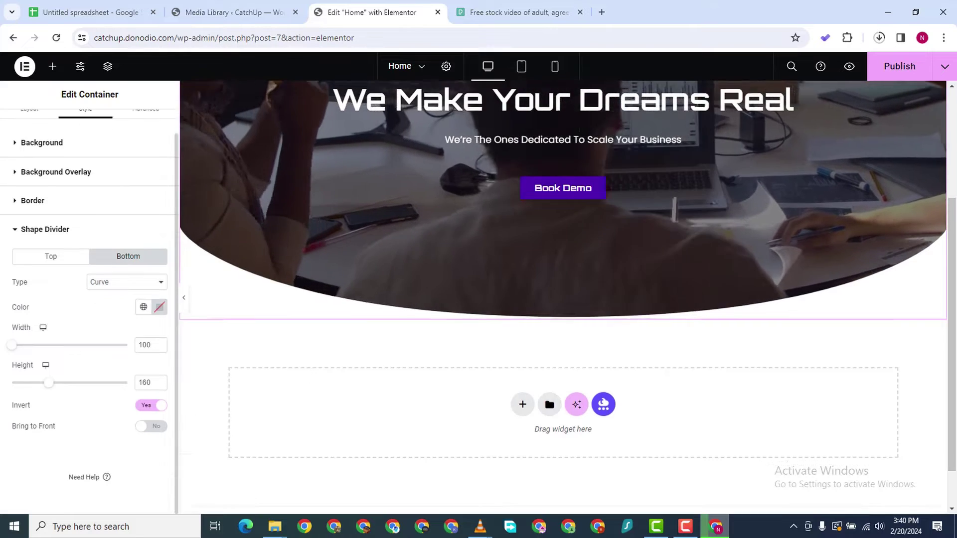
pyautogui.scroll(3, 916, 307)
pyautogui.scroll(-2, 287, 436)
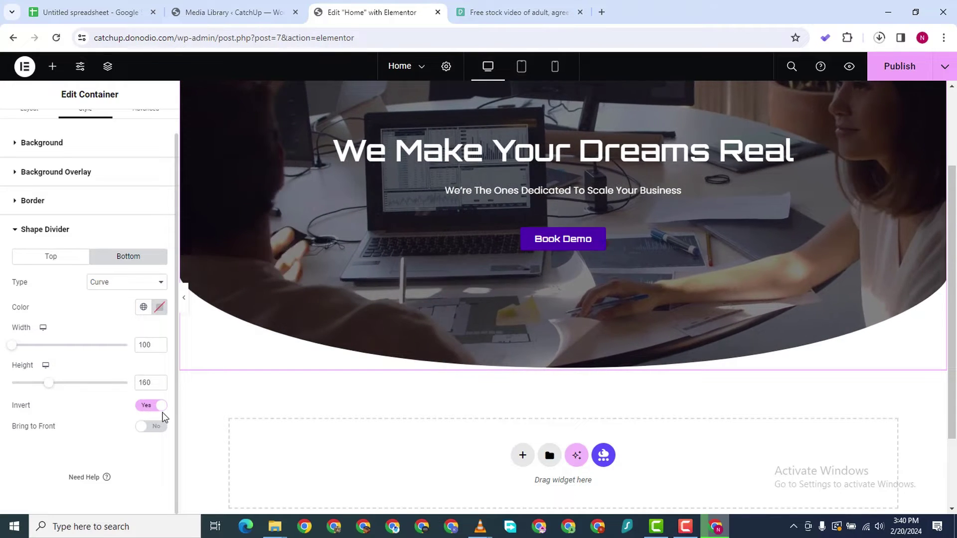
# Turn off Invert on the curve divider and raise its height to 130
pyautogui.click(146, 405)
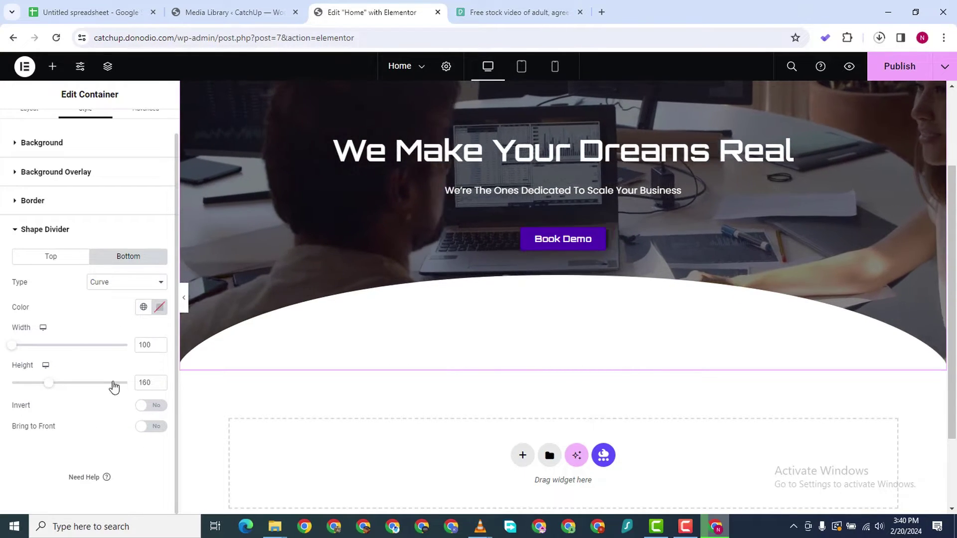
pyautogui.moveTo(46, 387)
pyautogui.mouseDown()
pyautogui.moveTo(70, 391)
pyautogui.moveTo(39, 389)
pyautogui.mouseUp()
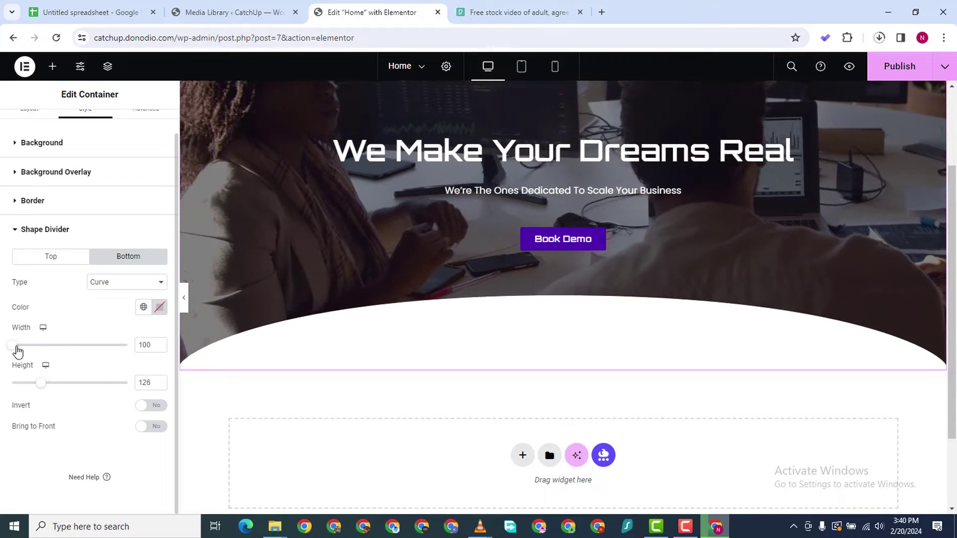
pyautogui.moveTo(18, 347)
pyautogui.mouseDown()
pyautogui.moveTo(36, 352)
pyautogui.moveTo(15, 350)
pyautogui.mouseUp()
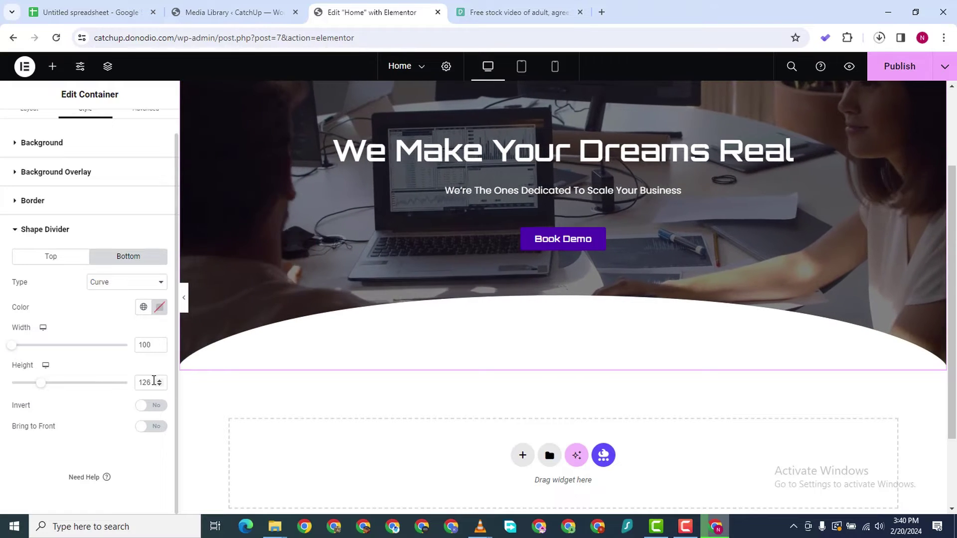
pyautogui.click(159, 380)
pyautogui.click(159, 380)
pyautogui.click(159, 379)
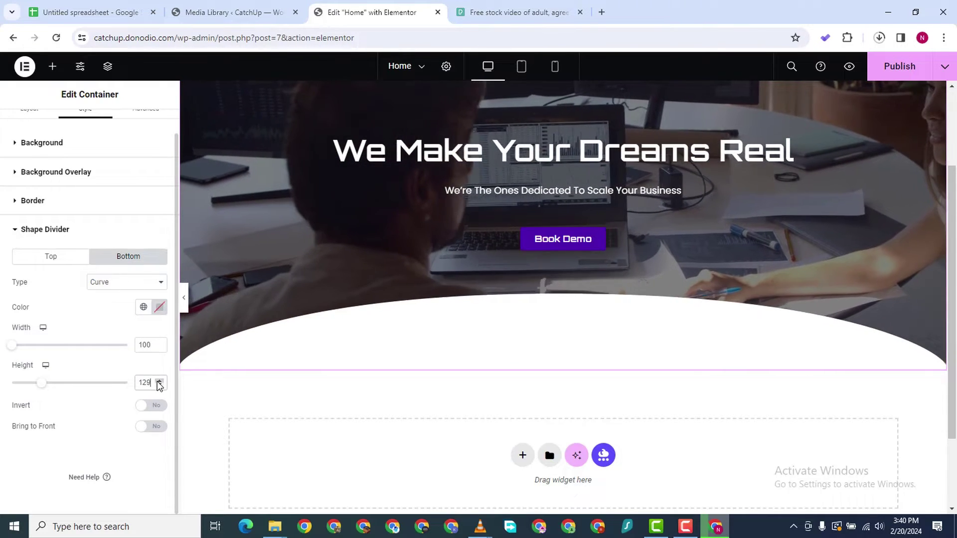
pyautogui.click(159, 380)
pyautogui.scroll(-1, 561, 319)
pyautogui.scroll(3, 316, 416)
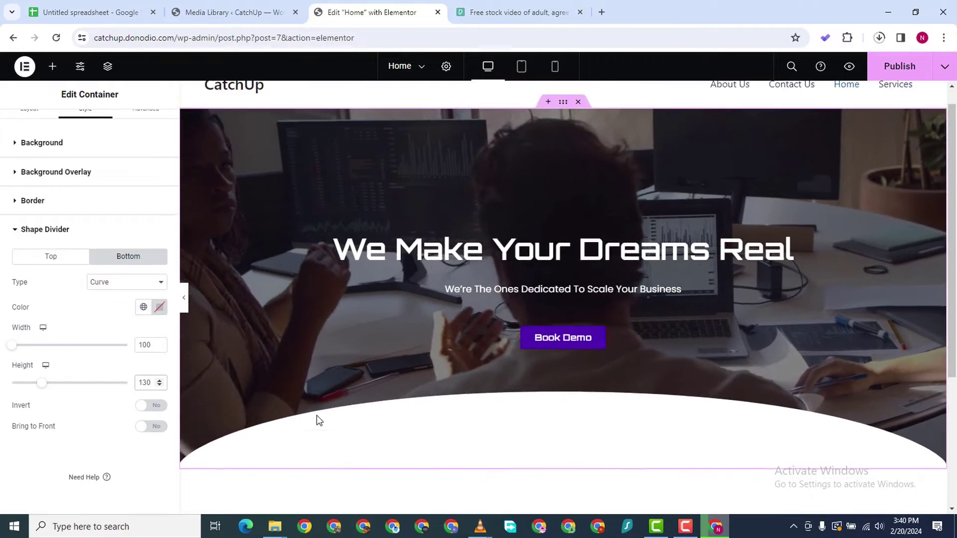
pyautogui.scroll(-3, 319, 424)
pyautogui.scroll(1, 567, 294)
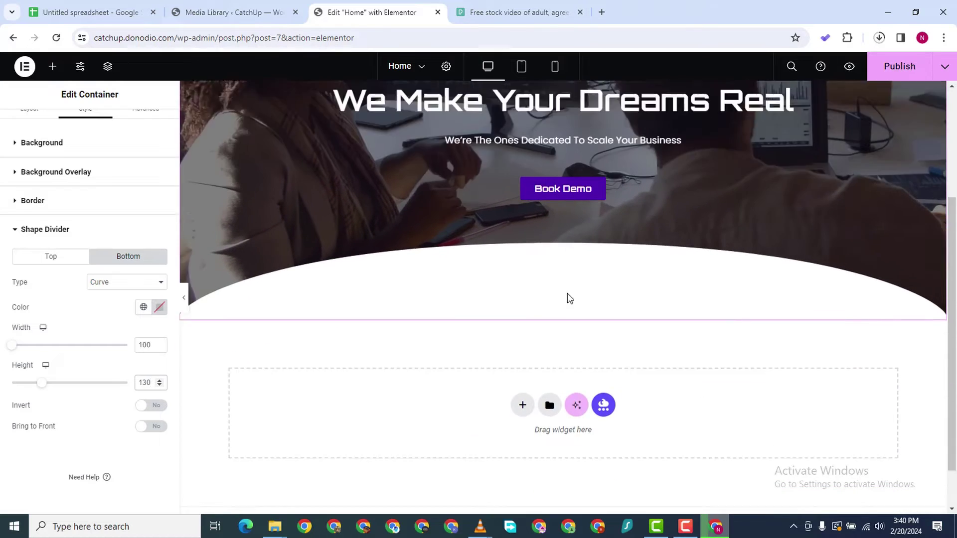
pyautogui.scroll(-2, 567, 294)
pyautogui.scroll(4, 510, 386)
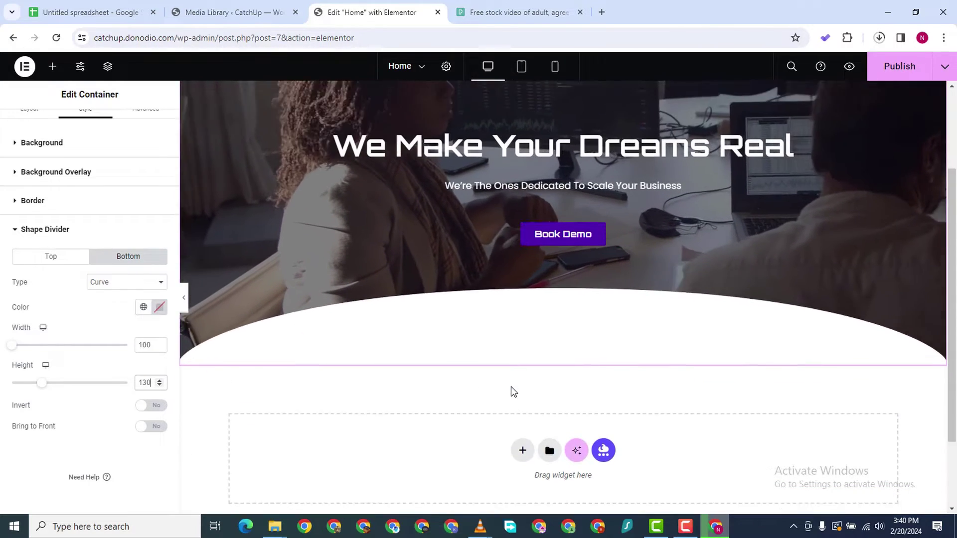
pyautogui.scroll(-4, 594, 305)
pyautogui.scroll(3, 594, 305)
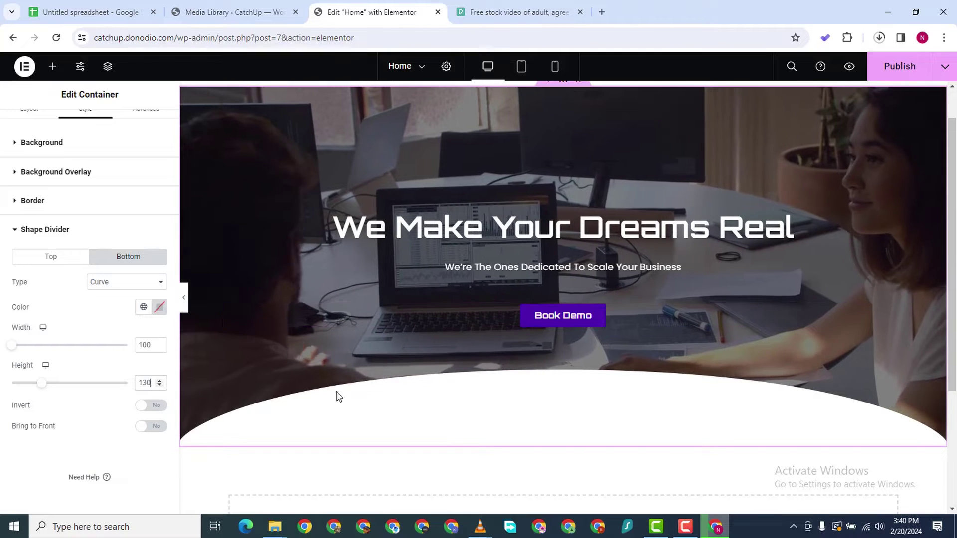
pyautogui.scroll(-2, 552, 382)
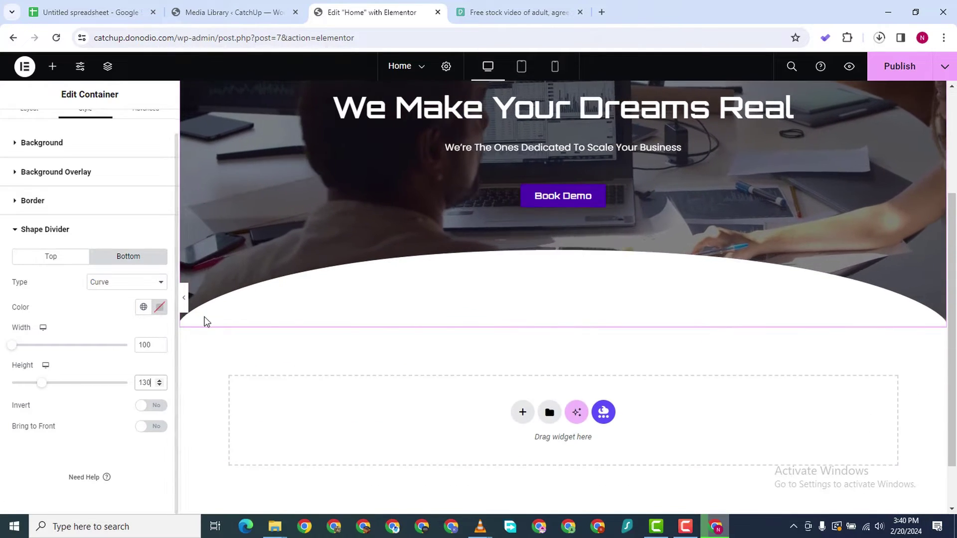
# Change the bottom divider shape to Triangle and lower its height to 110
pyautogui.click(112, 282)
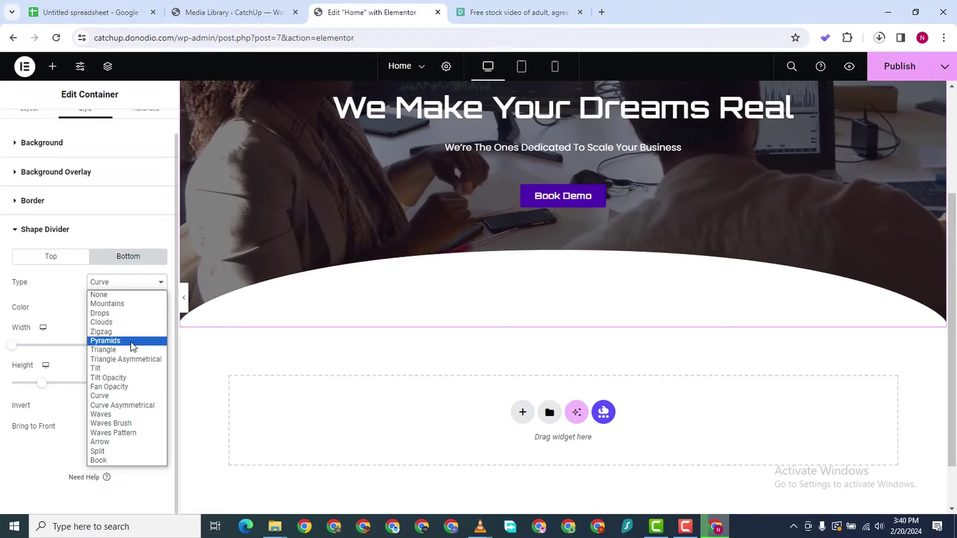
pyautogui.click(131, 348)
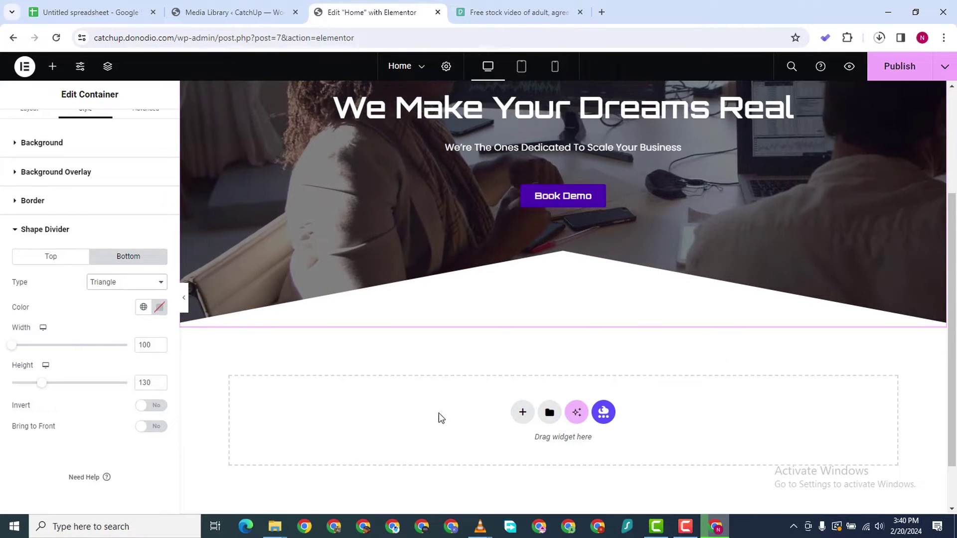
pyautogui.scroll(1, 497, 387)
pyautogui.scroll(-2, 486, 437)
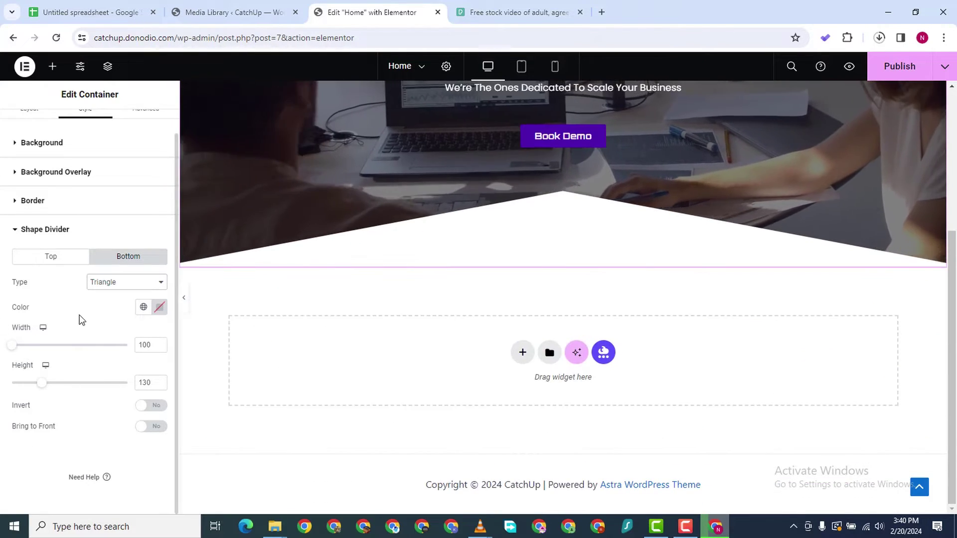
pyautogui.click(159, 384)
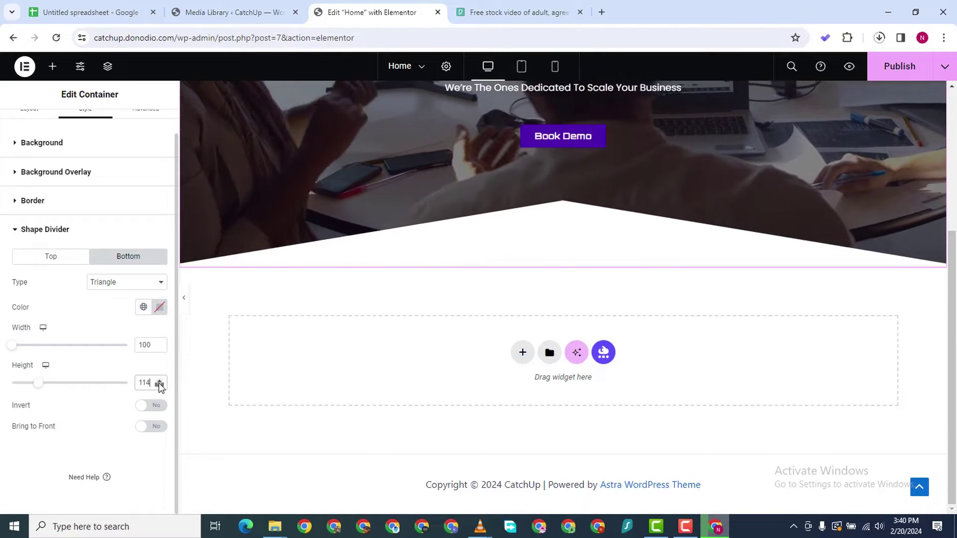
pyautogui.click(159, 384)
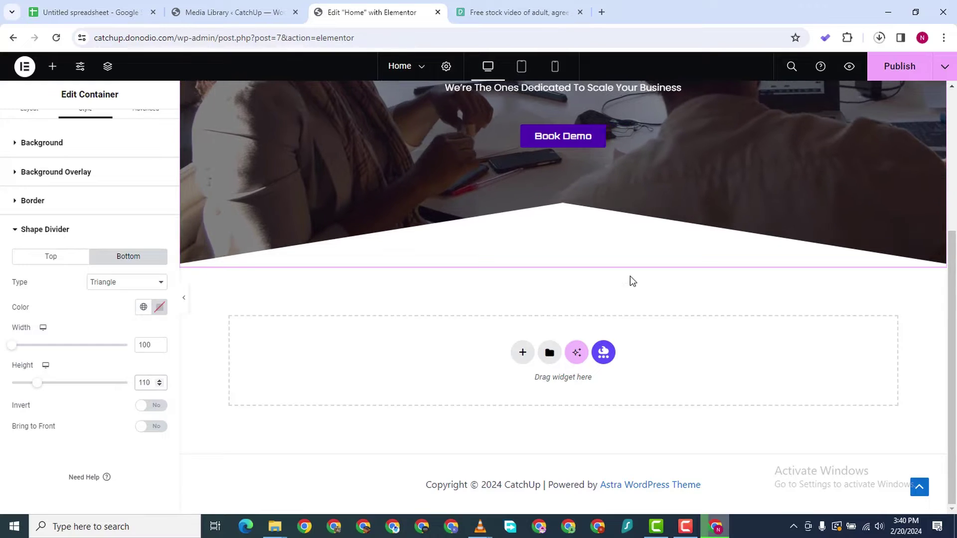
pyautogui.scroll(3, 490, 330)
pyautogui.scroll(-3, 492, 322)
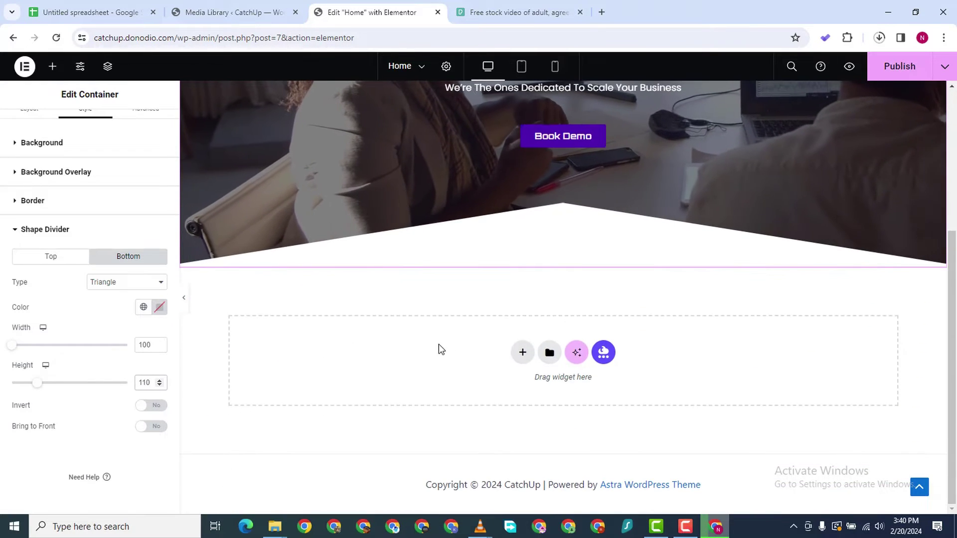
# Add a flexbox container section below the hero, with a nested inner container
pyautogui.click(522, 353)
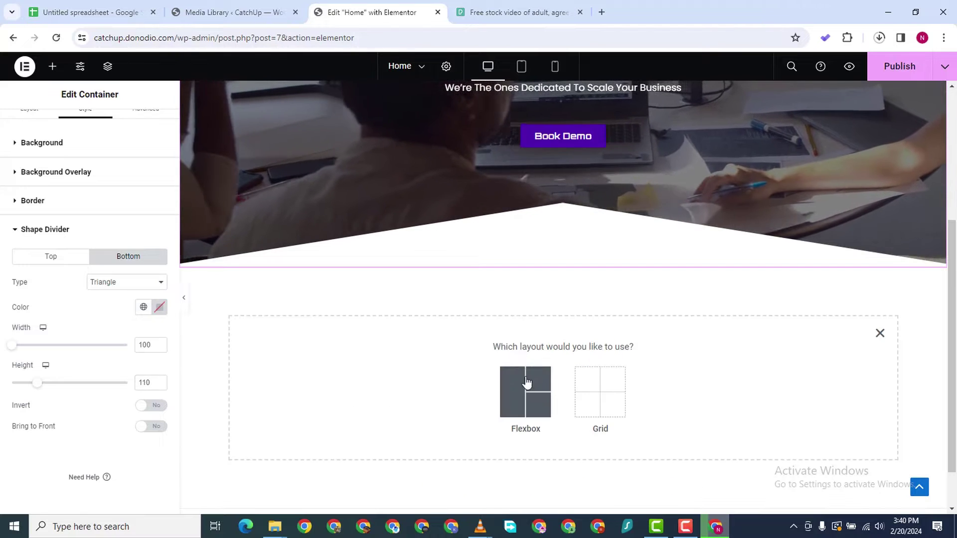
pyautogui.click(527, 383)
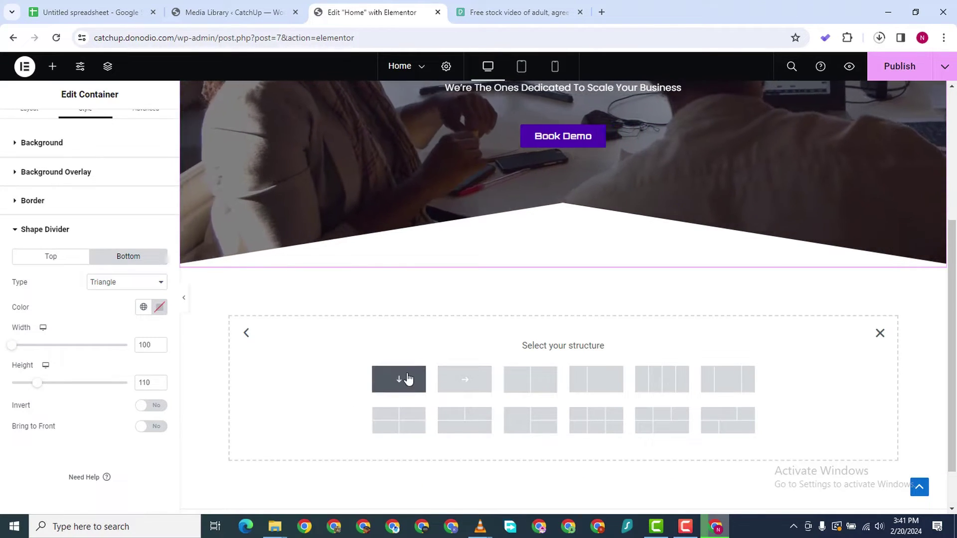
pyautogui.click(399, 378)
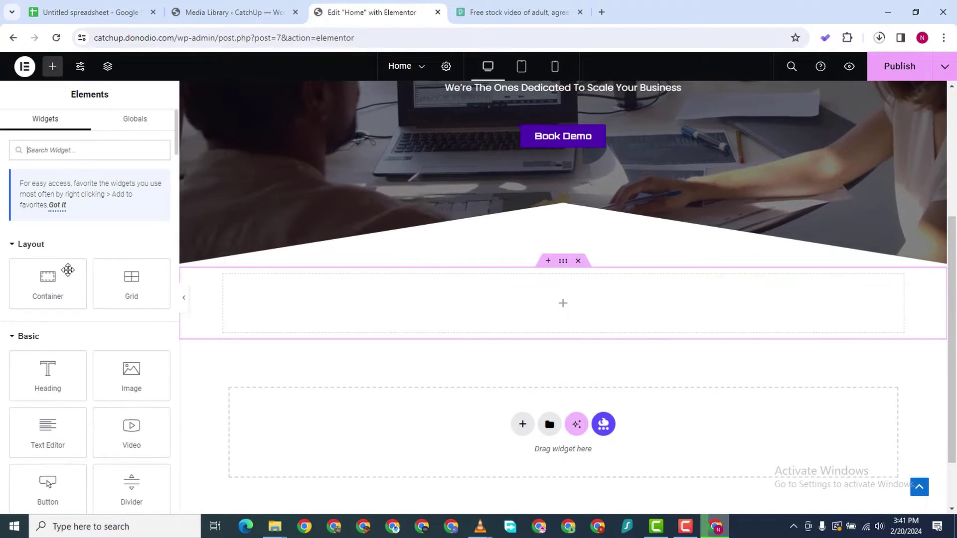
pyautogui.moveTo(164, 279); pyautogui.dragTo(374, 298)
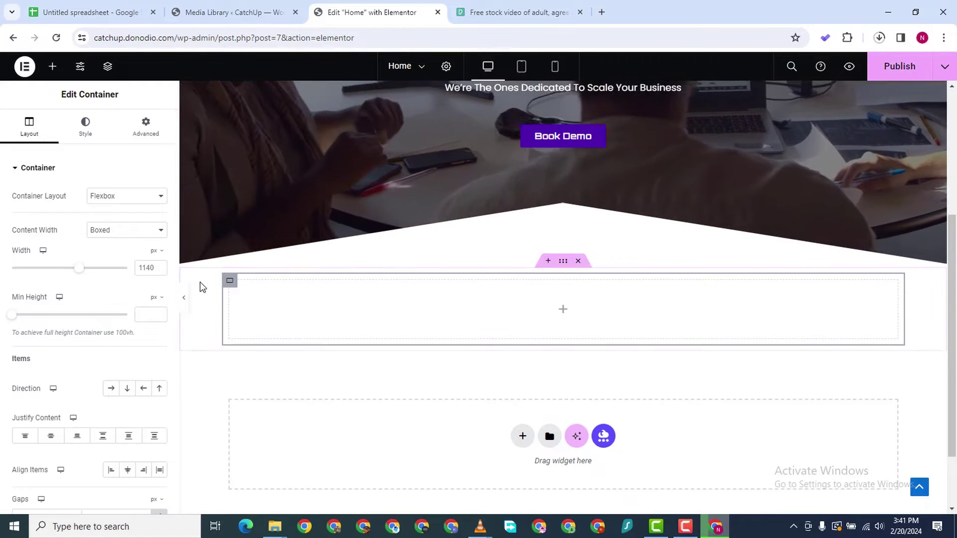
# Duplicate the inner container, set the section Direction to Row, then delete the extra container
pyautogui.rightClick(232, 282)
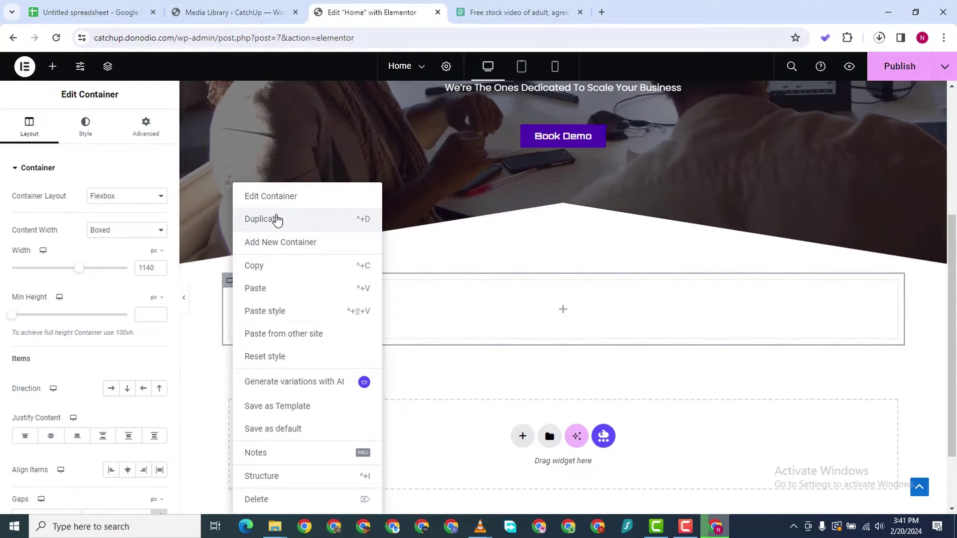
pyautogui.click(277, 220)
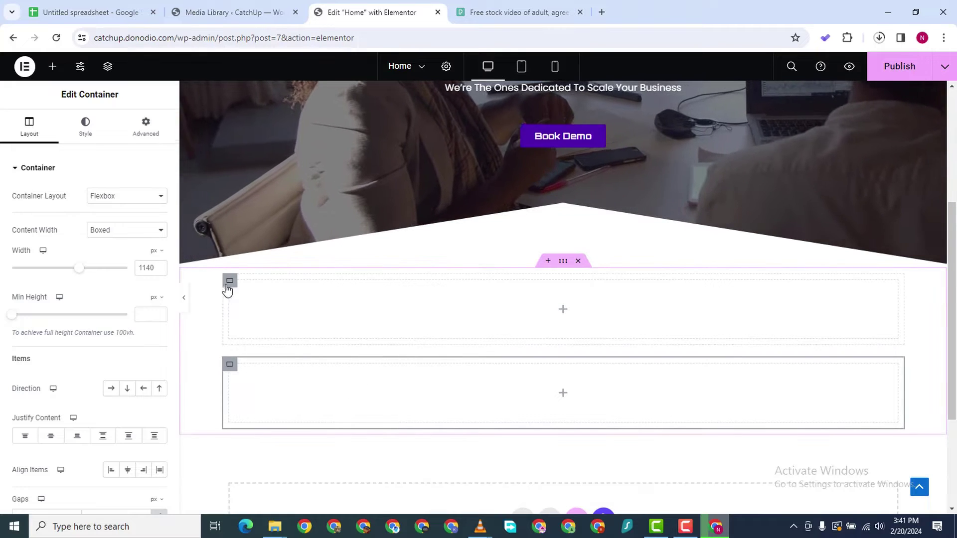
pyautogui.click(563, 262)
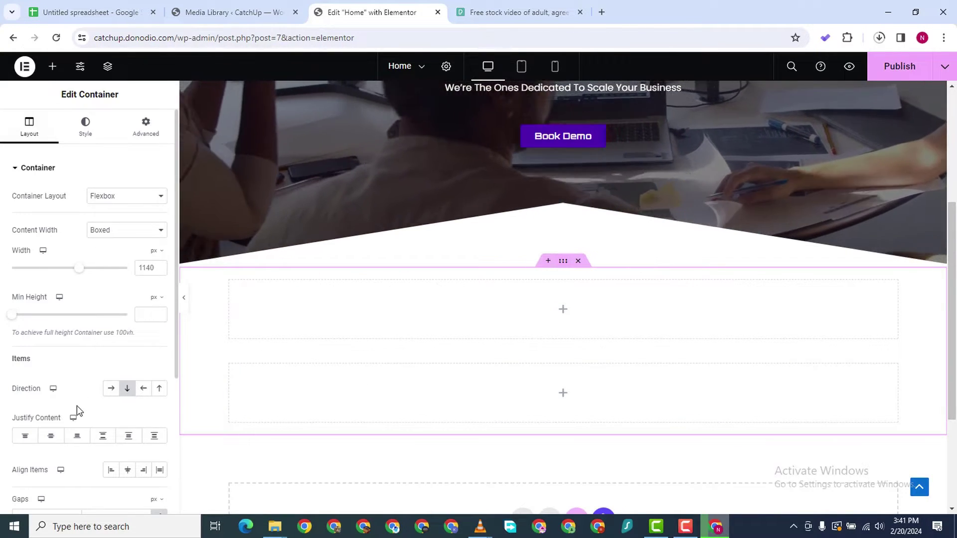
pyautogui.click(110, 390)
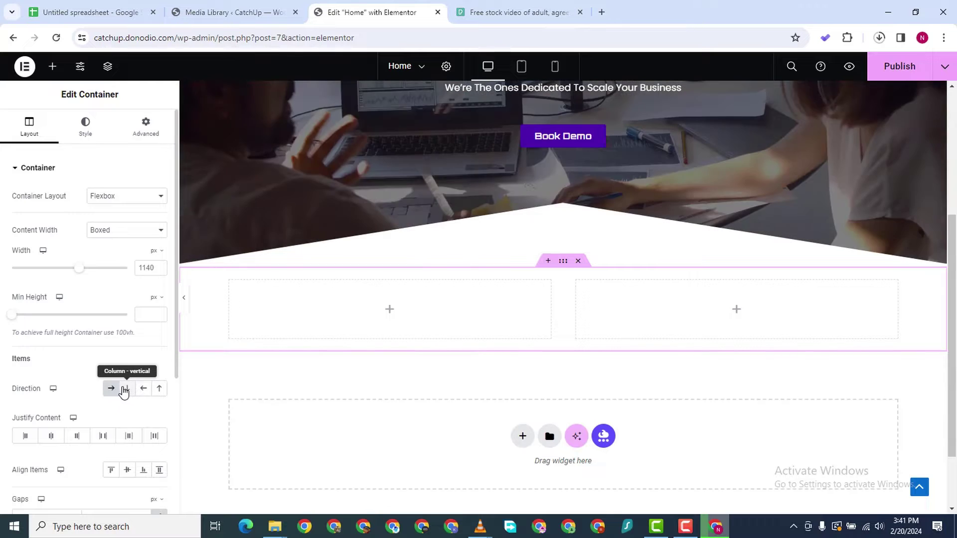
pyautogui.rightClick(585, 408)
pyautogui.click(608, 500)
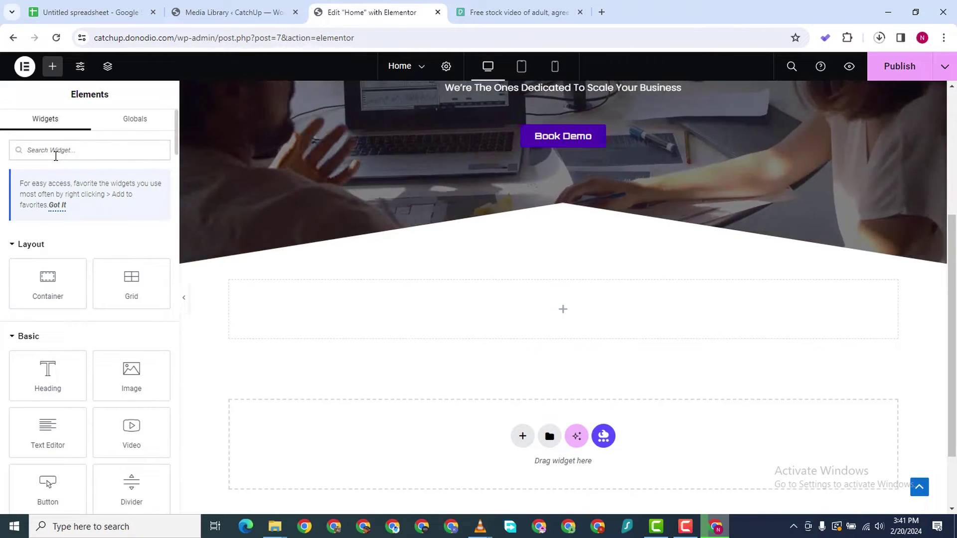
pyautogui.write('icon')
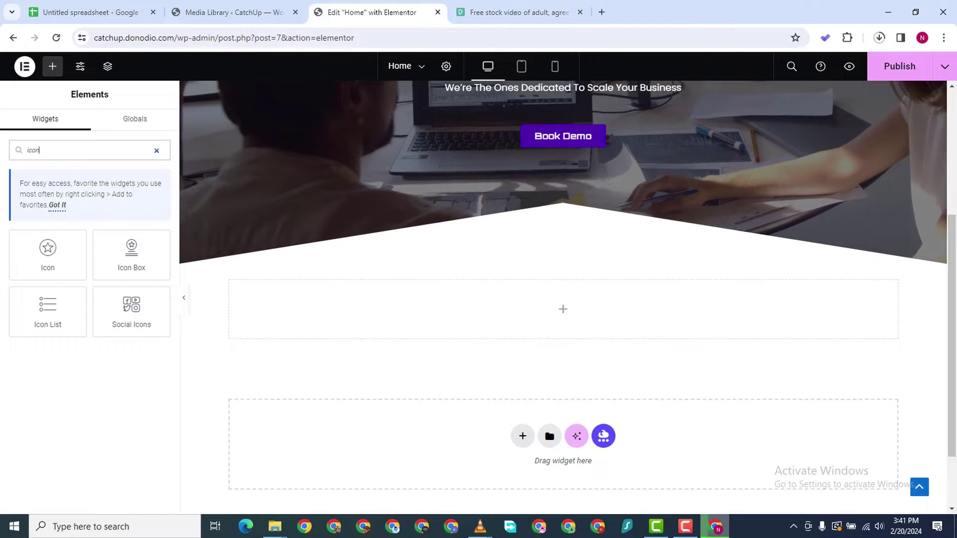
pyautogui.moveTo(165, 243); pyautogui.dragTo(502, 317)
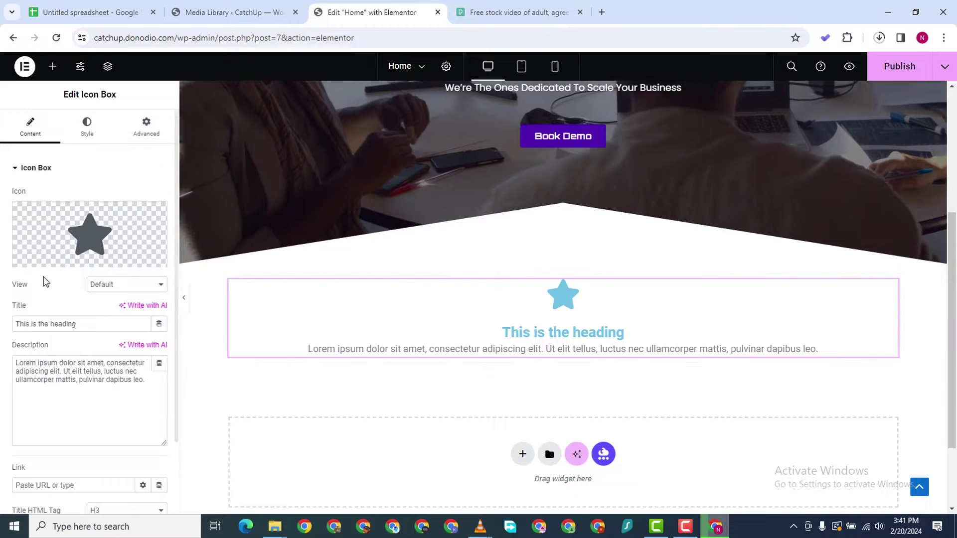
pyautogui.moveTo(69, 219)
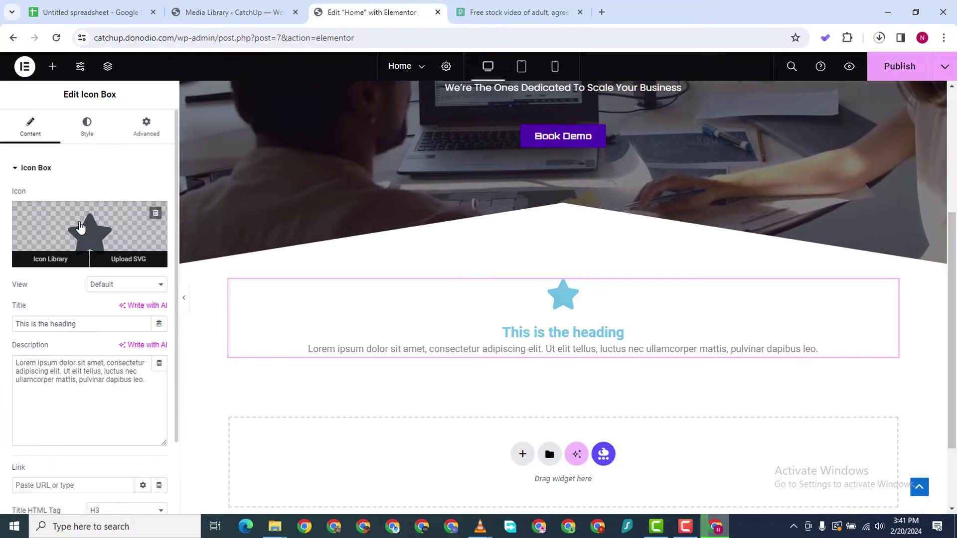
pyautogui.click(80, 227)
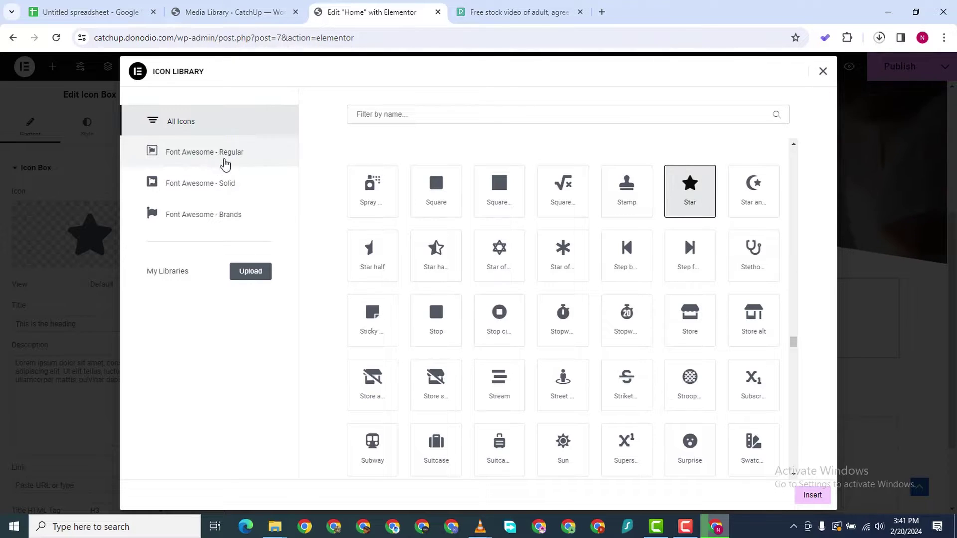
pyautogui.click(822, 74)
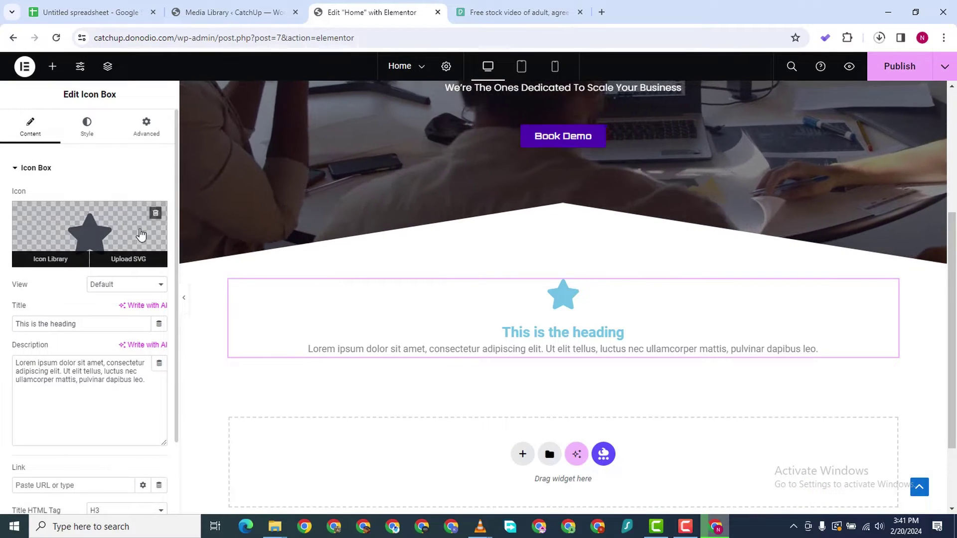
pyautogui.click(156, 213)
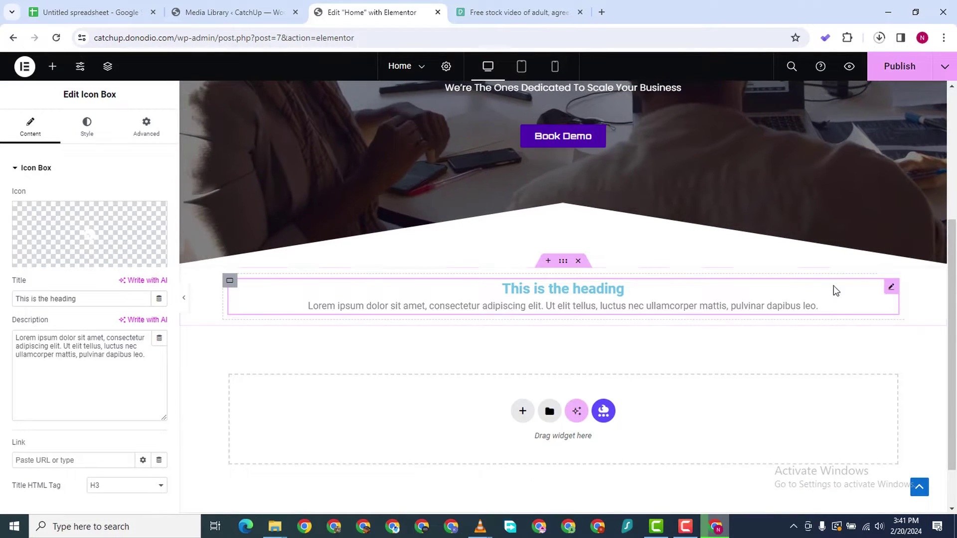
pyautogui.rightClick(894, 284)
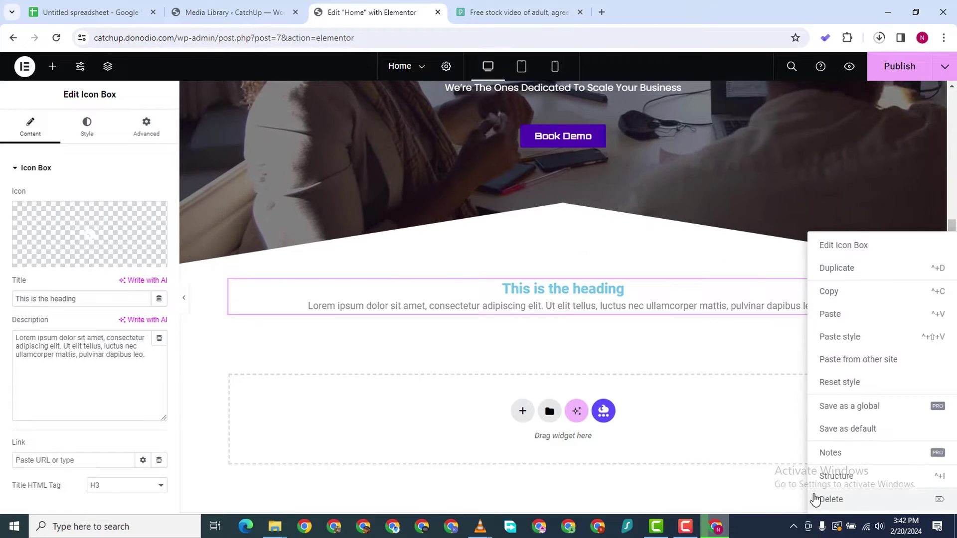
pyautogui.click(827, 498)
pyautogui.moveTo(229, 288)
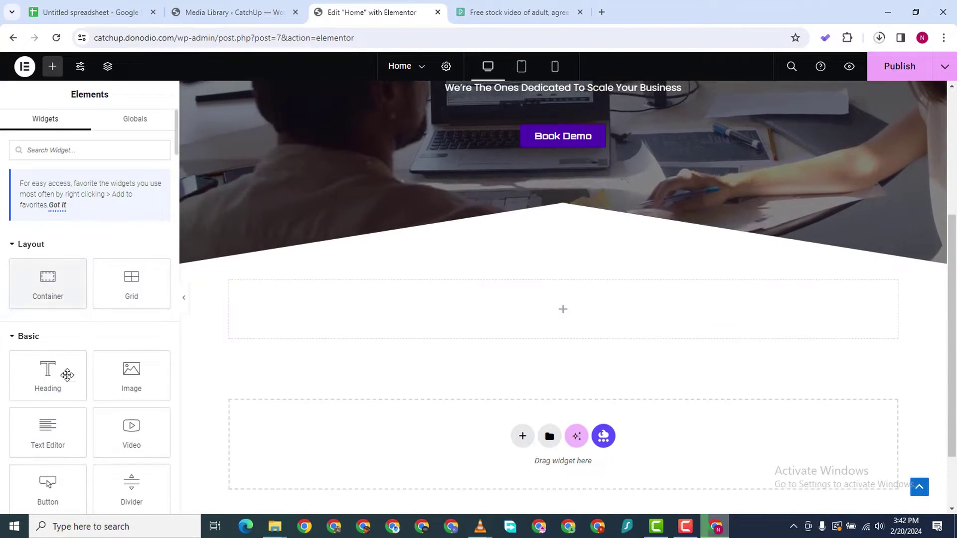
# Add an Image widget to the empty section that shows the uploaded analytics.gif from Downloads
pyautogui.moveTo(136, 372); pyautogui.dragTo(424, 310)
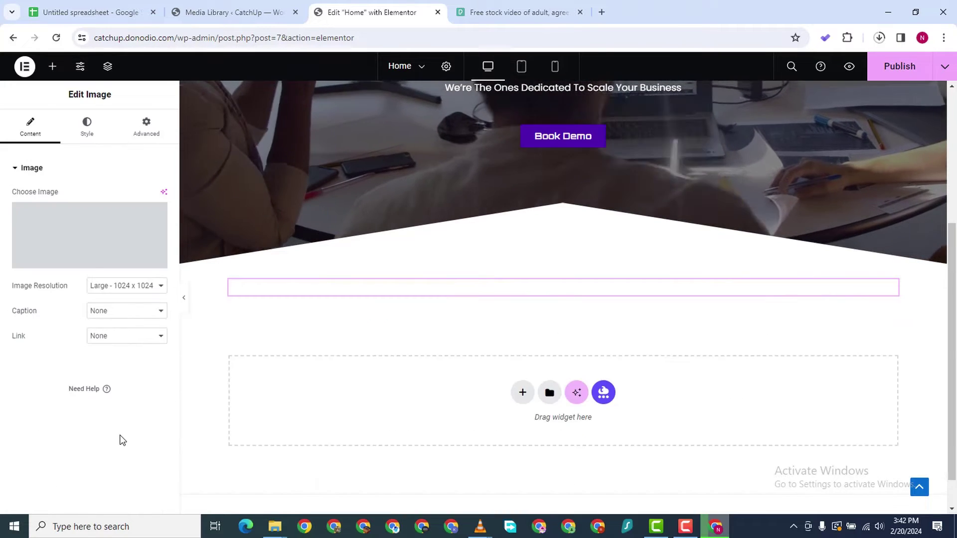
pyautogui.scroll(-10, 353, 396)
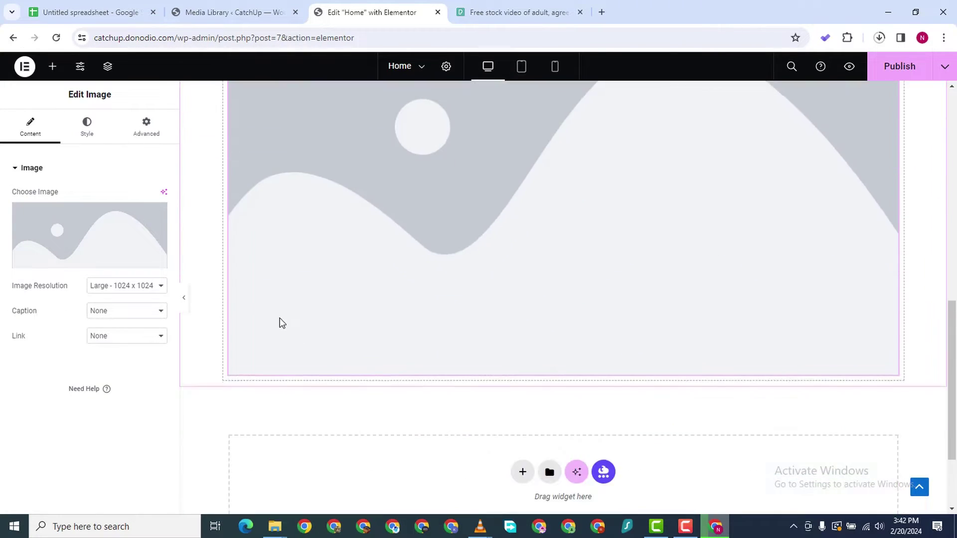
pyautogui.scroll(5, 540, 132)
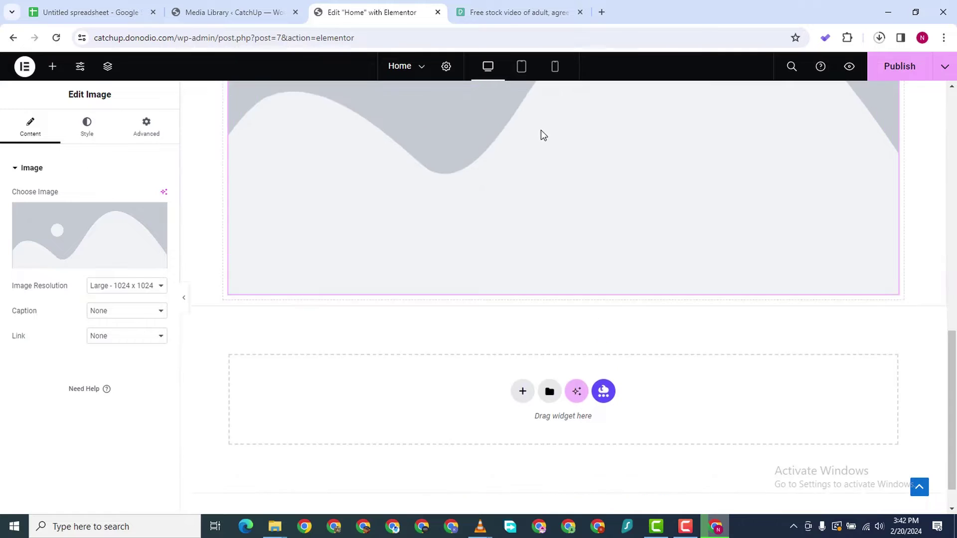
pyautogui.click(58, 231)
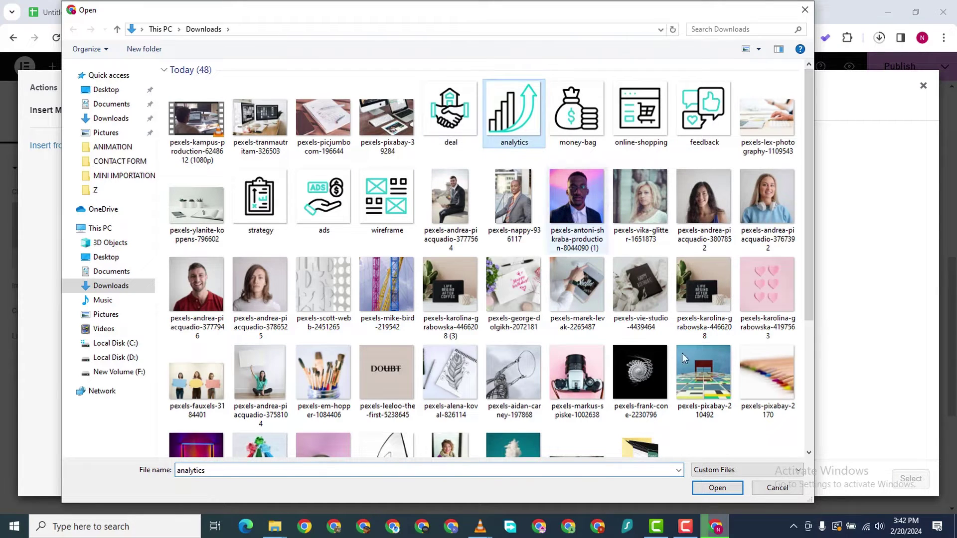
pyautogui.click(716, 487)
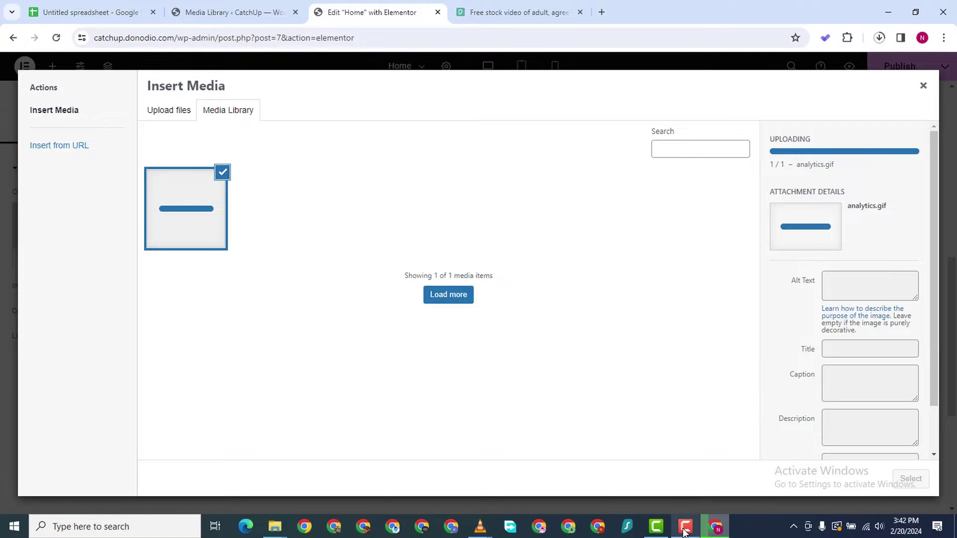
pyautogui.moveTo(684, 531)
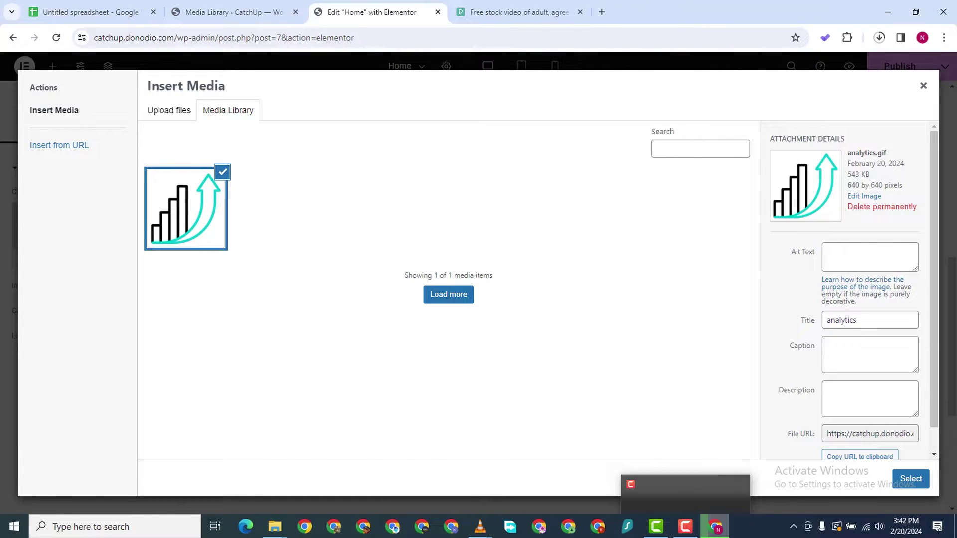
pyautogui.click(911, 479)
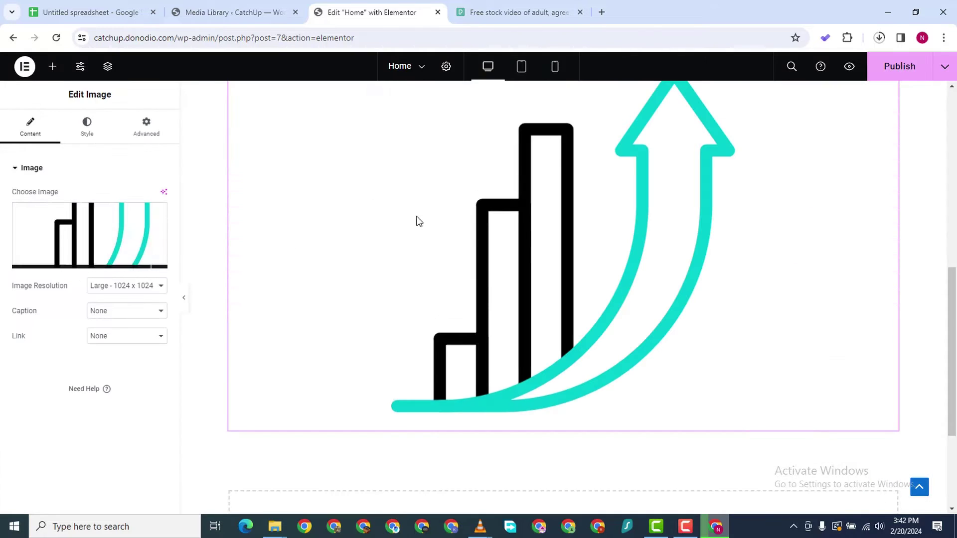
pyautogui.scroll(-3, 544, 249)
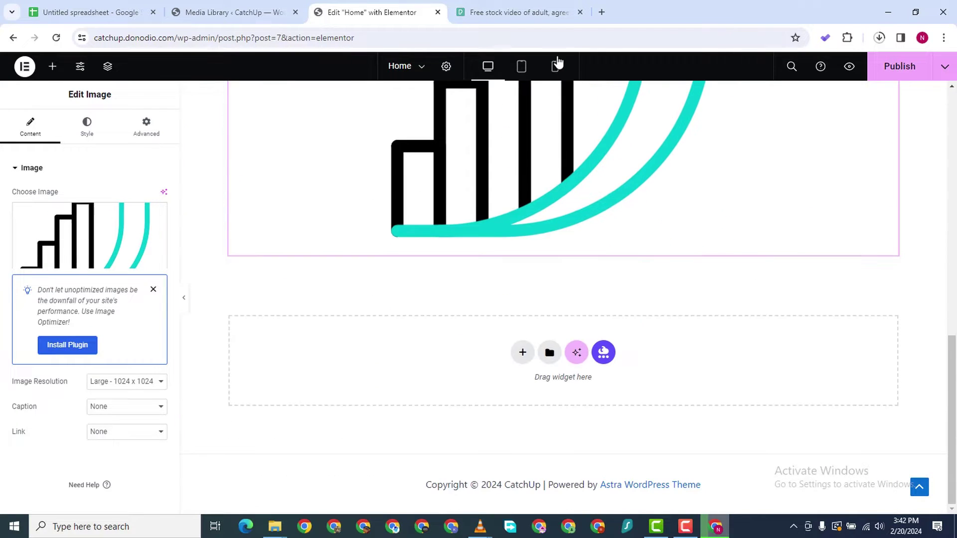
pyautogui.scroll(5, 660, 212)
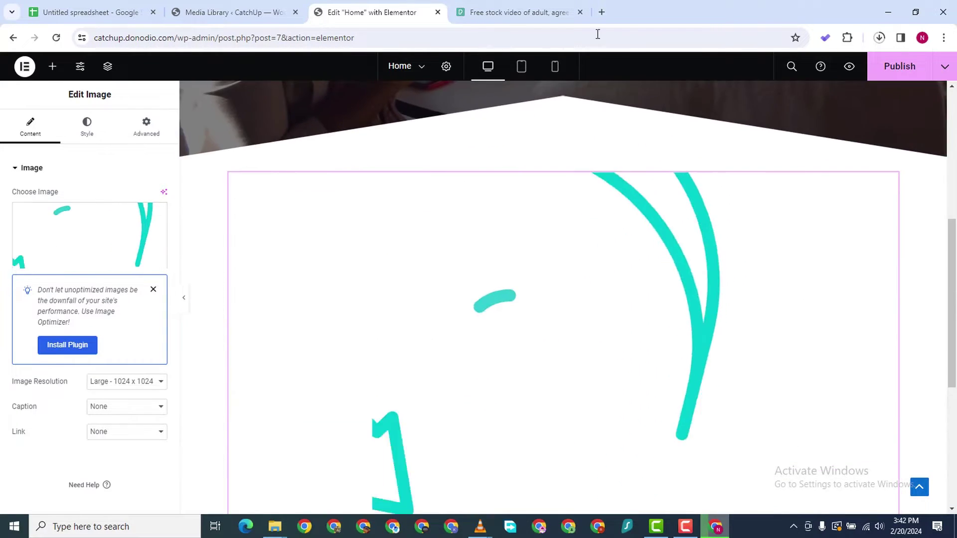
pyautogui.click(602, 12)
# Load flaticon.com in the new tab, correcting the mistyped flaticons.com address
pyautogui.click(312, 37)
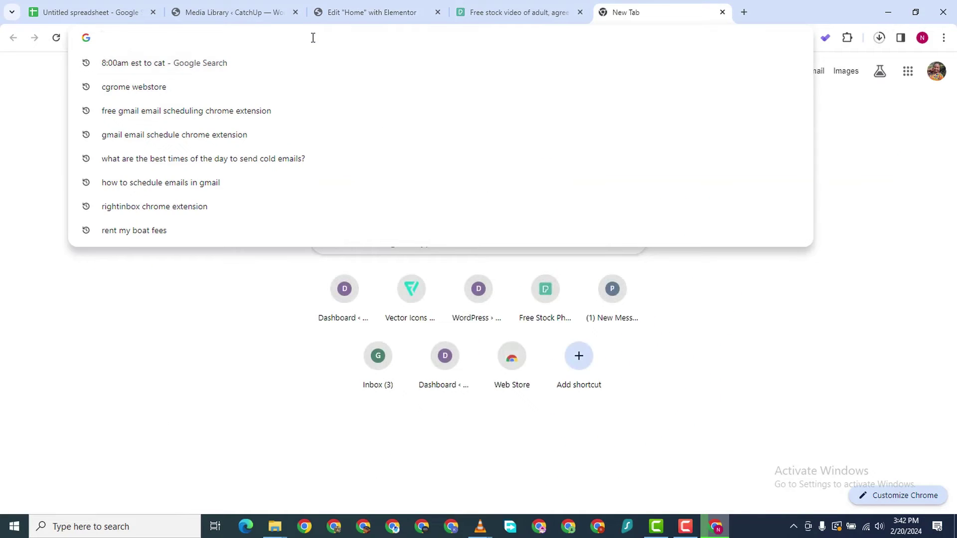
pyautogui.write('flatico')
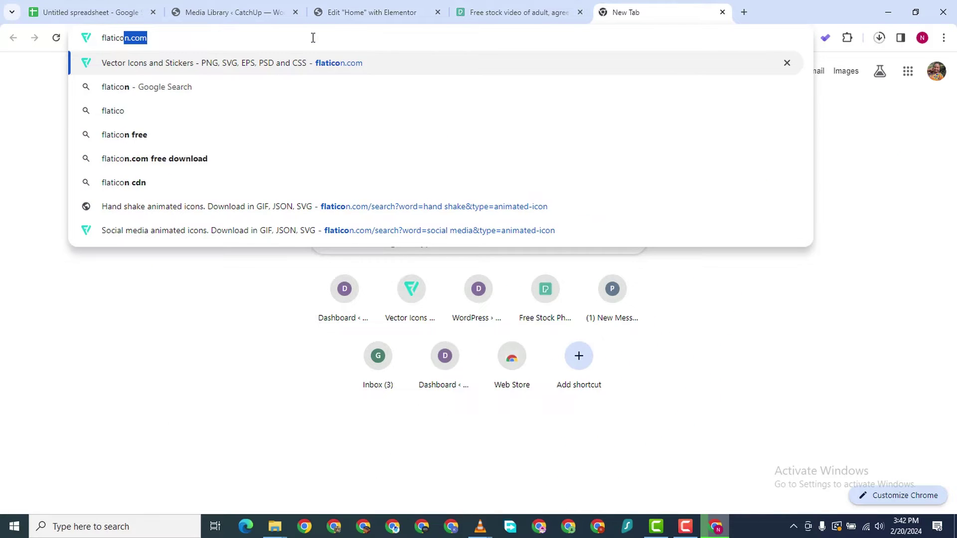
pyautogui.write('ns.com')
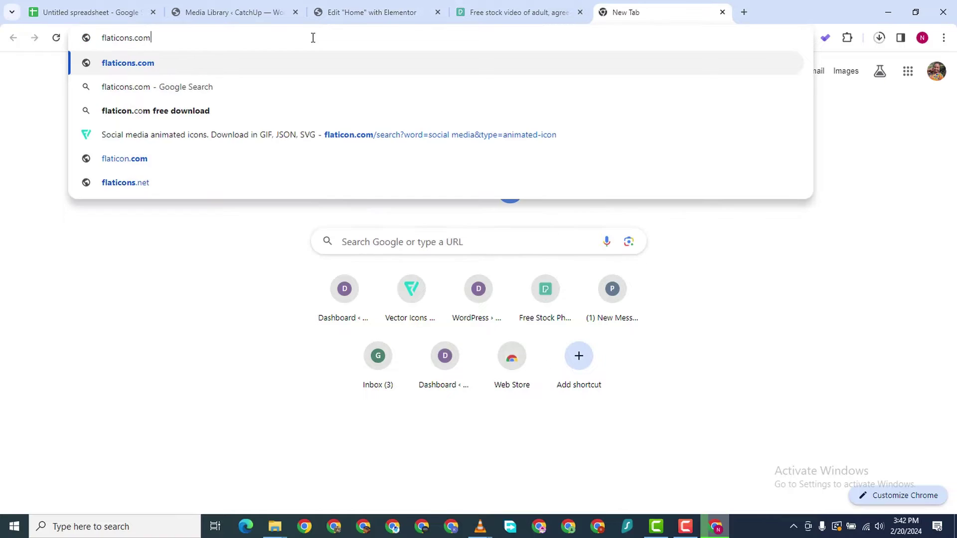
pyautogui.press('Return')
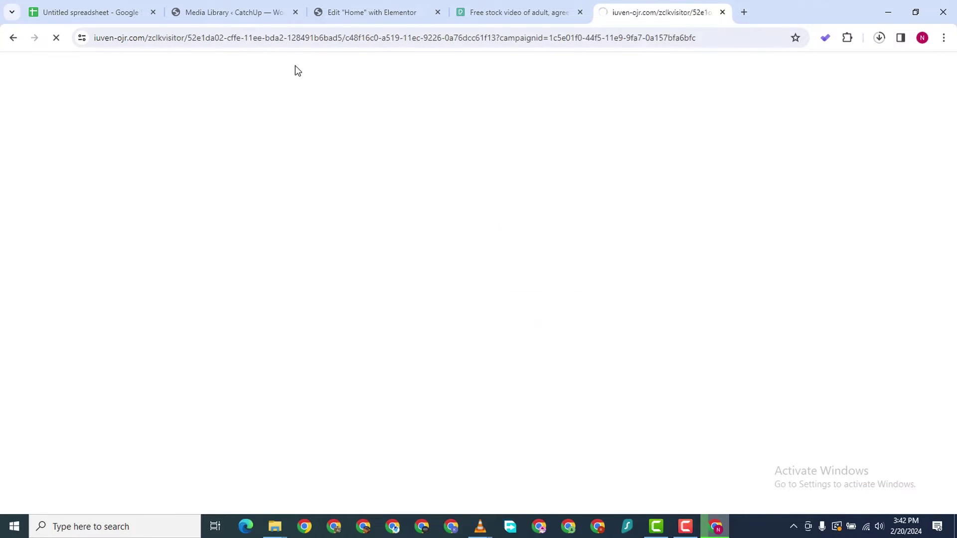
pyautogui.doubleClick(285, 38)
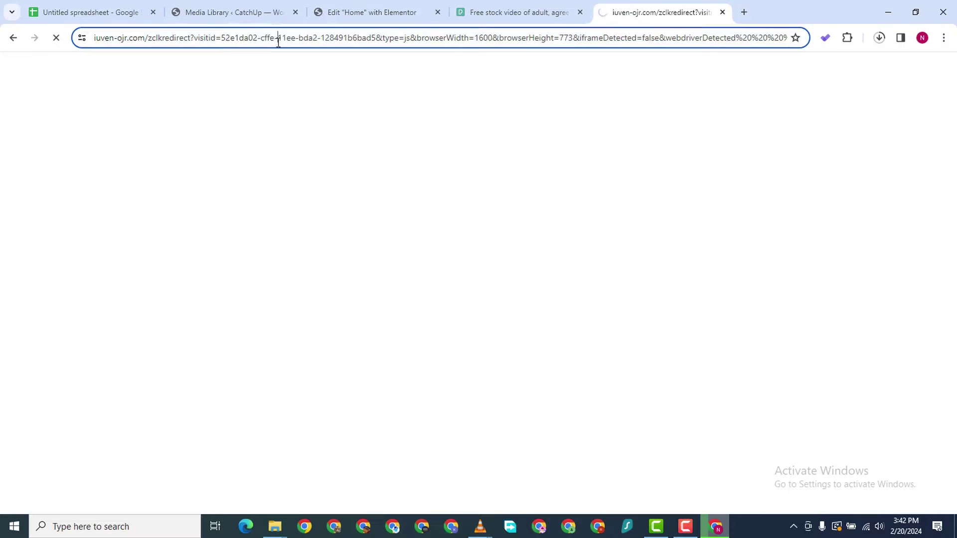
pyautogui.tripleClick(289, 38)
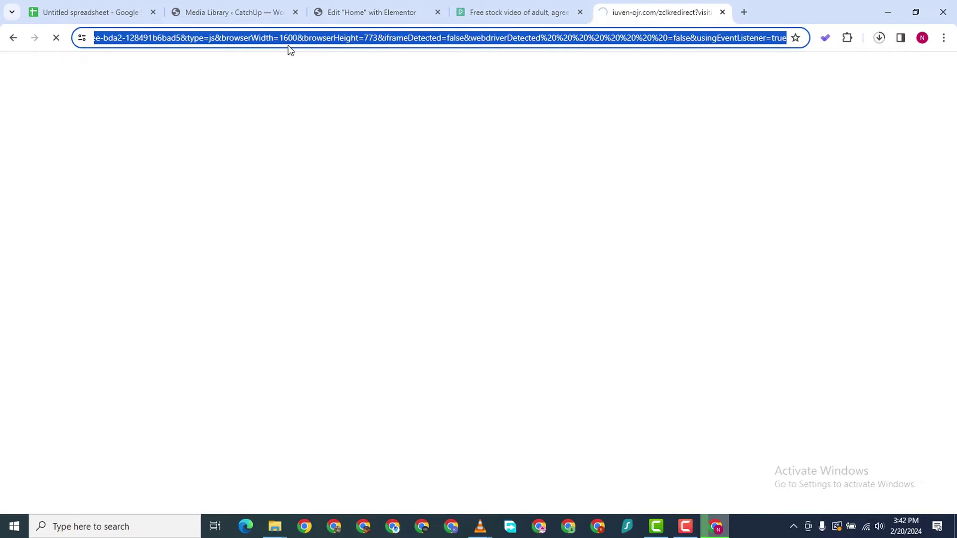
pyautogui.write('fal')
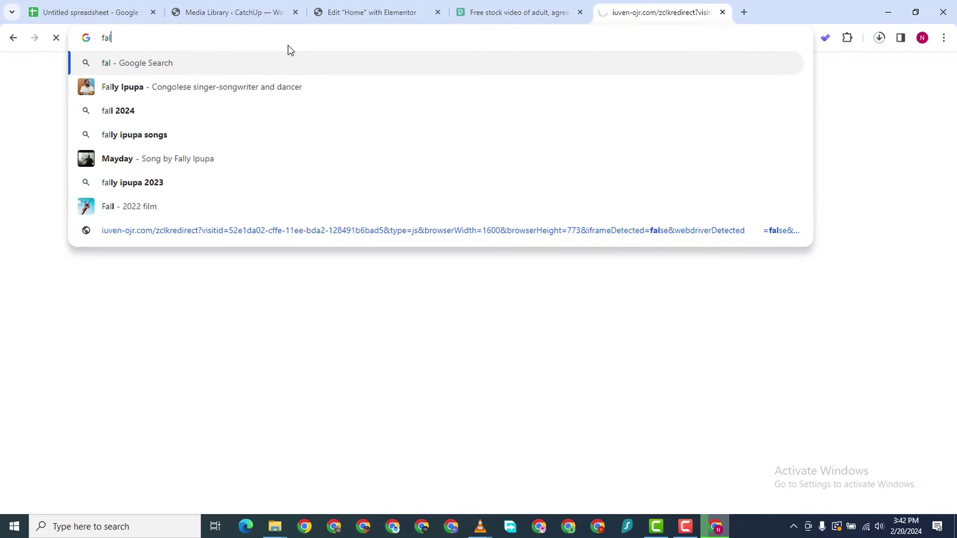
pyautogui.press('BackSpace')
pyautogui.press('BackSpace')
pyautogui.write('katicon')
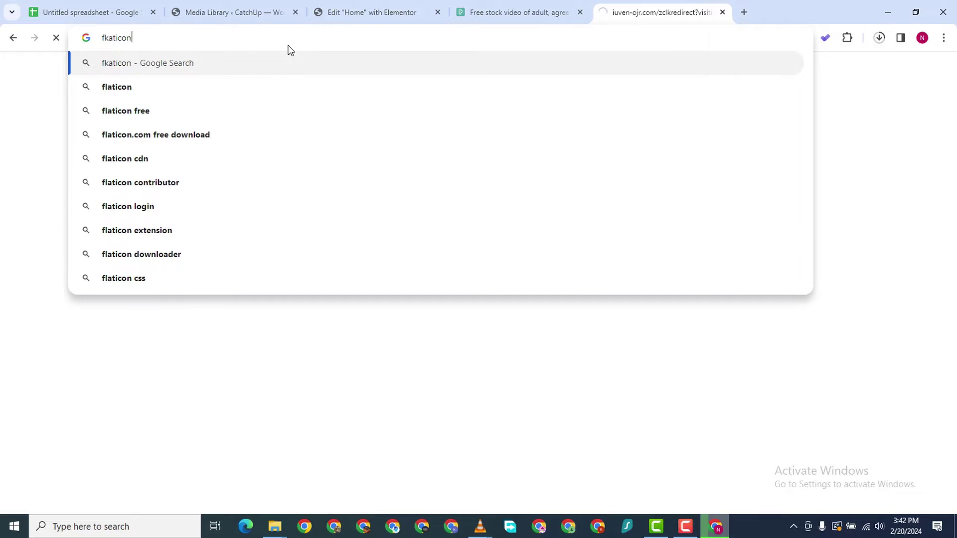
pyautogui.click(148, 89)
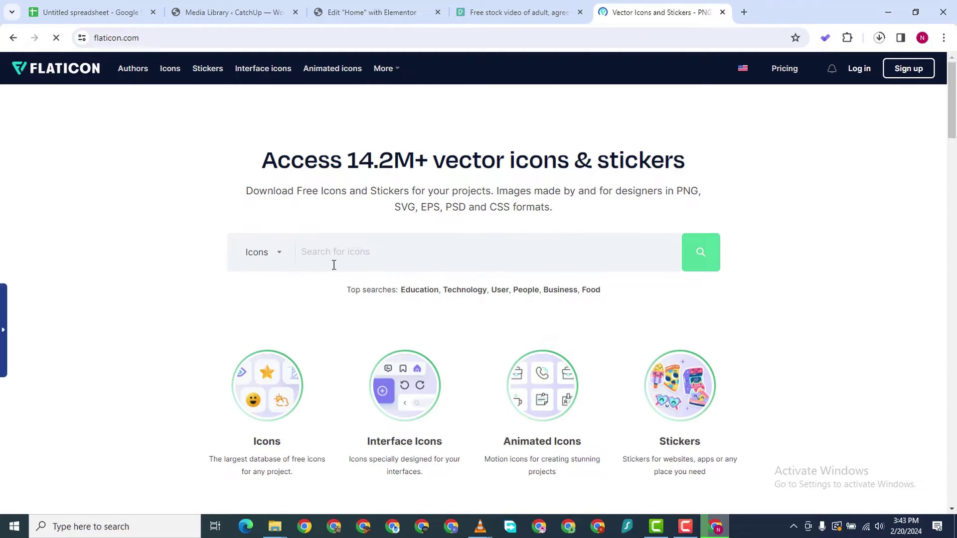
# Search Flaticon's animated icons for 'phone' and open the handset icon
pyautogui.click(282, 254)
pyautogui.click(291, 327)
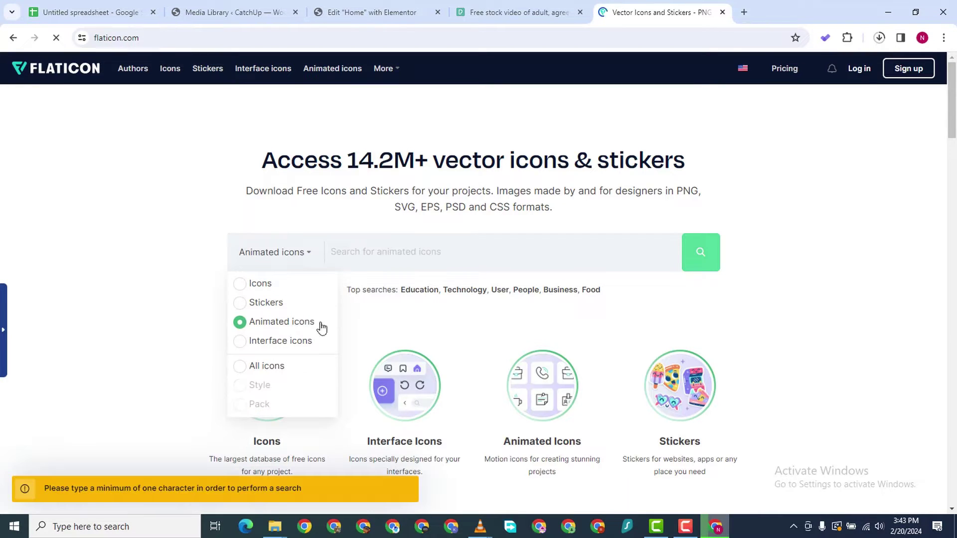
pyautogui.click(413, 252)
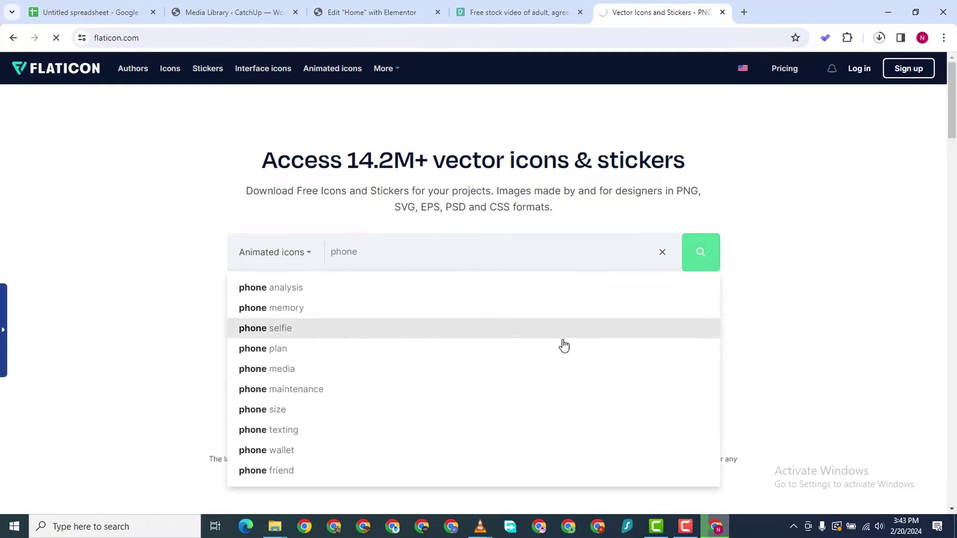
pyautogui.press('Return')
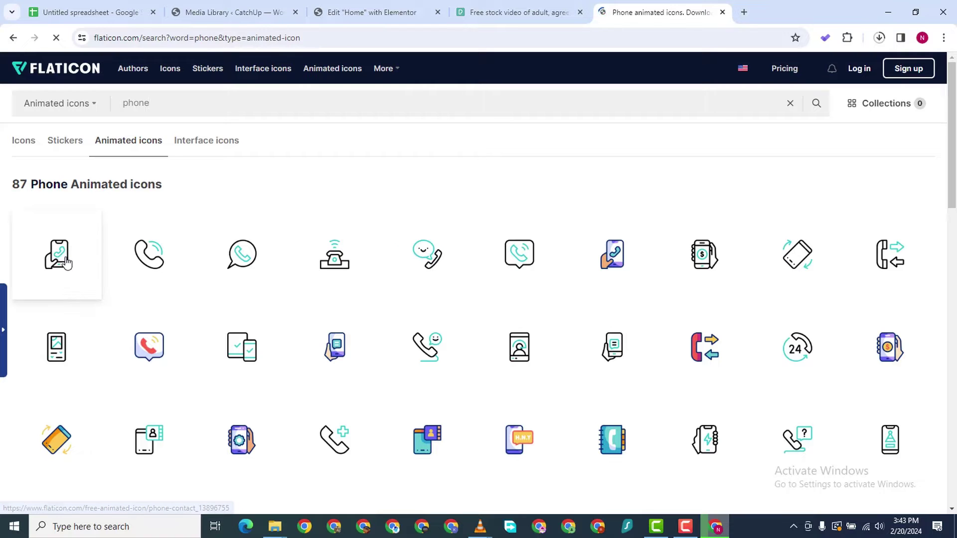
pyautogui.scroll(-1, 70, 254)
pyautogui.scroll(1, 55, 234)
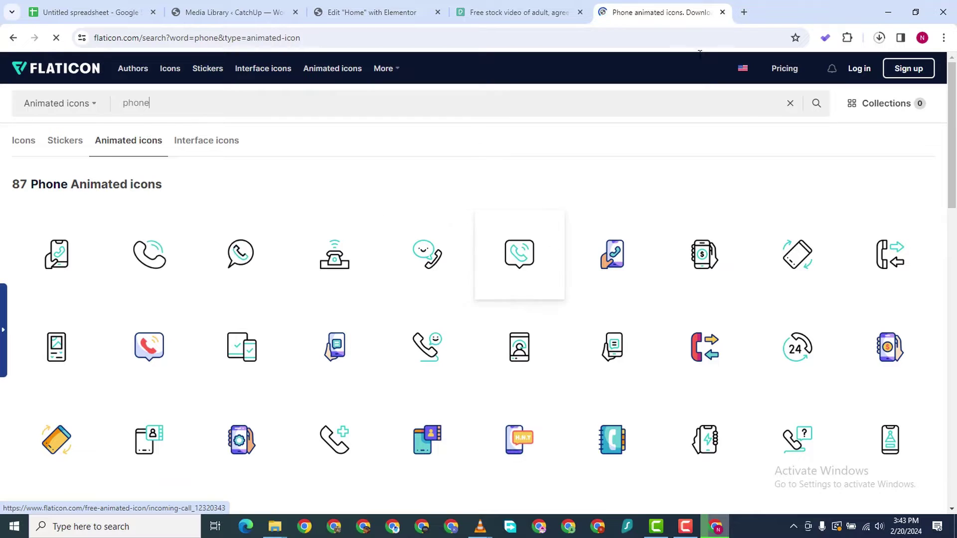
pyautogui.scroll(-2, 185, 233)
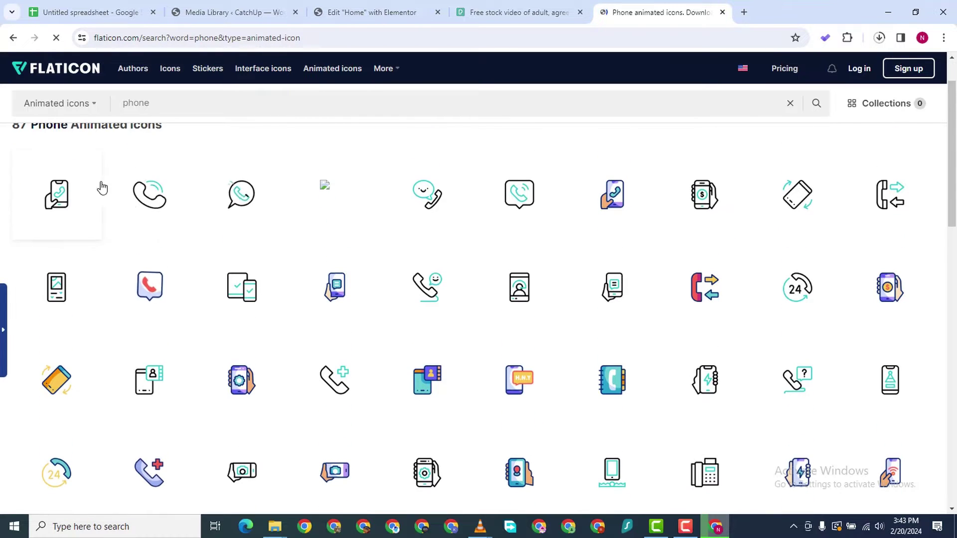
pyautogui.click(146, 202)
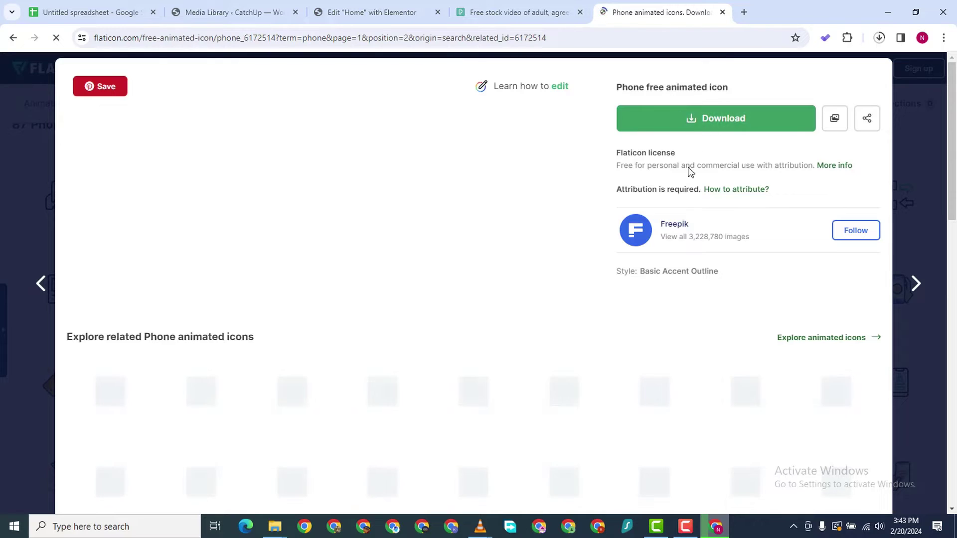
# Download the handset animation as a GIF, close Flaticon and return to the Elementor editor
pyautogui.scroll(-1, 687, 209)
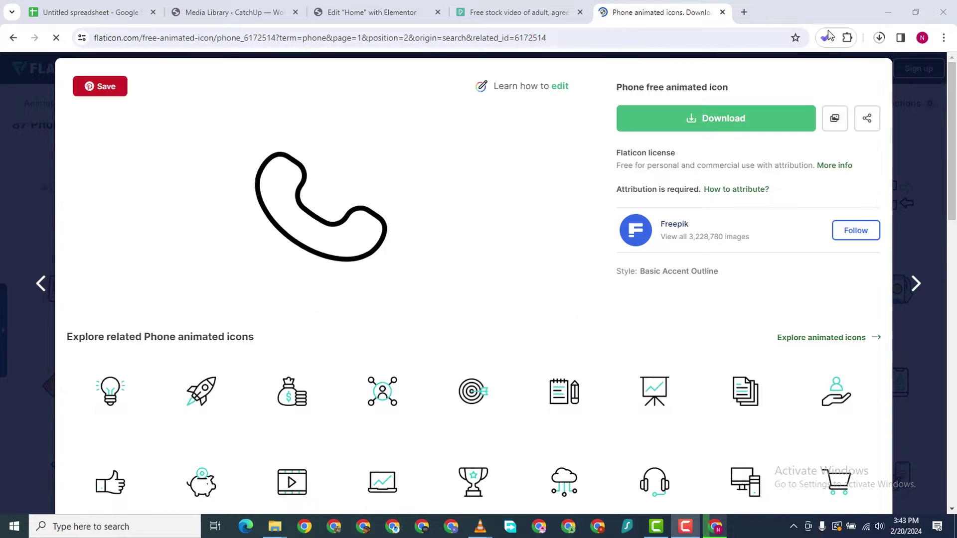
pyautogui.click(716, 118)
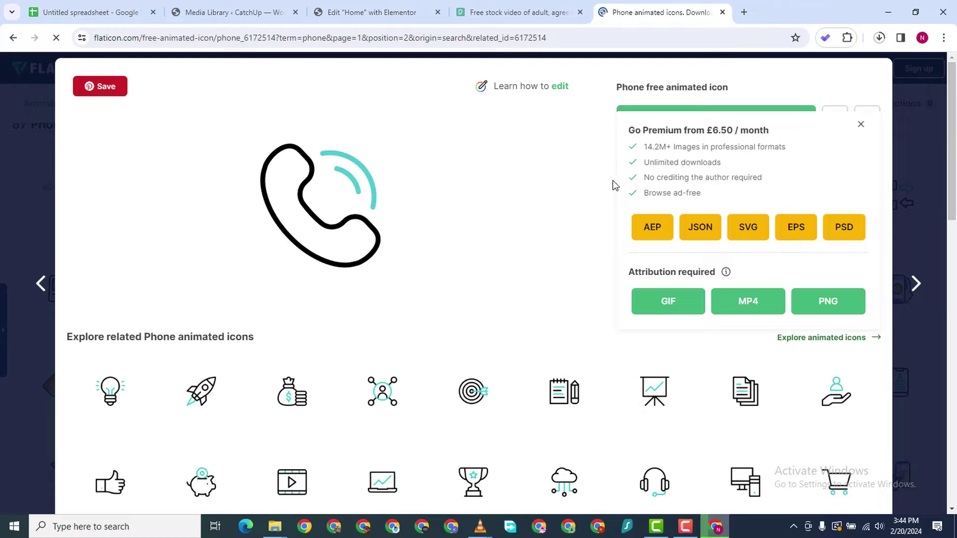
pyautogui.click(666, 302)
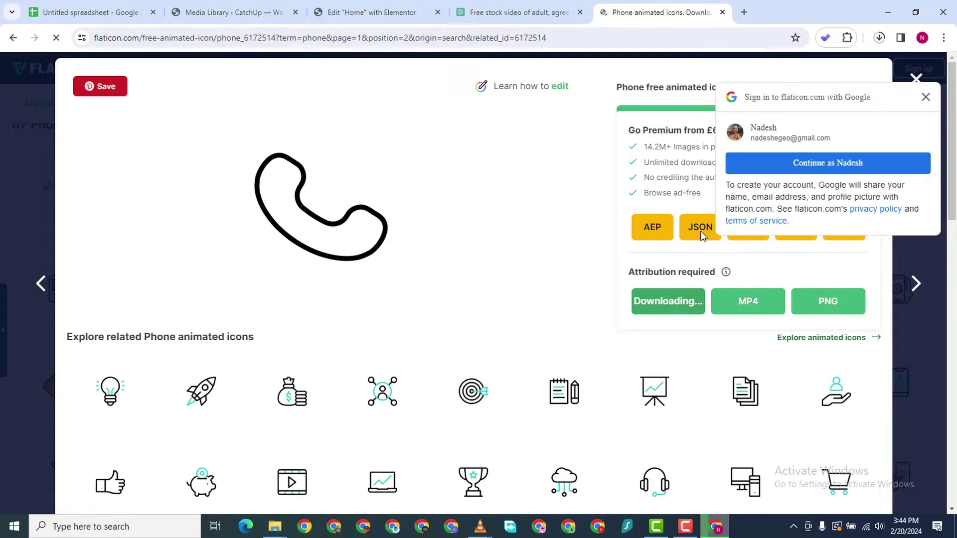
pyautogui.click(924, 97)
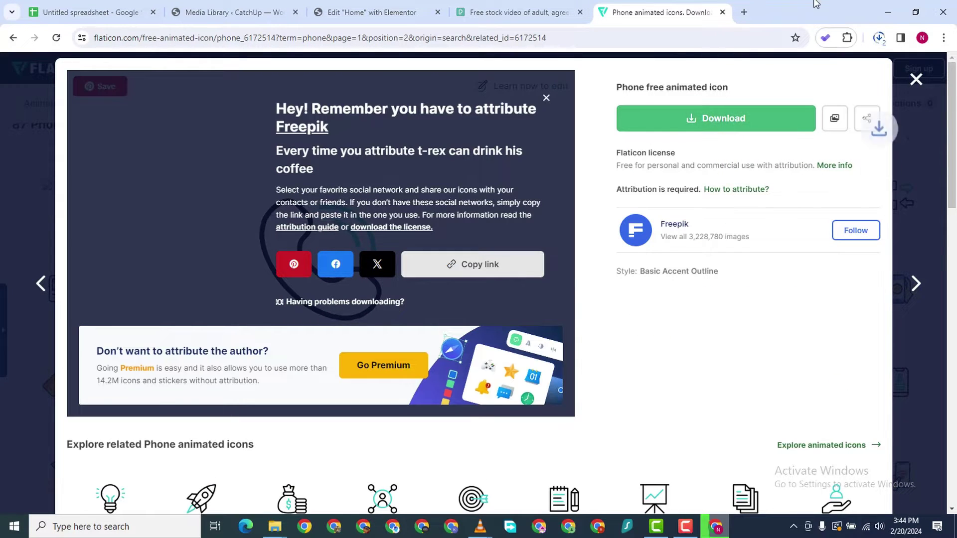
pyautogui.click(722, 12)
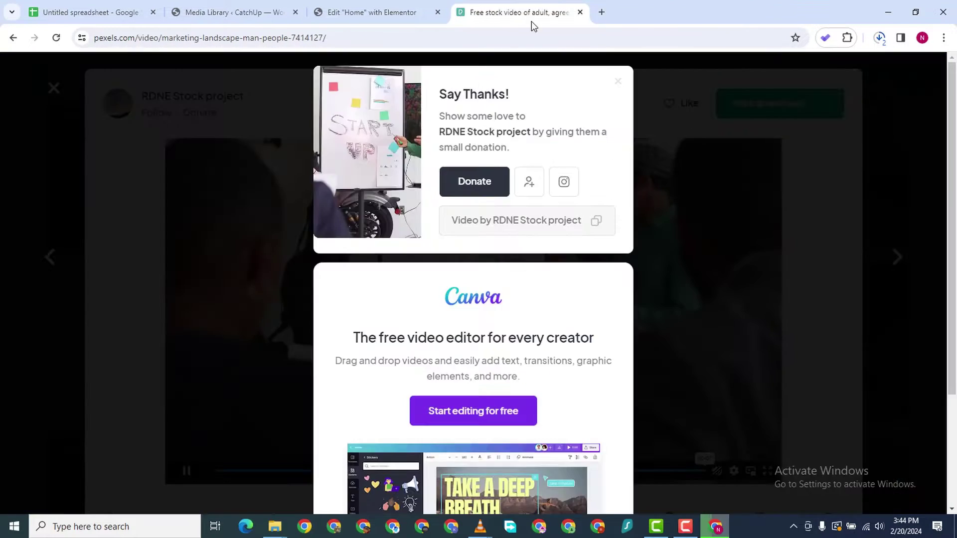
pyautogui.click(402, 15)
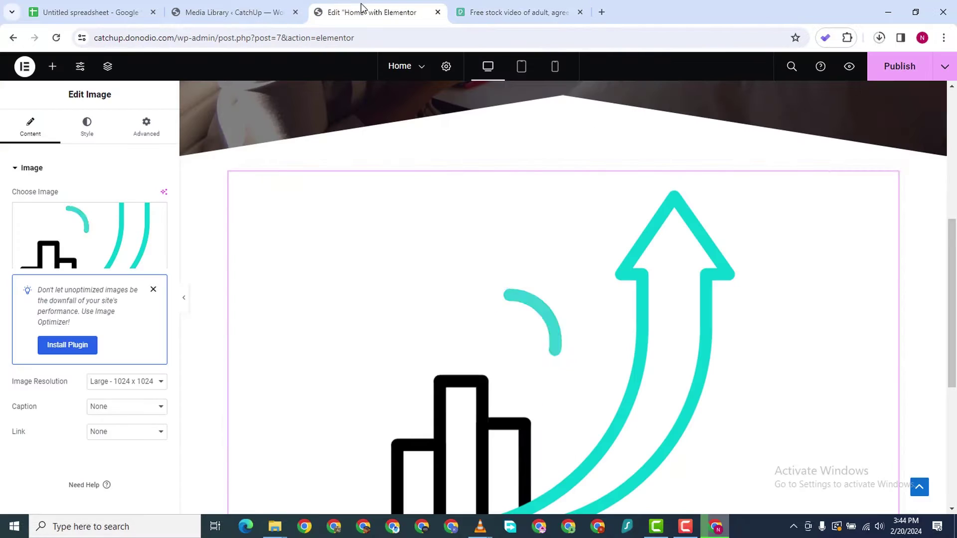
# Add a Heading widget below the chart image with a draft 'Complex Analysis' title
pyautogui.scroll(-5, 580, 357)
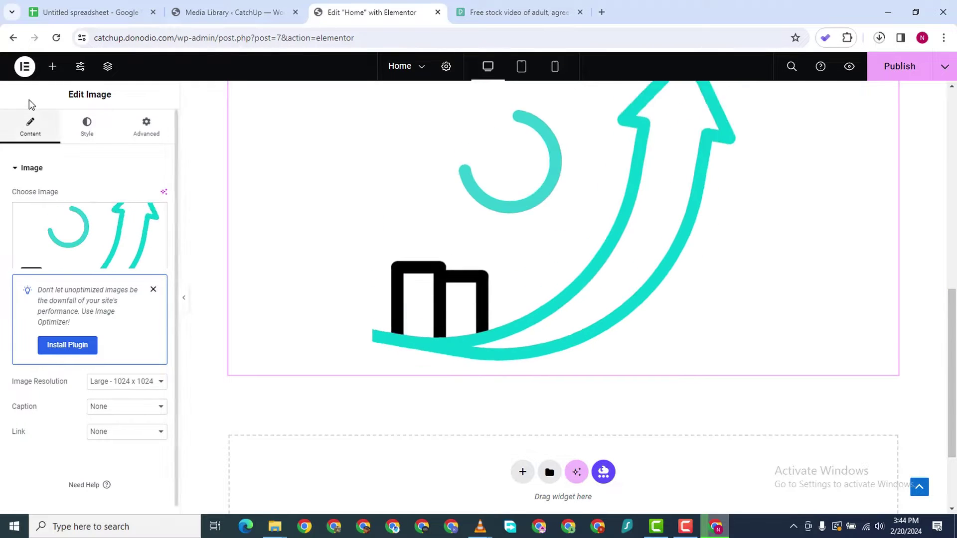
pyautogui.click(52, 67)
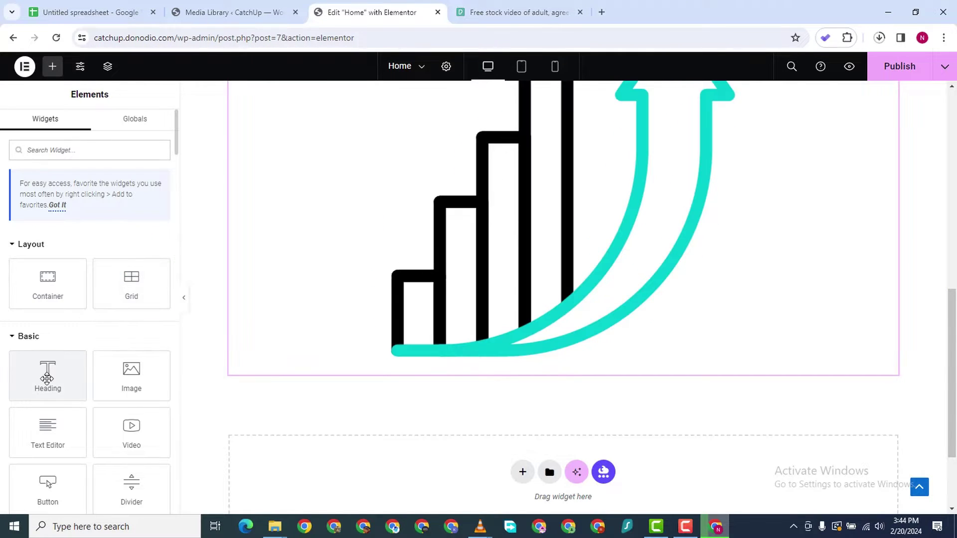
pyautogui.moveTo(46, 378); pyautogui.dragTo(268, 412)
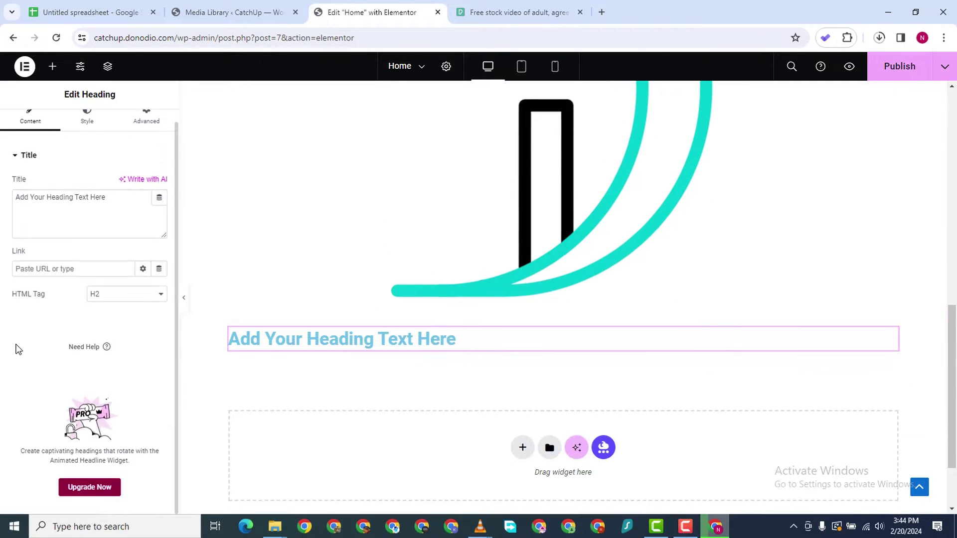
pyautogui.tripleClick(65, 211)
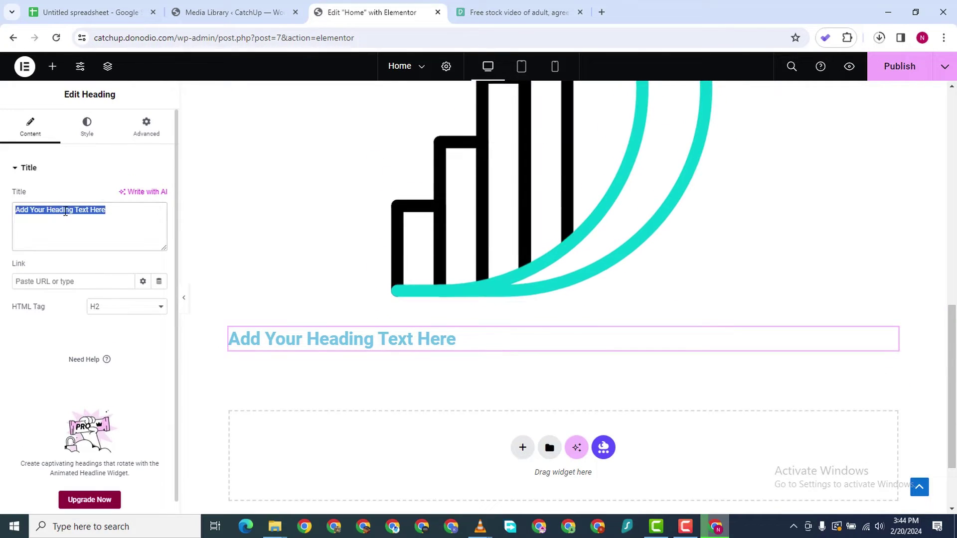
pyautogui.write('Ala')
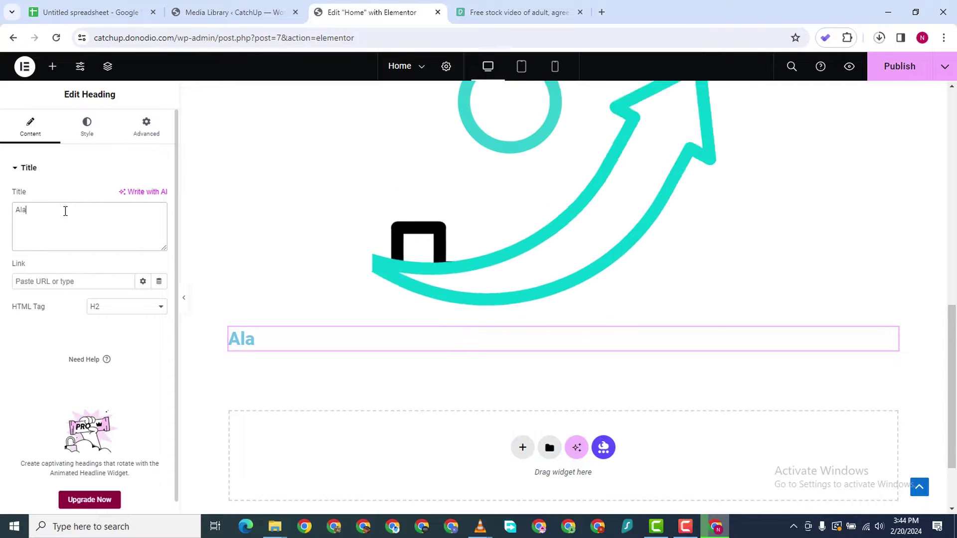
pyautogui.press('BackSpace')
pyautogui.press('BackSpace')
pyautogui.press('BackSpace')
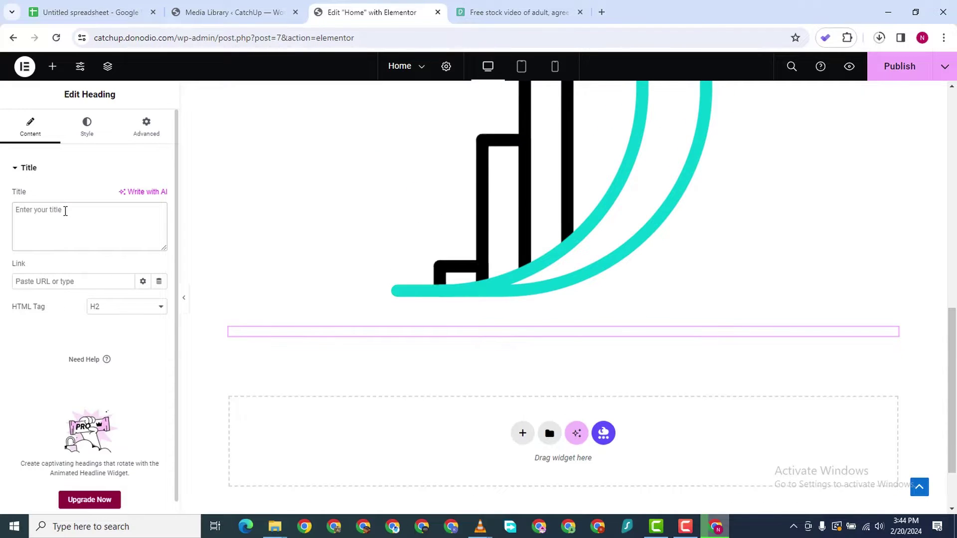
pyautogui.write('Complex')
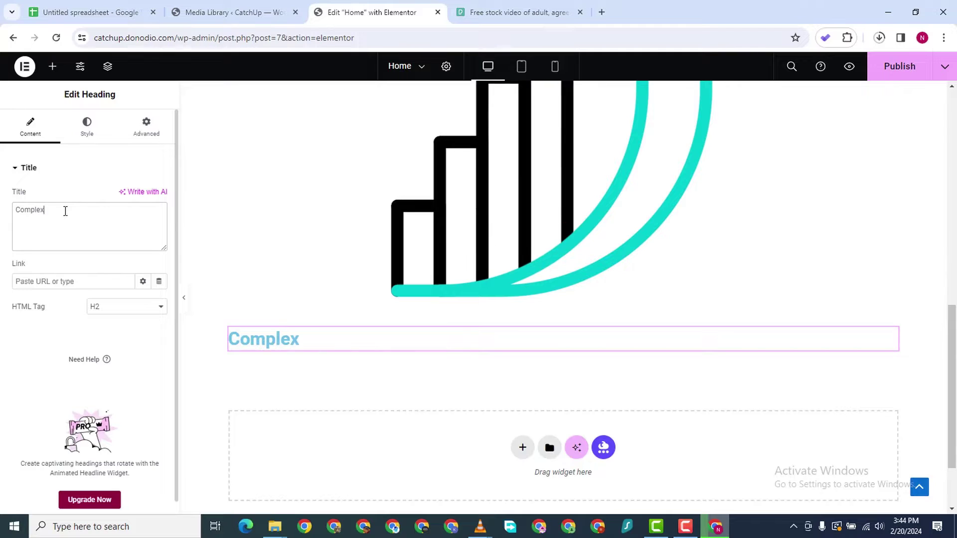
pyautogui.write(' ANA')
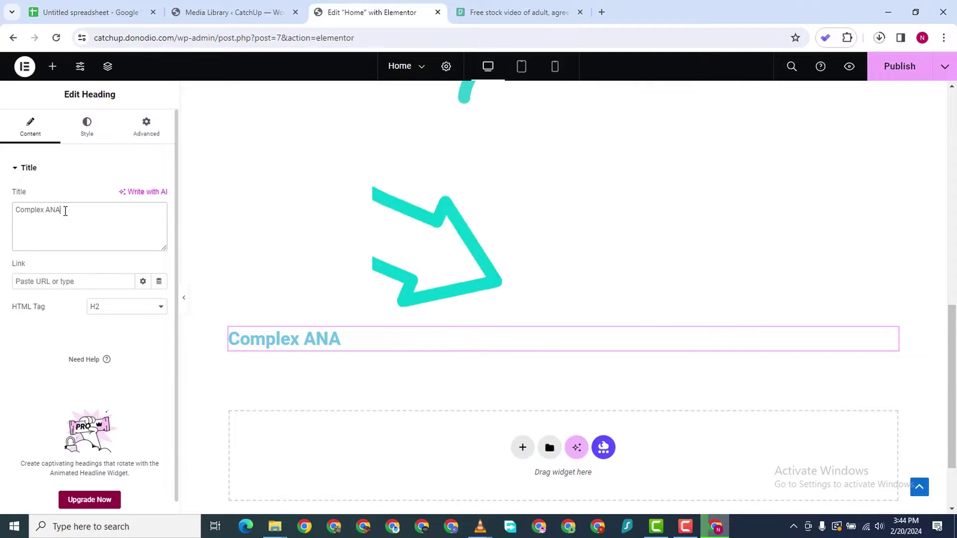
pyautogui.press('BackSpace')
pyautogui.press('BackSpace')
pyautogui.write('a')
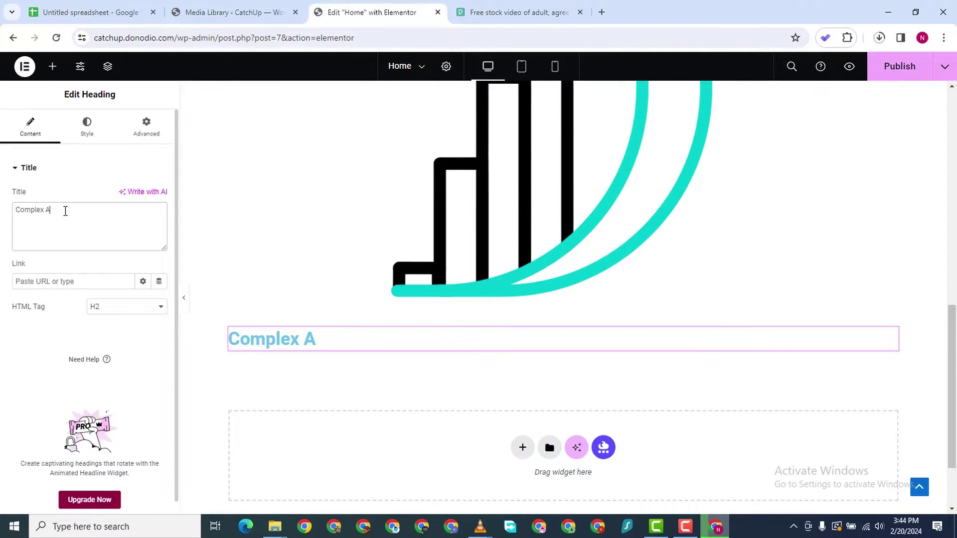
pyautogui.write('nalys')
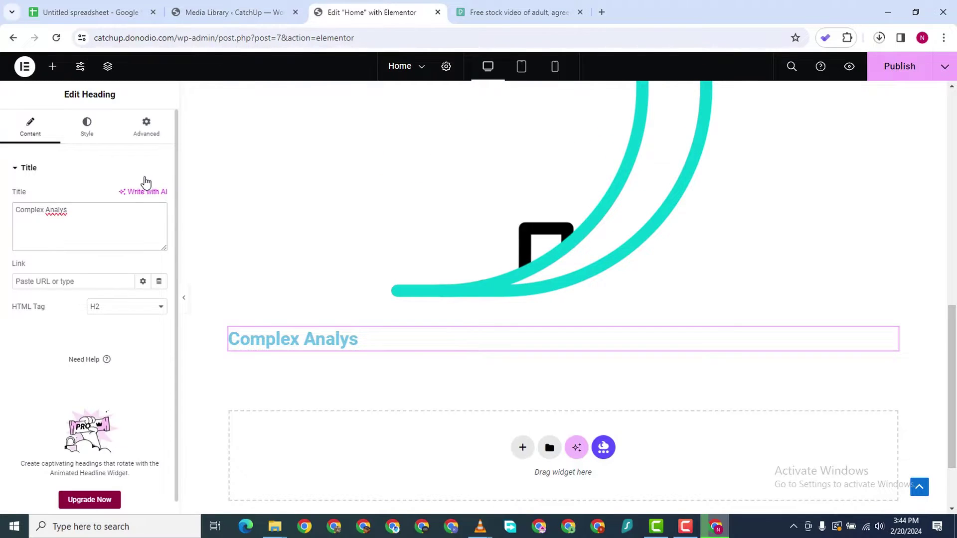
pyautogui.write('i')
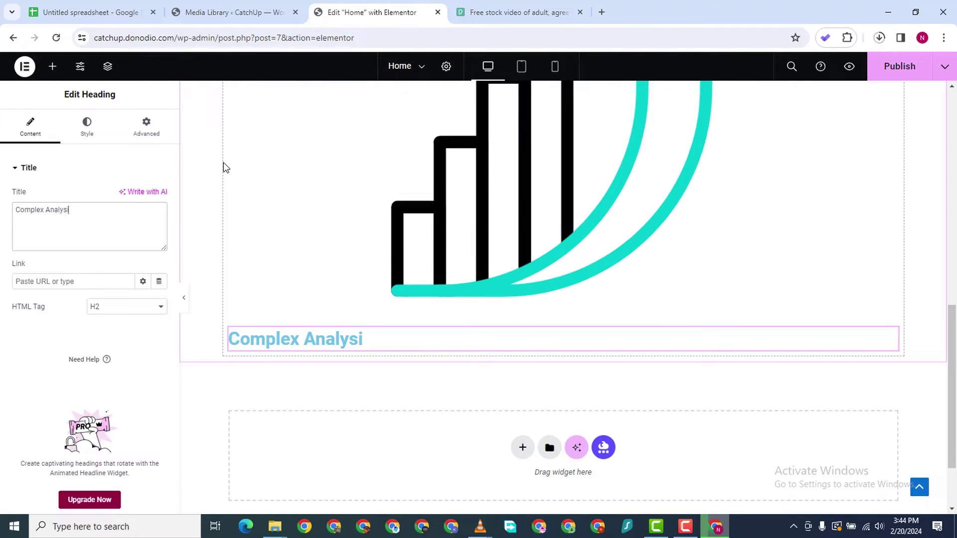
pyautogui.write('s')
# Change the heading text to 'Marketing Analytics'
pyautogui.moveTo(41, 210); pyautogui.dragTo(2, 211)
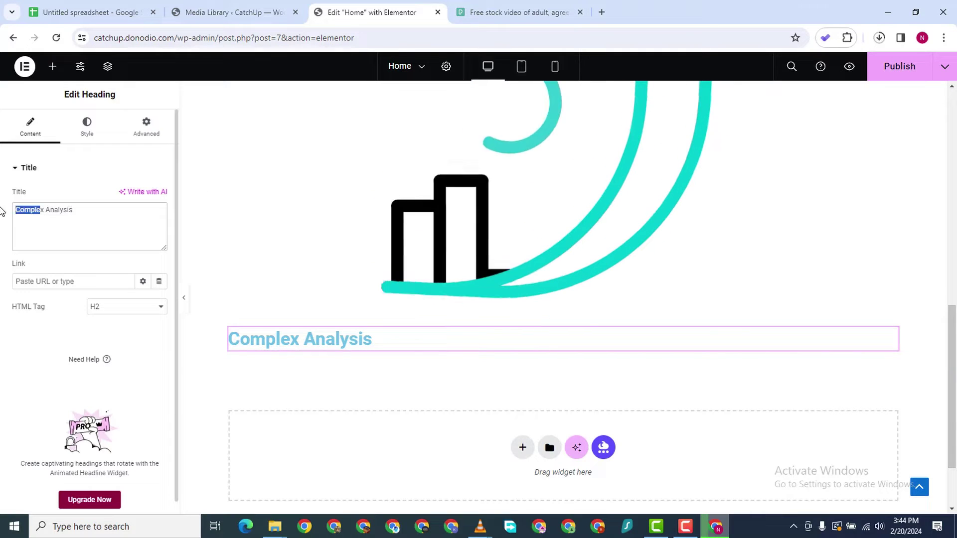
pyautogui.press('Right')
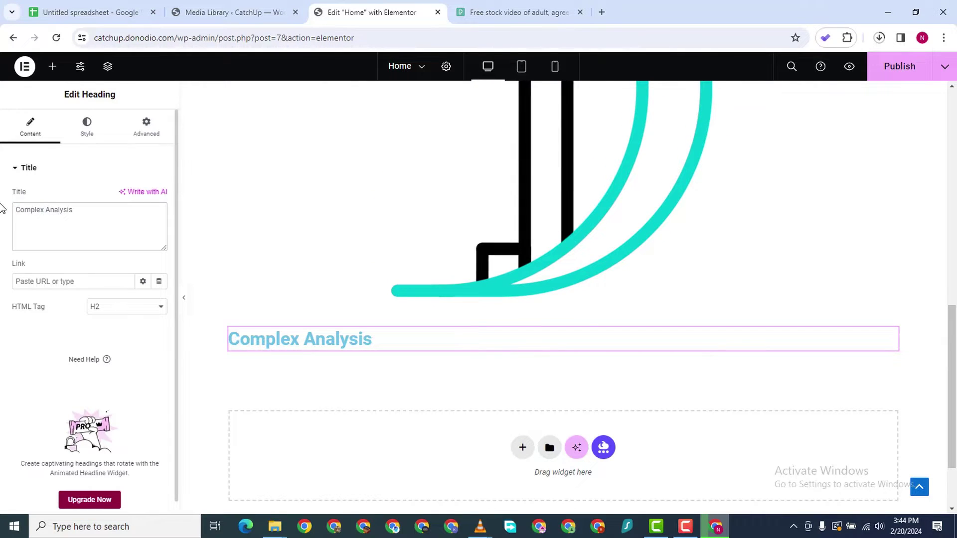
pyautogui.press('BackSpace')
pyautogui.press('BackSpace')
pyautogui.press('BackSpace')
pyautogui.press('BackSpace')
pyautogui.press('BackSpace')
pyautogui.press('BackSpace')
pyautogui.press('BackSpace')
pyautogui.press('BackSpace')
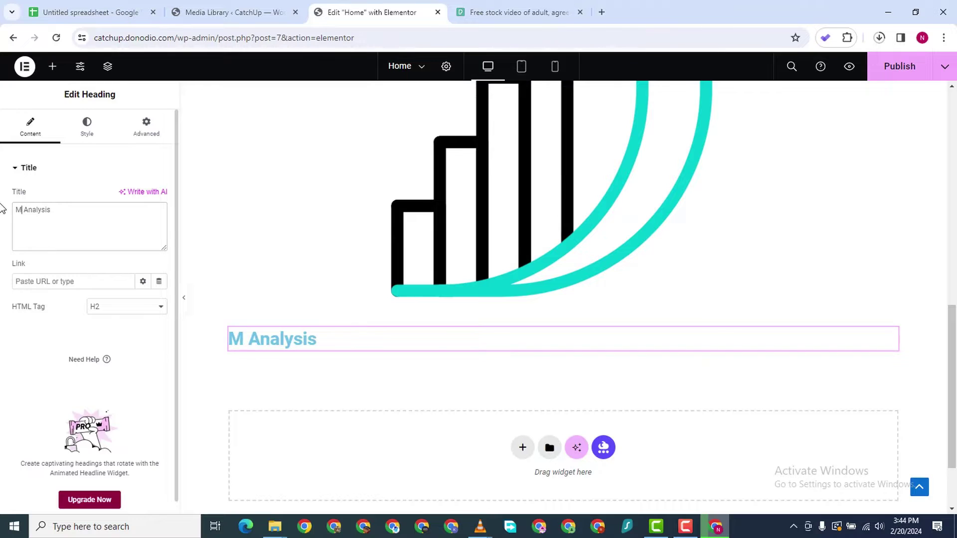
pyautogui.write('Marketing Anal')
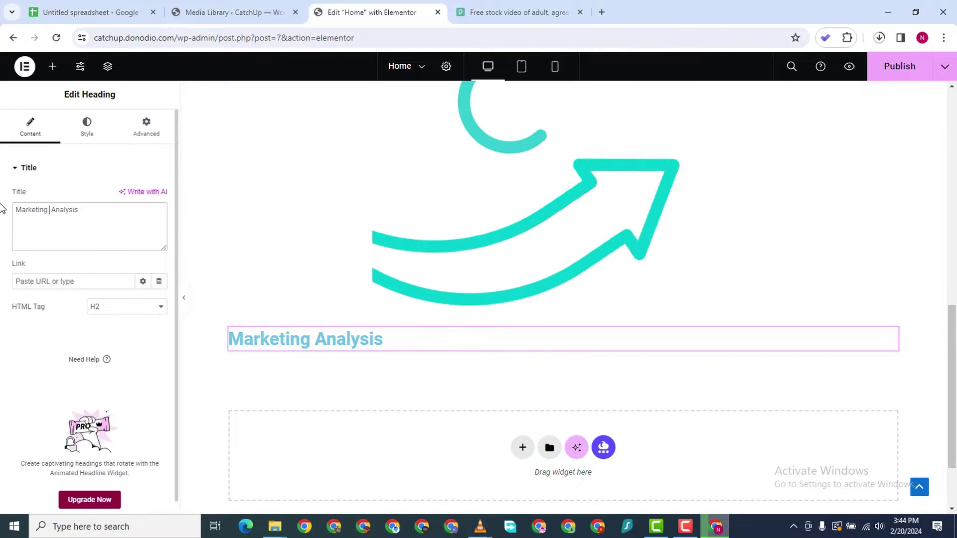
pyautogui.write('yt')
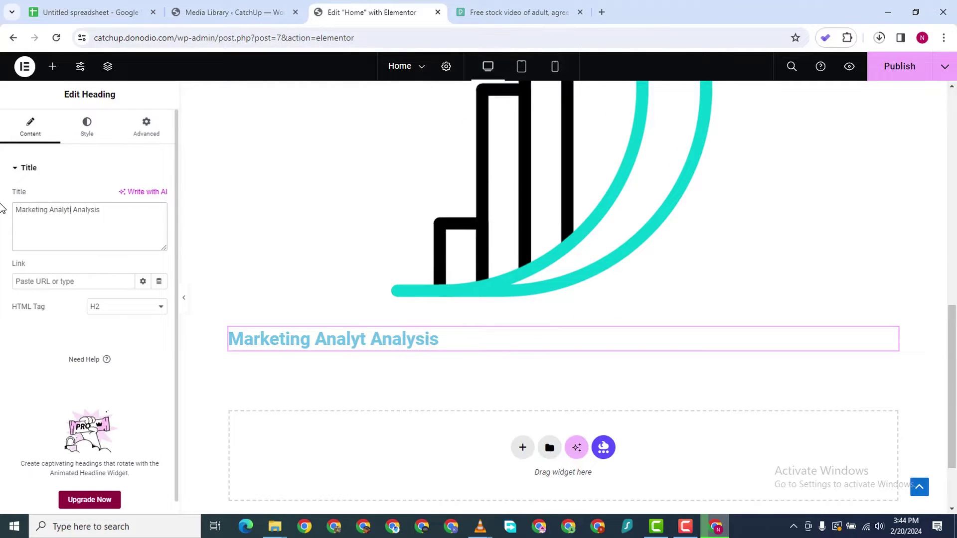
pyautogui.write('ics')
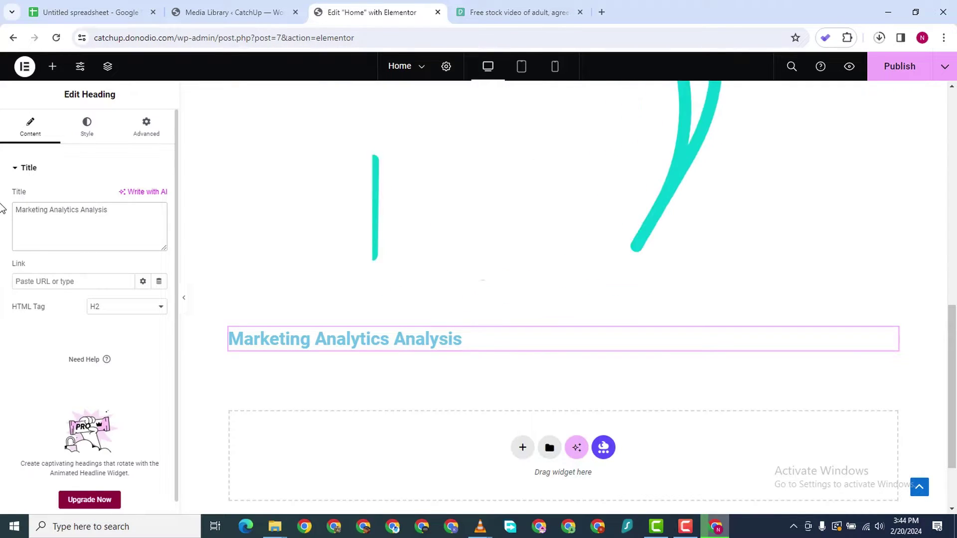
pyautogui.press('BackSpace')
pyautogui.press('BackSpace')
pyautogui.press('BackSpace')
pyautogui.press('BackSpace')
pyautogui.press('BackSpace')
pyautogui.press('BackSpace')
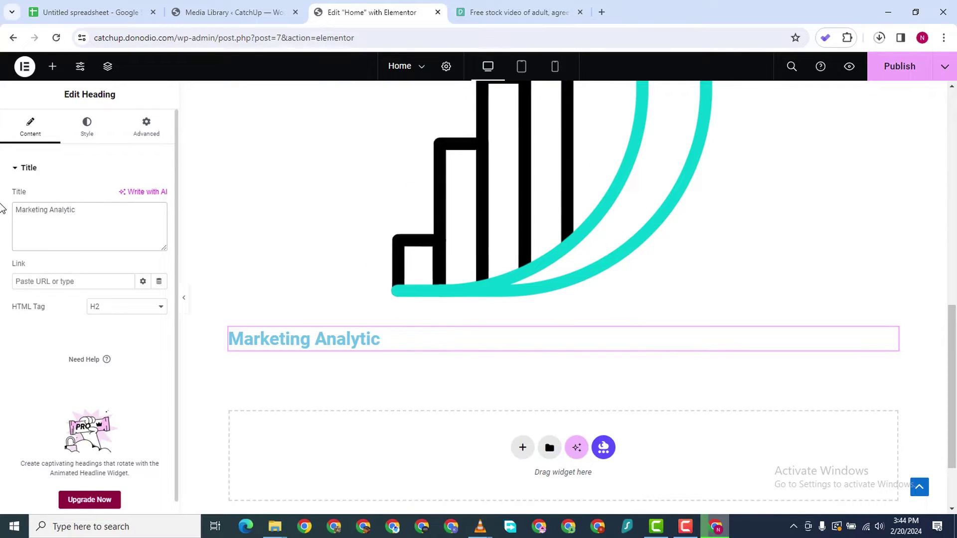
# Center-align the Marketing Analytics heading and give it a dark grey text colour
pyautogui.write('s')
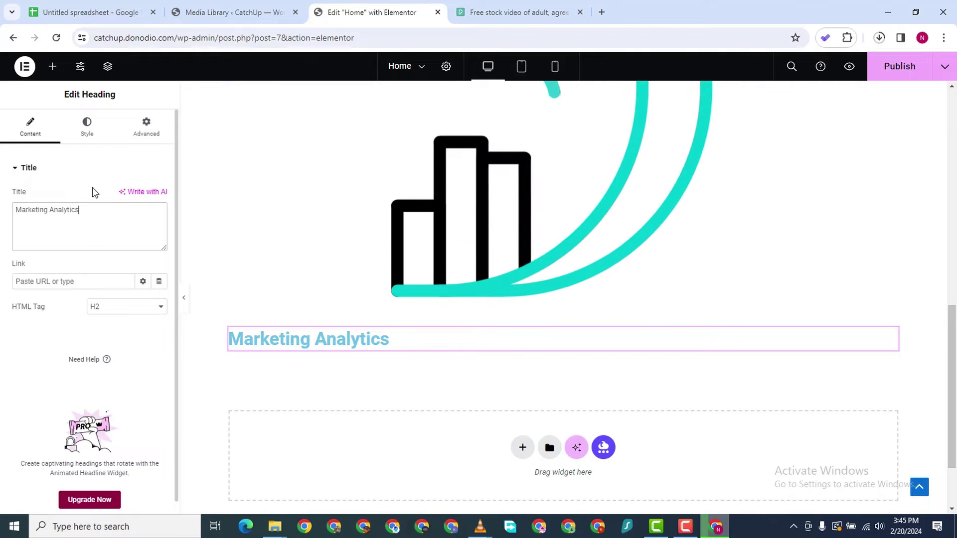
pyautogui.click(88, 131)
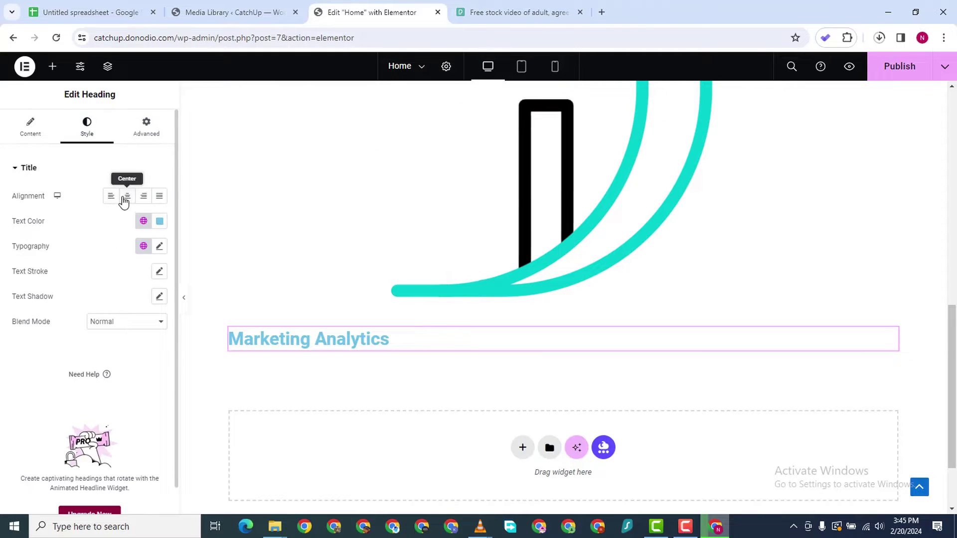
pyautogui.click(124, 201)
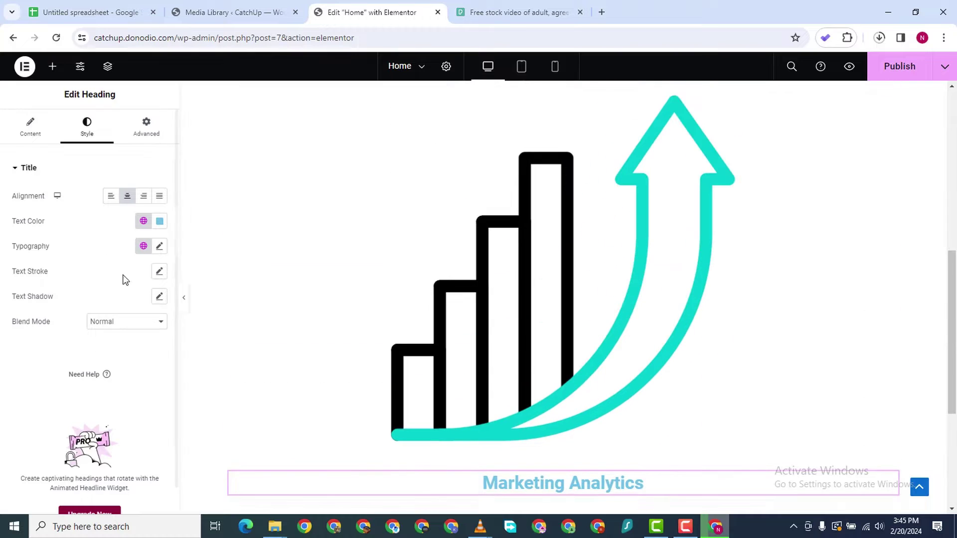
pyautogui.click(160, 220)
pyautogui.moveTo(94, 312)
pyautogui.mouseDown()
pyautogui.moveTo(65, 354)
pyautogui.moveTo(65, 337)
pyautogui.mouseUp()
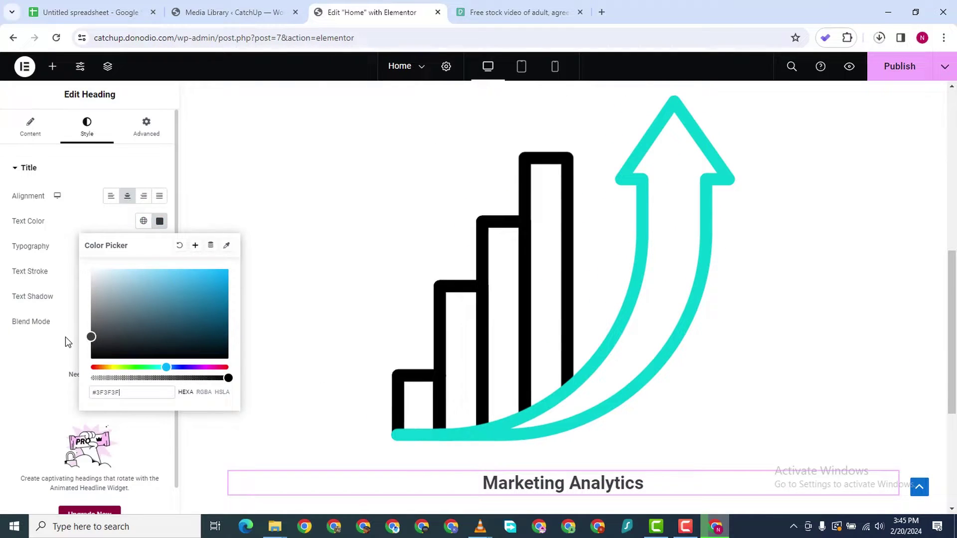
pyautogui.click(44, 372)
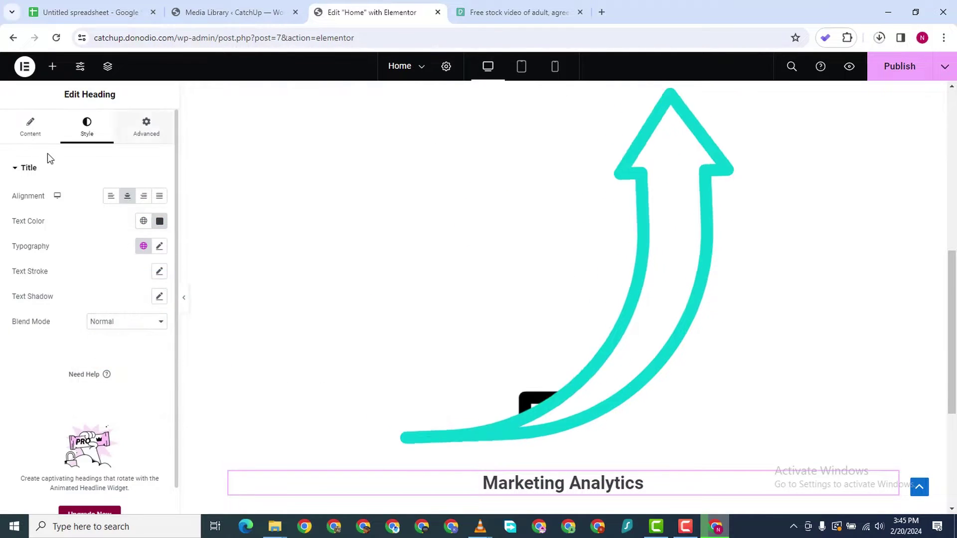
# Set the heading typography to Poppins, weight 600 Semi Bold, size 16 px
pyautogui.click(159, 246)
pyautogui.click(118, 303)
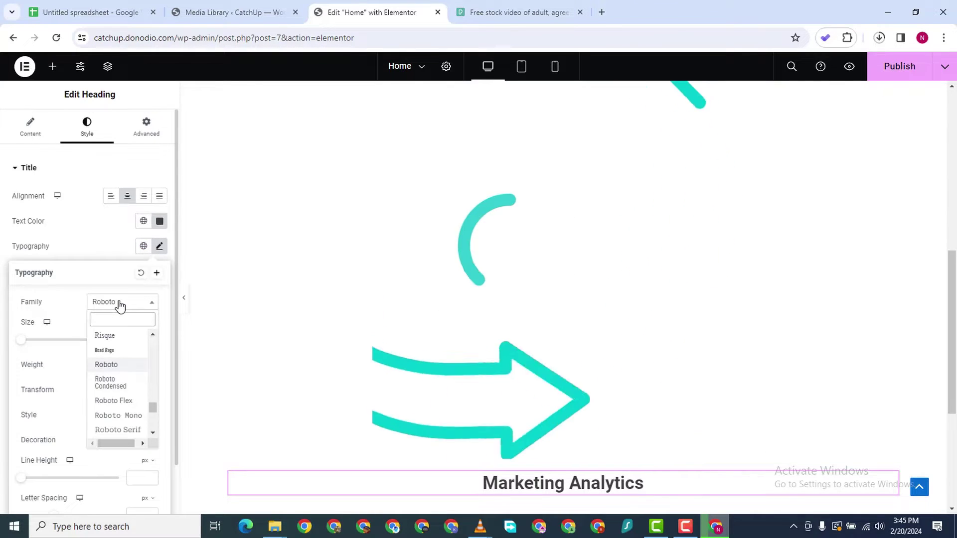
pyautogui.write('popp')
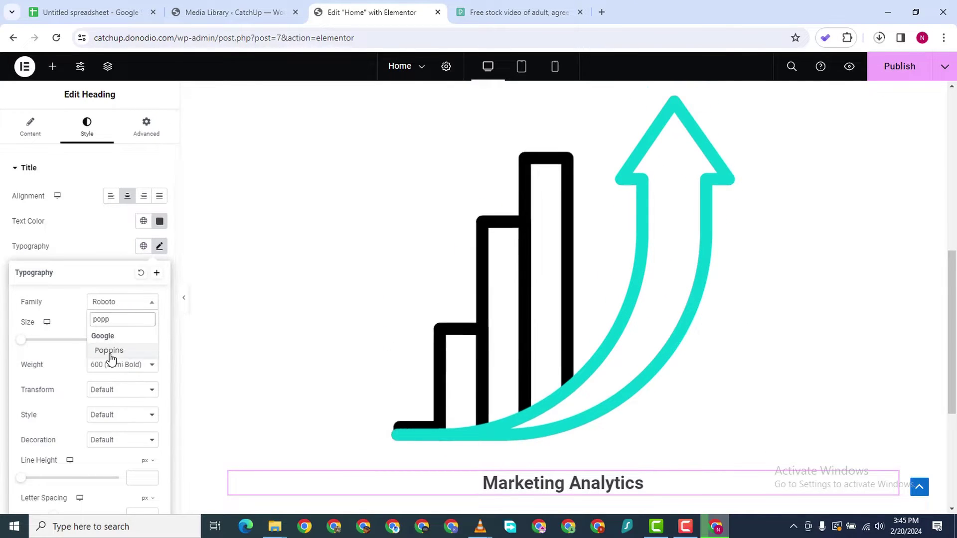
pyautogui.click(114, 351)
pyautogui.click(125, 369)
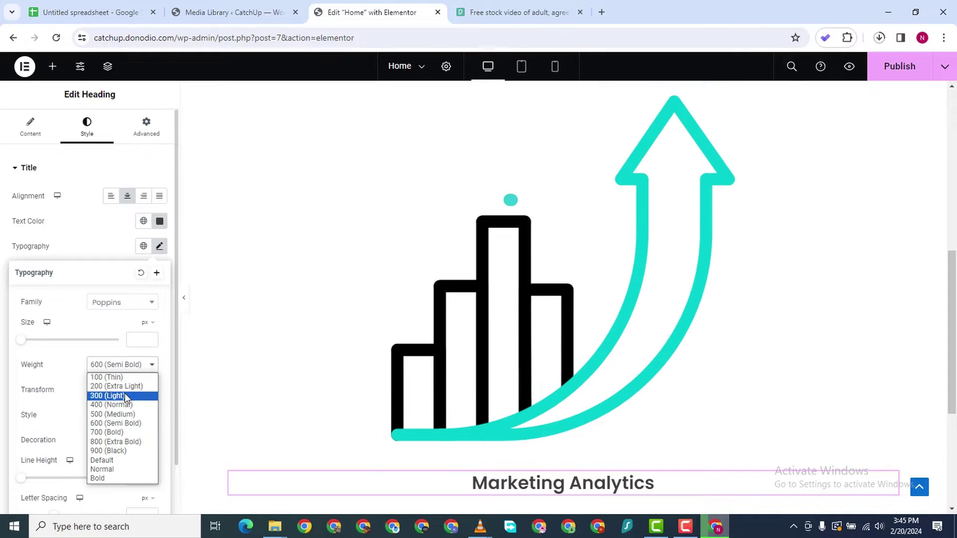
pyautogui.click(112, 430)
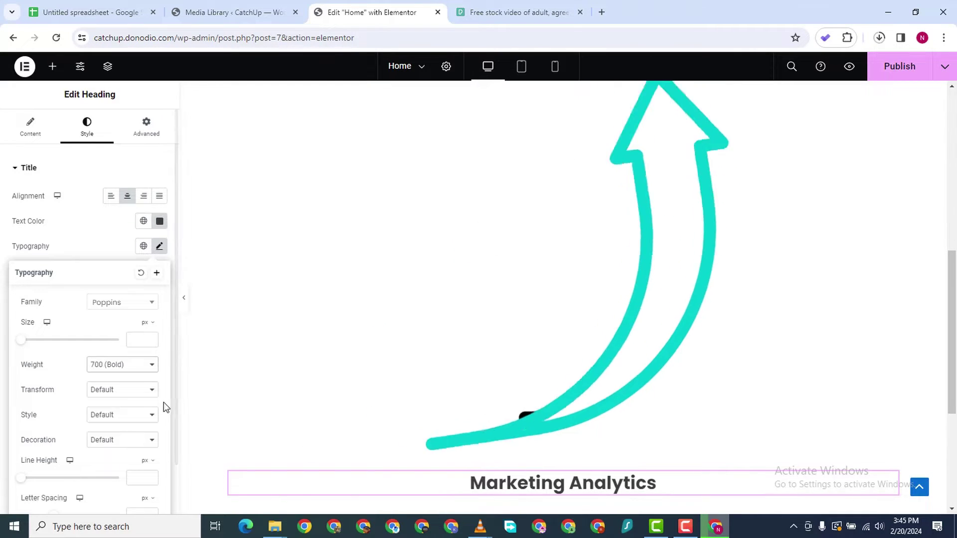
pyautogui.click(122, 366)
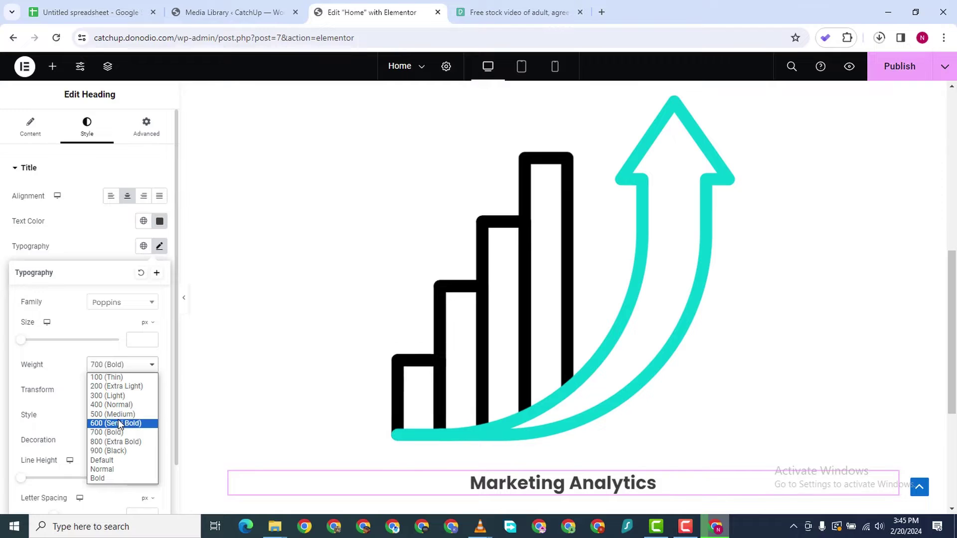
pyautogui.press('Escape')
pyautogui.scroll(-1, 112, 428)
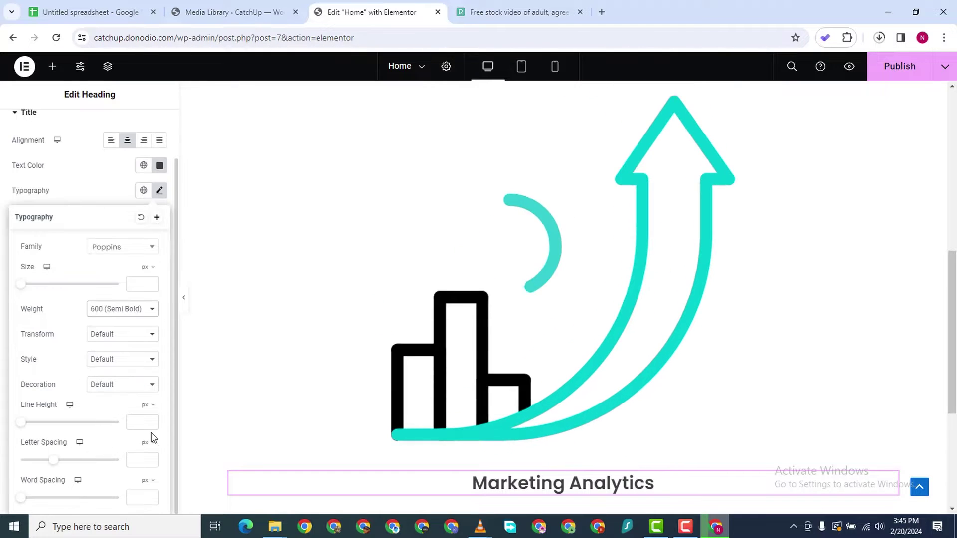
pyautogui.scroll(1, 60, 390)
pyautogui.scroll(-1, 80, 395)
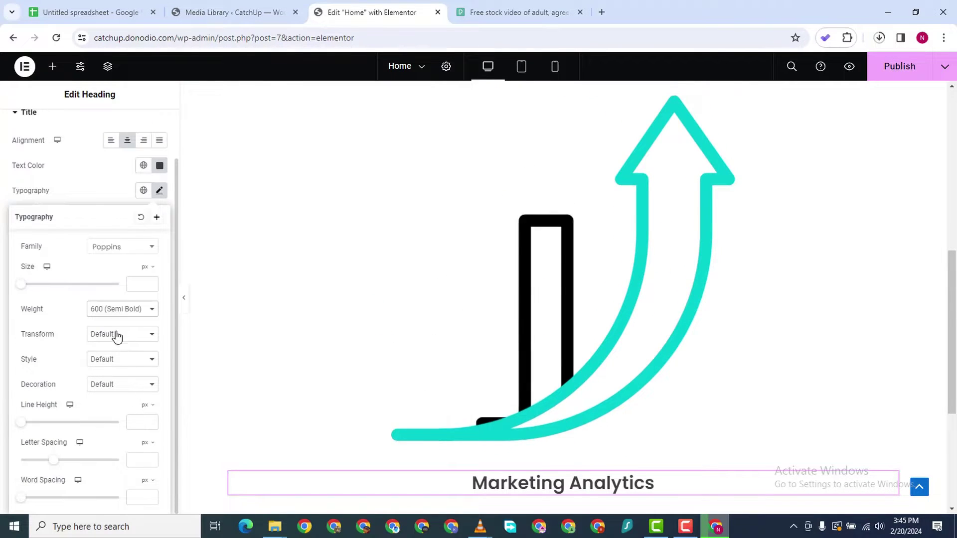
pyautogui.moveTo(25, 287)
pyautogui.mouseDown()
pyautogui.moveTo(40, 288)
pyautogui.moveTo(30, 288)
pyautogui.mouseUp()
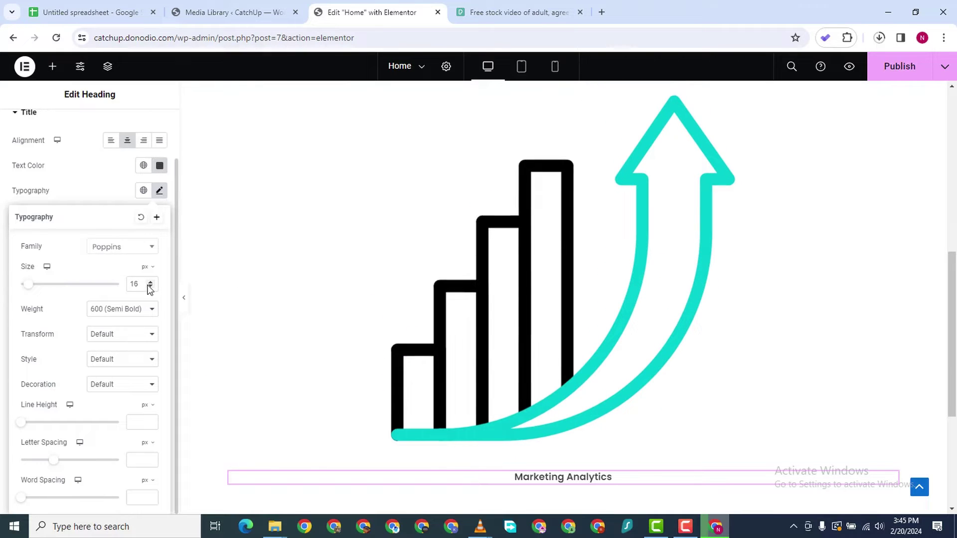
pyautogui.scroll(1, 115, 259)
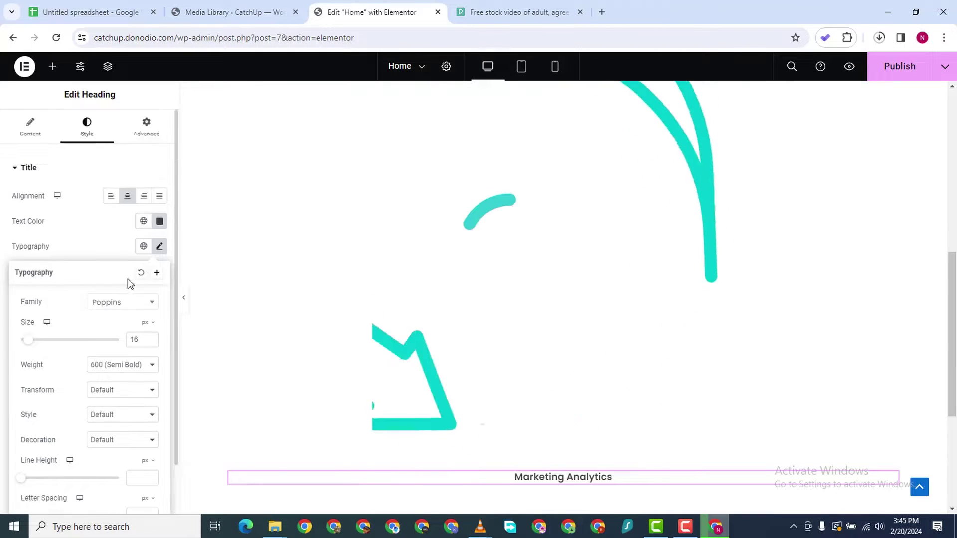
# Drag a Text Editor widget beneath the Marketing Analytics heading to add a Lorem ipsum paragraph
pyautogui.click(52, 67)
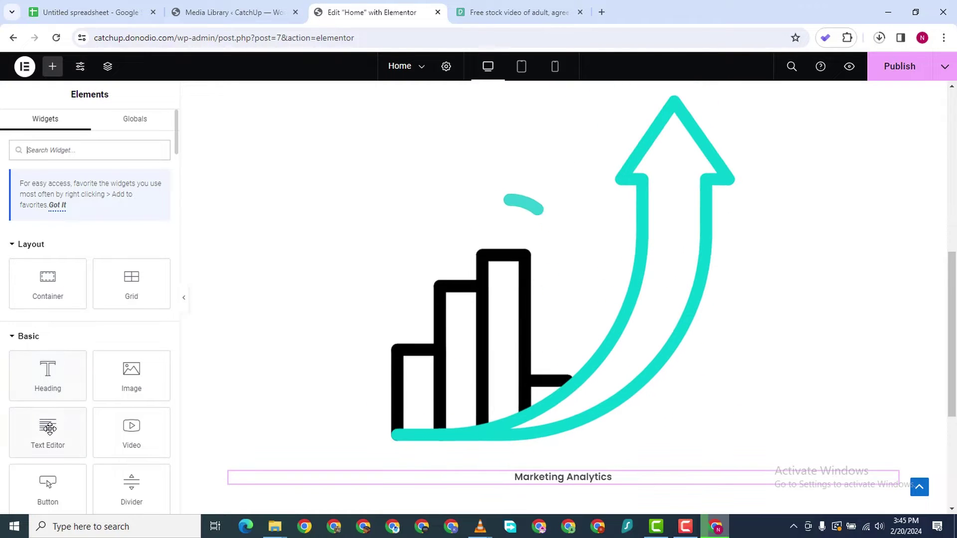
pyautogui.moveTo(69, 440); pyautogui.dragTo(617, 517)
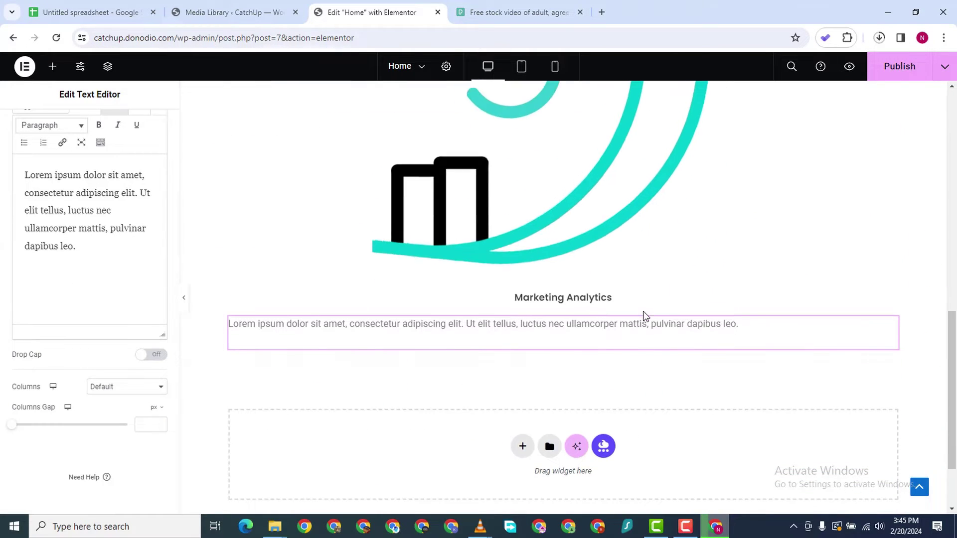
pyautogui.scroll(5, 683, 278)
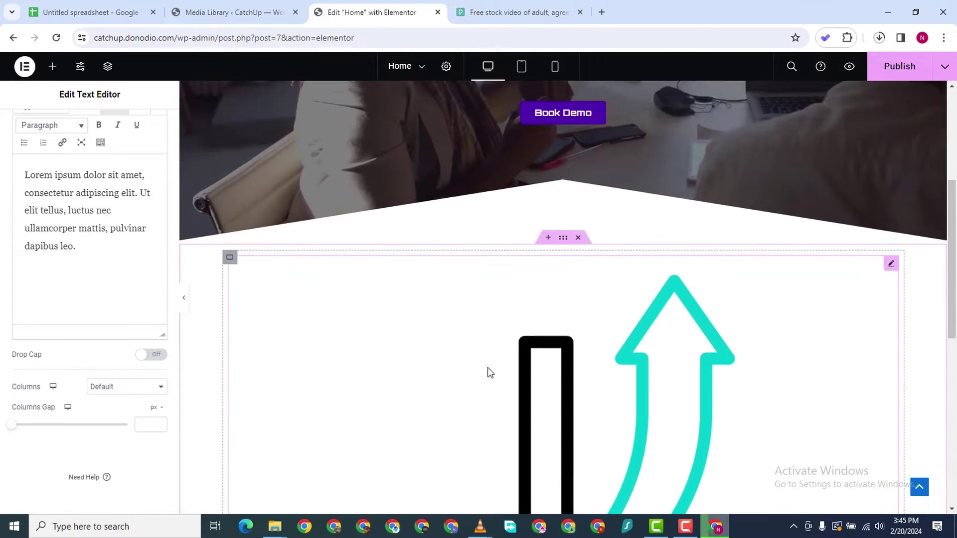
pyautogui.scroll(-7, 487, 372)
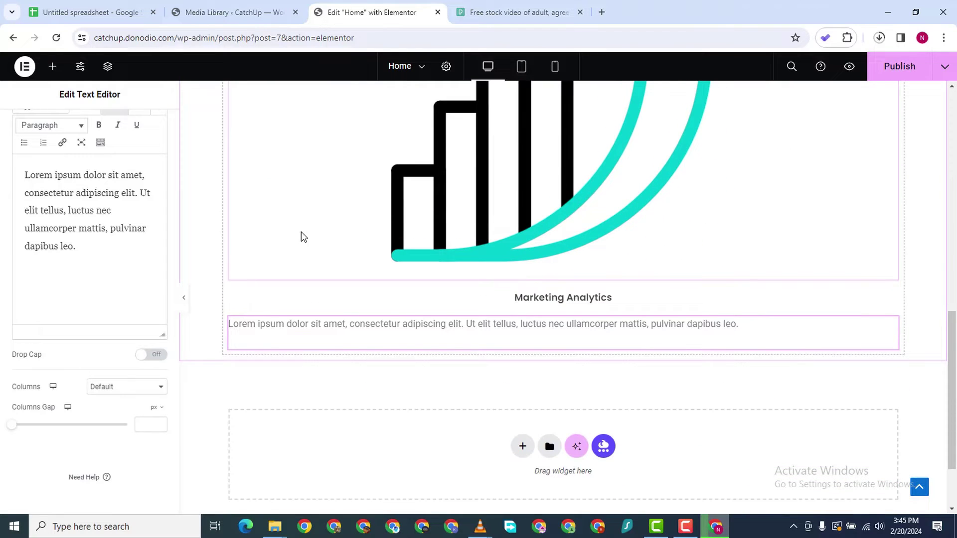
pyautogui.scroll(7, 302, 237)
pyautogui.scroll(-6, 558, 353)
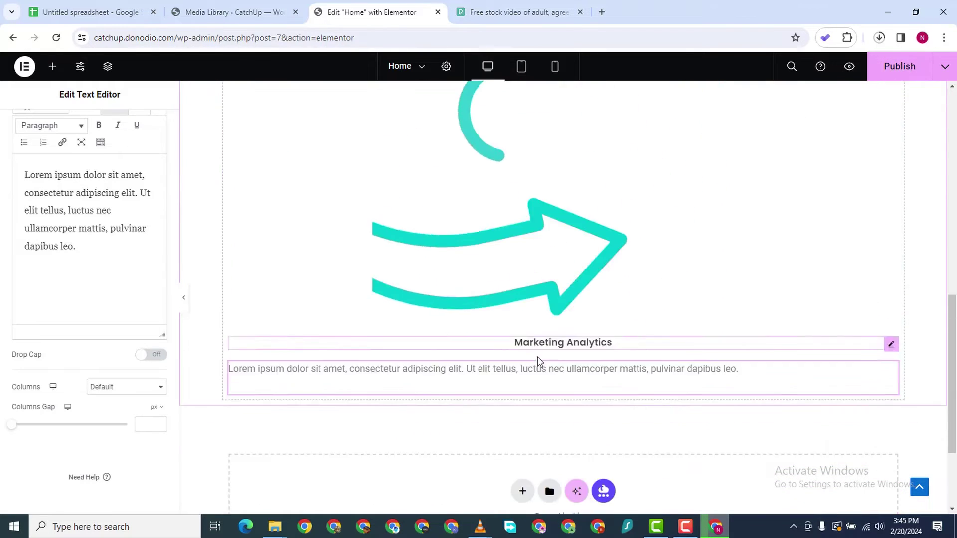
pyautogui.scroll(-2, 538, 357)
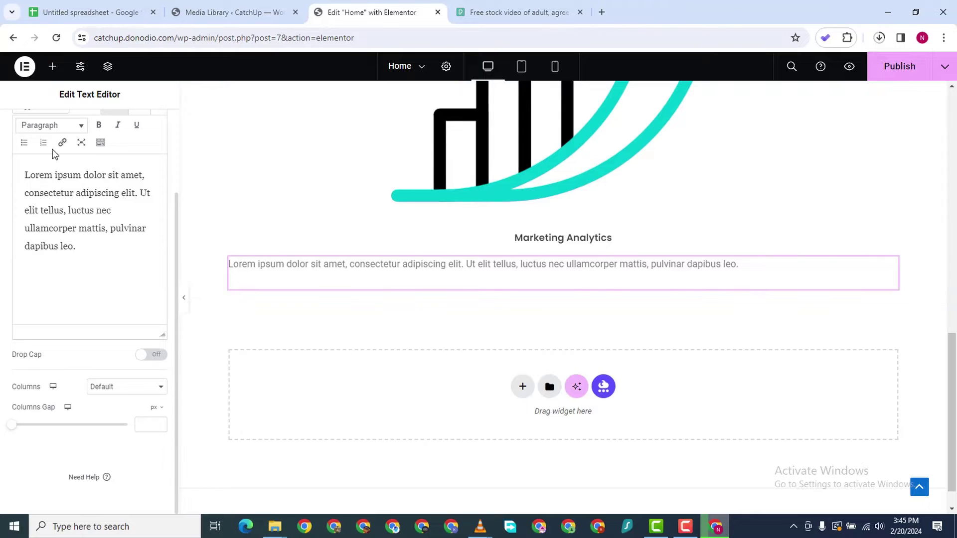
# Give the Lorem ipsum paragraph a darker text colour, Poppins font and 14 px size
pyautogui.scroll(2, 121, 151)
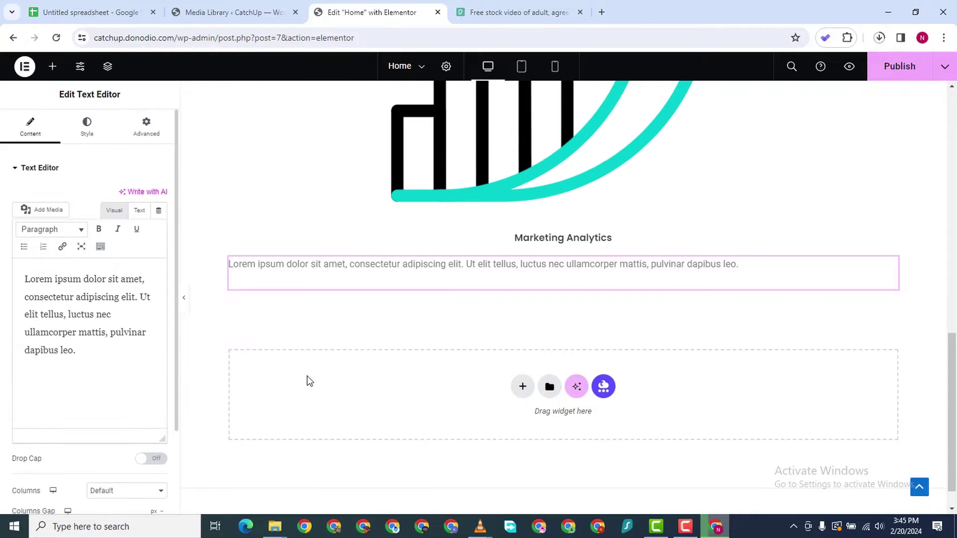
pyautogui.click(86, 128)
pyautogui.click(159, 221)
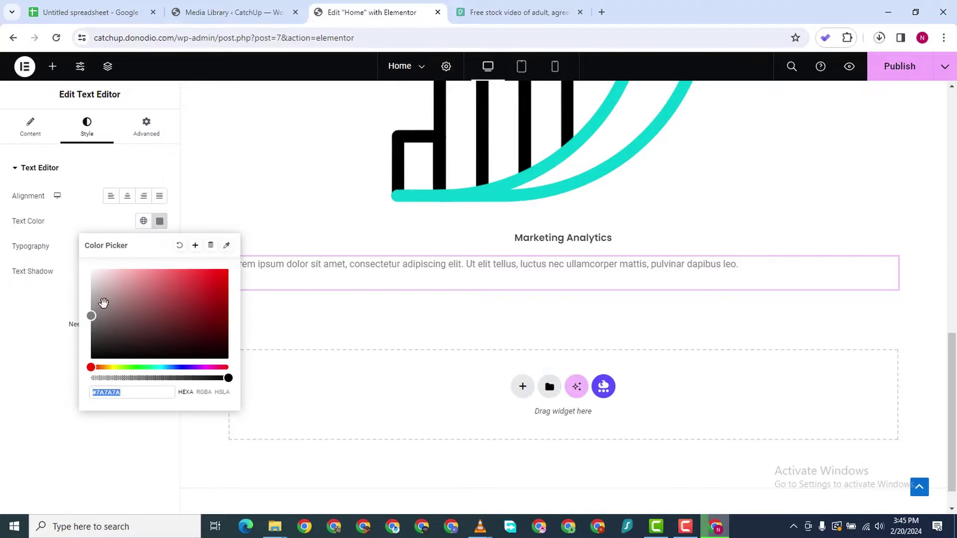
pyautogui.click(1, 385)
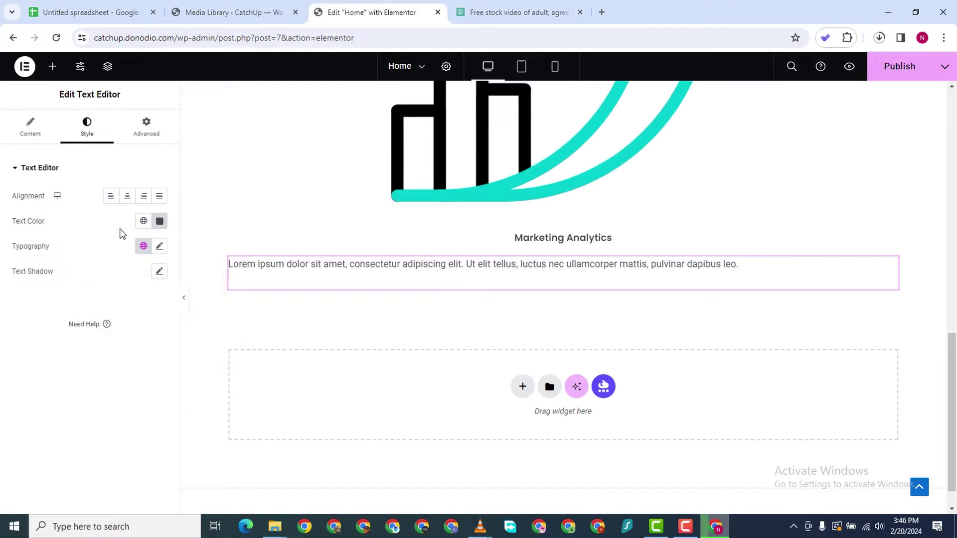
pyautogui.click(159, 247)
pyautogui.click(124, 303)
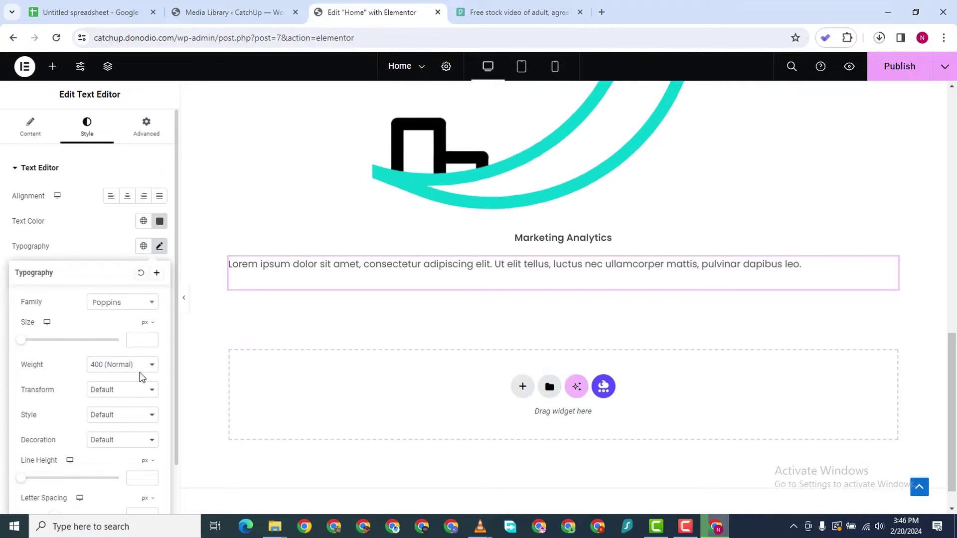
pyautogui.click(150, 340)
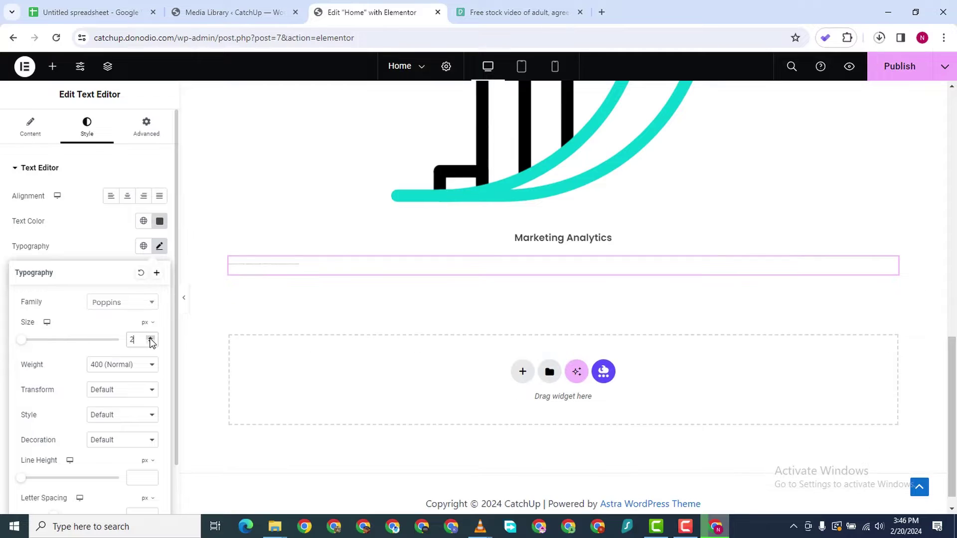
pyautogui.click(150, 340)
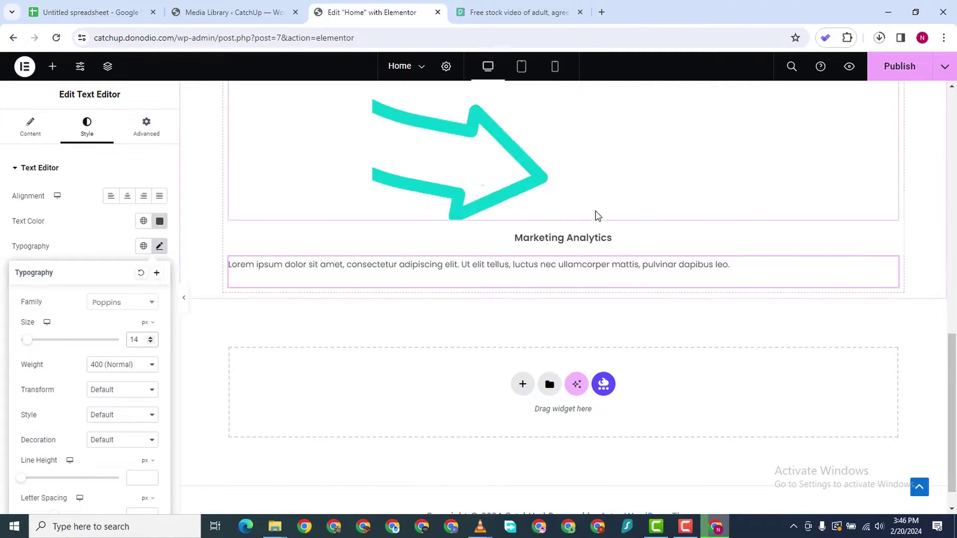
# Raise the Marketing Analytics heading's font size from 16 to 18 px
pyautogui.click(627, 243)
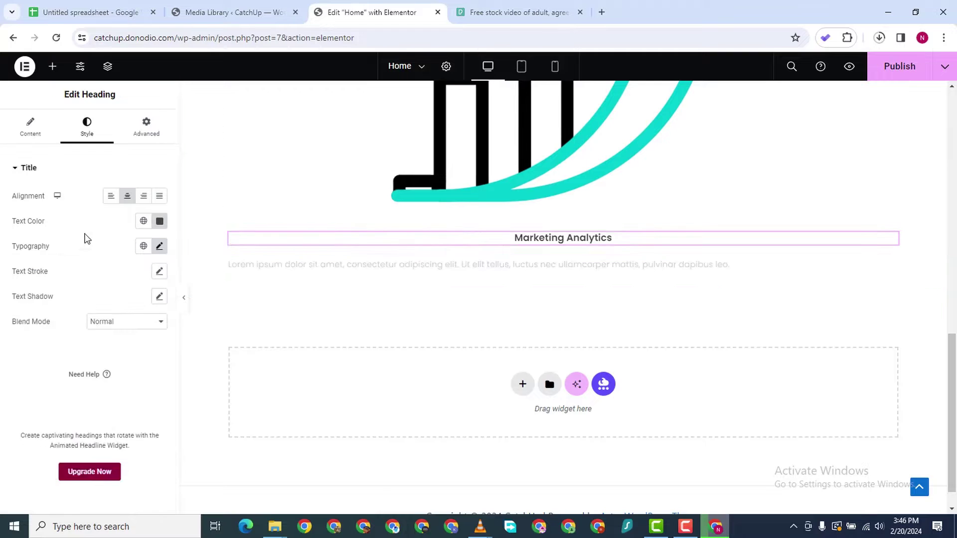
pyautogui.click(160, 247)
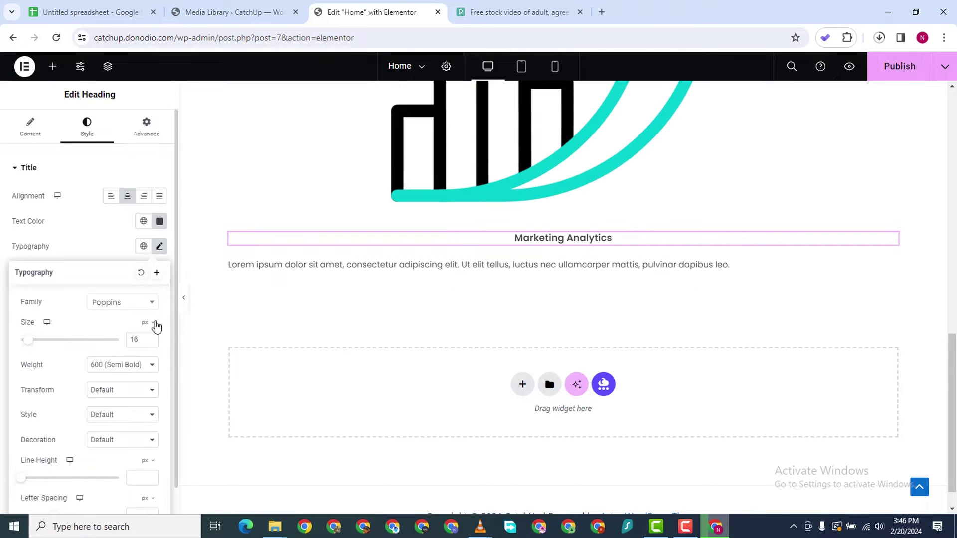
pyautogui.click(151, 338)
pyautogui.click(151, 337)
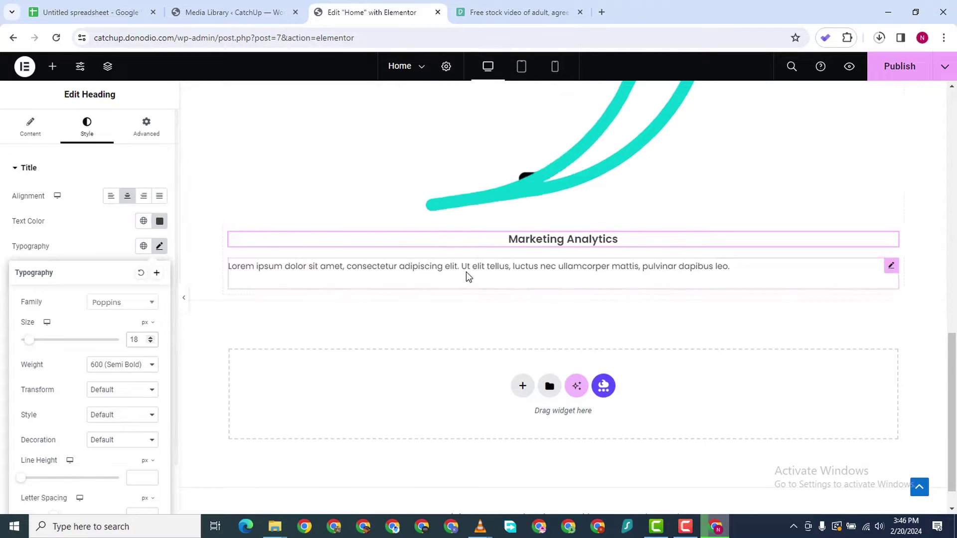
pyautogui.scroll(9, 552, 238)
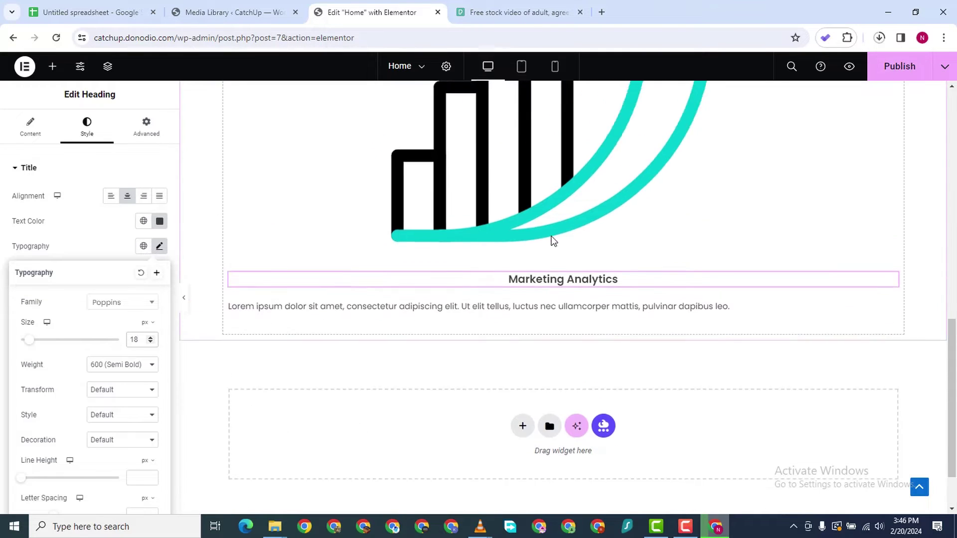
pyautogui.scroll(-5, 428, 287)
pyautogui.scroll(3, 447, 347)
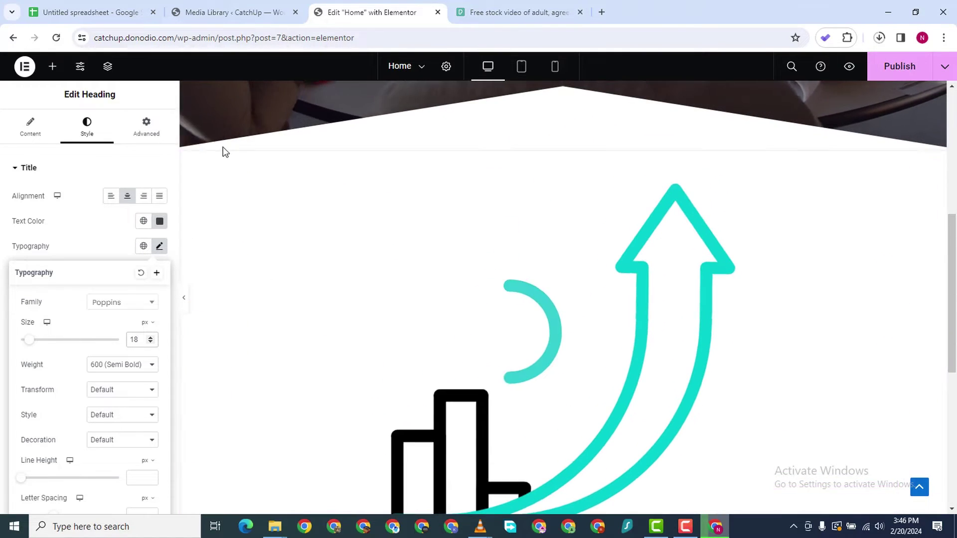
# Add a new container and duplicate a column to make three columns in the analytics row
pyautogui.rightClick(273, 216)
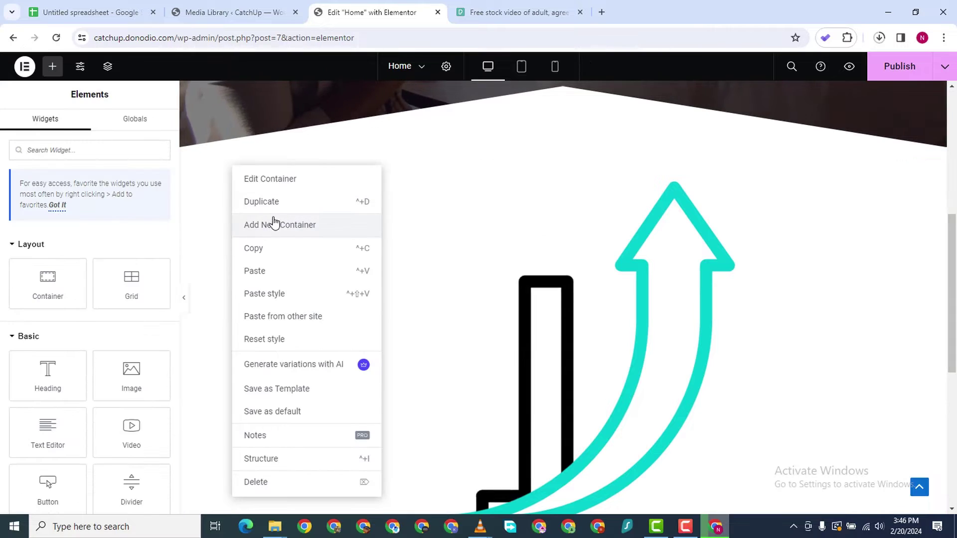
pyautogui.click(265, 222)
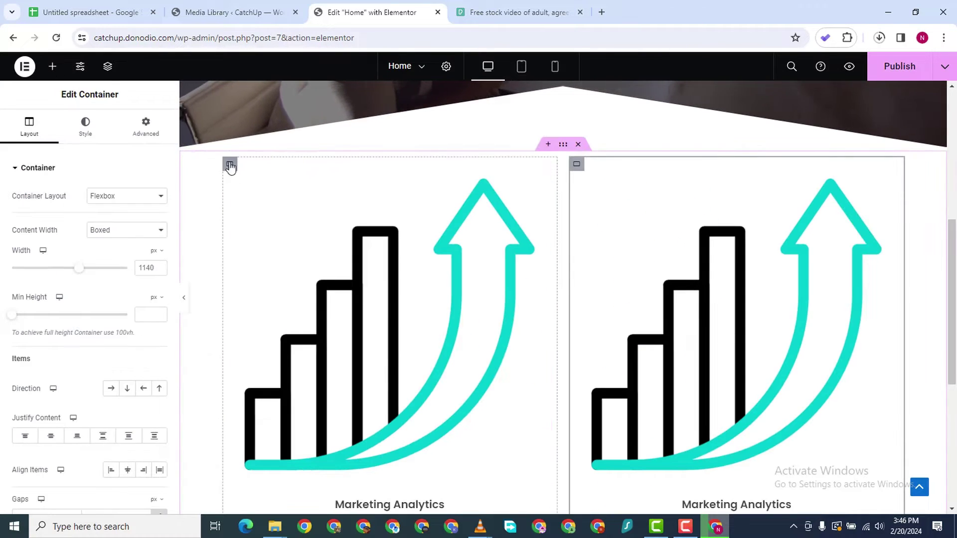
pyautogui.rightClick(576, 165)
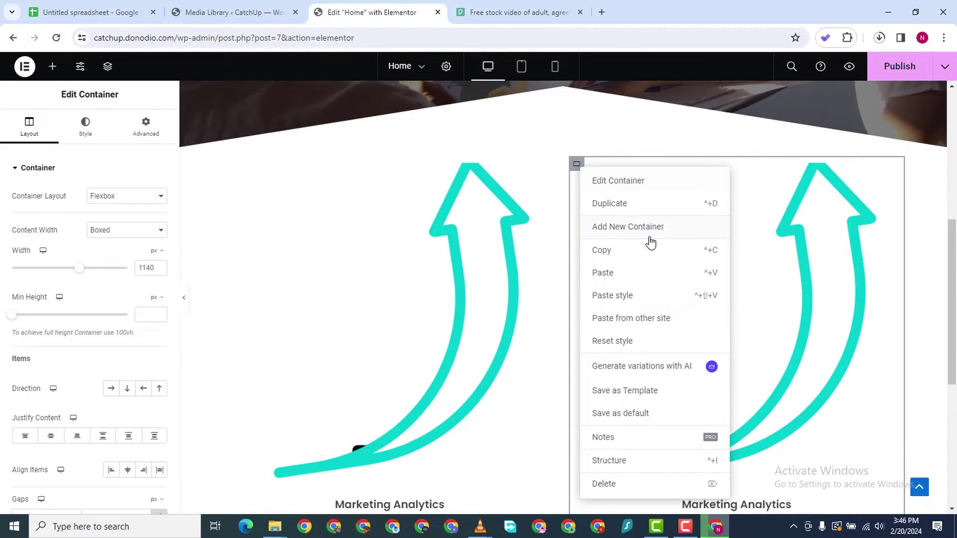
pyautogui.click(613, 203)
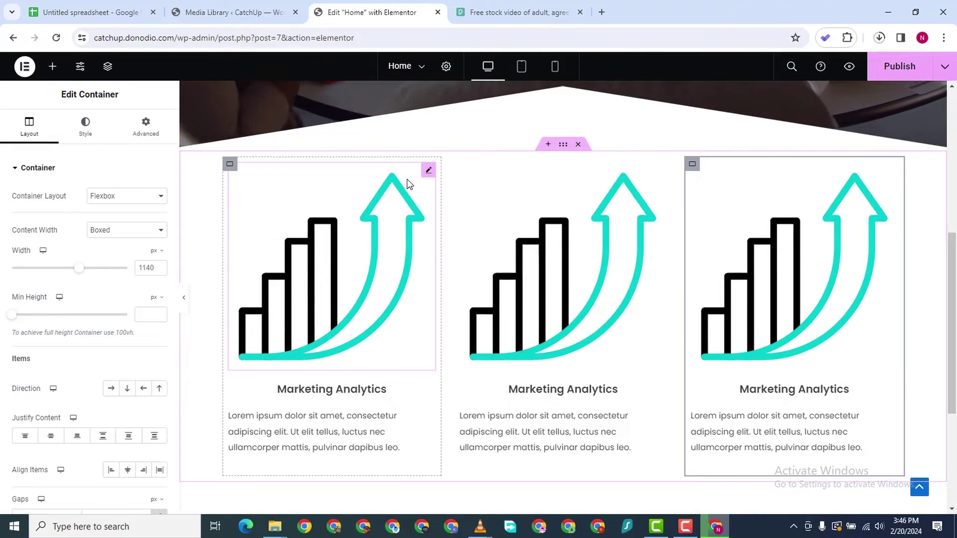
pyautogui.scroll(-1, 439, 304)
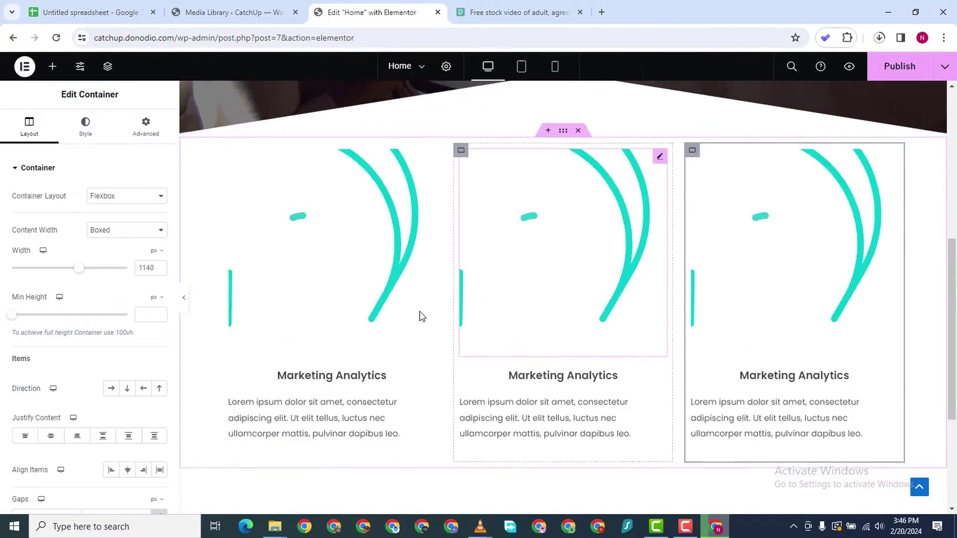
# Center-align the first column's paragraph text
pyautogui.click(427, 330)
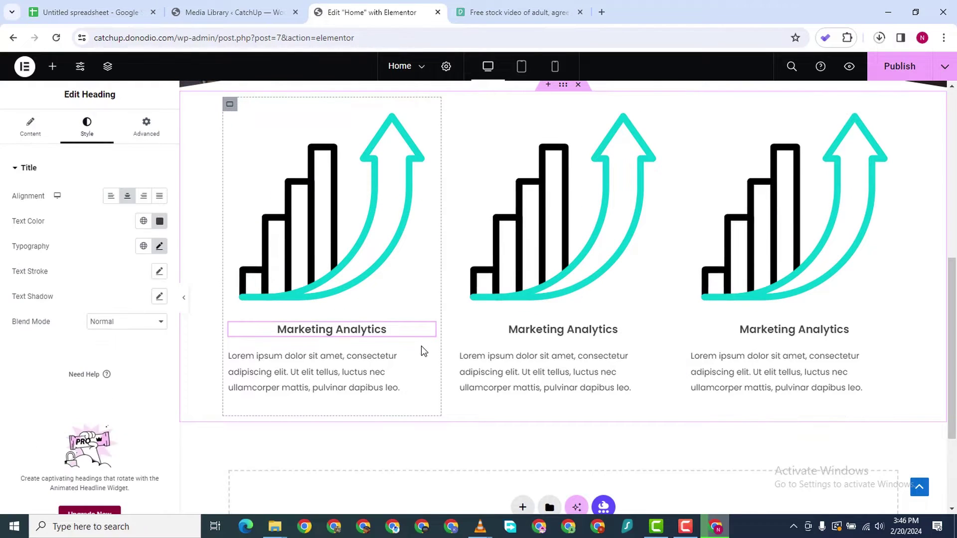
pyautogui.click(427, 359)
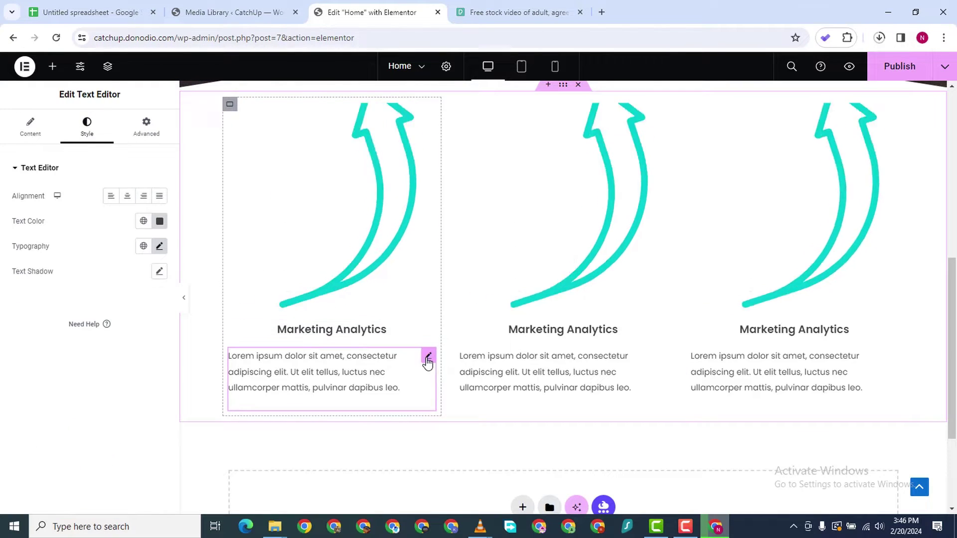
pyautogui.click(128, 196)
pyautogui.scroll(1, 499, 309)
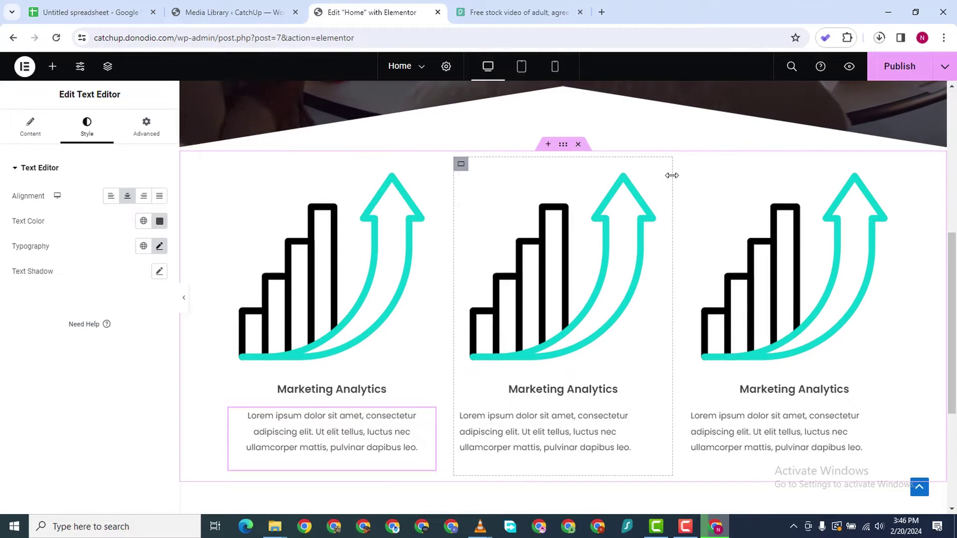
# Duplicate the third column to create a fourth analytics card
pyautogui.rightClick(694, 170)
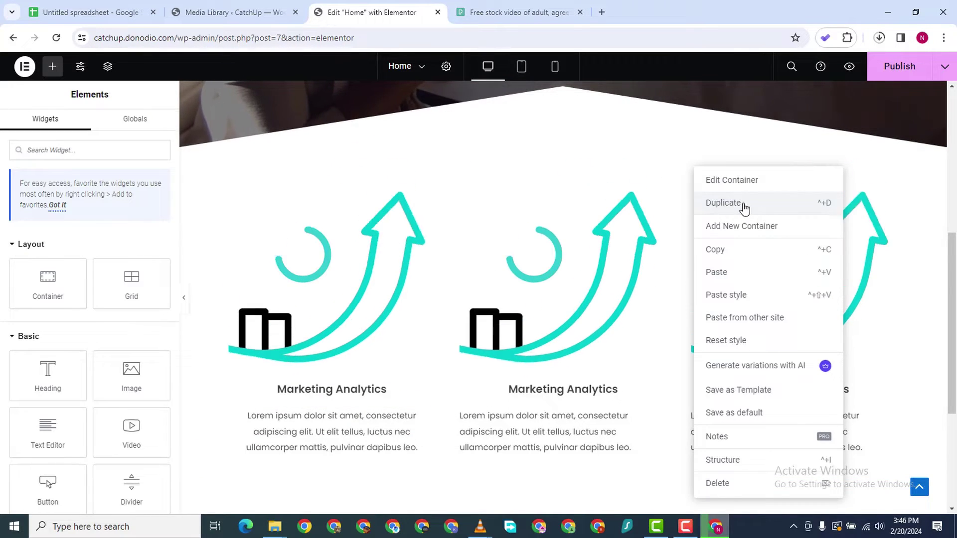
pyautogui.click(723, 203)
pyautogui.scroll(-1, 612, 216)
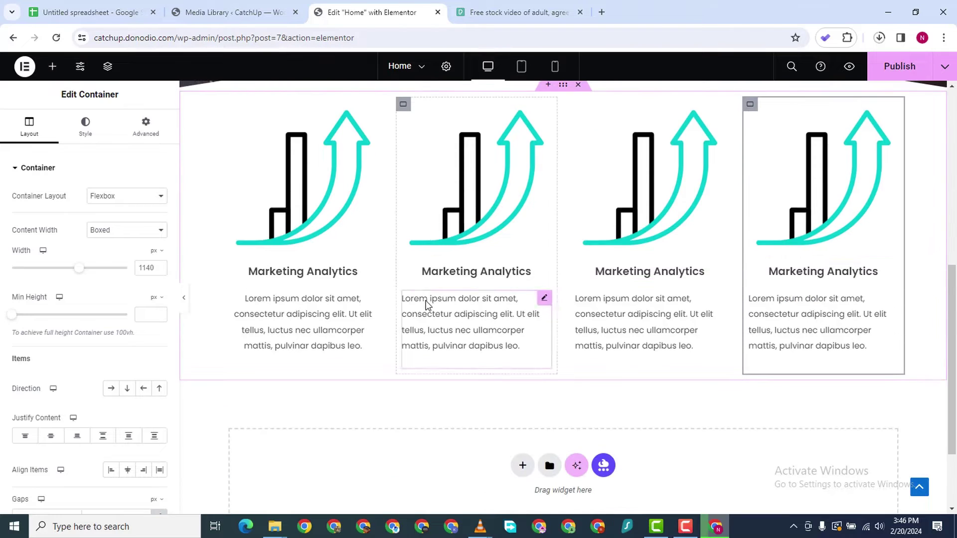
# Shrink the first chart image to 40% width and 40% max width
pyautogui.scroll(1, 376, 195)
pyautogui.click(369, 182)
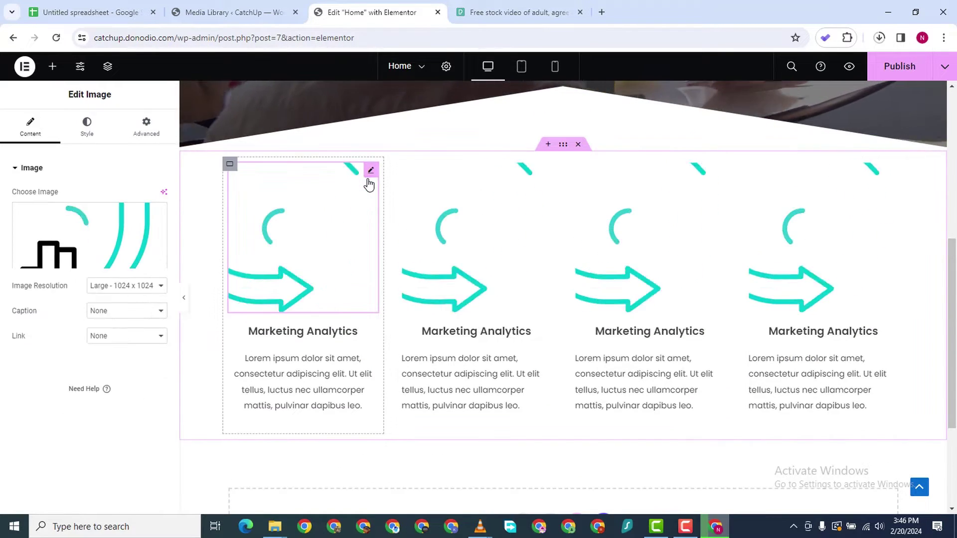
pyautogui.click(89, 135)
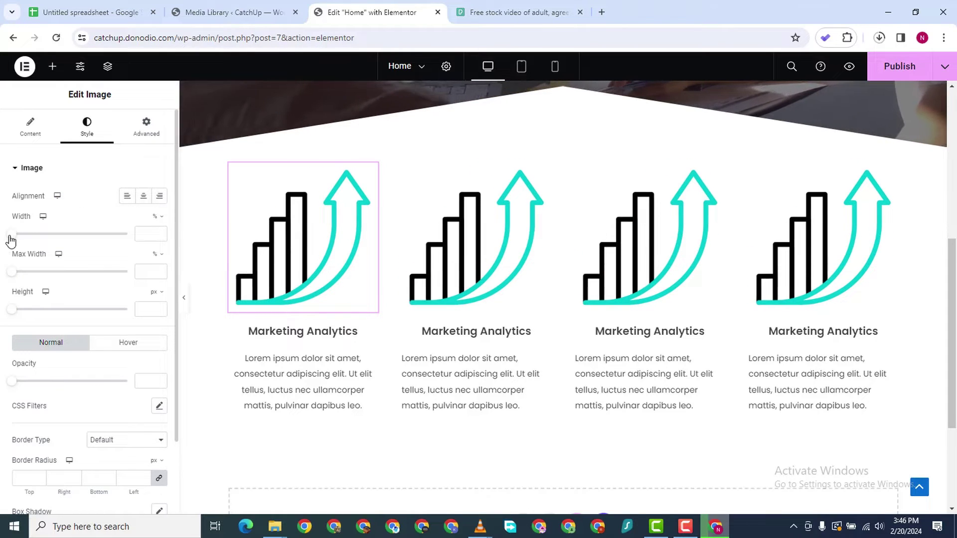
pyautogui.moveTo(11, 241); pyautogui.dragTo(56, 251)
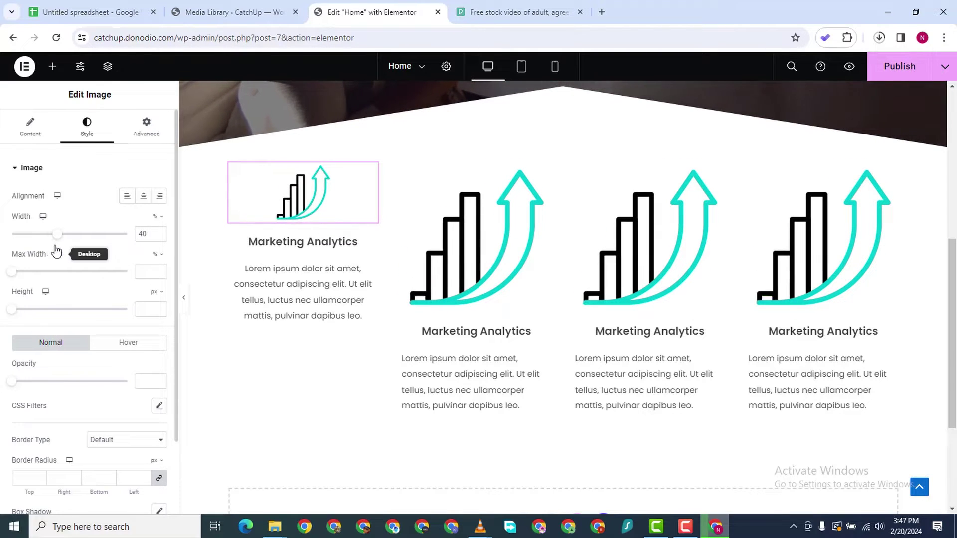
pyautogui.click(142, 273)
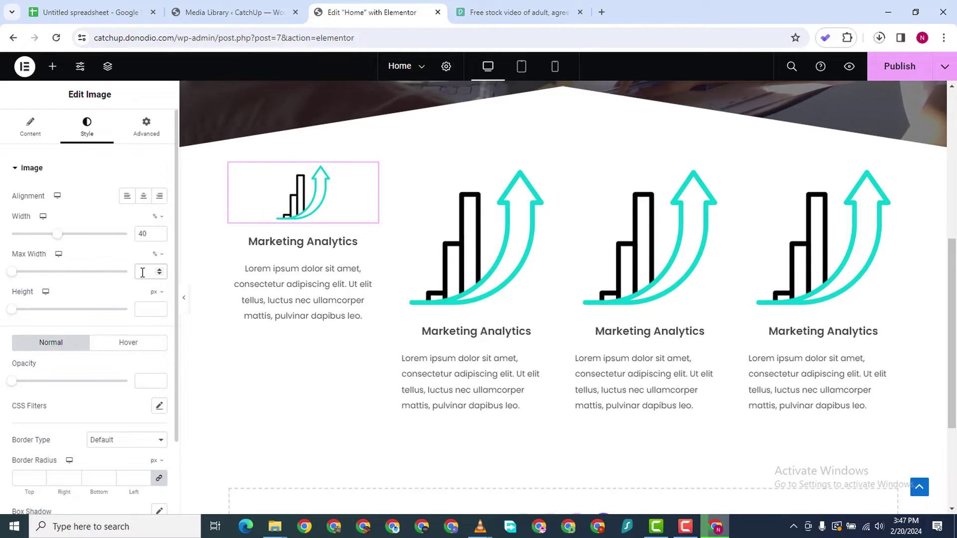
pyautogui.write('40')
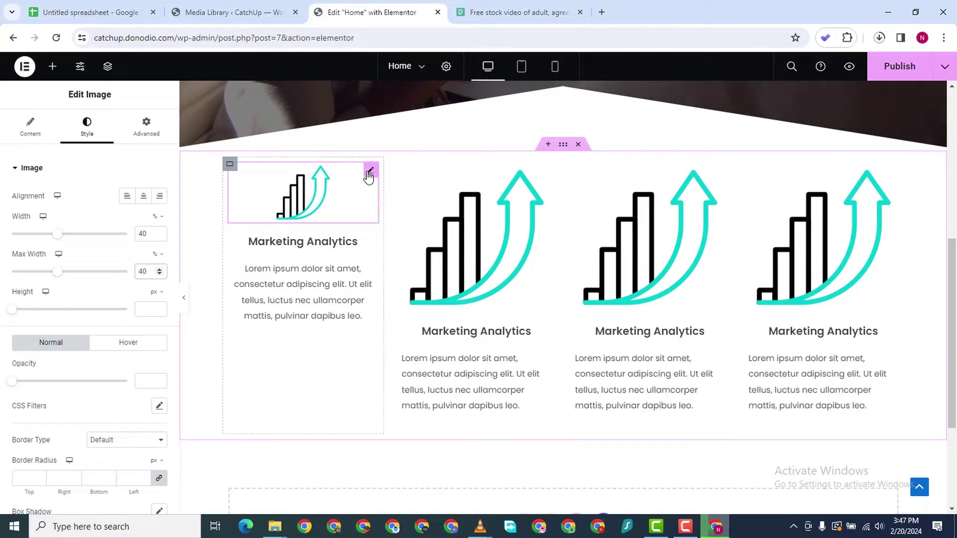
# Copy the first image and paste its style onto the second, third and fourth chart images
pyautogui.rightClick(369, 175)
pyautogui.click(399, 235)
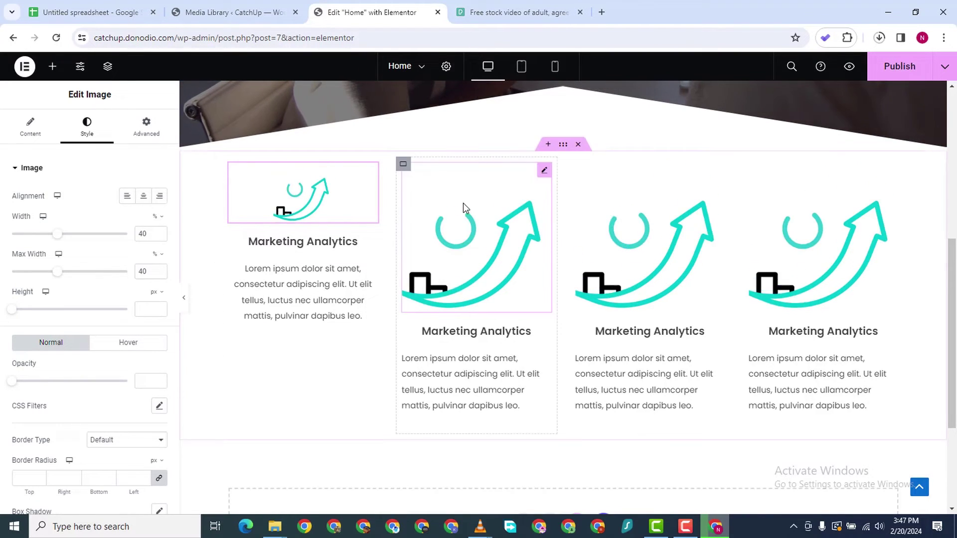
pyautogui.rightClick(543, 172)
pyautogui.click(588, 272)
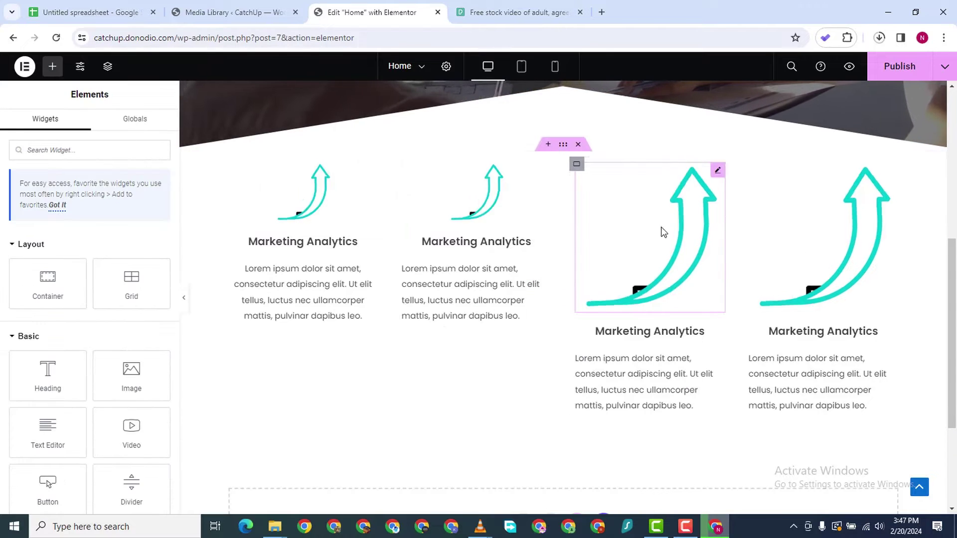
pyautogui.rightClick(722, 179)
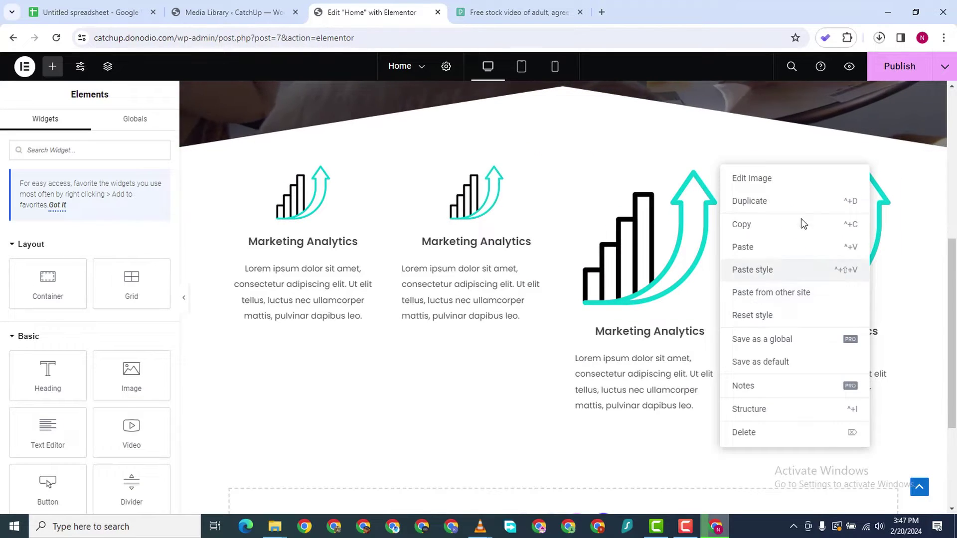
pyautogui.click(798, 271)
pyautogui.rightClick(892, 173)
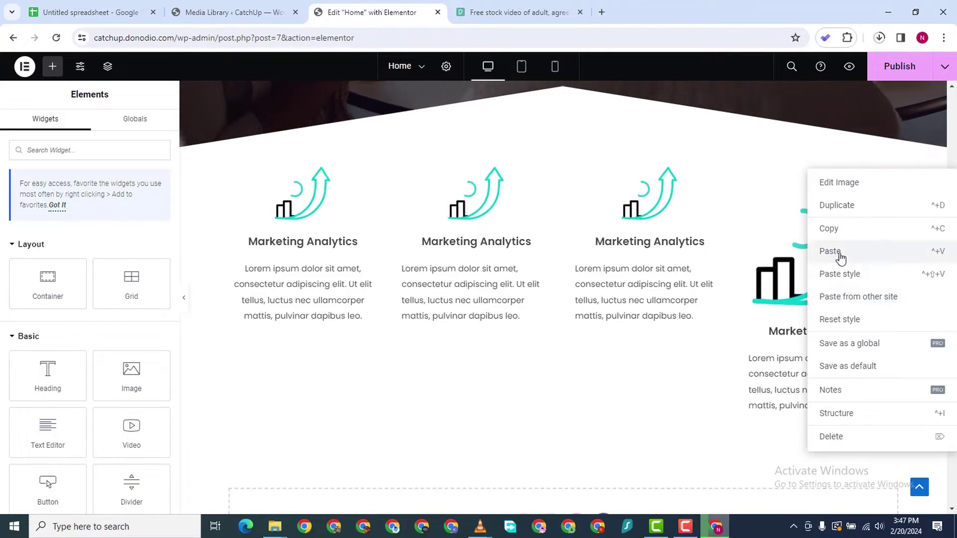
pyautogui.click(849, 272)
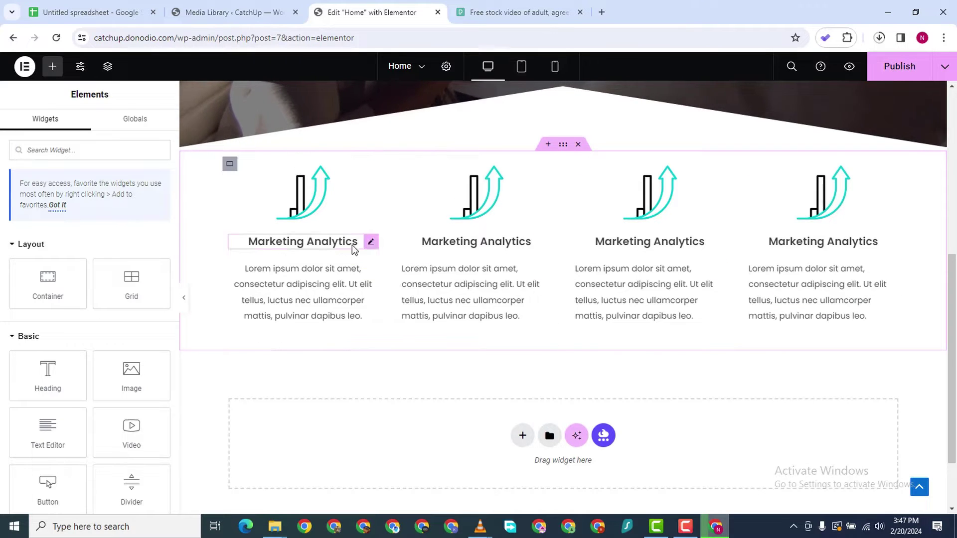
# Copy the first paragraph and paste its centred style onto the other three paragraphs
pyautogui.rightClick(369, 286)
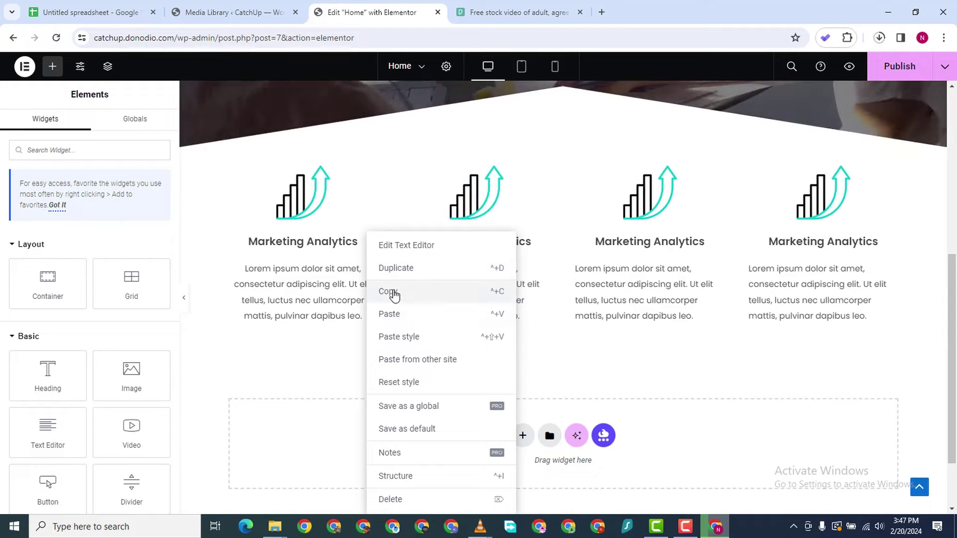
pyautogui.click(389, 348)
pyautogui.rightClick(547, 271)
pyautogui.click(588, 339)
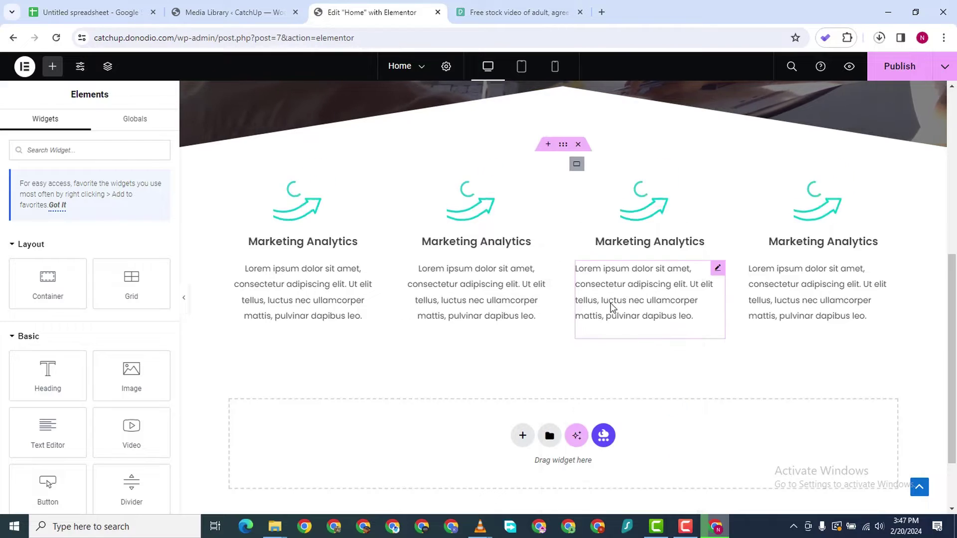
pyautogui.rightClick(718, 270)
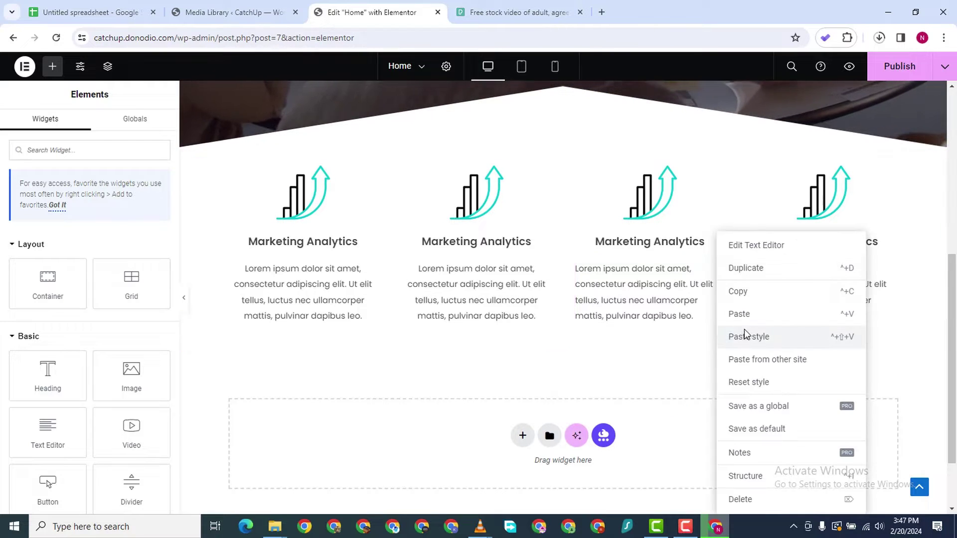
pyautogui.click(743, 335)
pyautogui.rightClick(890, 274)
pyautogui.click(910, 337)
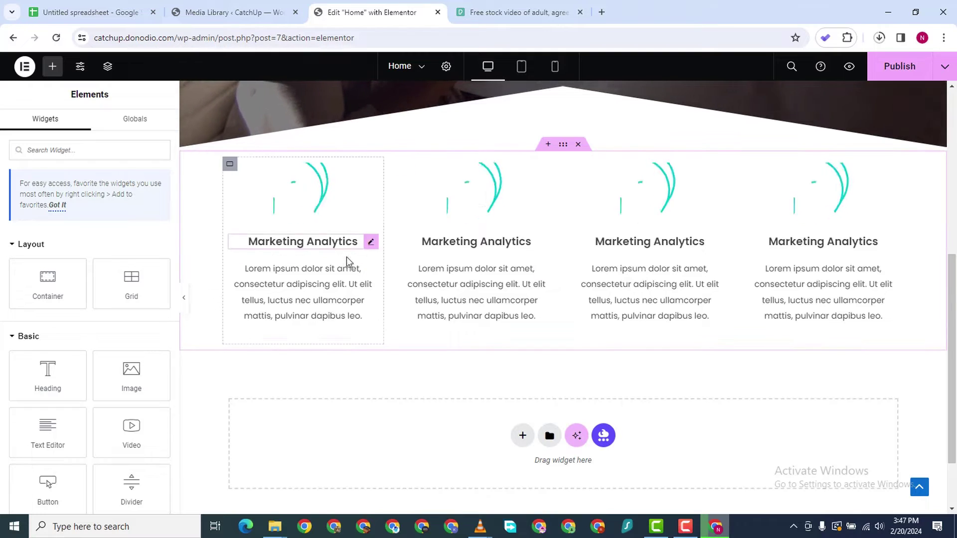
# Open the first column's paragraph in the Content tab to edit its text
pyautogui.scroll(-1, 361, 219)
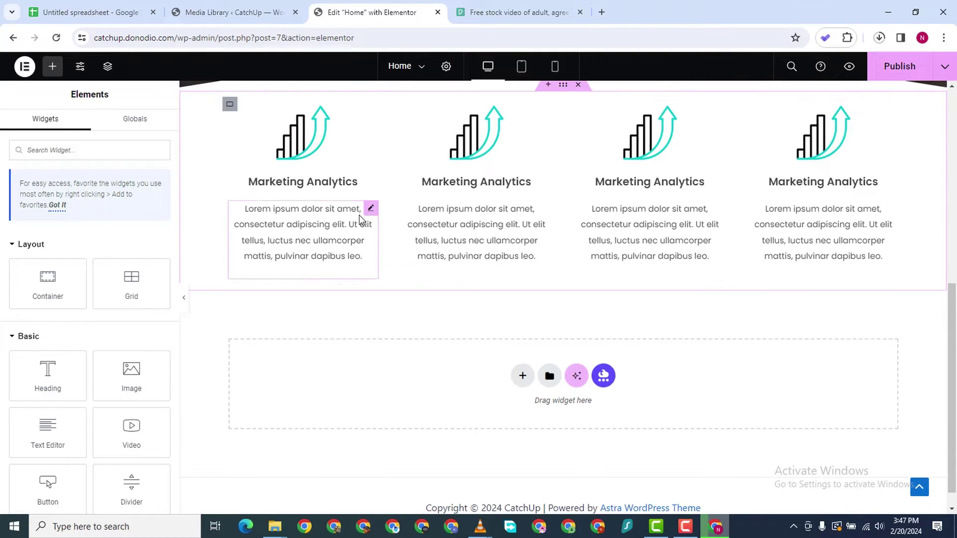
pyautogui.click(371, 210)
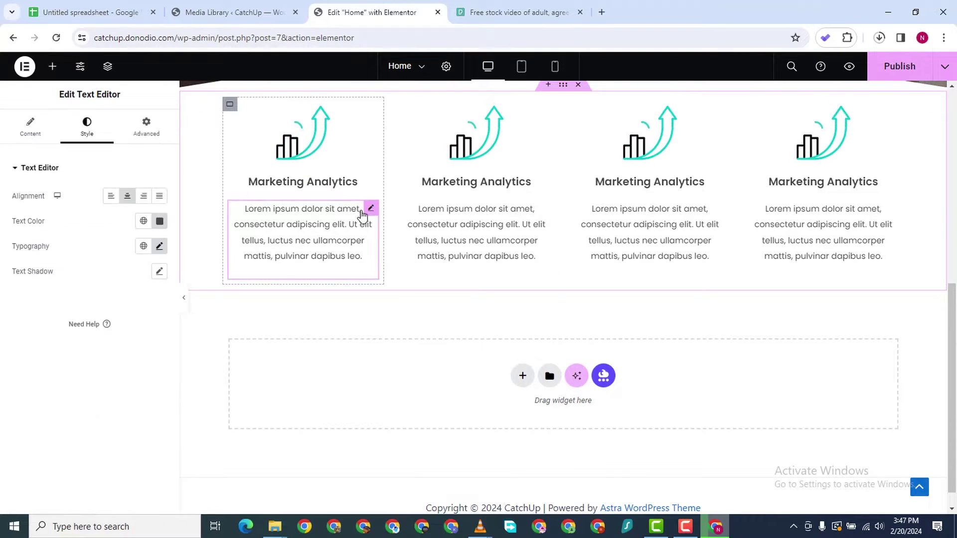
pyautogui.click(27, 131)
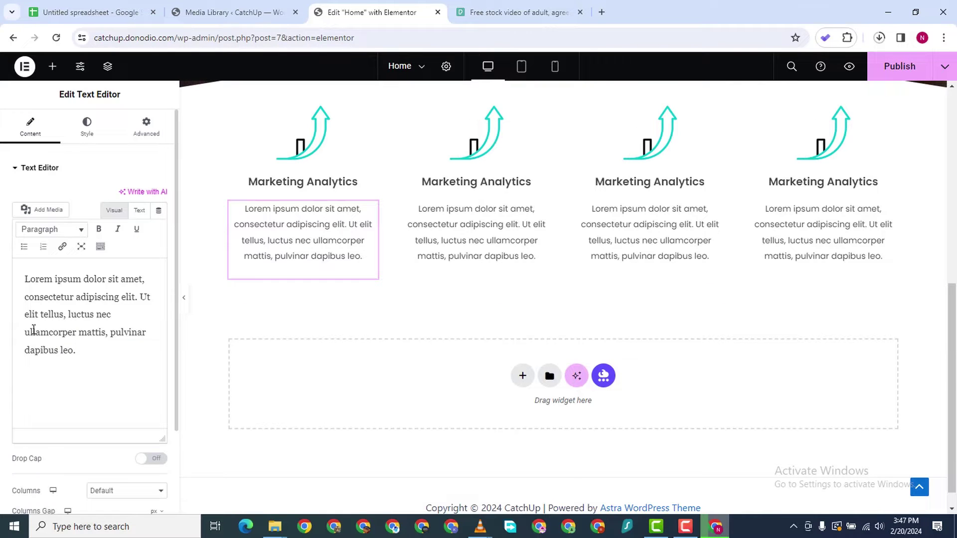
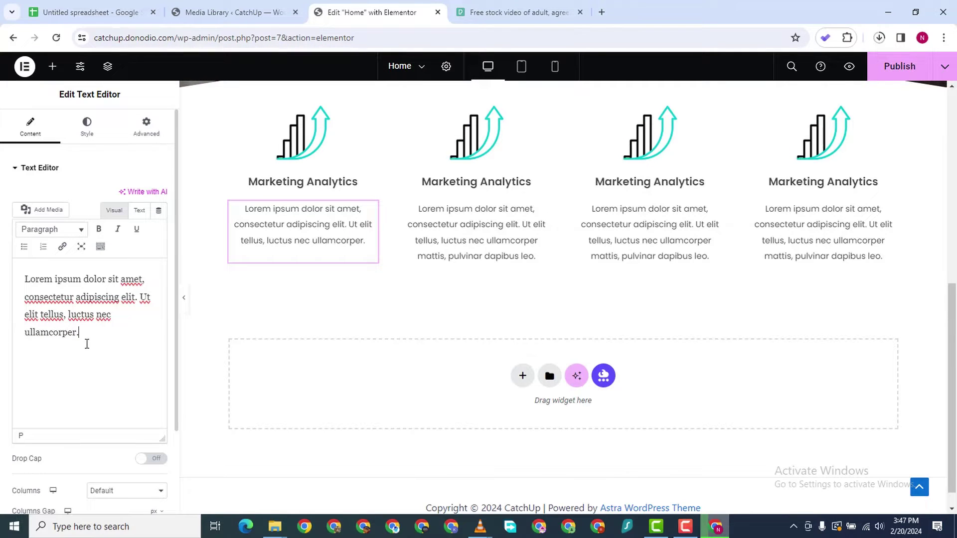
# Copy the first column's shorter description and paste it over the second column's text
pyautogui.hotkey('ctrl', 'a')
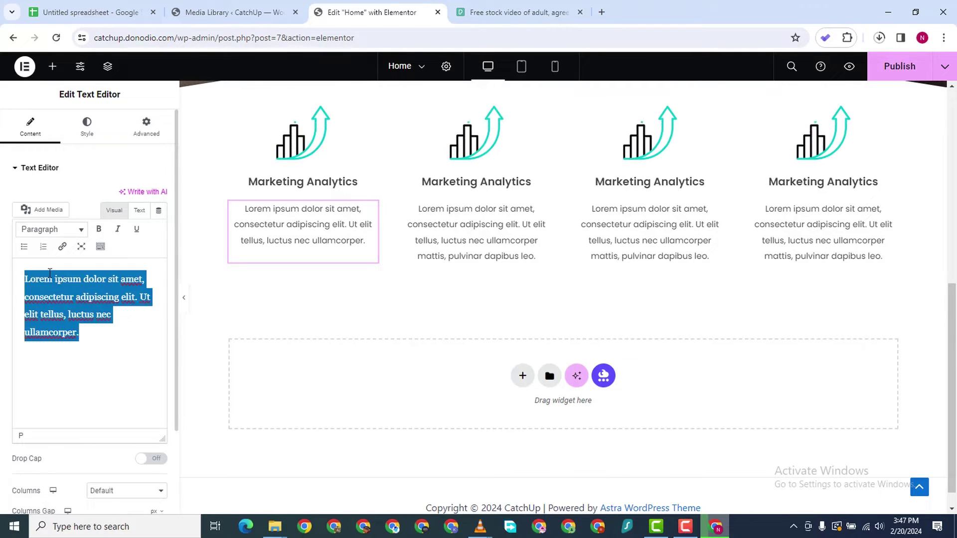
pyautogui.rightClick(96, 294)
pyautogui.click(75, 86)
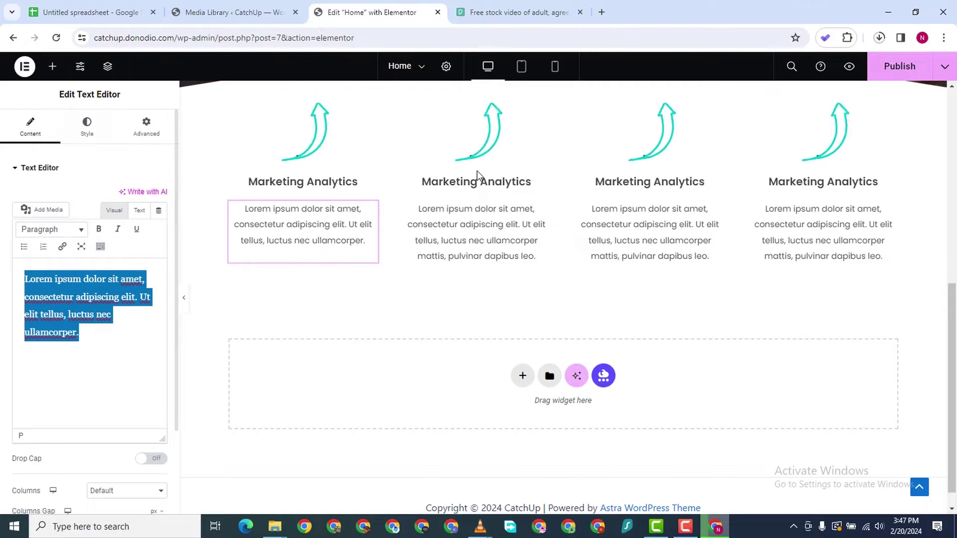
pyautogui.click(543, 209)
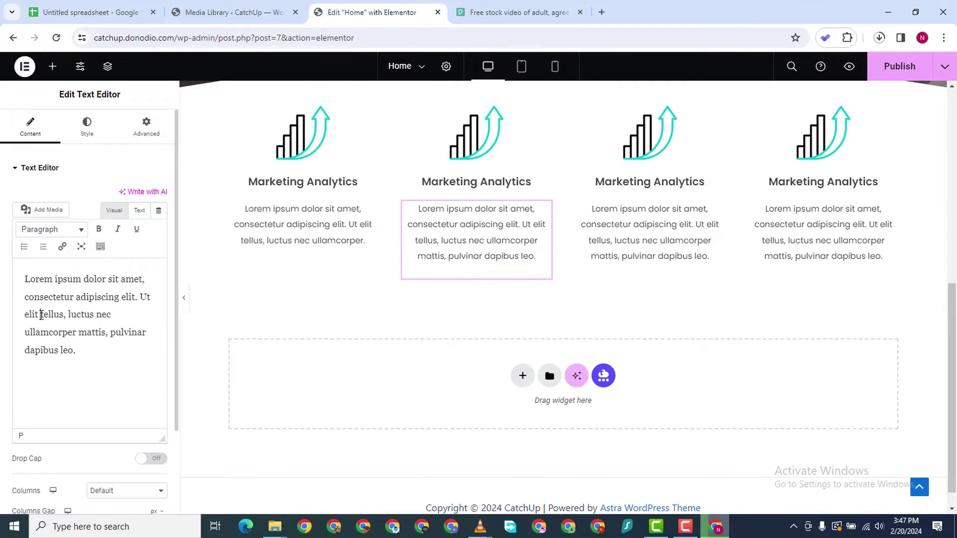
pyautogui.hotkey('ctrl', 'a')
pyautogui.rightClick(100, 351)
pyautogui.click(94, 107)
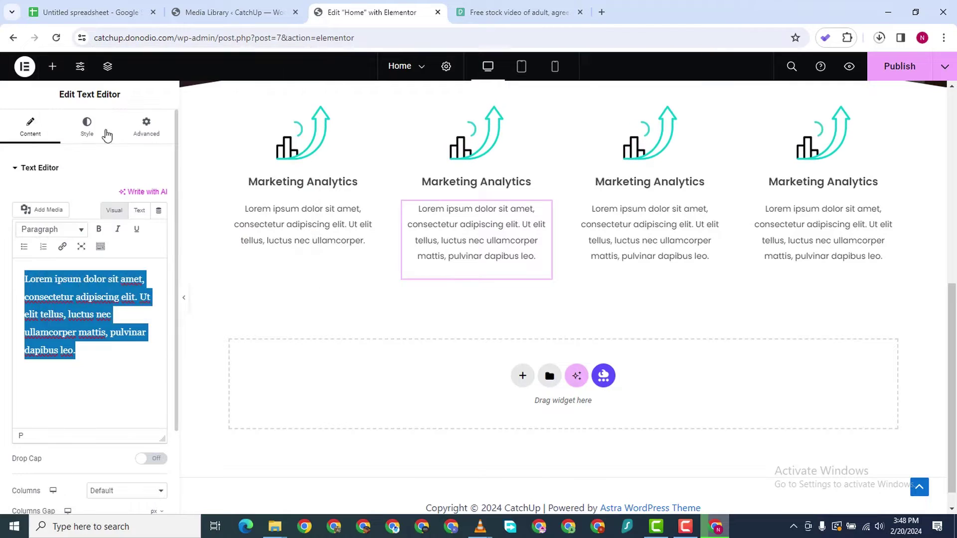
pyautogui.hotkey('ctrl', 'v')
# Paste the same shortened description into the third and fourth columns
pyautogui.click(718, 210)
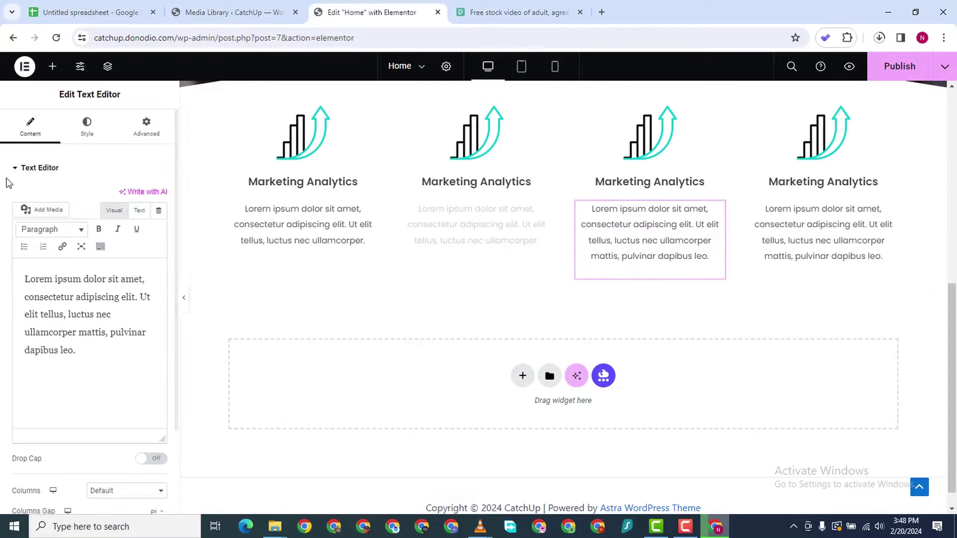
pyautogui.rightClick(61, 315)
pyautogui.click(98, 354)
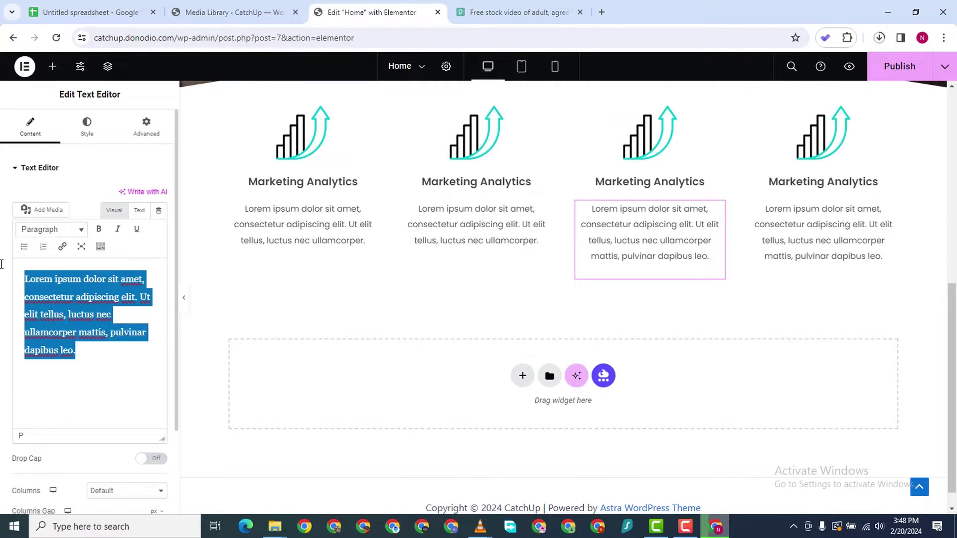
pyautogui.rightClick(33, 280)
pyautogui.click(75, 120)
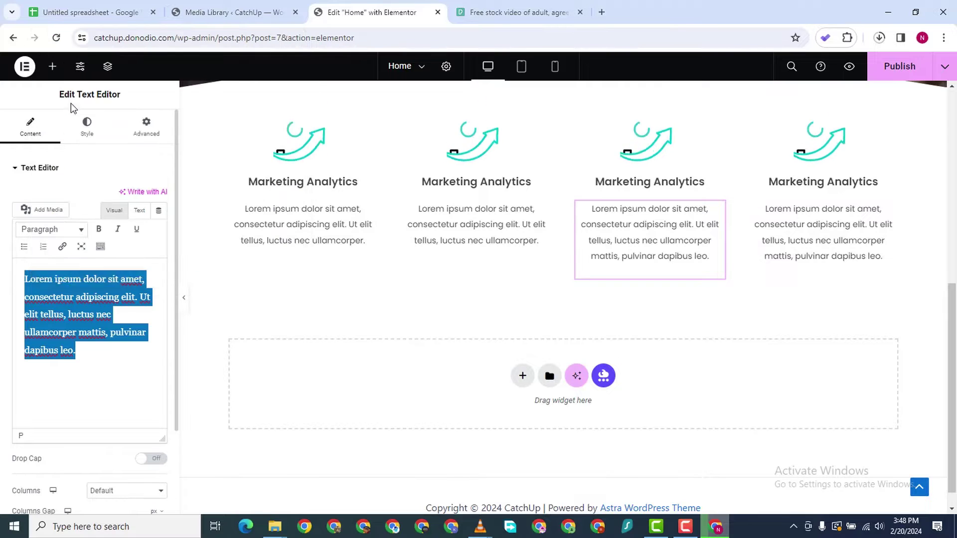
pyautogui.click(891, 209)
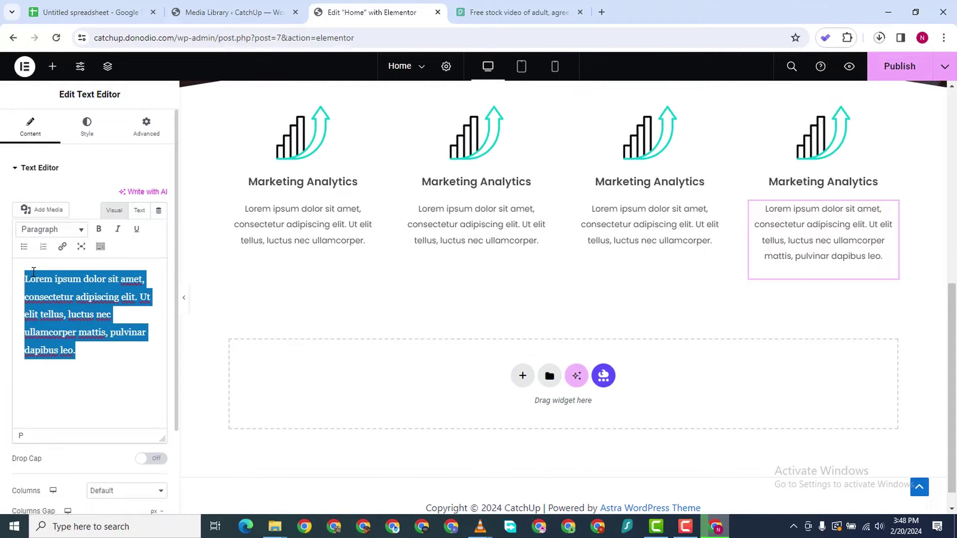
pyautogui.rightClick(33, 271)
pyautogui.click(77, 104)
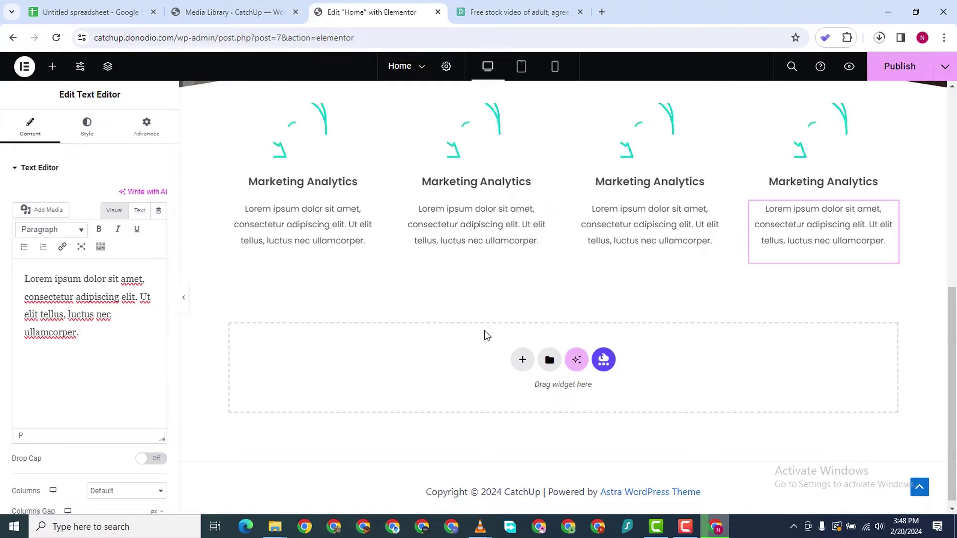
pyautogui.scroll(4, 412, 177)
pyautogui.scroll(-2, 510, 298)
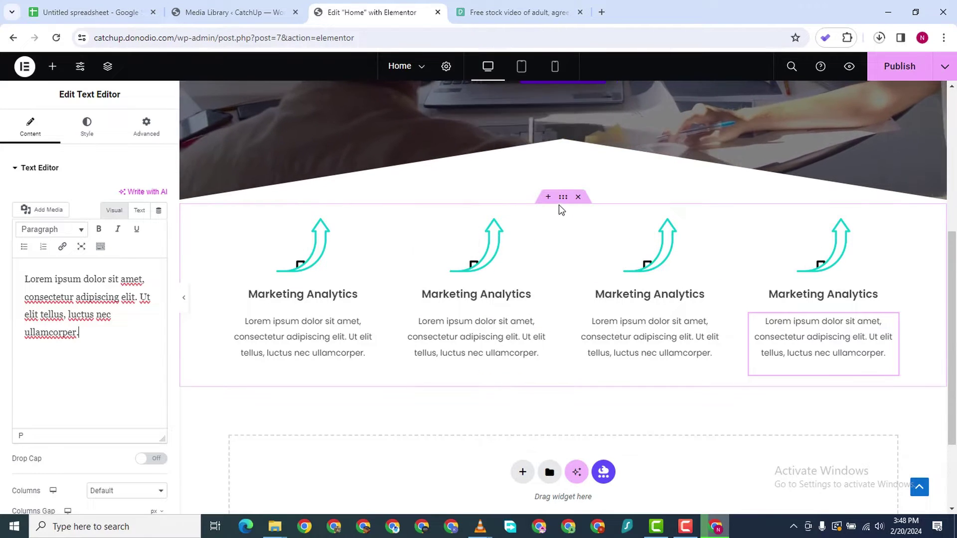
# Duplicate the Marketing Analytics container to create a second identical row of four columns
pyautogui.rightClick(562, 200)
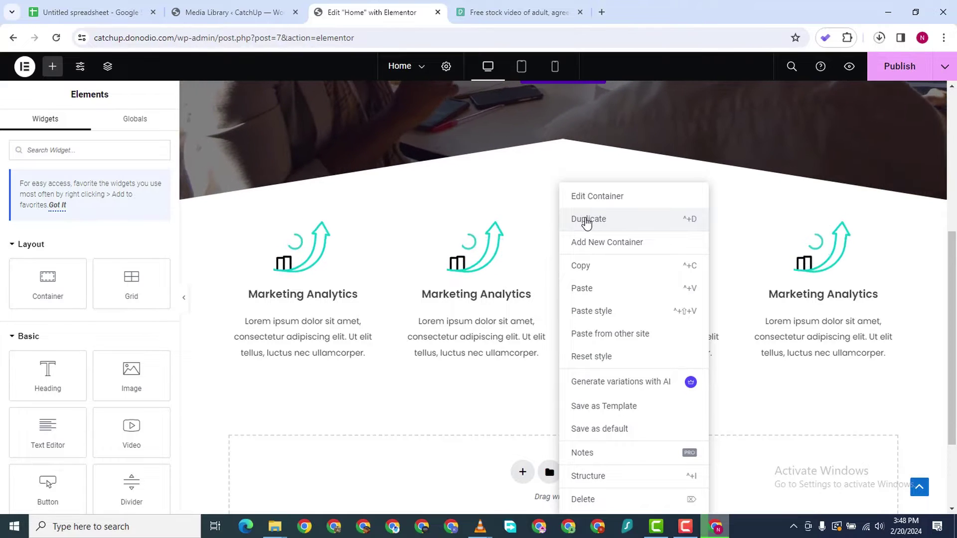
pyautogui.click(492, 382)
pyautogui.scroll(3, 492, 331)
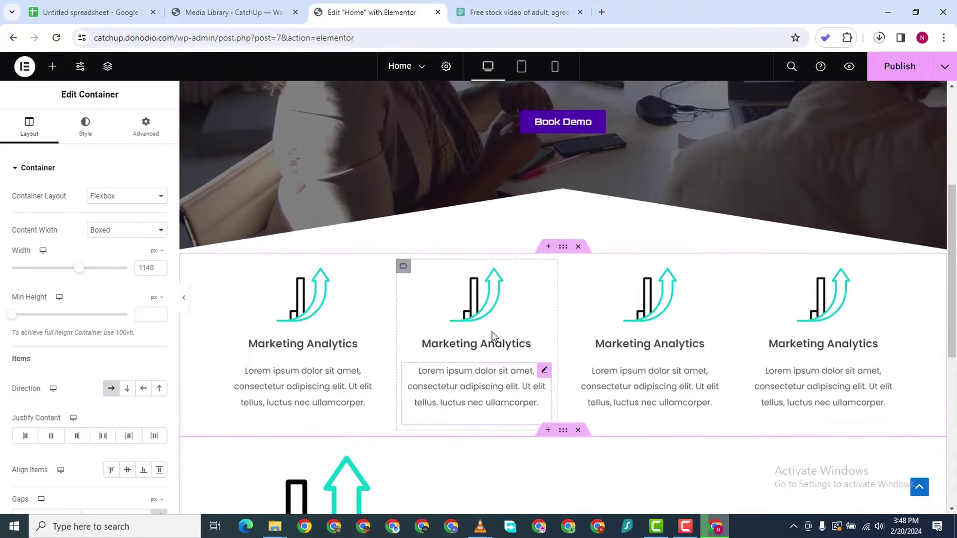
pyautogui.scroll(-5, 493, 337)
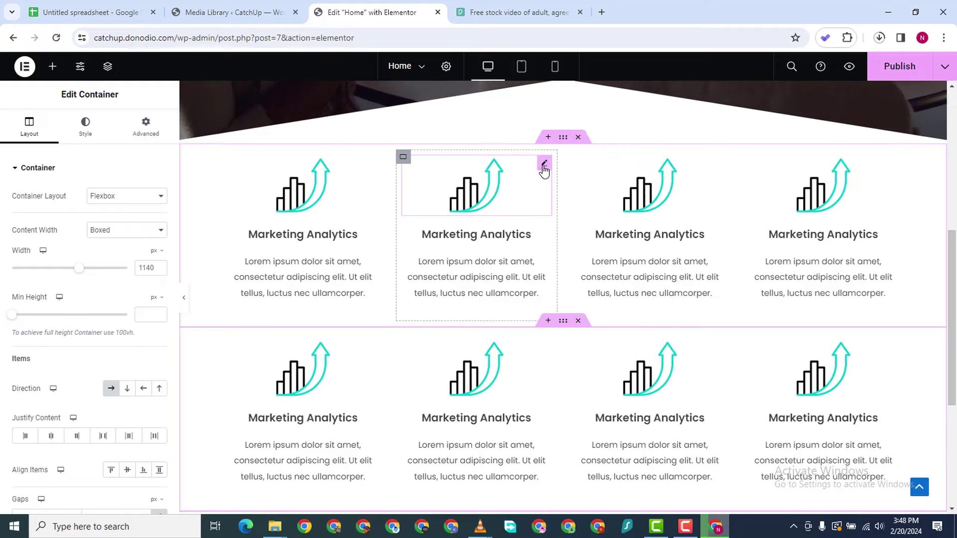
pyautogui.click(544, 166)
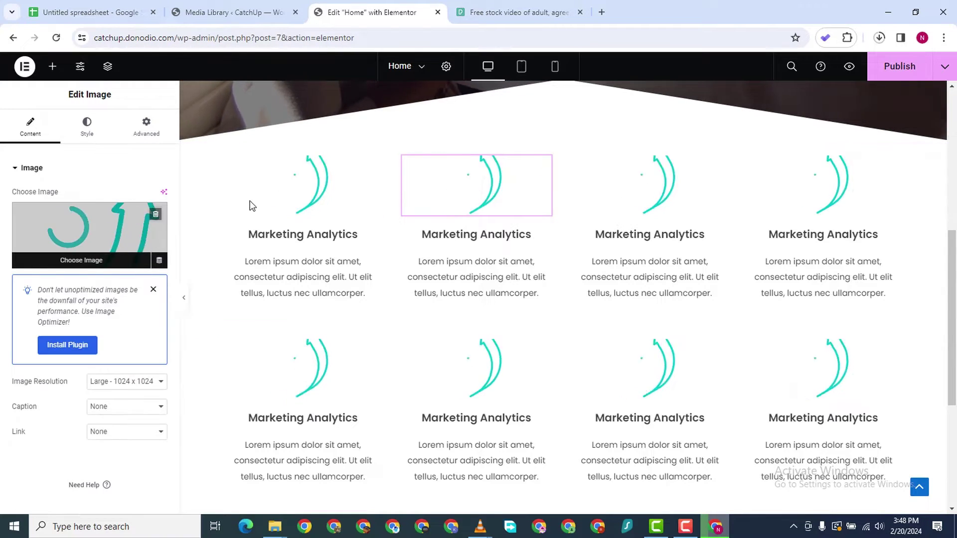
# Upload the wireframe image and set it as the second column's icon
pyautogui.click(169, 111)
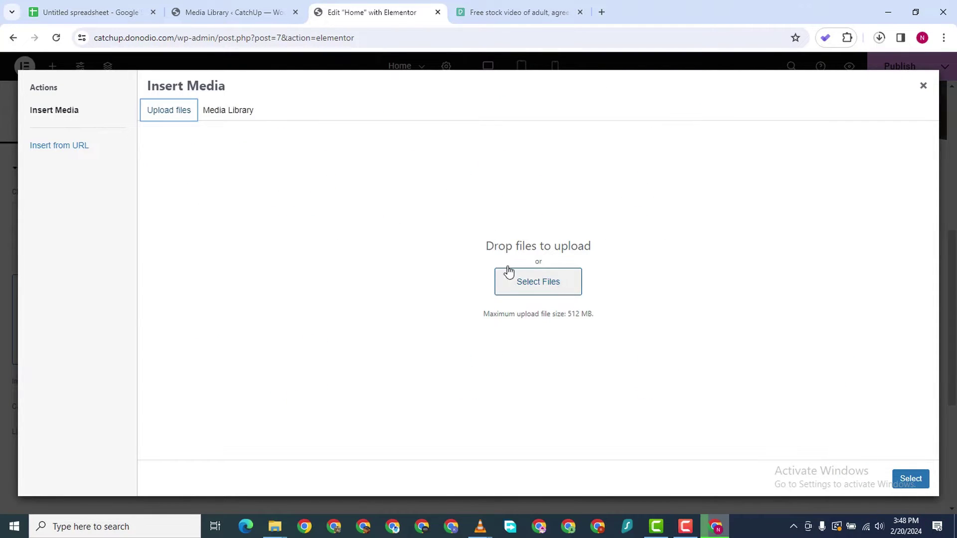
pyautogui.click(498, 280)
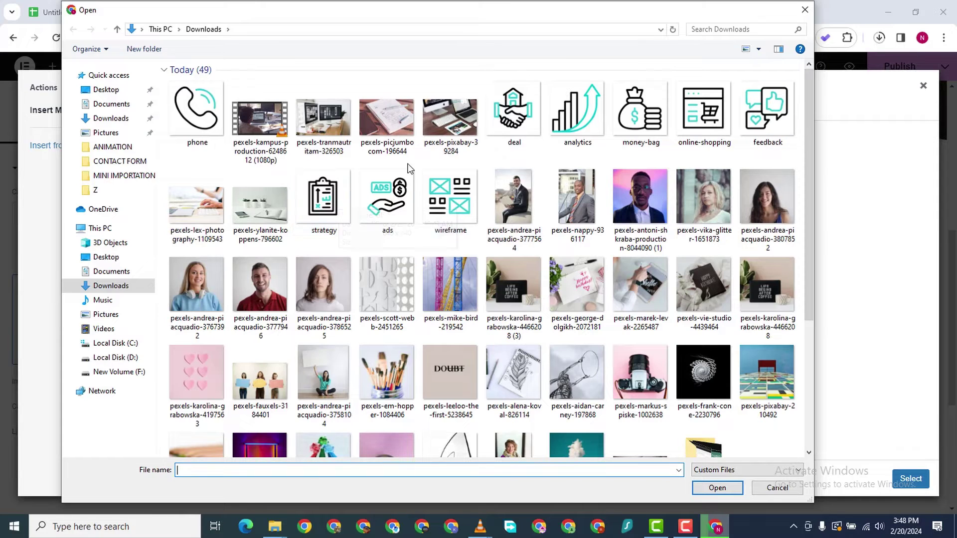
pyautogui.click(438, 192)
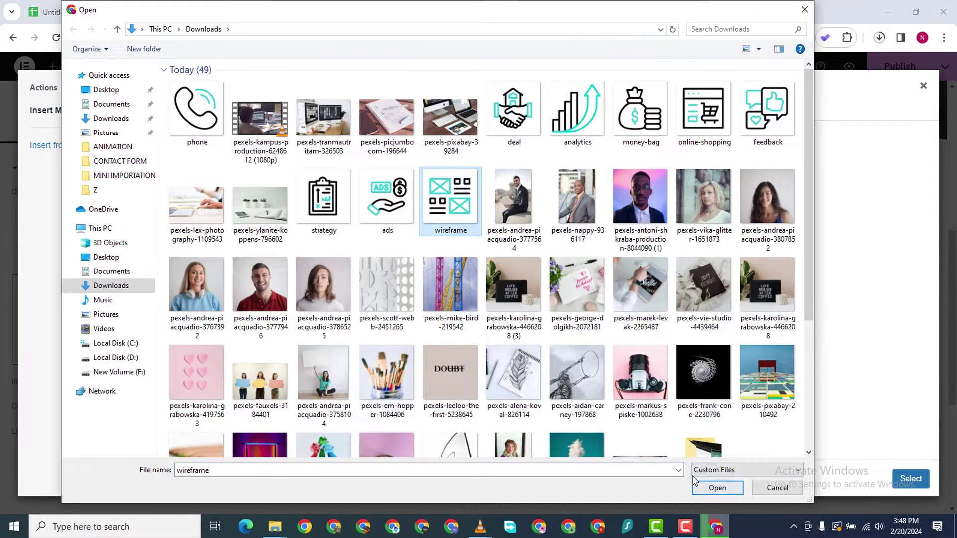
pyautogui.click(732, 490)
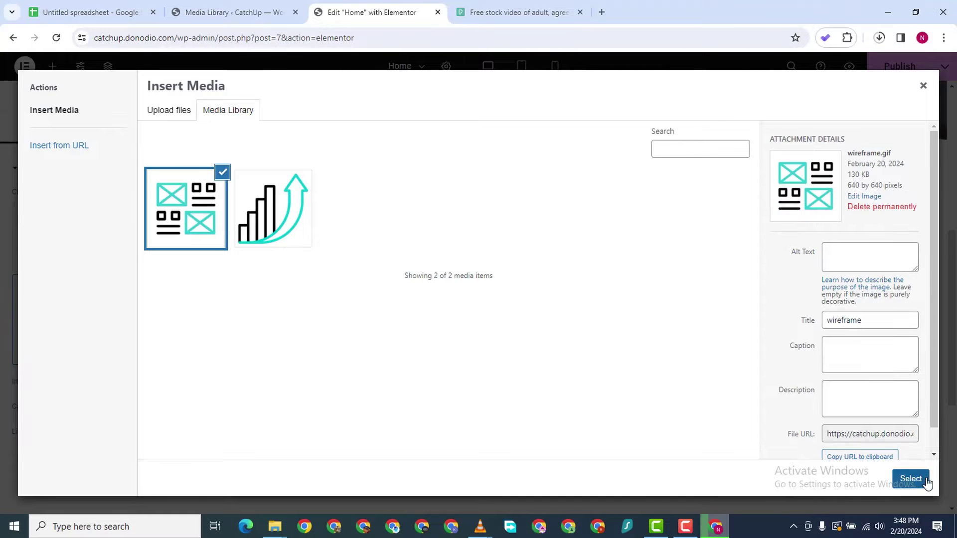
pyautogui.click(910, 479)
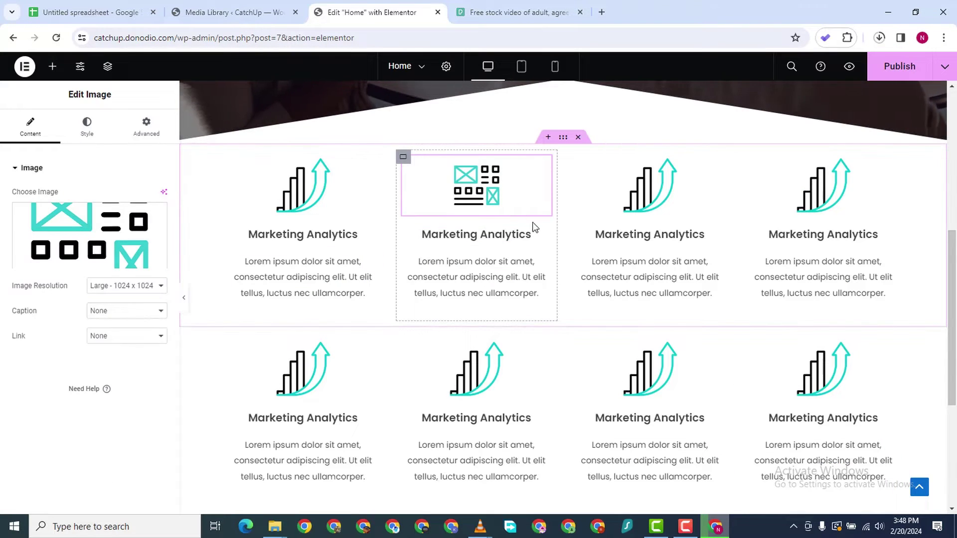
pyautogui.click(538, 235)
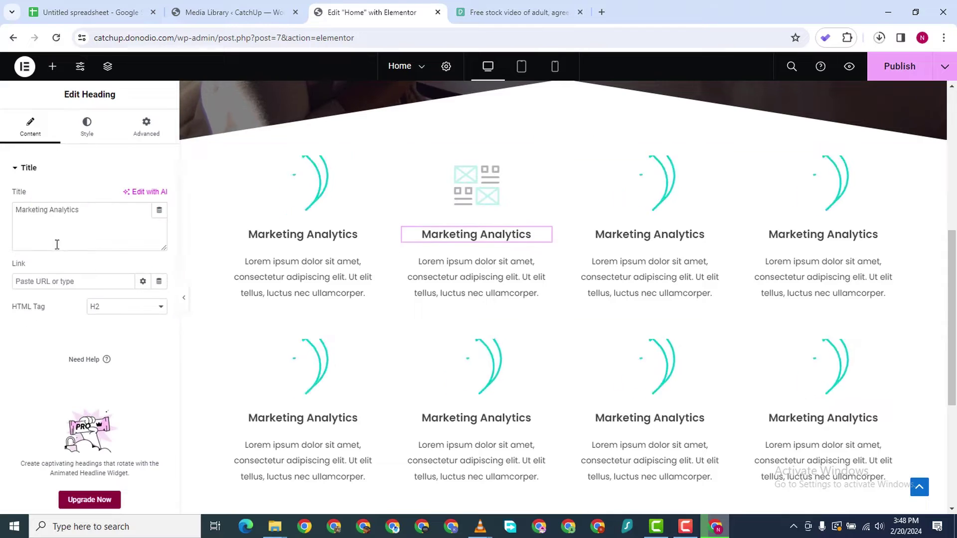
# Change the second column's heading from 'Marketing Analytics' to 'Email Marketing'
pyautogui.doubleClick(51, 210)
pyautogui.press('BackSpace')
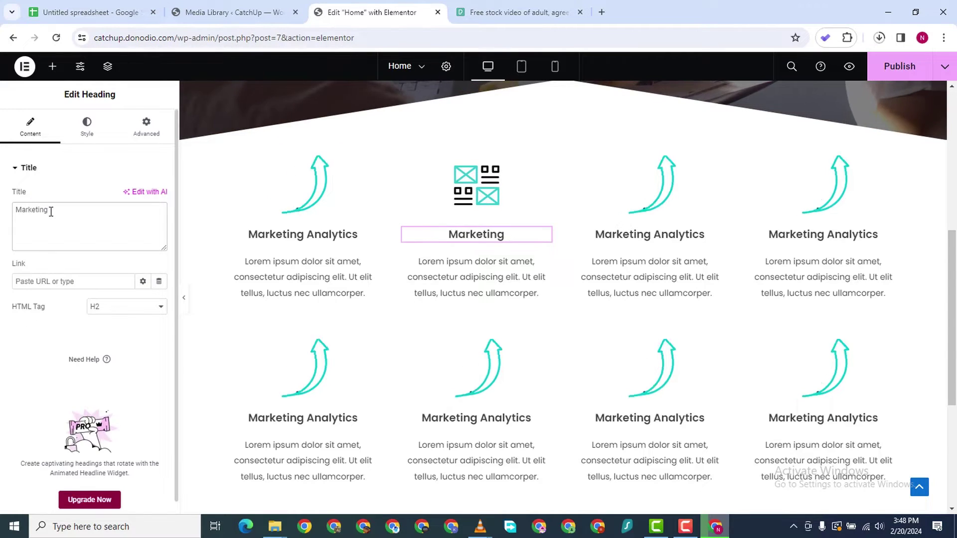
pyautogui.write('E')
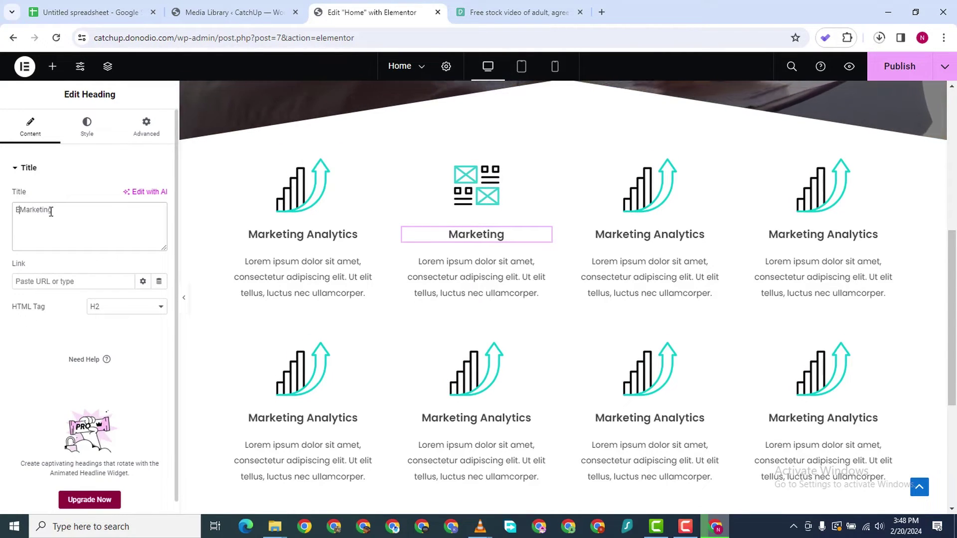
pyautogui.write('mail')
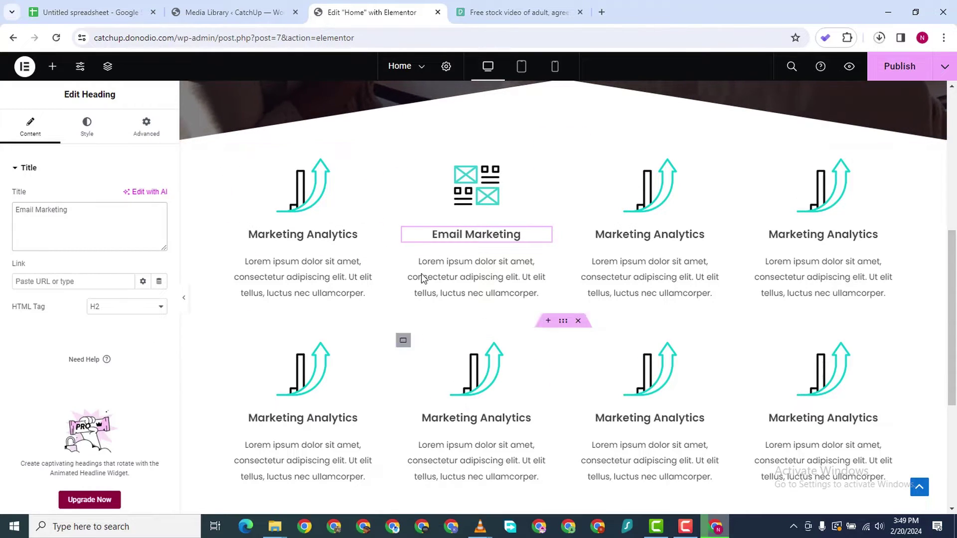
pyautogui.click(685, 528)
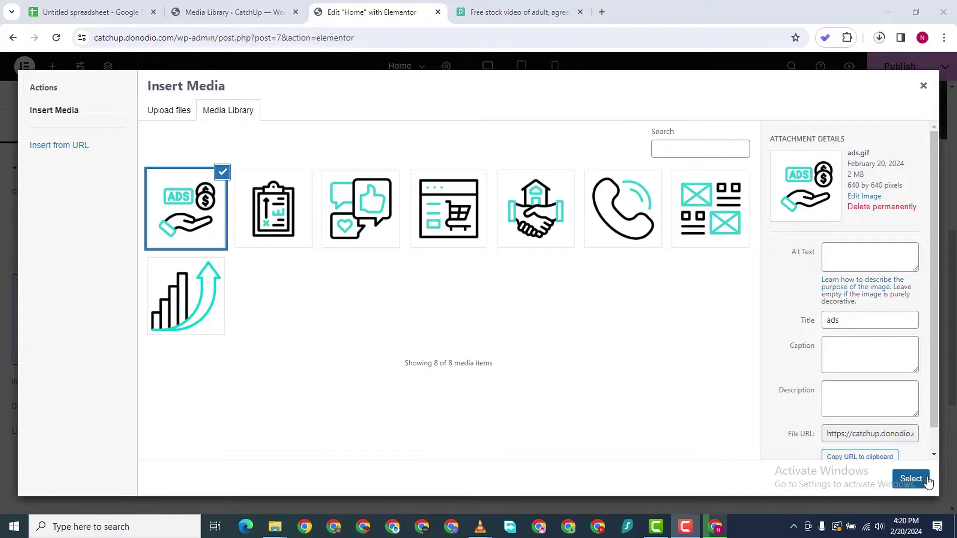
# Set the ads image on the third column and the online-shopping image on the fourth
pyautogui.click(926, 480)
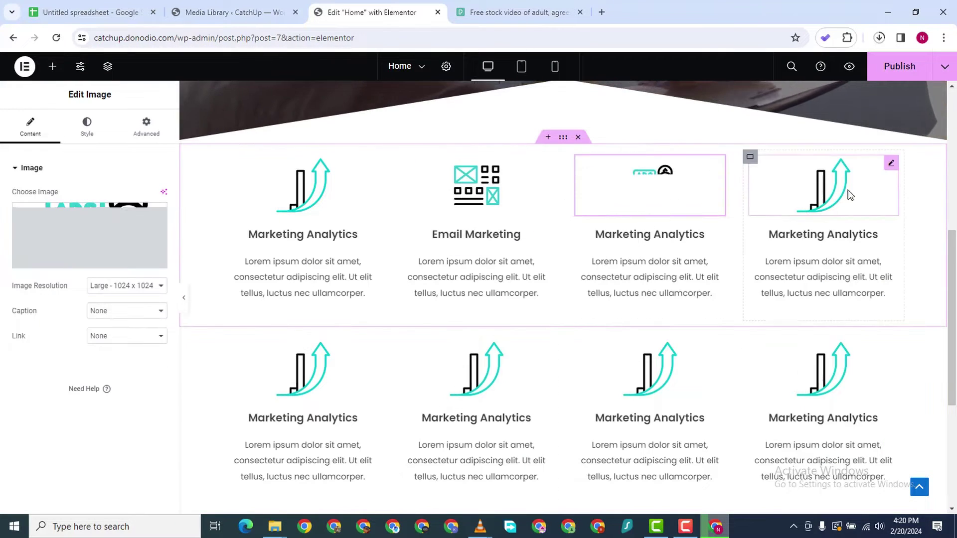
pyautogui.click(753, 204)
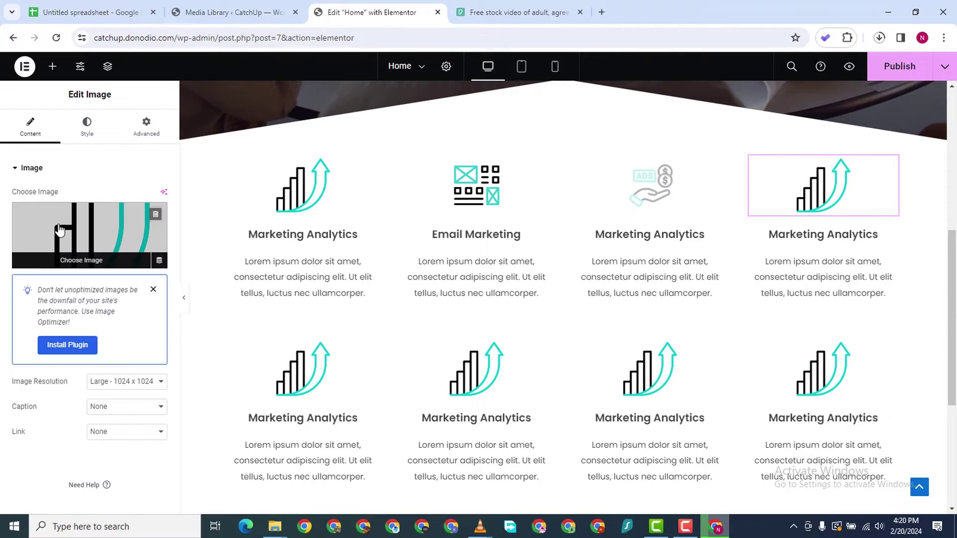
pyautogui.click(58, 229)
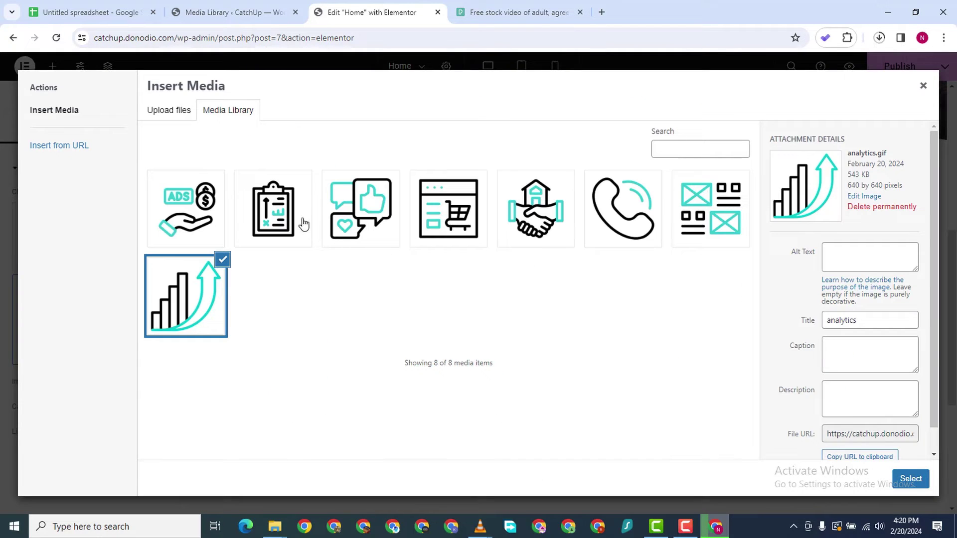
pyautogui.click(456, 202)
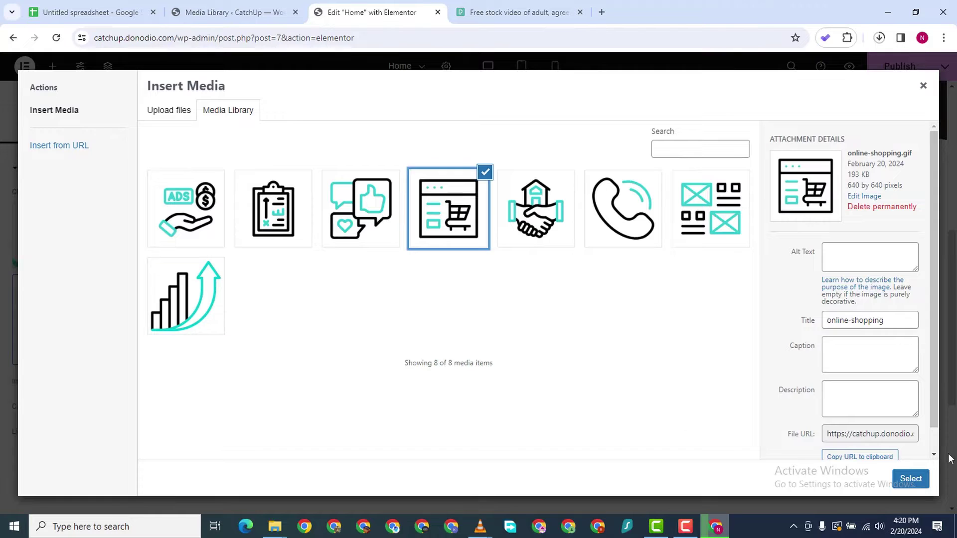
pyautogui.click(910, 478)
pyautogui.scroll(2, 395, 417)
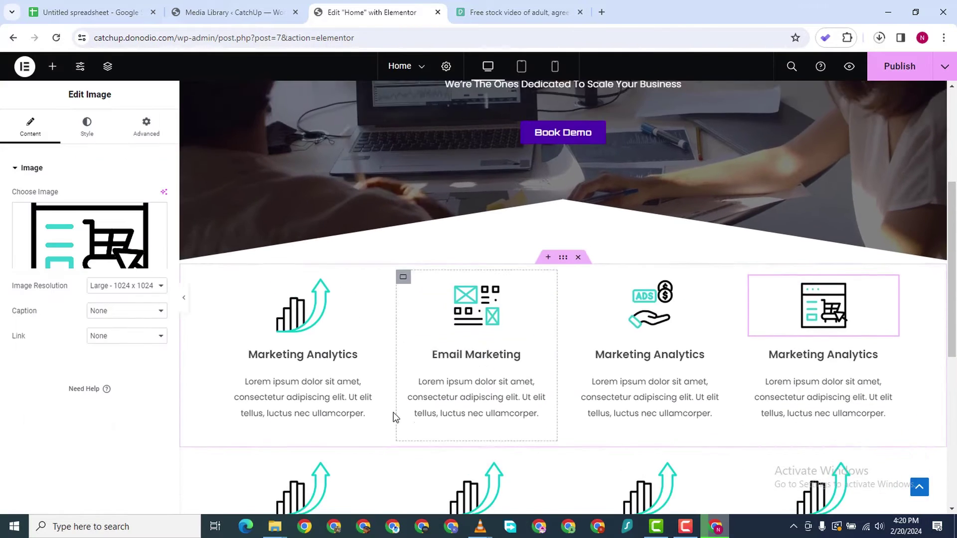
pyautogui.scroll(-4, 304, 361)
pyautogui.scroll(-2, 304, 361)
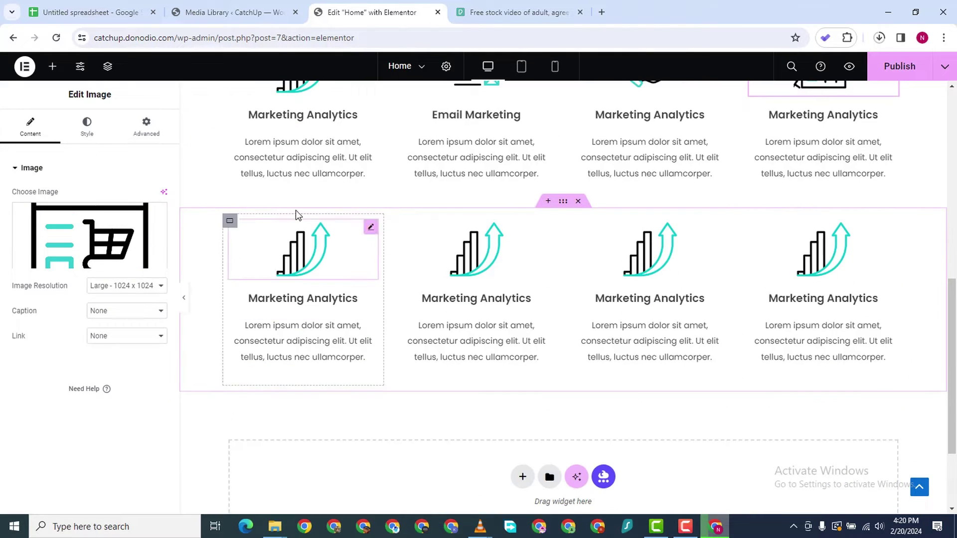
# Give the second row's first two boxes the feedback and handshake deal icons
pyautogui.click(248, 278)
pyautogui.click(90, 234)
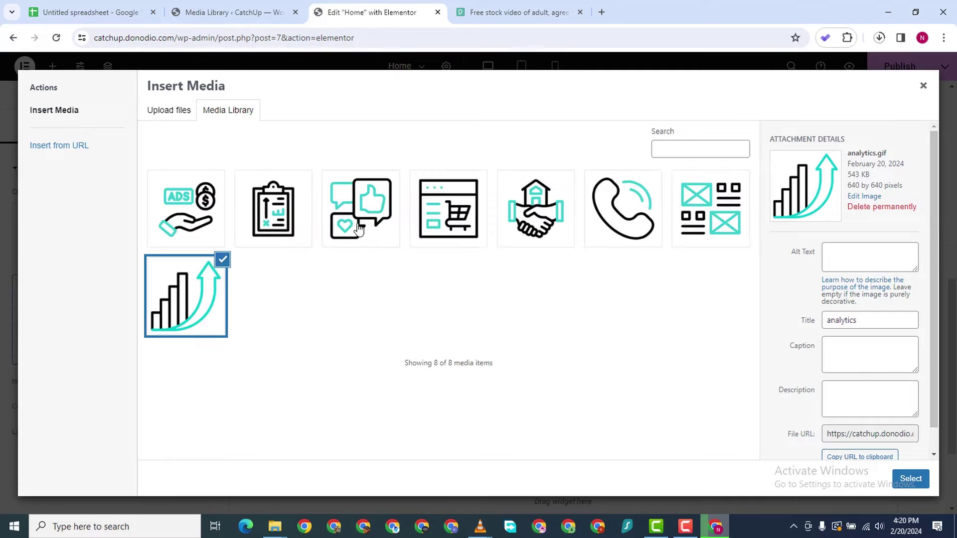
pyautogui.click(370, 218)
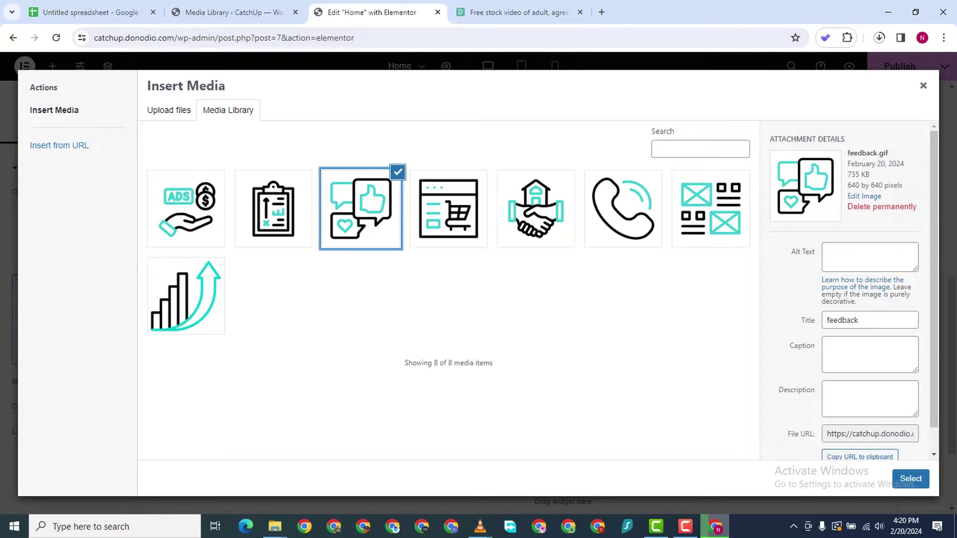
pyautogui.click(929, 477)
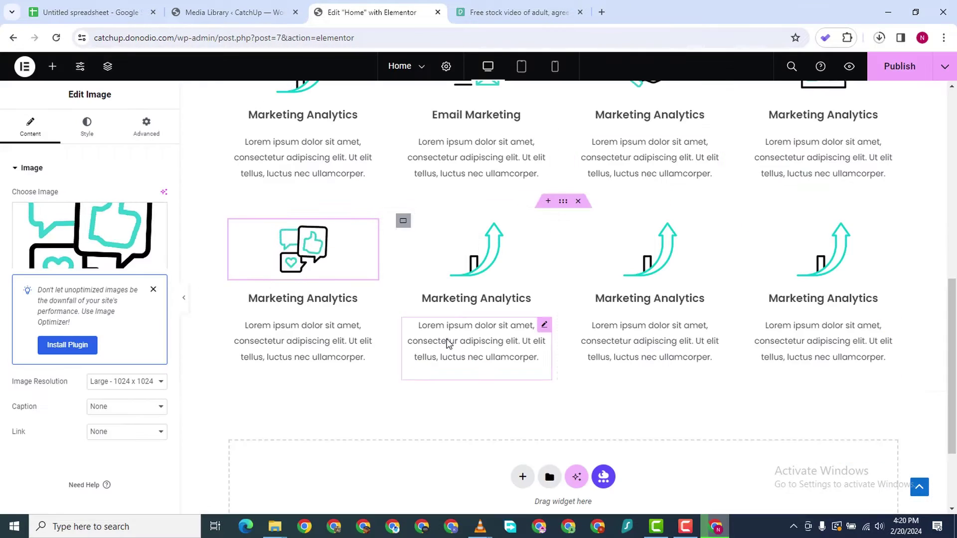
pyautogui.click(540, 229)
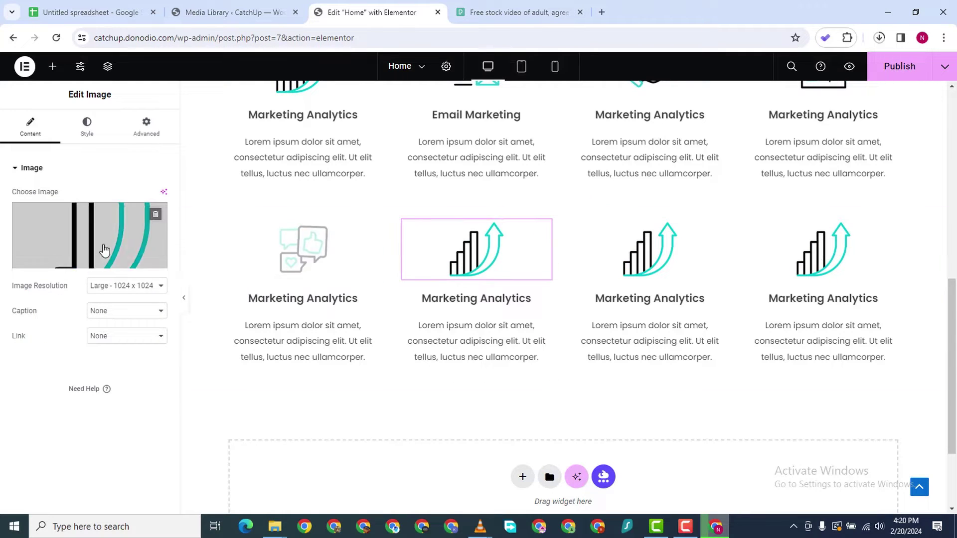
pyautogui.click(70, 246)
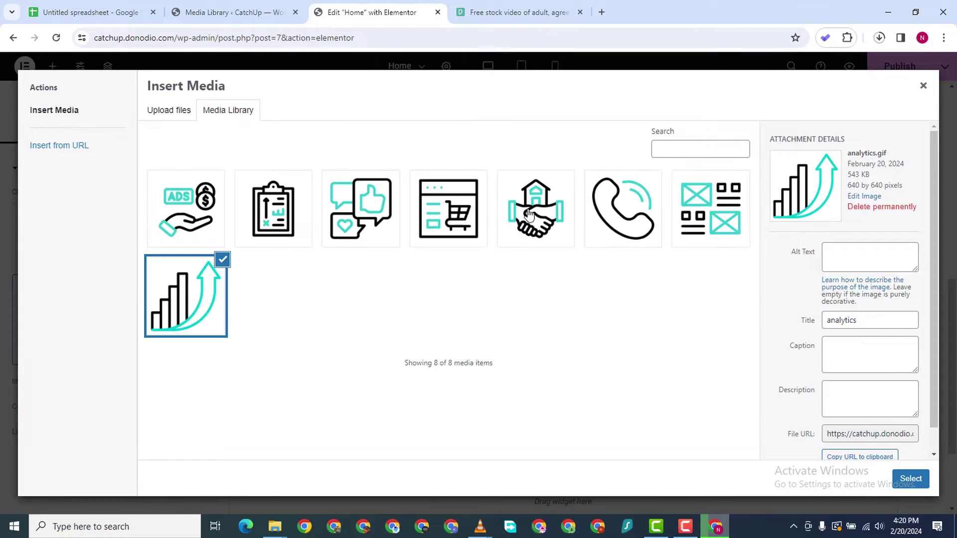
pyautogui.click(546, 217)
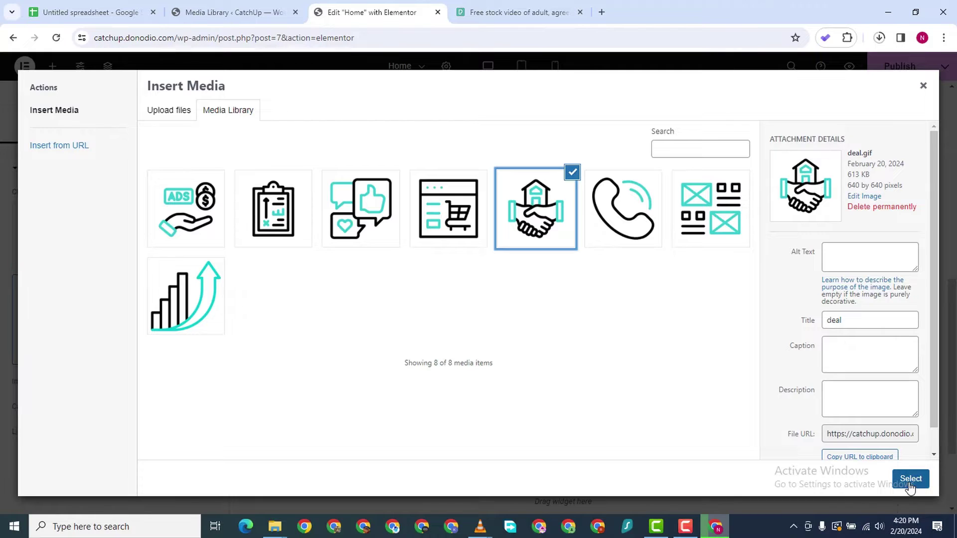
pyautogui.click(908, 484)
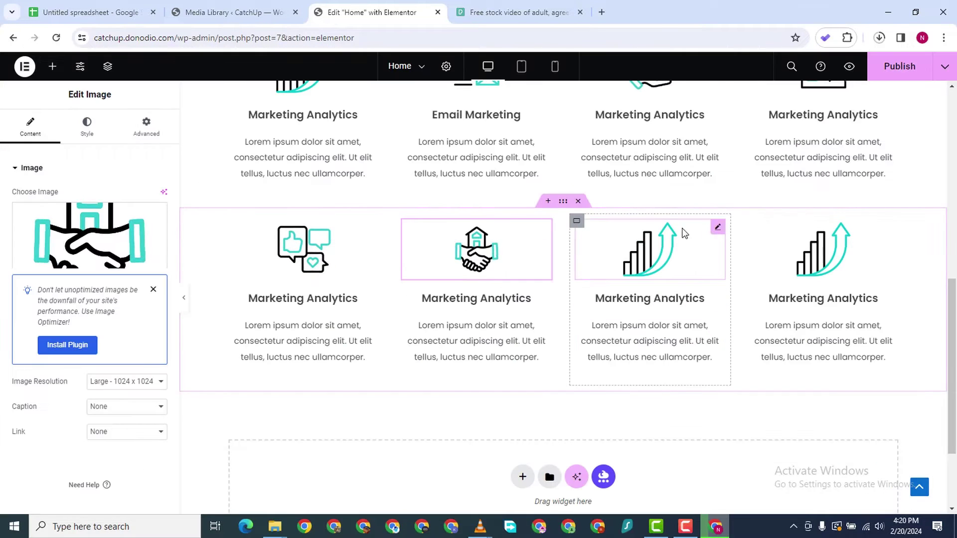
# Give the second row's third and fourth boxes the phone and feedback icons
pyautogui.click(718, 230)
pyautogui.click(90, 249)
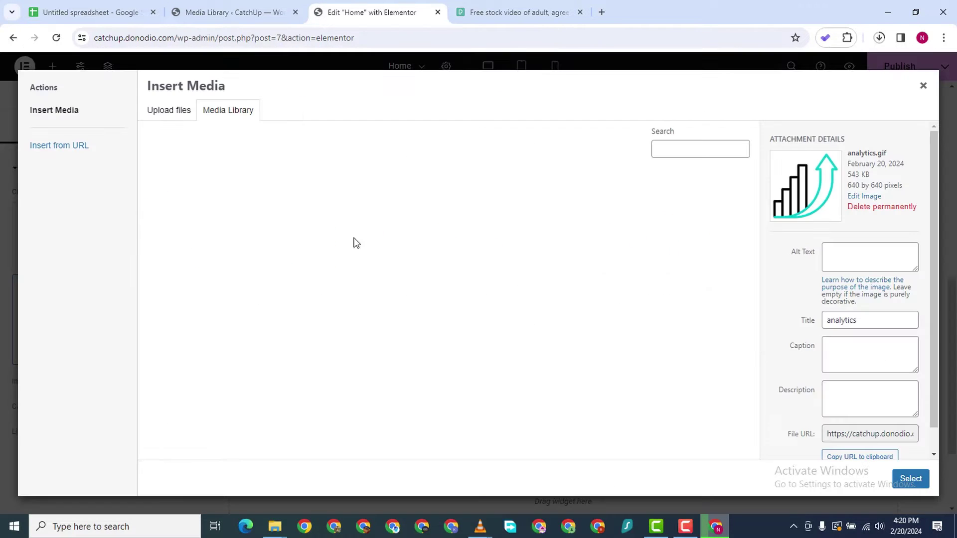
pyautogui.click(618, 222)
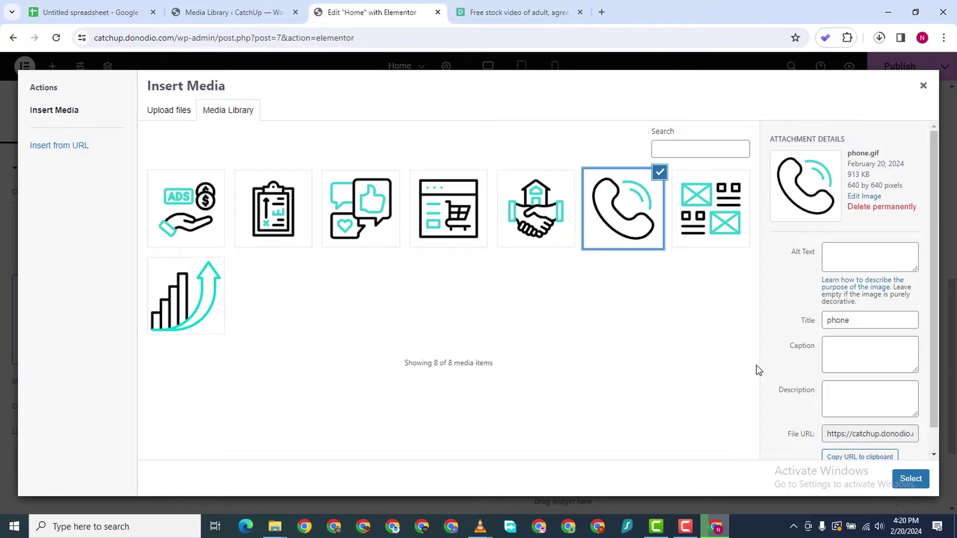
pyautogui.click(910, 480)
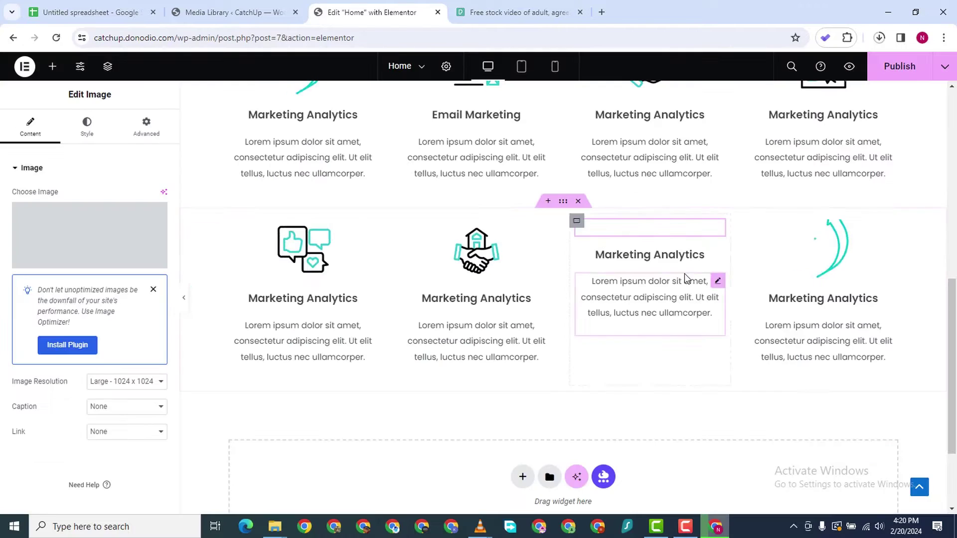
pyautogui.click(89, 239)
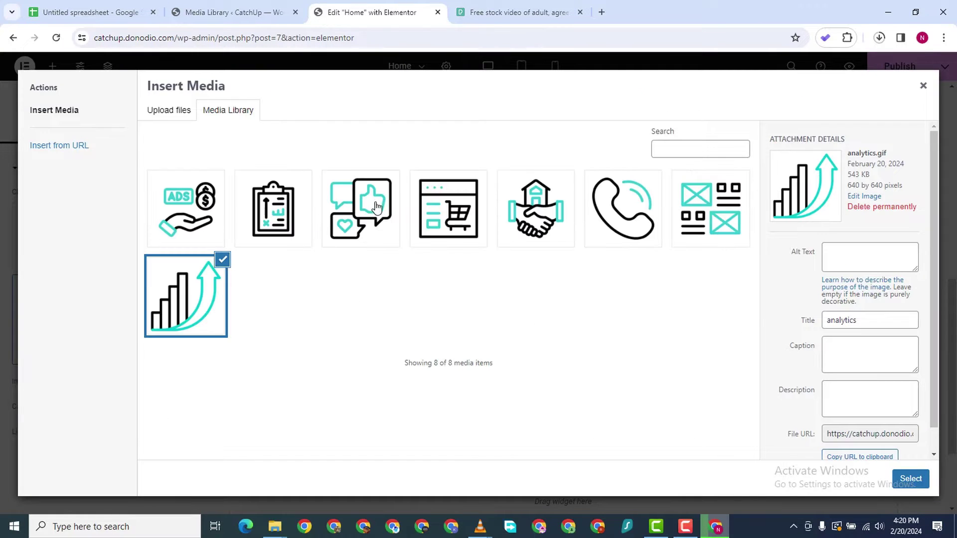
pyautogui.click(376, 207)
pyautogui.click(910, 478)
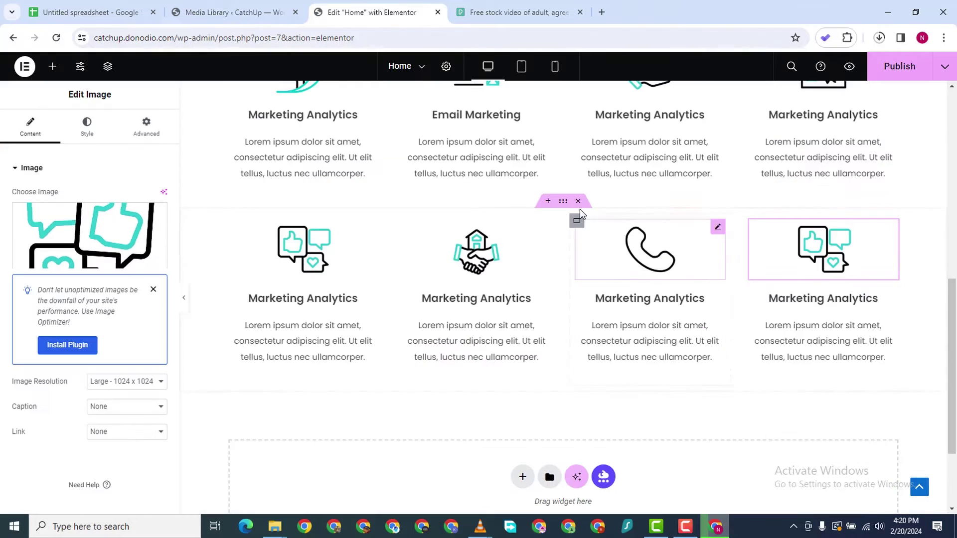
pyautogui.scroll(-2, 484, 193)
pyautogui.scroll(4, 446, 327)
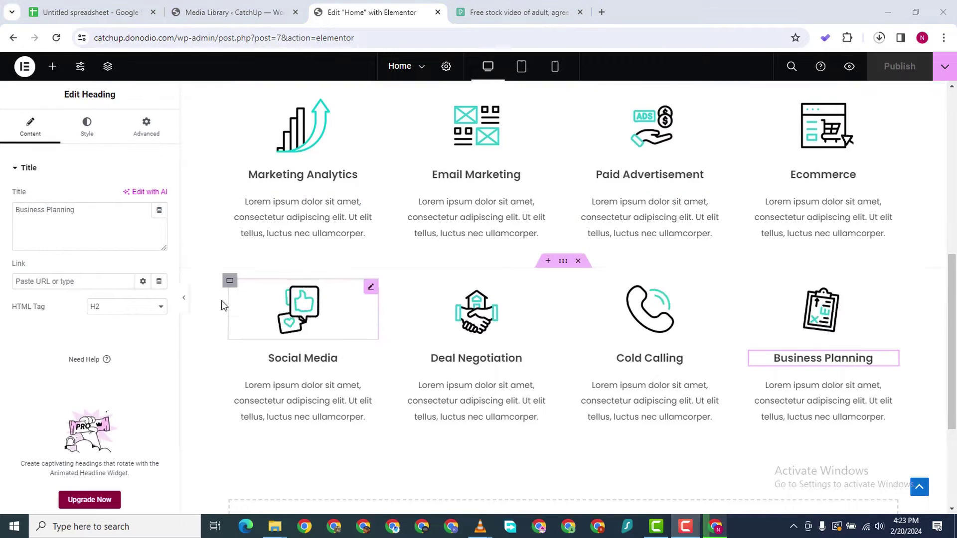
pyautogui.scroll(-2, 418, 253)
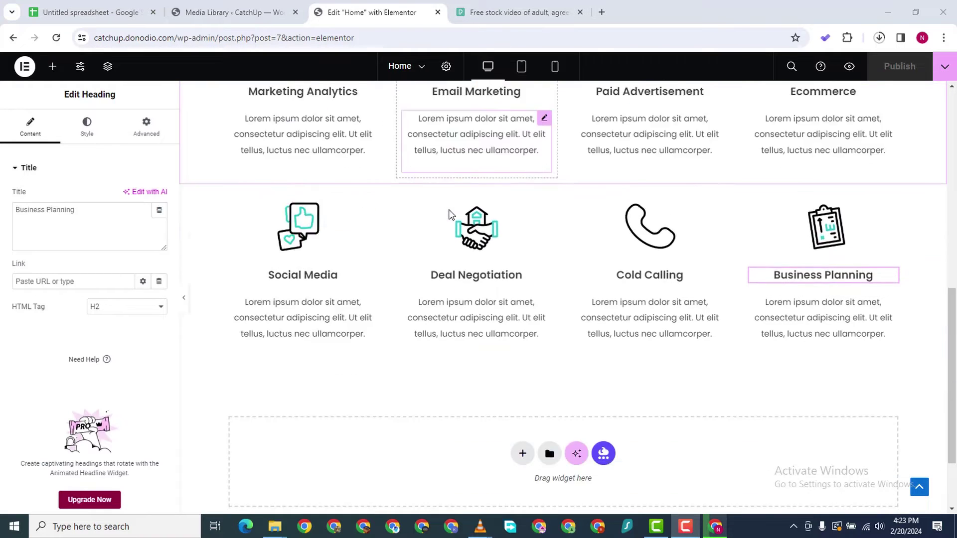
pyautogui.scroll(4, 459, 190)
pyautogui.scroll(-2, 473, 163)
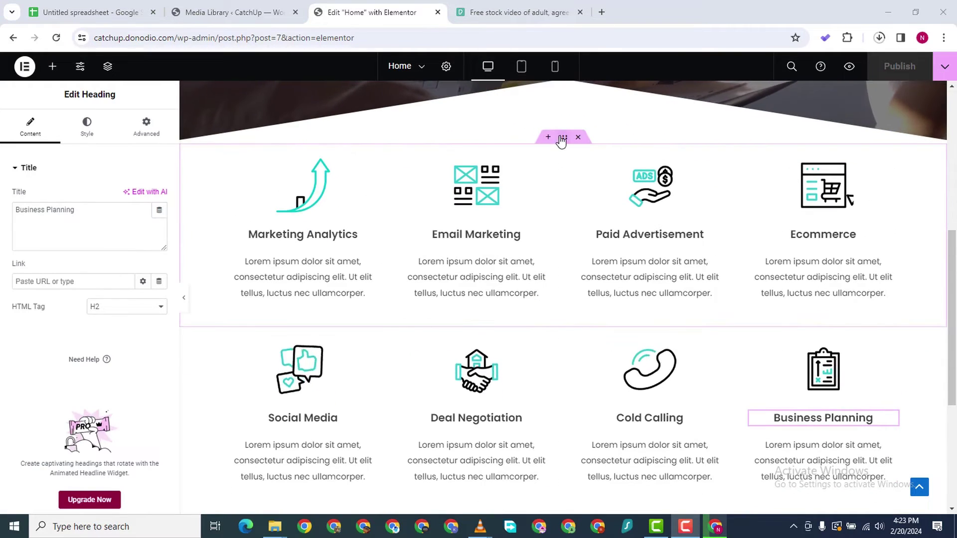
pyautogui.scroll(-5, 489, 248)
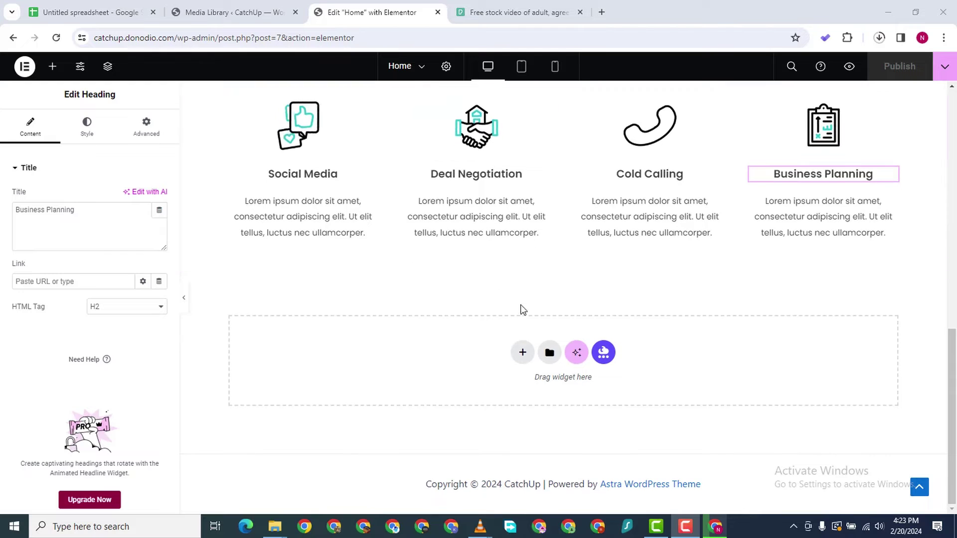
# Add a Flexbox container below the services and try duplicating and moving the hero heading
pyautogui.click(520, 355)
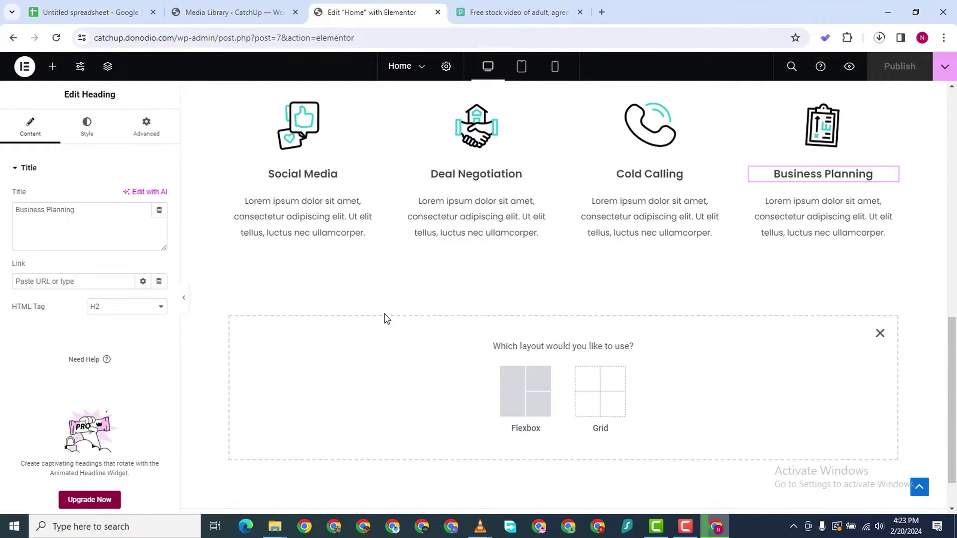
pyautogui.click(518, 388)
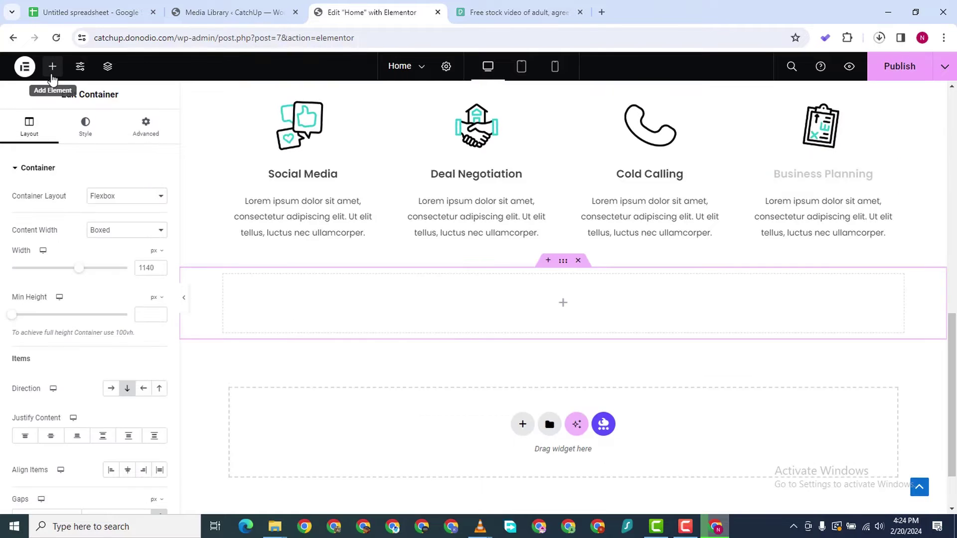
pyautogui.scroll(10, 604, 292)
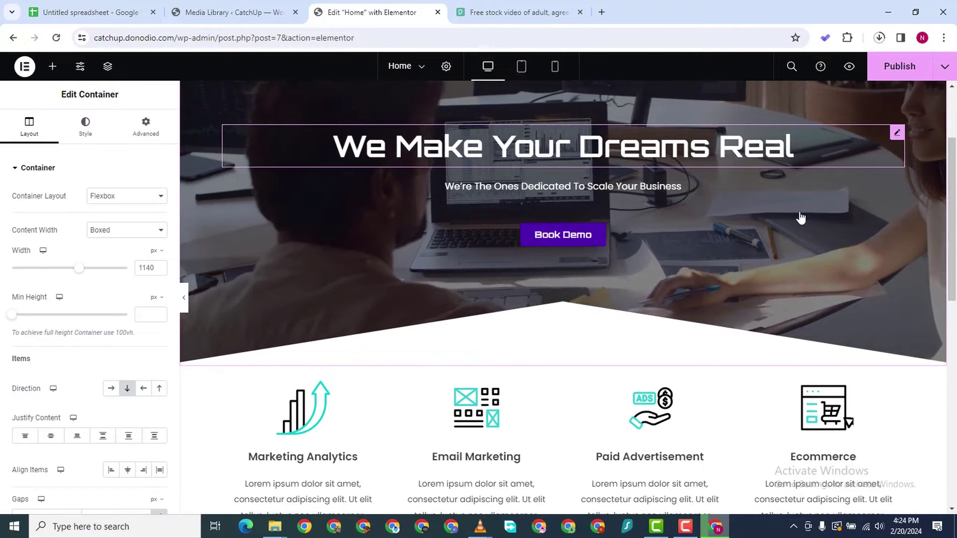
pyautogui.rightClick(802, 214)
pyautogui.click(846, 165)
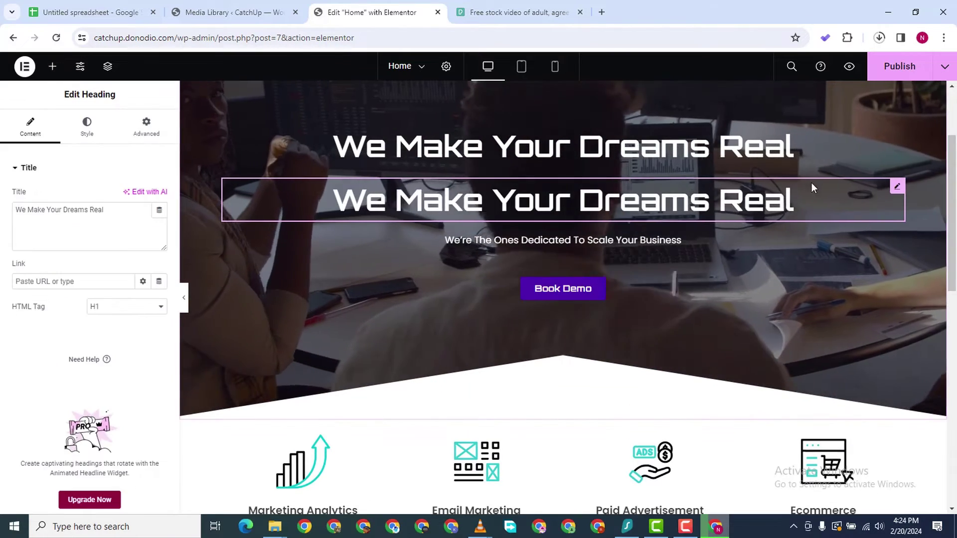
pyautogui.moveTo(896, 188); pyautogui.dragTo(770, 185)
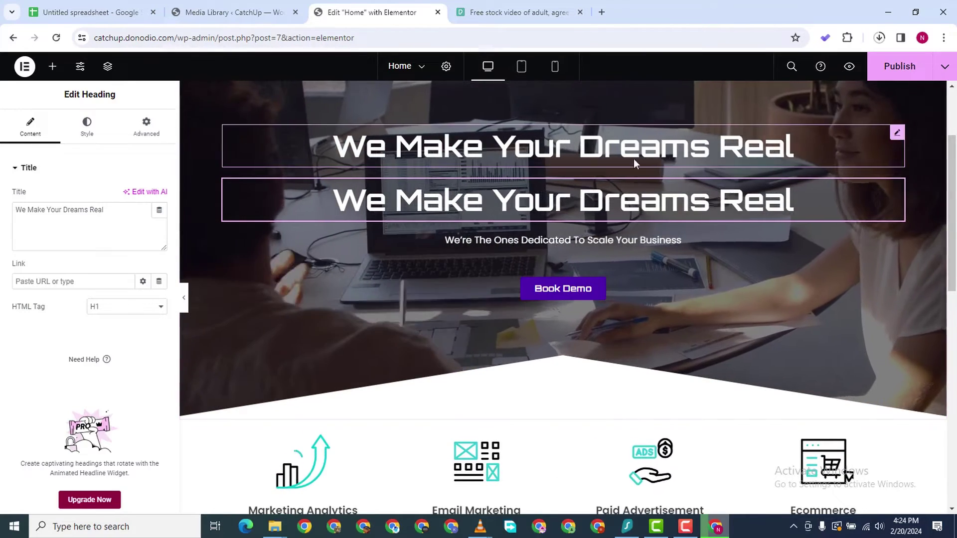
pyautogui.press('Delete')
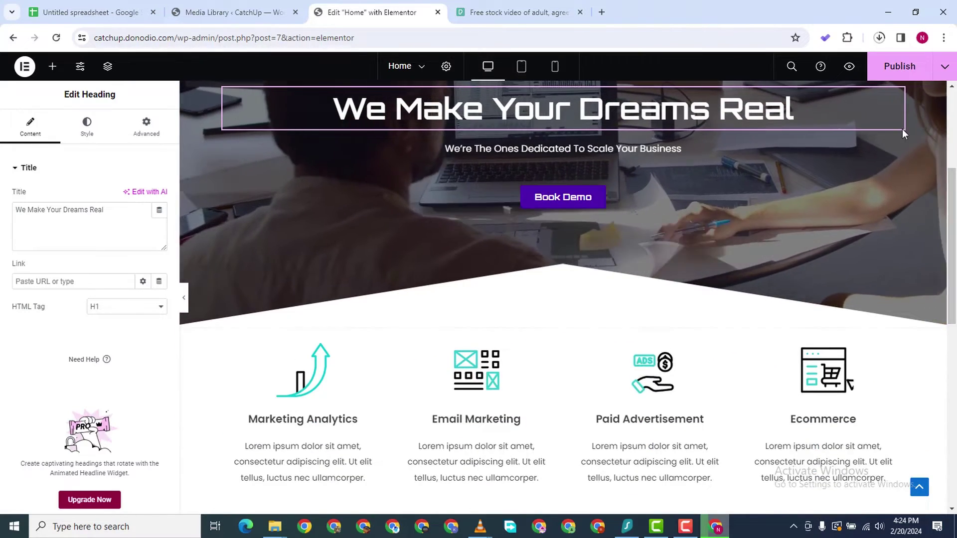
pyautogui.moveTo(897, 98); pyautogui.dragTo(692, 110)
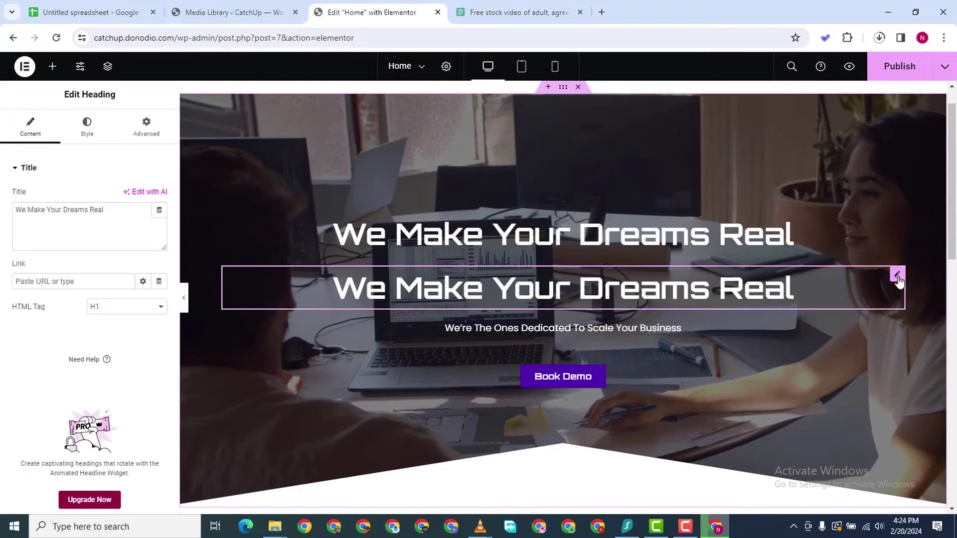
# Copy the 'We Make Your Dreams Real' heading and paste it into the new container
pyautogui.rightClick(897, 272)
pyautogui.click(841, 291)
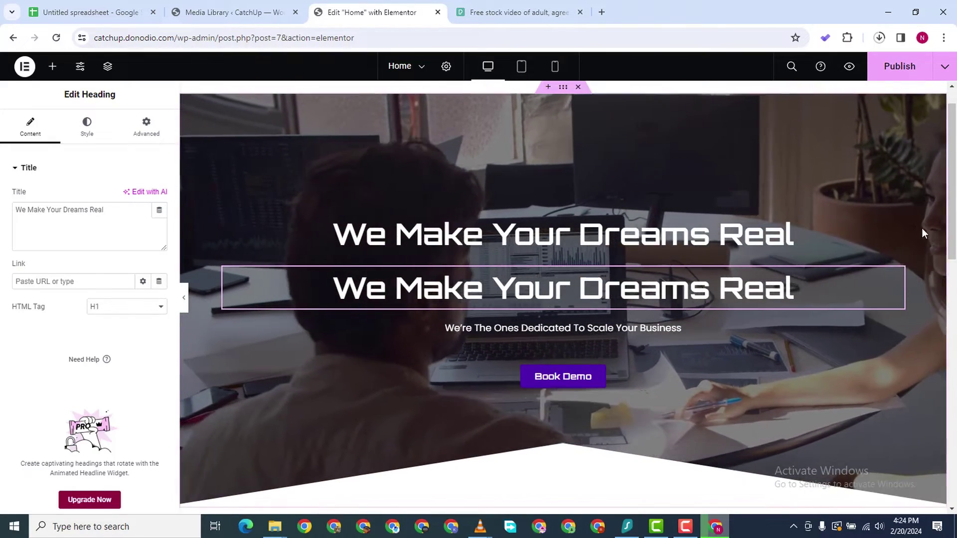
pyautogui.moveTo(952, 223); pyautogui.dragTo(942, 461)
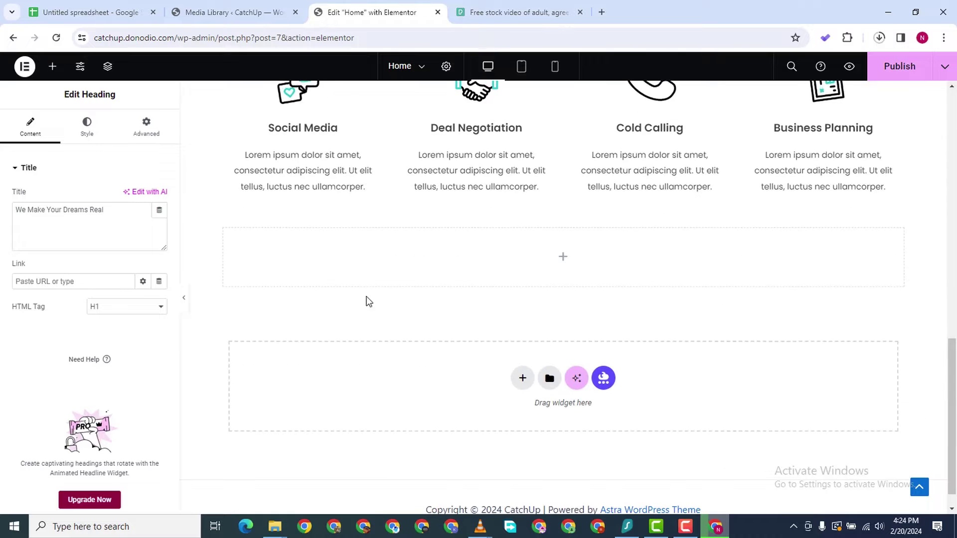
pyautogui.rightClick(364, 258)
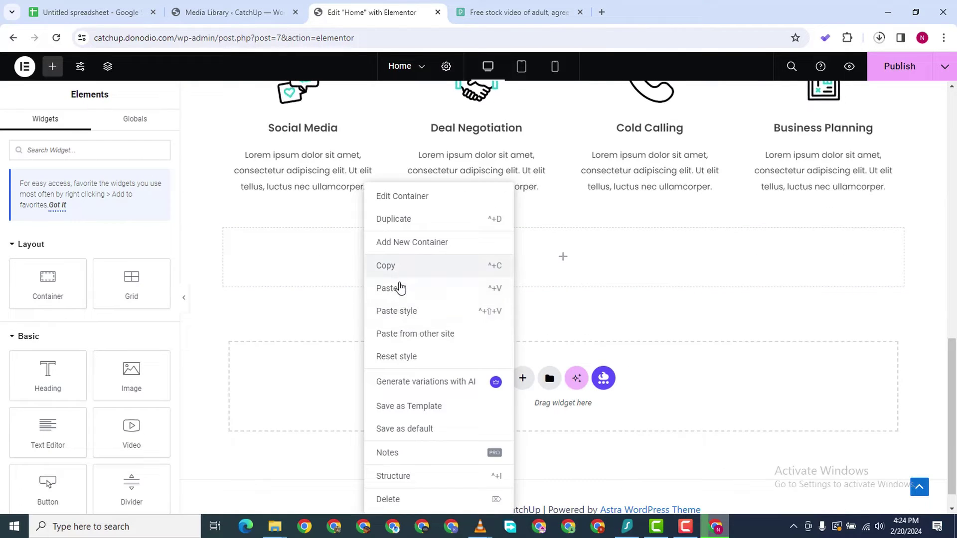
pyautogui.click(400, 288)
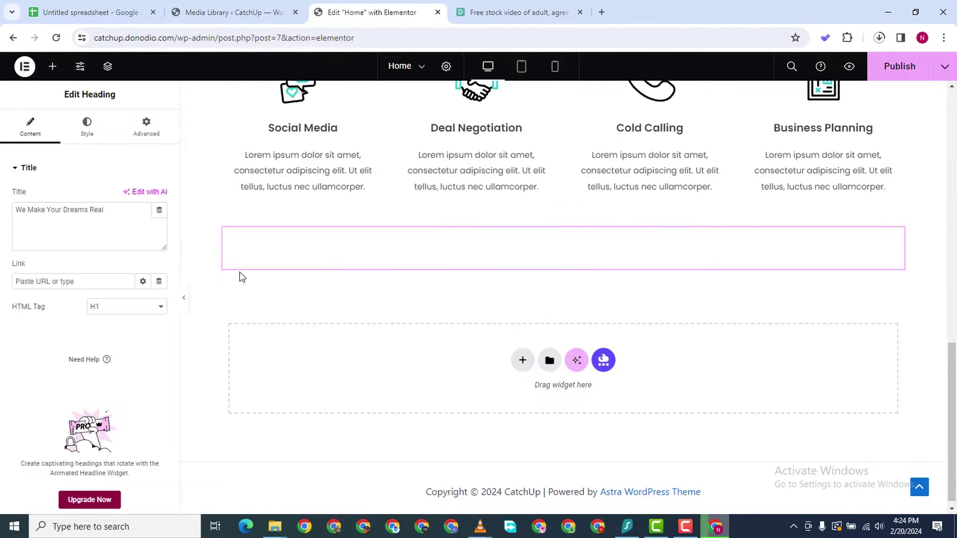
# Set the pasted heading's text colour to #000000
pyautogui.click(91, 129)
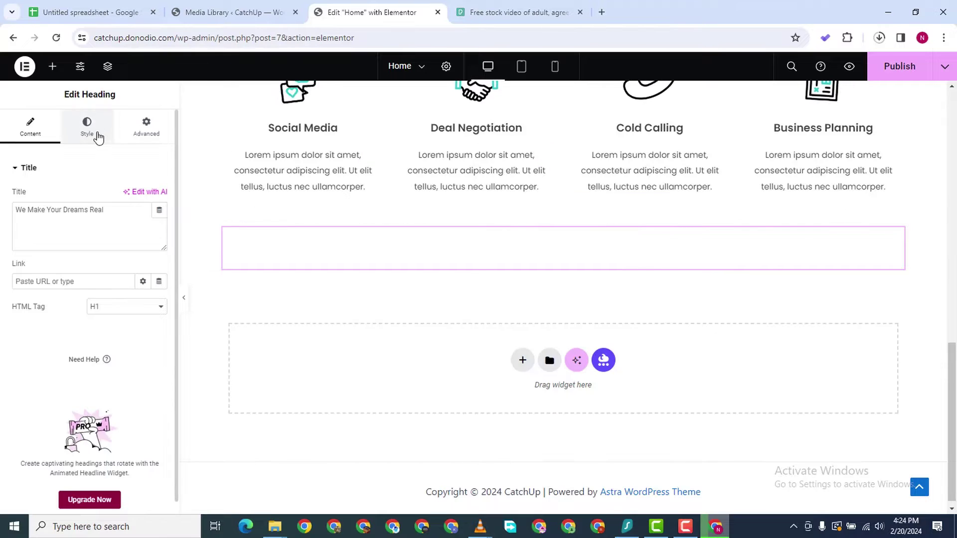
pyautogui.click(160, 221)
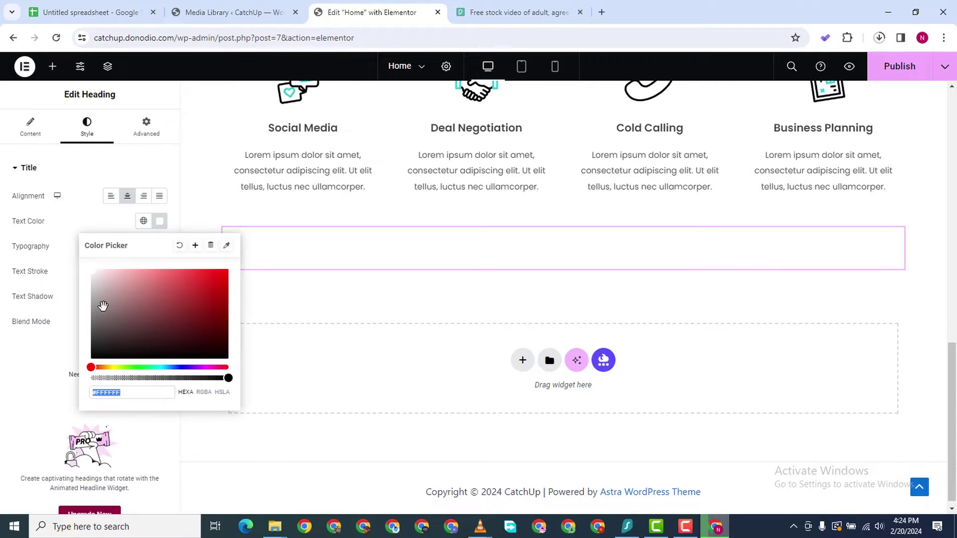
pyautogui.write('000000')
pyautogui.click(388, 277)
pyautogui.scroll(-1, 670, 163)
pyautogui.scroll(15, 683, 149)
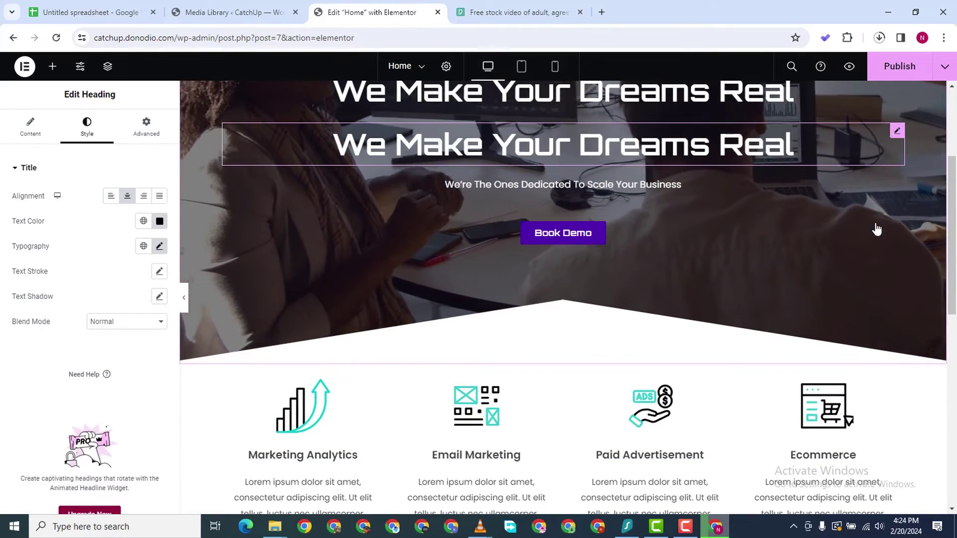
# Delete the extra duplicated heading from the hero section
pyautogui.rightClick(894, 132)
pyautogui.click(846, 395)
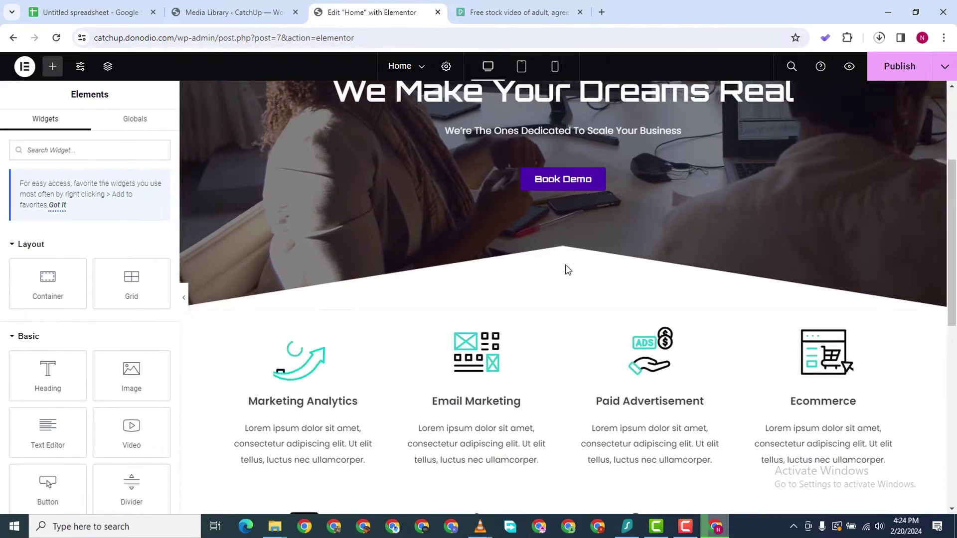
pyautogui.scroll(3, 565, 267)
pyautogui.scroll(-10, 568, 255)
pyautogui.scroll(3, 577, 253)
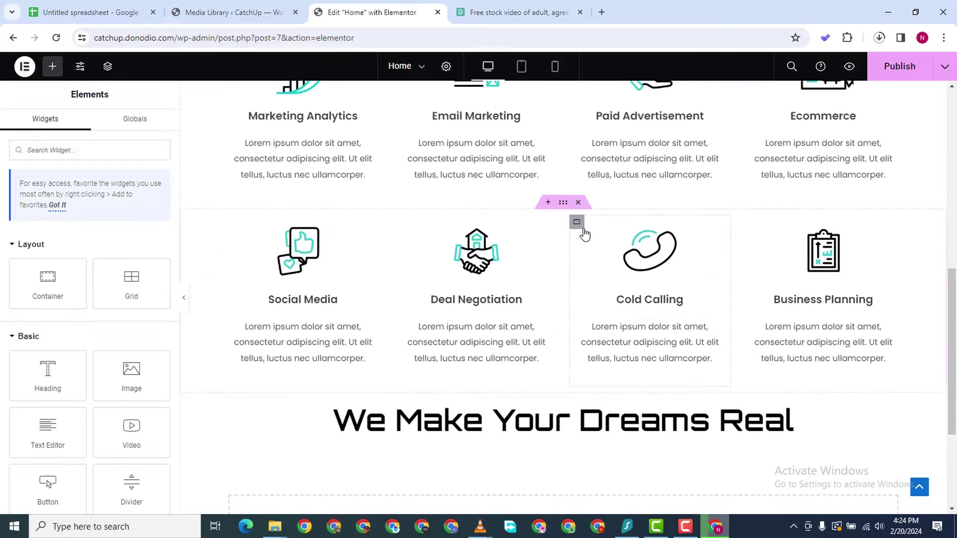
# Duplicate the black heading and retitle the upper copy 'View Line Up of Our Services'
pyautogui.scroll(-2, 539, 312)
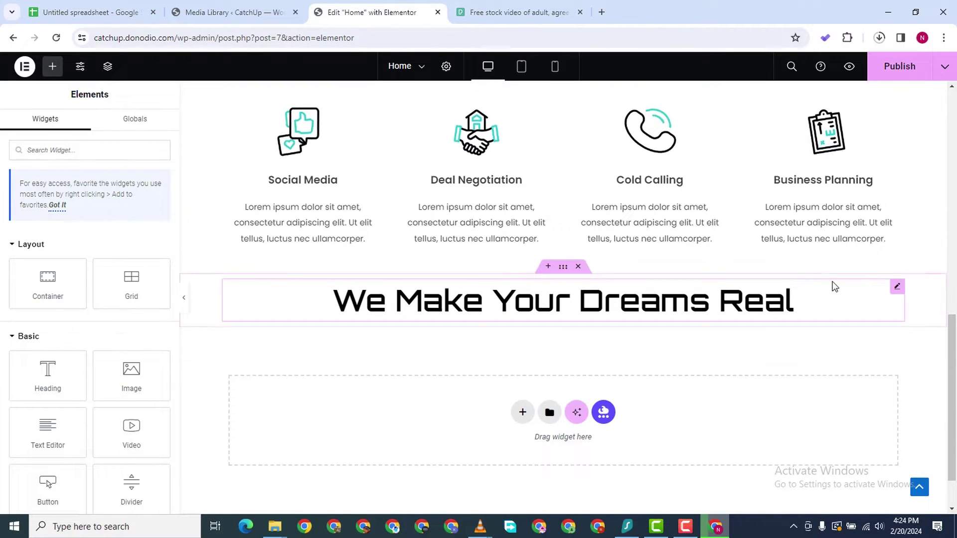
pyautogui.rightClick(896, 293)
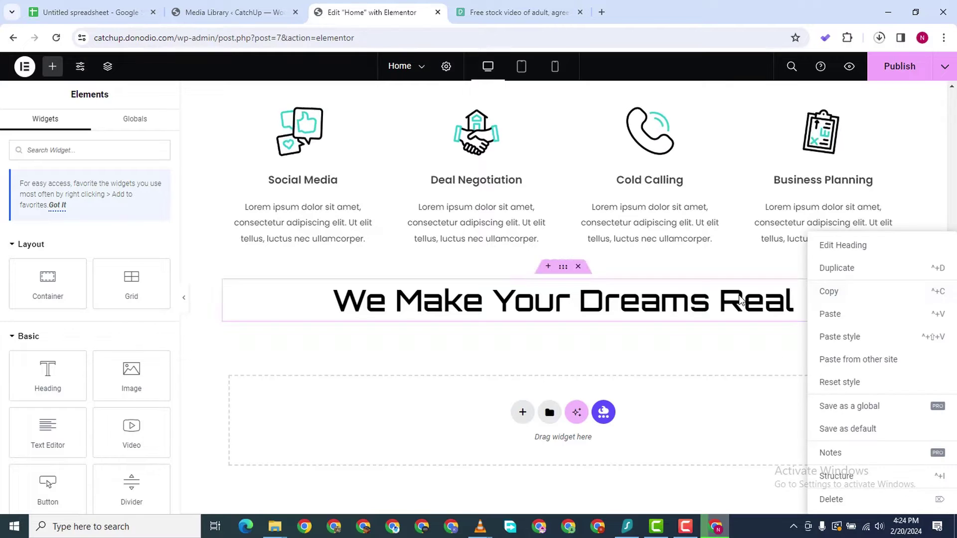
pyautogui.click(848, 268)
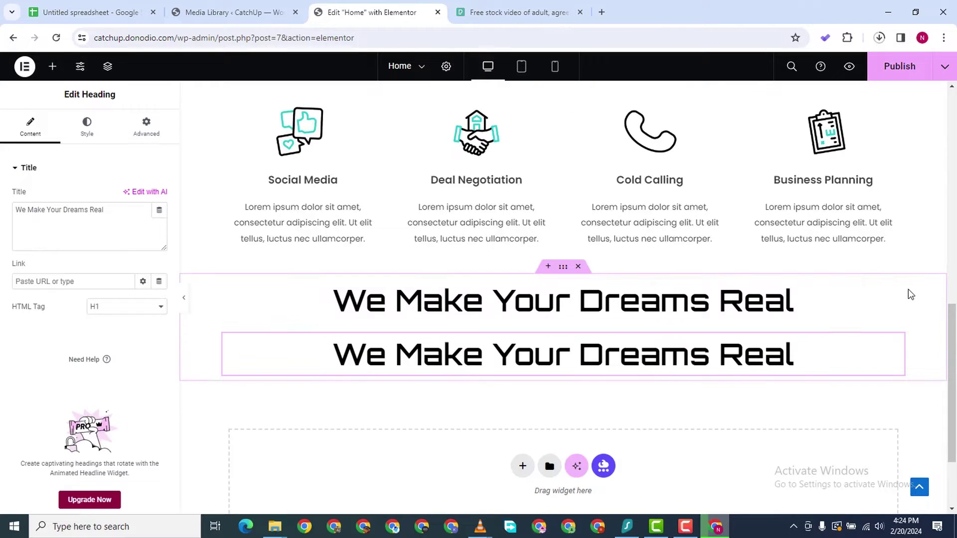
pyautogui.click(897, 287)
pyautogui.click(87, 128)
pyautogui.click(26, 130)
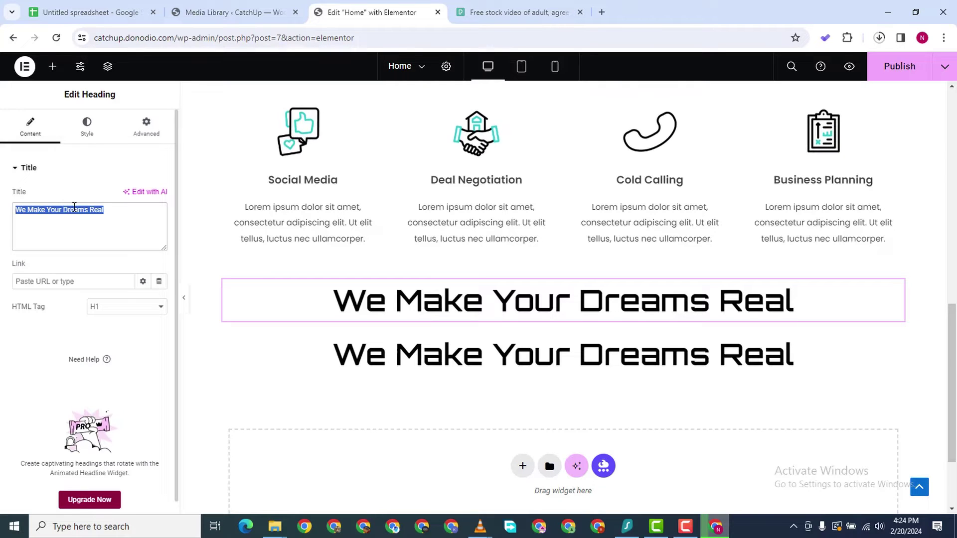
pyautogui.write('View Line')
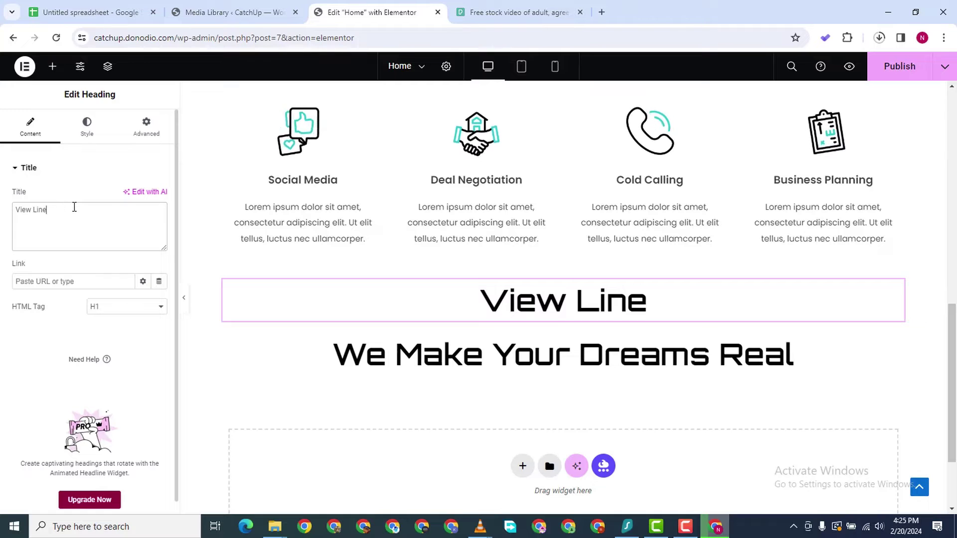
pyautogui.write(' Up of ')
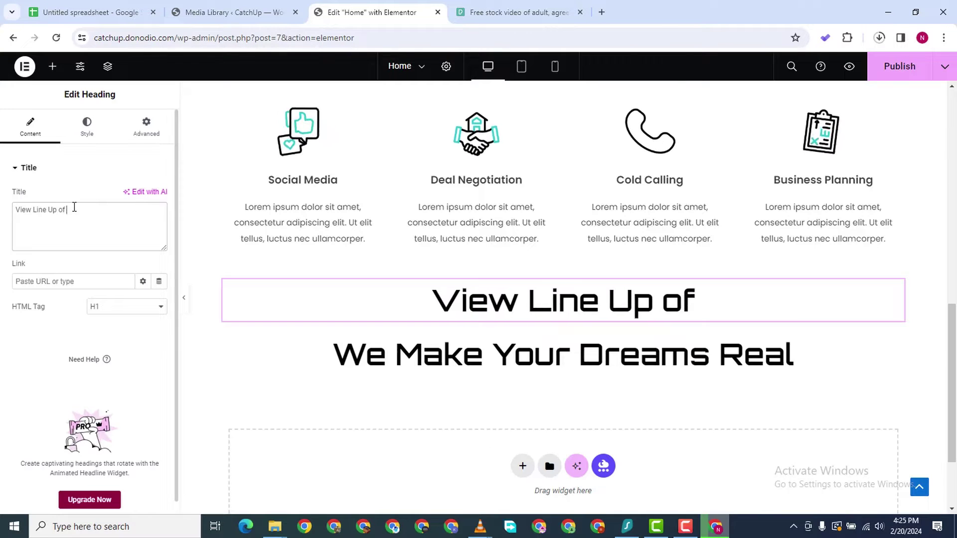
pyautogui.write('Our Serv')
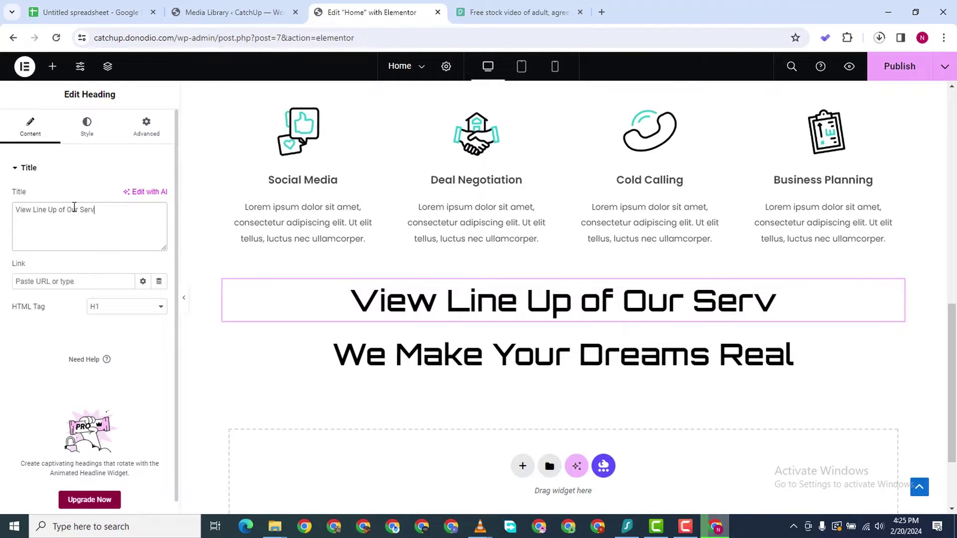
pyautogui.write('ices')
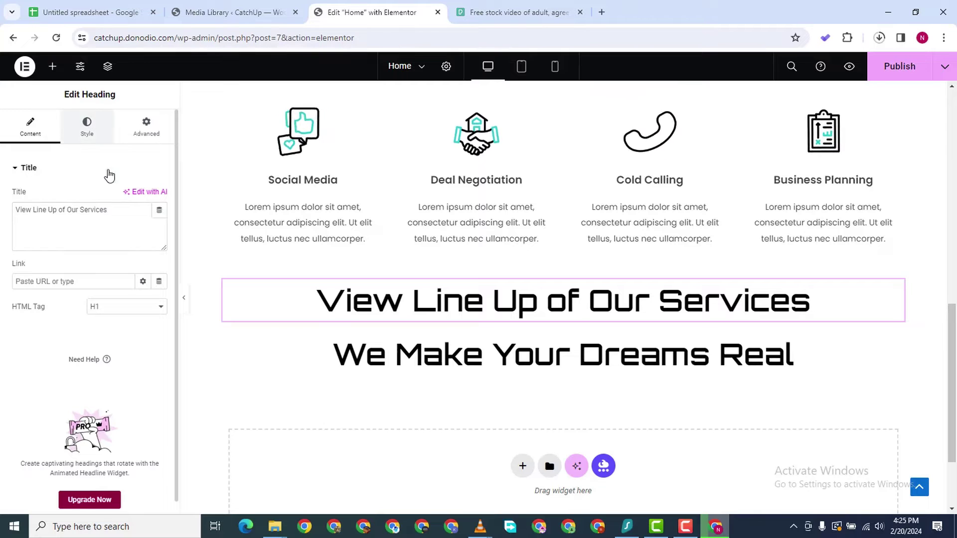
# Set the small heading's typography to Poppins at 17 px
pyautogui.click(87, 127)
pyautogui.click(160, 246)
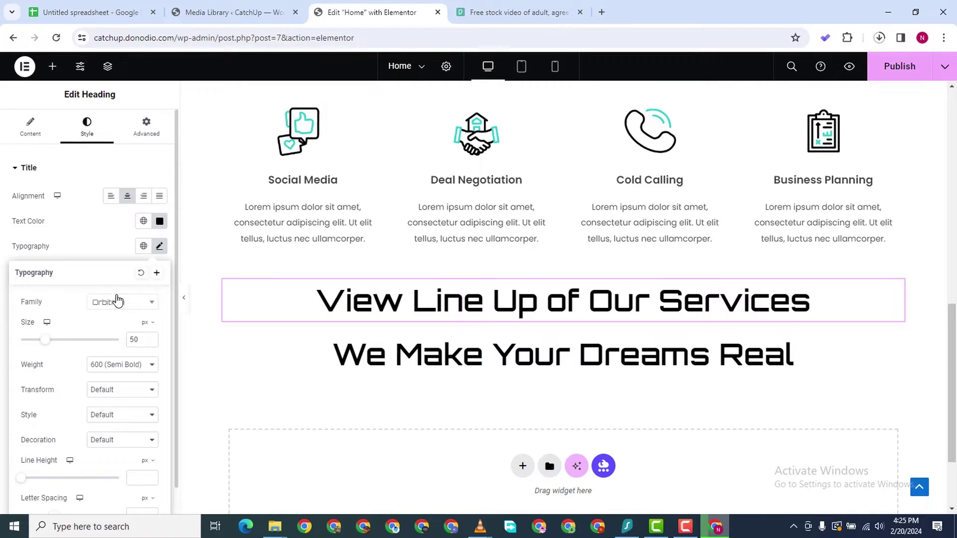
pyautogui.click(135, 303)
pyautogui.write('popp')
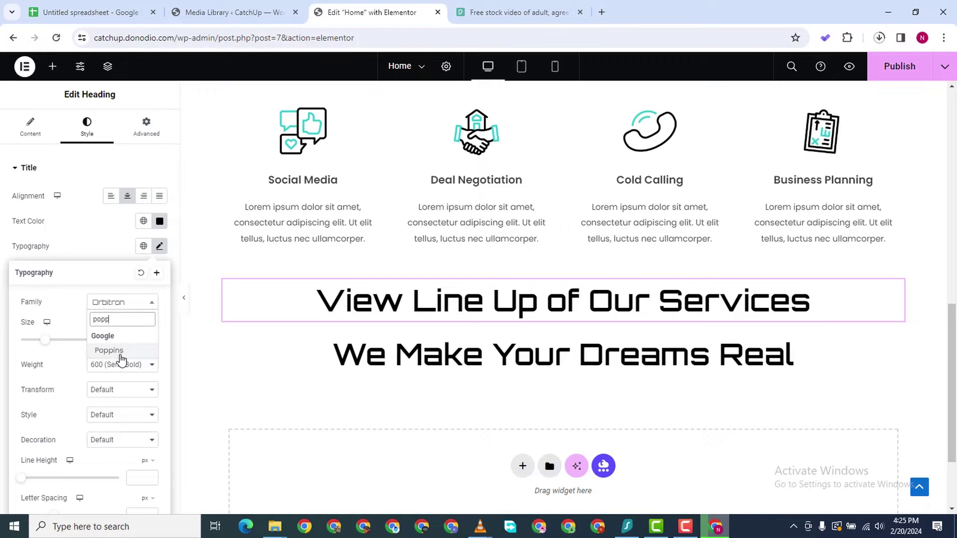
pyautogui.click(109, 350)
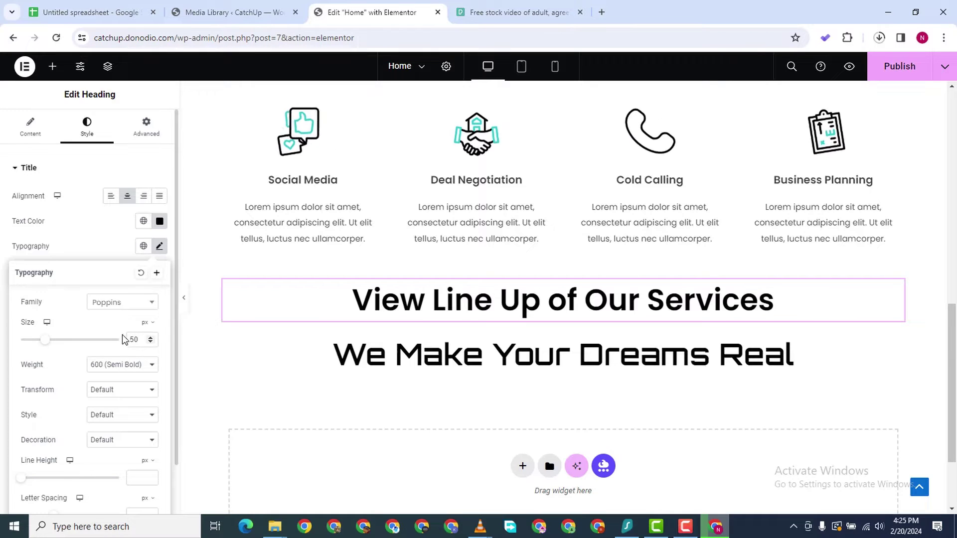
pyautogui.click(151, 342)
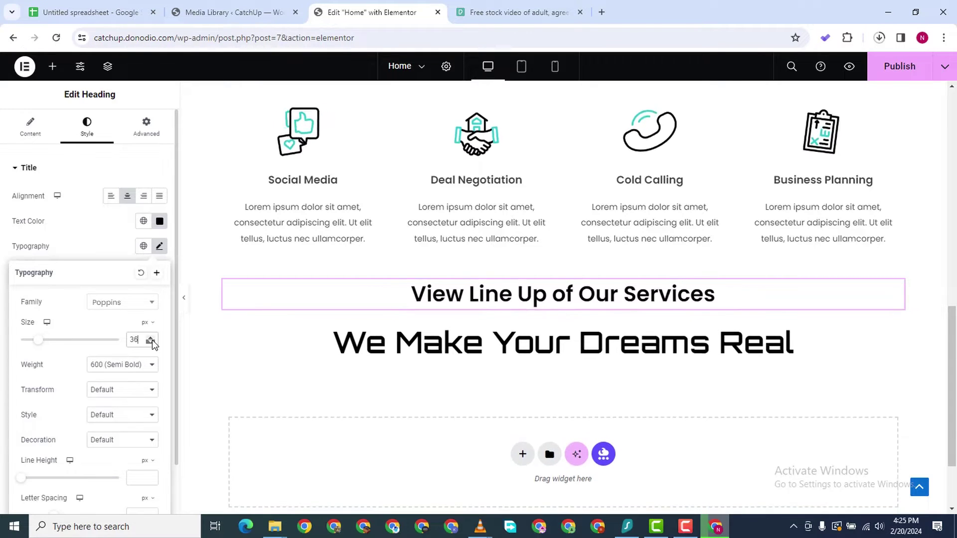
pyautogui.moveTo(152, 340); pyautogui.dragTo(152, 340)
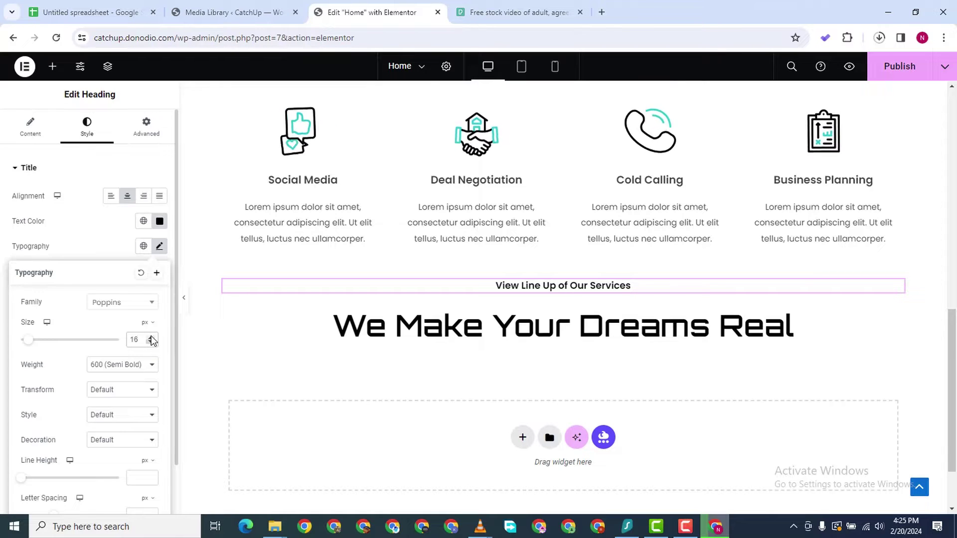
pyautogui.click(151, 338)
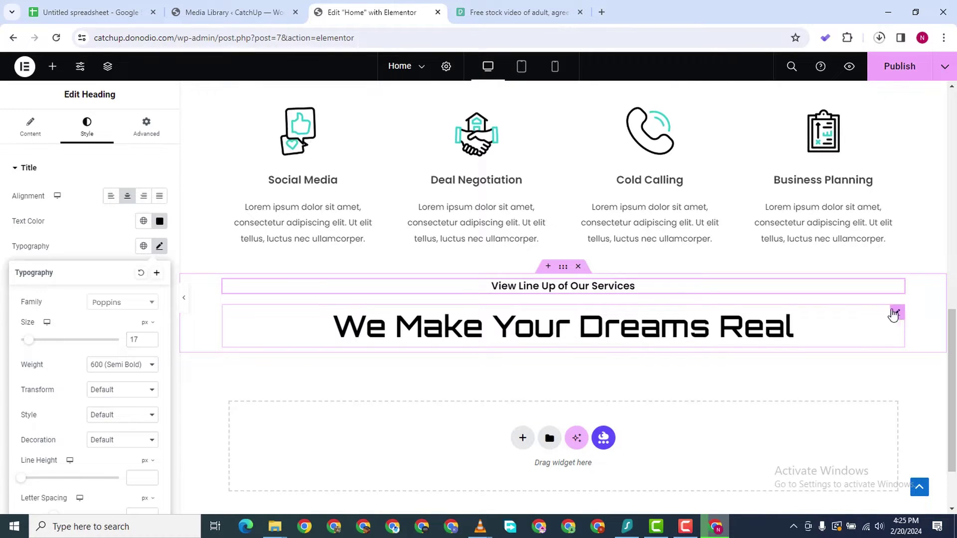
pyautogui.click(895, 313)
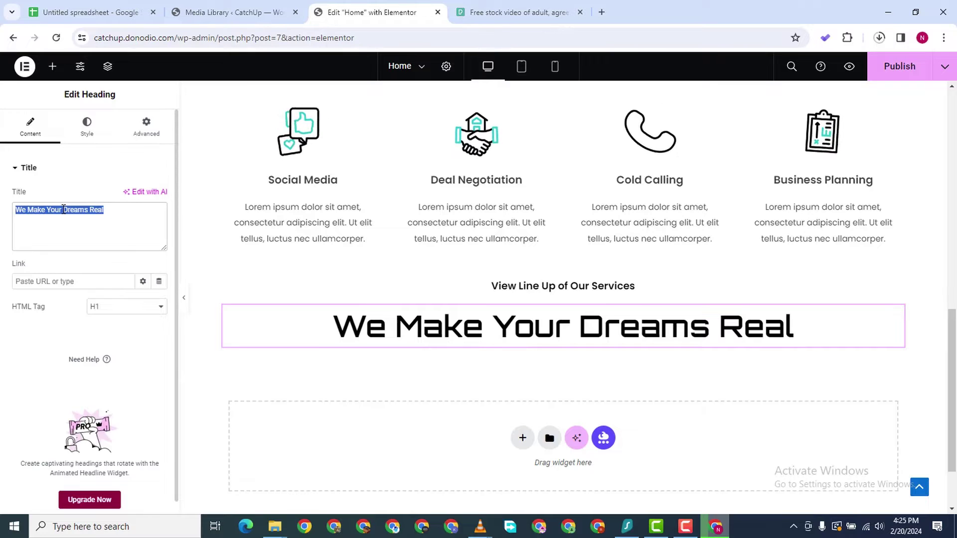
# Retitle the big heading 'We Provide Optimal Services For Business Growth', with a <br> after Services
pyautogui.write('We Provid')
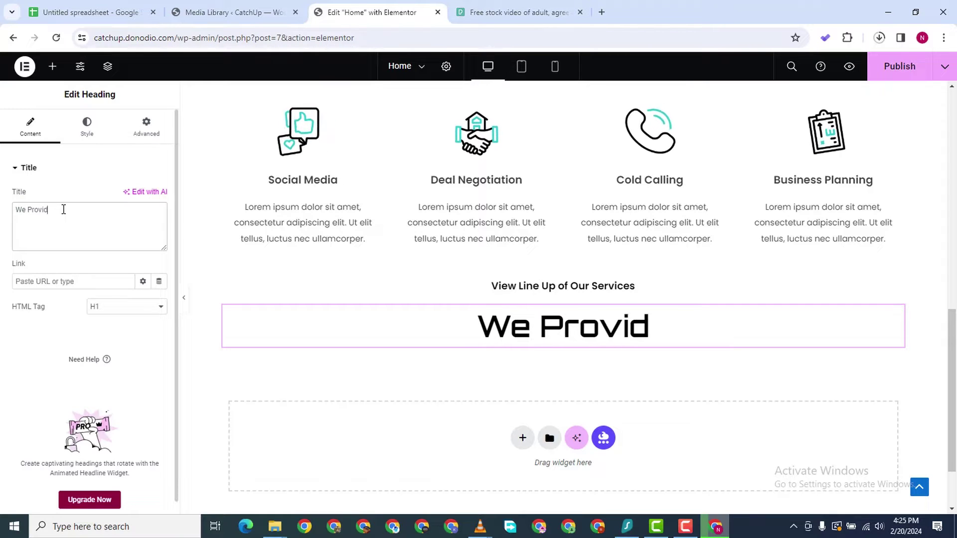
pyautogui.write('e Opt')
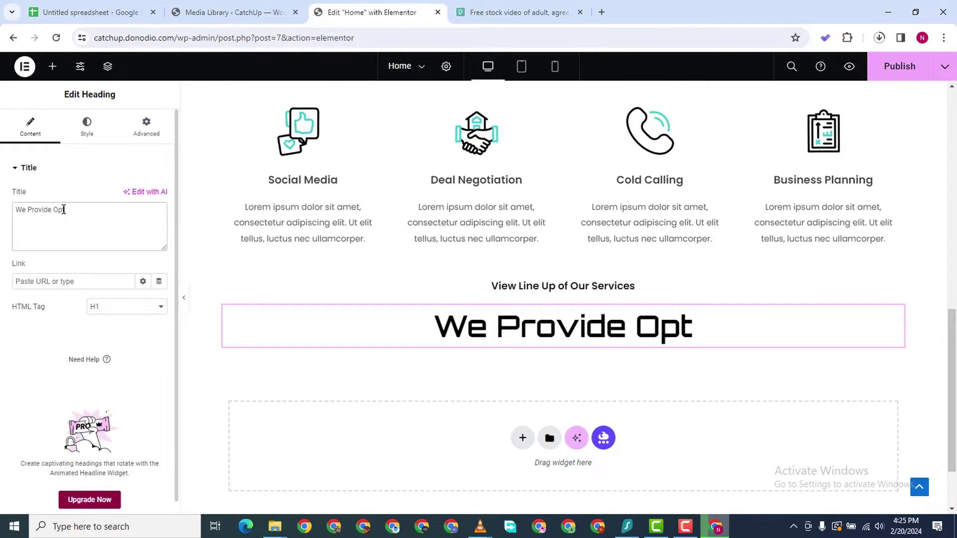
pyautogui.write('imal Services ')
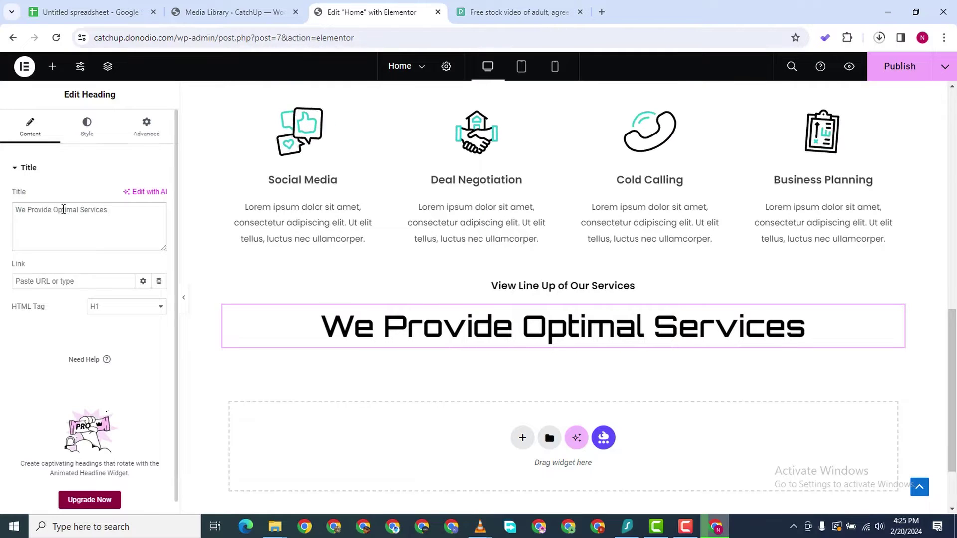
pyautogui.write('Fo')
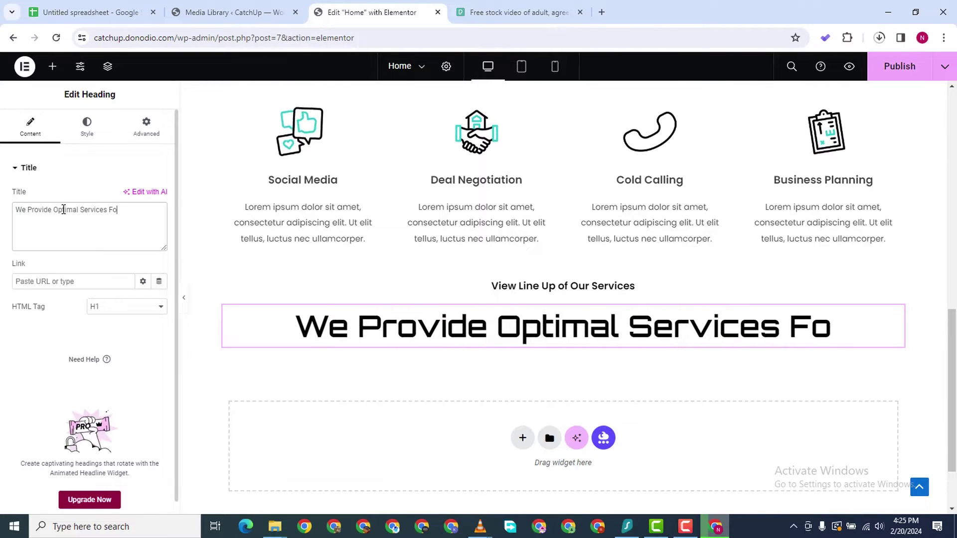
pyautogui.write('r Busi')
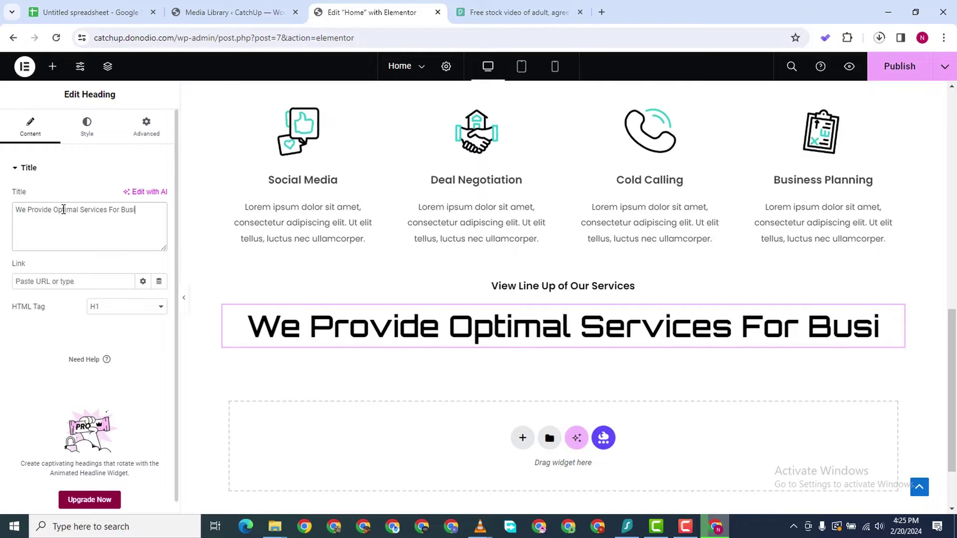
pyautogui.write('ness Gowth')
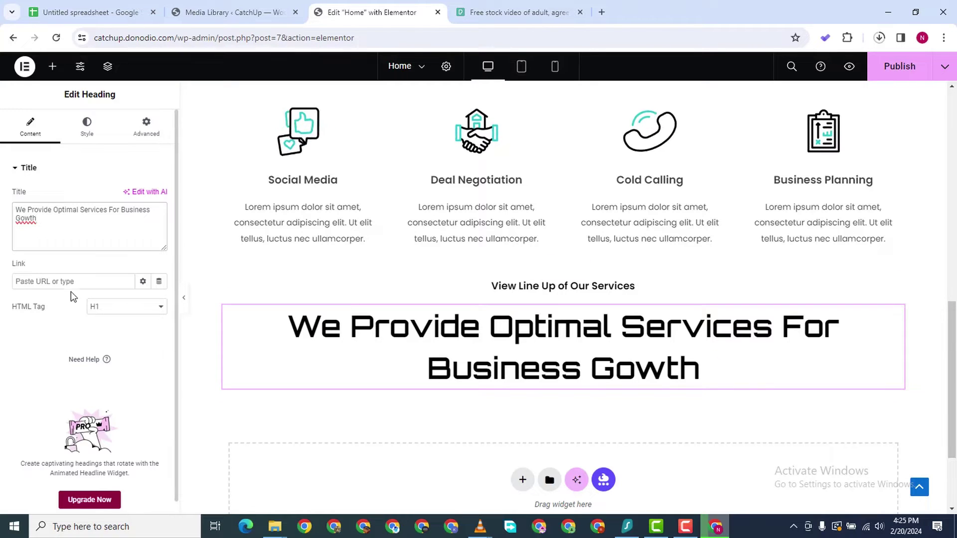
pyautogui.click(20, 217)
pyautogui.write('r Business Growth')
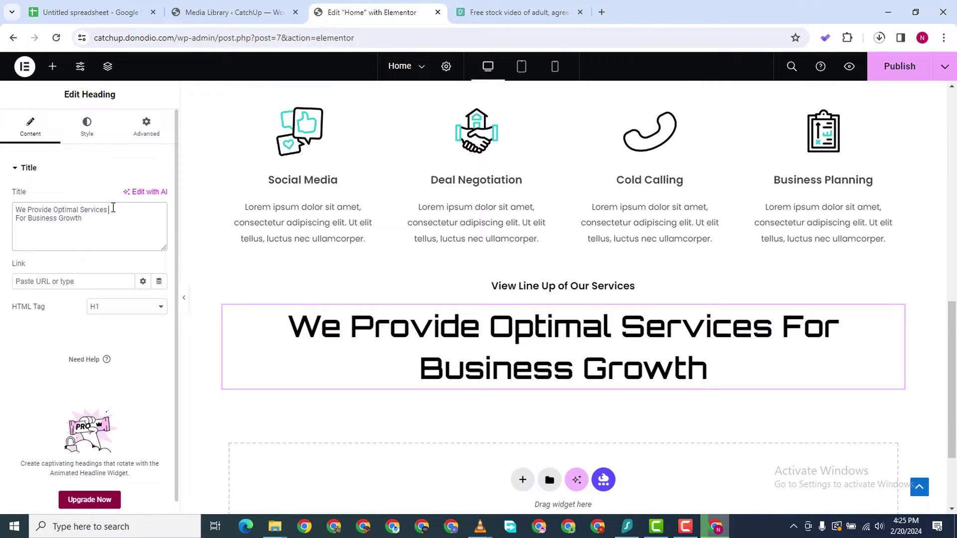
pyautogui.write('<br>')
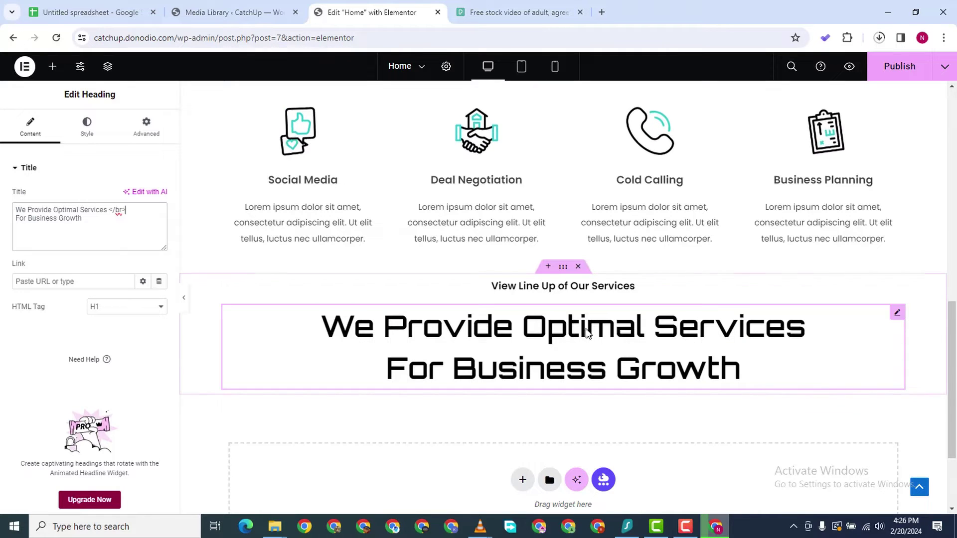
# Drag the two-heading container up to sit directly beneath the Book Demo hero
pyautogui.click(564, 269)
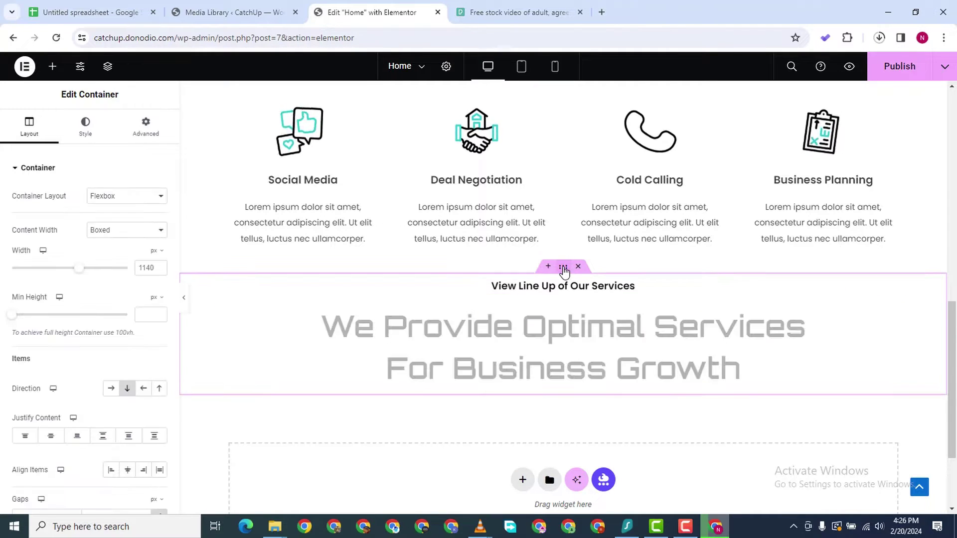
pyautogui.click(126, 131)
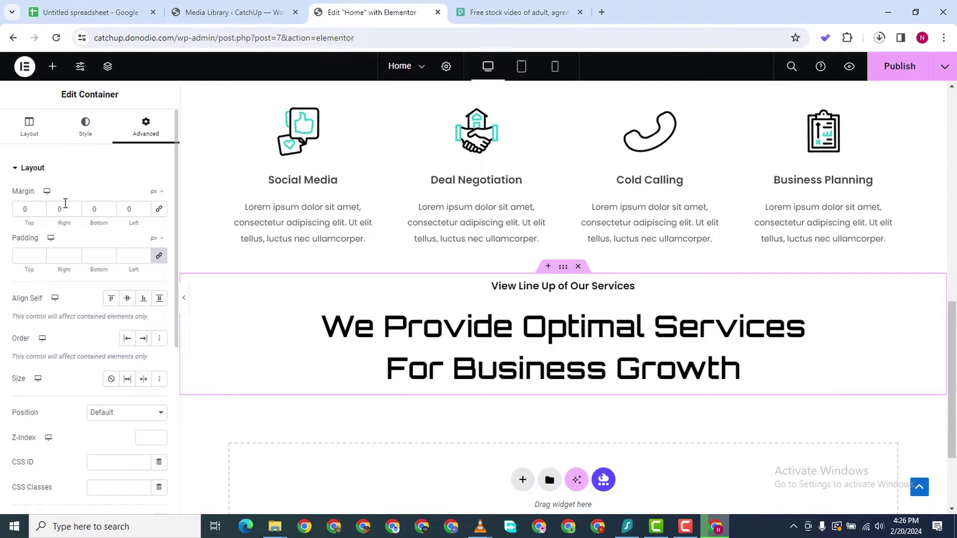
pyautogui.scroll(-3, 530, 168)
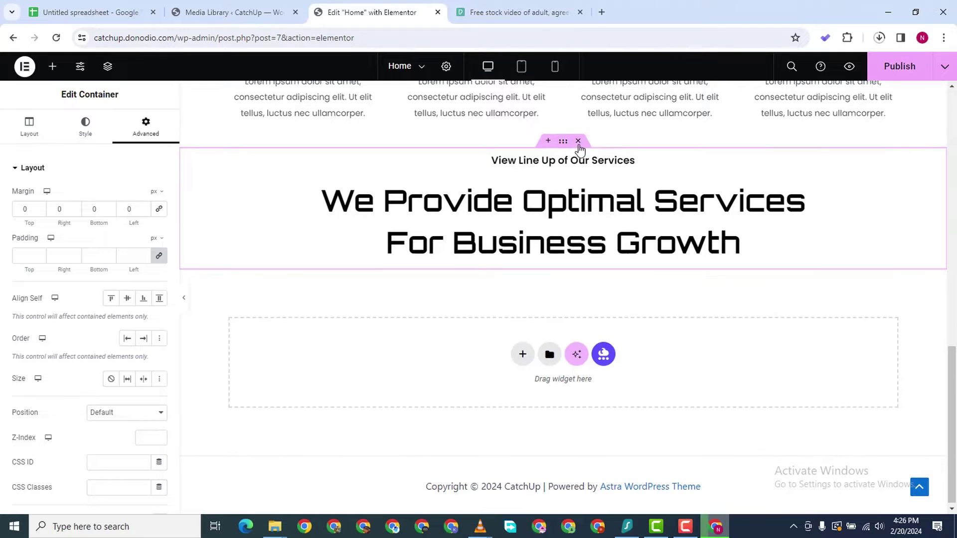
pyautogui.scroll(5, 564, 153)
pyautogui.scroll(-1, 565, 249)
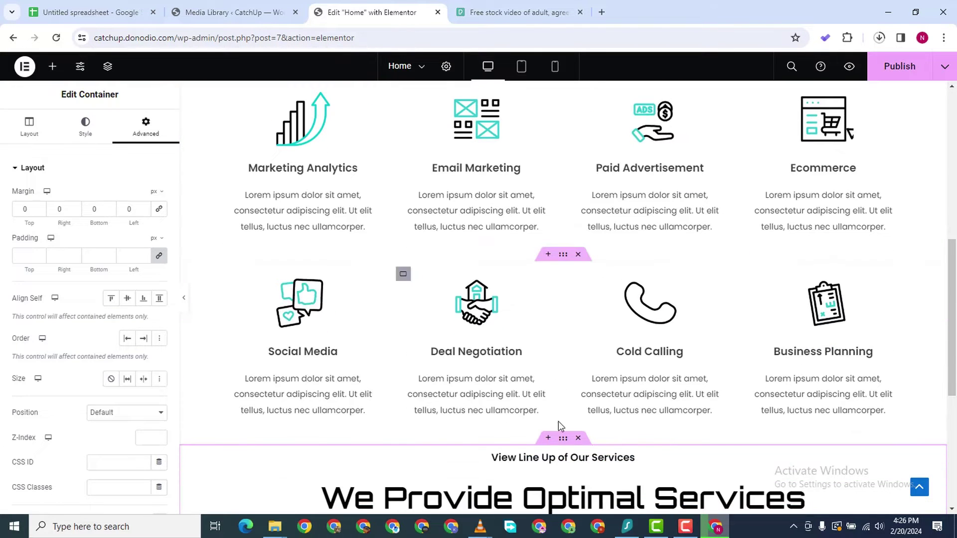
pyautogui.moveTo(563, 438); pyautogui.dragTo(569, 160)
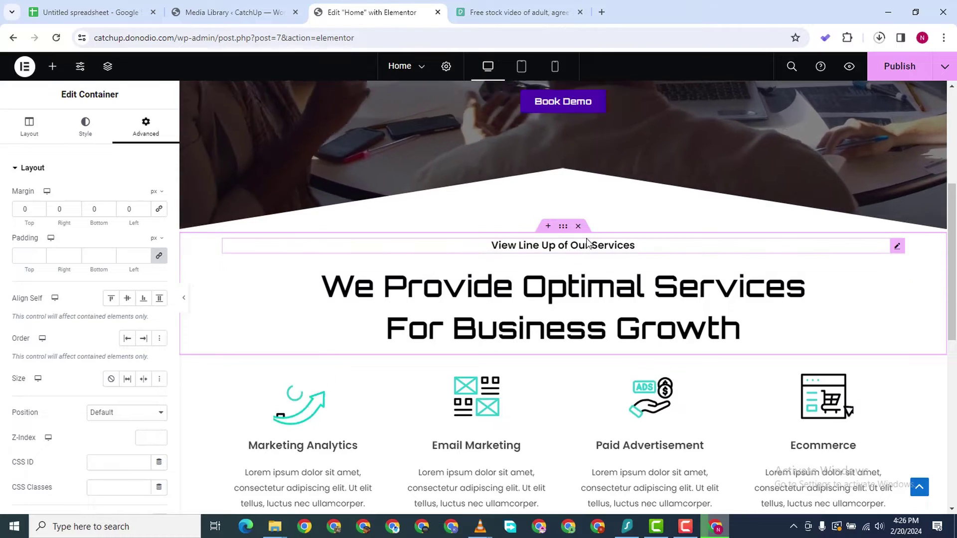
pyautogui.scroll(-5, 551, 342)
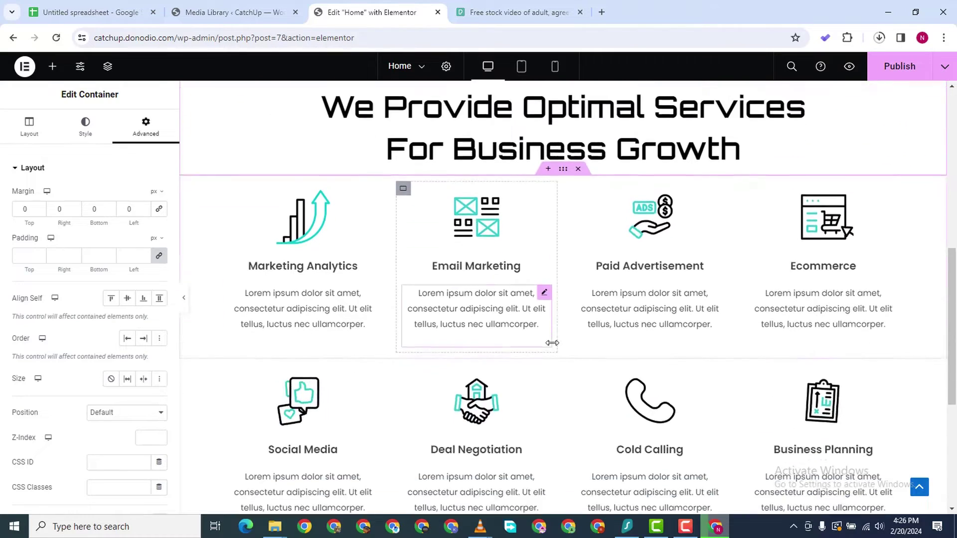
pyautogui.scroll(3, 600, 250)
pyautogui.scroll(2, 601, 175)
pyautogui.scroll(-4, 566, 209)
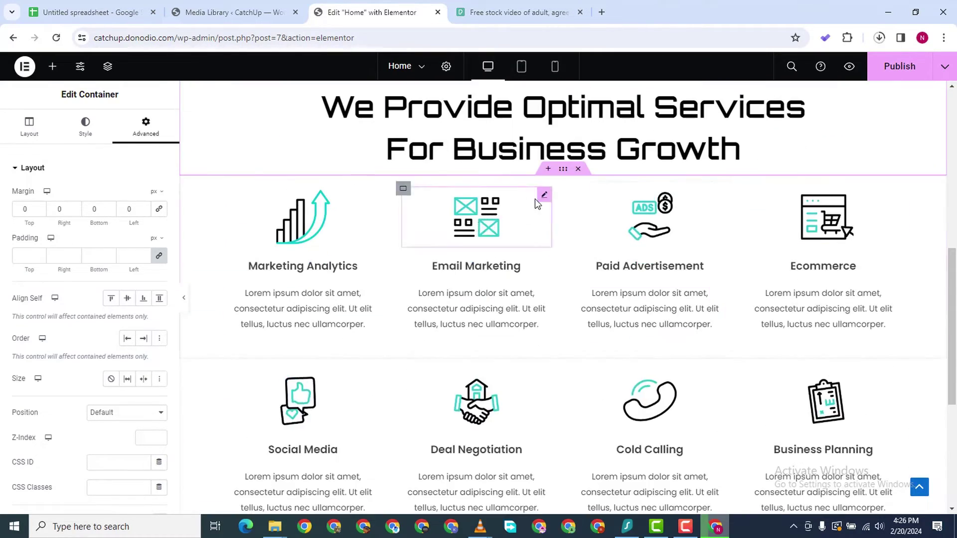
pyautogui.scroll(5, 536, 158)
pyautogui.scroll(-10, 603, 405)
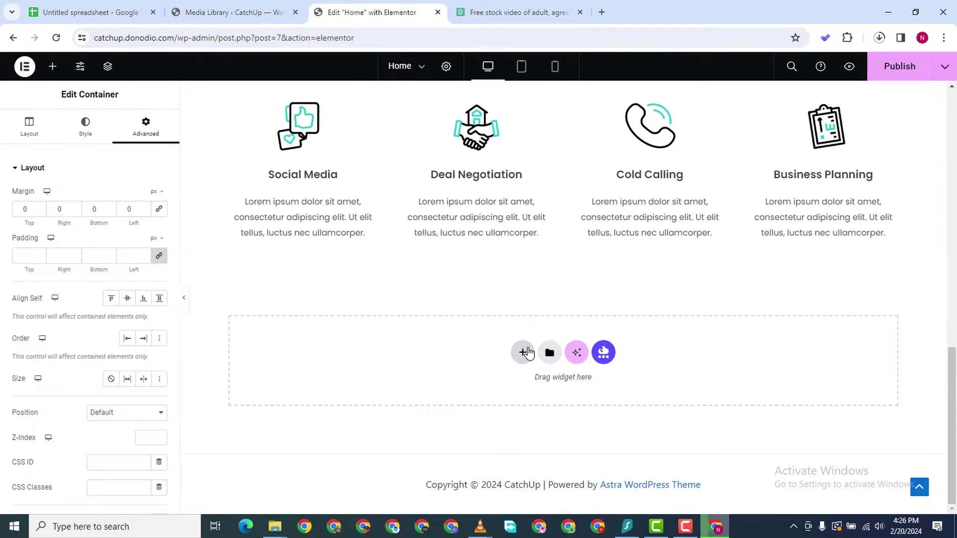
# Add a new empty Flexbox container at the bottom of the page
pyautogui.click(523, 352)
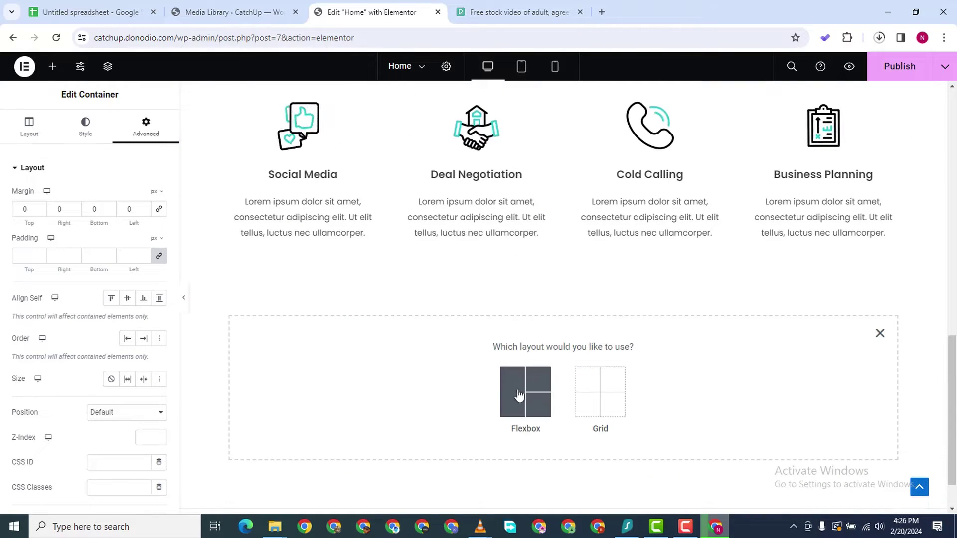
pyautogui.click(527, 396)
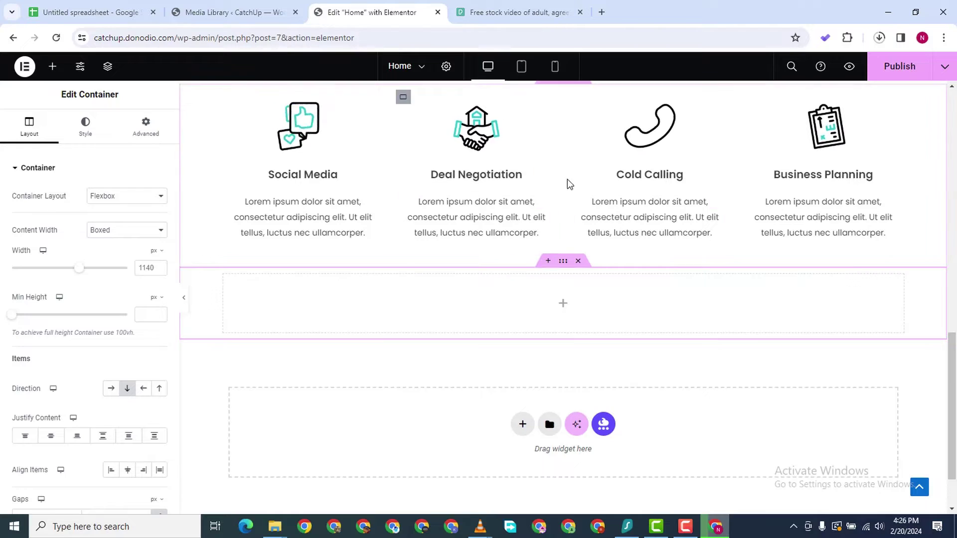
pyautogui.scroll(10, 566, 182)
pyautogui.scroll(3, 539, 158)
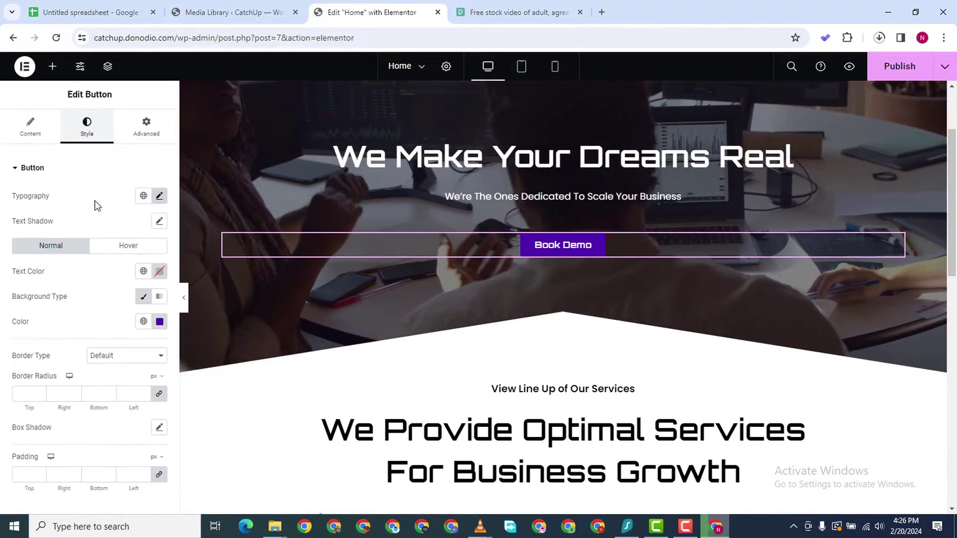
# Copy the Book Demo button's purple hex #4E00AF and select the empty section below
pyautogui.click(160, 321)
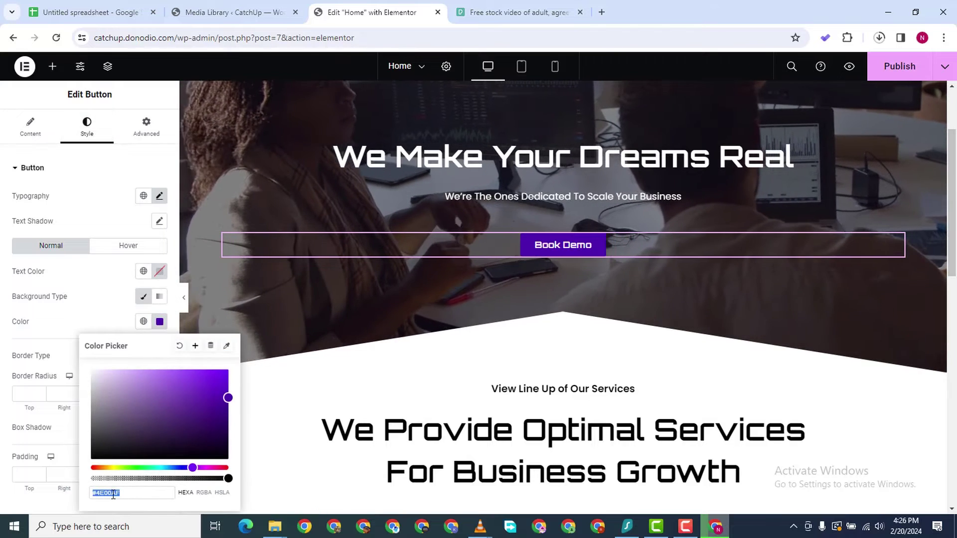
pyautogui.rightClick(112, 492)
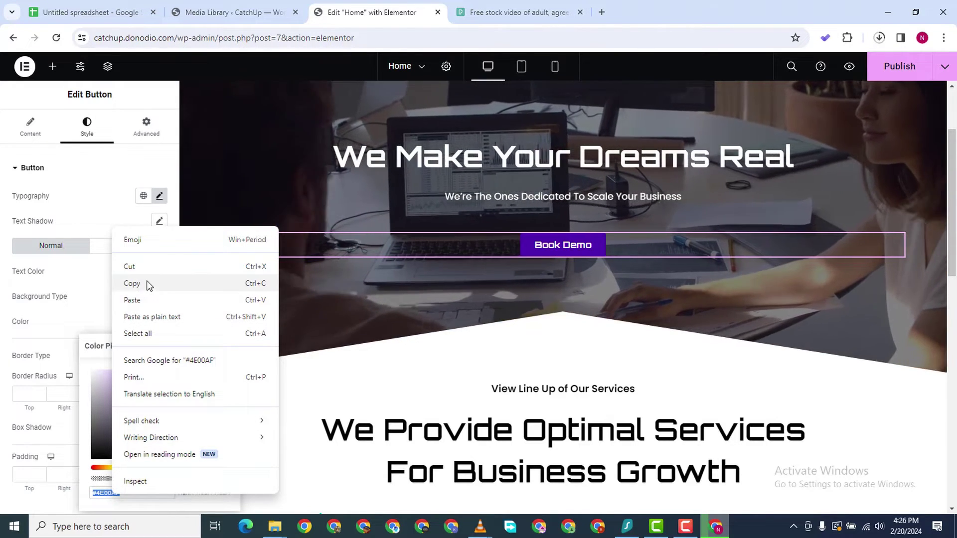
pyautogui.click(145, 282)
pyautogui.scroll(3, 638, 367)
pyautogui.scroll(-10, 633, 370)
pyautogui.scroll(-6, 627, 373)
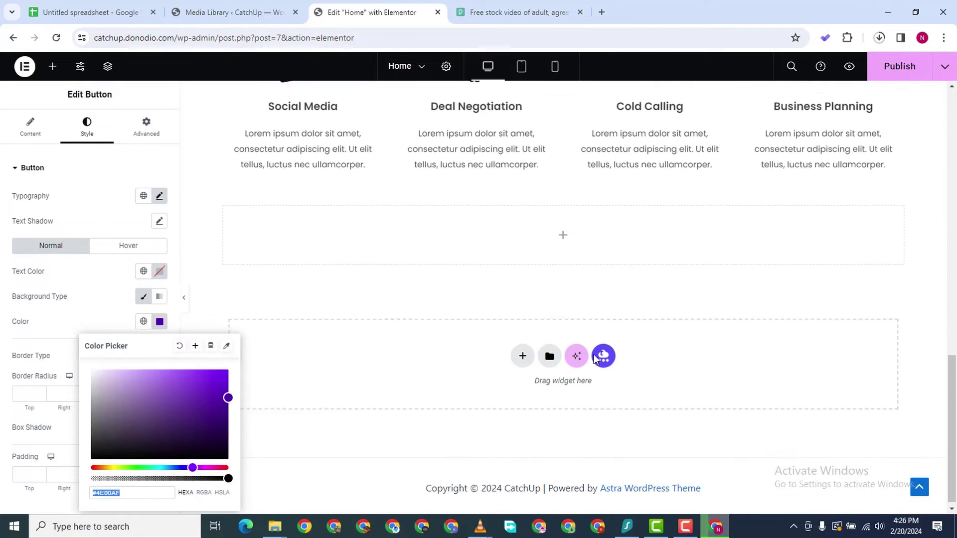
pyautogui.click(563, 193)
pyautogui.click(563, 195)
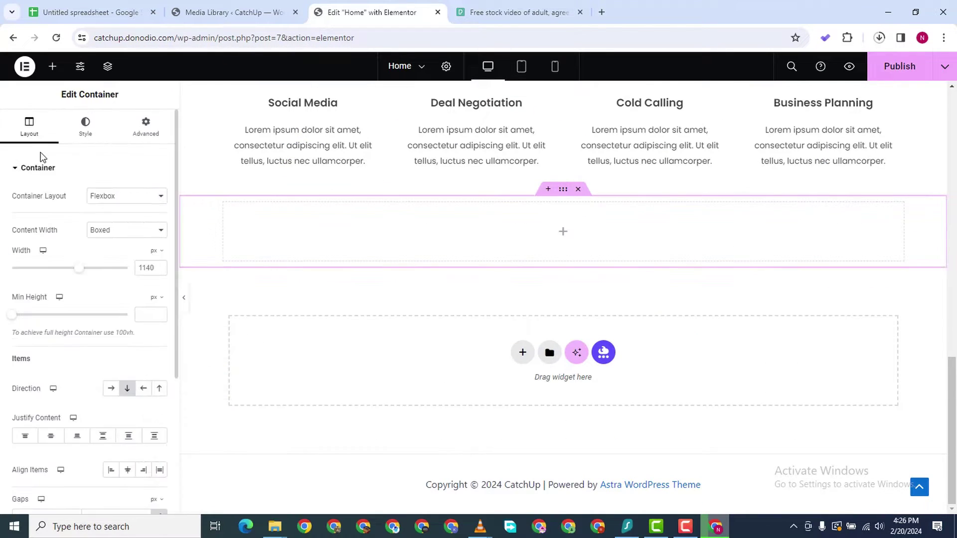
# Switch the section's background type to Gradient
pyautogui.click(85, 127)
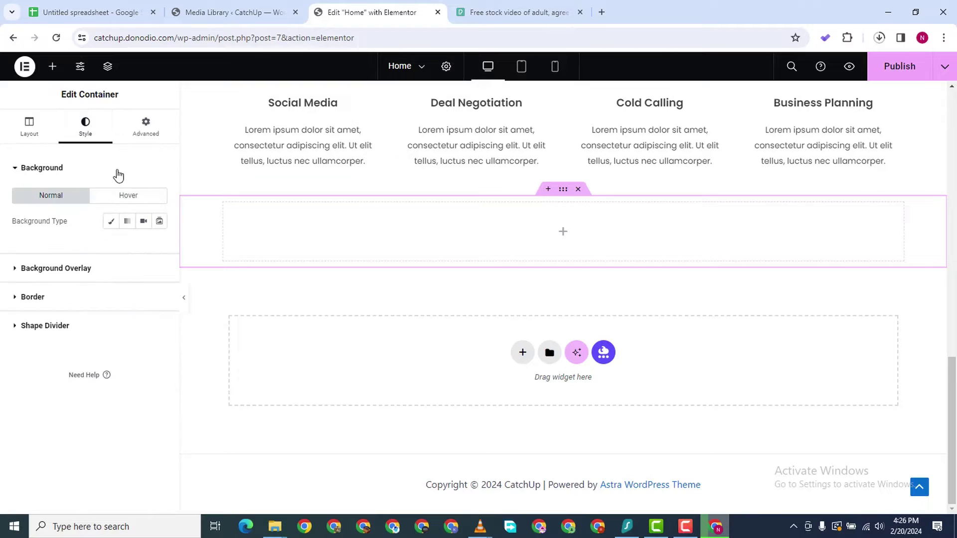
pyautogui.click(127, 223)
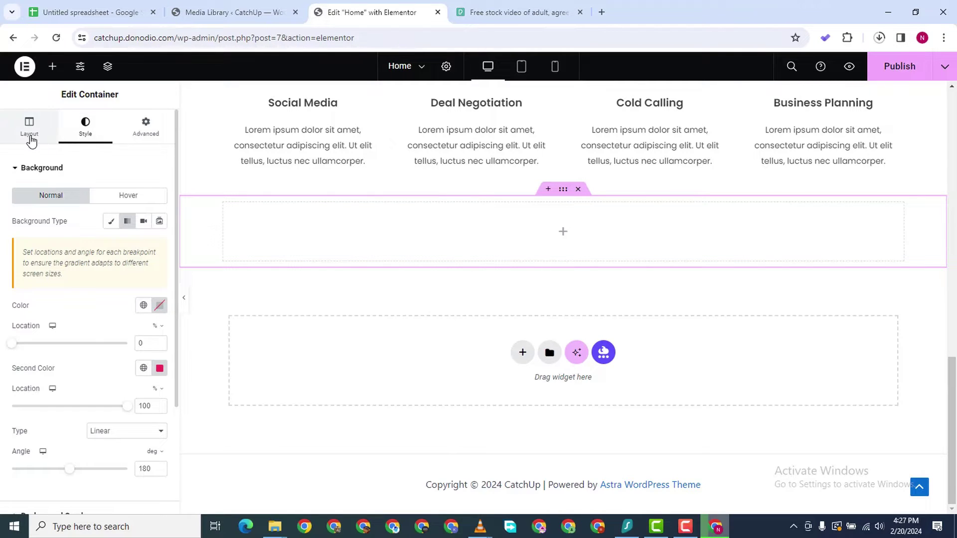
pyautogui.click(563, 192)
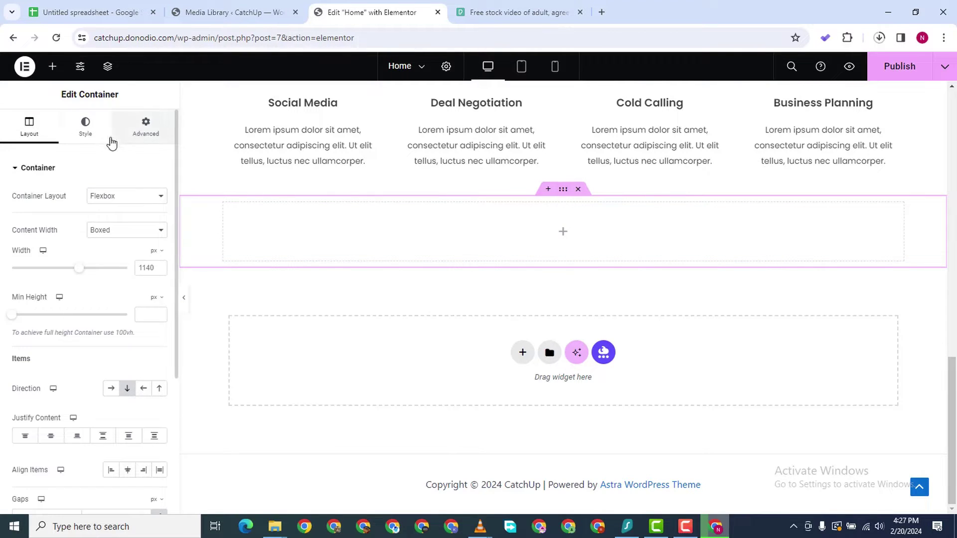
pyautogui.click(85, 127)
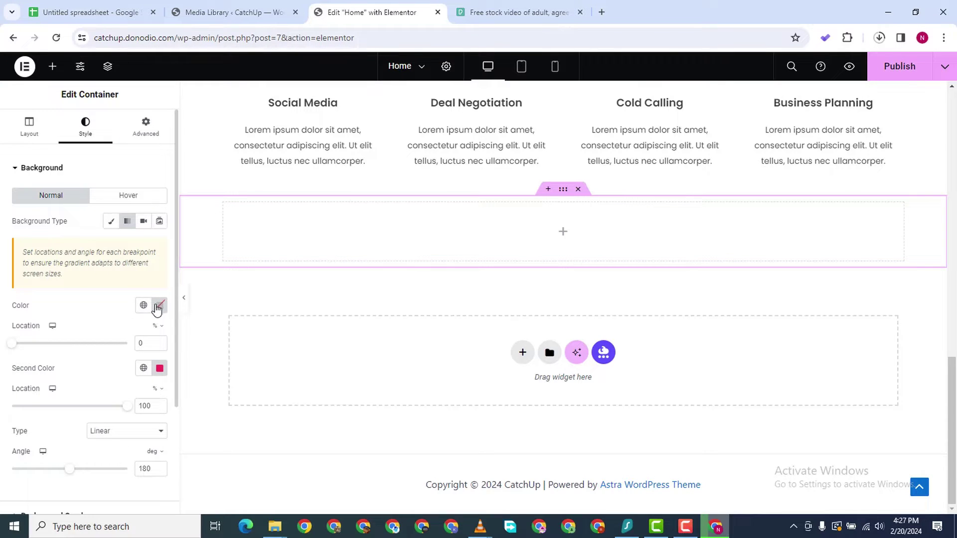
# Set the gradient's first colour to purple #4E00AF and its second colour to white
pyautogui.click(158, 306)
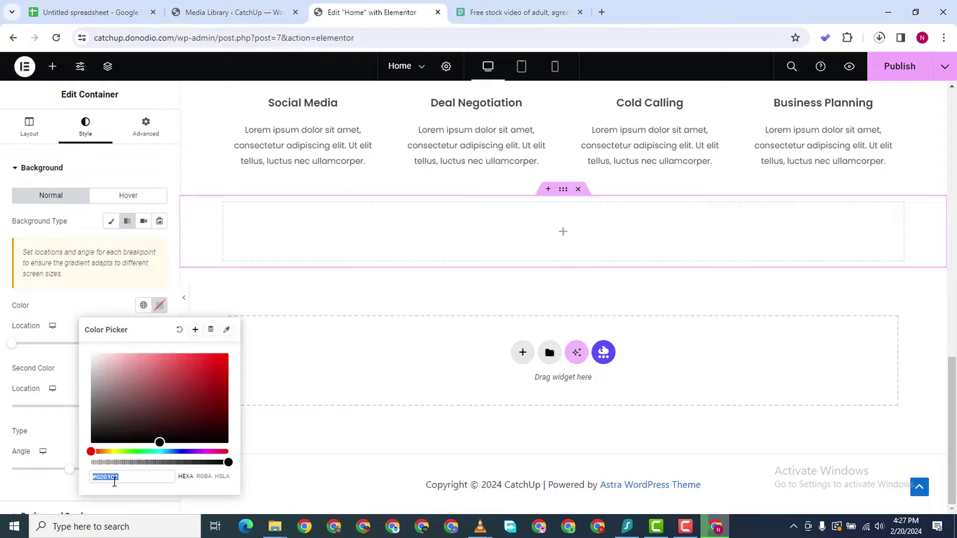
pyautogui.rightClick(108, 473)
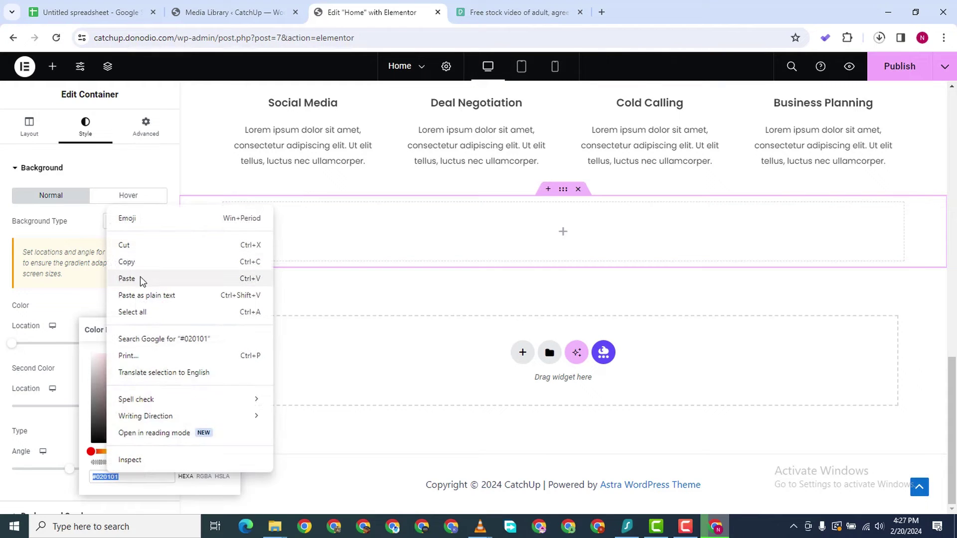
pyautogui.click(140, 277)
pyautogui.click(439, 370)
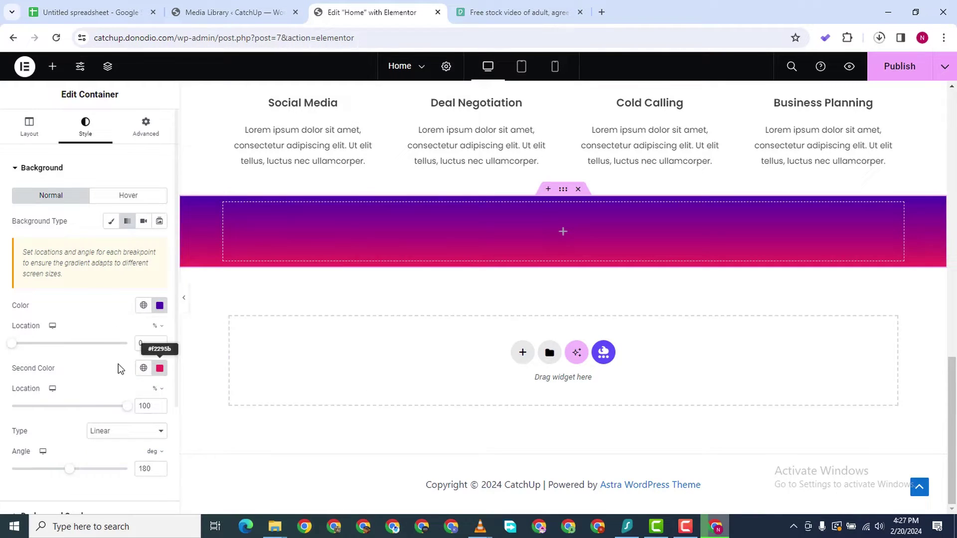
pyautogui.click(160, 368)
pyautogui.moveTo(95, 271)
pyautogui.mouseDown()
pyautogui.moveTo(98, 243)
pyautogui.moveTo(86, 324)
pyautogui.mouseUp()
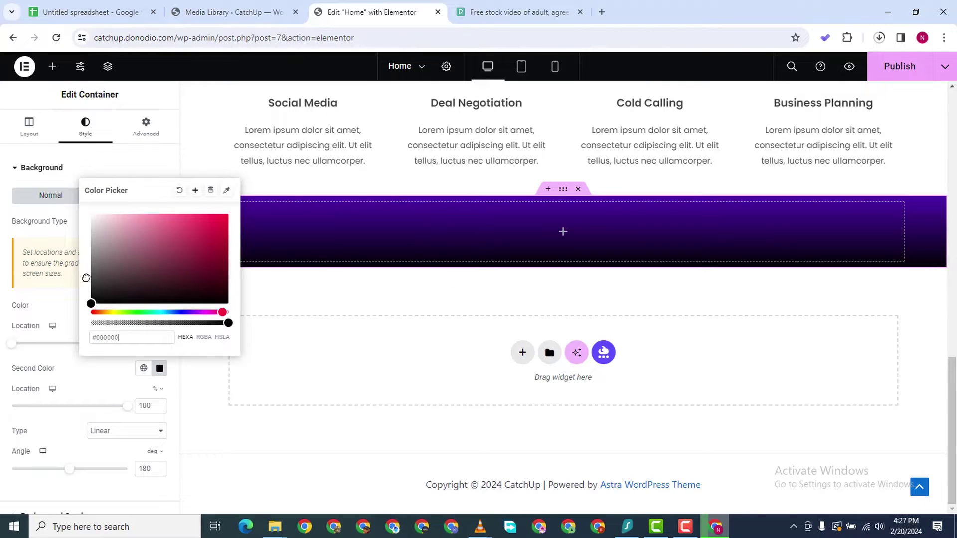
pyautogui.moveTo(86, 276); pyautogui.dragTo(79, 193)
pyautogui.click(4, 292)
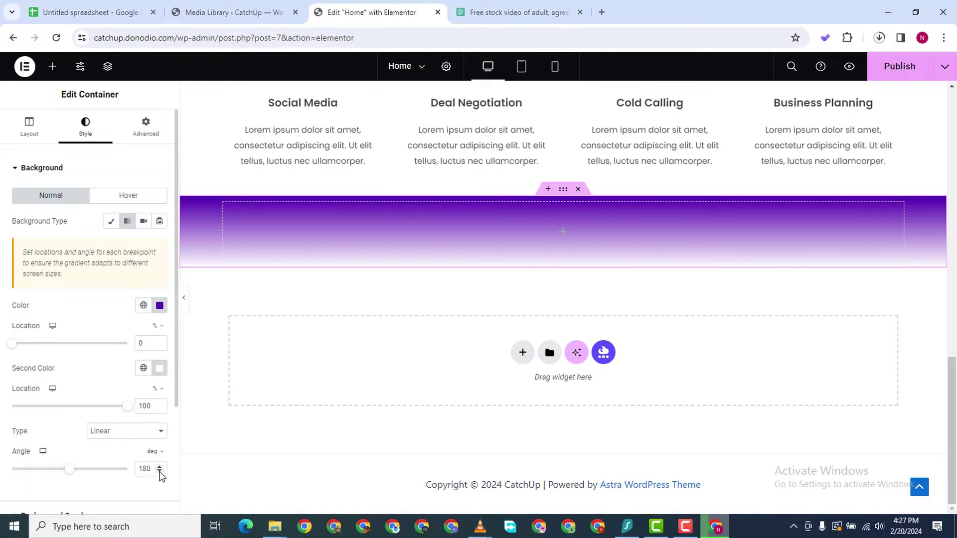
# Set both gradient locations to 45 and the angle to 161 for a sharp diagonal split
pyautogui.moveTo(160, 466); pyautogui.dragTo(160, 471)
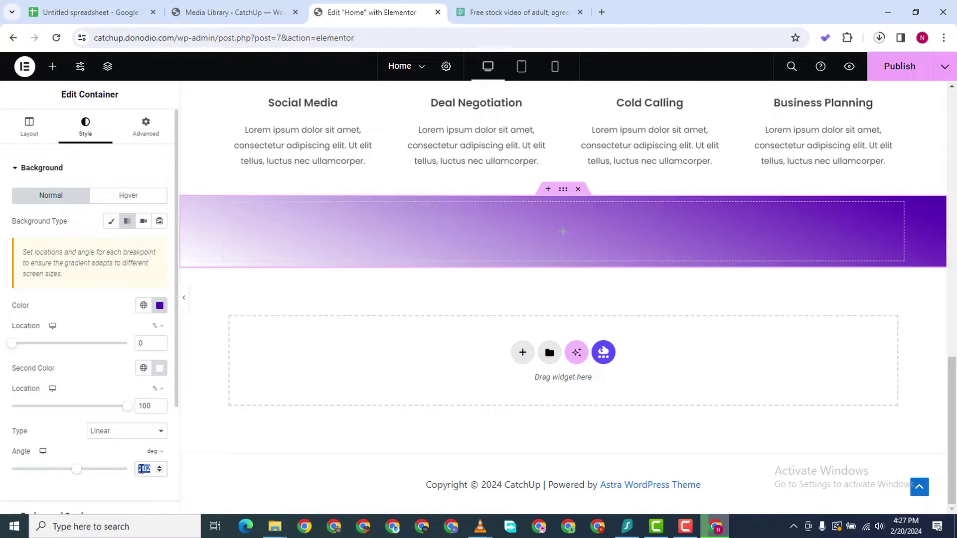
pyautogui.press('BackSpace')
pyautogui.write('135')
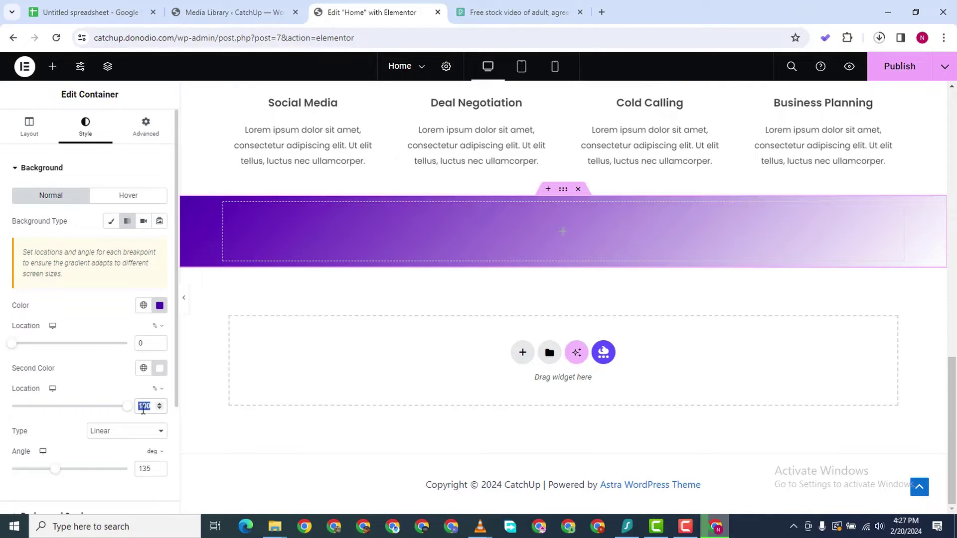
pyautogui.write('45')
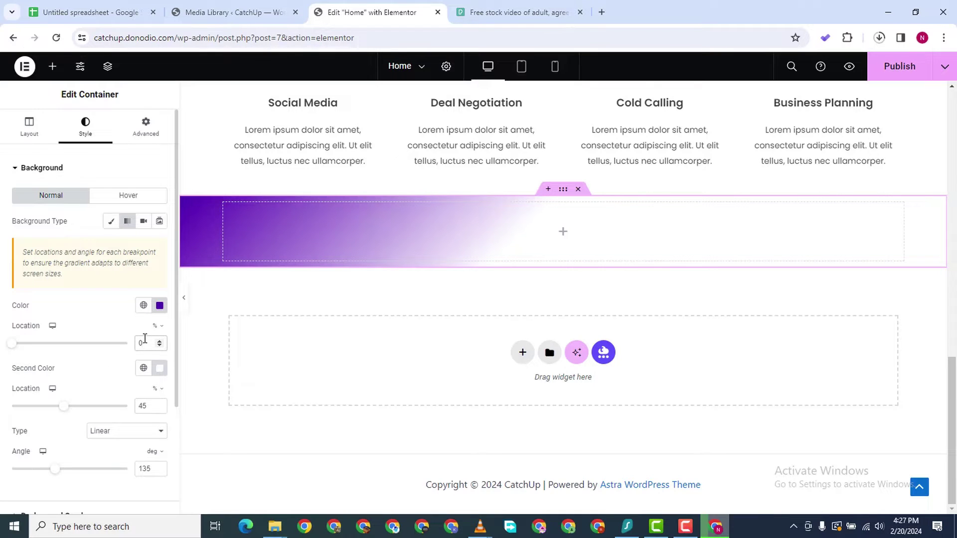
pyautogui.press('BackSpace')
pyautogui.write('45')
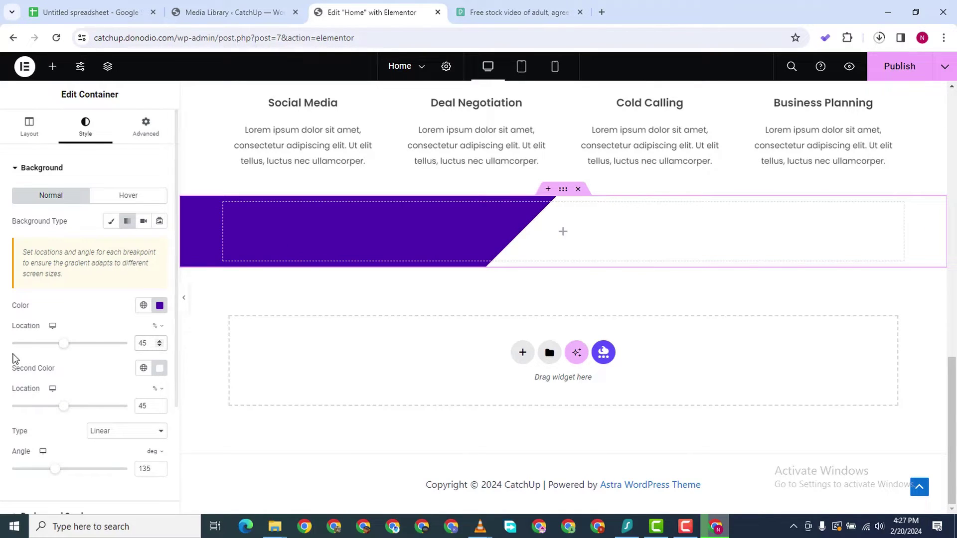
pyautogui.scroll(-7, 159, 346)
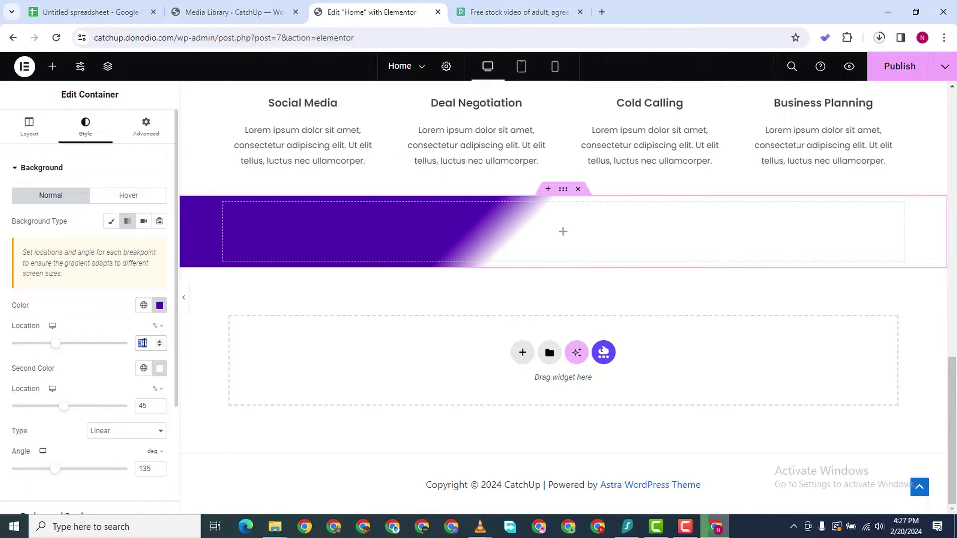
pyautogui.write('45')
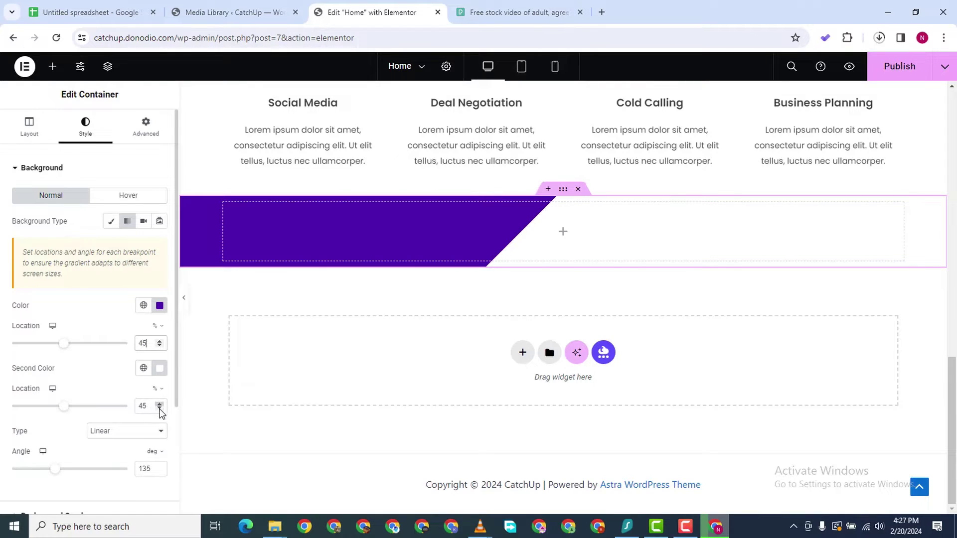
pyautogui.scroll(2, 160, 472)
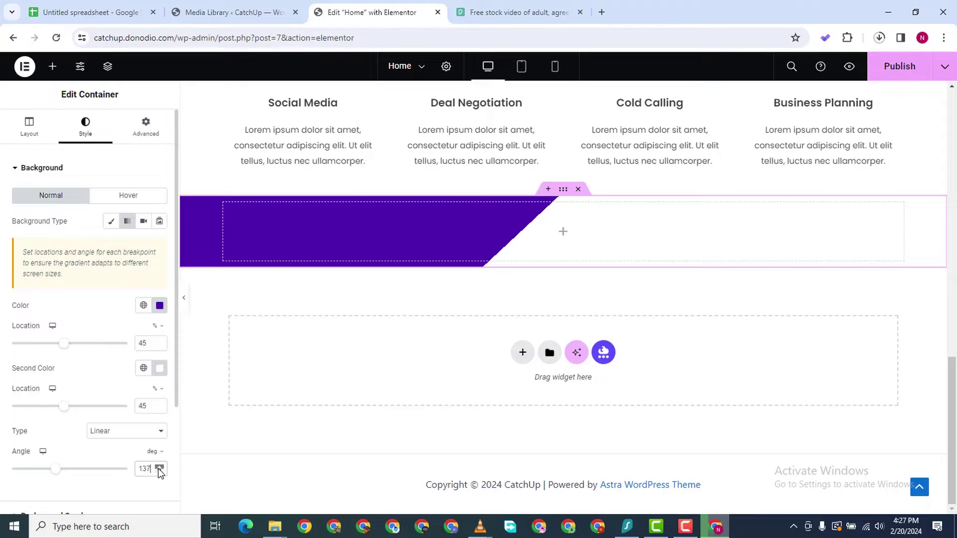
pyautogui.scroll(5, 160, 473)
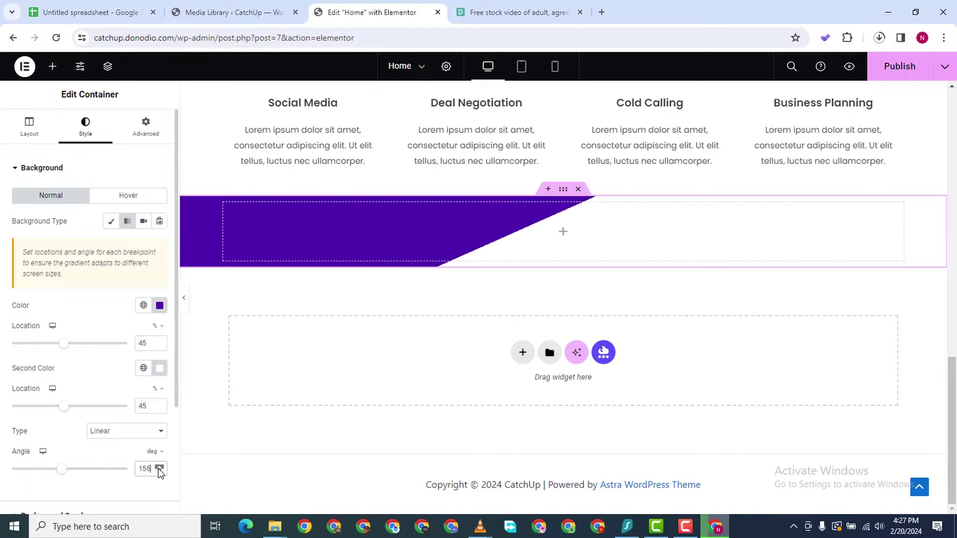
pyautogui.scroll(1, 159, 473)
pyautogui.scroll(1, 159, 473)
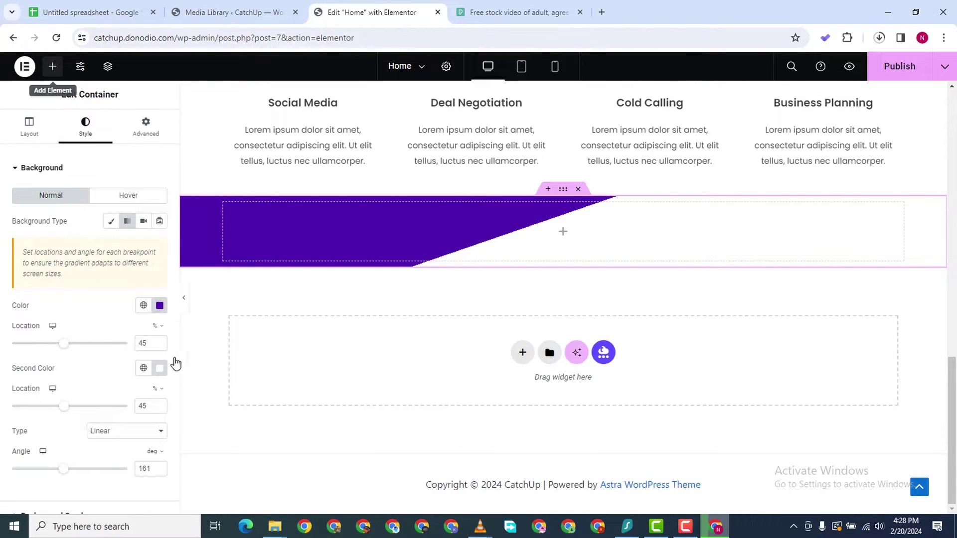
# Add a trial Heading to the purple section, right-align it, then delete it
pyautogui.moveTo(49, 381); pyautogui.dragTo(545, 249)
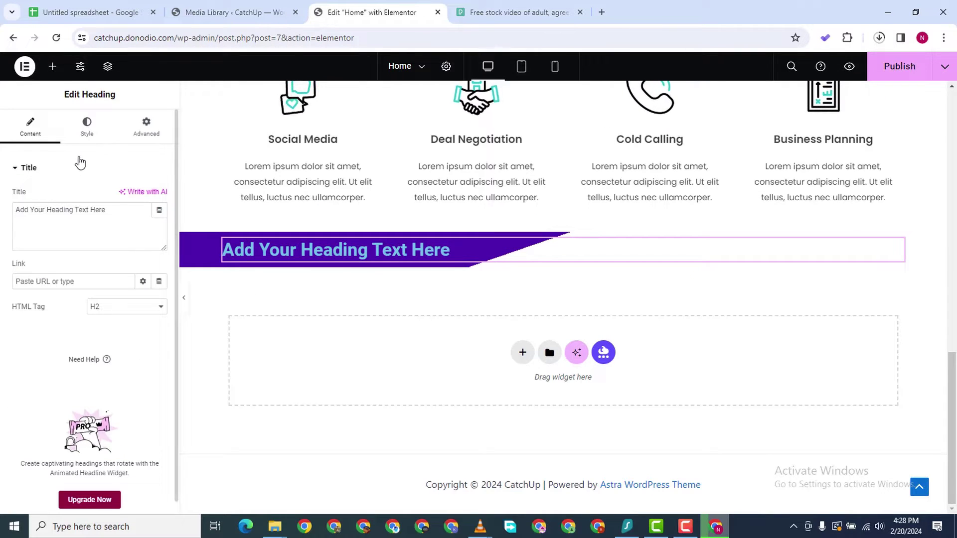
pyautogui.click(87, 128)
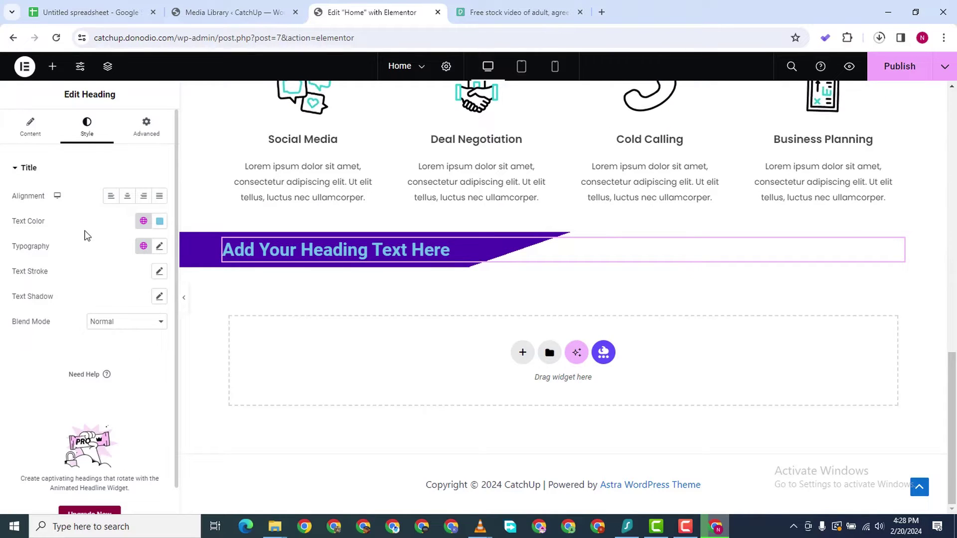
pyautogui.click(144, 196)
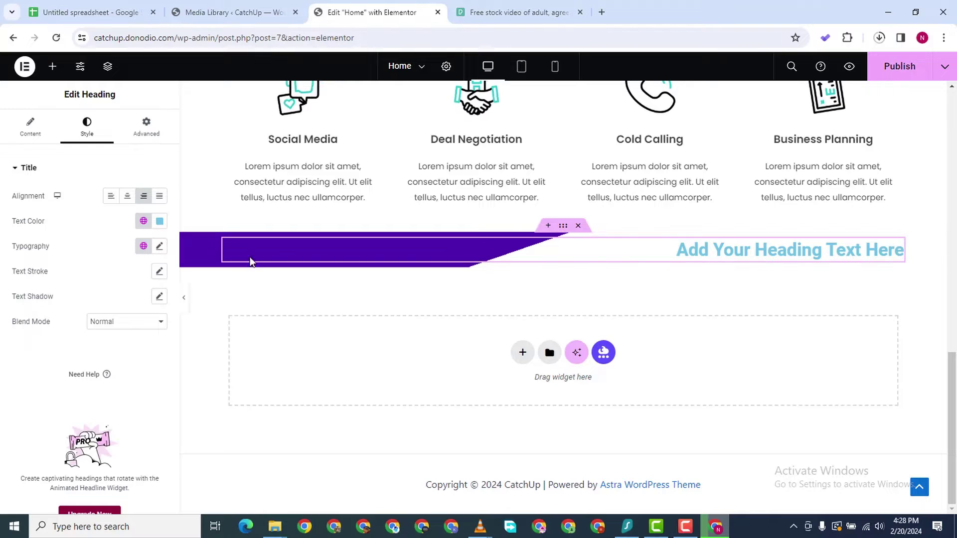
pyautogui.rightClick(894, 247)
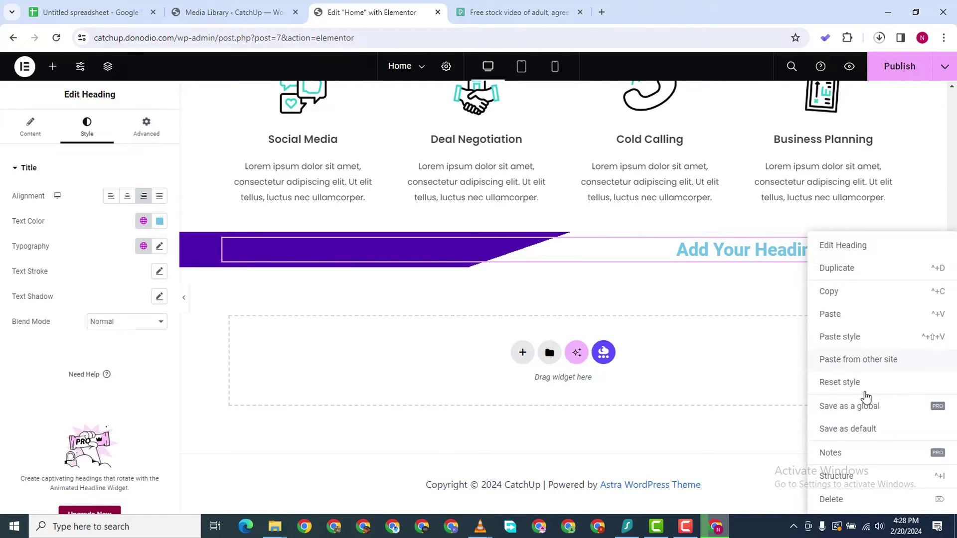
pyautogui.click(842, 500)
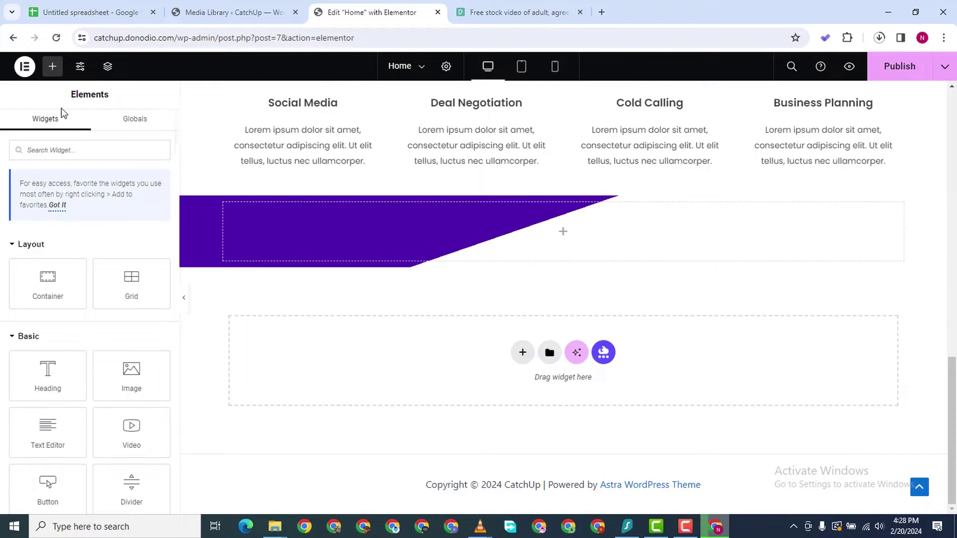
# Add an inner container, duplicate it, and set the section's Direction to Row - horizontal
pyautogui.moveTo(50, 281); pyautogui.dragTo(390, 321)
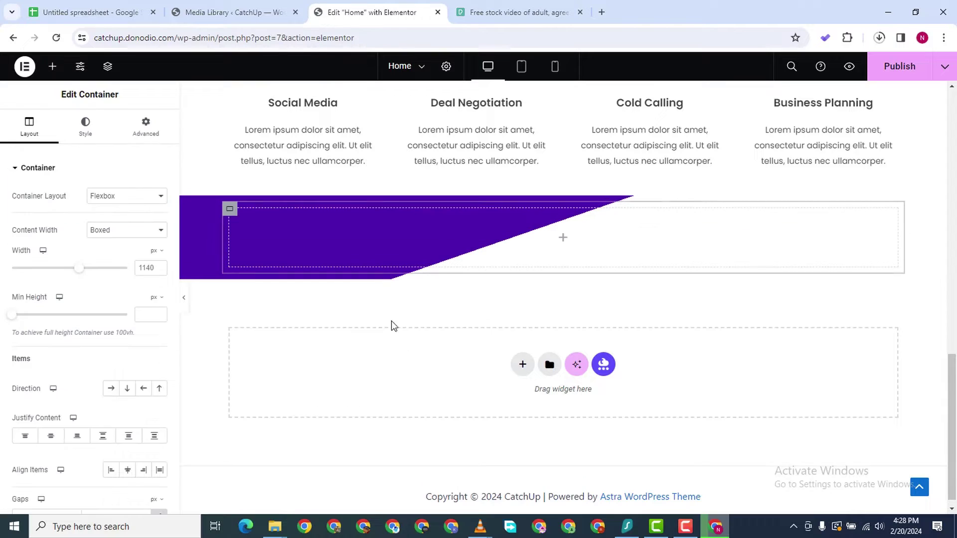
pyautogui.rightClick(230, 211)
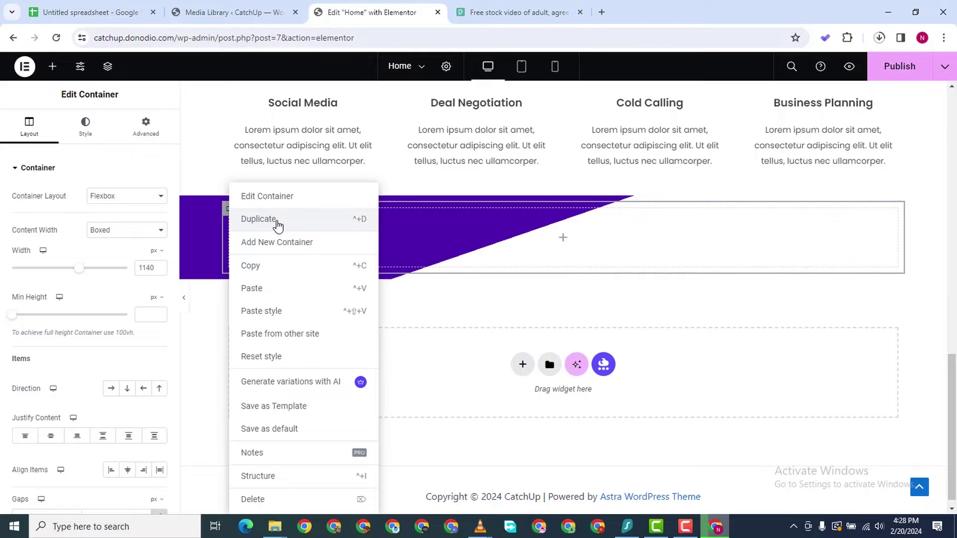
pyautogui.click(313, 288)
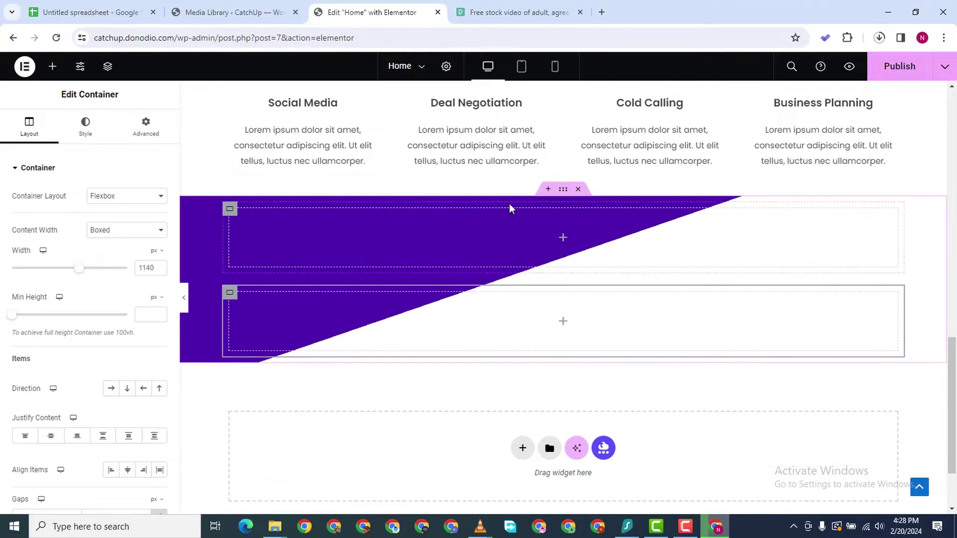
pyautogui.click(563, 191)
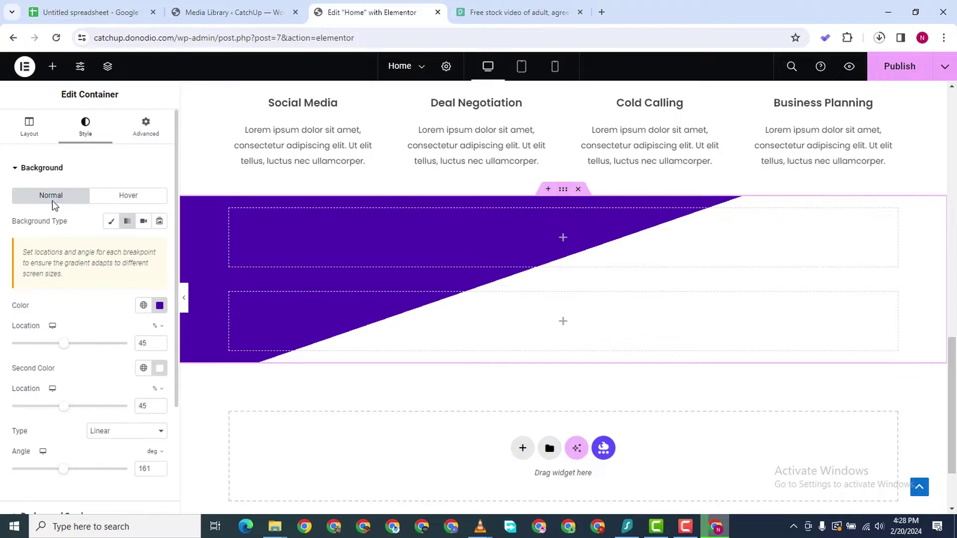
pyautogui.click(39, 134)
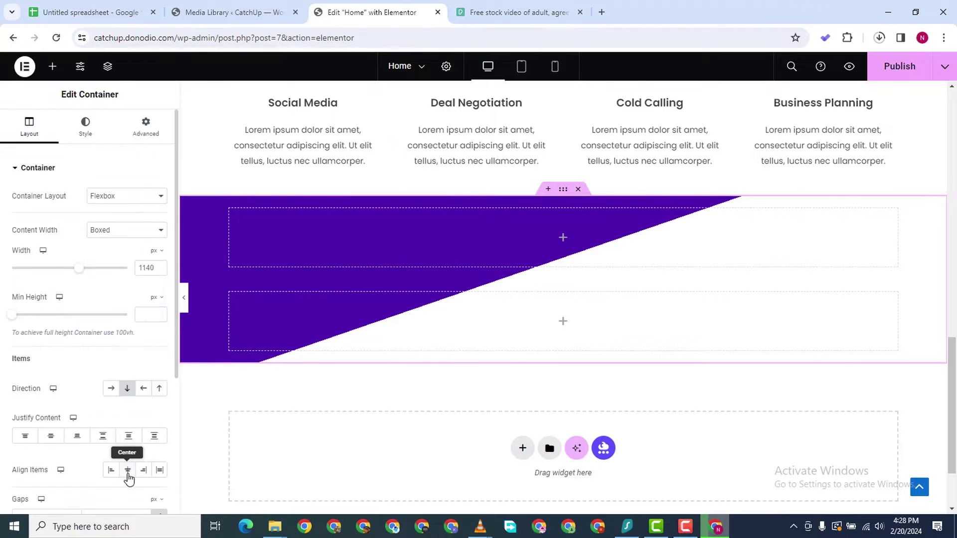
pyautogui.click(110, 388)
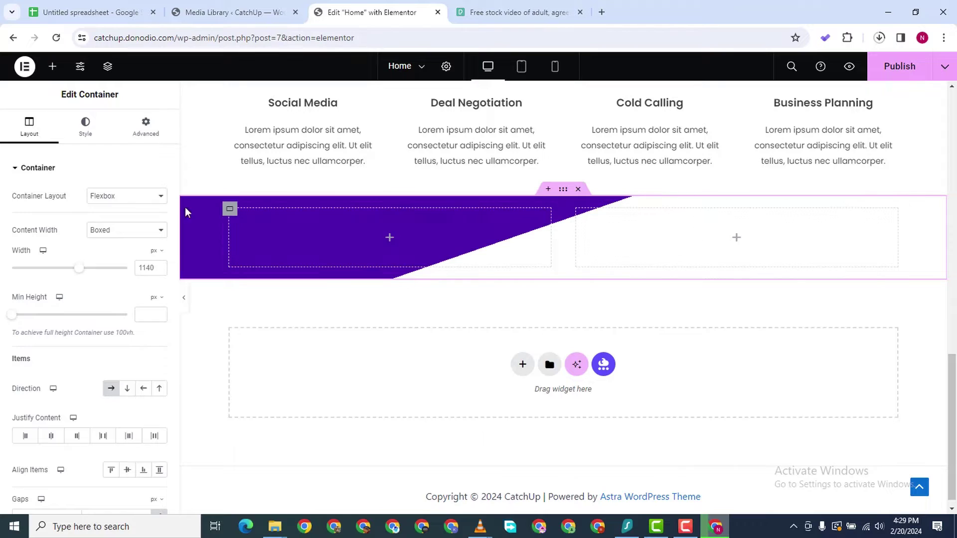
# Add an Image widget to the left container showing the uploaded pexels-picjumbocom-196644 photo
pyautogui.click(52, 68)
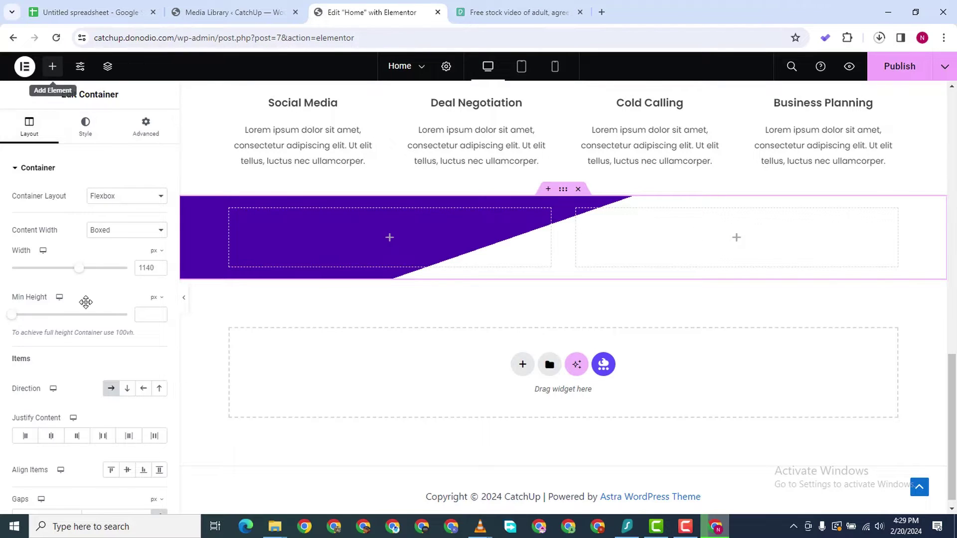
pyautogui.moveTo(131, 374); pyautogui.dragTo(399, 241)
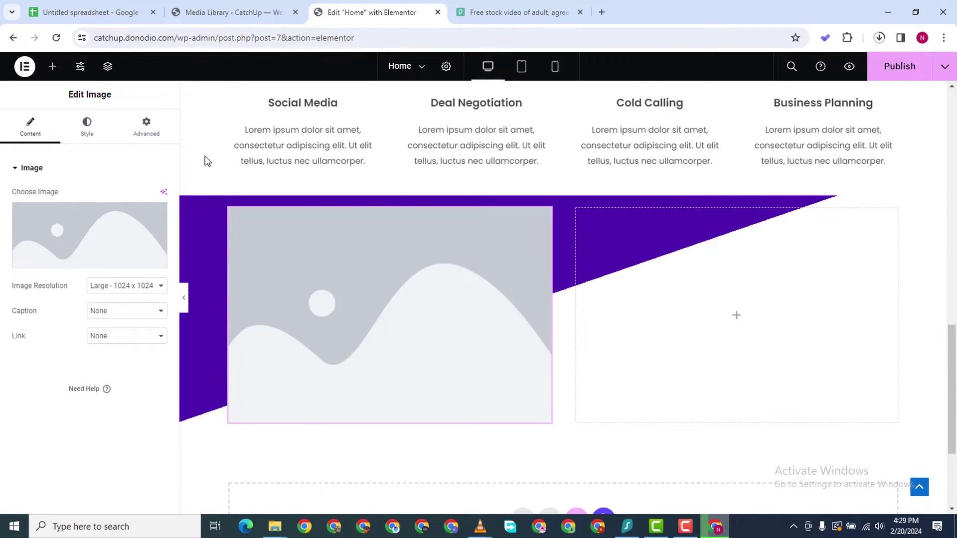
pyautogui.click(145, 240)
pyautogui.click(185, 113)
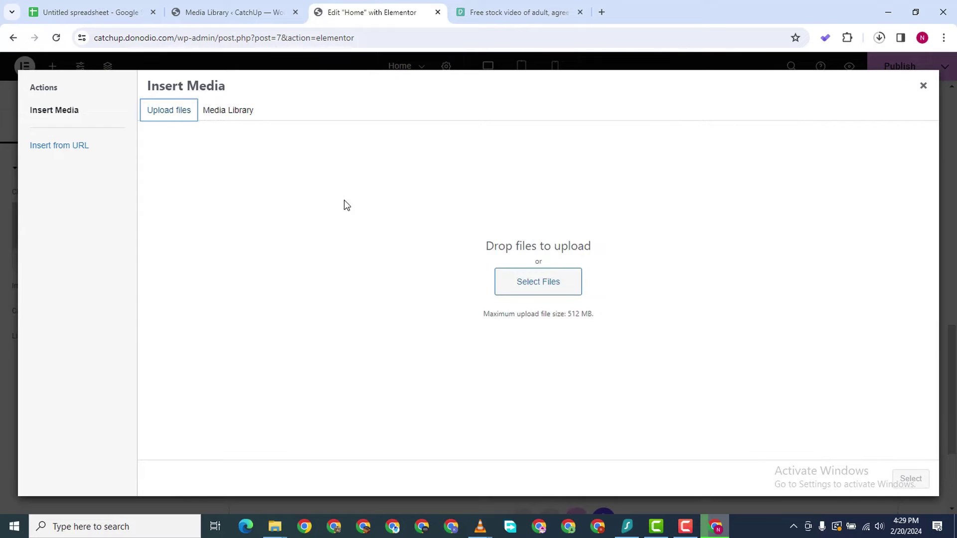
pyautogui.click(523, 291)
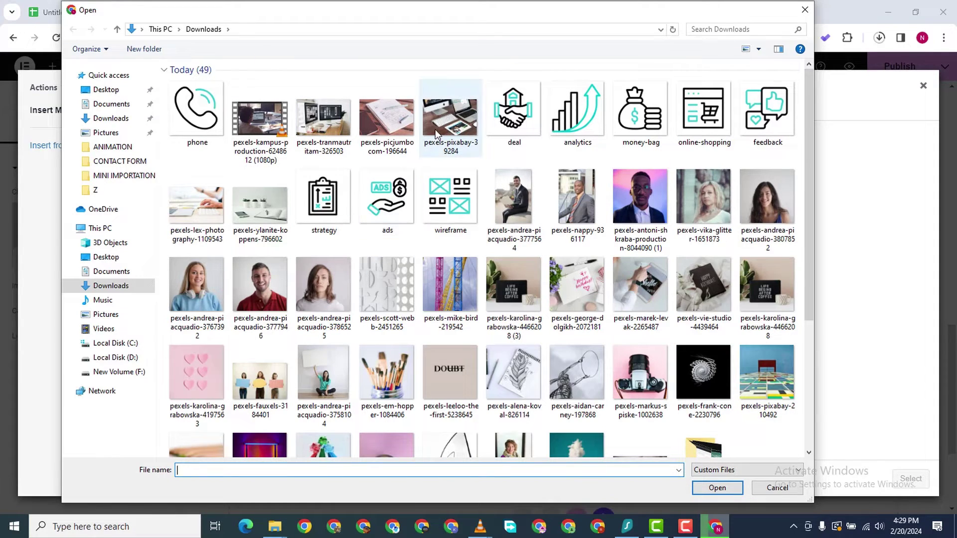
pyautogui.click(451, 124)
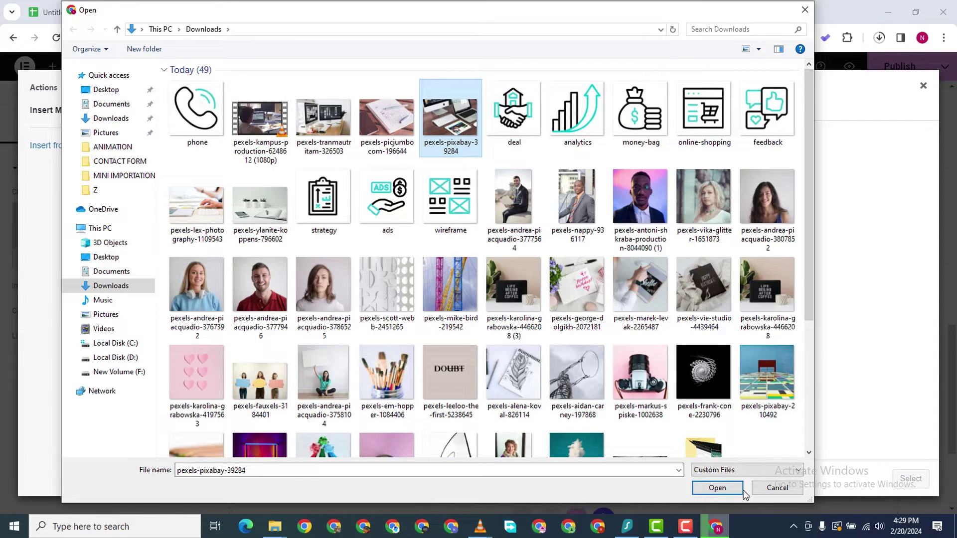
pyautogui.click(388, 130)
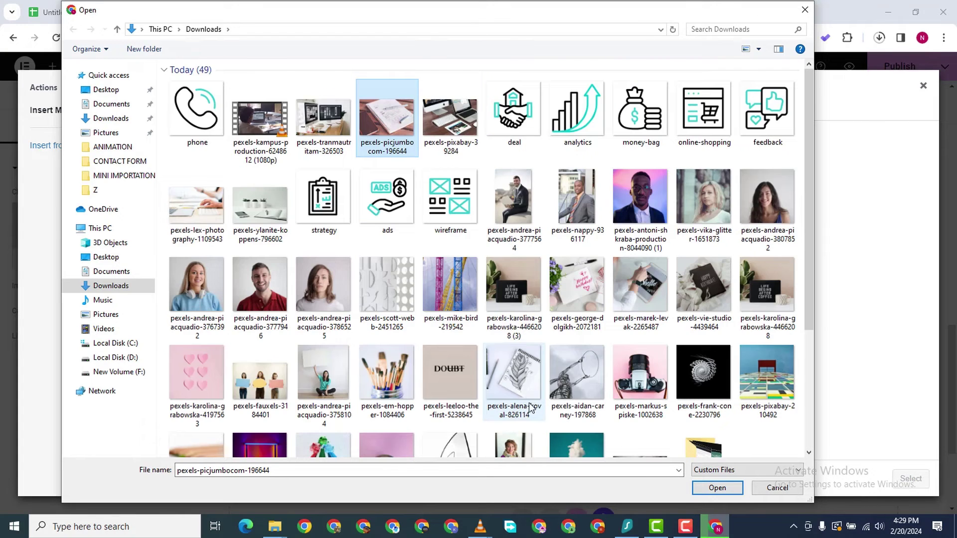
pyautogui.scroll(-3, 573, 423)
pyautogui.click(714, 488)
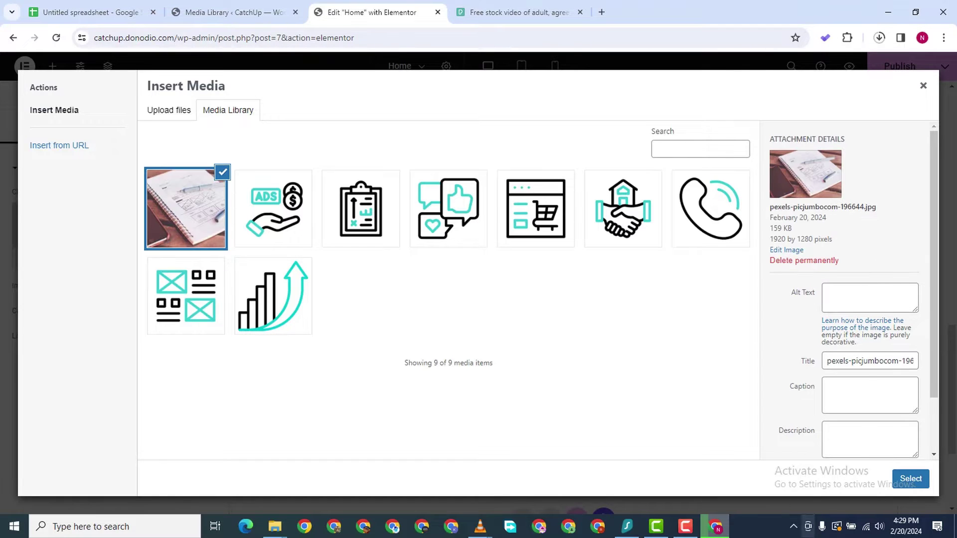
pyautogui.click(910, 479)
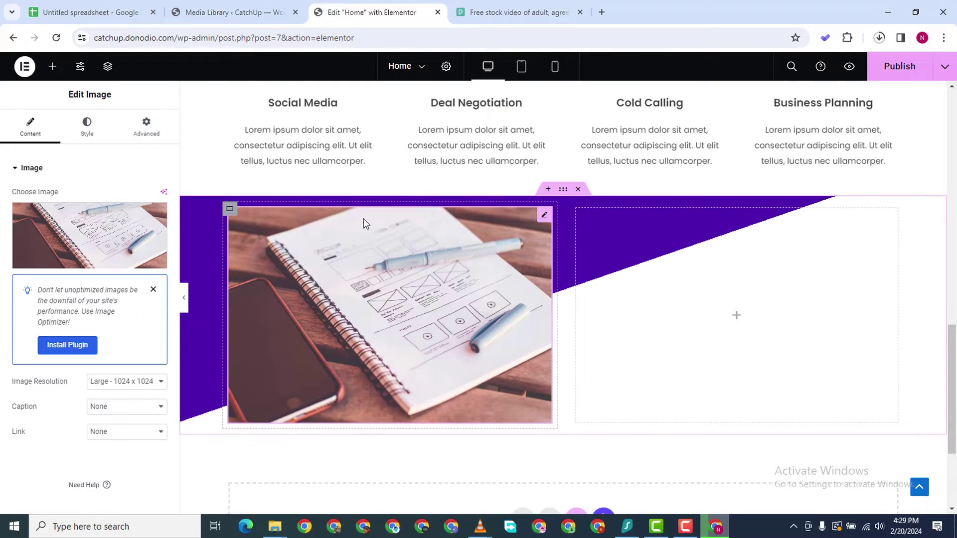
pyautogui.scroll(1, 337, 262)
pyautogui.scroll(-2, 336, 262)
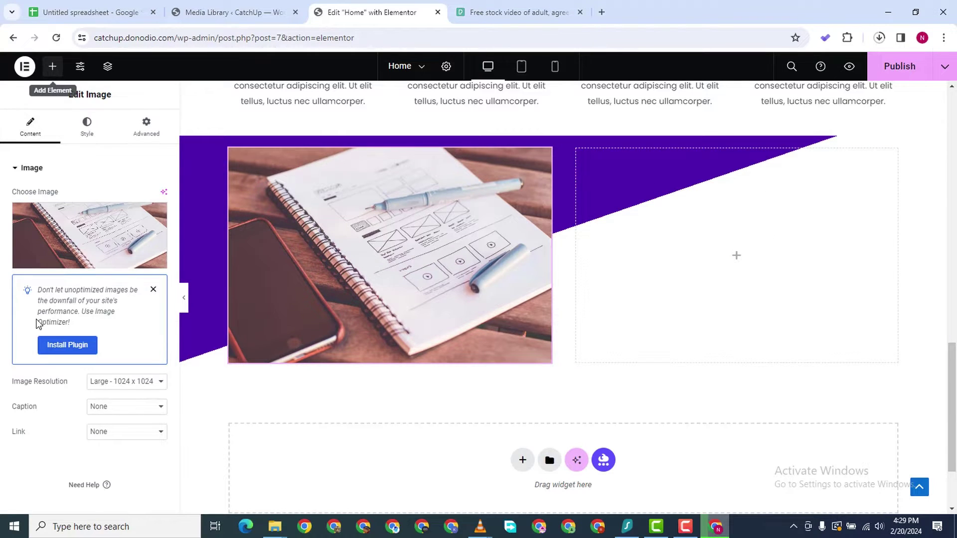
# Add a right-column heading reading 'We're Your Best Companions On Your Journey To Business Expansion'
pyautogui.moveTo(44, 368); pyautogui.dragTo(842, 259)
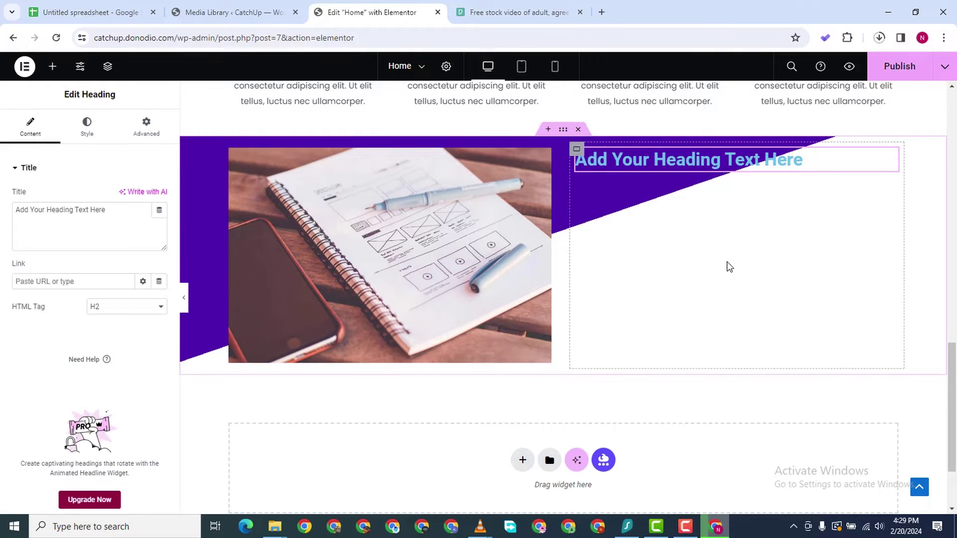
pyautogui.doubleClick(51, 208)
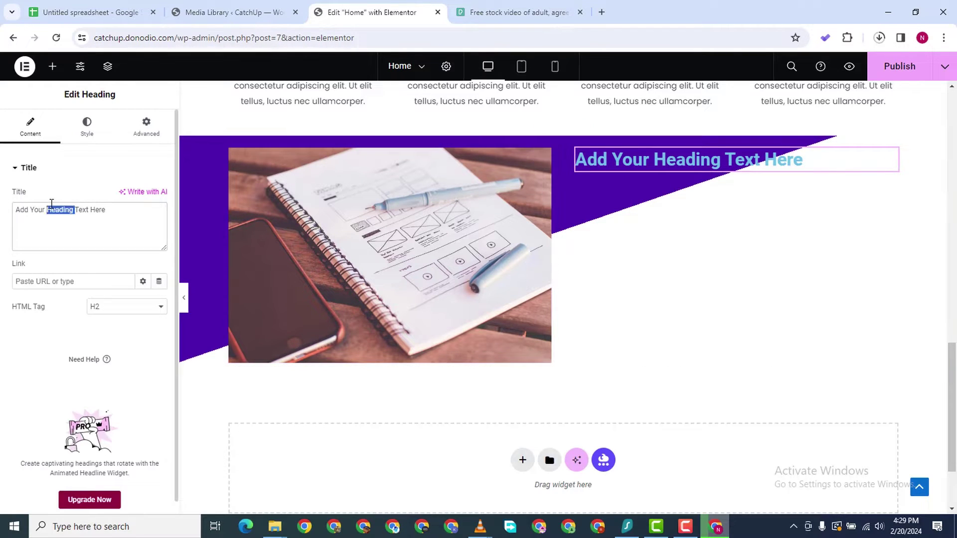
pyautogui.tripleClick(52, 208)
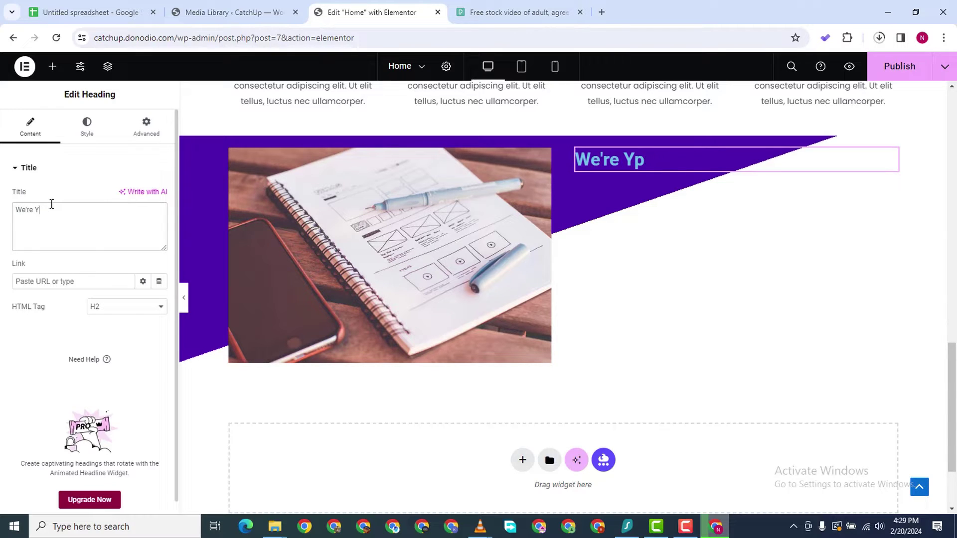
pyautogui.write('Best Comp')
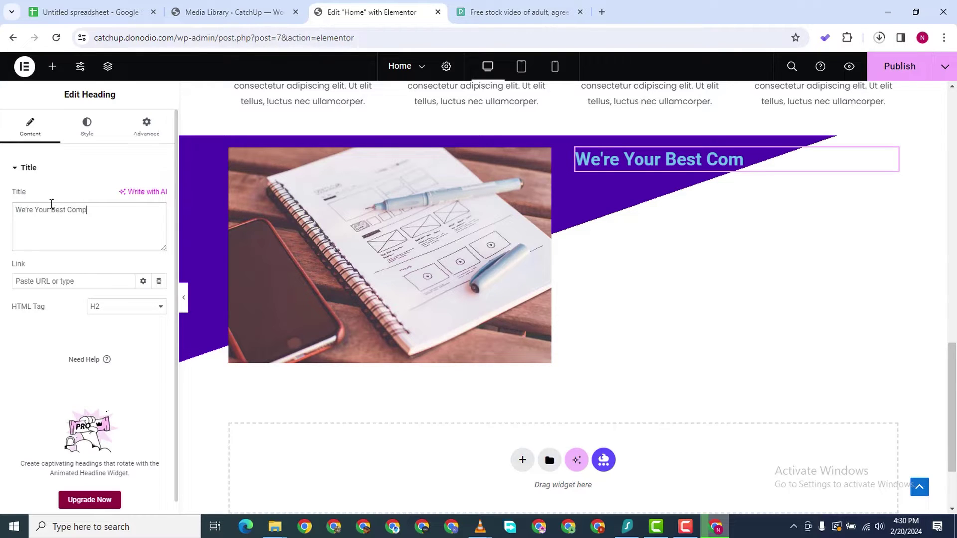
pyautogui.write('anions On Your')
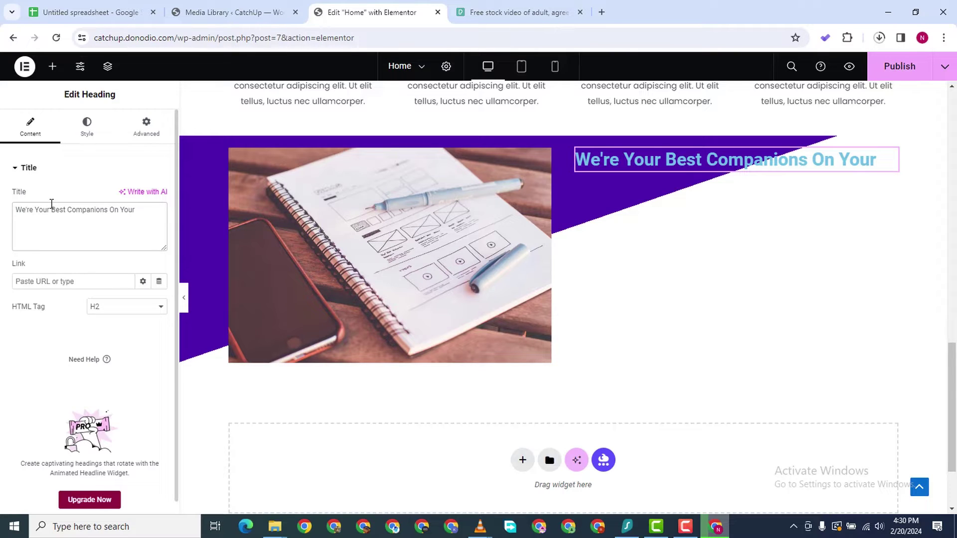
pyautogui.write(' Jourm')
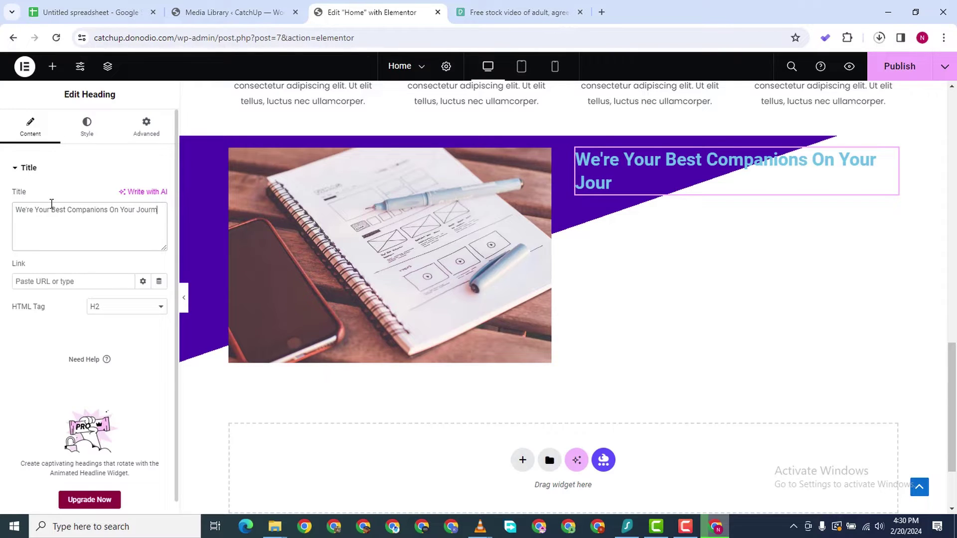
pyautogui.press('BackSpace')
pyautogui.write('ney To Business ')
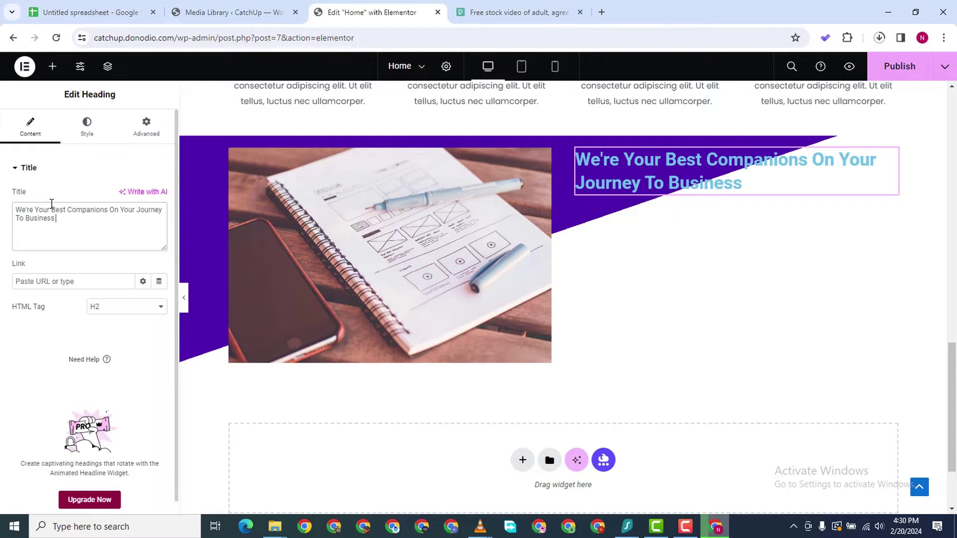
pyautogui.write('Expansion')
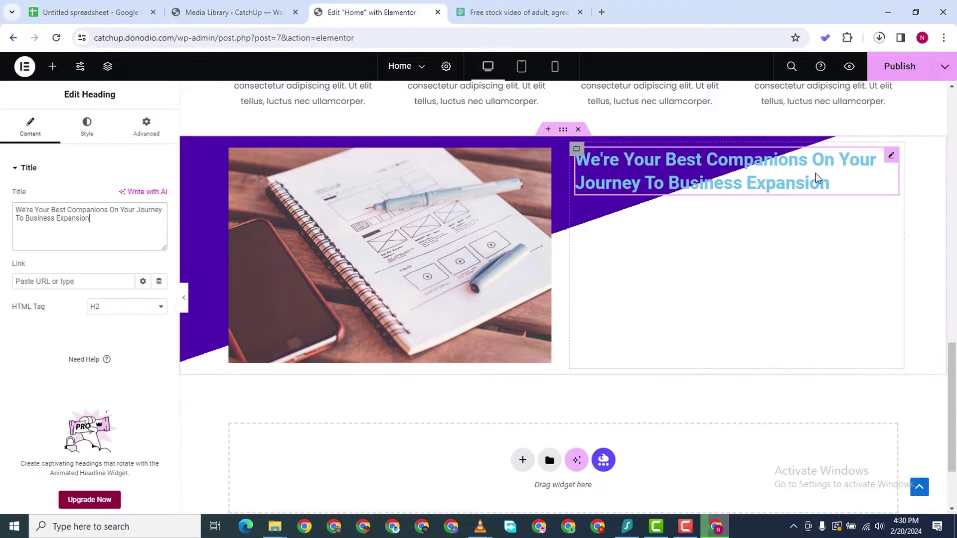
# Give the heading text colour #4E00AF and right alignment
pyautogui.click(80, 138)
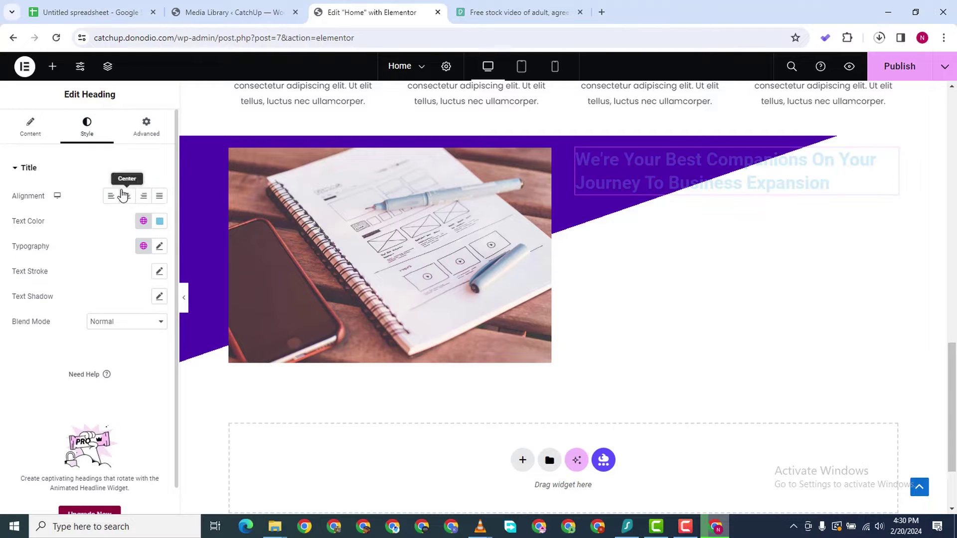
pyautogui.click(160, 220)
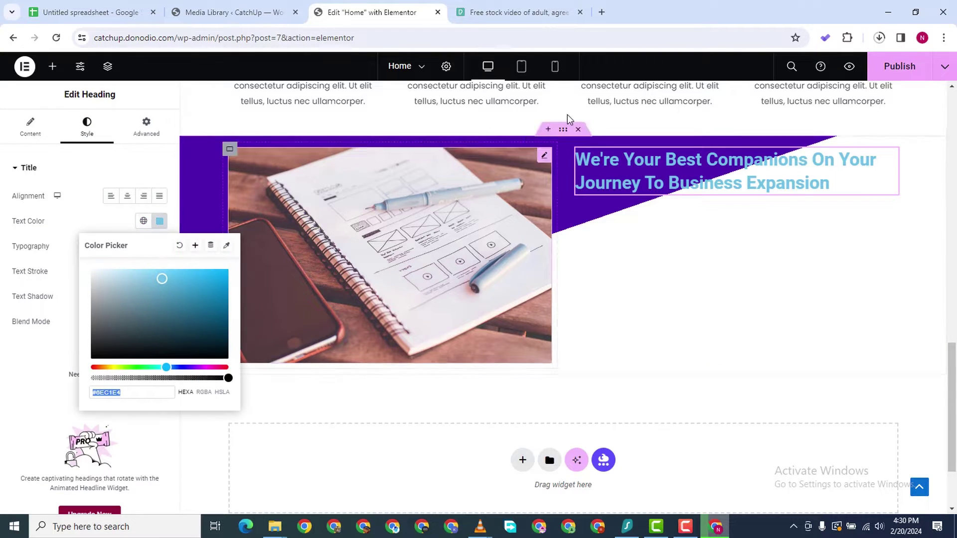
pyautogui.rightClick(113, 393)
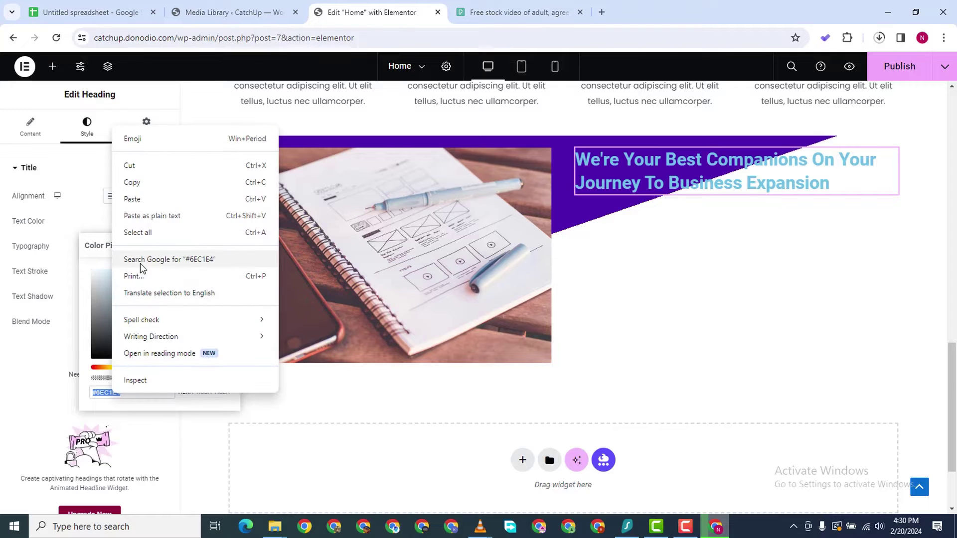
pyautogui.click(202, 197)
pyautogui.click(1, 419)
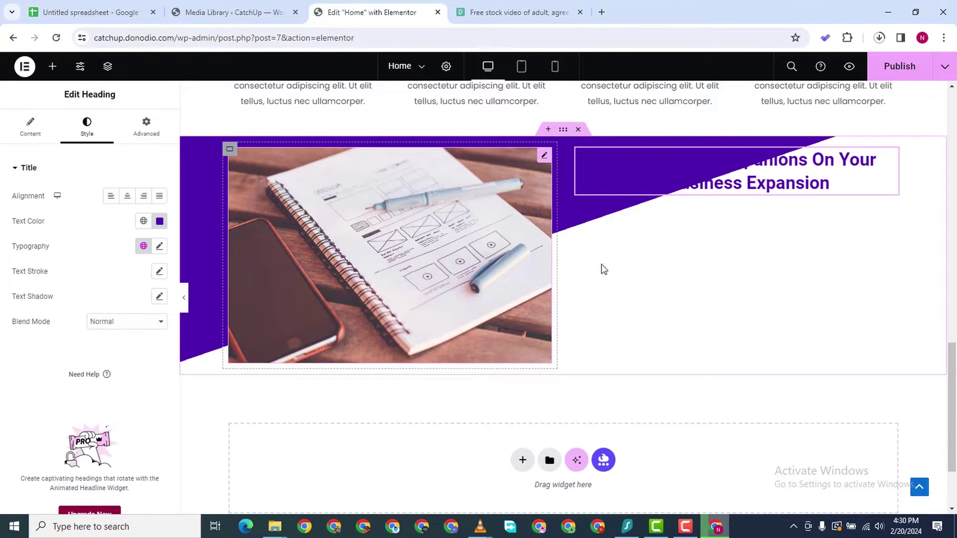
pyautogui.click(144, 200)
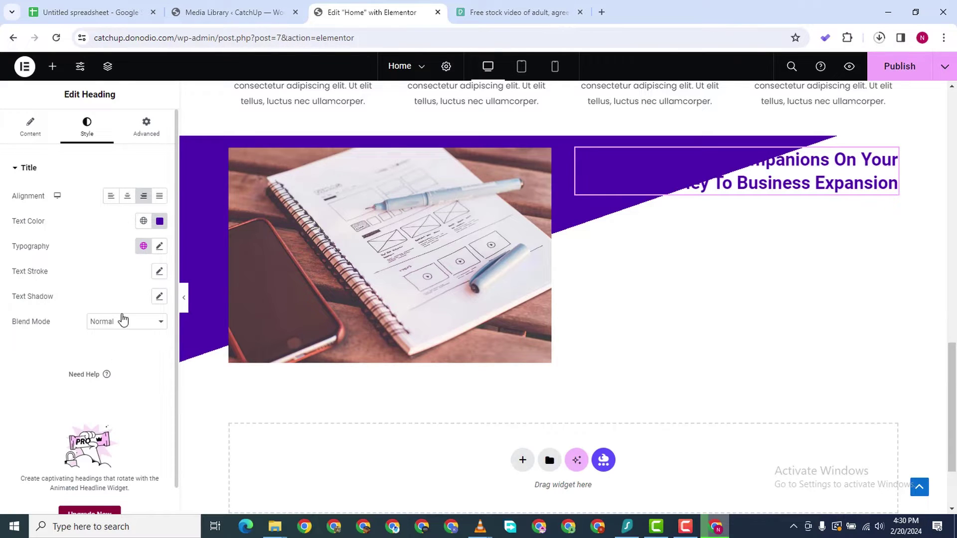
pyautogui.scroll(-1, 47, 306)
pyautogui.scroll(1, 107, 188)
pyautogui.scroll(-1, 92, 318)
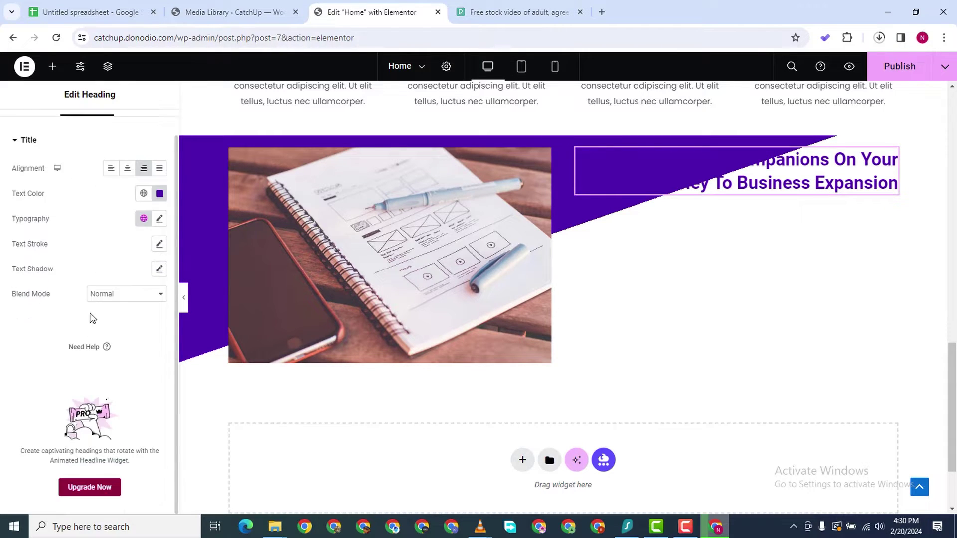
pyautogui.scroll(1, 53, 225)
pyautogui.scroll(-1, 60, 144)
pyautogui.scroll(1, 64, 128)
pyautogui.scroll(-1, 15, 154)
pyautogui.scroll(1, 104, 237)
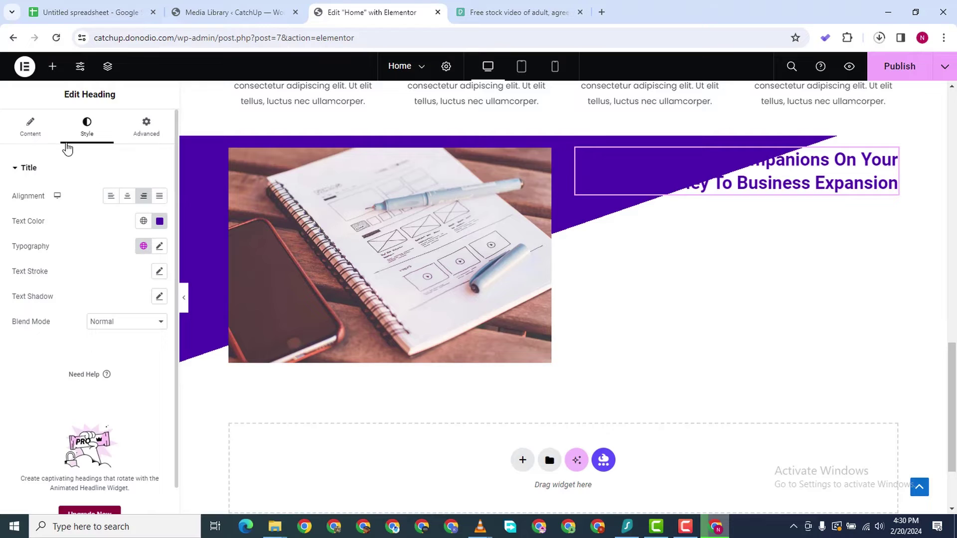
# Change the heading's HTML tag to H1
pyautogui.click(30, 127)
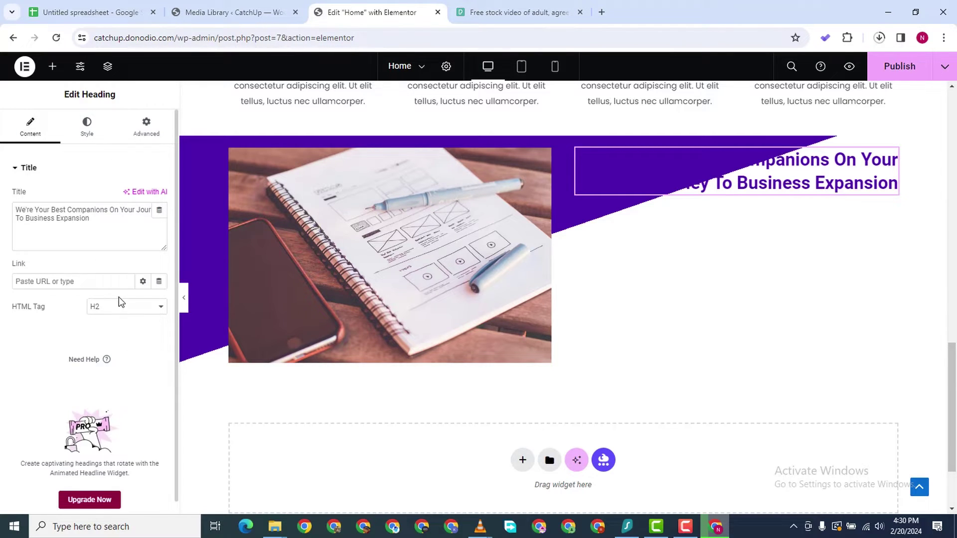
pyautogui.click(119, 304)
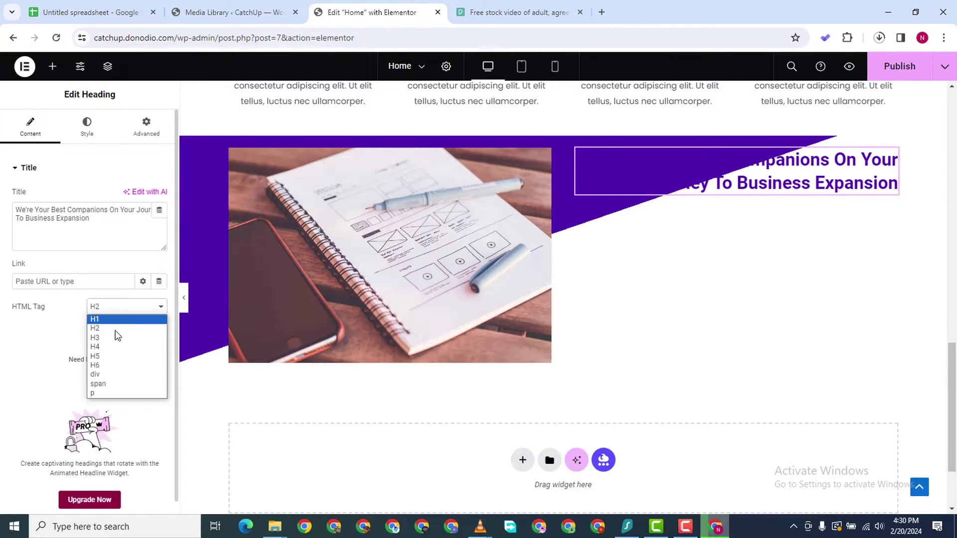
pyautogui.click(115, 316)
pyautogui.click(87, 128)
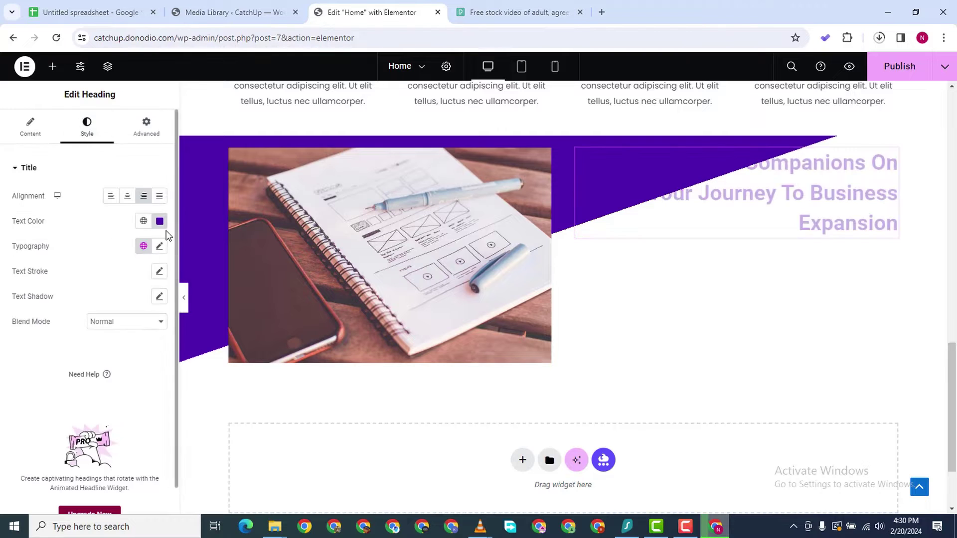
# Set the heading typography to Orbitron, 60 px size, weight 700 (Bold)
pyautogui.click(159, 246)
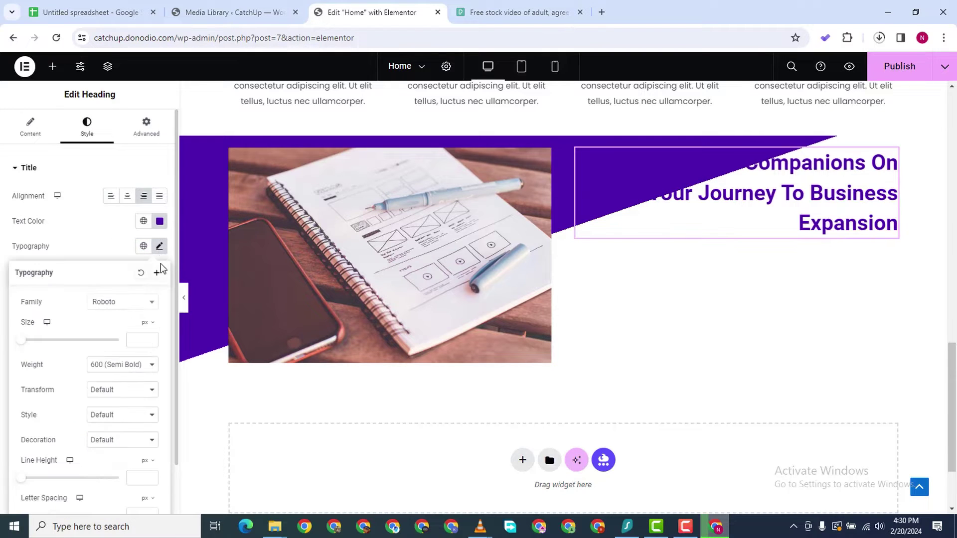
pyautogui.click(138, 306)
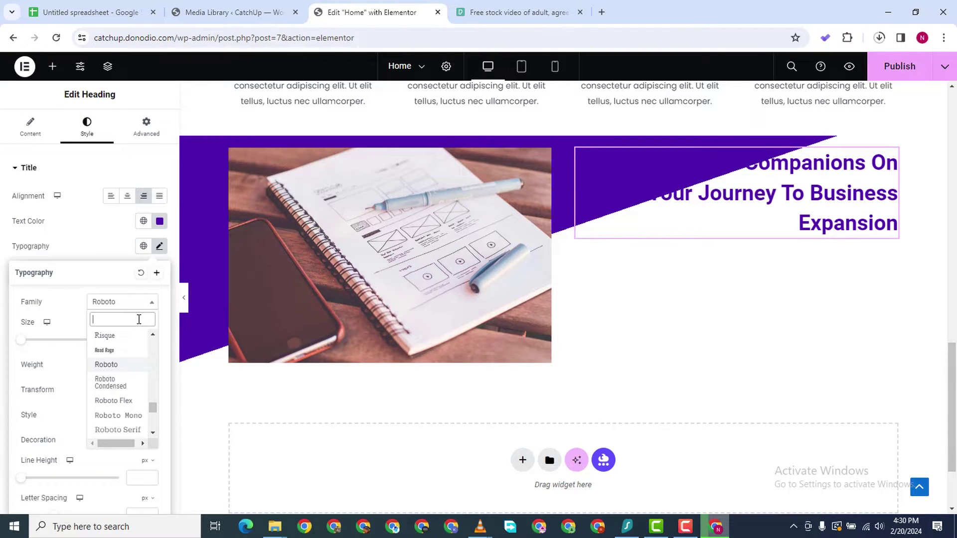
pyautogui.write('orbir')
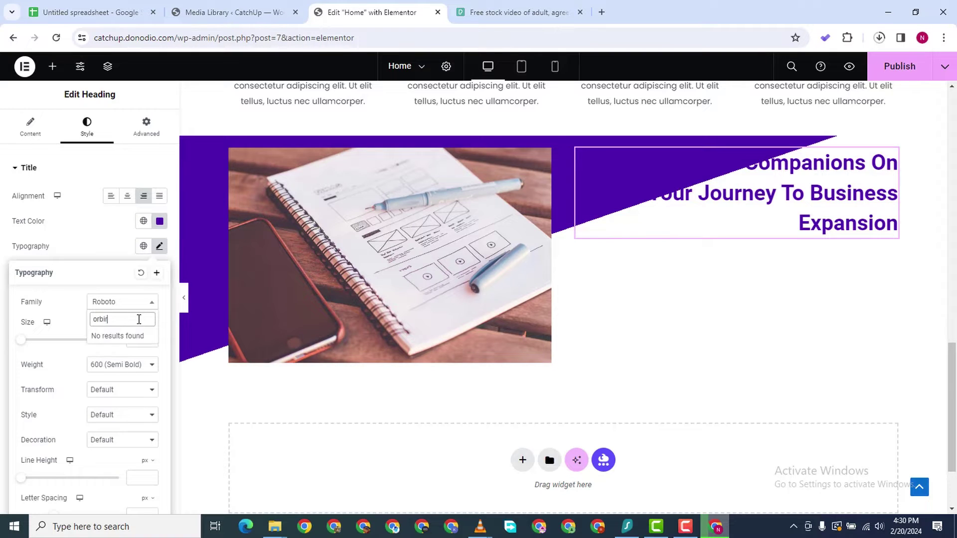
pyautogui.press('BackSpace')
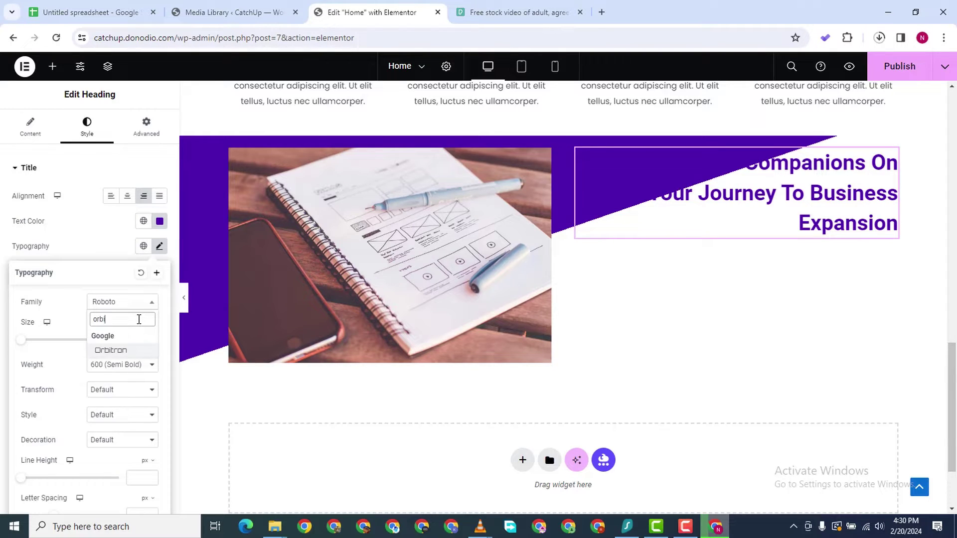
pyautogui.click(123, 354)
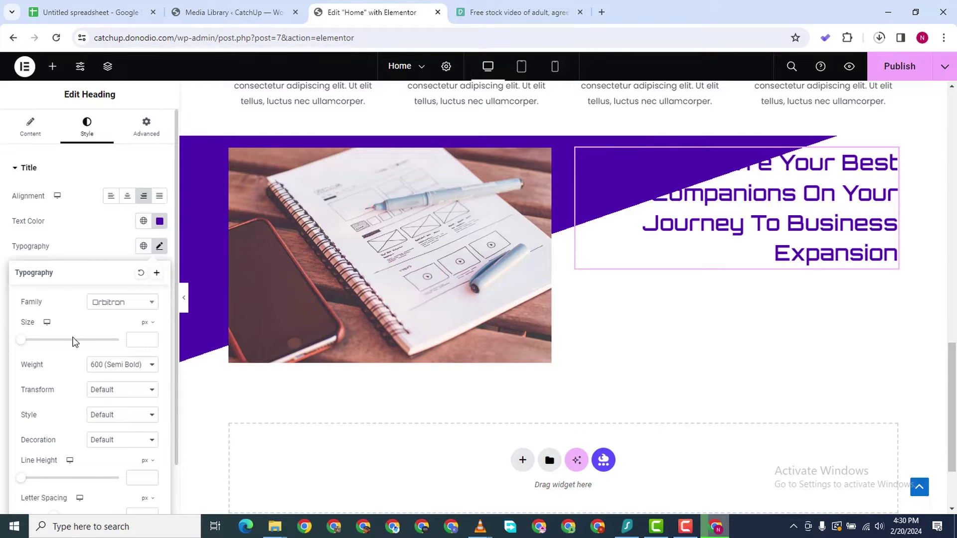
pyautogui.moveTo(19, 343); pyautogui.dragTo(47, 343)
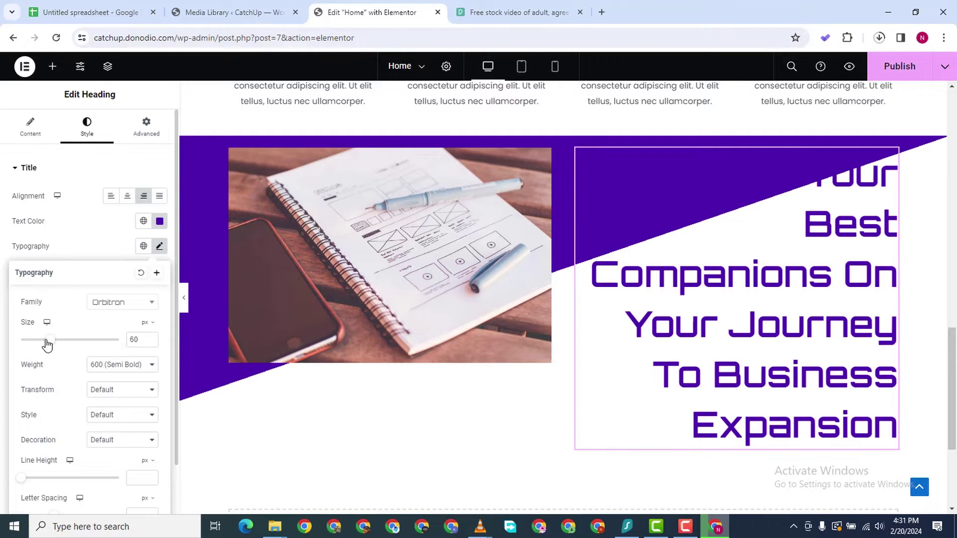
pyautogui.click(127, 367)
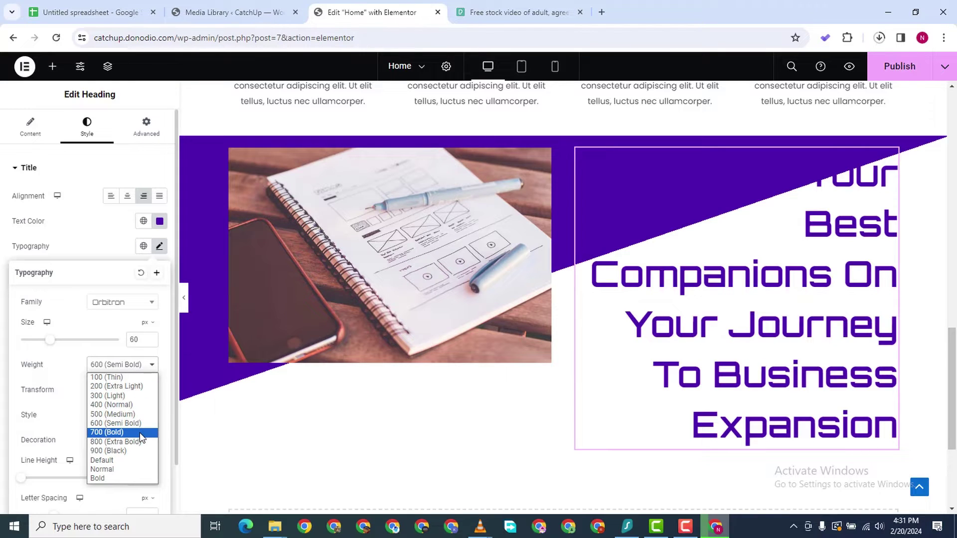
pyautogui.click(139, 433)
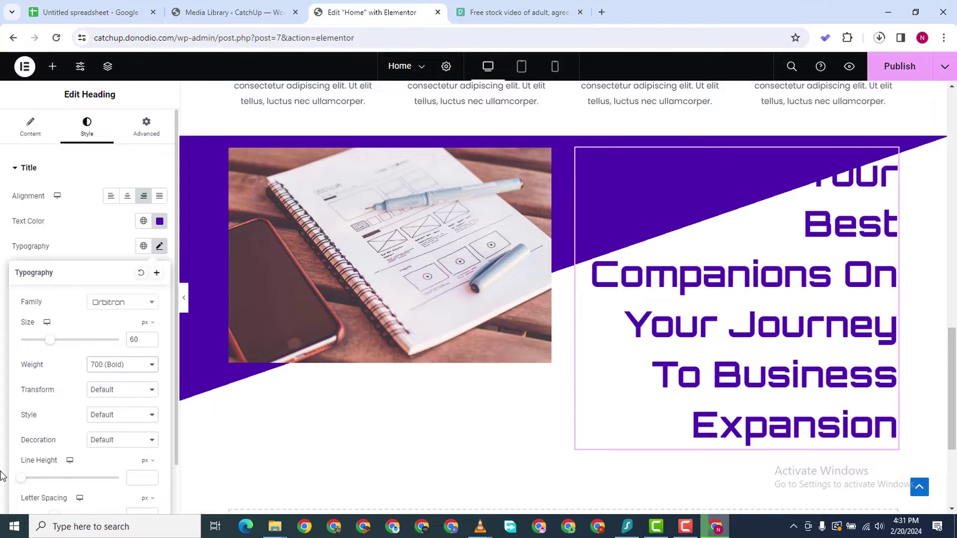
# Set the heading's line height to 60 px
pyautogui.click(150, 478)
pyautogui.write('40')
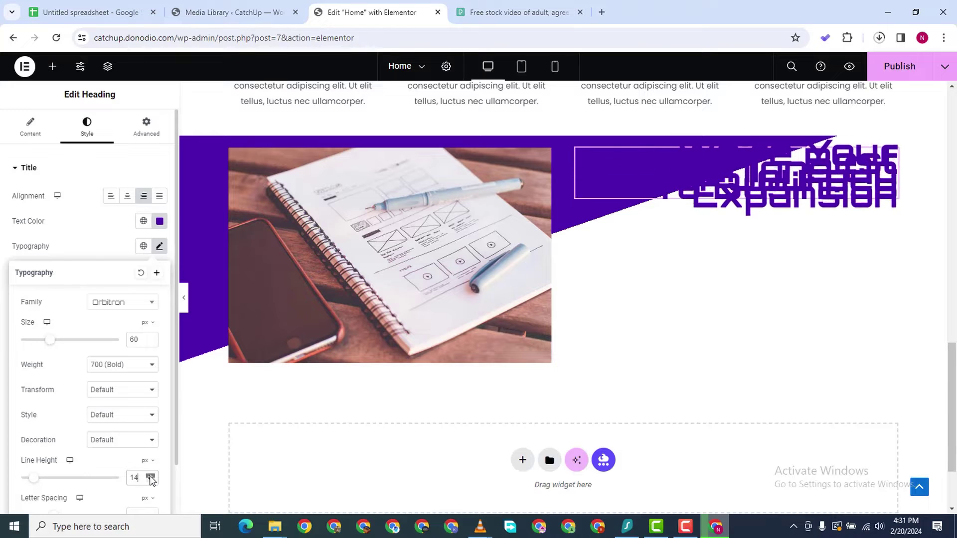
pyautogui.click(150, 475)
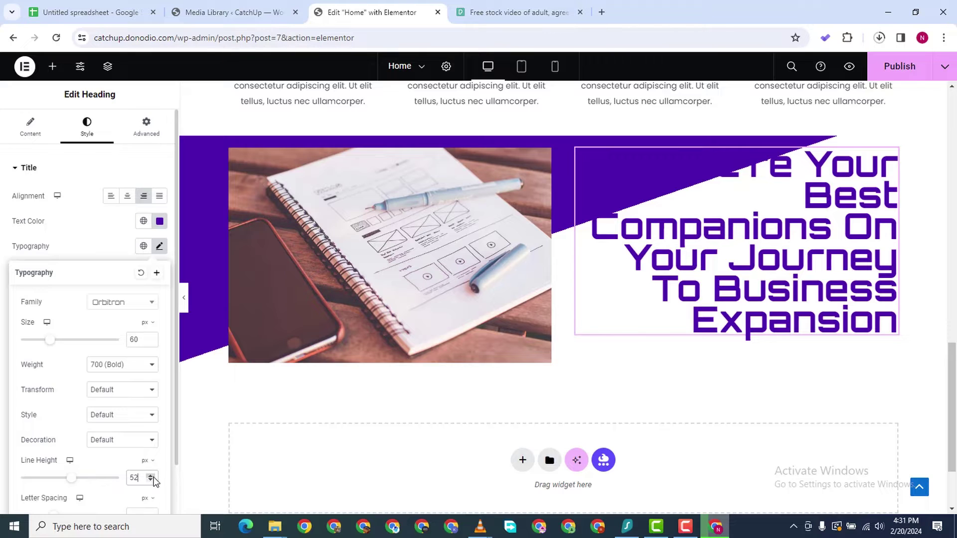
pyautogui.click(149, 475)
pyautogui.click(149, 475)
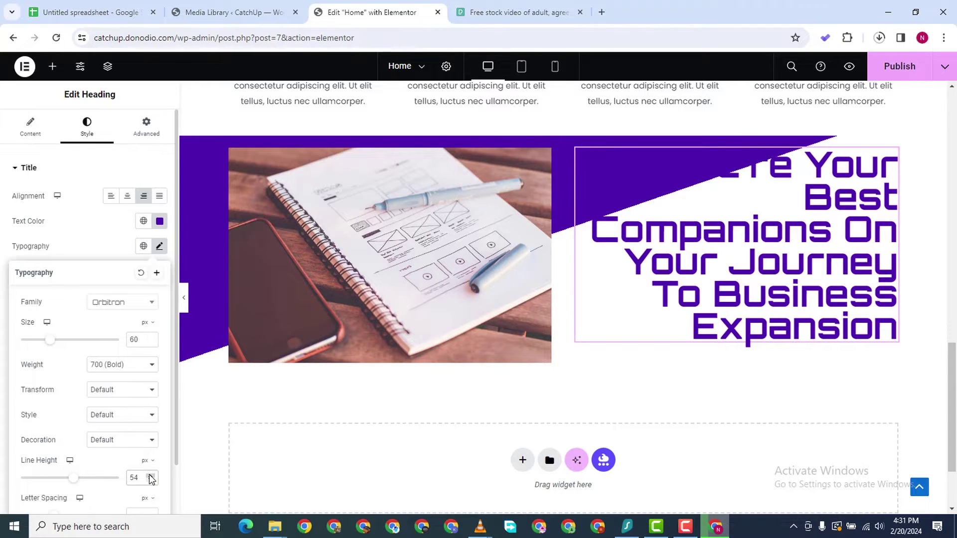
pyautogui.click(149, 475)
pyautogui.click(149, 475)
pyautogui.click(150, 475)
pyautogui.click(149, 475)
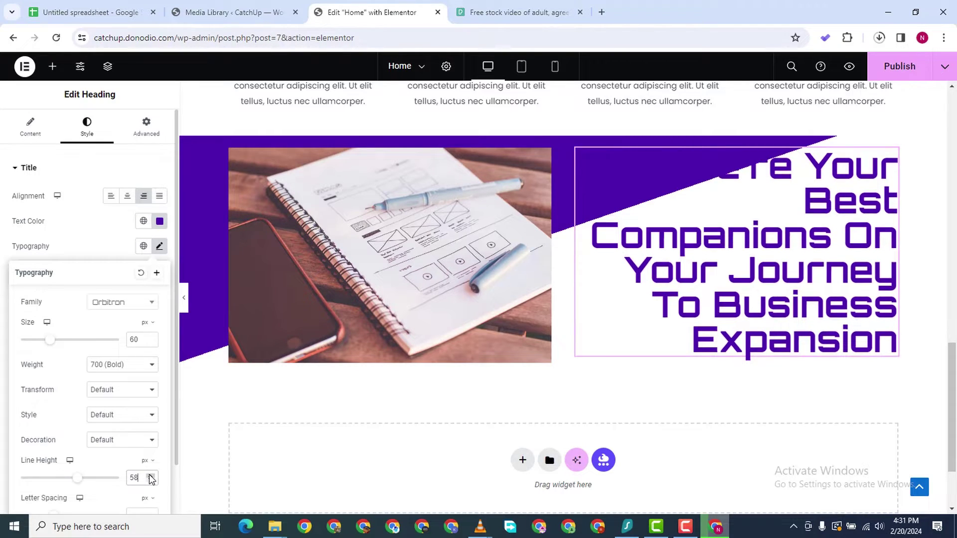
pyautogui.click(149, 475)
pyautogui.click(150, 475)
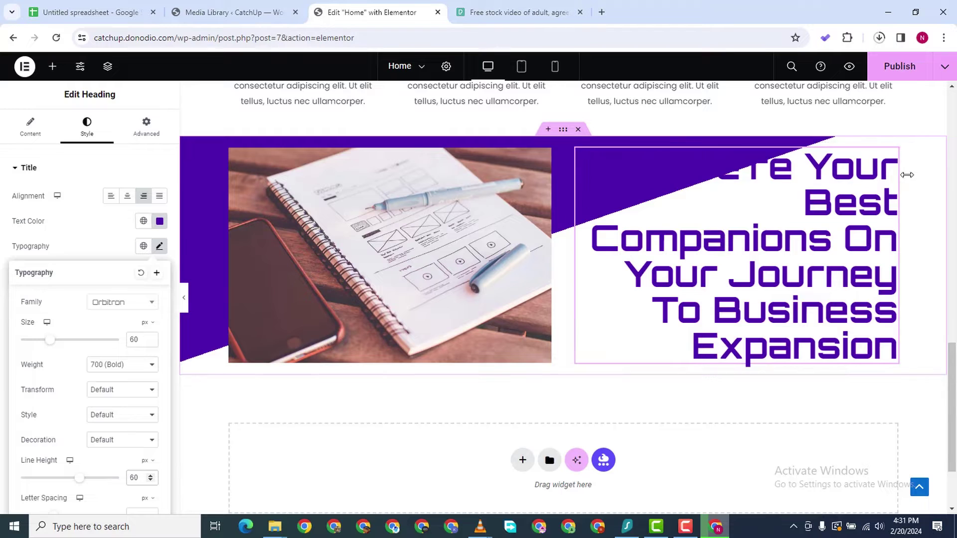
pyautogui.click(892, 157)
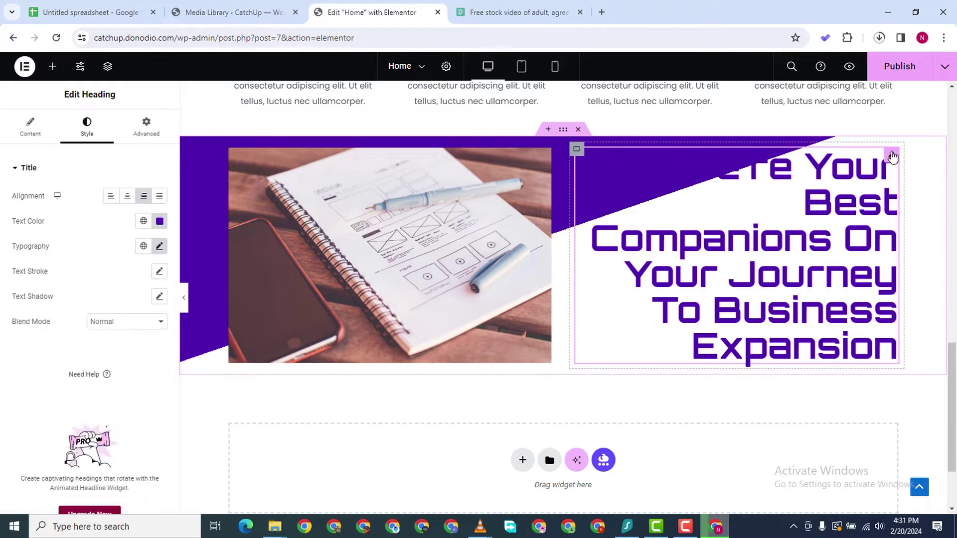
# Unlink the heading padding and, after trying 60 and 200, set left padding to 1 px
pyautogui.click(145, 129)
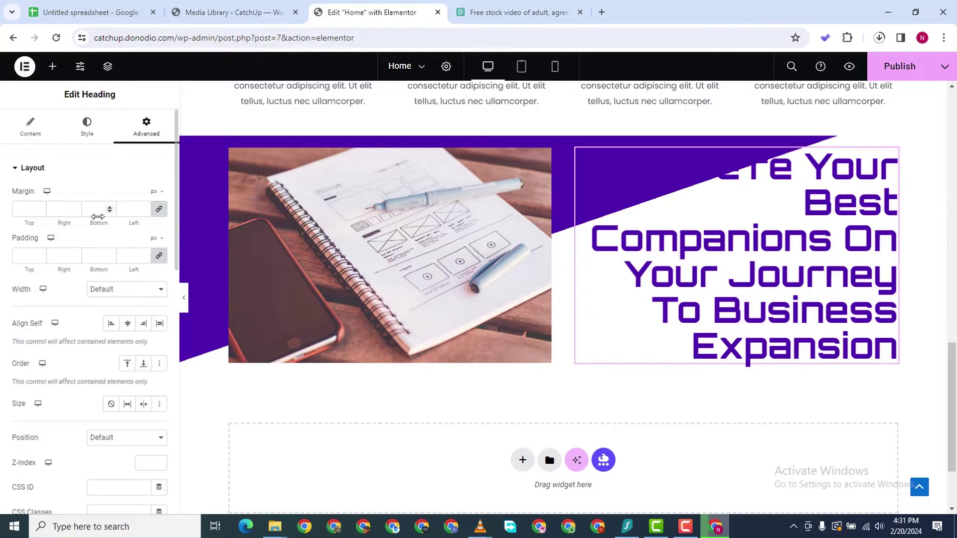
pyautogui.click(159, 256)
pyautogui.click(122, 255)
pyautogui.write('60')
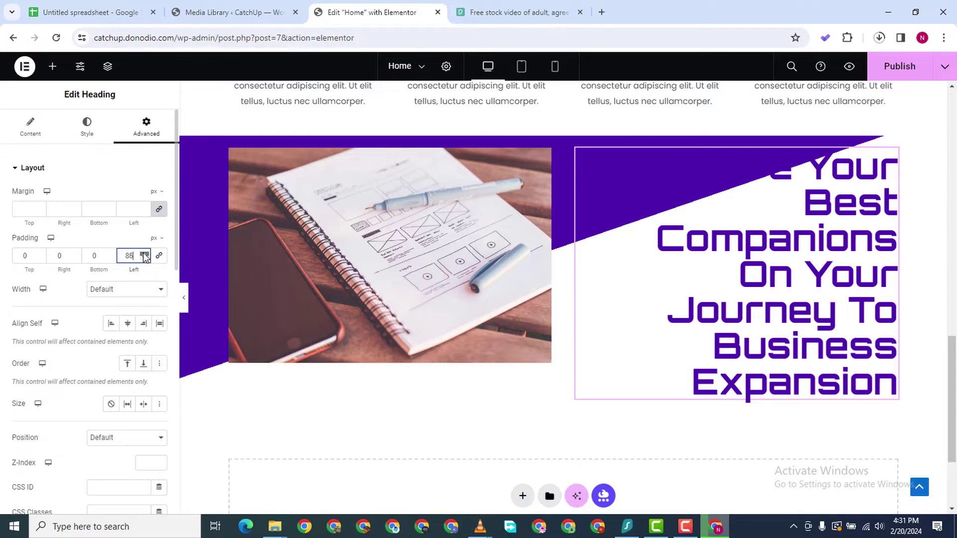
pyautogui.click(144, 254)
pyautogui.write('200')
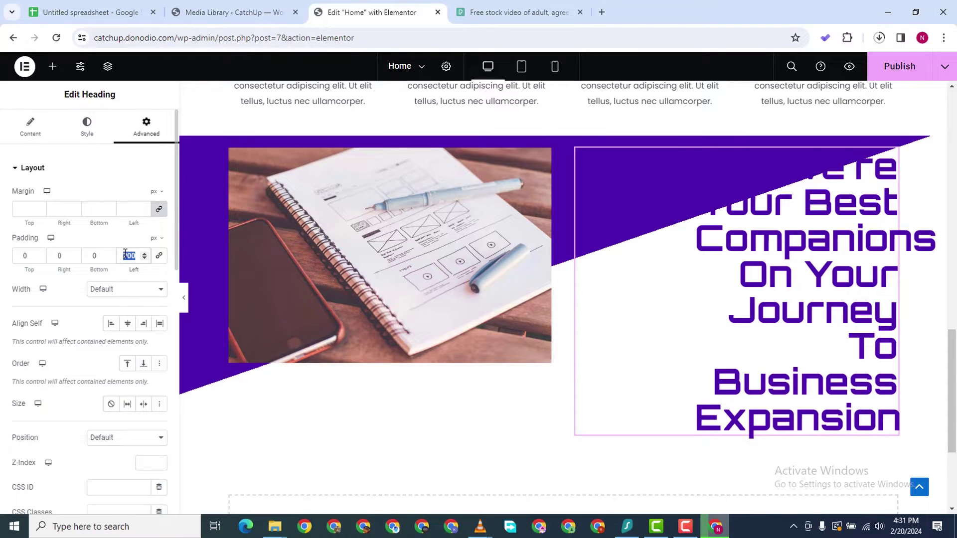
pyautogui.write('1')
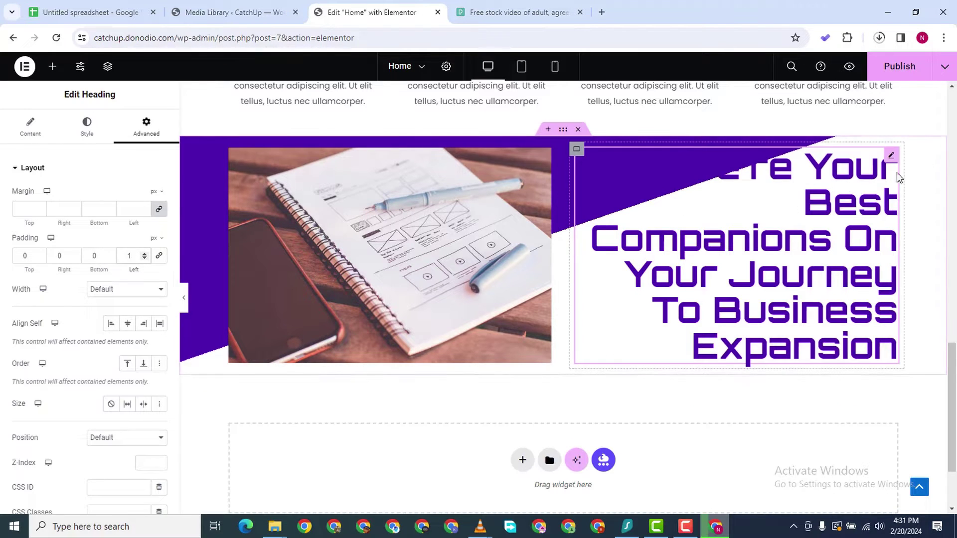
# Insert a </br> tag after "We're" in the heading title
pyautogui.click(28, 128)
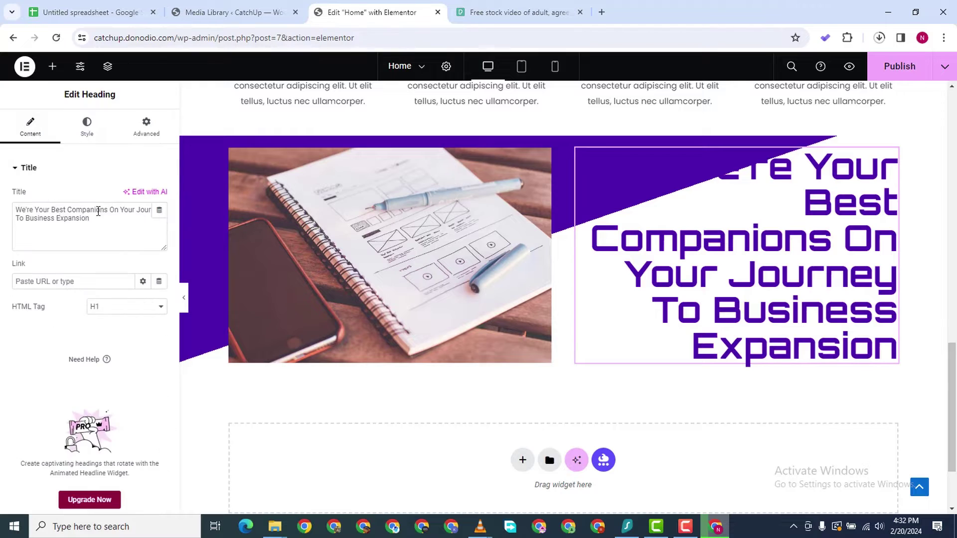
pyautogui.click(34, 208)
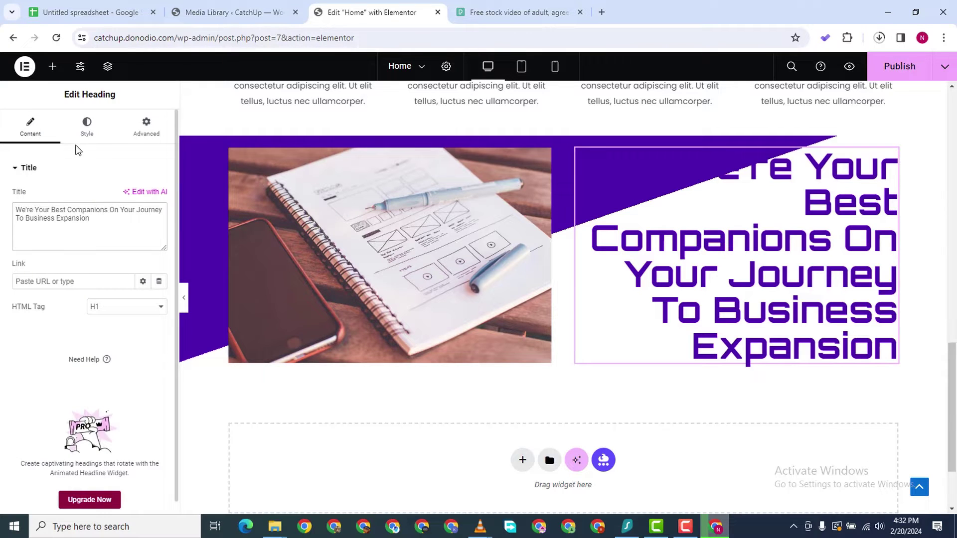
pyautogui.write('</br')
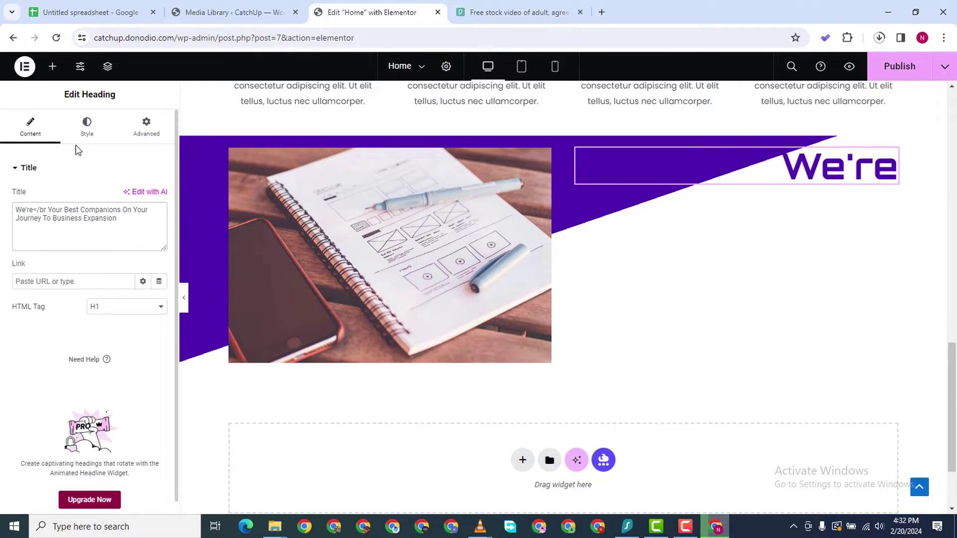
pyautogui.write('>')
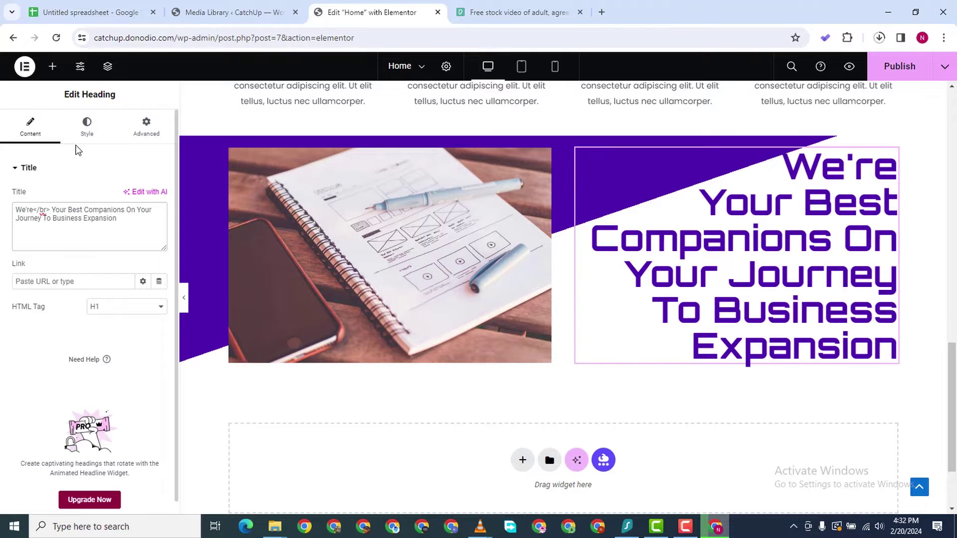
pyautogui.scroll(-3, 860, 186)
pyautogui.scroll(5, 862, 187)
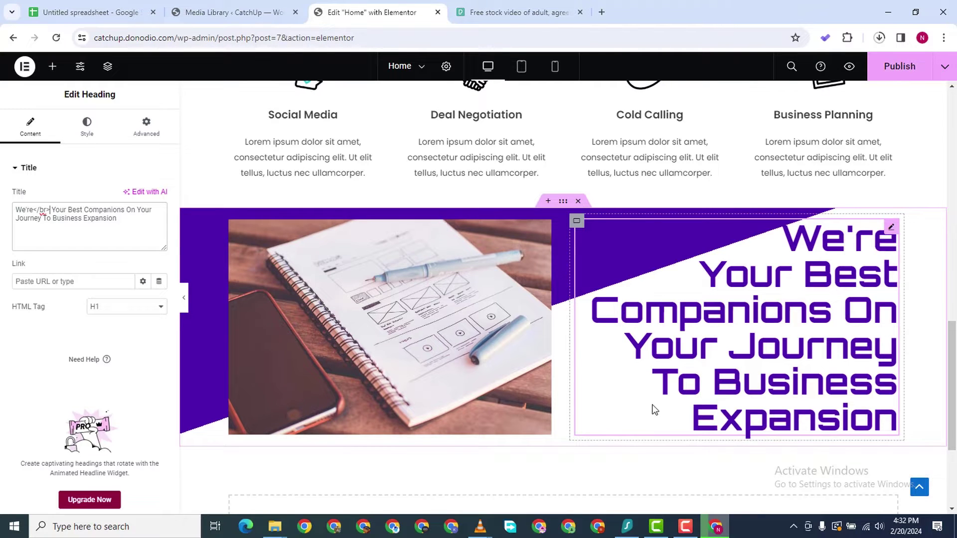
pyautogui.click(892, 229)
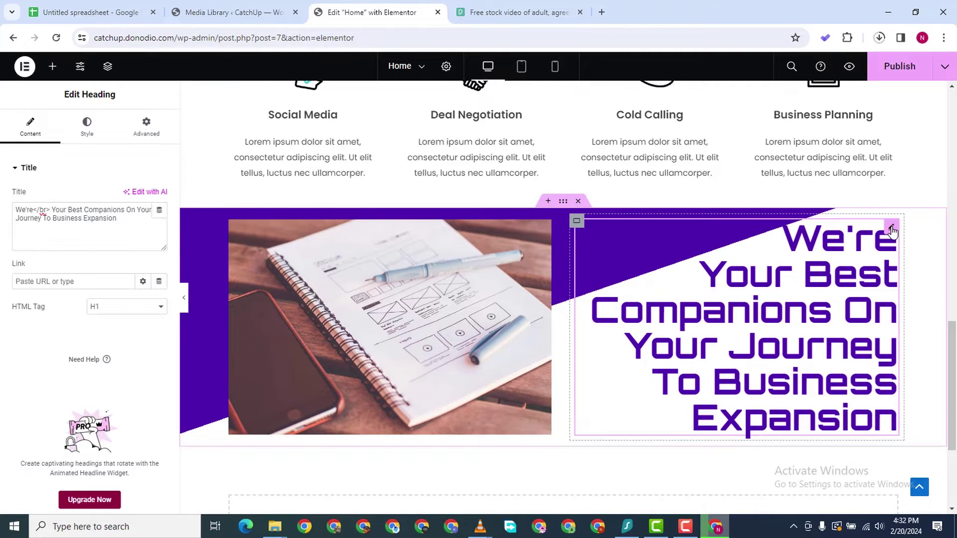
pyautogui.click(146, 125)
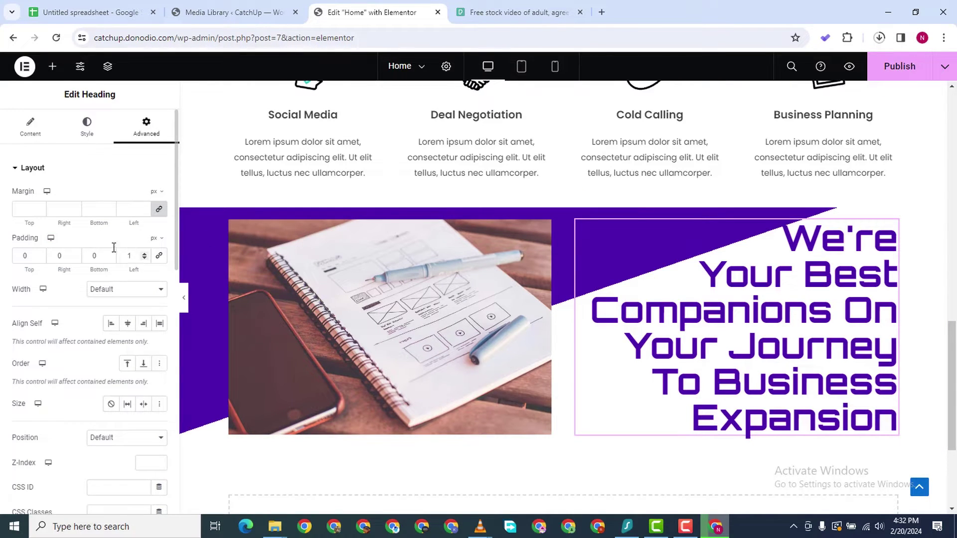
# Step the heading's Advanced top padding up to 30 px with the spinner
pyautogui.click(40, 254)
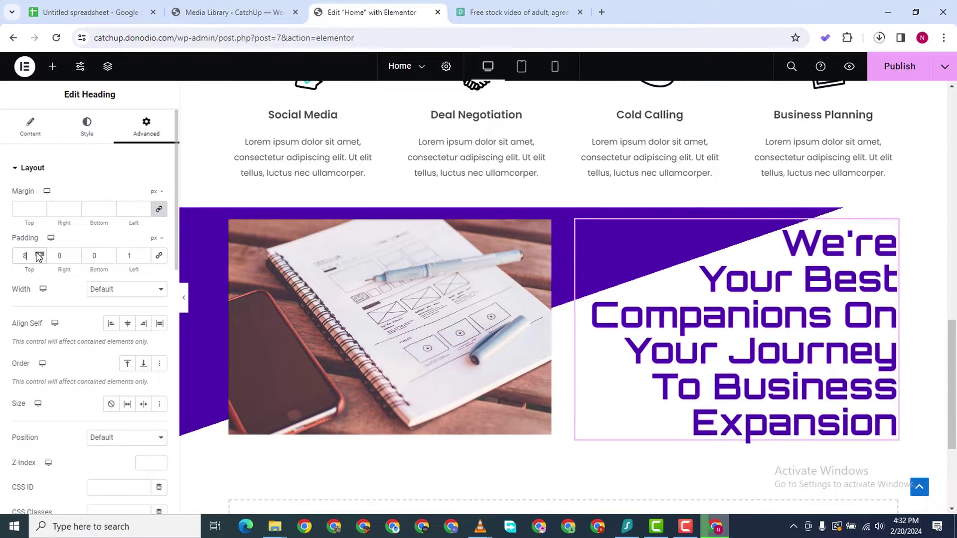
pyautogui.click(39, 254)
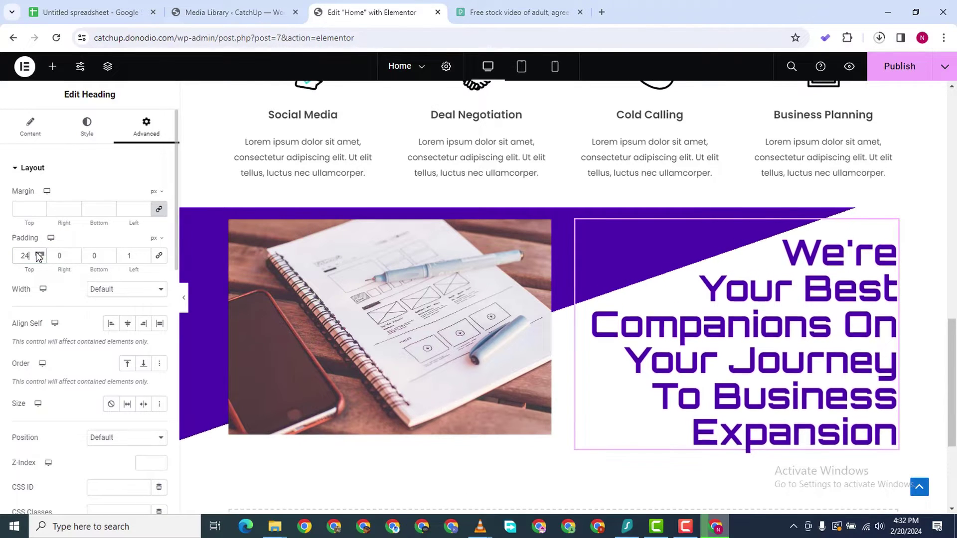
pyautogui.click(39, 254)
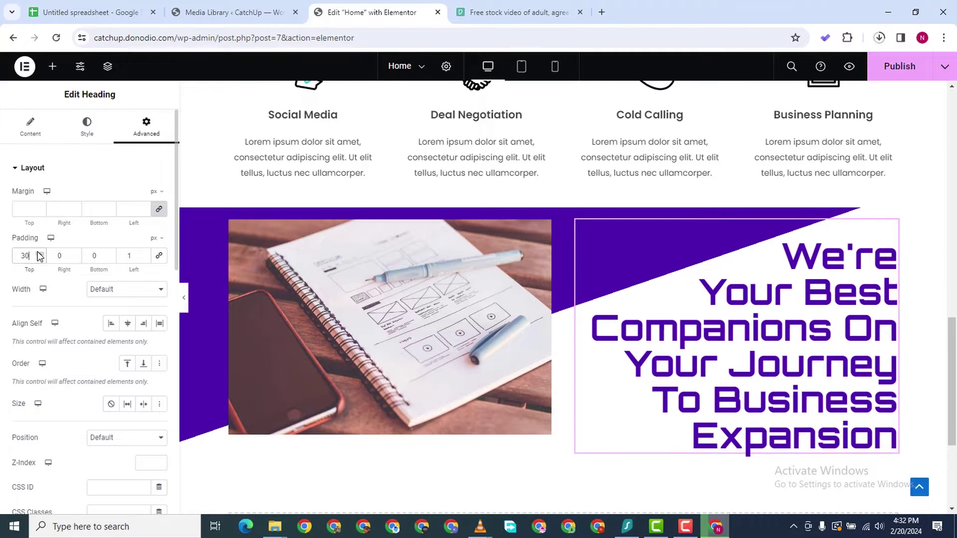
pyautogui.scroll(1, 509, 301)
pyautogui.scroll(-2, 510, 300)
pyautogui.scroll(-1, 7, 284)
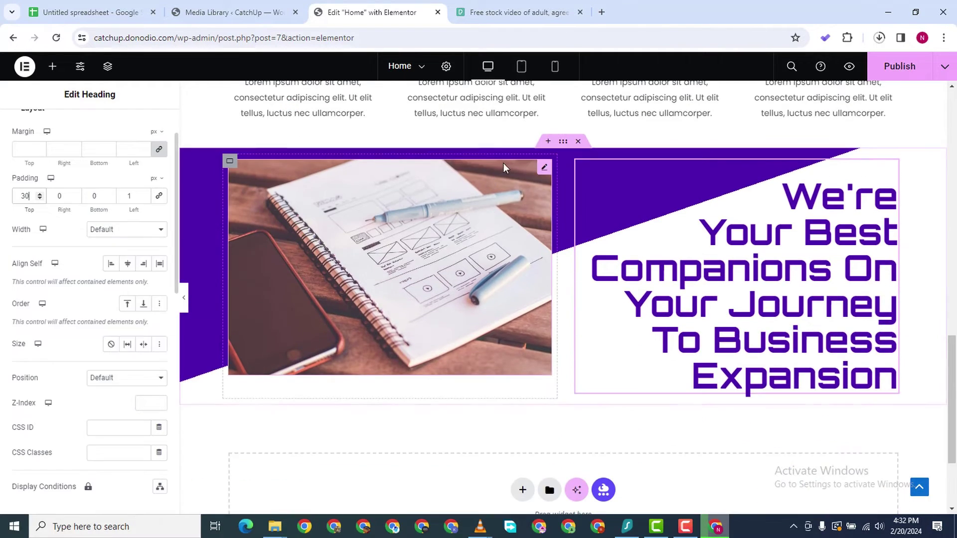
# Unlink the purple container's padding sides, entering 070 and a bottom padding of 8
pyautogui.click(563, 141)
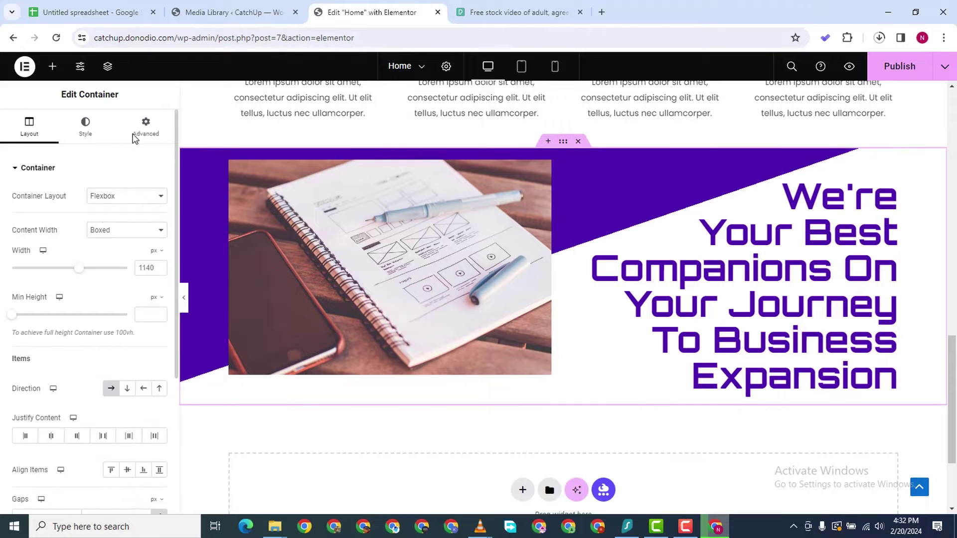
pyautogui.click(143, 140)
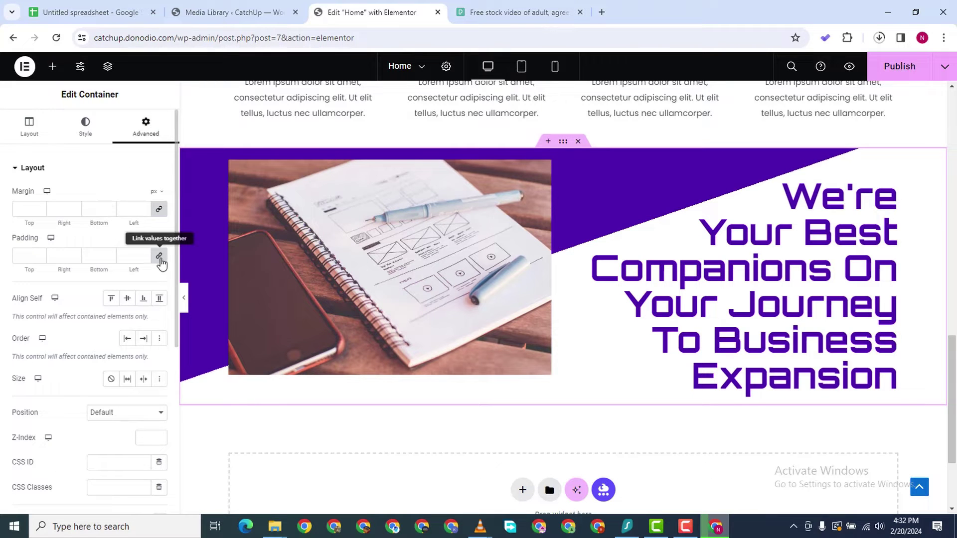
pyautogui.click(20, 256)
pyautogui.write('0')
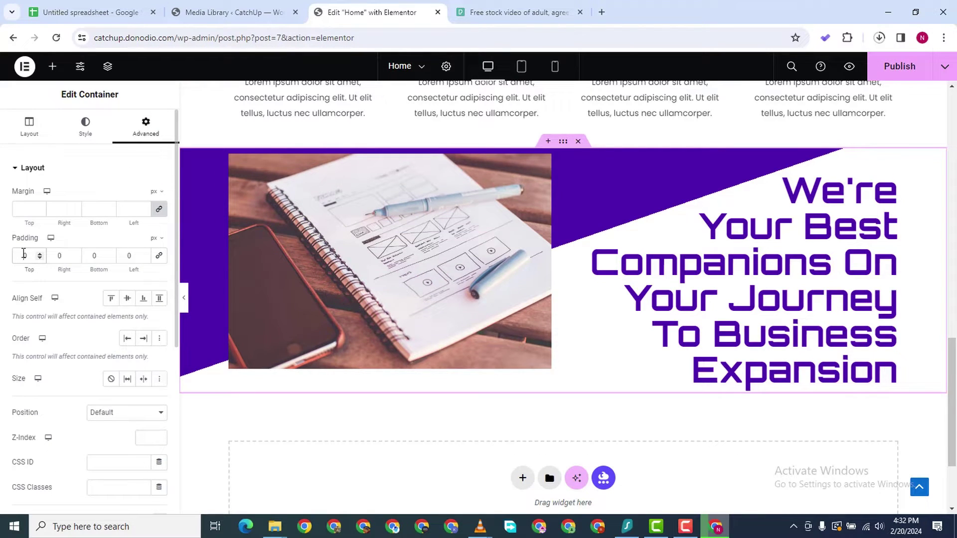
pyautogui.write('70')
pyautogui.scroll(-4, 79, 284)
pyautogui.scroll(4, 146, 183)
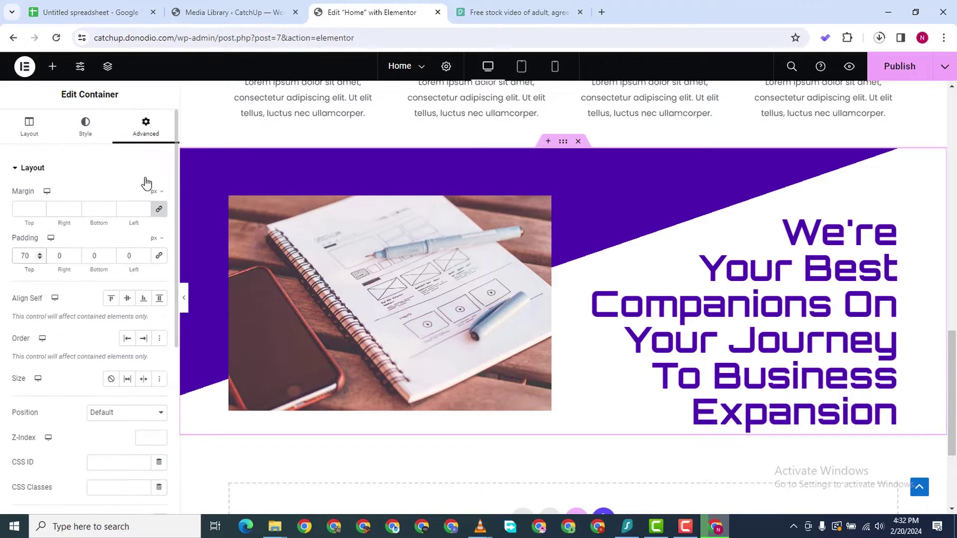
pyautogui.scroll(-1, 146, 183)
pyautogui.click(87, 200)
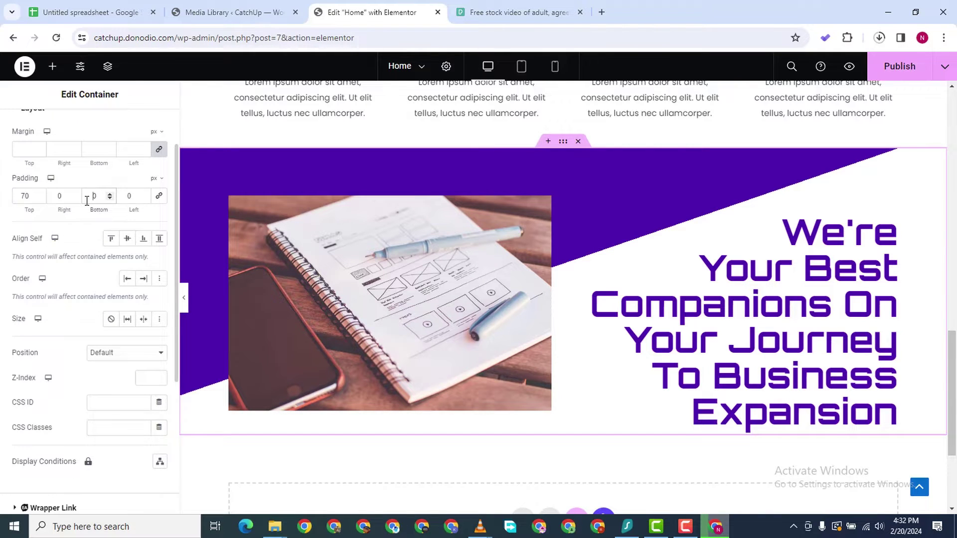
pyautogui.write('8')
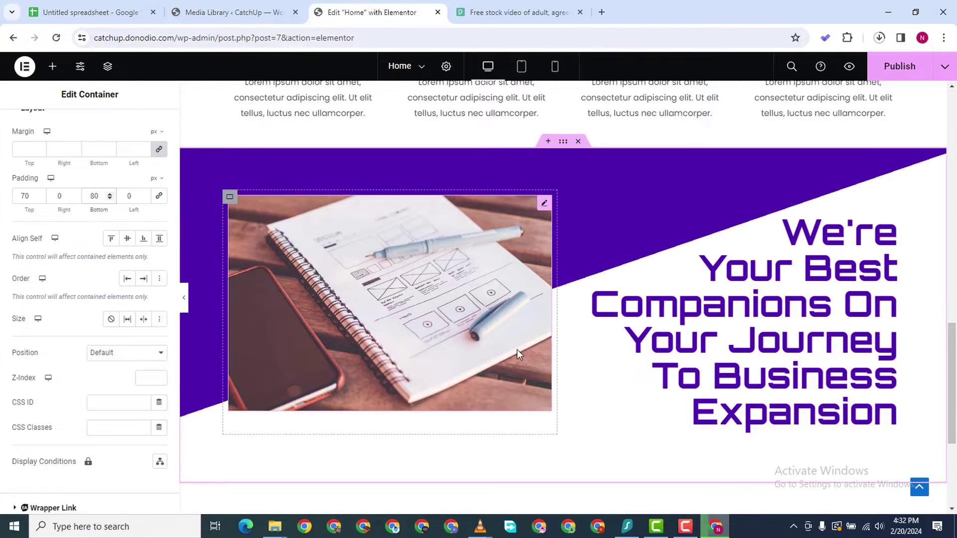
# Review the finished purple section, then switch to the Pexels stock video tab with Ctrl+Tab
pyautogui.scroll(-2, 519, 369)
pyautogui.scroll(3, 520, 371)
pyautogui.scroll(-3, 519, 369)
pyautogui.scroll(3, 519, 369)
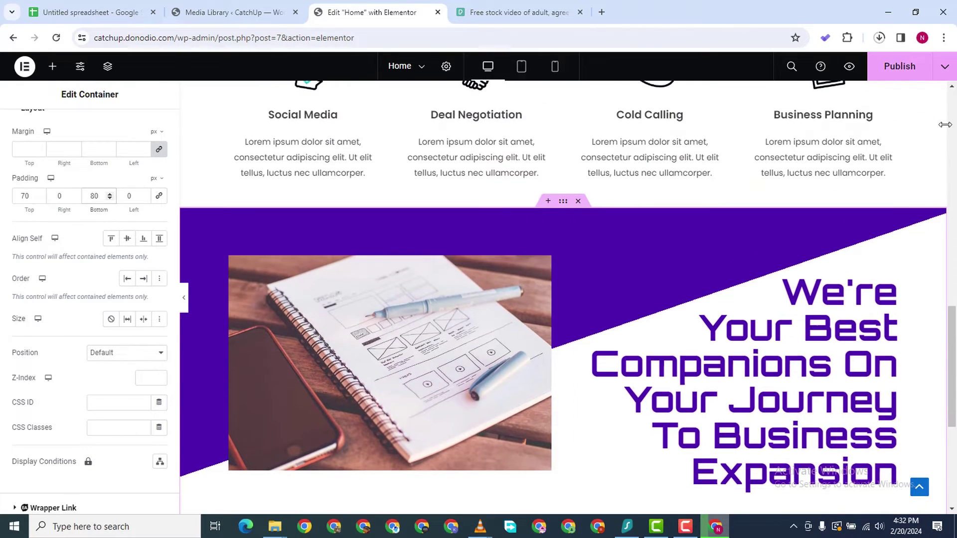
pyautogui.scroll(-2, 741, 346)
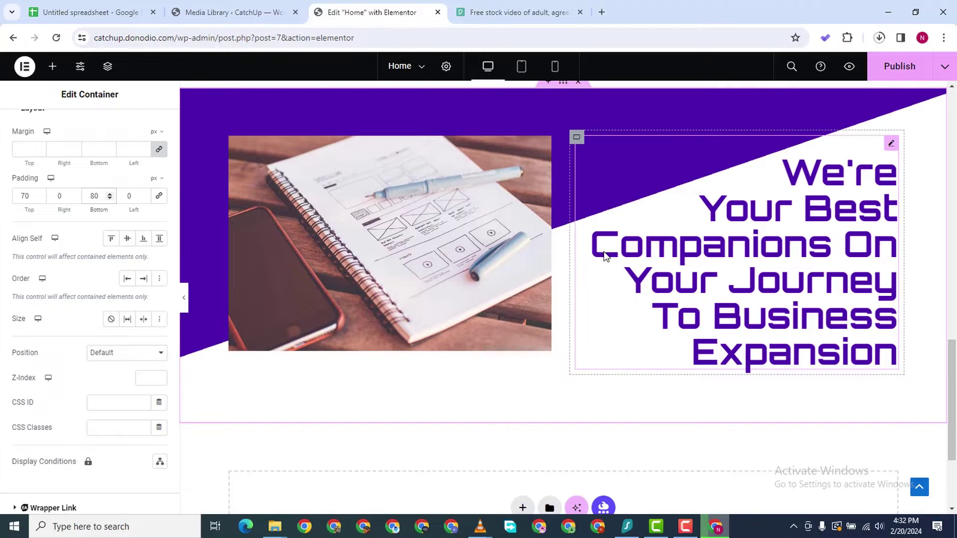
pyautogui.scroll(-2, 577, 213)
pyautogui.scroll(3, 585, 204)
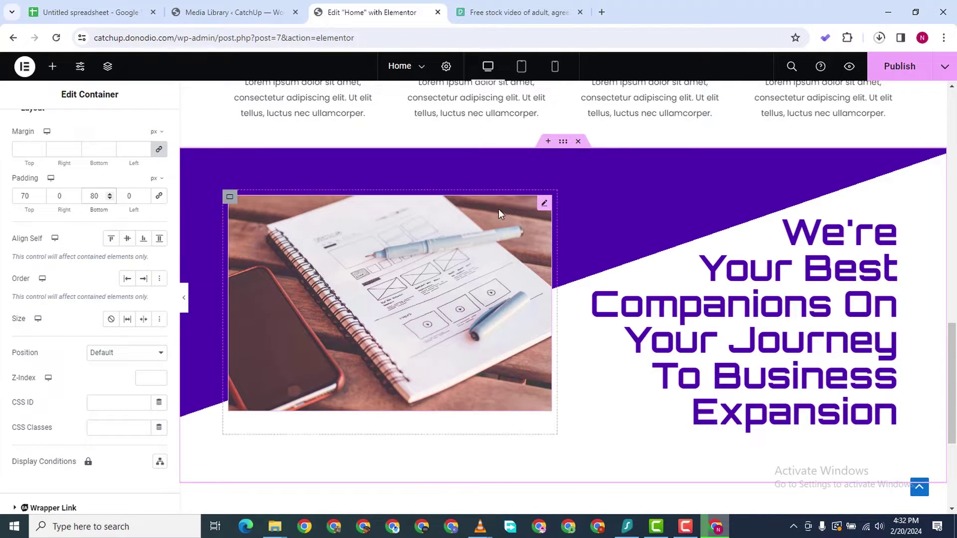
pyautogui.hotkey('ctrl', 'Tab')
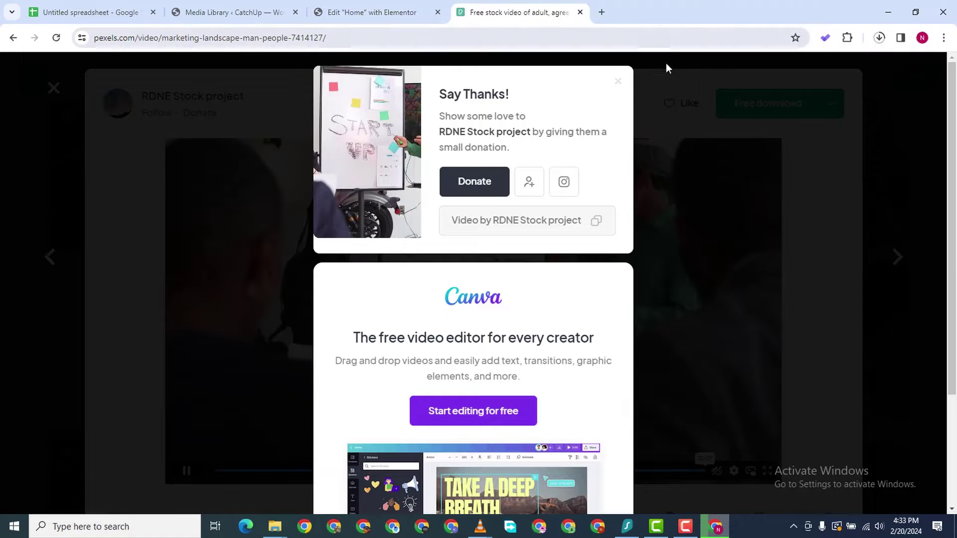
# Dismiss the Pexels popups and switch the marketing results from videos to Photos
pyautogui.click(43, 118)
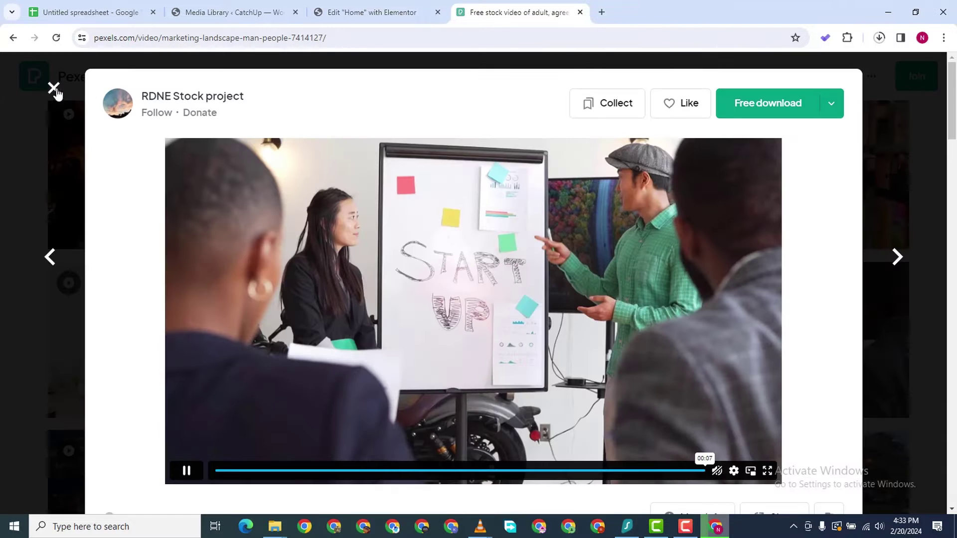
pyautogui.click(53, 88)
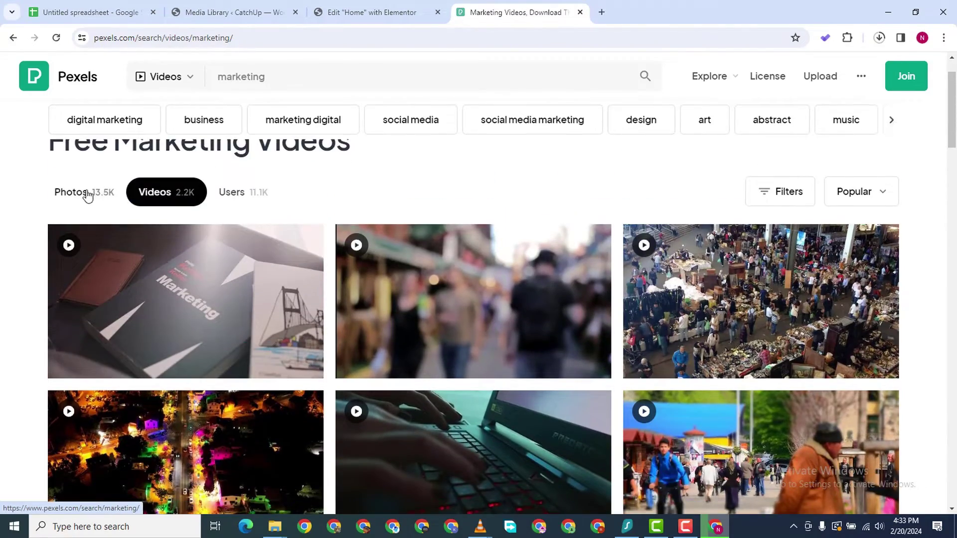
pyautogui.click(87, 194)
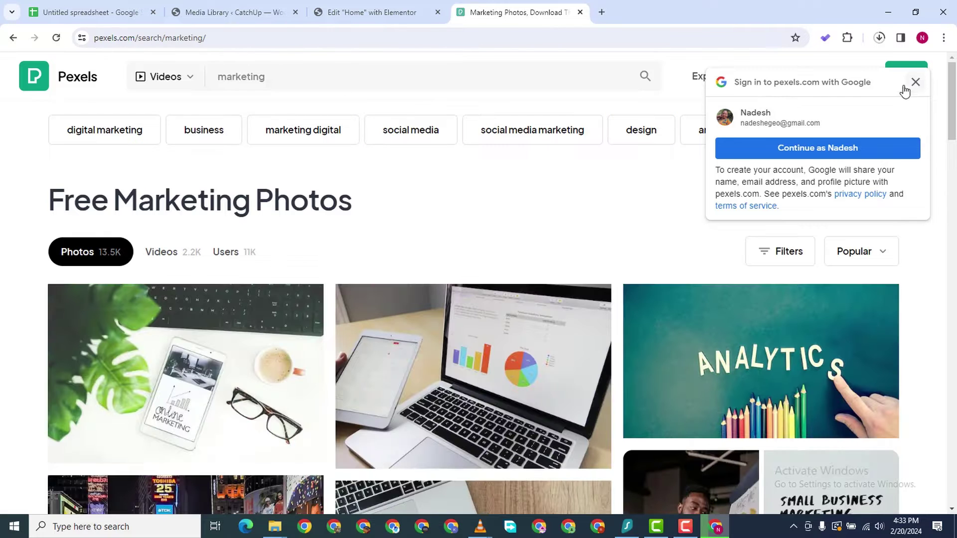
pyautogui.click(915, 82)
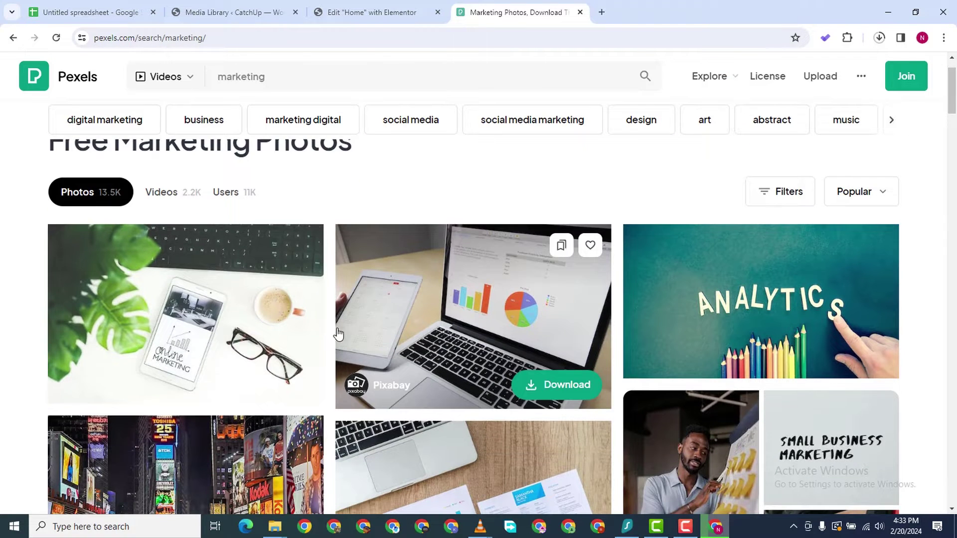
pyautogui.scroll(-1, 337, 335)
pyautogui.scroll(2, 499, 317)
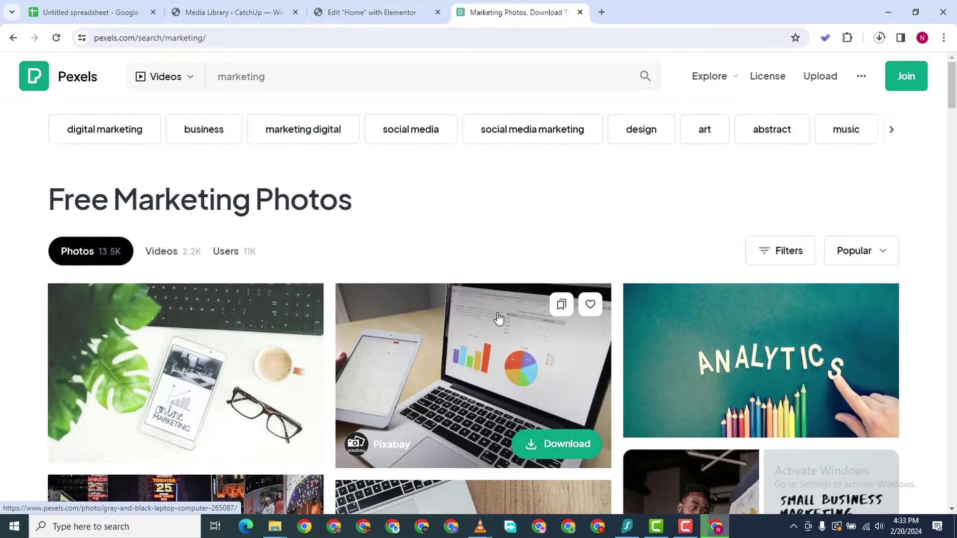
# Open Filters and apply the purple #9C27B0 colour filter to the marketing photos
pyautogui.click(770, 252)
pyautogui.click(669, 300)
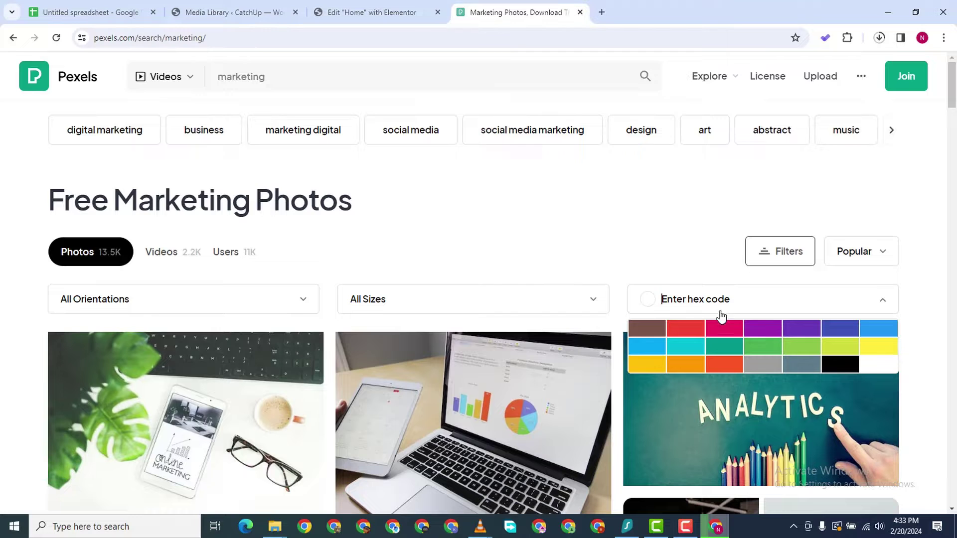
pyautogui.rightClick(704, 298)
pyautogui.click(749, 156)
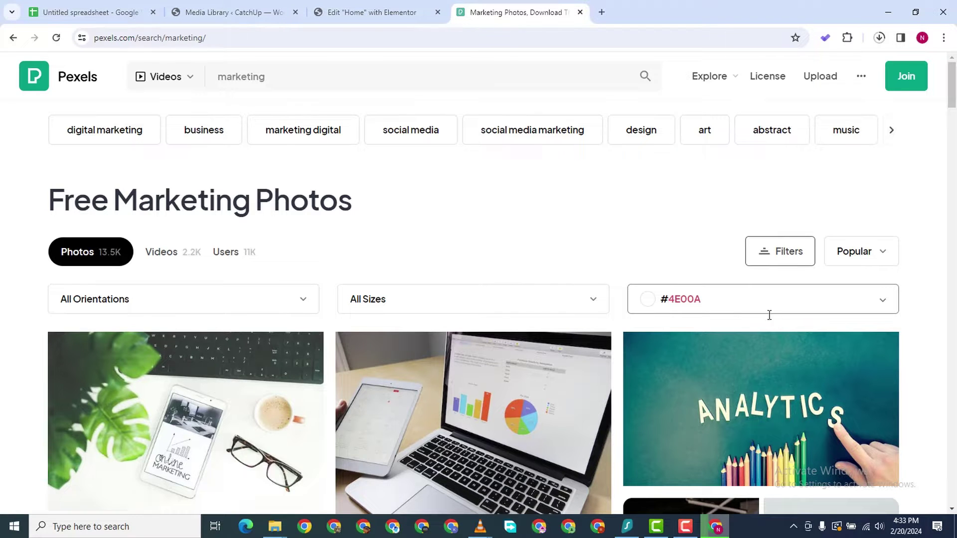
pyautogui.scroll(-3, 392, 294)
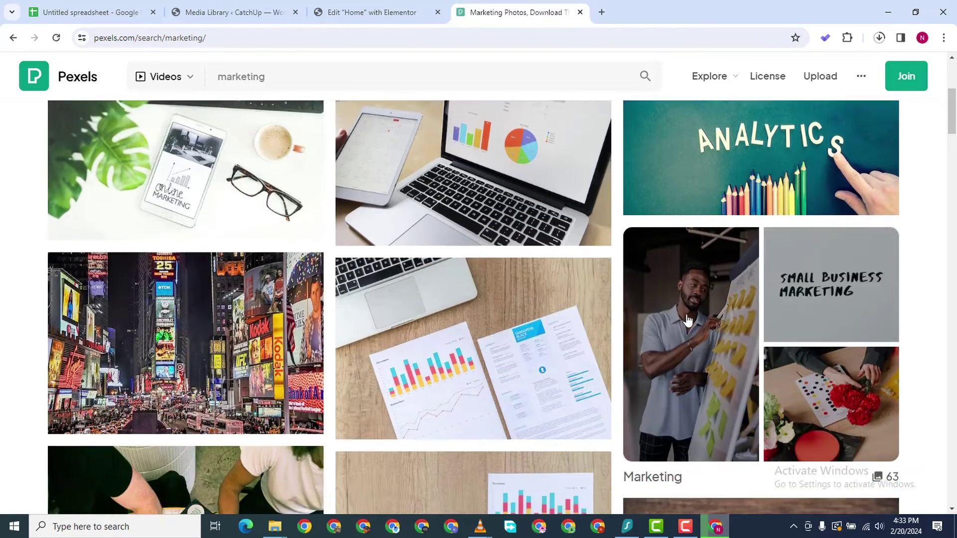
pyautogui.scroll(3, 688, 316)
pyautogui.scroll(-1, 766, 265)
pyautogui.click(665, 239)
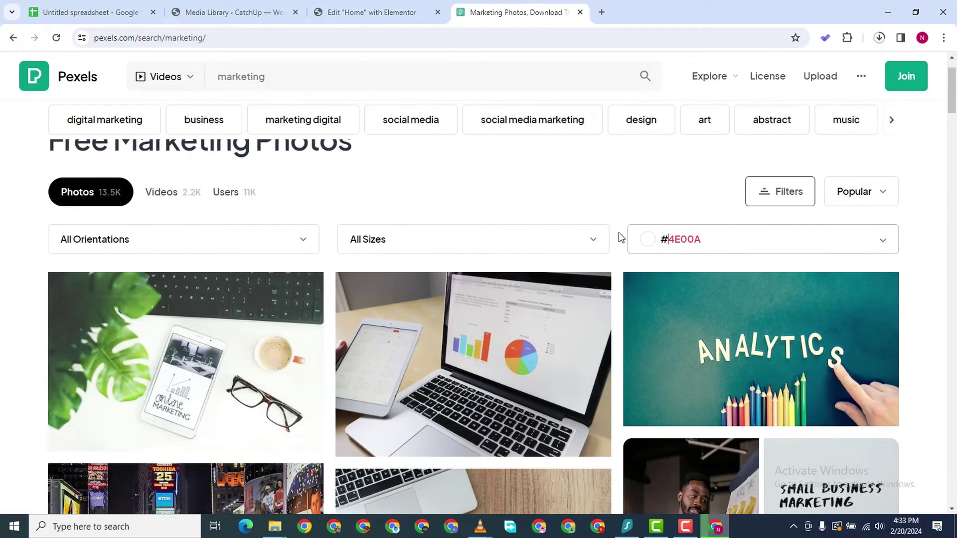
pyautogui.click(643, 241)
pyautogui.click(766, 271)
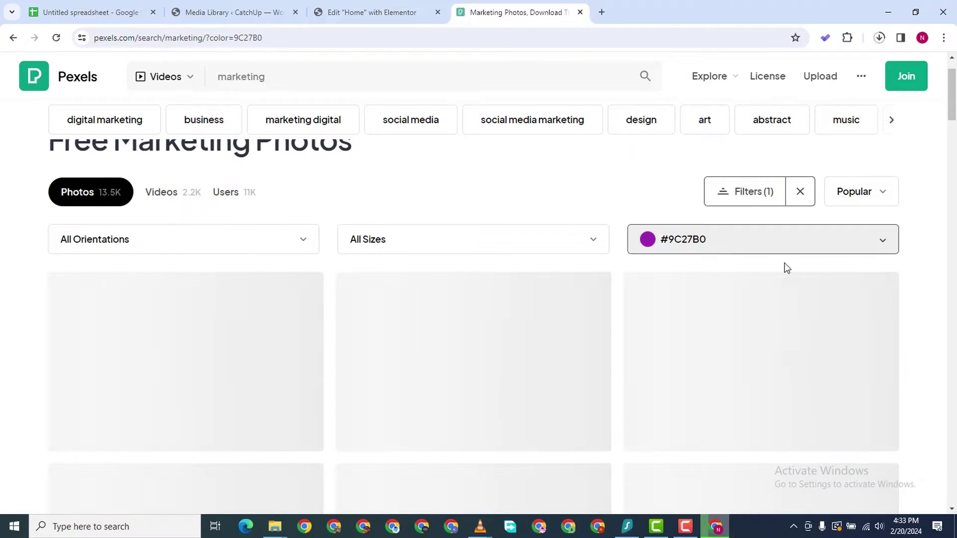
pyautogui.scroll(1, 479, 172)
pyautogui.scroll(-3, 382, 355)
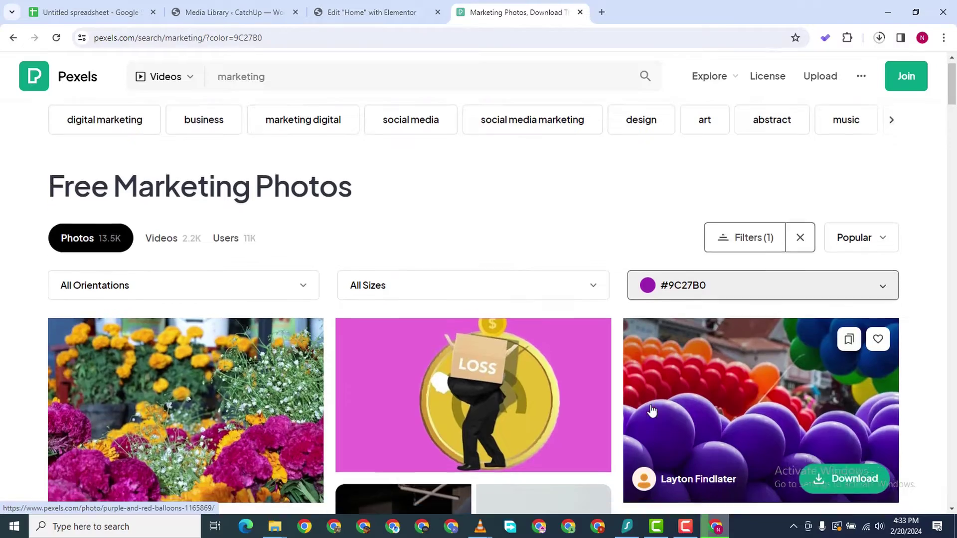
pyautogui.scroll(-7, 383, 355)
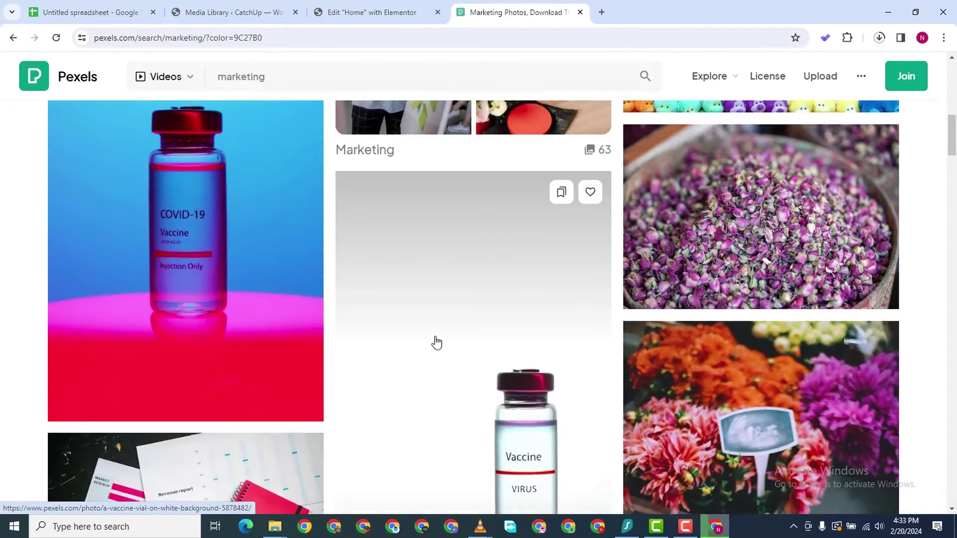
pyautogui.scroll(2, 355, 303)
pyautogui.scroll(-10, 355, 303)
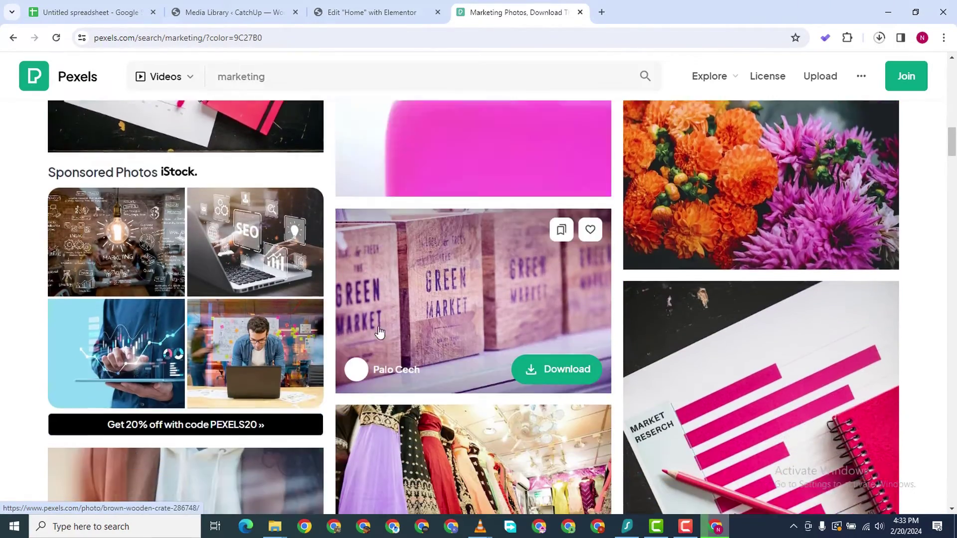
pyautogui.scroll(6, 379, 311)
pyautogui.scroll(-2, 260, 293)
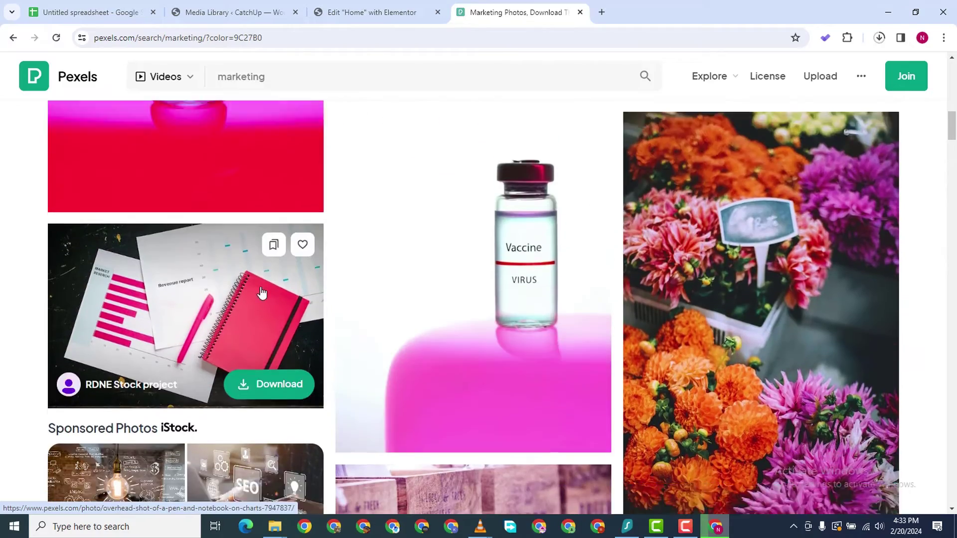
pyautogui.scroll(3, 402, 277)
pyautogui.scroll(-15, 402, 278)
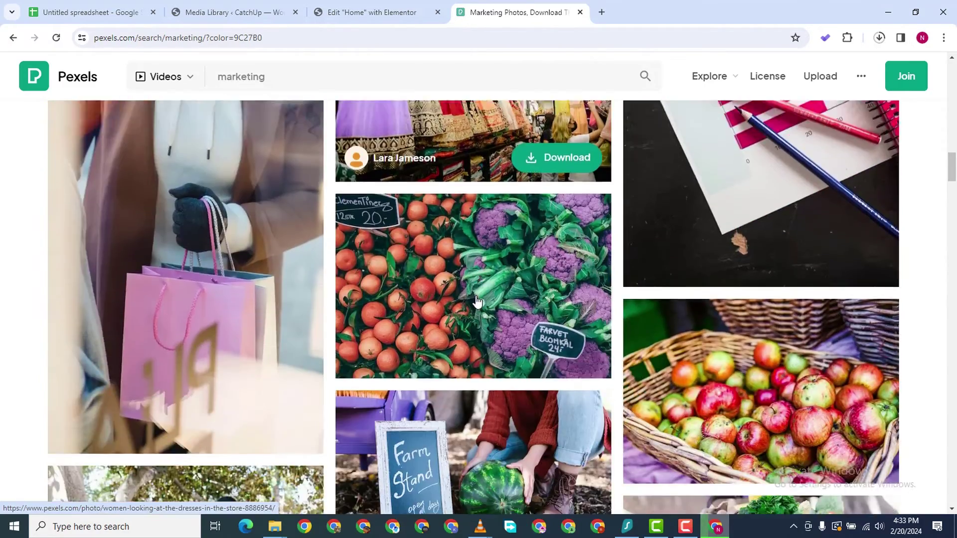
pyautogui.scroll(-15, 462, 315)
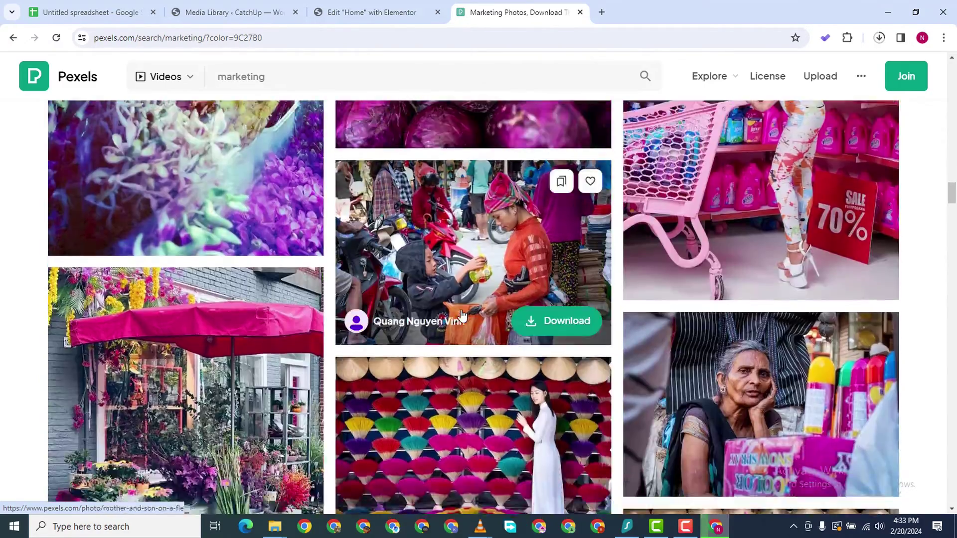
pyautogui.scroll(-12, 457, 319)
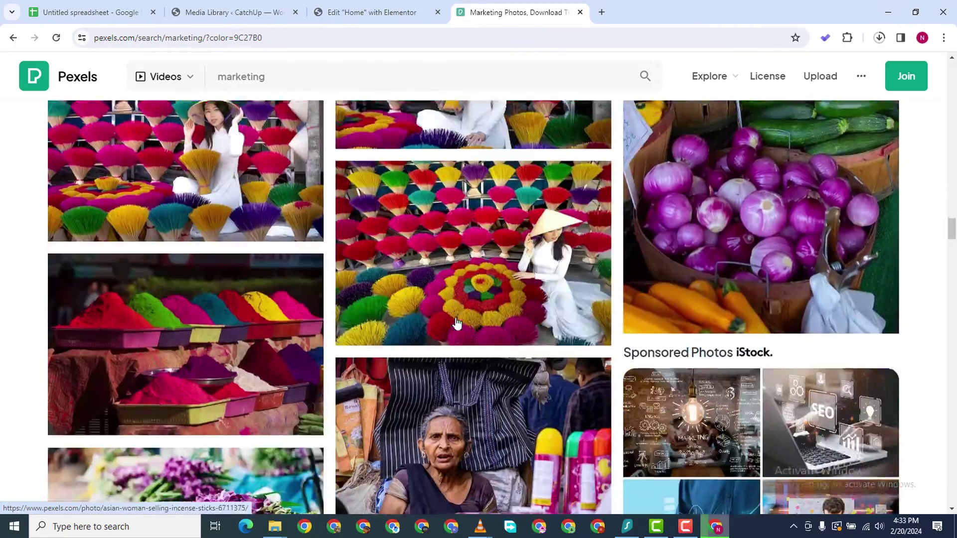
pyautogui.scroll(-5, 456, 323)
pyautogui.scroll(10, 455, 324)
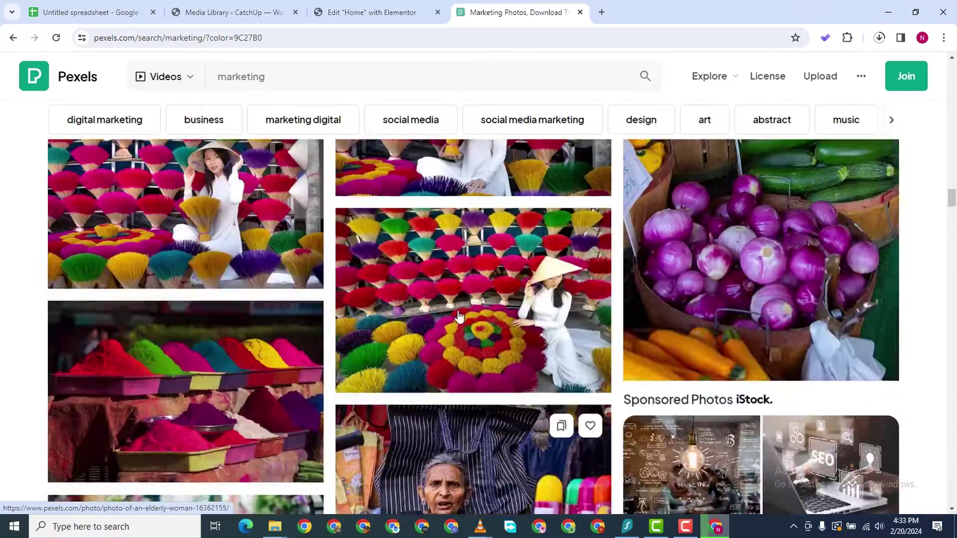
pyautogui.scroll(15, 454, 280)
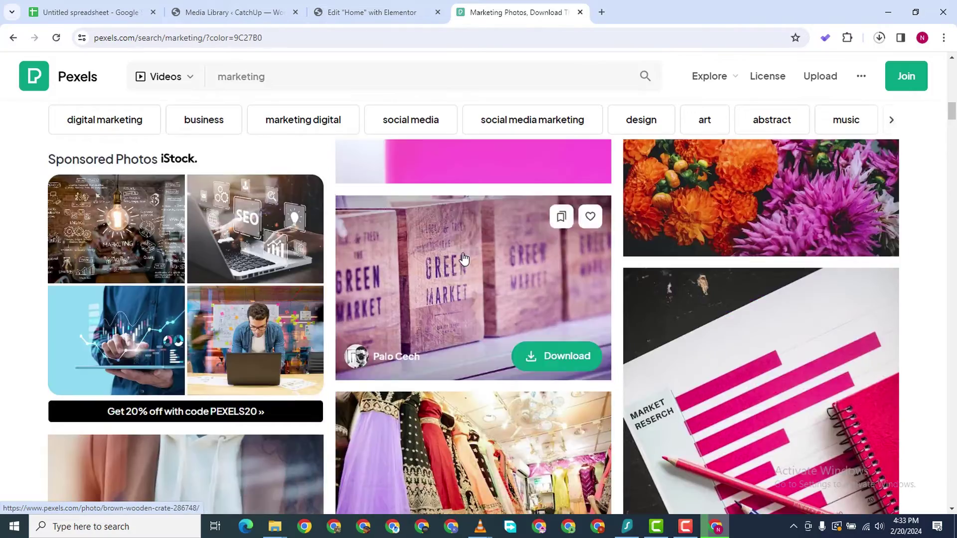
pyautogui.scroll(5, 441, 134)
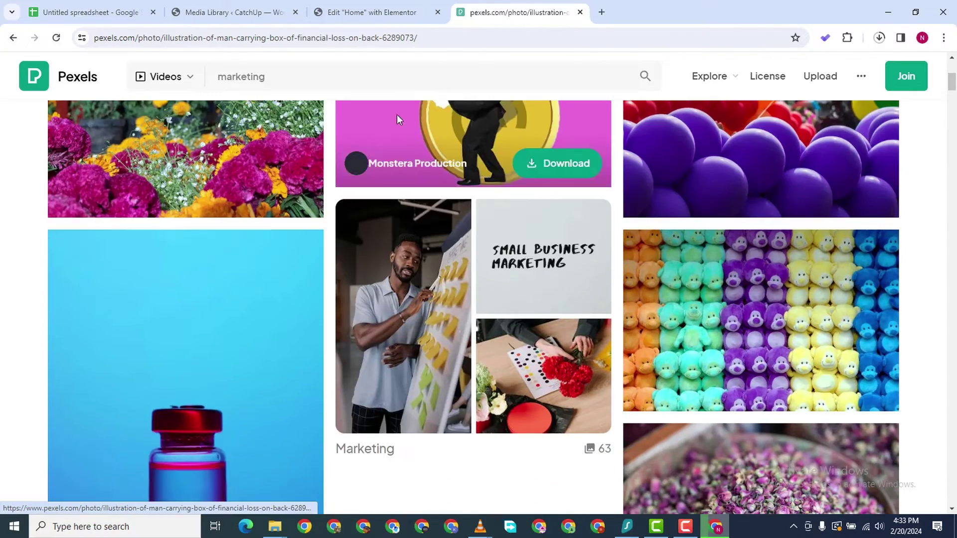
pyautogui.click(397, 116)
pyautogui.click(84, 107)
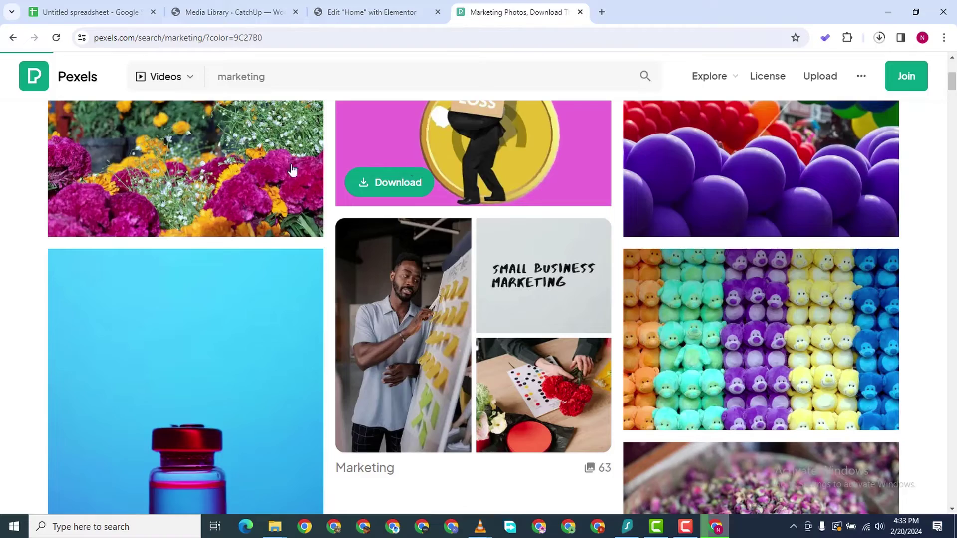
pyautogui.scroll(5, 502, 166)
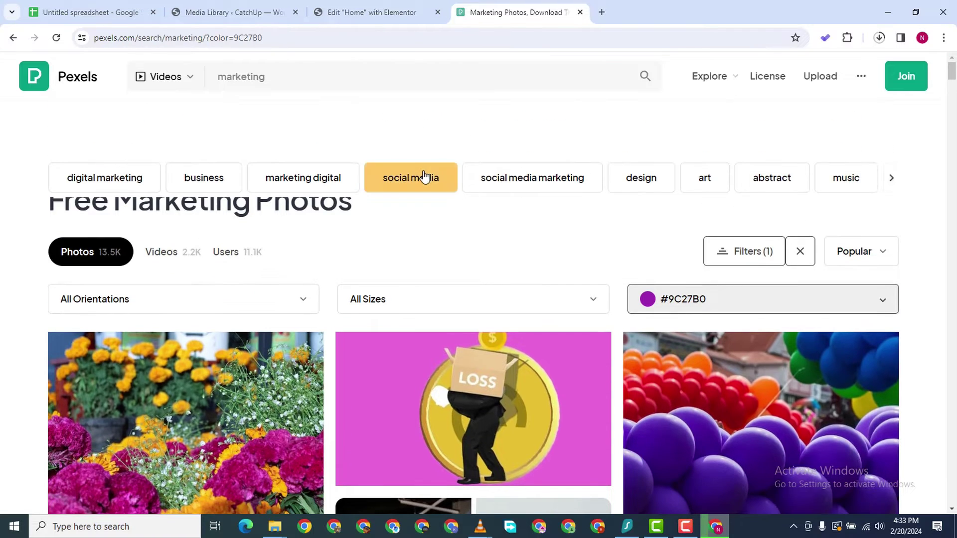
# Search for social media photos and filter them by purple #673AB7
pyautogui.click(422, 179)
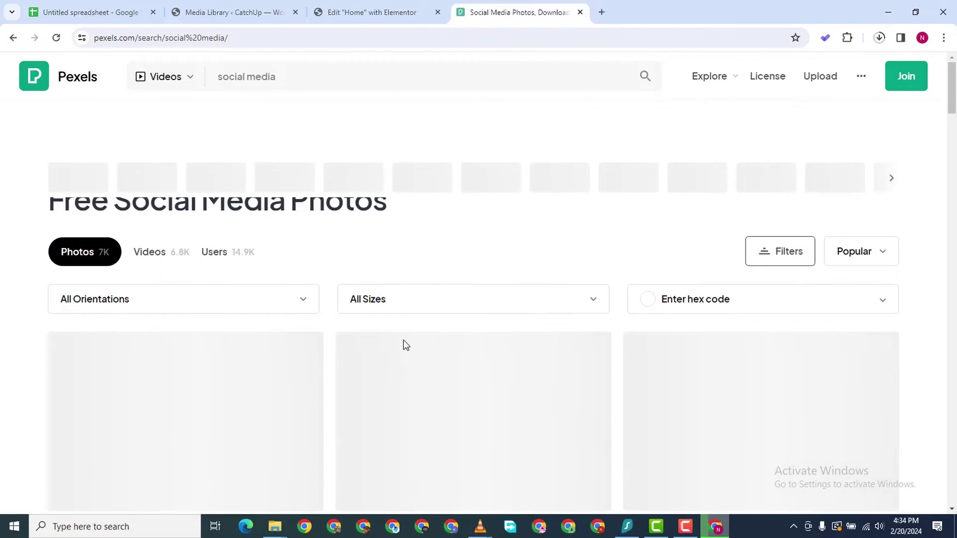
pyautogui.scroll(-5, 469, 405)
pyautogui.scroll(5, 713, 305)
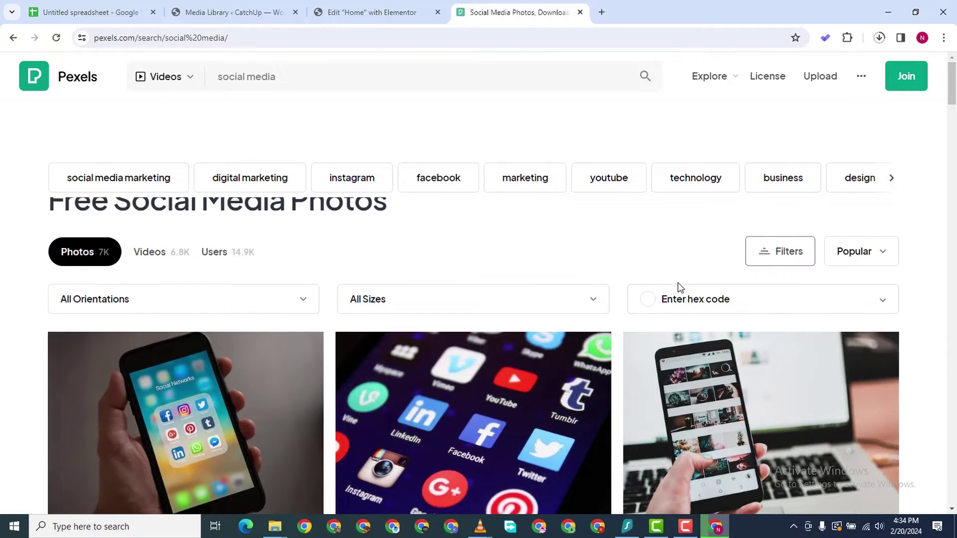
pyautogui.click(663, 299)
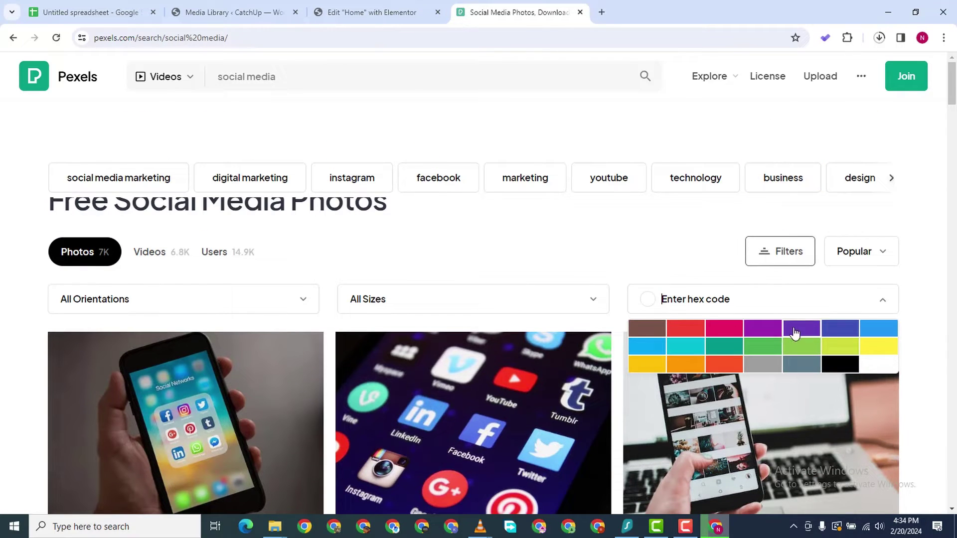
pyautogui.click(795, 329)
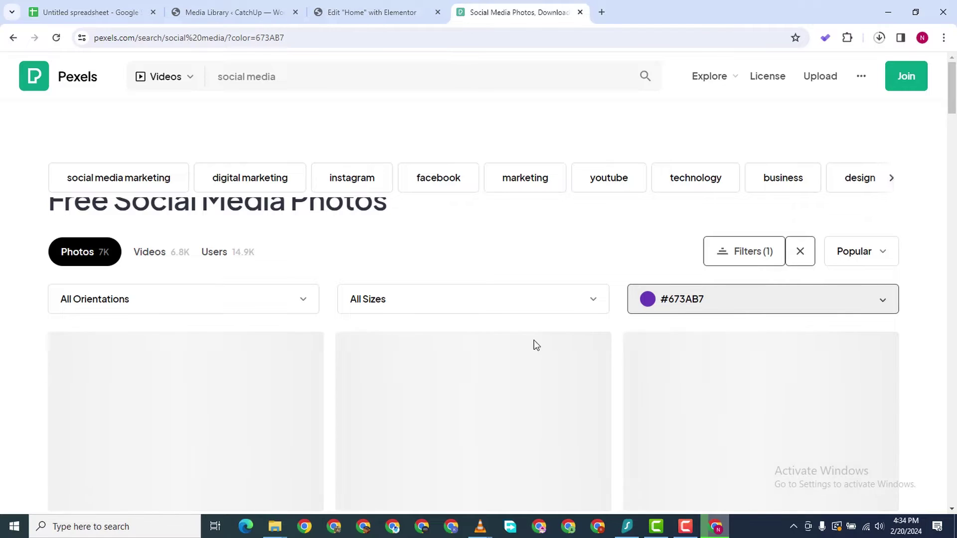
# Download the woman-with-tablet photo at custom 1000 × 1000 size and return to Elementor
pyautogui.scroll(-5, 438, 358)
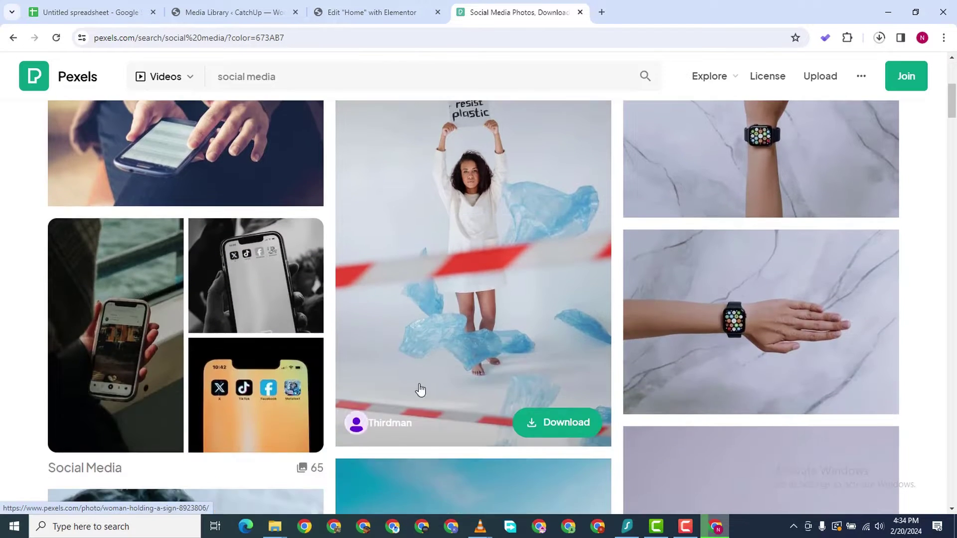
pyautogui.scroll(3, 408, 379)
pyautogui.scroll(-3, 473, 359)
pyautogui.scroll(3, 529, 342)
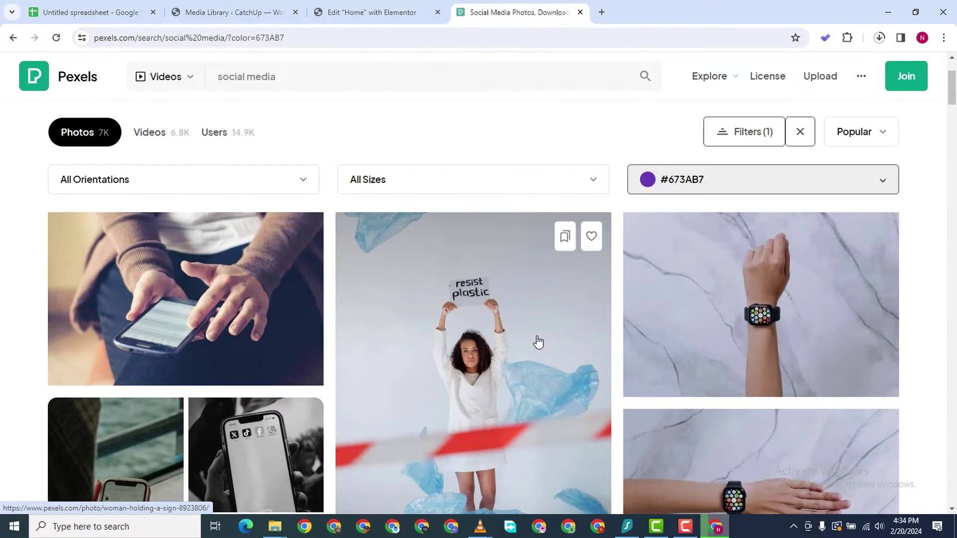
pyautogui.scroll(-9, 717, 339)
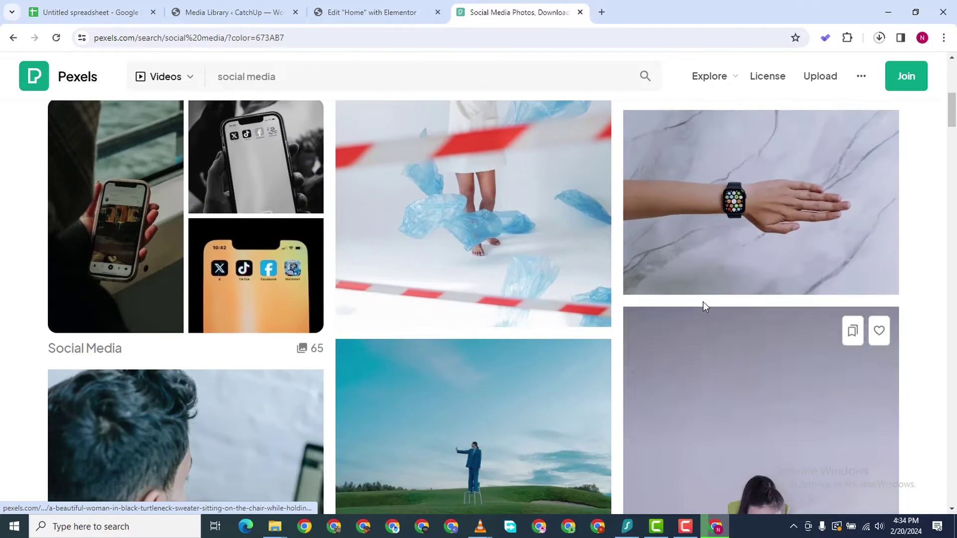
pyautogui.scroll(-5, 509, 369)
pyautogui.scroll(3, 688, 353)
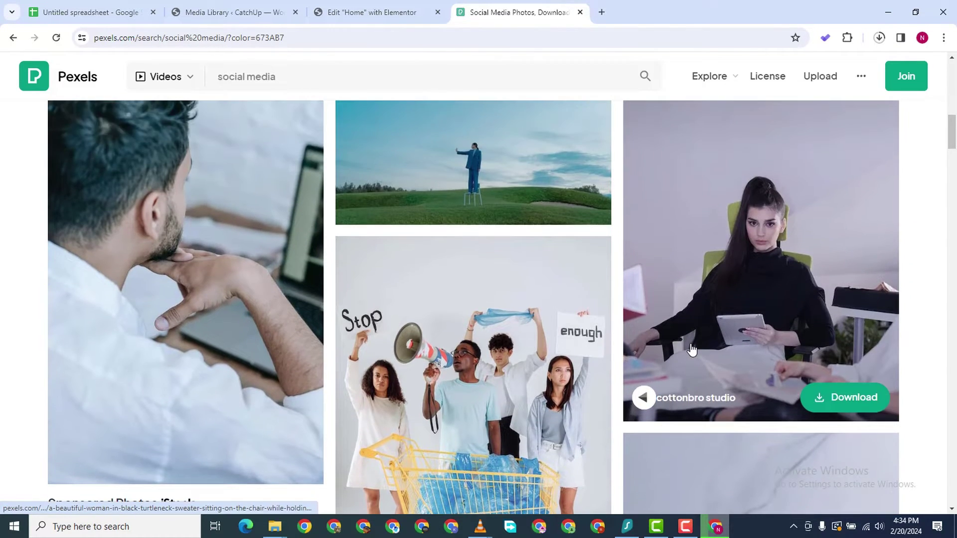
pyautogui.scroll(8, 763, 307)
pyautogui.scroll(-7, 752, 349)
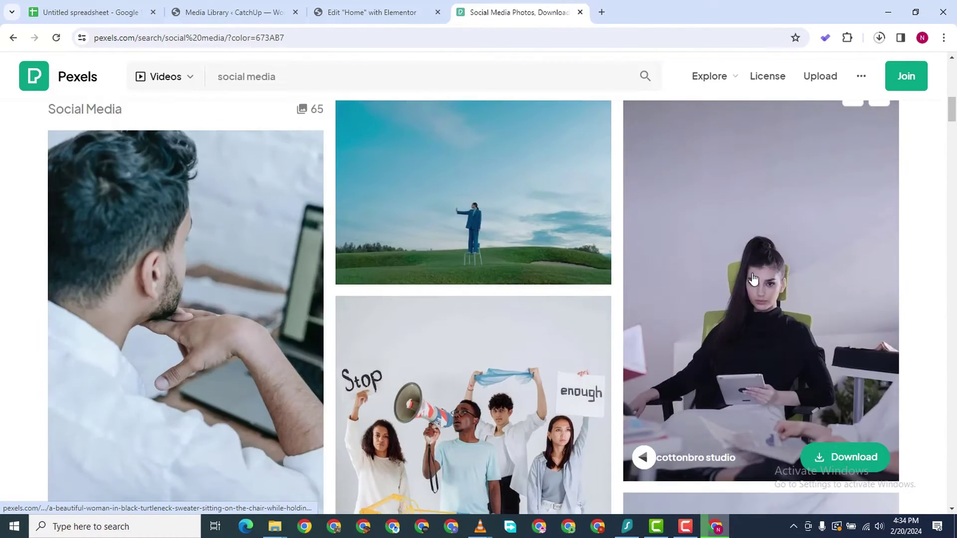
pyautogui.scroll(1, 732, 309)
pyautogui.scroll(-7, 728, 299)
pyautogui.scroll(6, 760, 205)
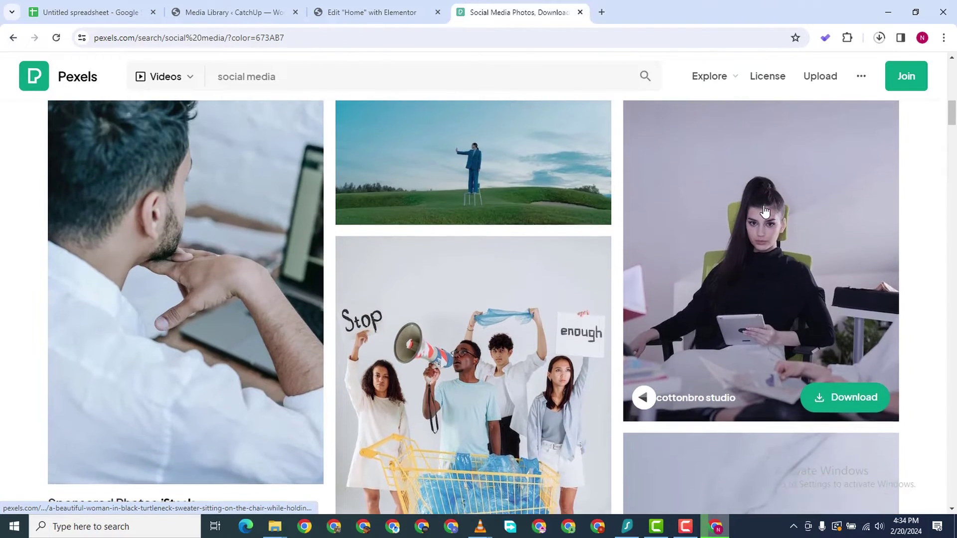
pyautogui.click(808, 107)
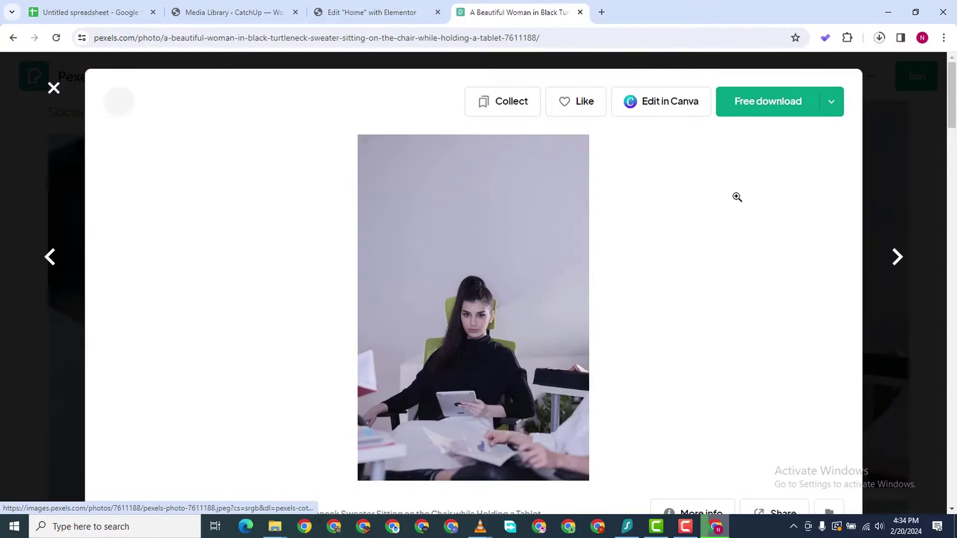
pyautogui.click(831, 103)
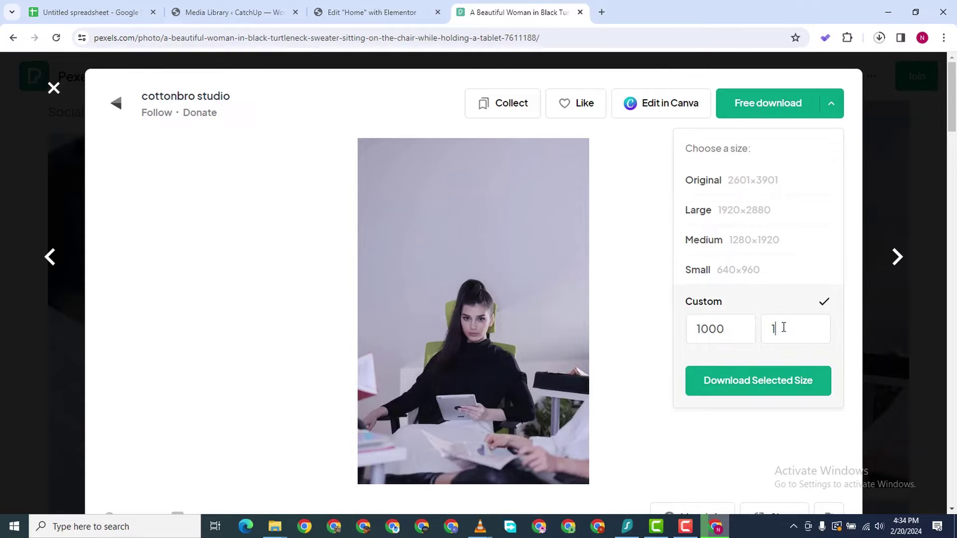
pyautogui.click(758, 380)
pyautogui.click(351, 14)
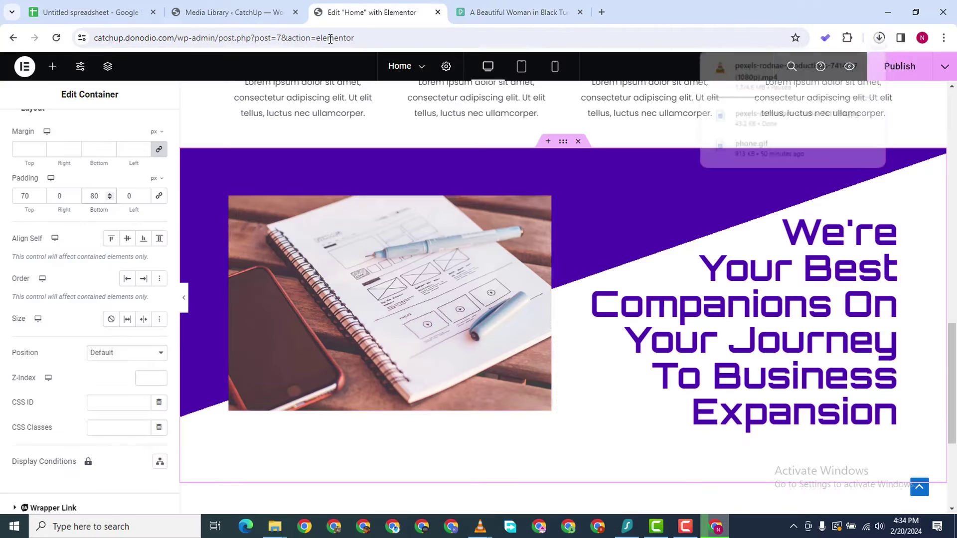
# Upload the downloaded woman-with-tablet jpg and set it as the purple section's image
pyautogui.click(466, 222)
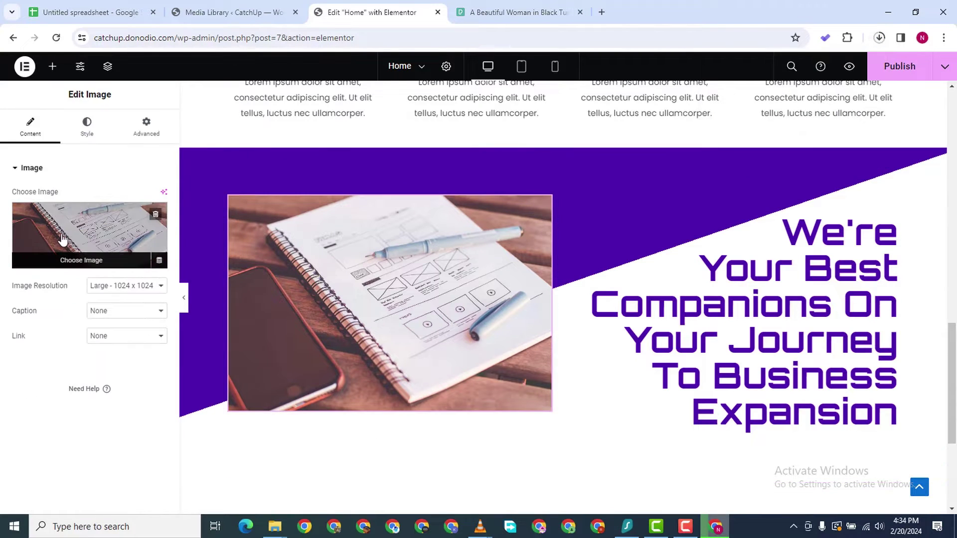
pyautogui.click(85, 252)
pyautogui.click(176, 126)
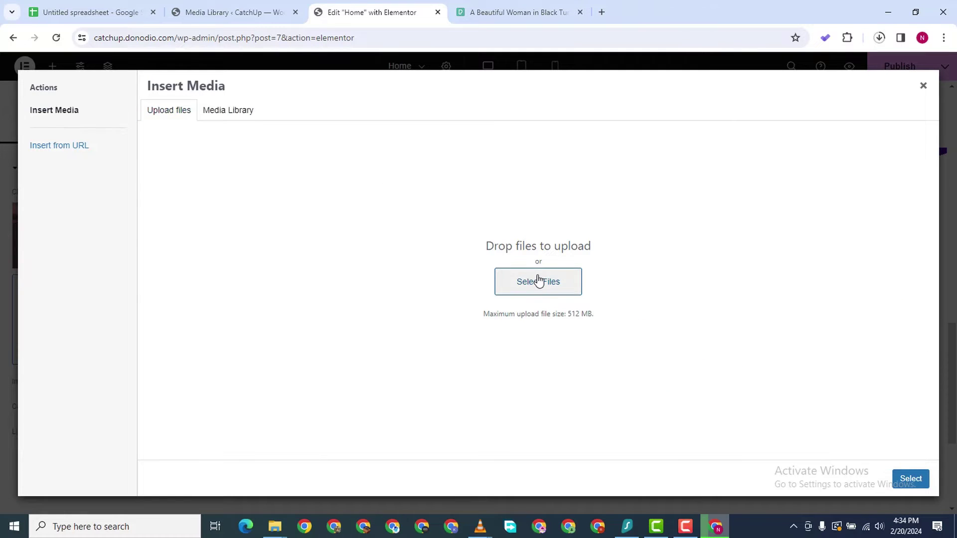
pyautogui.doubleClick(210, 119)
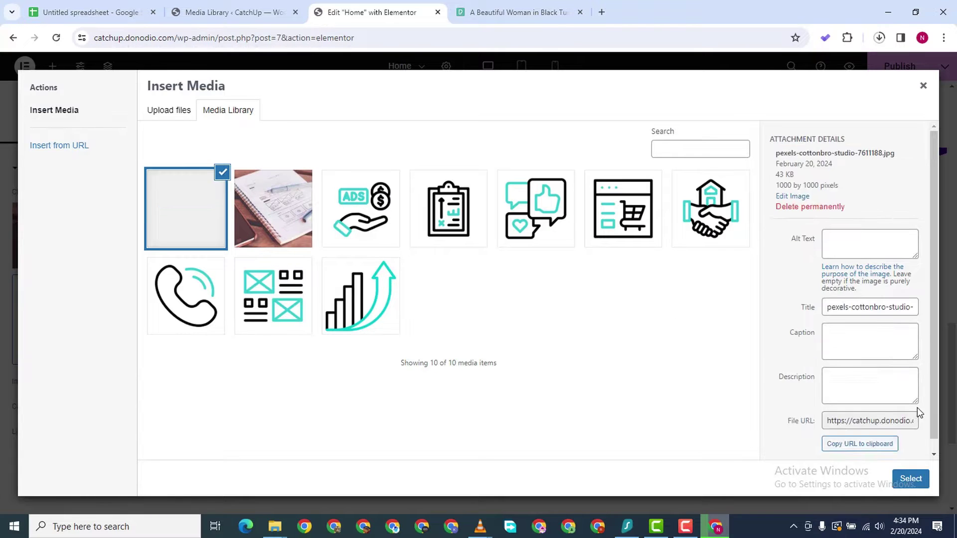
pyautogui.click(910, 479)
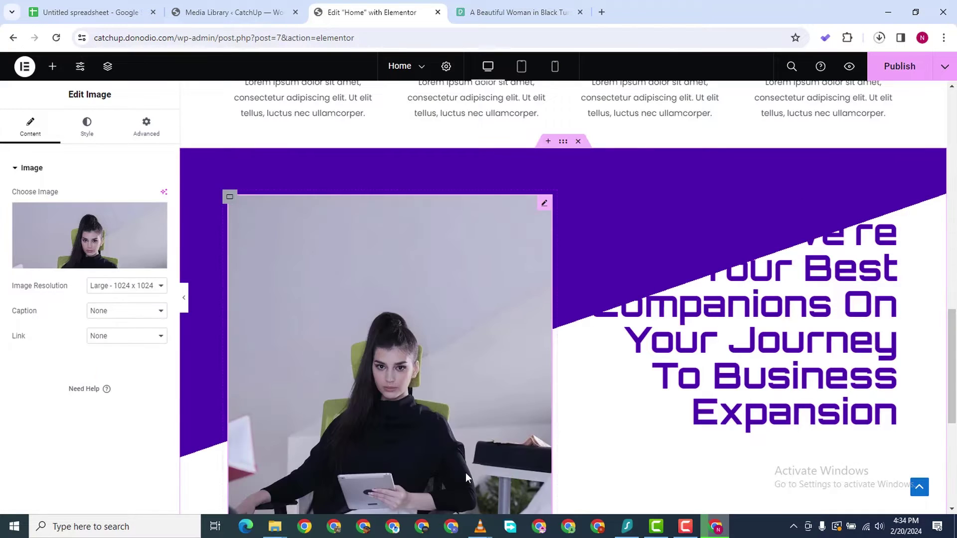
pyautogui.scroll(-4, 548, 448)
pyautogui.scroll(3, 720, 243)
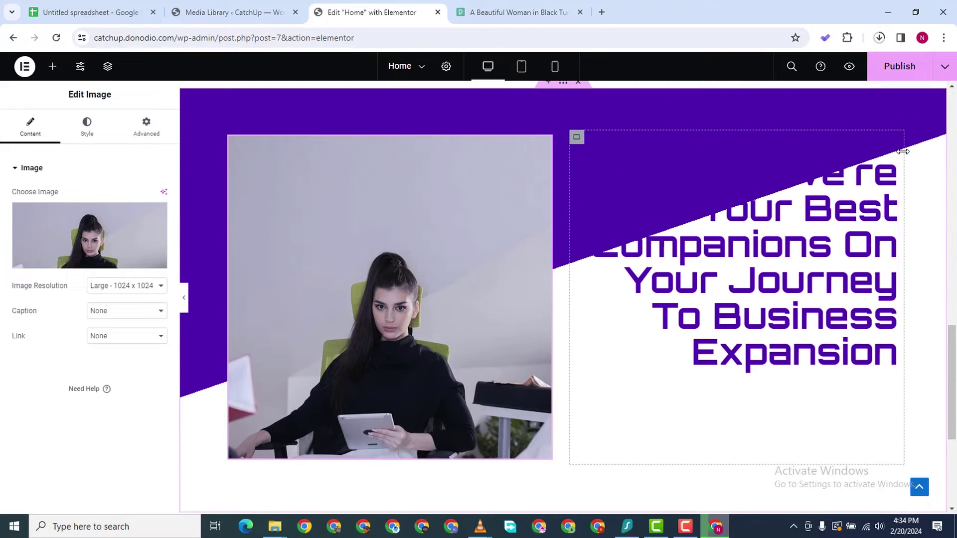
# Select the heading, nudge its top padding, and enlarge its typography size to 67
pyautogui.click(891, 144)
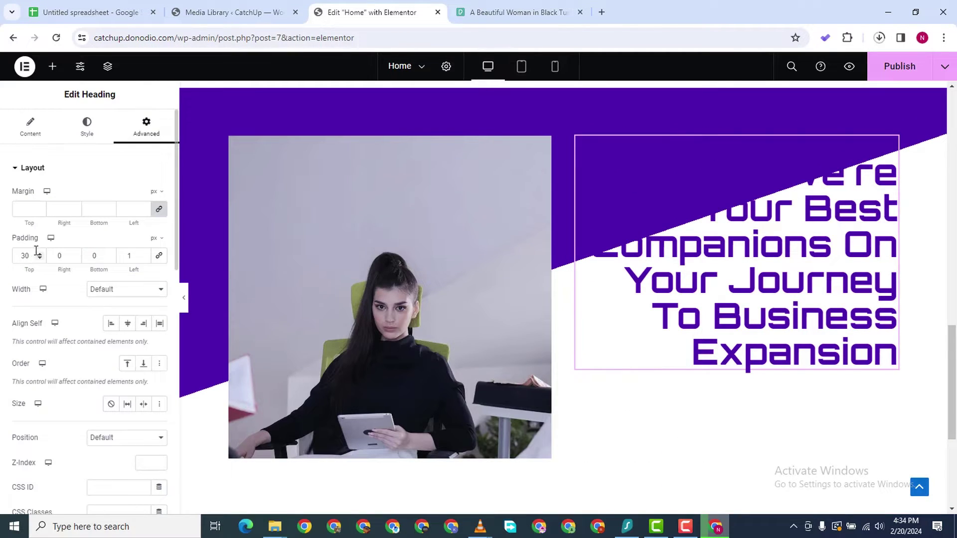
pyautogui.moveTo(40, 253); pyautogui.dragTo(40, 256)
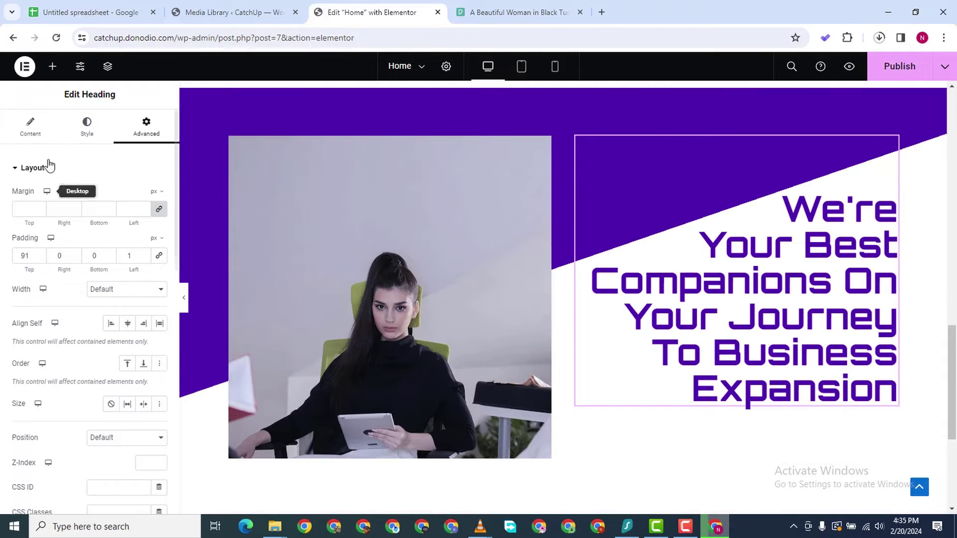
pyautogui.click(87, 128)
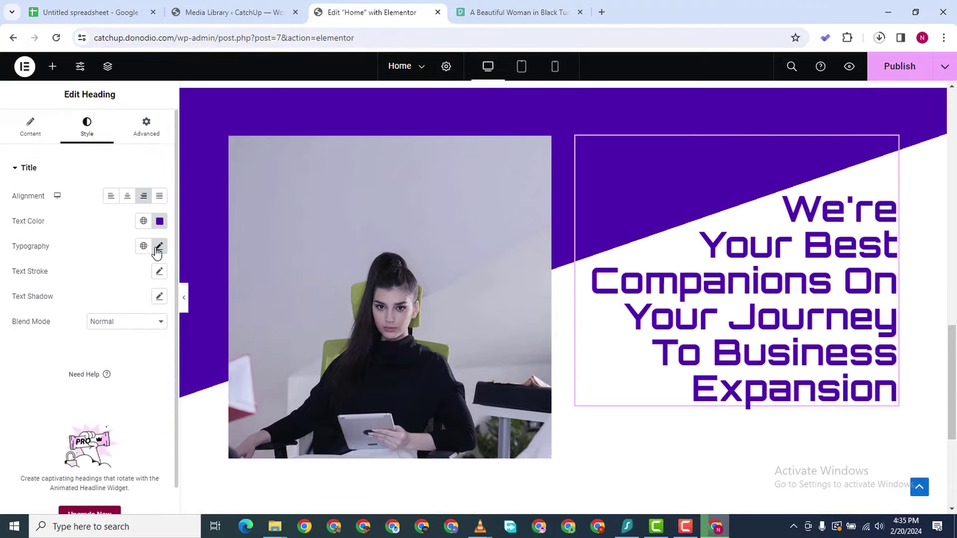
pyautogui.click(159, 246)
pyautogui.click(151, 338)
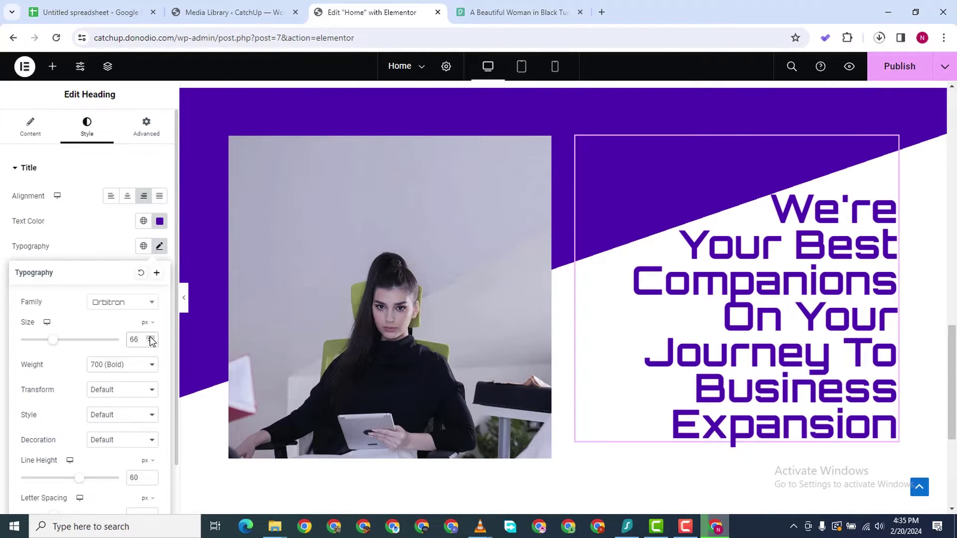
pyautogui.click(150, 337)
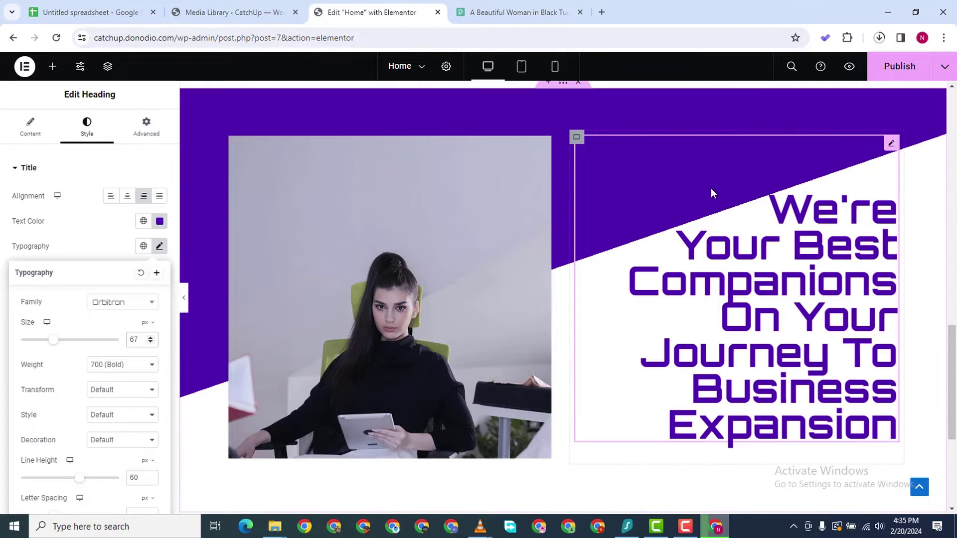
pyautogui.click(895, 143)
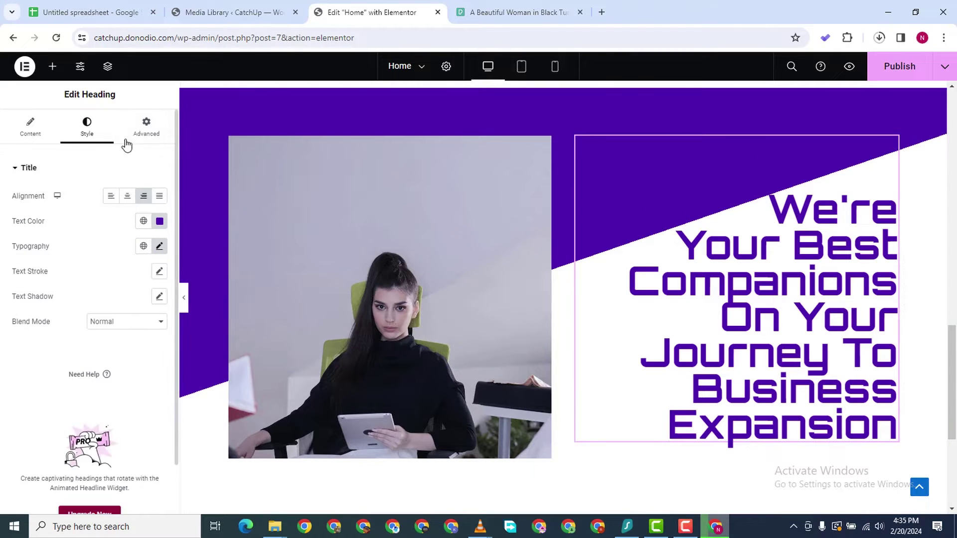
# Raise the heading's top padding to 100 px and publish the Home page
pyautogui.click(146, 127)
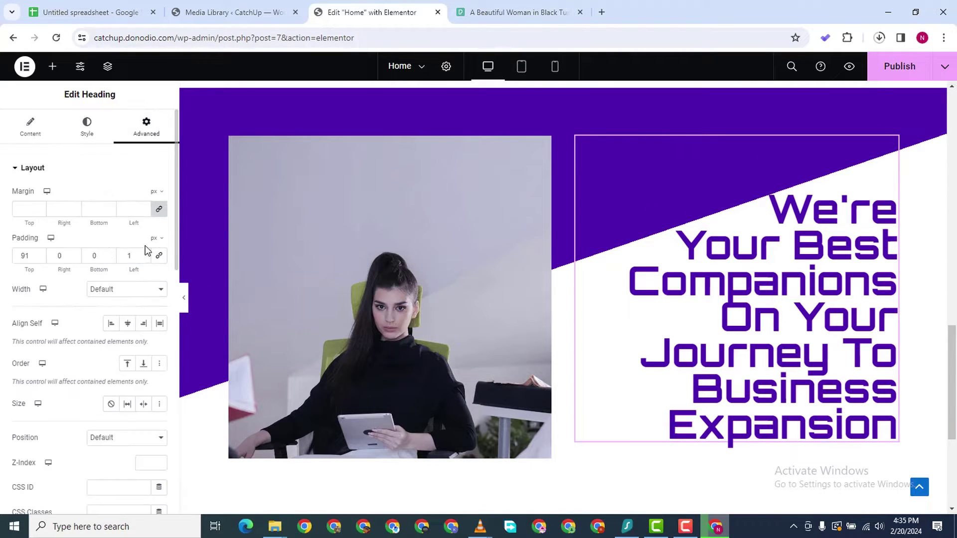
pyautogui.click(38, 253)
pyautogui.click(38, 253)
pyautogui.click(38, 254)
pyautogui.click(38, 253)
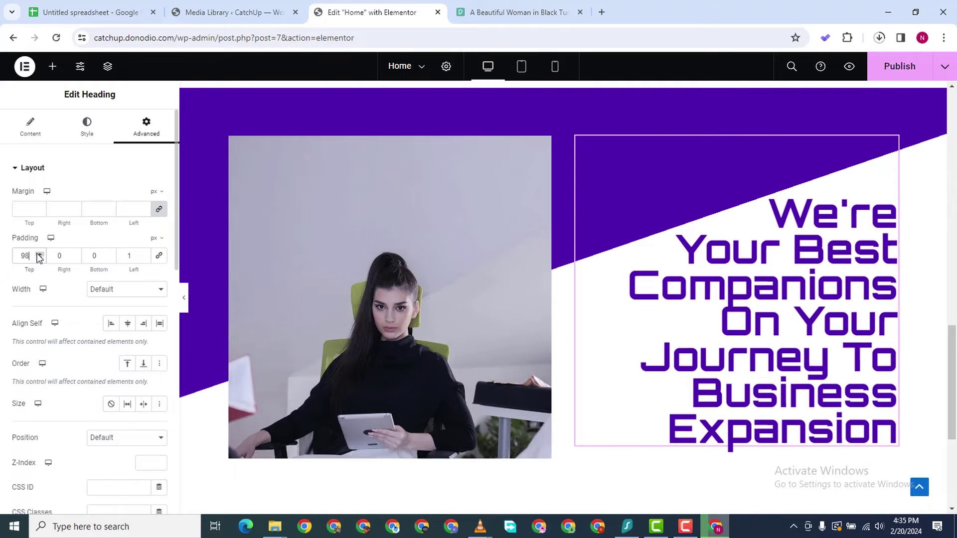
pyautogui.click(39, 253)
pyautogui.click(38, 254)
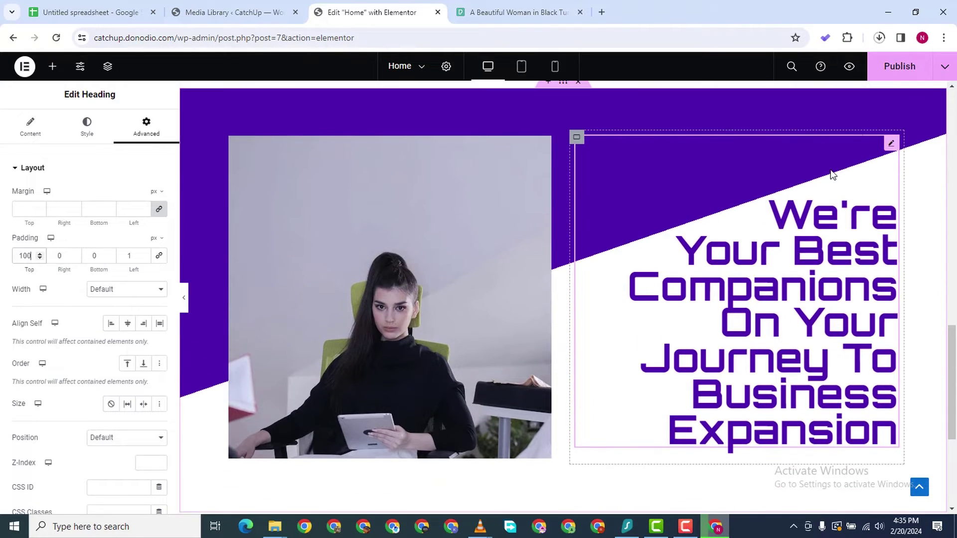
pyautogui.click(902, 66)
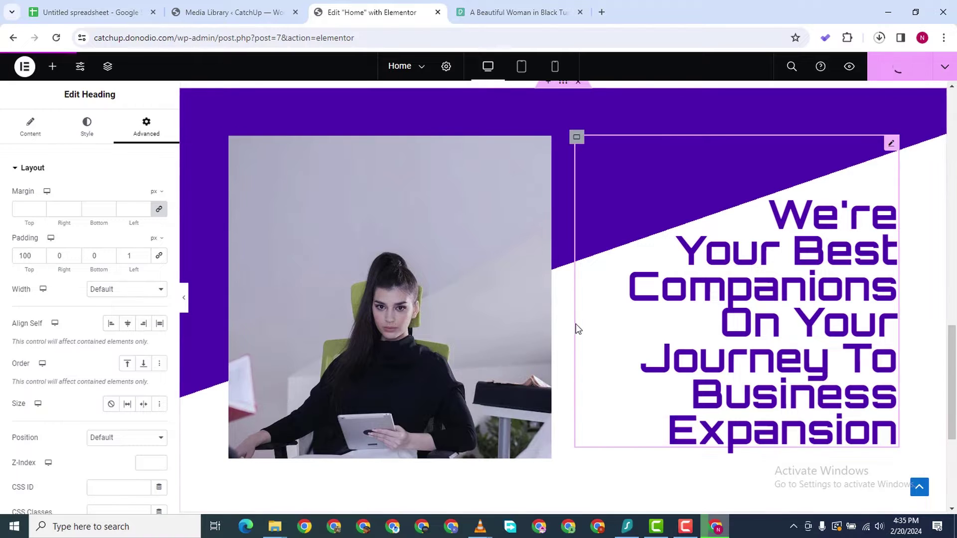
# Add a single-column flexbox container below the purple section and drag a Container into it
pyautogui.scroll(1, 471, 414)
pyautogui.scroll(-2, 473, 419)
pyautogui.scroll(-3, 478, 420)
pyautogui.scroll(8, 537, 333)
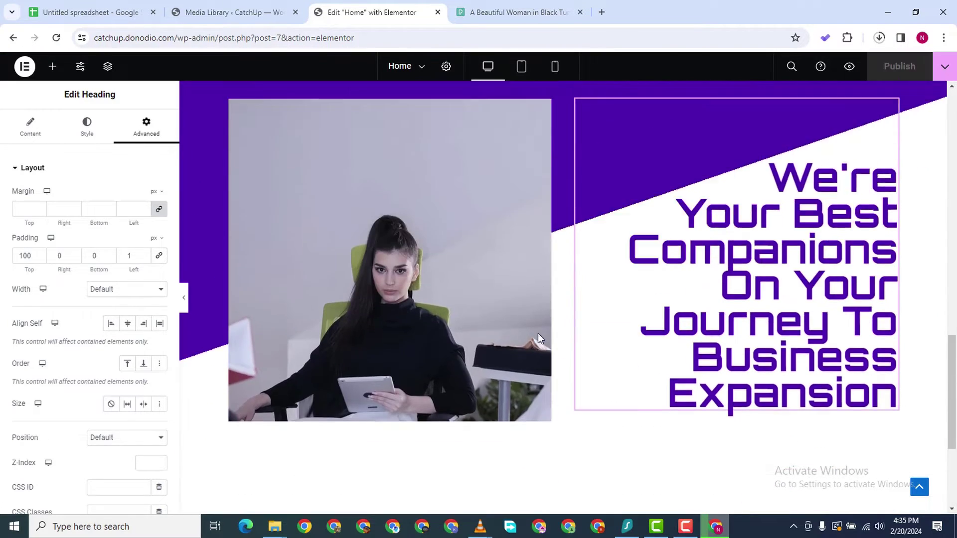
pyautogui.scroll(1, 567, 321)
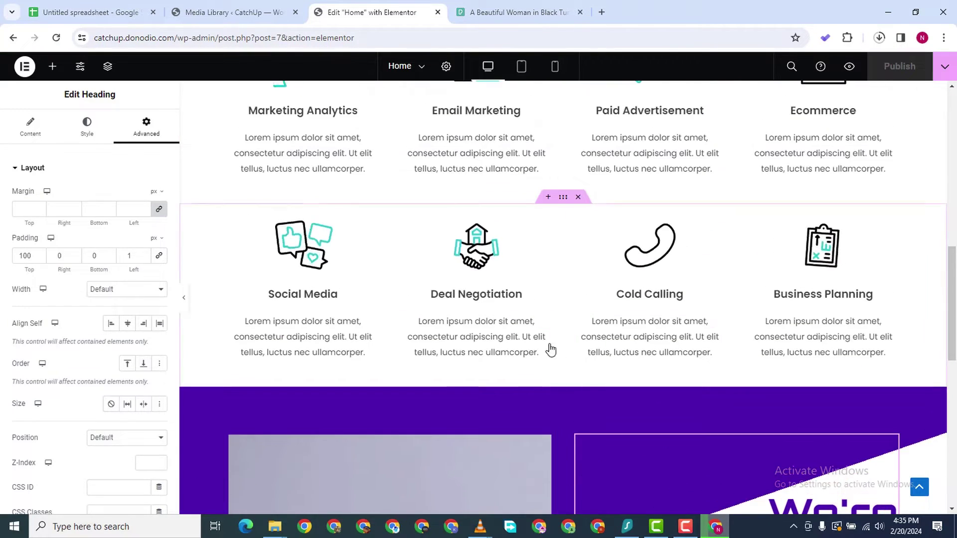
pyautogui.scroll(4, 547, 304)
pyautogui.scroll(-8, 547, 307)
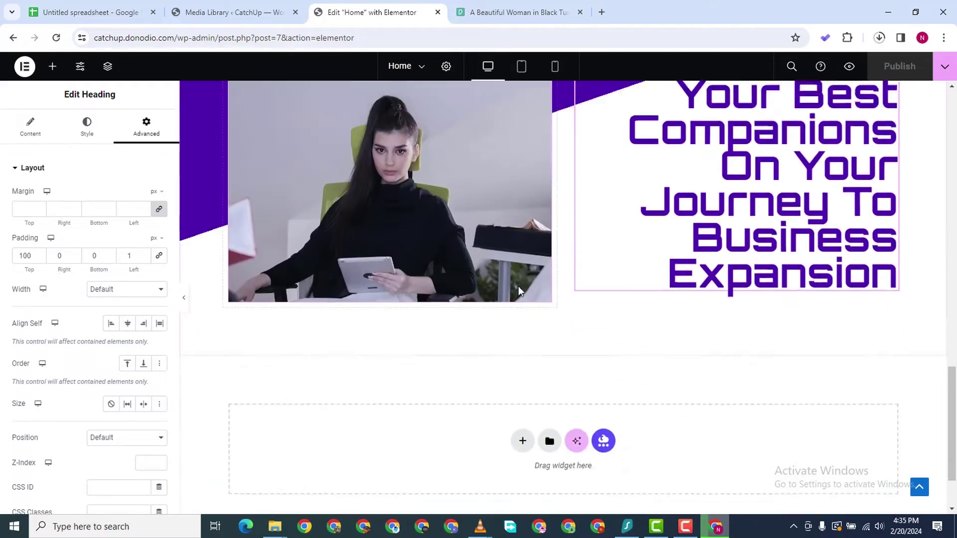
pyautogui.scroll(1, 531, 295)
pyautogui.scroll(10, 537, 283)
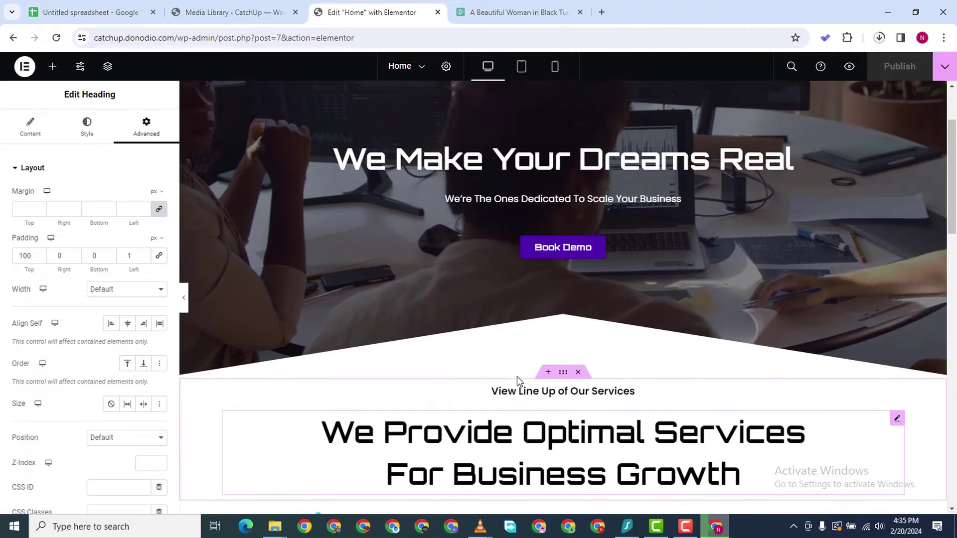
pyautogui.scroll(-15, 518, 385)
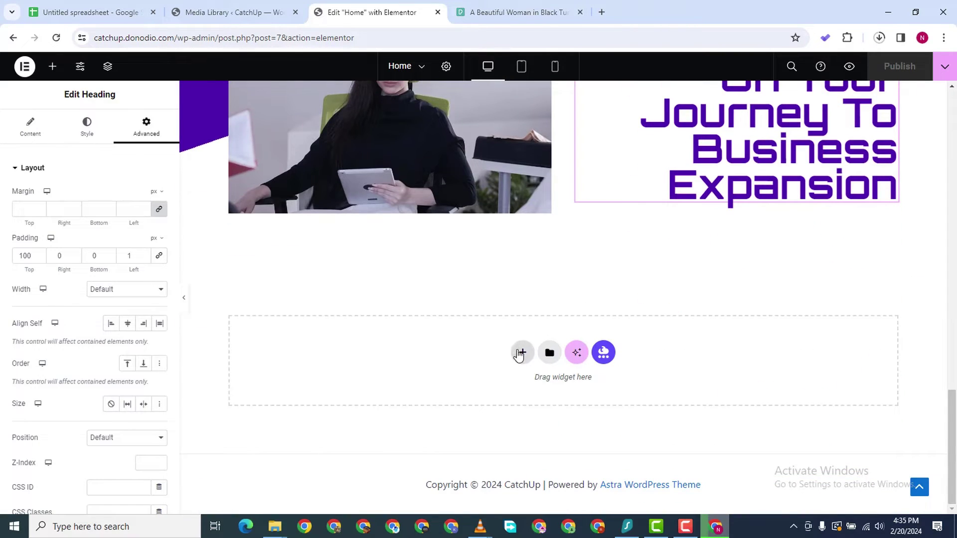
pyautogui.click(520, 352)
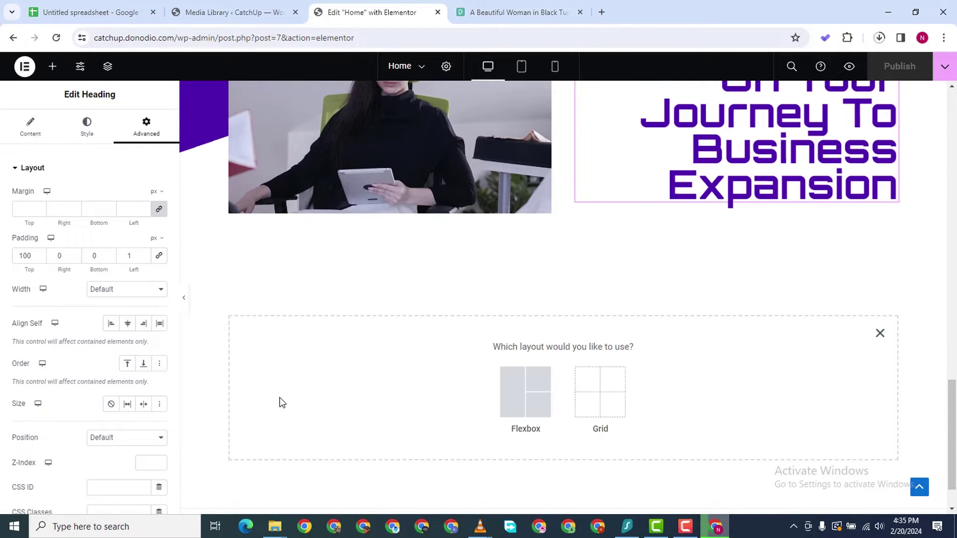
pyautogui.click(508, 390)
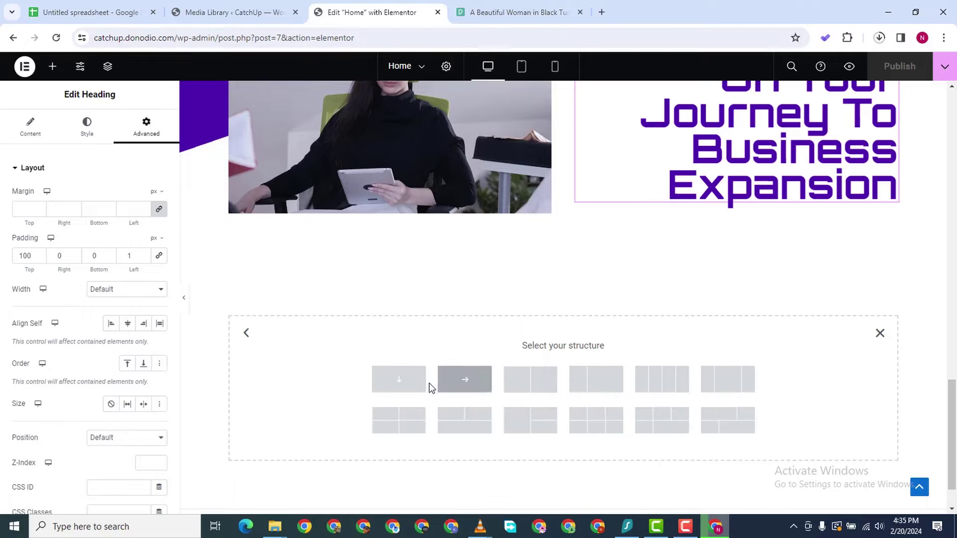
pyautogui.click(398, 379)
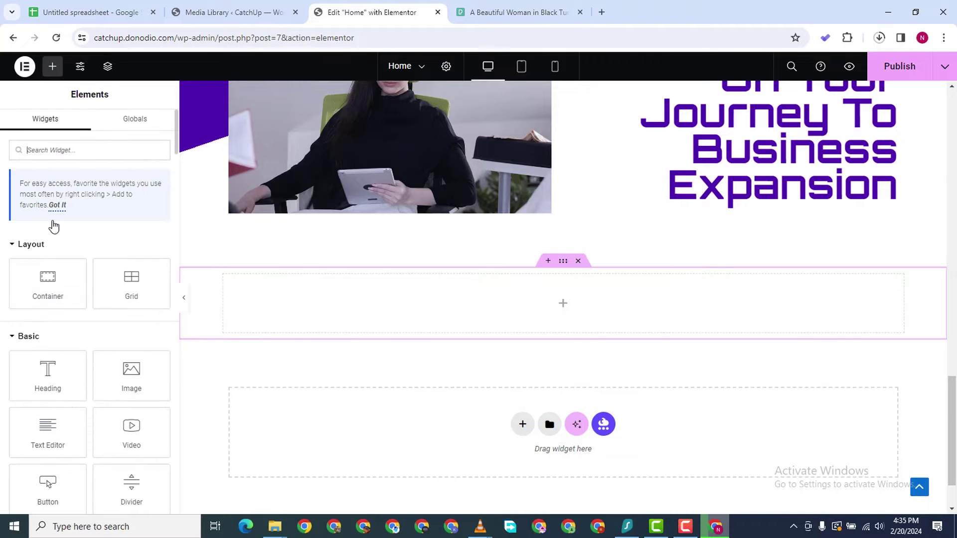
pyautogui.moveTo(50, 273); pyautogui.dragTo(546, 289)
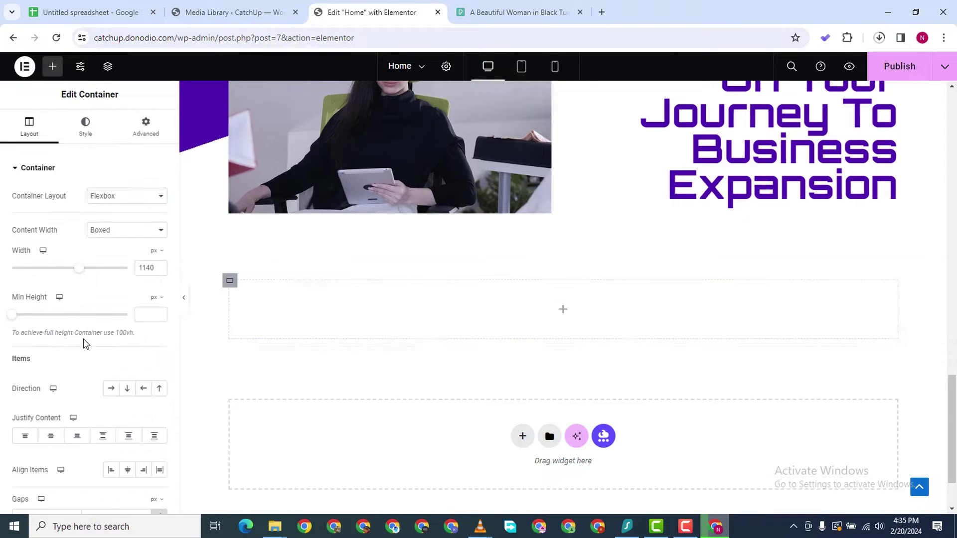
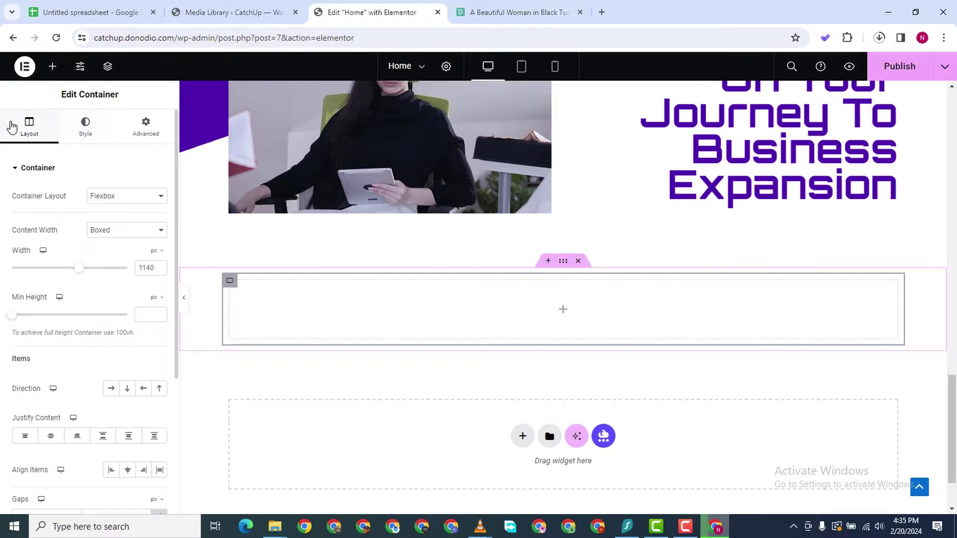
# Search the widget panel for 'icon' and drop the star Icon widget into the empty container
pyautogui.click(53, 68)
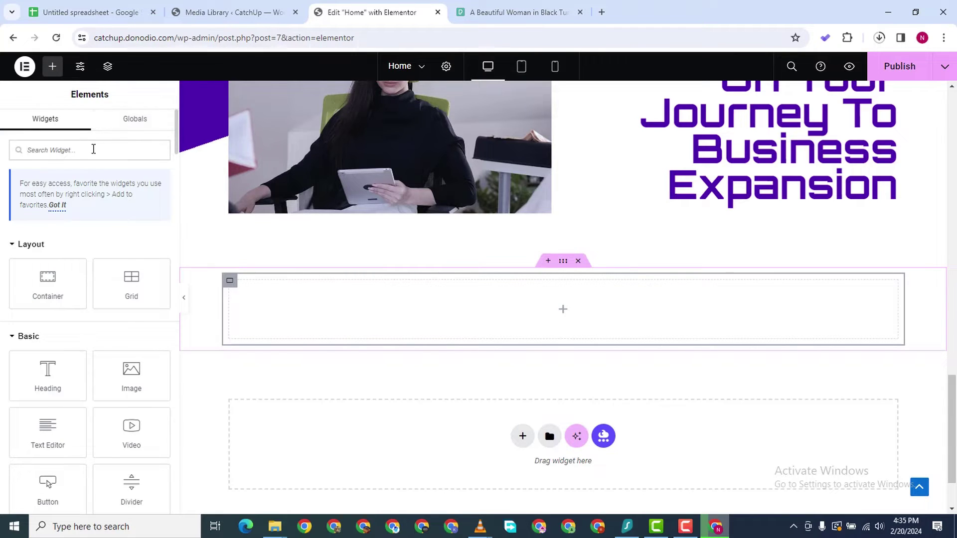
pyautogui.write('icon')
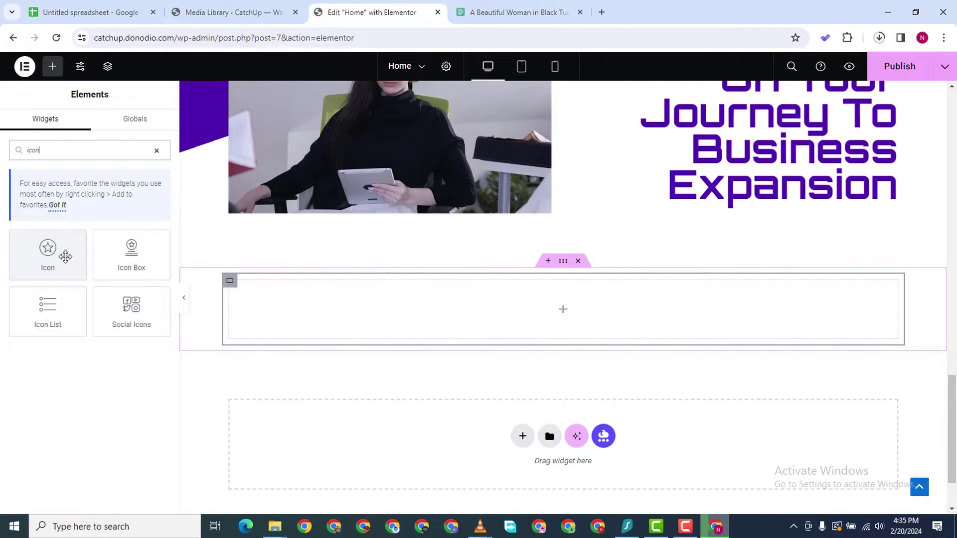
pyautogui.moveTo(188, 251); pyautogui.dragTo(421, 318)
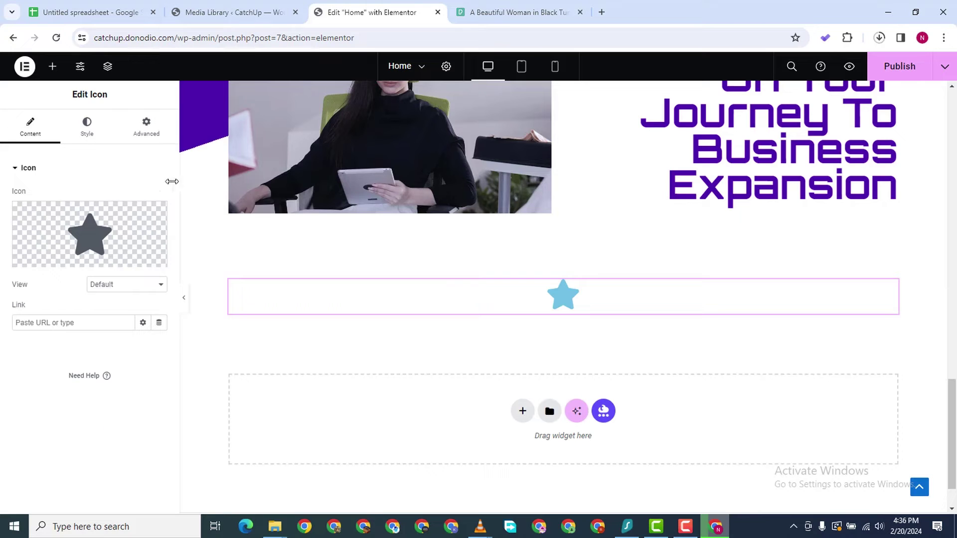
pyautogui.scroll(-1, 521, 243)
pyautogui.scroll(12, 521, 243)
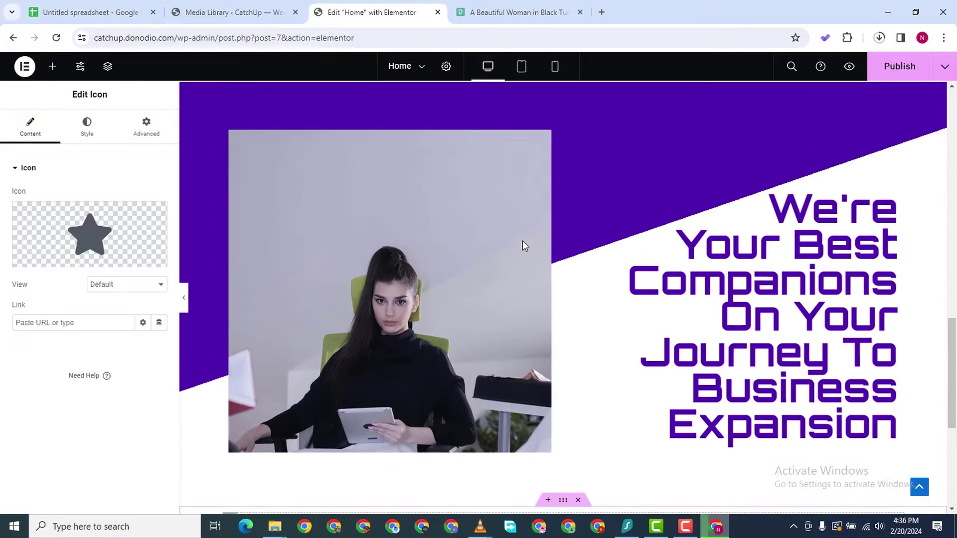
pyautogui.scroll(-1, 512, 150)
pyautogui.scroll(3, 564, 154)
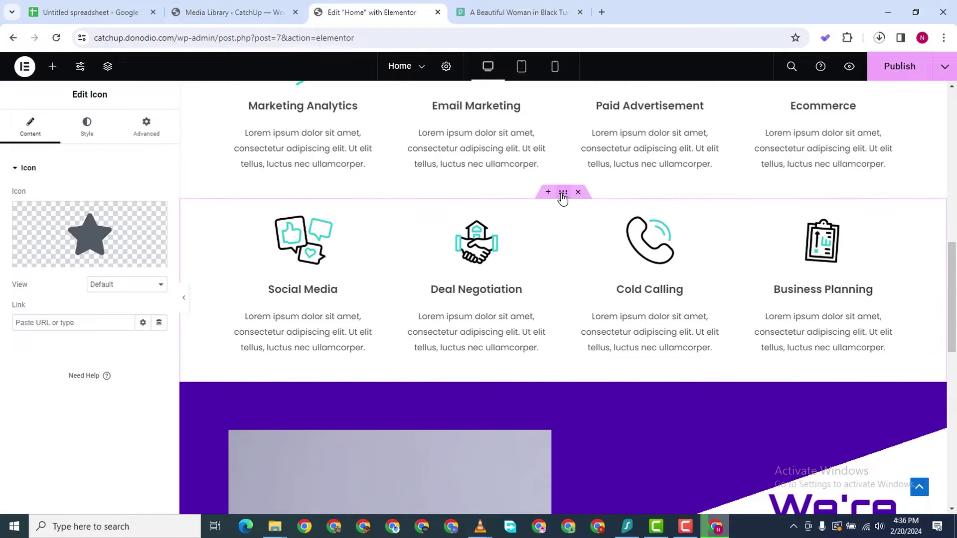
# Duplicate the Social Media services row and move the copy below the hero image
pyautogui.rightClick(562, 193)
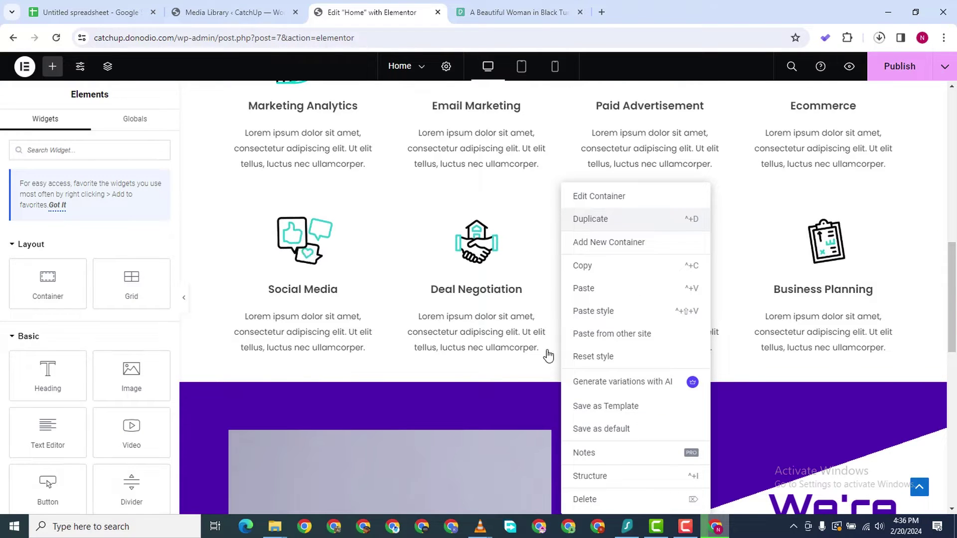
pyautogui.click(598, 219)
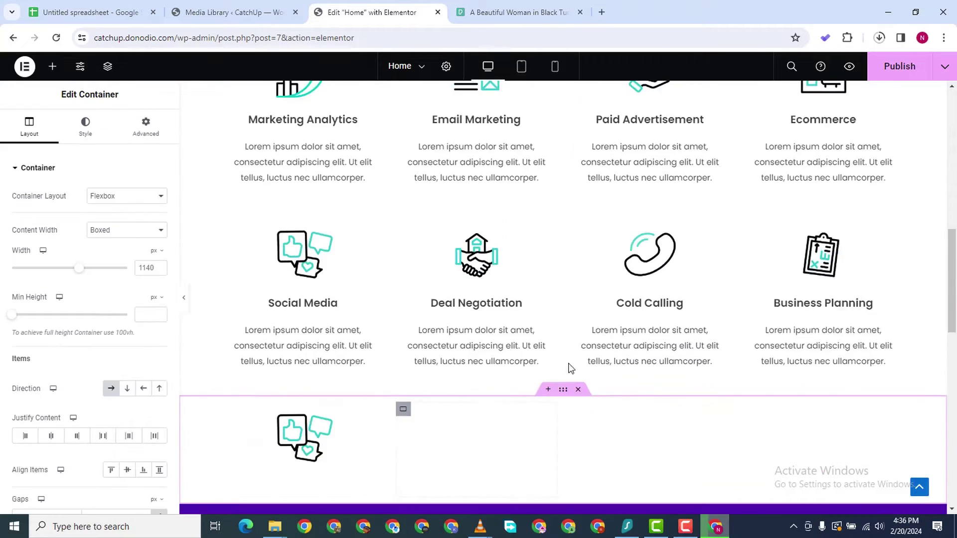
pyautogui.moveTo(566, 196); pyautogui.dragTo(520, 323)
pyautogui.moveTo(594, 440); pyautogui.dragTo(568, 305)
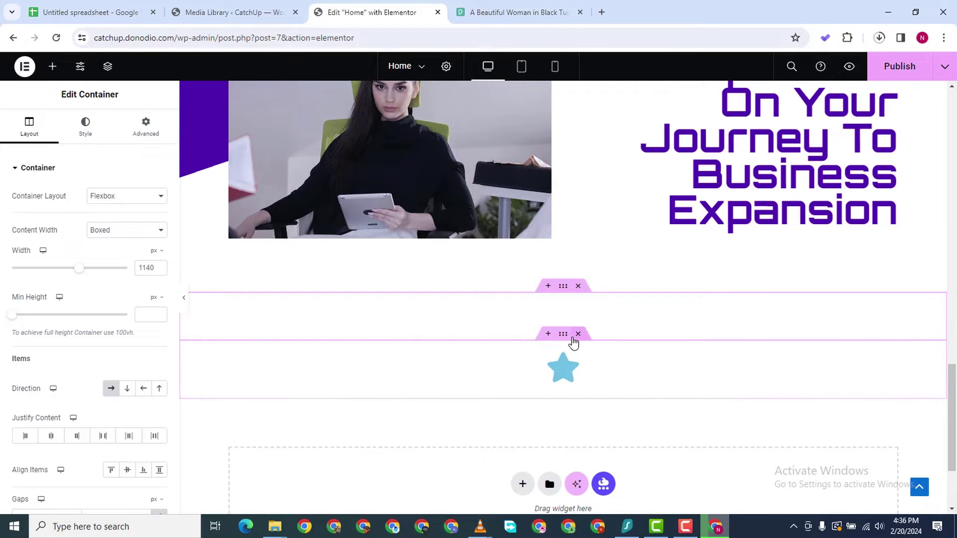
# Delete the star icon section and open the media library for the Social Media image
pyautogui.click(577, 334)
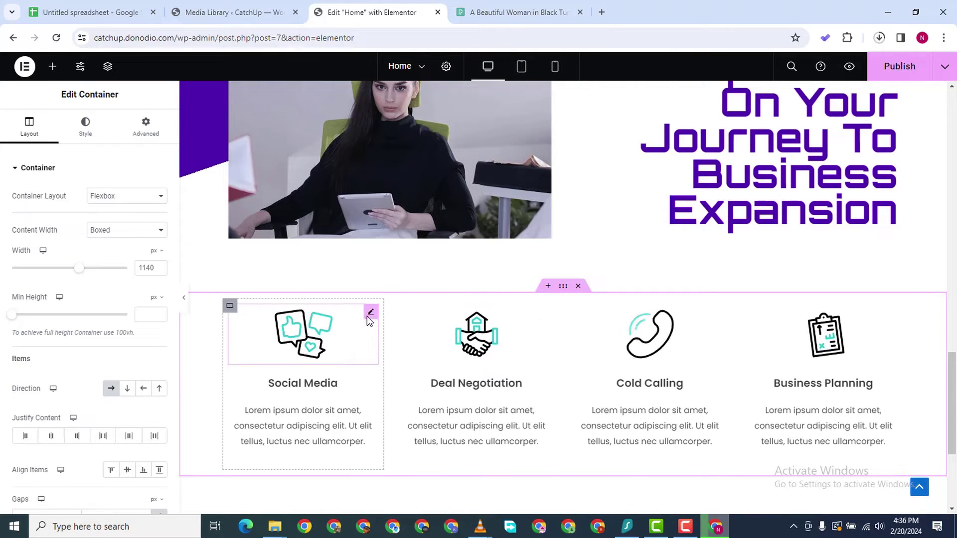
pyautogui.click(370, 312)
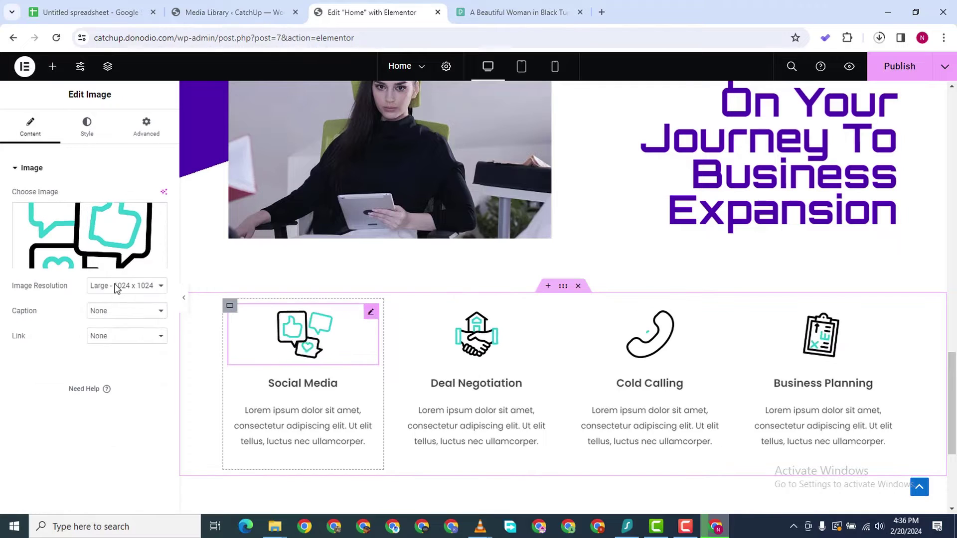
pyautogui.click(82, 219)
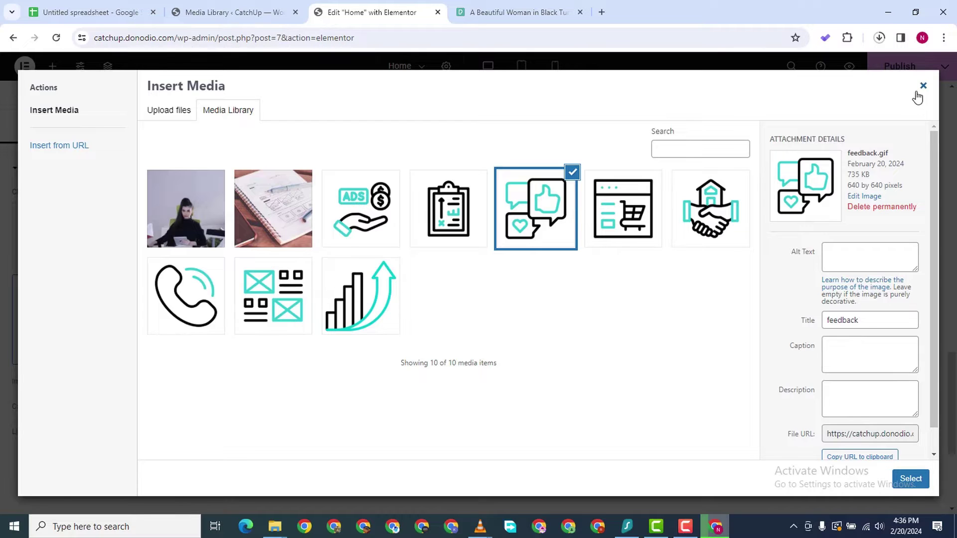
# Go to flaticon.com in a new tab to get the teams, medal, certificate and calendar icons
pyautogui.click(600, 12)
pyautogui.write('flatic')
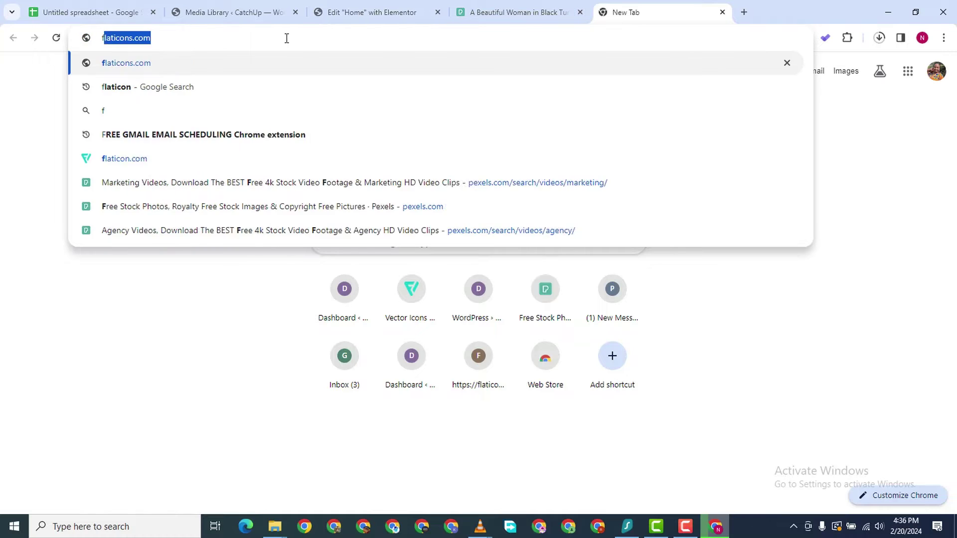
pyautogui.write('on')
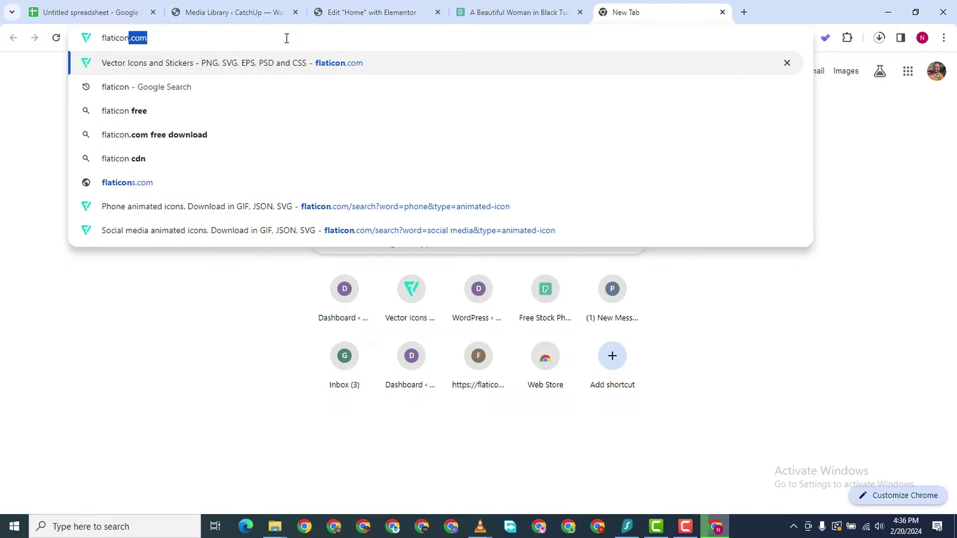
pyautogui.press('Return')
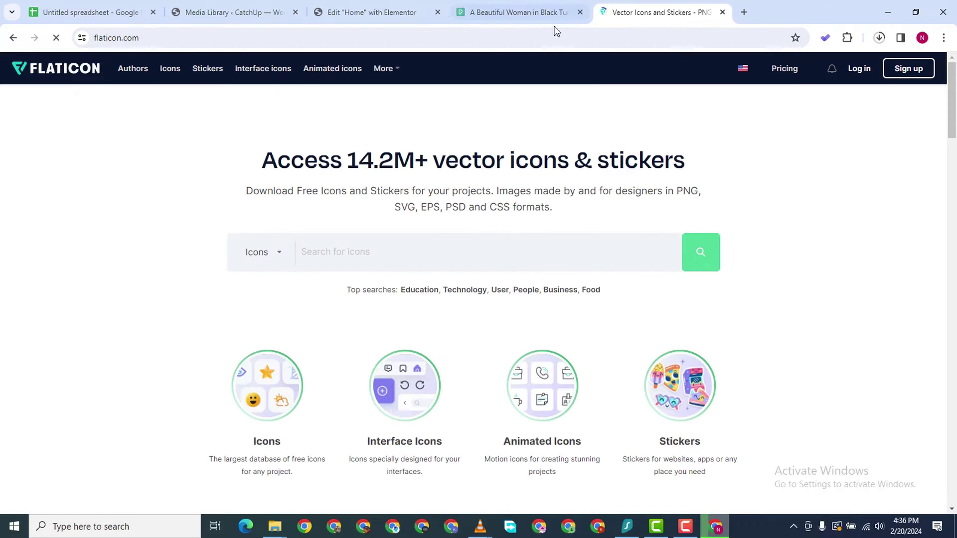
pyautogui.click(686, 525)
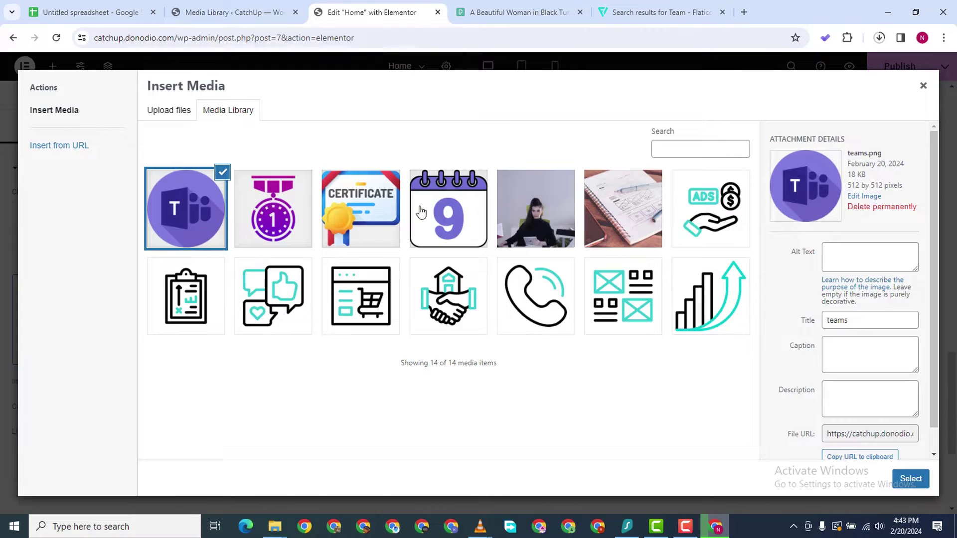
# Replace the Social Media image with the 9 calendar picture (9.png)
pyautogui.click(441, 212)
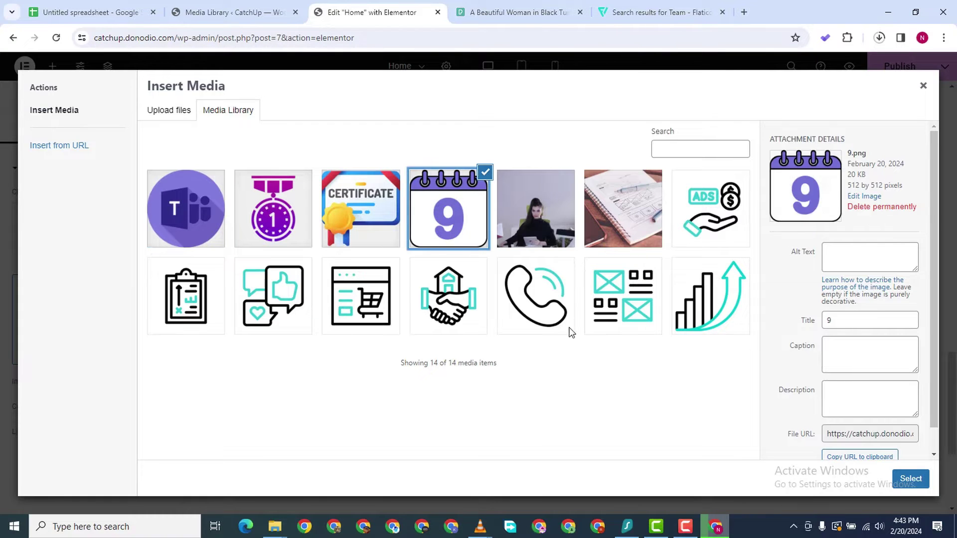
pyautogui.click(910, 479)
pyautogui.scroll(1, 272, 345)
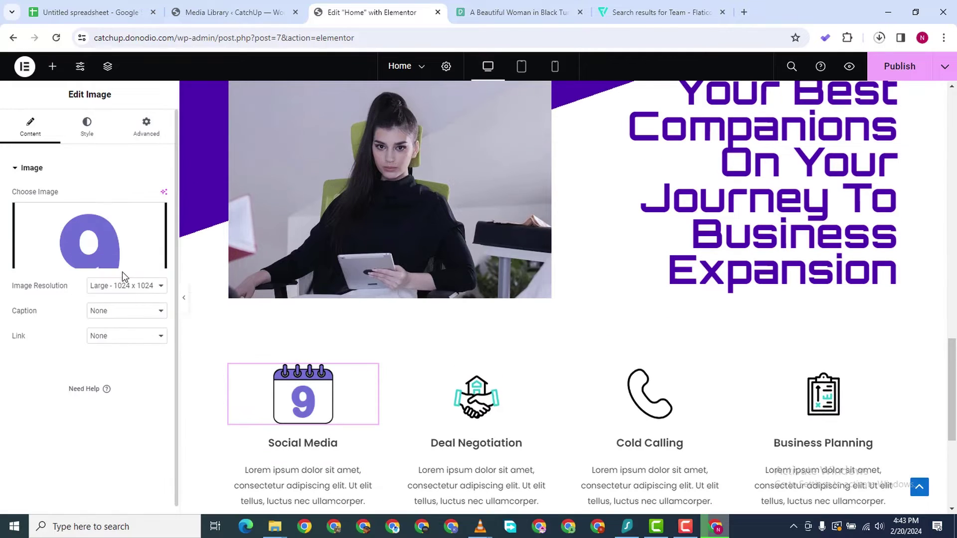
# Set the calendar image's width and max width to 80%
pyautogui.click(86, 127)
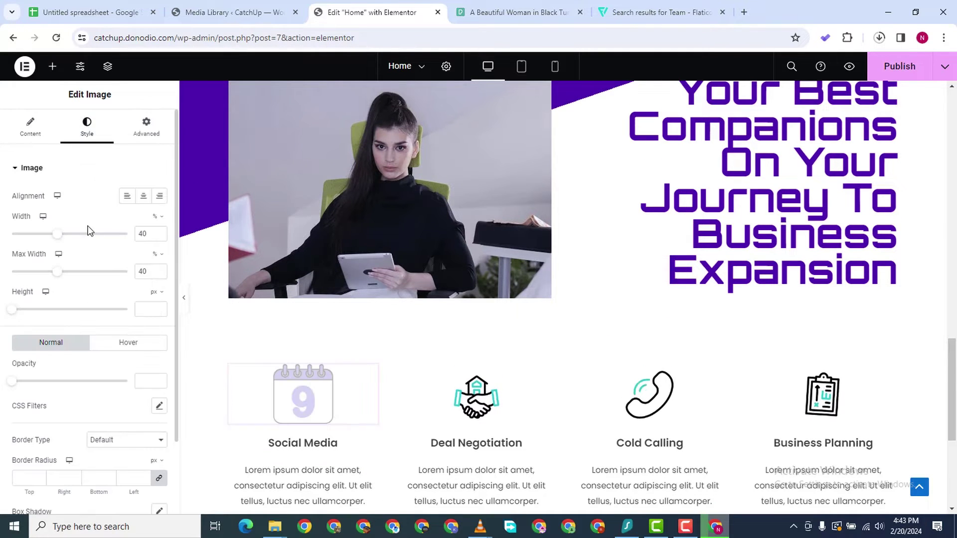
pyautogui.click(160, 232)
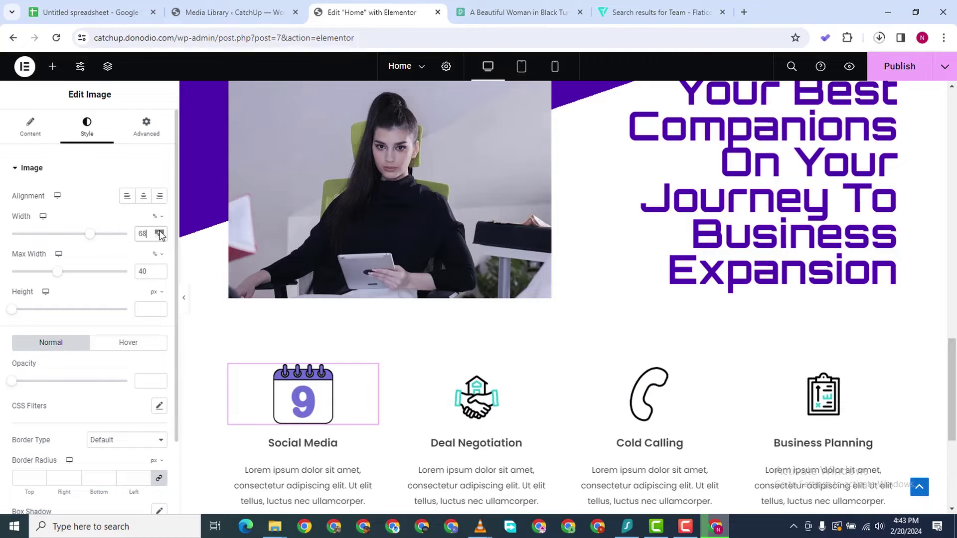
pyautogui.doubleClick(143, 271)
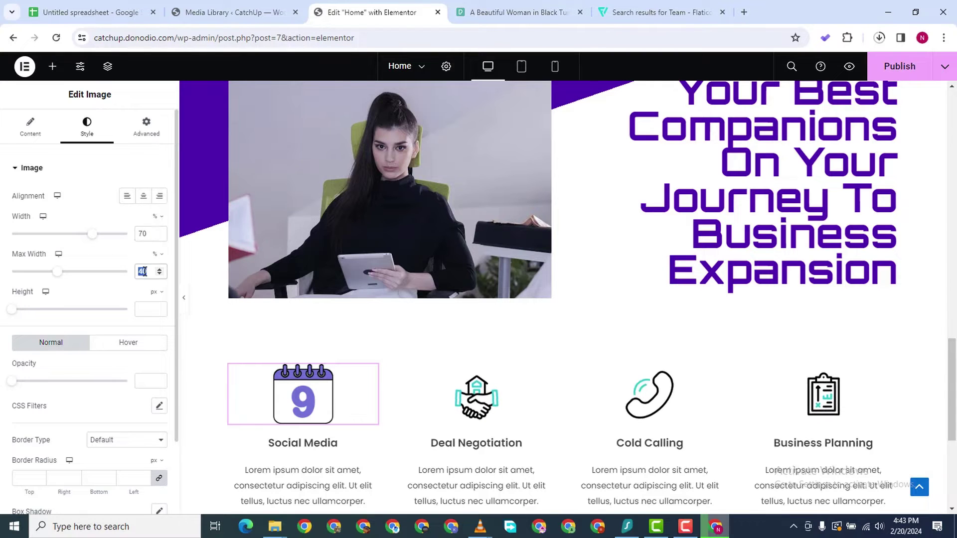
pyautogui.write('70')
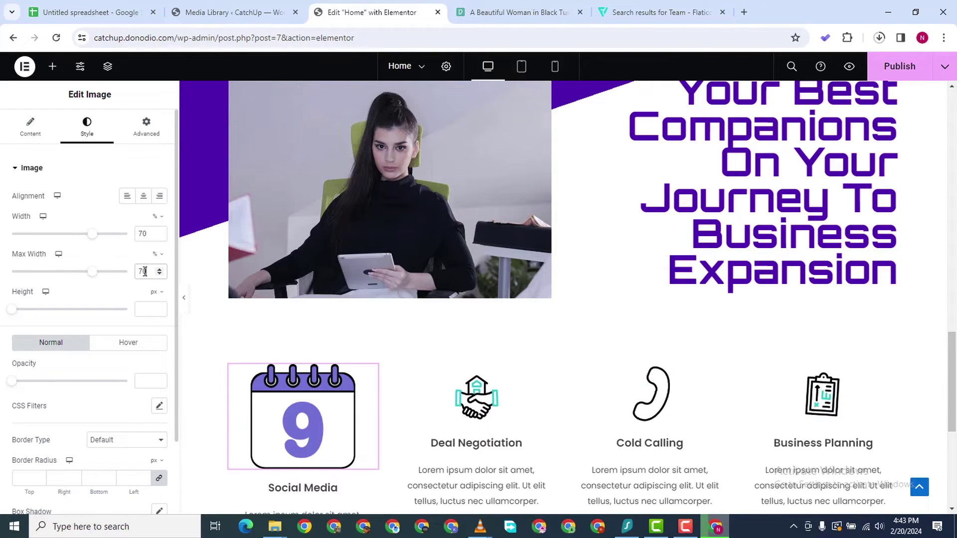
pyautogui.scroll(-3, 205, 258)
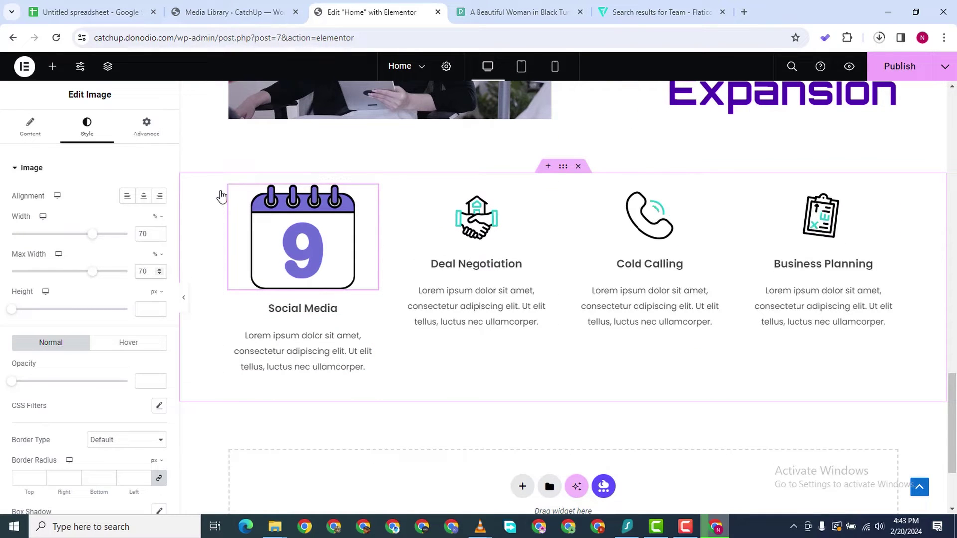
pyautogui.tripleClick(159, 232)
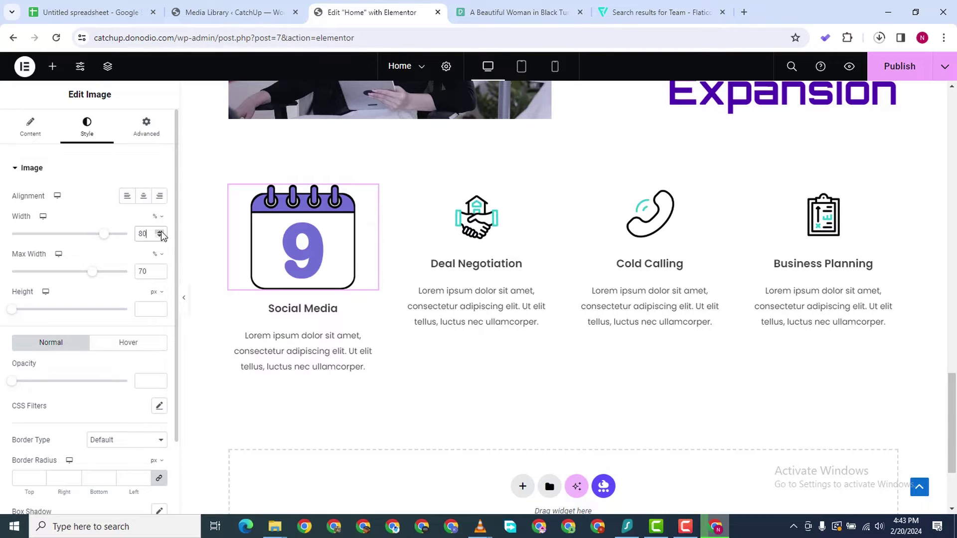
pyautogui.tripleClick(160, 270)
pyautogui.tripleClick(160, 270)
pyautogui.tripleClick(160, 270)
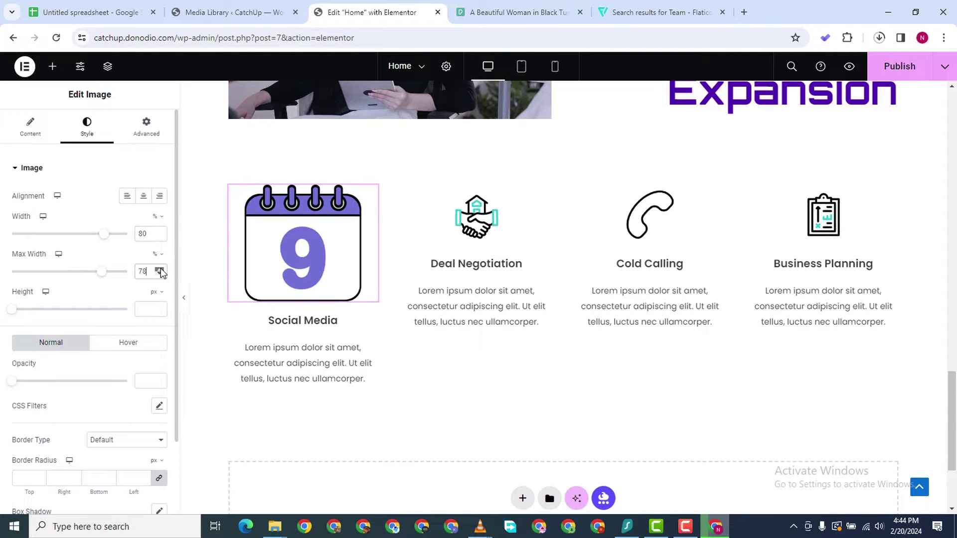
pyautogui.click(160, 270)
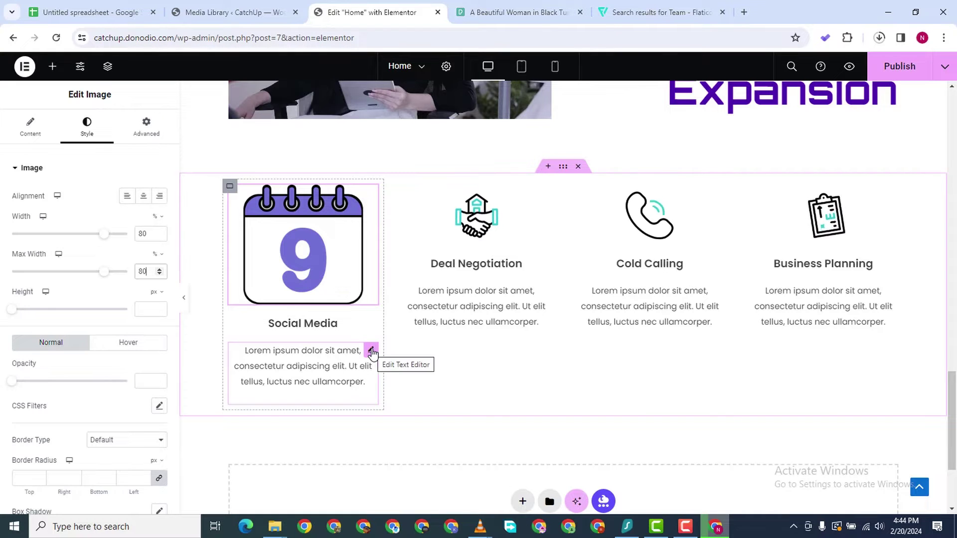
pyautogui.rightClick(374, 389)
# Remove the Lorem ipsum text and retitle the heading '9+ Years In Business' with a </br> line break
pyautogui.click(408, 498)
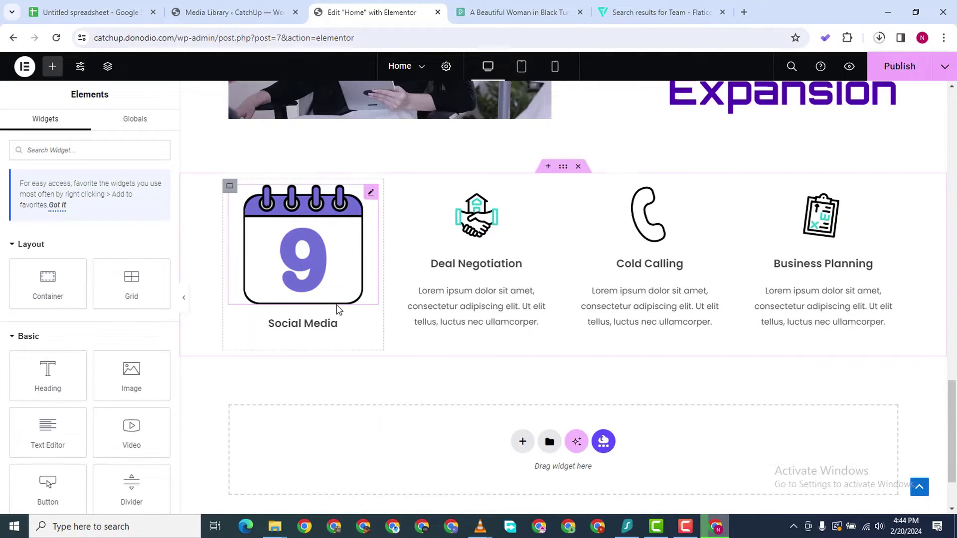
pyautogui.doubleClick(42, 213)
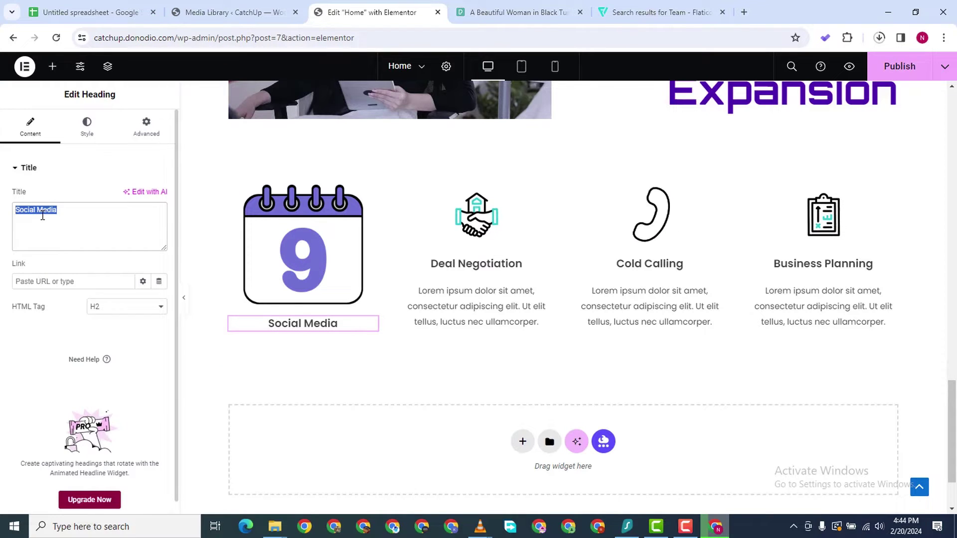
pyautogui.write('9')
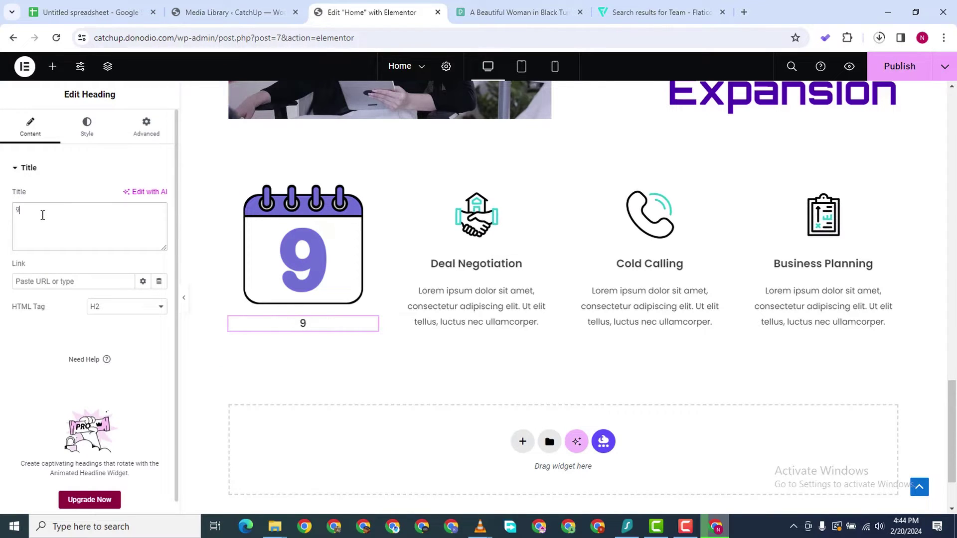
pyautogui.write('+ Year')
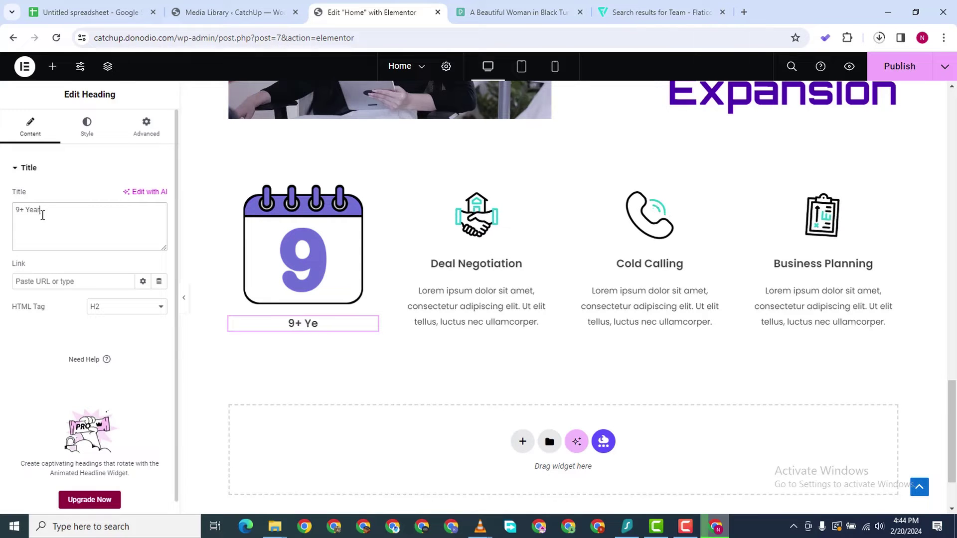
pyautogui.write('s In B')
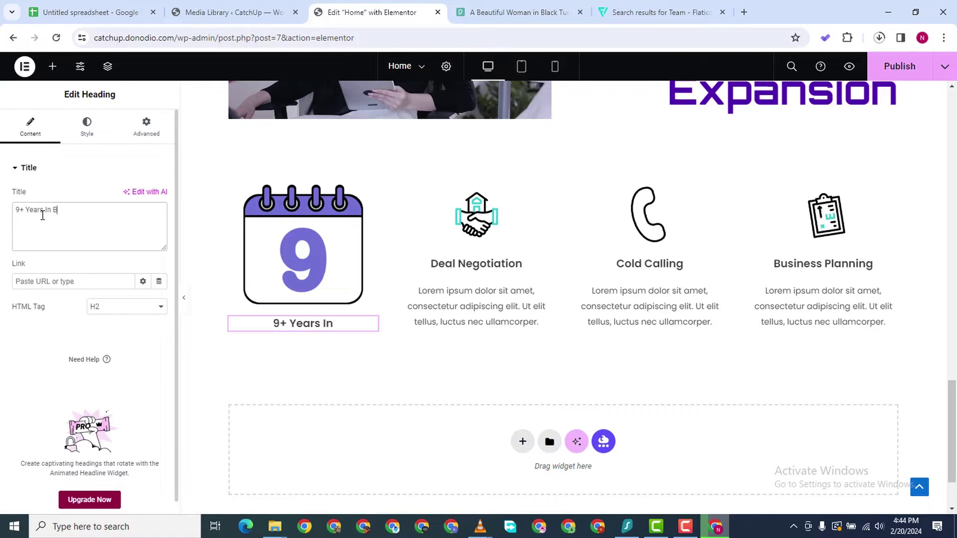
pyautogui.write('usiness')
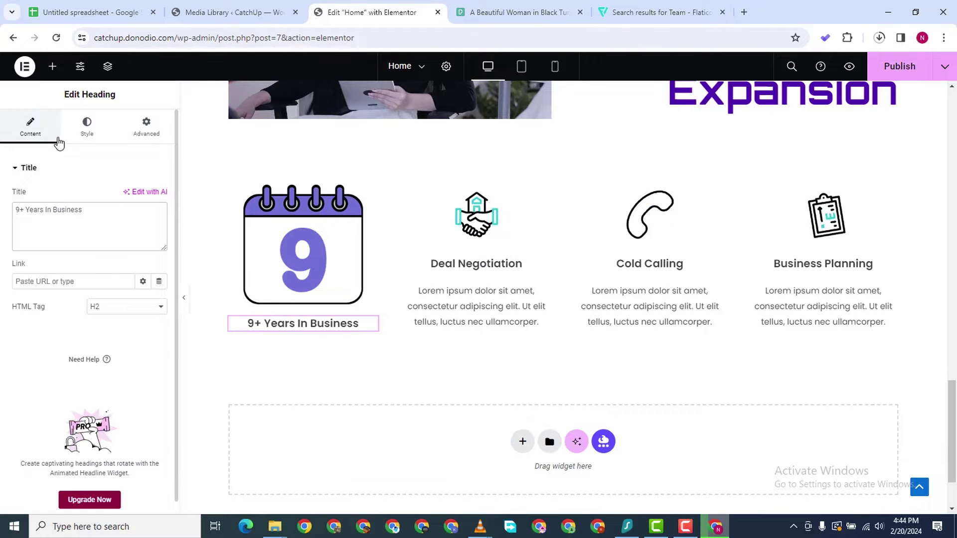
pyautogui.write('</br')
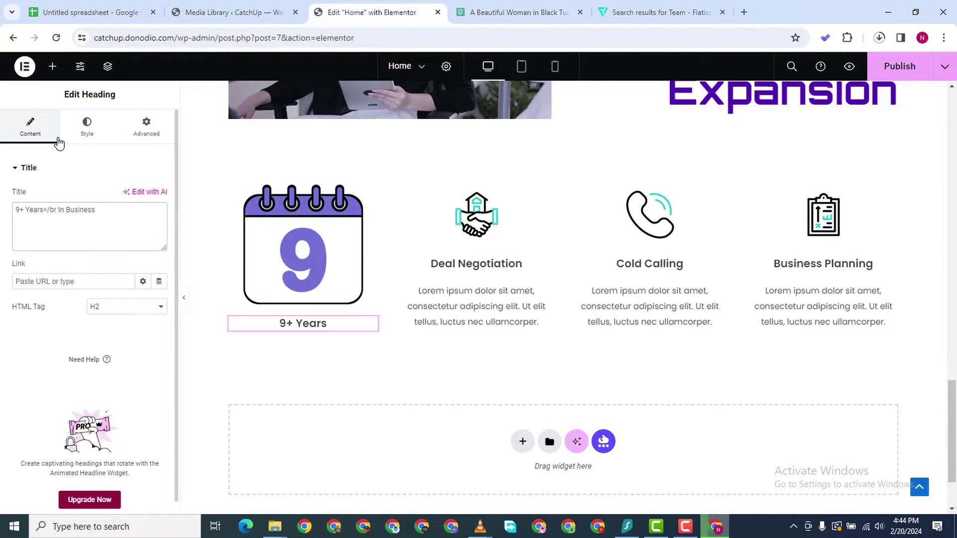
pyautogui.write('>')
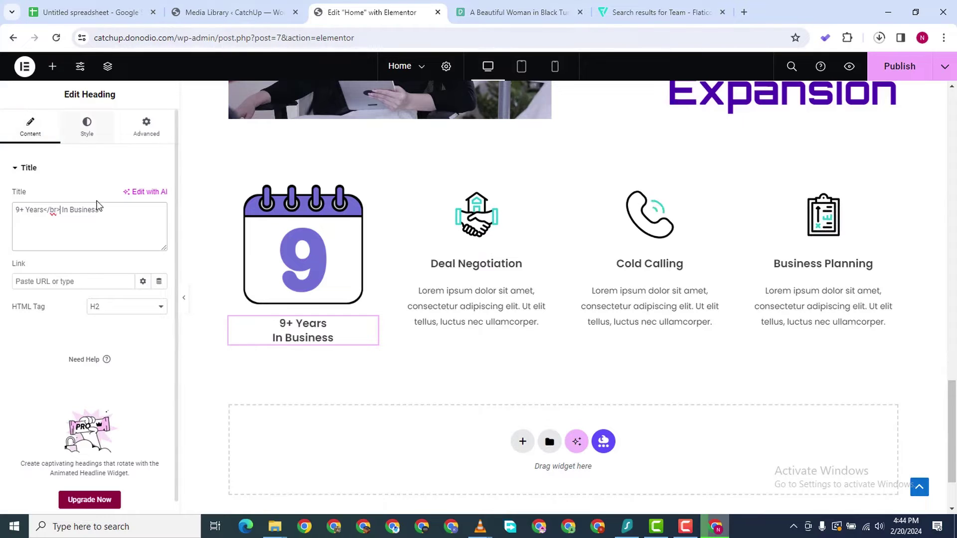
pyautogui.click(87, 127)
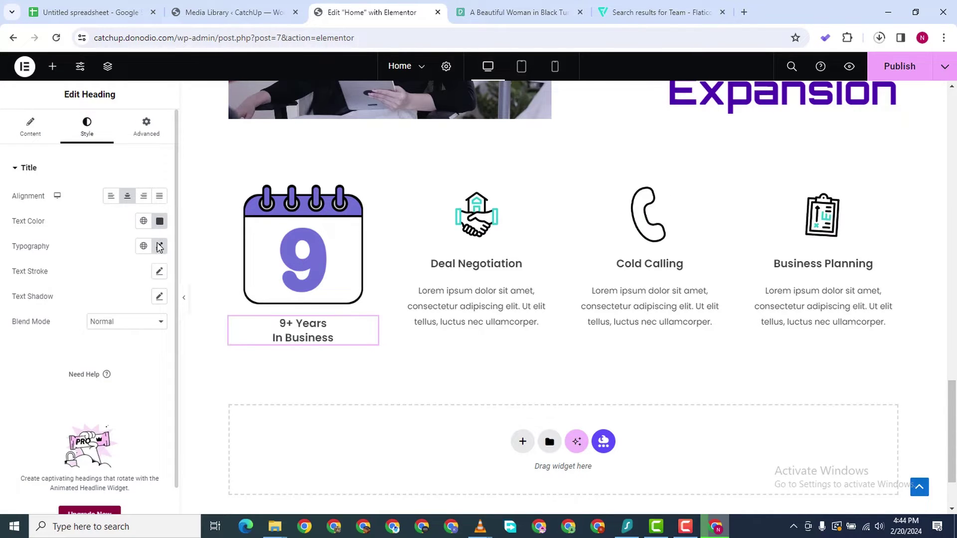
# Give the heading typography size 26, medium weight and a 25 px line height
pyautogui.click(159, 246)
pyautogui.click(150, 337)
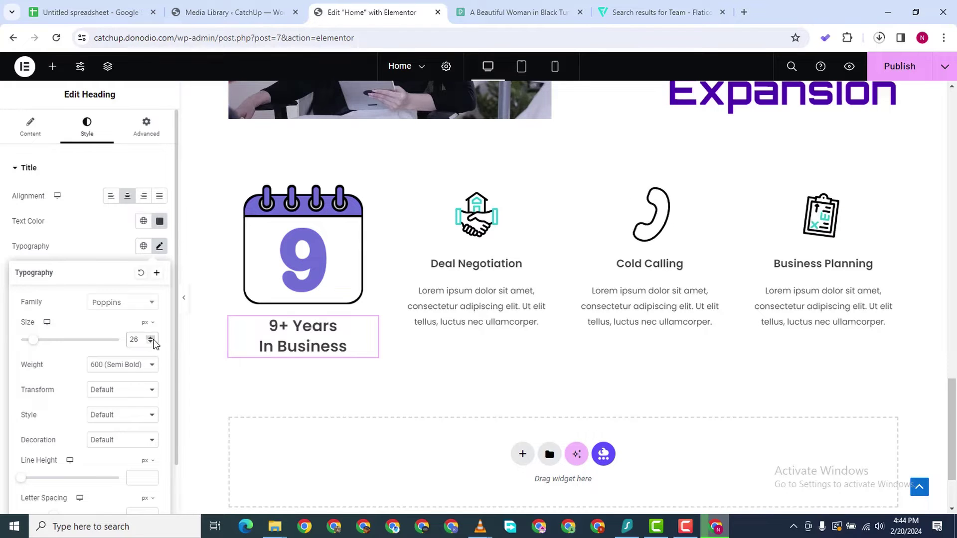
pyautogui.scroll(-1, 100, 503)
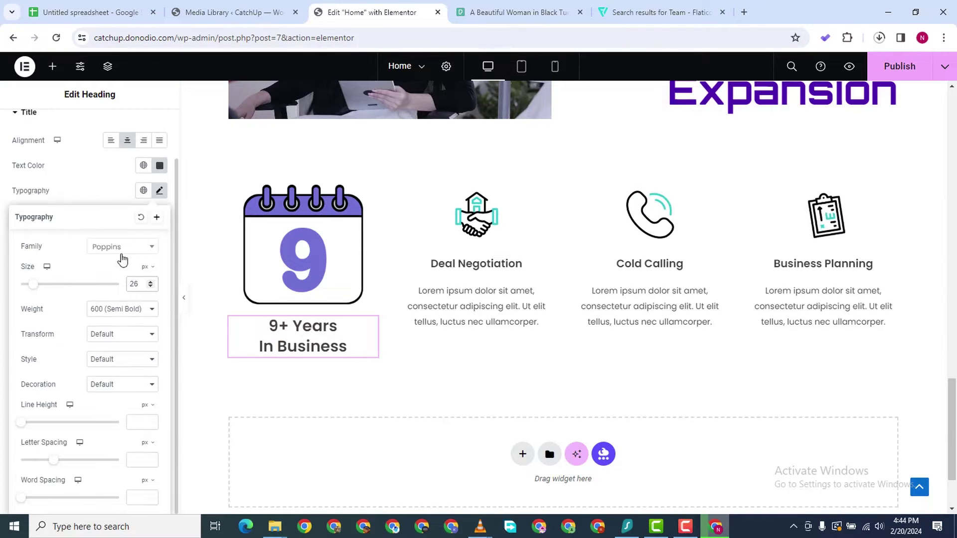
pyautogui.click(130, 310)
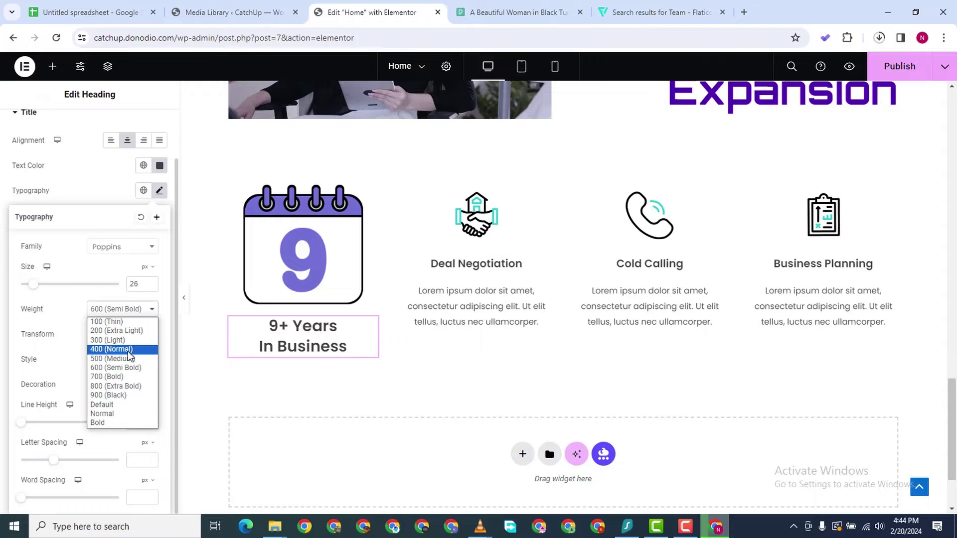
pyautogui.click(129, 350)
pyautogui.click(123, 319)
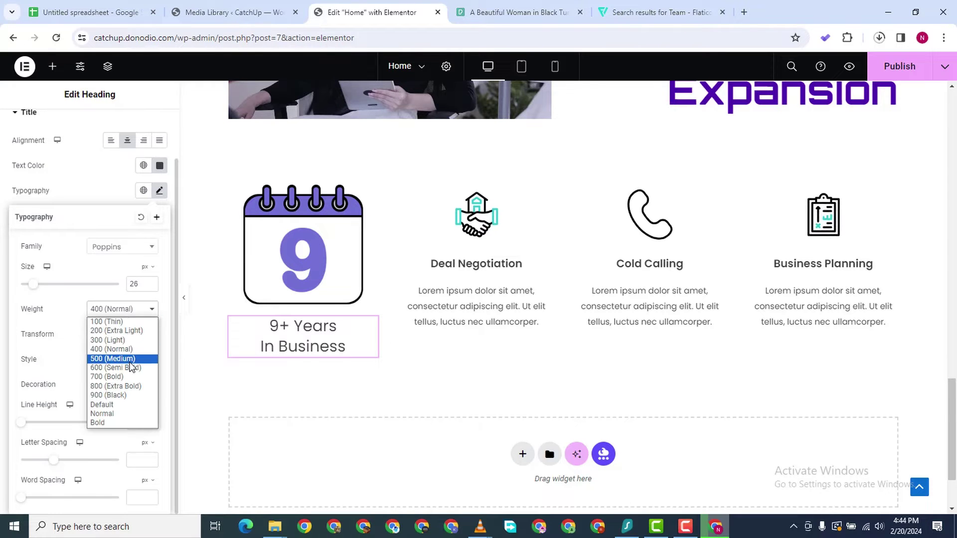
pyautogui.click(132, 359)
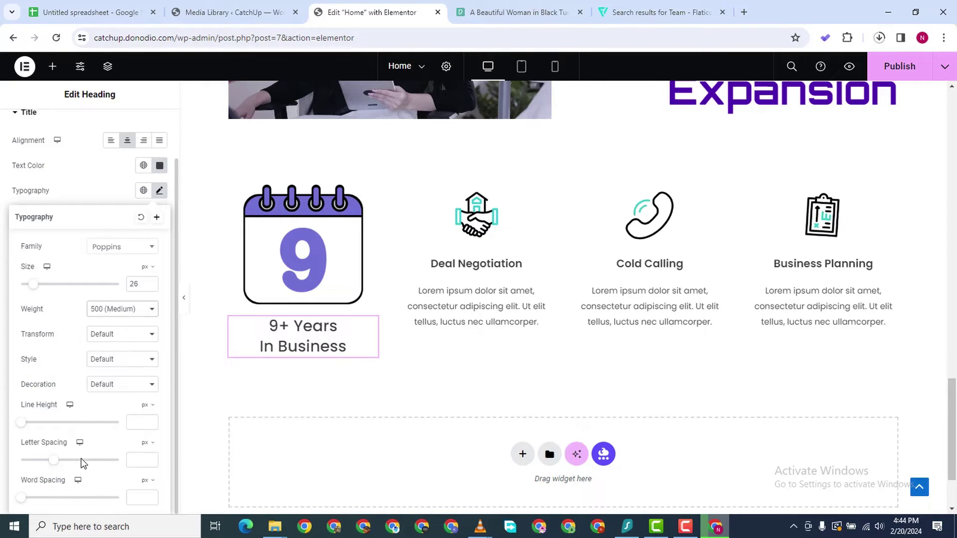
pyautogui.scroll(1, 87, 461)
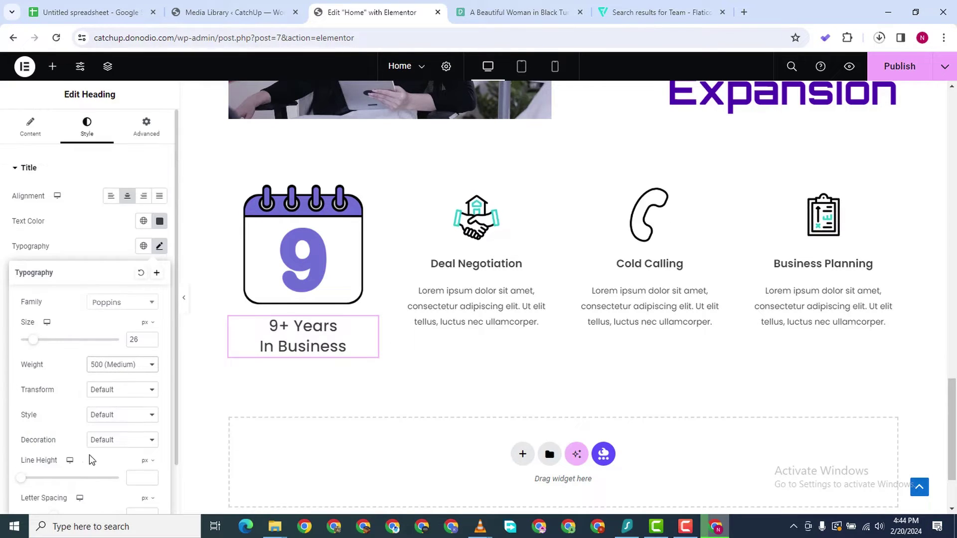
pyautogui.click(152, 477)
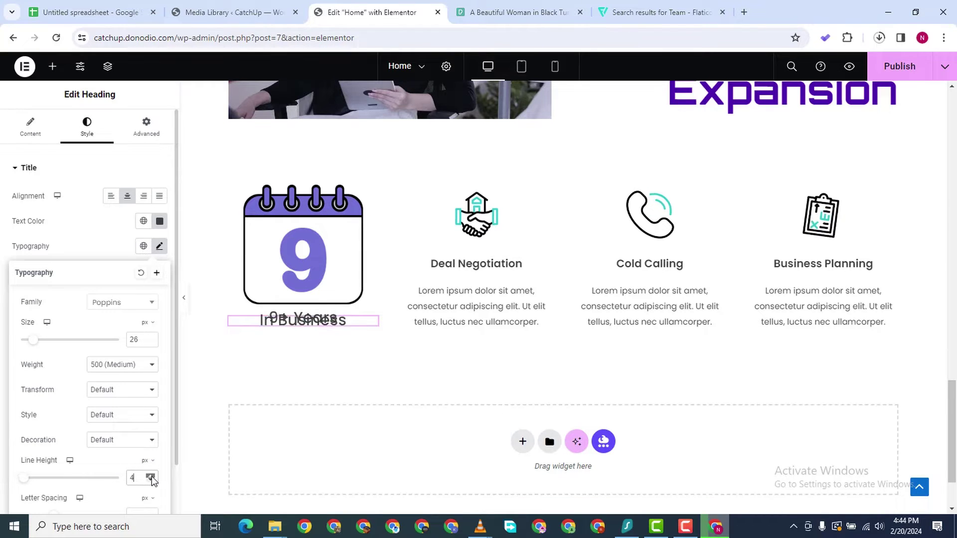
pyautogui.click(151, 476)
pyautogui.click(152, 477)
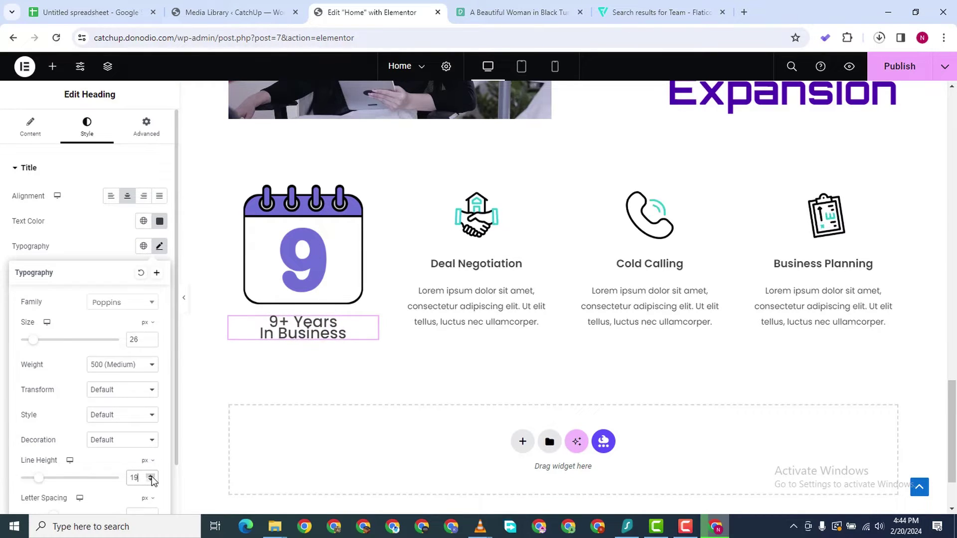
pyautogui.click(152, 477)
pyautogui.click(151, 476)
pyautogui.click(152, 476)
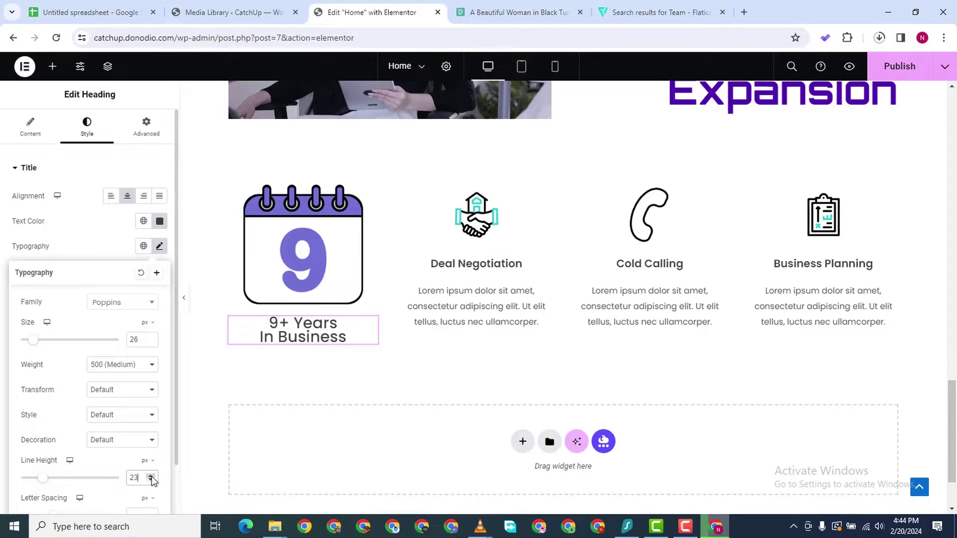
pyautogui.click(152, 477)
pyautogui.click(152, 476)
pyautogui.click(152, 476)
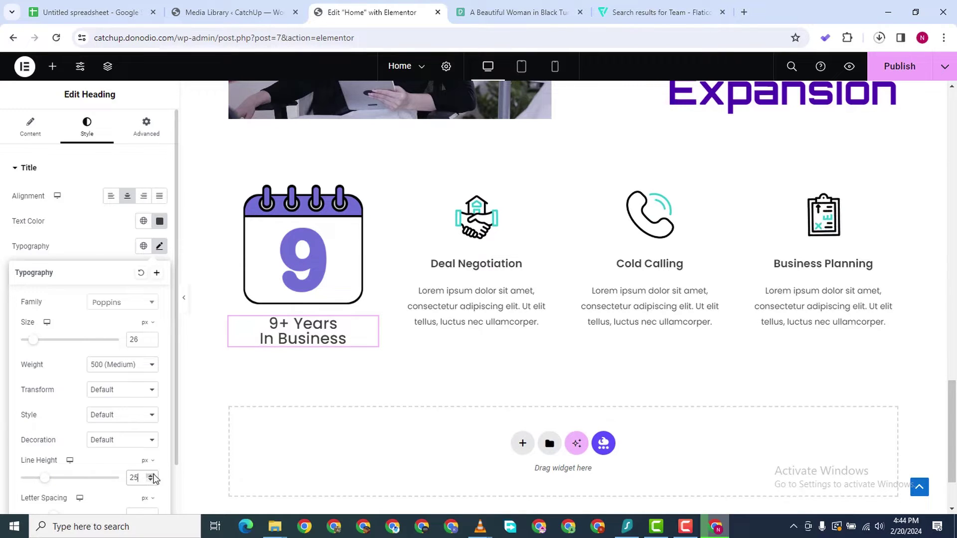
# Reduce the heading size to 22 and change its weight to 600 Semi Bold
pyautogui.click(371, 326)
pyautogui.scroll(-1, 53, 188)
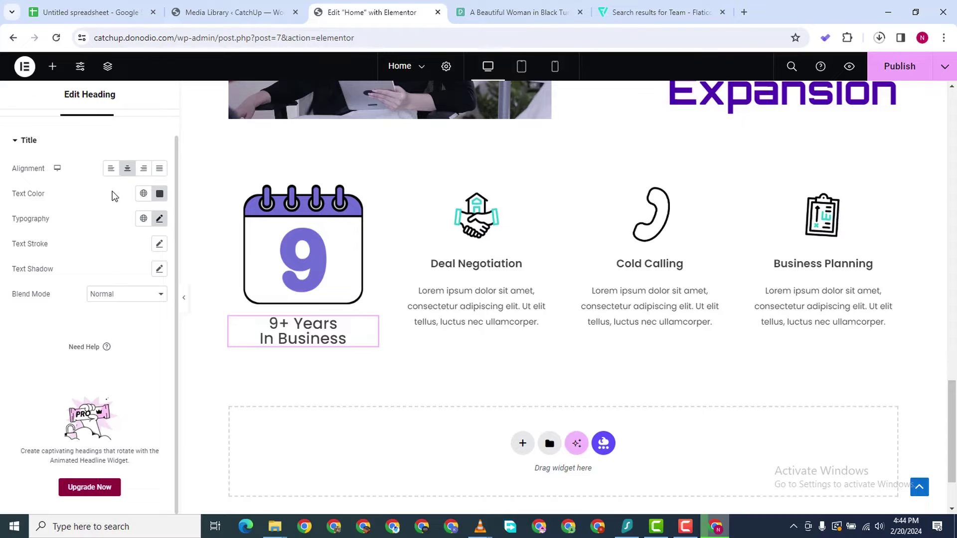
pyautogui.click(159, 218)
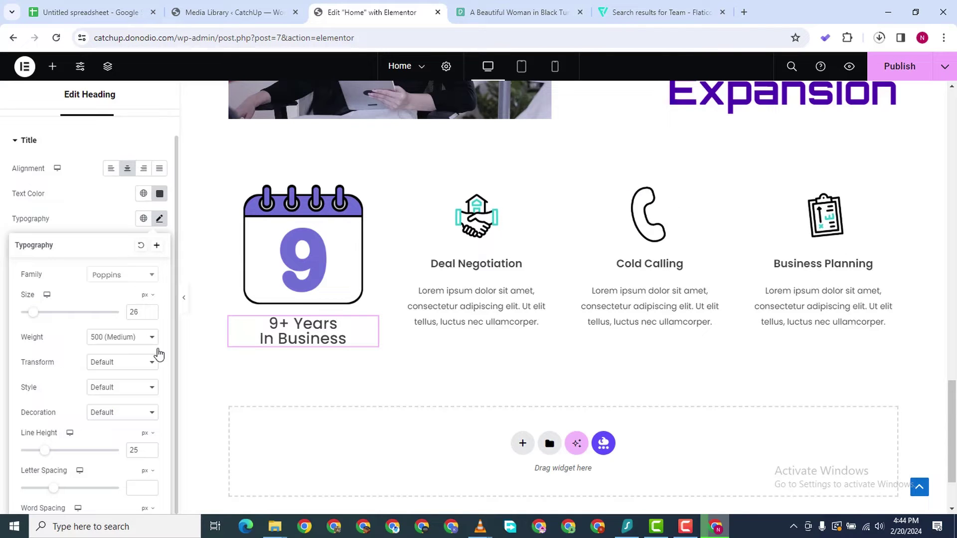
pyautogui.click(150, 314)
pyautogui.click(150, 315)
pyautogui.click(150, 314)
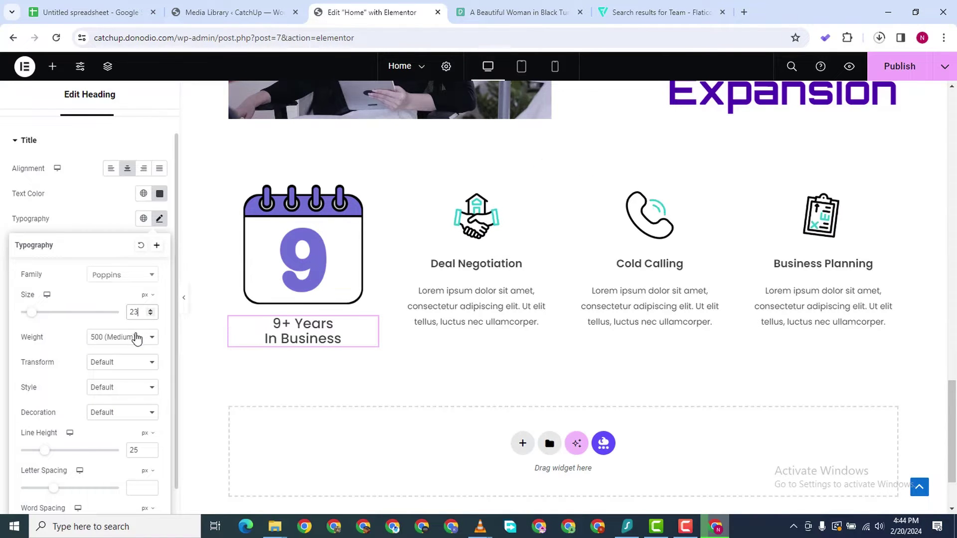
pyautogui.click(134, 337)
pyautogui.click(136, 396)
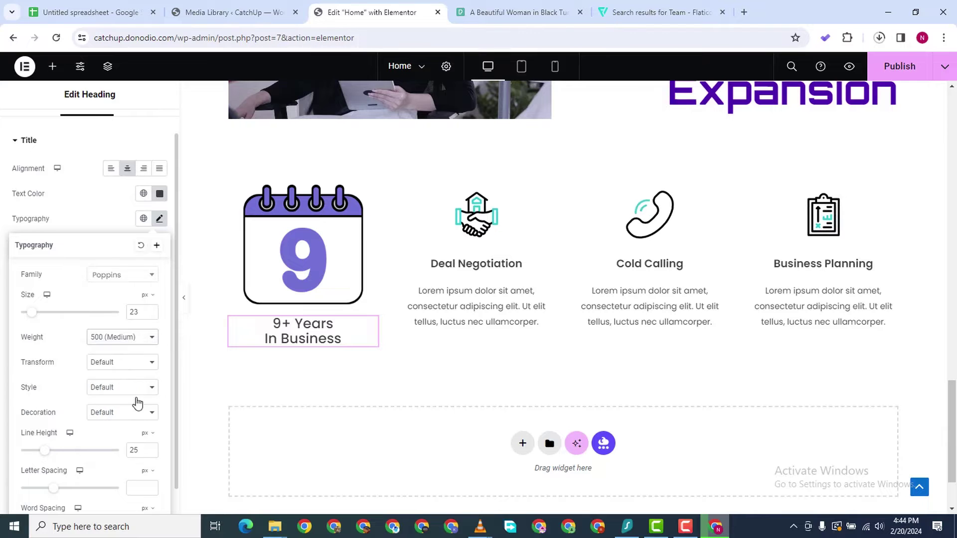
pyautogui.click(150, 315)
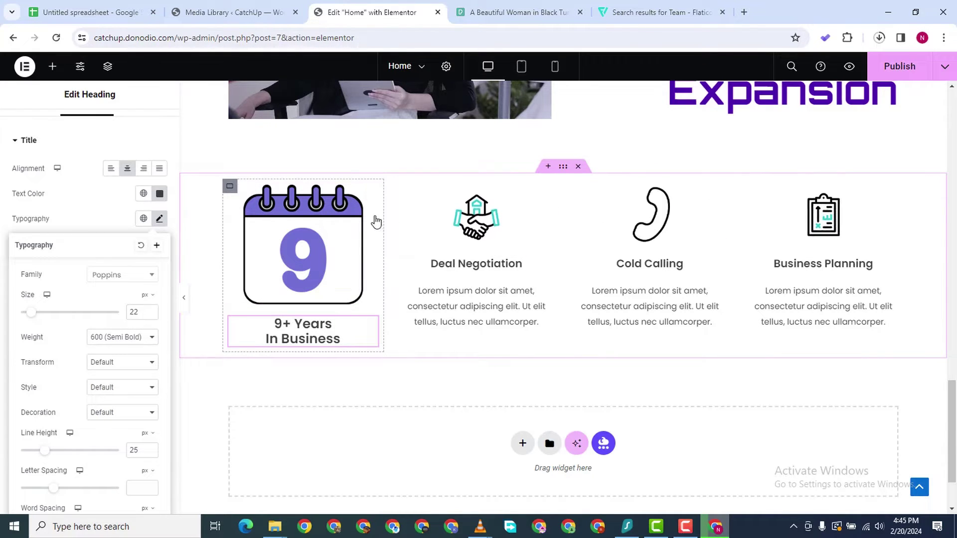
# Duplicate the 9+ Years column and delete the Business Planning and Cold Calling columns
pyautogui.rightClick(232, 186)
pyautogui.hotkey('ctrl', 'd')
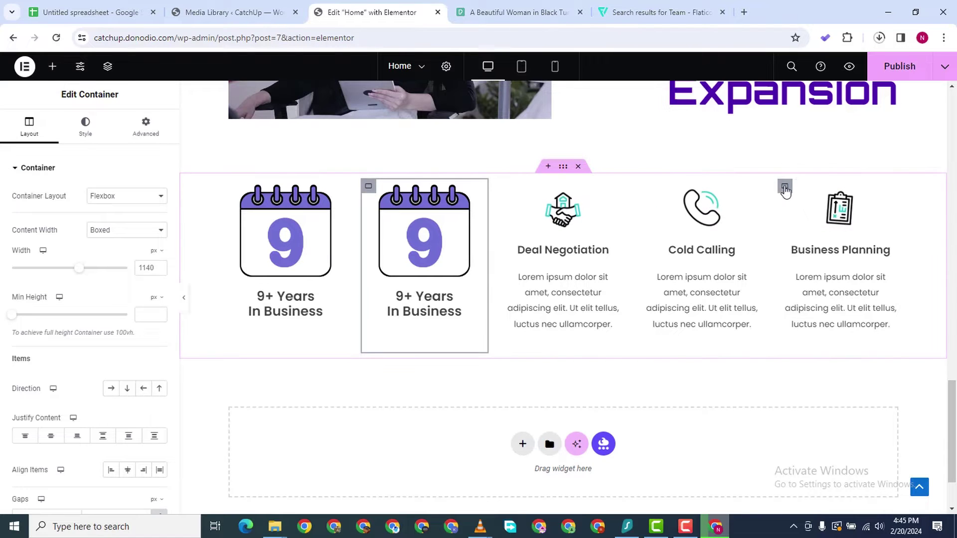
pyautogui.rightClick(783, 319)
pyautogui.click(807, 499)
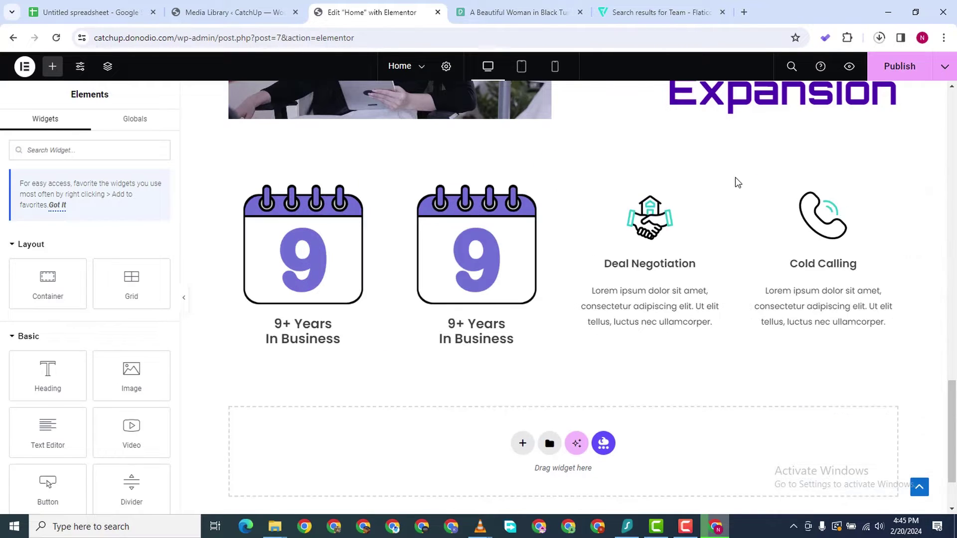
pyautogui.rightClick(748, 185)
pyautogui.click(787, 499)
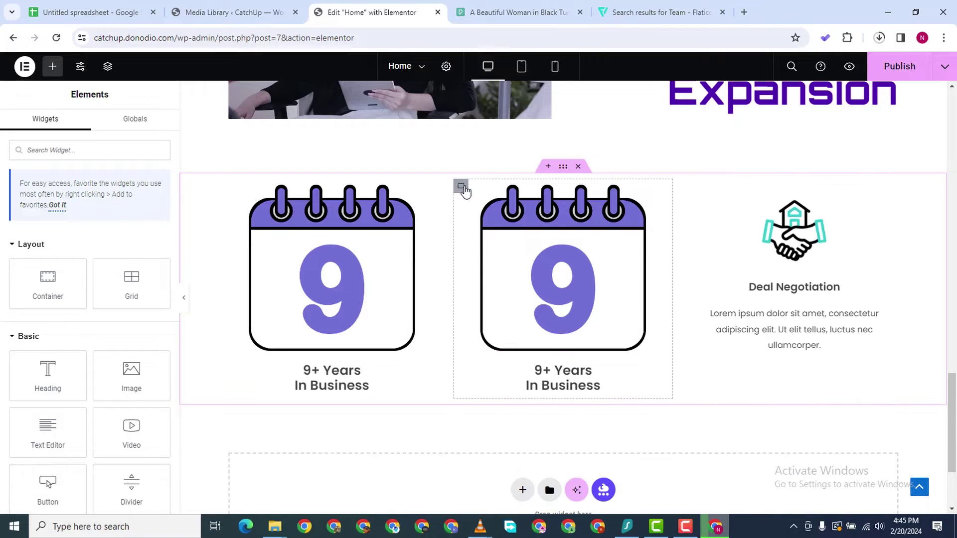
# Duplicate the 9+ Years column twice more and delete the Deal Negotiation column
pyautogui.rightClick(460, 185)
pyautogui.click(494, 220)
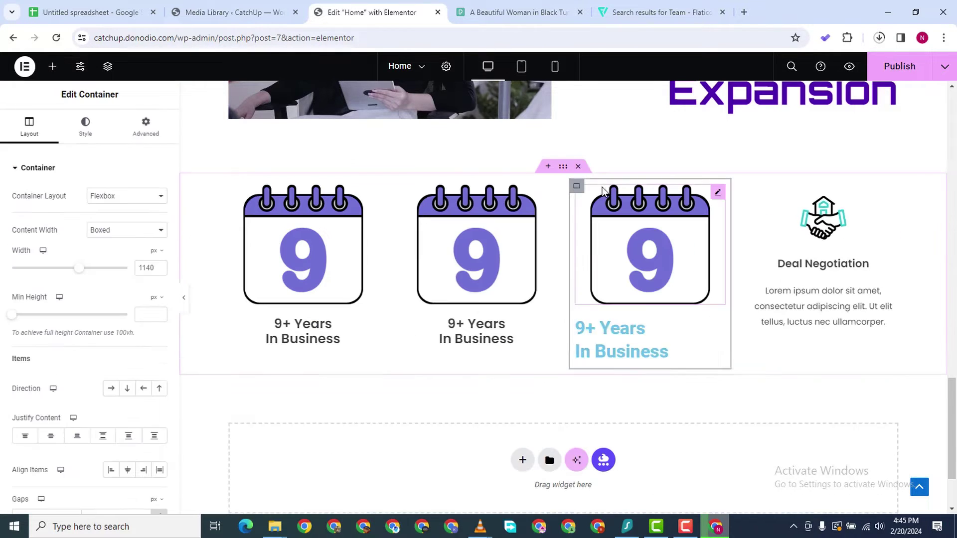
pyautogui.rightClick(579, 186)
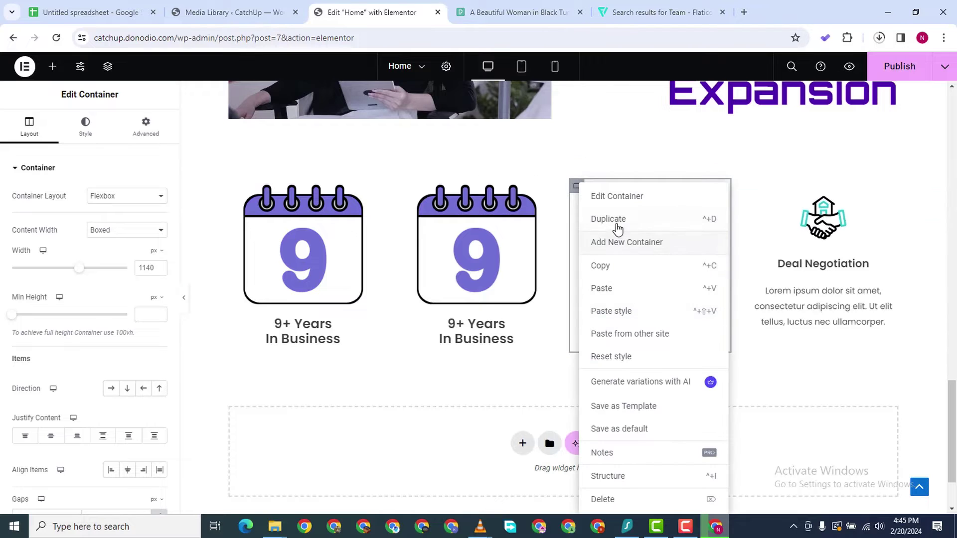
pyautogui.hotkey('ctrl', 'd')
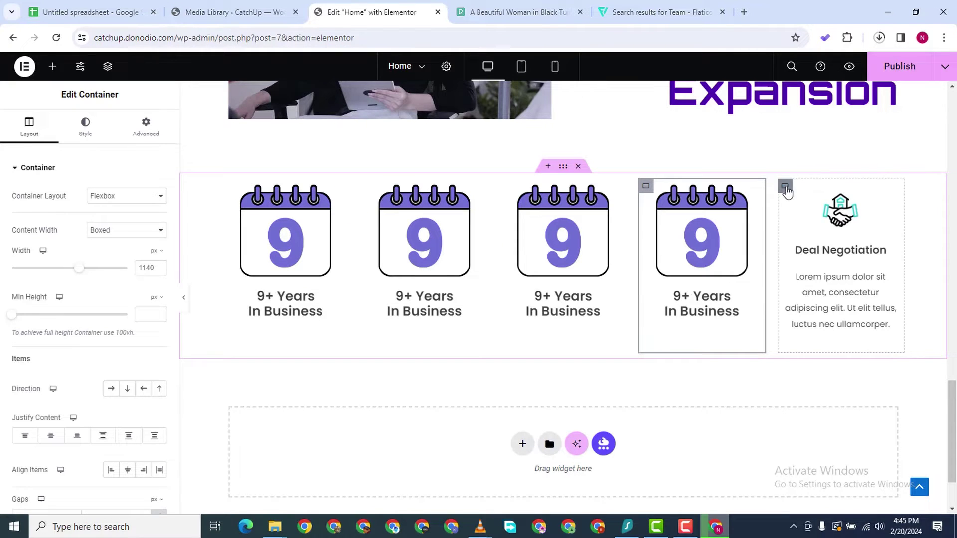
pyautogui.rightClick(815, 481)
pyautogui.click(811, 498)
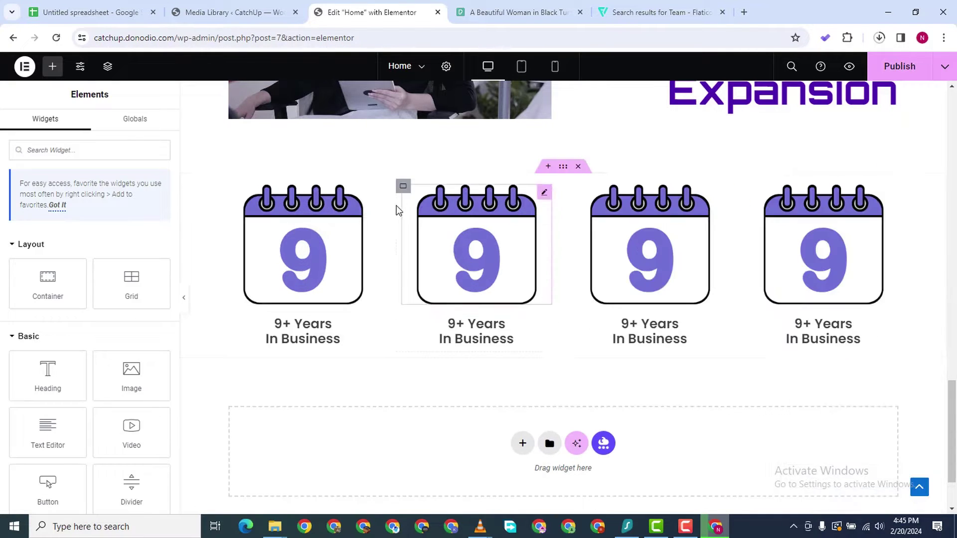
# Replace the second column's calendar image with the certificate icon
pyautogui.click(545, 195)
pyautogui.click(80, 221)
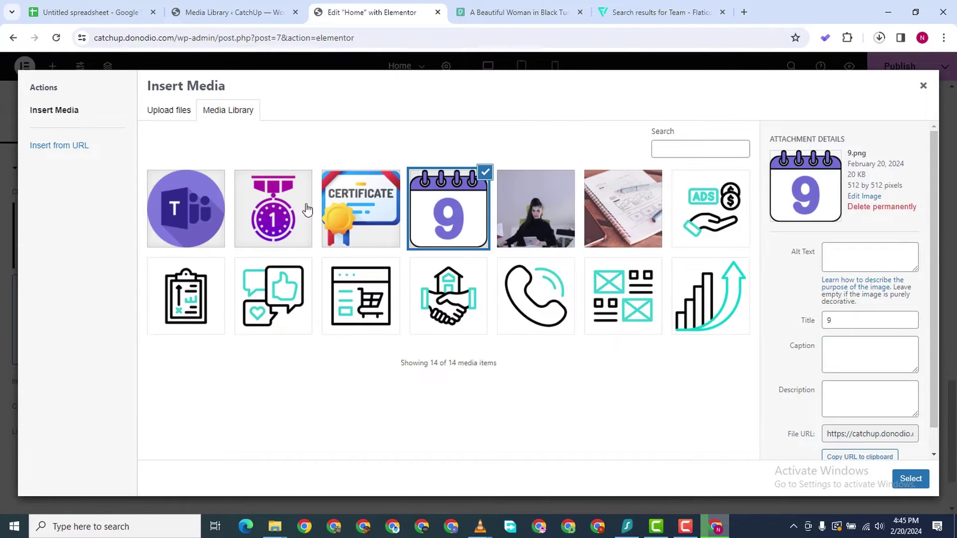
pyautogui.click(358, 212)
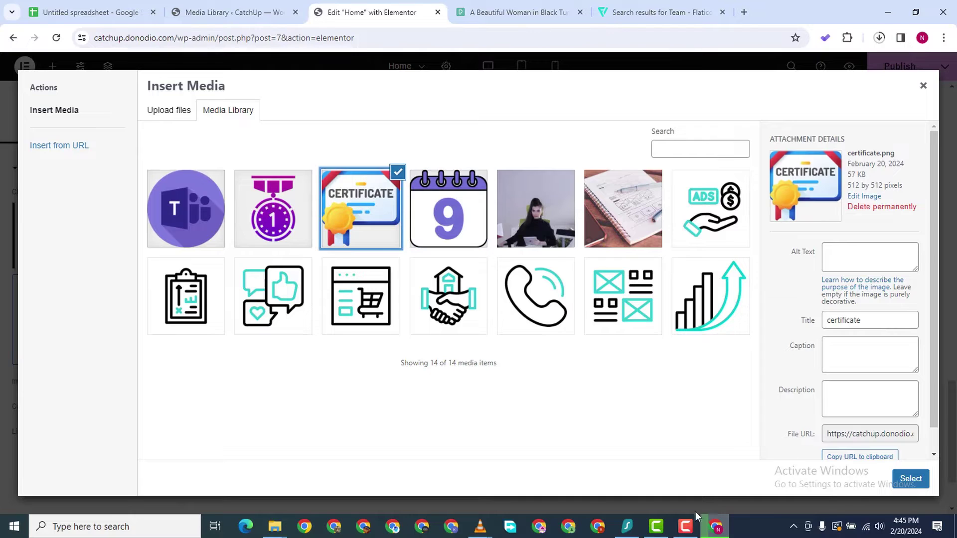
pyautogui.click(911, 478)
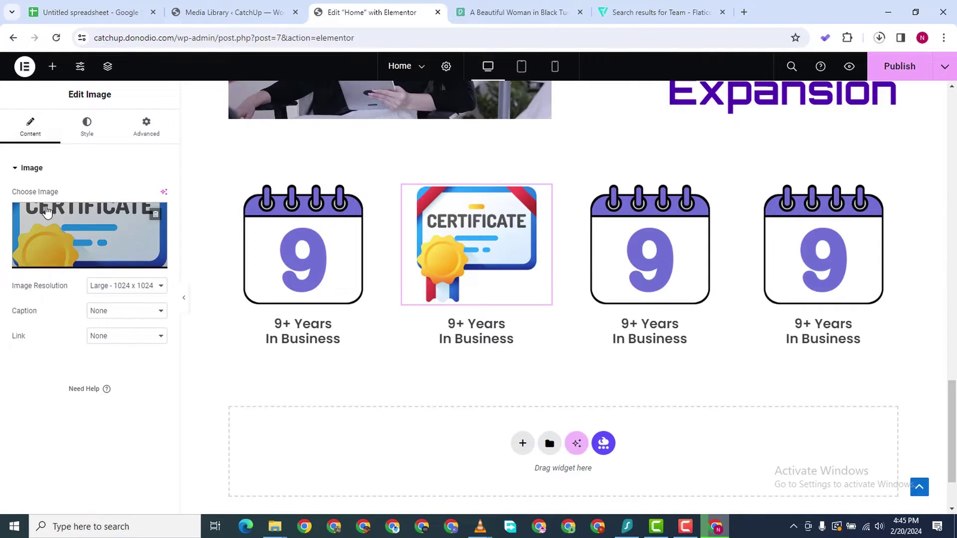
pyautogui.click(84, 132)
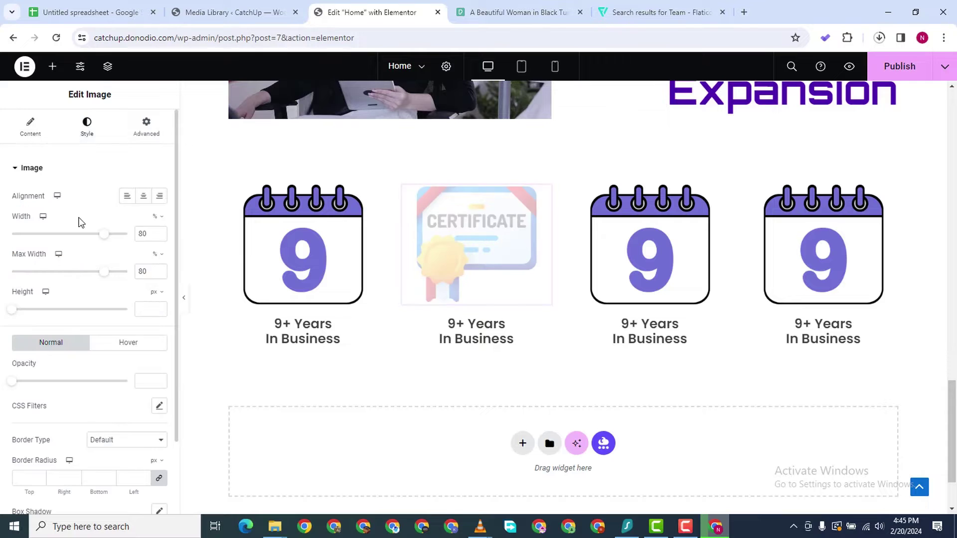
pyautogui.click(30, 127)
# Retitle the second column's heading 'IMMA </br> Certfied'
pyautogui.click(511, 337)
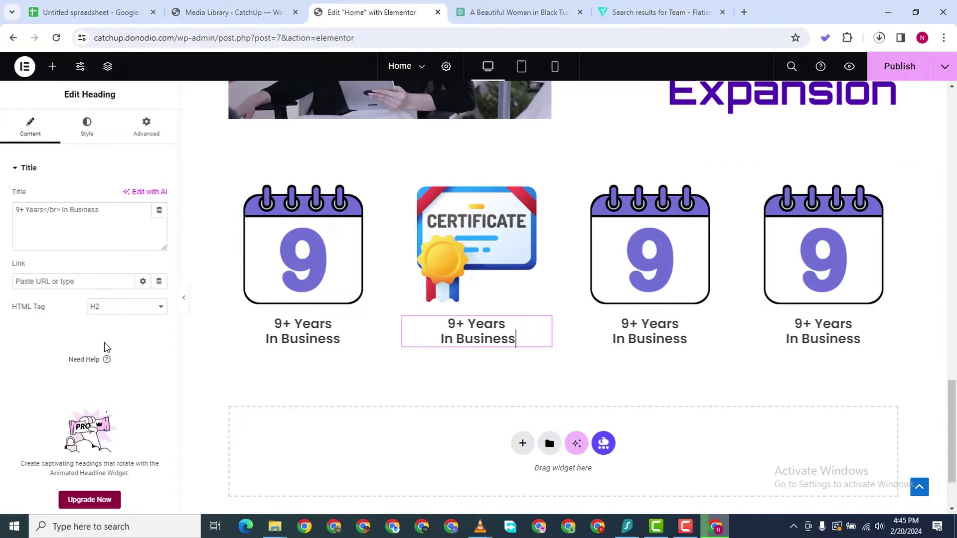
pyautogui.tripleClick(47, 209)
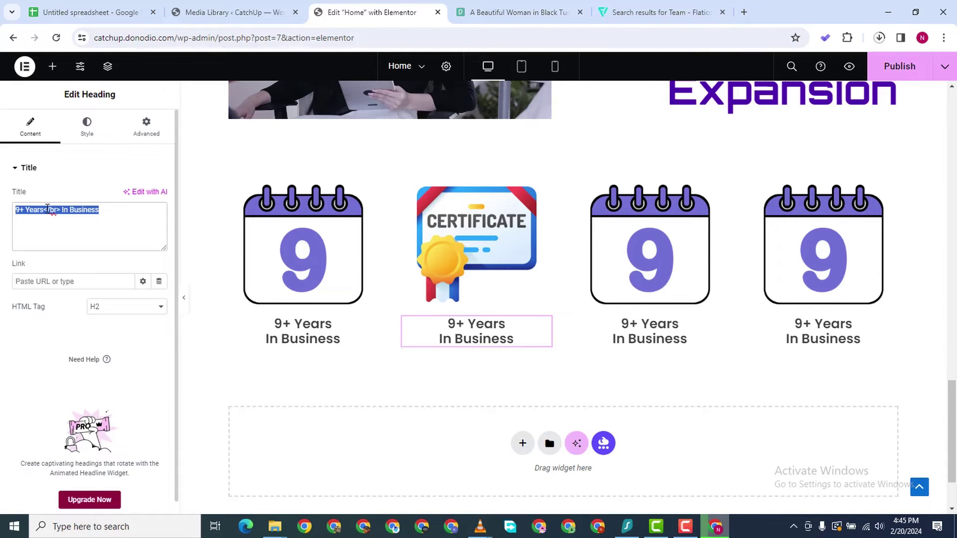
pyautogui.write('I')
pyautogui.press('BackSpace')
pyautogui.write('IM')
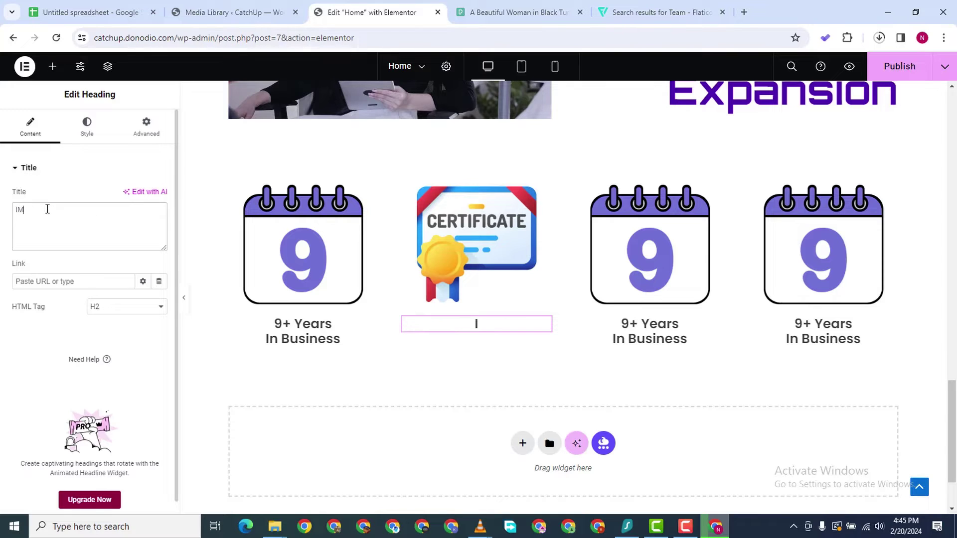
pyautogui.write('MA Cer')
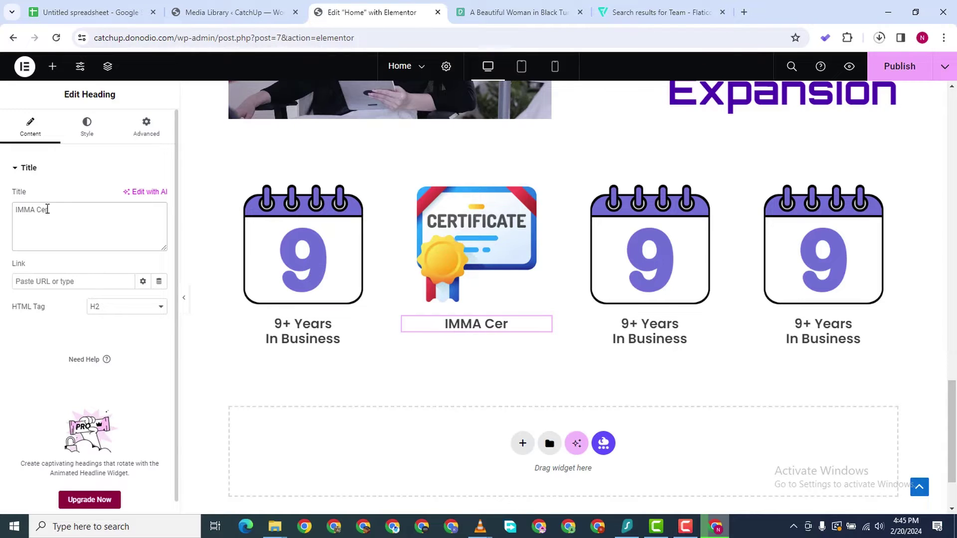
pyautogui.write('ified')
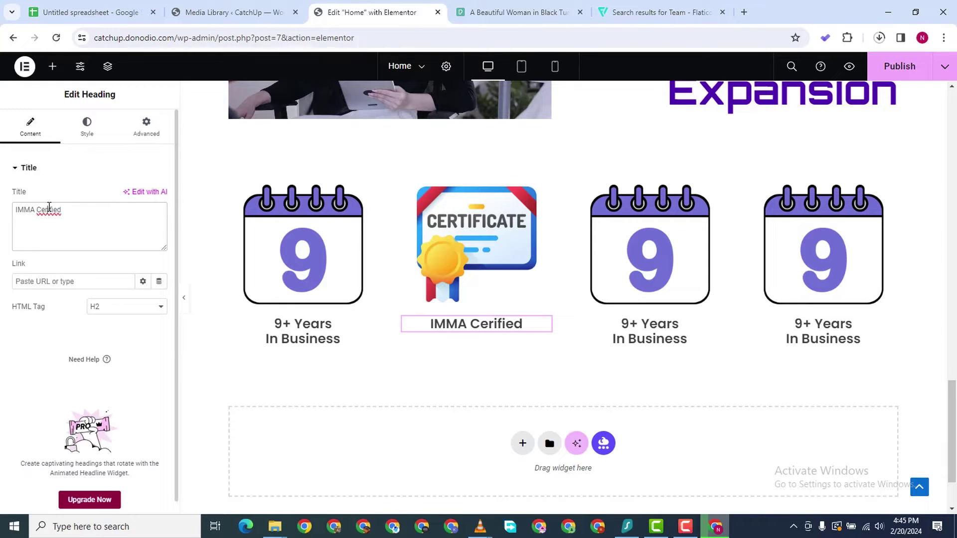
pyautogui.press('Left')
pyautogui.press('Left')
pyautogui.press('Left')
pyautogui.press('Left')
pyautogui.press('Left')
pyautogui.press('Delete')
pyautogui.write('t')
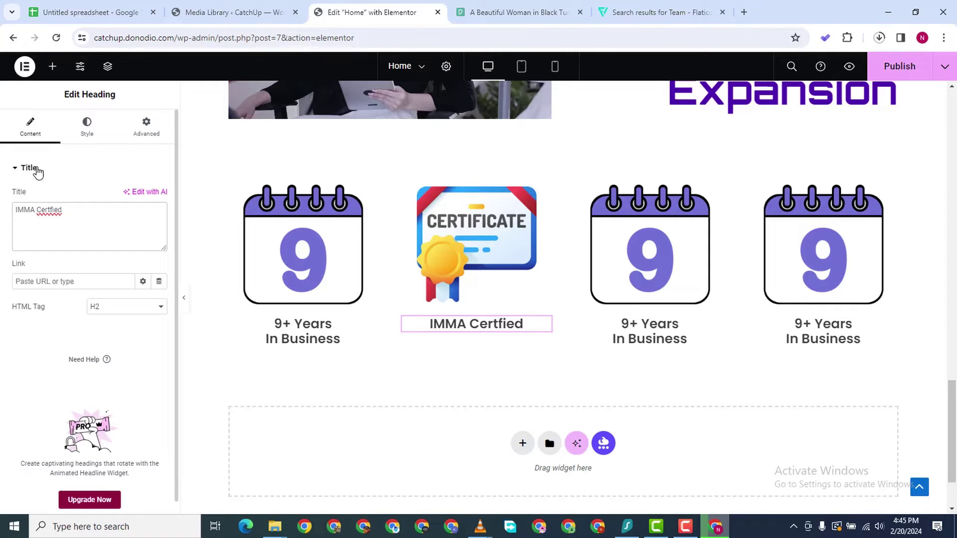
pyautogui.write(',/br>')
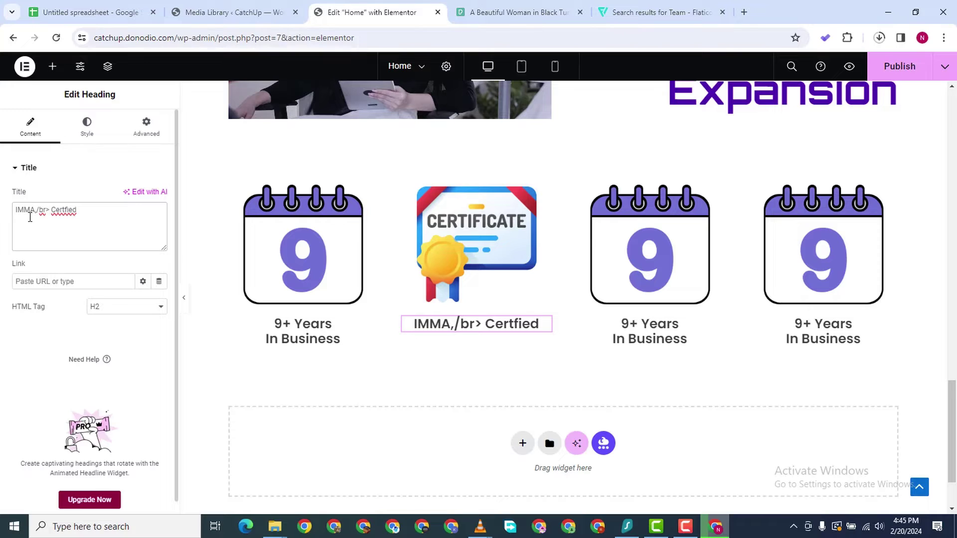
pyautogui.press('BackSpace')
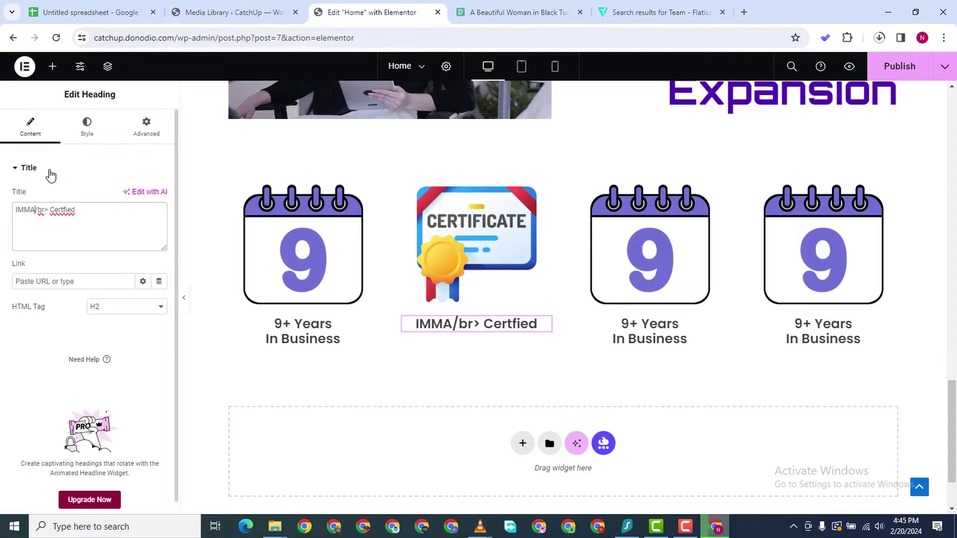
pyautogui.write('<')
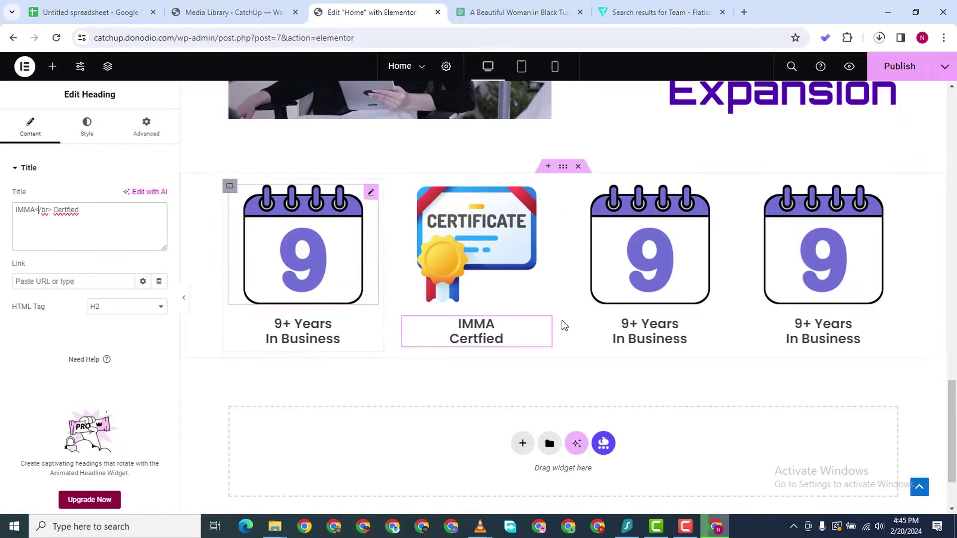
# Replace the third column's calendar image with the medal icon
pyautogui.click(718, 194)
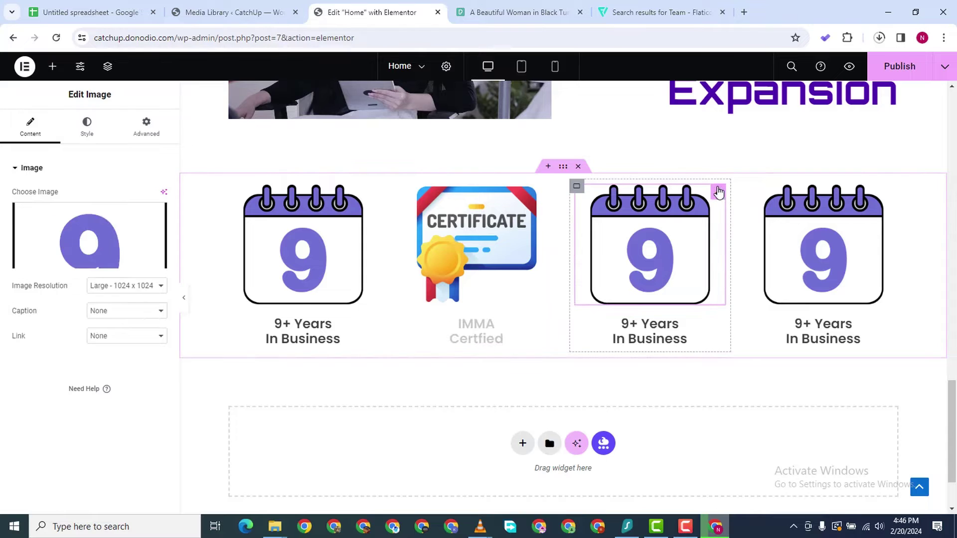
pyautogui.click(75, 208)
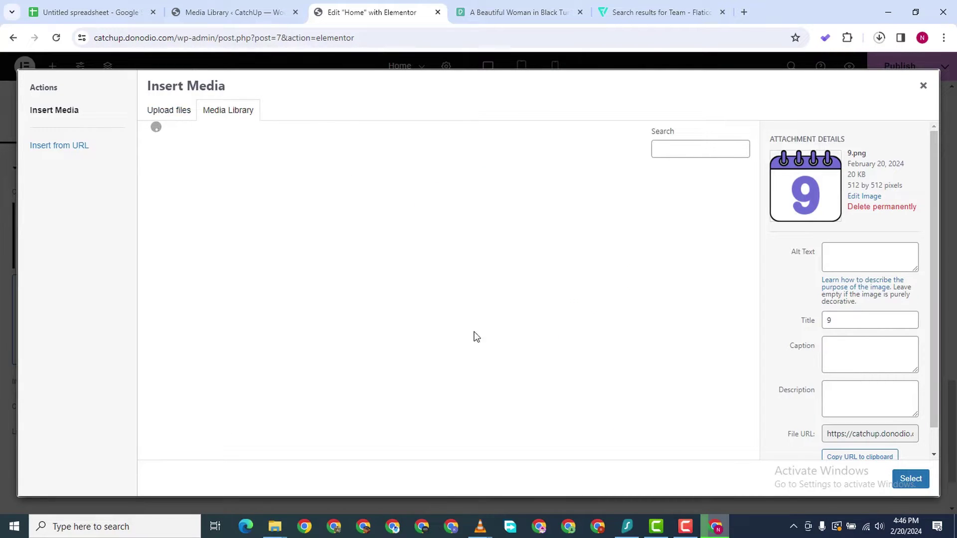
pyautogui.click(279, 222)
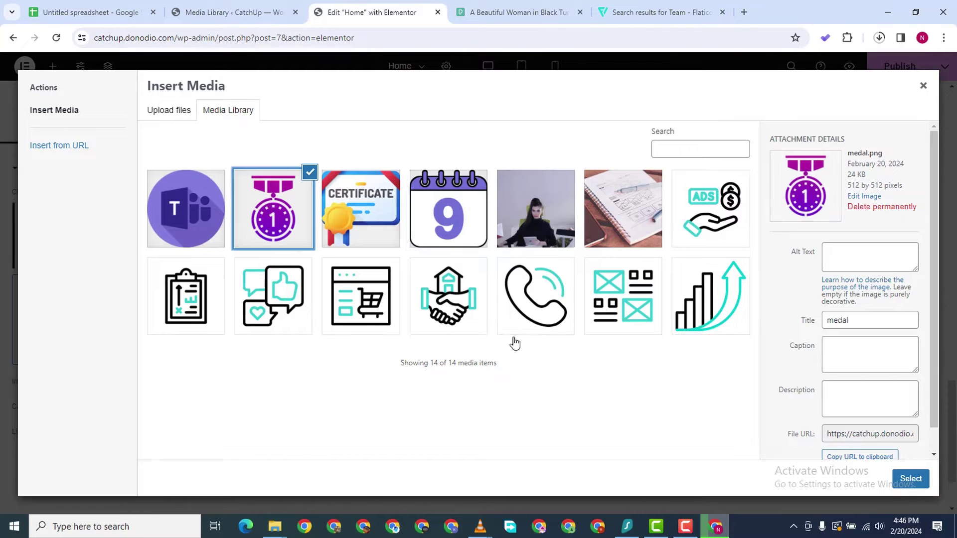
pyautogui.click(903, 479)
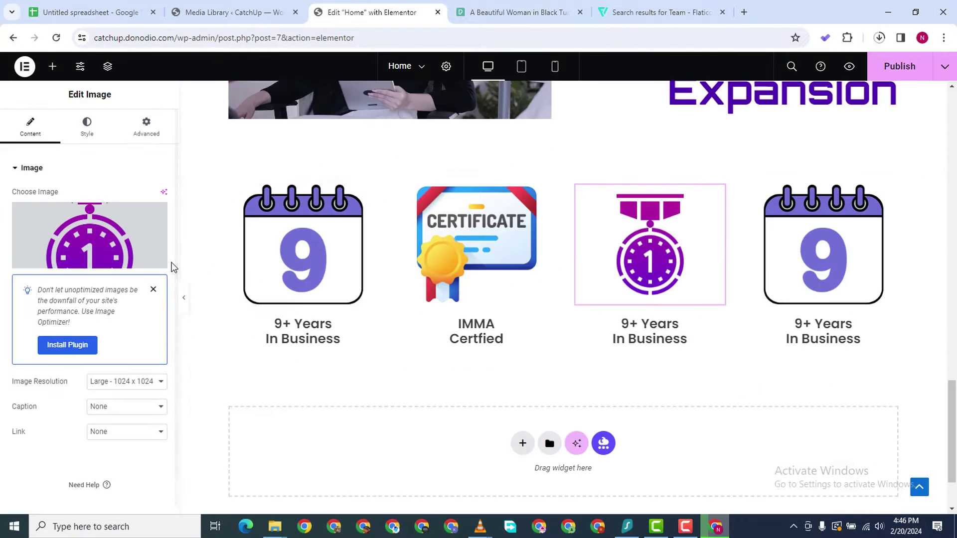
# Retitle the third column's heading 'Multi Award </br> Winning'
pyautogui.click(706, 334)
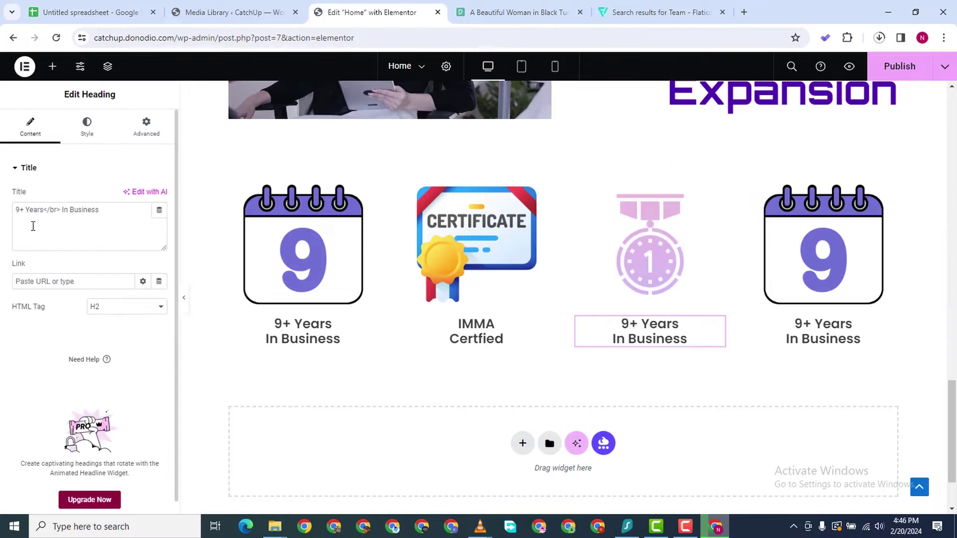
pyautogui.tripleClick(54, 214)
pyautogui.write('M')
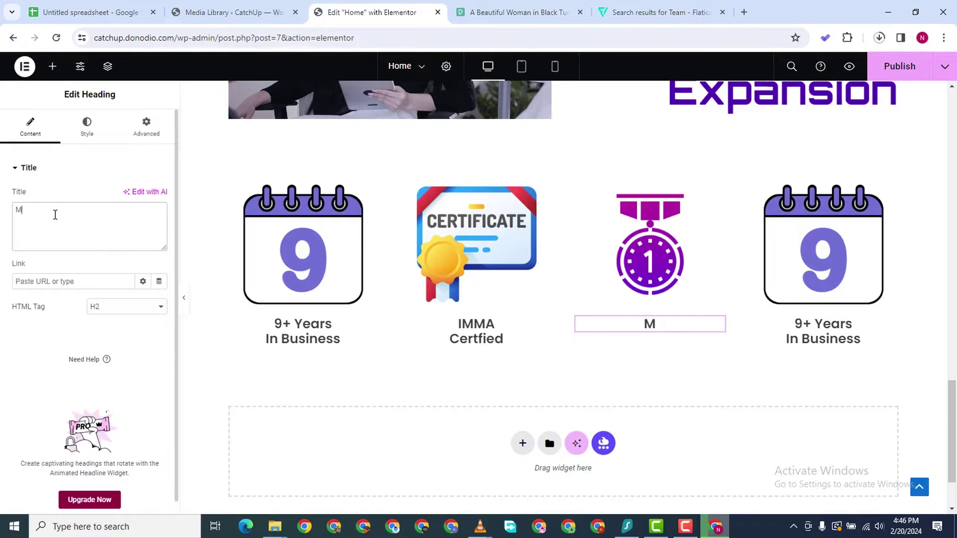
pyautogui.write('ulti Award </b')
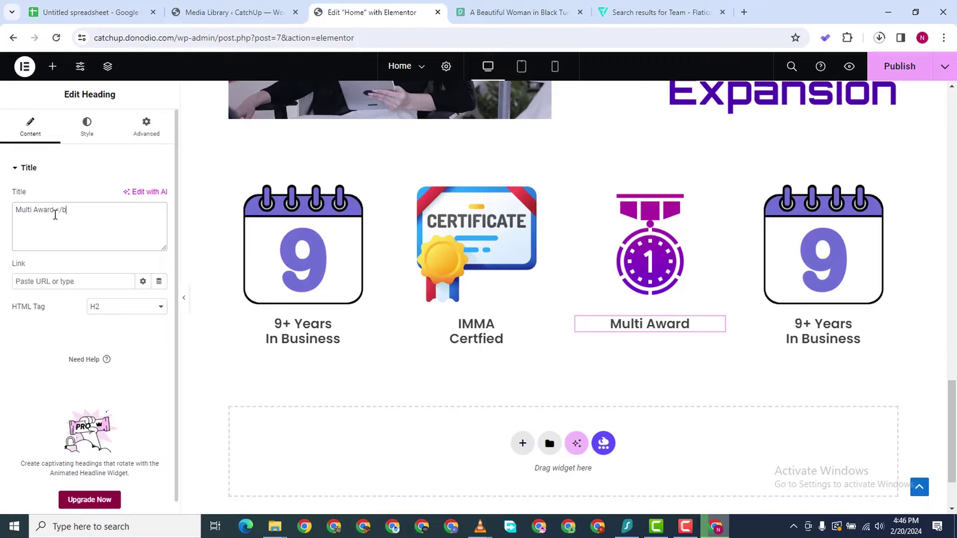
pyautogui.write('r> W')
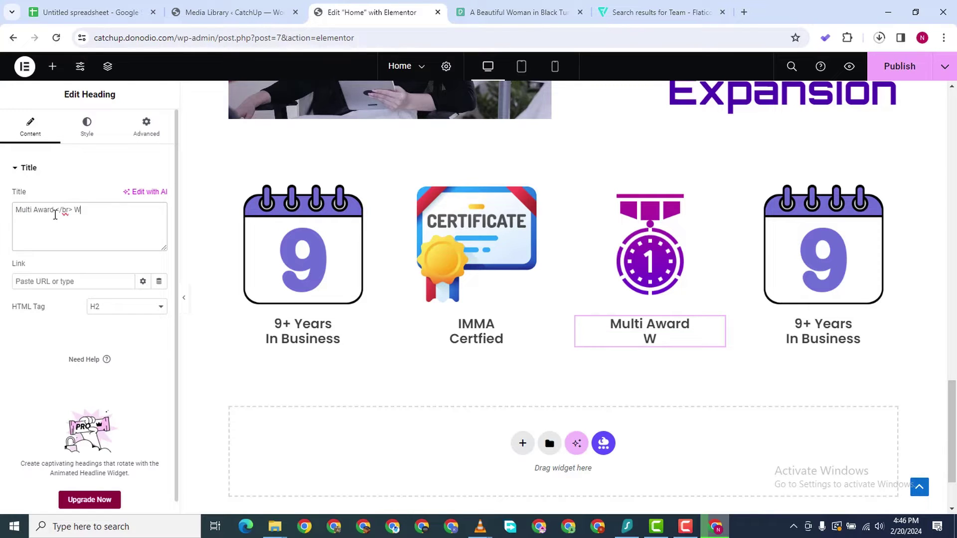
pyautogui.write('inning')
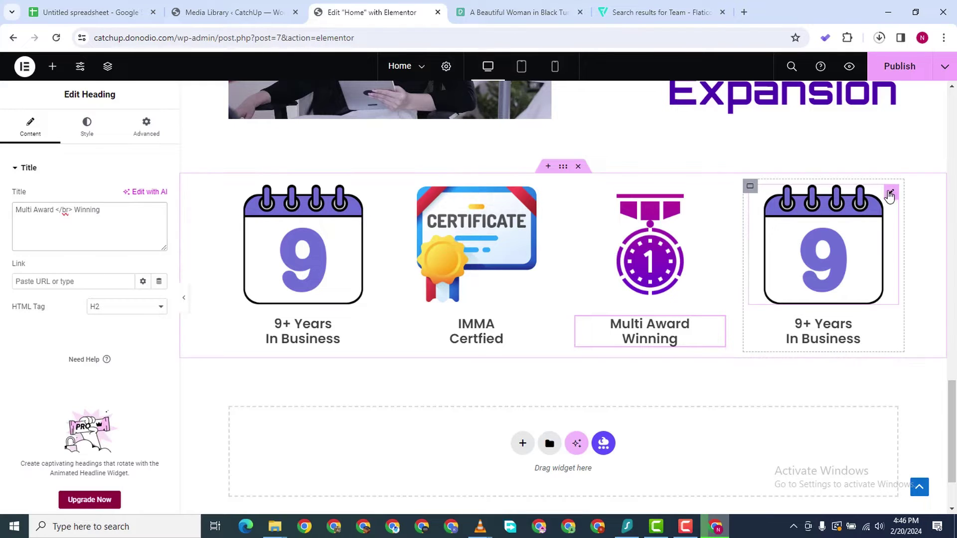
# Replace the fourth column's calendar image with teams.png
pyautogui.click(857, 210)
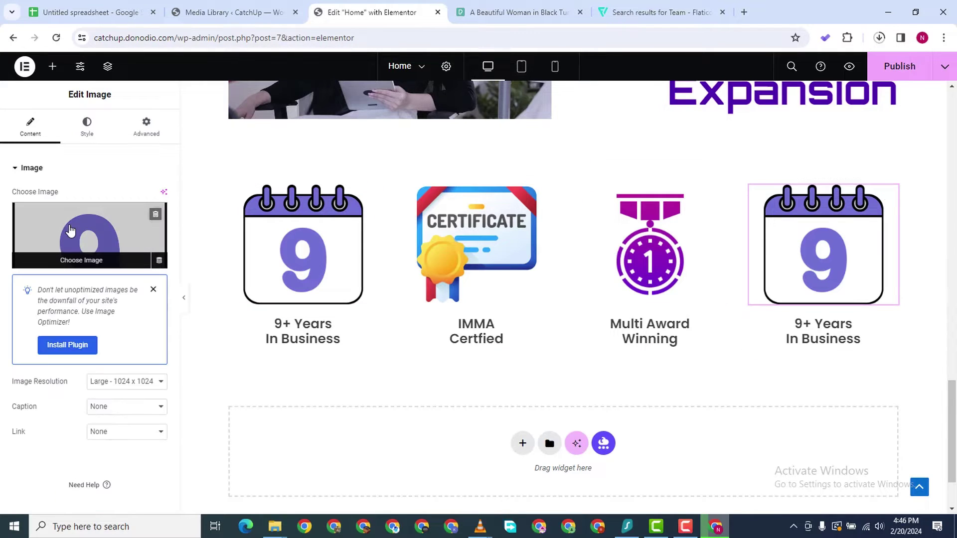
pyautogui.click(243, 295)
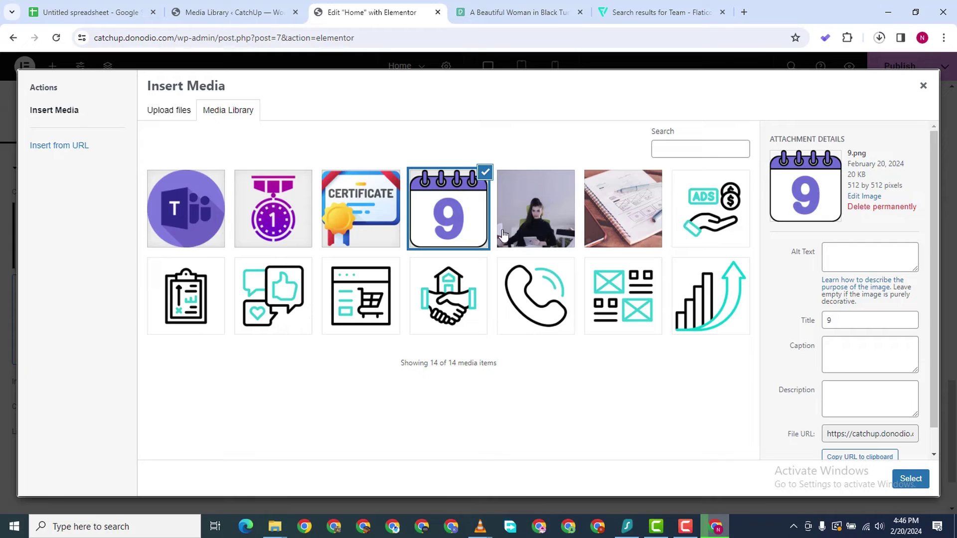
pyautogui.click(175, 226)
pyautogui.click(911, 479)
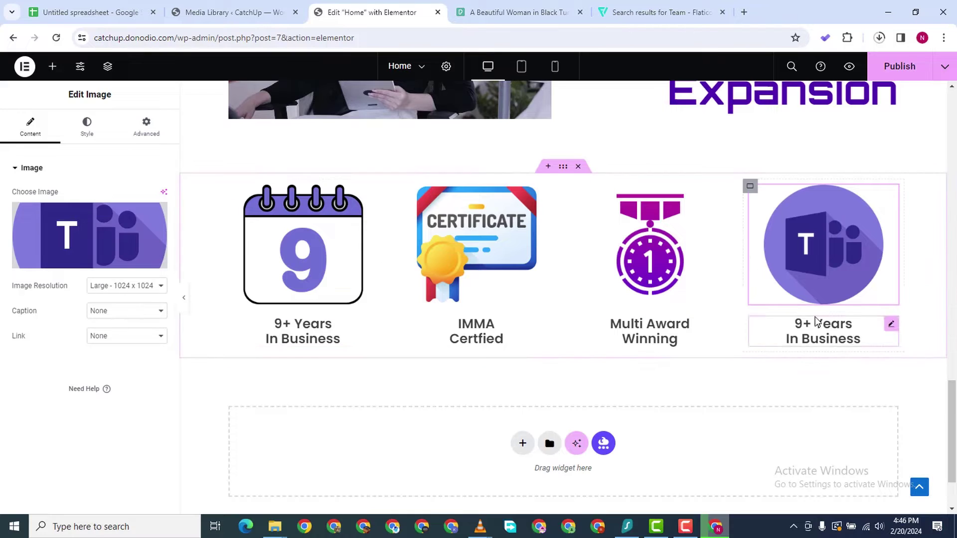
# Retitle the fourth column's heading 'Super Experienced Team'
pyautogui.click(44, 216)
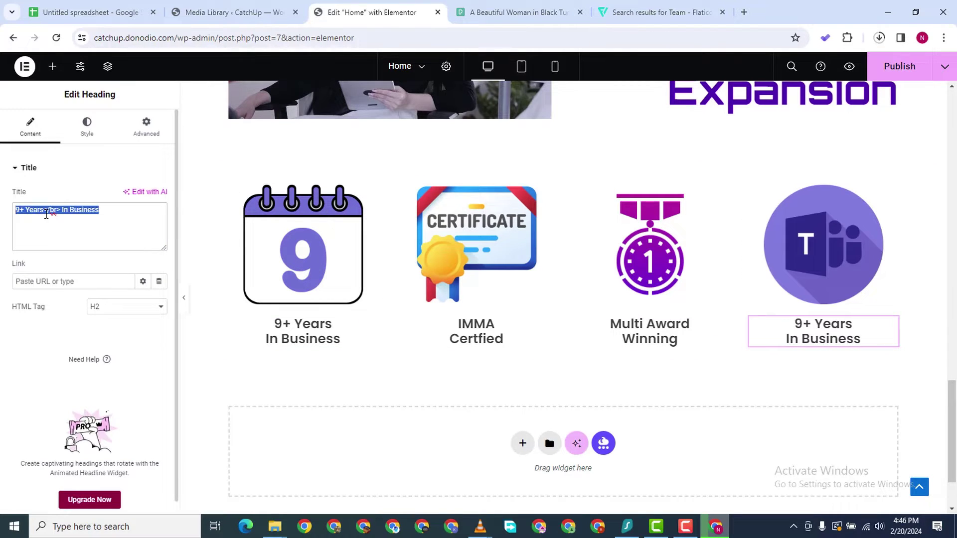
pyautogui.write('Super Experienced R')
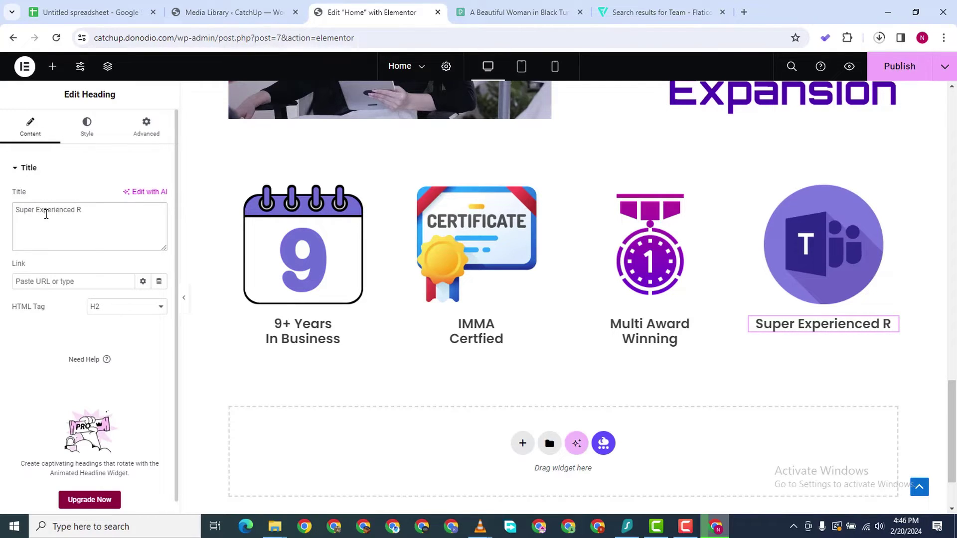
pyautogui.press('BackSpace')
pyautogui.write('Team')
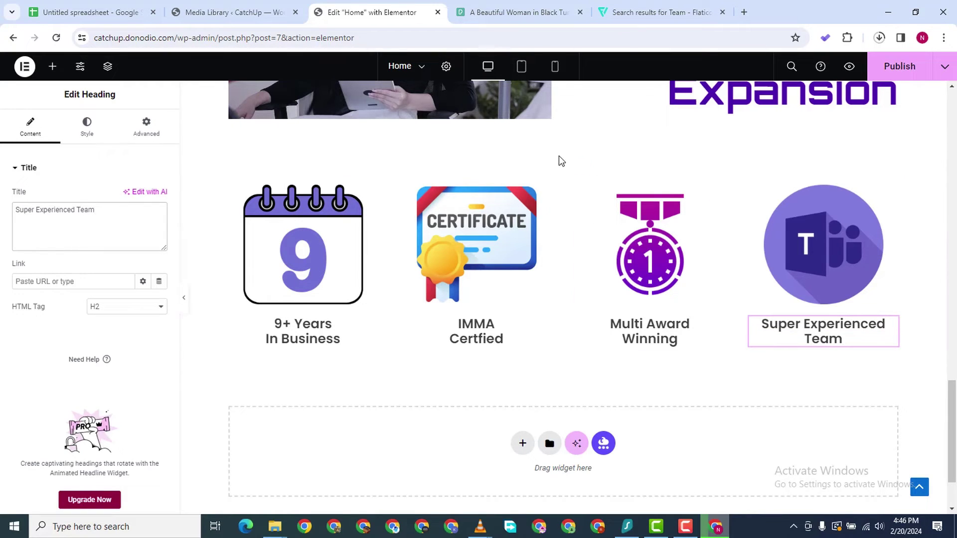
# Try dragging the four-icon row section to a lower spot on the page
pyautogui.moveTo(563, 167); pyautogui.dragTo(549, 369)
pyautogui.scroll(15, 643, 144)
pyautogui.scroll(2, 618, 359)
pyautogui.scroll(-7, 612, 382)
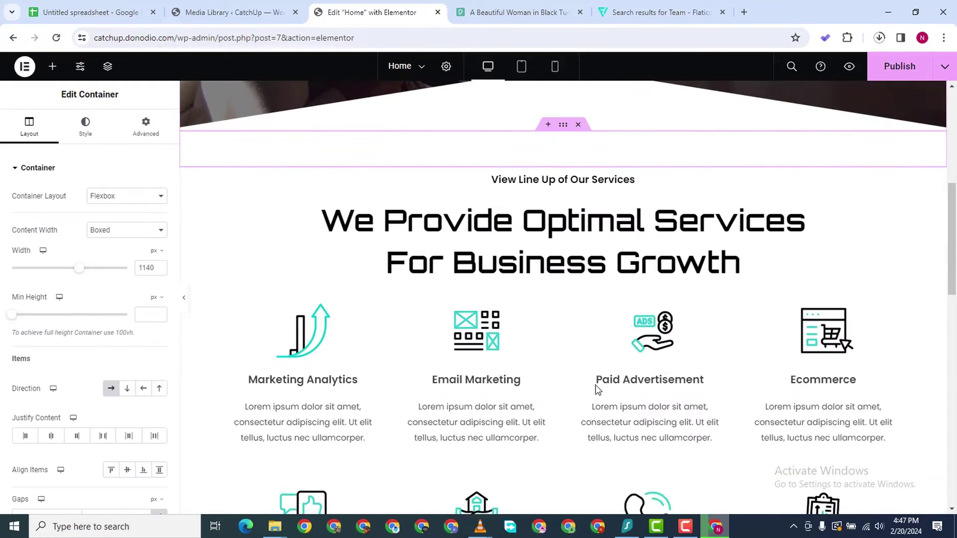
pyautogui.scroll(-2, 585, 200)
pyautogui.scroll(6, 648, 174)
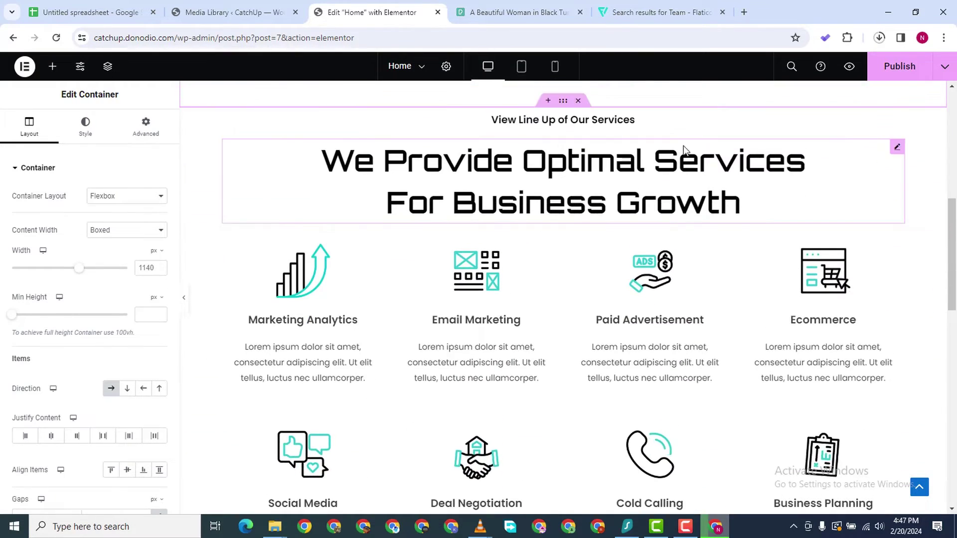
pyautogui.scroll(-4, 520, 325)
pyautogui.scroll(4, 519, 325)
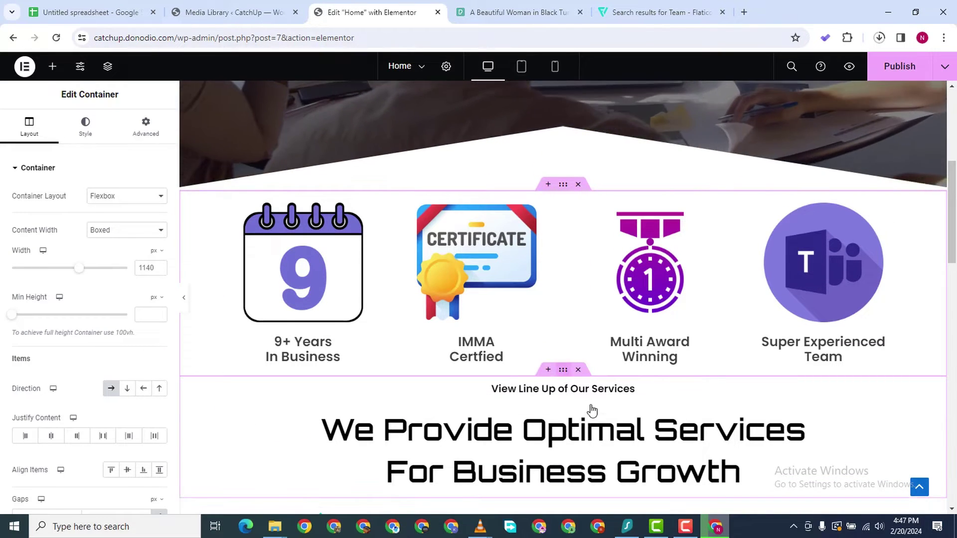
# Duplicate the services heading container and place the copy above the icons row
pyautogui.rightClick(565, 370)
pyautogui.click(603, 224)
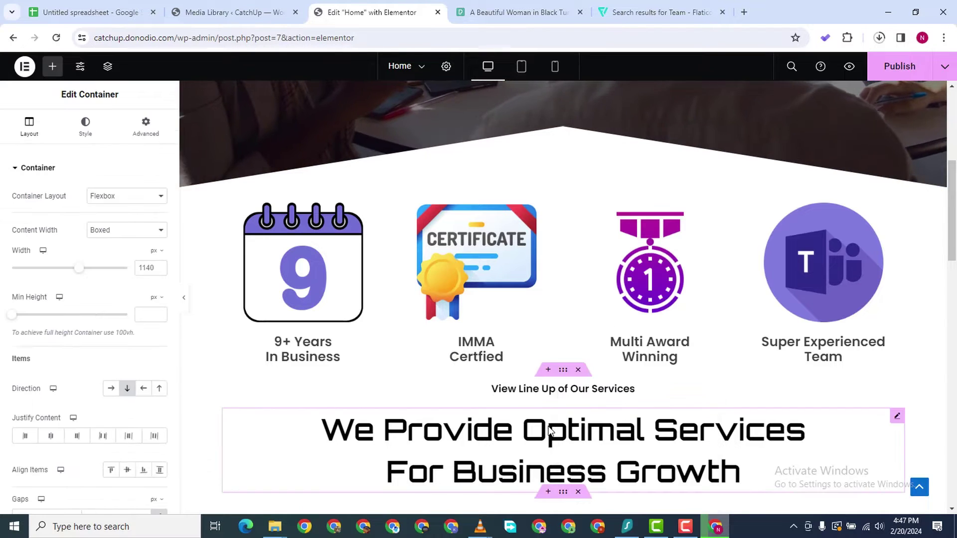
pyautogui.moveTo(562, 370); pyautogui.dragTo(569, 156)
pyautogui.scroll(5, 548, 449)
pyautogui.scroll(-15, 514, 438)
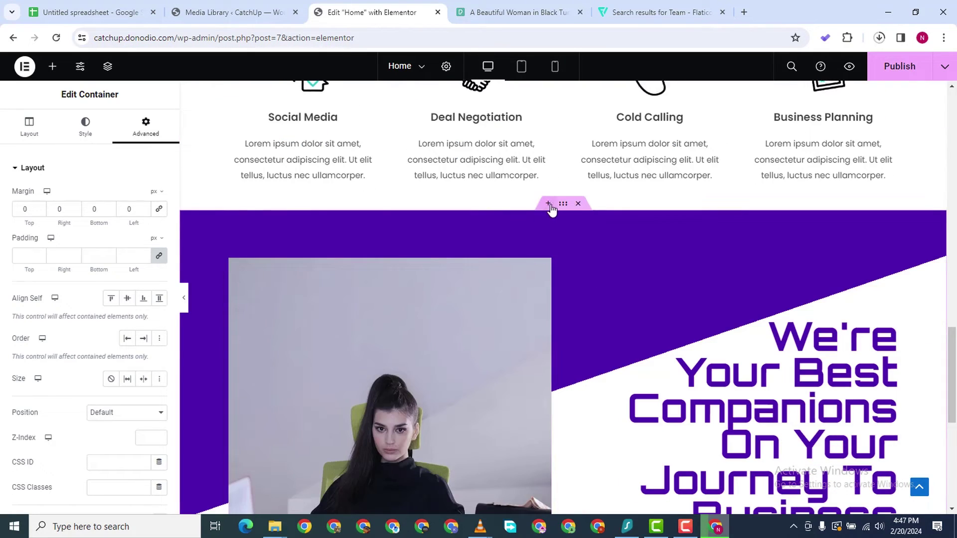
pyautogui.scroll(-6, 562, 164)
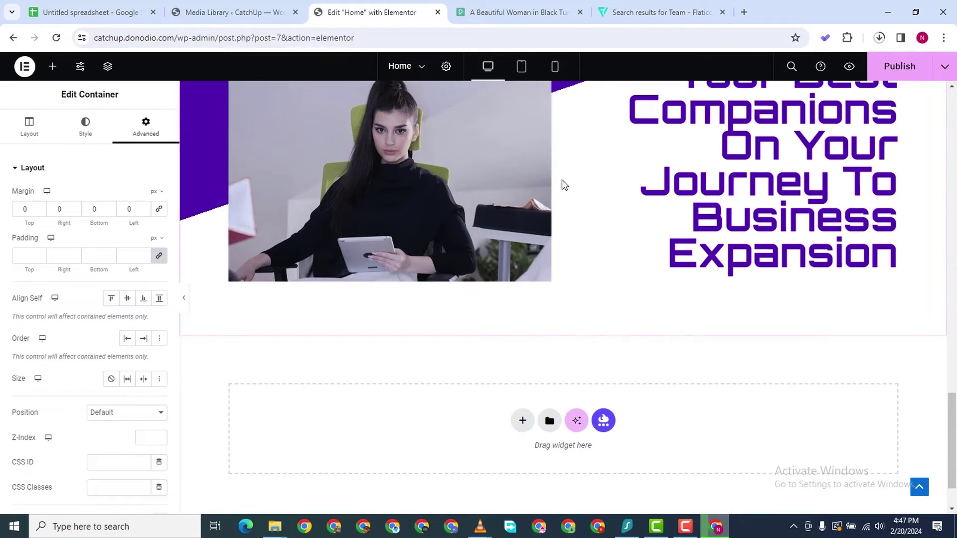
pyautogui.scroll(6, 407, 348)
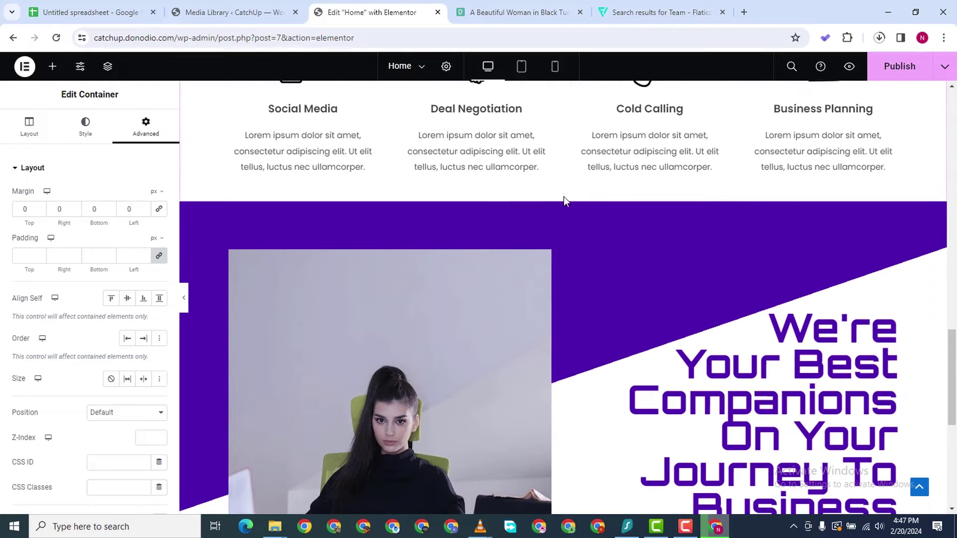
# Move the purple companions section and select the View Line Up of Our Services heading
pyautogui.moveTo(560, 201)
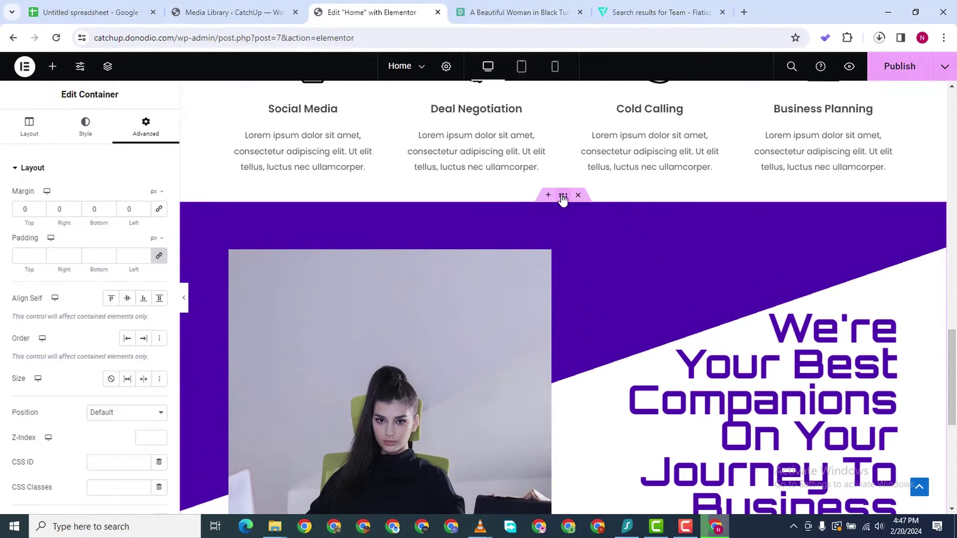
pyautogui.moveTo(563, 196); pyautogui.dragTo(593, 199)
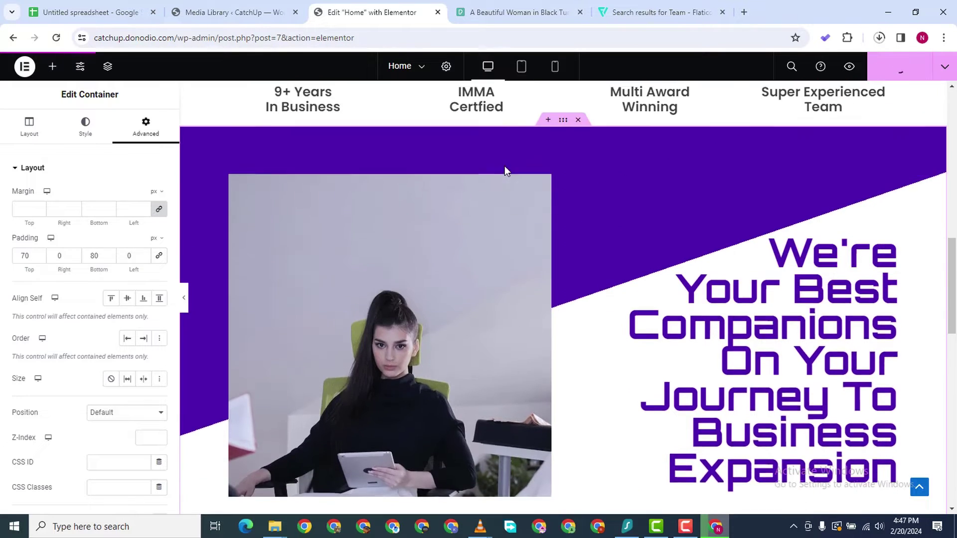
pyautogui.scroll(5, 506, 166)
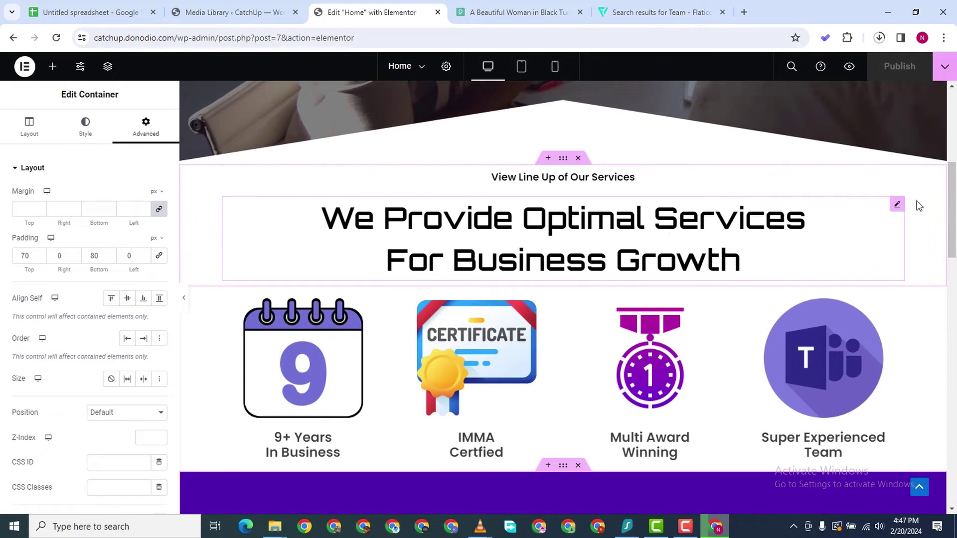
pyautogui.click(554, 178)
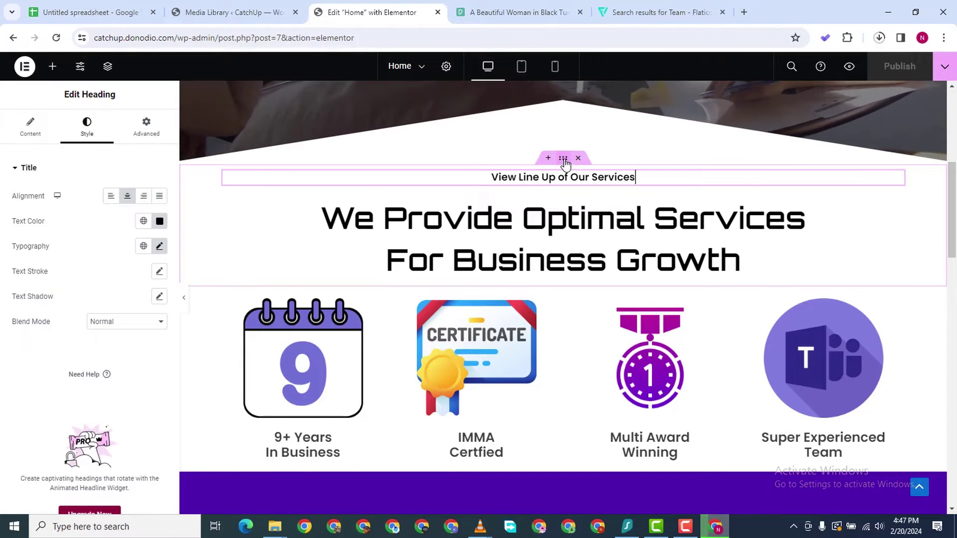
# Change the small heading's title to 'Our Bragging Rights'
pyautogui.click(564, 159)
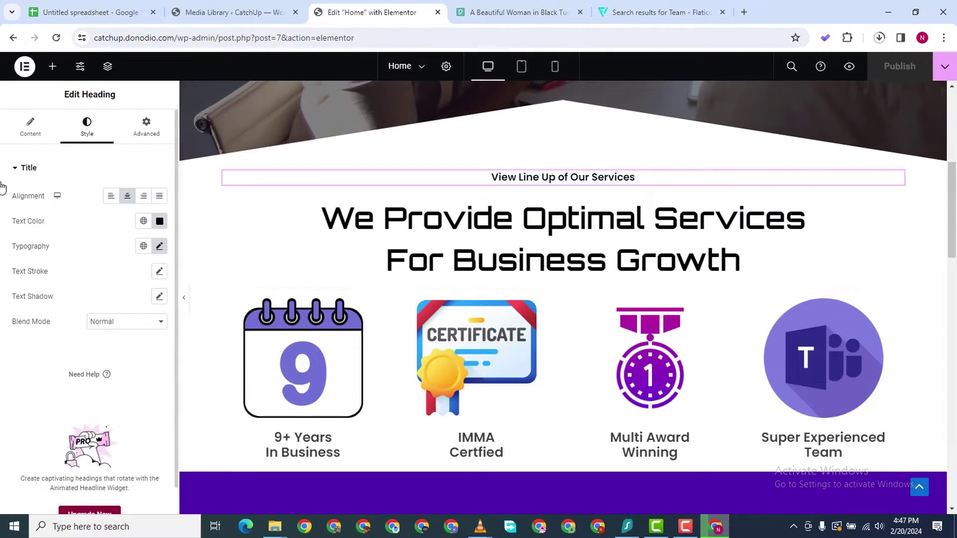
pyautogui.click(23, 131)
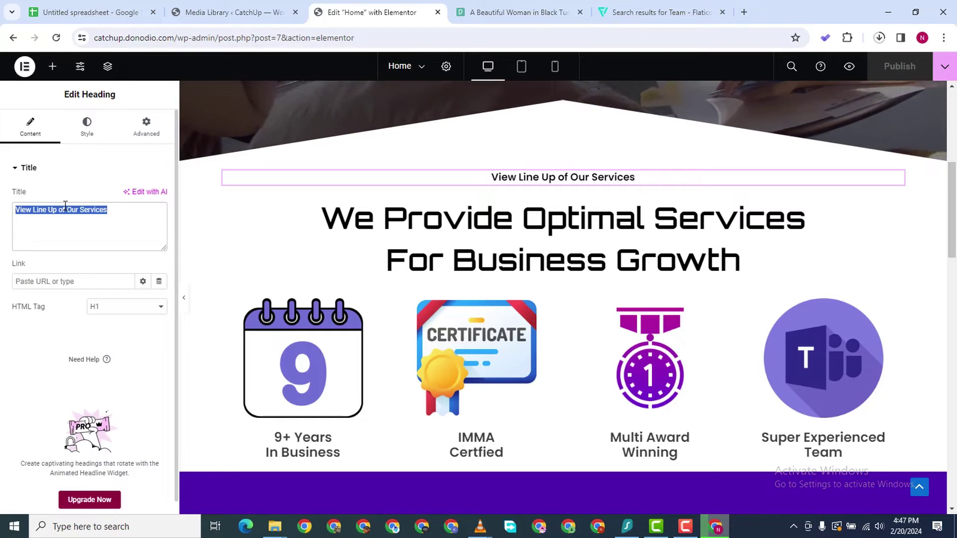
pyautogui.write('0')
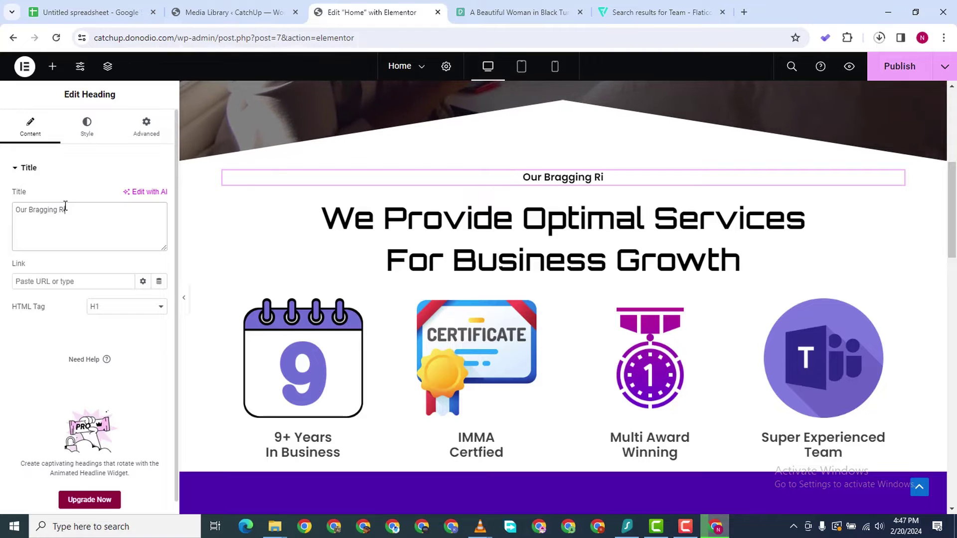
# Replace the main heading's title with 'What Makes Us Special?', fixing a typo
pyautogui.click(556, 219)
pyautogui.moveTo(114, 225); pyautogui.dragTo(3, 200)
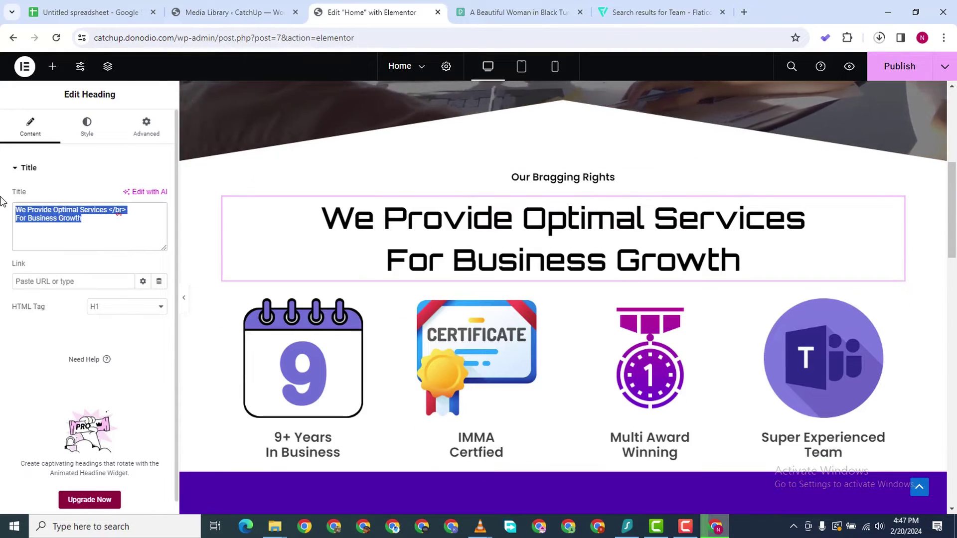
pyautogui.write('What Ma')
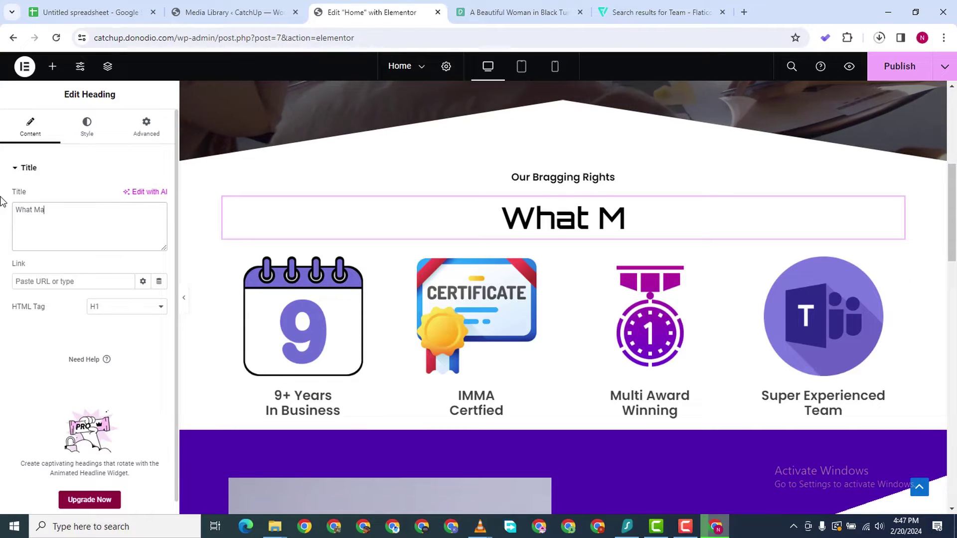
pyautogui.write('kes Us Specia;')
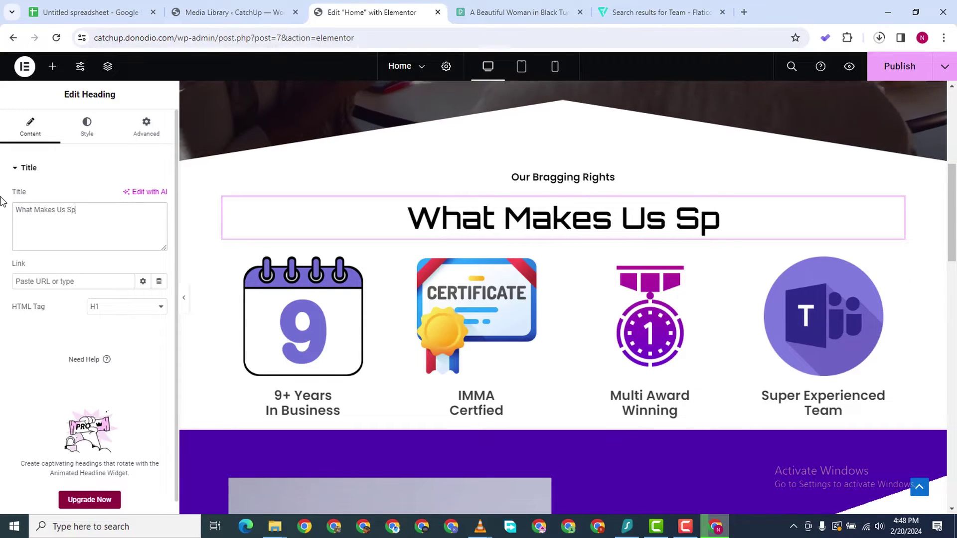
pyautogui.press('BackSpace')
pyautogui.press('BackSpace')
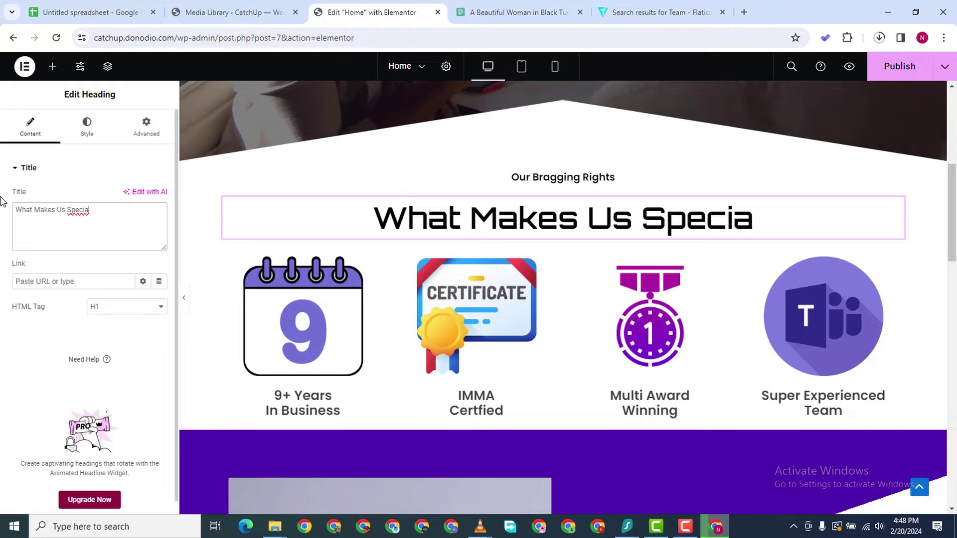
pyautogui.write('al?')
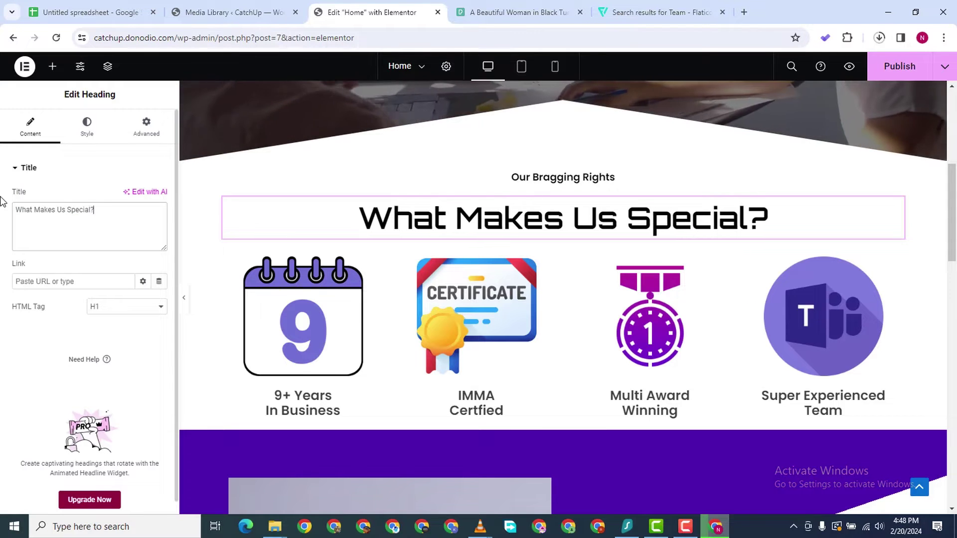
pyautogui.scroll(-1, 498, 269)
pyautogui.scroll(9, 548, 374)
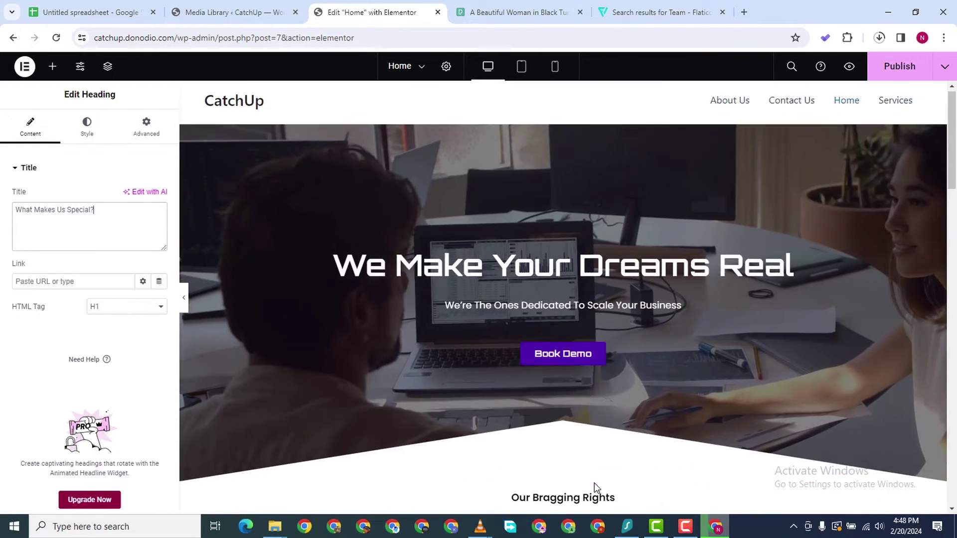
pyautogui.scroll(-7, 594, 483)
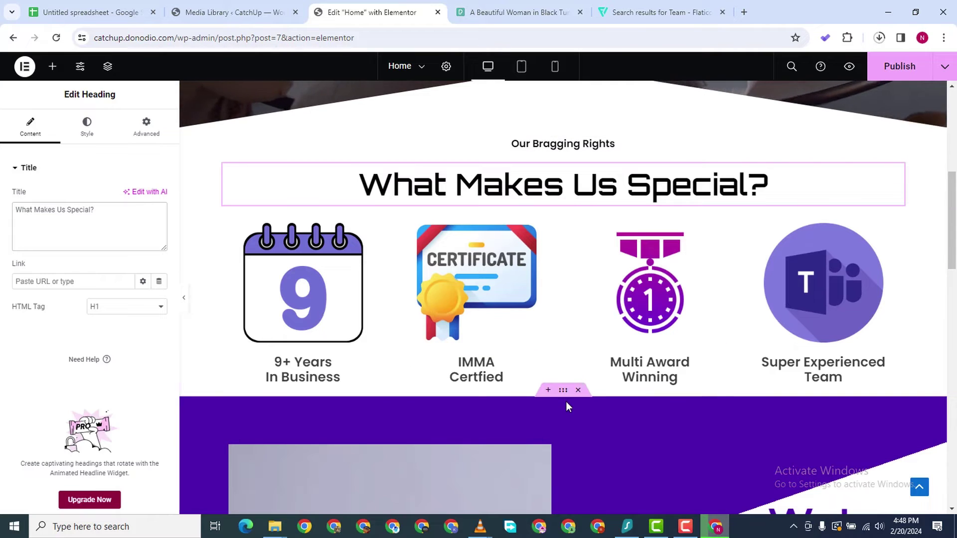
# Give the purple companions section an unlinked 100 px top margin and publish the page
pyautogui.click(563, 389)
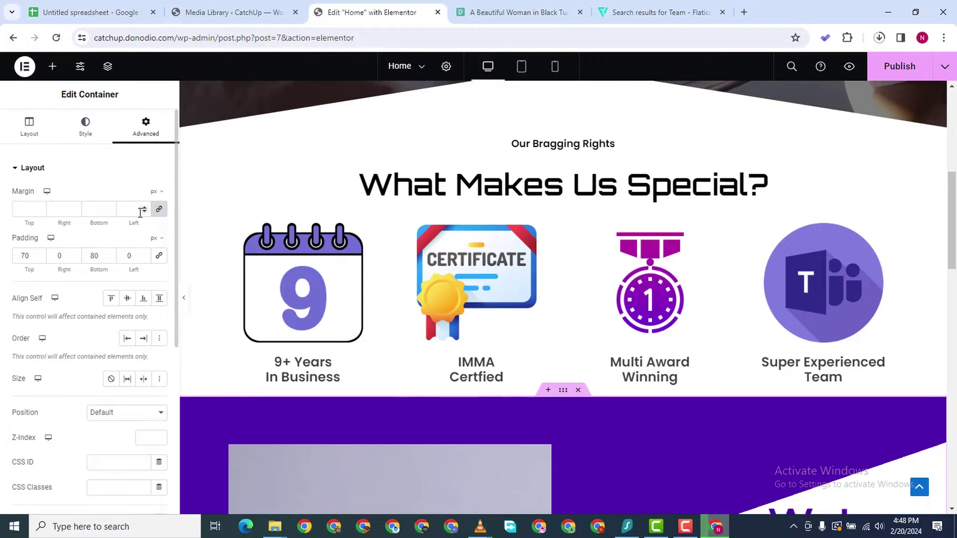
pyautogui.click(159, 209)
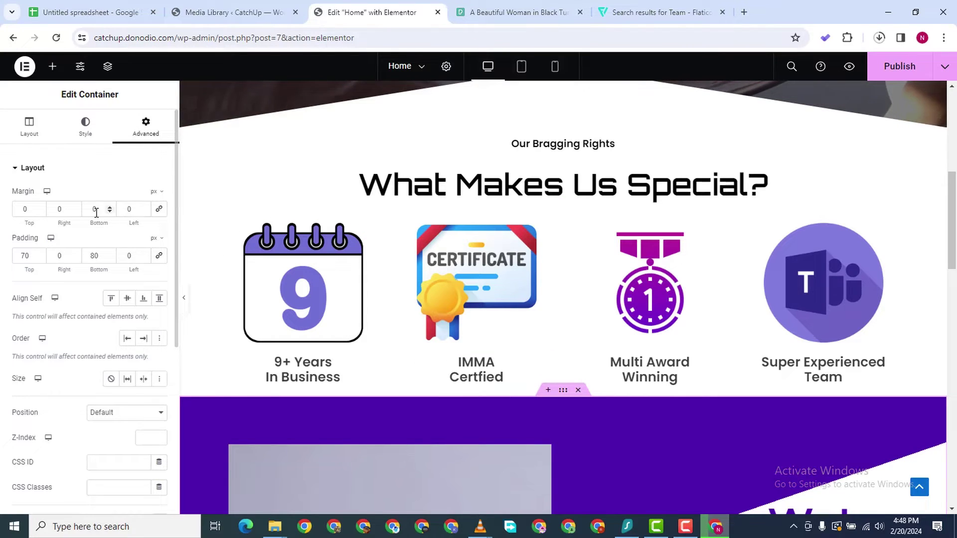
pyautogui.click(21, 208)
pyautogui.write('100')
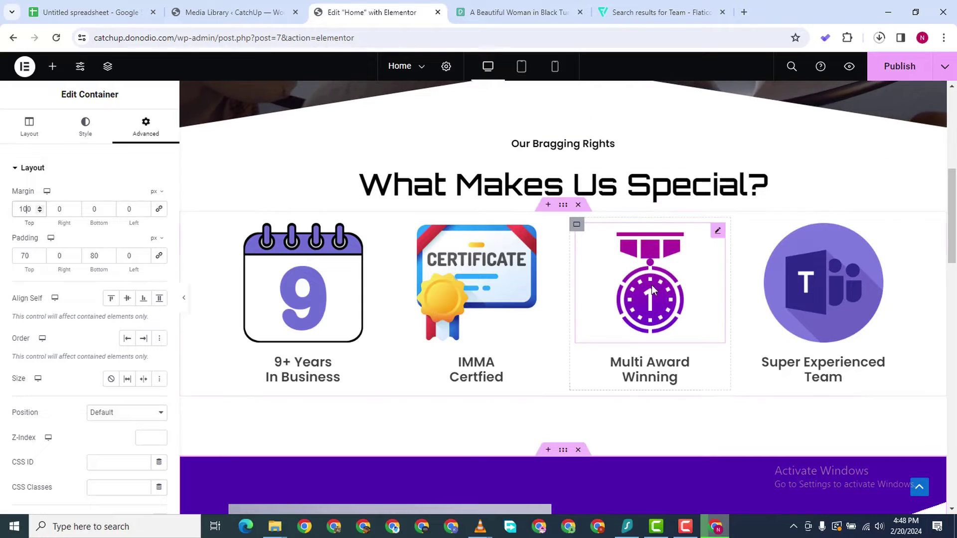
pyautogui.scroll(-8, 651, 285)
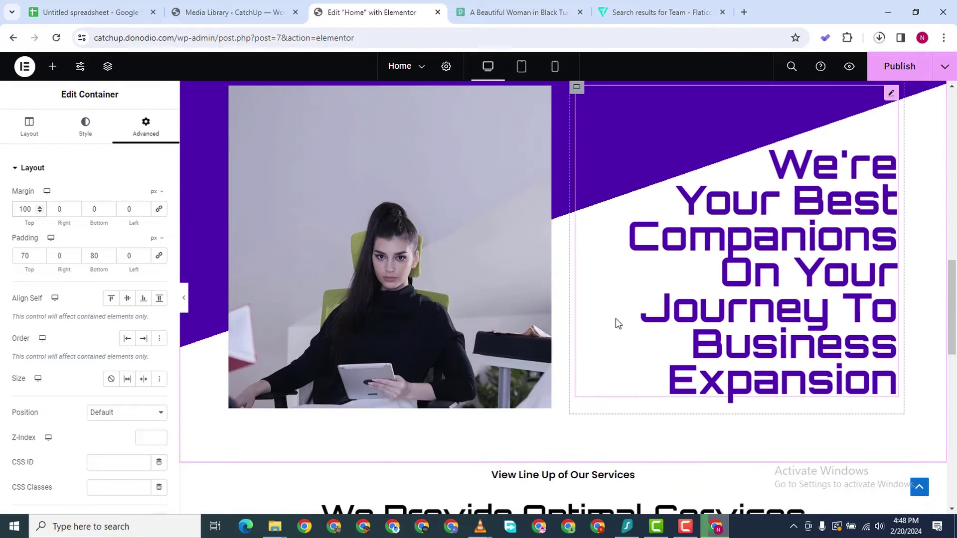
pyautogui.scroll(-1, 820, 282)
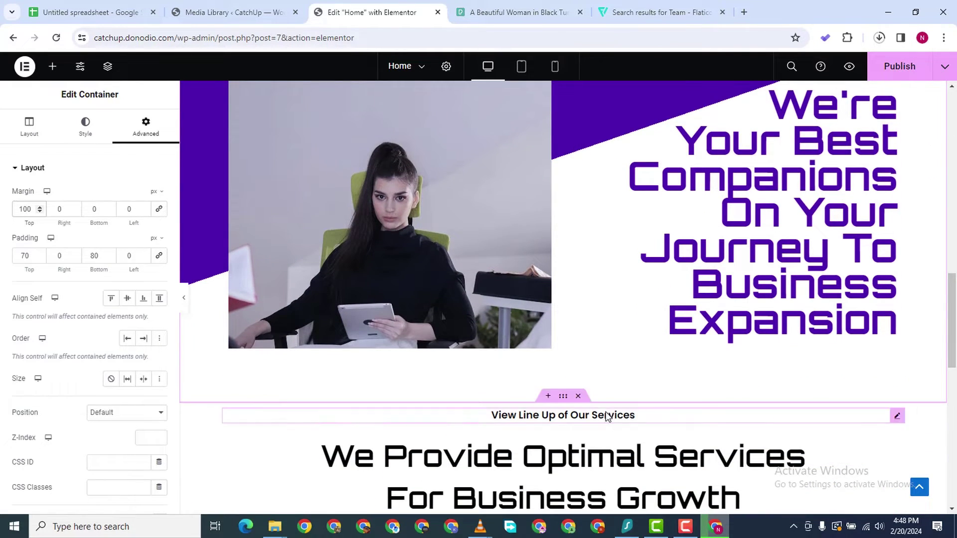
pyautogui.scroll(-5, 549, 272)
pyautogui.scroll(-5, 550, 272)
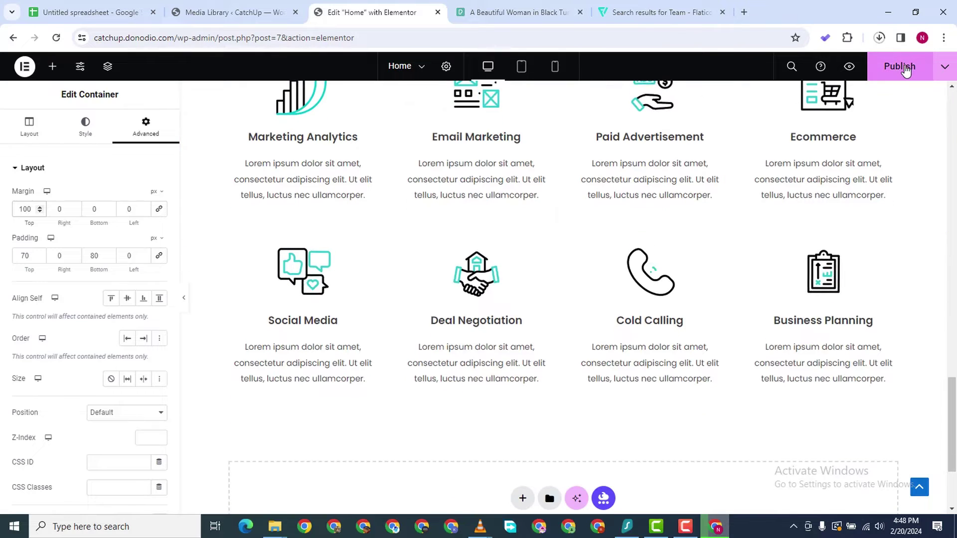
pyautogui.click(903, 68)
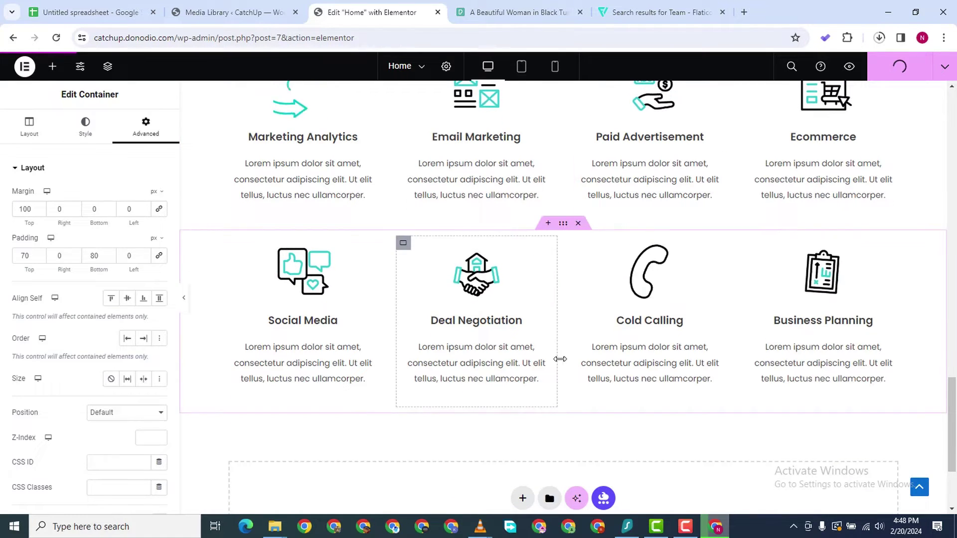
pyautogui.scroll(-3, 598, 349)
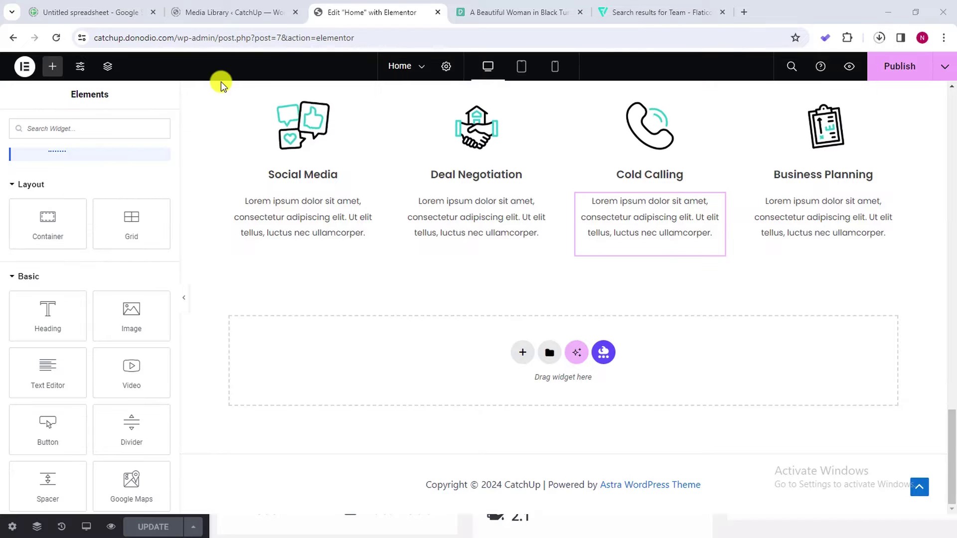
pyautogui.scroll(8, 502, 224)
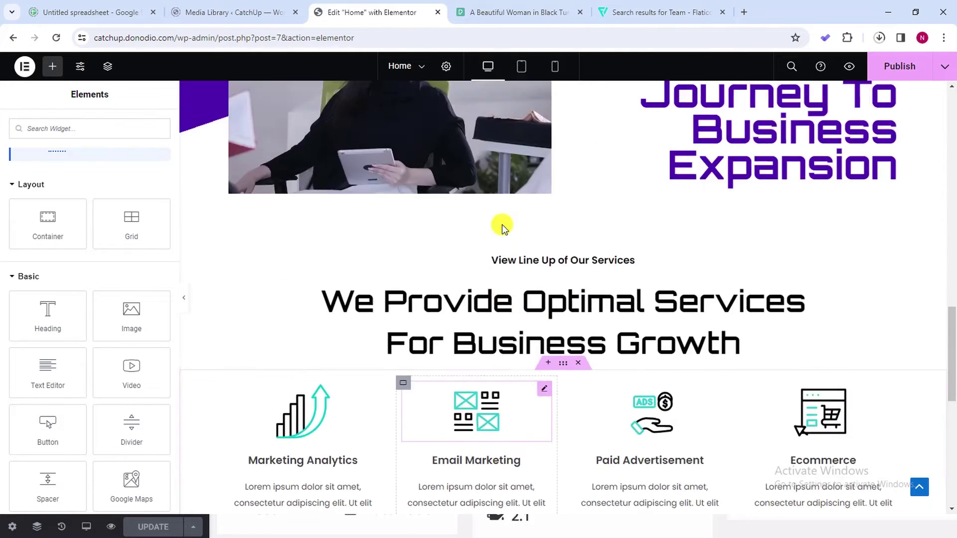
pyautogui.scroll(-6, 499, 234)
pyautogui.scroll(-2, 494, 240)
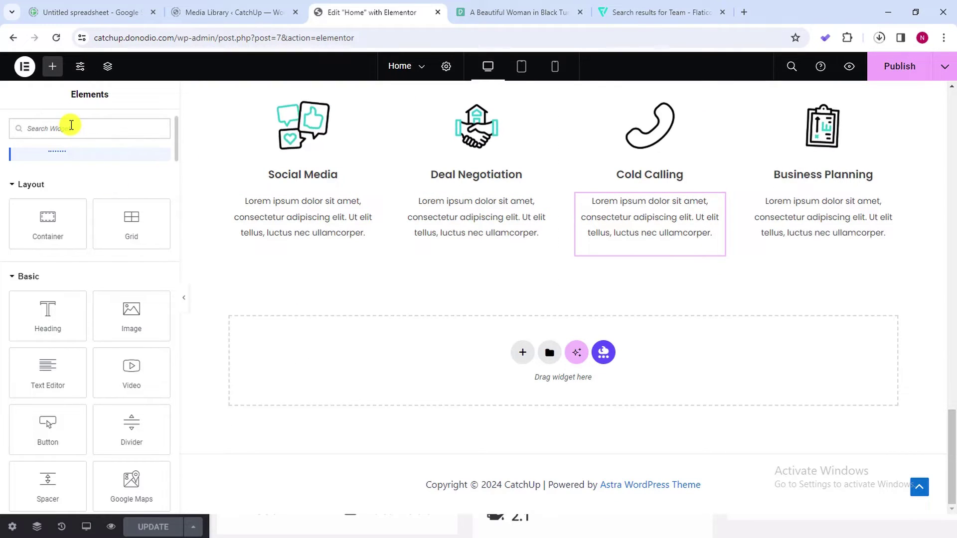
pyautogui.click(71, 125)
pyautogui.write('gallery')
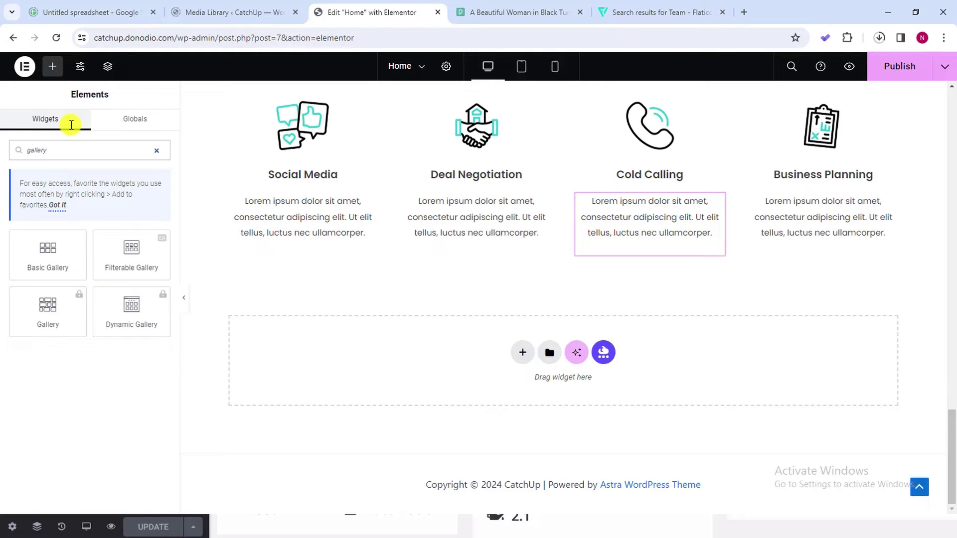
pyautogui.scroll(3, 395, 263)
pyautogui.scroll(-2, 288, 274)
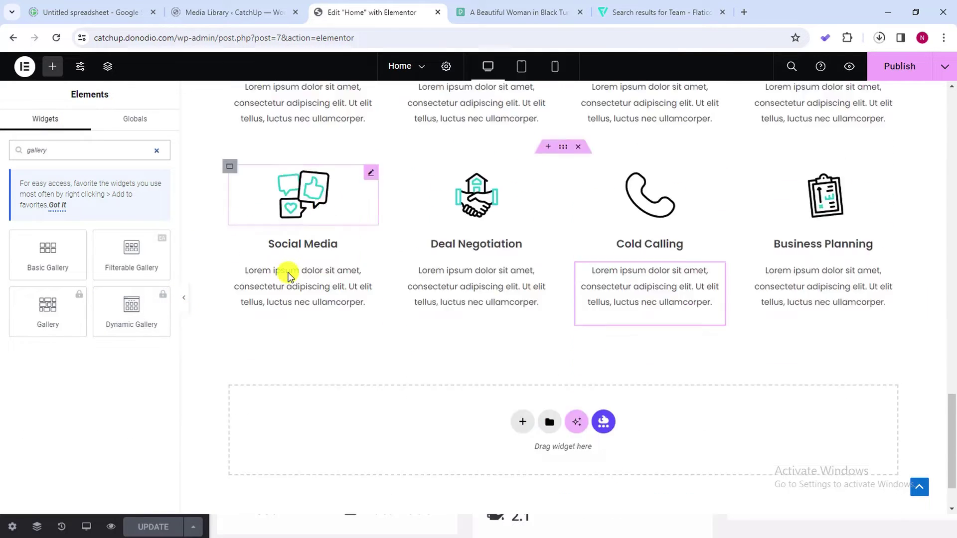
pyautogui.scroll(-2, 288, 274)
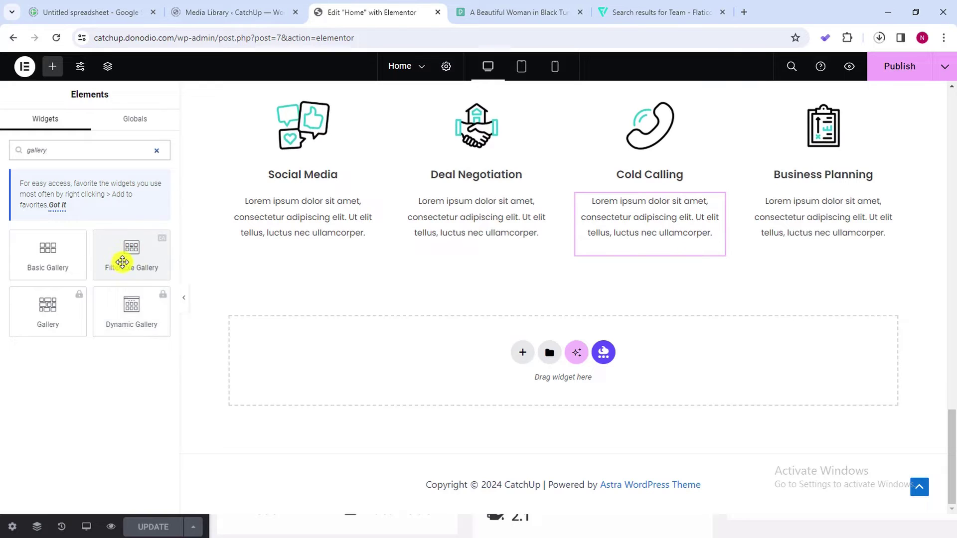
pyautogui.moveTo(122, 253); pyautogui.dragTo(558, 344)
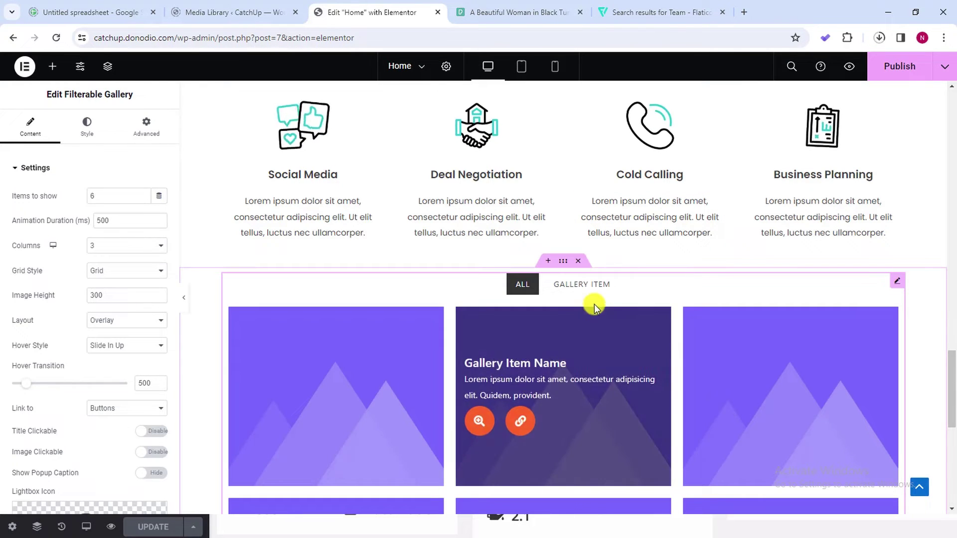
pyautogui.click(578, 262)
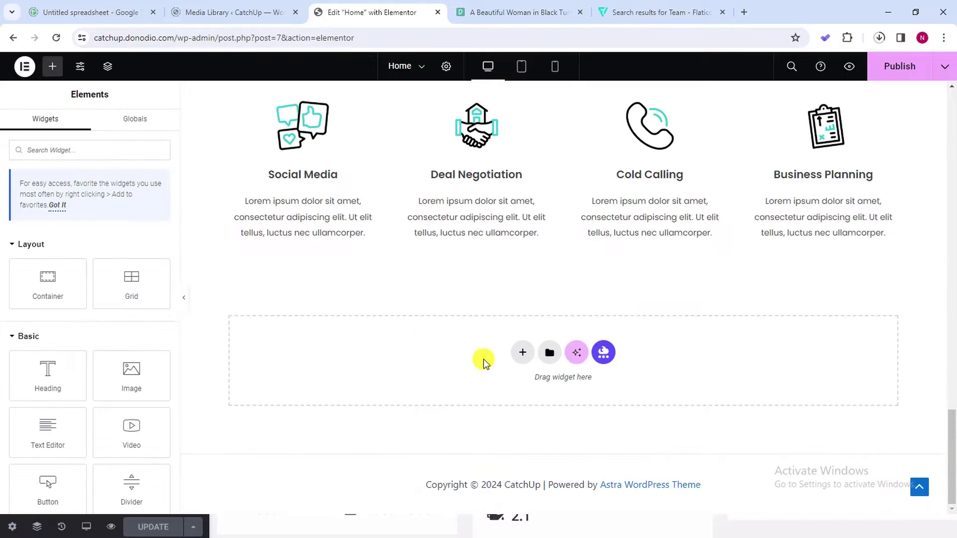
pyautogui.scroll(2, 354, 366)
pyautogui.scroll(10, 419, 324)
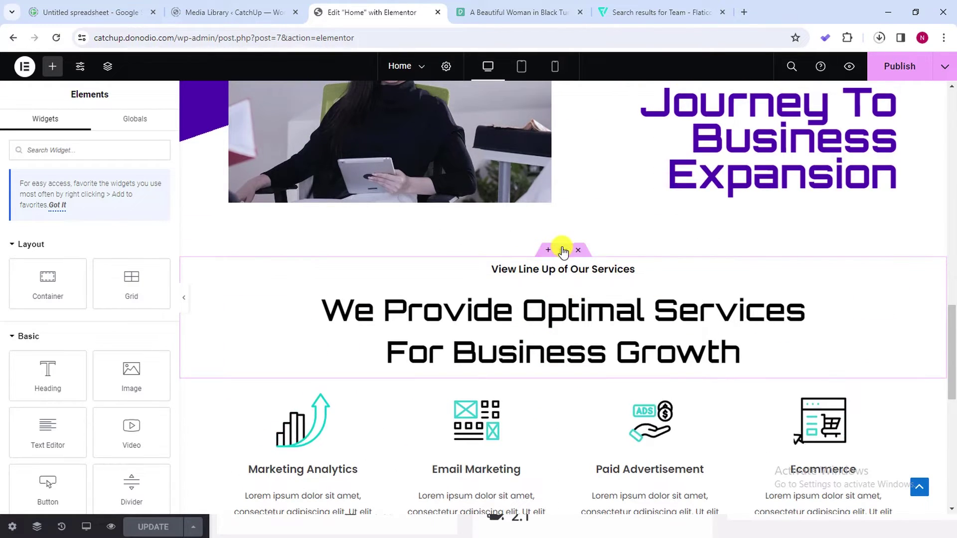
# Duplicate the View Line Up of Our Services heading block and drop the copy below the service rows
pyautogui.rightClick(563, 250)
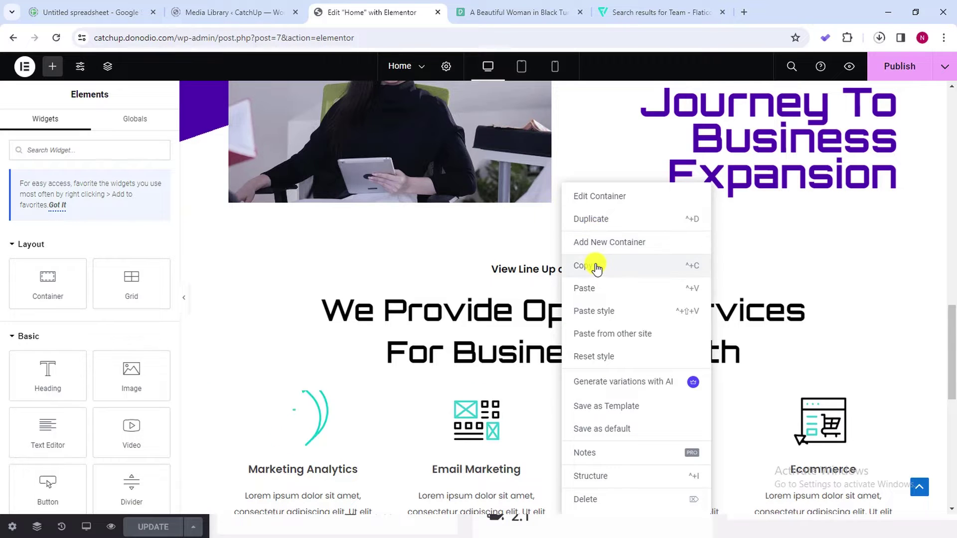
pyautogui.click(604, 228)
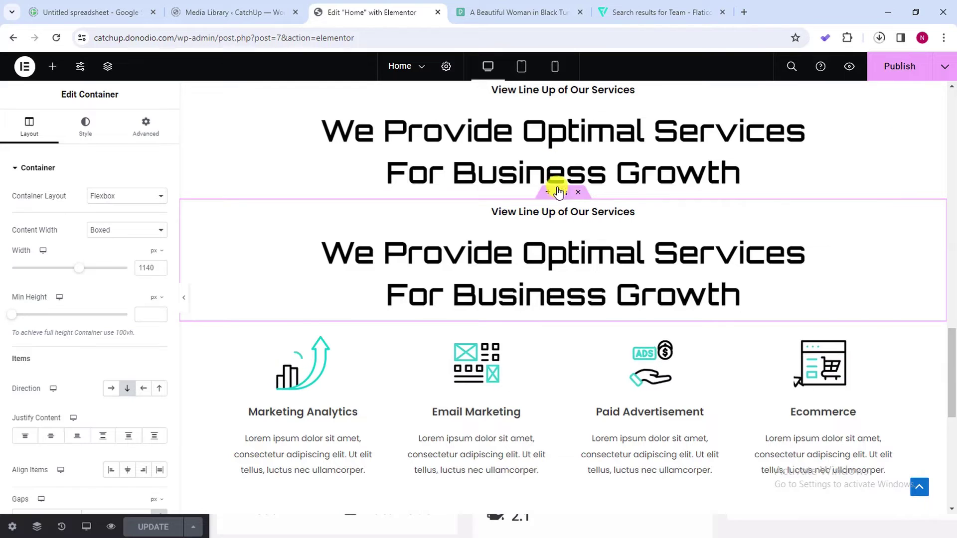
pyautogui.moveTo(562, 195); pyautogui.dragTo(538, 343)
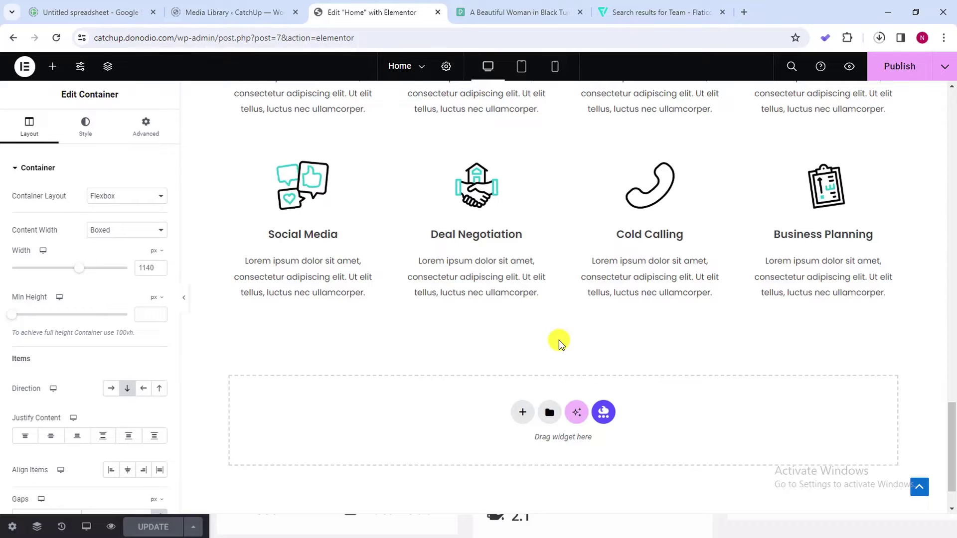
pyautogui.scroll(3, 558, 340)
pyautogui.scroll(4, 559, 334)
pyautogui.scroll(-1, 556, 249)
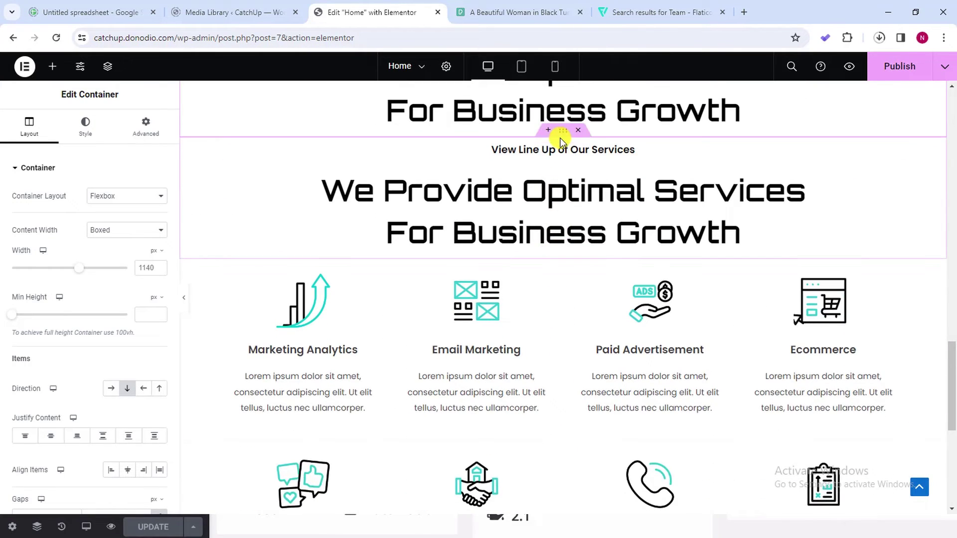
pyautogui.moveTo(561, 135); pyautogui.dragTo(551, 411)
pyautogui.scroll(8, 548, 409)
pyautogui.scroll(-17, 542, 406)
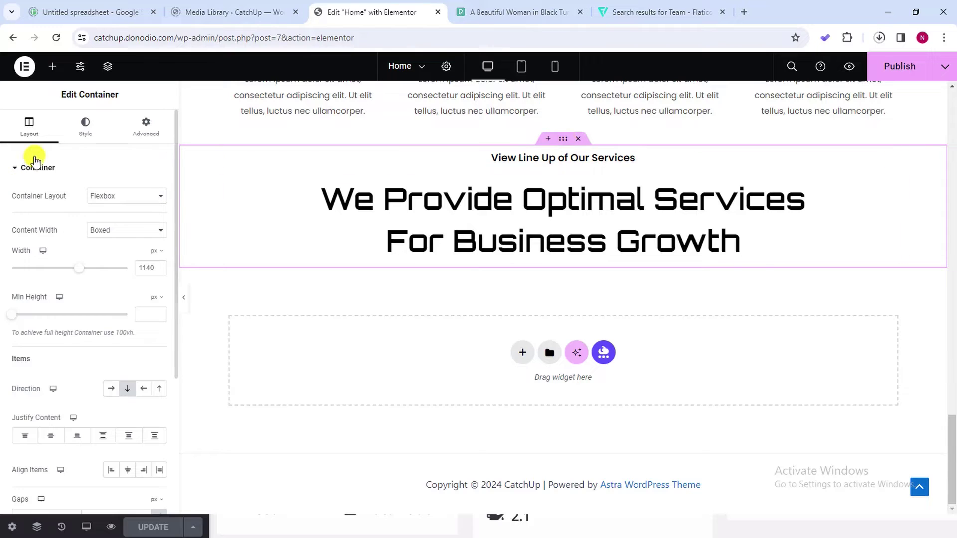
# Set the copied heading container's top margin to 100 px
pyautogui.click(145, 127)
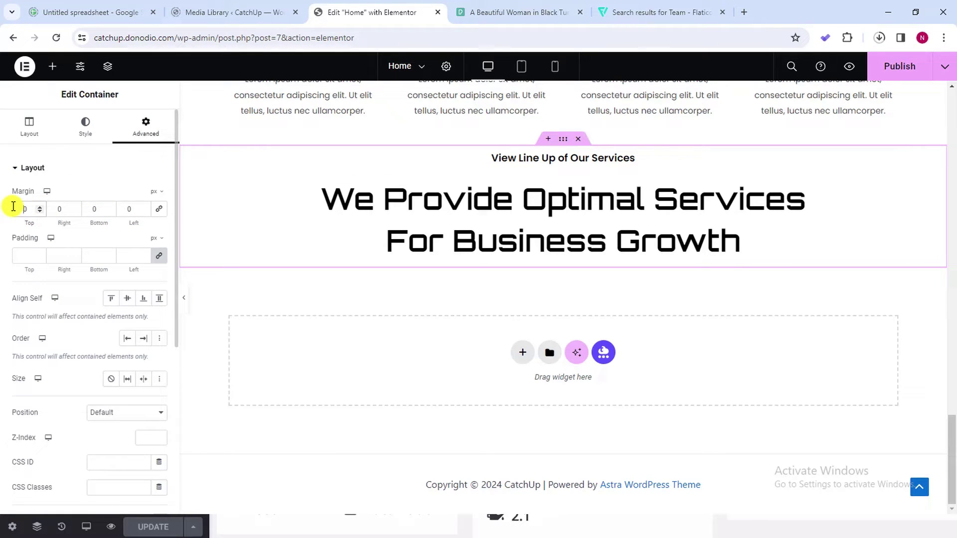
pyautogui.write('00')
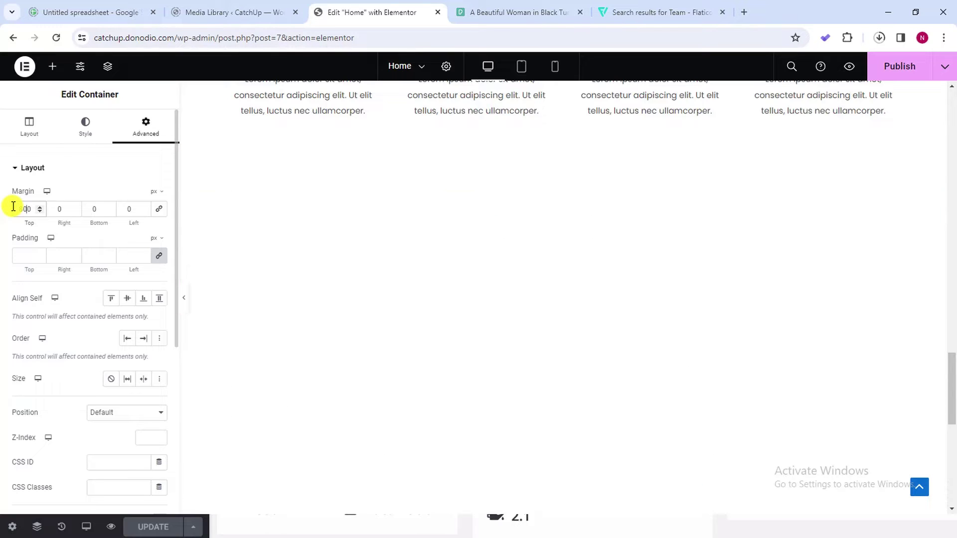
pyautogui.press('BackSpace')
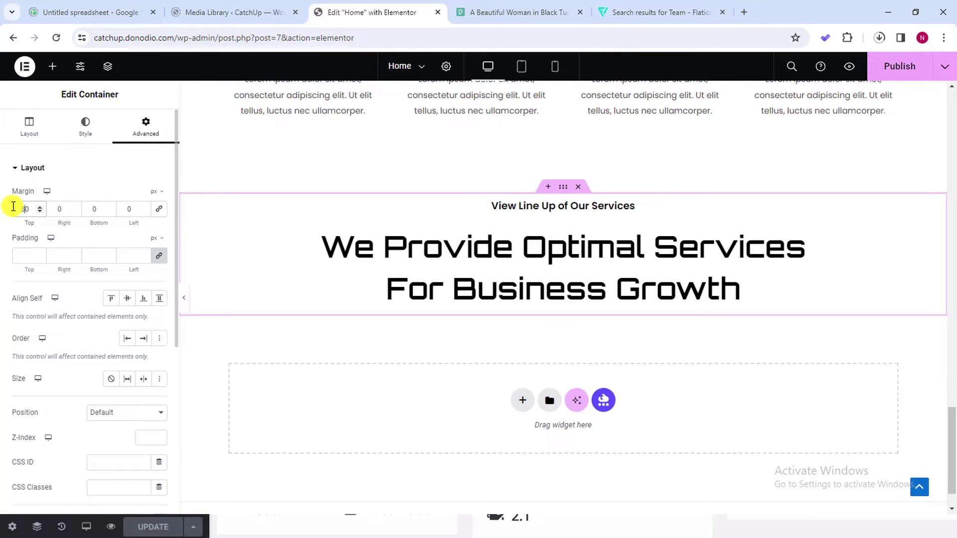
pyautogui.scroll(14, 38, 209)
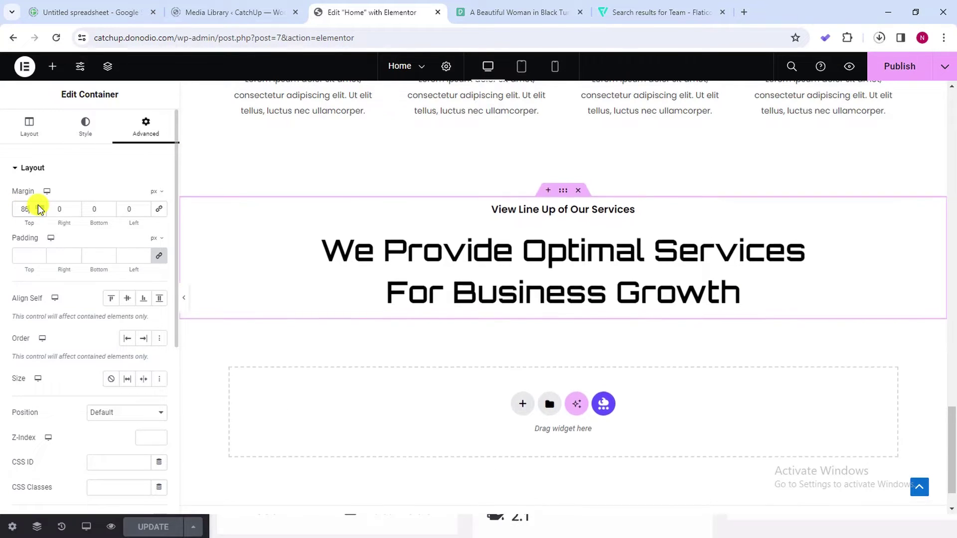
pyautogui.scroll(6, 37, 208)
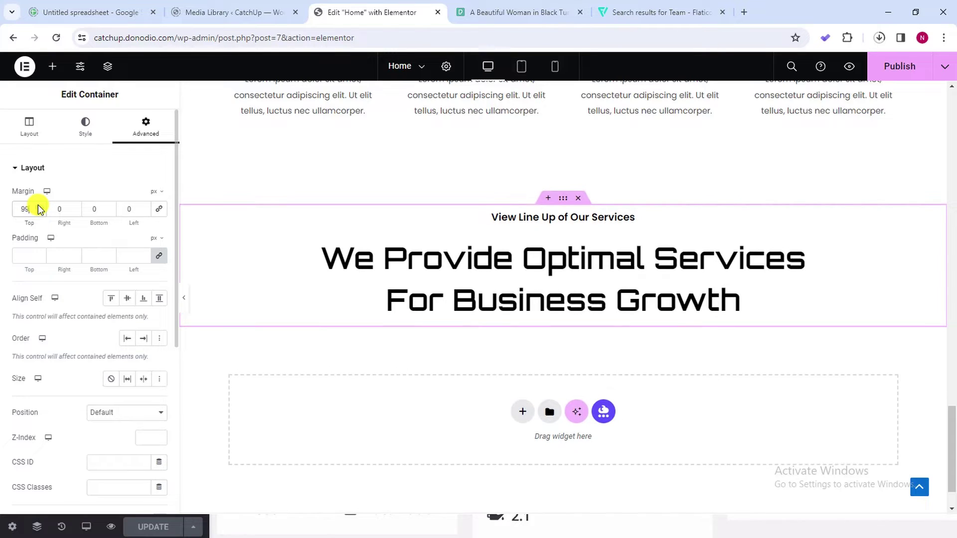
pyautogui.scroll(1, 39, 208)
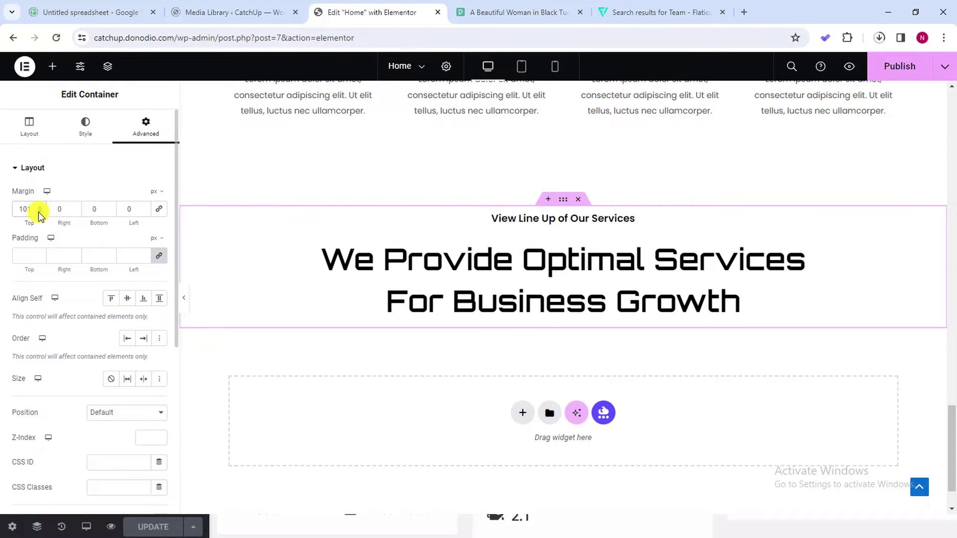
pyautogui.scroll(-1, 40, 213)
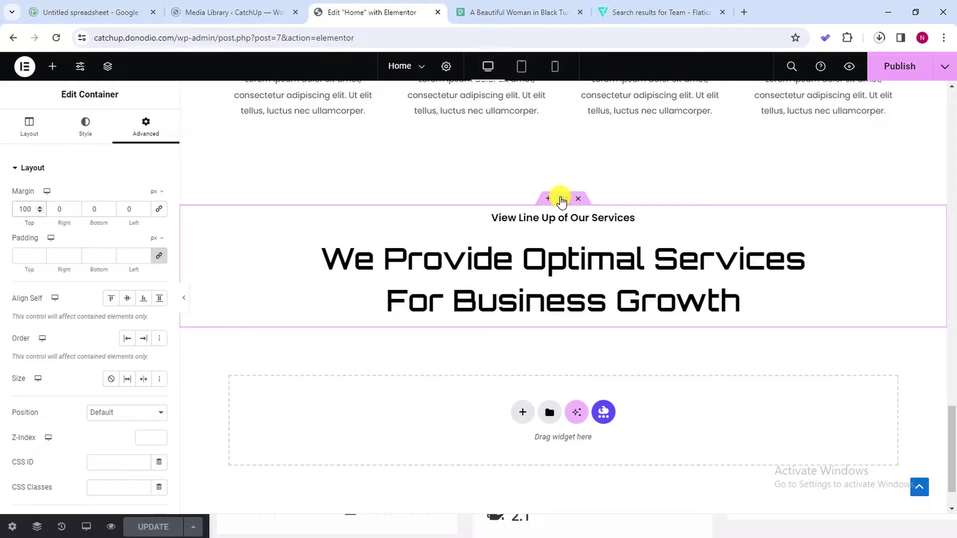
# Give the container a classic solid black #000000 background
pyautogui.click(61, 132)
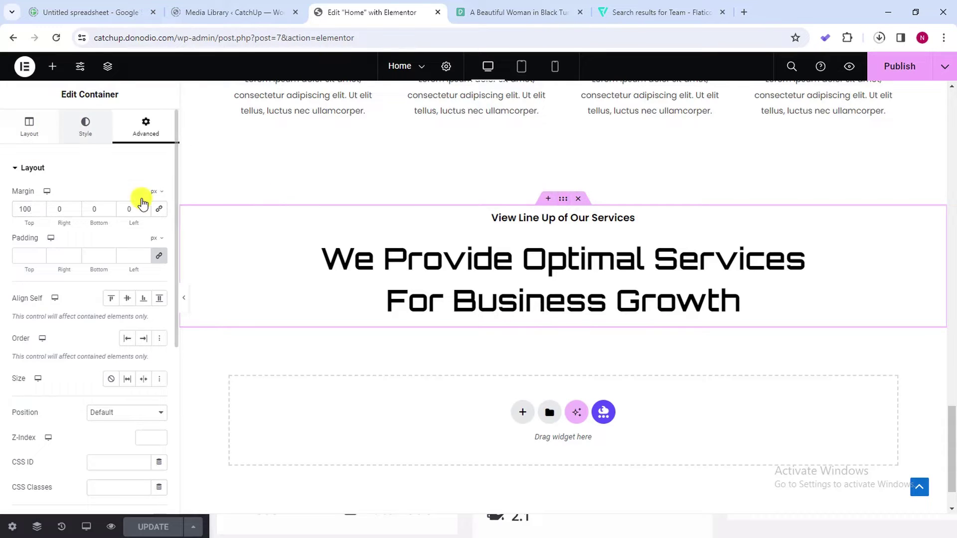
pyautogui.click(108, 221)
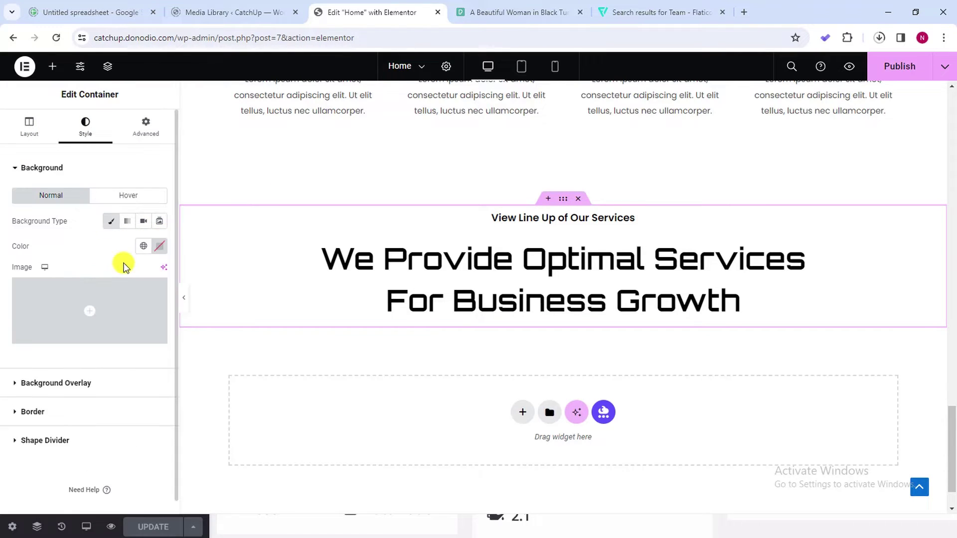
pyautogui.click(163, 246)
pyautogui.moveTo(113, 356); pyautogui.dragTo(71, 404)
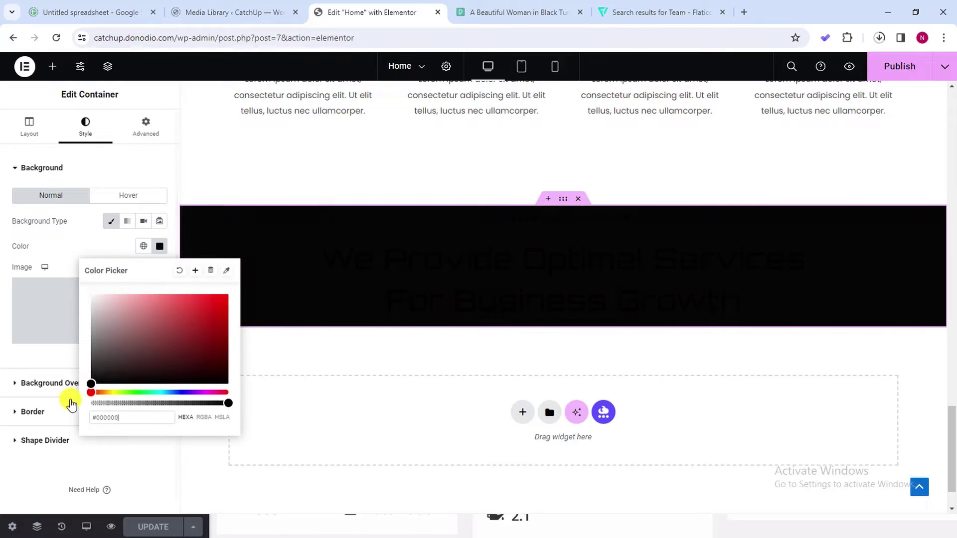
pyautogui.click(652, 246)
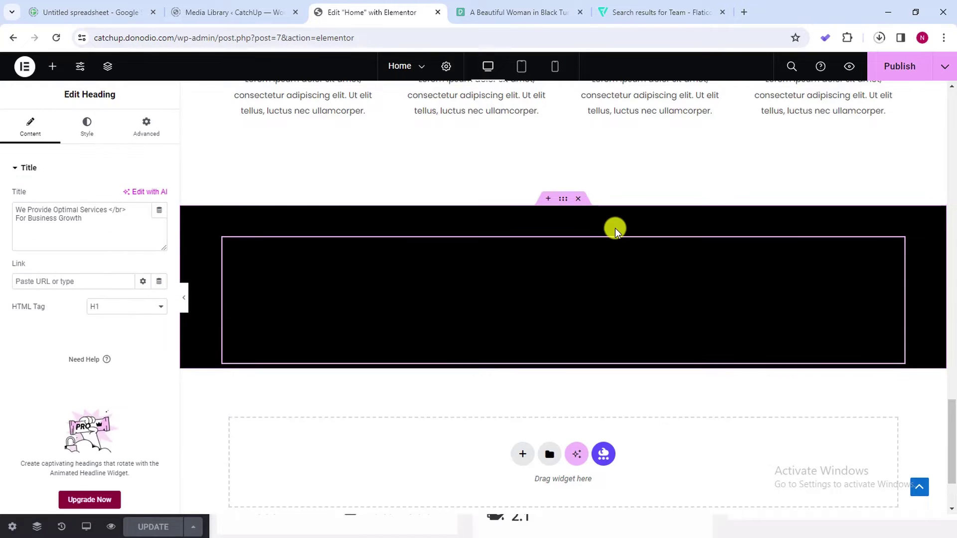
pyautogui.click(600, 220)
# Make the View Line Up of Our Services and We Provide Optimal Services headings white #FFFFFF
pyautogui.click(82, 131)
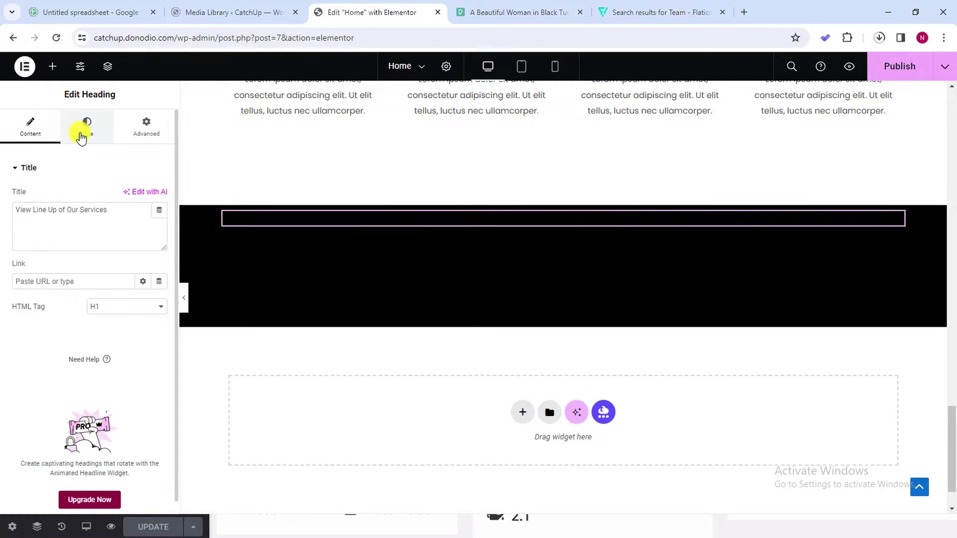
pyautogui.click(158, 222)
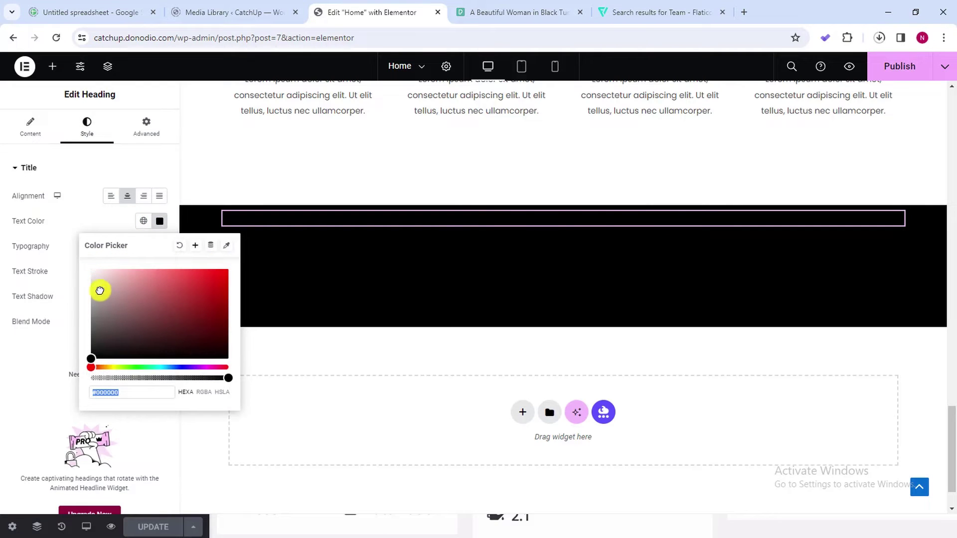
pyautogui.write('#FFFFFF')
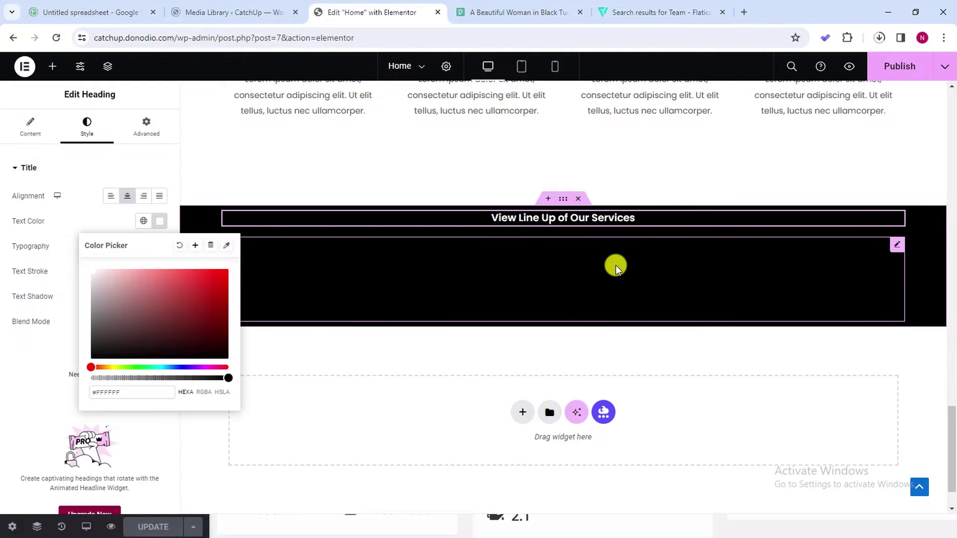
pyautogui.click(615, 265)
pyautogui.click(88, 134)
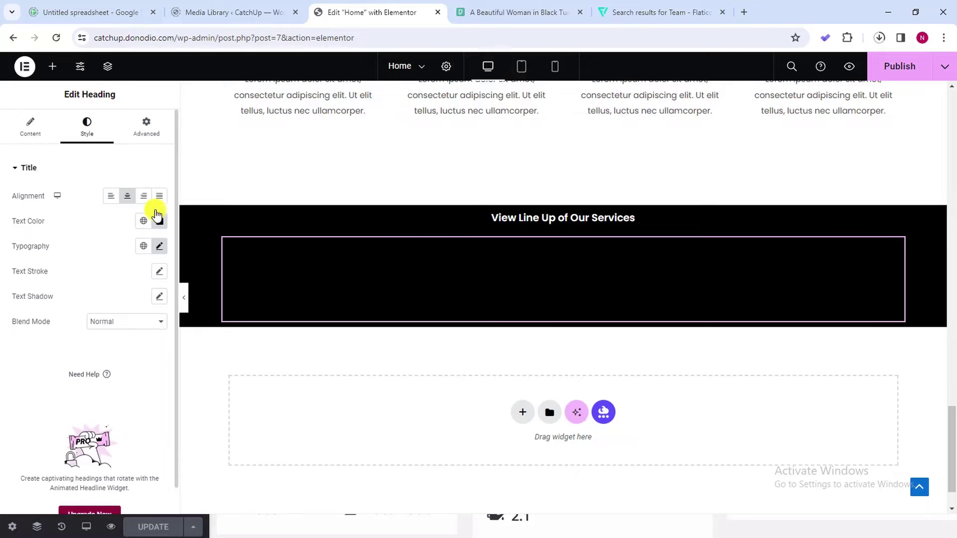
pyautogui.click(158, 221)
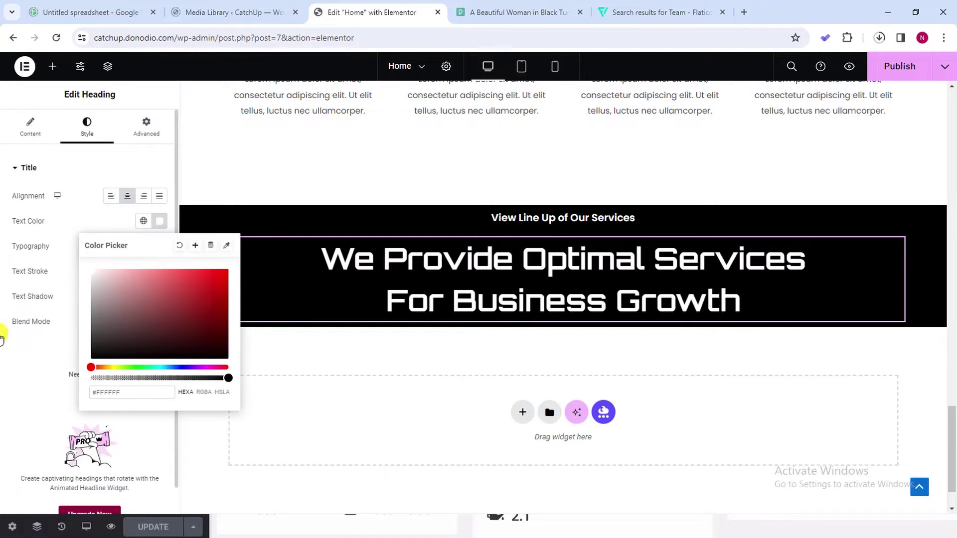
pyautogui.click(3, 418)
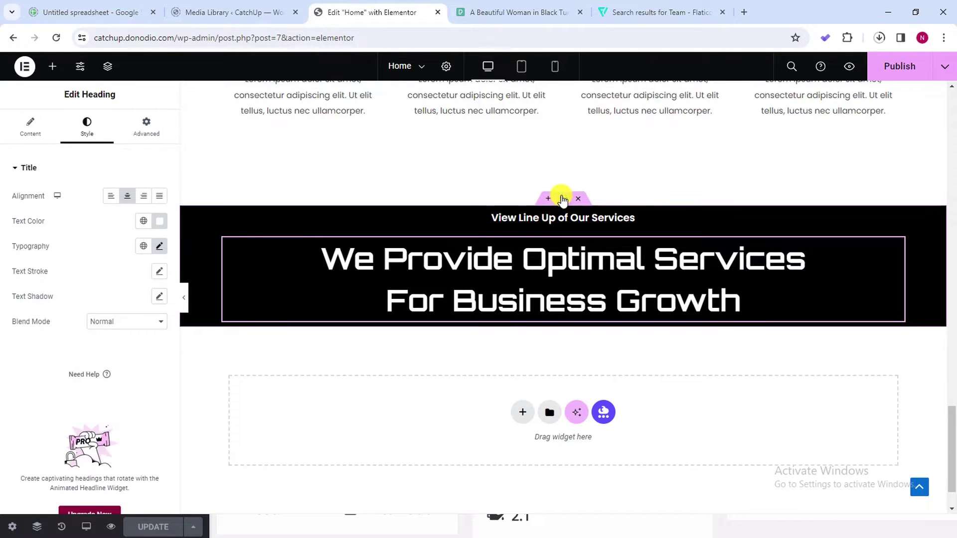
pyautogui.click(562, 199)
# Set the black container's unlinked padding to 80 px top and 100 px bottom
pyautogui.click(150, 125)
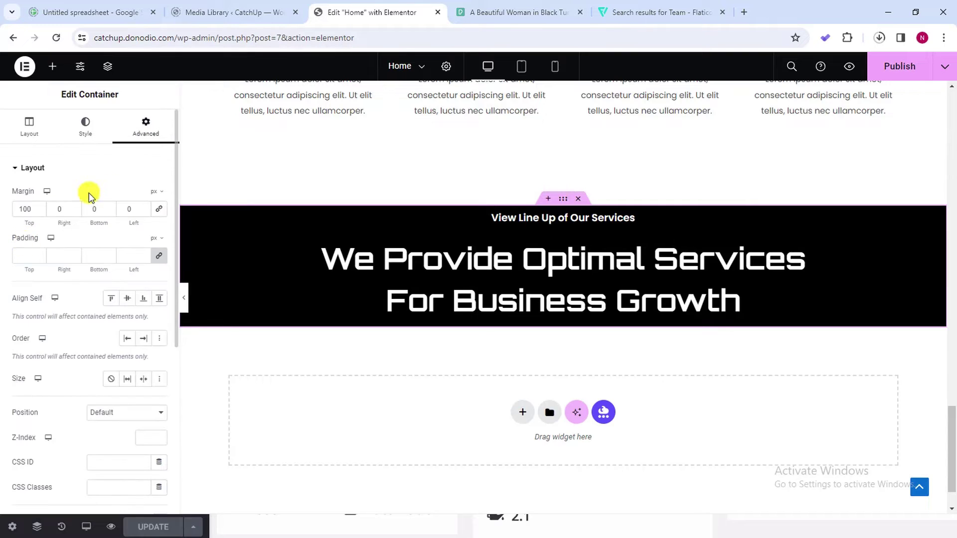
pyautogui.click(36, 257)
pyautogui.write('0')
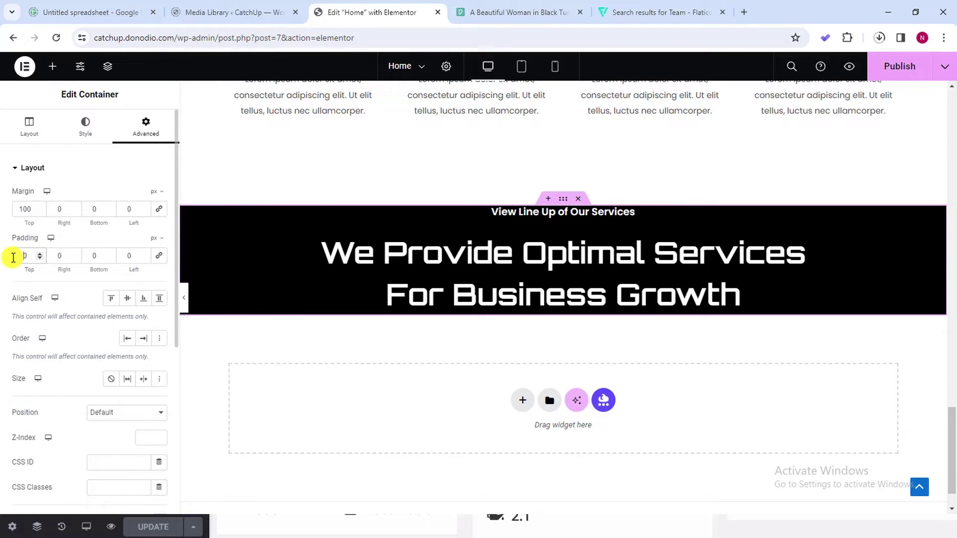
pyautogui.write('6')
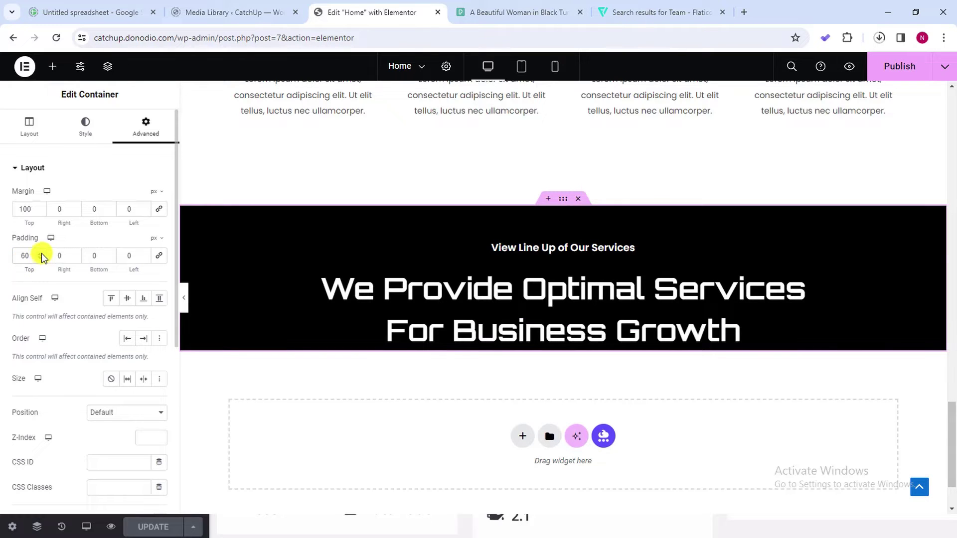
pyautogui.scroll(14, 41, 256)
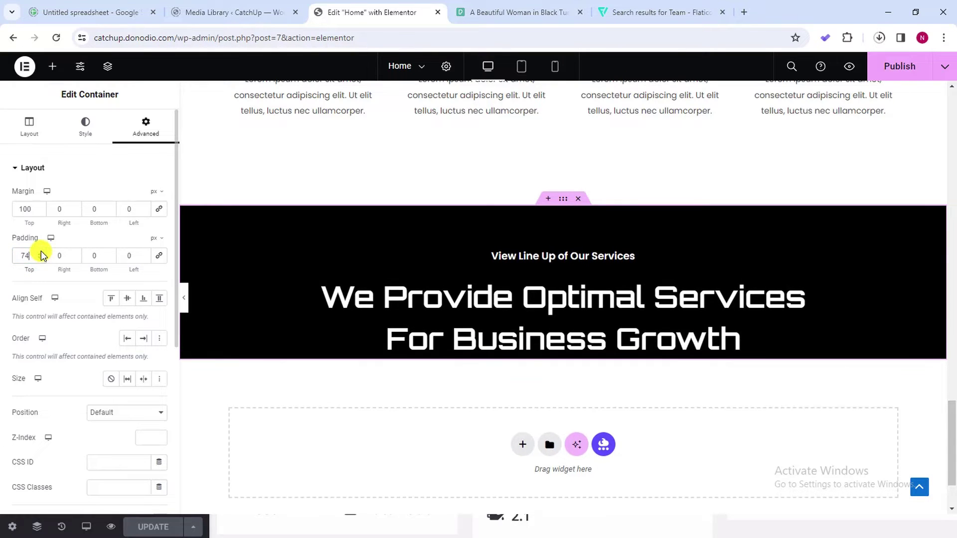
pyautogui.scroll(6, 36, 255)
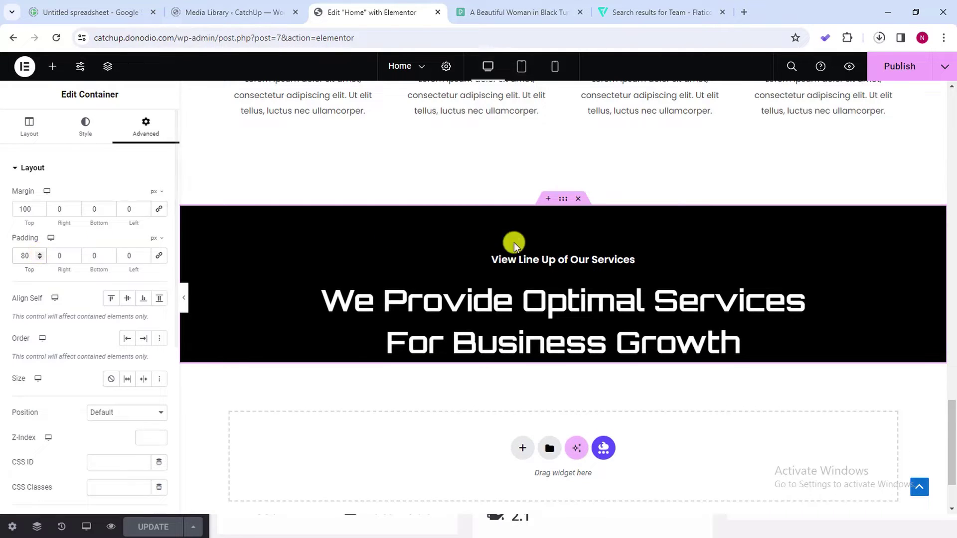
pyautogui.scroll(2, 434, 291)
pyautogui.scroll(-4, 597, 259)
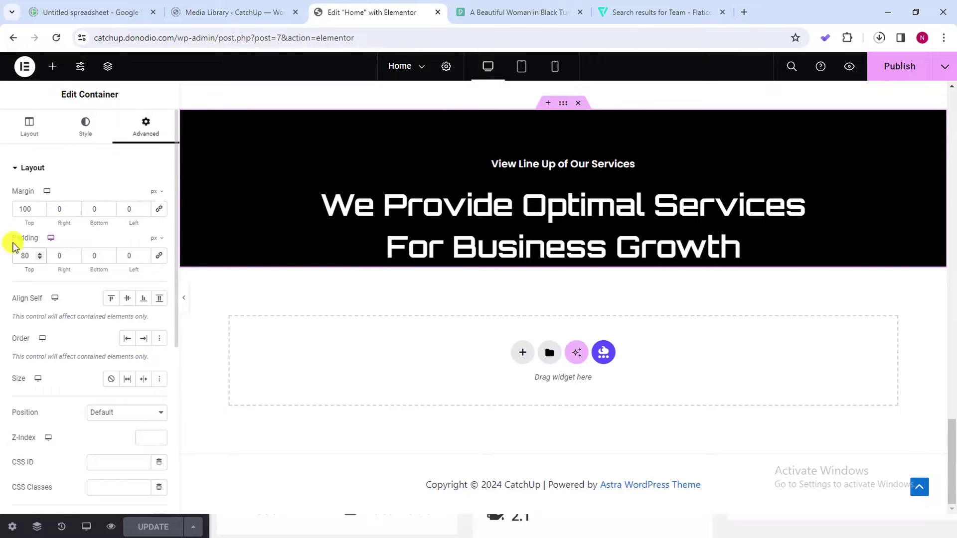
pyautogui.click(87, 255)
pyautogui.write('100')
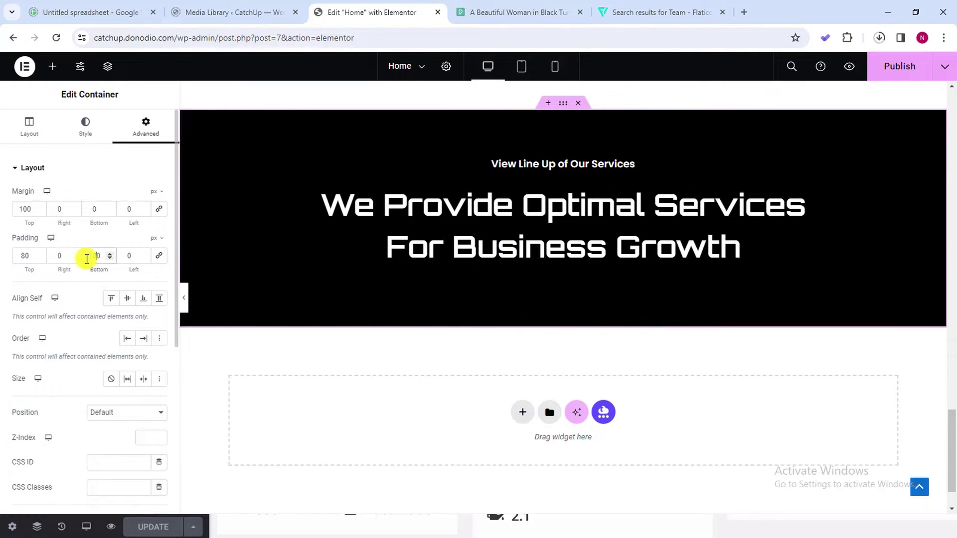
pyautogui.scroll(-1, 463, 155)
pyautogui.scroll(4, 579, 244)
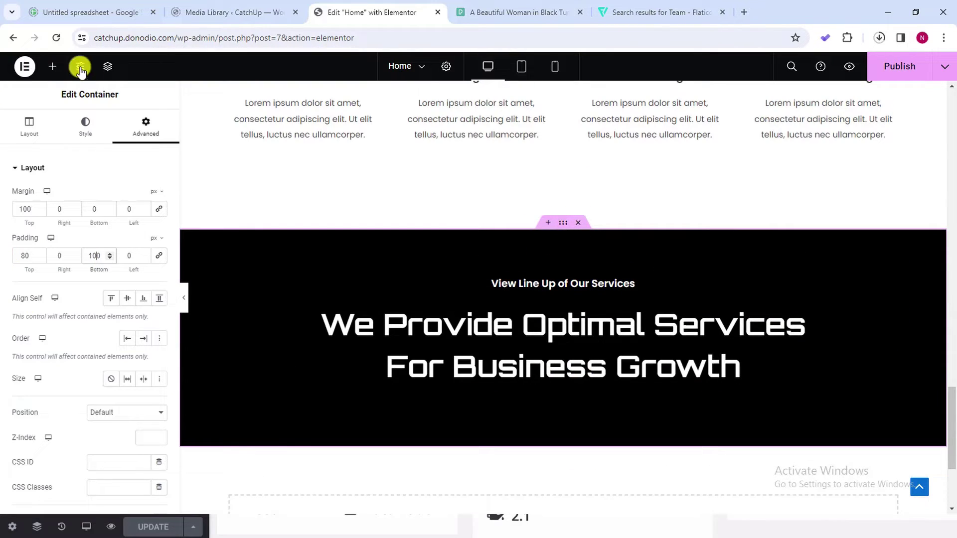
pyautogui.click(52, 67)
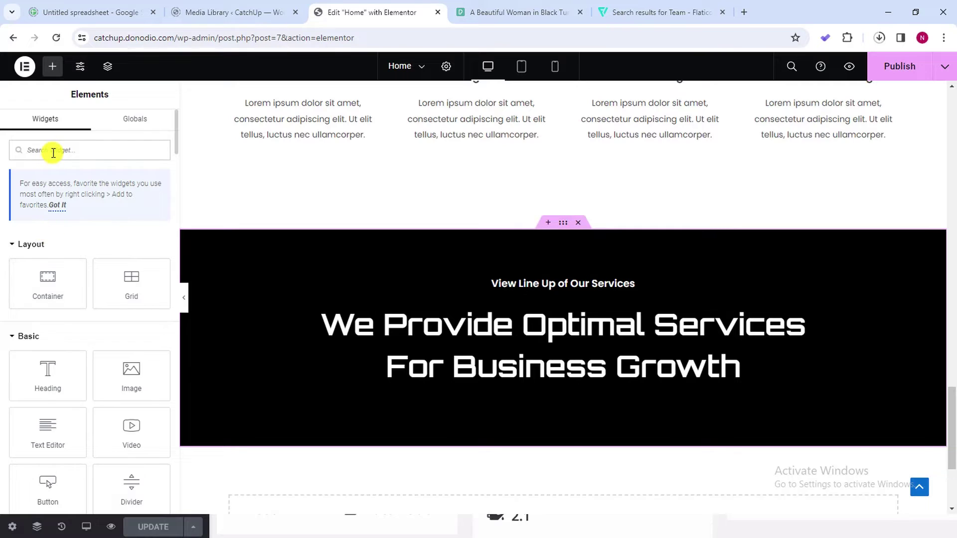
pyautogui.write('gallery')
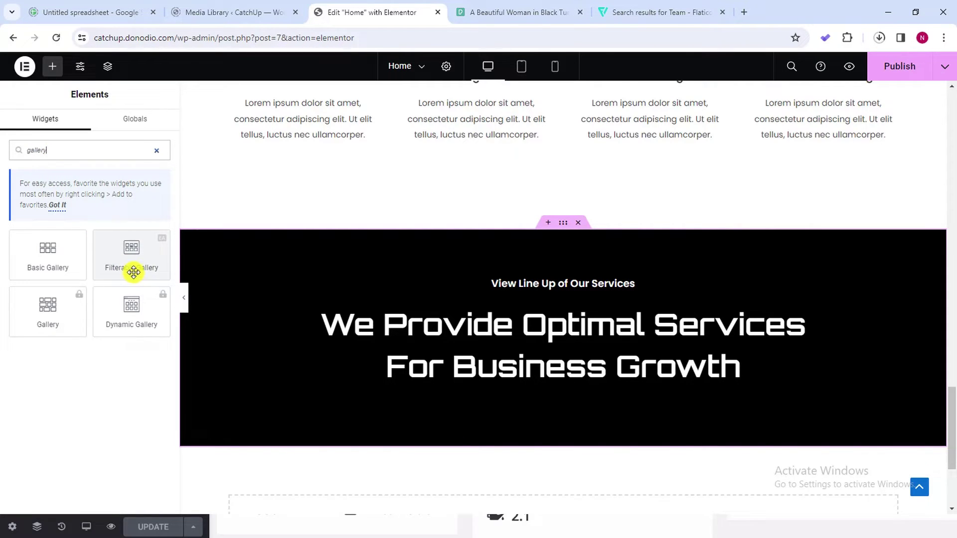
pyautogui.moveTo(133, 271); pyautogui.dragTo(586, 378)
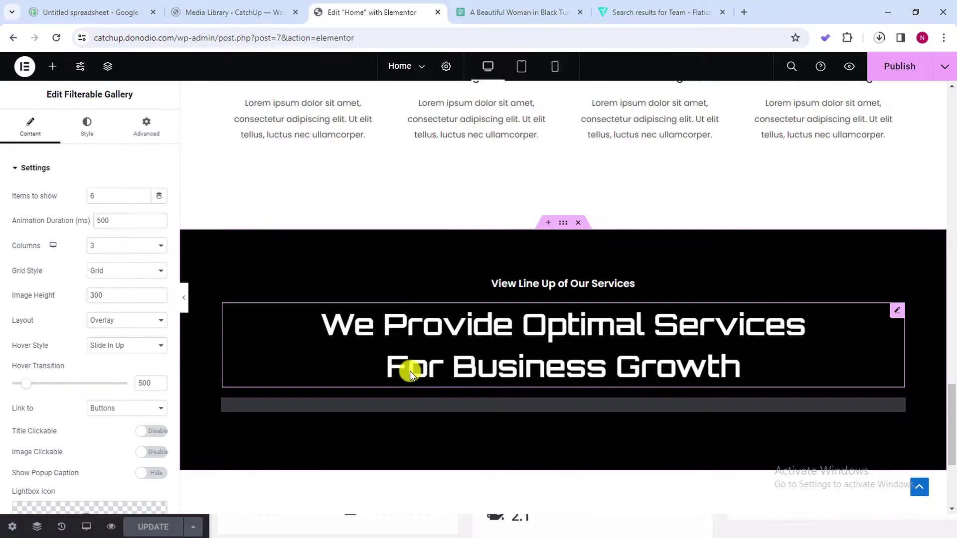
pyautogui.scroll(2, 508, 342)
pyautogui.scroll(-9, 509, 342)
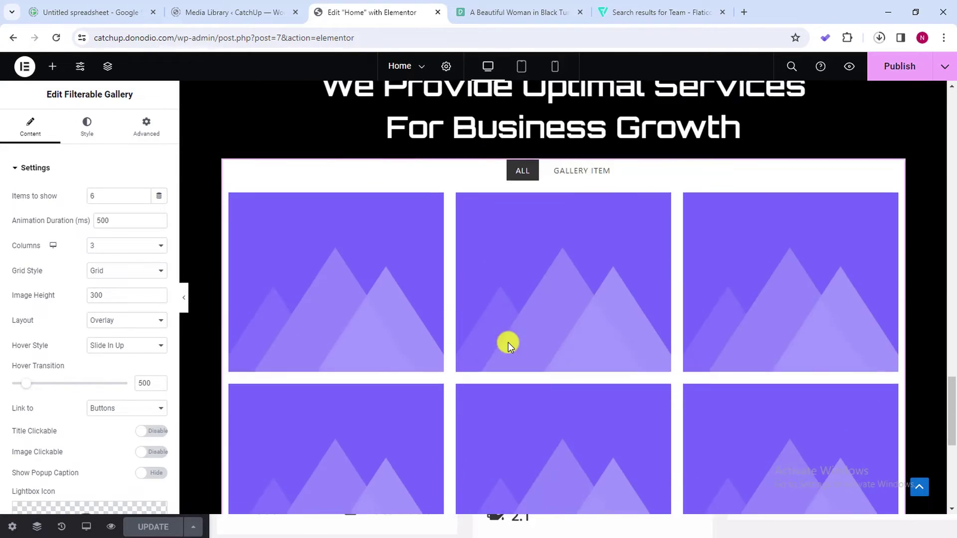
pyautogui.scroll(4, 508, 305)
pyautogui.scroll(-4, 520, 271)
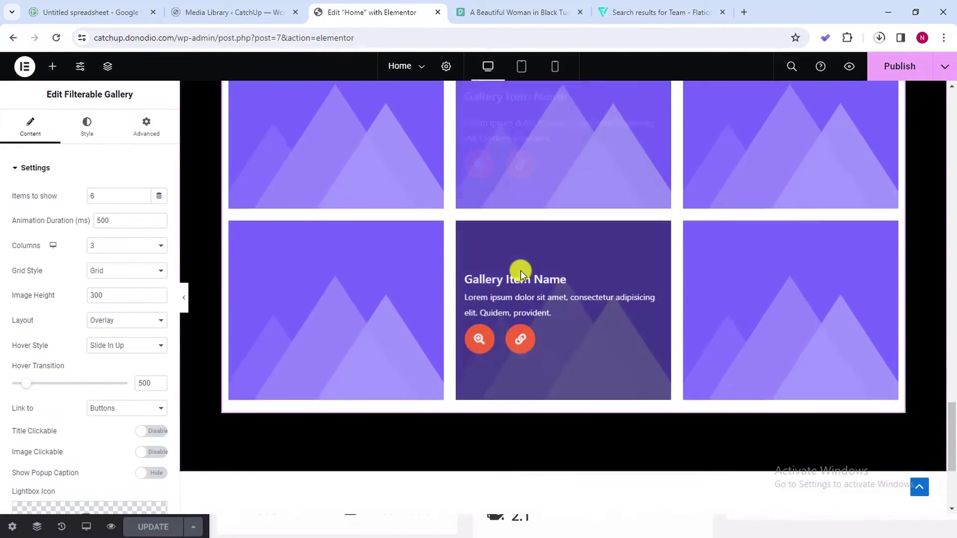
pyautogui.scroll(6, 520, 270)
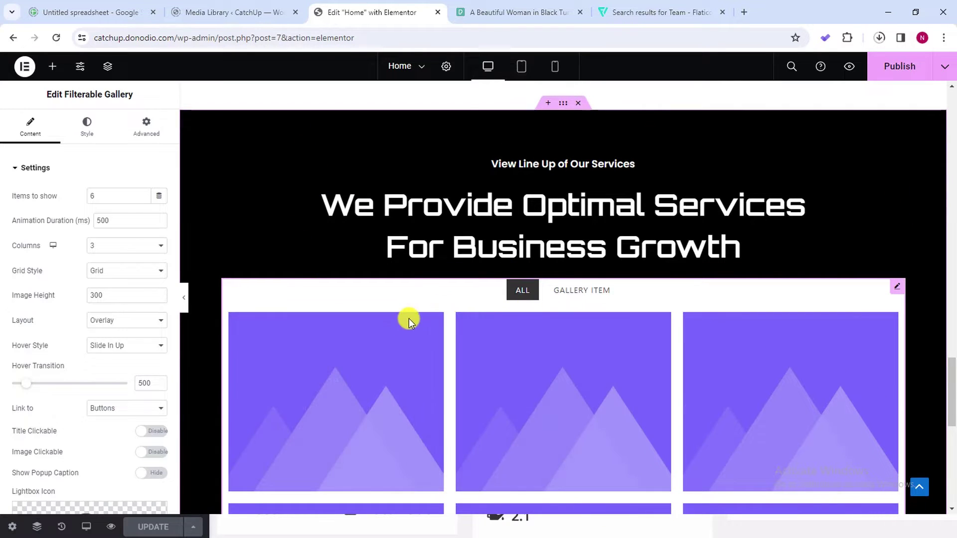
pyautogui.scroll(-4, 408, 319)
pyautogui.click(566, 116)
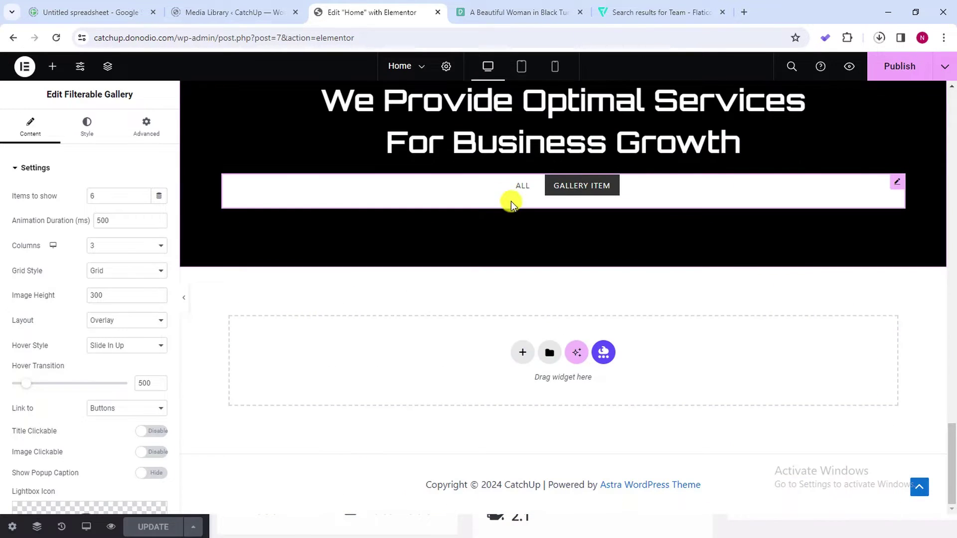
pyautogui.click(520, 187)
pyautogui.click(568, 117)
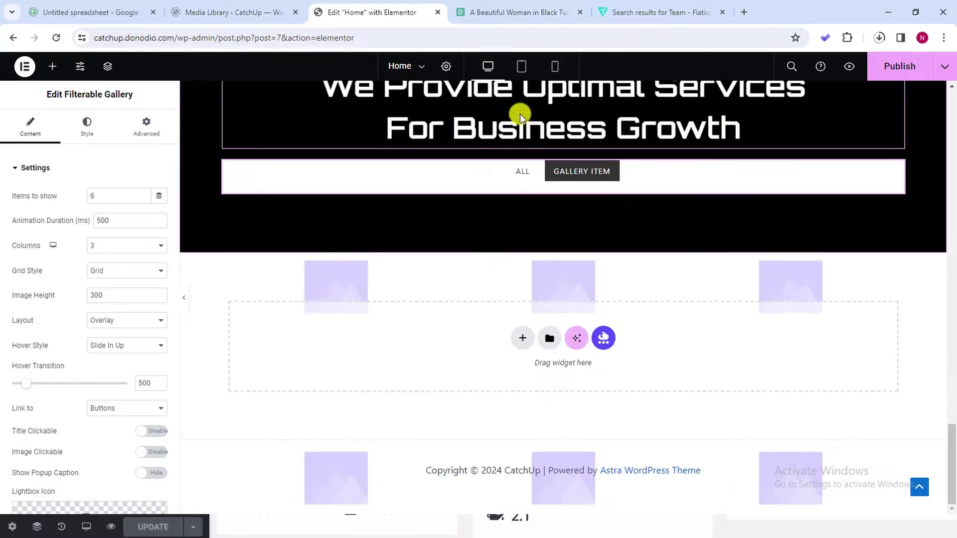
pyautogui.click(521, 183)
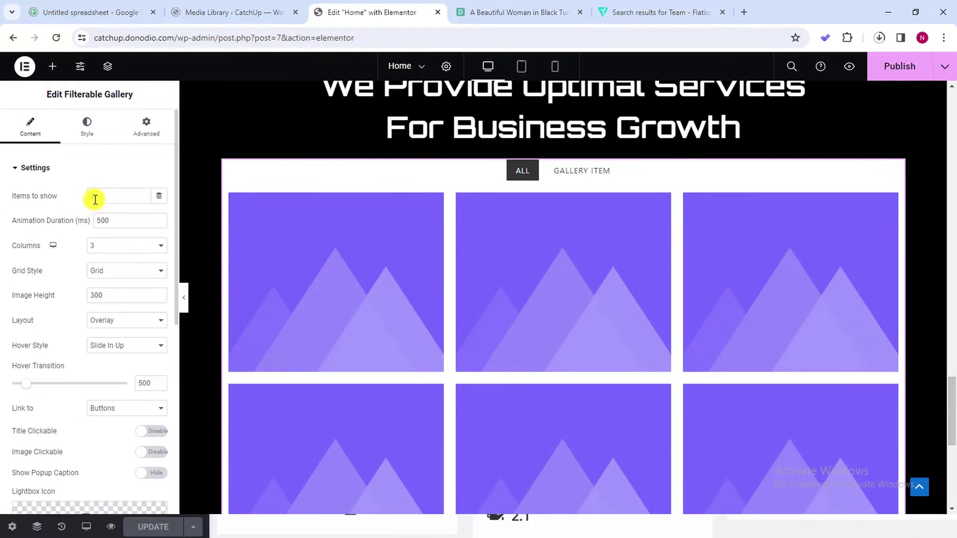
pyautogui.scroll(-2, 349, 246)
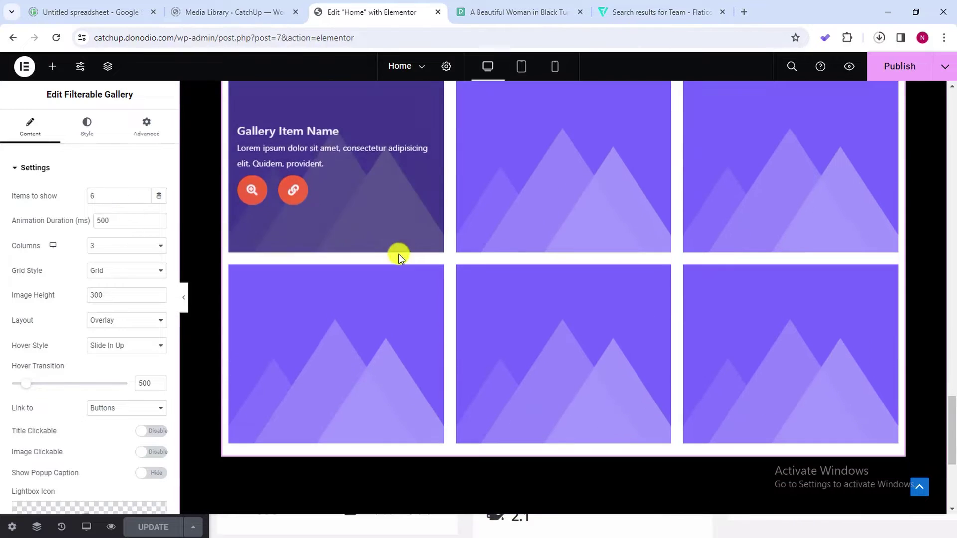
pyautogui.click(142, 246)
pyautogui.click(132, 285)
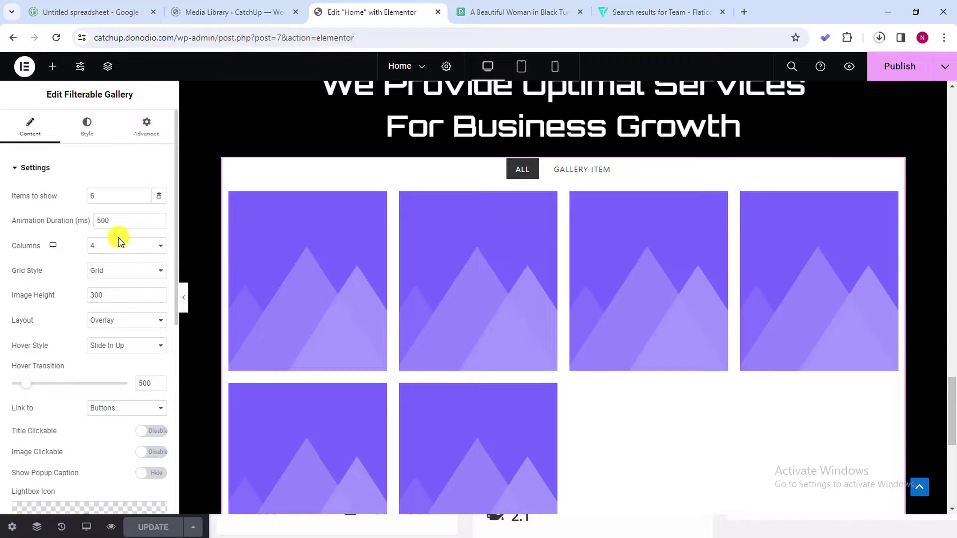
pyautogui.click(120, 244)
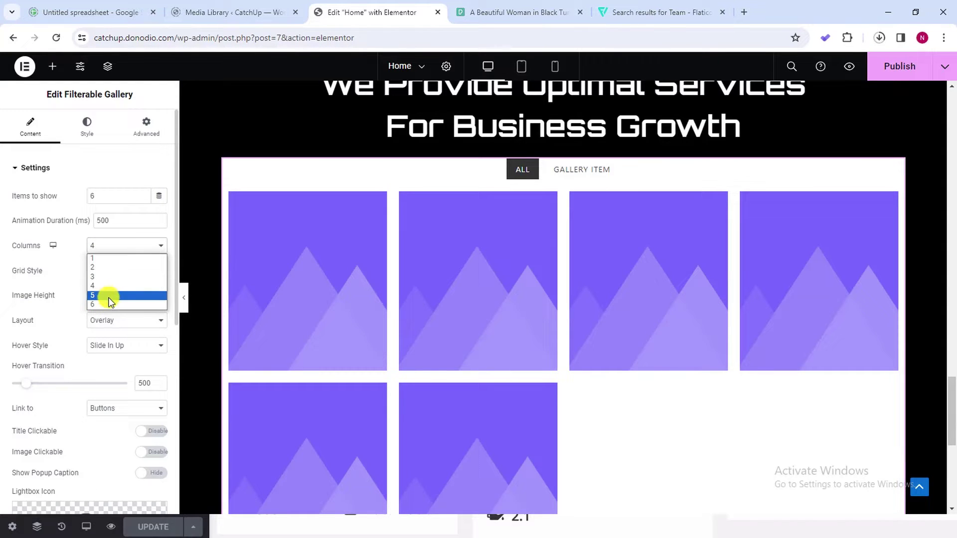
pyautogui.click(117, 295)
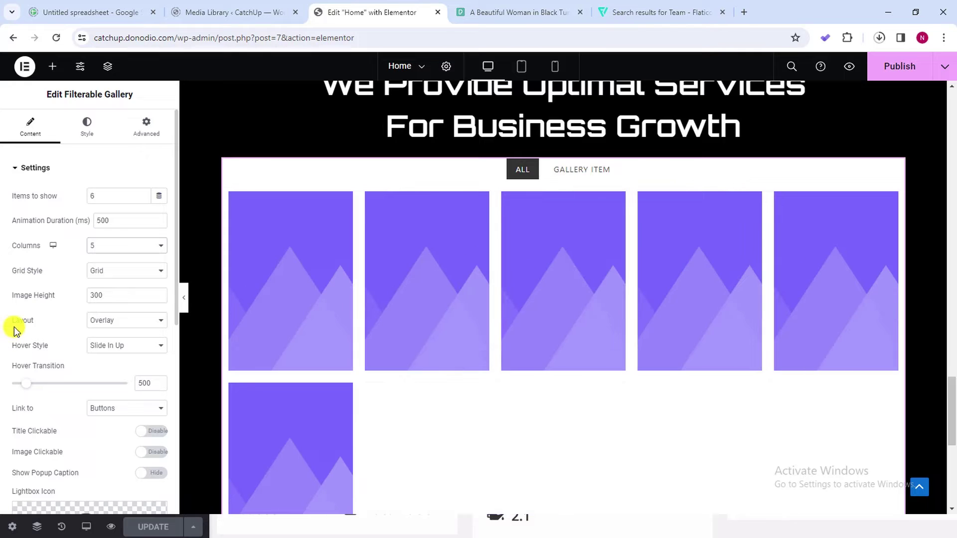
pyautogui.click(112, 244)
pyautogui.click(121, 277)
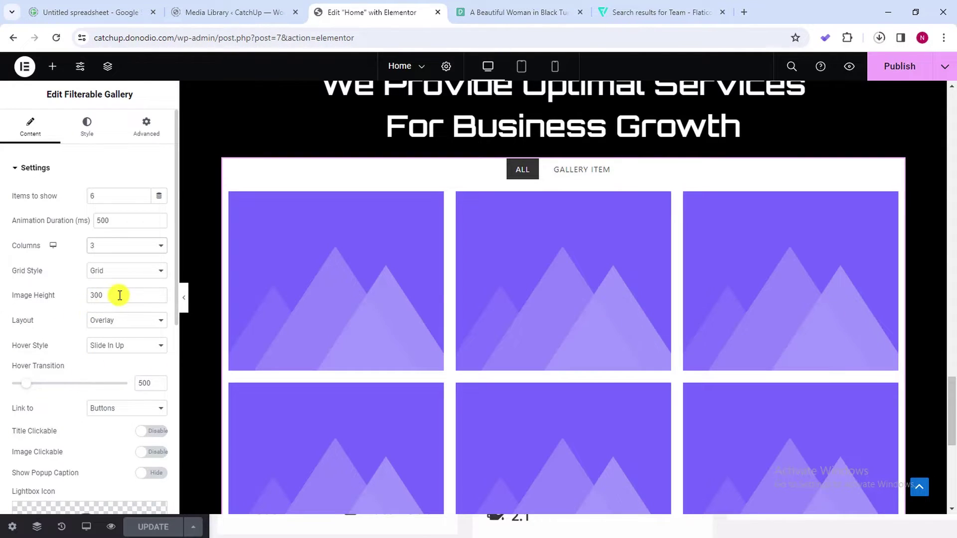
pyautogui.scroll(-2, 114, 279)
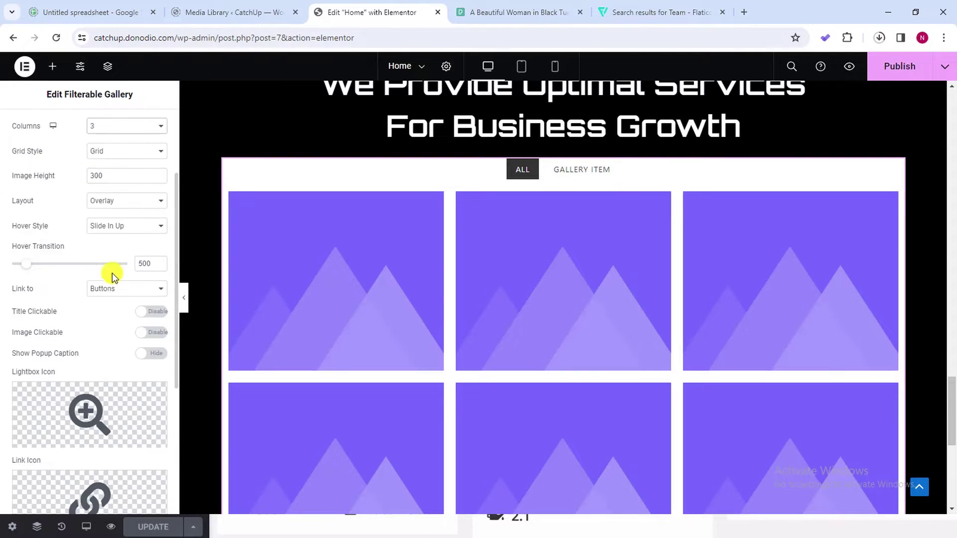
pyautogui.click(119, 159)
pyautogui.click(122, 168)
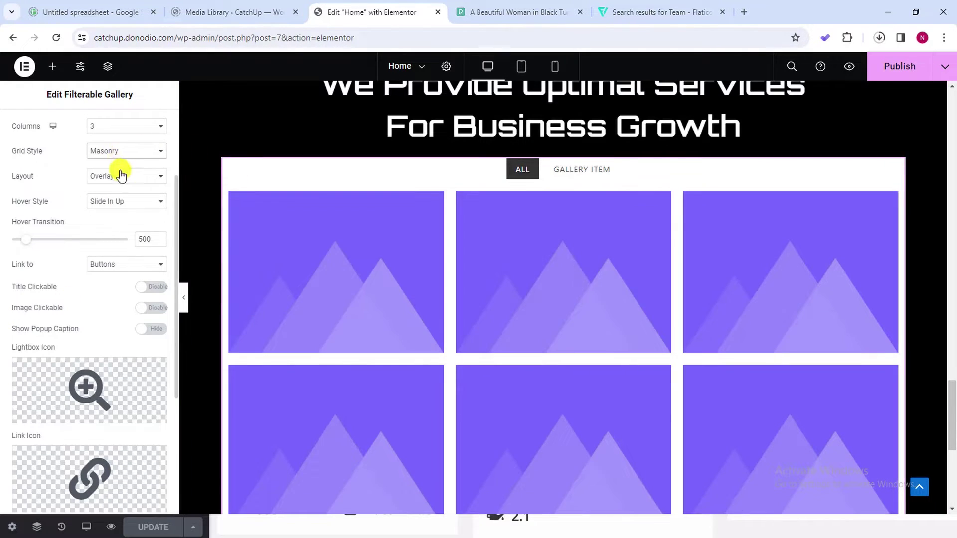
pyautogui.click(123, 176)
pyautogui.click(125, 152)
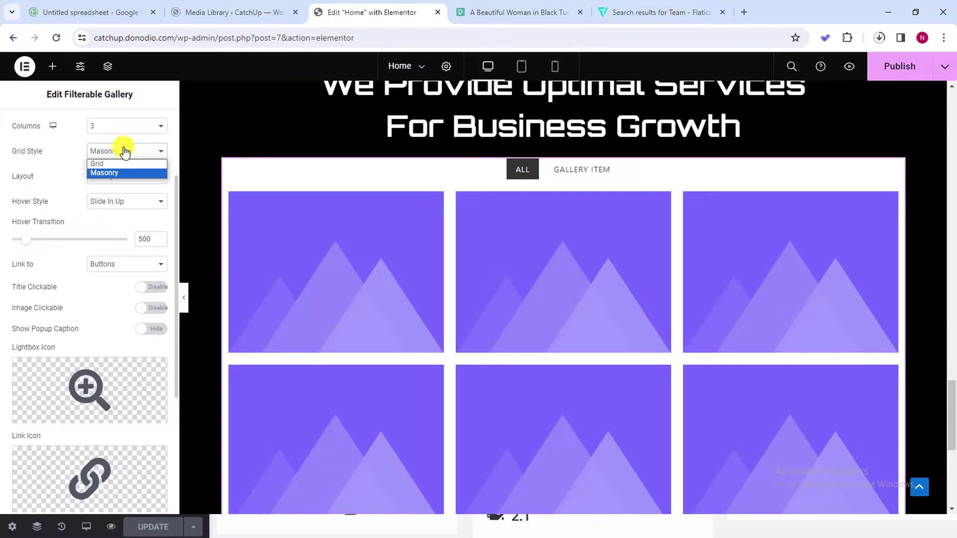
pyautogui.click(119, 164)
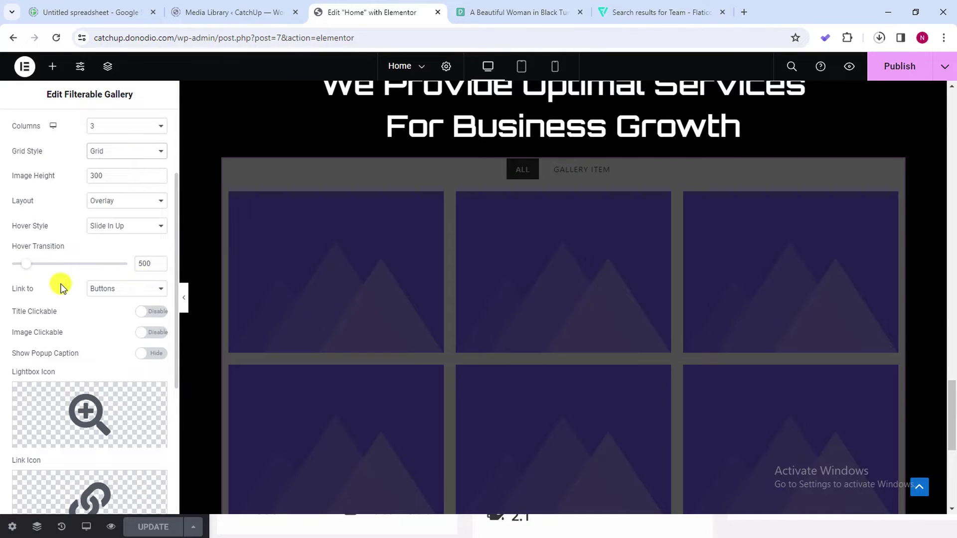
pyautogui.scroll(1, 117, 232)
pyautogui.scroll(-2, 116, 226)
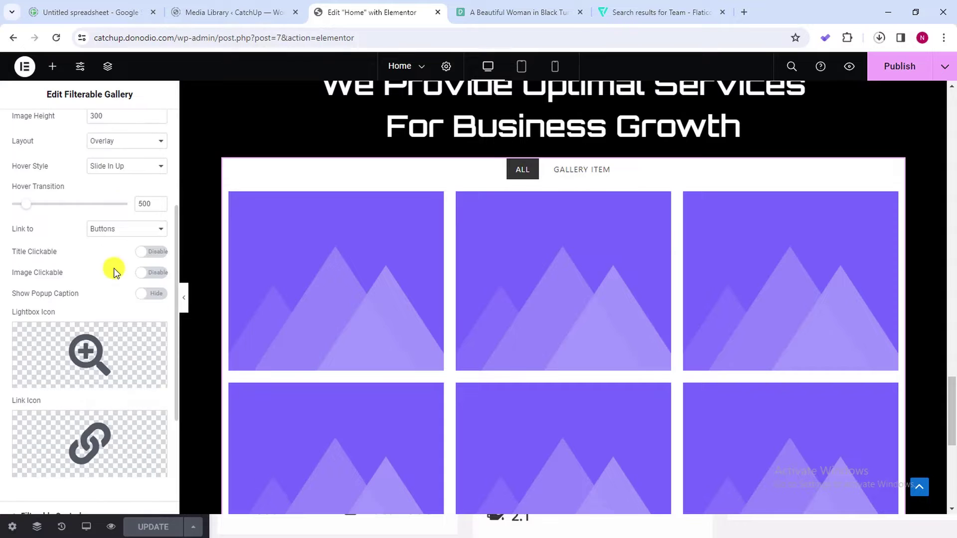
pyautogui.scroll(1, 113, 269)
pyautogui.scroll(-1, 114, 197)
pyautogui.scroll(-3, 79, 295)
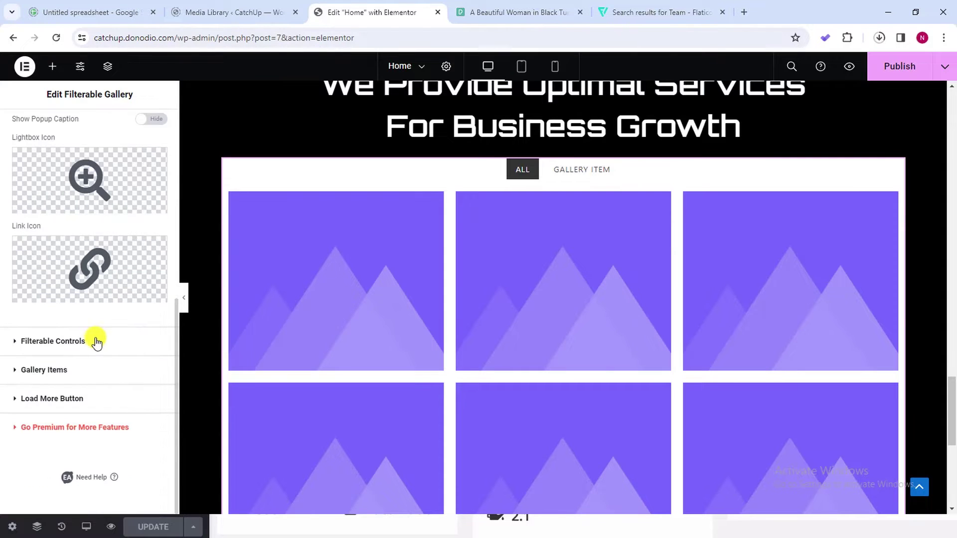
# Rename the first filter category to WEB DESIGN and add a UI UX category
pyautogui.click(17, 342)
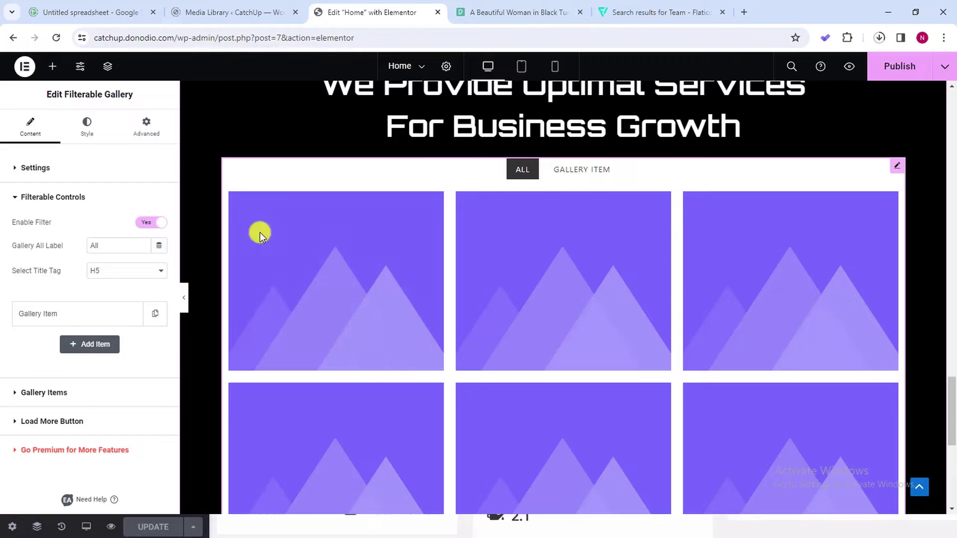
pyautogui.click(77, 312)
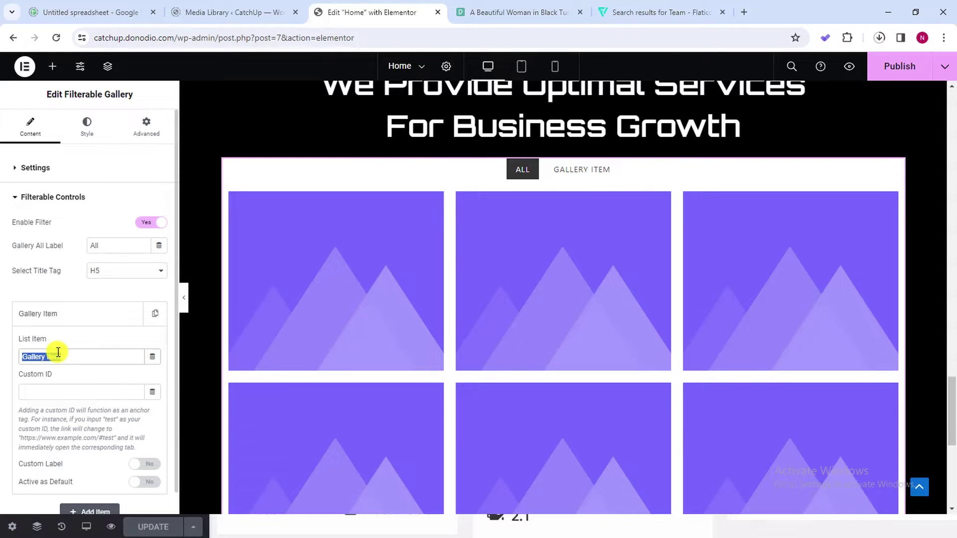
pyautogui.write('WEB DESIGN')
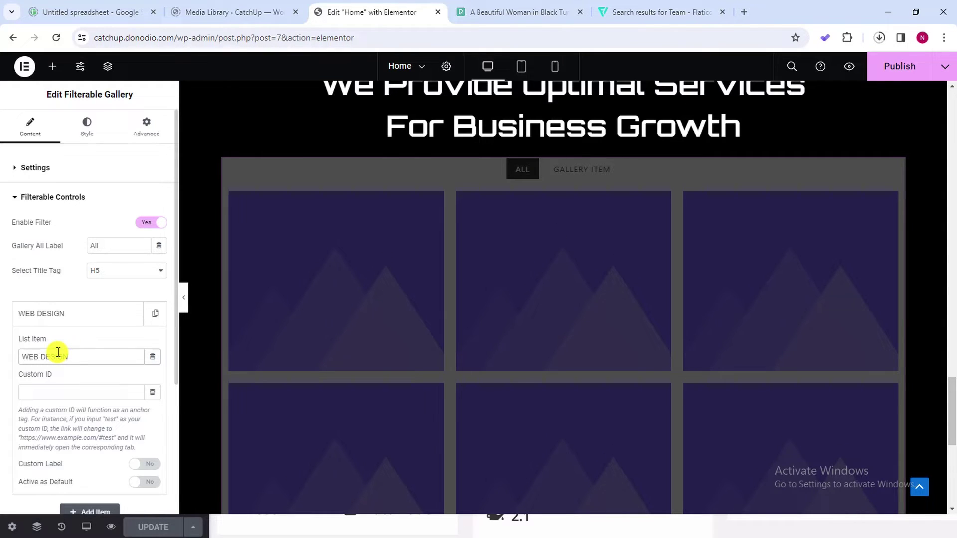
pyautogui.click(75, 315)
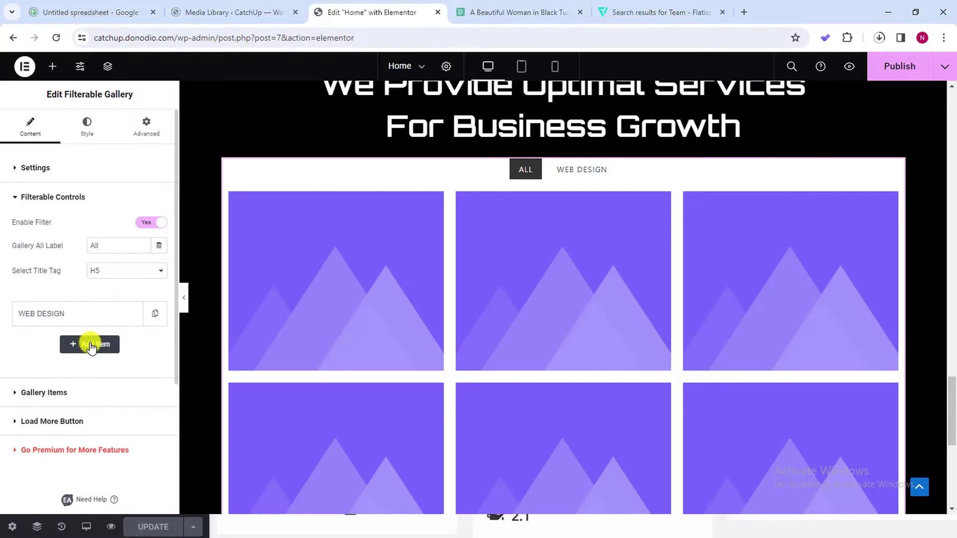
pyautogui.click(90, 345)
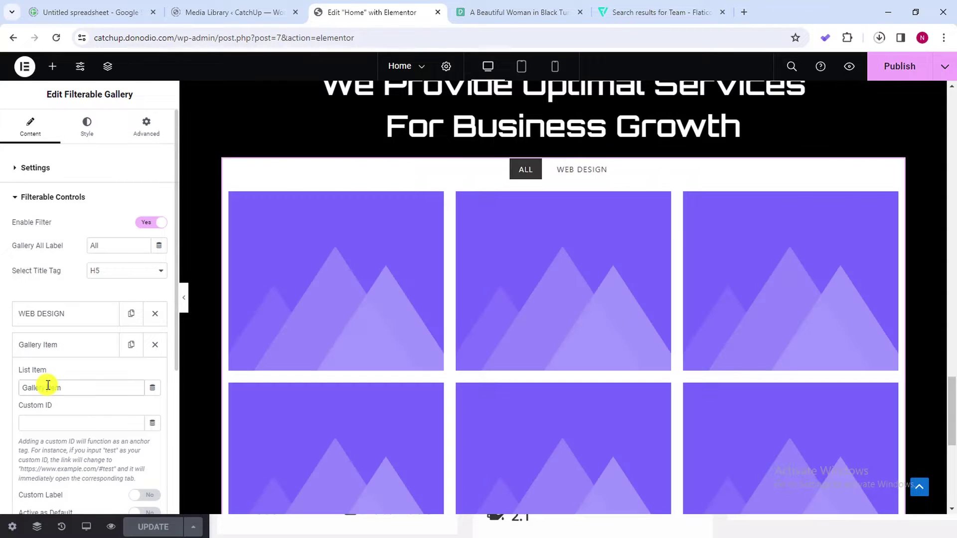
pyautogui.tripleClick(49, 388)
pyautogui.write('UI UX')
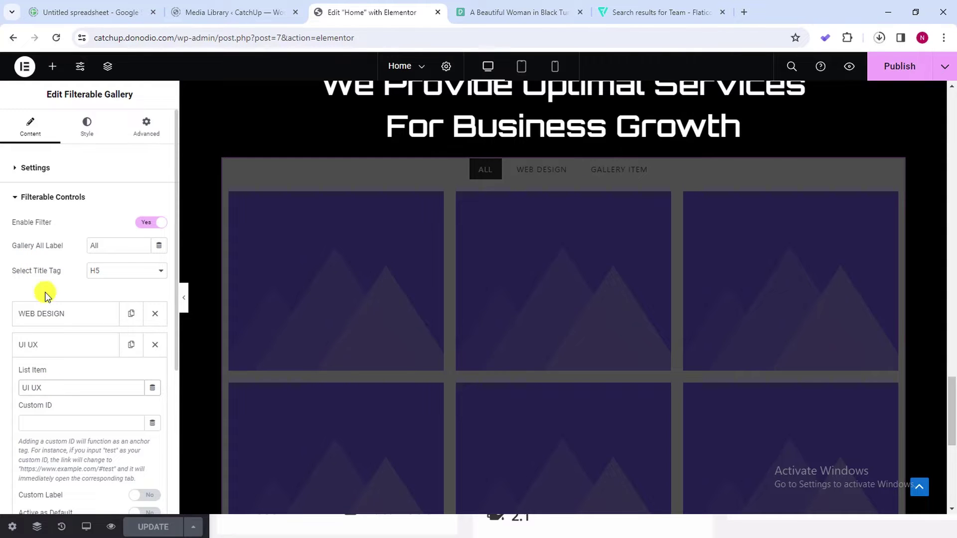
pyautogui.click(64, 341)
# Delete the placeholder Gallery Item category and add SEO and AI categories by duplicating
pyautogui.click(81, 380)
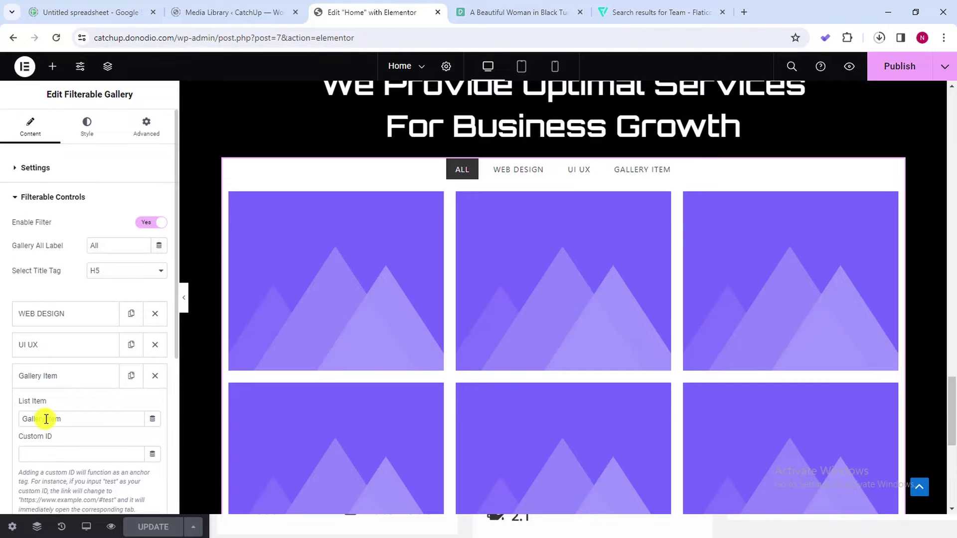
pyautogui.click(85, 375)
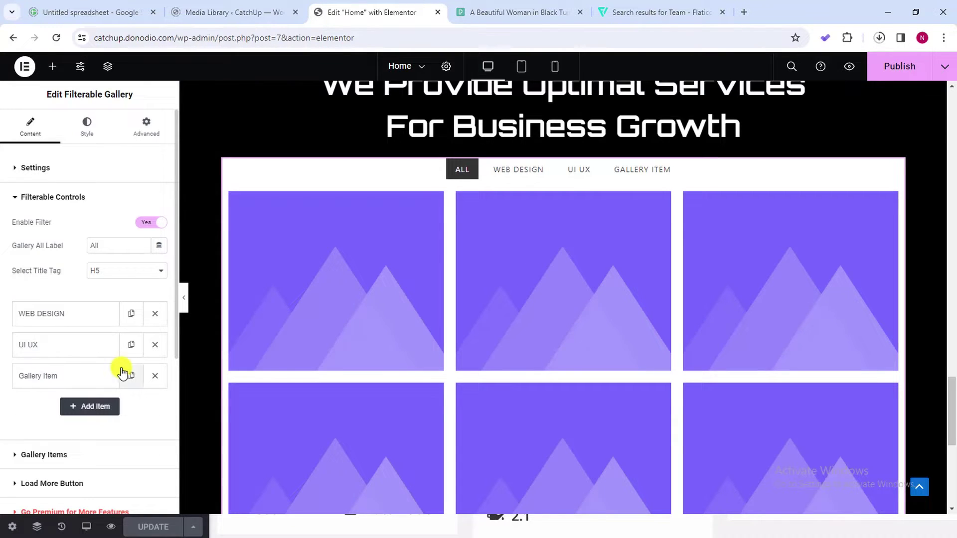
pyautogui.click(155, 376)
pyautogui.click(131, 349)
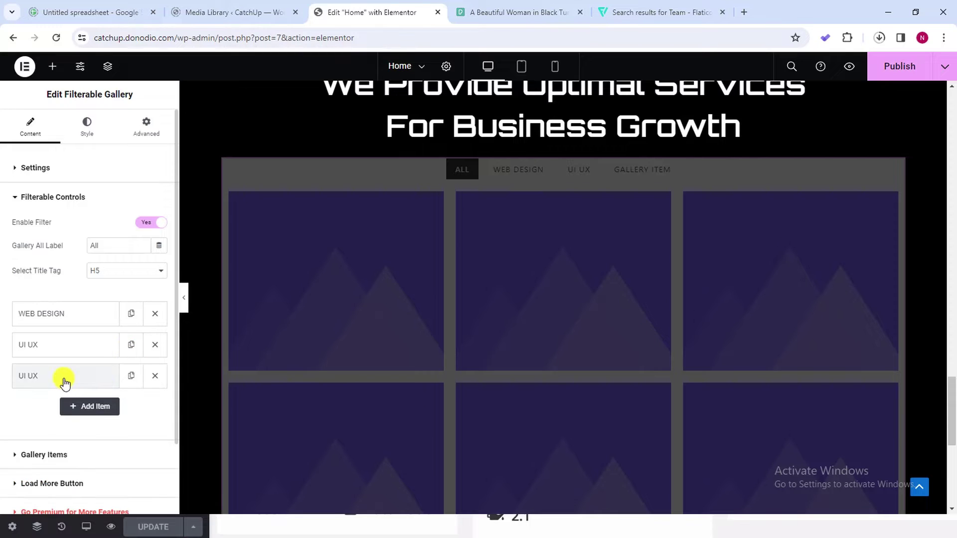
pyautogui.click(65, 380)
pyautogui.doubleClick(45, 420)
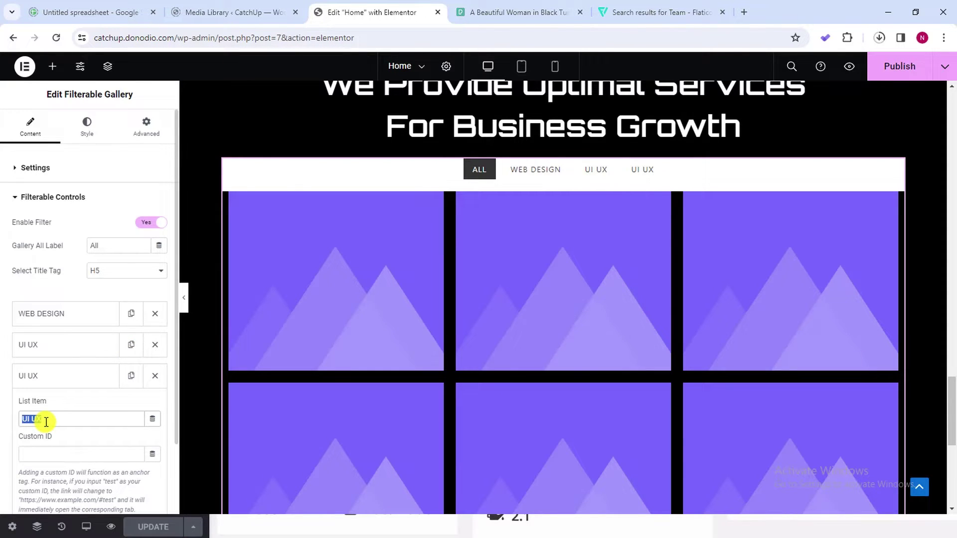
pyautogui.write('SEO')
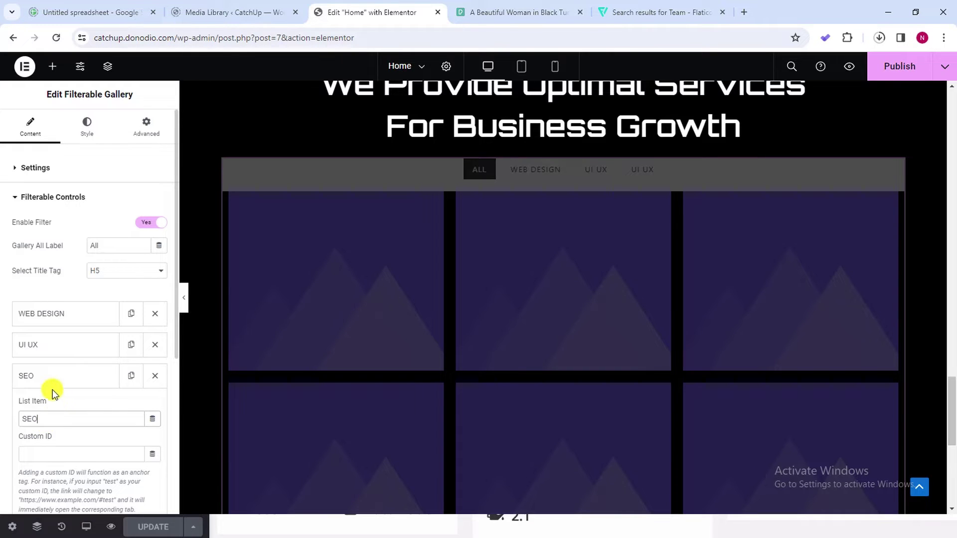
pyautogui.click(48, 380)
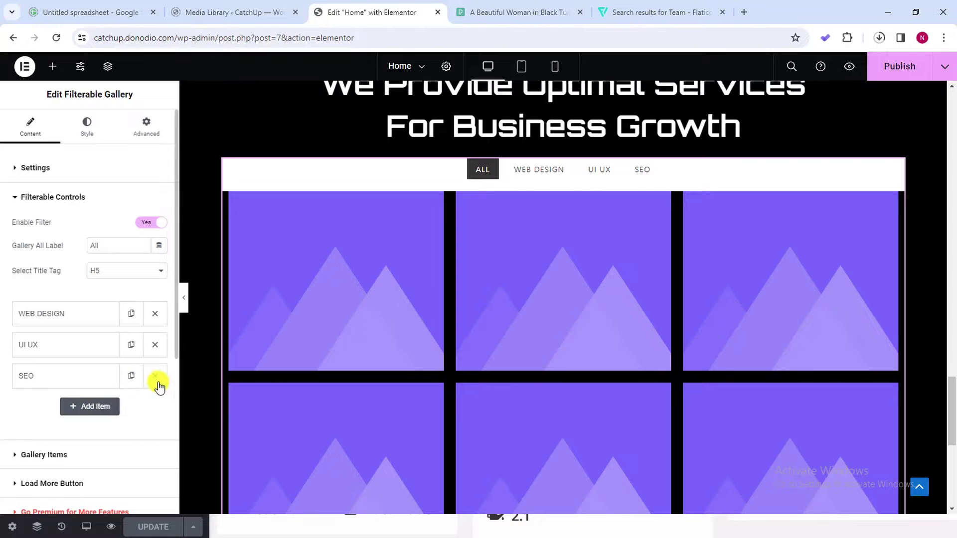
pyautogui.click(130, 376)
pyautogui.click(69, 408)
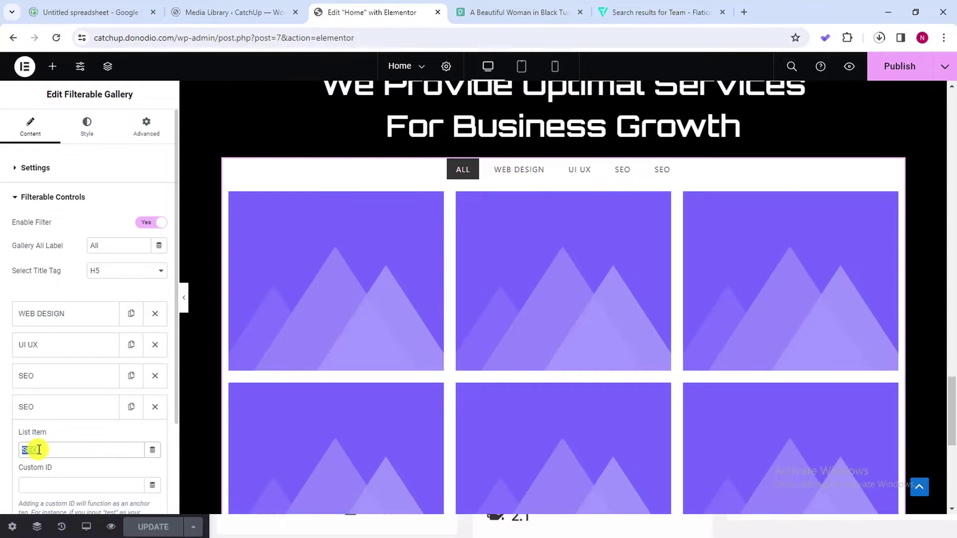
pyautogui.write('Al')
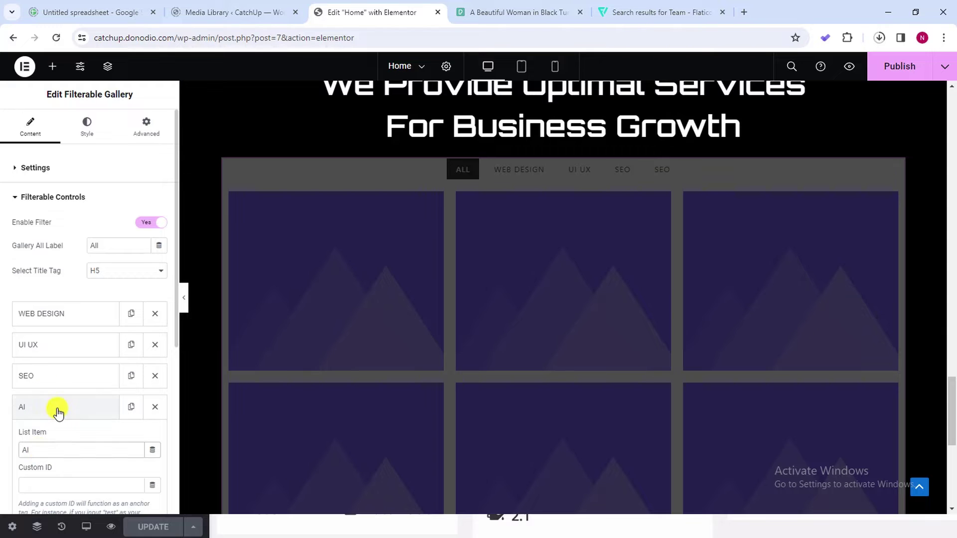
pyautogui.click(55, 409)
# Copy the WEB DESIGN filter label text to the clipboard
pyautogui.scroll(-1, 132, 346)
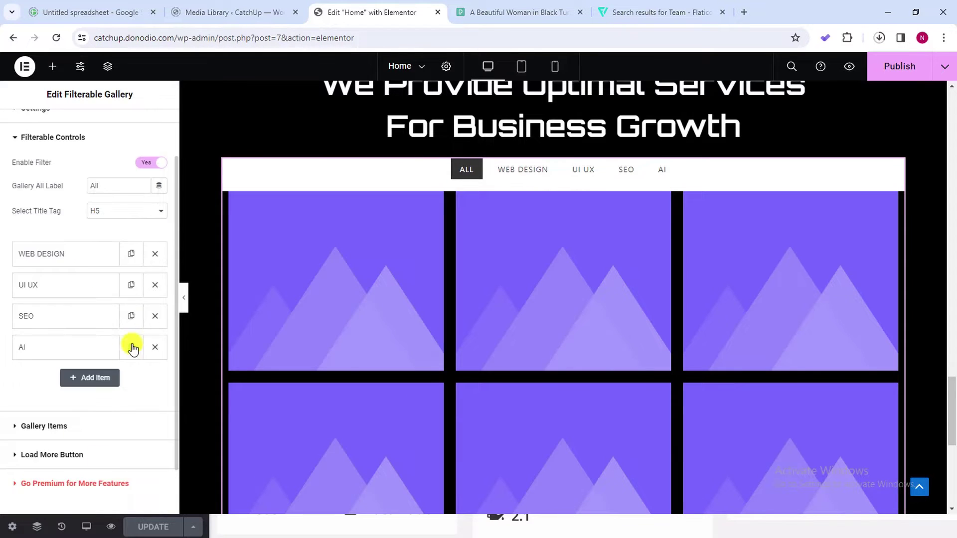
pyautogui.scroll(1, 67, 453)
pyautogui.scroll(-2, 91, 427)
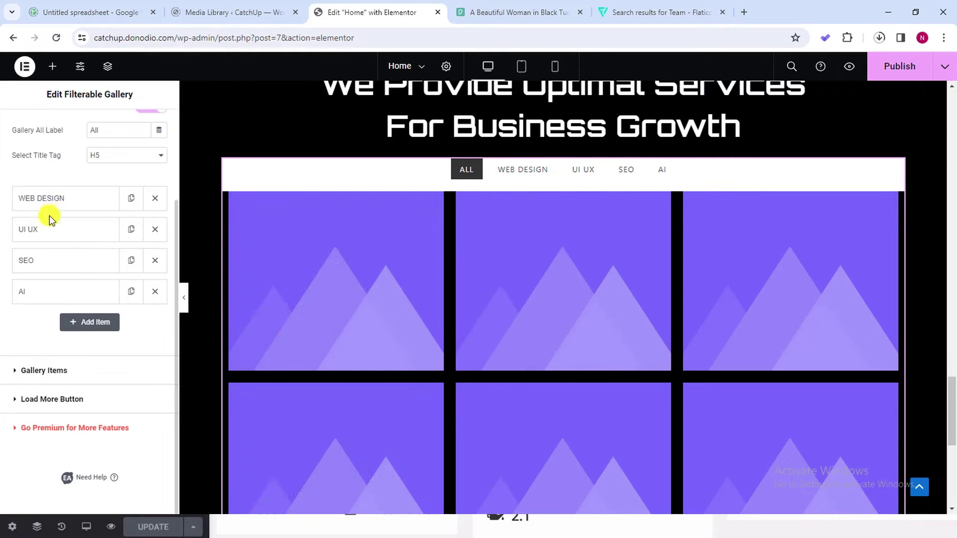
pyautogui.click(49, 199)
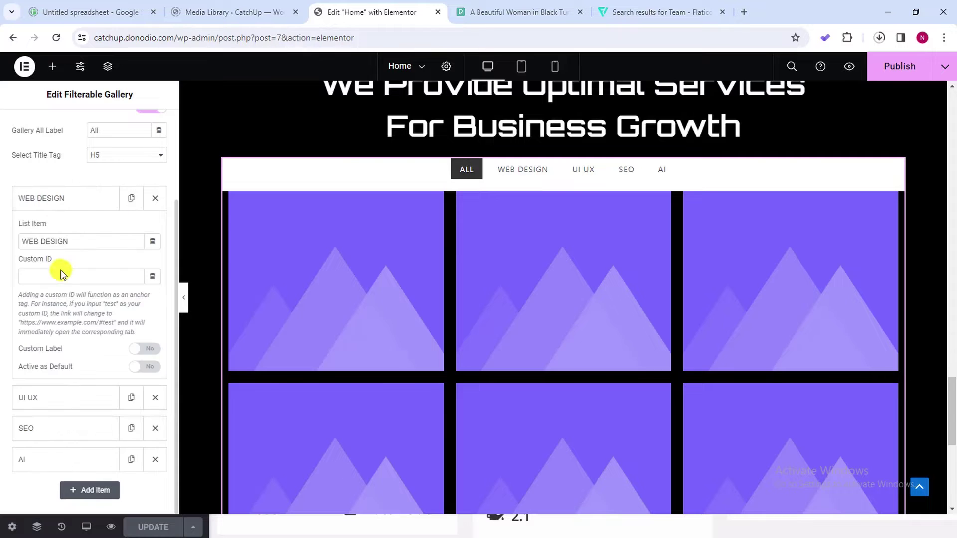
pyautogui.rightClick(46, 242)
pyautogui.click(80, 297)
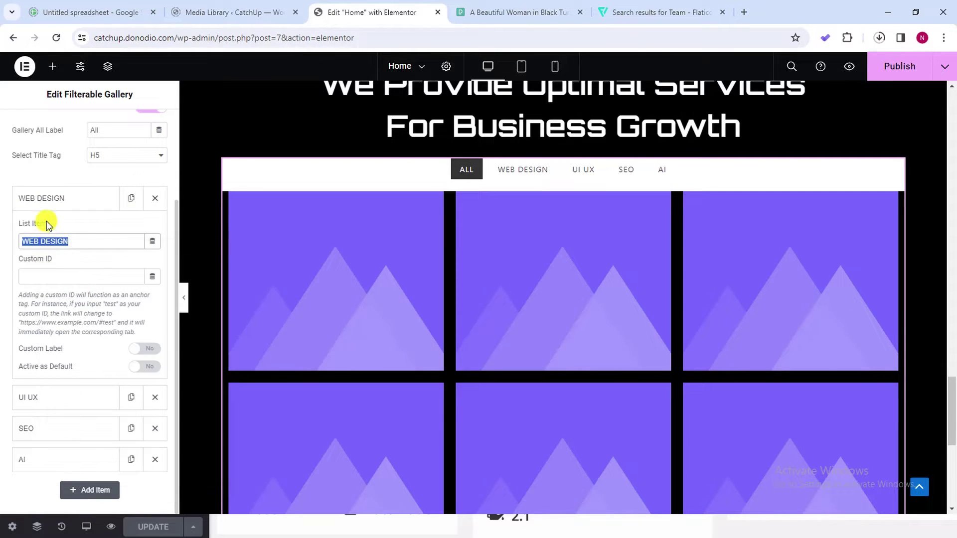
pyautogui.click(43, 199)
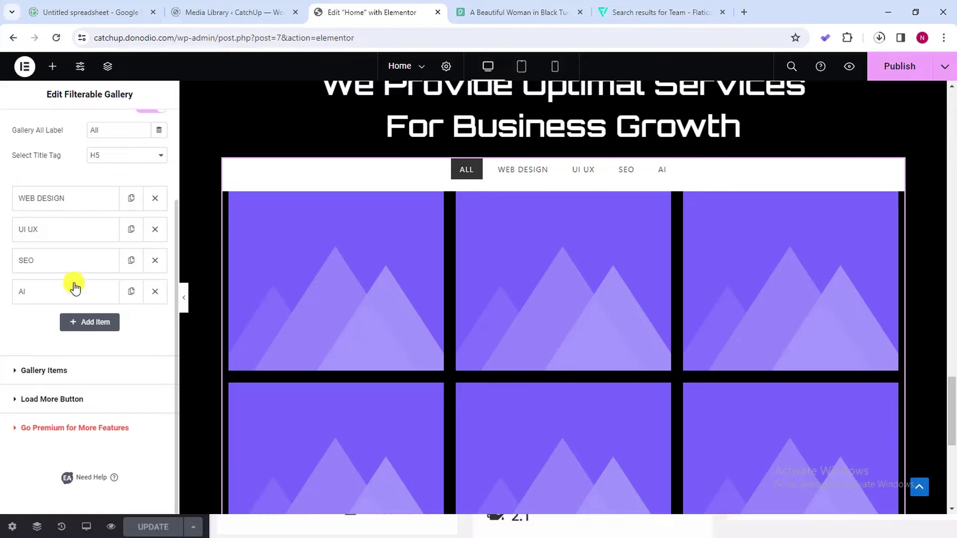
# Paste WEB DESIGN into the first gallery item's Control Name
pyautogui.click(44, 373)
pyautogui.scroll(-4, 99, 364)
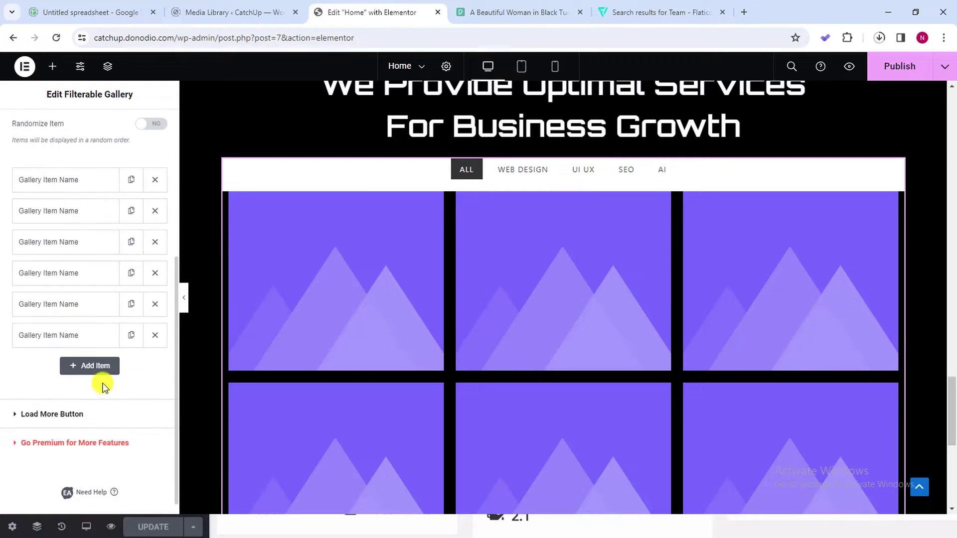
pyautogui.scroll(2, 75, 196)
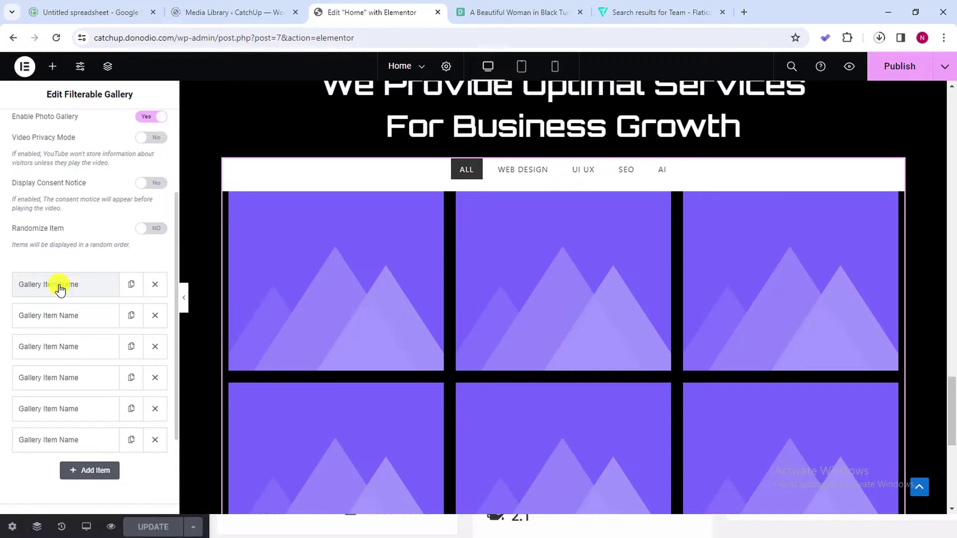
pyautogui.click(59, 287)
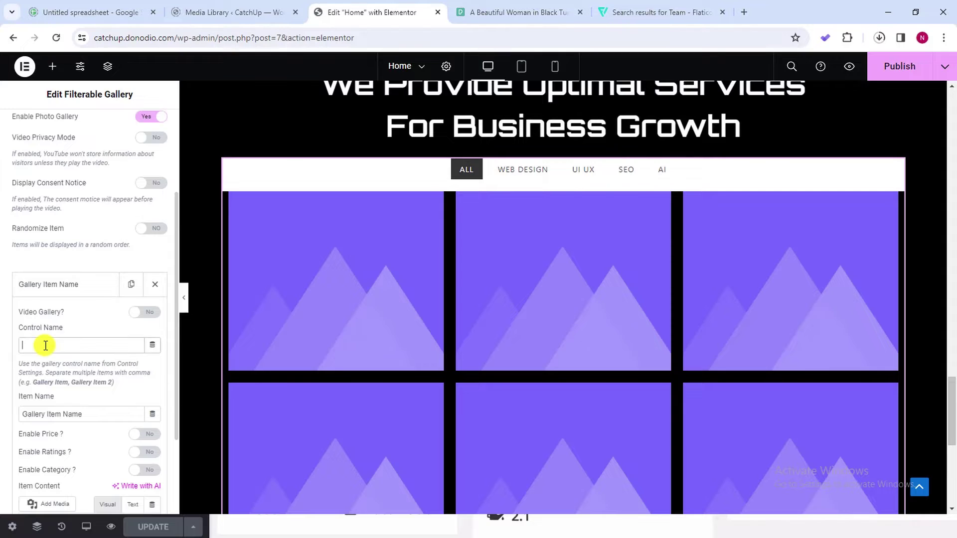
pyautogui.rightClick(45, 345)
pyautogui.click(73, 213)
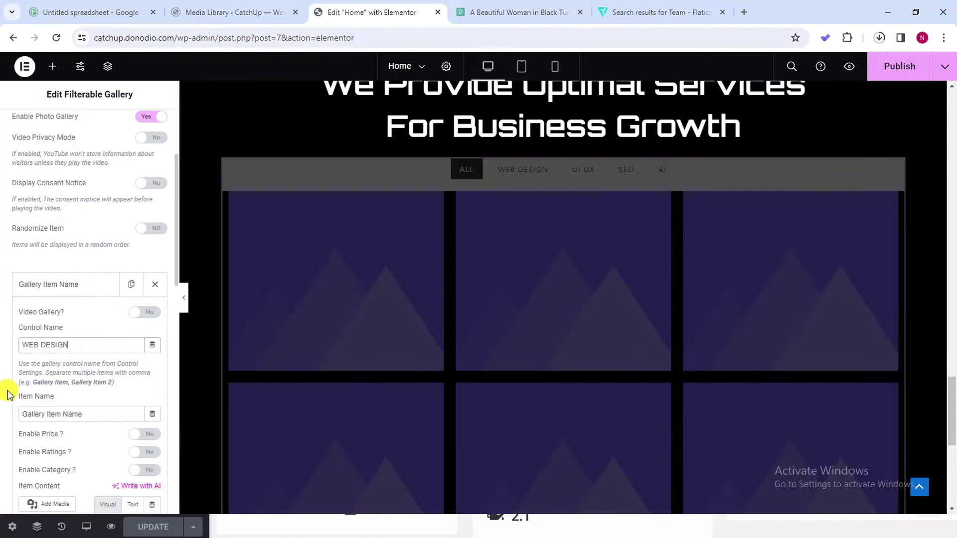
pyautogui.scroll(-2, 66, 349)
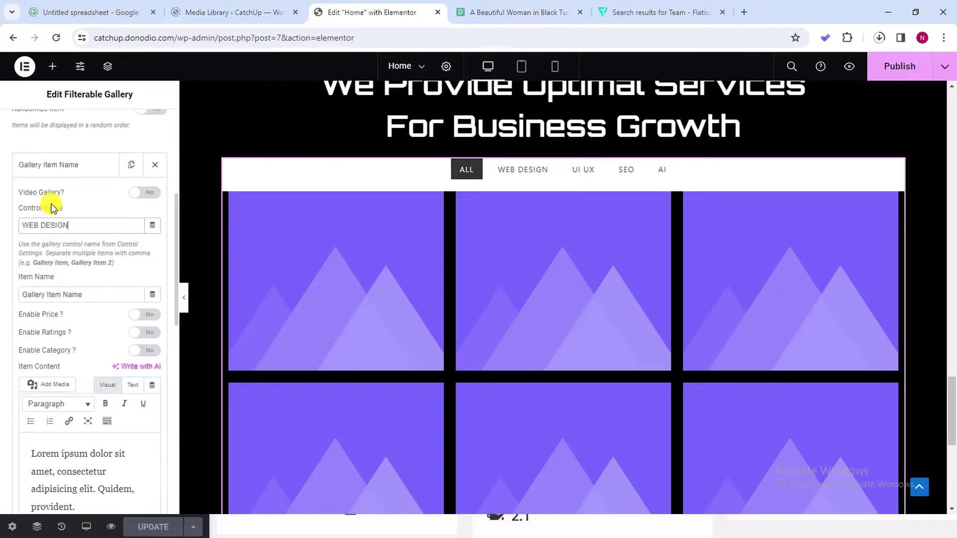
pyautogui.click(71, 165)
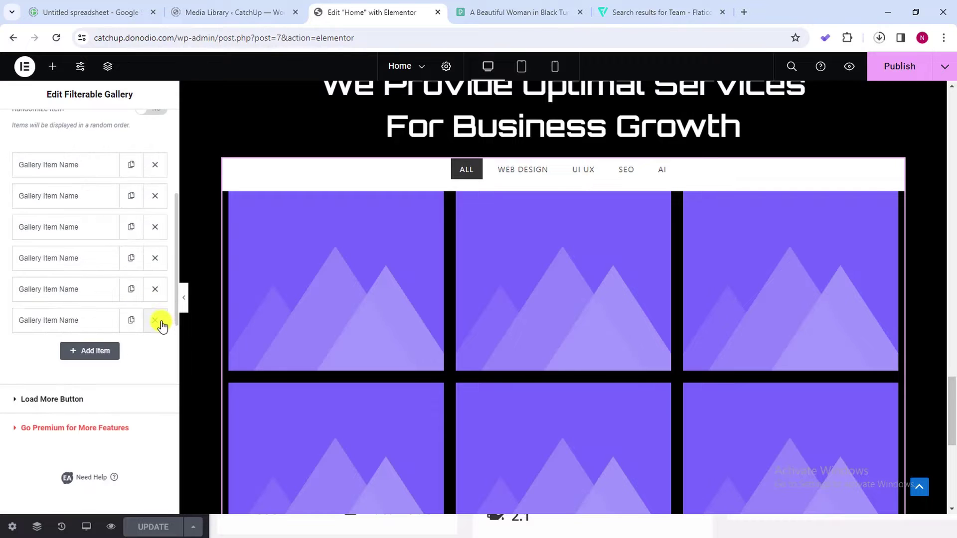
# Delete the five surplus gallery items, leaving just one
pyautogui.click(156, 321)
pyautogui.click(156, 298)
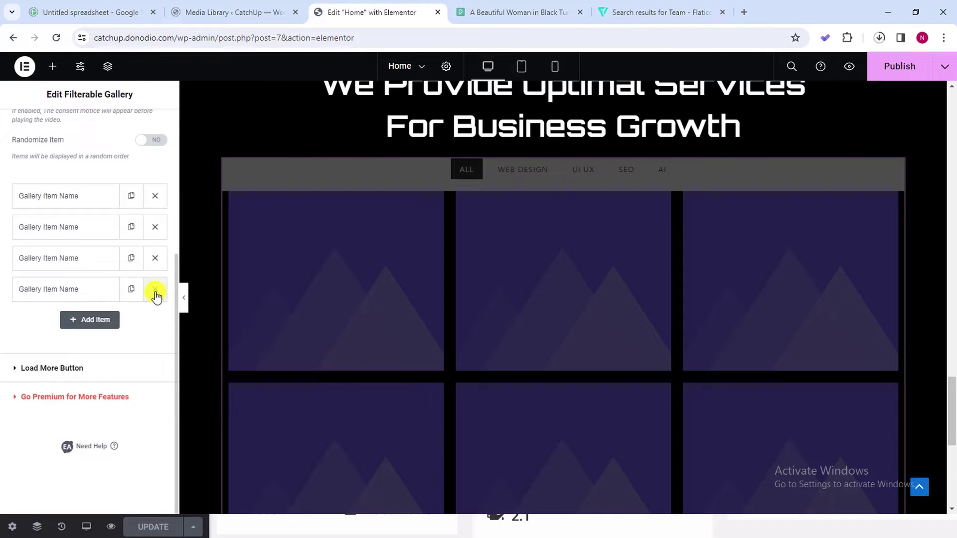
pyautogui.click(155, 290)
pyautogui.click(155, 258)
pyautogui.click(155, 228)
# Enable Price on the remaining gallery item and set it to $2000.00
pyautogui.click(106, 204)
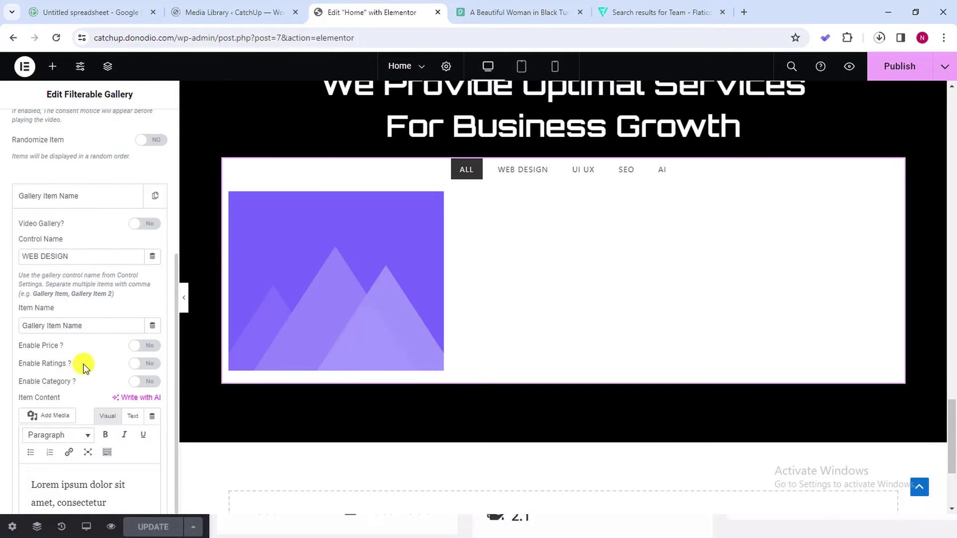
pyautogui.click(141, 345)
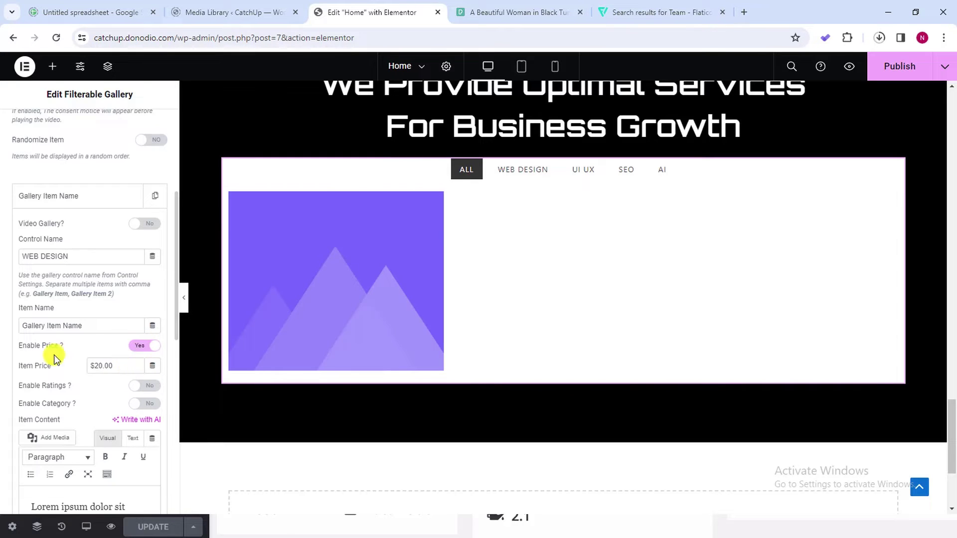
pyautogui.moveTo(265, 288)
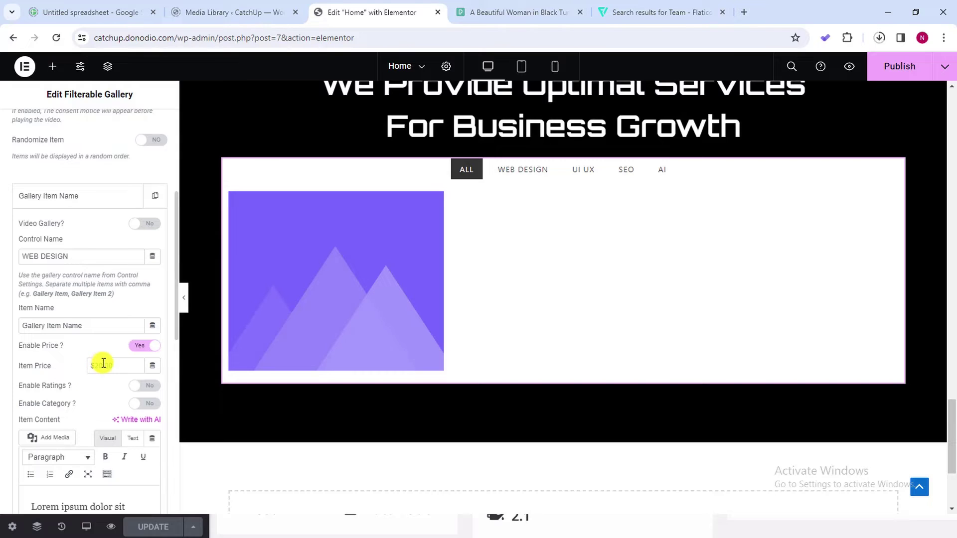
pyautogui.click(103, 363)
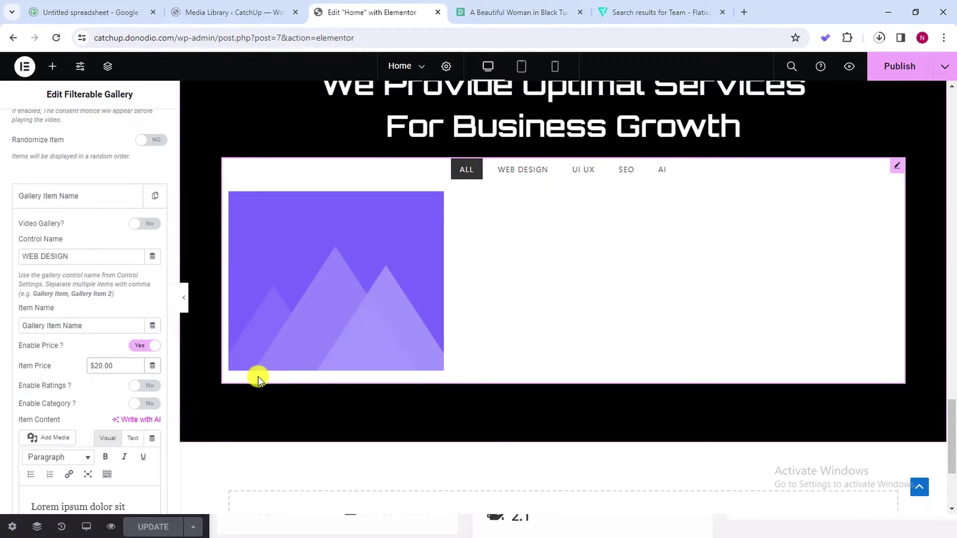
pyautogui.write('00')
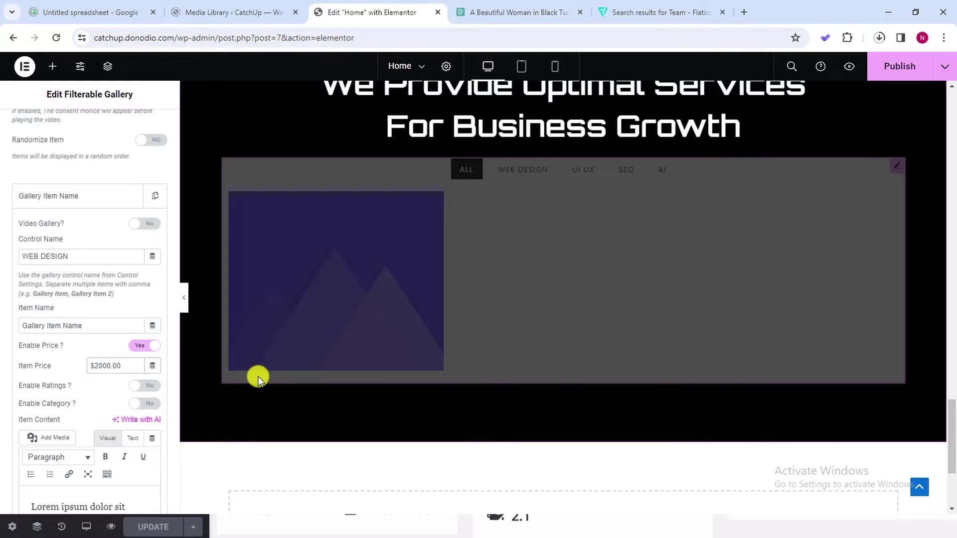
pyautogui.click(57, 198)
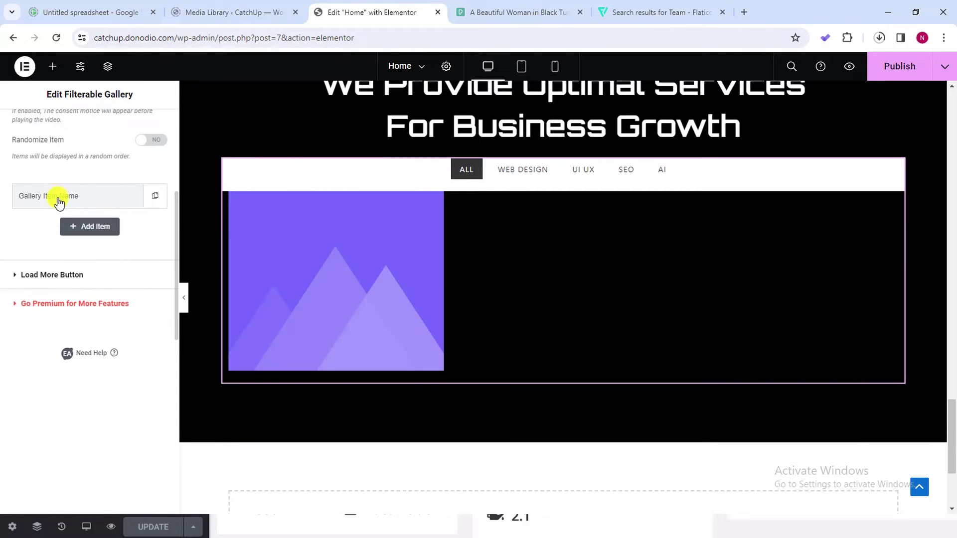
pyautogui.scroll(3, 58, 200)
pyautogui.scroll(2, 75, 229)
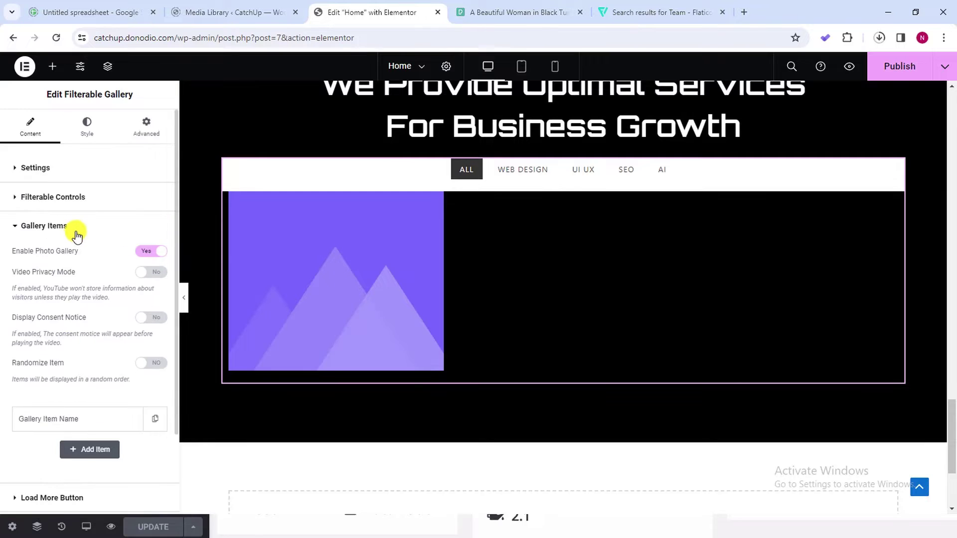
pyautogui.scroll(-1, 71, 250)
pyautogui.scroll(-1, 75, 324)
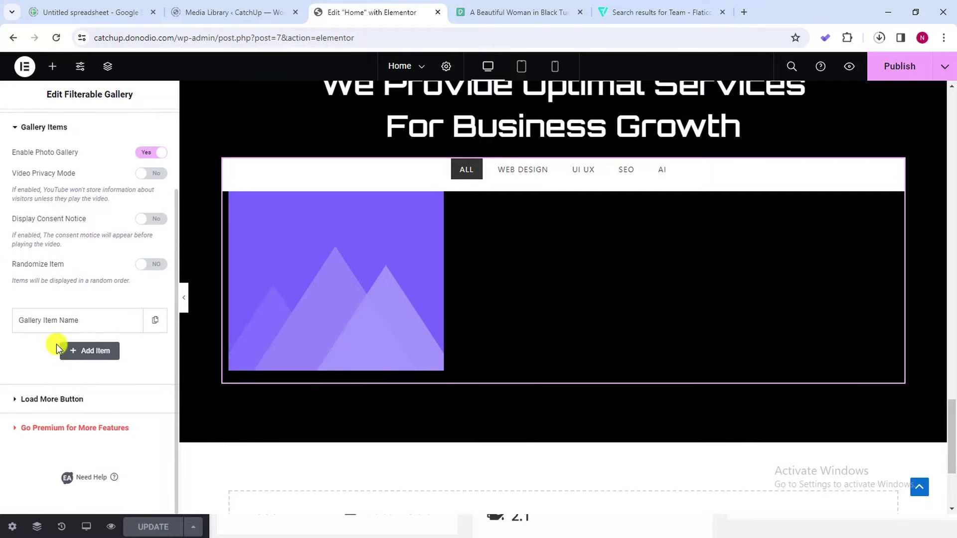
# Turn on star Ratings for the gallery item, showing a rating of 5
pyautogui.click(45, 322)
pyautogui.scroll(-2, 84, 388)
pyautogui.scroll(-2, 122, 401)
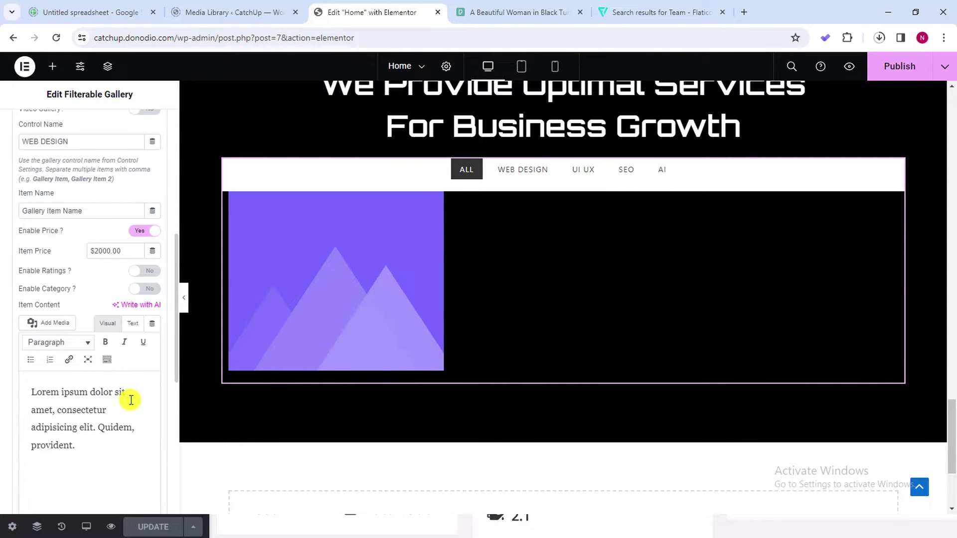
pyautogui.click(146, 270)
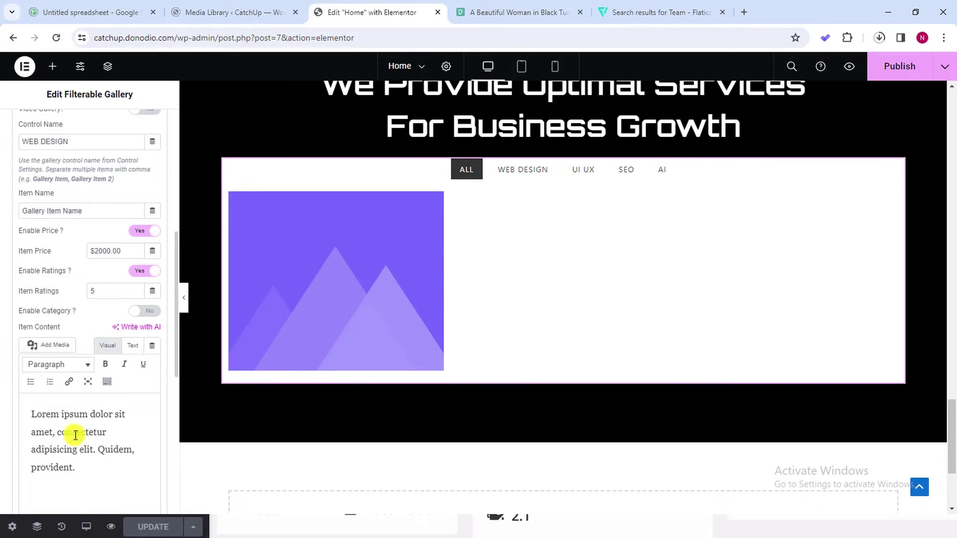
pyautogui.scroll(-1, 81, 214)
pyautogui.scroll(1, 79, 204)
pyautogui.scroll(-2, 88, 289)
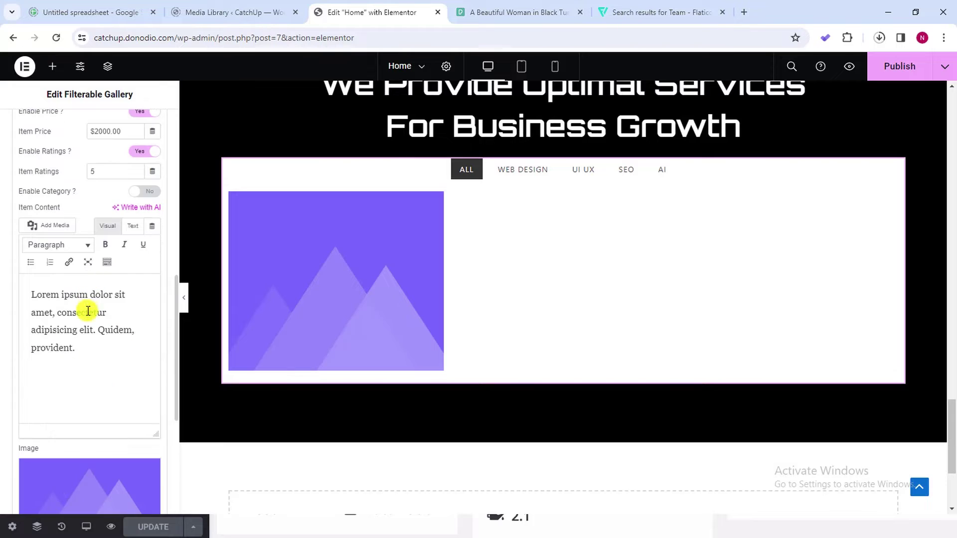
# Upload a batch of photos, from pexels-cottonbro-studio-7611188 to the fauxels photo, to the Media Library
pyautogui.click(70, 487)
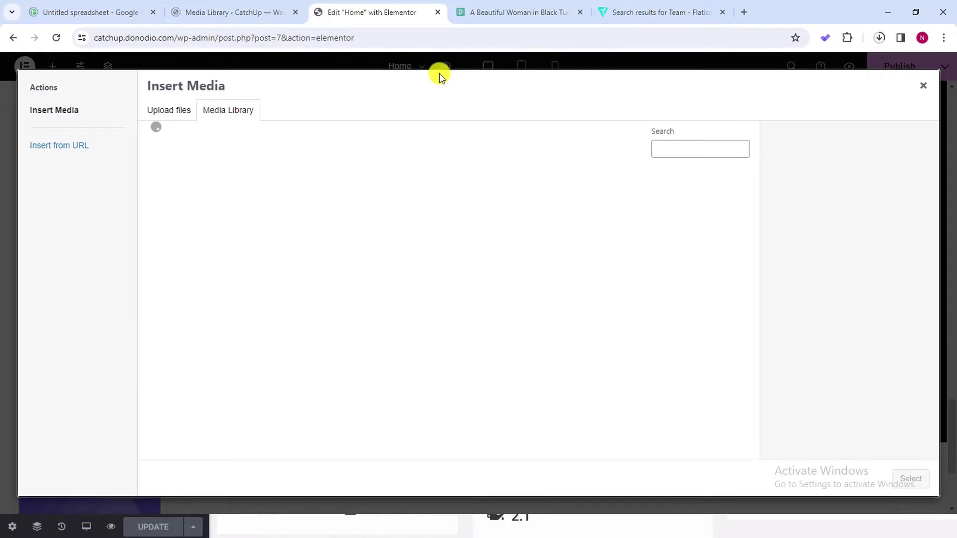
pyautogui.click(182, 118)
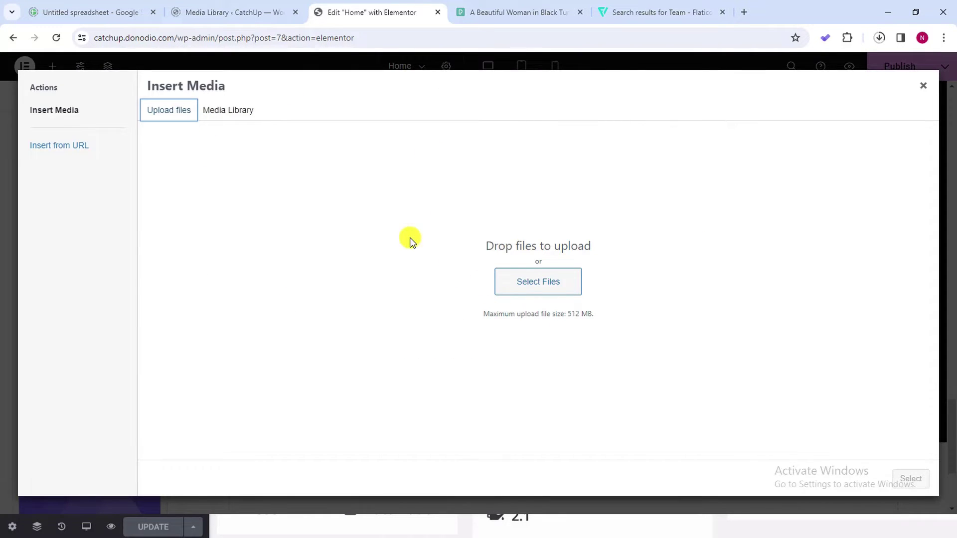
pyautogui.click(567, 272)
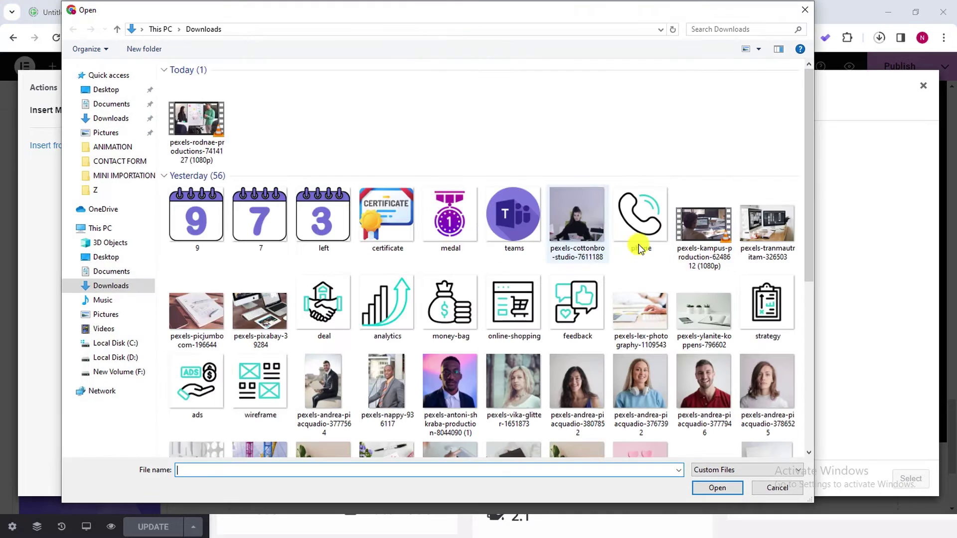
pyautogui.moveTo(806, 150); pyautogui.dragTo(804, 220)
pyautogui.click(582, 107)
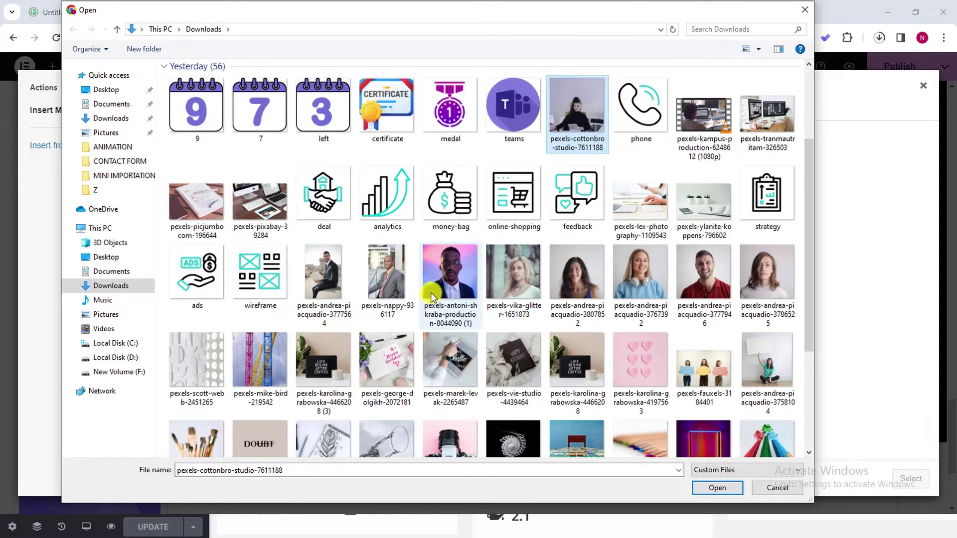
pyautogui.keyDown('ctrl'); pyautogui.click(184, 367); pyautogui.keyUp('ctrl')
pyautogui.keyDown('ctrl'); pyautogui.click(284, 363); pyautogui.keyUp('ctrl')
pyautogui.keyDown('ctrl'); pyautogui.click(319, 358); pyautogui.keyUp('ctrl')
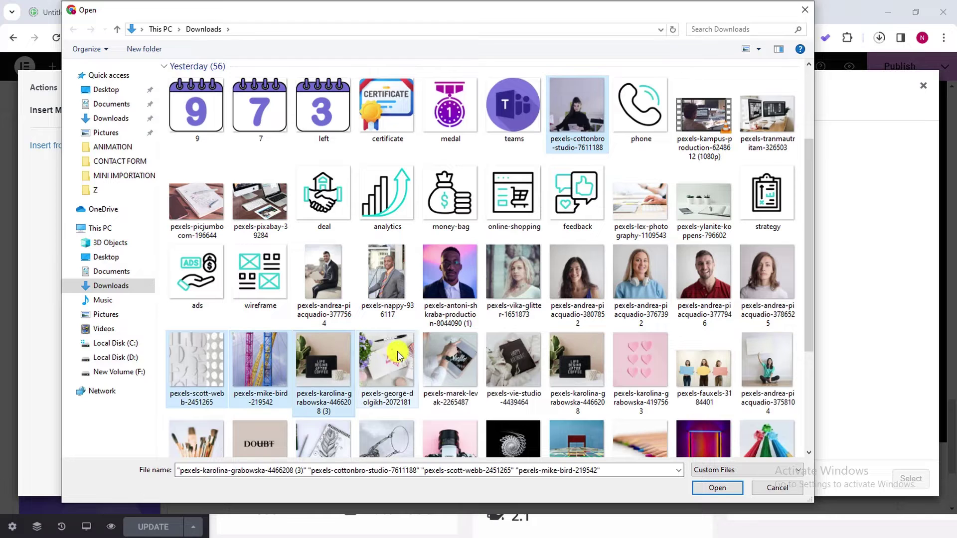
pyautogui.keyDown('ctrl'); pyautogui.click(396, 351); pyautogui.keyUp('ctrl')
pyautogui.keyDown('ctrl'); pyautogui.click(445, 352); pyautogui.keyUp('ctrl')
pyautogui.keyDown('ctrl'); pyautogui.click(506, 357); pyautogui.keyUp('ctrl')
pyautogui.keyDown('ctrl'); pyautogui.click(558, 355); pyautogui.keyUp('ctrl')
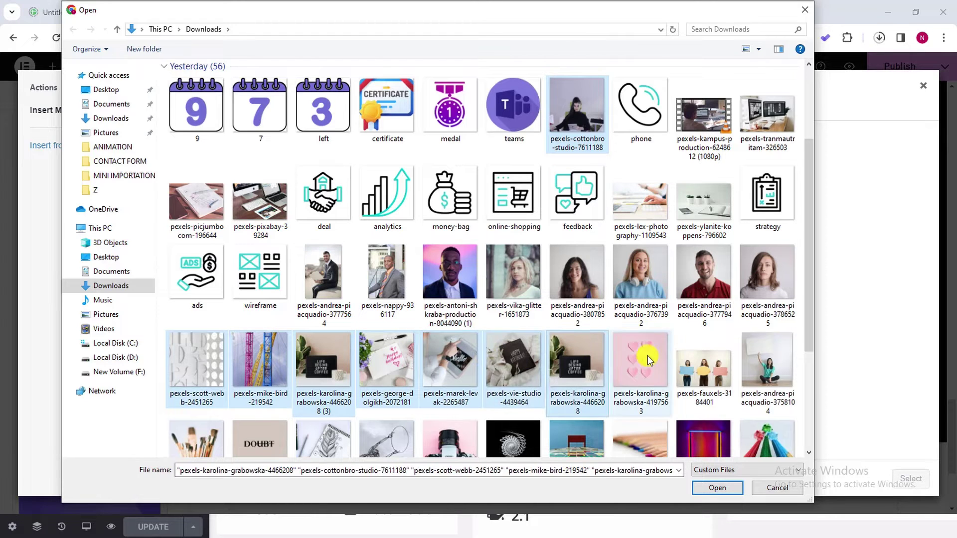
pyautogui.keyDown('ctrl'); pyautogui.click(640, 359); pyautogui.keyUp('ctrl')
pyautogui.keyDown('ctrl'); pyautogui.click(733, 362); pyautogui.keyUp('ctrl')
pyautogui.press('Return')
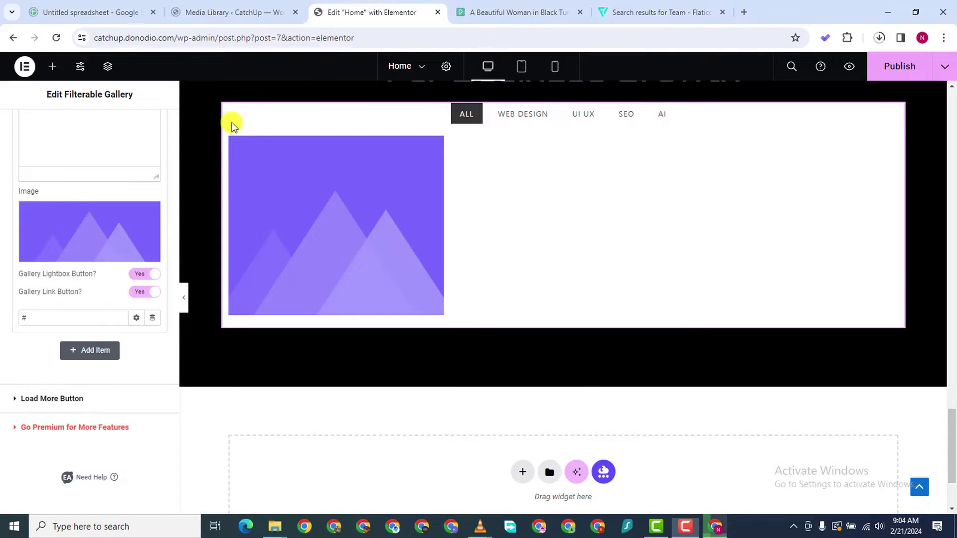
# Set the grey geometric pattern photo (pexels-scott-webb-2451265) as the gallery item's image
pyautogui.click(86, 228)
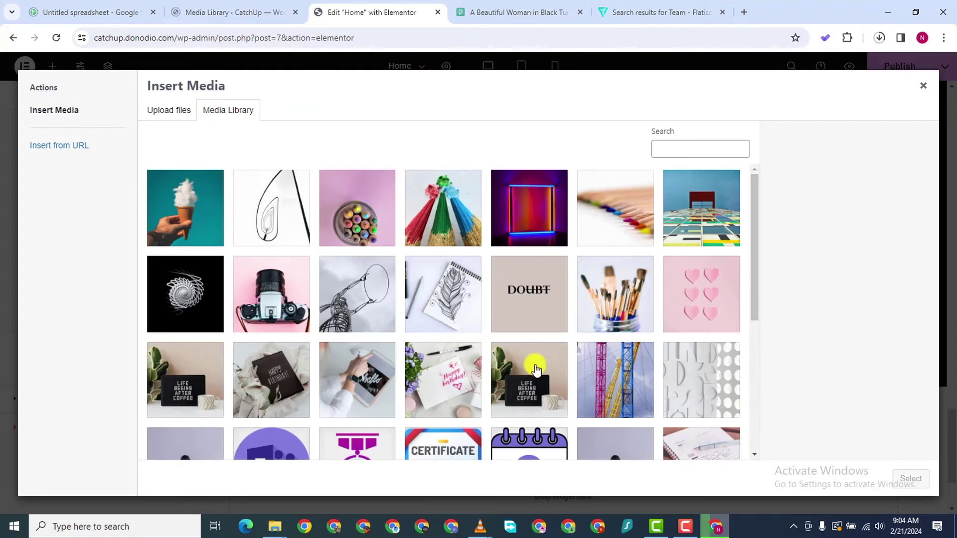
pyautogui.scroll(-3, 535, 369)
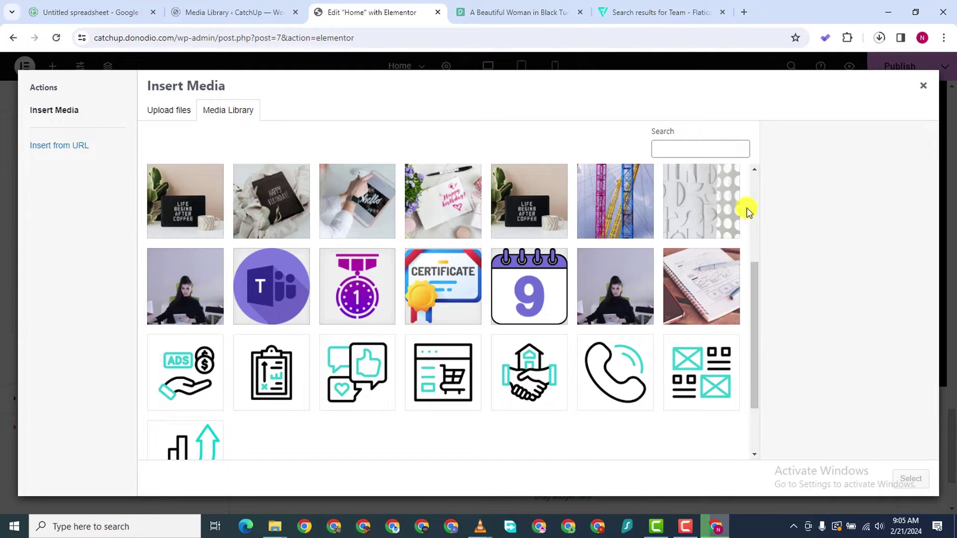
pyautogui.click(710, 213)
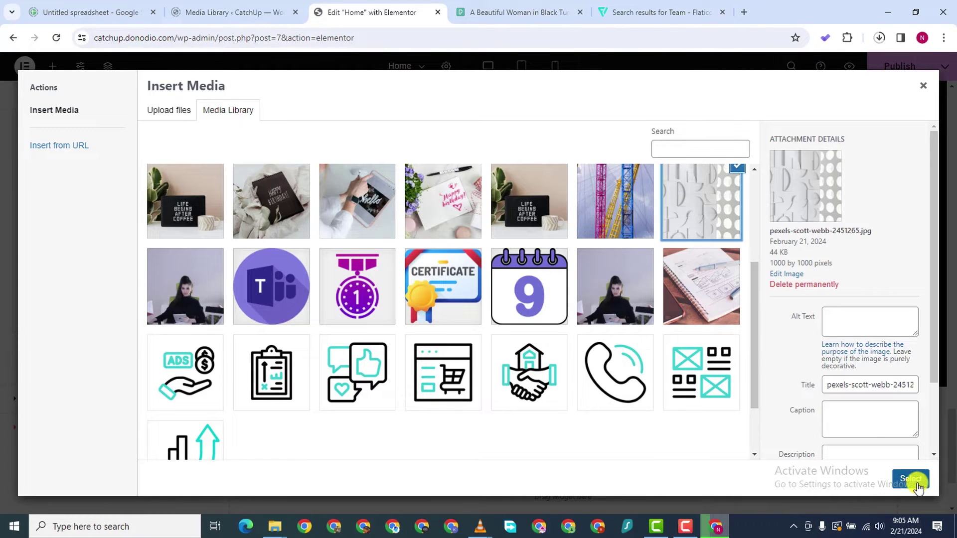
pyautogui.click(912, 480)
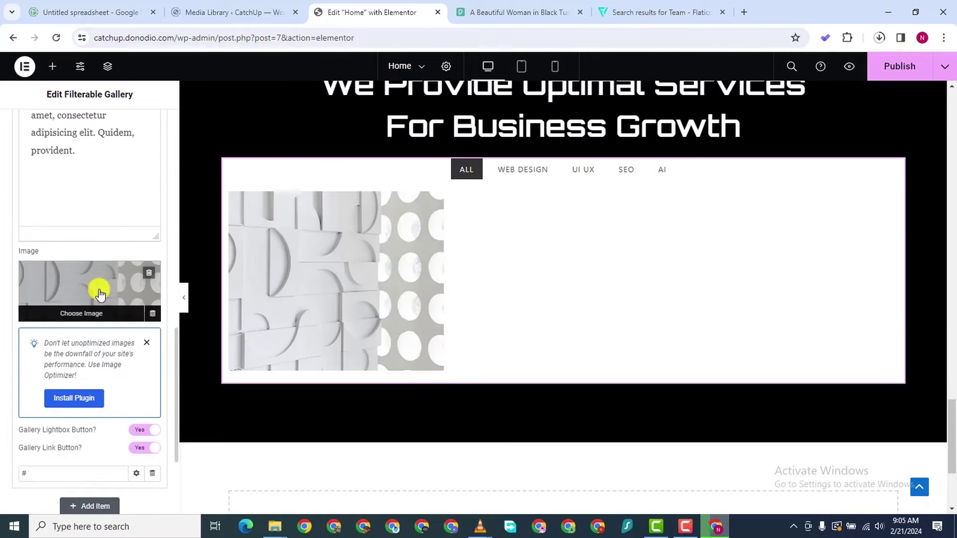
# Preview the Home page in a new tab, then return to the editor
pyautogui.scroll(-2, 390, 289)
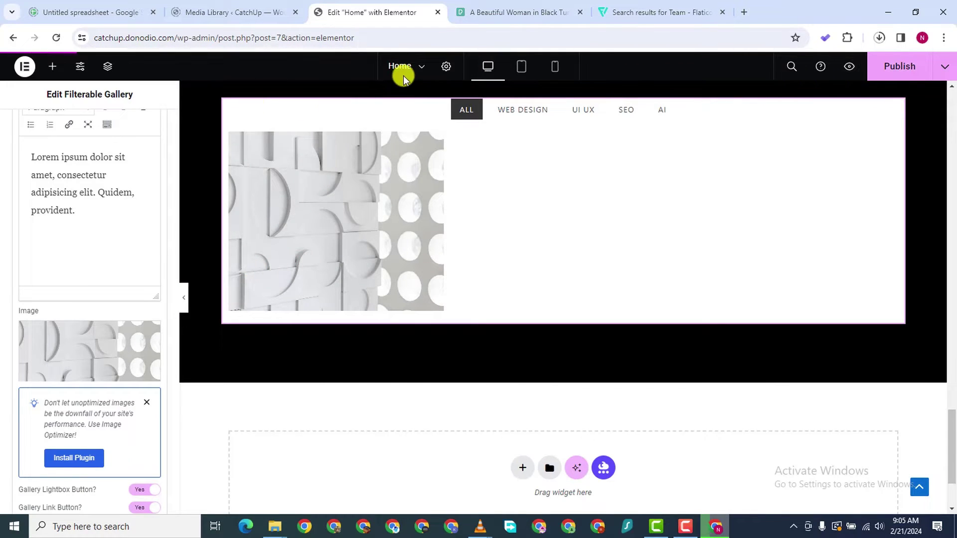
pyautogui.click(849, 66)
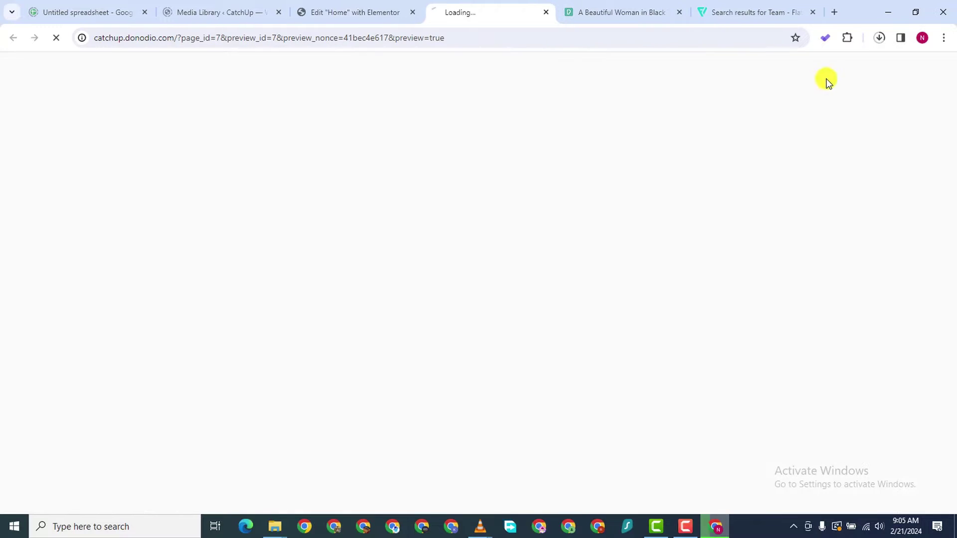
pyautogui.click(366, 11)
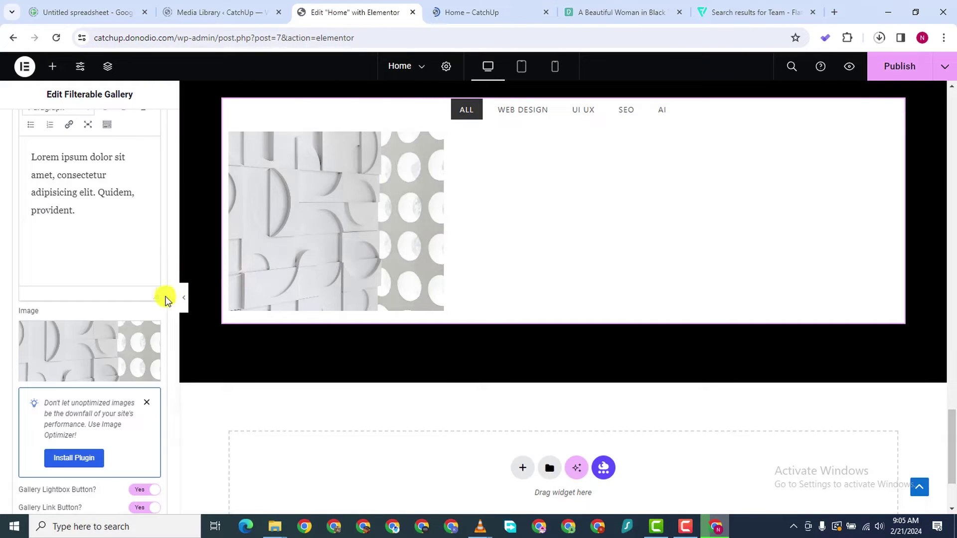
# Collapse the gallery item and duplicate it so a second pattern item appears
pyautogui.scroll(-1, 83, 309)
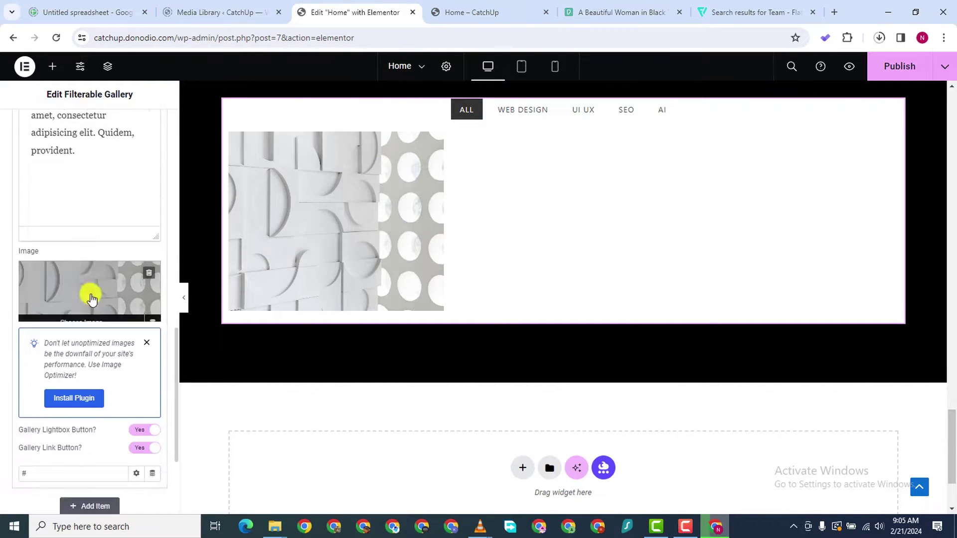
pyautogui.scroll(3, 89, 294)
pyautogui.scroll(-2, 547, 163)
pyautogui.scroll(4, 342, 237)
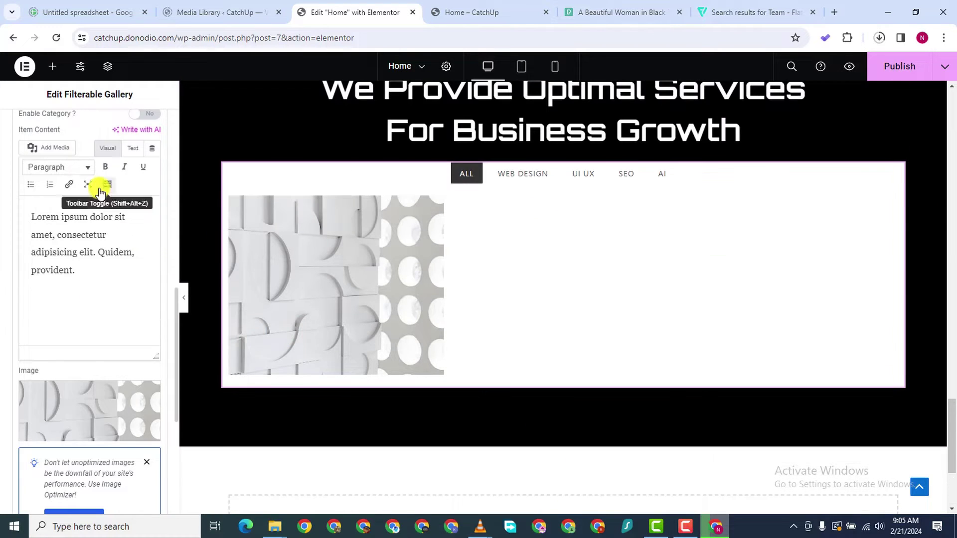
pyautogui.scroll(3, 81, 155)
pyautogui.scroll(-4, 79, 237)
pyautogui.scroll(1, 84, 279)
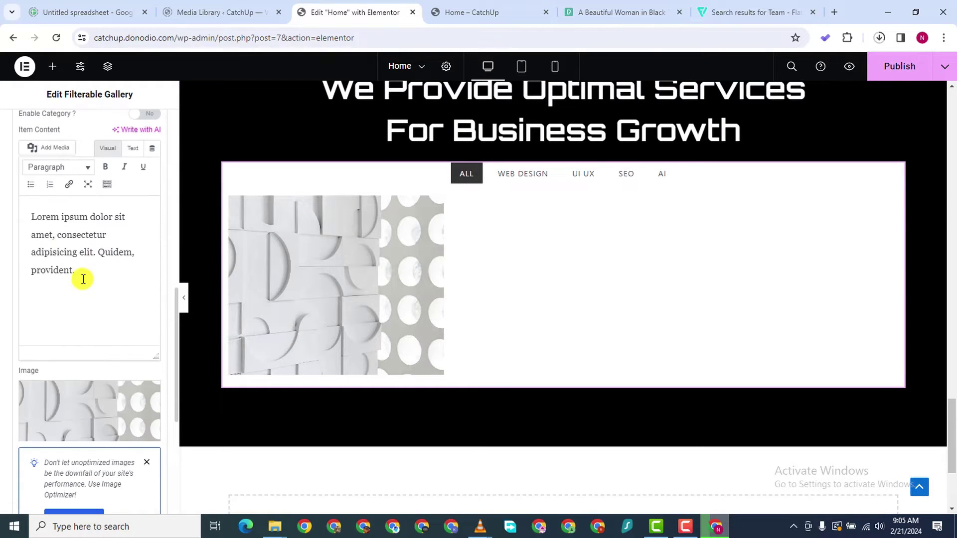
pyautogui.scroll(3, 72, 128)
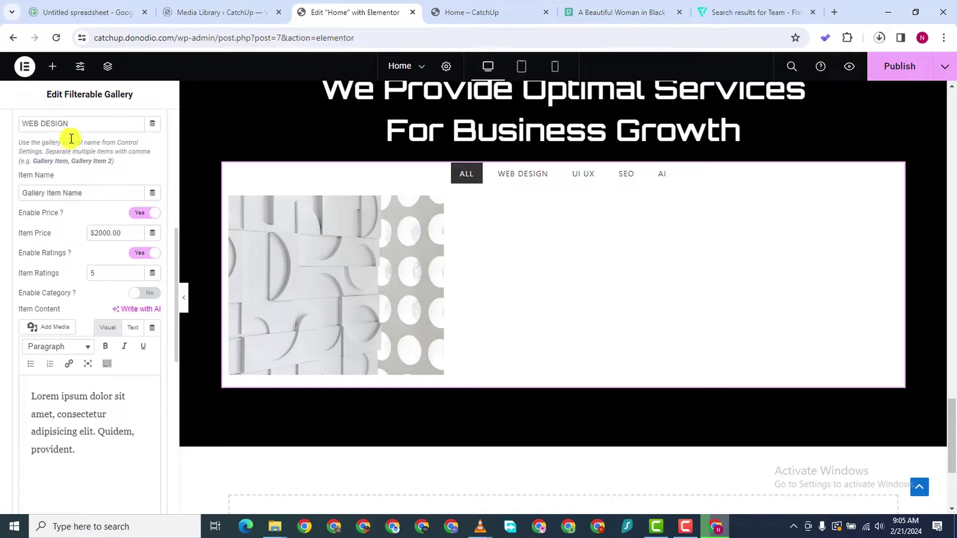
pyautogui.scroll(2, 84, 124)
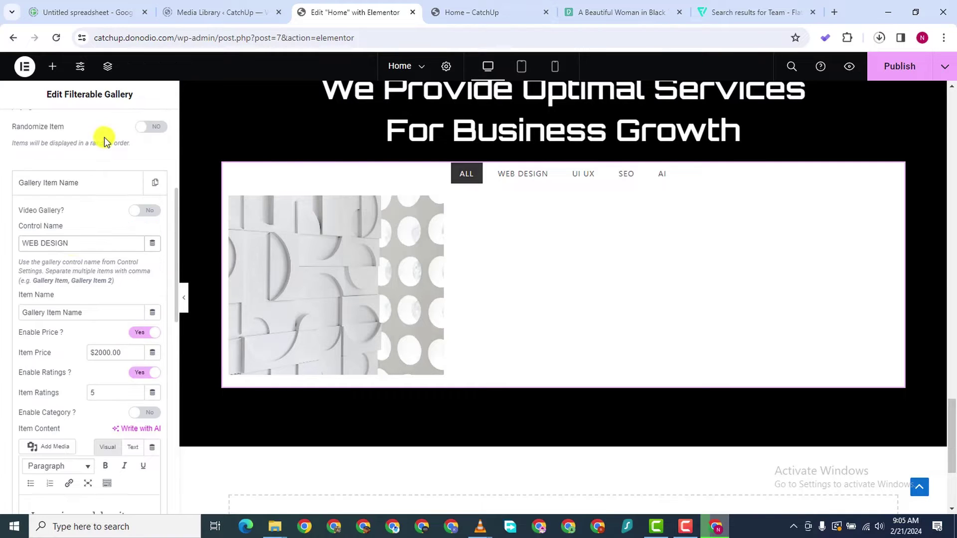
pyautogui.click(98, 189)
pyautogui.click(155, 183)
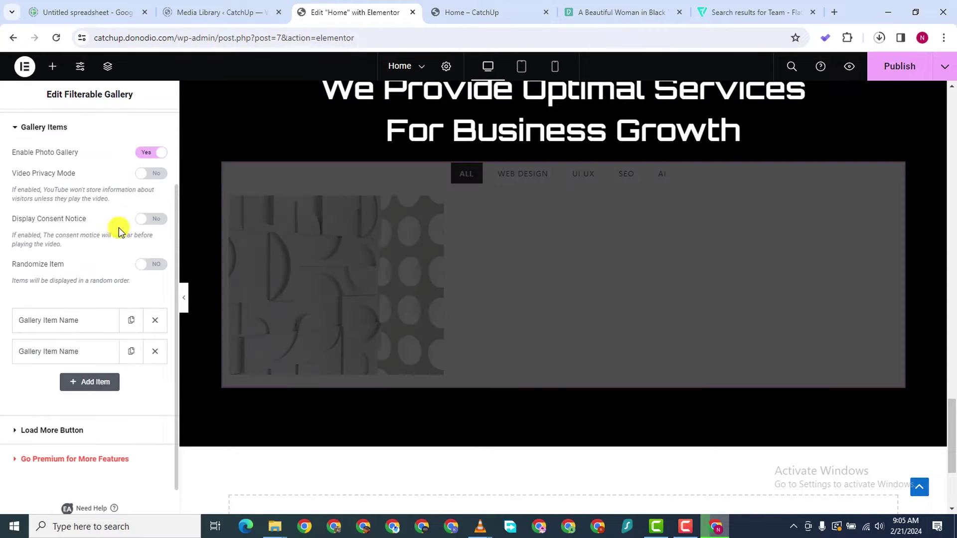
pyautogui.scroll(-1, 90, 461)
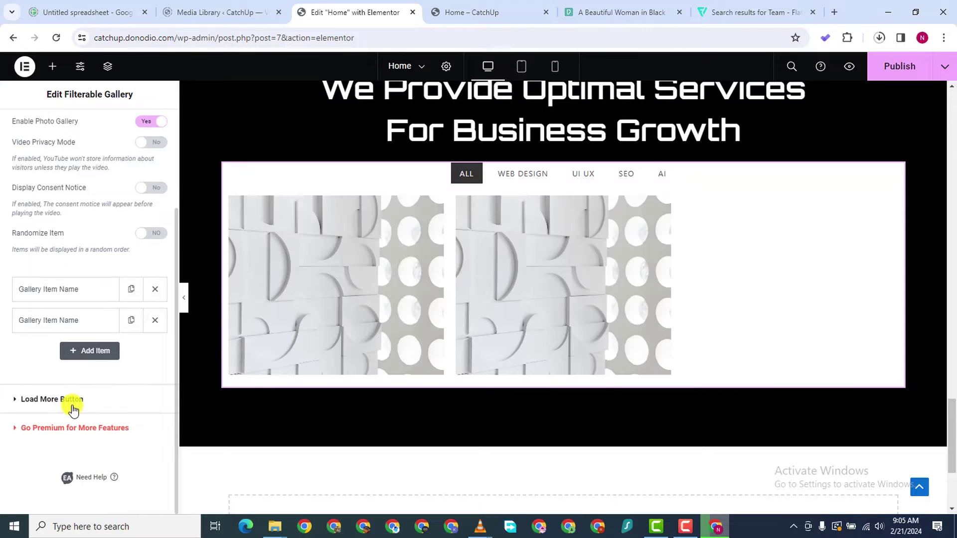
pyautogui.scroll(4, 72, 408)
pyautogui.scroll(-4, 64, 420)
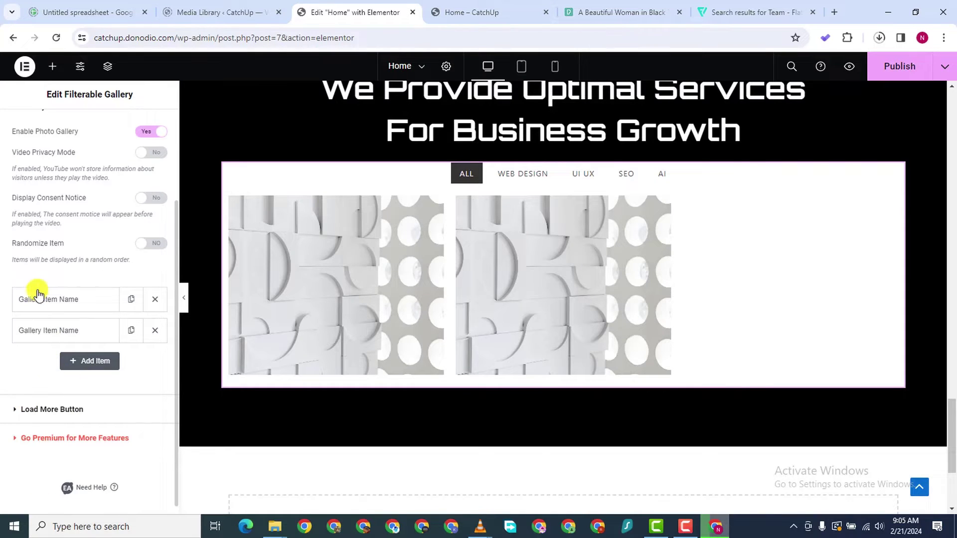
# Name the second gallery item Projecr Two and change its price to $4000.00
pyautogui.click(68, 337)
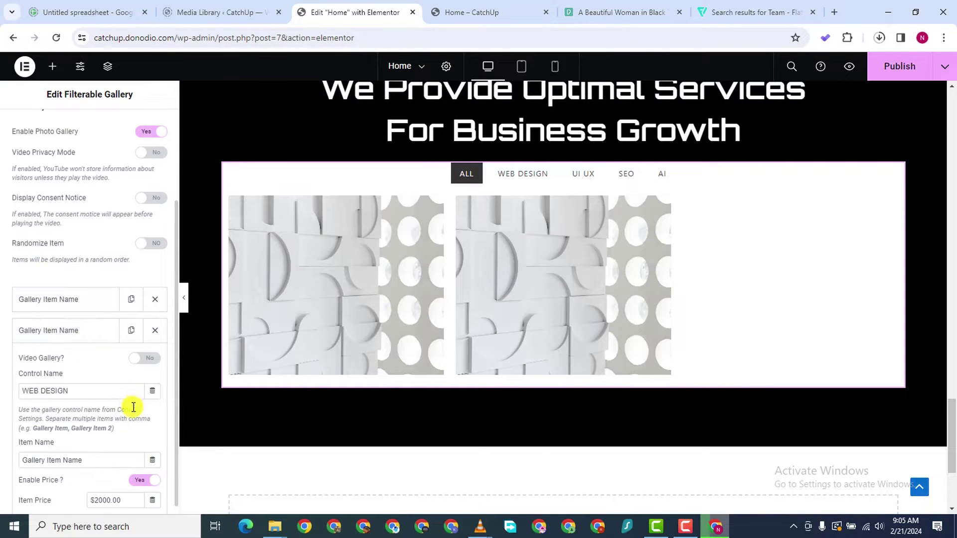
pyautogui.scroll(4, 74, 399)
pyautogui.scroll(-7, 75, 398)
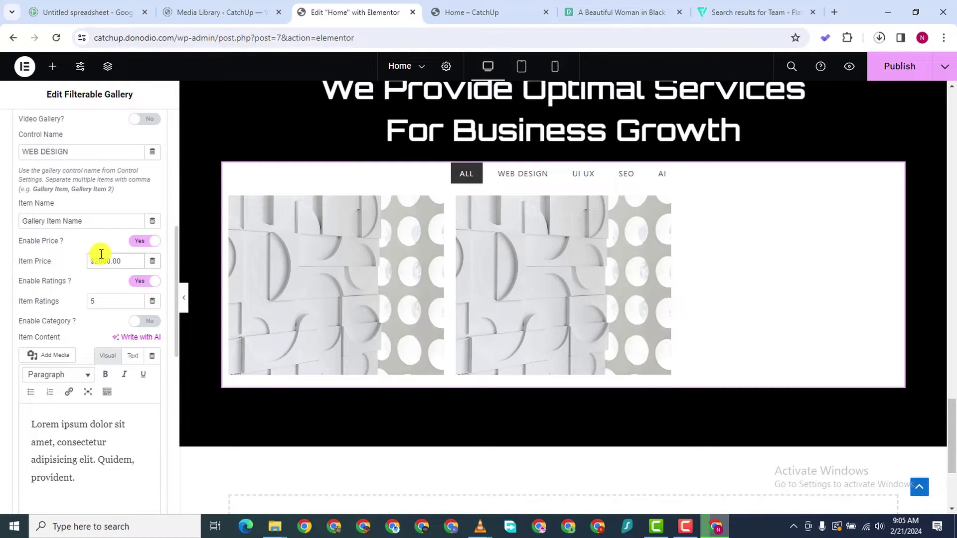
pyautogui.press('BackSpace')
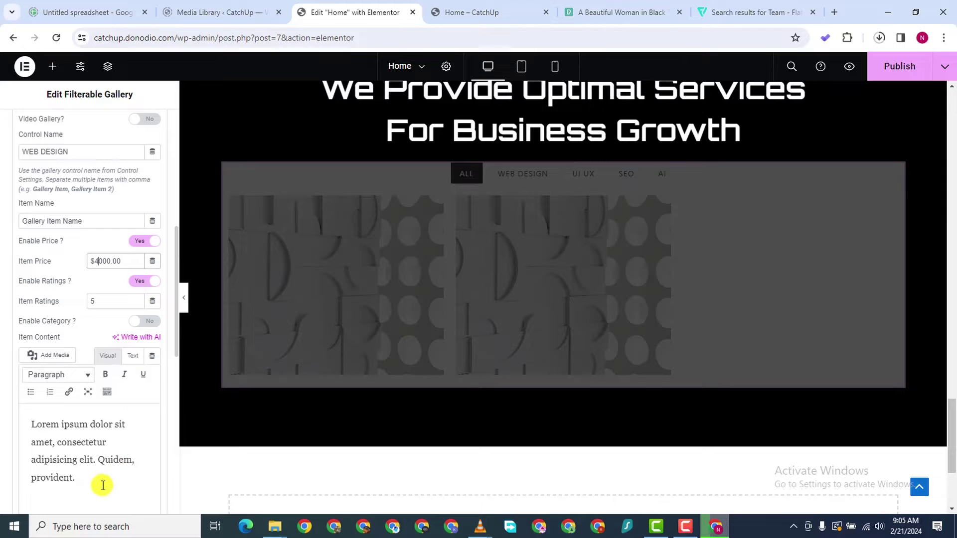
pyautogui.scroll(5, 74, 380)
pyautogui.scroll(-5, 75, 380)
pyautogui.scroll(3, 84, 276)
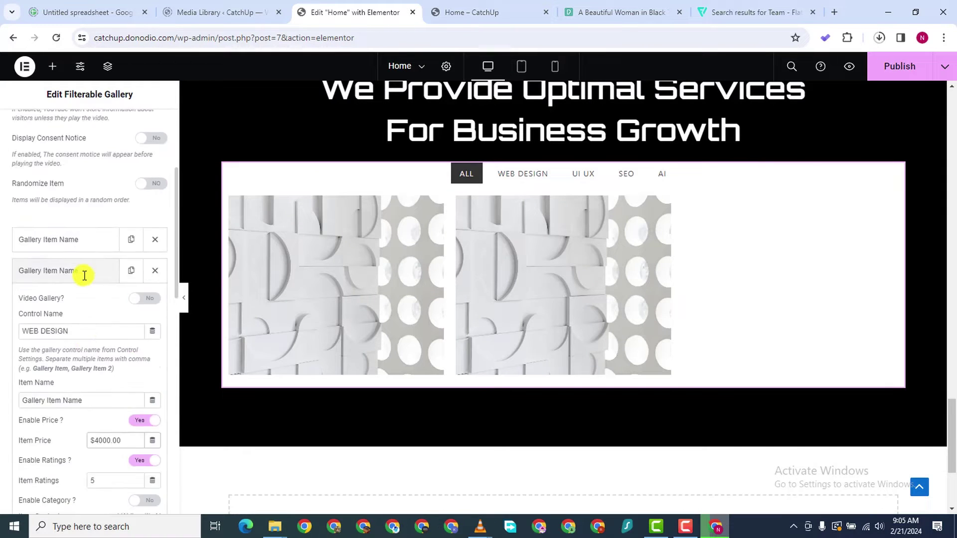
pyautogui.scroll(4, 84, 276)
pyautogui.scroll(-2, 74, 348)
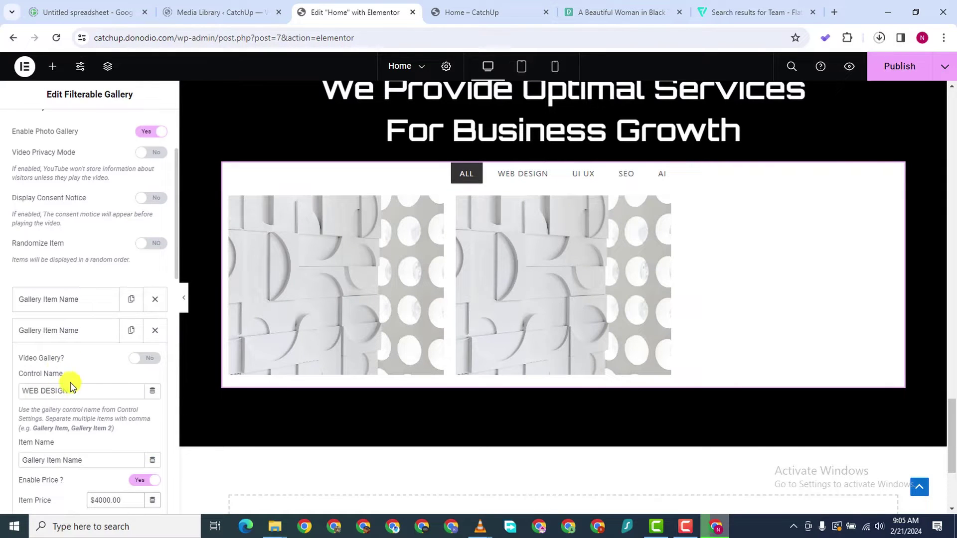
pyautogui.scroll(-1, 73, 372)
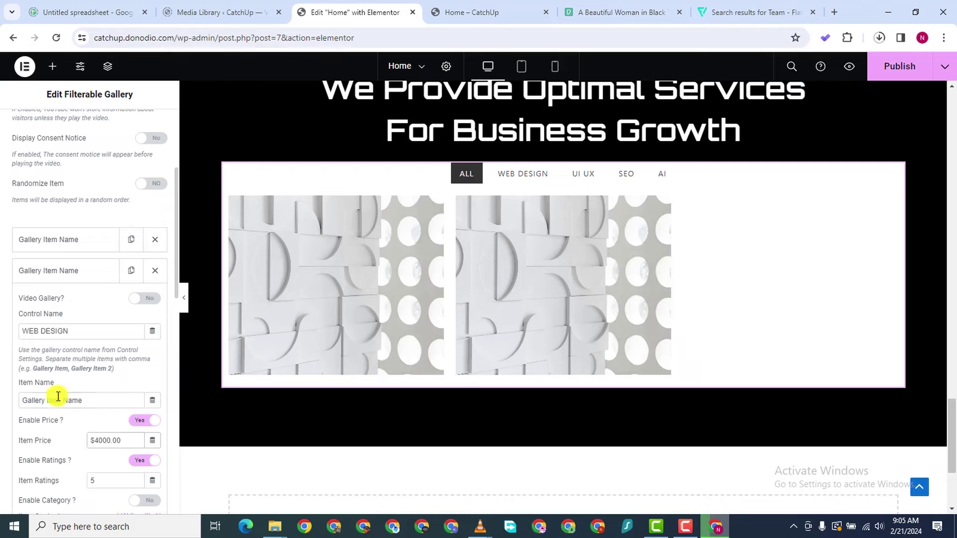
pyautogui.write('P')
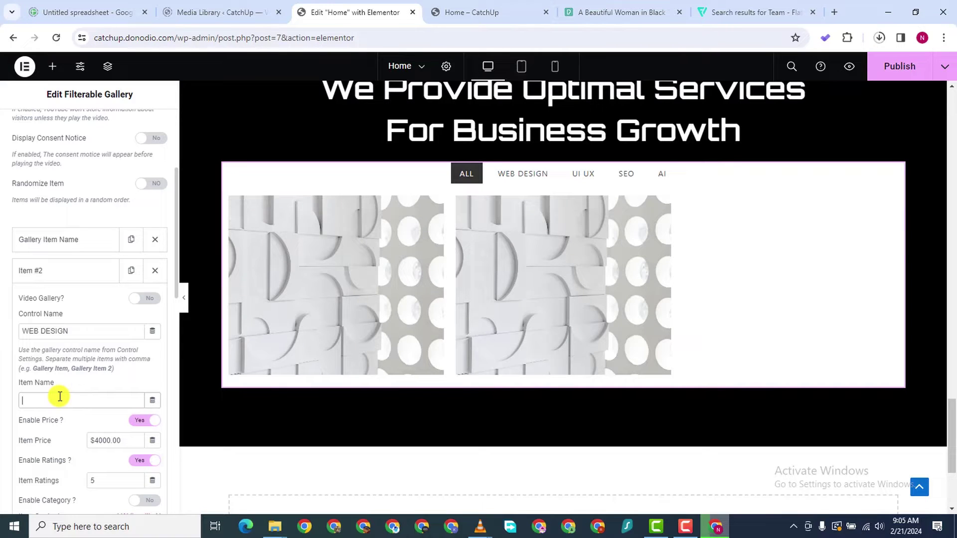
pyautogui.write('Projecr Two')
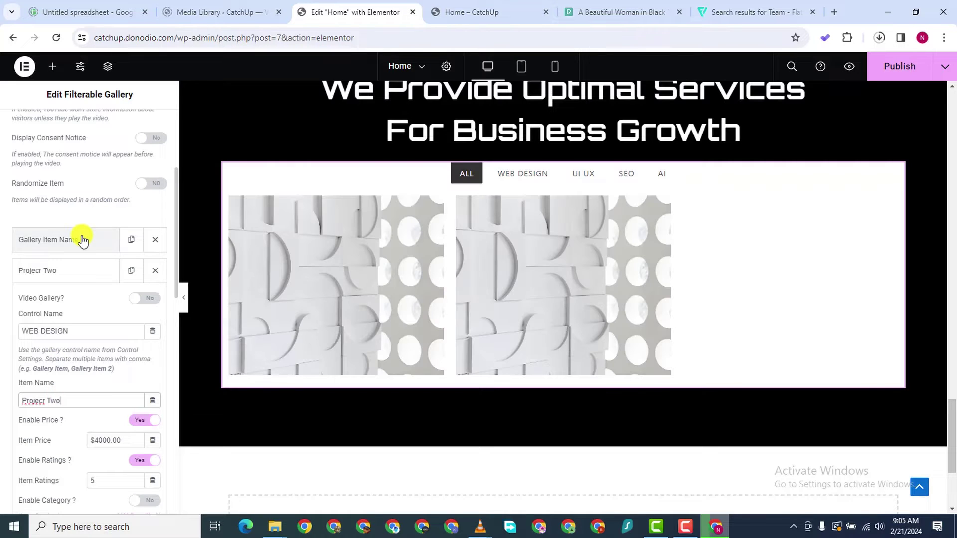
# Name the first gallery item Project One and re-expand the Projecr Two item
pyautogui.click(79, 240)
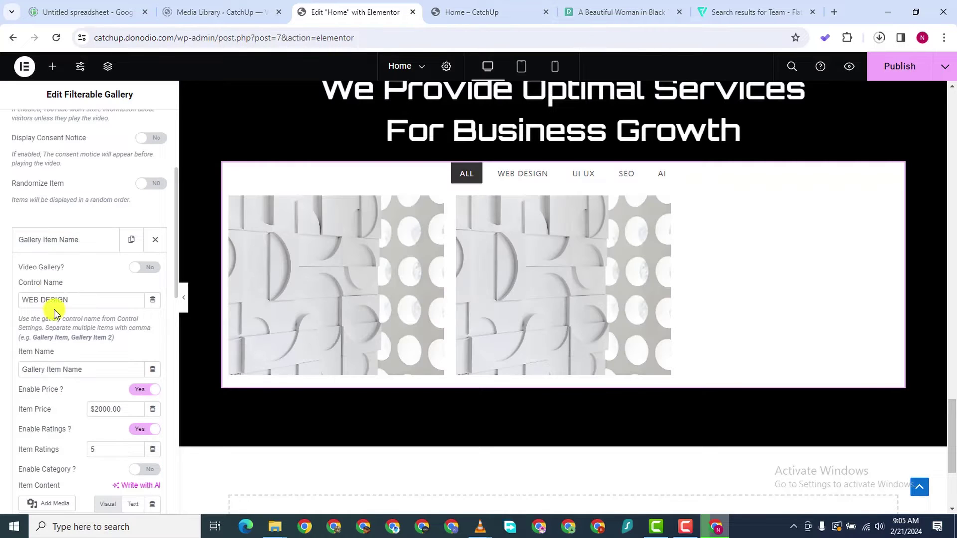
pyautogui.write('Project One')
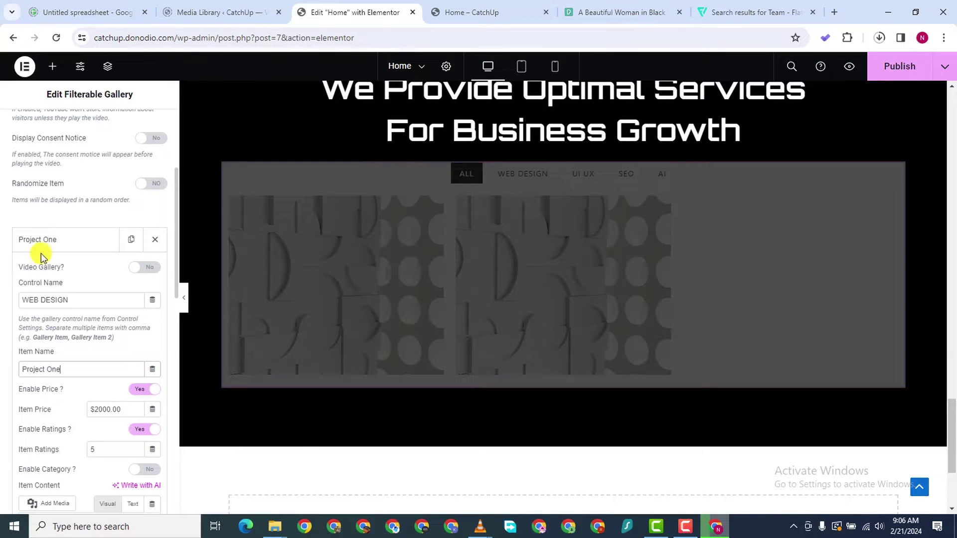
pyautogui.click(44, 250)
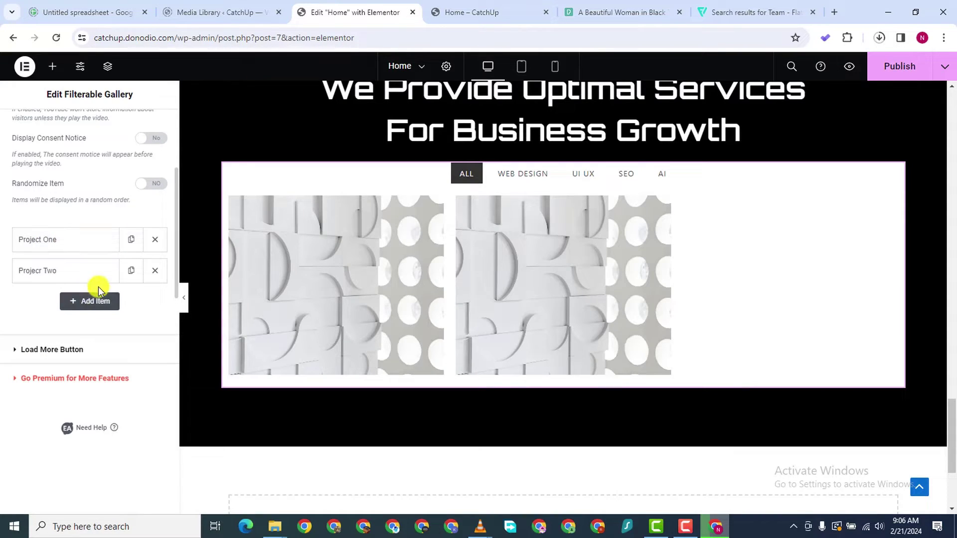
pyautogui.click(66, 272)
pyautogui.scroll(-3, 64, 451)
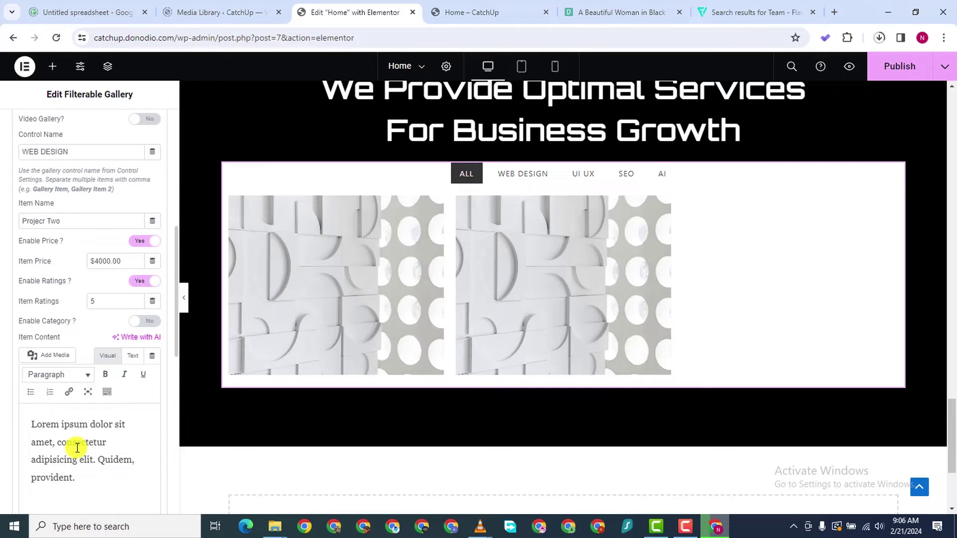
pyautogui.scroll(-1, 77, 447)
pyautogui.scroll(-5, 150, 399)
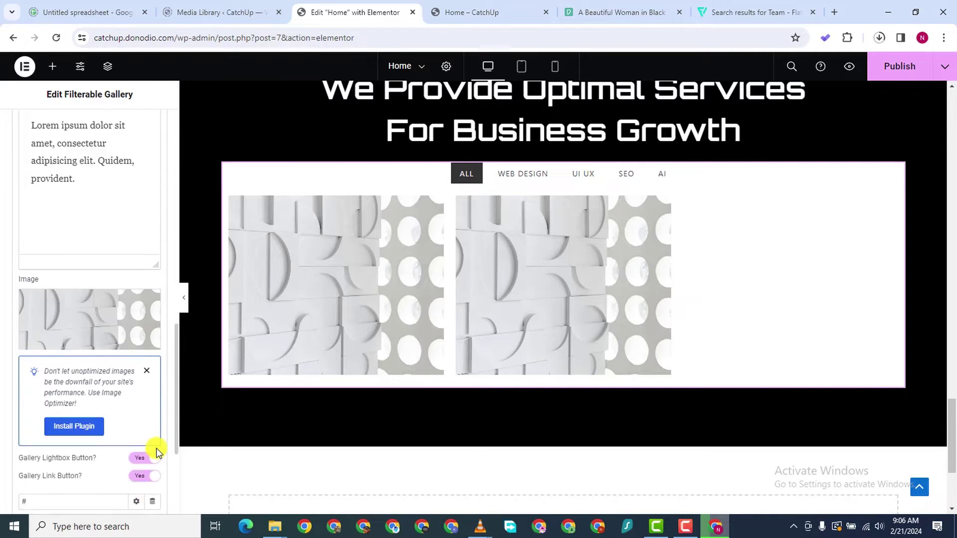
# Give the Projecr Two item the pexels-mike-bird crane photo
pyautogui.click(79, 268)
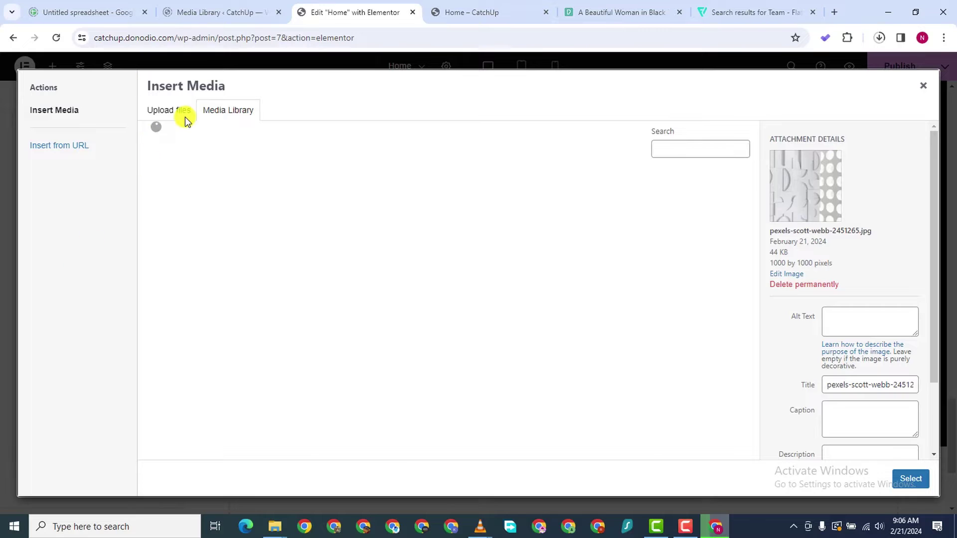
pyautogui.scroll(-2, 395, 325)
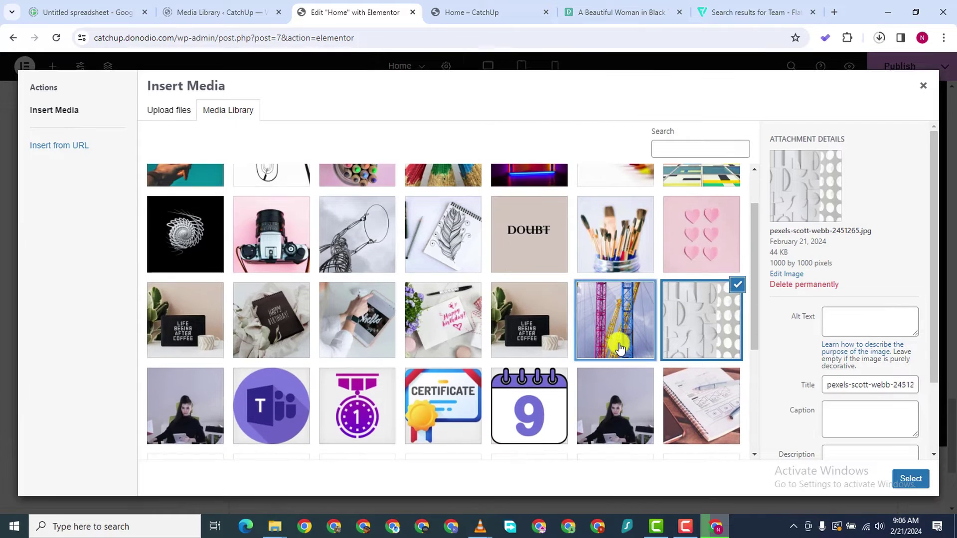
pyautogui.click(619, 348)
pyautogui.click(898, 482)
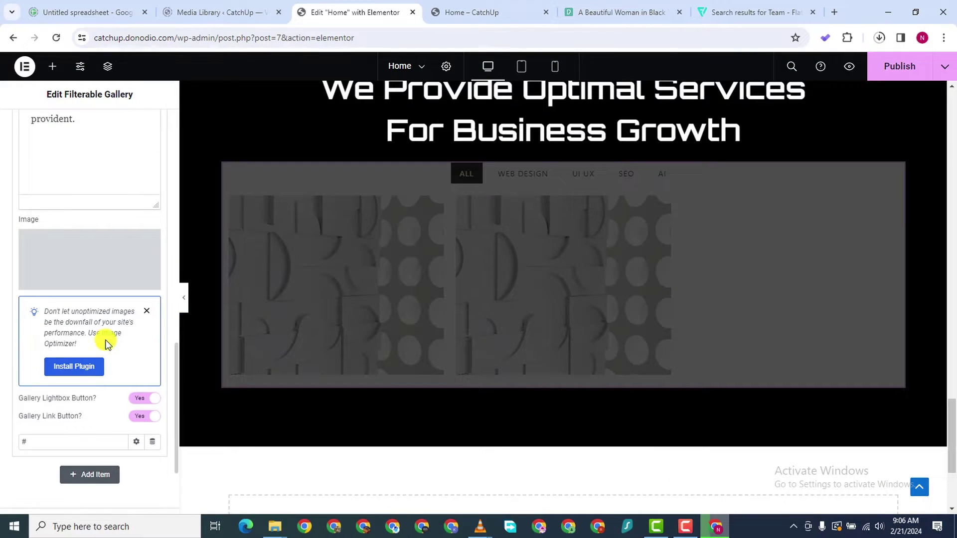
pyautogui.scroll(-1, 150, 214)
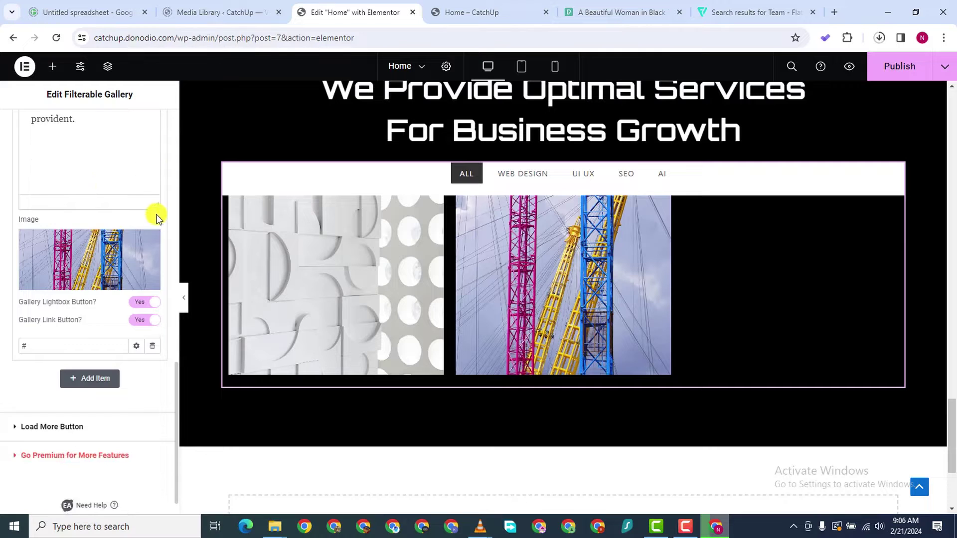
pyautogui.scroll(4, 156, 210)
pyautogui.scroll(6, 136, 145)
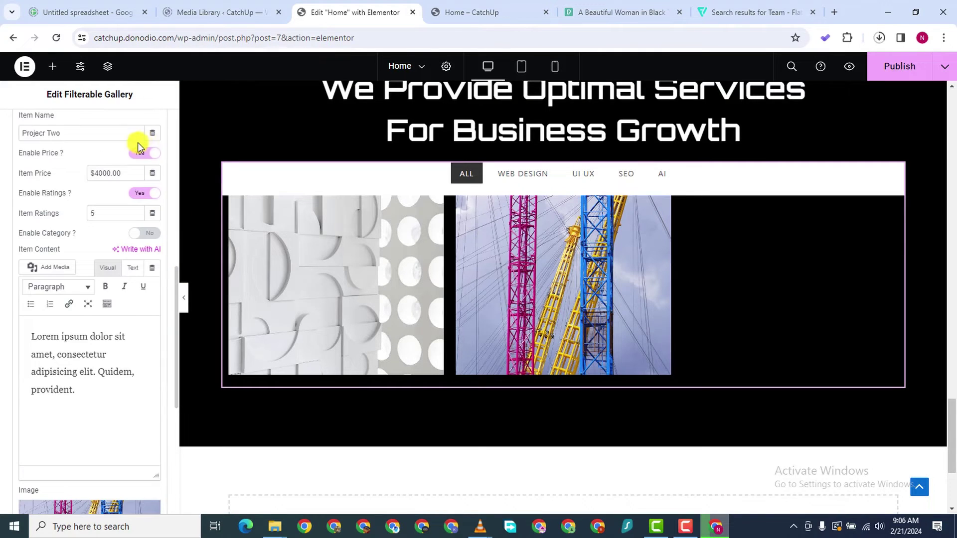
# Duplicate the Projecr Two item and expand the new third item
pyautogui.click(90, 303)
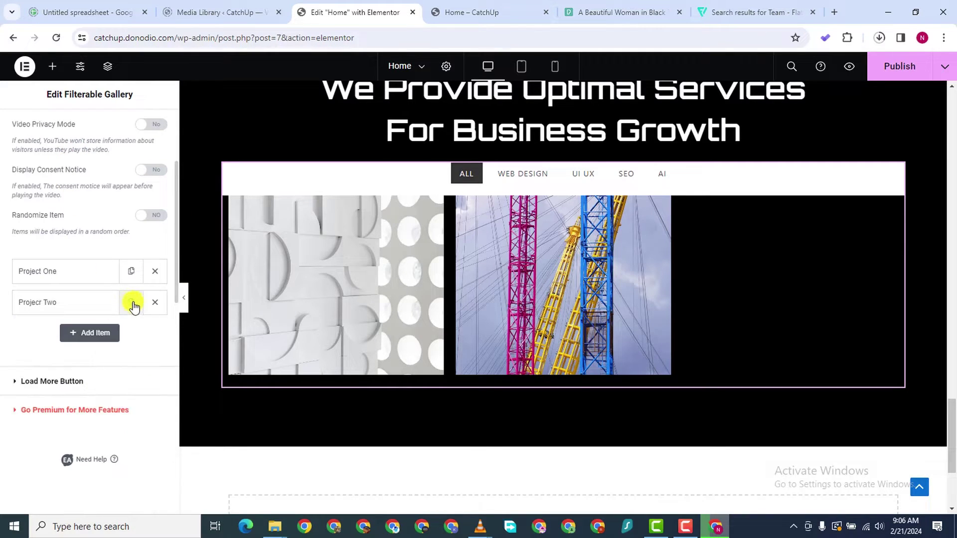
pyautogui.click(131, 302)
pyautogui.click(89, 352)
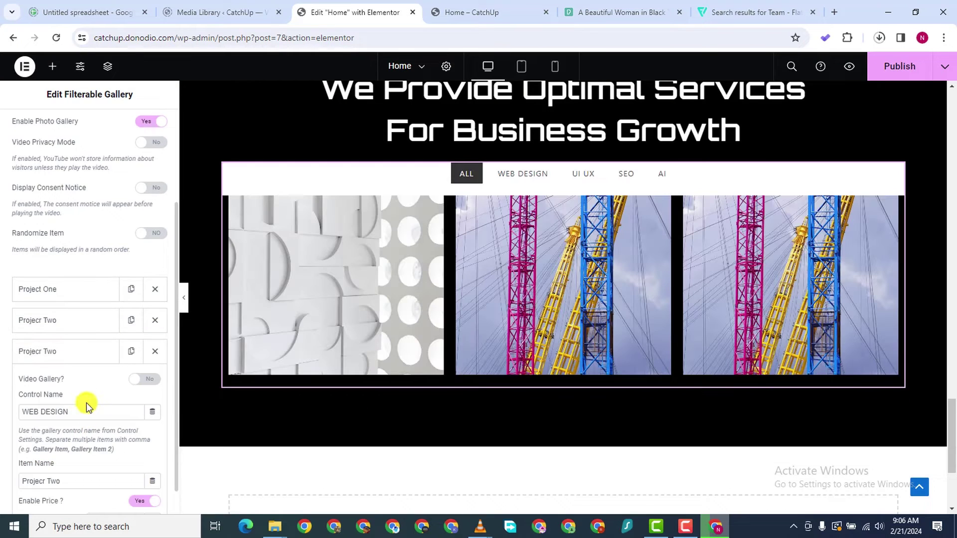
pyautogui.scroll(-5, 86, 404)
pyautogui.scroll(-7, 160, 319)
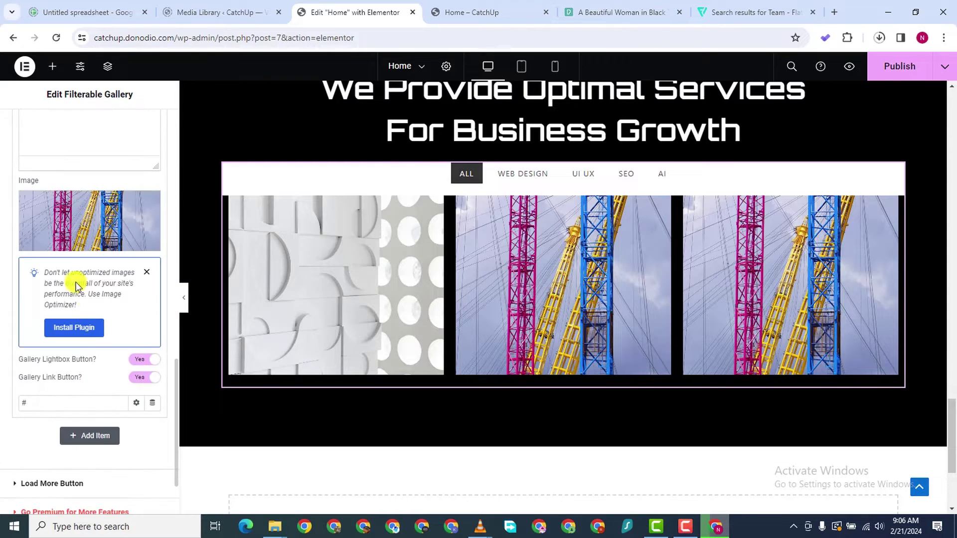
# Set the third item's image to the Life Begins After Coffee photo
pyautogui.click(56, 212)
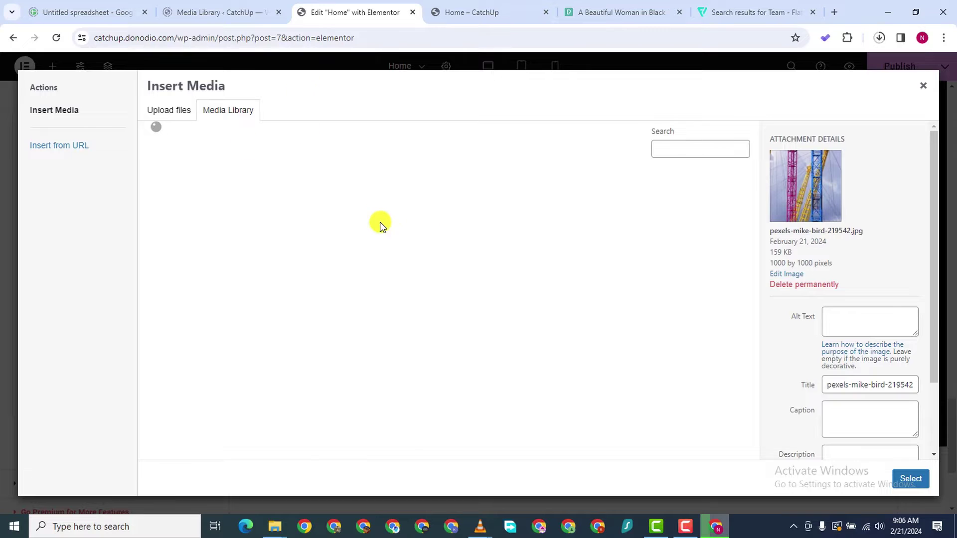
pyautogui.scroll(-5, 514, 269)
pyautogui.scroll(1, 515, 270)
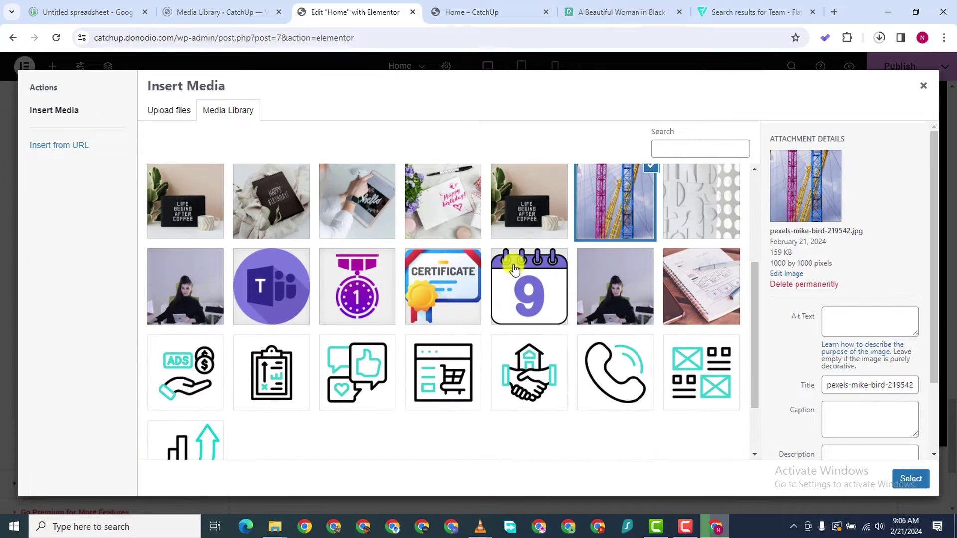
pyautogui.scroll(1, 515, 270)
pyautogui.click(513, 257)
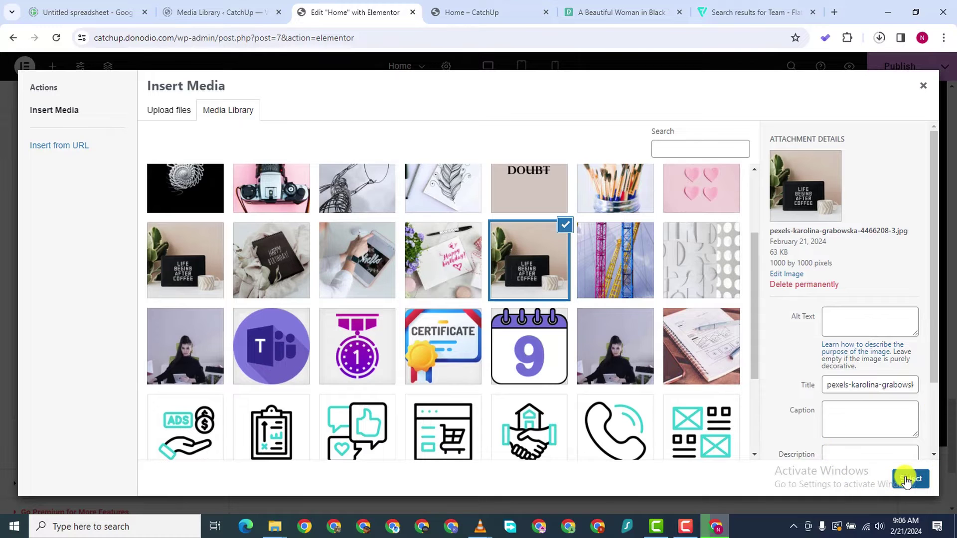
pyautogui.click(910, 479)
pyautogui.scroll(1, 508, 209)
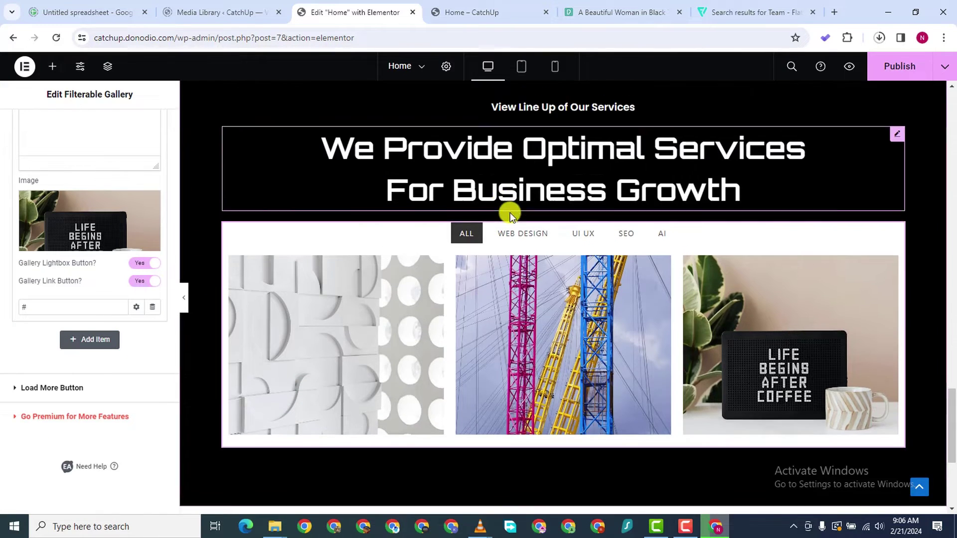
pyautogui.scroll(-3, 442, 280)
pyautogui.scroll(3, 474, 223)
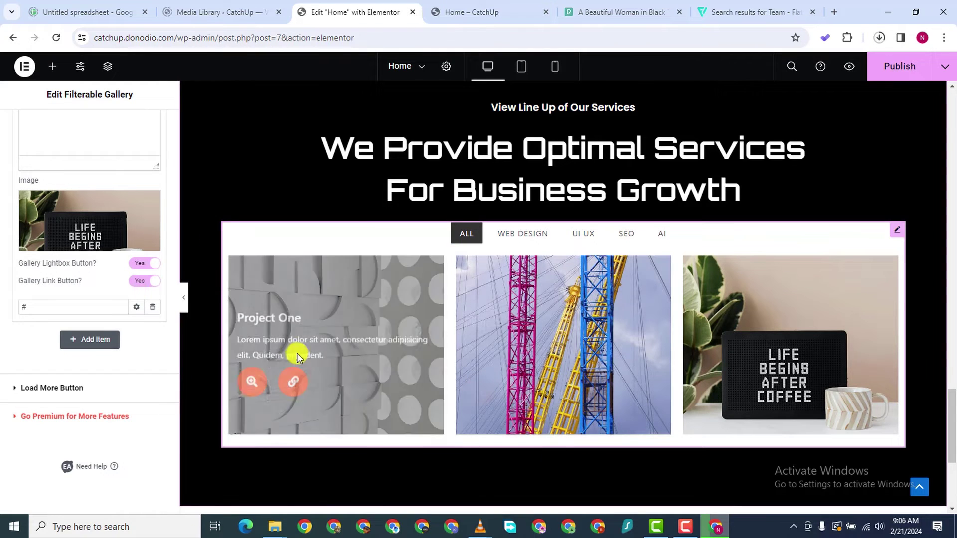
# In the Home page preview, show ALL gallery items and scroll through them
pyautogui.click(686, 529)
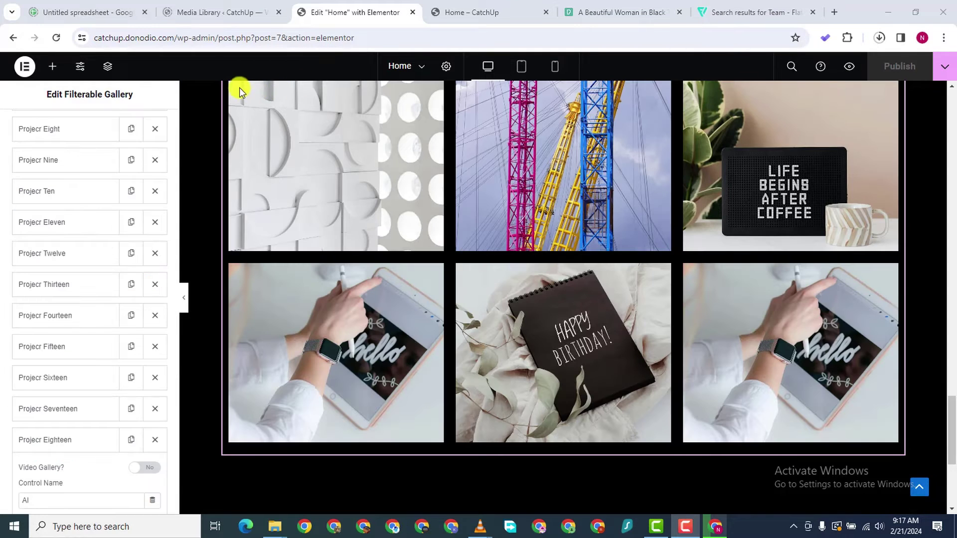
pyautogui.moveTo(406, 315)
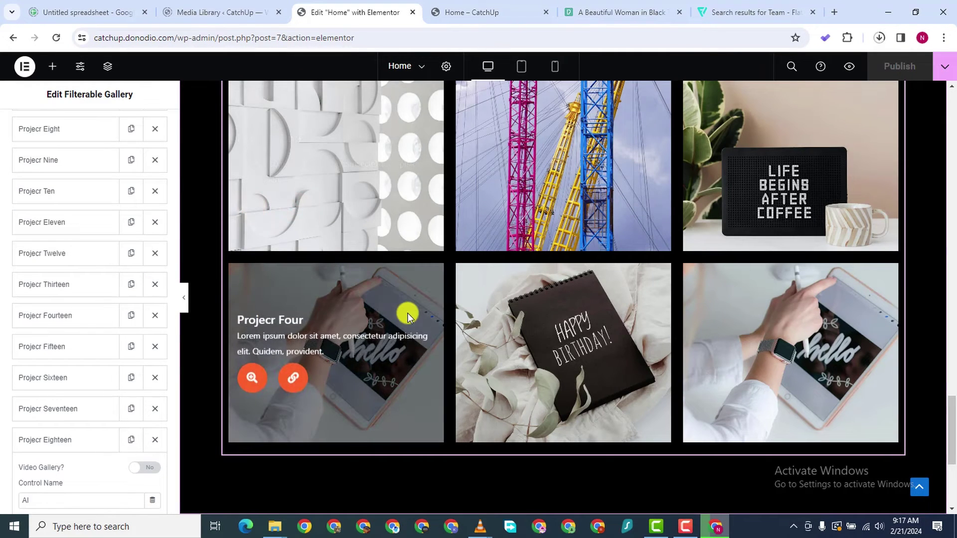
pyautogui.scroll(-2, 388, 276)
pyautogui.scroll(3, 388, 276)
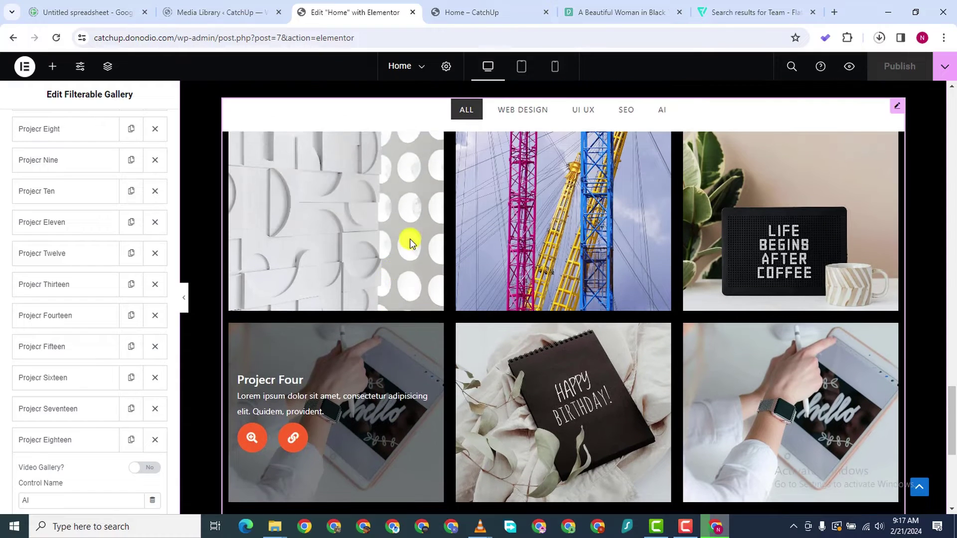
pyautogui.click(491, 8)
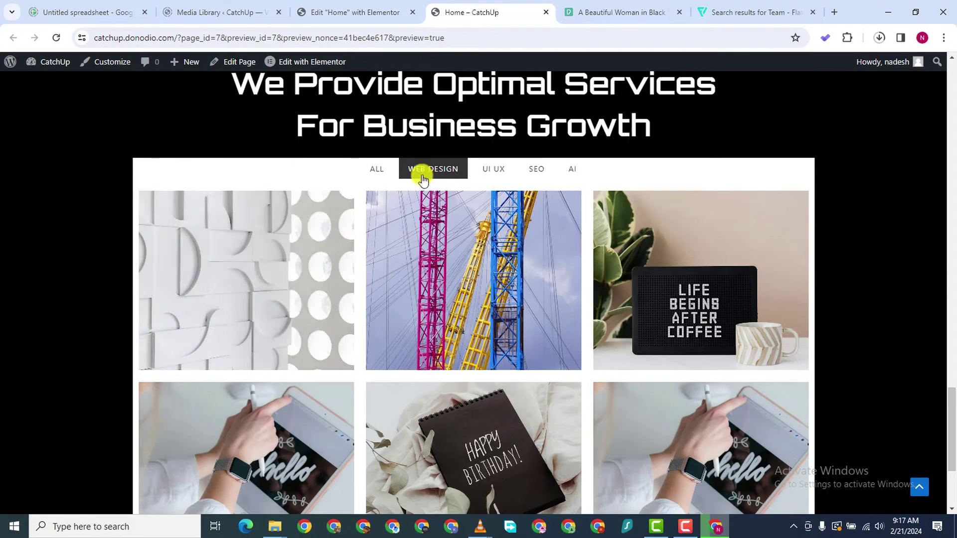
pyautogui.click(378, 170)
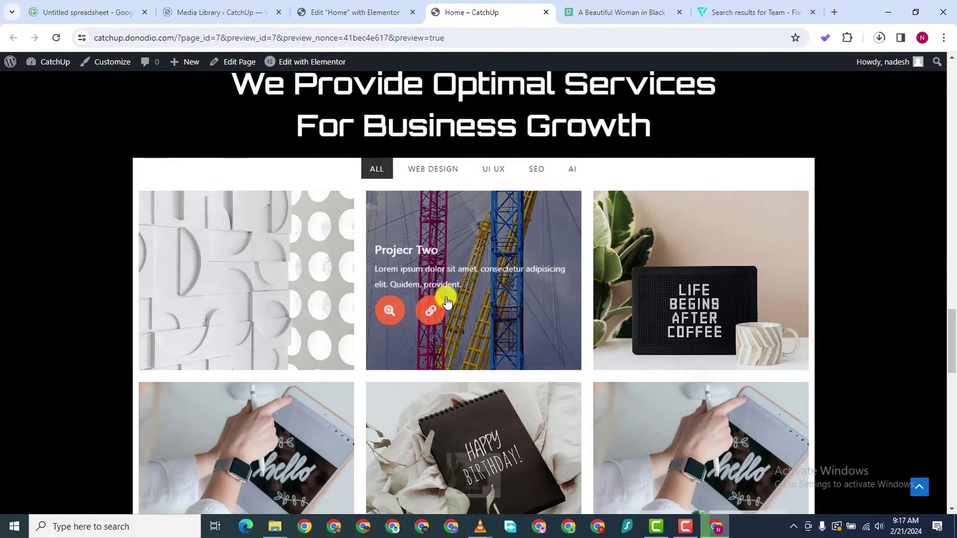
pyautogui.scroll(5, 446, 301)
pyautogui.scroll(-12, 447, 300)
pyautogui.scroll(-10, 471, 299)
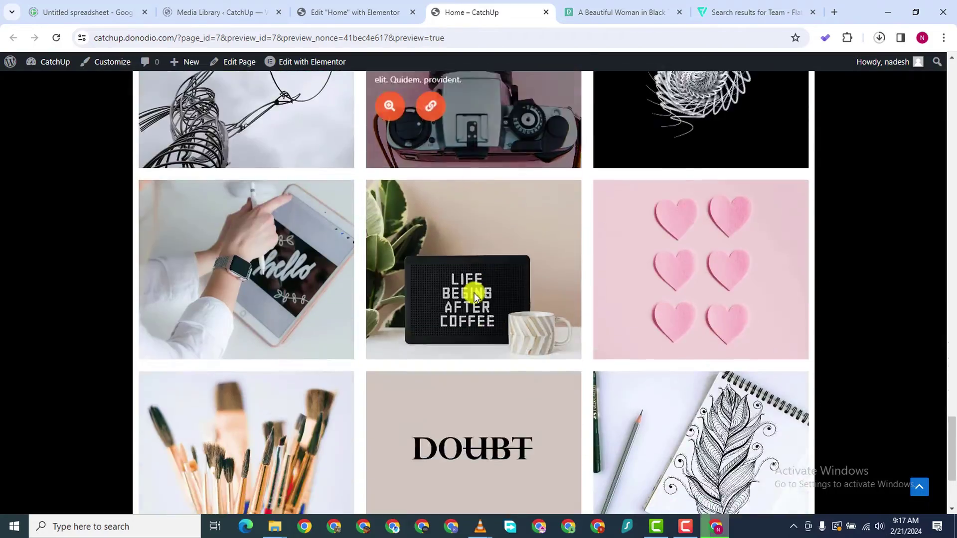
pyautogui.scroll(8, 478, 274)
pyautogui.scroll(15, 477, 253)
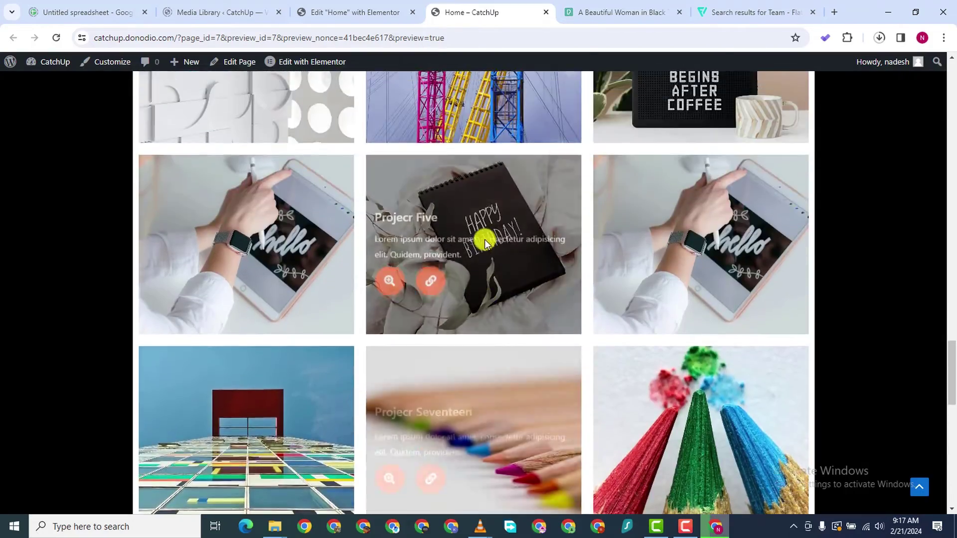
pyautogui.scroll(15, 488, 207)
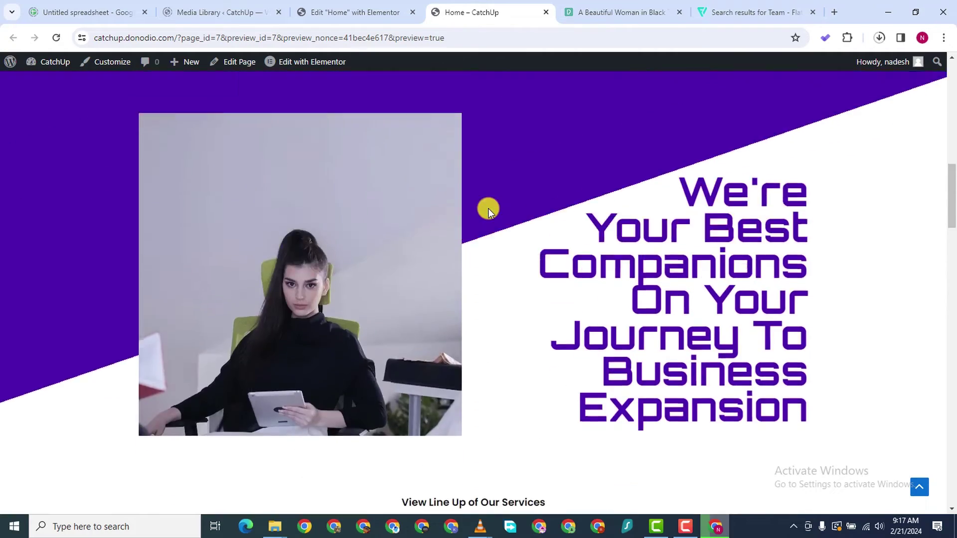
pyautogui.scroll(-20, 483, 288)
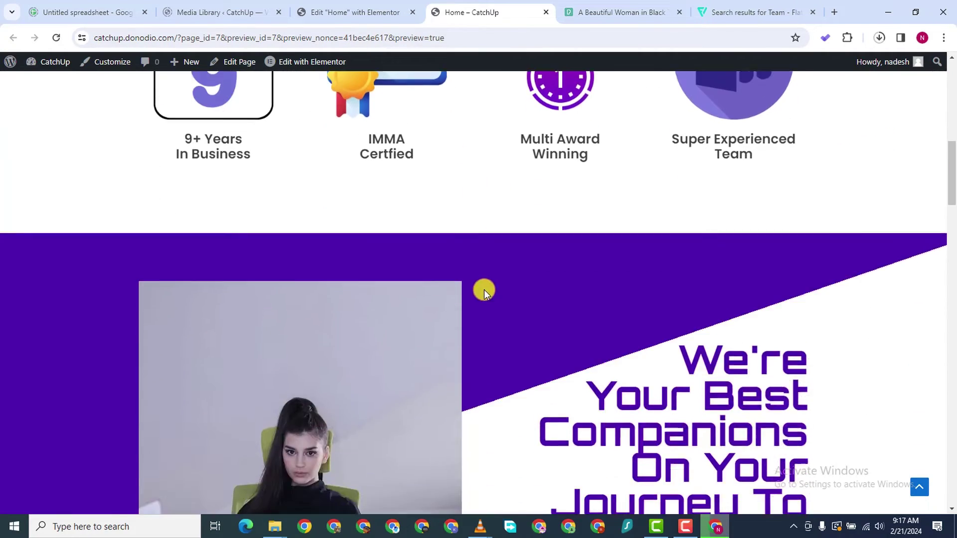
pyautogui.scroll(-18, 507, 288)
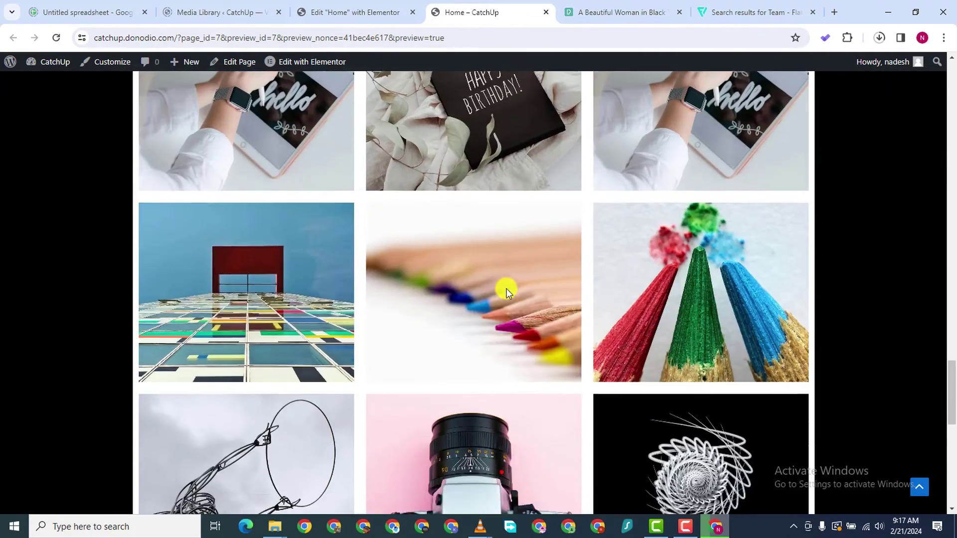
pyautogui.scroll(12, 513, 283)
pyautogui.scroll(10, 521, 281)
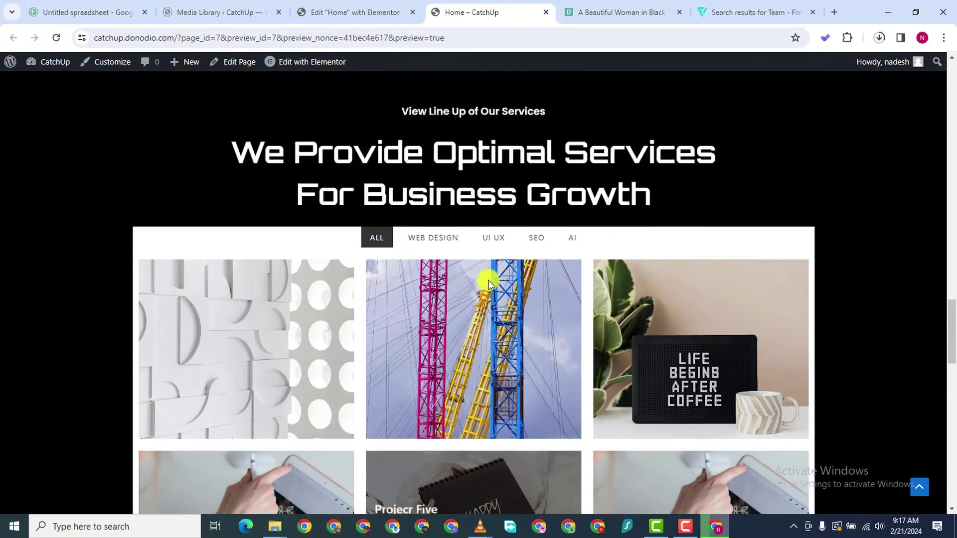
# Filter the preview gallery by WEB DESIGN, UI UX, SEO and finally AI
pyautogui.click(432, 300)
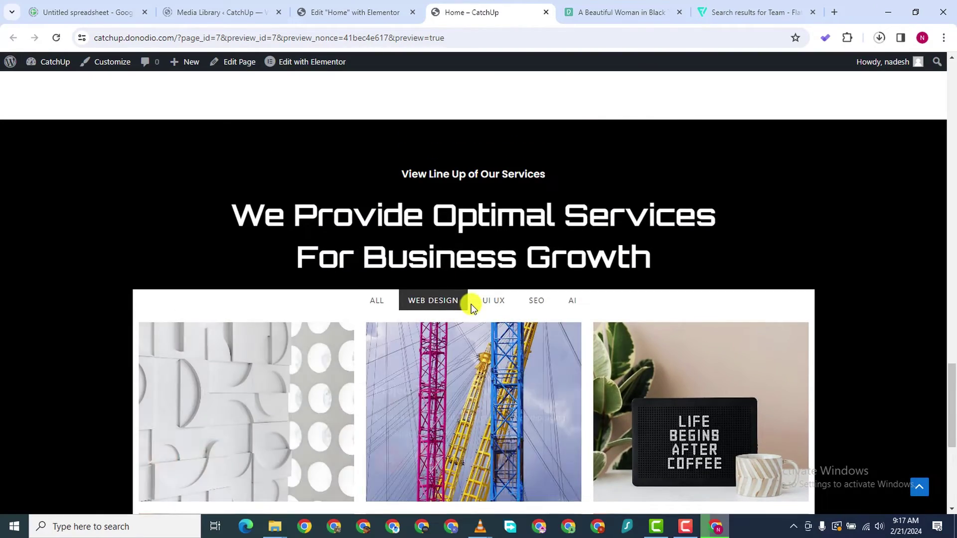
pyautogui.scroll(-6, 474, 302)
pyautogui.scroll(2, 479, 294)
pyautogui.scroll(2, 482, 287)
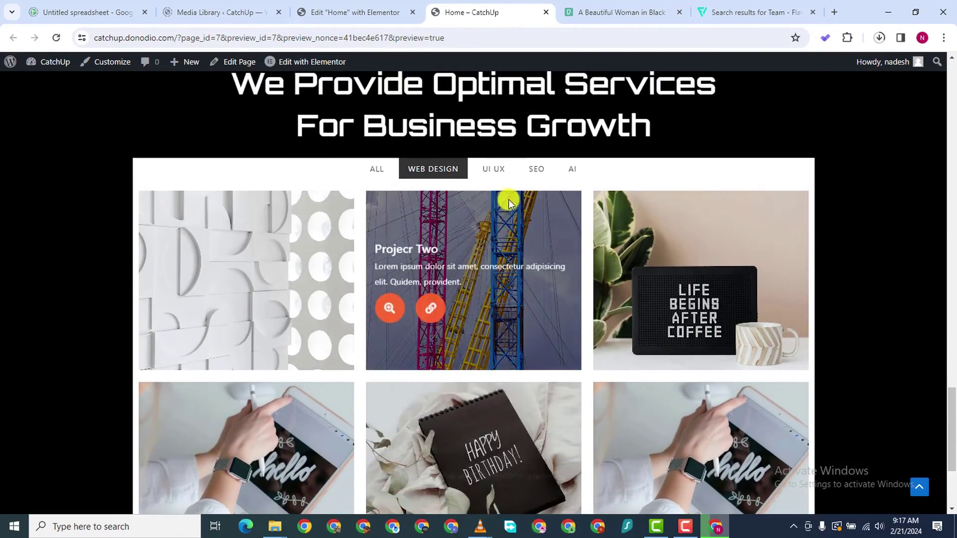
pyautogui.click(488, 169)
pyautogui.scroll(-3, 466, 320)
pyautogui.scroll(2, 537, 178)
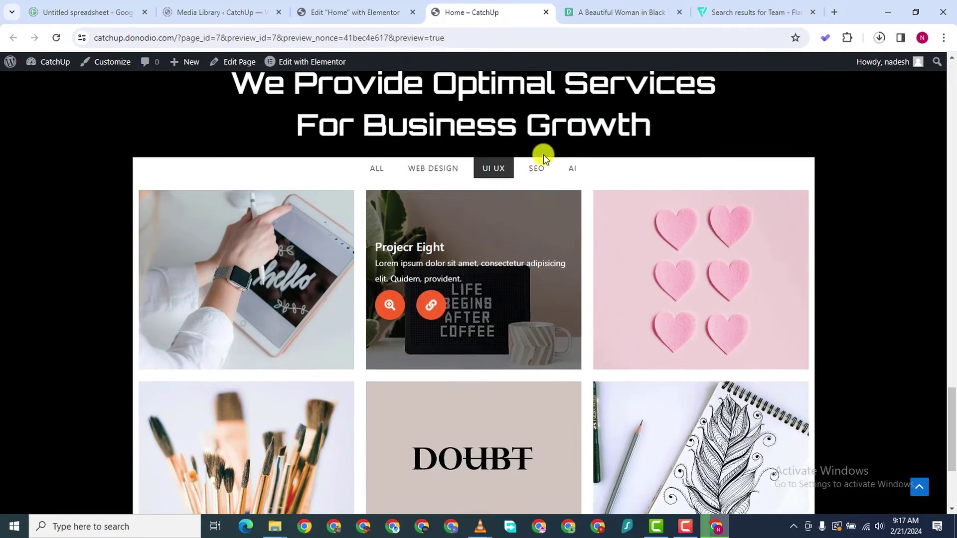
pyautogui.click(535, 166)
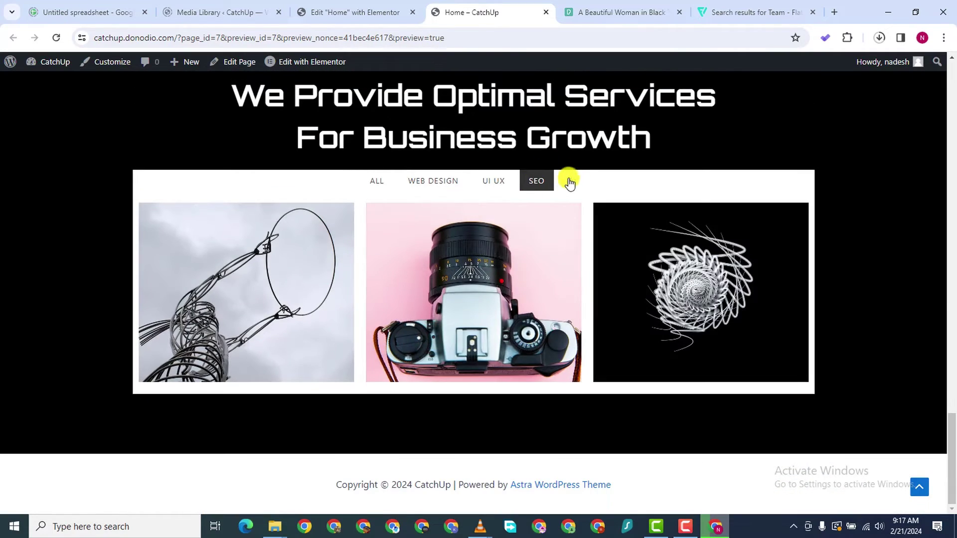
pyautogui.click(576, 182)
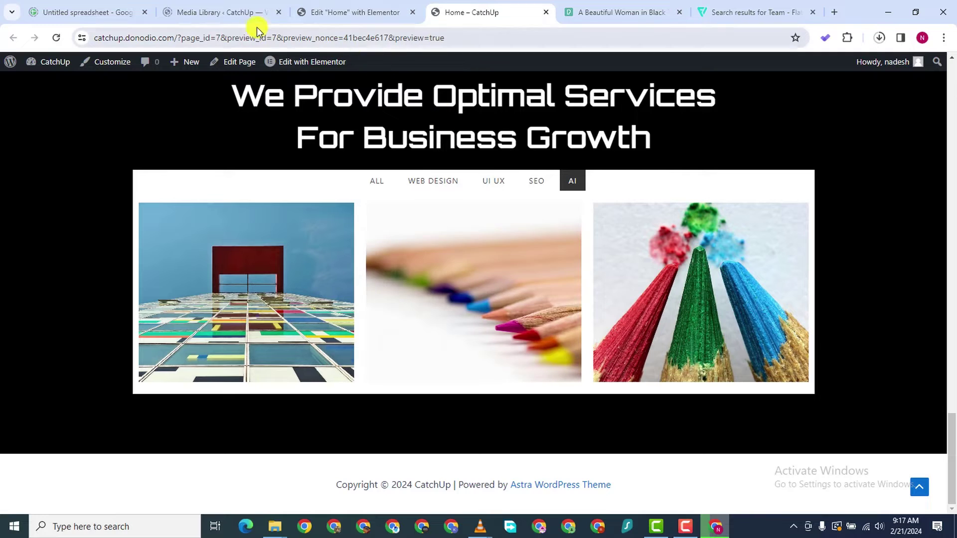
pyautogui.click(249, 14)
# In the Elementor editor, expand the Filterable Gallery's Settings section (6 items, 3 columns)
pyautogui.click(342, 15)
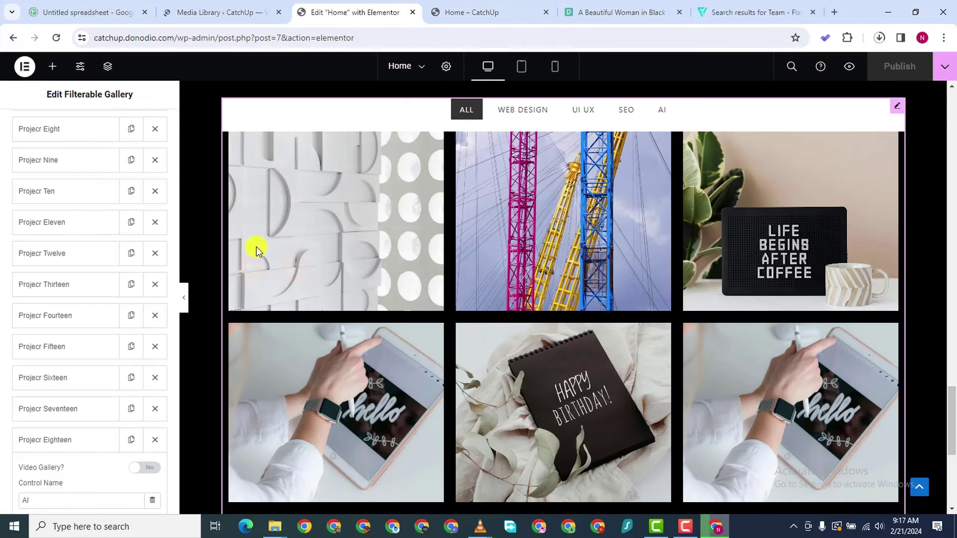
pyautogui.scroll(2, 256, 246)
pyautogui.scroll(10, 10, 281)
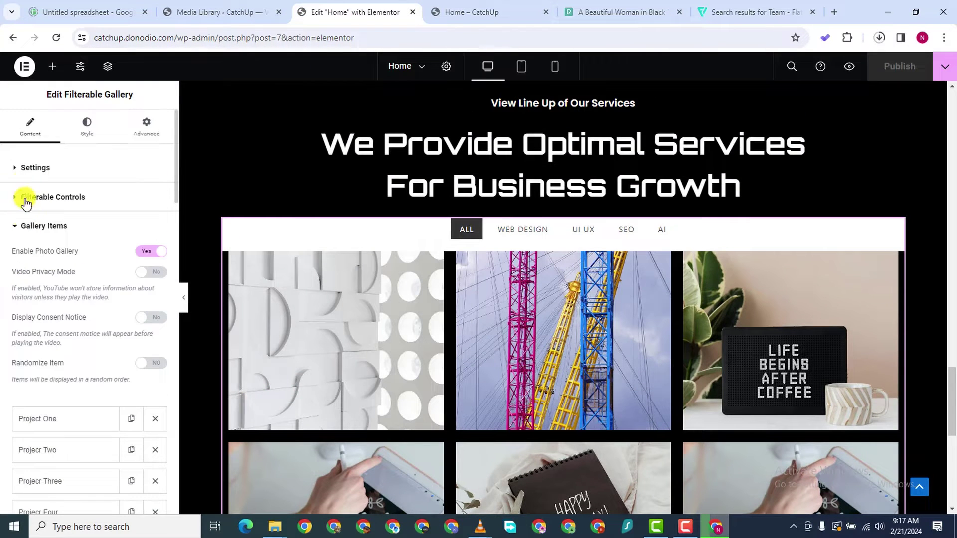
pyautogui.click(10, 172)
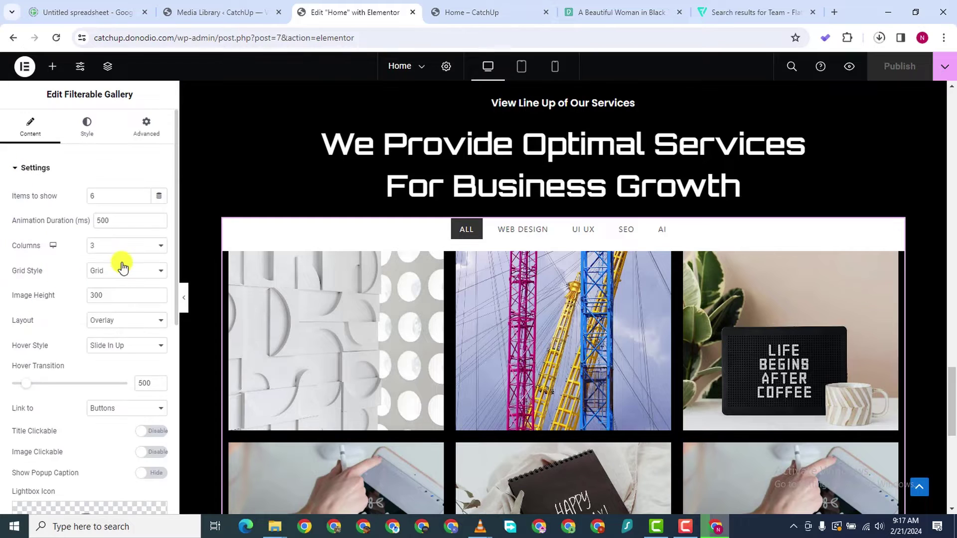
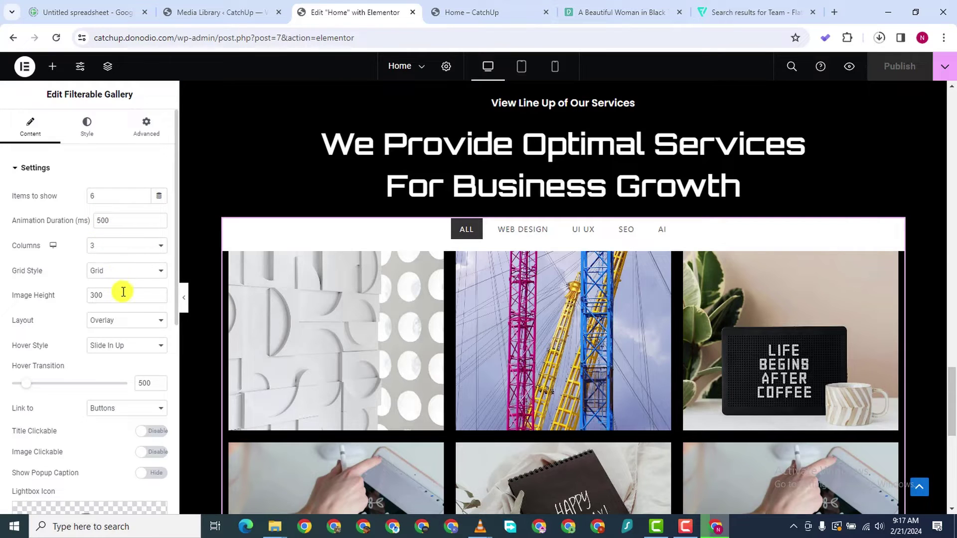
# Switch to the 'Home – CatchUp' preview tab, where the AI-filtered gallery shows three projects
pyautogui.scroll(-1, 78, 388)
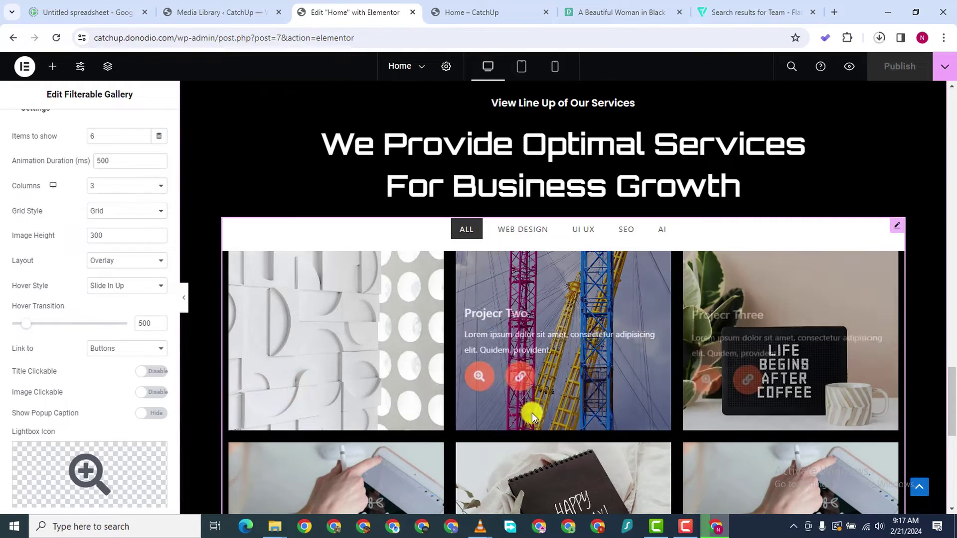
pyautogui.scroll(-2, 277, 433)
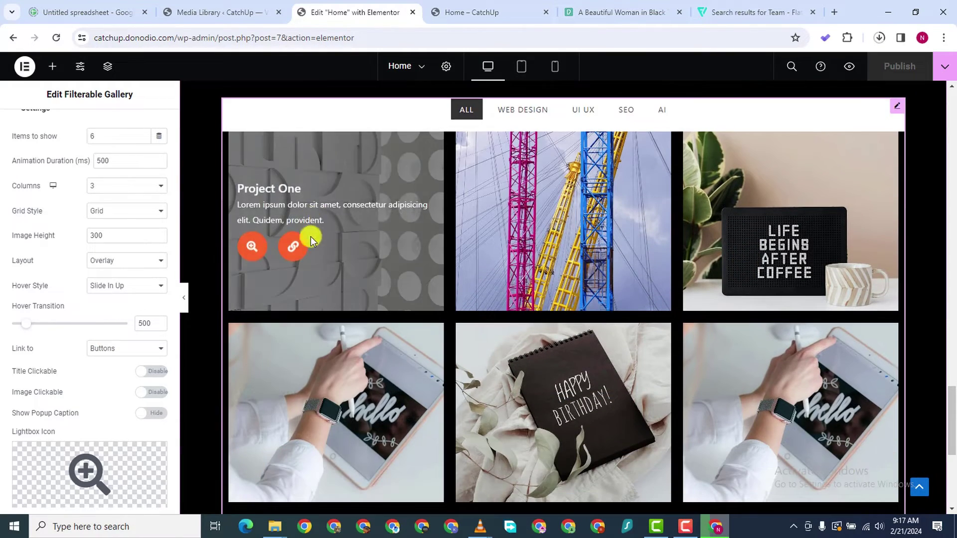
pyautogui.click(444, 14)
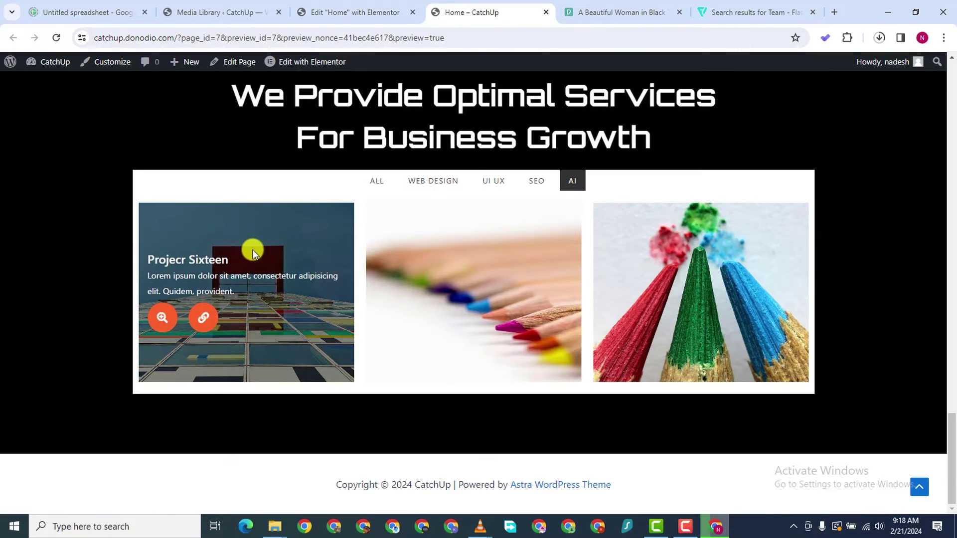
# Enlarge the first AI image in the lightbox, page through several images, then close it
pyautogui.click(195, 319)
pyautogui.scroll(-4, 223, 387)
pyautogui.scroll(-15, 223, 387)
pyautogui.click(164, 316)
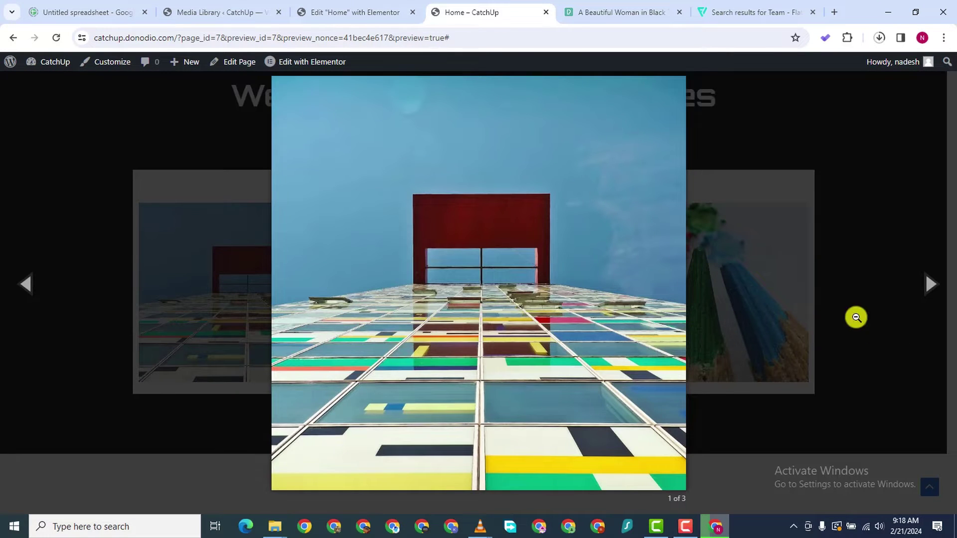
pyautogui.click(930, 283)
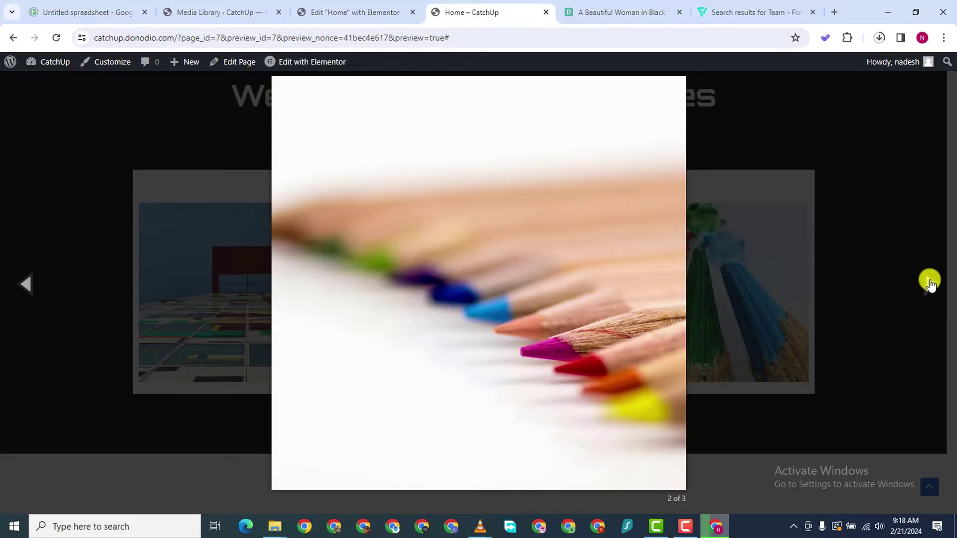
pyautogui.click(930, 283)
pyautogui.click(930, 283)
pyautogui.click(930, 283)
pyautogui.click(930, 283)
pyautogui.click(930, 283)
pyautogui.click(930, 283)
pyautogui.click(860, 166)
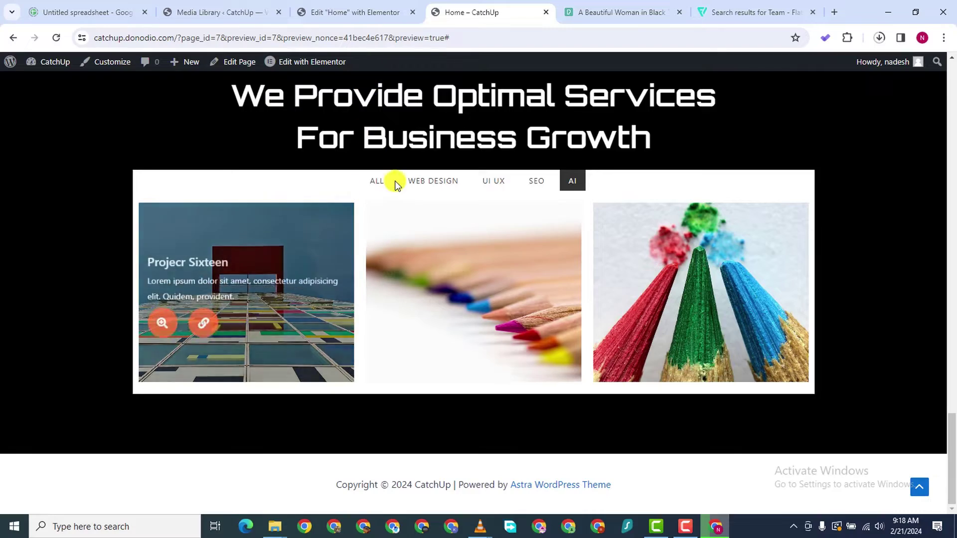
# Show ALL gallery items in the preview, then go back to the Elementor editor
pyautogui.click(374, 182)
pyautogui.scroll(5, 429, 347)
pyautogui.scroll(-20, 434, 350)
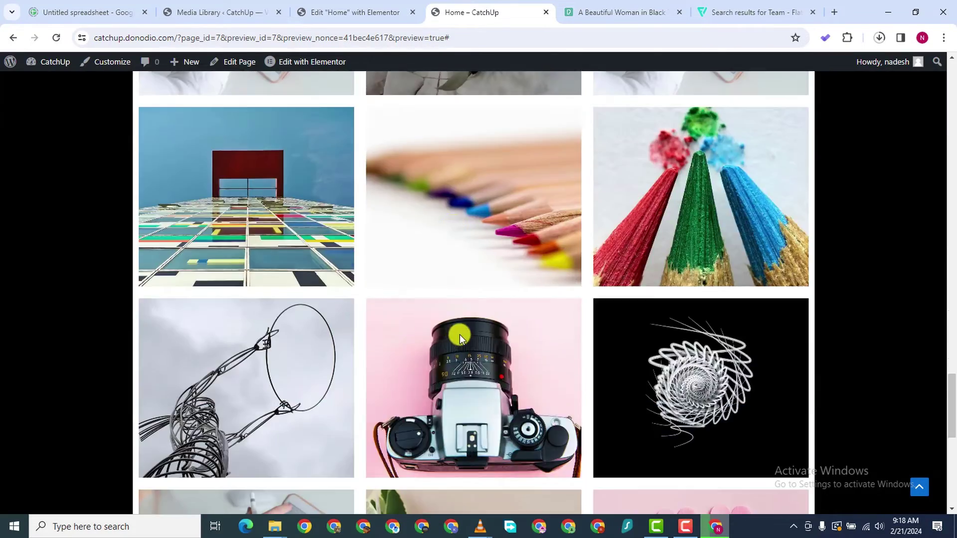
pyautogui.scroll(2, 464, 330)
pyautogui.scroll(10, 469, 327)
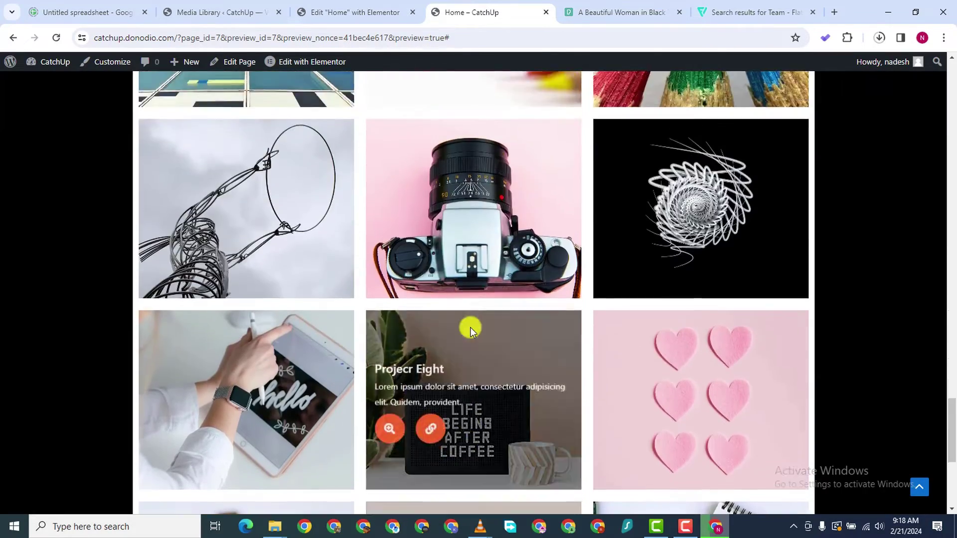
pyautogui.scroll(-4, 466, 323)
pyautogui.scroll(-8, 464, 325)
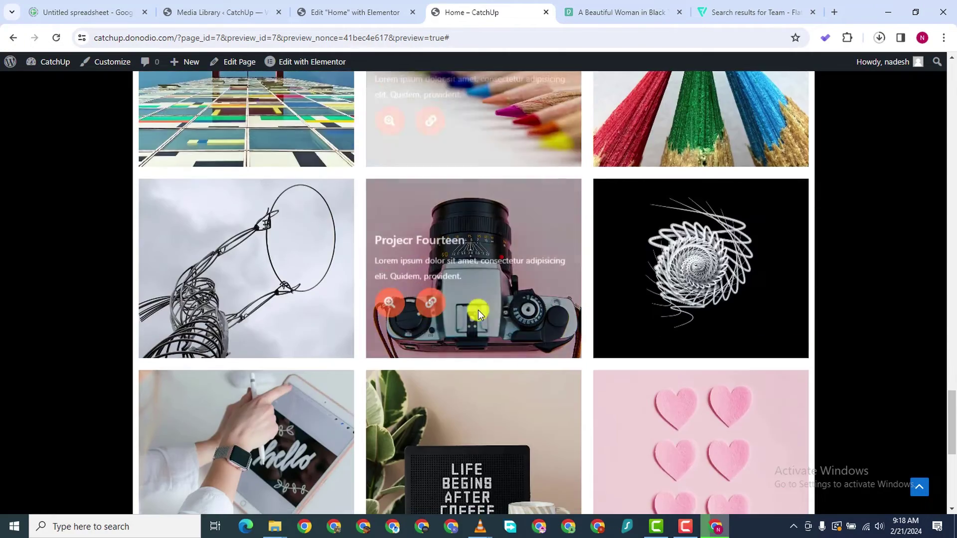
pyautogui.click(362, 11)
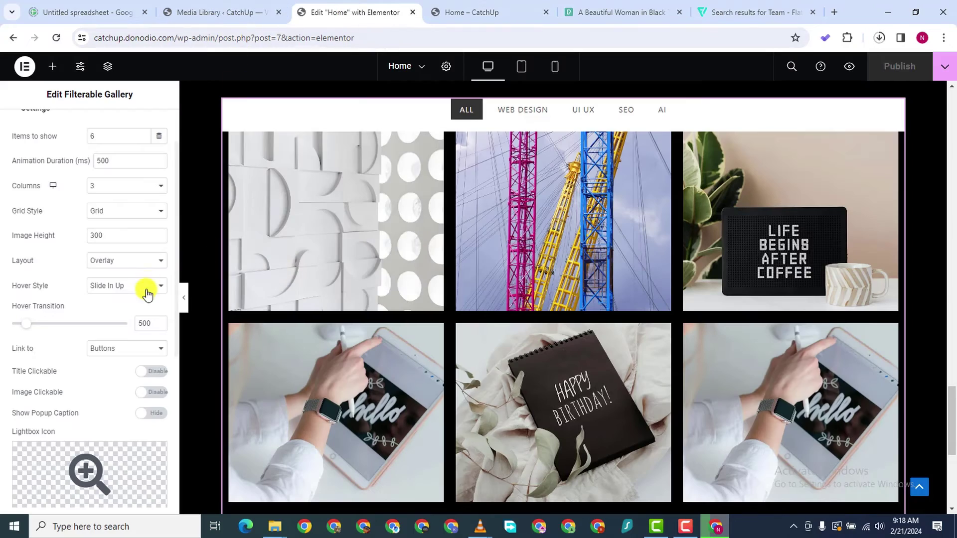
# Keep gallery links set to Buttons, enable Title Clickable, and publish
pyautogui.click(130, 355)
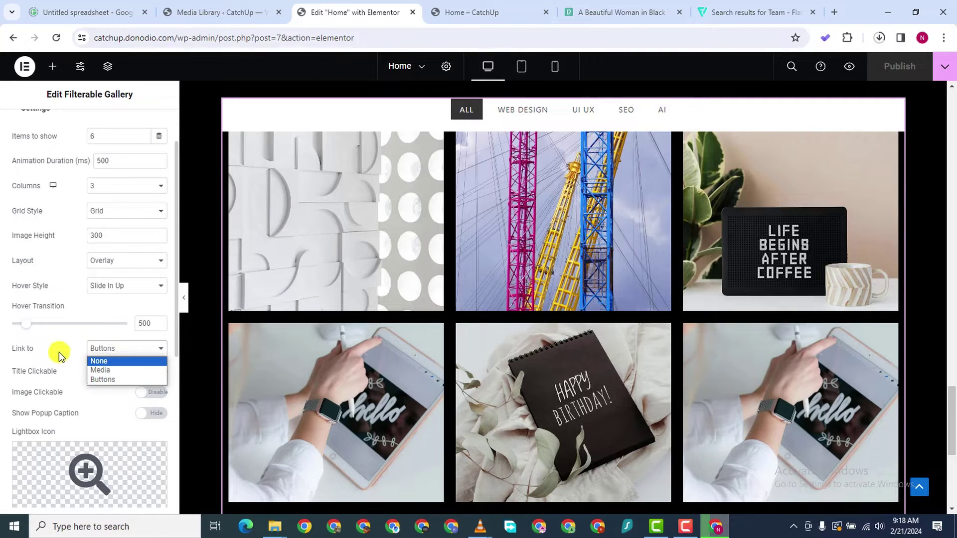
pyautogui.click(71, 358)
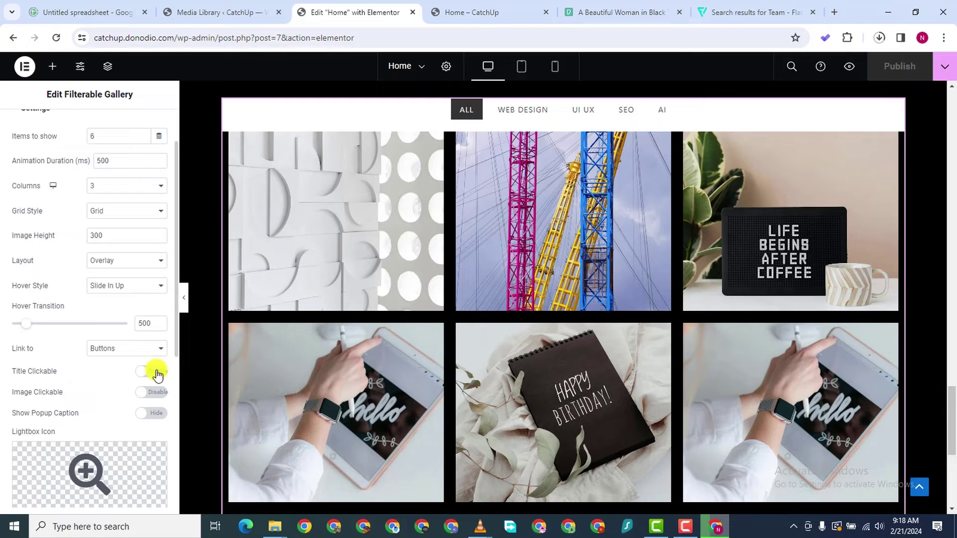
pyautogui.click(156, 373)
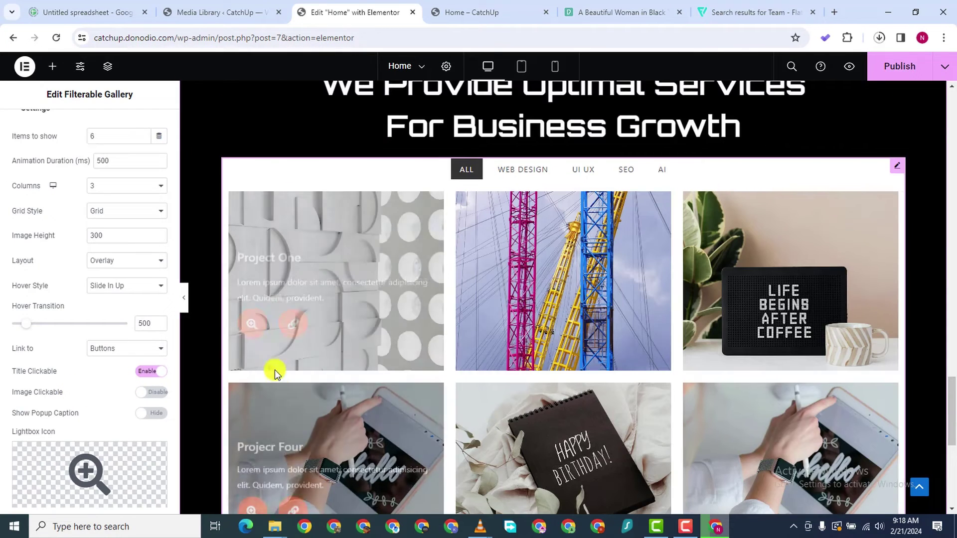
pyautogui.click(882, 76)
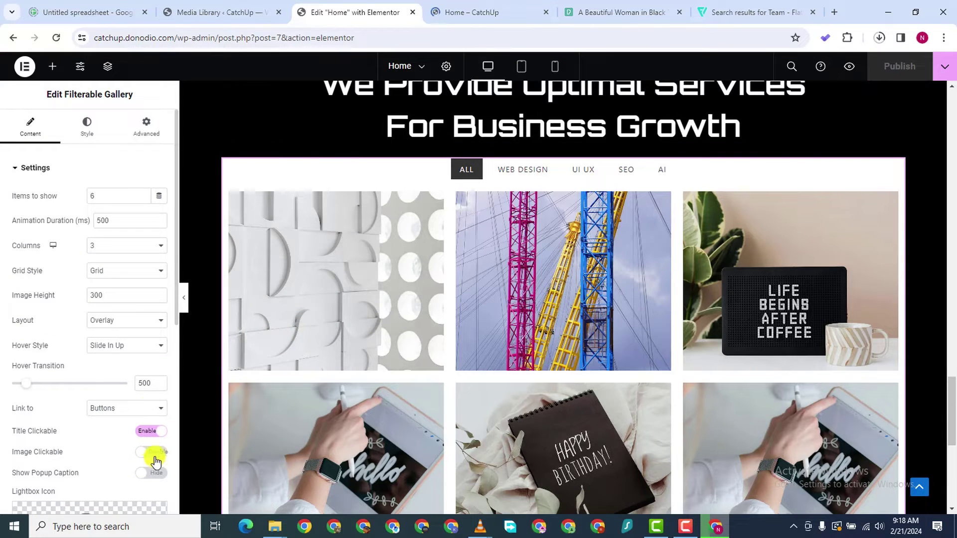
# Enable Image Clickable and Show Popup Caption, then republish the Home page
pyautogui.click(152, 453)
pyautogui.scroll(-4, 95, 440)
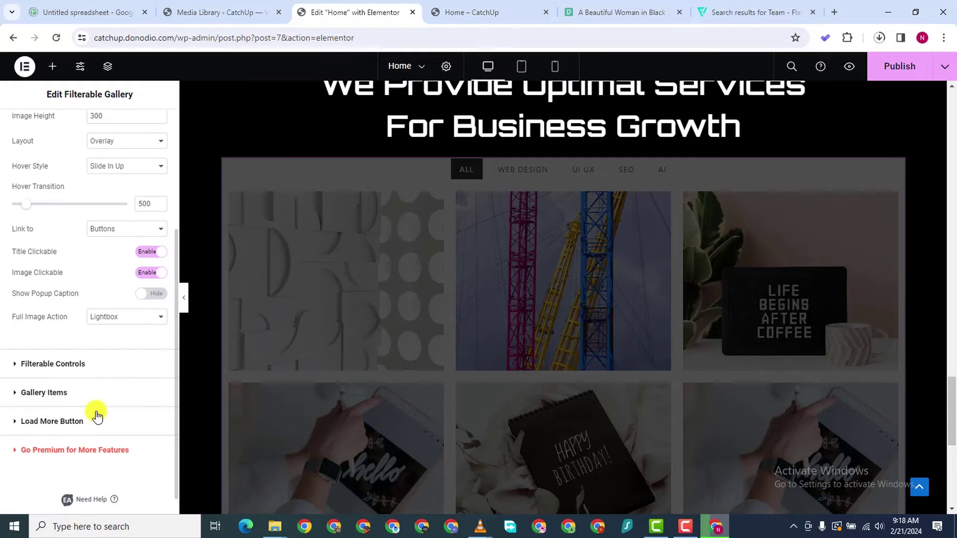
pyautogui.click(155, 295)
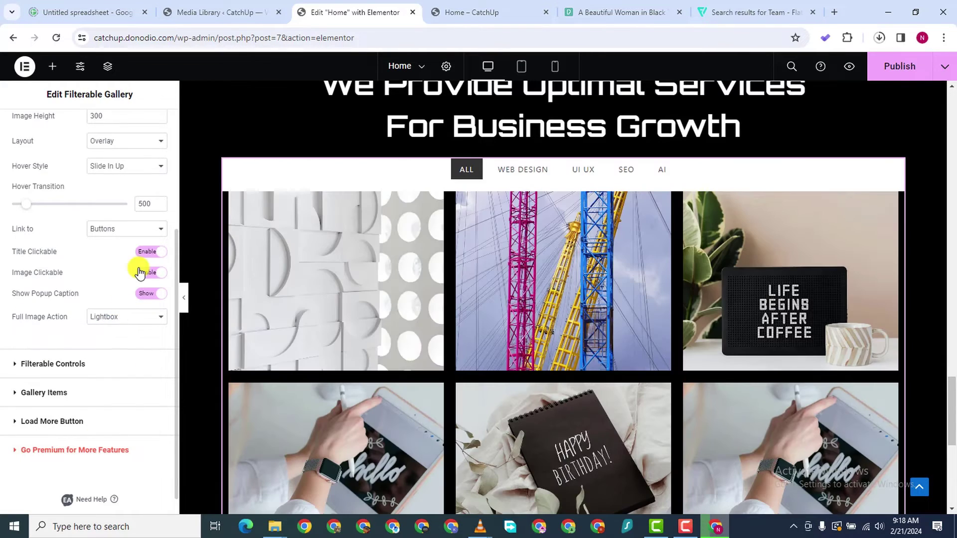
pyautogui.click(884, 65)
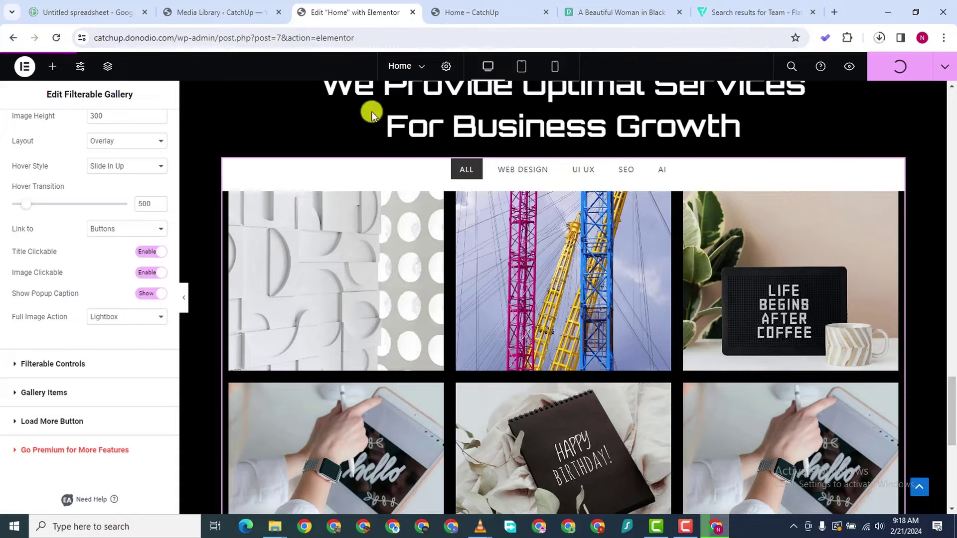
pyautogui.scroll(1, 80, 262)
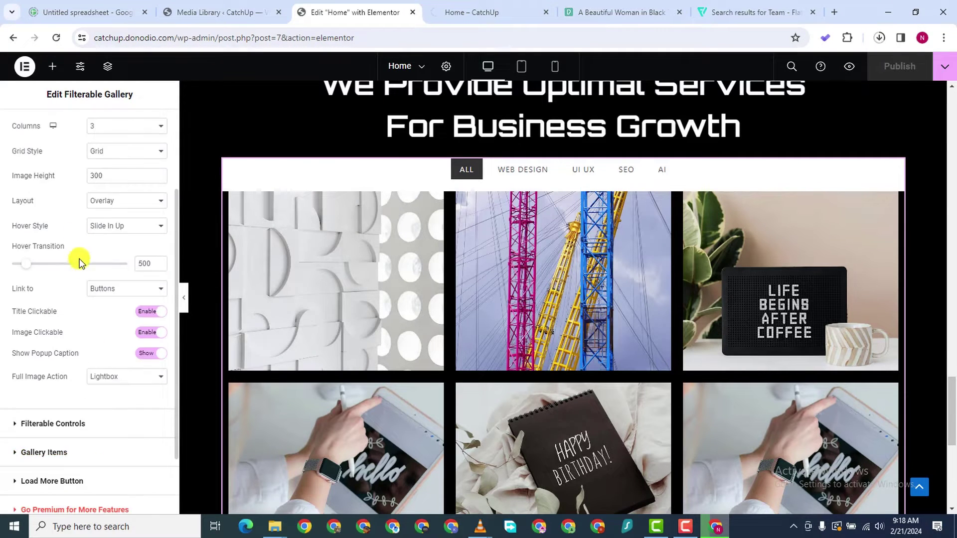
pyautogui.scroll(2, 80, 261)
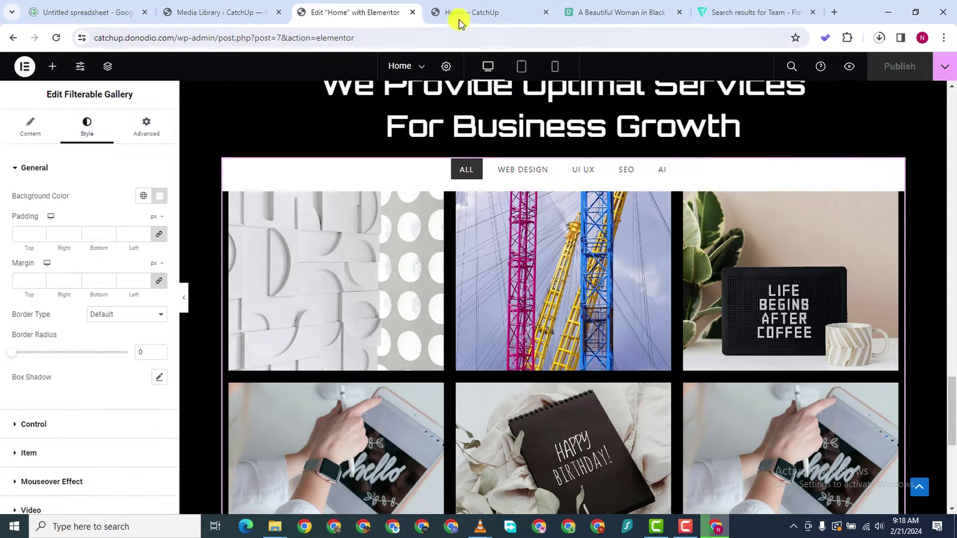
pyautogui.click(457, 19)
pyautogui.scroll(-15, 349, 349)
pyautogui.scroll(-10, 441, 367)
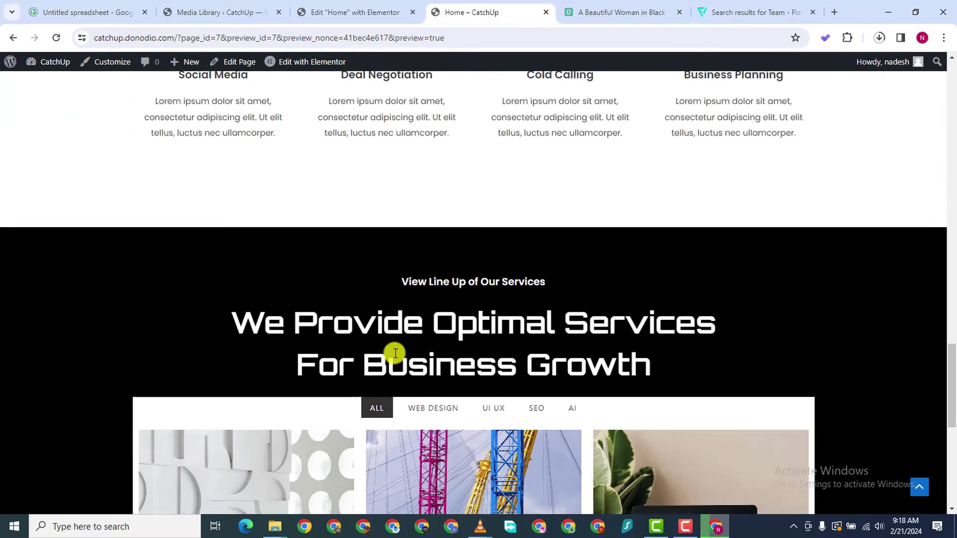
pyautogui.click(259, 283)
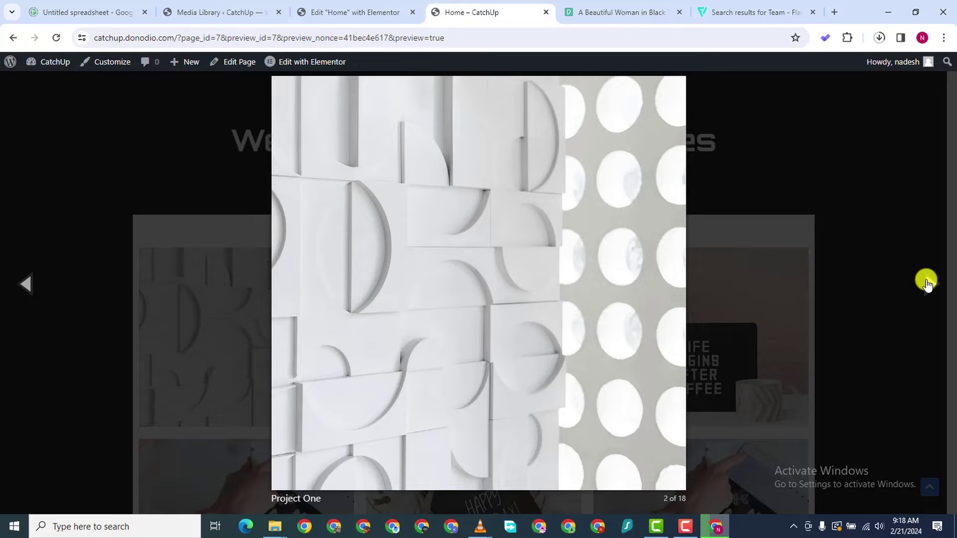
pyautogui.click(840, 199)
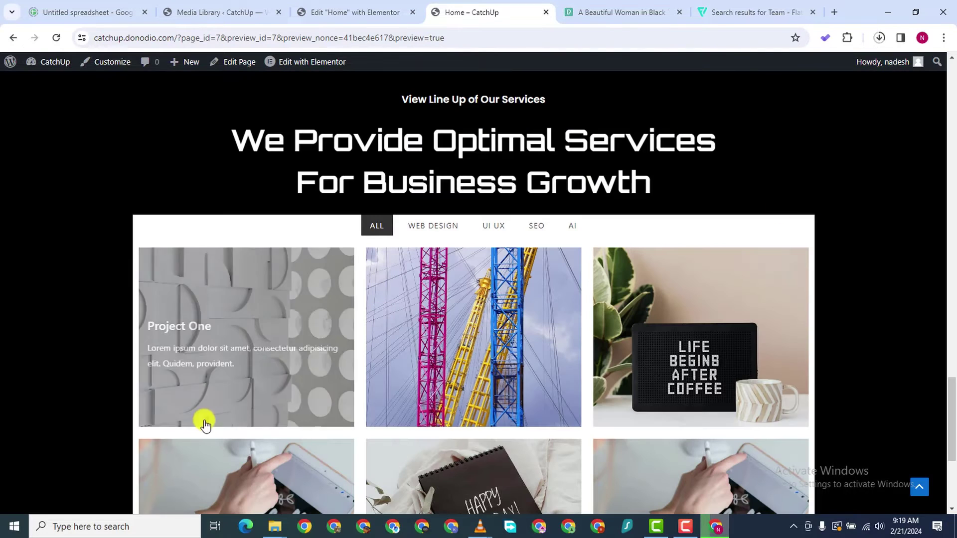
pyautogui.click(176, 319)
pyautogui.scroll(-8, 472, 406)
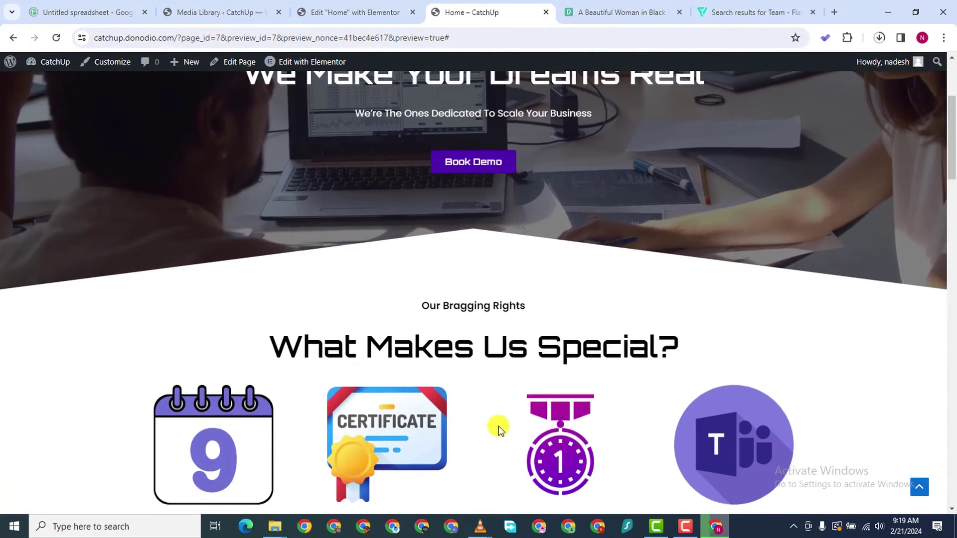
pyautogui.scroll(-8, 542, 405)
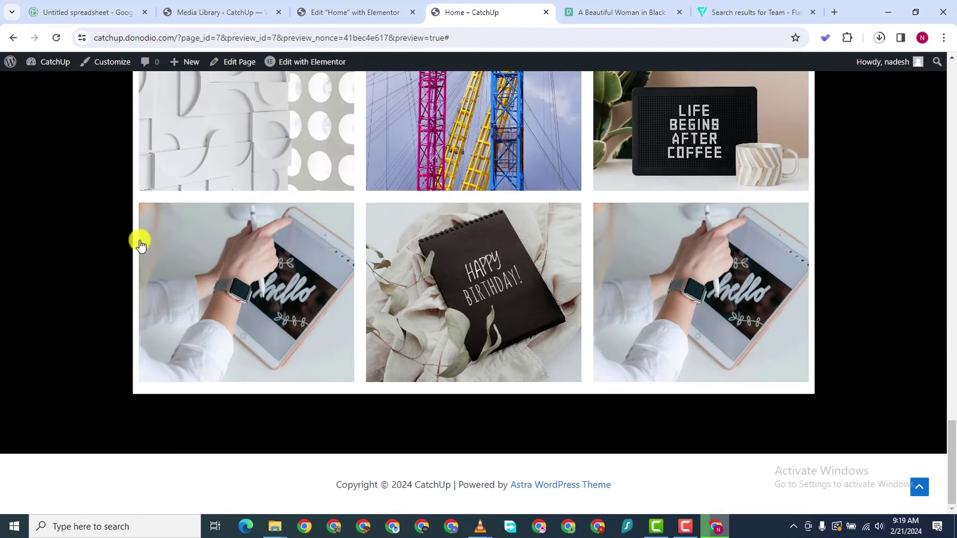
pyautogui.scroll(4, 199, 279)
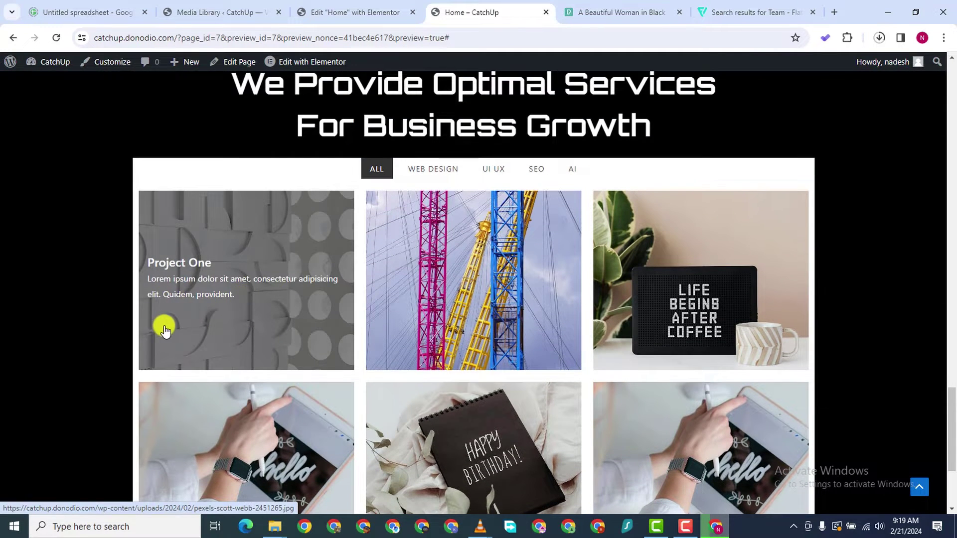
pyautogui.click(175, 322)
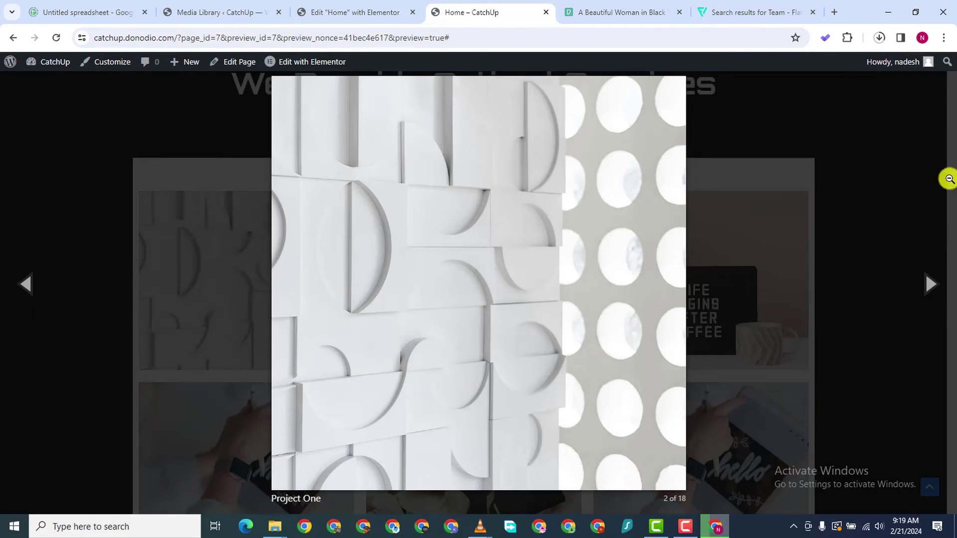
pyautogui.click(901, 216)
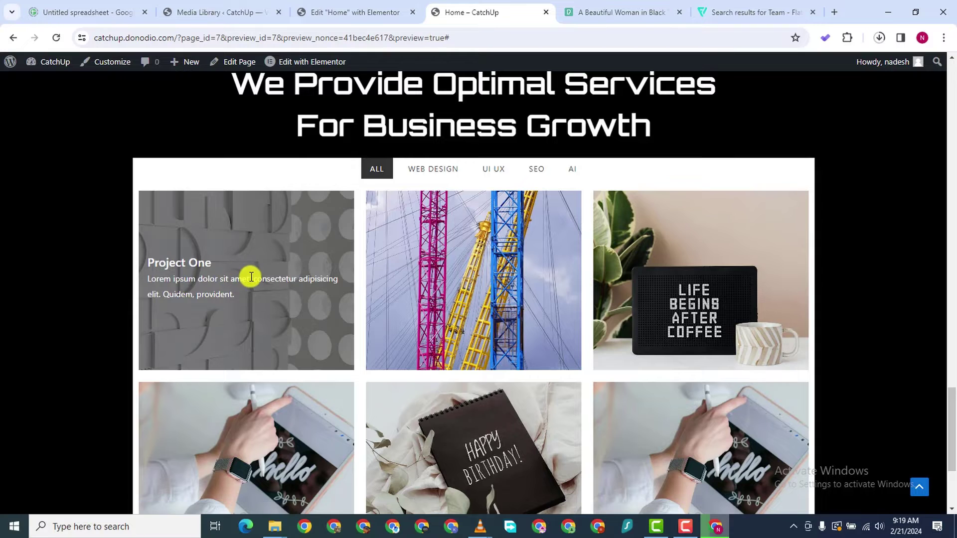
pyautogui.click(370, 20)
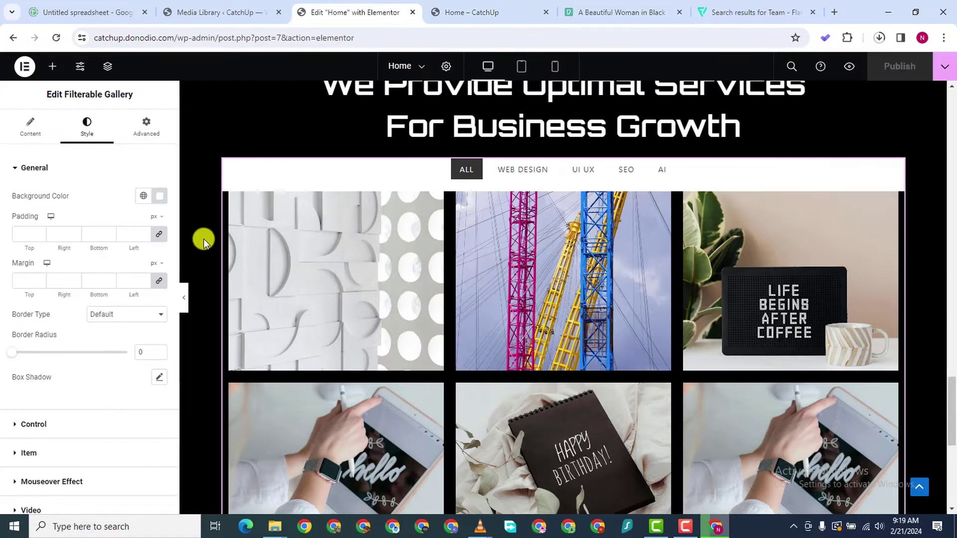
# Set the gallery's General border radius to 5 px
pyautogui.scroll(-1, 80, 229)
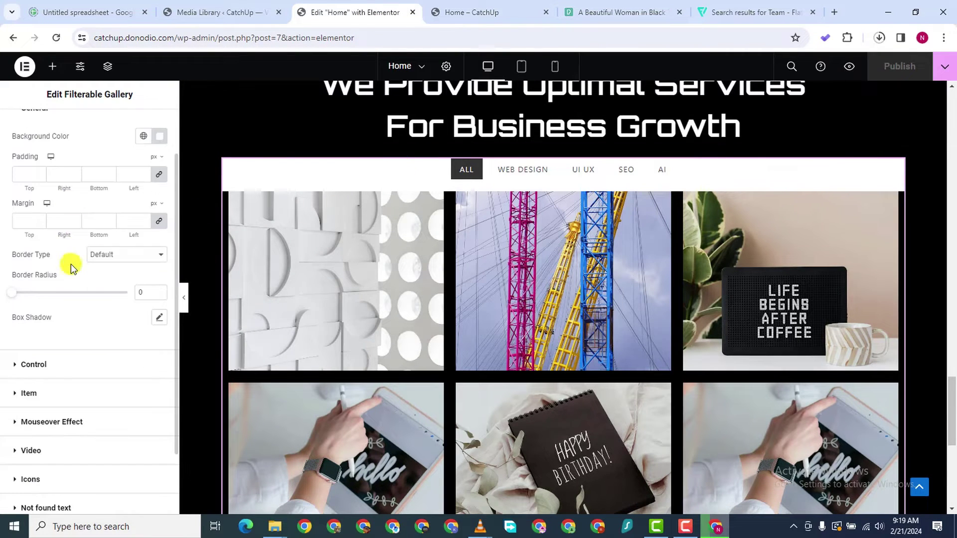
pyautogui.scroll(1, 70, 264)
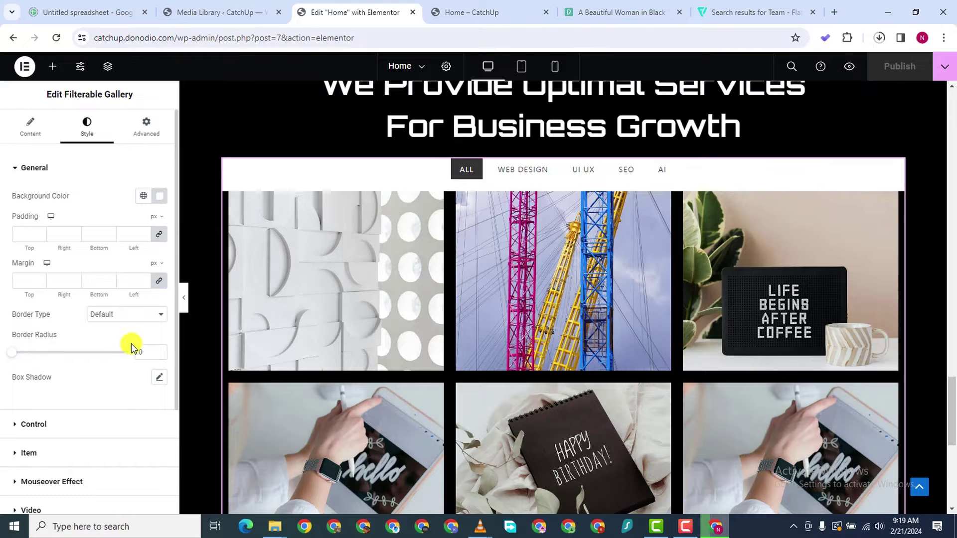
pyautogui.click(158, 353)
pyautogui.write('2')
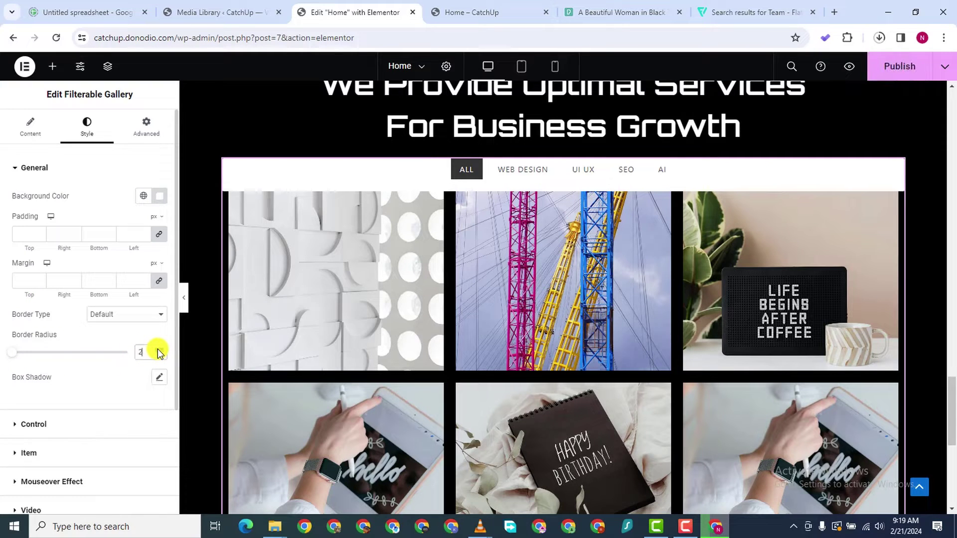
pyautogui.scroll(-4, 543, 352)
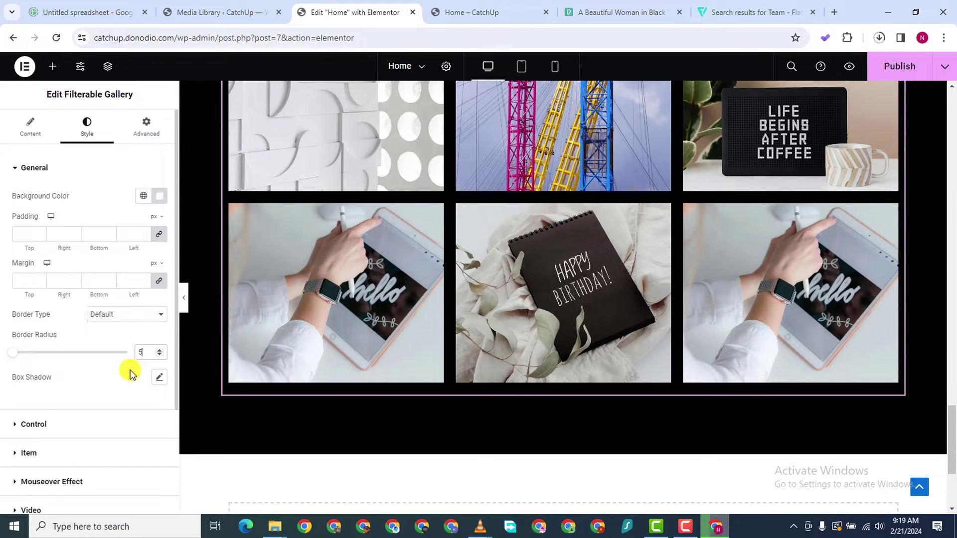
pyautogui.scroll(-1, 77, 427)
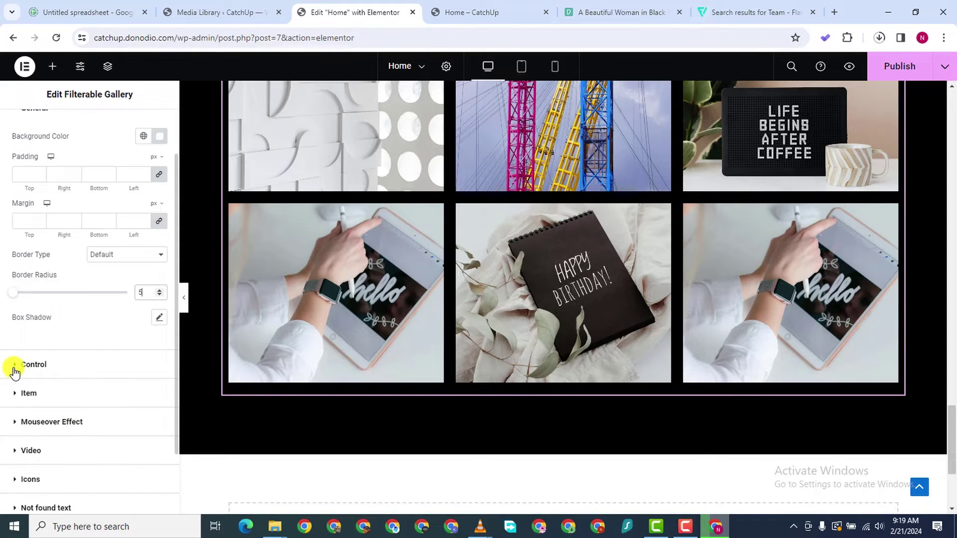
# Give the filter buttons (Control) a black background and white text
pyautogui.click(83, 374)
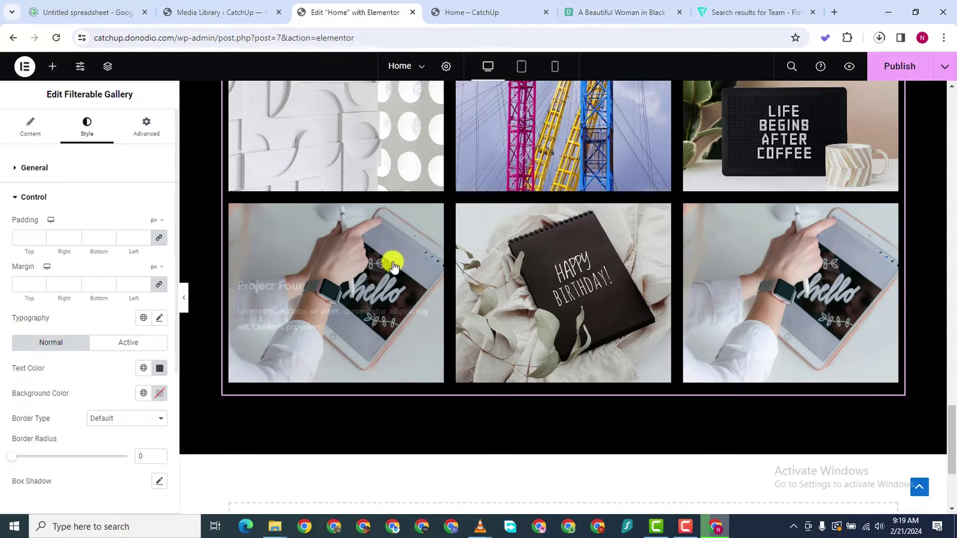
pyautogui.scroll(4, 400, 271)
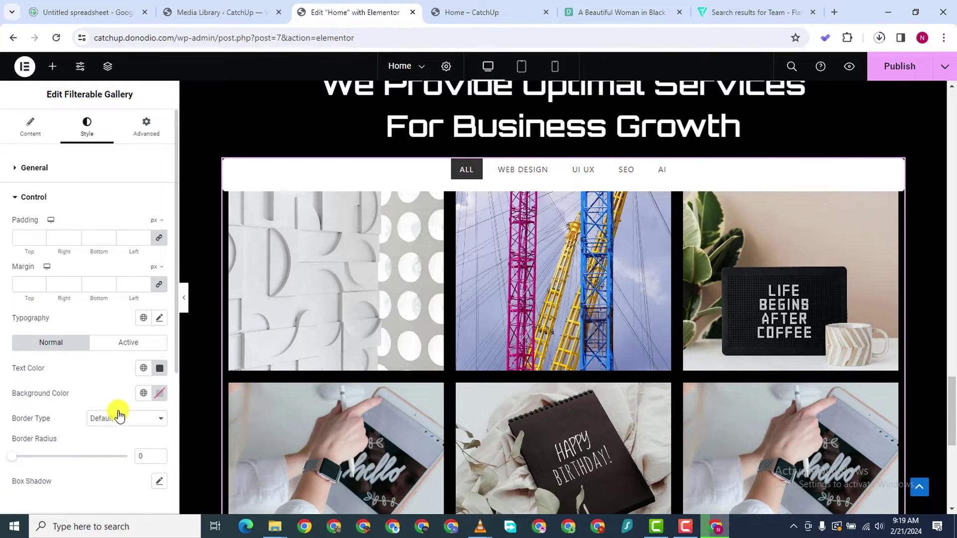
pyautogui.click(159, 395)
pyautogui.moveTo(117, 292); pyautogui.dragTo(92, 327)
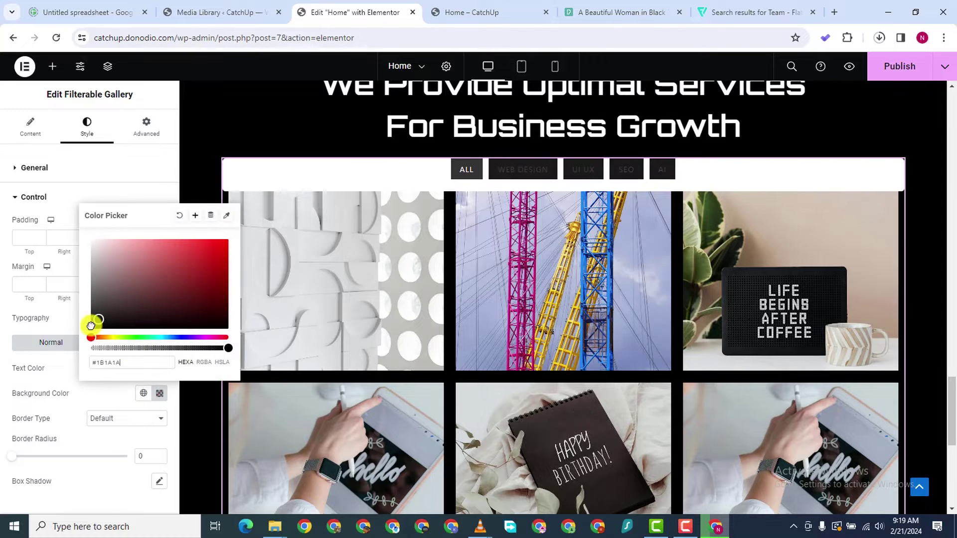
pyautogui.click(64, 389)
pyautogui.click(159, 367)
pyautogui.click(103, 229)
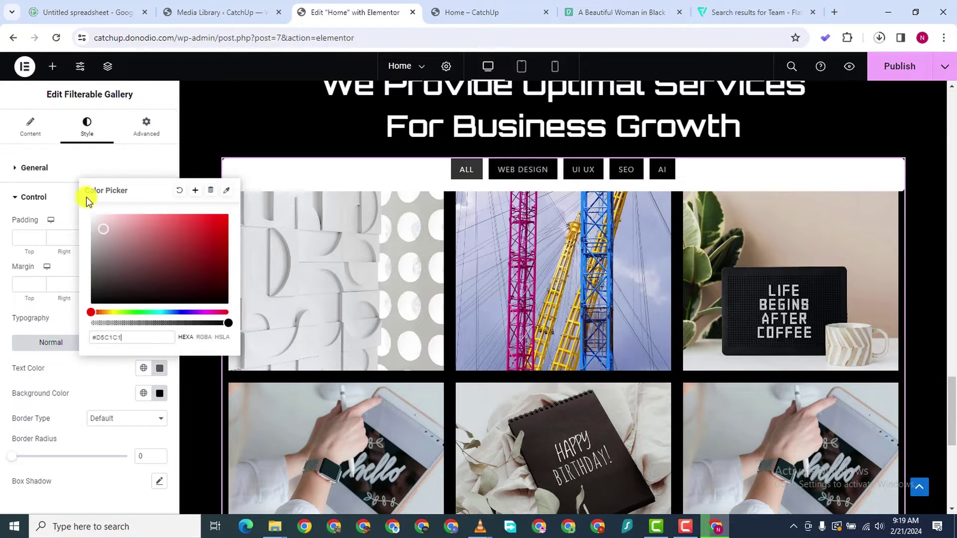
pyautogui.moveTo(86, 197); pyautogui.dragTo(54, 182)
pyautogui.click(2, 317)
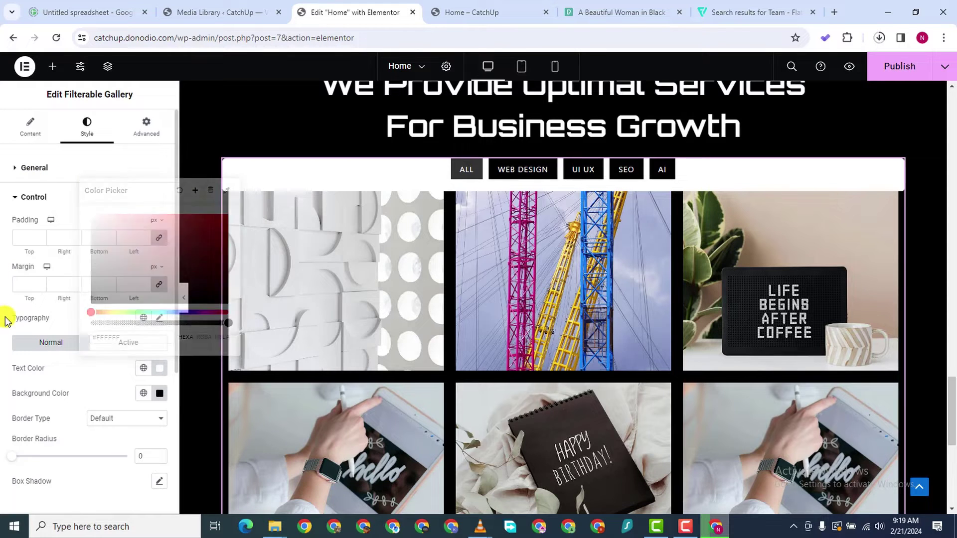
# Set the filter button typography to Orbitron, size 10, weight 600 Semi Bold
pyautogui.click(159, 319)
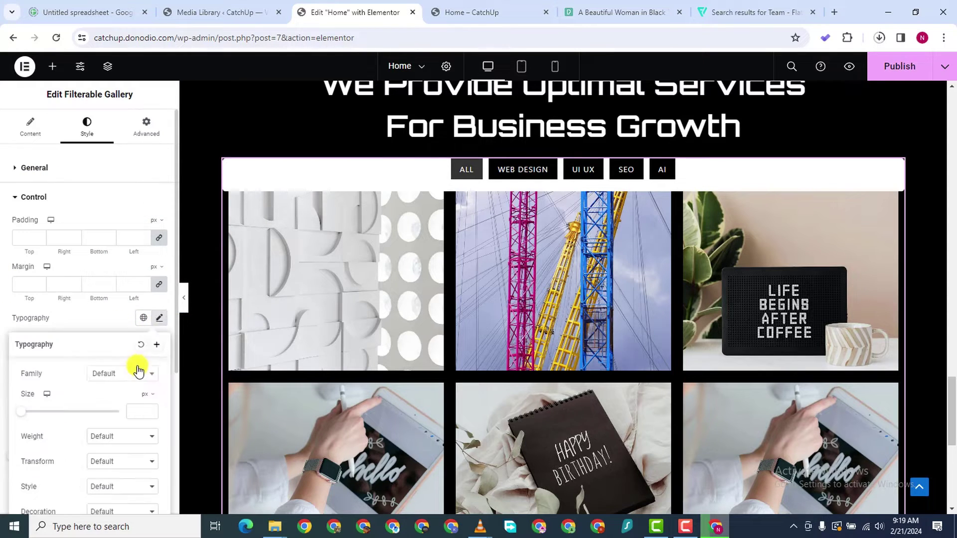
pyautogui.click(124, 374)
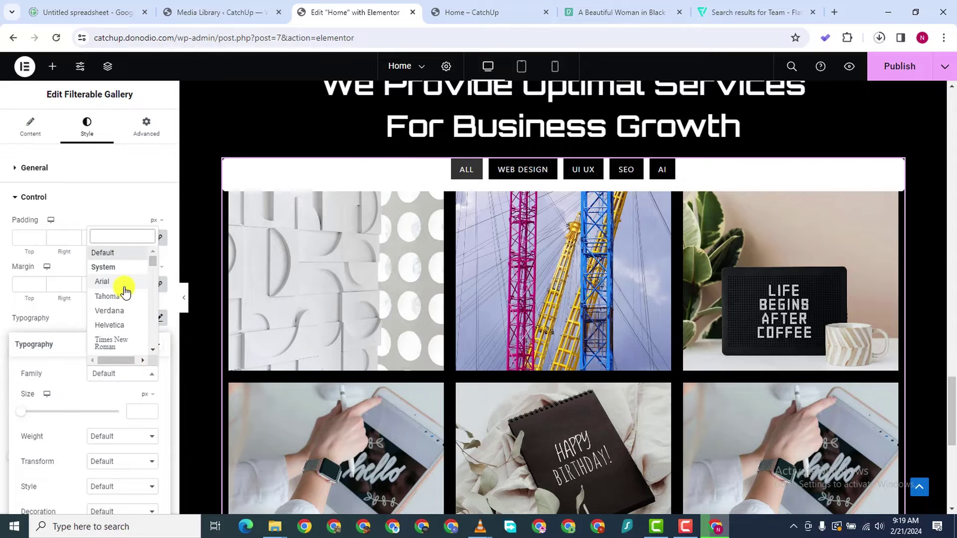
pyautogui.write('OR')
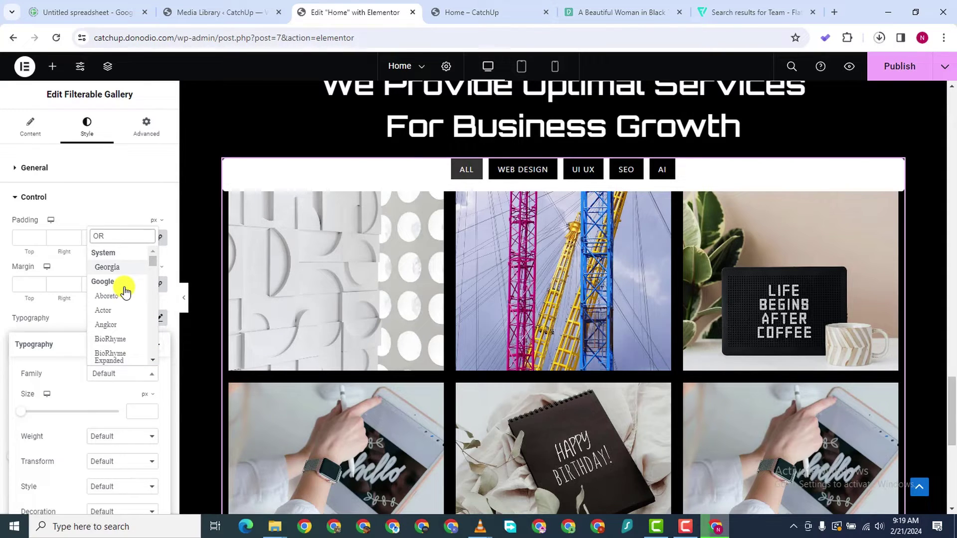
pyautogui.write('BIT')
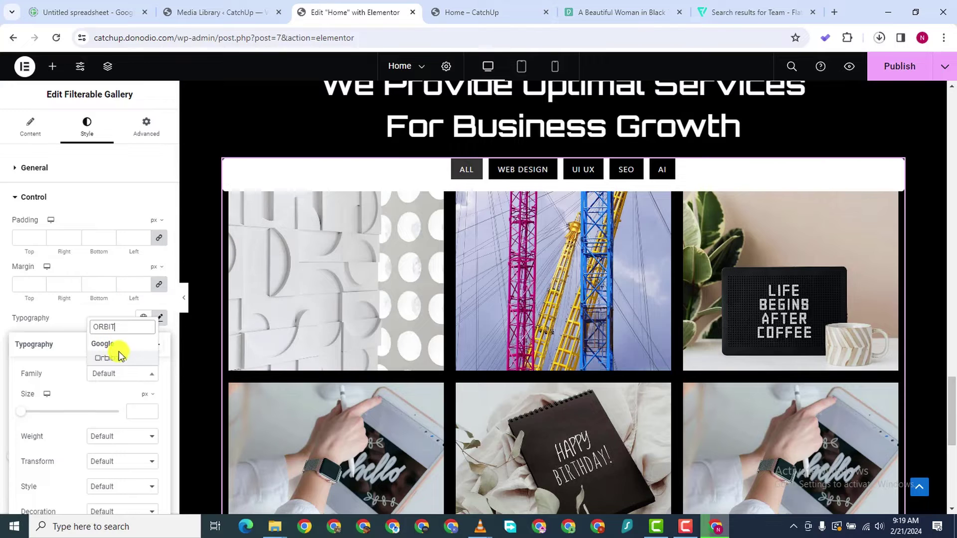
pyautogui.click(122, 357)
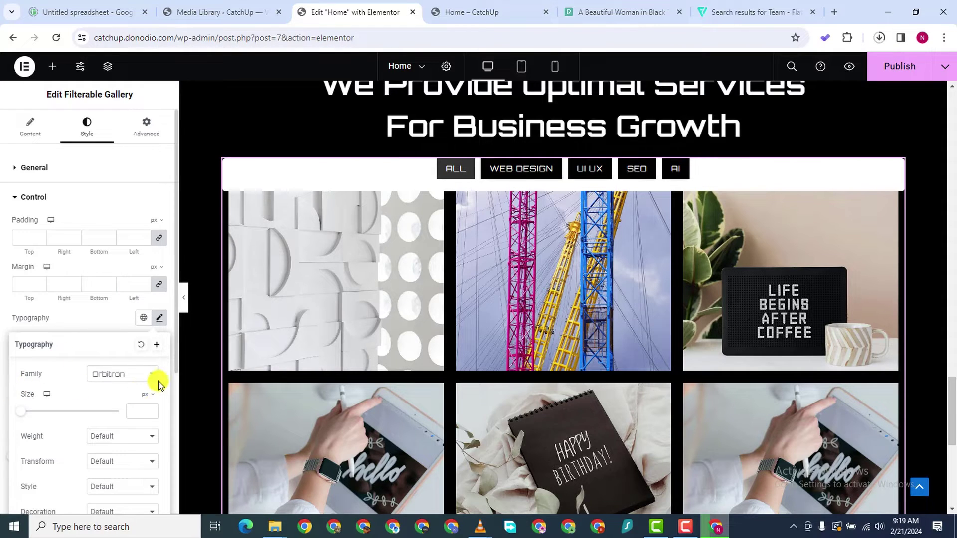
pyautogui.click(151, 407)
pyautogui.write('8')
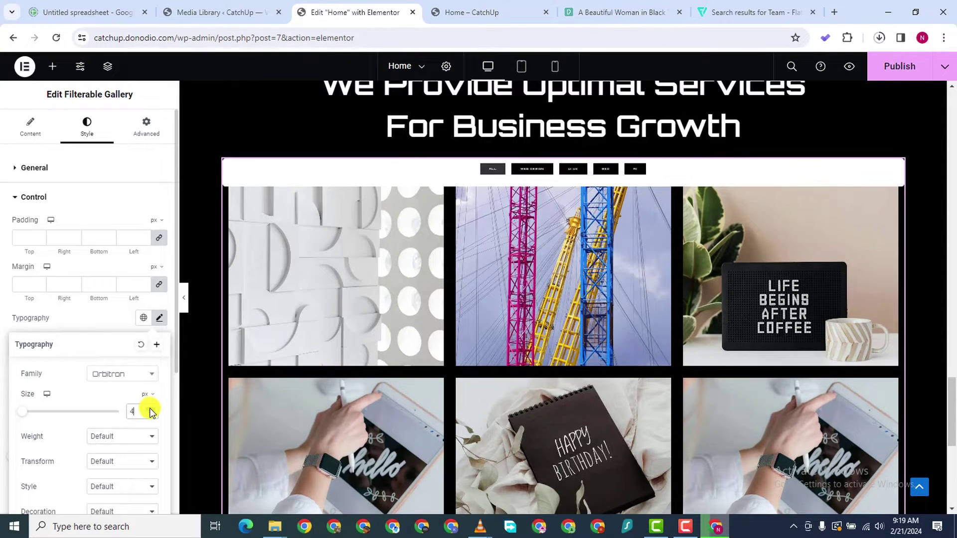
pyautogui.click(150, 408)
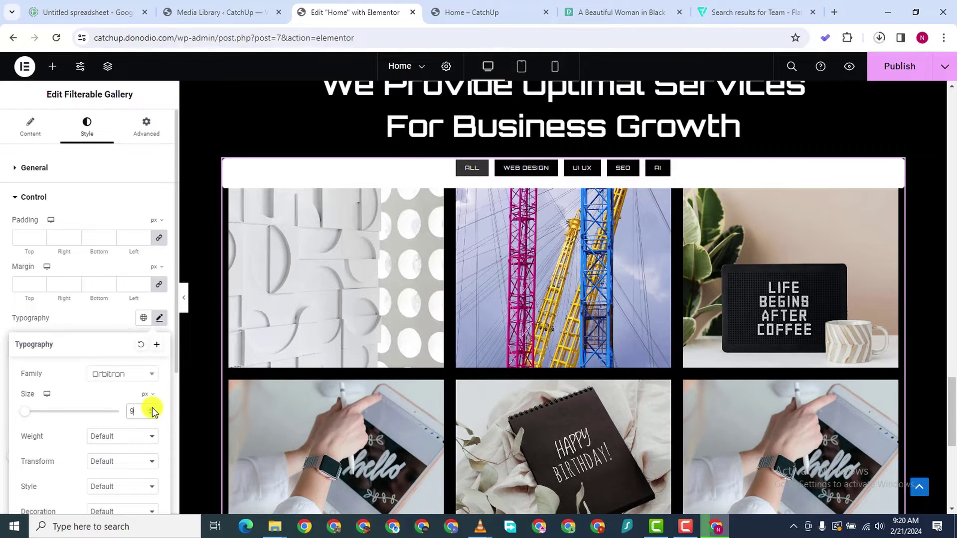
pyautogui.click(151, 408)
pyautogui.click(127, 435)
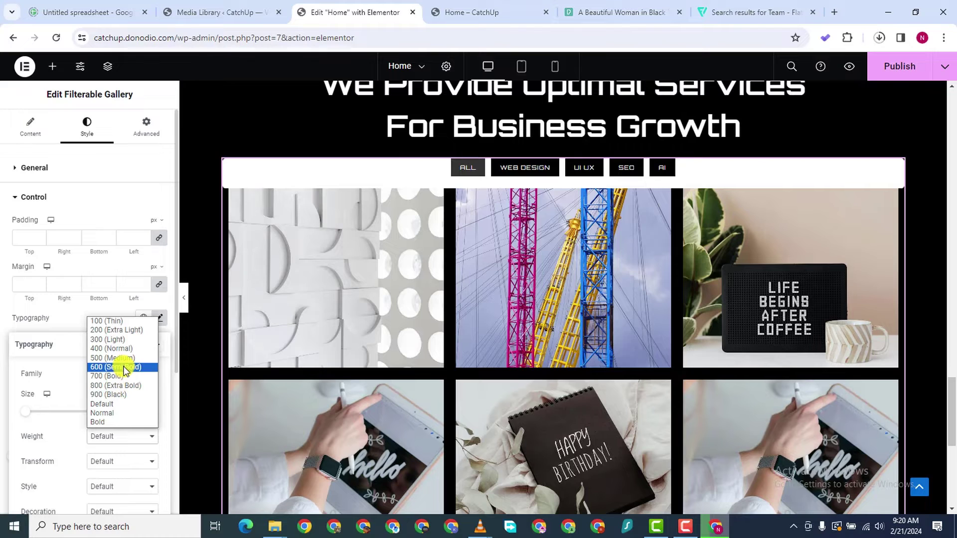
pyautogui.click(125, 368)
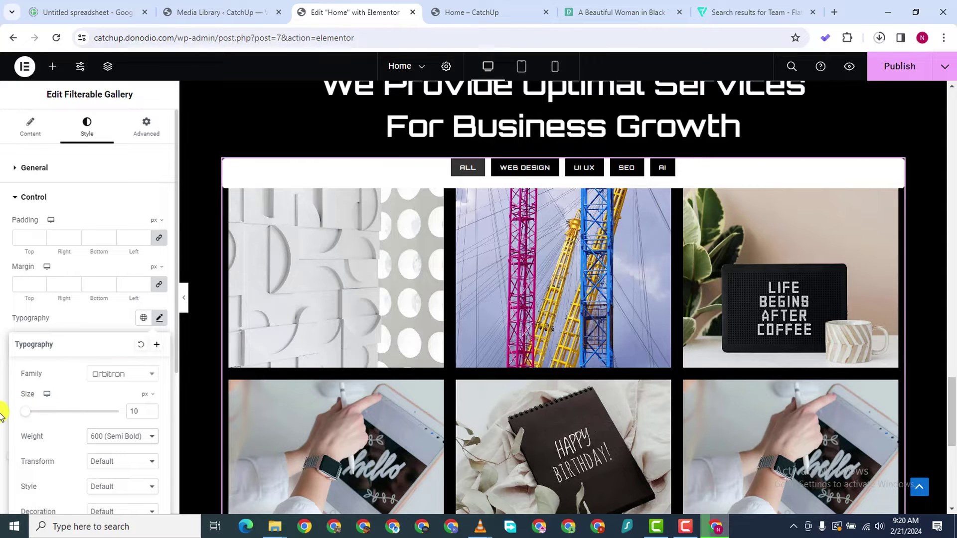
pyautogui.click(3, 359)
pyautogui.scroll(-4, 90, 411)
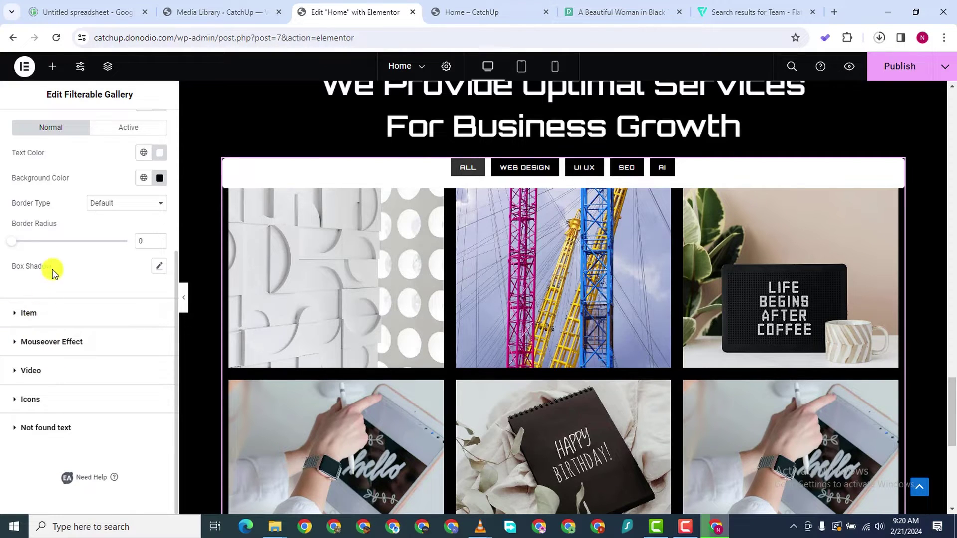
pyautogui.scroll(4, 52, 271)
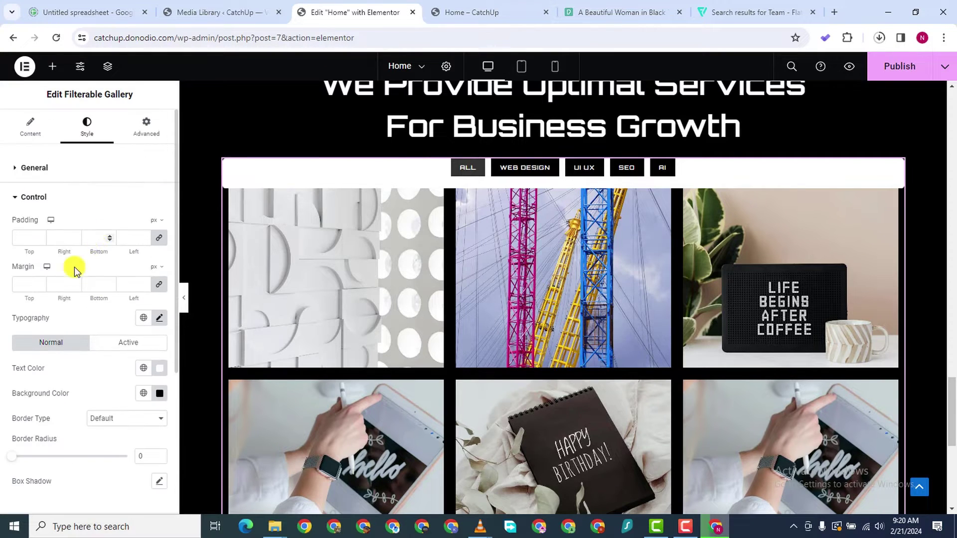
# Change the gallery's General background colour to black
pyautogui.click(14, 169)
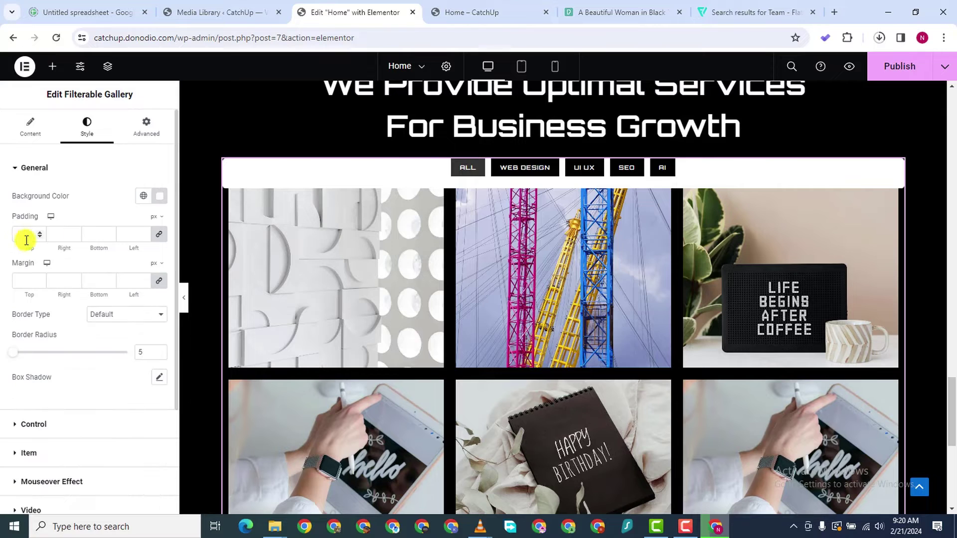
pyautogui.click(159, 196)
pyautogui.moveTo(149, 271); pyautogui.dragTo(74, 355)
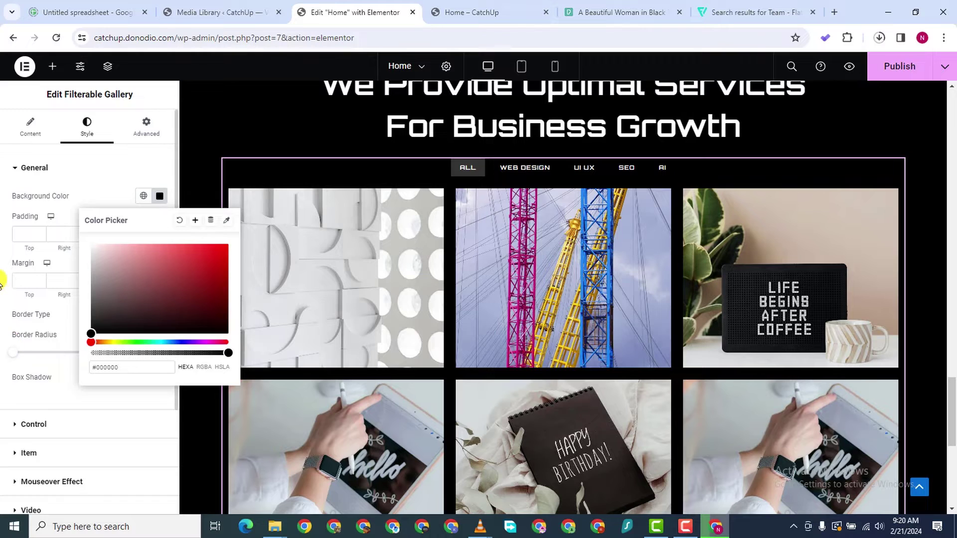
pyautogui.click(6, 357)
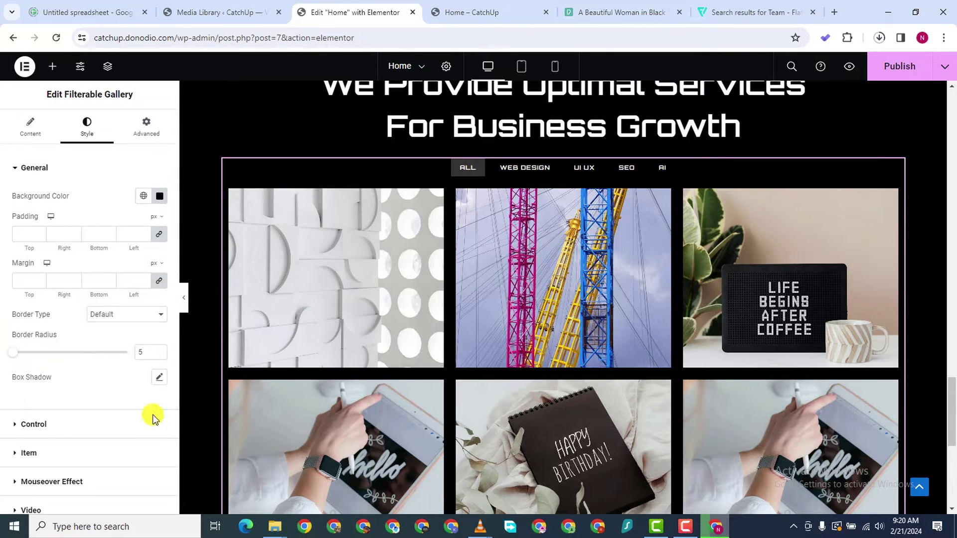
pyautogui.scroll(-3, 85, 438)
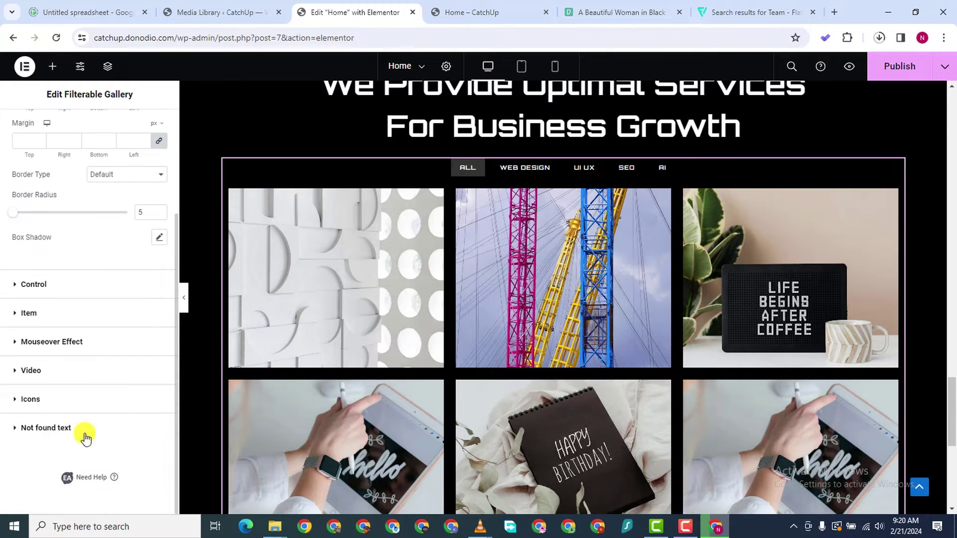
# Make the filter button backgrounds grey #727272 and expand the Item settings section
pyautogui.click(127, 291)
pyautogui.click(158, 393)
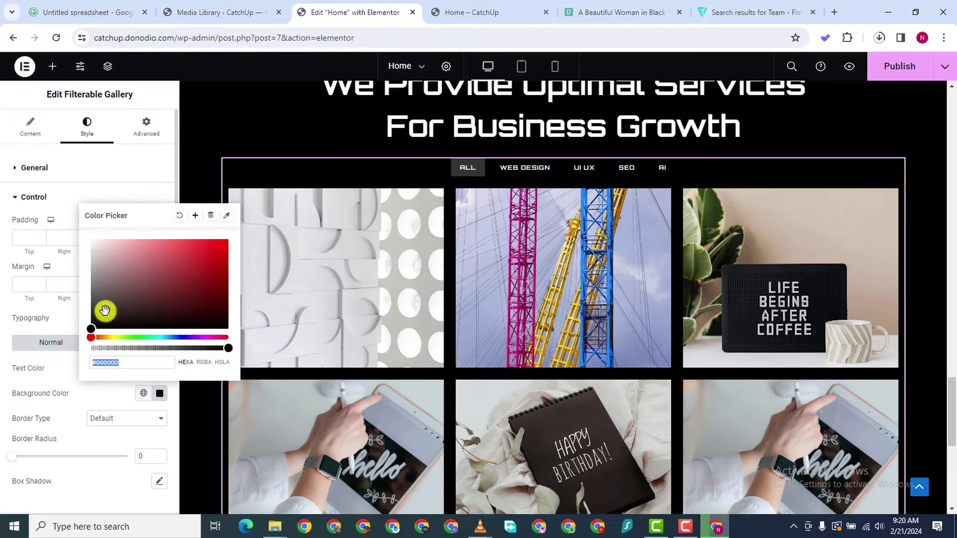
pyautogui.moveTo(103, 312); pyautogui.dragTo(90, 285)
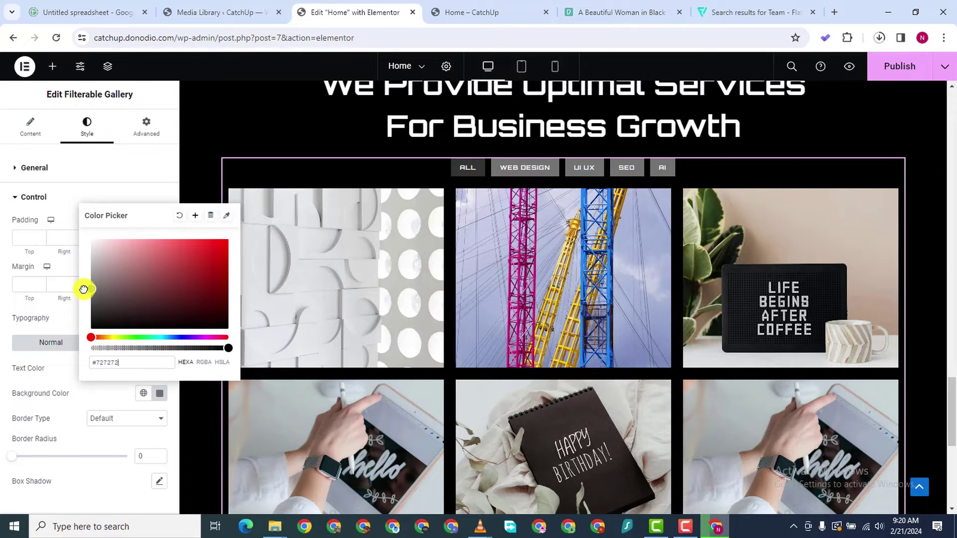
pyautogui.click(2, 302)
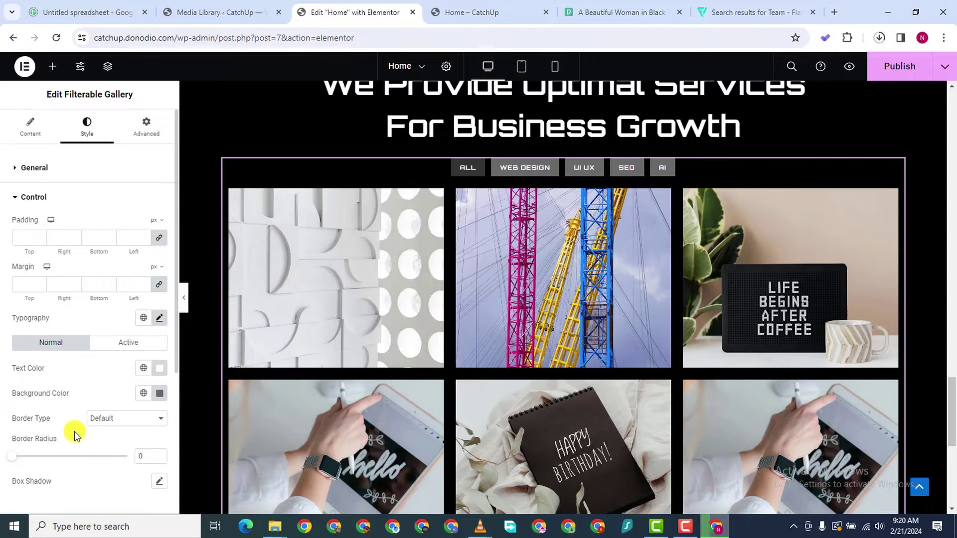
pyautogui.scroll(-2, 74, 434)
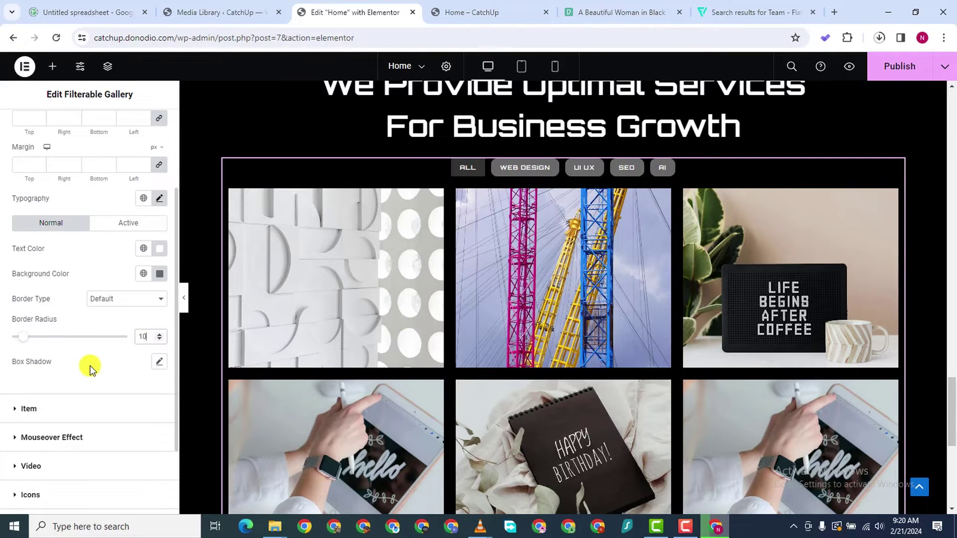
pyautogui.scroll(-1, 53, 423)
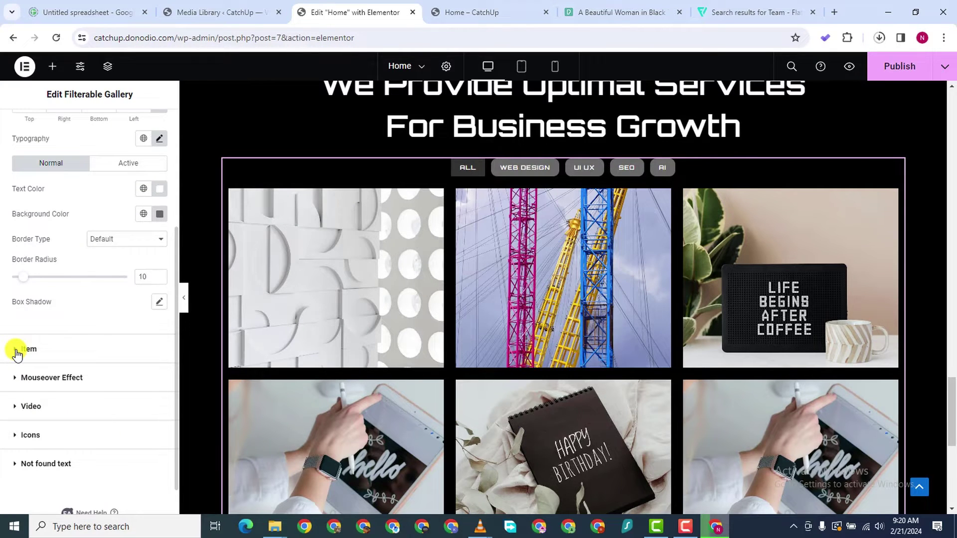
pyautogui.click(16, 350)
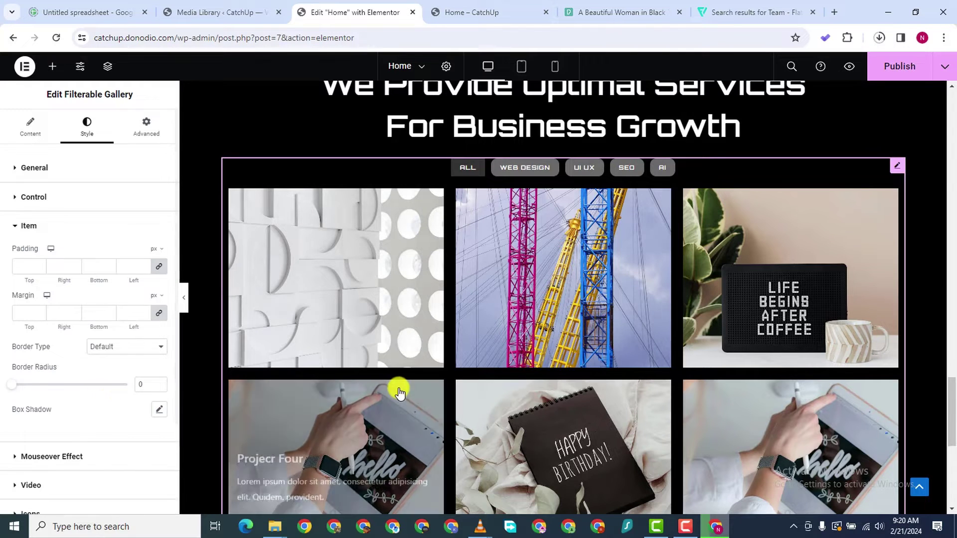
# Set the Mouseover Effect background colour to a more opaque black, #000000C4
pyautogui.scroll(-1, 40, 440)
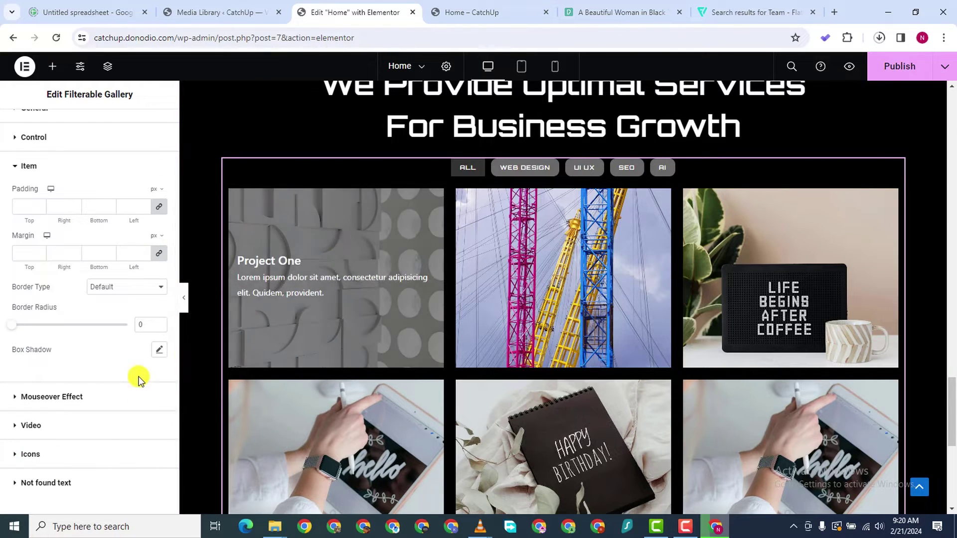
pyautogui.click(36, 401)
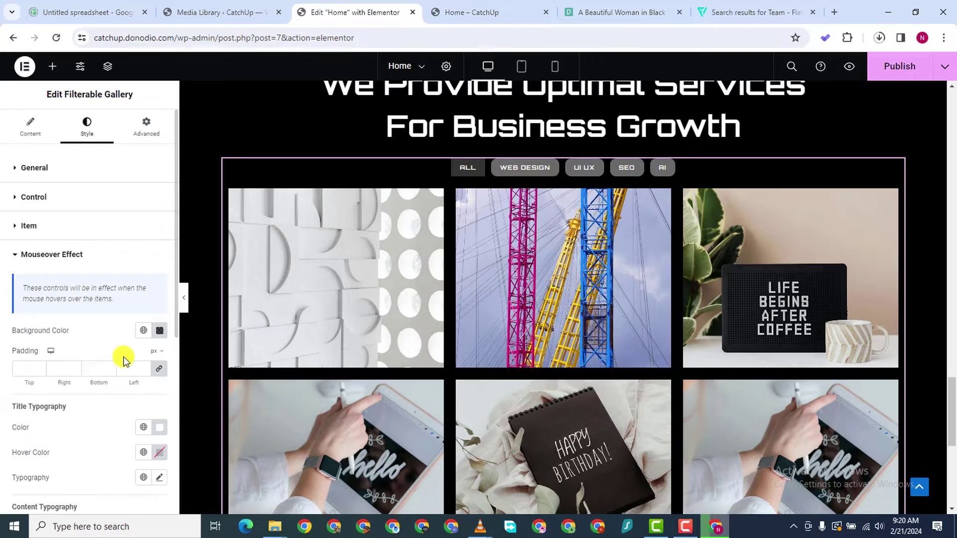
pyautogui.click(160, 331)
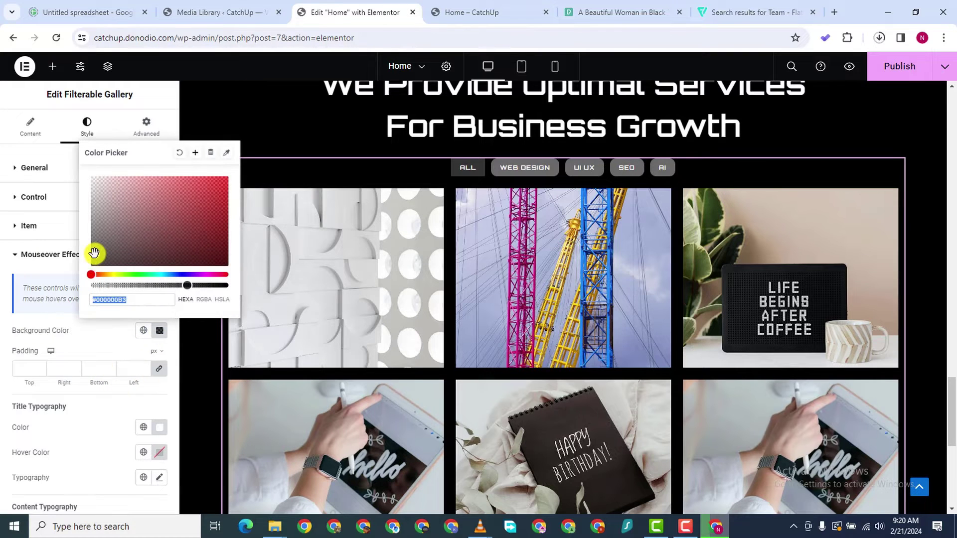
pyautogui.moveTo(189, 283); pyautogui.dragTo(203, 285)
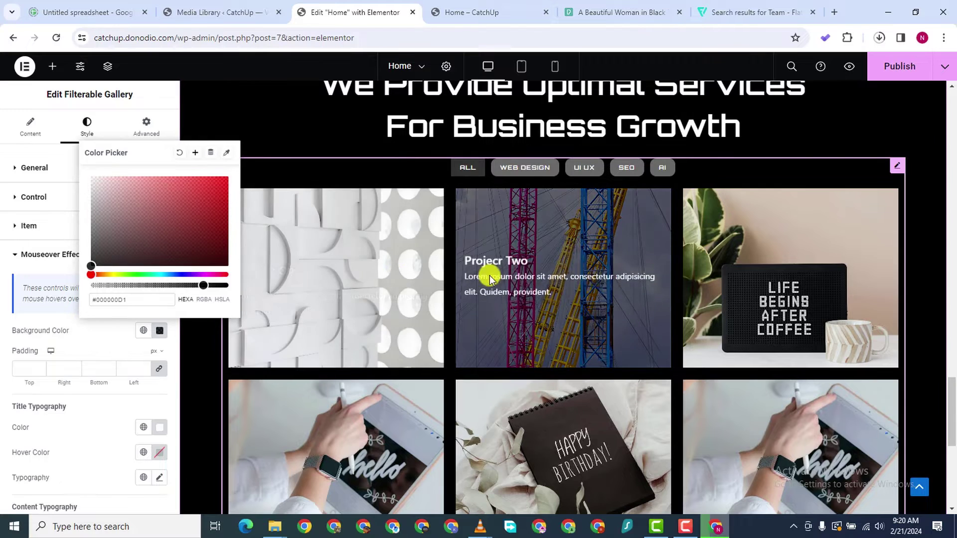
pyautogui.moveTo(199, 285)
pyautogui.mouseDown()
pyautogui.moveTo(111, 286)
pyautogui.moveTo(196, 291)
pyautogui.mouseUp()
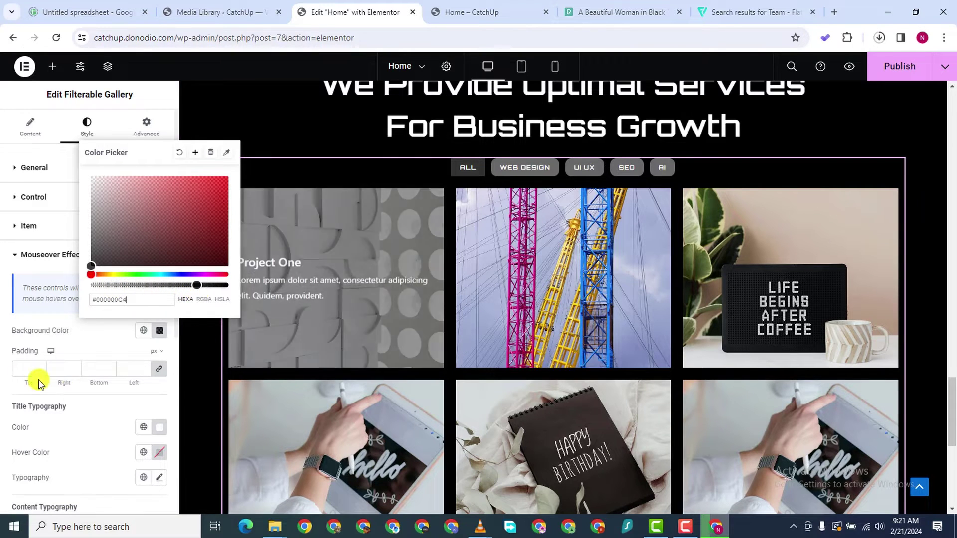
pyautogui.click(7, 364)
pyautogui.scroll(-6, 20, 399)
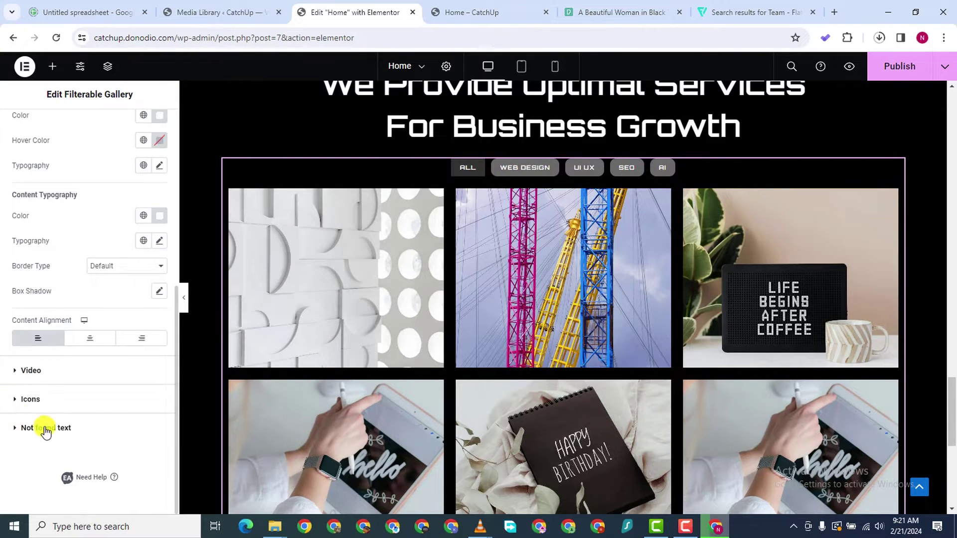
pyautogui.scroll(-7, 401, 380)
pyautogui.scroll(6, 44, 382)
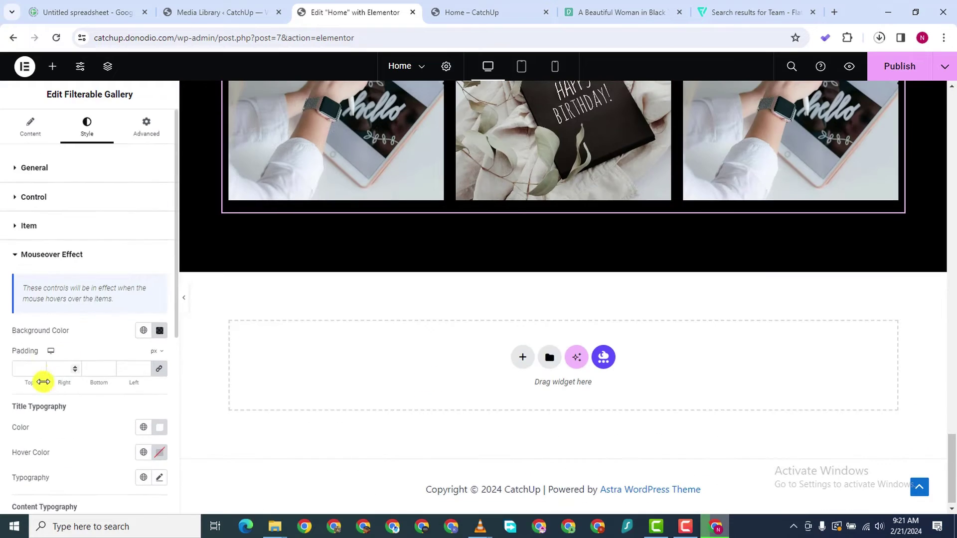
# Switch back to the Filterable Gallery's Content settings
pyautogui.click(30, 127)
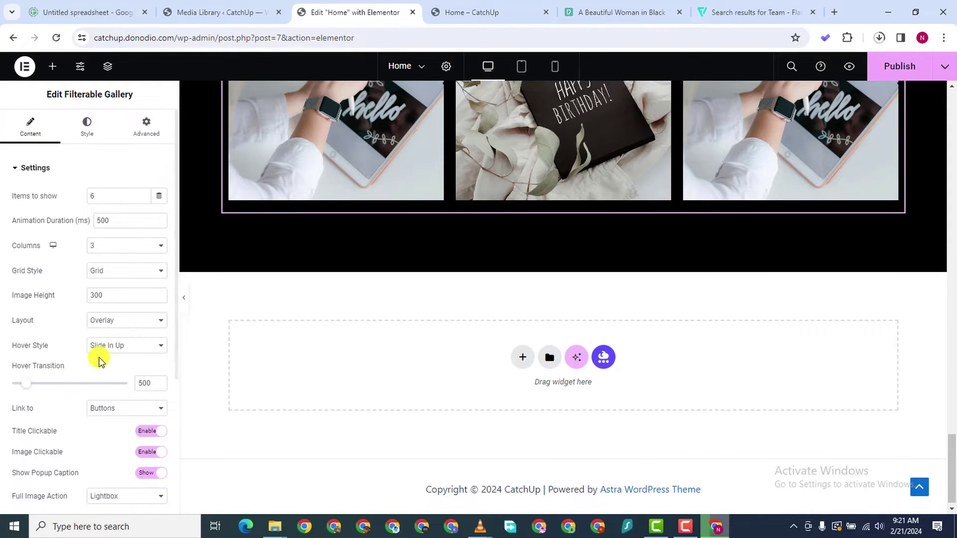
pyautogui.scroll(-3, 156, 312)
pyautogui.scroll(5, 359, 305)
pyautogui.scroll(5, 530, 295)
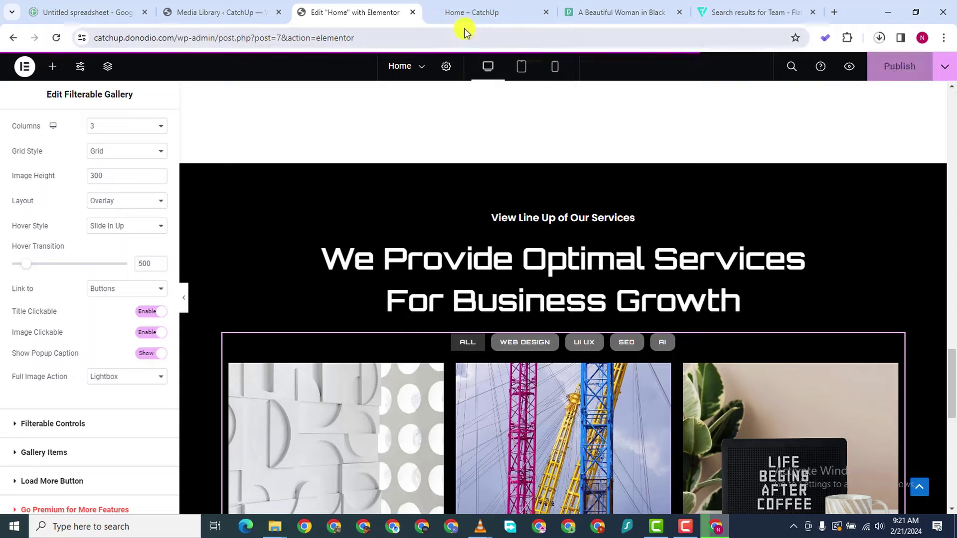
# Open the live Home preview and scroll through the restyled gallery
pyautogui.click(481, 12)
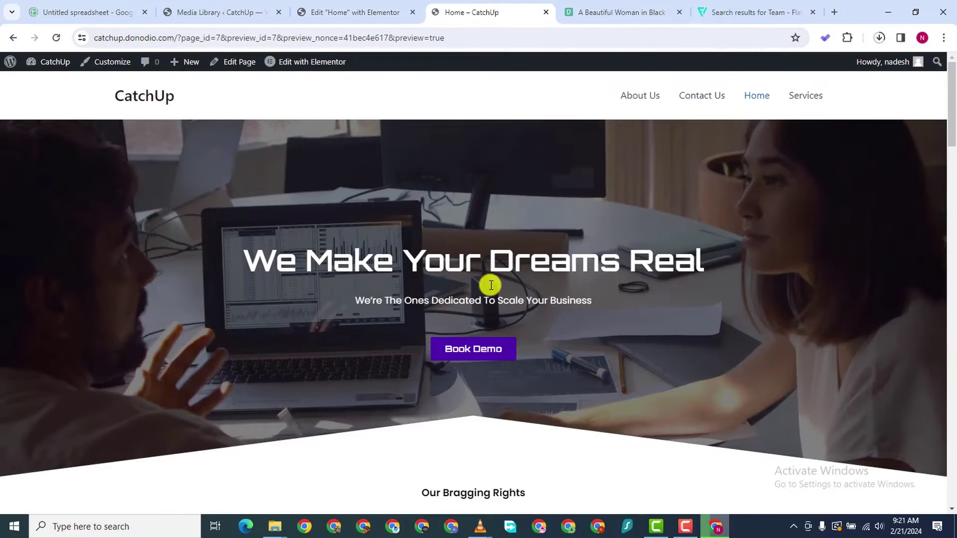
pyautogui.scroll(-20, 498, 314)
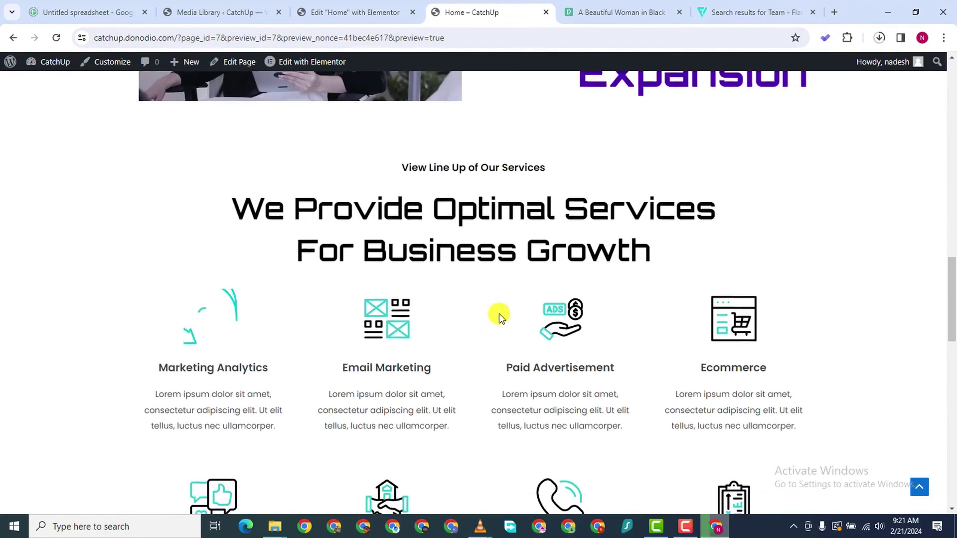
pyautogui.scroll(-18, 499, 313)
pyautogui.scroll(2, 512, 294)
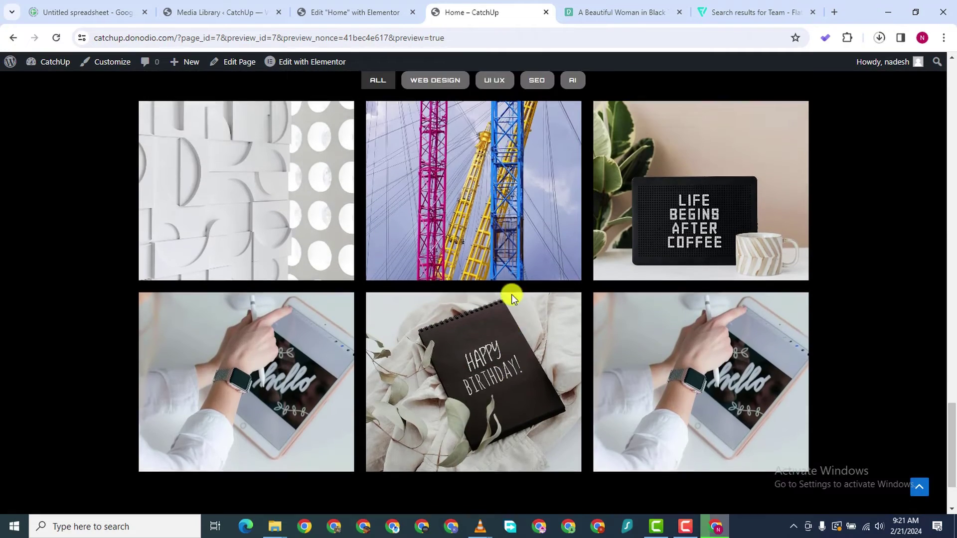
pyautogui.scroll(2, 511, 297)
pyautogui.scroll(-2, 421, 146)
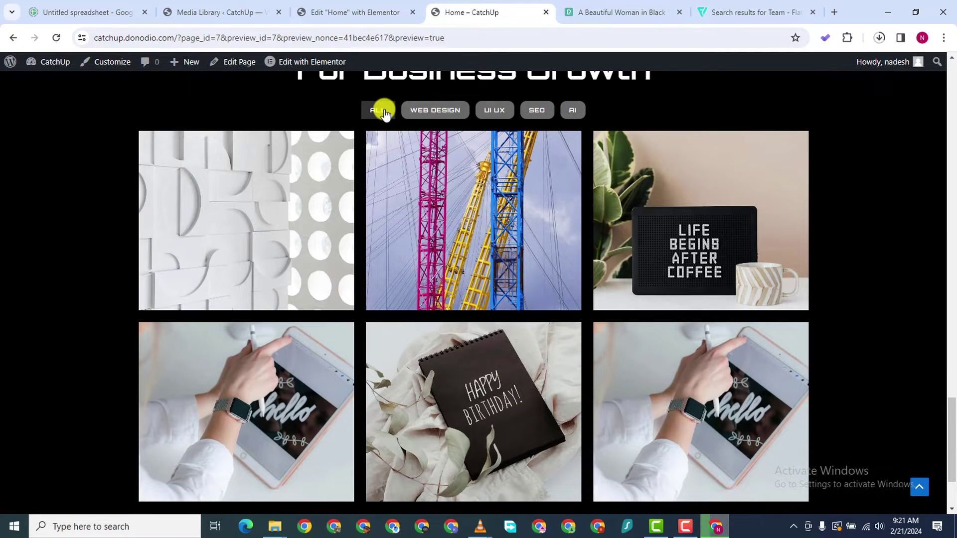
pyautogui.scroll(3, 397, 199)
pyautogui.scroll(-5, 399, 208)
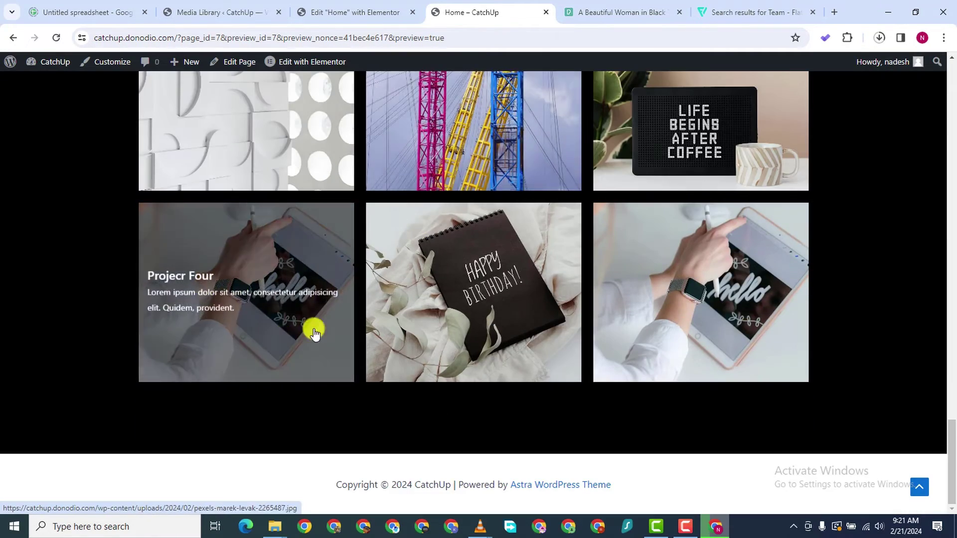
pyautogui.scroll(2, 478, 324)
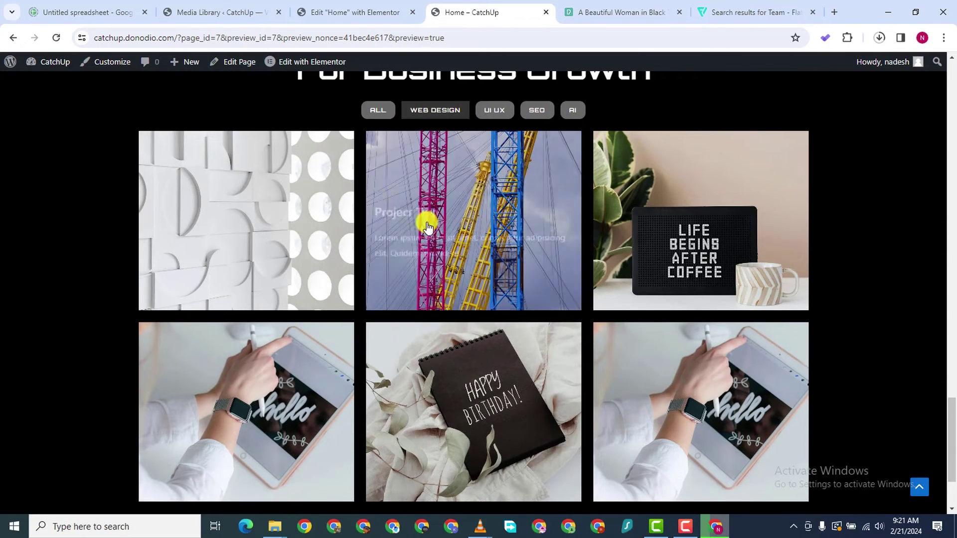
# Filter the gallery by WEB DESIGN, UI UX, SEO, AI, WEB DESIGN, then ALL
pyautogui.click(438, 111)
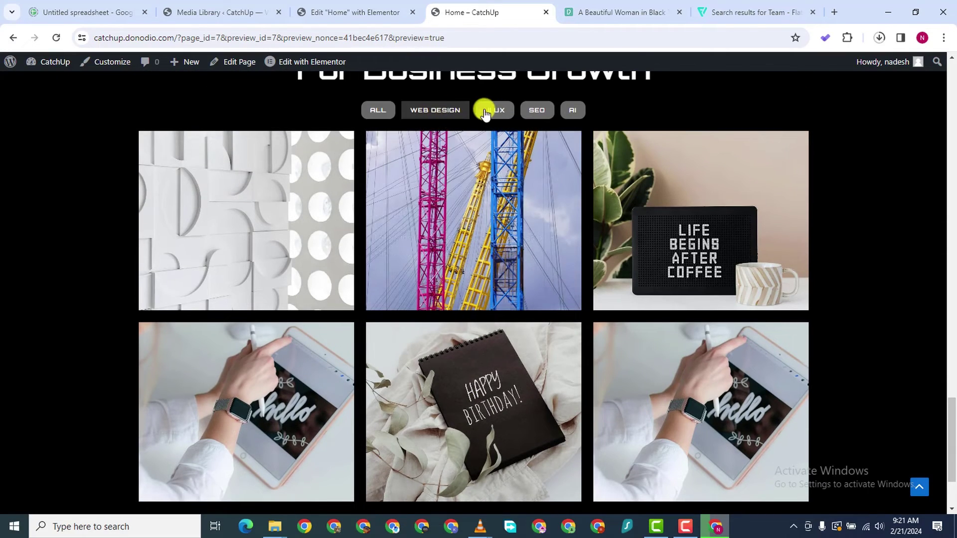
pyautogui.click(485, 113)
pyautogui.click(535, 110)
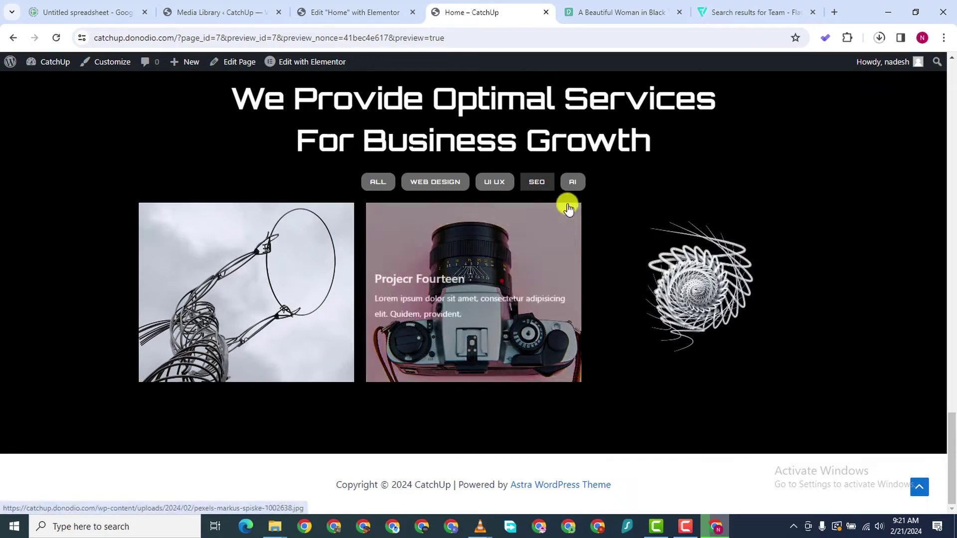
pyautogui.click(571, 182)
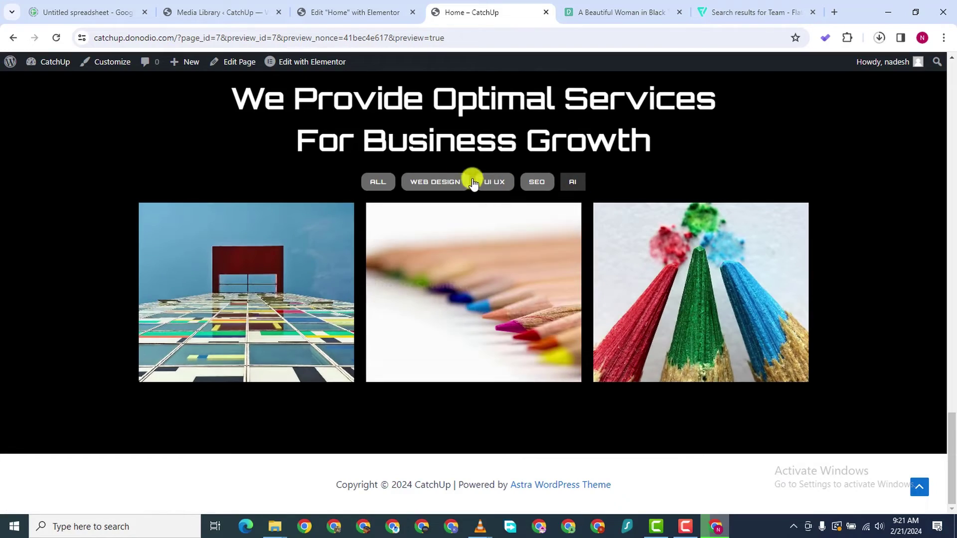
pyautogui.click(471, 182)
pyautogui.scroll(-3, 389, 262)
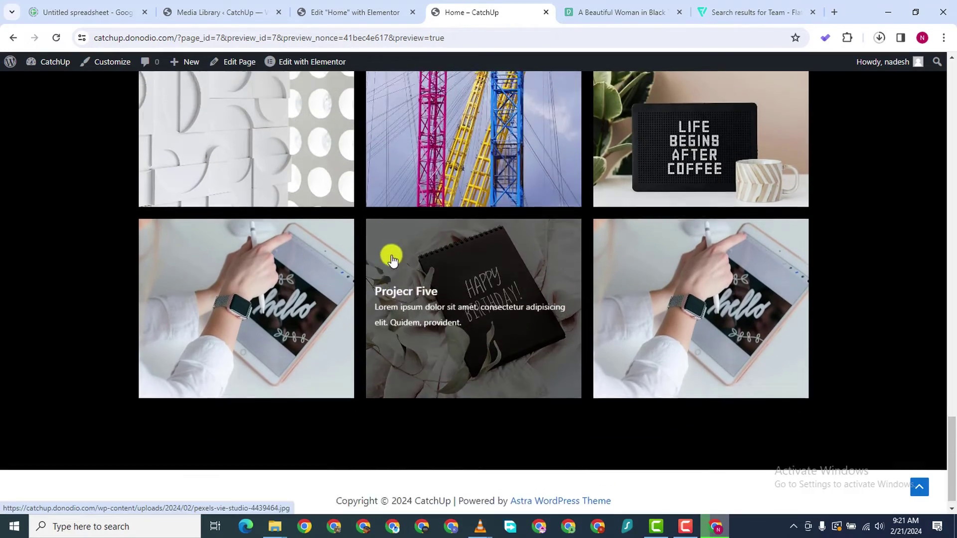
pyautogui.scroll(2, 392, 258)
pyautogui.click(377, 111)
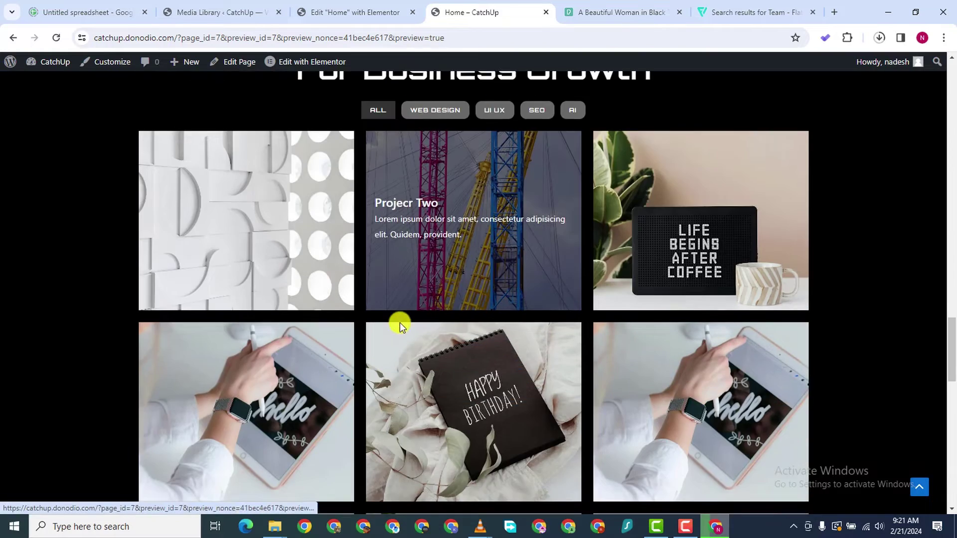
# Filter to WEB DESIGN, reload the Home preview, and filter to WEB DESIGN again
pyautogui.scroll(-5, 399, 322)
pyautogui.scroll(8, 400, 322)
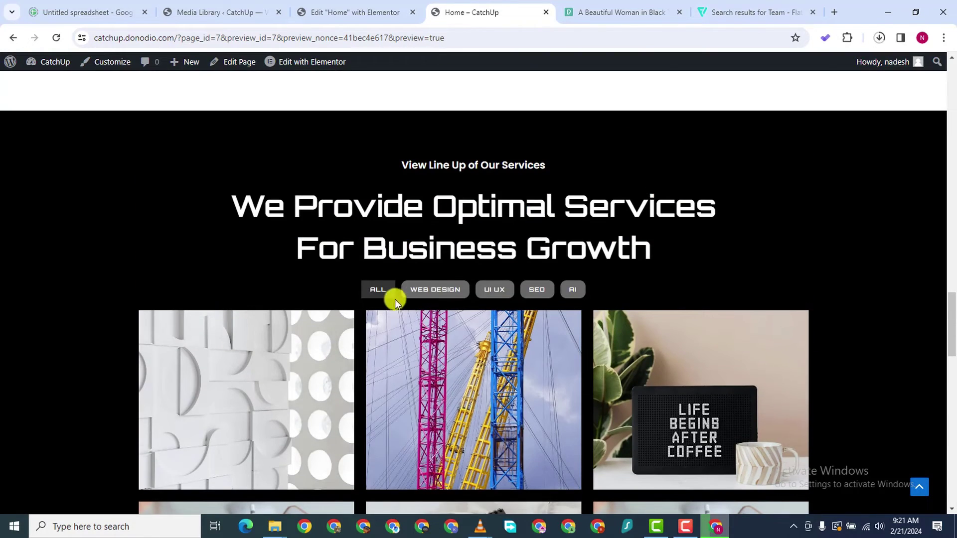
pyautogui.click(421, 289)
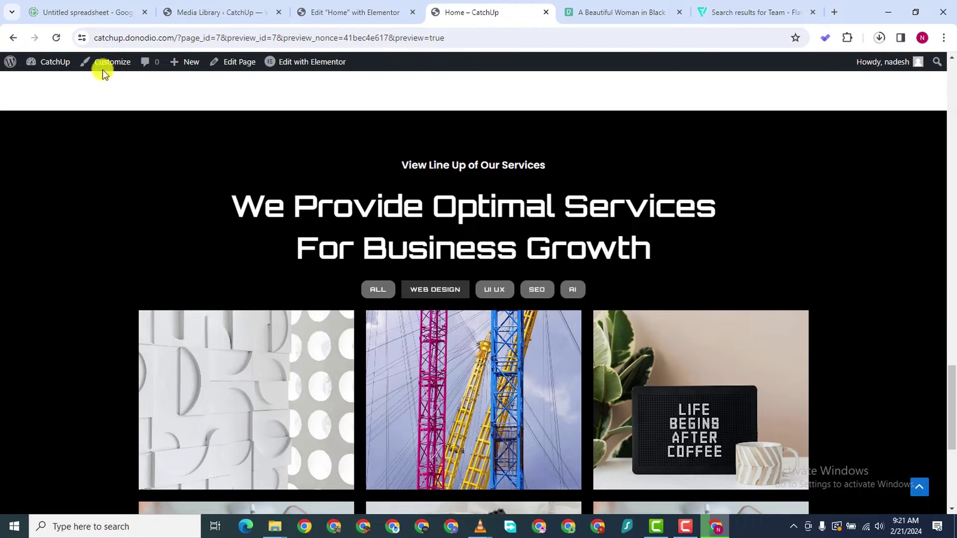
pyautogui.click(56, 37)
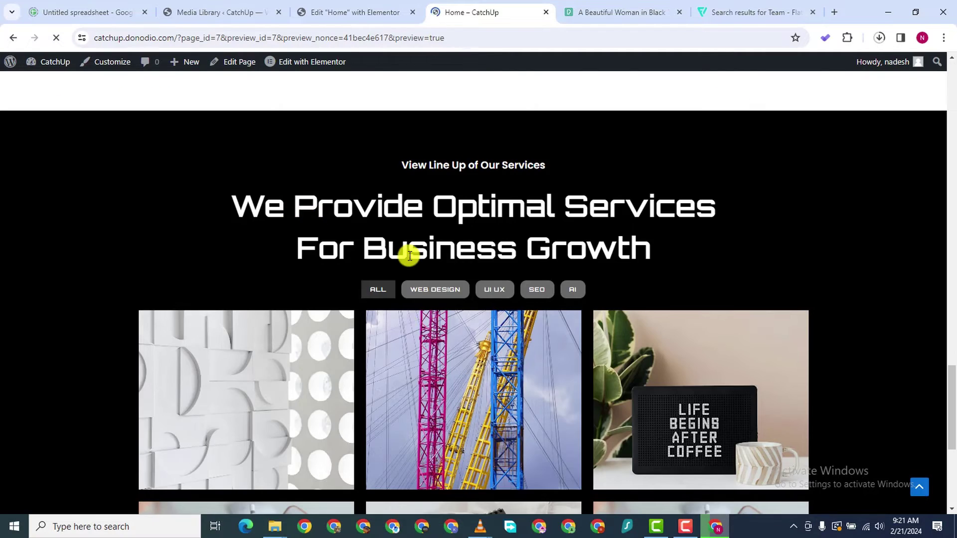
pyautogui.scroll(-5, 406, 323)
pyautogui.scroll(5, 406, 325)
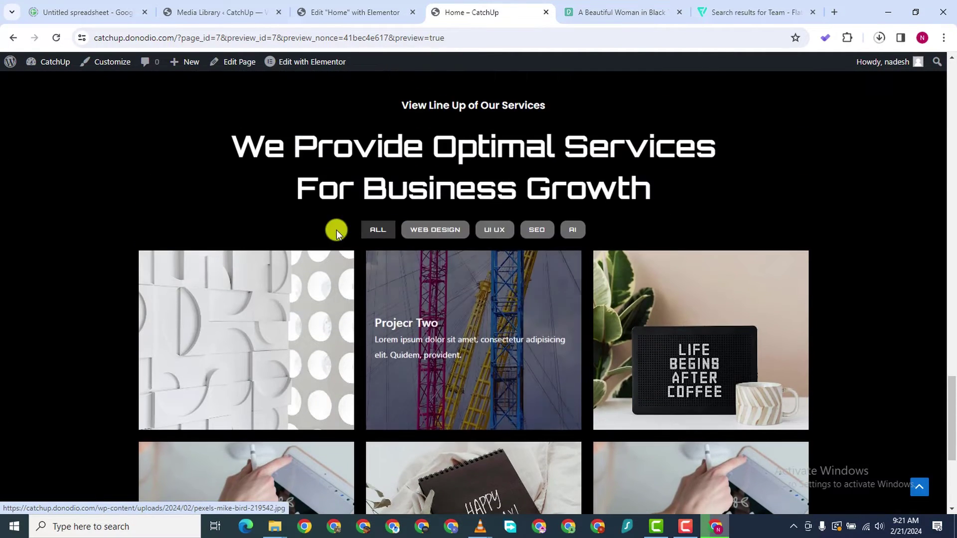
pyautogui.scroll(-3, 539, 332)
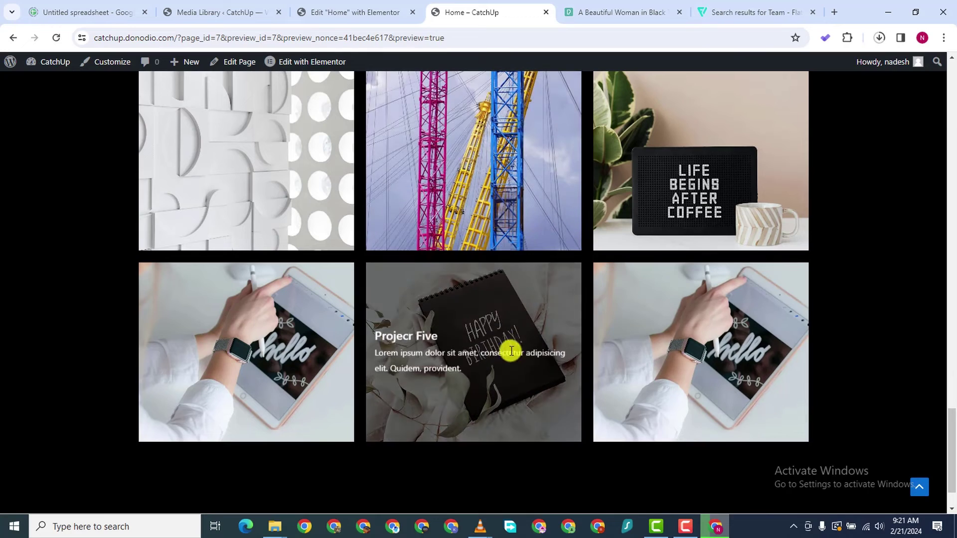
pyautogui.scroll(2, 409, 245)
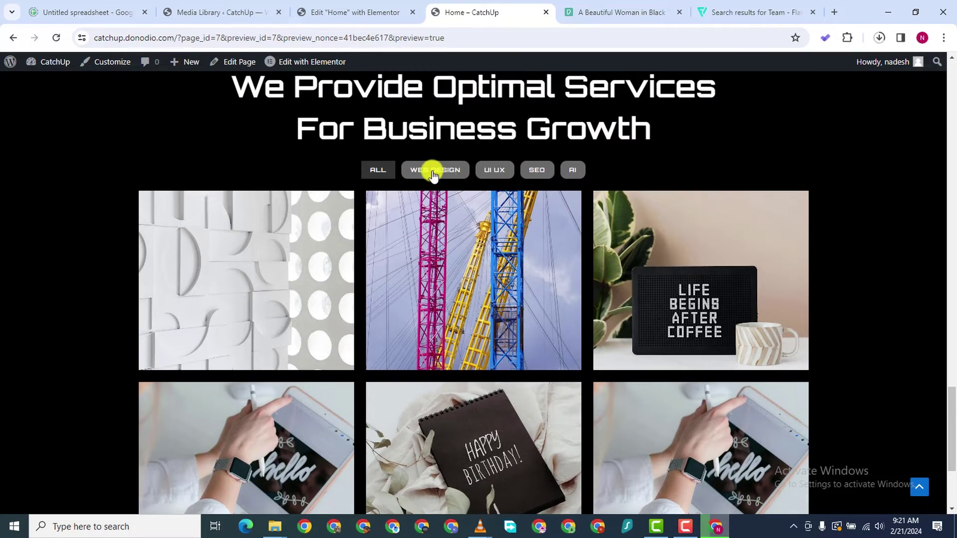
pyautogui.click(448, 172)
pyautogui.scroll(-1, 455, 284)
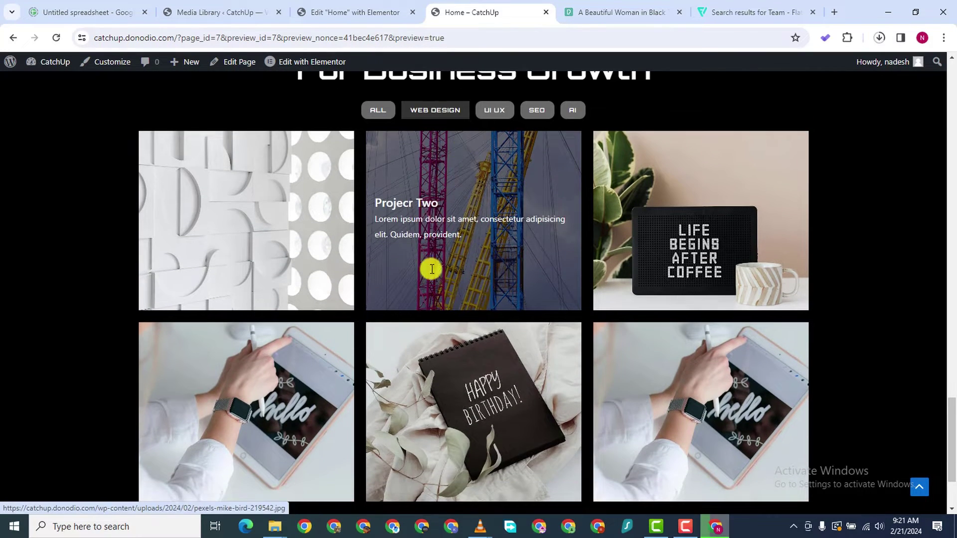
pyautogui.scroll(-2, 448, 299)
pyautogui.scroll(2, 498, 214)
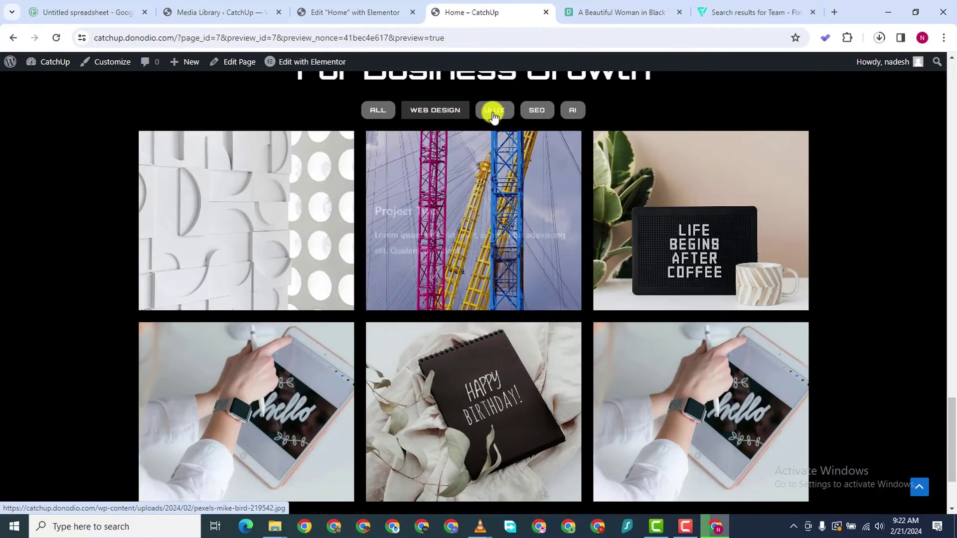
# Try the UI UX, ALL, WEB DESIGN and SEO filters, then switch to the Media Library
pyautogui.click(493, 112)
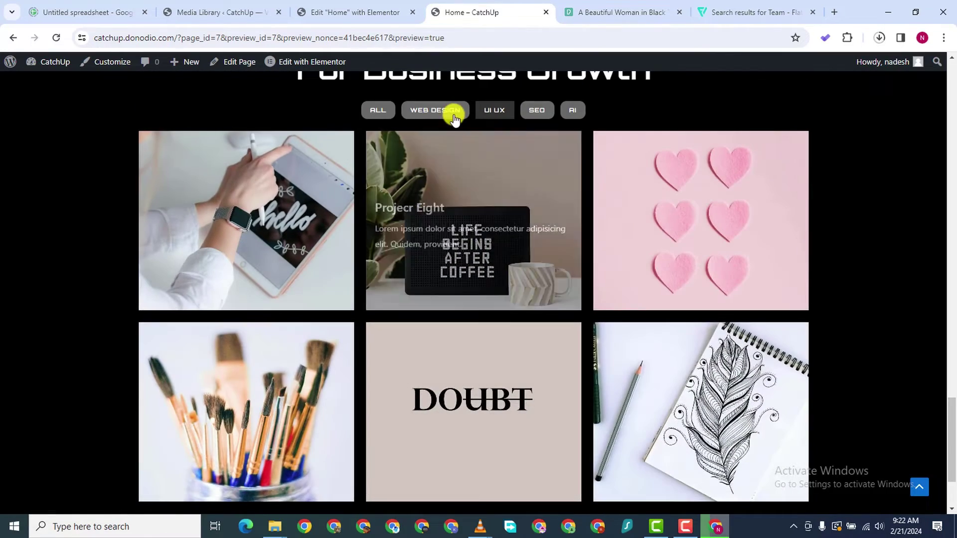
pyautogui.click(377, 109)
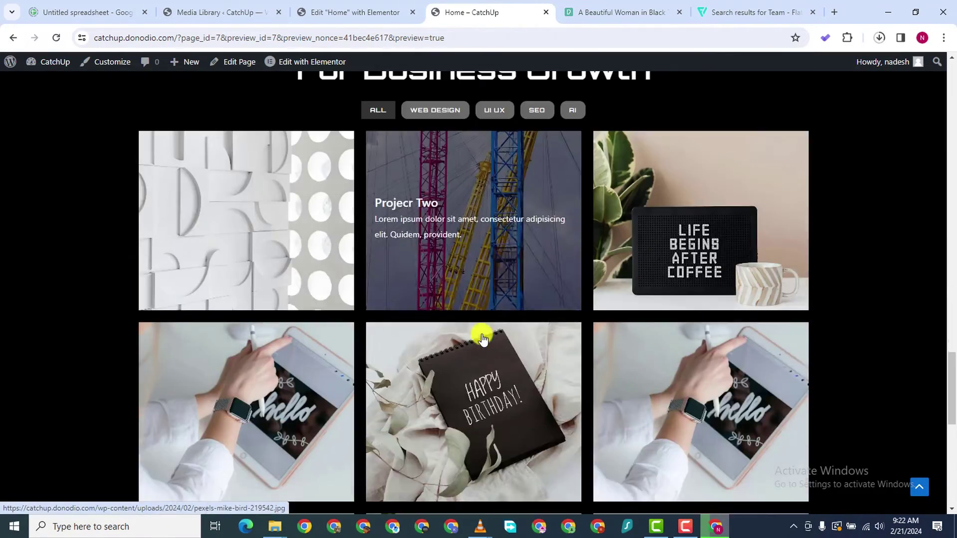
pyautogui.scroll(-5, 493, 329)
pyautogui.scroll(8, 503, 327)
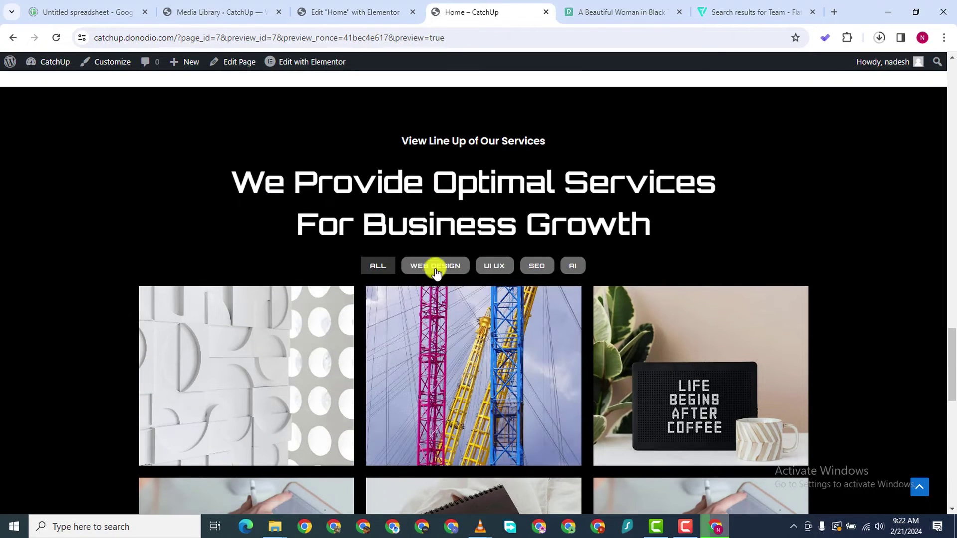
pyautogui.click(434, 267)
pyautogui.click(491, 265)
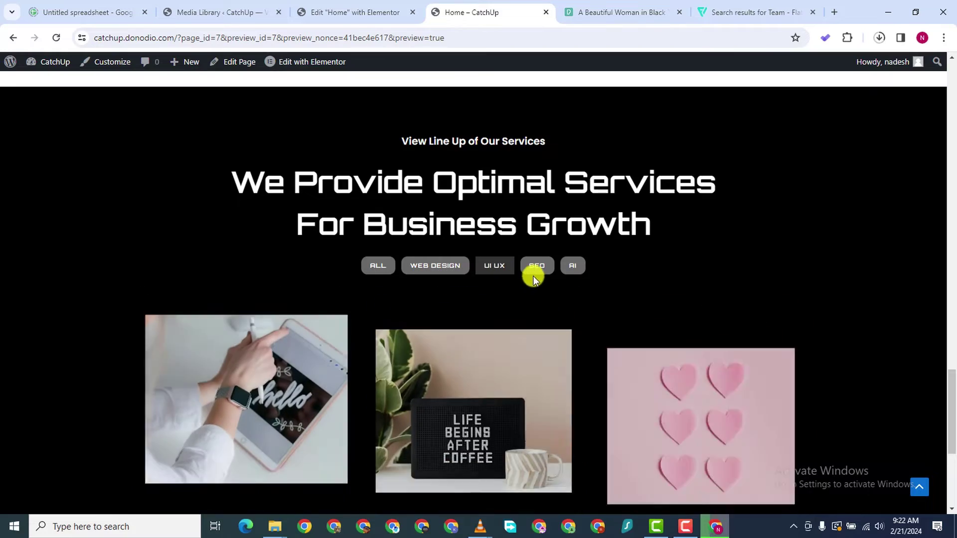
pyautogui.scroll(-3, 537, 304)
pyautogui.scroll(2, 519, 246)
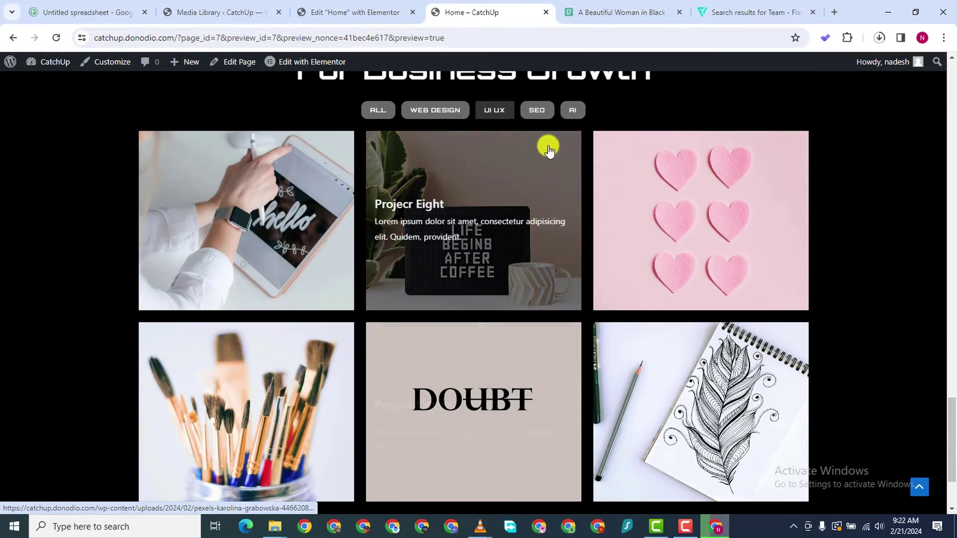
pyautogui.click(534, 111)
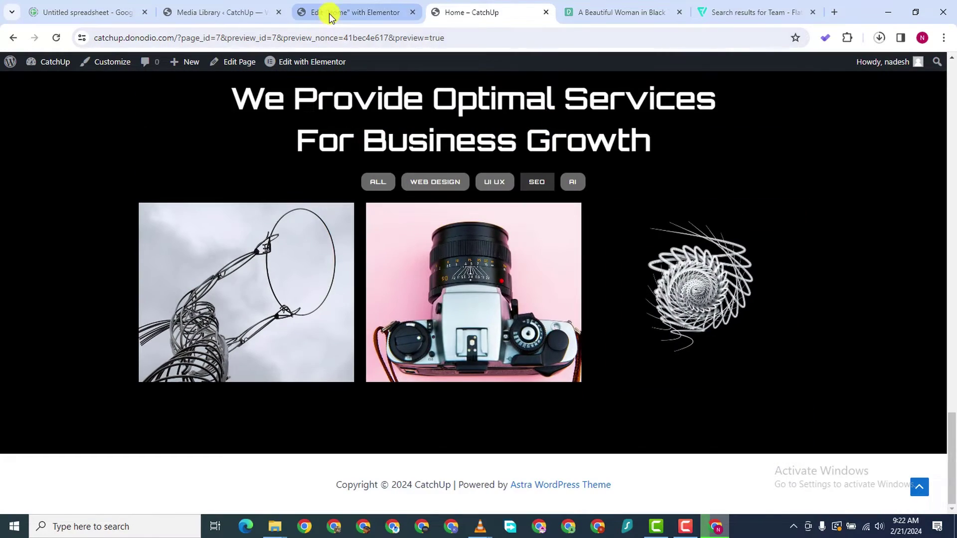
pyautogui.click(331, 14)
pyautogui.click(213, 14)
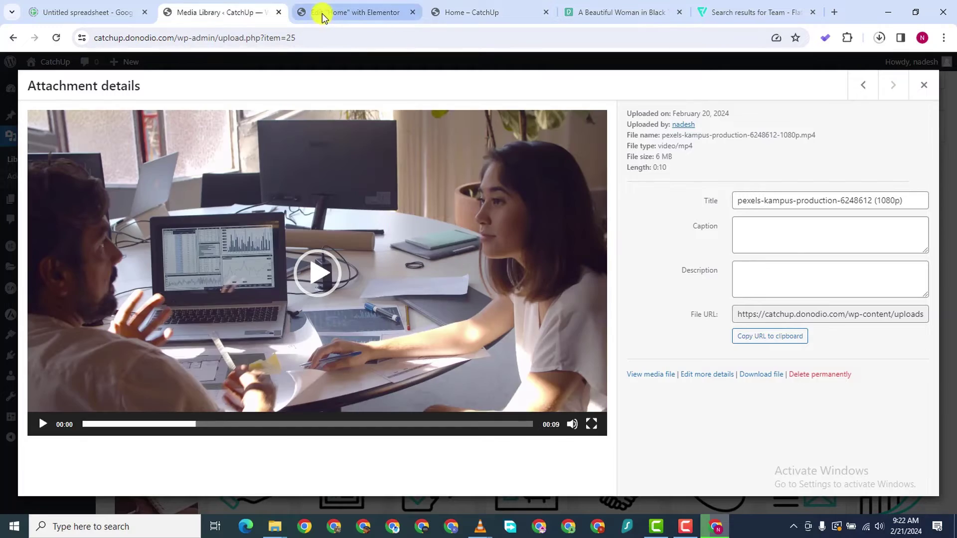
# Back in Elementor, add a new Flexbox container below the gallery to reveal its structure choices
pyautogui.click(323, 15)
pyautogui.scroll(-5, 438, 324)
pyautogui.scroll(-5, 448, 334)
pyautogui.scroll(20, 458, 324)
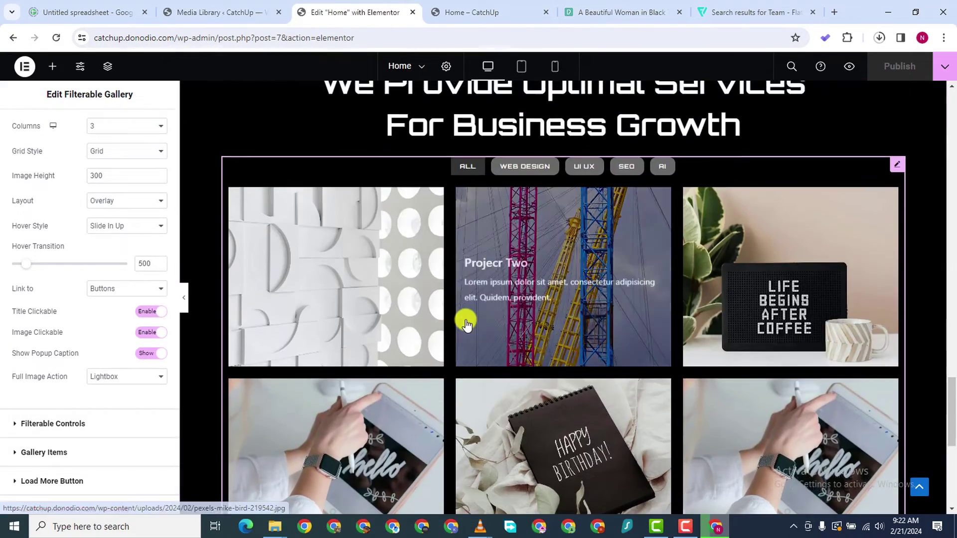
pyautogui.scroll(5, 463, 316)
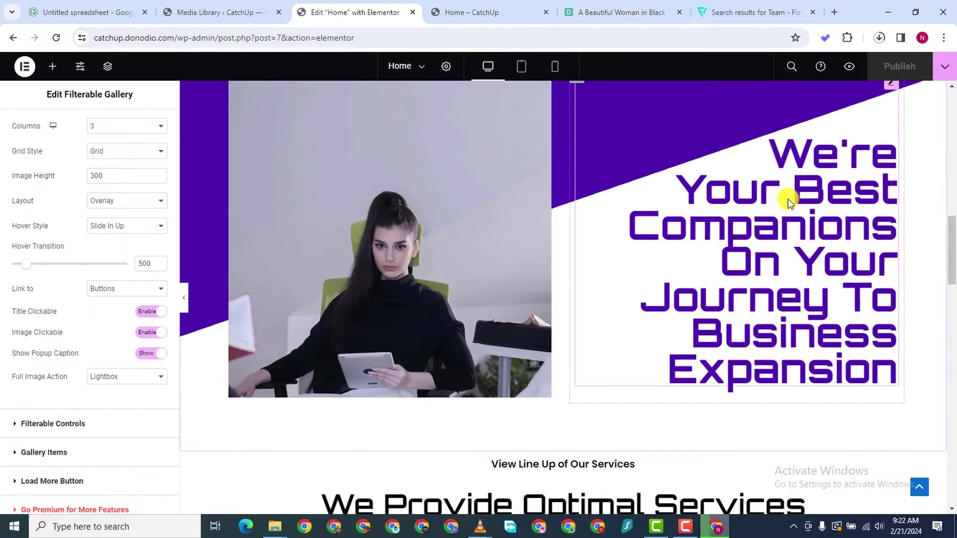
pyautogui.scroll(2, 894, 181)
pyautogui.scroll(-15, 733, 285)
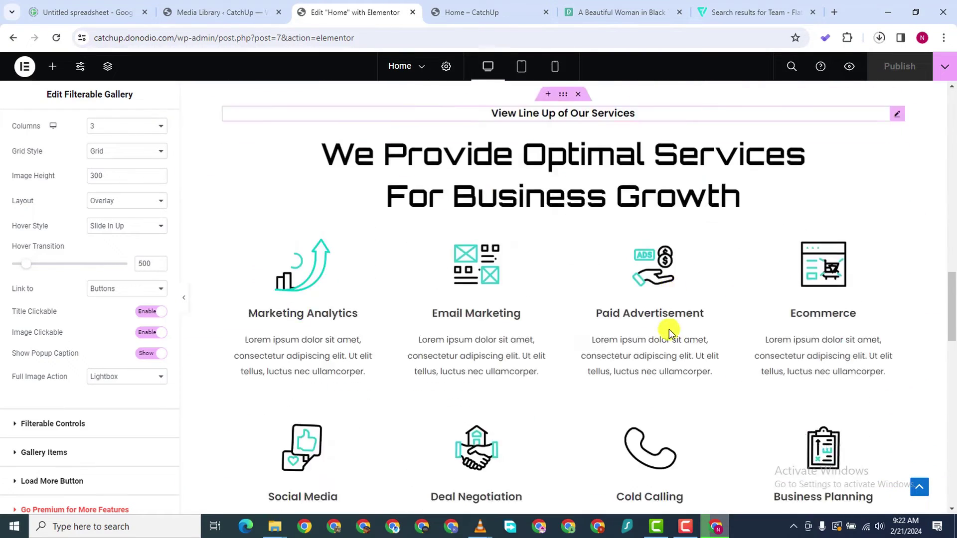
pyautogui.scroll(-10, 546, 358)
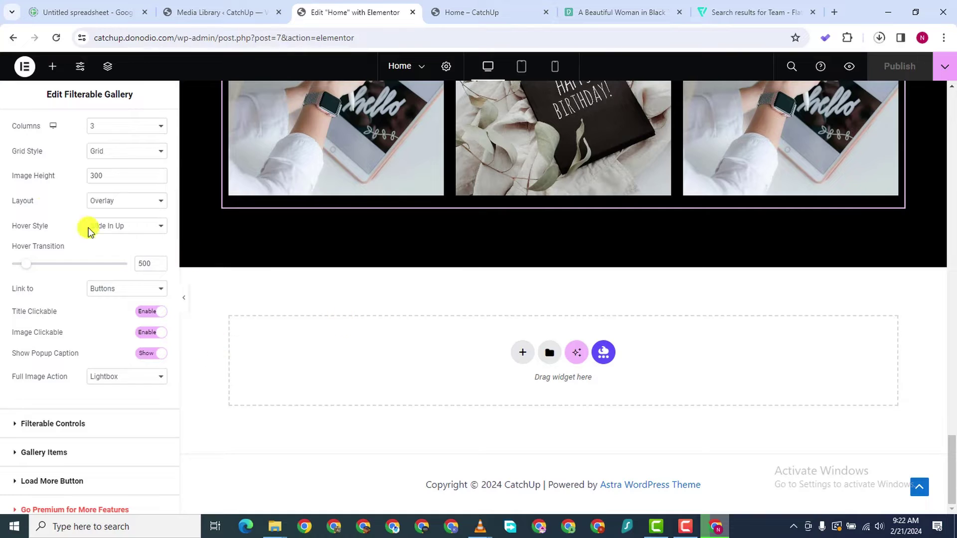
pyautogui.click(521, 353)
pyautogui.click(523, 387)
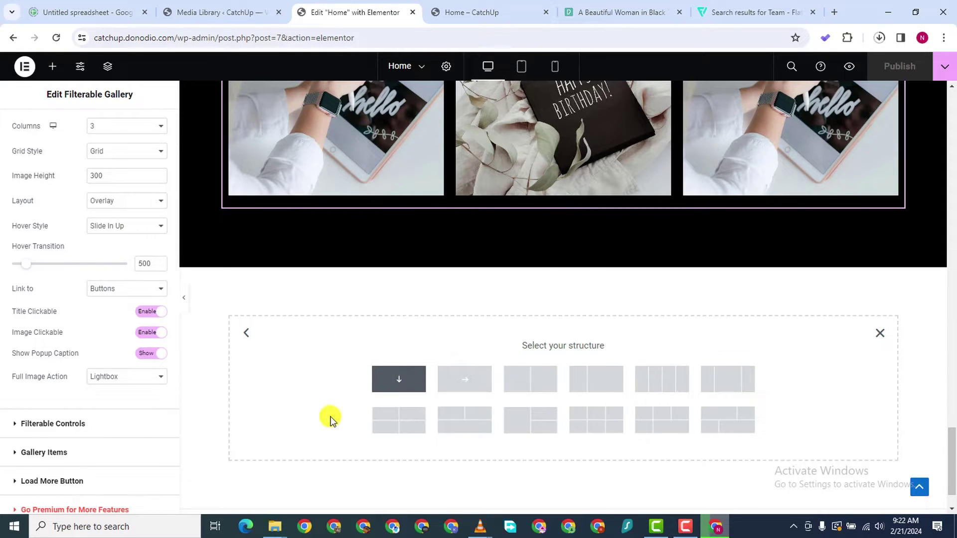
# Add a single-column container below the gallery and drop a Testimonial widget into it
pyautogui.click(399, 379)
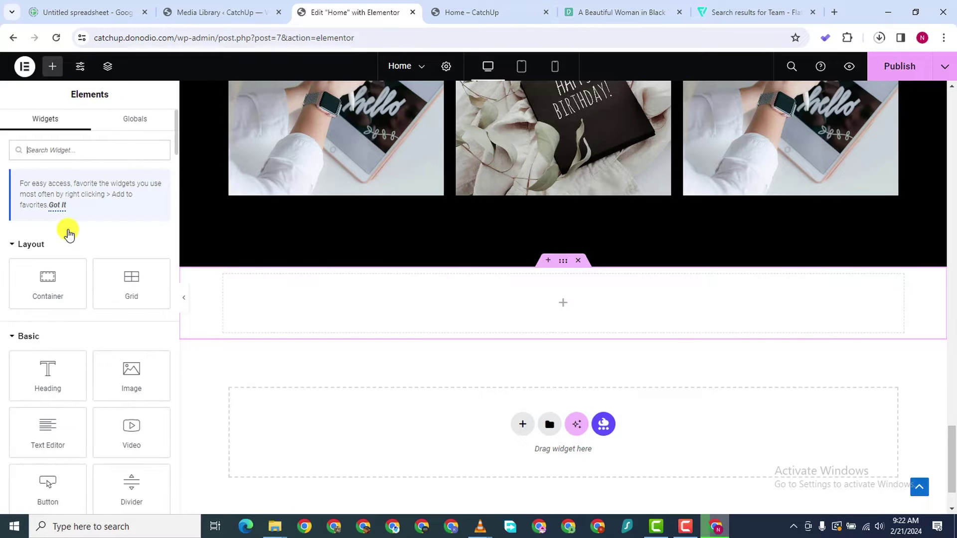
pyautogui.moveTo(43, 295); pyautogui.dragTo(433, 316)
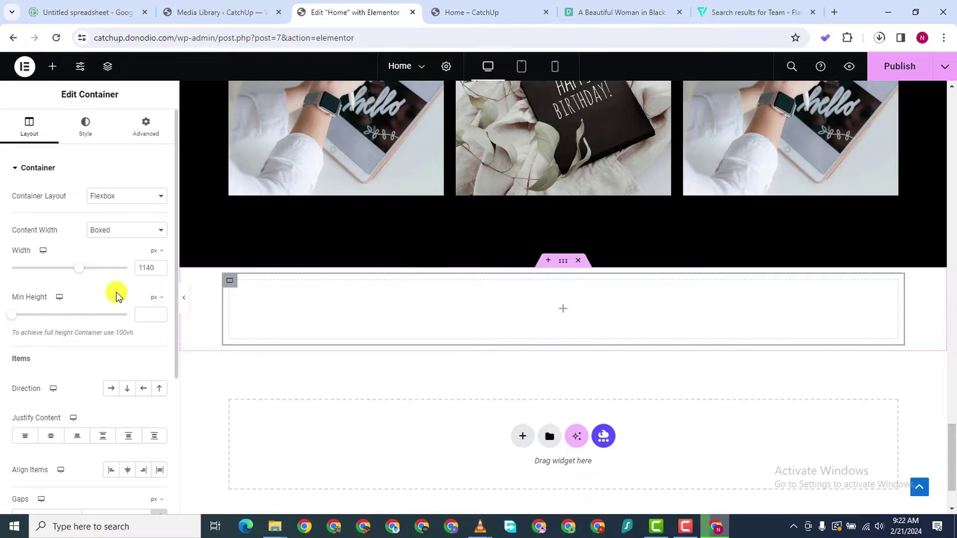
pyautogui.click(52, 66)
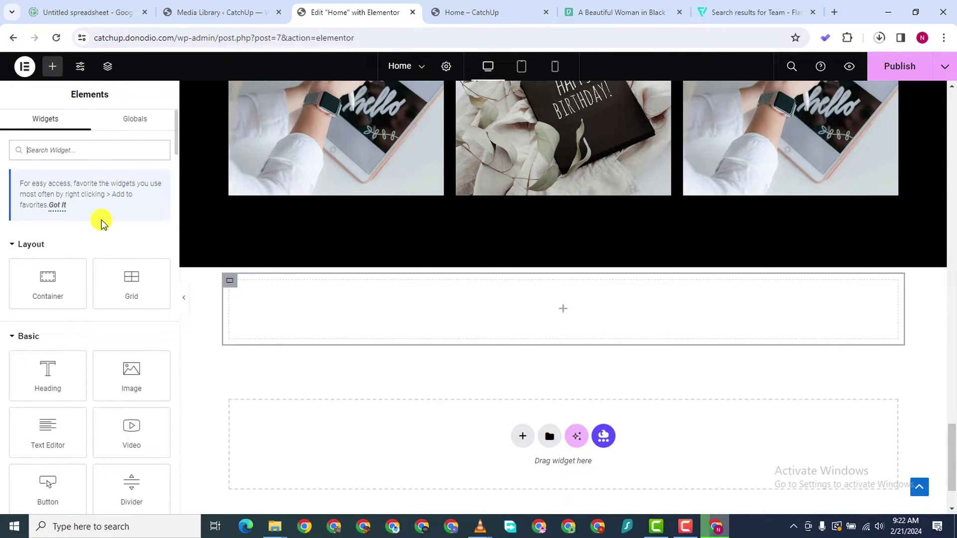
pyautogui.write('TESTIMO')
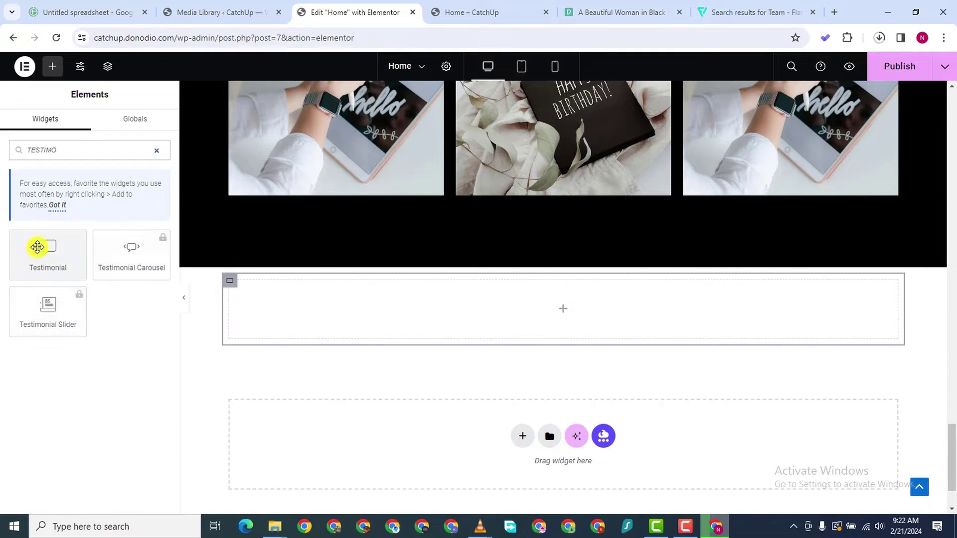
pyautogui.moveTo(38, 246); pyautogui.dragTo(449, 308)
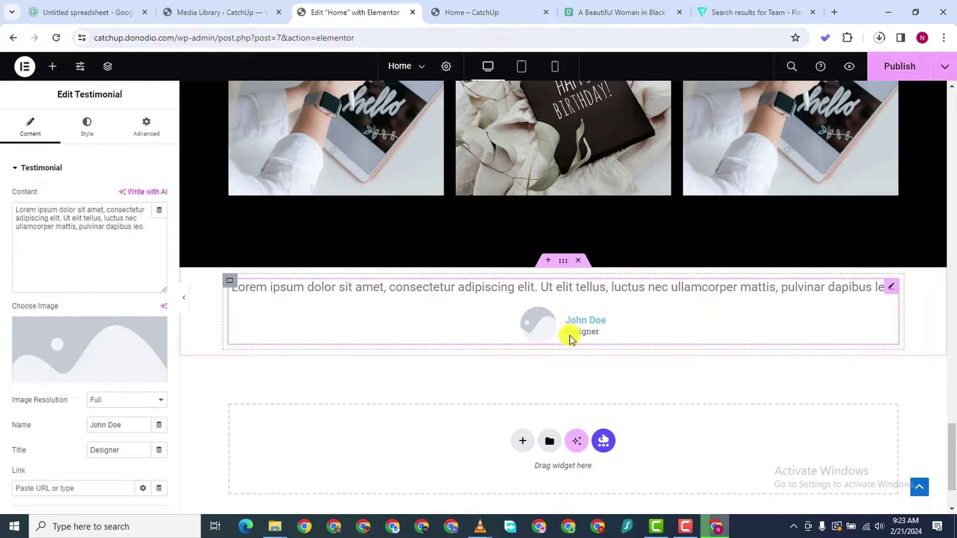
pyautogui.scroll(-1, 641, 402)
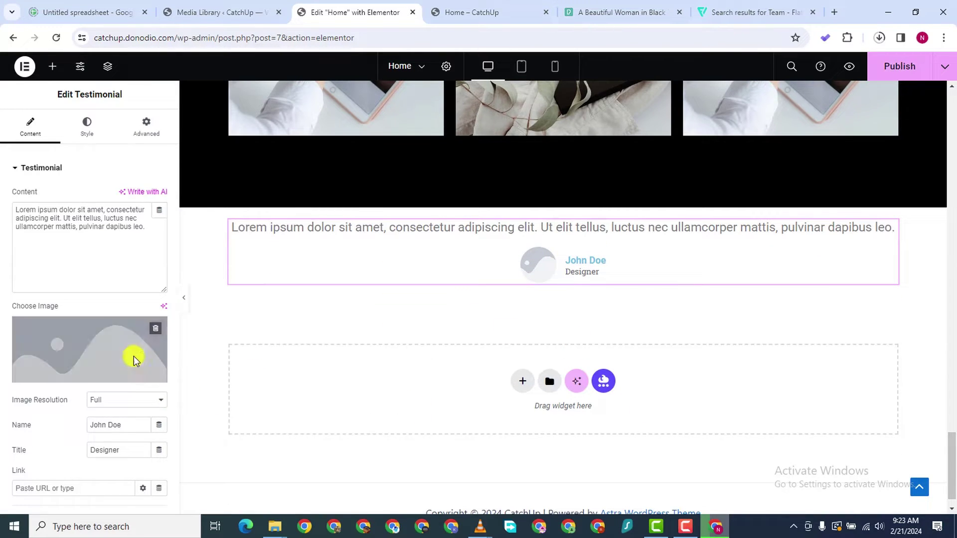
pyautogui.scroll(-2, 96, 347)
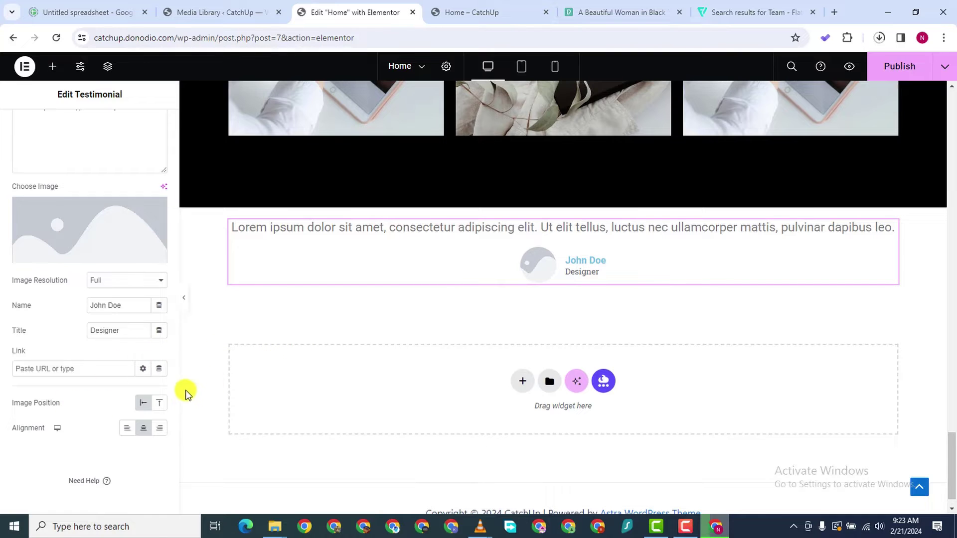
pyautogui.scroll(2, 128, 323)
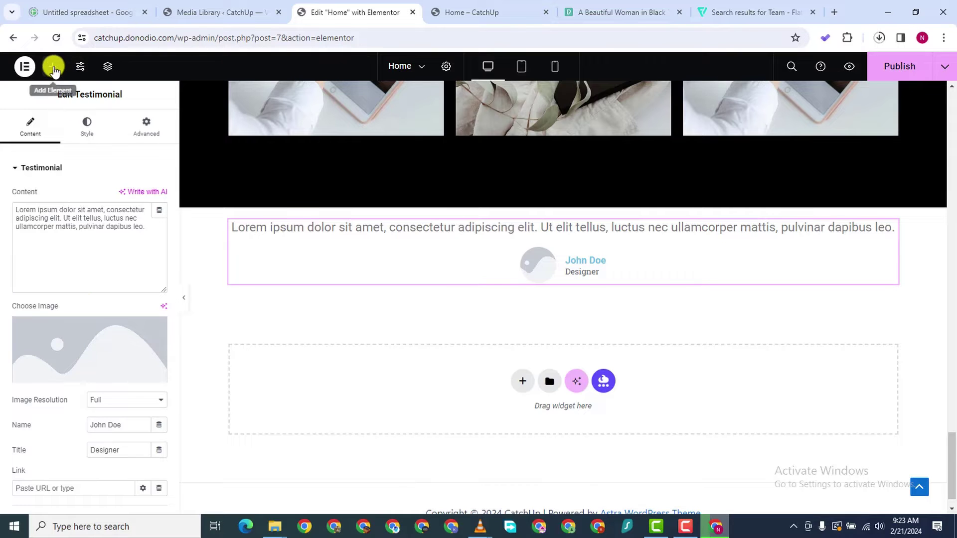
# Place a star Rating widget below the testimonial, then reselect the testimonial
pyautogui.click(52, 66)
pyautogui.write('RATIN')
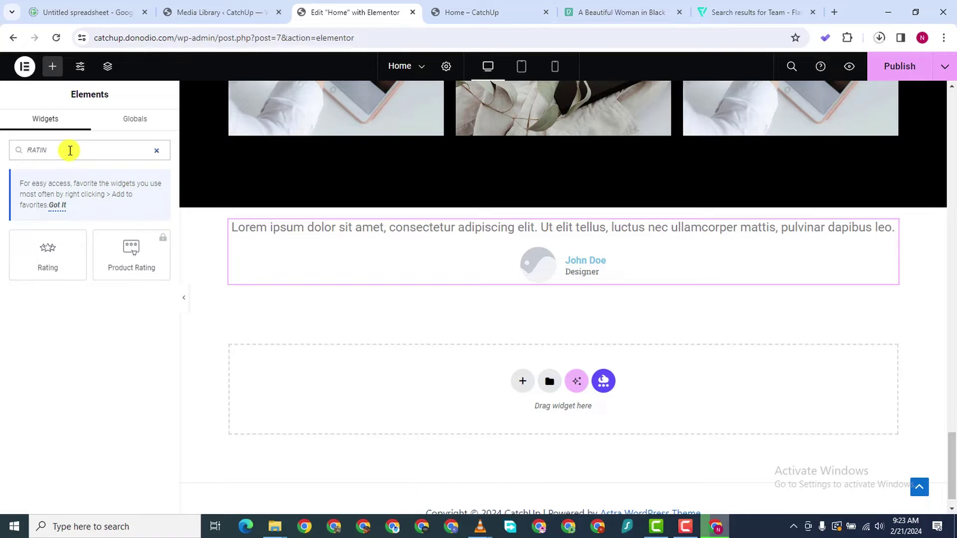
pyautogui.moveTo(76, 268); pyautogui.dragTo(546, 275)
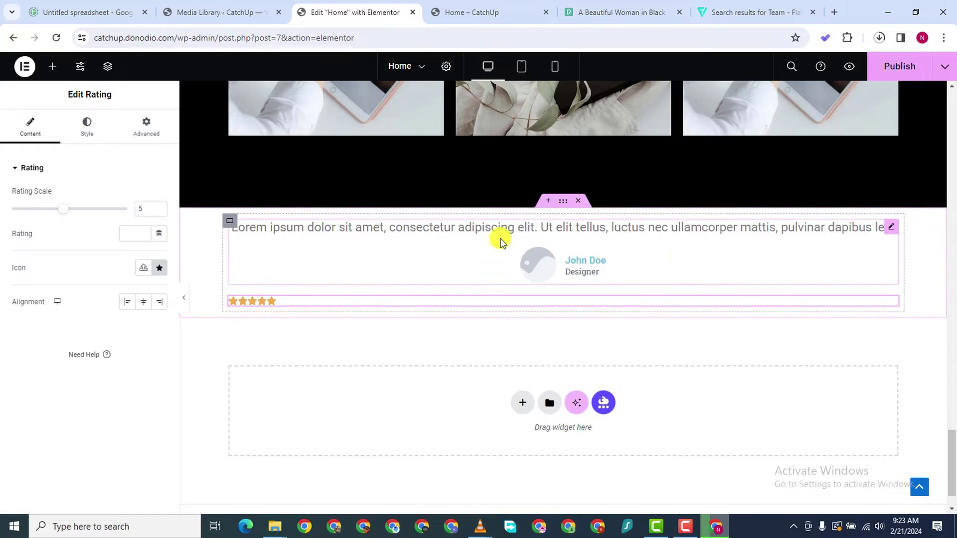
pyautogui.click(891, 228)
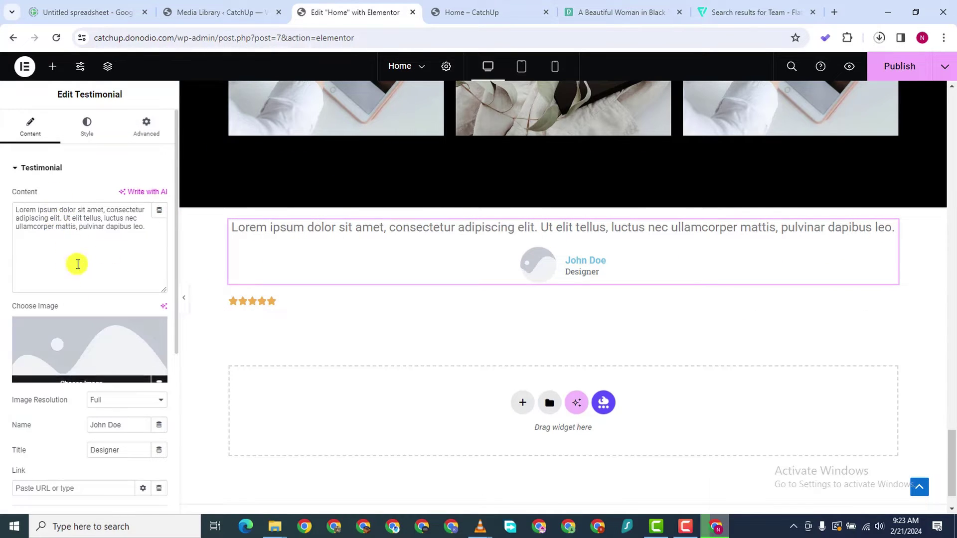
# Select six headshot photos from the computer to upload for the testimonial image
pyautogui.click(89, 330)
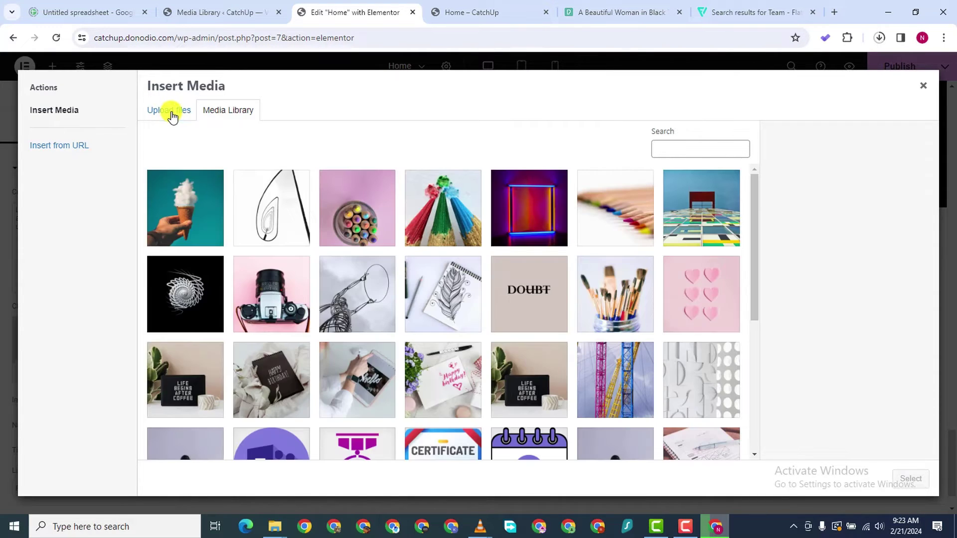
pyautogui.click(172, 116)
pyautogui.click(532, 292)
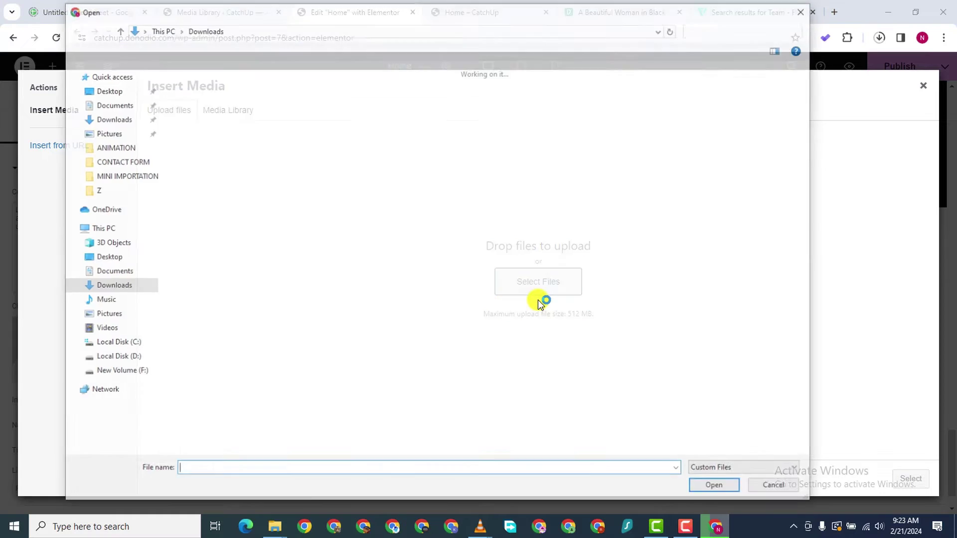
pyautogui.scroll(-6, 727, 363)
pyautogui.scroll(7, 722, 249)
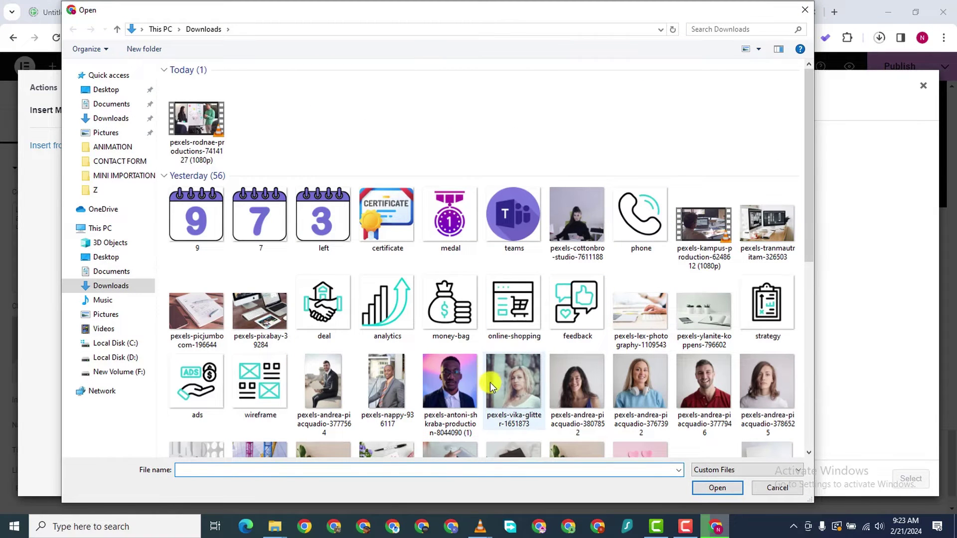
pyautogui.click(449, 386)
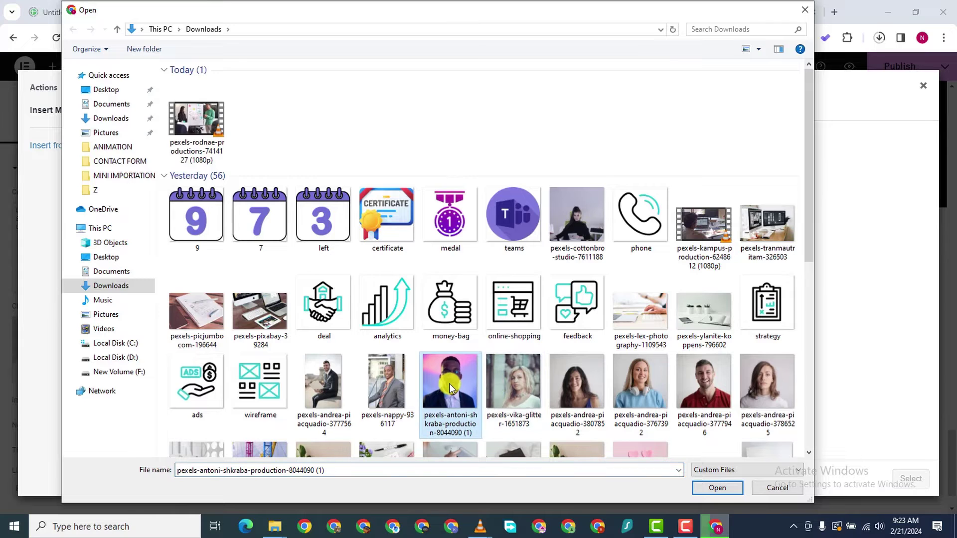
pyautogui.keyDown('ctrl'); pyautogui.click(513, 383); pyautogui.keyUp('ctrl')
pyautogui.keyDown('ctrl'); pyautogui.click(576, 386); pyautogui.keyUp('ctrl')
pyautogui.keyDown('ctrl'); pyautogui.click(650, 393); pyautogui.keyUp('ctrl')
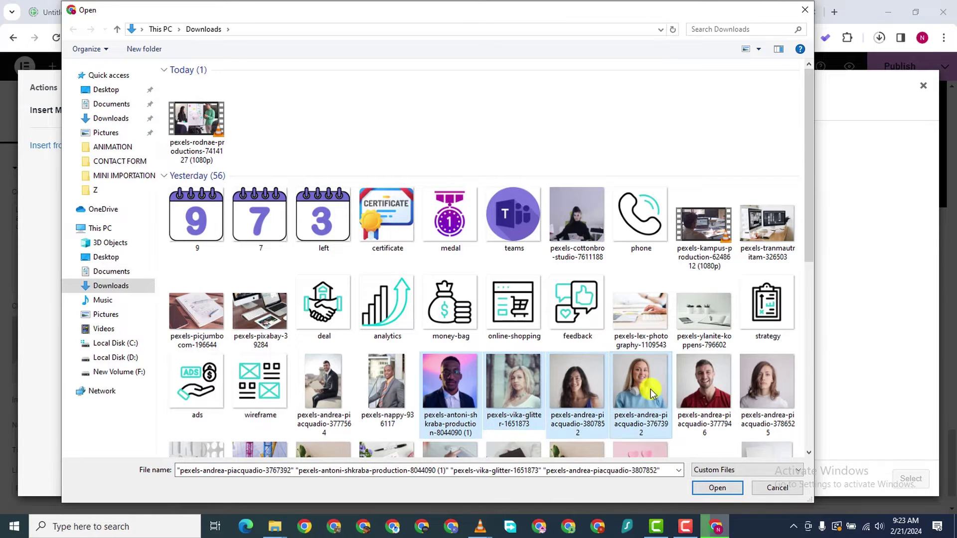
pyautogui.keyDown('ctrl'); pyautogui.click(704, 384); pyautogui.keyUp('ctrl')
pyautogui.keyDown('ctrl'); pyautogui.click(767, 384); pyautogui.keyUp('ctrl')
pyautogui.moveTo(806, 246); pyautogui.dragTo(818, 367)
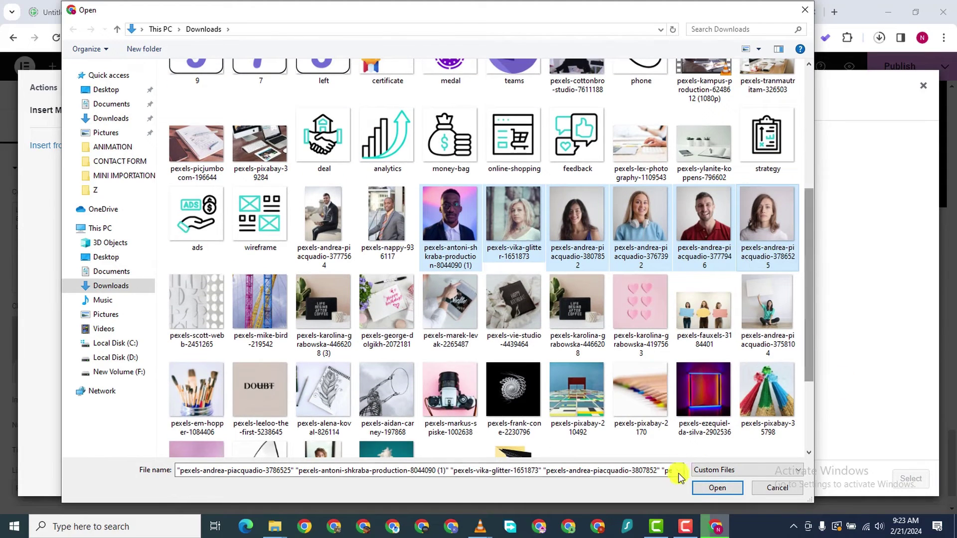
# Upload the portraits and set the man-in-suit photo as the testimonial image
pyautogui.click(716, 487)
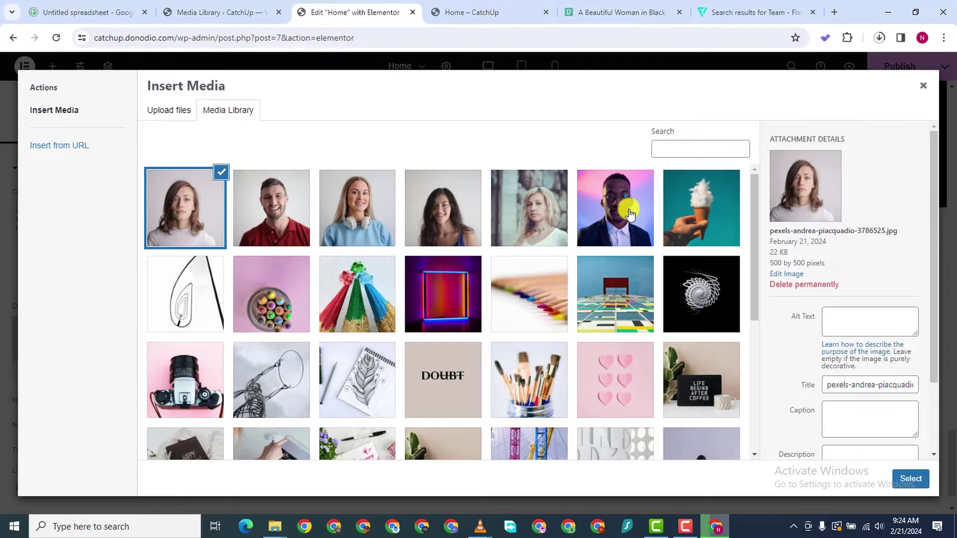
pyautogui.click(630, 215)
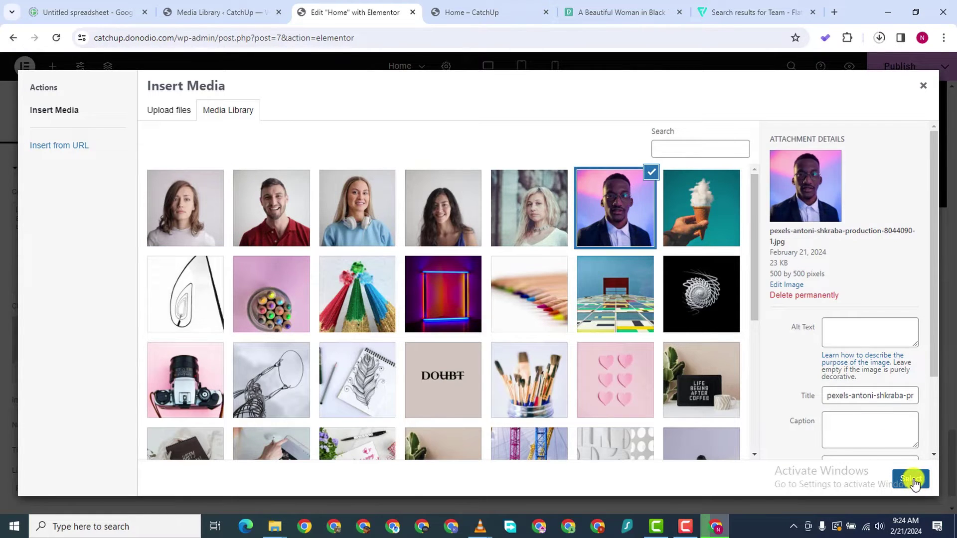
pyautogui.click(911, 479)
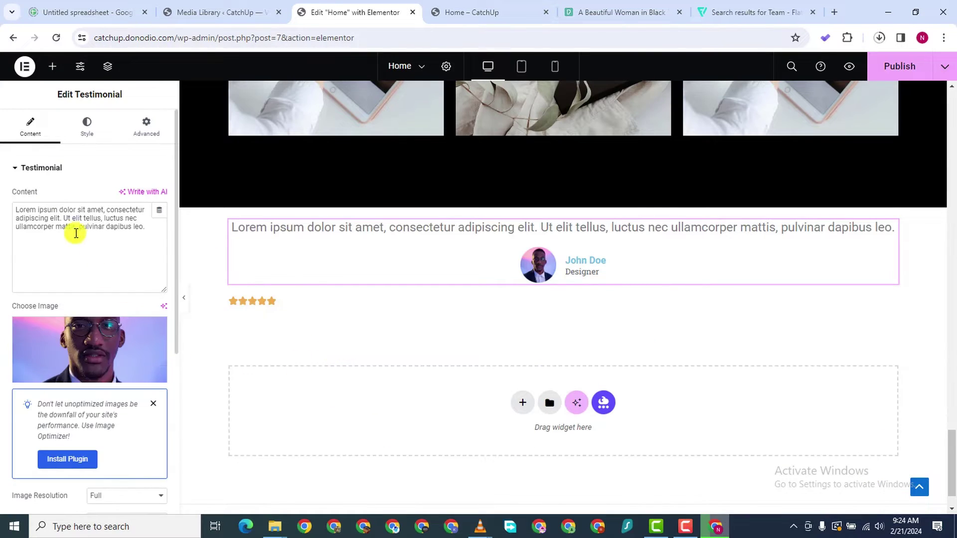
# Left-align the testimonial content, keeping the image position Aside next to the name
pyautogui.scroll(-6, 87, 268)
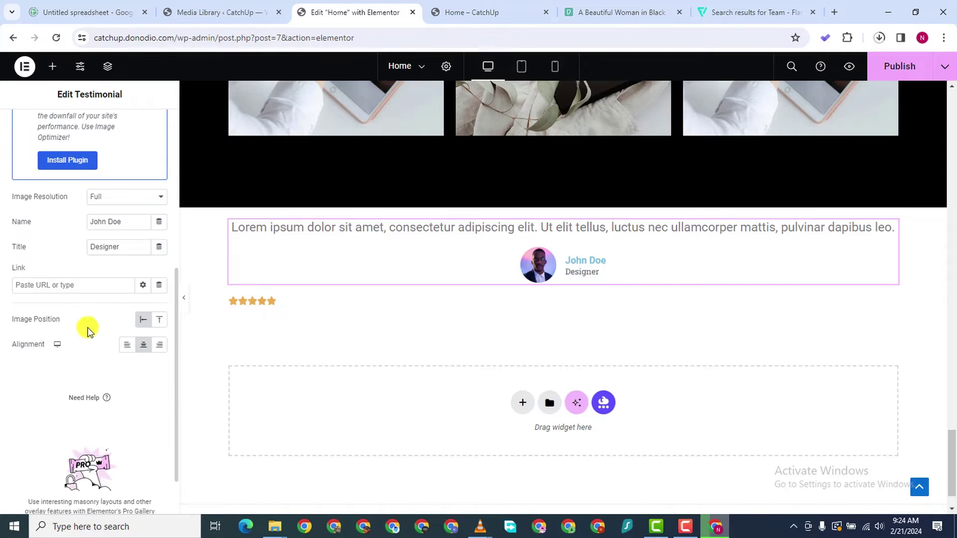
pyautogui.click(158, 322)
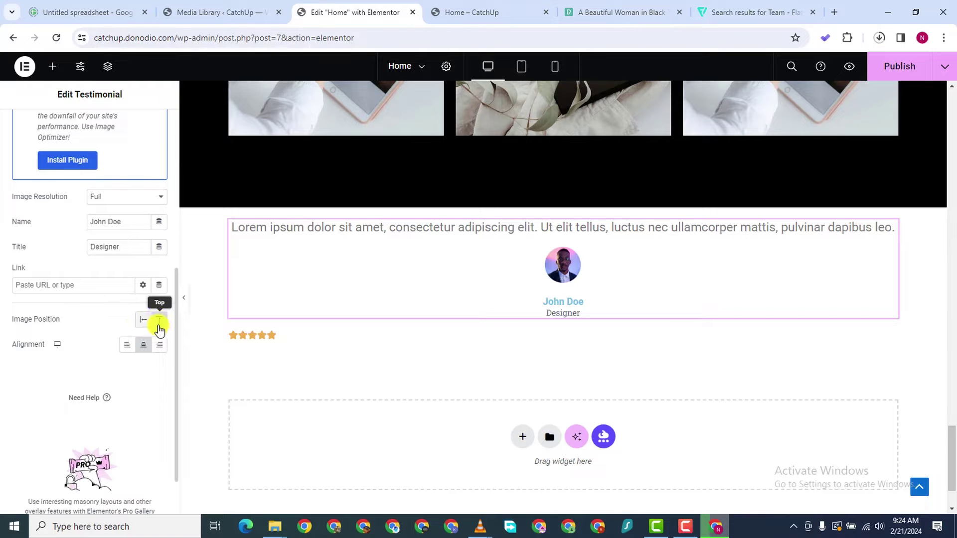
pyautogui.click(127, 345)
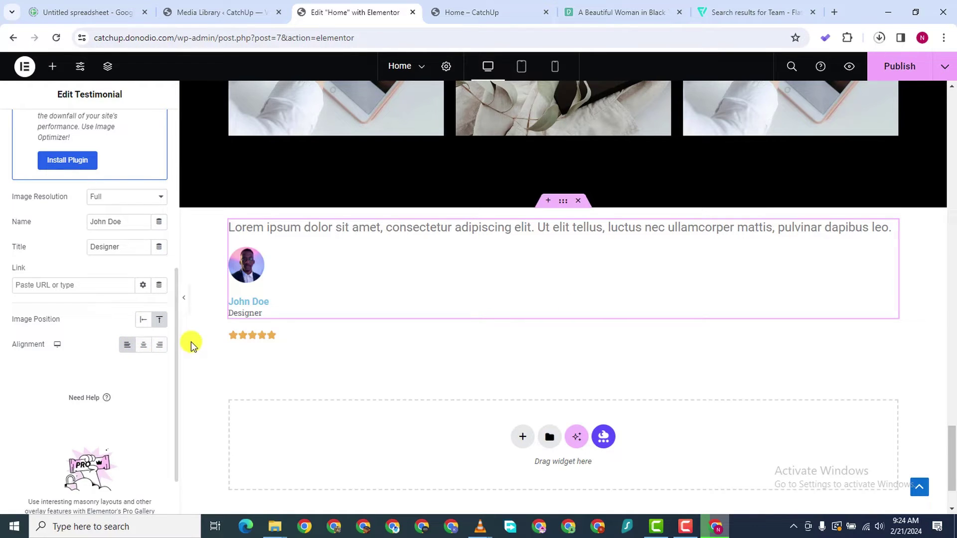
pyautogui.click(143, 319)
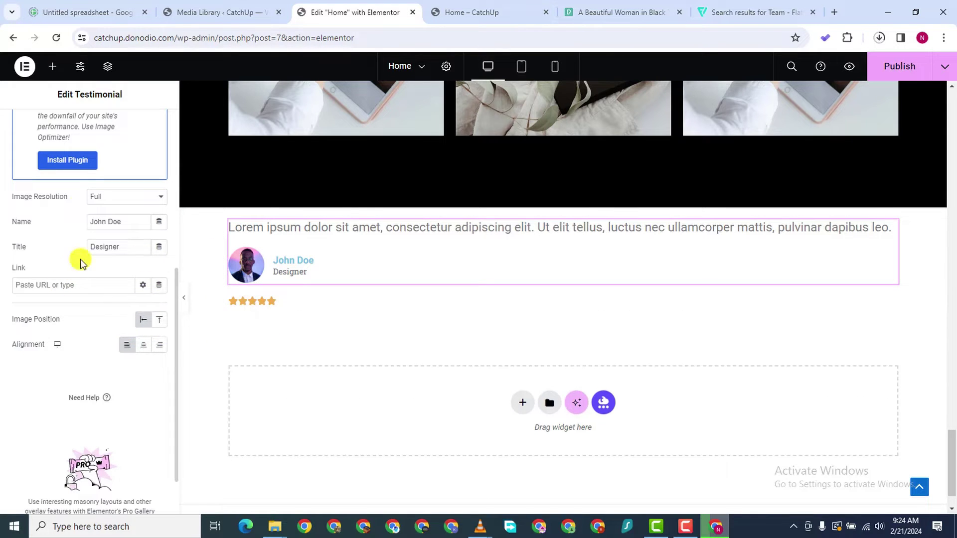
pyautogui.scroll(4, 69, 282)
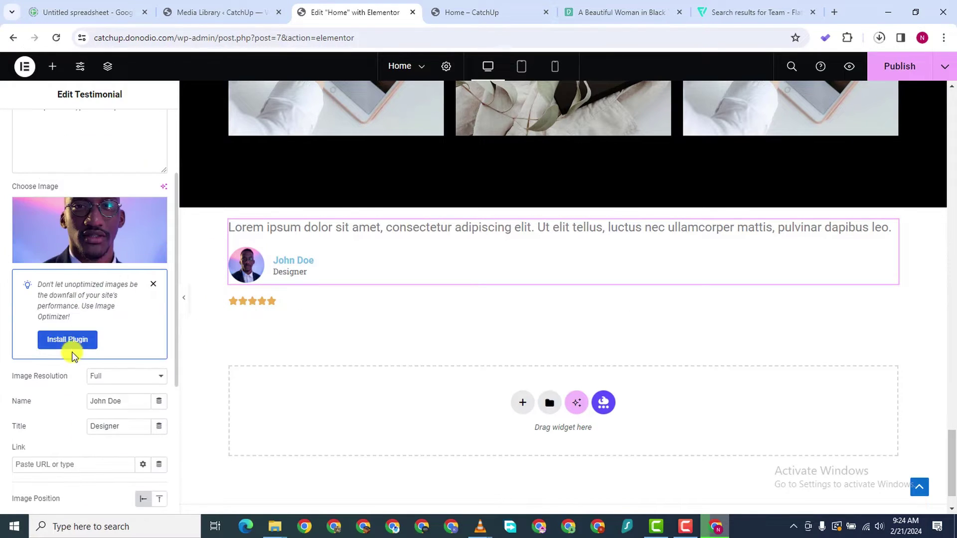
pyautogui.scroll(-4, 74, 387)
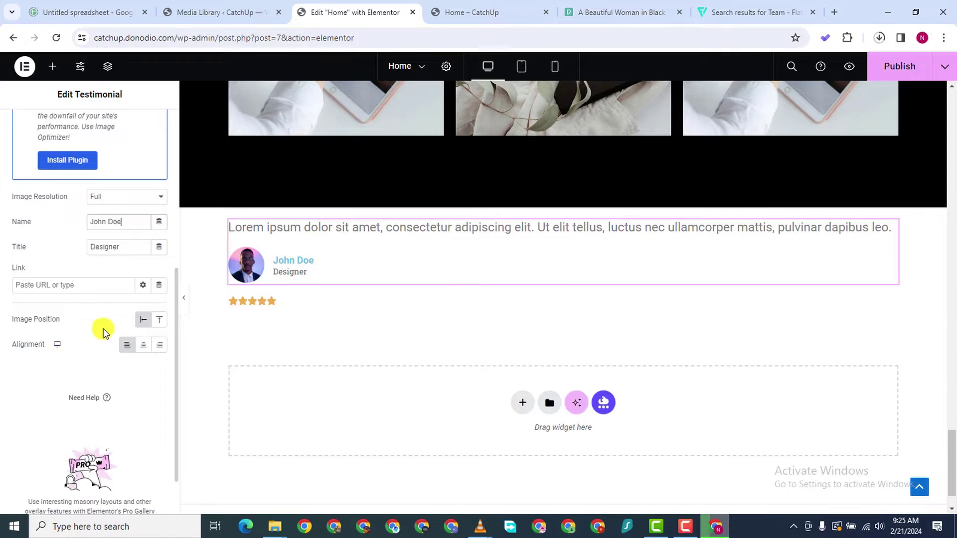
pyautogui.scroll(-2, 75, 354)
pyautogui.scroll(5, 55, 349)
pyautogui.scroll(-5, 65, 344)
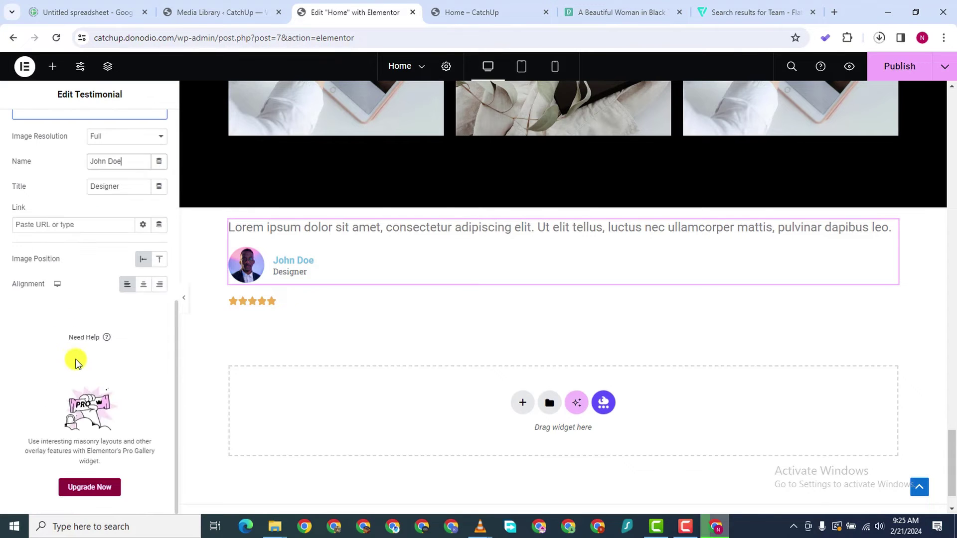
pyautogui.scroll(8, 78, 364)
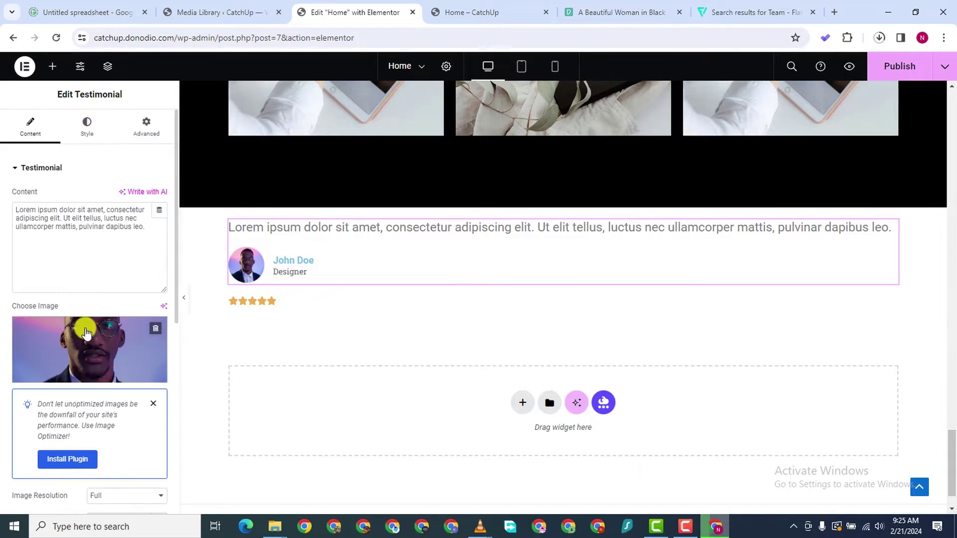
# Set the testimonial quote text colour to dark grey
pyautogui.click(88, 125)
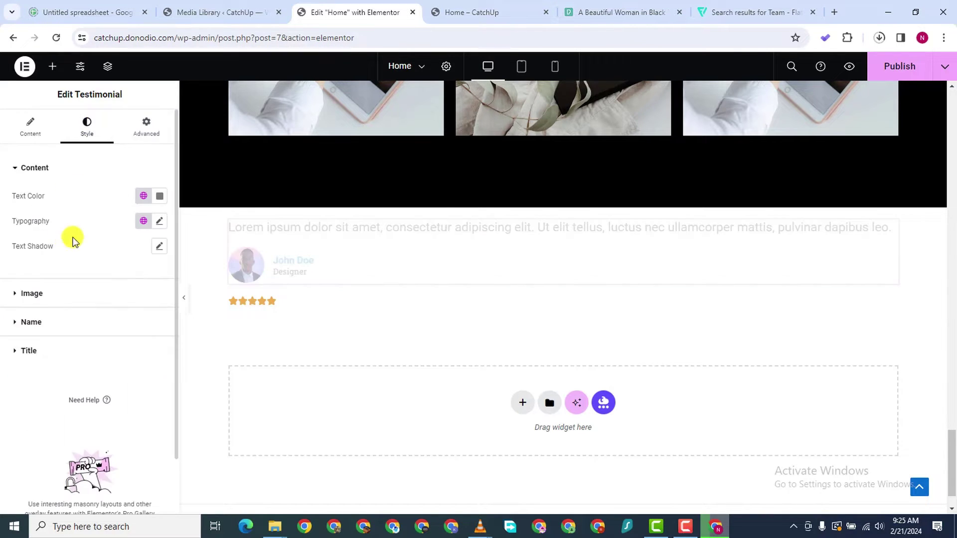
pyautogui.click(159, 196)
pyautogui.click(92, 253)
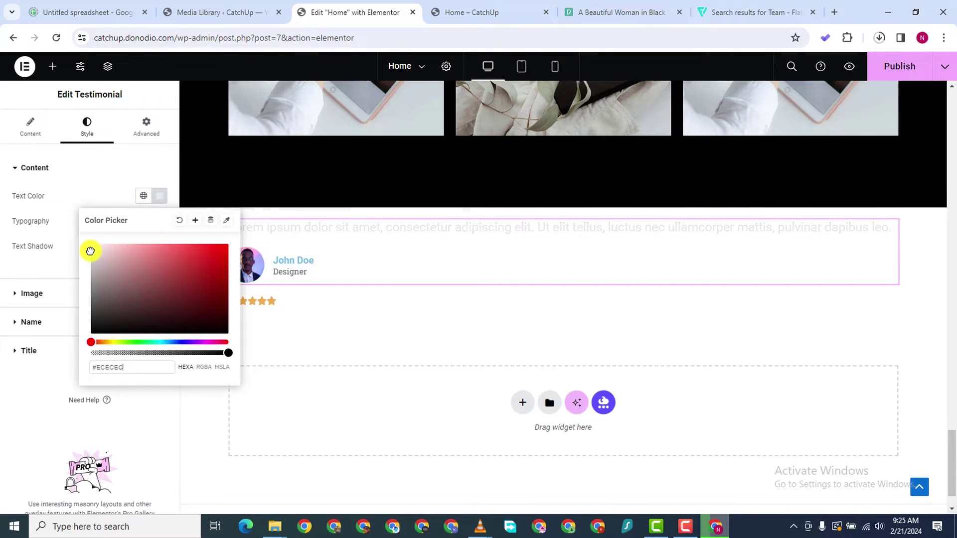
pyautogui.moveTo(88, 253)
pyautogui.mouseDown()
pyautogui.moveTo(87, 243)
pyautogui.moveTo(85, 308)
pyautogui.mouseUp()
pyautogui.click(12, 261)
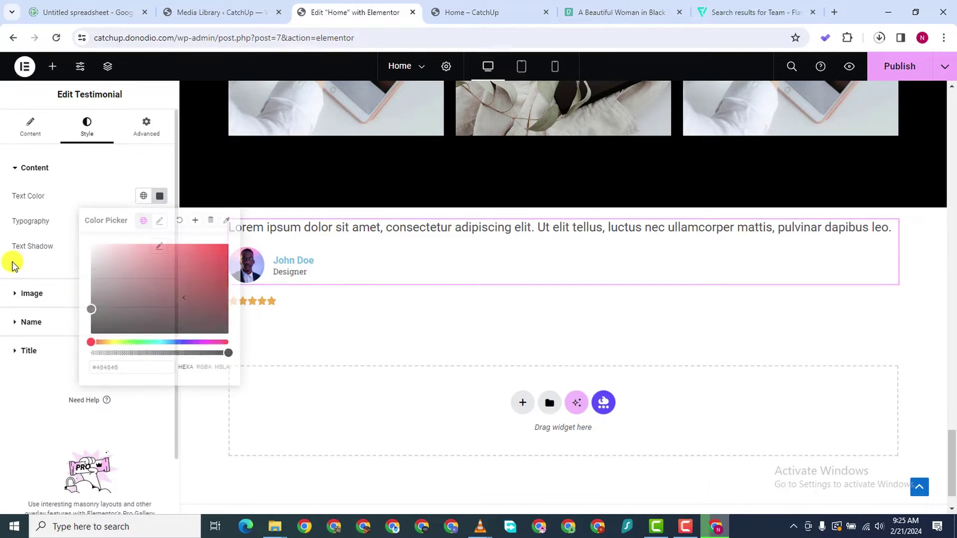
# Set the quote typography to Poppins at 12 px
pyautogui.click(157, 223)
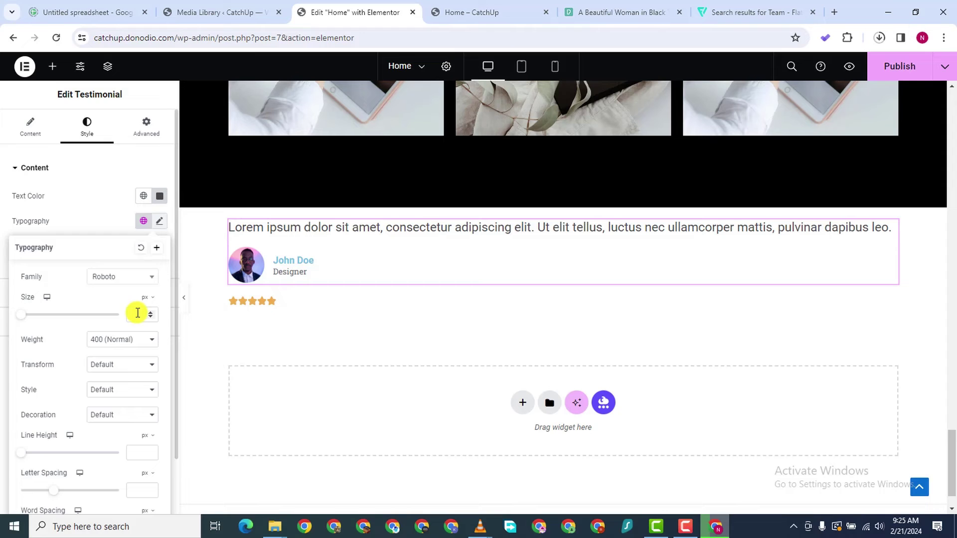
pyautogui.click(121, 282)
pyautogui.write('POPP')
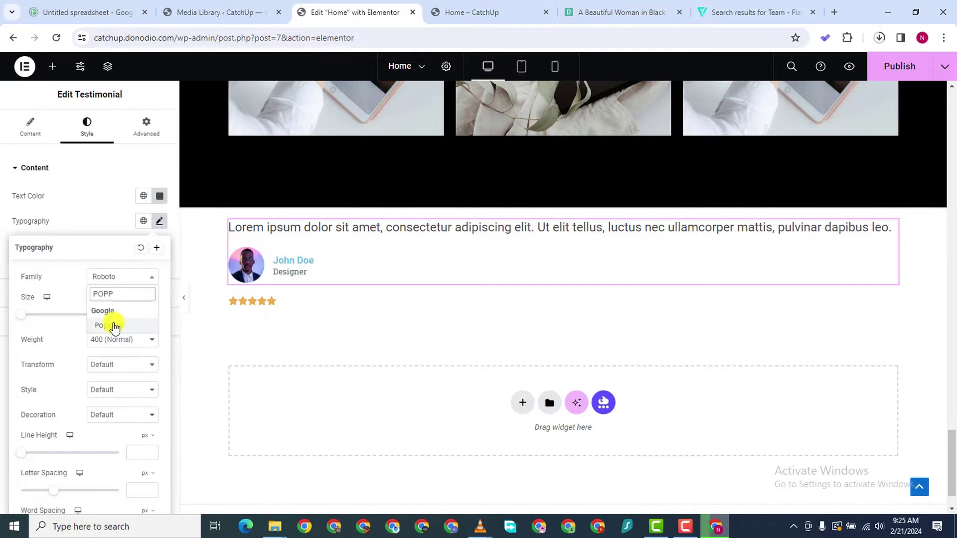
pyautogui.click(113, 325)
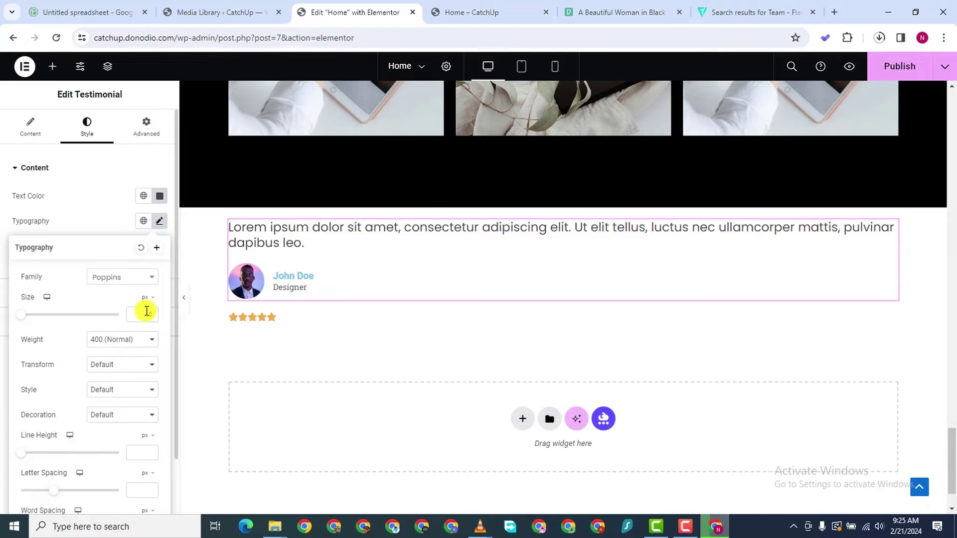
pyautogui.write('13')
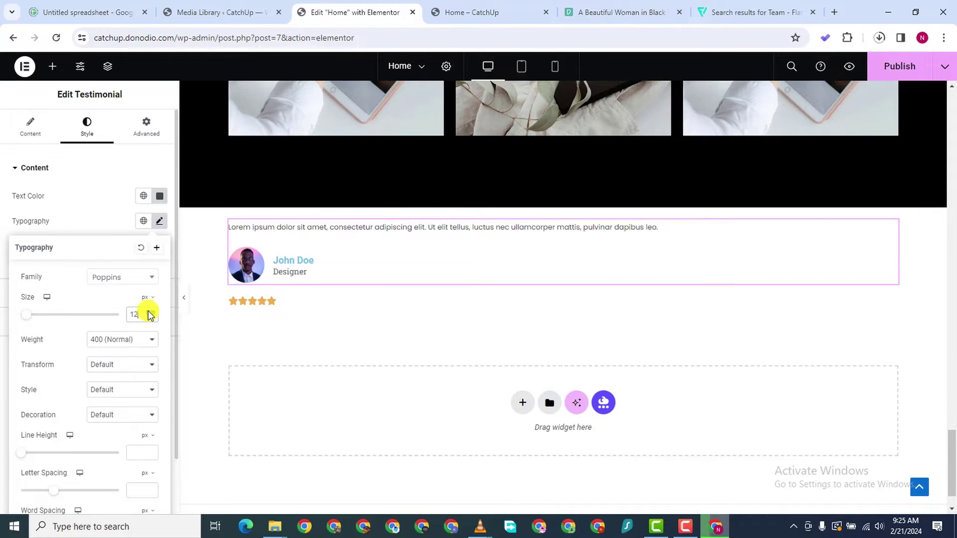
pyautogui.click(149, 311)
pyautogui.click(152, 317)
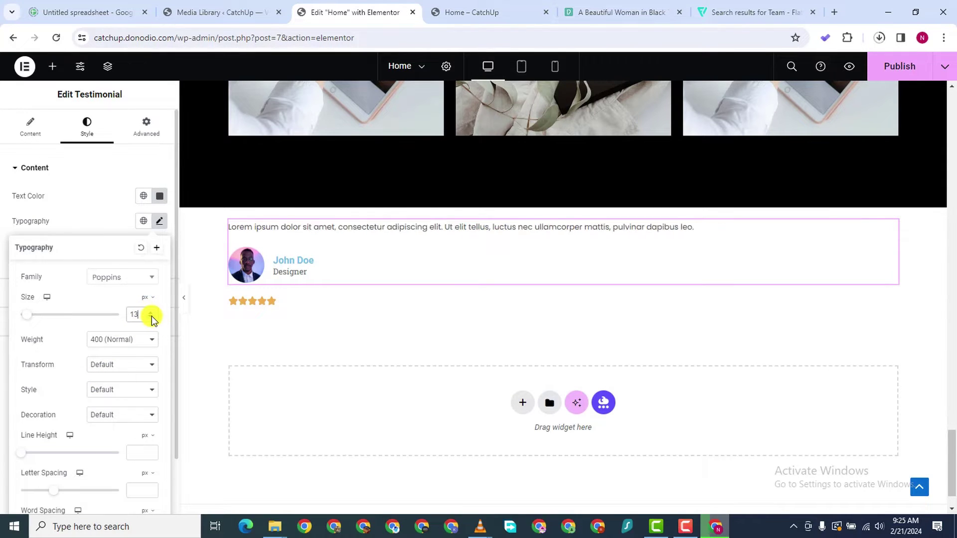
pyautogui.click(154, 318)
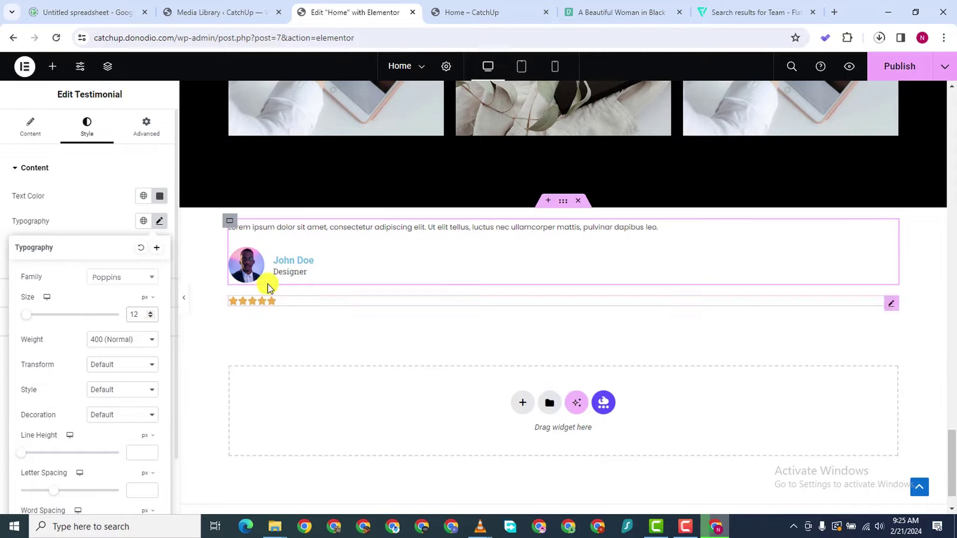
pyautogui.click(2, 227)
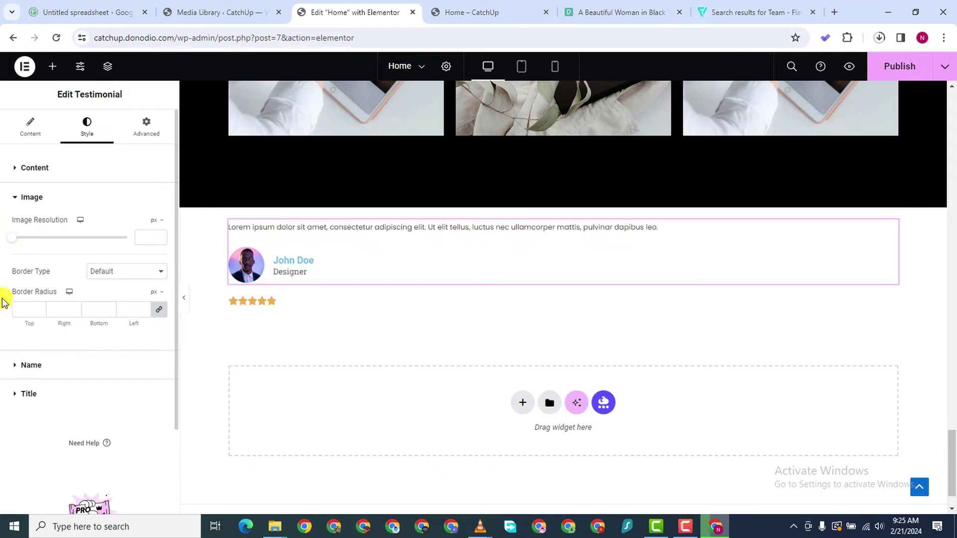
# Try a grey text colour for the testimonial name
pyautogui.click(14, 365)
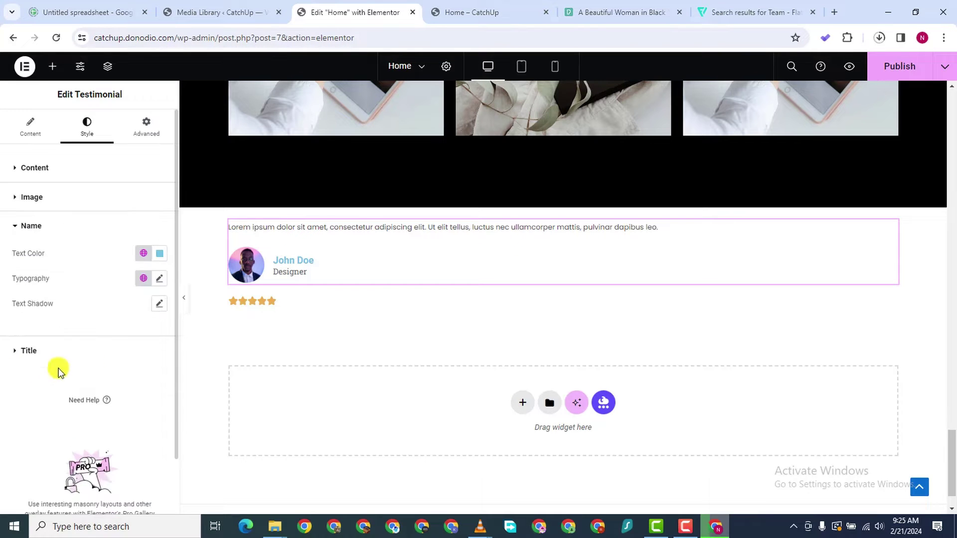
pyautogui.click(160, 254)
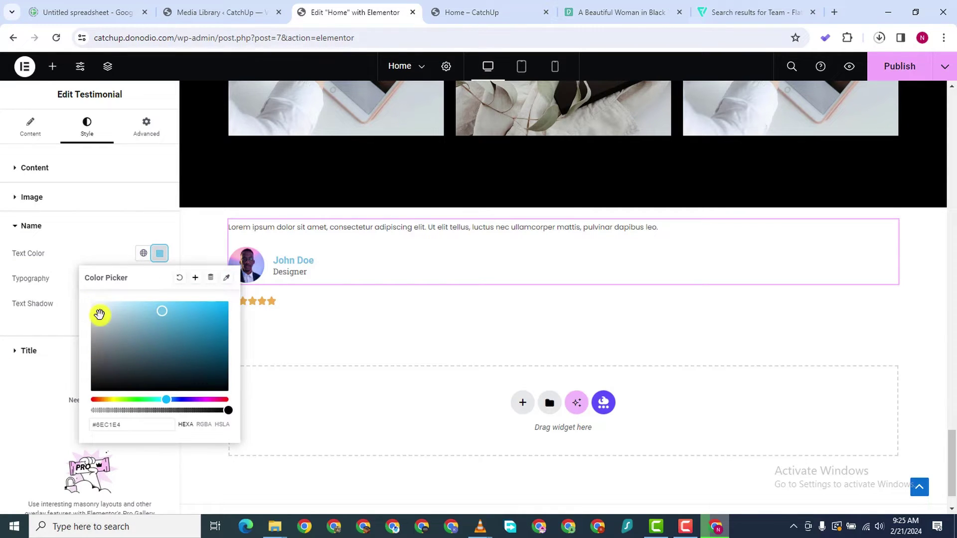
pyautogui.click(95, 346)
pyautogui.scroll(6, 766, 178)
pyautogui.scroll(10, 766, 178)
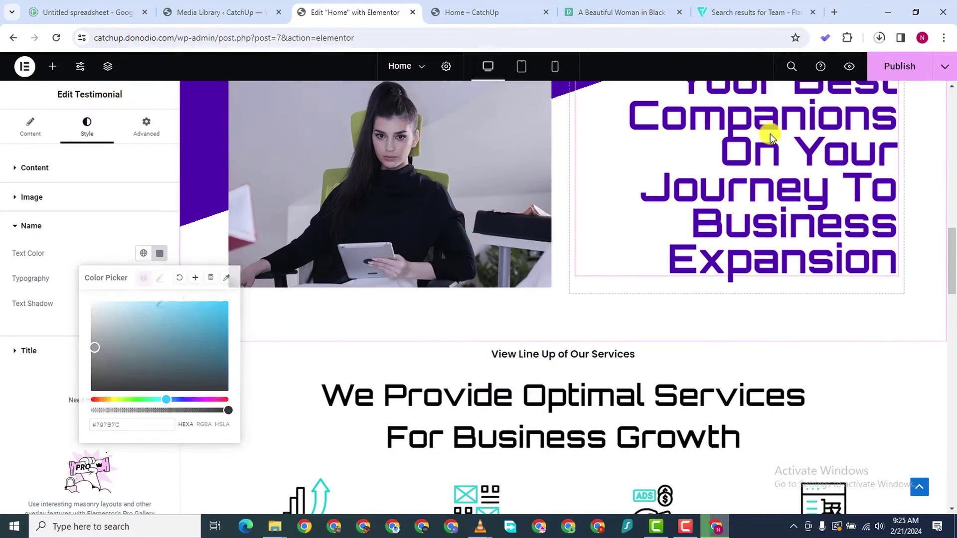
pyautogui.click(770, 134)
# Copy the purple hex colour from the Business Expansion heading's text colour
pyautogui.click(770, 134)
pyautogui.click(86, 134)
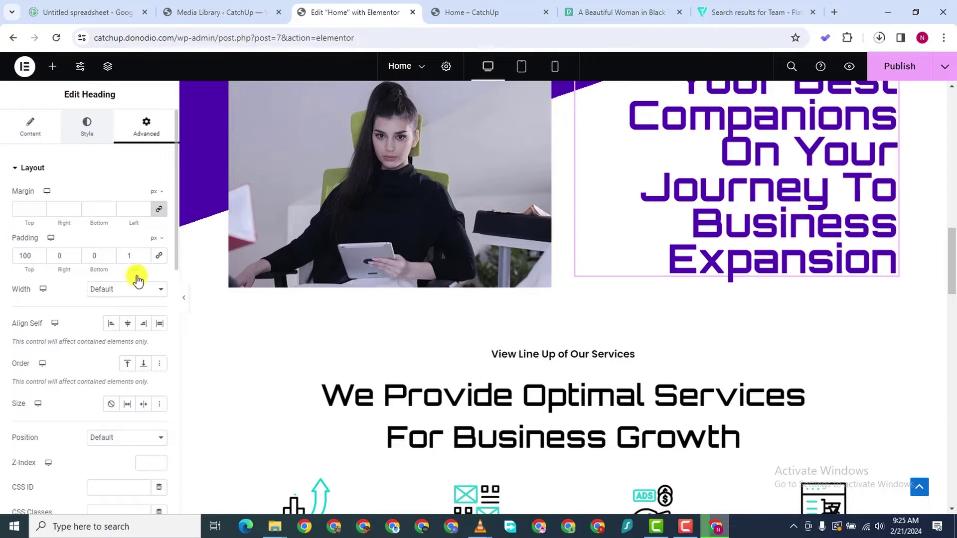
pyautogui.click(160, 221)
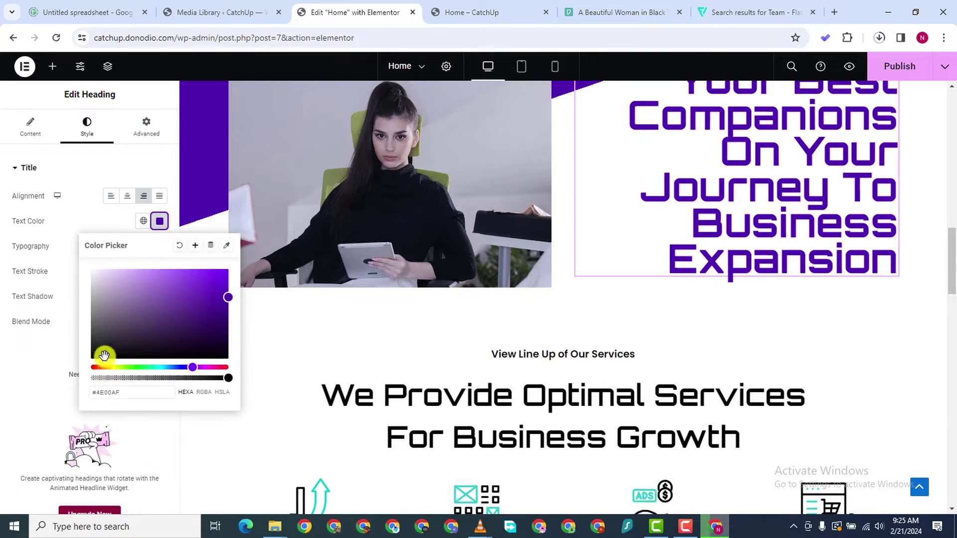
pyautogui.doubleClick(106, 392)
pyautogui.rightClick(105, 390)
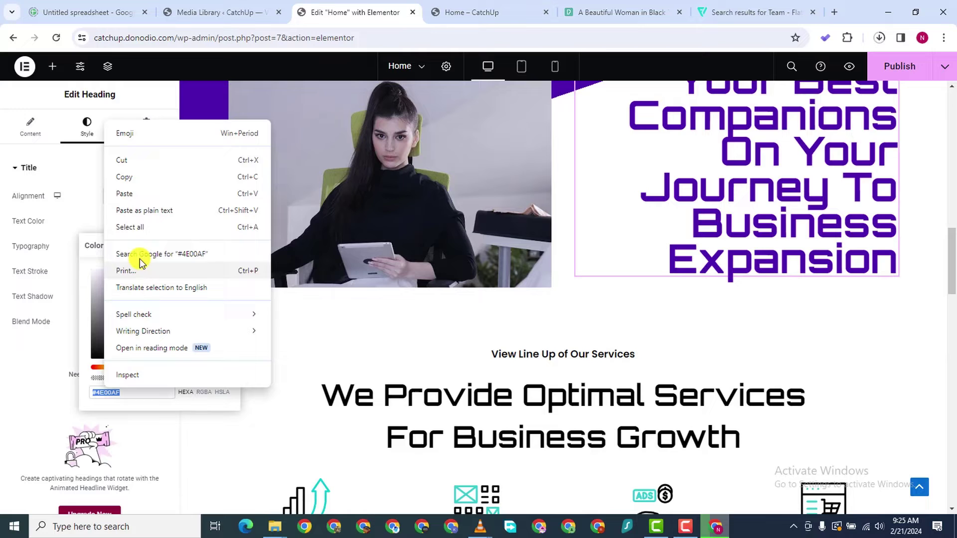
pyautogui.click(124, 177)
pyautogui.scroll(-10, 503, 342)
pyautogui.scroll(-15, 951, 453)
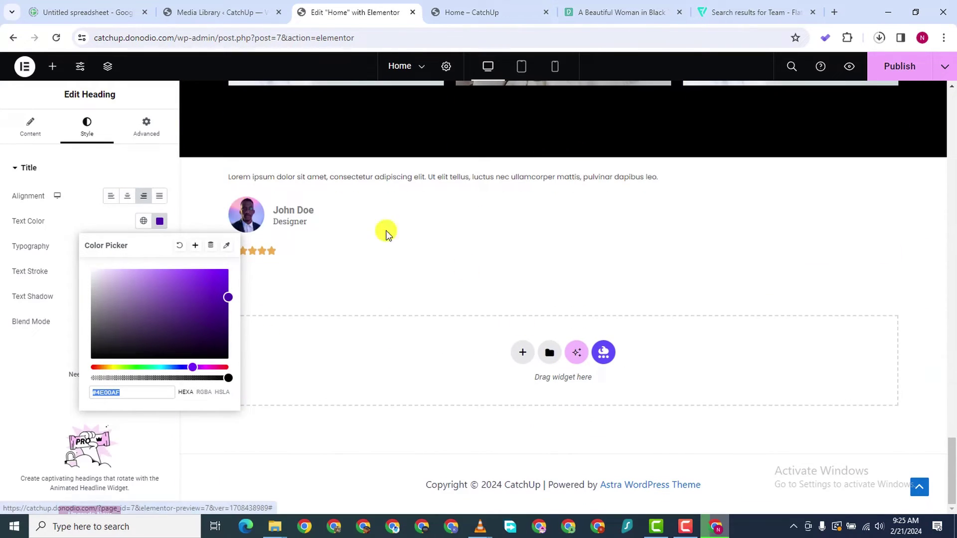
# Paste #4E00AF as the testimonial name's text colour
pyautogui.click(389, 235)
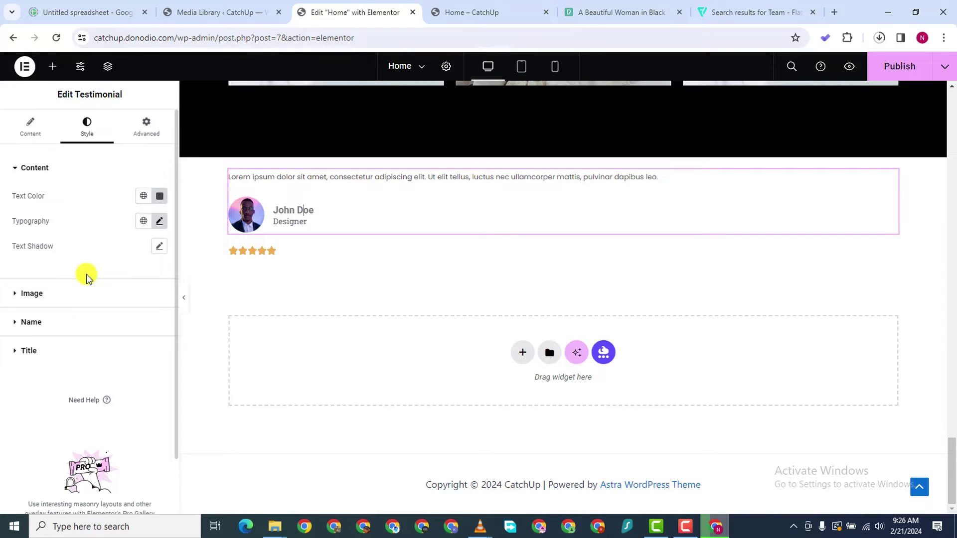
pyautogui.click(16, 322)
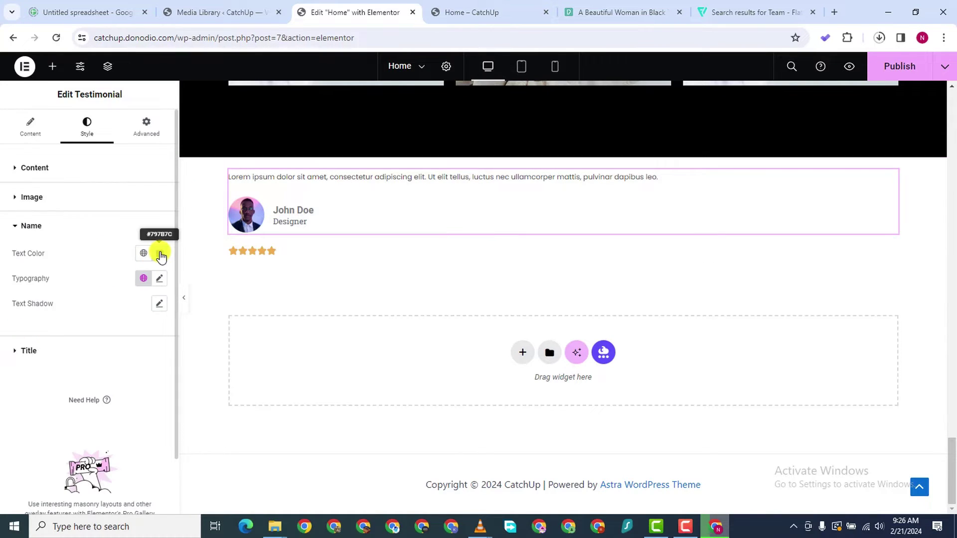
pyautogui.click(160, 254)
pyautogui.rightClick(103, 428)
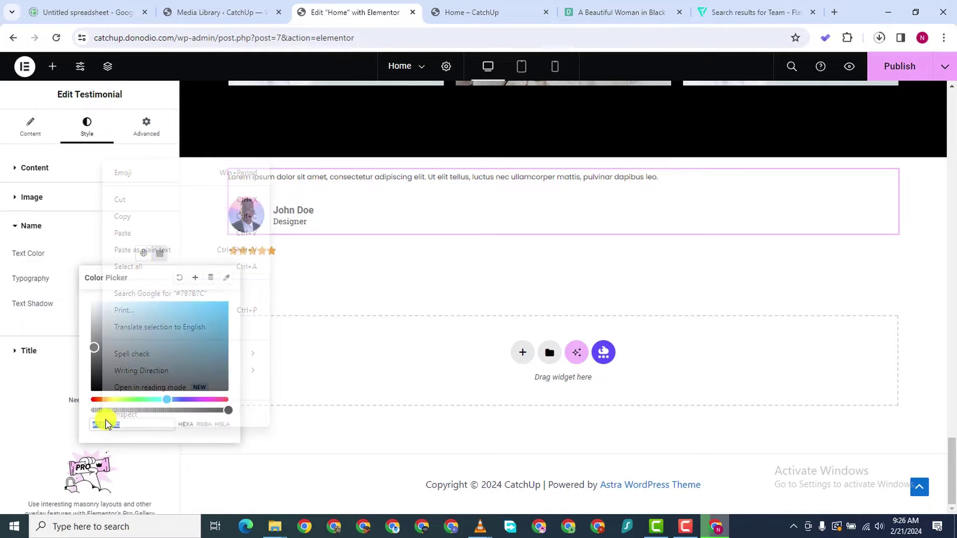
pyautogui.click(136, 235)
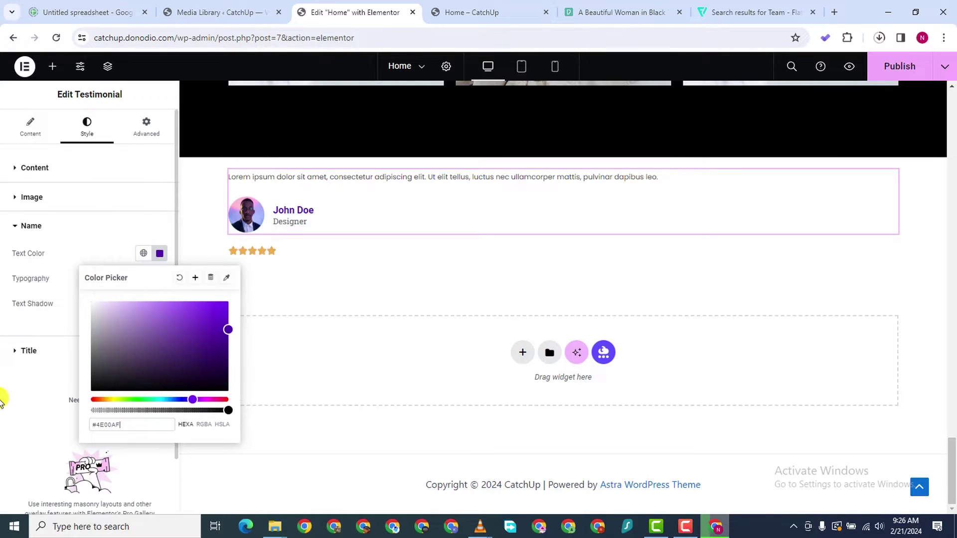
pyautogui.click(6, 427)
# Set the name typography to Orbitron, weight 700 (Bold), at a smaller size
pyautogui.click(160, 279)
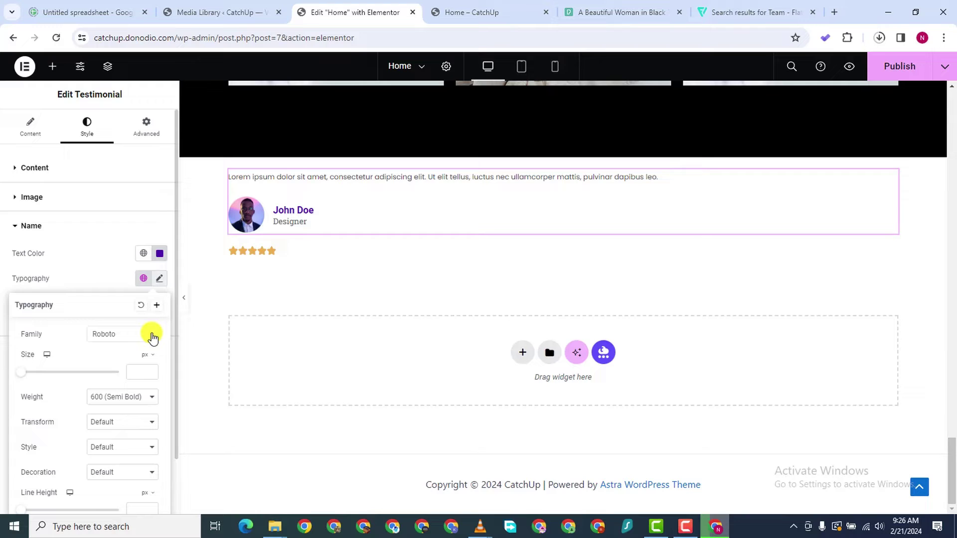
pyautogui.click(126, 335)
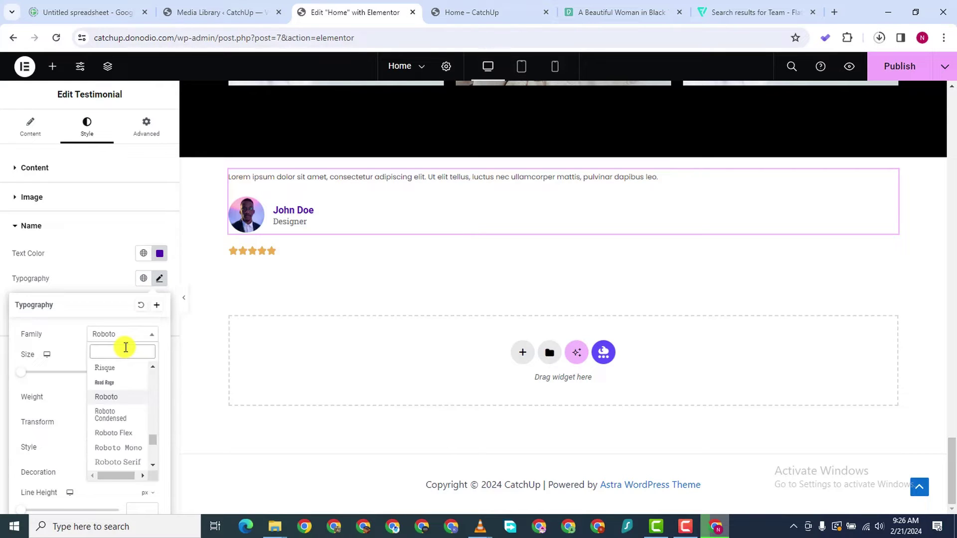
pyautogui.write('ORB')
pyautogui.press('BackSpace')
pyautogui.write('B')
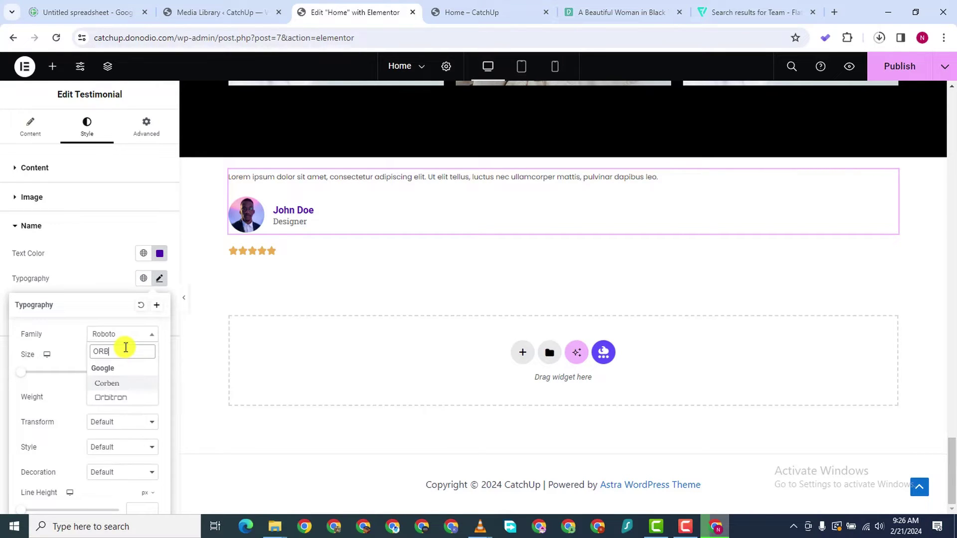
pyautogui.write('IT')
pyautogui.click(127, 383)
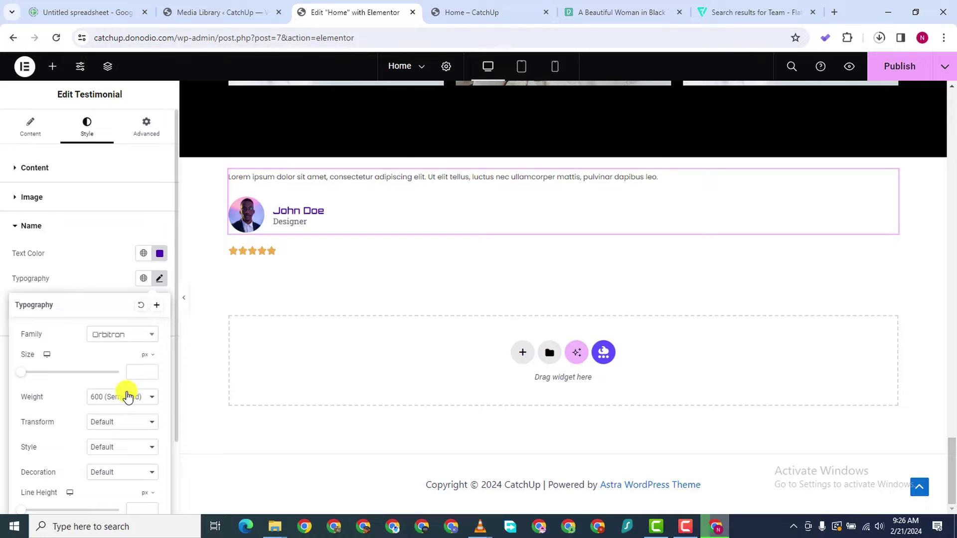
pyautogui.click(149, 371)
pyautogui.write('8')
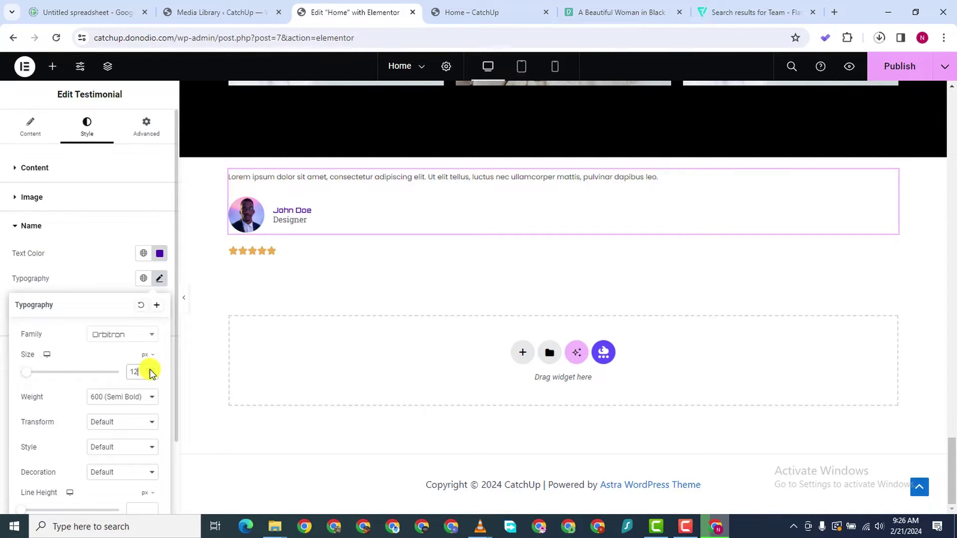
pyautogui.click(125, 399)
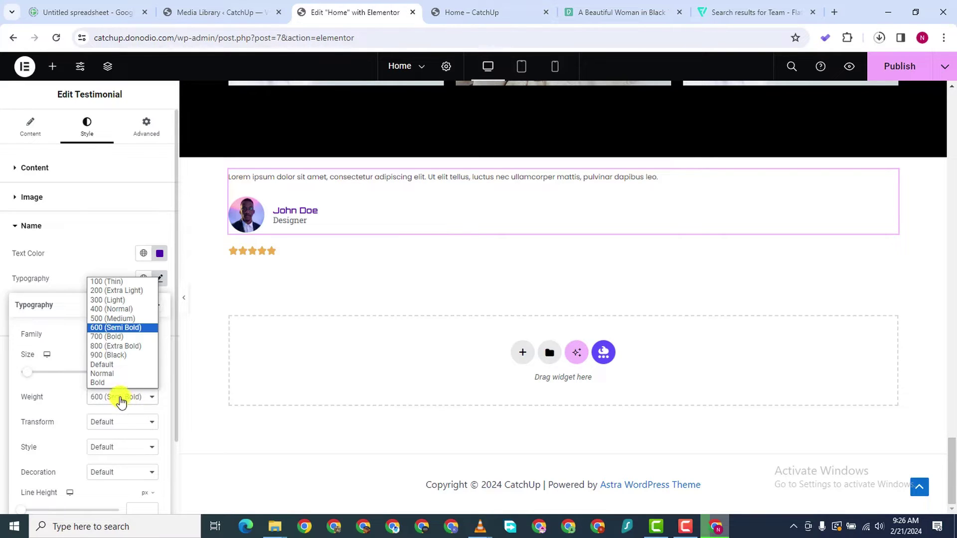
pyautogui.click(107, 335)
pyautogui.click(2, 377)
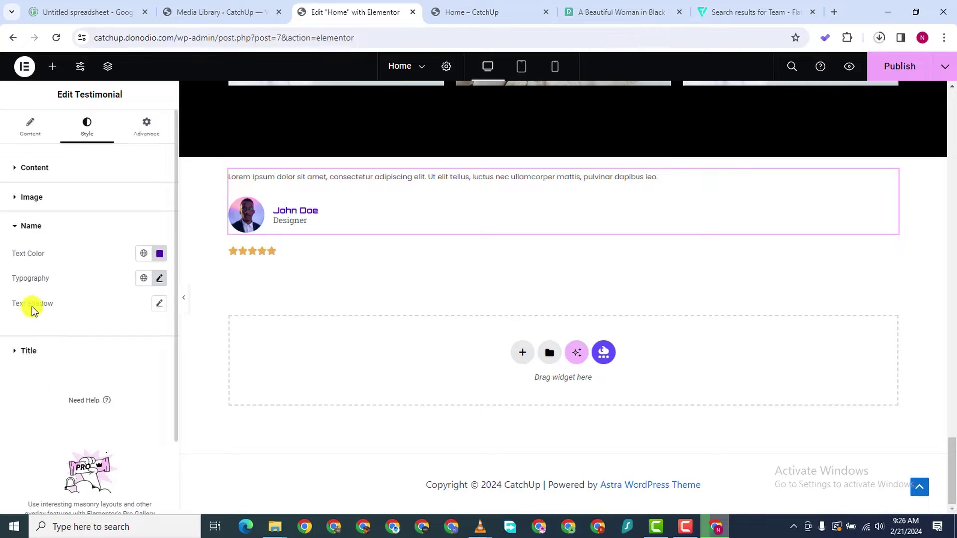
pyautogui.scroll(-2, 170, 294)
pyautogui.scroll(2, 115, 305)
# Give the Designer title dark grey #313131 Poppins text, one size smaller
pyautogui.click(20, 350)
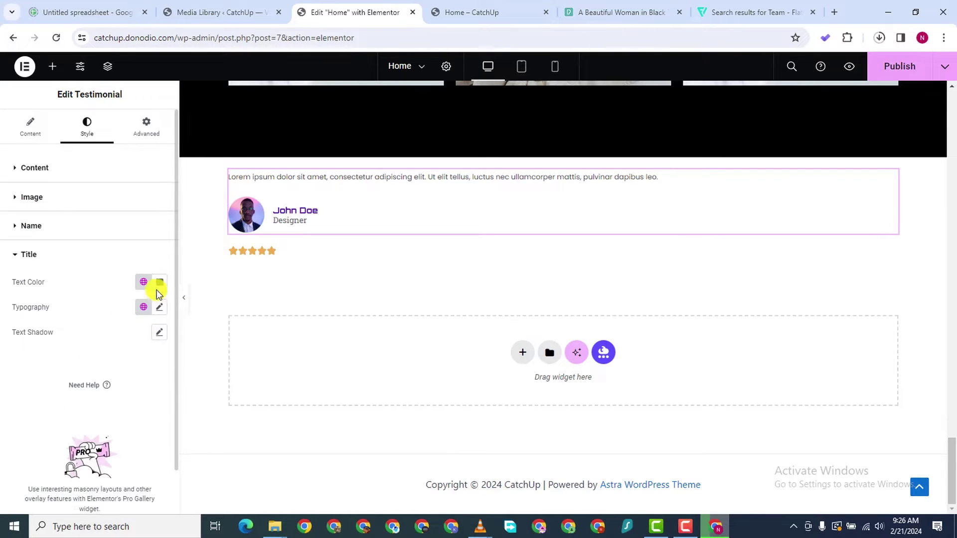
pyautogui.click(159, 284)
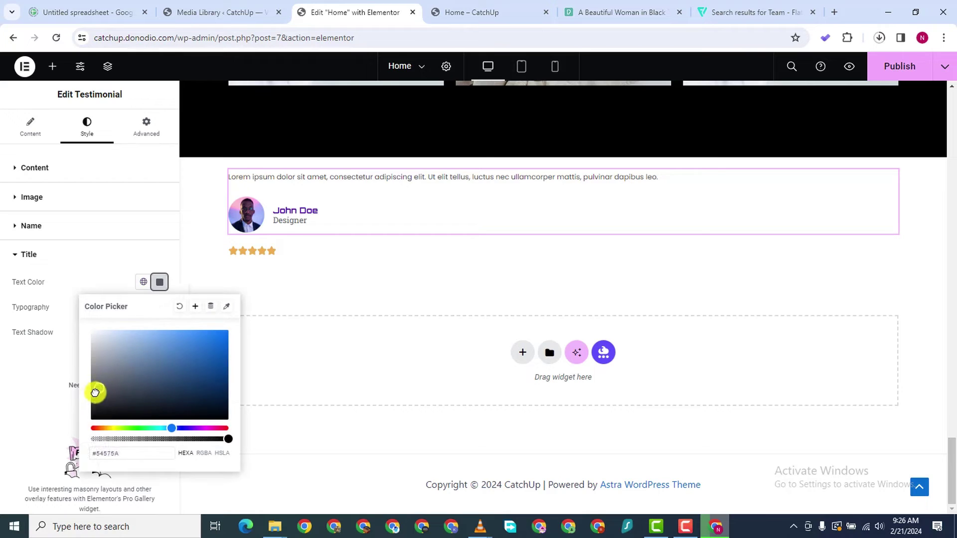
pyautogui.click(115, 322)
pyautogui.click(158, 307)
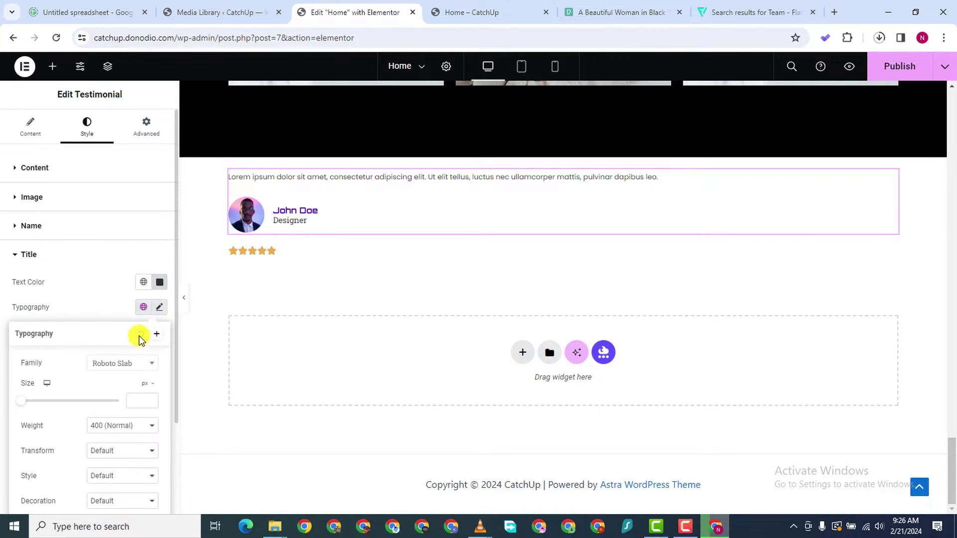
pyautogui.click(130, 369)
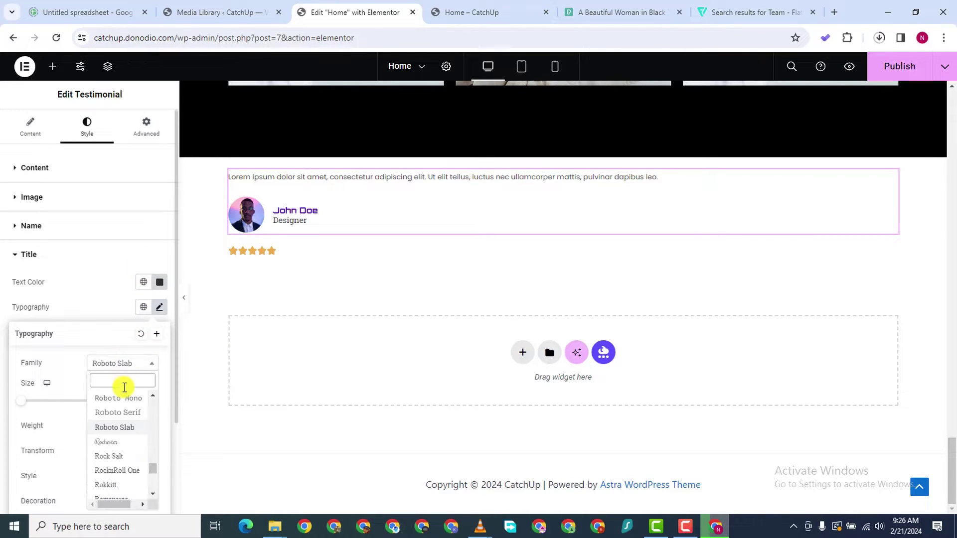
pyautogui.write('POPP')
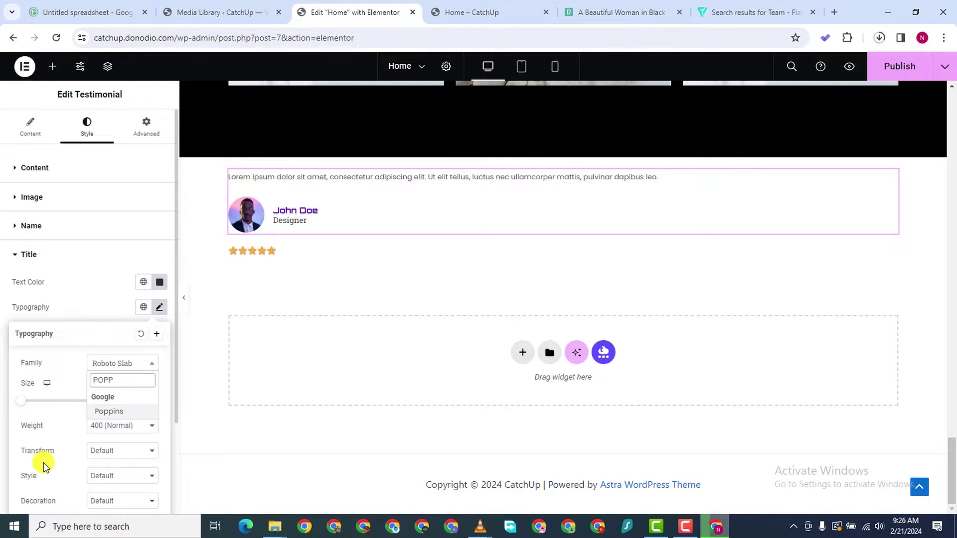
pyautogui.click(115, 413)
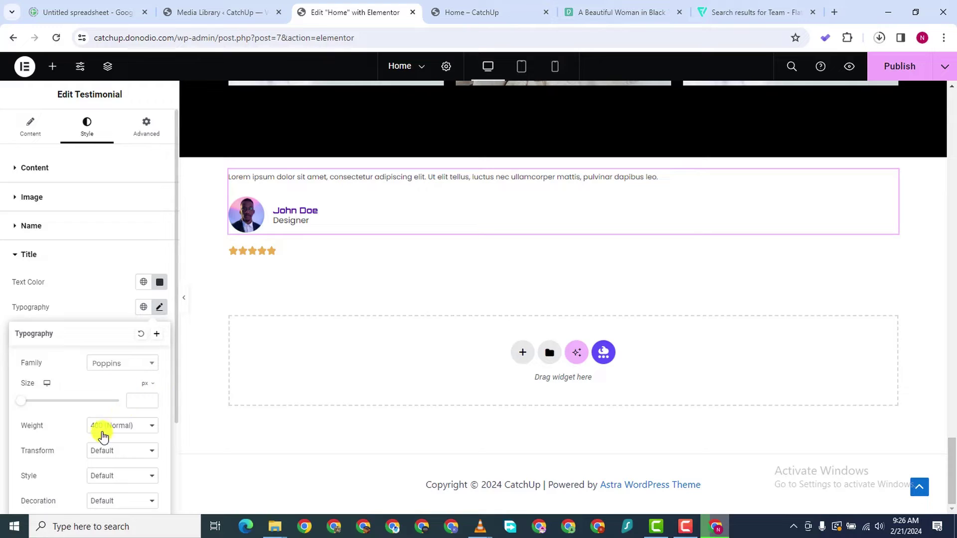
pyautogui.click(151, 403)
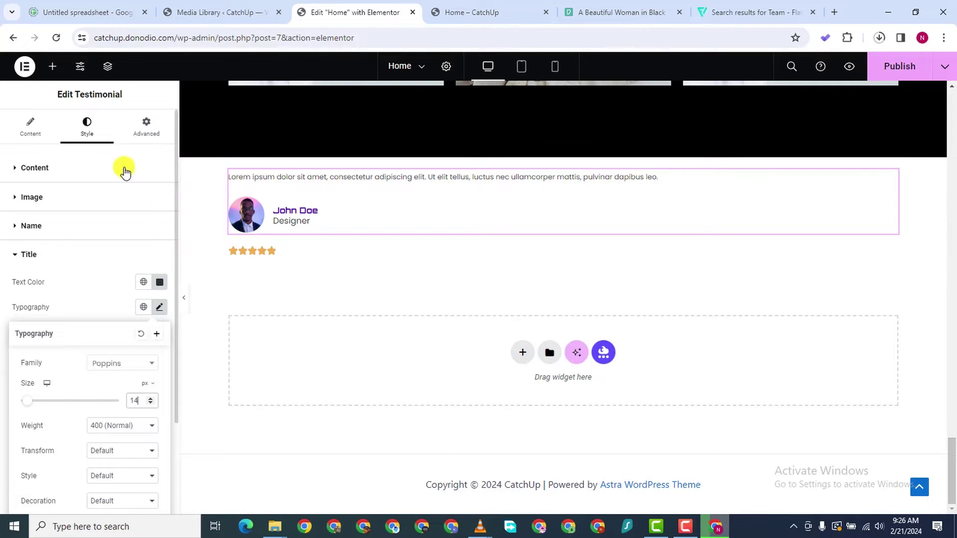
# Enlarge the testimonial quote text to 14 px
pyautogui.click(16, 169)
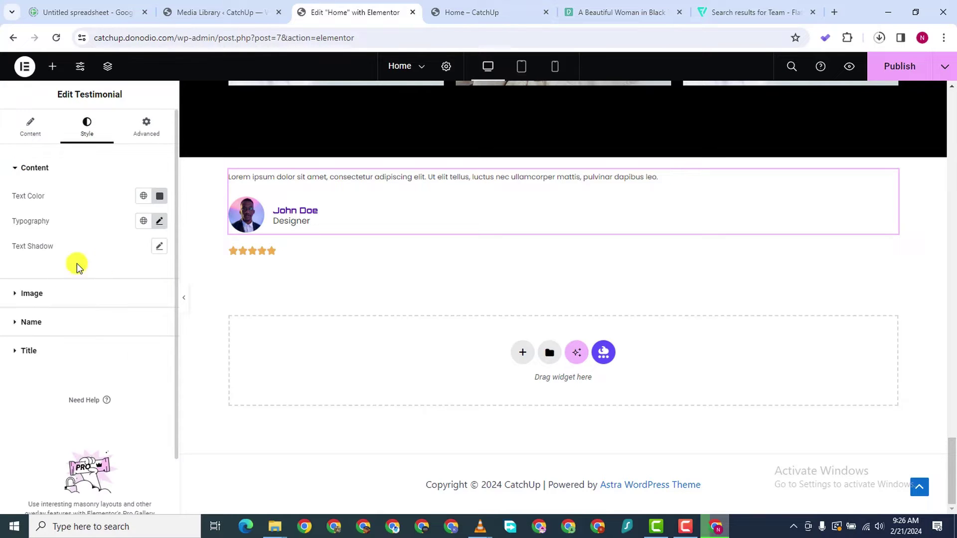
pyautogui.click(157, 222)
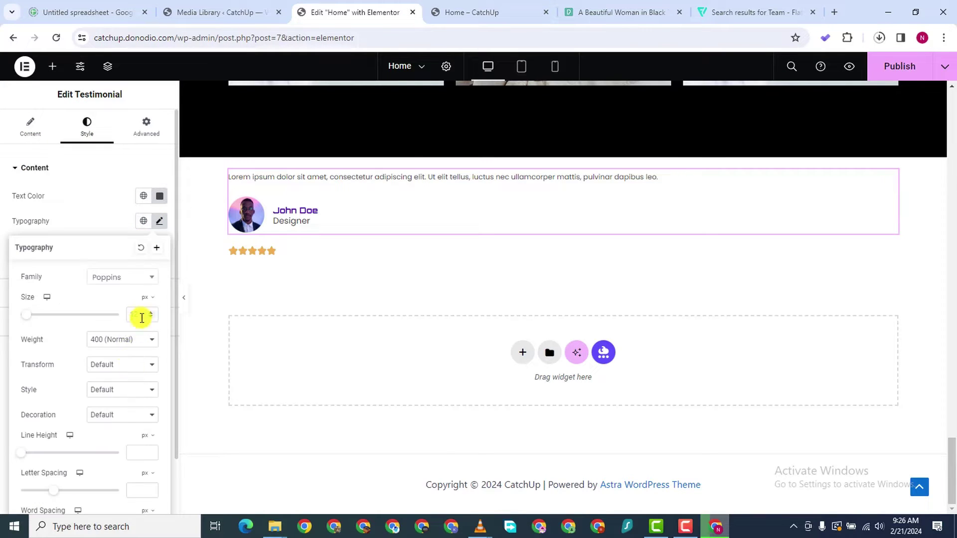
pyautogui.click(150, 312)
pyautogui.click(150, 312)
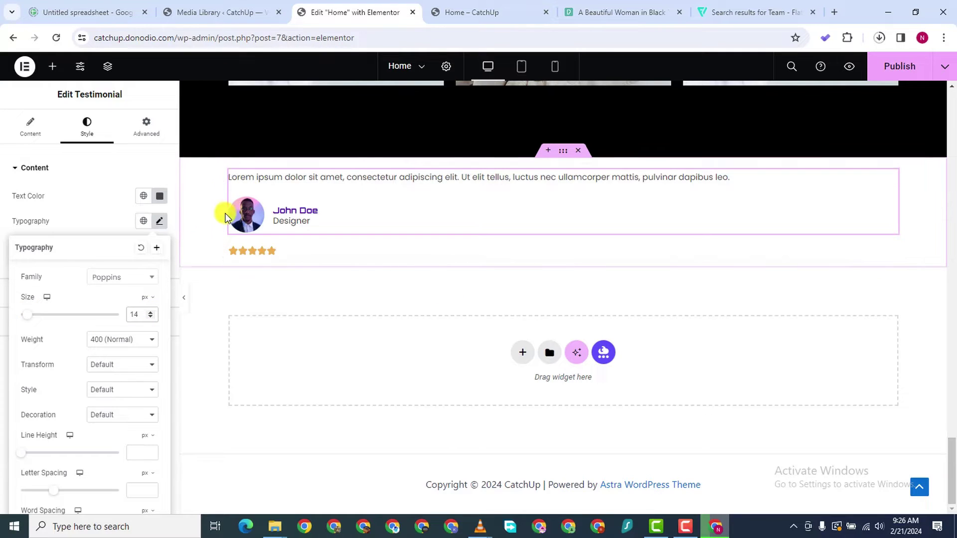
# Centre the star rating and colour its stars a vivid, fully saturated yellow
pyautogui.click(262, 250)
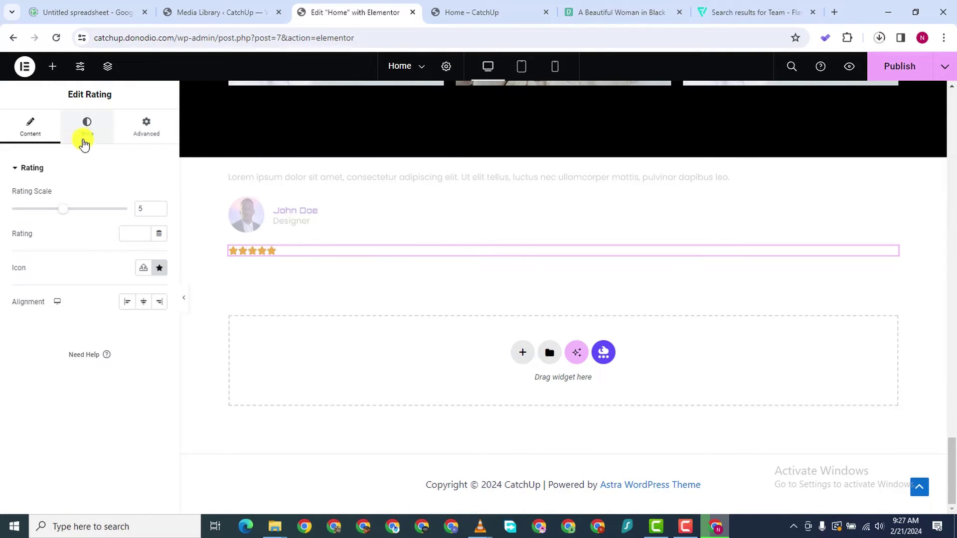
pyautogui.click(143, 301)
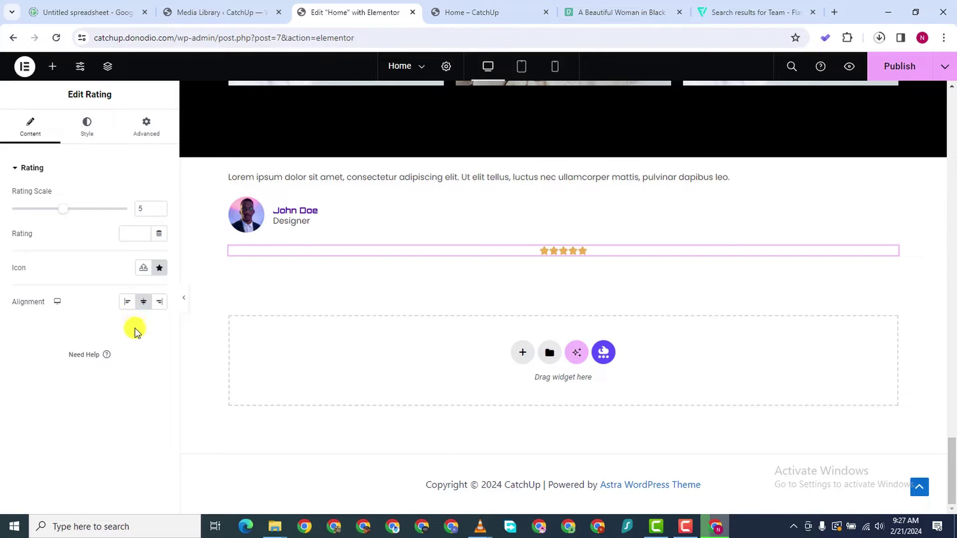
pyautogui.click(90, 132)
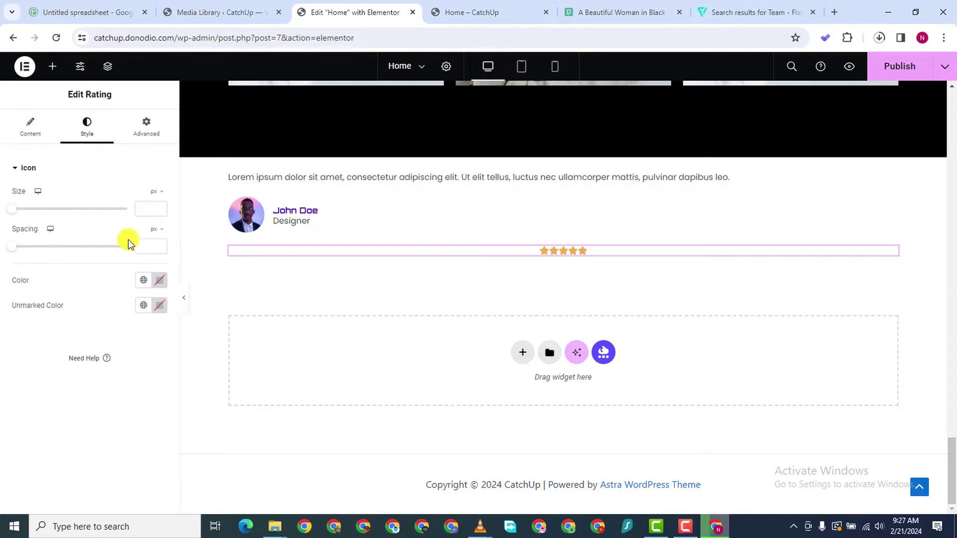
pyautogui.click(159, 280)
pyautogui.moveTo(108, 424); pyautogui.dragTo(113, 430)
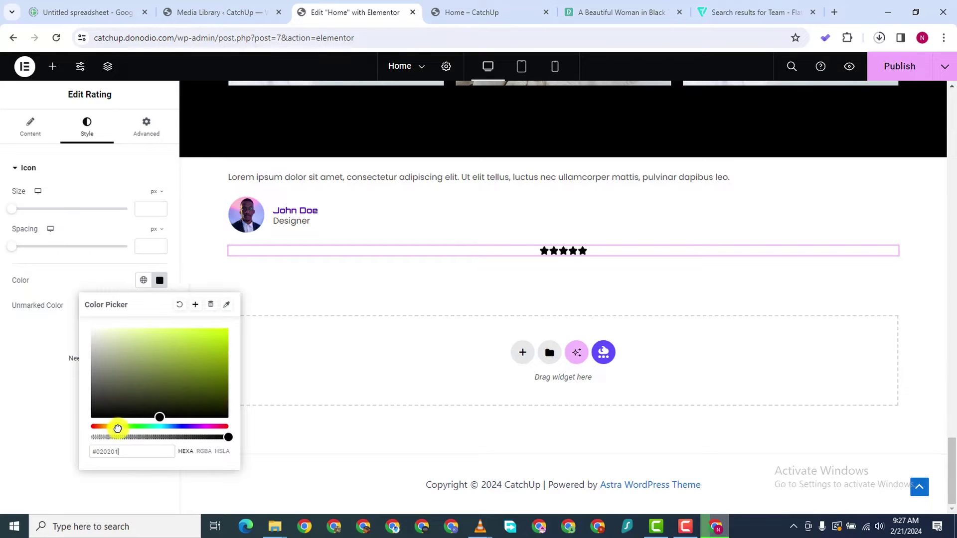
pyautogui.moveTo(207, 343); pyautogui.dragTo(229, 355)
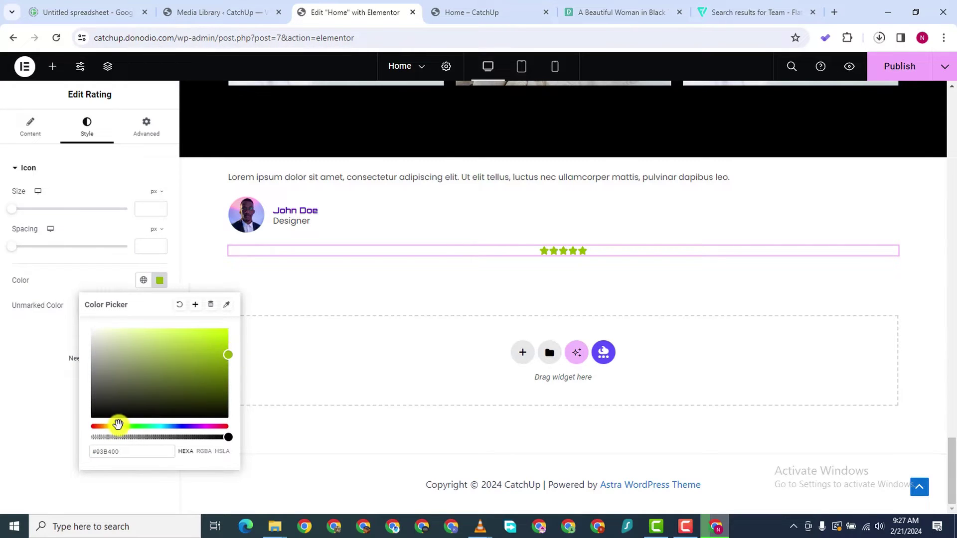
pyautogui.moveTo(112, 427); pyautogui.dragTo(111, 427)
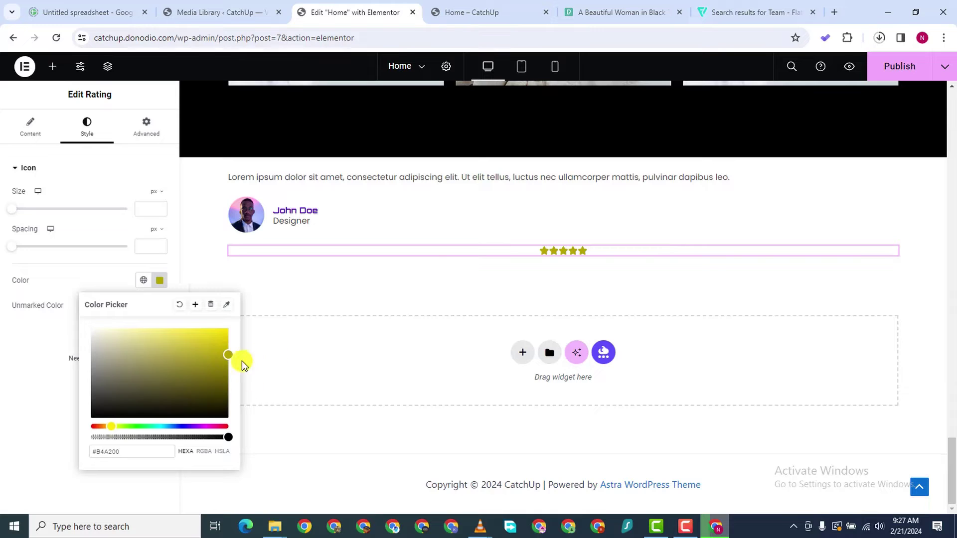
pyautogui.moveTo(225, 355); pyautogui.dragTo(226, 337)
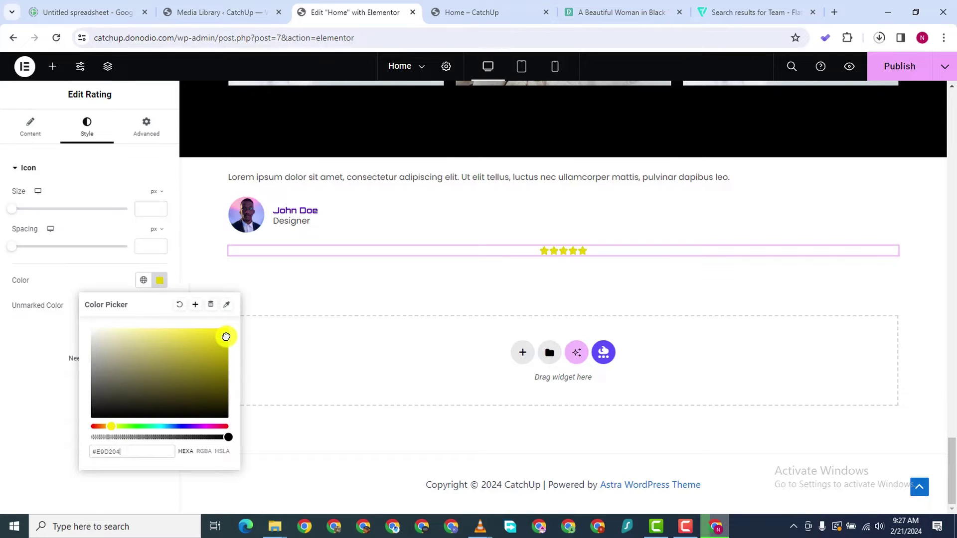
pyautogui.click(2, 436)
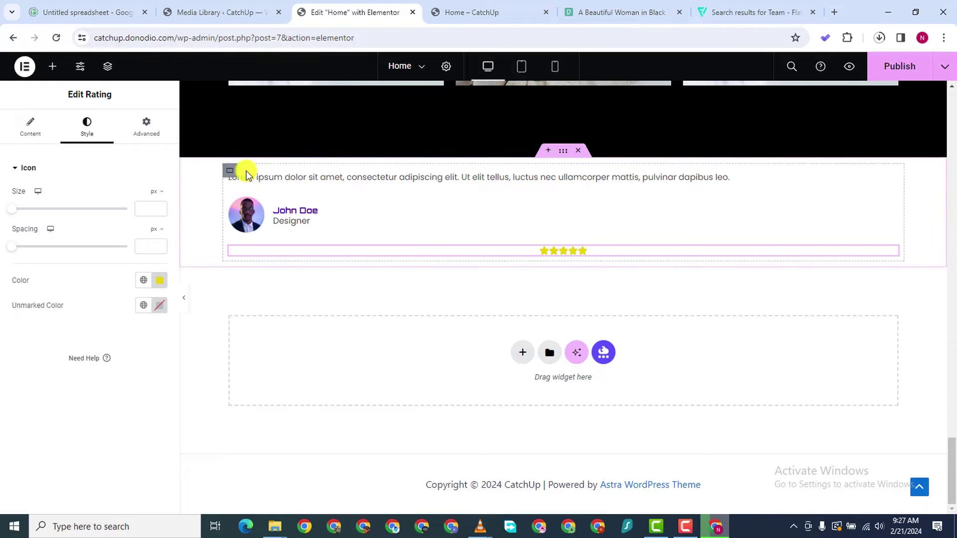
# Duplicate the testimonial container three times so four testimonial cards appear
pyautogui.rightClick(230, 173)
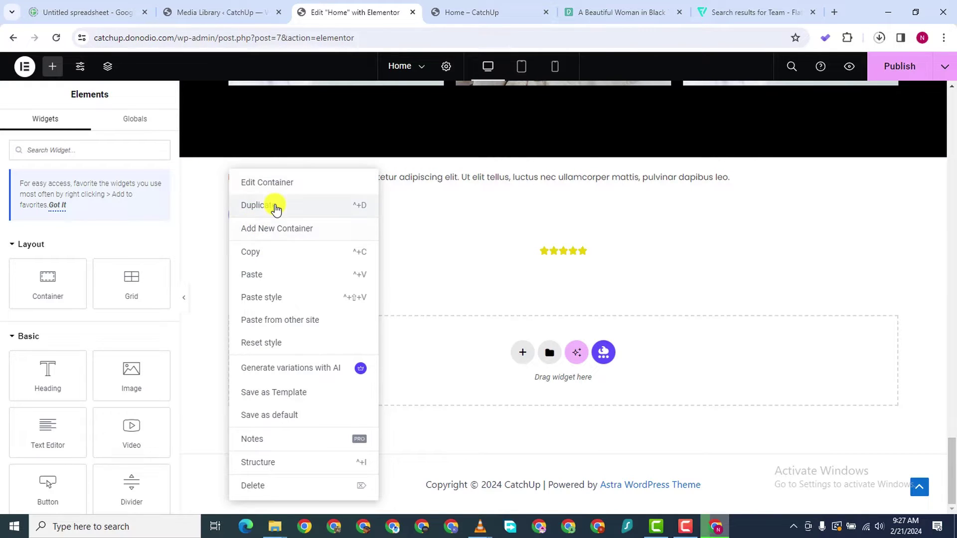
pyautogui.click(257, 208)
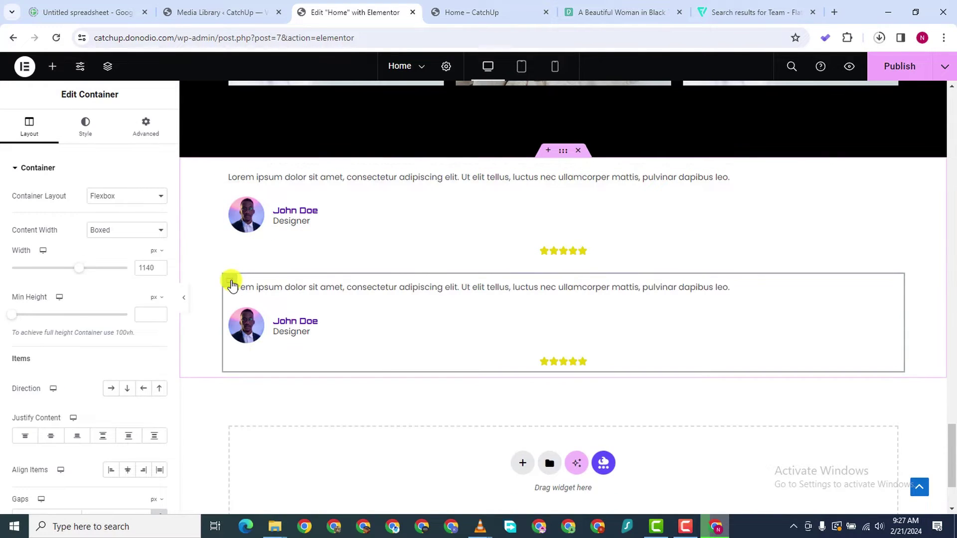
pyautogui.rightClick(229, 280)
pyautogui.click(257, 219)
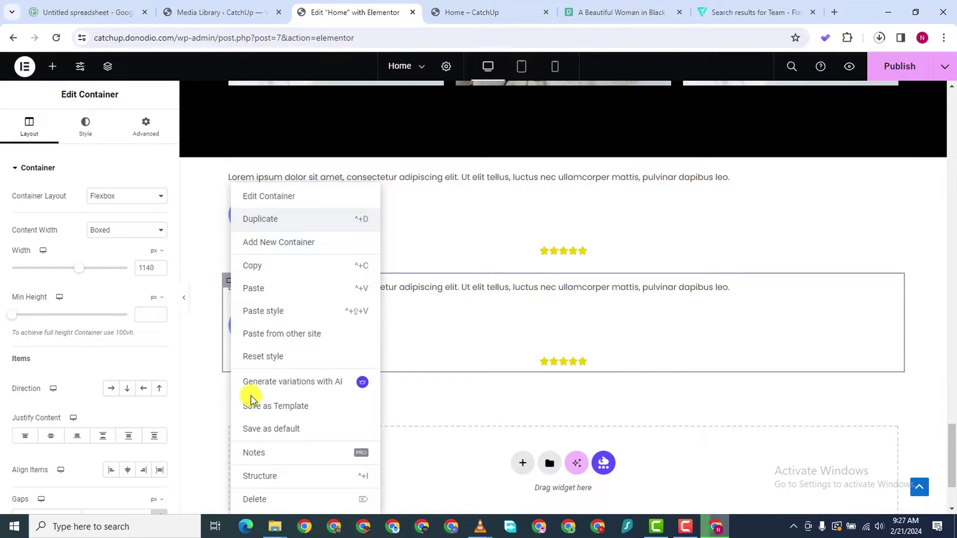
pyautogui.rightClick(230, 393)
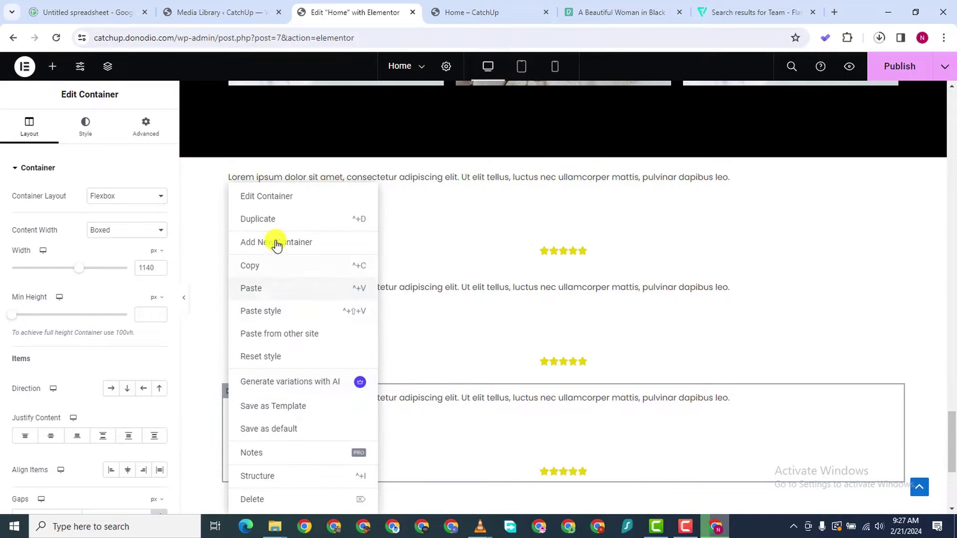
pyautogui.hotkey('ctrl', 'd')
# Drag a Heading widget in above the testimonials
pyautogui.scroll(-2, 590, 335)
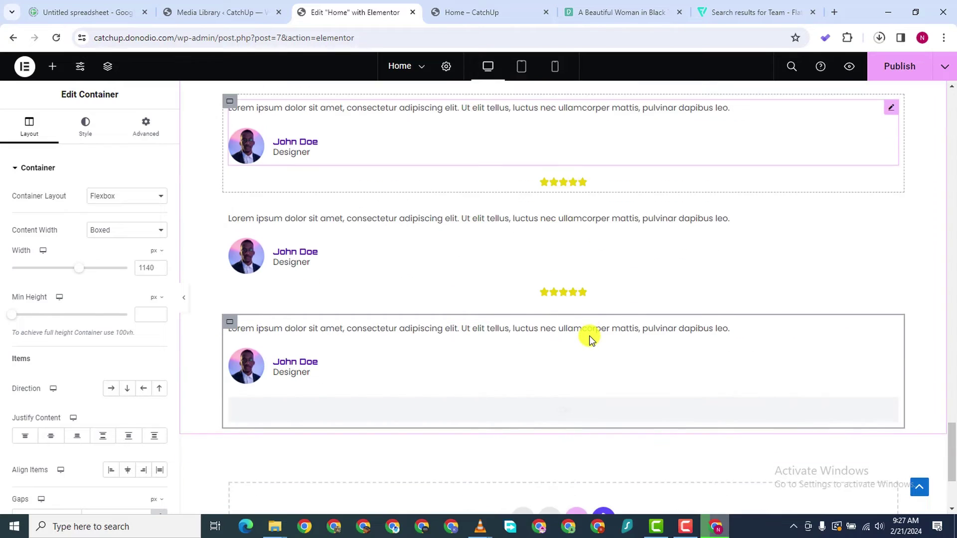
pyautogui.scroll(2, 589, 335)
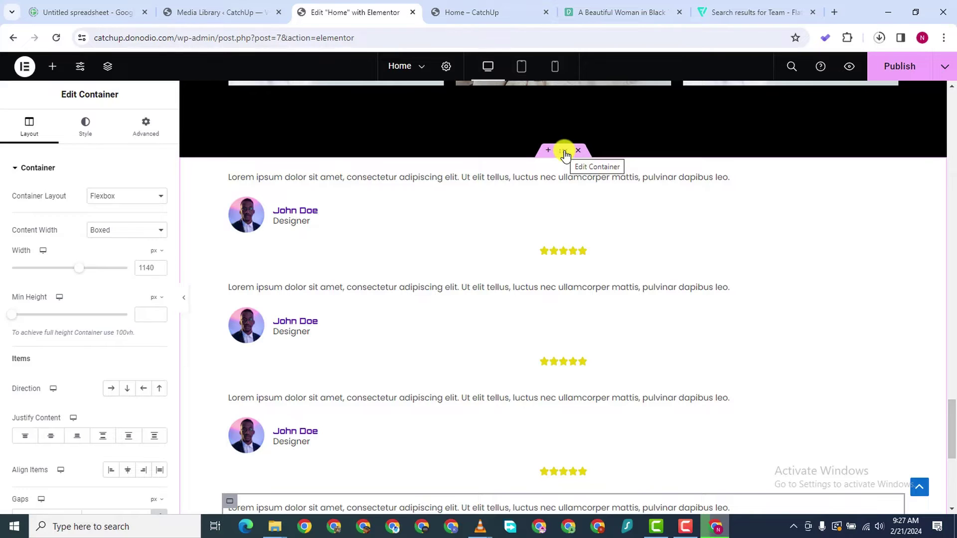
pyautogui.click(51, 71)
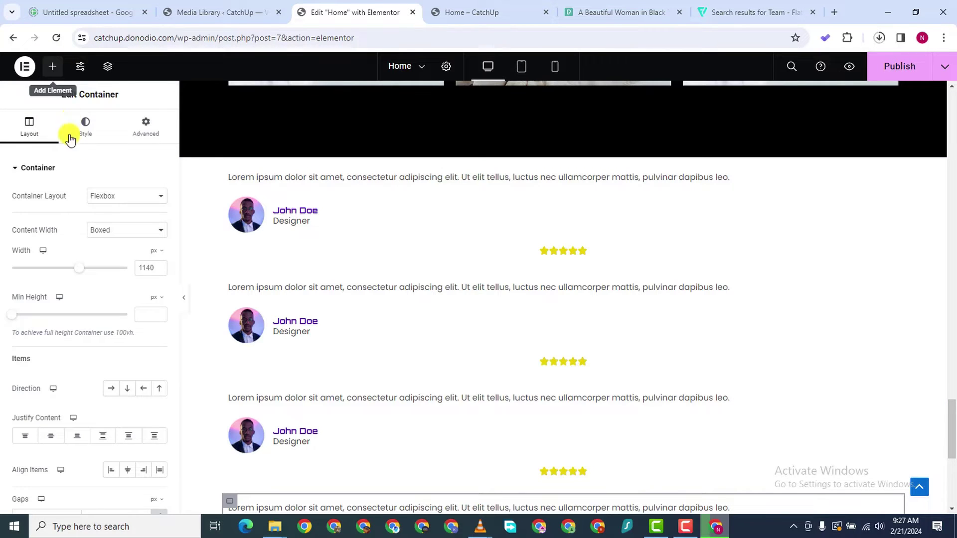
pyautogui.moveTo(54, 376); pyautogui.dragTo(551, 167)
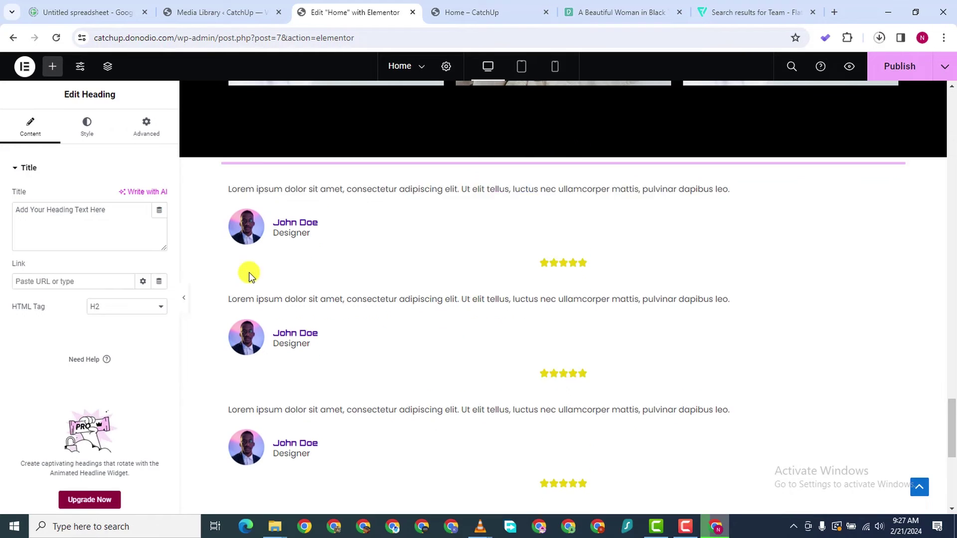
# Replace the placeholder heading text with 'What Our Clients Have To Say'
pyautogui.tripleClick(70, 209)
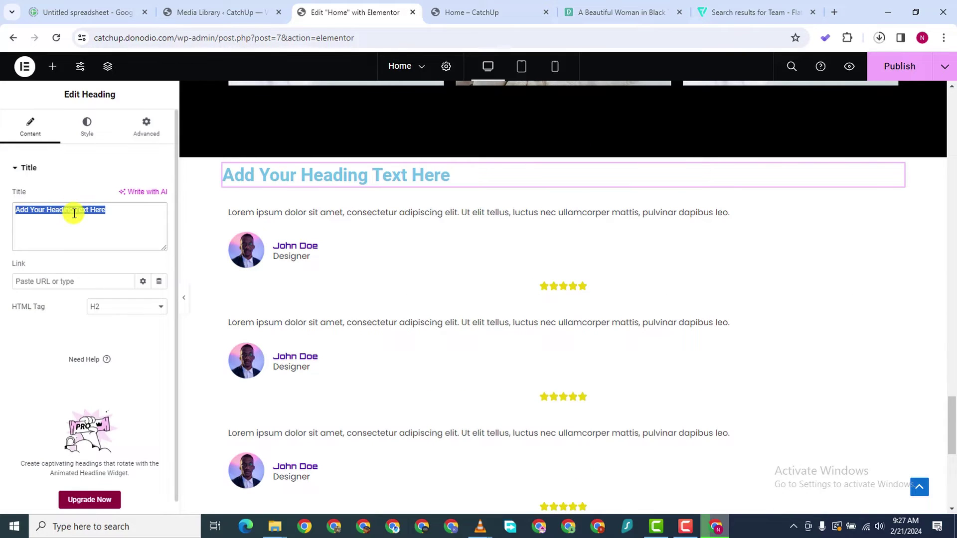
pyautogui.write('W')
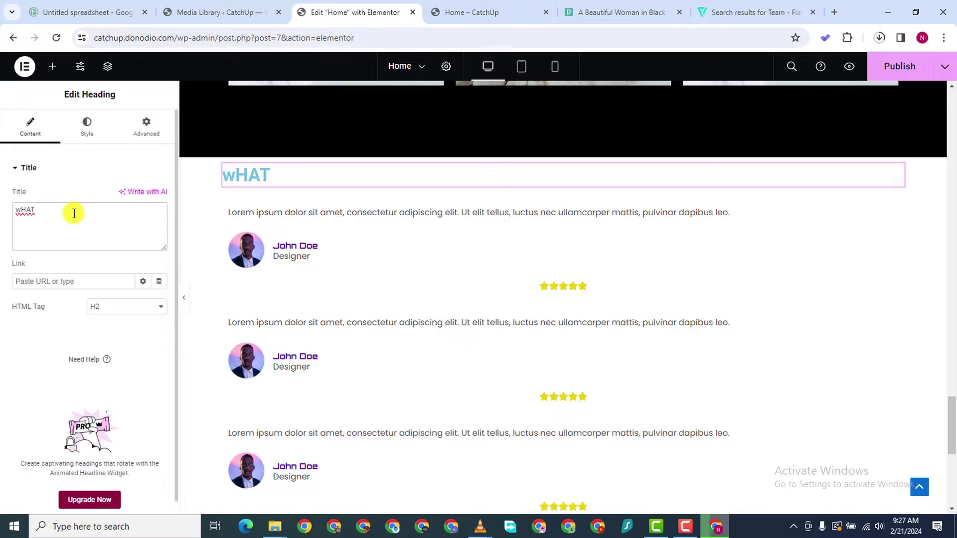
pyautogui.press('BackSpace')
pyautogui.write('What Our Clients Have To Say')
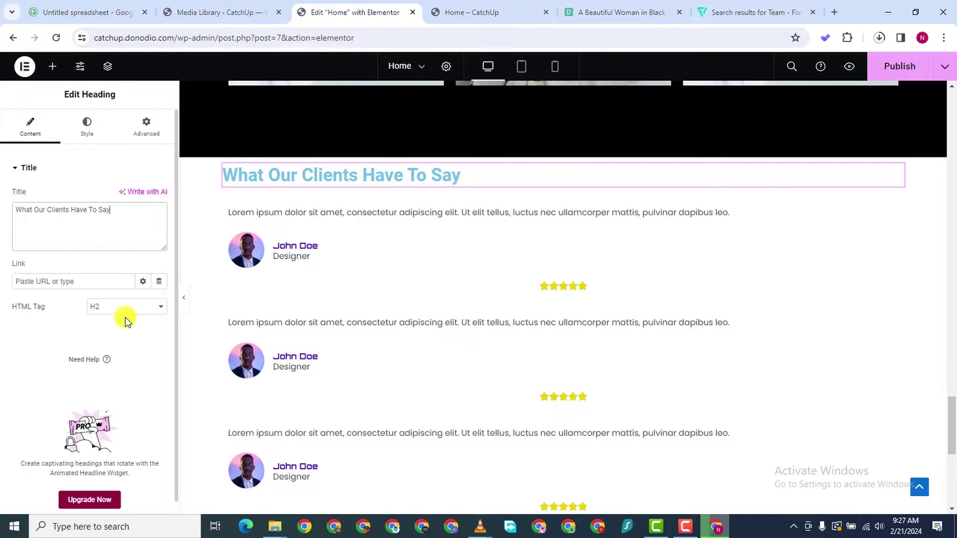
# Centre the heading and darken its text colour to near black
pyautogui.click(87, 126)
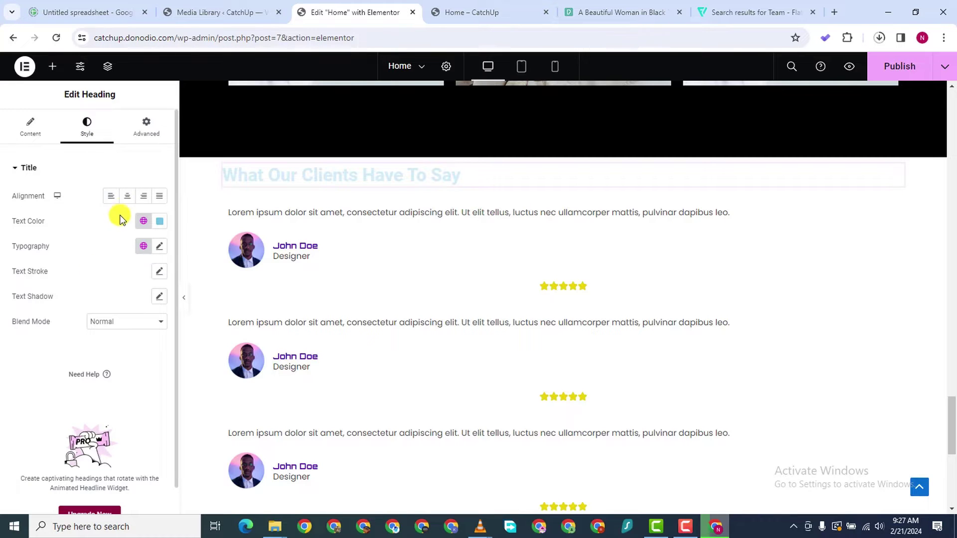
pyautogui.click(127, 196)
pyautogui.click(159, 223)
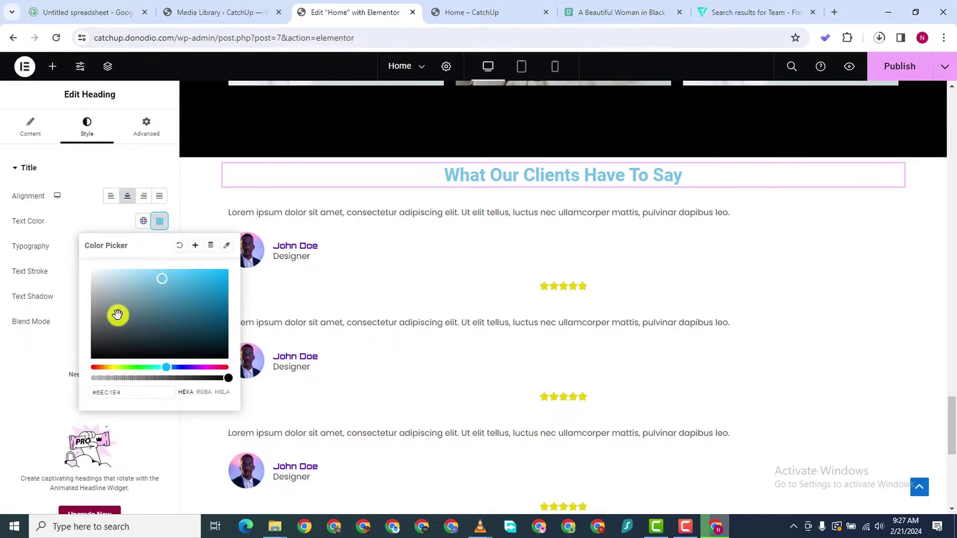
pyautogui.moveTo(117, 314); pyautogui.dragTo(81, 344)
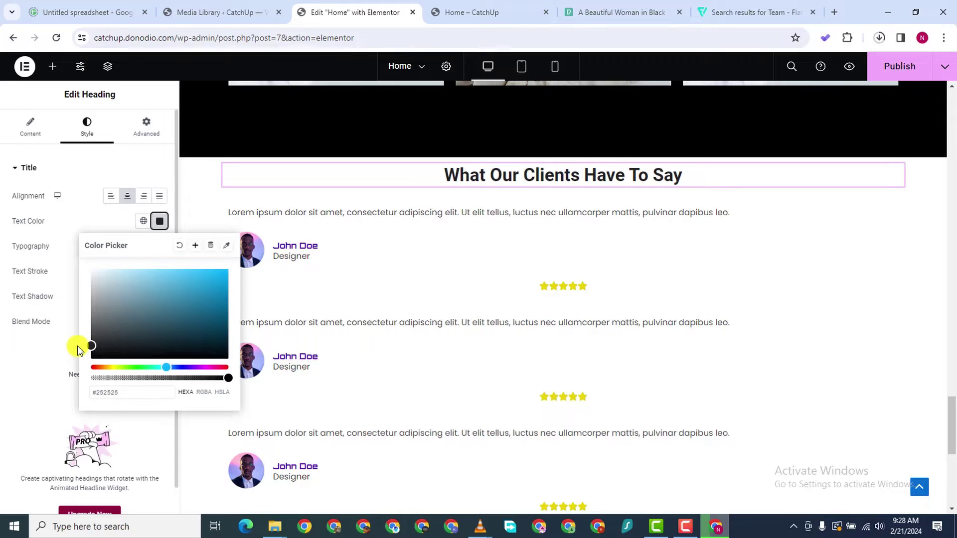
pyautogui.click(69, 353)
# Set the heading font to Orbitron, then apply the Primary global font
pyautogui.click(159, 246)
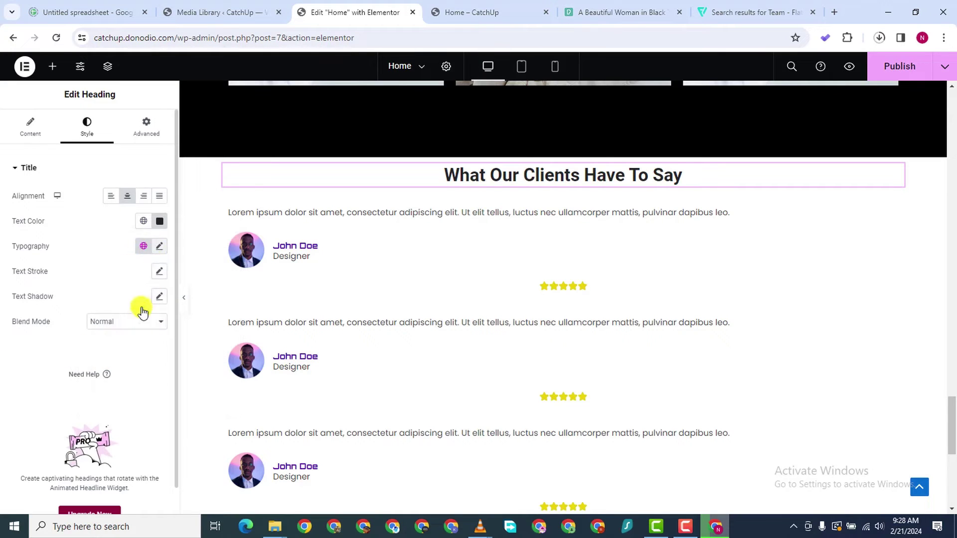
pyautogui.click(122, 302)
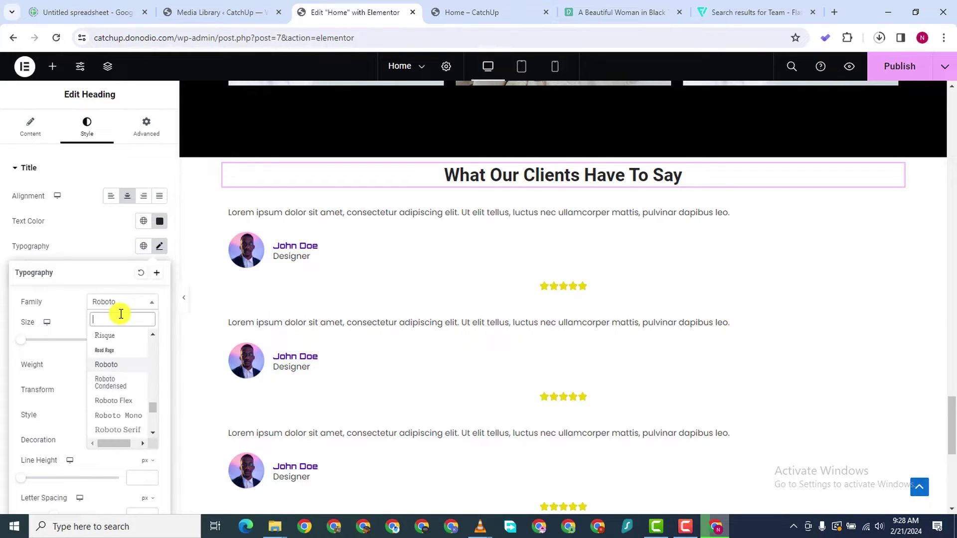
pyautogui.write('orbitron')
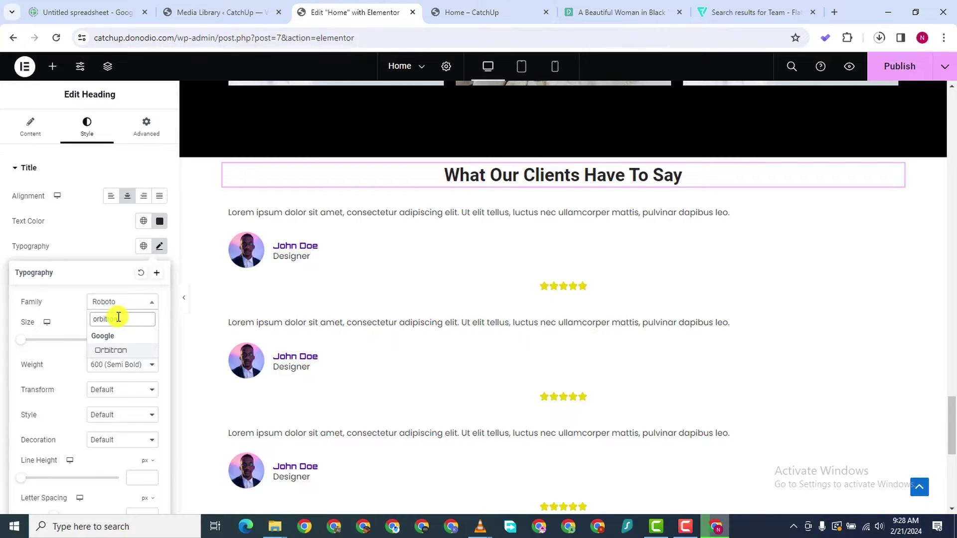
pyautogui.click(112, 350)
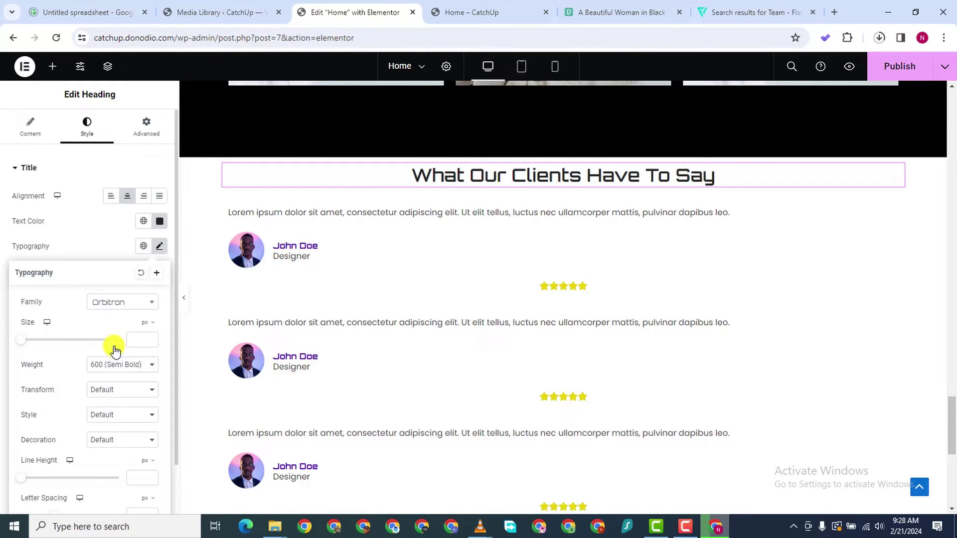
pyautogui.click(143, 247)
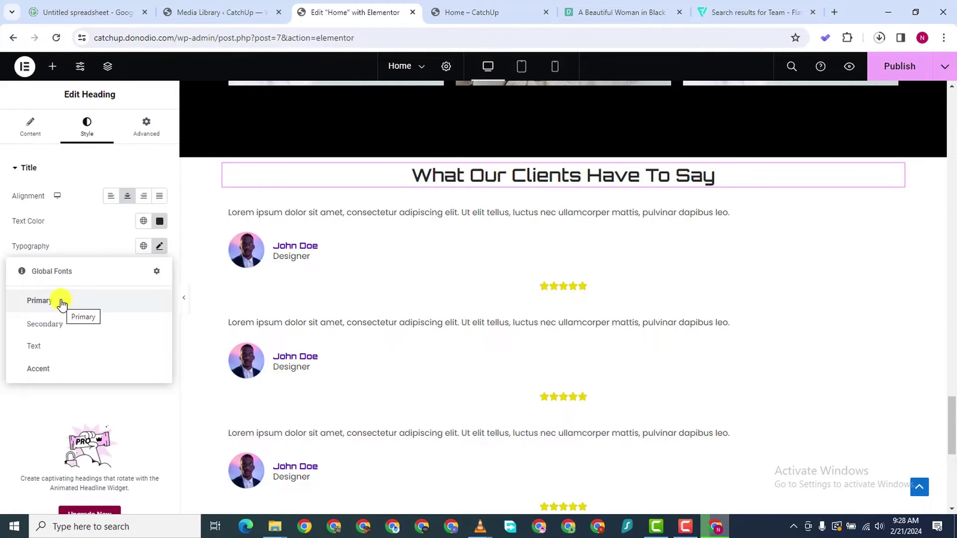
pyautogui.click(61, 301)
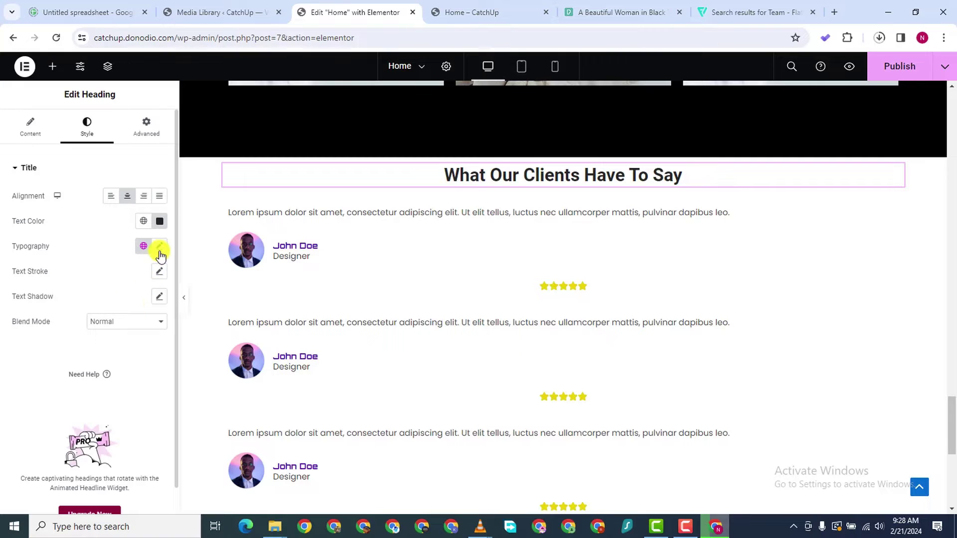
# Check the global colours and fonts, then set the heading font back to Orbitron
pyautogui.click(143, 223)
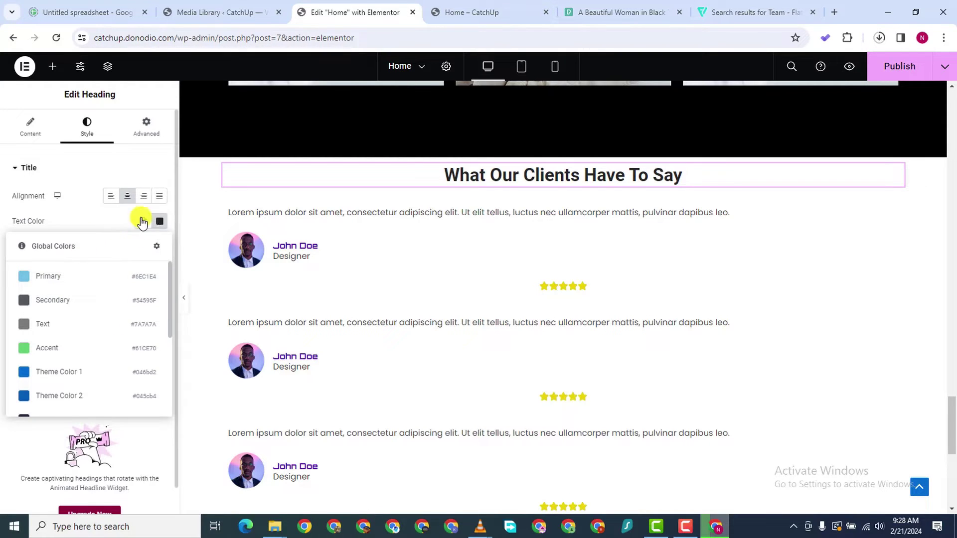
pyautogui.click(115, 218)
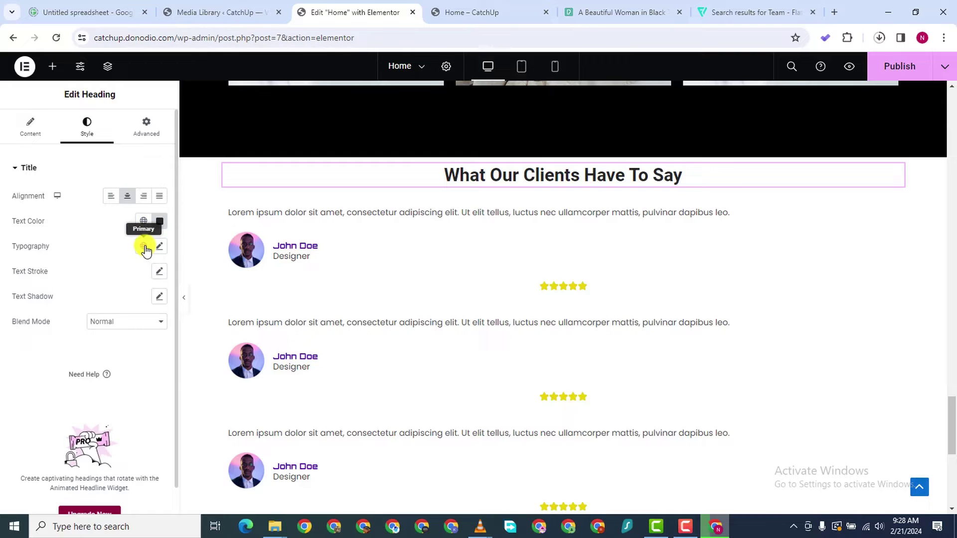
pyautogui.click(144, 247)
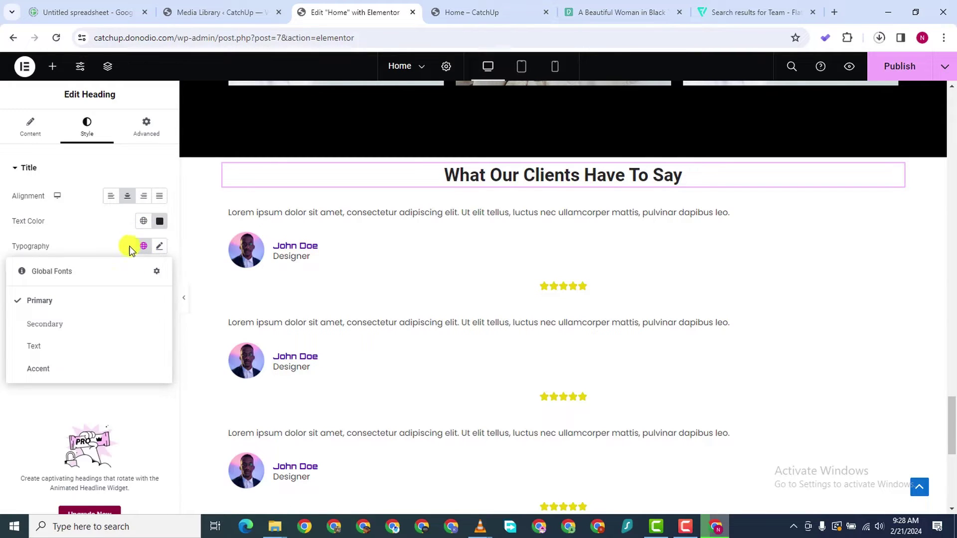
pyautogui.click(143, 246)
pyautogui.click(159, 247)
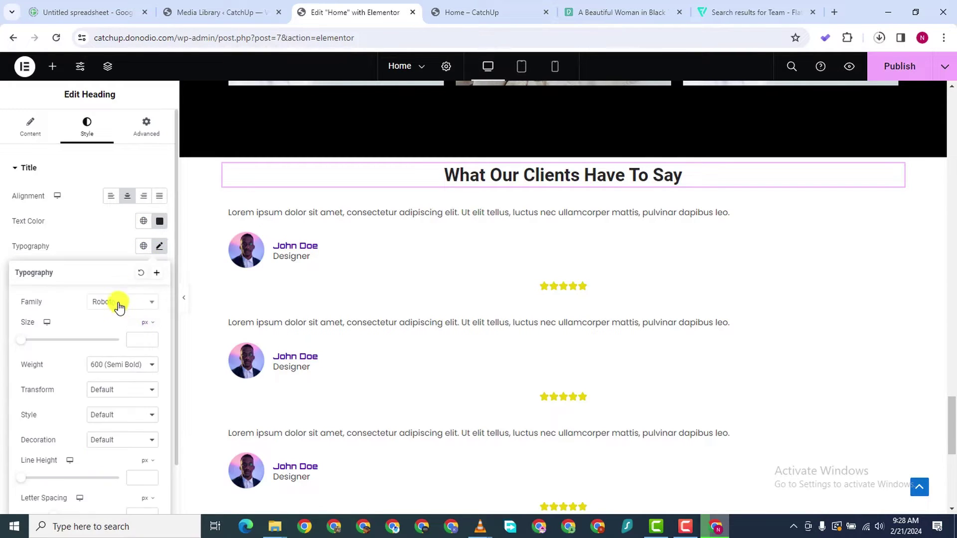
pyautogui.click(119, 303)
pyautogui.write('o')
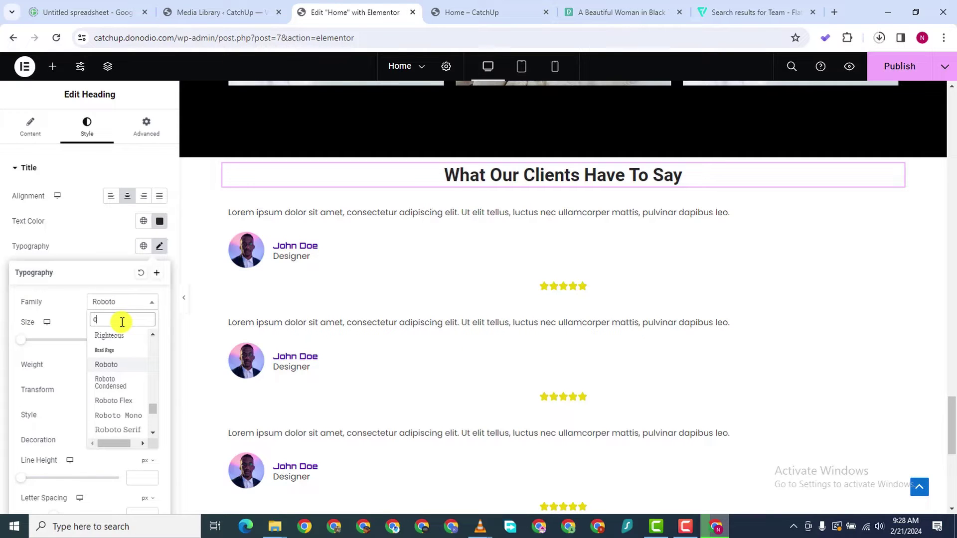
pyautogui.write('rbitron')
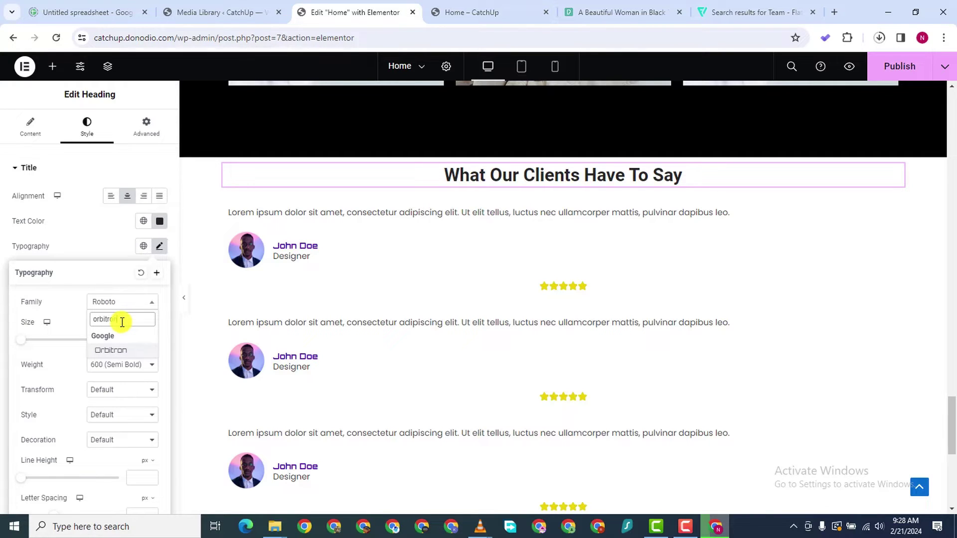
pyautogui.click(125, 352)
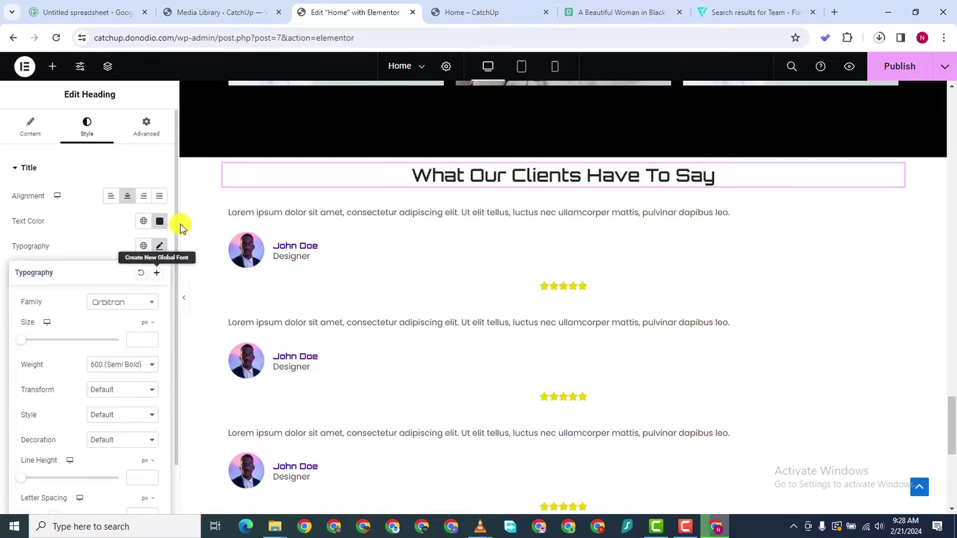
pyautogui.click(8, 304)
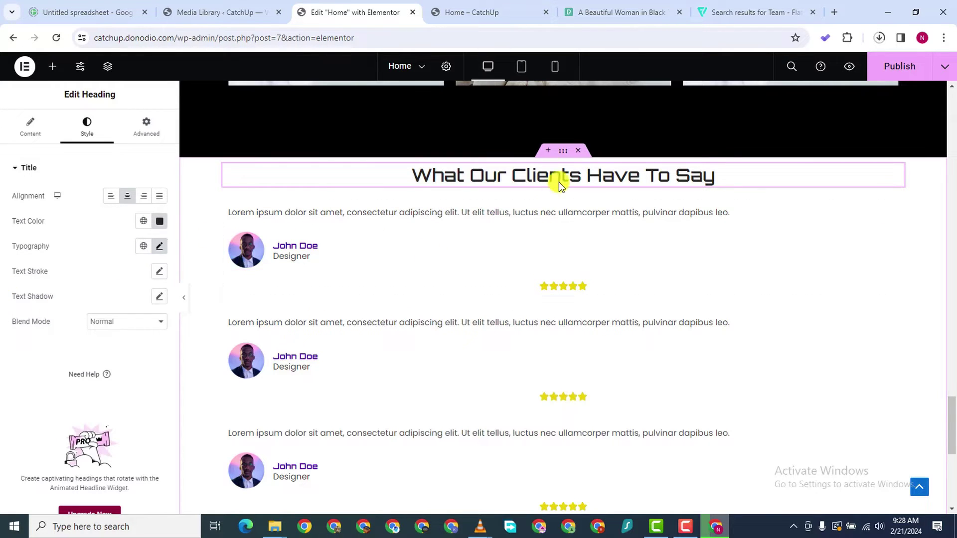
# Raise the heading's font size to 42 px
pyautogui.click(160, 247)
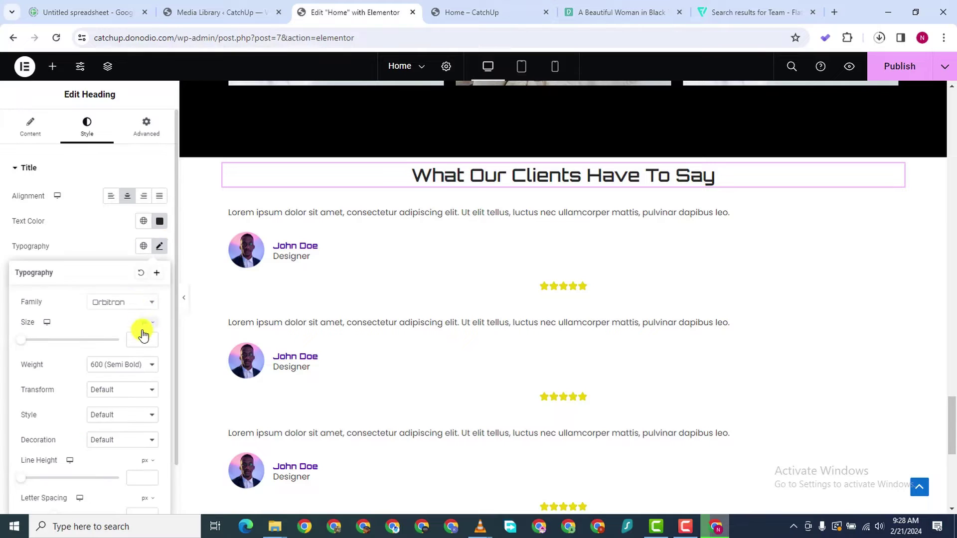
pyautogui.click(150, 340)
pyautogui.write('20')
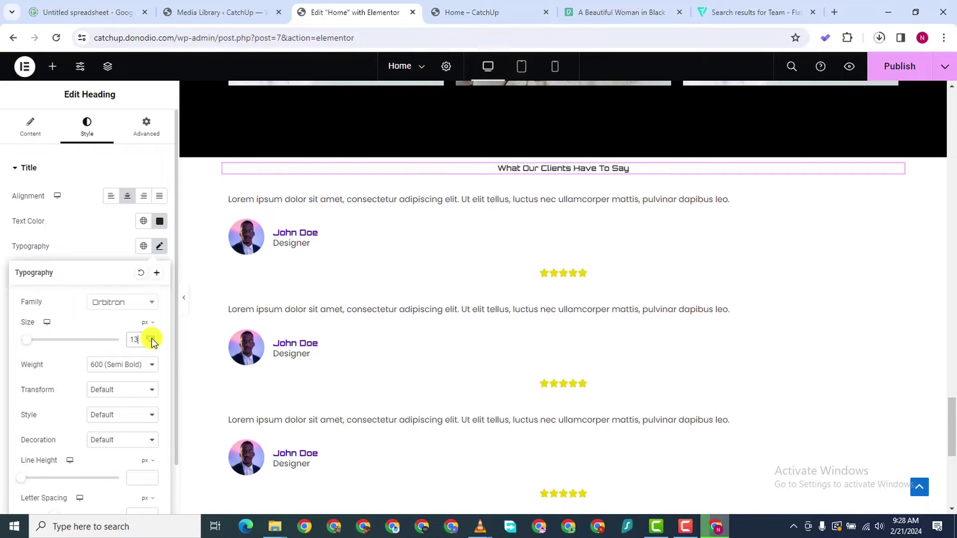
pyautogui.press('Up')
pyautogui.press('Up')
pyautogui.press('Up')
pyautogui.press('Up')
pyautogui.press('Up')
pyautogui.press('Up')
pyautogui.press('Up')
pyautogui.press('Up')
pyautogui.press('Up')
pyautogui.press('Up')
pyautogui.press('Up')
pyautogui.press('Up')
pyautogui.press('Up')
pyautogui.press('Up')
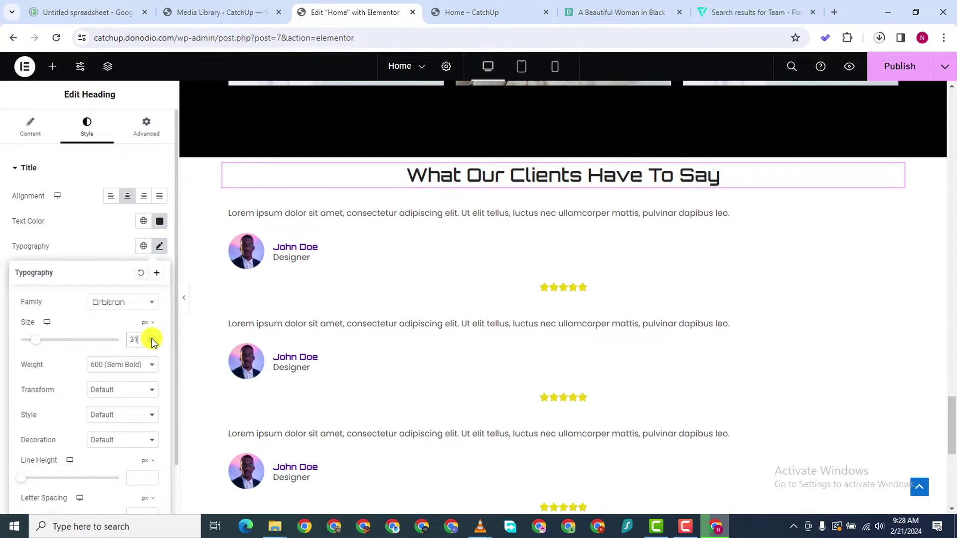
pyautogui.press('Up')
pyautogui.press('Up')
pyautogui.press('Up')
pyautogui.press('Up')
pyautogui.press('Up')
pyautogui.press('Up')
pyautogui.press('Up')
pyautogui.press('Up')
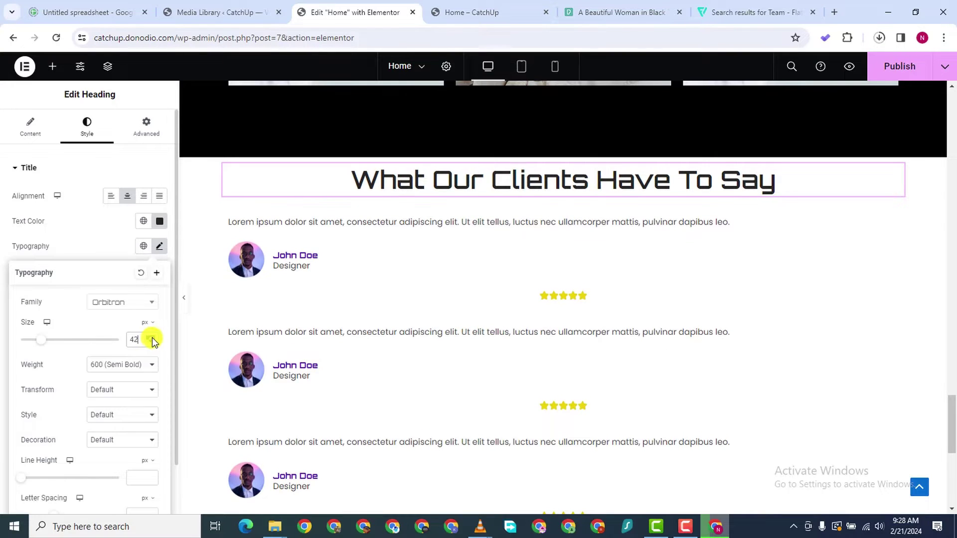
# Duplicate the main heading and retitle the copy 'Client Testimonials'
pyautogui.rightClick(891, 172)
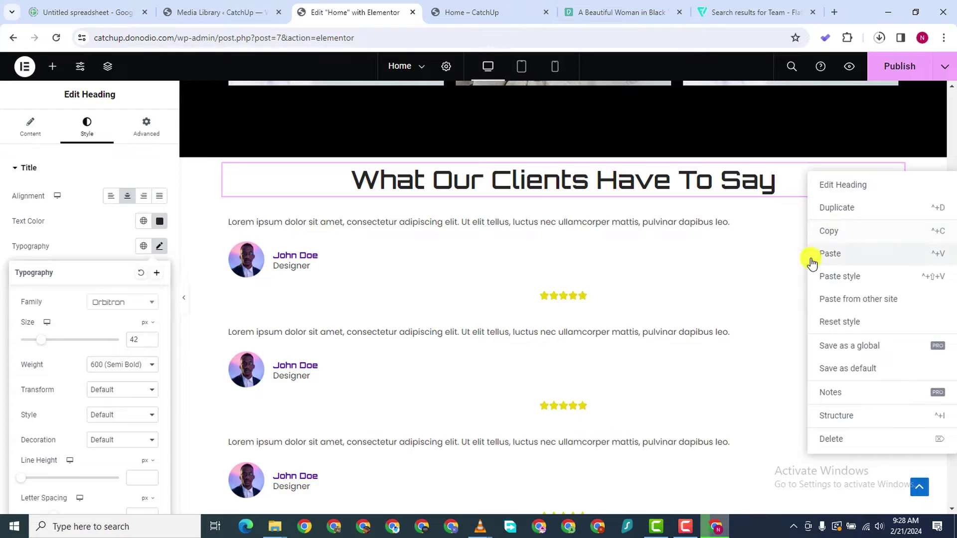
pyautogui.click(835, 209)
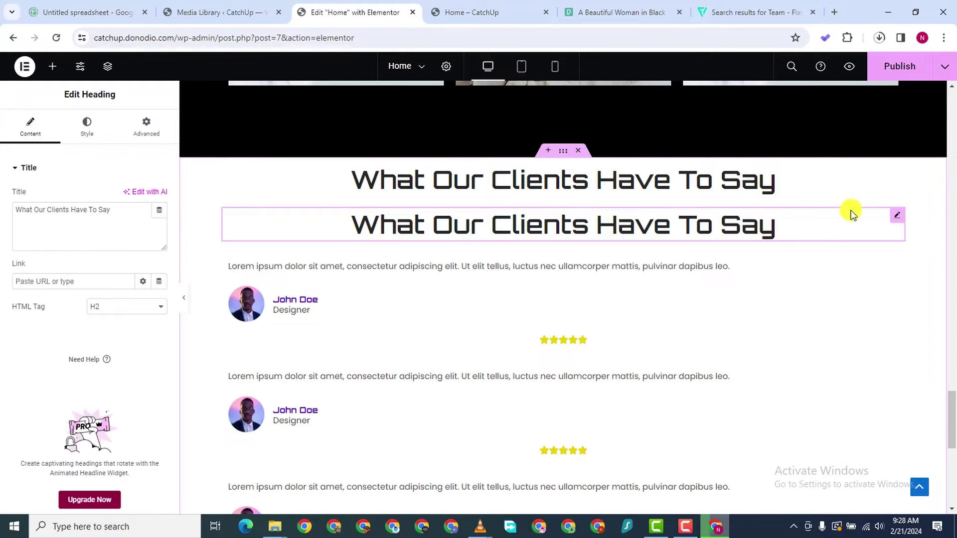
pyautogui.tripleClick(29, 214)
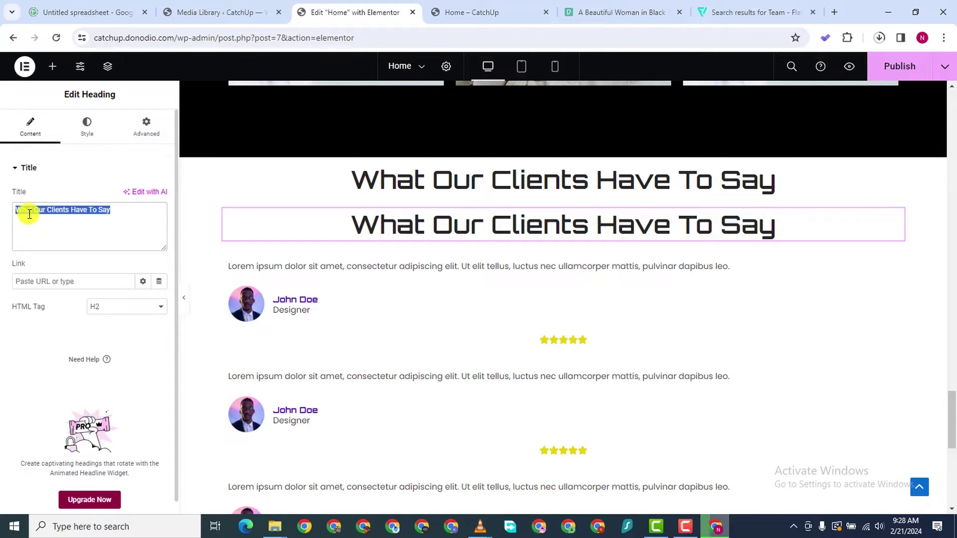
pyautogui.write('C')
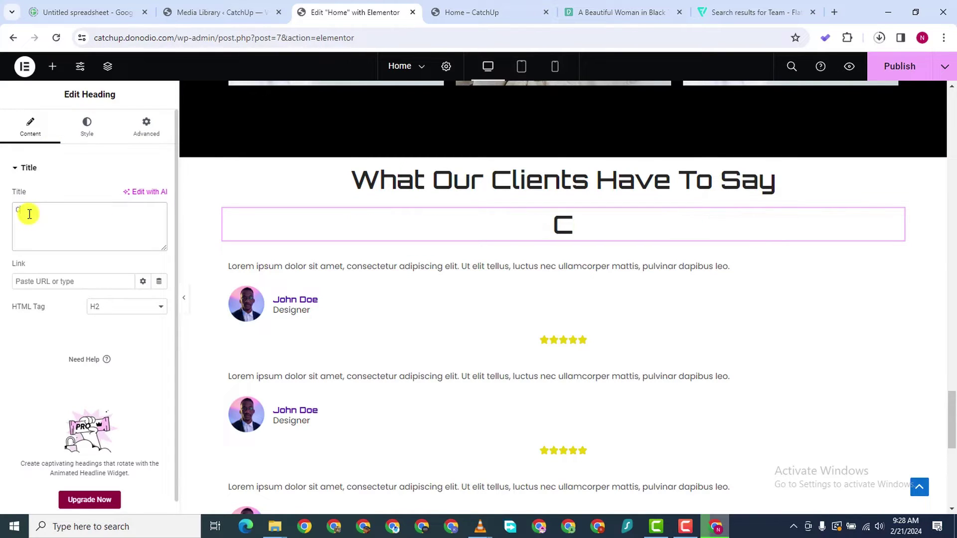
pyautogui.write('lient')
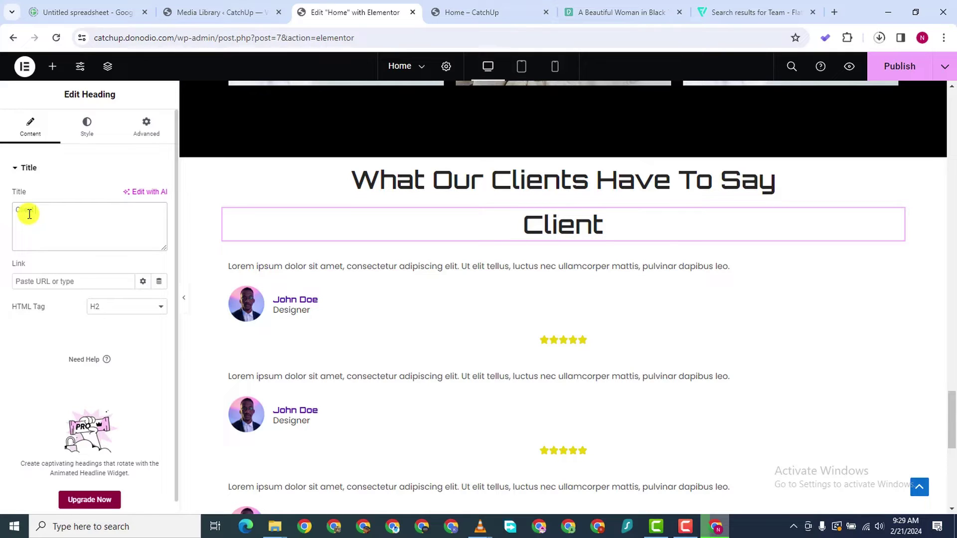
pyautogui.write(' RTes')
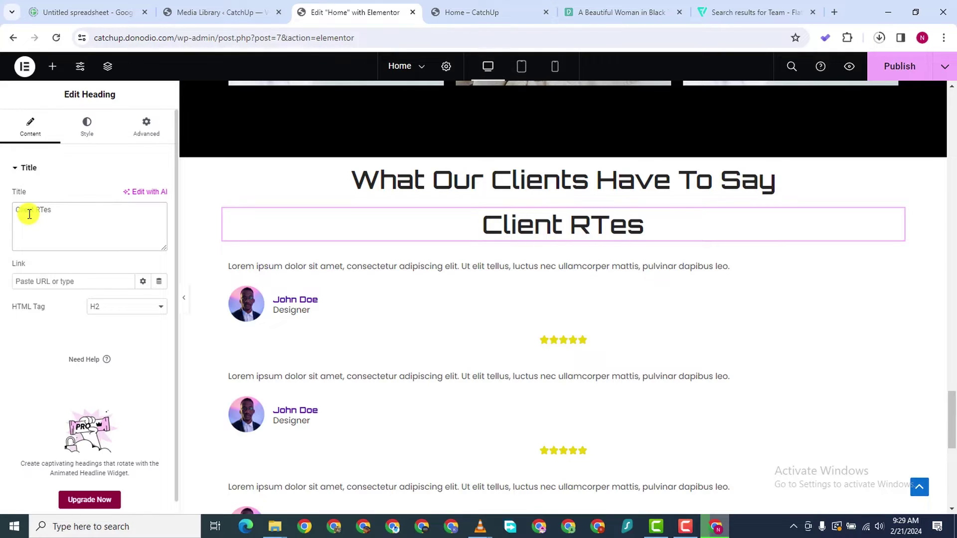
pyautogui.press('BackSpace')
pyautogui.press('BackSpace')
pyautogui.press('BackSpace')
pyautogui.press('BackSpace')
pyautogui.press('BackSpace')
pyautogui.write('T')
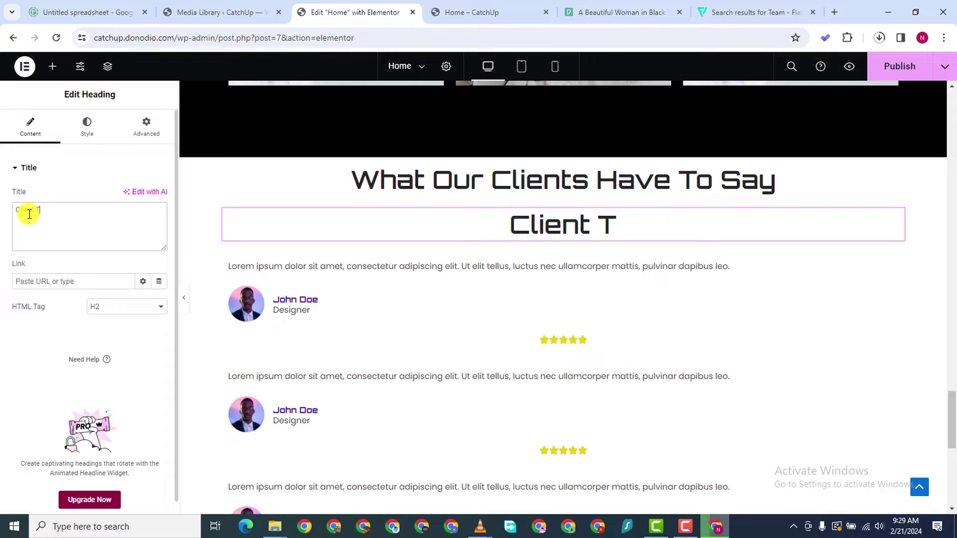
pyautogui.write('estimonials')
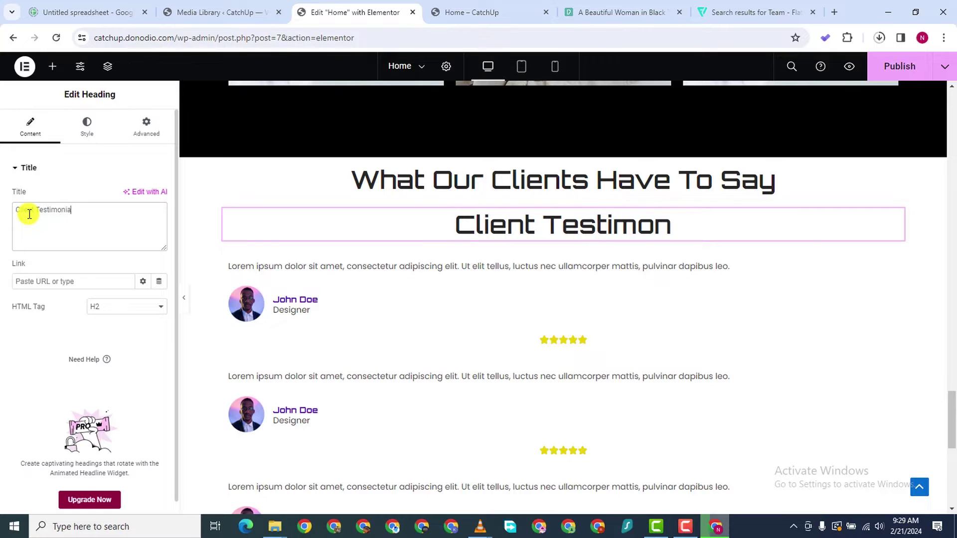
# Style 'Client Testimonials' in Poppins at 18 px and move it above the main title
pyautogui.click(86, 130)
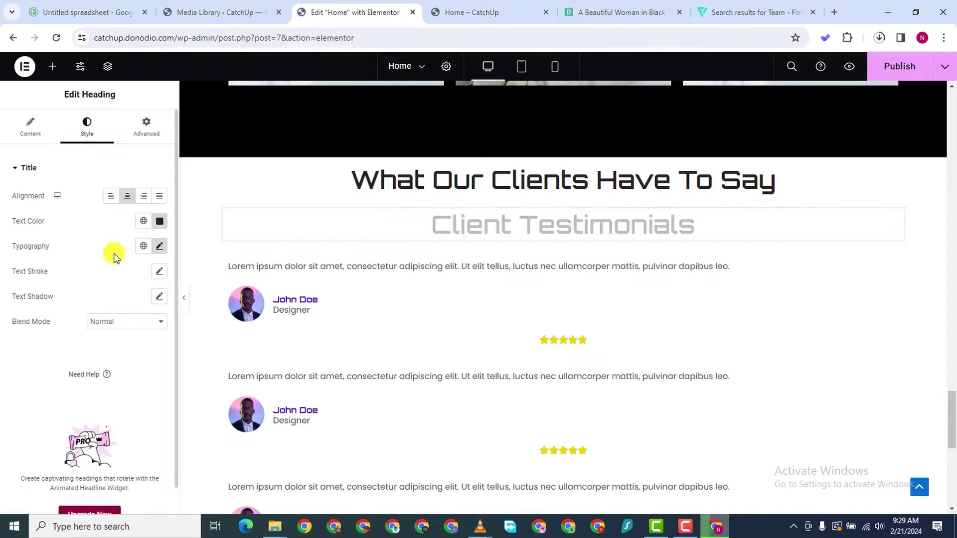
pyautogui.click(159, 247)
pyautogui.click(120, 302)
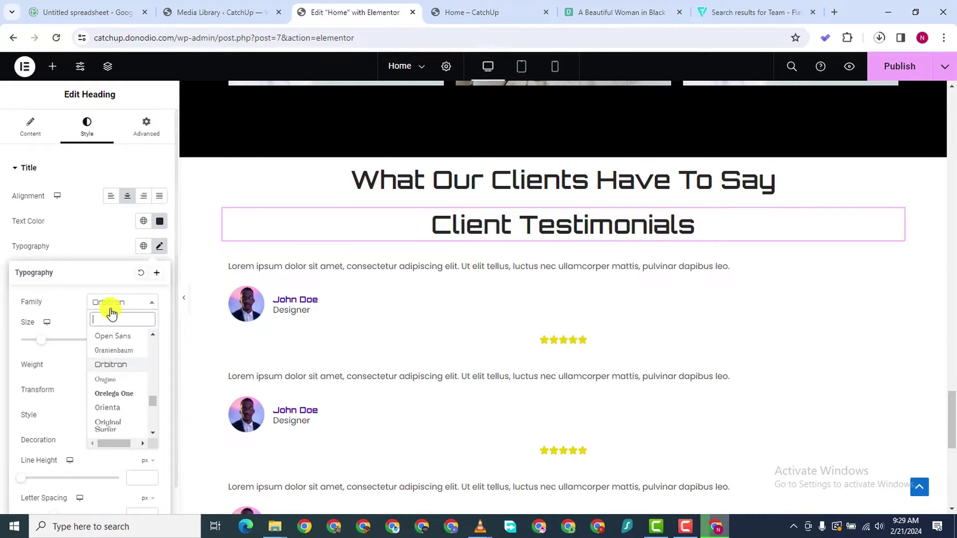
pyautogui.write('popp')
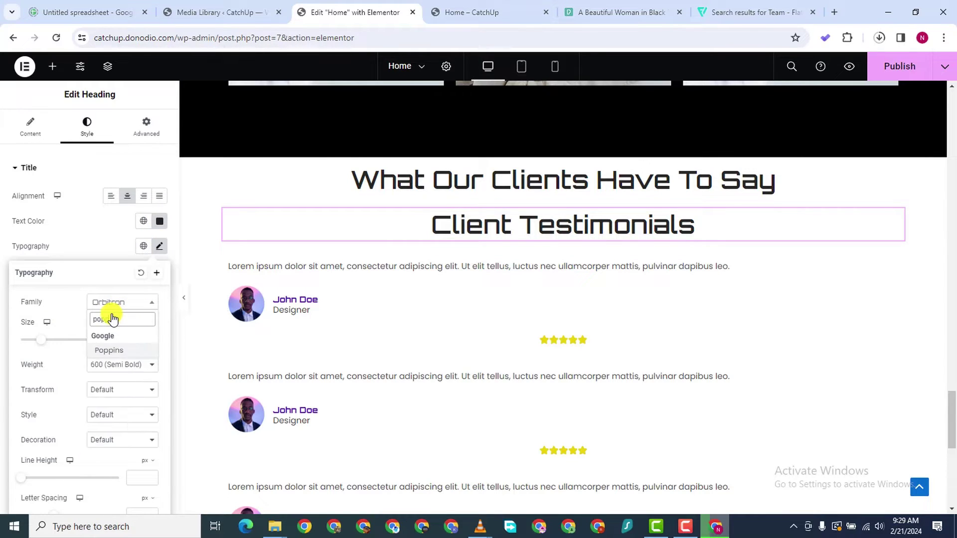
pyautogui.click(112, 351)
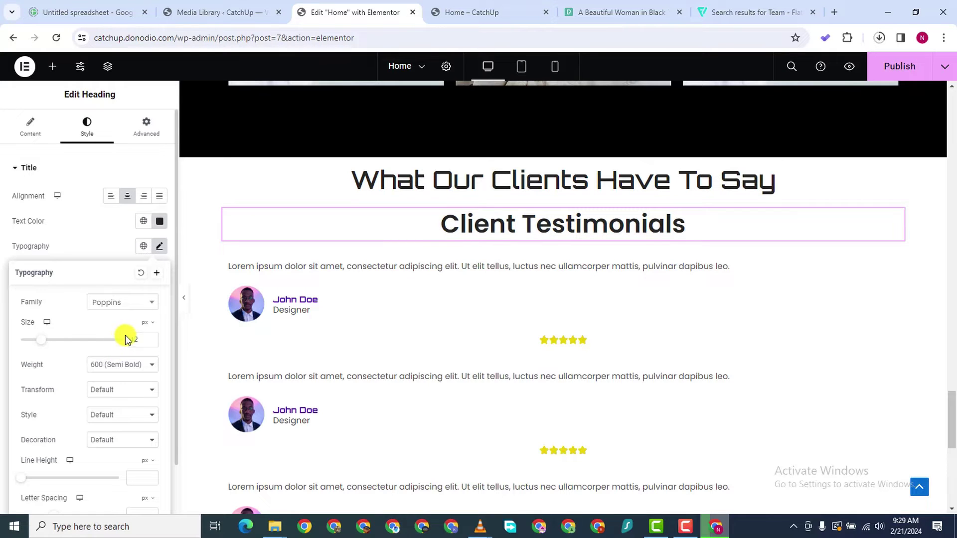
pyautogui.click(149, 343)
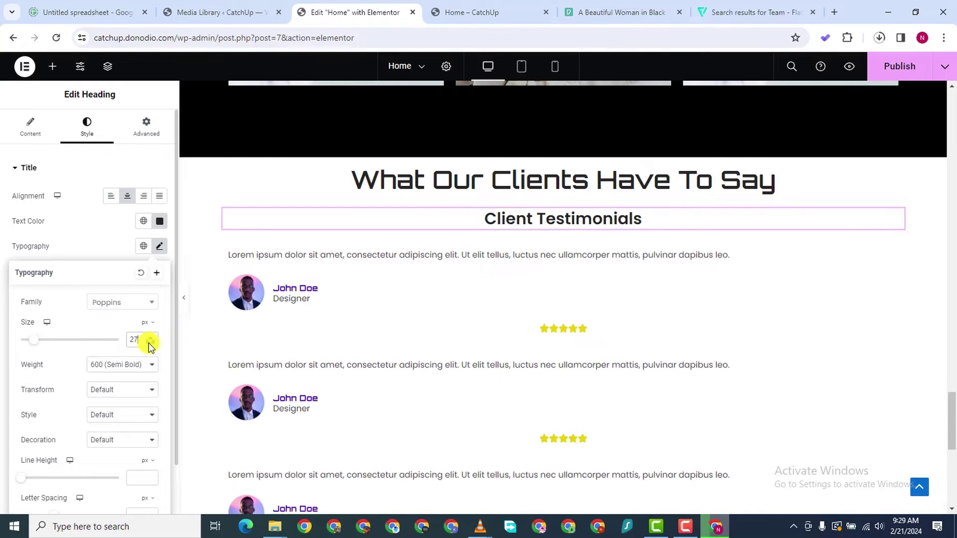
pyautogui.moveTo(148, 343); pyautogui.dragTo(149, 343)
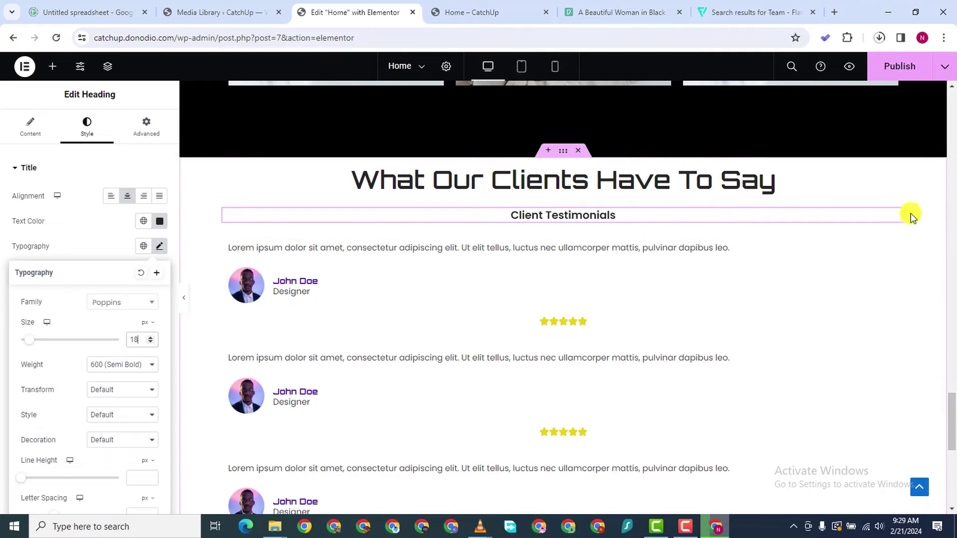
pyautogui.moveTo(897, 214); pyautogui.dragTo(880, 170)
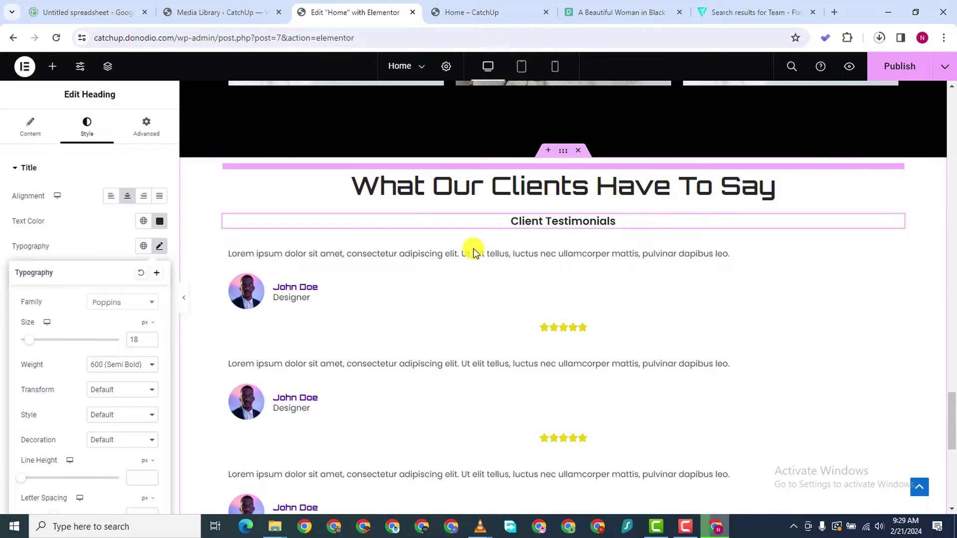
pyautogui.moveTo(474, 251); pyautogui.dragTo(475, 249)
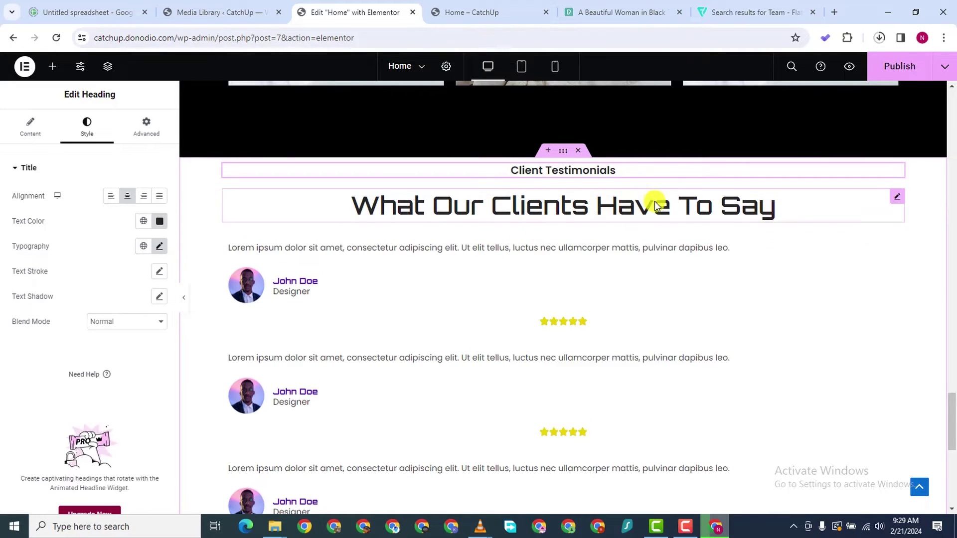
# Unlink the testimonials section's padding sides and begin entering 100 px top padding
pyautogui.click(566, 153)
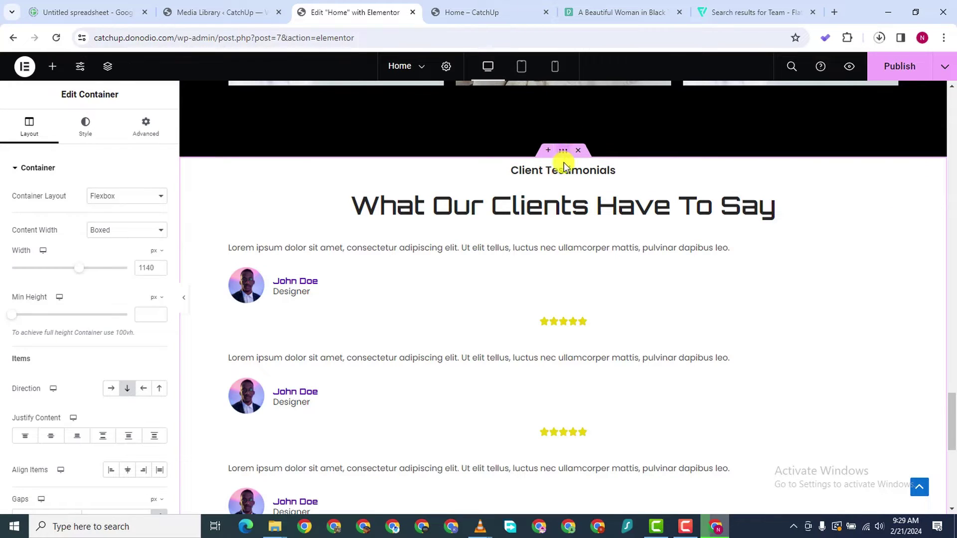
pyautogui.click(142, 128)
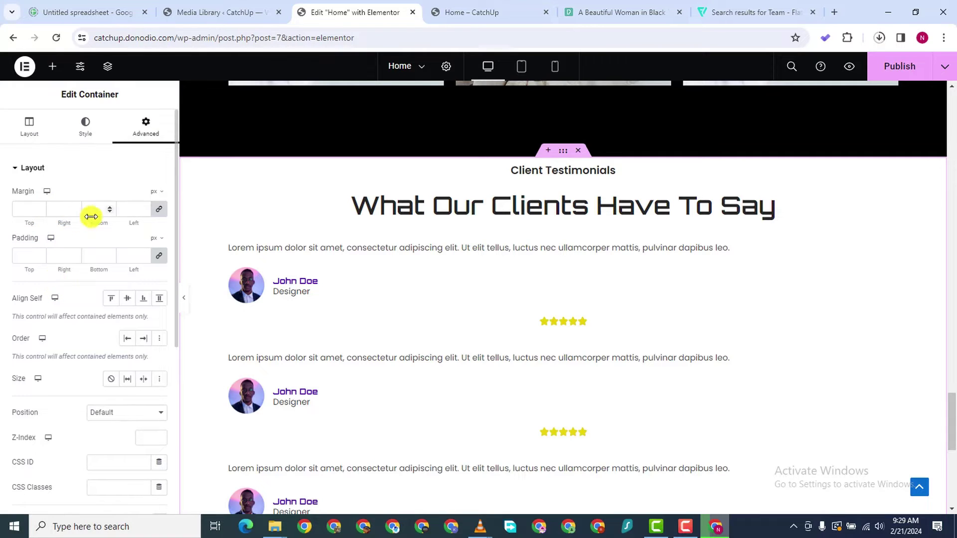
pyautogui.click(159, 258)
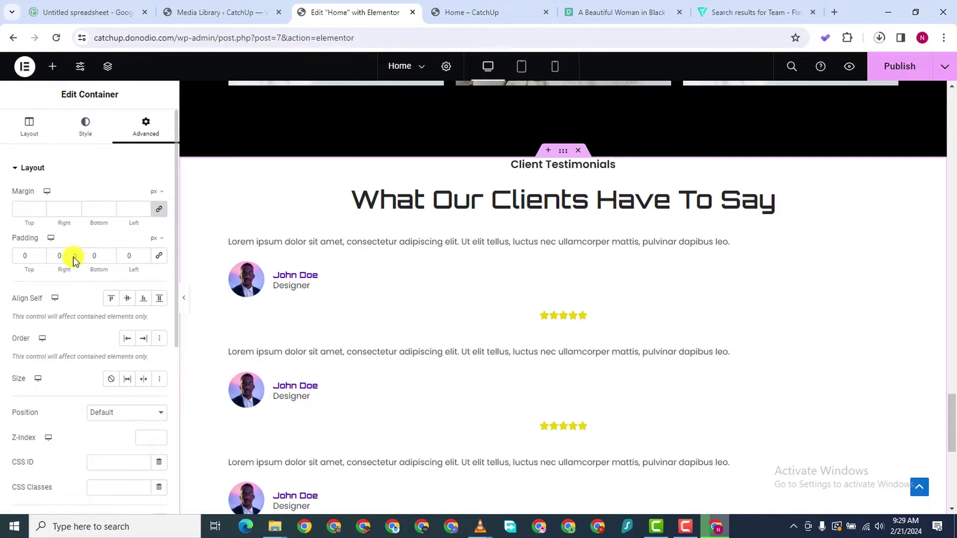
pyautogui.write('100')
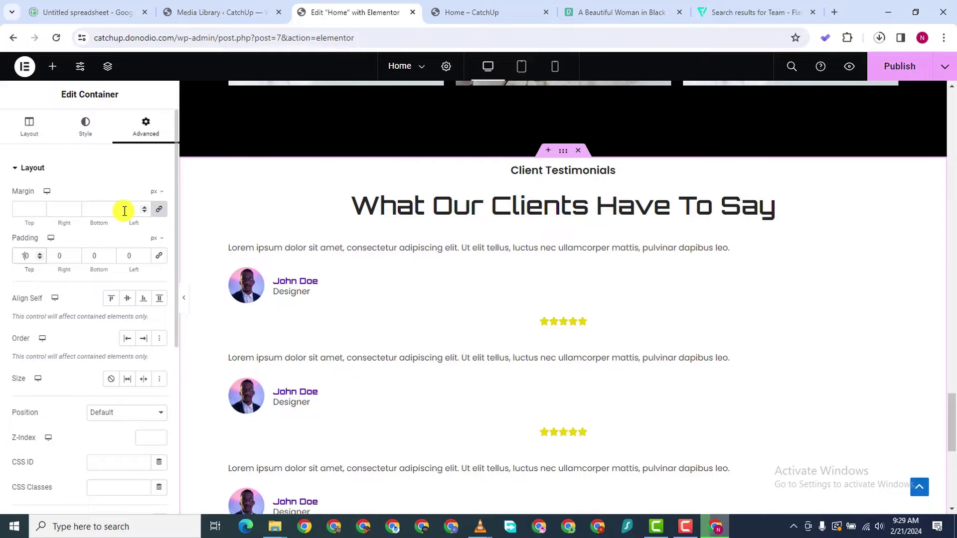
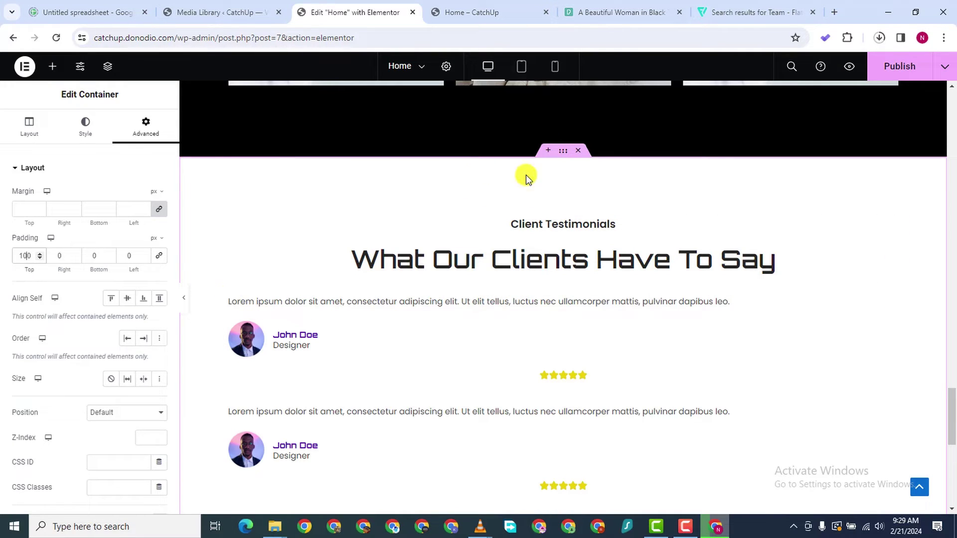
# Switch the testimonials container's edit panel from Advanced to its Layout settings
pyautogui.click(44, 128)
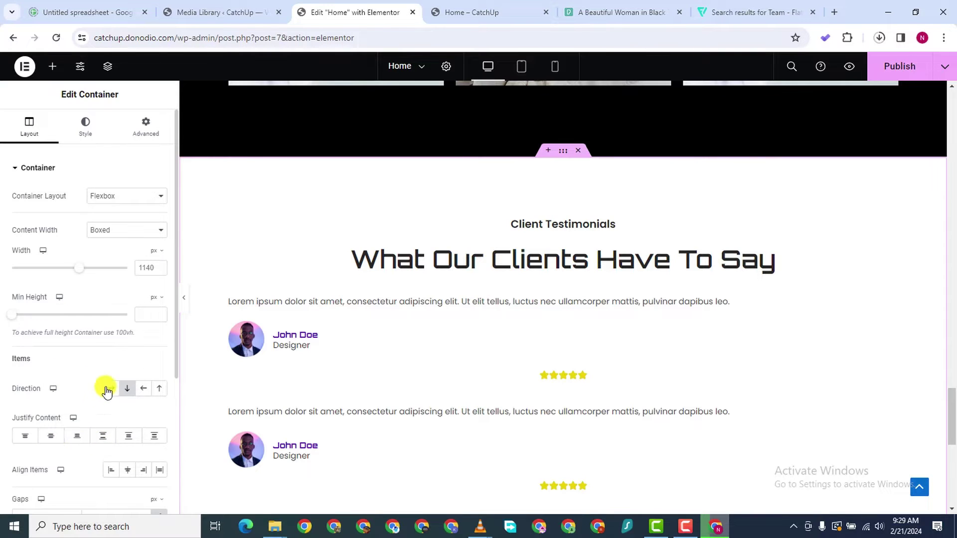
# Set the section direction to Row and drag the main heading into the empty area below
pyautogui.click(108, 389)
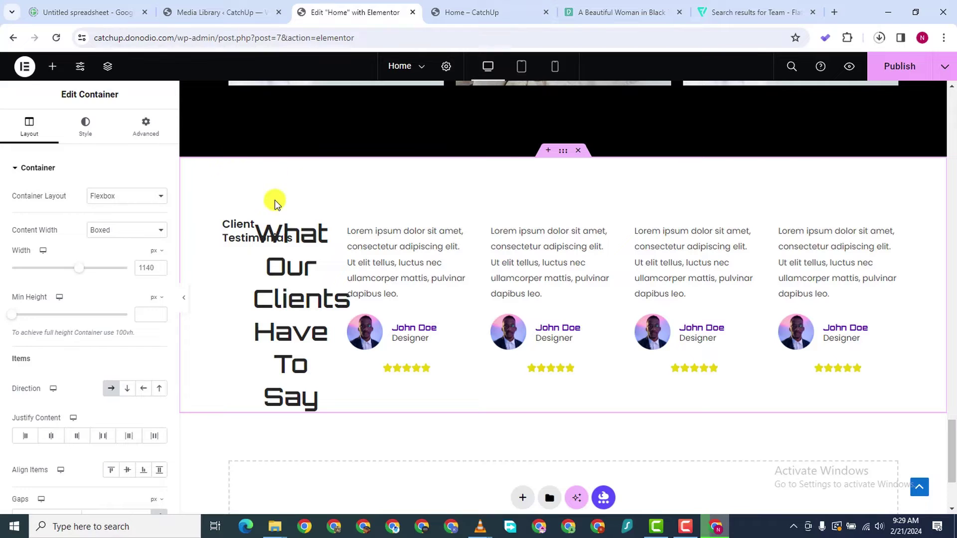
pyautogui.rightClick(321, 226)
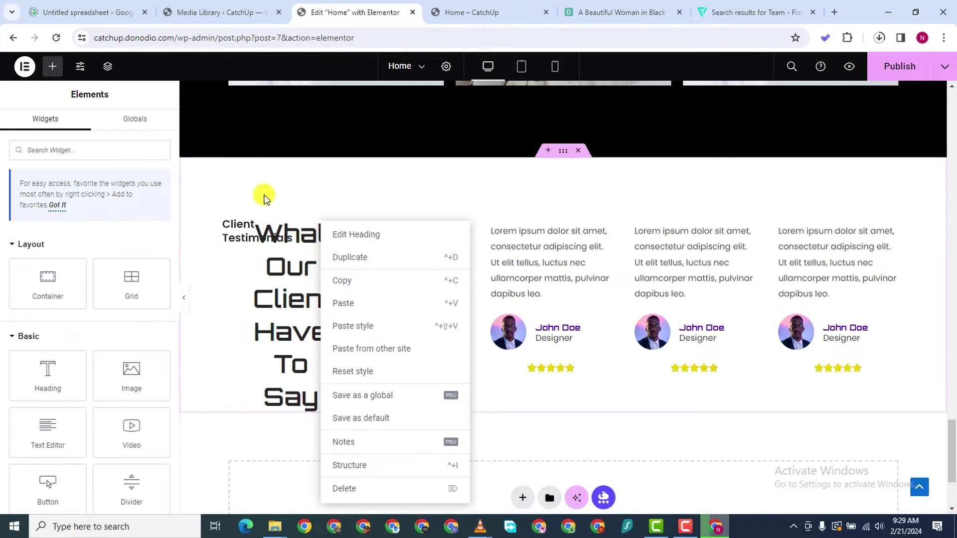
pyautogui.press('Escape')
pyautogui.scroll(-1, 346, 235)
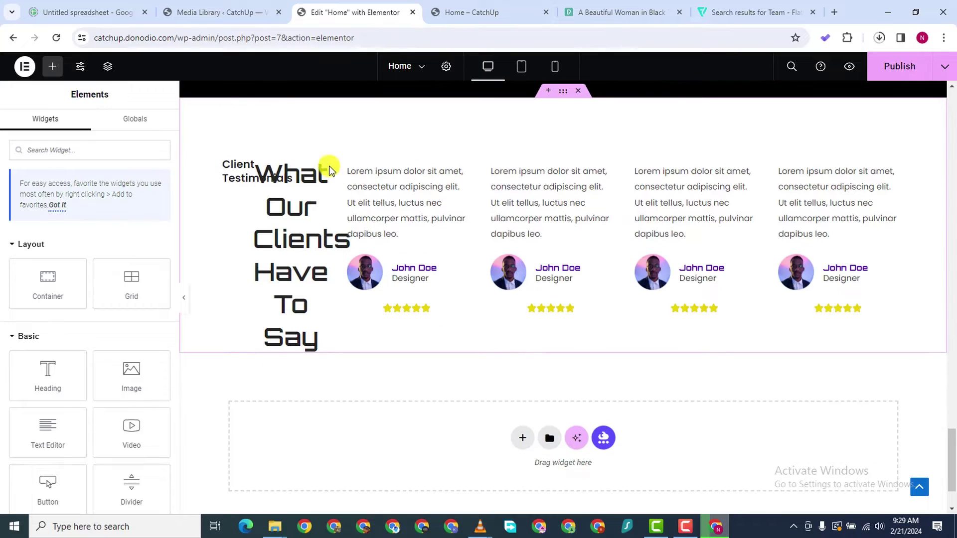
pyautogui.moveTo(321, 163); pyautogui.dragTo(384, 397)
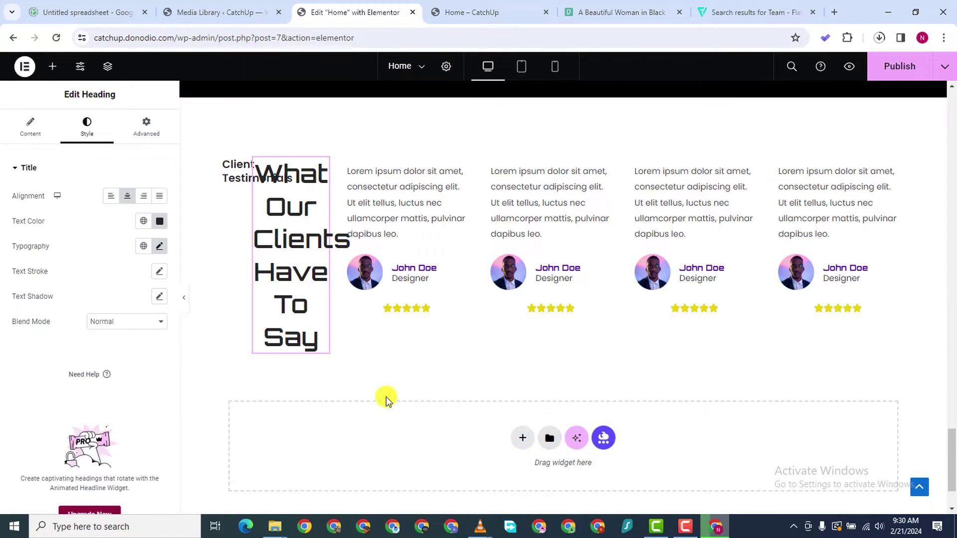
# Copy 'What Our Clients Have To Say' into the new area and delete the squeezed original
pyautogui.rightClick(325, 165)
pyautogui.click(352, 214)
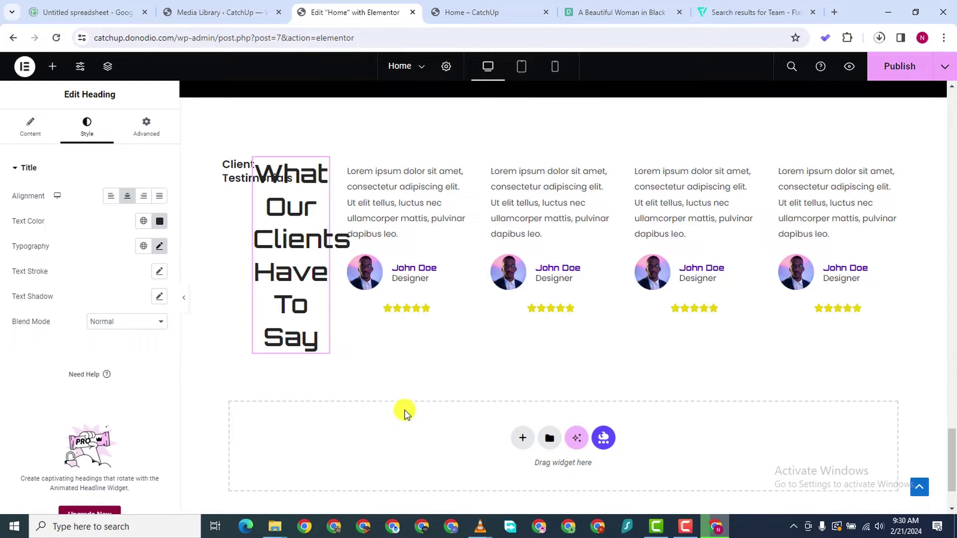
pyautogui.rightClick(447, 447)
pyautogui.click(438, 399)
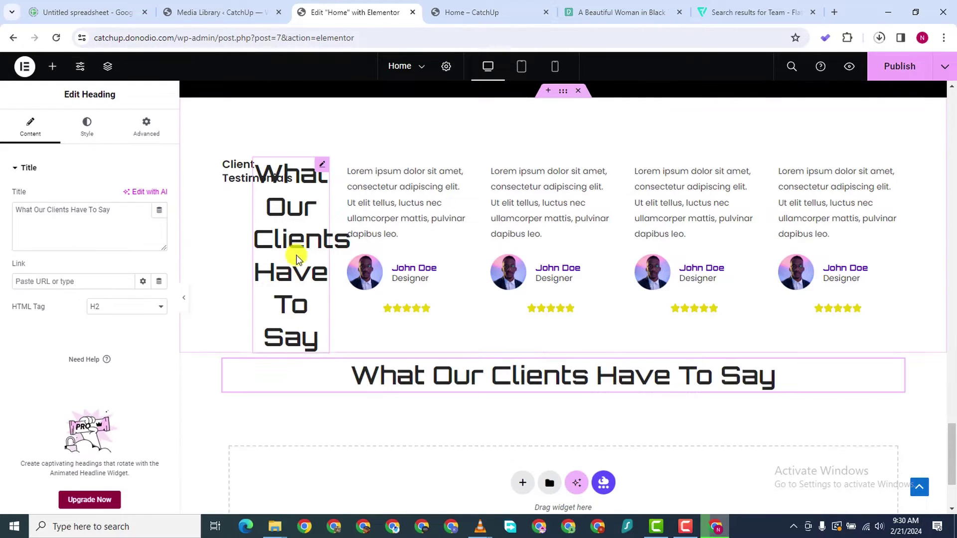
pyautogui.rightClick(323, 167)
pyautogui.click(355, 425)
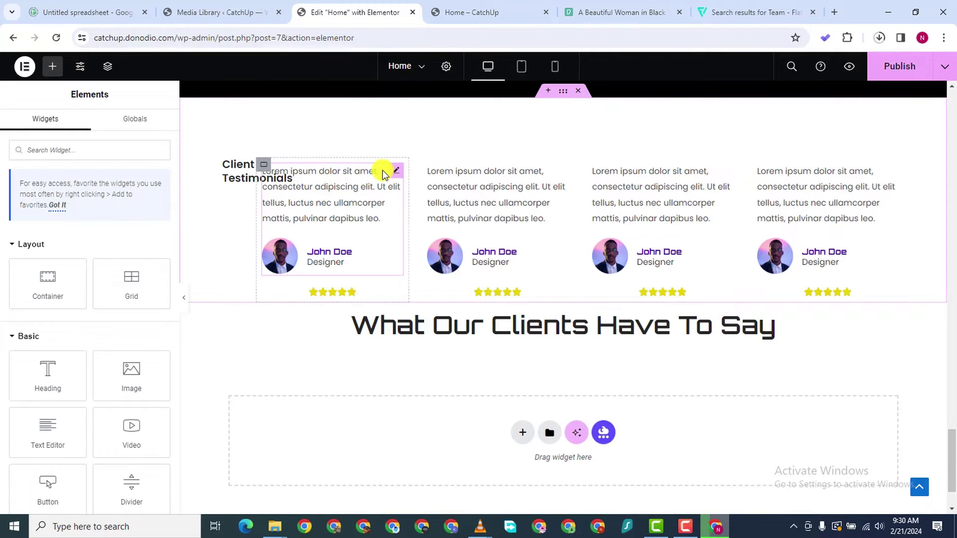
# Copy 'Client Testimonials' into the new container and delete the squeezed original
pyautogui.rightClick(237, 166)
pyautogui.click(252, 217)
pyautogui.rightClick(401, 422)
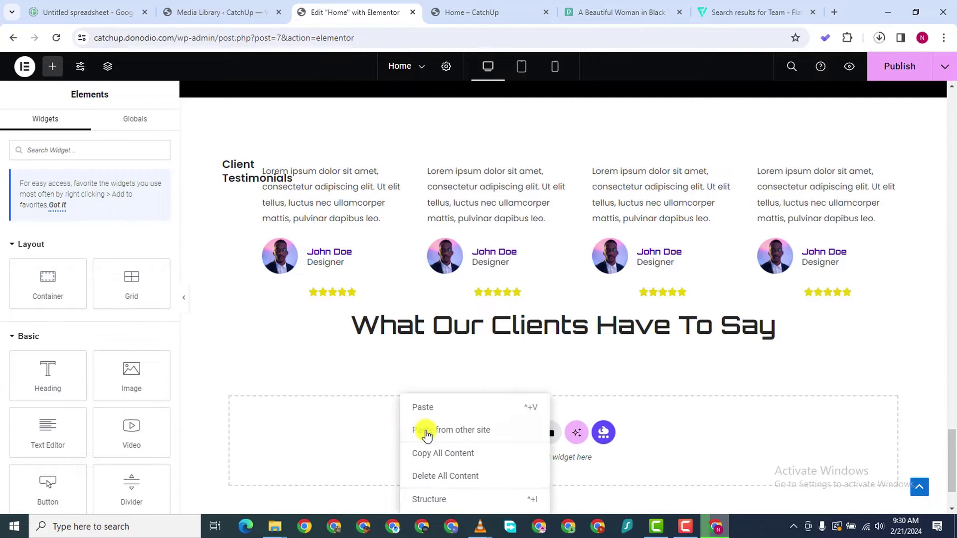
pyautogui.click(232, 168)
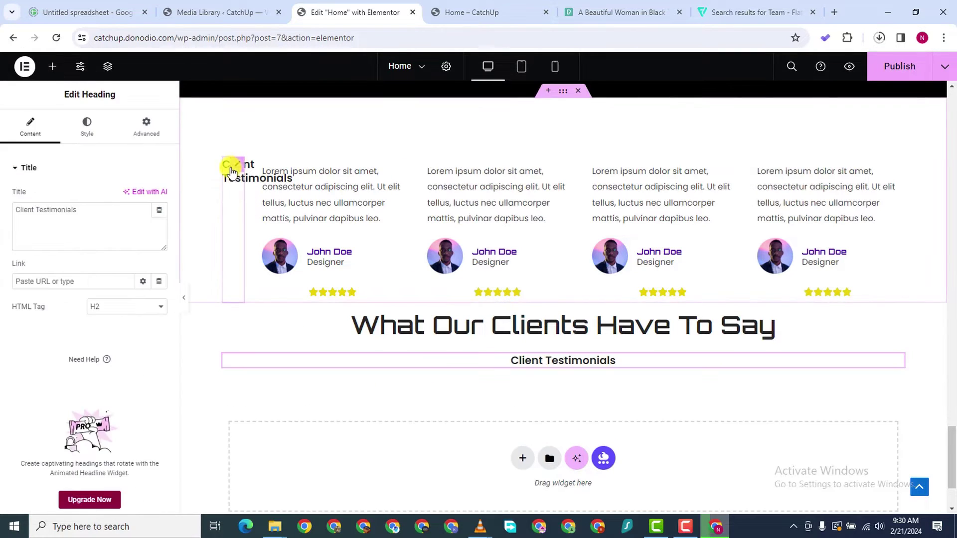
pyautogui.rightClick(232, 168)
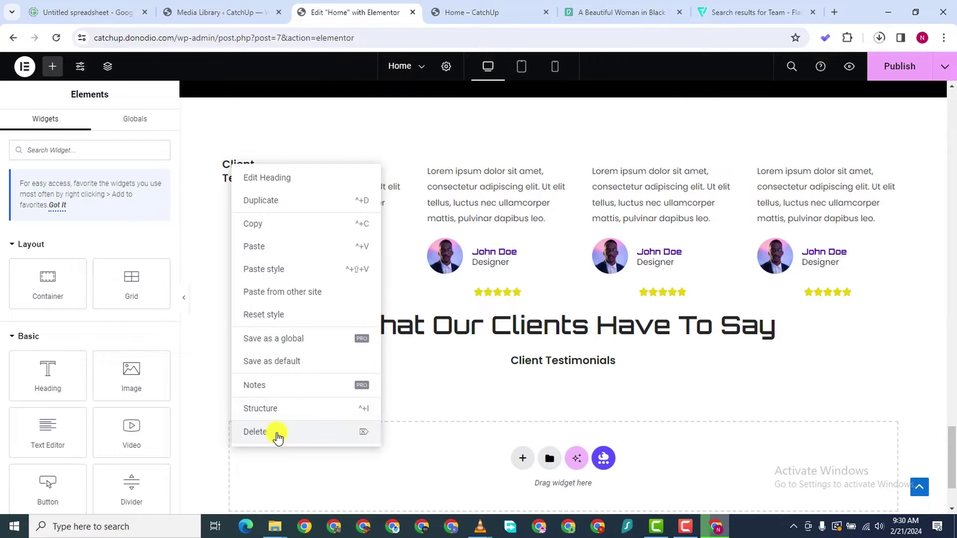
pyautogui.click(278, 432)
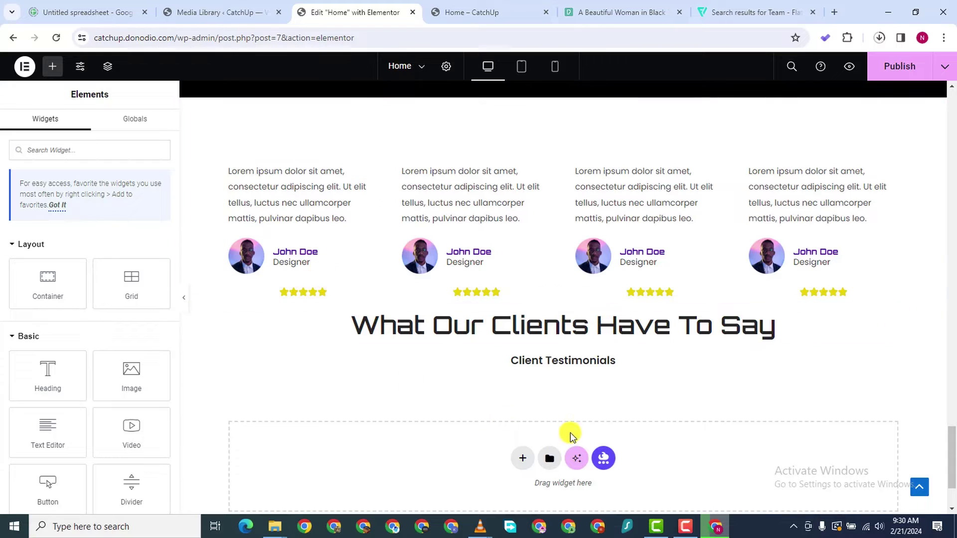
# Put Client Testimonials above the main heading and move the headings block above the cards
pyautogui.scroll(-1, 510, 319)
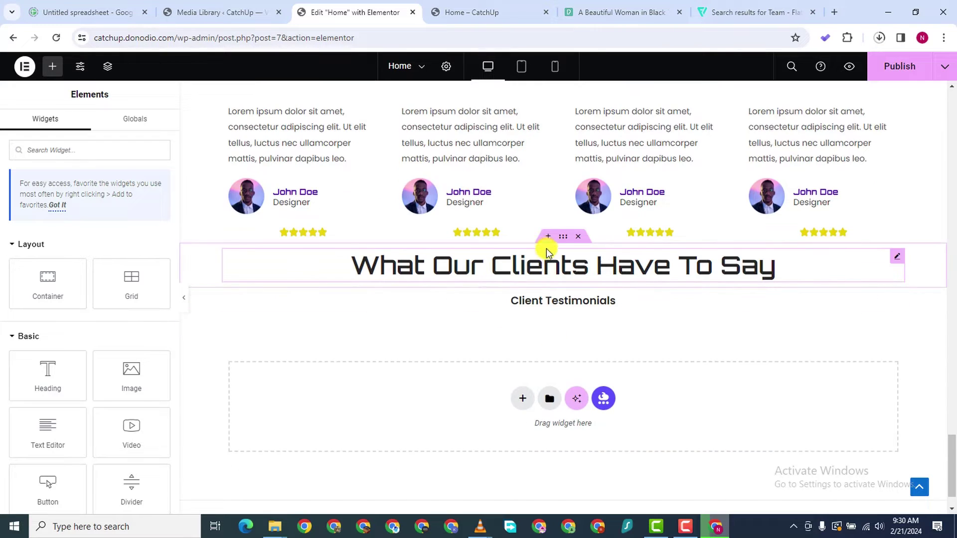
pyautogui.scroll(-1, 657, 352)
pyautogui.scroll(3, 637, 399)
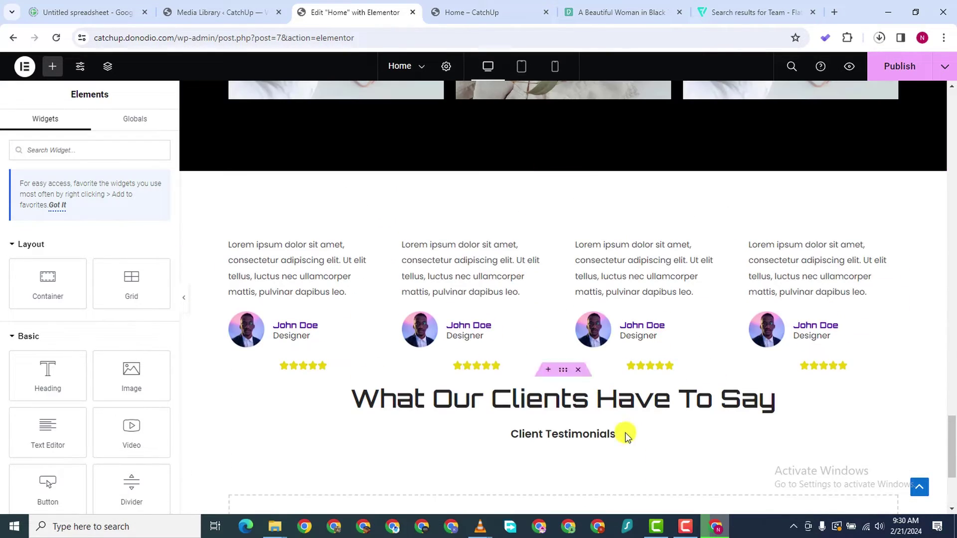
pyautogui.scroll(-2, 481, 449)
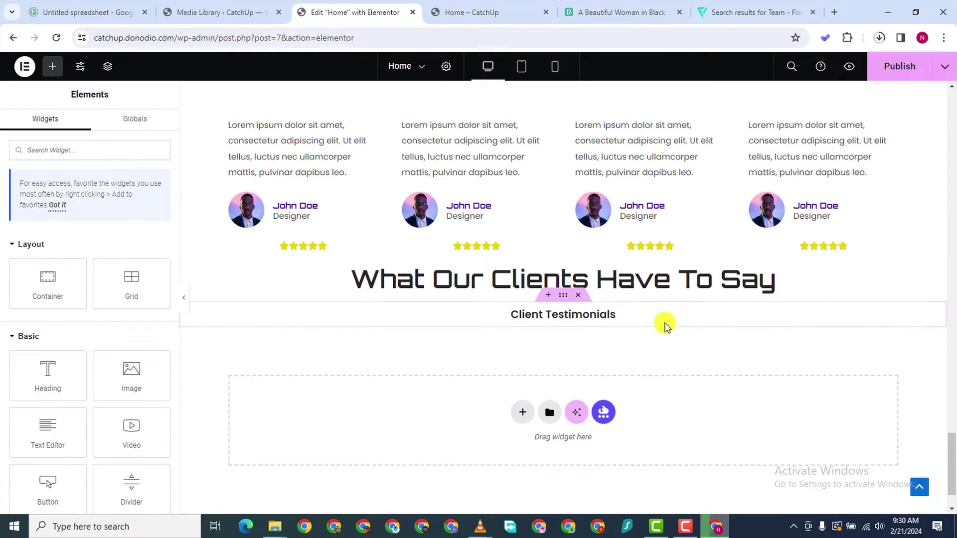
pyautogui.moveTo(896, 319); pyautogui.dragTo(523, 286)
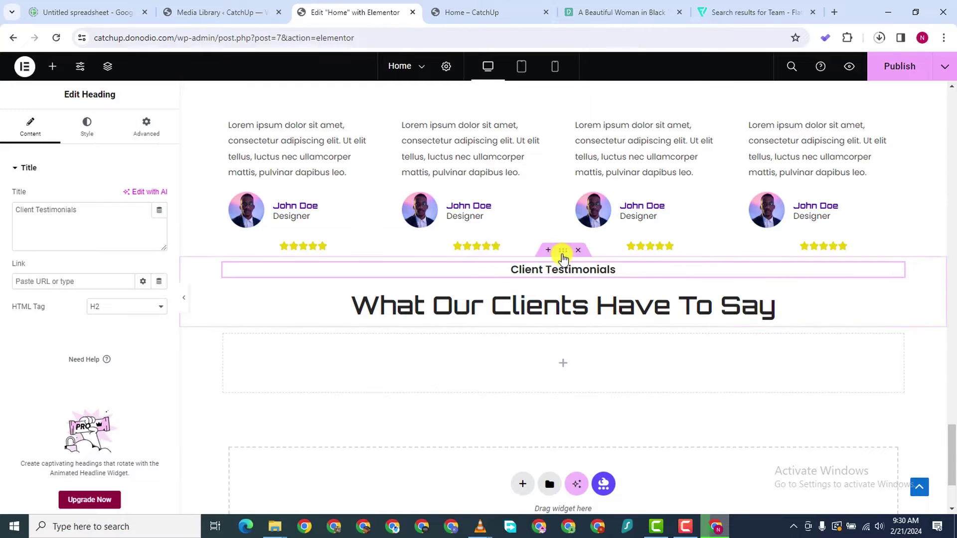
pyautogui.moveTo(560, 254)
pyautogui.mouseDown()
pyautogui.moveTo(560, 148)
pyautogui.moveTo(561, 247)
pyautogui.mouseUp()
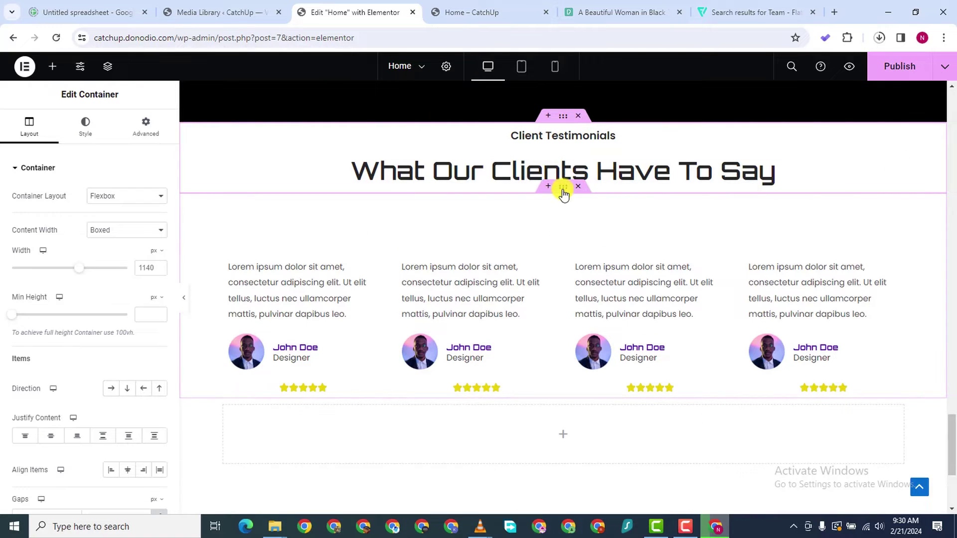
# Set the cards container's top padding to 0 and the headings container's top padding to 120
pyautogui.click(146, 127)
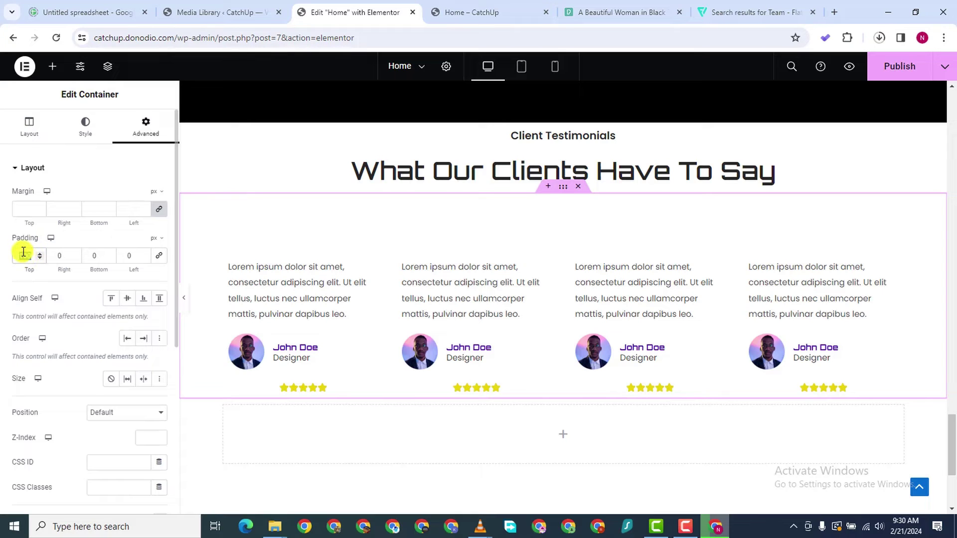
pyautogui.write('0')
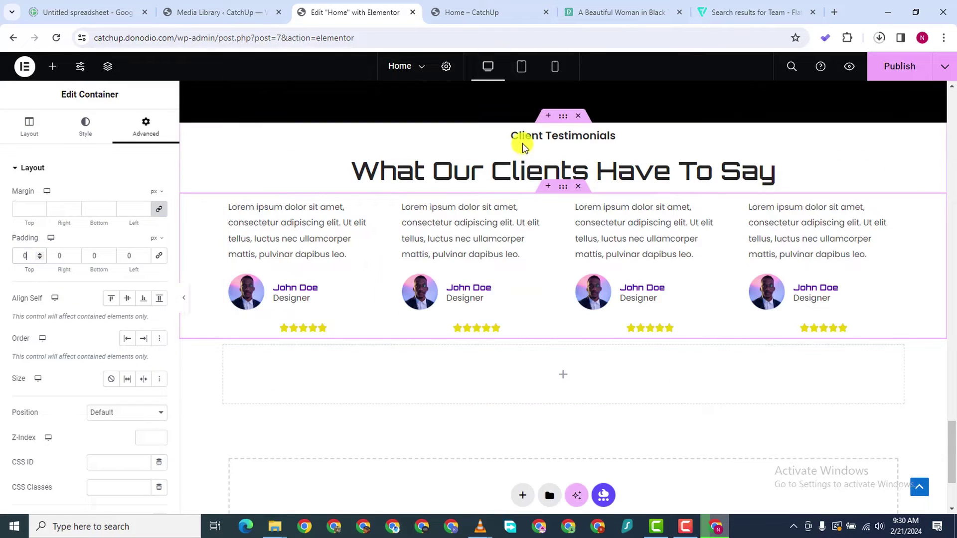
pyautogui.click(563, 119)
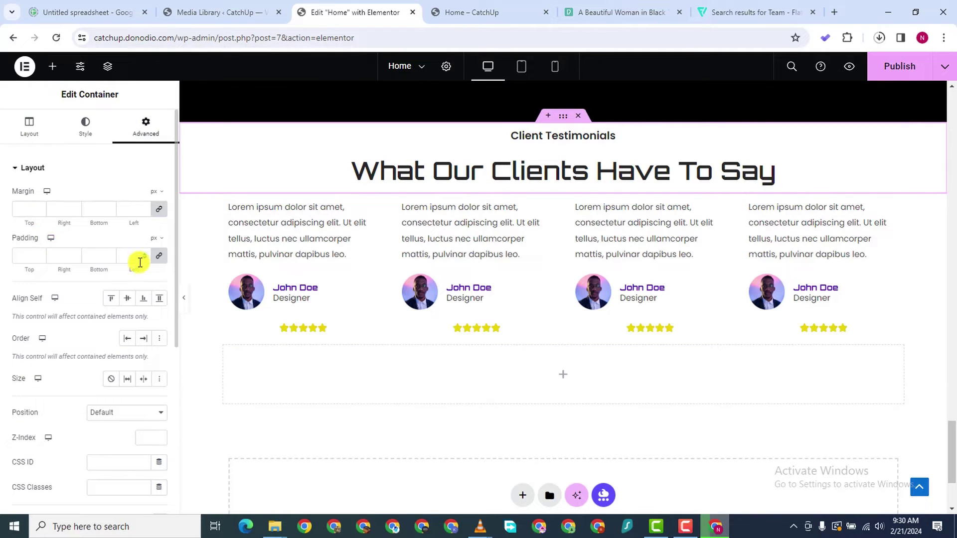
pyautogui.click(159, 255)
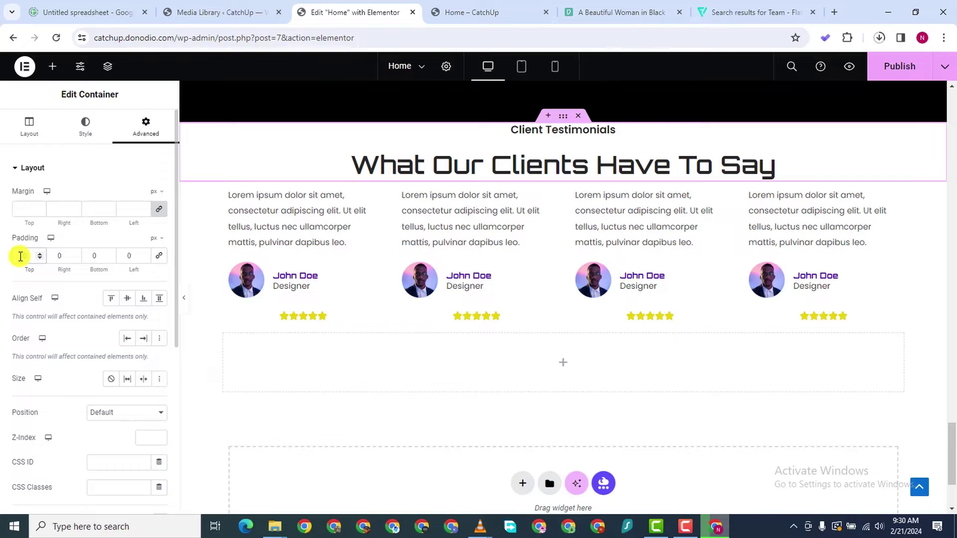
pyautogui.write('120')
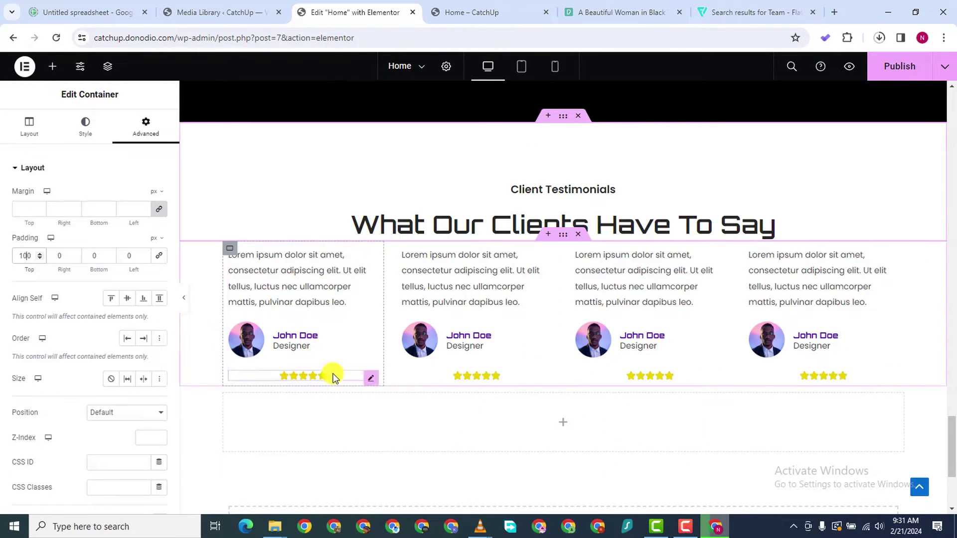
pyautogui.click(373, 380)
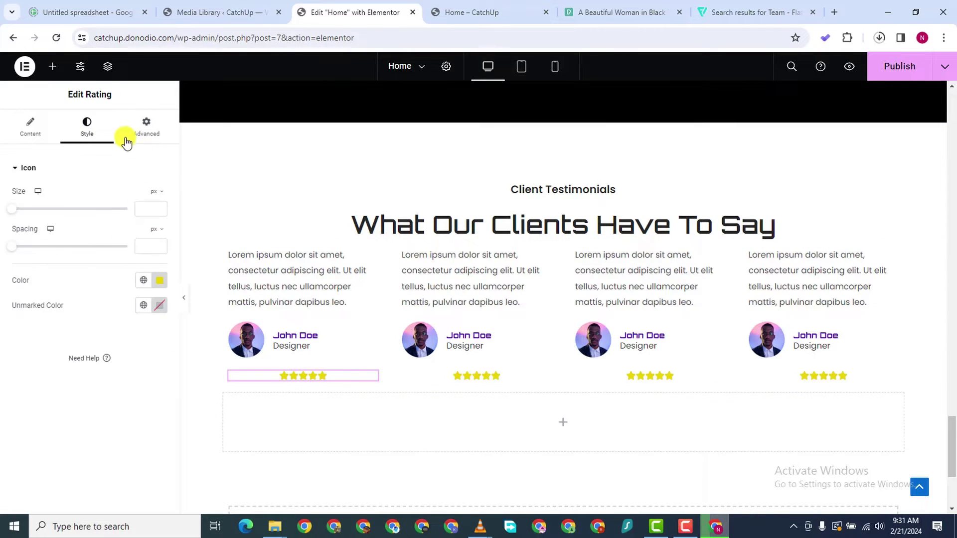
# Left-align the first star rating and give it a -15 px top margin
pyautogui.click(30, 126)
pyautogui.click(128, 302)
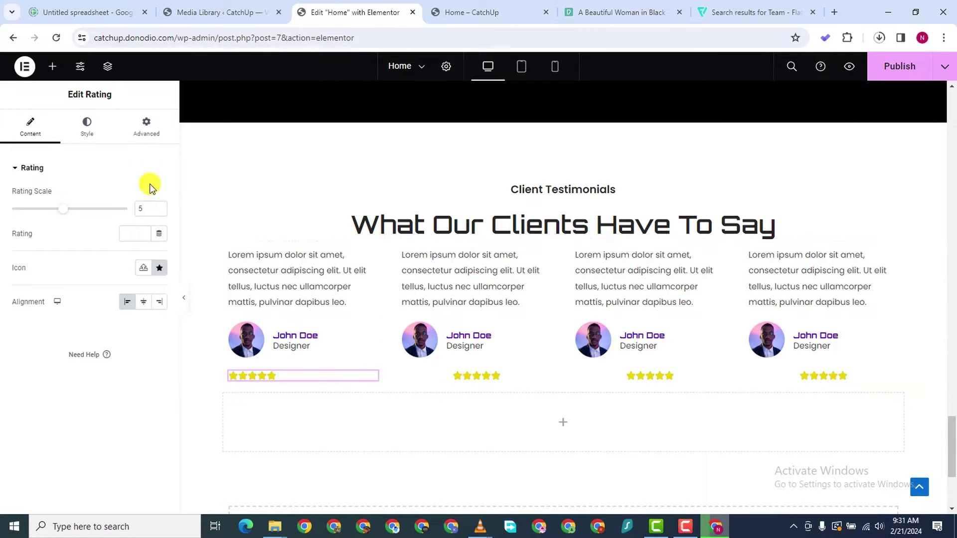
pyautogui.click(145, 127)
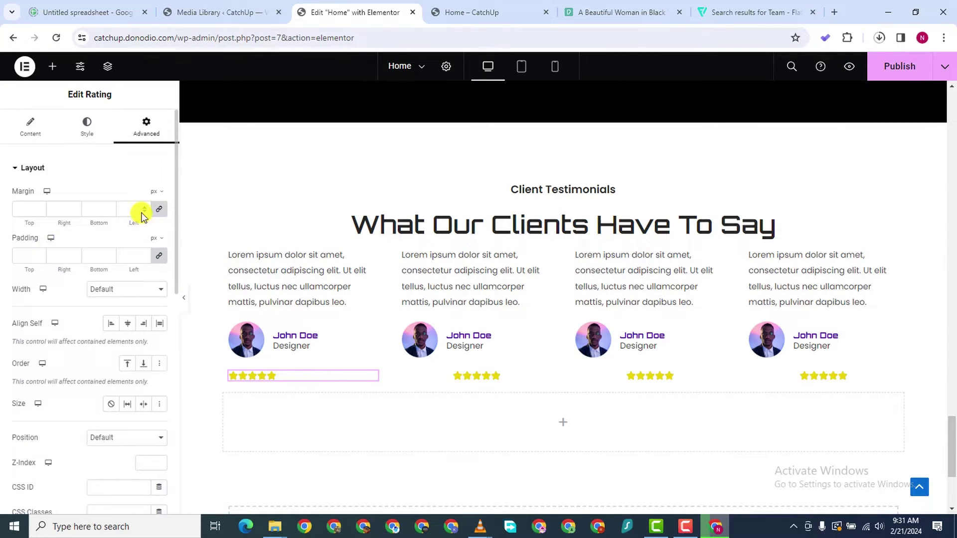
pyautogui.click(160, 212)
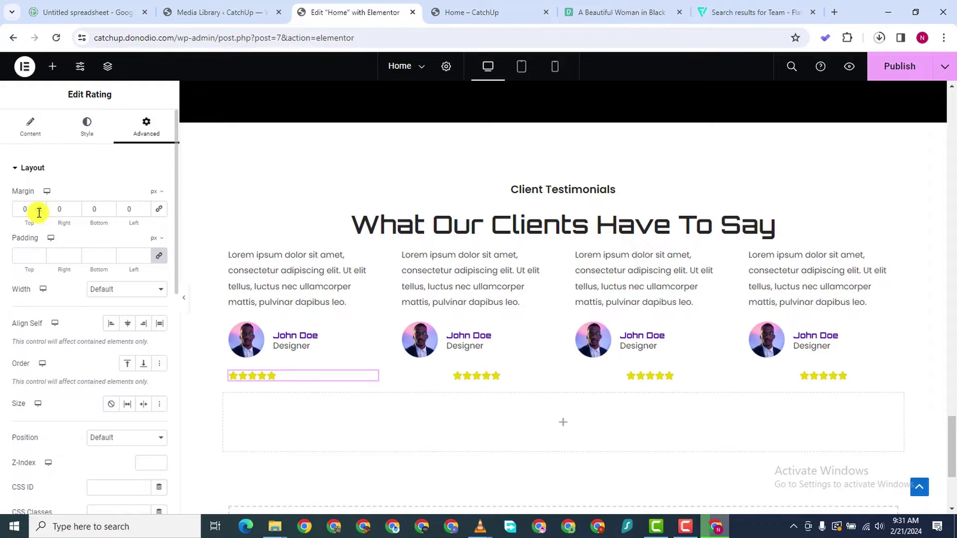
pyautogui.click(39, 213)
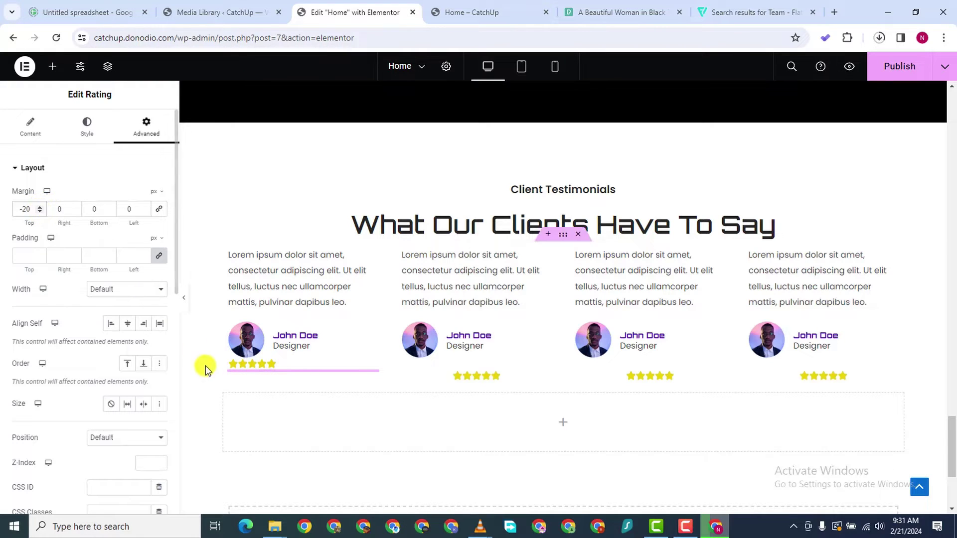
pyautogui.click(40, 206)
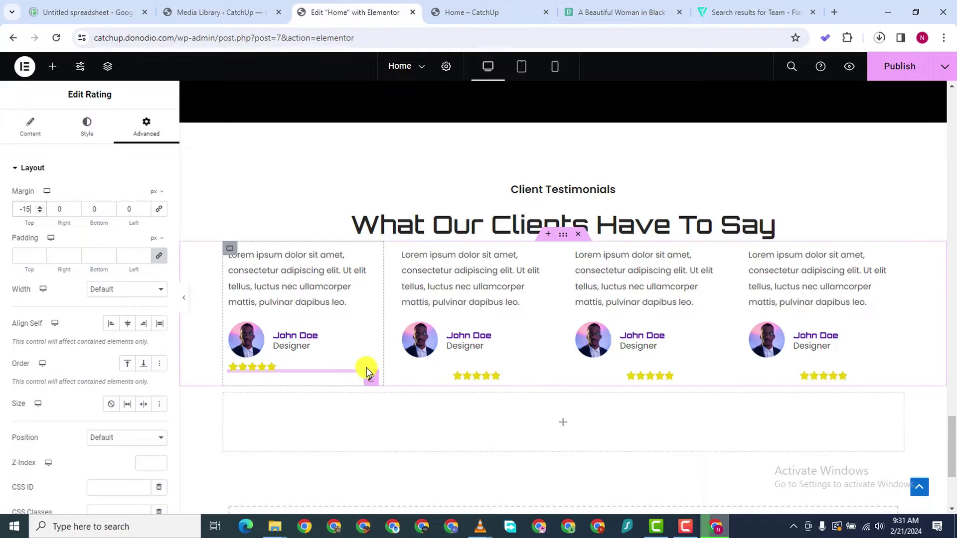
# Copy the first rating and paste its style onto the second, third and fourth ratings
pyautogui.rightClick(371, 378)
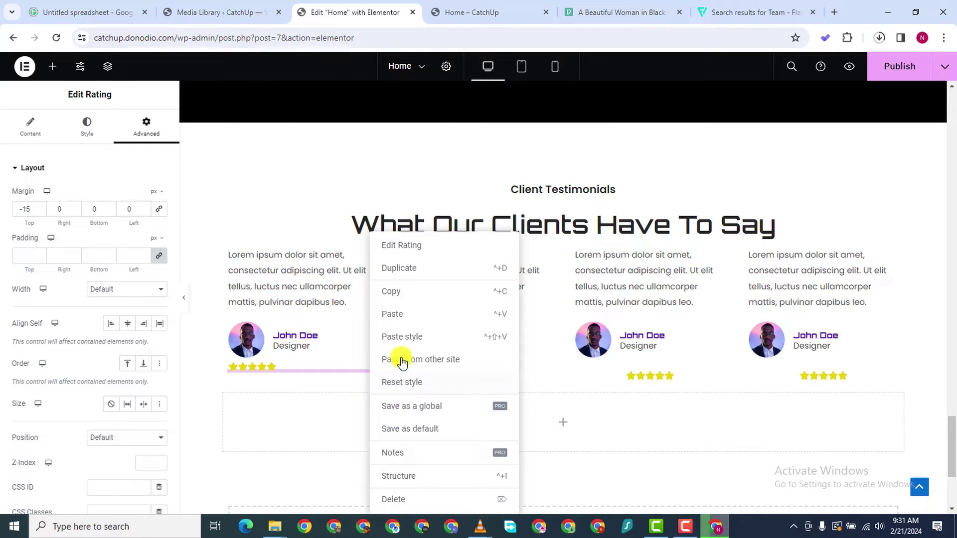
pyautogui.click(393, 293)
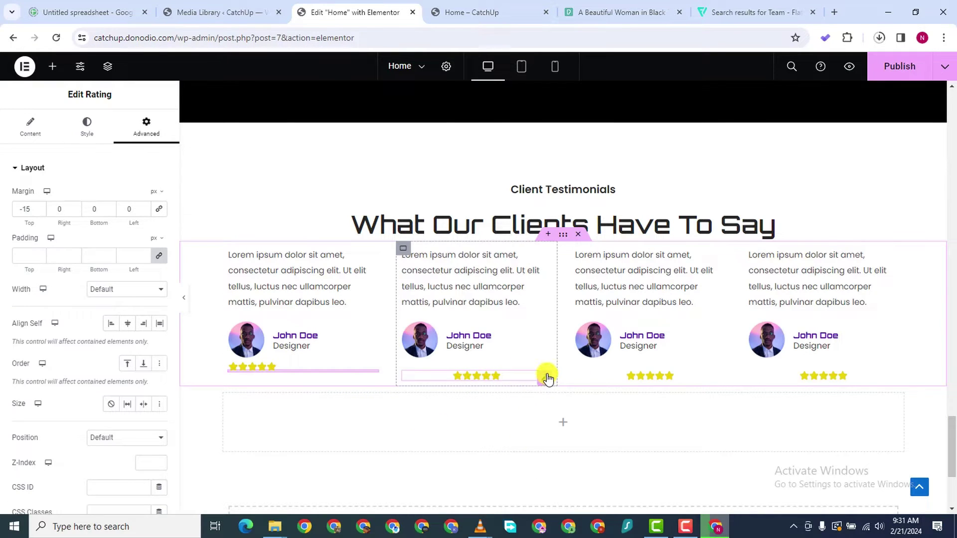
pyautogui.rightClick(548, 377)
pyautogui.click(587, 336)
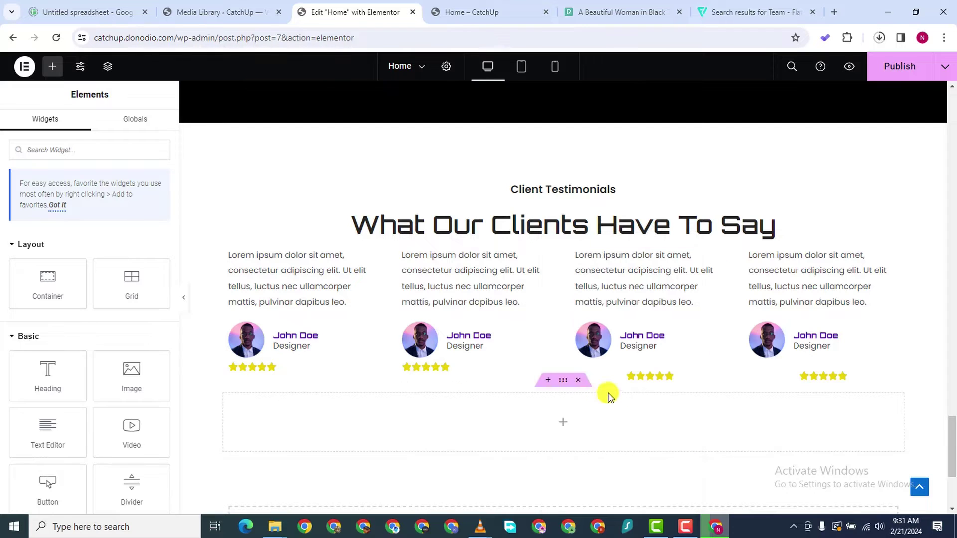
pyautogui.rightClick(720, 380)
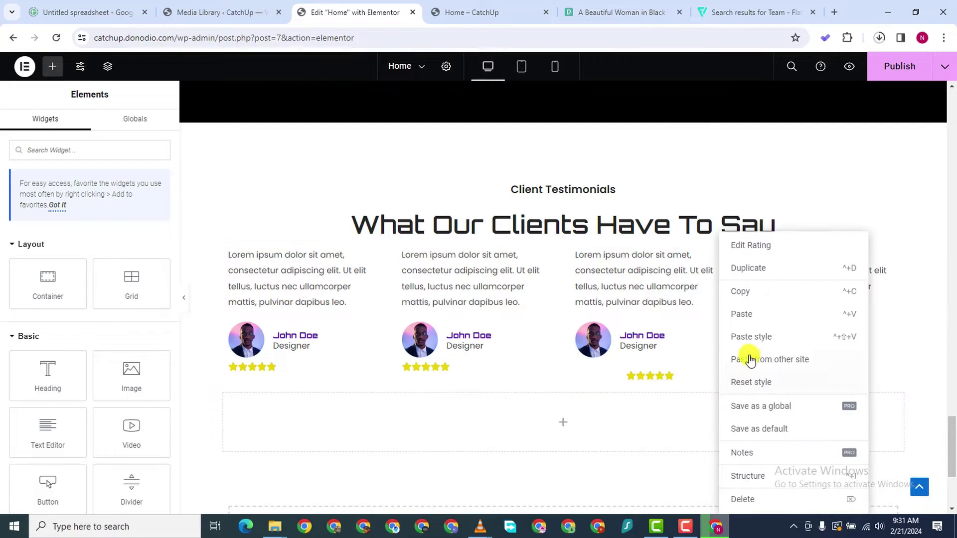
pyautogui.click(752, 338)
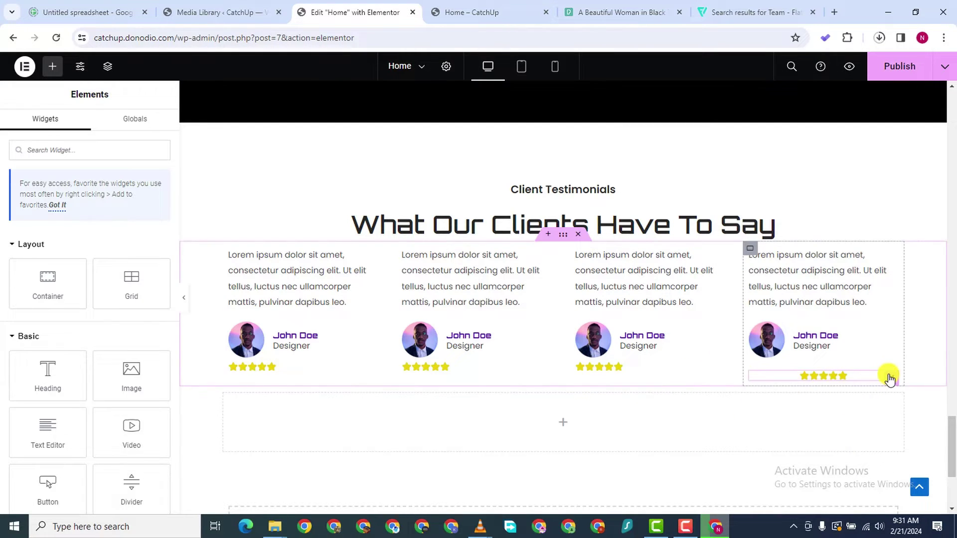
pyautogui.rightClick(890, 380)
pyautogui.click(850, 337)
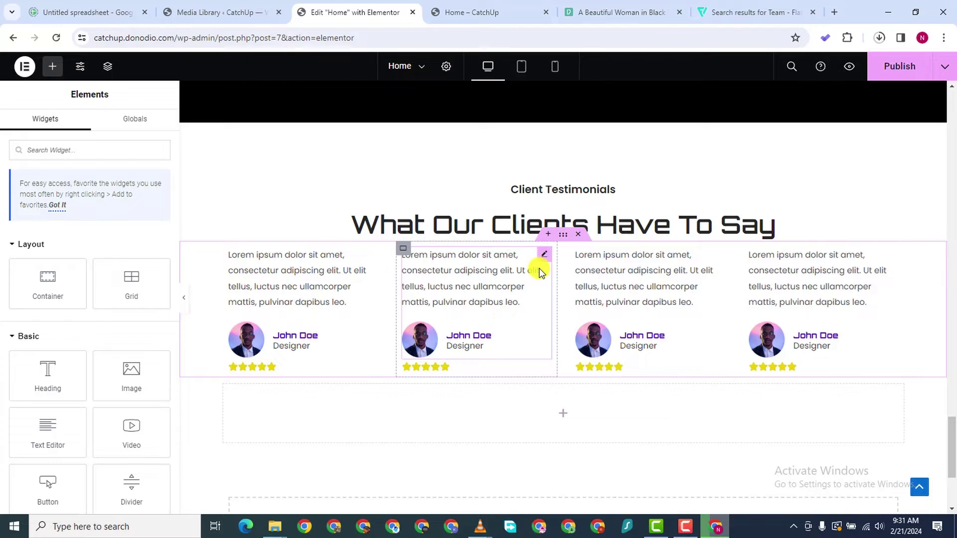
# Replace testimonials 2–4 avatars with the blonde woman, smiling man and woman photos from the Media Library
pyautogui.click(541, 255)
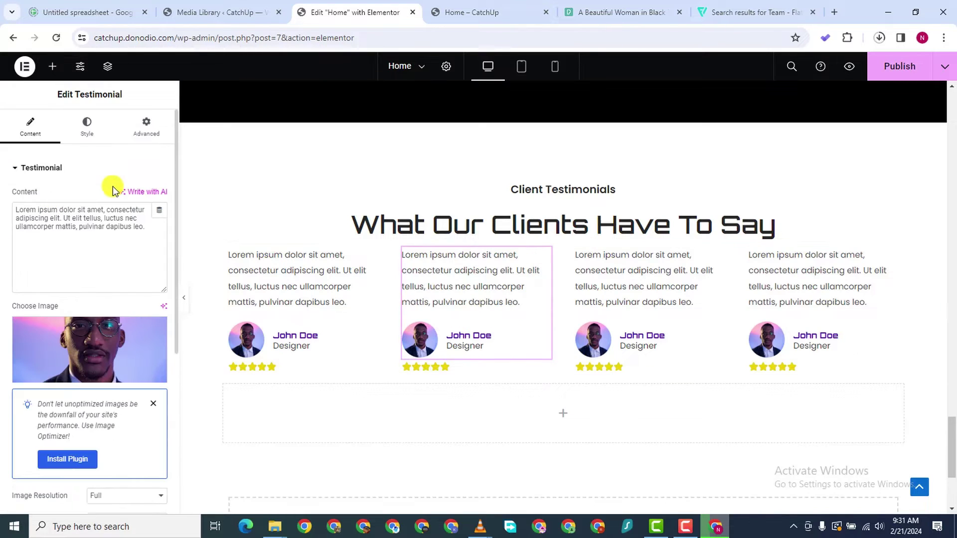
pyautogui.click(78, 344)
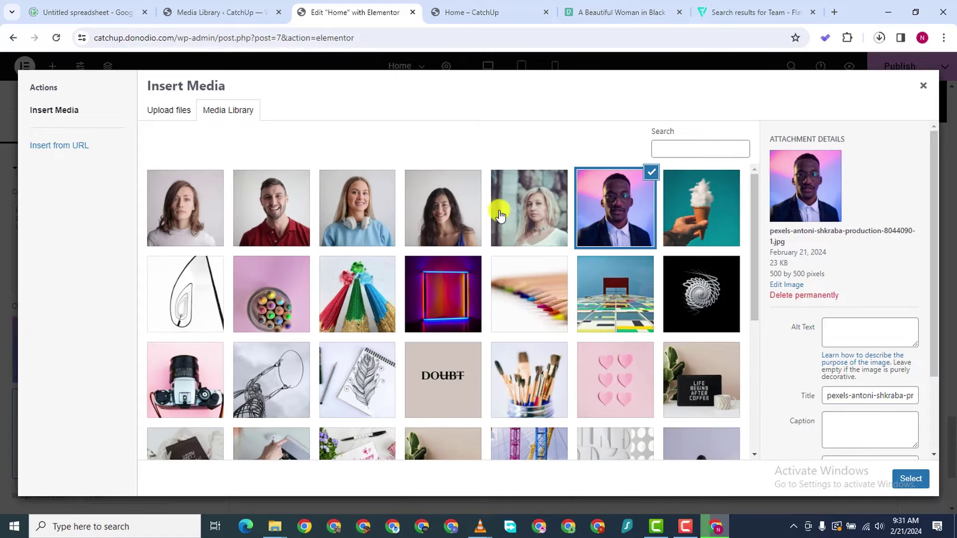
pyautogui.click(517, 219)
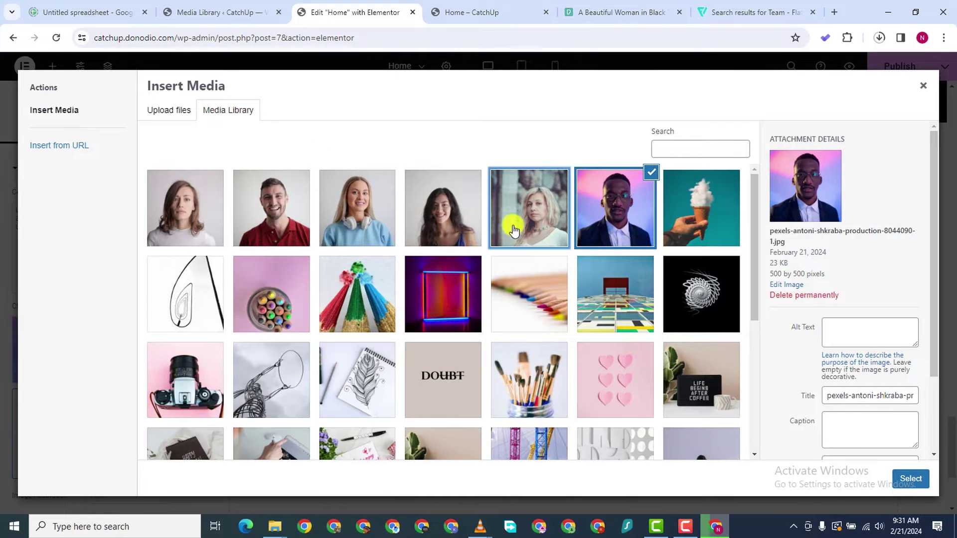
pyautogui.click(908, 479)
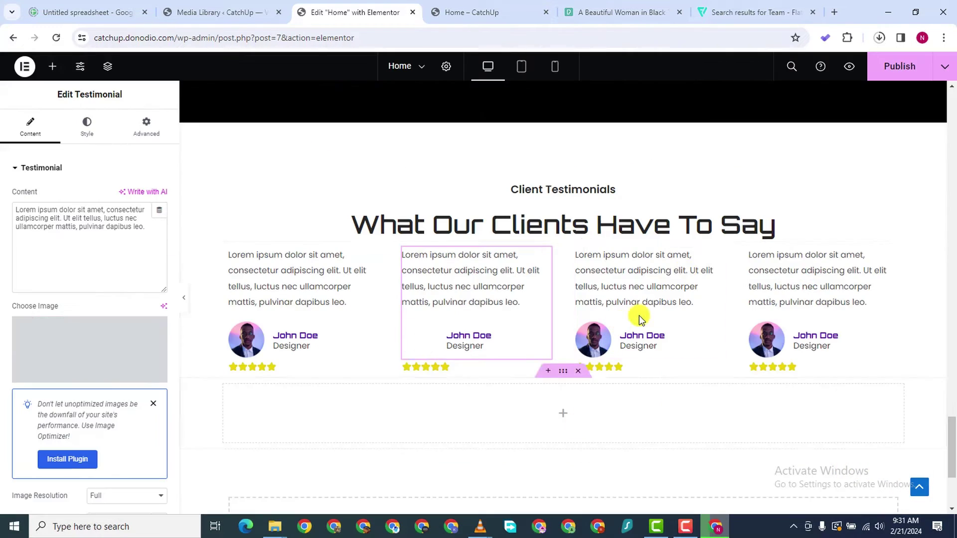
pyautogui.click(718, 259)
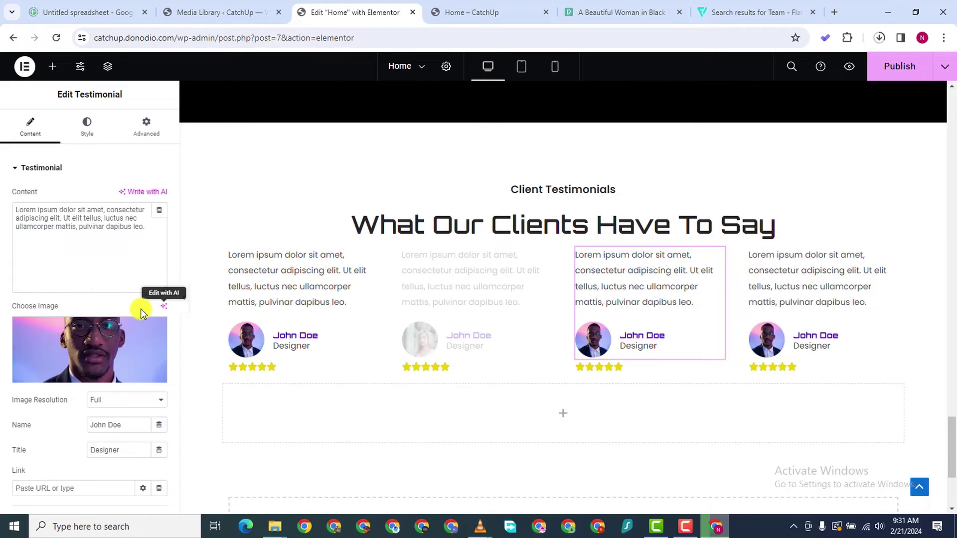
pyautogui.click(89, 349)
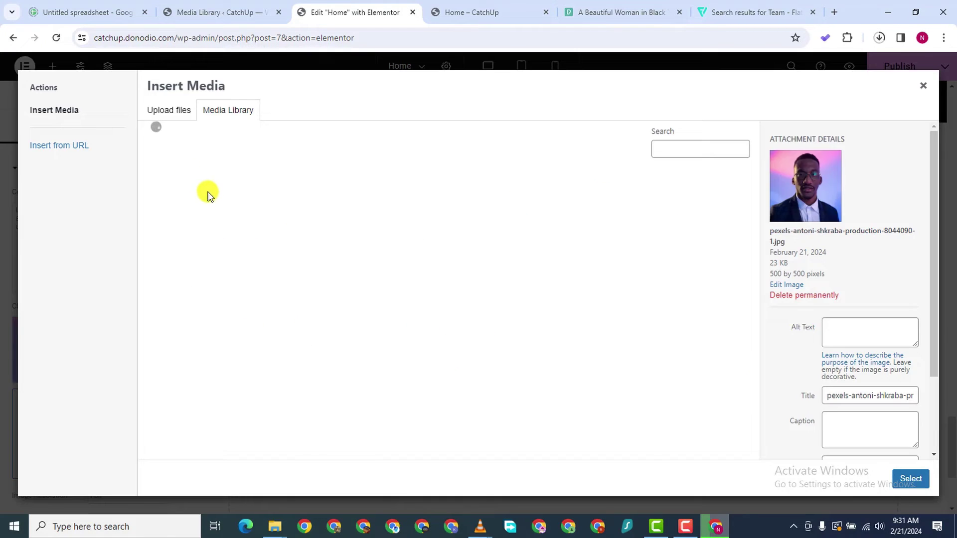
pyautogui.click(256, 208)
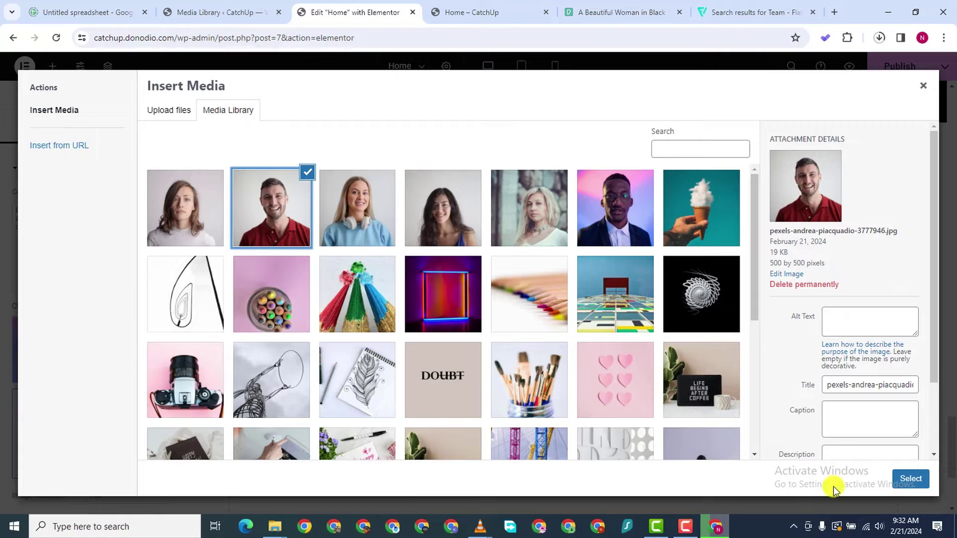
pyautogui.click(908, 480)
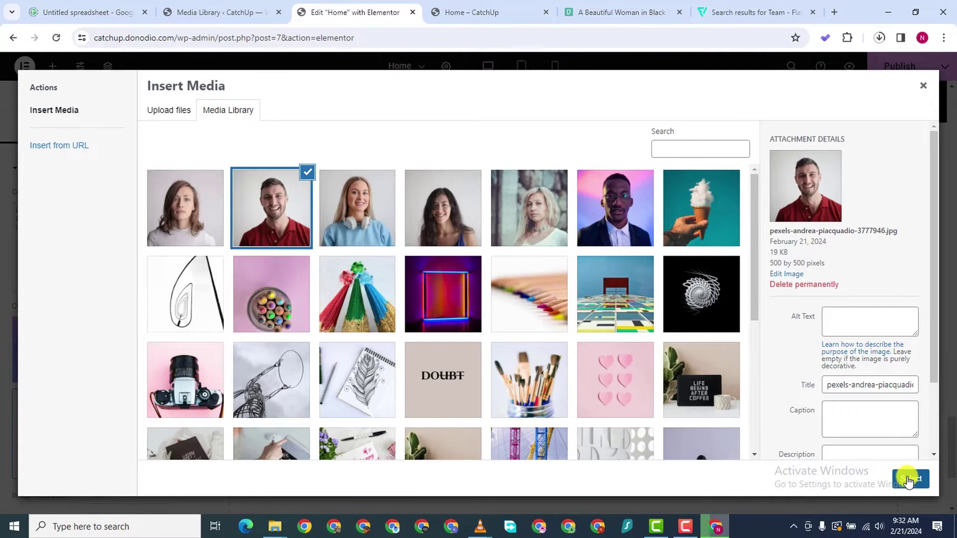
pyautogui.click(890, 260)
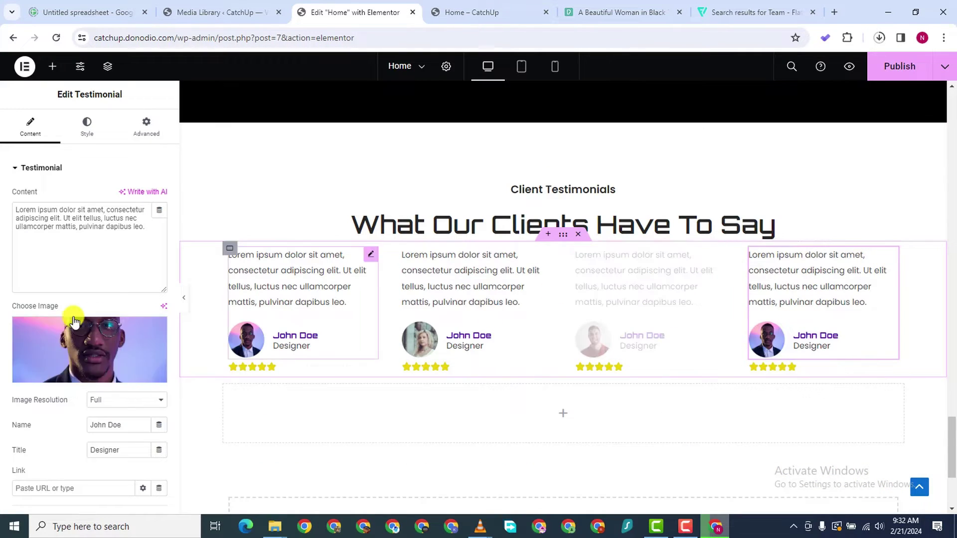
pyautogui.click(80, 340)
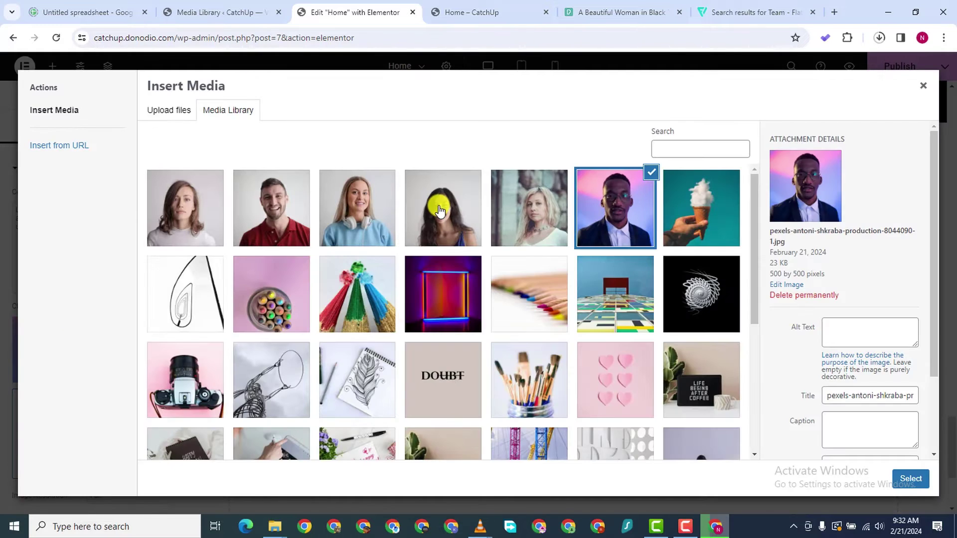
pyautogui.click(442, 224)
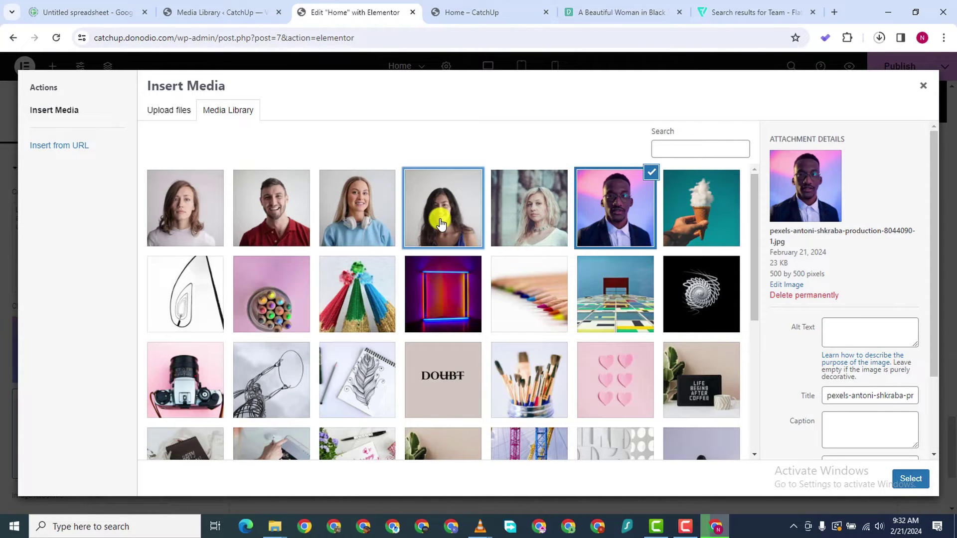
pyautogui.click(912, 478)
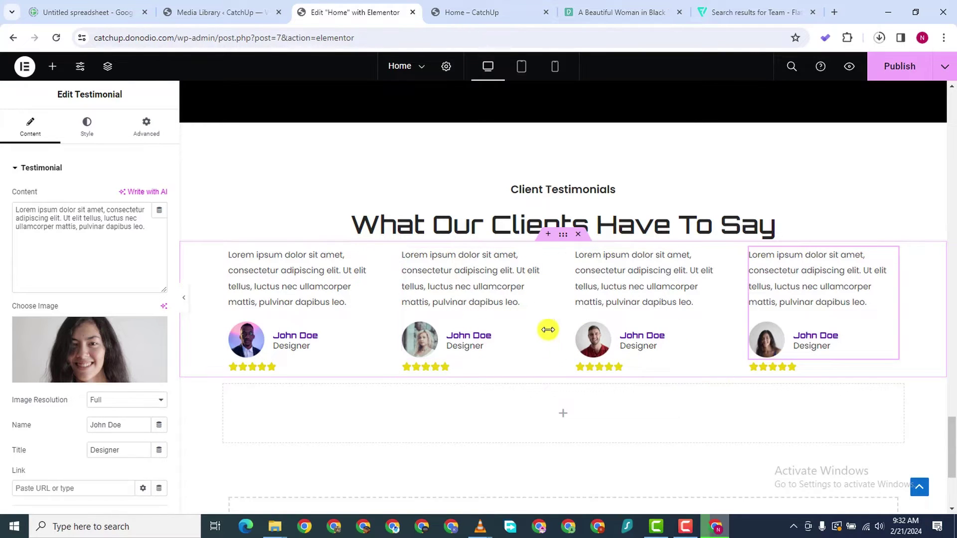
# Delete the empty container below the testimonial cards with its X handle
pyautogui.scroll(-1, 530, 340)
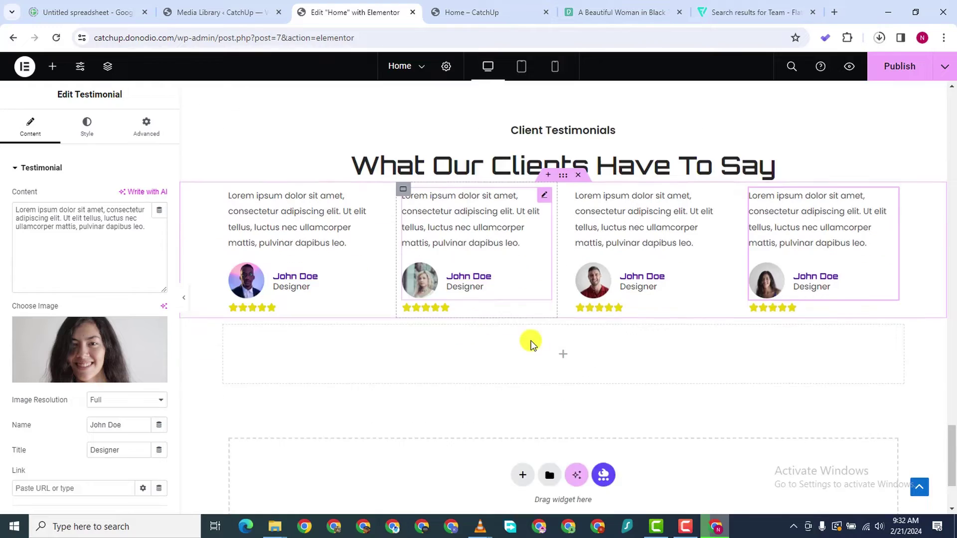
pyautogui.scroll(7, 530, 340)
pyautogui.scroll(-4, 528, 334)
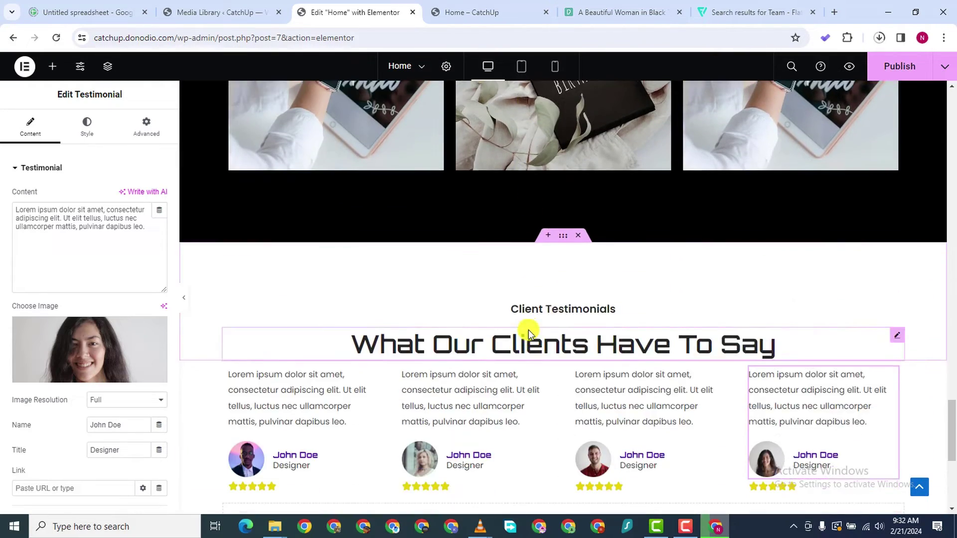
pyautogui.scroll(12, 533, 324)
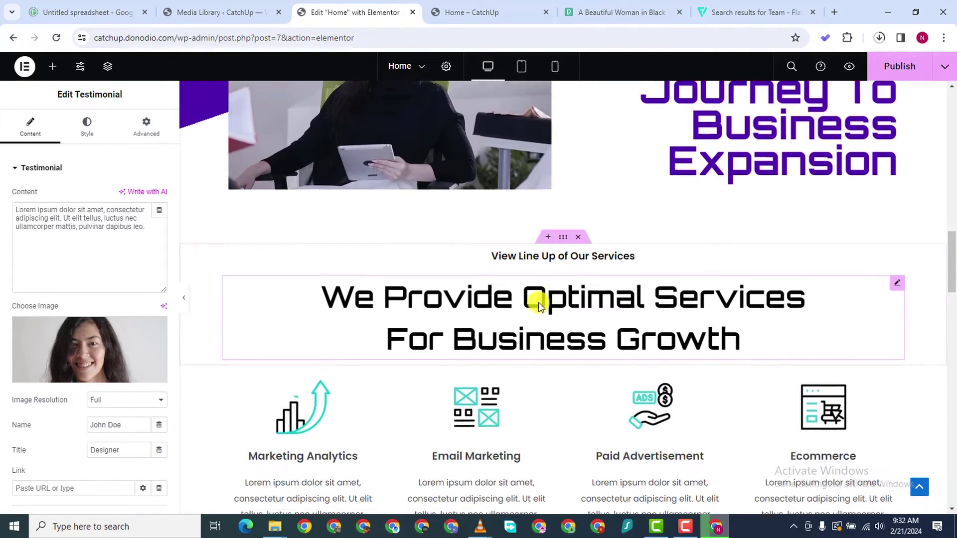
pyautogui.scroll(-2, 548, 339)
pyautogui.click(684, 525)
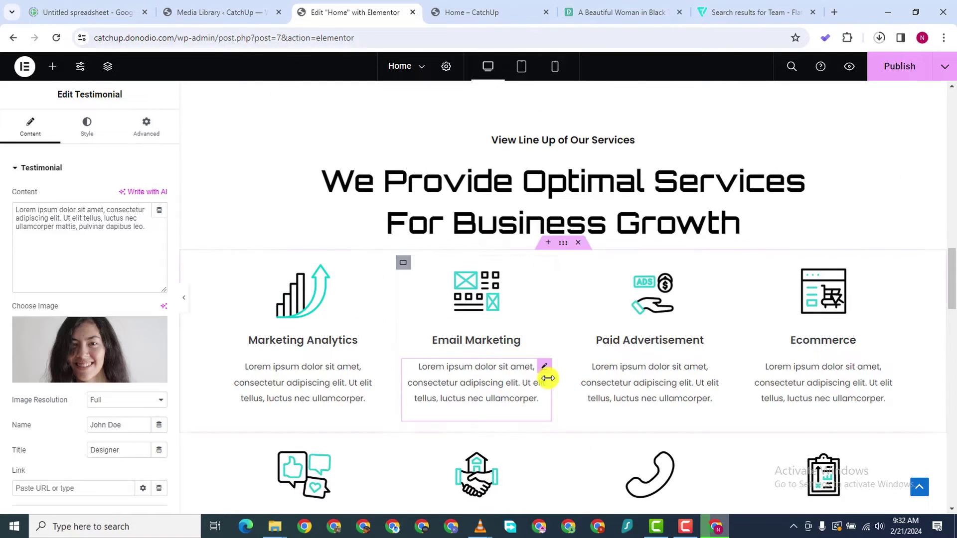
pyautogui.scroll(-6, 546, 378)
pyautogui.scroll(-10, 548, 374)
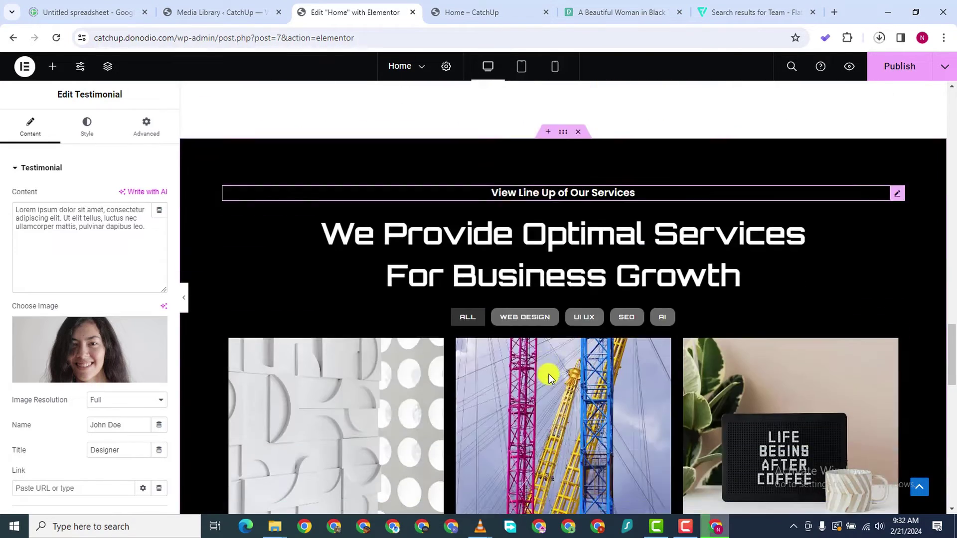
pyautogui.scroll(-7, 549, 250)
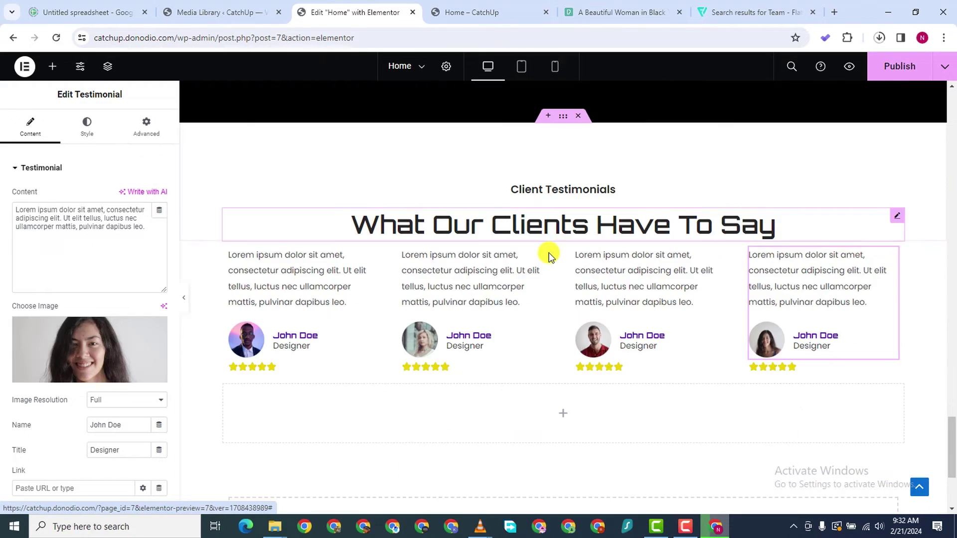
pyautogui.scroll(3, 582, 304)
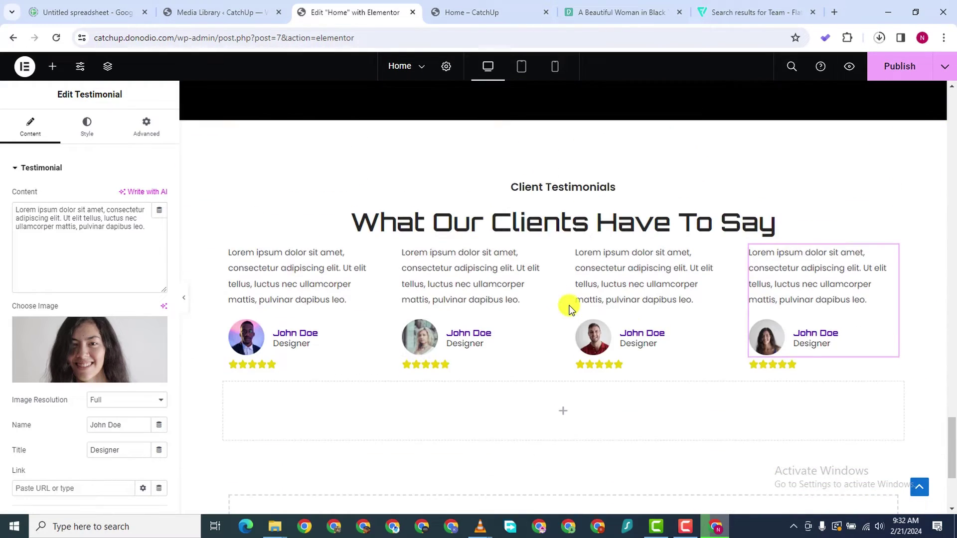
pyautogui.click(577, 369)
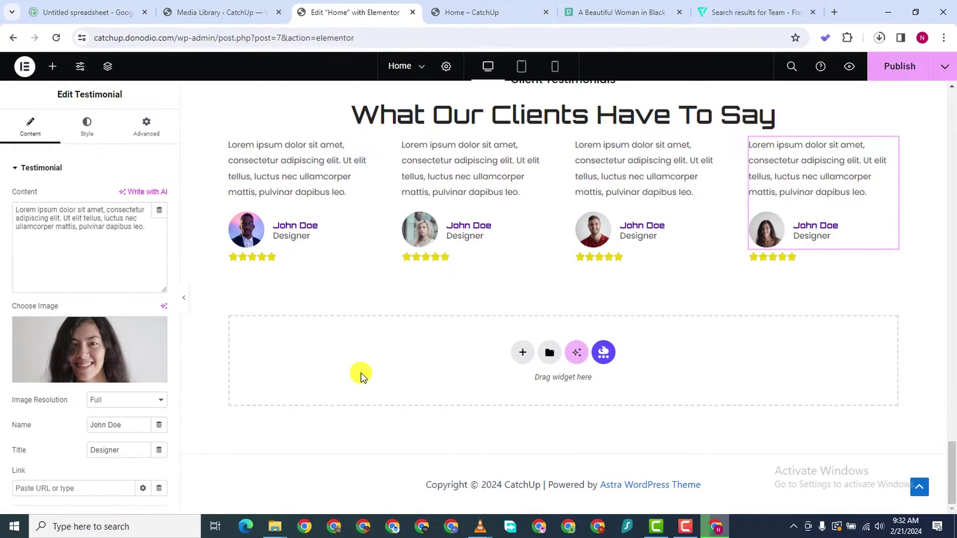
pyautogui.scroll(2, 369, 372)
pyautogui.scroll(-2, 541, 320)
# Add a new single-column flexbox section below the testimonials
pyautogui.click(524, 353)
pyautogui.click(519, 384)
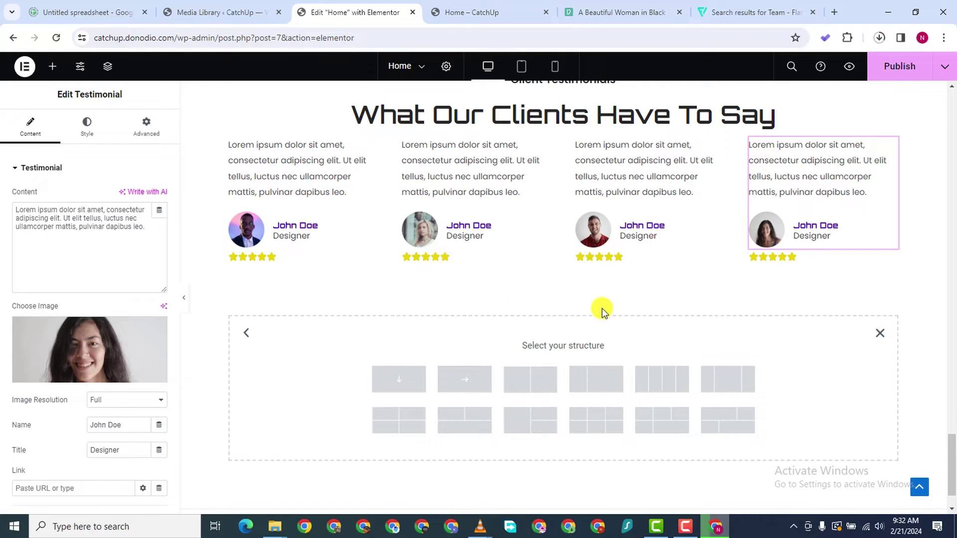
pyautogui.click(425, 381)
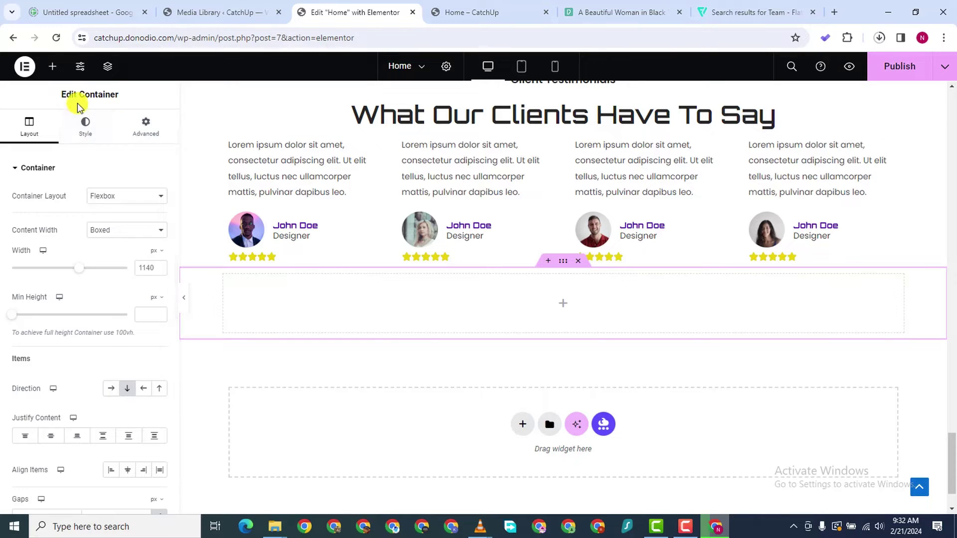
# Drag a Container widget into the new section and set its direction to column
pyautogui.click(51, 68)
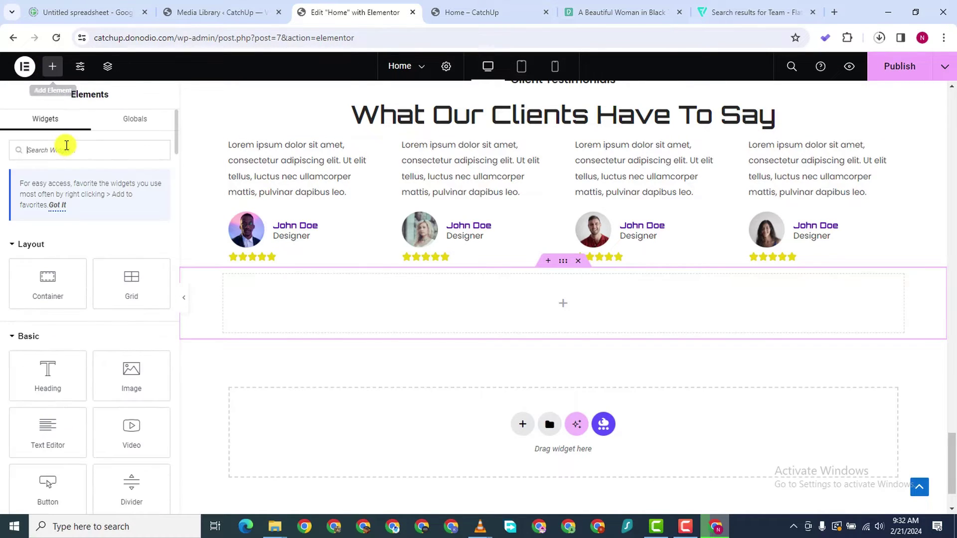
pyautogui.write('fo')
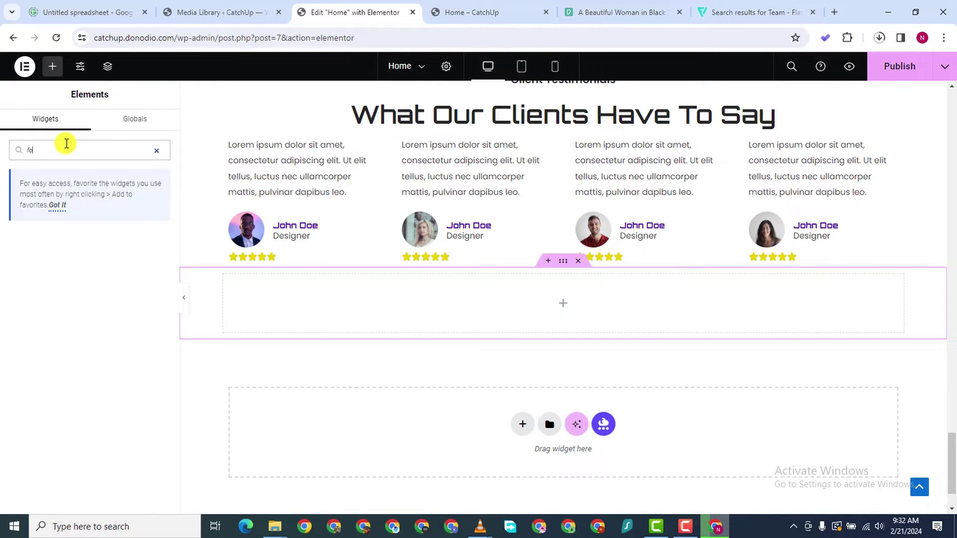
pyautogui.write('tmrm')
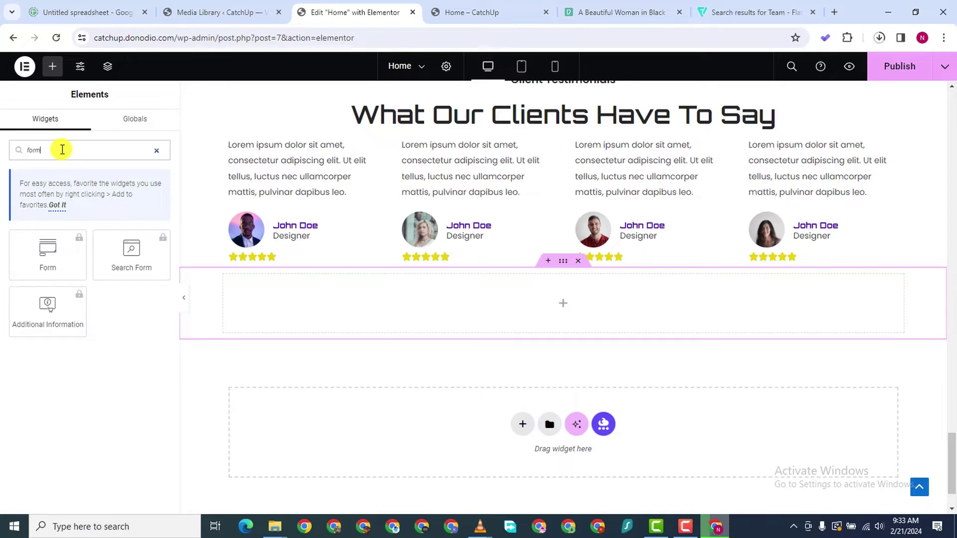
pyautogui.press('BackSpace')
pyautogui.press('BackSpace')
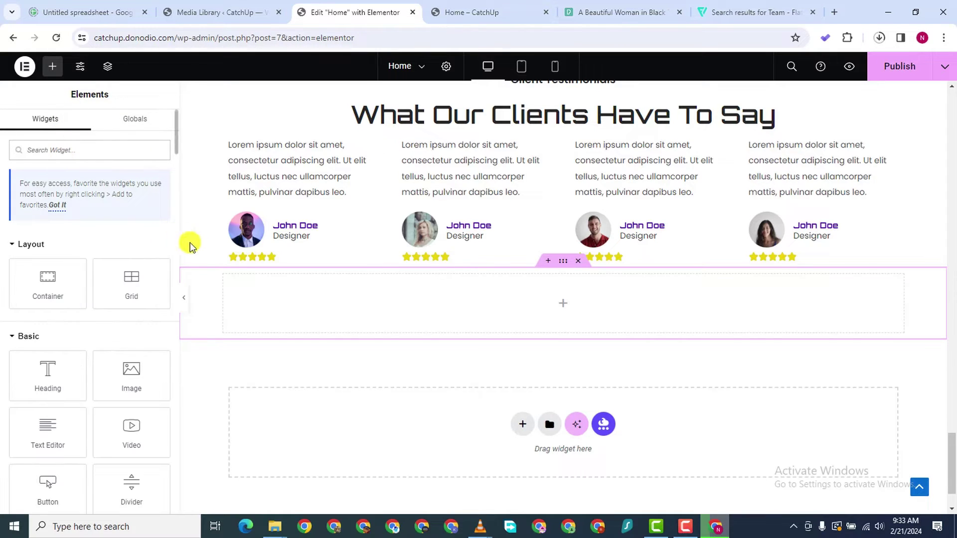
pyautogui.scroll(-1, 409, 371)
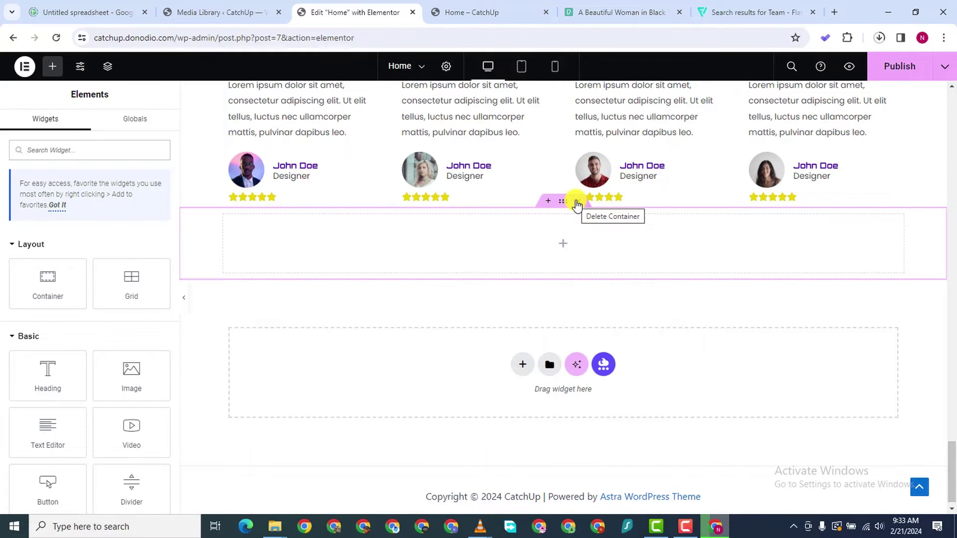
pyautogui.click(52, 66)
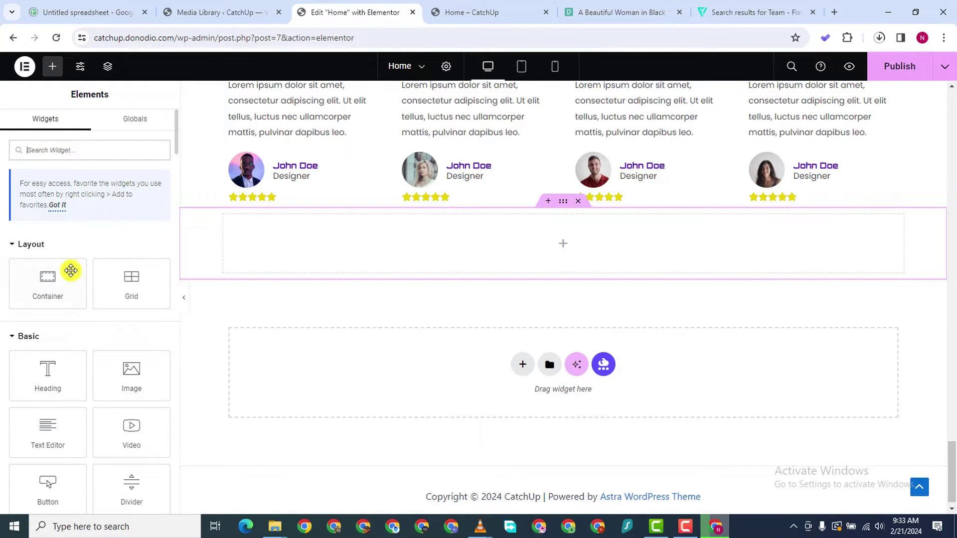
pyautogui.moveTo(47, 293); pyautogui.dragTo(528, 254)
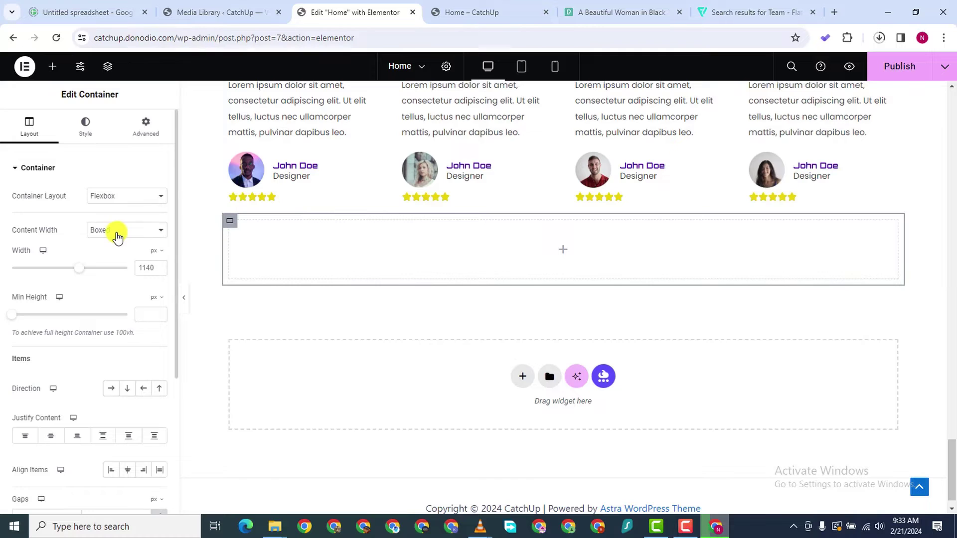
pyautogui.click(128, 389)
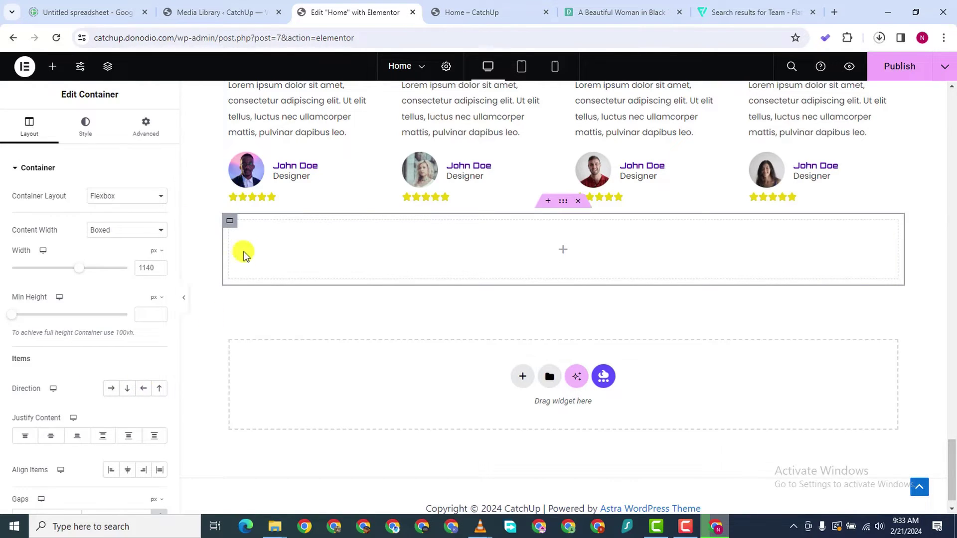
# Check the inner container's style, then view the hero heading's #4E00AF text colour
pyautogui.click(228, 223)
pyautogui.click(85, 128)
pyautogui.scroll(-1, 560, 181)
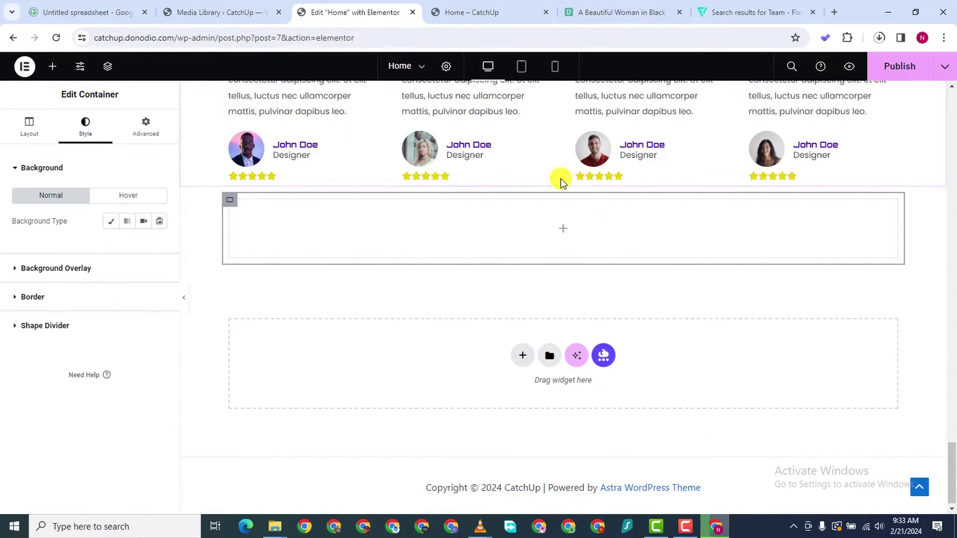
pyautogui.scroll(20, 561, 179)
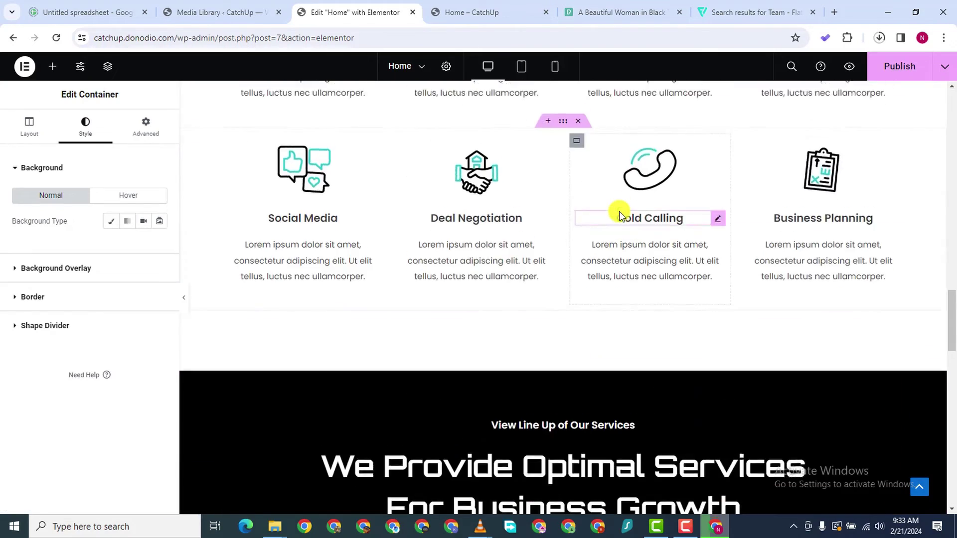
pyautogui.scroll(10, 618, 211)
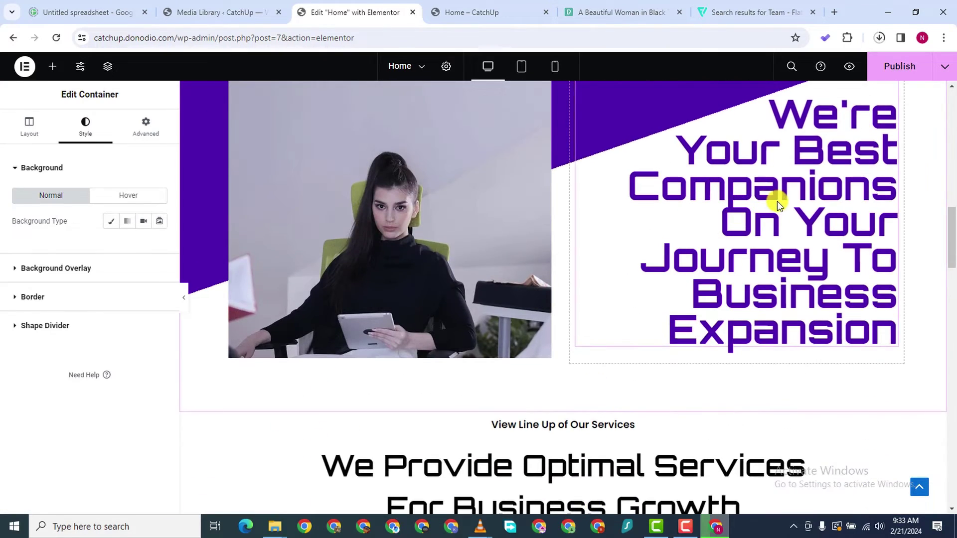
pyautogui.click(777, 202)
pyautogui.click(156, 224)
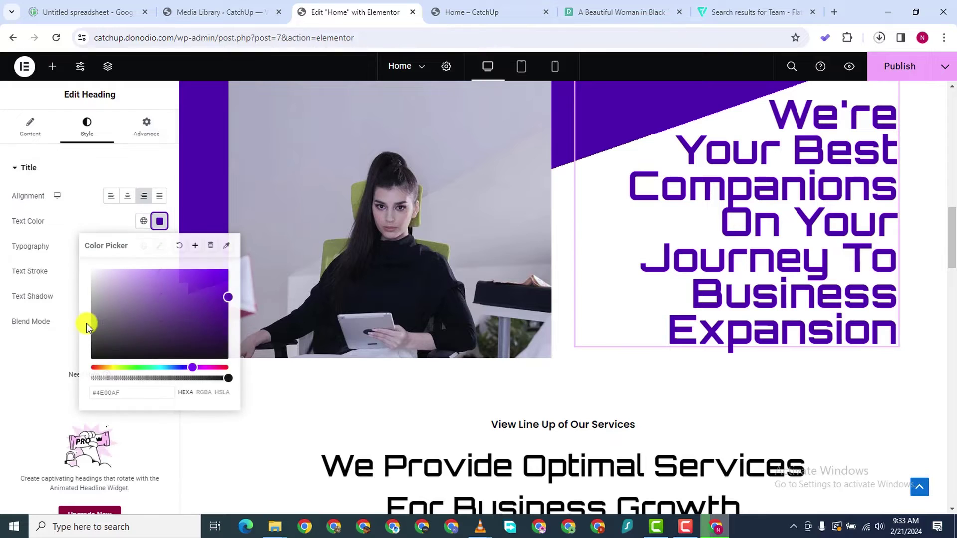
# Copy the #4E00AF hex code and delete the empty section under the testimonials
pyautogui.rightClick(106, 393)
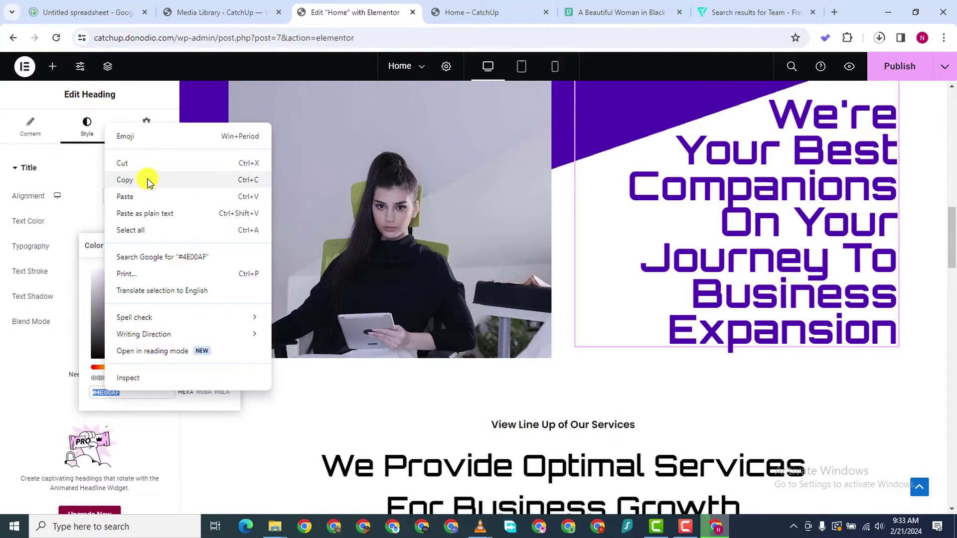
pyautogui.click(144, 180)
pyautogui.scroll(-20, 700, 301)
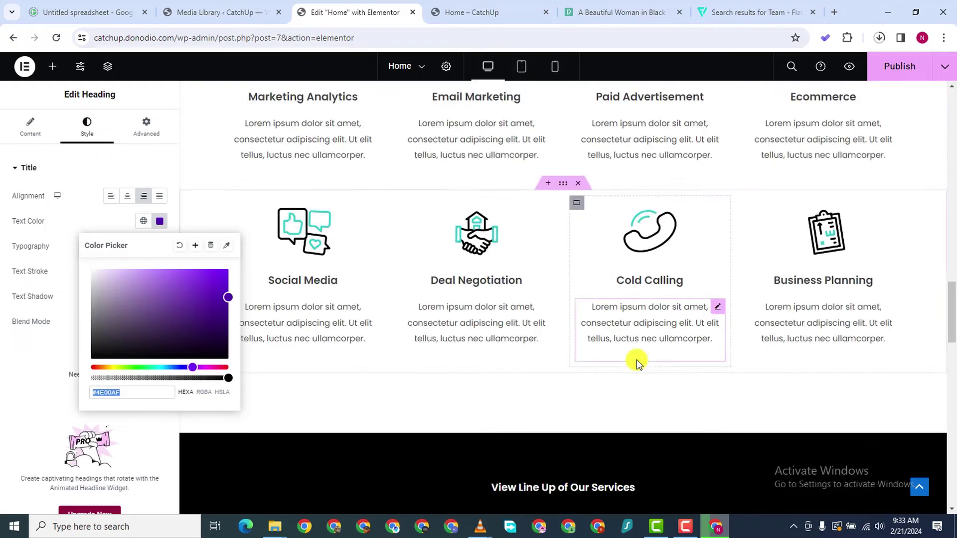
pyautogui.scroll(-10, 547, 338)
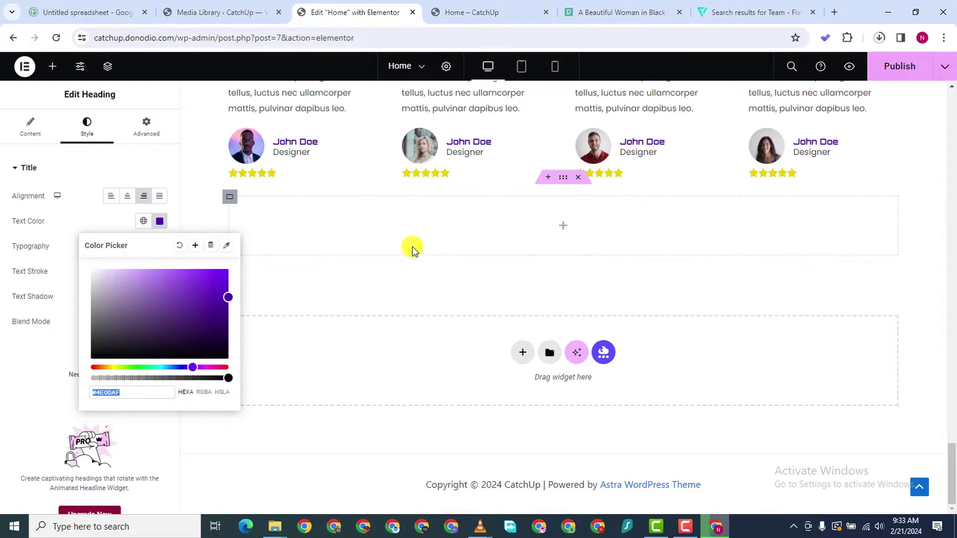
pyautogui.click(312, 220)
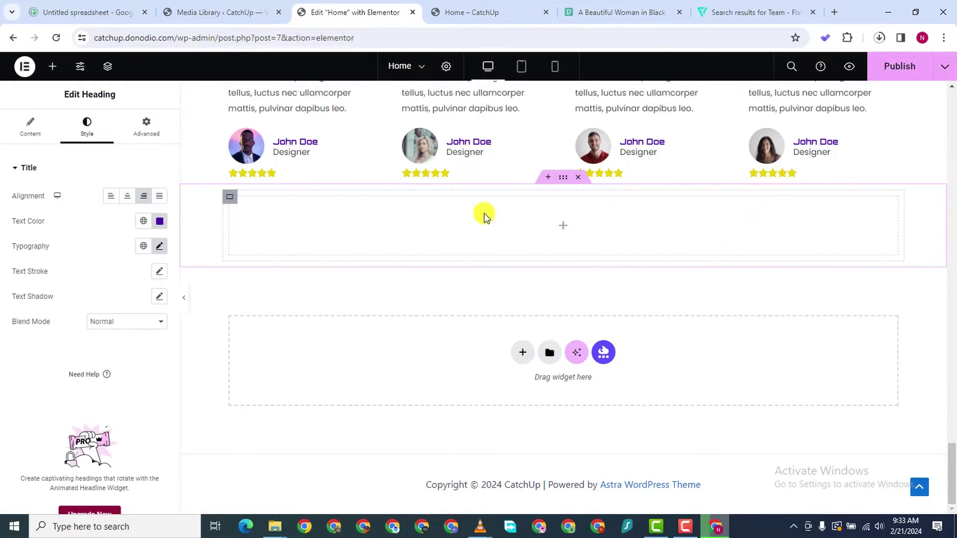
pyautogui.click(578, 179)
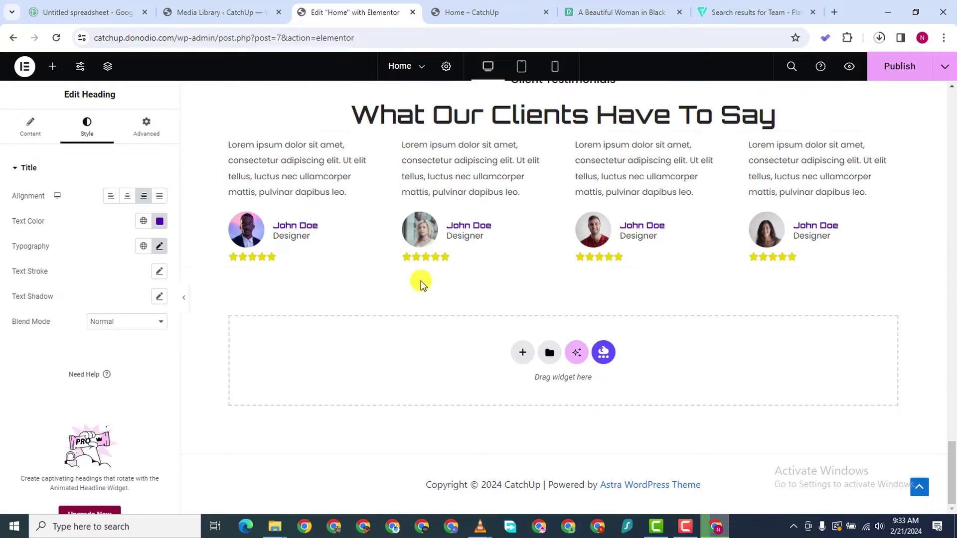
# Add a single-structure flexbox section below the testimonials and nest a Container inside it
pyautogui.click(523, 353)
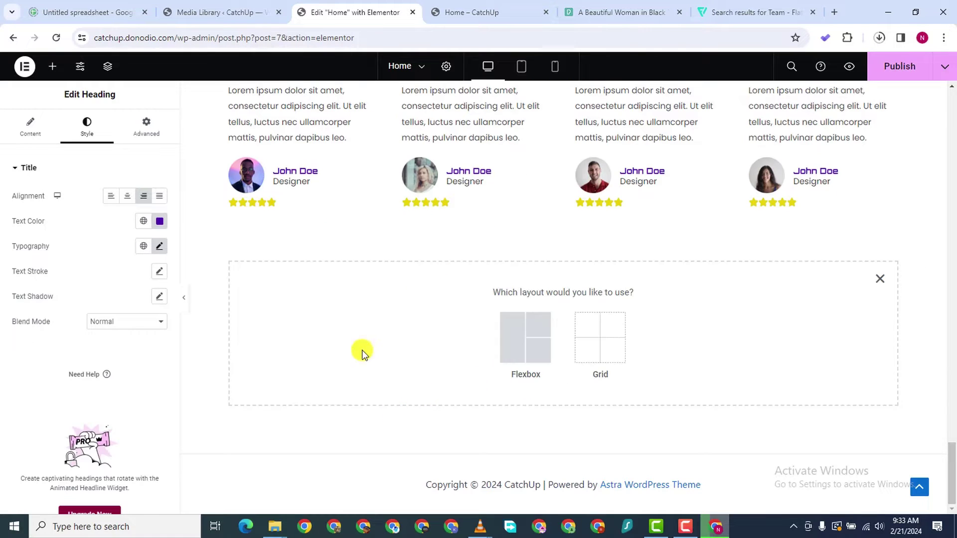
pyautogui.click(504, 326)
pyautogui.click(404, 324)
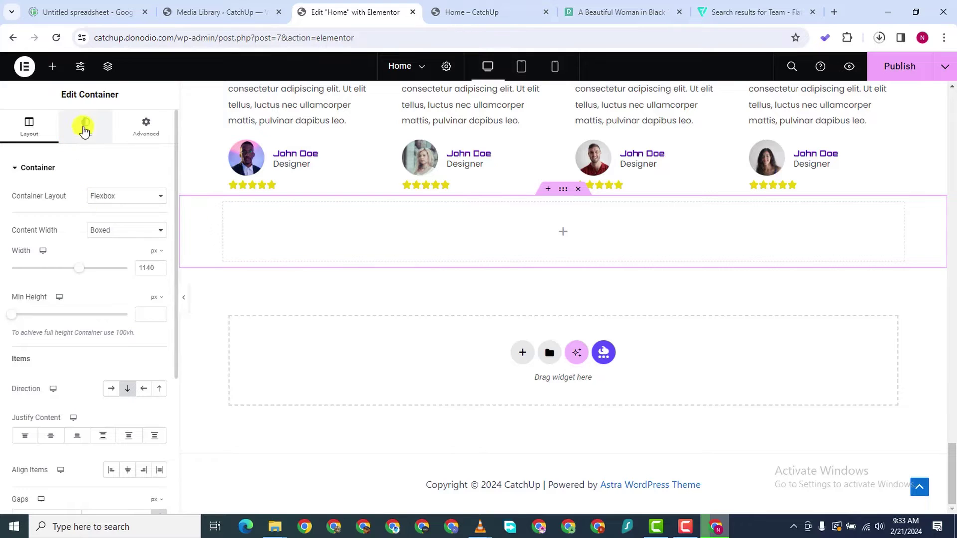
pyautogui.click(48, 70)
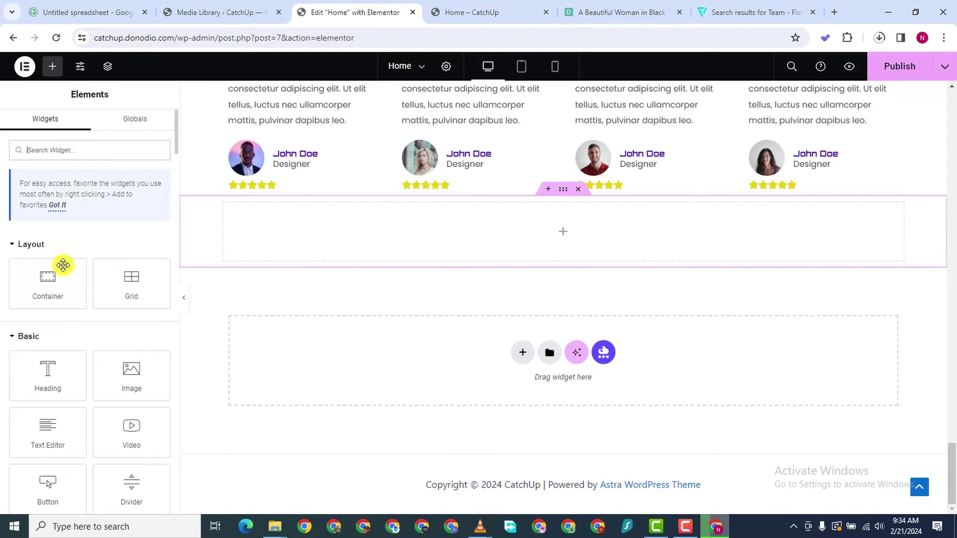
pyautogui.moveTo(65, 265); pyautogui.dragTo(423, 243)
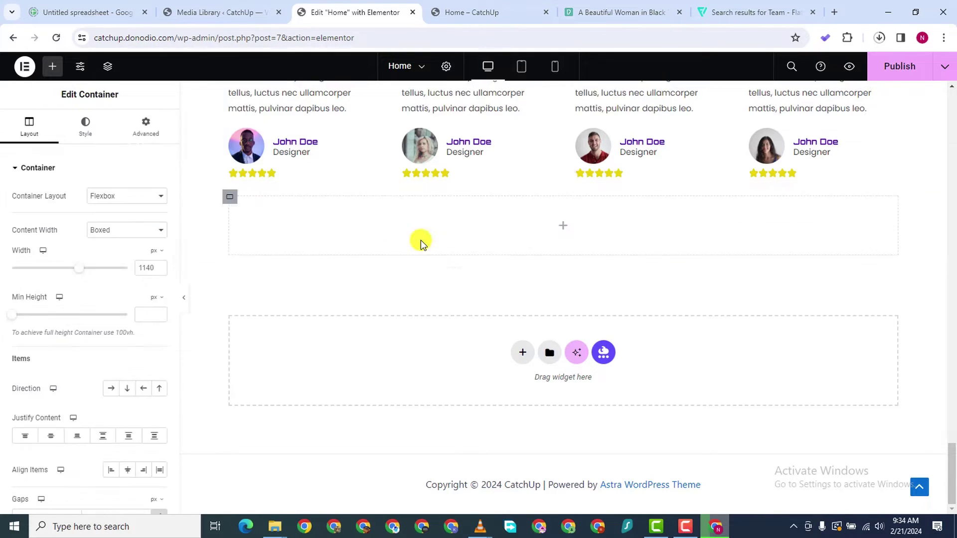
# Select the nested container and bring up its Style tab background settings
pyautogui.rightClick(231, 202)
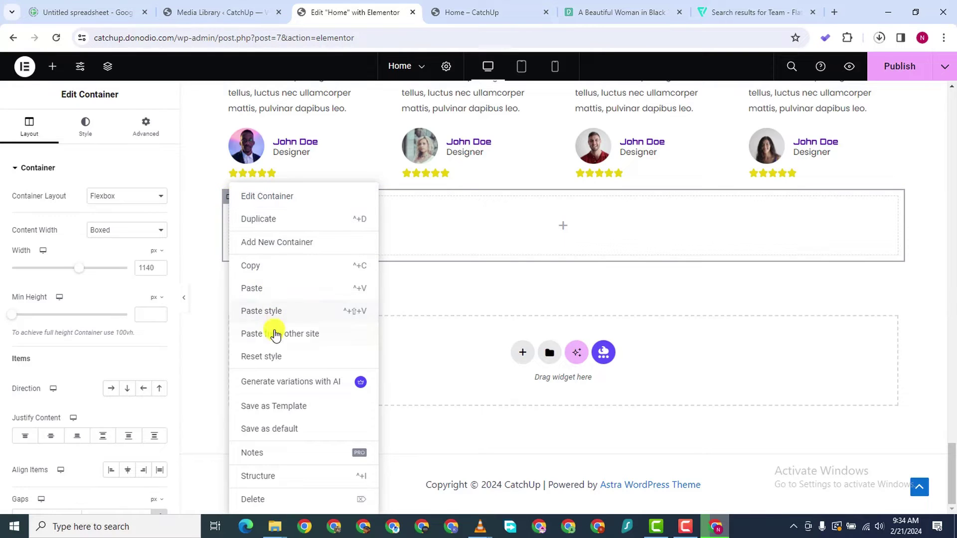
pyautogui.click(525, 204)
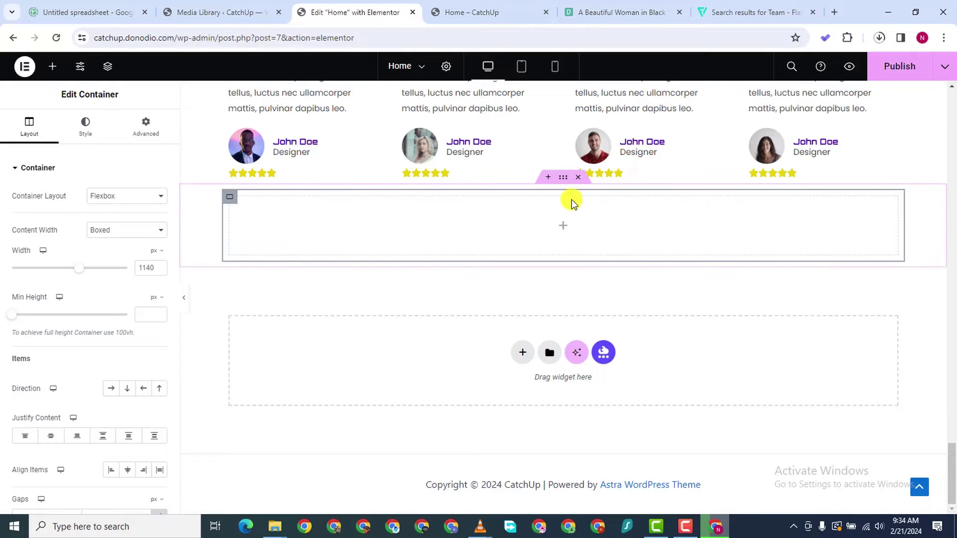
pyautogui.rightClick(559, 179)
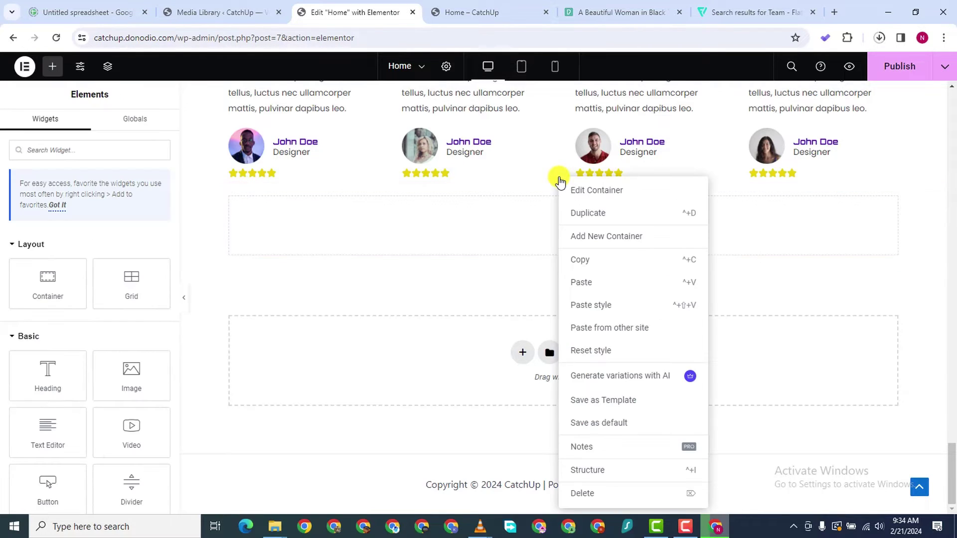
pyautogui.click(251, 209)
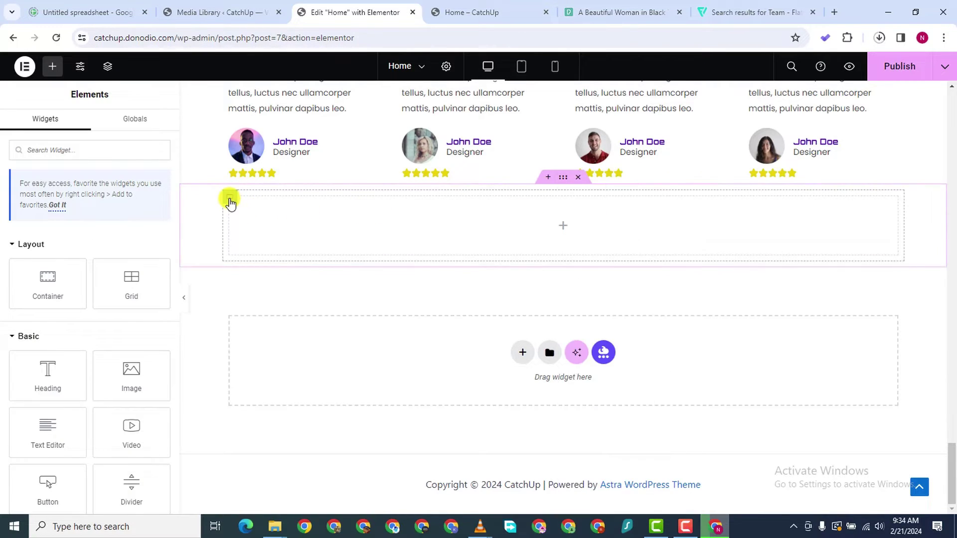
pyautogui.click(229, 196)
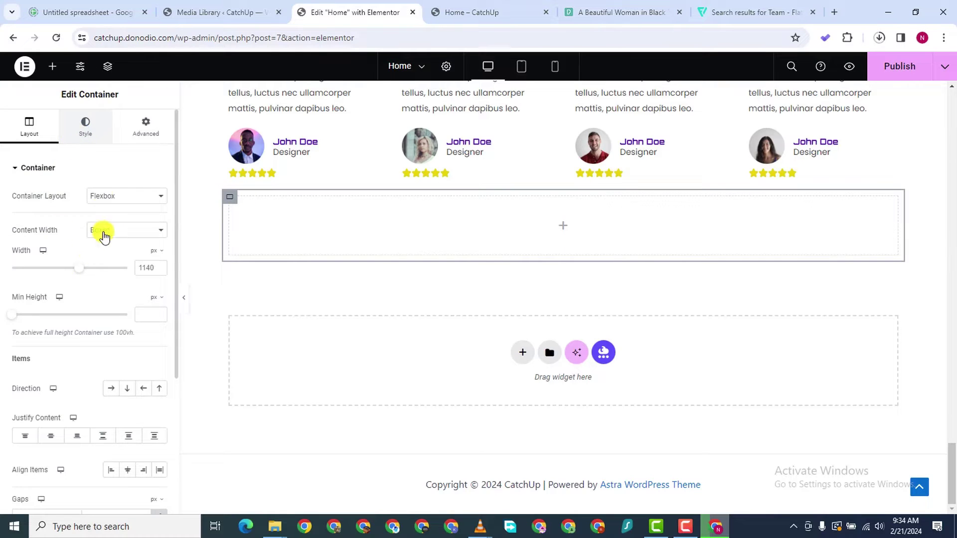
pyautogui.click(86, 127)
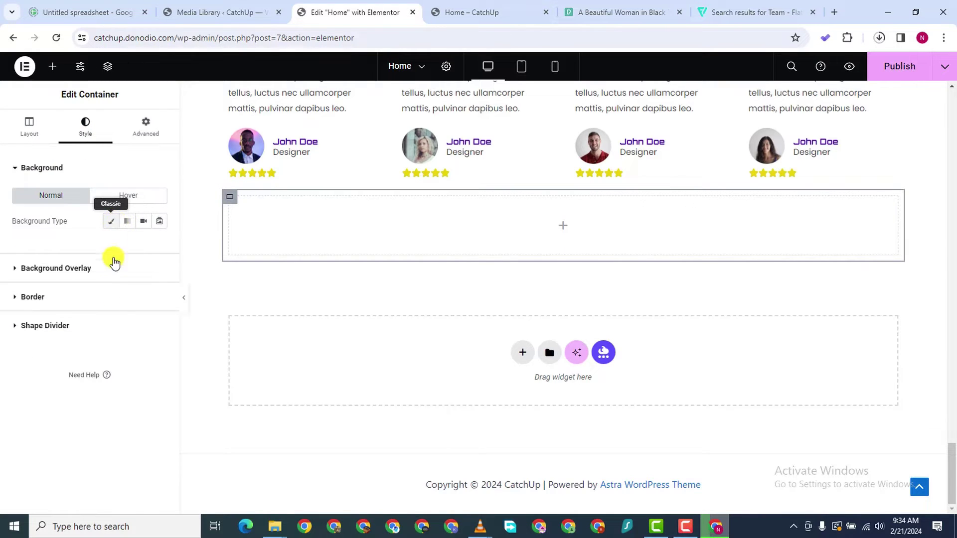
# Paste #4E00AF as the container's background colour to make it purple
pyautogui.click(160, 245)
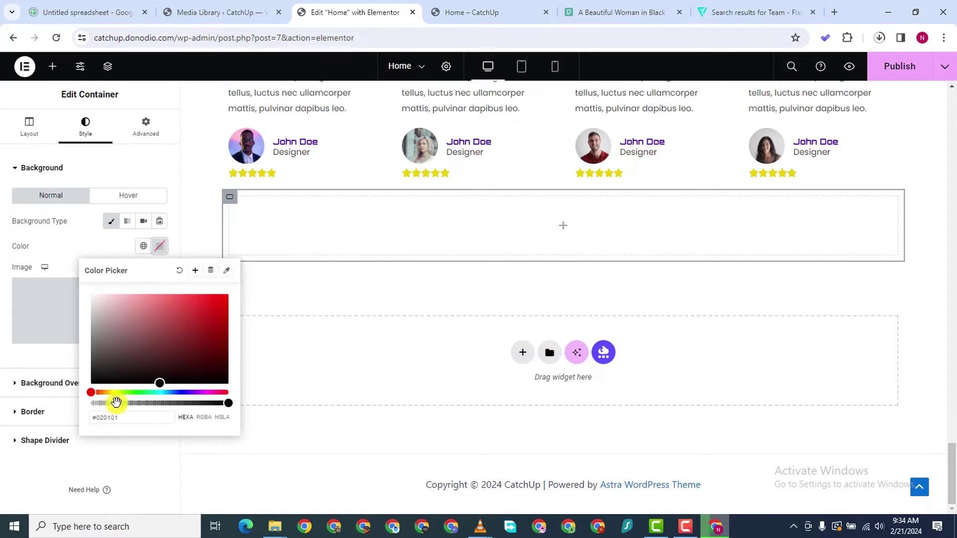
pyautogui.rightClick(111, 416)
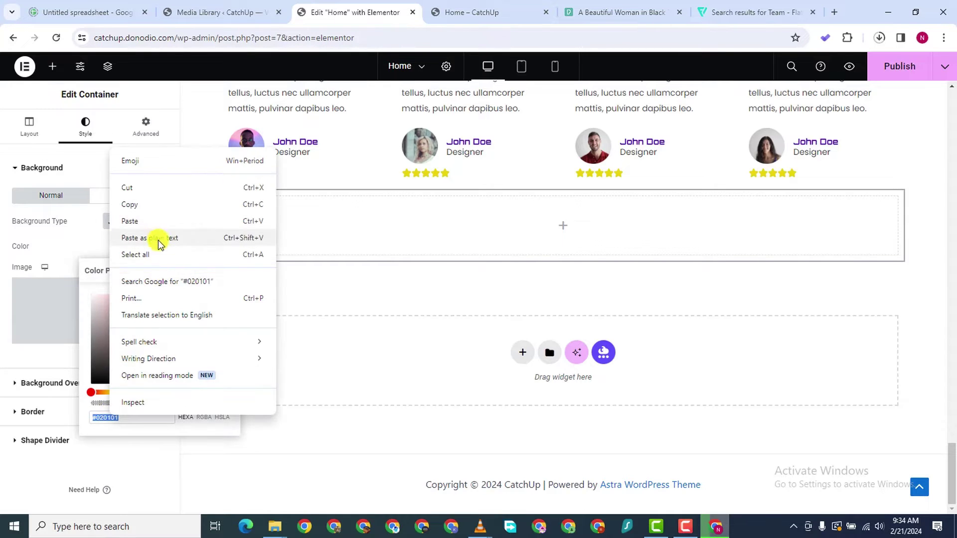
pyautogui.click(157, 226)
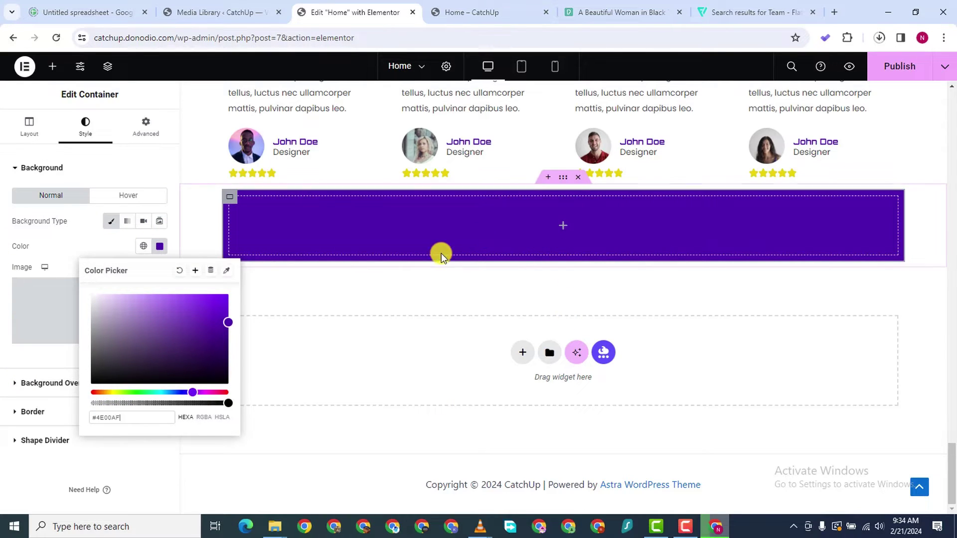
pyautogui.click(422, 233)
# Duplicate the purple container, delete the copy, and drop a Heading widget inside it
pyautogui.rightClick(234, 202)
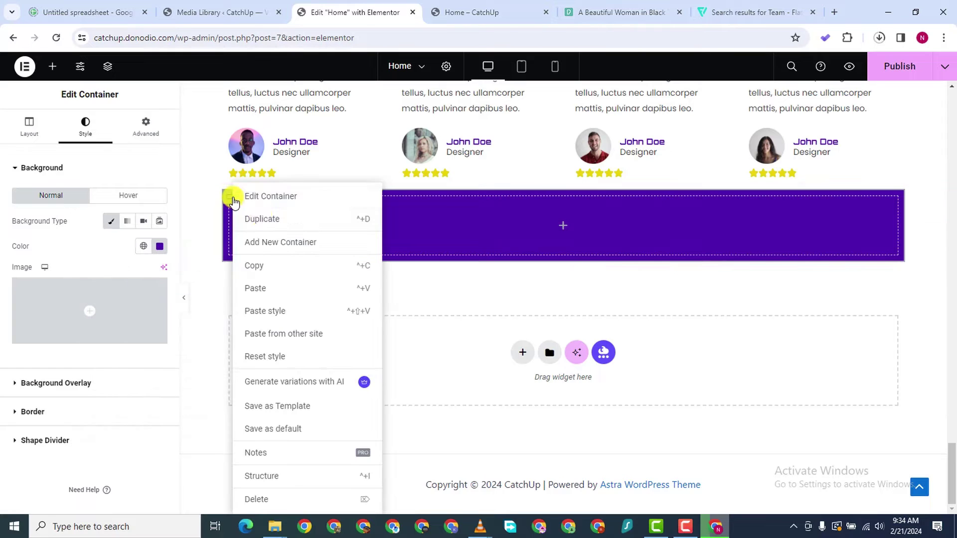
pyautogui.click(235, 296)
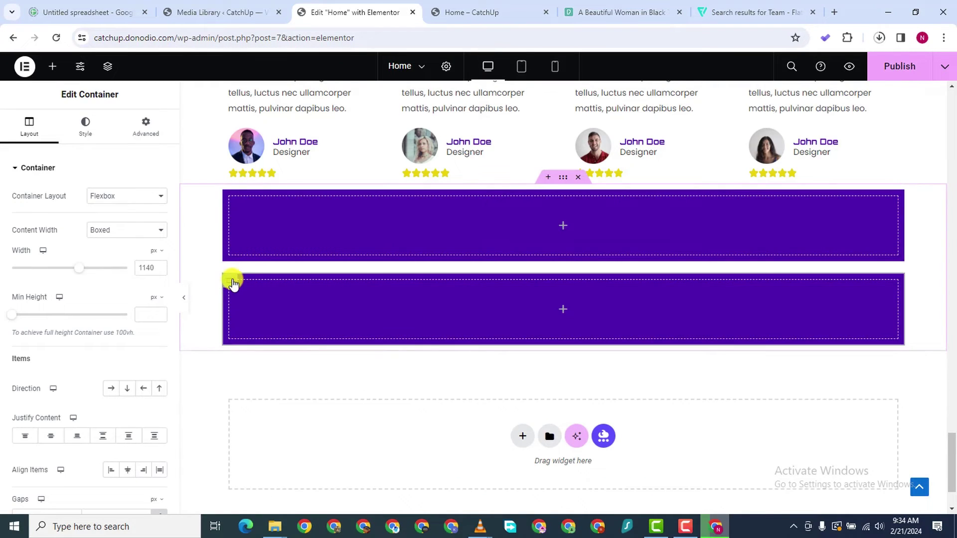
pyautogui.rightClick(230, 283)
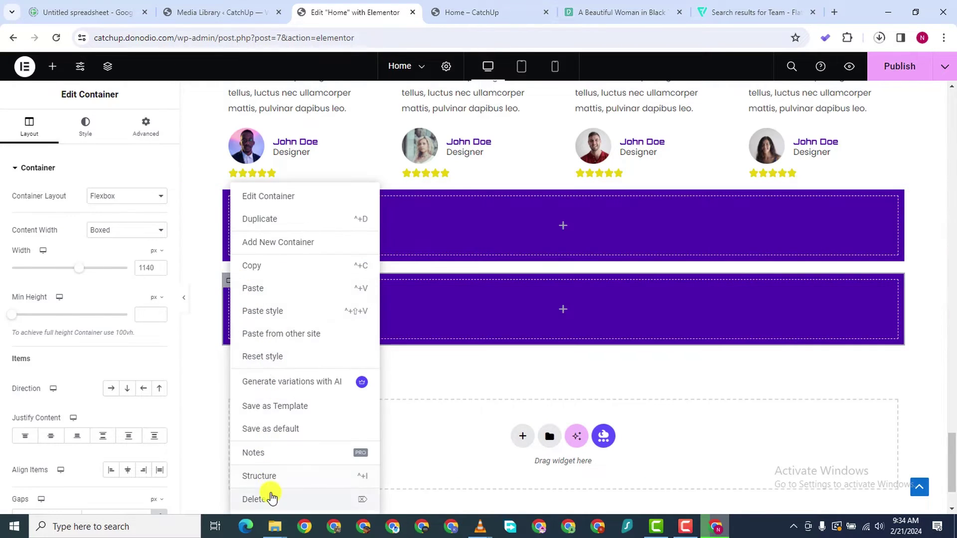
pyautogui.press('Delete')
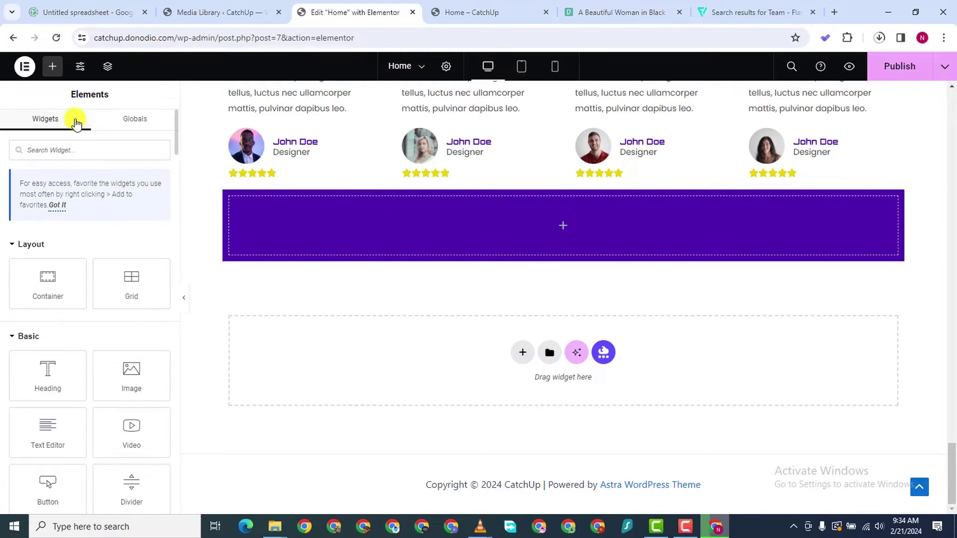
pyautogui.moveTo(50, 379); pyautogui.dragTo(410, 254)
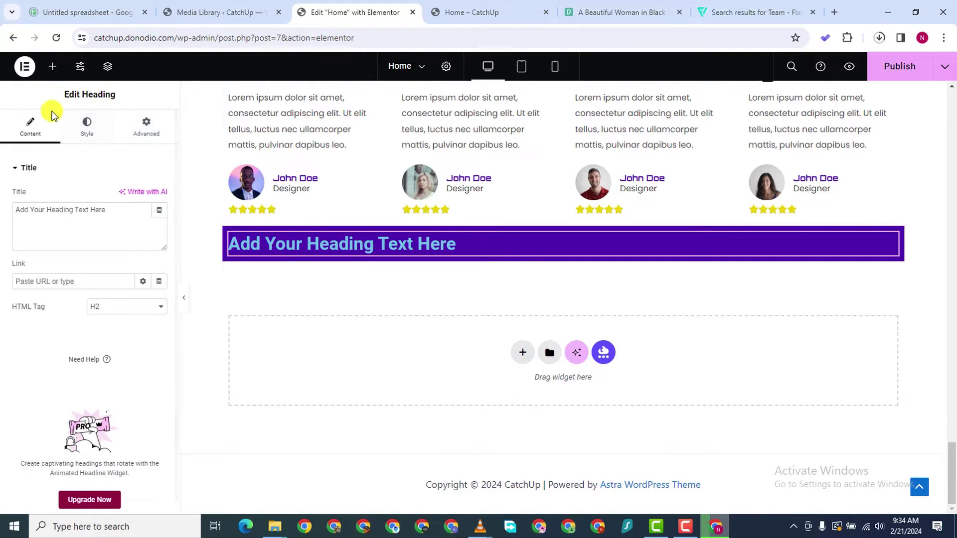
pyautogui.click(54, 68)
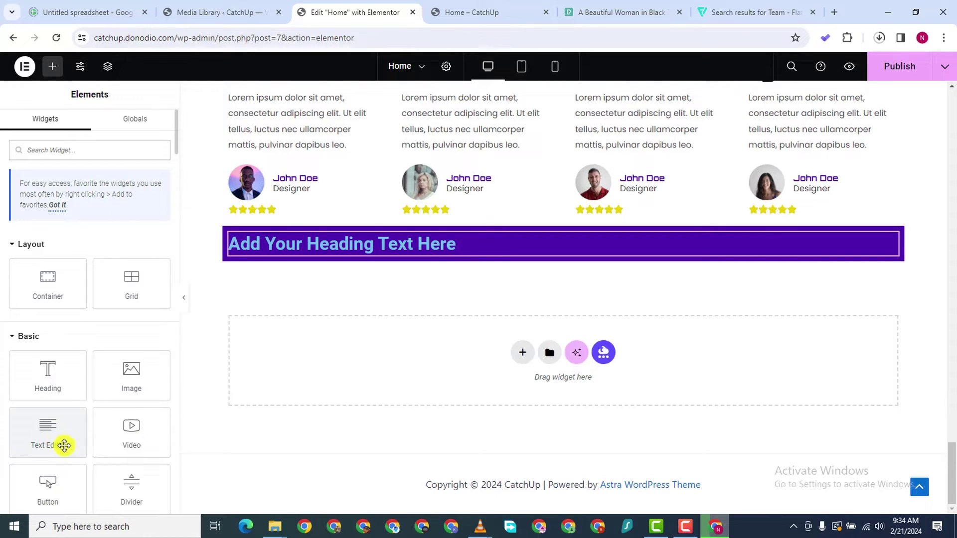
# Add a Lorem ipsum text block below the heading and duplicate it
pyautogui.moveTo(50, 438); pyautogui.dragTo(307, 259)
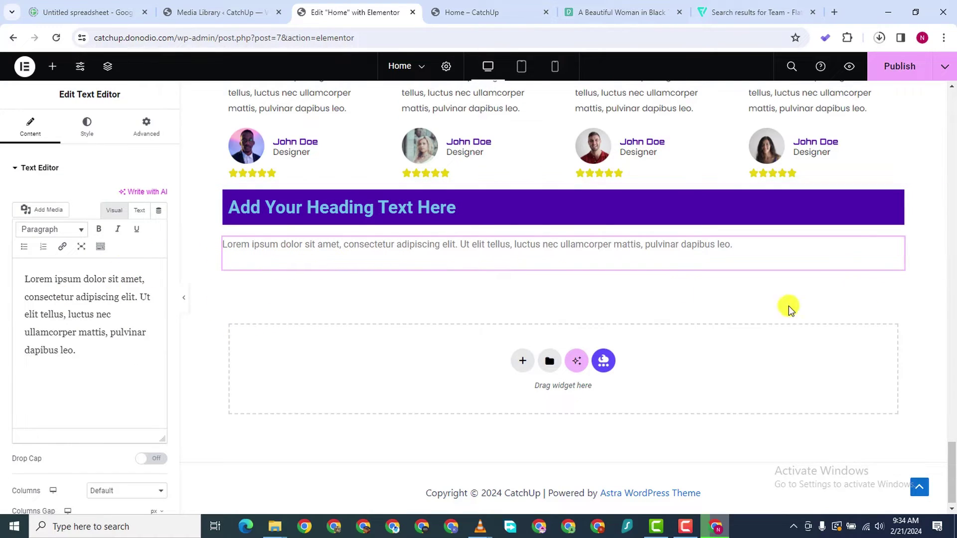
pyautogui.rightClick(895, 246)
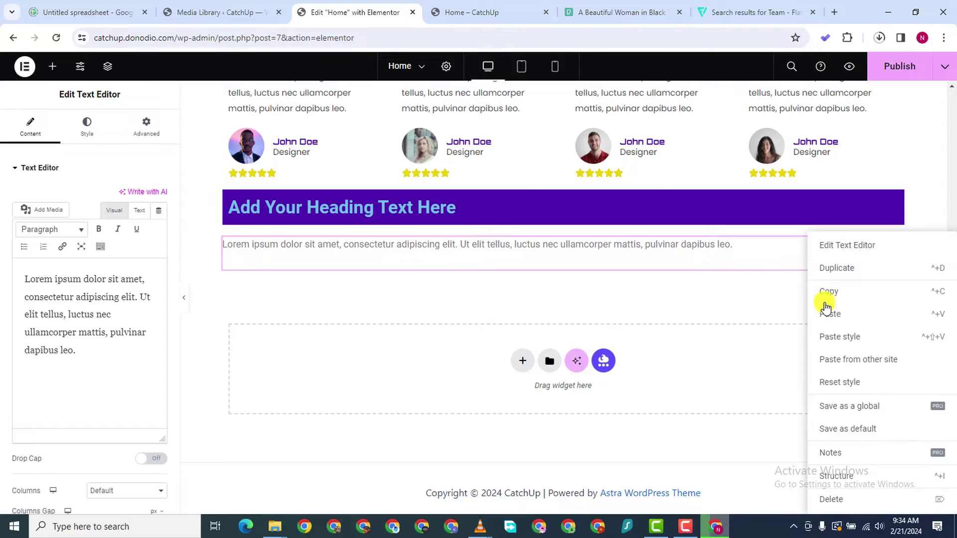
pyautogui.click(852, 269)
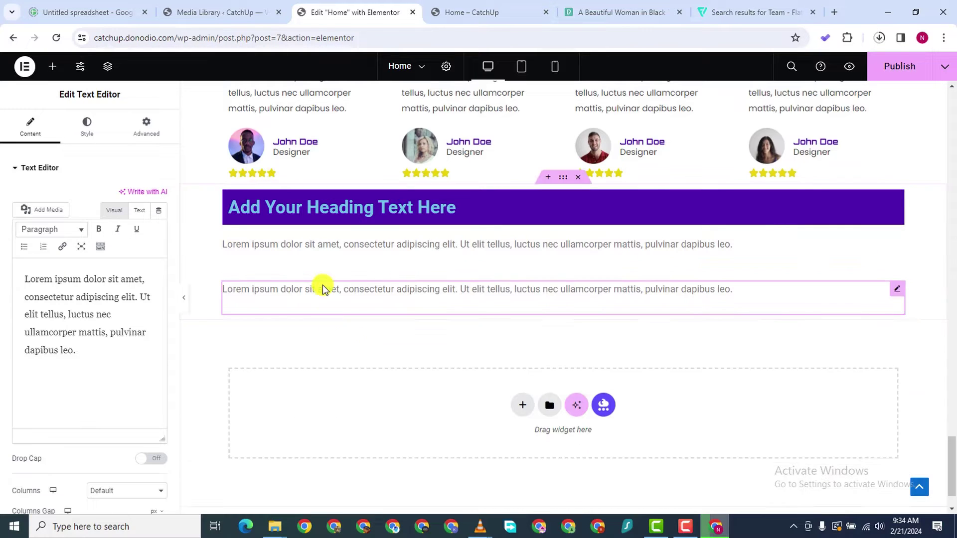
# Replace the heading's title text with 'Go Package'
pyautogui.click(891, 200)
pyautogui.tripleClick(57, 214)
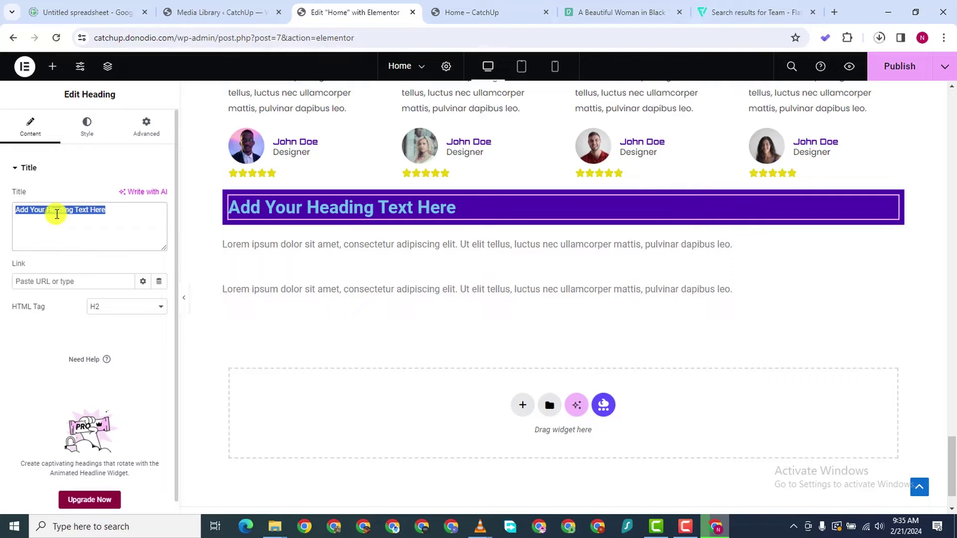
pyautogui.write('P')
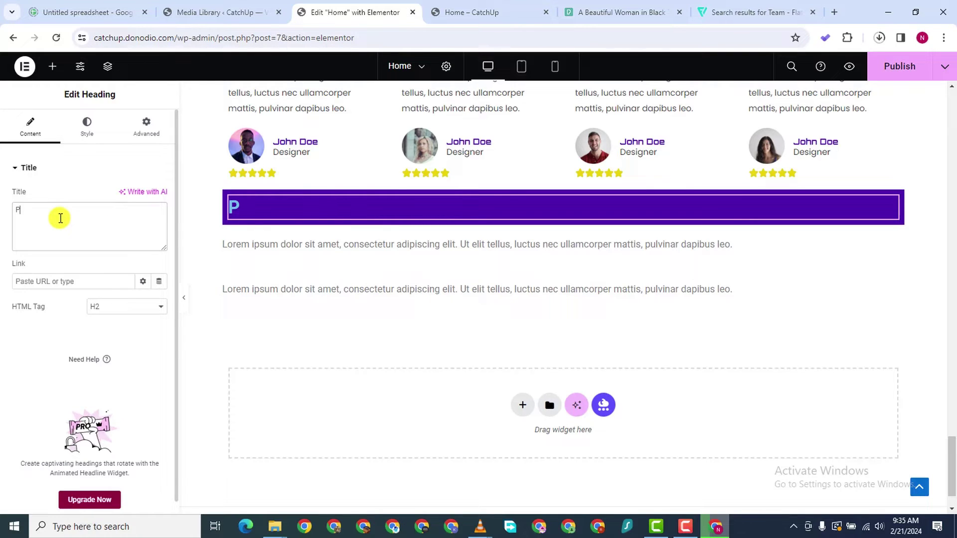
pyautogui.press('BackSpace')
pyautogui.press('BackSpace')
pyautogui.press('BackSpace')
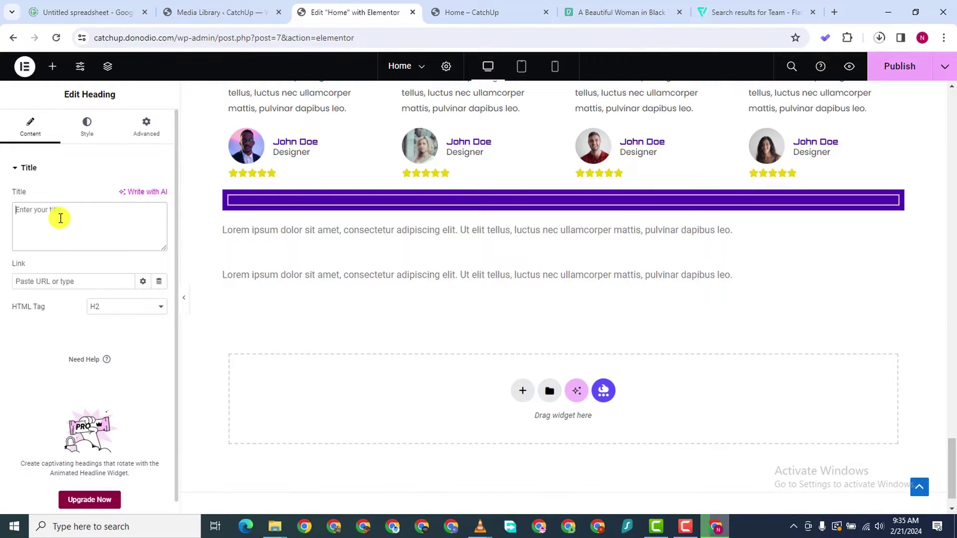
pyautogui.write('Go Package')
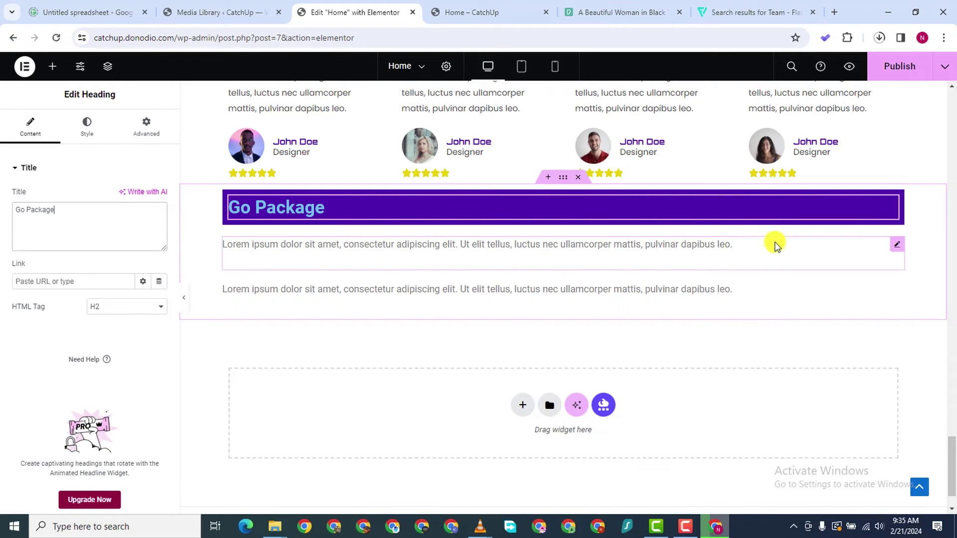
# Drag both Lorem ipsum paragraphs into the purple box, then select all of the lower paragraph's text
pyautogui.moveTo(875, 245); pyautogui.dragTo(558, 213)
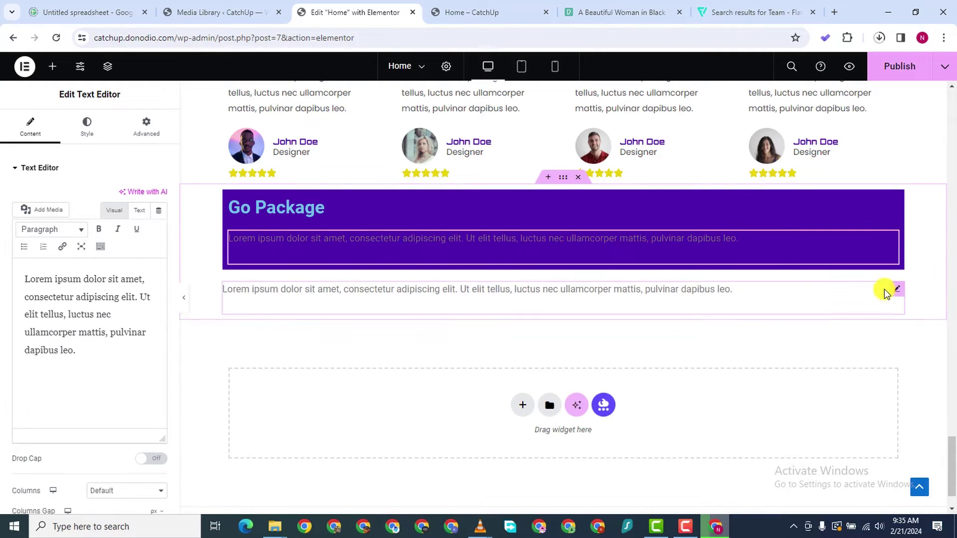
pyautogui.moveTo(896, 293); pyautogui.dragTo(380, 239)
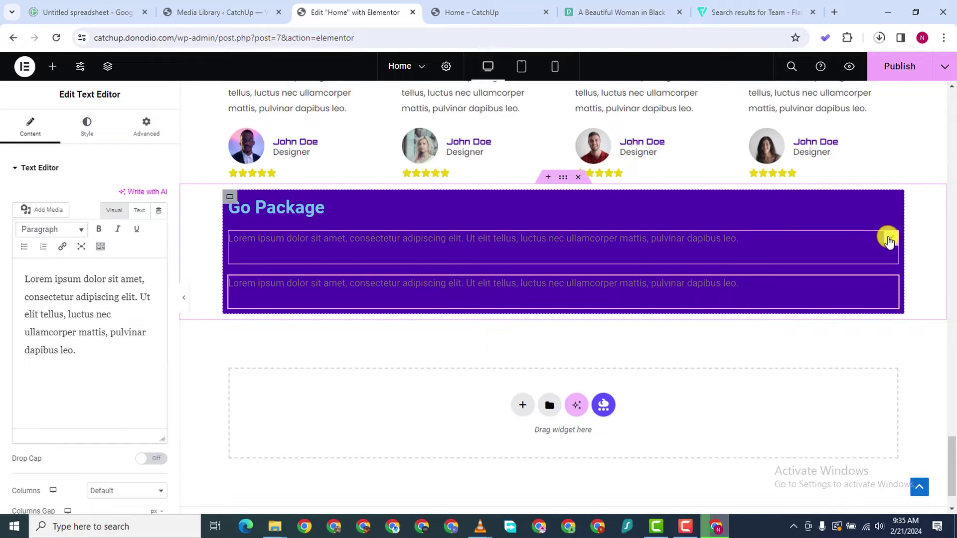
pyautogui.click(890, 239)
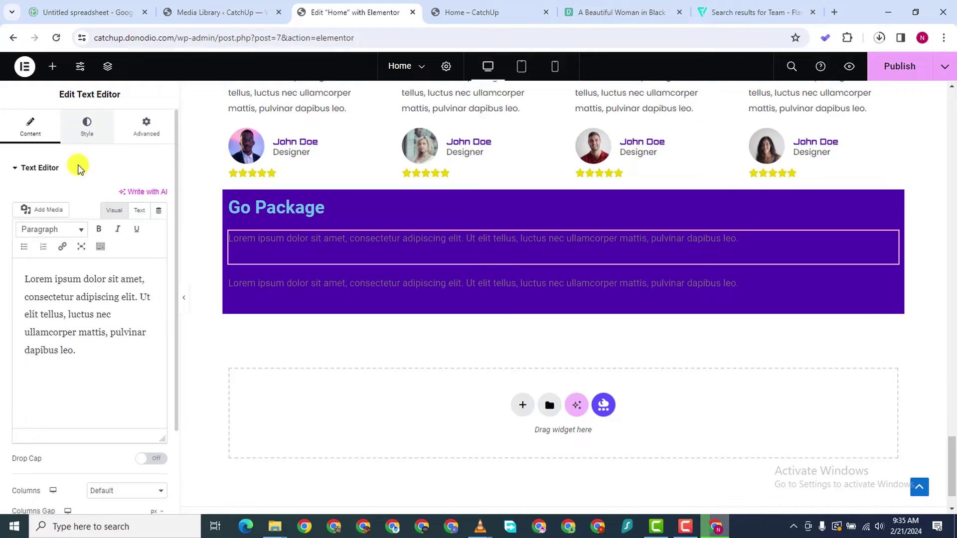
pyautogui.click(87, 130)
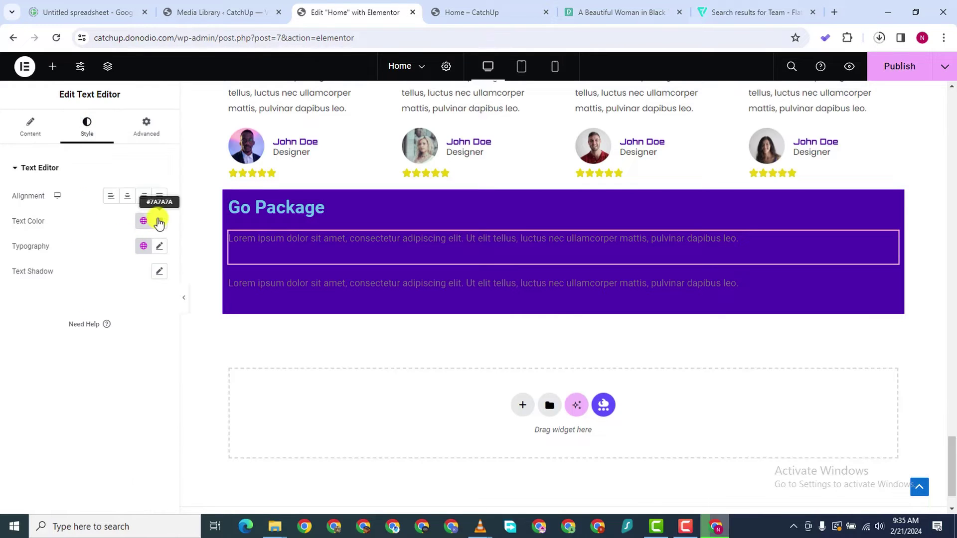
pyautogui.click(888, 282)
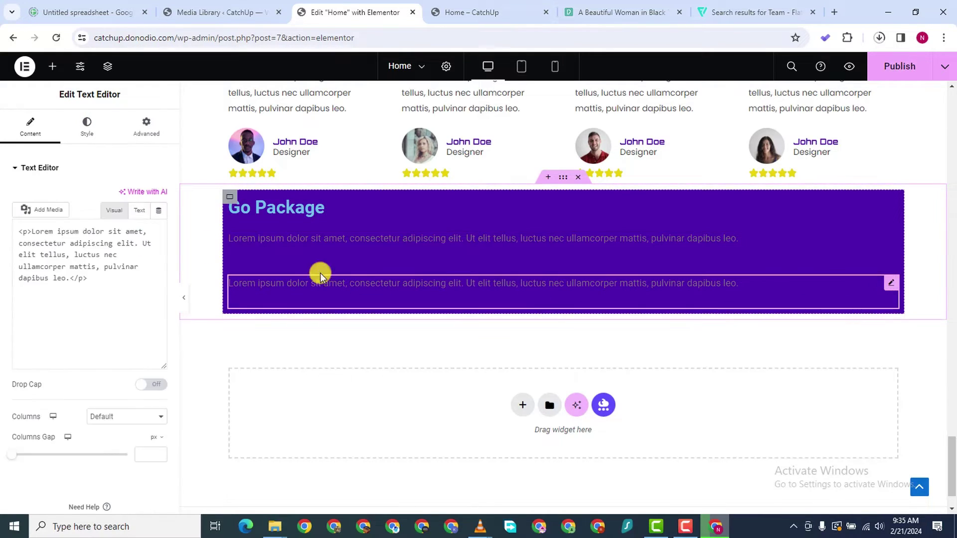
pyautogui.moveTo(77, 352); pyautogui.dragTo(21, 265)
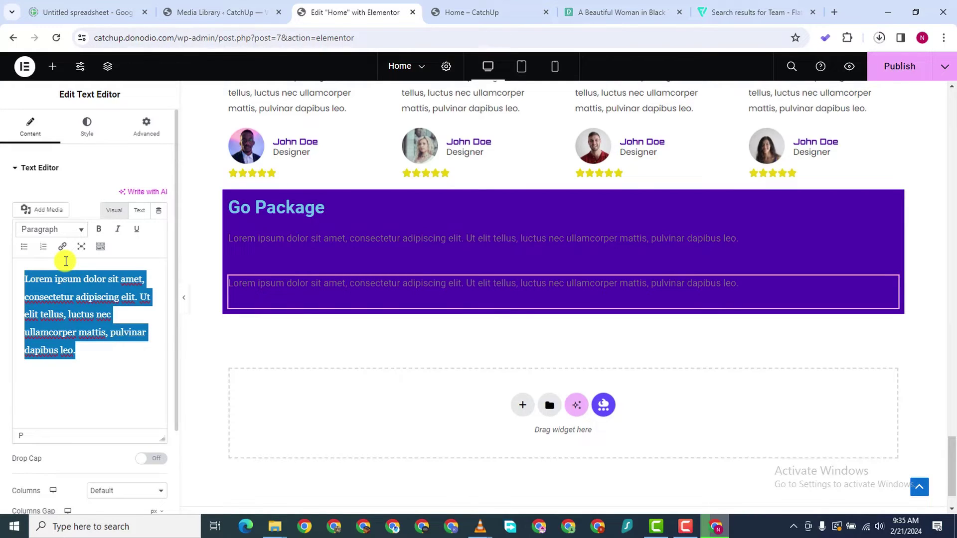
# Turn the lower paragraph into a bulleted list reading Option 1 and Option 2
pyautogui.press('BackSpace')
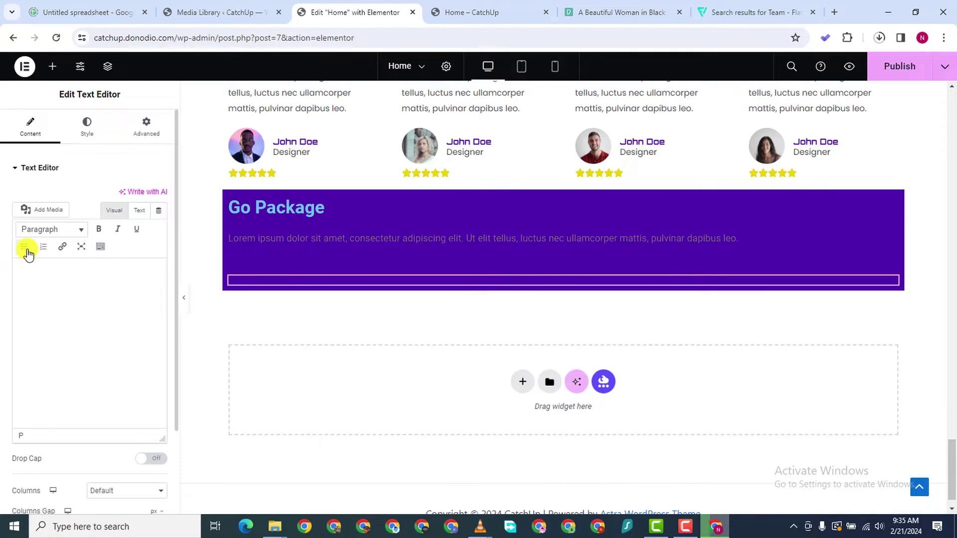
pyautogui.click(25, 248)
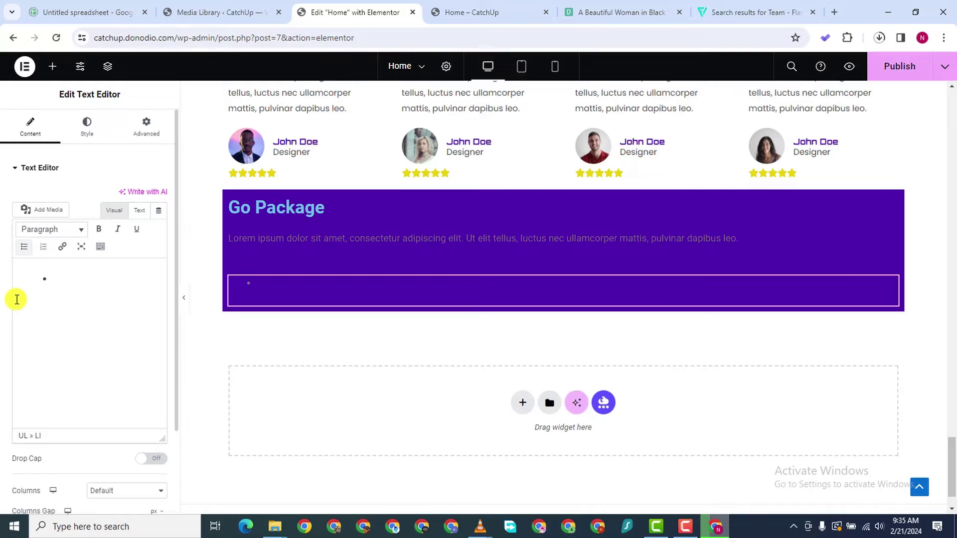
pyautogui.write('Option 1')
pyautogui.press('Return')
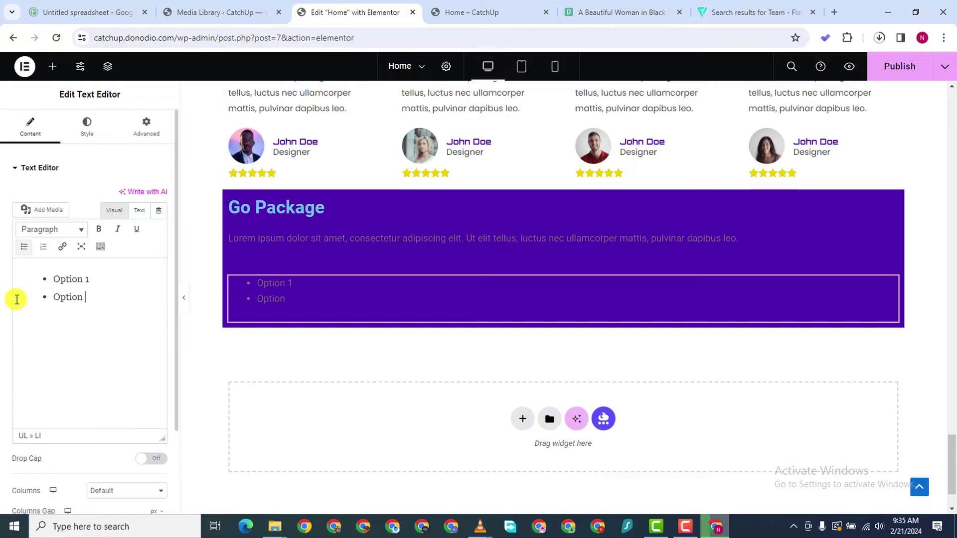
pyautogui.write('Option 2')
pyautogui.press('Return')
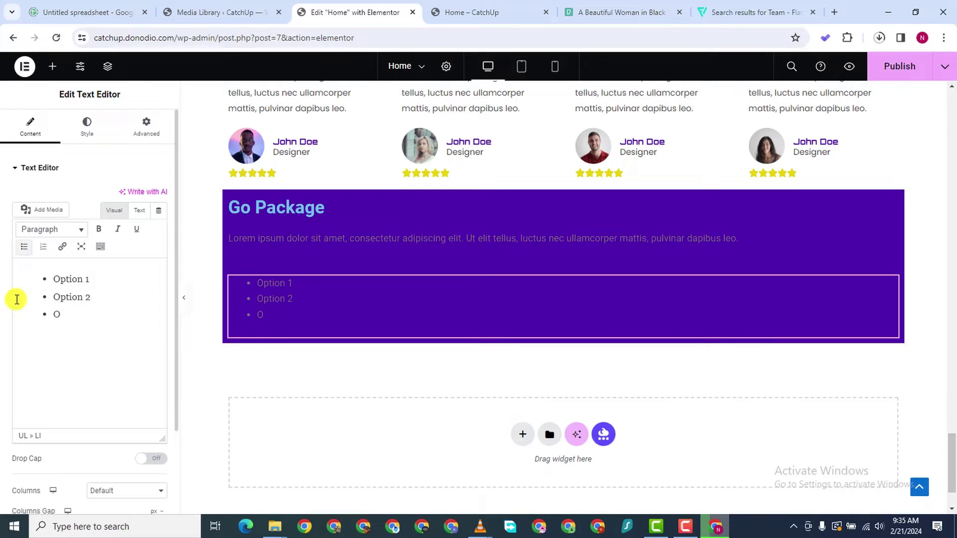
# Remove the stray 2, copy 'Option 2' and paste it into the third bullet
pyautogui.doubleClick(87, 297)
pyautogui.moveTo(88, 297); pyautogui.dragTo(61, 298)
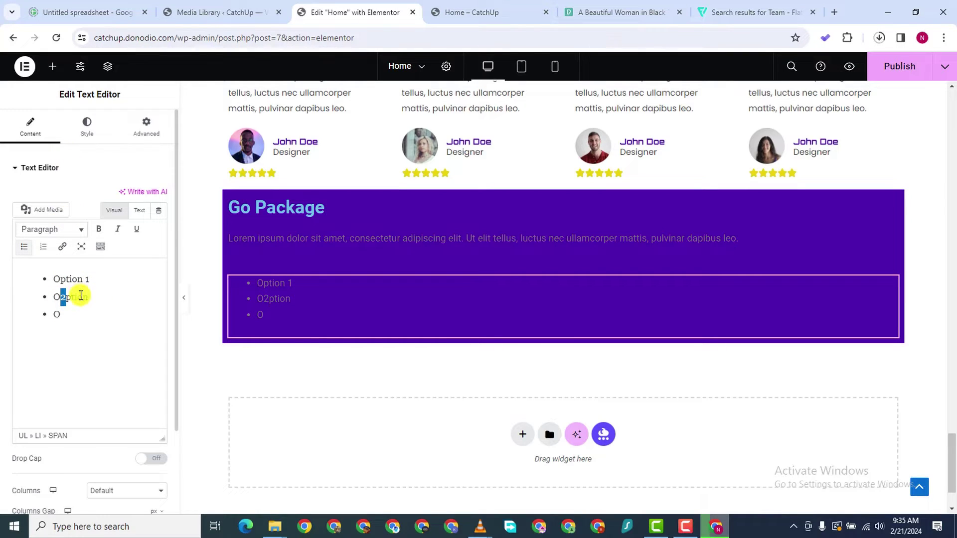
pyautogui.press('BackSpace')
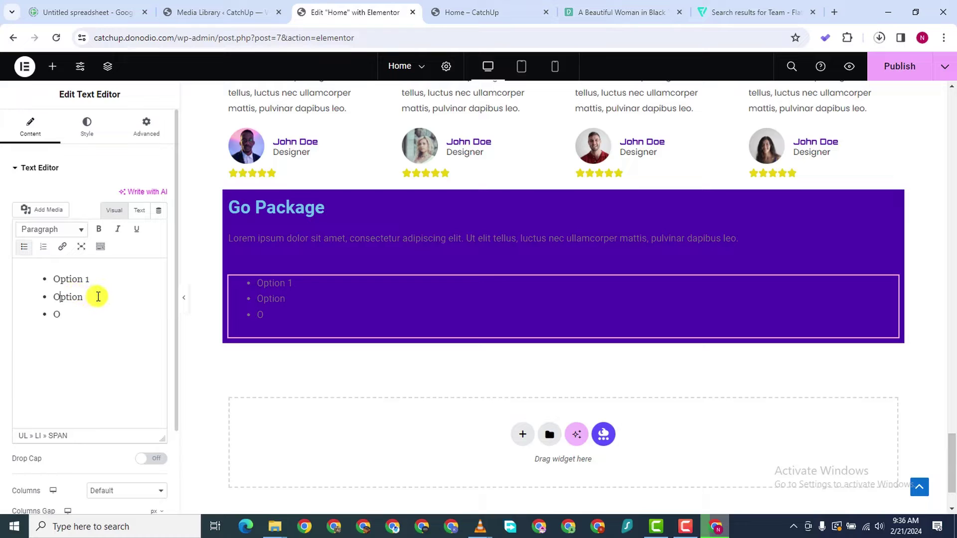
pyautogui.rightClick(77, 298)
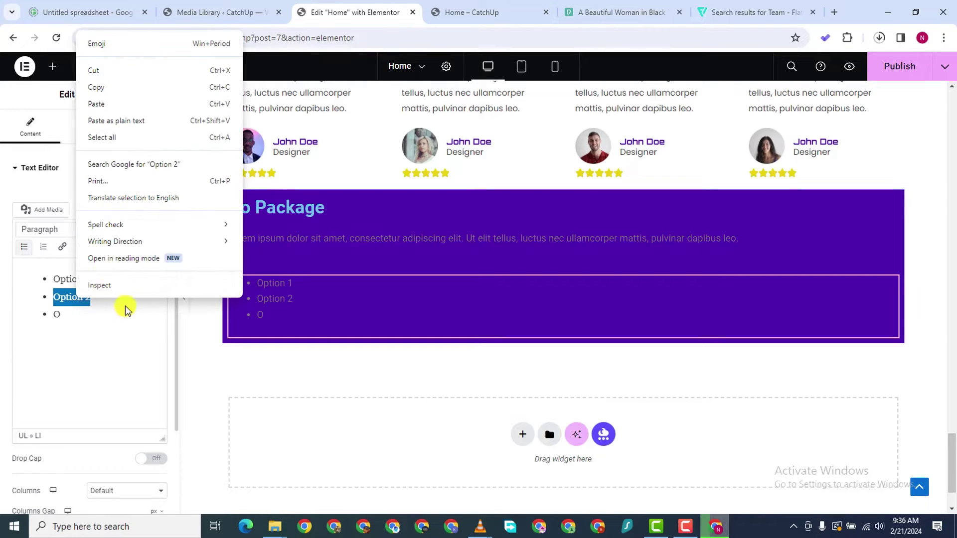
pyautogui.click(103, 89)
pyautogui.click(64, 316)
pyautogui.rightClick(64, 314)
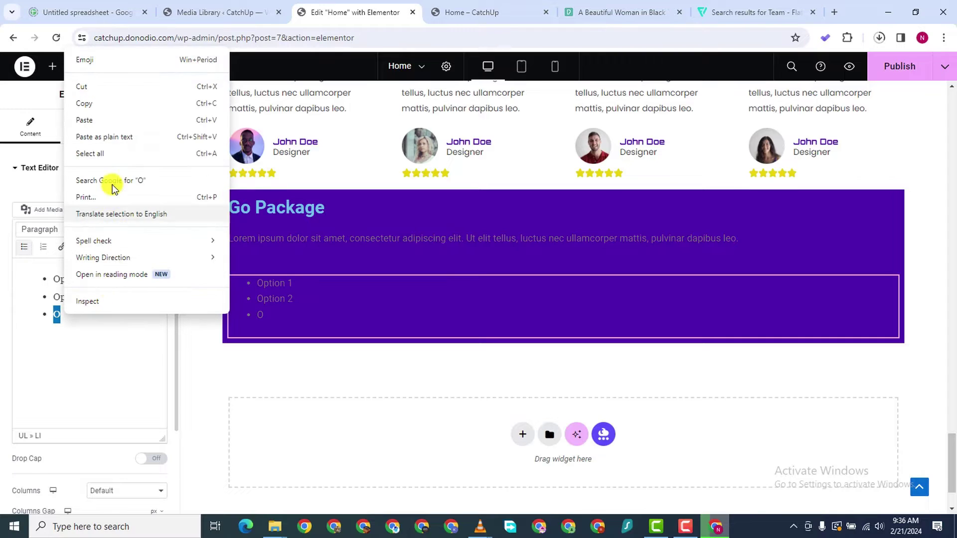
pyautogui.click(87, 119)
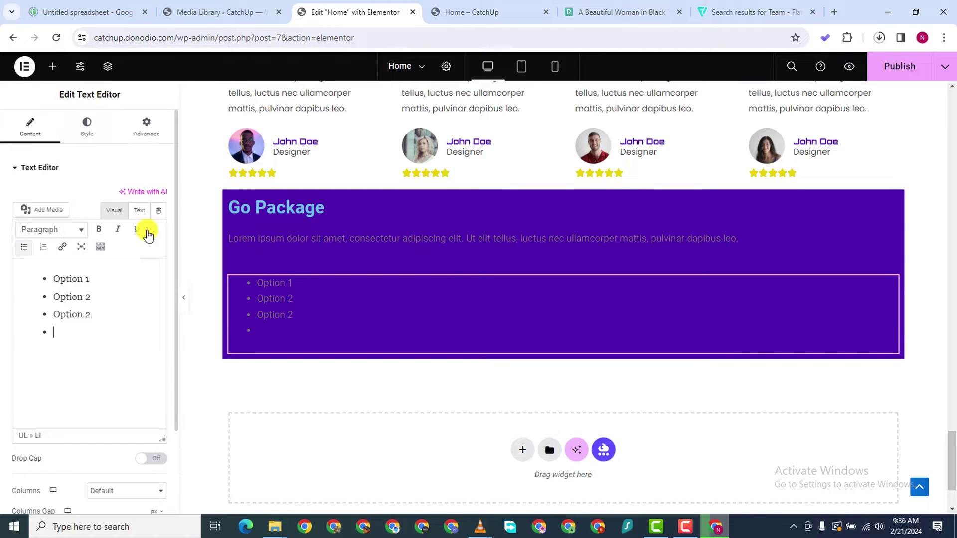
# Paste 'Option 2' into bullets four through seven and start renumbering them
pyautogui.rightClick(70, 330)
pyautogui.click(88, 190)
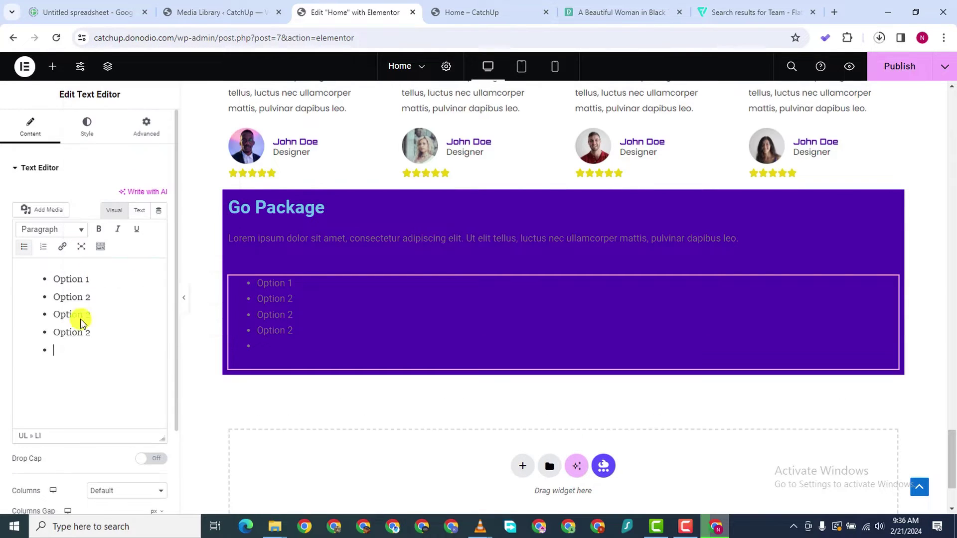
pyautogui.rightClick(59, 352)
pyautogui.click(89, 217)
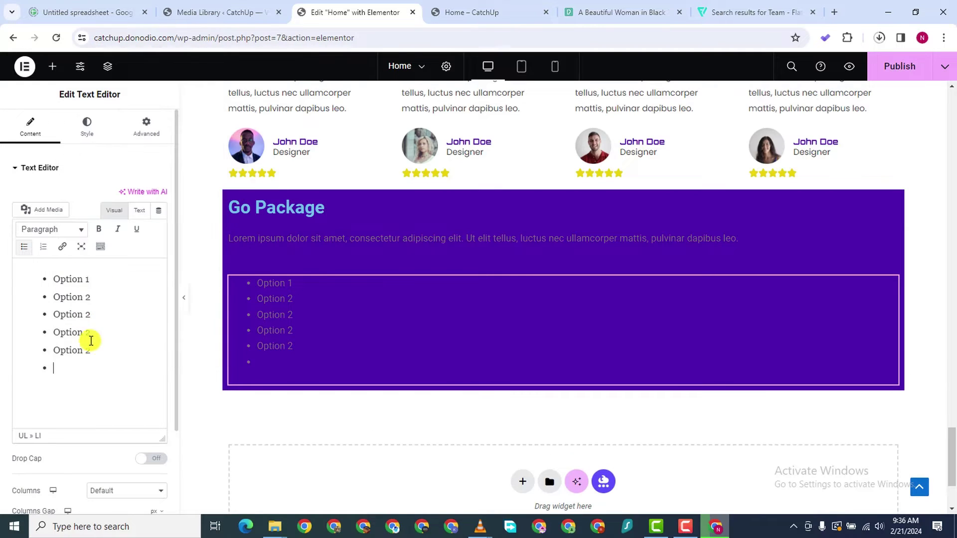
pyautogui.rightClick(63, 362)
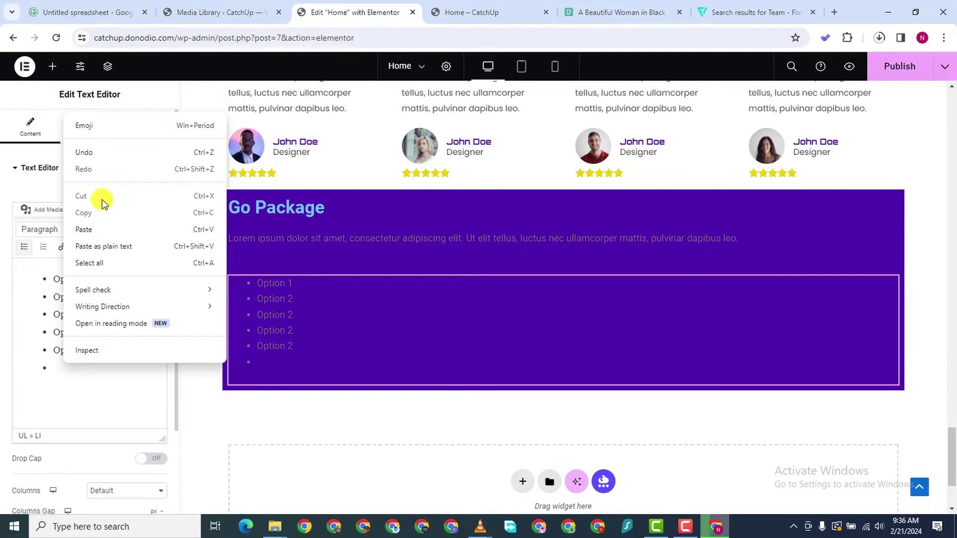
pyautogui.click(95, 230)
pyautogui.rightClick(63, 384)
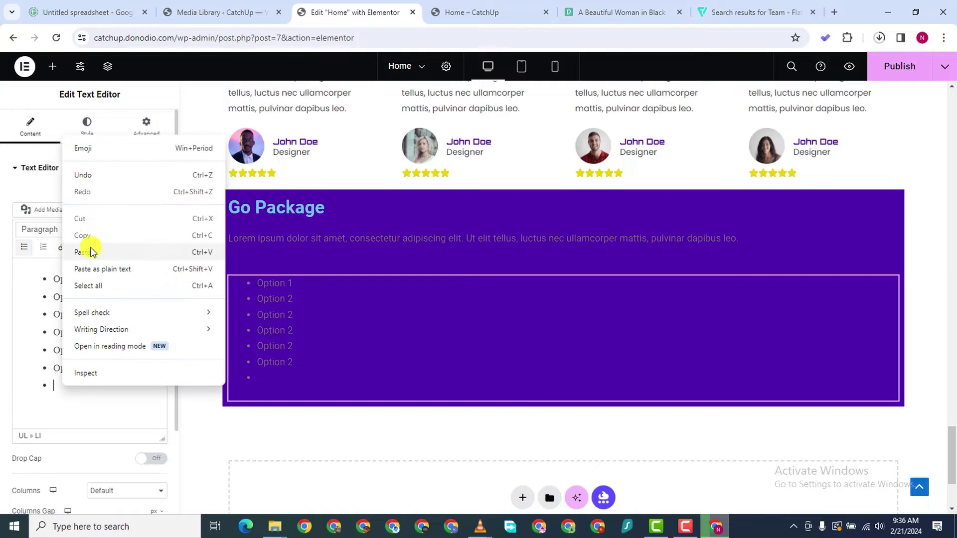
pyautogui.click(92, 252)
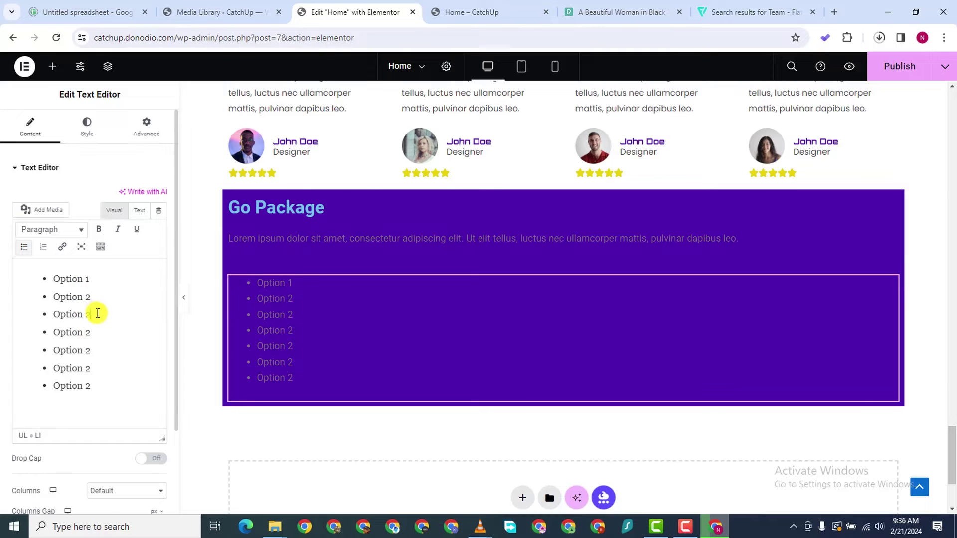
pyautogui.click(105, 336)
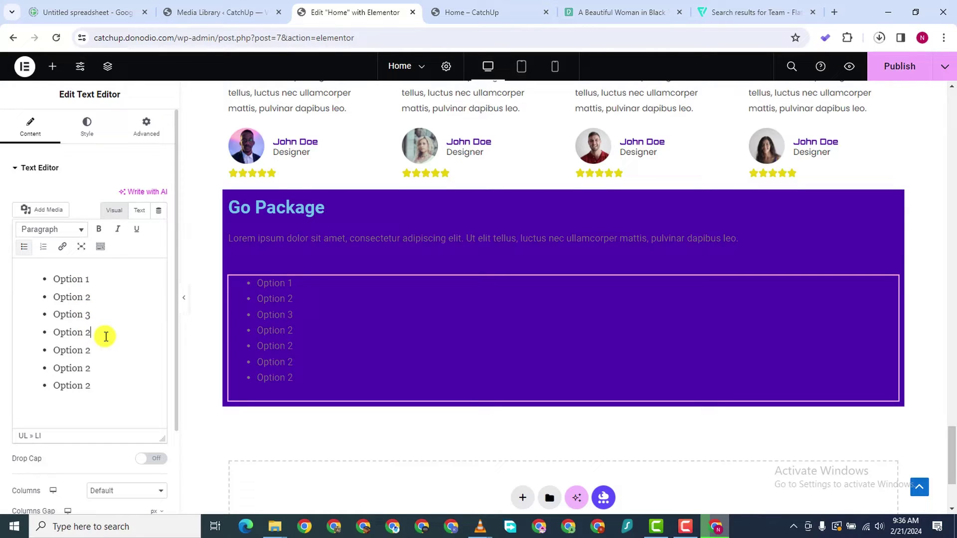
pyautogui.write('4')
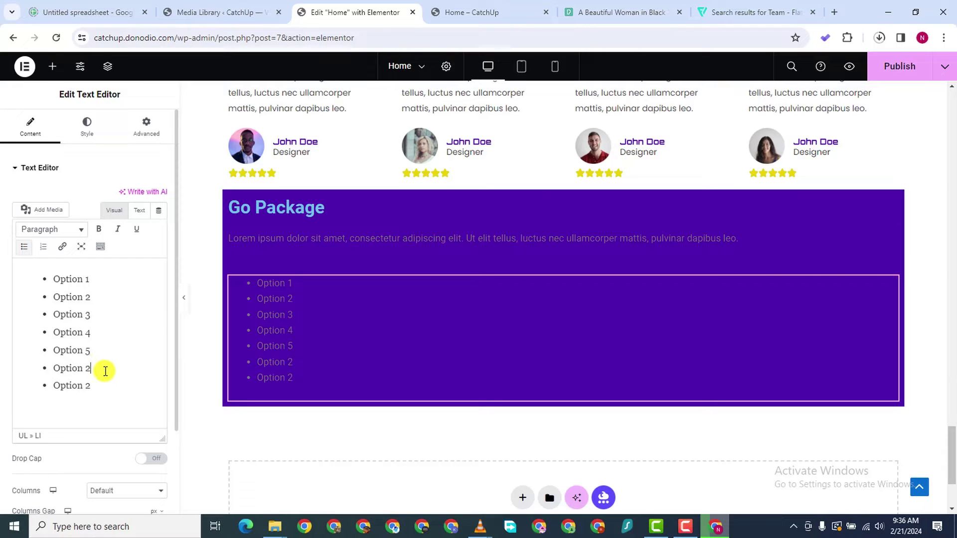
pyautogui.write('6')
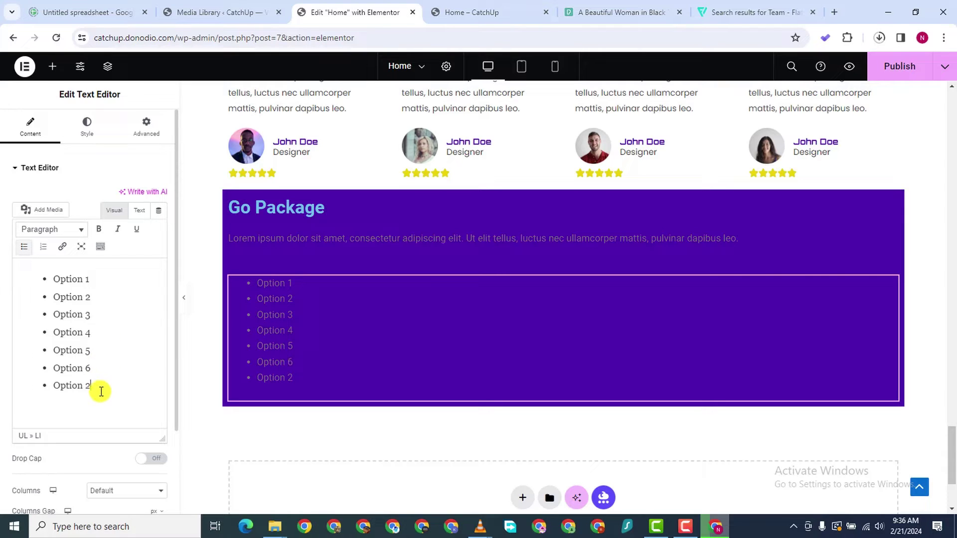
pyautogui.write('7')
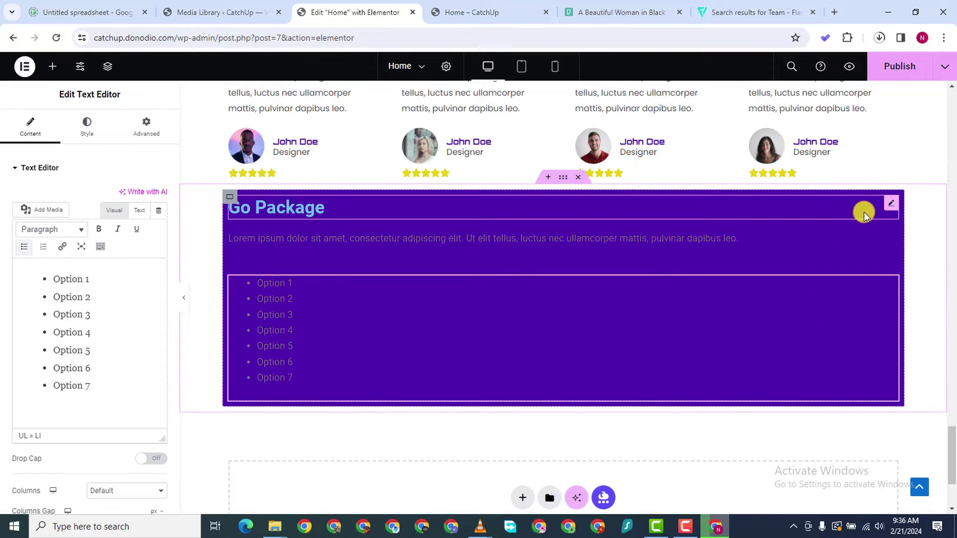
# Duplicate the Go Package heading and move the copy below the option list
pyautogui.rightClick(875, 258)
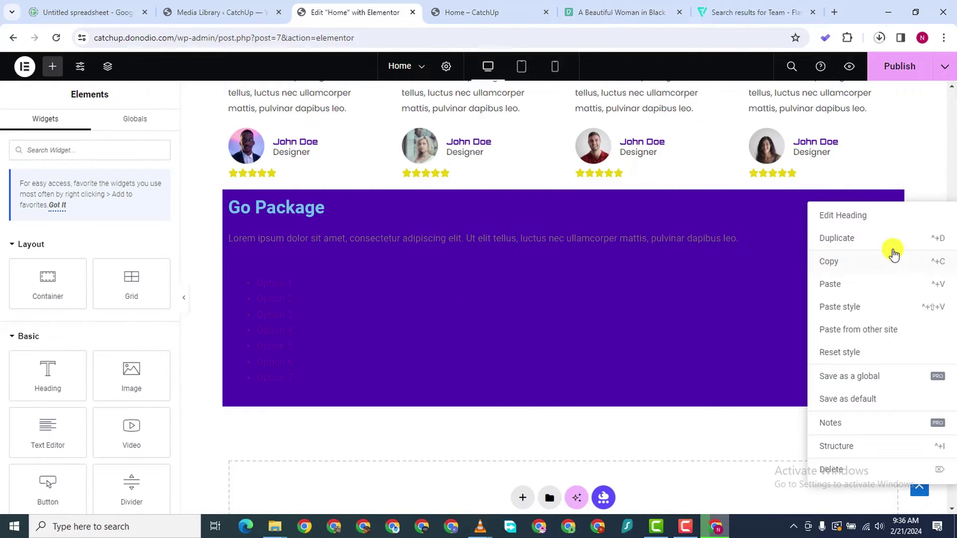
pyautogui.click(853, 238)
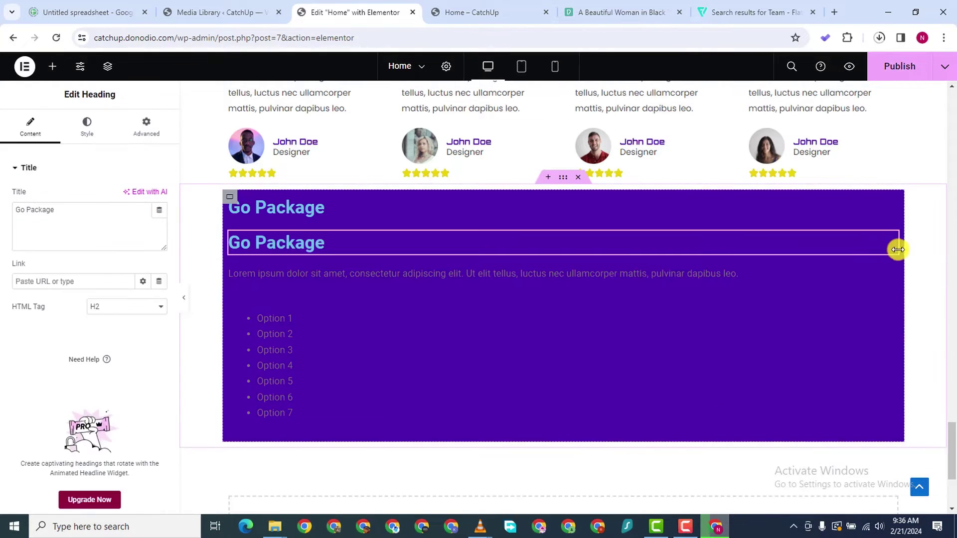
pyautogui.moveTo(889, 240); pyautogui.dragTo(331, 412)
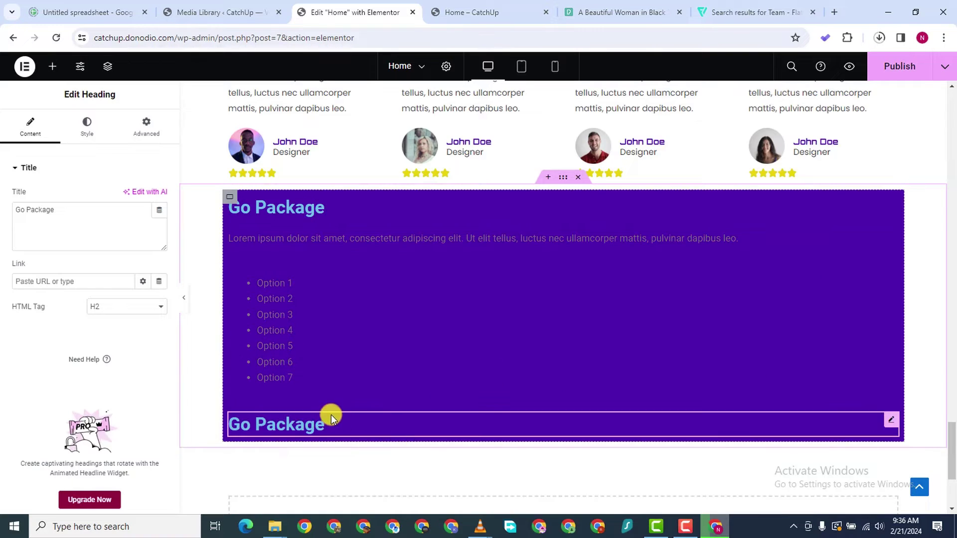
# Replace the copied heading's title with the $3000 price
pyautogui.tripleClick(37, 203)
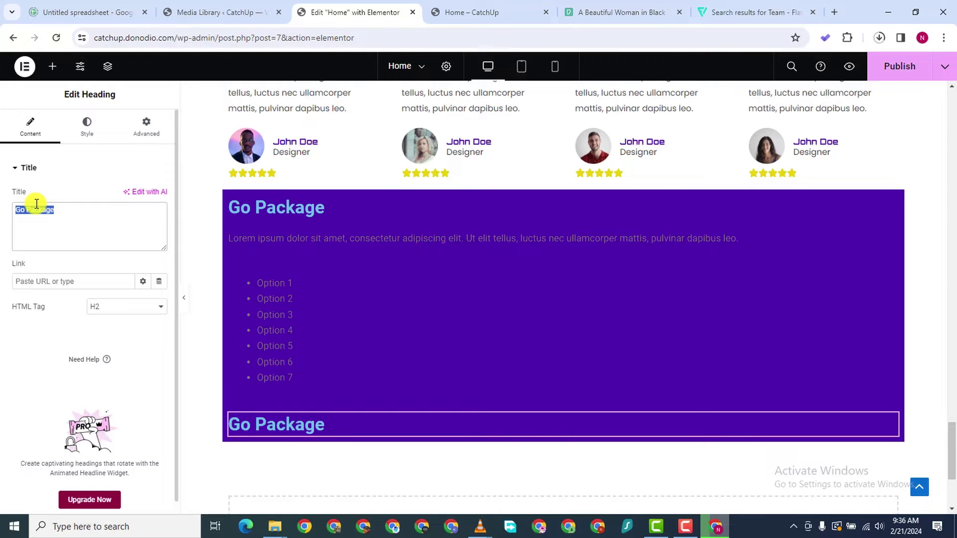
pyautogui.hotkey('ctrl', 'Tab')
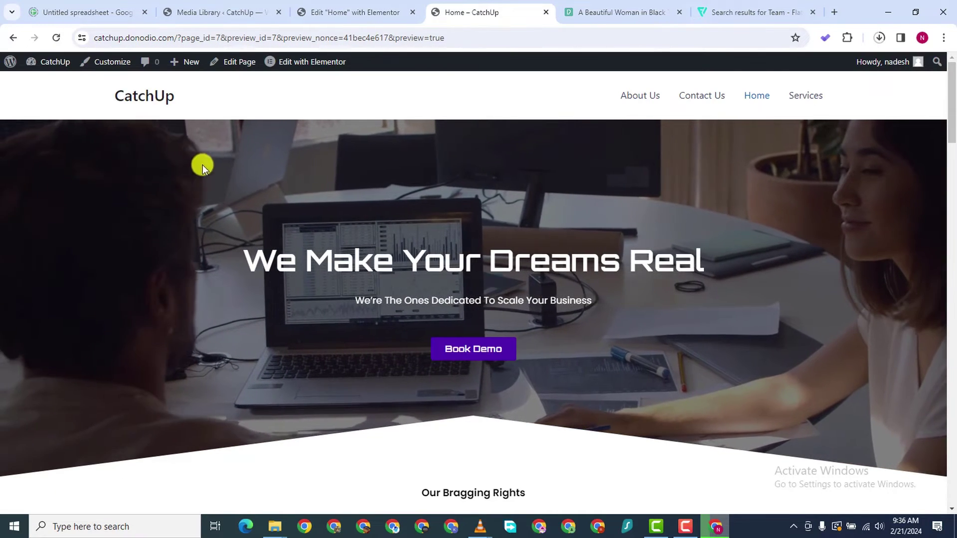
pyautogui.click(342, 11)
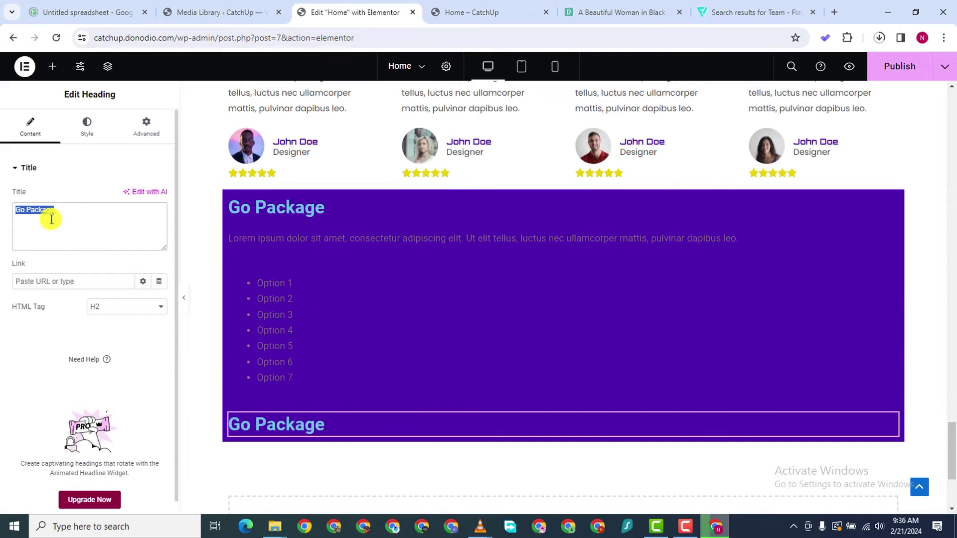
pyautogui.press('BackSpace')
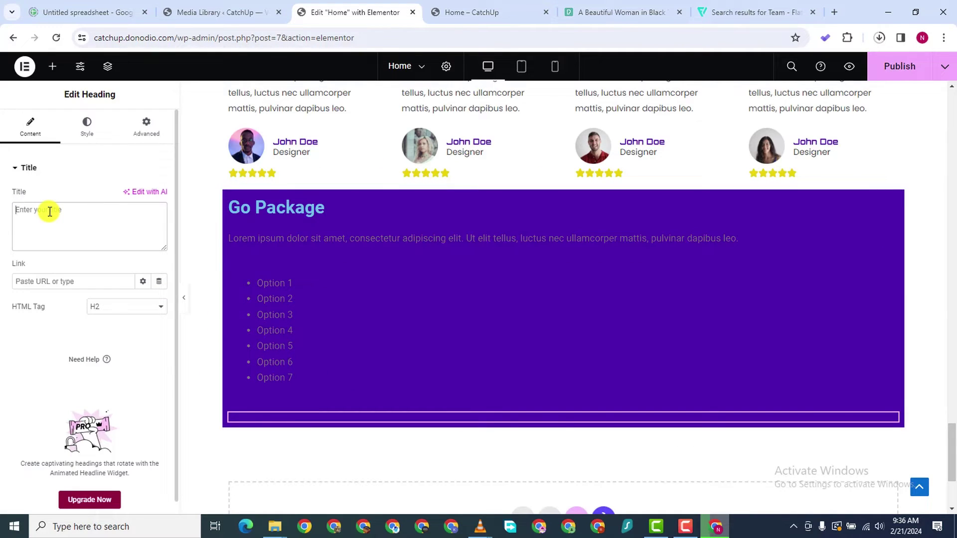
pyautogui.write('$3000')
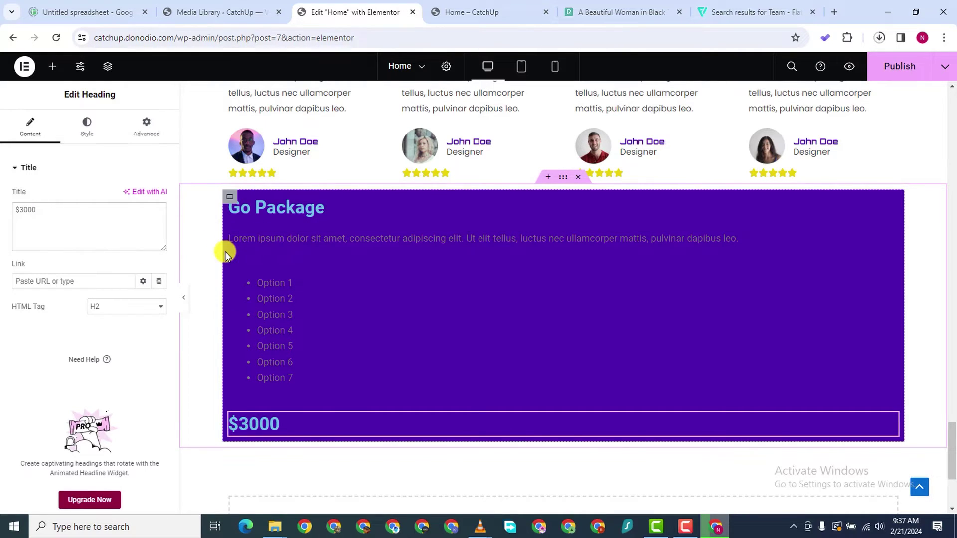
pyautogui.click(323, 210)
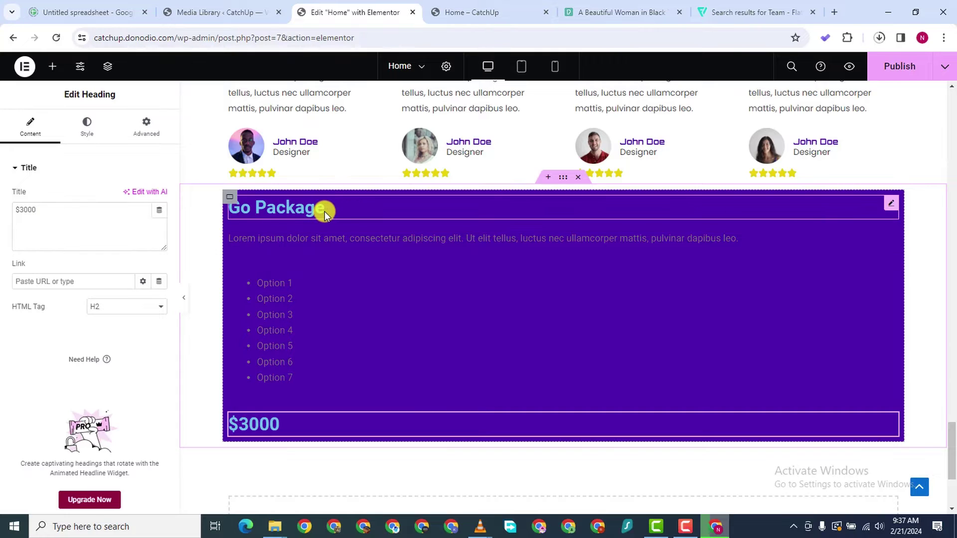
# Set the Go Package heading's text colour to white and its font family to Orbitron
pyautogui.click(86, 127)
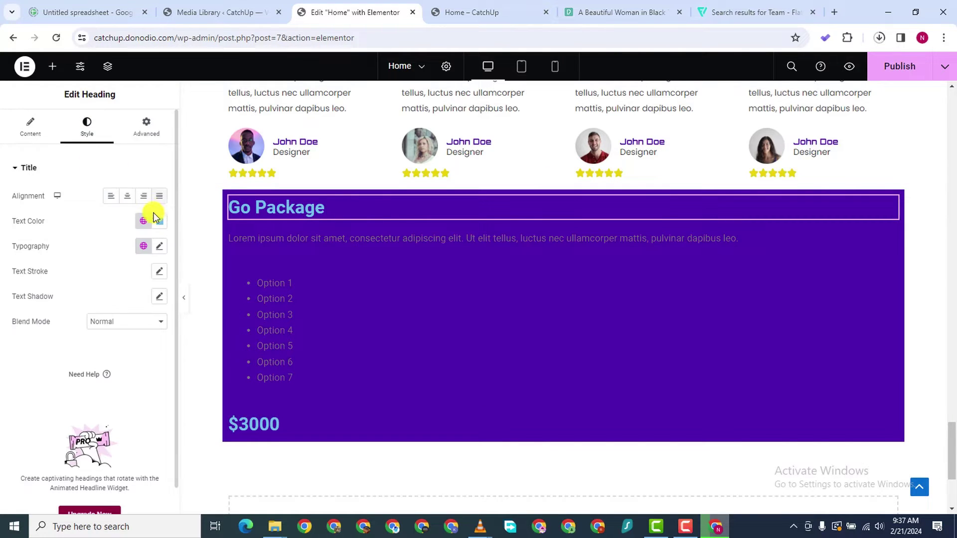
pyautogui.click(159, 221)
pyautogui.click(93, 272)
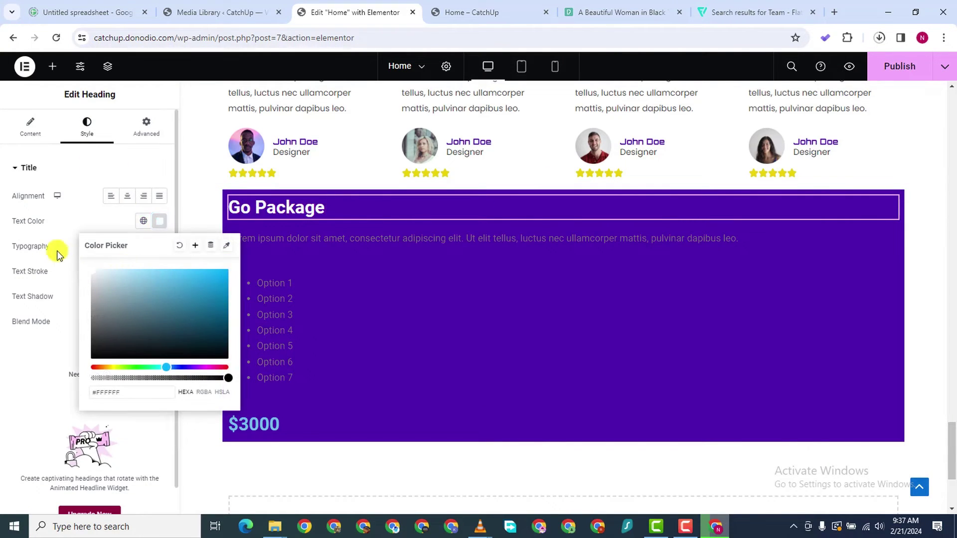
pyautogui.click(5, 339)
pyautogui.click(160, 246)
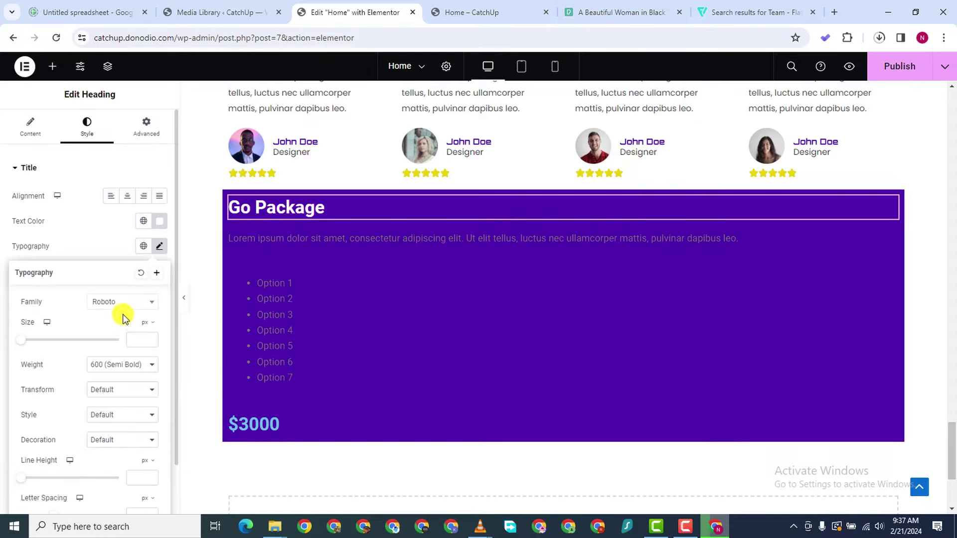
pyautogui.click(123, 302)
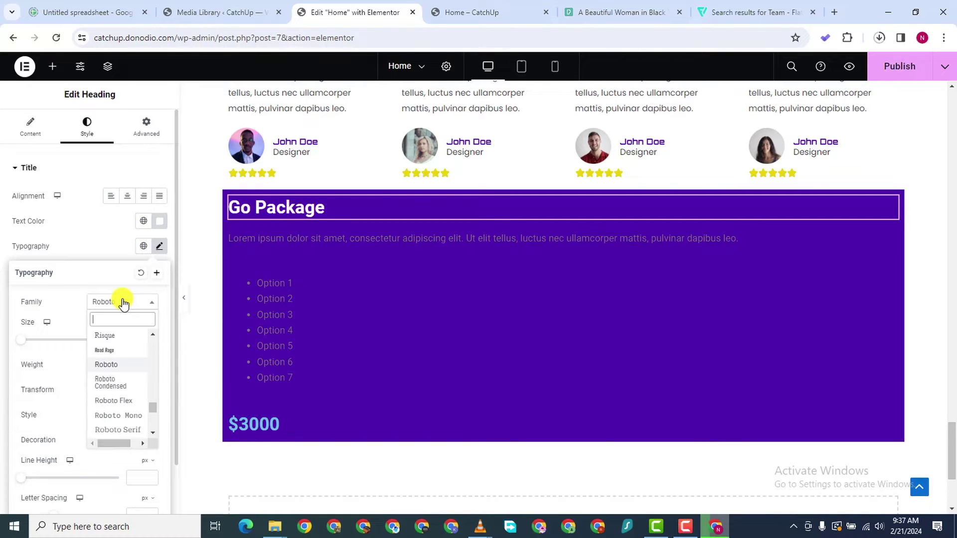
pyautogui.write('orbitron')
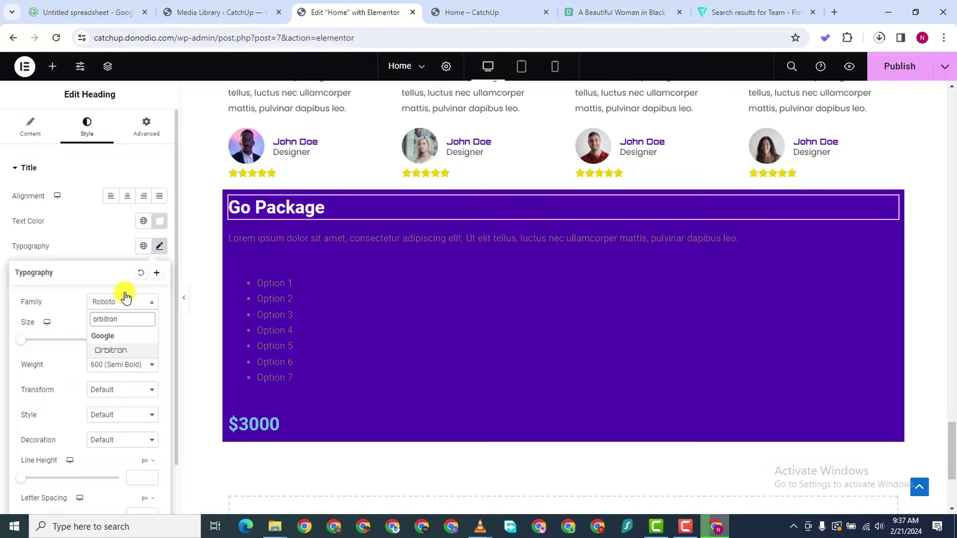
pyautogui.click(124, 349)
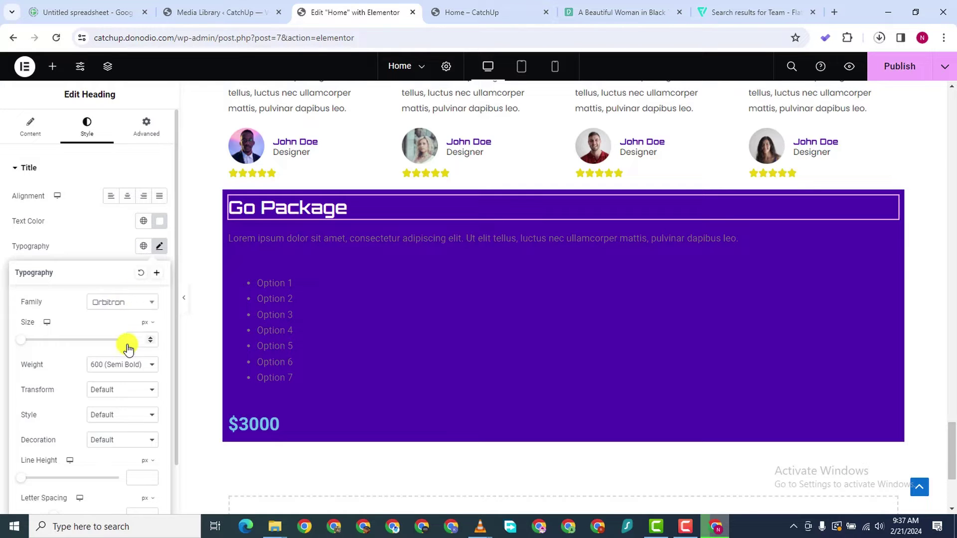
pyautogui.click(313, 235)
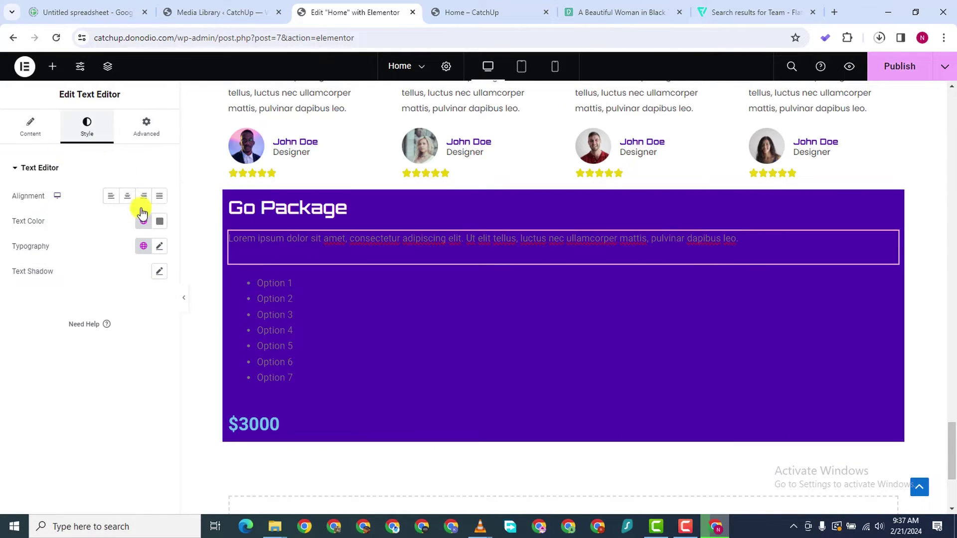
# Make the Lorem ipsum paragraph text white in the Poppins font
pyautogui.click(159, 221)
pyautogui.moveTo(104, 320); pyautogui.dragTo(71, 237)
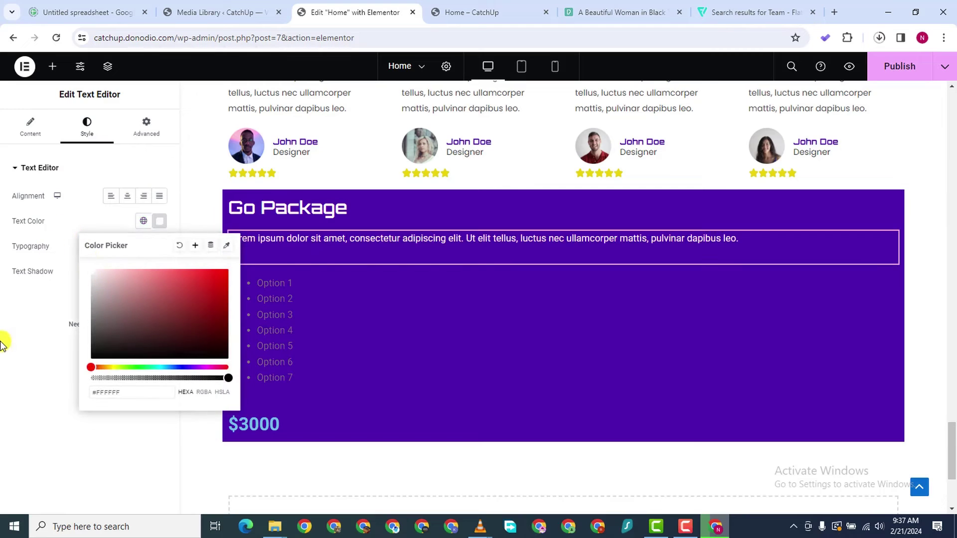
pyautogui.click(31, 337)
pyautogui.click(160, 248)
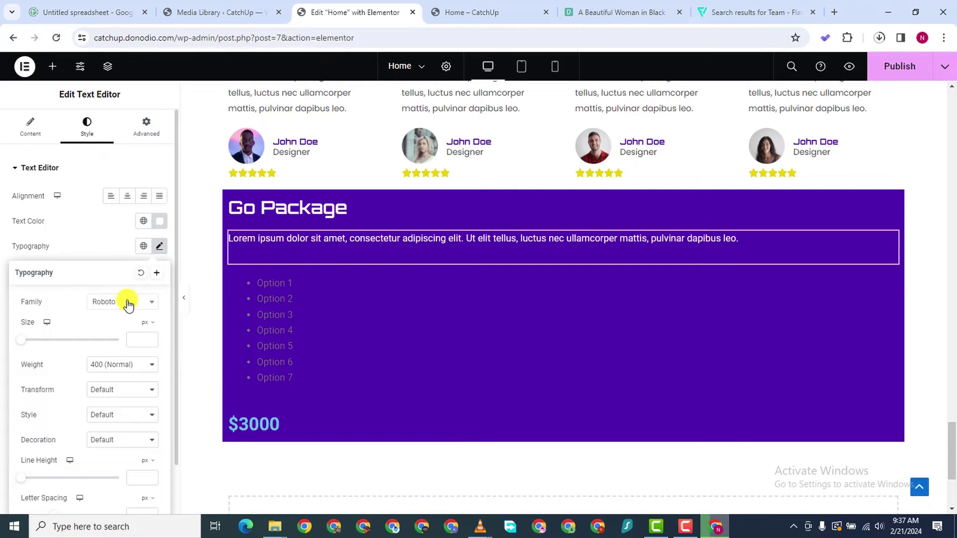
pyautogui.click(128, 303)
pyautogui.write('popp')
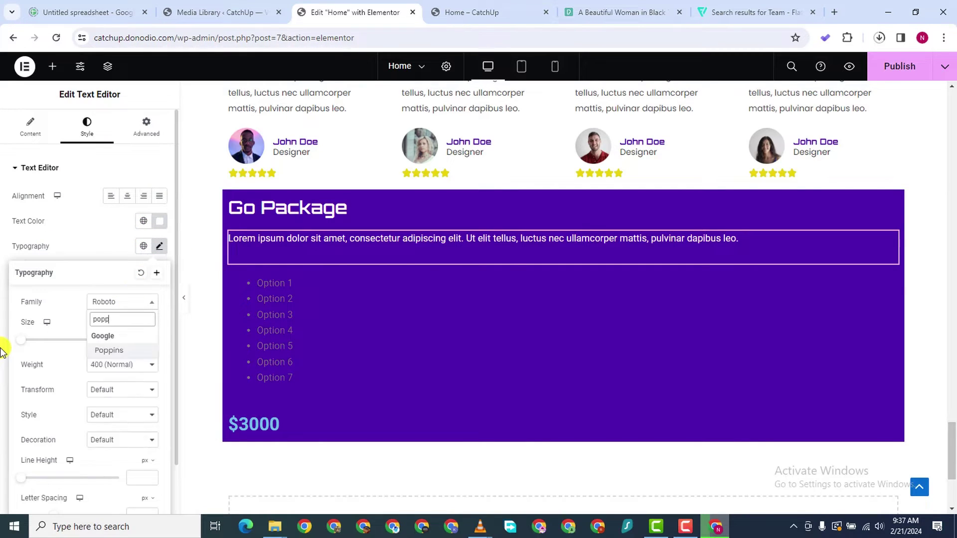
pyautogui.click(115, 351)
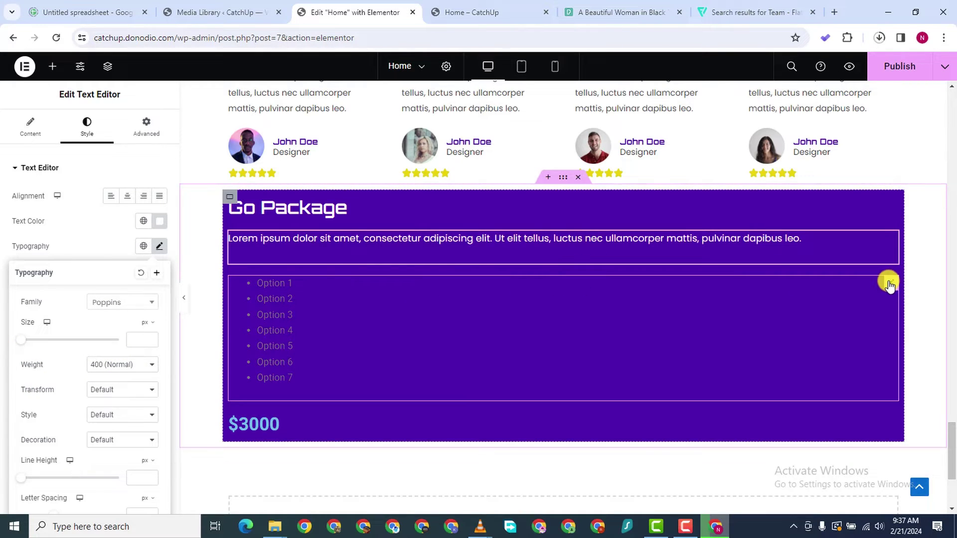
# Set the paragraph's font weight to 600 Semi Bold
pyautogui.click(890, 284)
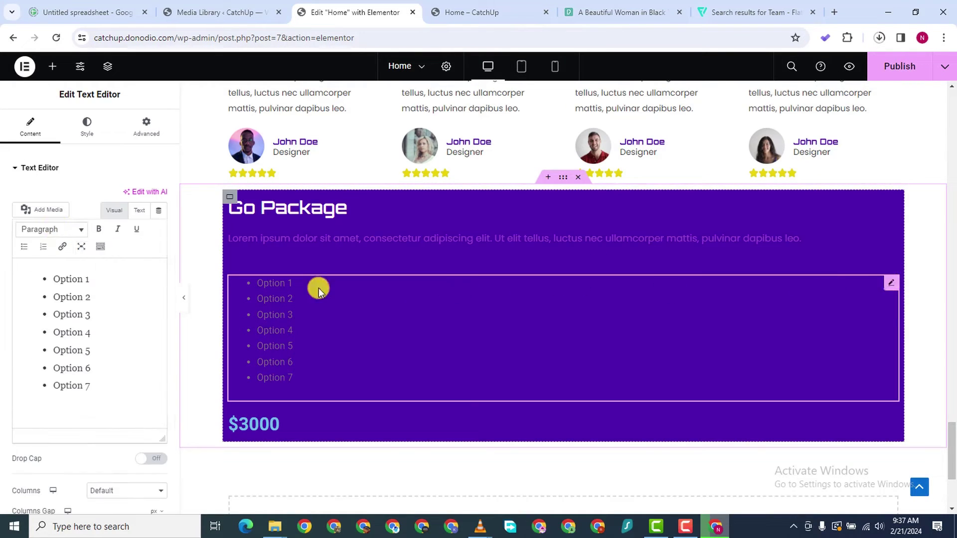
pyautogui.click(285, 243)
pyautogui.click(159, 246)
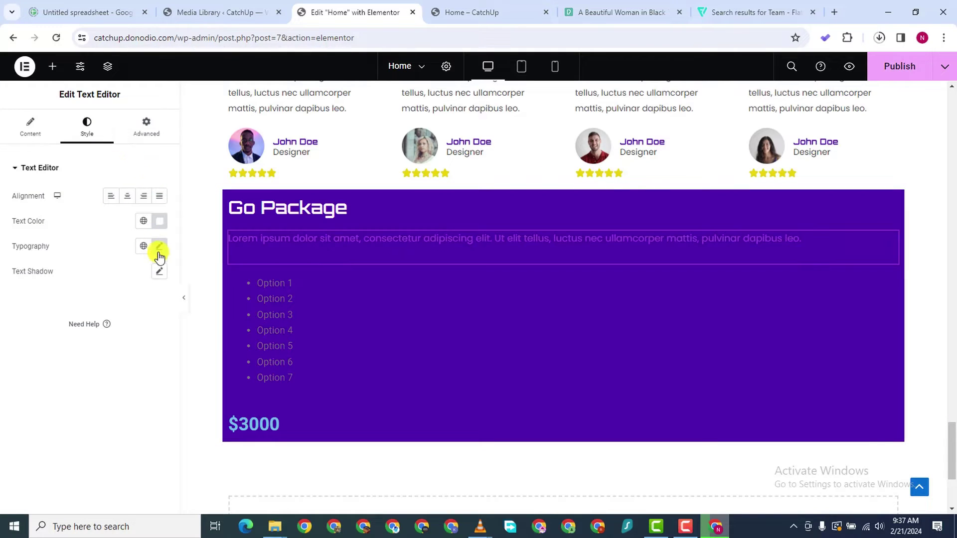
pyautogui.click(120, 364)
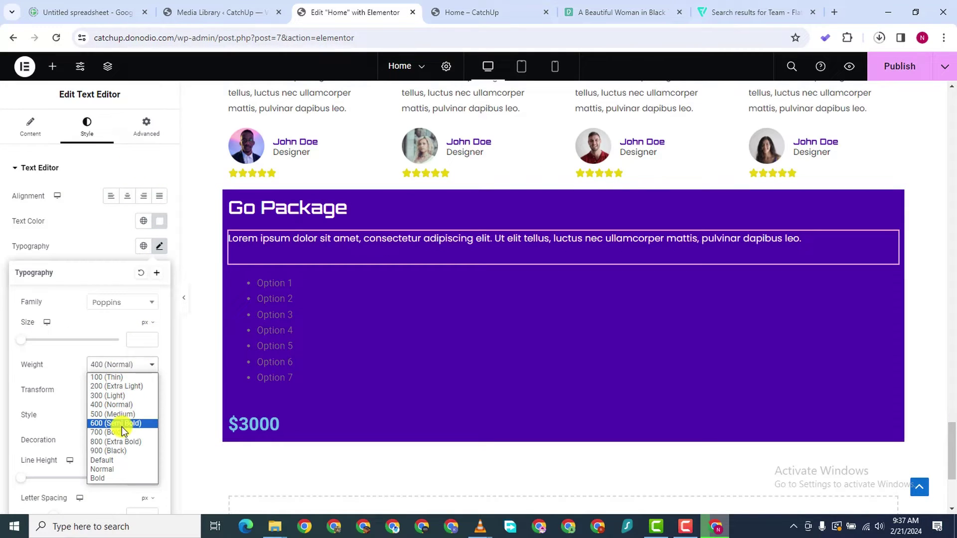
pyautogui.click(120, 423)
pyautogui.click(294, 329)
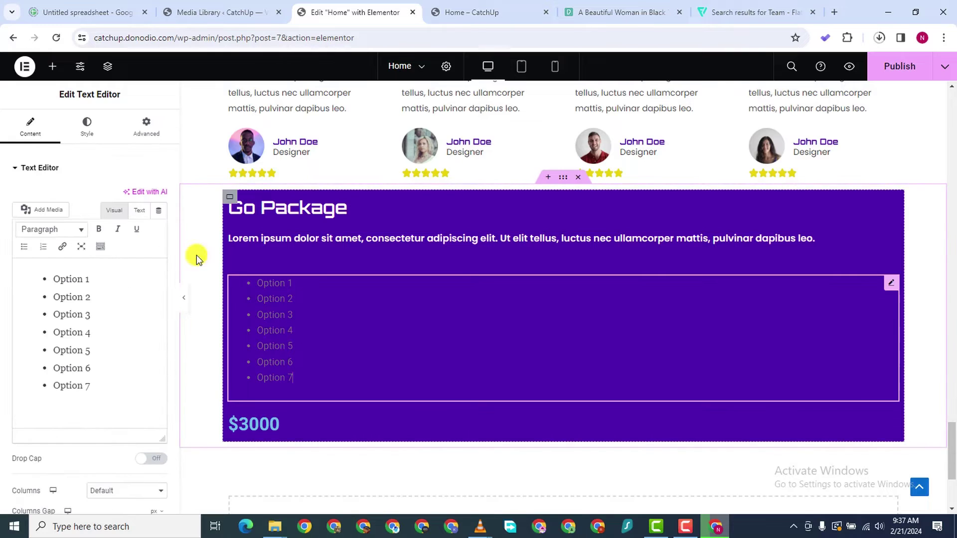
pyautogui.click(83, 126)
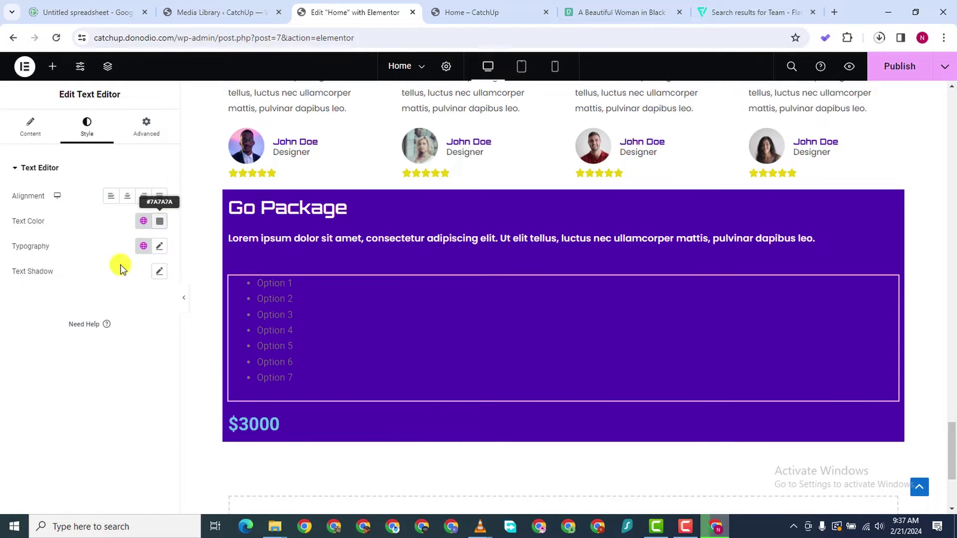
# Give the Option 1–7 list white text in the Poppins font family
pyautogui.click(159, 221)
pyautogui.moveTo(98, 306); pyautogui.dragTo(77, 238)
pyautogui.click(5, 301)
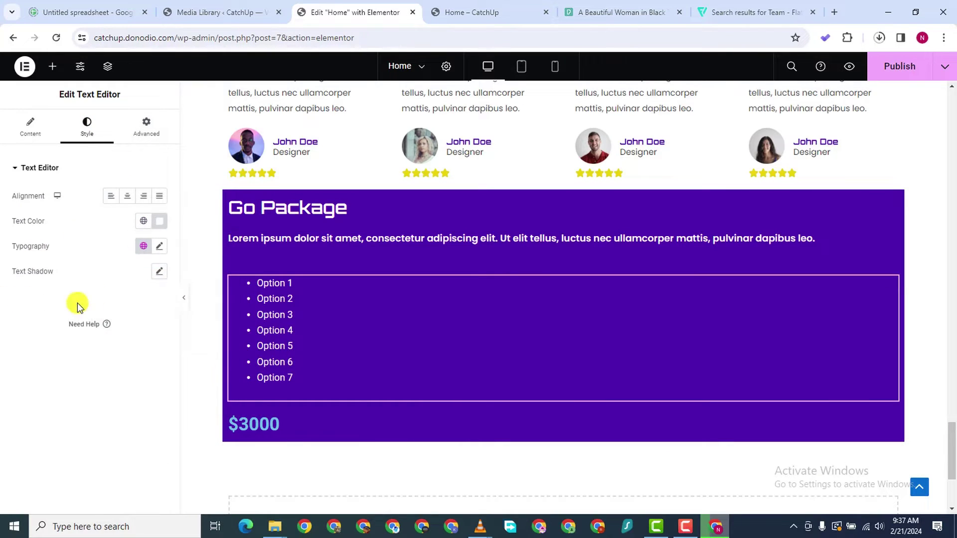
pyautogui.click(159, 247)
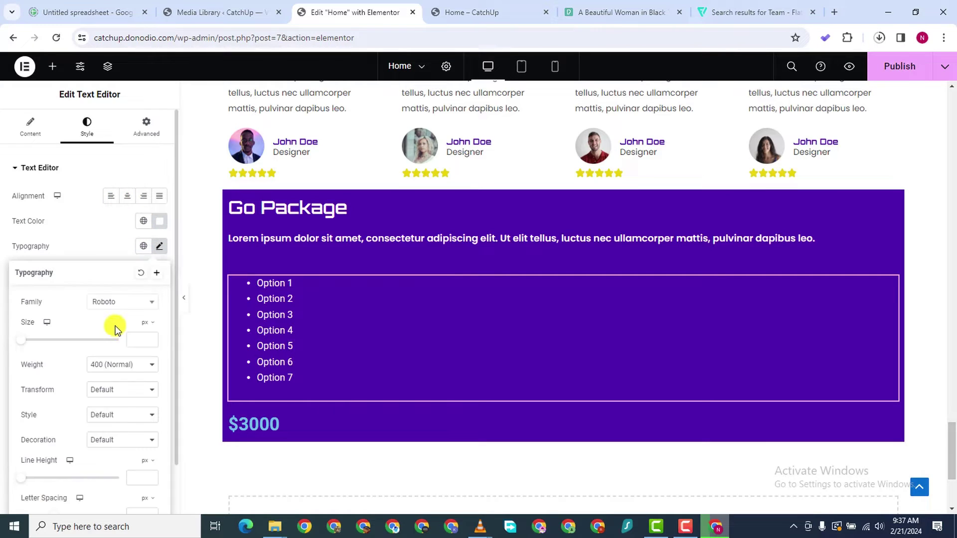
pyautogui.click(121, 307)
pyautogui.write('popp')
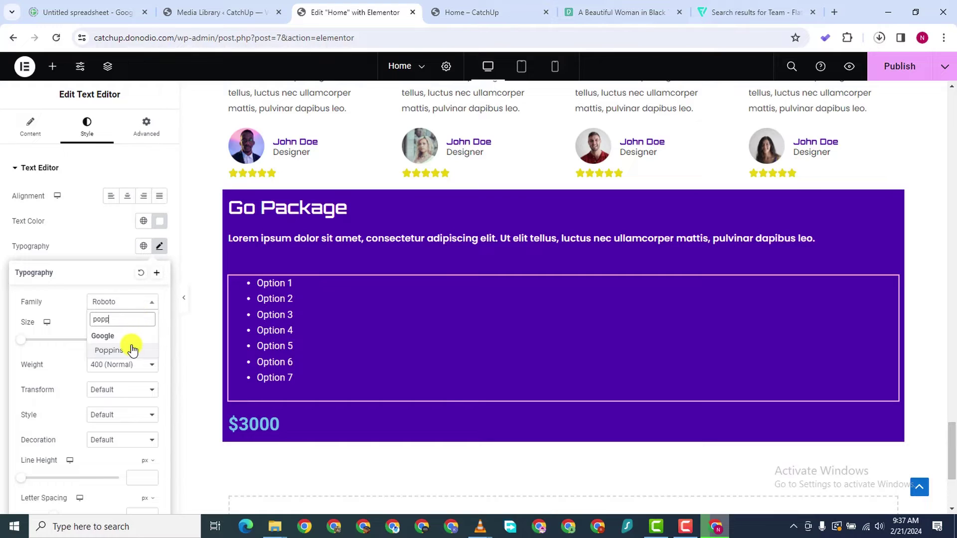
pyautogui.click(132, 350)
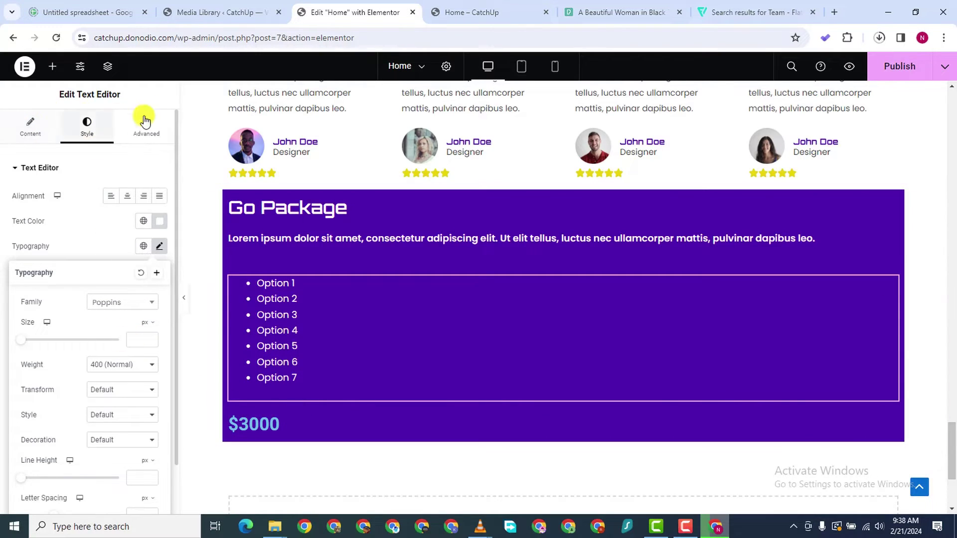
pyautogui.scroll(-1, 50, 140)
pyautogui.scroll(1, 48, 137)
pyautogui.click(190, 165)
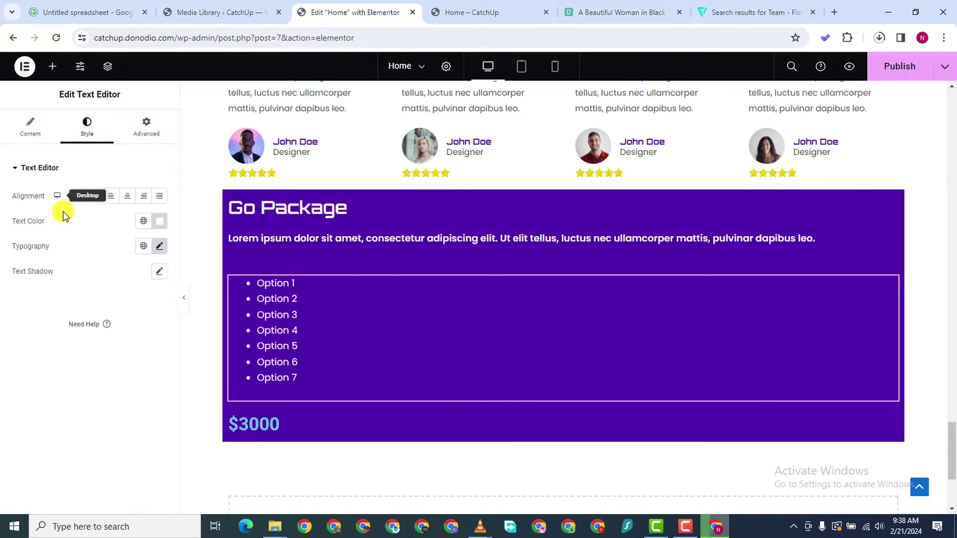
pyautogui.scroll(1, 252, 398)
# Search the widgets for Rating and drop a star rating above the $3000 price
pyautogui.click(290, 483)
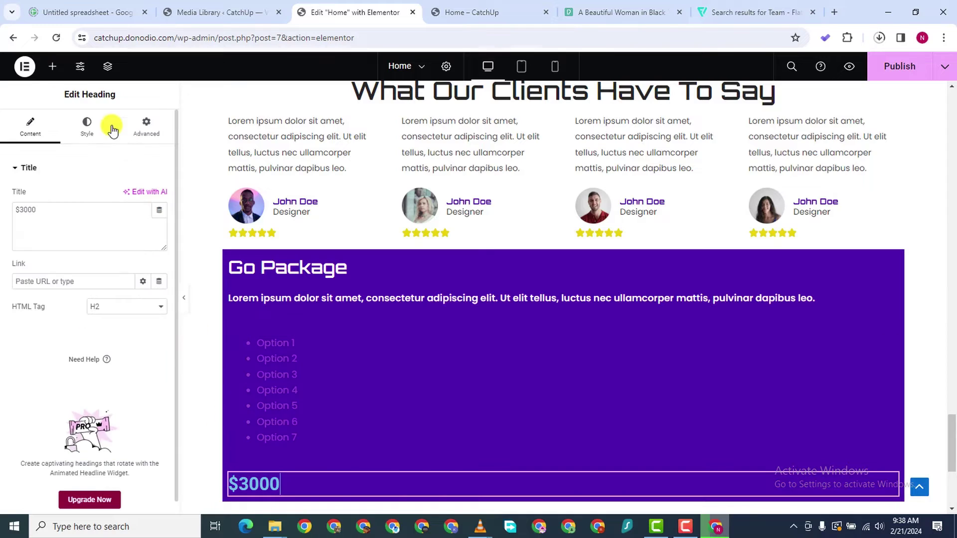
pyautogui.scroll(-1, 590, 444)
pyautogui.scroll(-1, 590, 444)
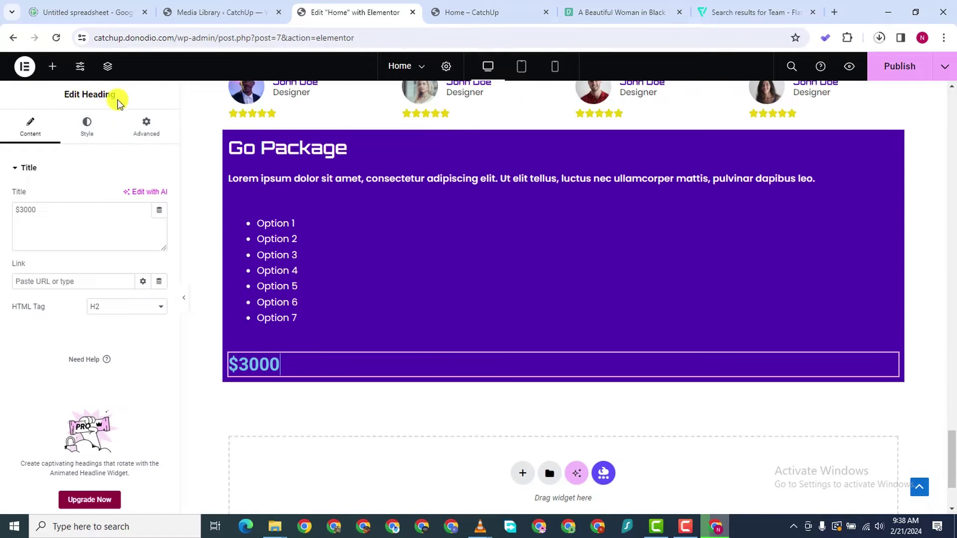
pyautogui.click(53, 66)
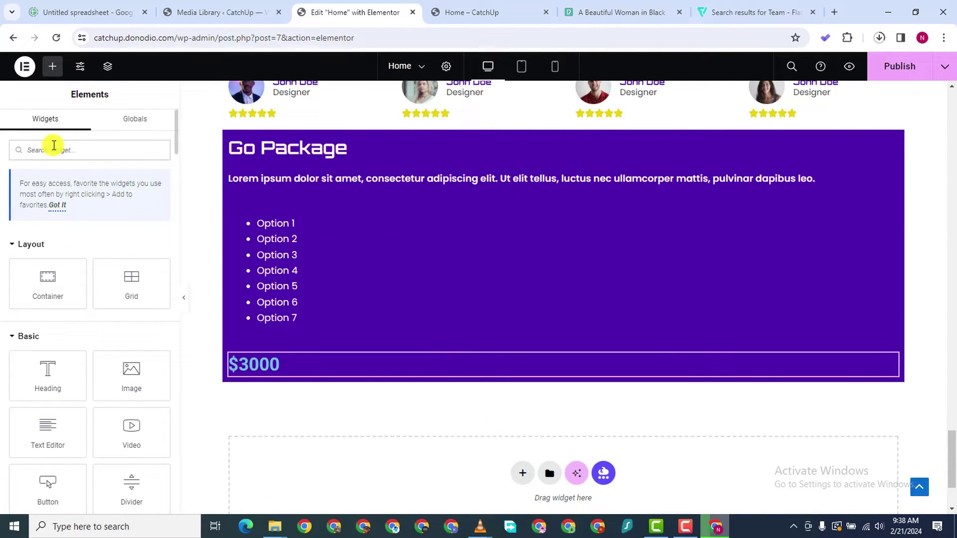
pyautogui.write('rating')
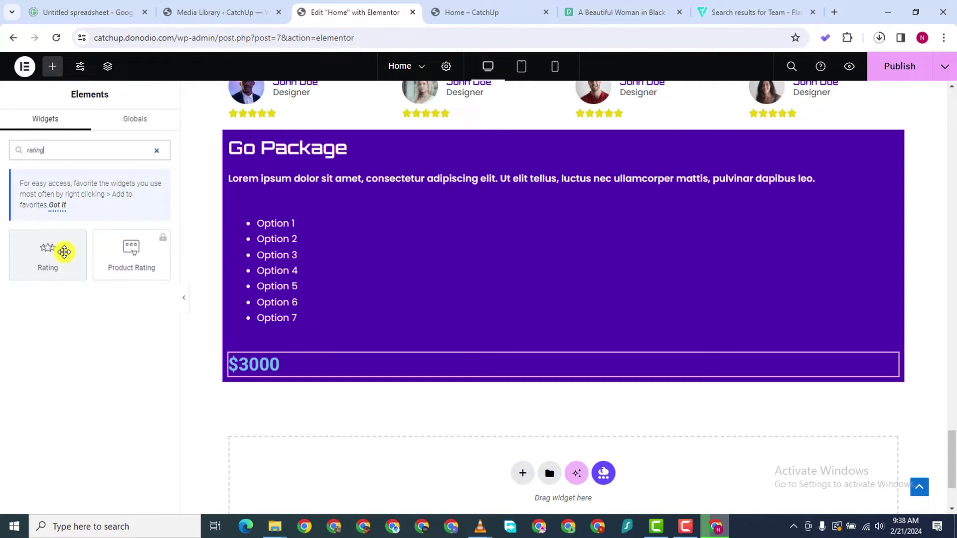
pyautogui.moveTo(61, 253); pyautogui.dragTo(378, 328)
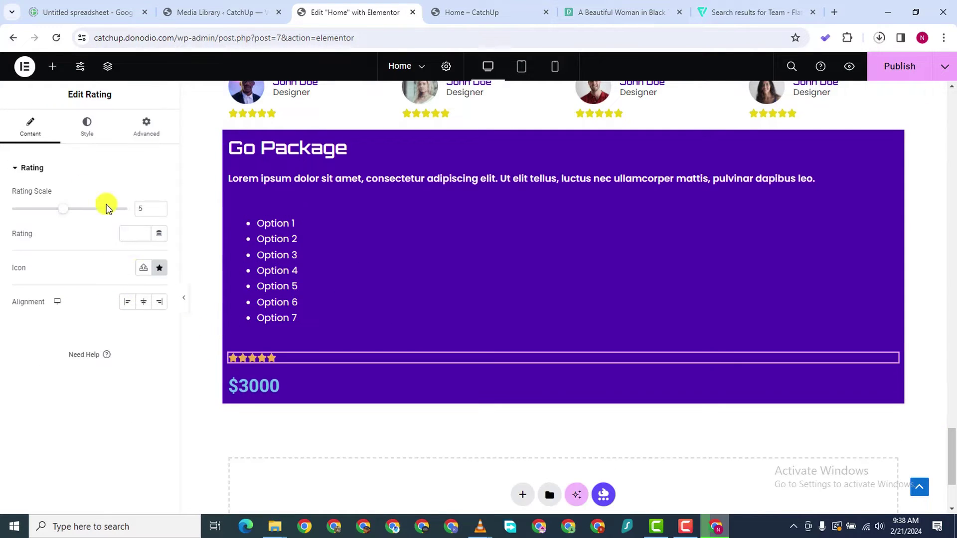
pyautogui.scroll(-3, 402, 171)
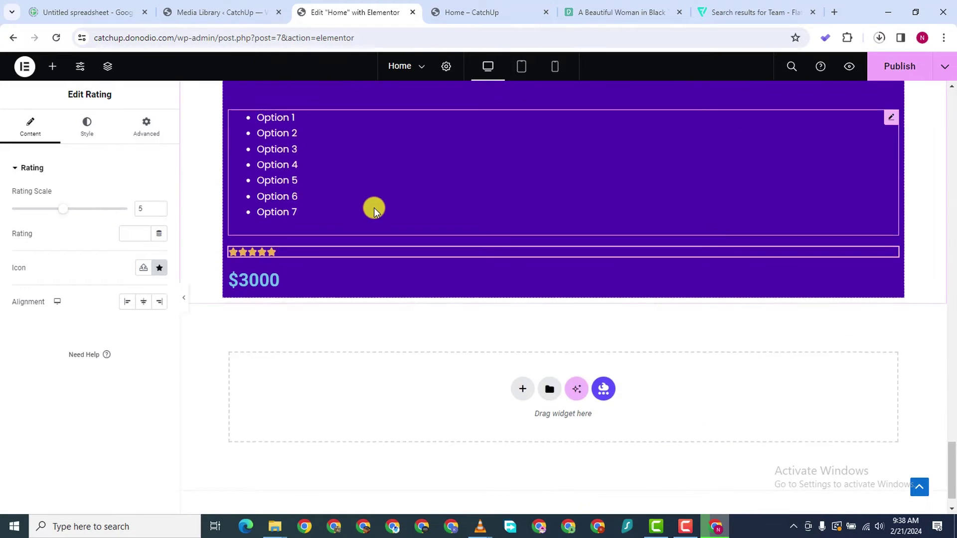
pyautogui.scroll(6, 377, 200)
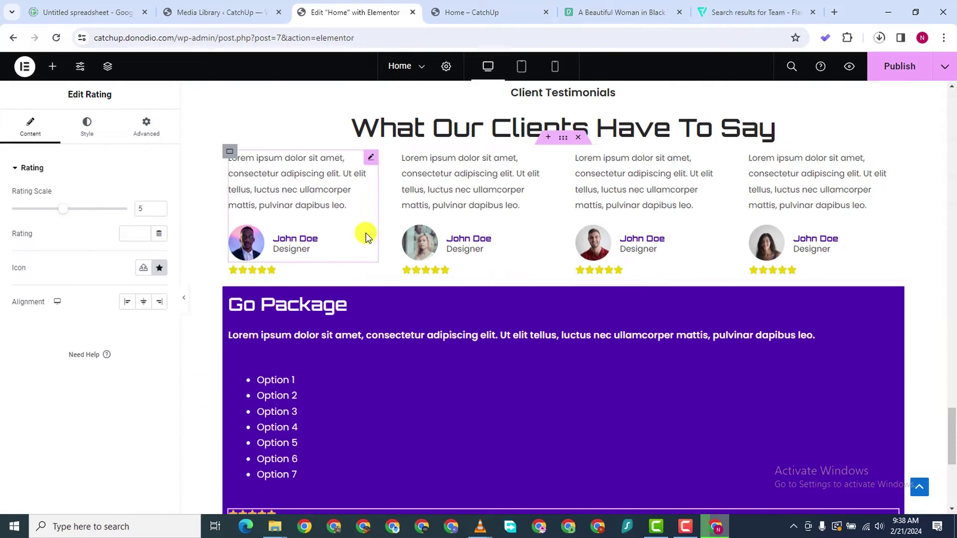
# Copy the #E9D204 colour code from the first testimonial's star rating
pyautogui.click(273, 271)
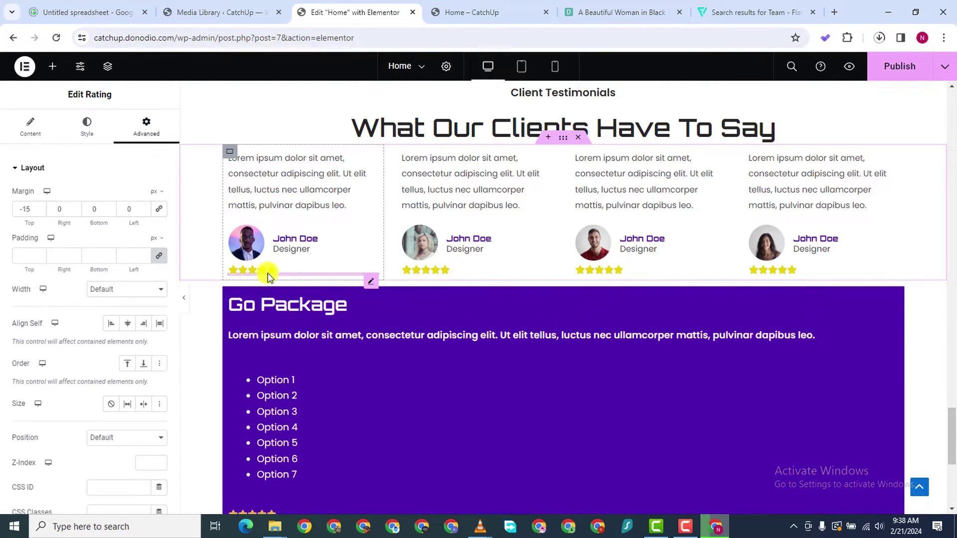
pyautogui.click(83, 125)
pyautogui.click(158, 281)
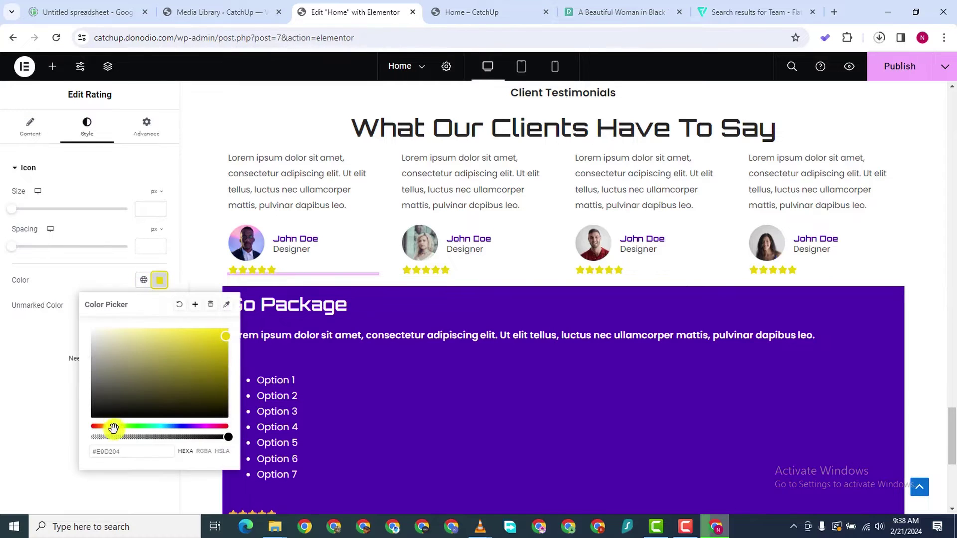
pyautogui.rightClick(106, 451)
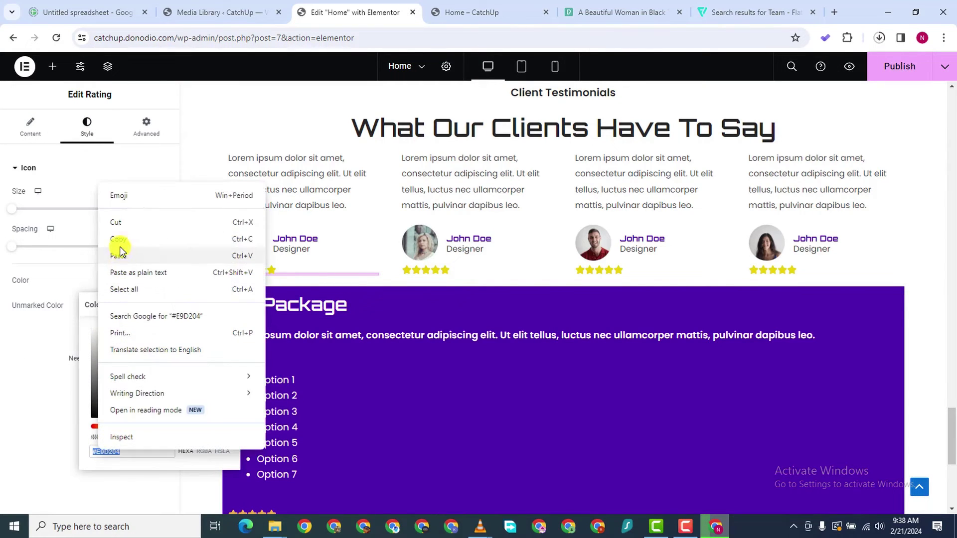
pyautogui.click(118, 244)
pyautogui.scroll(-3, 440, 456)
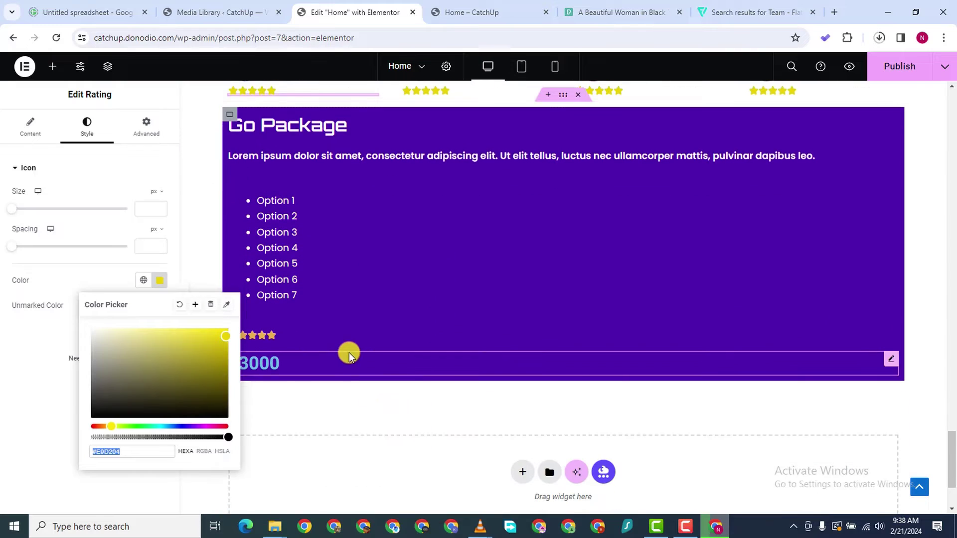
# Paste #E9D204 as the Go Package stars' colour
pyautogui.click(306, 336)
pyautogui.click(83, 127)
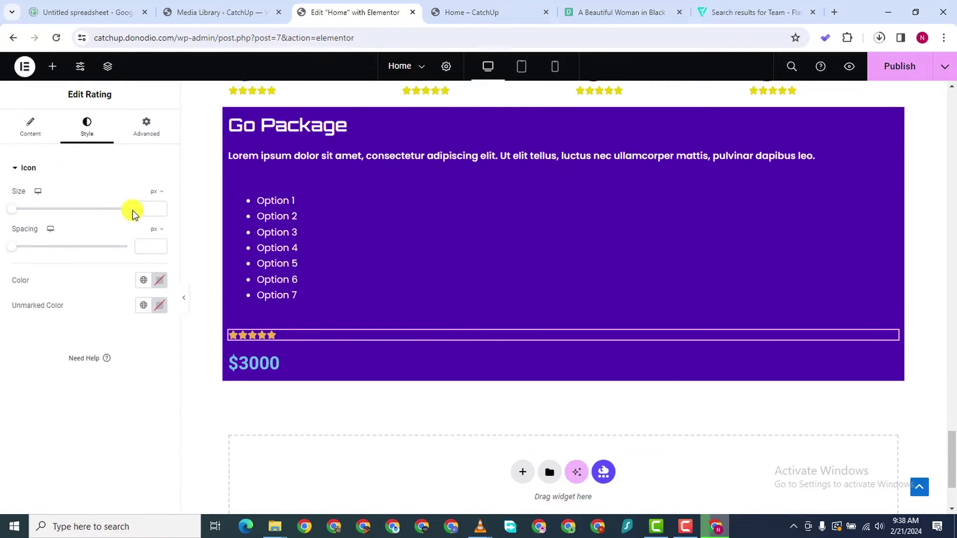
pyautogui.click(159, 280)
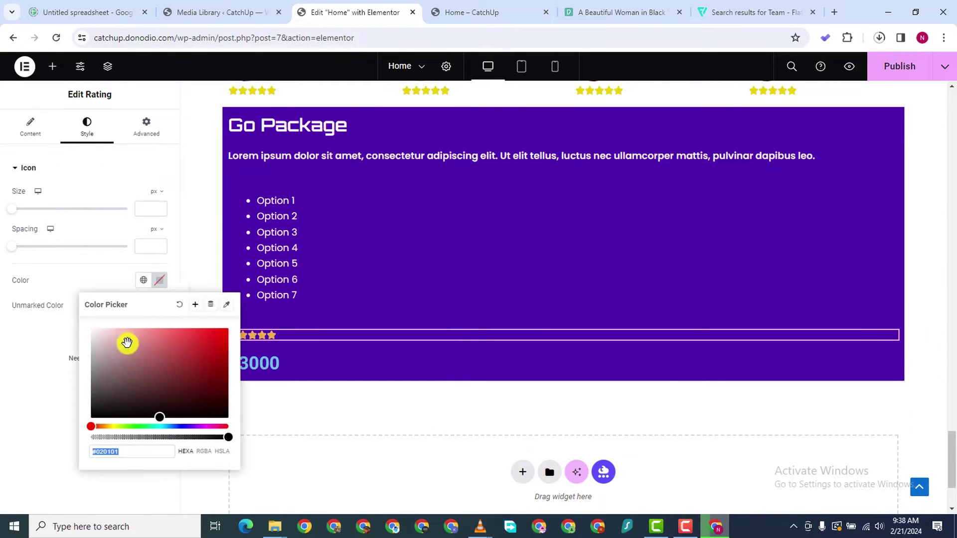
pyautogui.rightClick(112, 452)
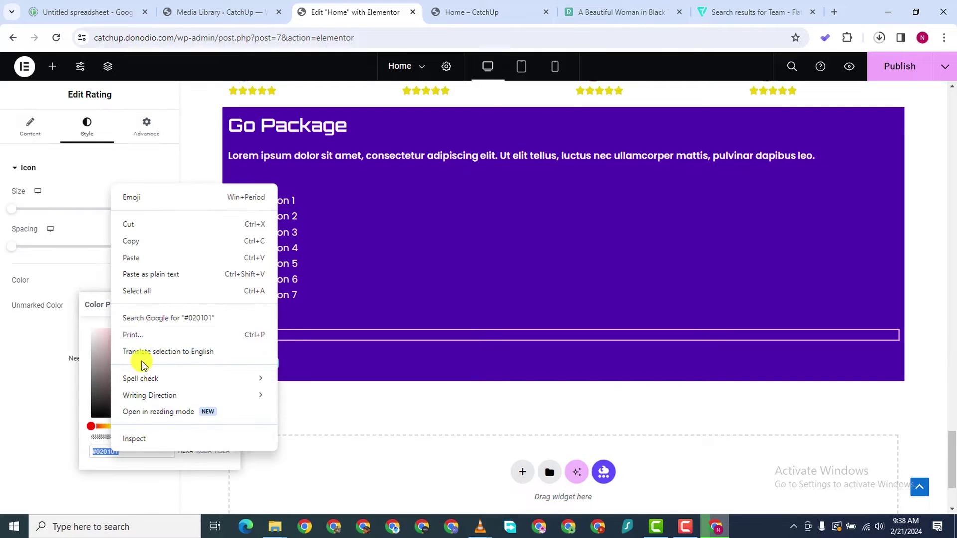
pyautogui.click(141, 257)
pyautogui.click(2, 439)
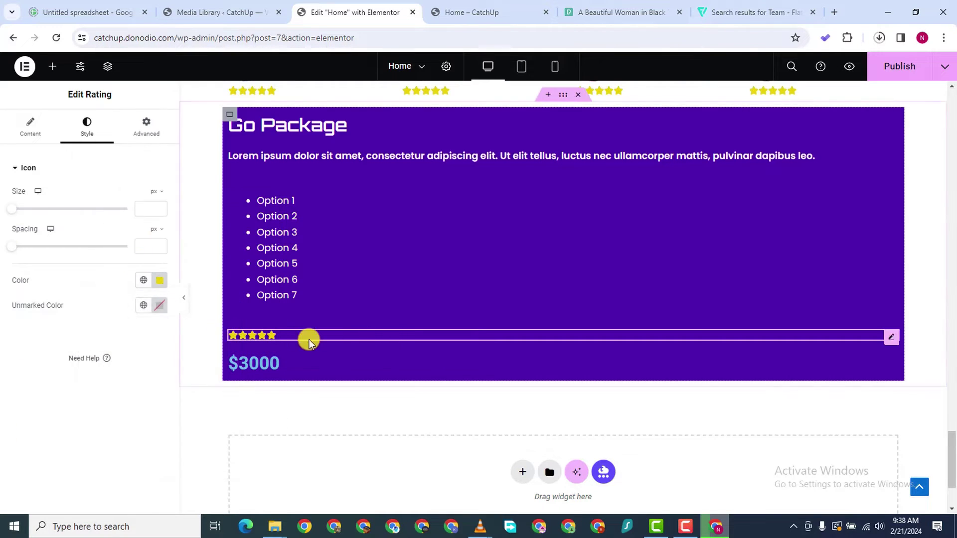
# Set the $3000 price heading's text colour to white
pyautogui.click(294, 372)
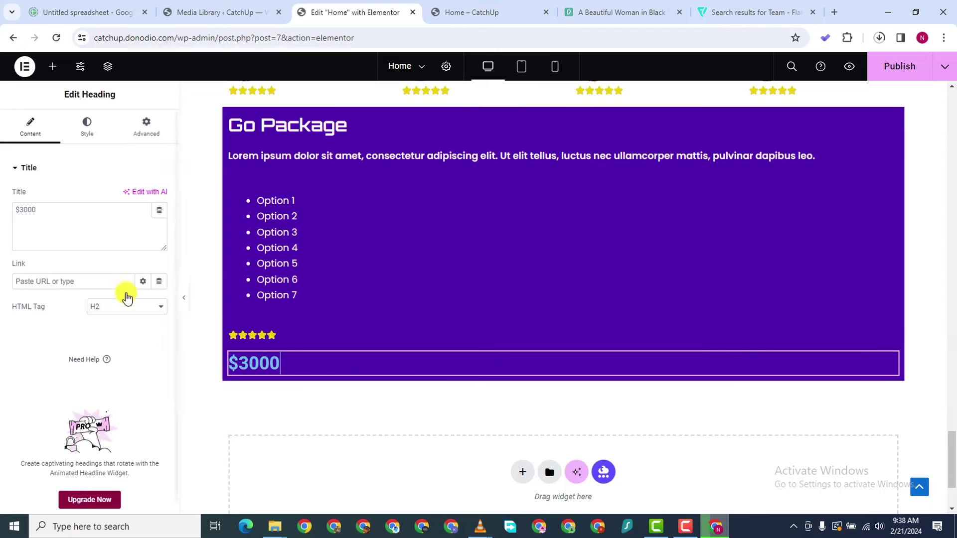
pyautogui.click(88, 128)
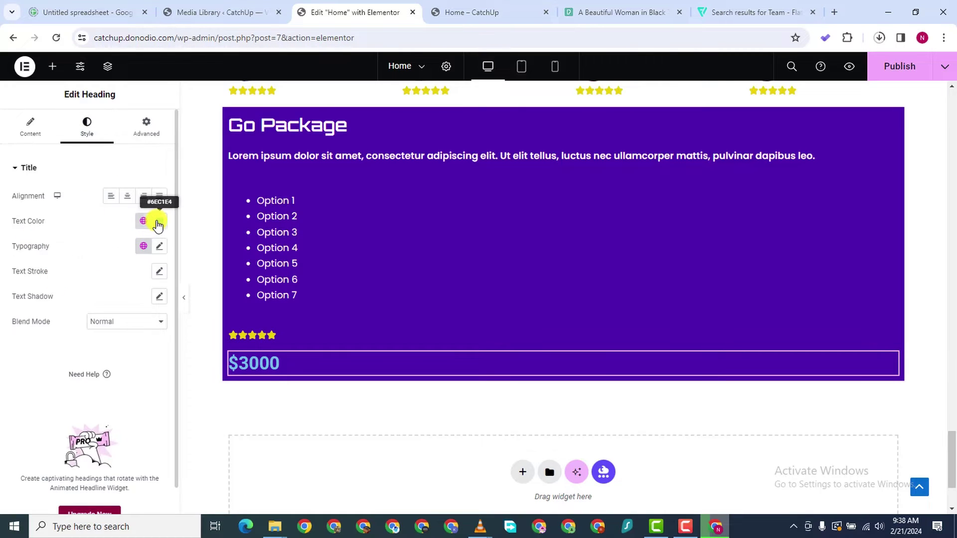
pyautogui.click(160, 221)
pyautogui.click(93, 271)
pyautogui.click(7, 396)
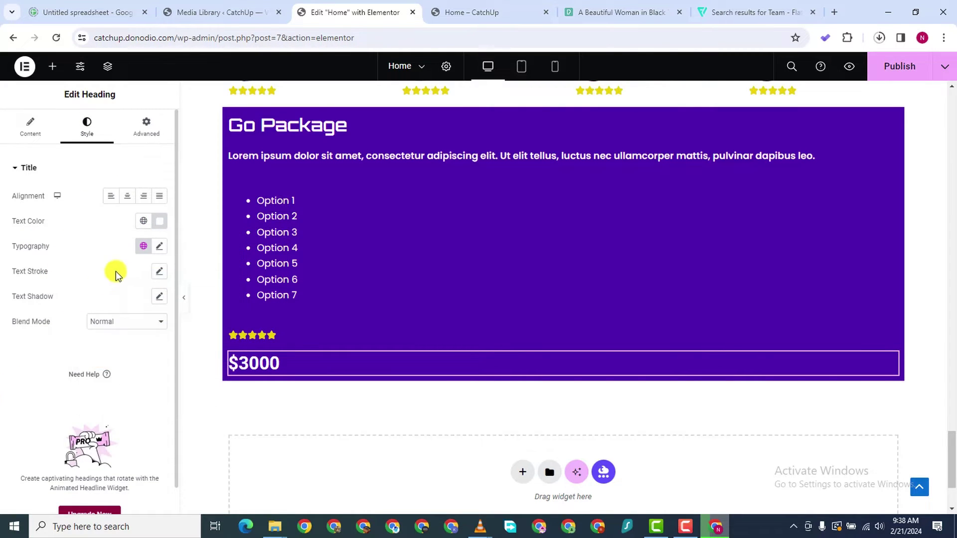
# Give the price Orbitron font, 700 Bold weight and 27 px size
pyautogui.click(159, 246)
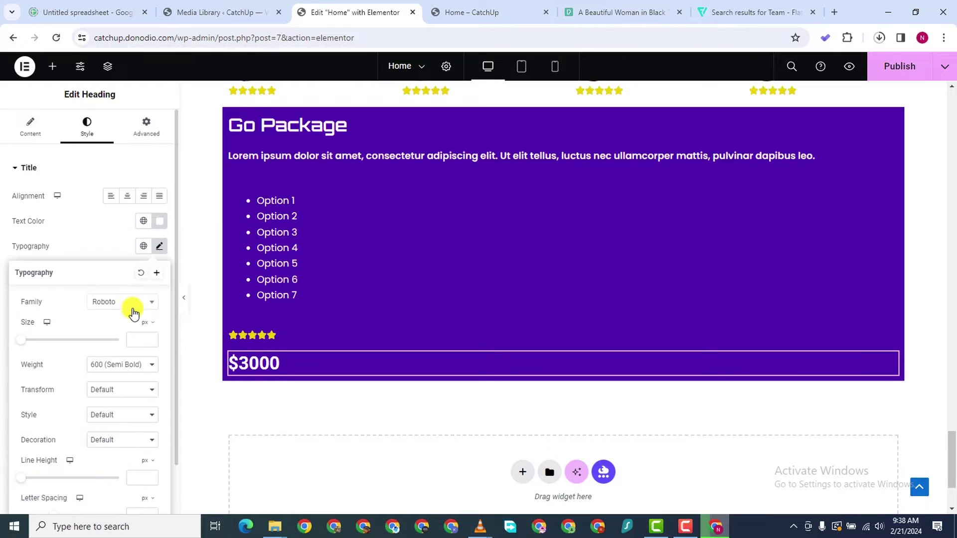
pyautogui.click(133, 306)
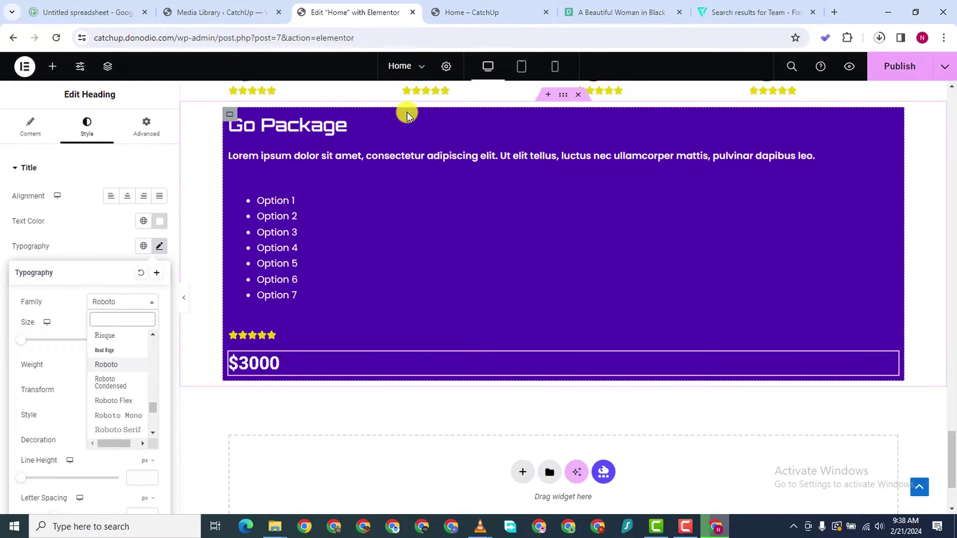
pyautogui.write('orb')
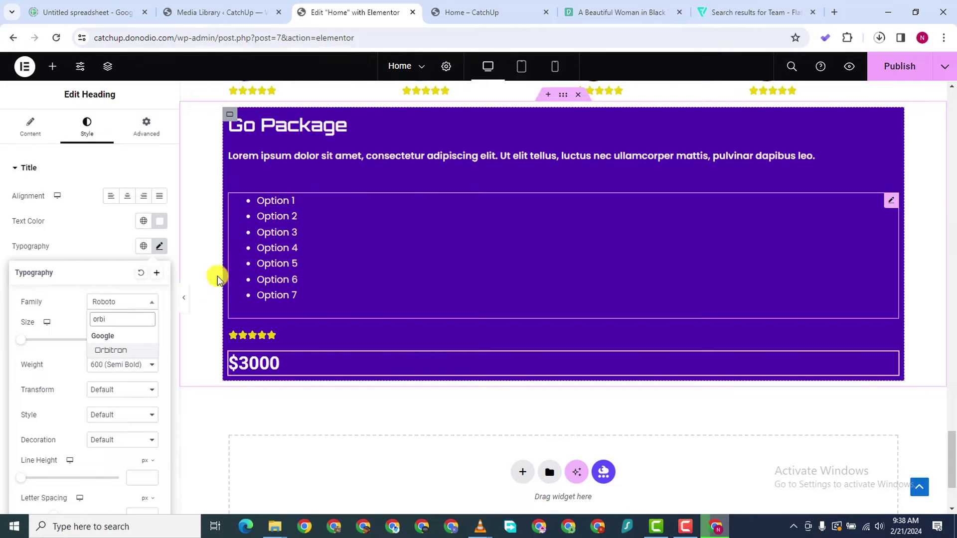
pyautogui.write('i')
pyautogui.click(126, 352)
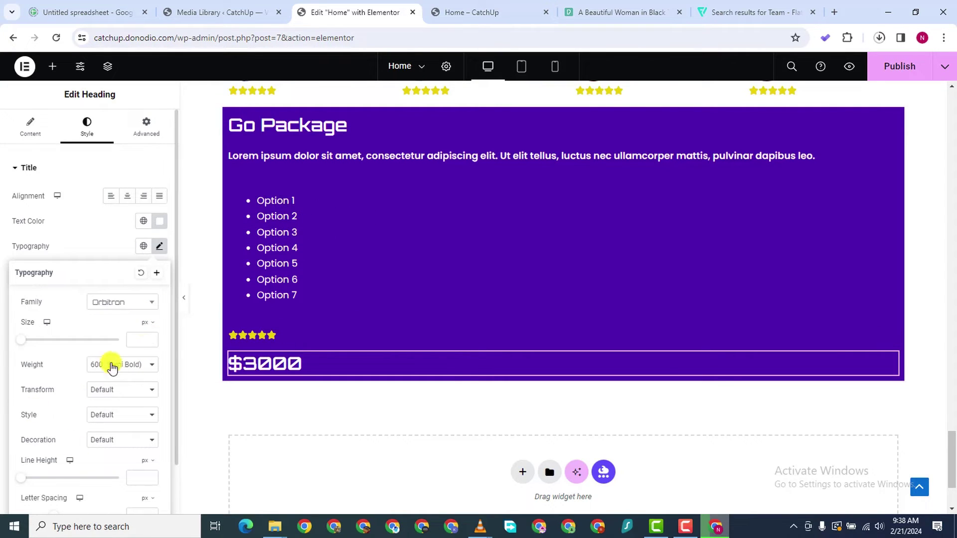
pyautogui.click(121, 368)
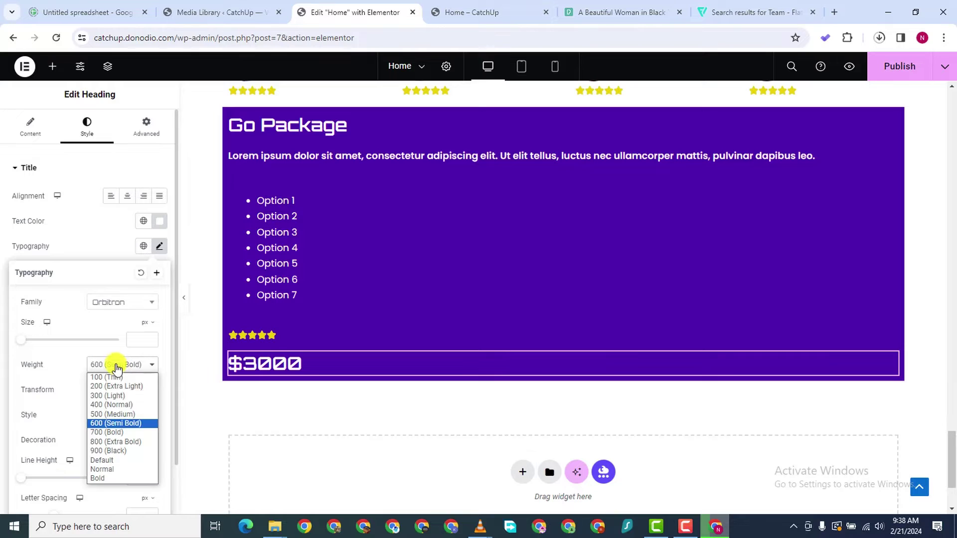
pyautogui.click(128, 432)
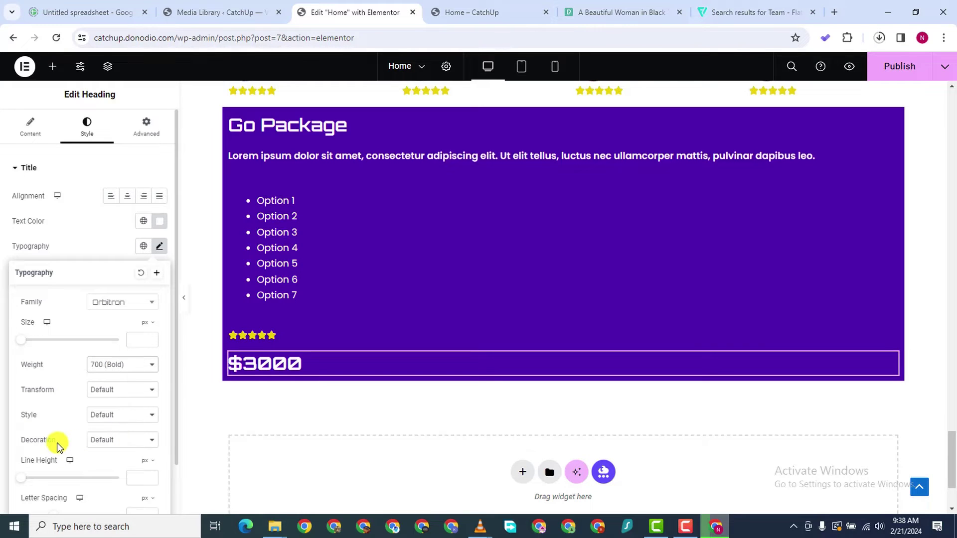
pyautogui.click(148, 339)
pyautogui.write('4')
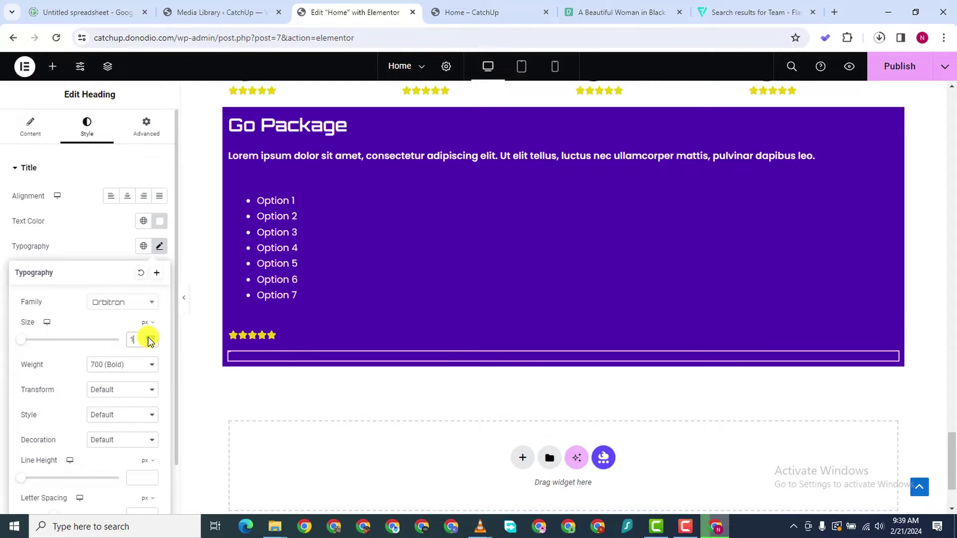
pyautogui.click(151, 339)
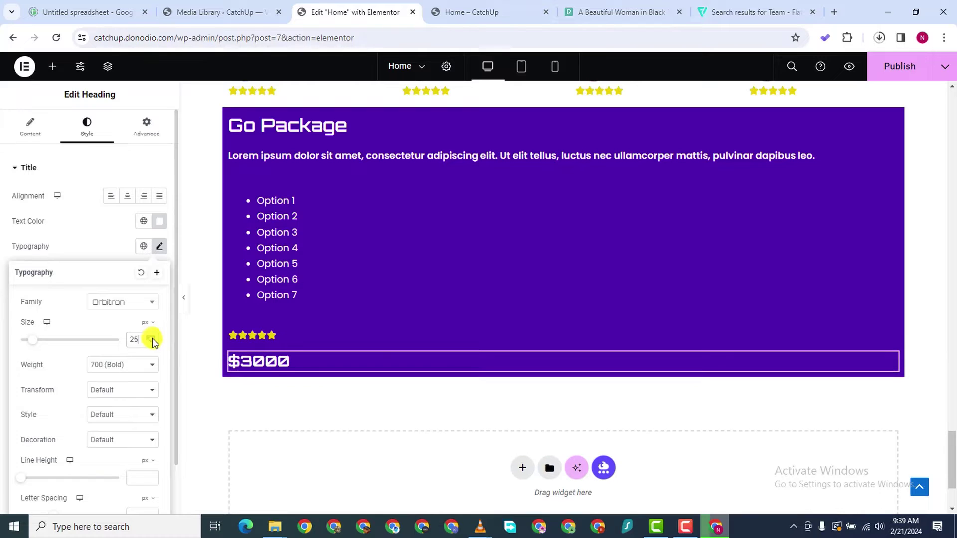
pyautogui.click(152, 337)
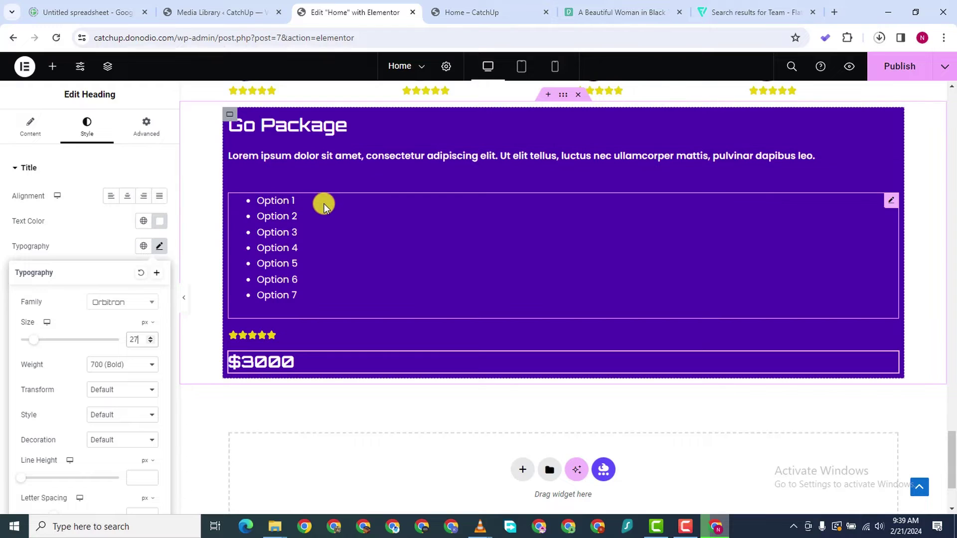
# Review the option list's layout and paragraph style settings in the Go Package box
pyautogui.click(598, 209)
pyautogui.click(145, 128)
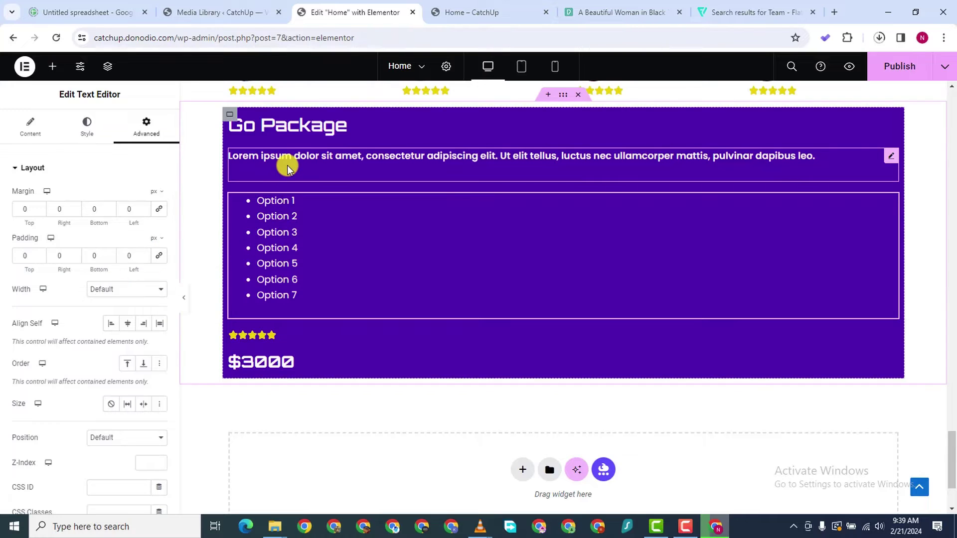
pyautogui.click(319, 158)
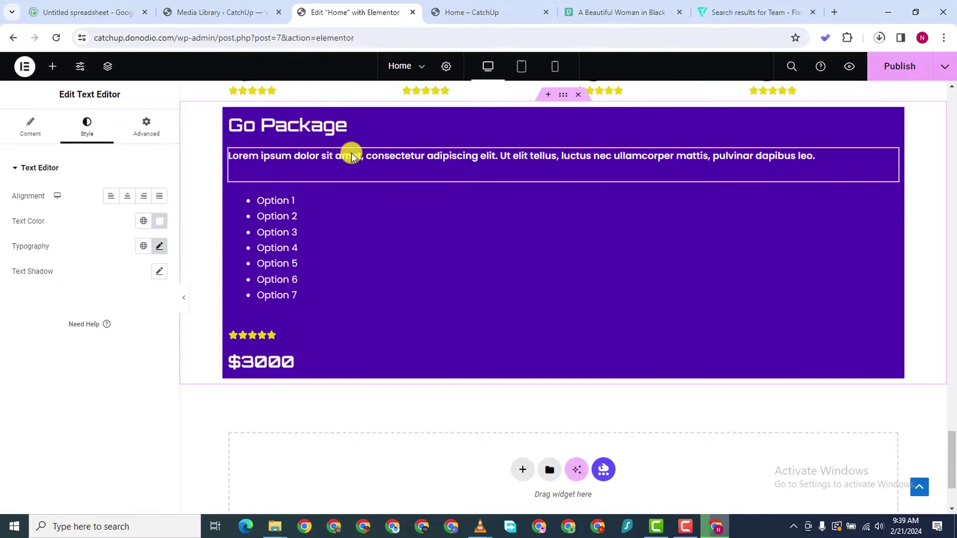
# Duplicate the Go Package box twice to make three identical copies
pyautogui.rightClick(229, 118)
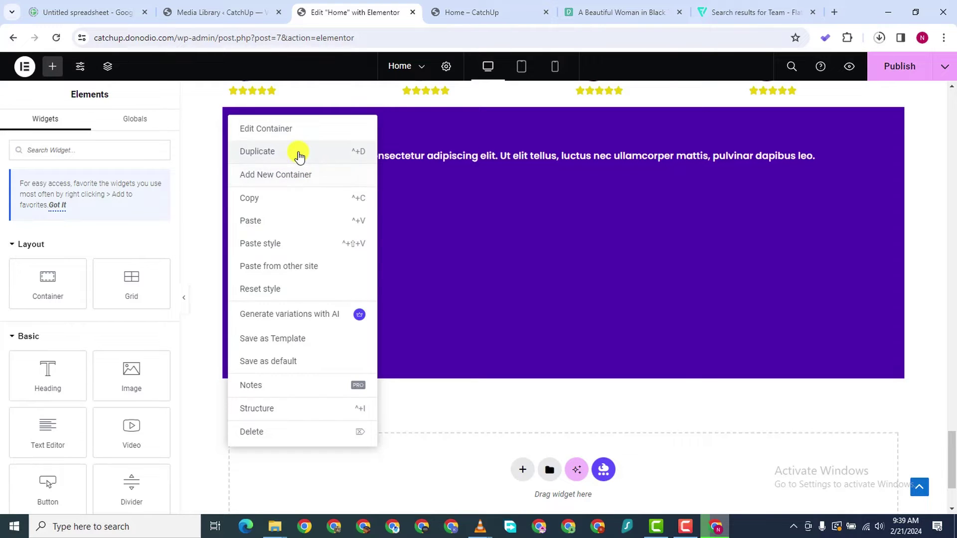
pyautogui.click(297, 154)
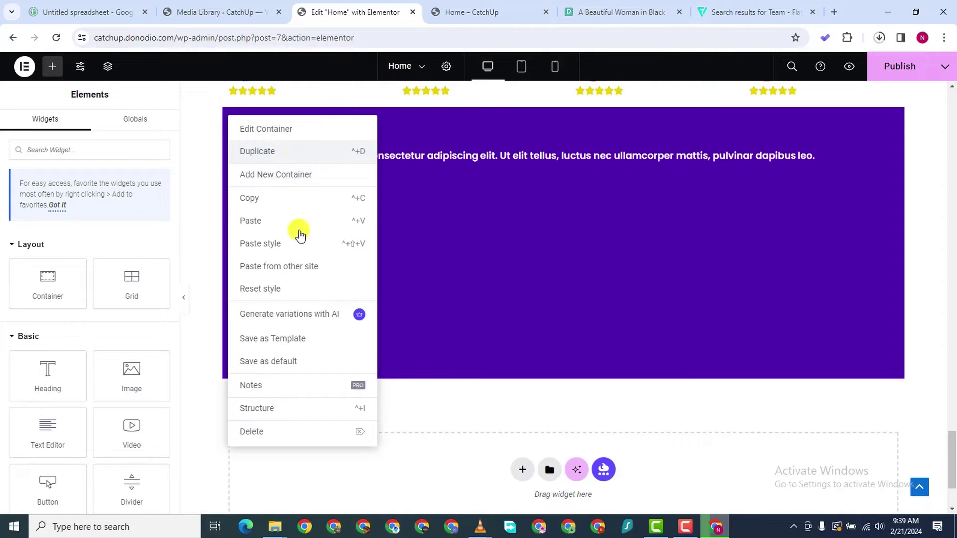
pyautogui.scroll(-3, 400, 263)
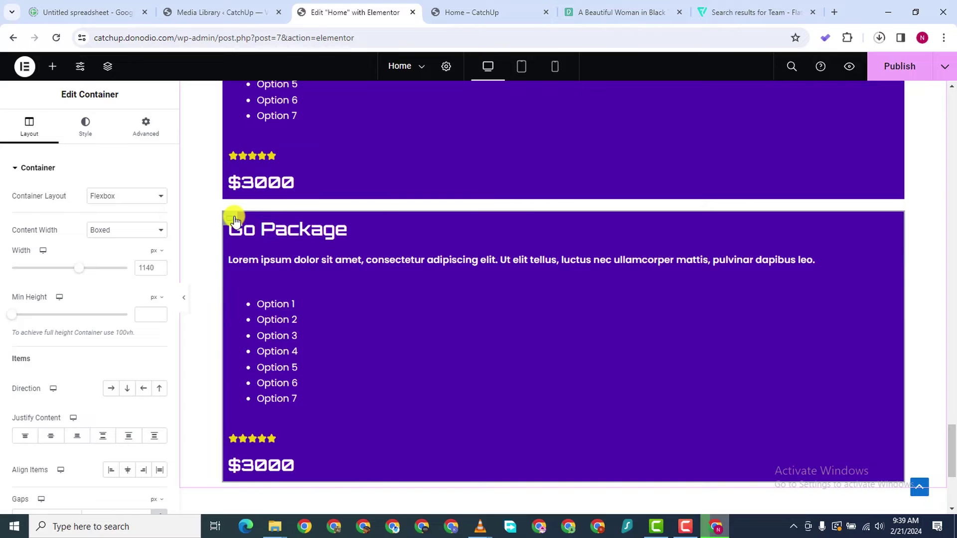
pyautogui.rightClick(230, 217)
pyautogui.click(297, 219)
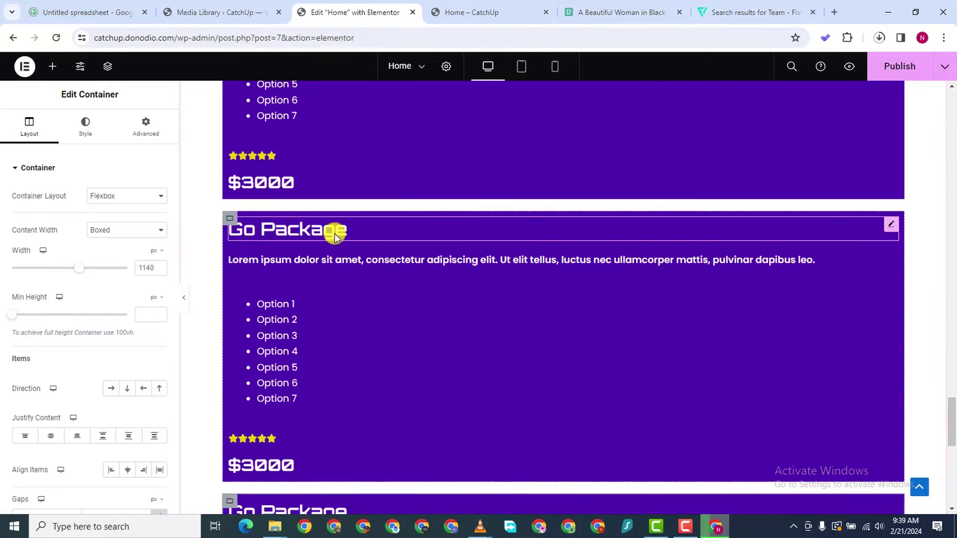
pyautogui.scroll(6, 358, 249)
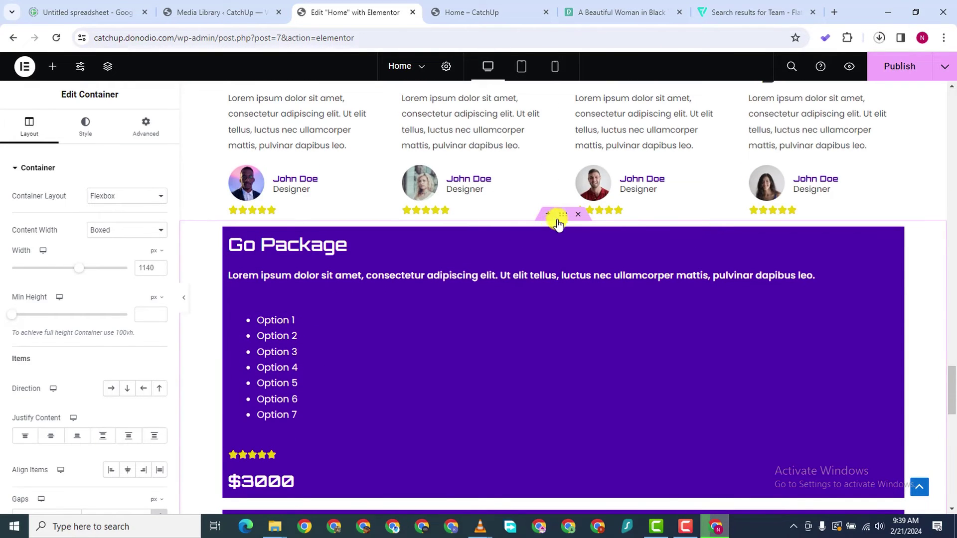
# Set the parent section's direction to Row so the three boxes sit side by side
pyautogui.click(564, 218)
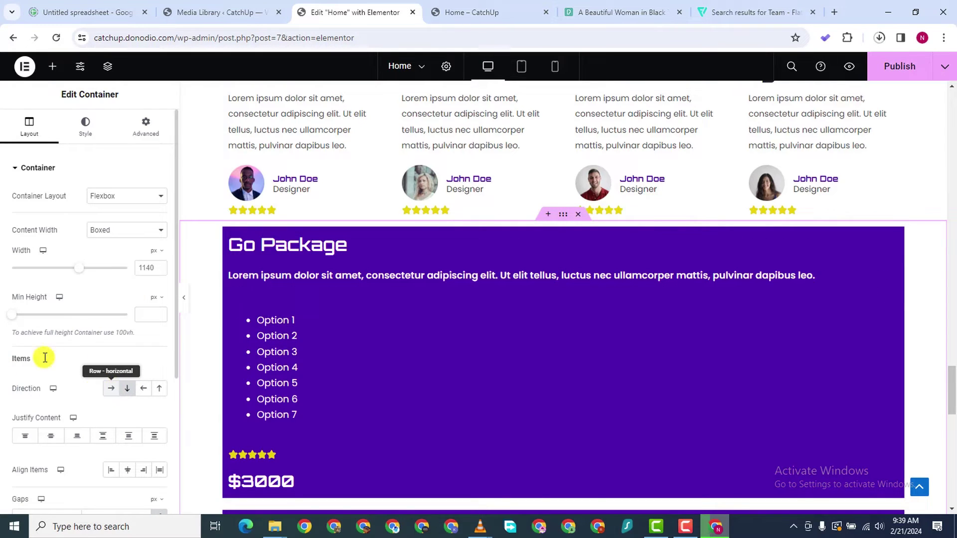
pyautogui.click(112, 390)
pyautogui.scroll(-3, 497, 310)
pyautogui.scroll(1, 481, 288)
pyautogui.scroll(1, 452, 263)
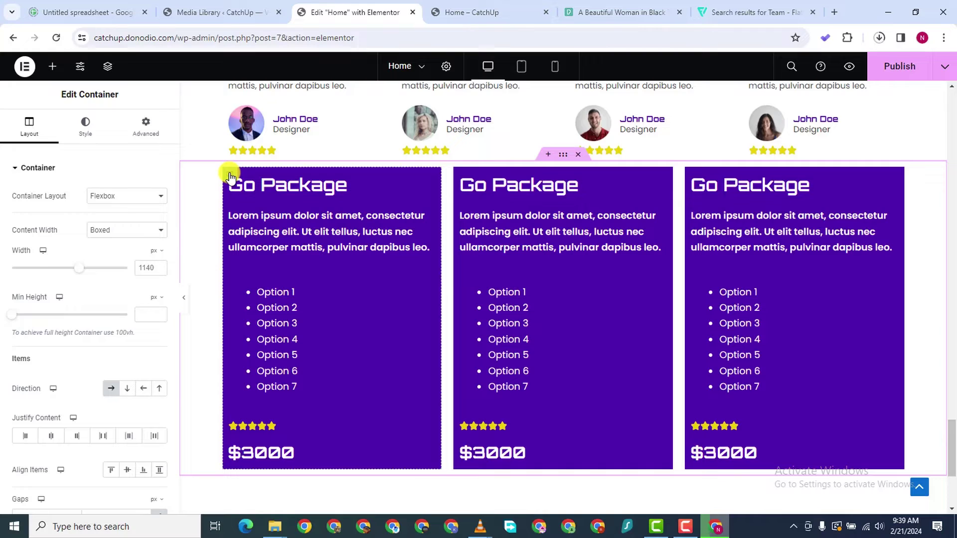
# Centre the first box's Go Package heading and Lorem ipsum paragraph, keeping the option list left-aligned
pyautogui.click(85, 124)
pyautogui.click(146, 125)
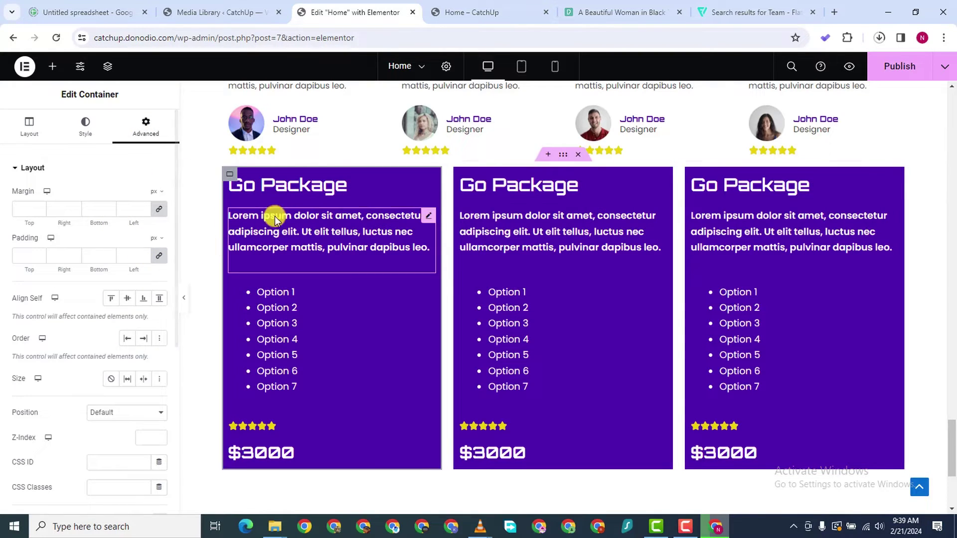
pyautogui.click(378, 190)
pyautogui.click(75, 134)
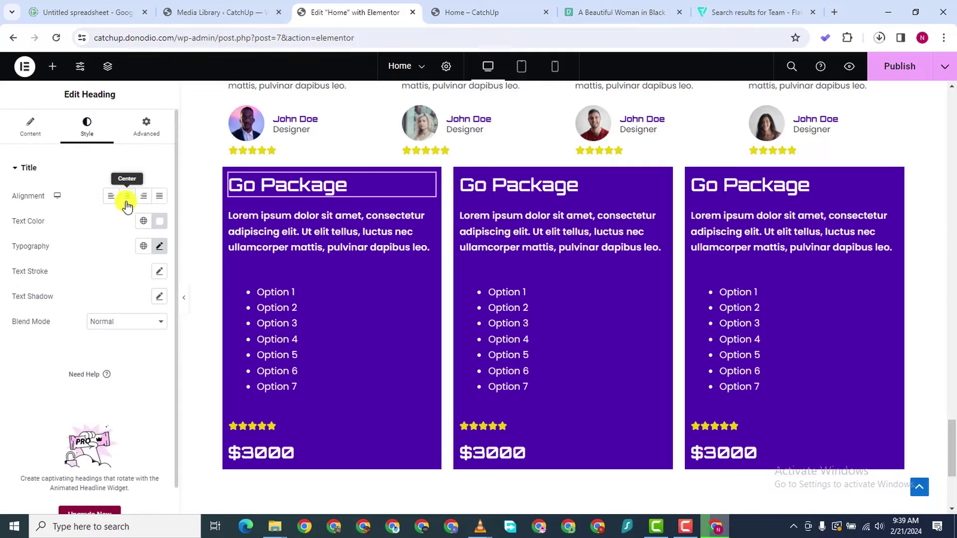
pyautogui.click(384, 236)
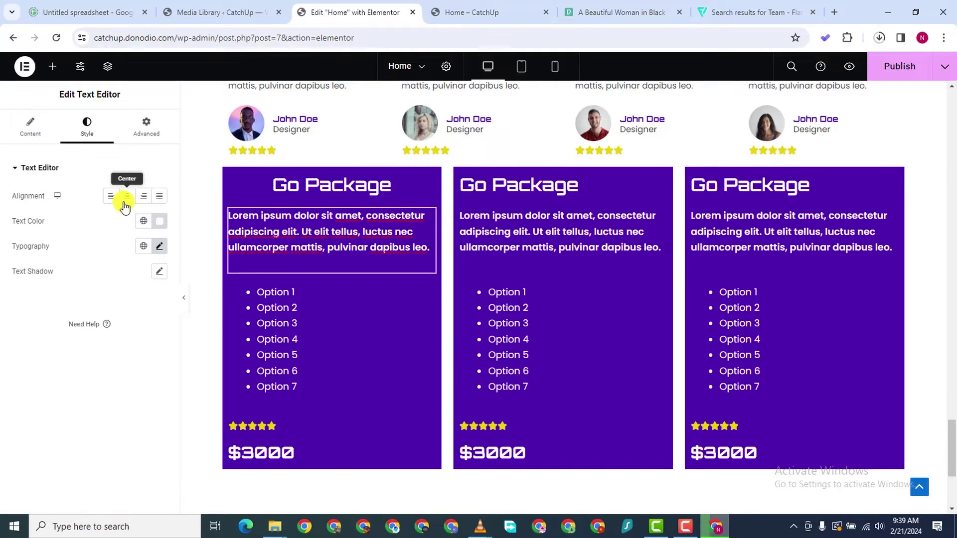
pyautogui.click(127, 196)
pyautogui.click(297, 293)
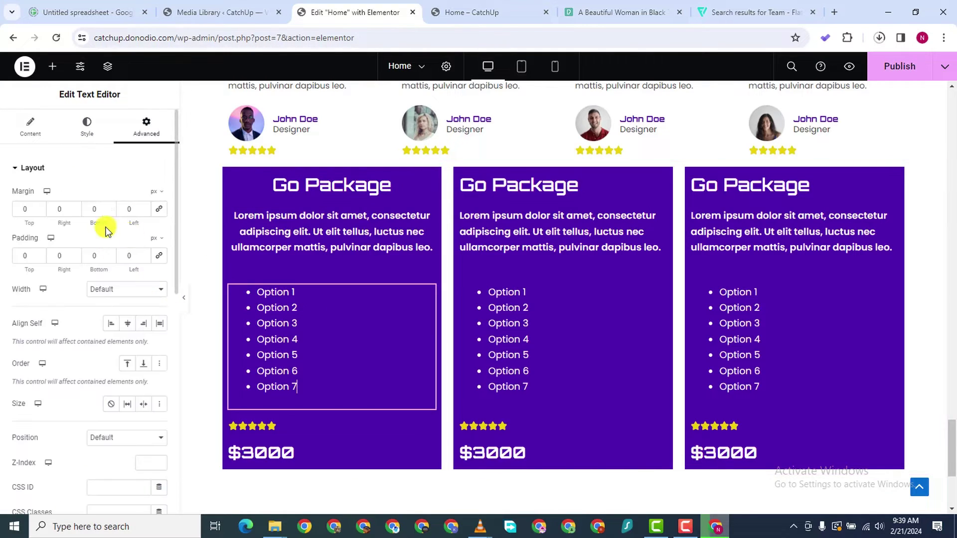
pyautogui.click(81, 138)
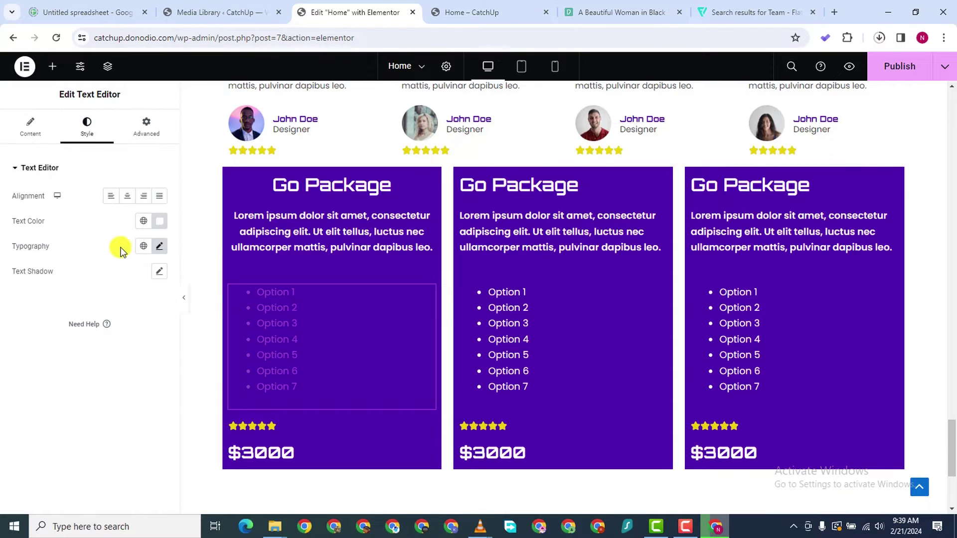
pyautogui.click(127, 196)
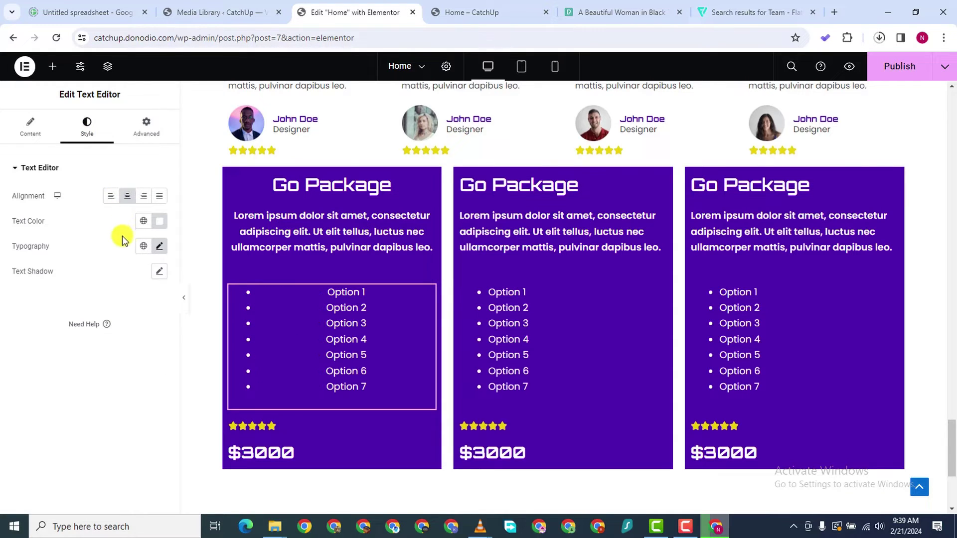
pyautogui.click(112, 196)
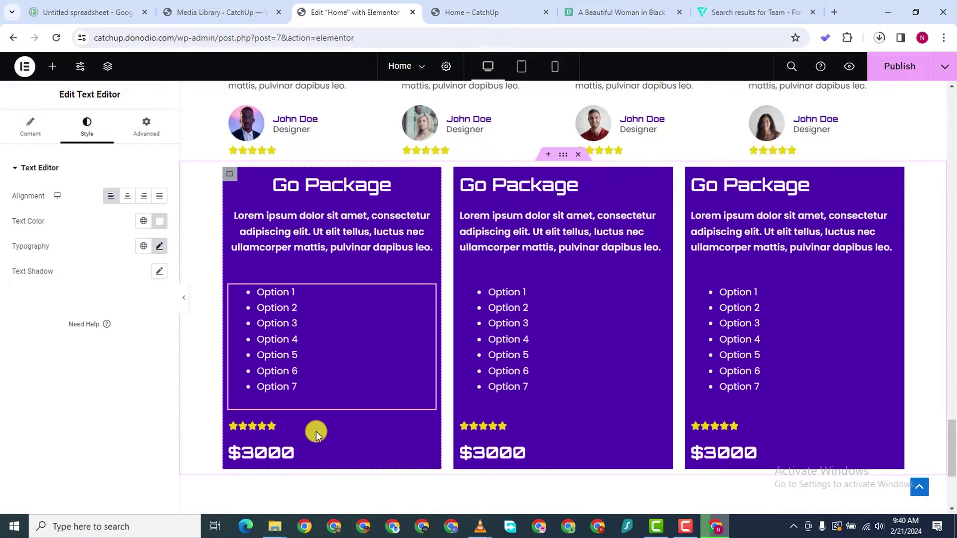
# Centre the first box's star rating and $3000 price
pyautogui.click(349, 426)
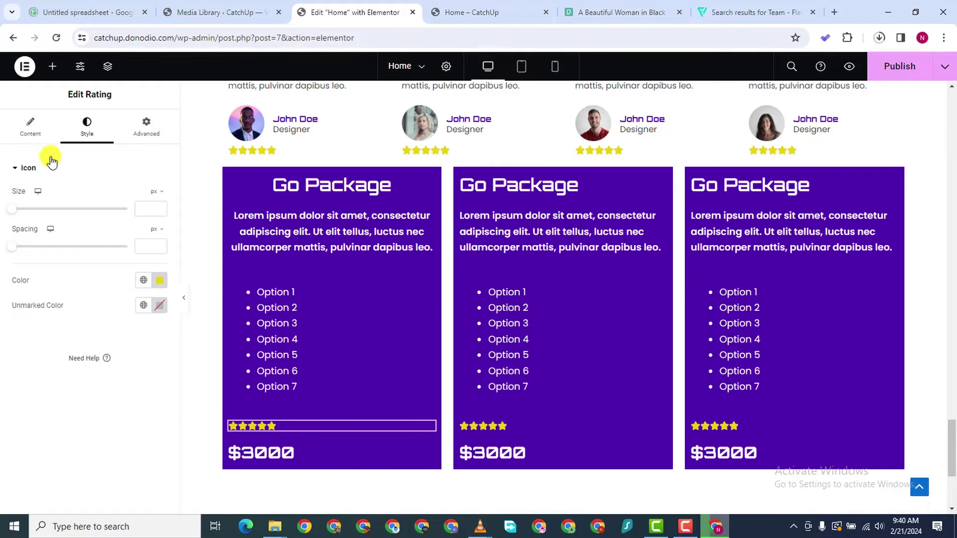
pyautogui.click(31, 128)
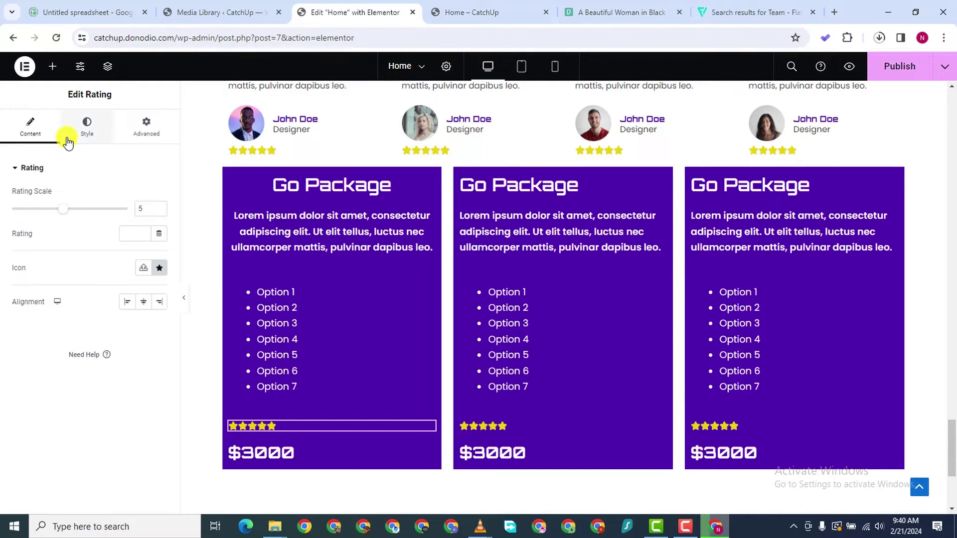
pyautogui.click(87, 127)
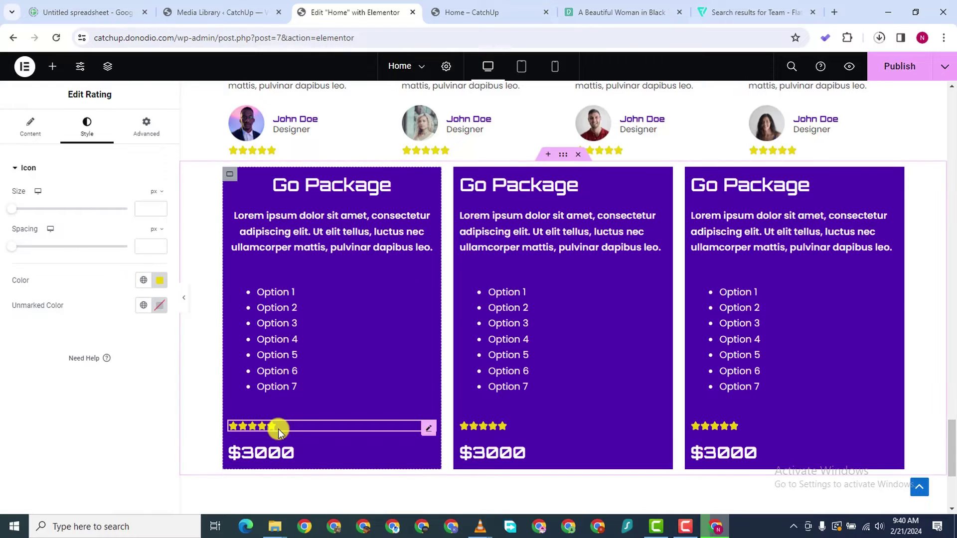
pyautogui.click(30, 128)
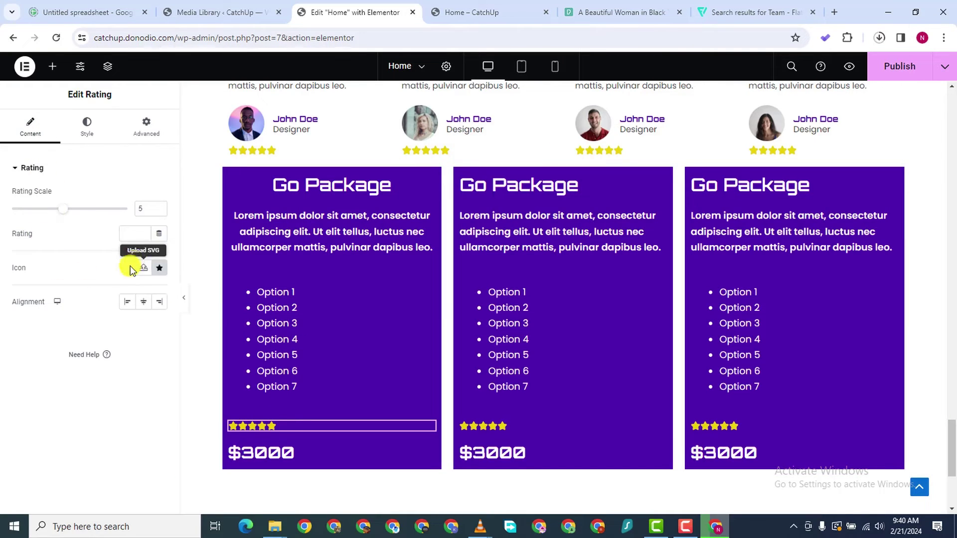
pyautogui.click(148, 304)
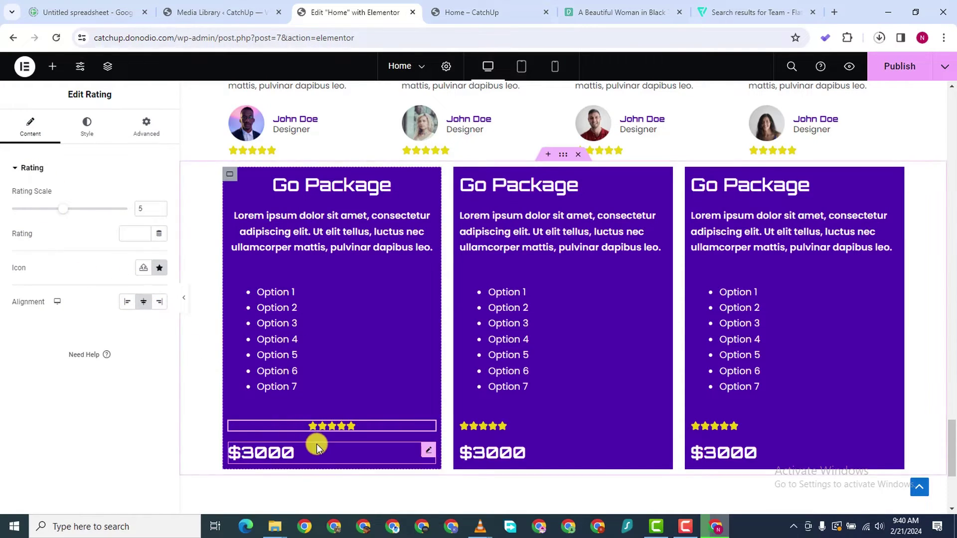
pyautogui.click(317, 446)
pyautogui.click(127, 196)
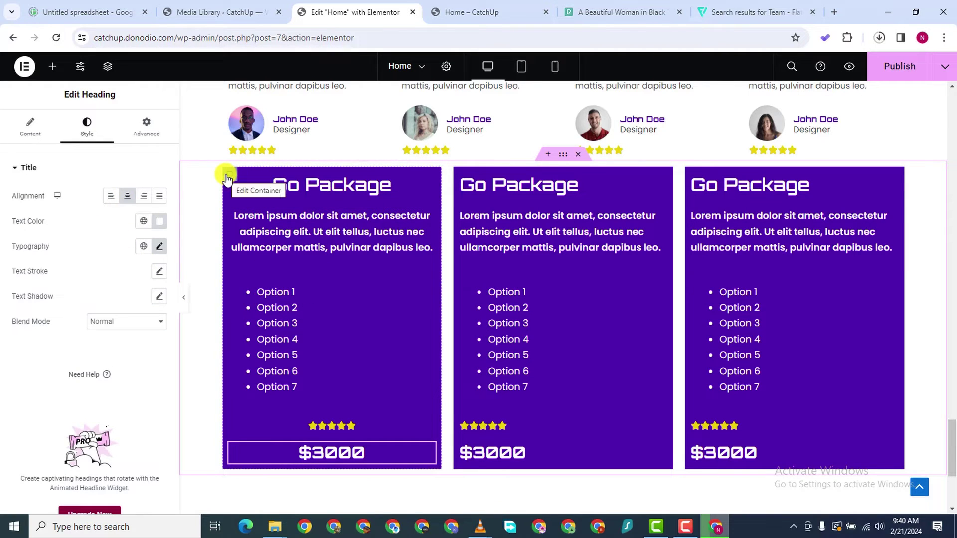
# Set the first box's Option 1–7 list typography weight to 600 (Semi Bold)
pyautogui.click(321, 295)
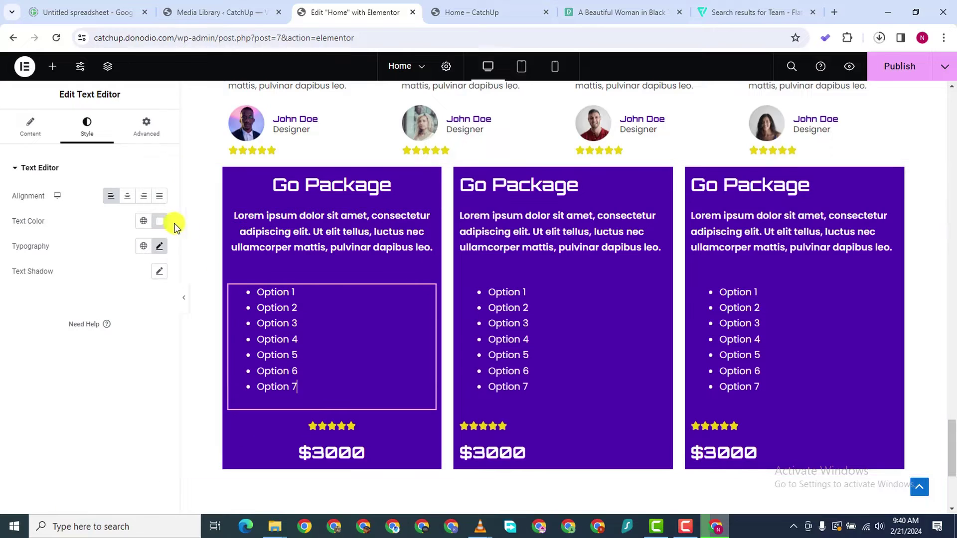
pyautogui.click(159, 245)
pyautogui.click(120, 365)
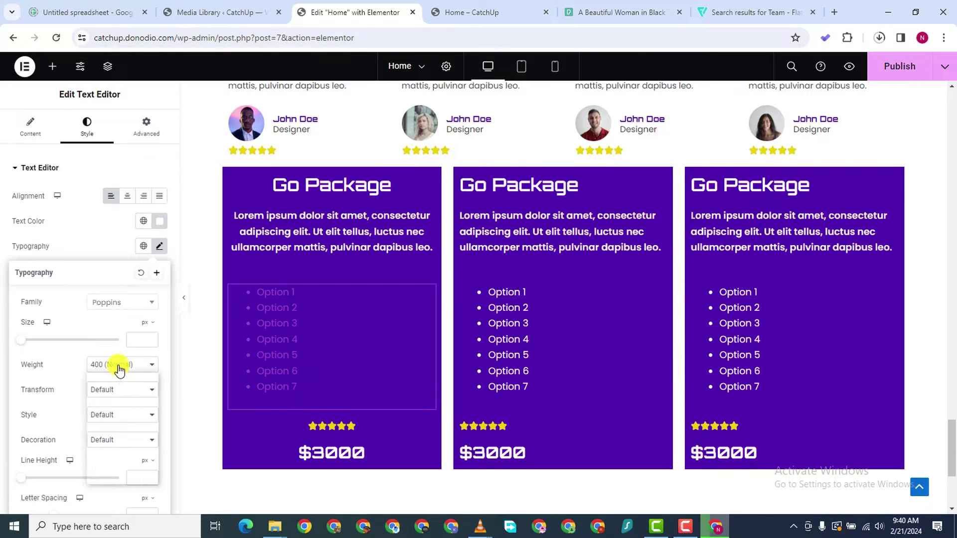
pyautogui.click(120, 423)
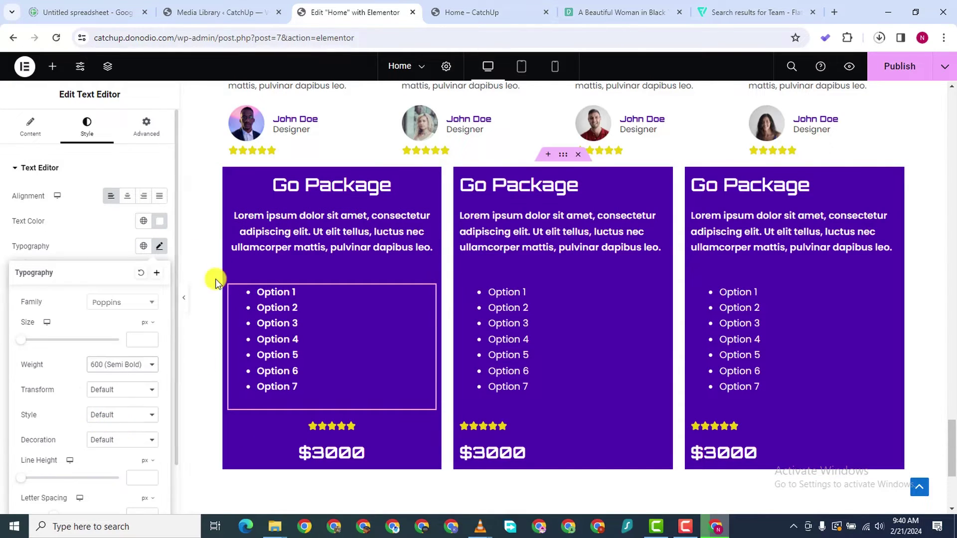
pyautogui.click(229, 174)
pyautogui.click(123, 134)
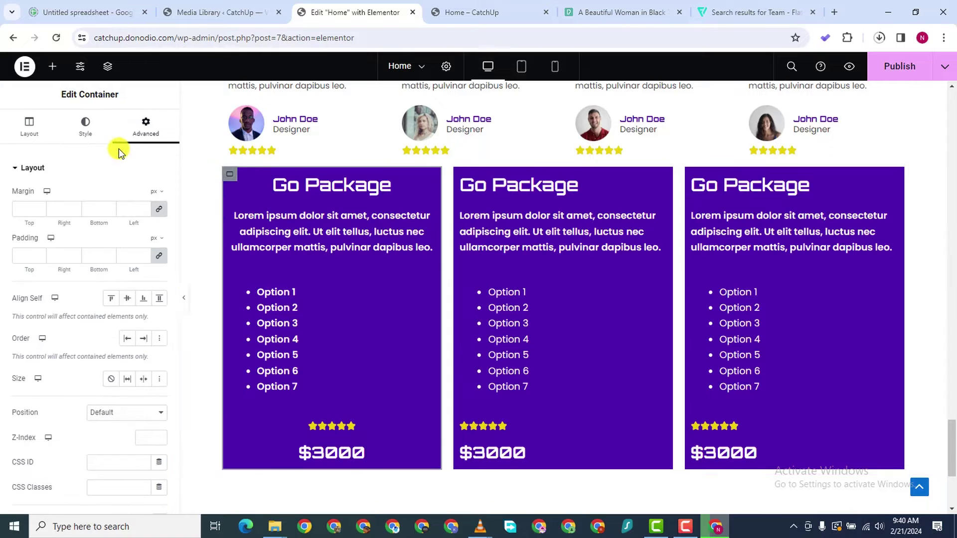
# Give the first Go Package box 46px padding
pyautogui.click(145, 258)
pyautogui.write('10')
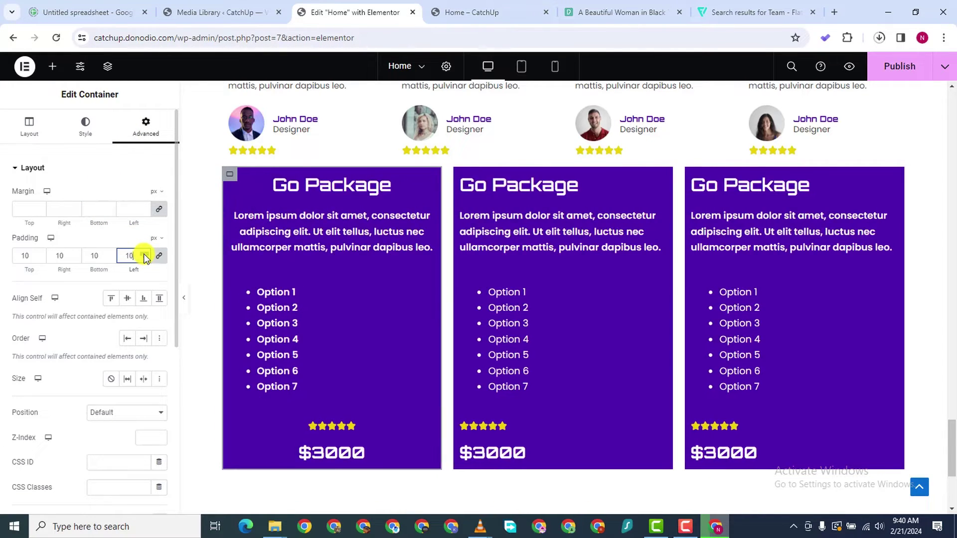
pyautogui.click(145, 255)
pyautogui.click(144, 254)
pyautogui.click(144, 255)
pyautogui.click(144, 255)
pyautogui.click(144, 255)
pyautogui.click(144, 255)
pyautogui.click(144, 254)
pyautogui.click(144, 254)
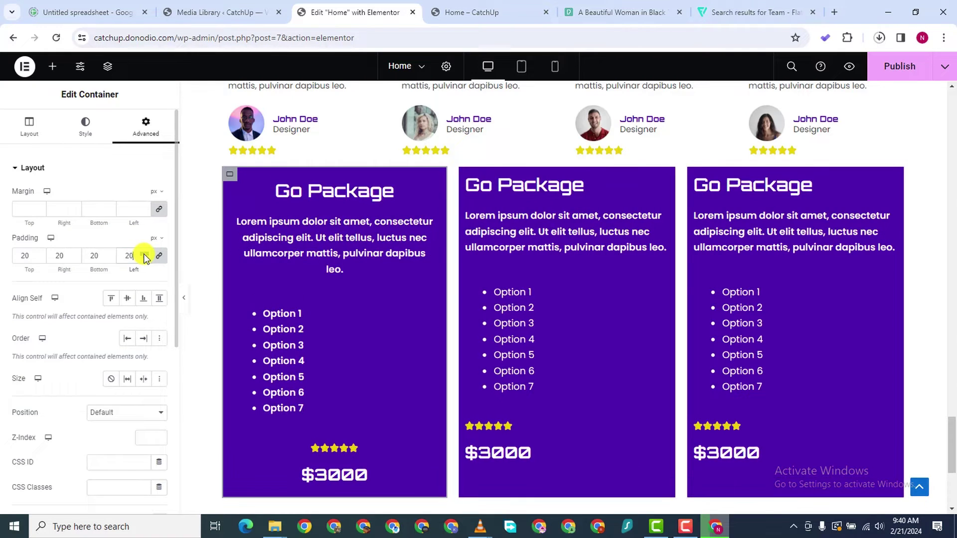
pyautogui.click(144, 254)
pyautogui.click(144, 255)
pyautogui.click(144, 254)
pyautogui.click(144, 254)
pyautogui.click(144, 254)
pyautogui.click(144, 254)
pyautogui.click(144, 255)
pyautogui.click(144, 254)
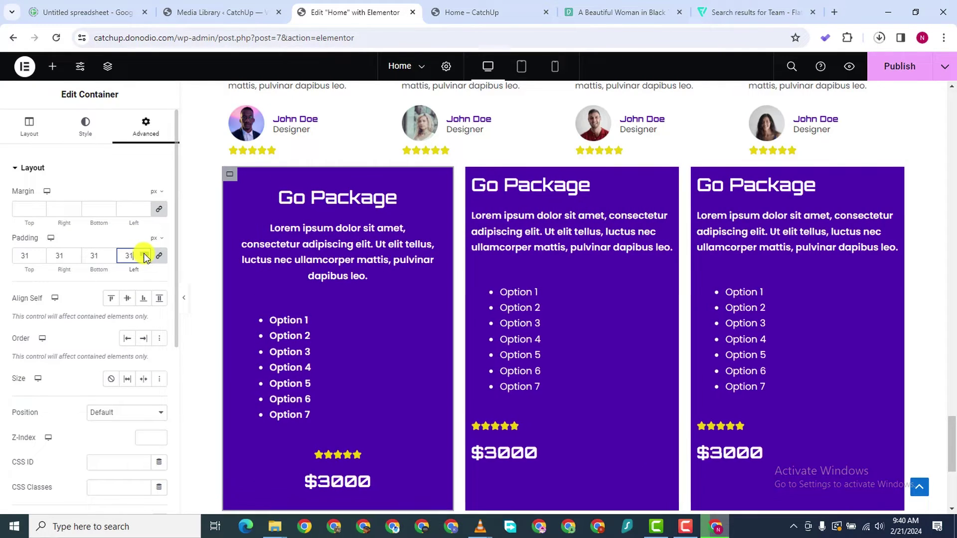
pyautogui.click(144, 254)
pyautogui.click(144, 254)
pyautogui.click(144, 255)
pyautogui.click(144, 254)
pyautogui.click(144, 255)
pyautogui.click(144, 254)
pyautogui.click(144, 255)
pyautogui.click(144, 255)
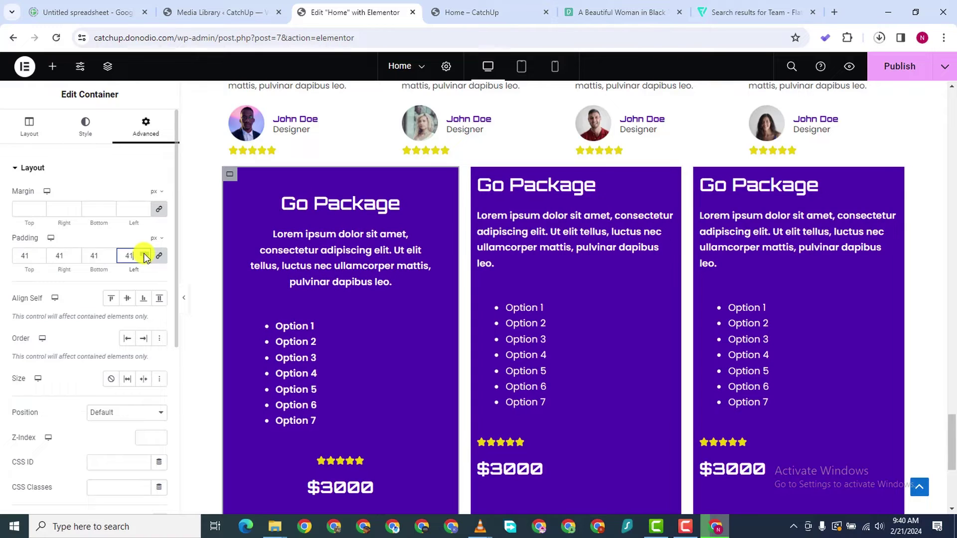
pyautogui.click(144, 255)
pyautogui.click(144, 255)
pyautogui.click(144, 255)
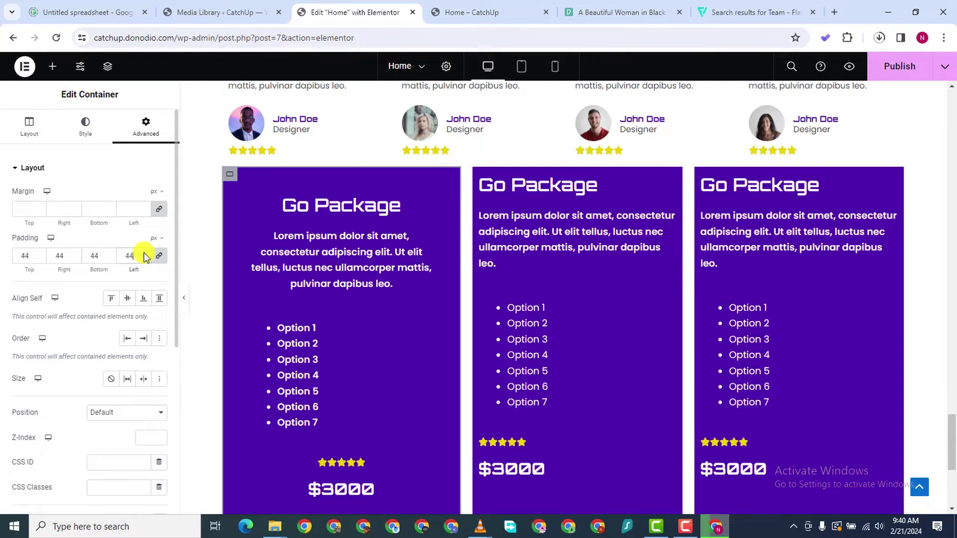
pyautogui.click(144, 255)
pyautogui.click(144, 255)
pyautogui.scroll(-2, 355, 411)
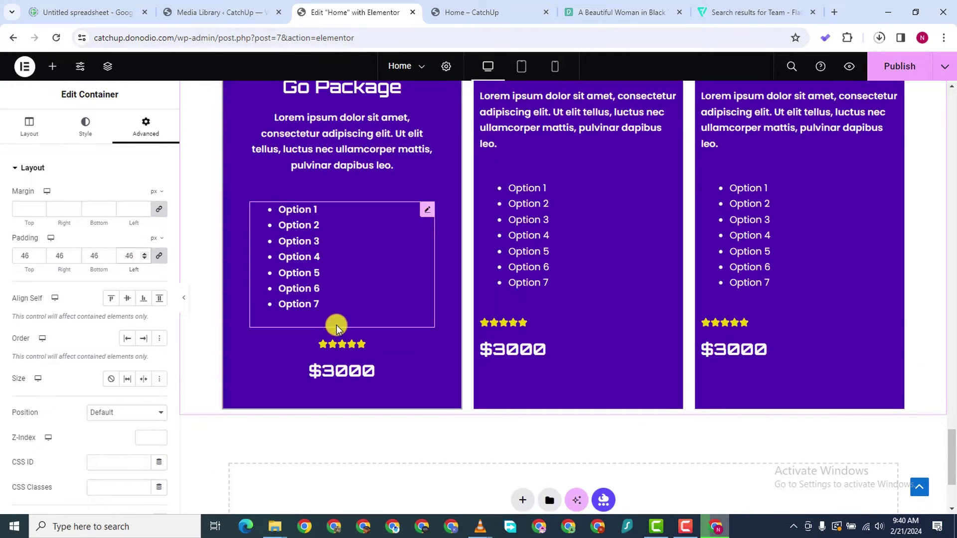
# Pull the star rating and $3000 price up with negative top margins
pyautogui.click(427, 347)
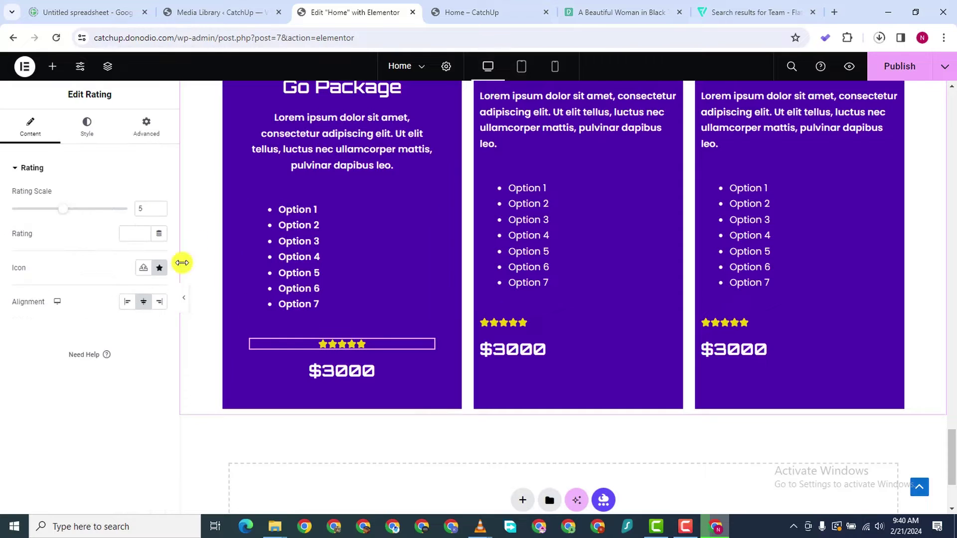
pyautogui.click(148, 130)
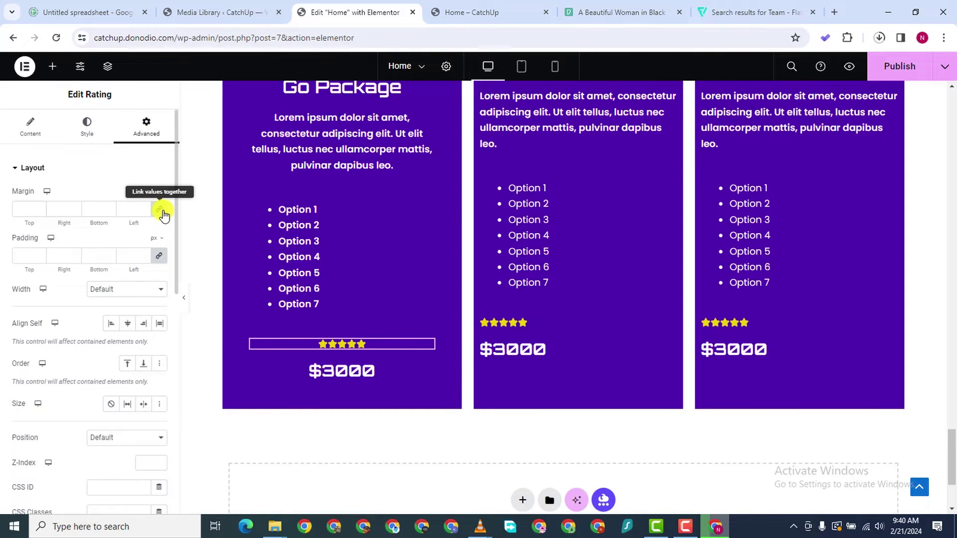
pyautogui.click(161, 211)
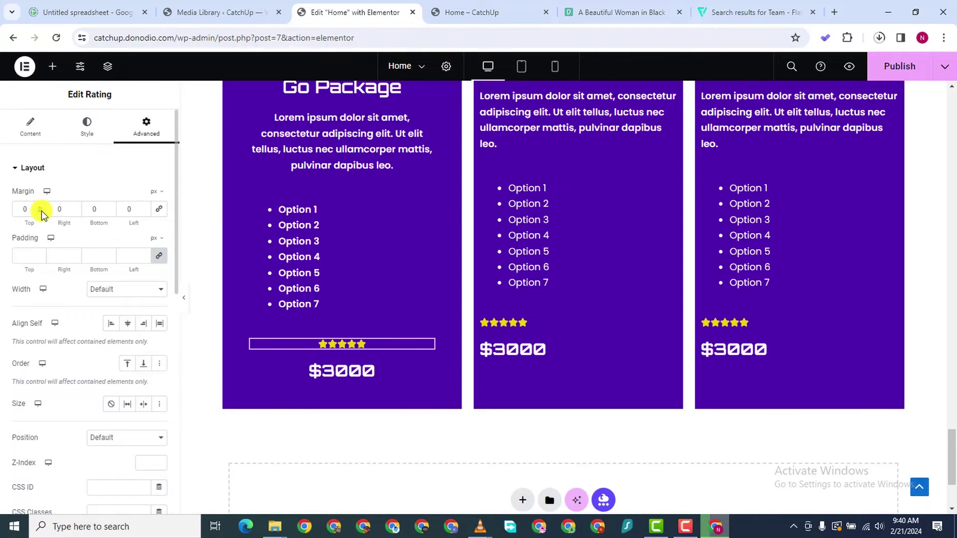
pyautogui.moveTo(41, 211); pyautogui.dragTo(41, 211)
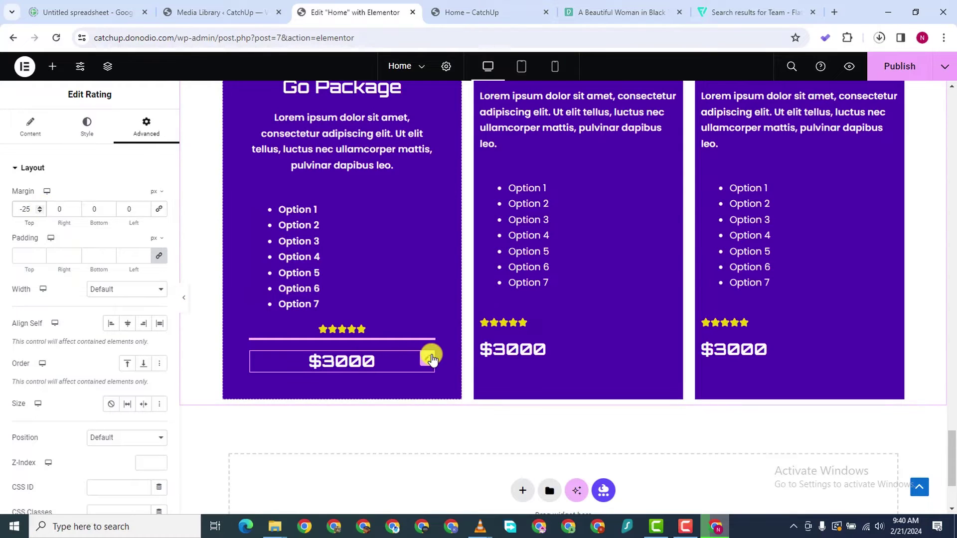
pyautogui.click(430, 358)
pyautogui.click(146, 127)
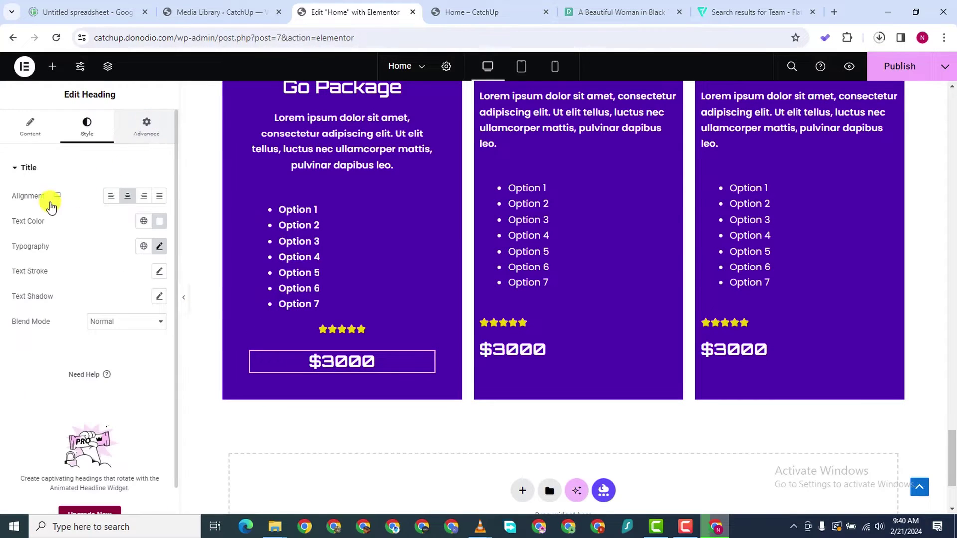
pyautogui.click(159, 210)
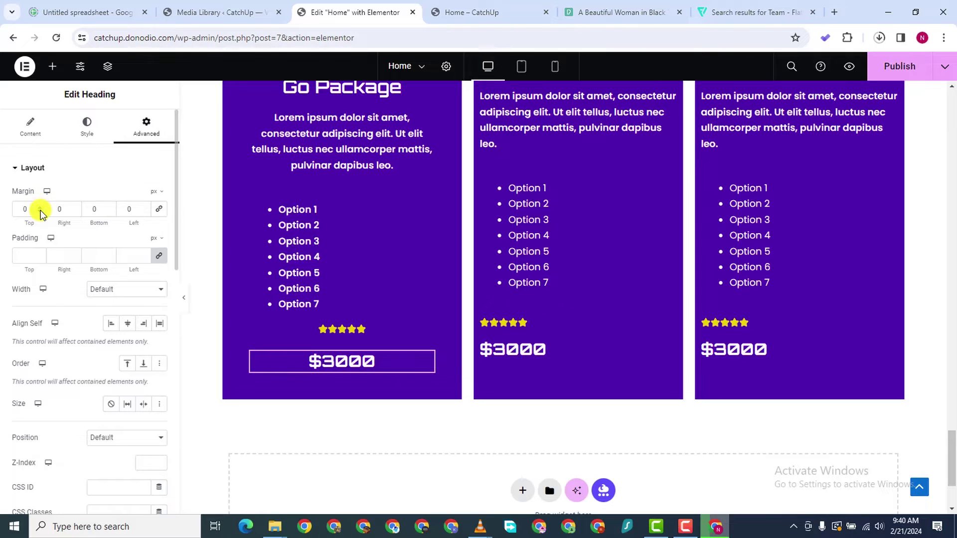
pyautogui.moveTo(40, 212); pyautogui.dragTo(40, 212)
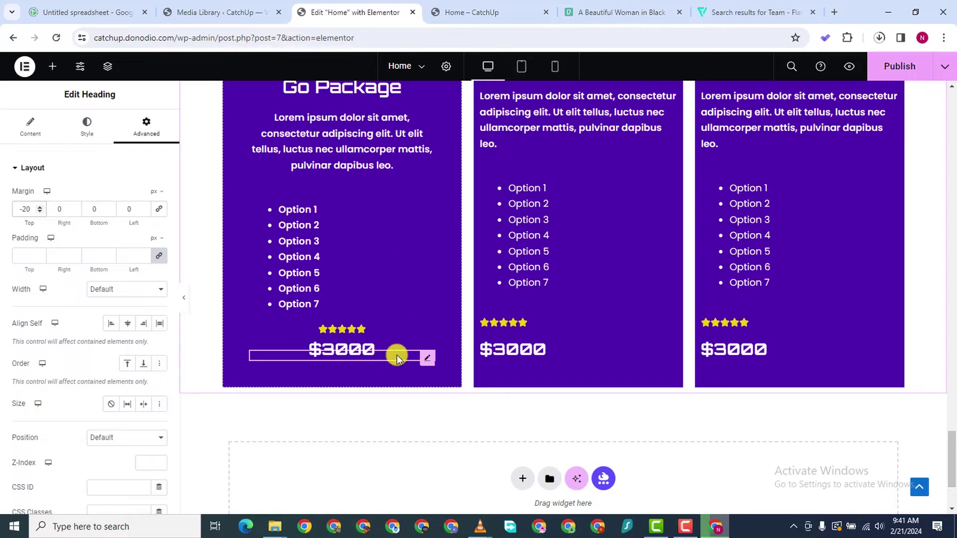
# Enlarge the $3000 price heading to 31px
pyautogui.click(87, 127)
pyautogui.click(159, 246)
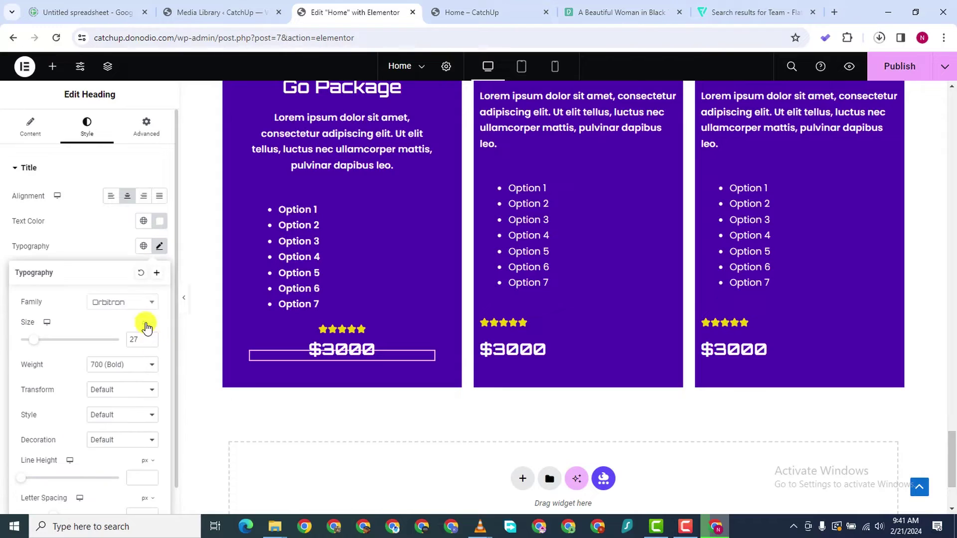
pyautogui.click(152, 338)
pyautogui.click(151, 338)
pyautogui.click(152, 338)
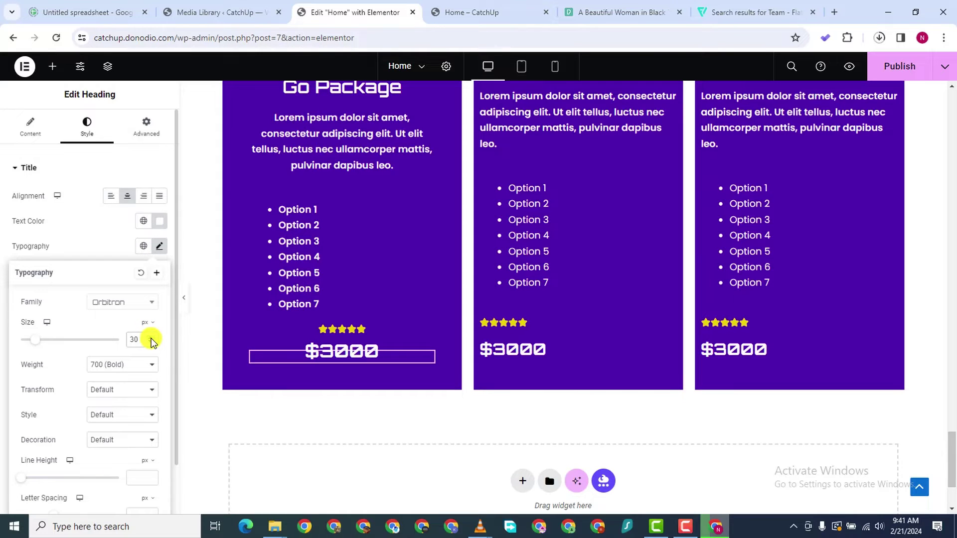
pyautogui.click(152, 338)
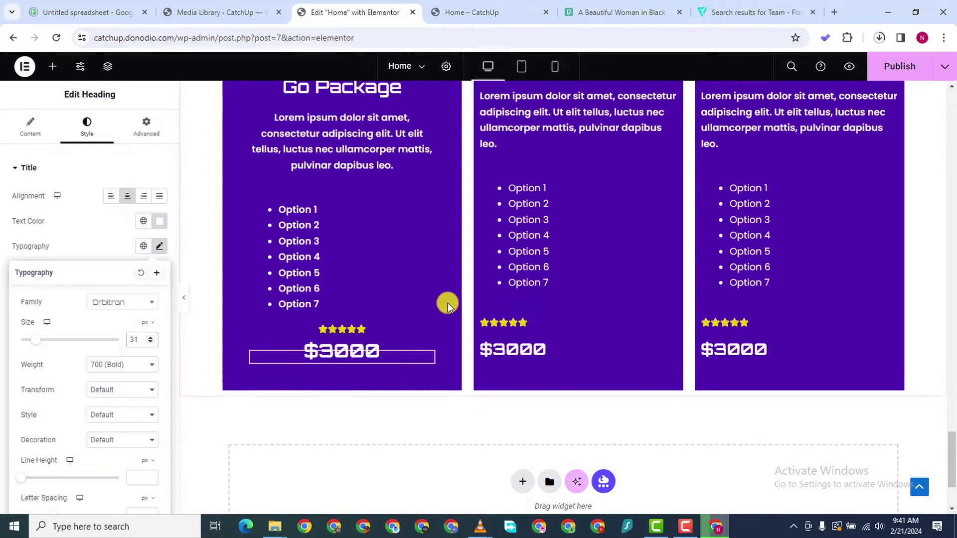
pyautogui.scroll(3, 316, 248)
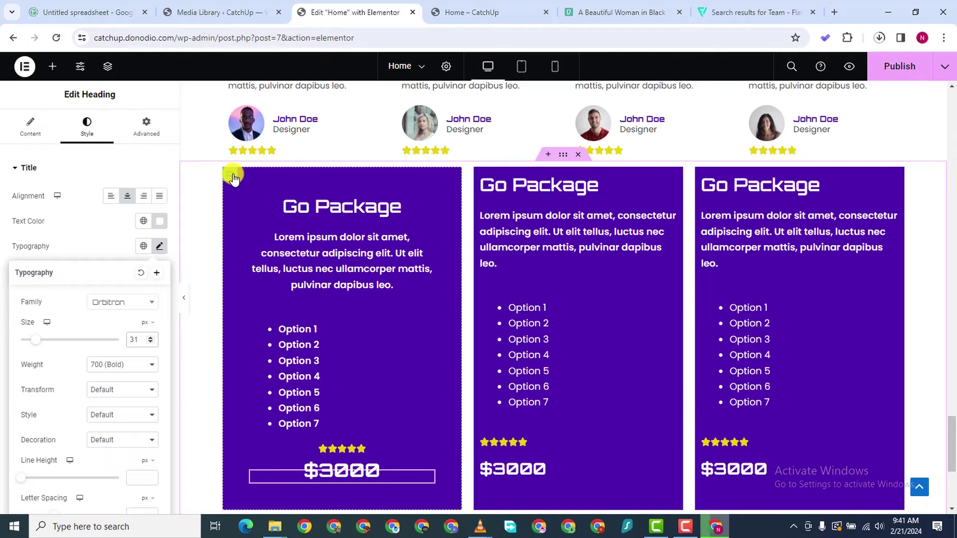
# Round the first box's corners with a 7px border radius
pyautogui.click(234, 177)
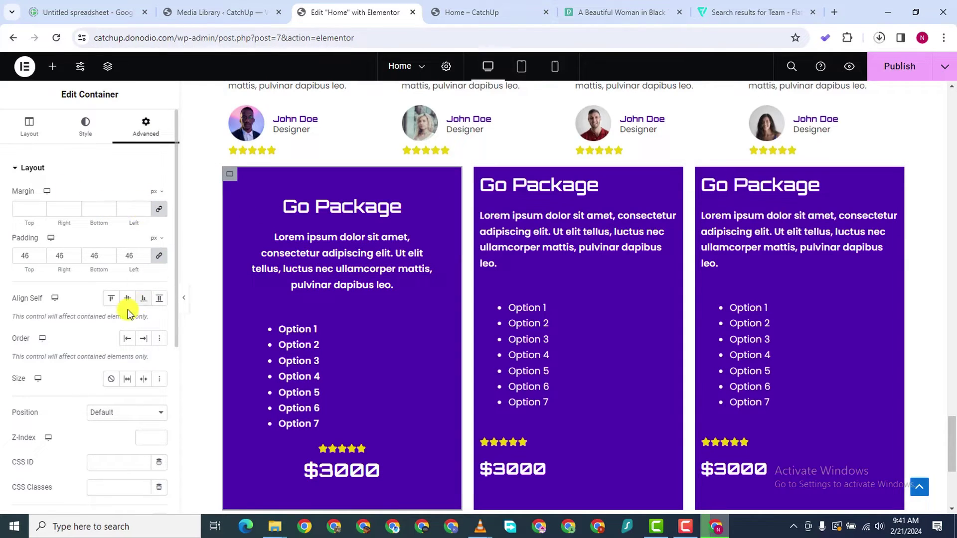
pyautogui.click(94, 144)
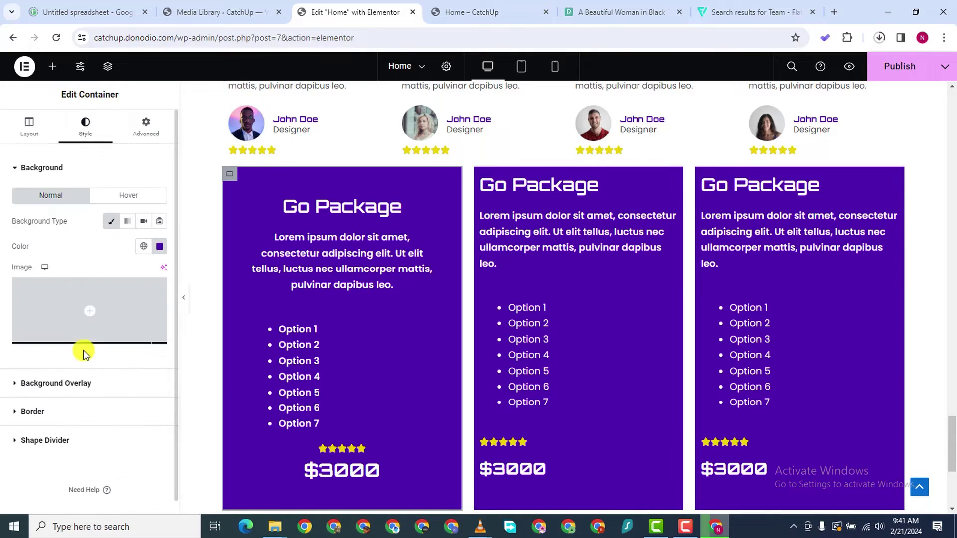
pyautogui.scroll(-1, 82, 353)
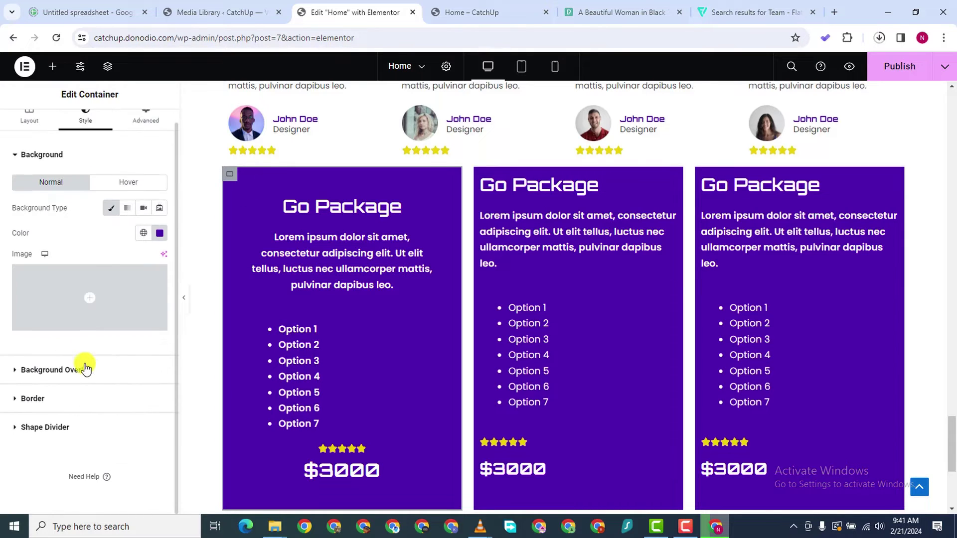
pyautogui.click(28, 397)
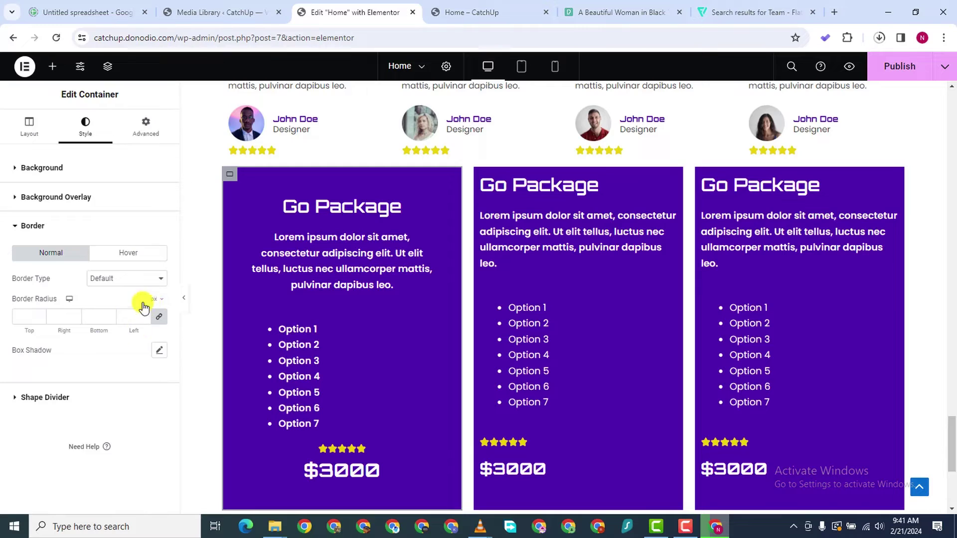
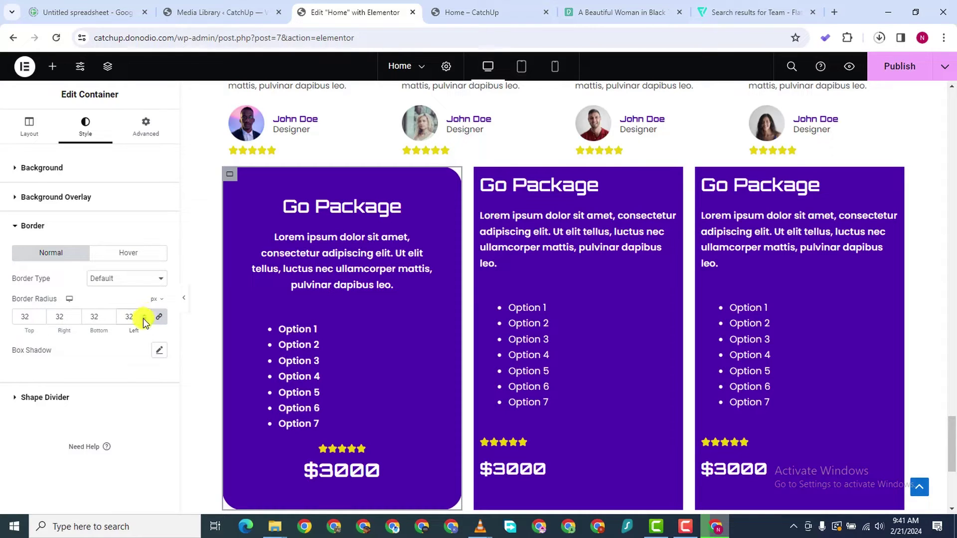
# Set the first Go Package card's border radius to 42
pyautogui.scroll(-3, 257, 346)
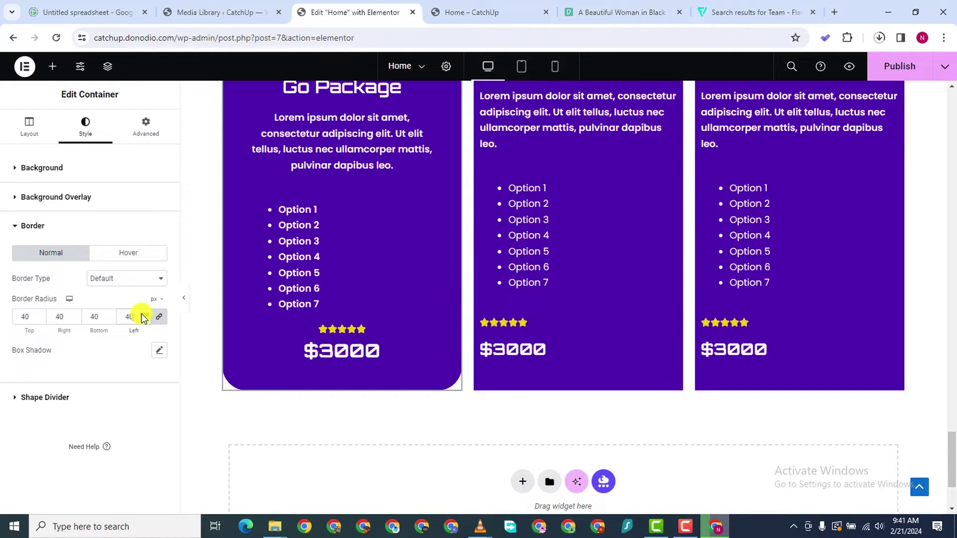
pyautogui.doubleClick(144, 315)
pyautogui.scroll(-1, 375, 337)
pyautogui.scroll(4, 261, 337)
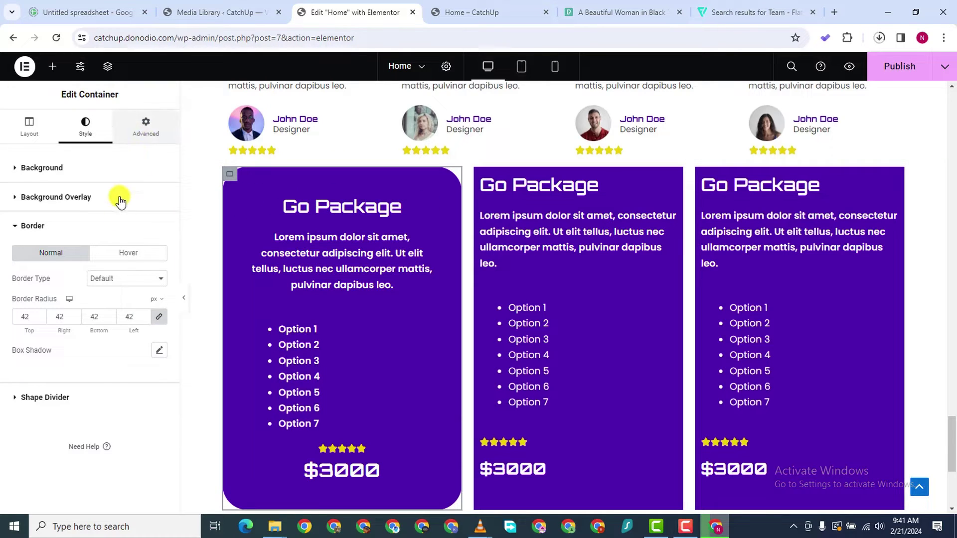
# Unlink the card's padding and raise the top padding to 52
pyautogui.click(146, 126)
pyautogui.click(160, 255)
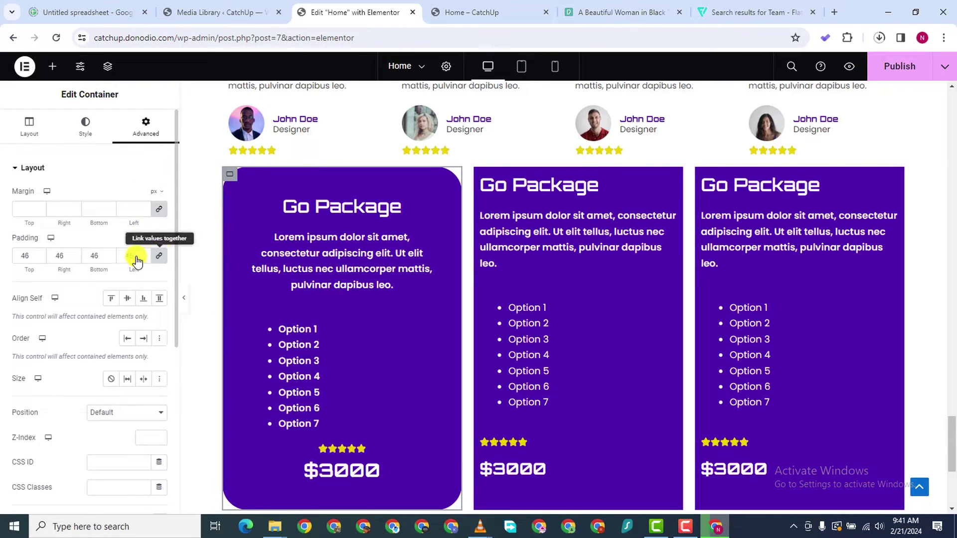
pyautogui.press('Up')
pyautogui.press('Up')
pyautogui.press('Up')
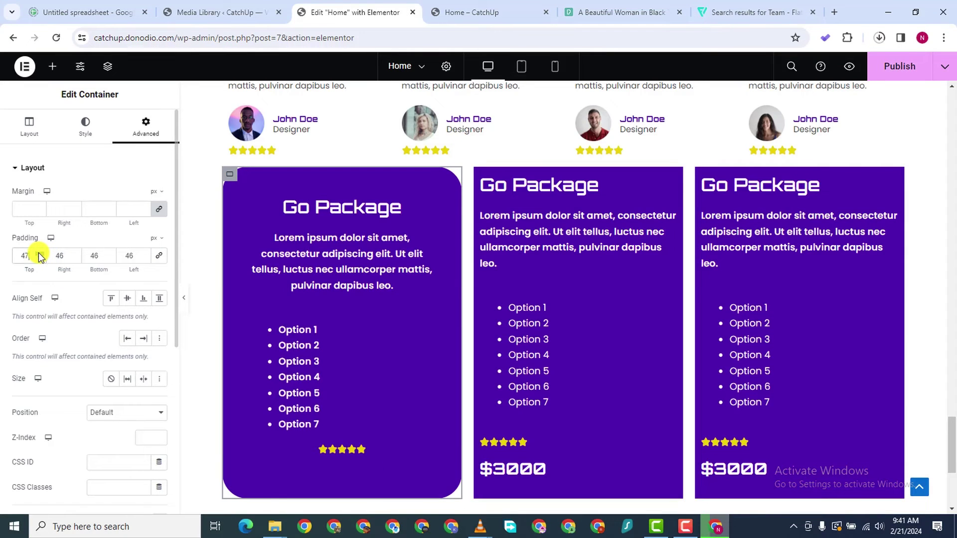
pyautogui.press('Up')
pyautogui.press('Up')
pyautogui.press('Up')
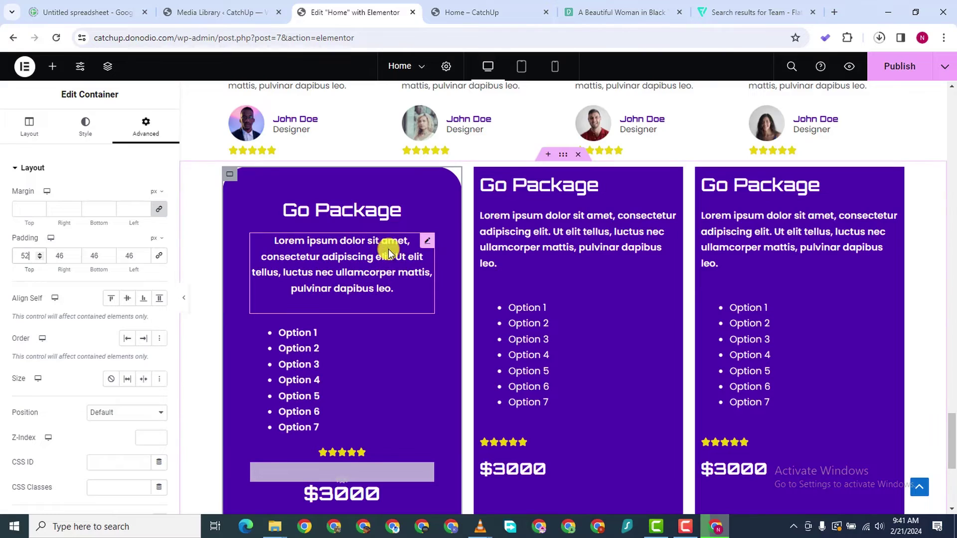
# Give the option list a -35 px top margin to pull it closer to the description
pyautogui.click(423, 328)
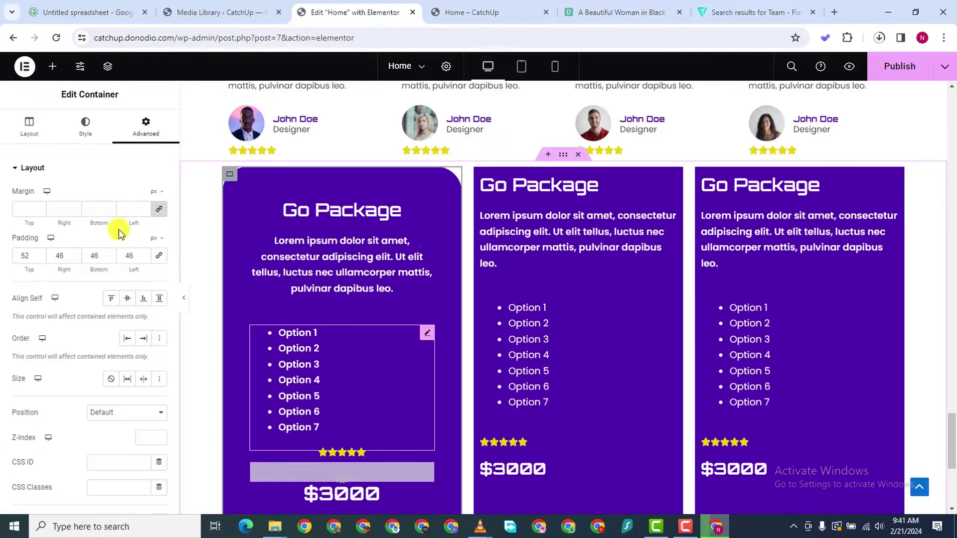
pyautogui.click(142, 131)
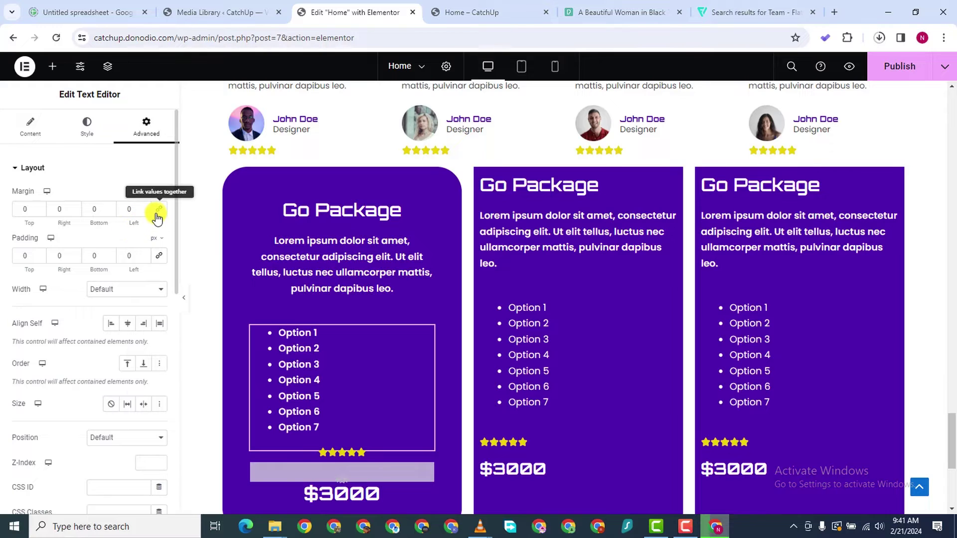
pyautogui.moveTo(40, 213); pyautogui.dragTo(40, 213)
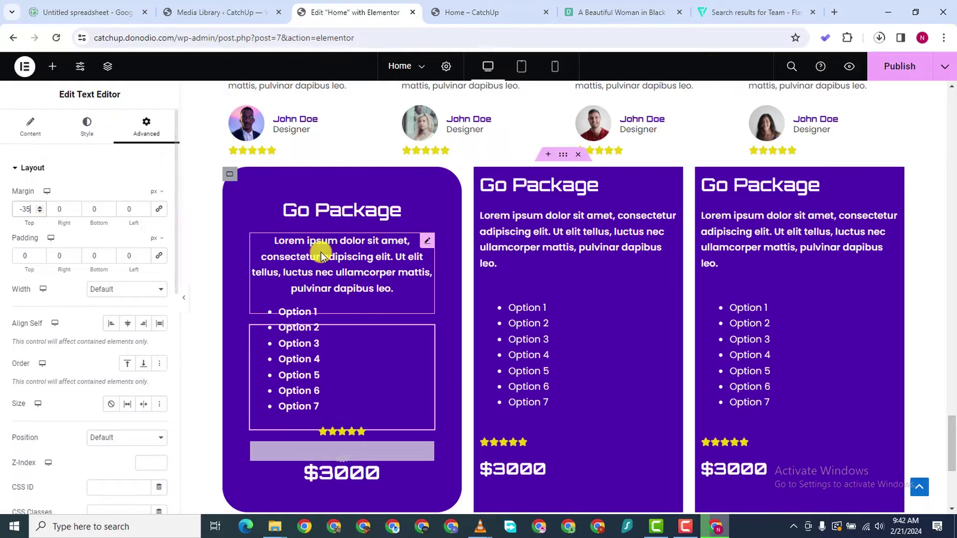
# Duplicate the description paragraph and turn the copy into a 'What You Get' Heading 4
pyautogui.rightClick(425, 243)
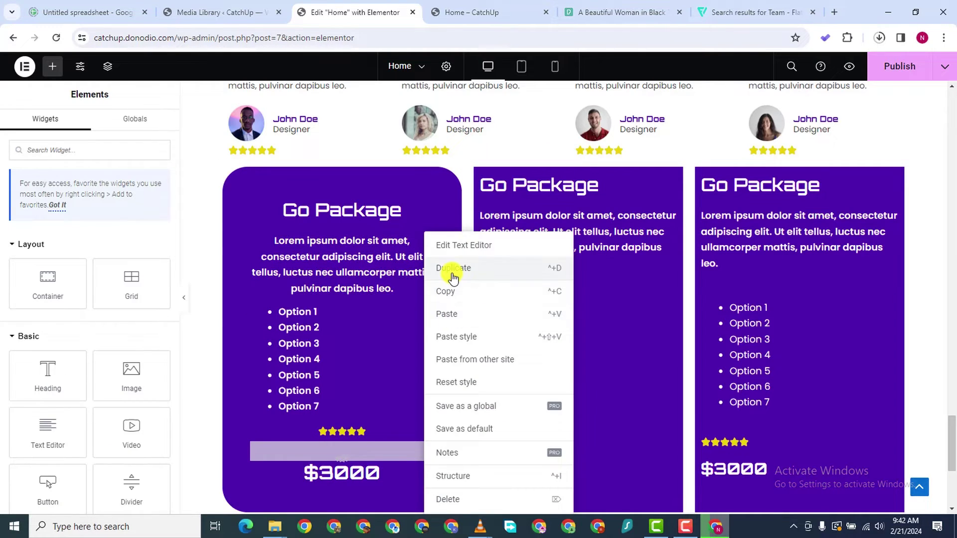
pyautogui.click(451, 269)
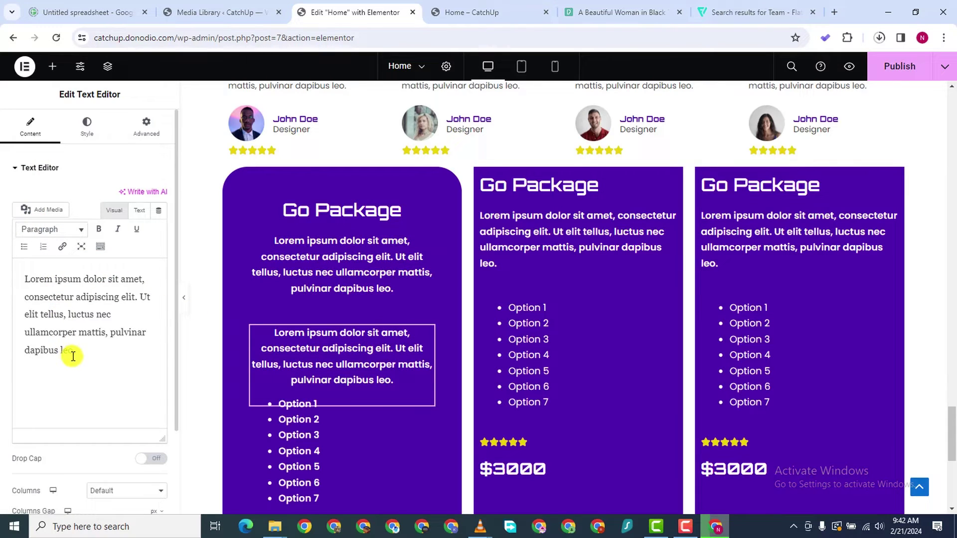
pyautogui.moveTo(72, 356); pyautogui.dragTo(17, 278)
pyautogui.write('What You Get')
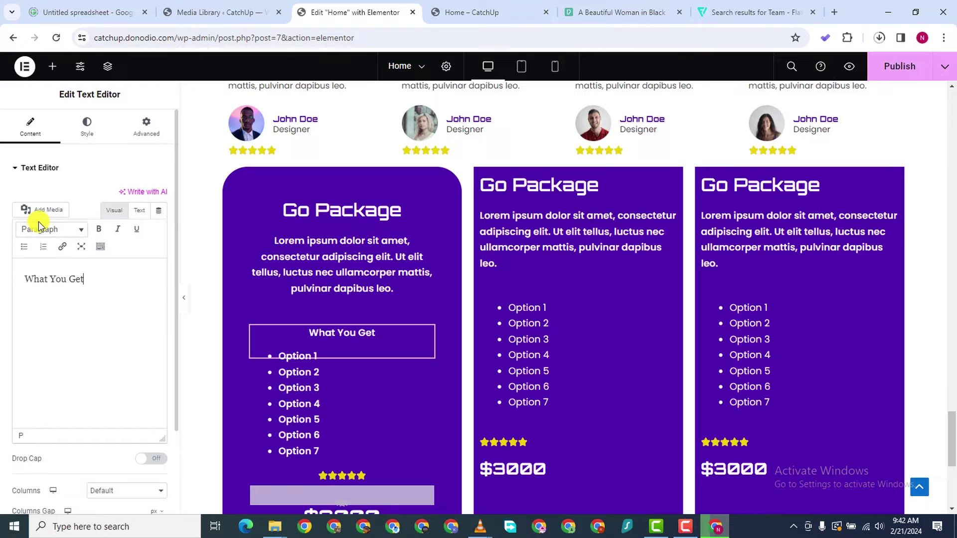
pyautogui.click(51, 229)
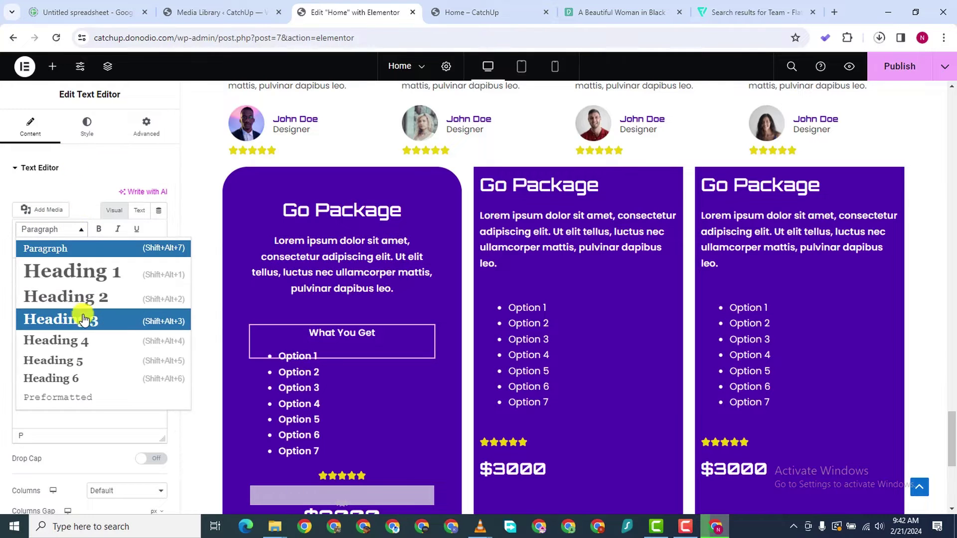
pyautogui.click(84, 339)
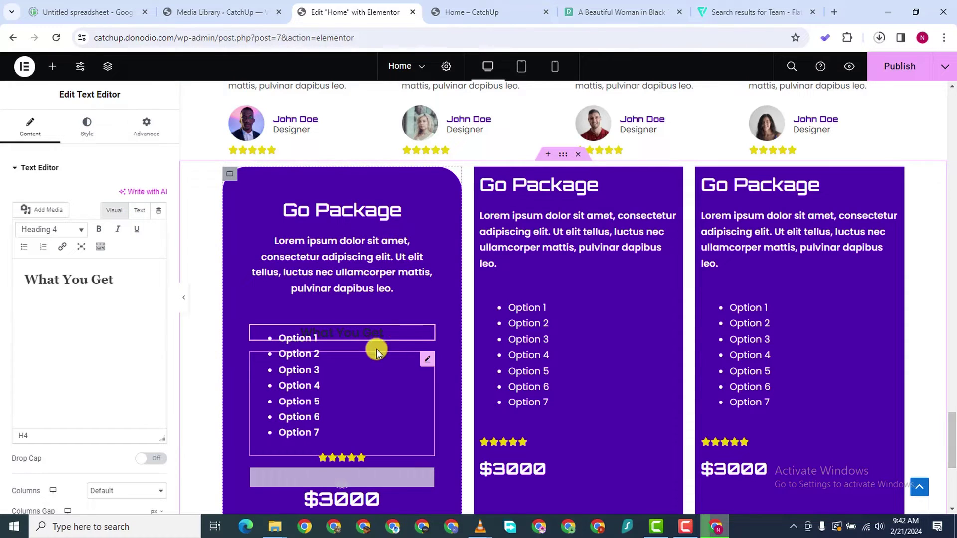
# Give the What You Get subheading a -10 top margin and review its text colour
pyautogui.click(146, 128)
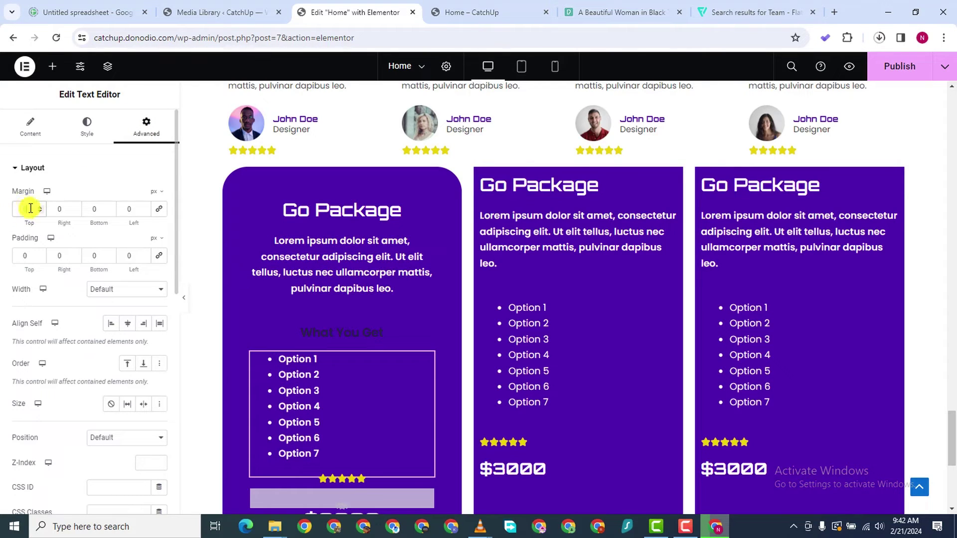
pyautogui.scroll(-7, 40, 214)
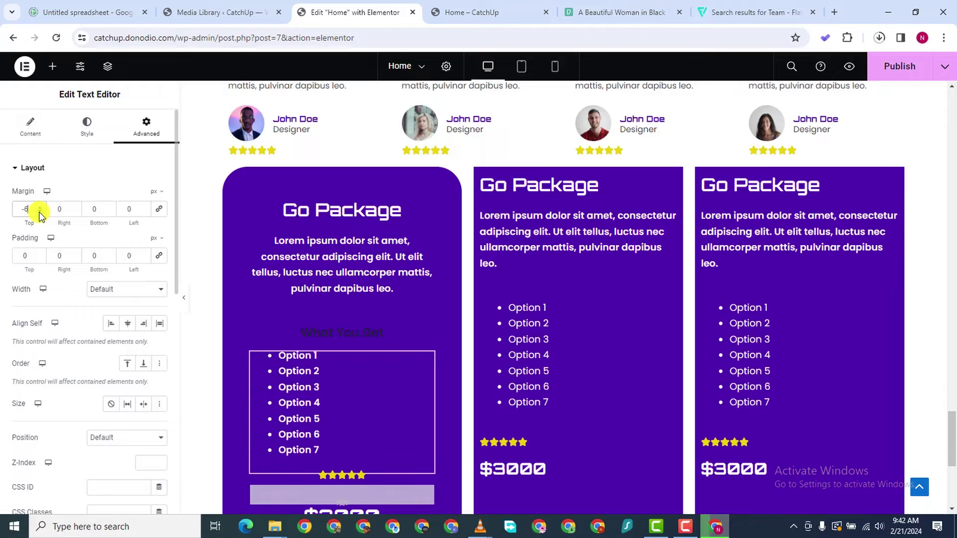
pyautogui.scroll(-3, 40, 214)
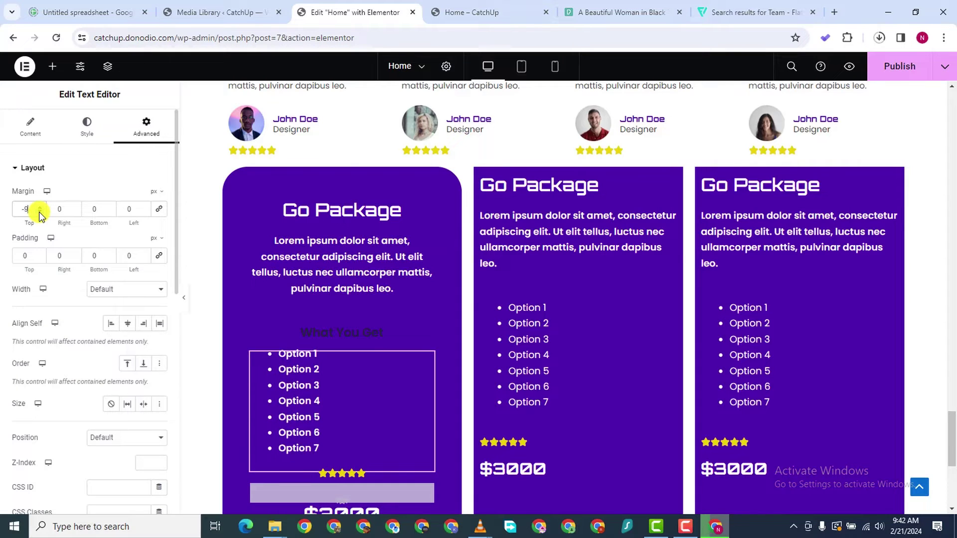
pyautogui.click(358, 331)
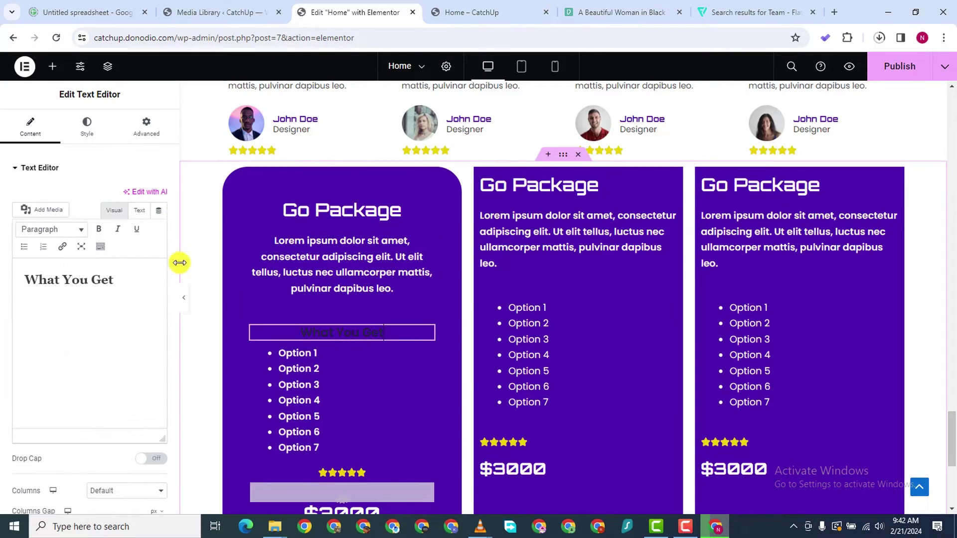
pyautogui.click(87, 127)
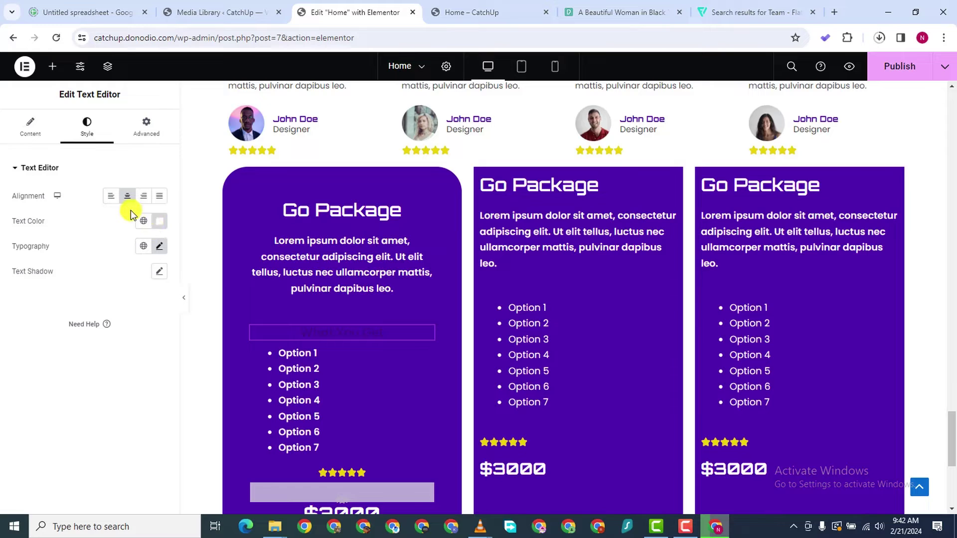
pyautogui.click(153, 230)
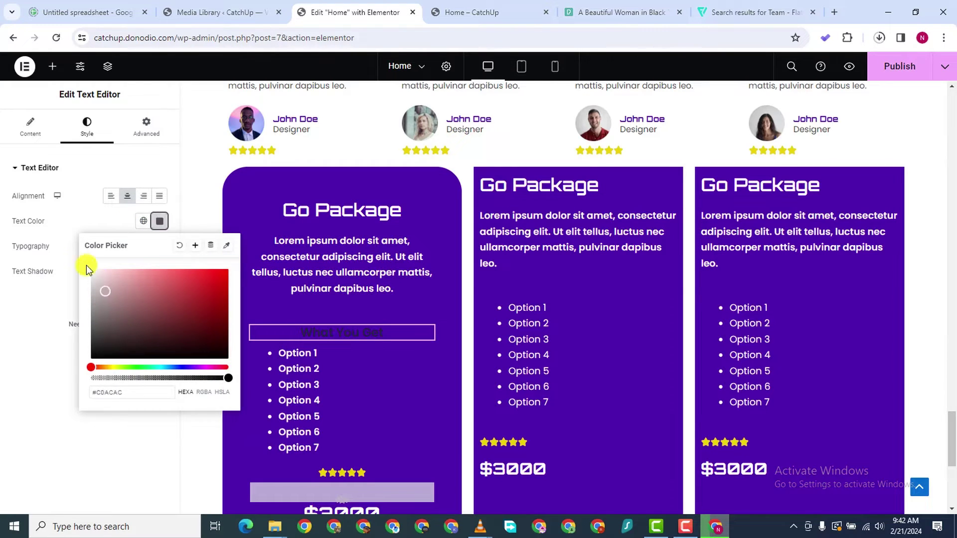
pyautogui.click(393, 331)
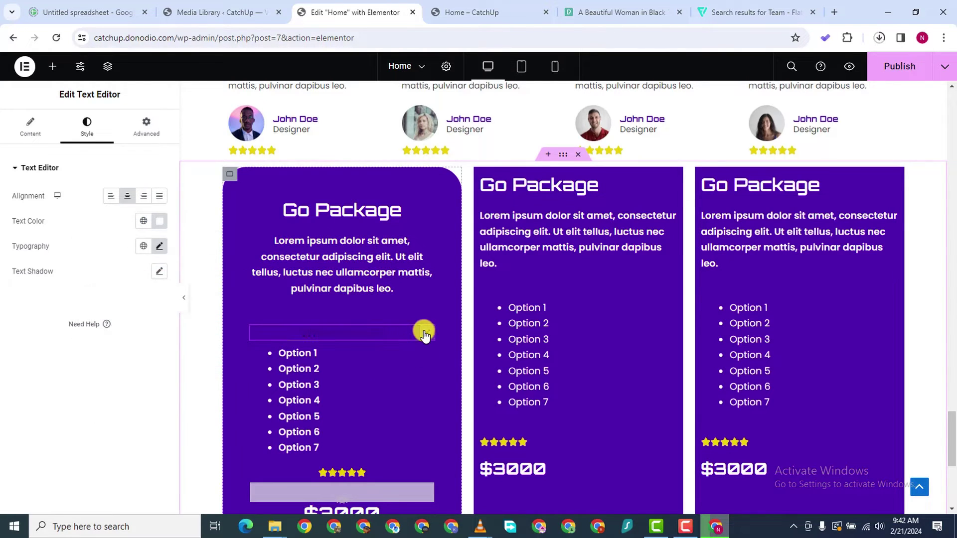
pyautogui.click(159, 221)
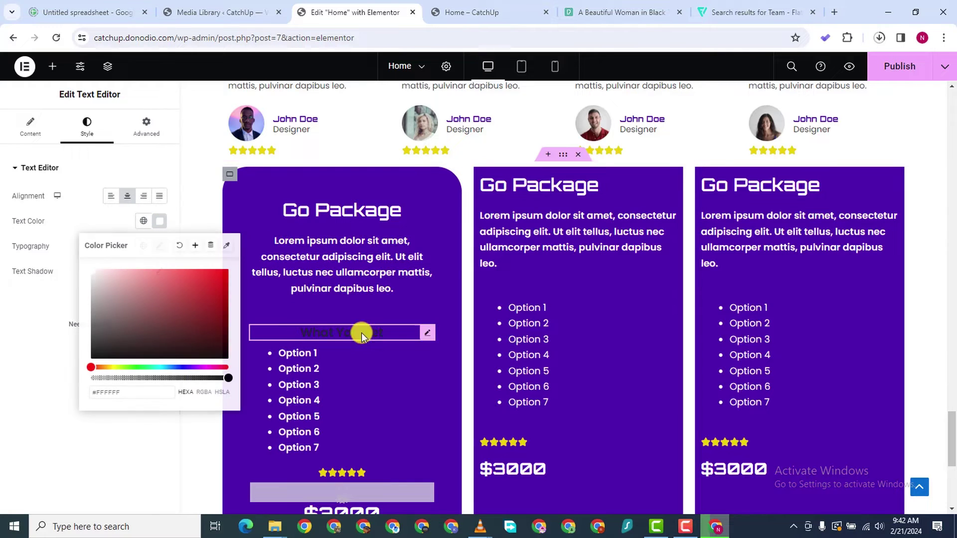
# Delete the What You Get text block and bring up the Go Package heading's actions
pyautogui.rightClick(423, 338)
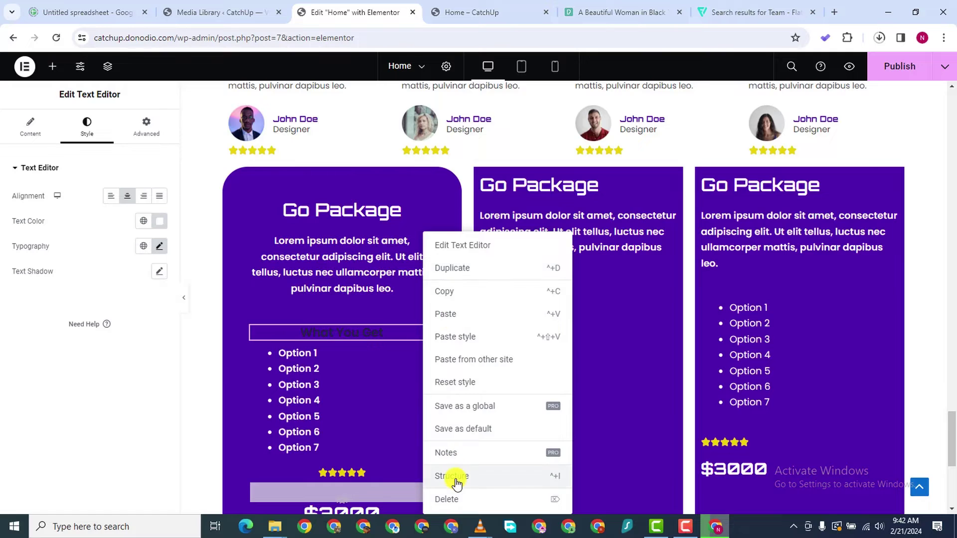
pyautogui.click(449, 499)
pyautogui.rightClick(423, 206)
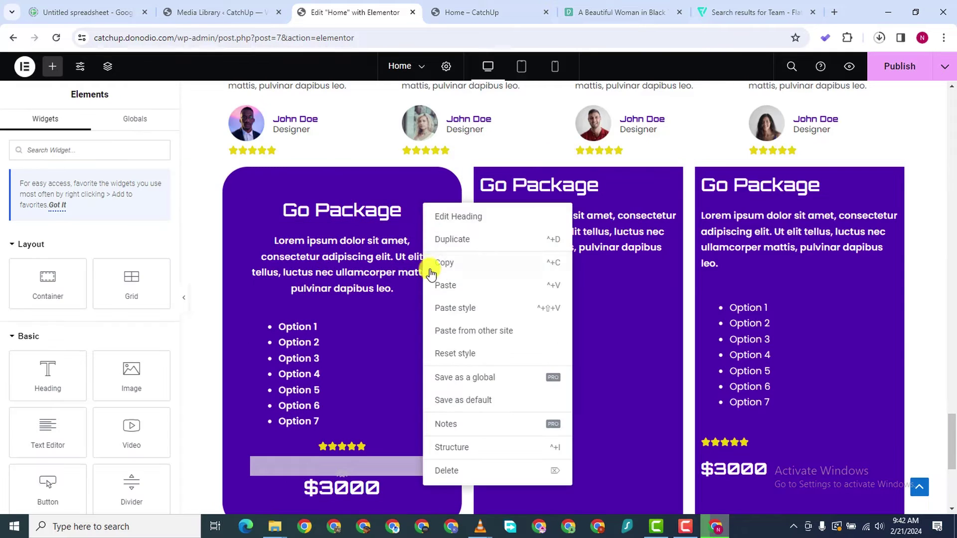
# Duplicate the Go Package heading above the option list and retitle it 'What You Get'
pyautogui.click(444, 236)
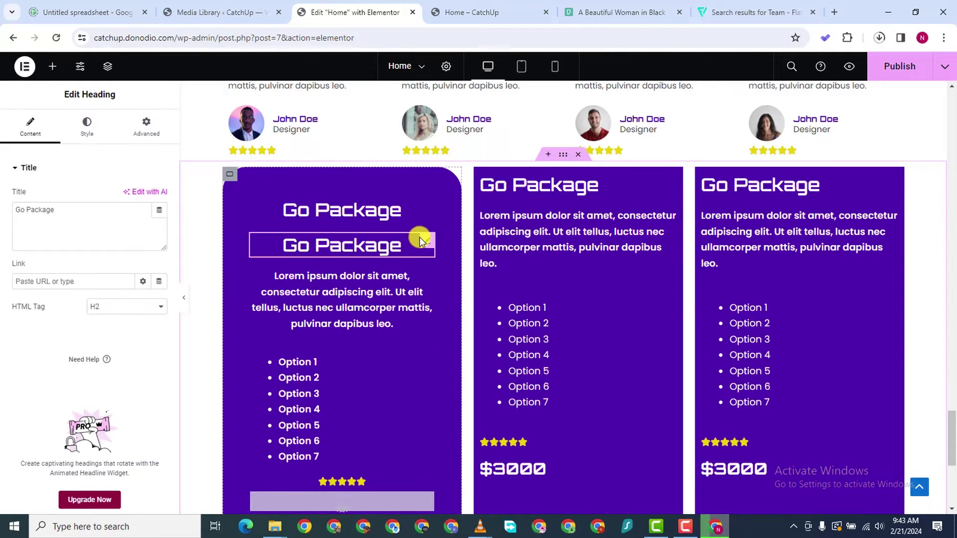
pyautogui.moveTo(420, 241); pyautogui.dragTo(357, 330)
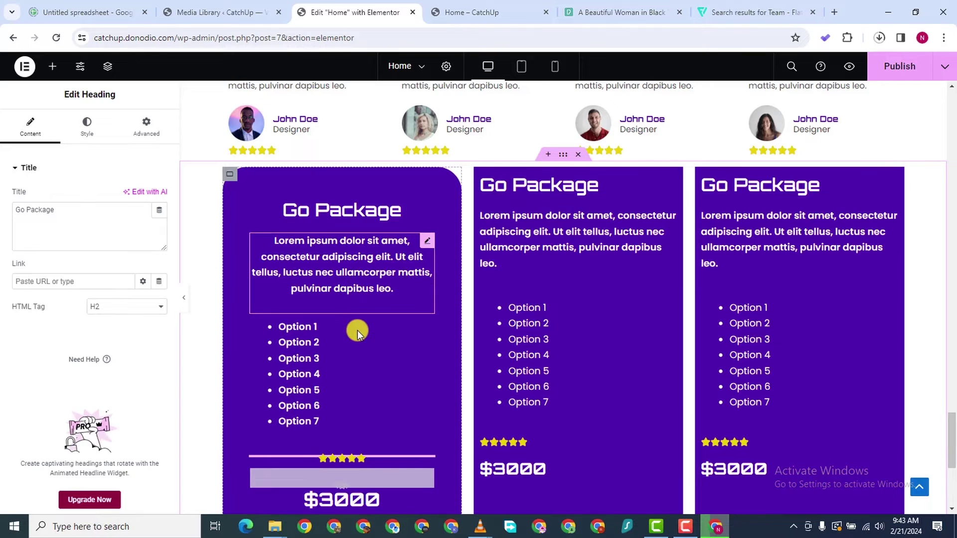
pyautogui.moveTo(426, 468); pyautogui.dragTo(307, 349)
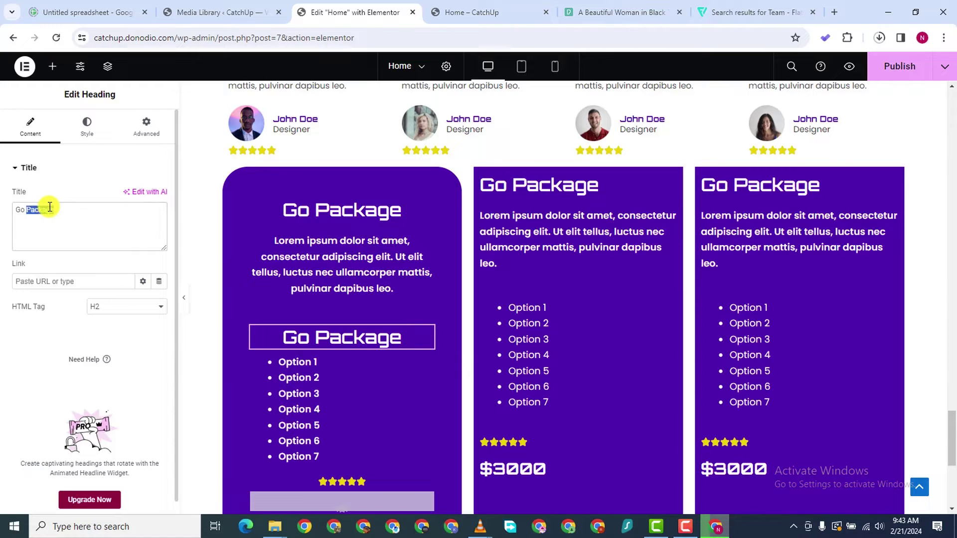
pyautogui.write('What')
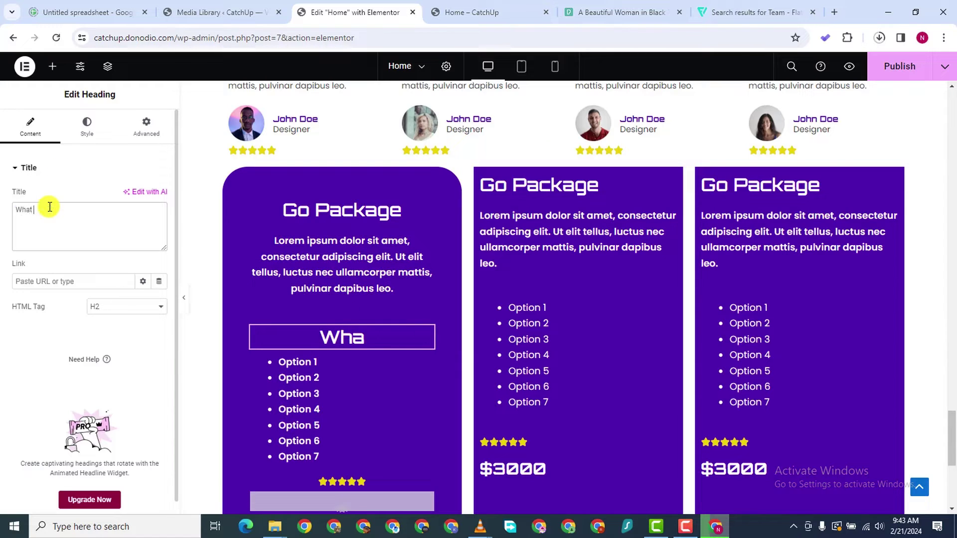
pyautogui.write(' You')
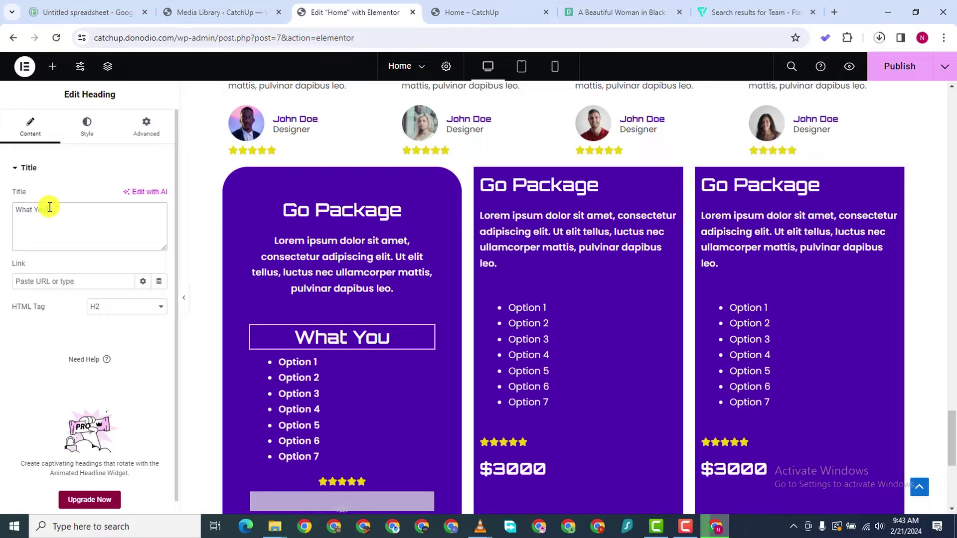
pyautogui.write(' Get')
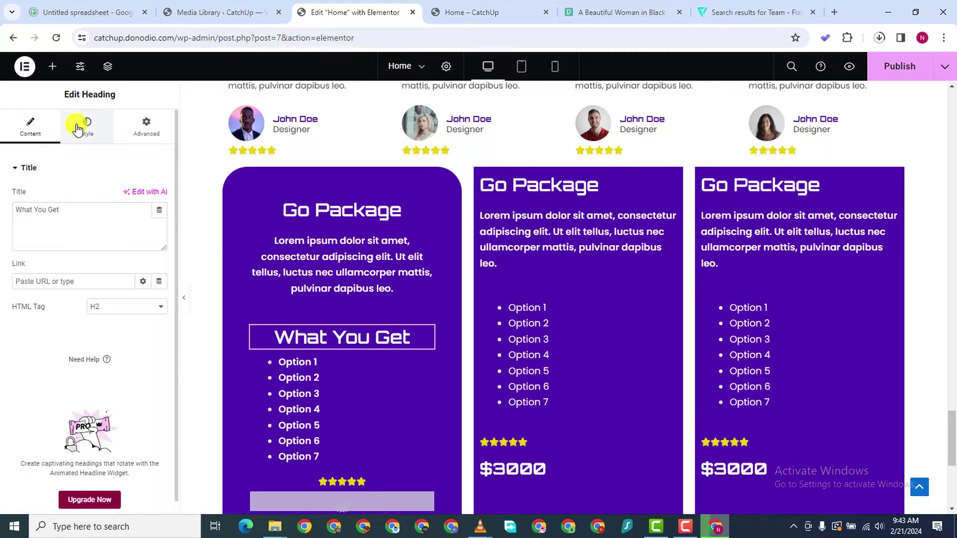
# Set the What You Get heading's font size to 17 px
pyautogui.click(77, 129)
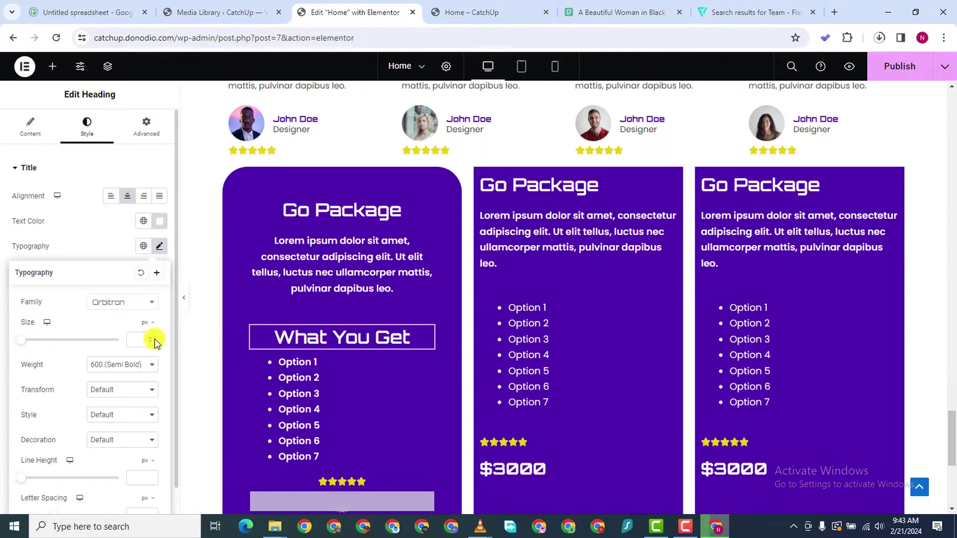
pyautogui.click(148, 340)
pyautogui.write('1')
pyautogui.click(148, 337)
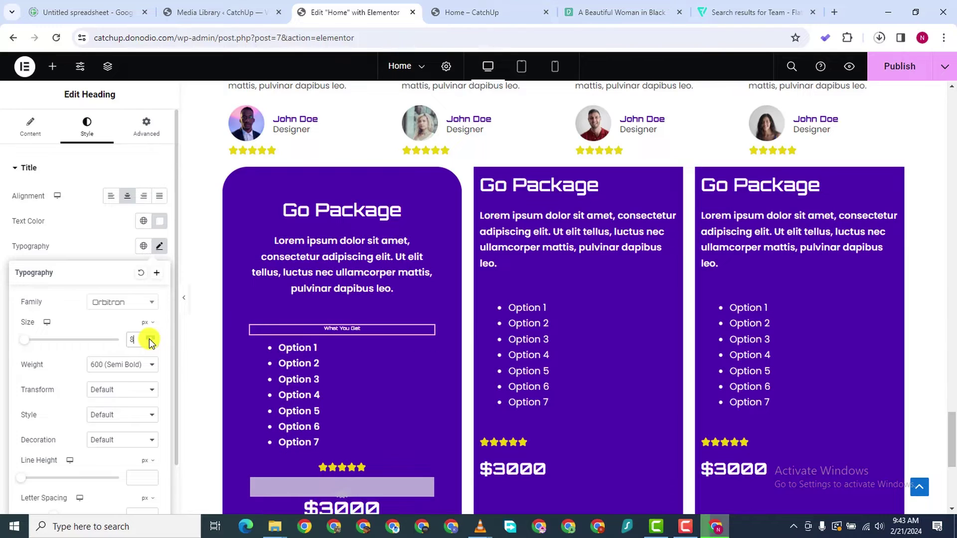
pyautogui.click(148, 338)
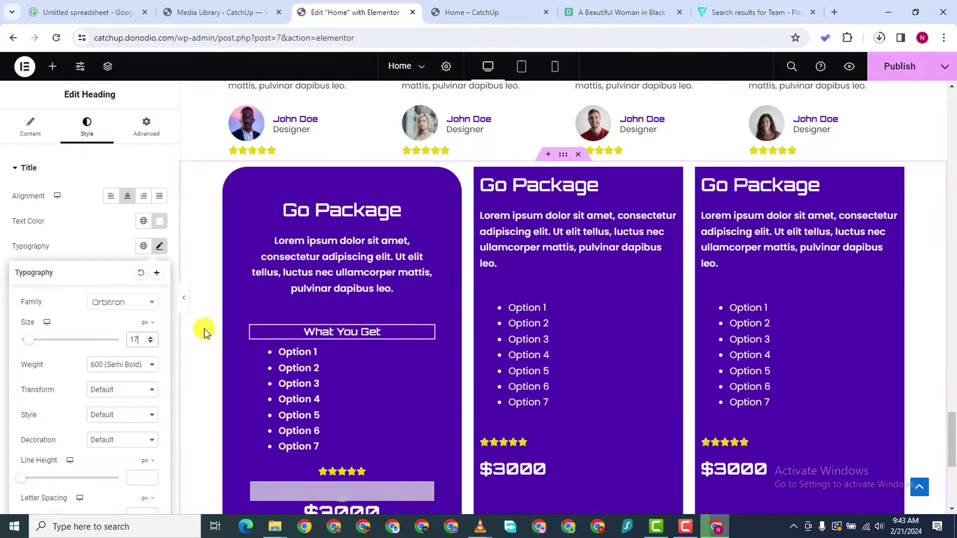
# Check the rating bar below the options, then select the first card's description paragraph
pyautogui.scroll(-2, 399, 403)
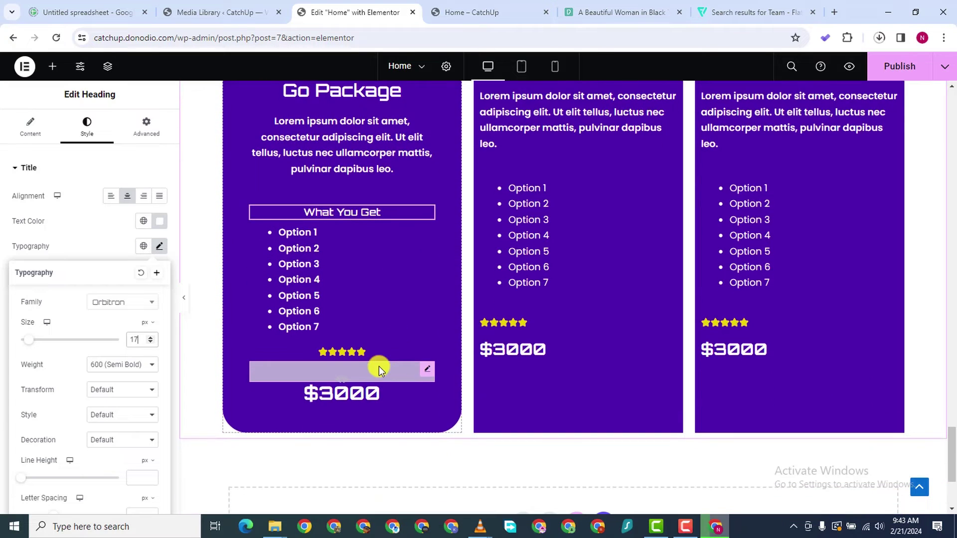
pyautogui.click(423, 372)
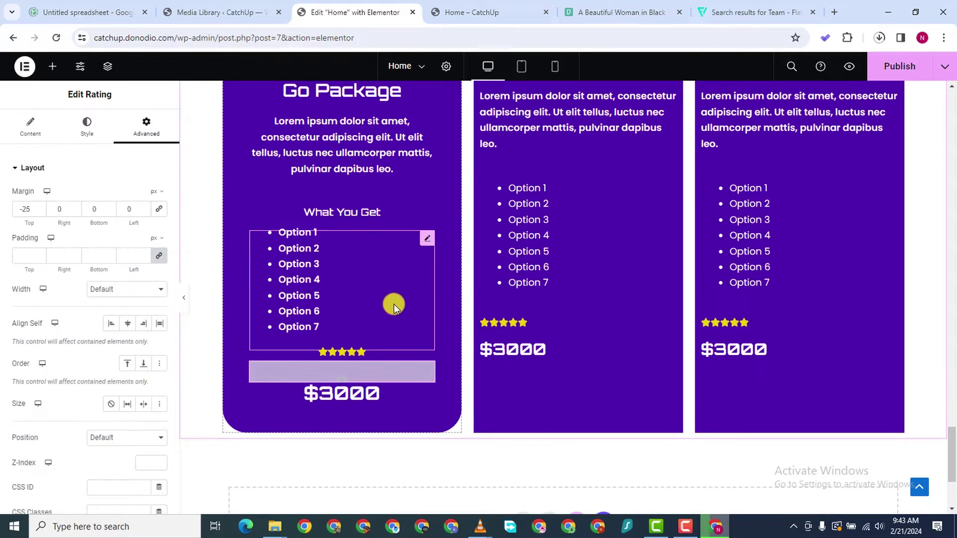
pyautogui.scroll(-2, 414, 289)
pyautogui.scroll(4, 424, 274)
pyautogui.scroll(-1, 355, 294)
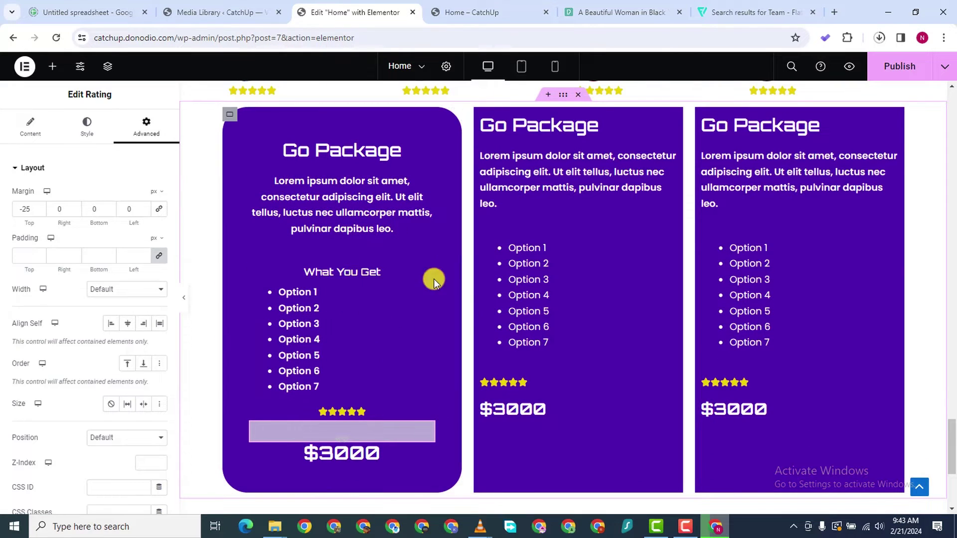
pyautogui.scroll(-1, 309, 154)
pyautogui.scroll(1, 312, 158)
pyautogui.click(422, 186)
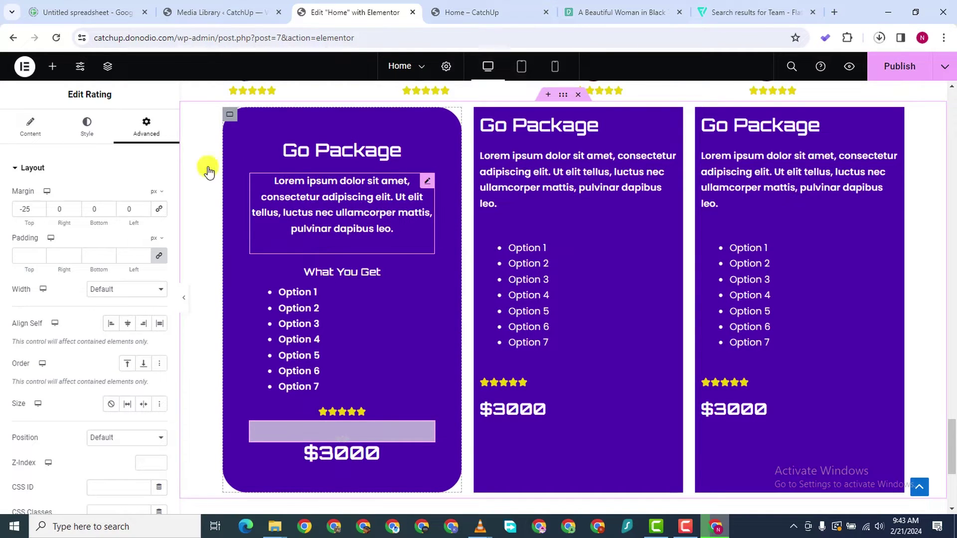
# Center the description paragraph and set its text size to 12 px
pyautogui.click(88, 128)
pyautogui.click(124, 198)
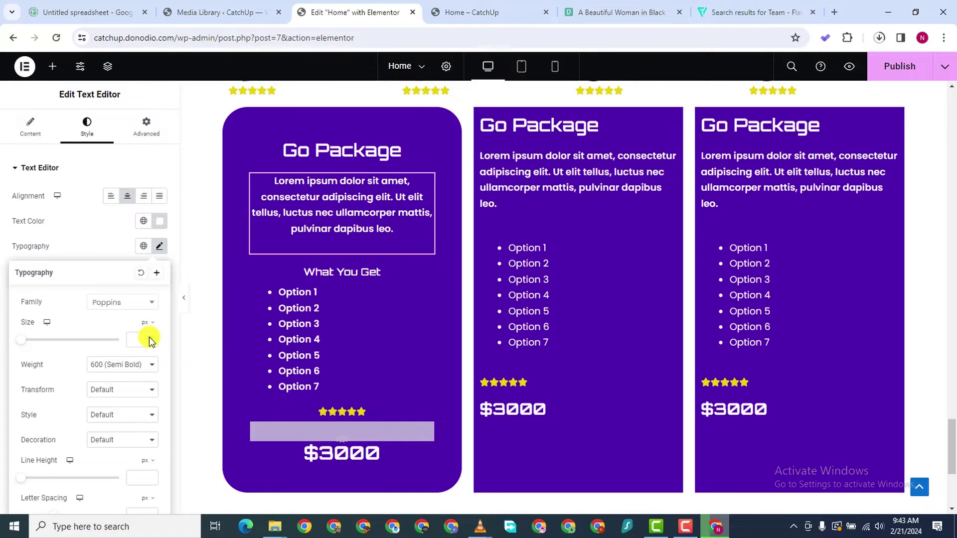
pyautogui.click(148, 336)
pyautogui.click(148, 337)
pyautogui.click(149, 337)
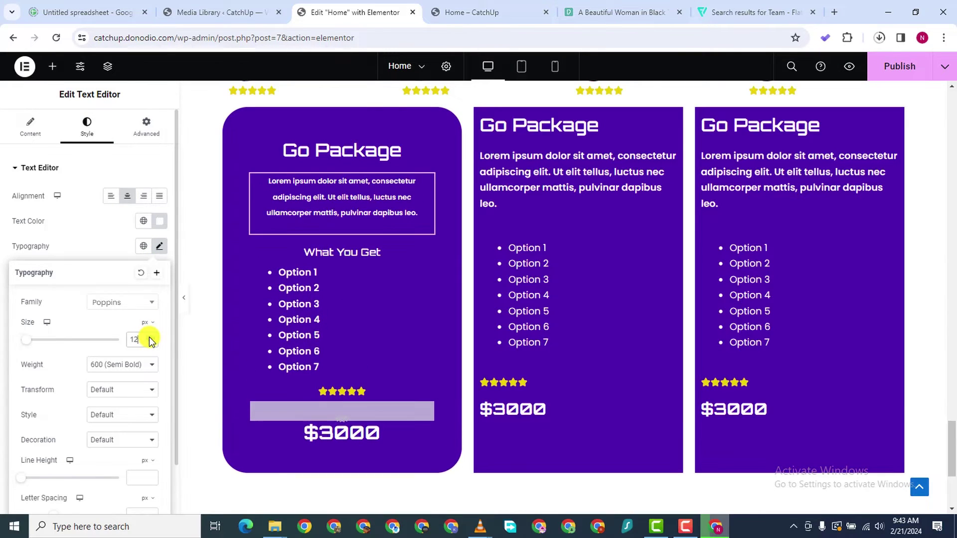
# Set the description's line height to 18 px
pyautogui.scroll(-1, 119, 399)
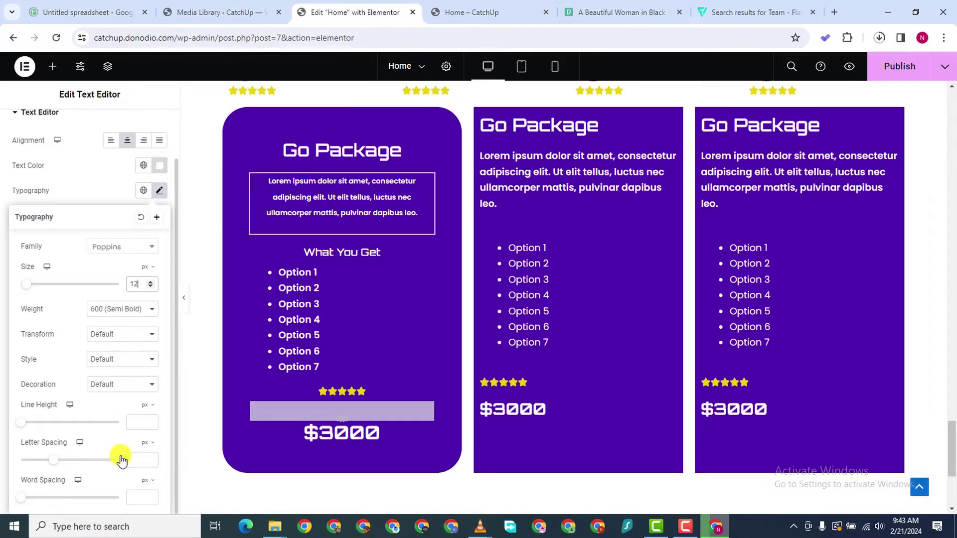
pyautogui.click(150, 420)
pyautogui.click(150, 420)
pyautogui.click(150, 420)
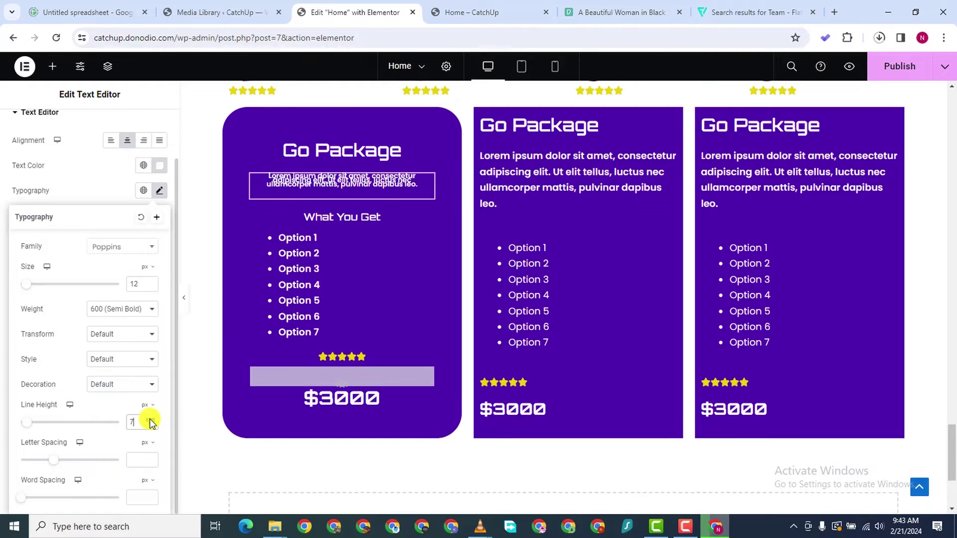
pyautogui.click(151, 420)
pyautogui.click(150, 420)
pyautogui.click(151, 420)
pyautogui.click(151, 419)
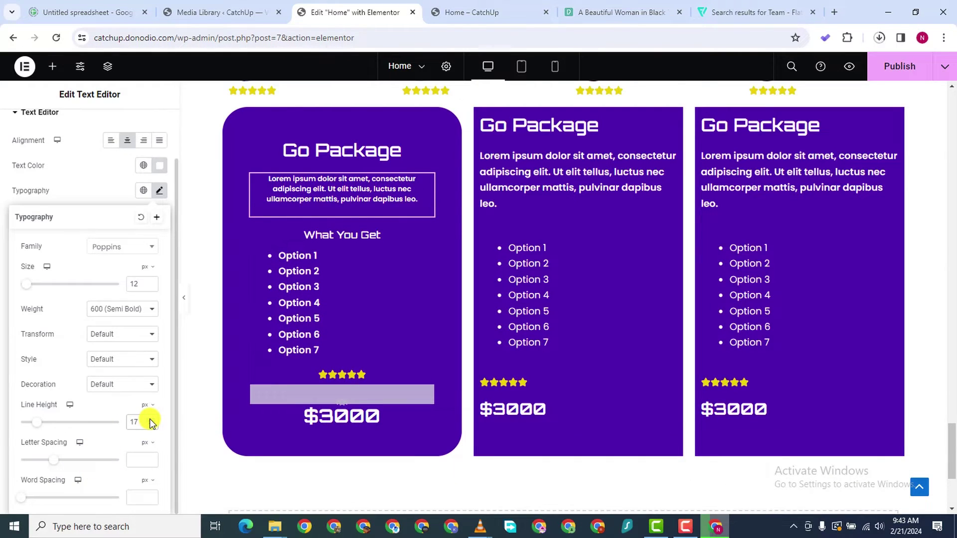
pyautogui.click(151, 420)
pyautogui.click(151, 419)
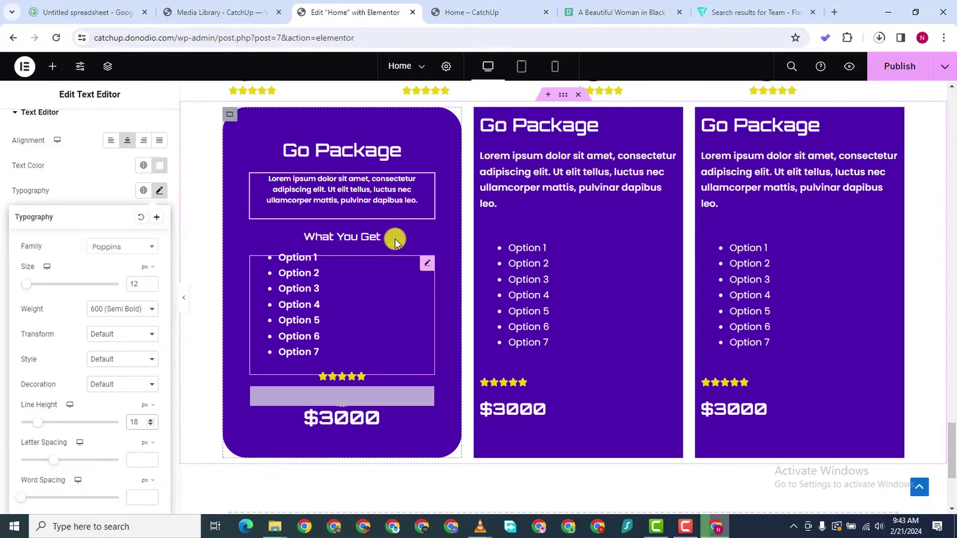
# Set the option list's typography font size to 15 px
pyautogui.click(428, 266)
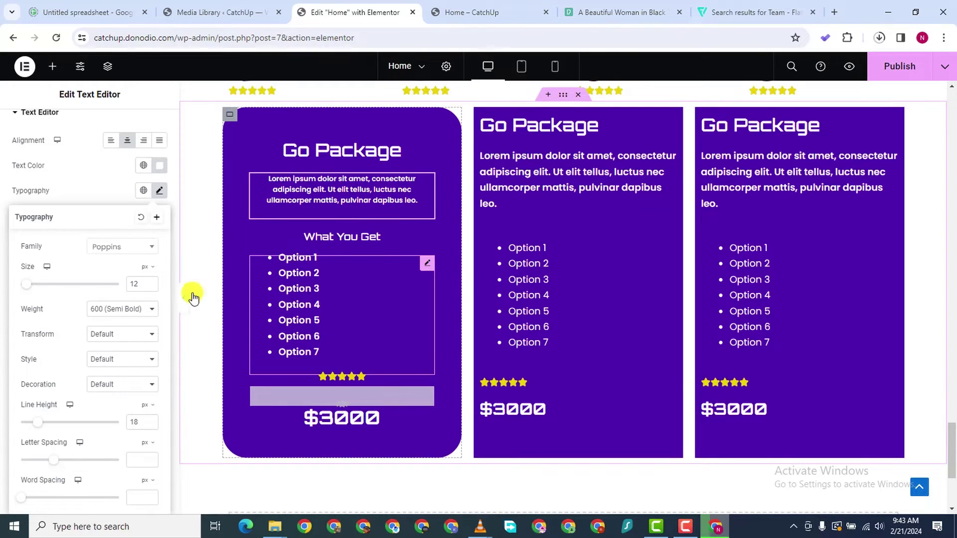
pyautogui.click(86, 125)
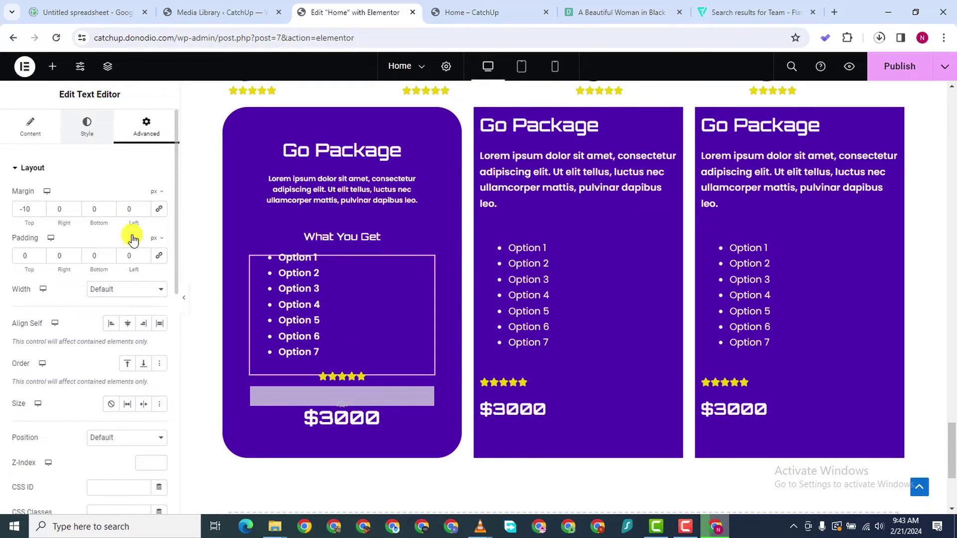
pyautogui.click(159, 246)
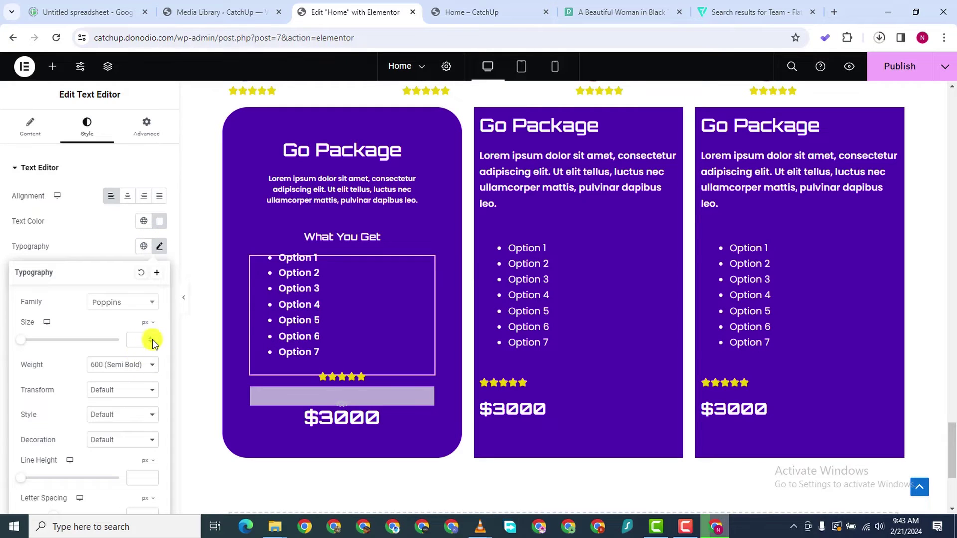
pyautogui.moveTo(151, 337); pyautogui.dragTo(152, 337)
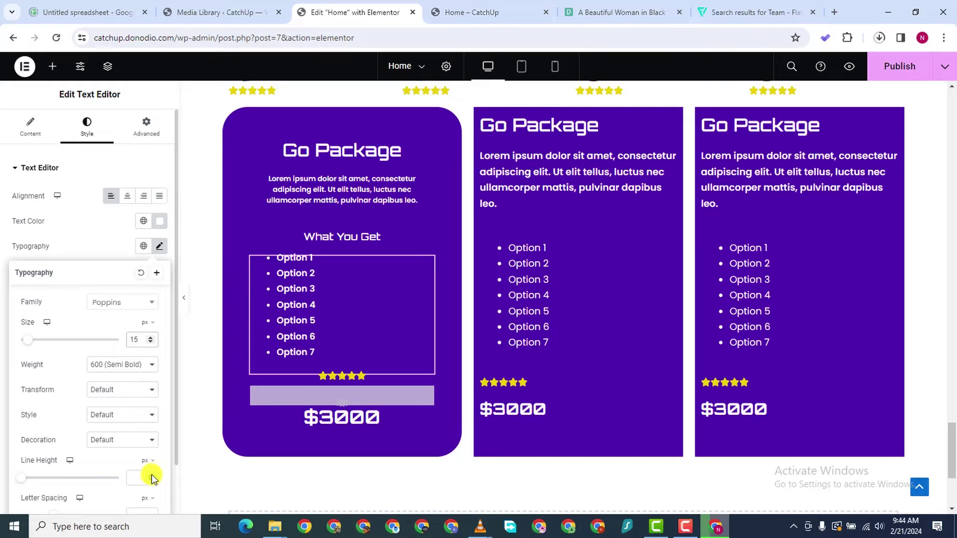
# Give the option list a 24 px line height, then select the first card's outer container
pyautogui.moveTo(151, 476); pyautogui.dragTo(151, 477)
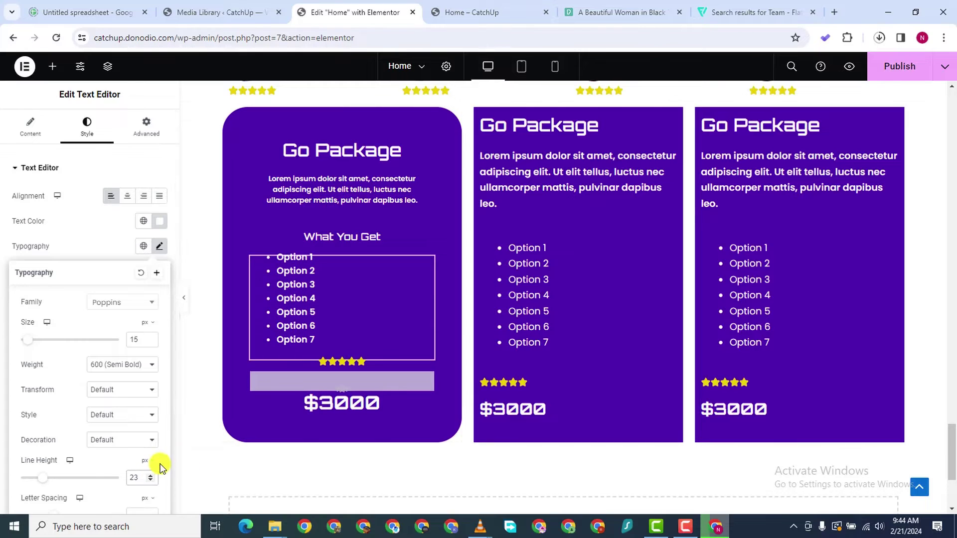
pyautogui.click(150, 475)
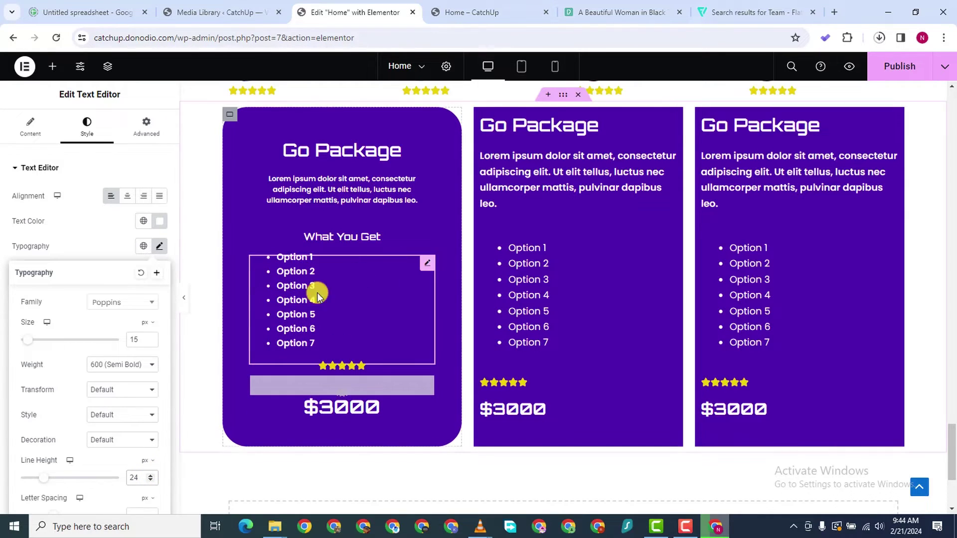
pyautogui.click(230, 115)
pyautogui.click(135, 131)
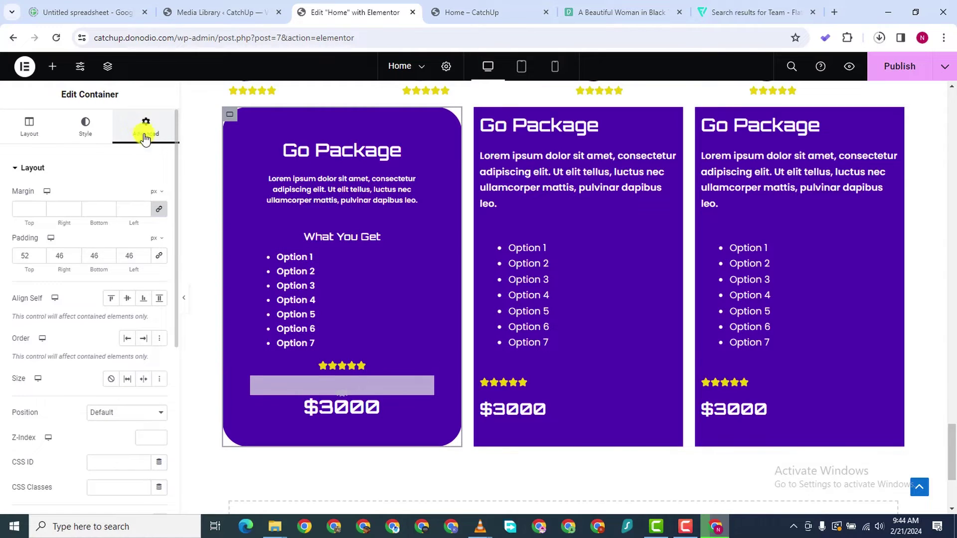
pyautogui.scroll(6, 107, 256)
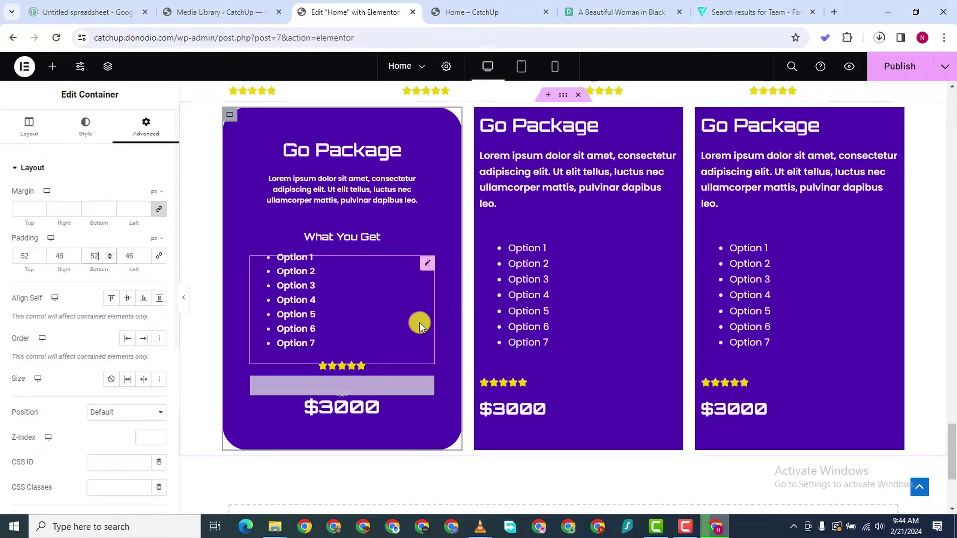
# Delete the second and third pricing cards
pyautogui.rightClick(712, 384)
pyautogui.click(716, 420)
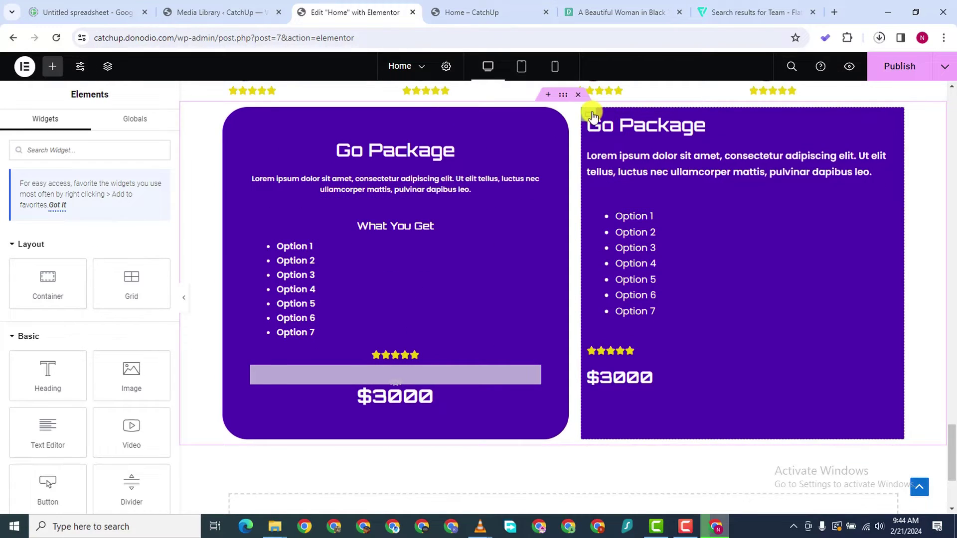
pyautogui.rightClick(591, 114)
pyautogui.click(615, 429)
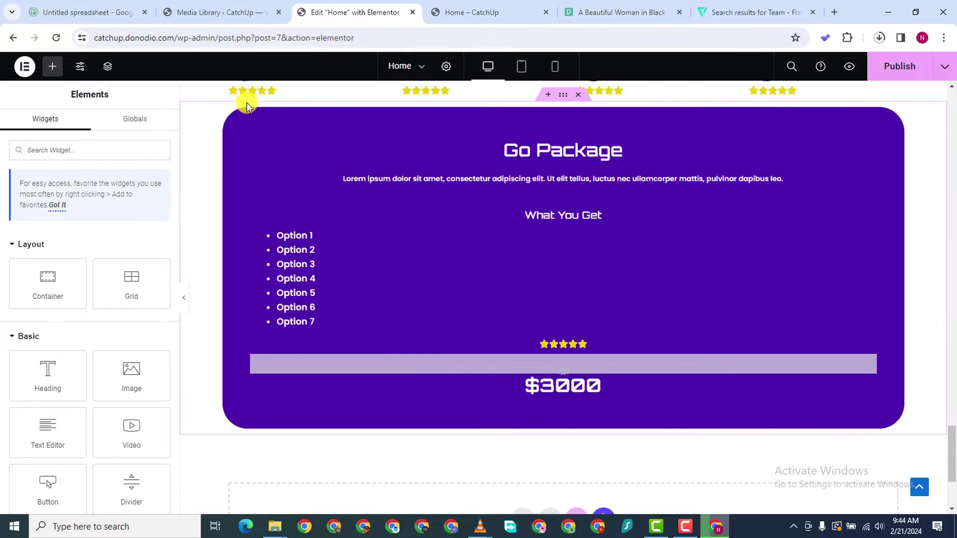
# Duplicate the styled Go Package card twice to make three matching cards
pyautogui.rightClick(231, 118)
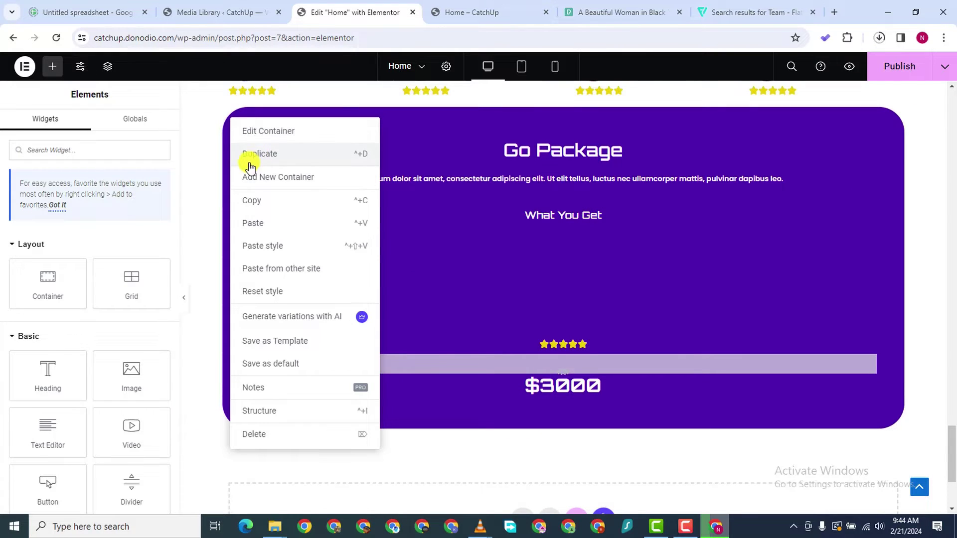
pyautogui.click(256, 154)
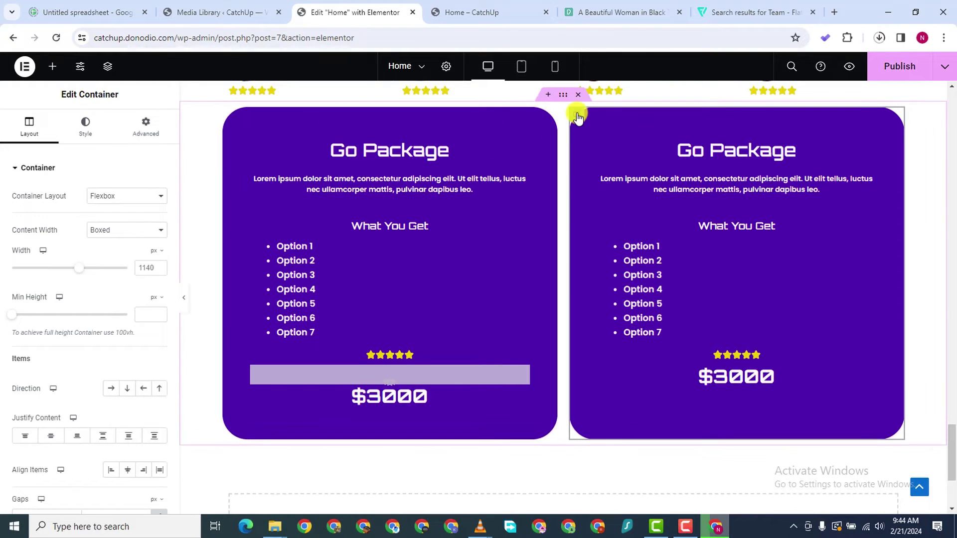
pyautogui.rightClick(576, 115)
pyautogui.click(610, 148)
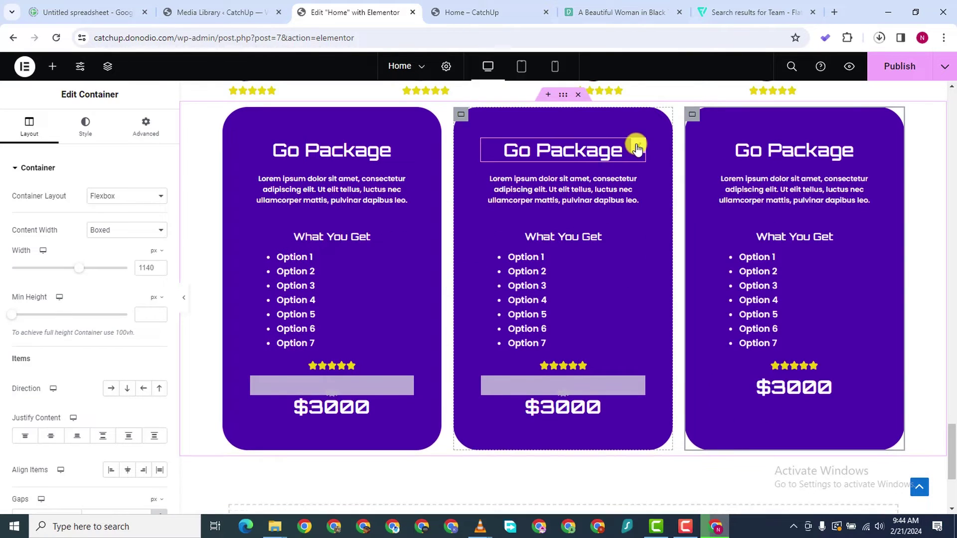
pyautogui.click(625, 149)
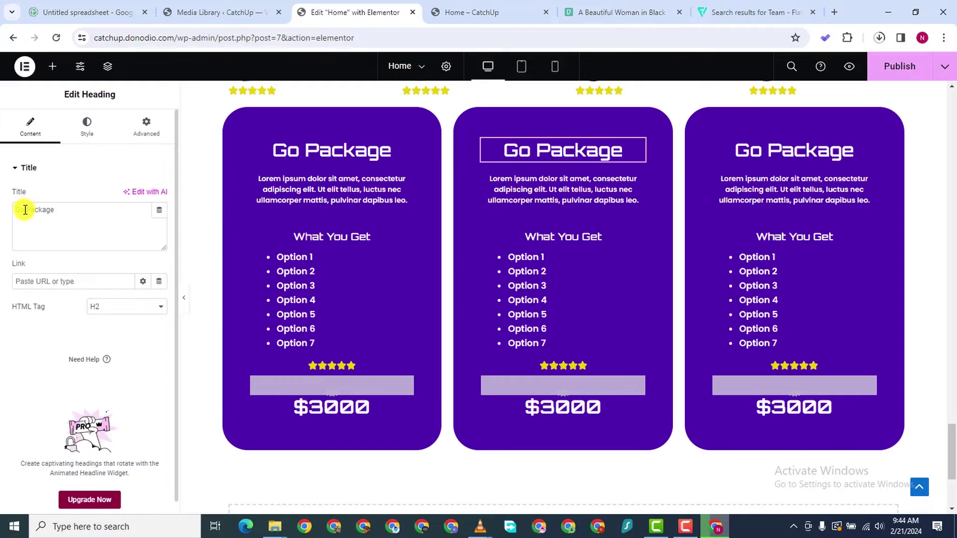
# Rename the copied cards' headings to High Package and Best Package
pyautogui.press('BackSpace')
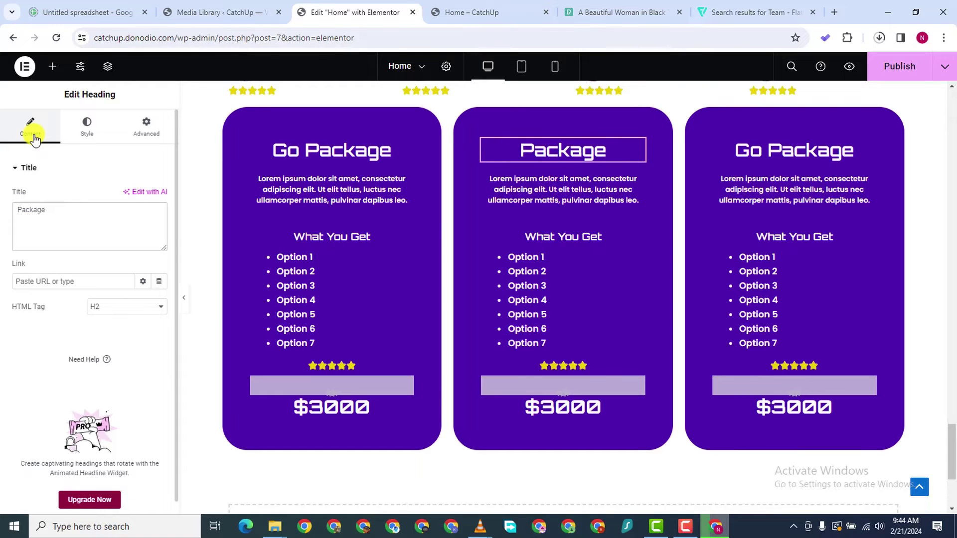
pyautogui.write('High')
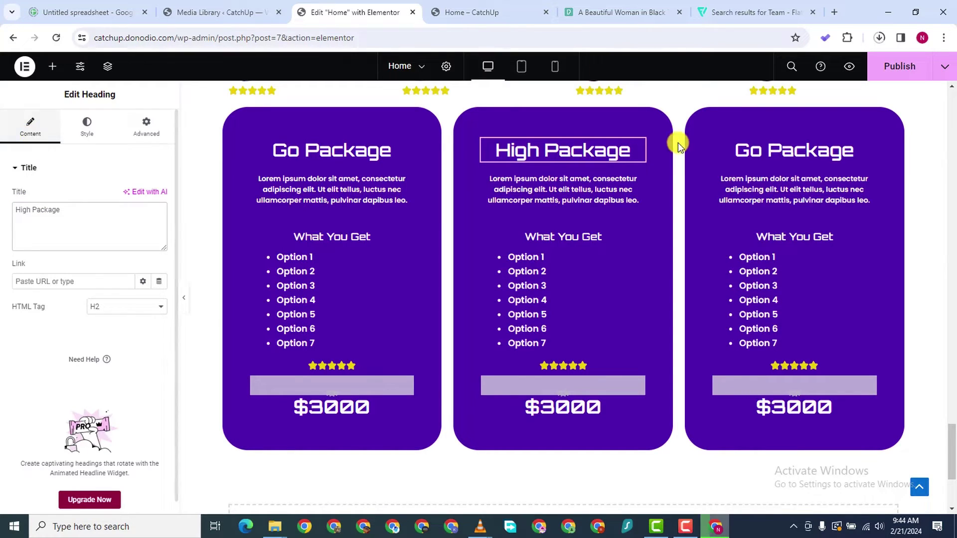
pyautogui.click(776, 147)
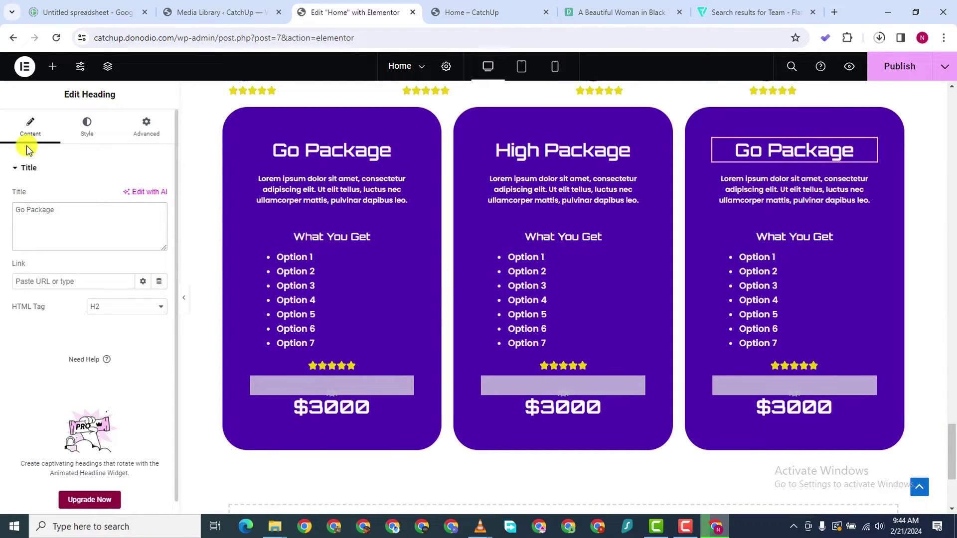
pyautogui.press('BackSpace')
pyautogui.press('BackSpace')
pyautogui.write('Best')
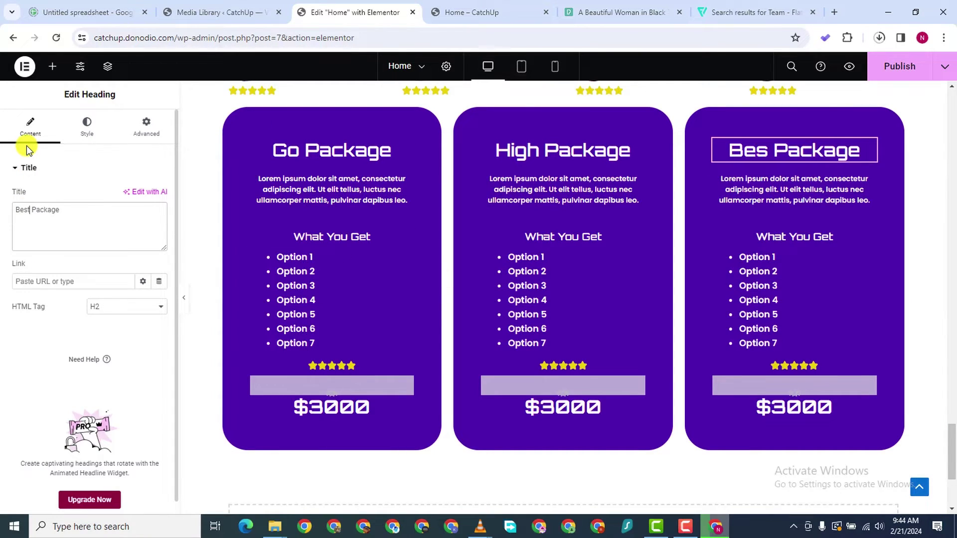
# Change the middle card's price to $4000 and clear the 3 from the third price
pyautogui.click(634, 414)
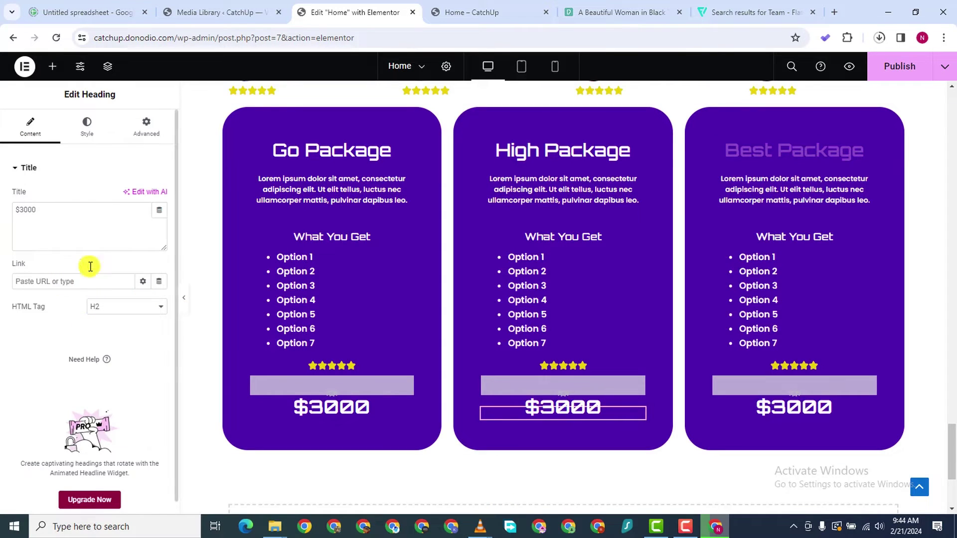
pyautogui.click(22, 208)
pyautogui.write('4')
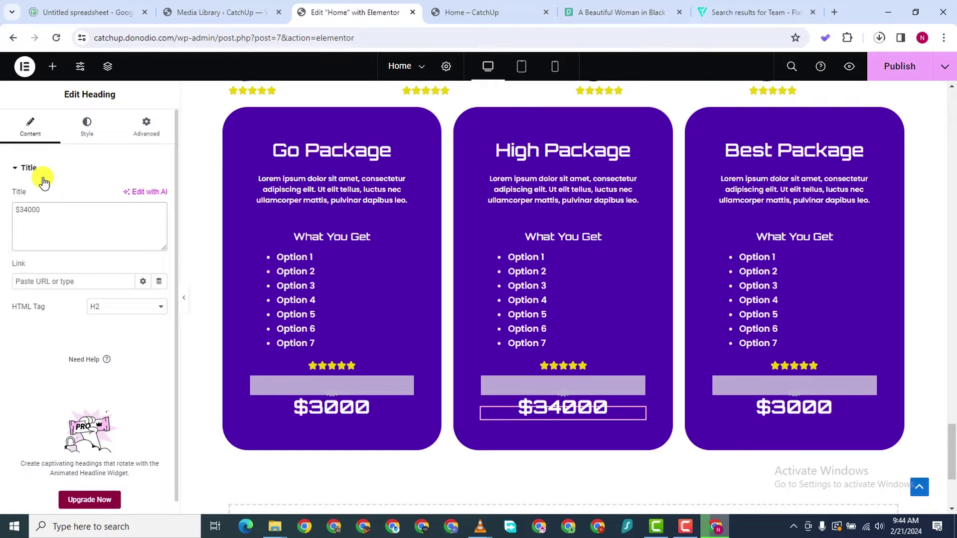
pyautogui.press('Left')
pyautogui.press('BackSpace')
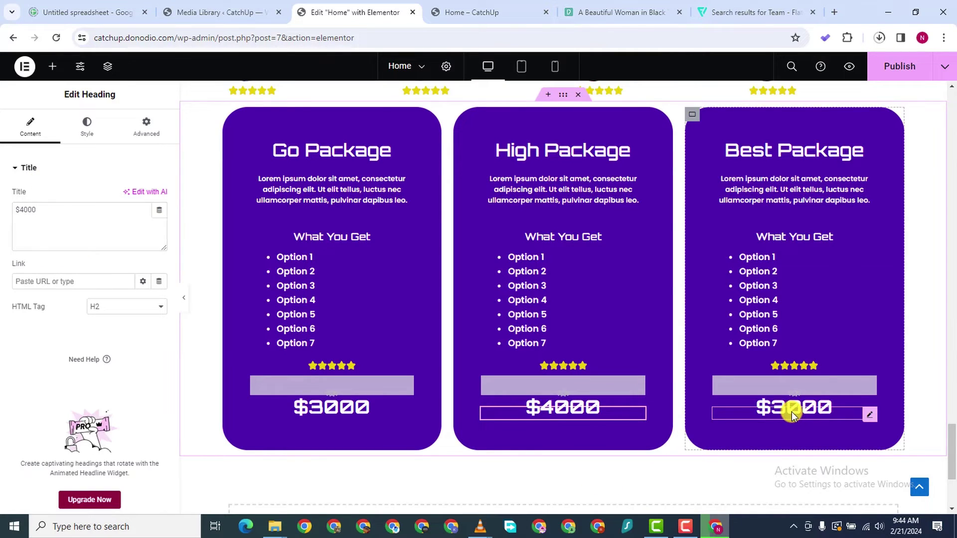
pyautogui.click(791, 412)
pyautogui.click(23, 205)
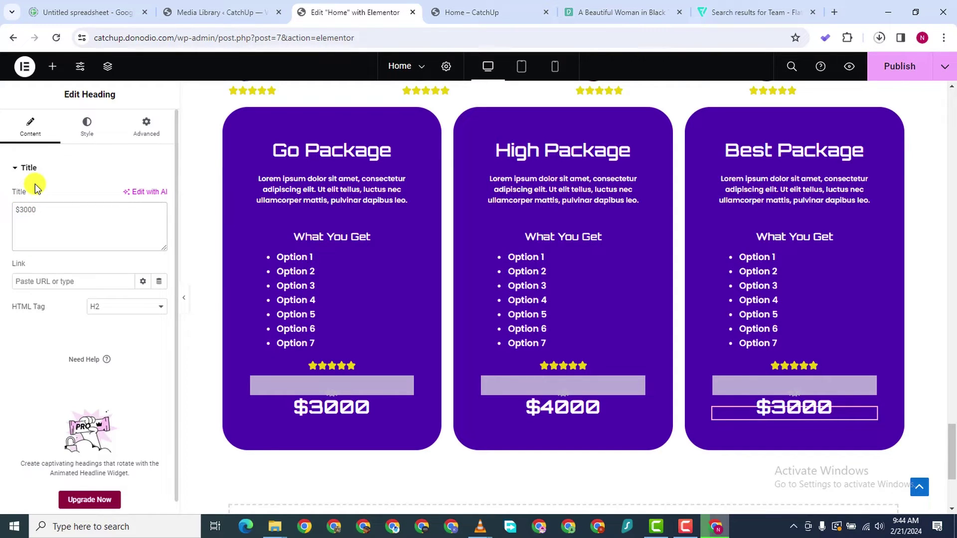
pyautogui.press('BackSpace')
# Finish the third card's price as $5000
pyautogui.write('5')
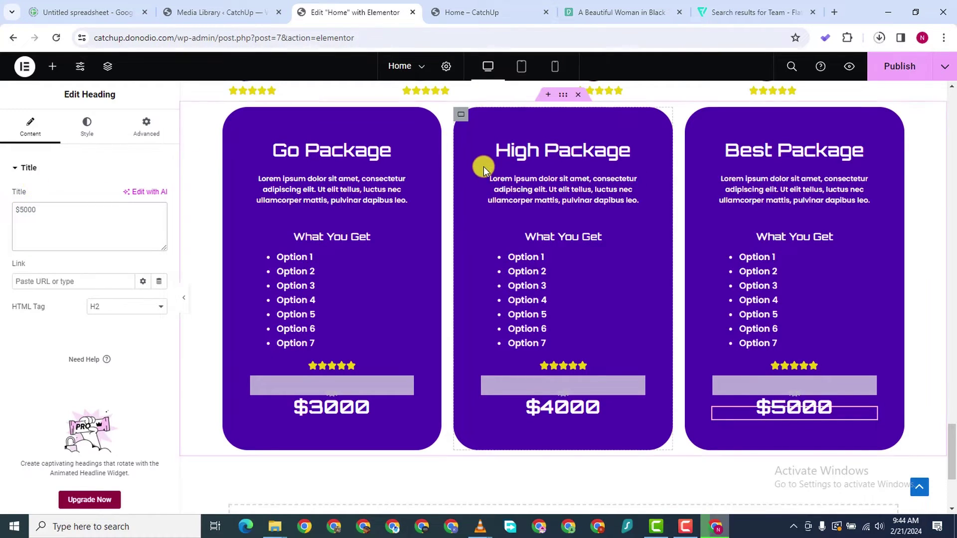
pyautogui.scroll(-3, 488, 172)
pyautogui.scroll(4, 495, 176)
pyautogui.scroll(-2, 551, 209)
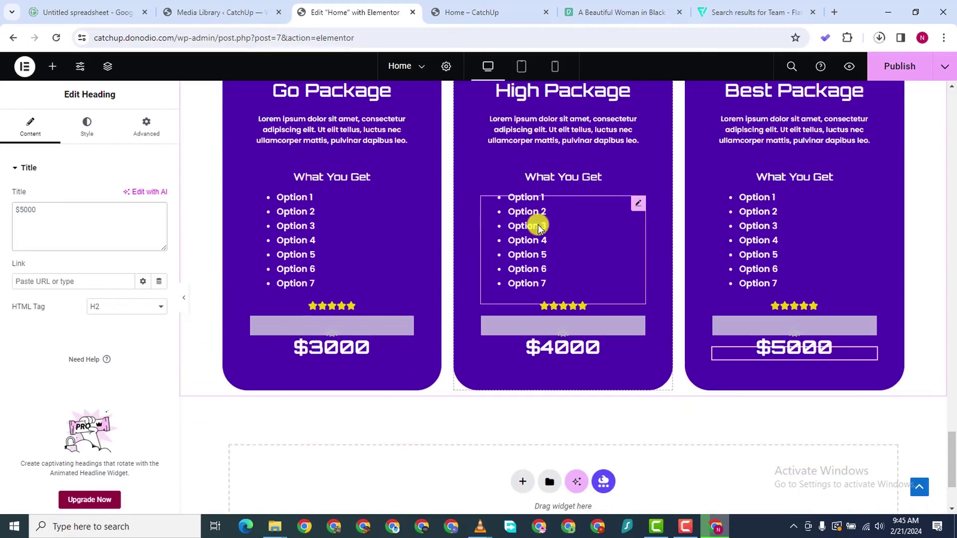
pyautogui.scroll(4, 540, 222)
pyautogui.scroll(4, 581, 375)
pyautogui.scroll(-1, 562, 245)
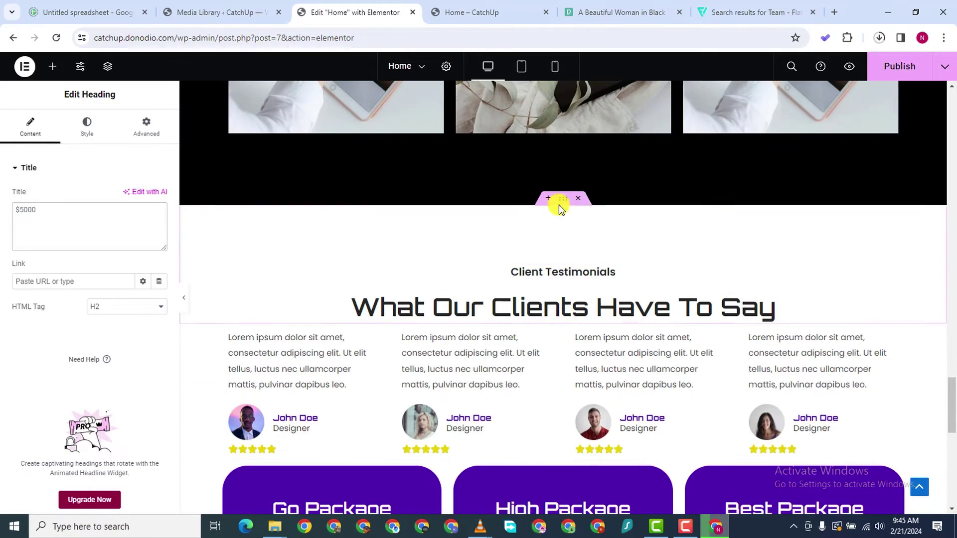
pyautogui.scroll(-1, 557, 199)
# Duplicate the Client Testimonials heading block and move the copy above the pricing cards
pyautogui.rightClick(563, 143)
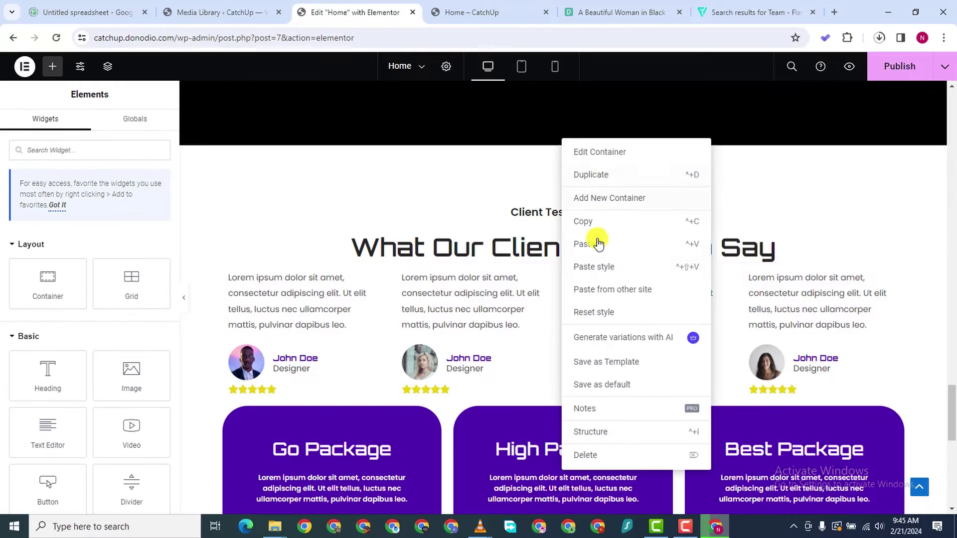
pyautogui.click(602, 176)
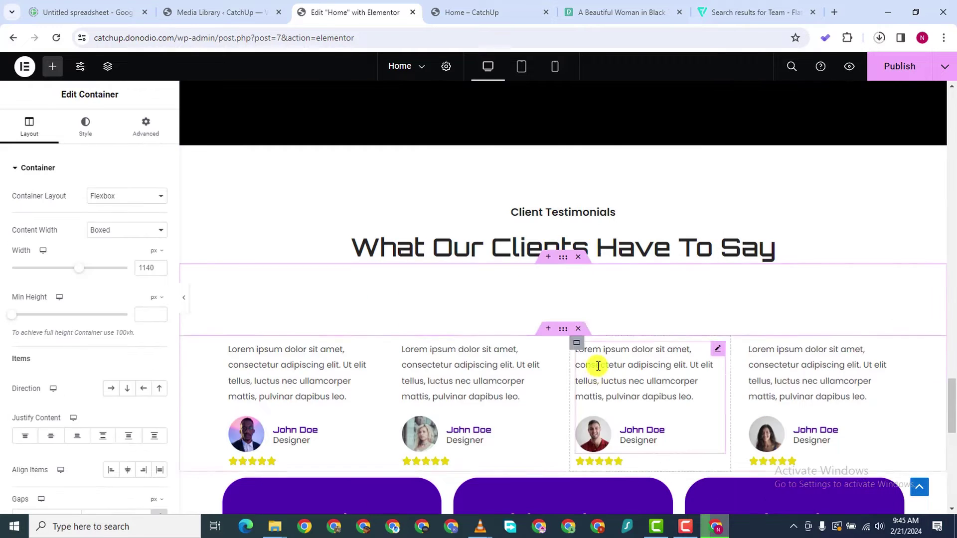
pyautogui.moveTo(563, 198); pyautogui.dragTo(533, 384)
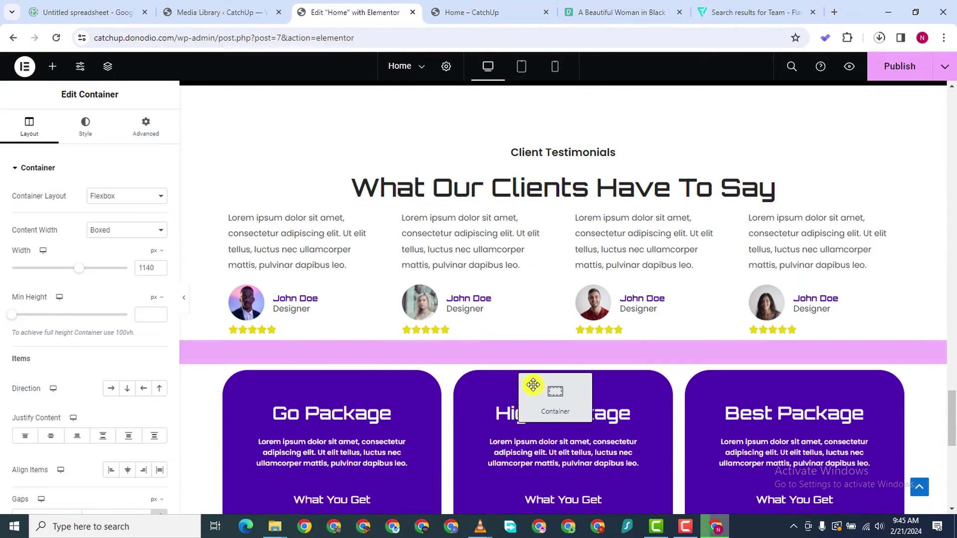
pyautogui.moveTo(643, 317); pyautogui.dragTo(662, 323)
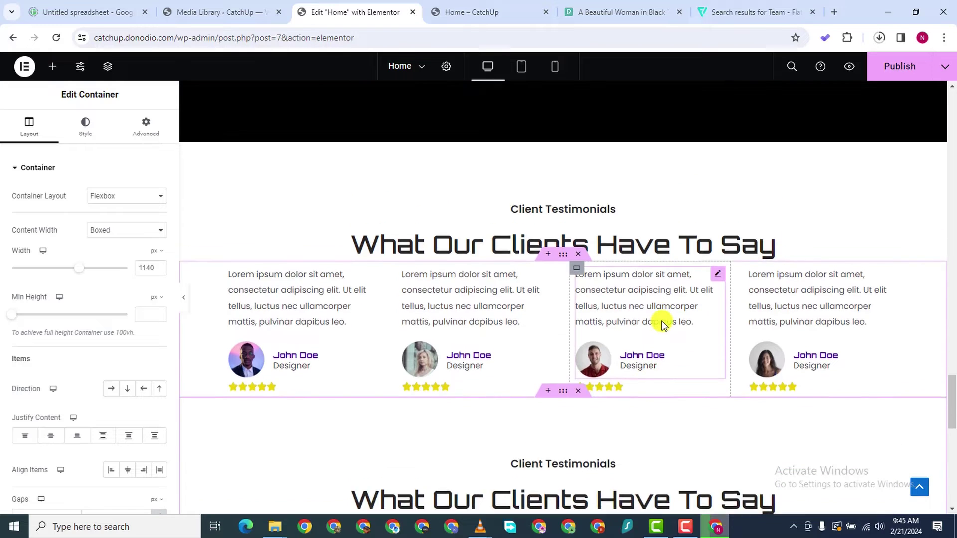
pyautogui.scroll(-4, 622, 338)
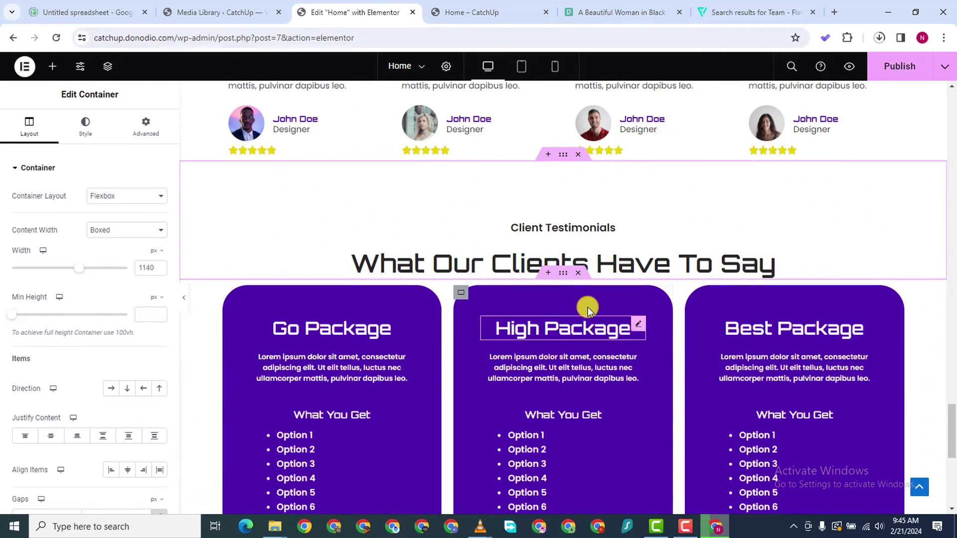
# Retitle the copied subheading to 'What You Pay', correcting the Ypu typo
pyautogui.click(589, 254)
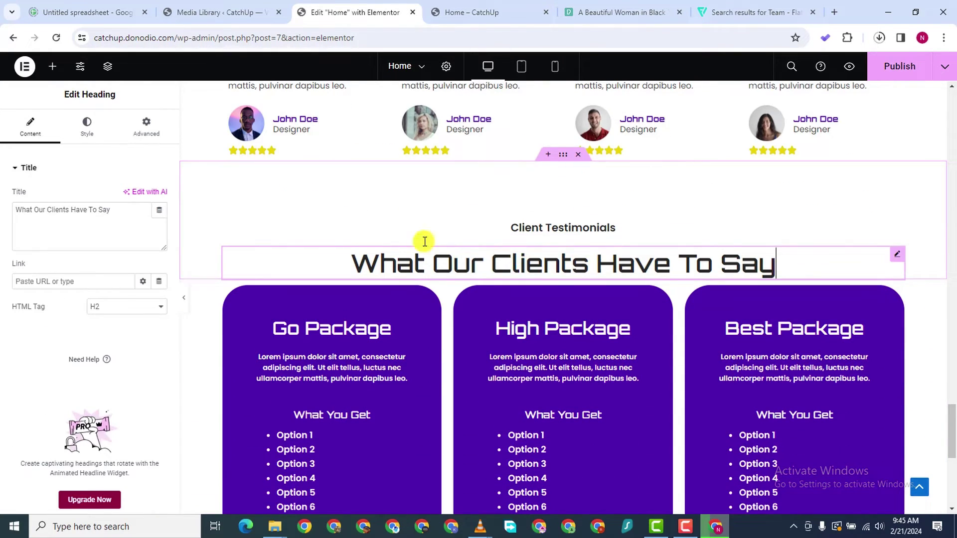
pyautogui.tripleClick(47, 210)
pyautogui.click(582, 226)
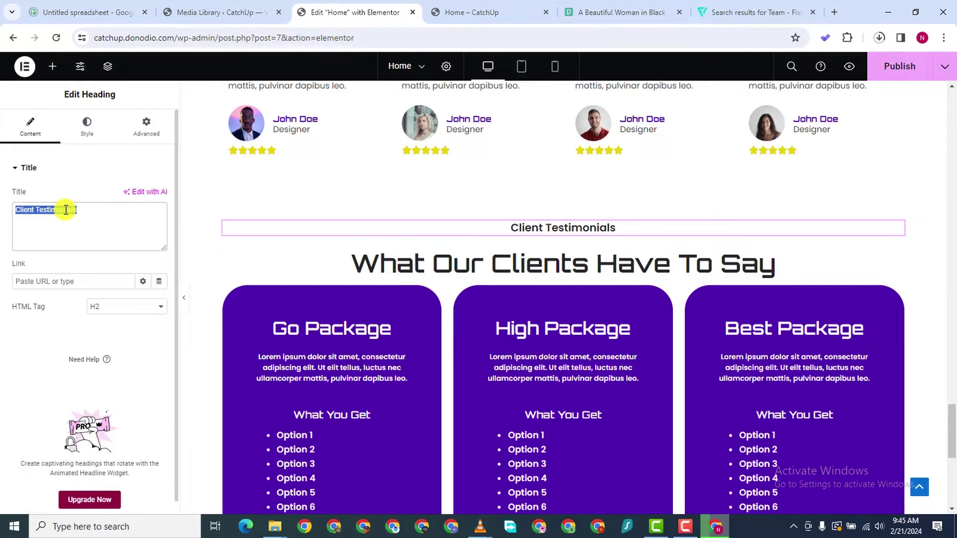
pyautogui.write('What Ypu Pay')
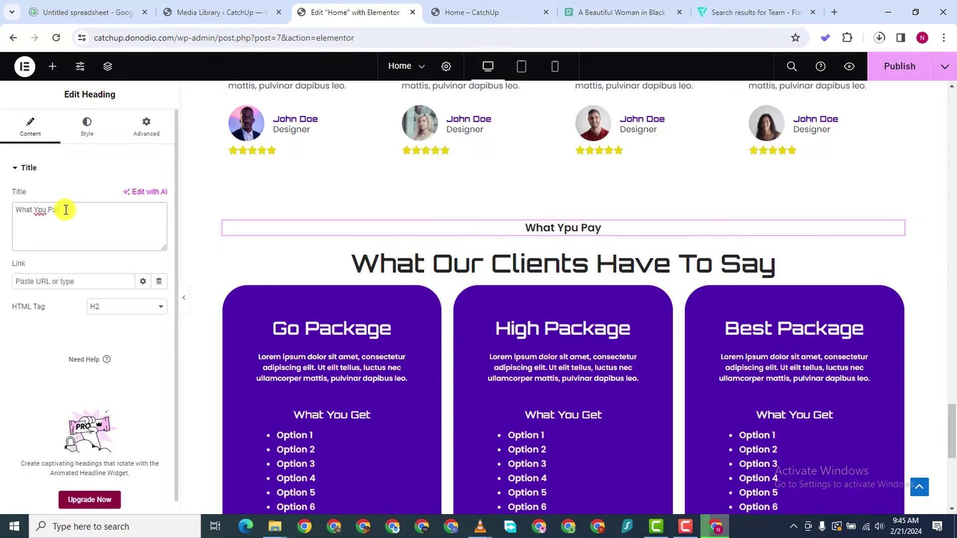
pyautogui.rightClick(37, 218)
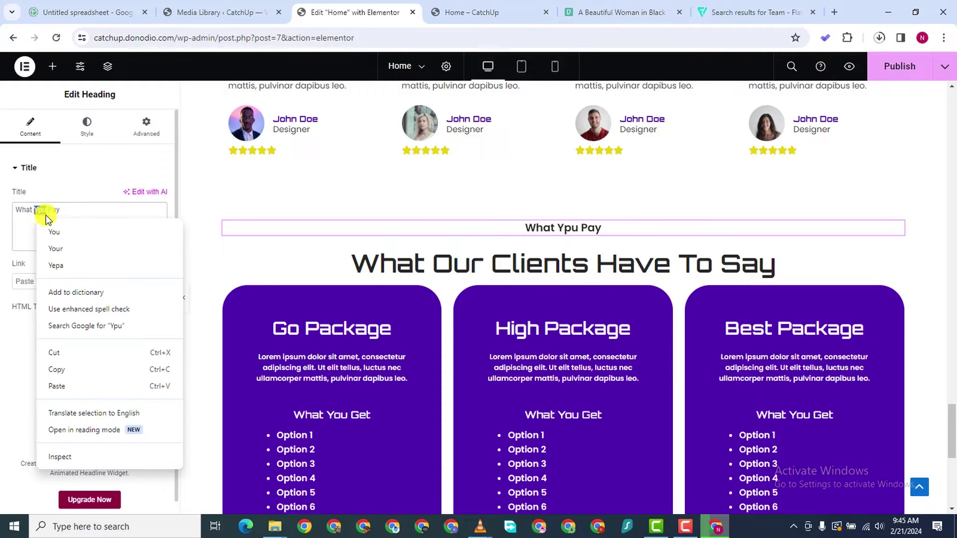
pyautogui.click(52, 230)
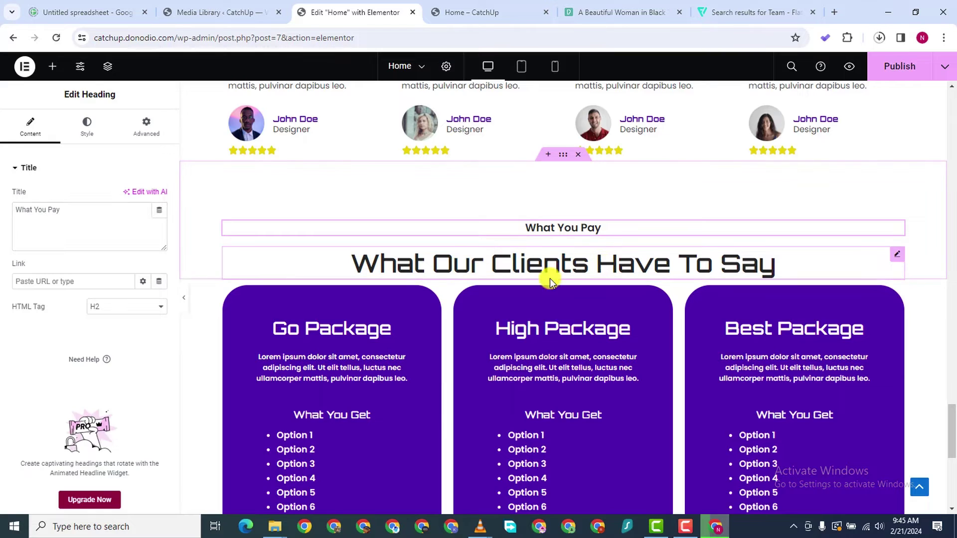
# Change the copied main heading to 'Or Pricing Plans'
pyautogui.click(549, 278)
pyautogui.tripleClick(48, 208)
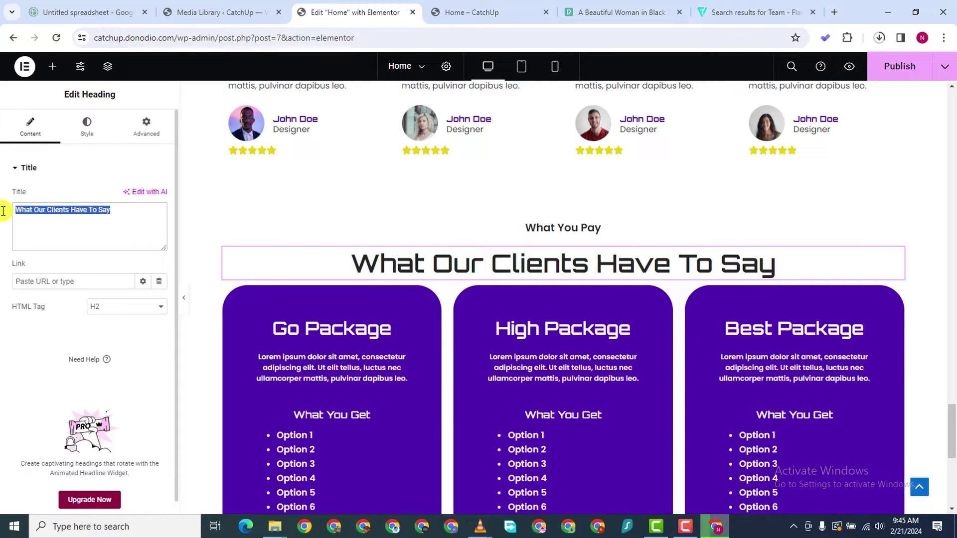
pyautogui.write('Or Pric')
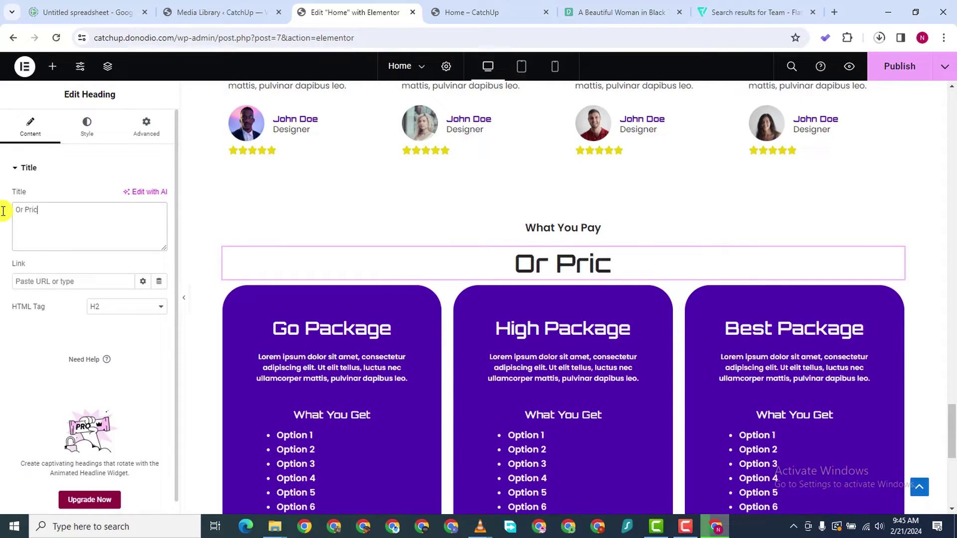
pyautogui.write('ing Plans')
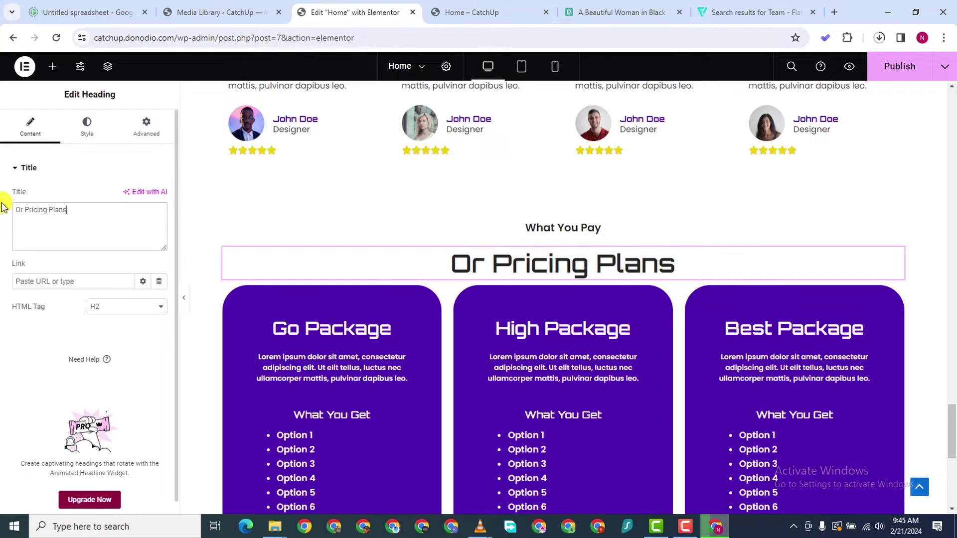
pyautogui.scroll(-1, 522, 295)
pyautogui.scroll(-5, 521, 295)
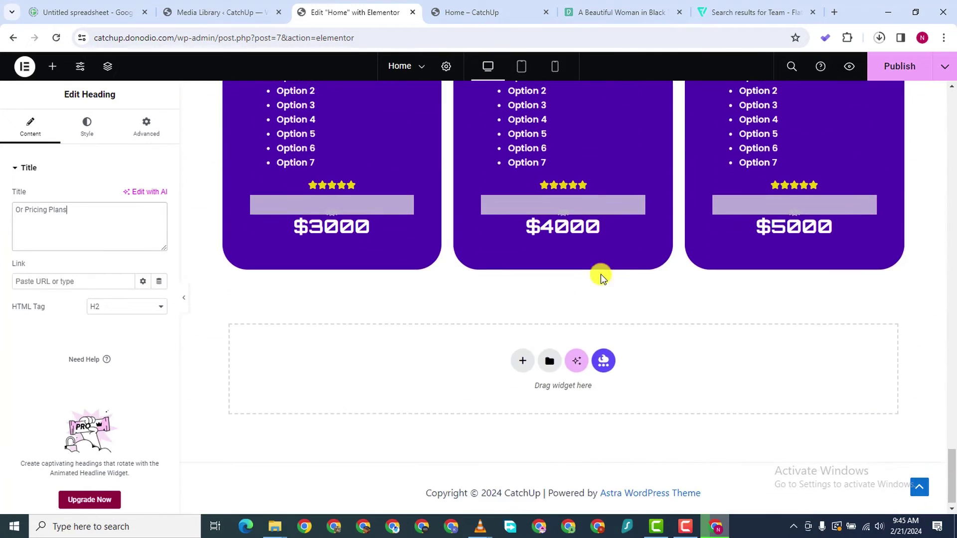
# Preview the live homepage and check the three pricing cards under What You Pay
pyautogui.scroll(1, 603, 274)
pyautogui.scroll(-2, 352, 319)
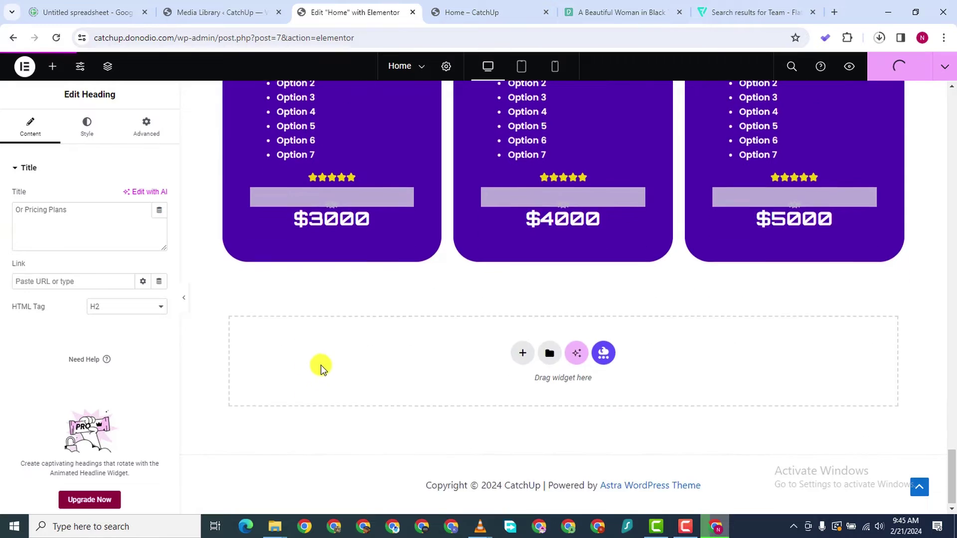
pyautogui.scroll(5, 321, 367)
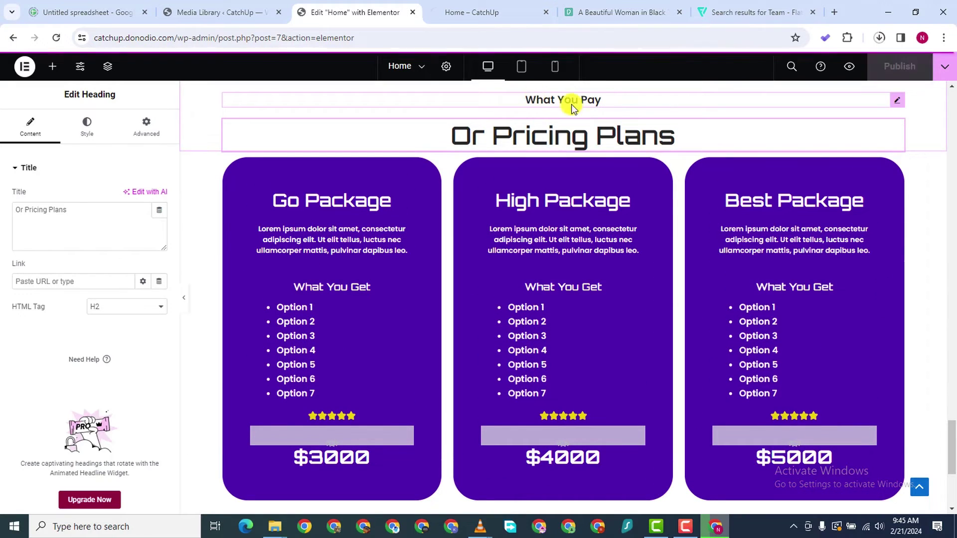
pyautogui.click(447, 13)
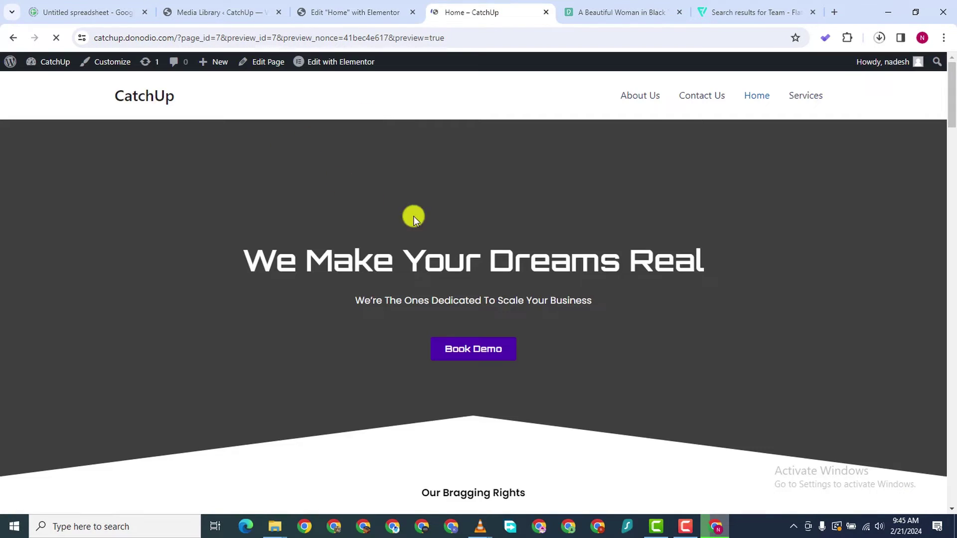
pyautogui.scroll(-15, 453, 342)
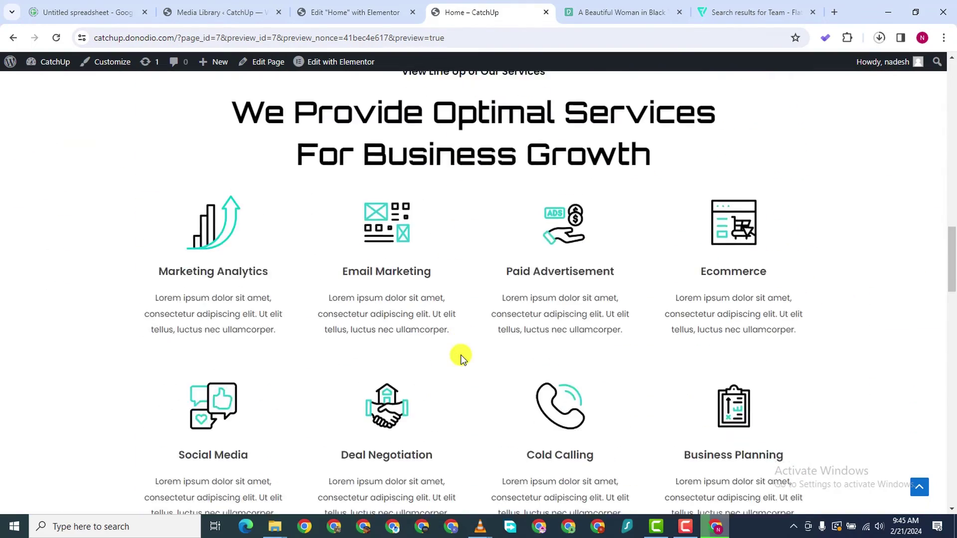
pyautogui.scroll(-20, 461, 357)
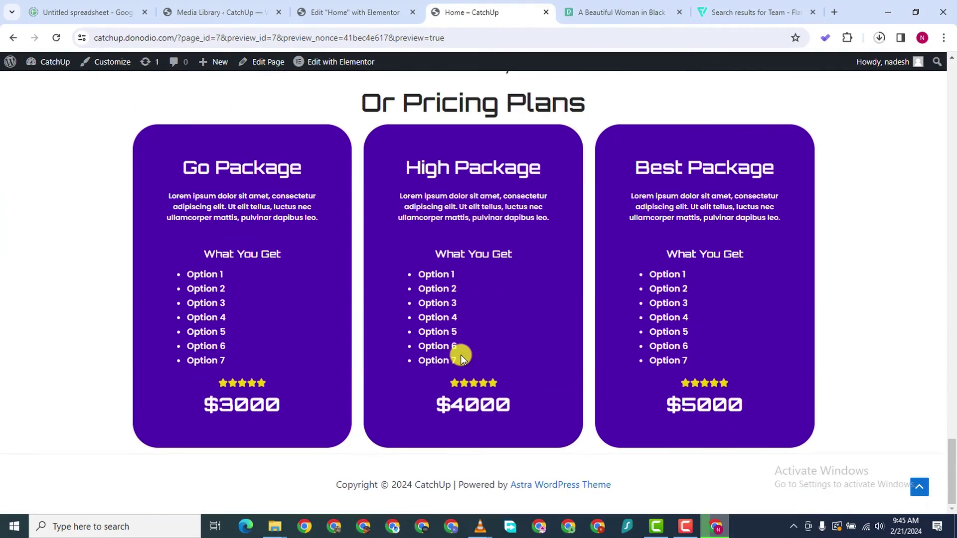
pyautogui.scroll(3, 470, 303)
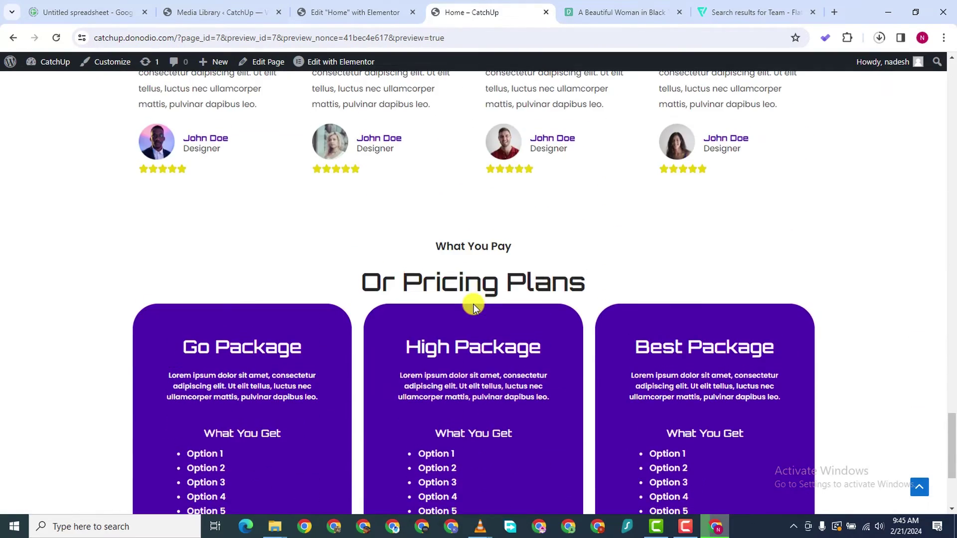
pyautogui.scroll(-3, 474, 304)
pyautogui.scroll(2, 473, 304)
pyautogui.scroll(-2, 474, 304)
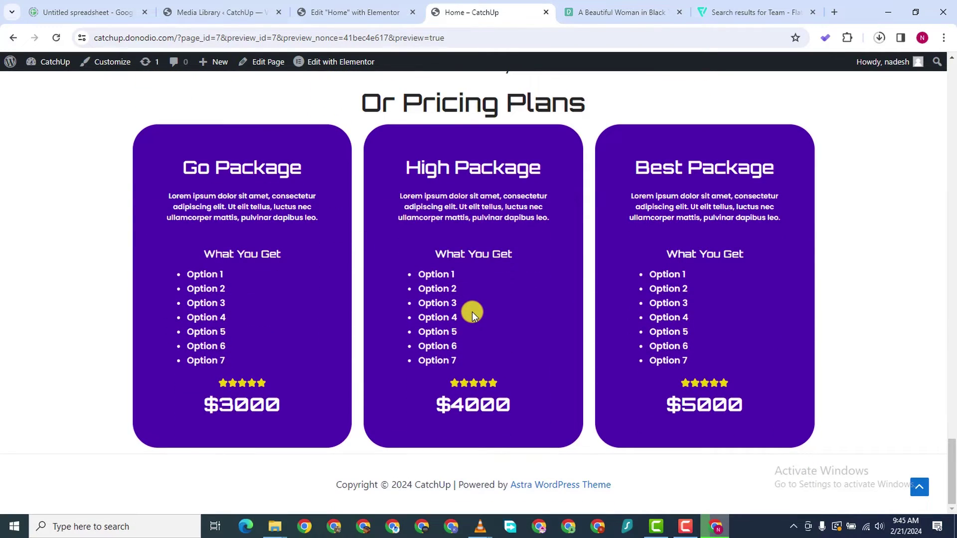
pyautogui.scroll(1, 484, 205)
# Return to the Elementor editor for the Home page
pyautogui.click(344, 13)
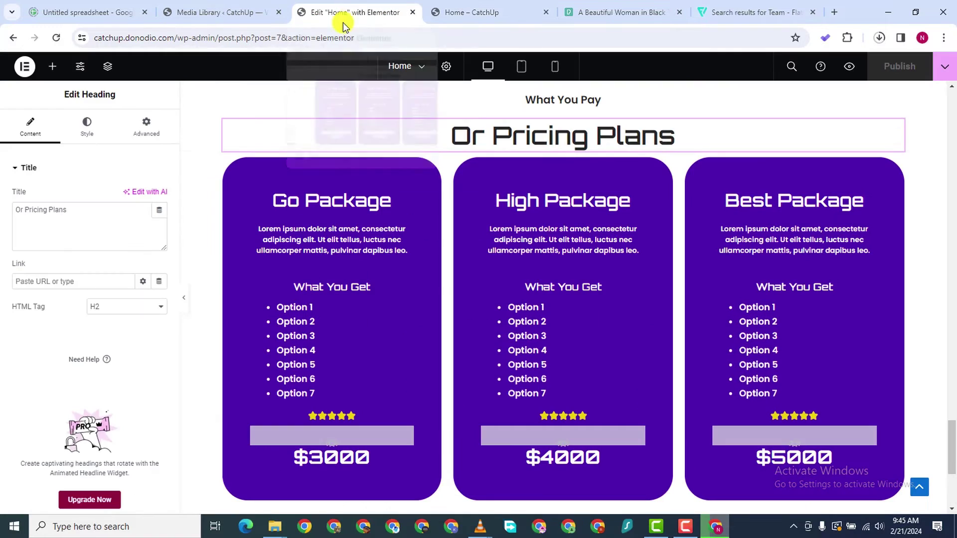
pyautogui.scroll(-4, 500, 277)
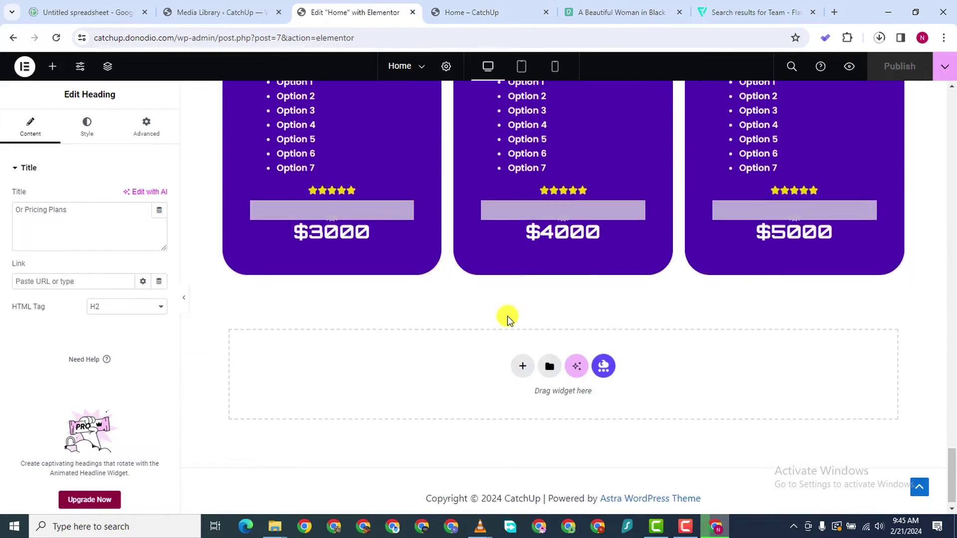
pyautogui.scroll(5, 531, 313)
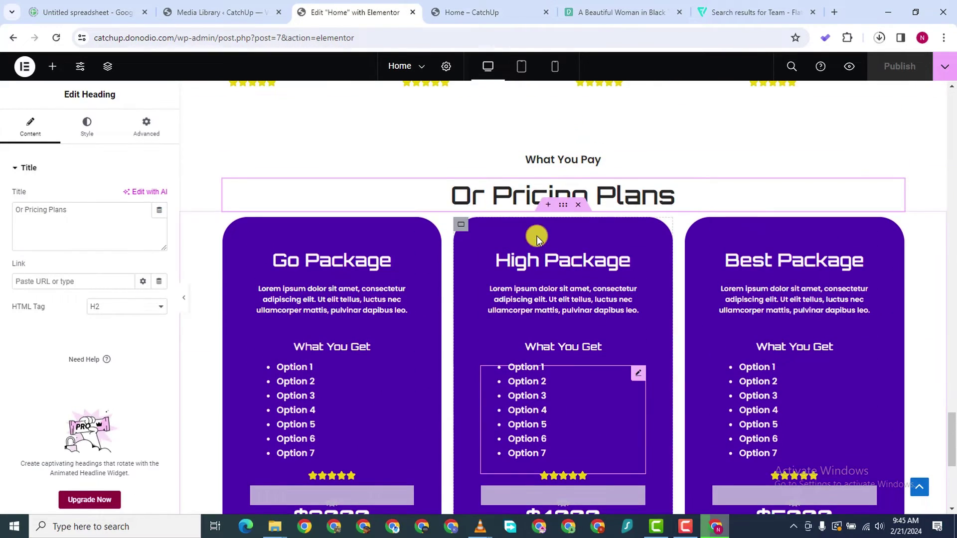
# Give the pricing cards container a 20 px top, 100 px bottom and 0 side margins
pyautogui.click(560, 207)
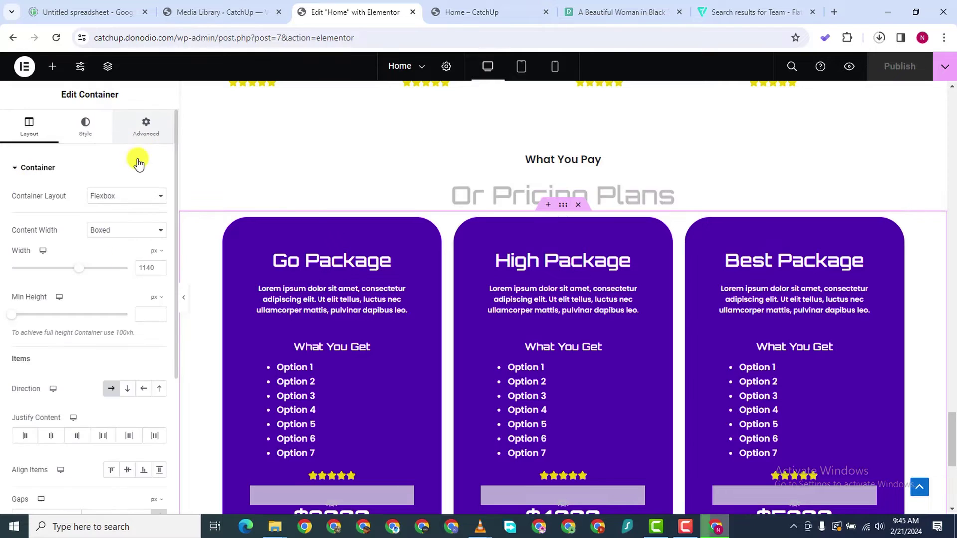
pyautogui.click(144, 125)
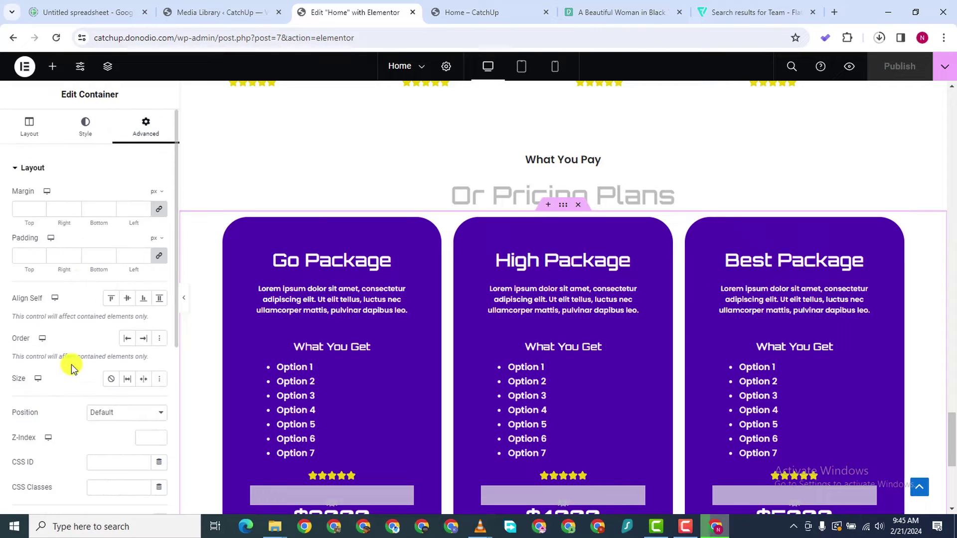
pyautogui.click(160, 213)
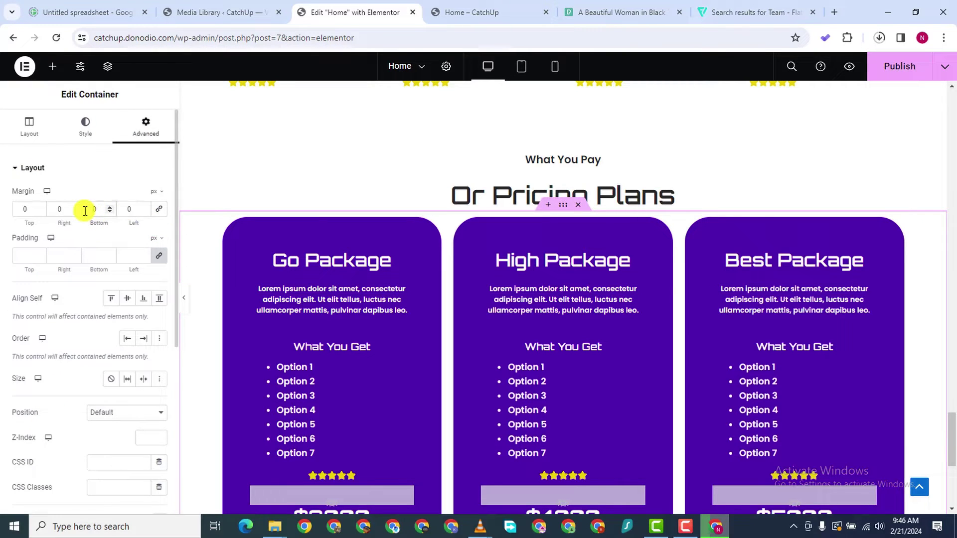
pyautogui.write('00')
pyautogui.scroll(-2, 625, 168)
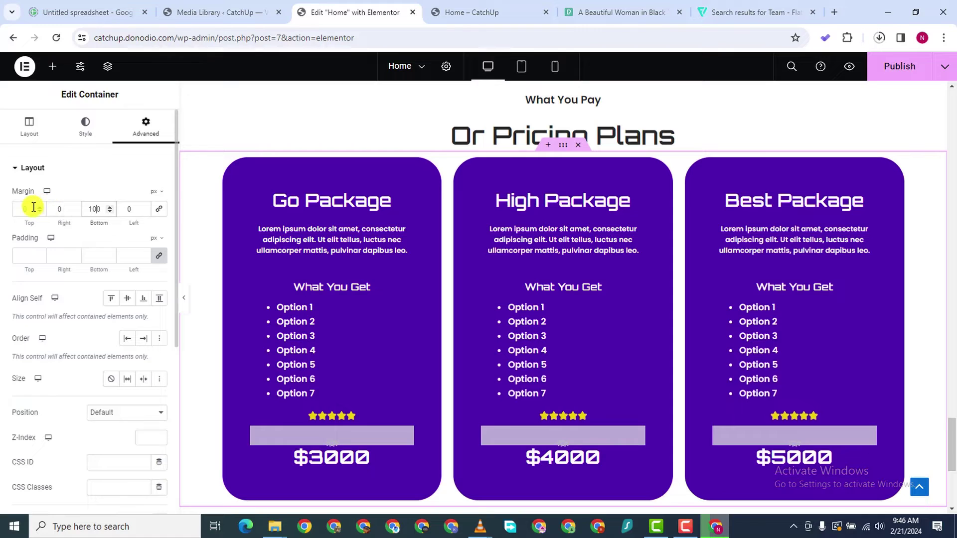
pyautogui.write('2')
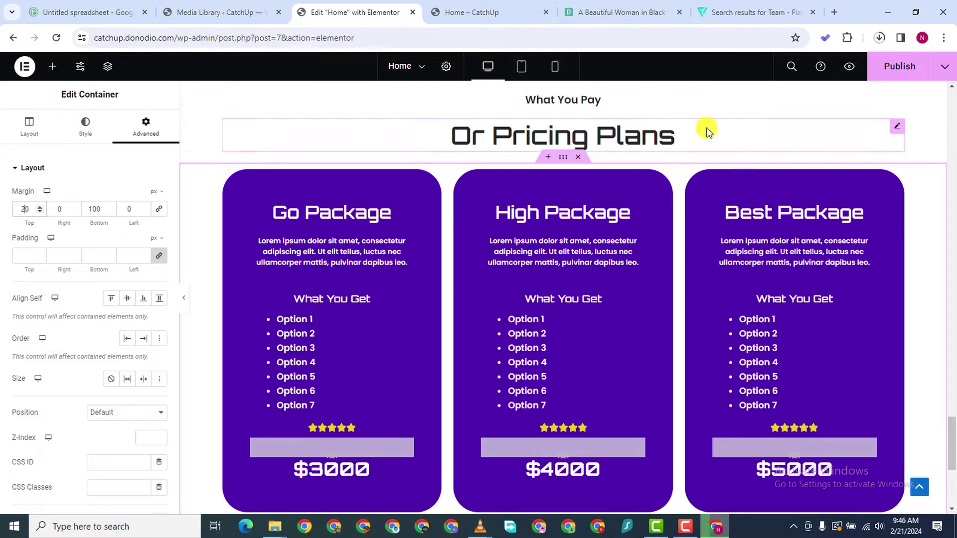
# Save the page changes with Ctrl+S
pyautogui.hotkey('ctrl', 's')
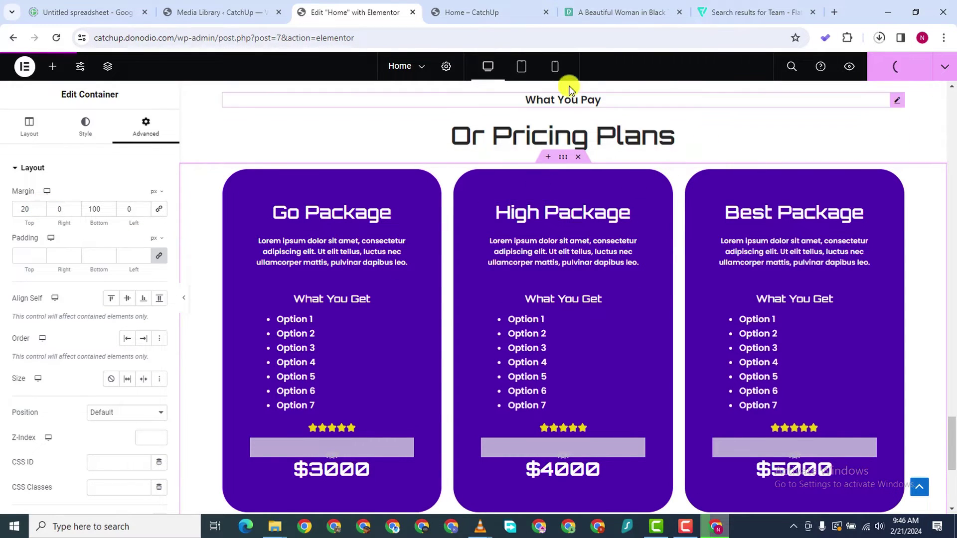
pyautogui.scroll(5, 549, 163)
pyautogui.scroll(15, 549, 163)
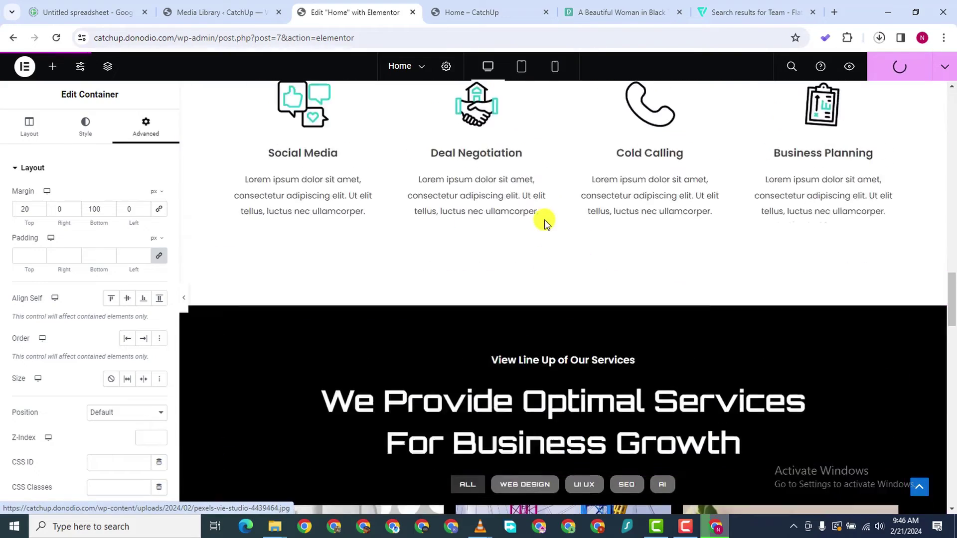
pyautogui.scroll(-11, 540, 256)
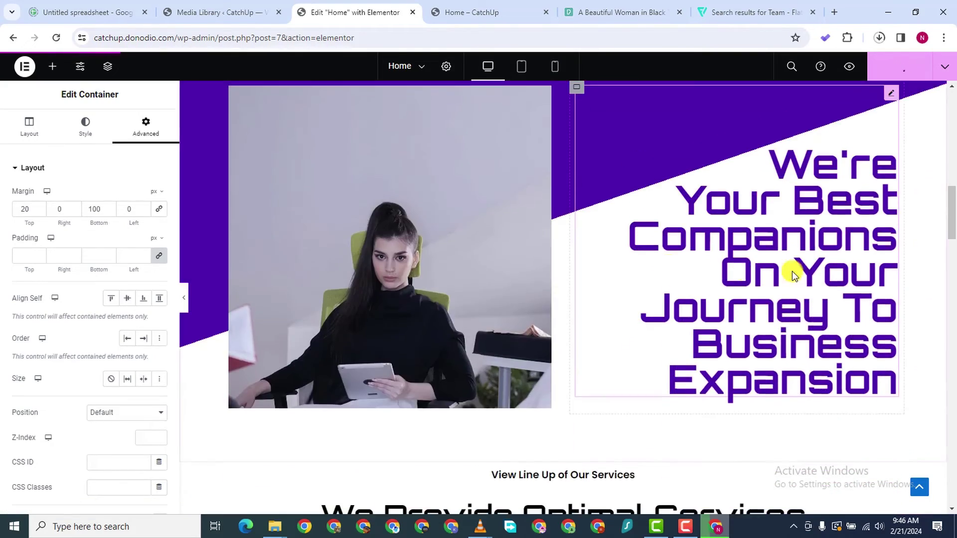
pyautogui.scroll(1, 914, 228)
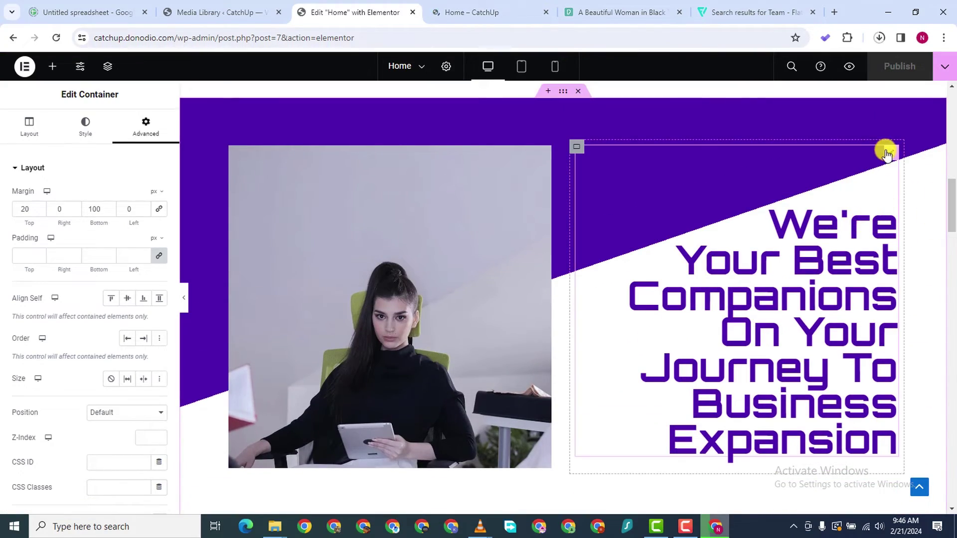
# Reduce the We're Your Best Companions heading font size to 53 px
pyautogui.click(887, 151)
pyautogui.click(86, 127)
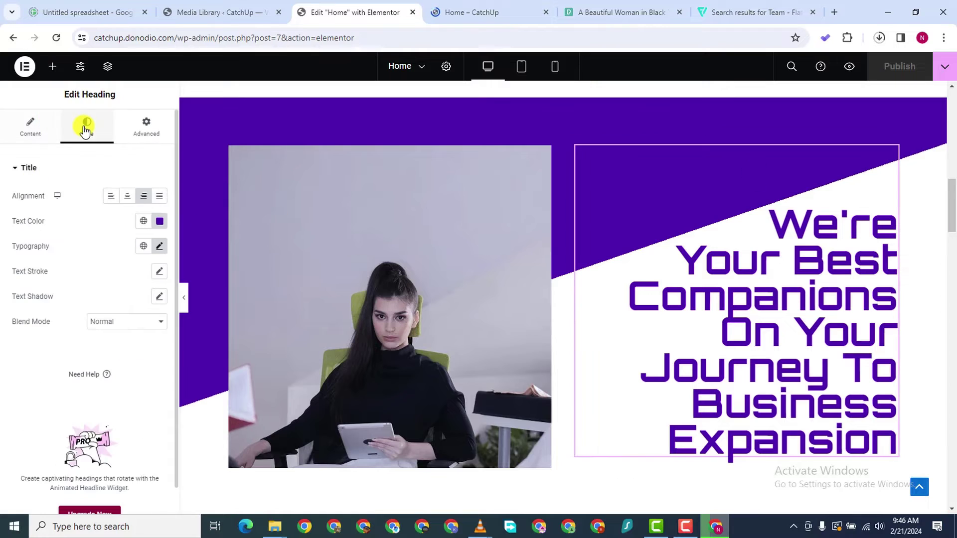
pyautogui.click(159, 246)
pyautogui.click(150, 342)
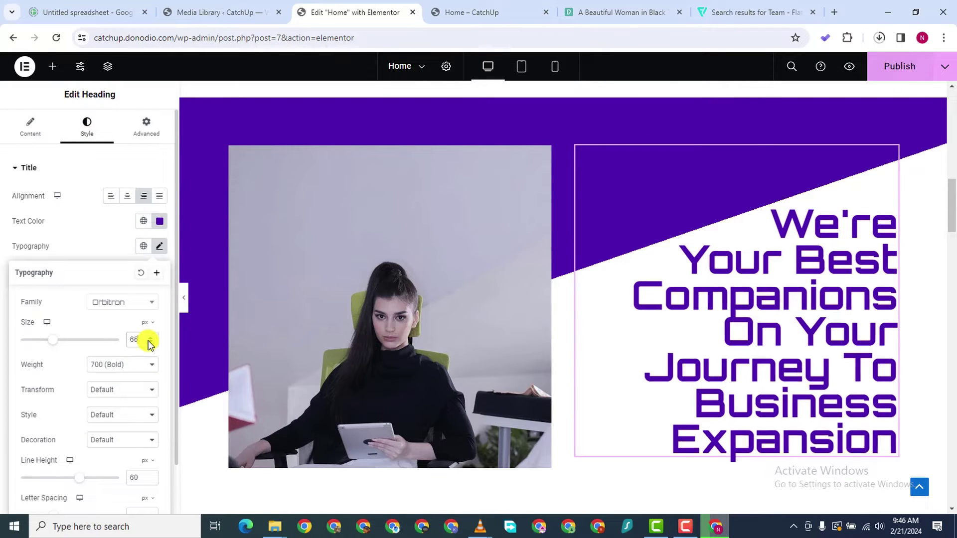
pyautogui.click(149, 342)
pyautogui.click(149, 342)
pyautogui.click(150, 342)
pyautogui.click(150, 343)
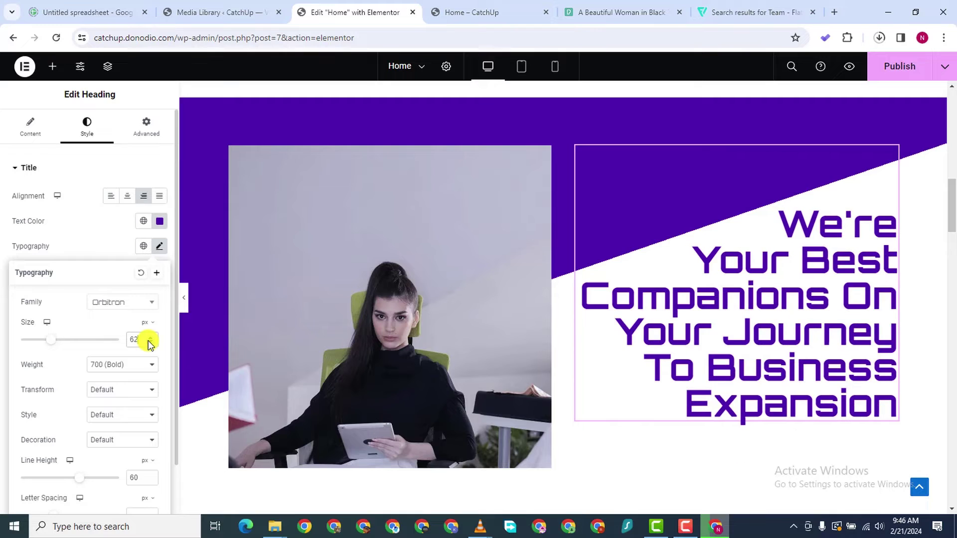
pyautogui.click(148, 341)
pyautogui.click(148, 342)
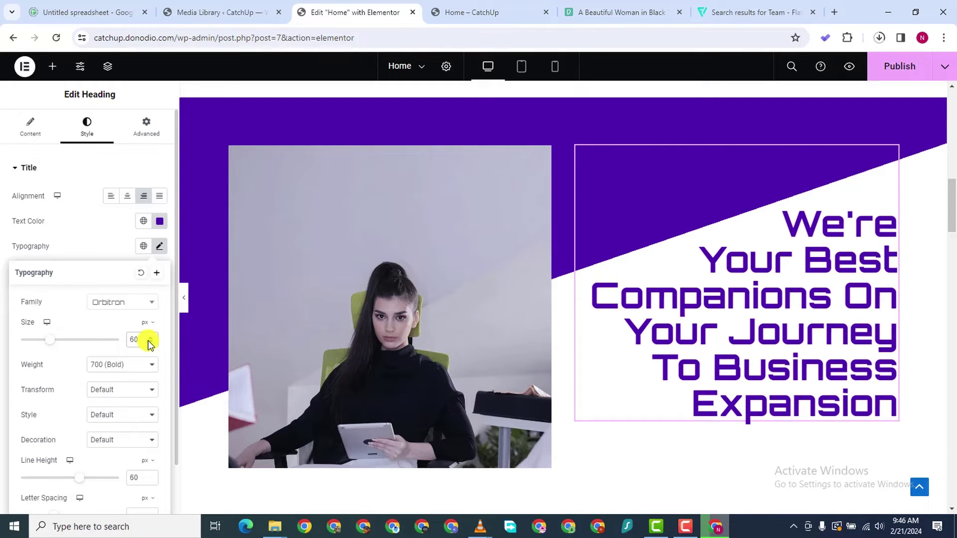
pyautogui.click(148, 340)
pyautogui.click(148, 340)
pyautogui.click(148, 340)
pyautogui.click(148, 340)
pyautogui.click(148, 341)
pyautogui.click(148, 341)
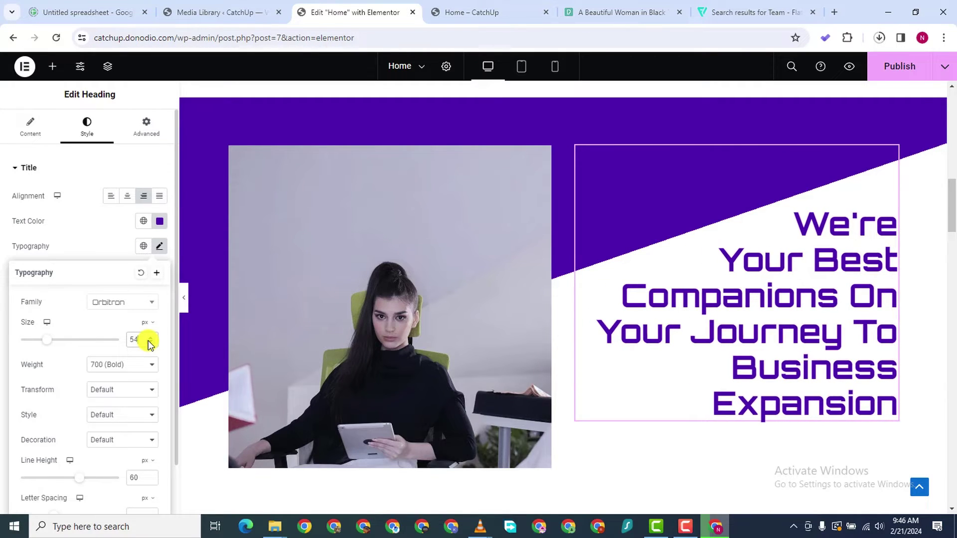
pyautogui.click(148, 340)
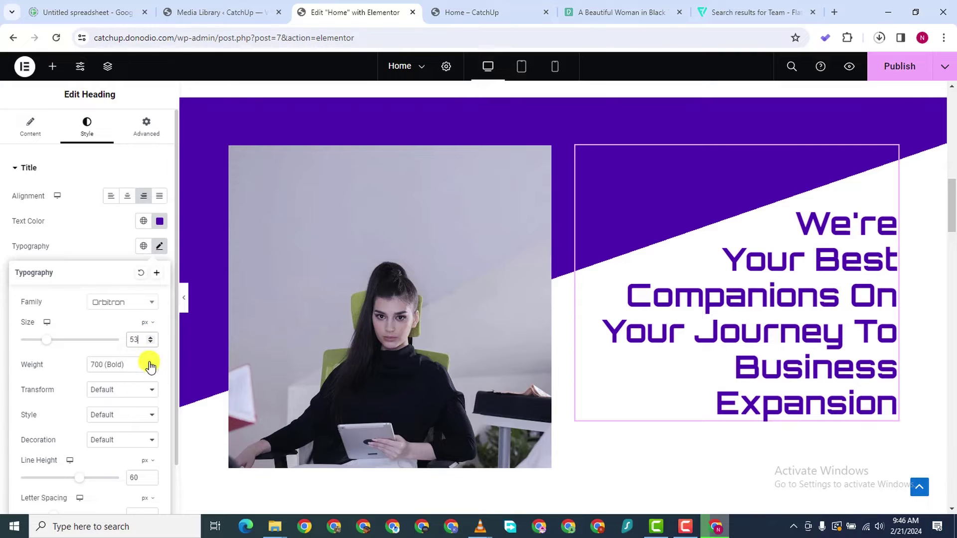
# Raise the heading line height to 75 px and publish the page
pyautogui.scroll(-1, 145, 389)
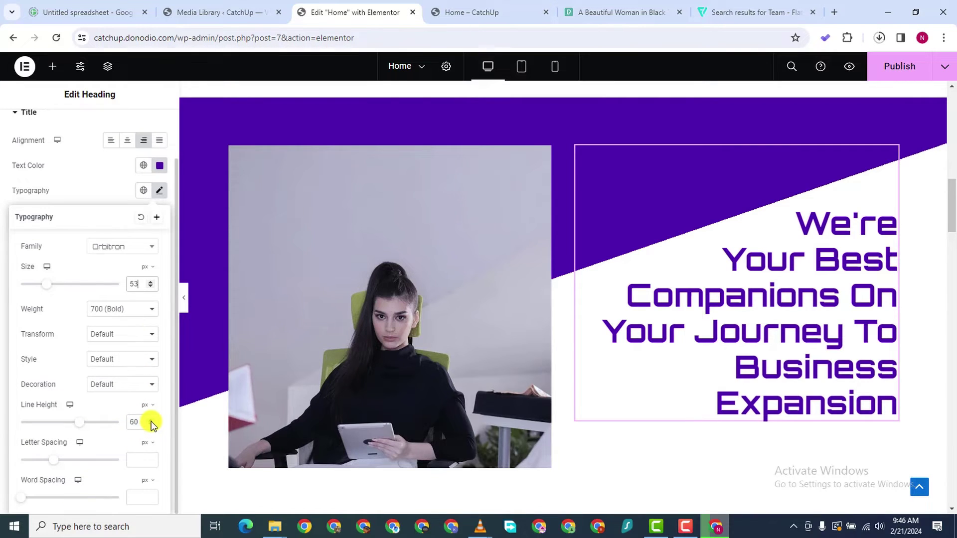
pyautogui.doubleClick(150, 420)
pyautogui.click(151, 420)
pyautogui.doubleClick(150, 420)
pyautogui.click(150, 420)
pyautogui.doubleClick(150, 420)
pyautogui.click(151, 420)
pyautogui.doubleClick(150, 420)
pyautogui.click(150, 420)
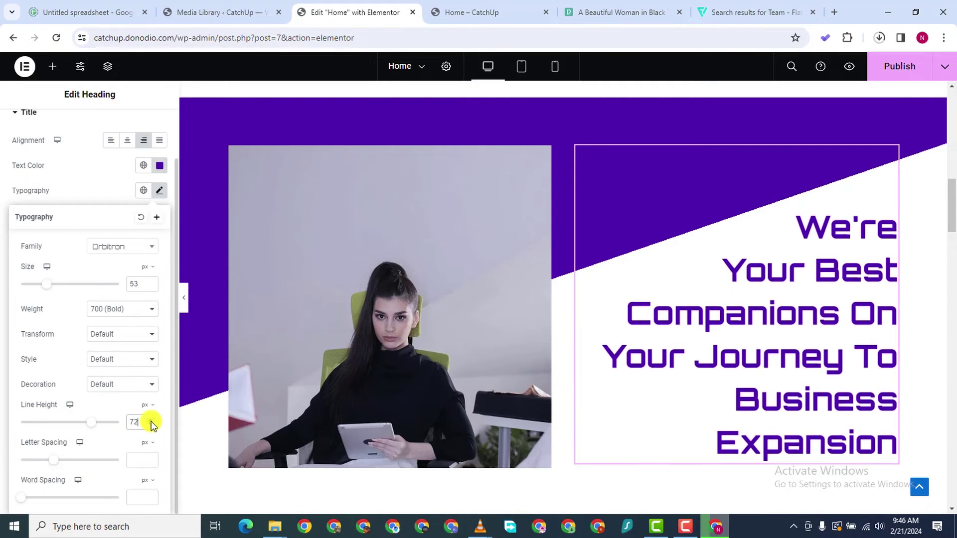
pyautogui.click(150, 420)
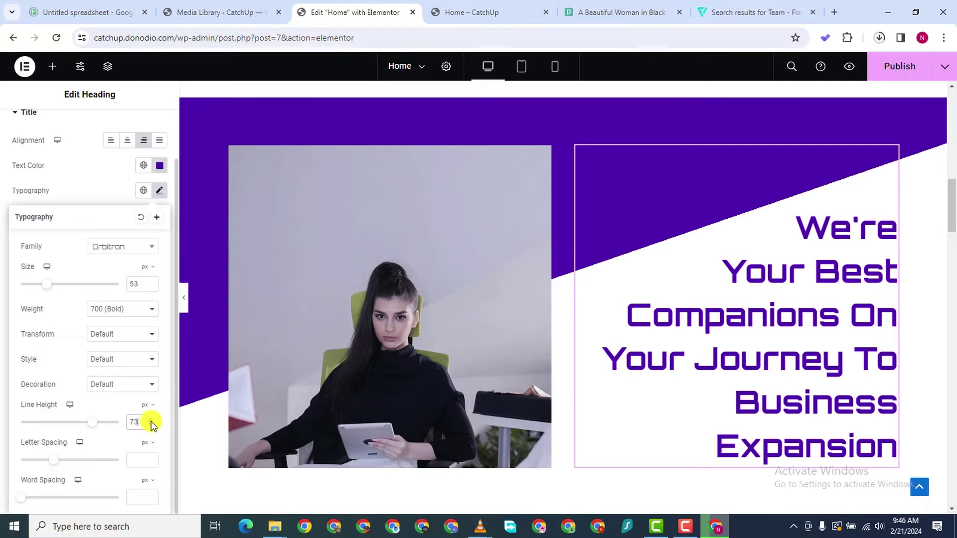
pyautogui.click(151, 420)
pyautogui.click(150, 420)
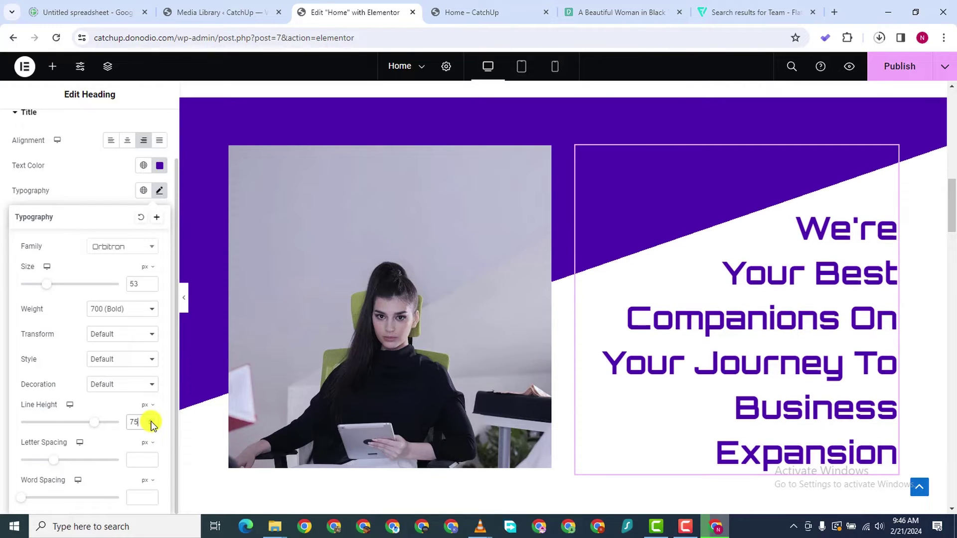
pyautogui.click(898, 69)
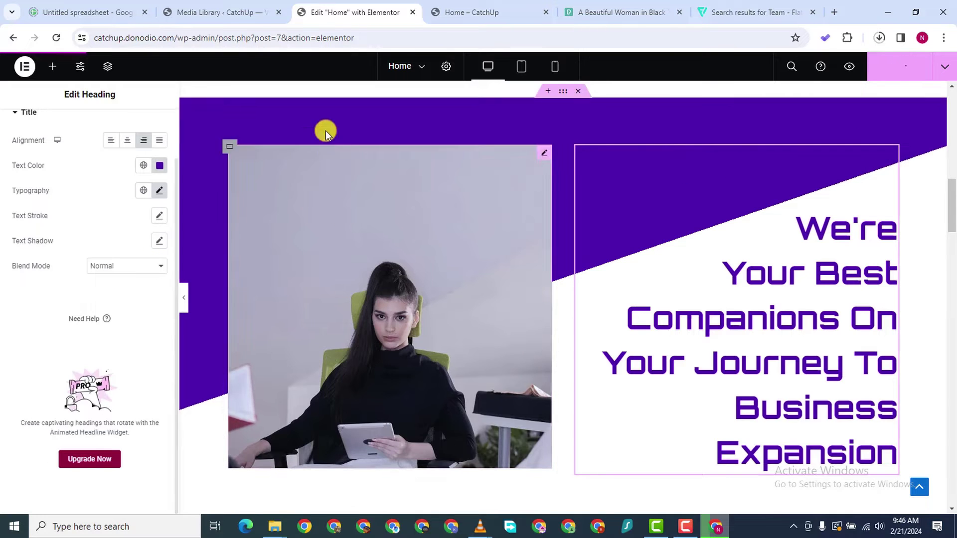
# Scroll through the live Home preview's hero, testimonials and pricing, then go back to Elementor
pyautogui.click(482, 14)
pyautogui.scroll(-10, 451, 297)
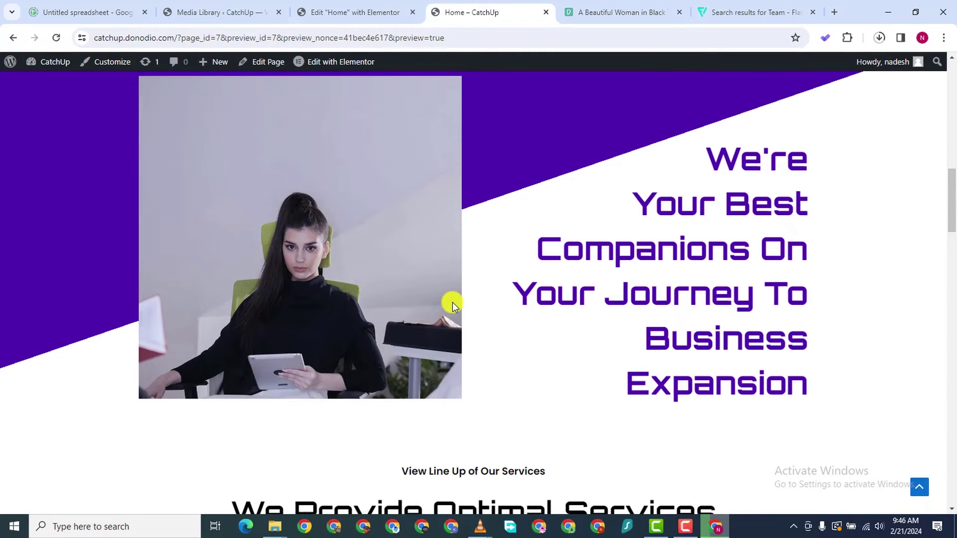
pyautogui.scroll(3, 466, 313)
pyautogui.scroll(-2, 469, 315)
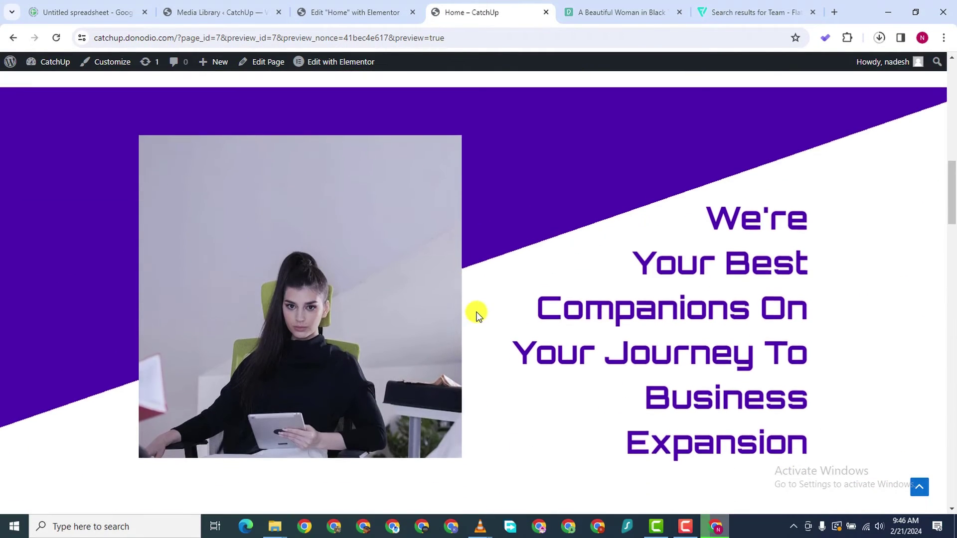
pyautogui.scroll(-10, 476, 312)
pyautogui.scroll(4, 474, 311)
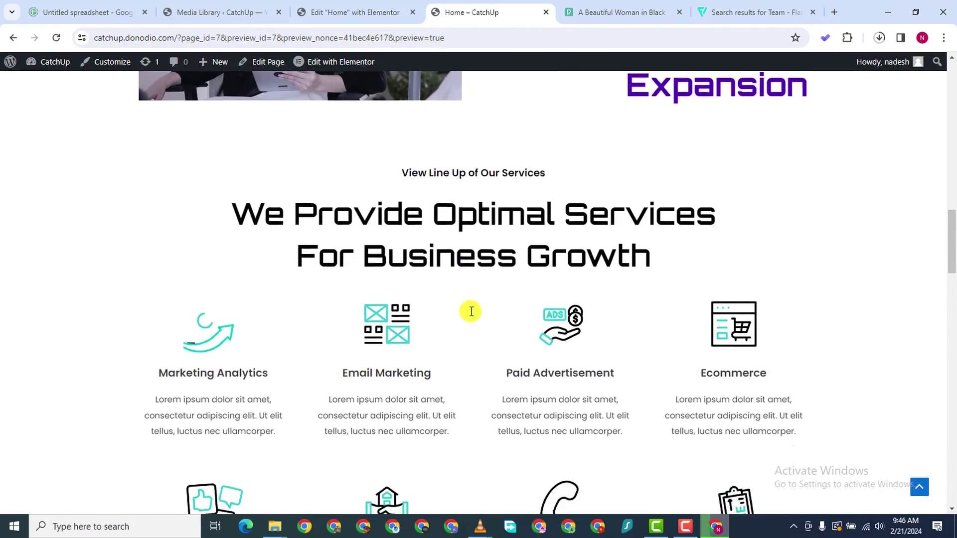
pyautogui.scroll(-15, 471, 311)
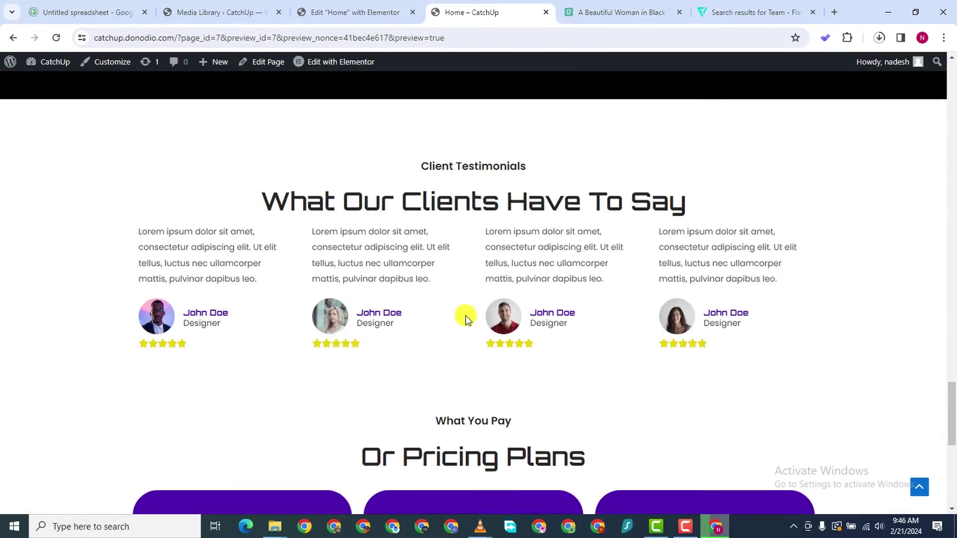
pyautogui.scroll(-7, 464, 316)
pyautogui.scroll(18, 458, 319)
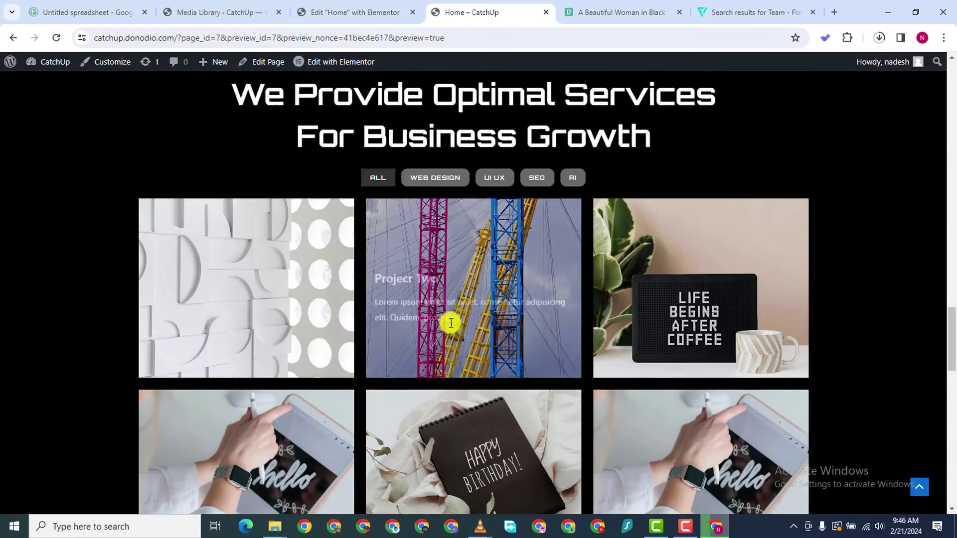
pyautogui.scroll(10, 451, 323)
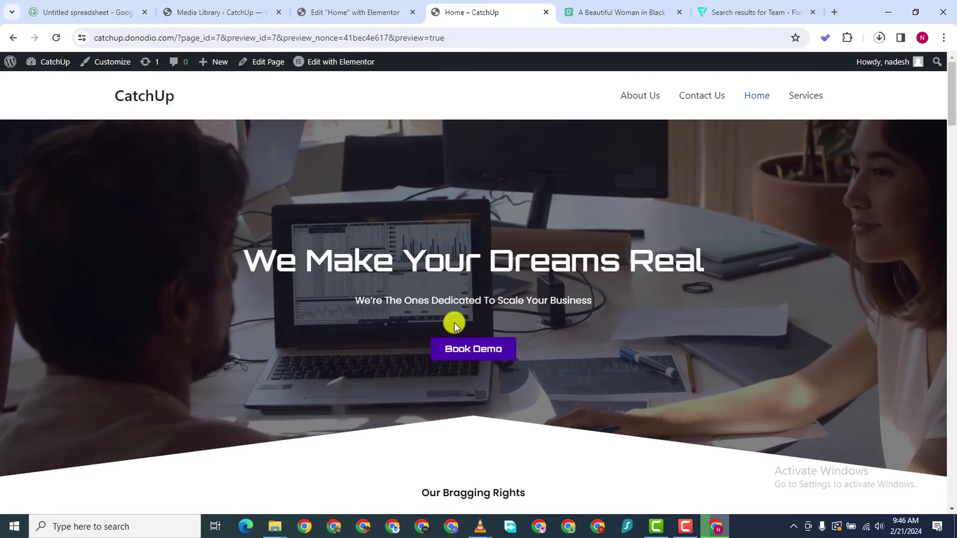
pyautogui.scroll(-8, 487, 304)
pyautogui.scroll(8, 493, 299)
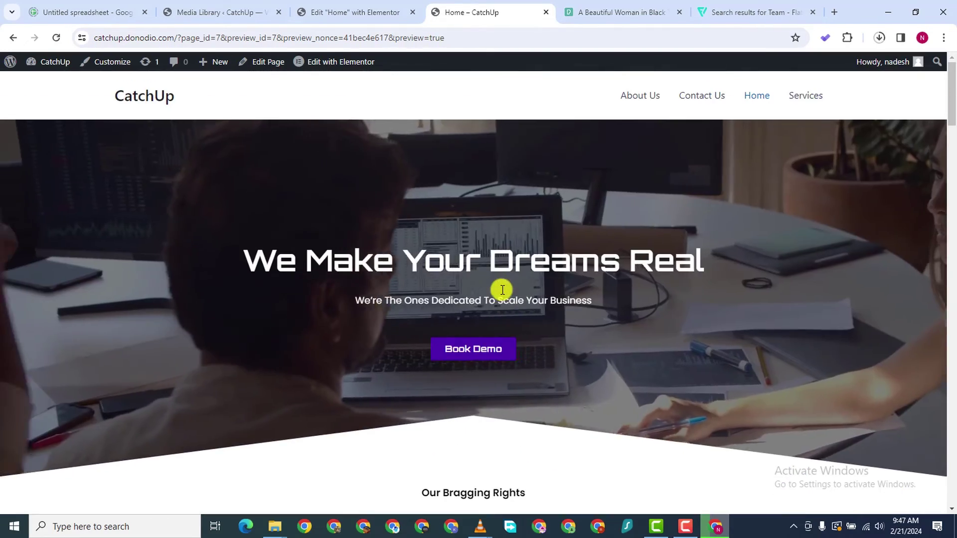
pyautogui.scroll(-5, 513, 194)
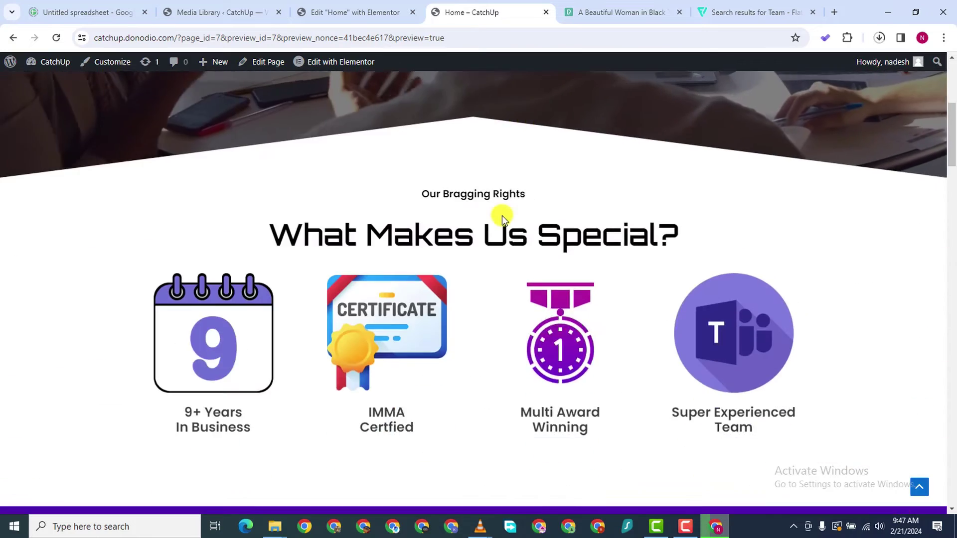
pyautogui.scroll(5, 498, 225)
pyautogui.scroll(-4, 498, 226)
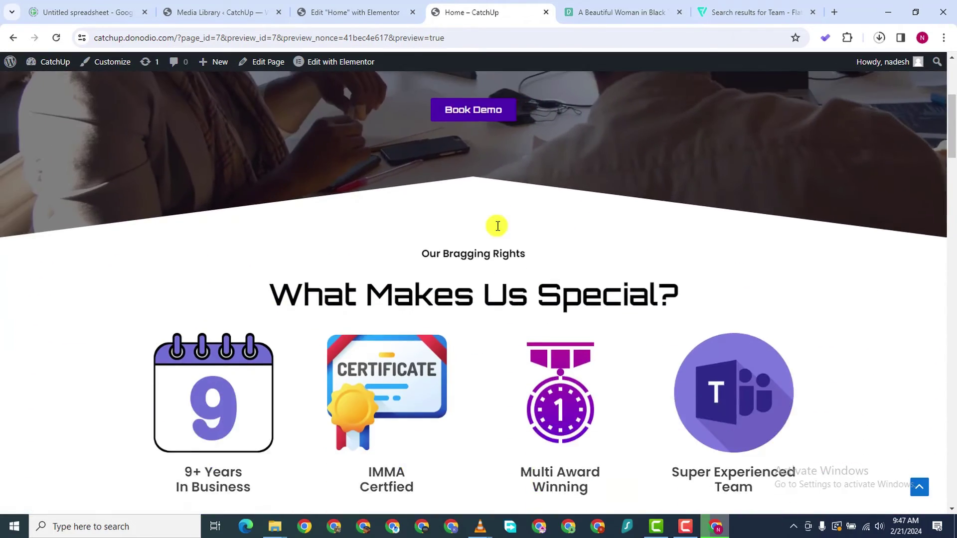
pyautogui.scroll(-10, 498, 226)
pyautogui.scroll(6, 428, 317)
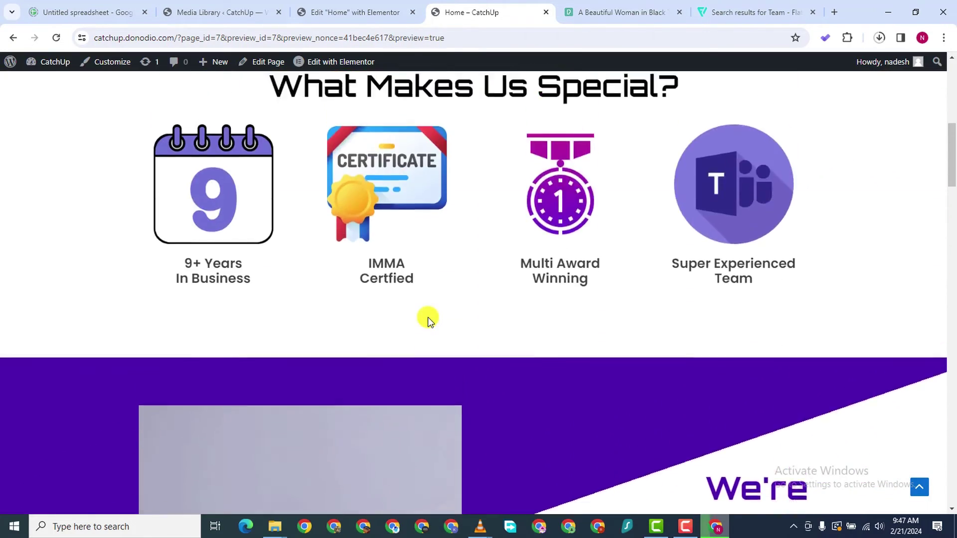
pyautogui.scroll(-8, 428, 318)
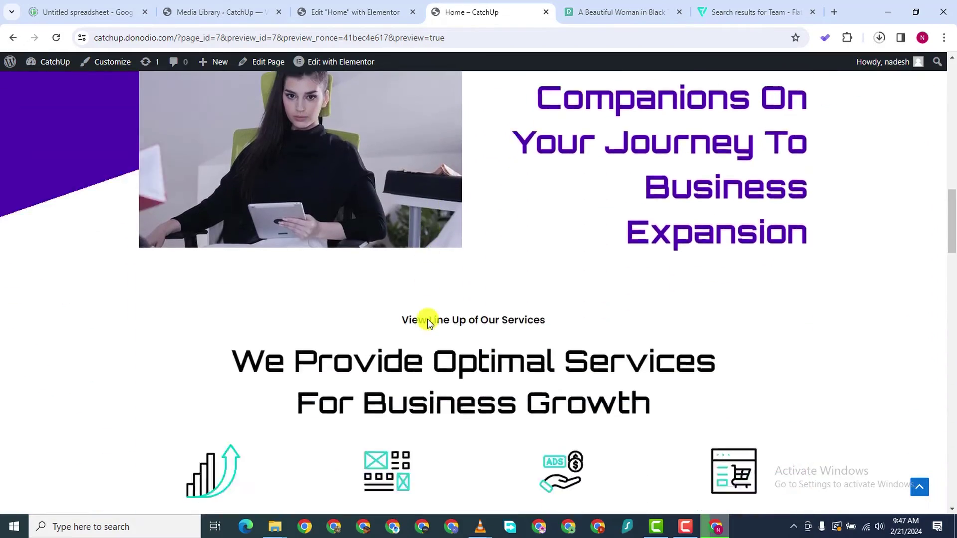
pyautogui.scroll(-15, 428, 322)
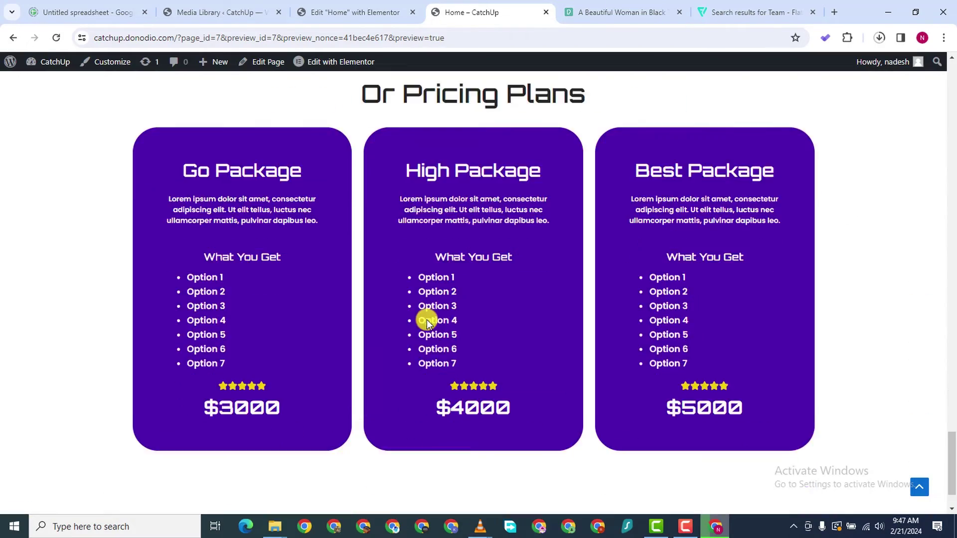
pyautogui.scroll(-1, 426, 319)
pyautogui.scroll(5, 427, 318)
pyautogui.scroll(-1, 427, 318)
pyautogui.scroll(1, 428, 318)
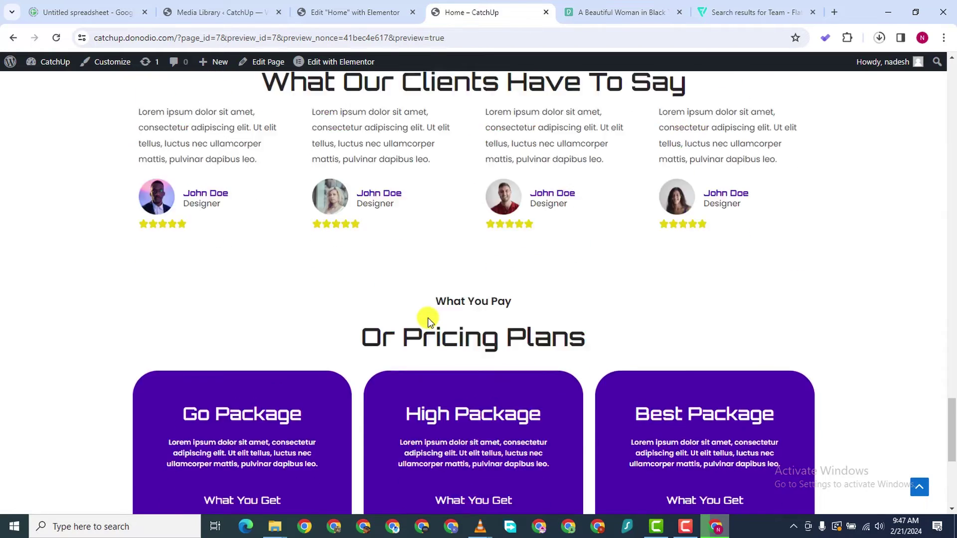
pyautogui.scroll(5, 428, 318)
pyautogui.scroll(-6, 428, 317)
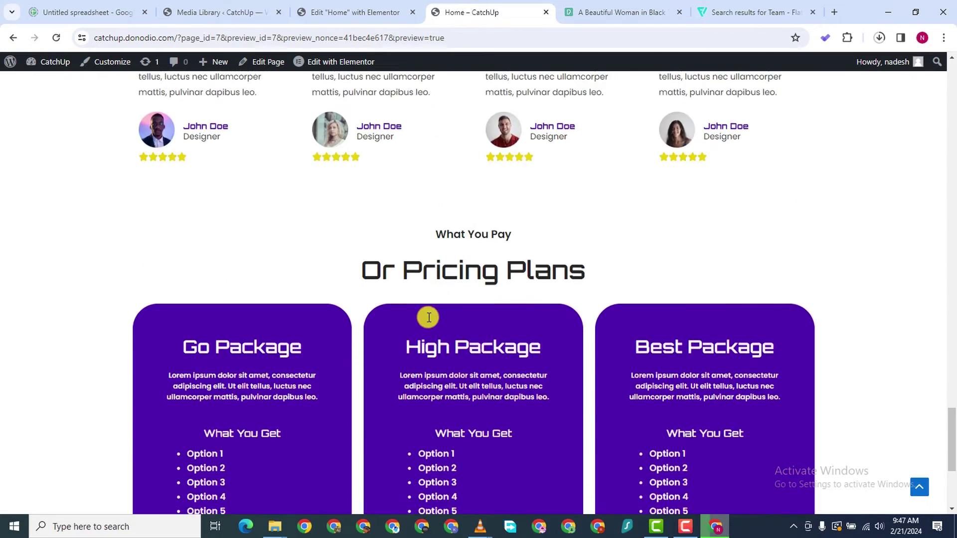
pyautogui.scroll(-5, 428, 314)
pyautogui.click(369, 13)
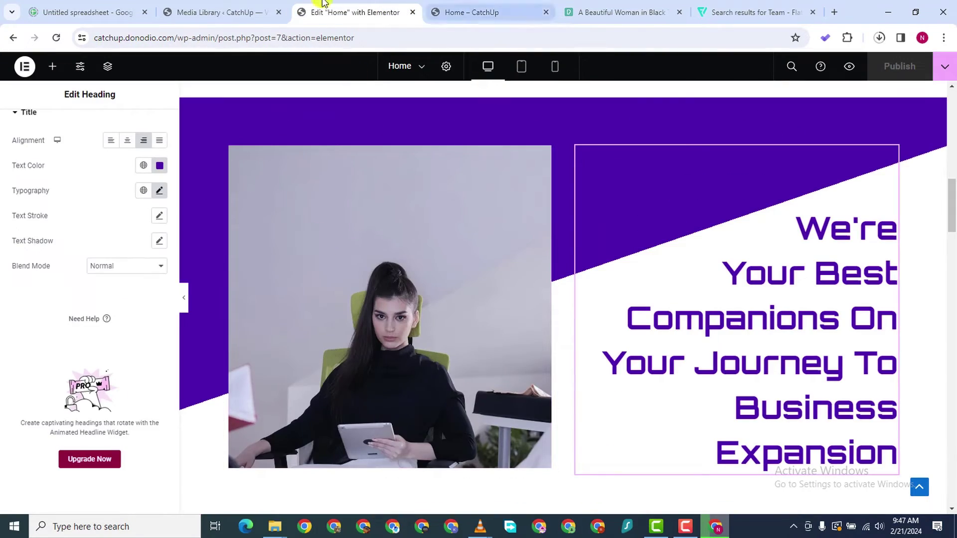
# Close the video's attachment details in the Media Library and go to All Pages
pyautogui.click(252, 12)
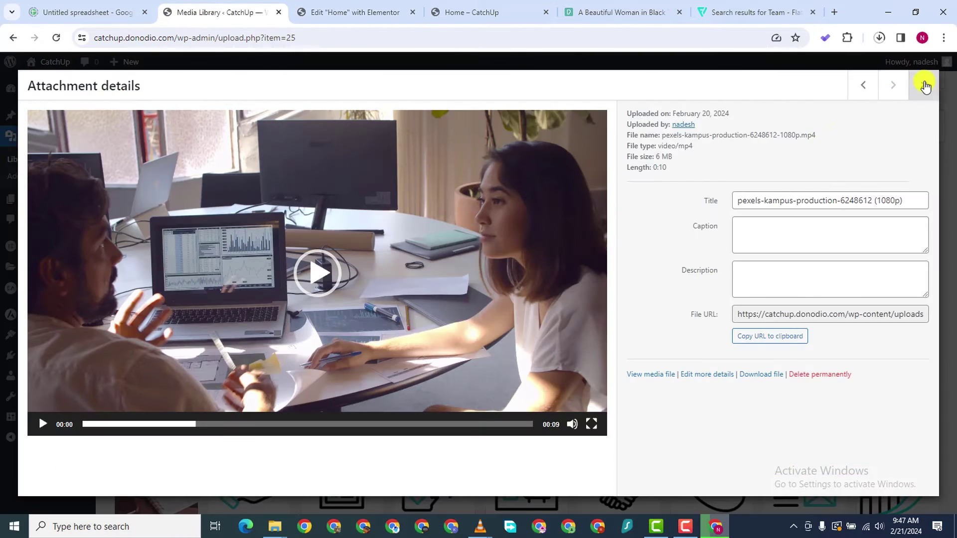
pyautogui.click(924, 85)
pyautogui.moveTo(47, 198)
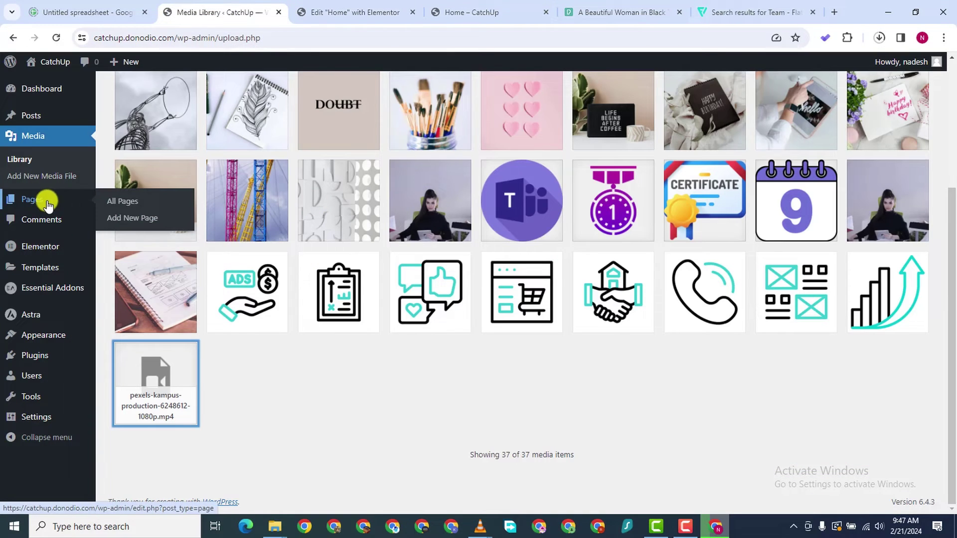
pyautogui.click(116, 204)
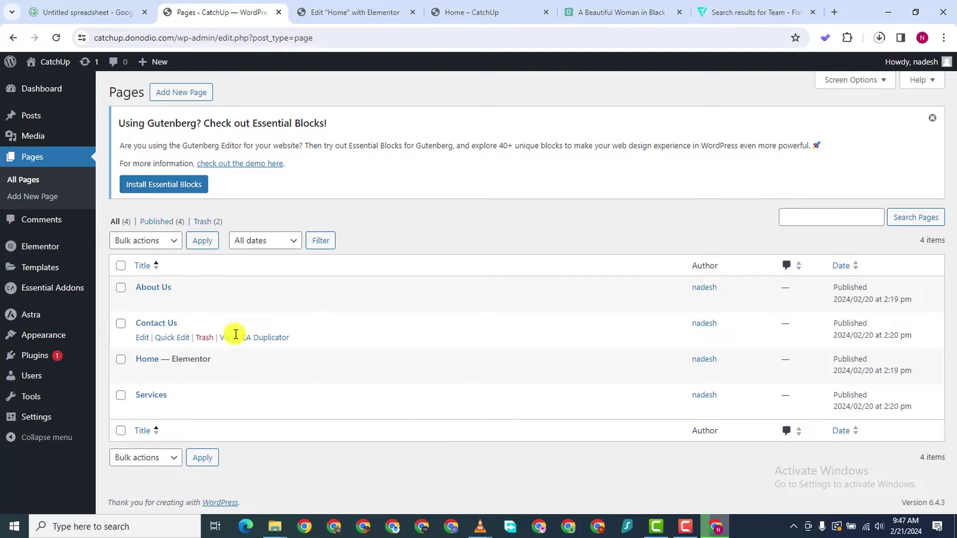
# Open the About Us page's editor in a new browser tab
pyautogui.rightClick(255, 307)
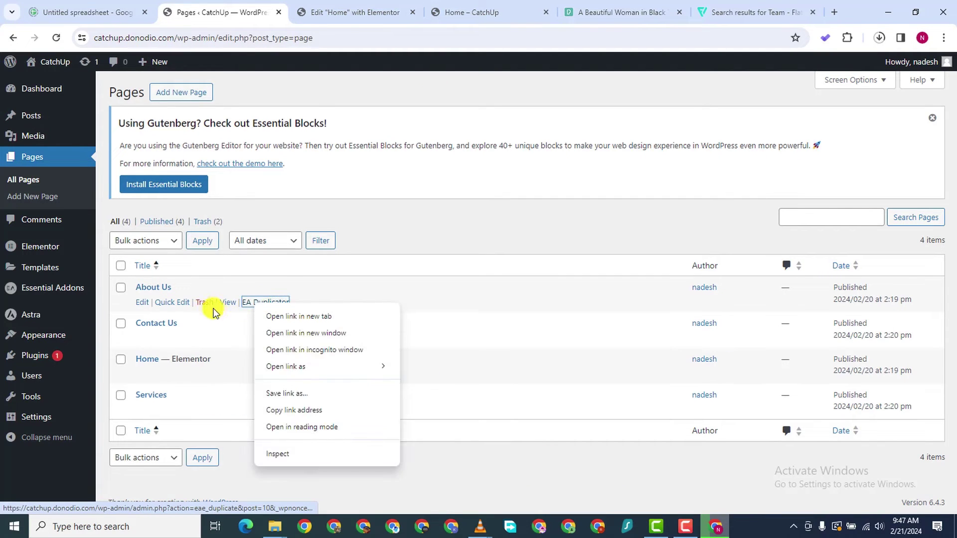
pyautogui.press('Escape')
pyautogui.rightClick(148, 303)
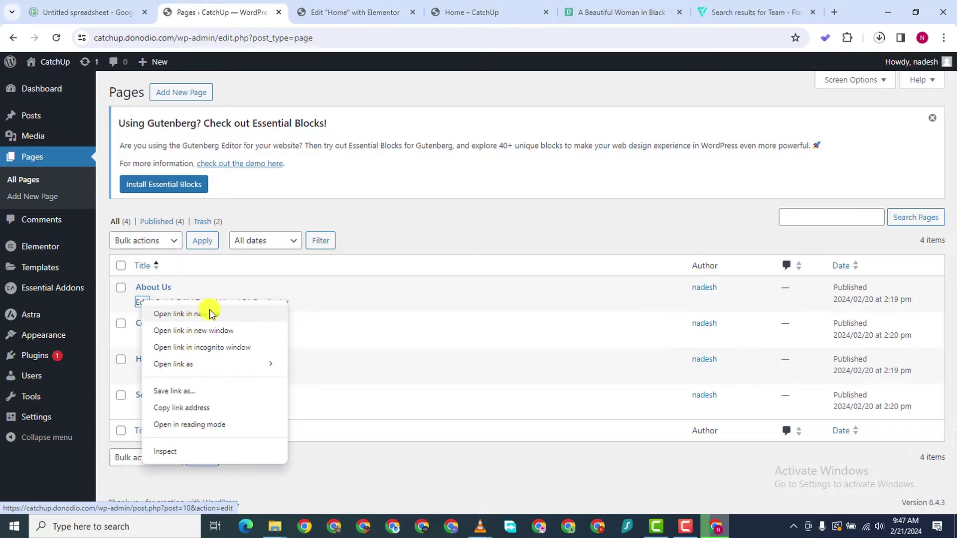
pyautogui.click(271, 312)
pyautogui.click(324, 15)
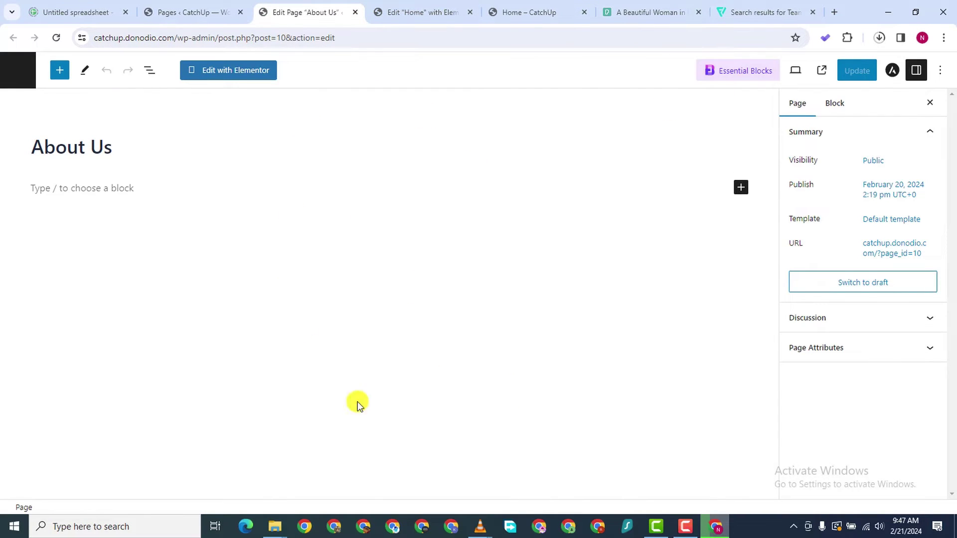
# In Elementor, hide the About Us title, set Elementor Full Width layout, publish, and add a flexbox container
pyautogui.click(247, 80)
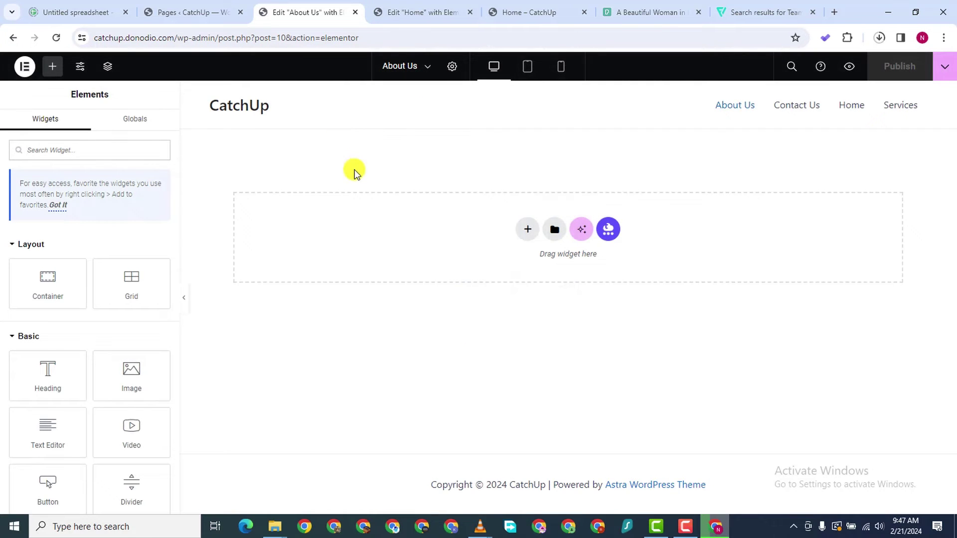
pyautogui.click(452, 66)
pyautogui.scroll(-2, 26, 437)
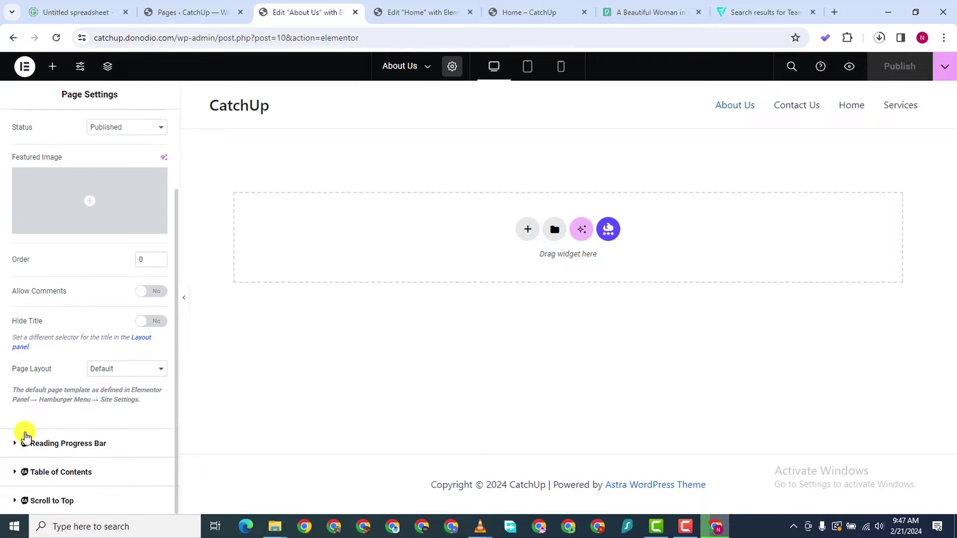
pyautogui.click(154, 323)
pyautogui.click(114, 373)
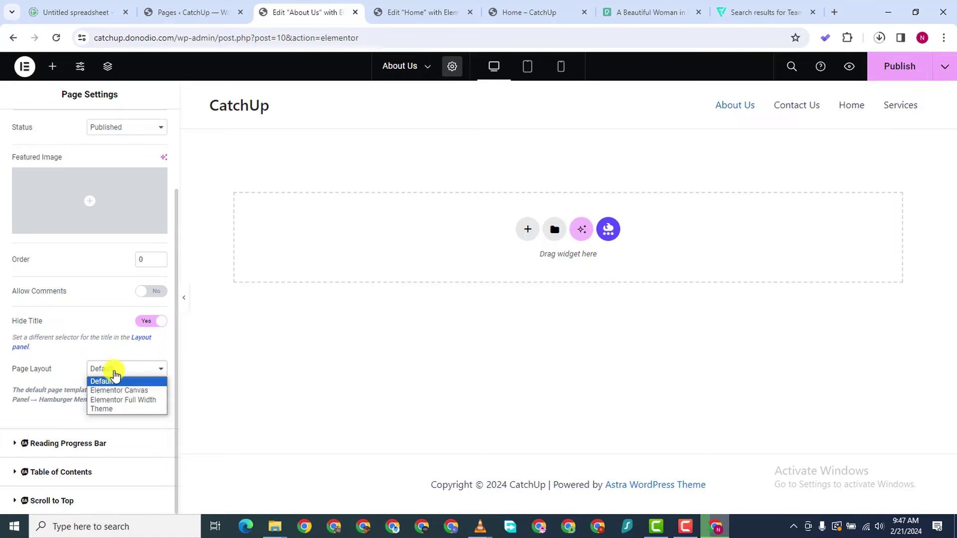
pyautogui.click(114, 397)
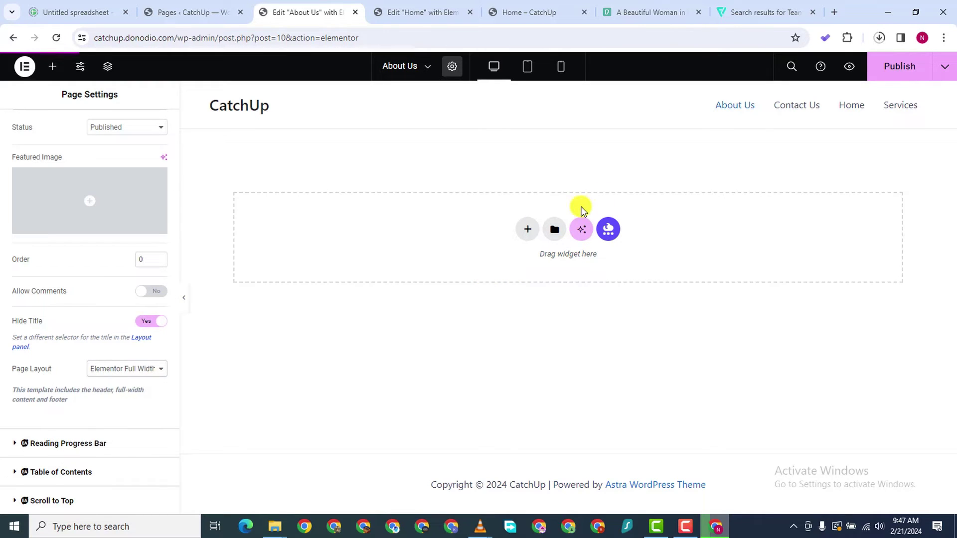
pyautogui.click(900, 67)
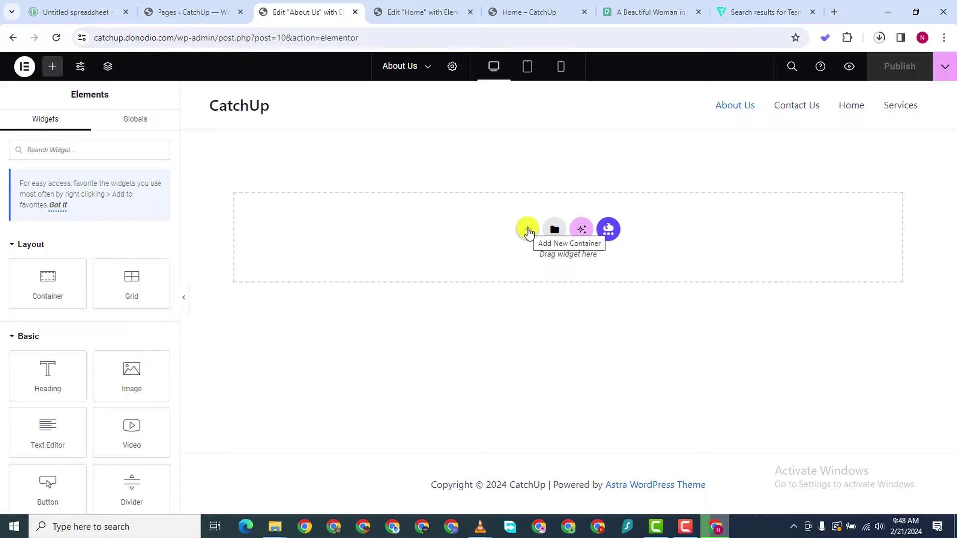
pyautogui.click(529, 231)
pyautogui.click(519, 268)
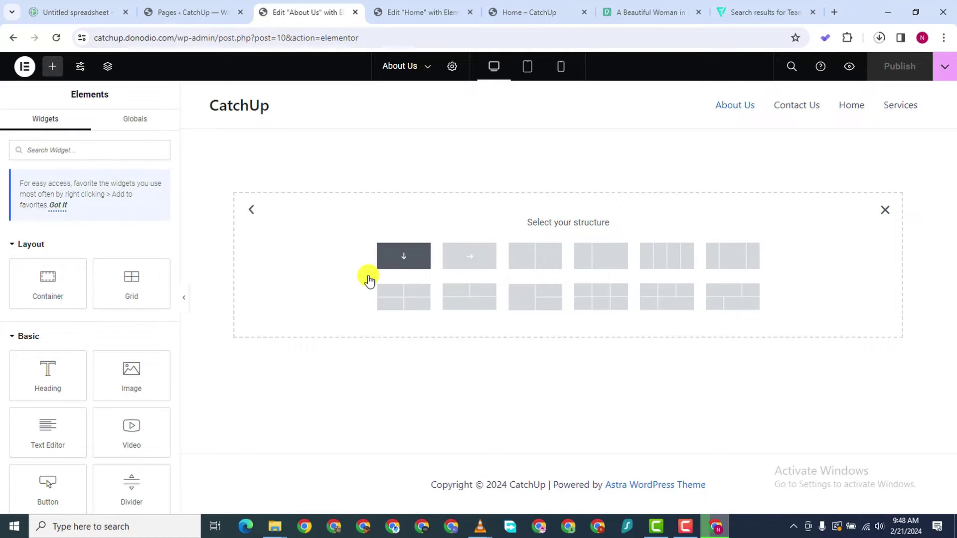
# Add a single-column container and set its background type to Classic
pyautogui.click(399, 262)
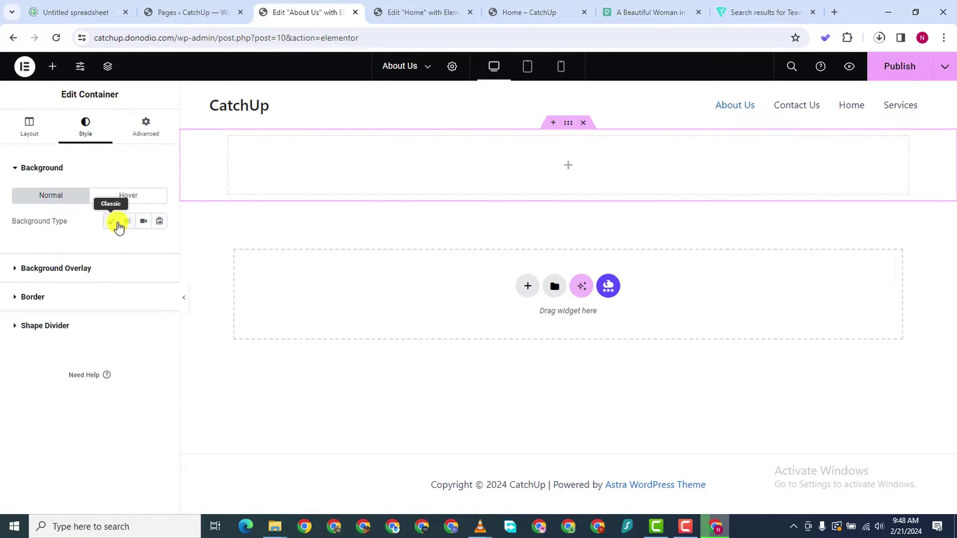
pyautogui.click(118, 226)
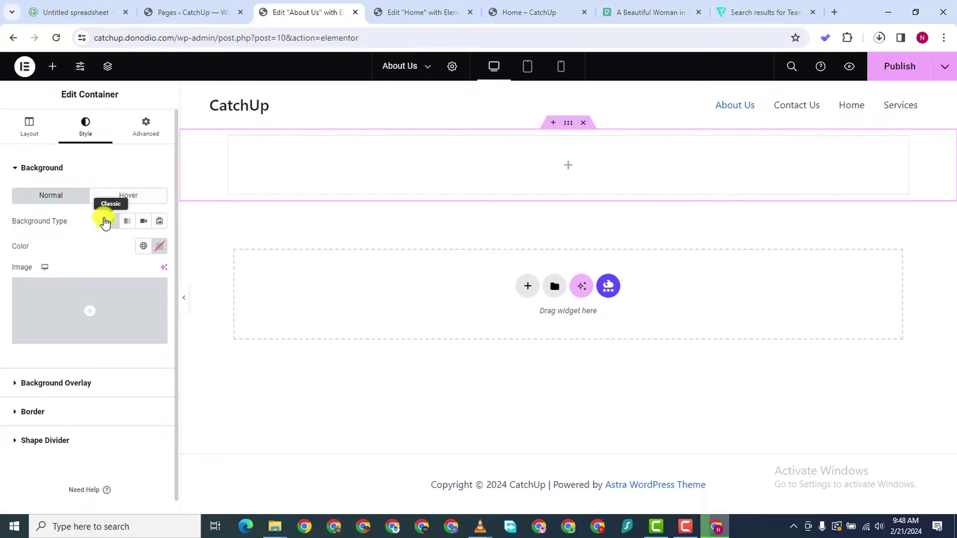
pyautogui.click(95, 304)
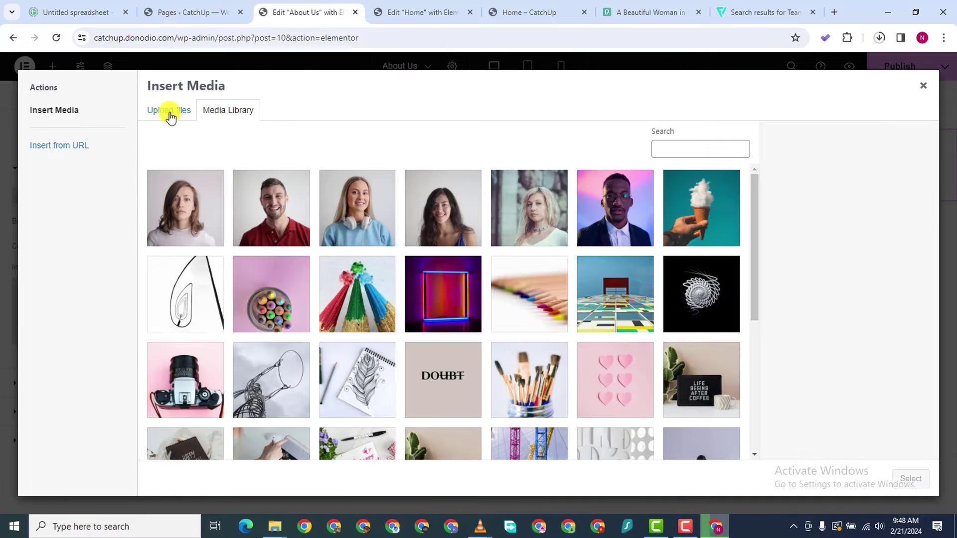
# Upload pexels-tranmautritam-326503 and set it as the container's background image
pyautogui.click(168, 108)
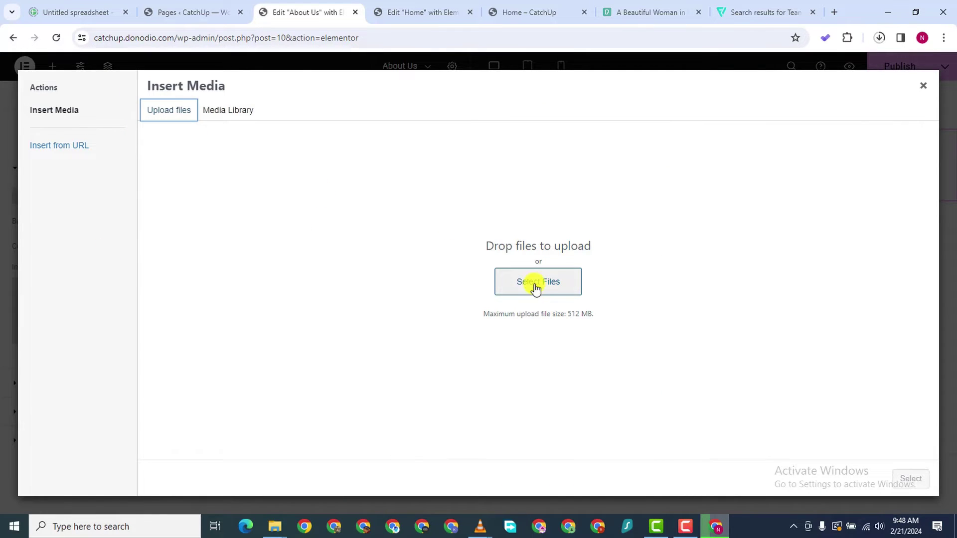
pyautogui.click(533, 282)
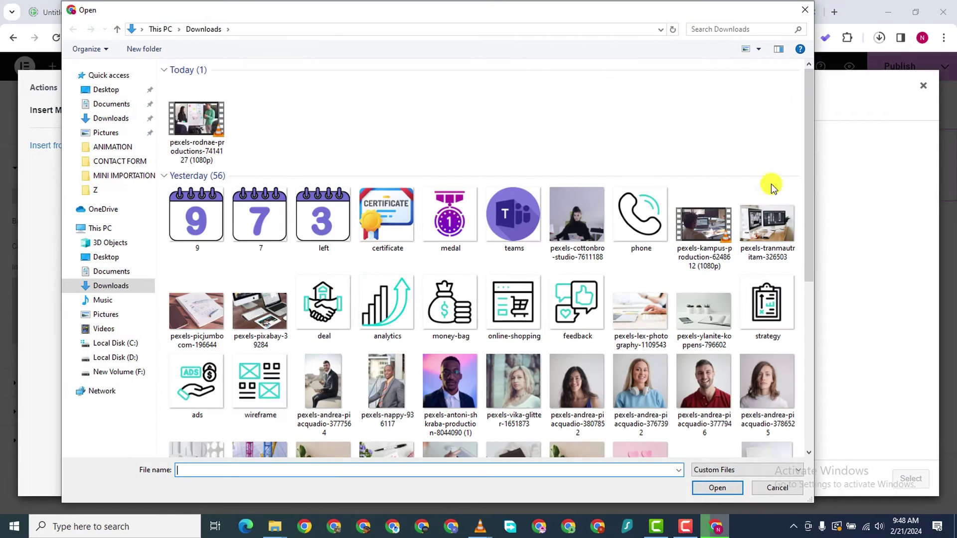
pyautogui.scroll(-1, 806, 202)
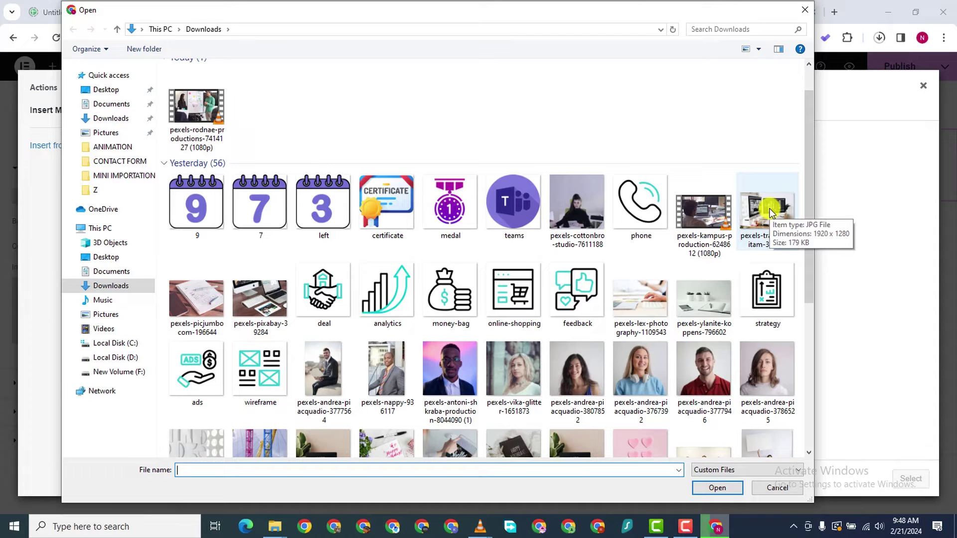
pyautogui.click(771, 212)
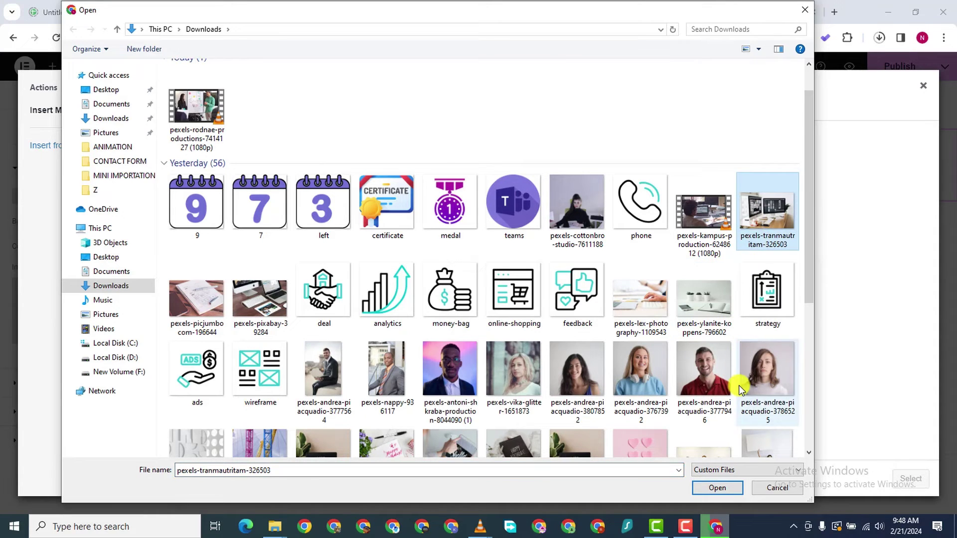
pyautogui.click(717, 488)
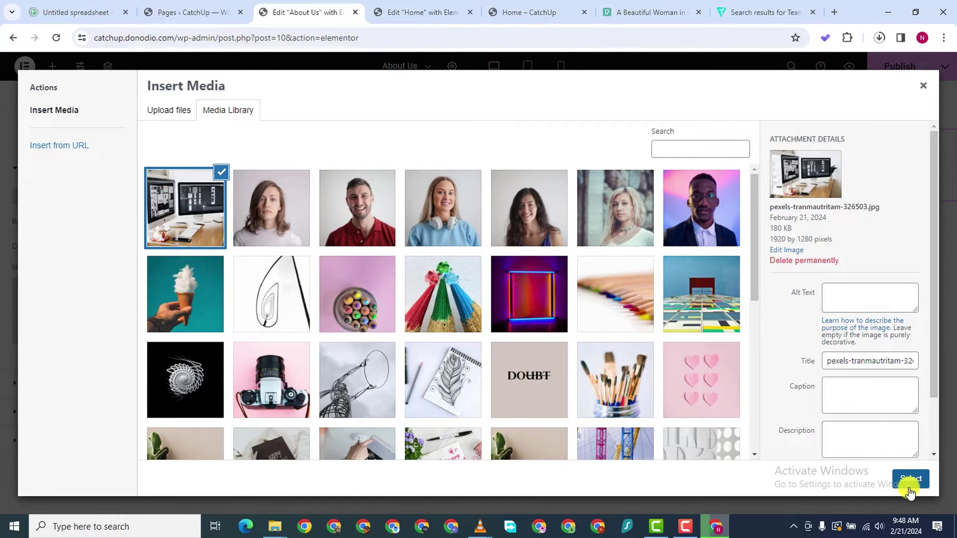
pyautogui.click(911, 480)
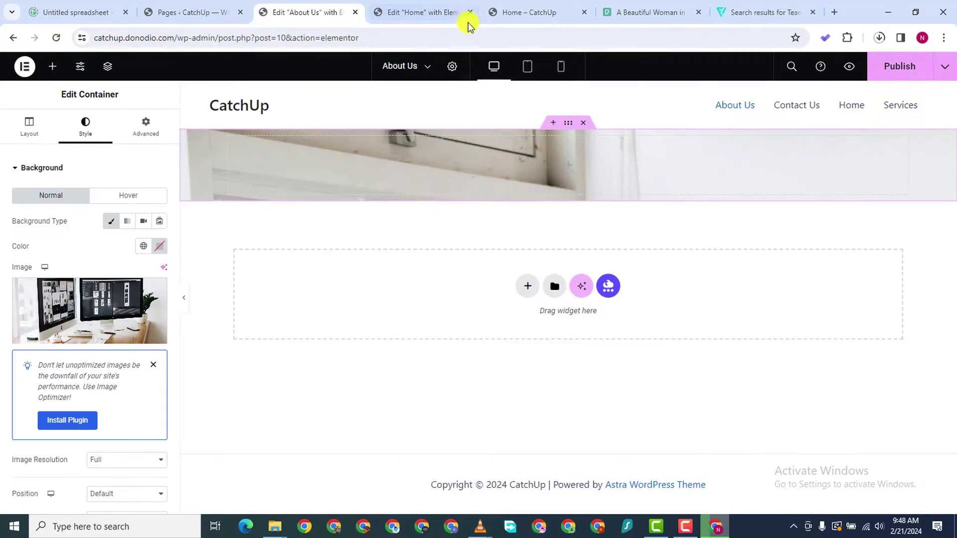
# Set the background image position to Center Center and display size to Cover
pyautogui.scroll(-4, 46, 309)
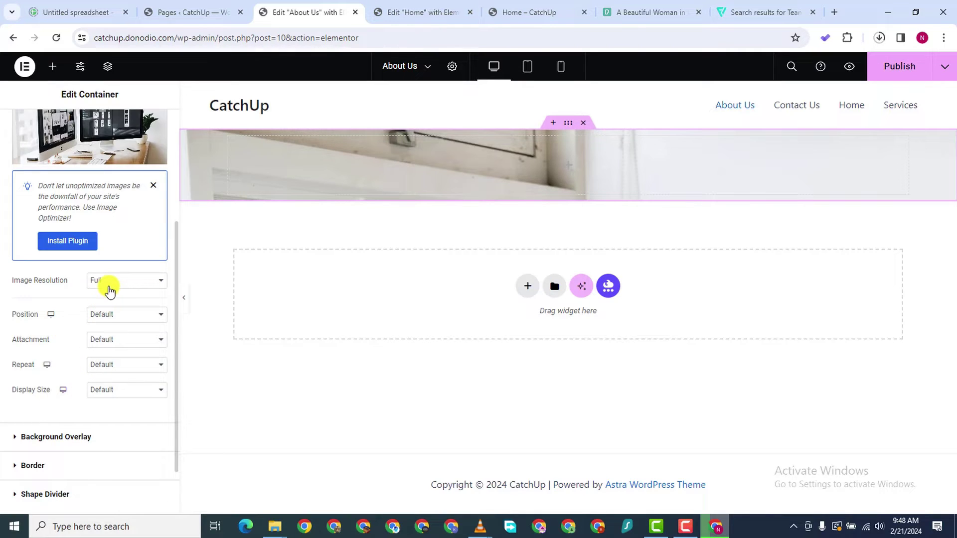
pyautogui.click(117, 315)
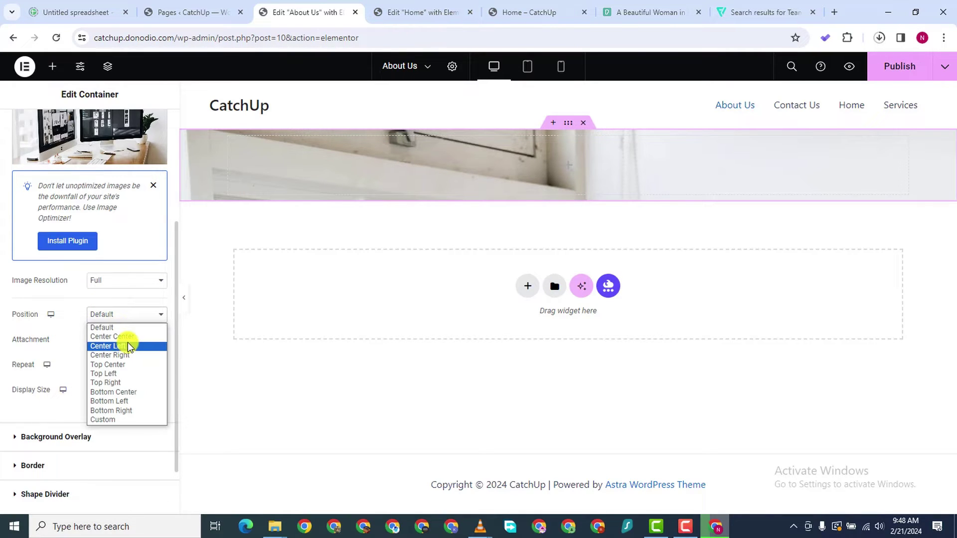
pyautogui.click(128, 336)
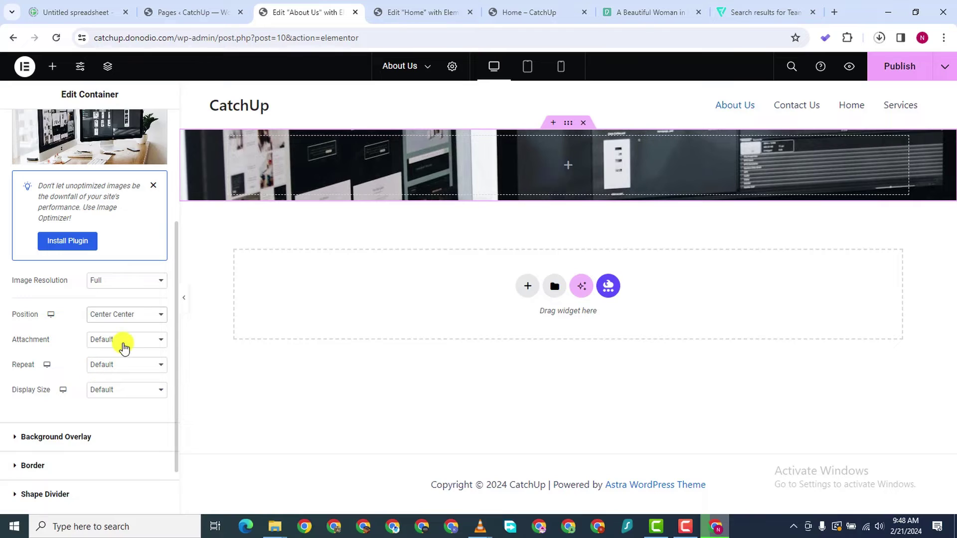
pyautogui.click(124, 390)
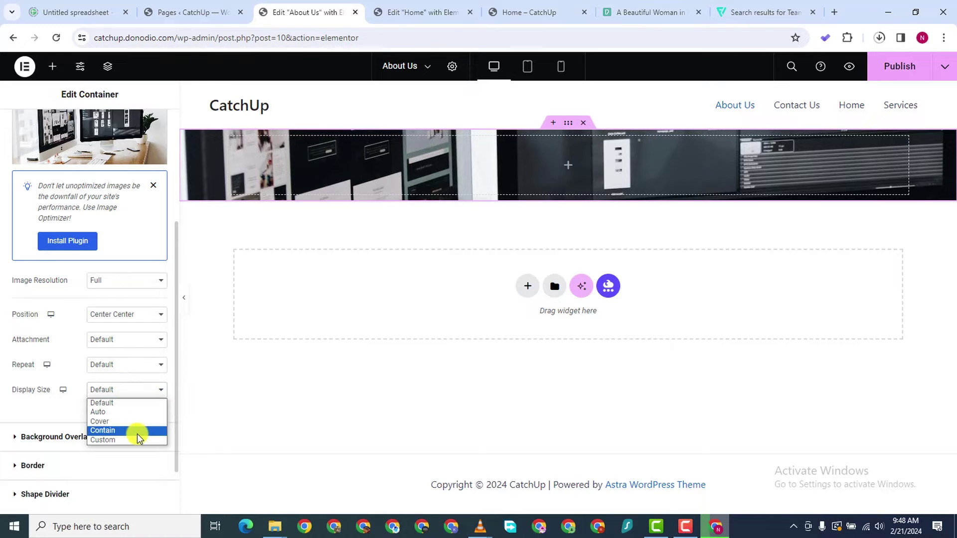
pyautogui.click(133, 423)
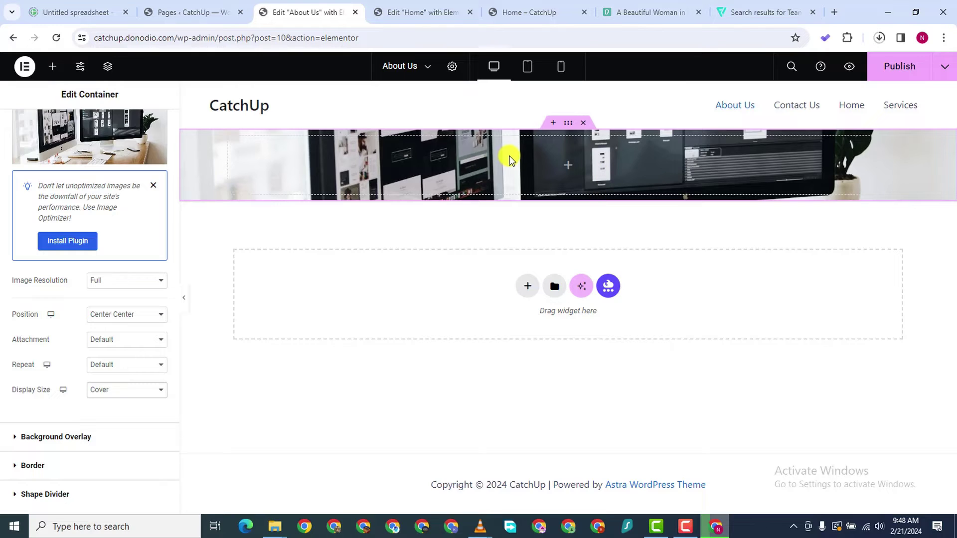
pyautogui.click(52, 66)
# Drag a Heading widget into the banner container and change its text to 'About Us'
pyautogui.moveTo(44, 380); pyautogui.dragTo(583, 171)
pyautogui.click(85, 202)
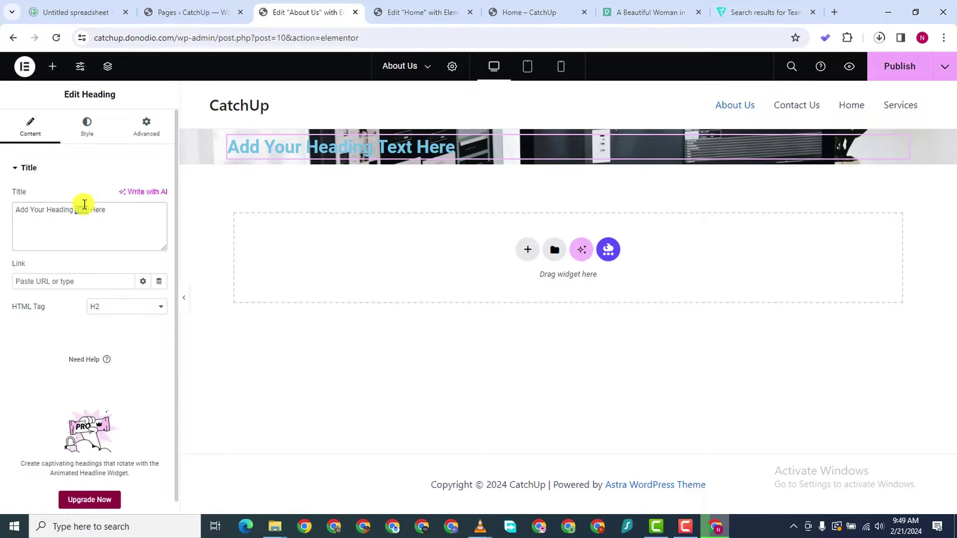
pyautogui.hotkey('ctrl', 'a')
pyautogui.write('AB')
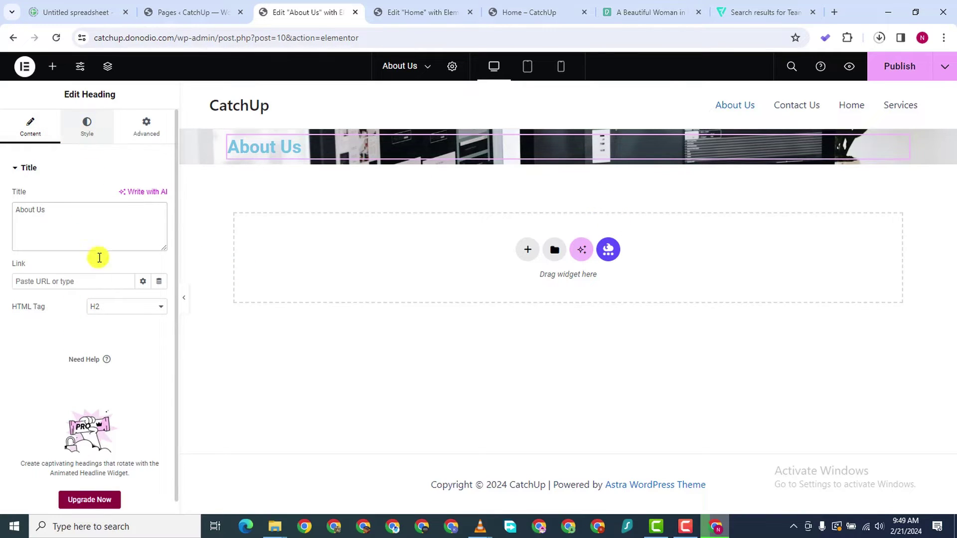
# Make the heading an H1 and centre-align it
pyautogui.click(107, 306)
pyautogui.click(120, 321)
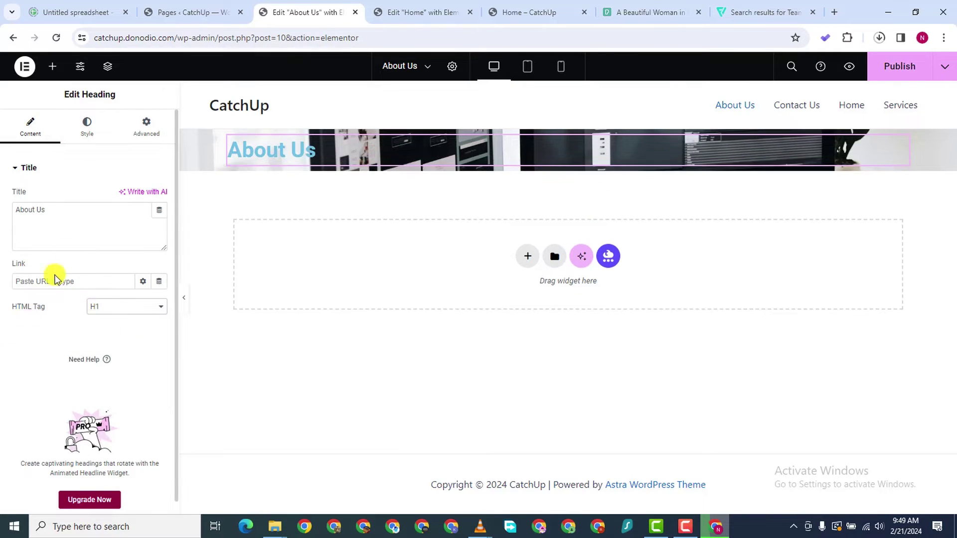
pyautogui.click(88, 125)
pyautogui.click(128, 195)
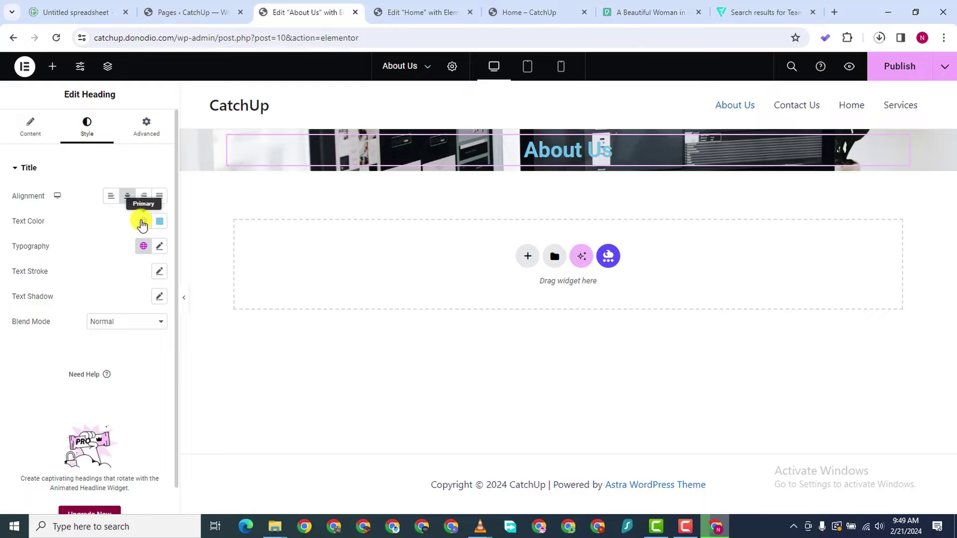
# Set the About Us heading text colour to white
pyautogui.click(142, 223)
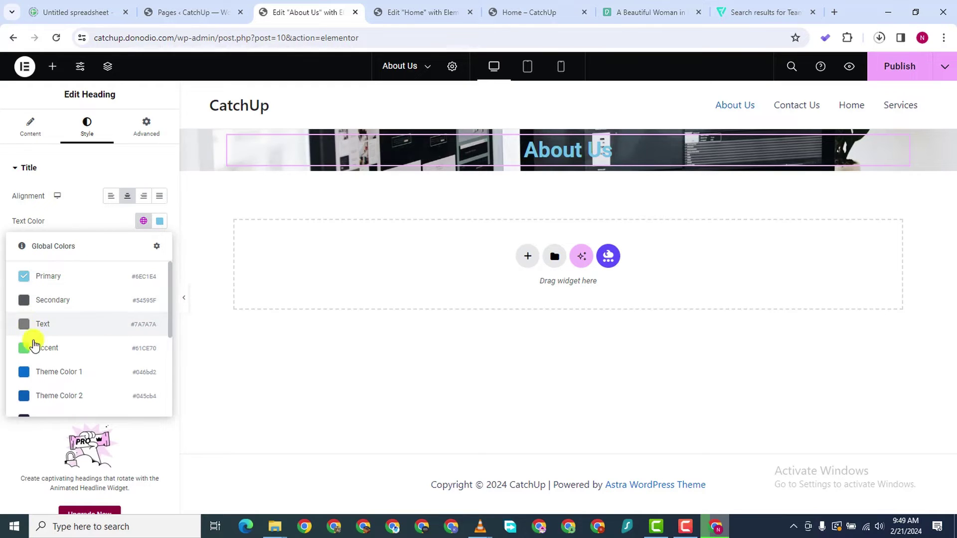
pyautogui.scroll(-3, 33, 345)
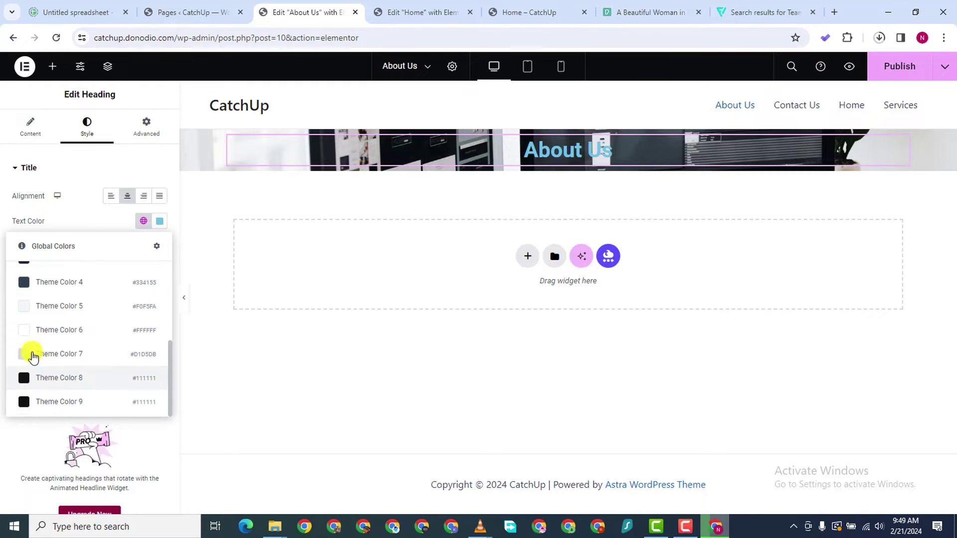
pyautogui.scroll(3, 33, 349)
pyautogui.click(118, 220)
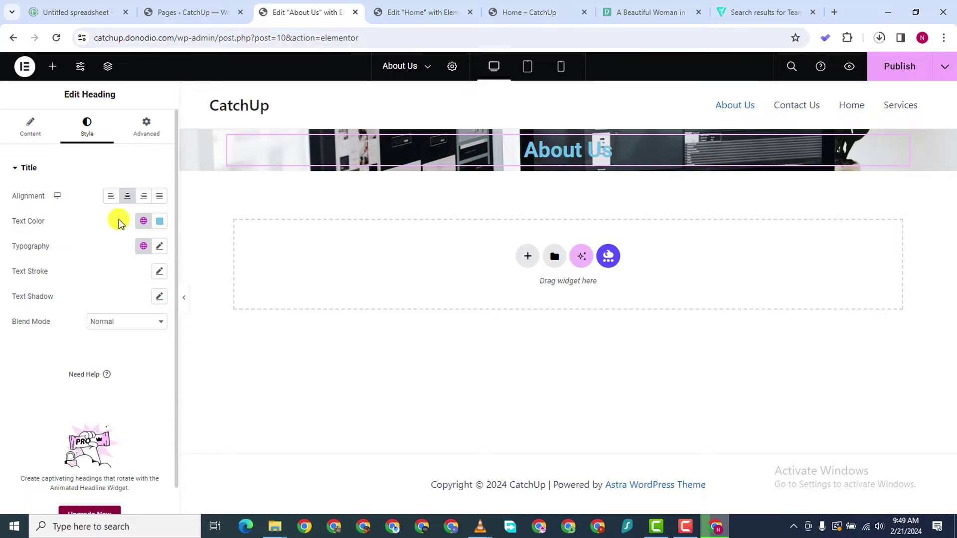
pyautogui.click(163, 225)
pyautogui.moveTo(137, 316); pyautogui.dragTo(77, 395)
pyautogui.click(29, 394)
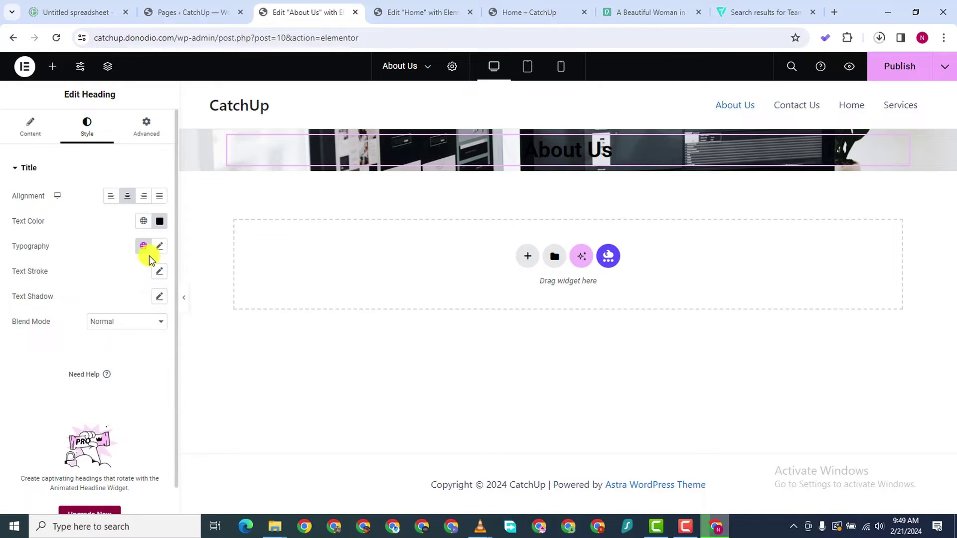
pyautogui.click(159, 246)
pyautogui.click(143, 246)
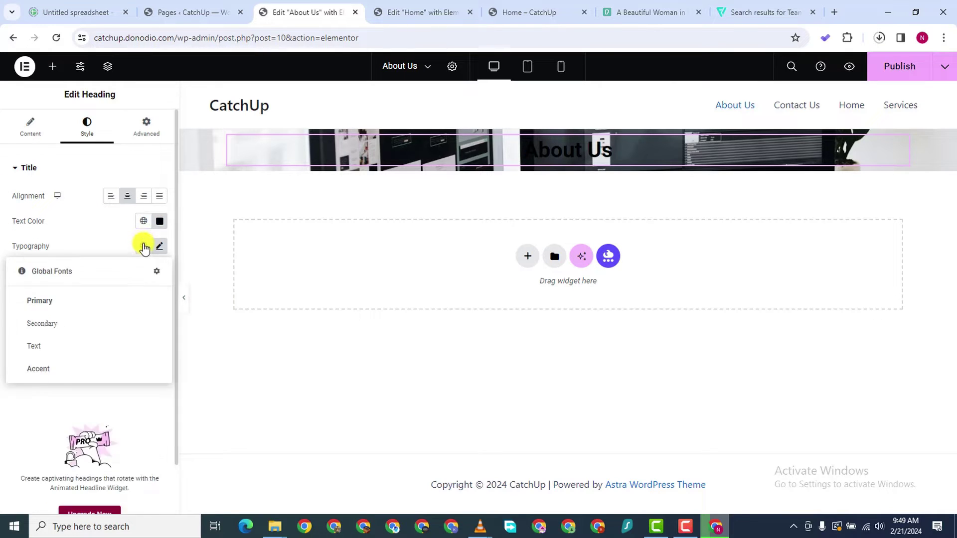
pyautogui.click(63, 300)
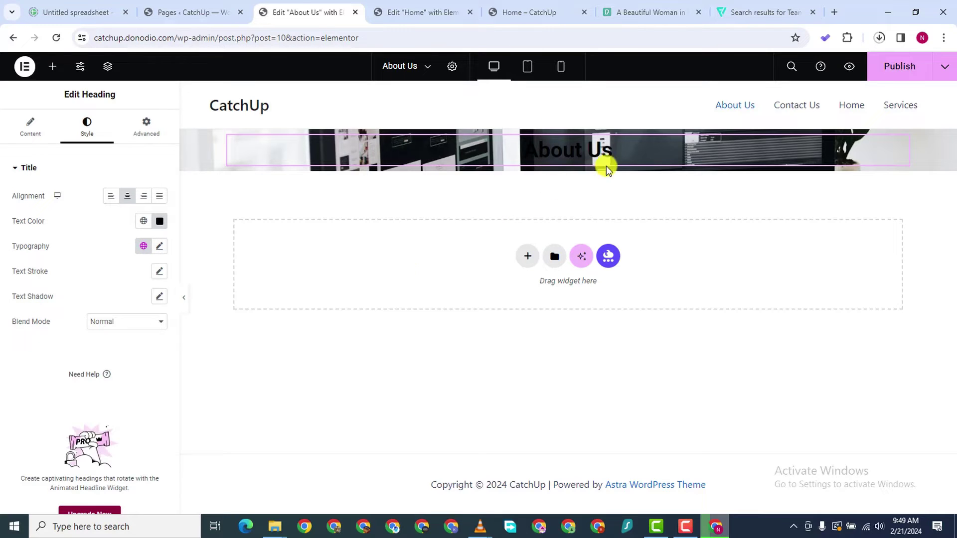
pyautogui.click(159, 221)
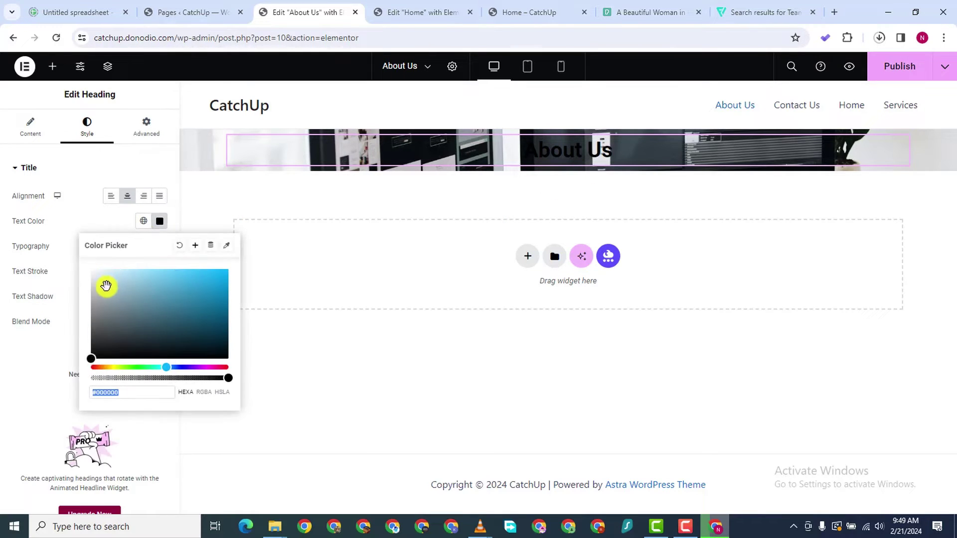
pyautogui.moveTo(106, 285); pyautogui.dragTo(64, 239)
pyautogui.click(9, 427)
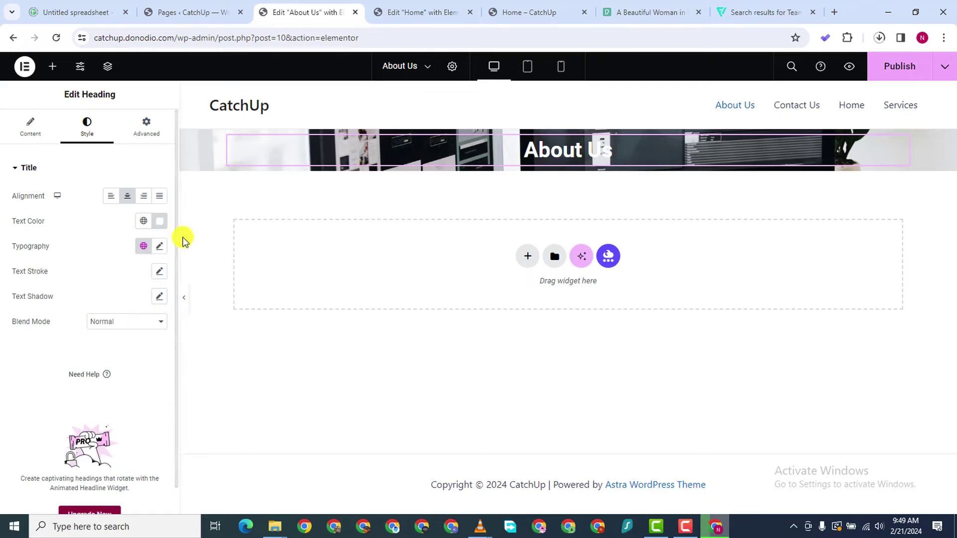
# Set the heading's typography to the Orbitron font at 700 (Bold) weight
pyautogui.click(143, 246)
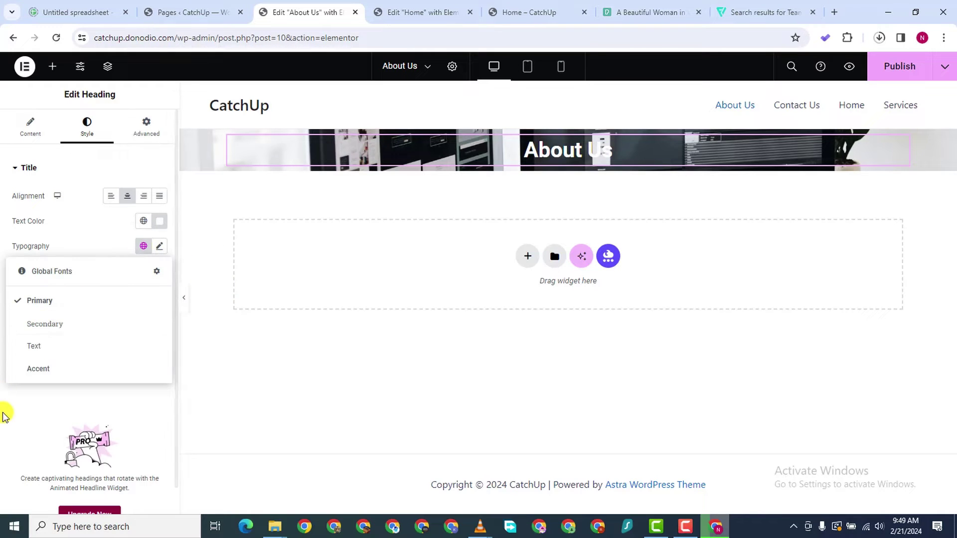
pyautogui.click(134, 237)
pyautogui.click(160, 246)
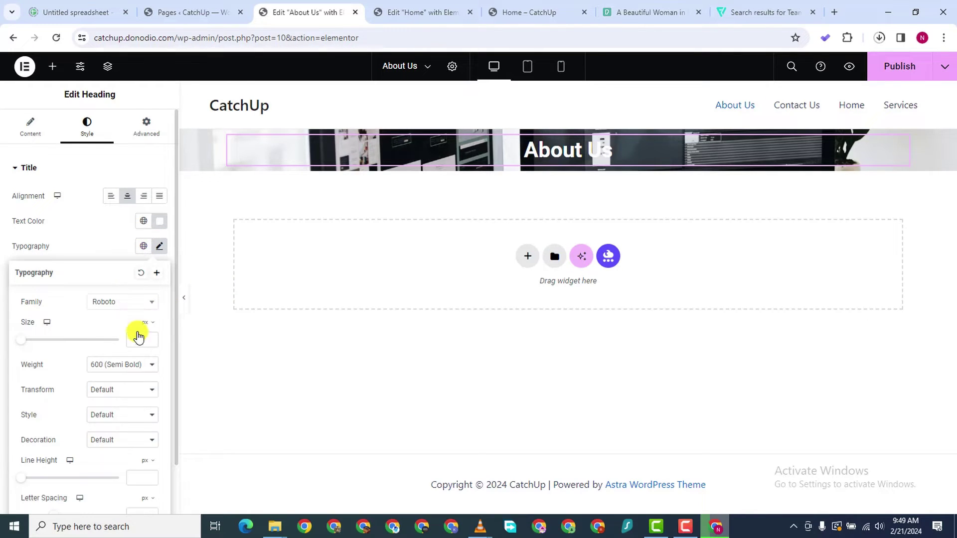
pyautogui.click(123, 302)
pyautogui.write('orbitron')
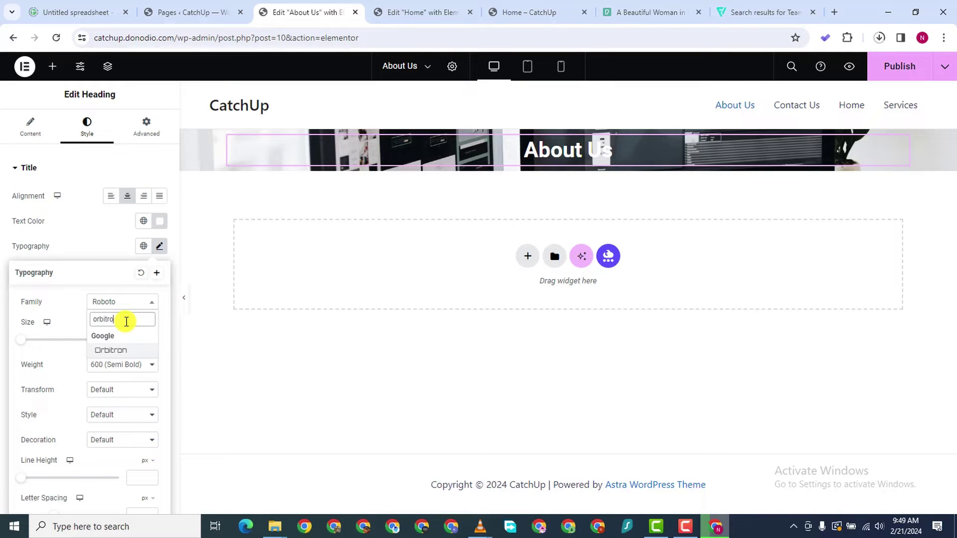
pyautogui.click(129, 350)
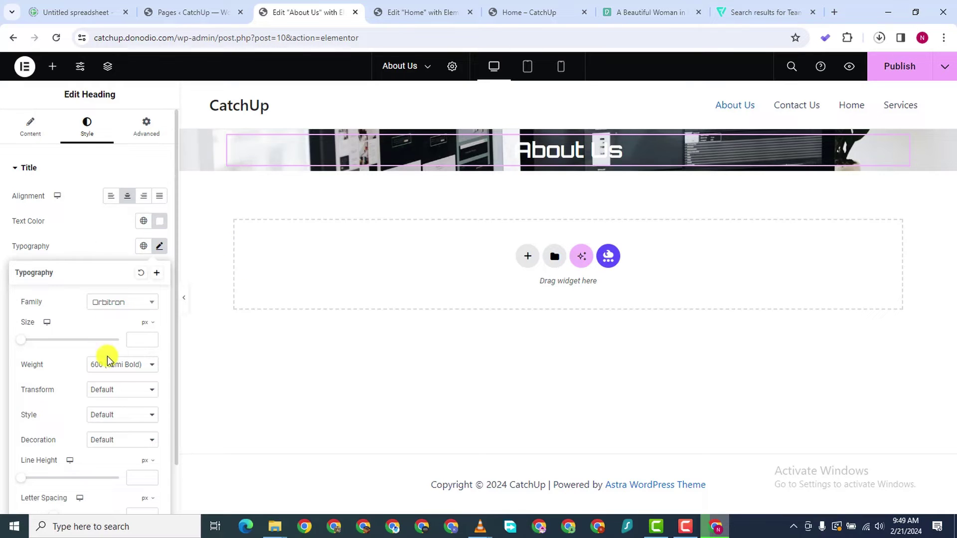
pyautogui.click(124, 367)
pyautogui.click(136, 431)
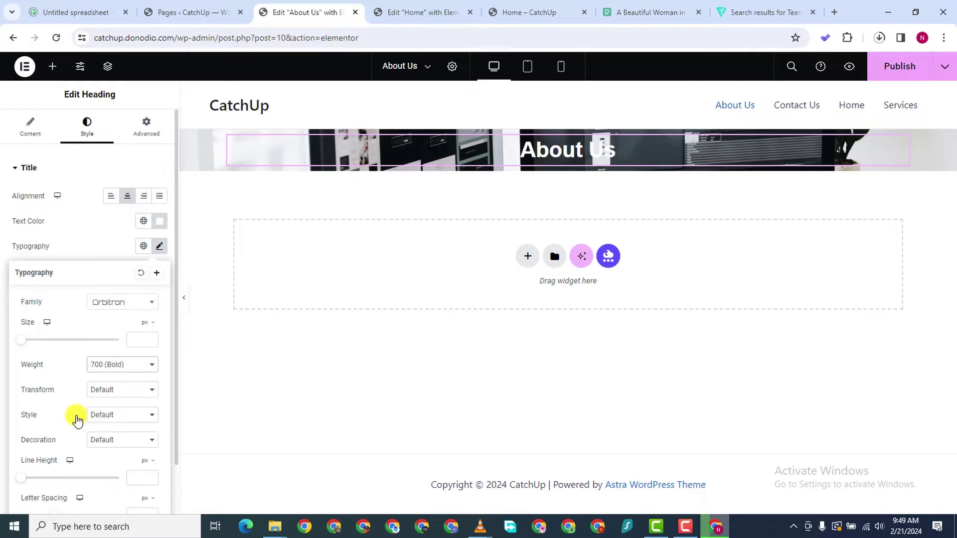
pyautogui.click(568, 124)
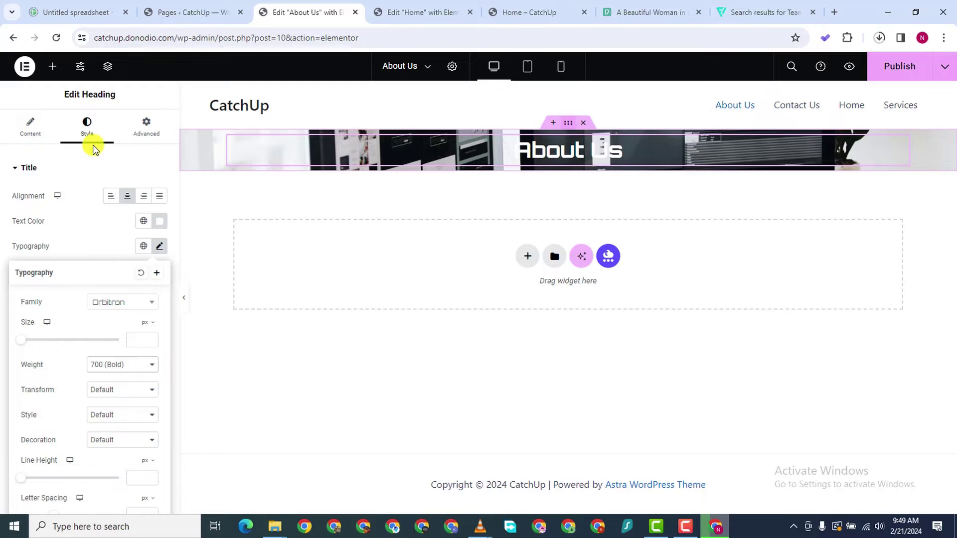
pyautogui.click(118, 138)
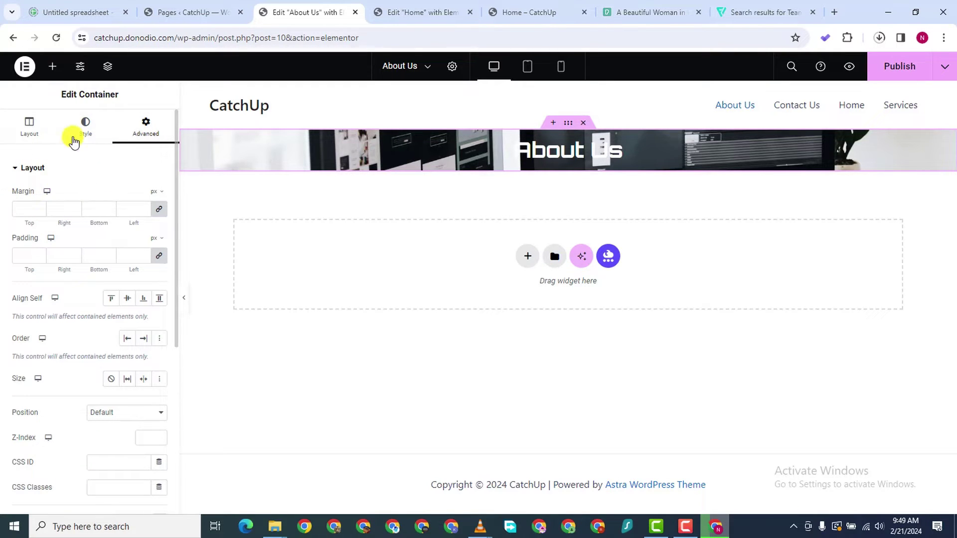
# Give the banner container a classic black background overlay at 0.5 opacity
pyautogui.click(84, 127)
pyautogui.scroll(-4, 40, 384)
pyautogui.scroll(-2, 13, 421)
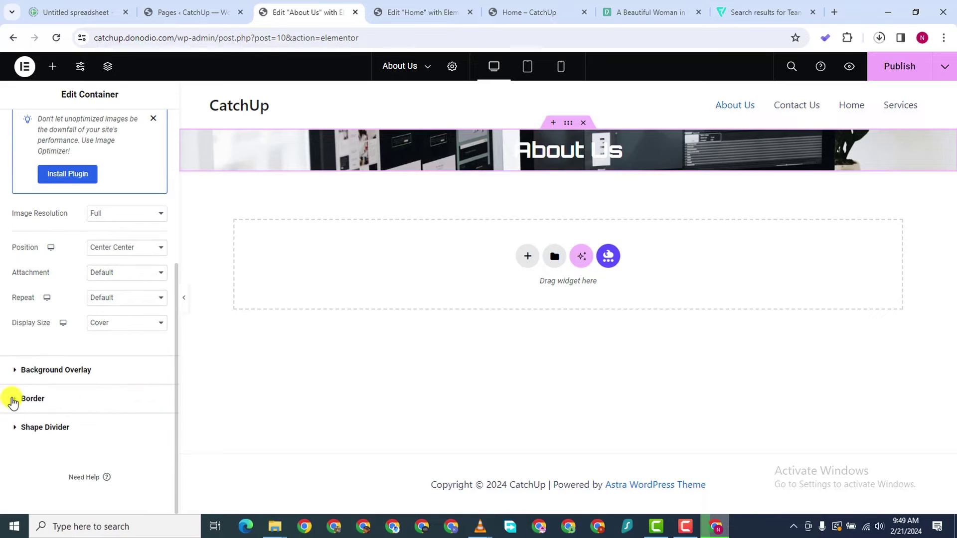
pyautogui.click(25, 379)
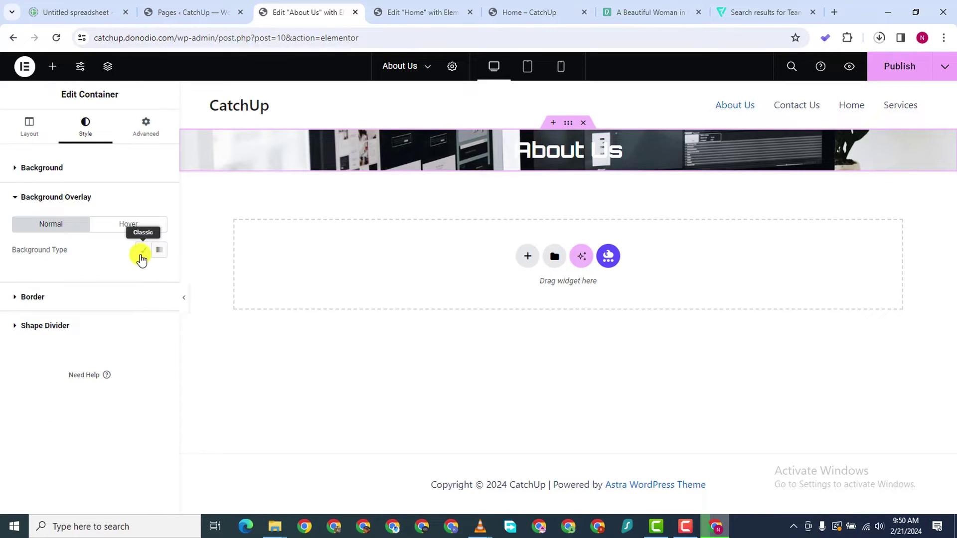
pyautogui.click(159, 275)
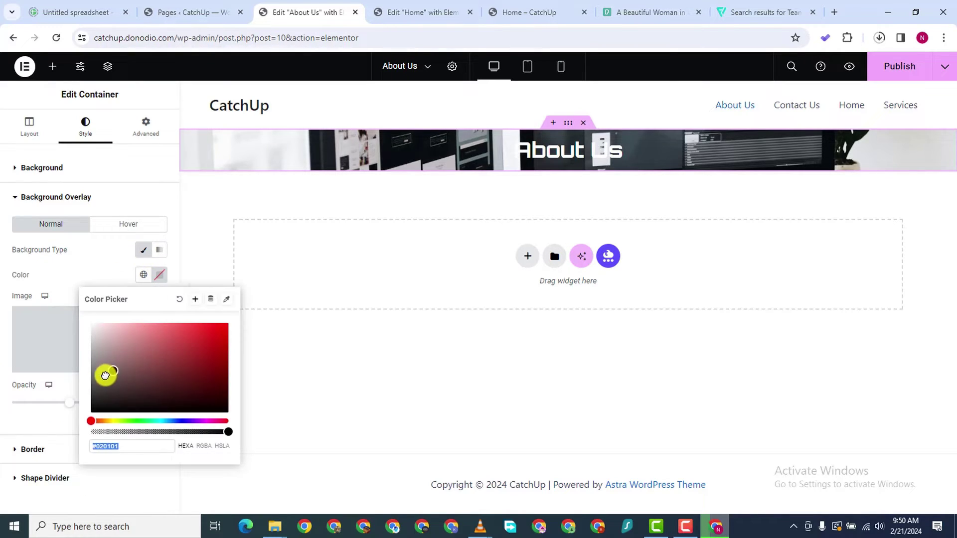
pyautogui.moveTo(102, 376); pyautogui.dragTo(63, 420)
pyautogui.click(474, 212)
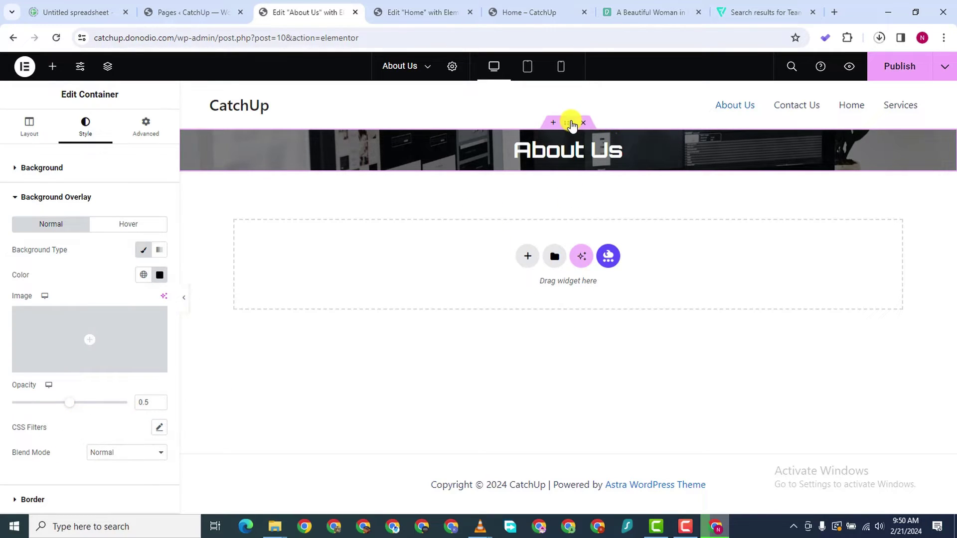
pyautogui.click(132, 124)
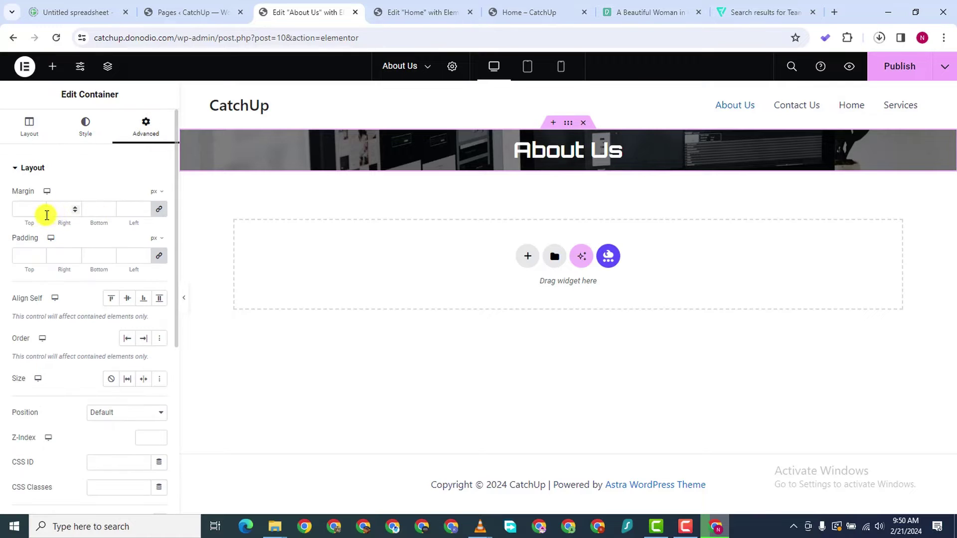
# Unlink the banner padding and set Top and Bottom to 150 px each
pyautogui.click(158, 256)
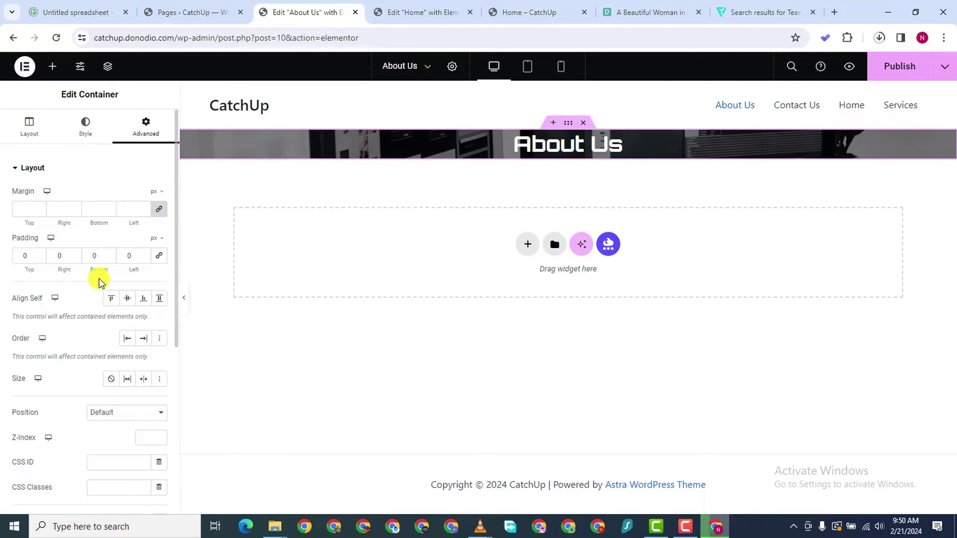
pyautogui.click(22, 255)
pyautogui.write('40')
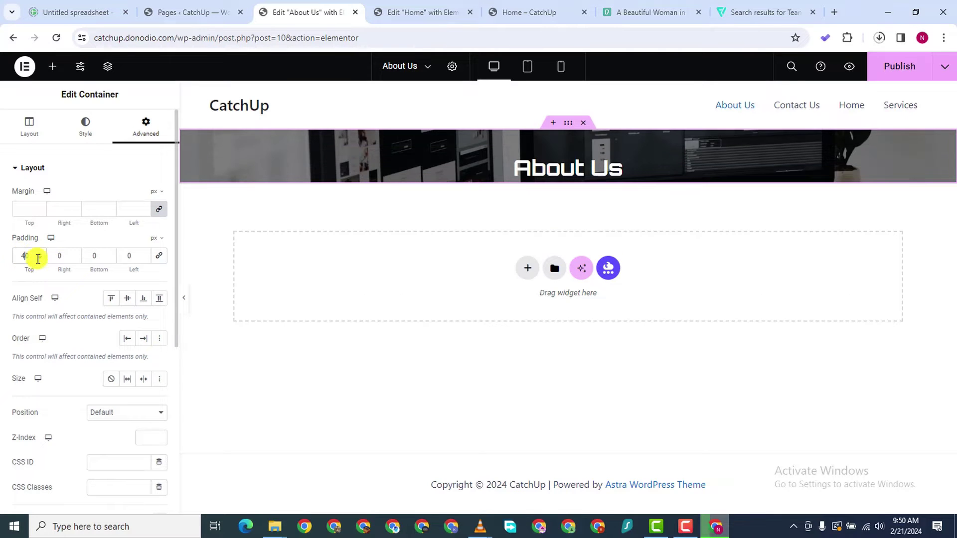
pyautogui.click(90, 256)
pyautogui.write('40')
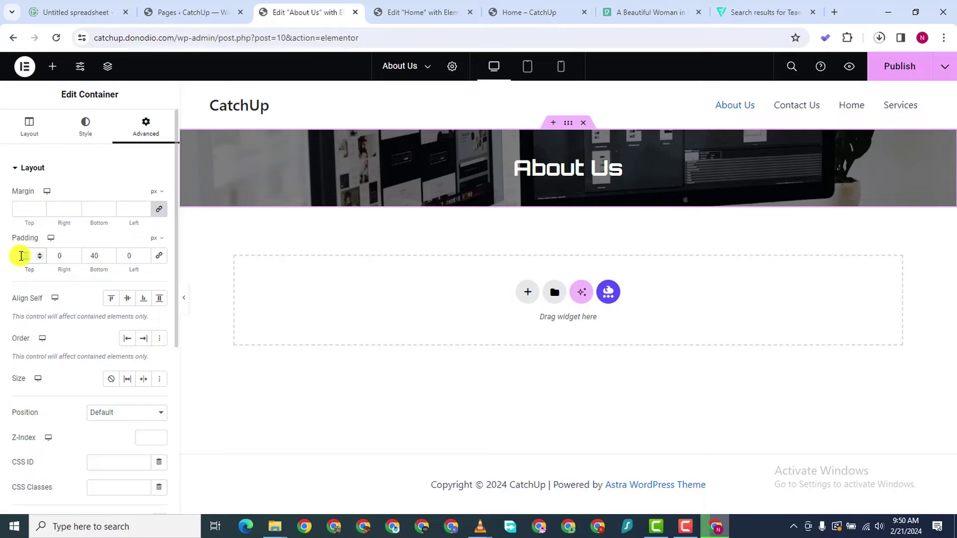
pyautogui.write('150')
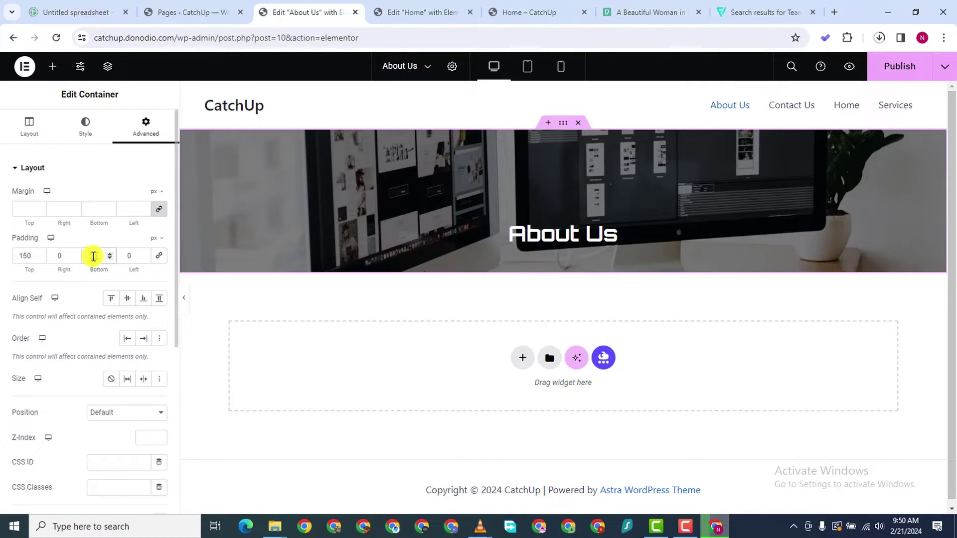
pyautogui.write('150')
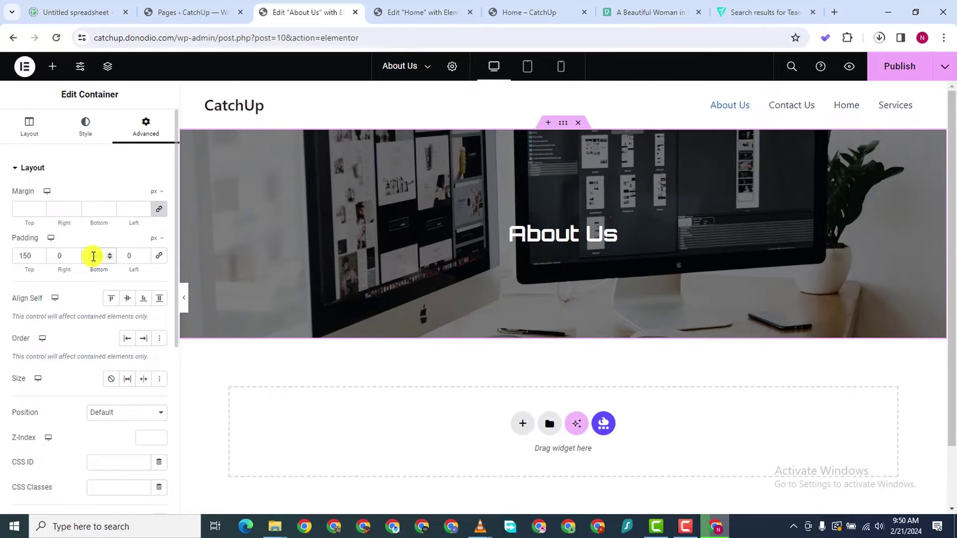
pyautogui.click(585, 236)
pyautogui.click(85, 128)
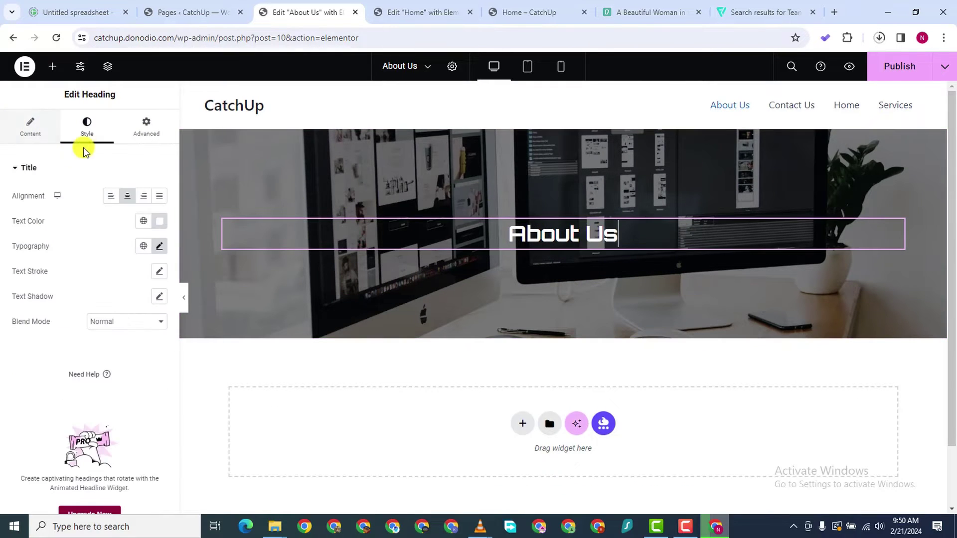
# Set the About Us heading's typography size to 50 px
pyautogui.click(158, 246)
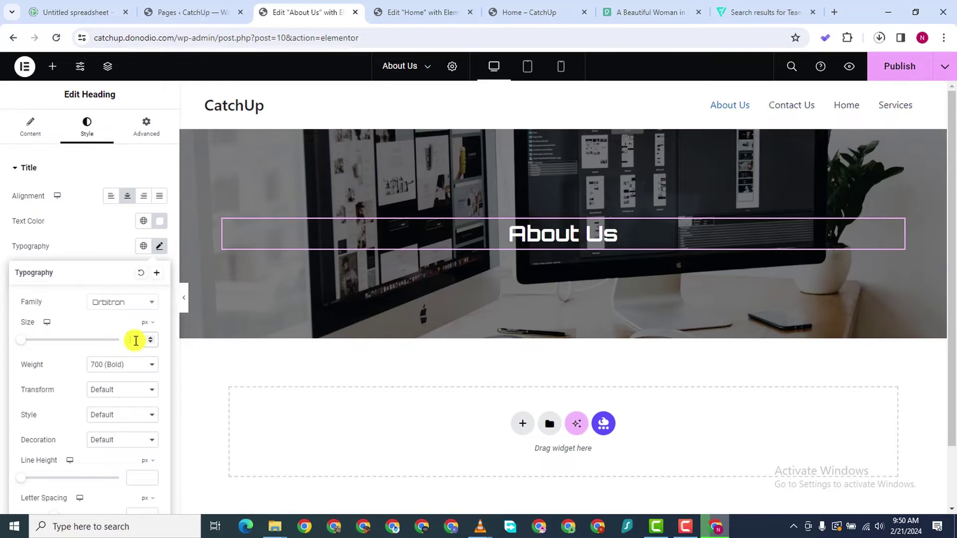
pyautogui.write('50')
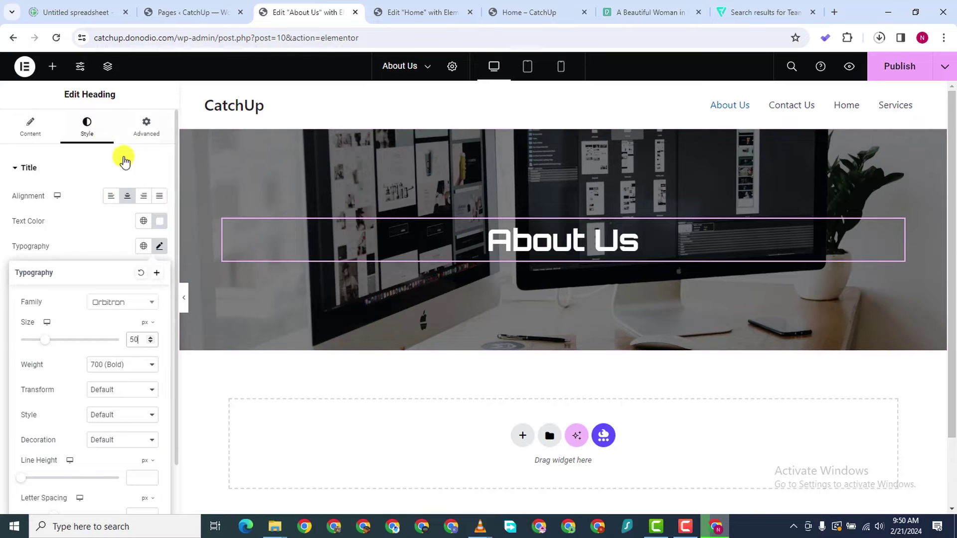
pyautogui.click(557, 128)
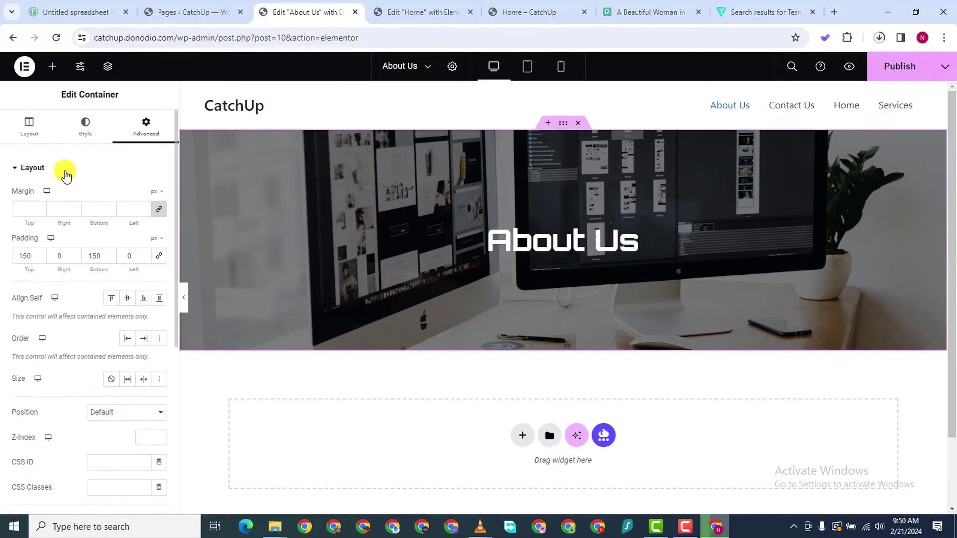
# Switch the banner background type to Slideshow and start a gallery with the existing desk photo
pyautogui.click(85, 127)
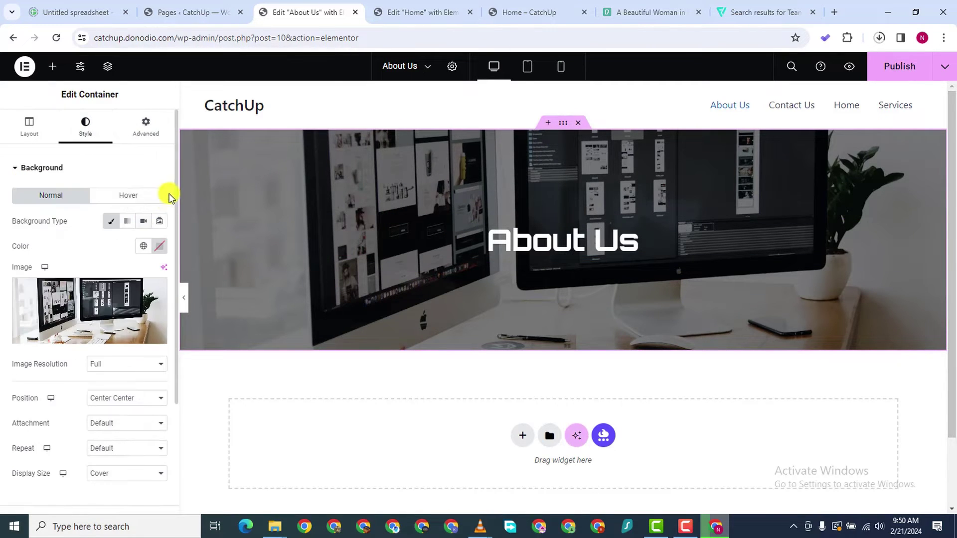
pyautogui.click(160, 220)
pyautogui.click(39, 274)
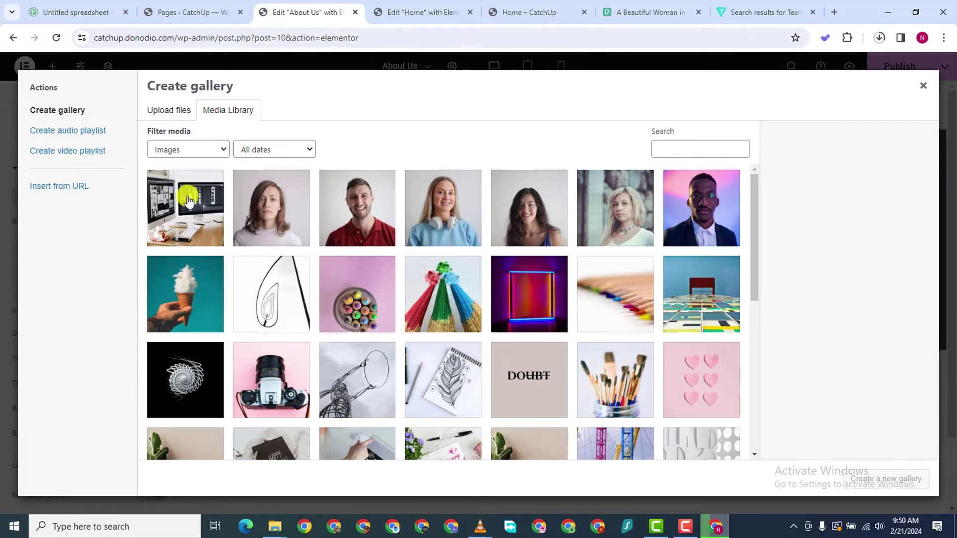
pyautogui.click(187, 201)
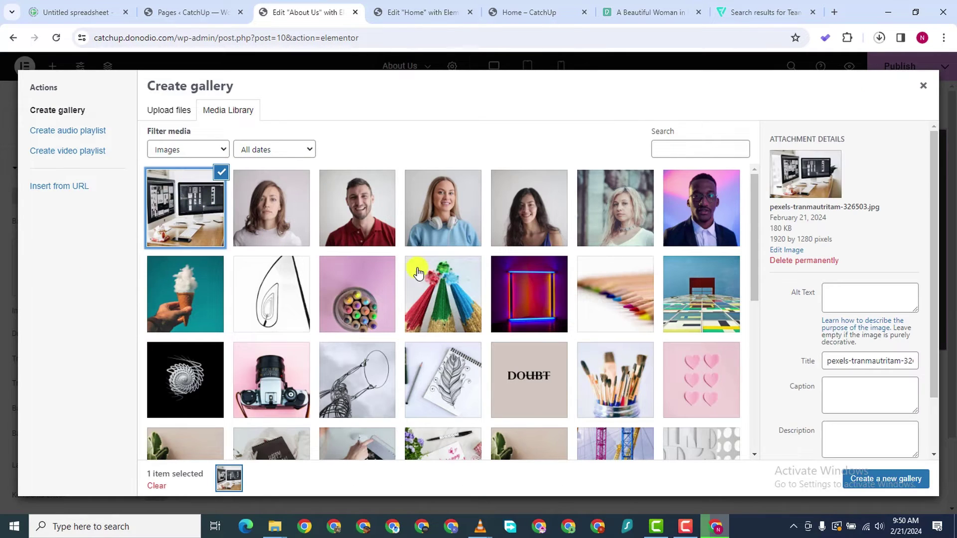
pyautogui.click(882, 480)
# Select the picjumbo notebook, pixabay laptop and ylanite-koppens plants photos for upload
pyautogui.click(46, 169)
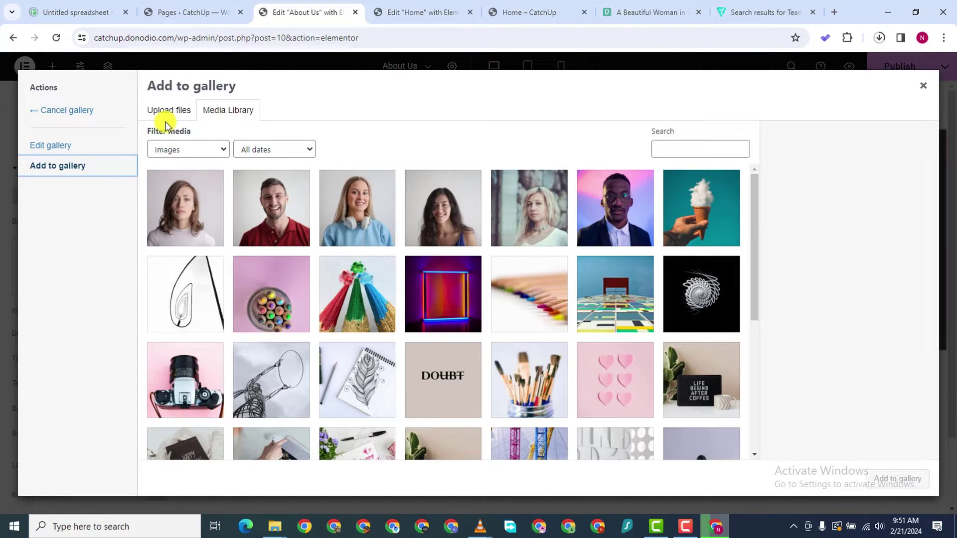
pyautogui.click(166, 111)
pyautogui.click(575, 294)
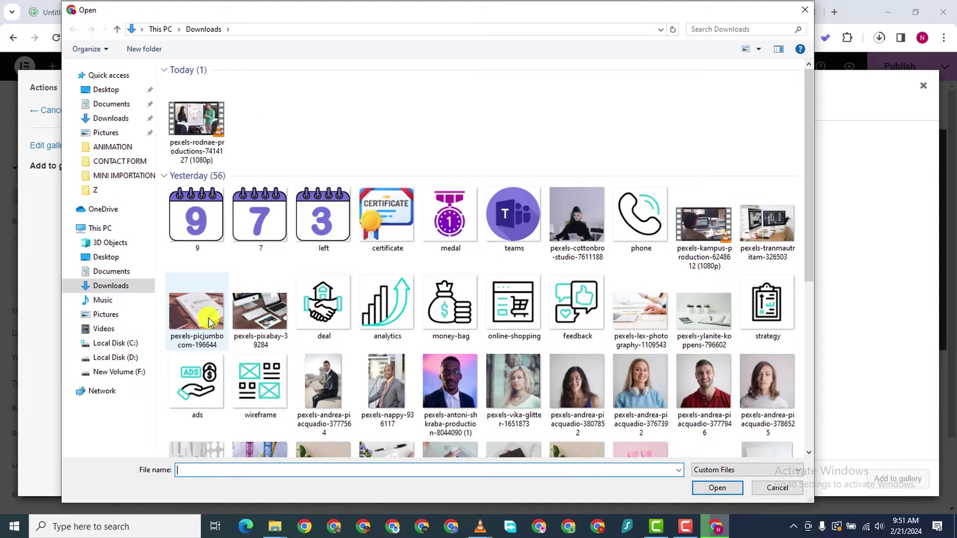
pyautogui.click(209, 322)
pyautogui.keyDown('ctrl'); pyautogui.click(242, 326); pyautogui.keyUp('ctrl')
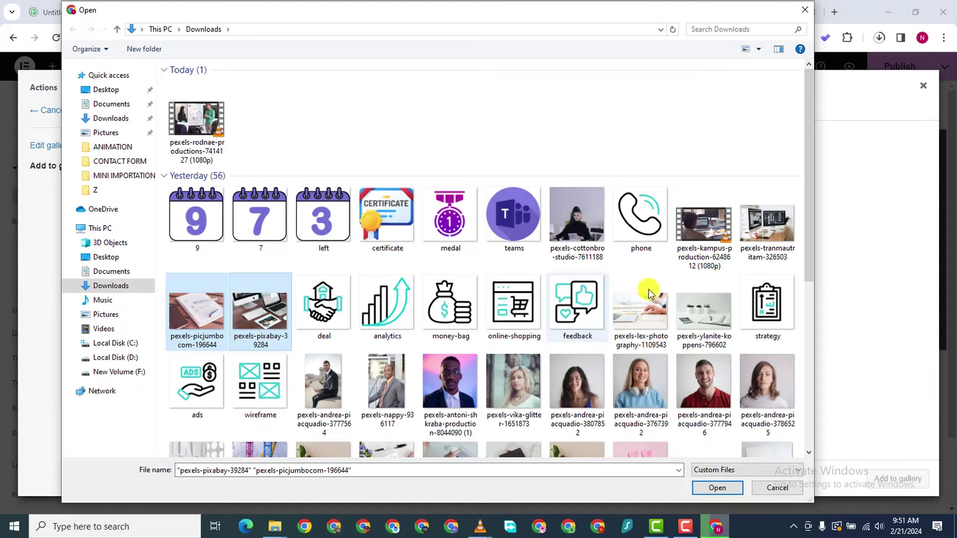
pyautogui.click(702, 321)
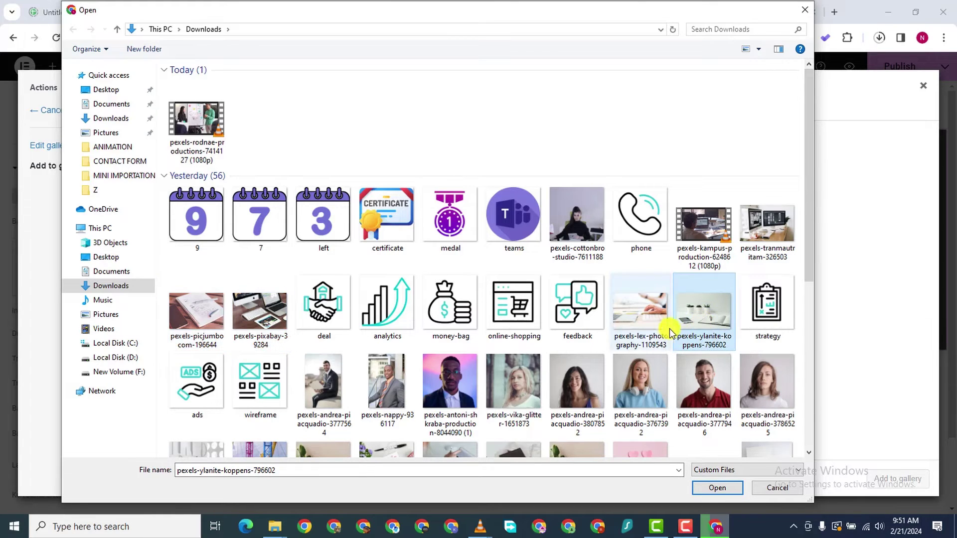
pyautogui.keyDown('shift'); pyautogui.click(219, 311); pyautogui.keyUp('shift')
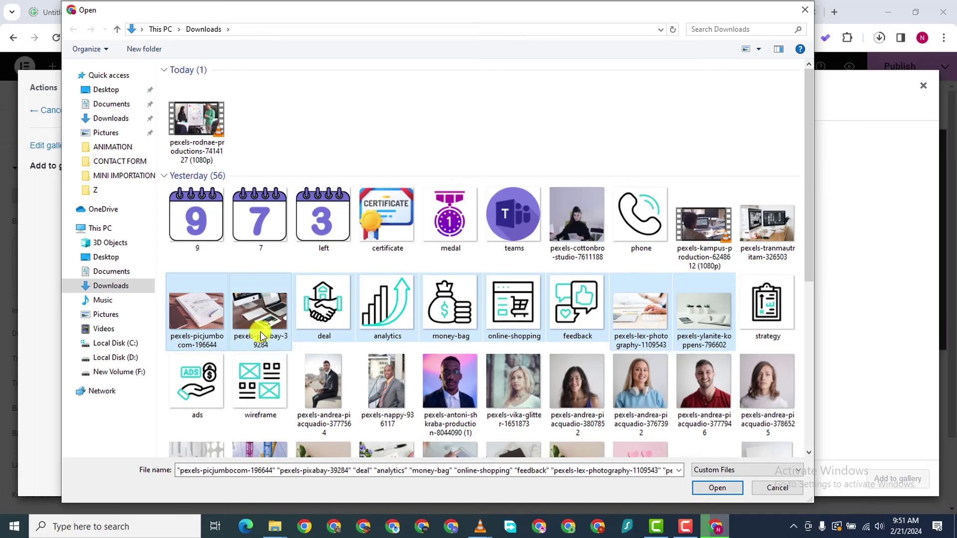
# Drop the icon files from the selection, upload the four photos and insert the five-image gallery
pyautogui.keyDown('ctrl'); pyautogui.click(323, 314); pyautogui.keyUp('ctrl')
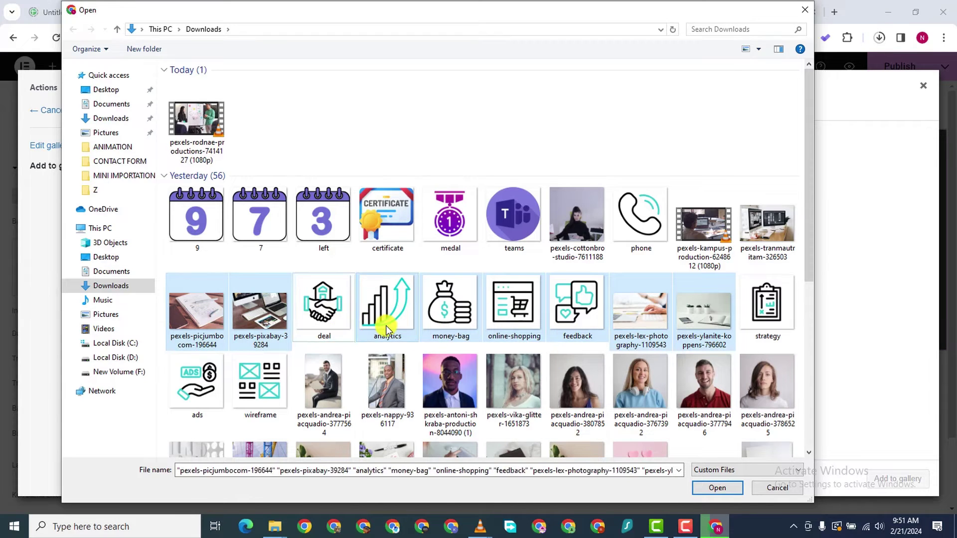
pyautogui.keyDown('ctrl'); pyautogui.click(385, 319); pyautogui.keyUp('ctrl')
pyautogui.keyDown('ctrl'); pyautogui.click(450, 311); pyautogui.keyUp('ctrl')
pyautogui.keyDown('ctrl'); pyautogui.click(521, 319); pyautogui.keyUp('ctrl')
pyautogui.keyDown('ctrl'); pyautogui.click(573, 319); pyautogui.keyUp('ctrl')
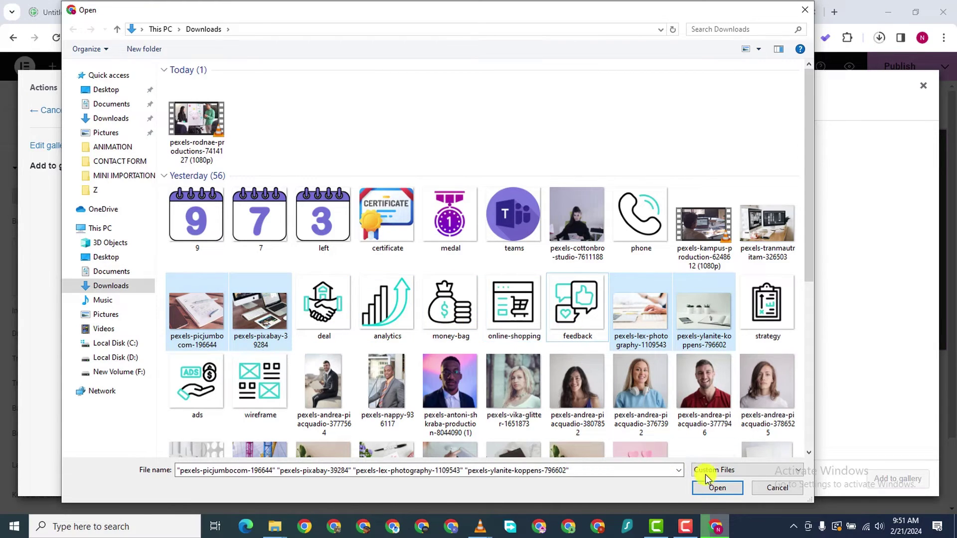
pyautogui.click(718, 489)
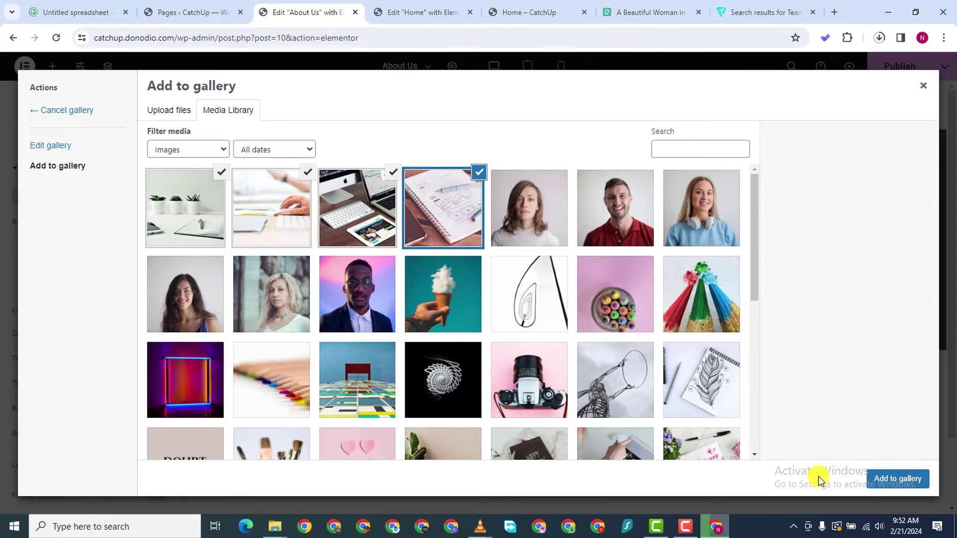
pyautogui.click(897, 479)
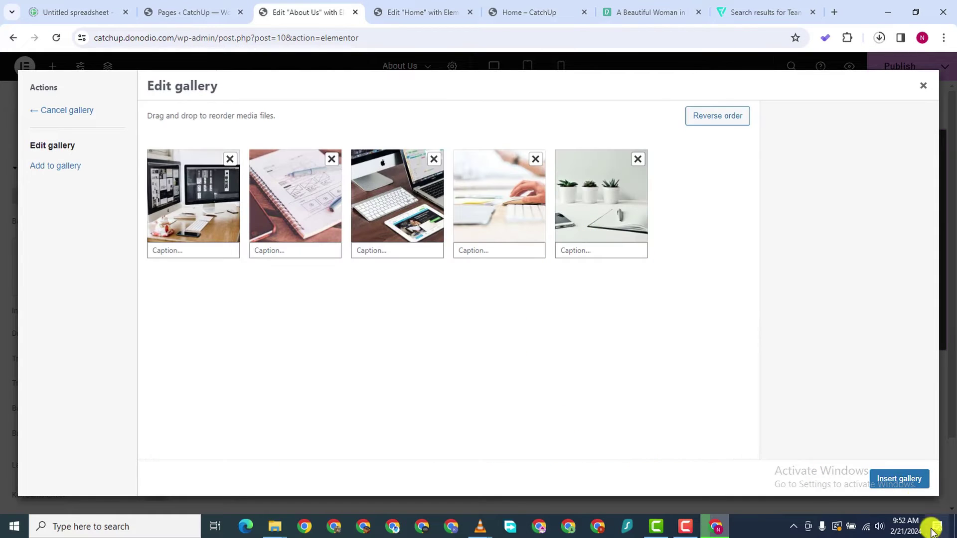
pyautogui.click(904, 478)
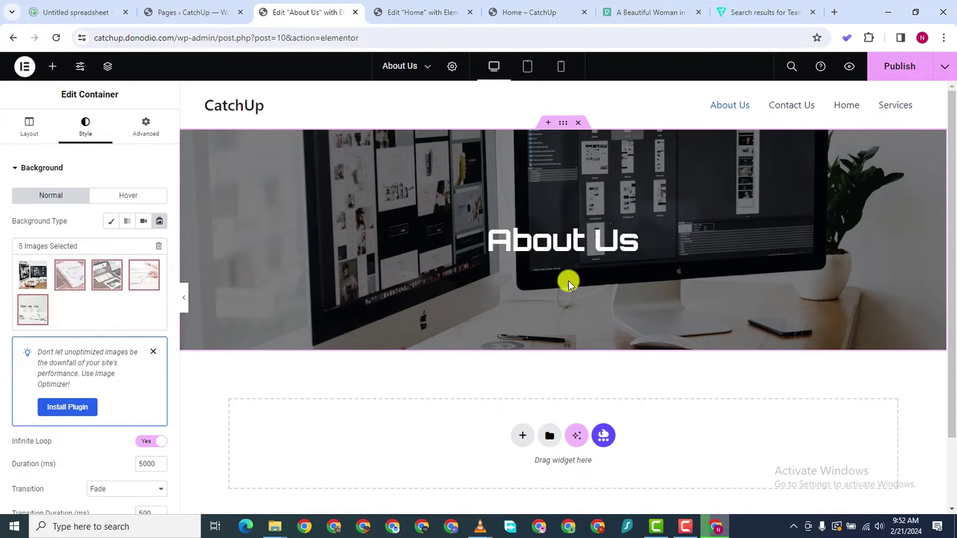
# Update the About Us page and briefly check the live Home page
pyautogui.click(906, 63)
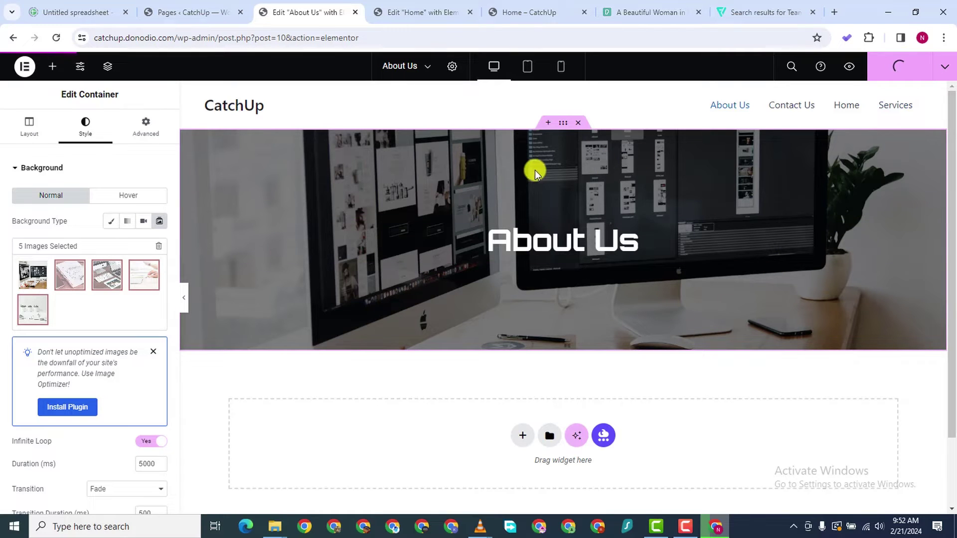
pyautogui.click(430, 22)
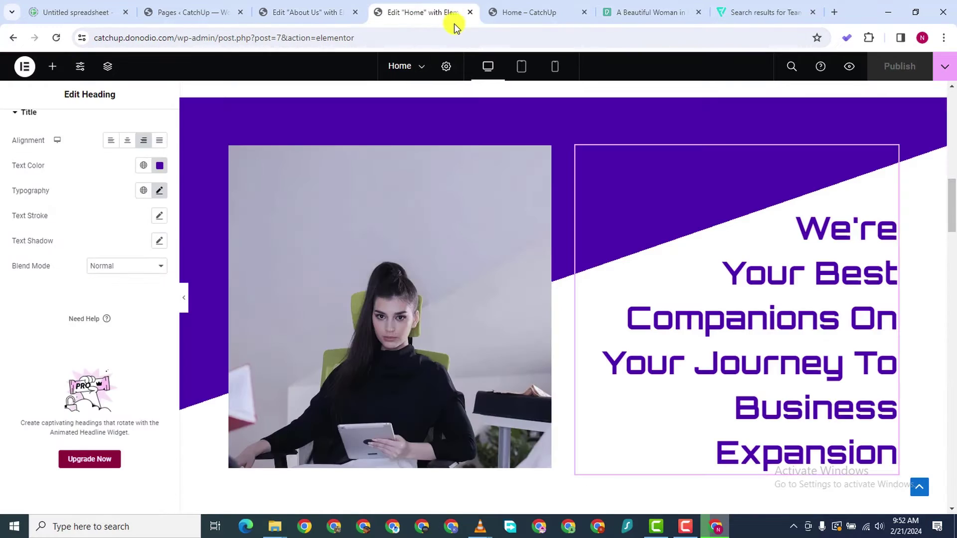
pyautogui.click(535, 15)
pyautogui.click(584, 12)
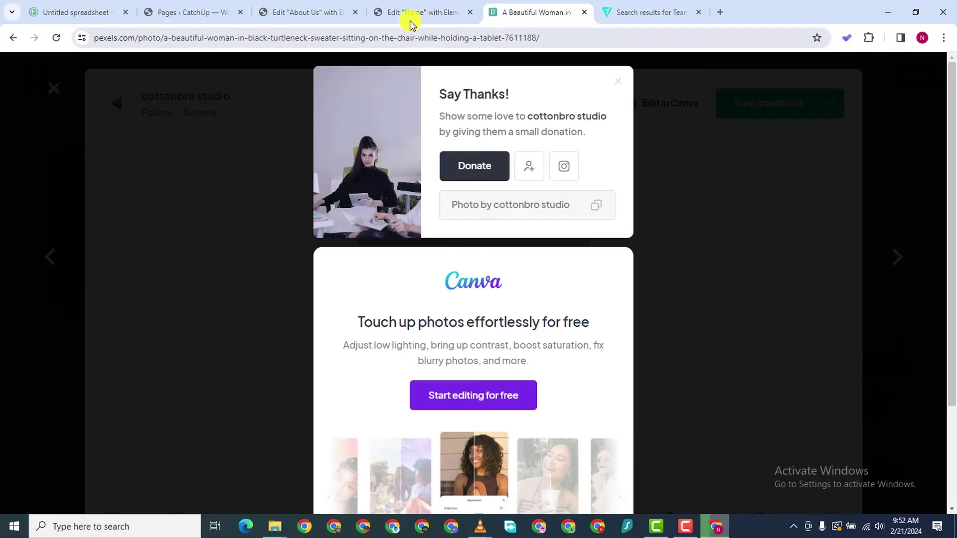
pyautogui.click(319, 14)
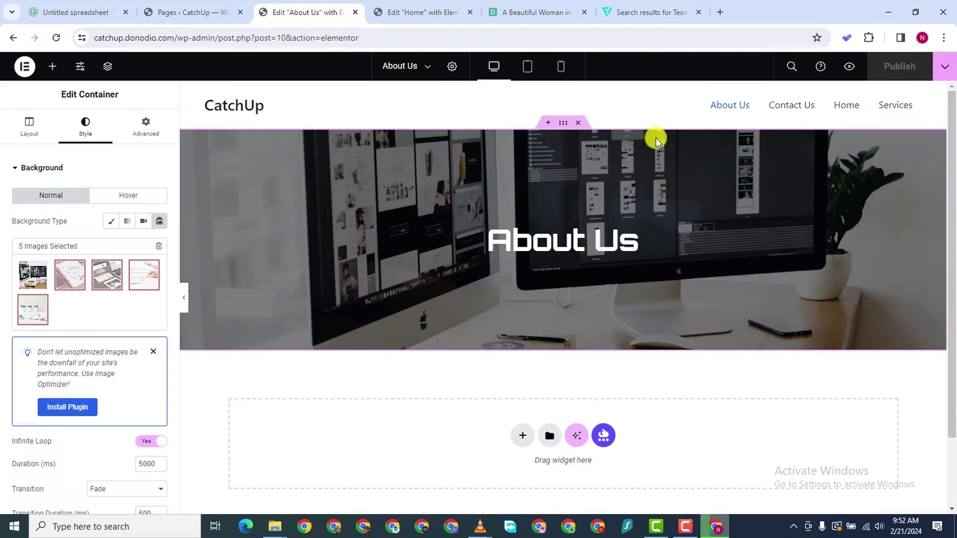
# Preview the About Us page, then return to its Elementor editor
pyautogui.click(846, 66)
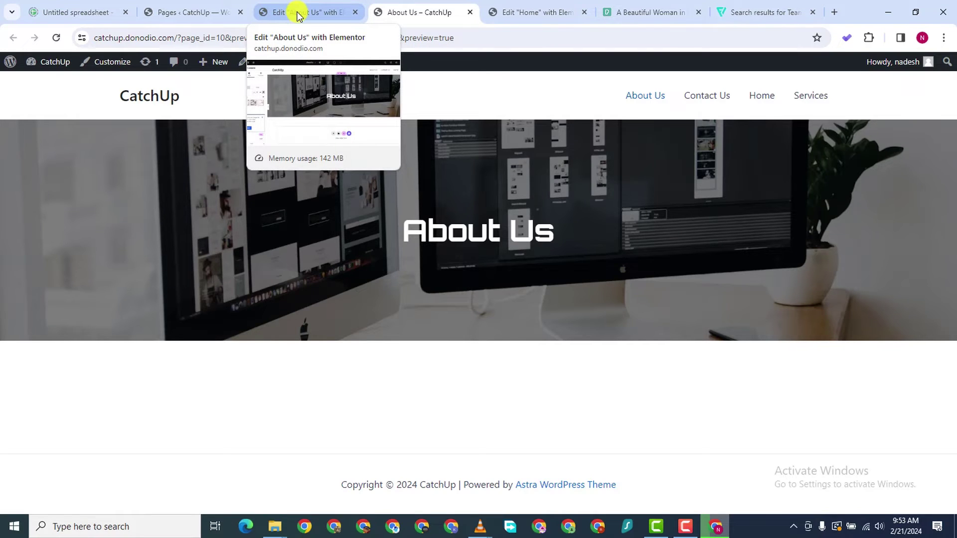
pyautogui.click(298, 15)
pyautogui.scroll(-2, 239, 379)
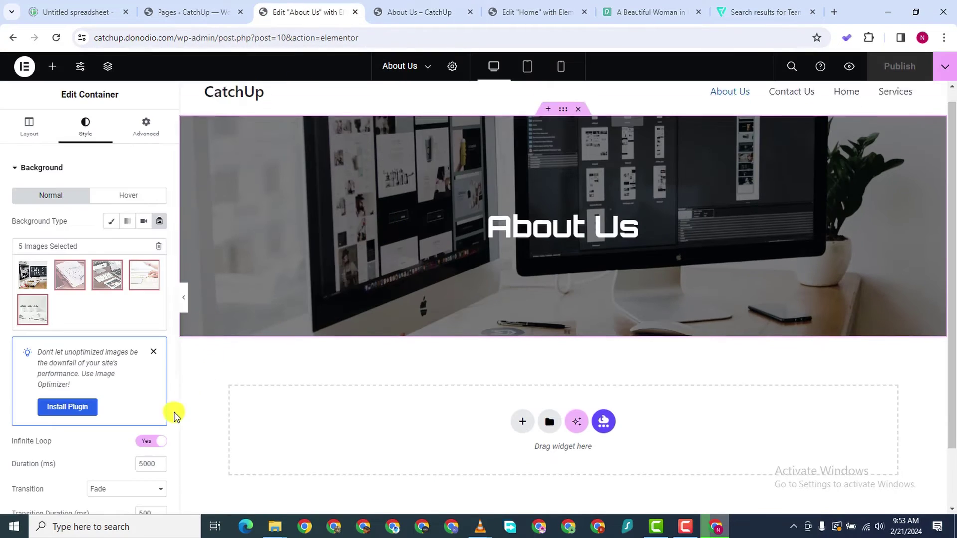
pyautogui.scroll(-5, 160, 398)
# Lower the slideshow transition duration to 400 ms, leaving Background Position at Default
pyautogui.scroll(-1, 149, 359)
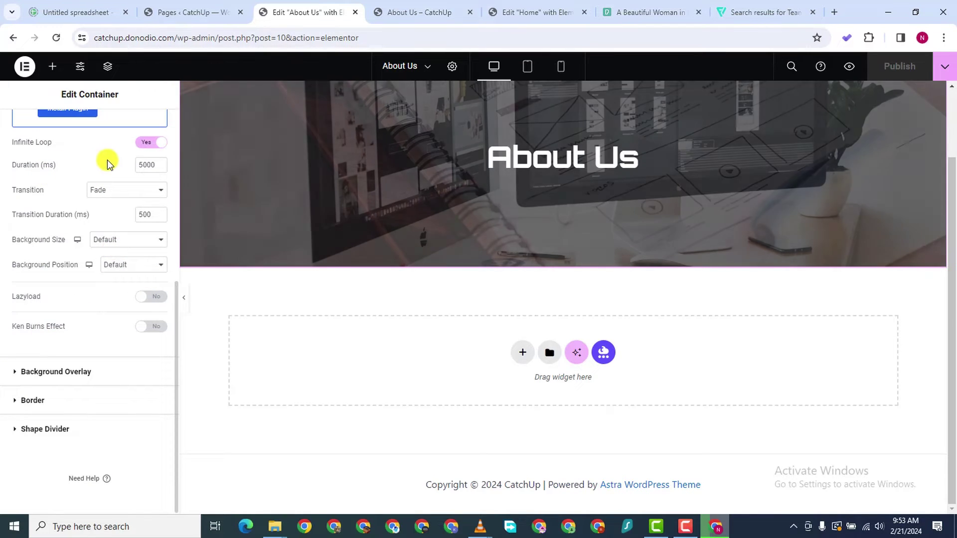
pyautogui.scroll(2, 451, 207)
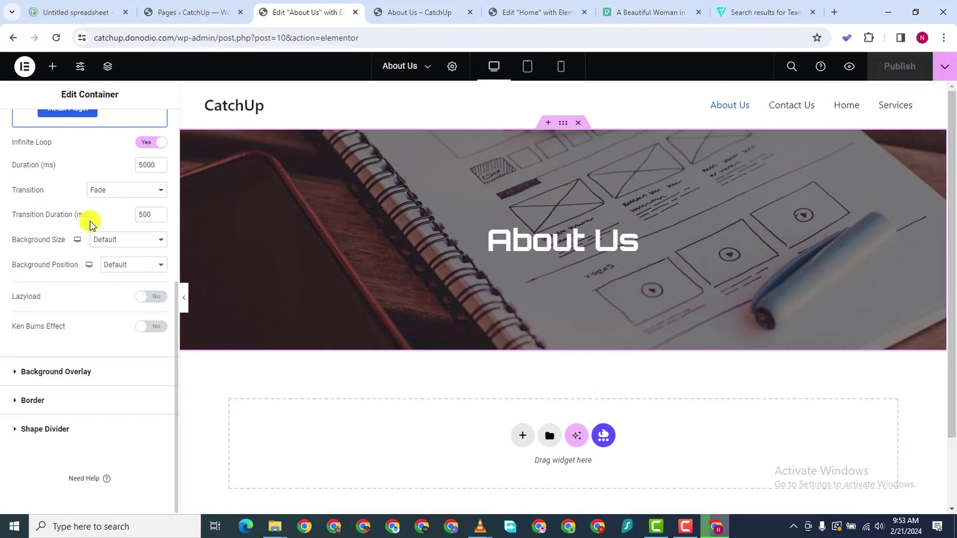
pyautogui.click(160, 217)
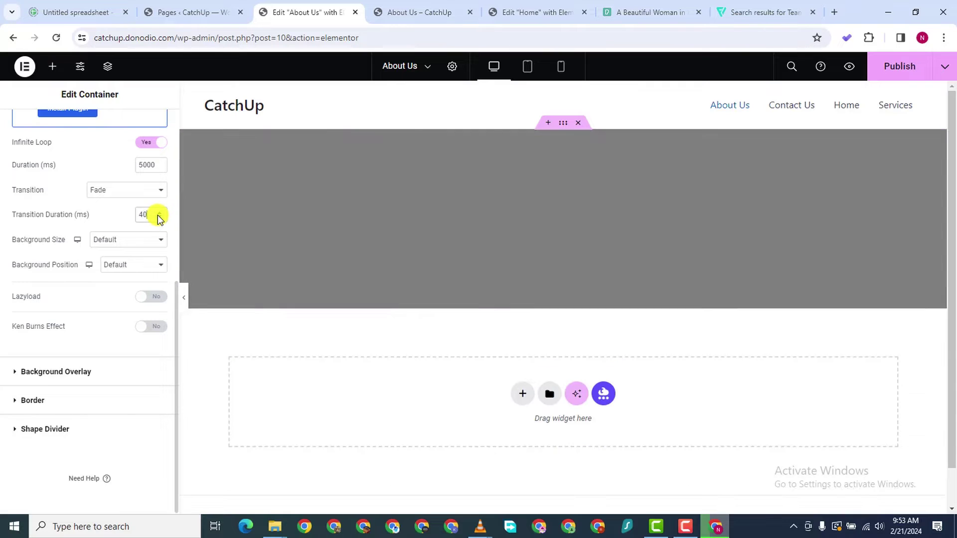
pyautogui.click(160, 217)
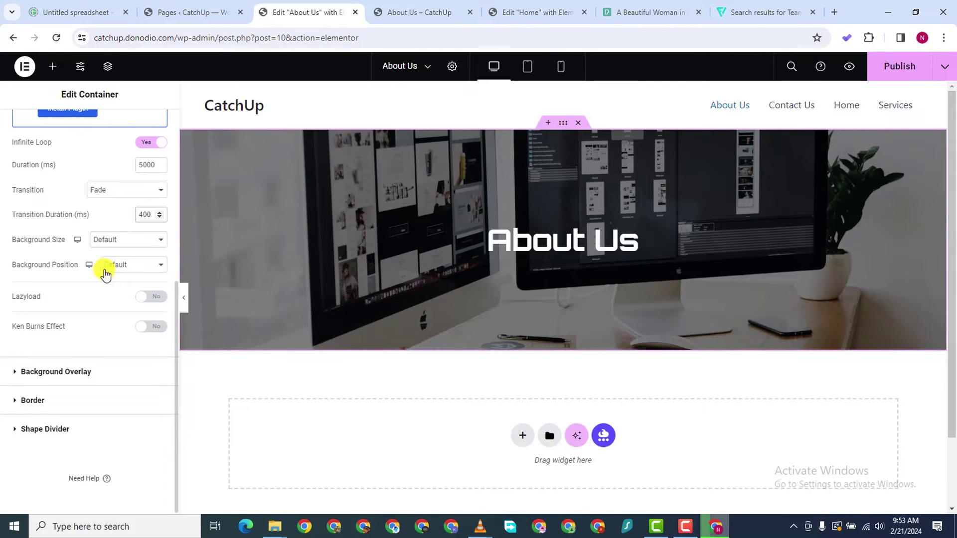
pyautogui.click(136, 269)
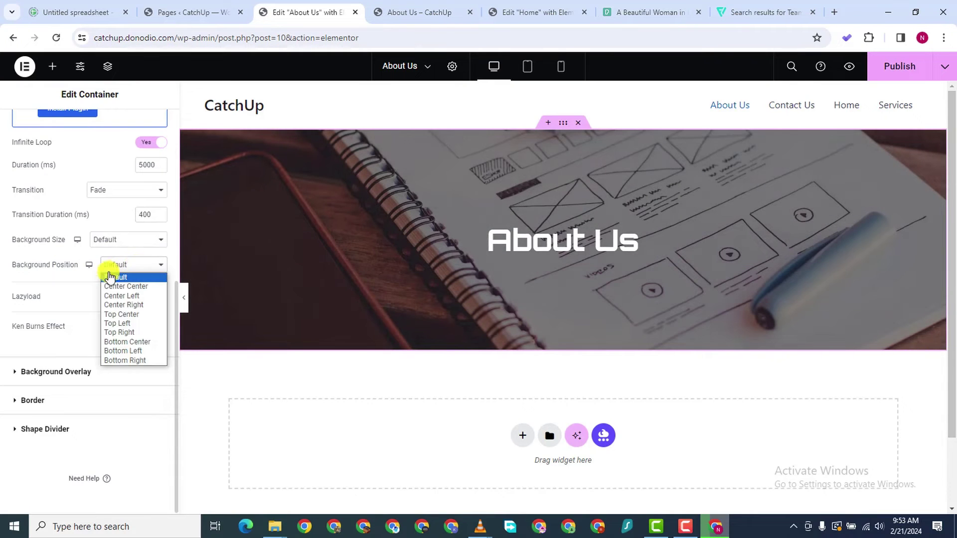
pyautogui.click(68, 278)
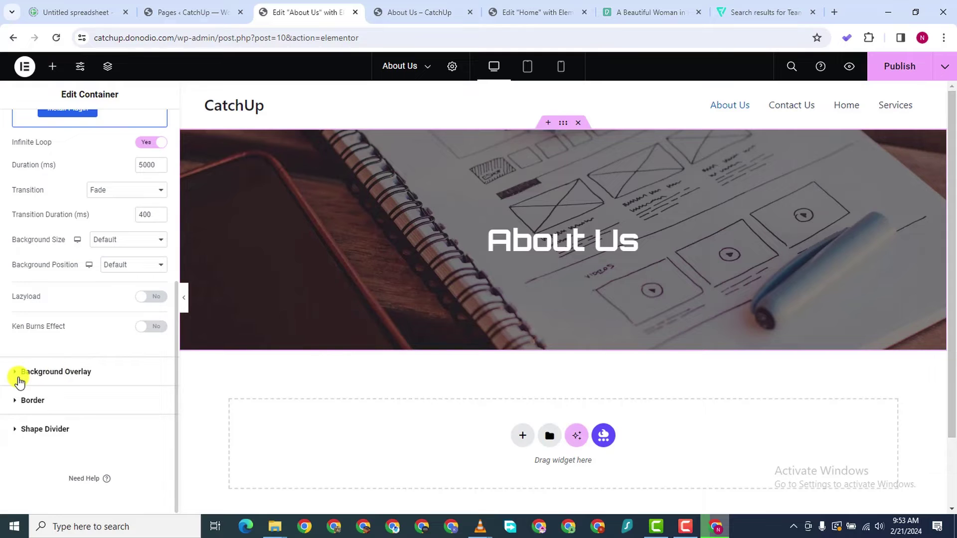
pyautogui.scroll(-2, 466, 440)
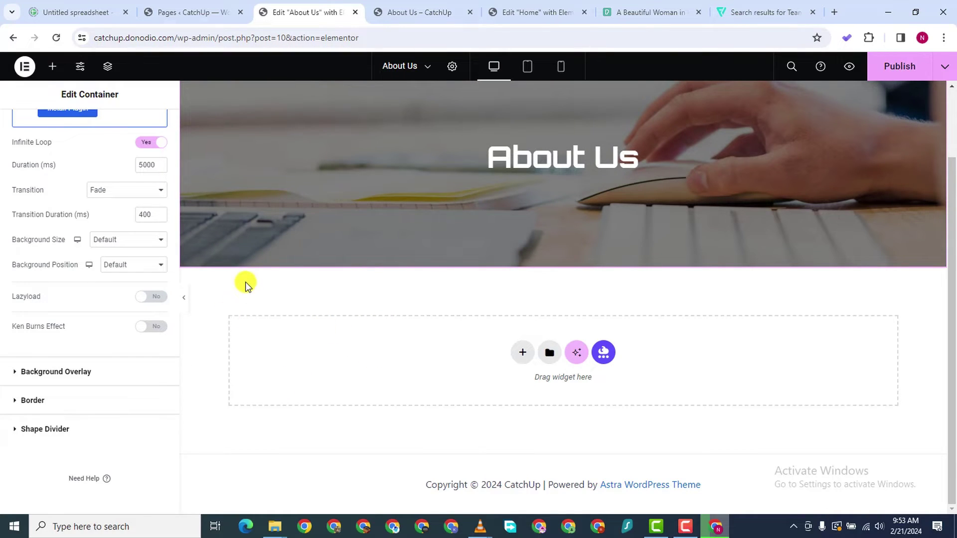
# Add a single-container flexbox section below the banner and move a duplicate About Us heading into it
pyautogui.click(522, 354)
pyautogui.click(517, 390)
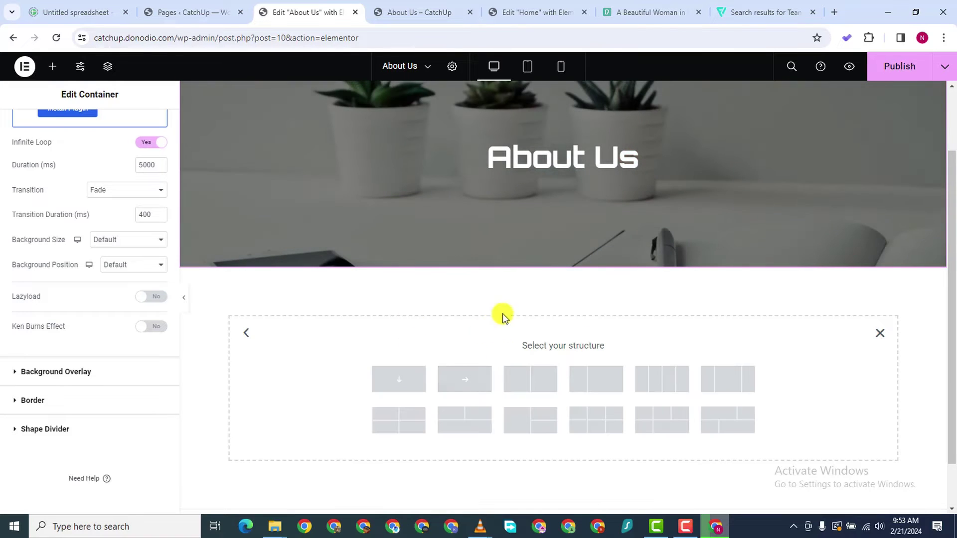
pyautogui.click(413, 380)
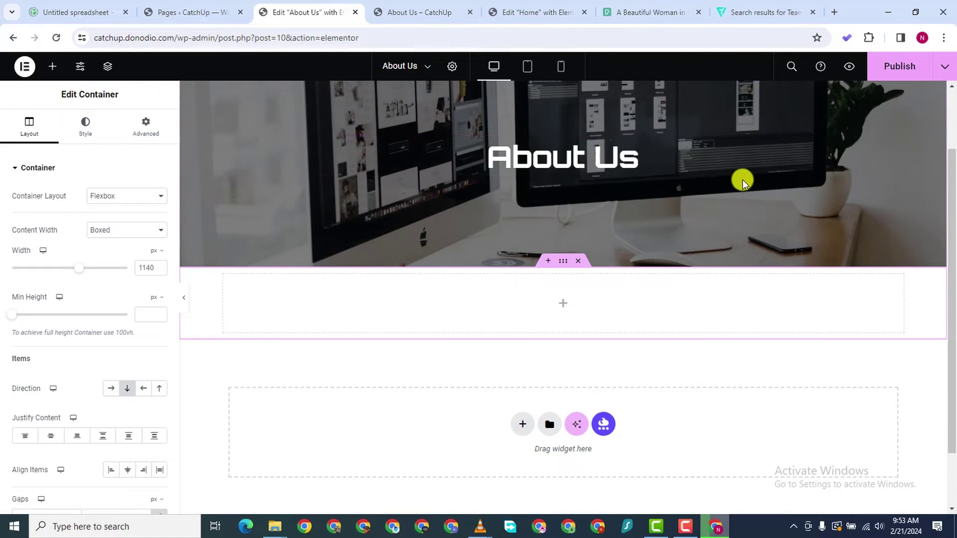
pyautogui.rightClick(869, 166)
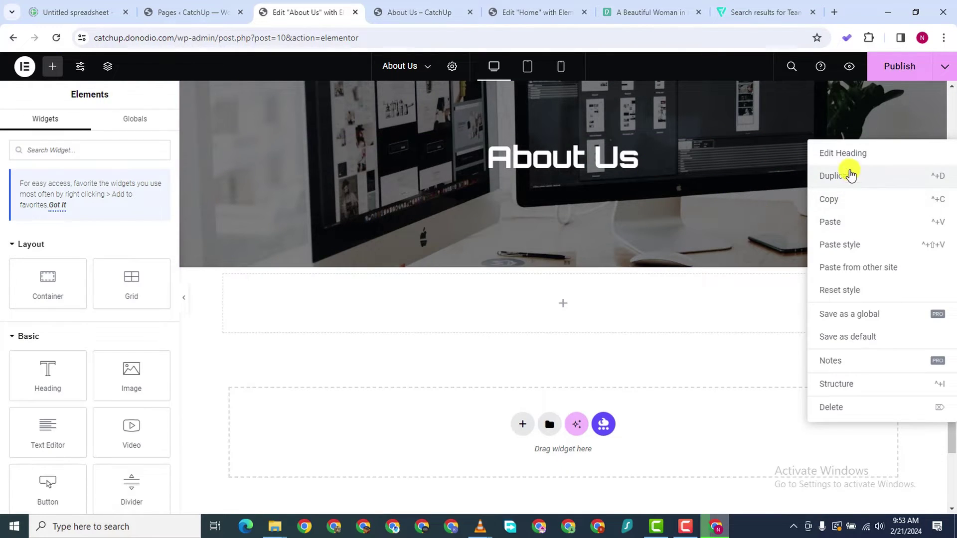
pyautogui.click(850, 173)
pyautogui.moveTo(896, 198); pyautogui.dragTo(591, 360)
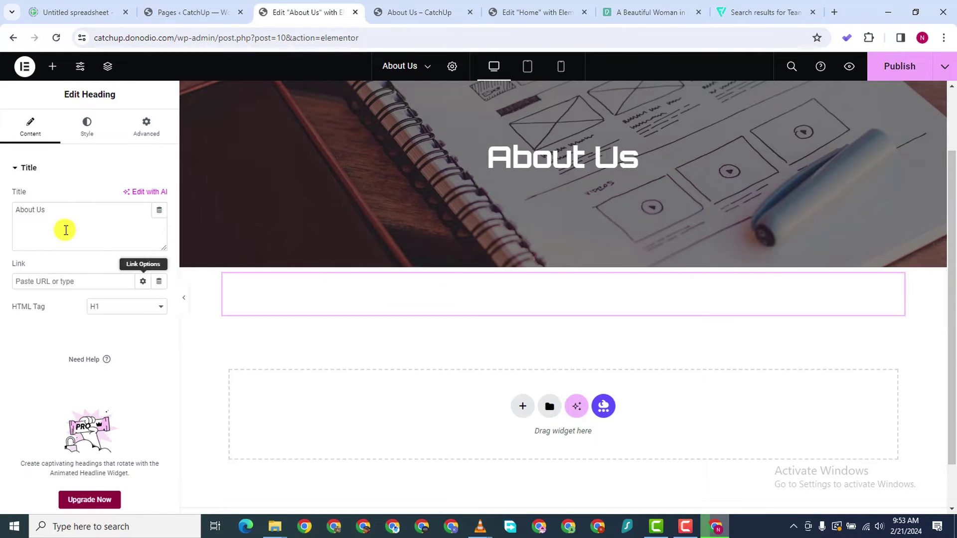
# Make the copied heading black, left-aligned and 34 px in size
pyautogui.click(86, 131)
pyautogui.click(160, 221)
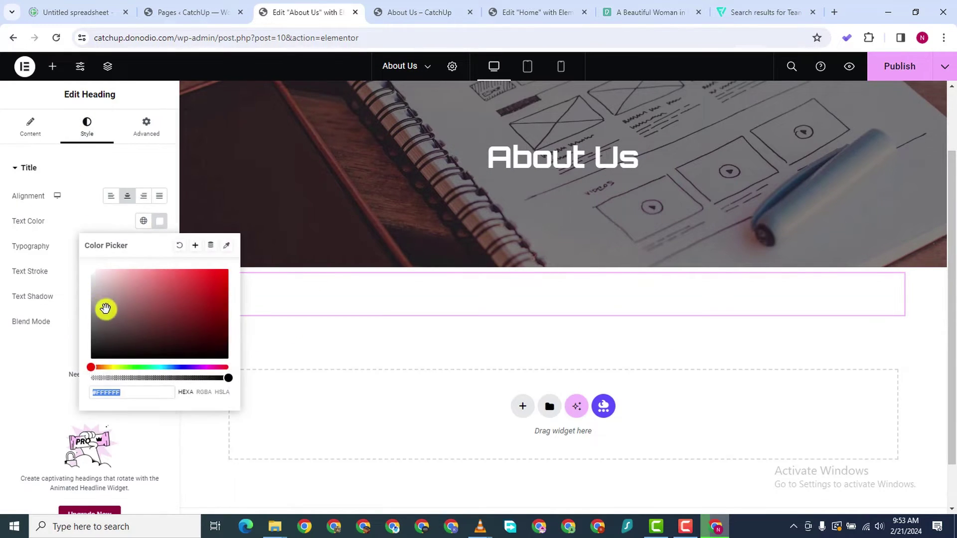
pyautogui.moveTo(102, 307); pyautogui.dragTo(38, 417)
pyautogui.click(329, 387)
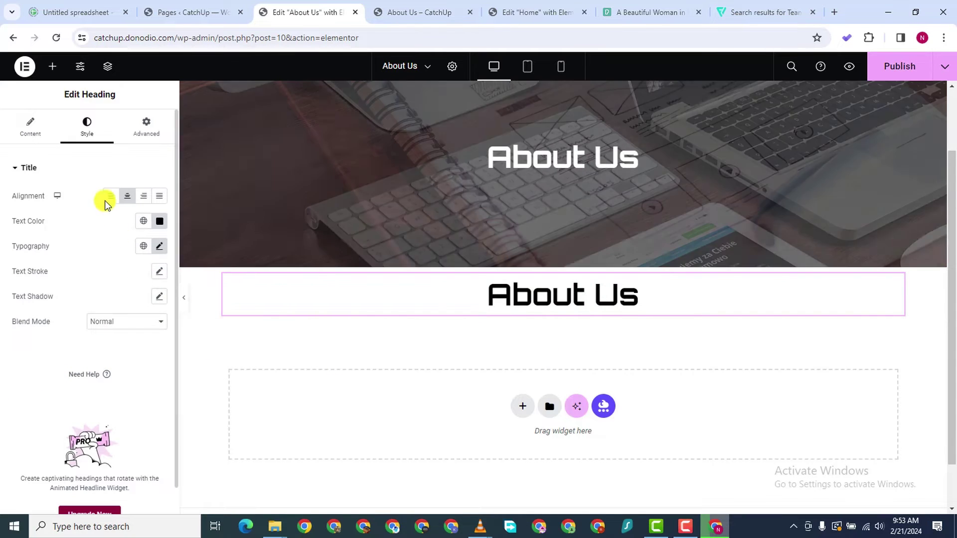
pyautogui.click(108, 196)
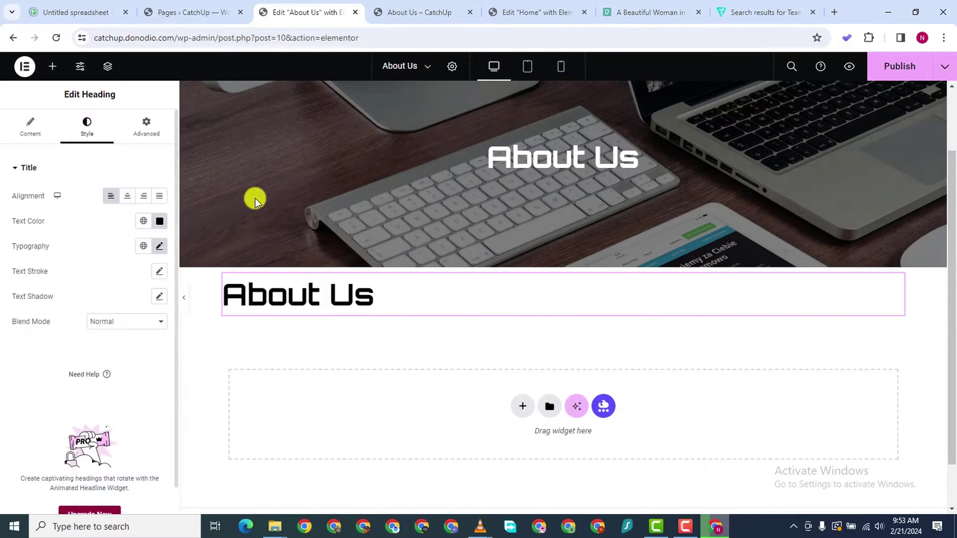
pyautogui.click(160, 247)
pyautogui.scroll(-15, 148, 343)
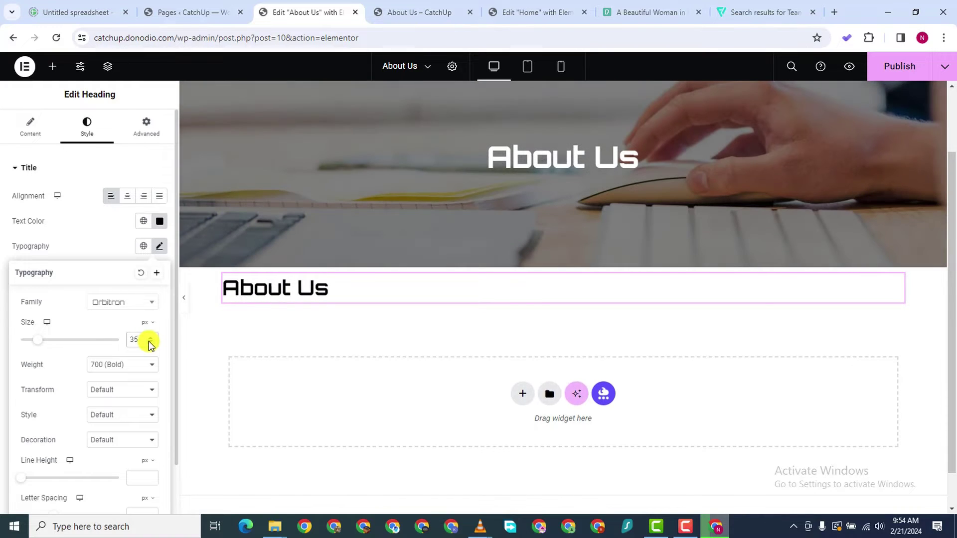
pyautogui.scroll(-1, 148, 341)
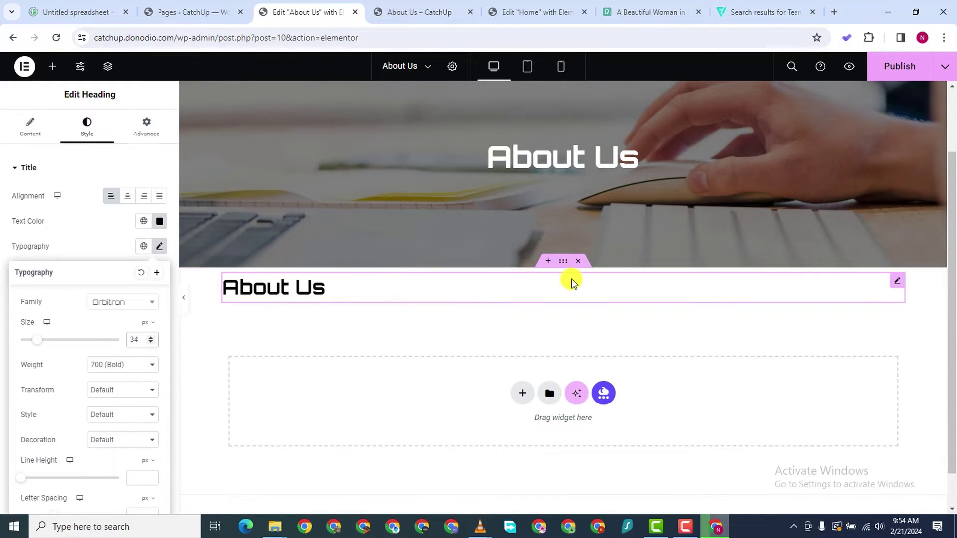
# Set the heading's section width to 900 px
pyautogui.click(562, 261)
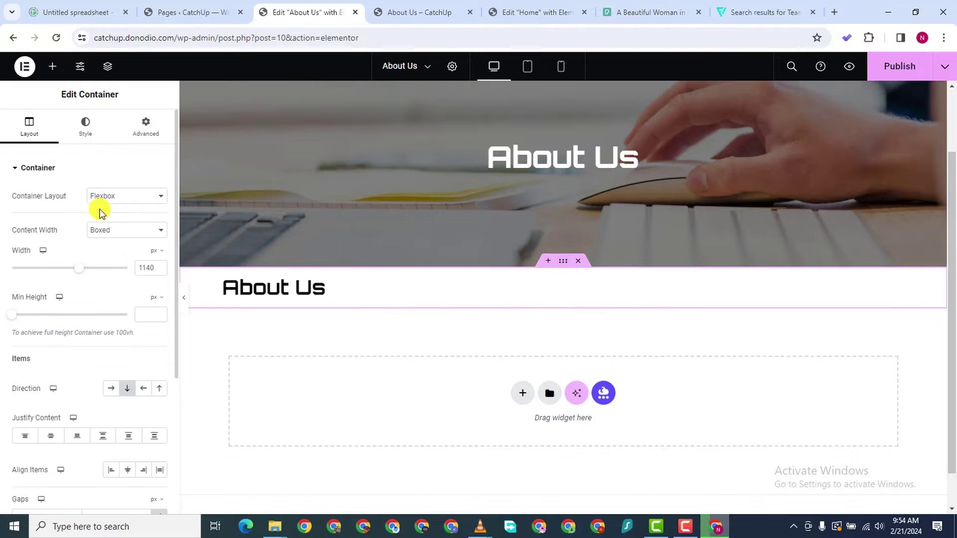
pyautogui.moveTo(79, 271); pyautogui.dragTo(54, 277)
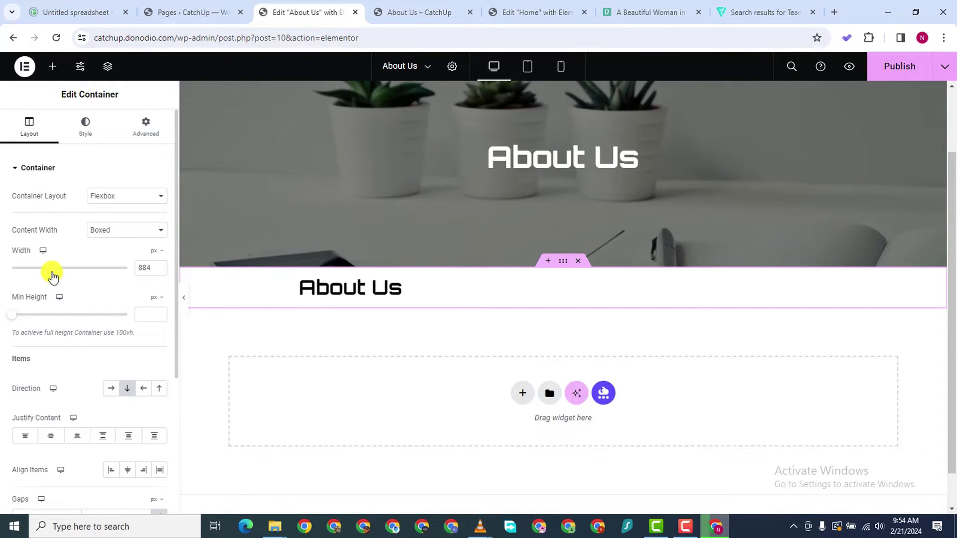
pyautogui.click(160, 271)
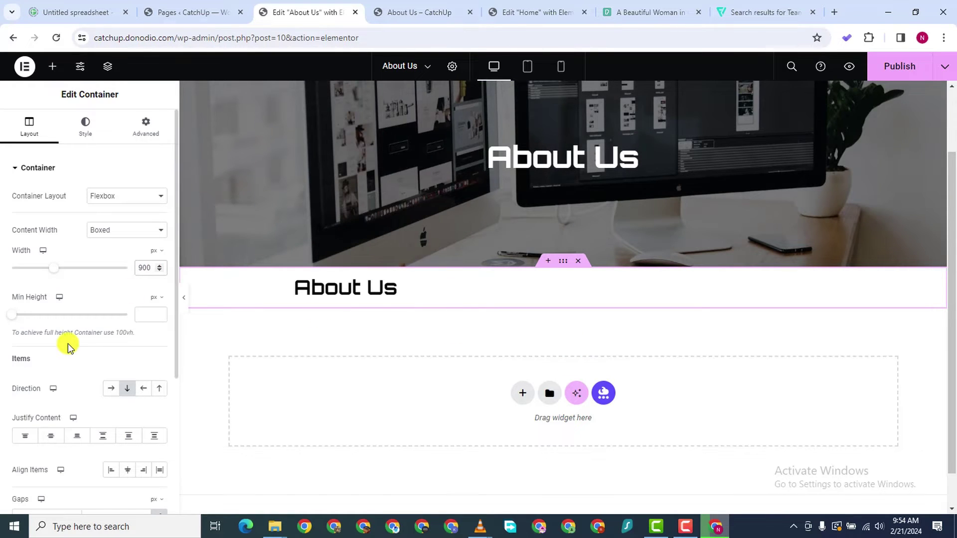
# Place a Text Editor widget below the second About Us heading
pyautogui.click(51, 70)
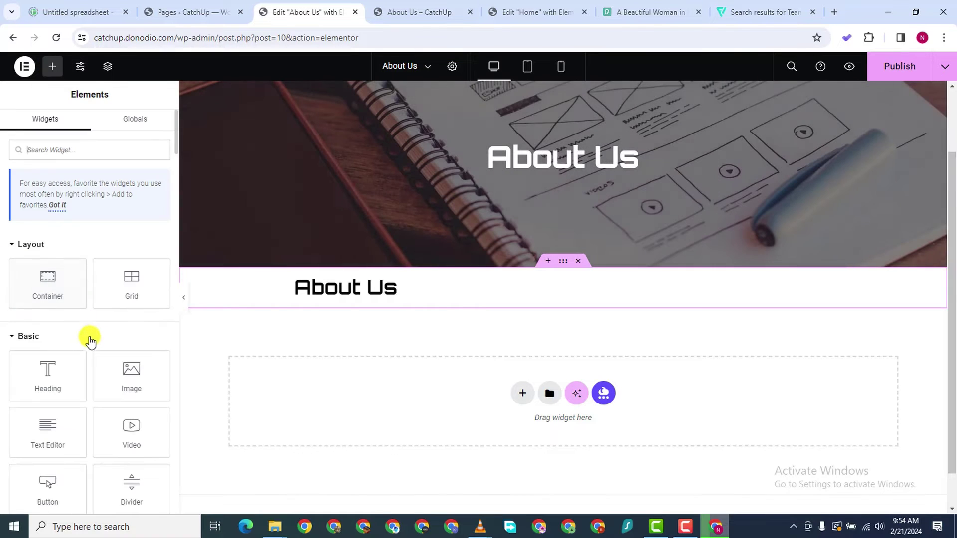
pyautogui.moveTo(49, 438); pyautogui.dragTo(367, 304)
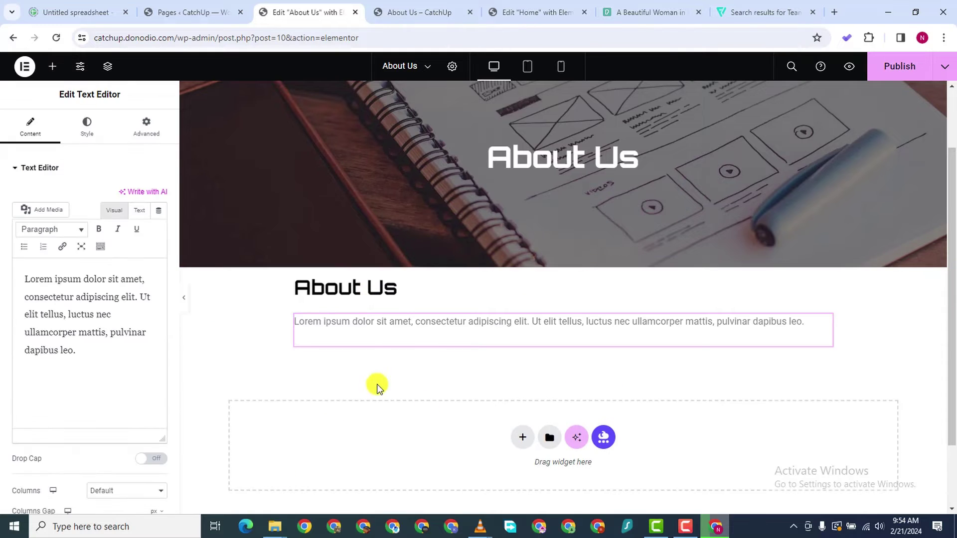
pyautogui.click(92, 139)
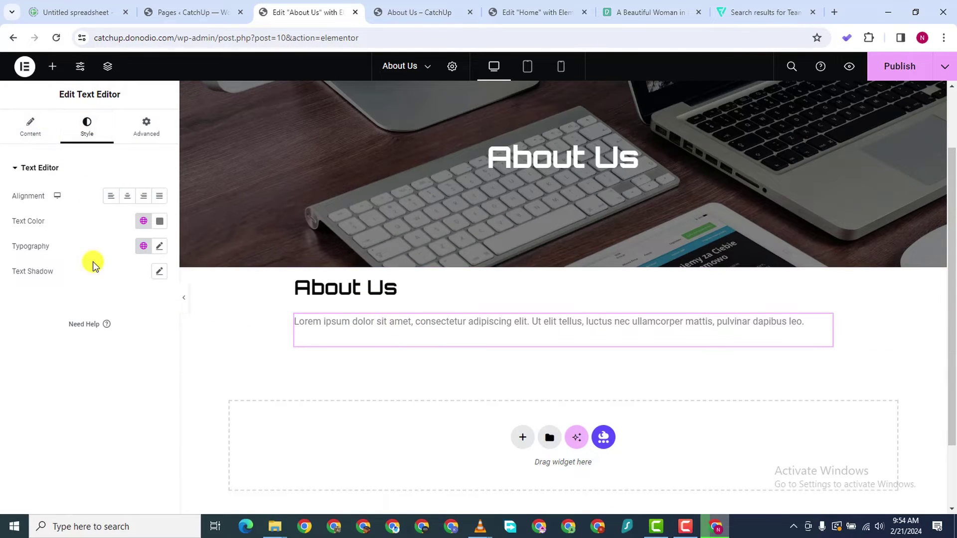
pyautogui.click(30, 127)
pyautogui.click(92, 364)
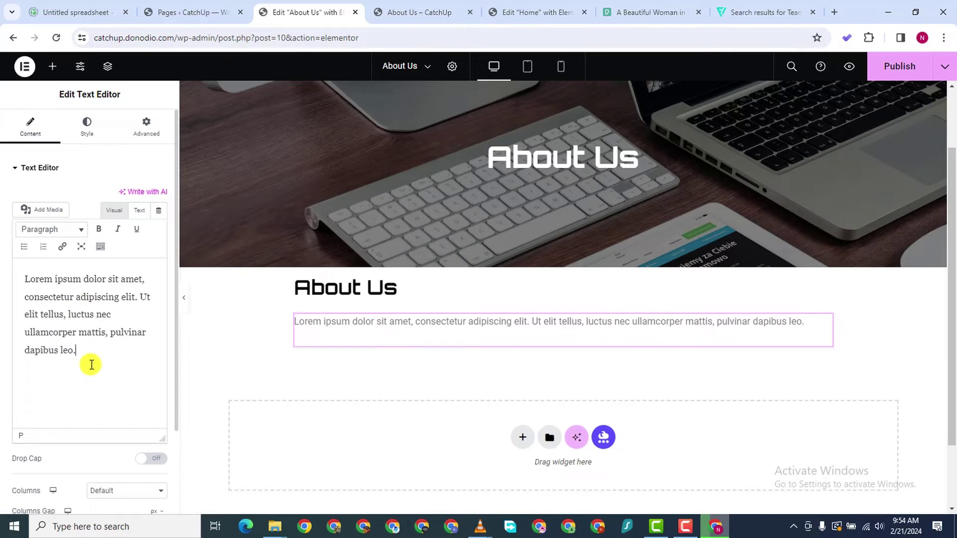
# Copy the Lorem ipsum paragraph and paste it twice at the end, giving three copies
pyautogui.tripleClick(59, 332)
pyautogui.hotkey('ctrl', 'c')
pyautogui.rightClick(59, 334)
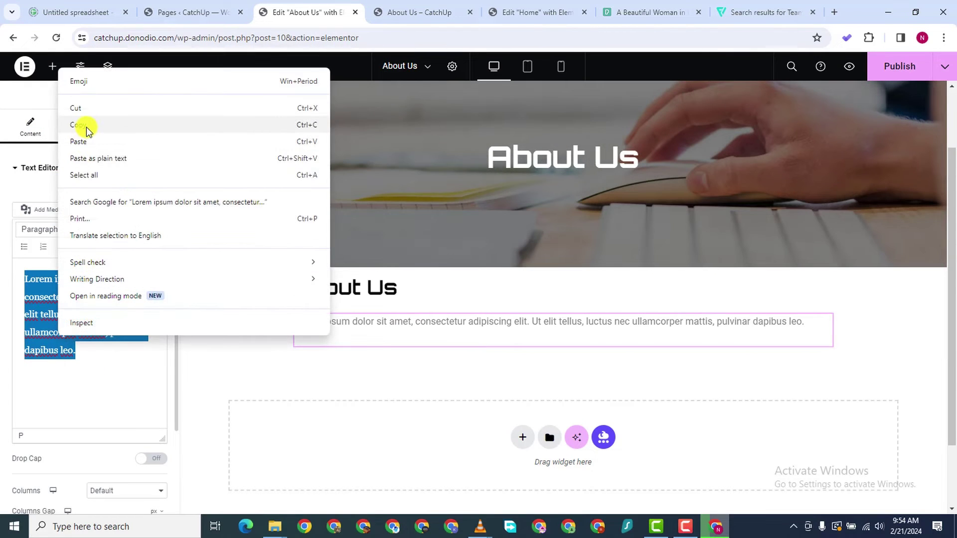
pyautogui.click(80, 124)
pyautogui.click(95, 356)
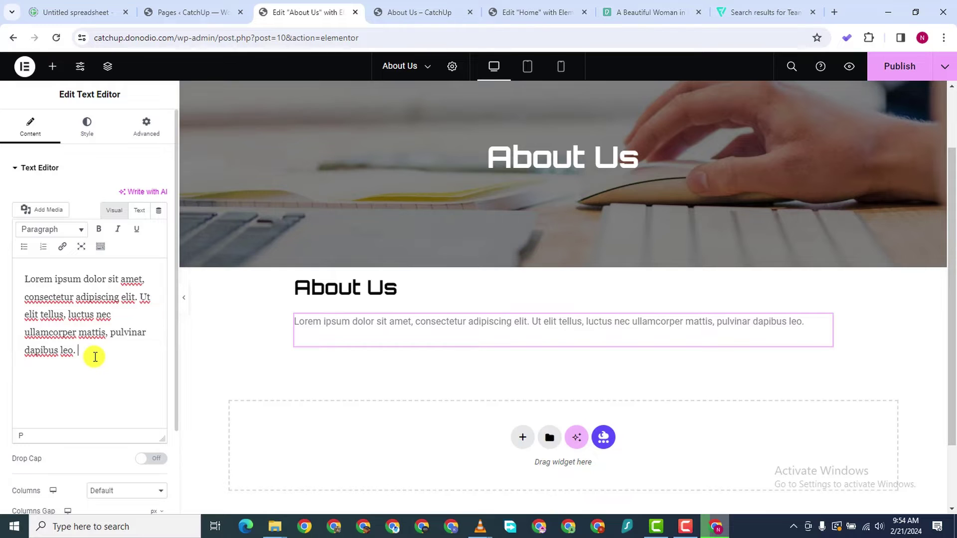
pyautogui.rightClick(96, 355)
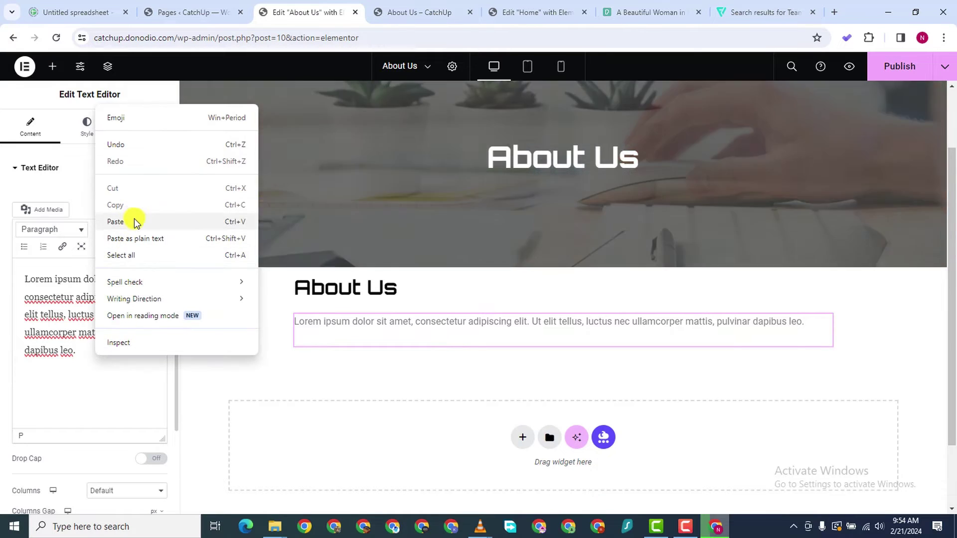
pyautogui.click(132, 220)
pyautogui.scroll(-1, 122, 396)
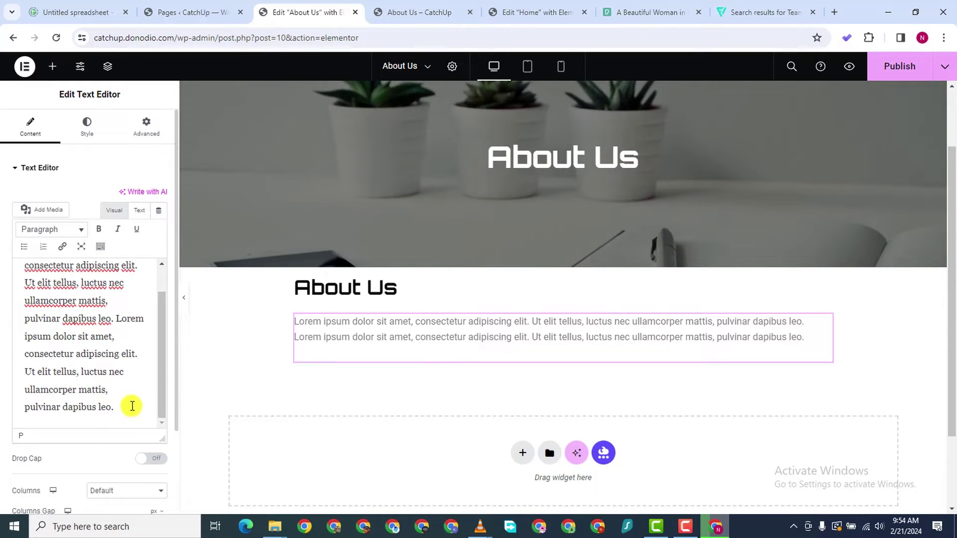
pyautogui.rightClick(120, 404)
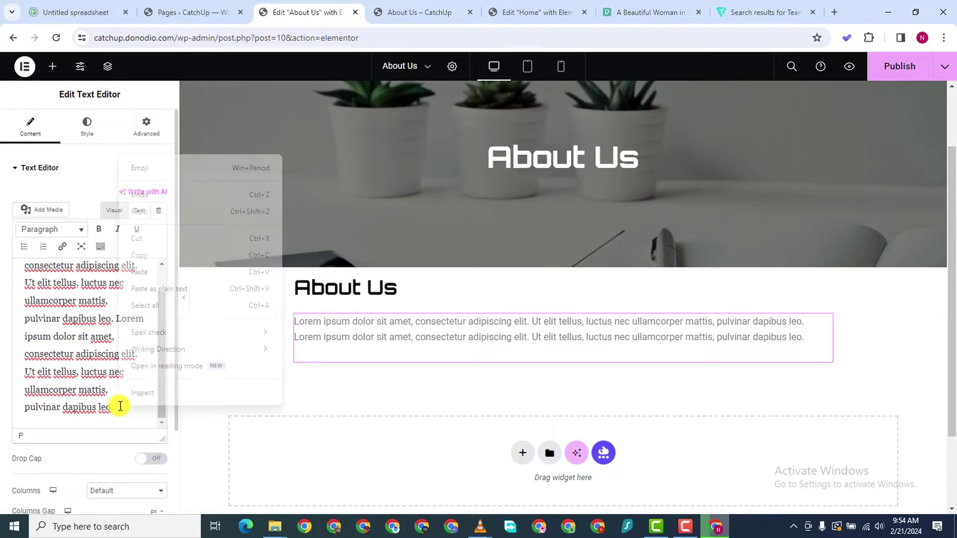
pyautogui.click(144, 272)
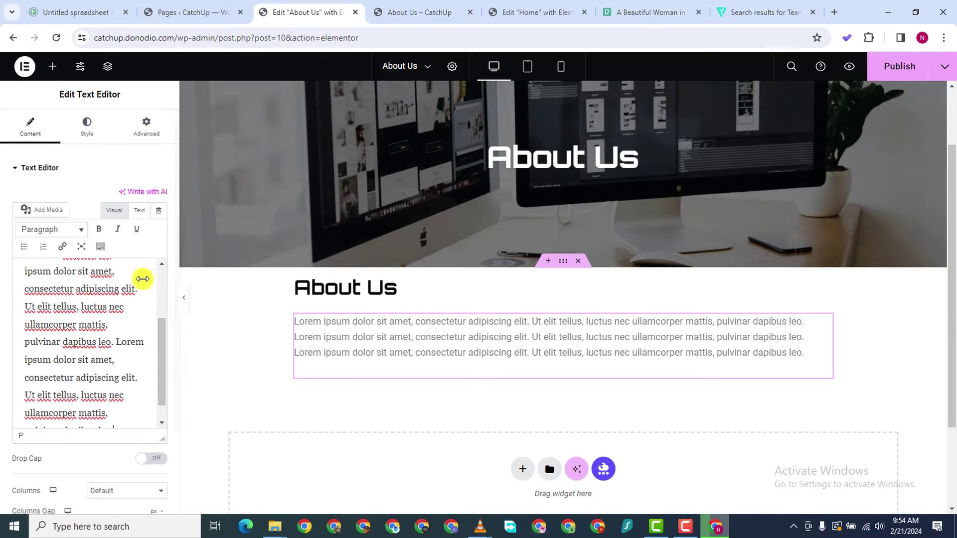
# Darken the paragraph text and change its font family to Poppins
pyautogui.click(85, 127)
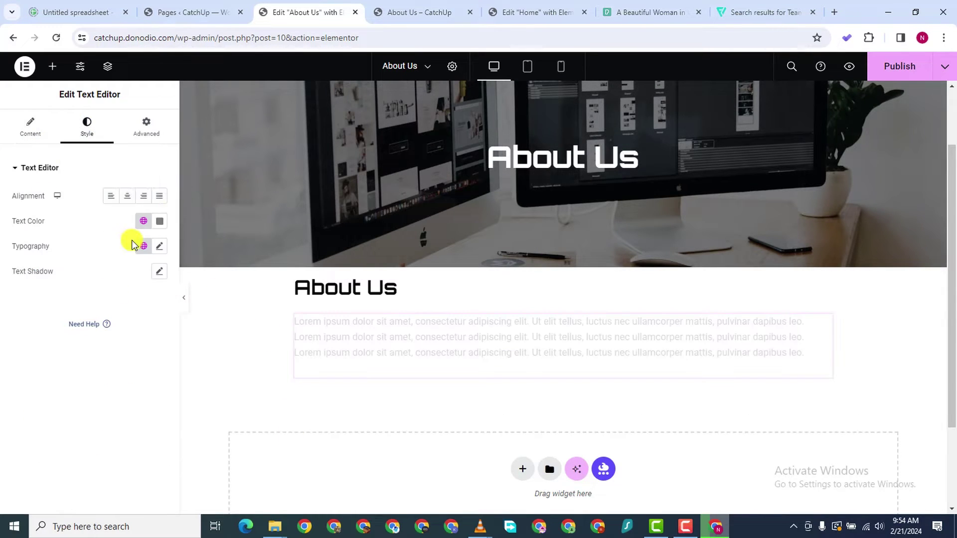
pyautogui.click(155, 225)
pyautogui.moveTo(116, 311); pyautogui.dragTo(26, 347)
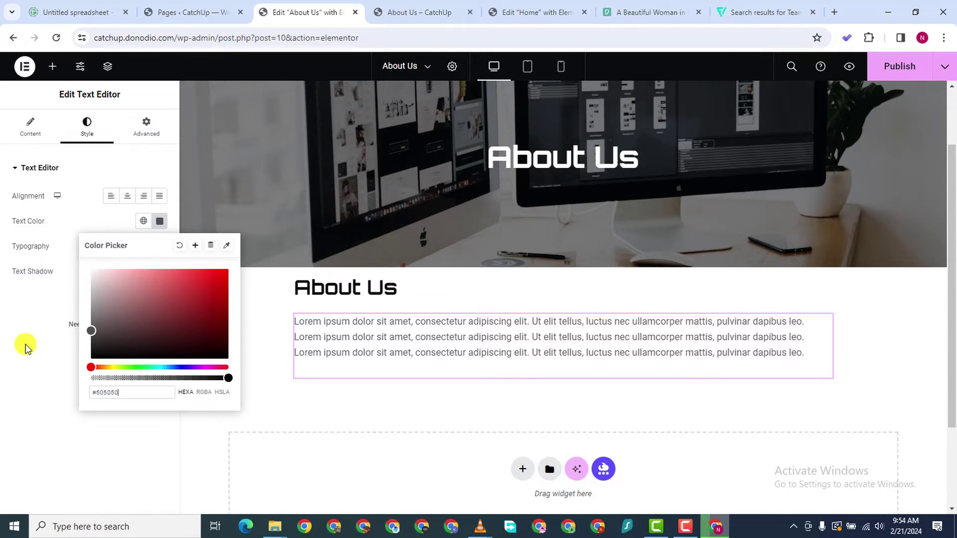
pyautogui.click(26, 347)
pyautogui.click(159, 246)
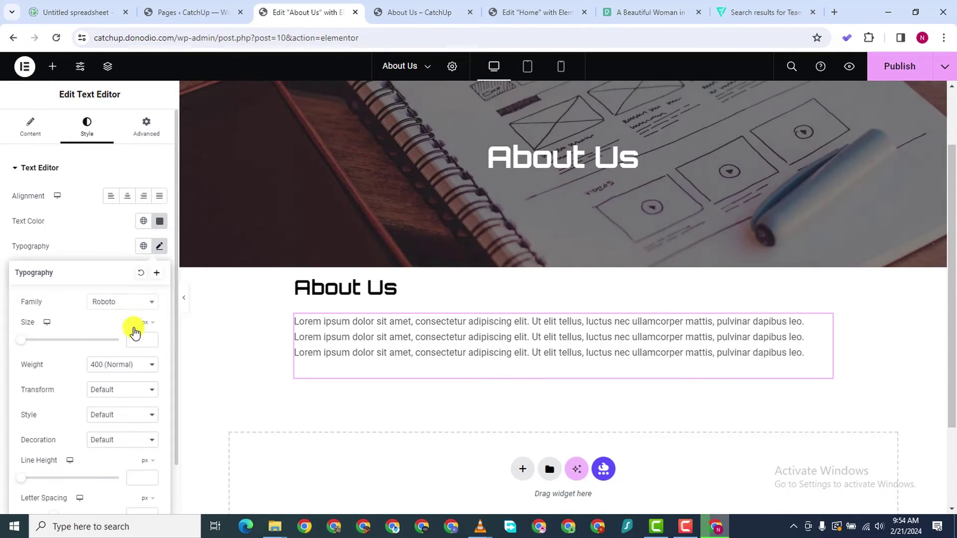
pyautogui.click(129, 302)
pyautogui.write('popp')
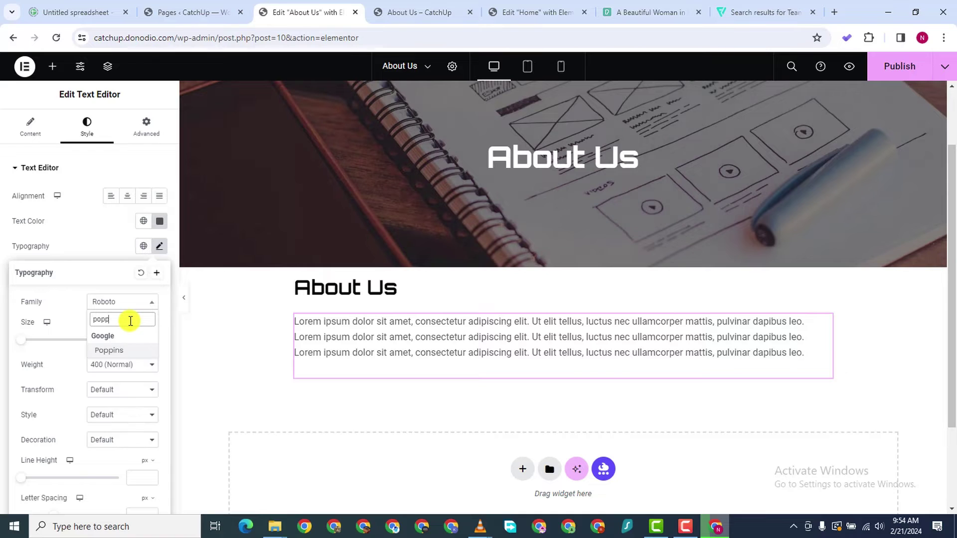
pyautogui.click(127, 351)
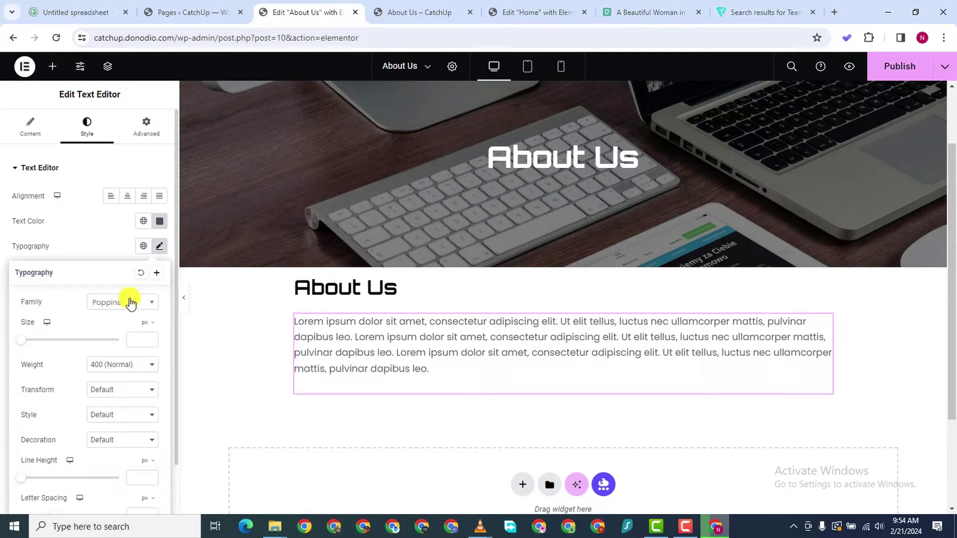
# Set the paragraph colour to near-black #111111 and its font size to 14 px
pyautogui.click(158, 220)
pyautogui.moveTo(91, 271); pyautogui.dragTo(78, 354)
pyautogui.click(38, 369)
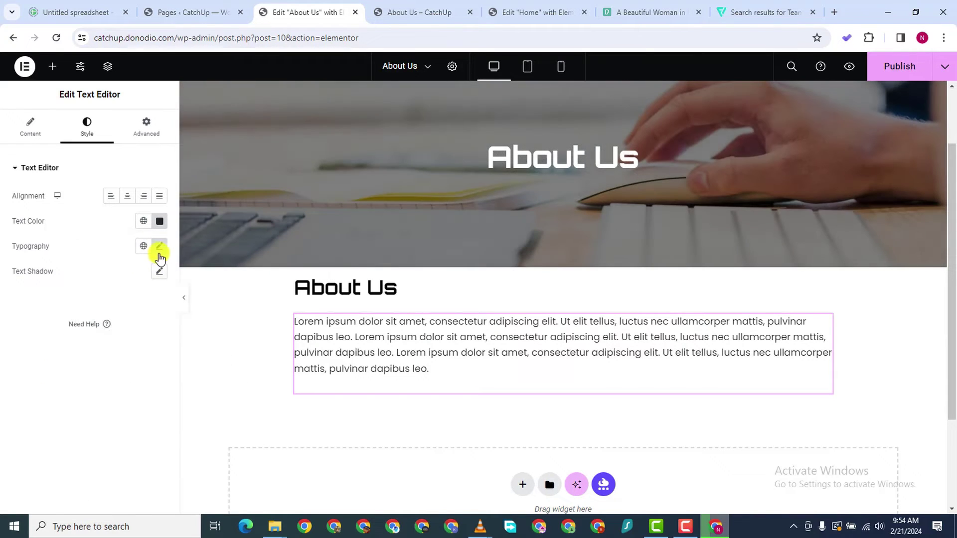
pyautogui.click(159, 246)
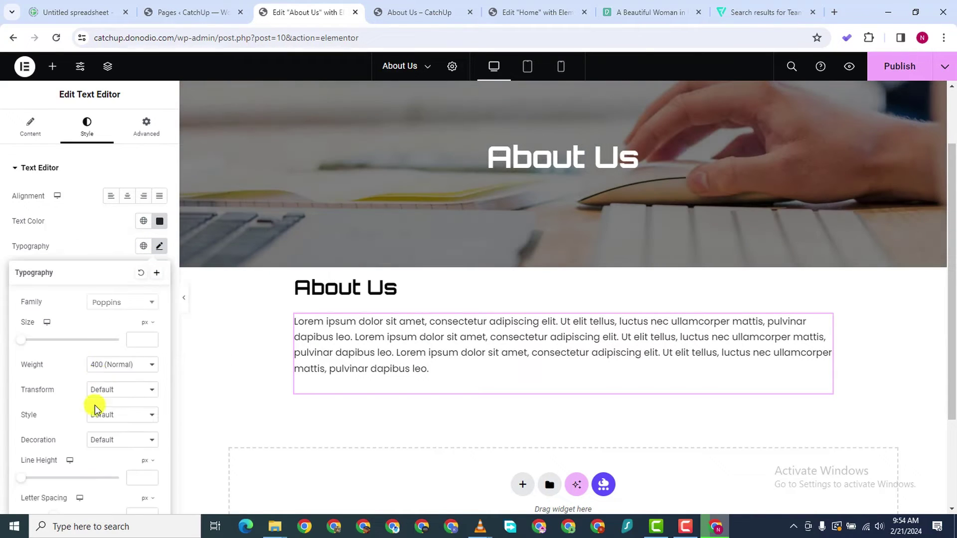
pyautogui.click(147, 340)
pyautogui.write('15')
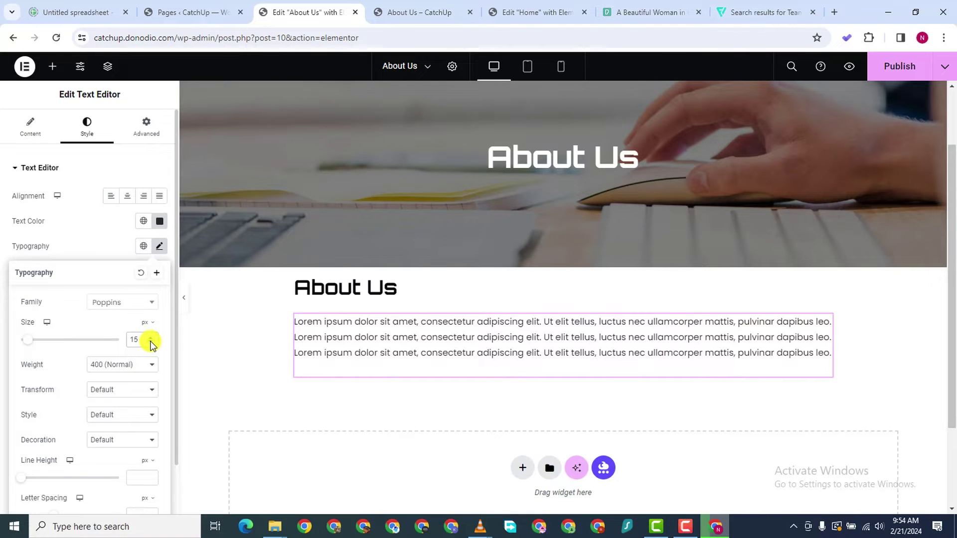
pyautogui.click(151, 343)
# Raise the paragraph line height to 31 px
pyautogui.scroll(-1, 100, 416)
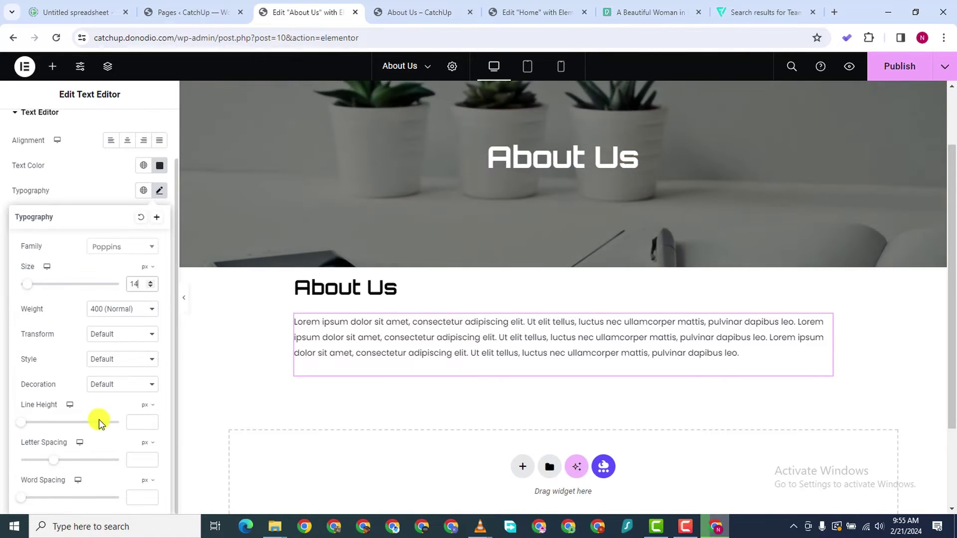
pyautogui.click(142, 421)
pyautogui.write('28')
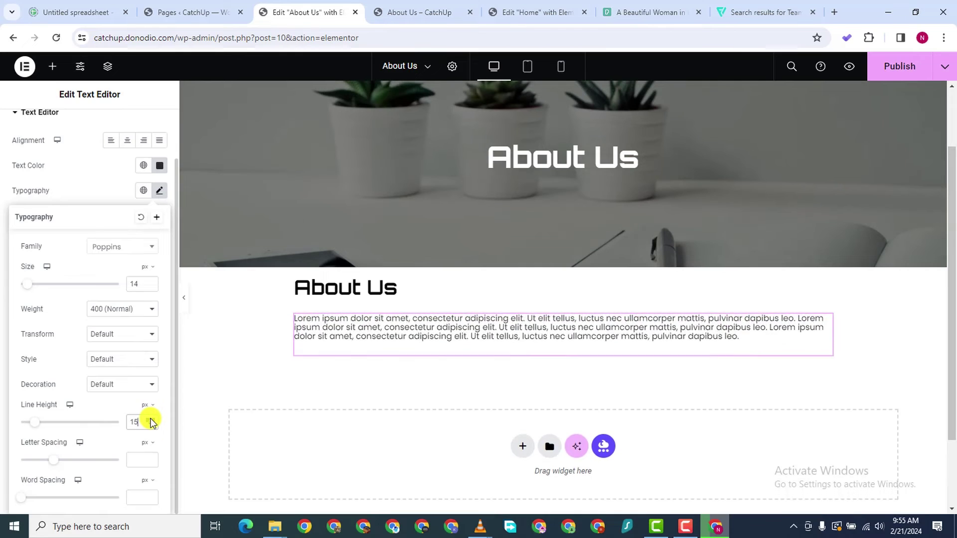
pyautogui.click(152, 420)
pyautogui.click(152, 420)
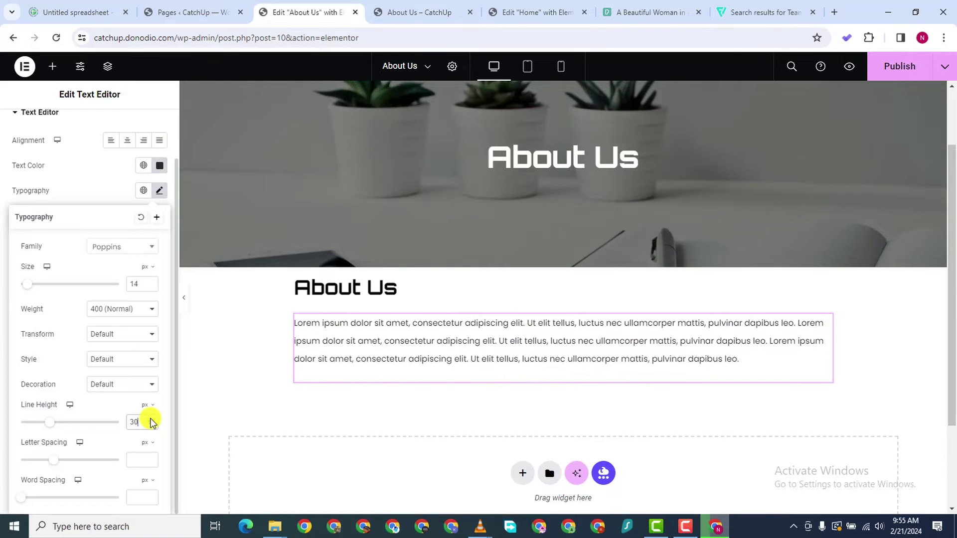
pyautogui.click(152, 420)
pyautogui.scroll(-2, 418, 416)
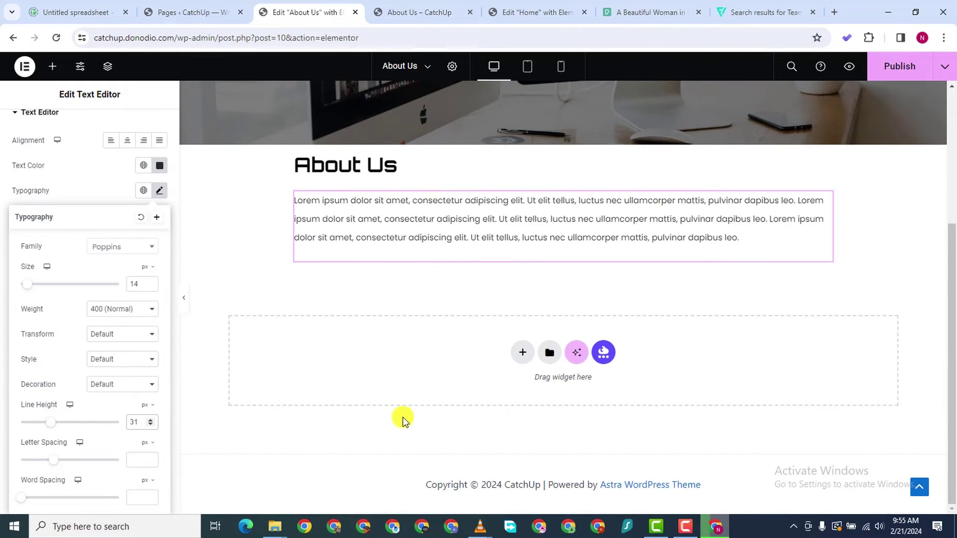
# Add a two-column flexbox section below the paragraph and drop an Image widget into its left column
pyautogui.click(524, 354)
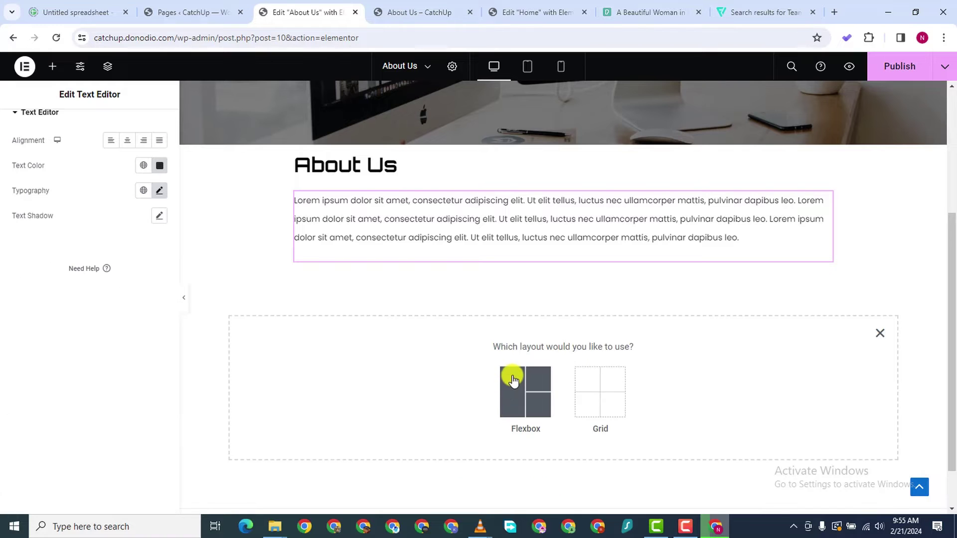
pyautogui.click(514, 383)
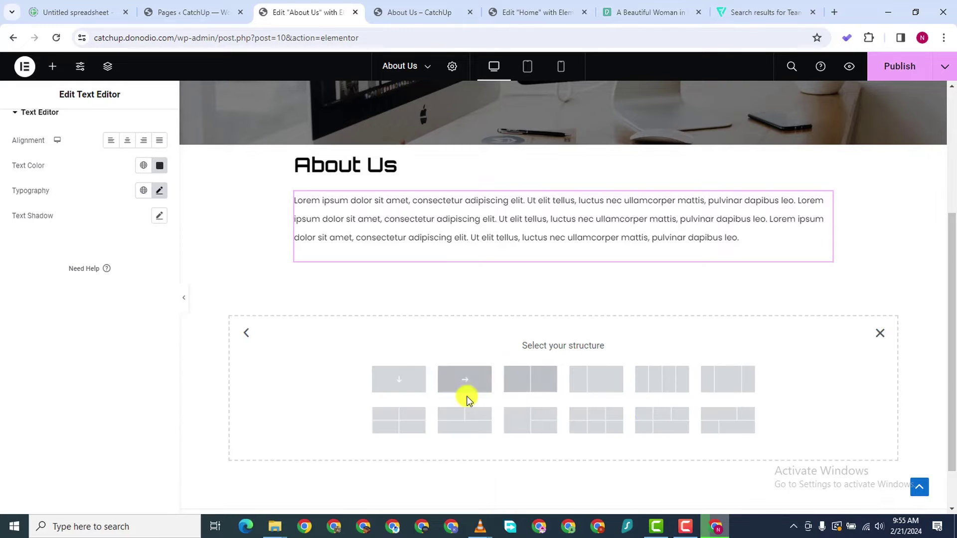
pyautogui.click(550, 378)
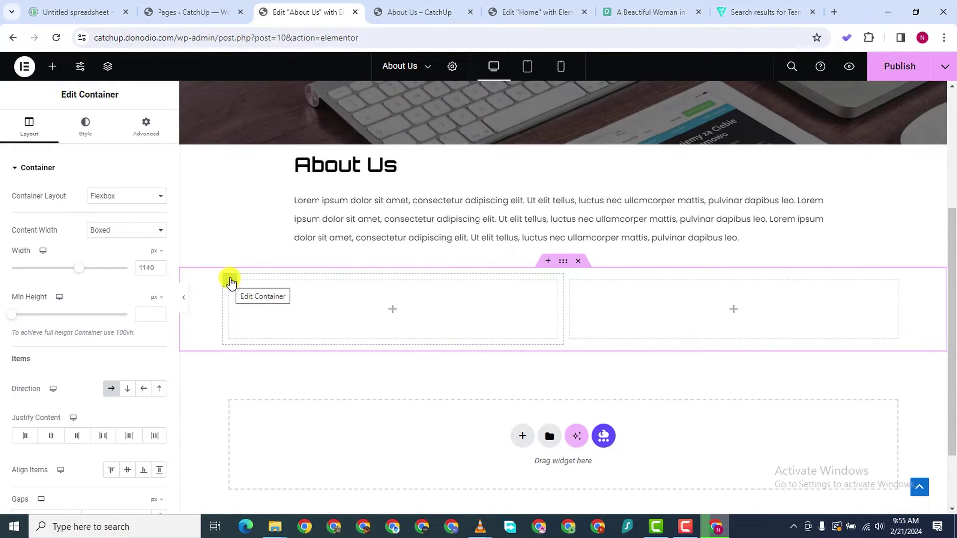
pyautogui.click(52, 66)
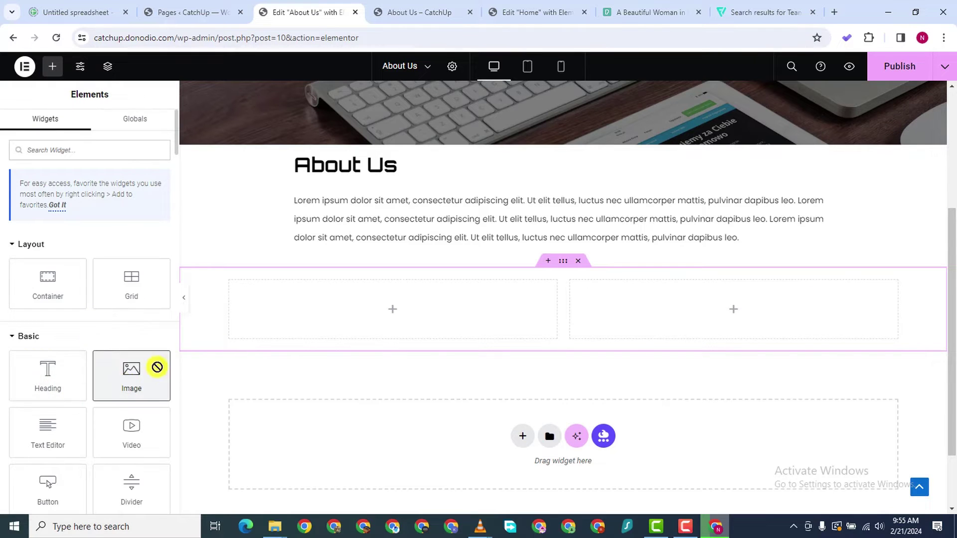
pyautogui.moveTo(156, 371); pyautogui.dragTo(388, 322)
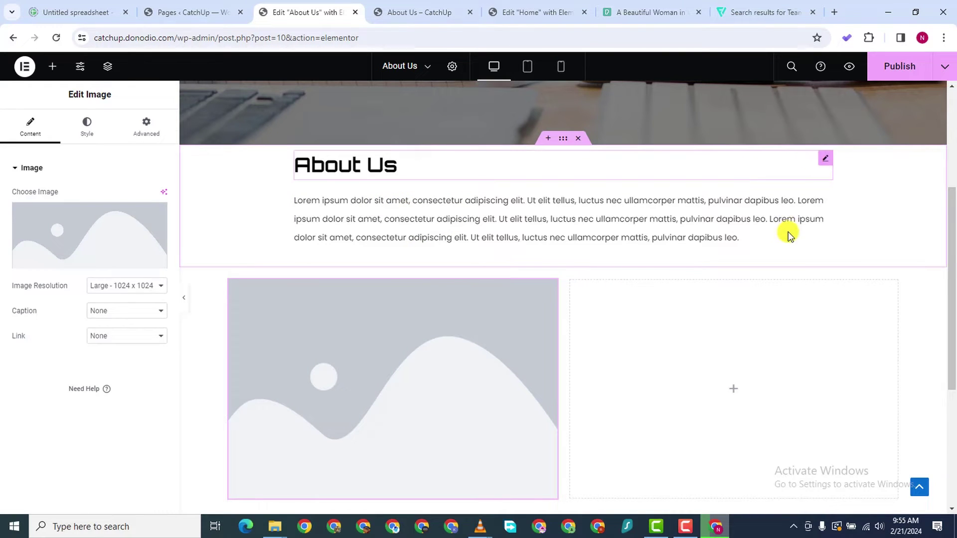
# Duplicate the About Us heading and move the copy into the right column
pyautogui.rightClick(812, 165)
pyautogui.click(823, 189)
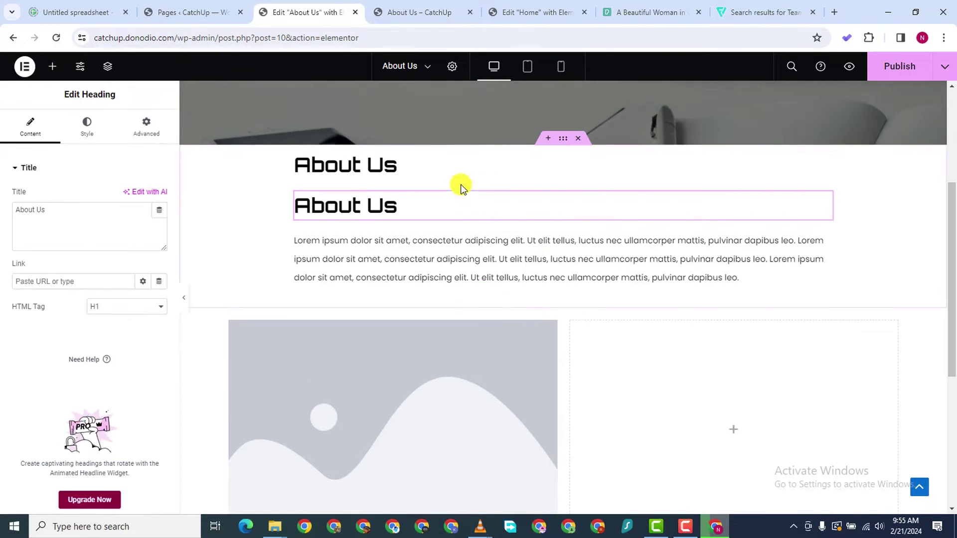
pyautogui.moveTo(821, 202); pyautogui.dragTo(770, 331)
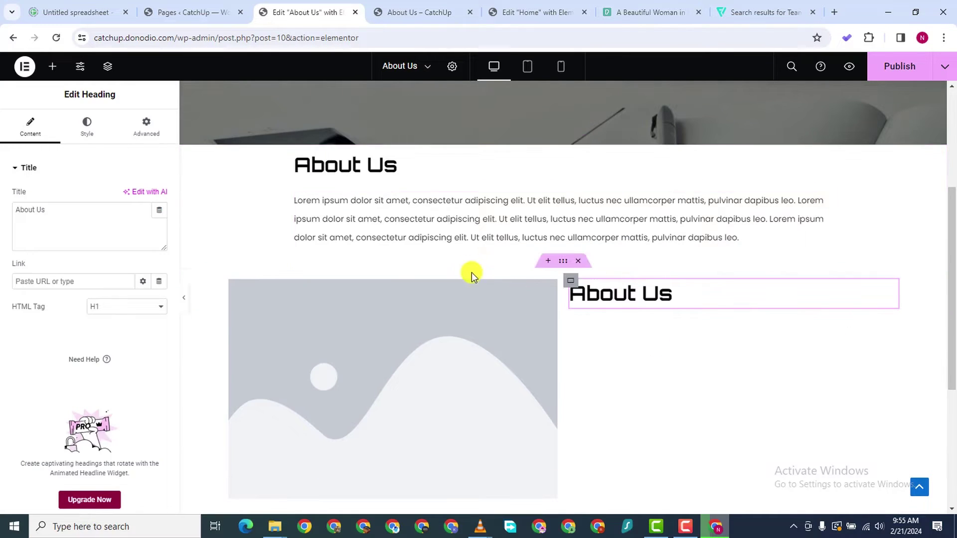
# Duplicate the lorem ipsum paragraph and place the copy under the right-column heading
pyautogui.rightClick(812, 197)
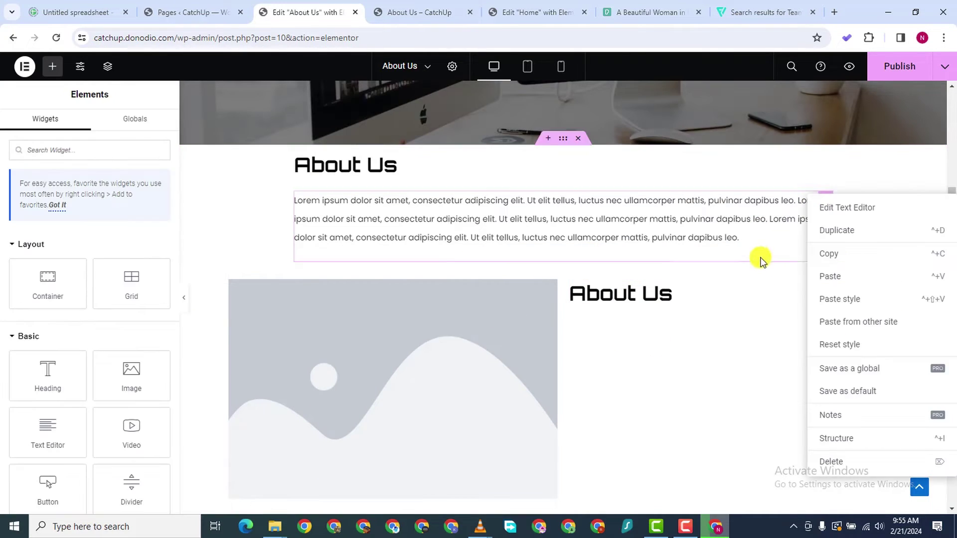
pyautogui.click(845, 232)
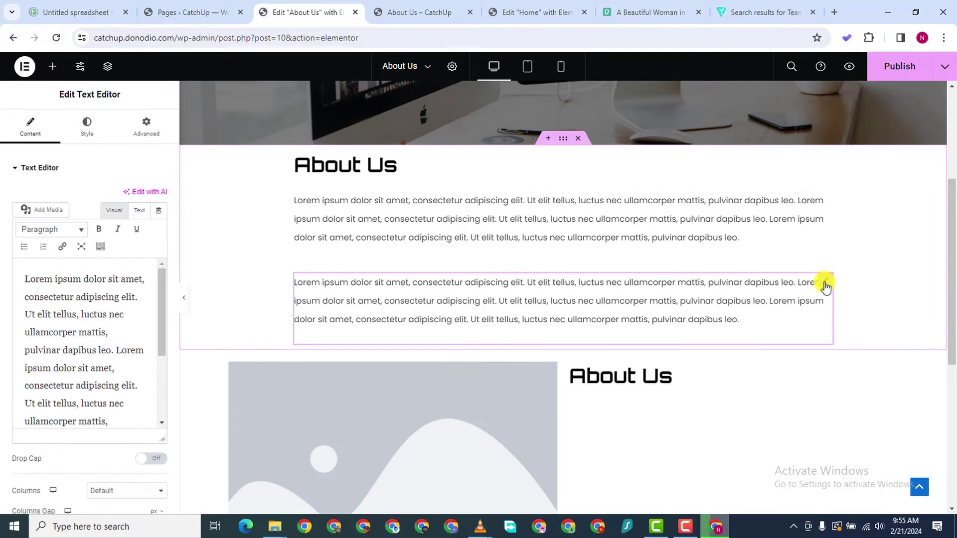
pyautogui.moveTo(824, 287); pyautogui.dragTo(683, 383)
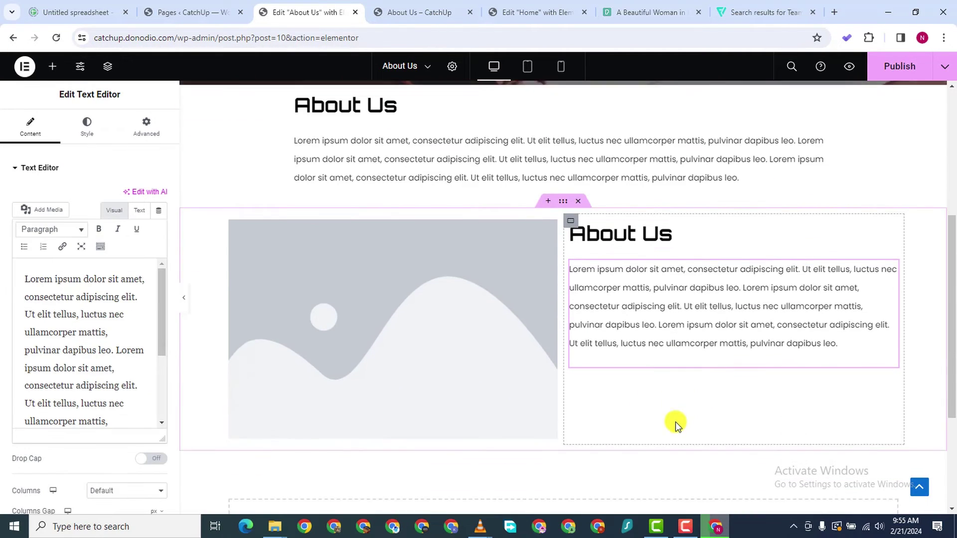
pyautogui.scroll(-1, 675, 421)
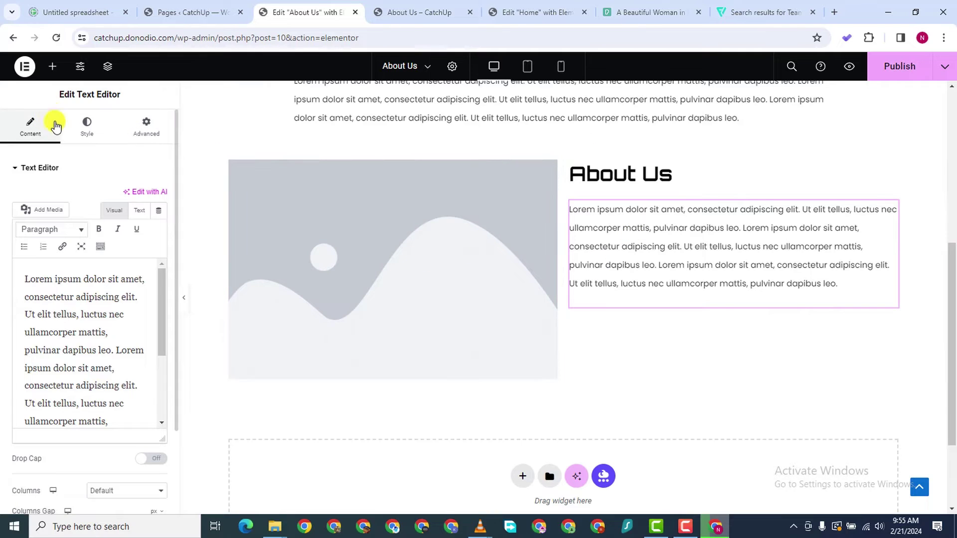
# Add a Button widget, found by searching 'bu', below the right-column paragraph
pyautogui.click(50, 66)
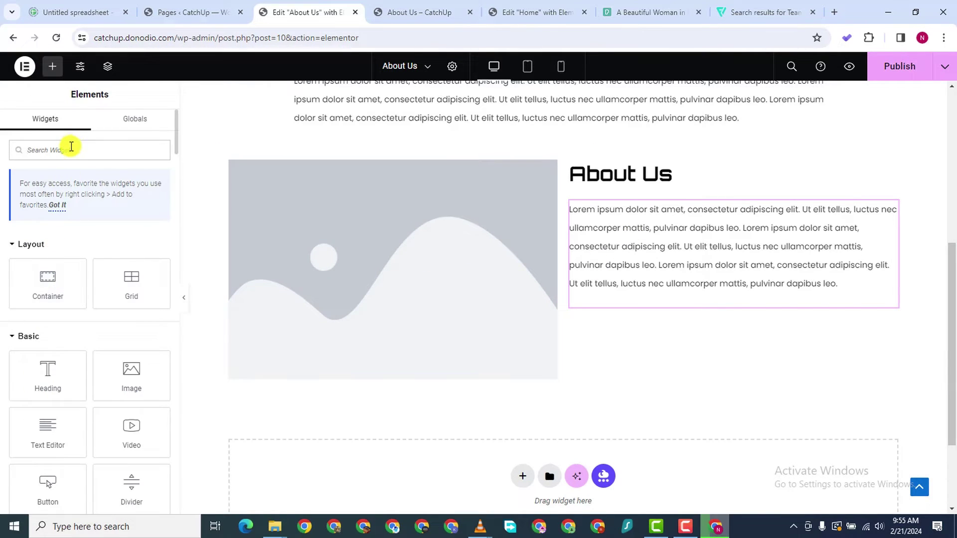
pyautogui.write('button')
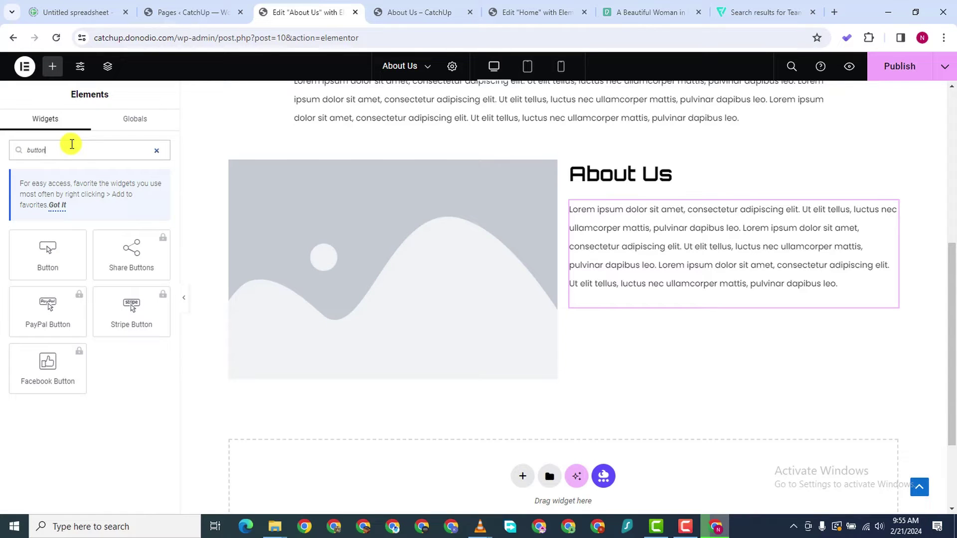
pyautogui.moveTo(47, 252); pyautogui.dragTo(696, 309)
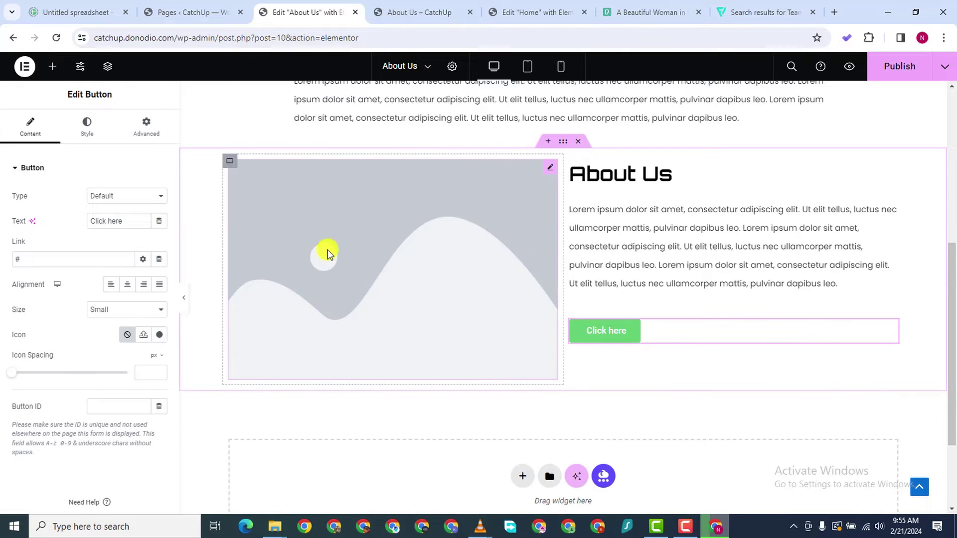
# Set the left-column image to the sketchbook photo pexels-picjumbocom-196644-1.jpg from the Media Library
pyautogui.click(550, 168)
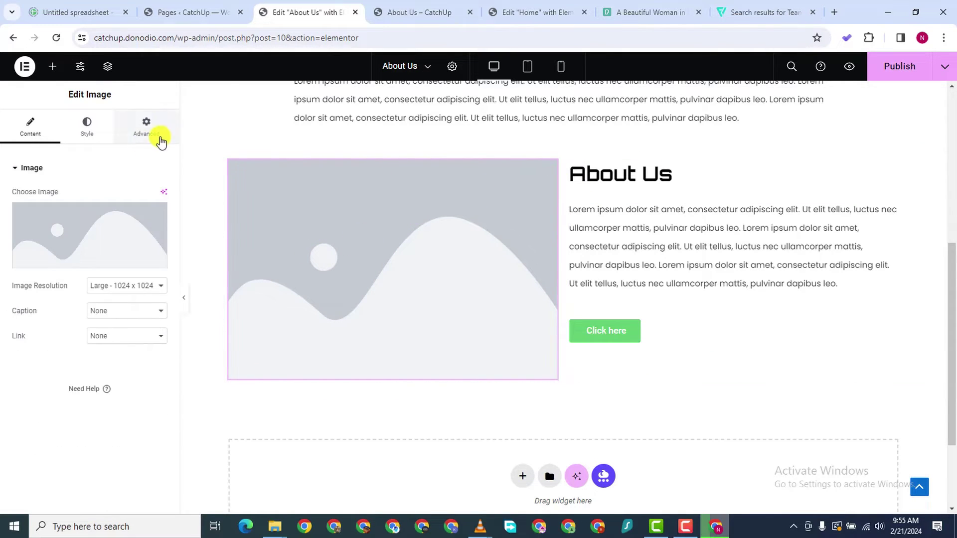
pyautogui.click(107, 225)
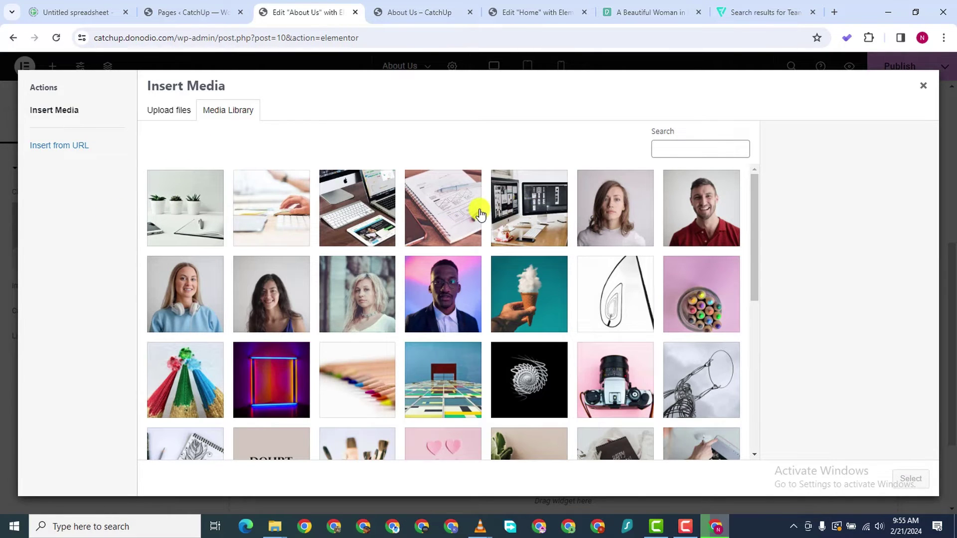
pyautogui.click(459, 211)
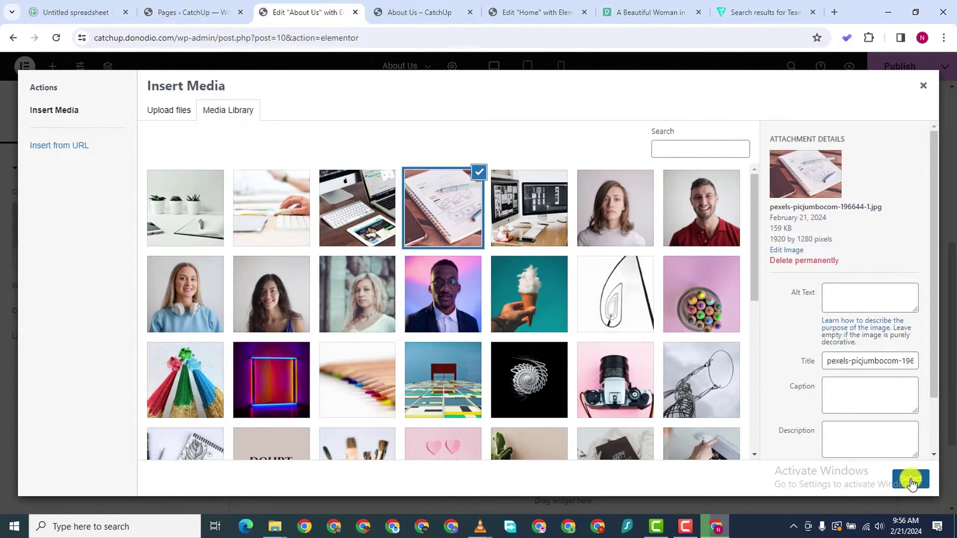
pyautogui.click(910, 477)
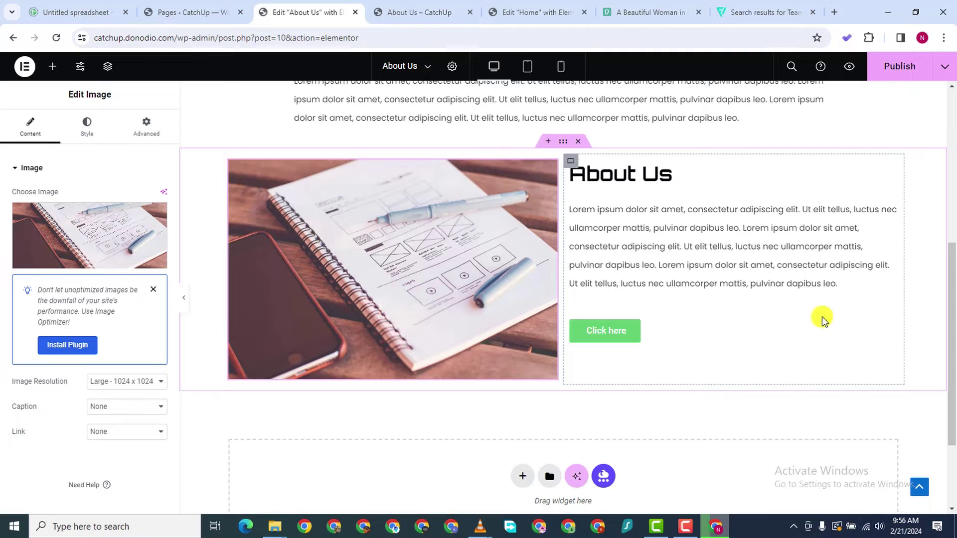
# Change the right-column button's text to 'Learn More'
pyautogui.click(877, 341)
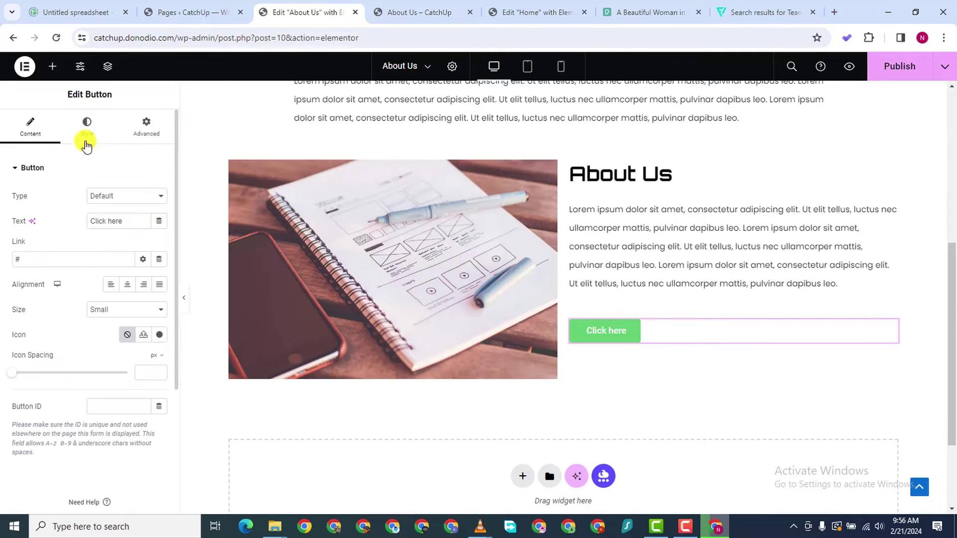
pyautogui.click(85, 131)
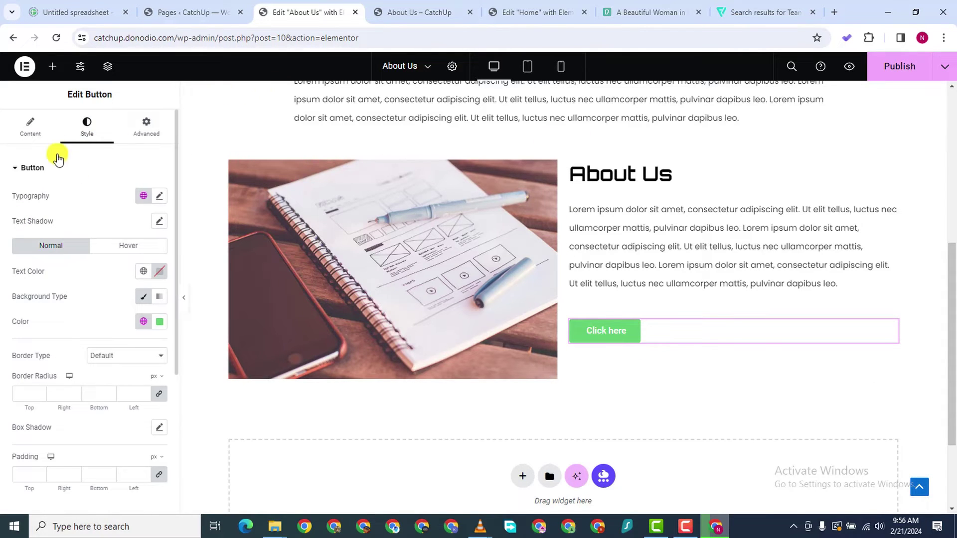
pyautogui.click(32, 128)
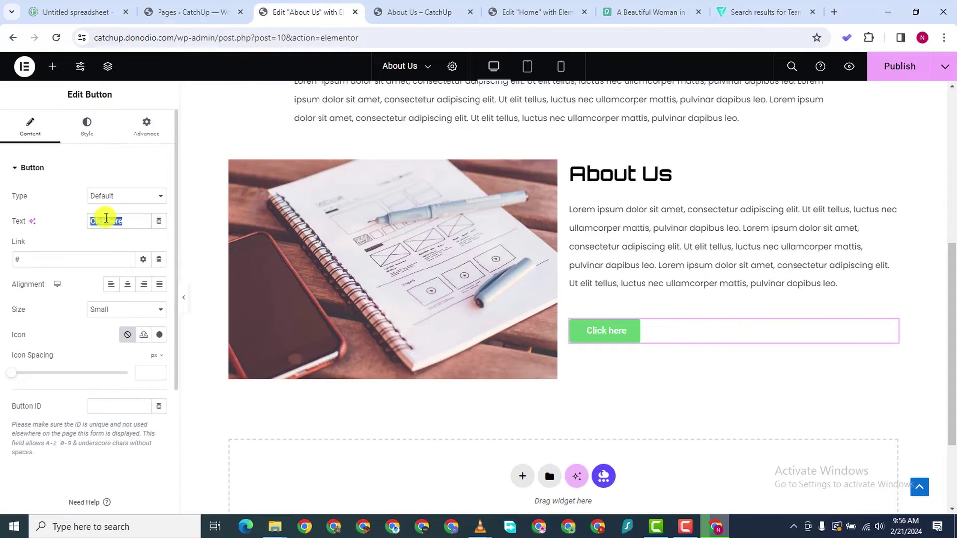
pyautogui.write('Learn More')
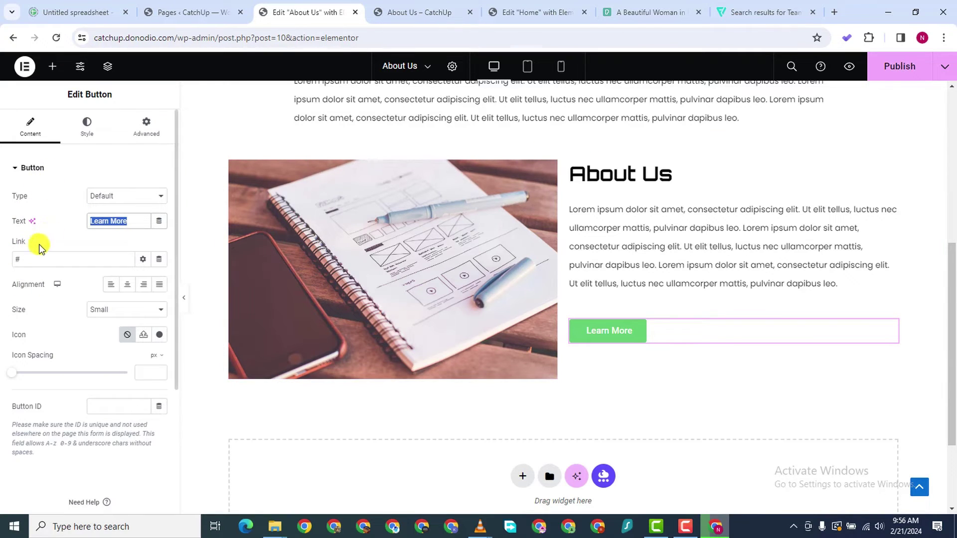
pyautogui.scroll(-1, 44, 386)
pyautogui.scroll(1, 61, 274)
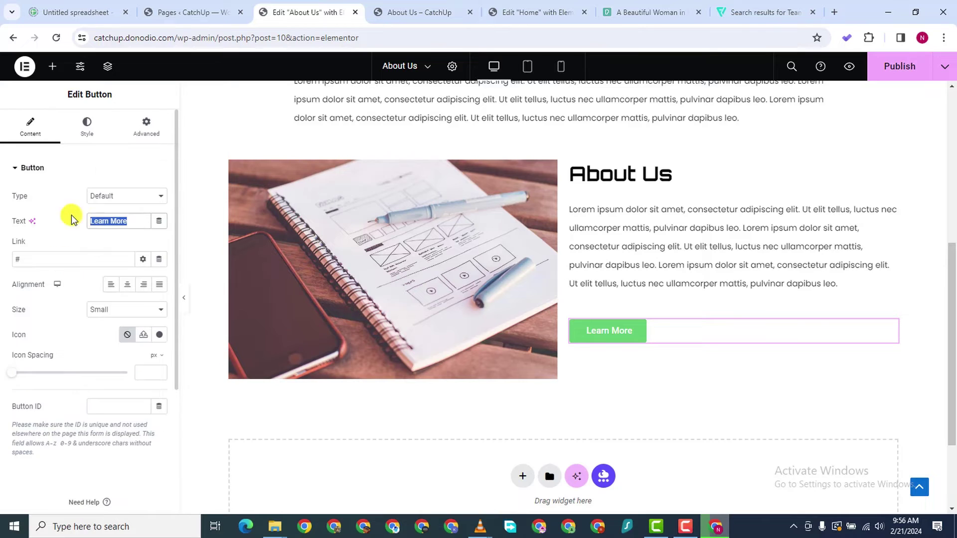
# Set the button's typography font family to Orbitron
pyautogui.click(81, 141)
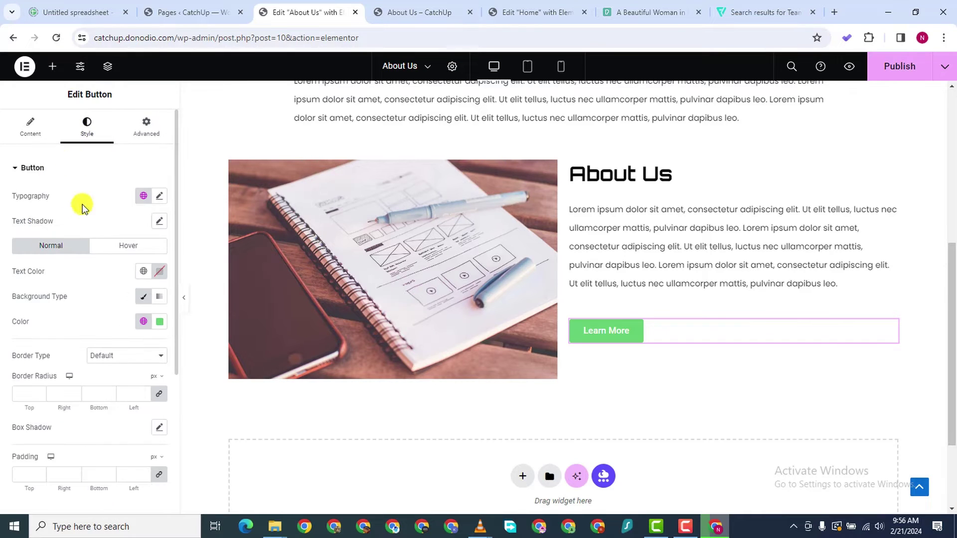
pyautogui.click(159, 196)
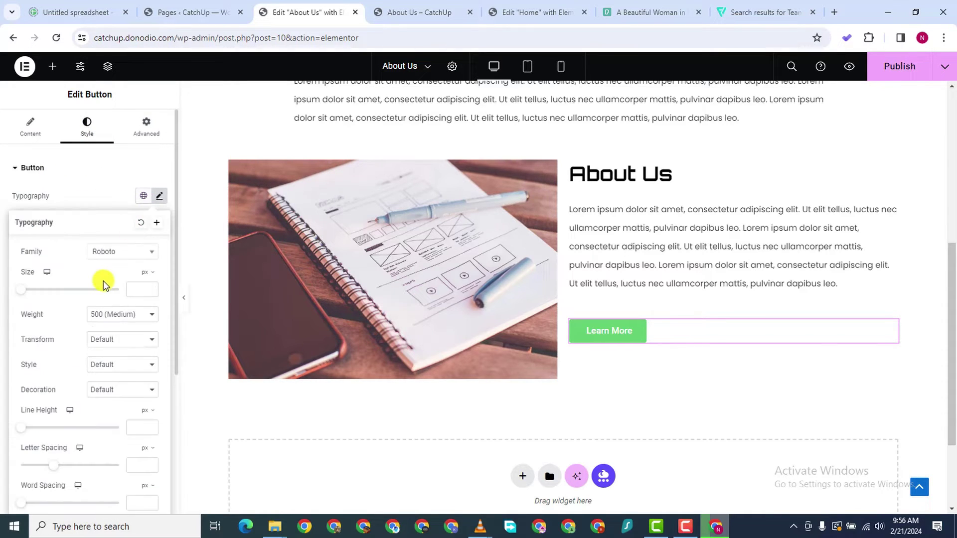
pyautogui.click(116, 250)
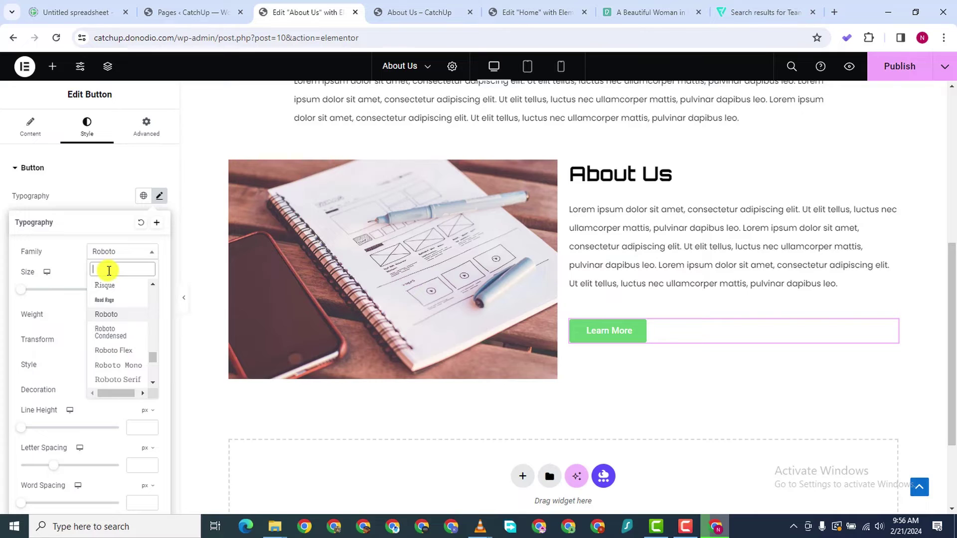
pyautogui.write('orb')
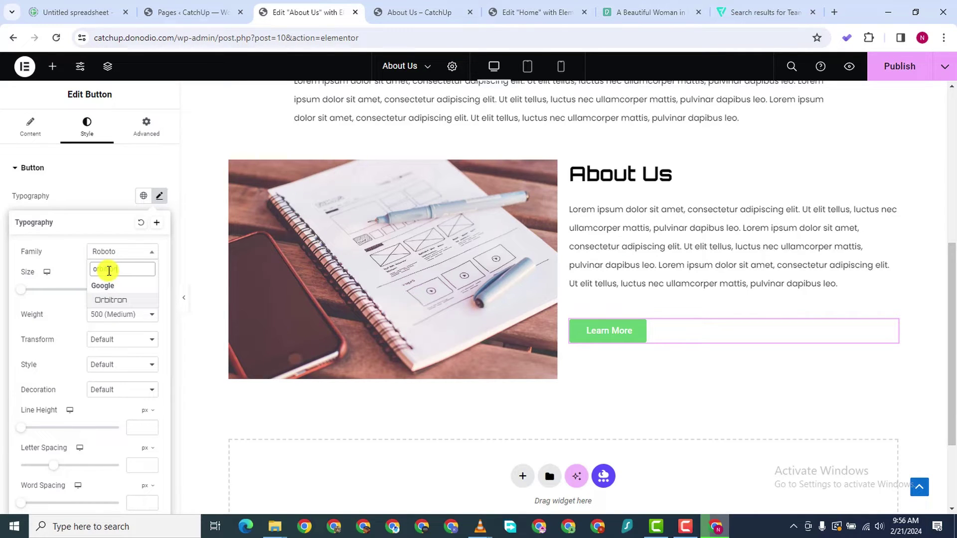
pyautogui.write('itron')
pyautogui.click(112, 300)
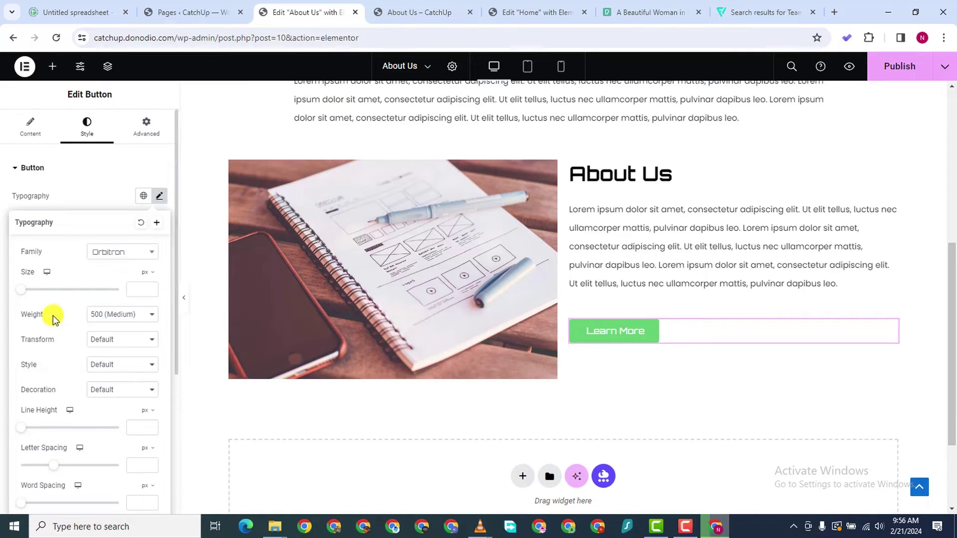
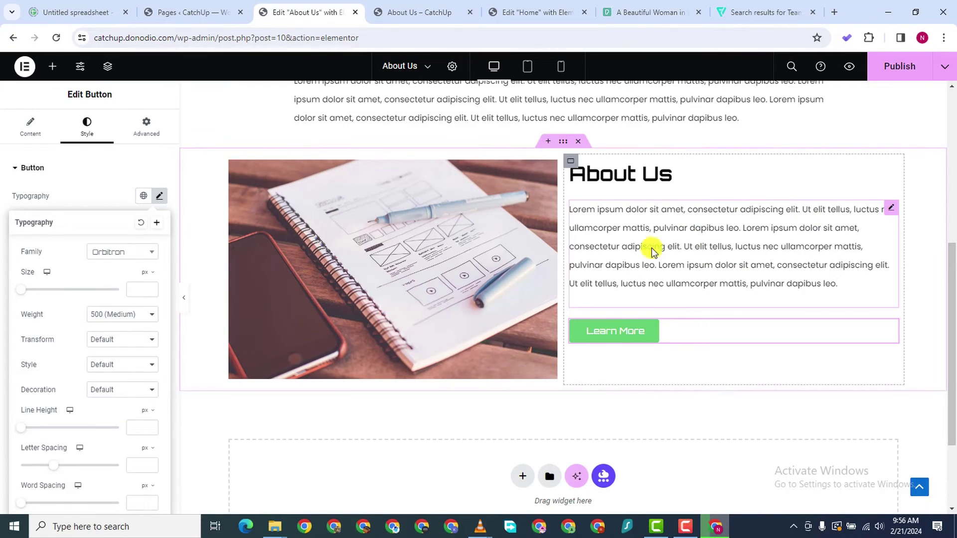
# Copy the purple #4E00AF from the Home page heading's text colour
pyautogui.click(414, 13)
pyautogui.click(508, 12)
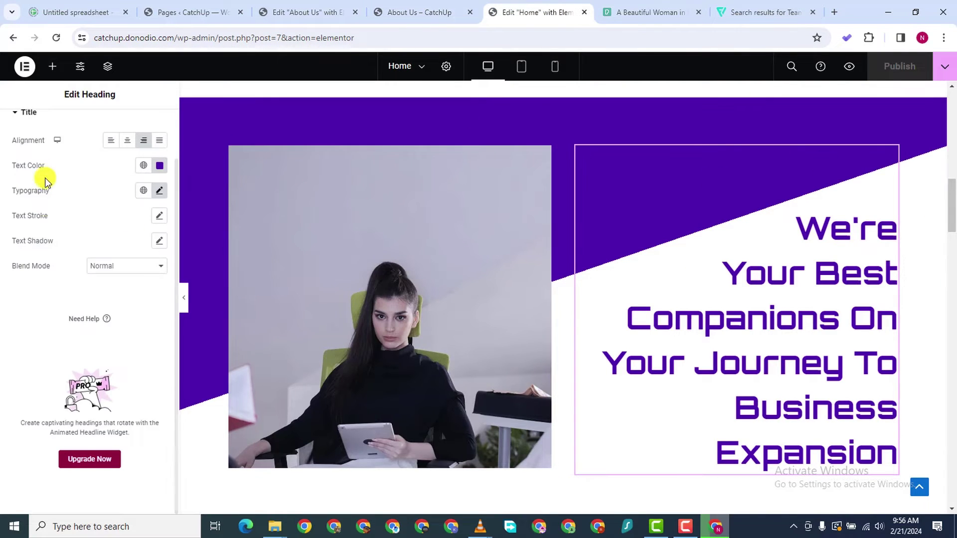
pyautogui.click(159, 166)
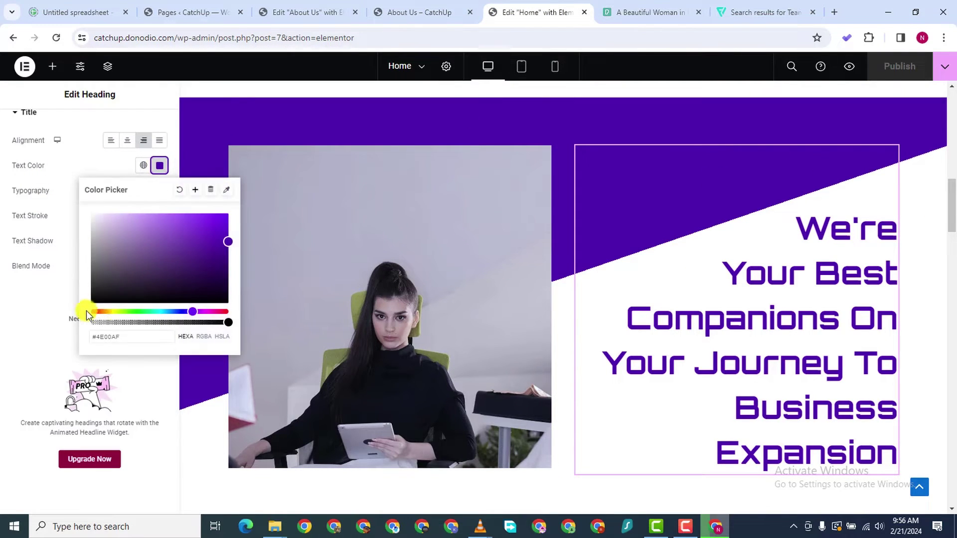
pyautogui.rightClick(109, 338)
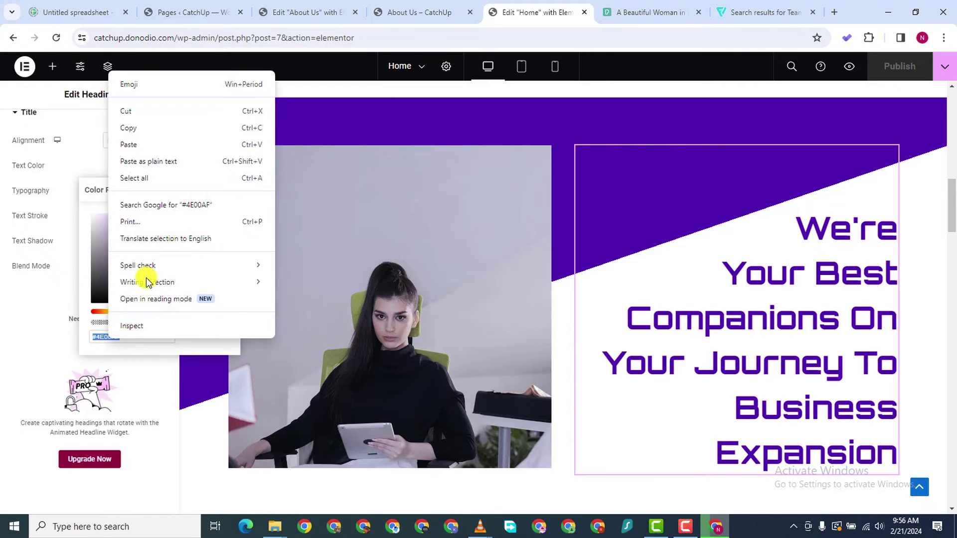
pyautogui.click(141, 128)
# Paste #4E00AF as the About Us Learn More button's background colour, replacing the green
pyautogui.click(382, 15)
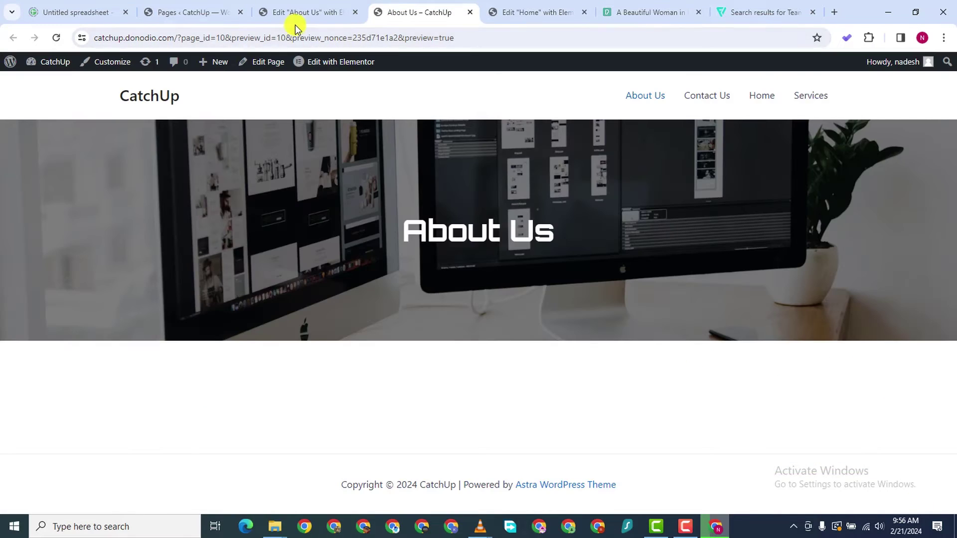
pyautogui.click(296, 14)
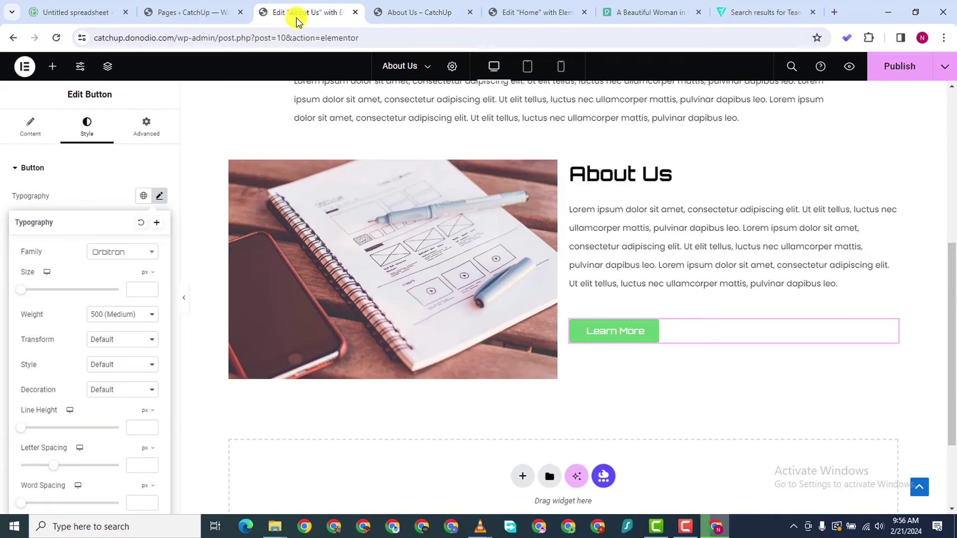
pyautogui.click(886, 329)
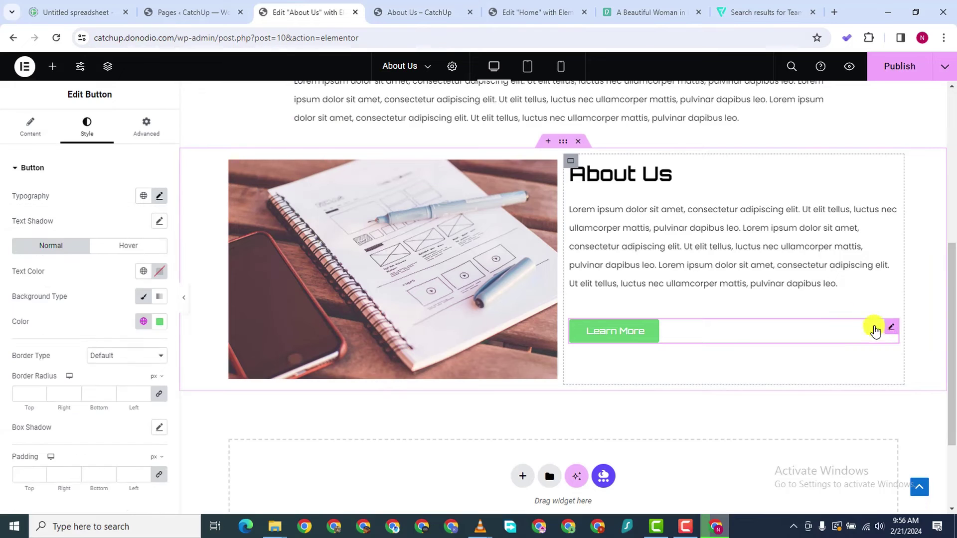
pyautogui.click(159, 321)
pyautogui.rightClick(114, 499)
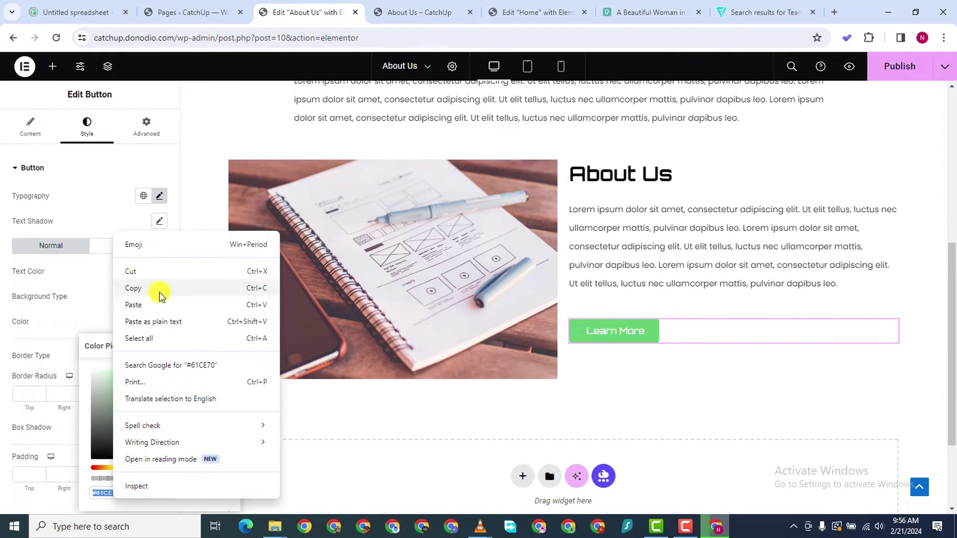
pyautogui.click(156, 306)
pyautogui.click(648, 400)
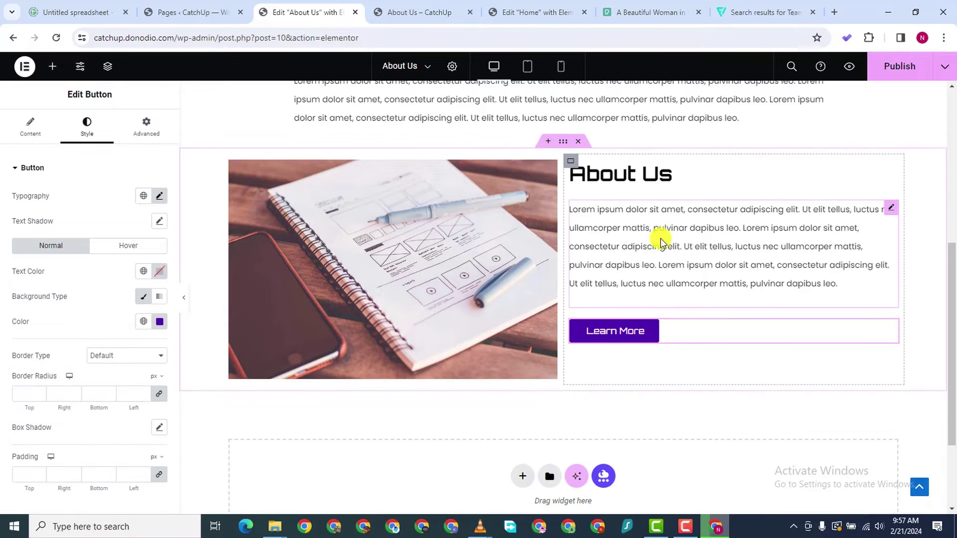
pyautogui.scroll(-1, 598, 215)
pyautogui.scroll(1, 553, 129)
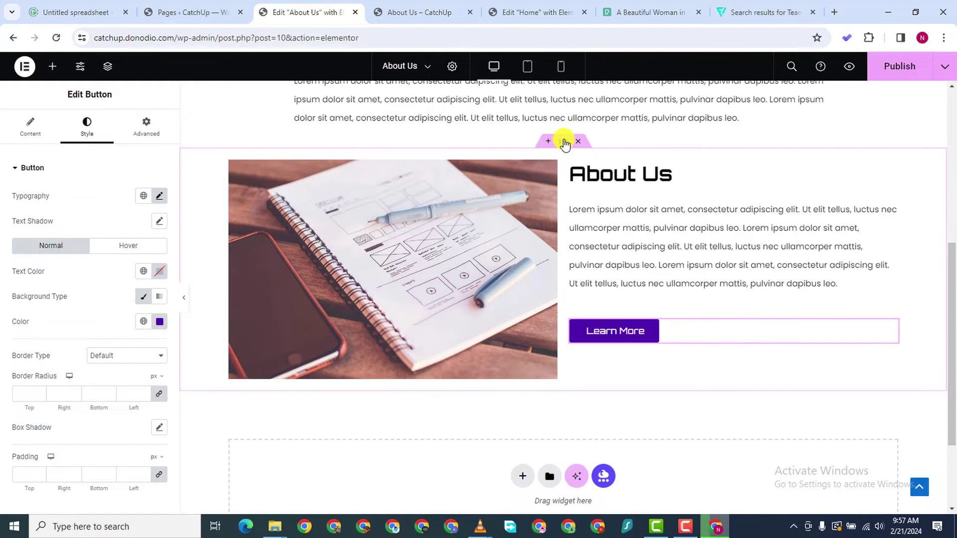
pyautogui.rightClick(562, 141)
# Duplicate the image-and-text section and move the copy's image column to the right
pyautogui.click(592, 178)
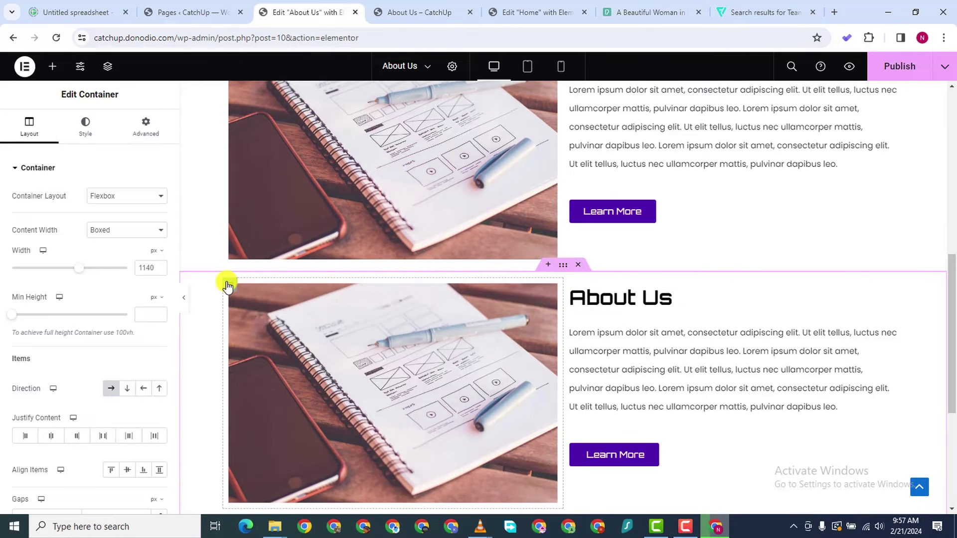
pyautogui.moveTo(227, 282); pyautogui.dragTo(489, 301)
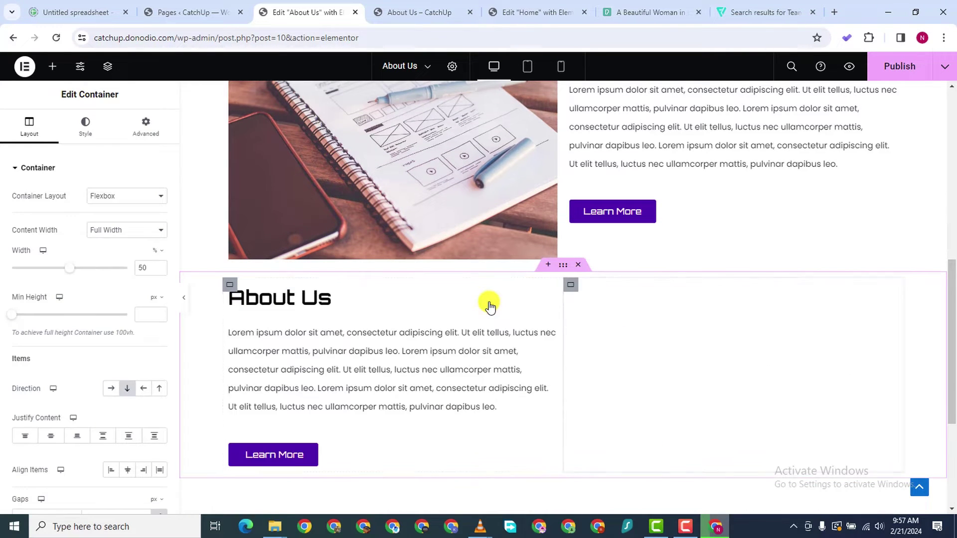
pyautogui.scroll(3, 548, 260)
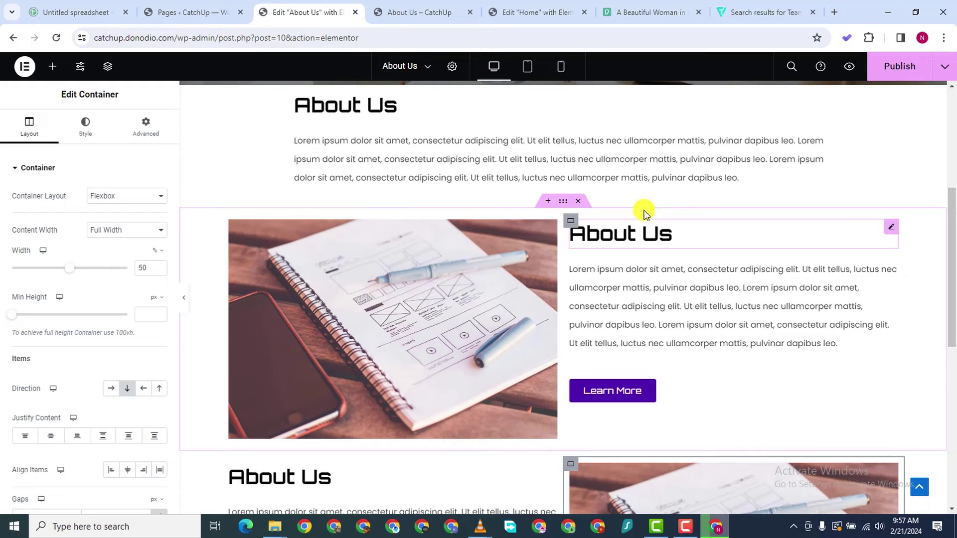
# Retitle the upper heading 'Our Experience' and the lower one 'Our Expertice'
pyautogui.click(654, 240)
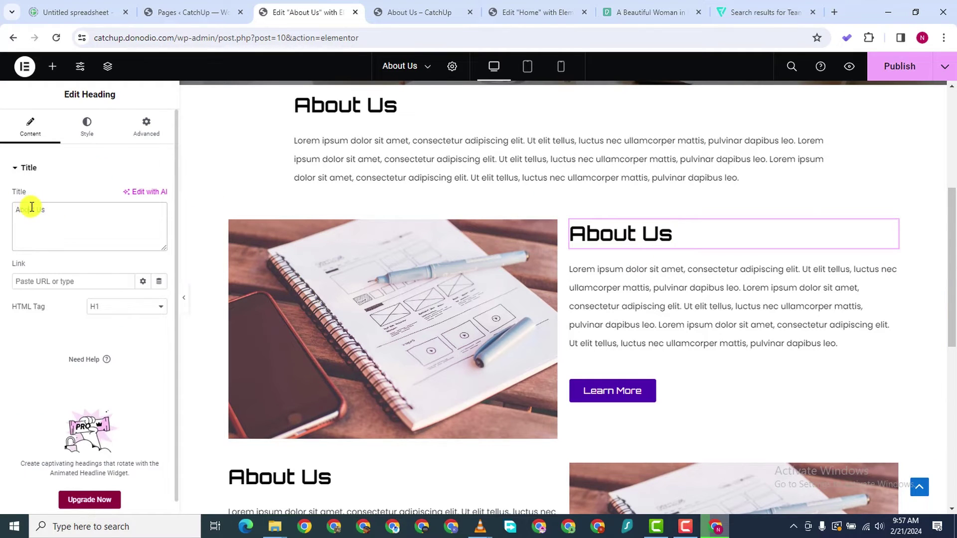
pyautogui.click(600, 232)
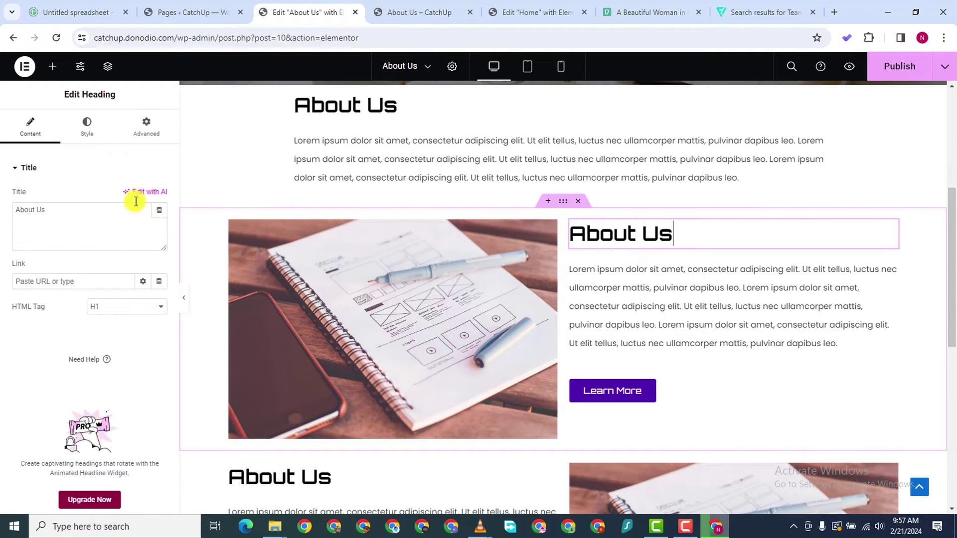
pyautogui.doubleClick(34, 209)
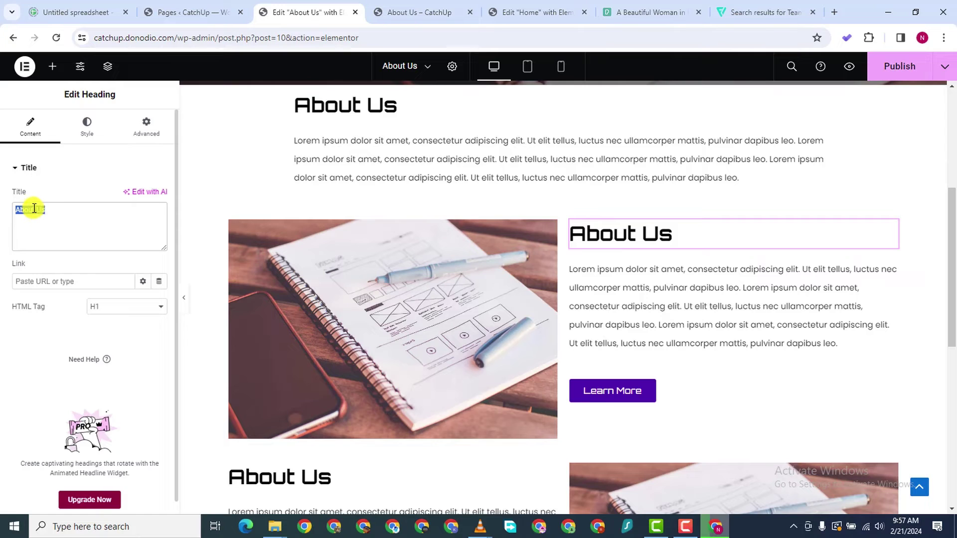
pyautogui.write('Our Ex')
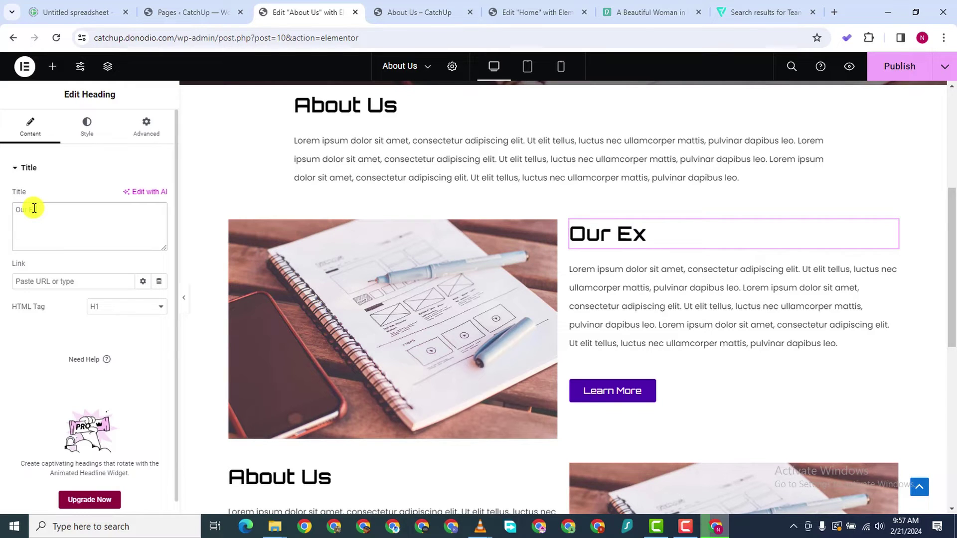
pyautogui.write('perience')
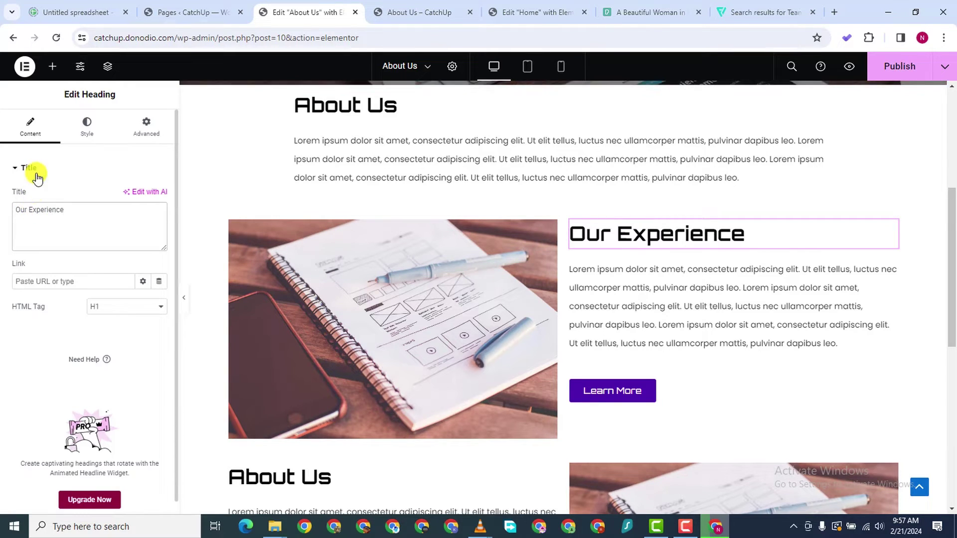
pyautogui.scroll(-2, 314, 391)
pyautogui.click(342, 366)
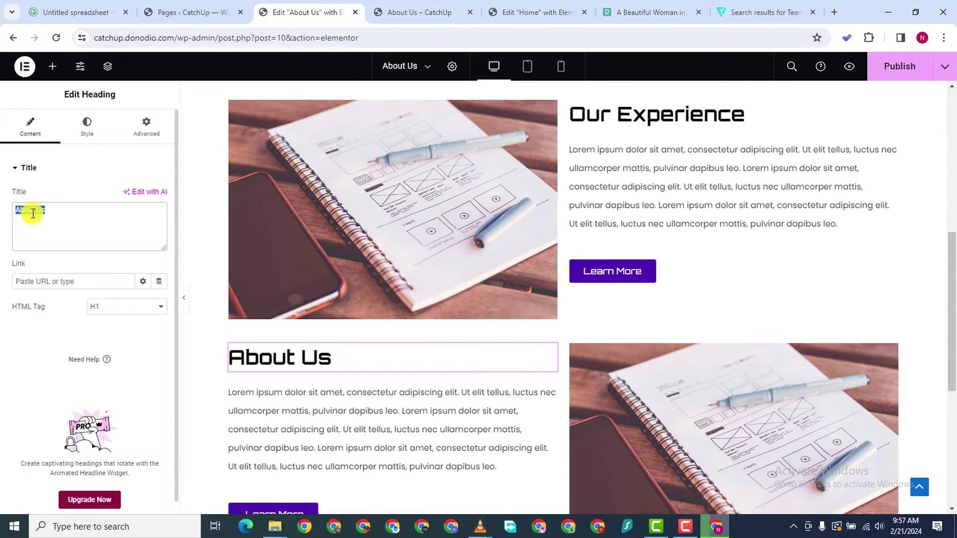
pyautogui.write('Our Expertice')
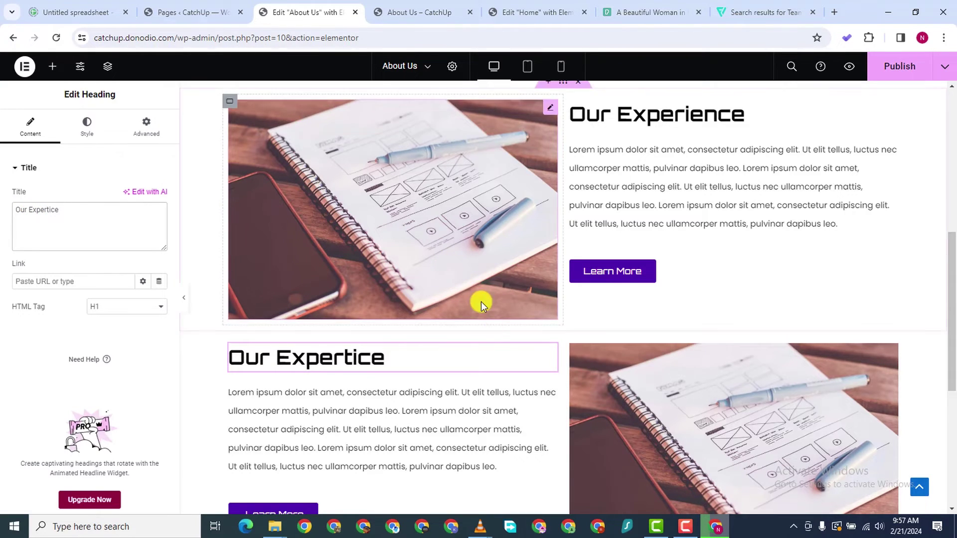
# Replace the lower section's image with the keyboard photo pexels-lex-photography-1109543.jpg
pyautogui.scroll(-3, 533, 380)
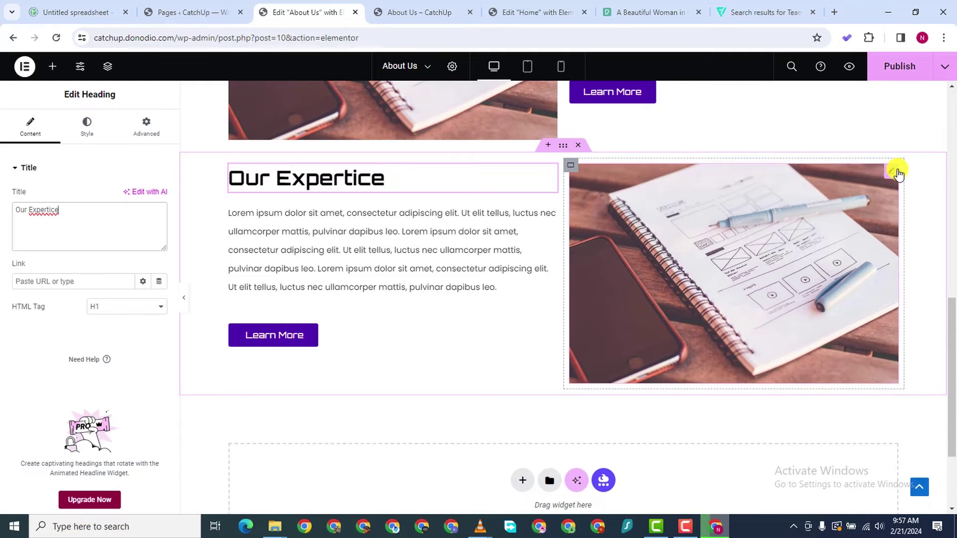
pyautogui.click(894, 172)
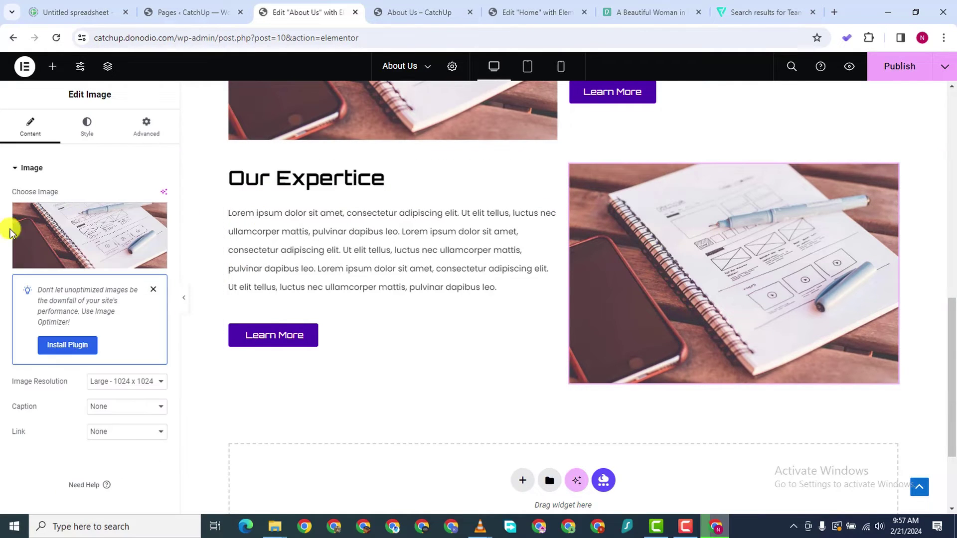
pyautogui.click(76, 227)
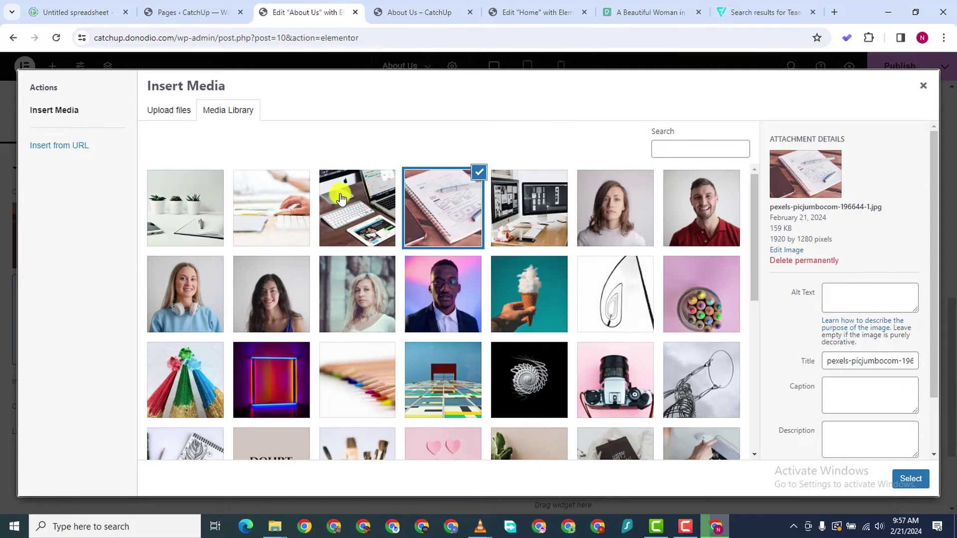
pyautogui.click(252, 203)
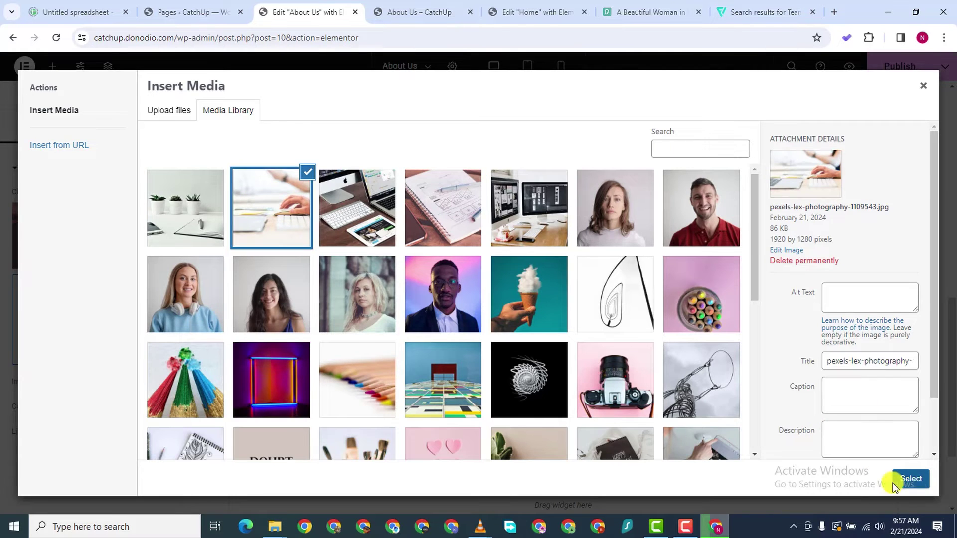
pyautogui.click(909, 479)
pyautogui.scroll(-1, 463, 284)
pyautogui.scroll(5, 687, 299)
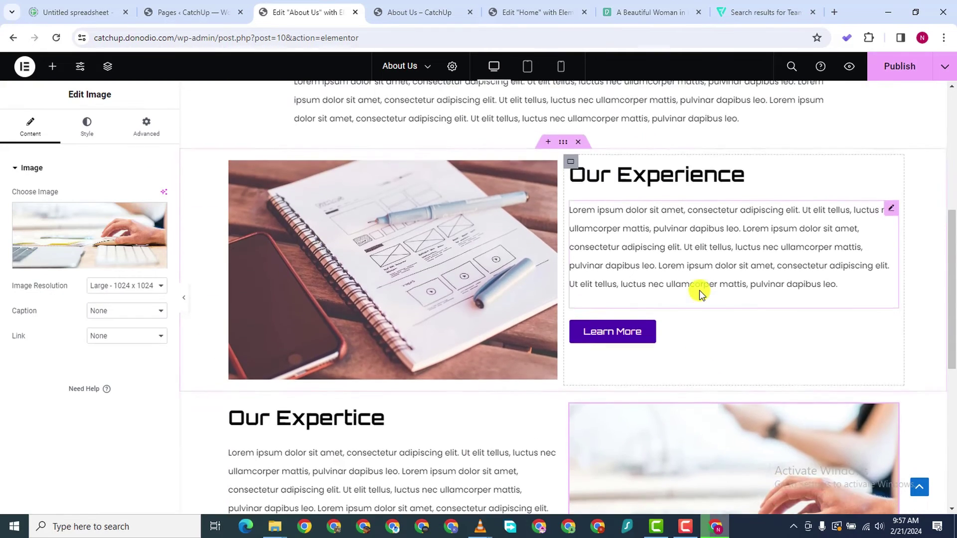
pyautogui.scroll(5, 698, 290)
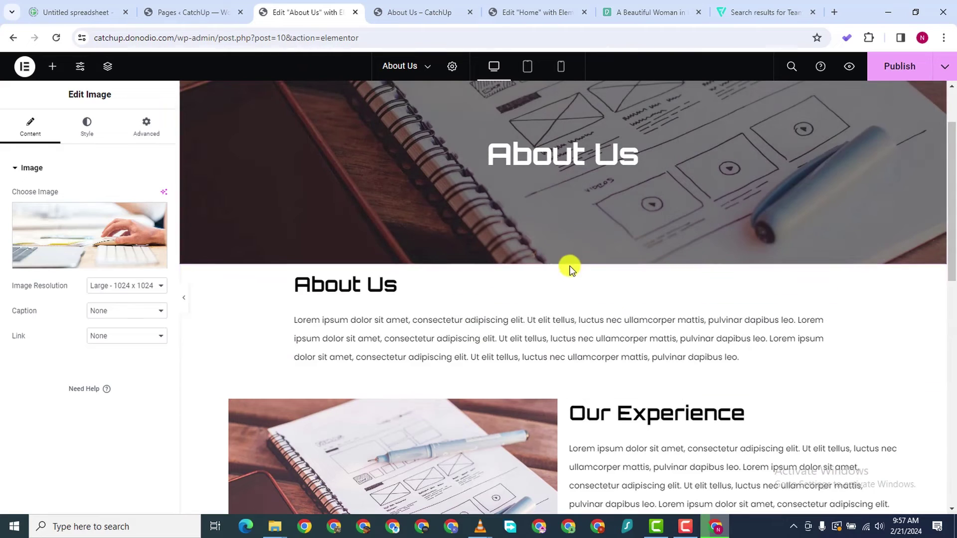
# Give the About Us text container an 80 px top margin, leaving the other sides at 0
pyautogui.click(562, 257)
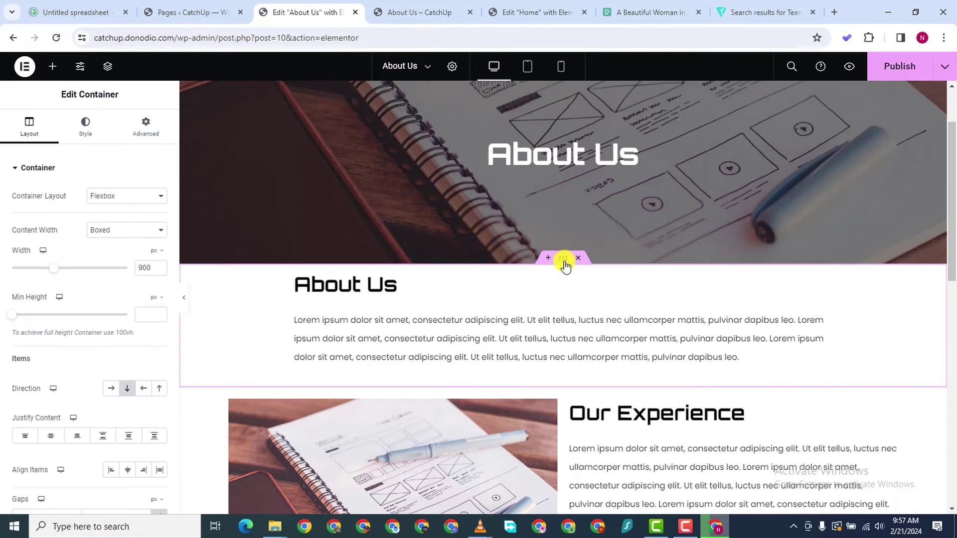
pyautogui.click(86, 130)
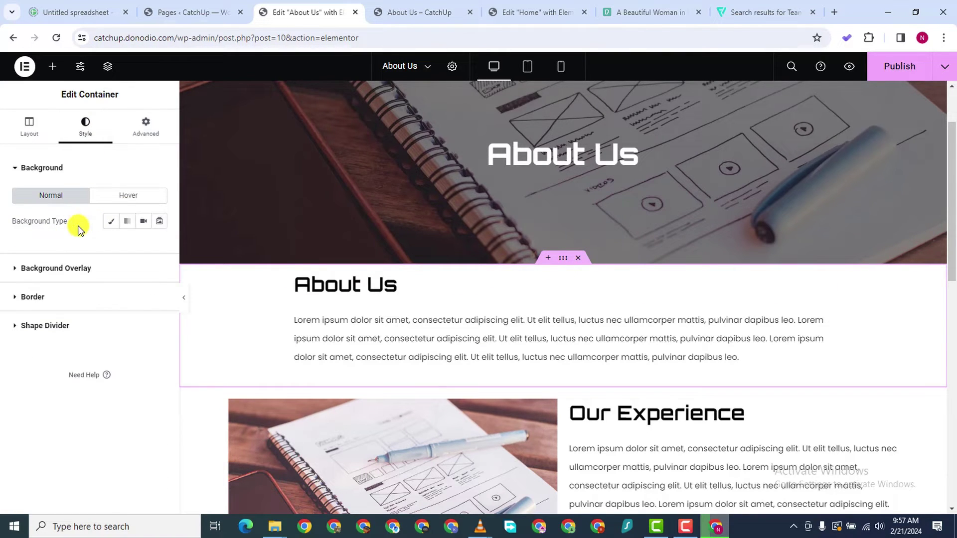
pyautogui.click(142, 129)
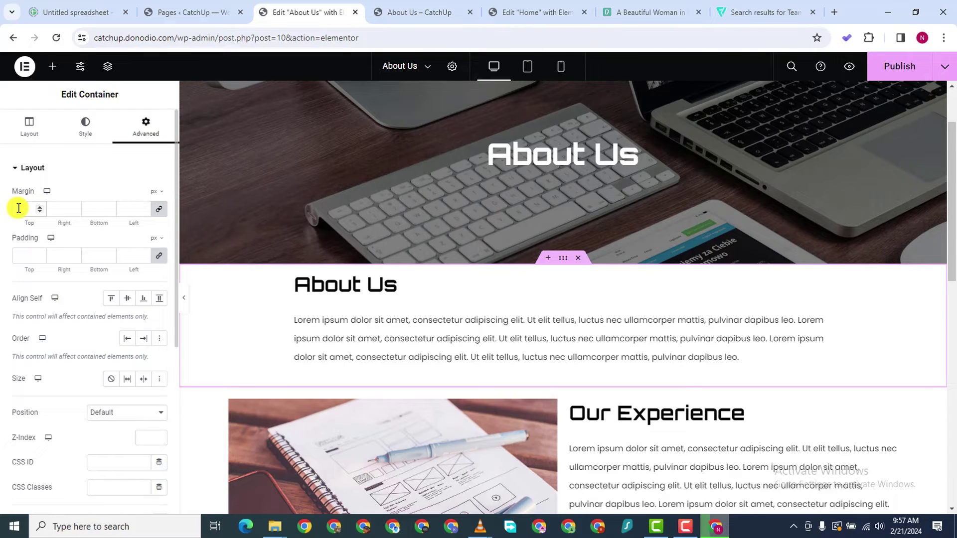
pyautogui.click(18, 208)
pyautogui.write('80')
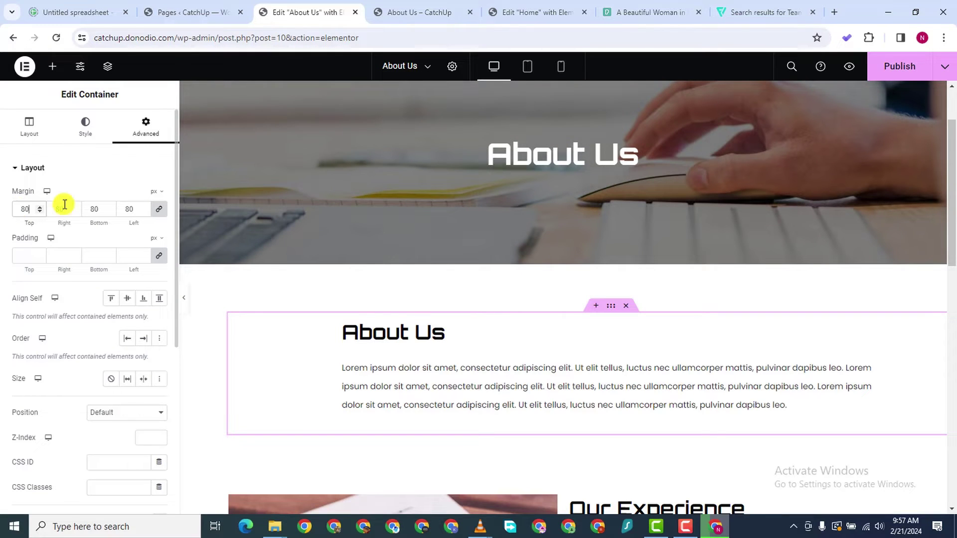
pyautogui.doubleClick(129, 210)
pyautogui.write('0')
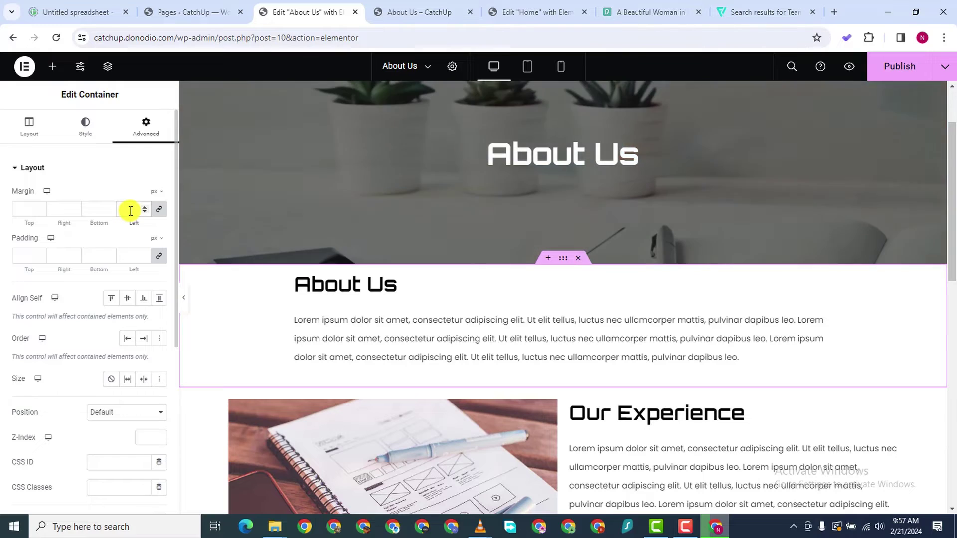
pyautogui.click(14, 208)
pyautogui.write('8')
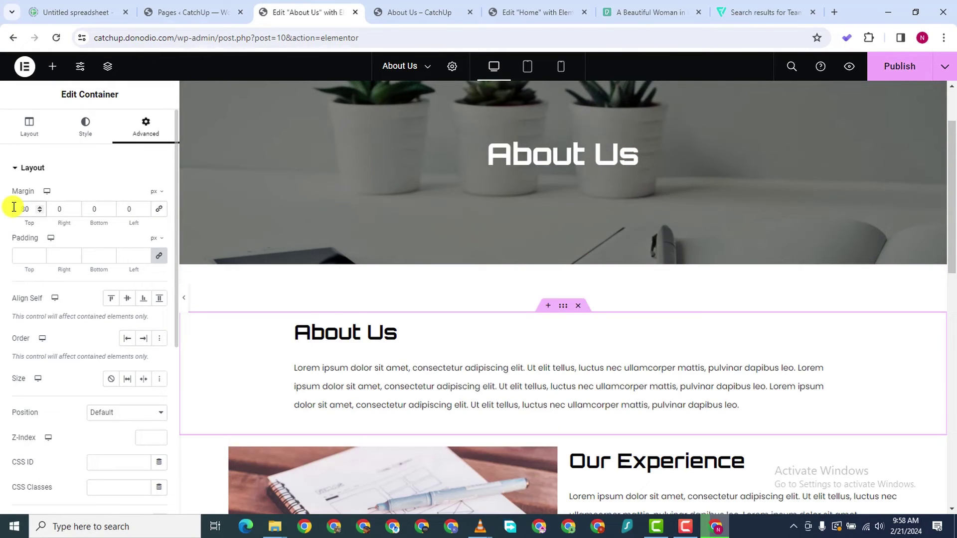
# Scroll through the page to check the new spacing and both image-and-text sections
pyautogui.scroll(-13, 468, 315)
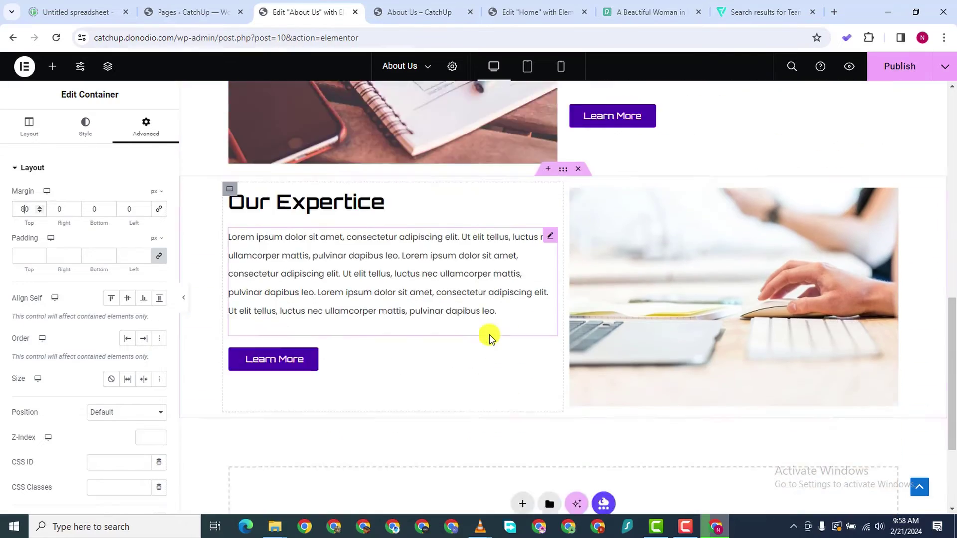
pyautogui.scroll(7, 490, 332)
pyautogui.scroll(5, 493, 332)
pyautogui.scroll(-9, 492, 331)
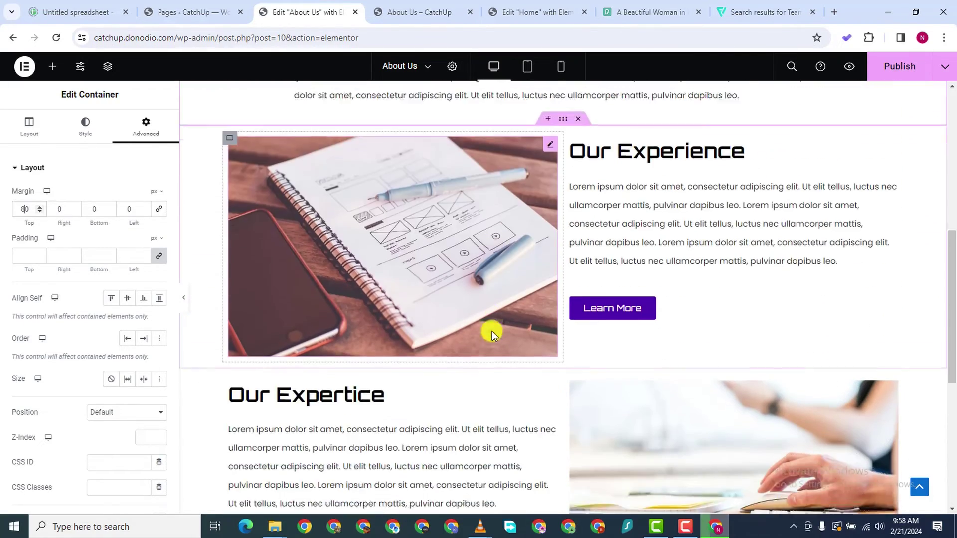
pyautogui.scroll(8, 486, 336)
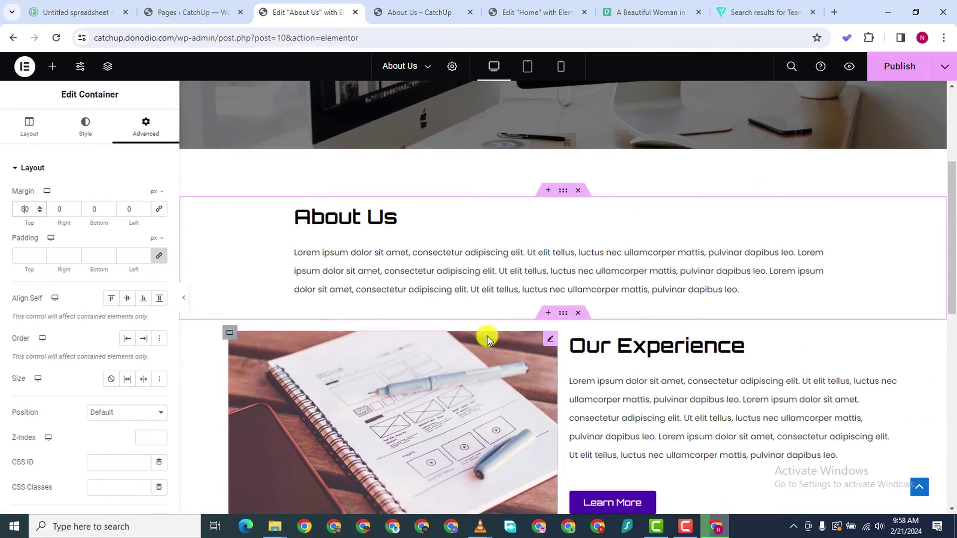
pyautogui.scroll(3, 486, 335)
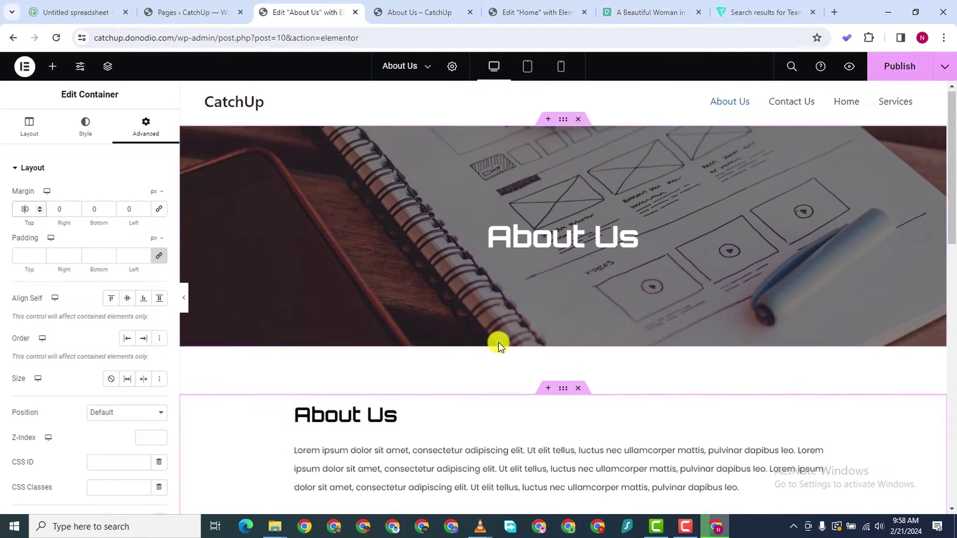
pyautogui.scroll(-9, 498, 343)
pyautogui.scroll(-5, 499, 335)
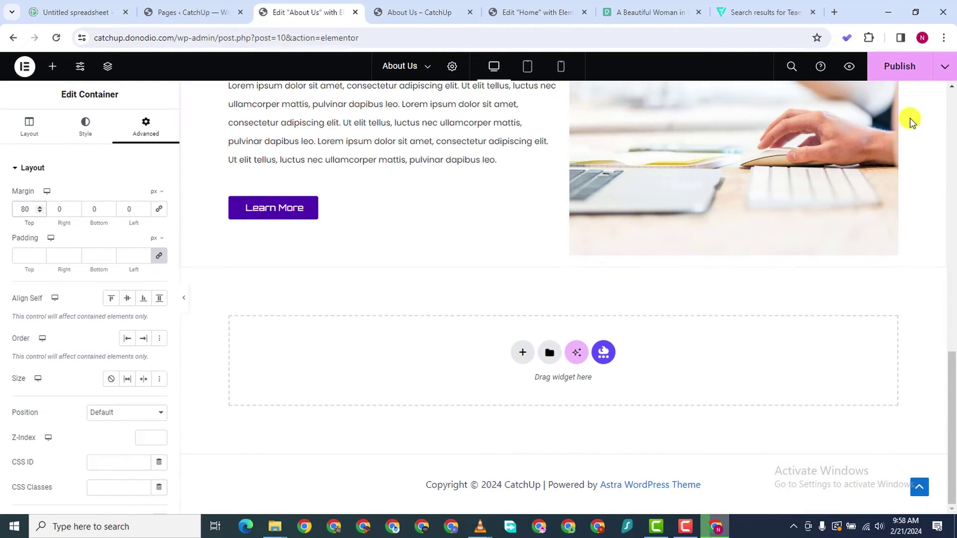
# Publish the page and duplicate the Learn More button under Our Expertice
pyautogui.click(899, 66)
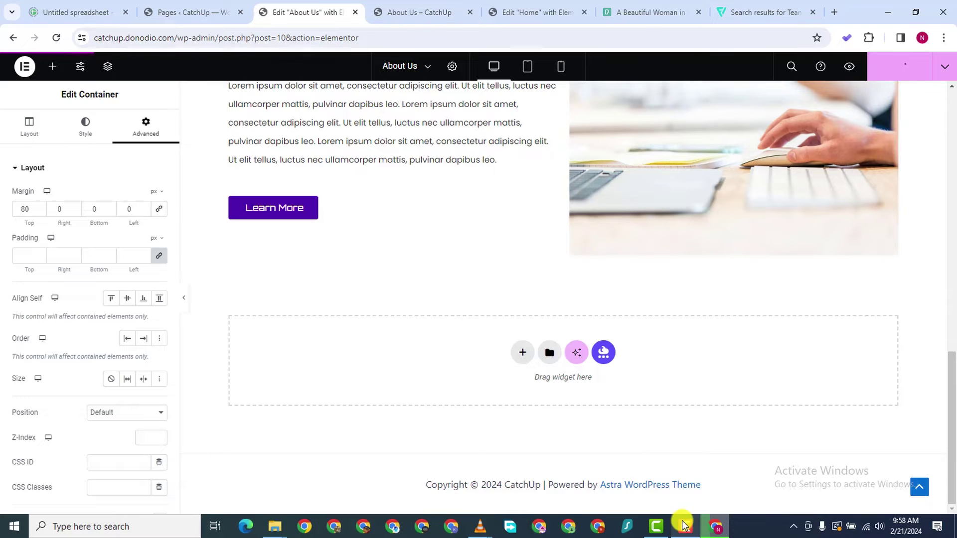
pyautogui.moveTo(683, 525)
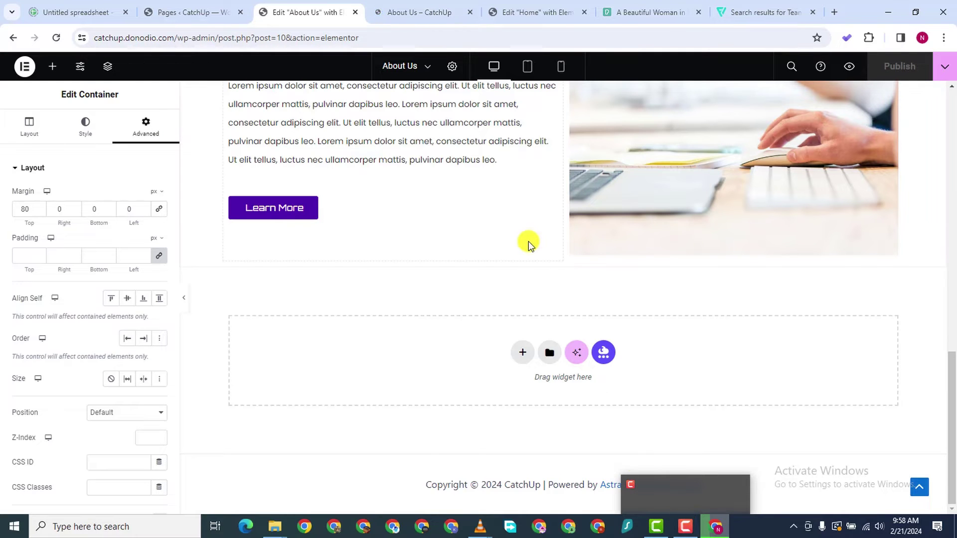
pyautogui.scroll(10, 424, 254)
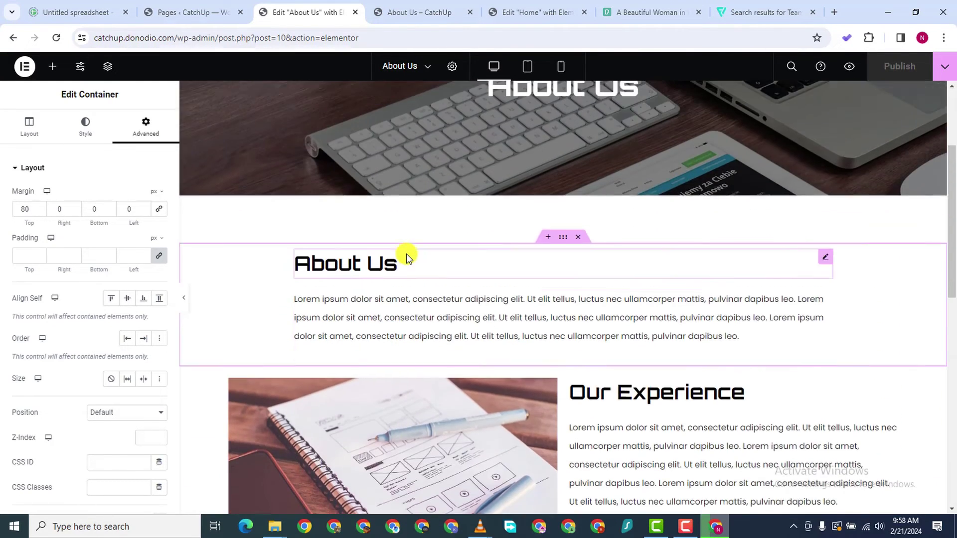
pyautogui.scroll(2, 391, 248)
pyautogui.scroll(-8, 390, 249)
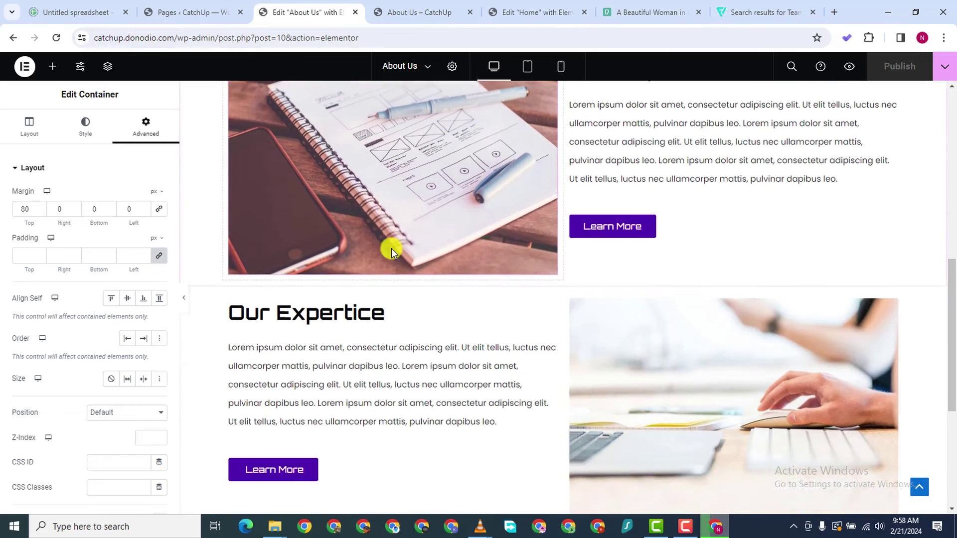
pyautogui.scroll(-5, 391, 248)
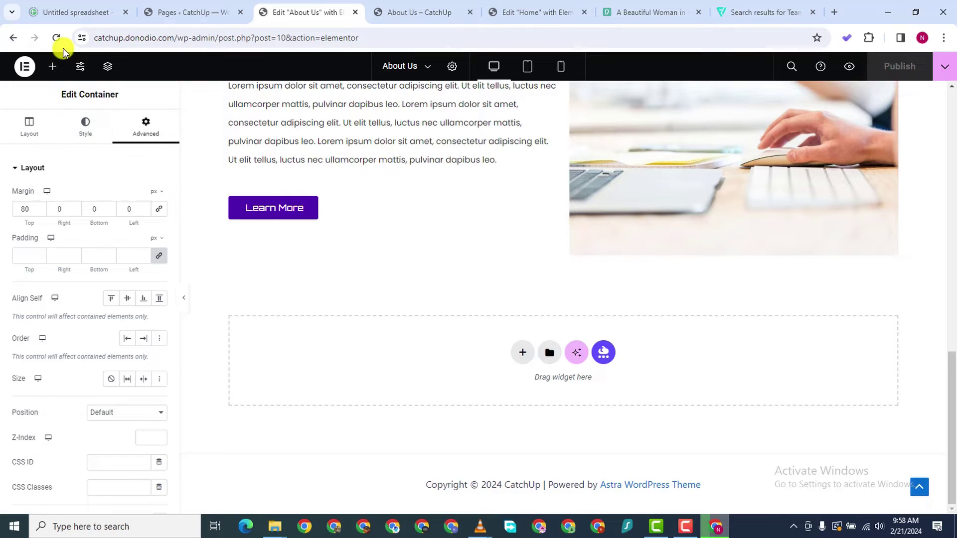
pyautogui.rightClick(549, 205)
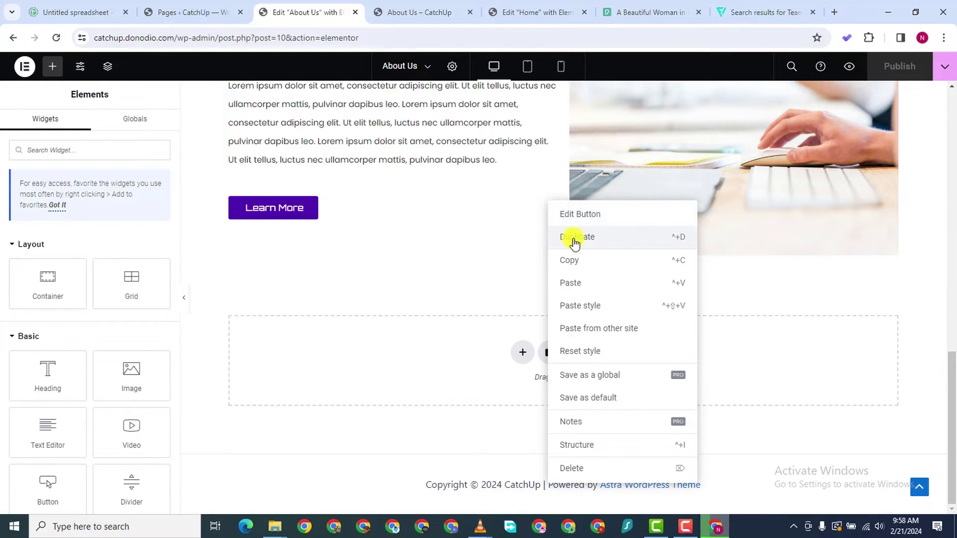
pyautogui.click(572, 236)
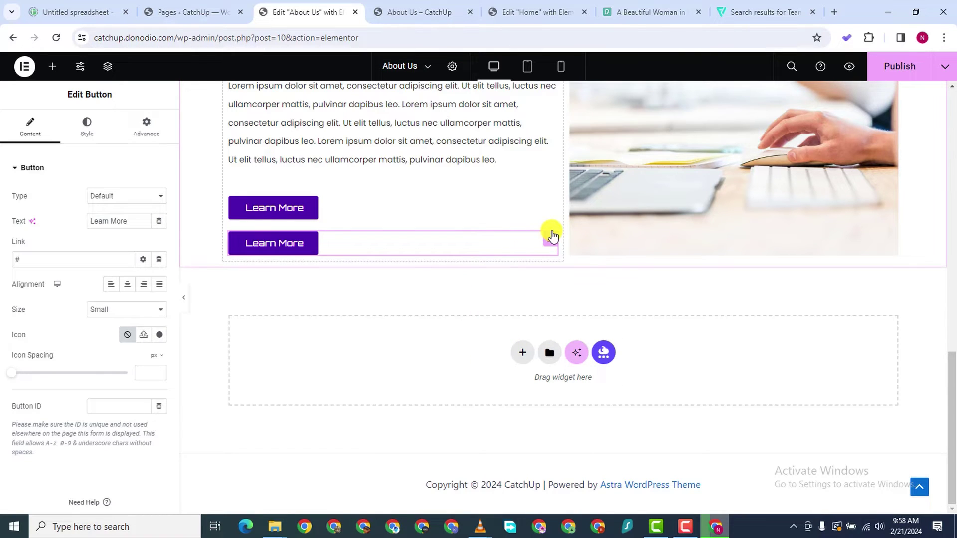
# Copy the duplicate Learn More button and paste it into the empty section as a new row
pyautogui.moveTo(551, 238); pyautogui.dragTo(565, 367)
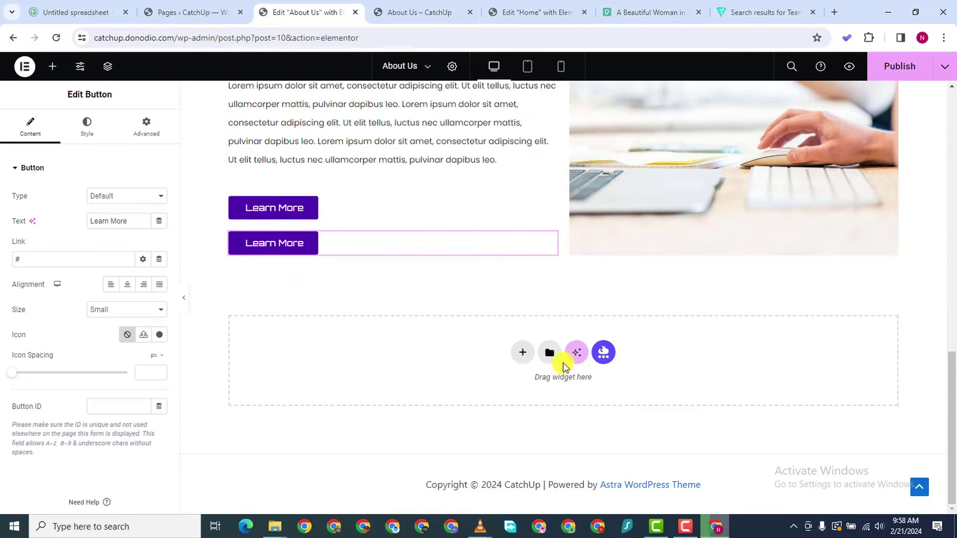
pyautogui.rightClick(550, 243)
pyautogui.click(588, 288)
pyautogui.rightClick(451, 341)
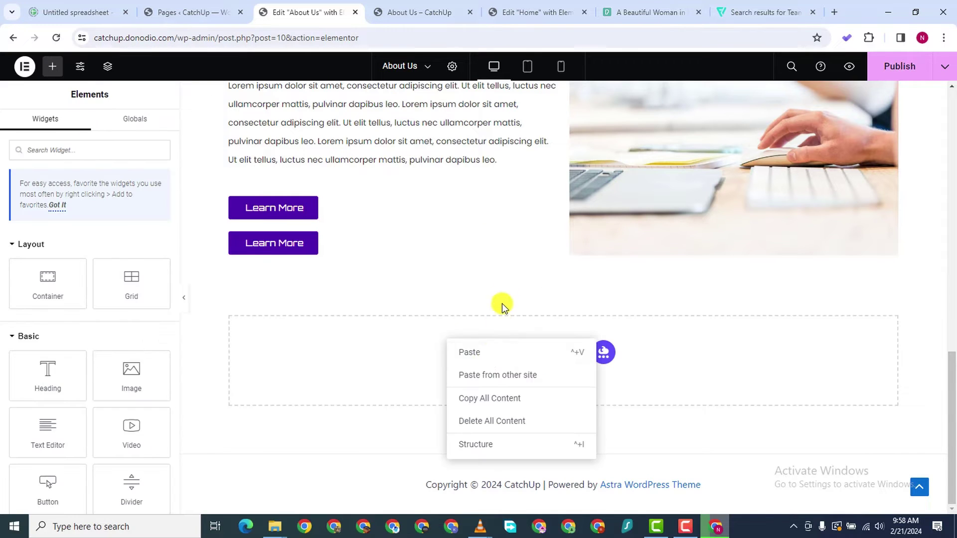
pyautogui.click(473, 351)
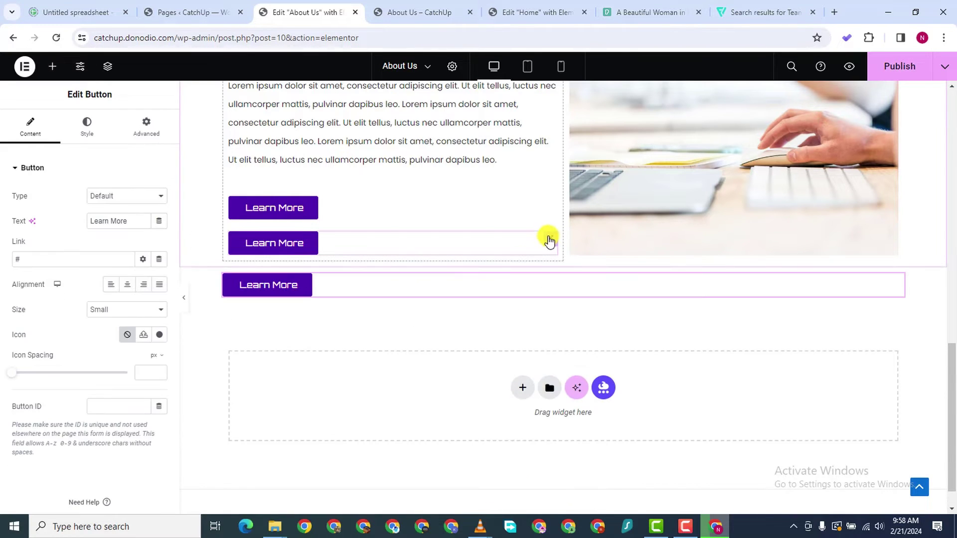
# Delete the extra button from the column and centre the pasted Learn More button
pyautogui.rightClick(552, 245)
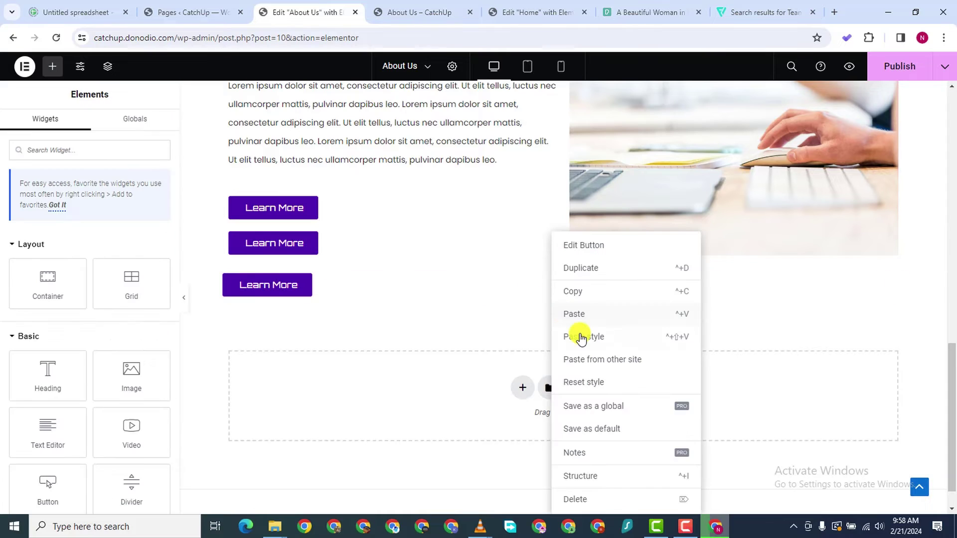
pyautogui.click(582, 498)
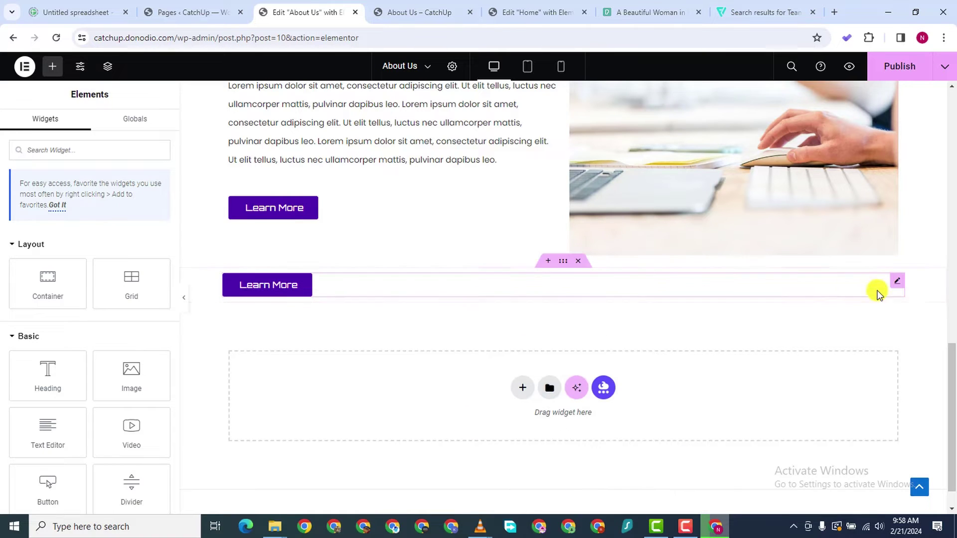
pyautogui.click(893, 281)
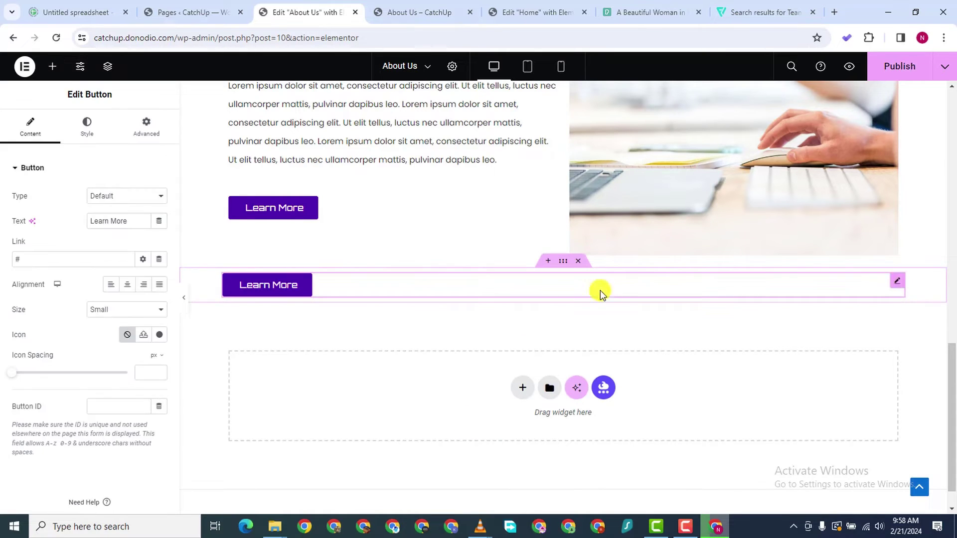
pyautogui.click(127, 284)
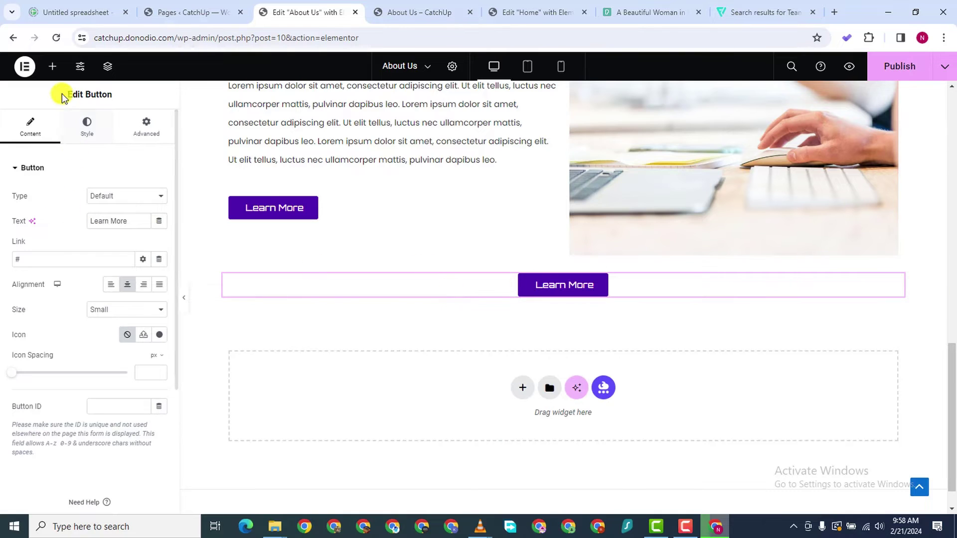
pyautogui.click(52, 66)
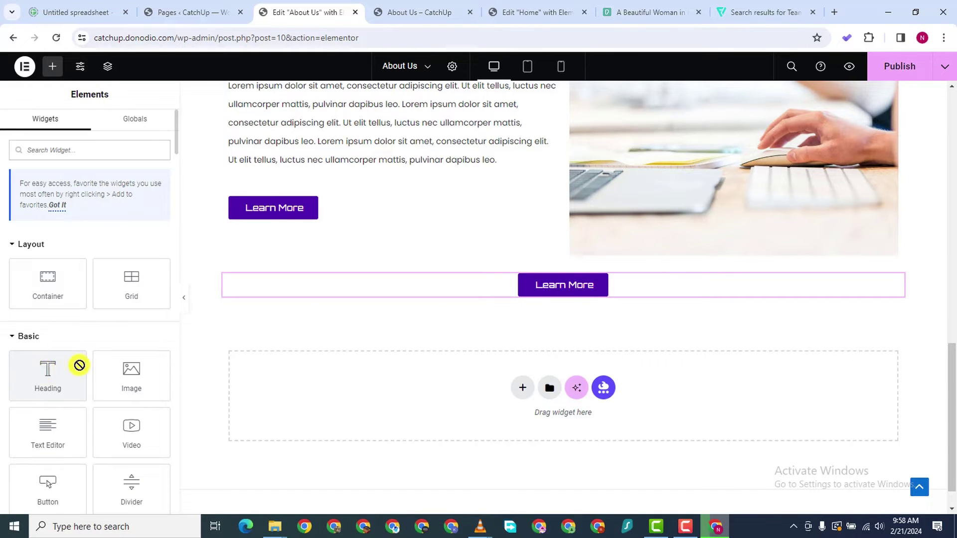
# Add a heading above the centred button, replacing the placeholder with a copy of Our Experience
pyautogui.moveTo(79, 365); pyautogui.dragTo(568, 282)
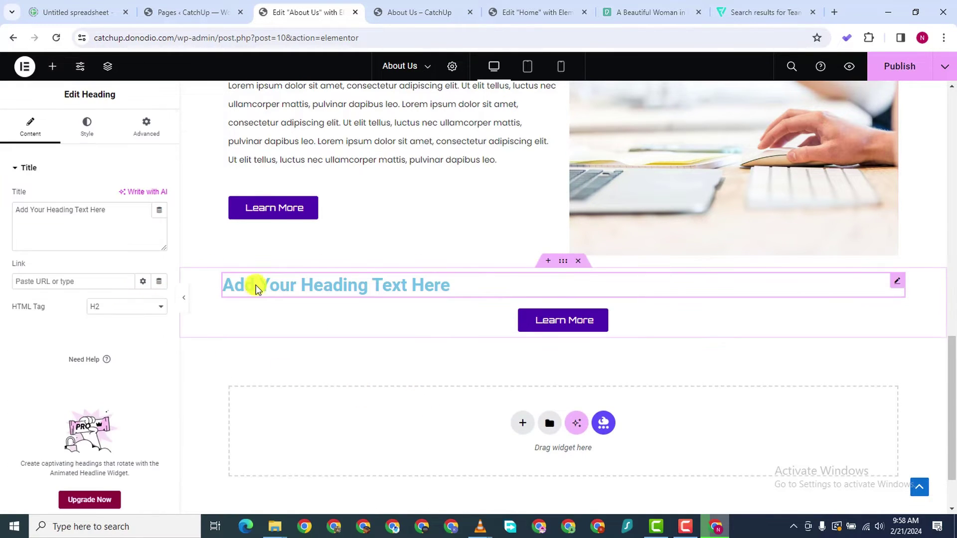
pyautogui.scroll(6, 450, 242)
pyautogui.scroll(1, 846, 166)
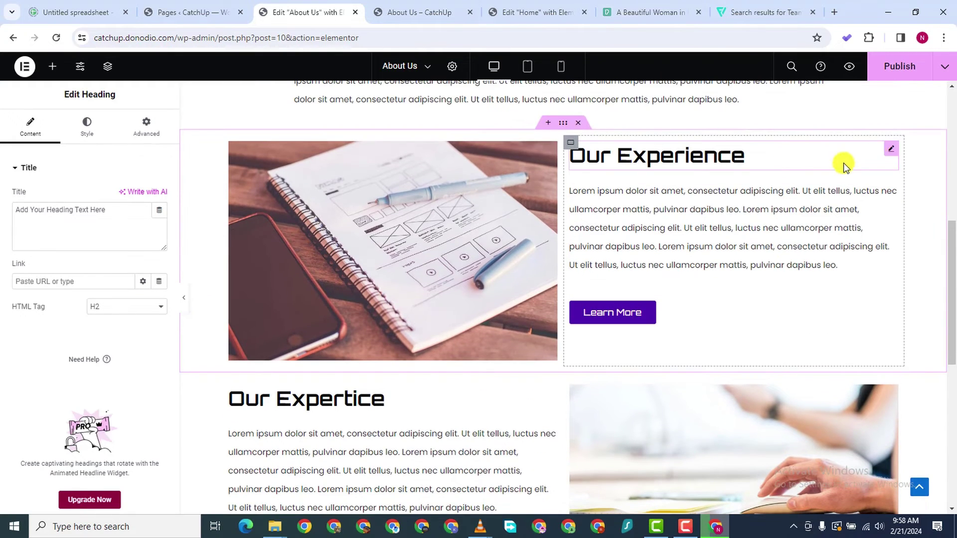
pyautogui.rightClick(890, 151)
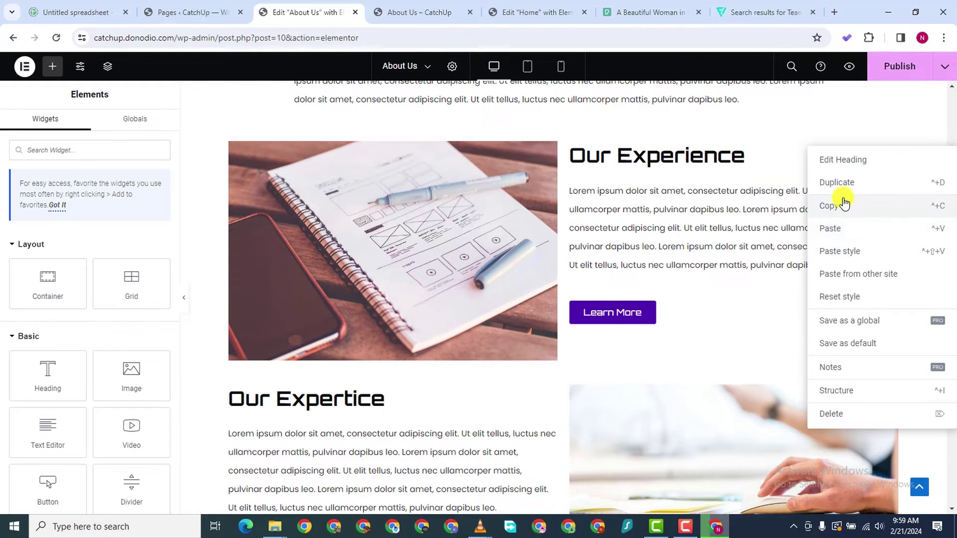
pyautogui.press('Escape')
pyautogui.scroll(-5, 375, 323)
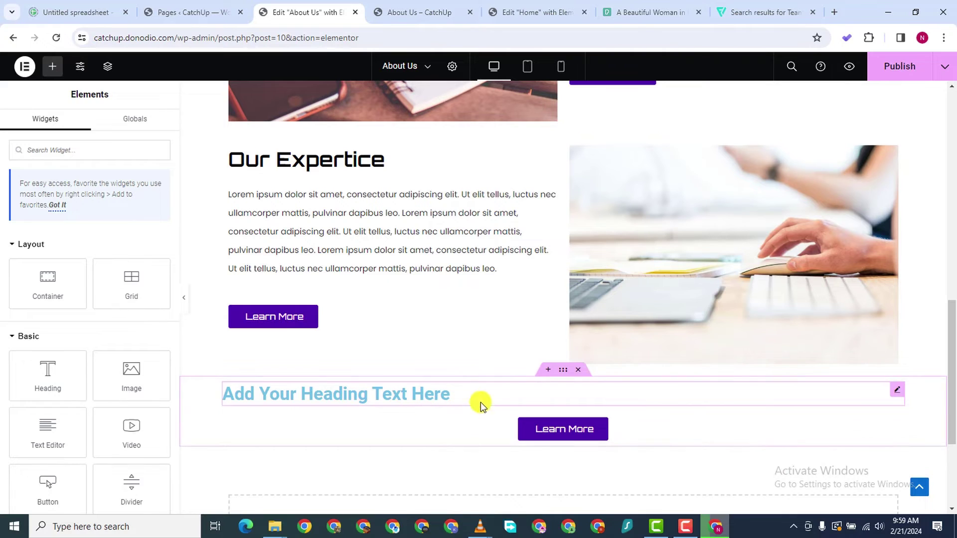
pyautogui.rightClick(493, 396)
pyautogui.click(530, 314)
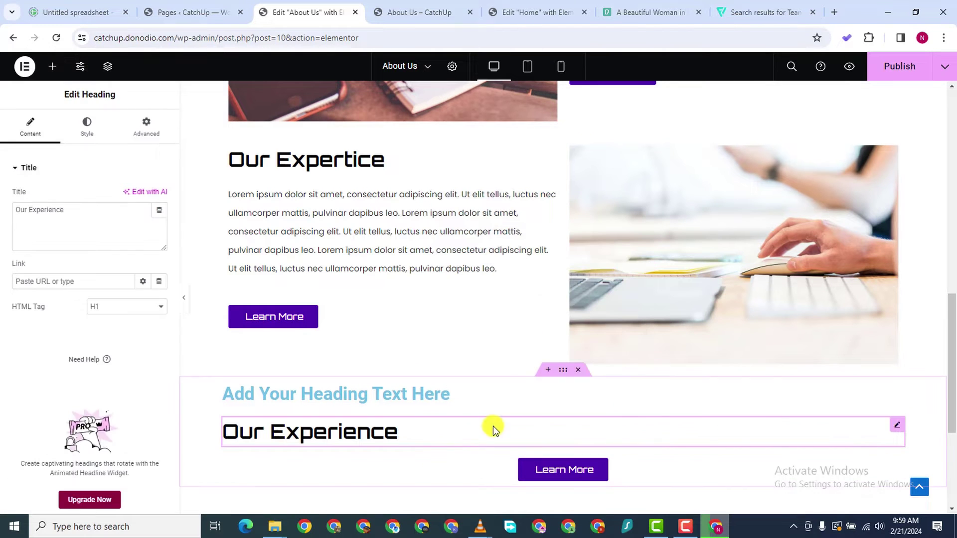
pyautogui.rightClick(901, 393)
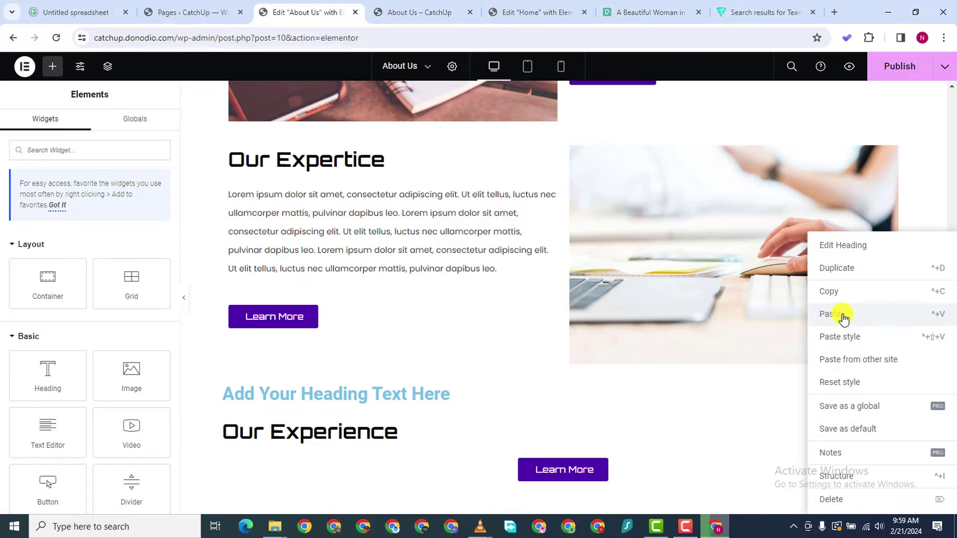
pyautogui.click(841, 498)
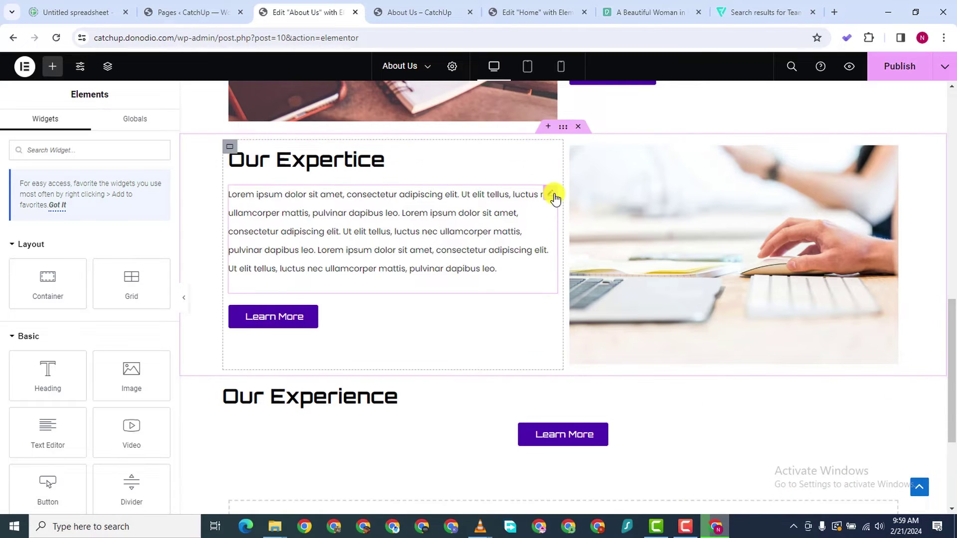
# Paste the lorem ipsum paragraph under the heading and centre the Our Experience heading
pyautogui.rightClick(552, 196)
pyautogui.press('Escape')
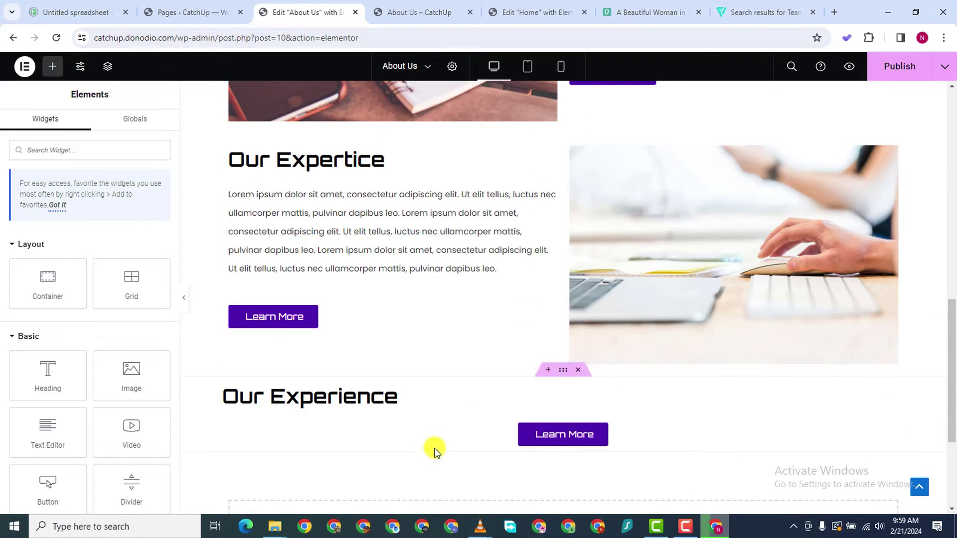
pyautogui.rightClick(439, 412)
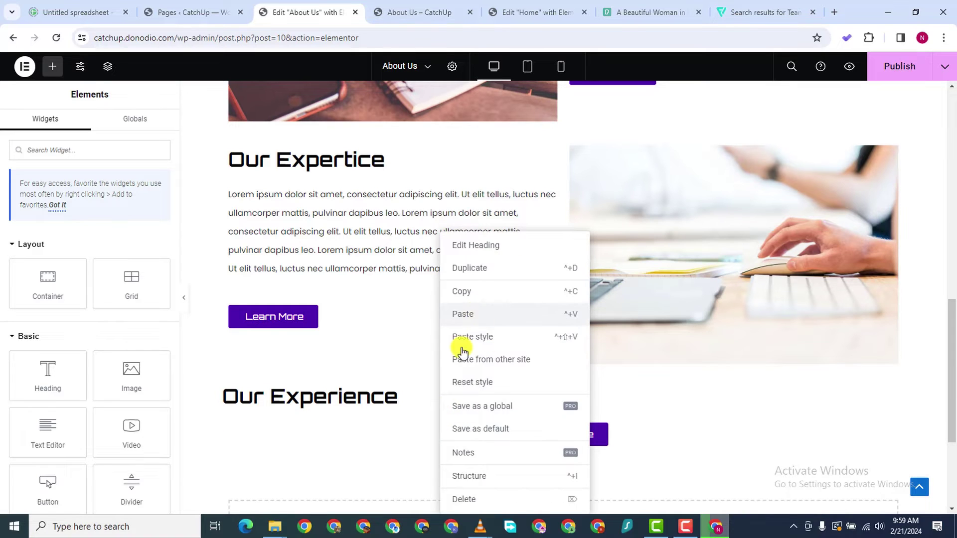
pyautogui.click(469, 314)
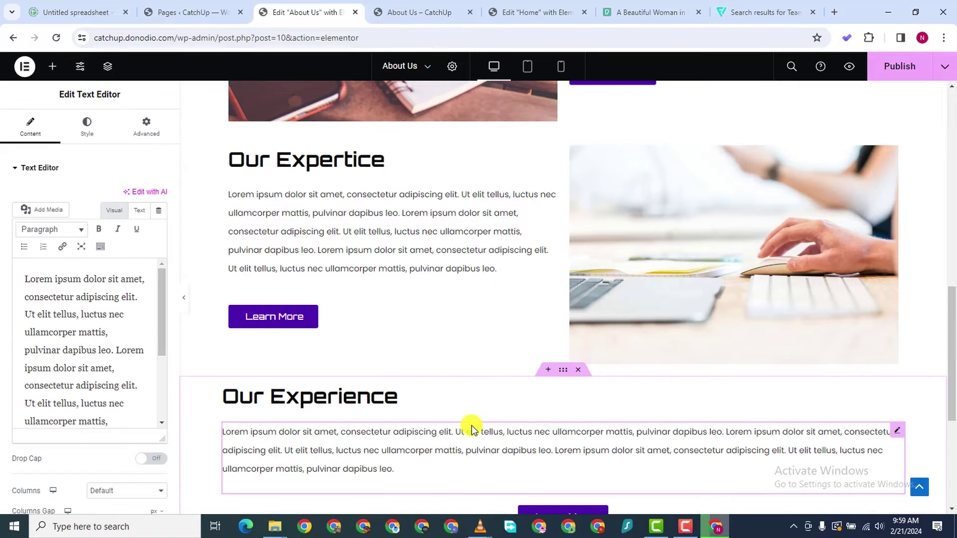
pyautogui.click(439, 411)
pyautogui.click(88, 128)
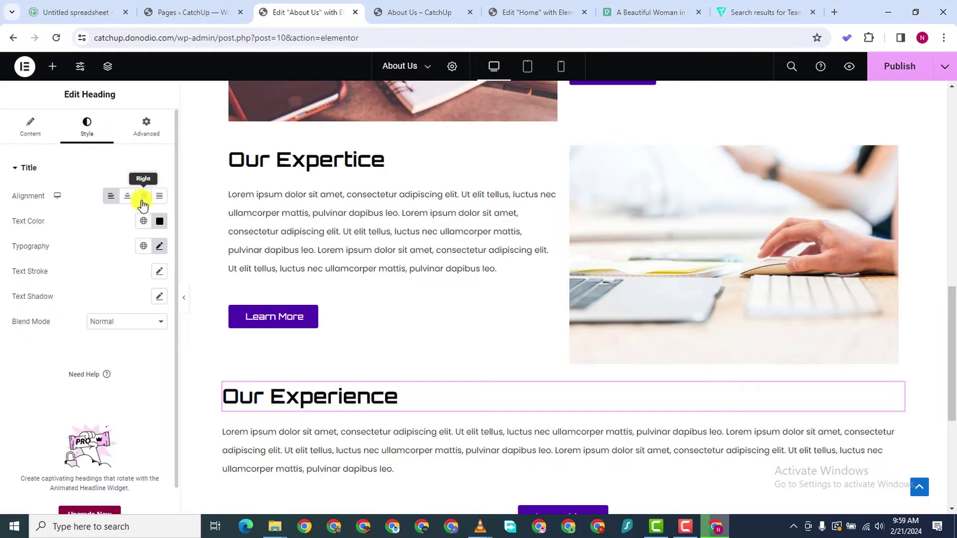
pyautogui.click(127, 198)
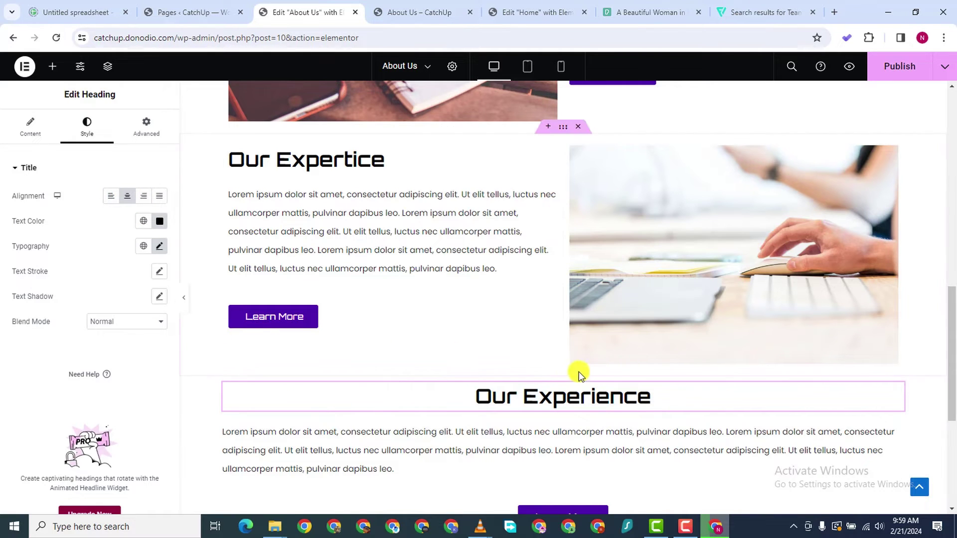
# Give the Our Experience section an 80 px top margin
pyautogui.click(563, 369)
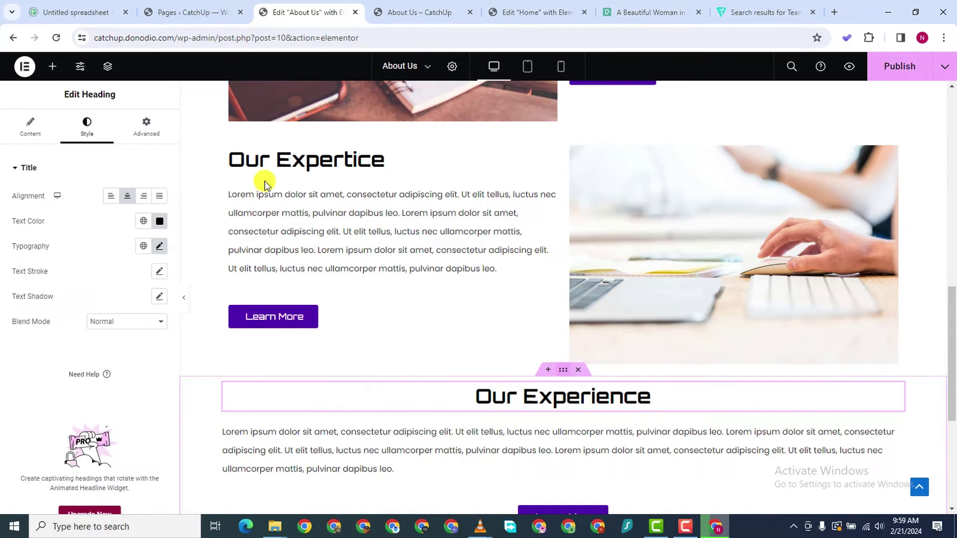
pyautogui.click(148, 128)
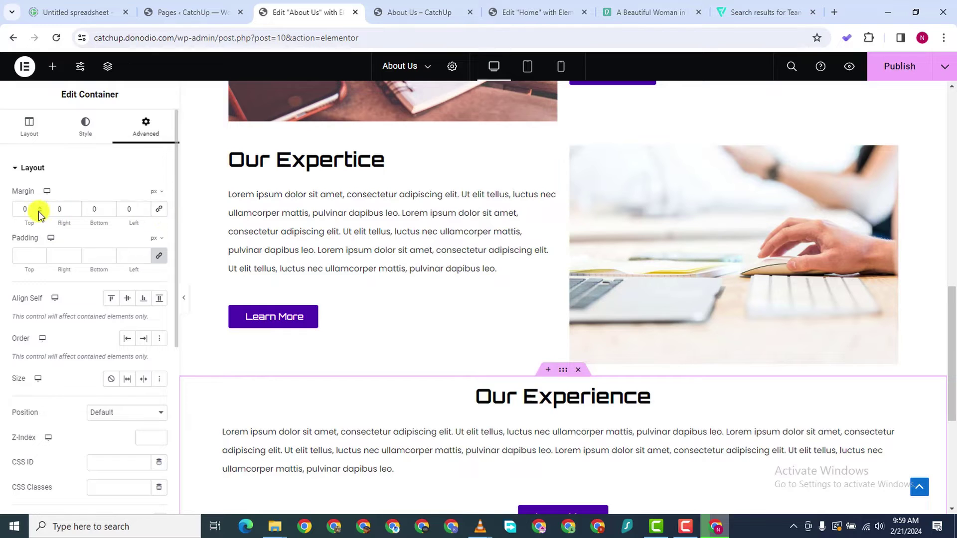
pyautogui.click(15, 206)
pyautogui.write('80')
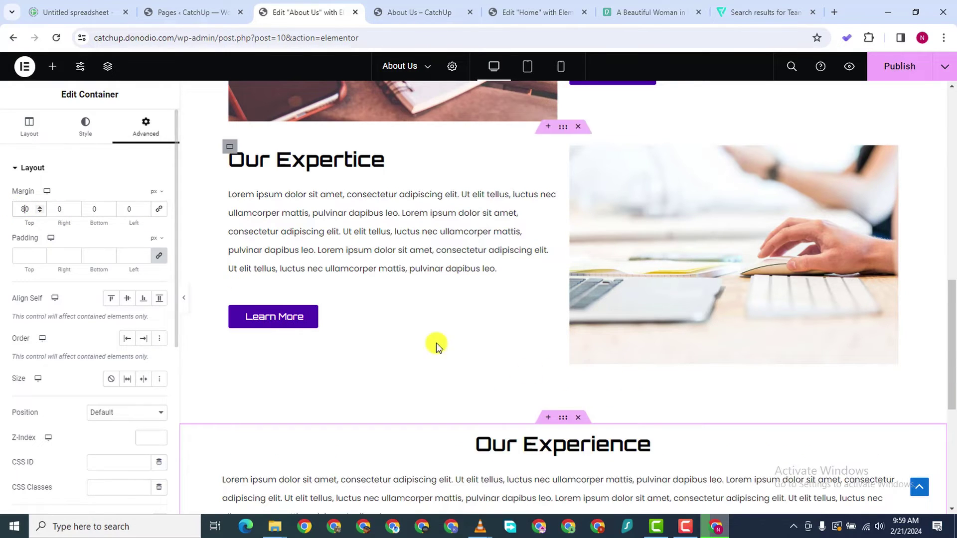
pyautogui.scroll(-3, 548, 379)
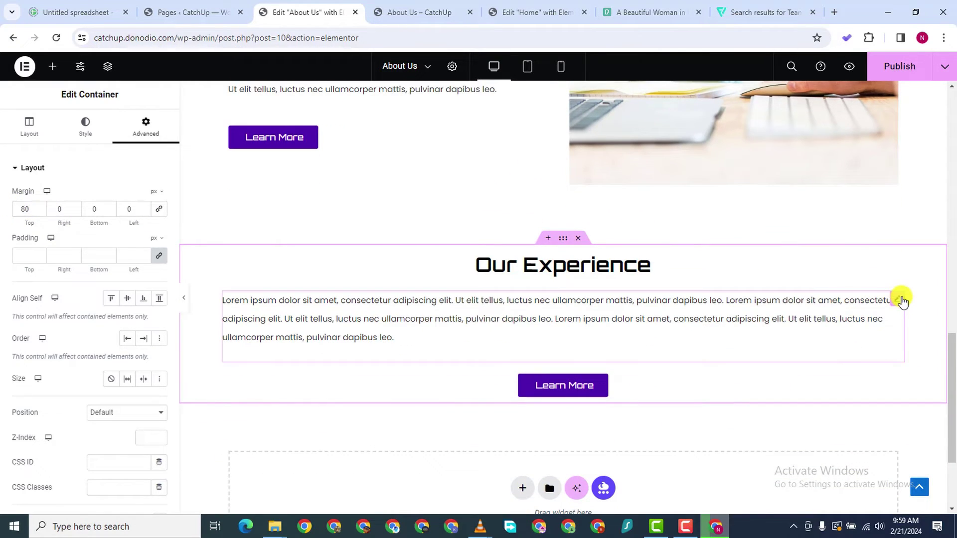
# Delete the paragraph's last sentence and centre-align the remaining text
pyautogui.click(897, 296)
pyautogui.scroll(-5, 90, 363)
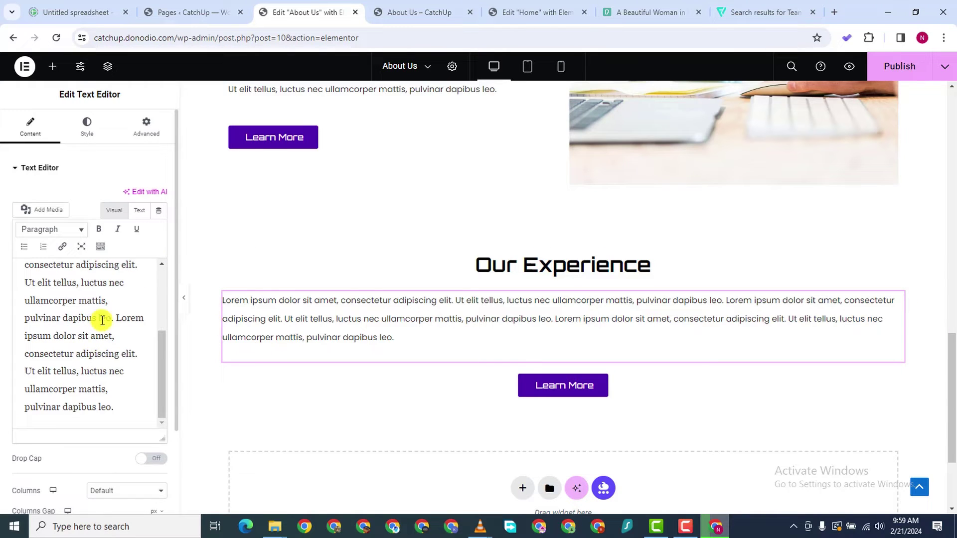
pyautogui.moveTo(117, 317); pyautogui.dragTo(137, 419)
pyautogui.press('BackSpace')
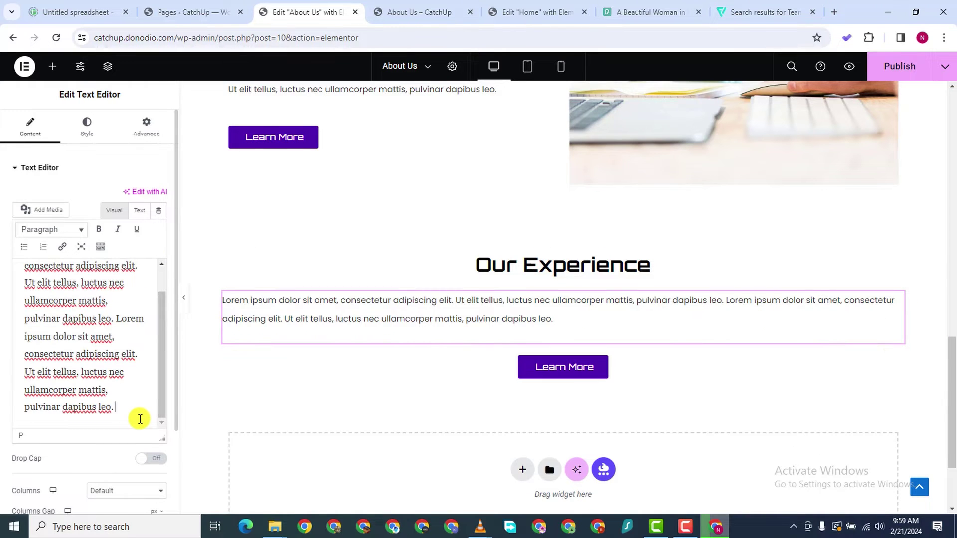
pyautogui.click(82, 124)
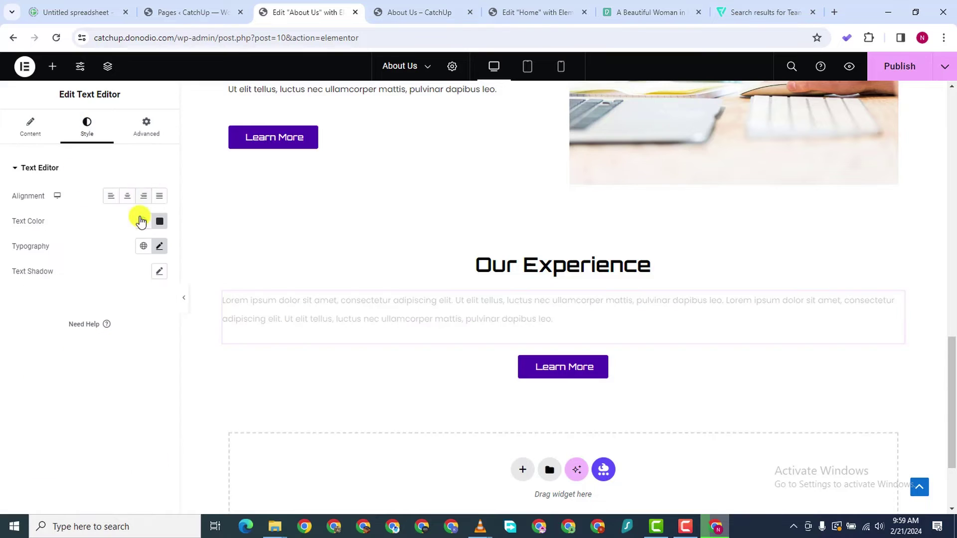
pyautogui.click(127, 197)
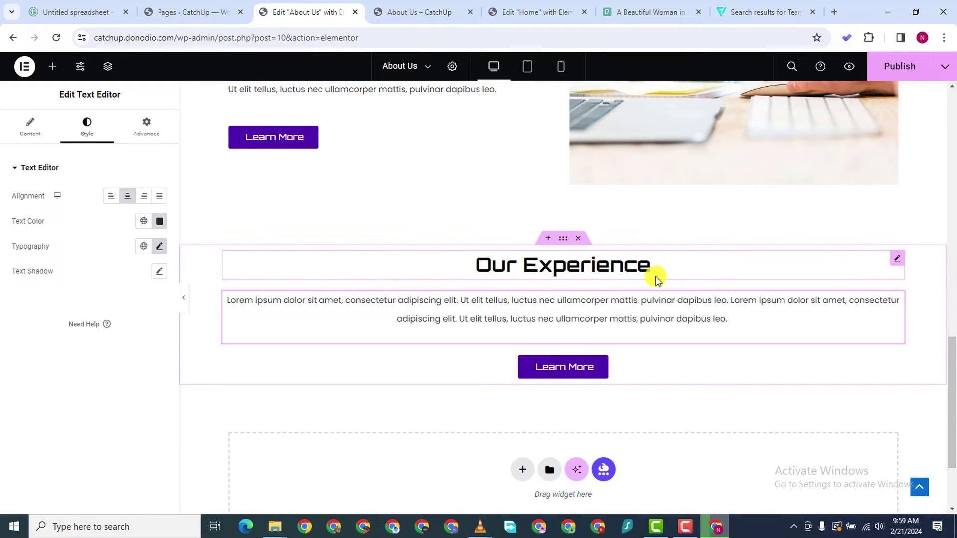
pyautogui.click(680, 266)
pyautogui.click(29, 127)
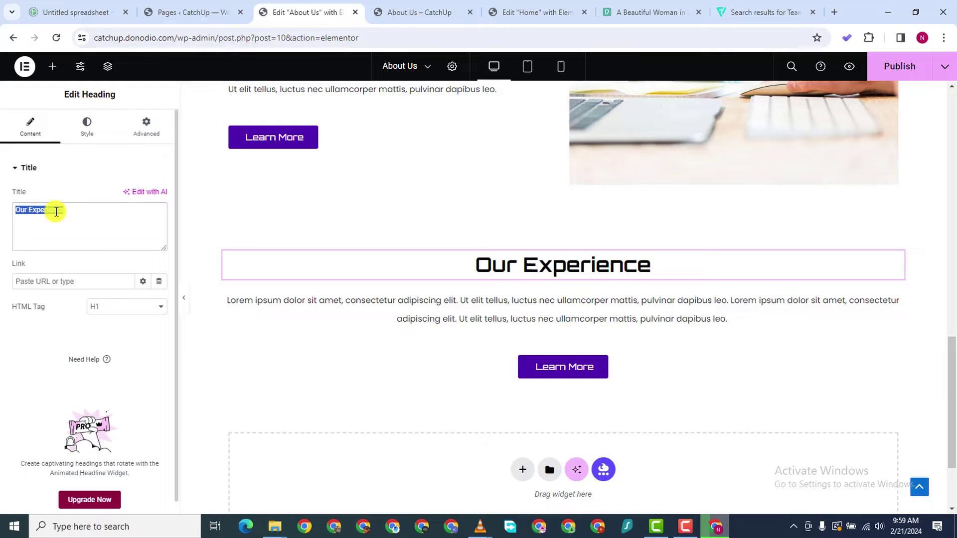
# Replace the heading title with 'Get In Touch With Us'
pyautogui.write('Get I')
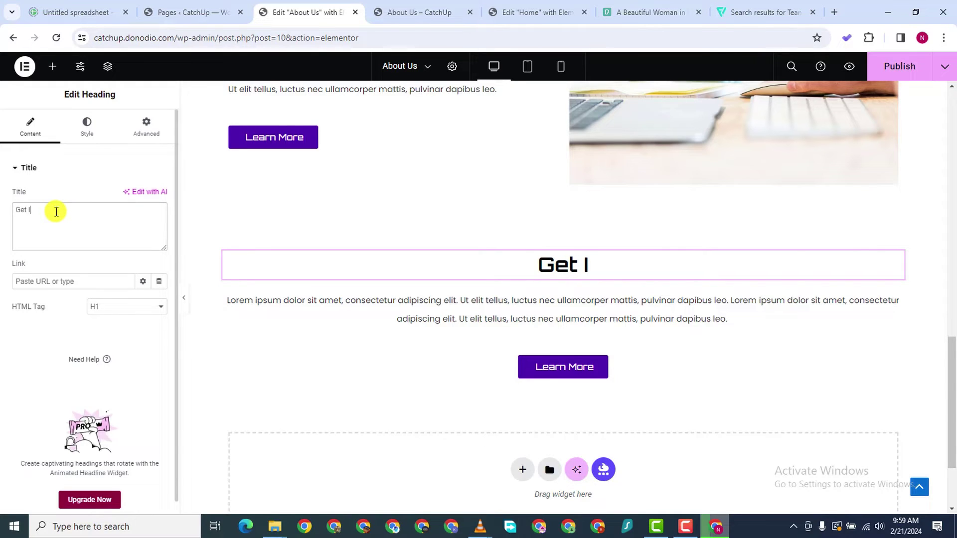
pyautogui.write('n TOUC')
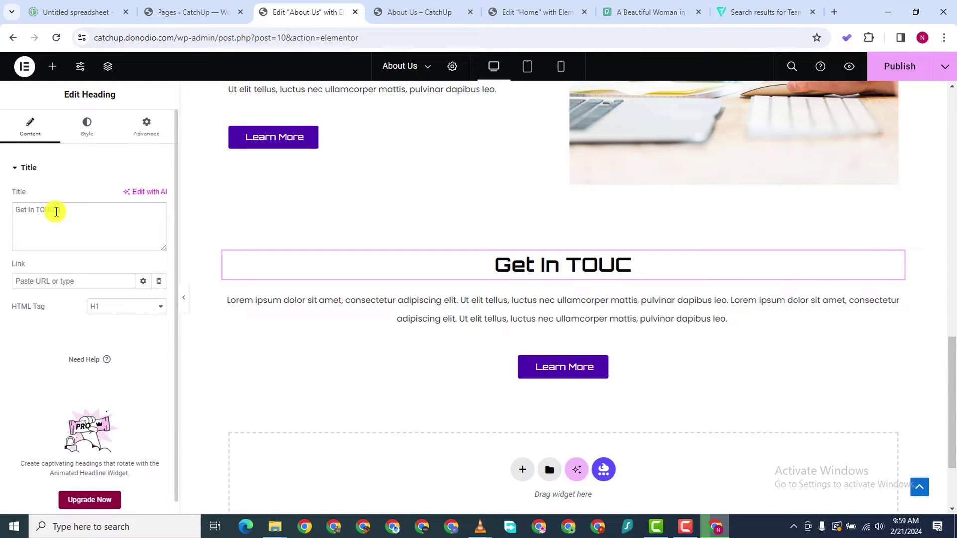
pyautogui.write('H WITH')
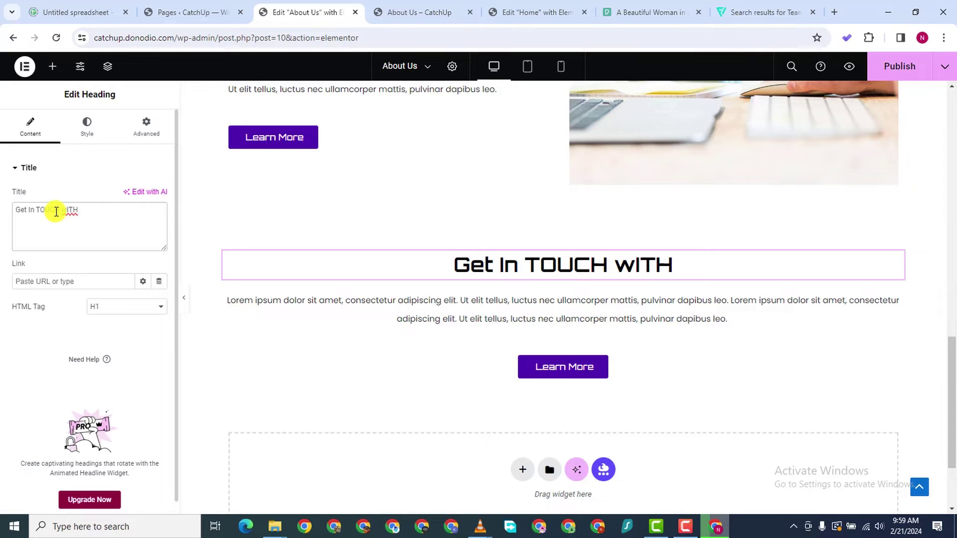
pyautogui.press('BackSpace')
pyautogui.press('BackSpace')
pyautogui.press('BackSpace')
pyautogui.press('BackSpace')
pyautogui.press('BackSpace')
pyautogui.press('BackSpace')
pyautogui.press('BackSpace')
pyautogui.press('BackSpace')
pyautogui.press('BackSpace')
pyautogui.press('BackSpace')
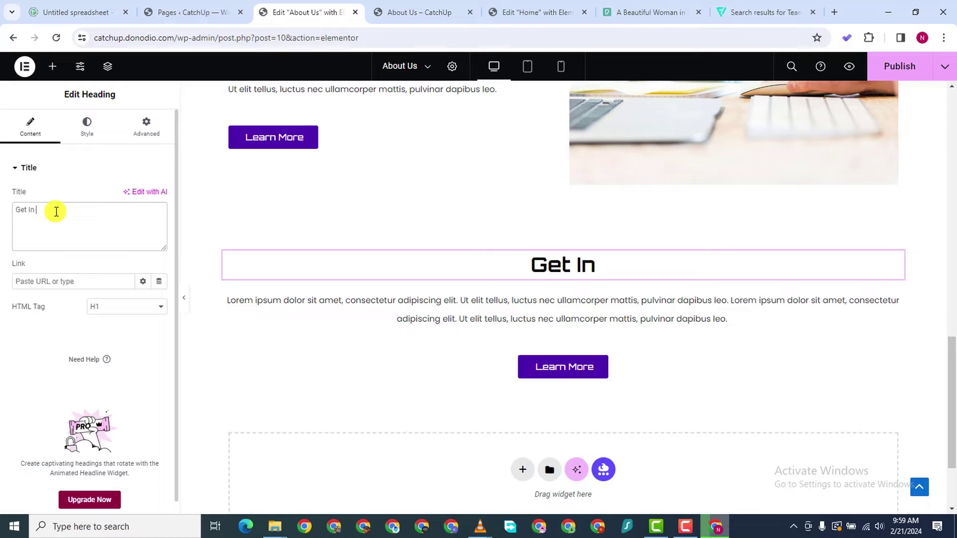
pyautogui.write('Touc')
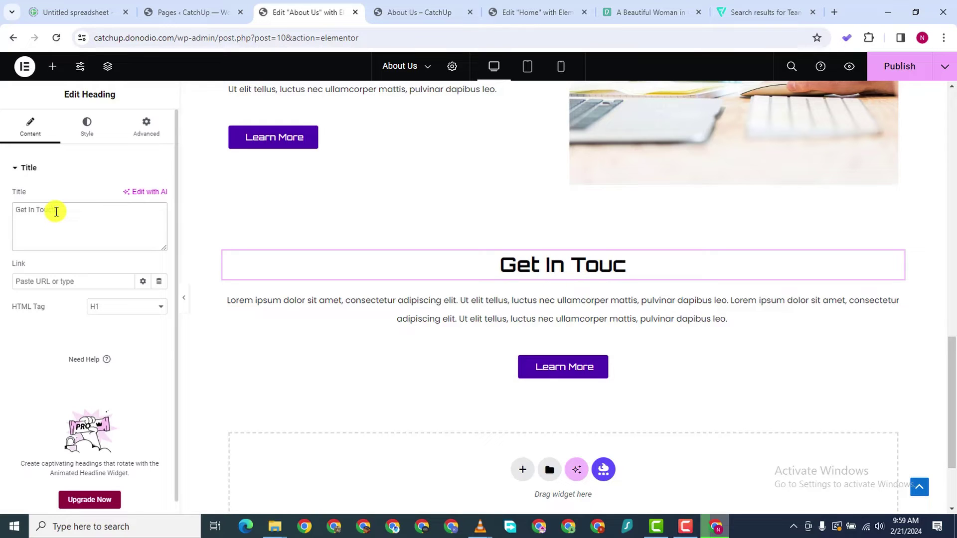
pyautogui.write('h With Us')
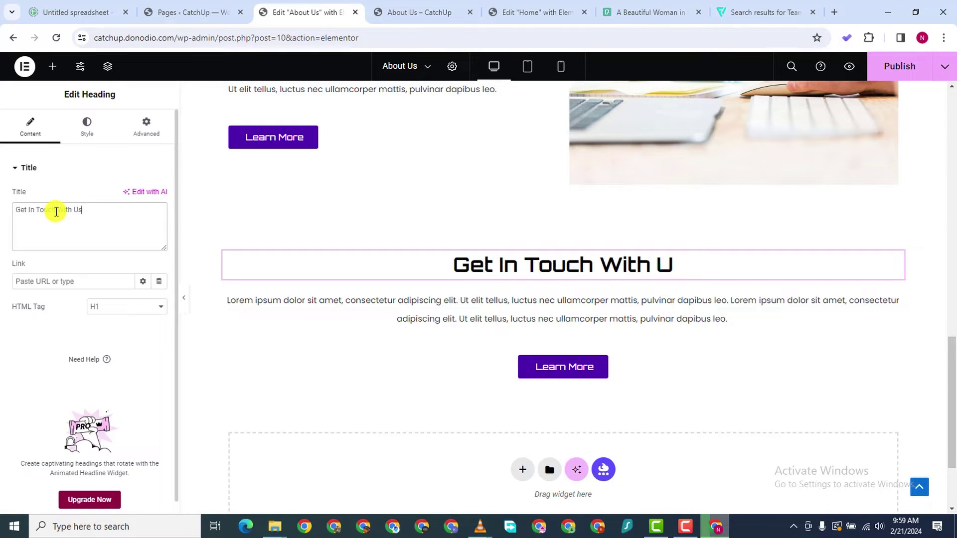
pyautogui.click(643, 369)
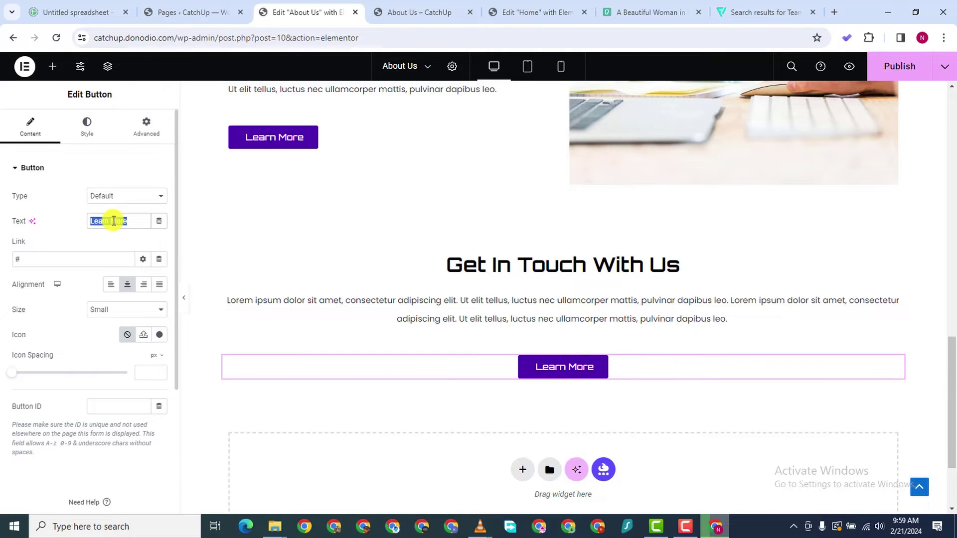
# Change the button text to 'Call Us Now' and publish the About Us page
pyautogui.write('Call')
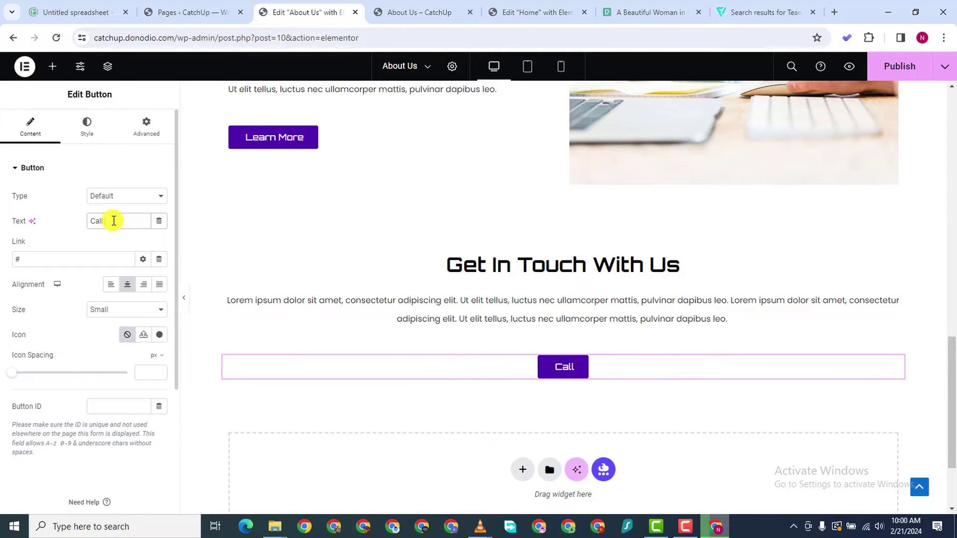
pyautogui.write(' Us Now')
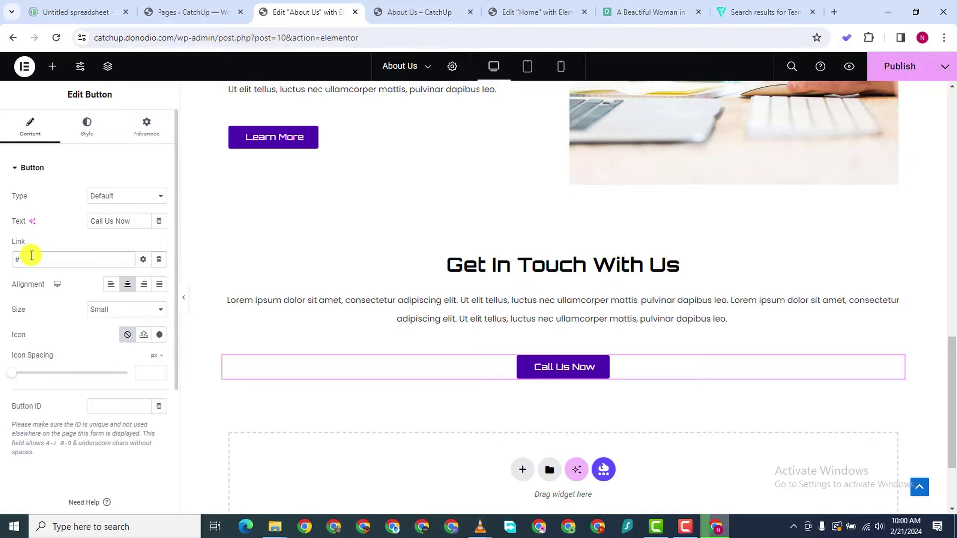
pyautogui.scroll(-3, 320, 271)
pyautogui.scroll(5, 363, 208)
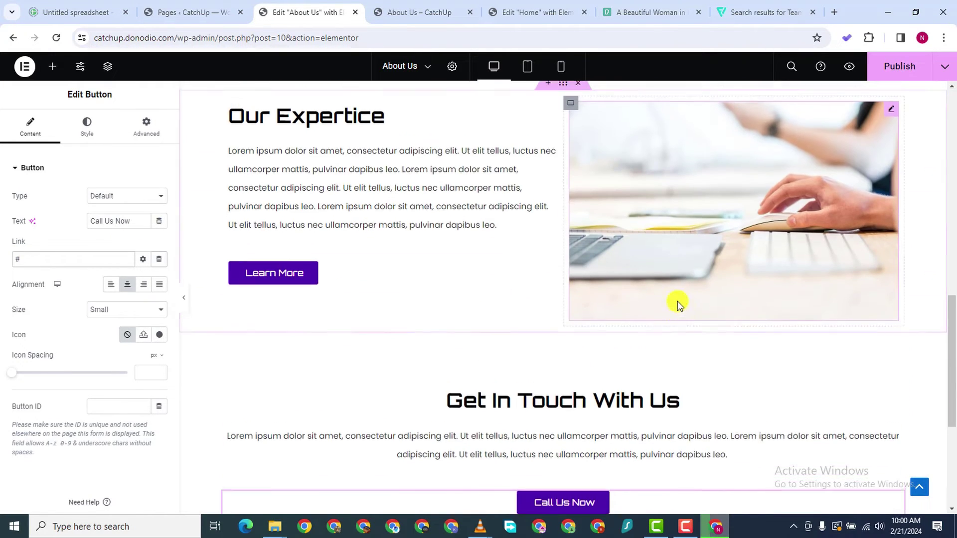
pyautogui.scroll(4, 677, 301)
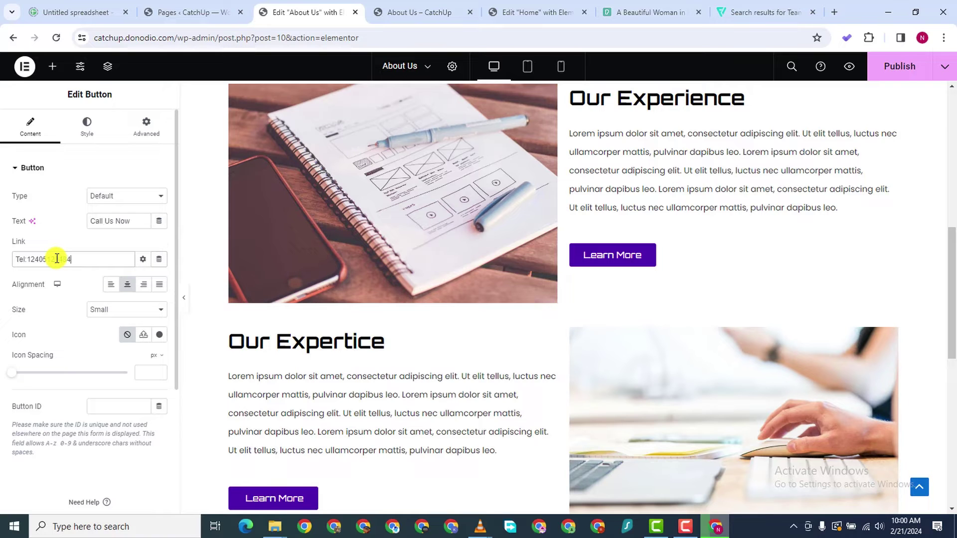
pyautogui.scroll(-8, 835, 387)
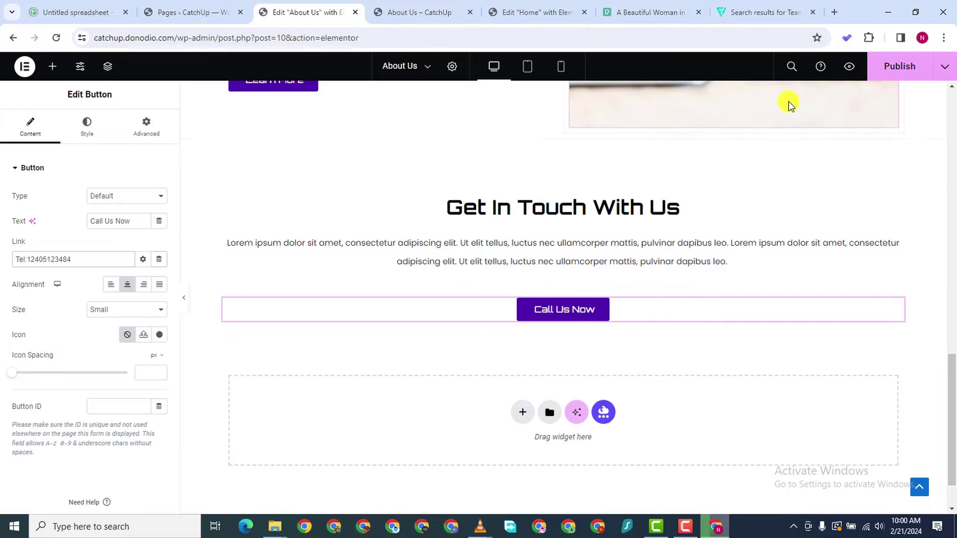
pyautogui.click(882, 72)
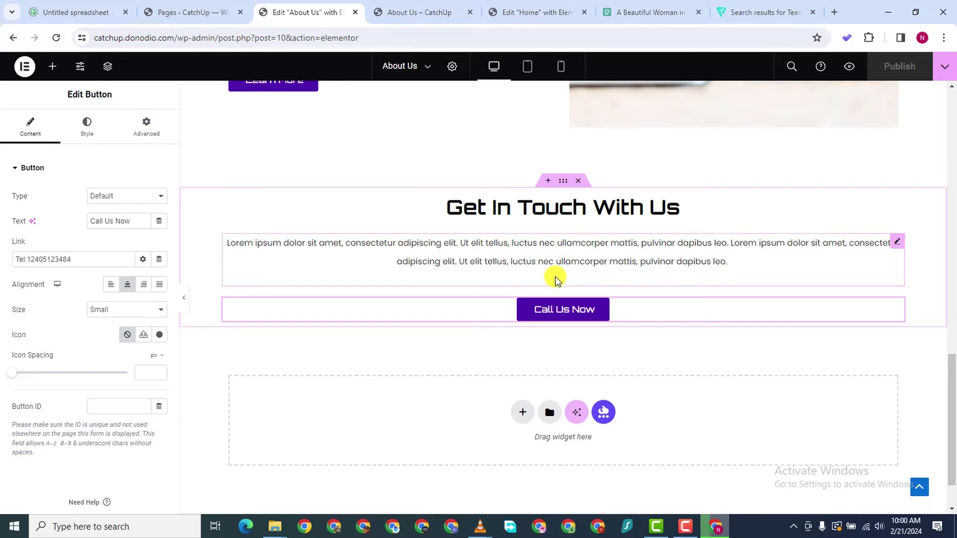
pyautogui.click(372, 13)
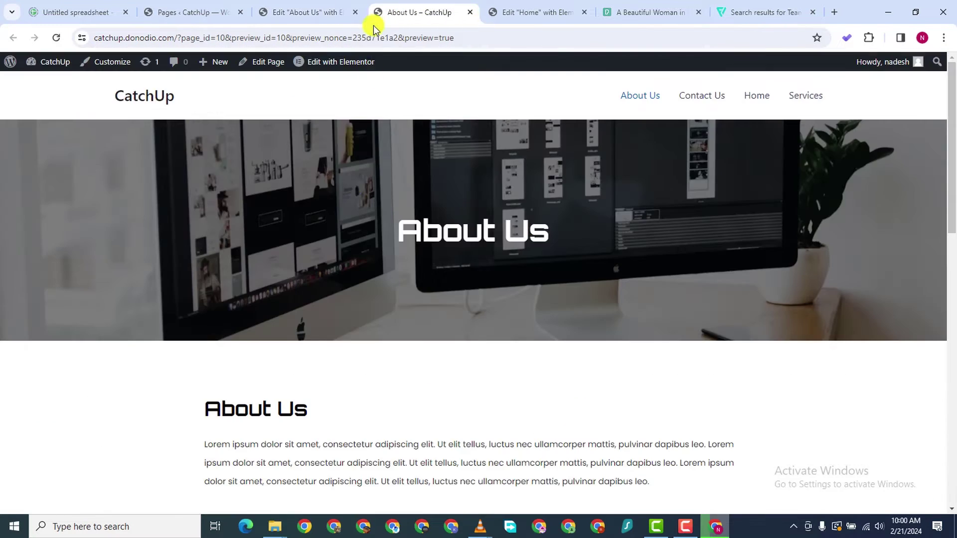
pyautogui.scroll(-6, 390, 337)
pyautogui.scroll(-4, 416, 328)
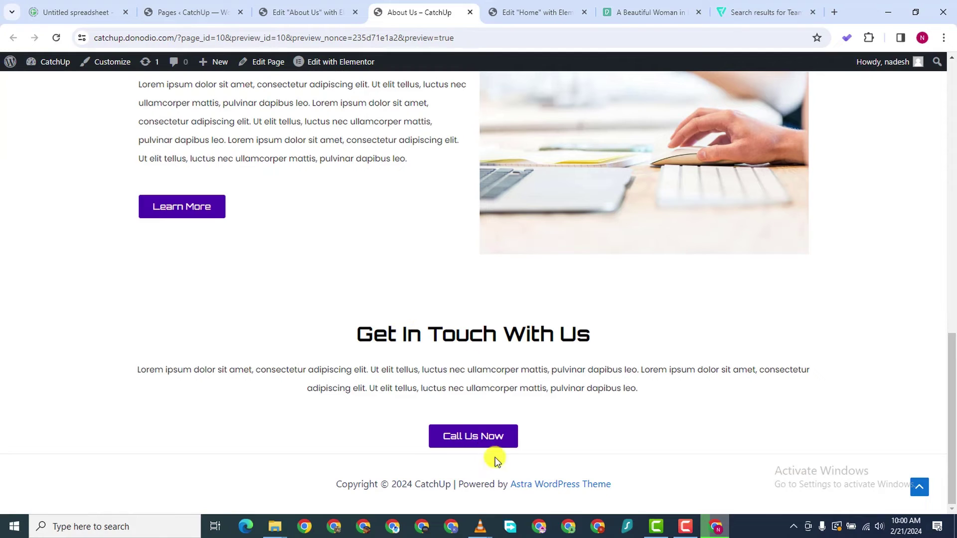
pyautogui.click(486, 437)
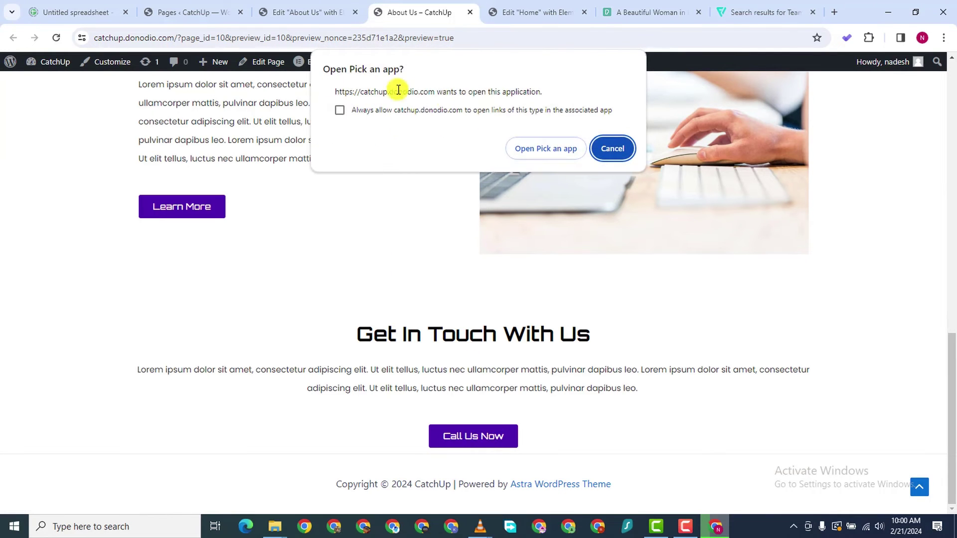
pyautogui.click(613, 148)
pyautogui.click(302, 12)
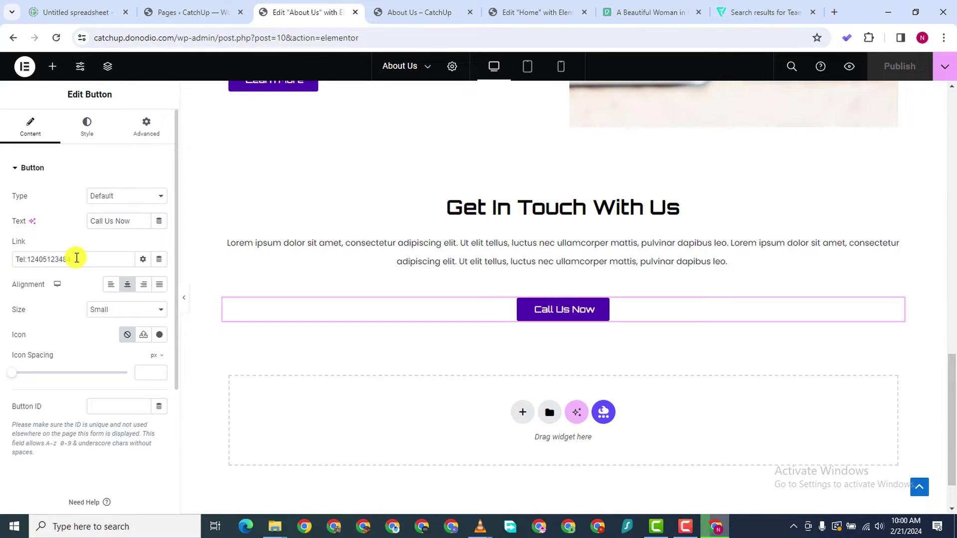
# Add '+' after 'Tel:' in the button's phone link, republish, and return to the Pages list
pyautogui.click(28, 257)
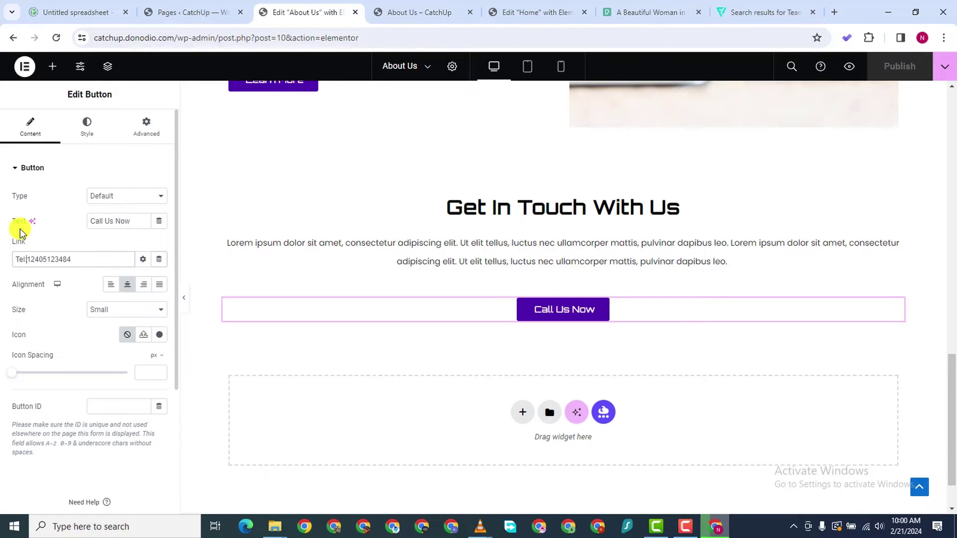
pyautogui.write('+')
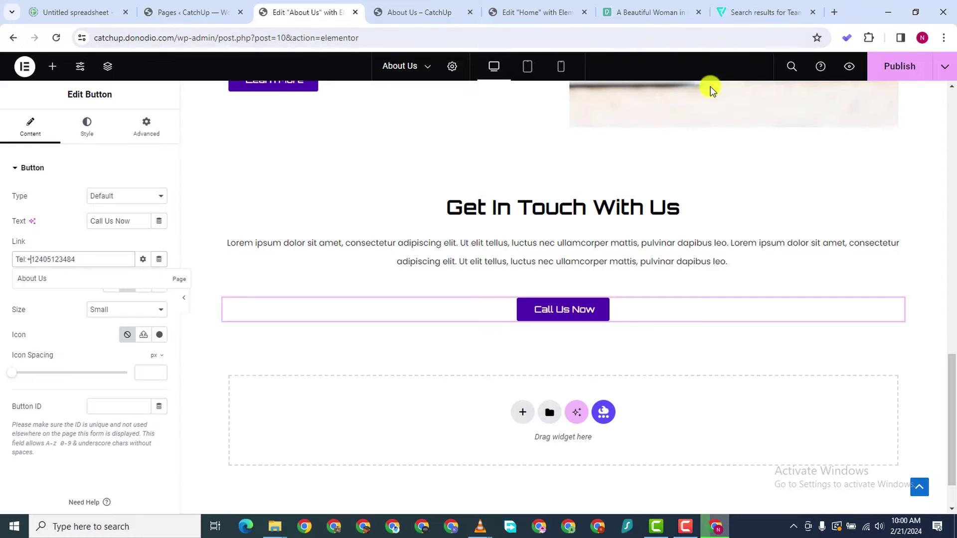
pyautogui.click(877, 66)
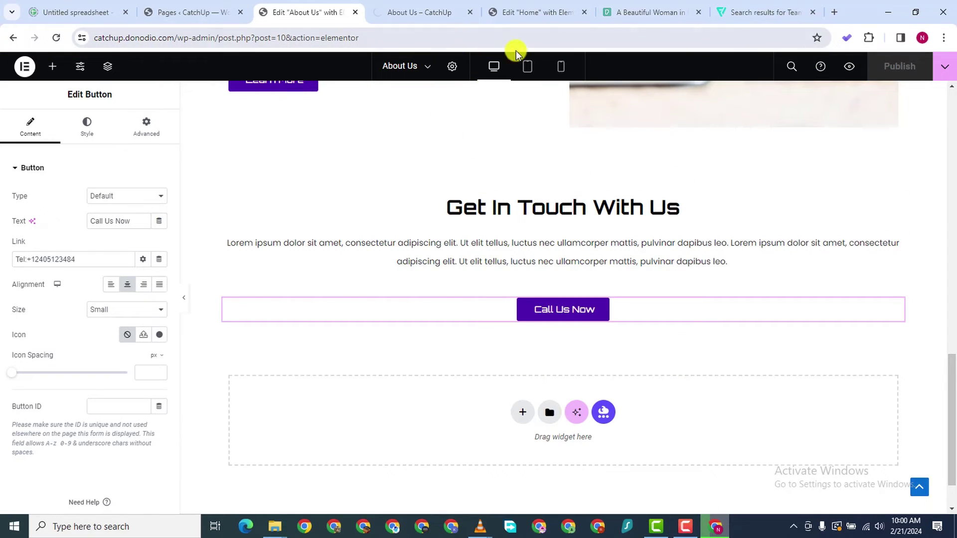
pyautogui.scroll(-1, 650, 173)
pyautogui.scroll(15, 651, 165)
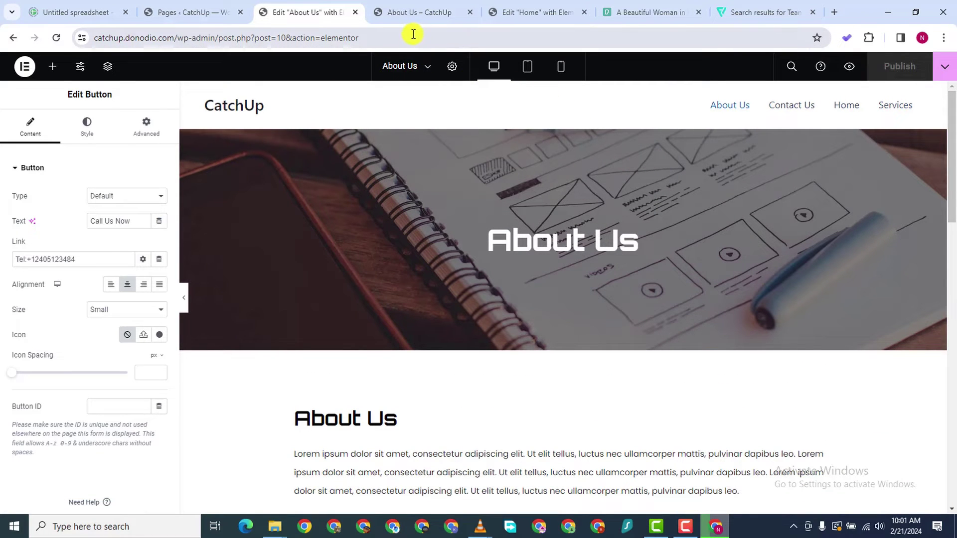
pyautogui.click(221, 11)
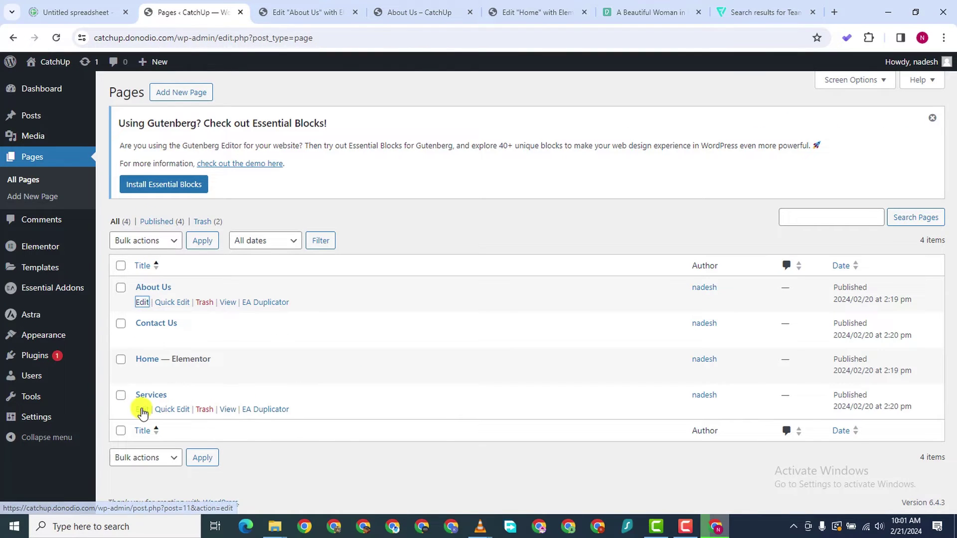
# Open the Services page in Elementor in a new tab and close the old About Us editor
pyautogui.rightClick(142, 409)
pyautogui.click(184, 257)
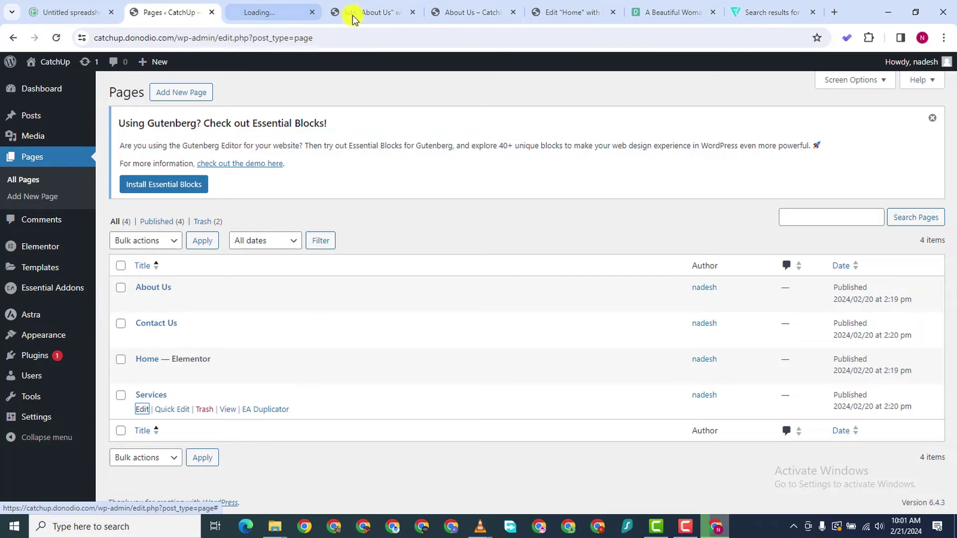
pyautogui.click(372, 13)
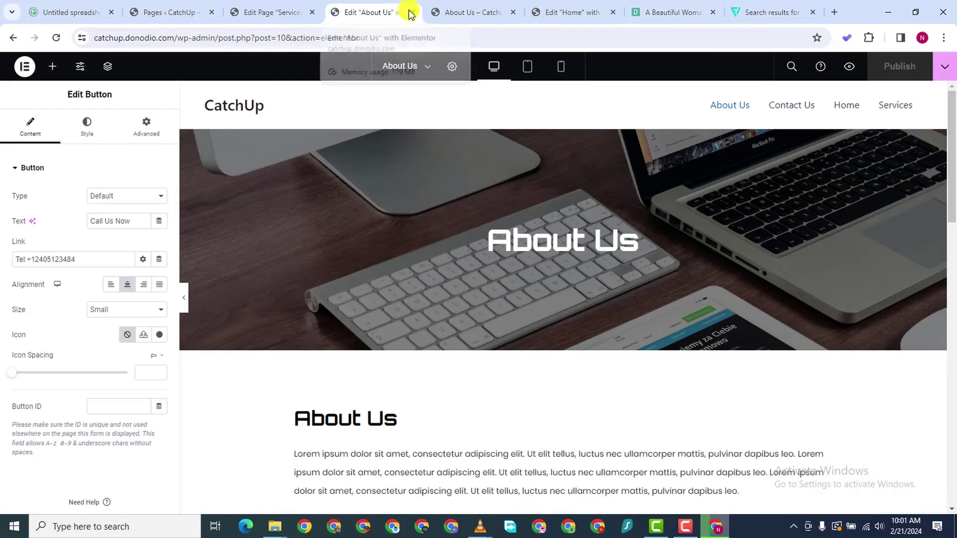
pyautogui.click(412, 12)
pyautogui.click(278, 11)
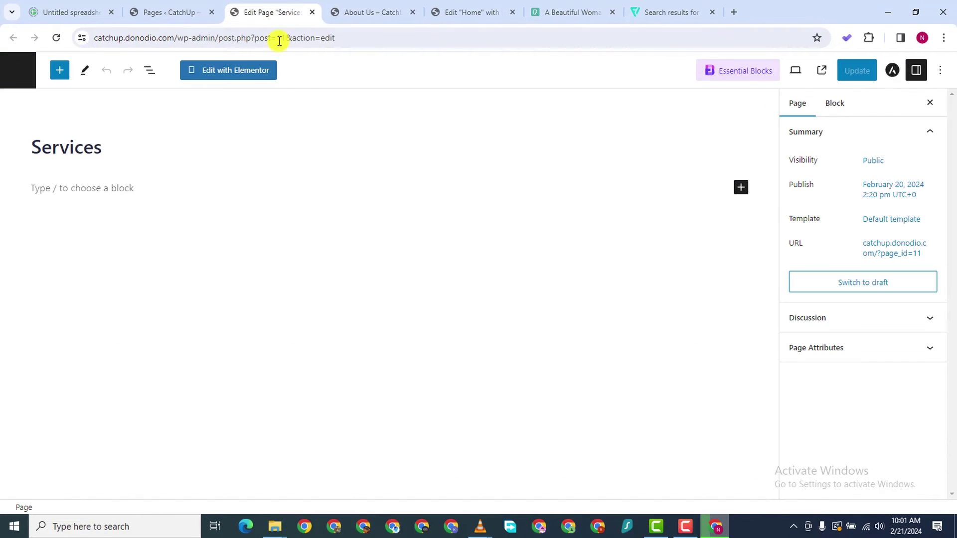
pyautogui.click(230, 70)
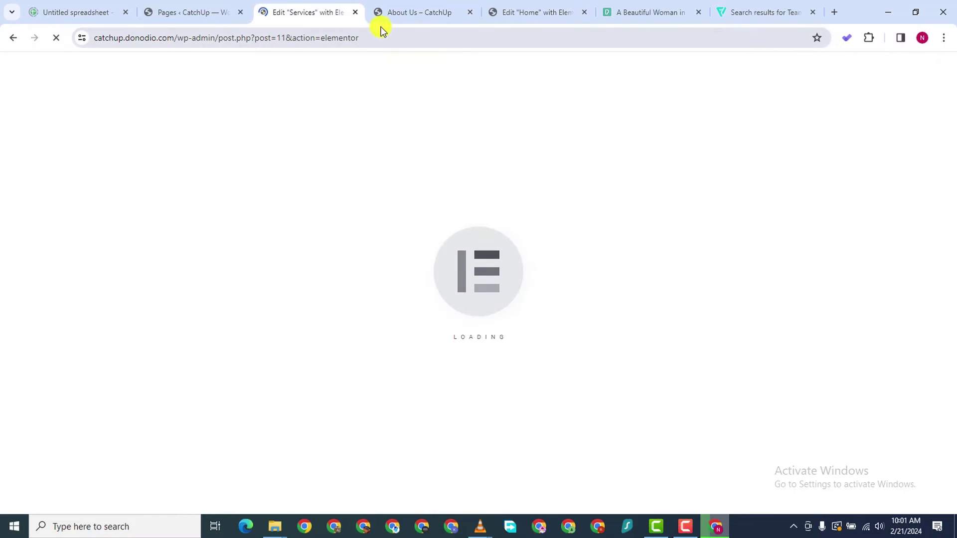
# Reopen the About Us page in Elementor from its preview and confirm the Services editor loaded
pyautogui.click(408, 14)
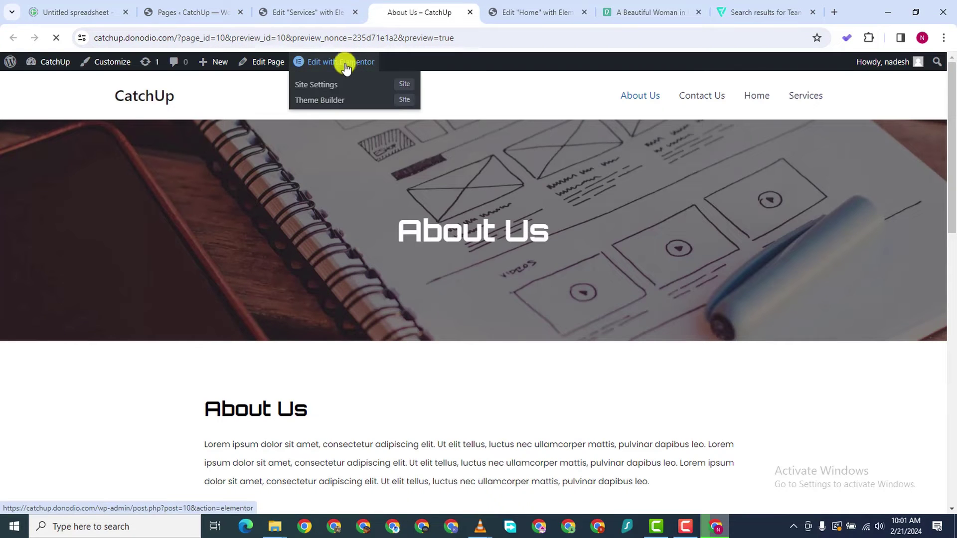
pyautogui.click(314, 61)
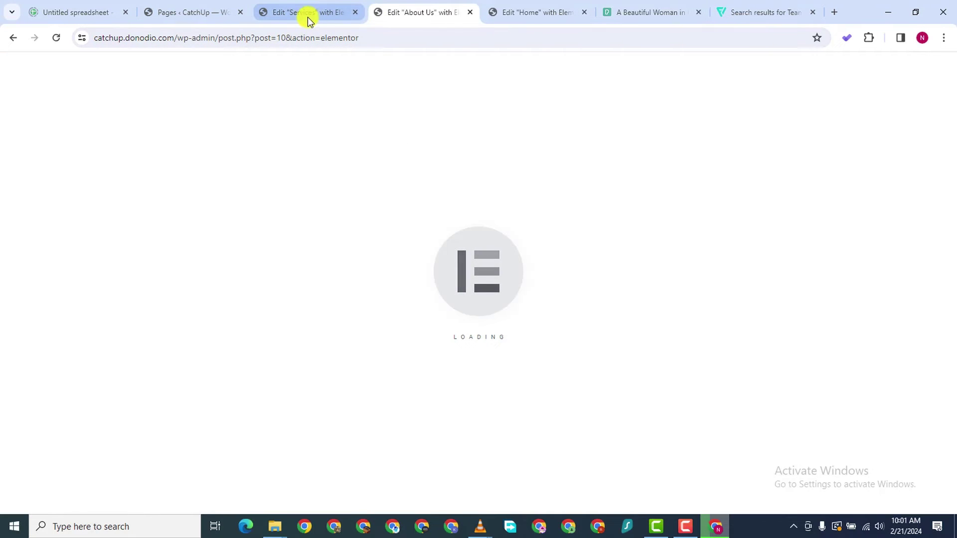
pyautogui.click(307, 15)
pyautogui.click(401, 12)
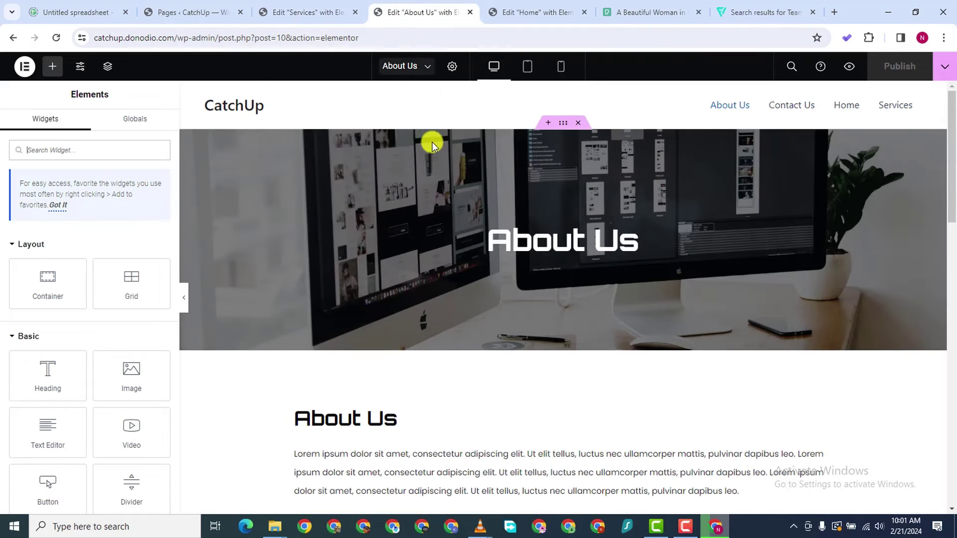
# Copy the About Us hero banner and paste it into the empty Services section
pyautogui.rightClick(562, 124)
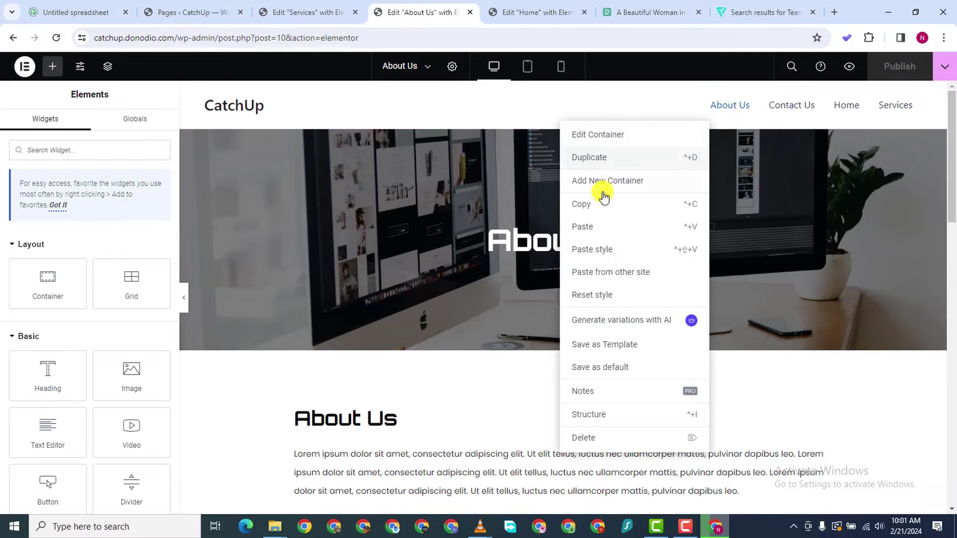
pyautogui.click(596, 208)
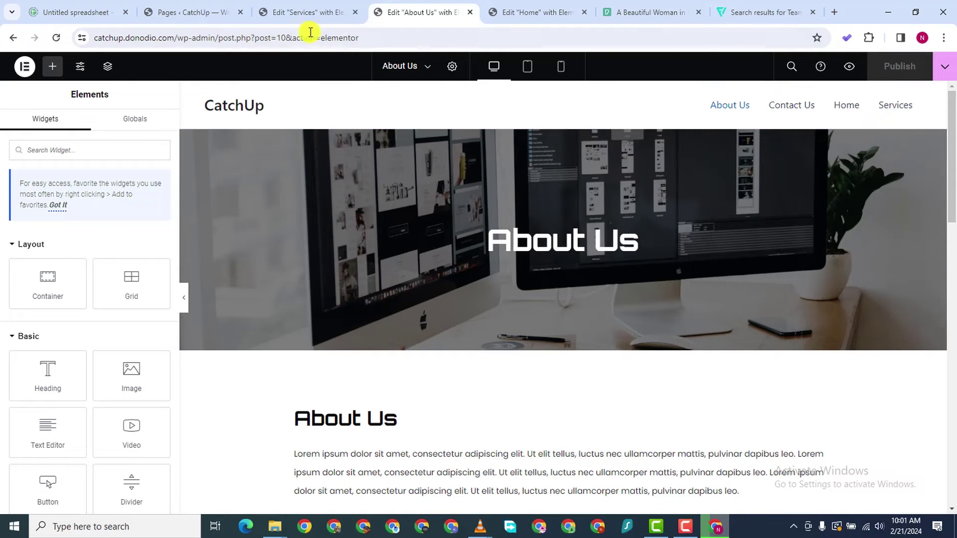
pyautogui.click(305, 13)
pyautogui.rightClick(420, 229)
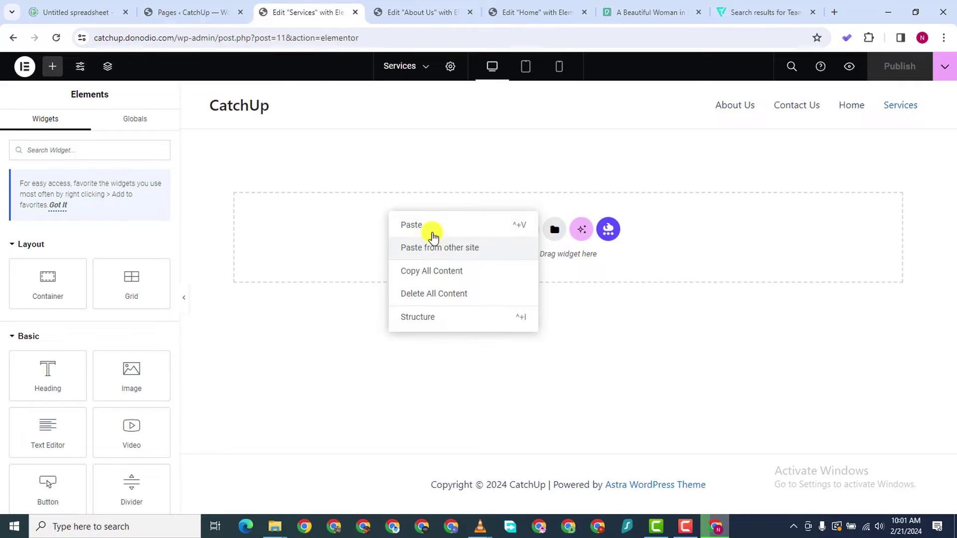
pyautogui.hotkey('ctrl', 'v')
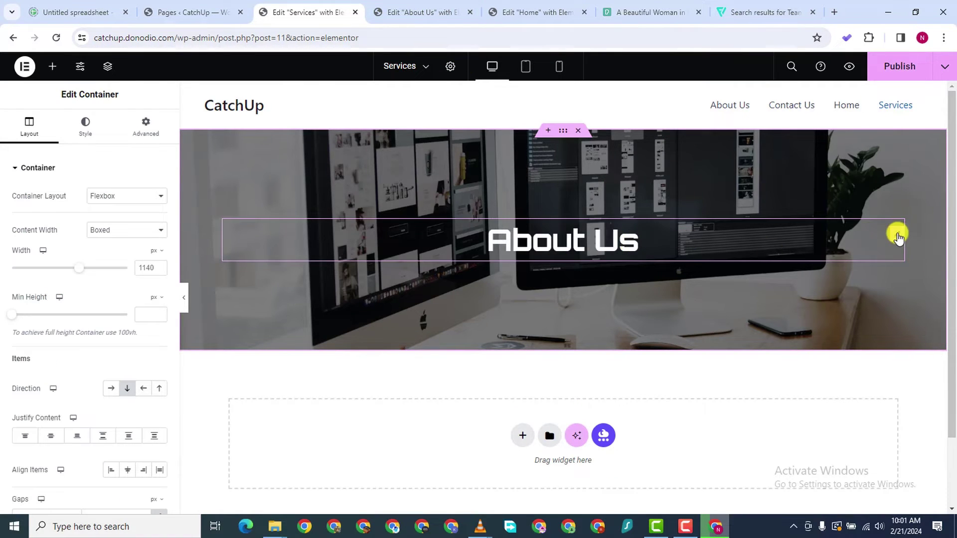
# Retitle the pasted banner's heading to 'Our Services'
pyautogui.click(897, 234)
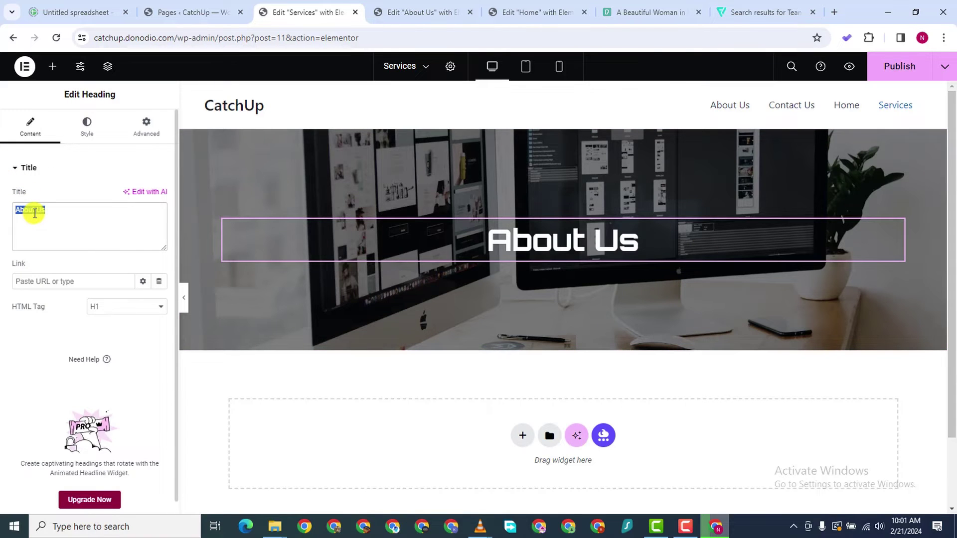
pyautogui.write('Our Se')
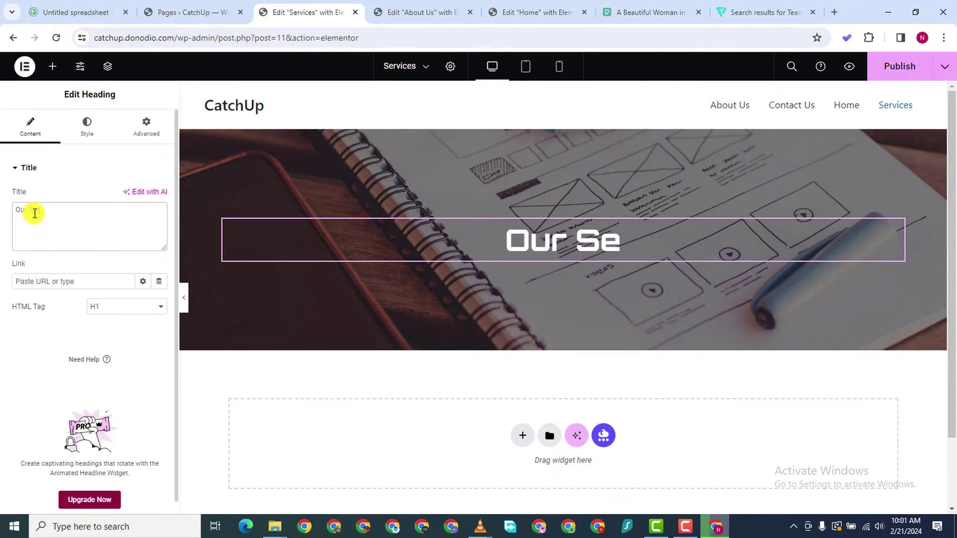
pyautogui.write('rvices')
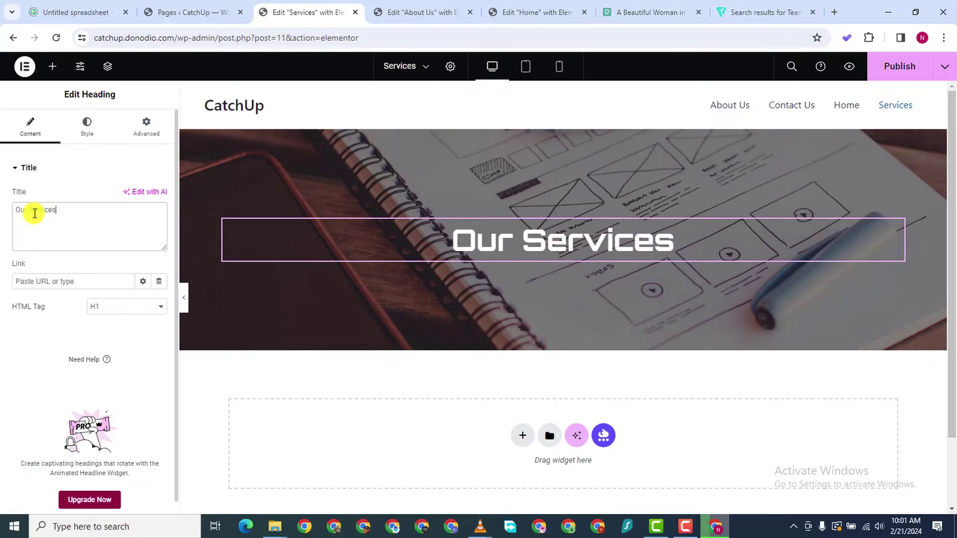
pyautogui.click(406, 11)
pyautogui.scroll(-4, 504, 345)
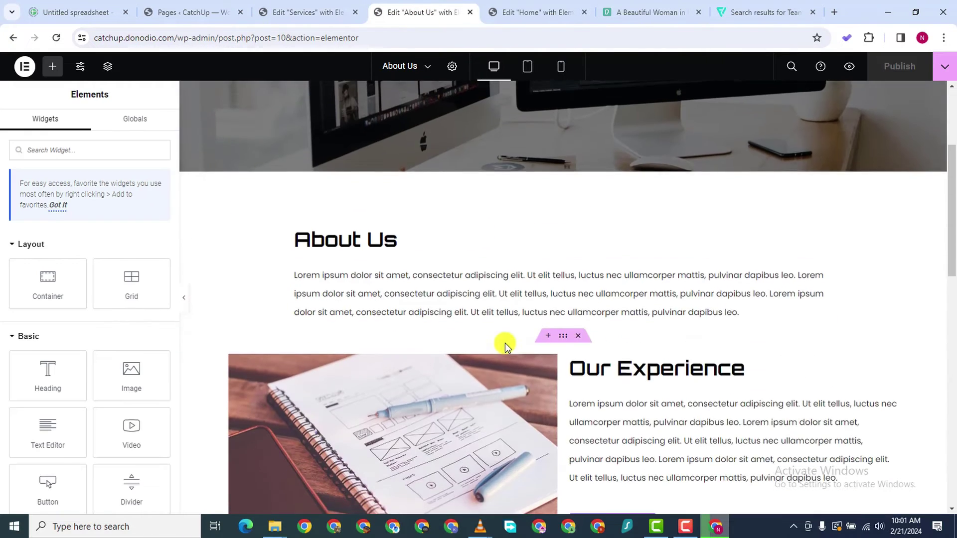
# Copy the About Us Our Experience section and paste it below the Services hero
pyautogui.scroll(-5, 505, 346)
pyautogui.rightClick(562, 97)
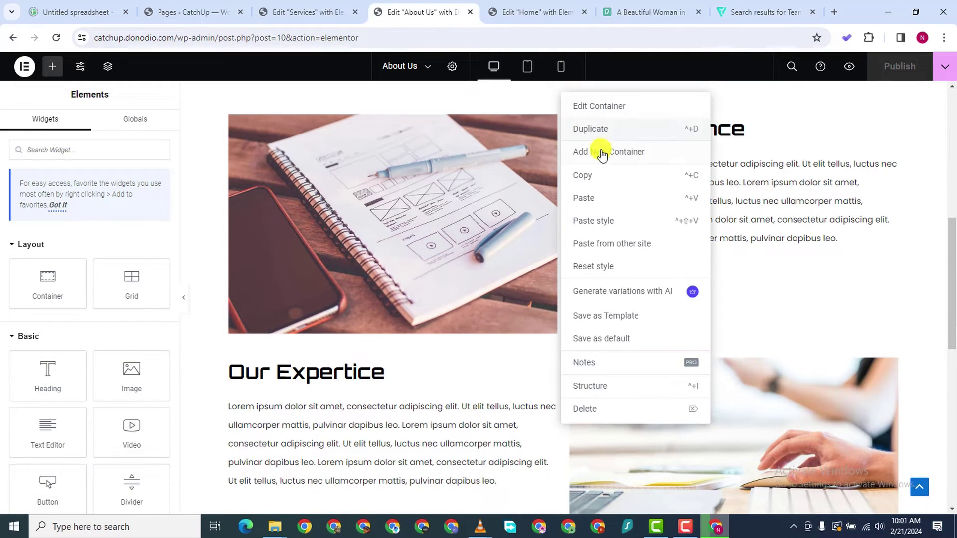
pyautogui.click(588, 175)
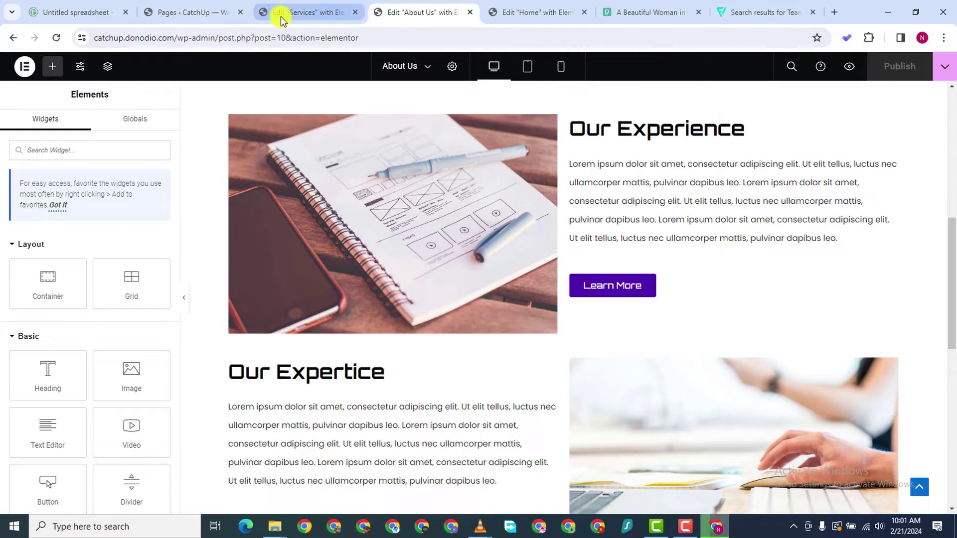
pyautogui.click(278, 13)
pyautogui.scroll(-3, 346, 374)
pyautogui.rightClick(340, 351)
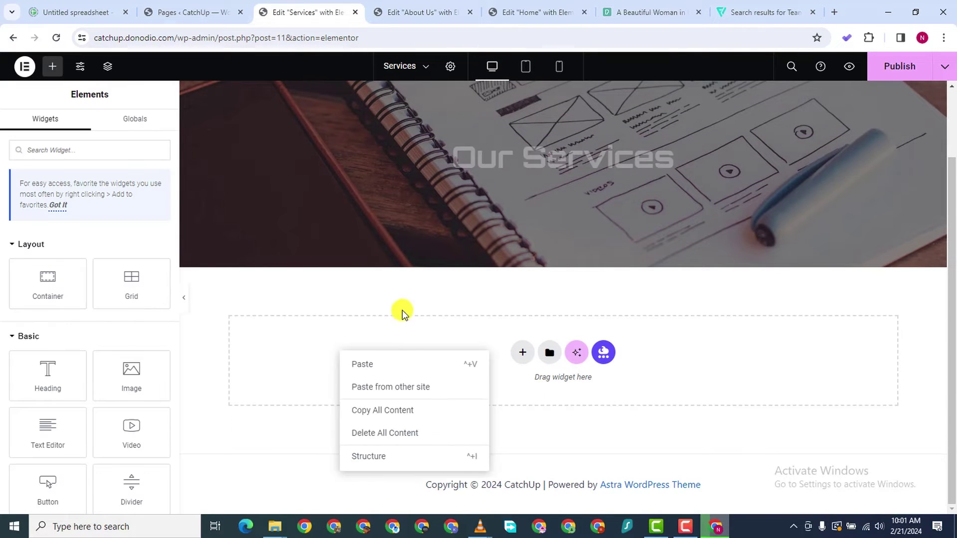
pyautogui.click(448, 360)
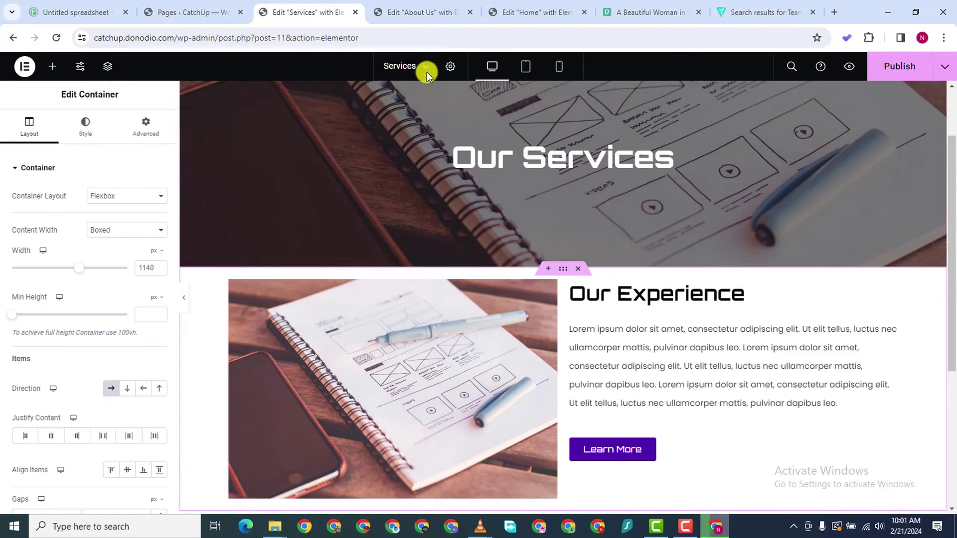
# Compare the About Us Our Expertise section with the Services page layout
pyautogui.click(418, 12)
pyautogui.scroll(-1, 506, 437)
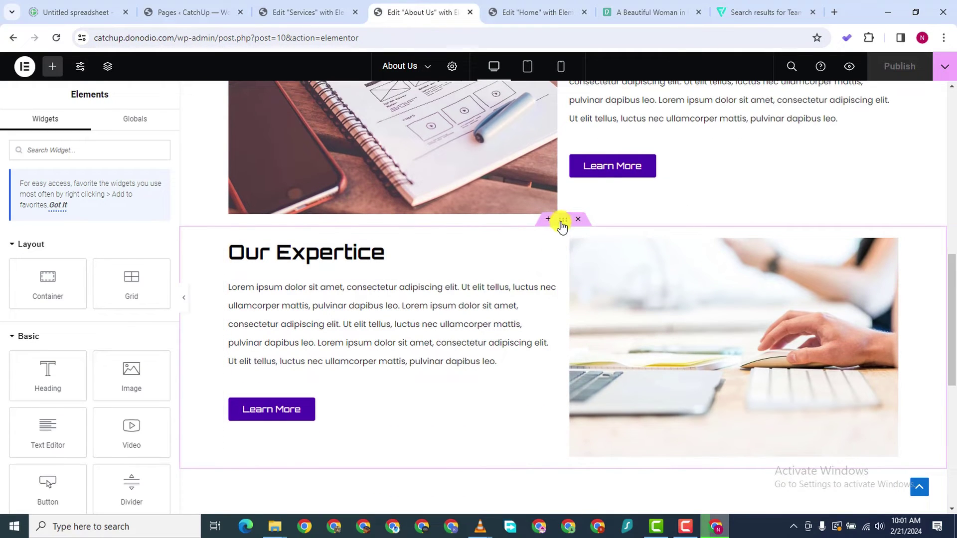
pyautogui.rightClick(560, 221)
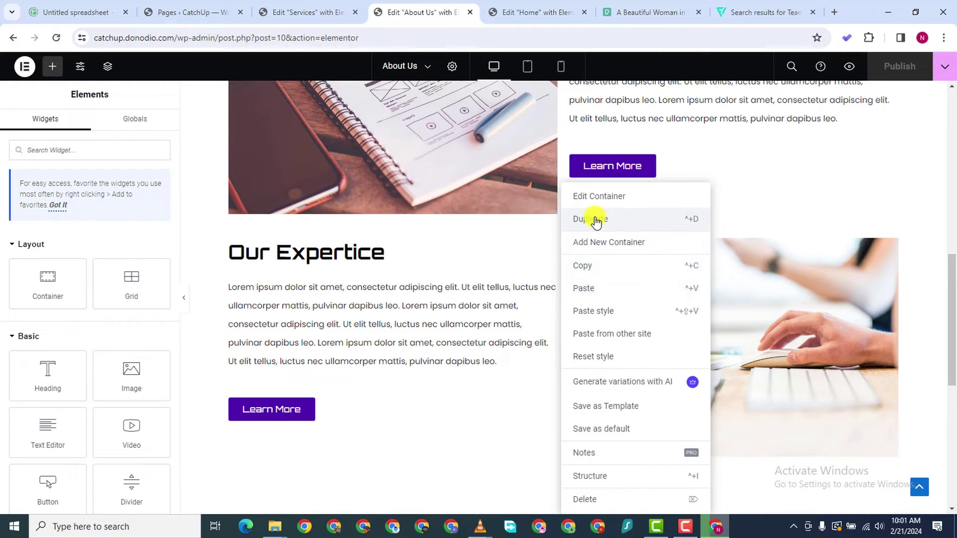
pyautogui.click(315, 14)
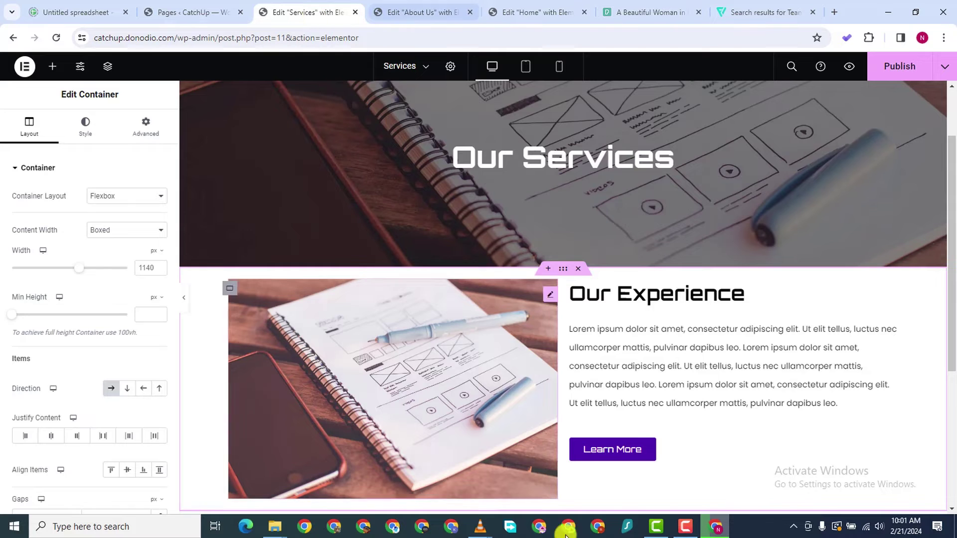
pyautogui.scroll(1, 603, 468)
pyautogui.scroll(-5, 598, 463)
pyautogui.scroll(4, 598, 463)
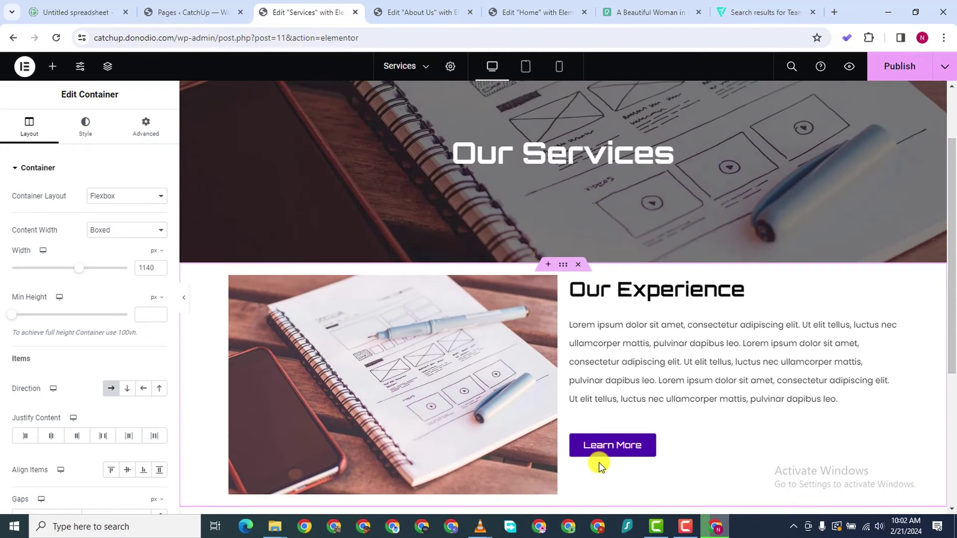
pyautogui.scroll(-1, 598, 461)
pyautogui.scroll(-2, 556, 341)
pyautogui.click(395, 14)
pyautogui.scroll(-5, 478, 249)
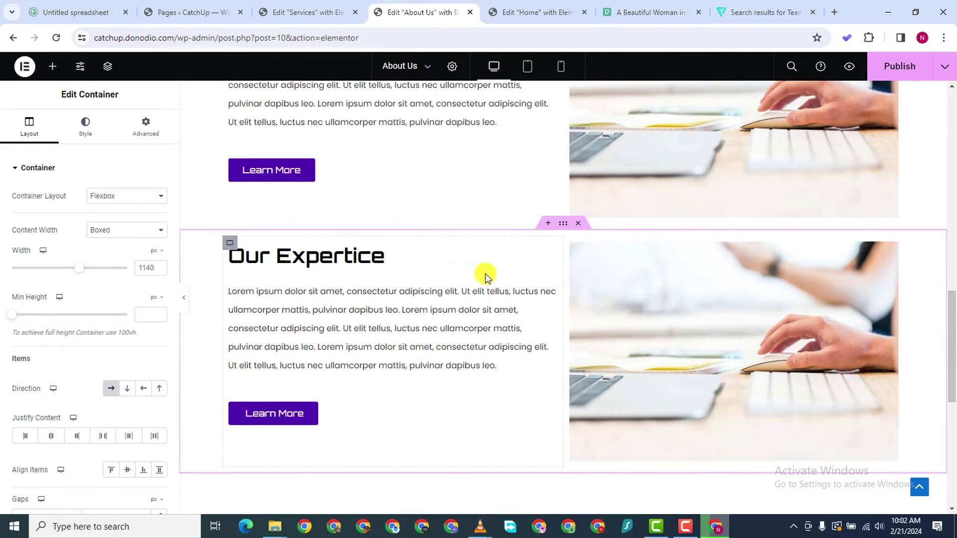
pyautogui.scroll(5, 498, 259)
pyautogui.scroll(-3, 592, 279)
pyautogui.scroll(6, 592, 284)
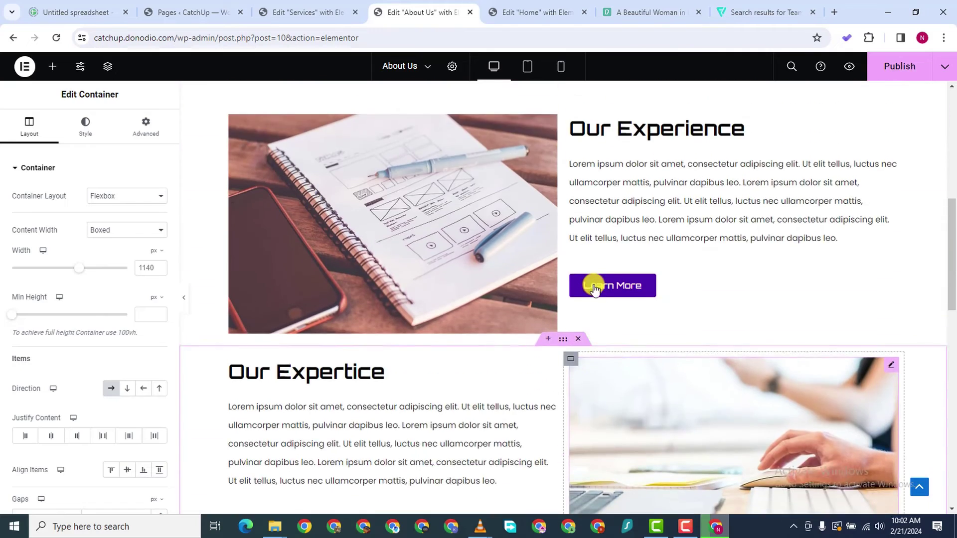
pyautogui.scroll(-3, 595, 286)
pyautogui.scroll(-3, 595, 287)
pyautogui.scroll(6, 593, 283)
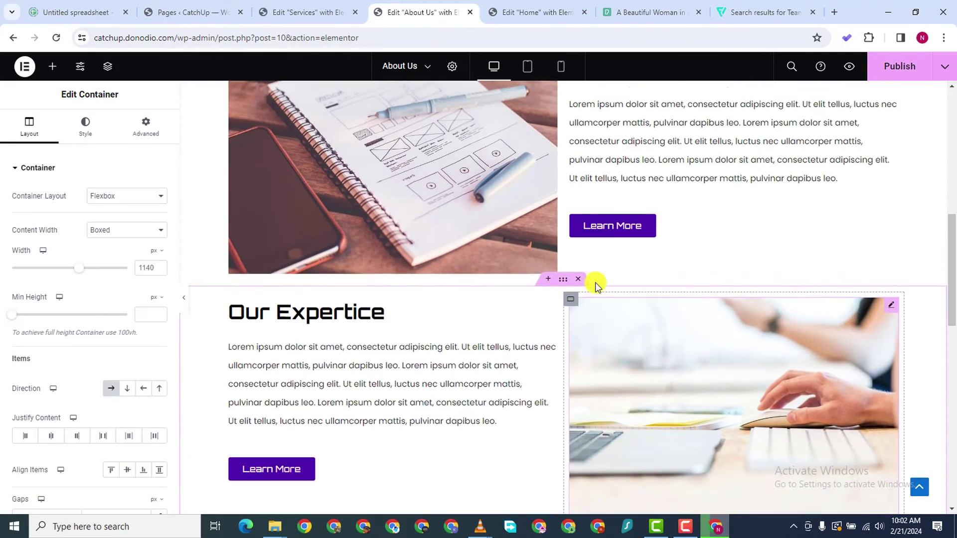
pyautogui.scroll(-3, 596, 279)
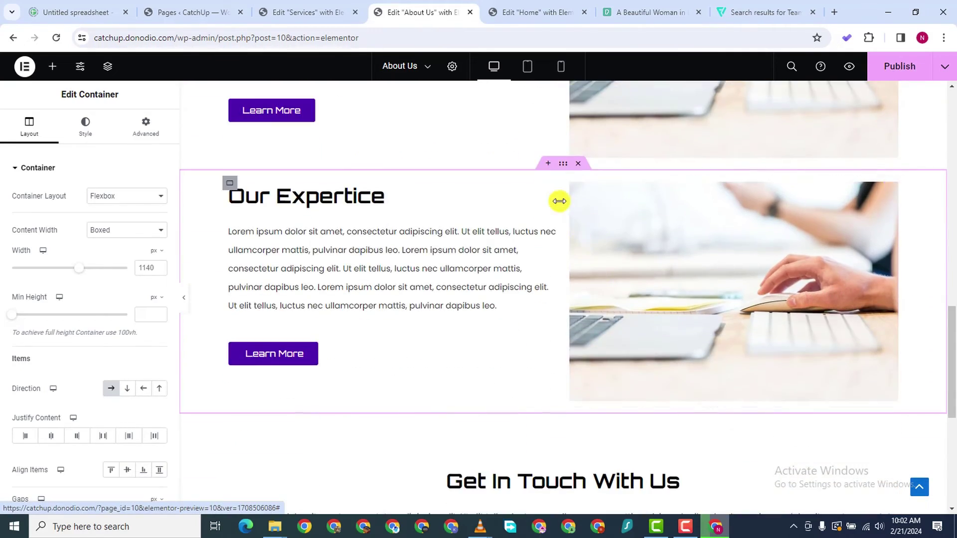
pyautogui.press('Escape')
pyautogui.scroll(-5, 577, 199)
pyautogui.scroll(9, 576, 199)
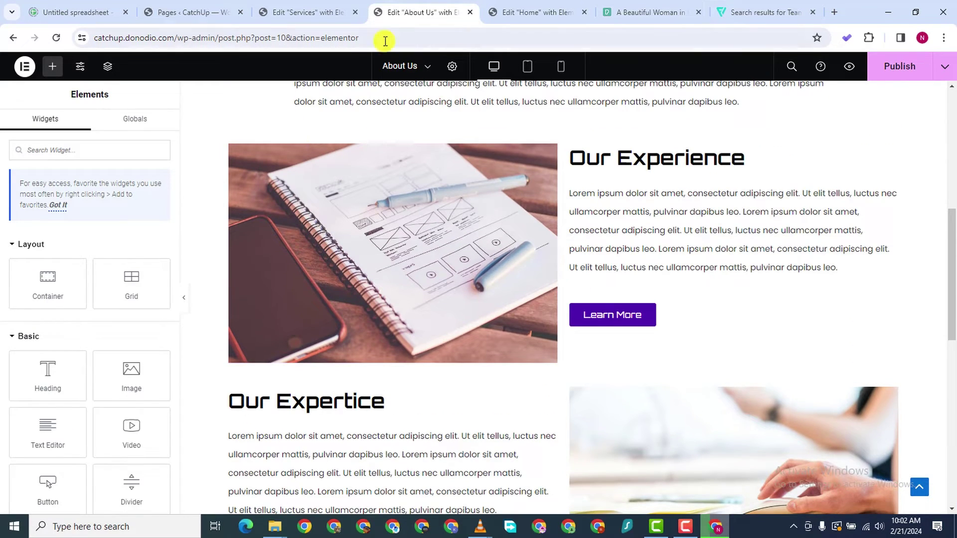
# Paste another copy of the Our Experience section into the Services page's empty container
pyautogui.click(305, 12)
pyautogui.scroll(-3, 429, 346)
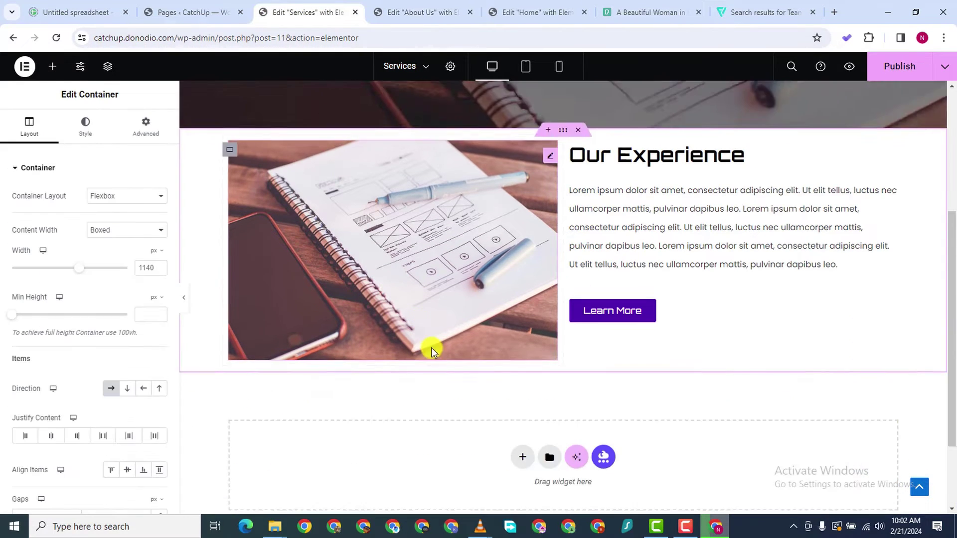
pyautogui.rightClick(404, 369)
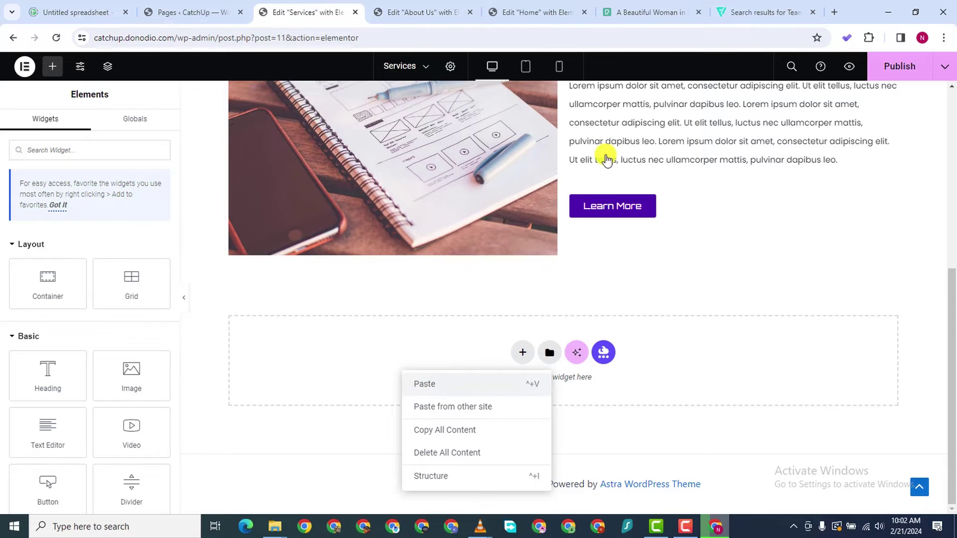
pyautogui.click(677, 169)
pyautogui.hotkey('ctrl', 'v')
pyautogui.scroll(5, 682, 176)
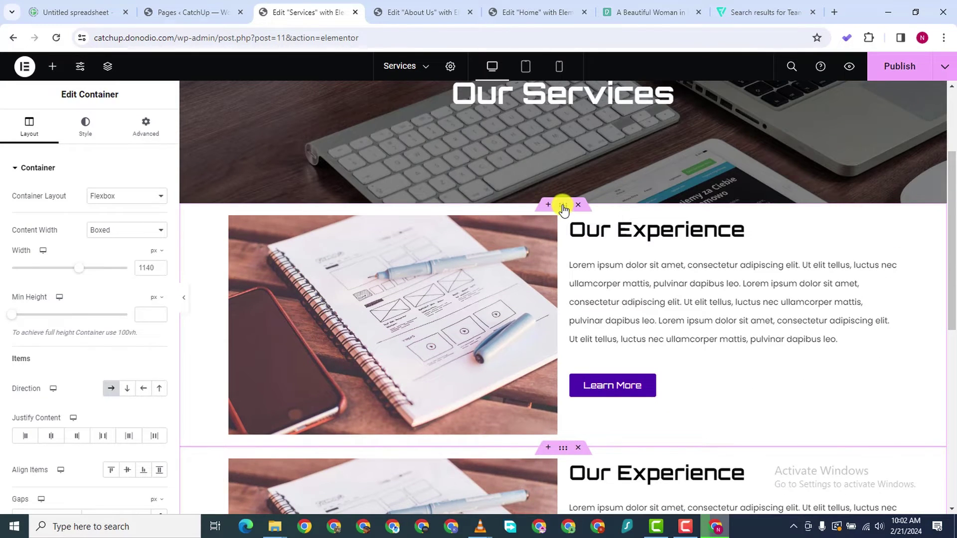
# Give the pasted container an 80 px top margin
pyautogui.click(140, 128)
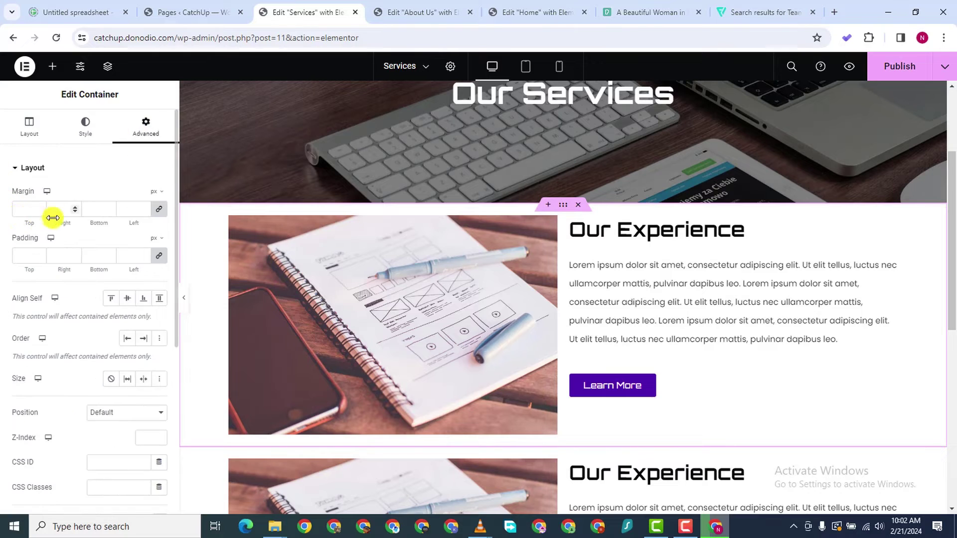
pyautogui.click(17, 212)
pyautogui.write('0')
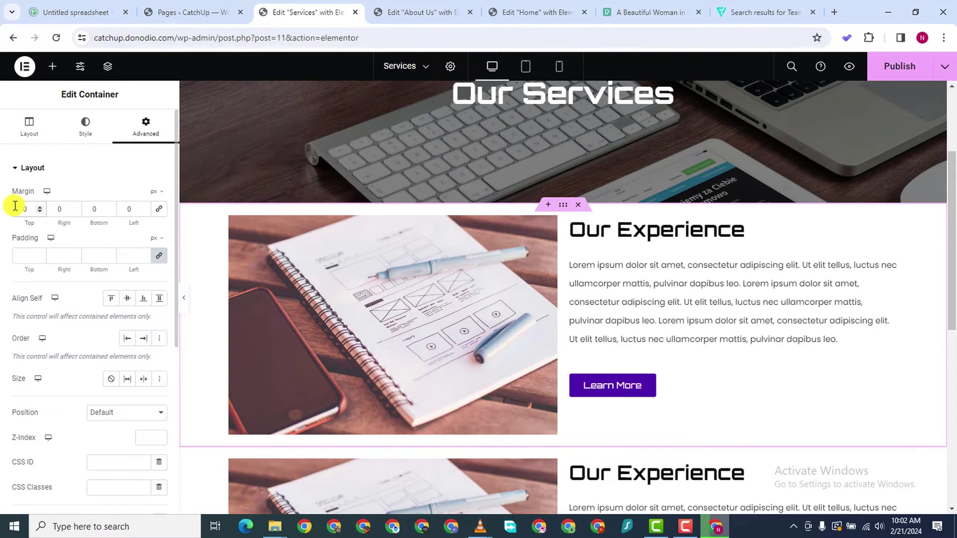
pyautogui.click(15, 206)
pyautogui.write('8')
pyautogui.scroll(-5, 427, 331)
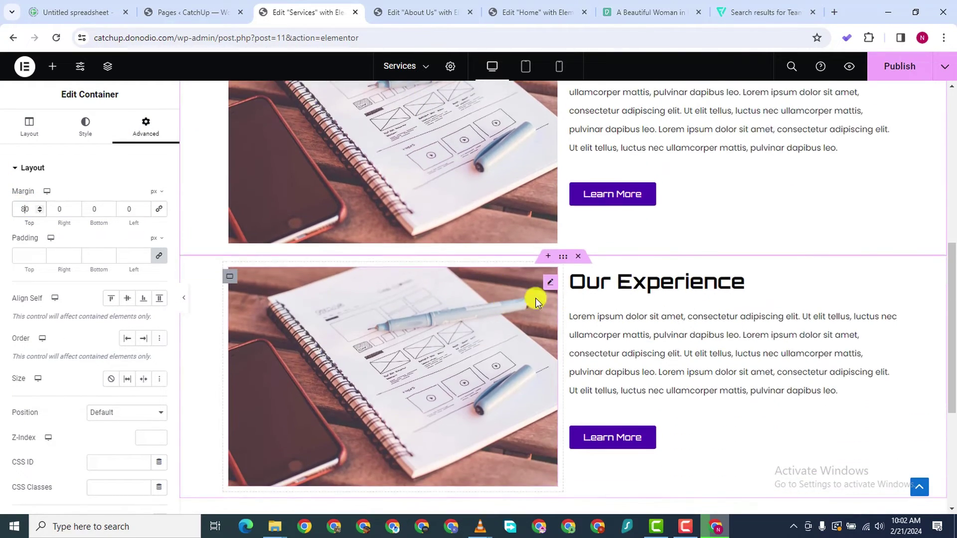
pyautogui.scroll(-1, 548, 299)
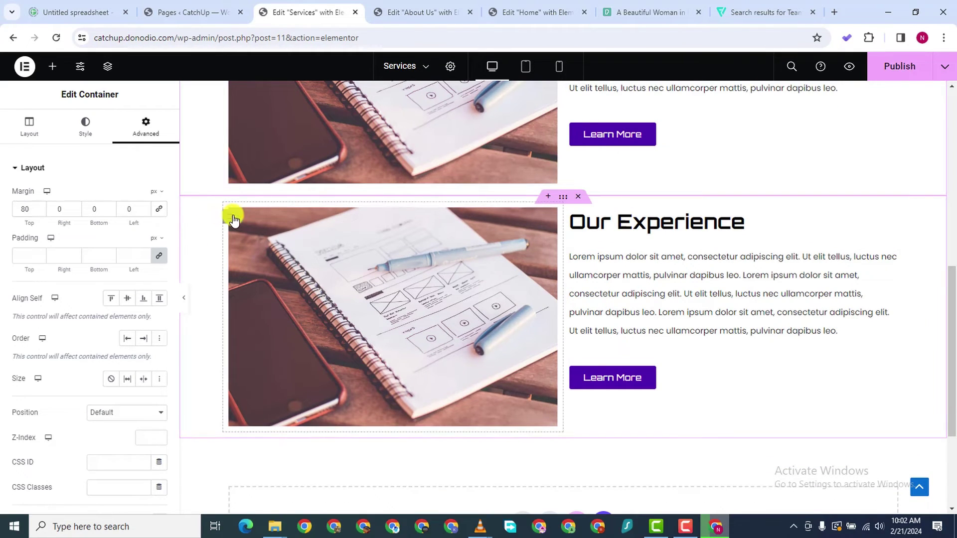
# Move the lower section's image to the right of its text
pyautogui.moveTo(234, 219); pyautogui.dragTo(463, 234)
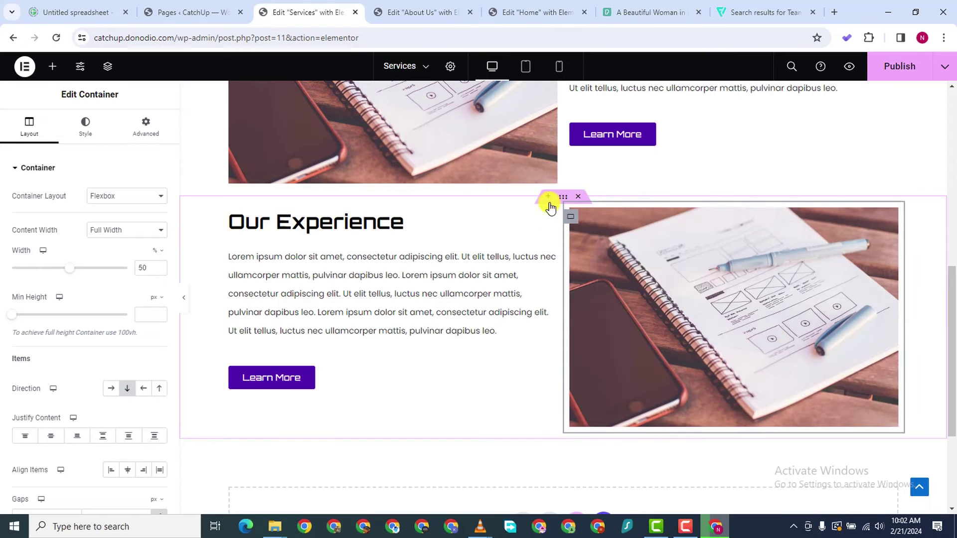
pyautogui.scroll(3, 561, 187)
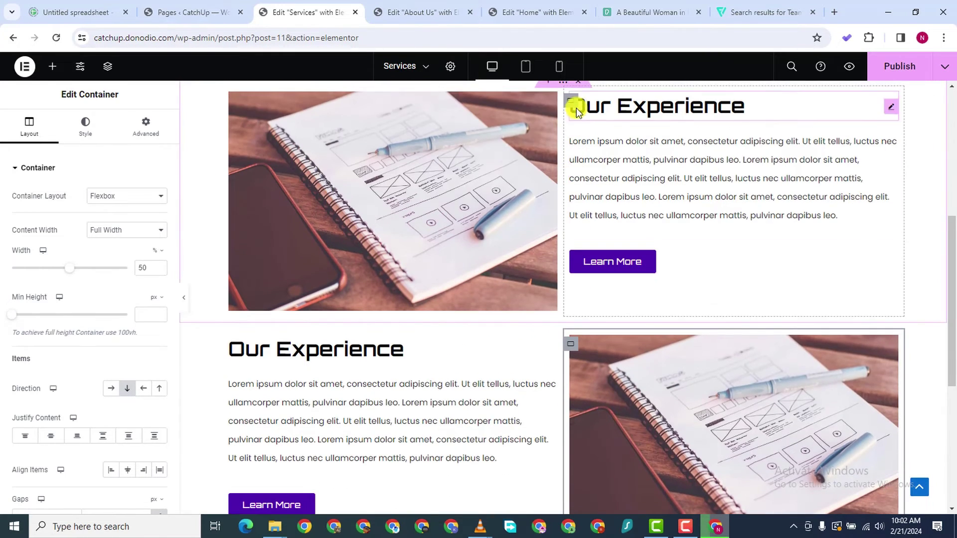
pyautogui.scroll(2, 564, 94)
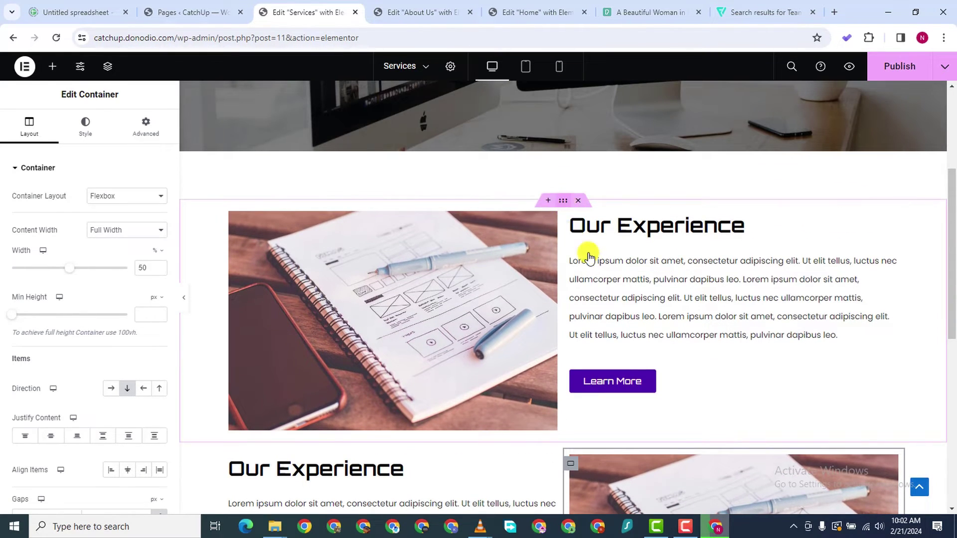
# Duplicate the image-left and image-right Our Experience sections and reorder one above the last
pyautogui.rightClick(563, 234)
pyautogui.click(593, 219)
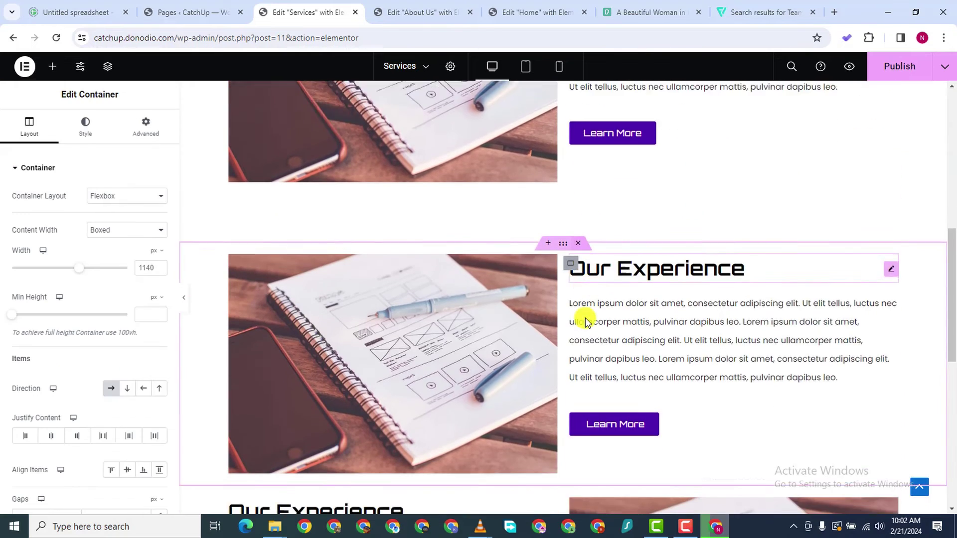
pyautogui.scroll(-1, 573, 314)
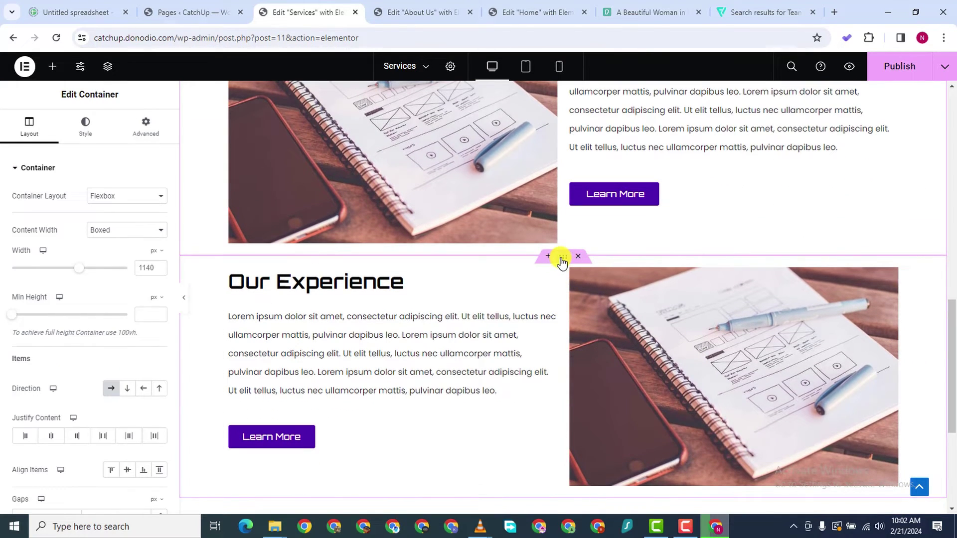
pyautogui.rightClick(562, 260)
pyautogui.click(574, 325)
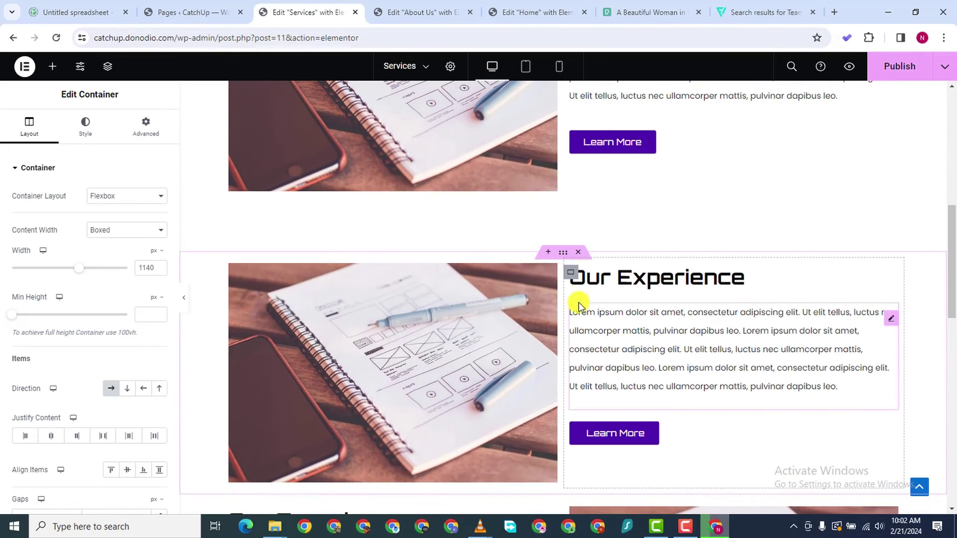
pyautogui.moveTo(566, 317); pyautogui.dragTo(566, 445)
pyautogui.scroll(-8, 566, 438)
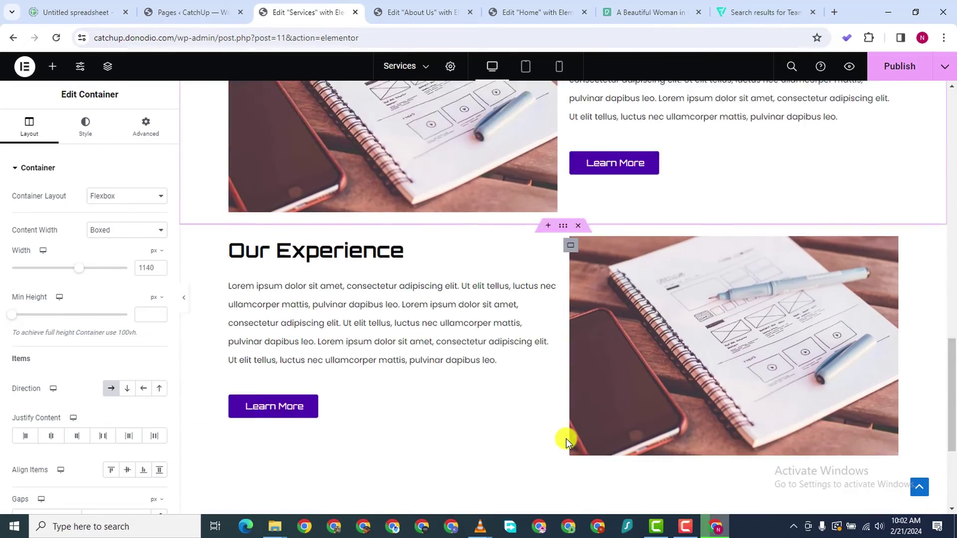
pyautogui.scroll(15, 566, 438)
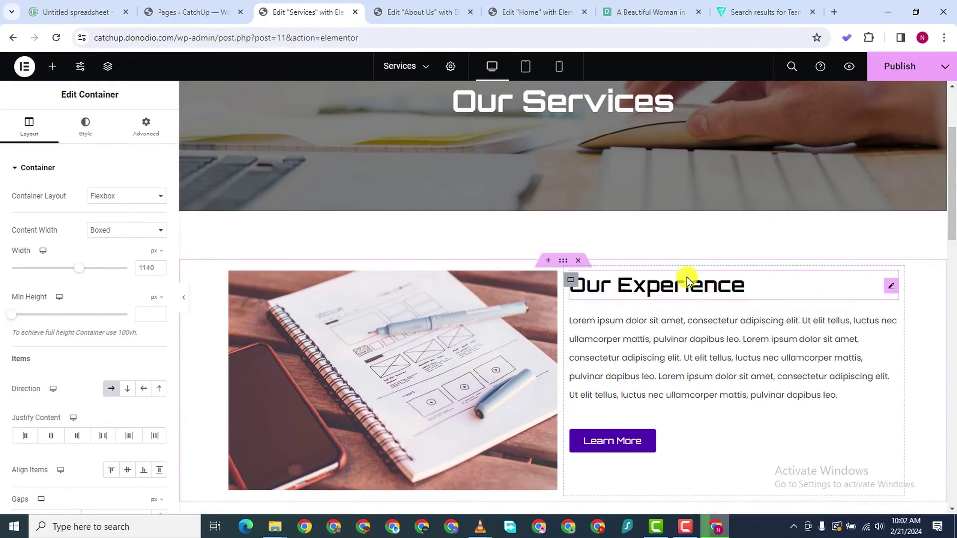
# Rename the first two Our Experience headings to WEB DESIGN and UI/UX
pyautogui.click(687, 280)
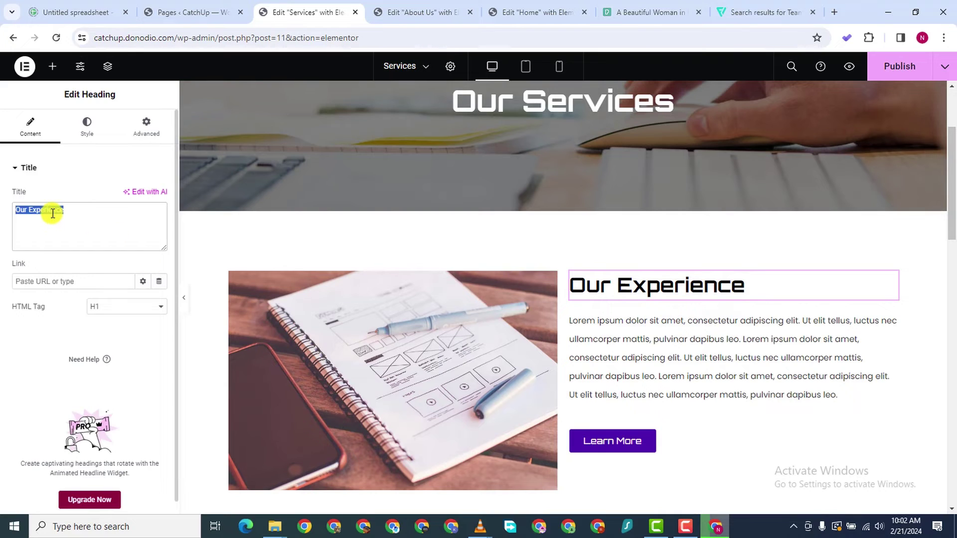
pyautogui.write('We')
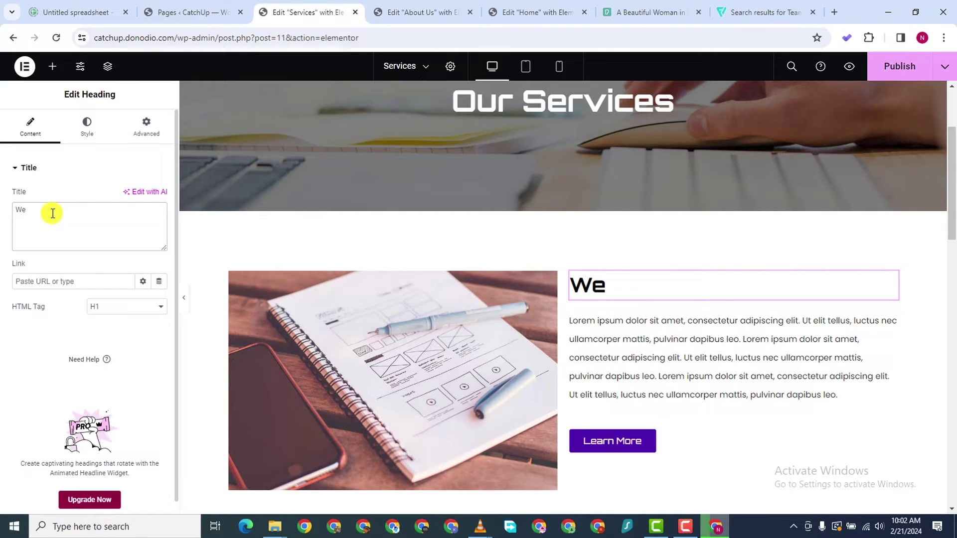
pyautogui.write('d DESIGN')
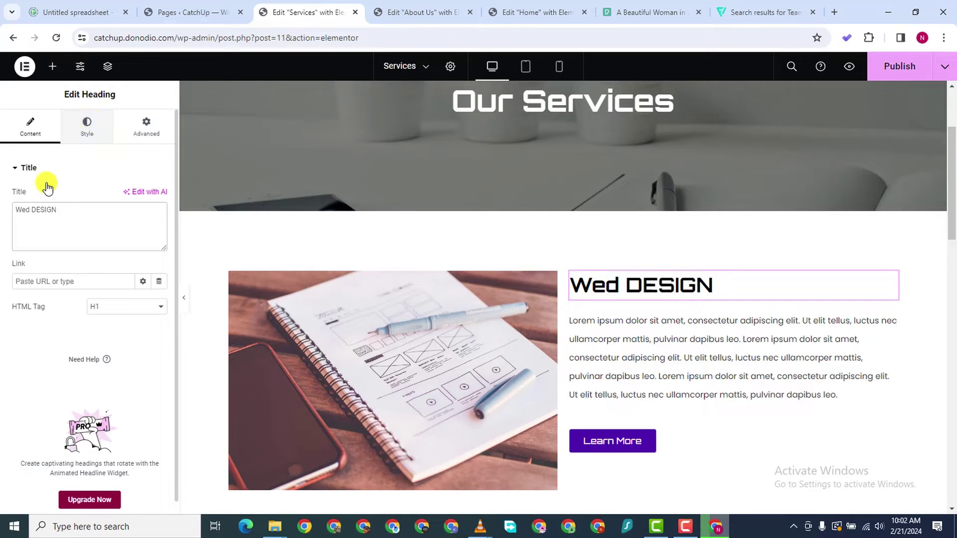
pyautogui.write('WEB DE')
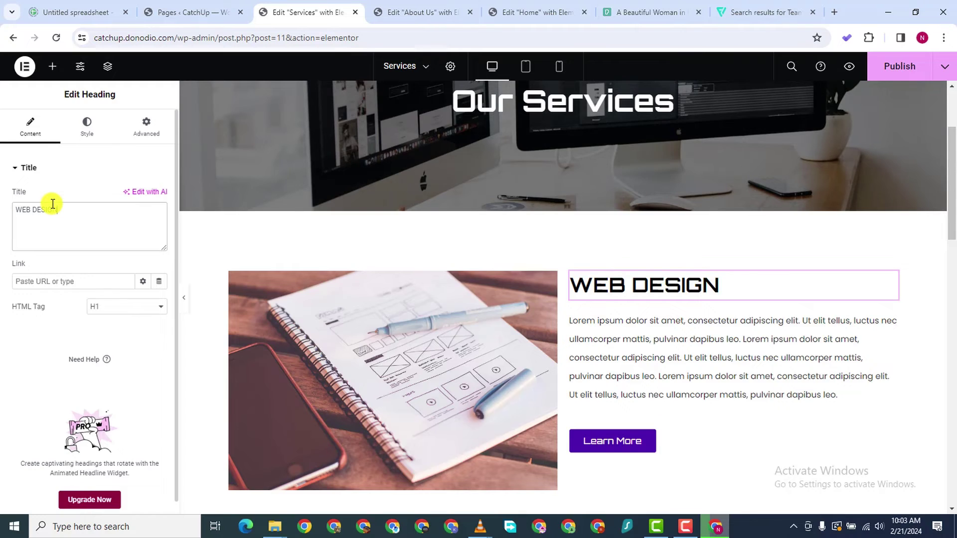
pyautogui.scroll(-6, 587, 363)
pyautogui.doubleClick(360, 221)
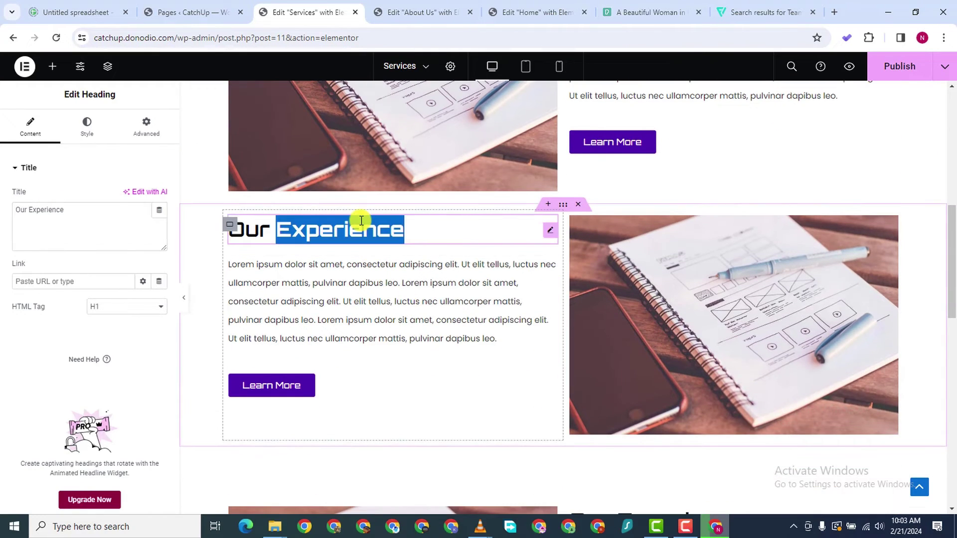
pyautogui.doubleClick(94, 214)
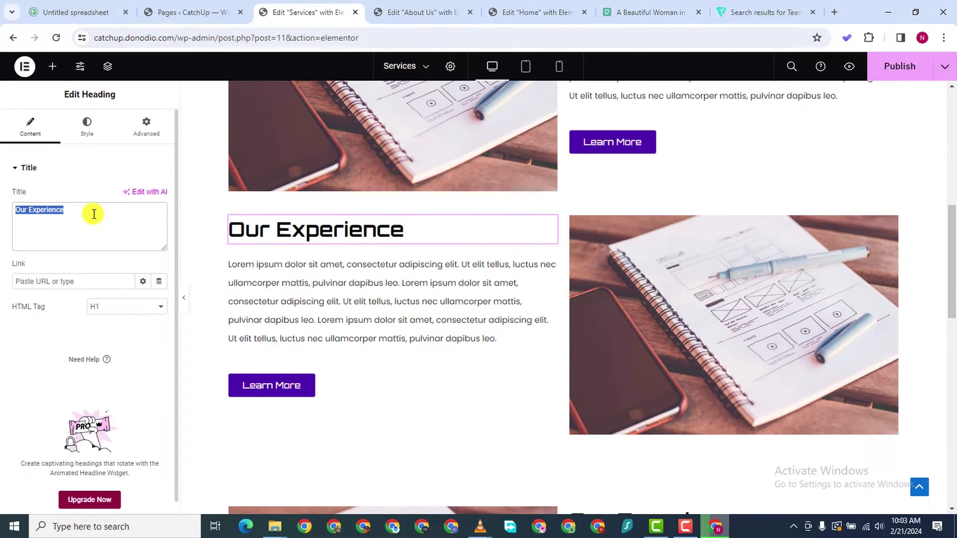
pyautogui.write('UI / UX')
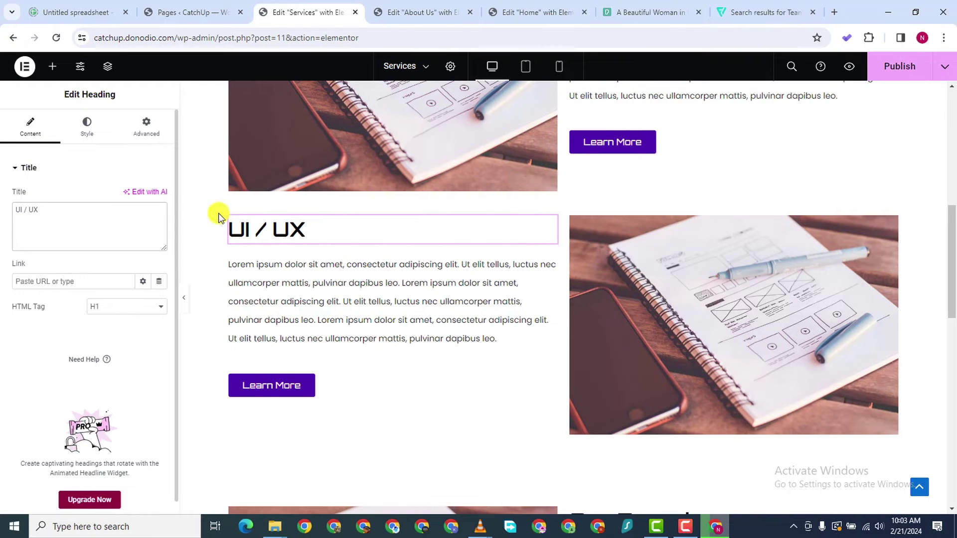
# Rename the next two headings to SEO and ARTIFICIAL INTELLIGENCE
pyautogui.scroll(-4, 547, 464)
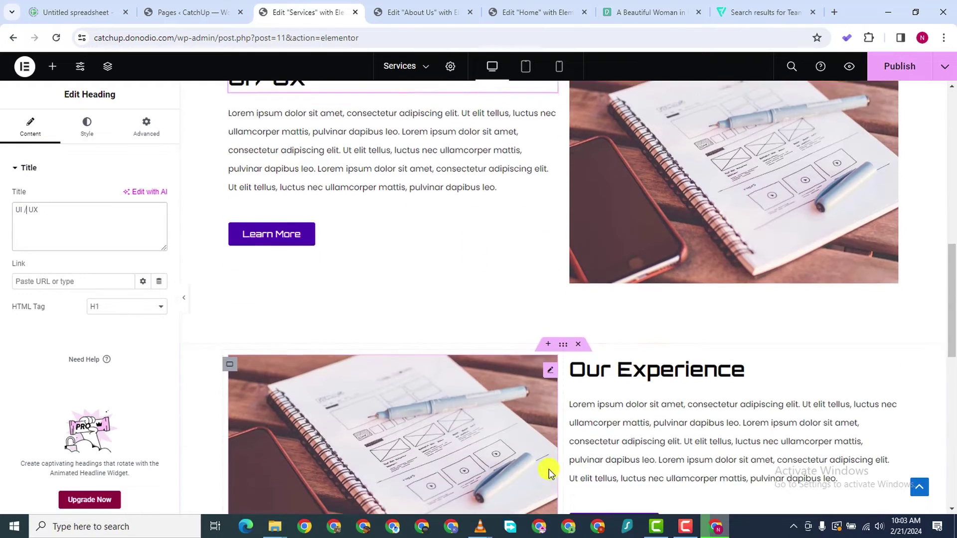
pyautogui.click(646, 351)
pyautogui.doubleClick(35, 217)
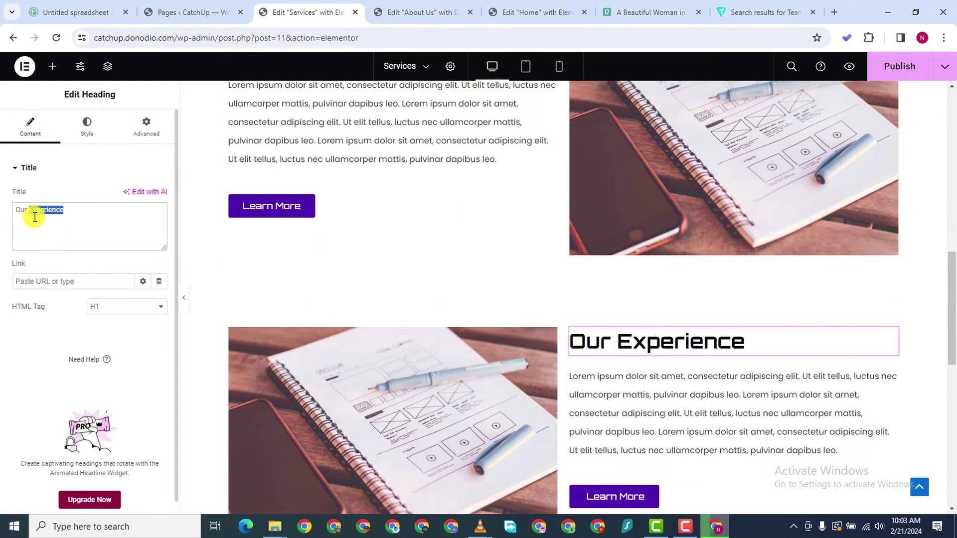
pyautogui.write('SEO')
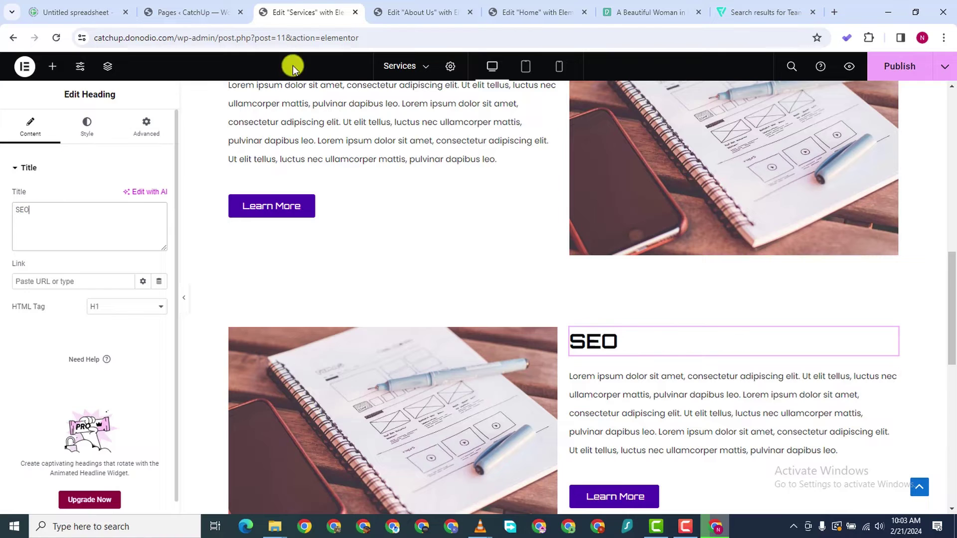
pyautogui.scroll(-7, 725, 480)
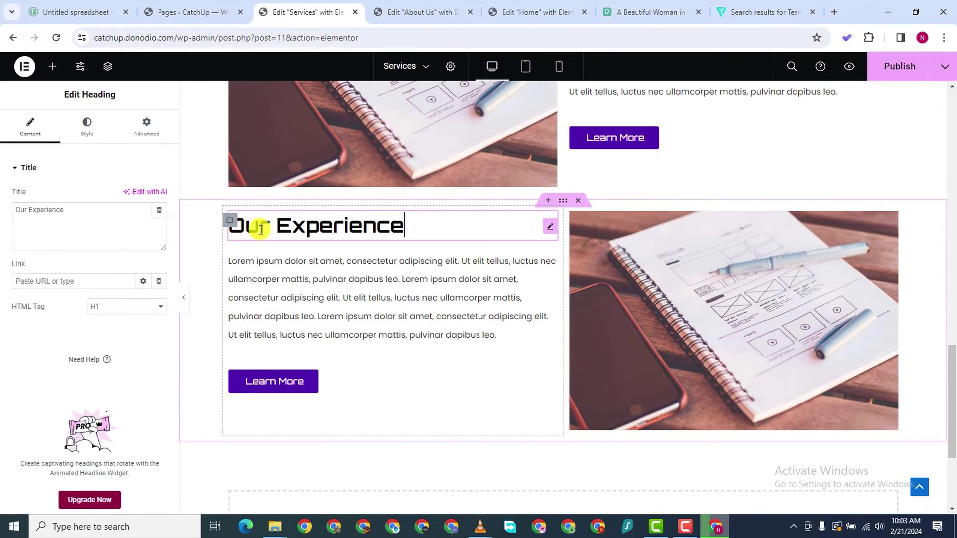
pyautogui.click(69, 214)
pyautogui.write('ARTIFICIAL INTELLIGENCE')
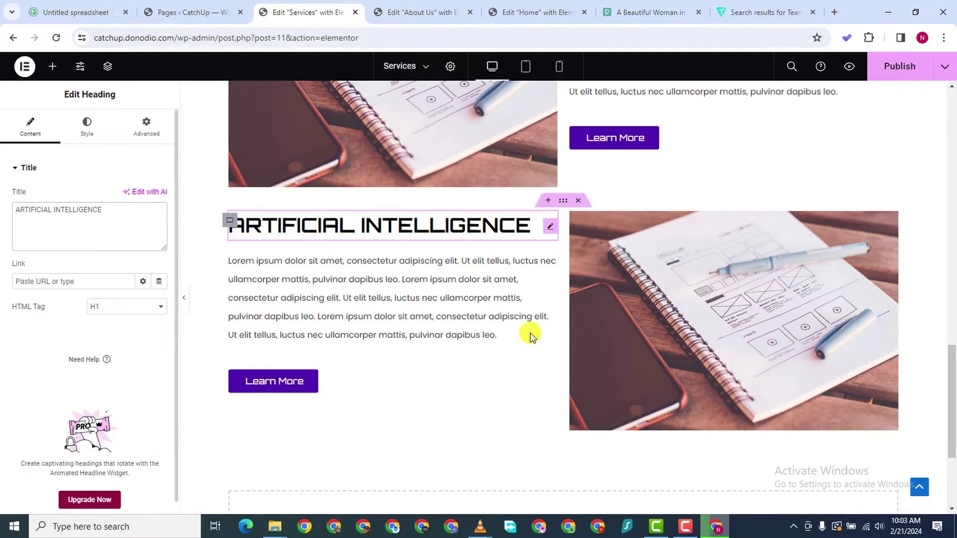
# Publish the Services page changes
pyautogui.scroll(-3, 532, 336)
pyautogui.scroll(15, 923, 401)
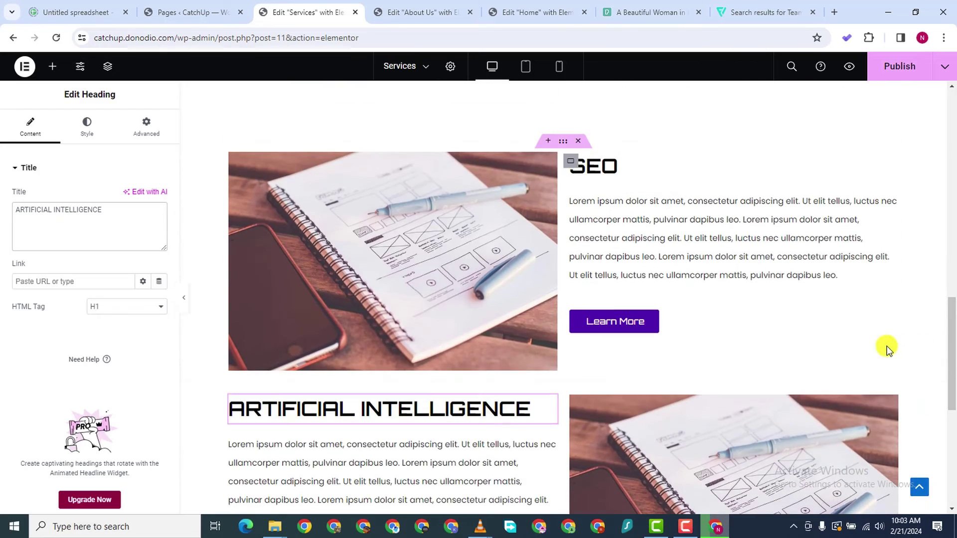
pyautogui.scroll(5, 739, 396)
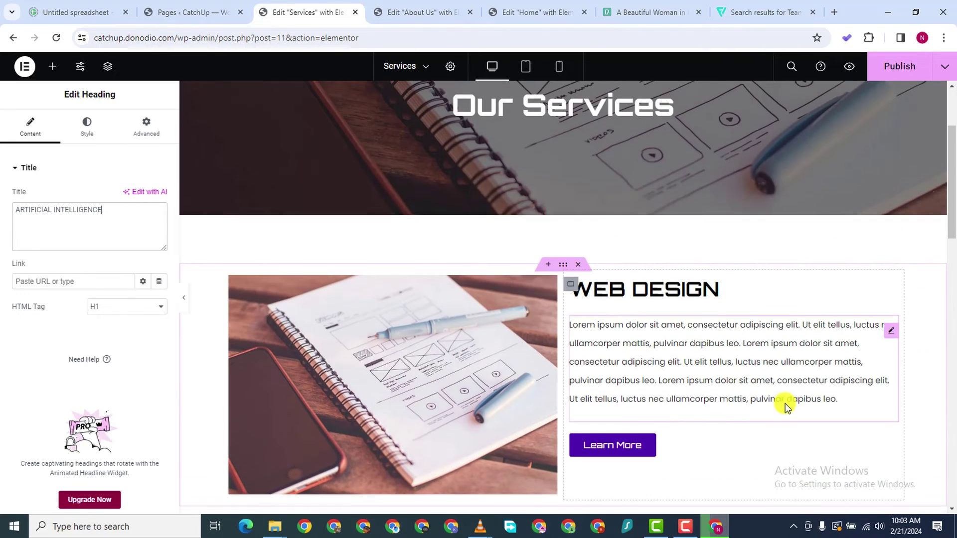
pyautogui.click(895, 68)
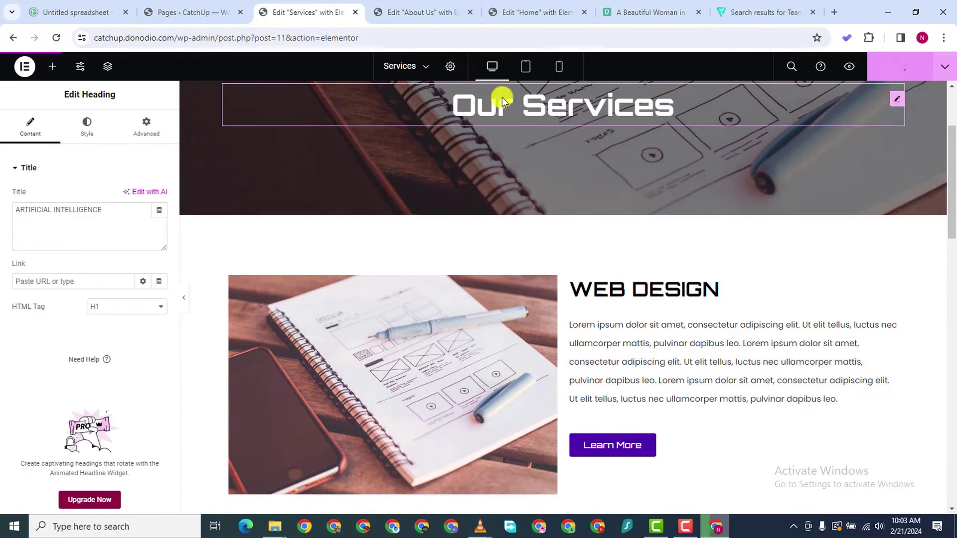
# Dismiss the Pexels thanks popup and close the photo viewer
pyautogui.click(678, 16)
pyautogui.click(618, 87)
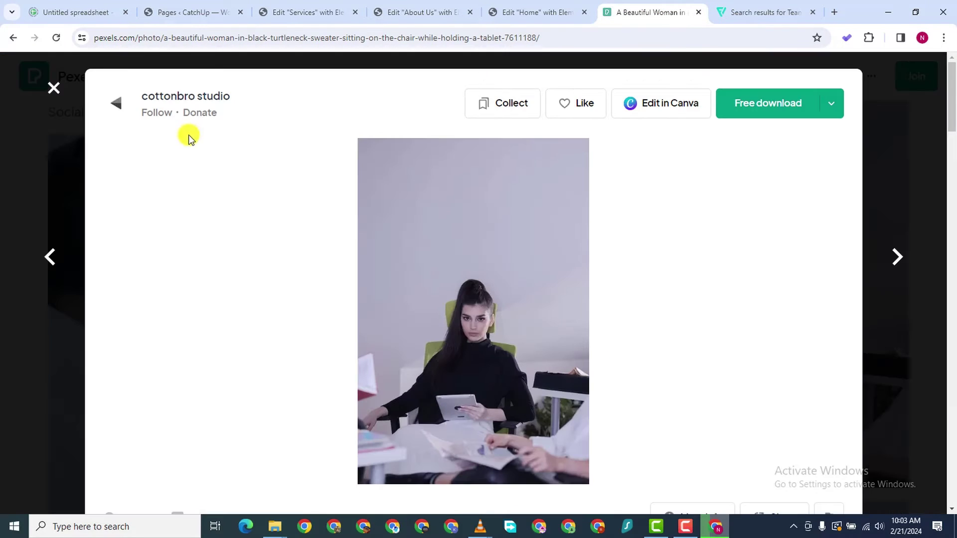
pyautogui.click(53, 89)
# Replace the Pexels search with WEB DESIGN and browse the photo results
pyautogui.doubleClick(291, 87)
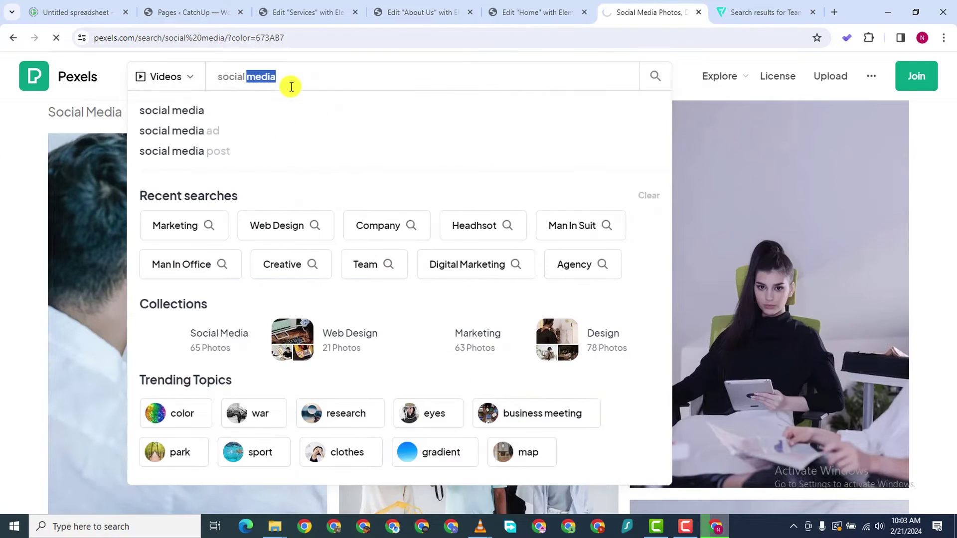
pyautogui.tripleClick(291, 87)
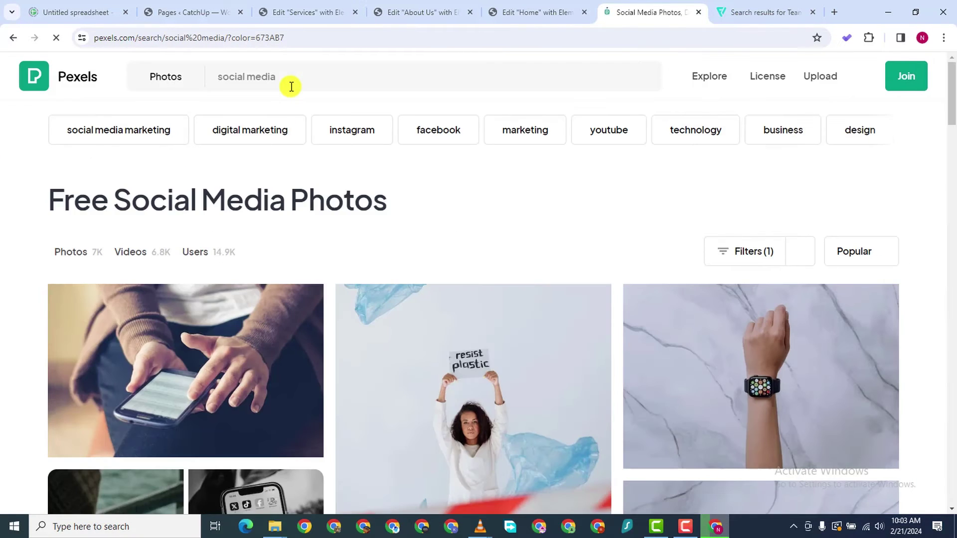
pyautogui.scroll(-4, 291, 87)
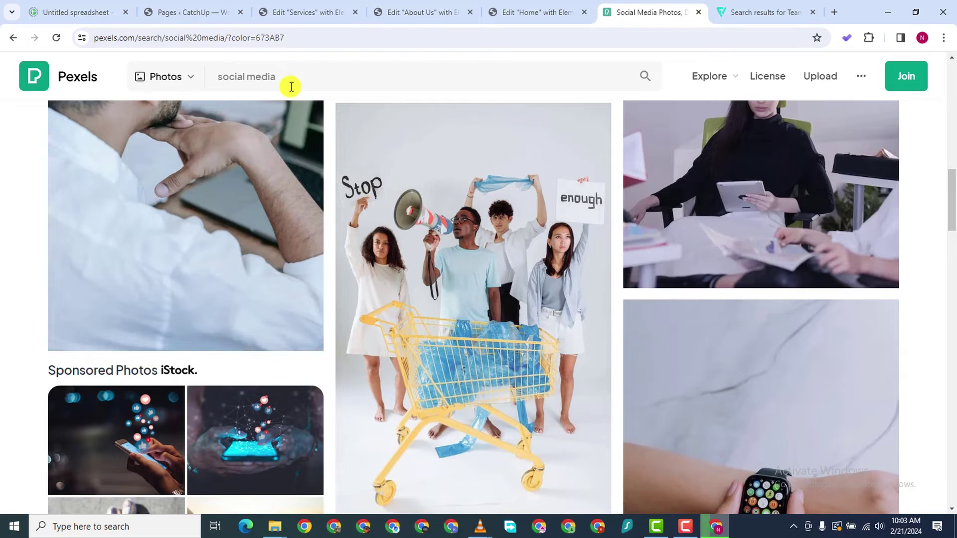
pyautogui.doubleClick(289, 71)
pyautogui.hotkey('ctrl', 'a')
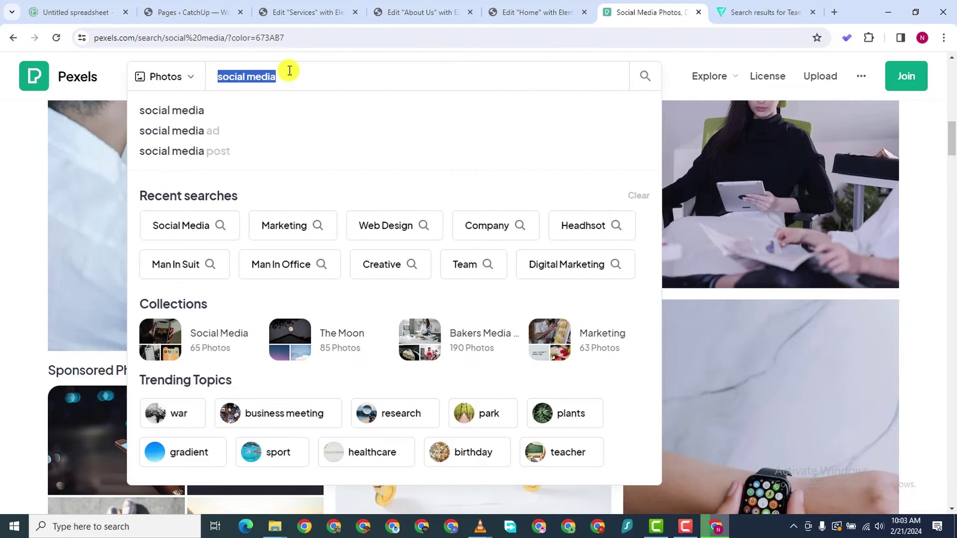
pyautogui.write('WEB DESIGN')
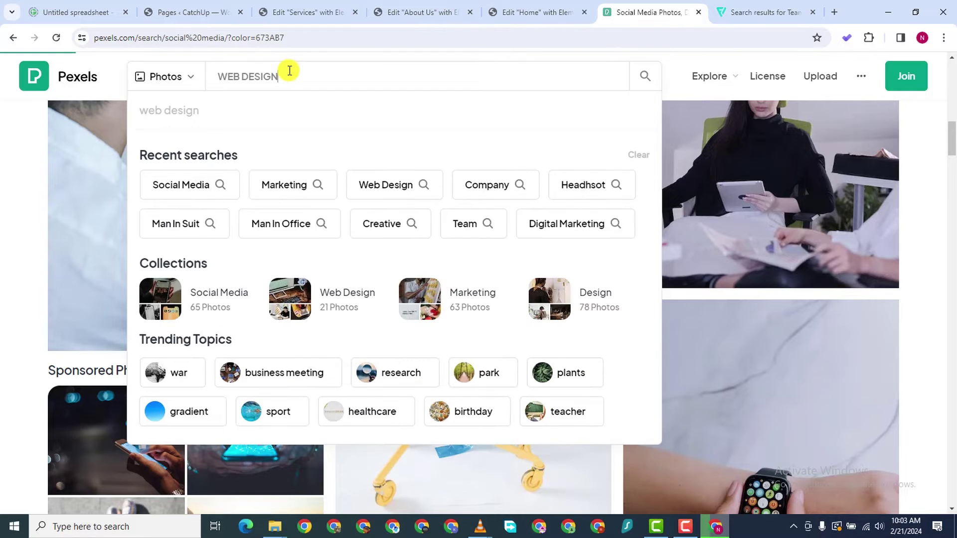
pyautogui.press('Return')
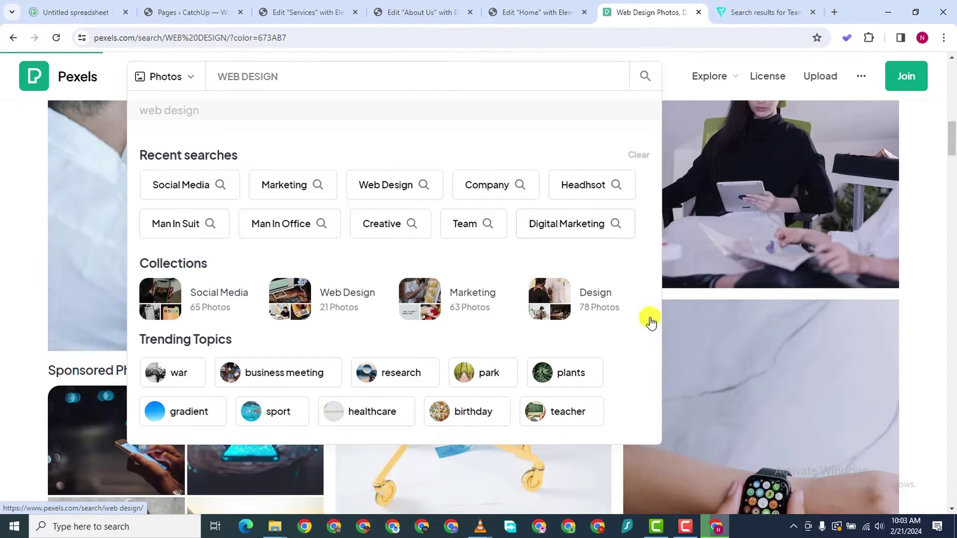
pyautogui.scroll(-2, 447, 384)
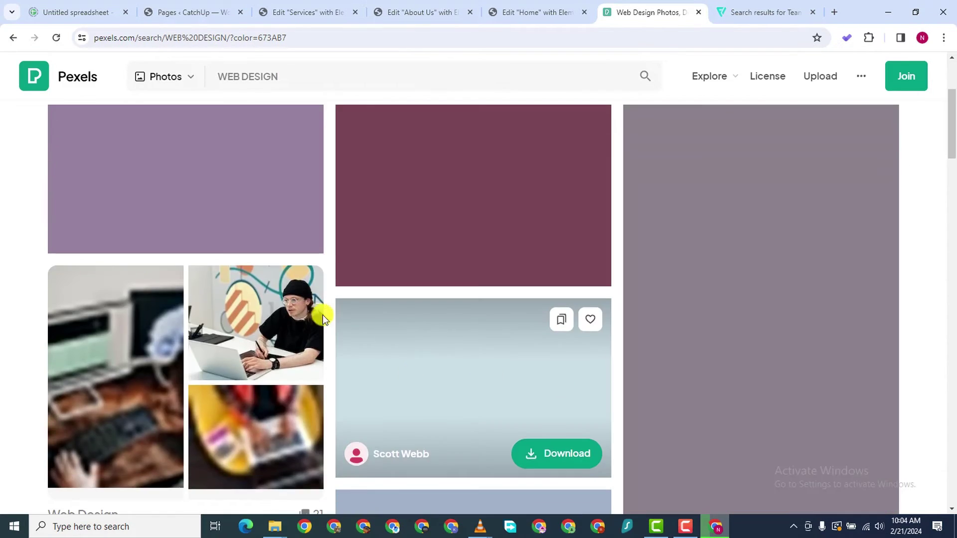
pyautogui.scroll(-1, 336, 246)
pyautogui.scroll(-1, 597, 224)
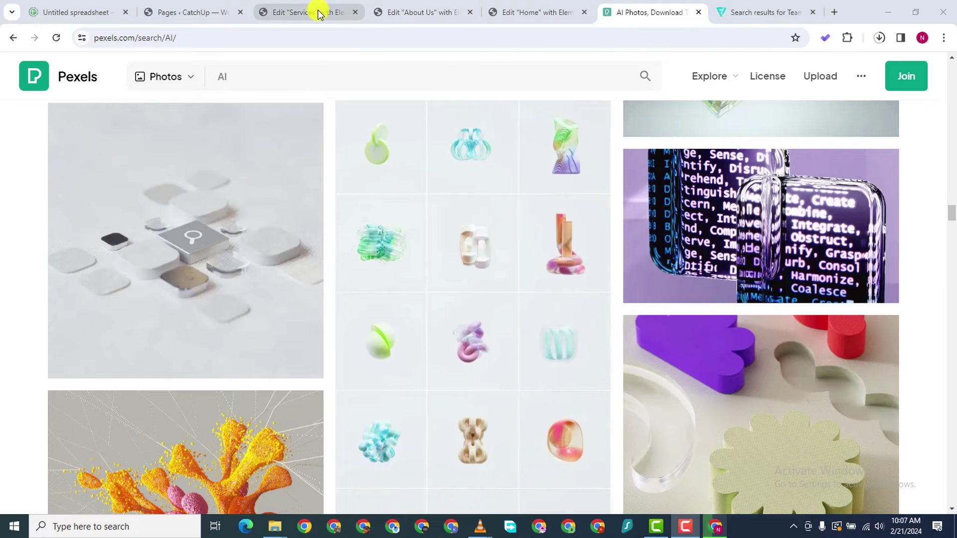
# Go through the editor tabs, then select the Web Design section's image on the Services page
pyautogui.click(319, 12)
pyautogui.click(399, 12)
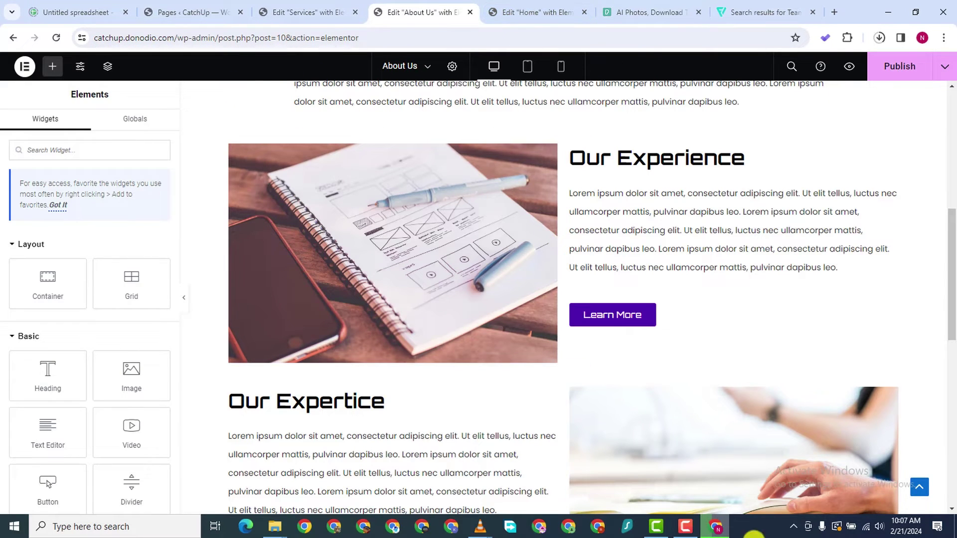
pyautogui.moveTo(689, 532)
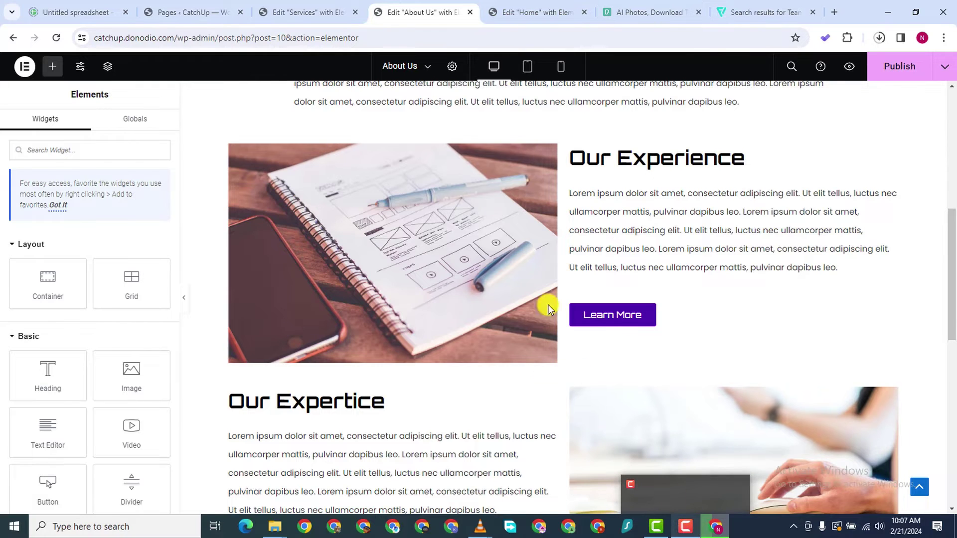
pyautogui.click(324, 12)
pyautogui.click(514, 12)
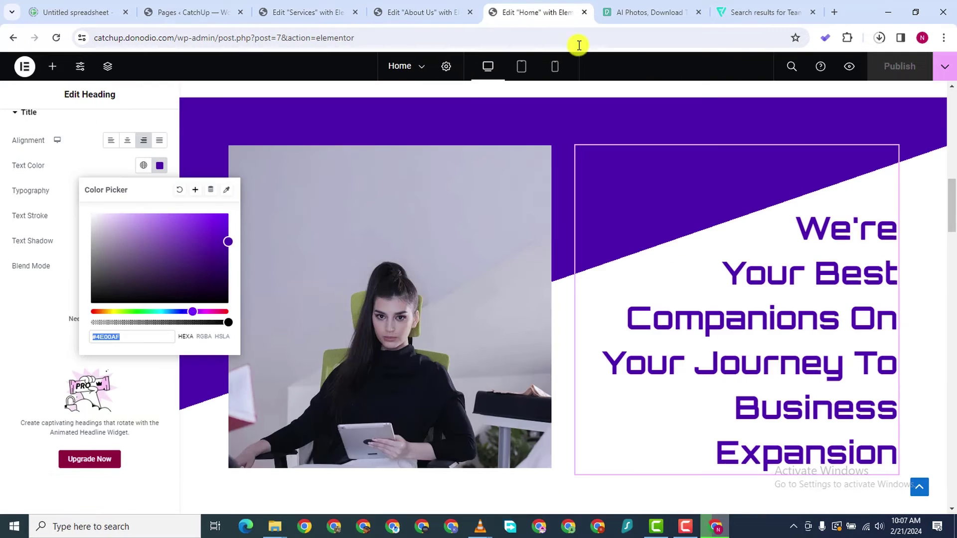
pyautogui.click(646, 13)
pyautogui.click(384, 13)
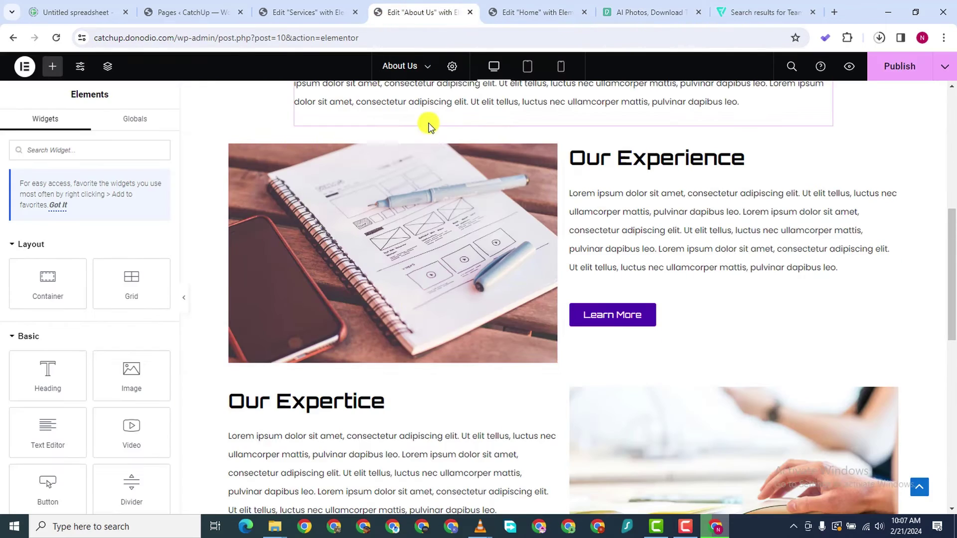
pyautogui.scroll(2, 369, 324)
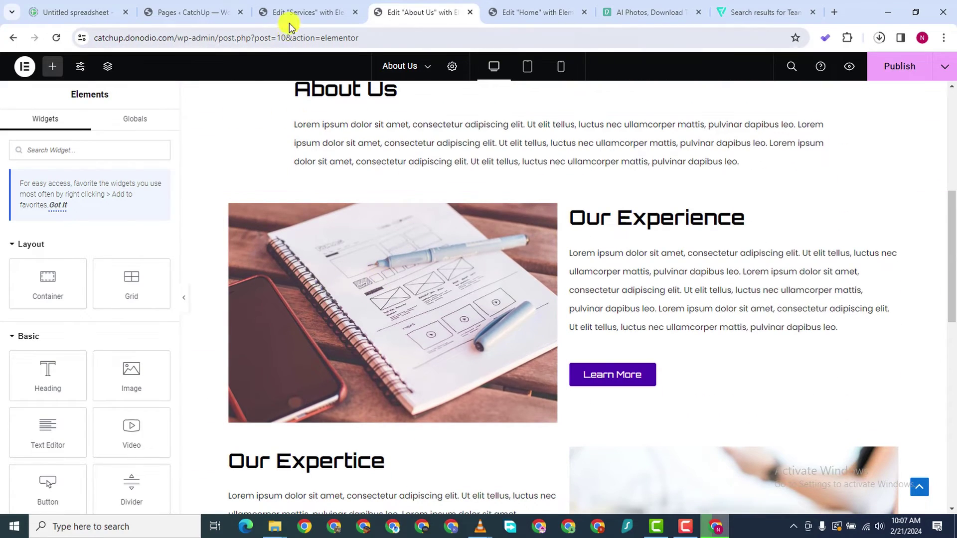
pyautogui.click(290, 15)
pyautogui.scroll(-4, 523, 267)
pyautogui.scroll(4, 588, 206)
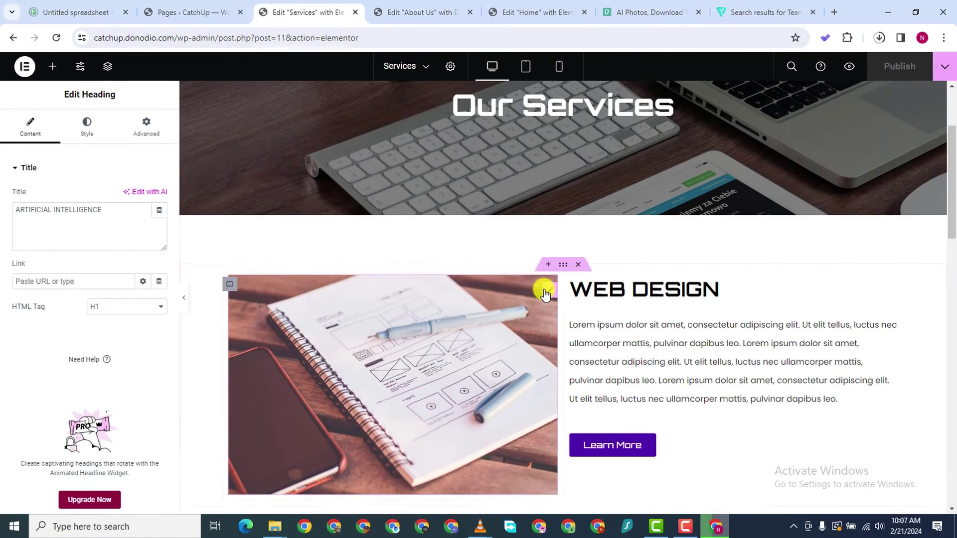
pyautogui.click(546, 288)
# Upload the four downloaded images and put the laptop desk photo in Web Design
pyautogui.click(61, 228)
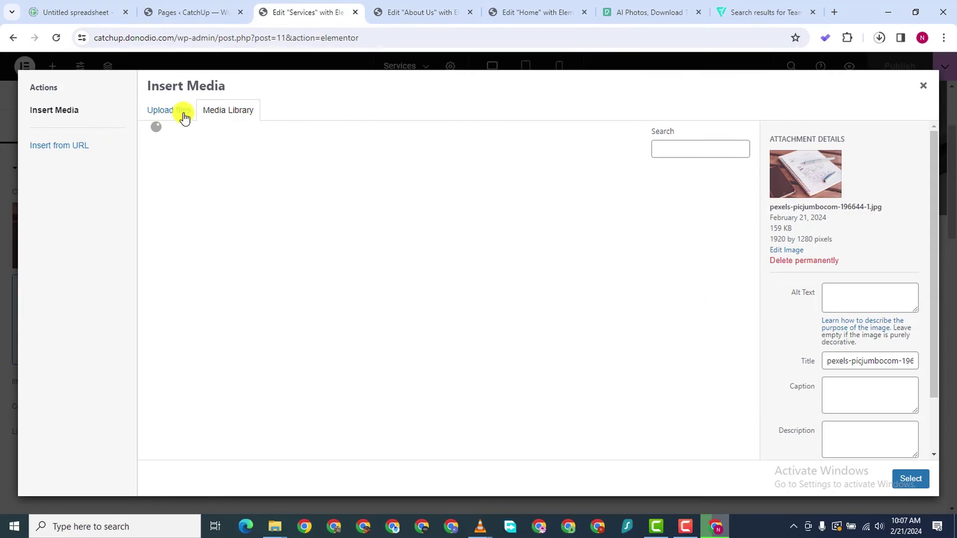
pyautogui.click(182, 113)
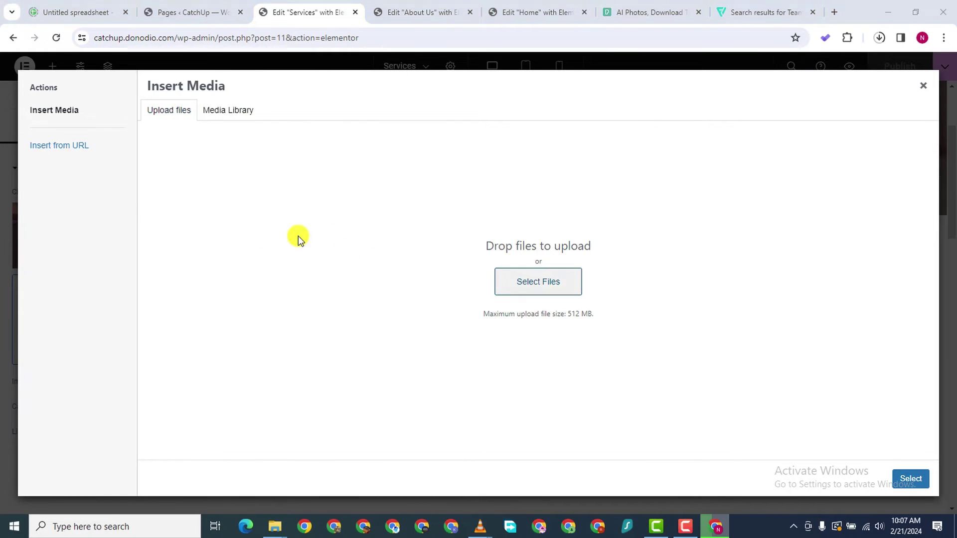
pyautogui.click(538, 282)
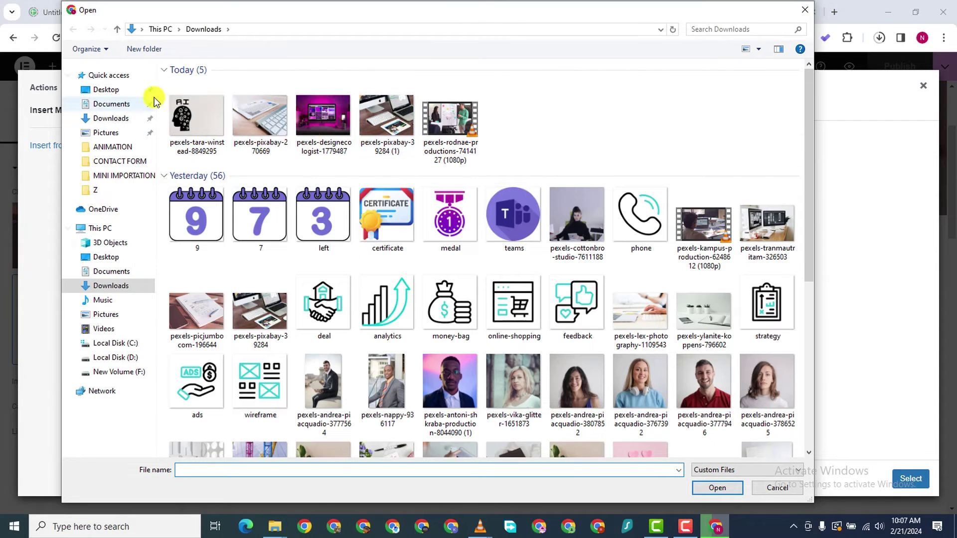
pyautogui.moveTo(157, 96); pyautogui.dragTo(398, 129)
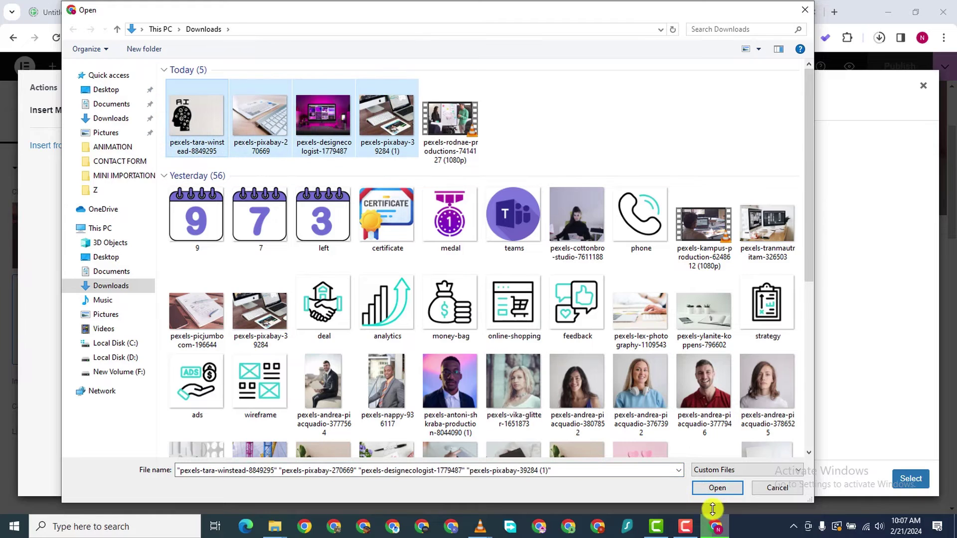
pyautogui.click(702, 489)
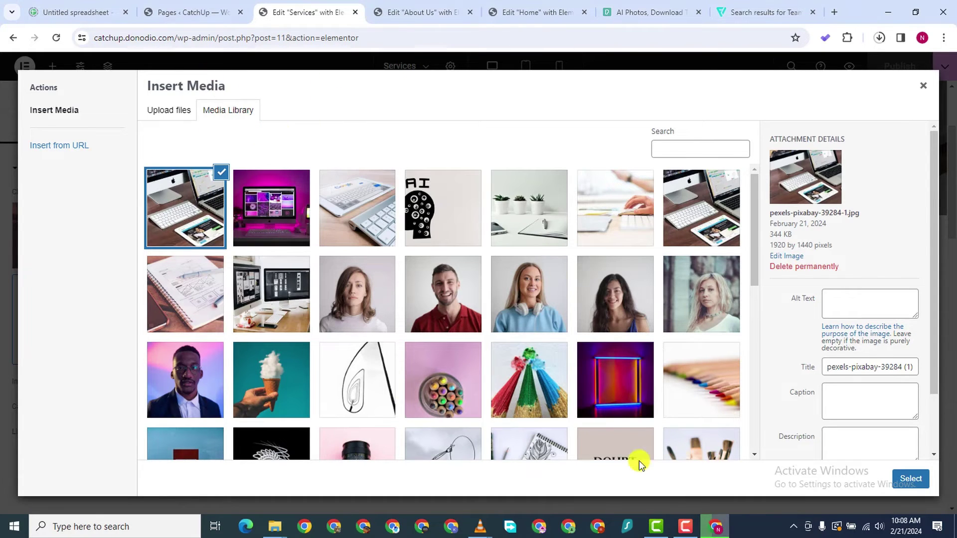
pyautogui.click(905, 479)
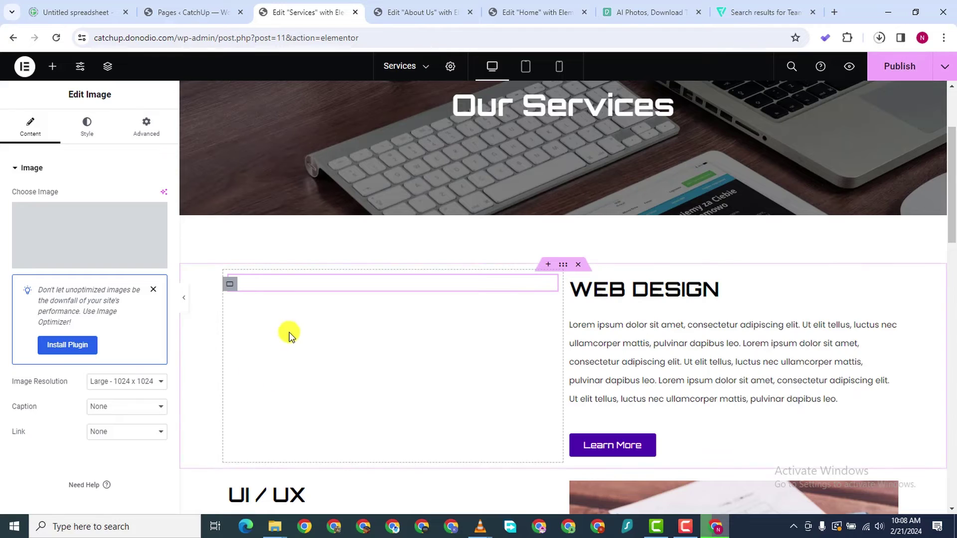
# Replace the UI/UX section's notebook image with the magenta desk photo
pyautogui.scroll(-3, 349, 358)
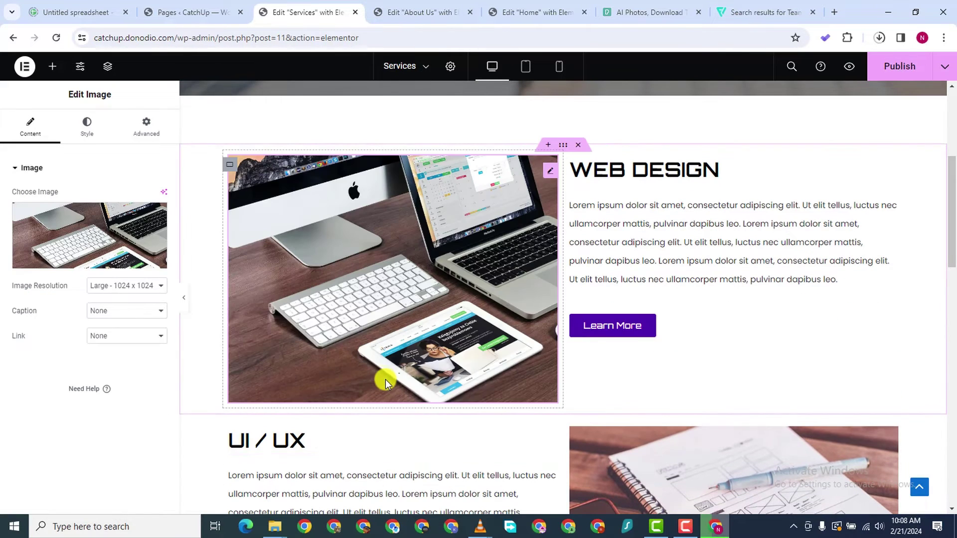
pyautogui.scroll(-3, 436, 333)
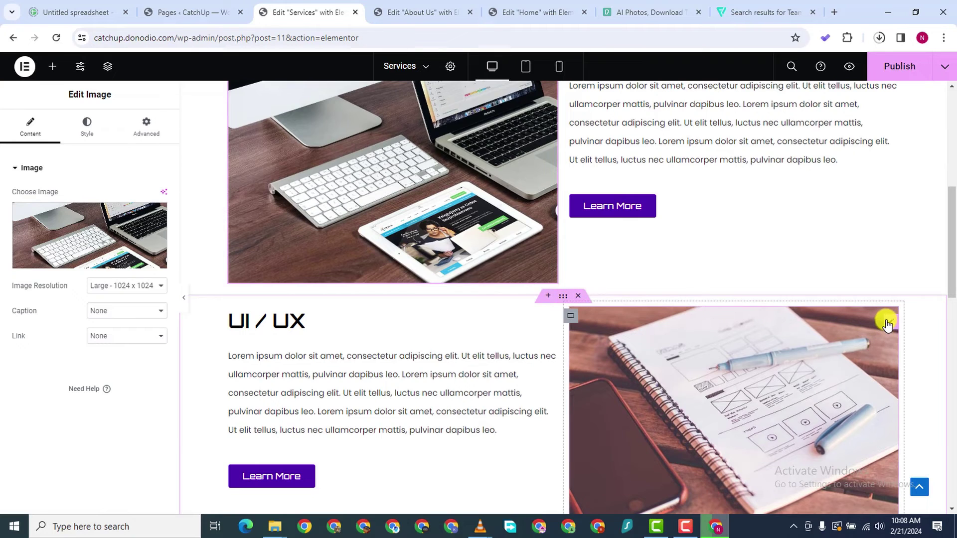
pyautogui.click(887, 324)
pyautogui.click(75, 223)
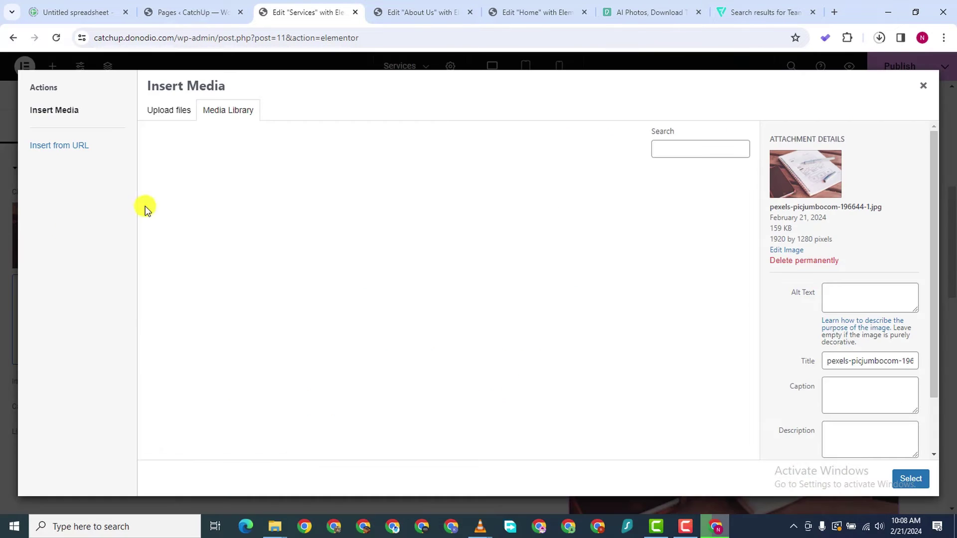
pyautogui.click(278, 216)
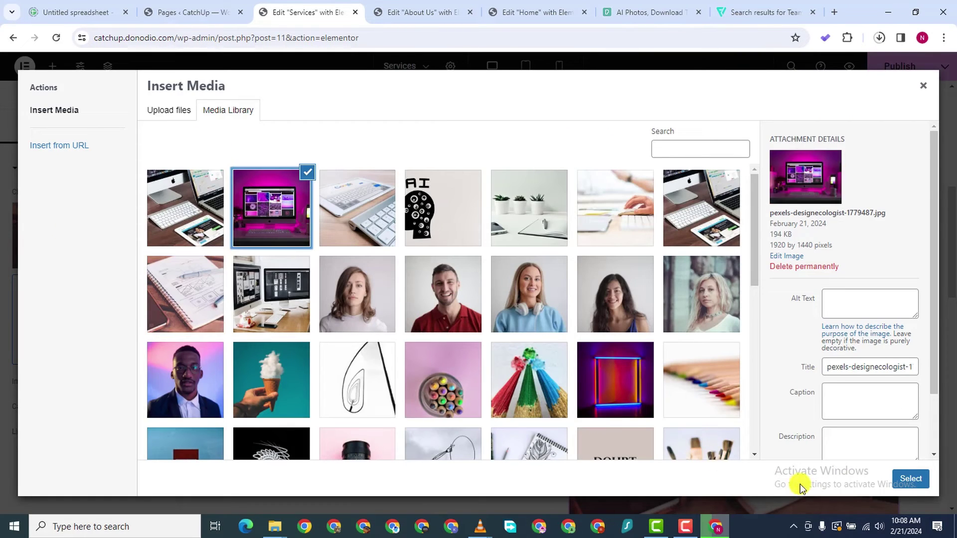
pyautogui.click(908, 479)
# Replace the SEO section's notebook image with the keyboard photo
pyautogui.scroll(-6, 568, 384)
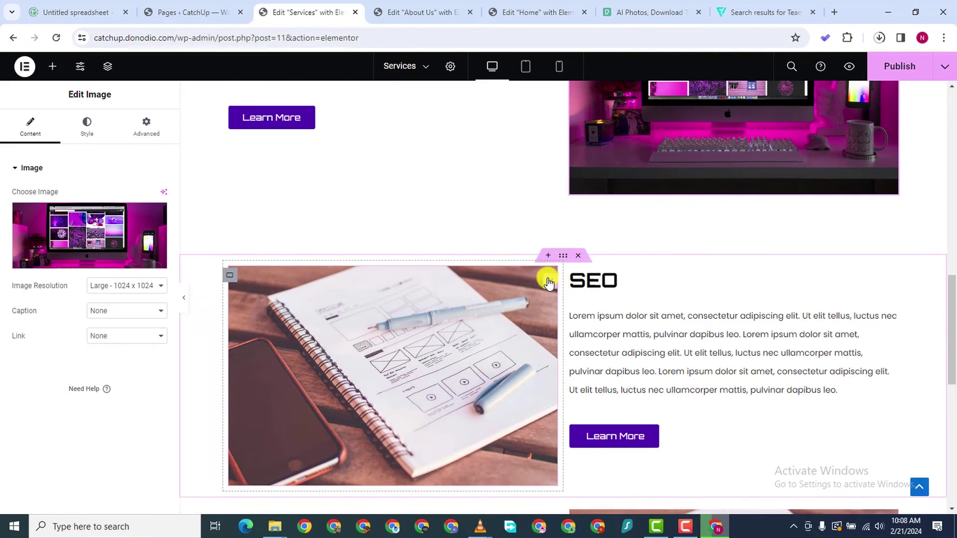
pyautogui.click(549, 282)
pyautogui.click(85, 229)
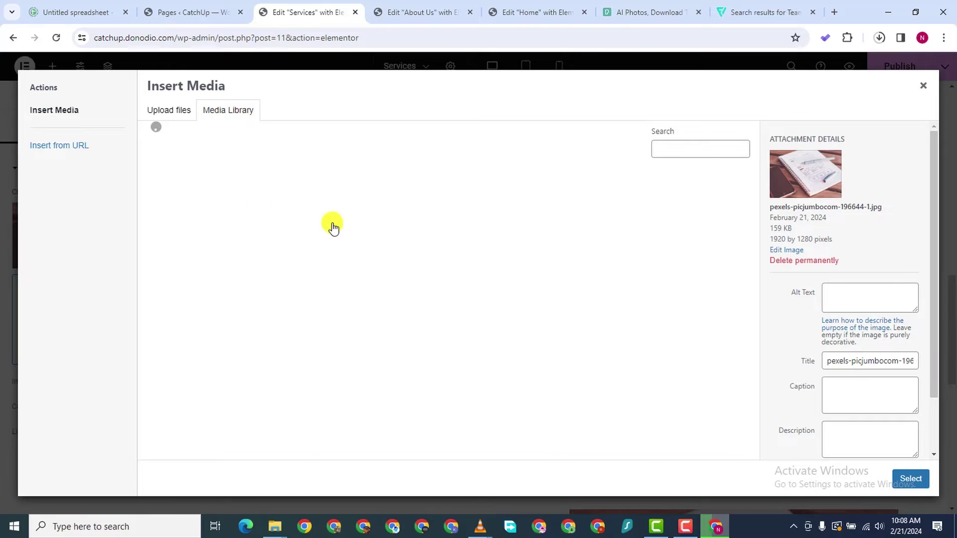
pyautogui.click(367, 209)
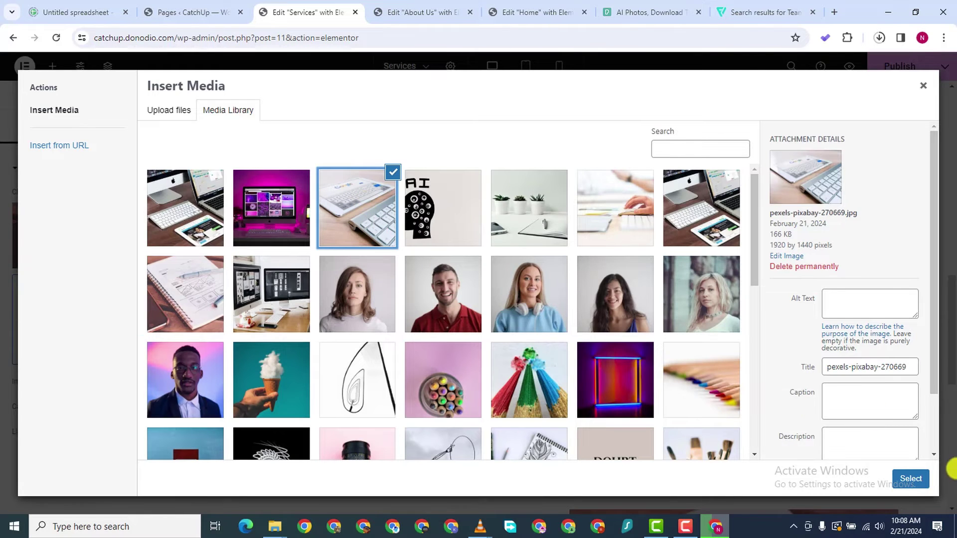
pyautogui.click(911, 479)
# Replace the Artificial Intelligence section's image with the AI head image
pyautogui.scroll(-3, 648, 349)
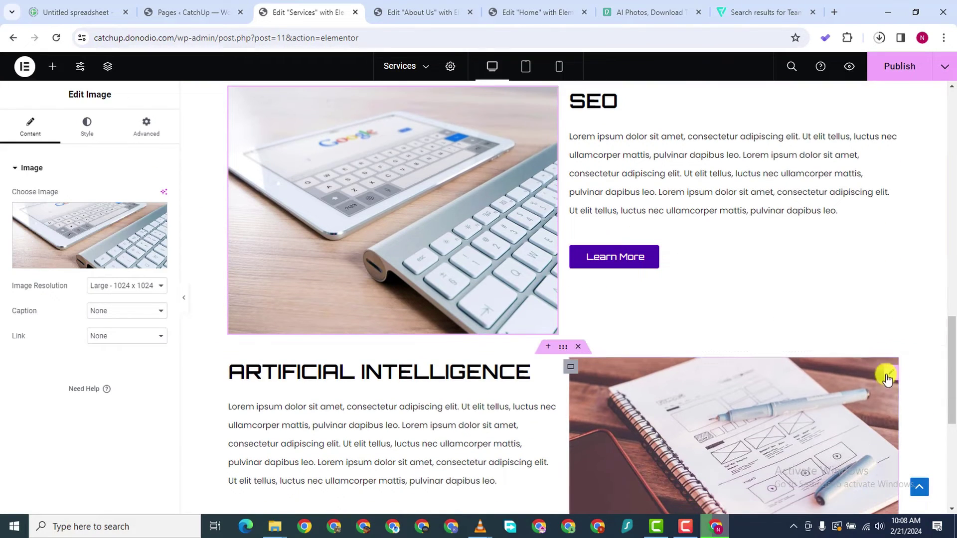
pyautogui.click(892, 375)
pyautogui.click(86, 217)
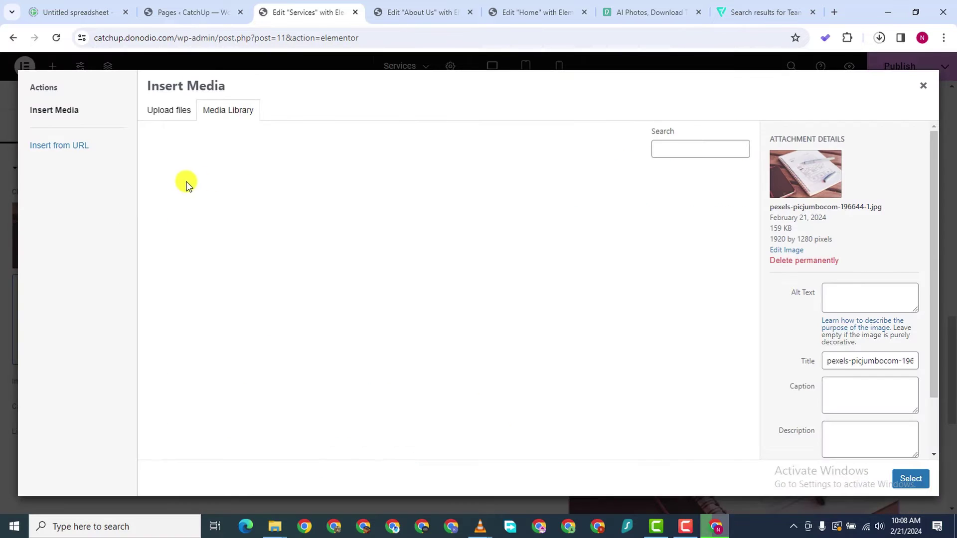
pyautogui.click(438, 207)
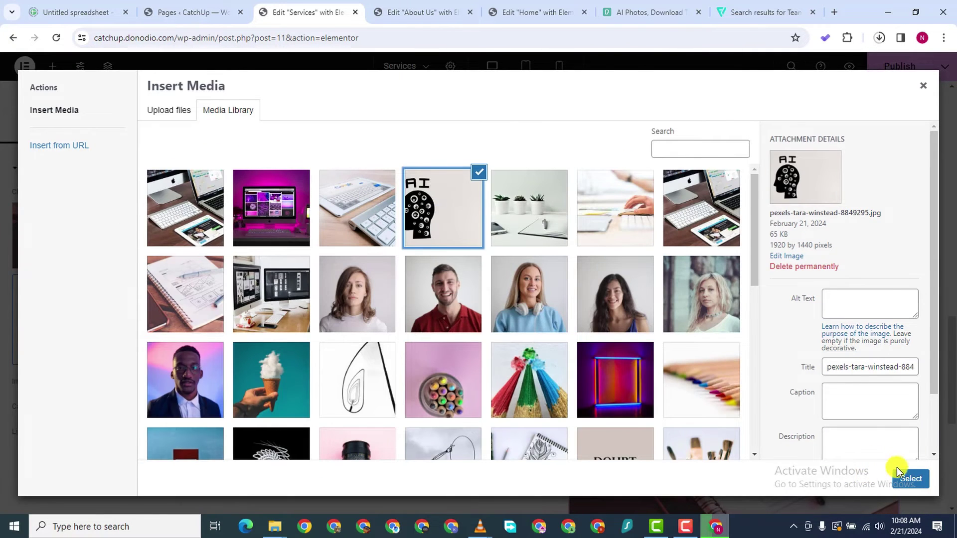
pyautogui.click(897, 473)
pyautogui.scroll(-4, 534, 367)
pyautogui.scroll(1, 548, 349)
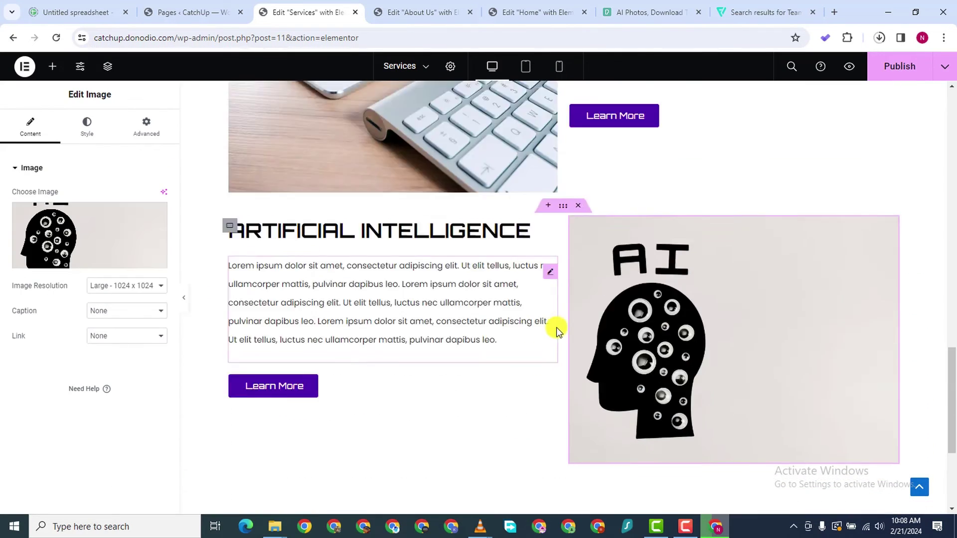
pyautogui.scroll(20, 556, 331)
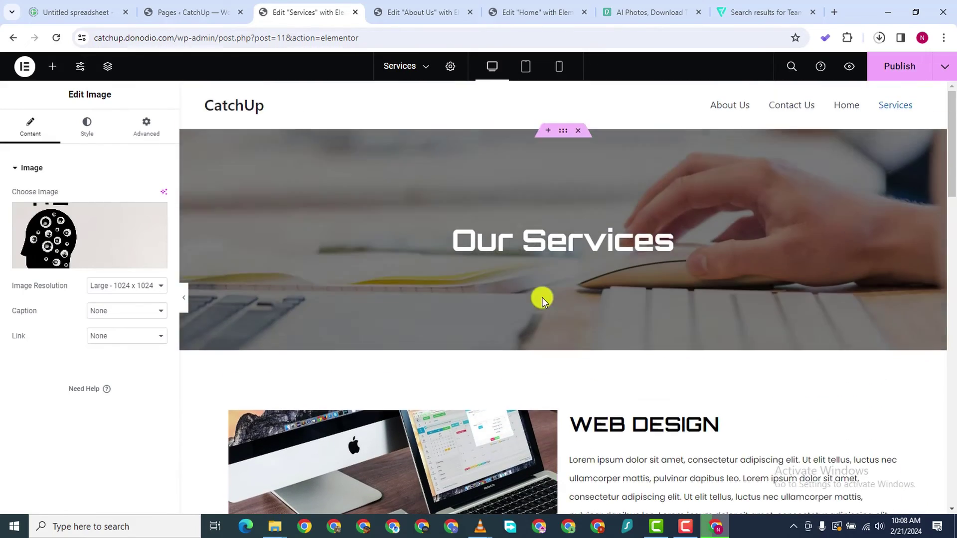
# Set the SEO section container's top margin to 0 in its Advanced settings
pyautogui.scroll(-20, 750, 189)
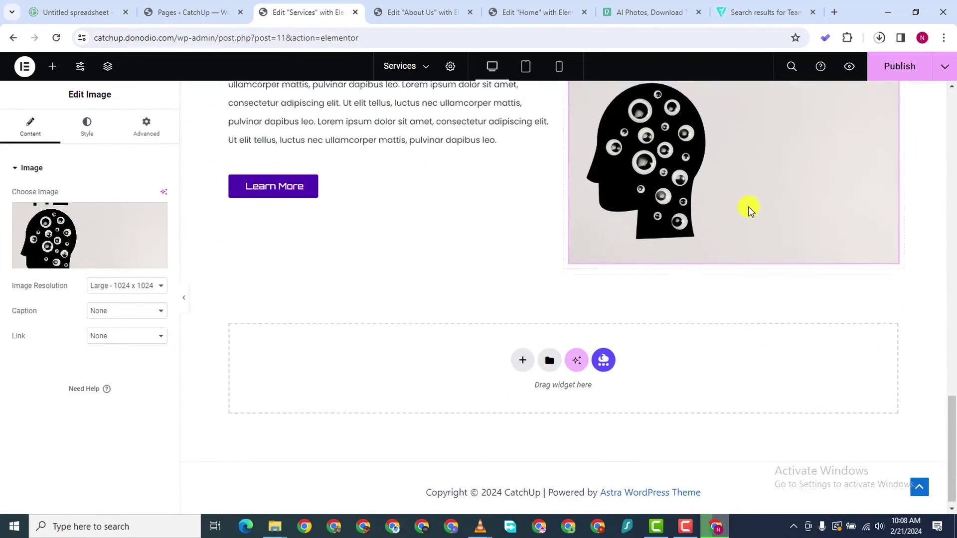
pyautogui.scroll(6, 609, 122)
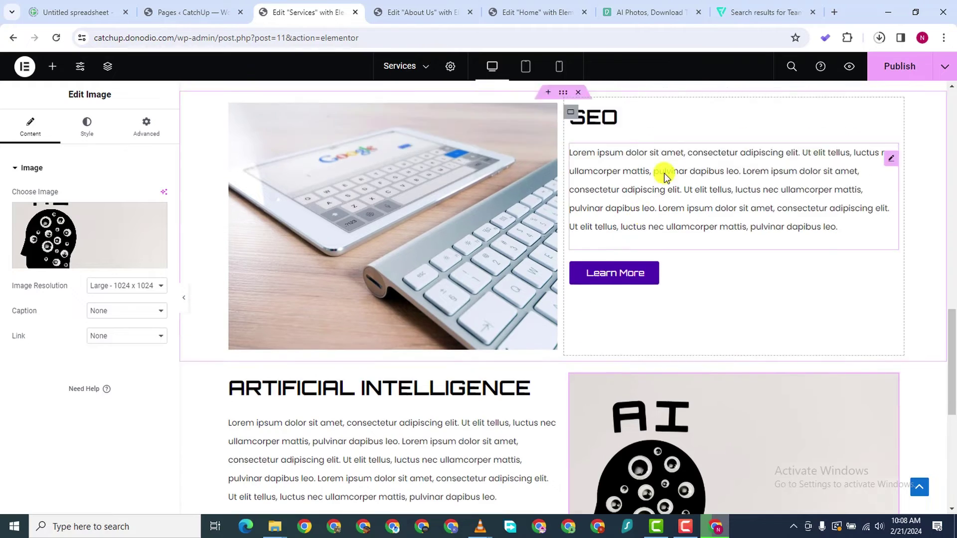
pyautogui.scroll(5, 664, 172)
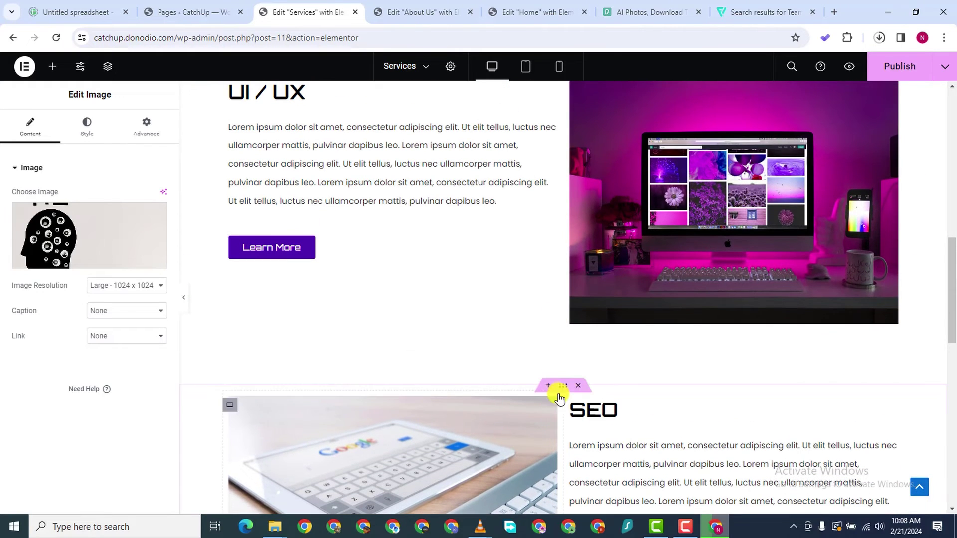
pyautogui.click(561, 388)
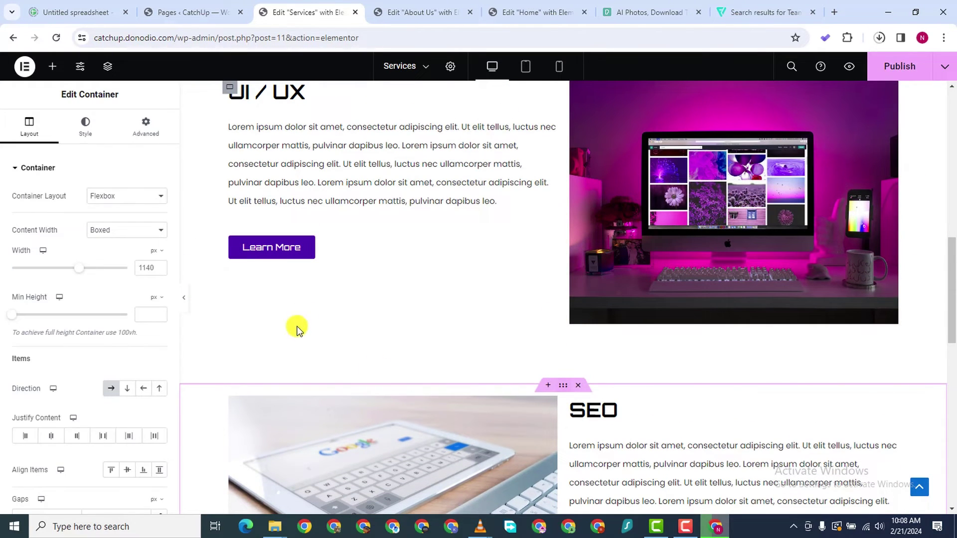
pyautogui.click(146, 128)
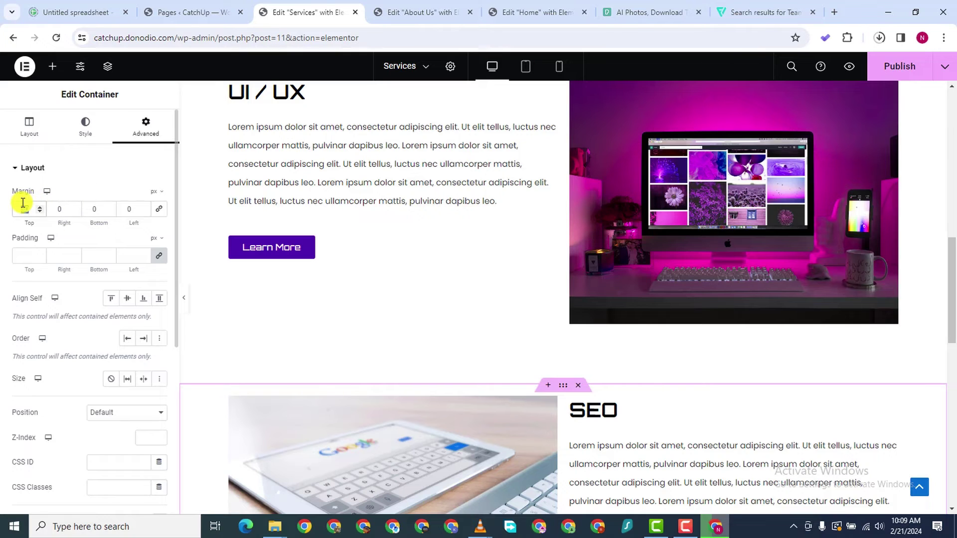
pyautogui.scroll(-6, 504, 316)
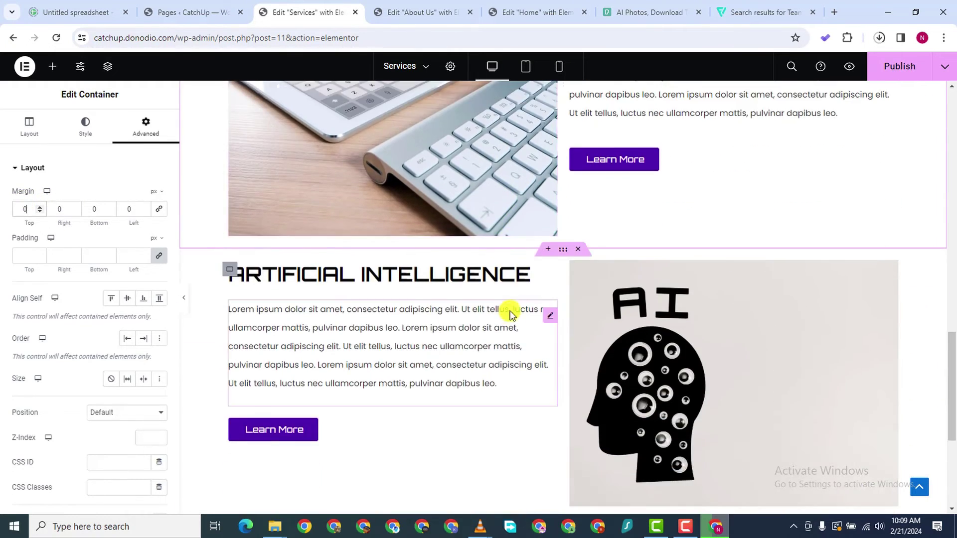
pyautogui.scroll(11, 508, 309)
pyautogui.scroll(8, 554, 283)
pyautogui.scroll(-3, 668, 239)
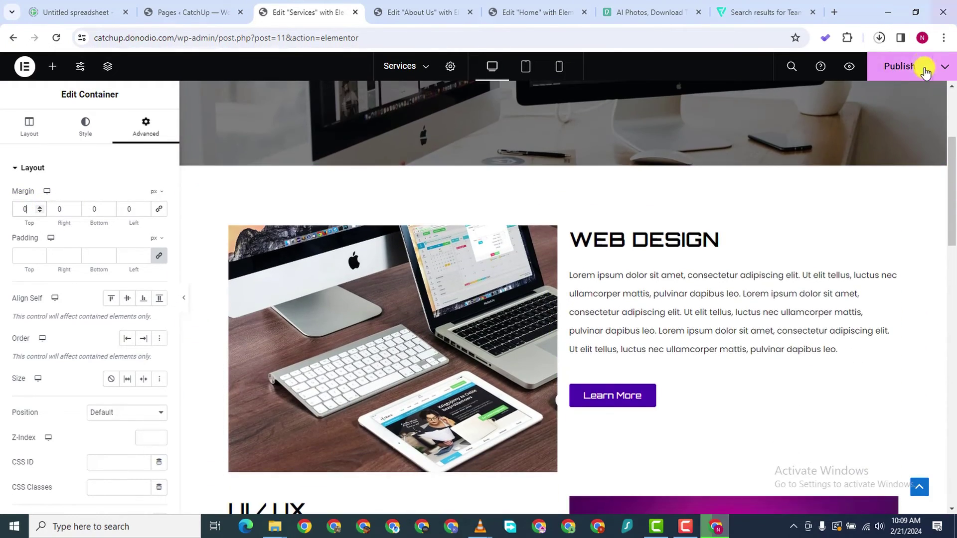
# Publish the Services page changes
pyautogui.click(900, 67)
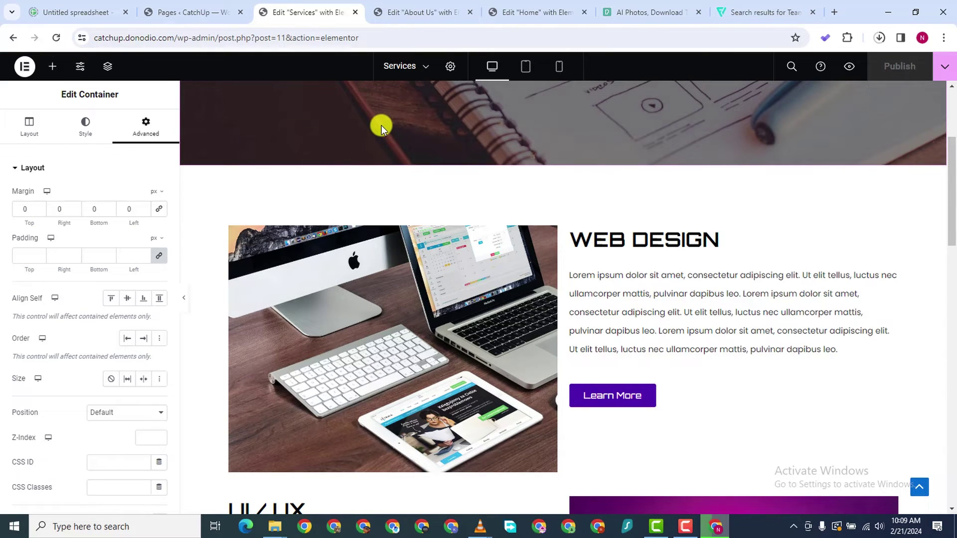
pyautogui.scroll(-20, 510, 240)
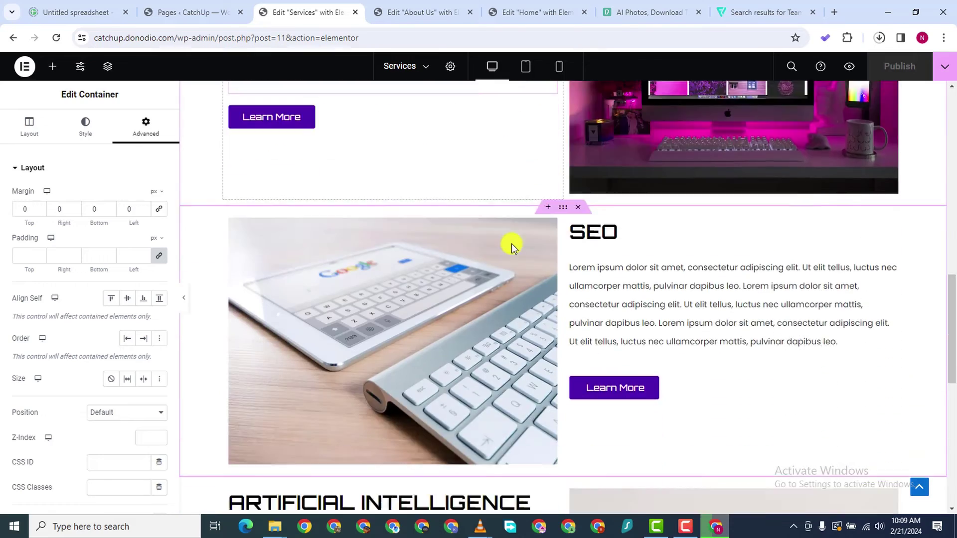
pyautogui.scroll(20, 516, 240)
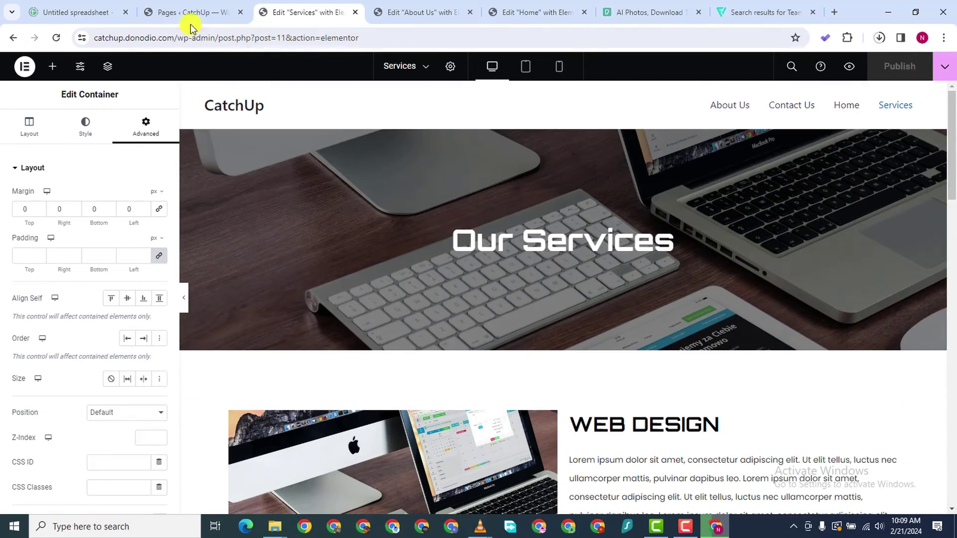
# From the Pages list, open the Contact Us edit link in a new tab
pyautogui.click(192, 14)
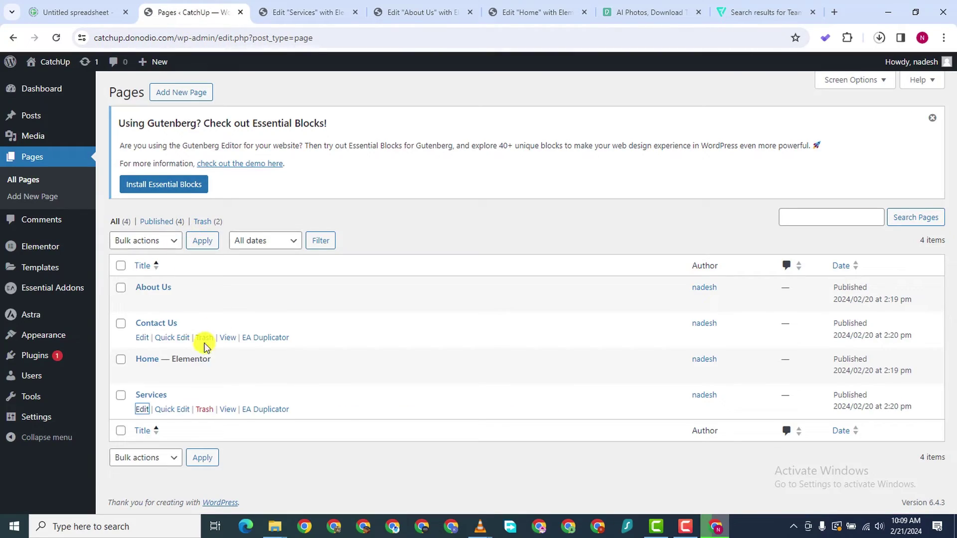
pyautogui.rightClick(141, 340)
pyautogui.click(172, 186)
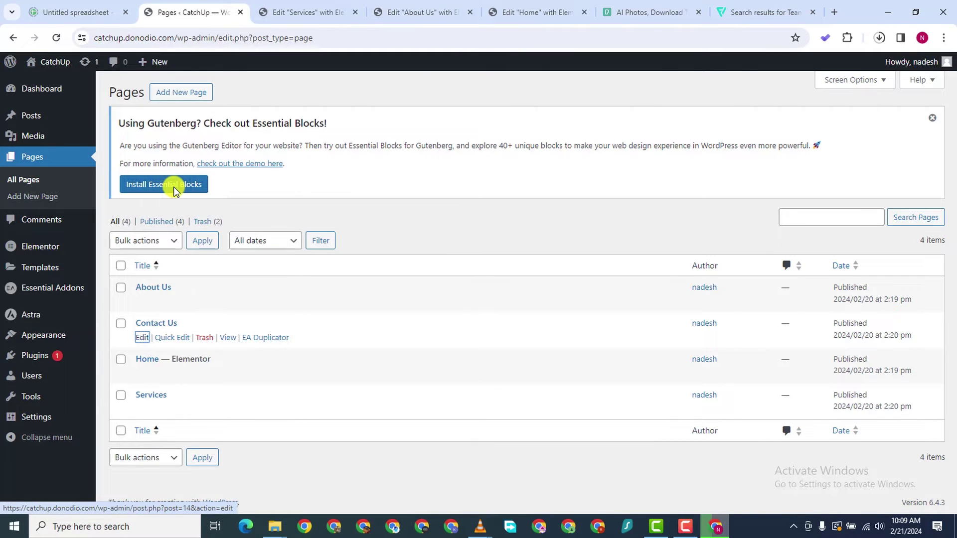
# Launch the Contact Us page in the Elementor editor
pyautogui.click(259, 14)
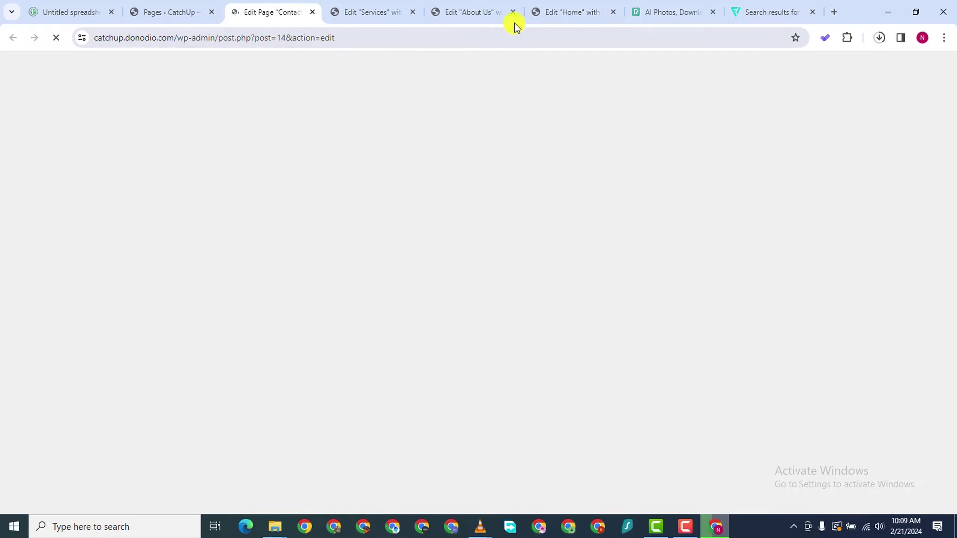
pyautogui.click(546, 13)
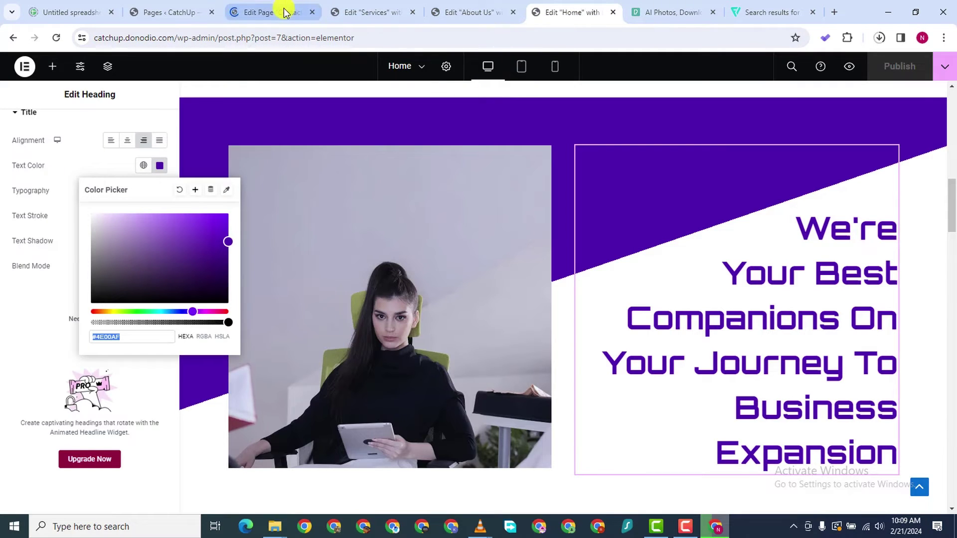
pyautogui.click(284, 11)
pyautogui.click(481, 14)
pyautogui.click(578, 12)
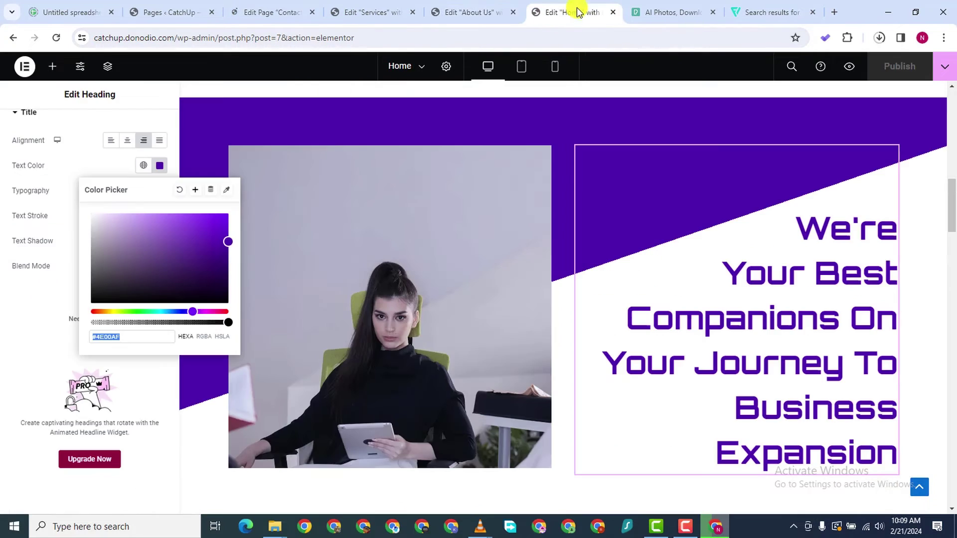
pyautogui.click(284, 12)
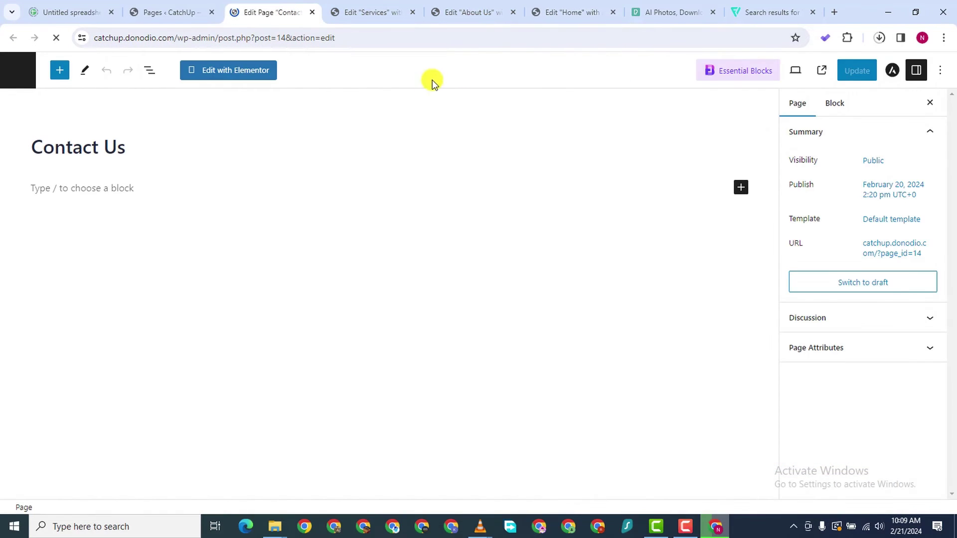
pyautogui.click(245, 72)
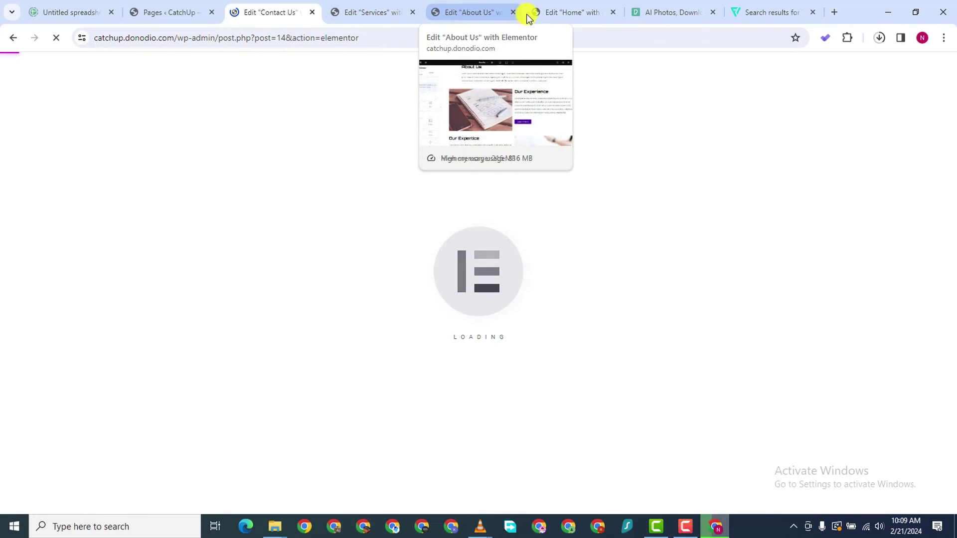
# Return to the Services page editor
pyautogui.click(565, 12)
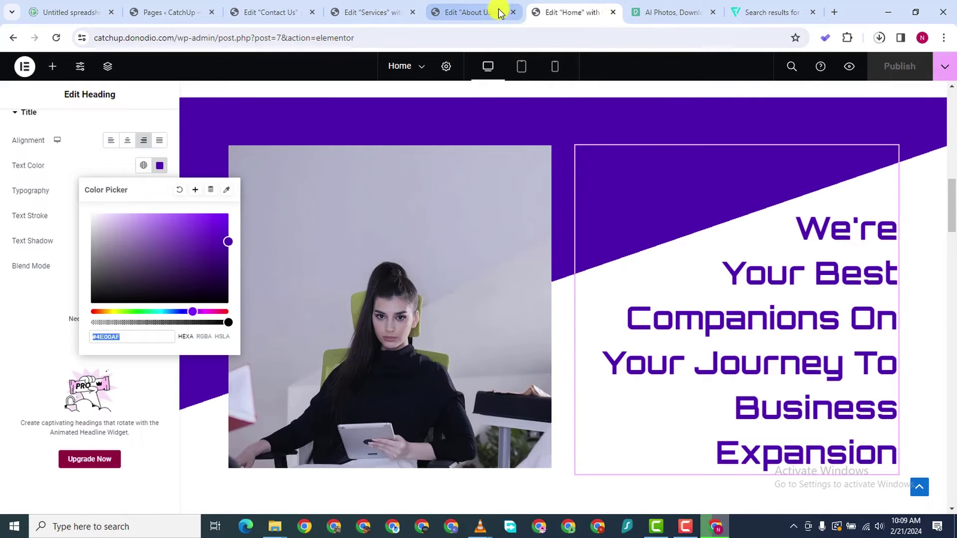
pyautogui.click(469, 12)
pyautogui.click(370, 12)
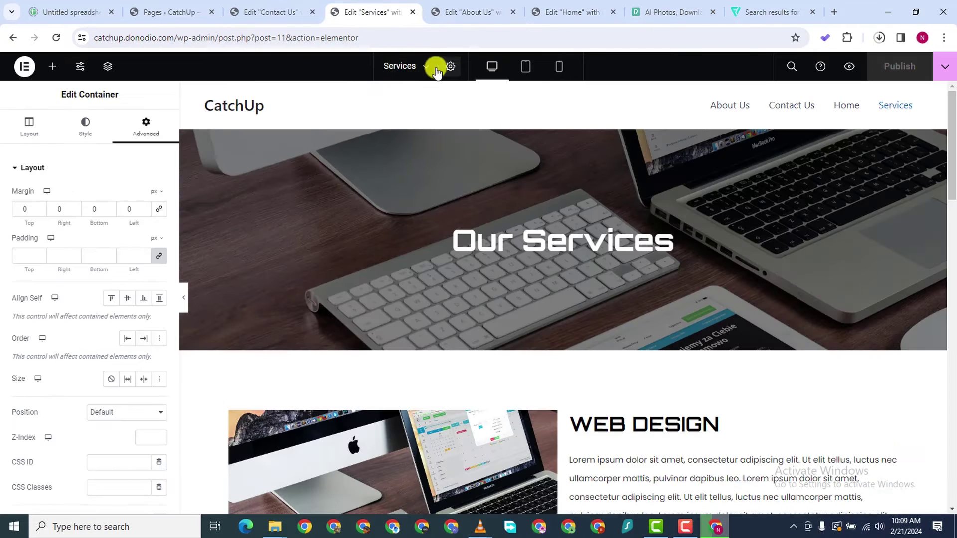
pyautogui.scroll(-4, 544, 276)
pyautogui.scroll(5, 546, 284)
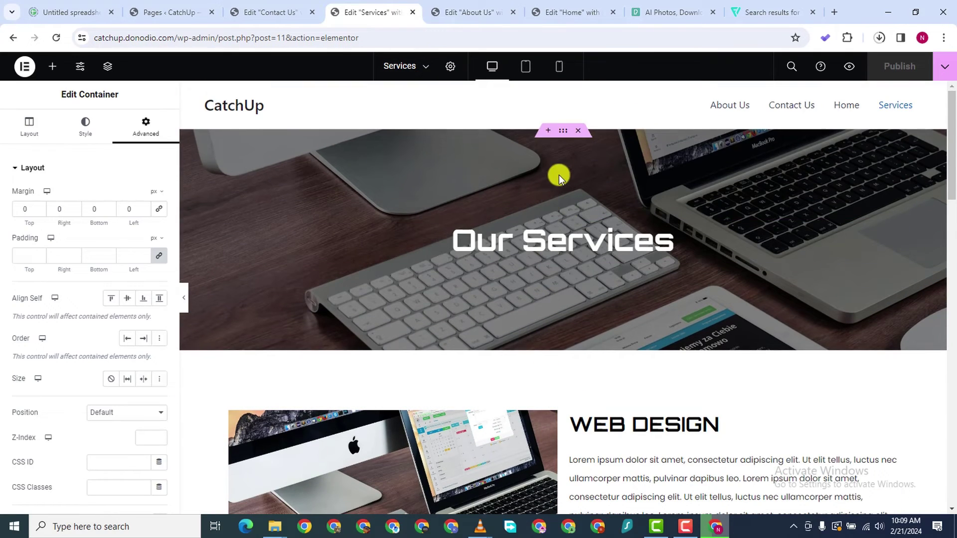
# Preview the Services page in mobile layout and scroll through its sections
pyautogui.click(556, 76)
pyautogui.scroll(-10, 560, 280)
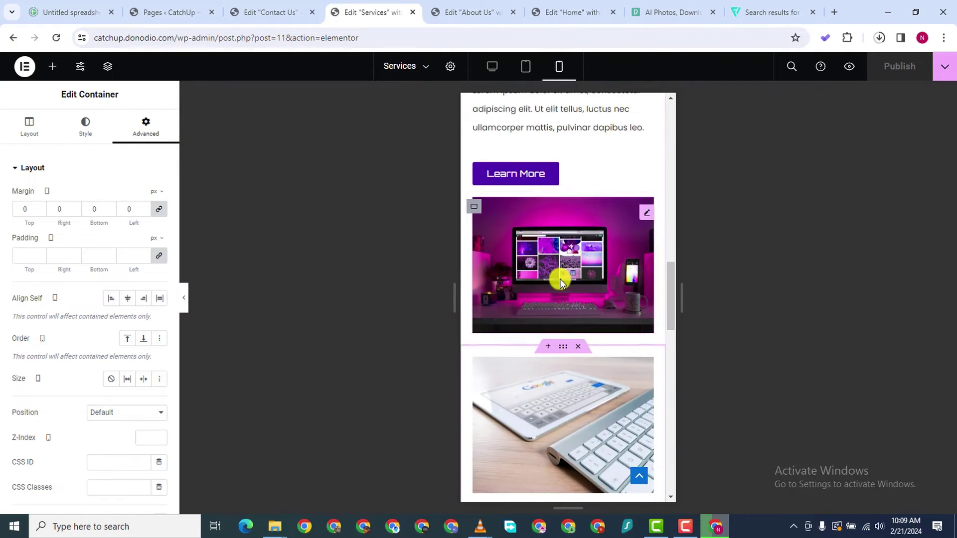
pyautogui.scroll(-12, 561, 283)
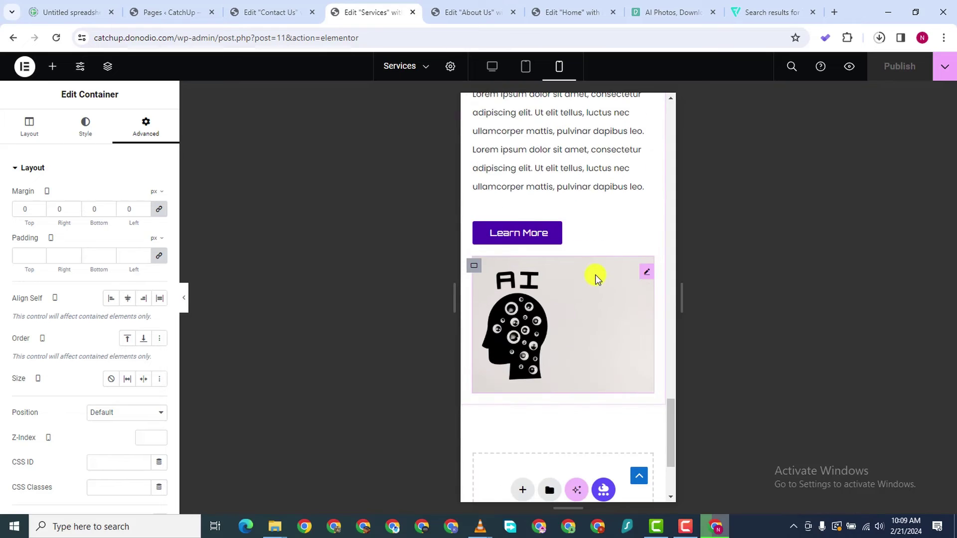
pyautogui.scroll(-3, 578, 399)
pyautogui.scroll(15, 549, 379)
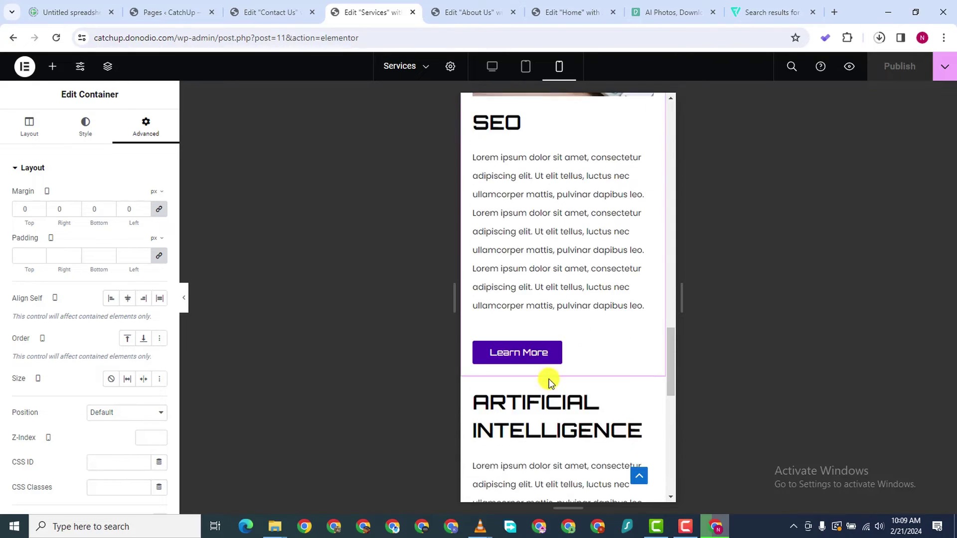
pyautogui.scroll(10, 549, 379)
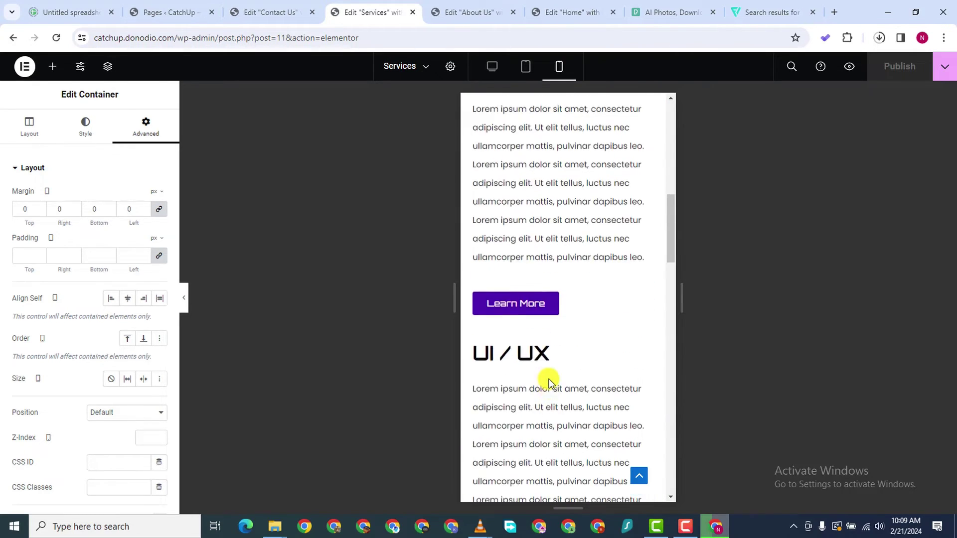
pyautogui.scroll(3, 549, 379)
pyautogui.scroll(-10, 543, 374)
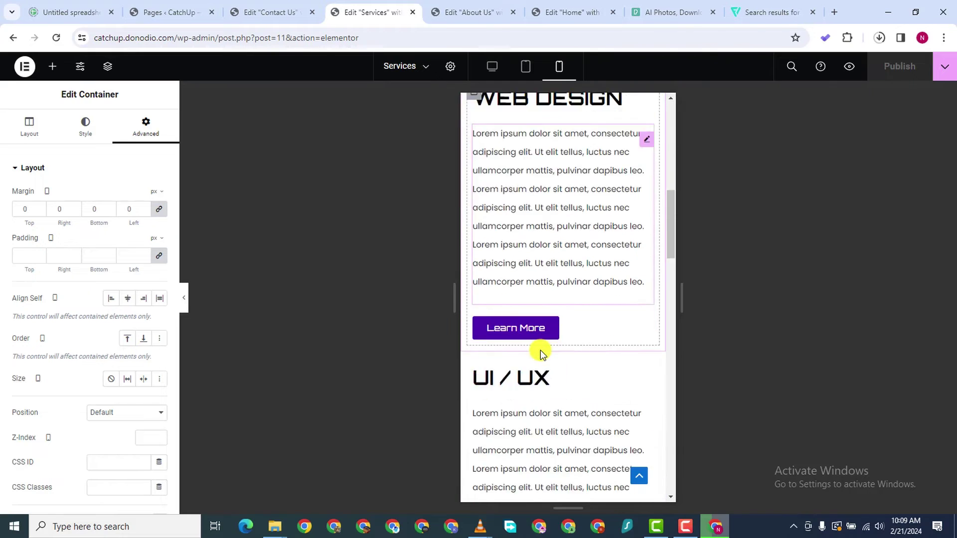
pyautogui.scroll(-10, 533, 333)
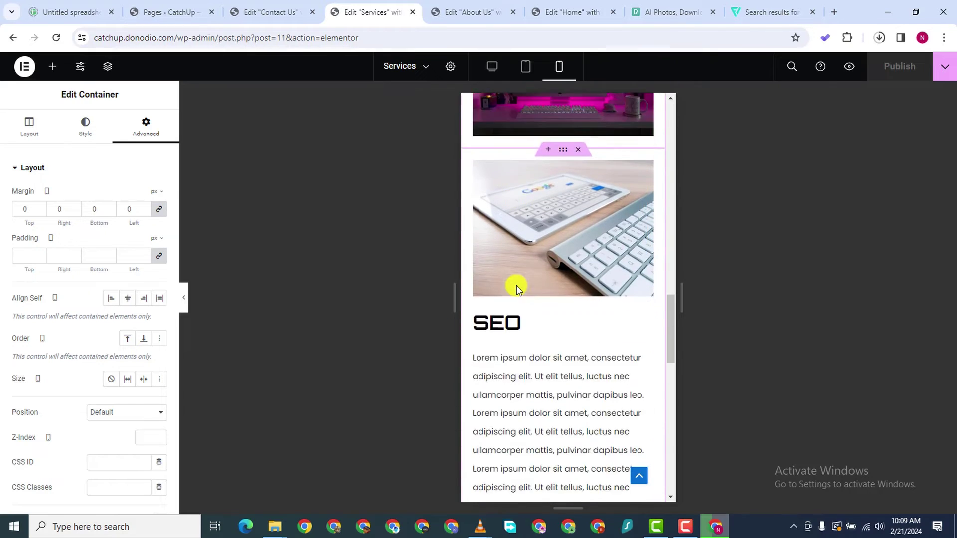
pyautogui.scroll(-5, 516, 285)
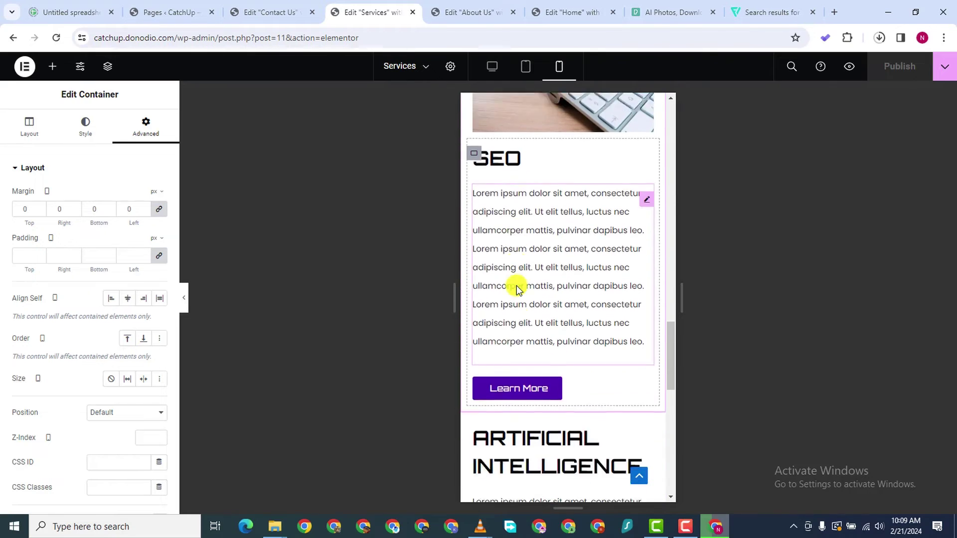
pyautogui.scroll(-5, 516, 285)
pyautogui.scroll(10, 516, 286)
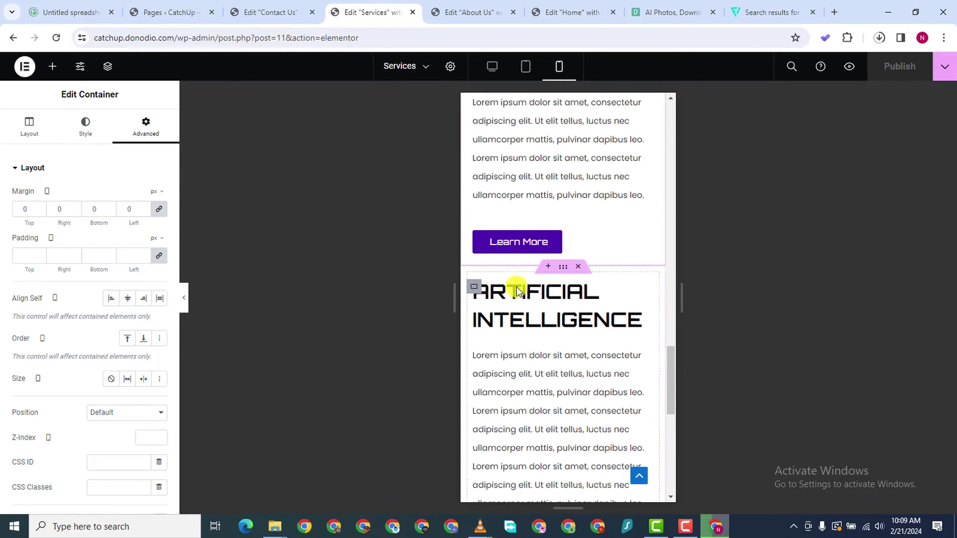
pyautogui.scroll(4, 516, 288)
pyautogui.scroll(-10, 515, 292)
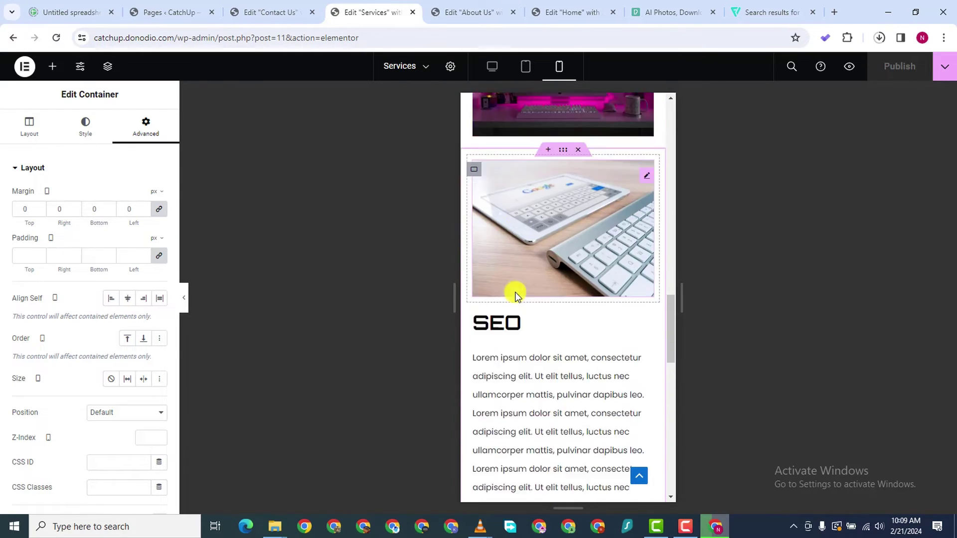
# Switch the preview to tablet width and review the WEB DESIGN, UI/UX and SEO sections
pyautogui.click(524, 64)
pyautogui.scroll(10, 513, 274)
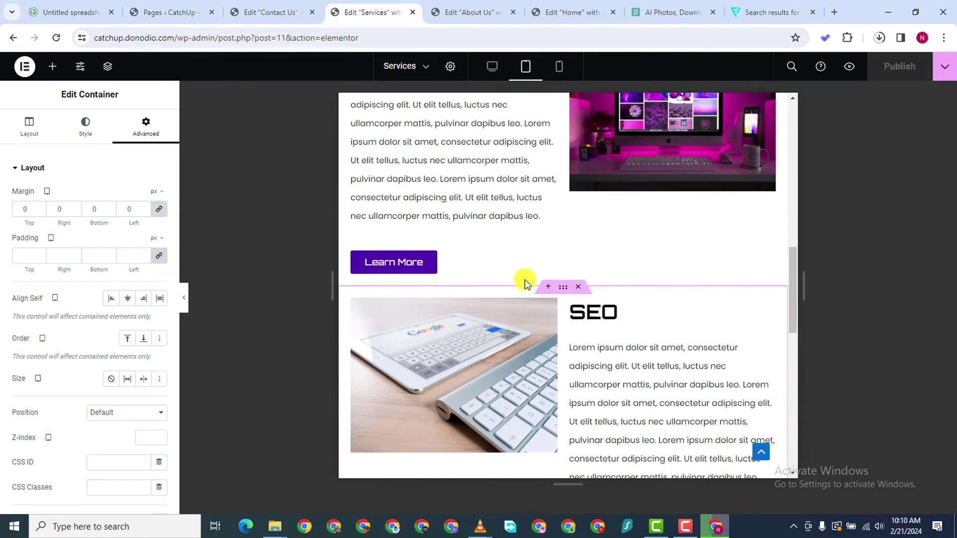
pyautogui.scroll(-8, 524, 283)
pyautogui.scroll(8, 545, 278)
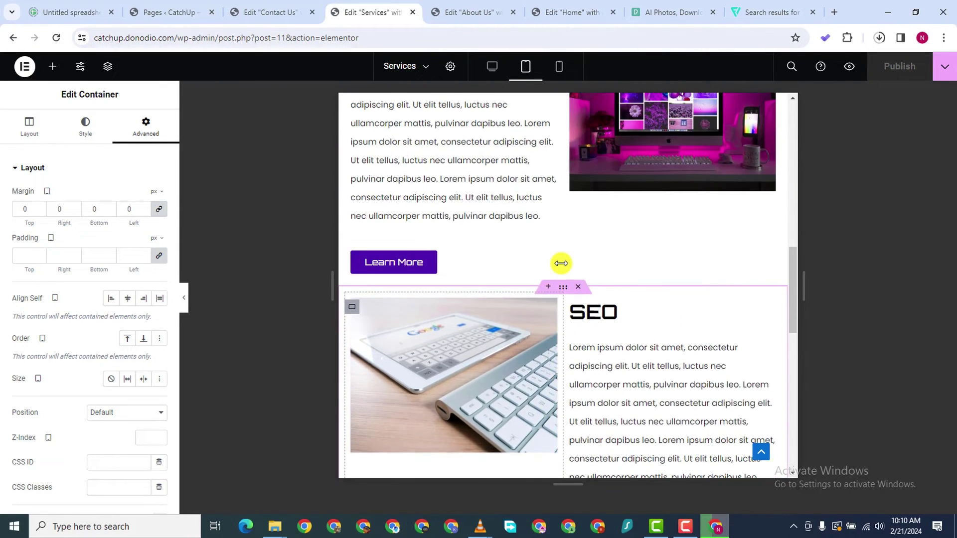
pyautogui.scroll(10, 561, 263)
pyautogui.scroll(-4, 561, 265)
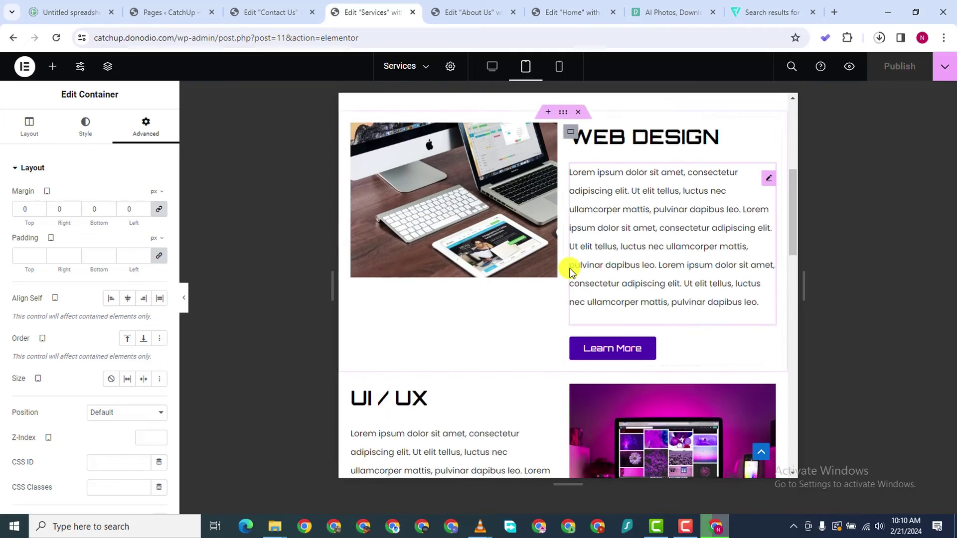
pyautogui.scroll(-4, 513, 279)
pyautogui.scroll(2, 514, 255)
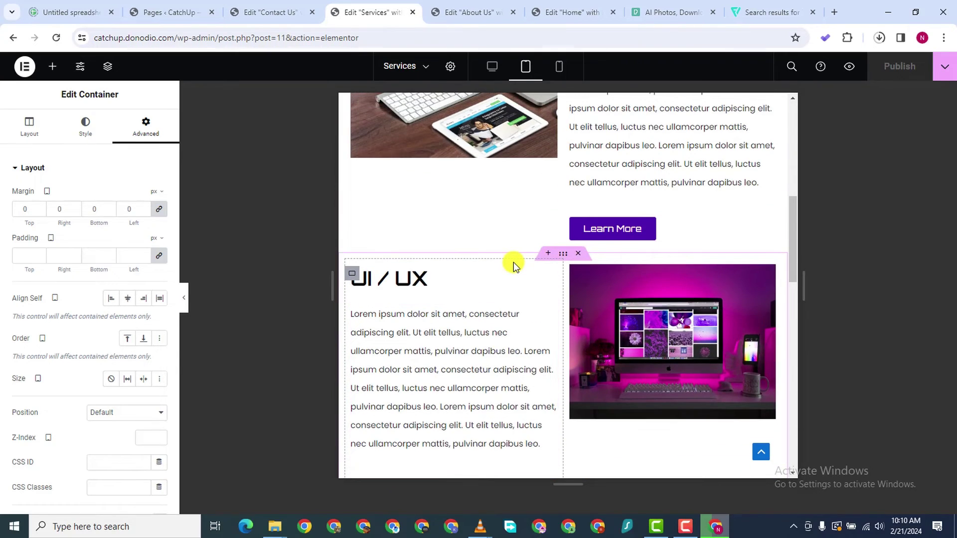
pyautogui.scroll(-4, 515, 264)
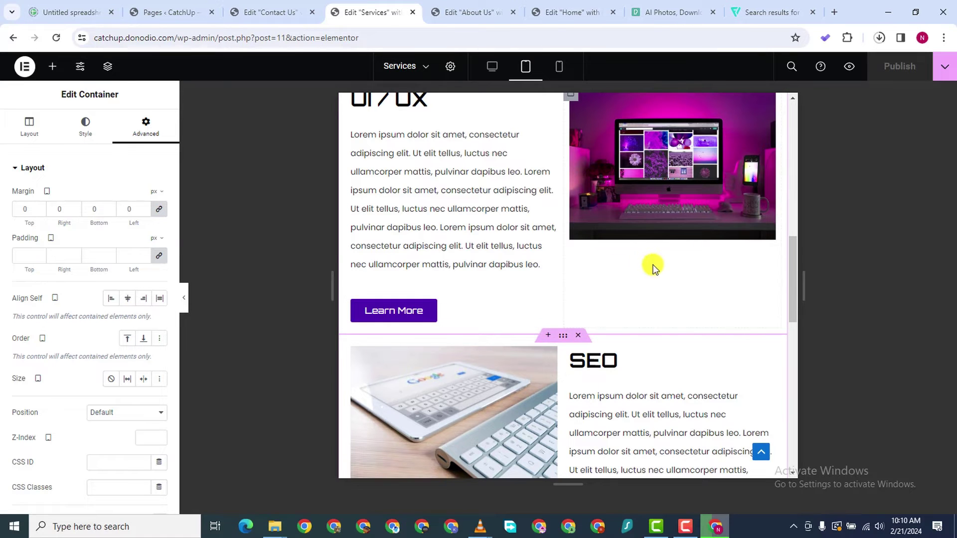
# Select the UI/UX section's Learn More button
pyautogui.click(550, 313)
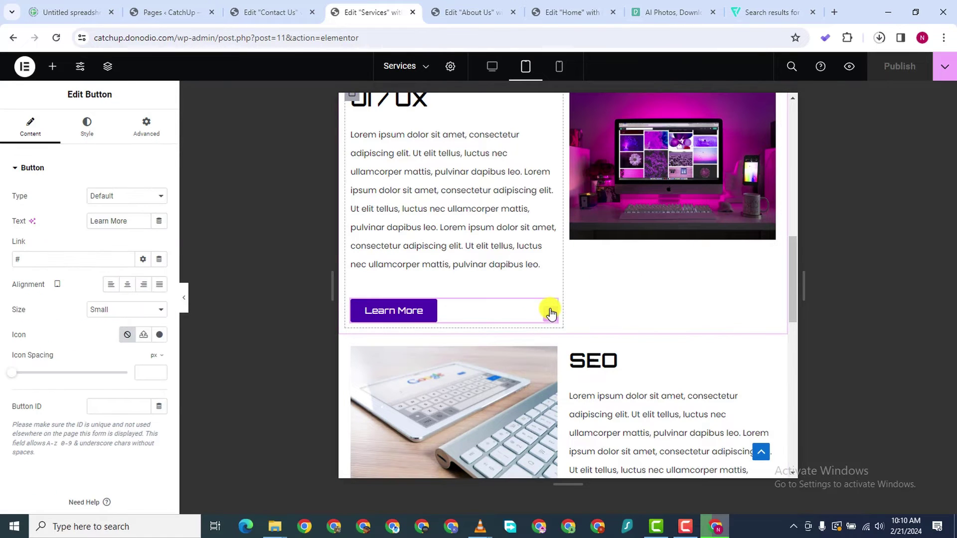
pyautogui.scroll(-4, 547, 310)
pyautogui.scroll(15, 521, 309)
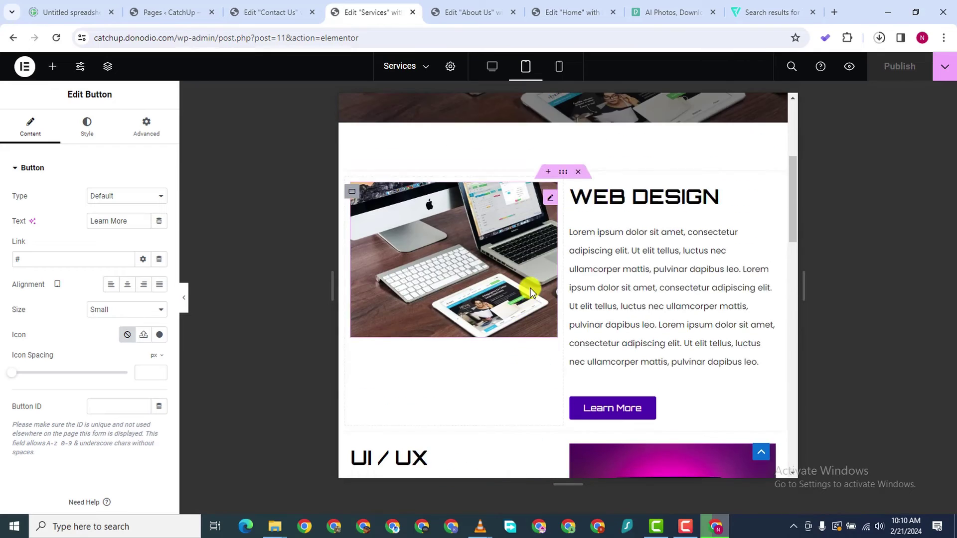
pyautogui.scroll(-5, 531, 289)
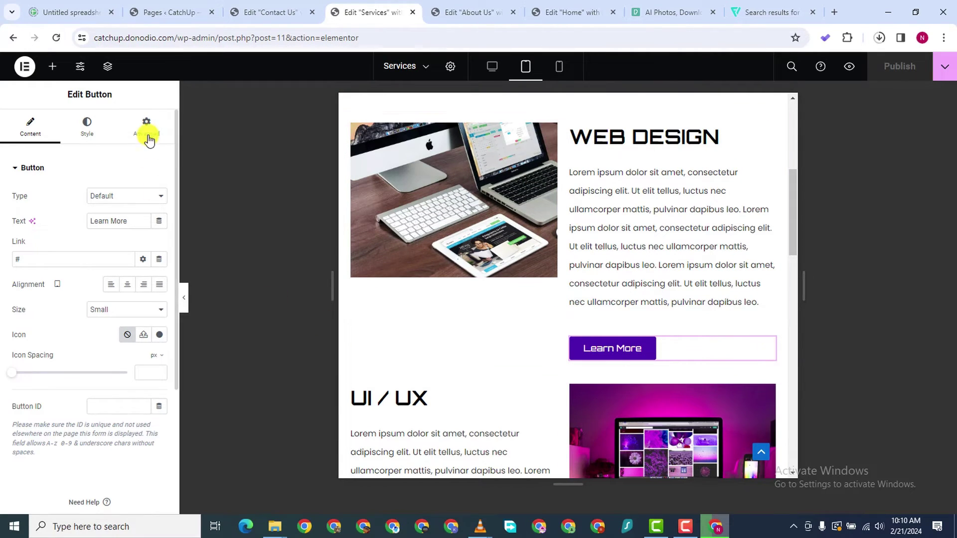
# Copy the Web Design Learn More button and paste it below the section's image
pyautogui.rightClick(767, 354)
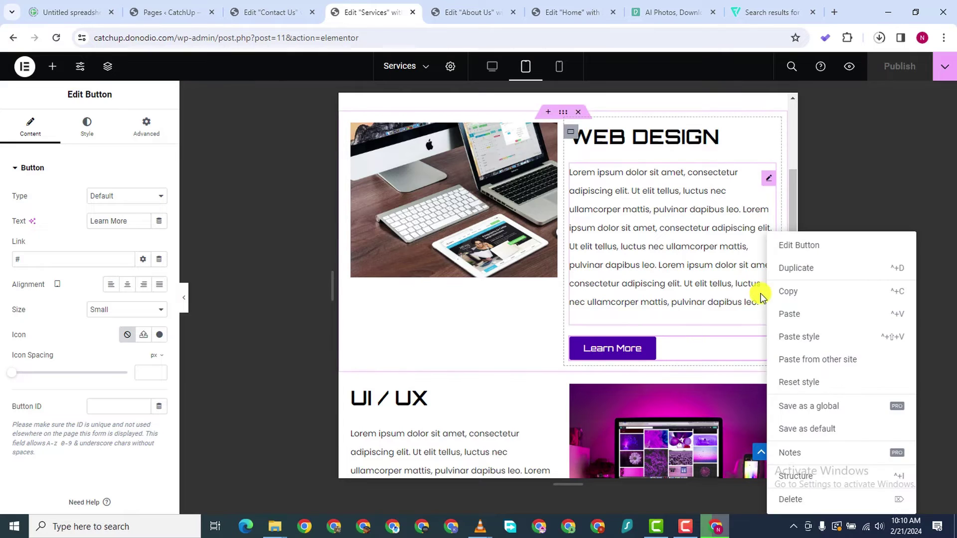
pyautogui.click(781, 292)
pyautogui.rightClick(383, 303)
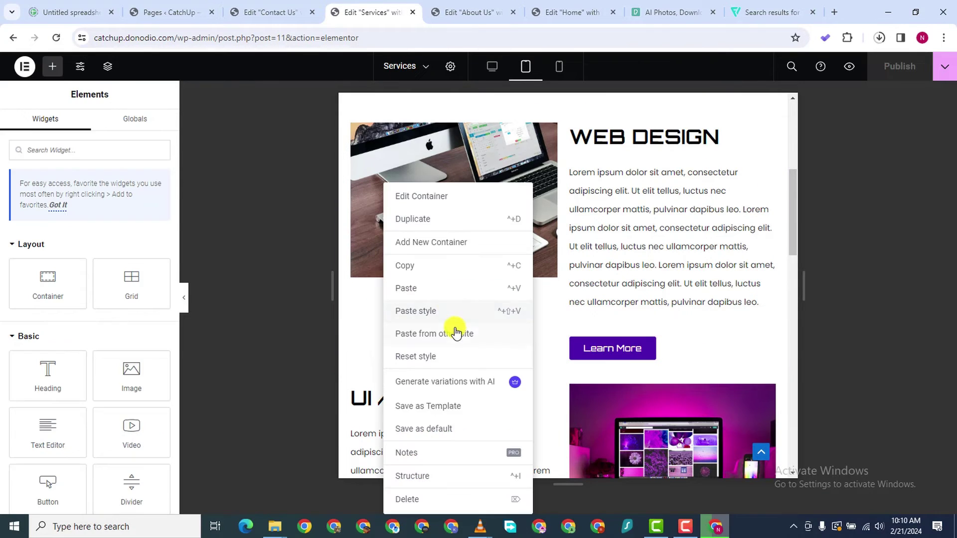
pyautogui.click(434, 293)
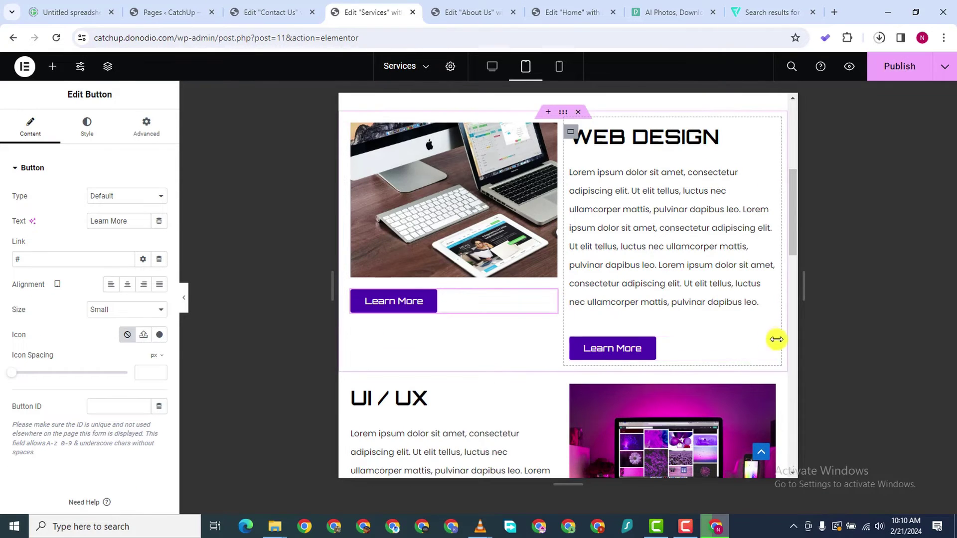
# Under Responsive, set the original Learn More button to hide on tablet
pyautogui.click(145, 127)
pyautogui.scroll(-10, 70, 466)
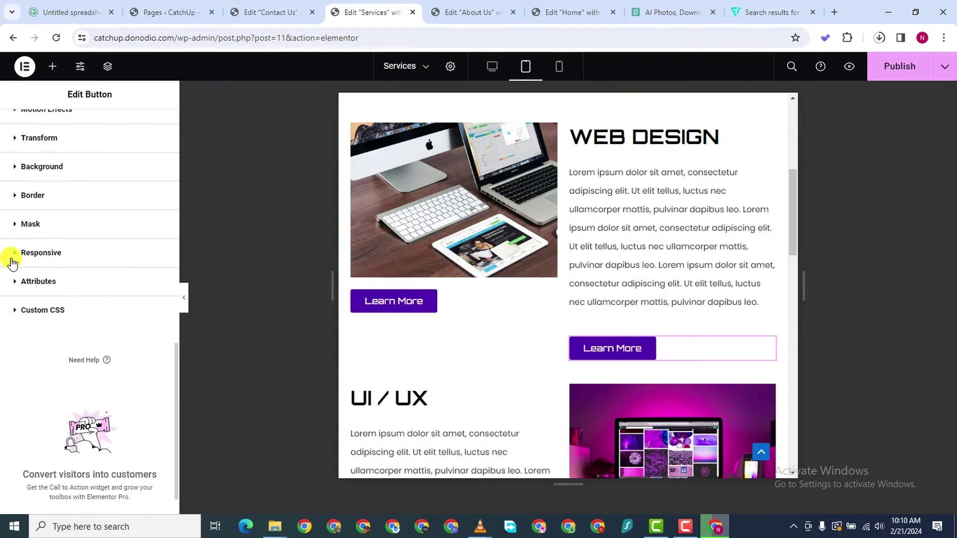
pyautogui.click(30, 253)
pyautogui.scroll(-3, 64, 417)
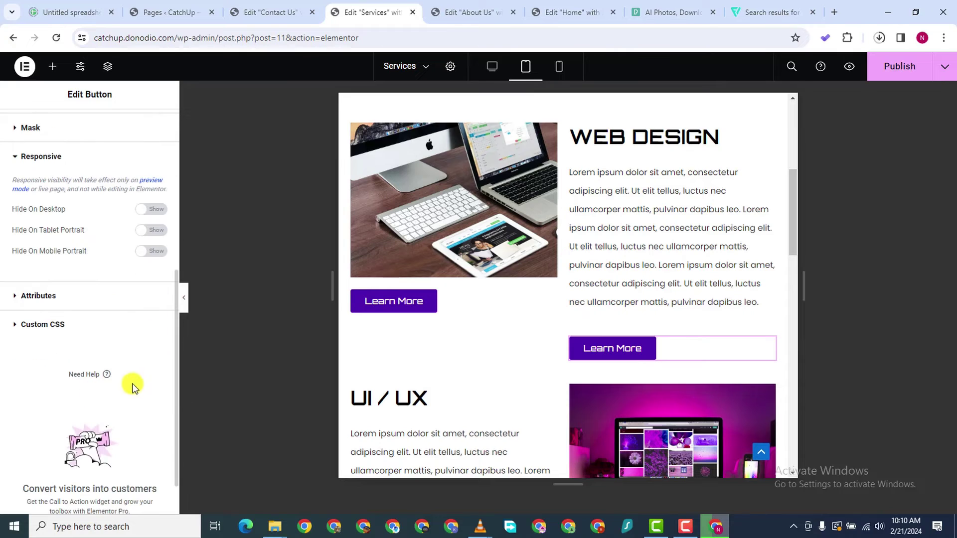
pyautogui.click(152, 210)
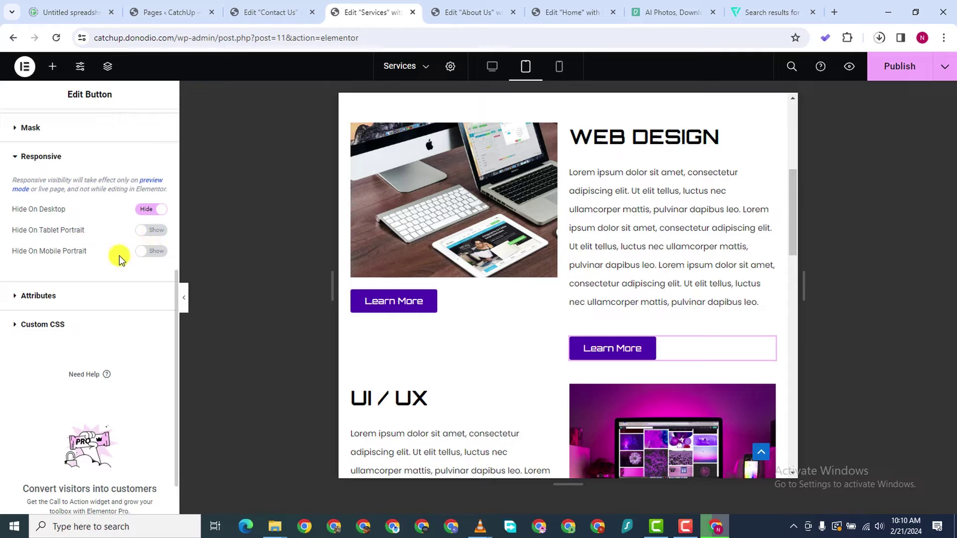
pyautogui.click(158, 255)
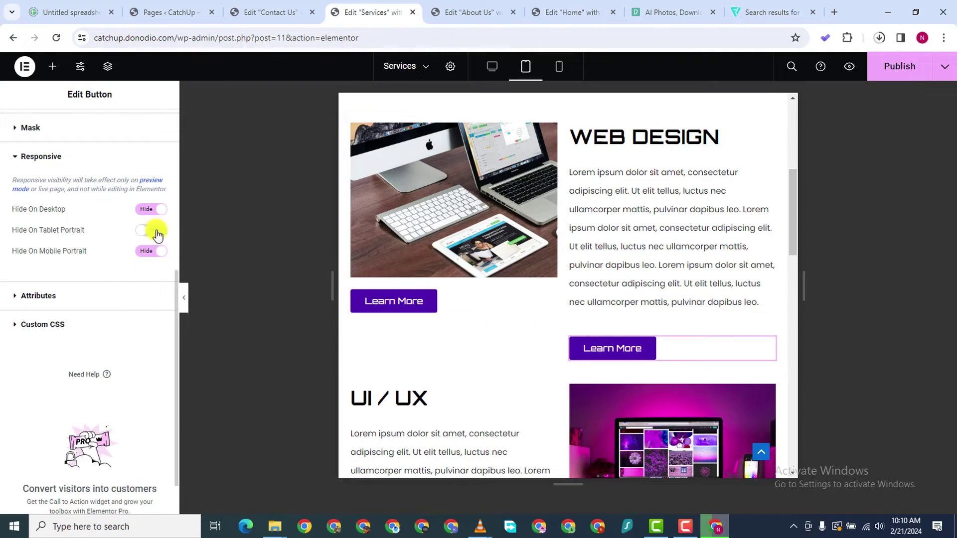
pyautogui.click(155, 213)
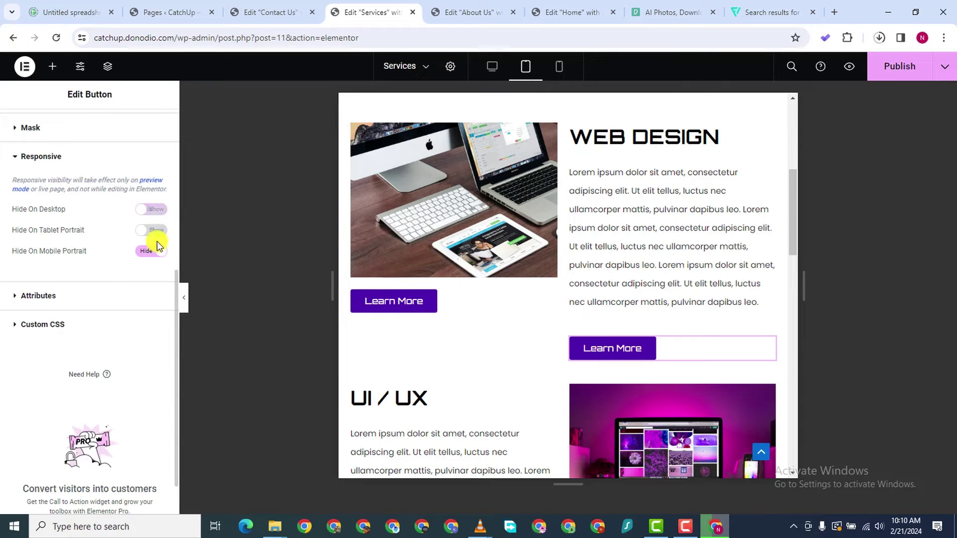
pyautogui.click(156, 231)
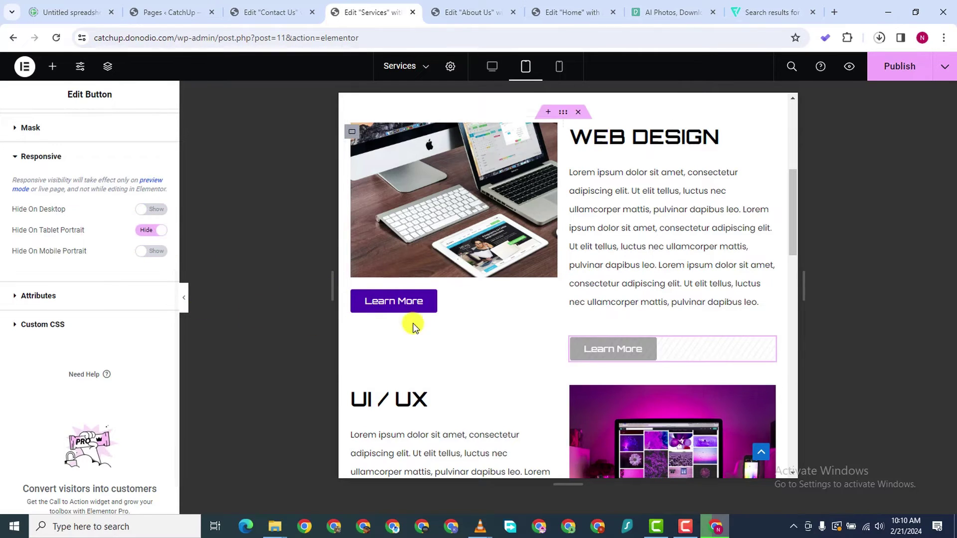
# Hide the pasted Learn More button on desktop and mobile so it shows only on tablet
pyautogui.click(500, 307)
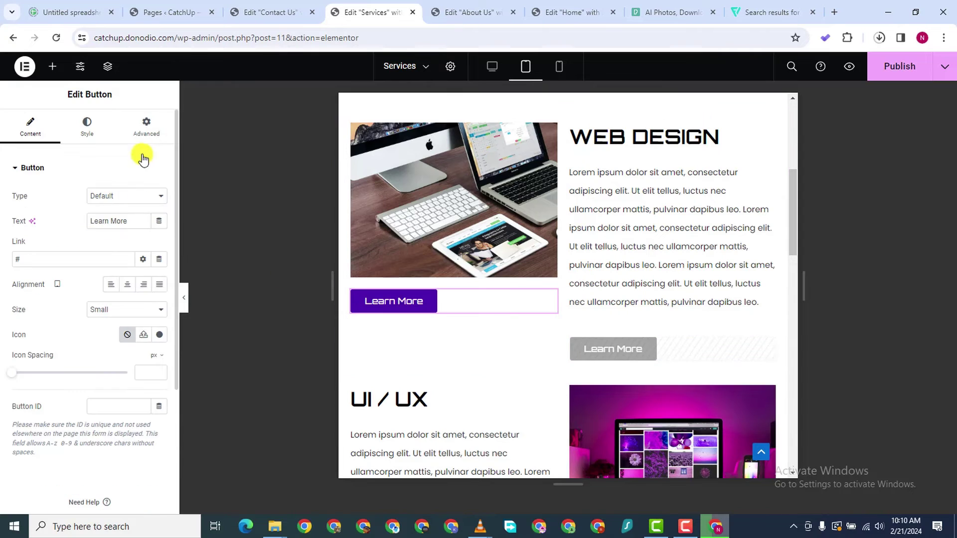
pyautogui.click(145, 128)
pyautogui.scroll(-10, 50, 349)
pyautogui.scroll(-2, 42, 428)
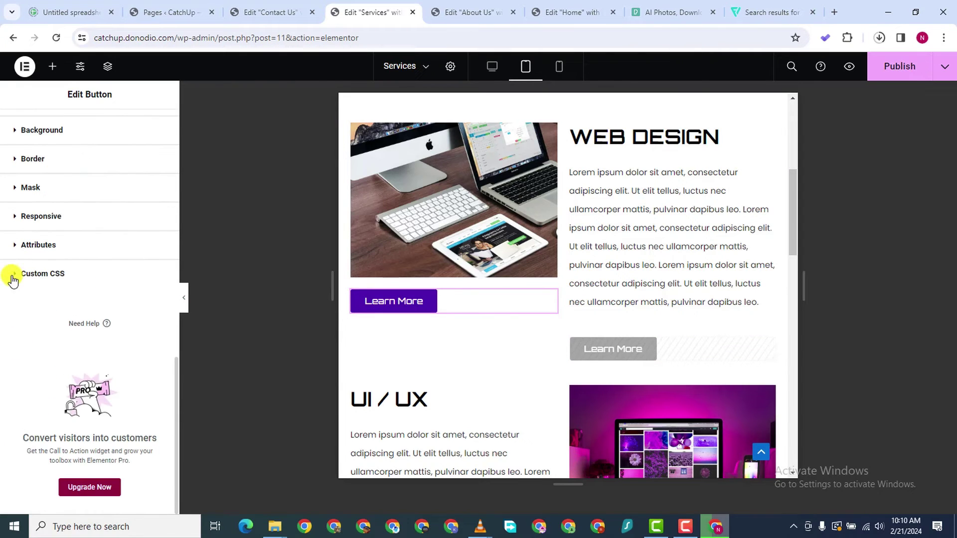
pyautogui.click(19, 216)
pyautogui.scroll(-1, 64, 395)
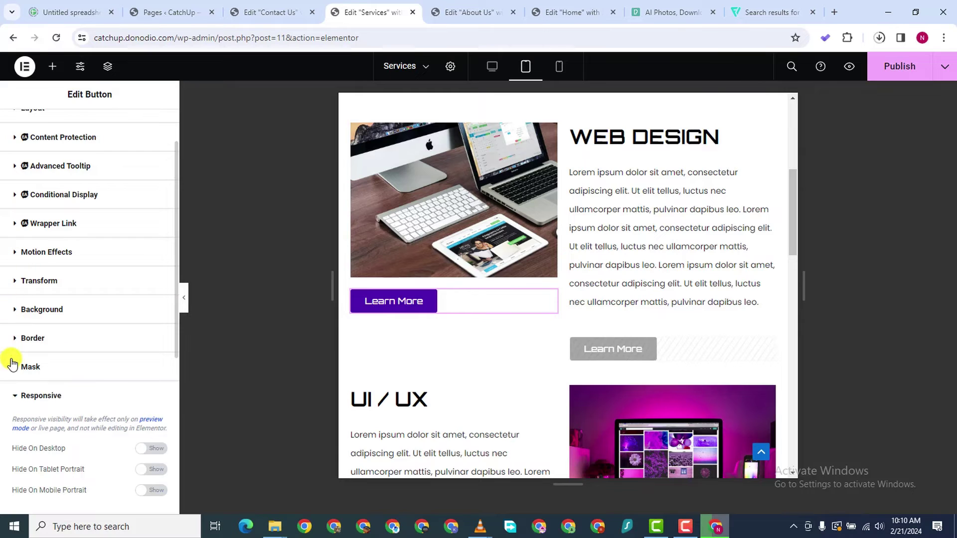
pyautogui.scroll(-2, 75, 428)
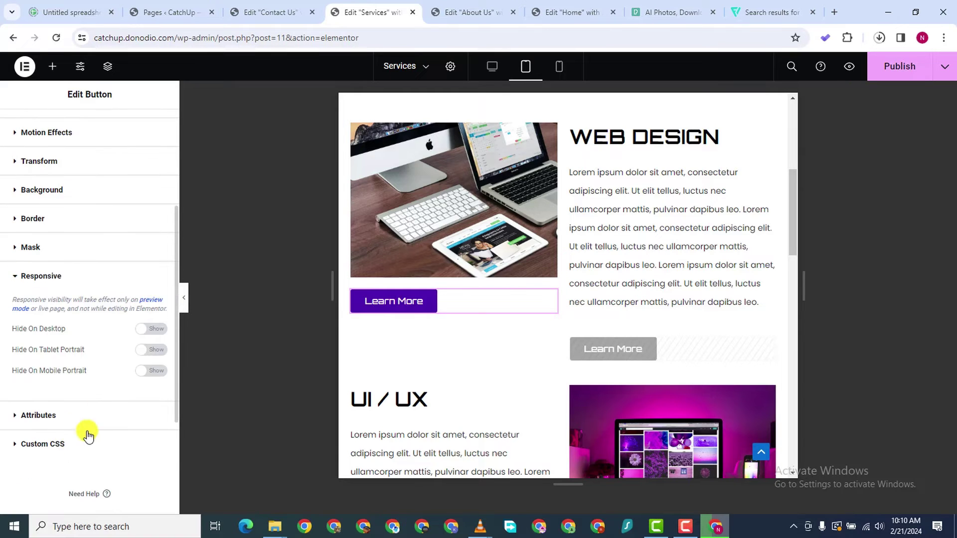
pyautogui.click(151, 330)
pyautogui.click(156, 372)
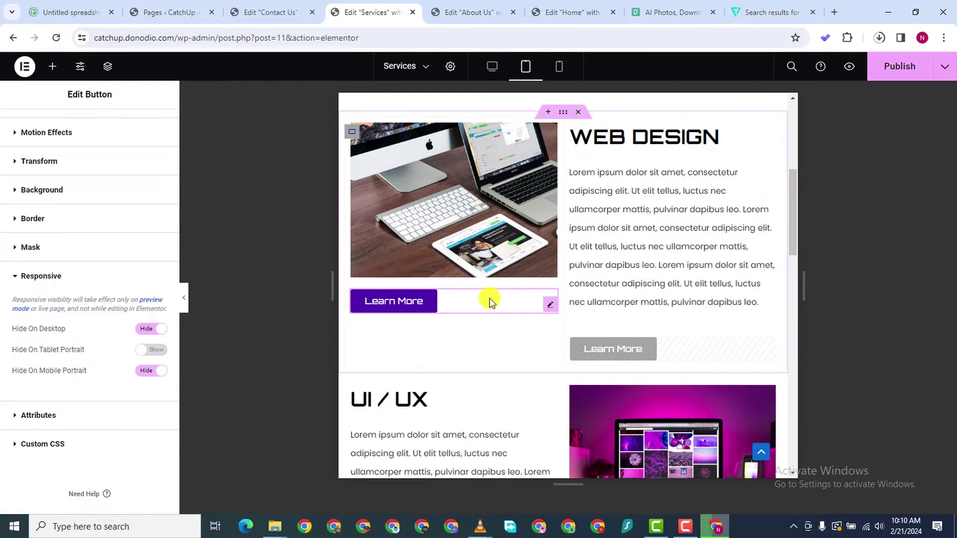
pyautogui.scroll(-1, 489, 299)
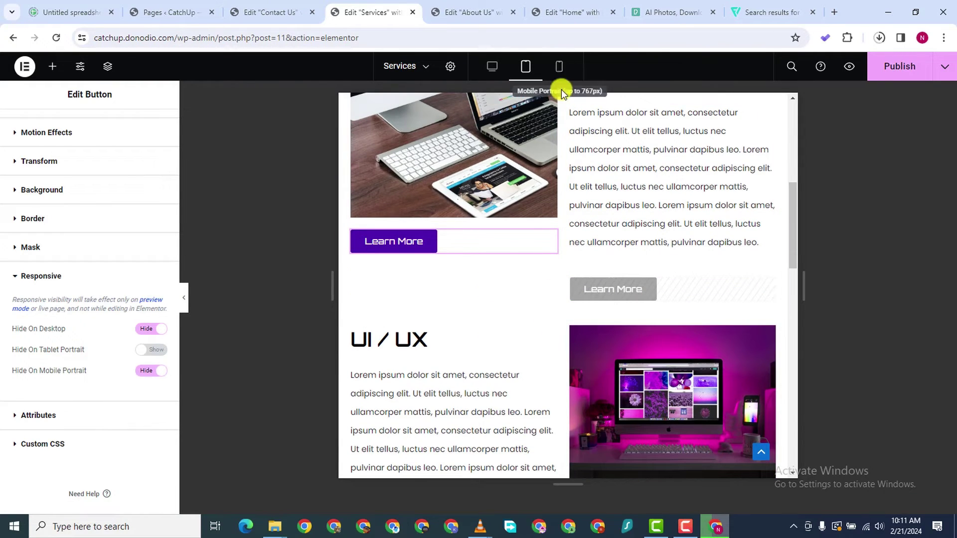
# Check the mobile and desktop previews, then publish the Services page
pyautogui.click(559, 67)
pyautogui.scroll(-10, 593, 376)
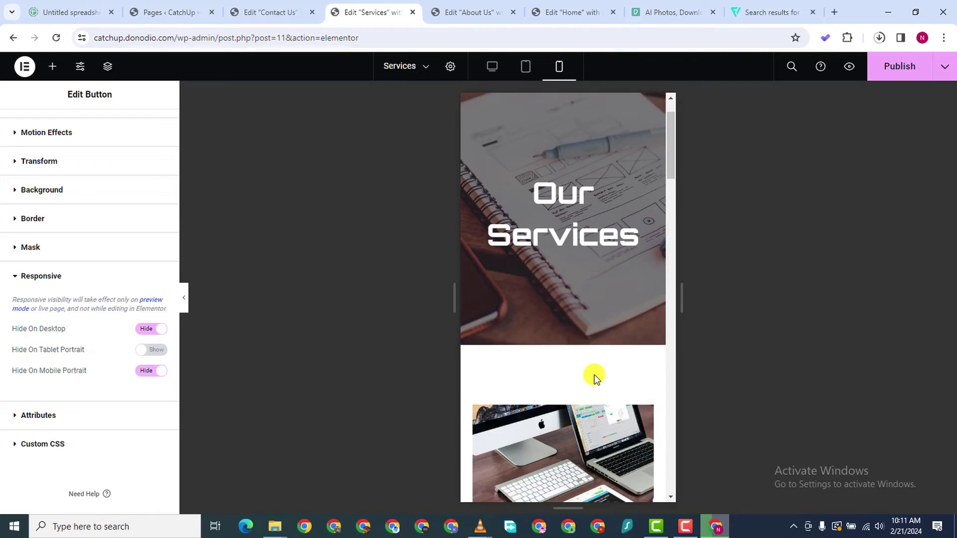
pyautogui.click(492, 66)
pyautogui.scroll(2, 578, 284)
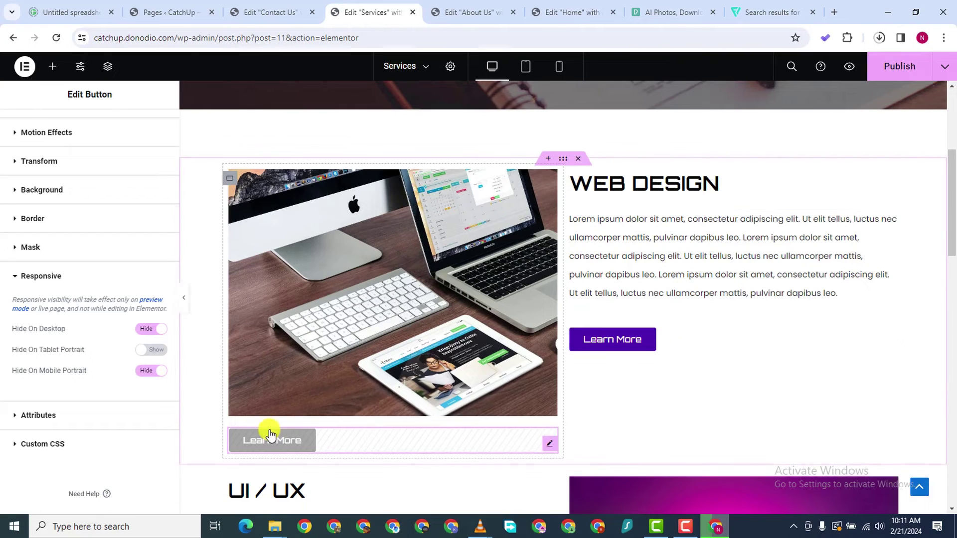
pyautogui.scroll(-3, 915, 184)
pyautogui.scroll(-1, 914, 184)
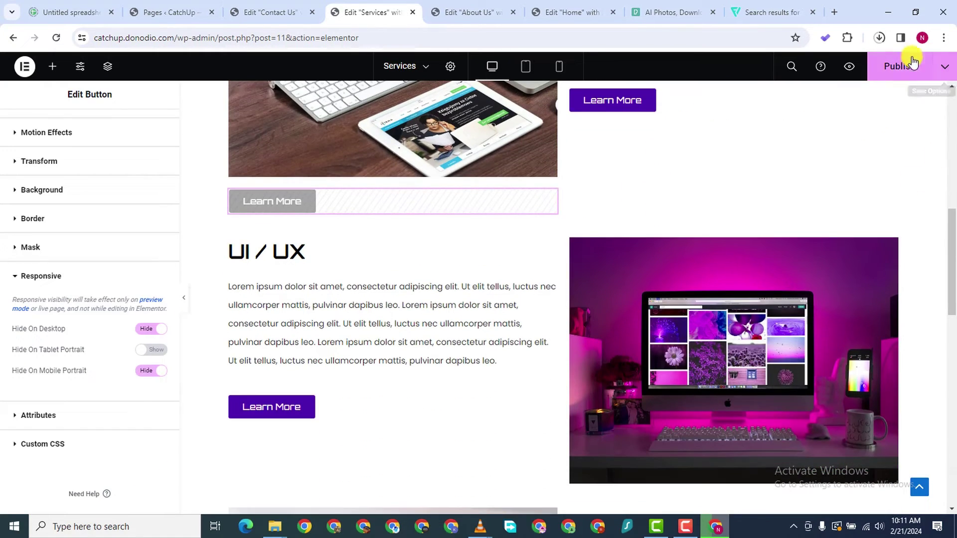
pyautogui.moveTo(688, 534)
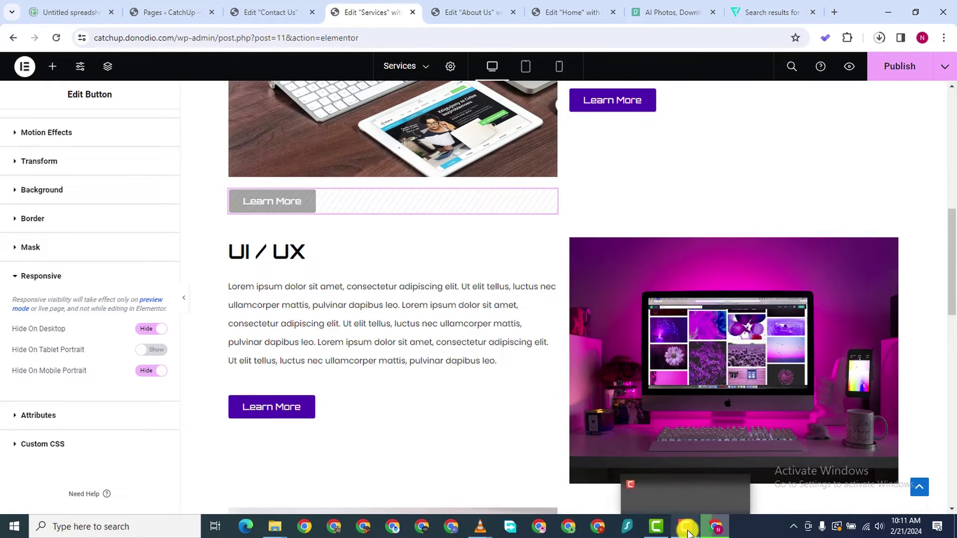
pyautogui.click(899, 66)
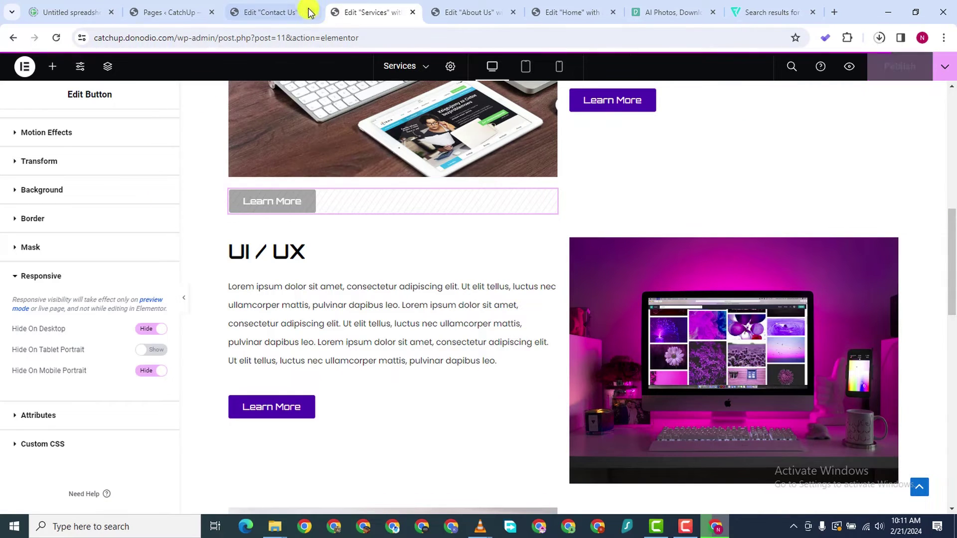
# Copy the hero banner section from the Services page
pyautogui.click(259, 19)
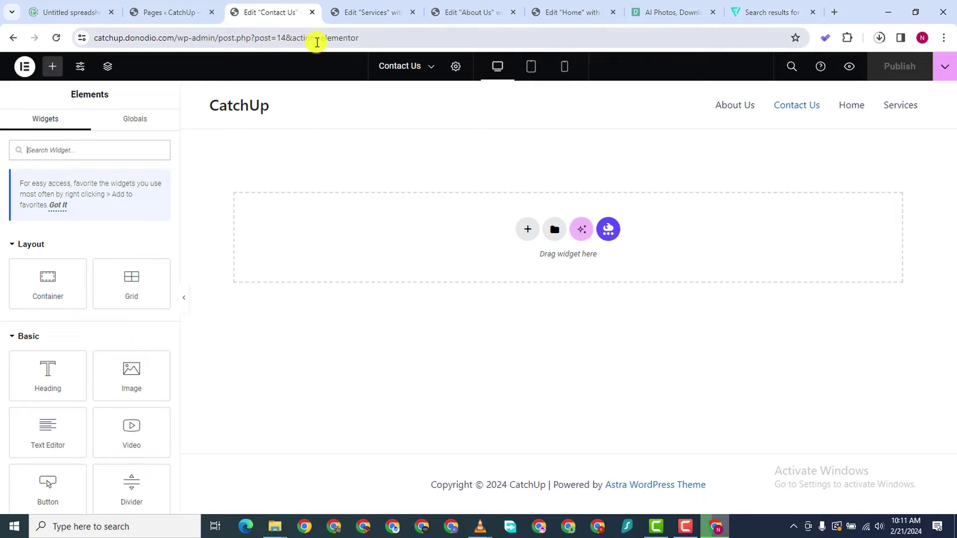
pyautogui.click(362, 12)
pyautogui.scroll(10, 528, 158)
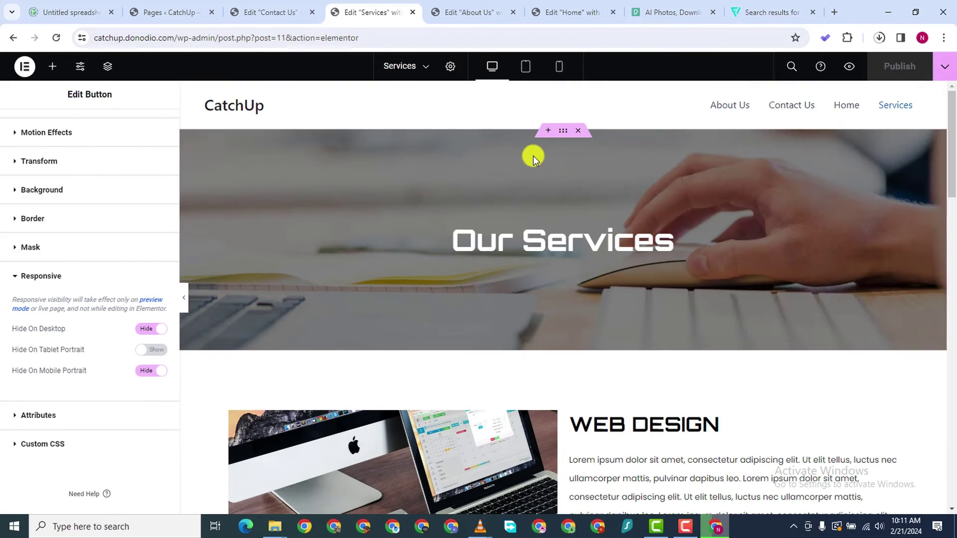
pyautogui.moveTo(588, 145)
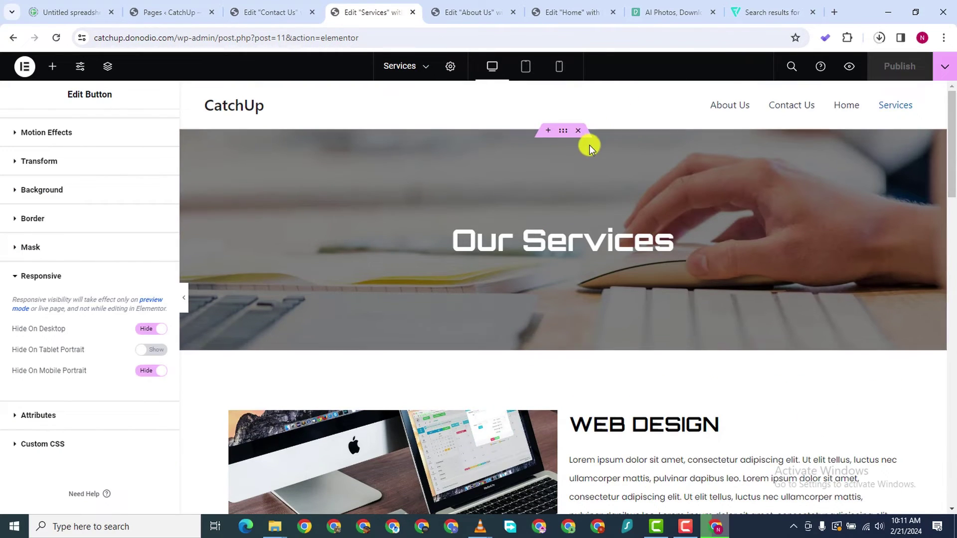
pyautogui.rightClick(561, 133)
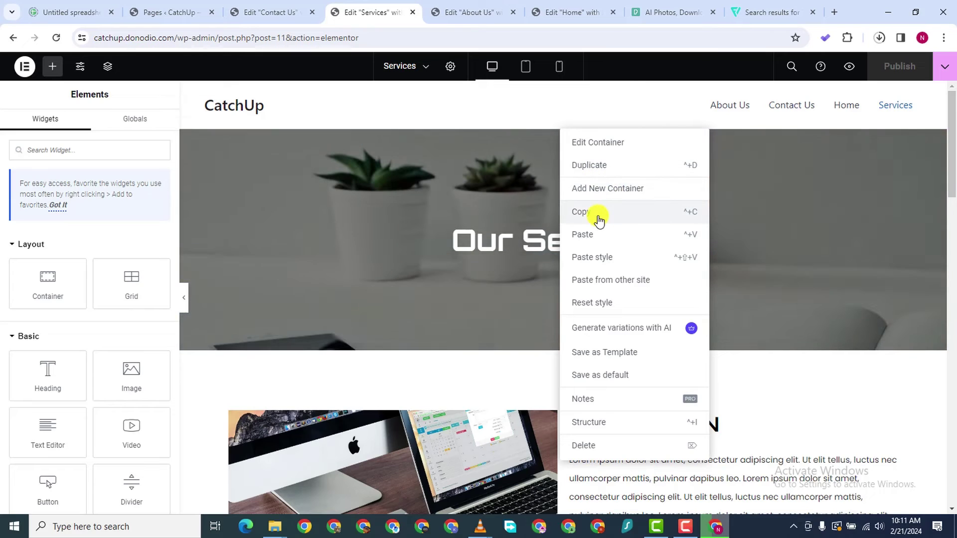
pyautogui.click(598, 211)
# Paste the hero banner into Contact Us and retitle its heading 'Contact Us'
pyautogui.click(288, 13)
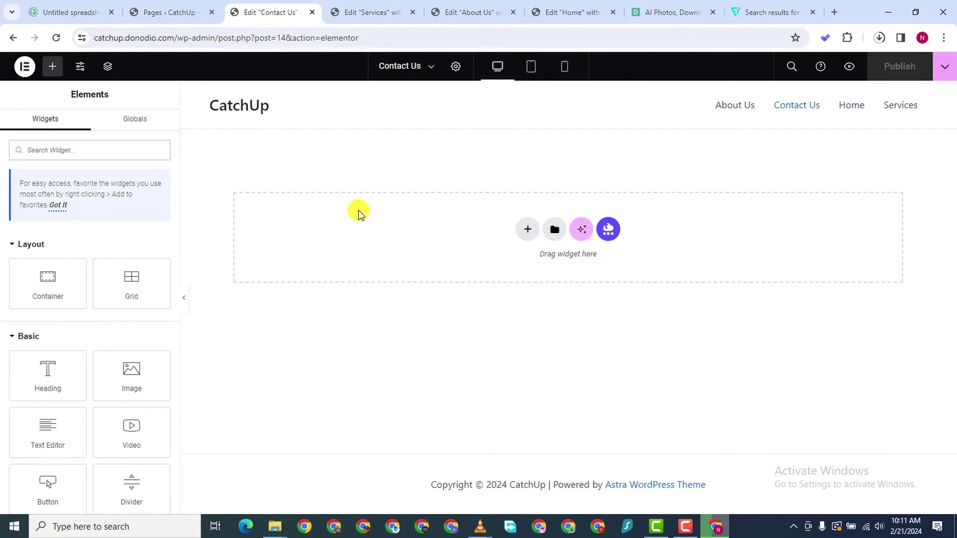
pyautogui.rightClick(405, 264)
pyautogui.click(397, 228)
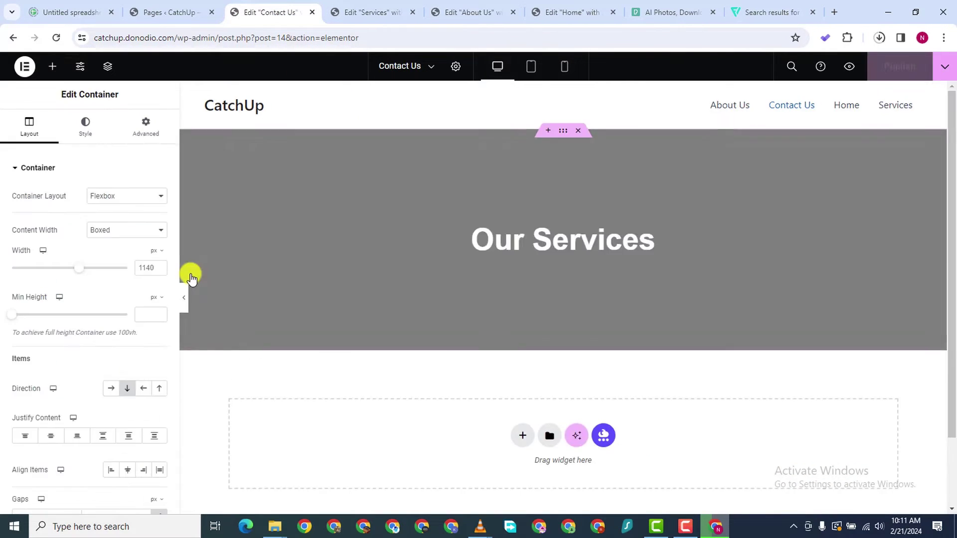
pyautogui.click(598, 241)
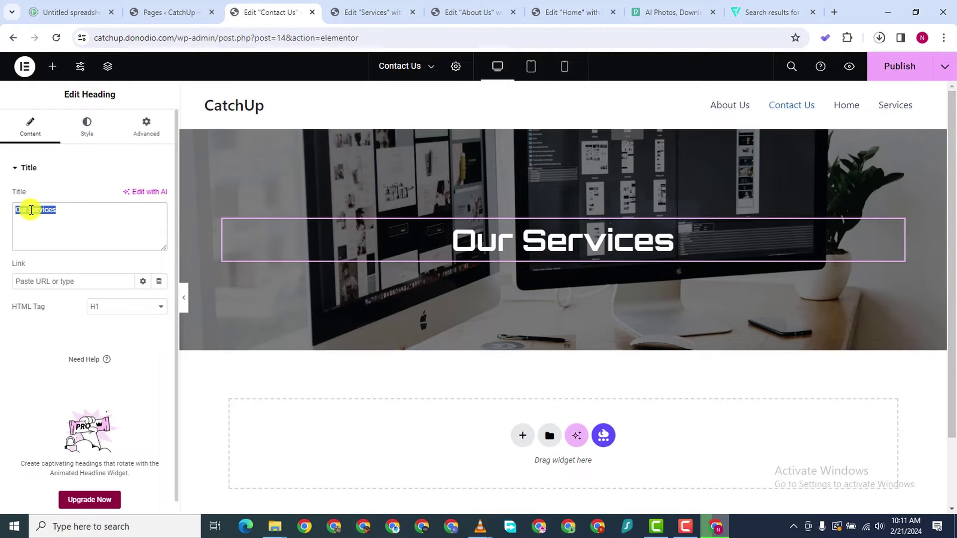
pyautogui.write('cONTACT')
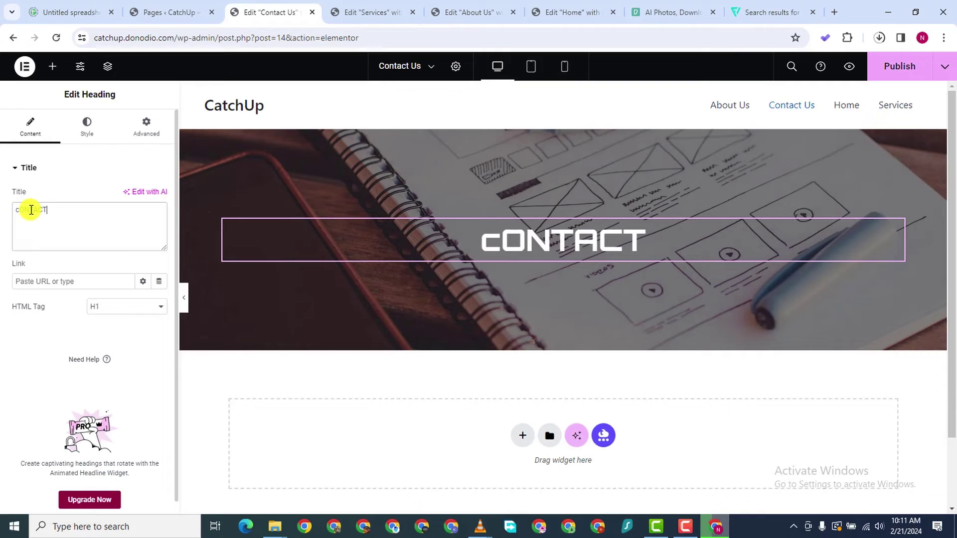
pyautogui.press('BackSpace')
pyautogui.press('BackSpace')
pyautogui.press('BackSpace')
pyautogui.press('BackSpace')
pyautogui.press('BackSpace')
pyautogui.press('BackSpace')
pyautogui.press('BackSpace')
pyautogui.write('C')
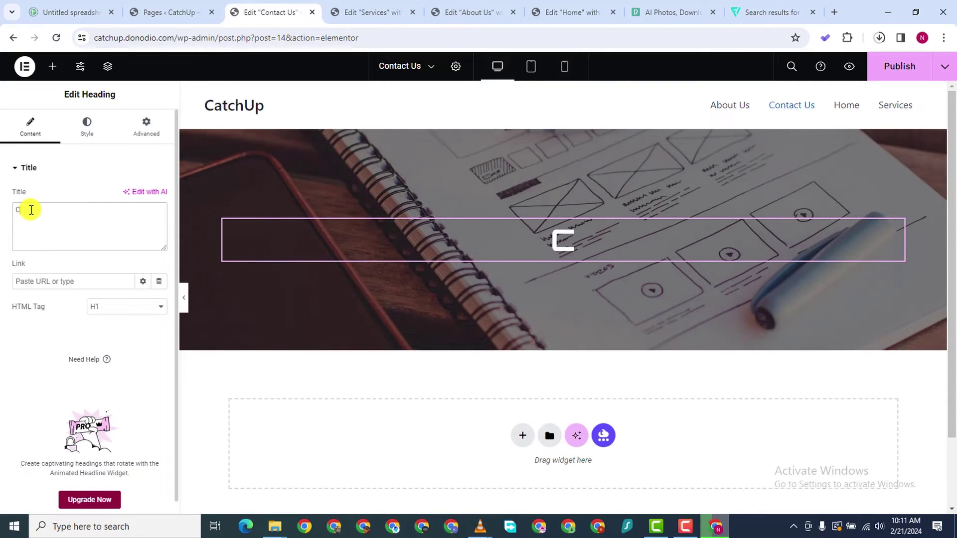
pyautogui.write('ontac')
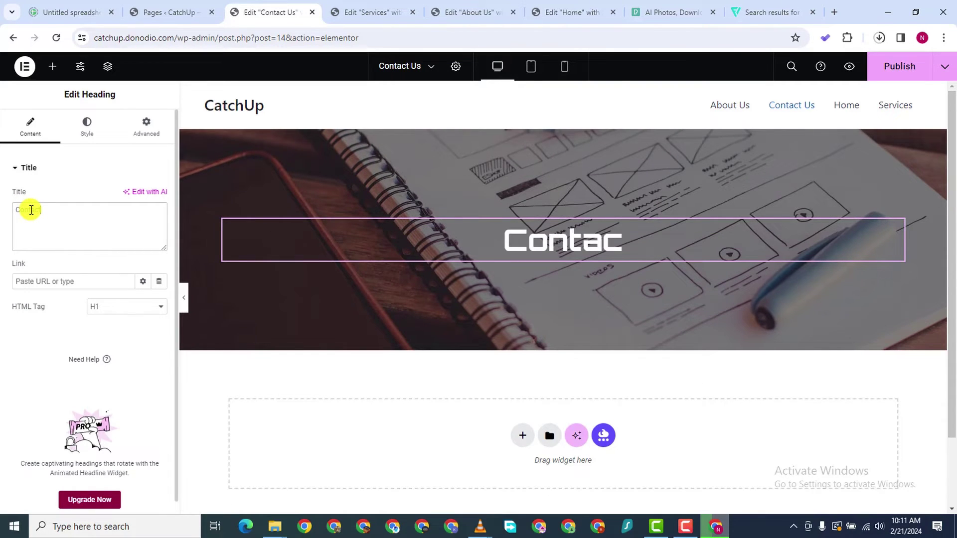
pyautogui.write('t I')
pyautogui.press('BackSpace')
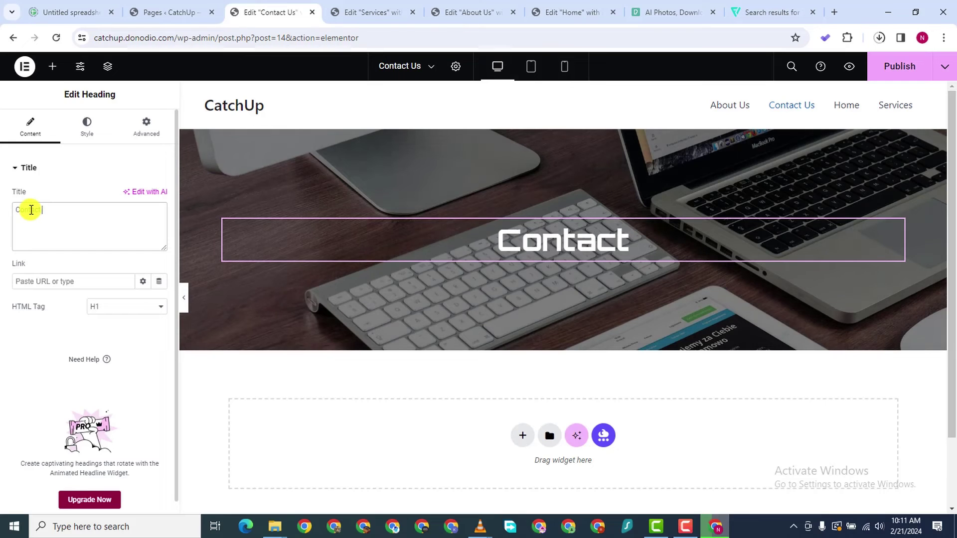
pyautogui.write('Us')
# Add a one-column flexbox section below the hero with a Container nested inside
pyautogui.scroll(-2, 258, 162)
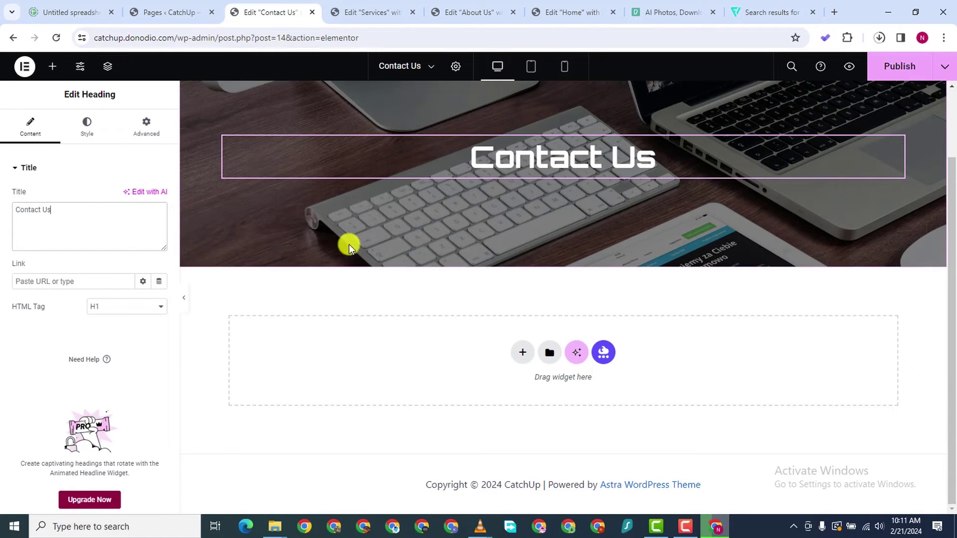
pyautogui.click(523, 355)
pyautogui.click(514, 381)
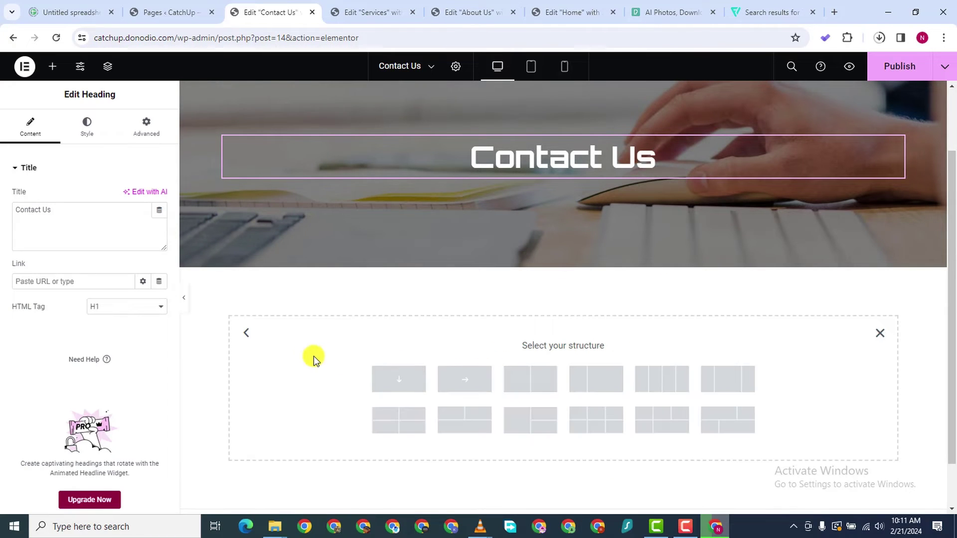
pyautogui.click(53, 66)
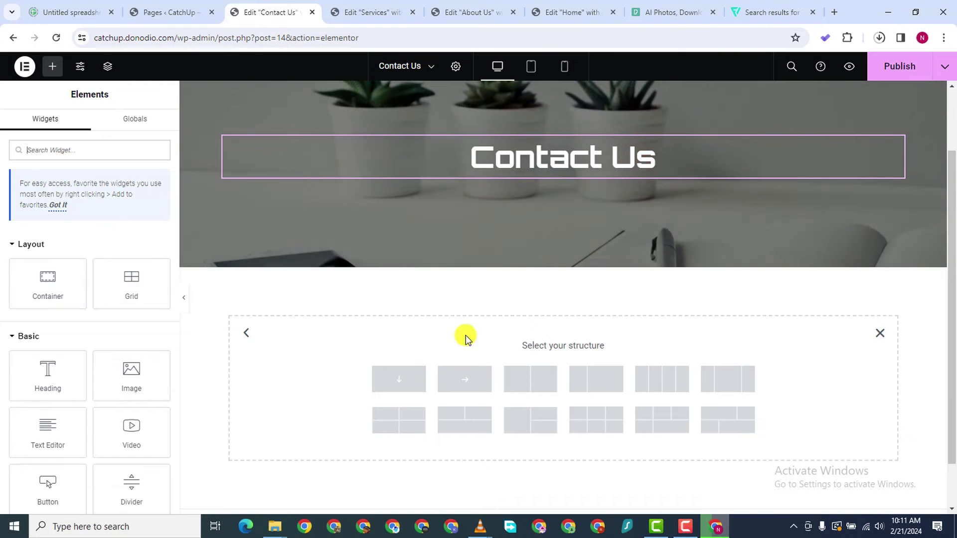
pyautogui.click(403, 384)
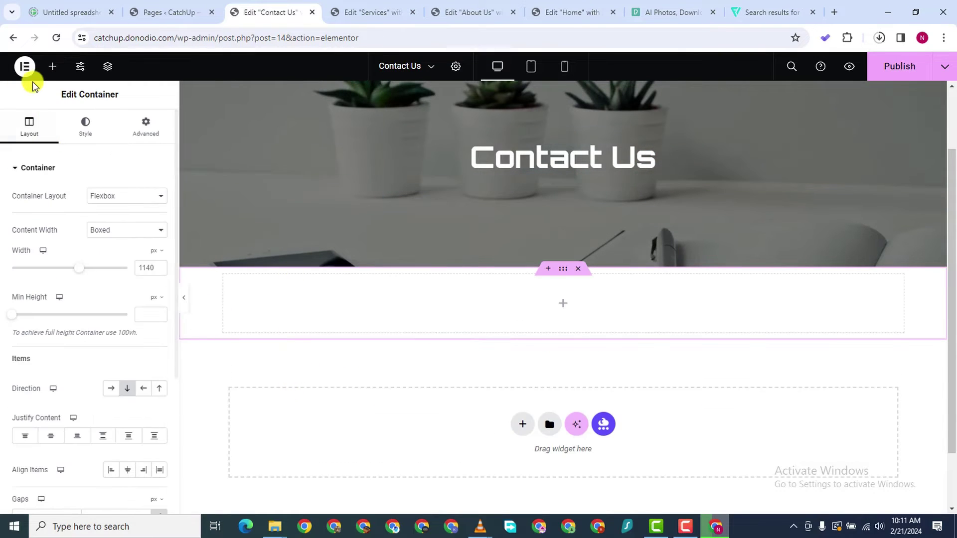
pyautogui.click(52, 66)
pyautogui.moveTo(61, 264); pyautogui.dragTo(539, 309)
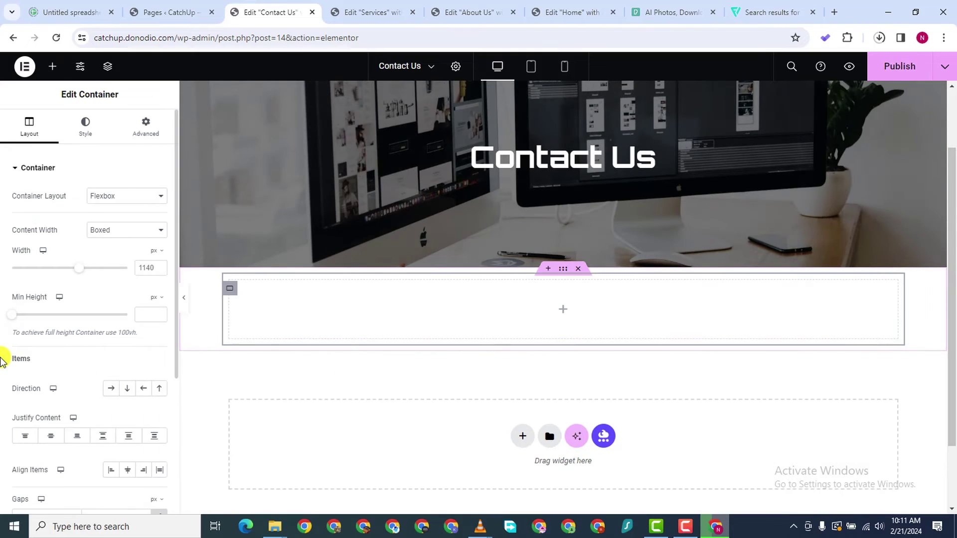
# Add an Icon widget to the empty container below the banner
pyautogui.click(52, 66)
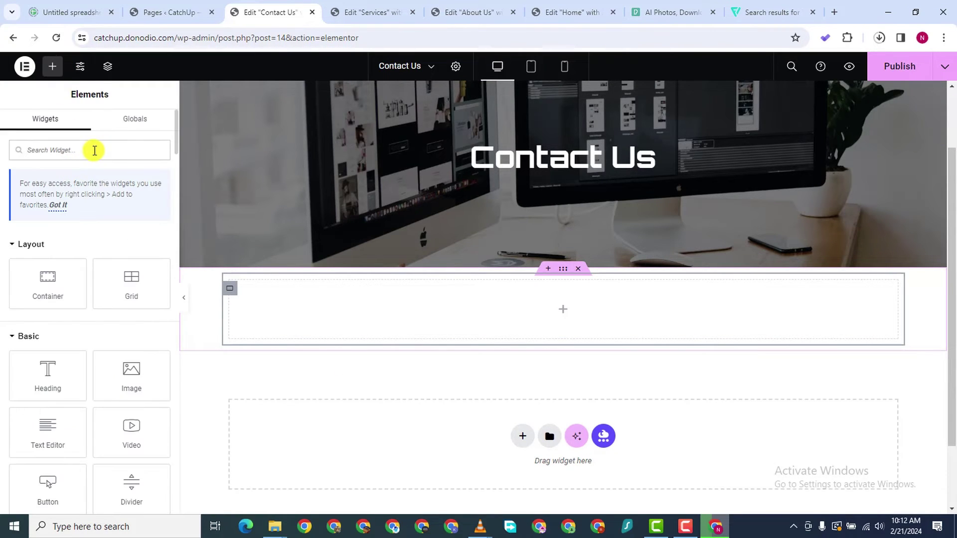
pyautogui.write('icon')
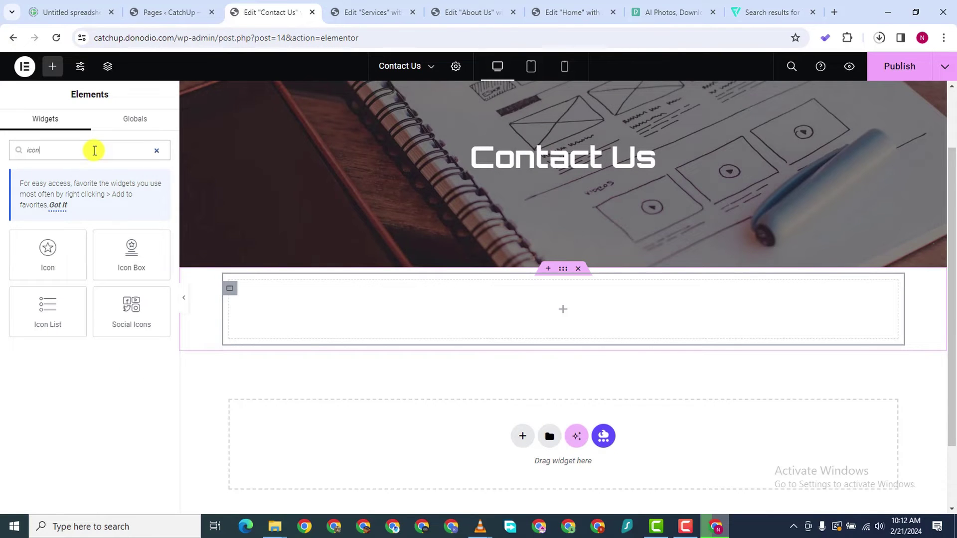
pyautogui.moveTo(76, 265); pyautogui.dragTo(481, 310)
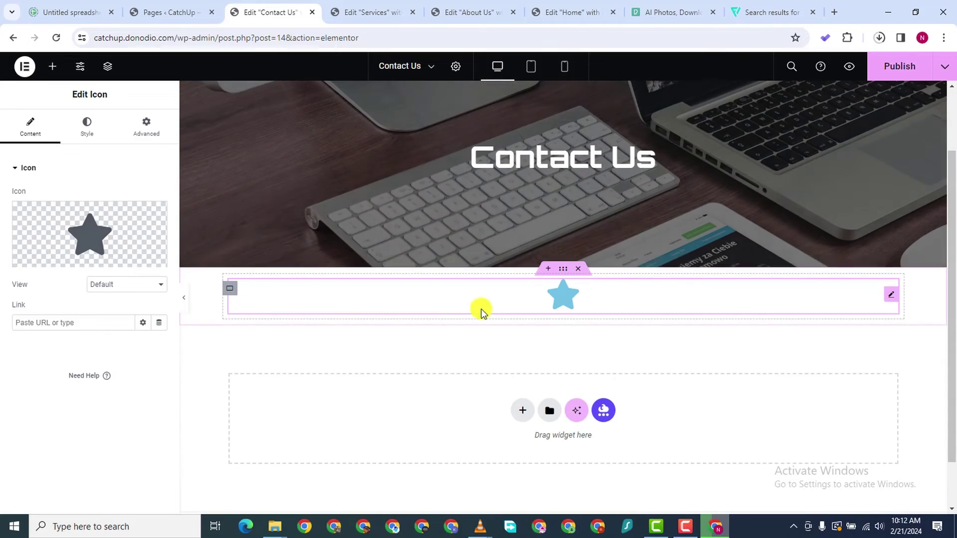
pyautogui.click(78, 219)
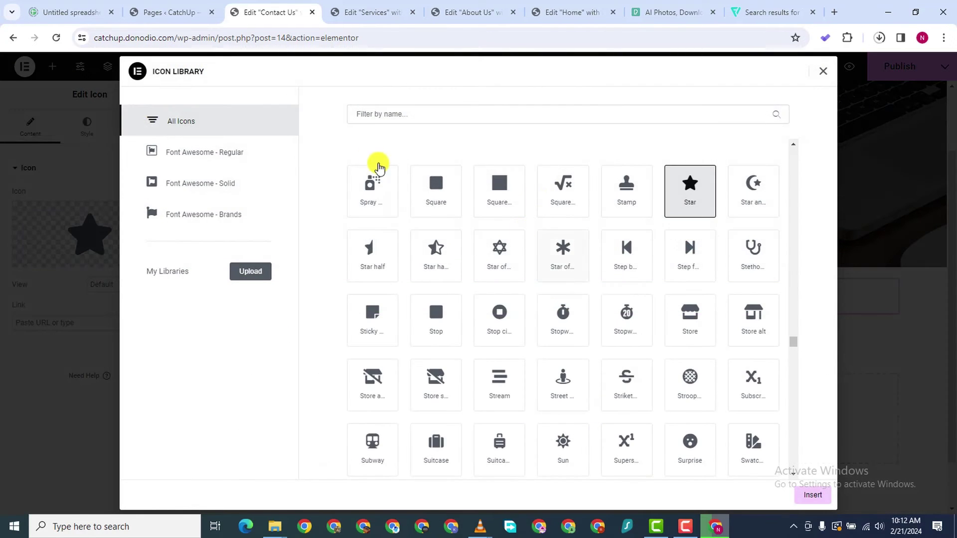
pyautogui.click(822, 72)
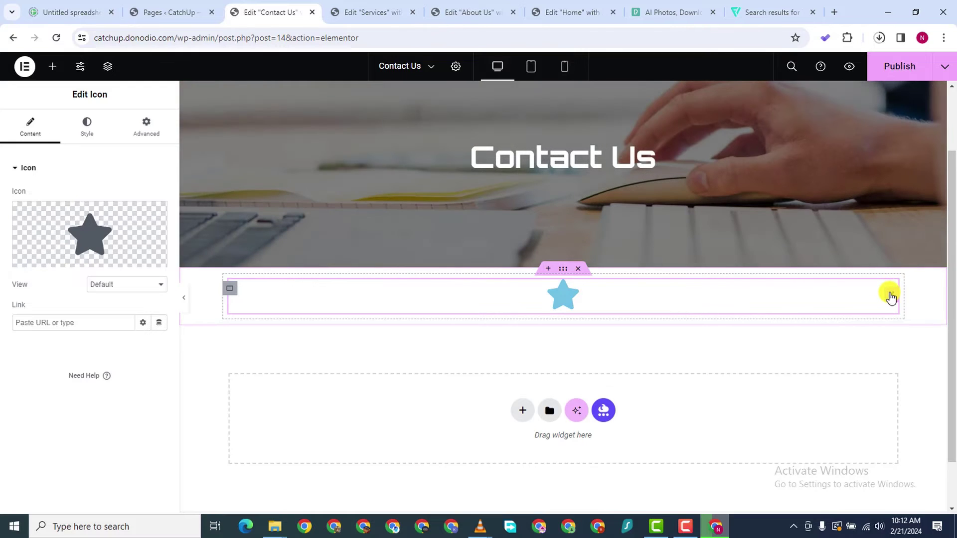
# Search the Icon Library for 'envel' and insert the envelope-open-text icon
pyautogui.moveTo(138, 229)
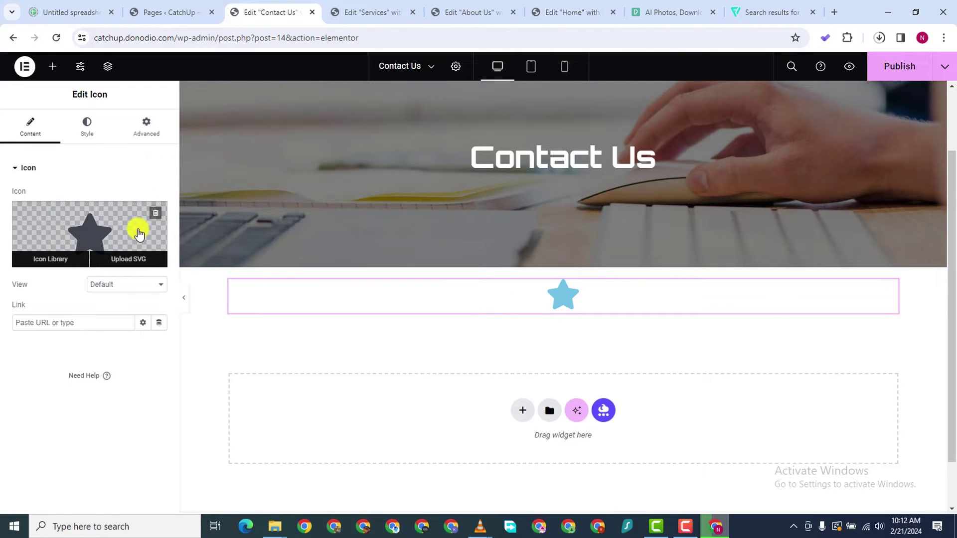
pyautogui.click(101, 226)
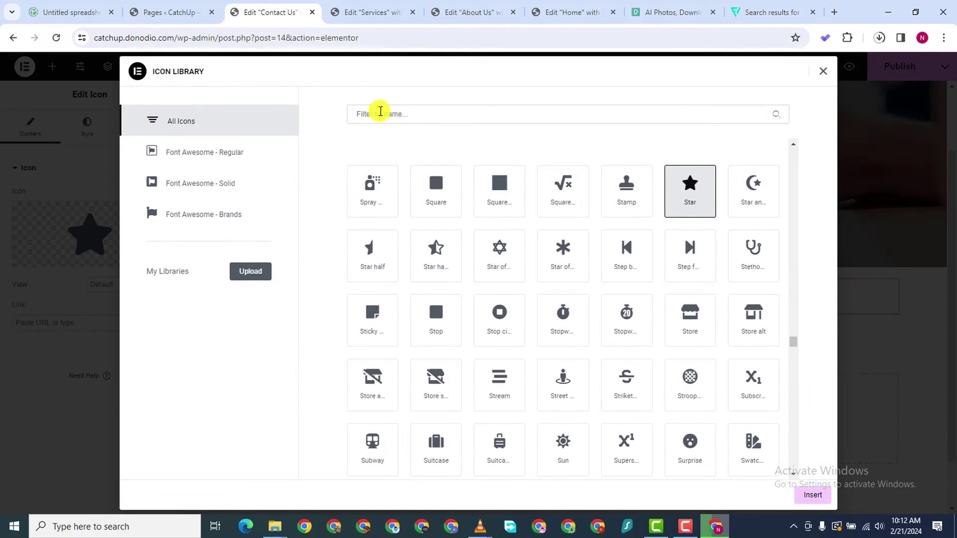
pyautogui.click(380, 112)
pyautogui.write('cob')
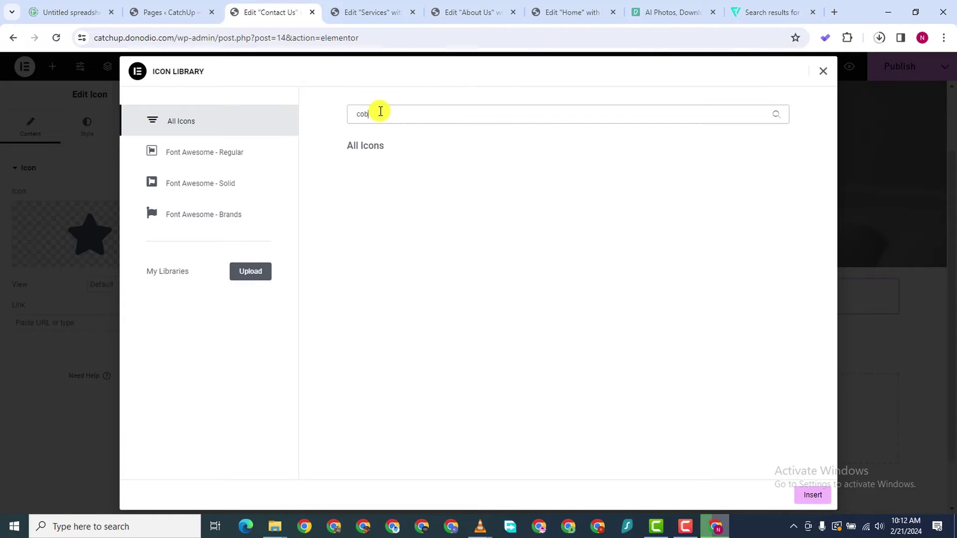
pyautogui.press('BackSpace')
pyautogui.write('nta')
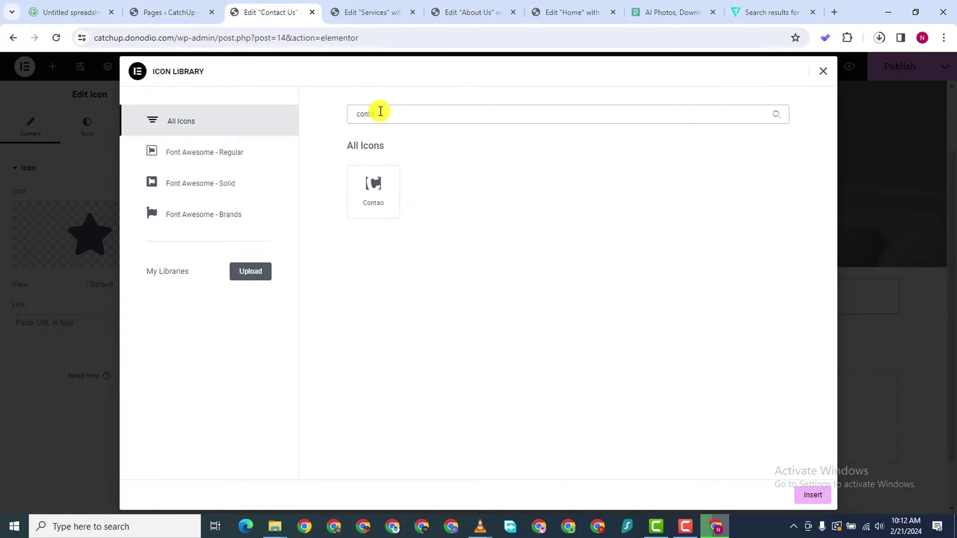
pyautogui.press('BackSpace')
pyautogui.press('BackSpace')
pyautogui.press('BackSpace')
pyautogui.press('BackSpace')
pyautogui.press('BackSpace')
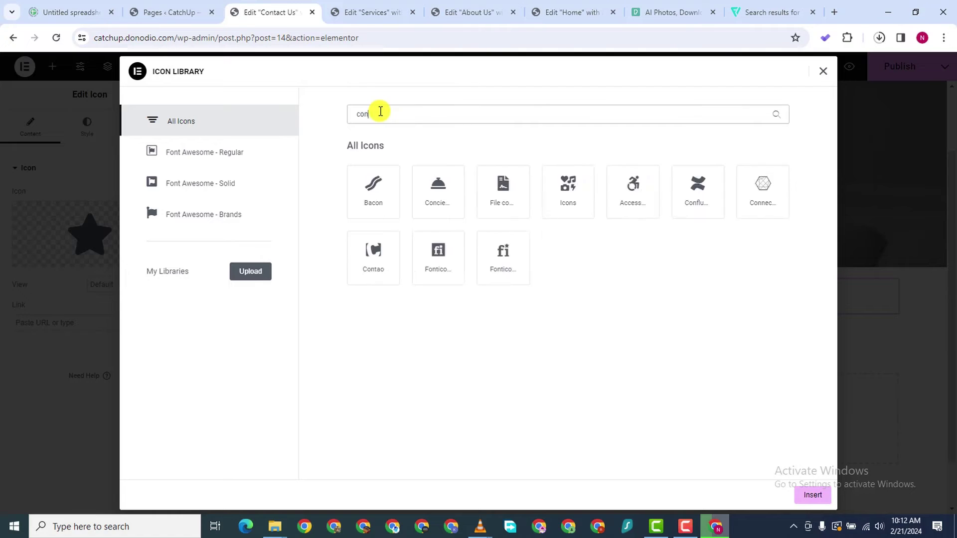
pyautogui.write('me')
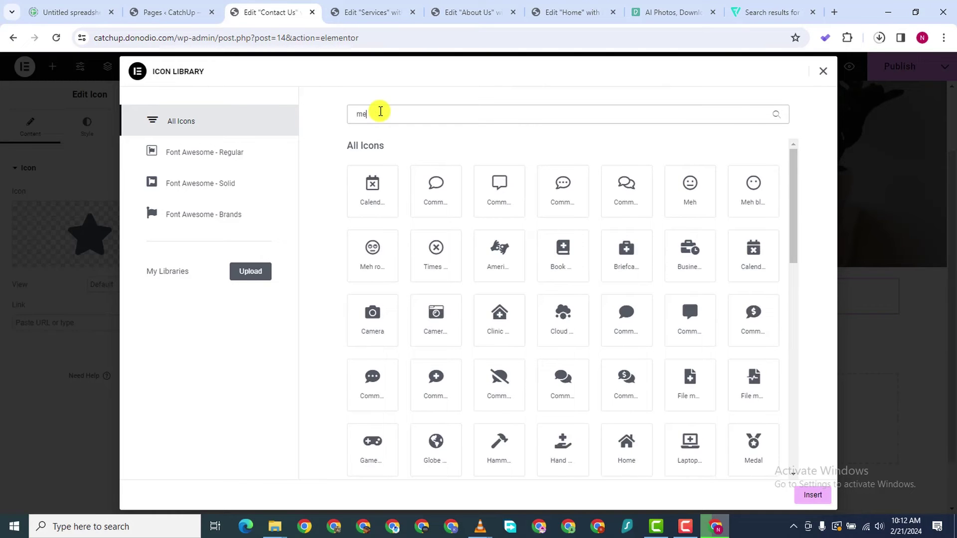
pyautogui.press('BackSpace')
pyautogui.press('BackSpace')
pyautogui.write('email')
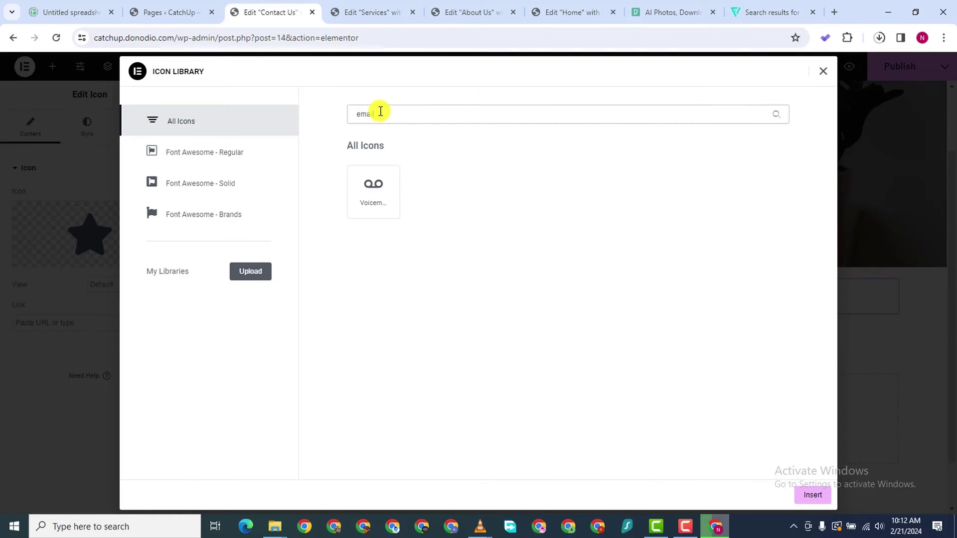
pyautogui.press('BackSpace')
pyautogui.press('BackSpace')
pyautogui.press('BackSpace')
pyautogui.press('BackSpace')
pyautogui.press('BackSpace')
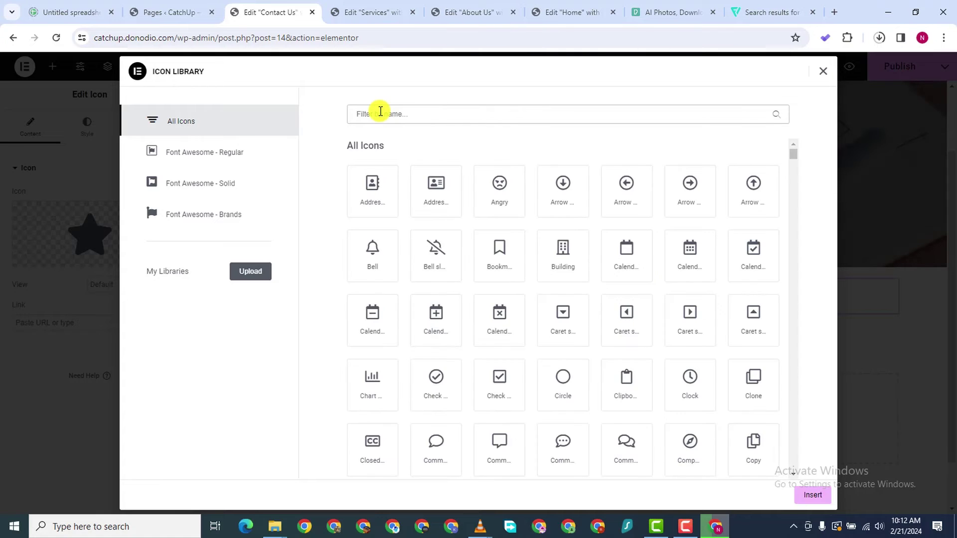
pyautogui.write('enve')
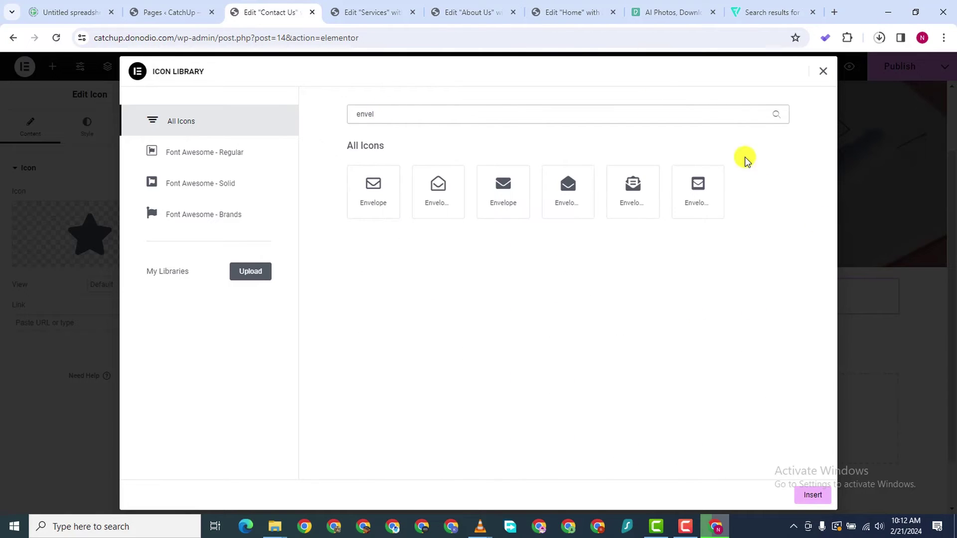
pyautogui.write('l')
pyautogui.click(636, 194)
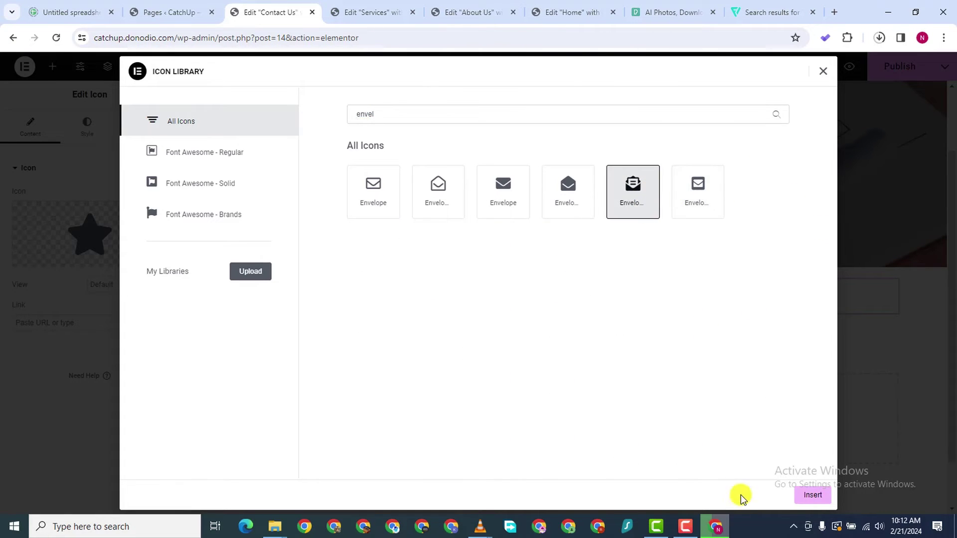
pyautogui.click(812, 495)
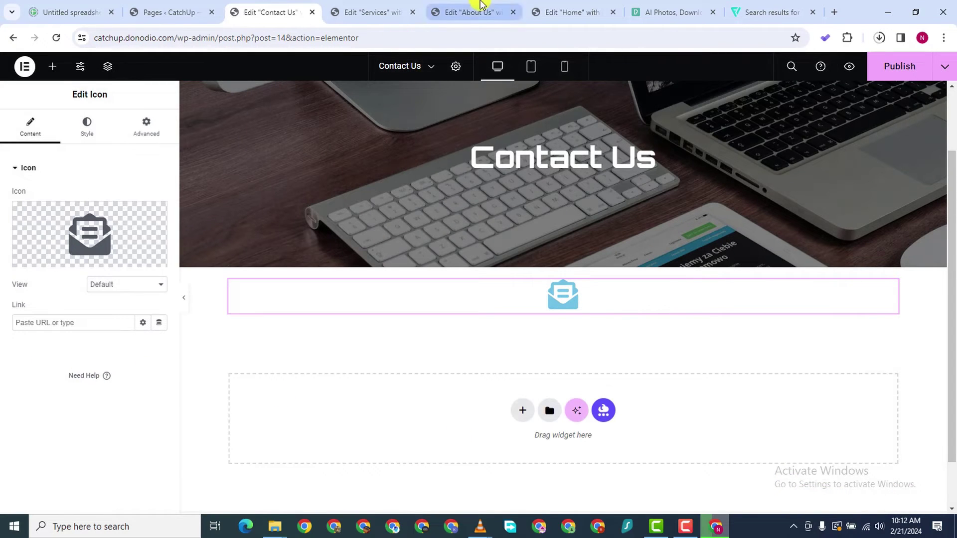
# Copy the #4E00AF background colour from the About Us Learn More button
pyautogui.click(444, 14)
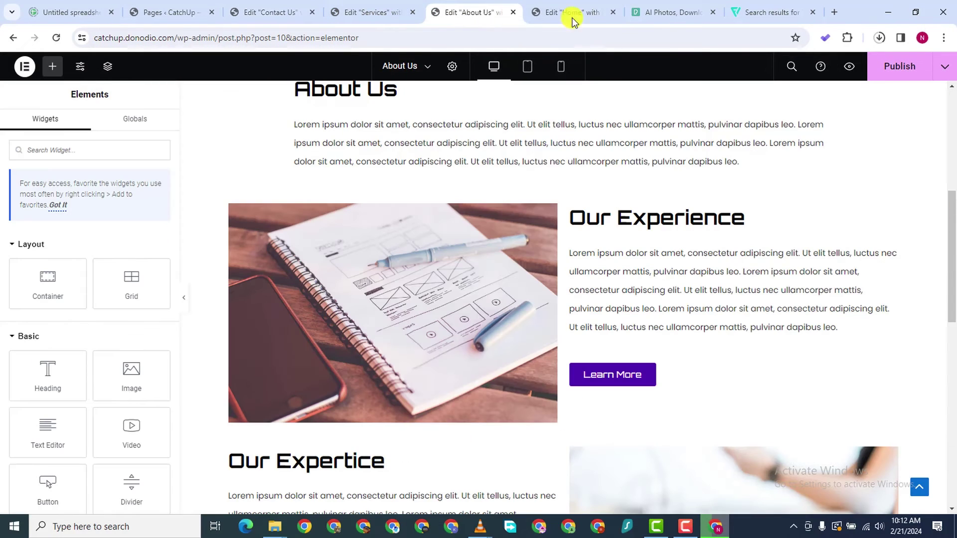
pyautogui.click(640, 377)
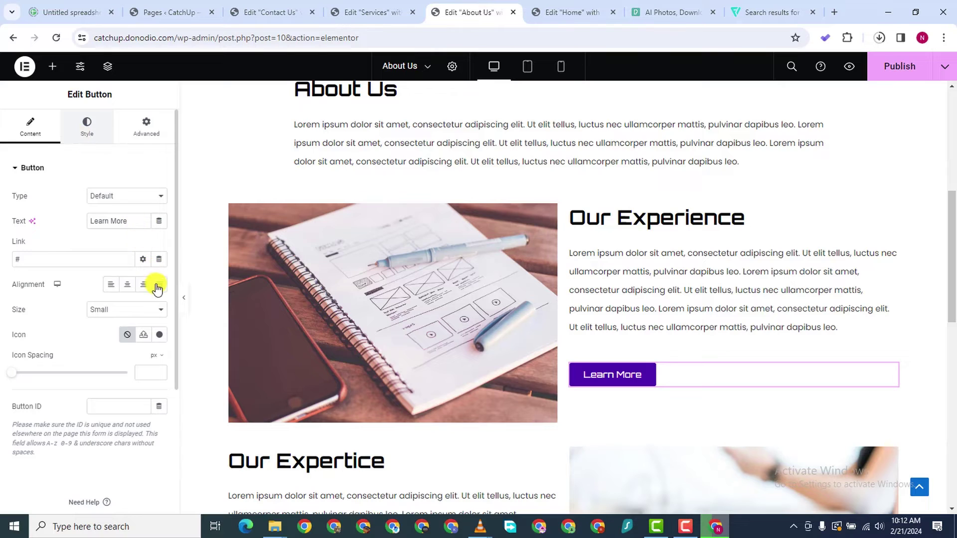
pyautogui.click(87, 127)
pyautogui.click(159, 321)
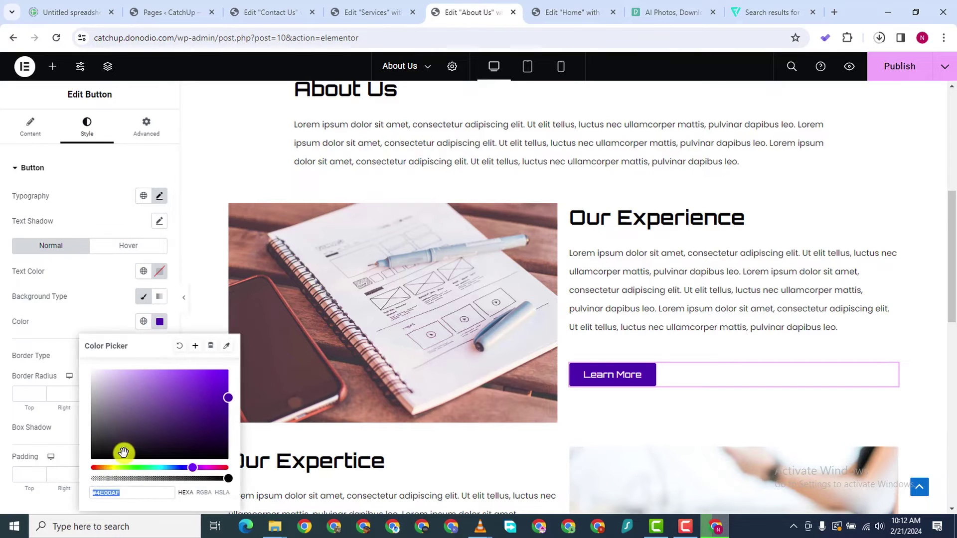
pyautogui.rightClick(109, 492)
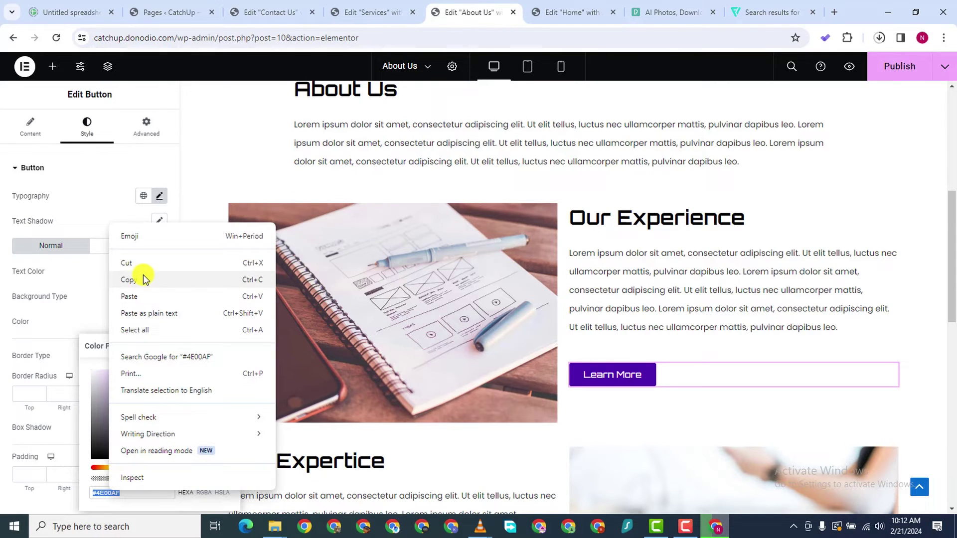
pyautogui.click(142, 278)
# Replace the Contact Us envelope icon's primary colour #6EC1E4 with #4E00AF
pyautogui.click(369, 12)
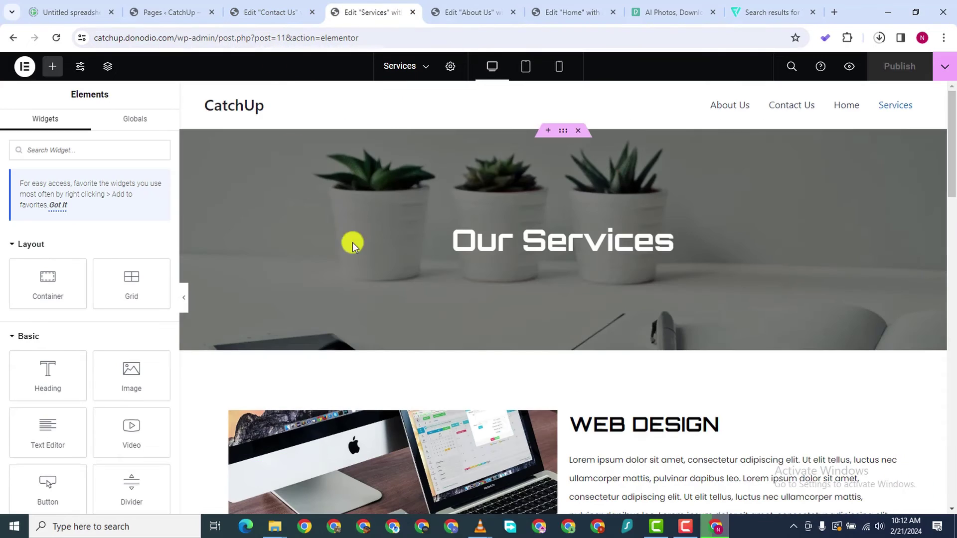
pyautogui.click(276, 13)
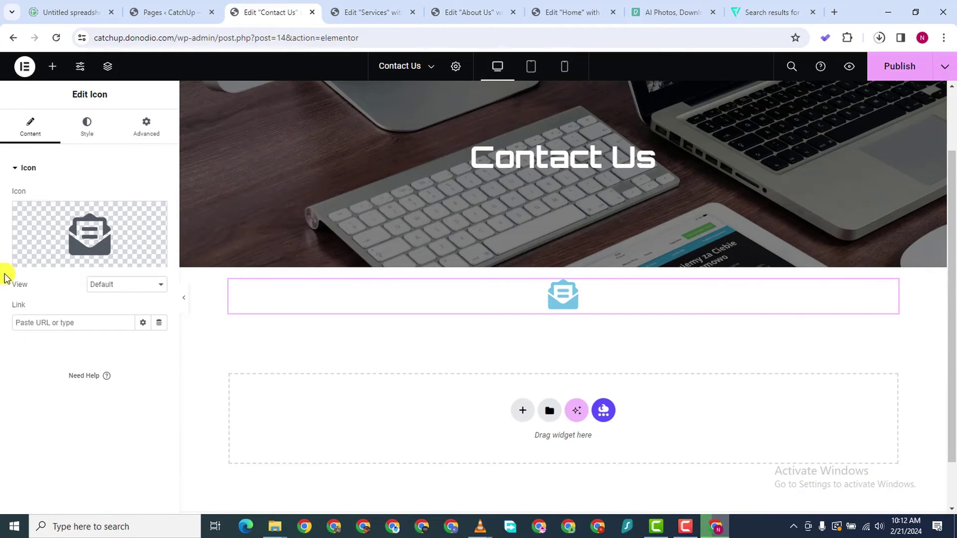
pyautogui.click(80, 132)
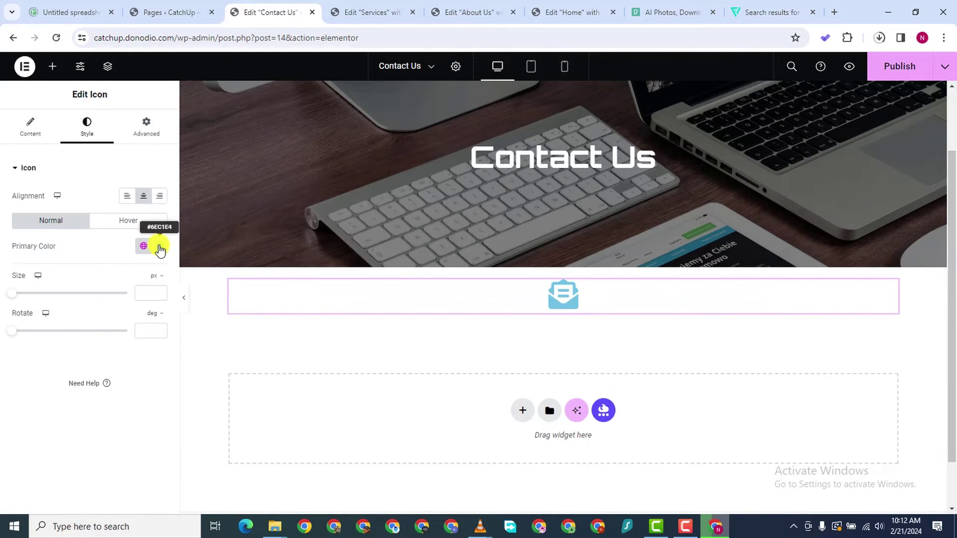
pyautogui.click(159, 246)
pyautogui.tripleClick(110, 417)
pyautogui.rightClick(107, 416)
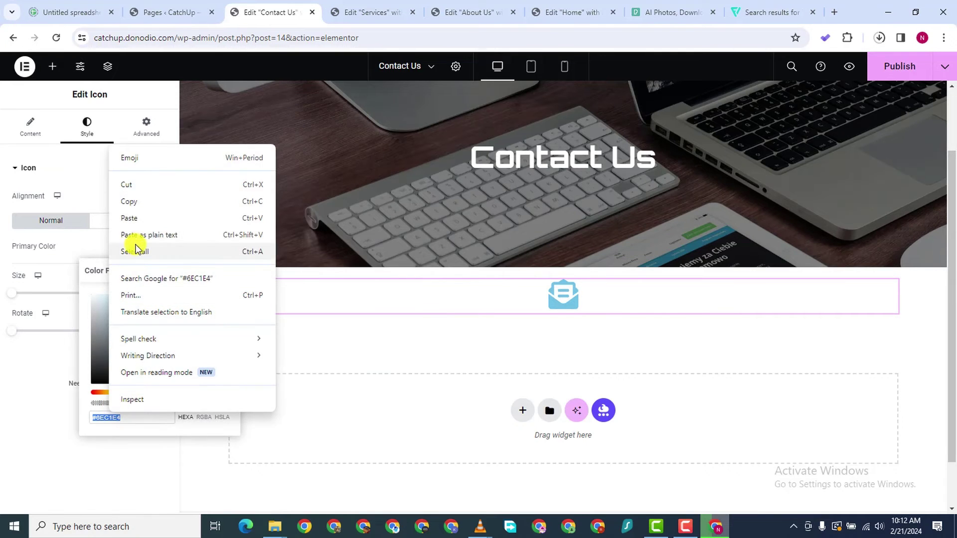
pyautogui.click(132, 216)
pyautogui.click(2, 463)
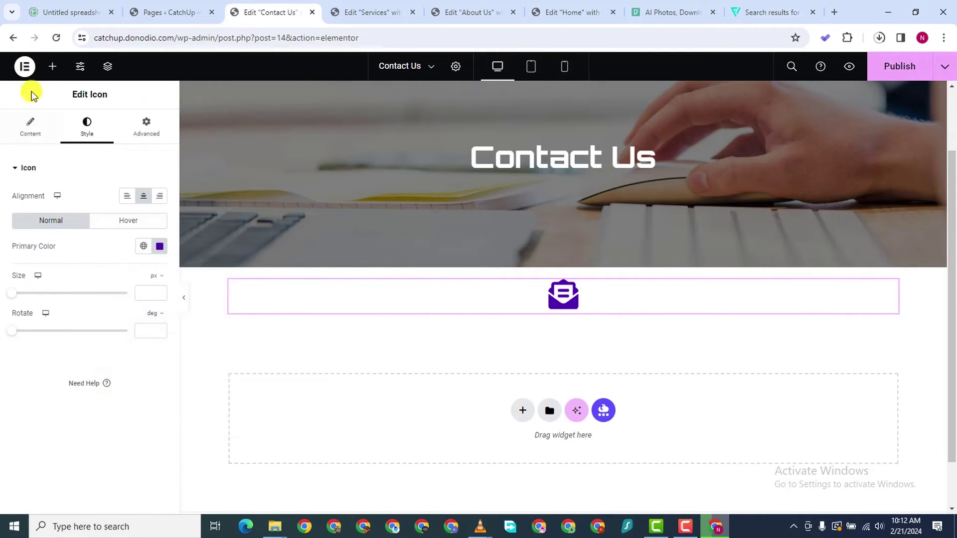
pyautogui.click(52, 66)
# Place an 'Email Us' heading below the envelope icon and make its text black
pyautogui.moveTo(45, 373); pyautogui.dragTo(562, 306)
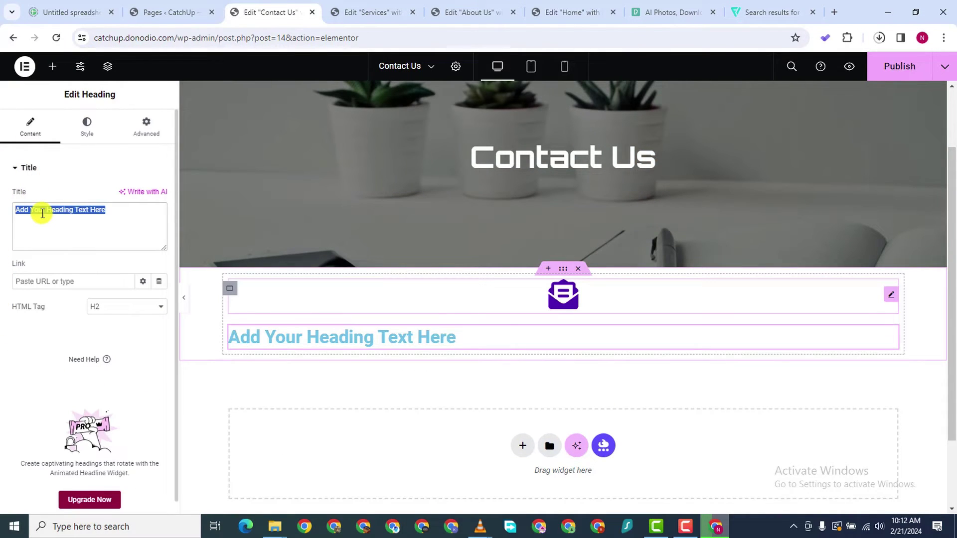
pyautogui.write('Email')
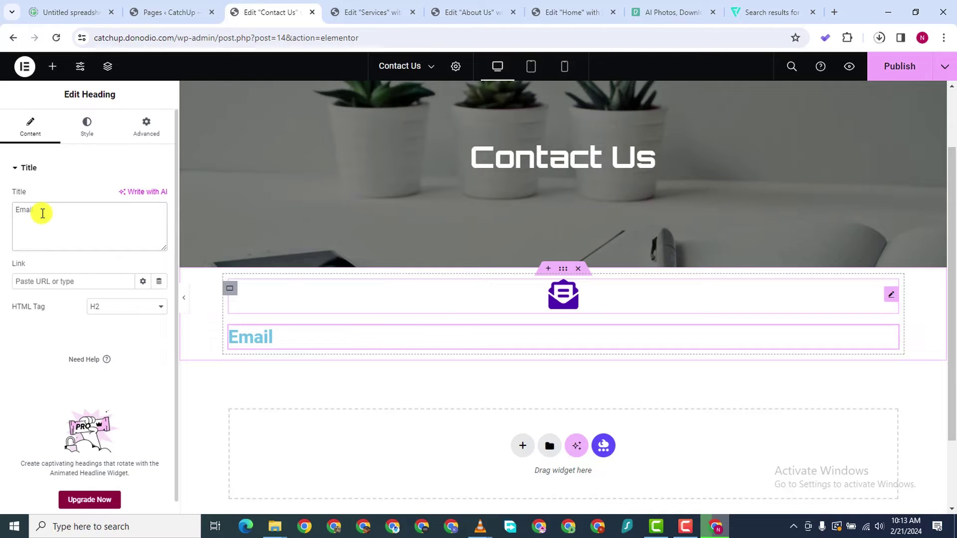
pyautogui.write(' Us')
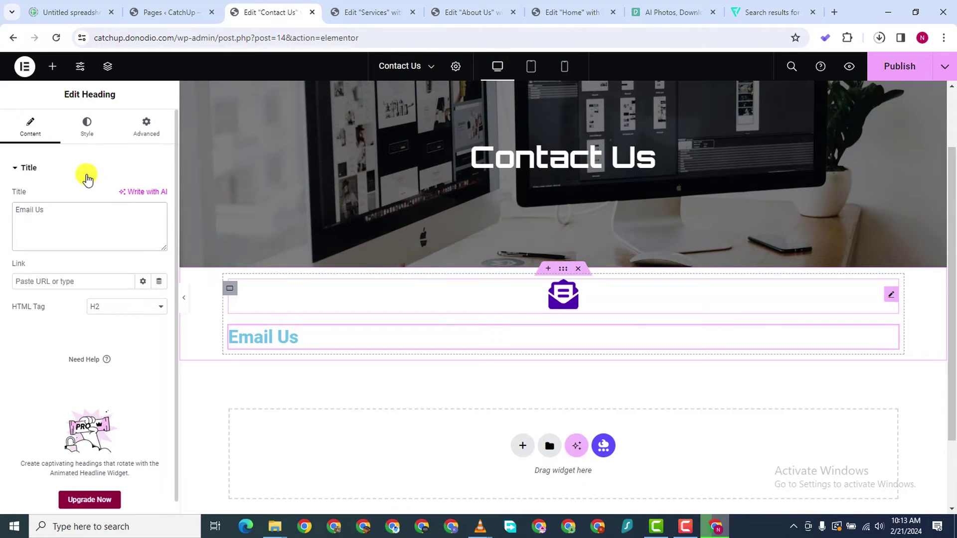
pyautogui.click(85, 127)
pyautogui.click(158, 221)
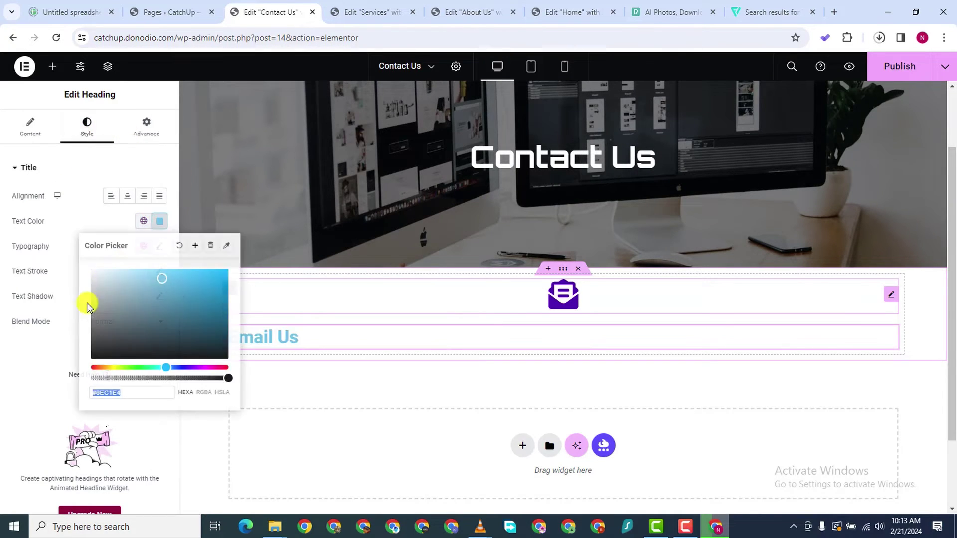
pyautogui.moveTo(87, 303); pyautogui.dragTo(20, 400)
pyautogui.click(20, 400)
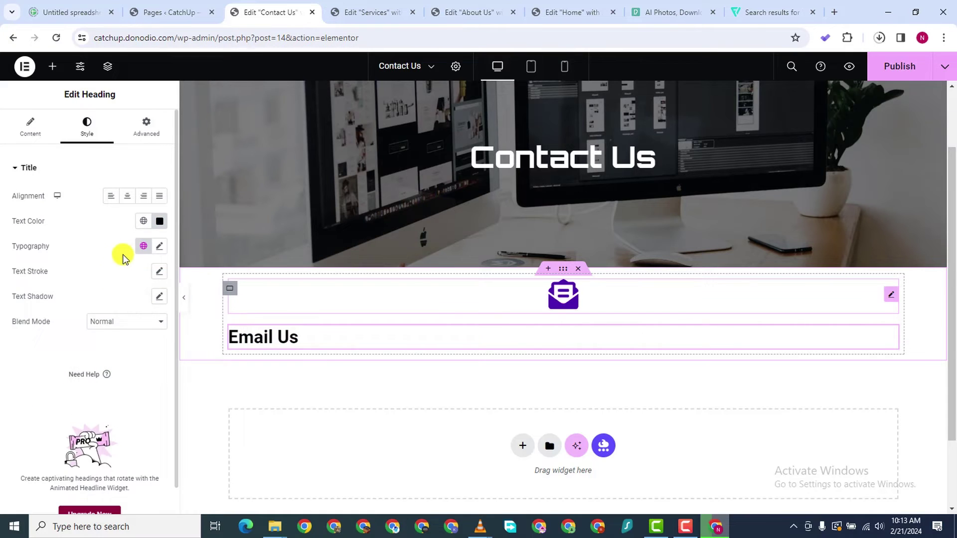
# Set the heading's typography to Orbitron font at 22 px
pyautogui.click(158, 246)
pyautogui.click(128, 304)
pyautogui.click(131, 307)
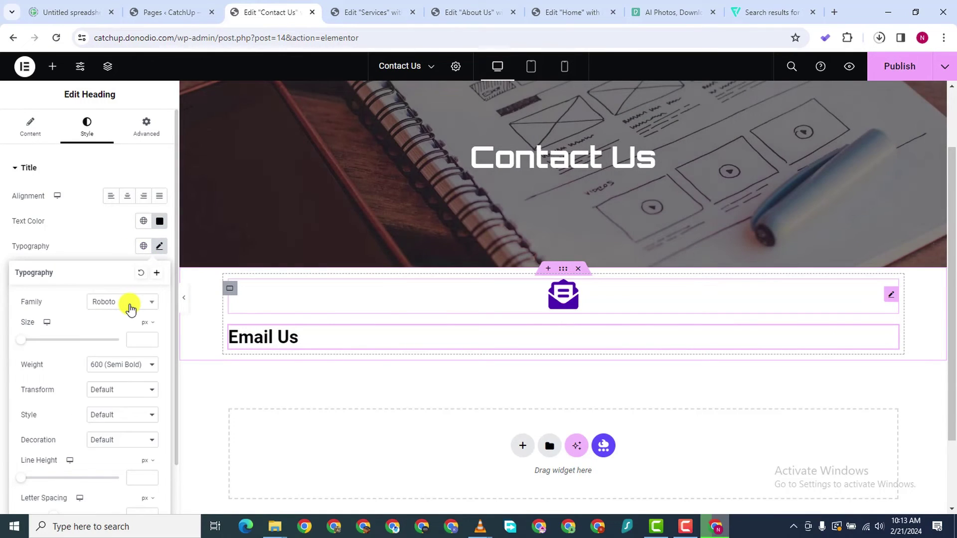
pyautogui.click(130, 308)
pyautogui.write('or')
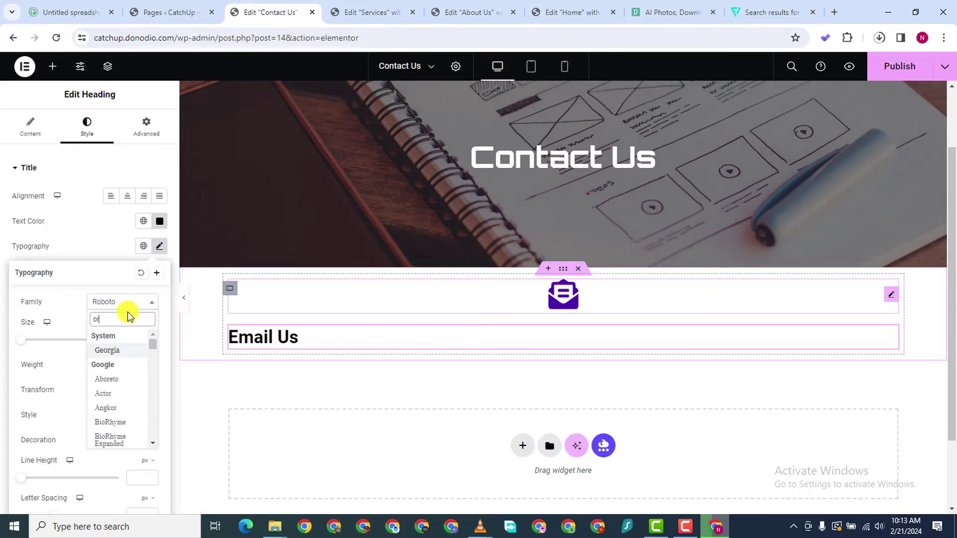
pyautogui.write('bitron')
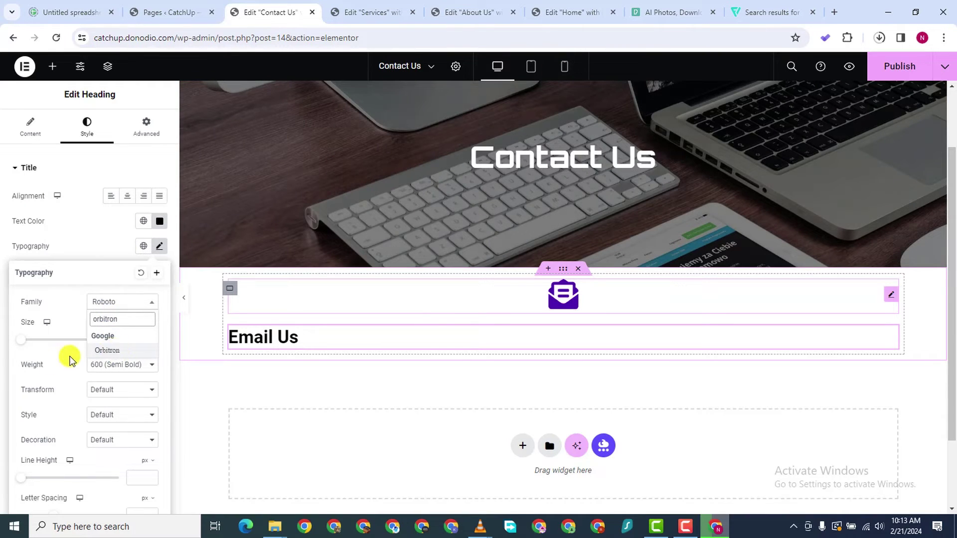
pyautogui.press('Return')
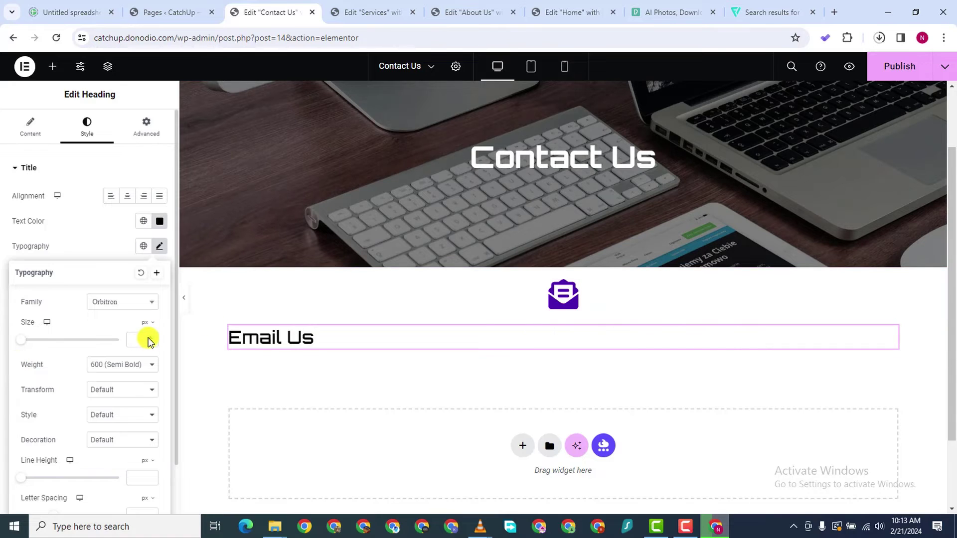
pyautogui.click(145, 339)
pyautogui.write('16')
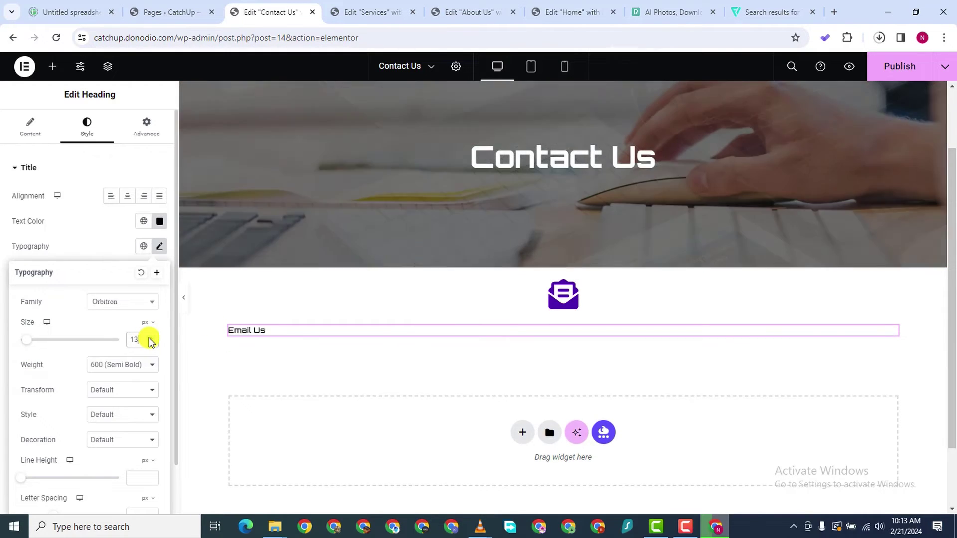
pyautogui.click(149, 338)
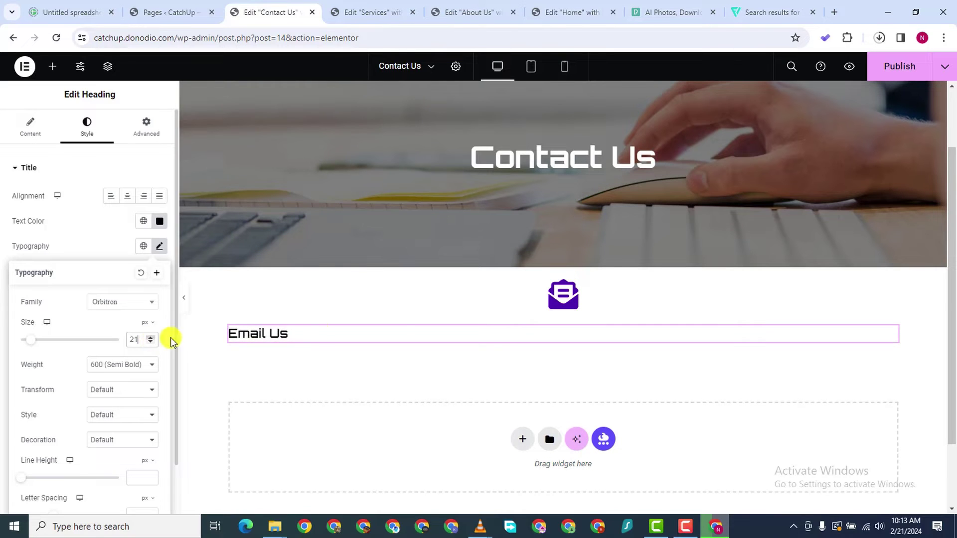
pyautogui.click(151, 336)
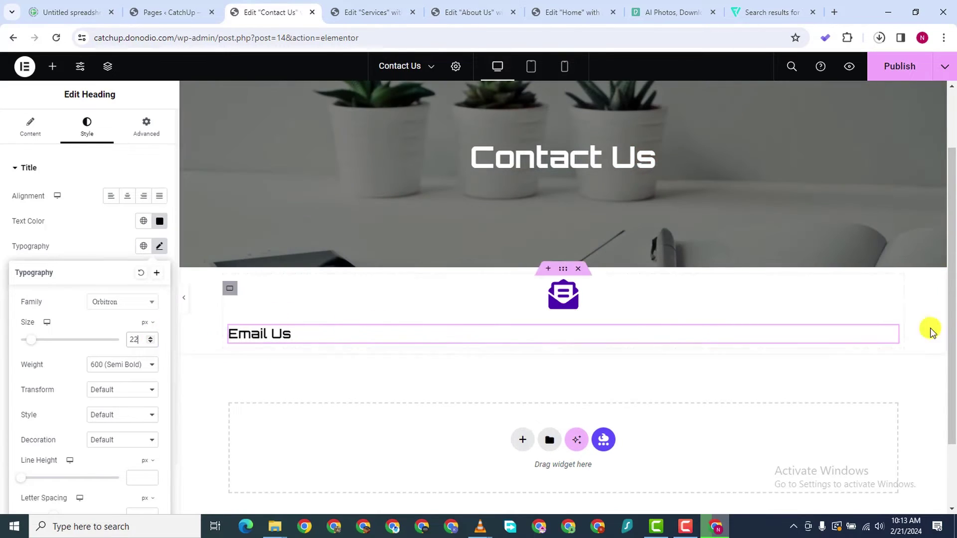
# Duplicate the Email Us heading and start typing the contact email address into the copy
pyautogui.rightClick(889, 336)
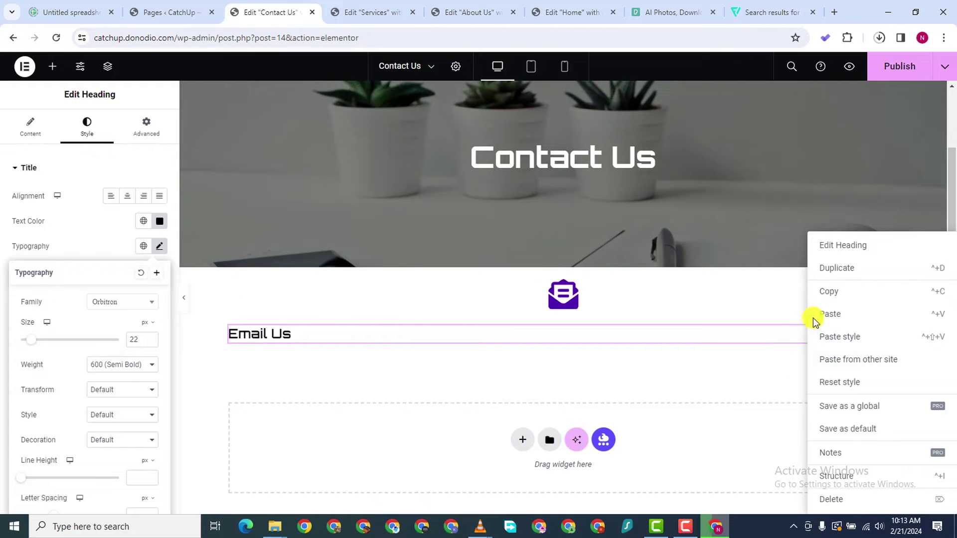
pyautogui.click(810, 276)
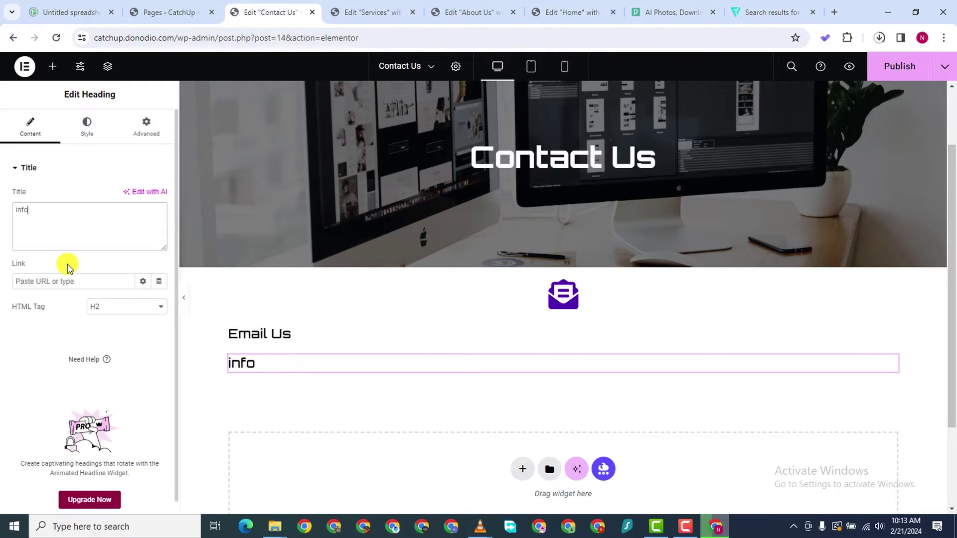
pyautogui.write('@the marketers.com')
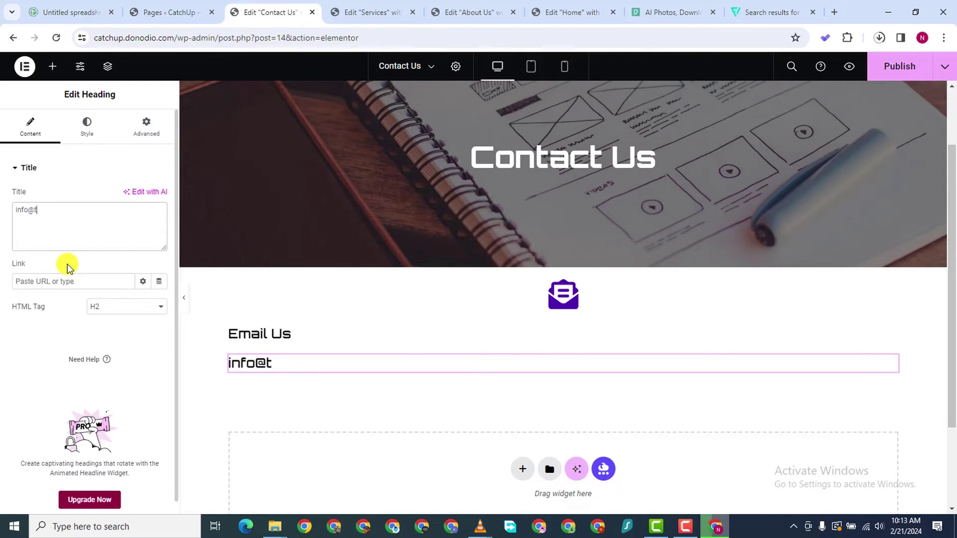
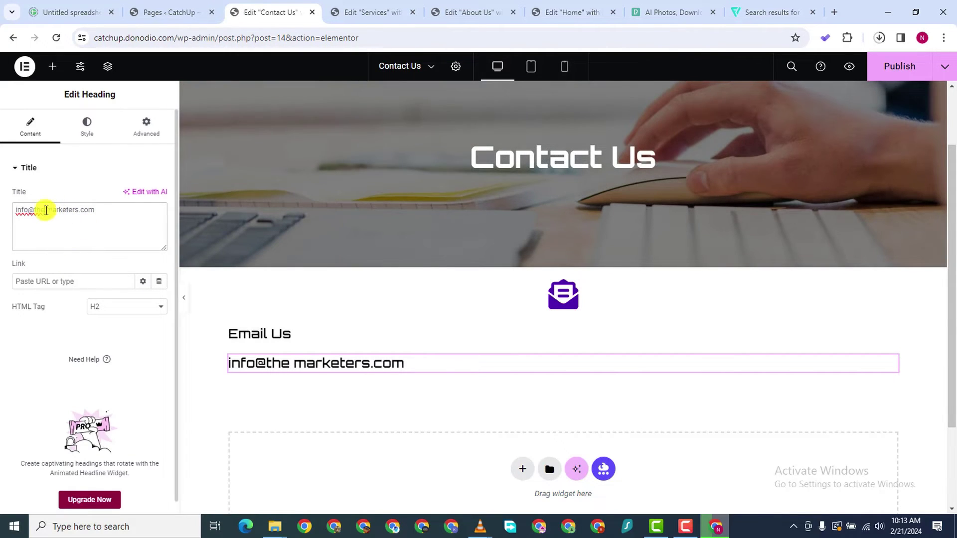
# Finish the heading as the Marketino info e-mail address and copy that text
pyautogui.press('BackSpace')
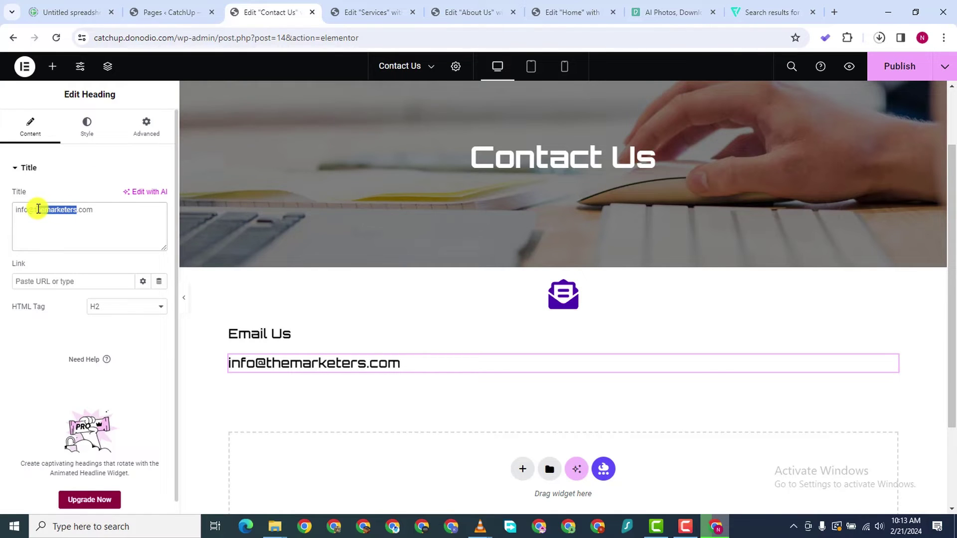
pyautogui.write('ma')
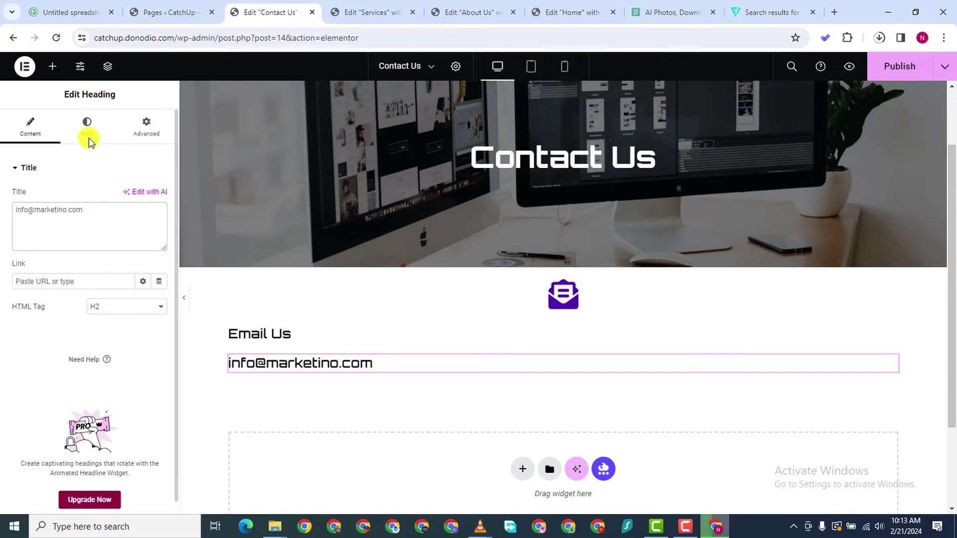
pyautogui.tripleClick(34, 213)
pyautogui.rightClick(34, 213)
pyautogui.click(45, 282)
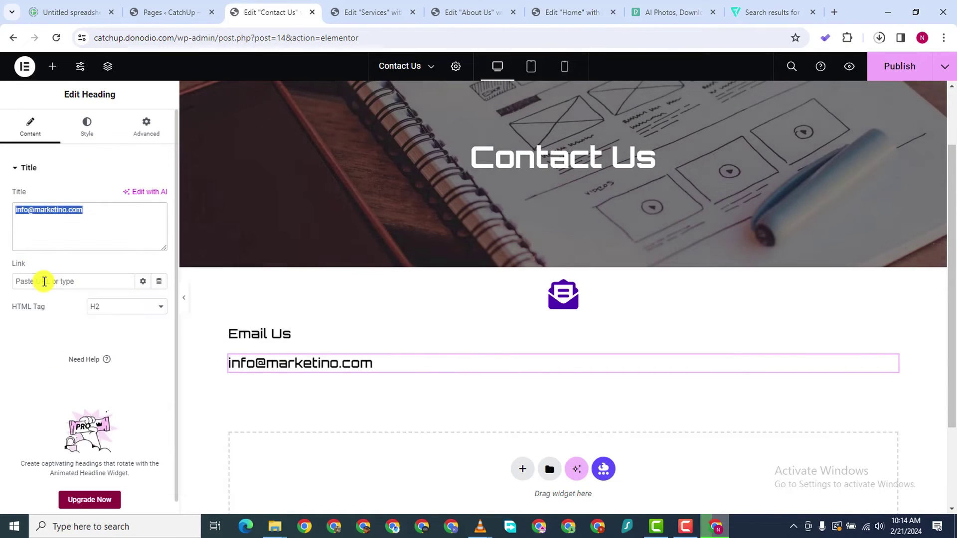
# Link the heading with a Mailto: link to the same e-mail address
pyautogui.click(44, 282)
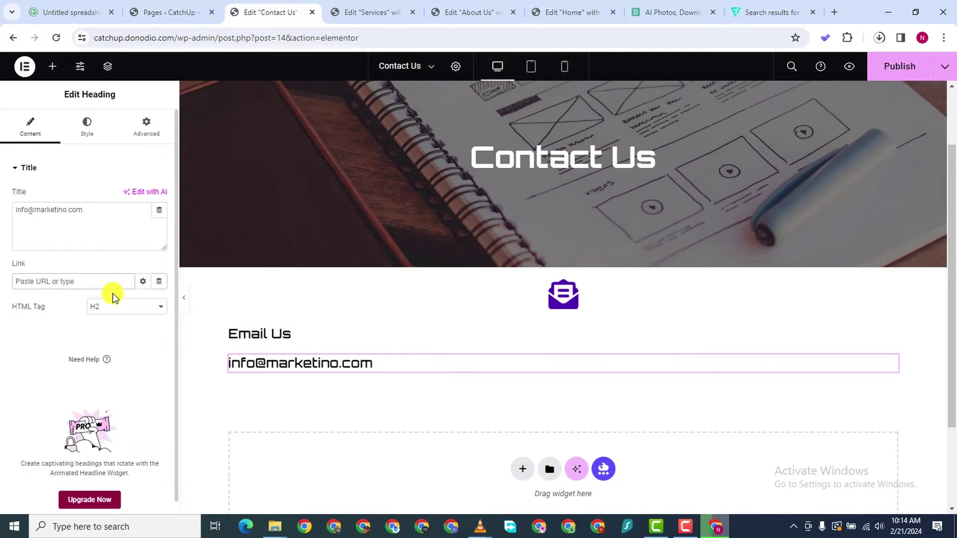
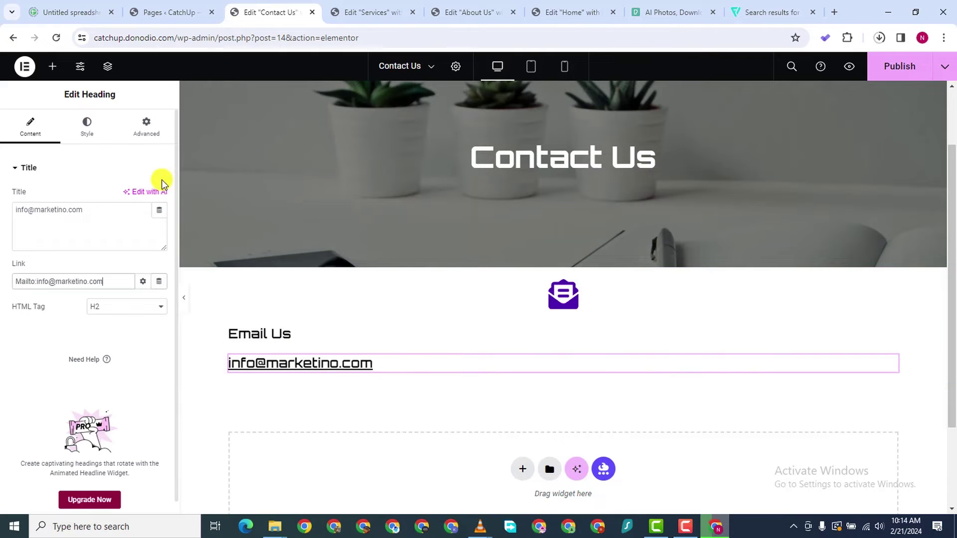
pyautogui.click(87, 130)
pyautogui.click(160, 246)
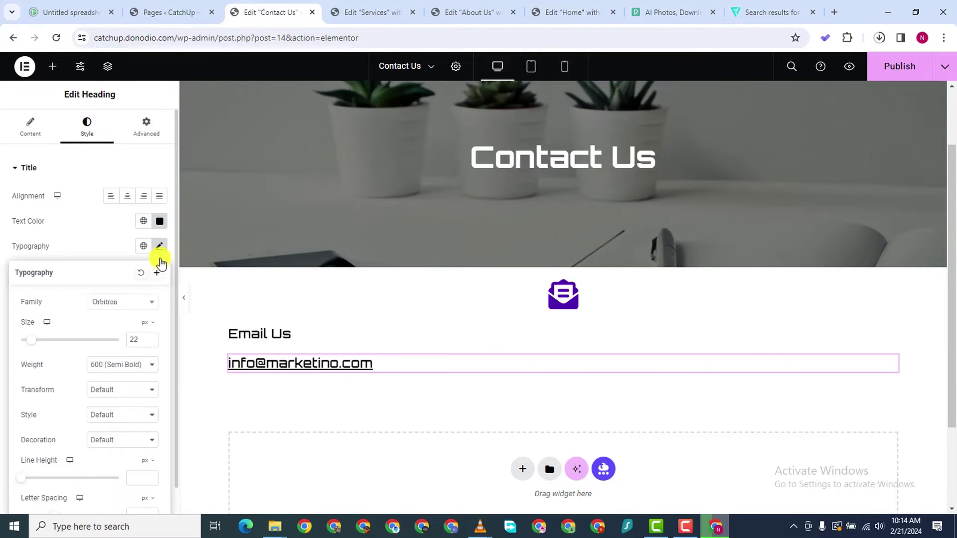
# Set the e-mail heading's typography to Poppins at 18 px
pyautogui.click(122, 308)
pyautogui.write('popp')
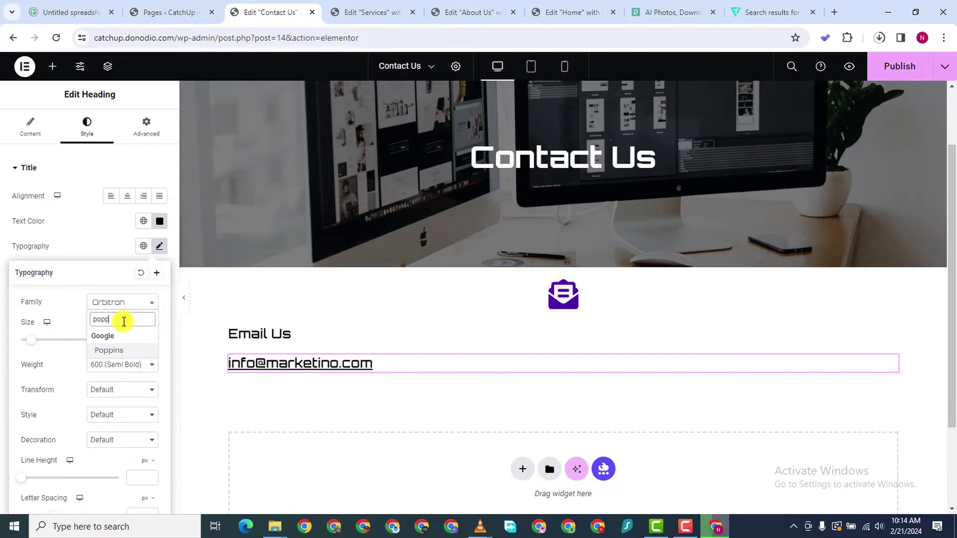
pyautogui.click(118, 352)
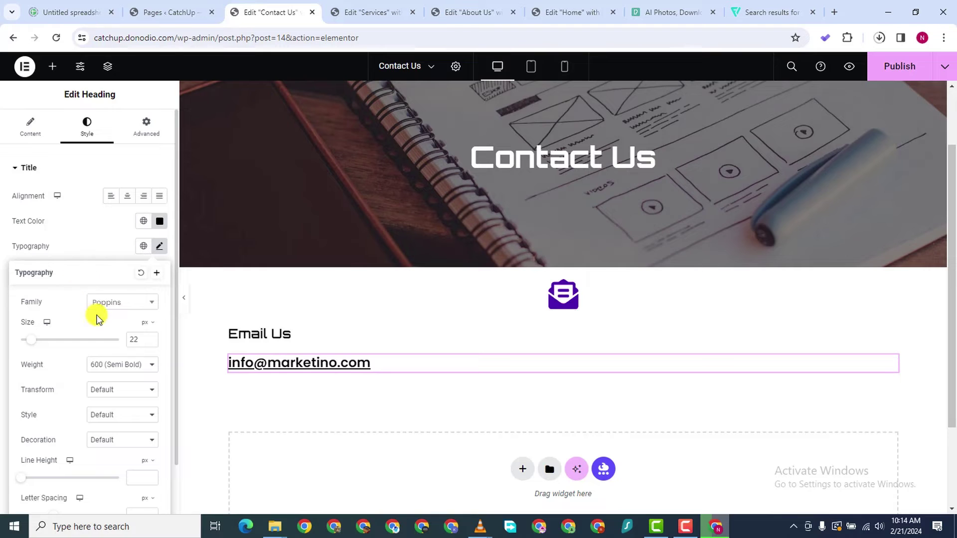
pyautogui.click(151, 342)
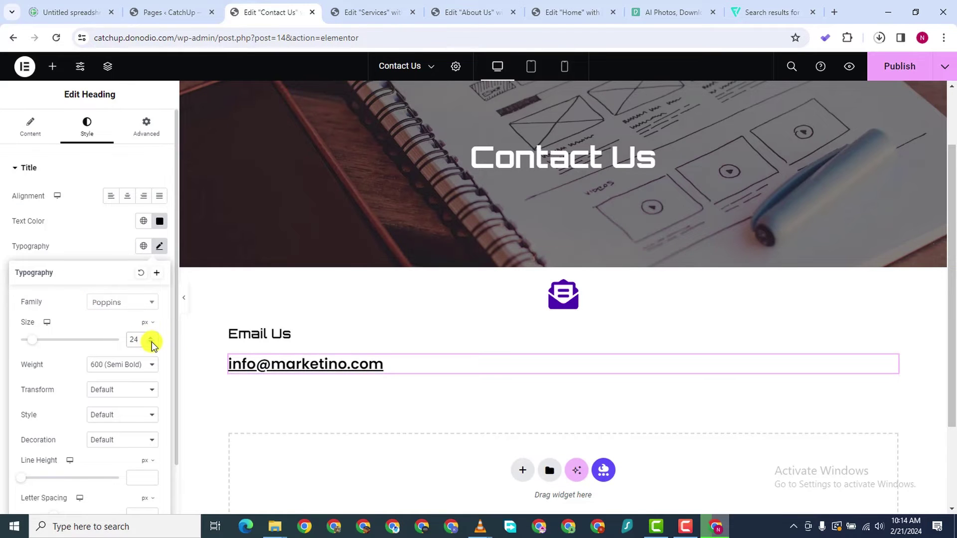
pyautogui.click(151, 343)
pyautogui.click(152, 343)
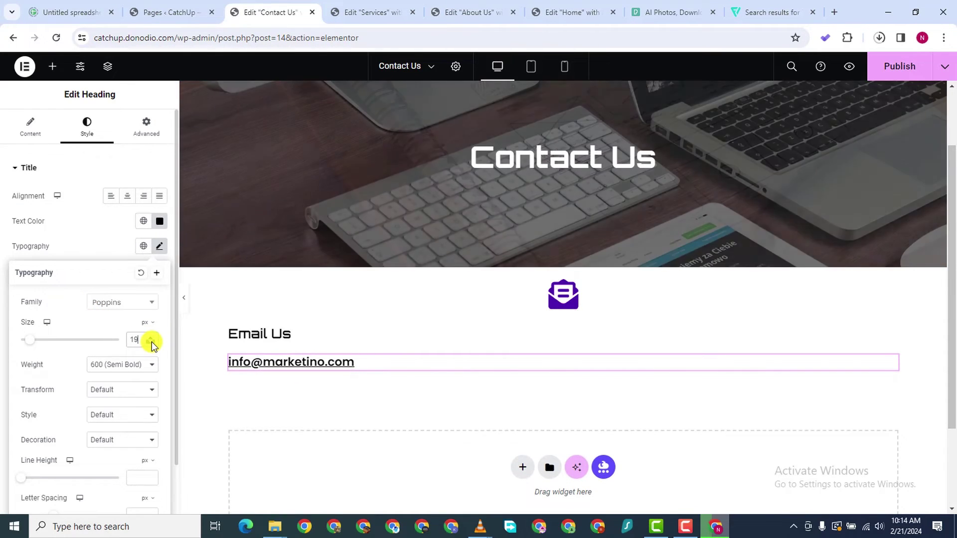
pyautogui.click(151, 343)
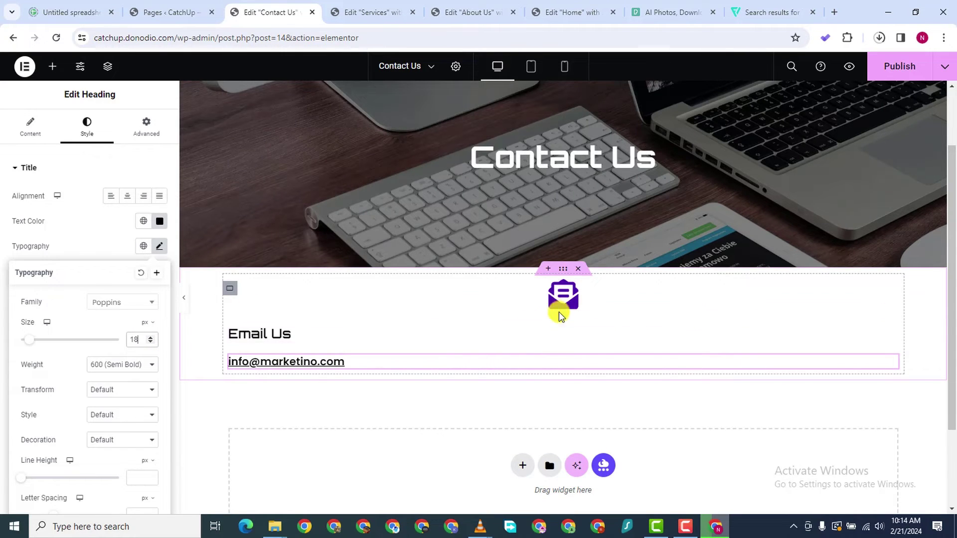
# Copy the heading's mailto link address from its Link field
pyautogui.click(27, 128)
pyautogui.tripleClick(50, 285)
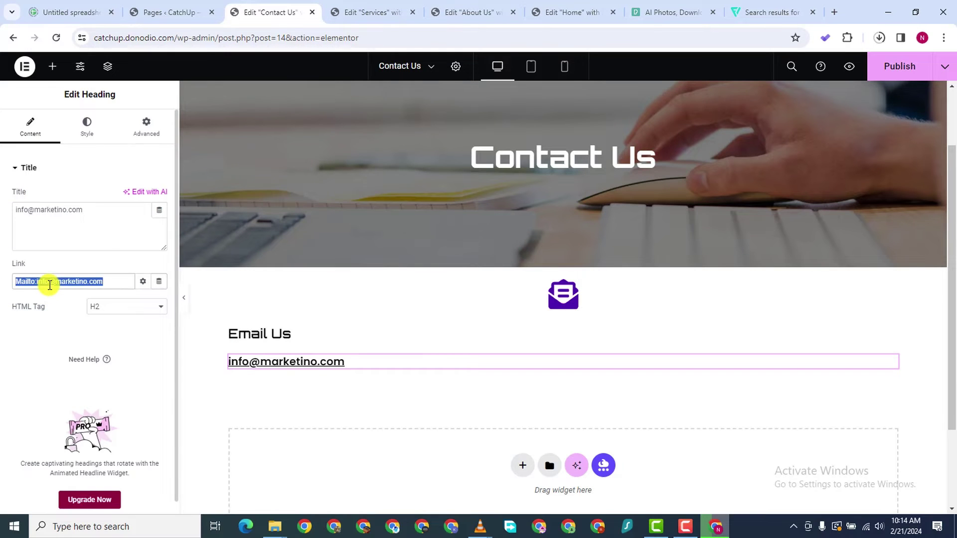
pyautogui.rightClick(49, 284)
pyautogui.click(79, 91)
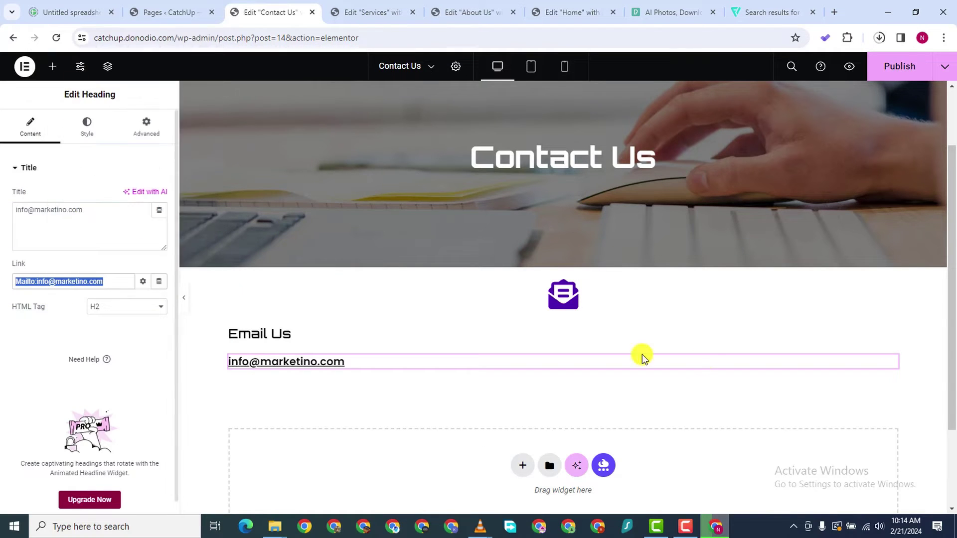
# Paste the mailto link into the envelope icon's Link field
pyautogui.click(606, 307)
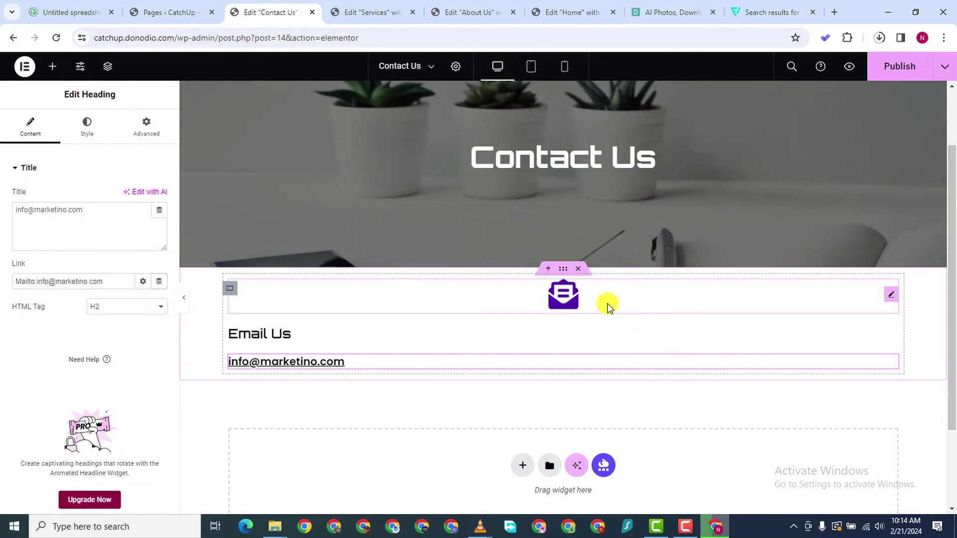
pyautogui.click(17, 124)
pyautogui.rightClick(46, 321)
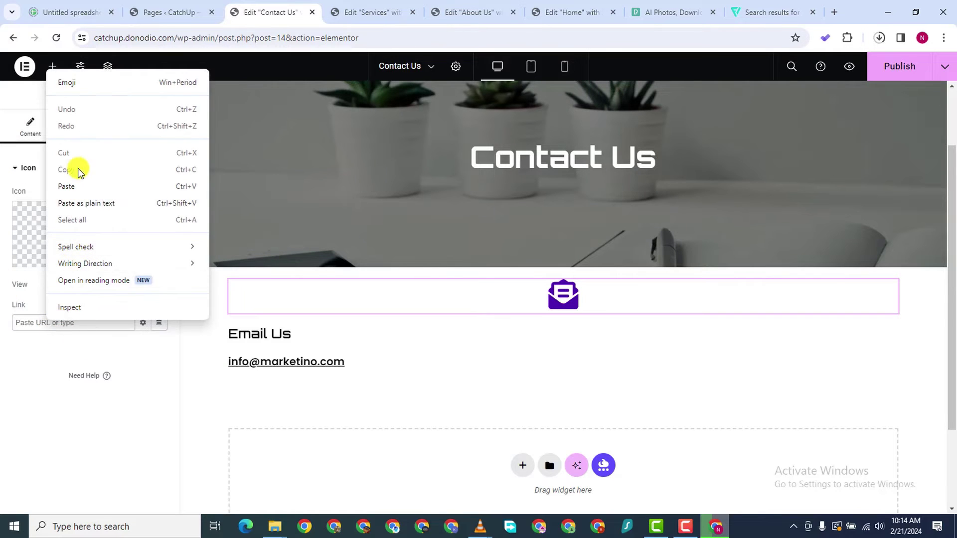
pyautogui.click(79, 186)
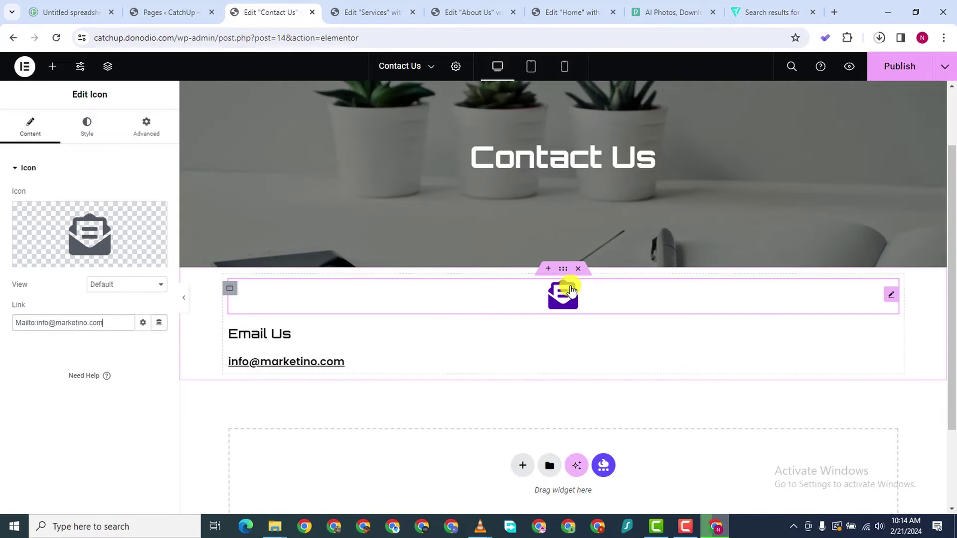
# Enlarge the envelope icon to 103 px
pyautogui.click(87, 127)
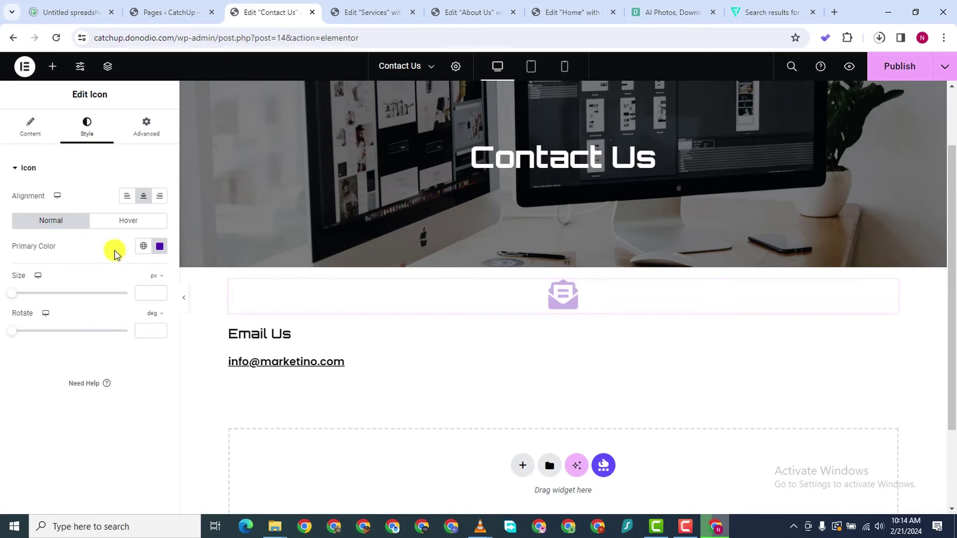
pyautogui.moveTo(9, 295); pyautogui.dragTo(48, 299)
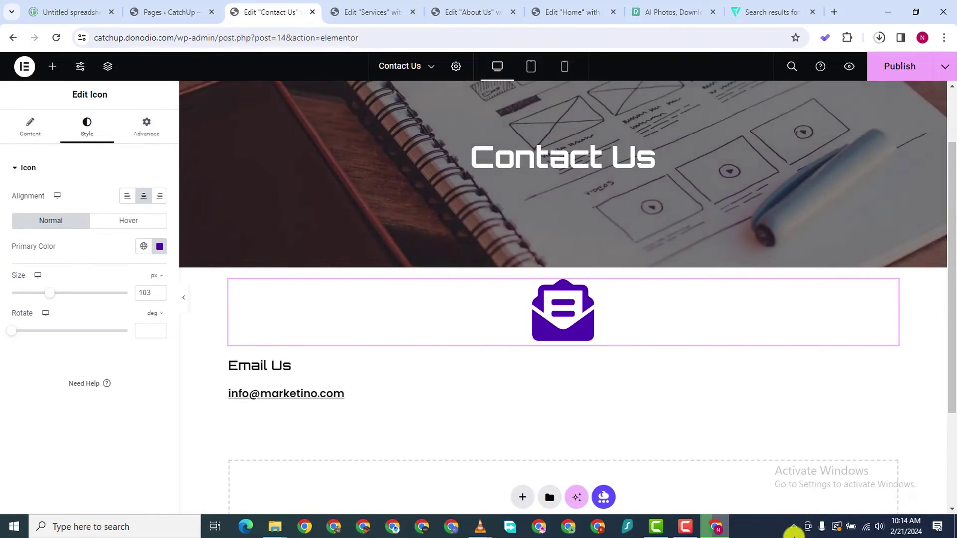
pyautogui.click(690, 529)
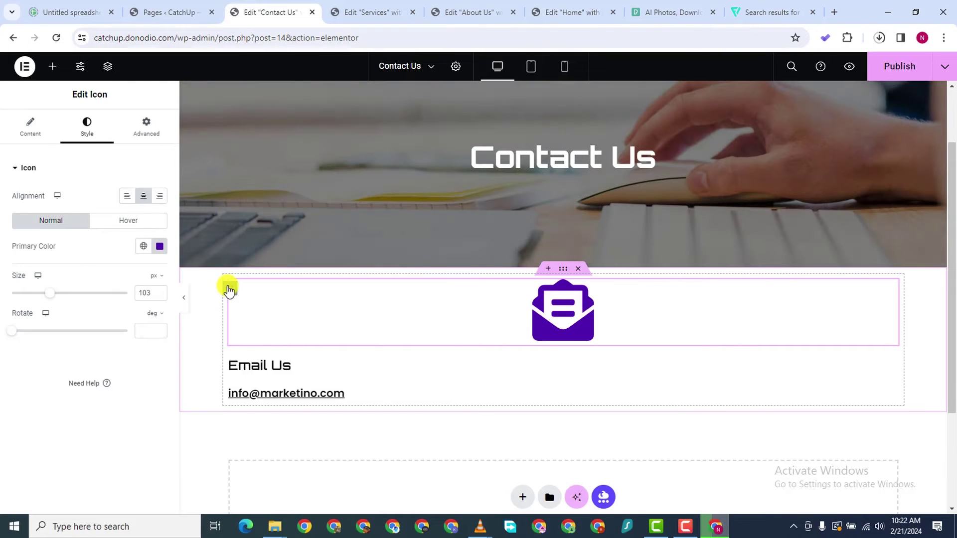
# Make three copies of the Email Us block and lay them side by side in columns
pyautogui.rightClick(229, 291)
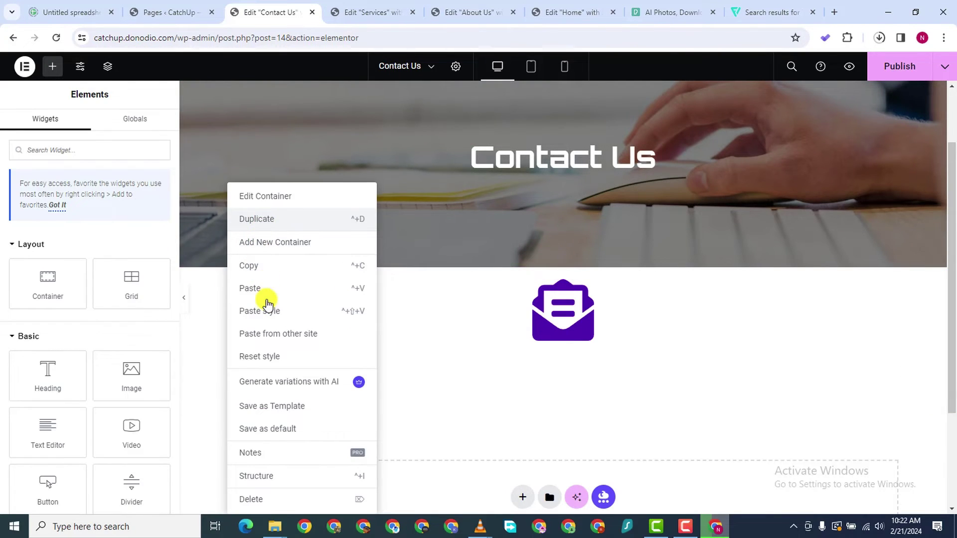
pyautogui.click(327, 342)
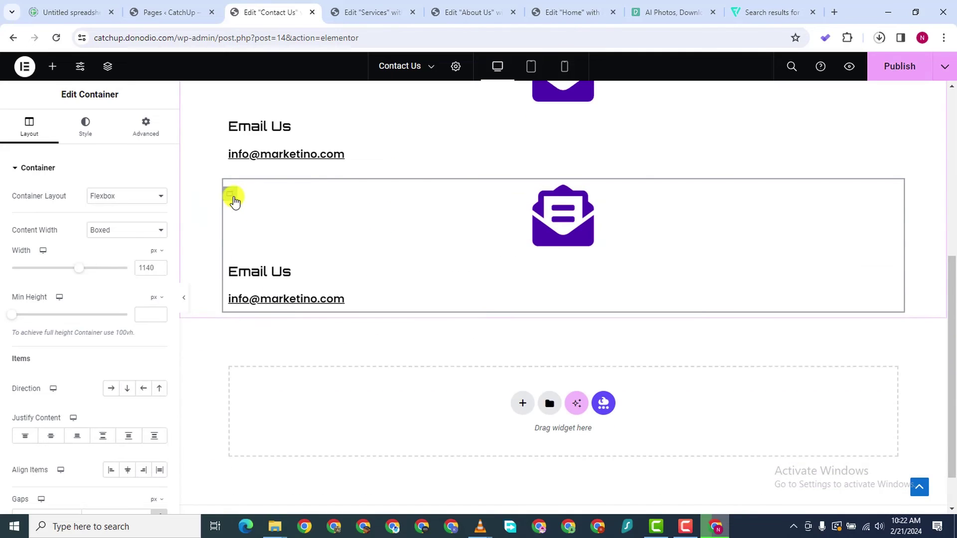
pyautogui.rightClick(232, 199)
pyautogui.click(252, 217)
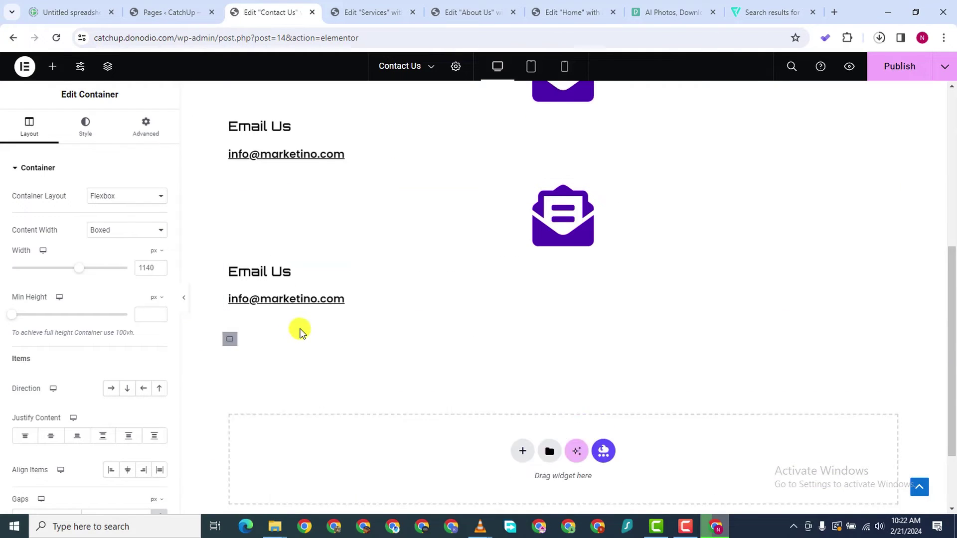
pyautogui.scroll(4, 319, 299)
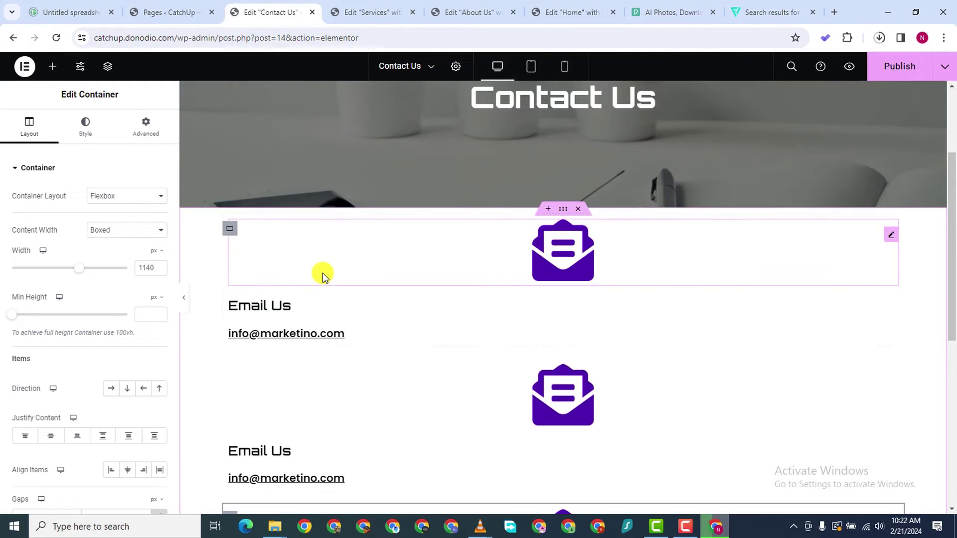
pyautogui.click(229, 228)
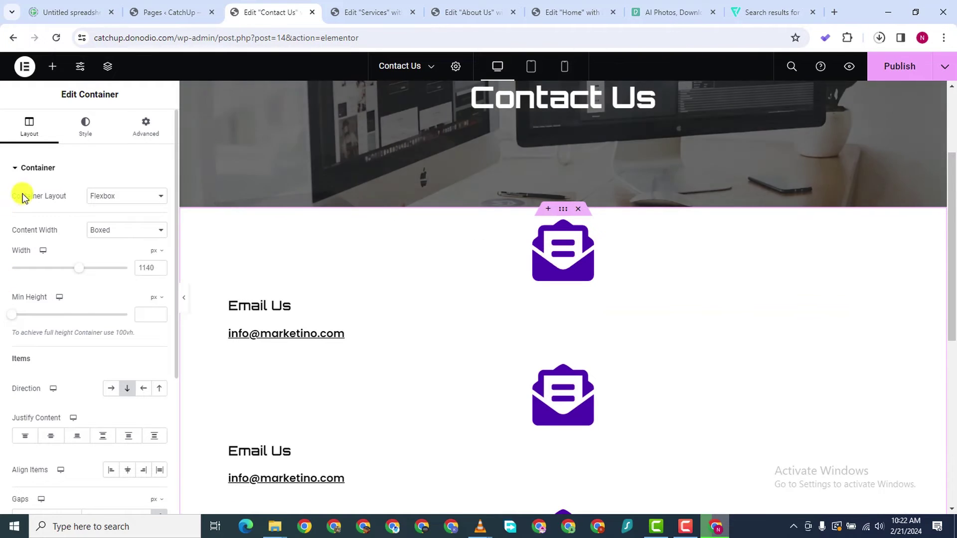
pyautogui.scroll(-1, 53, 382)
pyautogui.scroll(-2, 54, 381)
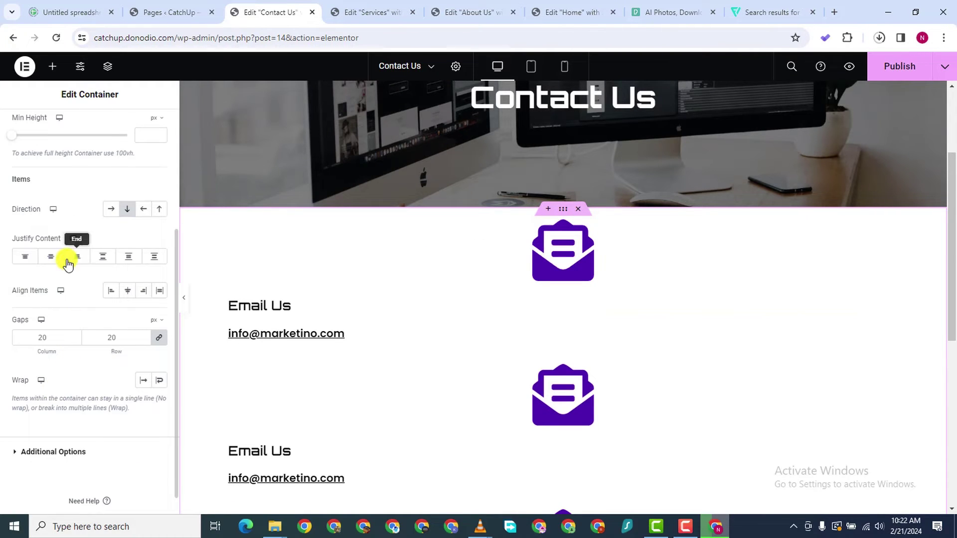
pyautogui.click(111, 210)
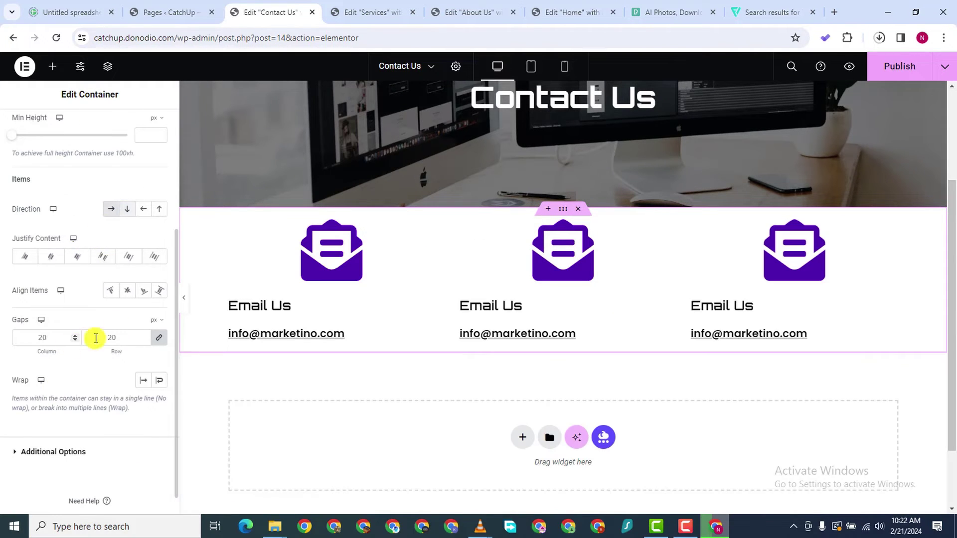
# Centre the first column's Email Us heading and its e-mail address
pyautogui.click(394, 317)
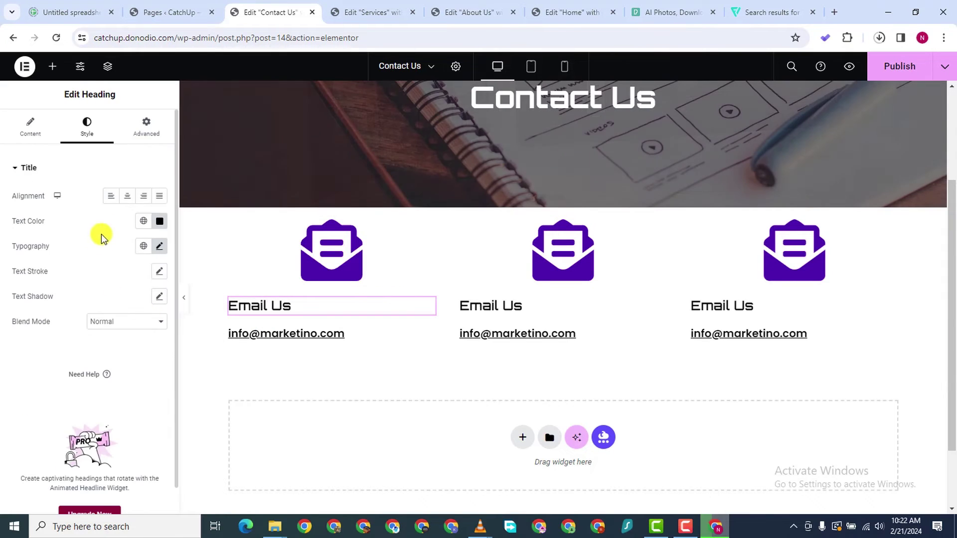
pyautogui.click(118, 198)
pyautogui.click(423, 339)
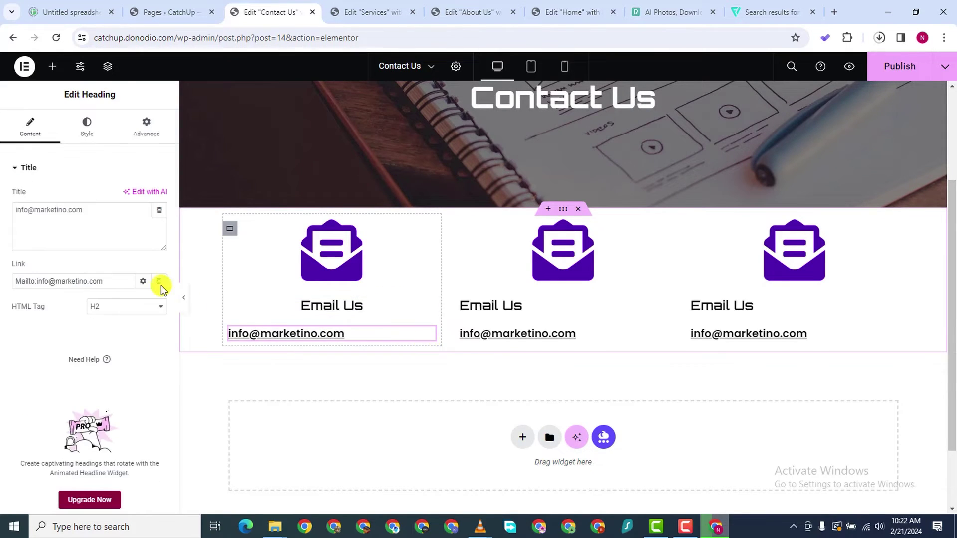
pyautogui.click(87, 130)
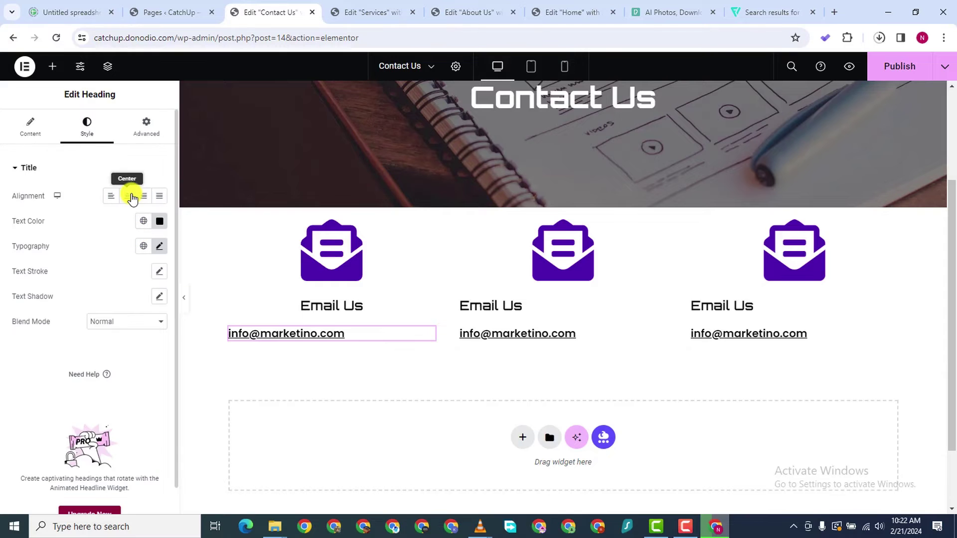
pyautogui.click(129, 196)
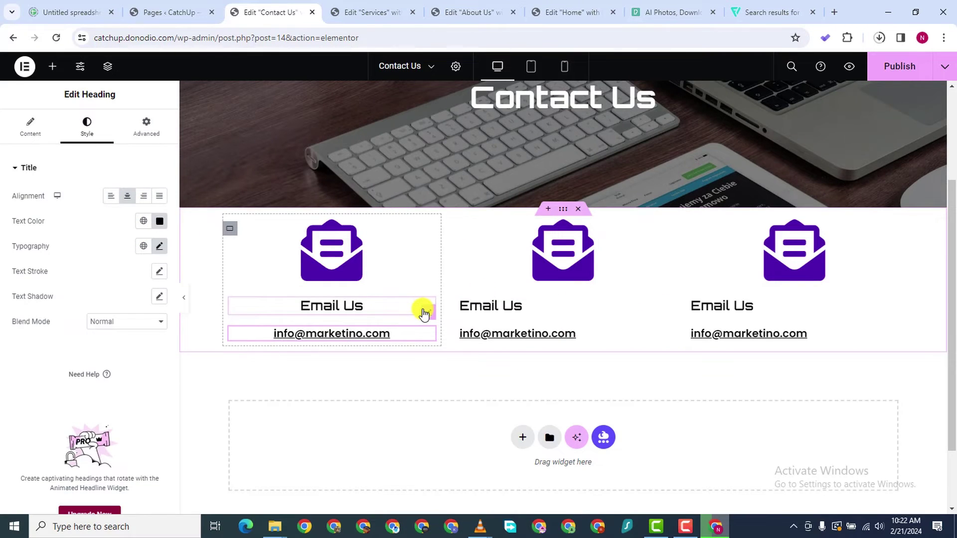
# Paste the centred heading style onto the middle and right headings, deleting the extra pasted heading
pyautogui.rightClick(423, 313)
pyautogui.click(455, 301)
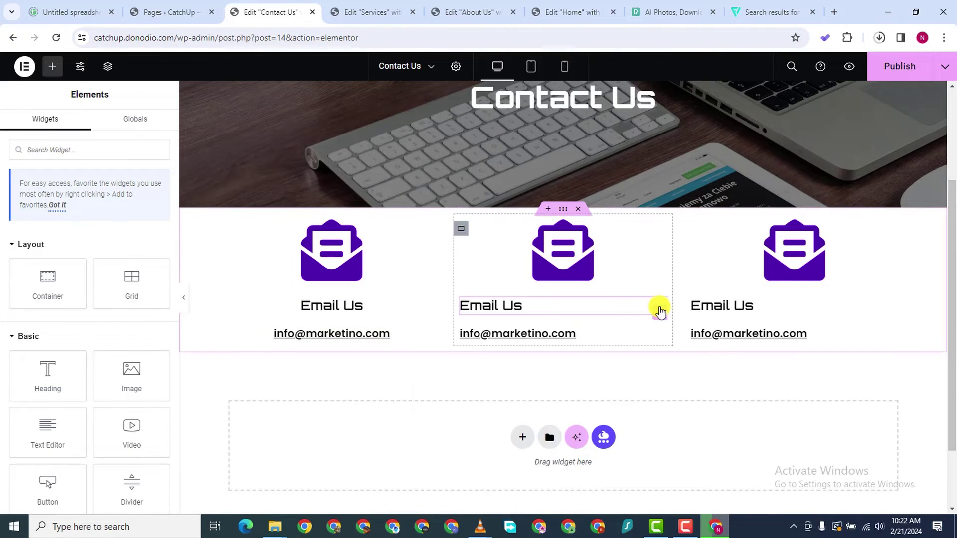
pyautogui.rightClick(660, 312)
pyautogui.click(712, 329)
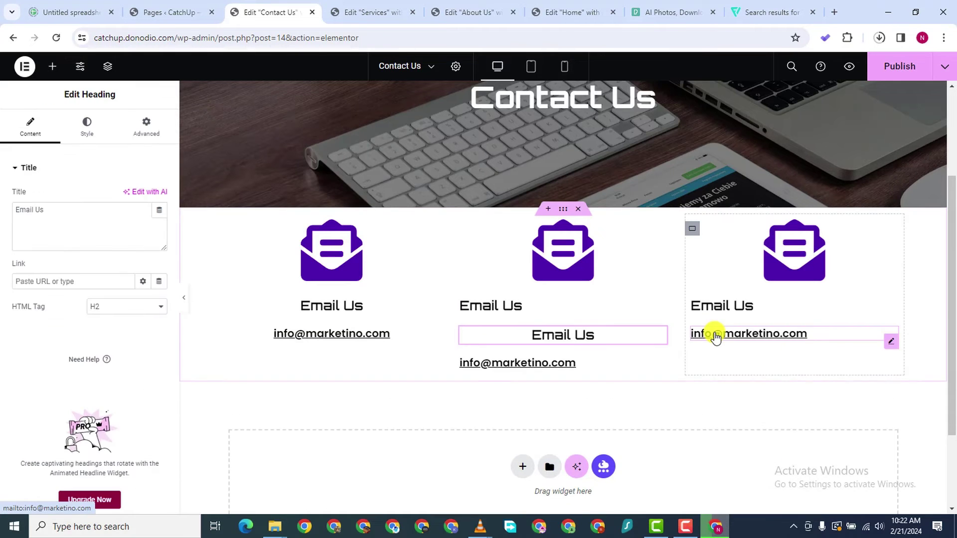
pyautogui.rightClick(658, 311)
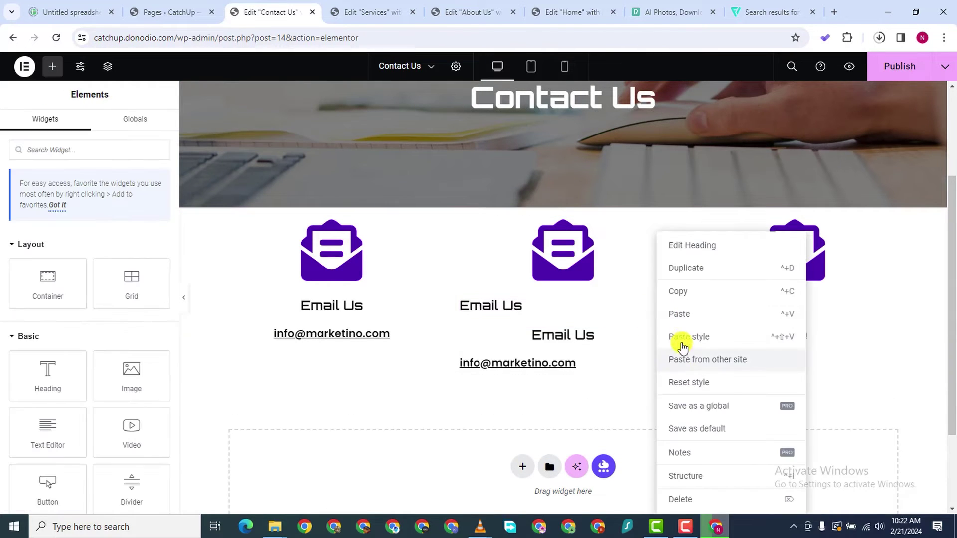
pyautogui.click(700, 399)
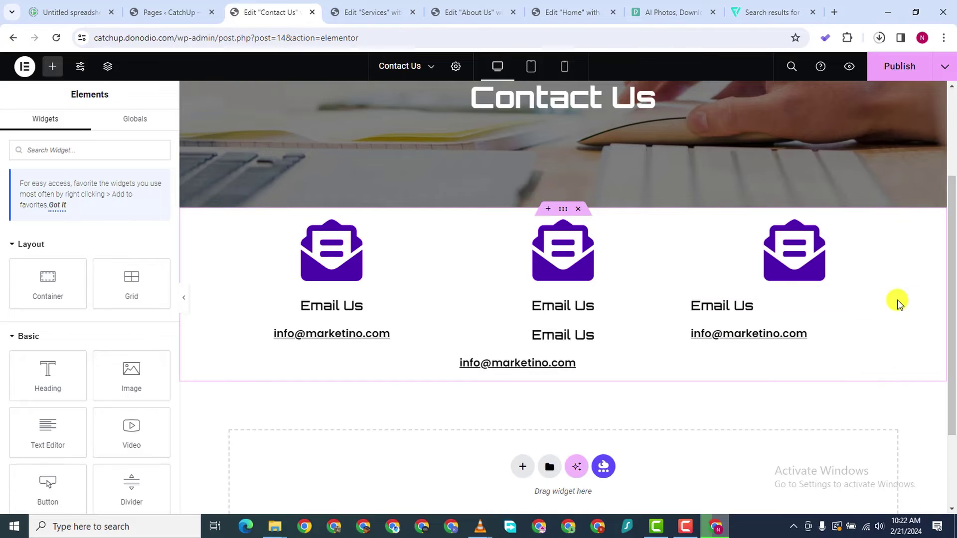
pyautogui.rightClick(889, 315)
pyautogui.click(842, 343)
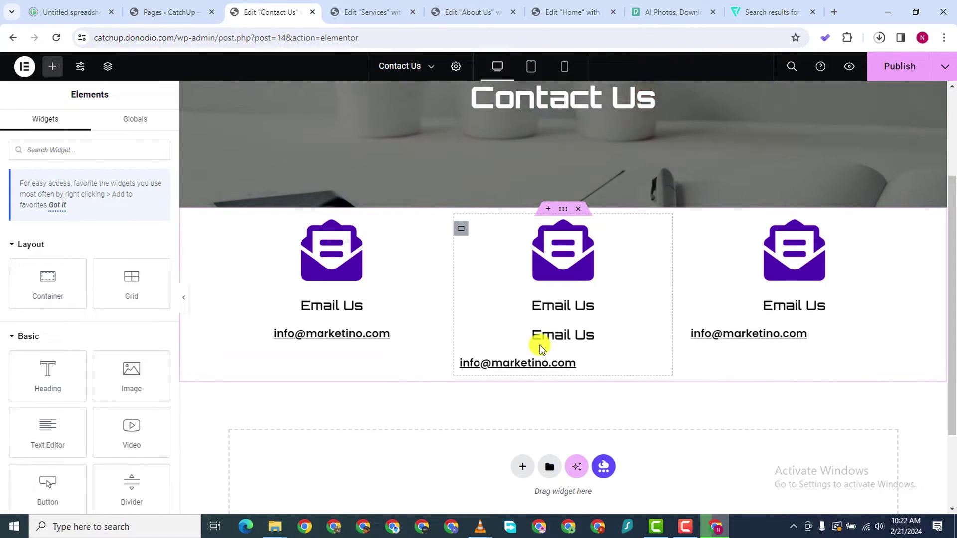
pyautogui.rightClick(655, 336)
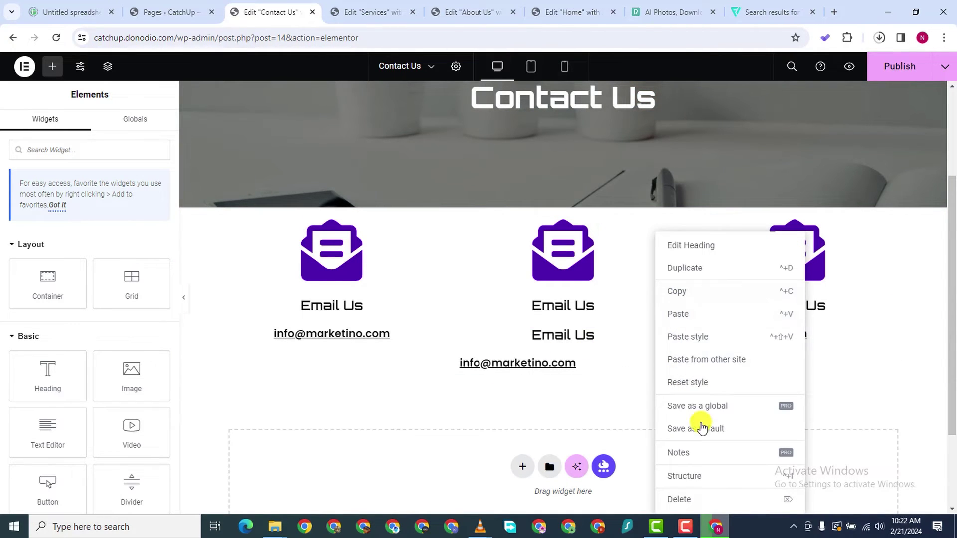
pyautogui.click(703, 496)
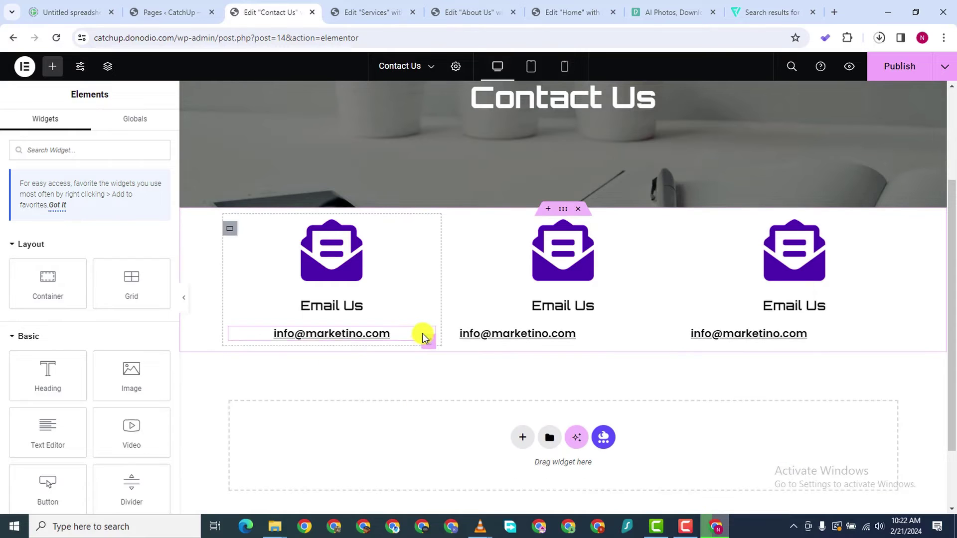
# Paste the first e-mail address's centred style onto the middle and right addresses
pyautogui.rightClick(424, 342)
pyautogui.click(447, 293)
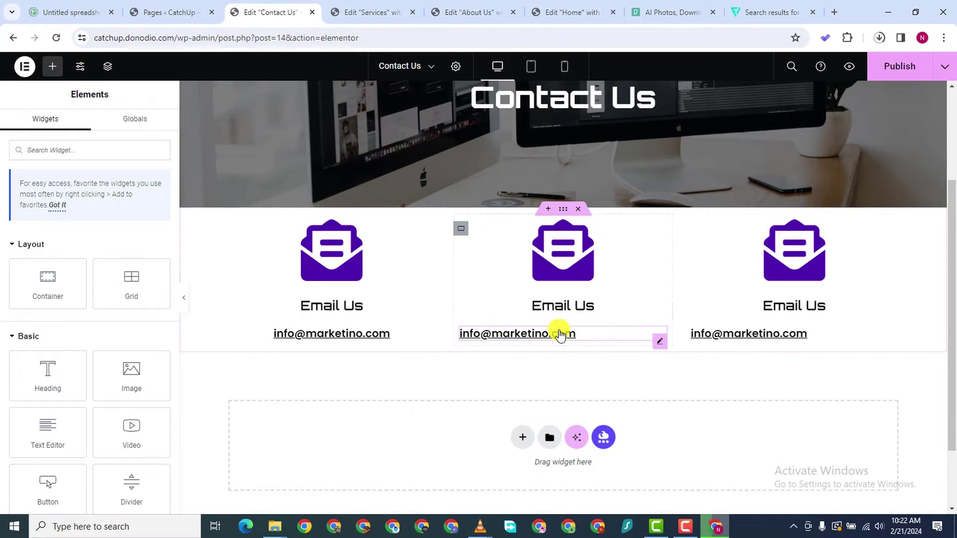
pyautogui.rightClick(663, 342)
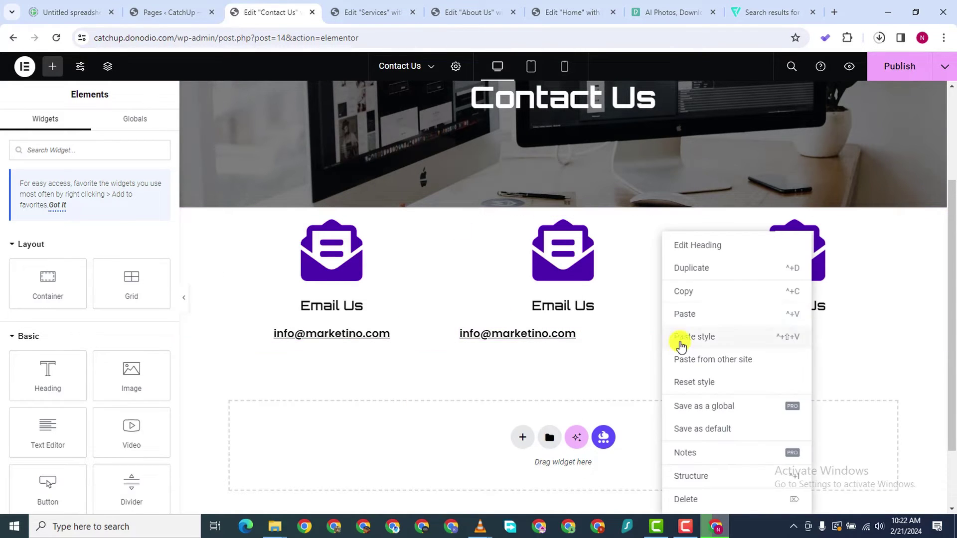
pyautogui.click(704, 334)
pyautogui.rightClick(890, 342)
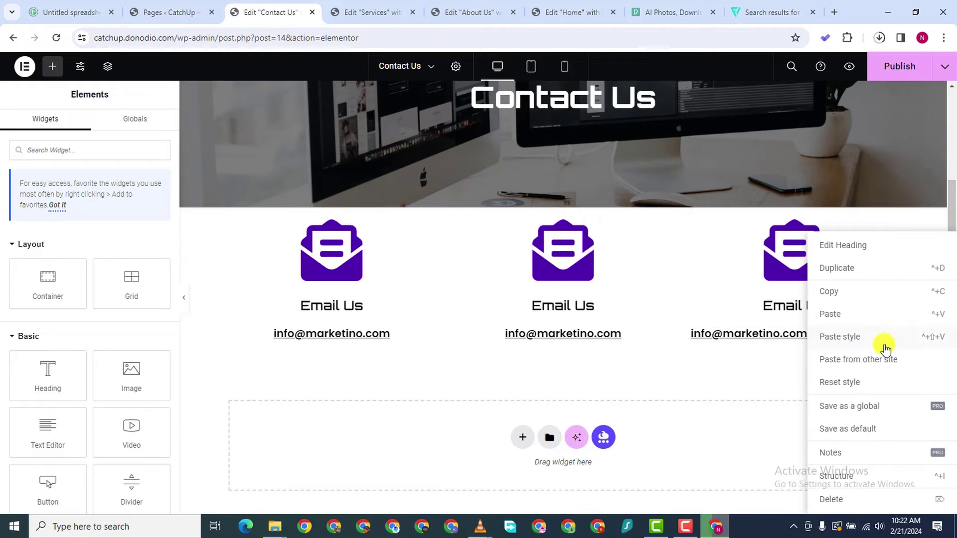
pyautogui.click(843, 336)
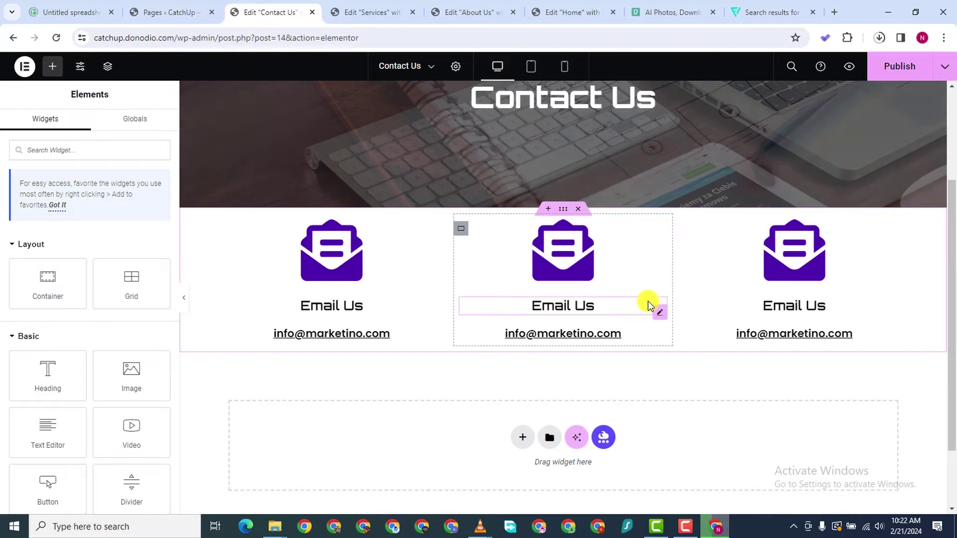
# Search the Icon Library for 'phon' and pick the square Phone icon for the middle column
pyautogui.click(657, 236)
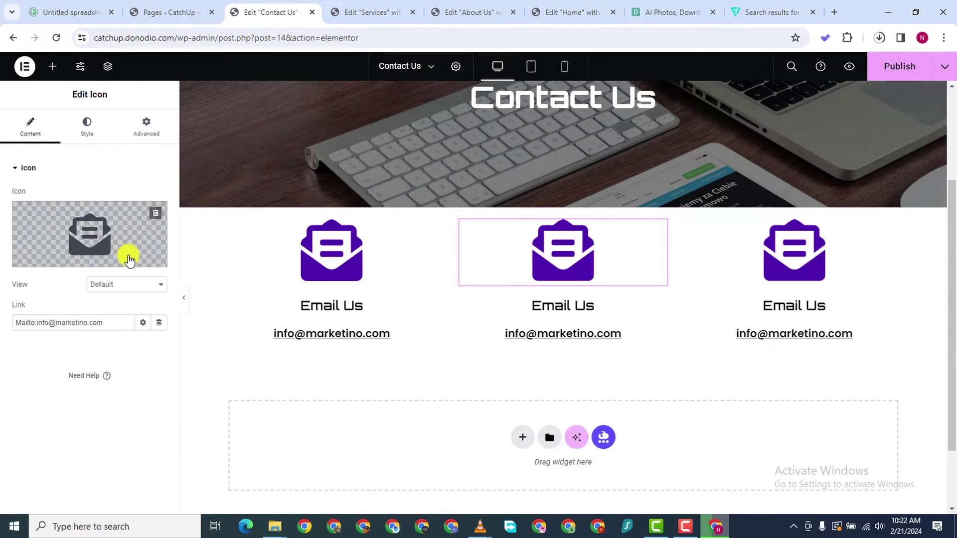
pyautogui.click(70, 227)
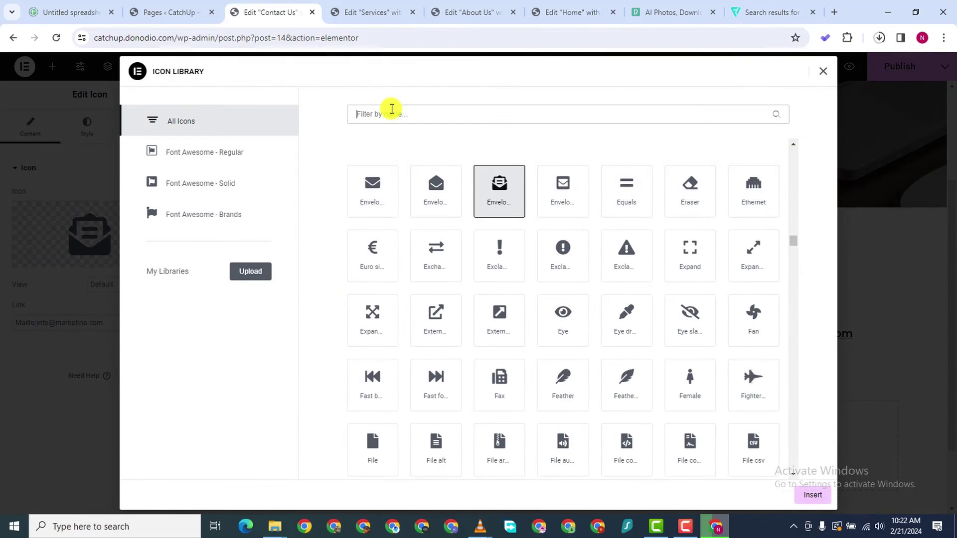
pyautogui.click(391, 109)
pyautogui.write('phone')
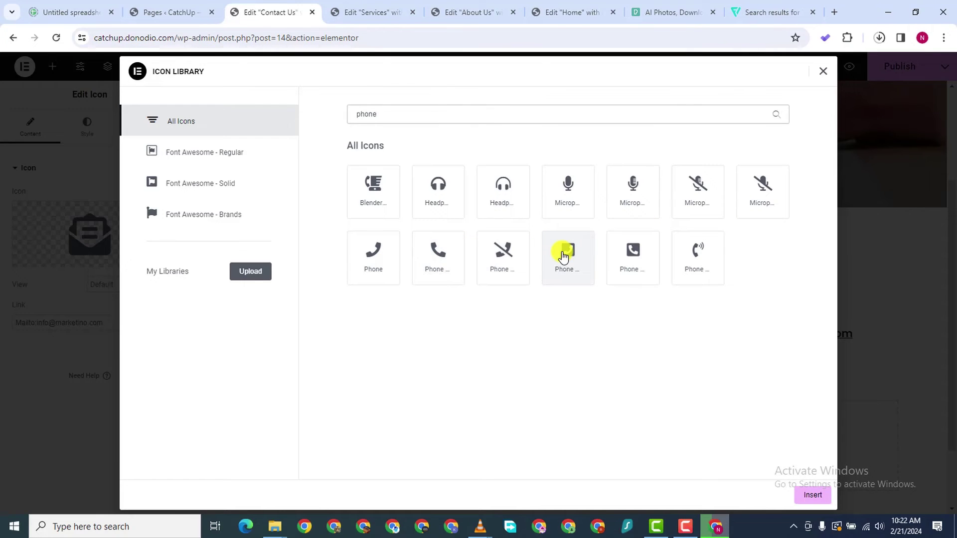
pyautogui.click(625, 251)
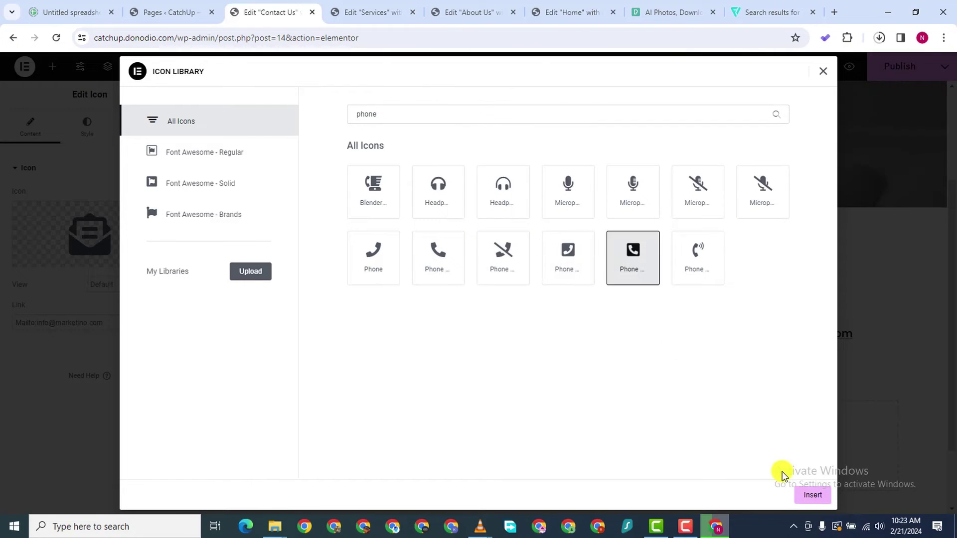
# Insert the phone icon and retitle the middle heading 'Call Us'
pyautogui.click(811, 494)
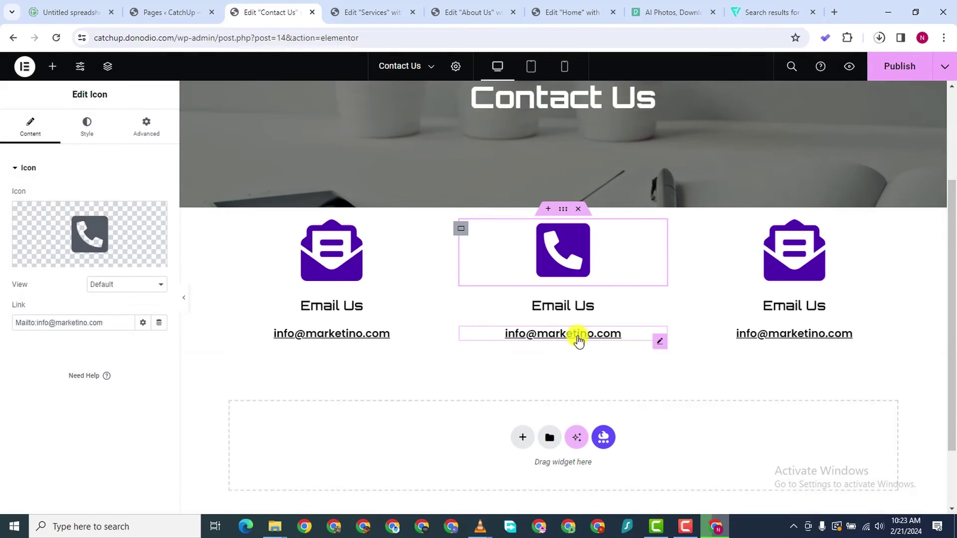
pyautogui.click(660, 311)
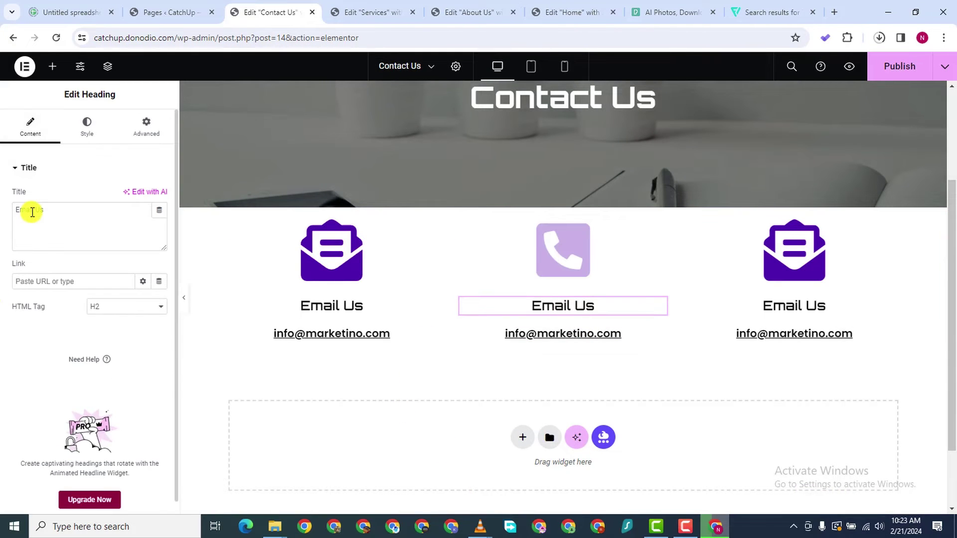
pyautogui.moveTo(32, 212); pyautogui.dragTo(3, 215)
pyautogui.write('Cl')
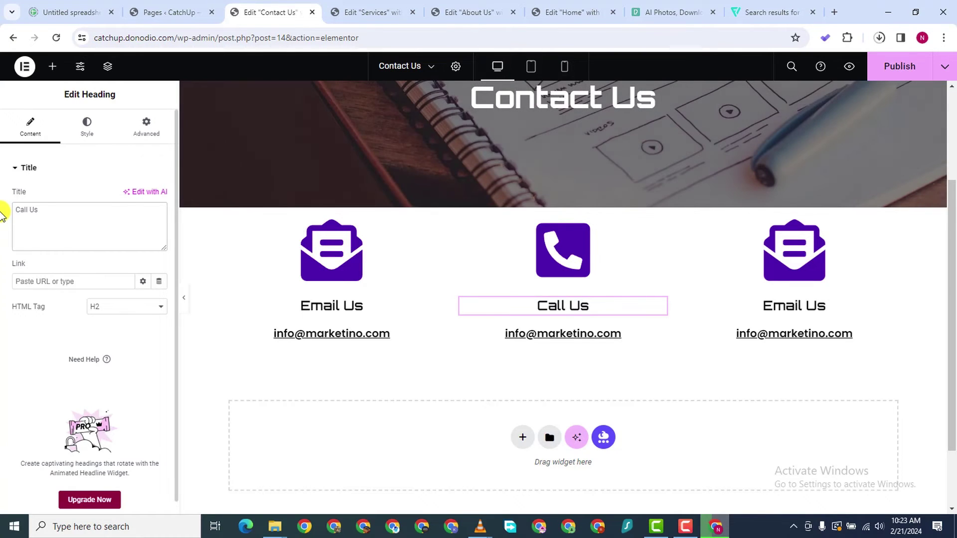
# Replace the middle column's e-mail text with the company phone number and copy it
pyautogui.click(548, 340)
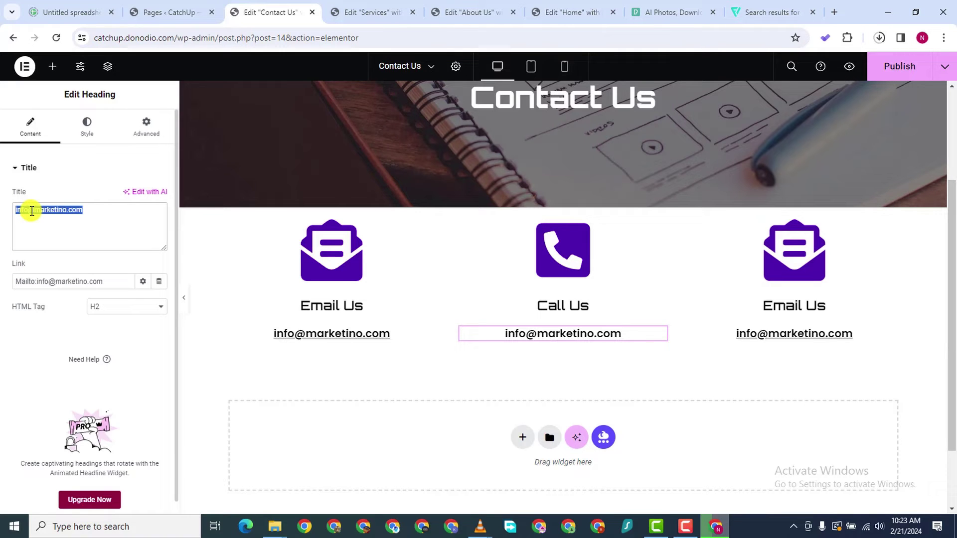
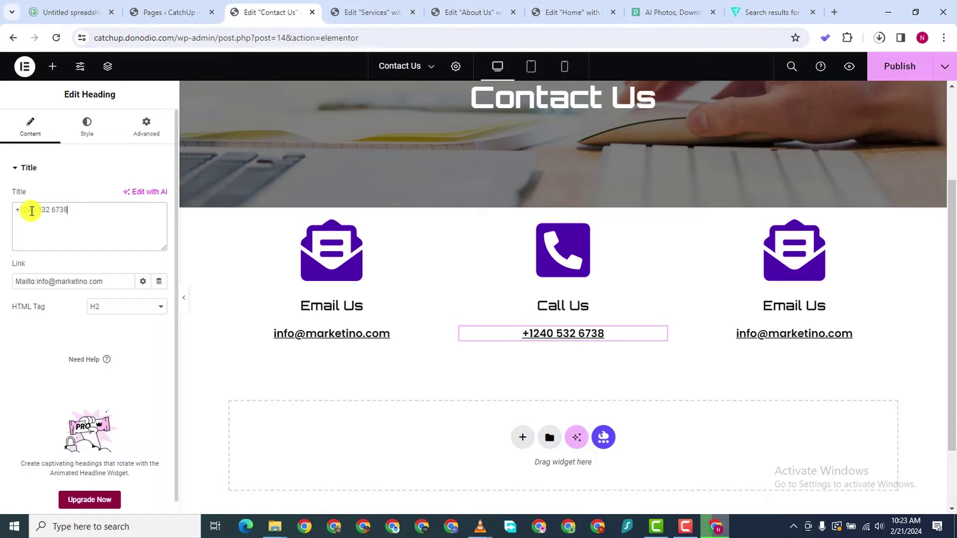
pyautogui.rightClick(41, 217)
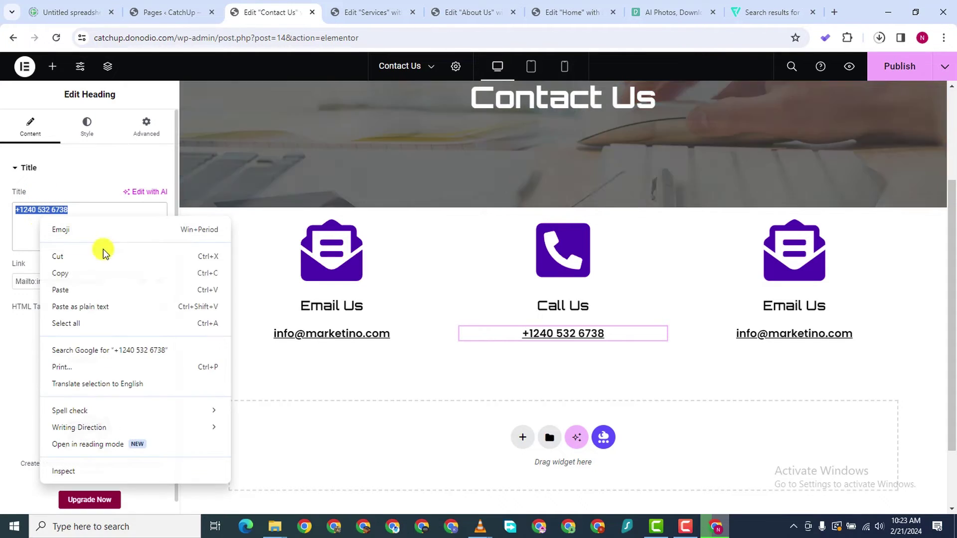
pyautogui.click(75, 277)
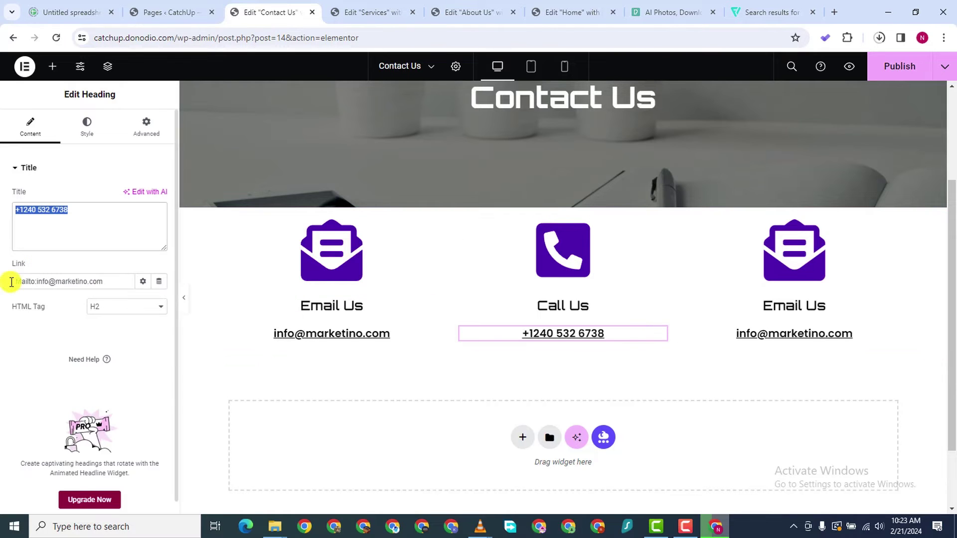
# Change the text's link from the mailto address to a tel: link with the phone number
pyautogui.click(48, 277)
pyautogui.hotkey('ctrl', 'a')
pyautogui.rightClick(52, 282)
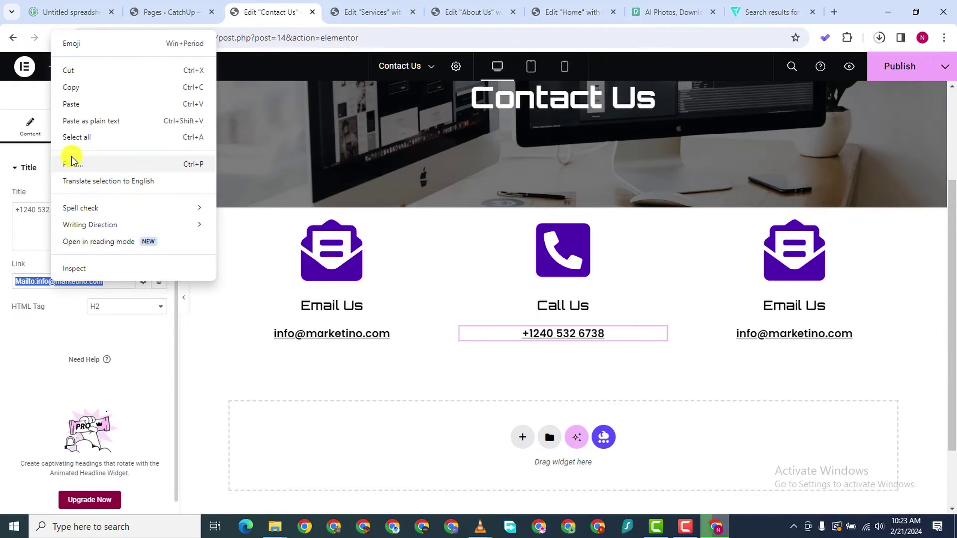
pyautogui.click(75, 120)
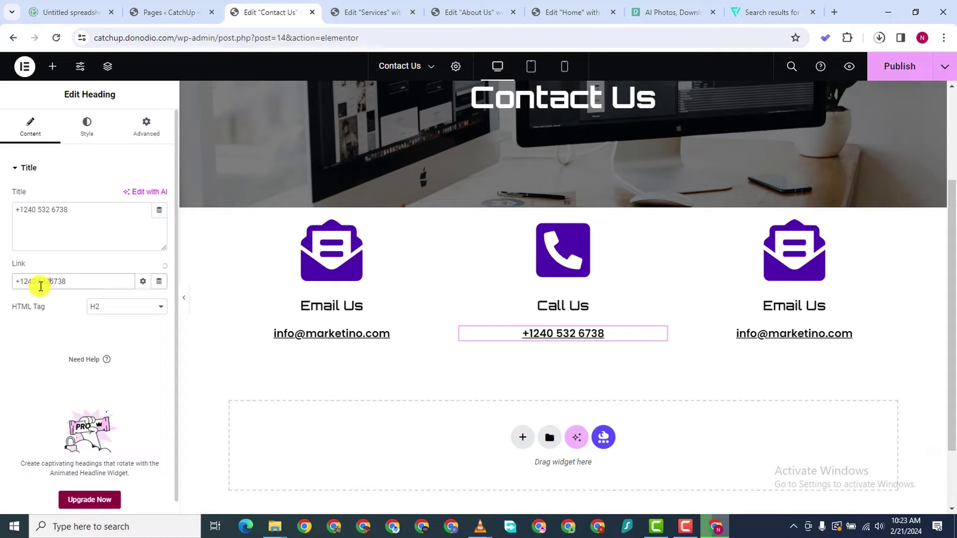
pyautogui.press('BackSpace')
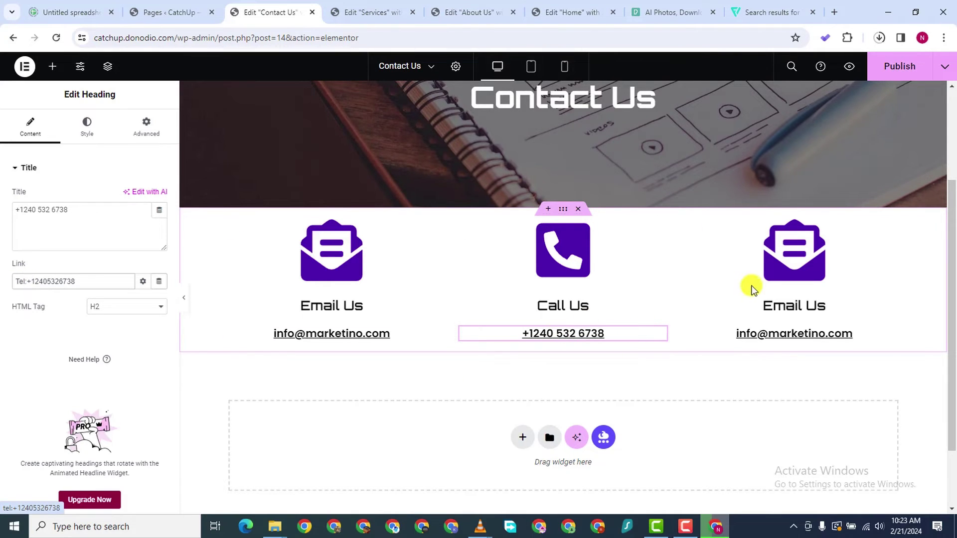
pyautogui.click(890, 242)
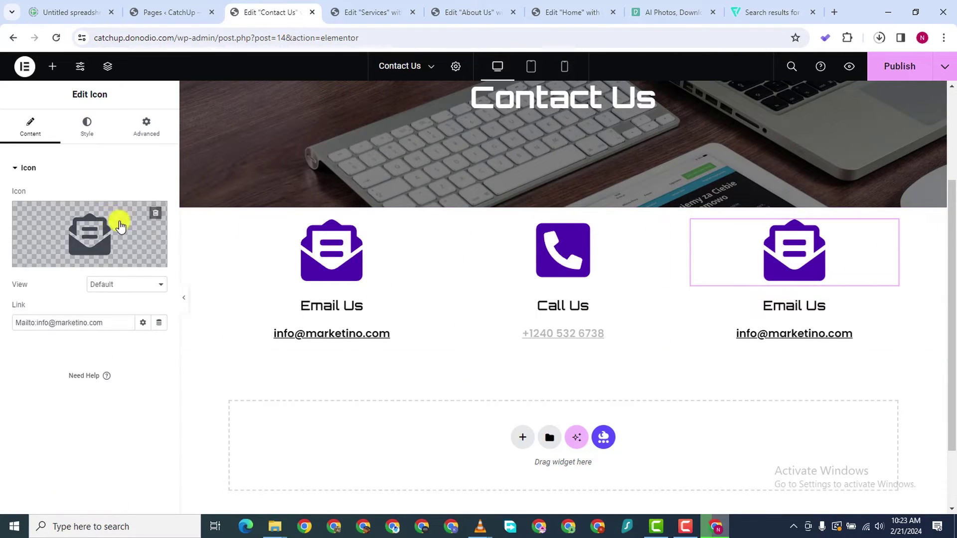
# Search icons for 'loca' and insert the search-location icon in the third column
pyautogui.click(78, 260)
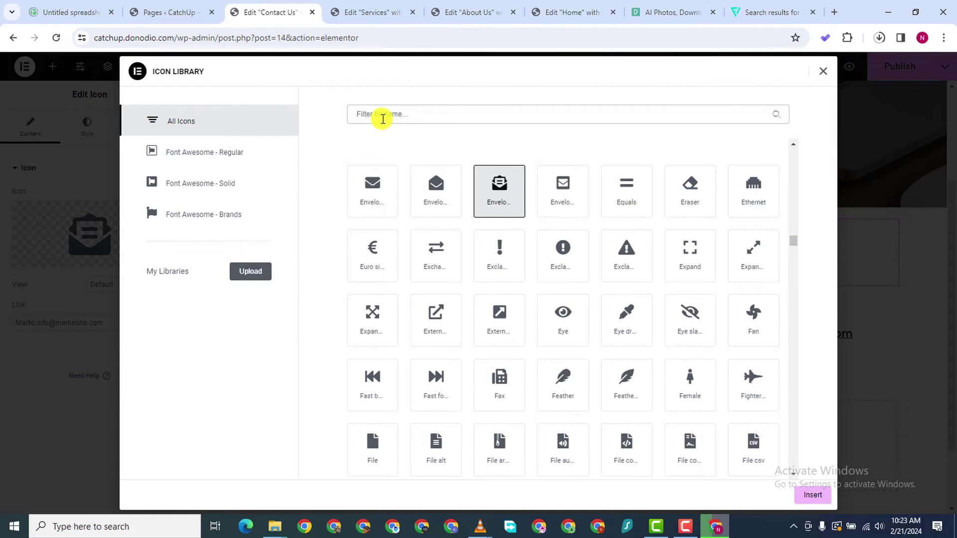
pyautogui.click(382, 118)
pyautogui.write('locat')
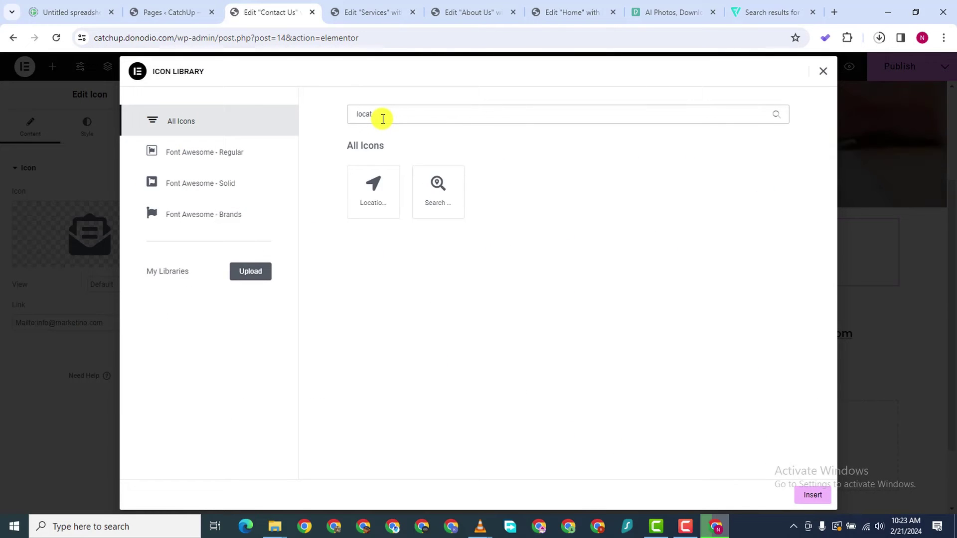
pyautogui.click(438, 195)
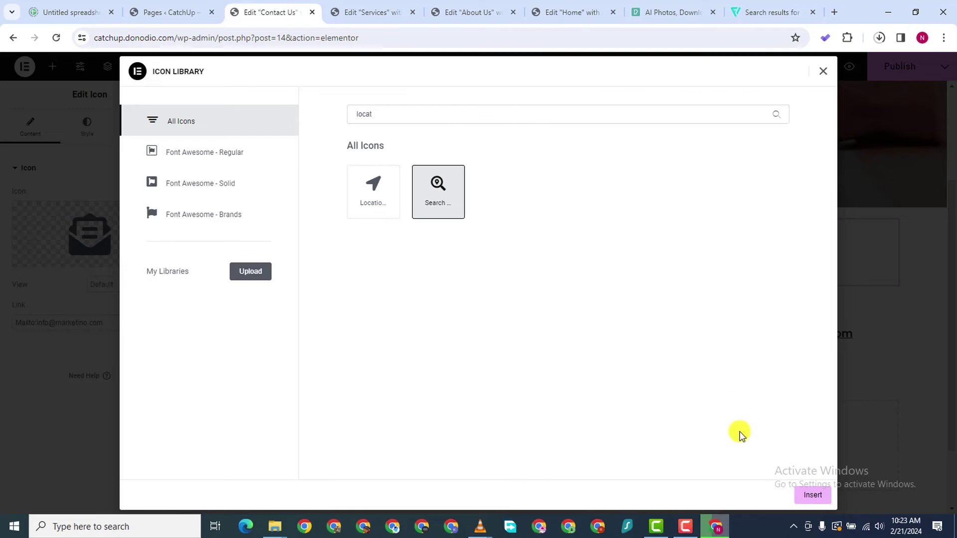
pyautogui.click(812, 495)
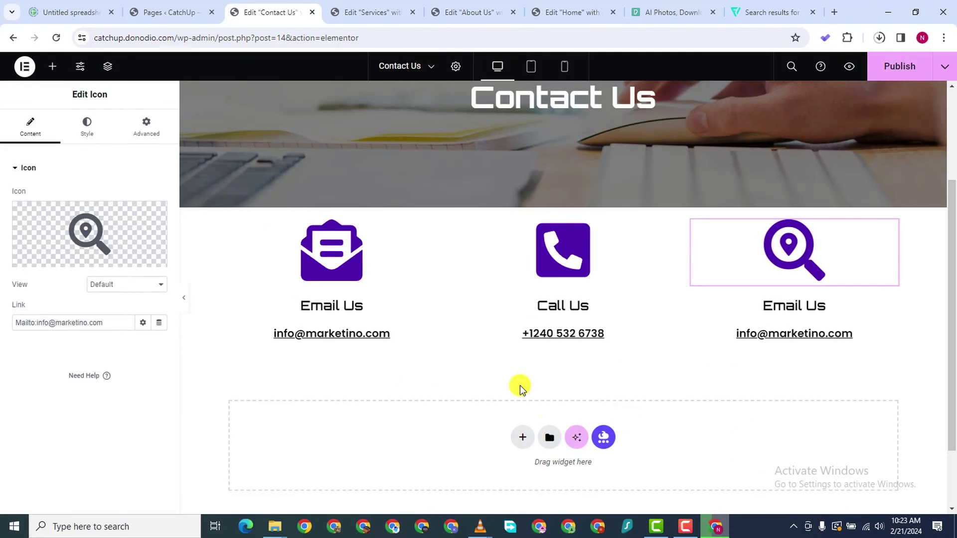
# Retitle the third column's heading 'Find Us'
pyautogui.click(785, 305)
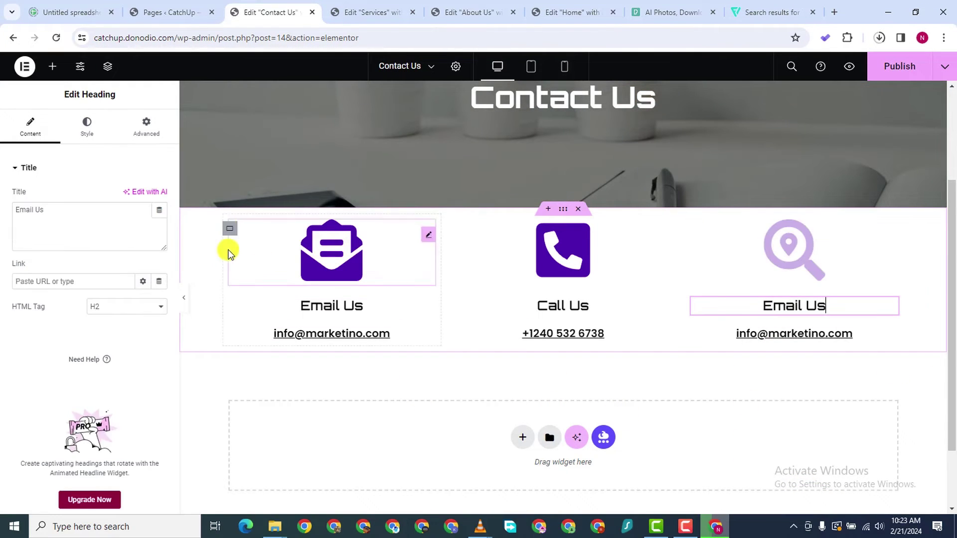
pyautogui.moveTo(33, 215); pyautogui.dragTo(1, 214)
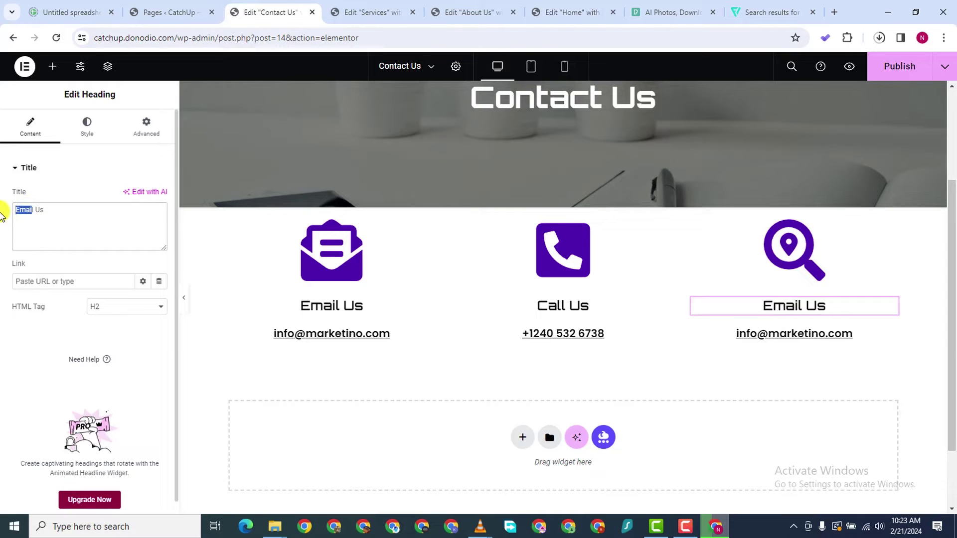
pyautogui.write('l')
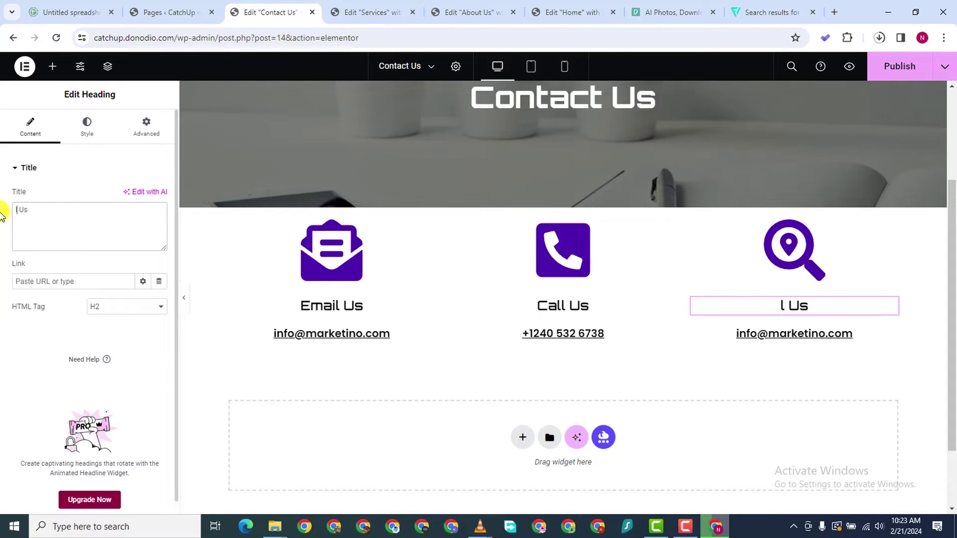
pyautogui.press('BackSpace')
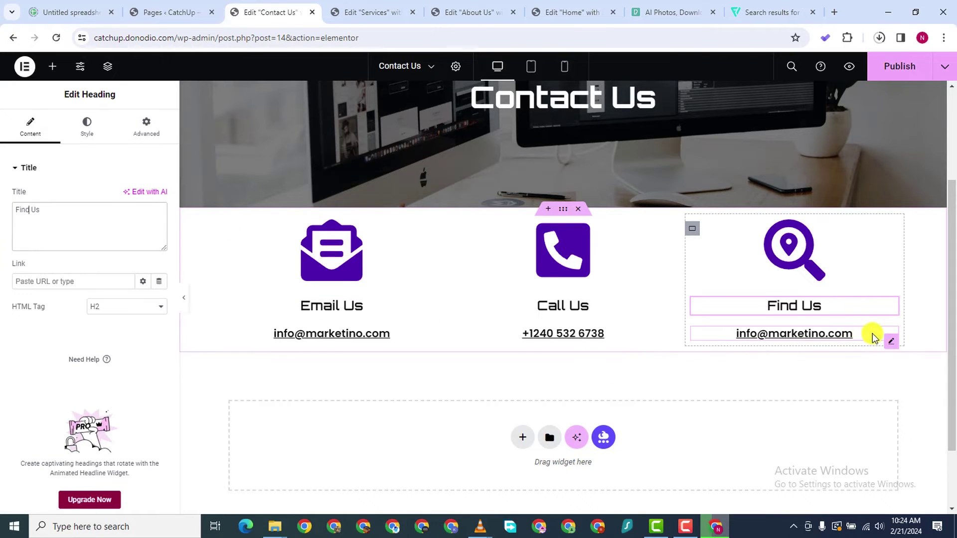
# Replace the third column's e-mail text with the business's street address
pyautogui.click(891, 335)
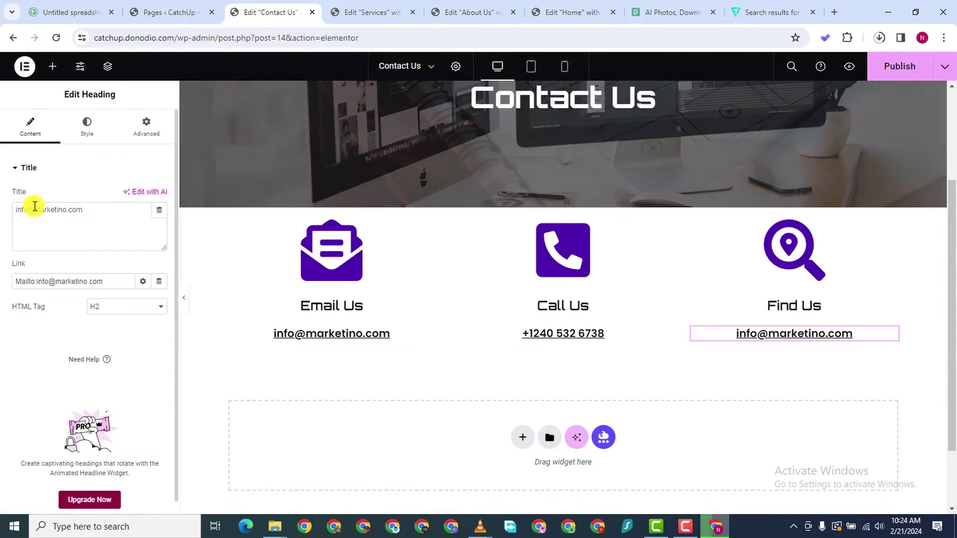
pyautogui.tripleClick(34, 208)
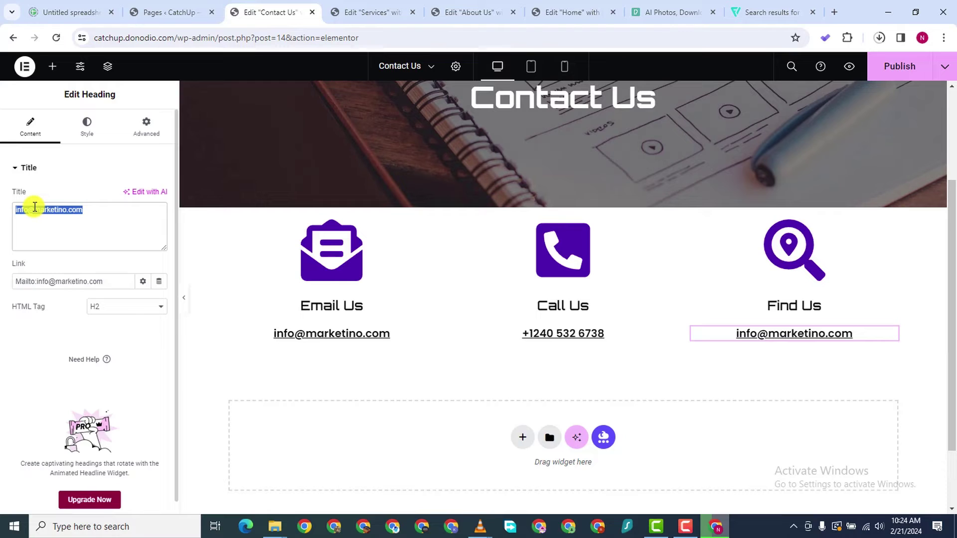
pyautogui.write('132415')
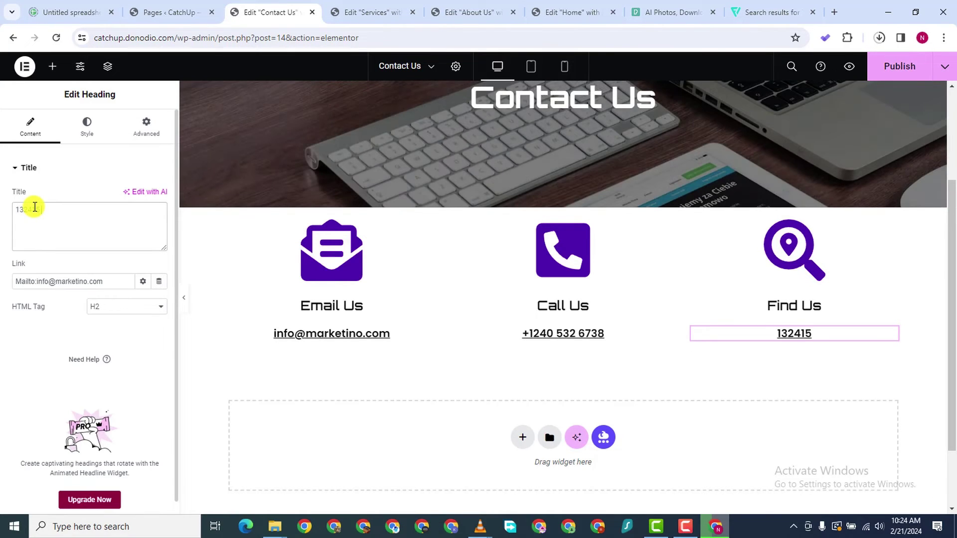
pyautogui.hotkey('ctrl', 'a')
pyautogui.press('BackSpace')
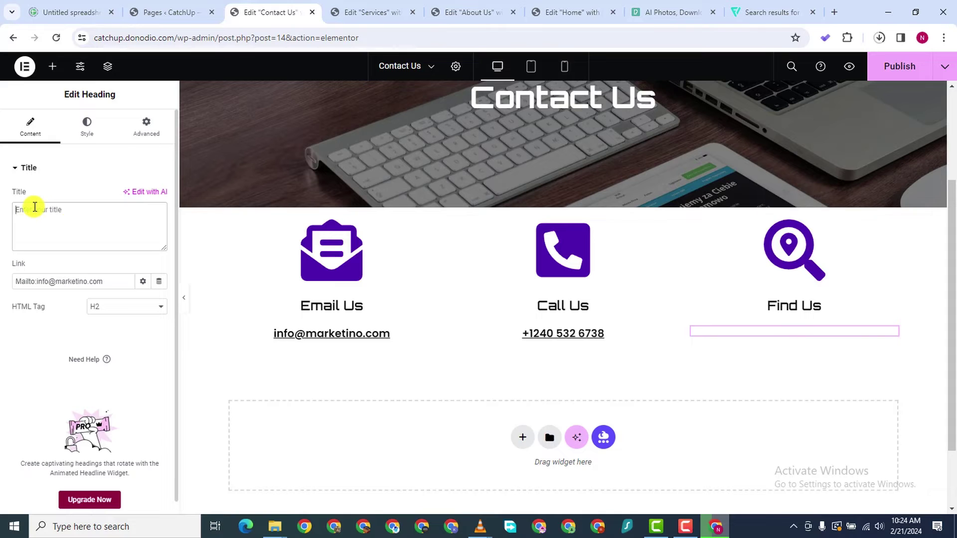
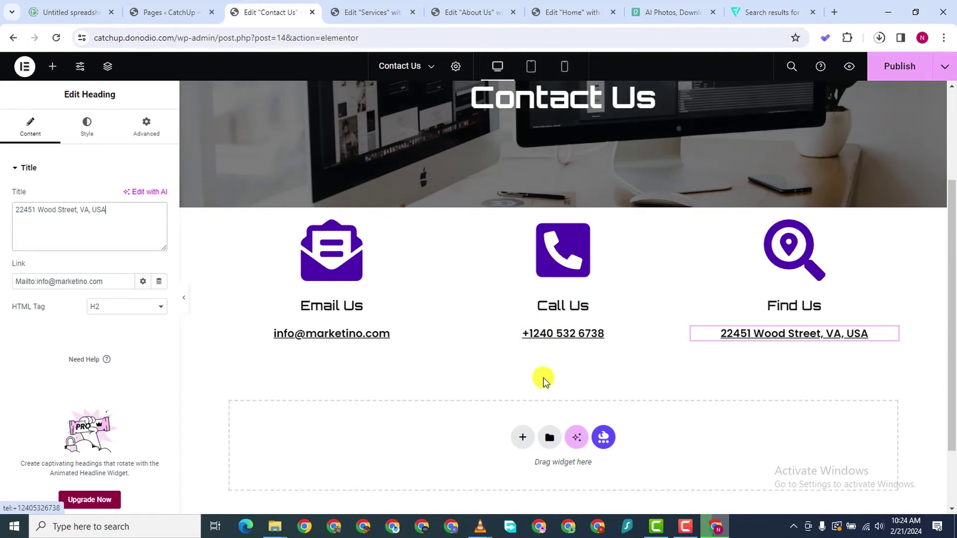
pyautogui.scroll(-1, 543, 379)
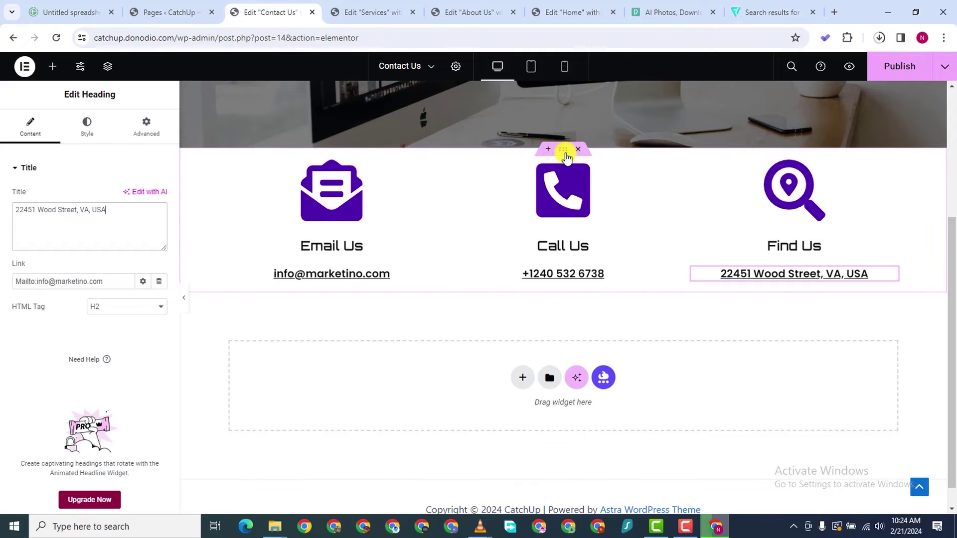
# Set the contact row container's Margin Top to 60 px in its Advanced tab
pyautogui.click(254, 199)
pyautogui.click(130, 131)
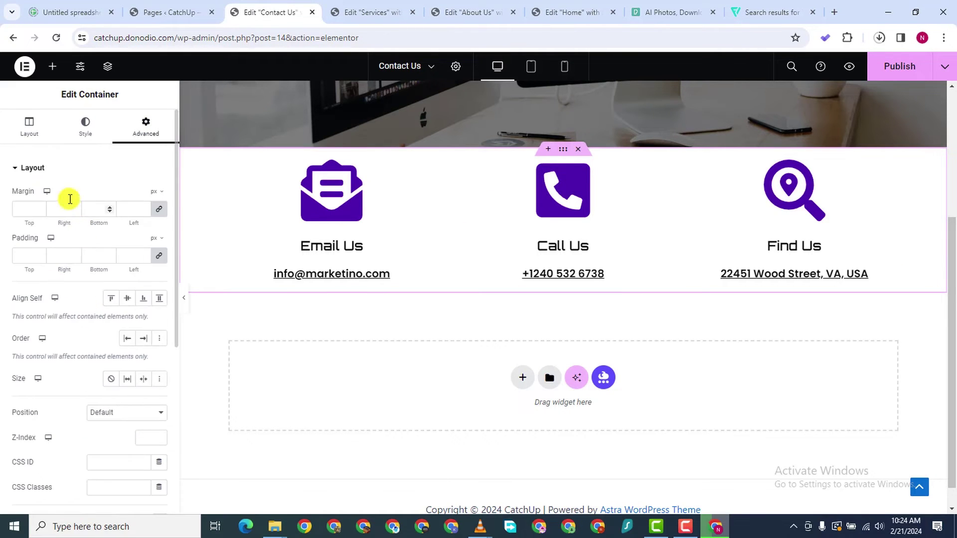
pyautogui.click(22, 209)
pyautogui.write('0')
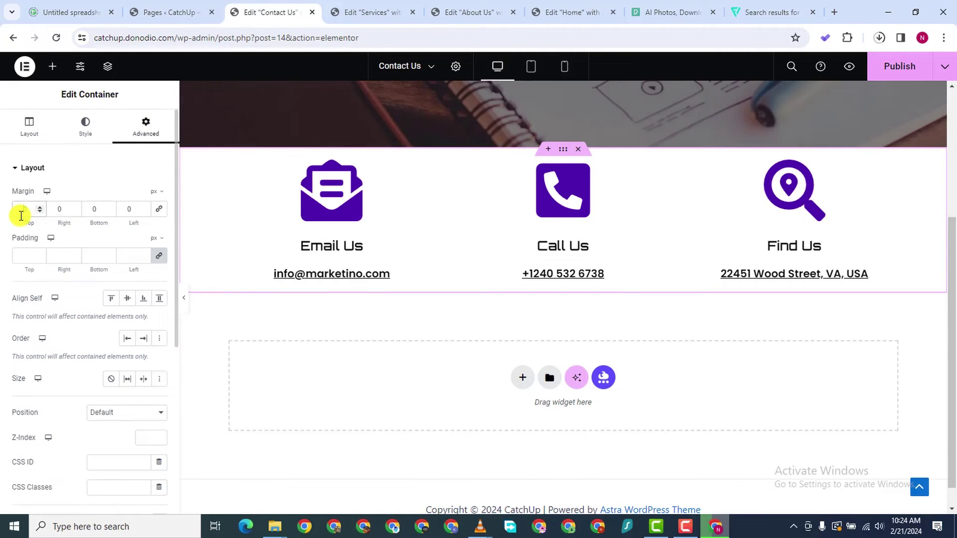
pyautogui.write('120')
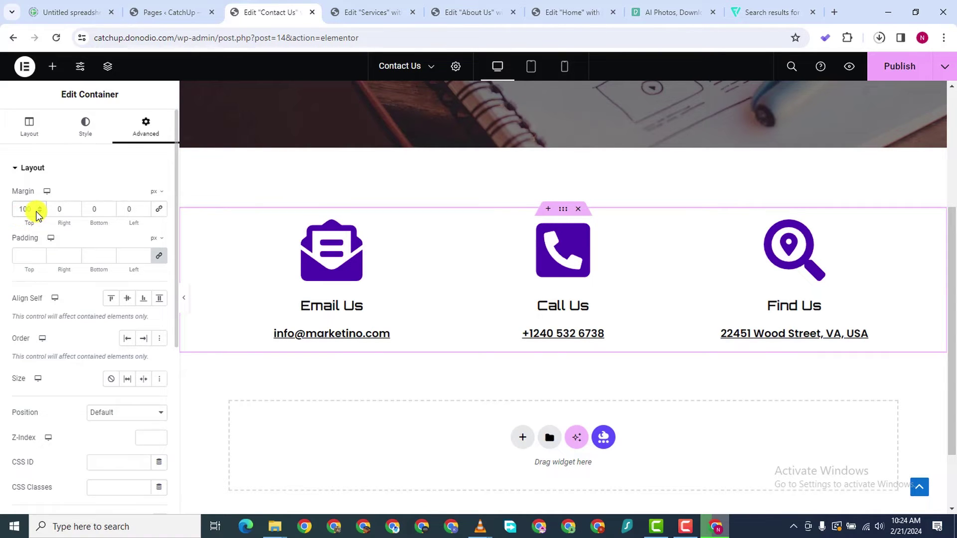
pyautogui.moveTo(36, 213); pyautogui.dragTo(36, 213)
pyautogui.click(36, 213)
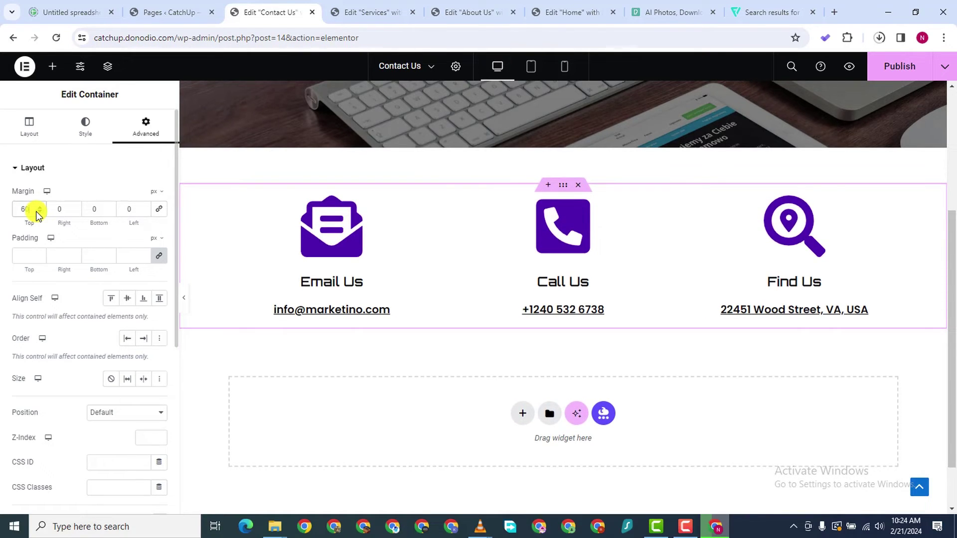
# Add a Google Maps widget below the contact row and publish
pyautogui.click(51, 66)
pyautogui.scroll(-3, 108, 299)
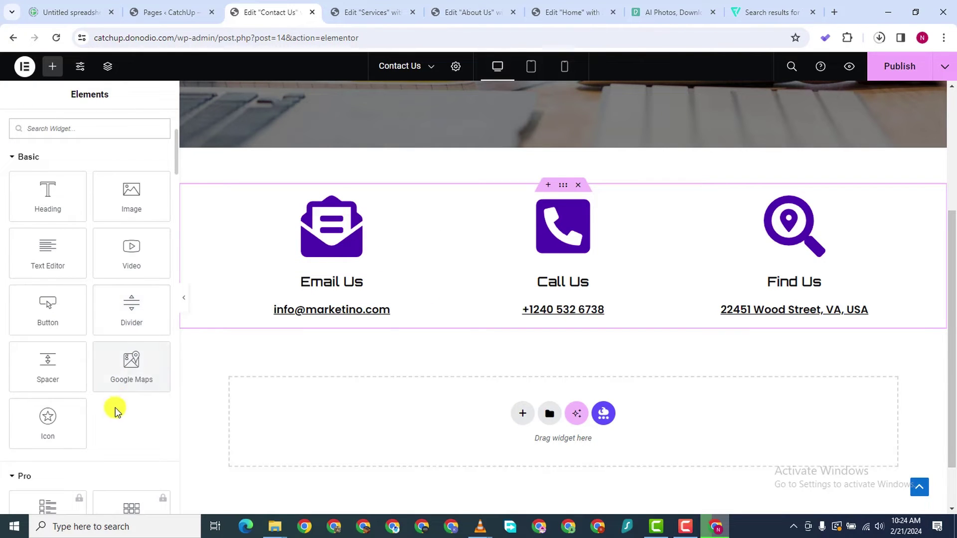
pyautogui.moveTo(131, 364); pyautogui.dragTo(577, 400)
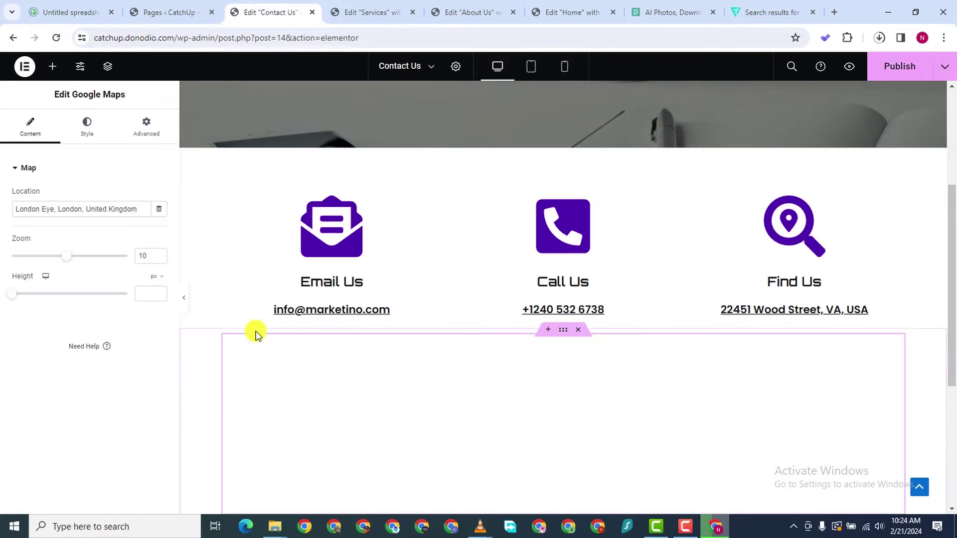
pyautogui.scroll(-3, 492, 376)
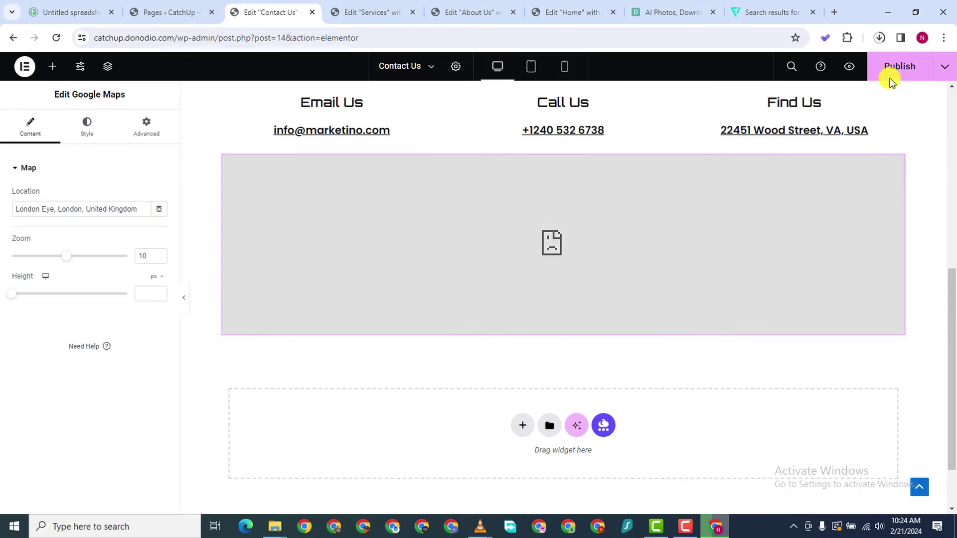
pyautogui.click(889, 77)
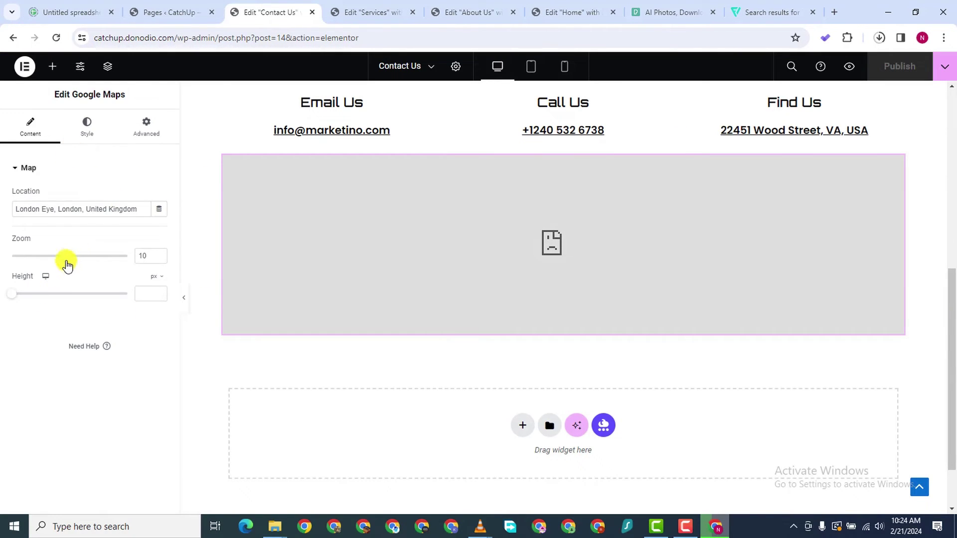
# Set the map height to 570 and publish again
pyautogui.moveTo(13, 294); pyautogui.dragTo(58, 300)
pyautogui.scroll(-1, 399, 335)
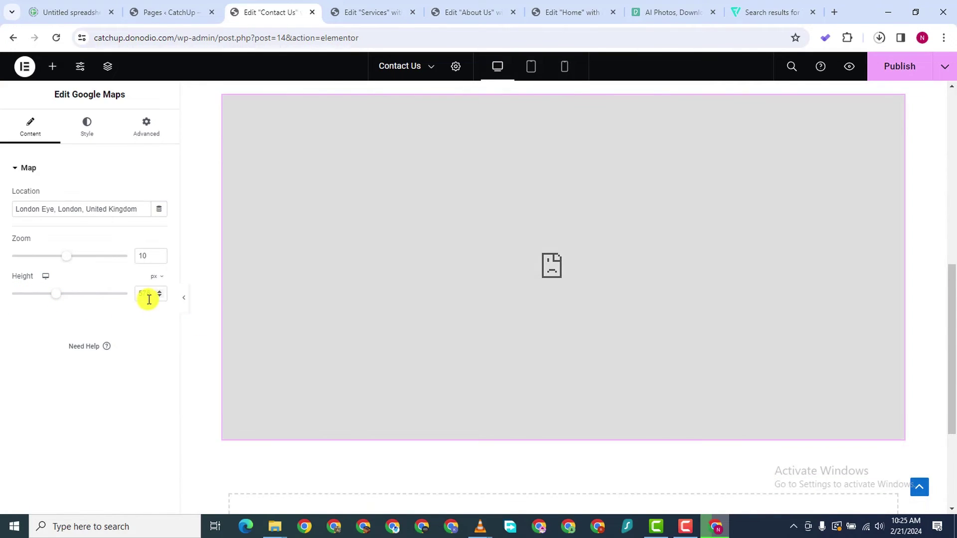
pyautogui.click(160, 297)
pyautogui.click(160, 297)
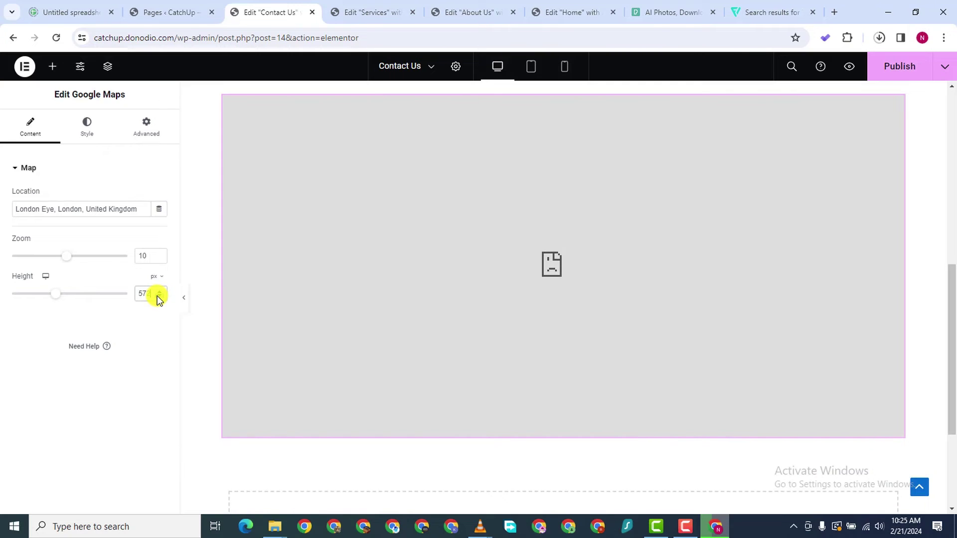
pyautogui.click(159, 297)
pyautogui.click(159, 298)
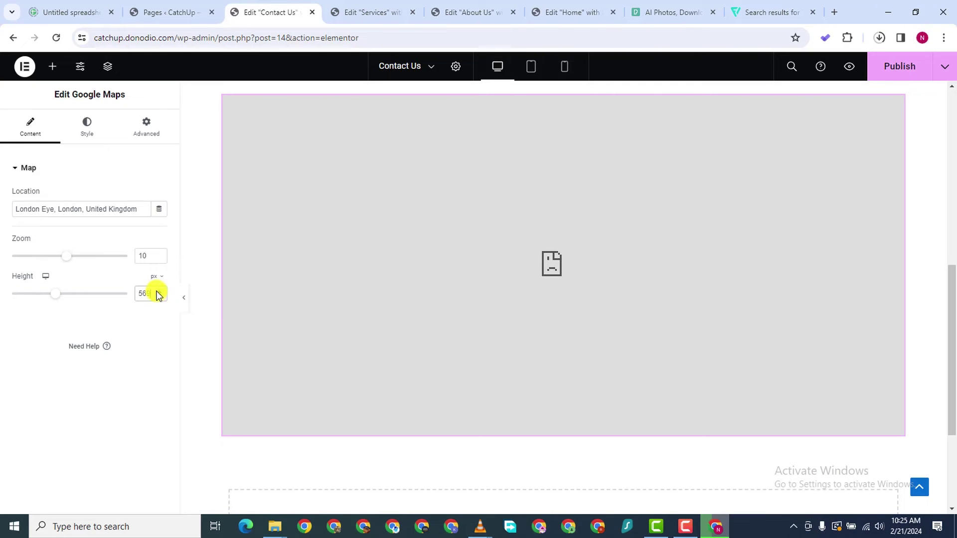
pyautogui.click(157, 292)
pyautogui.scroll(1, 659, 137)
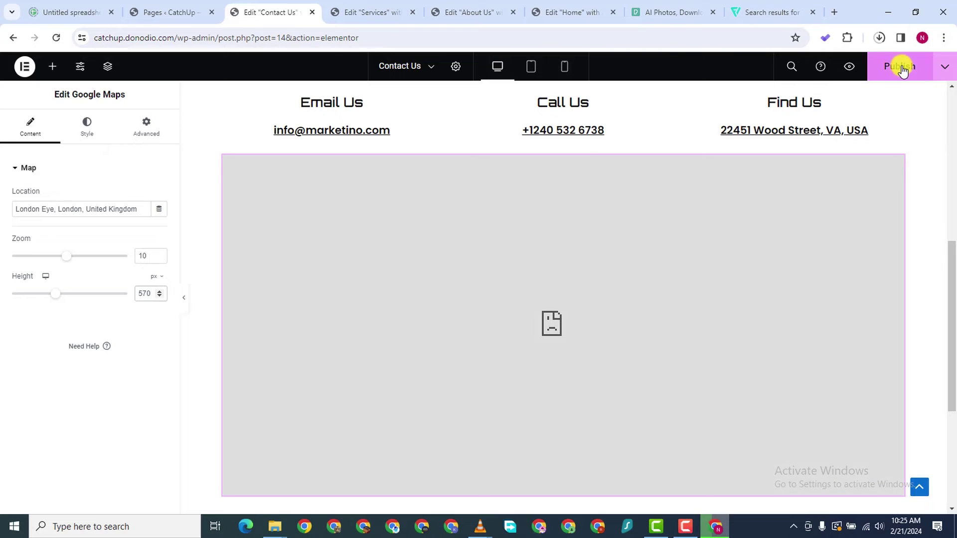
pyautogui.click(902, 71)
# Give the map container a 20 px top margin, publish, and preview the Contact Us page
pyautogui.click(559, 154)
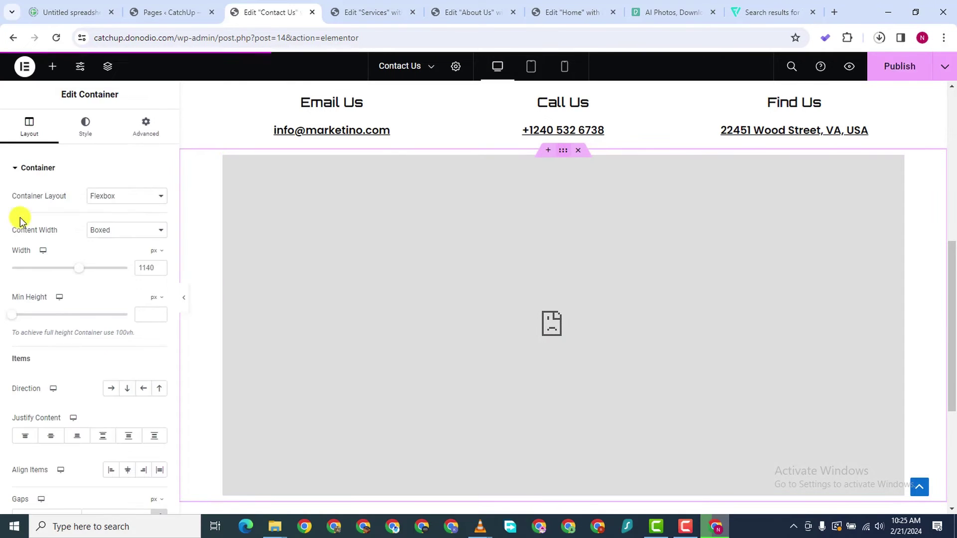
pyautogui.click(144, 128)
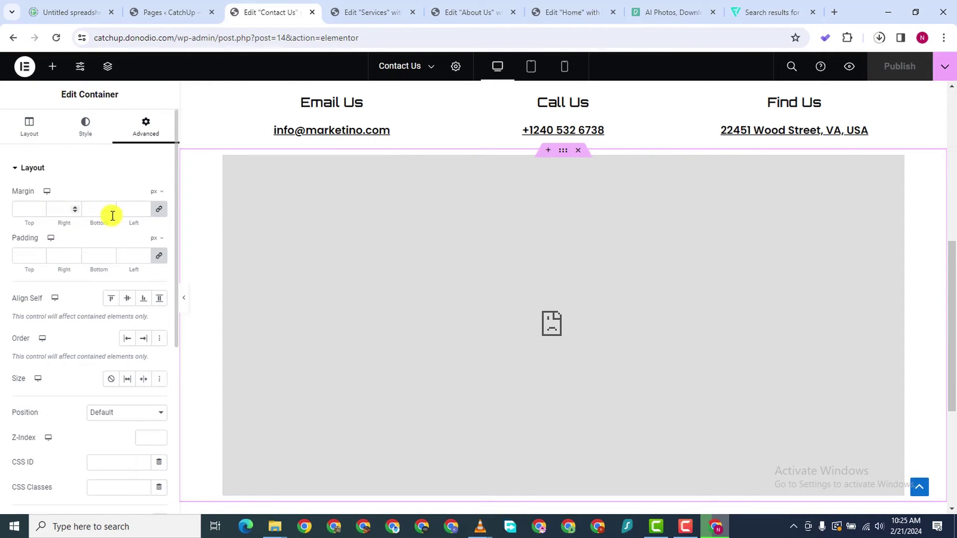
pyautogui.click(158, 209)
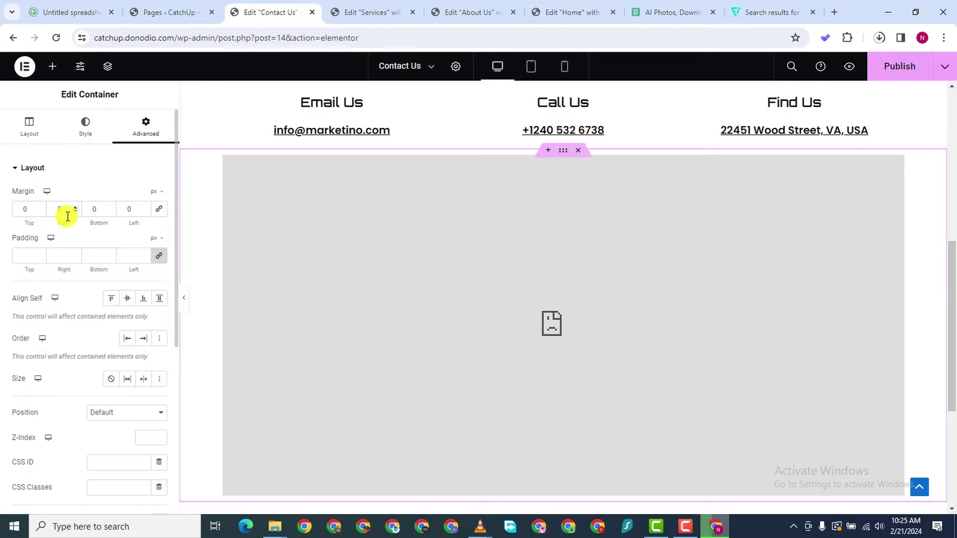
pyautogui.click(40, 208)
pyautogui.write('5')
pyautogui.press('BackSpace')
pyautogui.write('11')
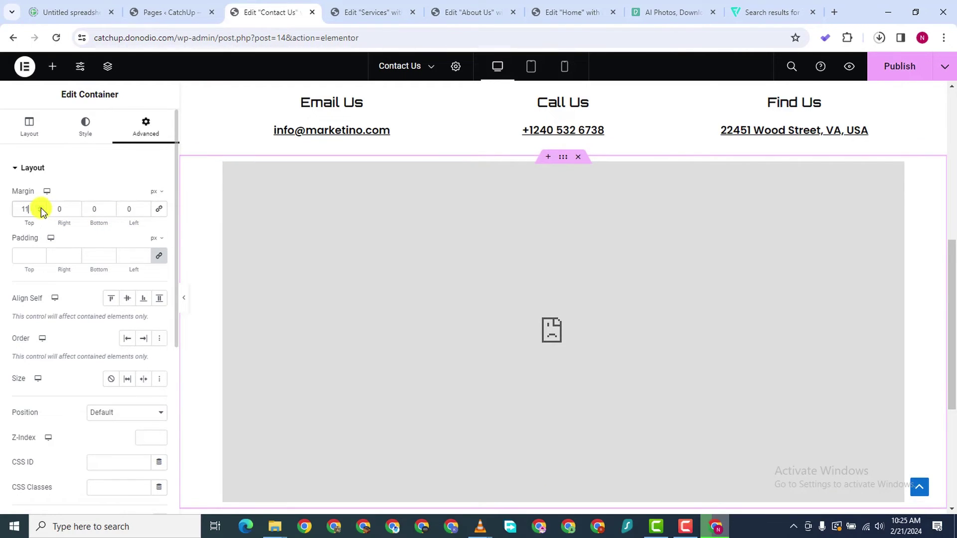
pyautogui.press('Up')
pyautogui.press('Up')
pyautogui.press('Up')
pyautogui.press('Up')
pyautogui.press('Up')
pyautogui.press('Up')
pyautogui.press('Up')
pyautogui.press('Up')
pyautogui.press('Up')
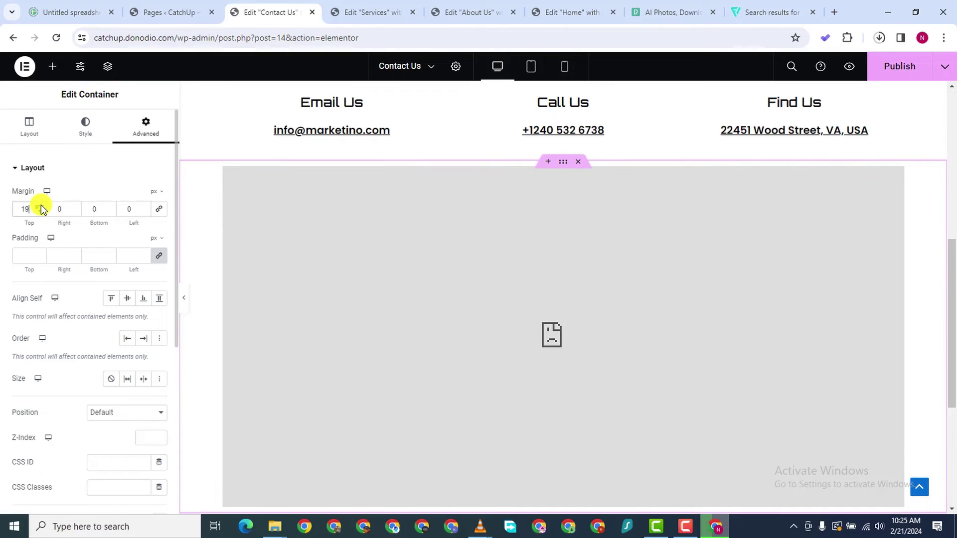
pyautogui.click(878, 72)
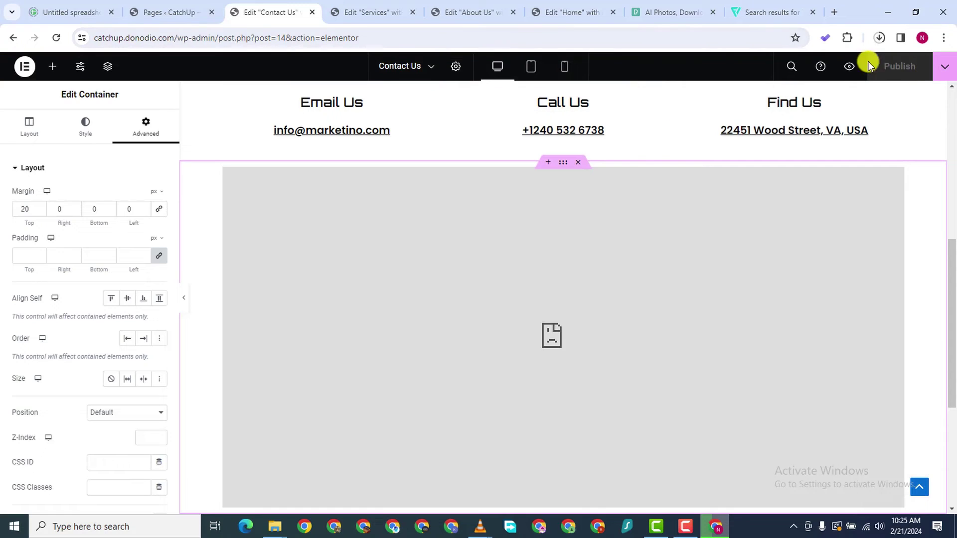
pyautogui.click(842, 67)
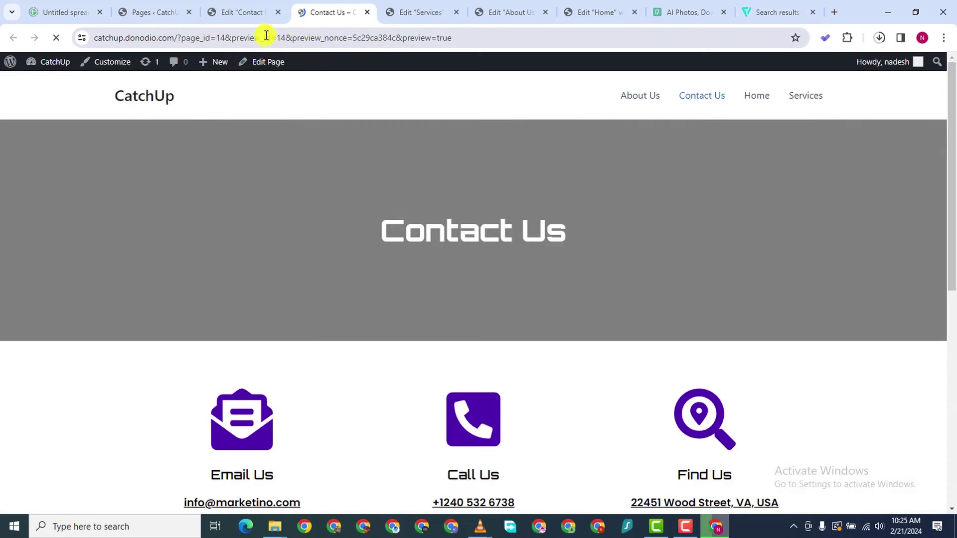
# Reload the Contact Us preview, then open the Google Maps widget's settings in the Elementor editor
pyautogui.scroll(-6, 472, 388)
pyautogui.scroll(-3, 564, 380)
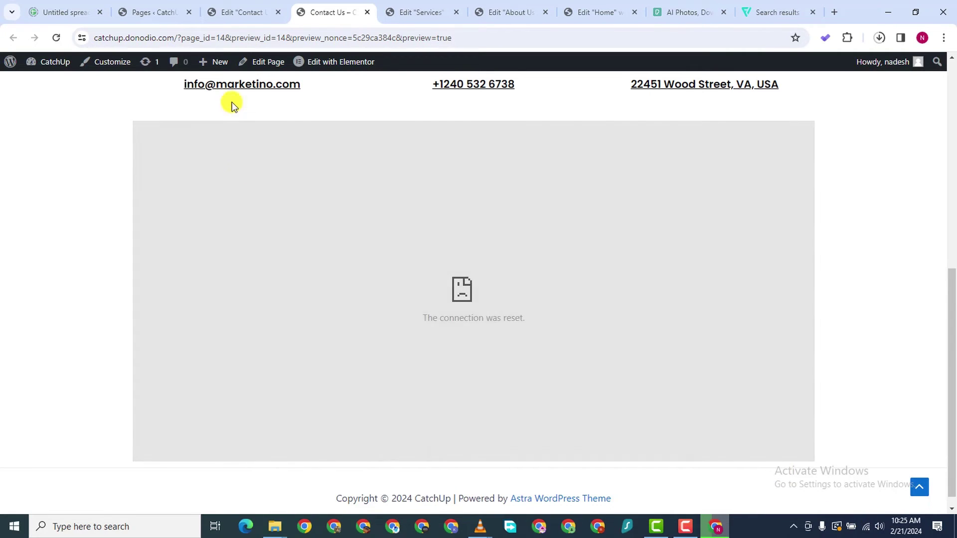
pyautogui.click(56, 37)
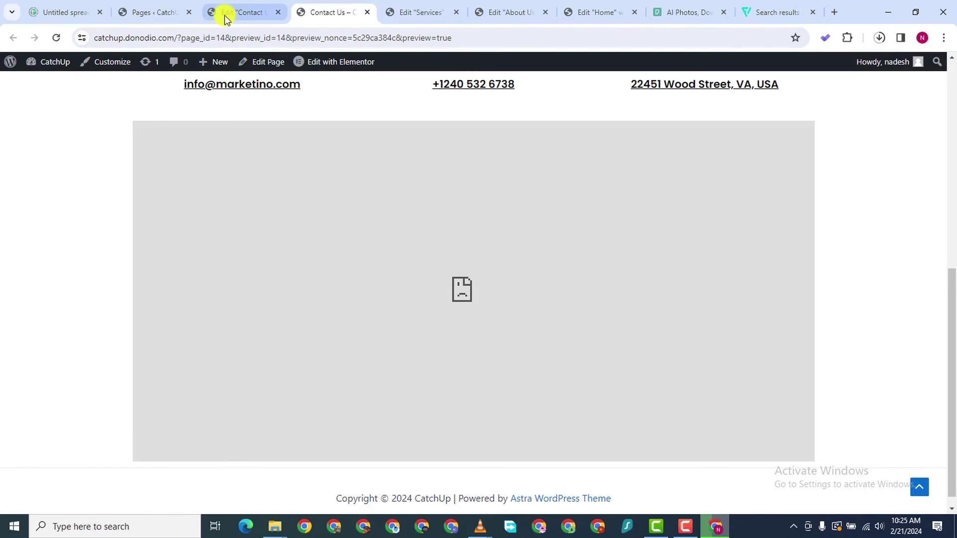
pyautogui.click(225, 15)
pyautogui.scroll(-2, 465, 332)
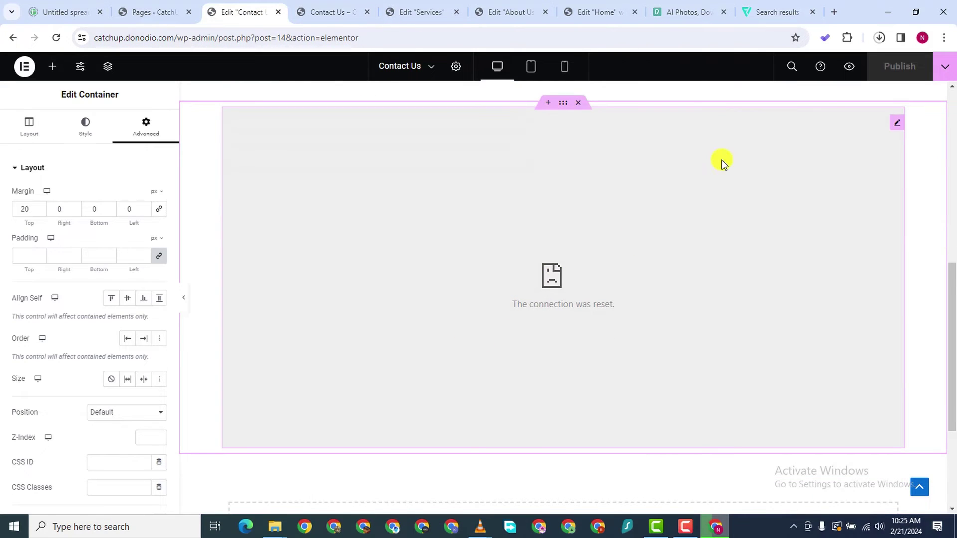
pyautogui.click(892, 125)
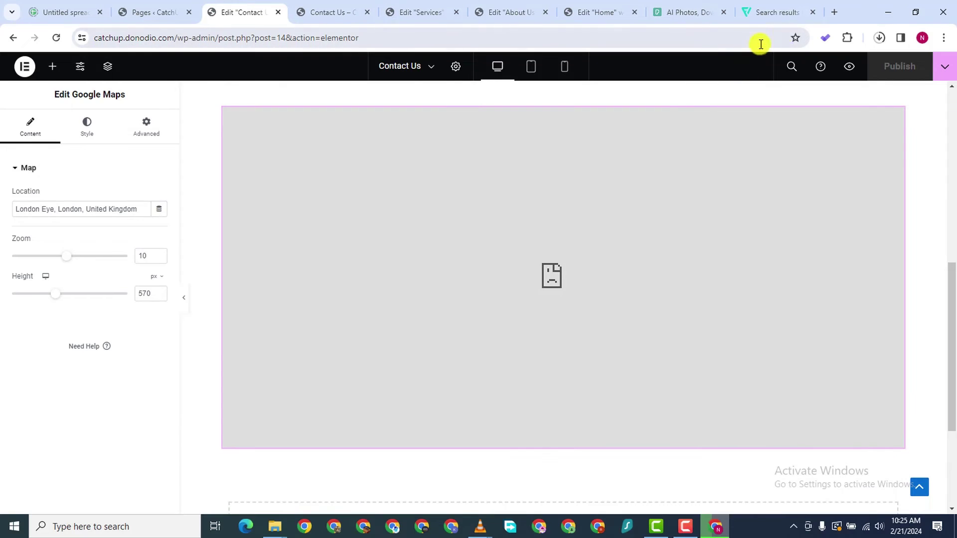
# Search the web for 'GOOD' in a new browser tab, then close that tab
pyautogui.click(834, 12)
pyautogui.click(439, 42)
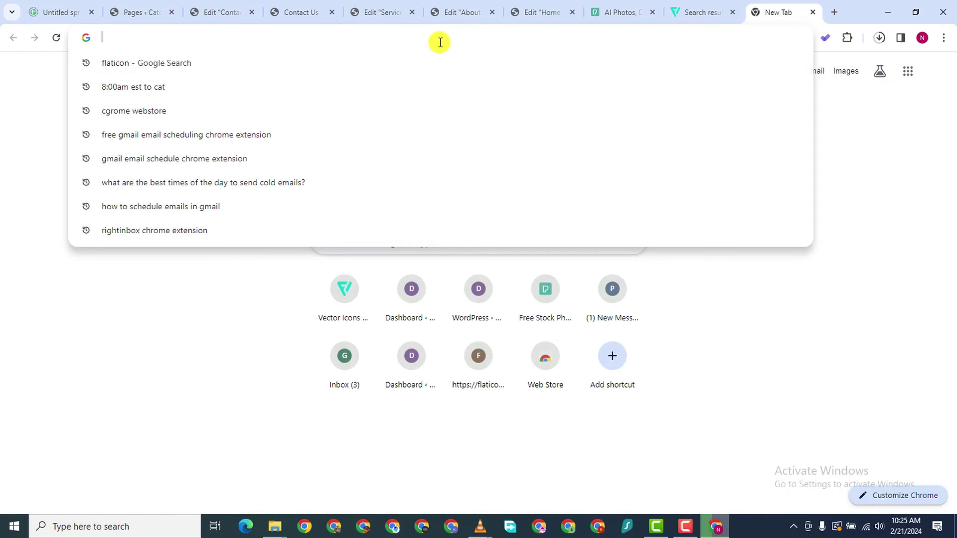
pyautogui.write('GOOD')
pyautogui.press('Return')
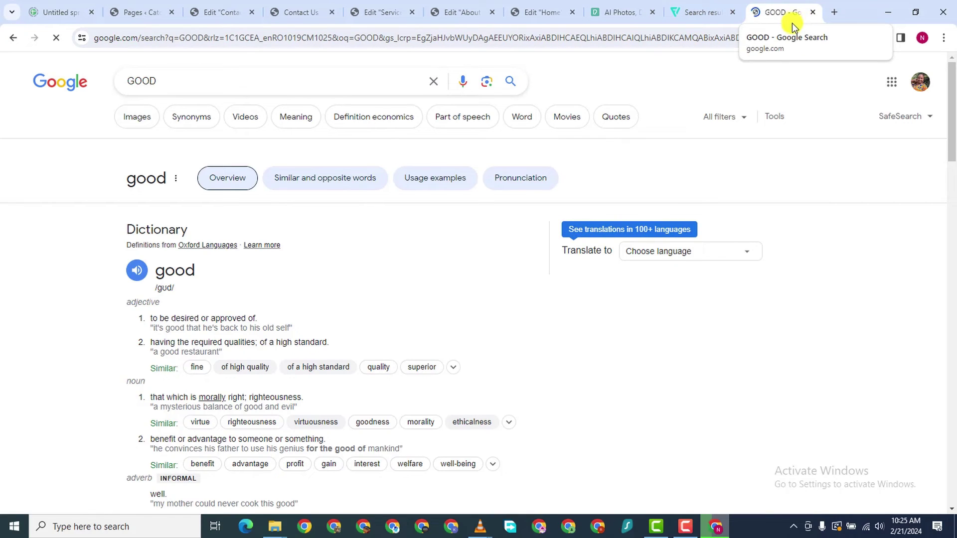
pyautogui.click(812, 13)
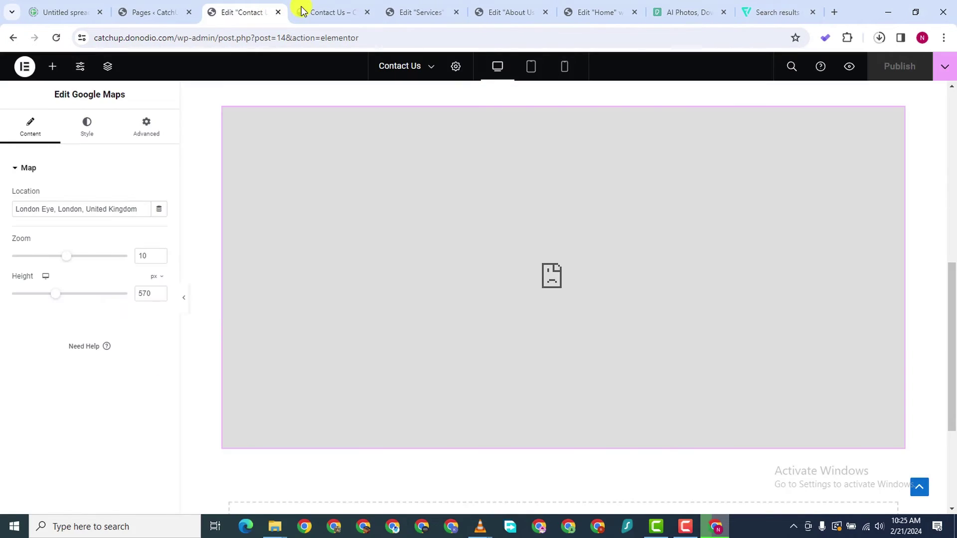
# Test the email, phone and address links on the live Contact Us page, dismissing the app prompt
pyautogui.click(303, 10)
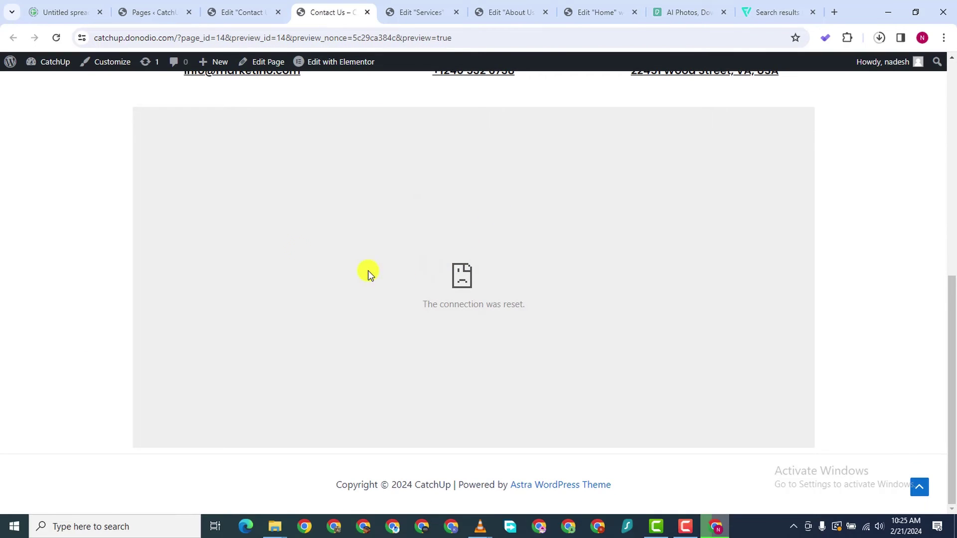
pyautogui.scroll(5, 349, 259)
pyautogui.scroll(-2, 303, 228)
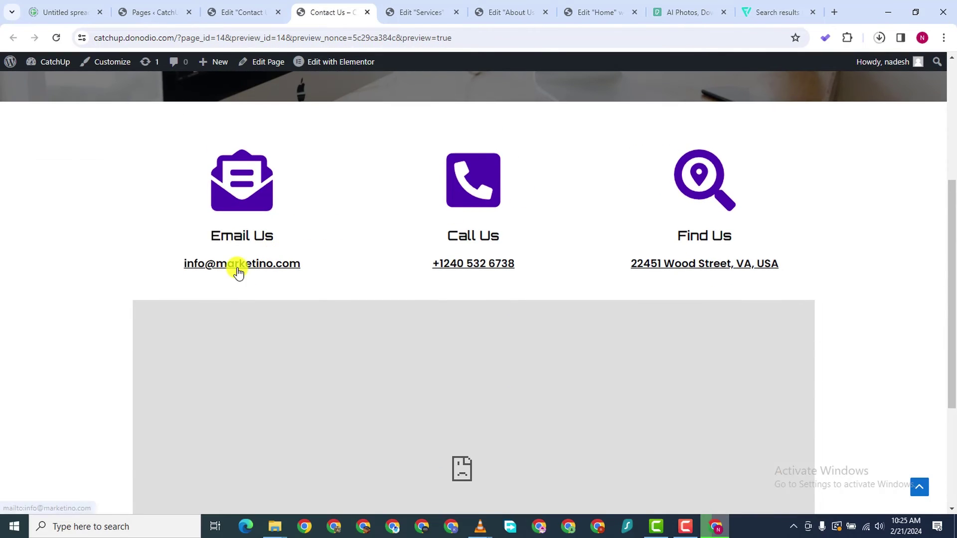
pyautogui.click(237, 269)
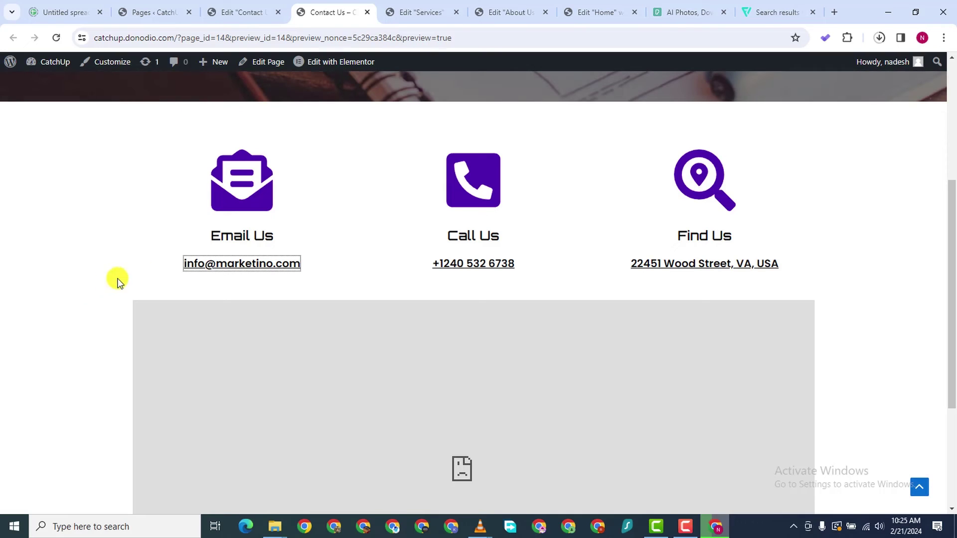
pyautogui.click(176, 267)
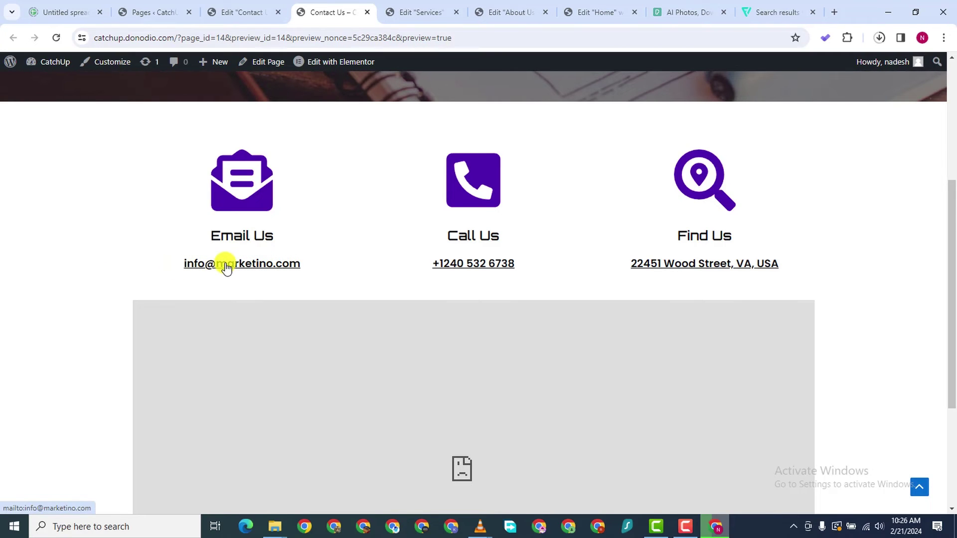
pyautogui.click(225, 267)
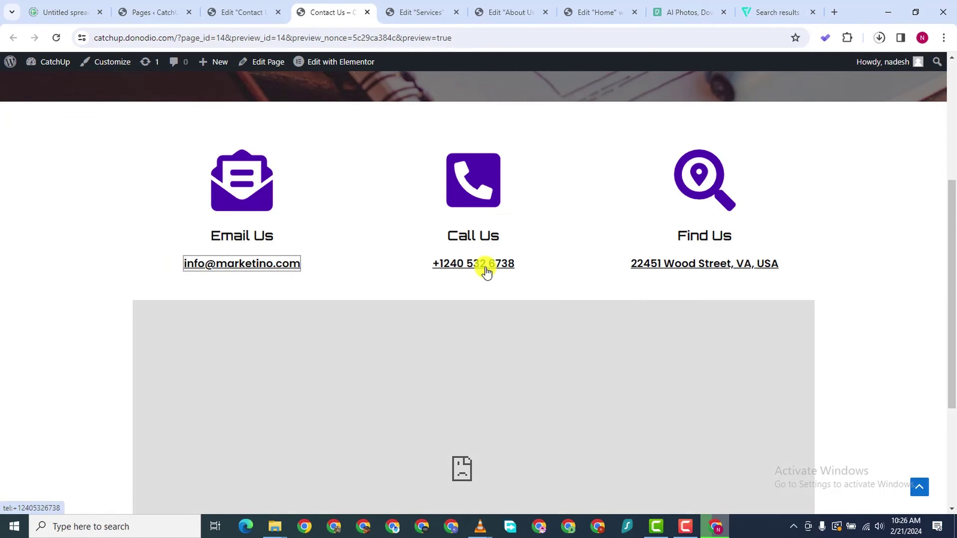
pyautogui.click(486, 267)
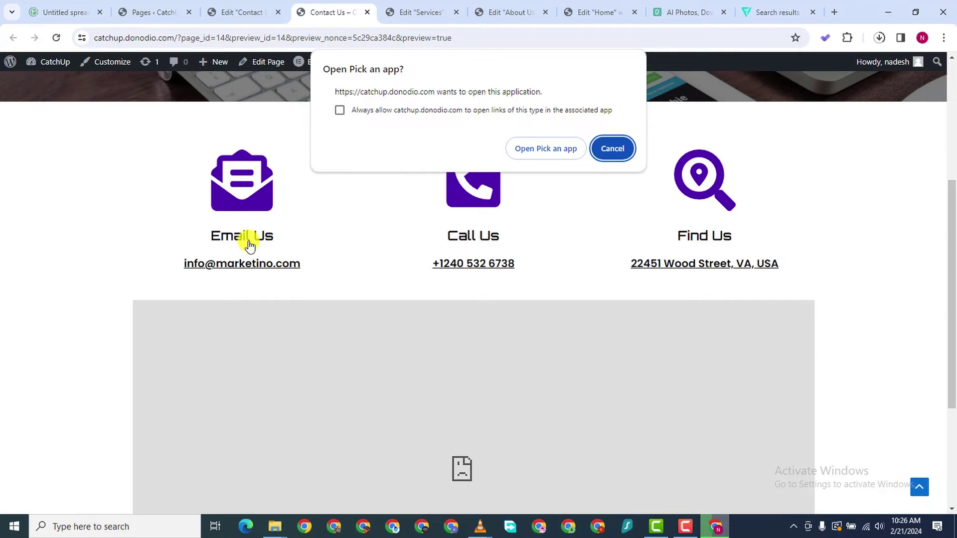
pyautogui.click(610, 145)
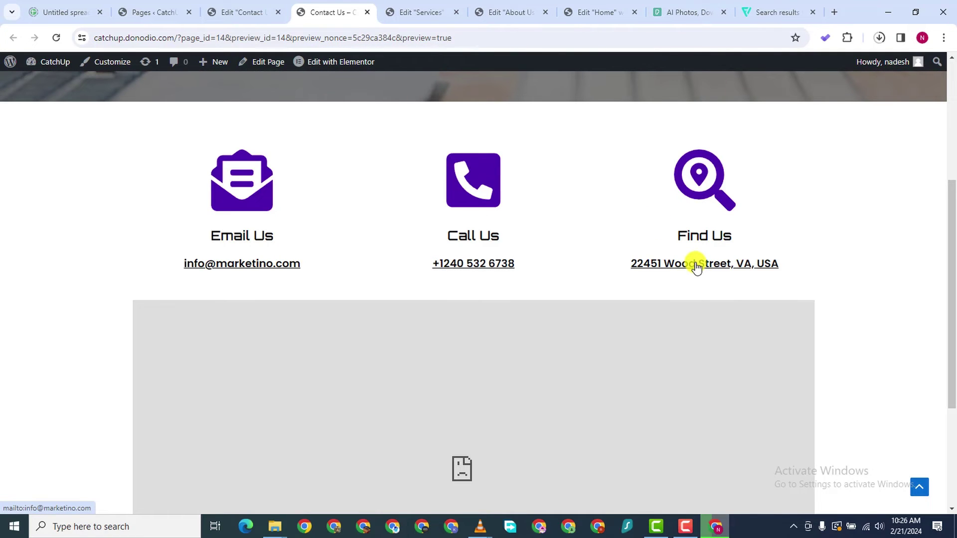
pyautogui.click(696, 266)
pyautogui.click(253, 12)
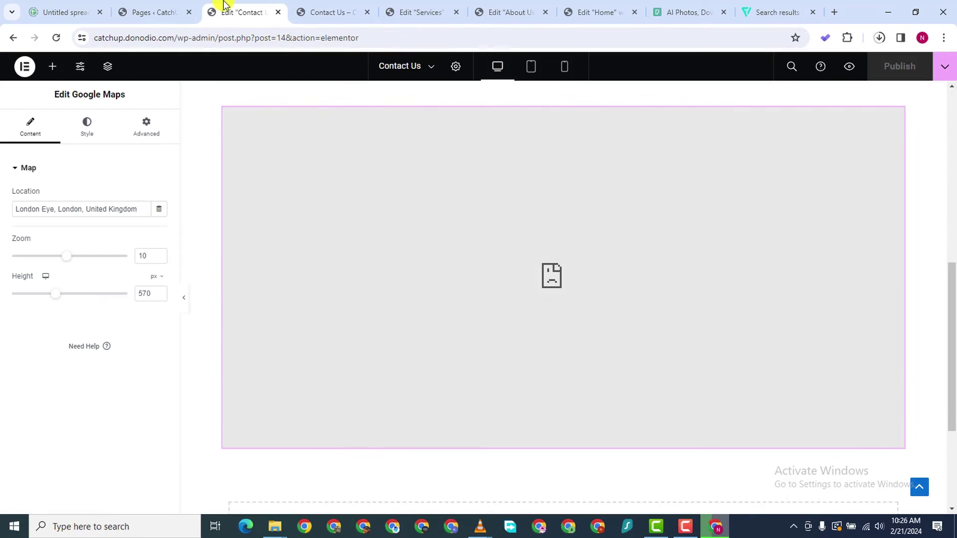
# Clear the mailto link from the address heading's Link field
pyautogui.scroll(9, 298, 133)
pyautogui.scroll(-4, 618, 280)
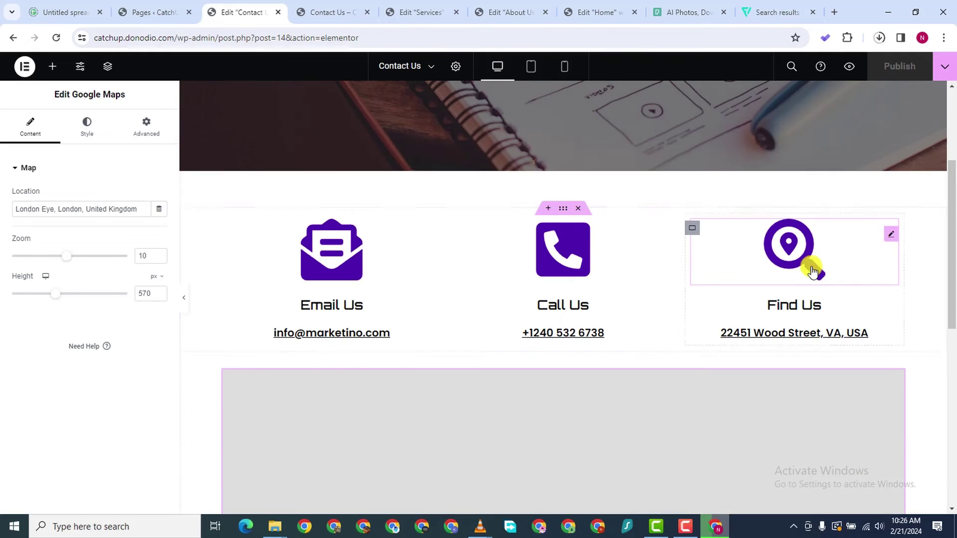
pyautogui.click(889, 340)
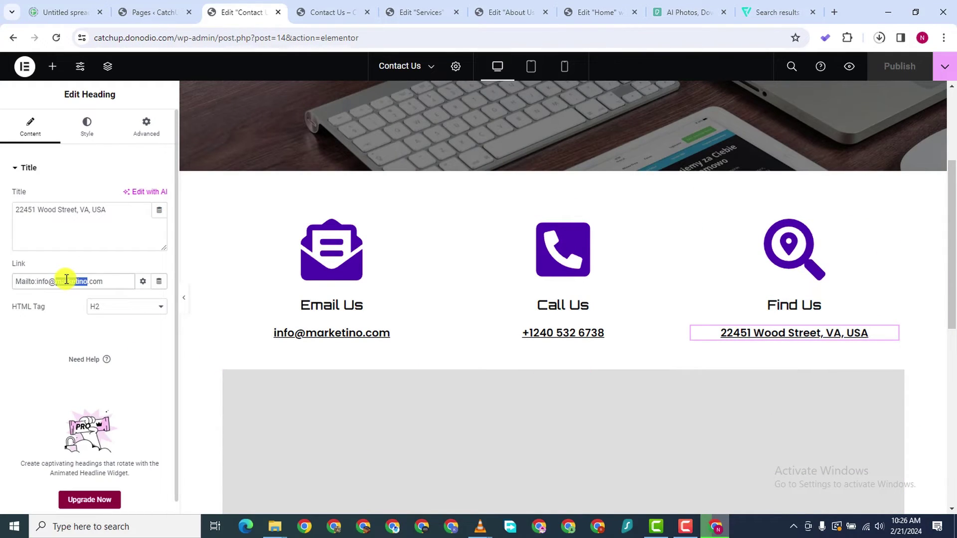
pyautogui.press('BackSpace')
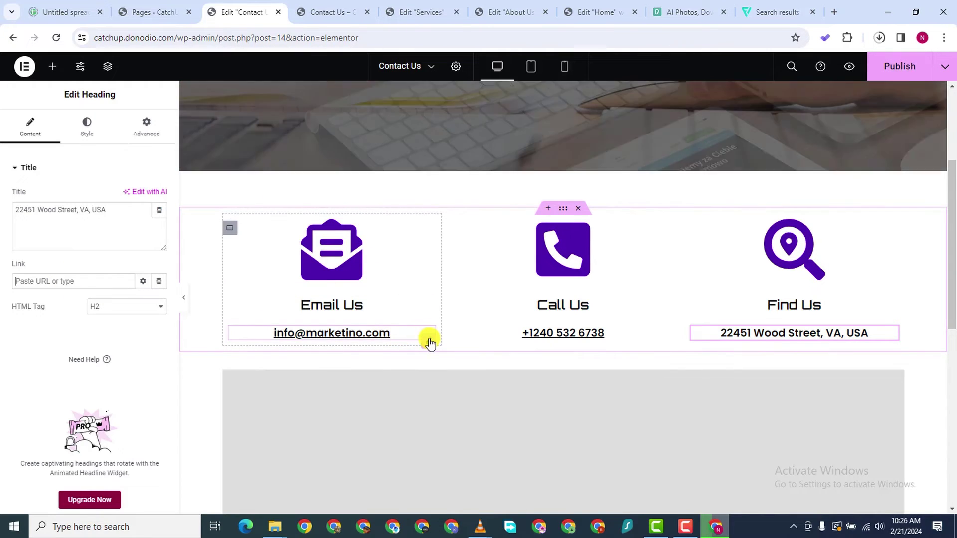
# Correct the email heading's mailto link and publish the page
pyautogui.click(427, 339)
pyautogui.click(43, 141)
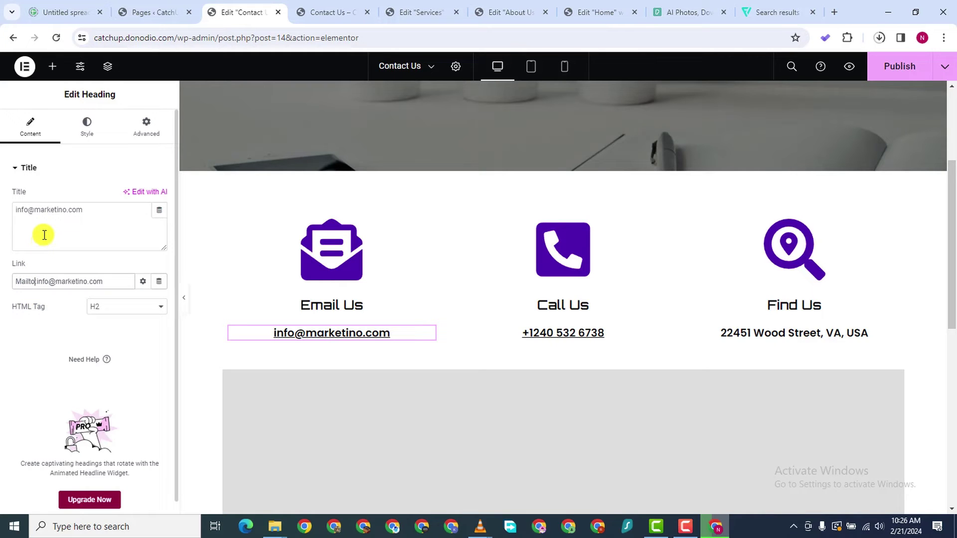
pyautogui.press('BackSpace')
pyautogui.press('BackSpace')
pyautogui.press('BackSpace')
pyautogui.press('BackSpace')
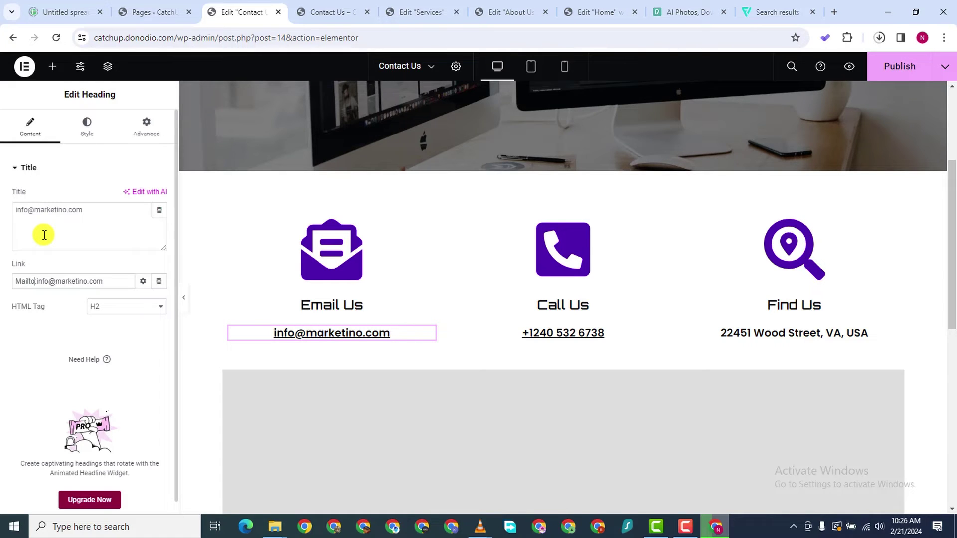
pyautogui.click(914, 68)
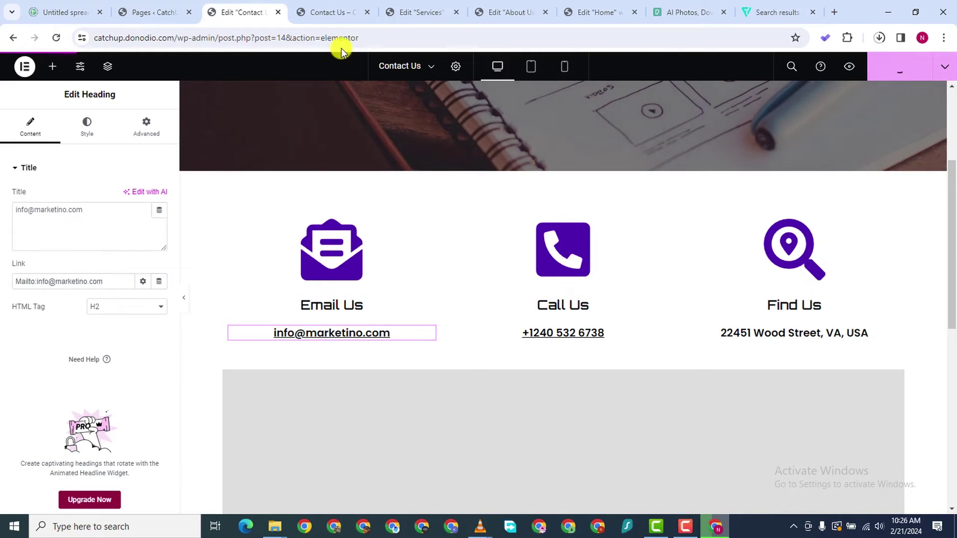
# Test the phone and email links on the refreshed live Contact Us page, dismissing the app prompt
pyautogui.click(335, 11)
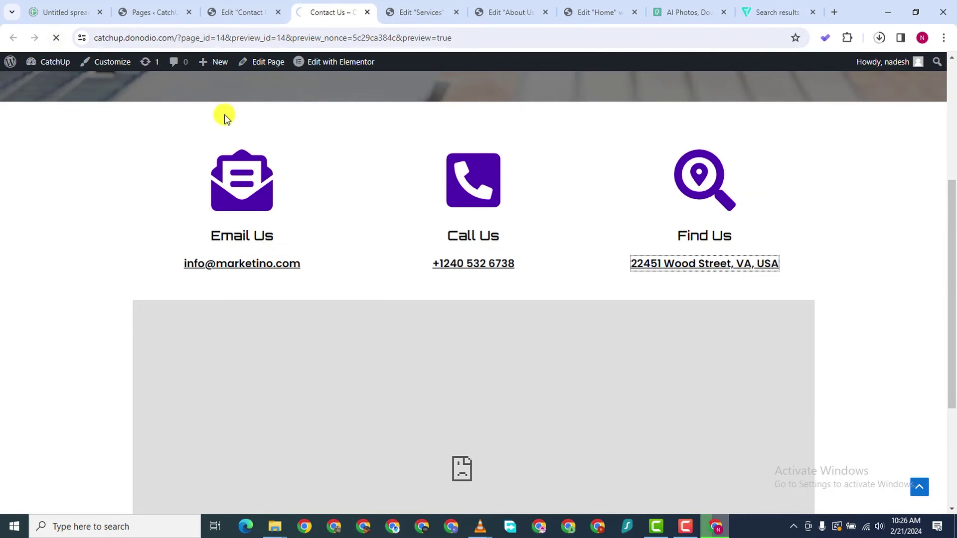
pyautogui.scroll(-3, 249, 360)
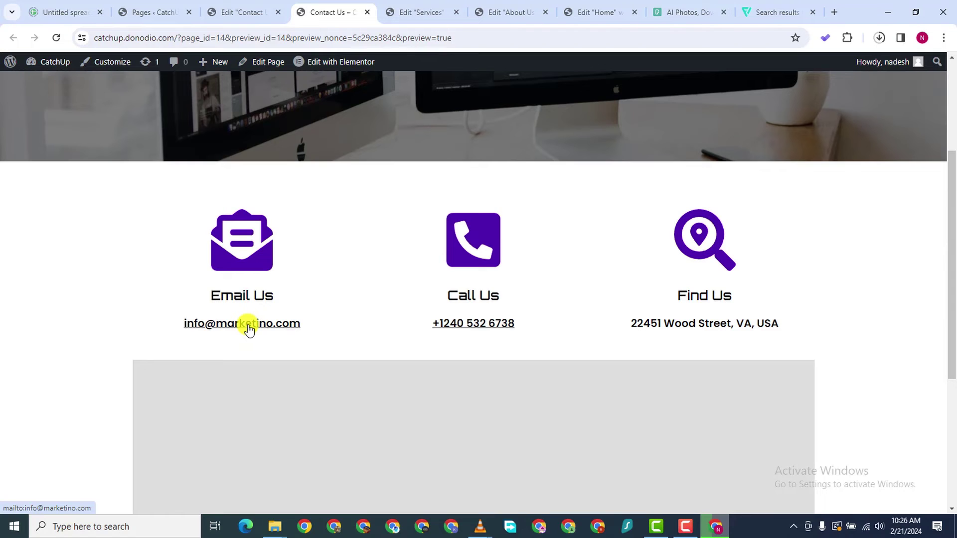
pyautogui.click(485, 323)
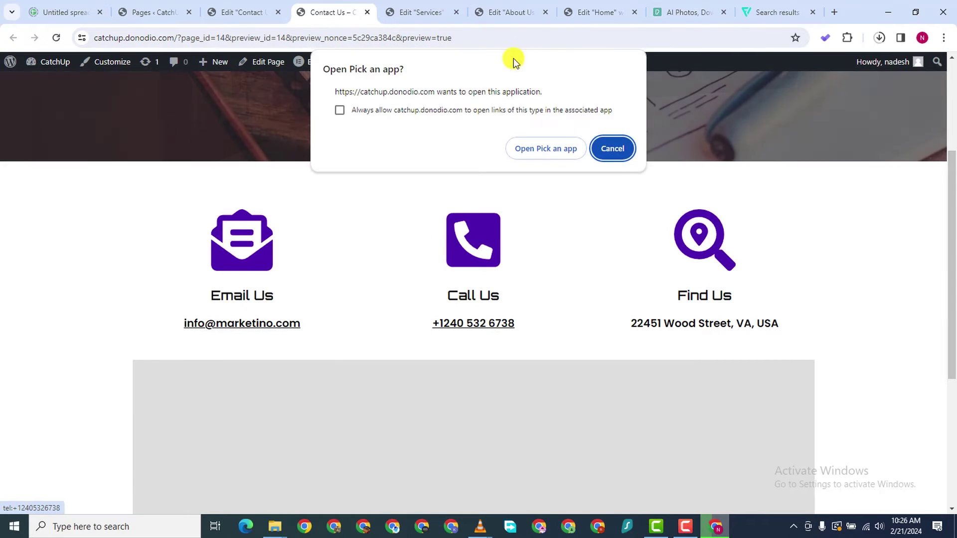
pyautogui.click(599, 159)
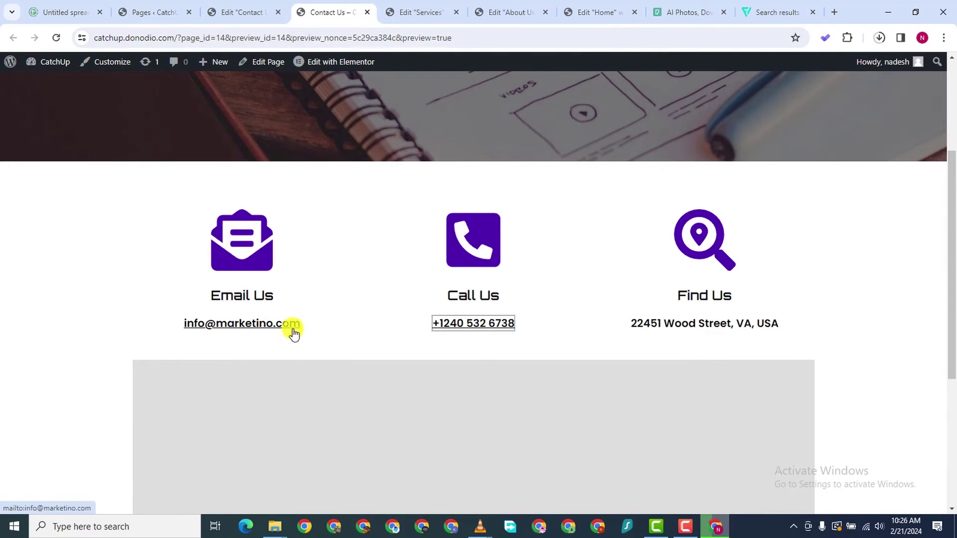
pyautogui.scroll(-1, 510, 313)
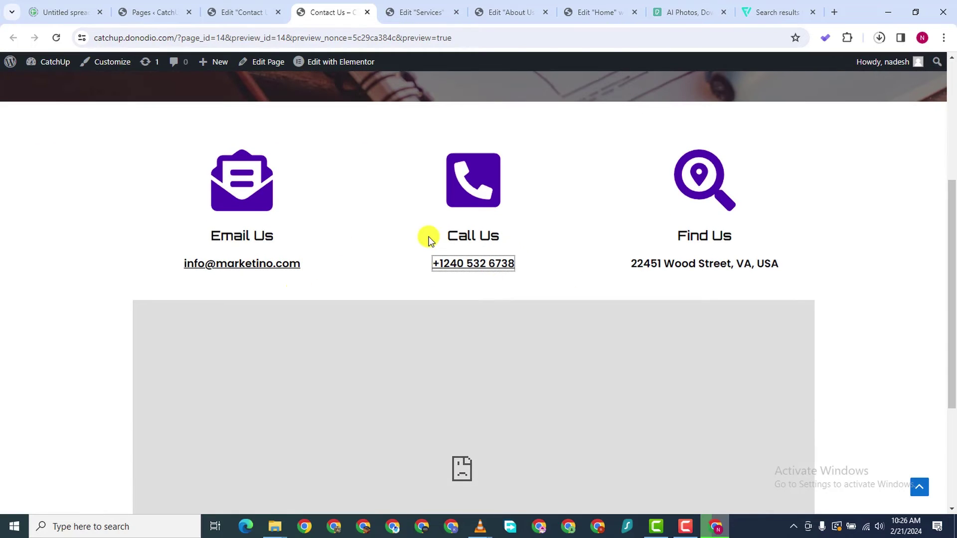
pyautogui.click(259, 264)
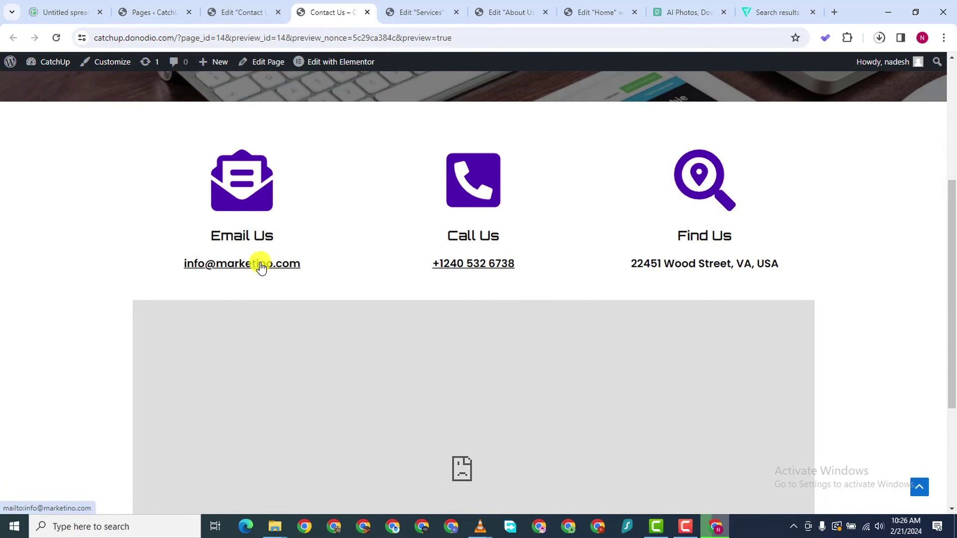
pyautogui.scroll(-3, 223, 110)
pyautogui.scroll(3, 223, 109)
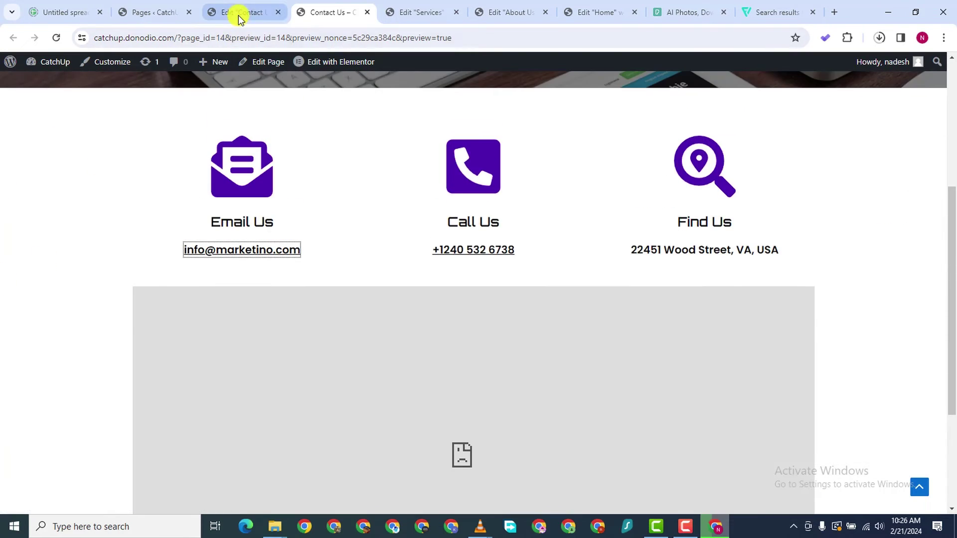
pyautogui.click(239, 12)
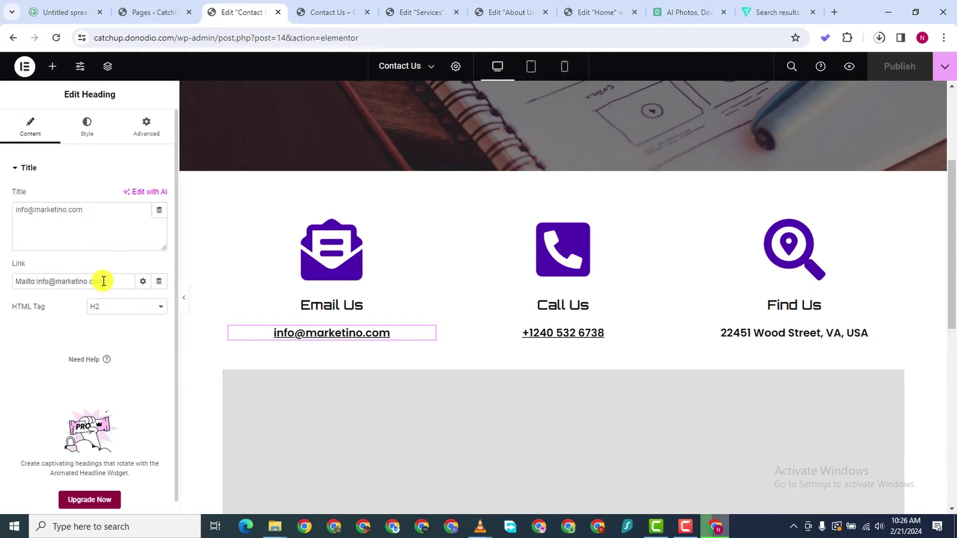
# Replace the mailbox name and domain in the Email Us mailto link with the new Gmail address, then publish
pyautogui.moveTo(102, 281); pyautogui.dragTo(46, 284)
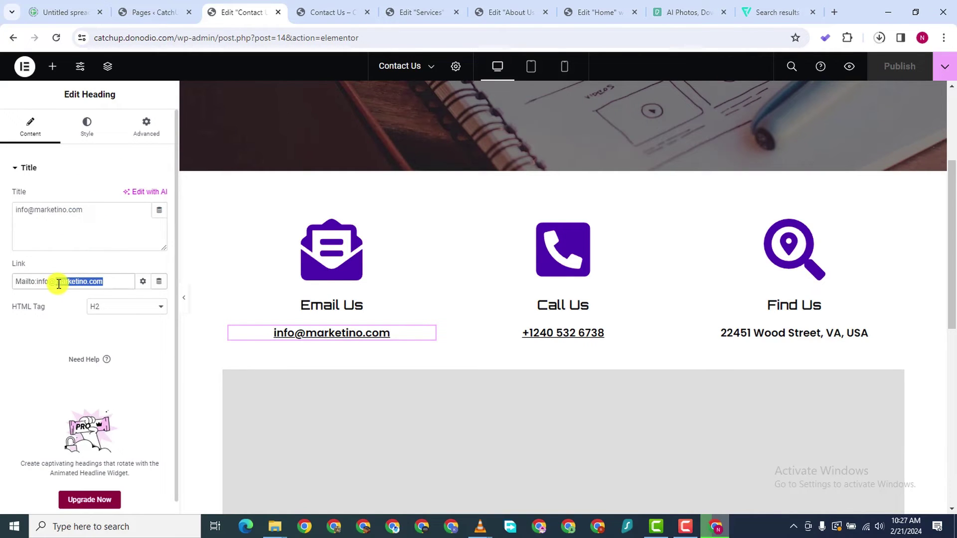
pyautogui.click(48, 280)
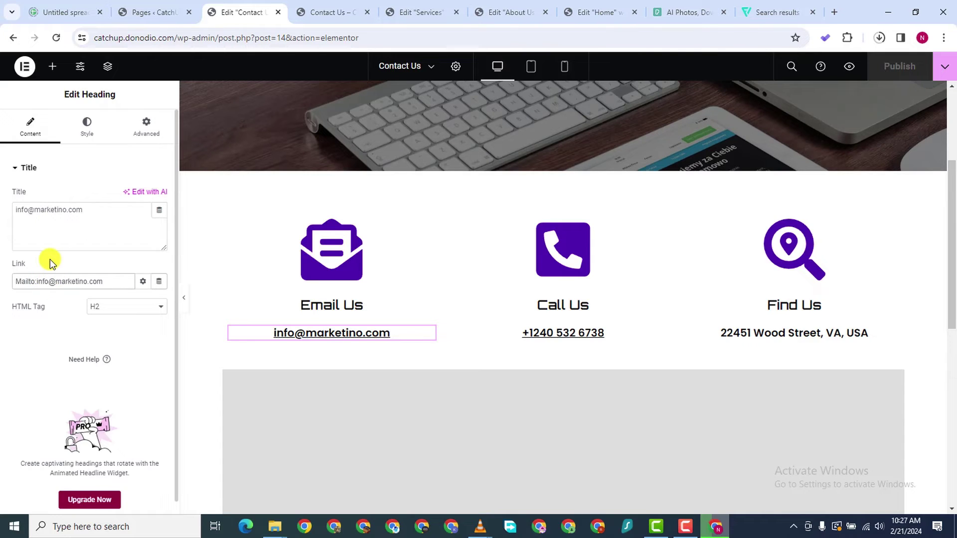
pyautogui.press('BackSpace')
pyautogui.press('BackSpace')
pyautogui.press('BackSpace')
pyautogui.press('BackSpace')
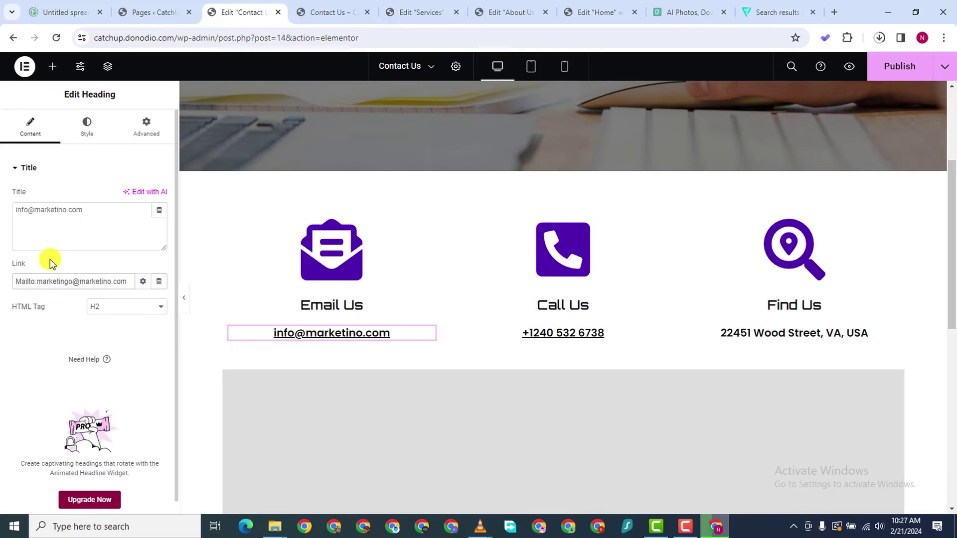
pyautogui.click(111, 282)
pyautogui.press('BackSpace')
pyautogui.press('BackSpace')
pyautogui.press('BackSpace')
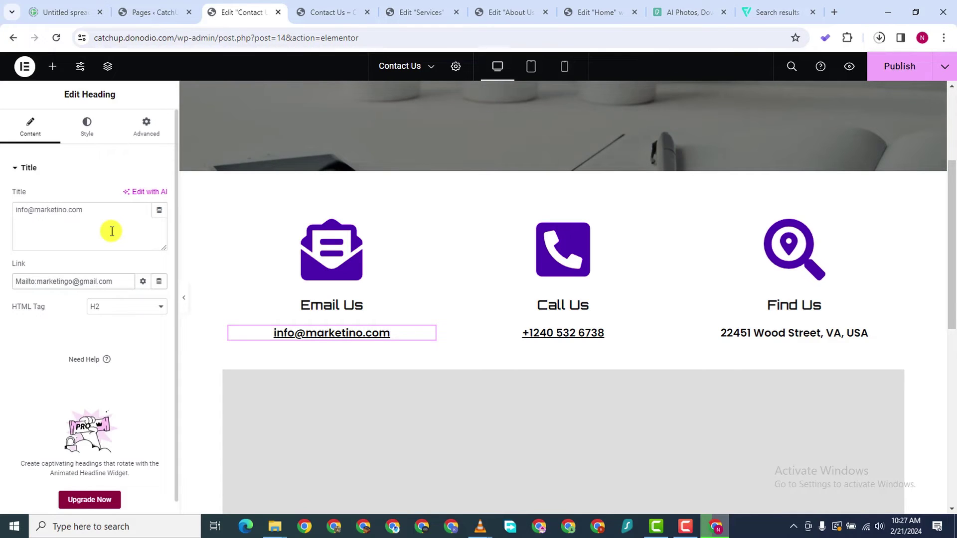
pyautogui.click(897, 64)
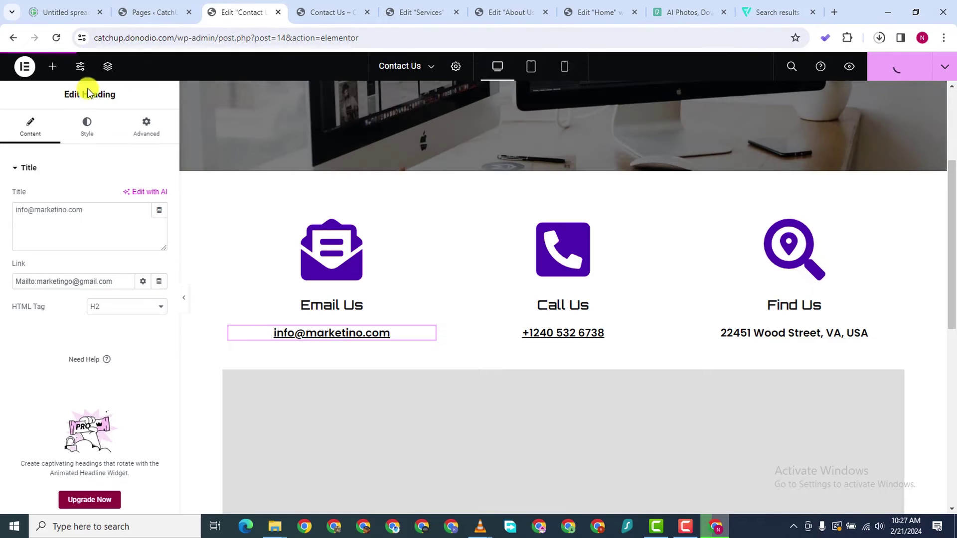
# Test the updated email link on the live Contact Us page
pyautogui.click(326, 12)
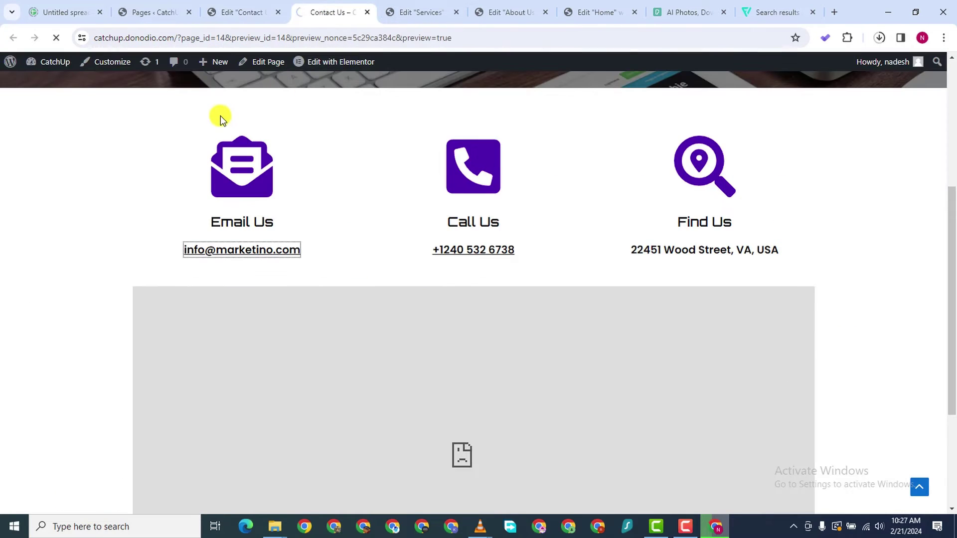
pyautogui.scroll(-3, 260, 339)
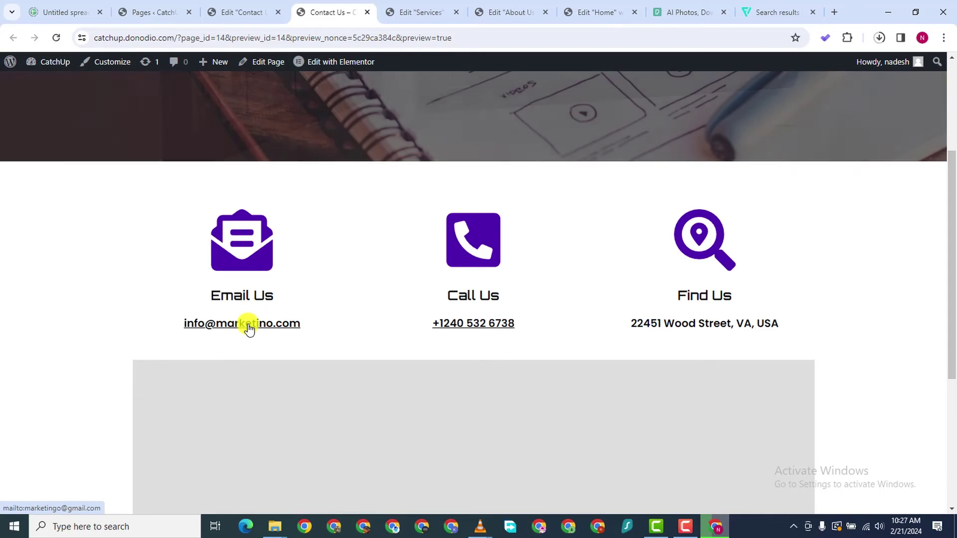
pyautogui.click(248, 324)
pyautogui.scroll(-2, 498, 309)
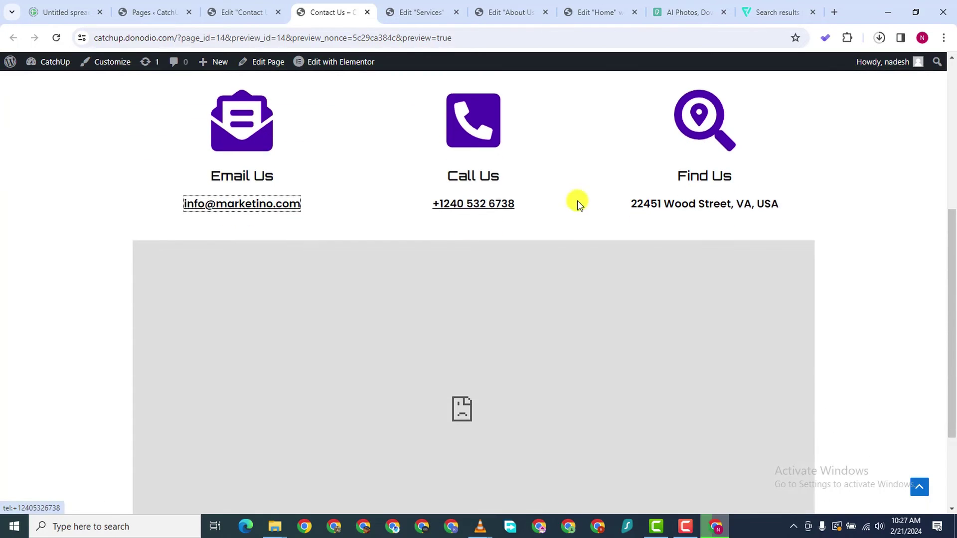
pyautogui.scroll(-2, 442, 305)
pyautogui.scroll(7, 461, 284)
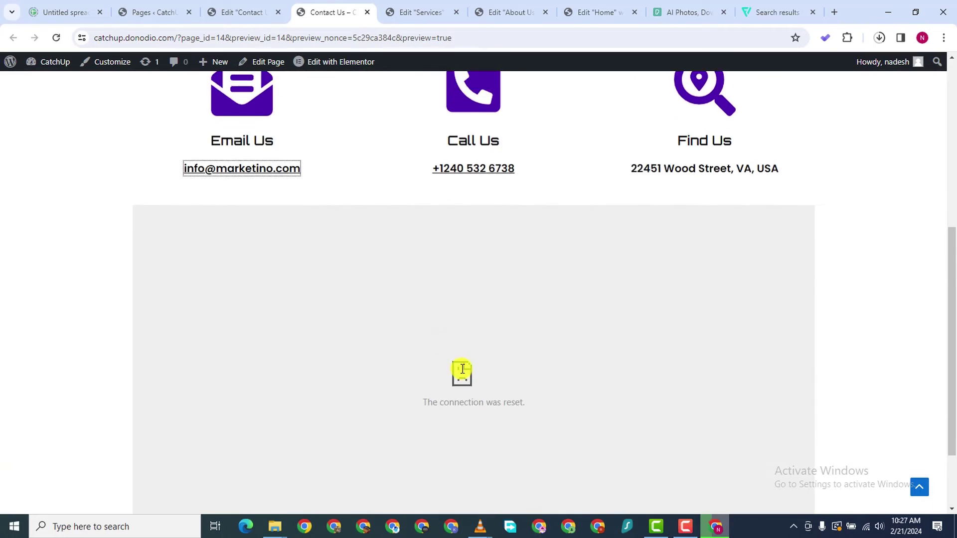
pyautogui.scroll(-2, 427, 265)
pyautogui.scroll(-2, 426, 273)
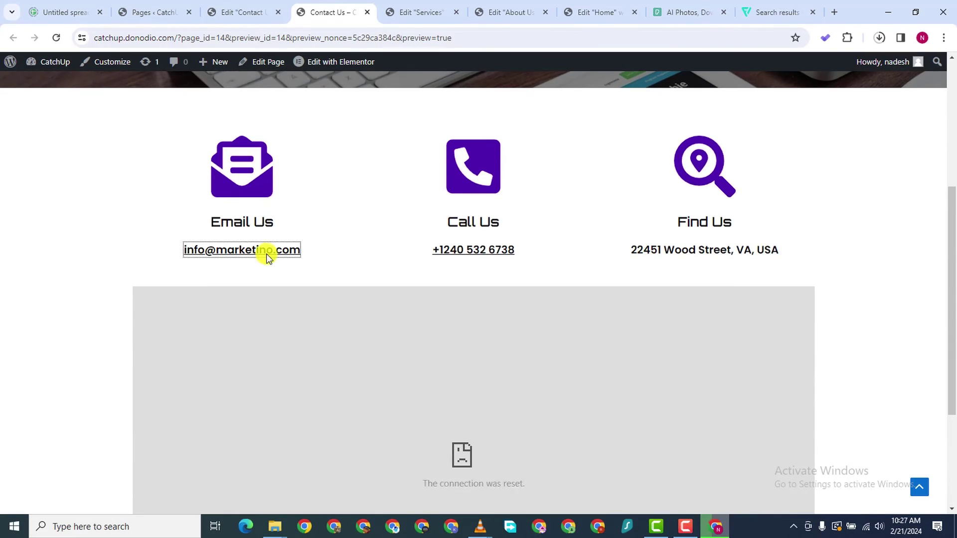
pyautogui.click(239, 14)
pyautogui.click(159, 13)
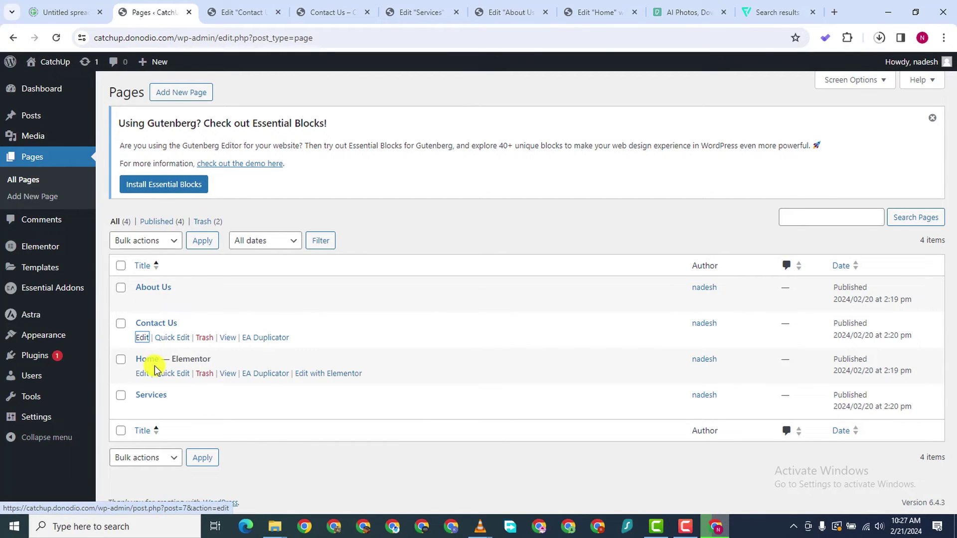
# Visit About Us, Contact Us, Home and Services from the live site menu
pyautogui.click(324, 12)
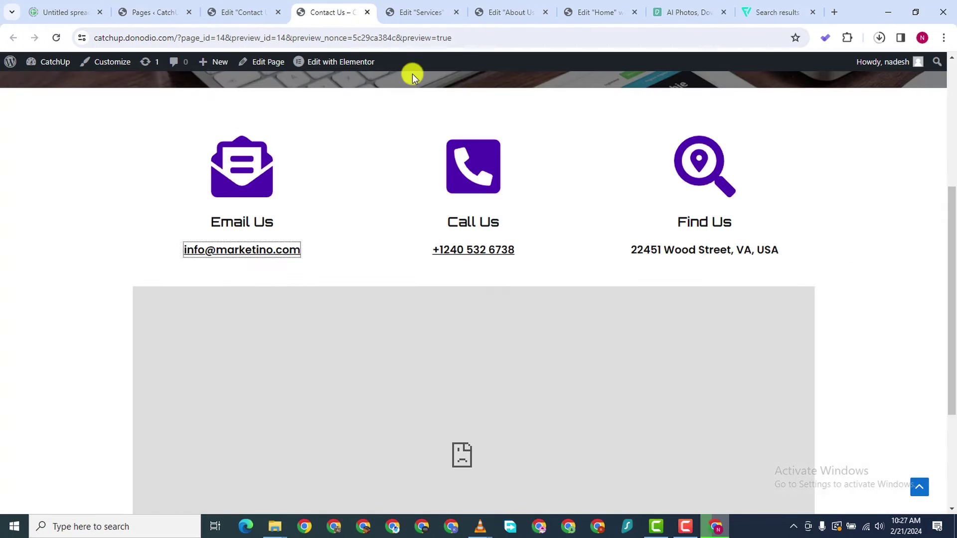
pyautogui.scroll(-2, 530, 162)
pyautogui.scroll(6, 531, 161)
pyautogui.click(640, 97)
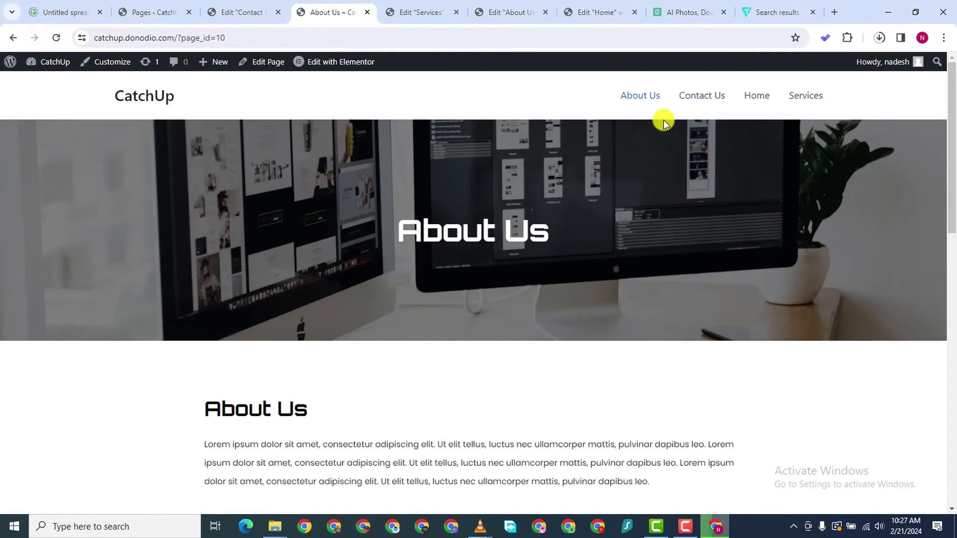
pyautogui.scroll(-8, 653, 188)
pyautogui.scroll(8, 656, 186)
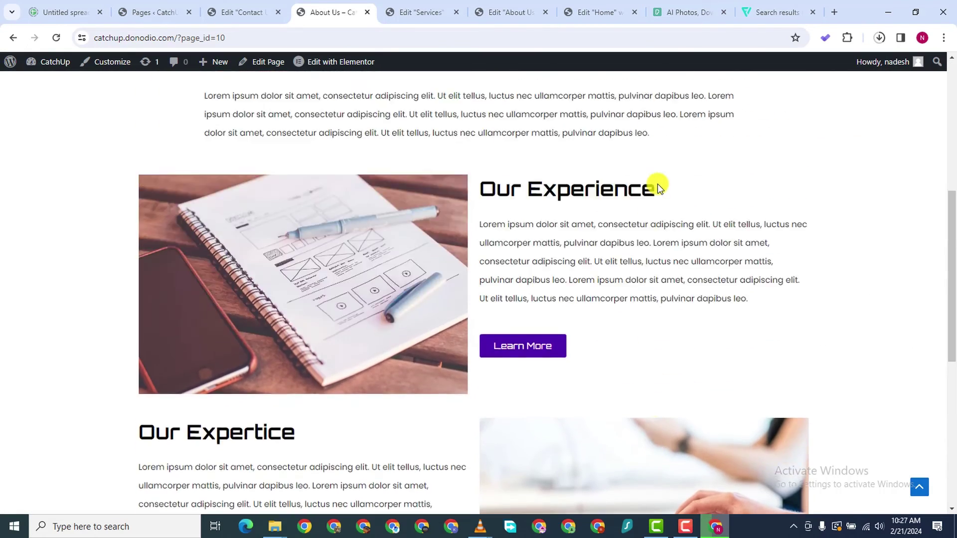
pyautogui.click(710, 105)
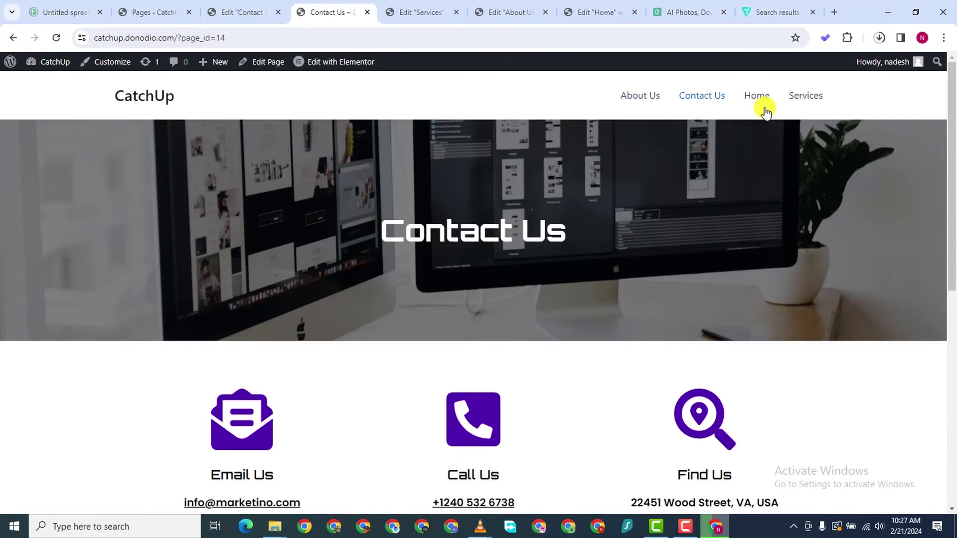
pyautogui.click(743, 107)
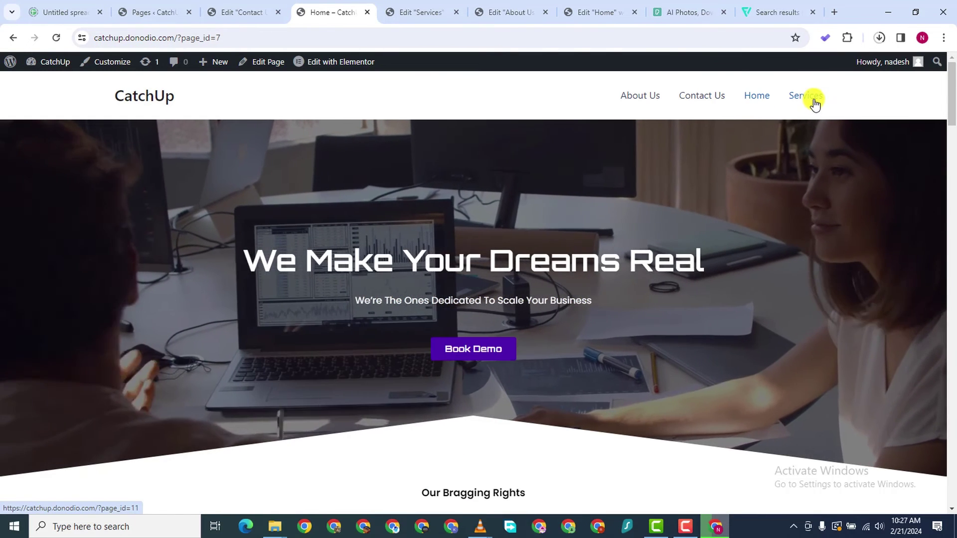
pyautogui.click(811, 99)
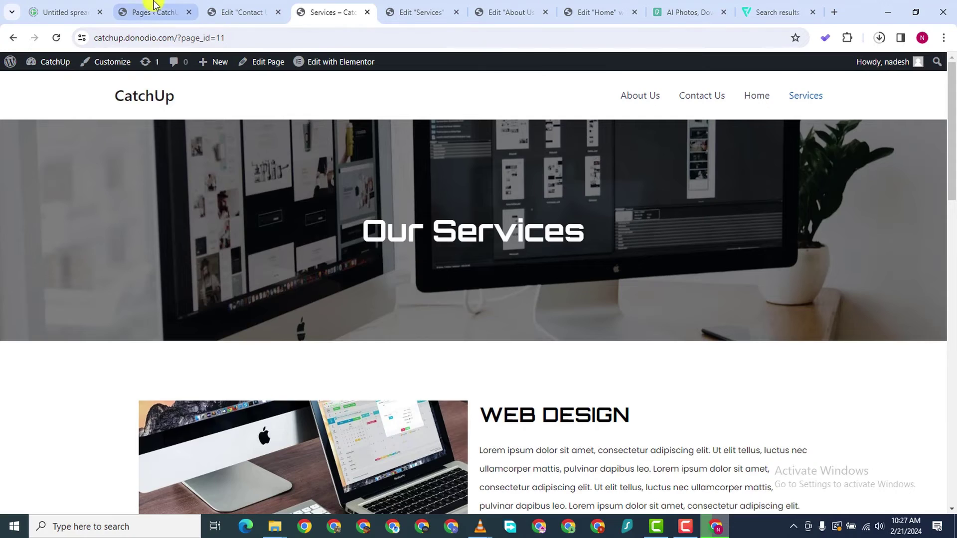
pyautogui.click(155, 6)
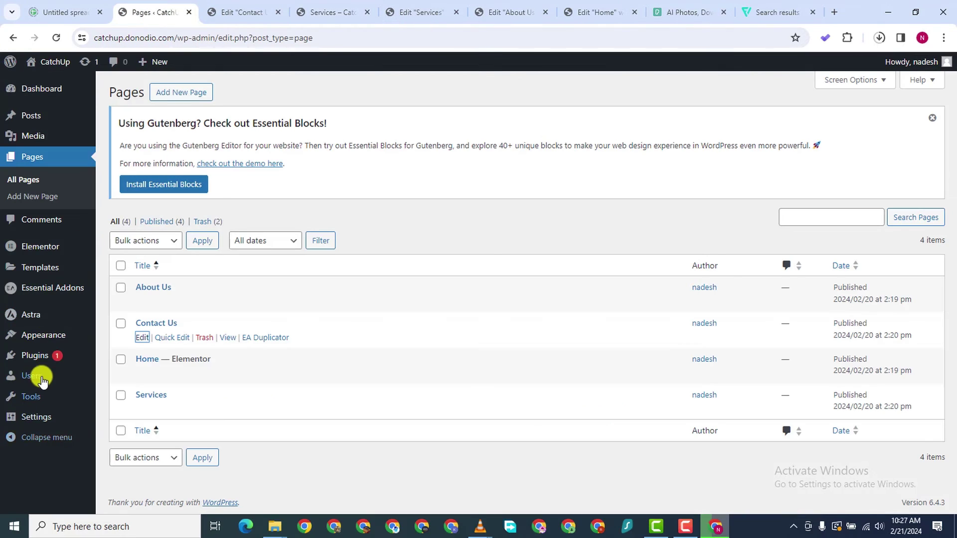
# Create Main Menu as the Primary Menu and add About Us, Contact Us, Home and Services
pyautogui.moveTo(44, 335)
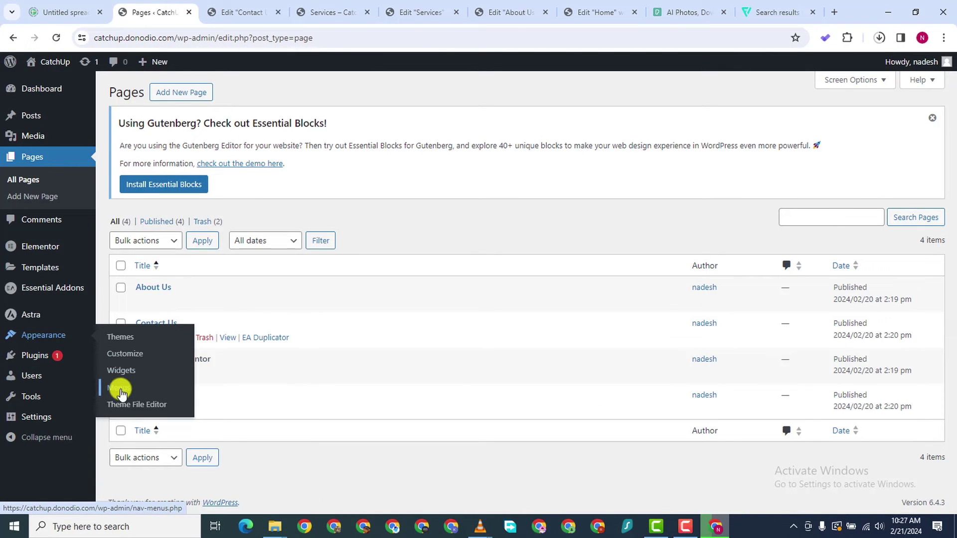
pyautogui.click(3, 415)
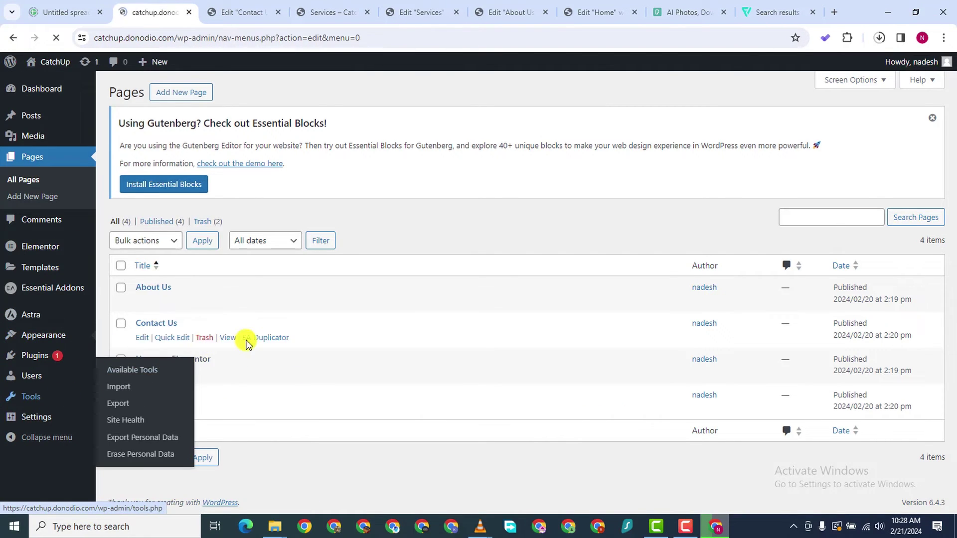
pyautogui.click(358, 228)
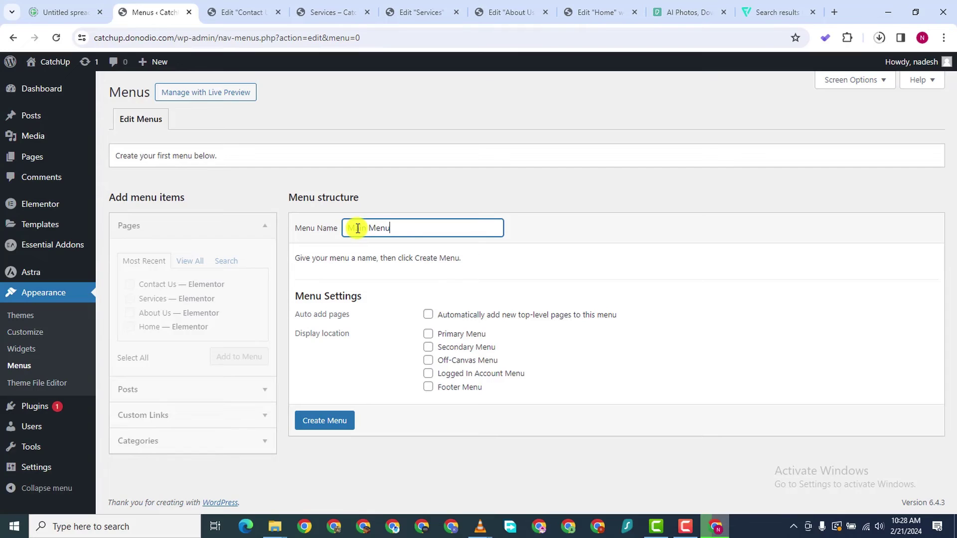
pyautogui.click(428, 337)
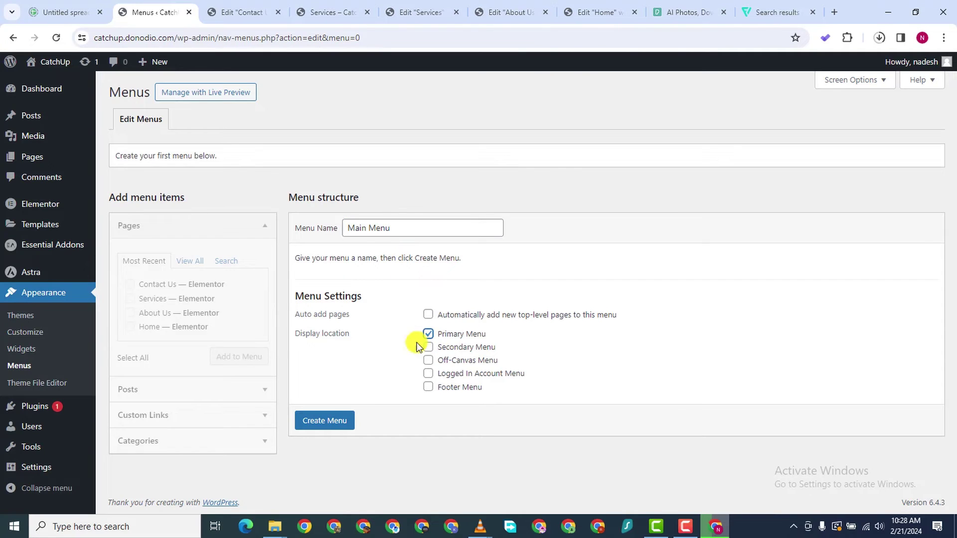
pyautogui.click(325, 422)
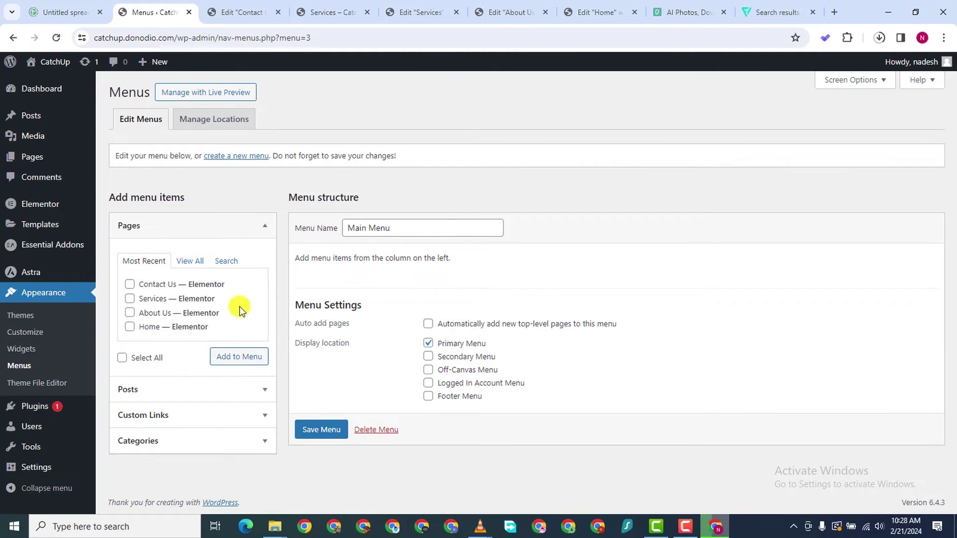
pyautogui.click(190, 261)
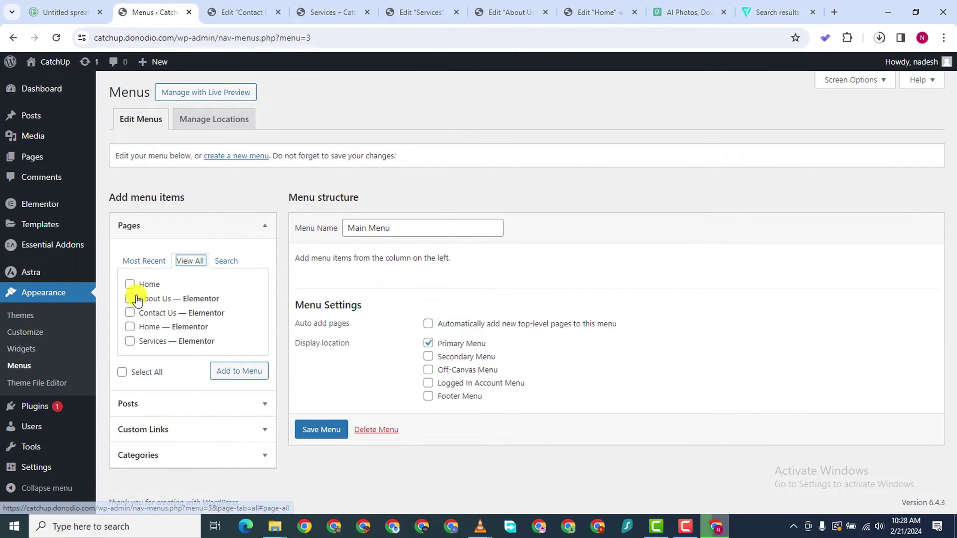
pyautogui.click(129, 284)
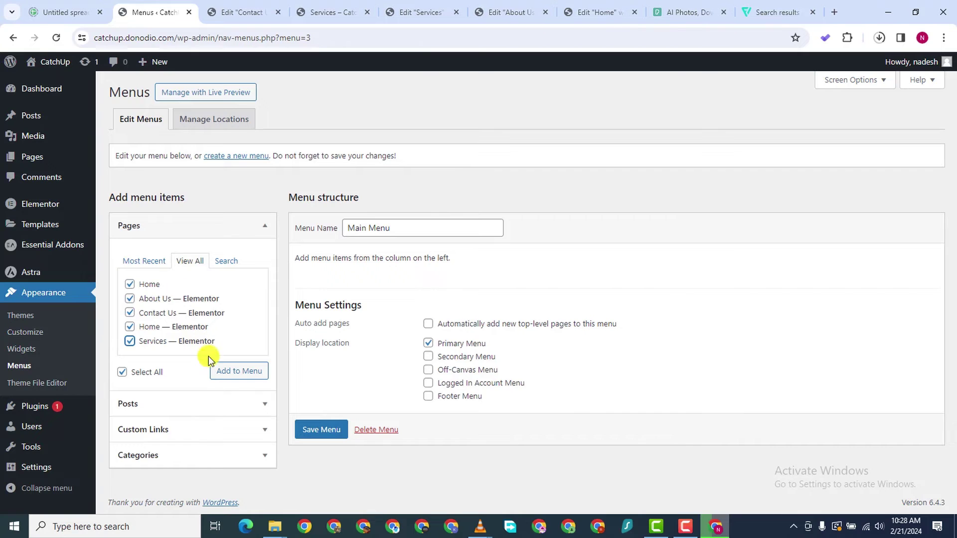
pyautogui.click(228, 15)
pyautogui.click(325, 15)
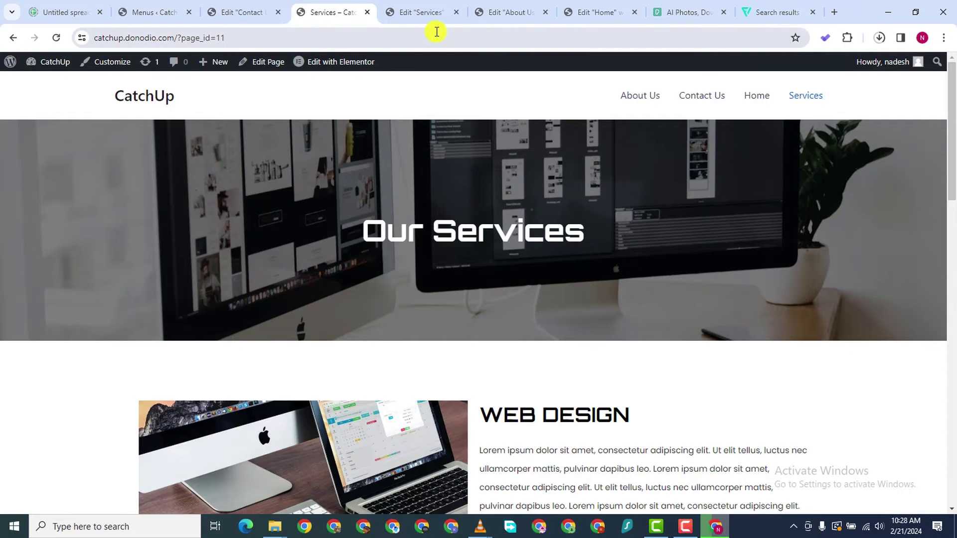
# Cycle through the open Services, About Us and Home editor tabs, ending on the live Services page
pyautogui.click(438, 14)
pyautogui.click(498, 14)
pyautogui.click(573, 14)
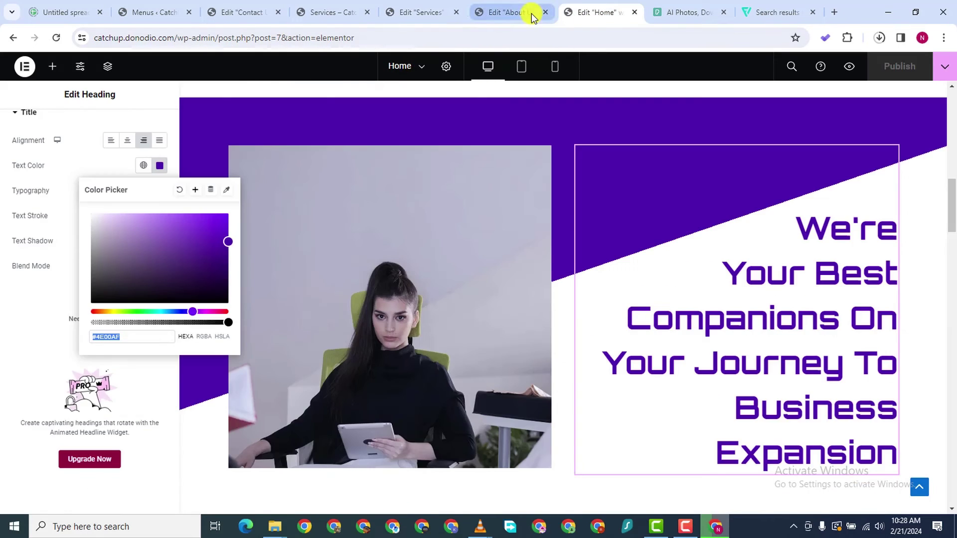
pyautogui.click(531, 14)
pyautogui.click(437, 12)
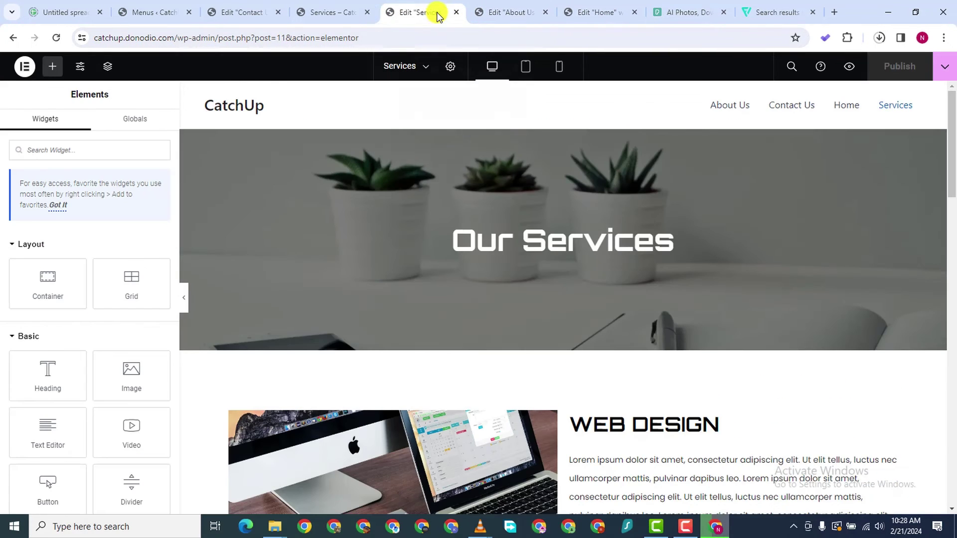
pyautogui.click(331, 13)
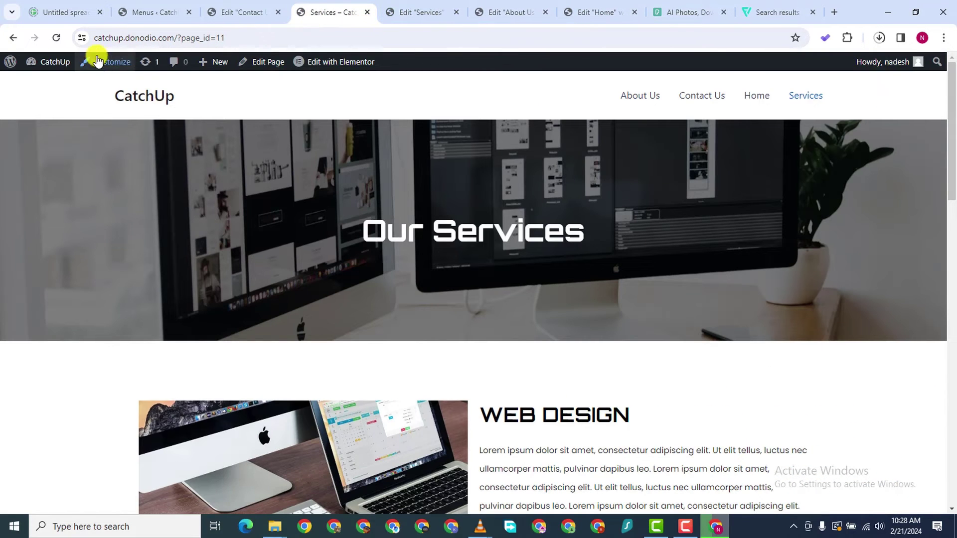
# From the Dashboard, review All Pages and the Trash view, then return to the menu editor
pyautogui.click(32, 81)
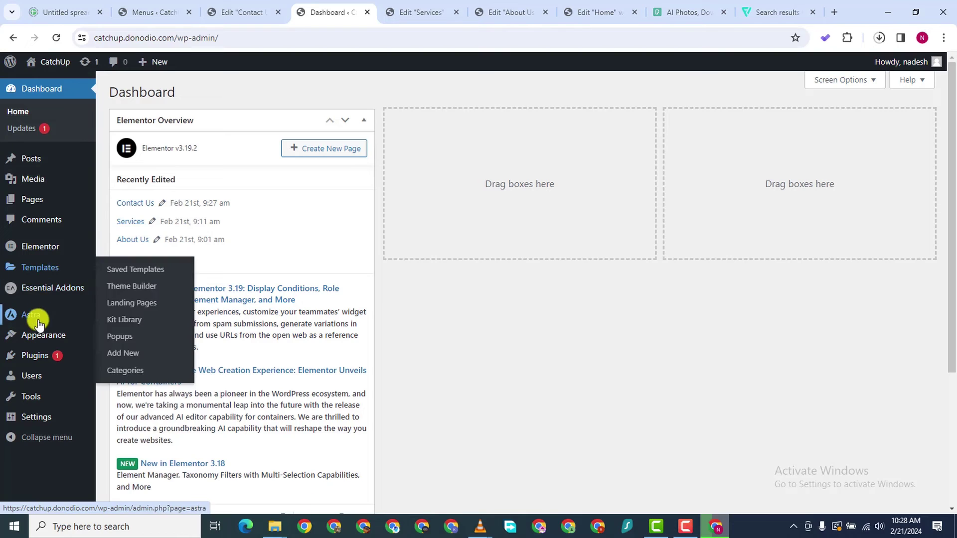
pyautogui.moveTo(34, 199)
pyautogui.click(143, 200)
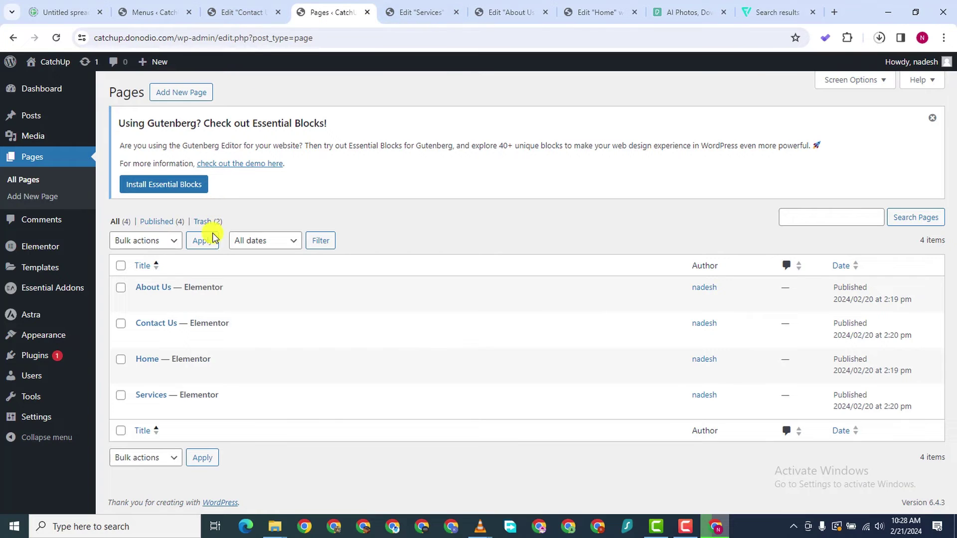
pyautogui.click(201, 221)
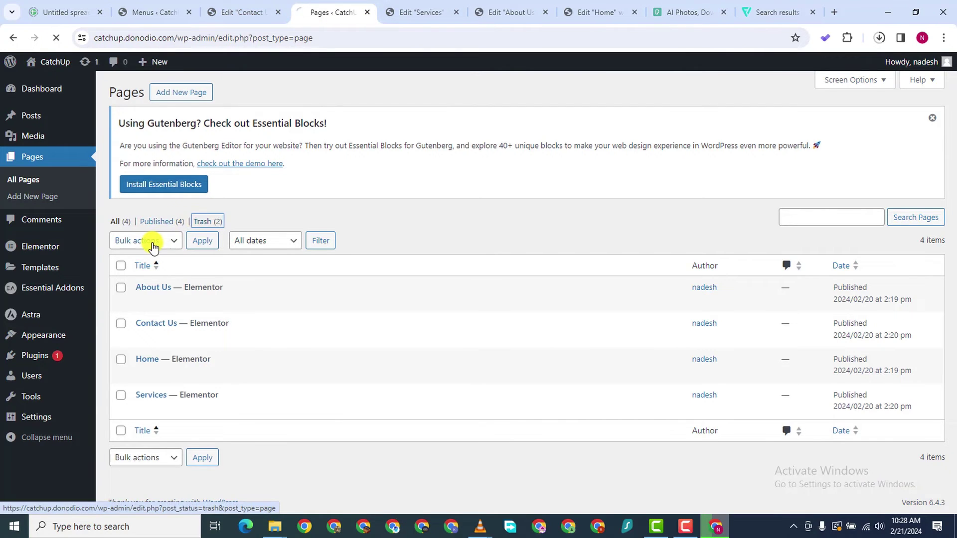
pyautogui.click(116, 221)
pyautogui.click(160, 13)
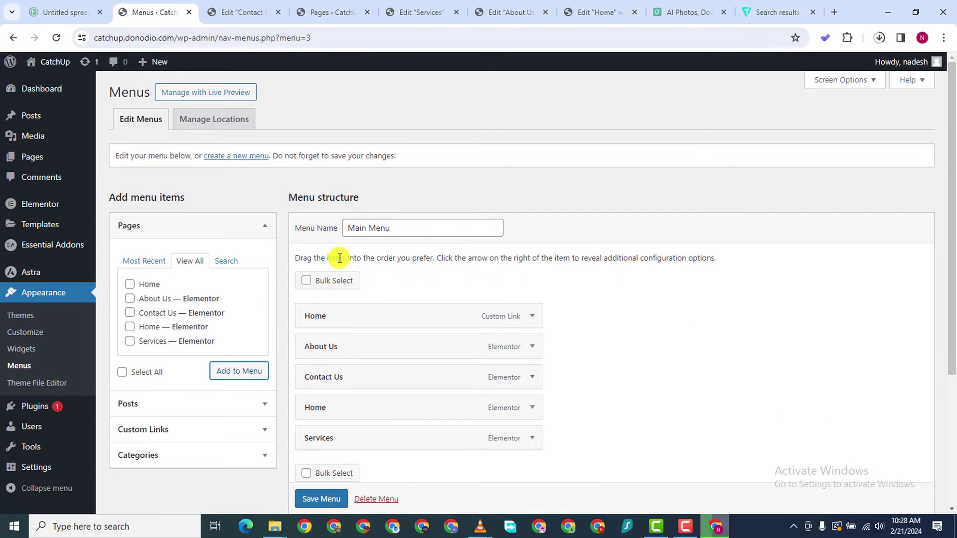
# Remove the custom Home link, drag items into Home, About Us, Services, Contact Us order, and save
pyautogui.click(529, 322)
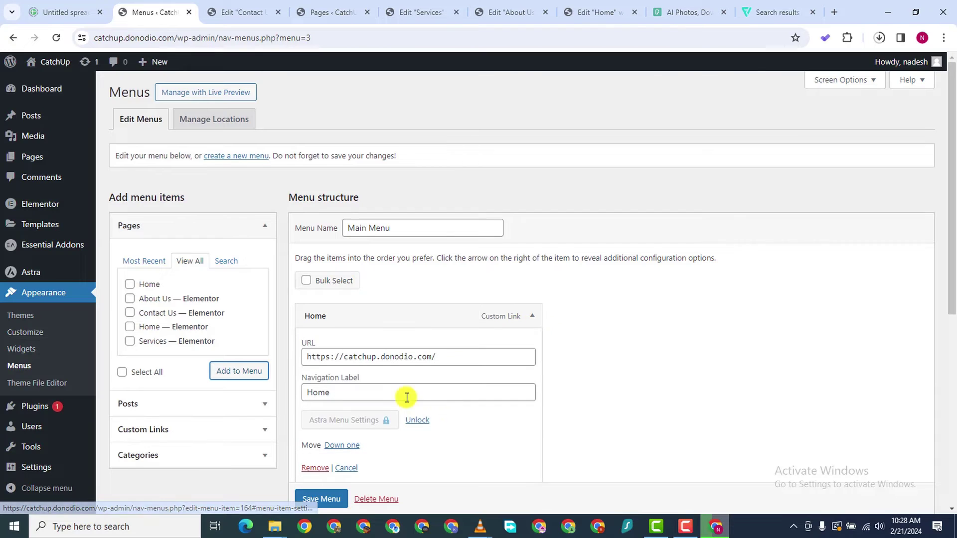
pyautogui.click(317, 469)
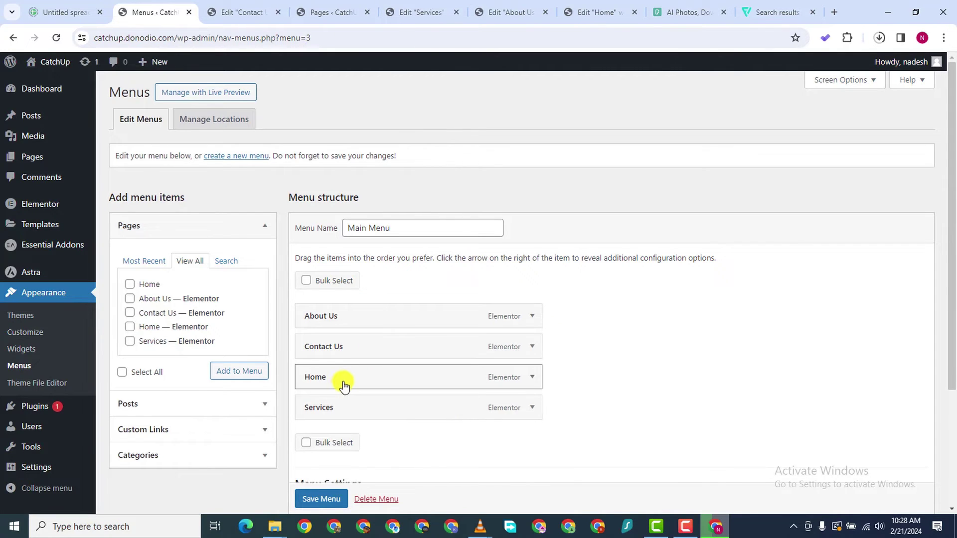
pyautogui.moveTo(341, 384); pyautogui.dragTo(349, 321)
pyautogui.moveTo(343, 411); pyautogui.dragTo(342, 379)
pyautogui.scroll(-3, 345, 438)
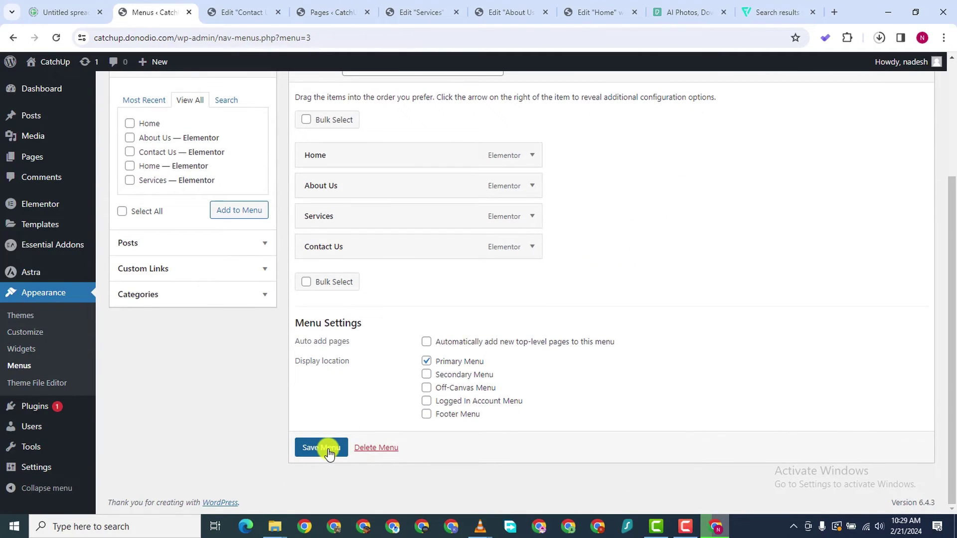
pyautogui.click(326, 450)
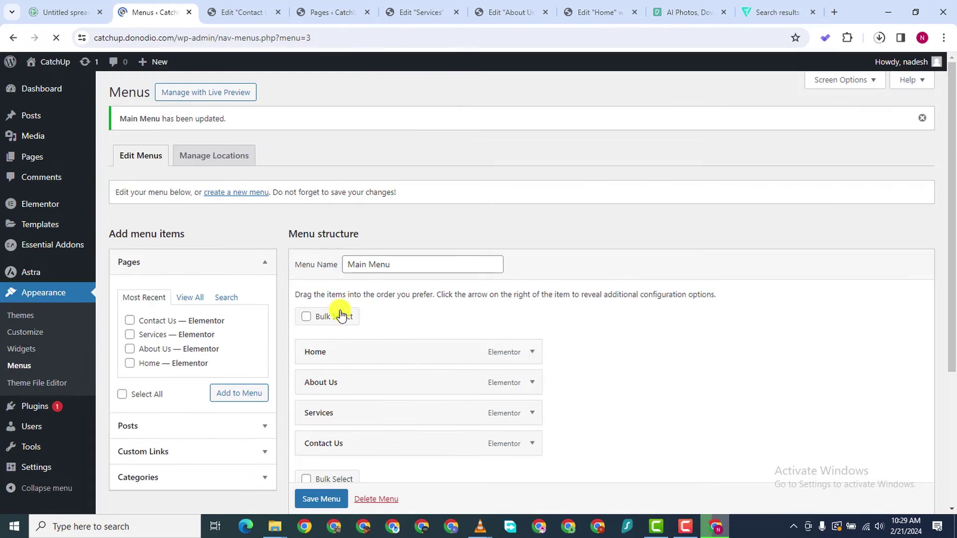
pyautogui.click(360, 11)
# Open the live CatchUp site in a new tab and check the Home link and front page
pyautogui.rightClick(55, 68)
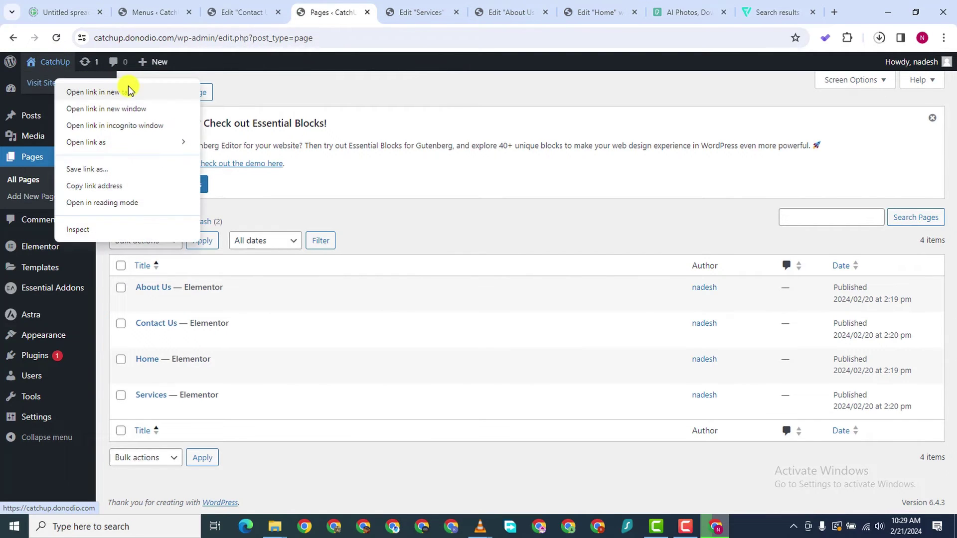
pyautogui.click(128, 89)
pyautogui.click(354, 15)
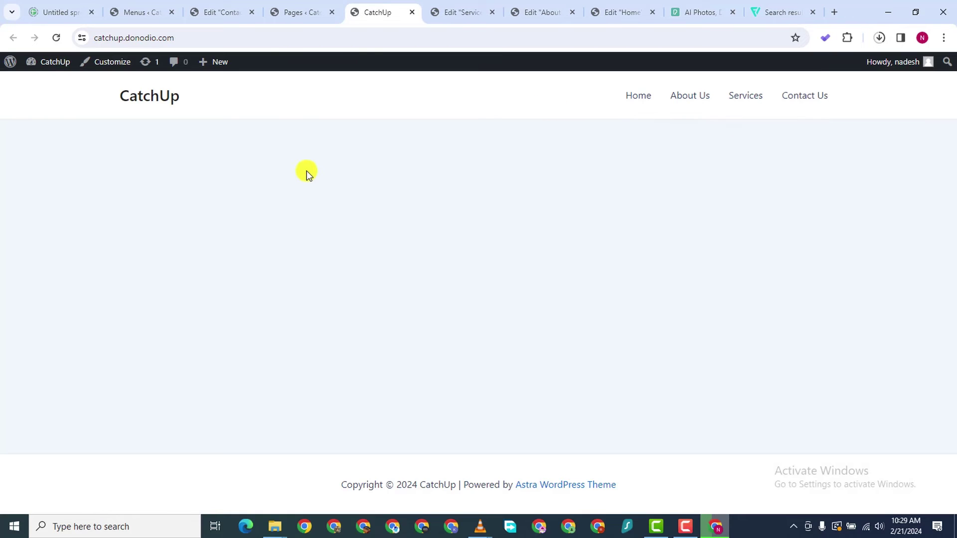
pyautogui.click(635, 96)
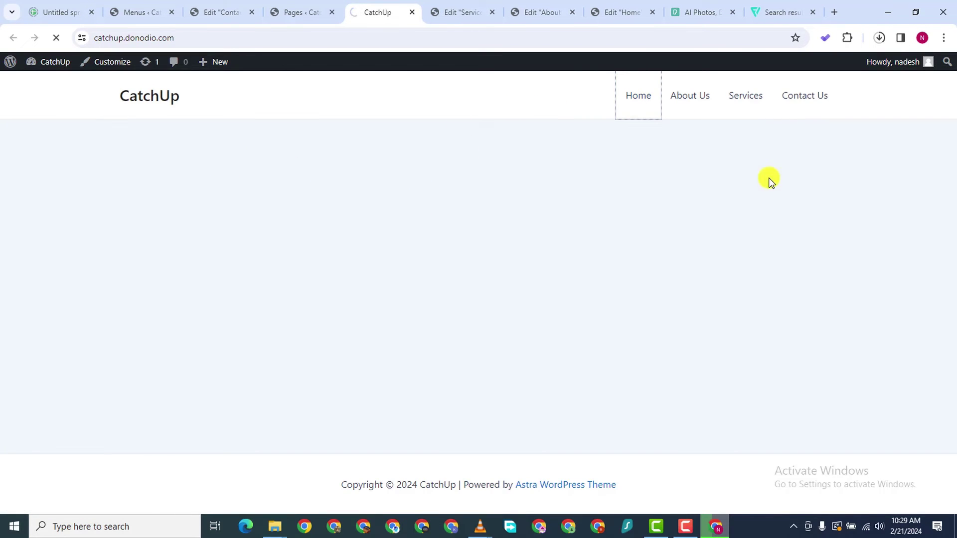
pyautogui.scroll(-5, 223, 172)
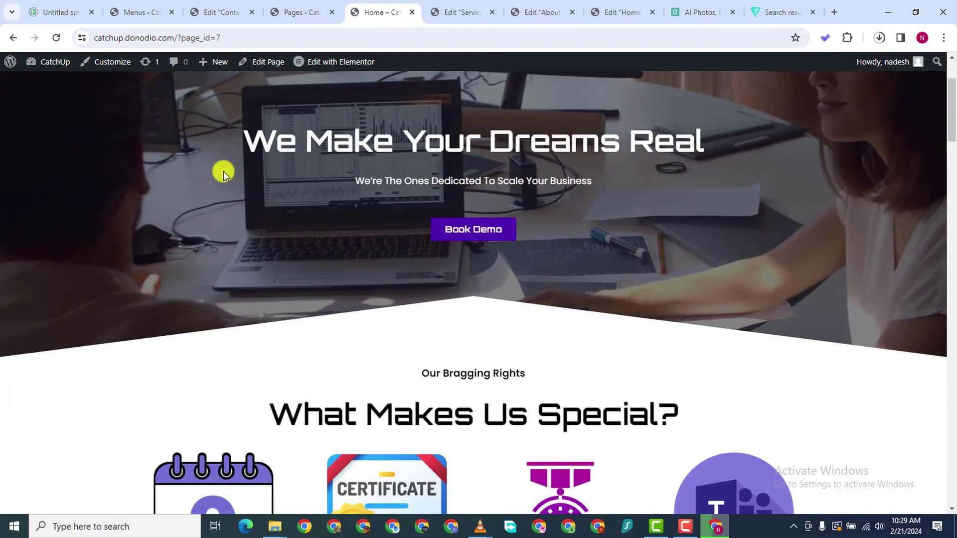
pyautogui.scroll(5, 107, 140)
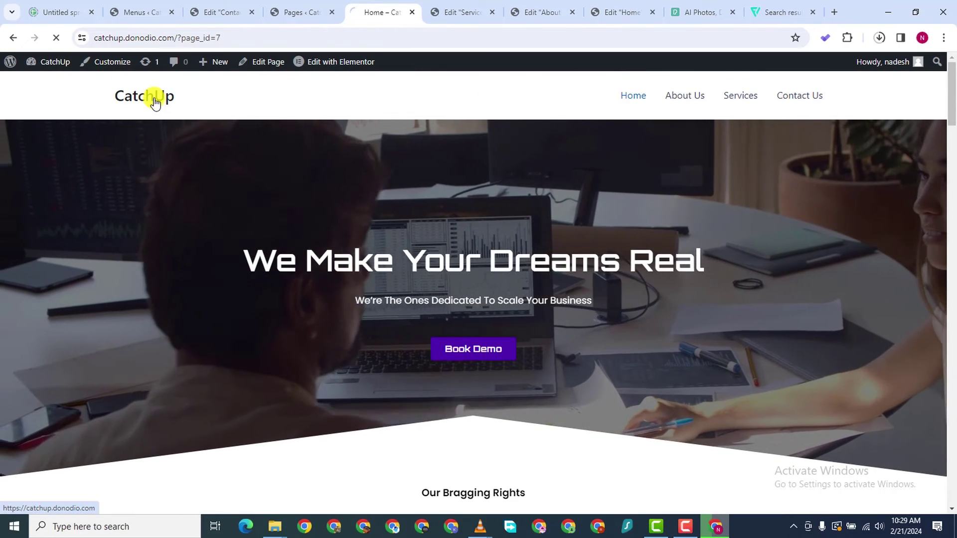
pyautogui.click(152, 97)
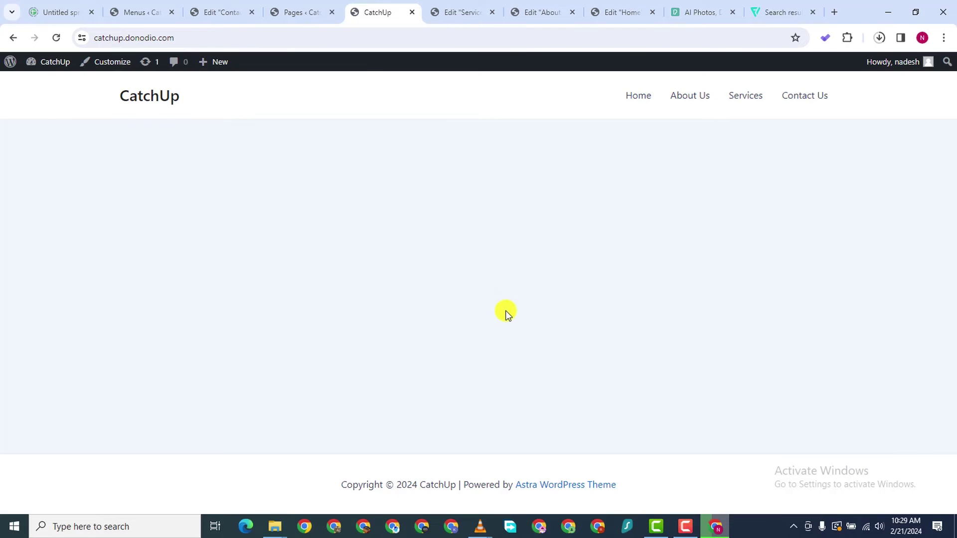
pyautogui.click(132, 10)
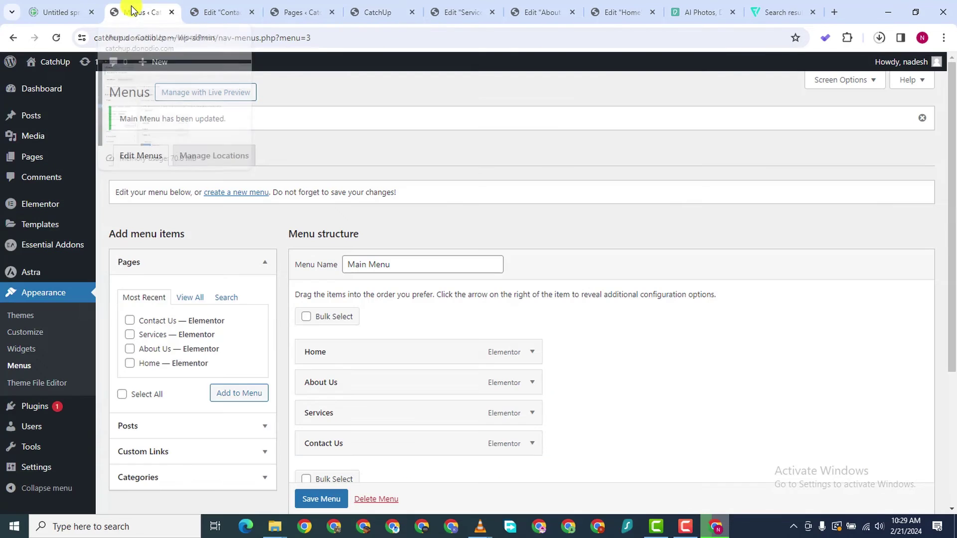
pyautogui.scroll(-3, 56, 402)
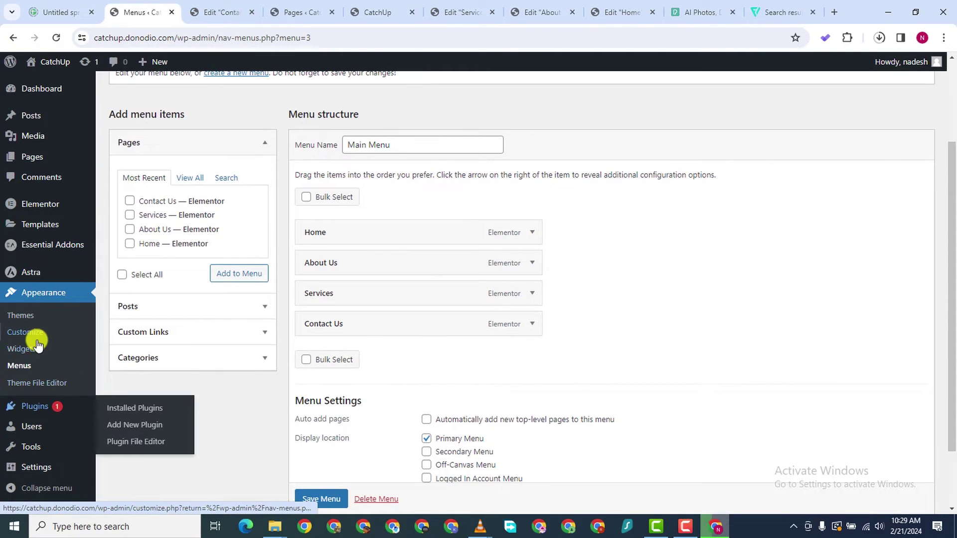
pyautogui.scroll(-2, 30, 423)
pyautogui.moveTo(98, 437)
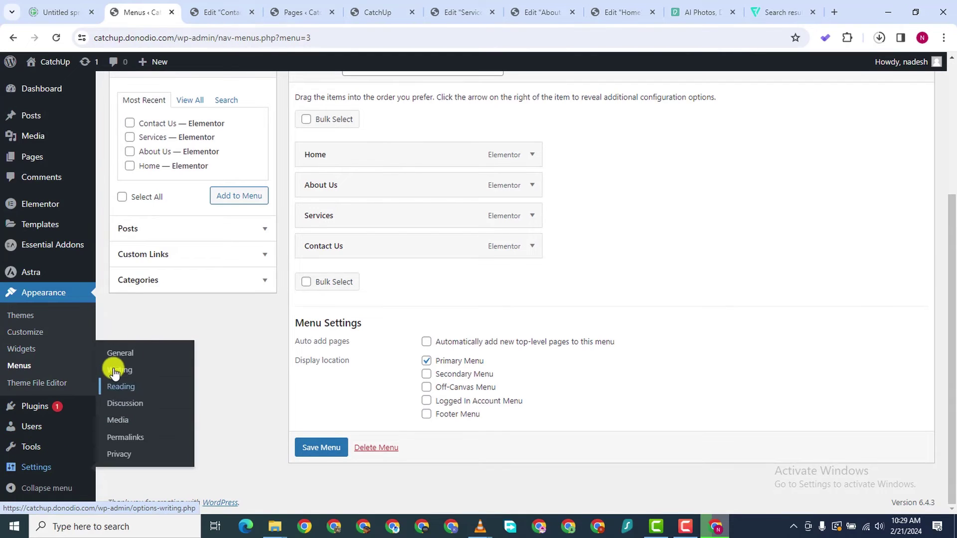
# In Reading settings, set the homepage to the static Home page and save
pyautogui.click(118, 388)
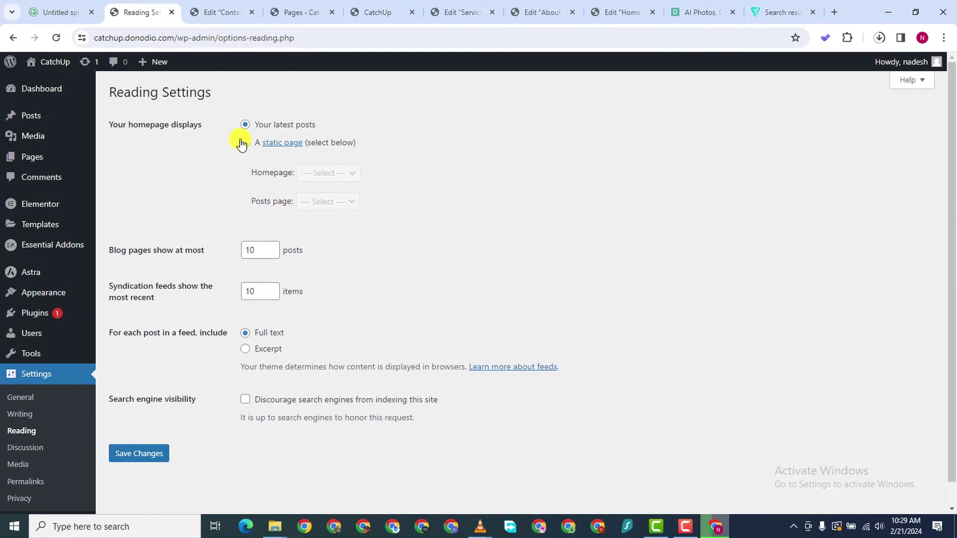
pyautogui.click(244, 144)
pyautogui.click(351, 173)
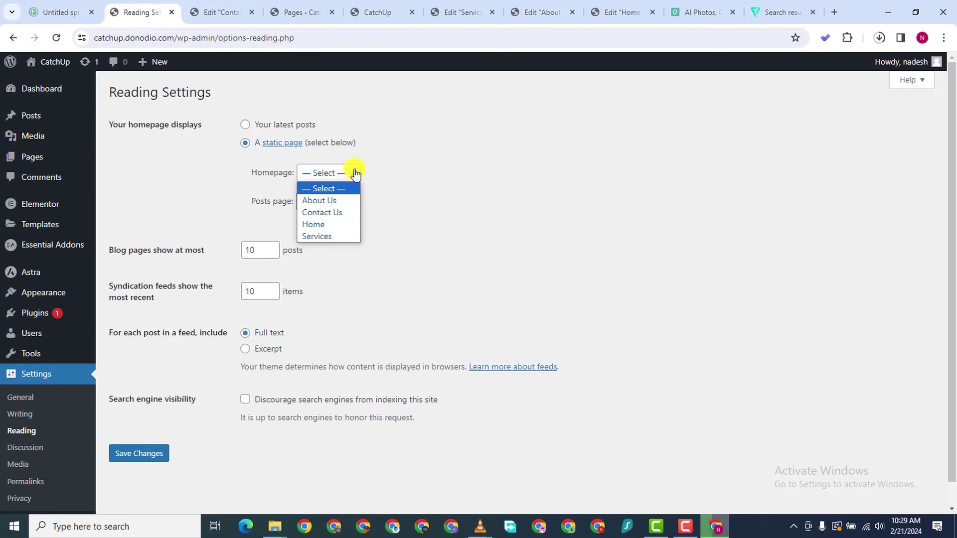
pyautogui.click(343, 225)
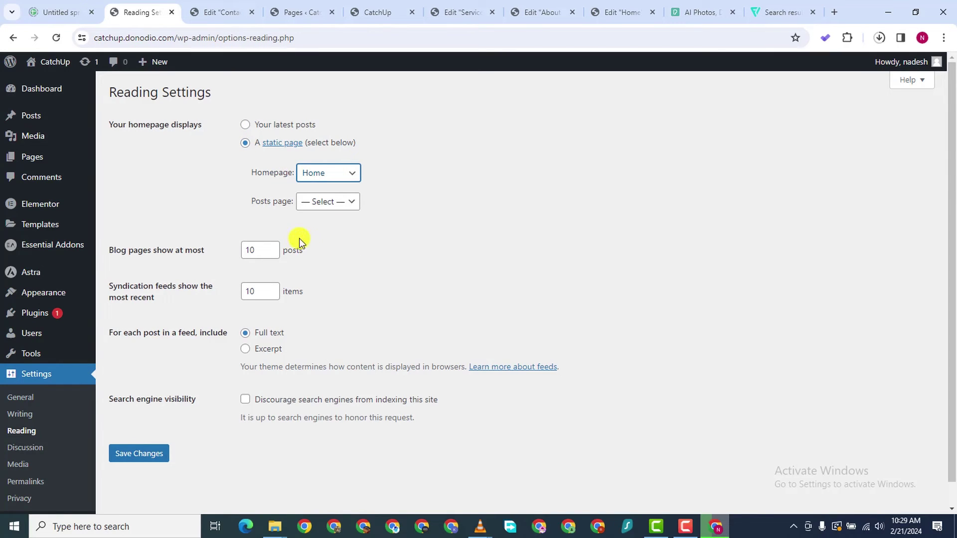
pyautogui.click(147, 462)
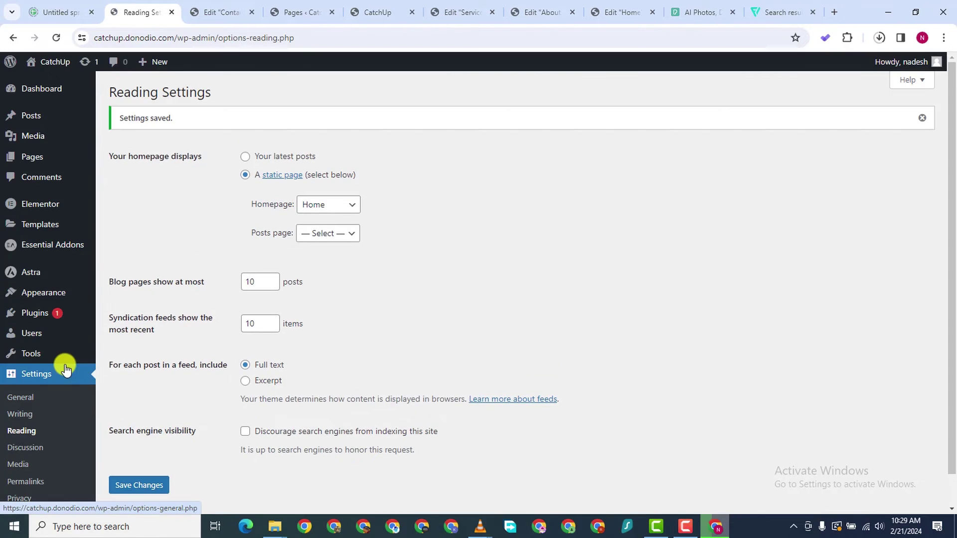
# Review the settings and Permalinks screens, then return to the live site tab
pyautogui.scroll(-1, 39, 429)
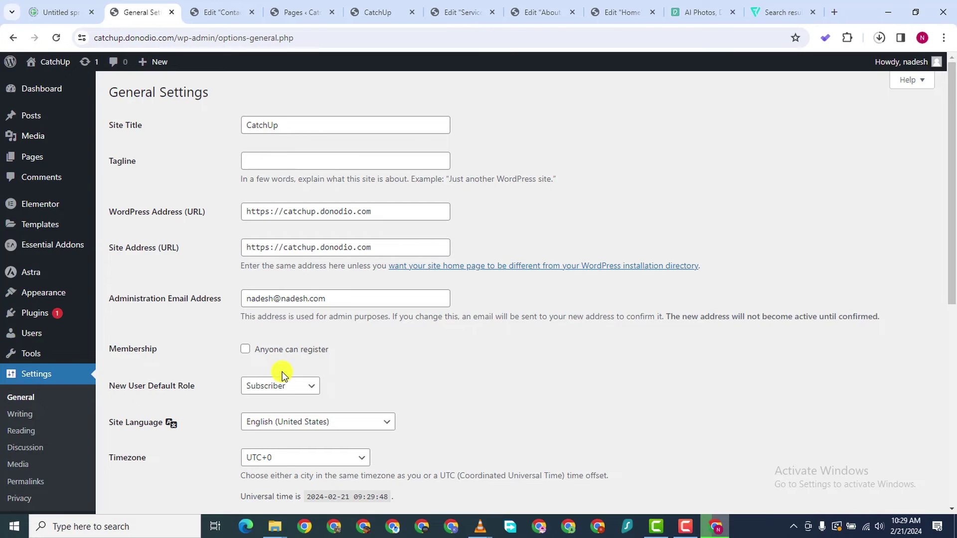
pyautogui.scroll(-1, 236, 344)
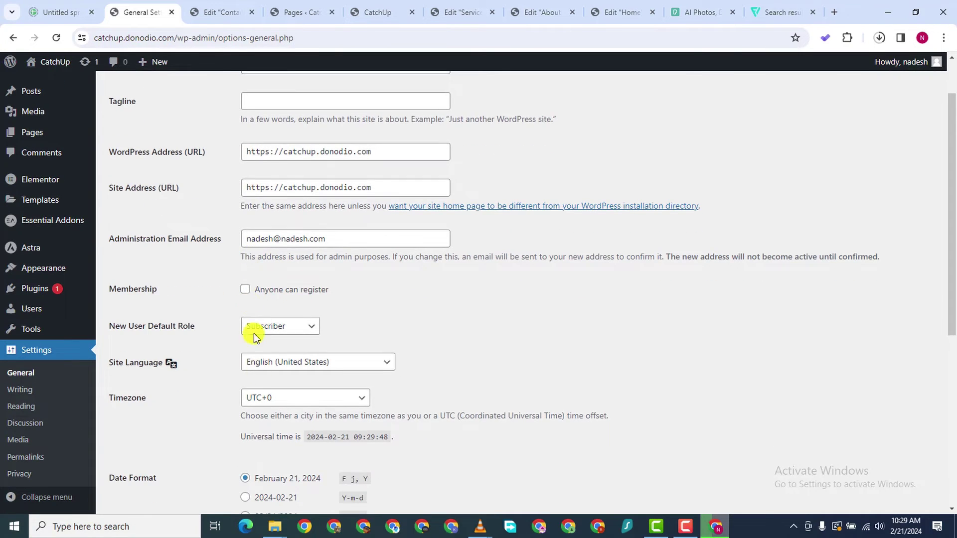
pyautogui.scroll(-5, 253, 333)
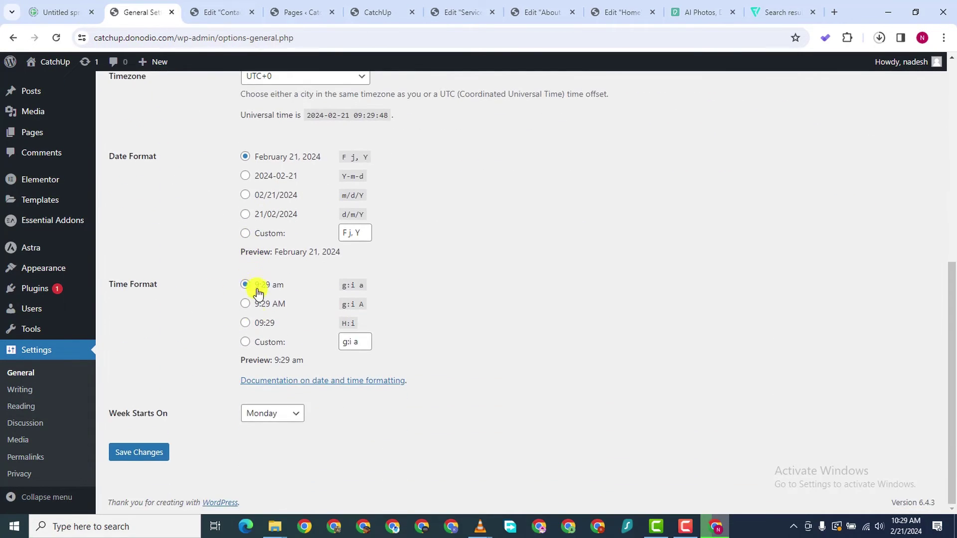
pyautogui.scroll(6, 252, 299)
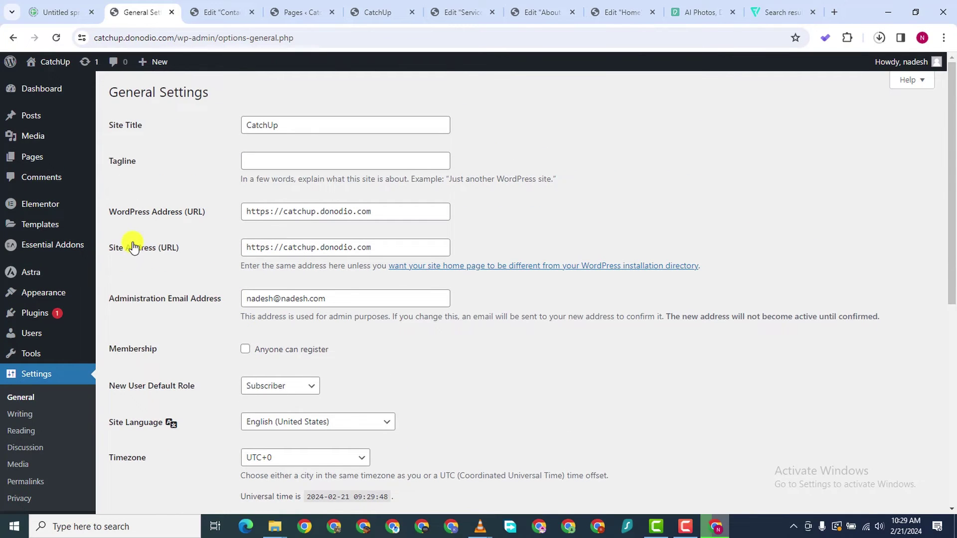
pyautogui.scroll(-1, 134, 247)
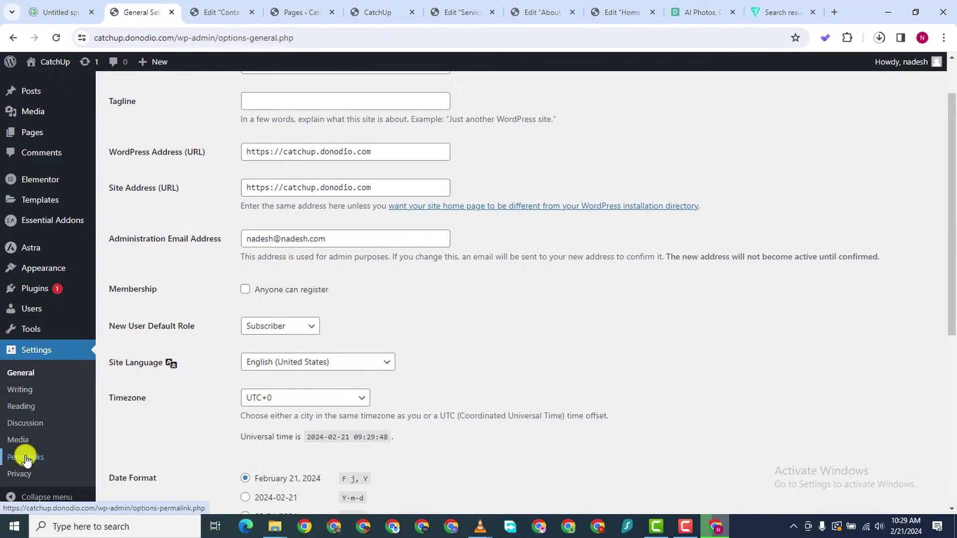
pyautogui.click(51, 452)
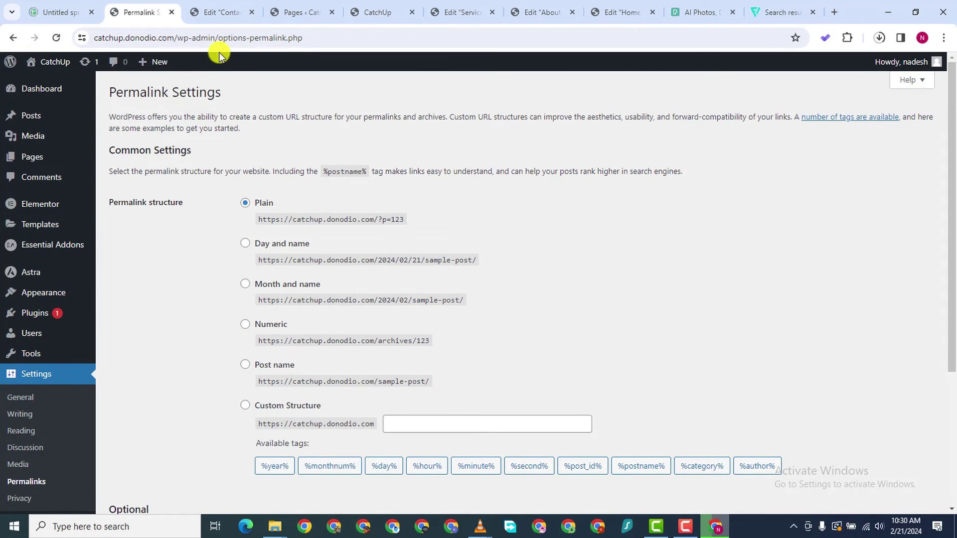
pyautogui.click(222, 15)
pyautogui.click(294, 14)
pyautogui.click(378, 13)
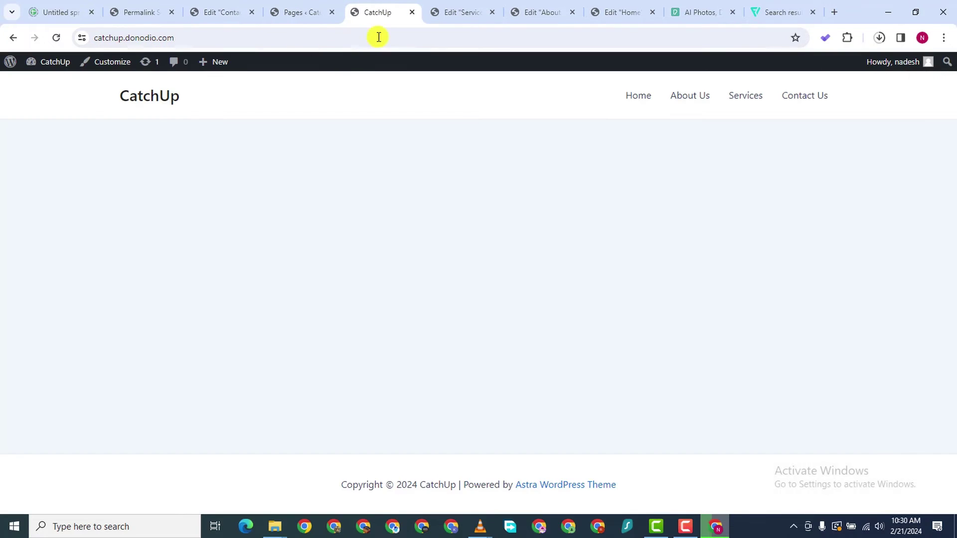
# Open the About Us page and select its current page address
pyautogui.click(683, 97)
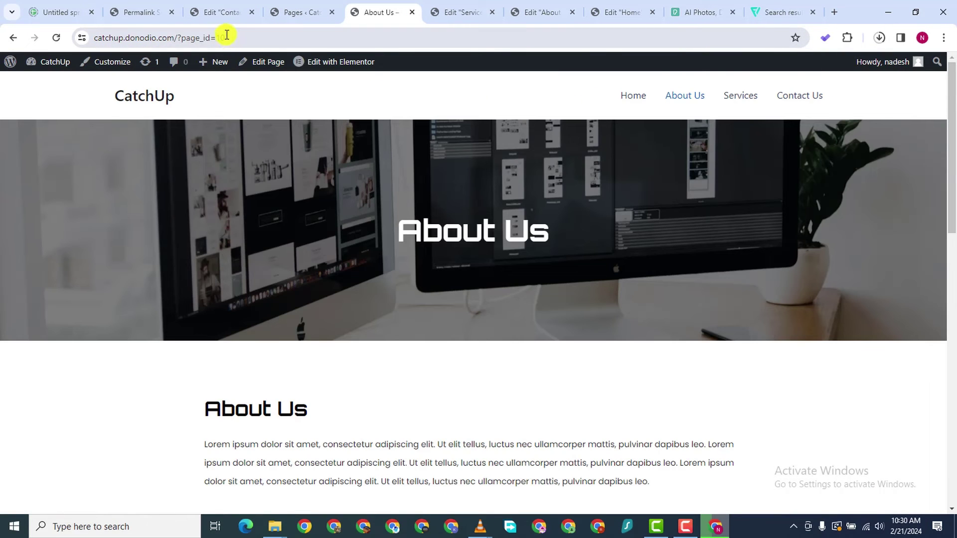
pyautogui.moveTo(227, 36); pyautogui.dragTo(88, 30)
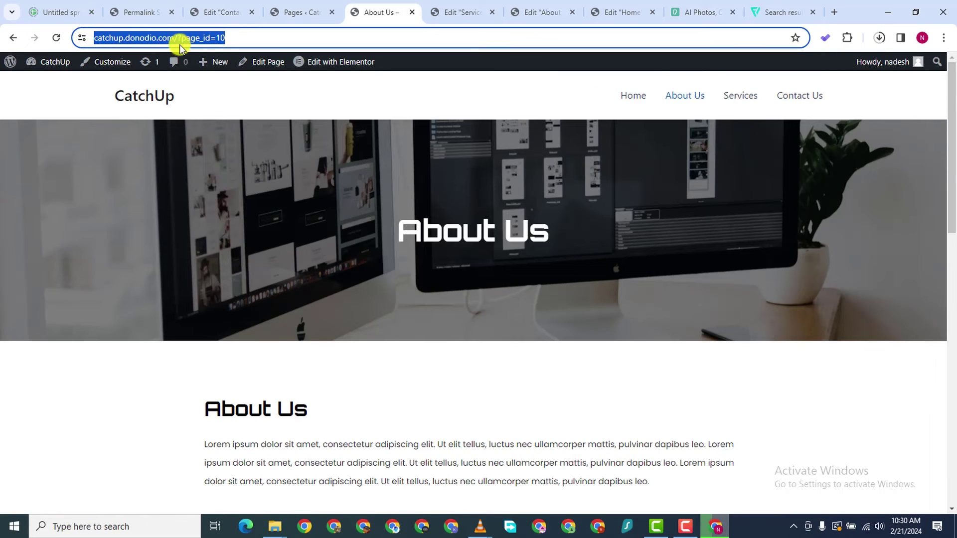
pyautogui.click(187, 40)
pyautogui.moveTo(257, 44); pyautogui.dragTo(98, 33)
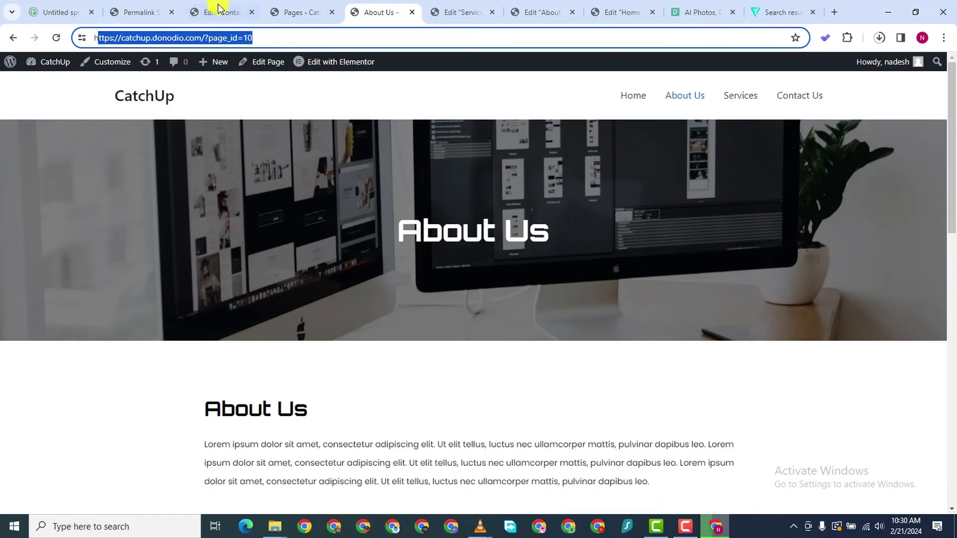
# Switch the permalink structure to Post name (/%postname%/) and save the change
pyautogui.click(164, 10)
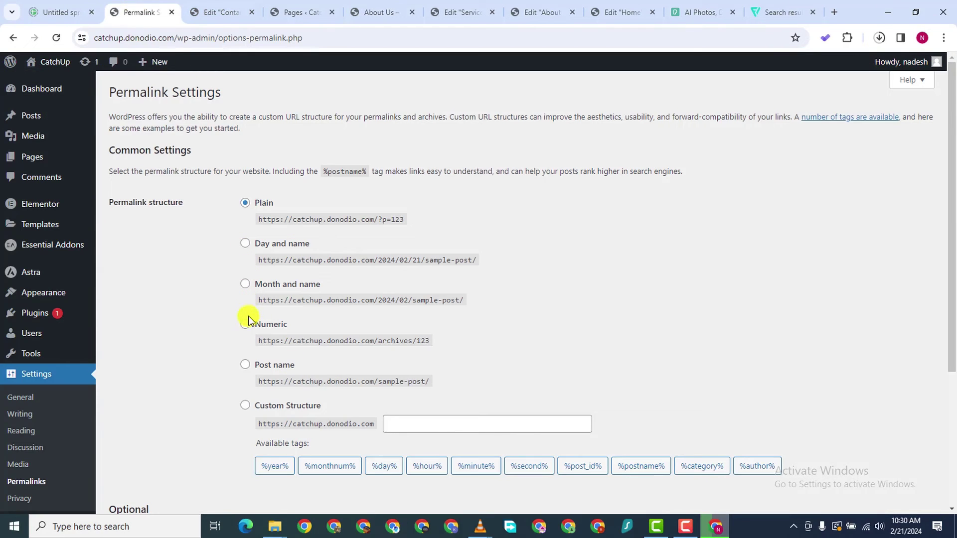
pyautogui.click(244, 370)
pyautogui.scroll(-5, 526, 472)
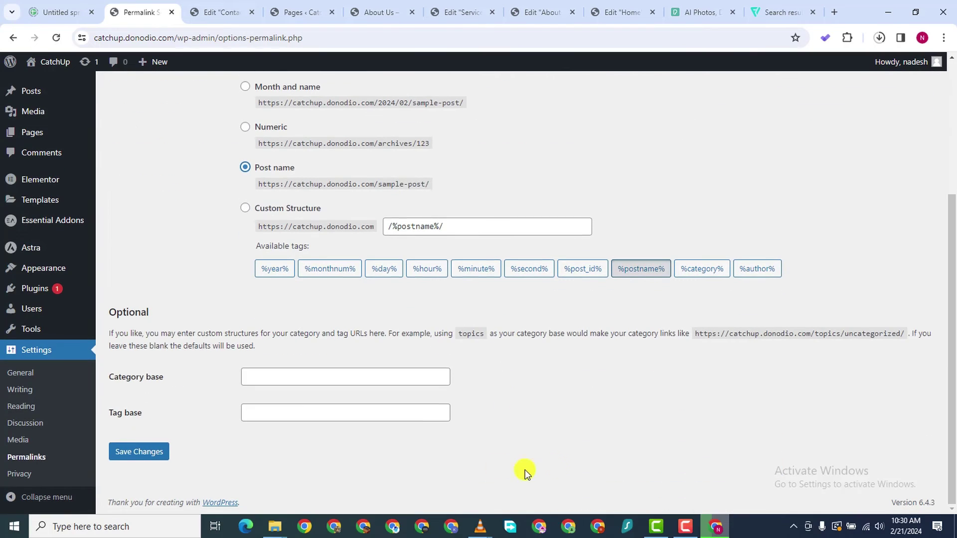
pyautogui.click(132, 454)
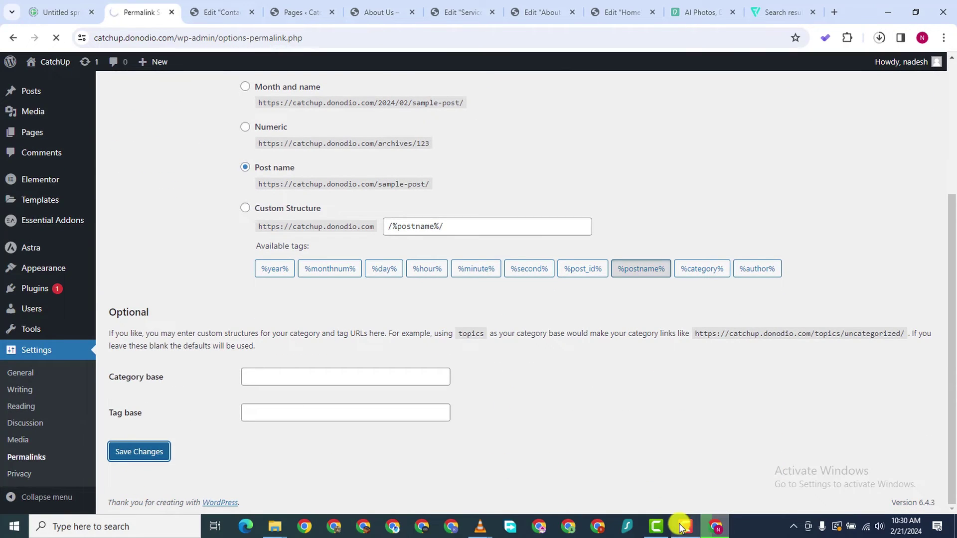
pyautogui.moveTo(680, 520)
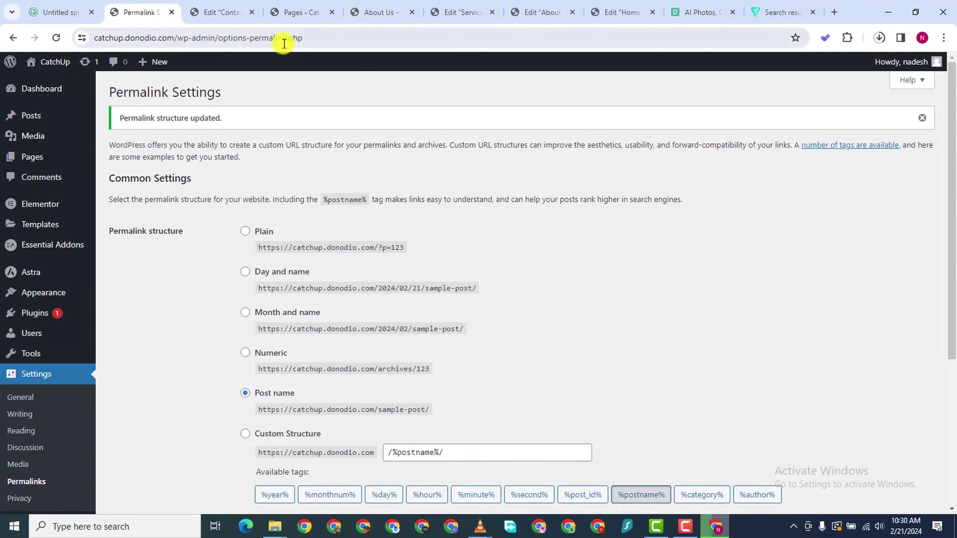
pyautogui.click(209, 12)
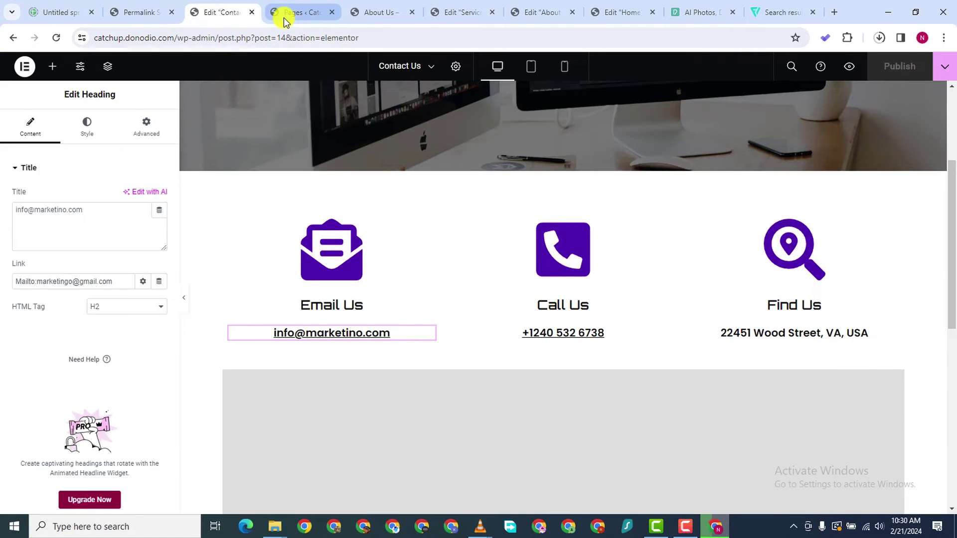
# Reload the About Us tab and scroll through the page at its new /about-us/ address
pyautogui.click(283, 17)
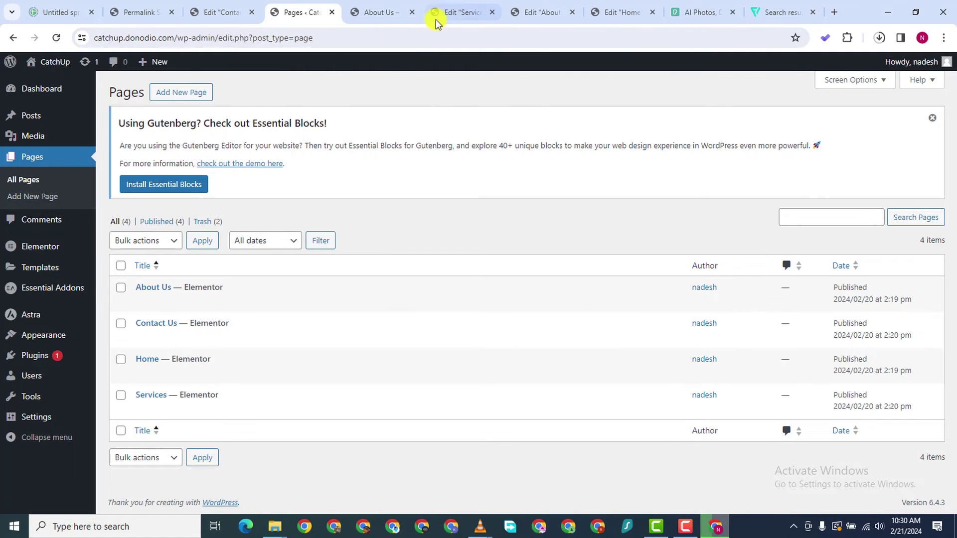
pyautogui.click(435, 19)
pyautogui.click(397, 11)
pyautogui.click(59, 36)
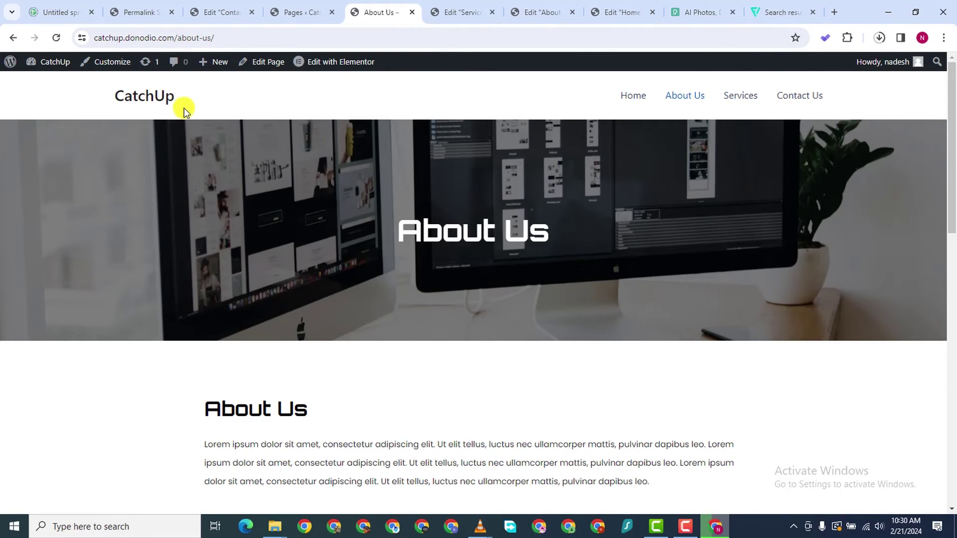
pyautogui.scroll(-10, 184, 108)
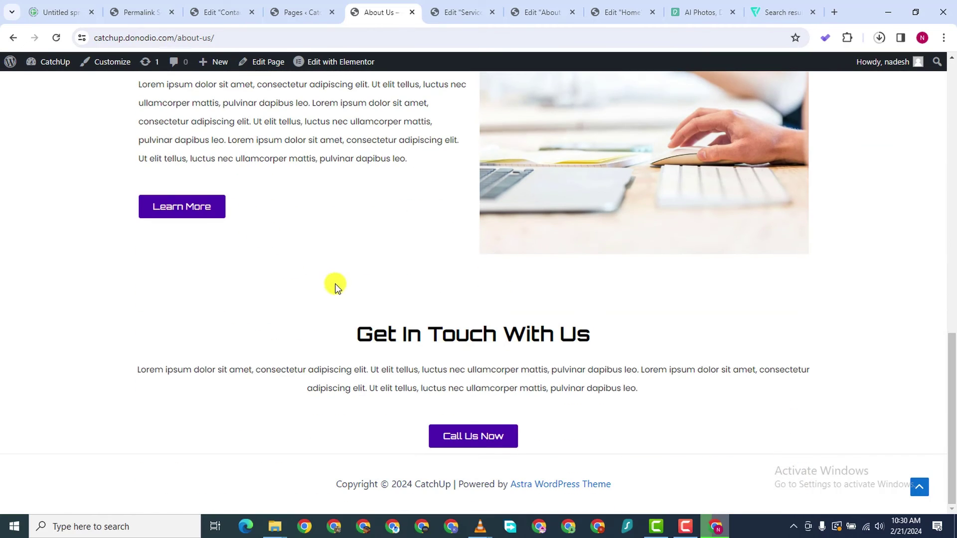
pyautogui.scroll(10, 349, 248)
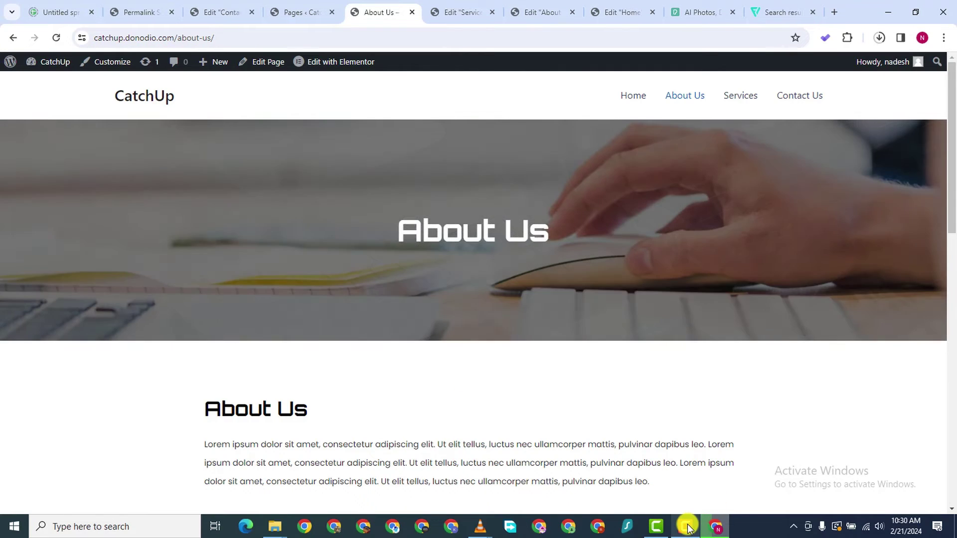
# Bring the browser back and start a new LogoMakr design
pyautogui.moveTo(686, 520)
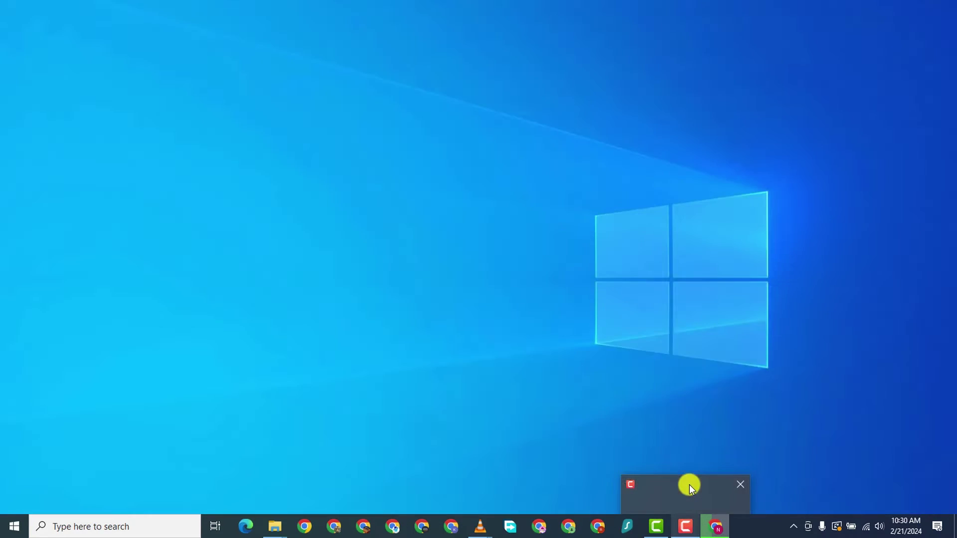
pyautogui.click(689, 485)
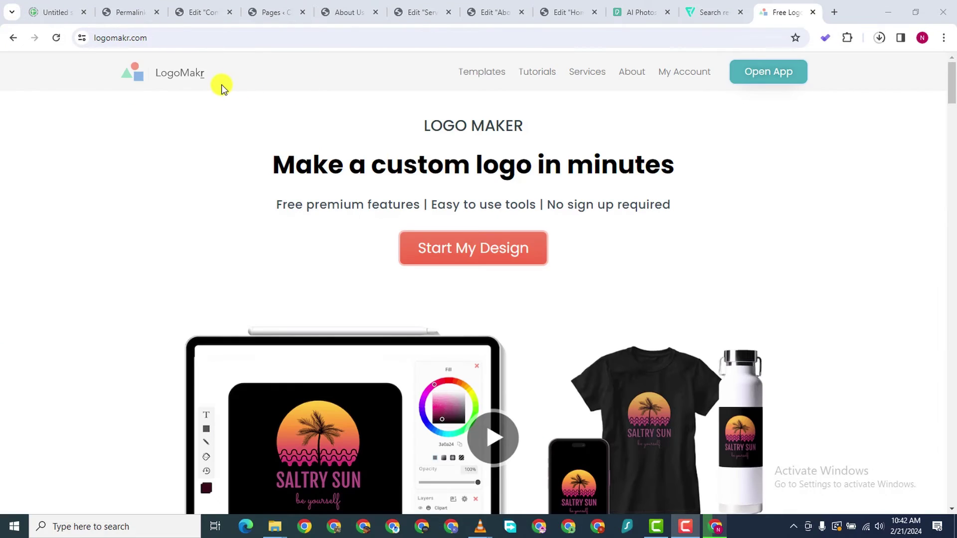
pyautogui.click(221, 87)
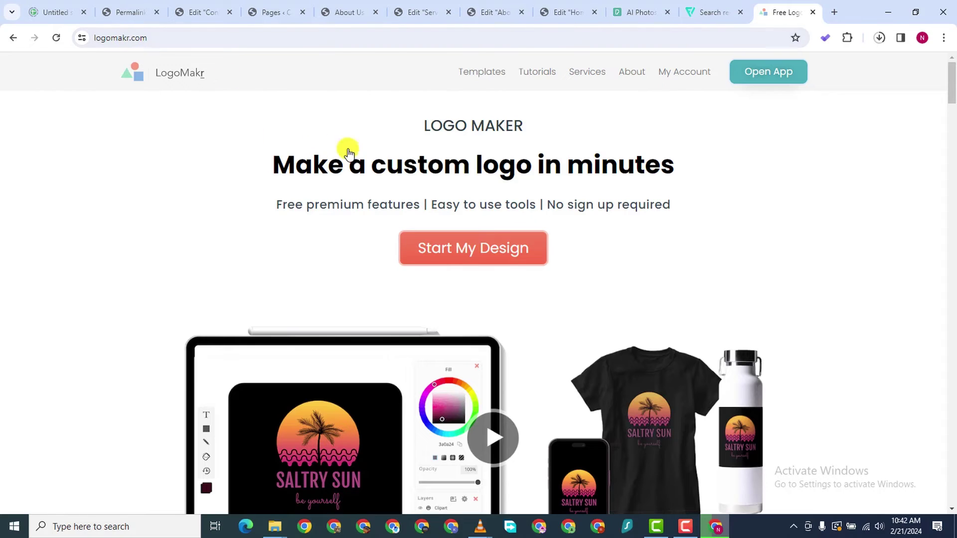
pyautogui.click(474, 245)
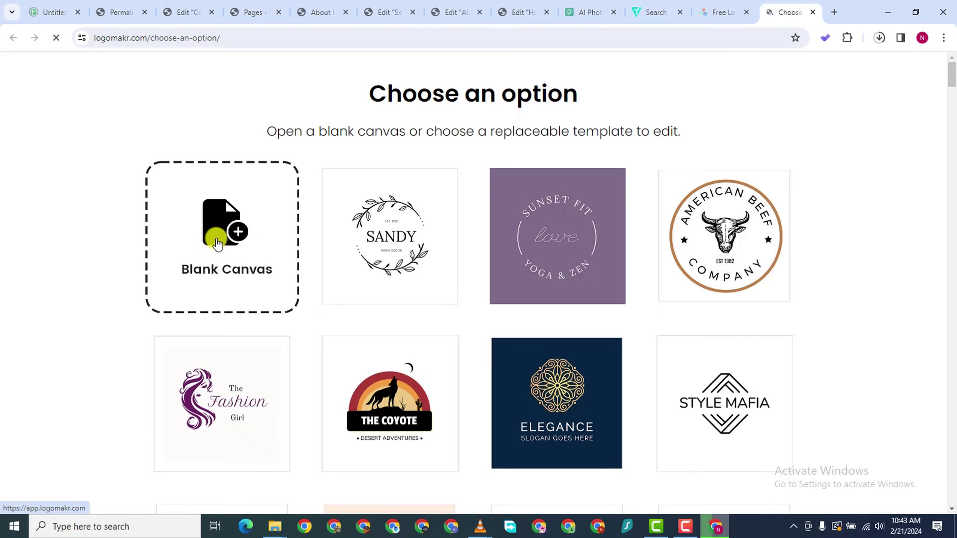
# Scroll through the LogoMakr template gallery toward the Blank Canvas option
pyautogui.scroll(-9, 512, 297)
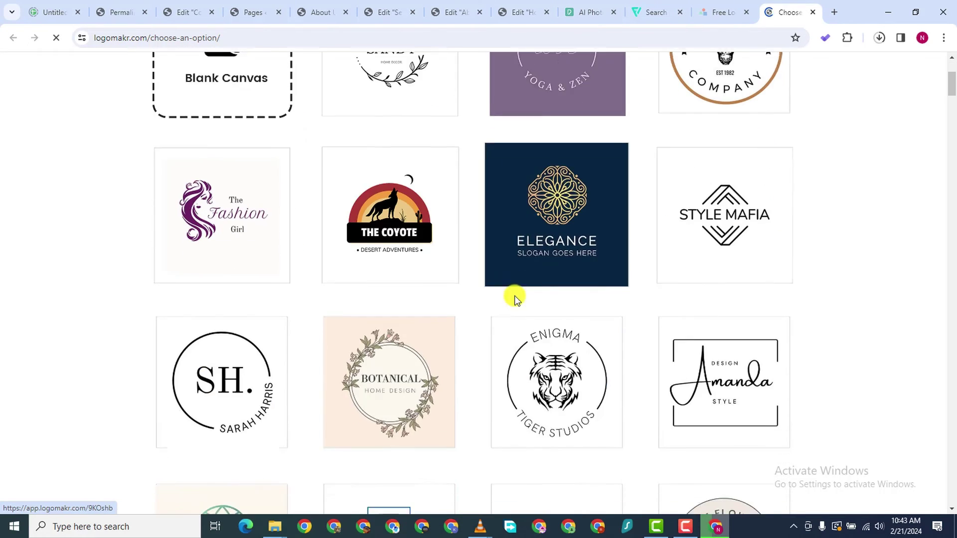
pyautogui.scroll(-14, 354, 260)
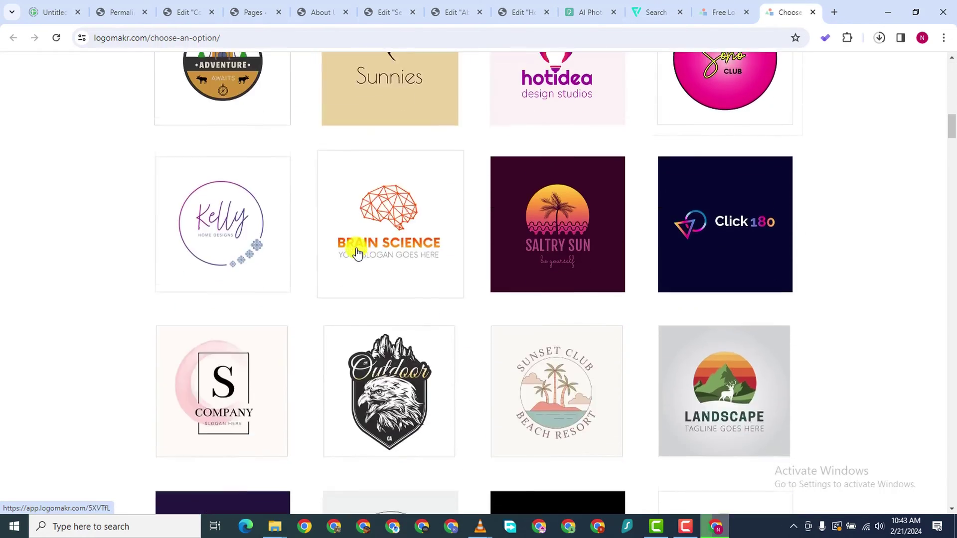
pyautogui.scroll(5, 463, 195)
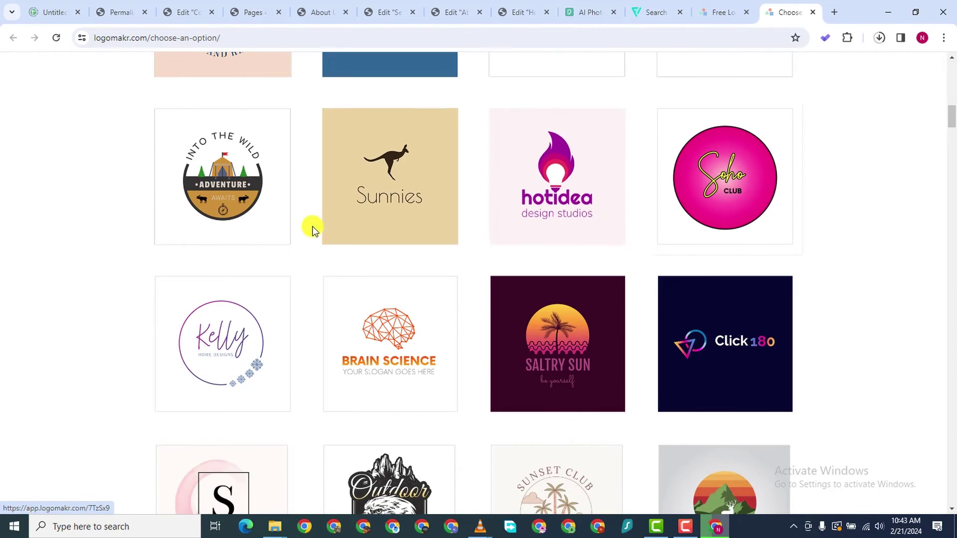
pyautogui.scroll(-1, 516, 187)
pyautogui.scroll(-2, 466, 220)
pyautogui.scroll(2, 442, 231)
pyautogui.scroll(-7, 443, 239)
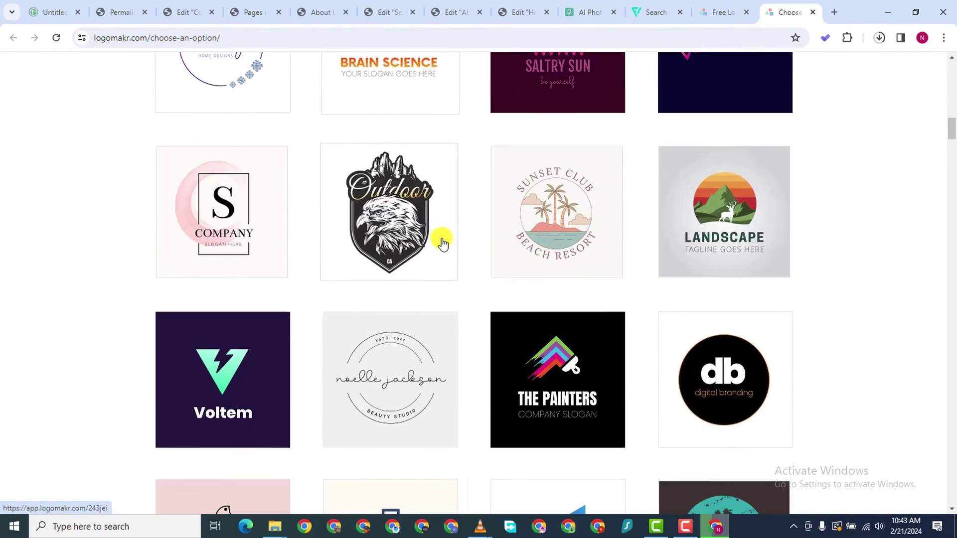
pyautogui.scroll(-17, 443, 240)
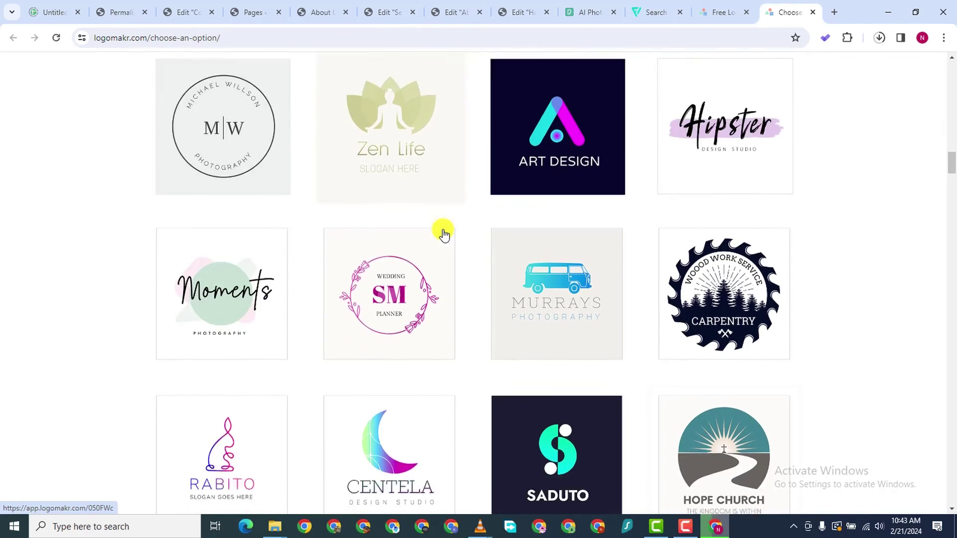
pyautogui.scroll(20, 443, 226)
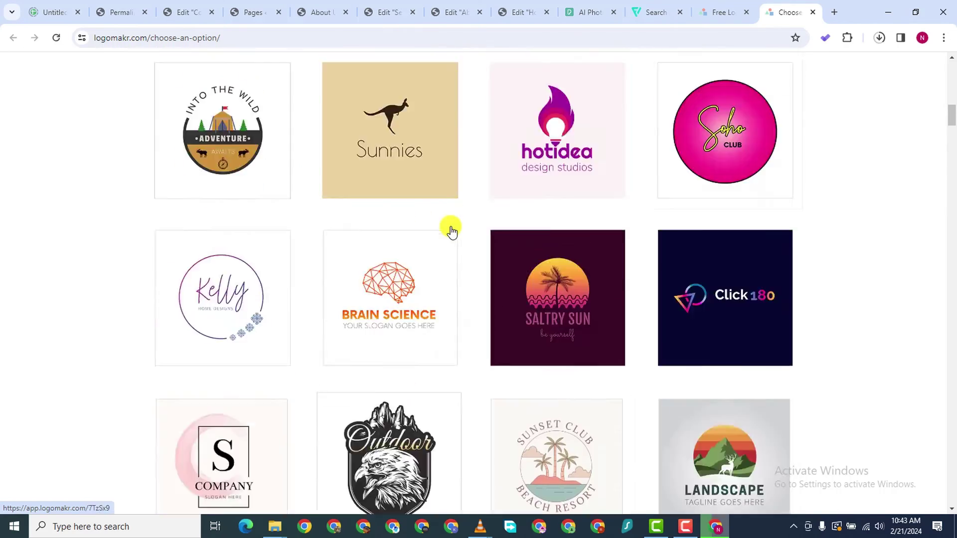
pyautogui.scroll(2, 451, 231)
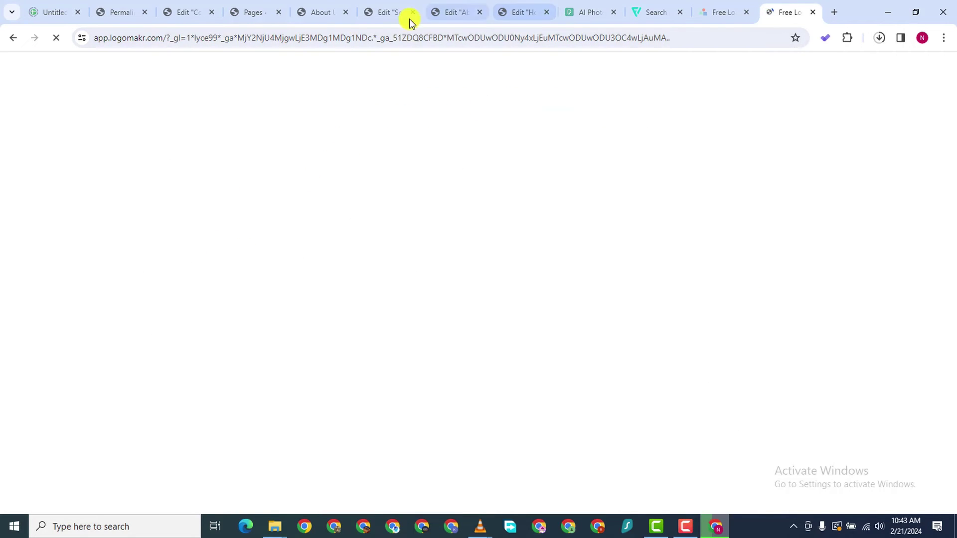
# Copy the Services button's background hex #4E00AF from Elementor's colour picker, then return to LogoMakr
pyautogui.click(322, 13)
pyautogui.click(375, 13)
pyautogui.scroll(-7, 438, 229)
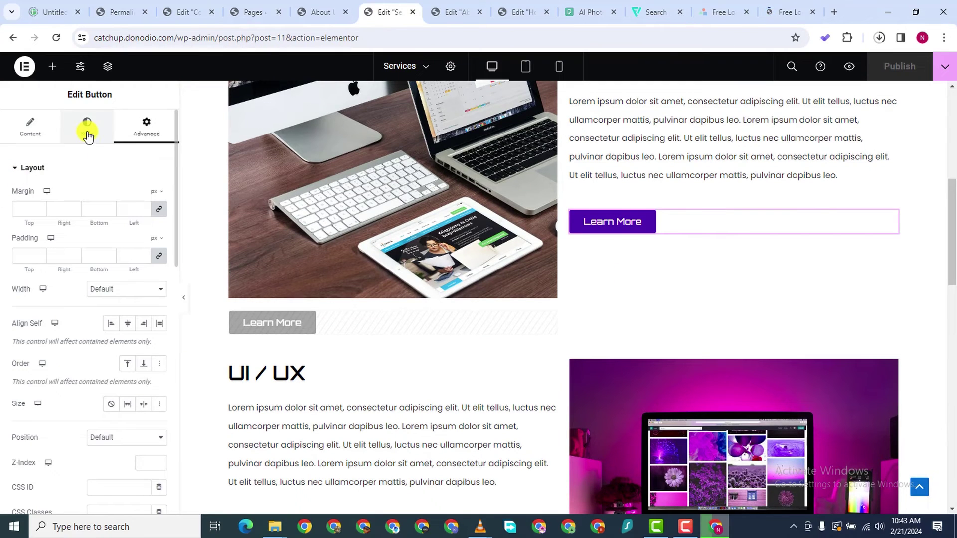
pyautogui.scroll(4, 47, 265)
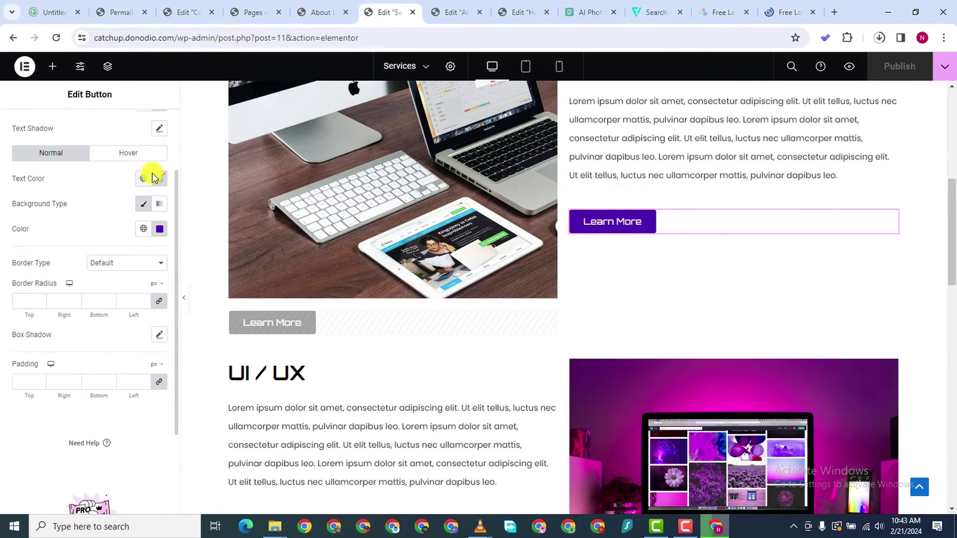
pyautogui.click(159, 228)
pyautogui.click(115, 401)
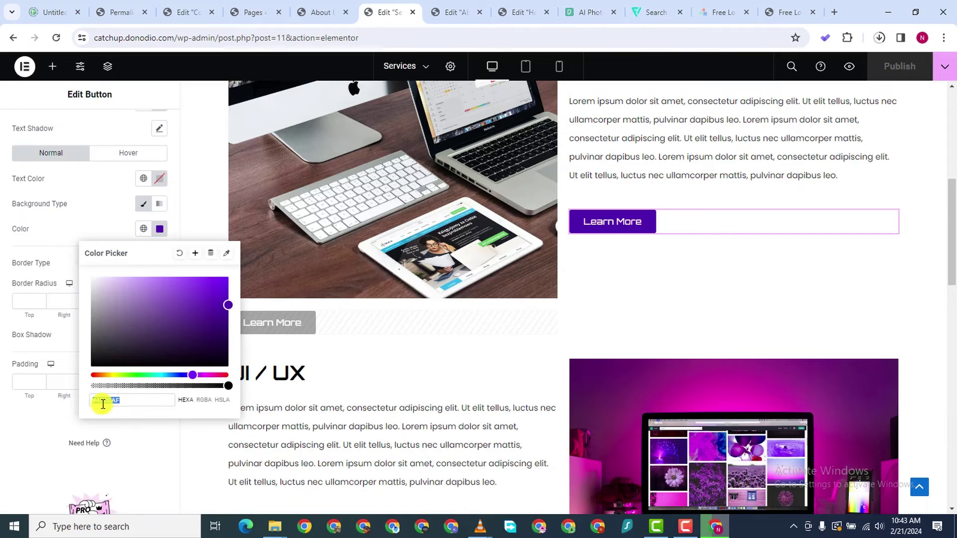
pyautogui.rightClick(103, 402)
pyautogui.click(133, 192)
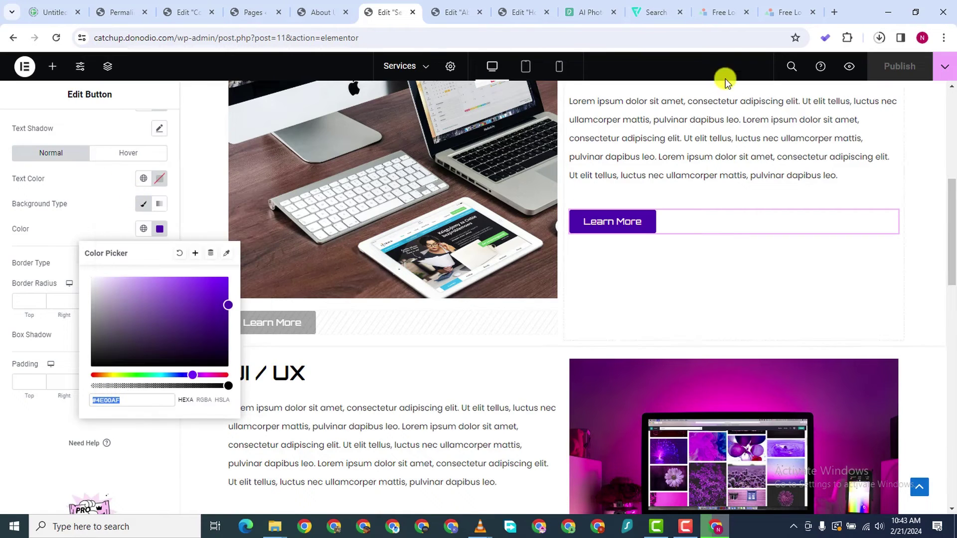
pyautogui.click(783, 12)
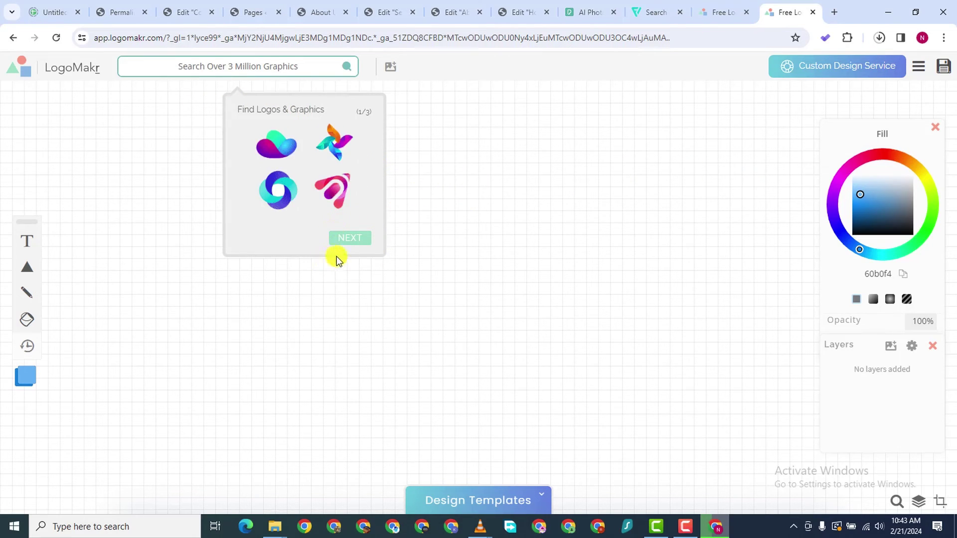
# Finish the welcome tour, add 'Marketino' text and enlarge it to about 1157 × 308 px
pyautogui.click(349, 237)
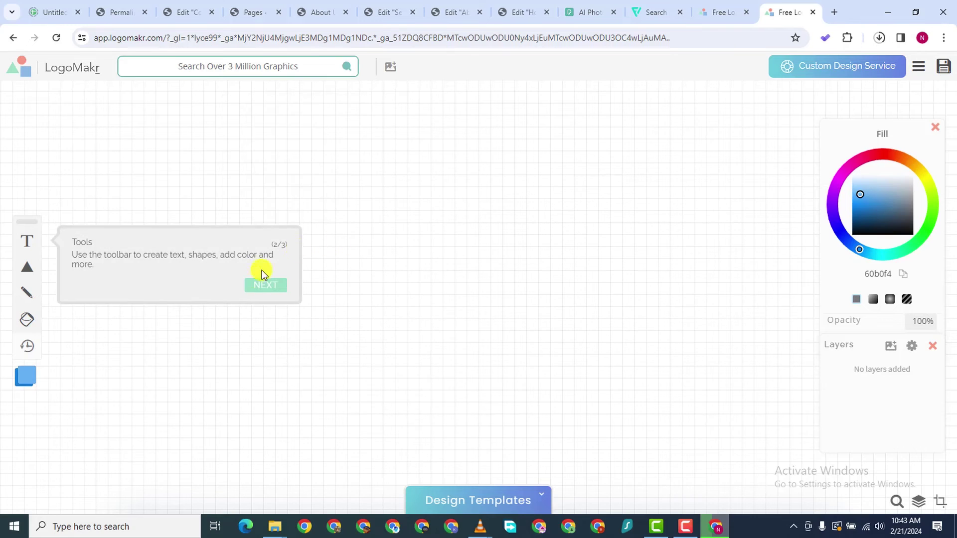
pyautogui.click(240, 288)
pyautogui.click(29, 236)
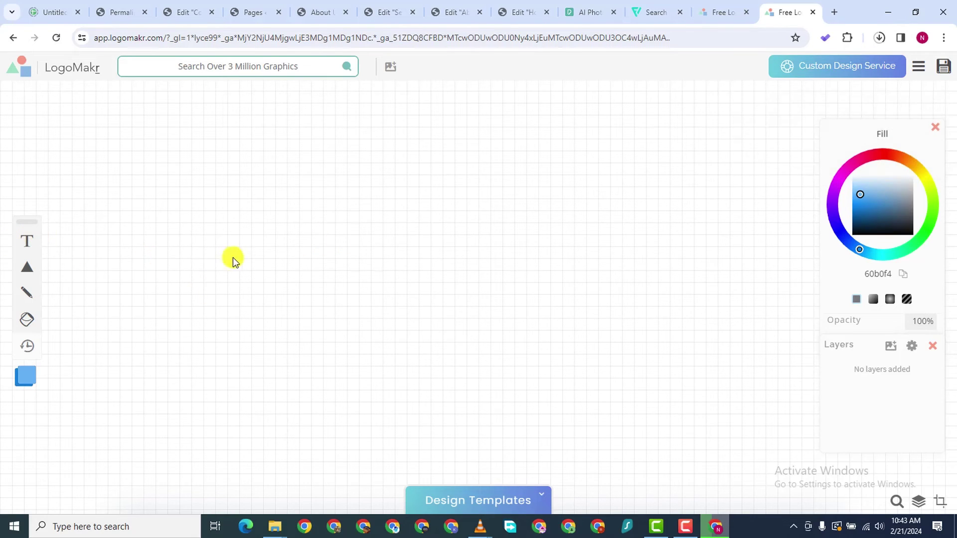
pyautogui.click(26, 240)
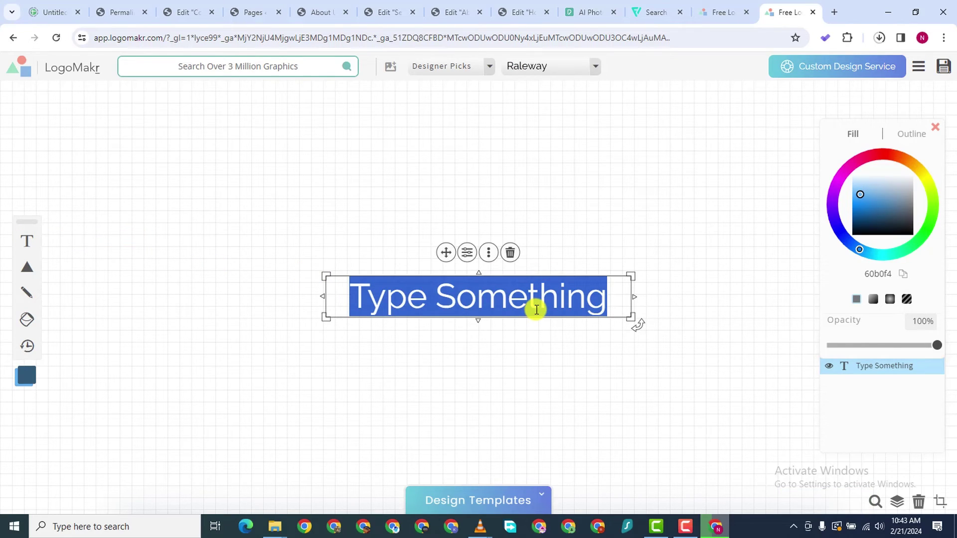
pyautogui.write('Marketing')
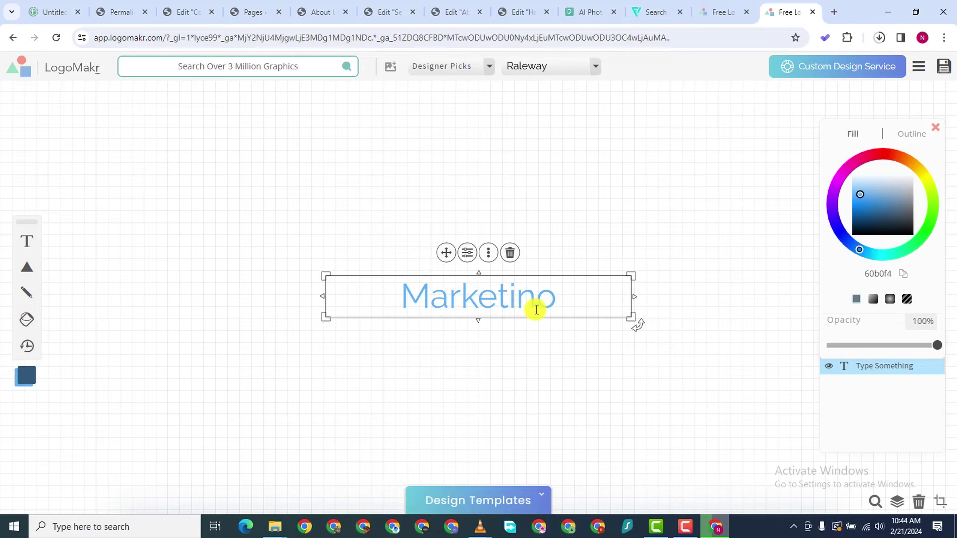
pyautogui.moveTo(633, 296); pyautogui.dragTo(771, 376)
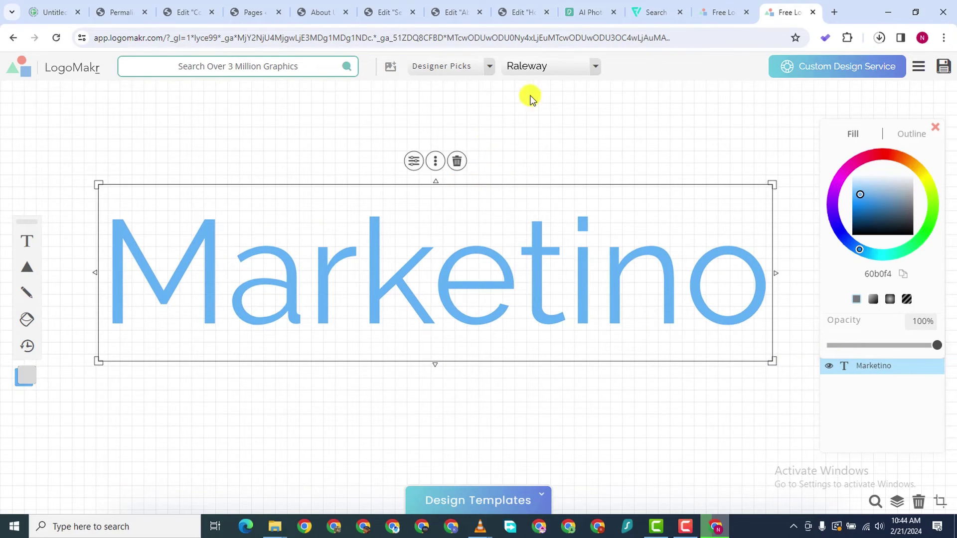
# Filter fonts to the Fun & Funky category and try BigFish on the Marketino text
pyautogui.click(593, 72)
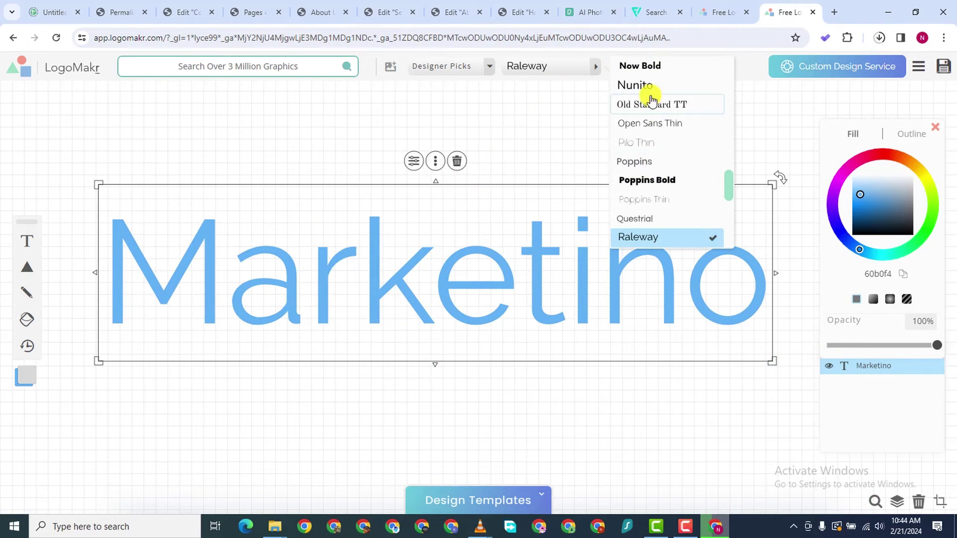
pyautogui.scroll(-1, 689, 187)
pyautogui.scroll(-2, 687, 186)
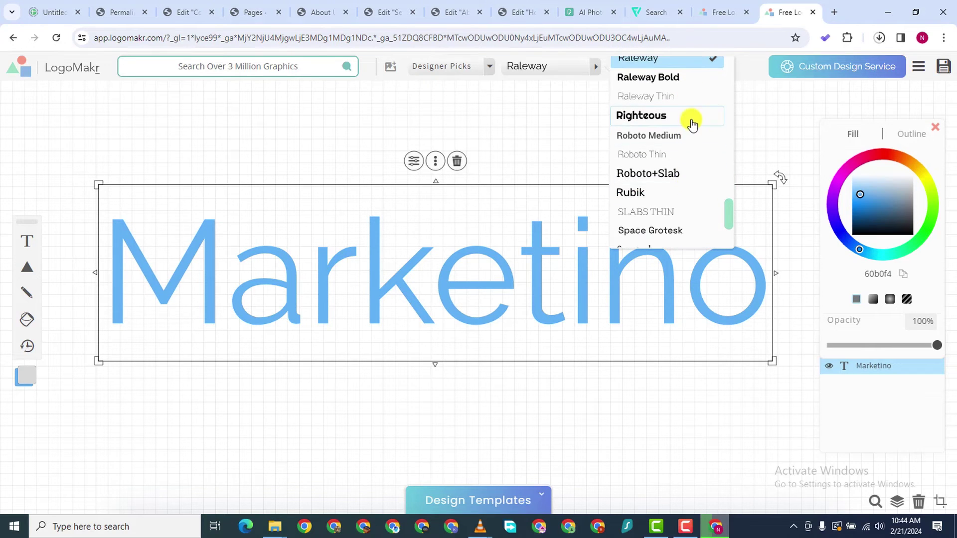
pyautogui.scroll(-2, 690, 150)
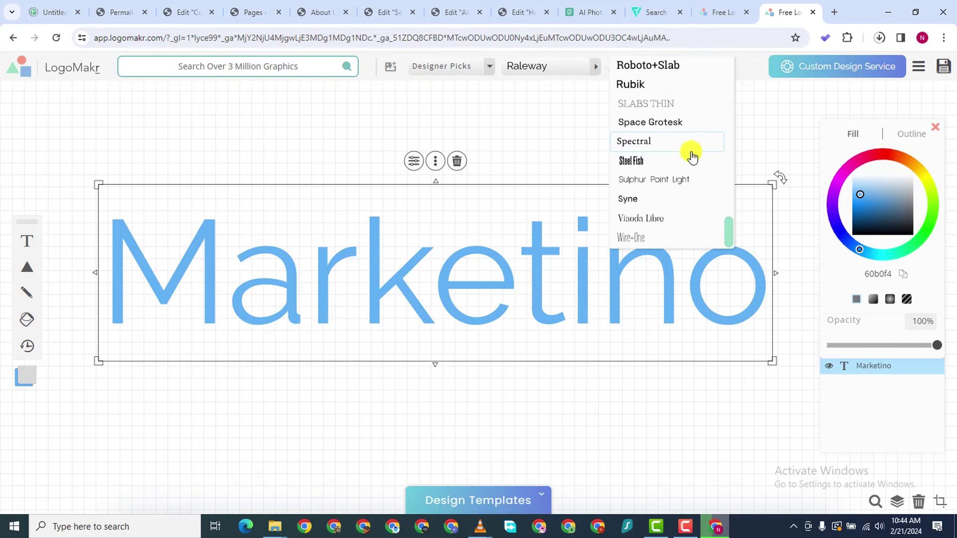
pyautogui.click(466, 67)
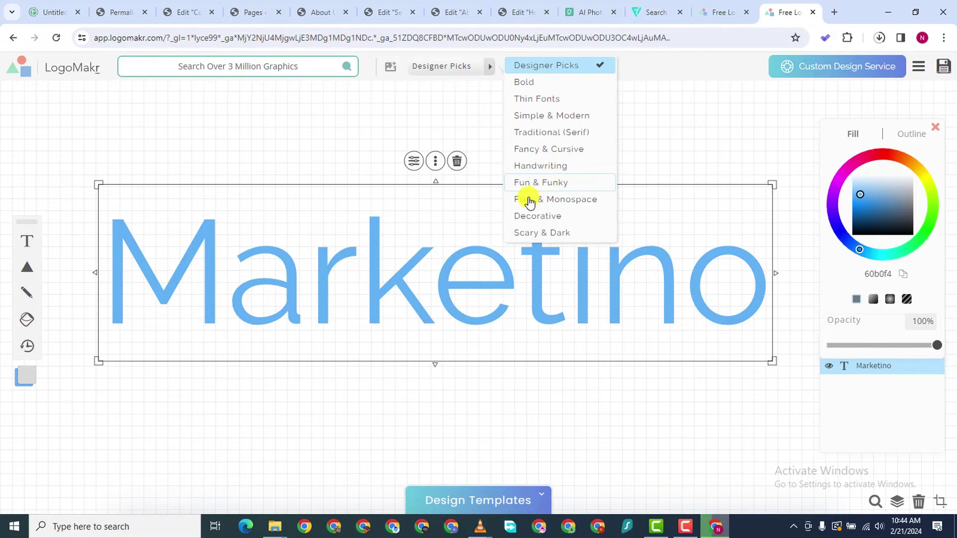
pyautogui.click(528, 184)
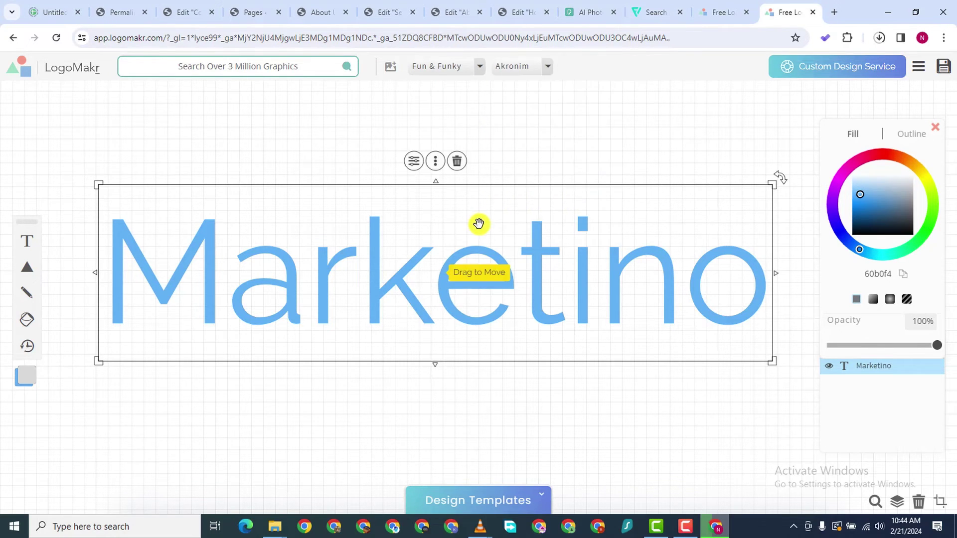
pyautogui.click(521, 70)
pyautogui.click(612, 124)
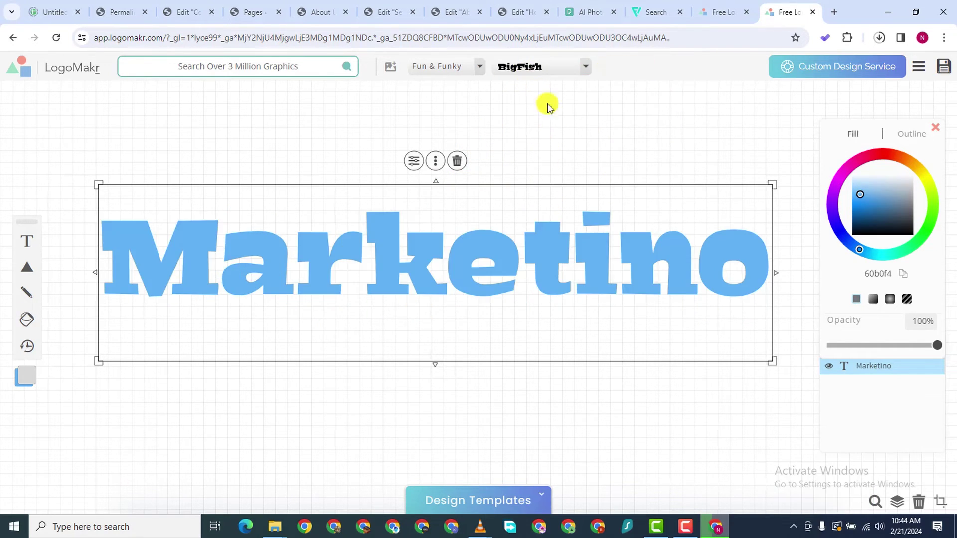
# Try Arbutus, then settle on the Faster One font for Marketino
pyautogui.click(564, 70)
pyautogui.scroll(-1, 667, 144)
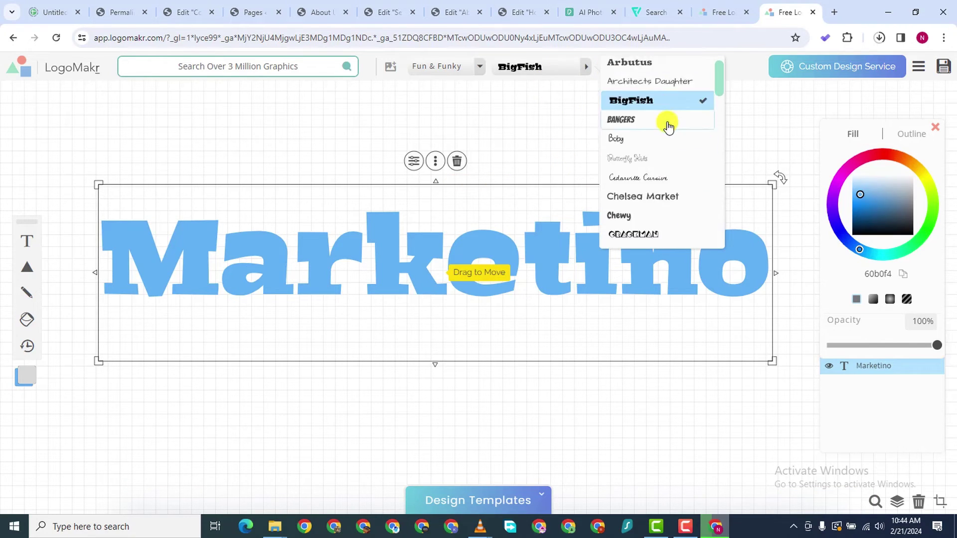
pyautogui.scroll(1, 668, 109)
pyautogui.click(668, 88)
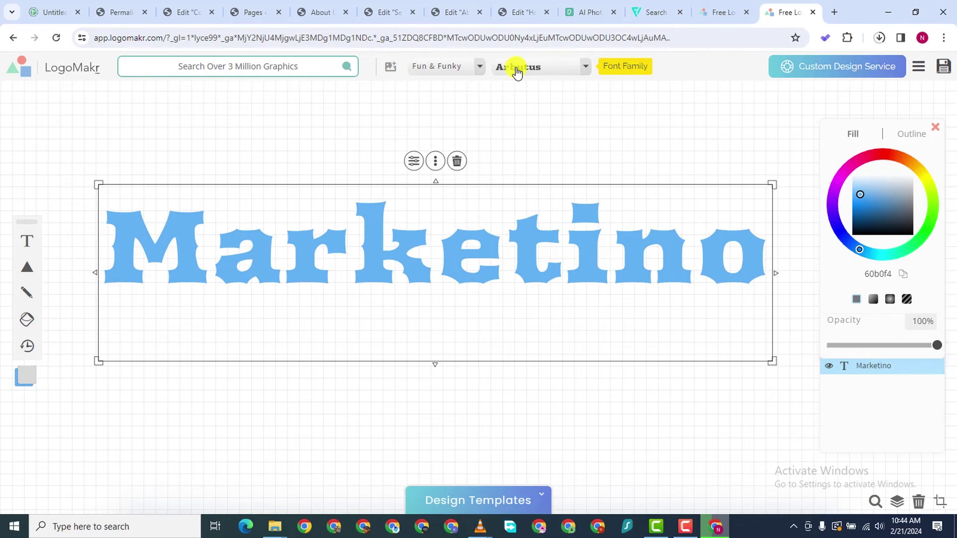
pyautogui.click(516, 69)
pyautogui.scroll(-8, 647, 166)
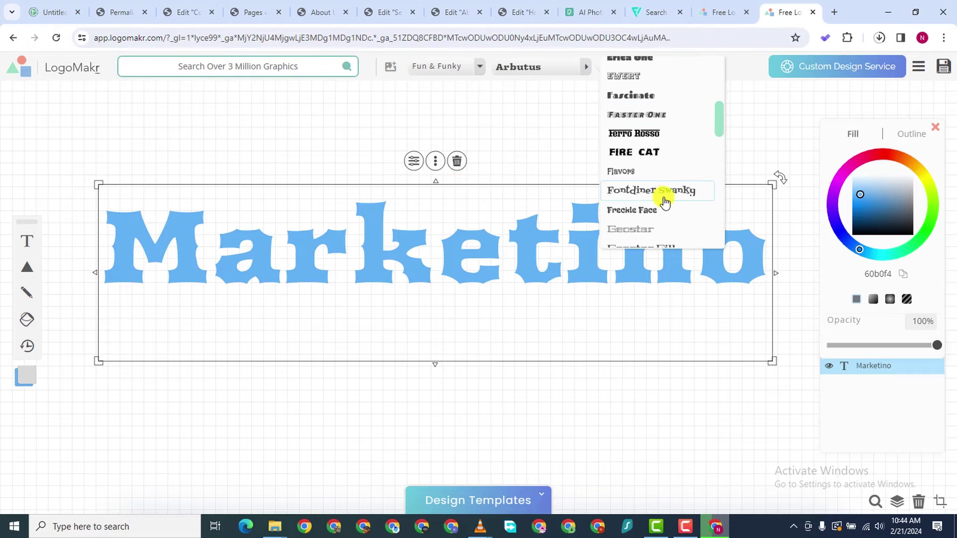
pyautogui.click(649, 114)
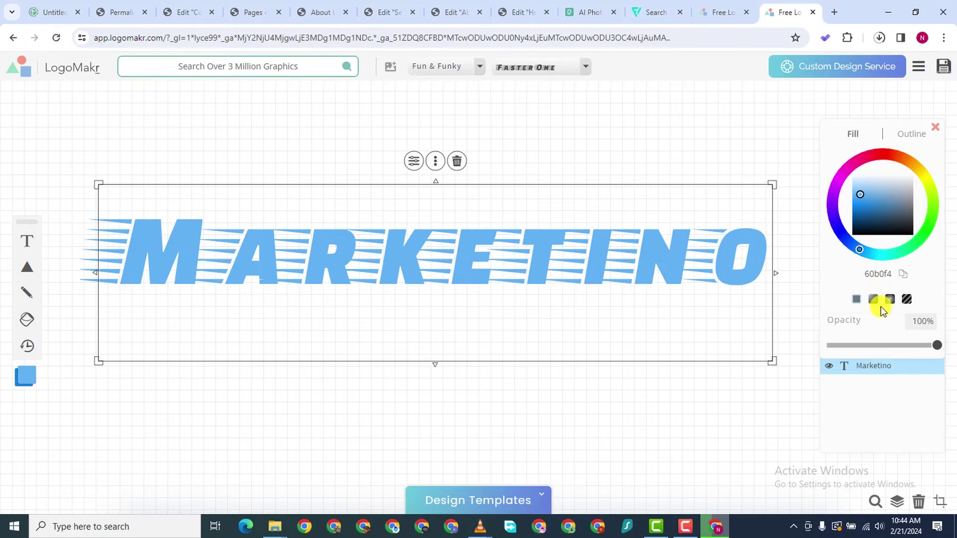
# Paste 4E00AF as the text fill to make it purple, then open the download panel
pyautogui.rightClick(881, 273)
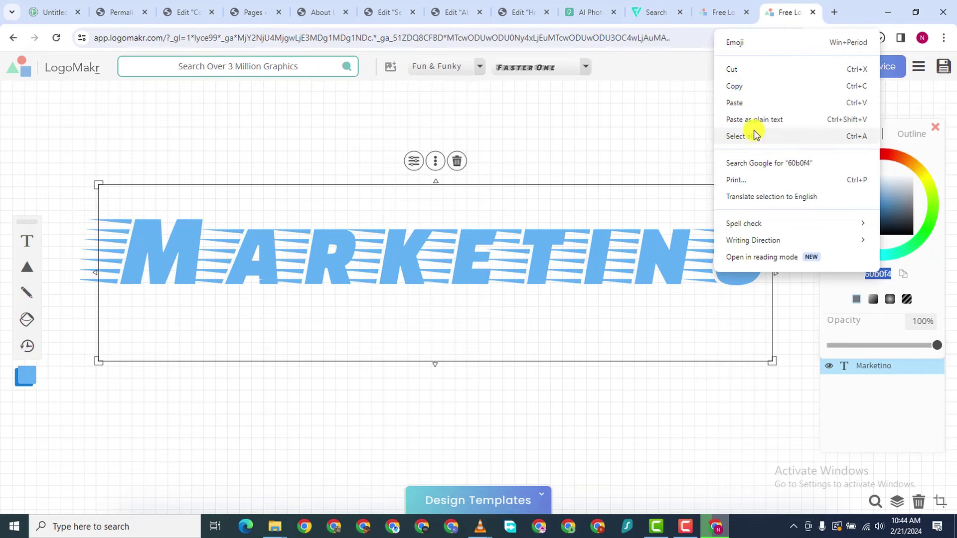
pyautogui.click(737, 101)
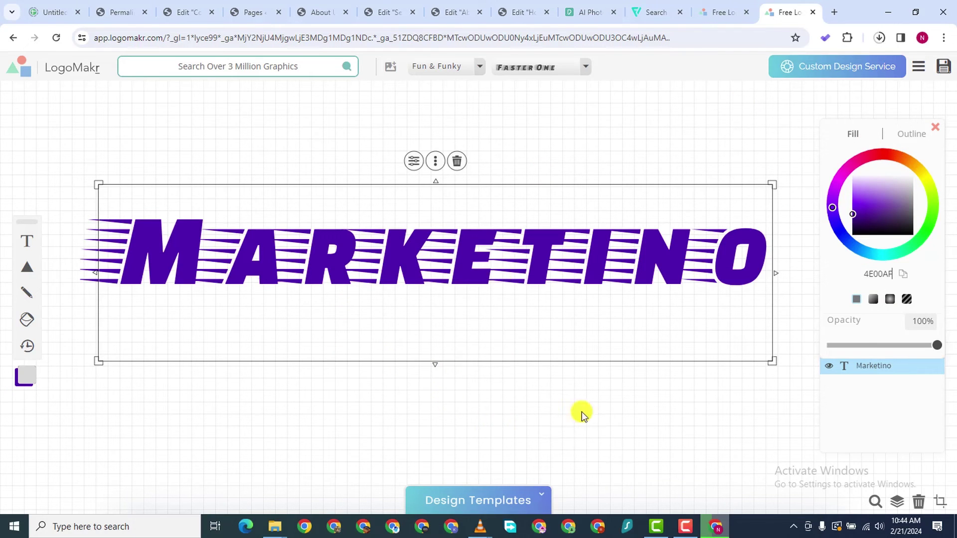
pyautogui.click(622, 406)
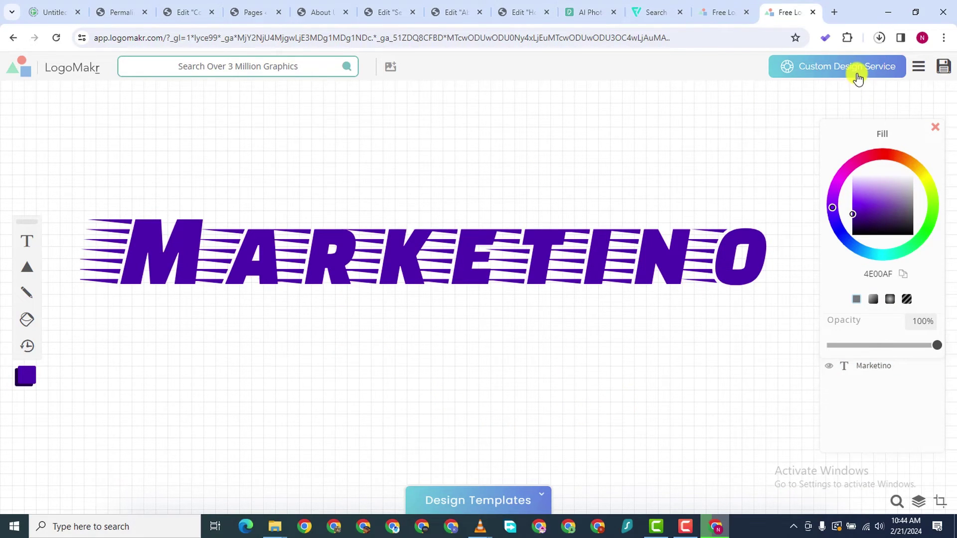
pyautogui.click(942, 66)
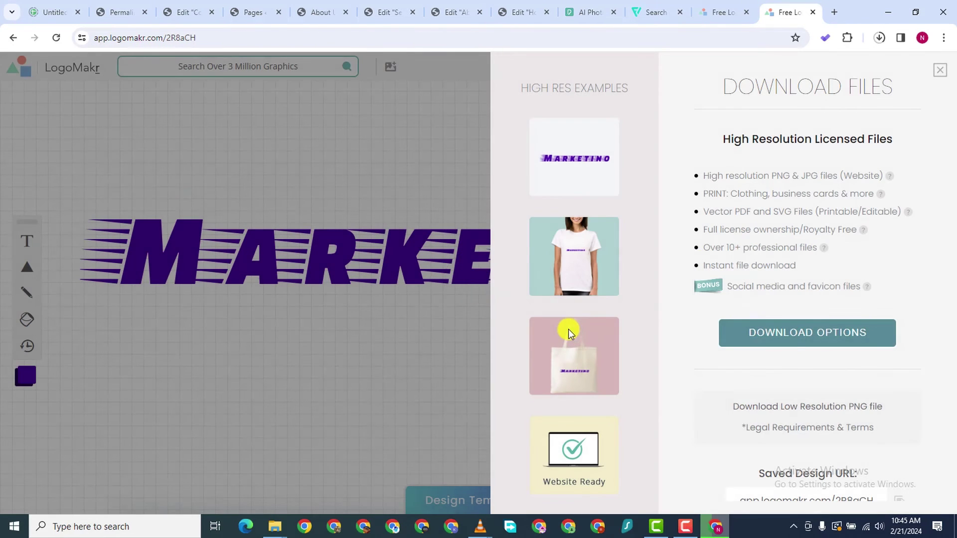
# Choose the free low-resolution PNG download and confirm it in the browser's recent downloads
pyautogui.click(791, 409)
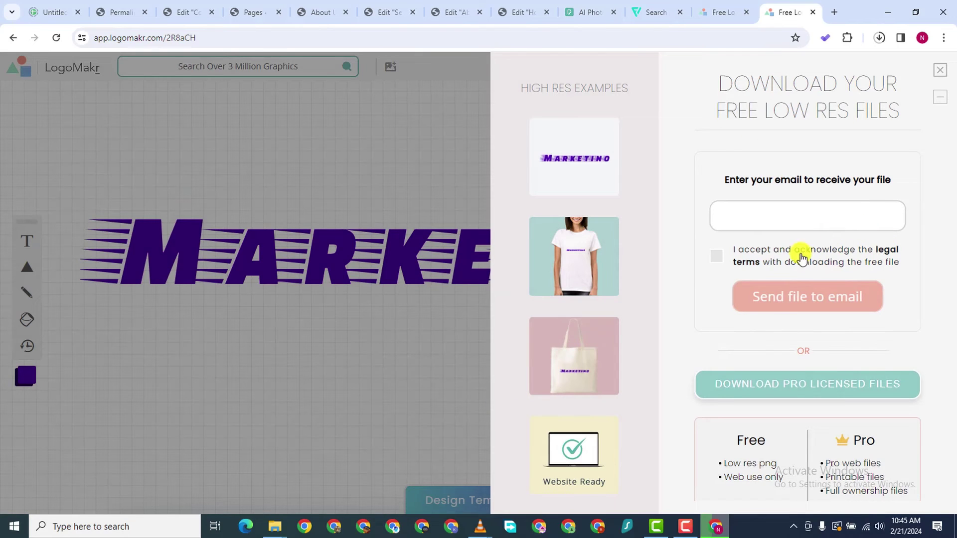
pyautogui.scroll(-2, 800, 399)
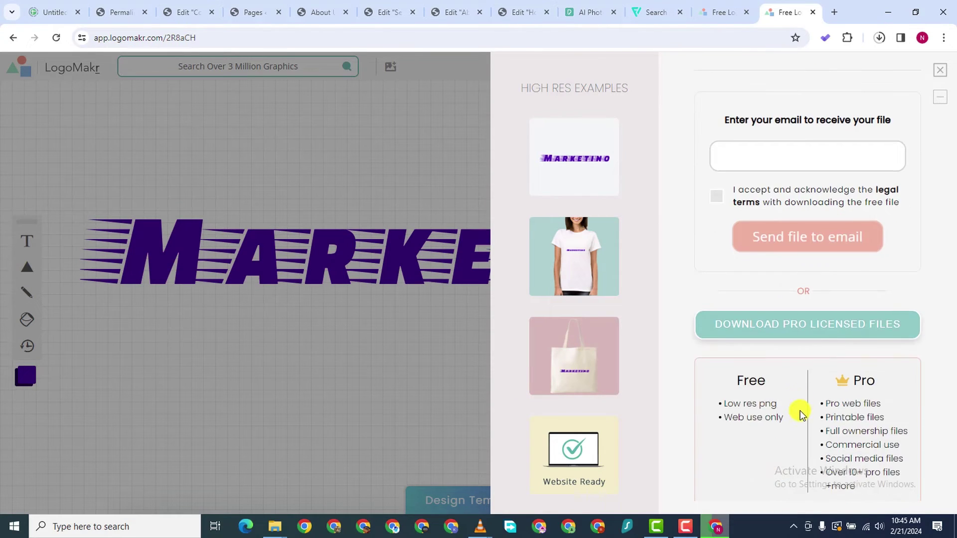
pyautogui.scroll(-1, 766, 359)
pyautogui.scroll(3, 777, 324)
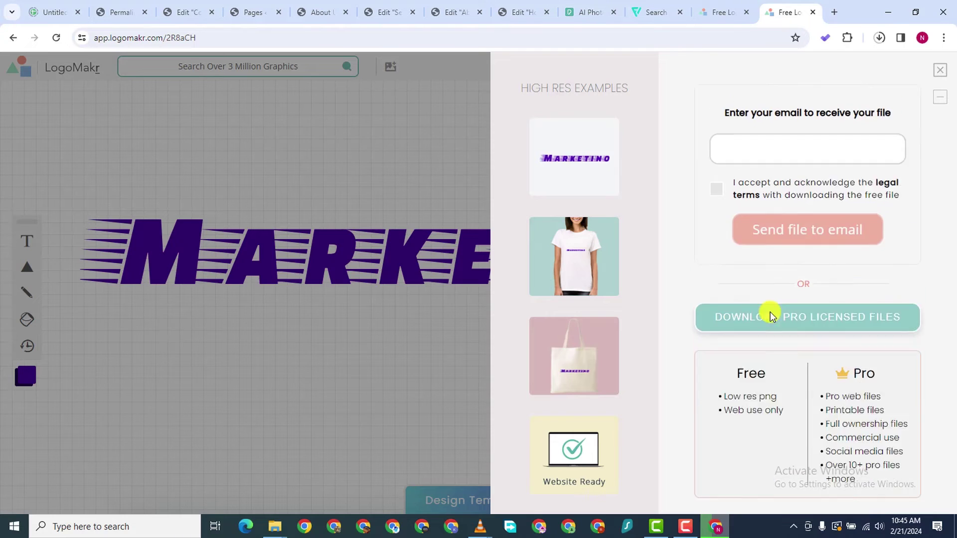
pyautogui.click(878, 40)
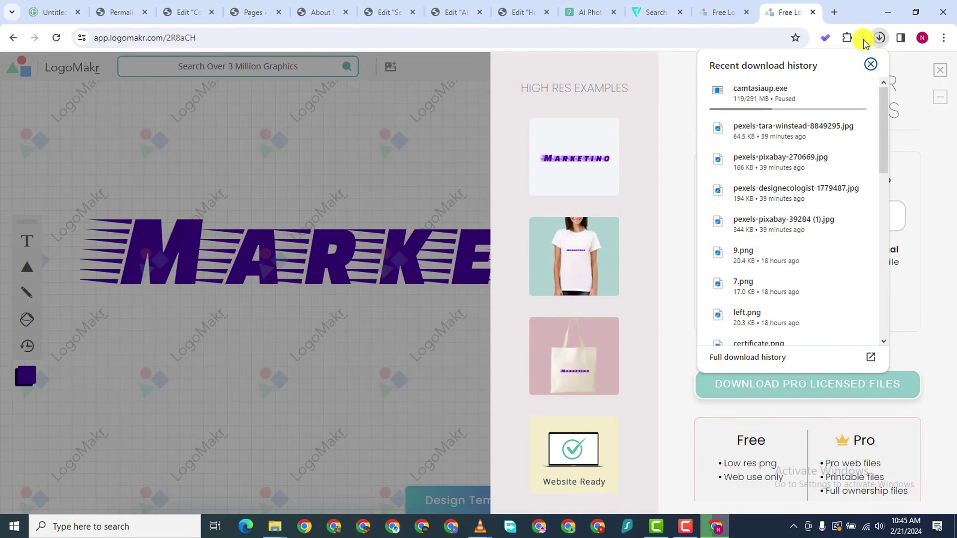
pyautogui.click(790, 14)
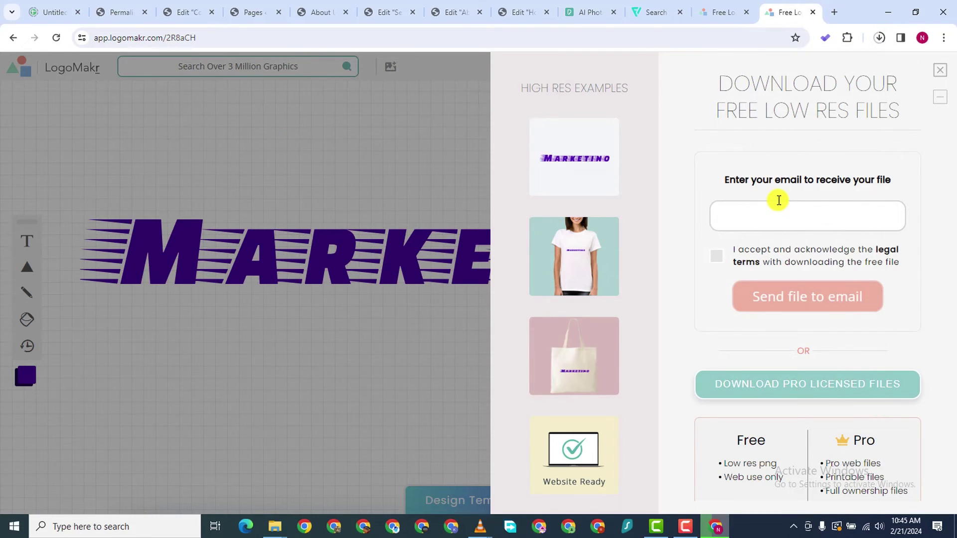
pyautogui.scroll(-1, 780, 202)
pyautogui.scroll(1, 777, 210)
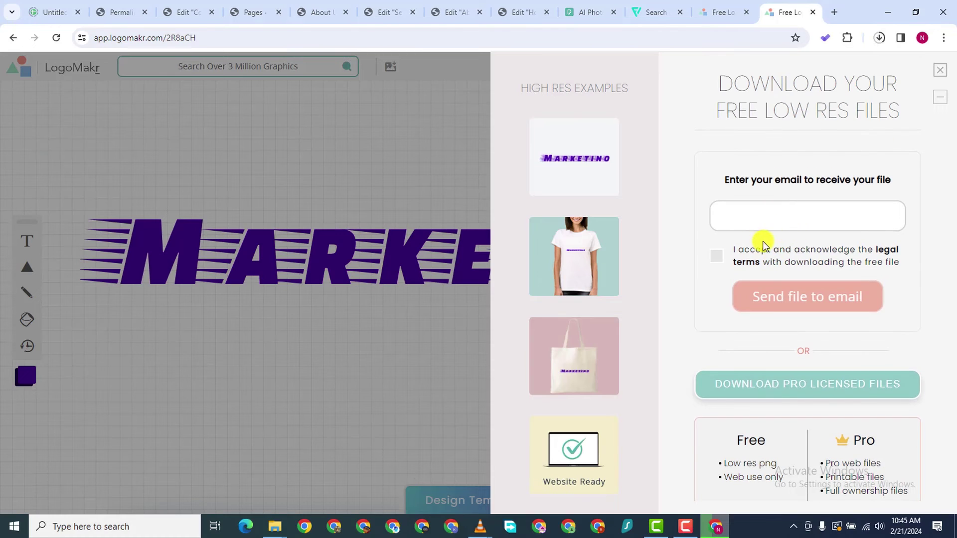
pyautogui.scroll(-3, 741, 297)
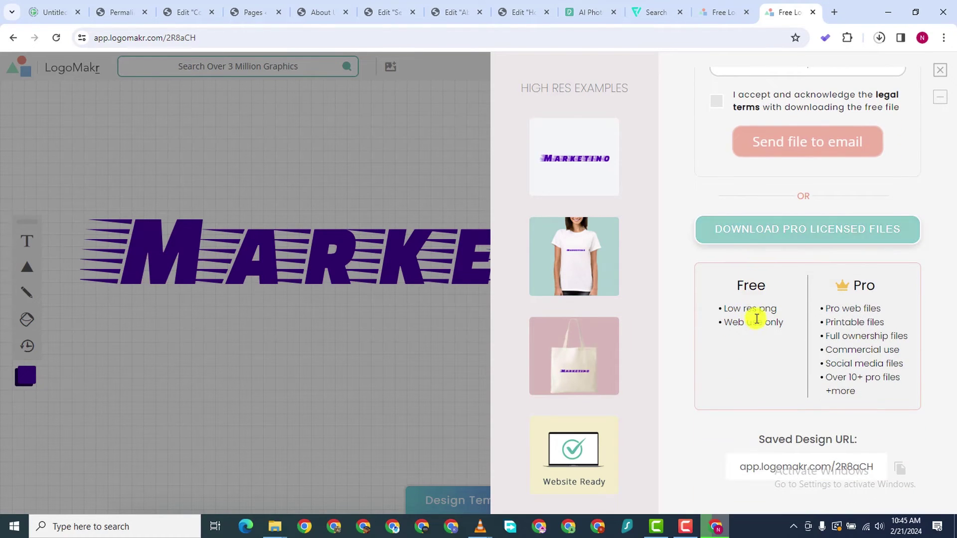
pyautogui.scroll(3, 777, 398)
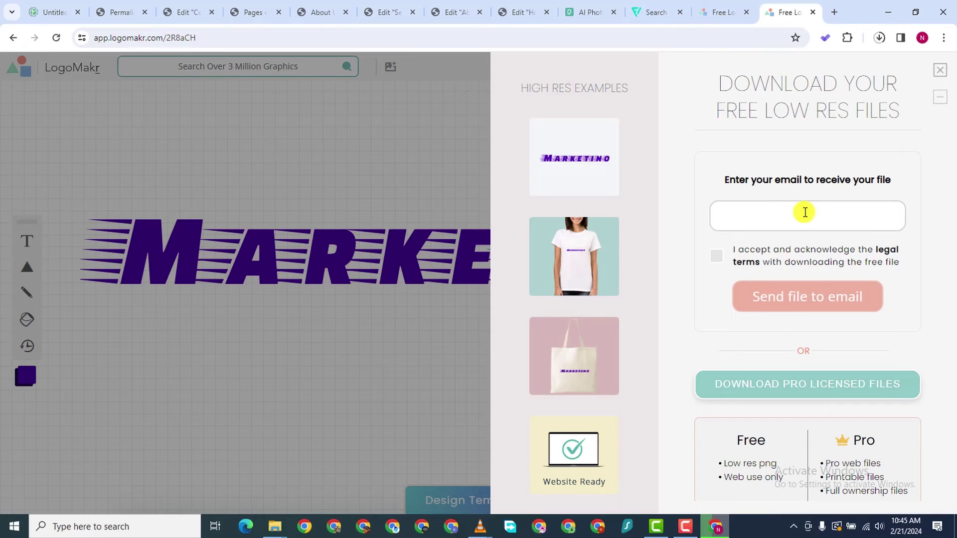
pyautogui.moveTo(681, 526)
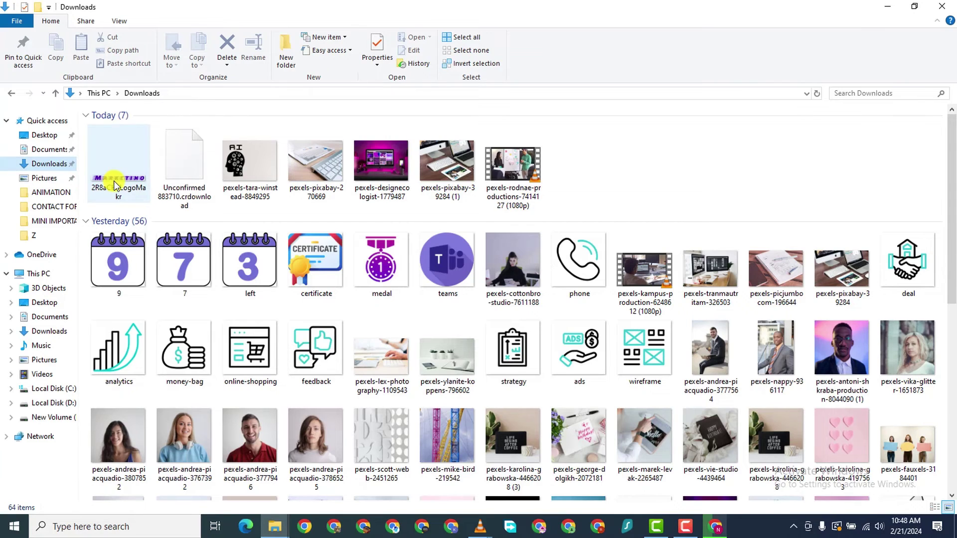
# View 2R8aCH-LogoMakr.png zoomed in Photos, then close the Photos window
pyautogui.doubleClick(115, 185)
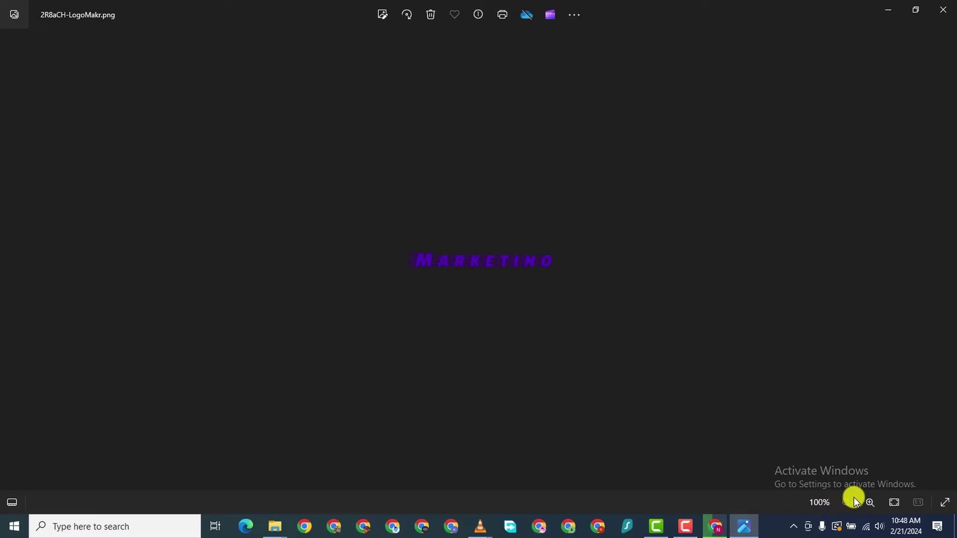
pyautogui.click(868, 503)
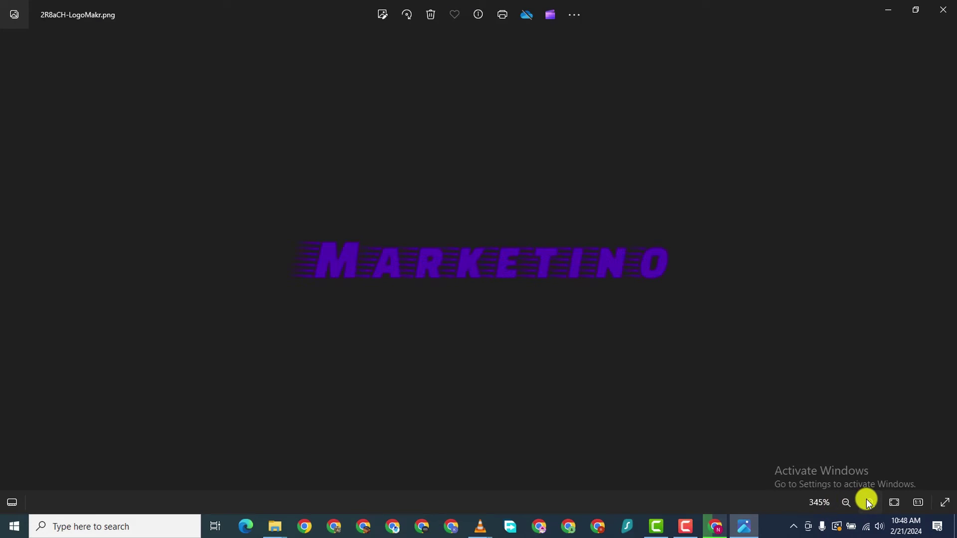
pyautogui.click(868, 502)
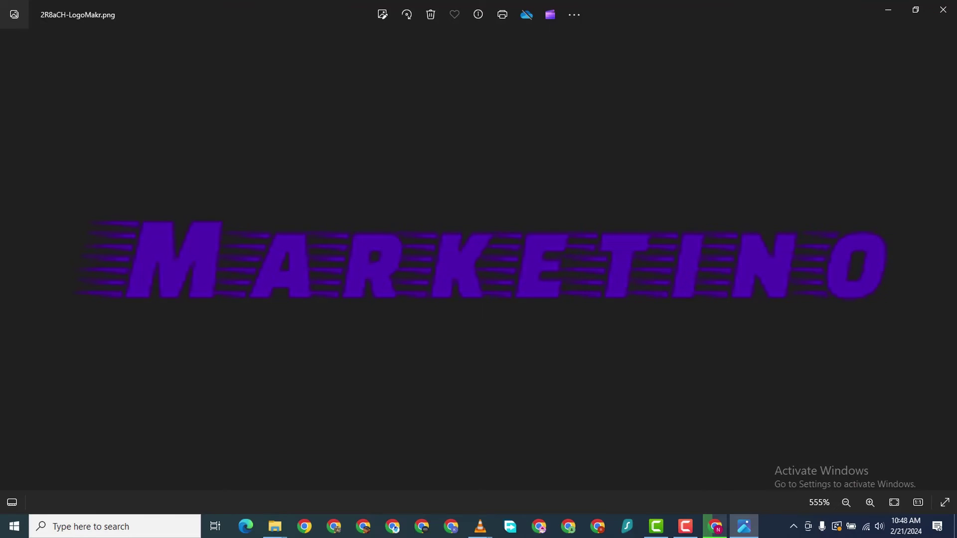
pyautogui.rightClick(744, 527)
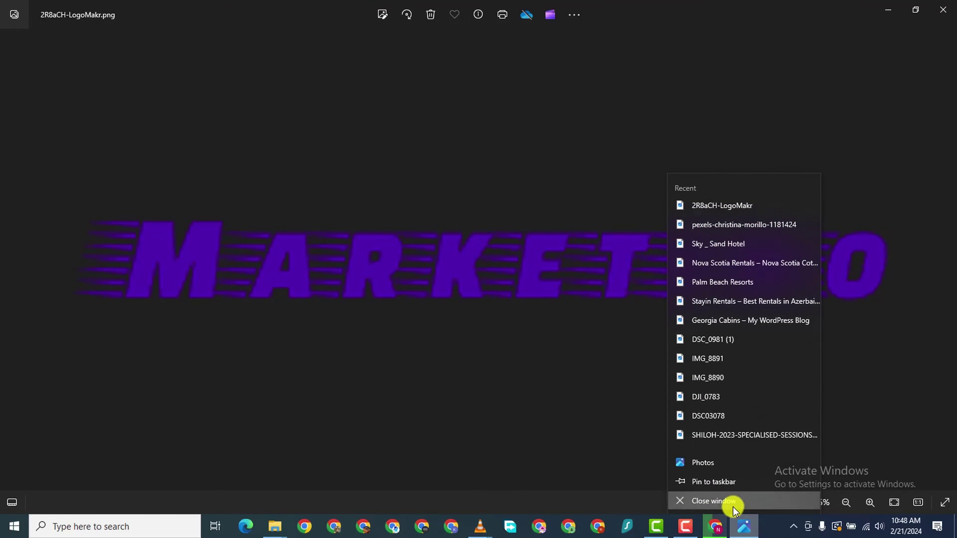
pyautogui.click(732, 507)
pyautogui.click(716, 527)
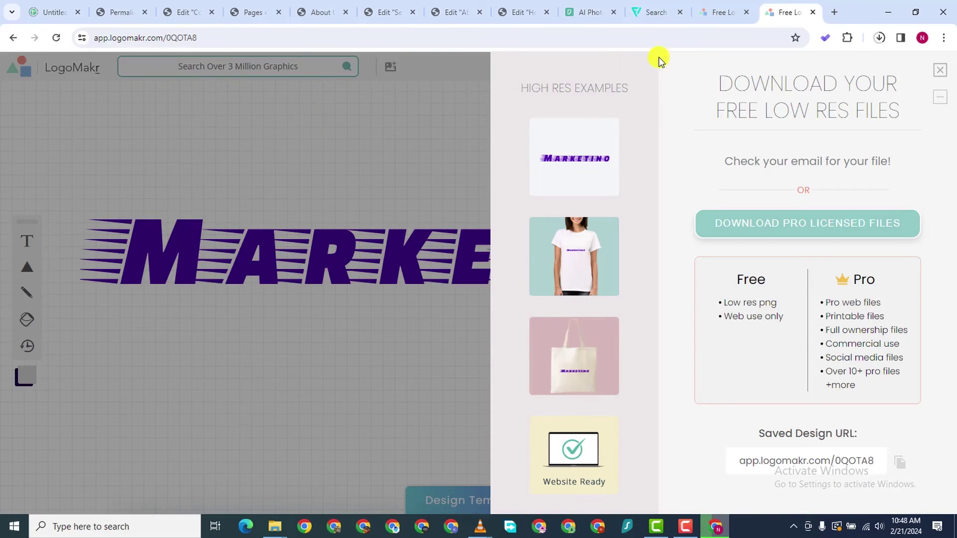
# Cycle through the open browser tabs to the About Us Elementor editor
pyautogui.click(589, 12)
pyautogui.click(508, 12)
pyautogui.click(451, 12)
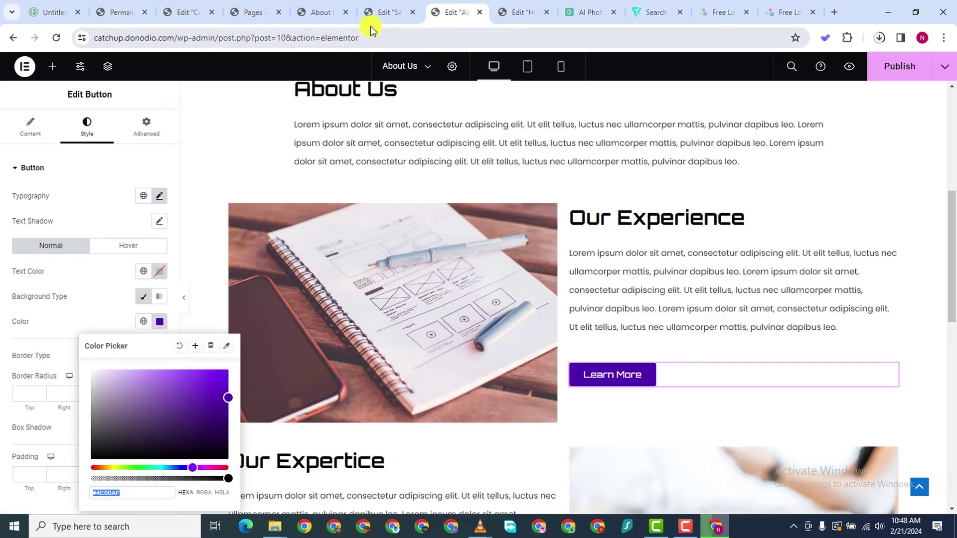
pyautogui.click(390, 12)
pyautogui.click(318, 12)
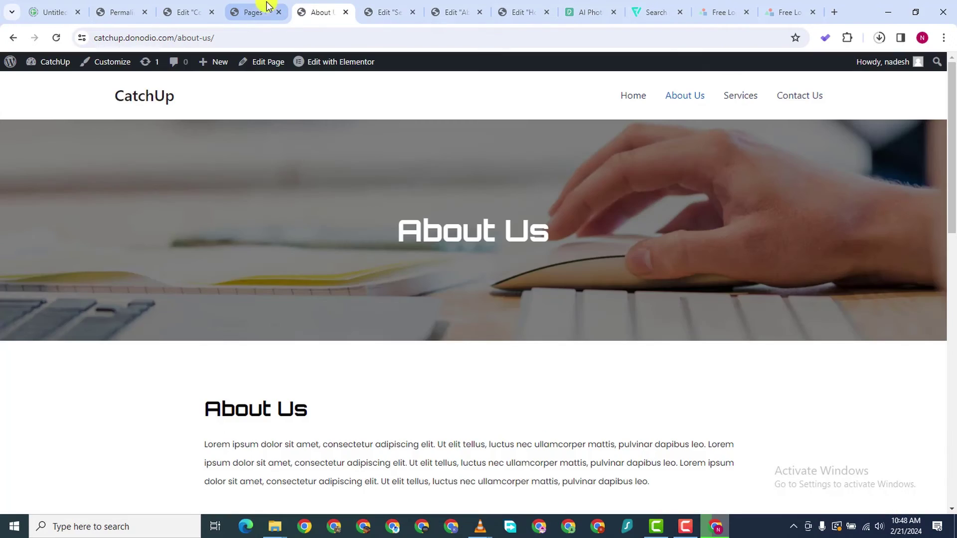
pyautogui.click(255, 12)
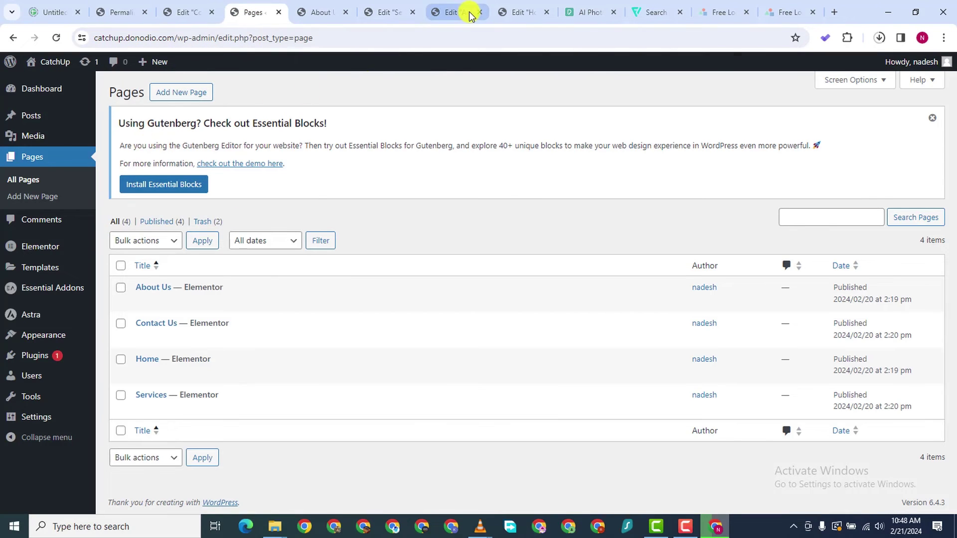
pyautogui.click(467, 13)
# Close the leftover About Us, Services and live About Us tabs, cancelling the Leave site prompt
pyautogui.click(479, 12)
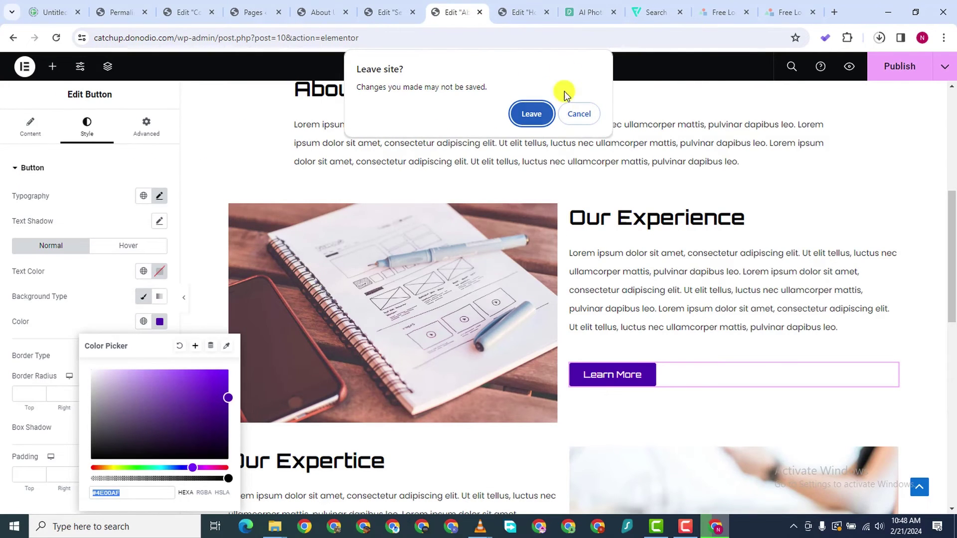
pyautogui.click(576, 113)
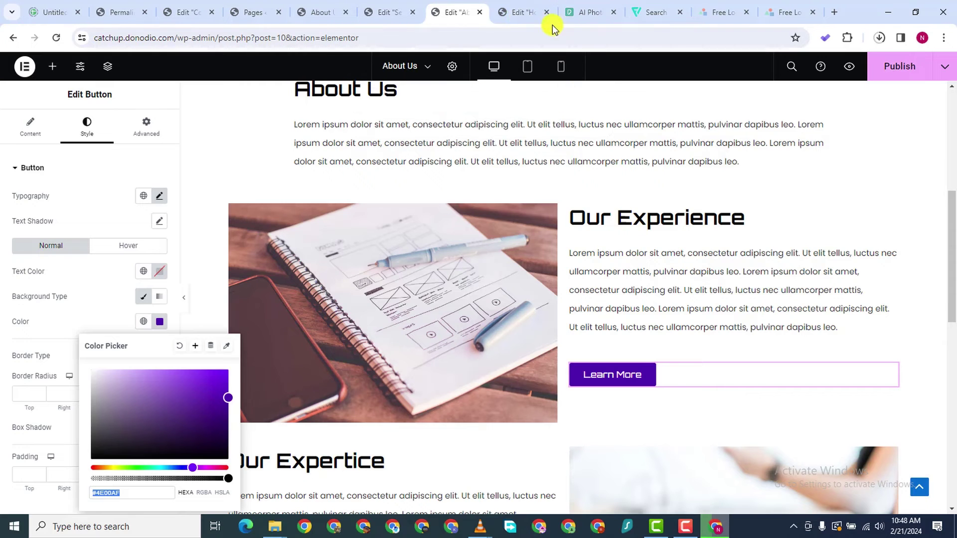
pyautogui.click(547, 13)
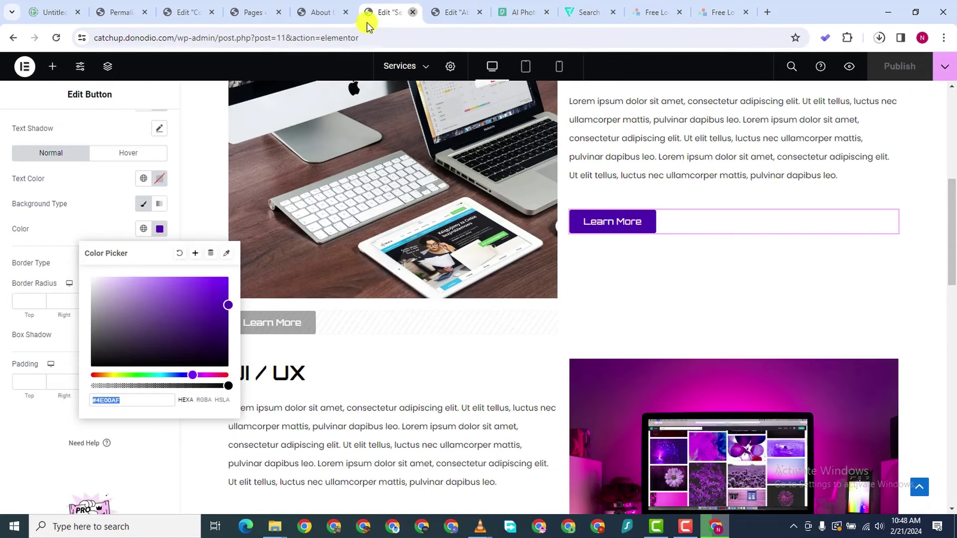
pyautogui.middleClick(367, 20)
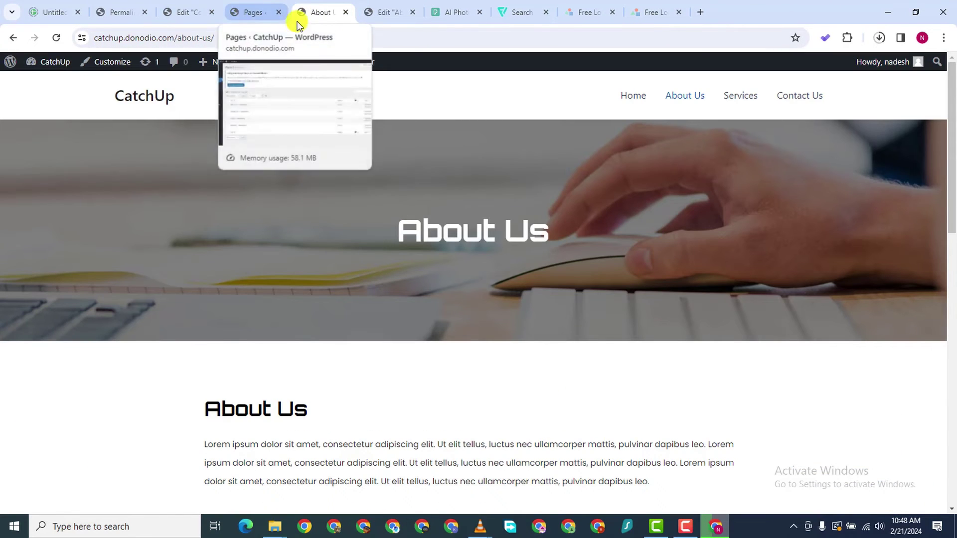
pyautogui.click(347, 13)
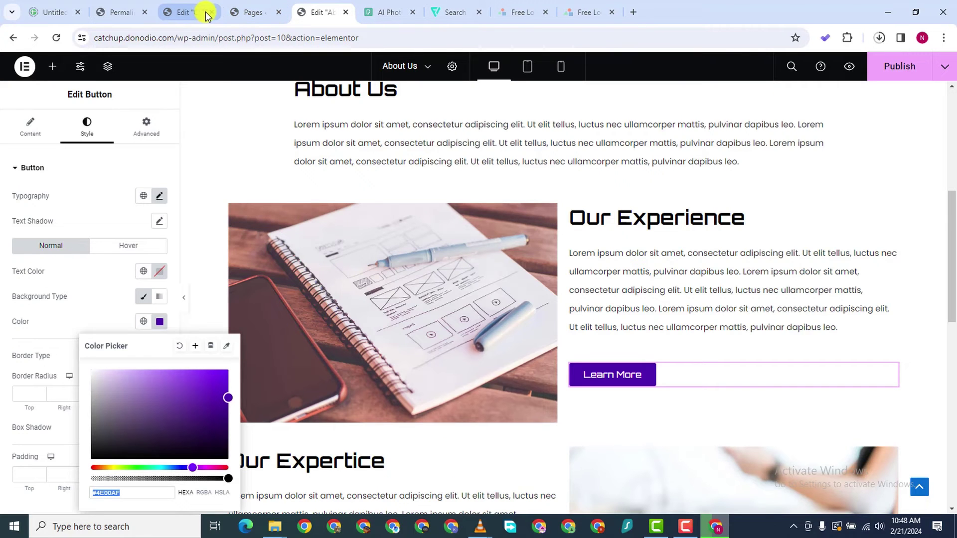
pyautogui.click(187, 14)
# Return to the WordPress admin tab and go to Appearance > Customize
pyautogui.click(129, 17)
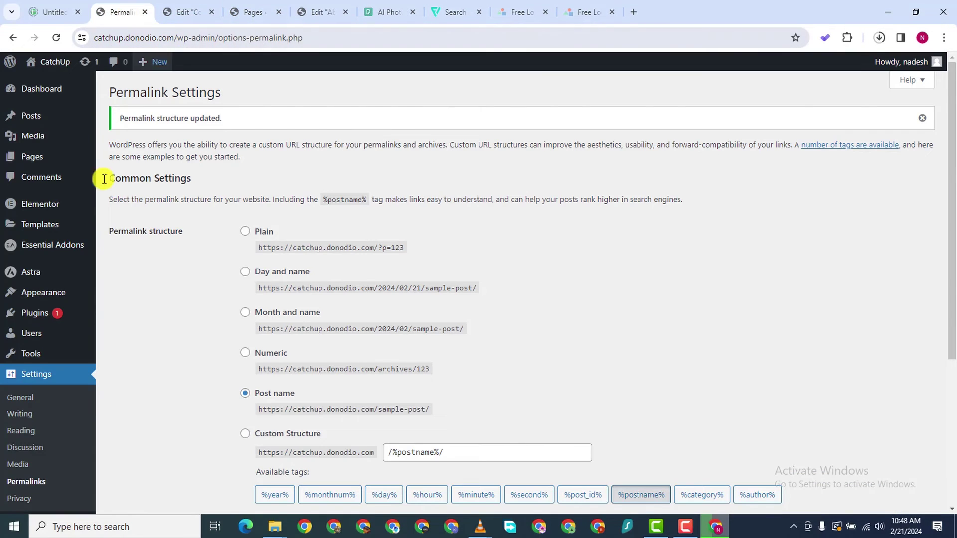
pyautogui.moveTo(47, 207)
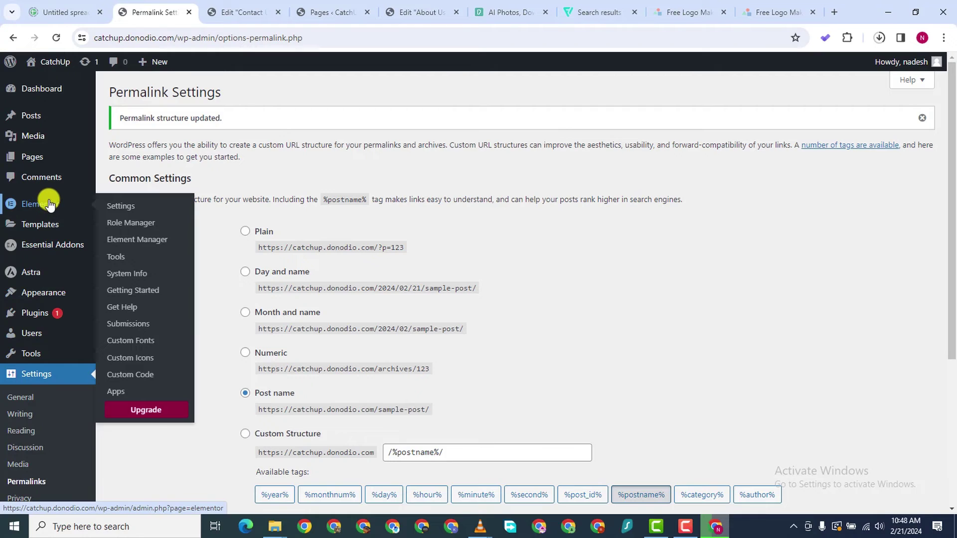
pyautogui.scroll(-2, 55, 172)
pyautogui.moveTo(56, 274)
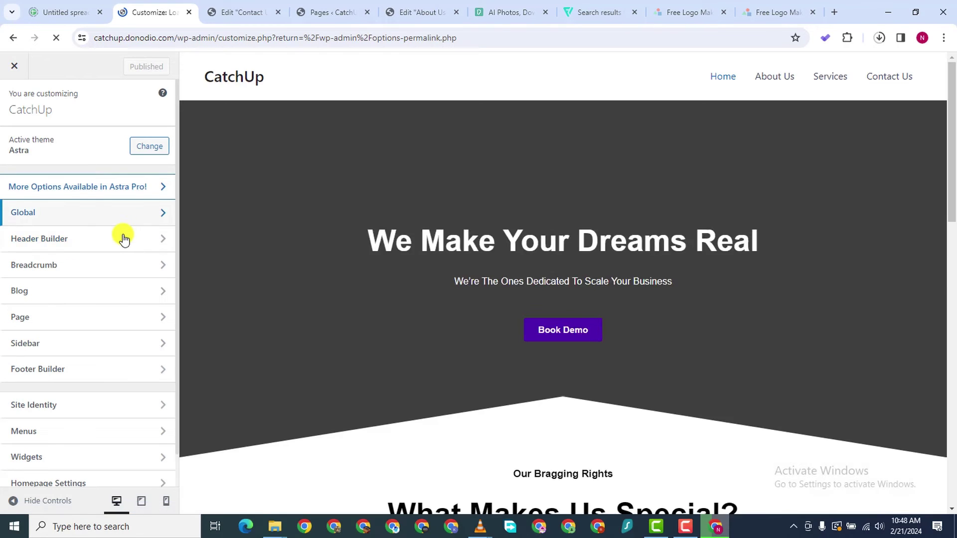
# Navigate the Customizer to Header Builder's Site Title & Logo settings
pyautogui.click(136, 223)
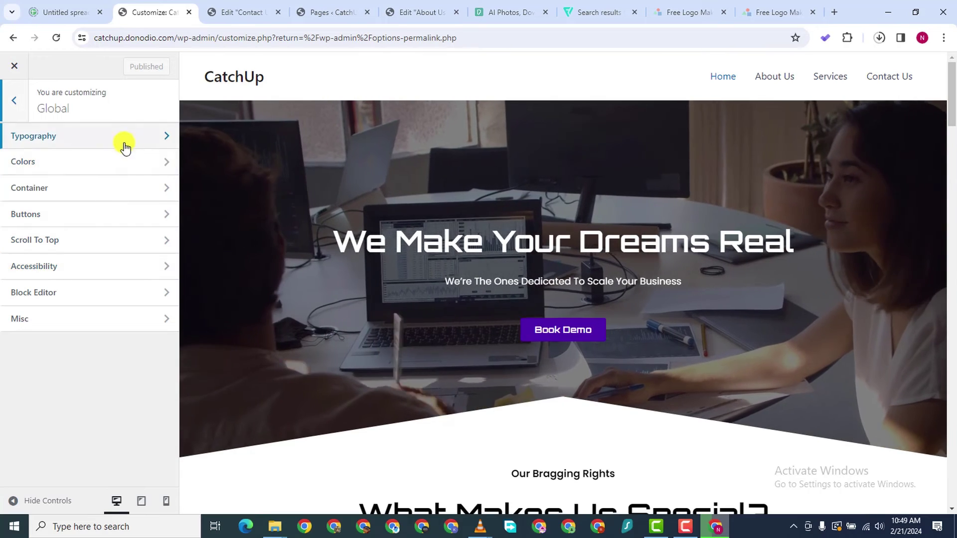
pyautogui.click(14, 100)
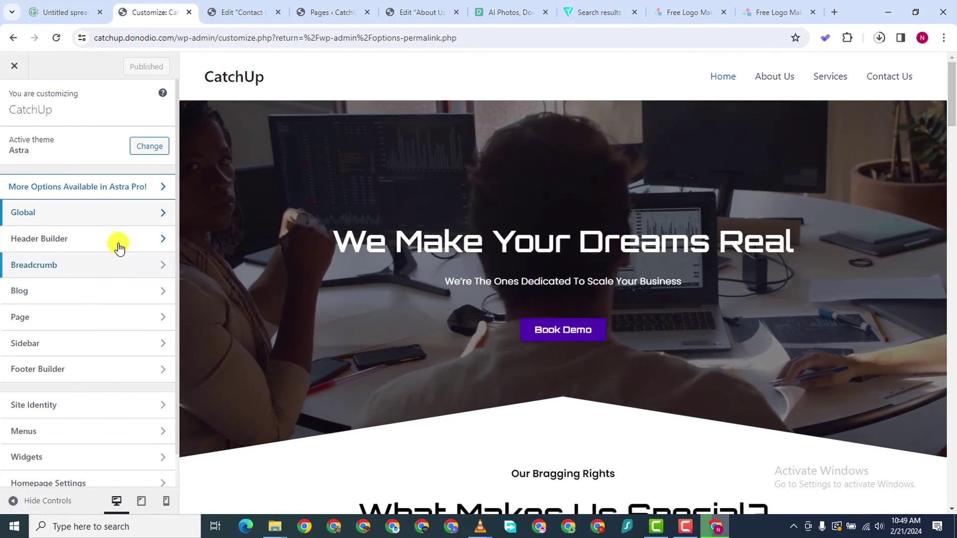
pyautogui.click(75, 246)
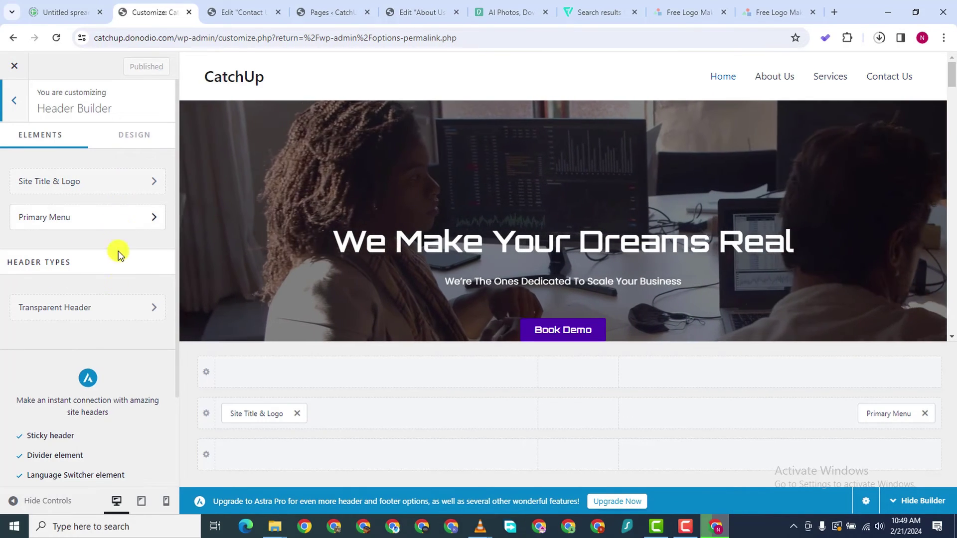
pyautogui.click(120, 183)
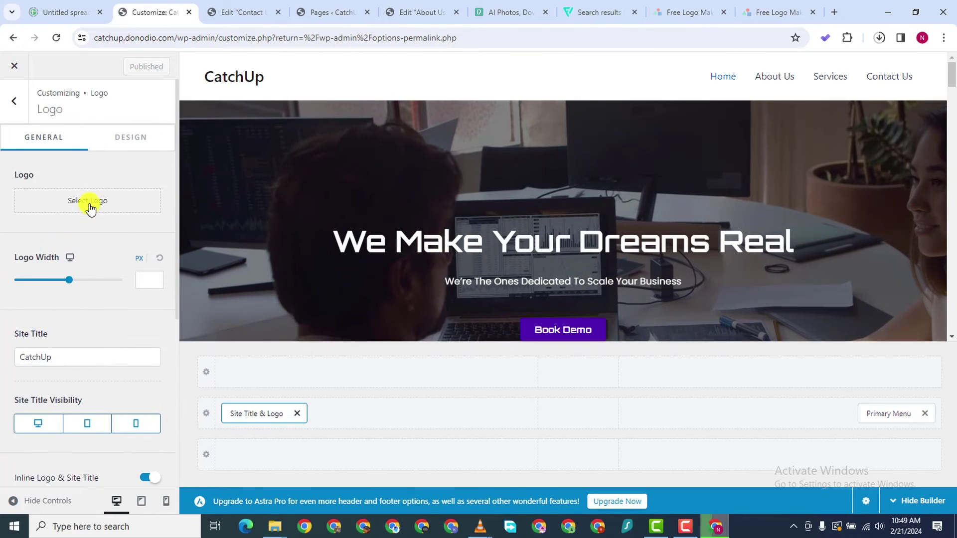
# Upload the LogoMakr Marketino PNG and apply it as the header logo
pyautogui.click(89, 201)
pyautogui.click(49, 112)
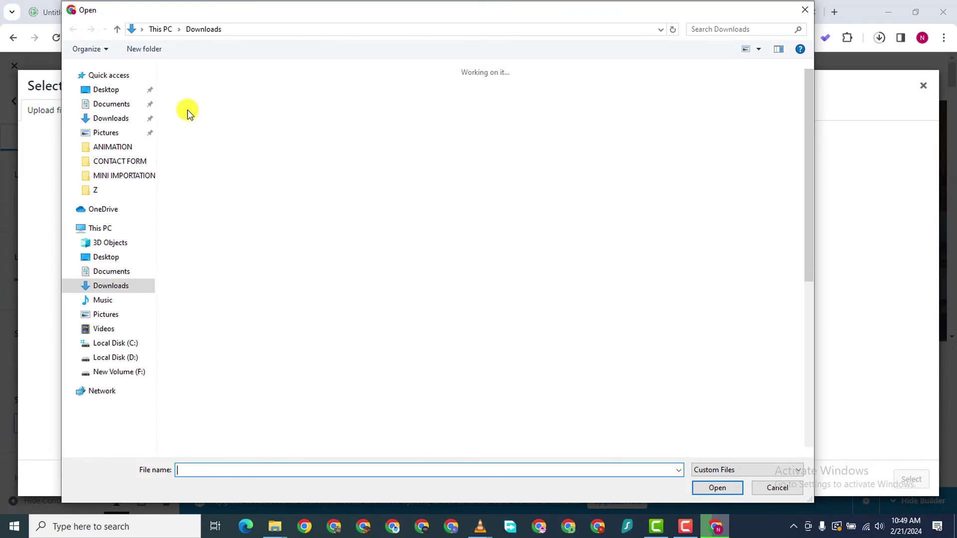
pyautogui.doubleClick(204, 139)
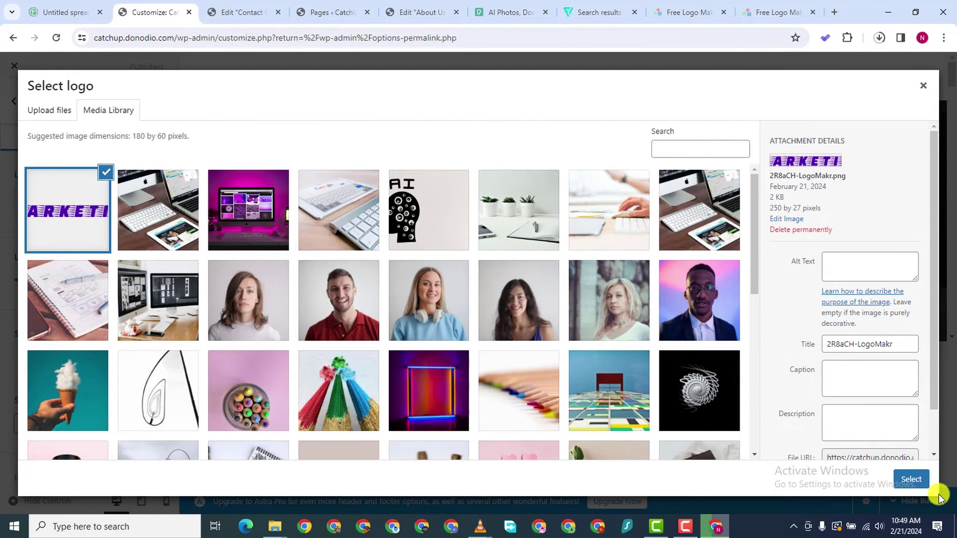
pyautogui.click(911, 480)
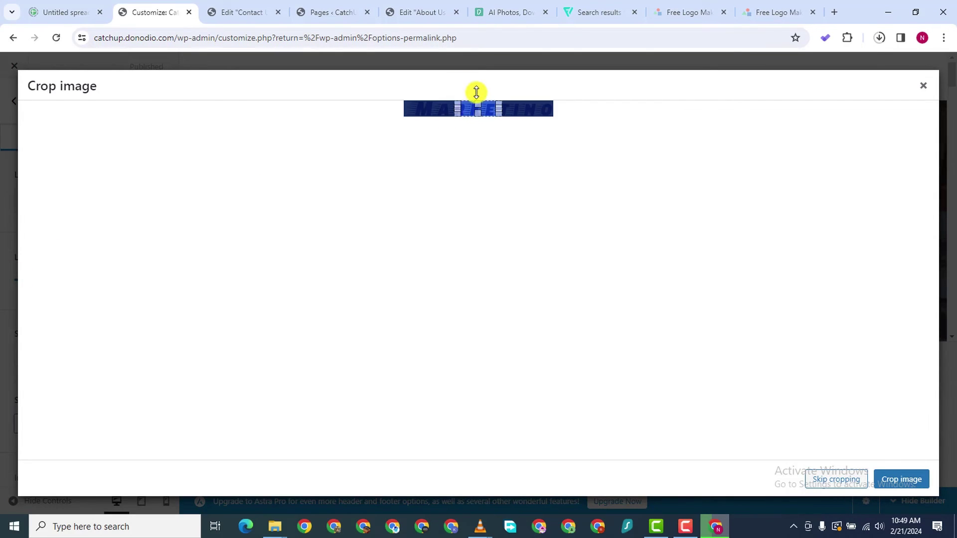
pyautogui.click(836, 480)
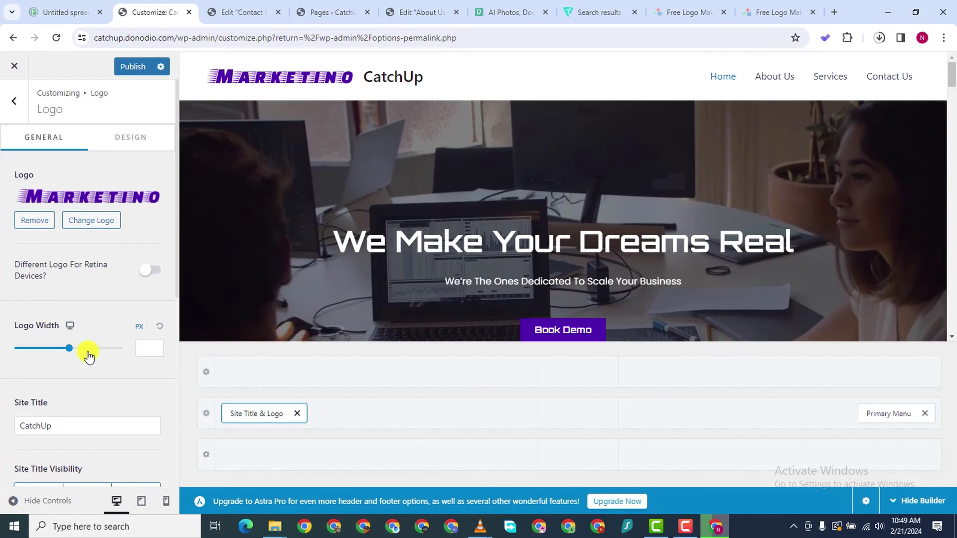
# Delete the 'CatchUp' site title so only the Marketino logo remains in the header
pyautogui.scroll(-2, 59, 304)
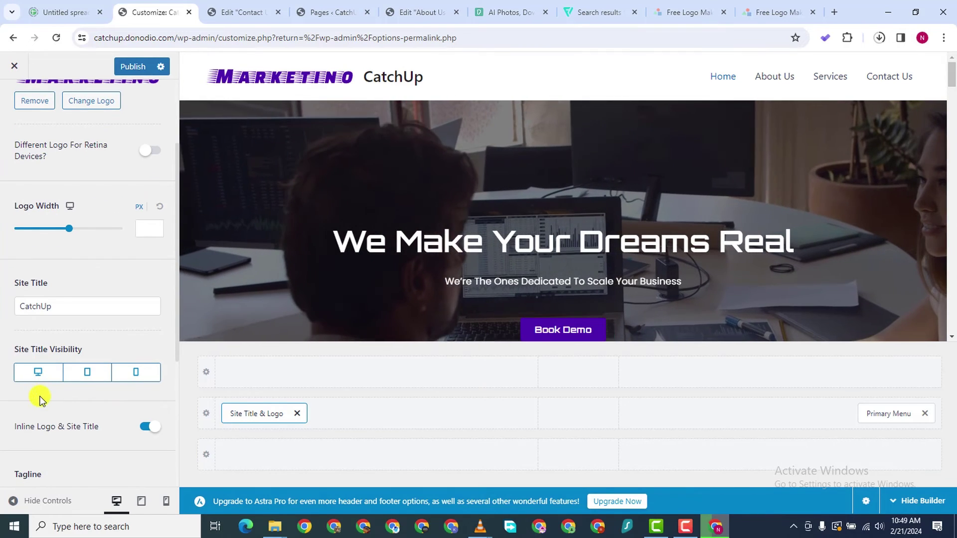
pyautogui.doubleClick(52, 301)
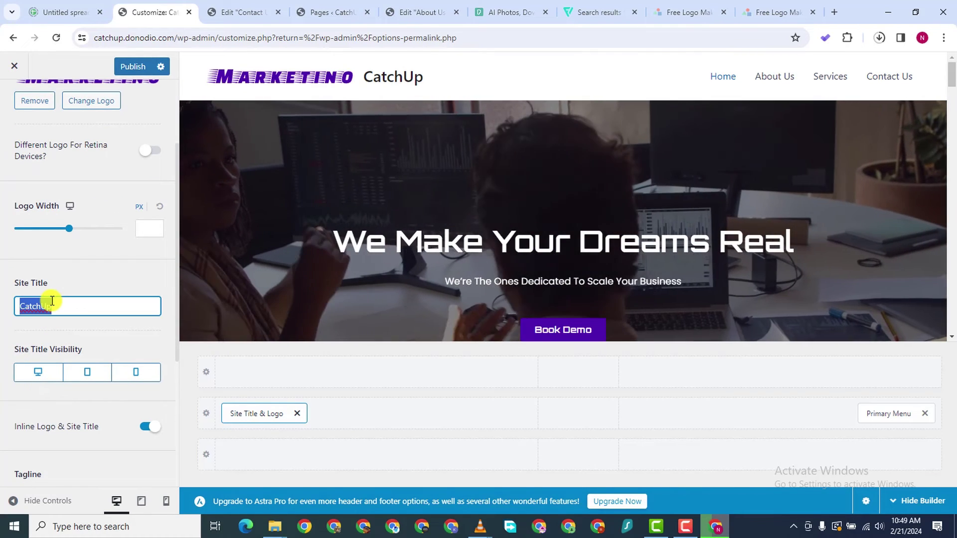
pyautogui.press('BackSpace')
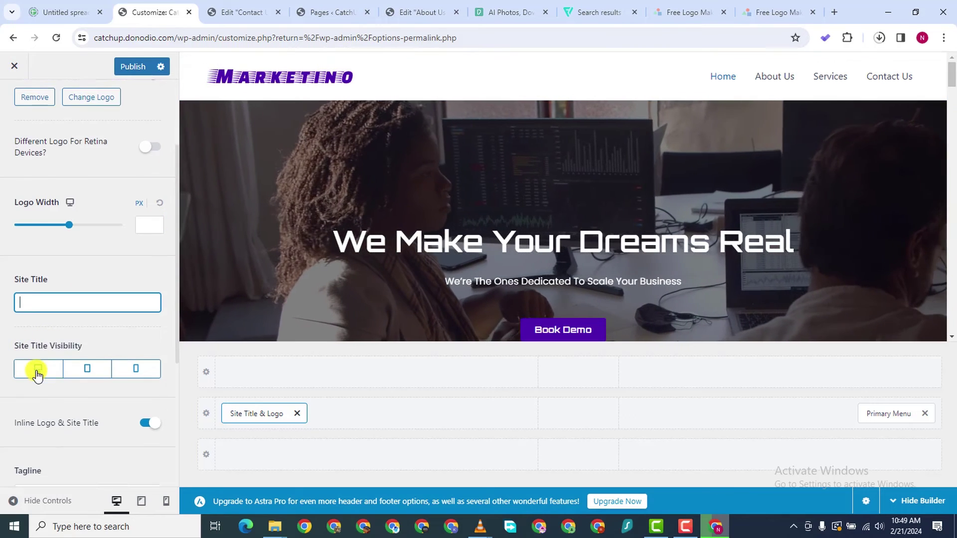
# Choose the Marketino logo from the media library as the site icon, moving on to cropping
pyautogui.scroll(-4, 71, 379)
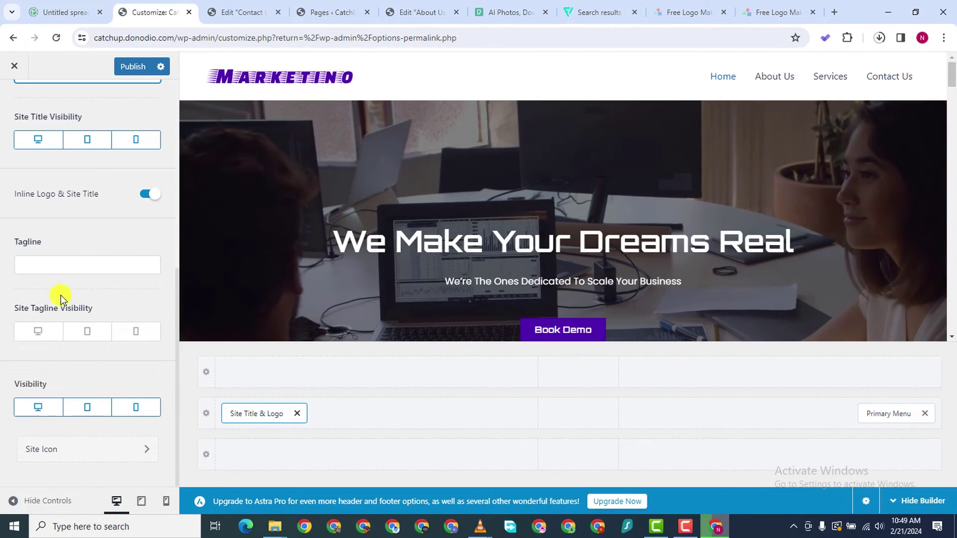
pyautogui.click(107, 448)
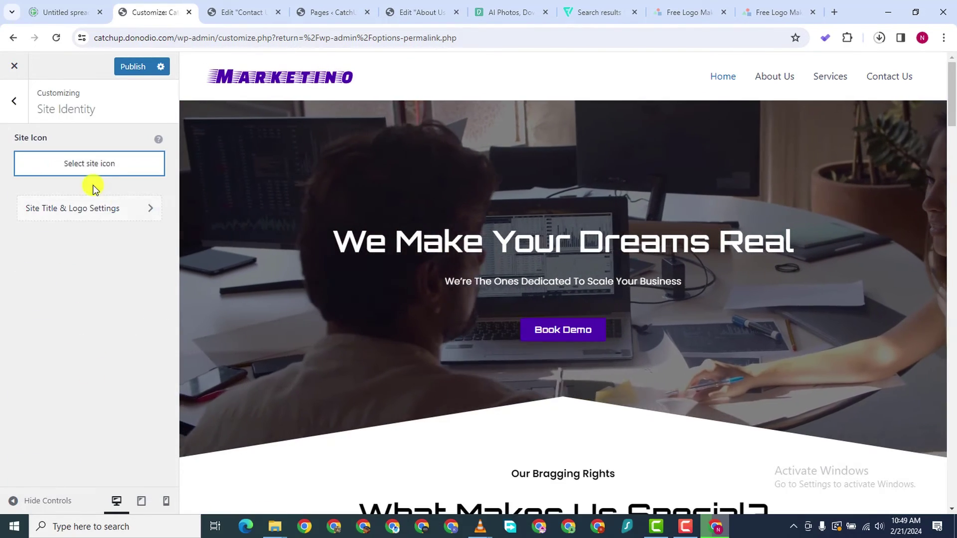
pyautogui.click(88, 164)
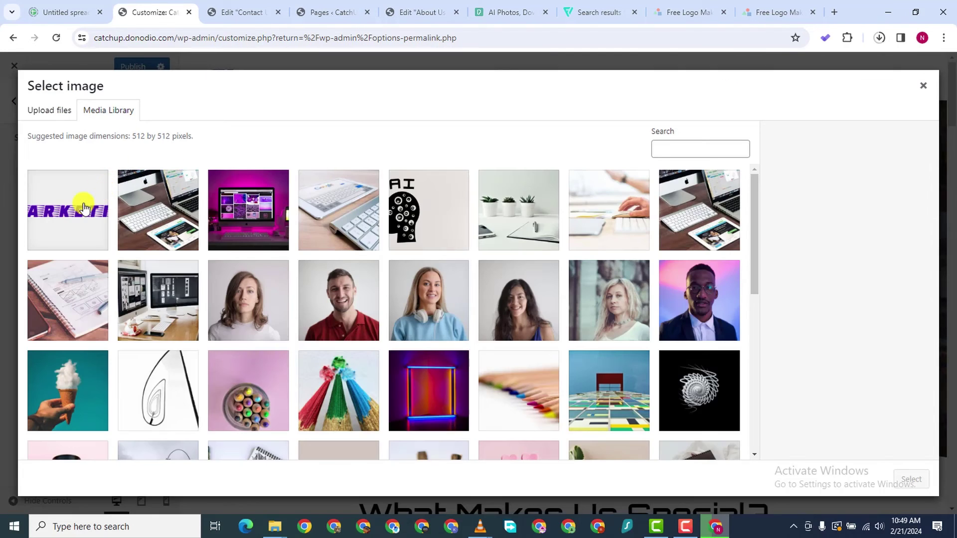
pyautogui.click(84, 207)
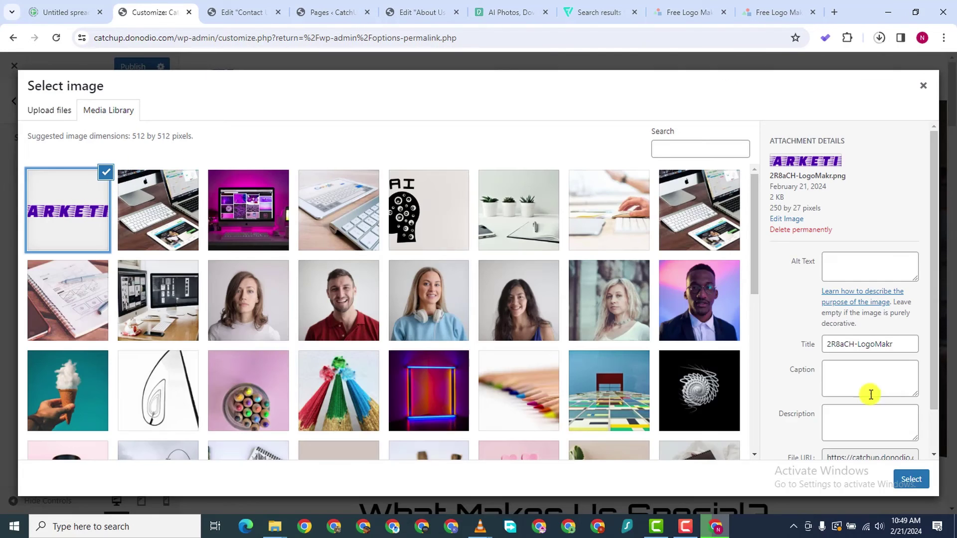
pyautogui.click(911, 480)
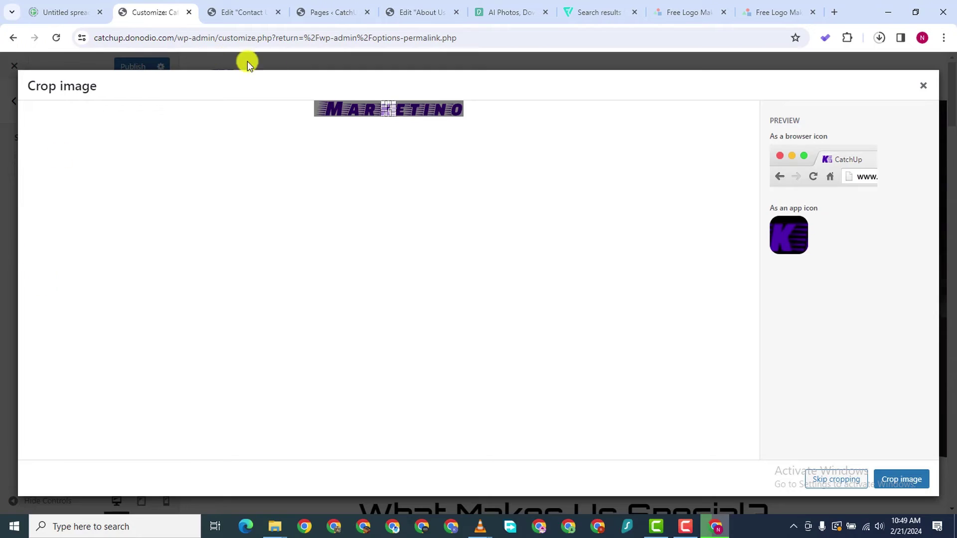
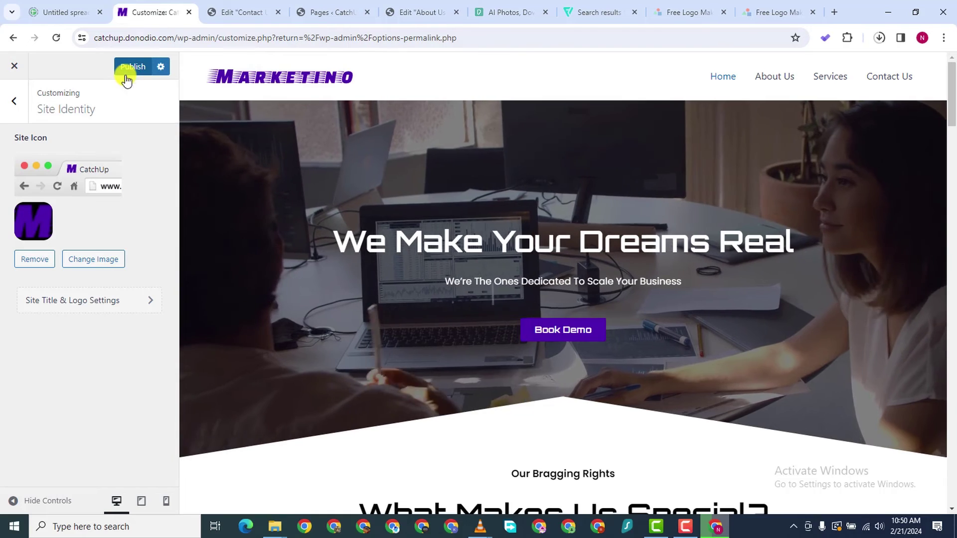
# Publish the new site icon and return to the main Customizer sections
pyautogui.click(125, 75)
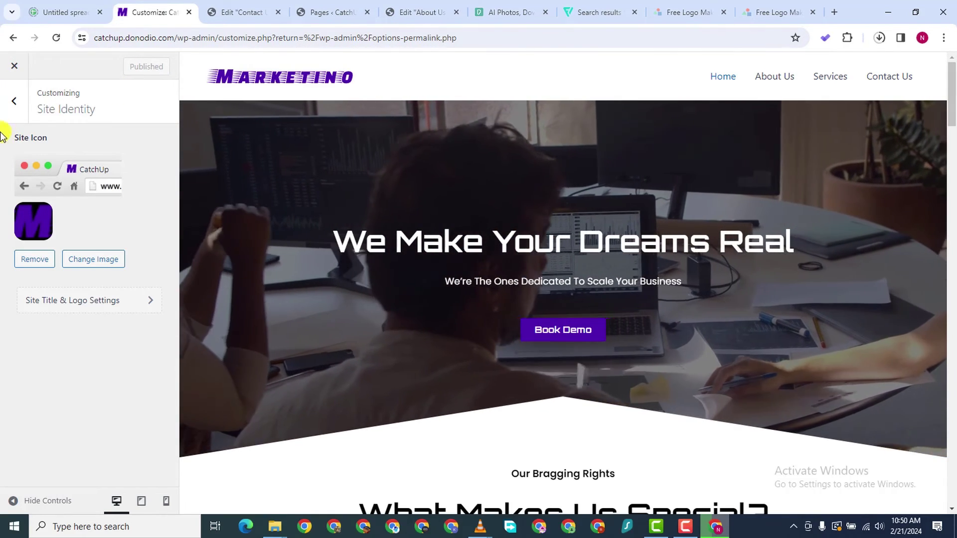
pyautogui.click(14, 101)
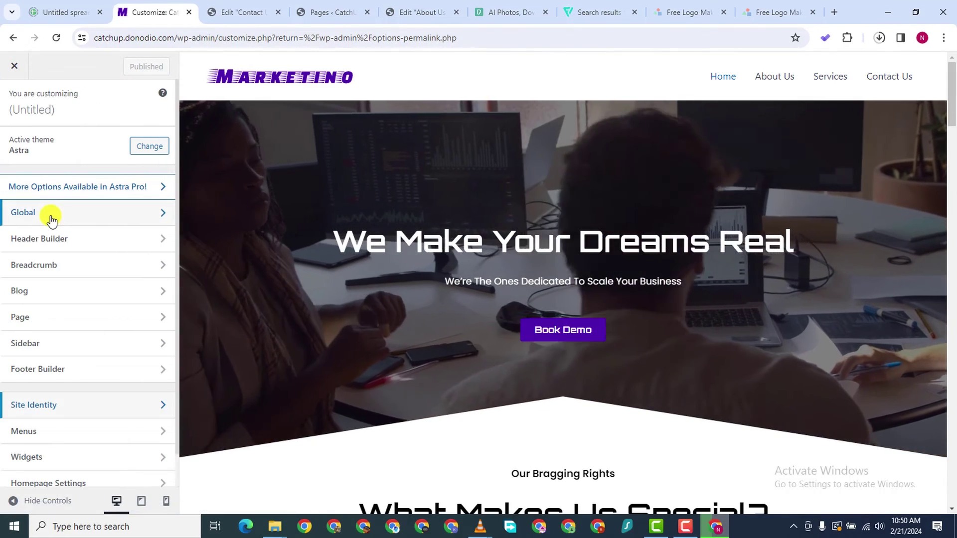
# Look through the Global > Typography settings
pyautogui.click(52, 218)
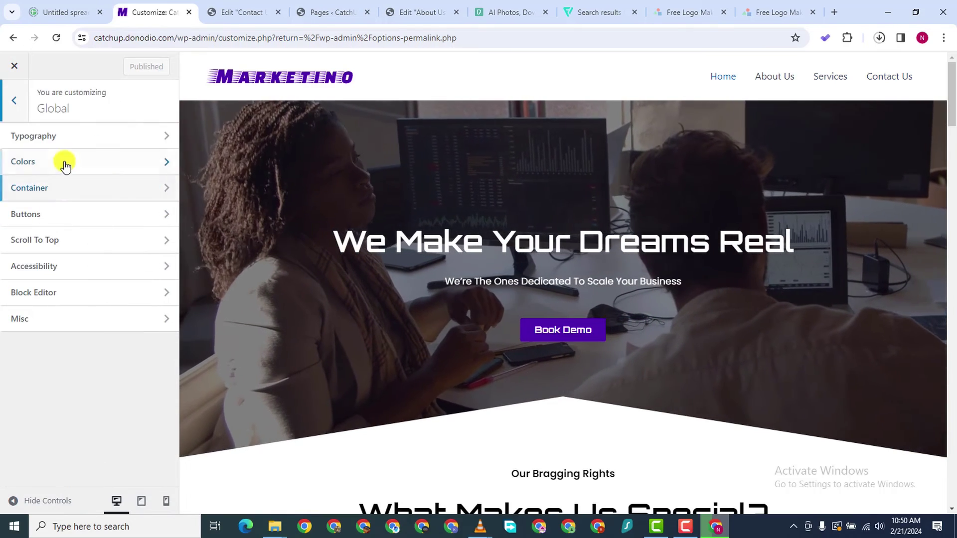
pyautogui.click(50, 136)
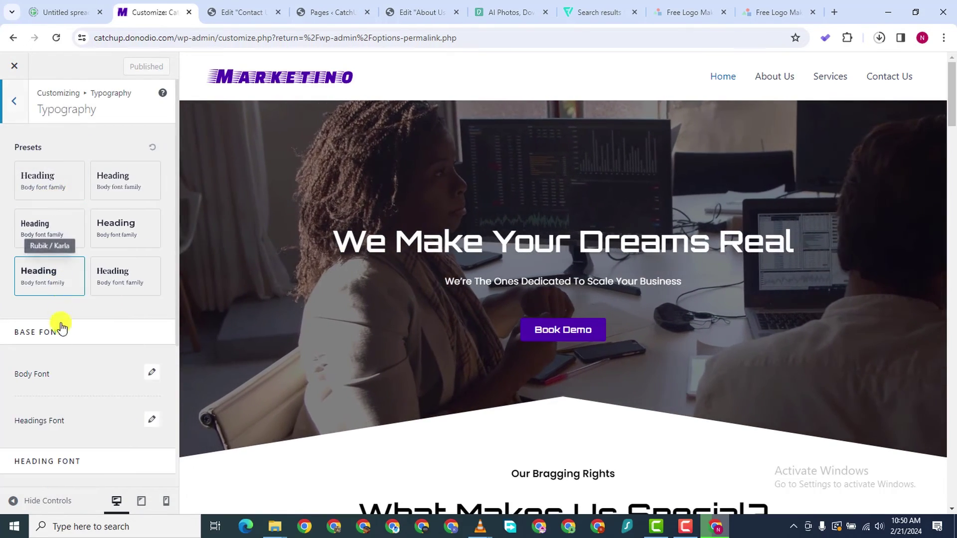
pyautogui.scroll(-3, 71, 390)
pyautogui.scroll(-2, 72, 384)
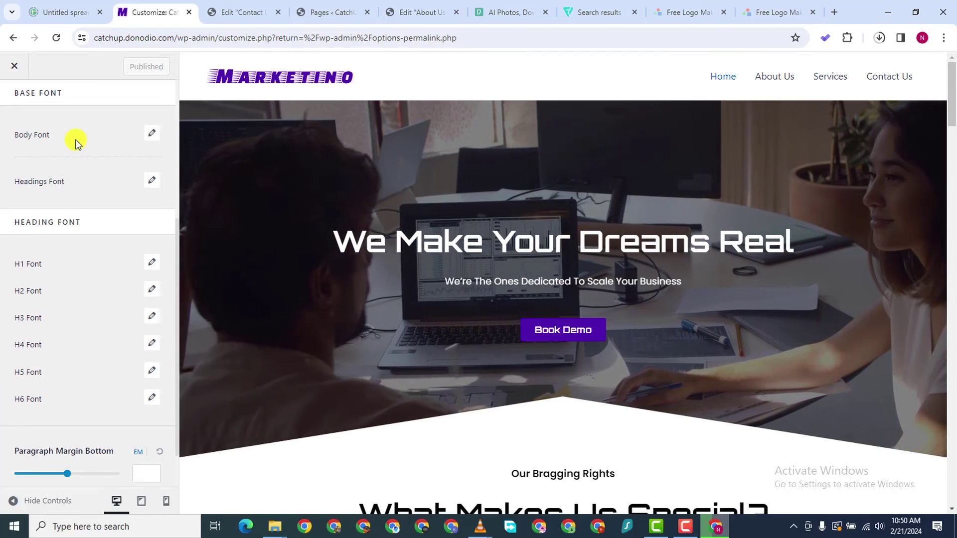
pyautogui.scroll(-1, 107, 421)
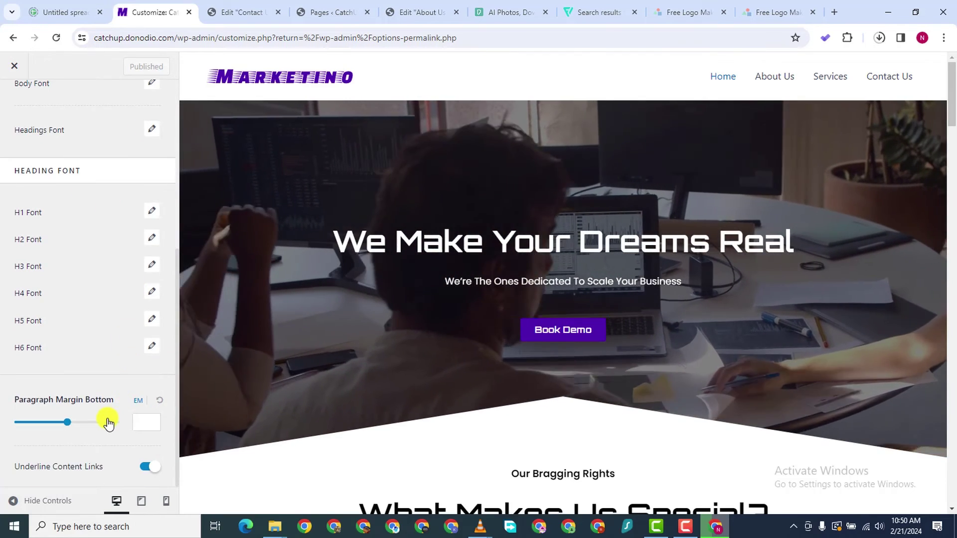
pyautogui.scroll(7, 107, 348)
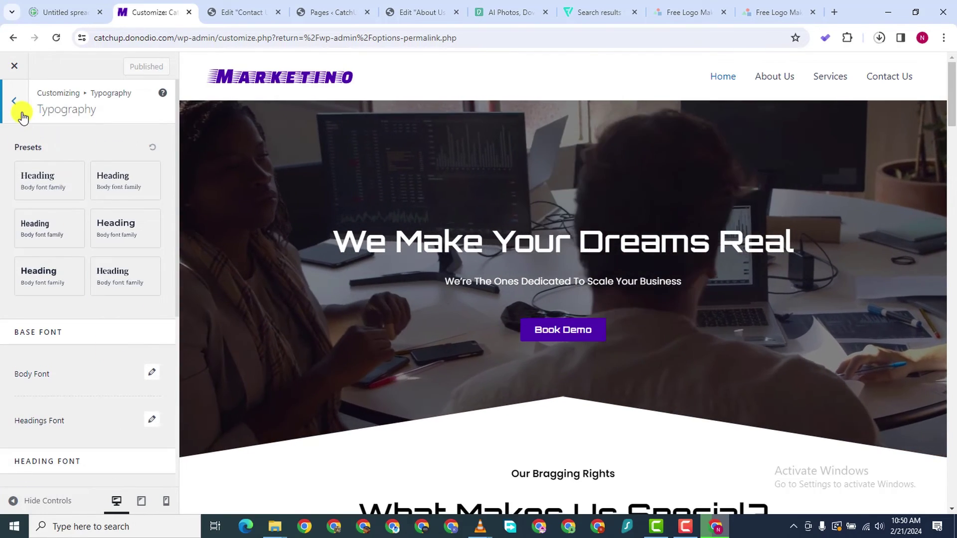
# Go back to the top-level Customizer sections and bring up the Header Builder
pyautogui.click(15, 102)
pyautogui.click(16, 109)
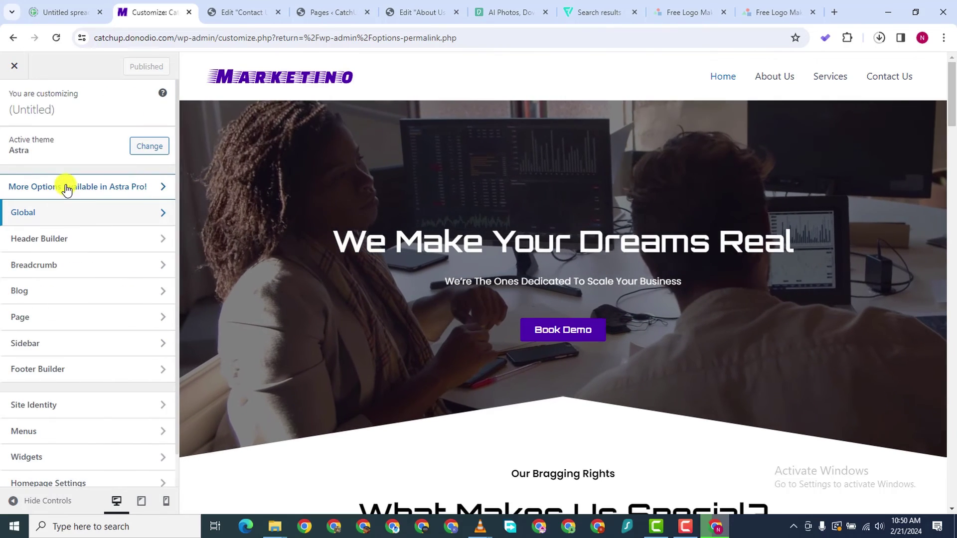
pyautogui.click(68, 238)
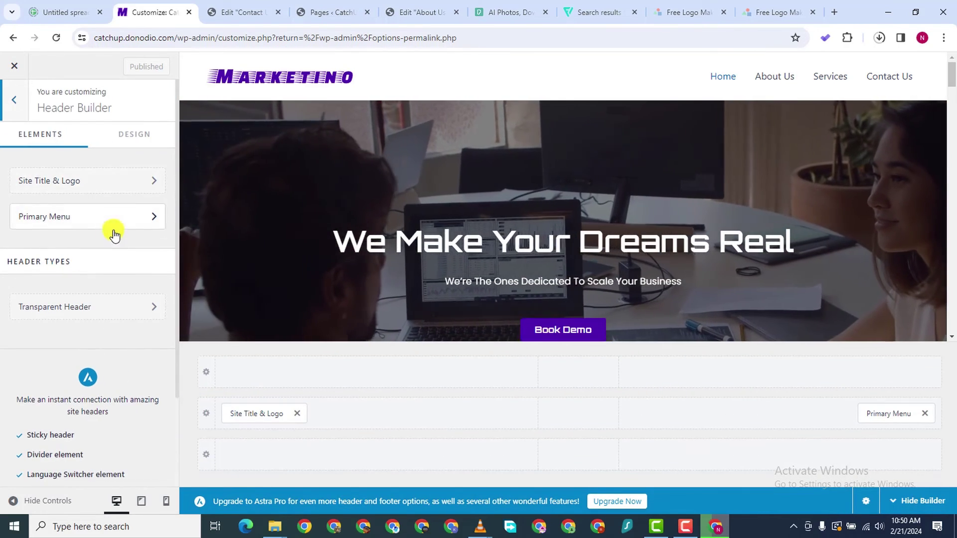
# Set the Primary Menu's menu font family to Poppins in its Design settings
pyautogui.scroll(-1, 120, 164)
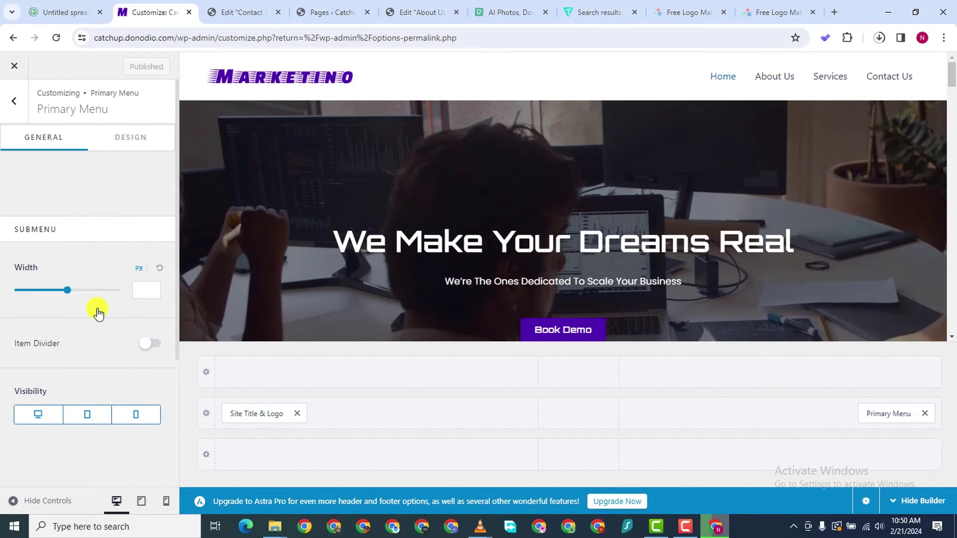
pyautogui.click(133, 137)
pyautogui.scroll(-7, 107, 383)
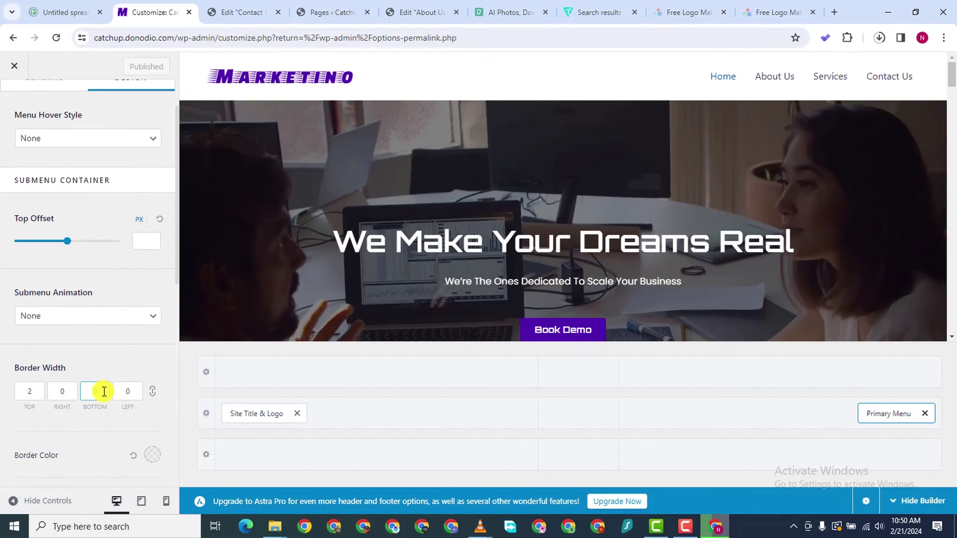
pyautogui.scroll(-3, 113, 375)
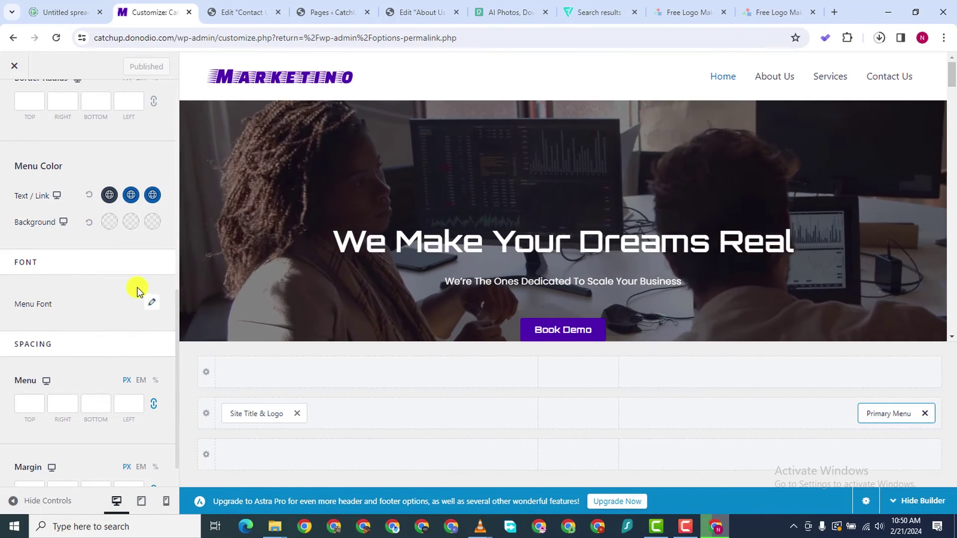
pyautogui.scroll(-1, 137, 293)
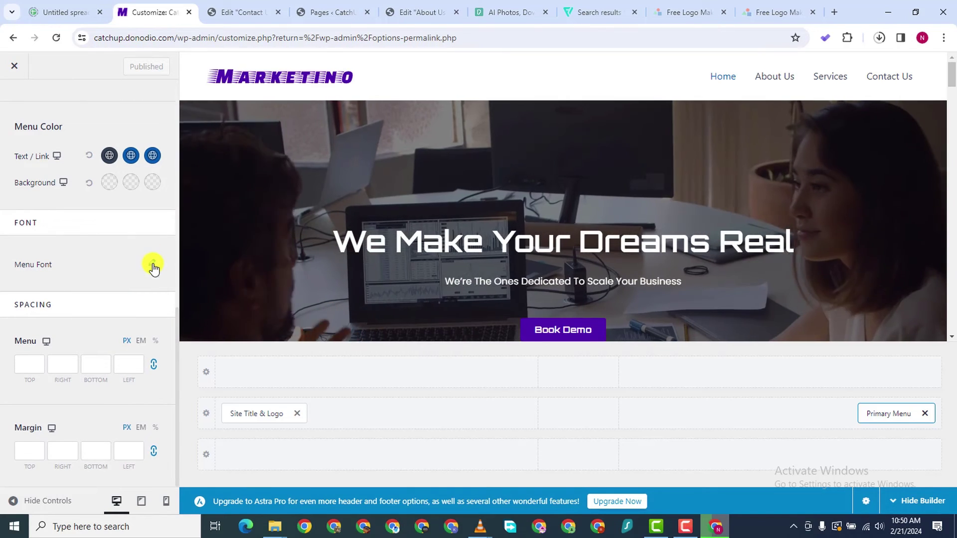
pyautogui.click(153, 265)
pyautogui.click(107, 317)
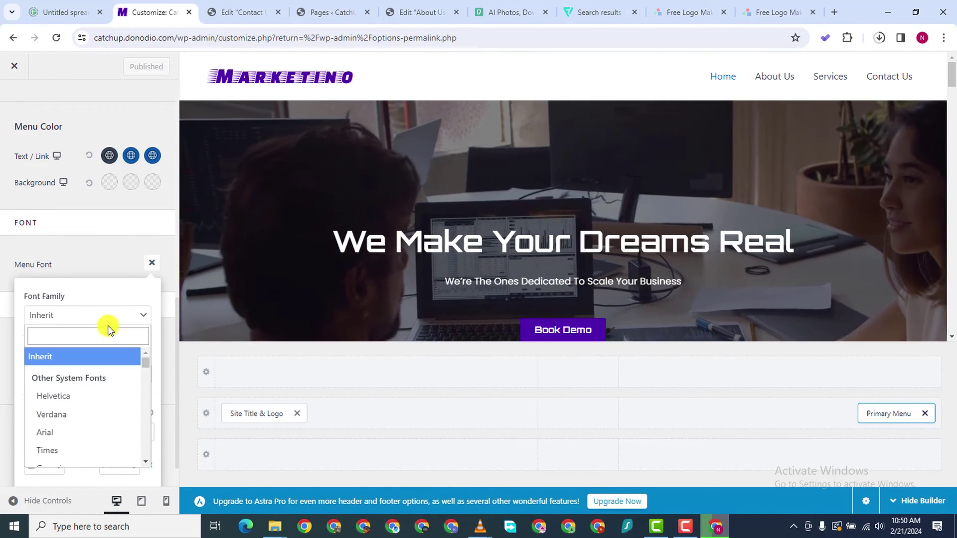
pyautogui.write('popp')
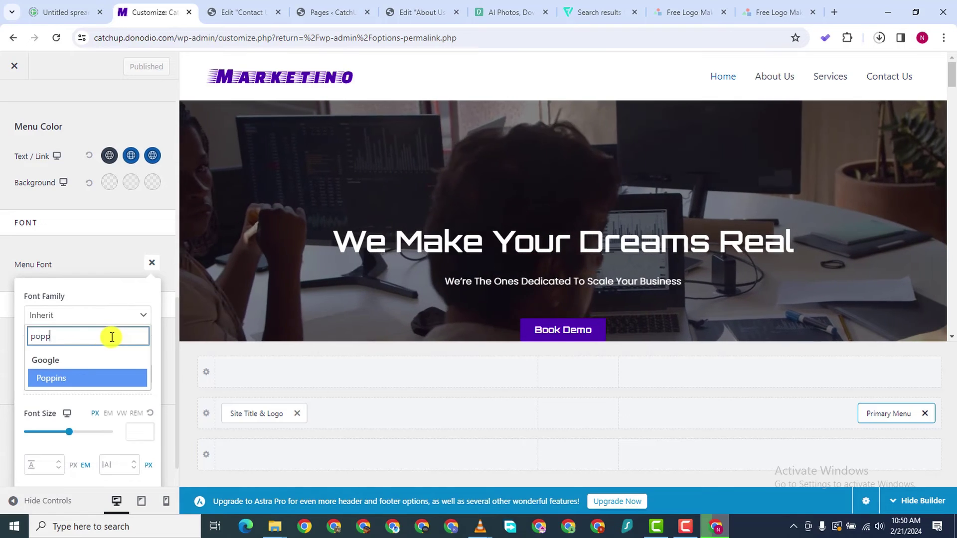
pyautogui.click(97, 377)
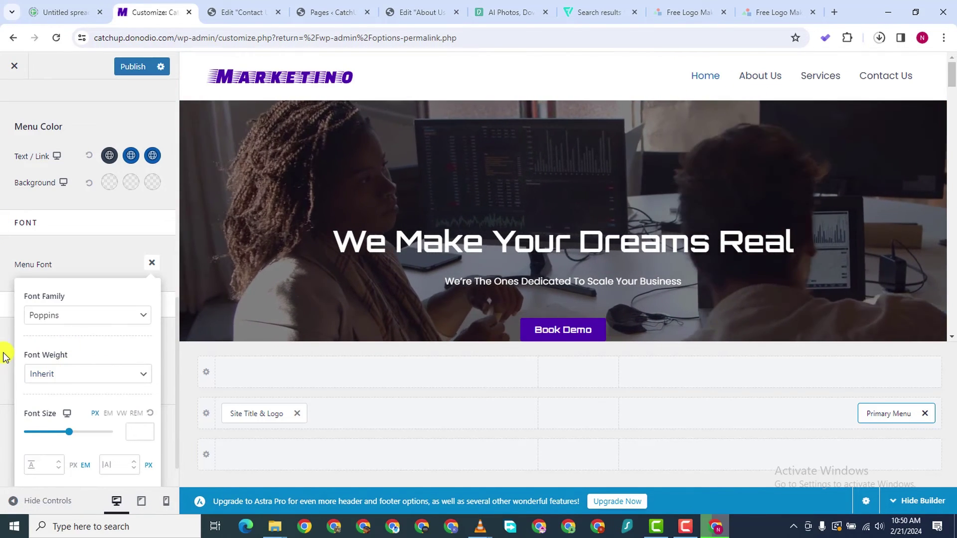
pyautogui.click(114, 239)
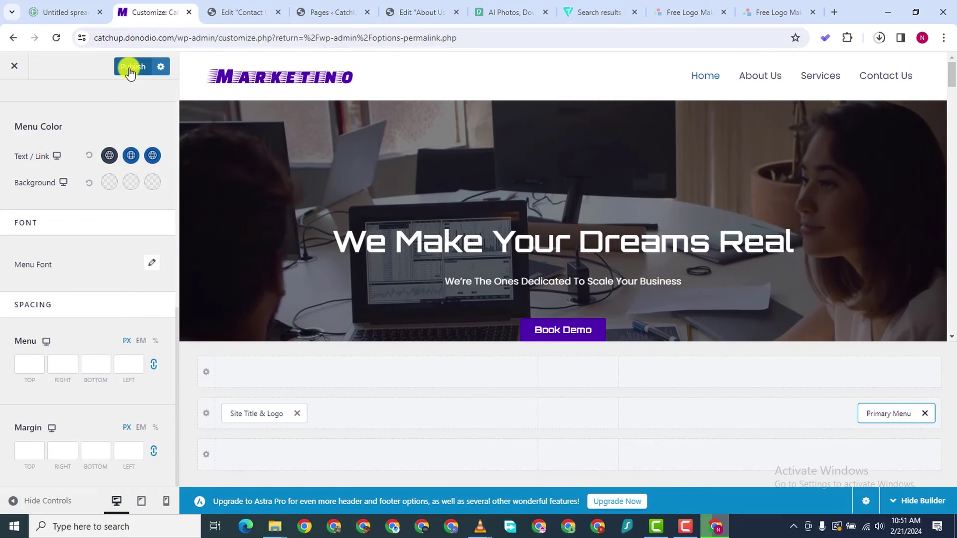
# Publish the Poppins menu font change and check the header
pyautogui.click(130, 68)
pyautogui.scroll(5, 105, 374)
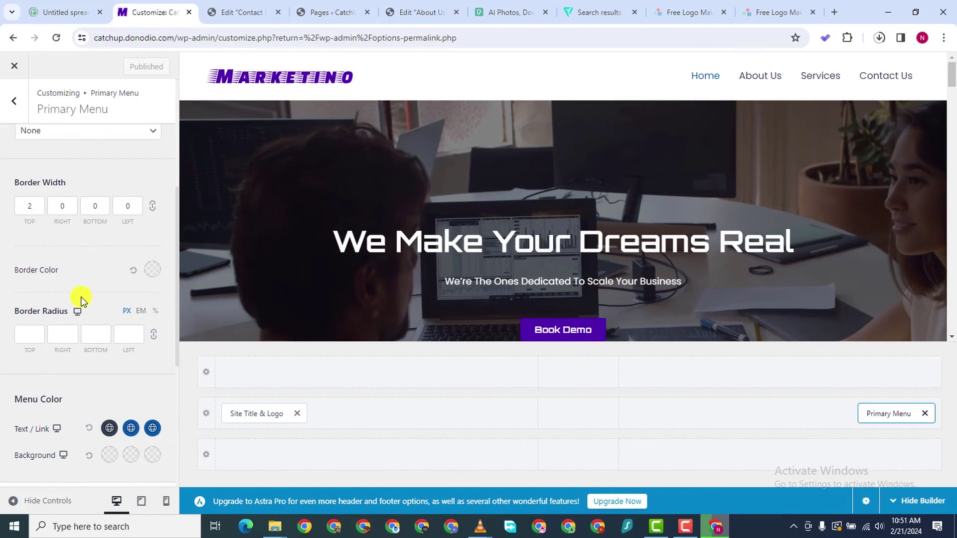
pyautogui.scroll(5, 84, 274)
pyautogui.scroll(-10, 84, 274)
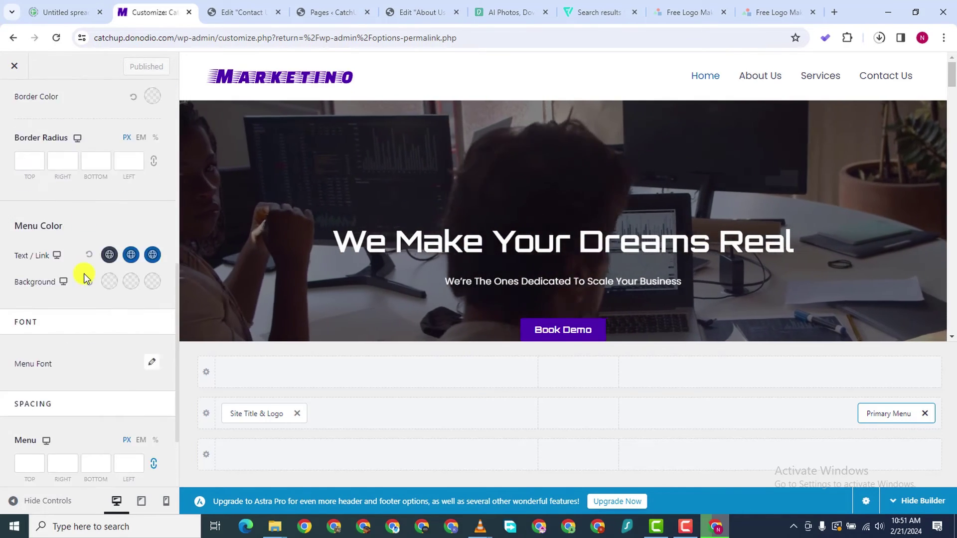
pyautogui.scroll(6, 60, 358)
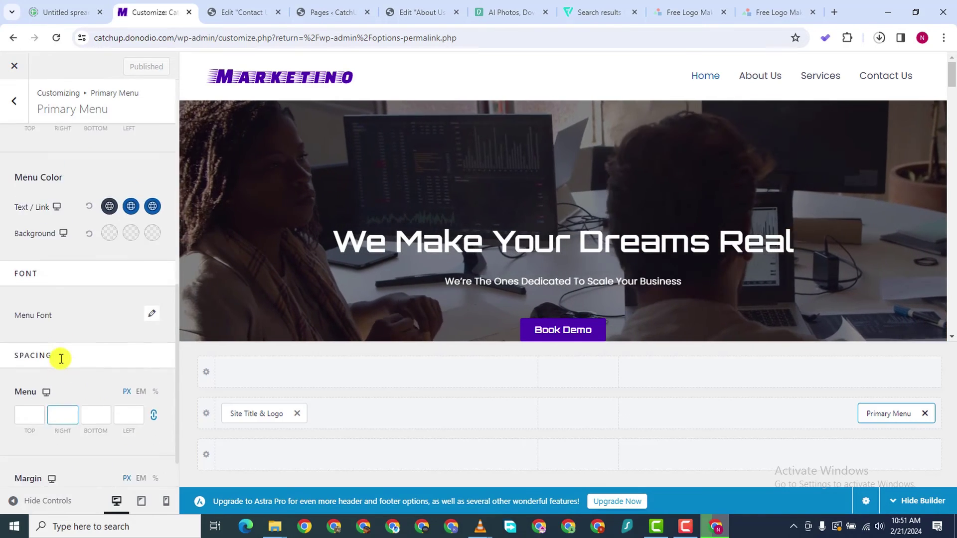
pyautogui.scroll(3, 60, 295)
pyautogui.scroll(-8, 80, 337)
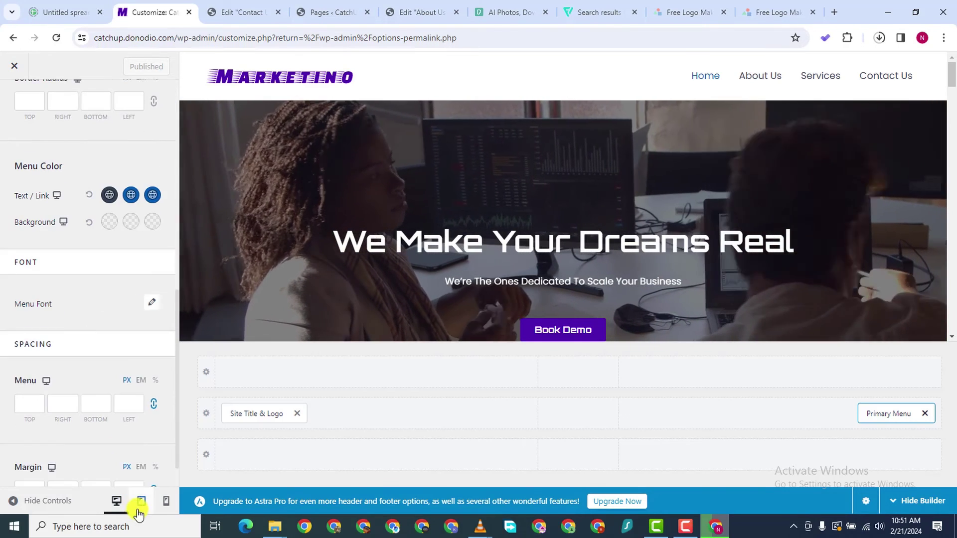
# Preview at tablet width and switch the mobile menu toggle to the second icon style
pyautogui.click(140, 506)
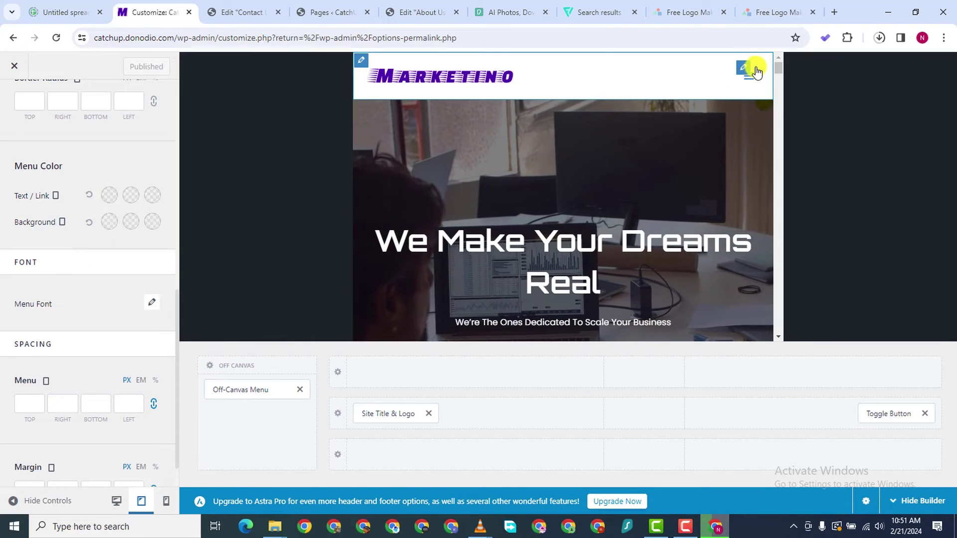
pyautogui.click(746, 85)
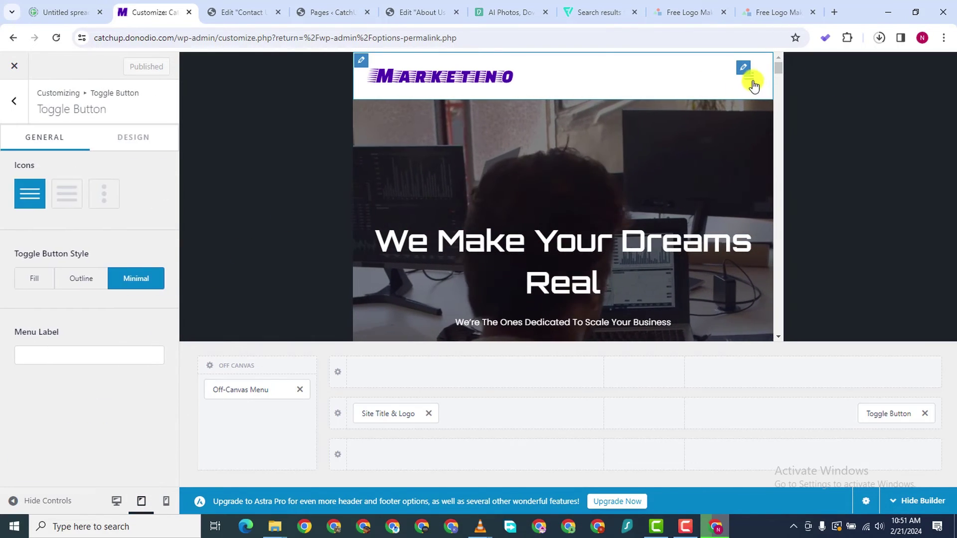
pyautogui.click(67, 201)
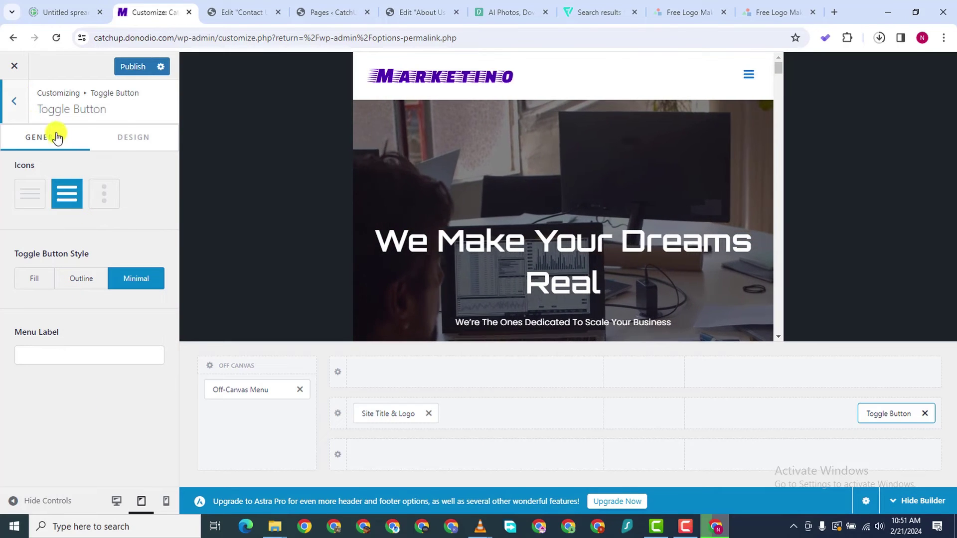
pyautogui.click(124, 136)
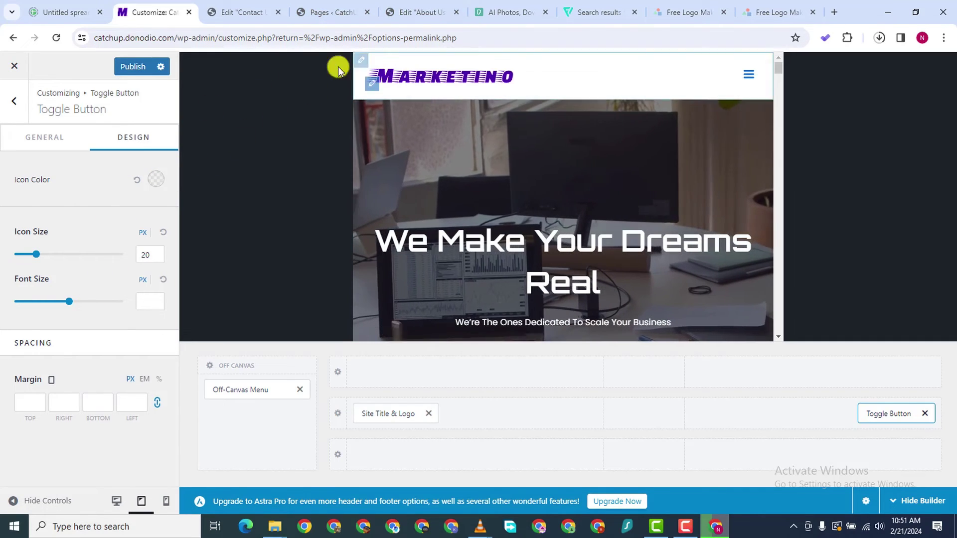
# Copy 4E00AF from the About Us editor and paste it as the toggle icon colour
pyautogui.click(156, 179)
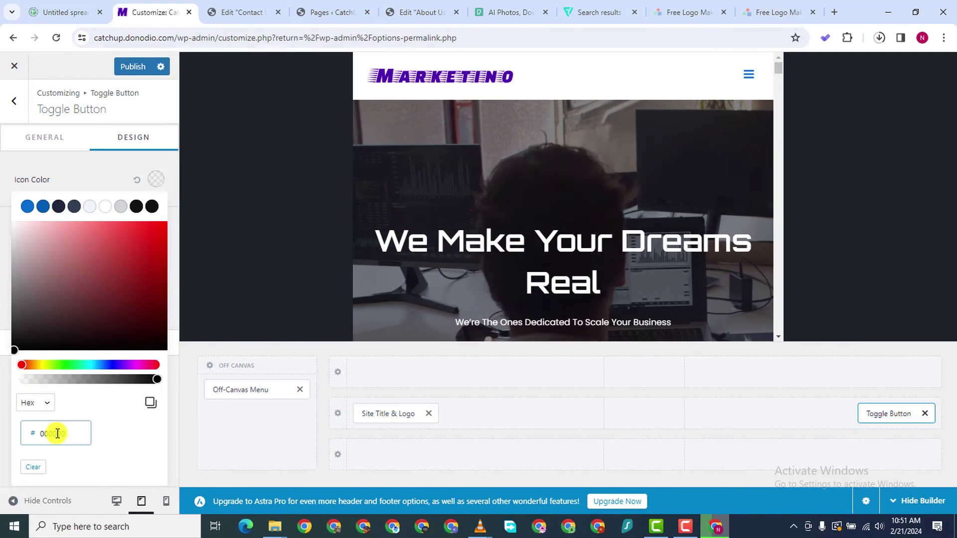
pyautogui.rightClick(57, 433)
pyautogui.click(91, 244)
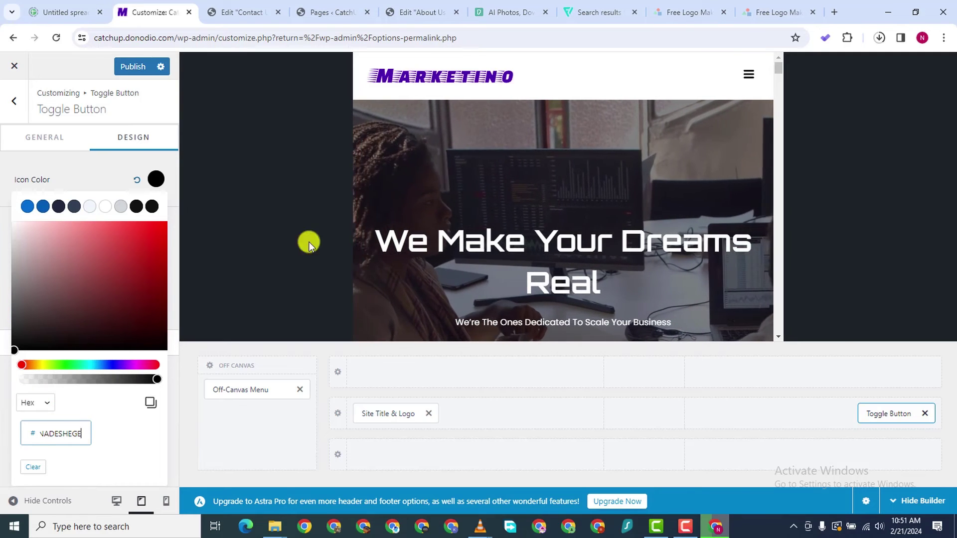
pyautogui.click(331, 12)
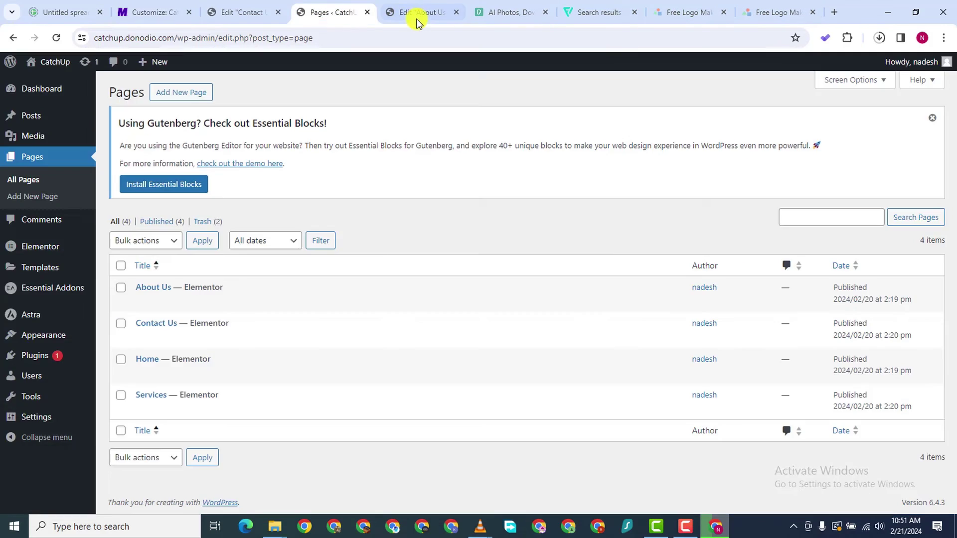
pyautogui.click(421, 12)
pyautogui.rightClick(105, 493)
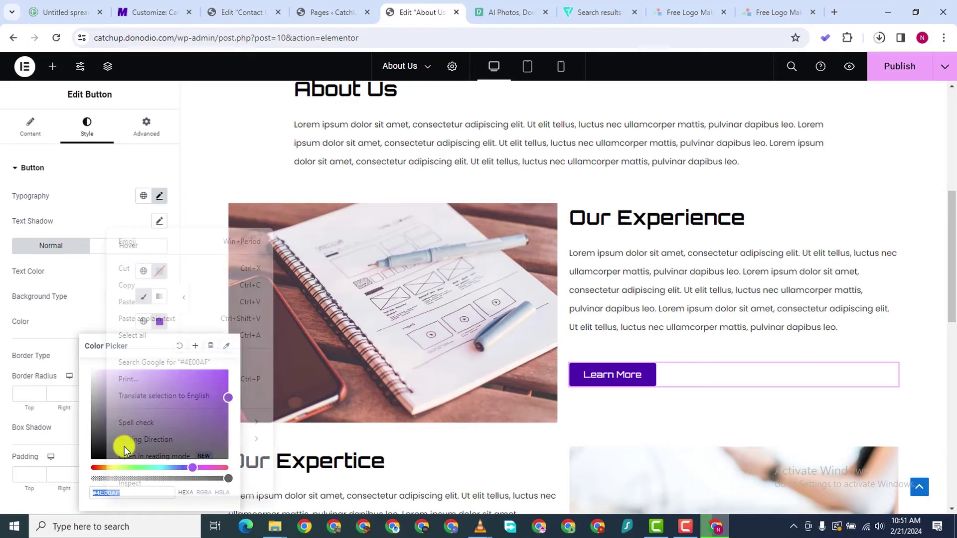
pyautogui.click(136, 288)
pyautogui.click(305, 14)
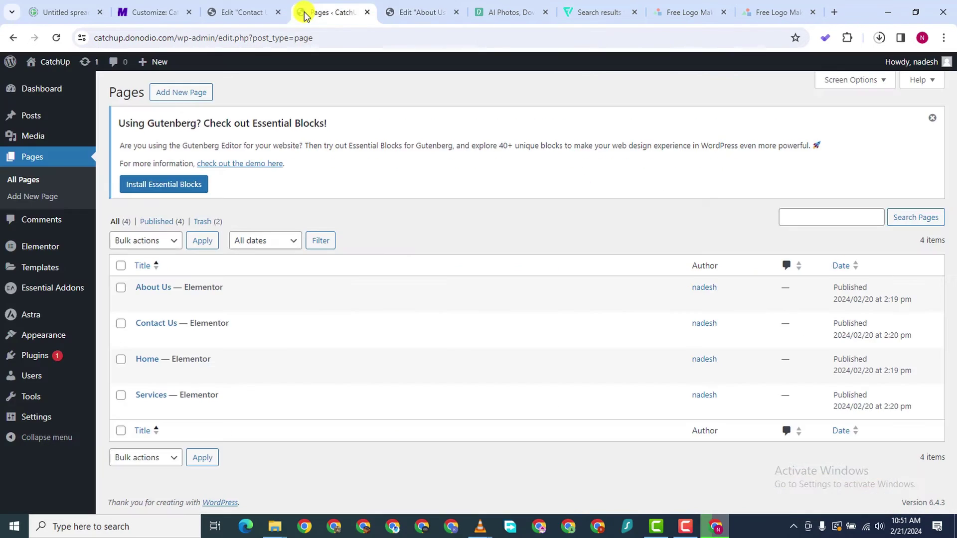
pyautogui.click(247, 14)
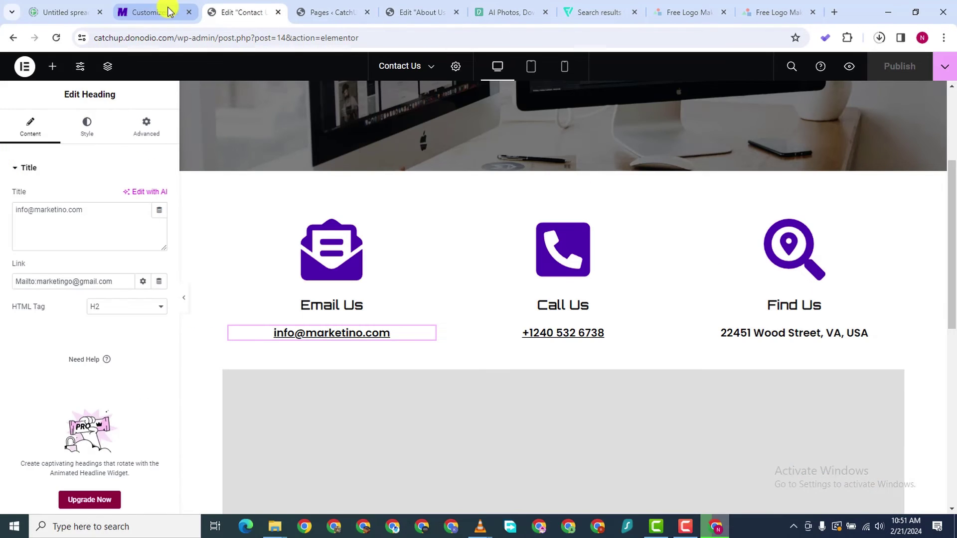
pyautogui.click(149, 12)
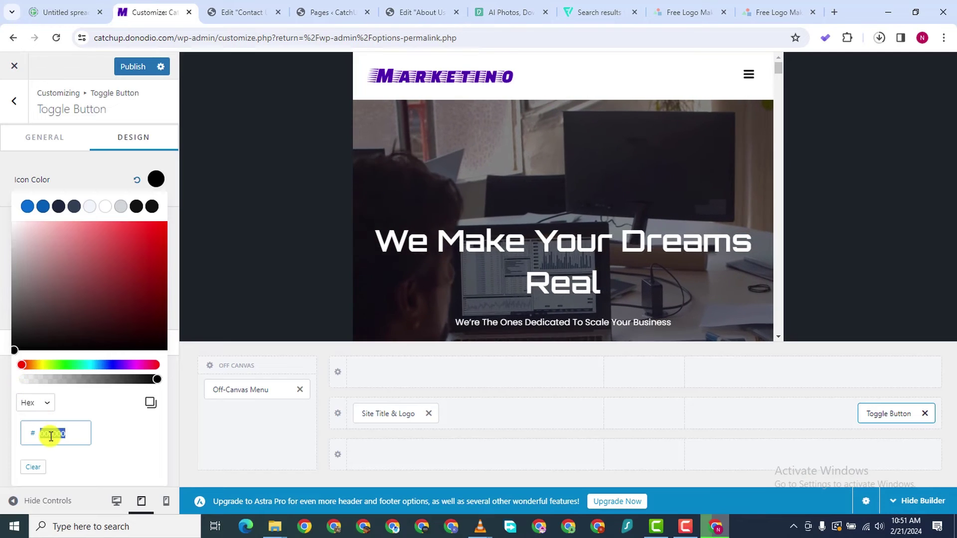
pyautogui.rightClick(51, 436)
pyautogui.click(74, 242)
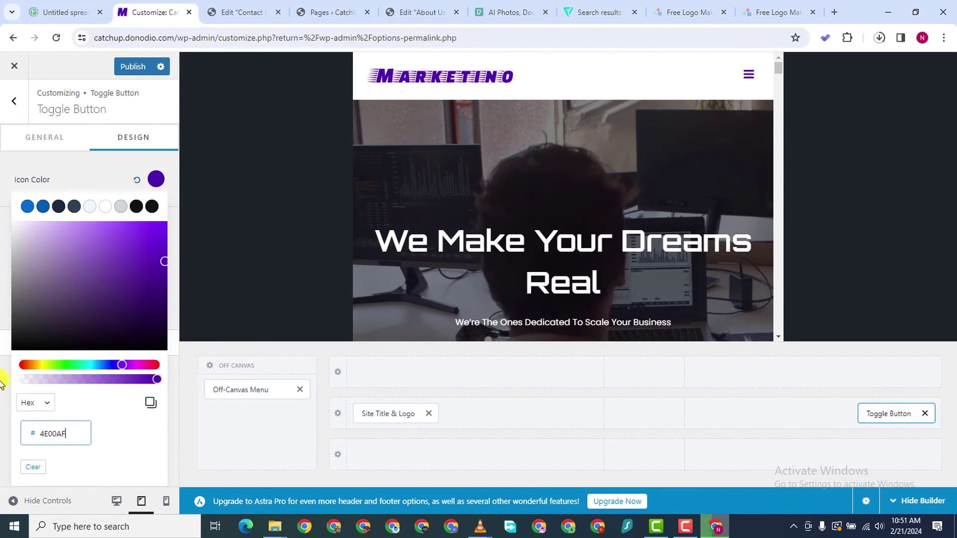
# Publish the purple toggle icon and return to the Header Builder element list
pyautogui.click(5, 393)
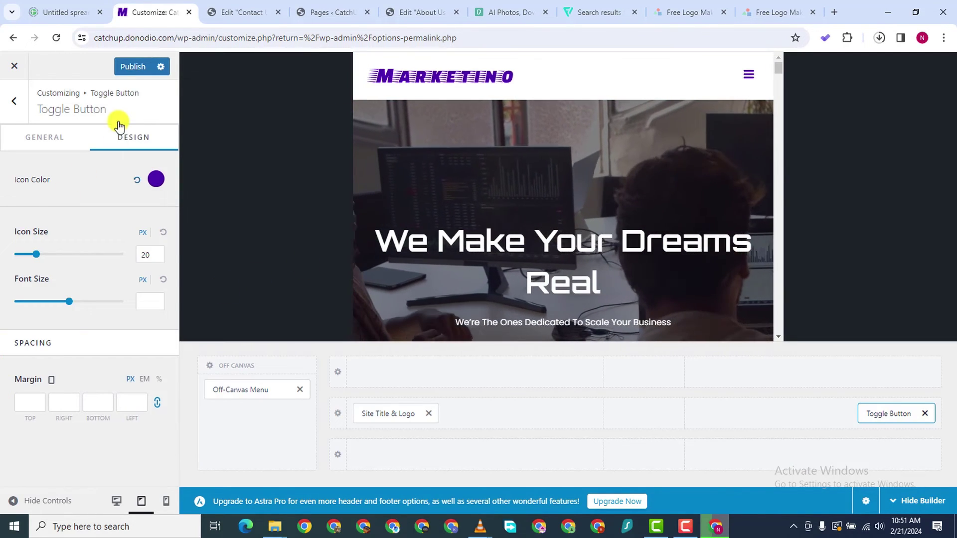
pyautogui.click(132, 66)
pyautogui.scroll(-5, 620, 194)
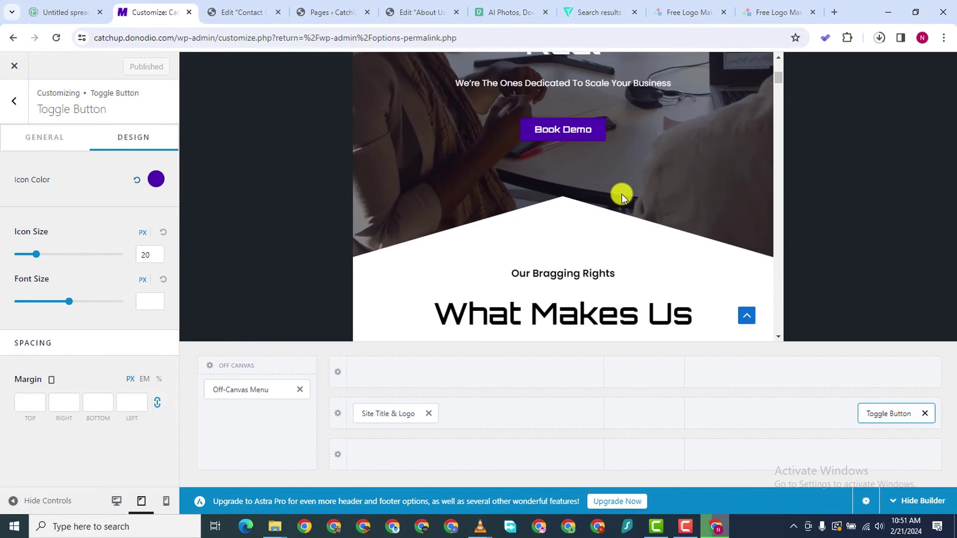
pyautogui.scroll(-10, 621, 195)
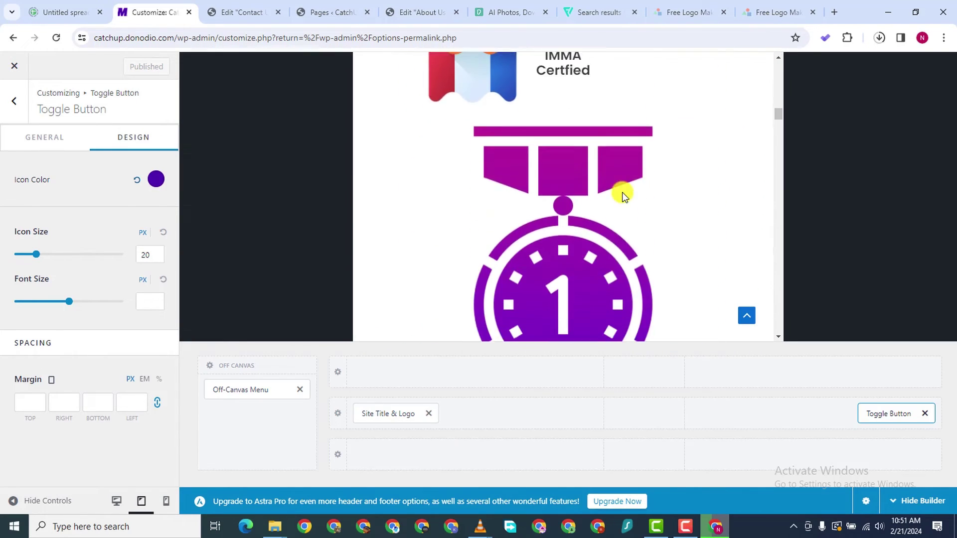
pyautogui.scroll(-5, 622, 194)
pyautogui.scroll(-8, 527, 193)
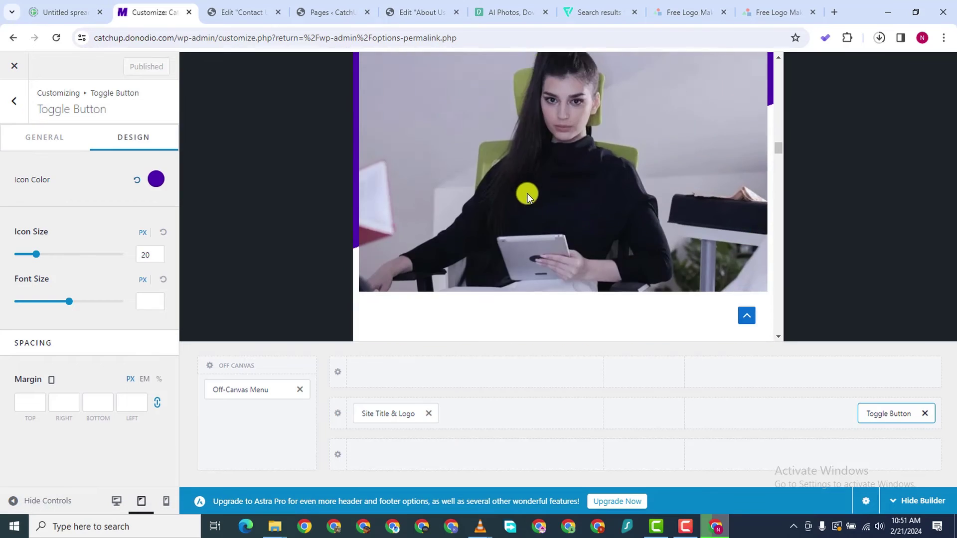
pyautogui.scroll(6, 528, 188)
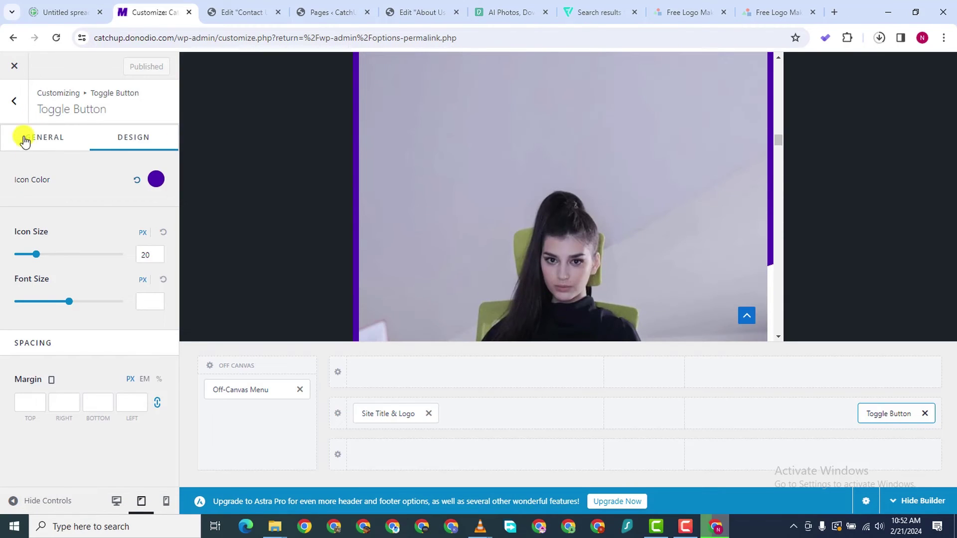
pyautogui.click(14, 117)
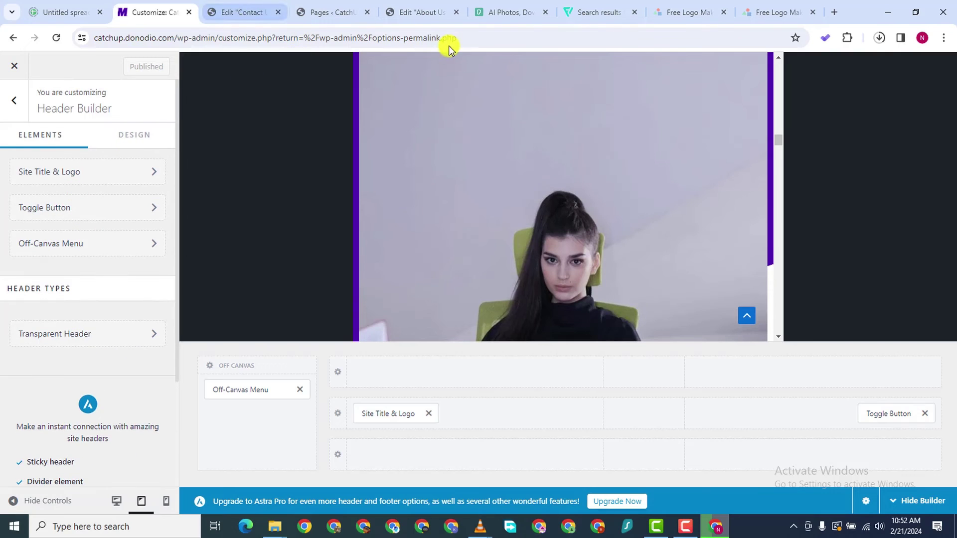
pyautogui.click(306, 12)
# Open the live site in a new tab and jump to its services section
pyautogui.moveTo(47, 63)
pyautogui.rightClick(45, 86)
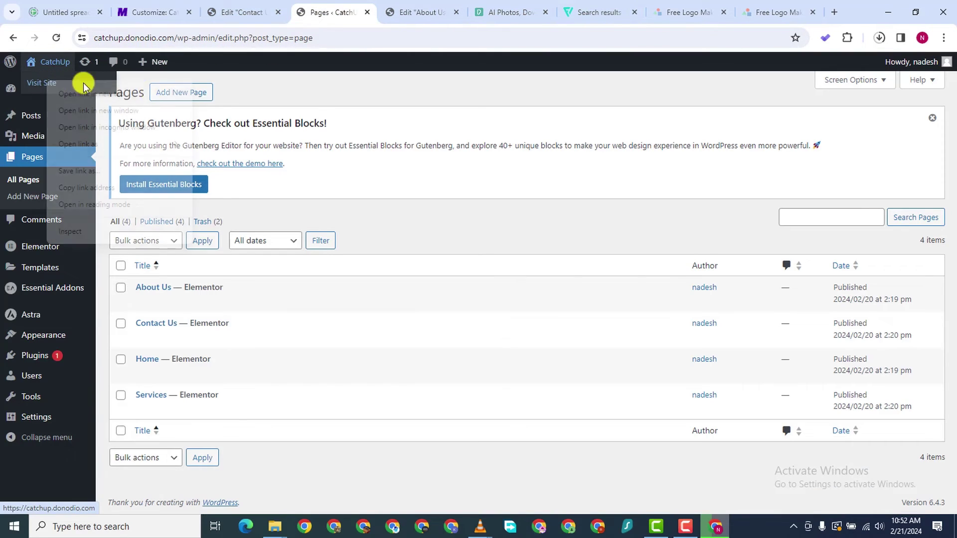
pyautogui.click(152, 90)
pyautogui.click(381, 12)
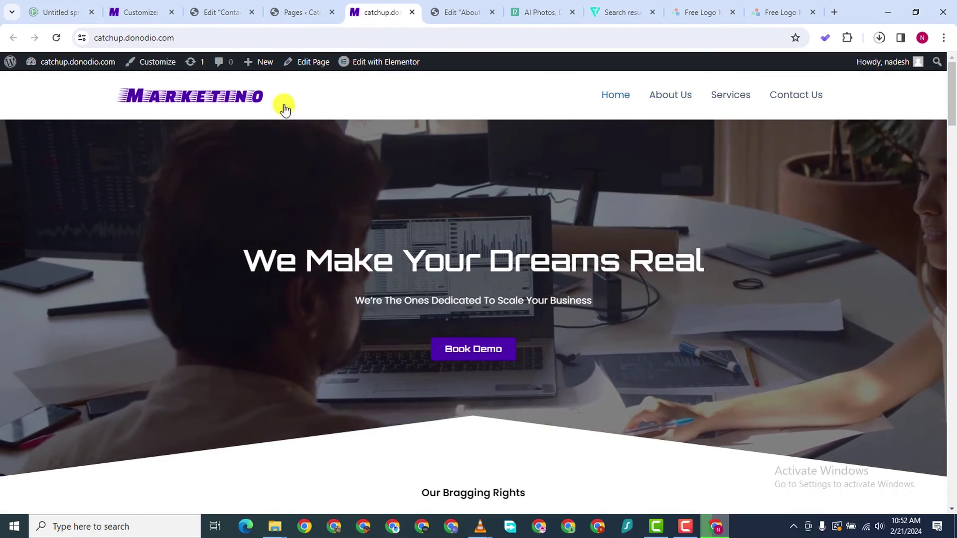
pyautogui.click(726, 103)
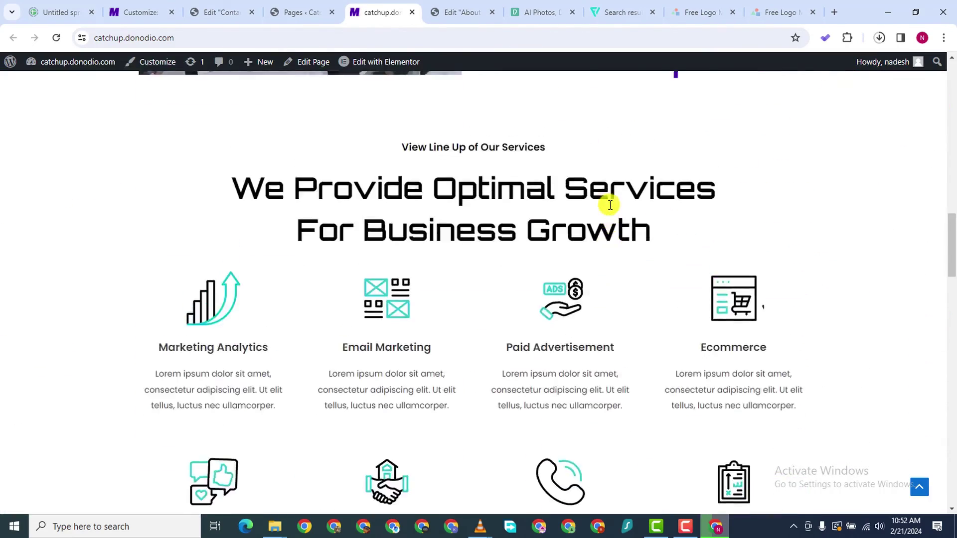
pyautogui.scroll(10, 609, 204)
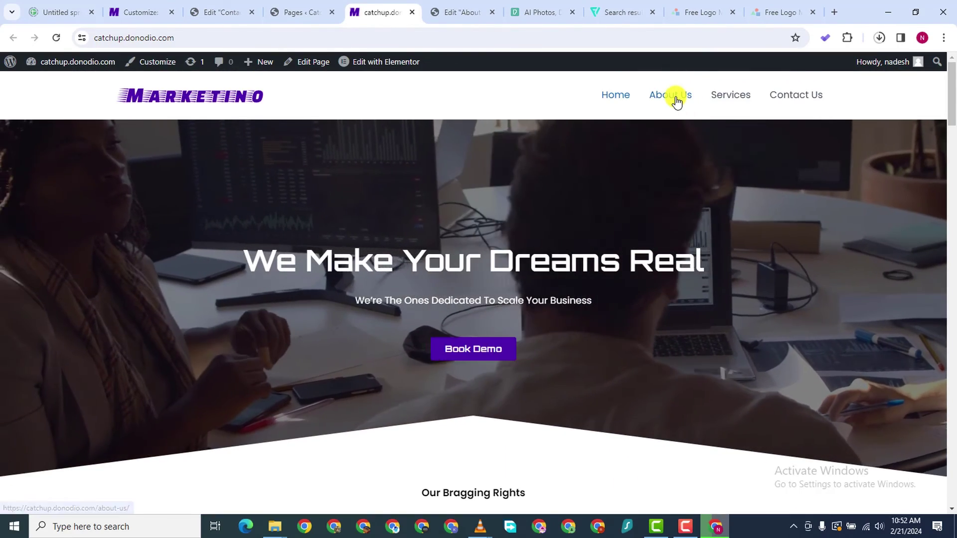
# Browse the live About Us page, then return to the Customizer tab
pyautogui.click(674, 99)
pyautogui.scroll(-15, 680, 196)
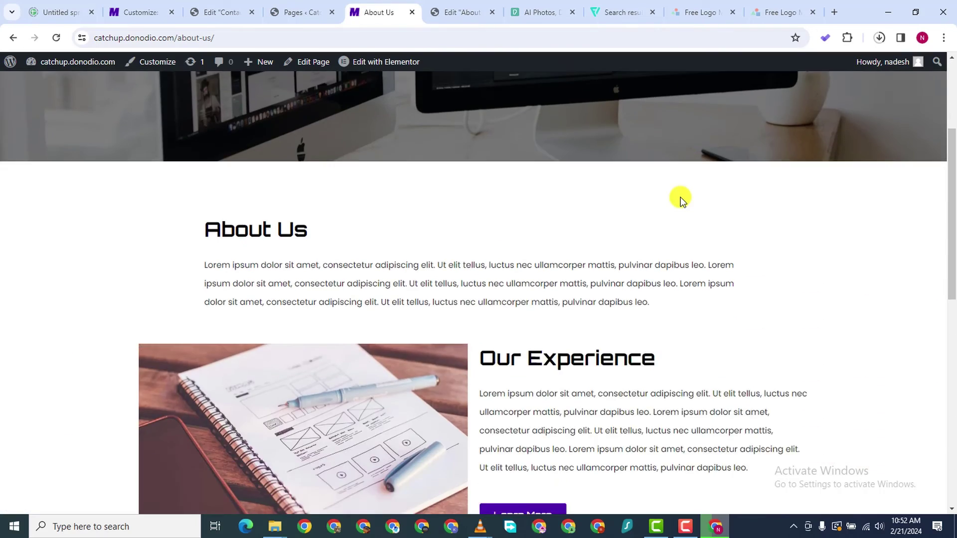
pyautogui.scroll(2, 681, 197)
pyautogui.scroll(12, 681, 197)
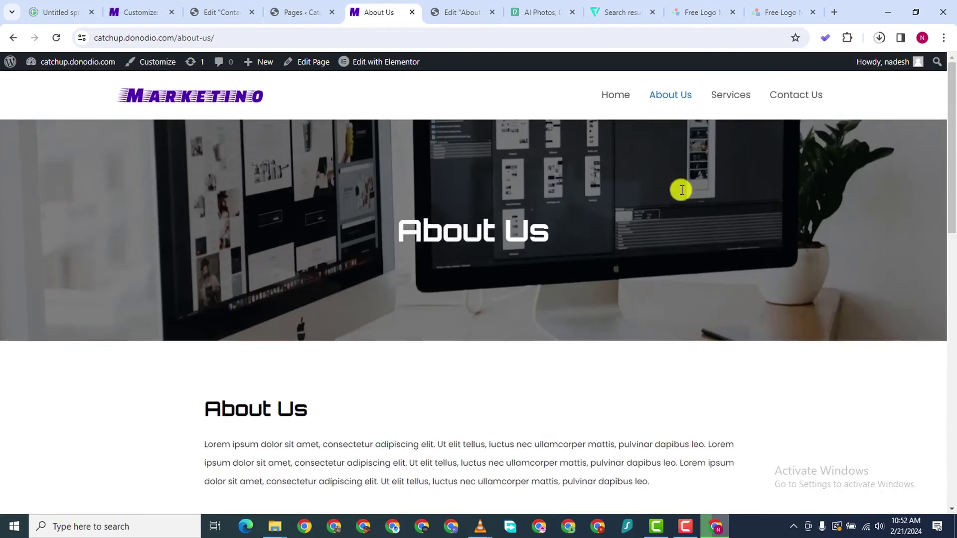
pyautogui.scroll(-14, 680, 204)
pyautogui.scroll(12, 687, 203)
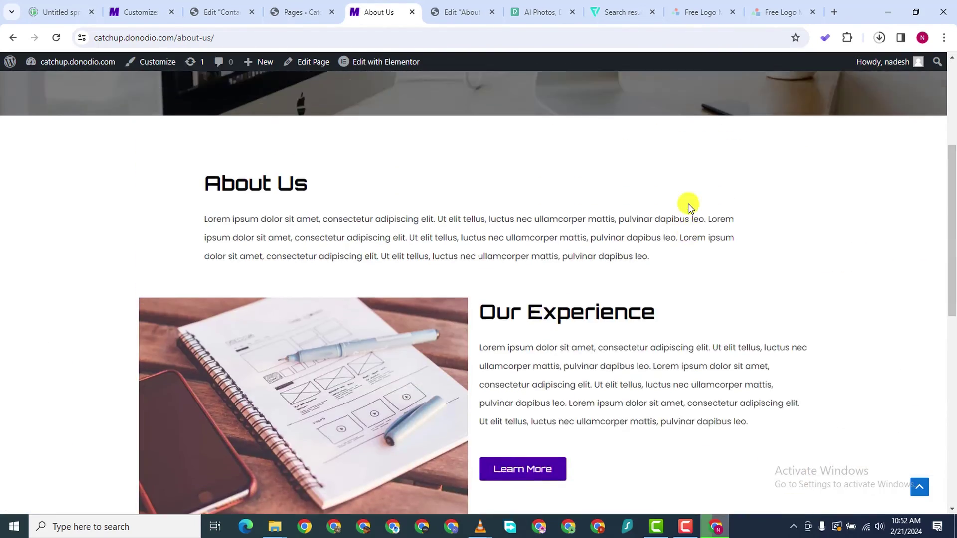
pyautogui.scroll(-12, 687, 220)
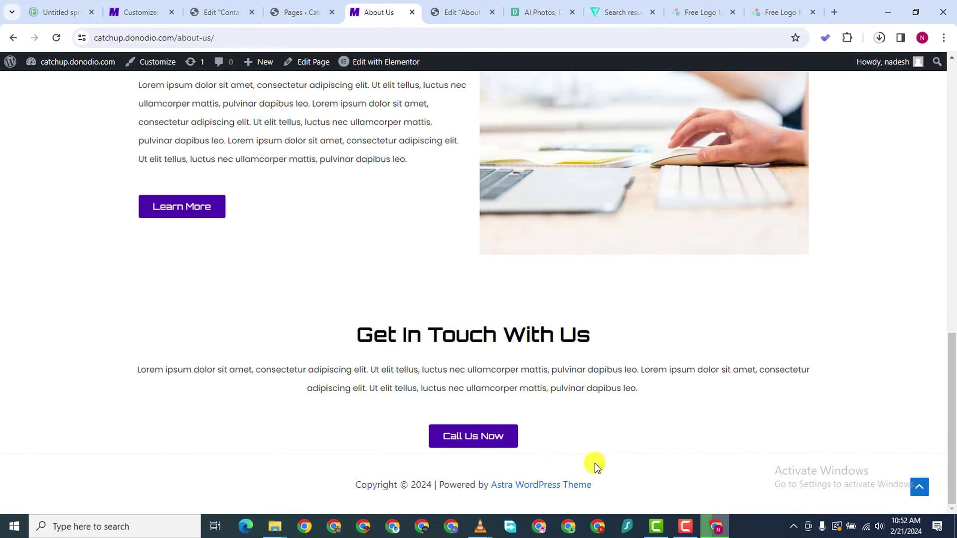
pyautogui.scroll(2, 326, 227)
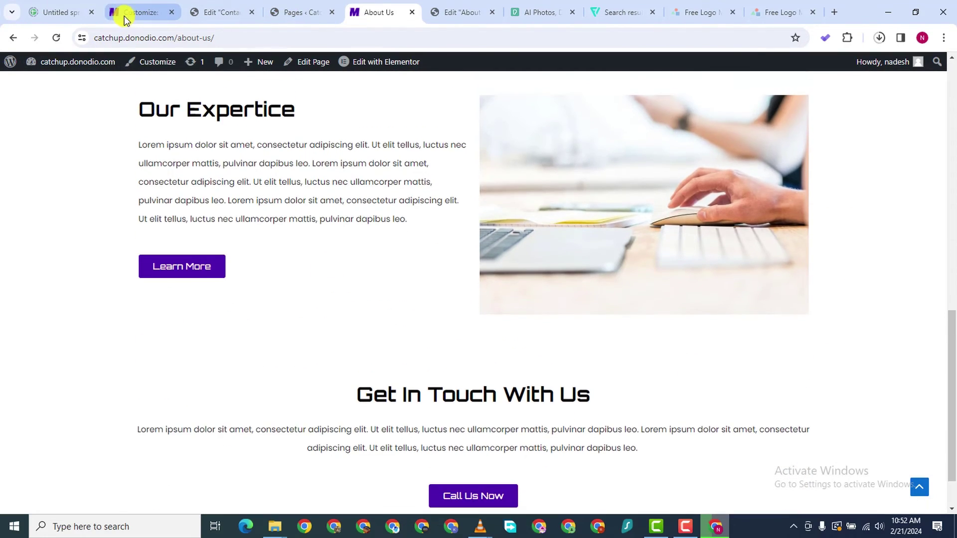
pyautogui.click(125, 12)
# In the Footer Builder's Copyright element, replace [theme_author] with Marketino
pyautogui.click(16, 104)
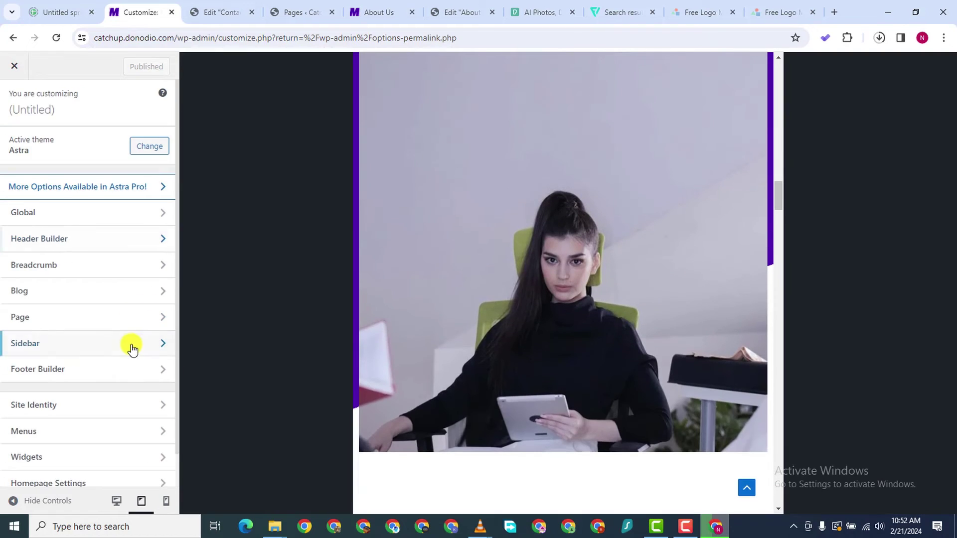
pyautogui.scroll(-2, 85, 346)
pyautogui.click(90, 335)
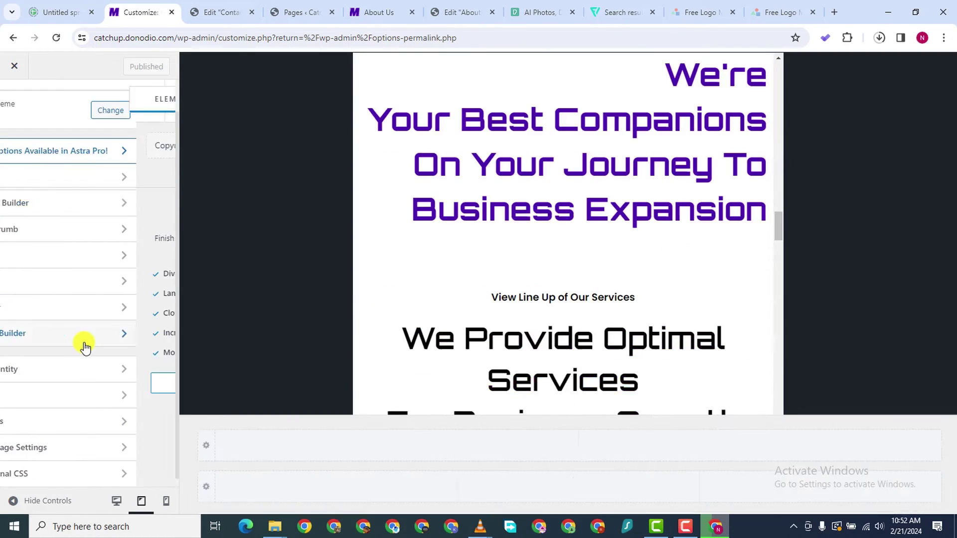
pyautogui.click(116, 183)
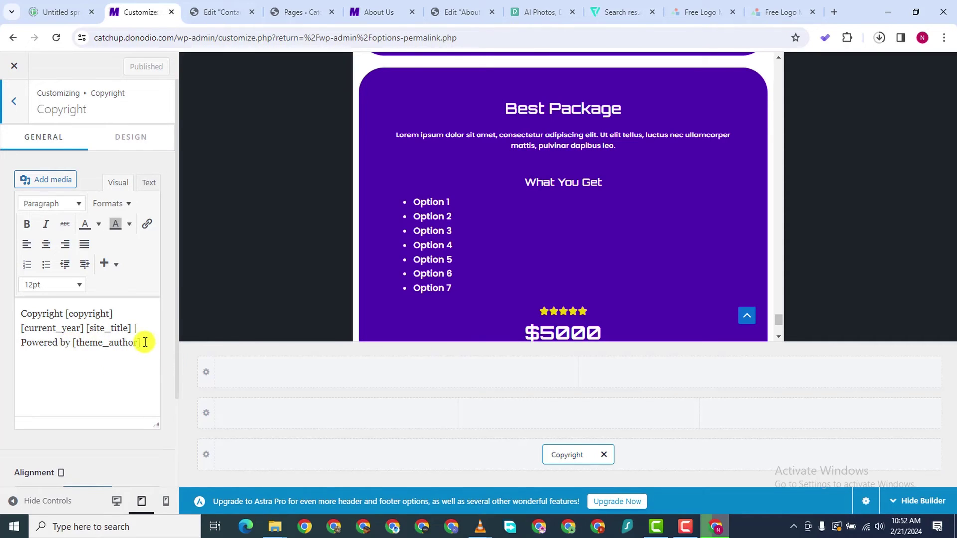
pyautogui.moveTo(144, 342); pyautogui.dragTo(95, 341)
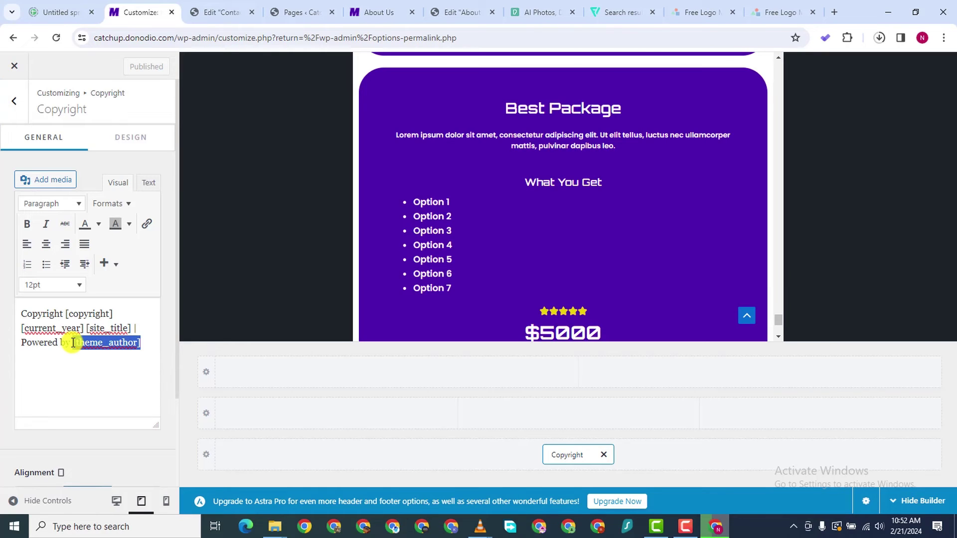
pyautogui.write('Mar')
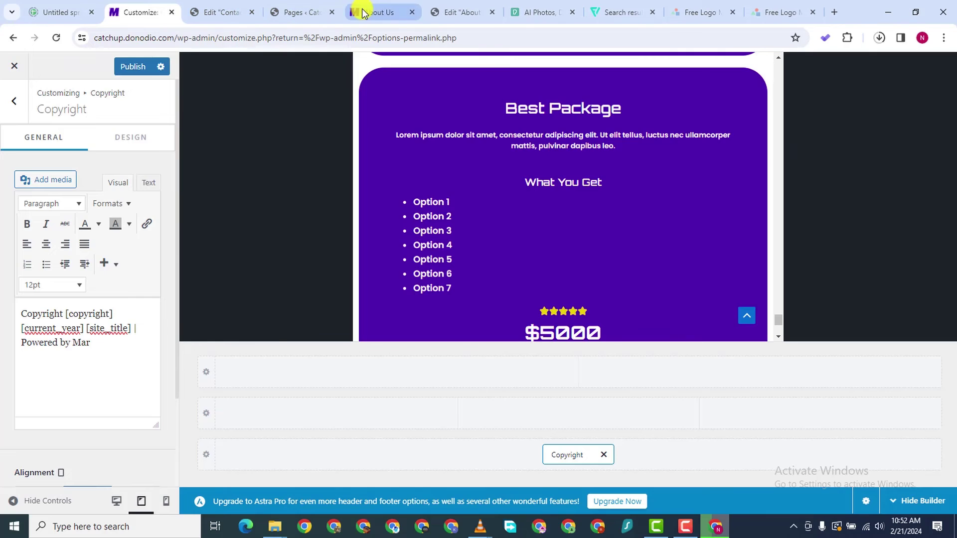
# Make Marketino bold in the copyright text and publish the footer change
pyautogui.click(358, 11)
pyautogui.scroll(-1, 364, 169)
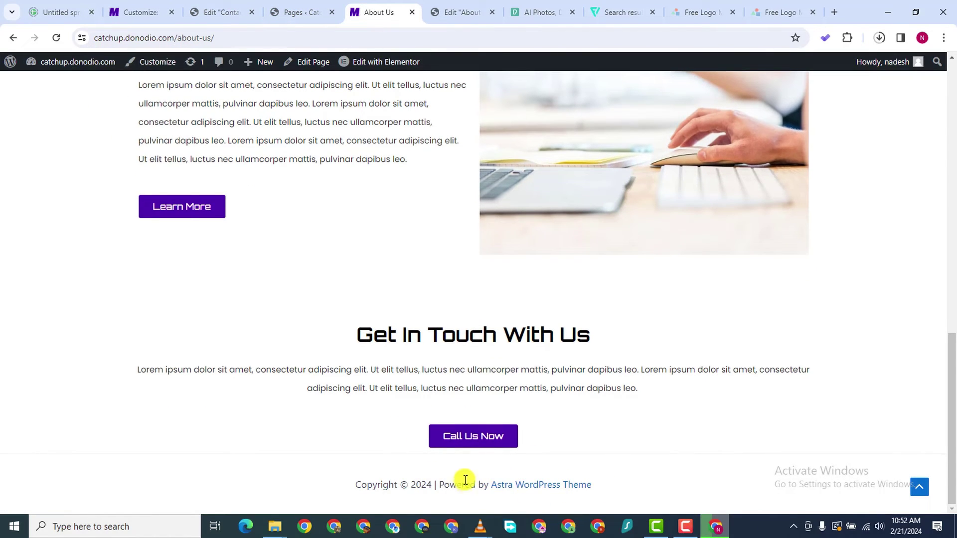
pyautogui.click(295, 11)
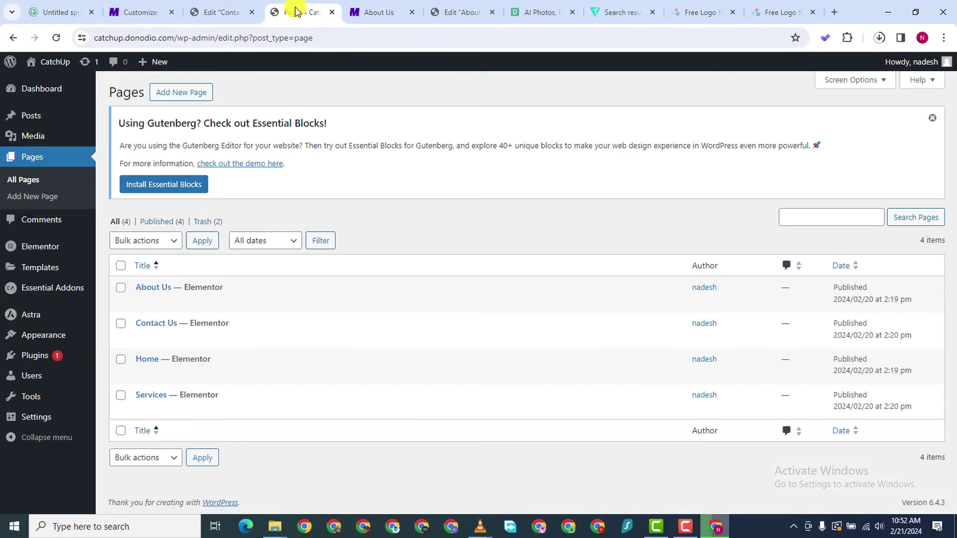
pyautogui.click(199, 12)
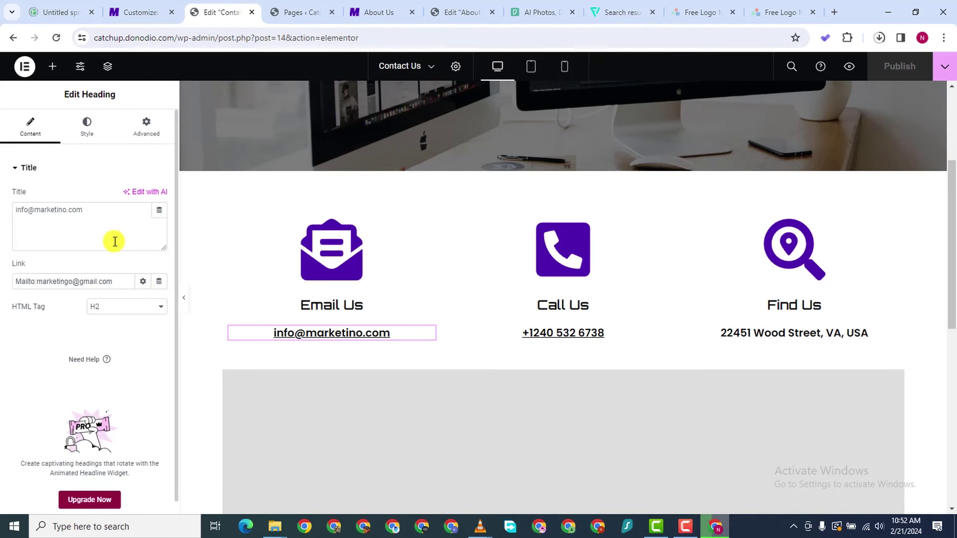
pyautogui.click(145, 16)
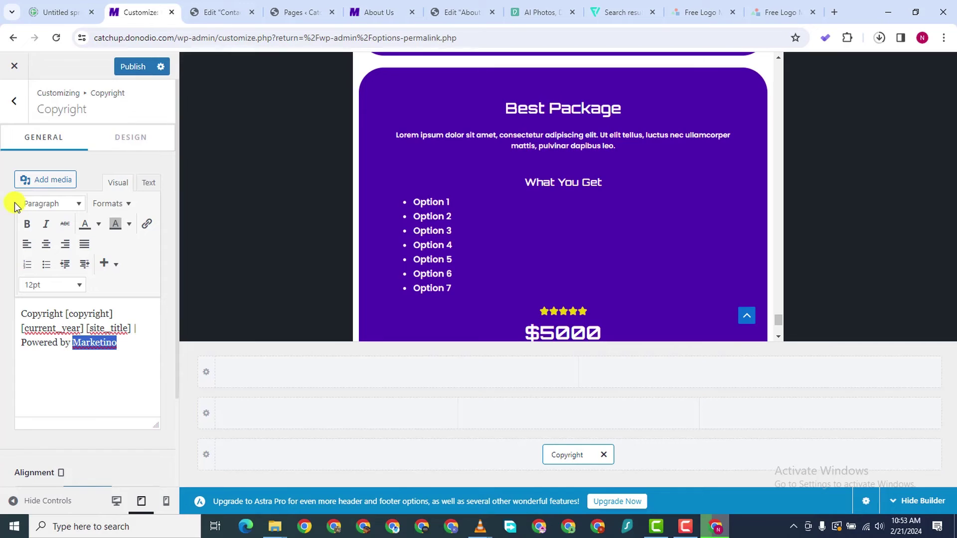
pyautogui.click(27, 224)
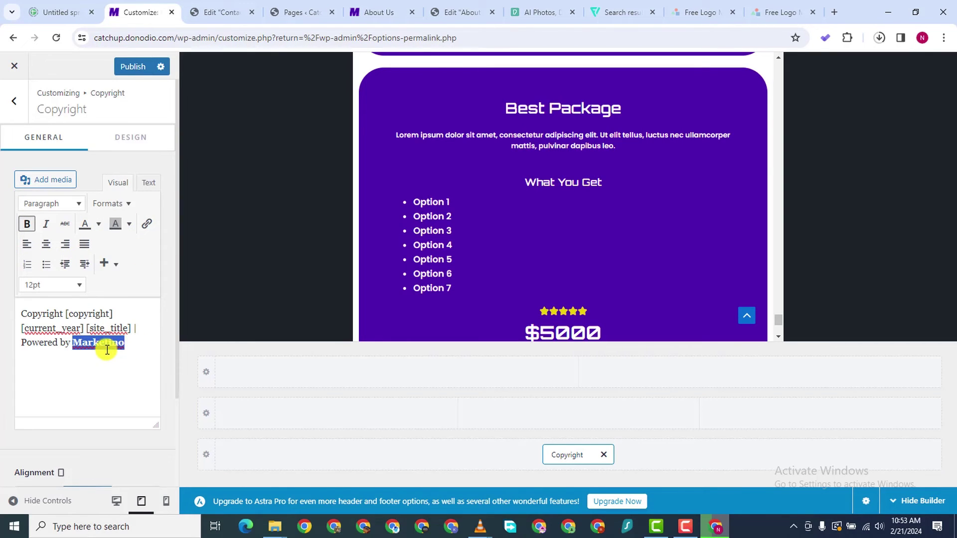
pyautogui.click(137, 69)
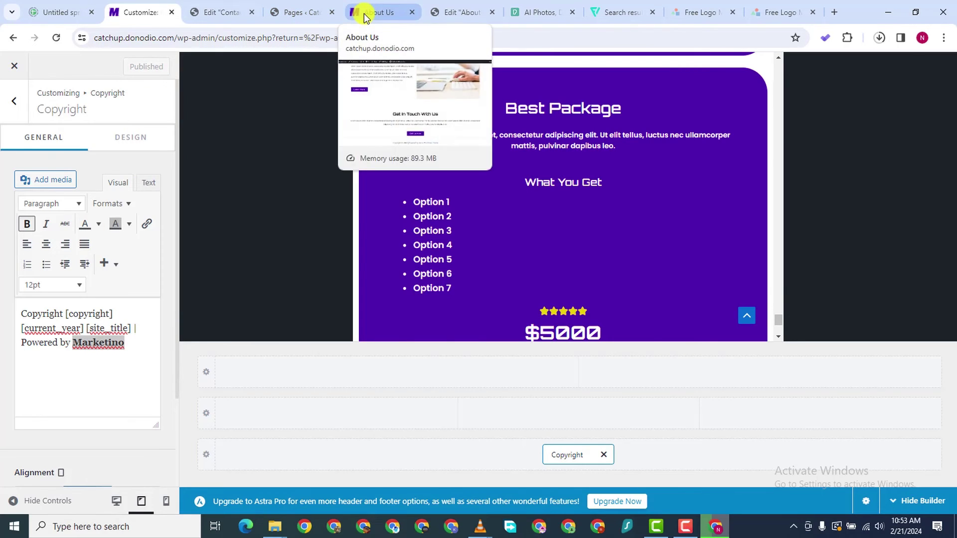
# Scroll through the live site to confirm the 'Copyright © 2024 | Powered by Marketino' footer
pyautogui.click(364, 15)
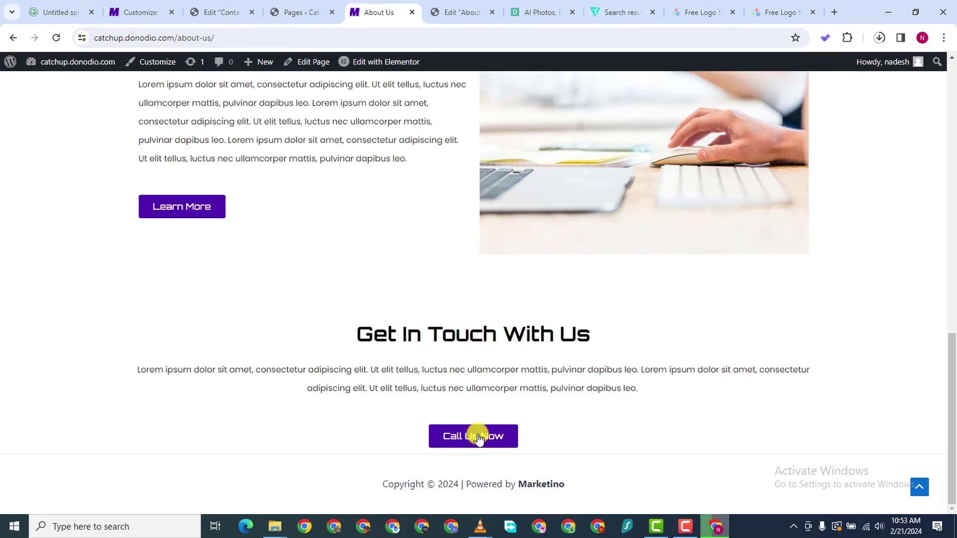
pyautogui.scroll(20, 593, 282)
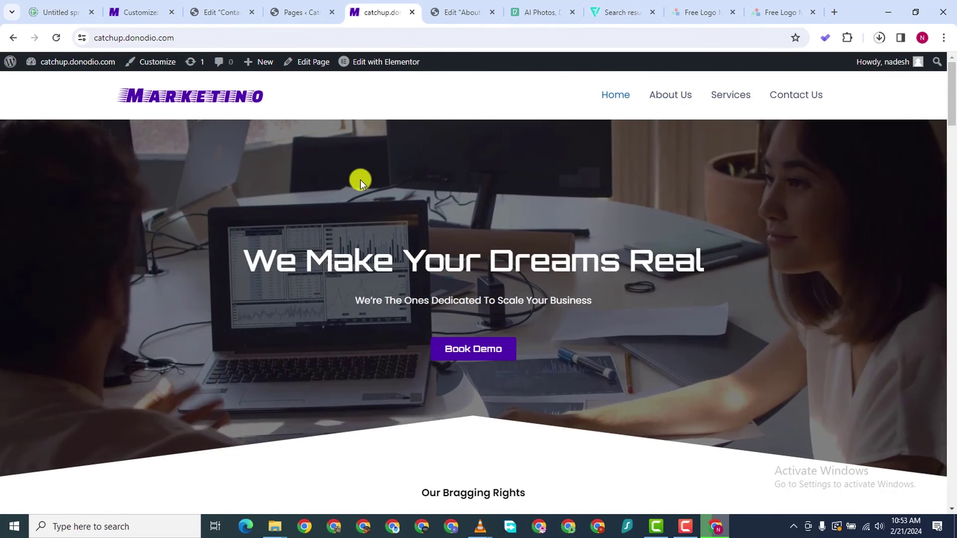
pyautogui.scroll(-5, 369, 179)
pyautogui.scroll(-20, 370, 179)
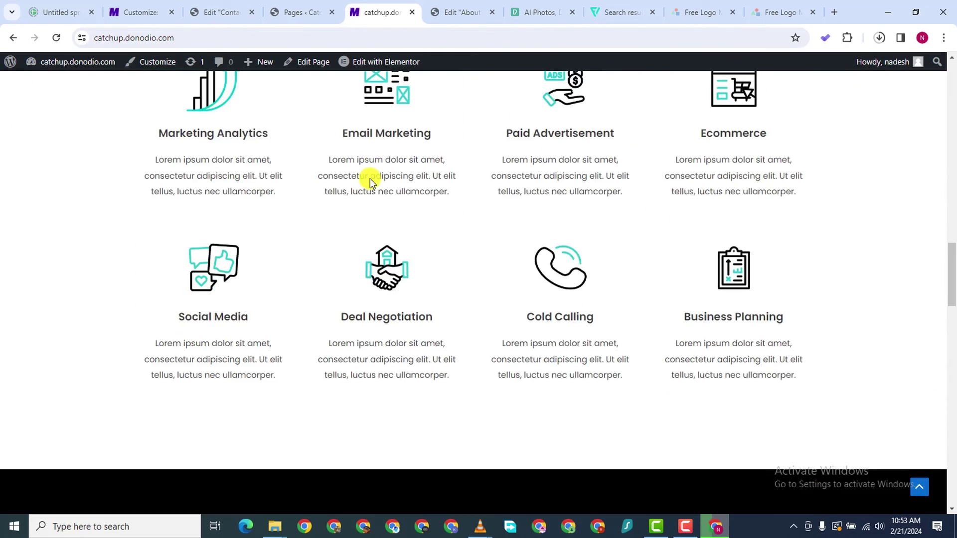
pyautogui.scroll(-15, 369, 178)
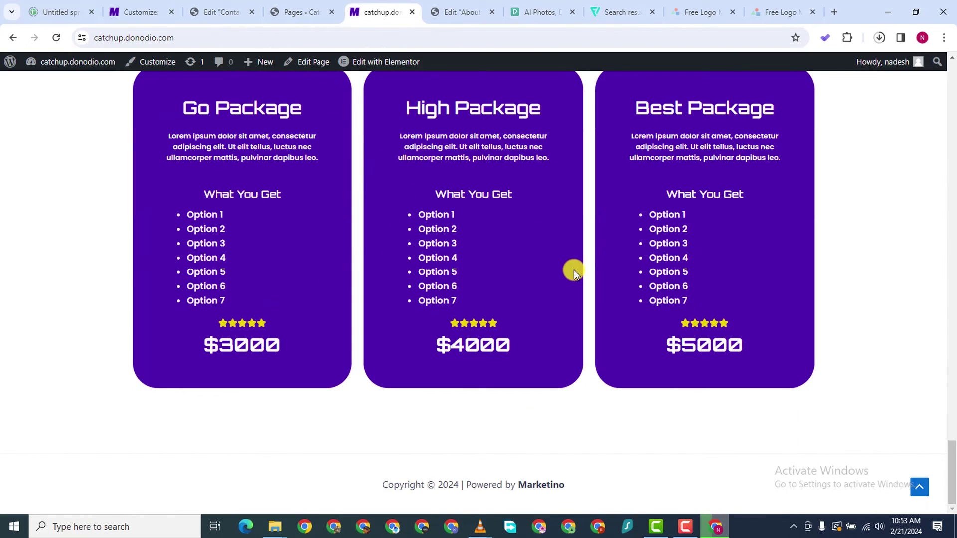
pyautogui.scroll(20, 339, 230)
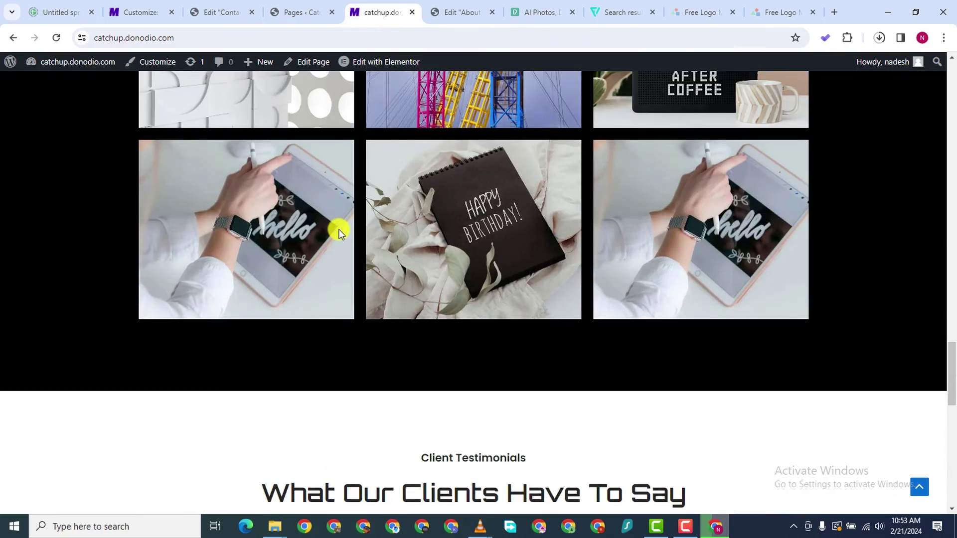
pyautogui.scroll(10, 340, 225)
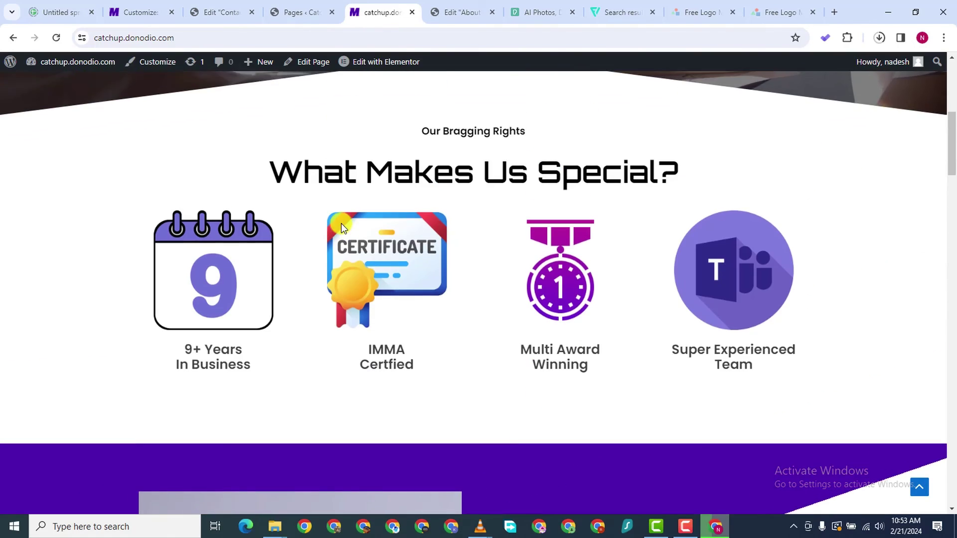
pyautogui.scroll(5, 478, 128)
pyautogui.scroll(3, 477, 126)
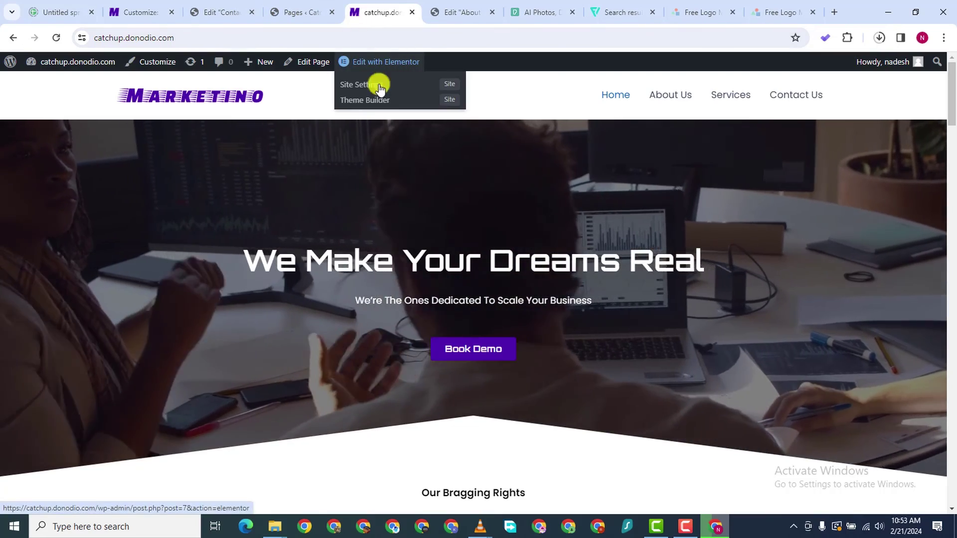
pyautogui.scroll(-10, 443, 174)
pyautogui.scroll(-15, 444, 175)
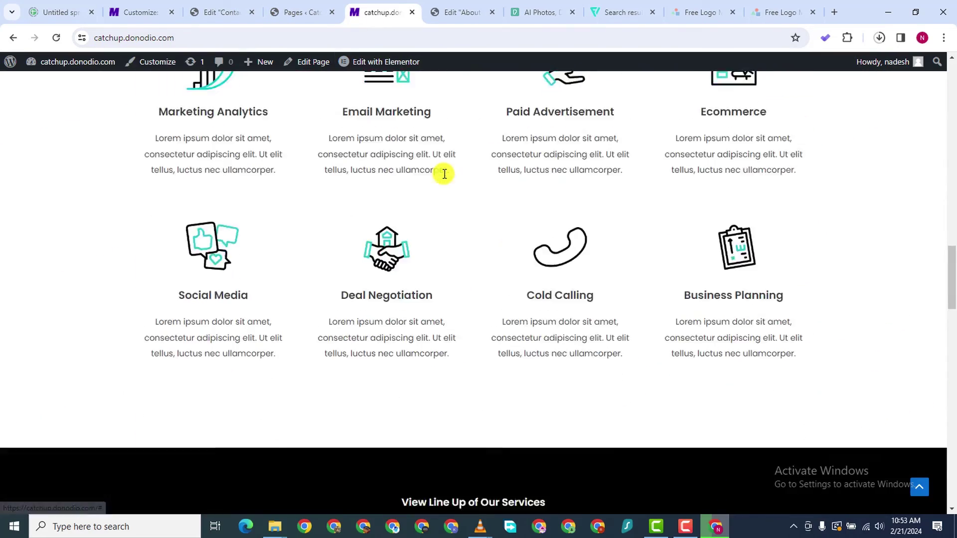
pyautogui.scroll(-10, 444, 174)
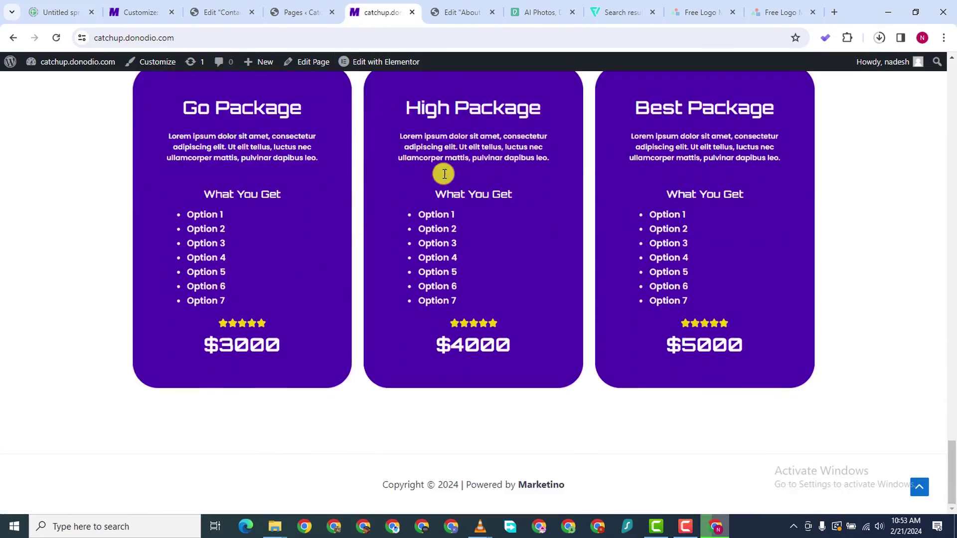
pyautogui.scroll(12, 444, 174)
pyautogui.scroll(3, 444, 173)
pyautogui.scroll(-15, 444, 173)
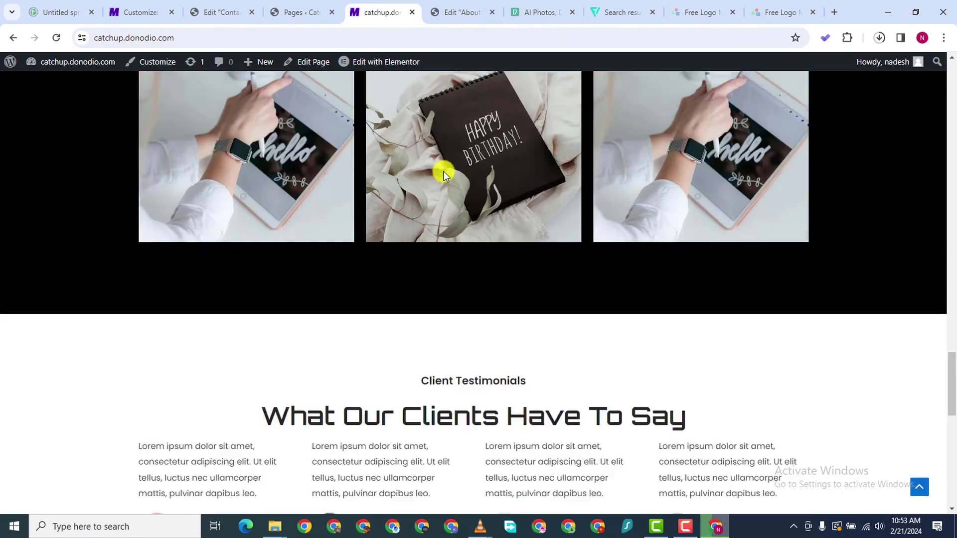
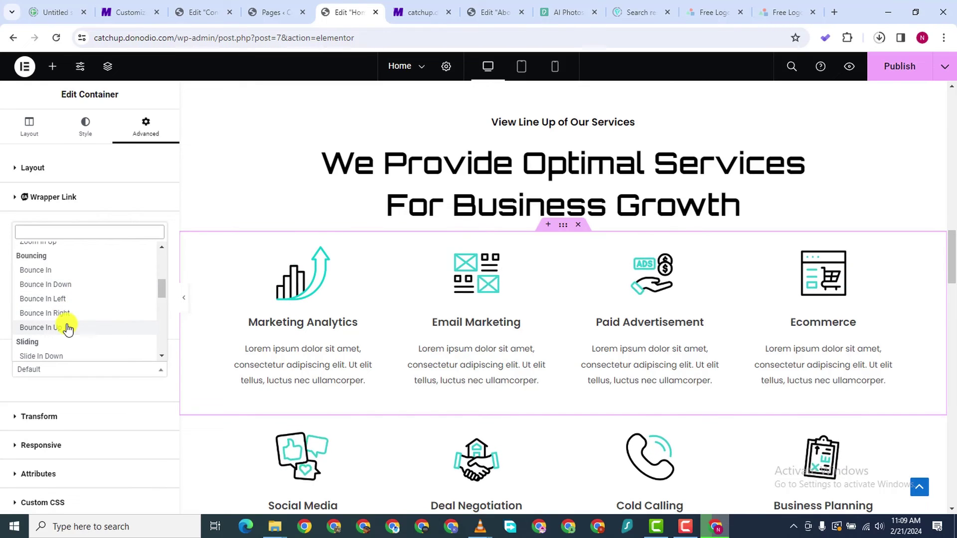
# Give the upper row of service cards a Bounce In Up entrance animation
pyautogui.scroll(-2, 64, 323)
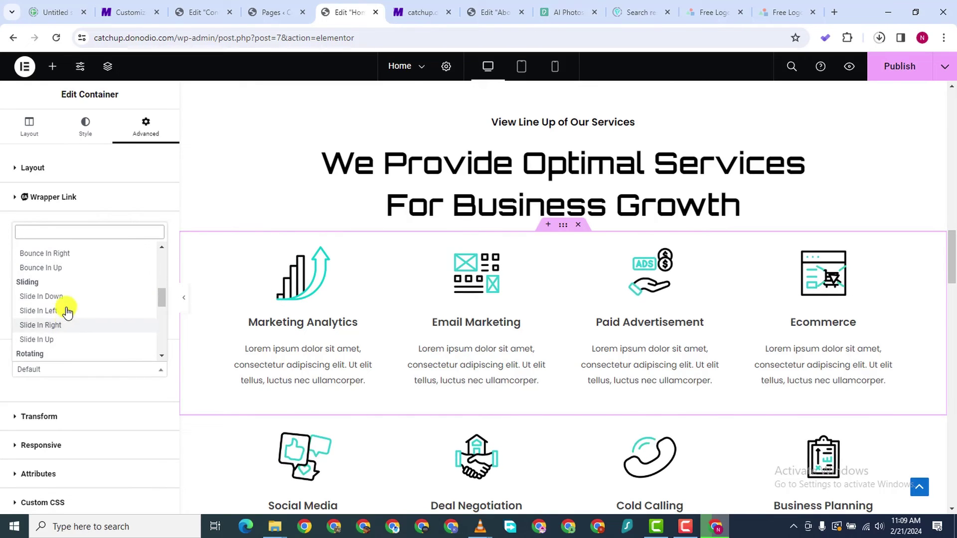
pyautogui.click(66, 272)
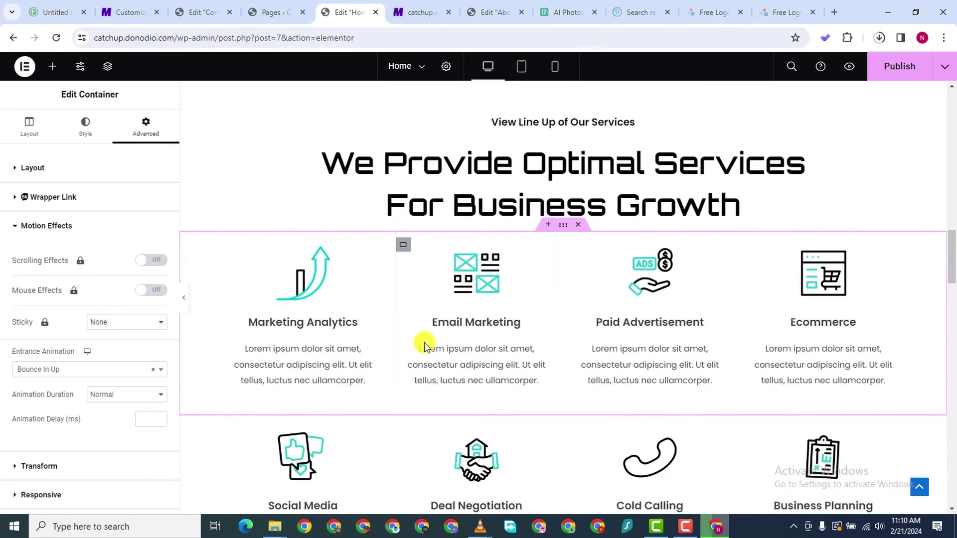
pyautogui.scroll(-2, 458, 351)
# Give the lower service row's container a Bounce In Down entrance animation under Motion Effects
pyautogui.click(561, 290)
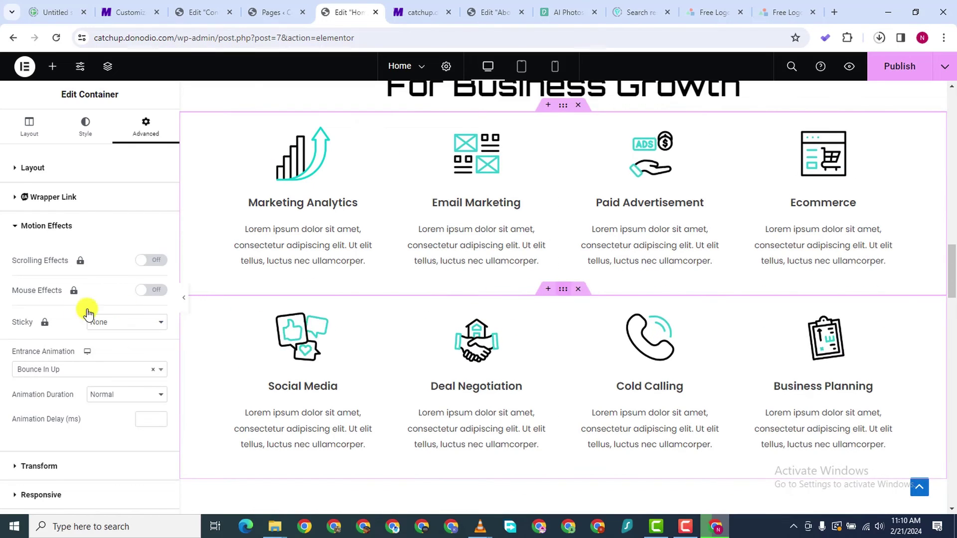
pyautogui.click(142, 128)
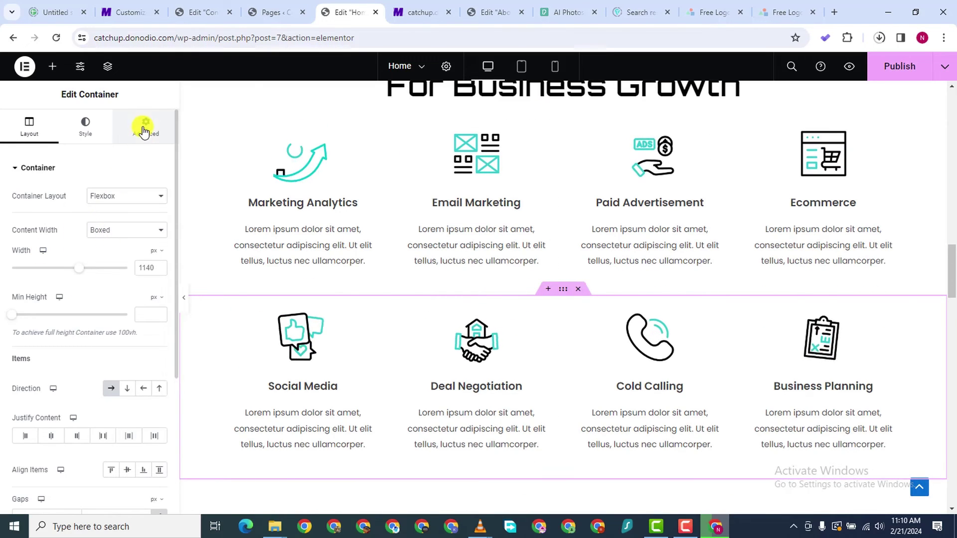
pyautogui.scroll(-1, 49, 390)
pyautogui.scroll(-2, 47, 388)
pyautogui.scroll(-1, 48, 391)
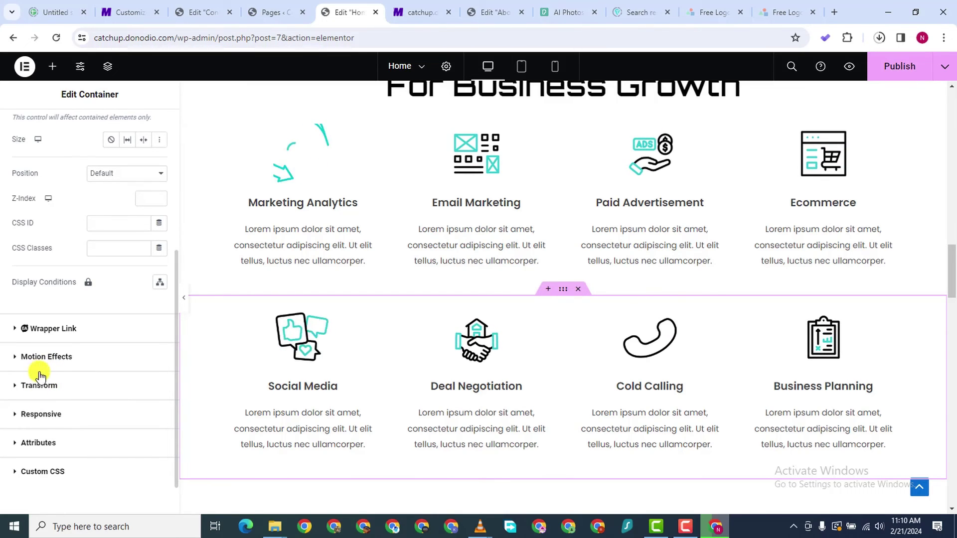
pyautogui.click(20, 367)
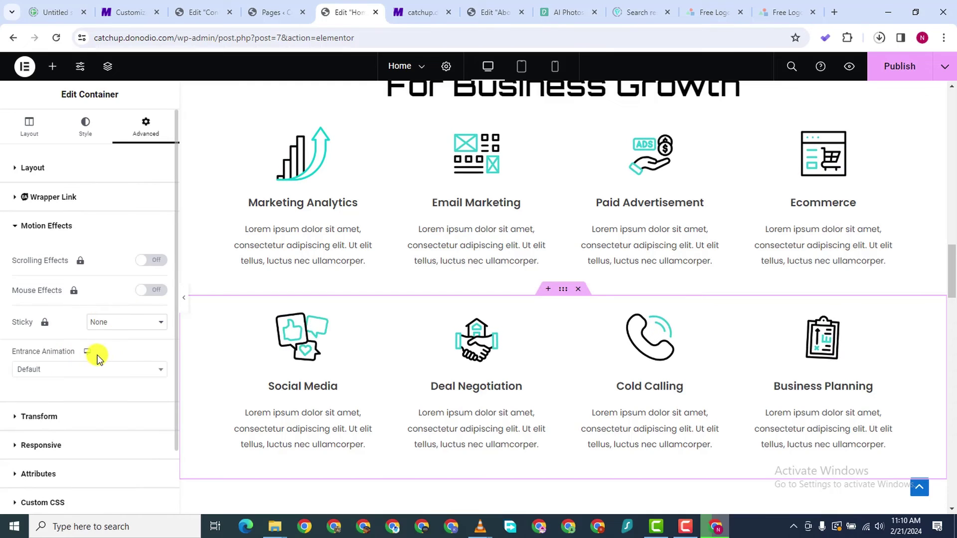
pyautogui.click(80, 369)
pyautogui.scroll(-5, 78, 348)
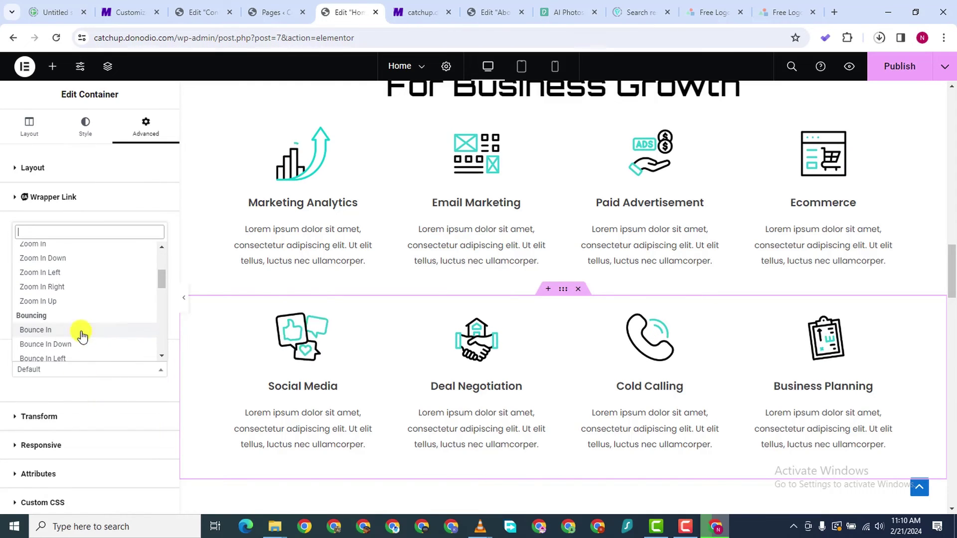
pyautogui.scroll(-2, 77, 348)
pyautogui.click(70, 284)
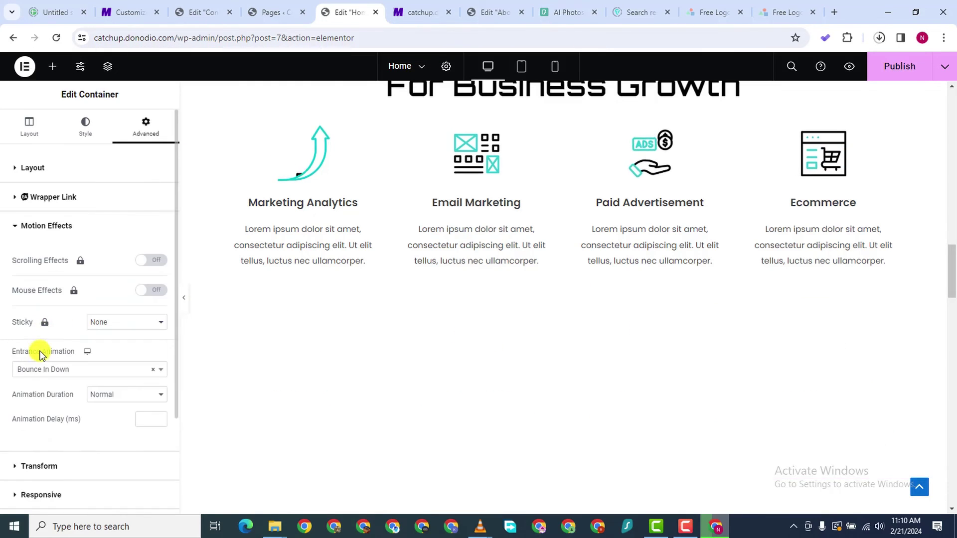
pyautogui.scroll(-5, 472, 359)
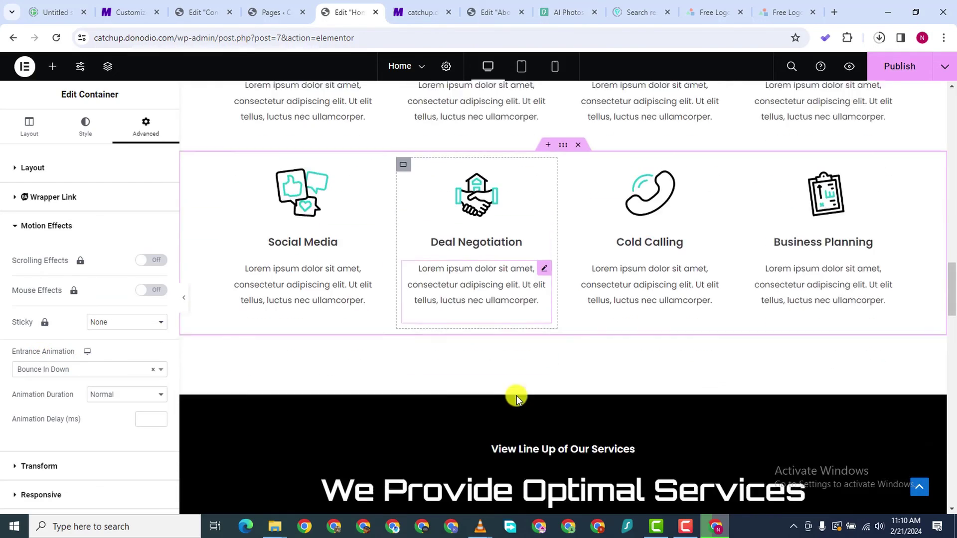
pyautogui.scroll(-10, 516, 396)
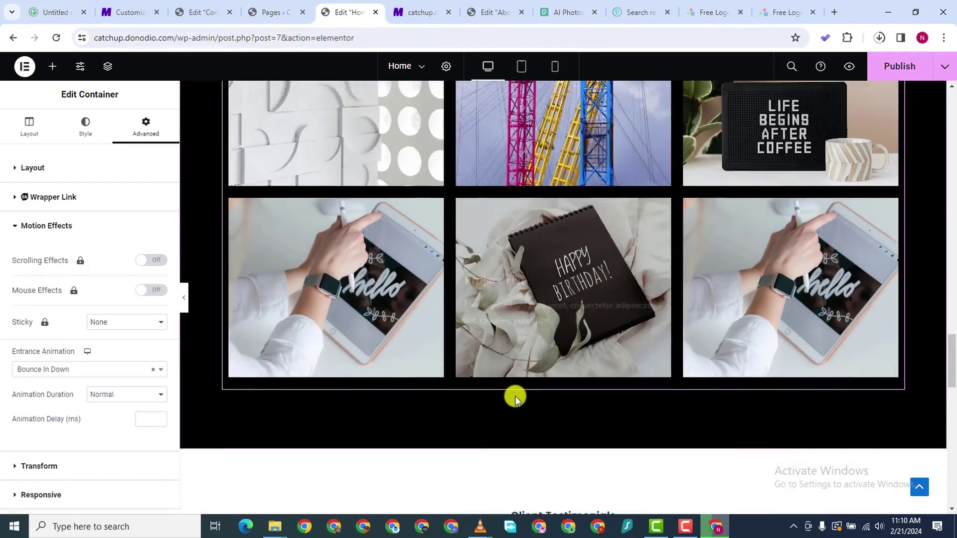
pyautogui.scroll(-8, 515, 395)
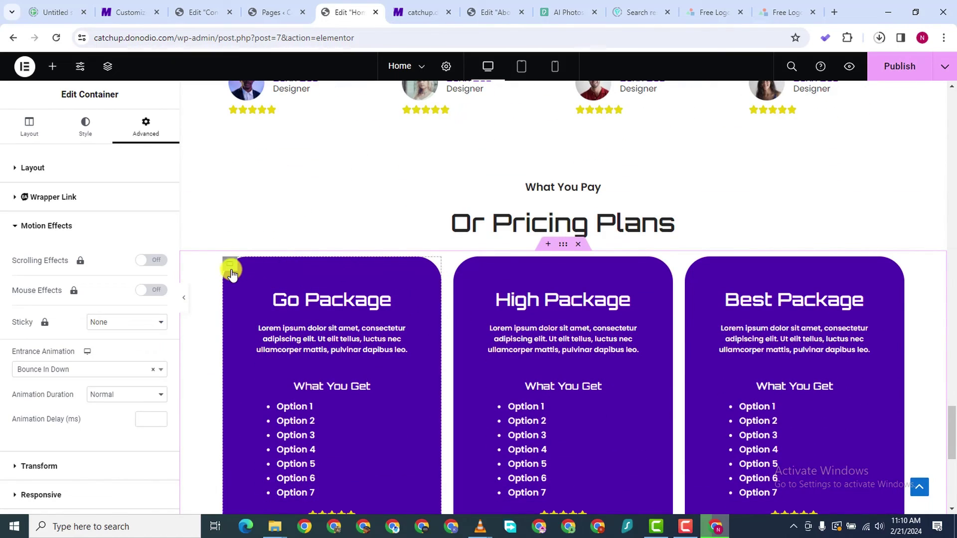
# Set the Go Package card's entrance animation to Slide In Left
pyautogui.click(230, 266)
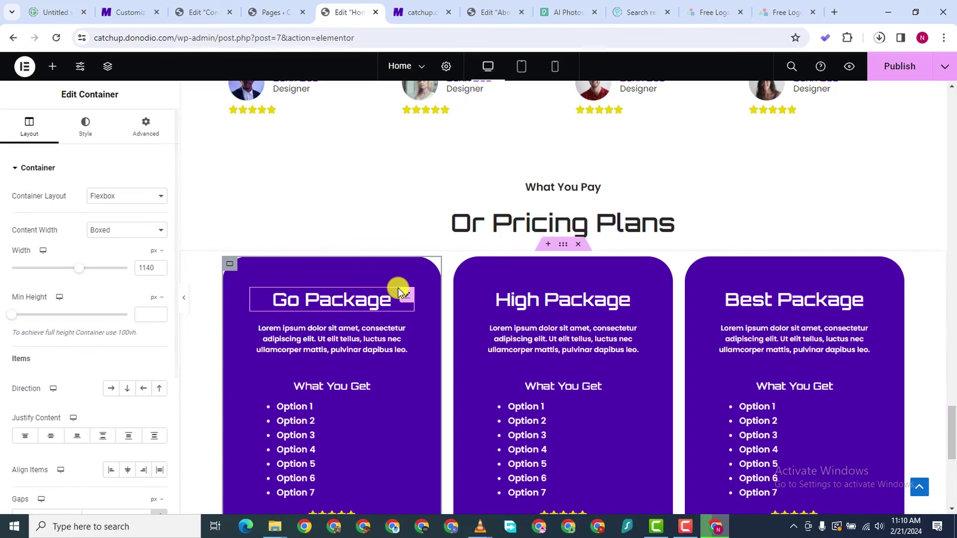
pyautogui.click(146, 129)
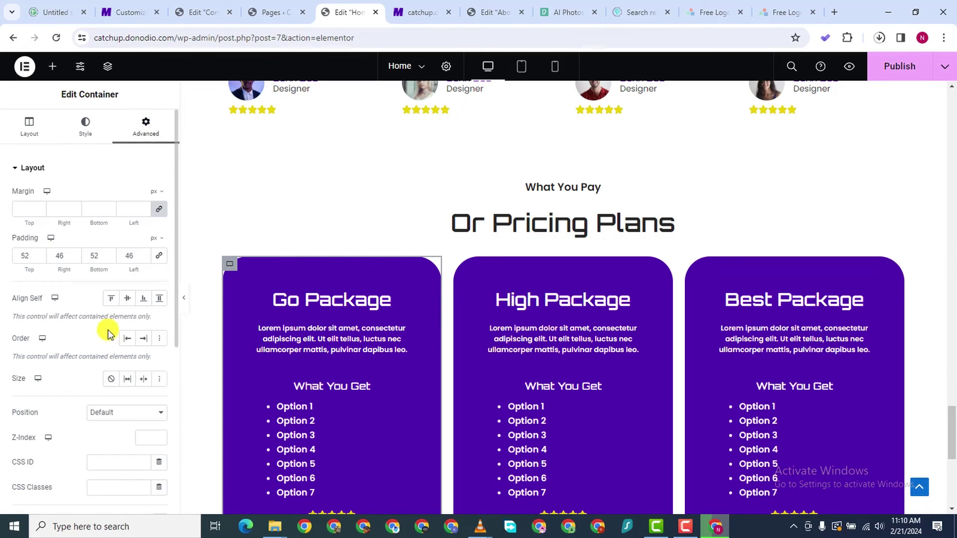
pyautogui.scroll(-4, 100, 319)
pyautogui.scroll(-1, 75, 419)
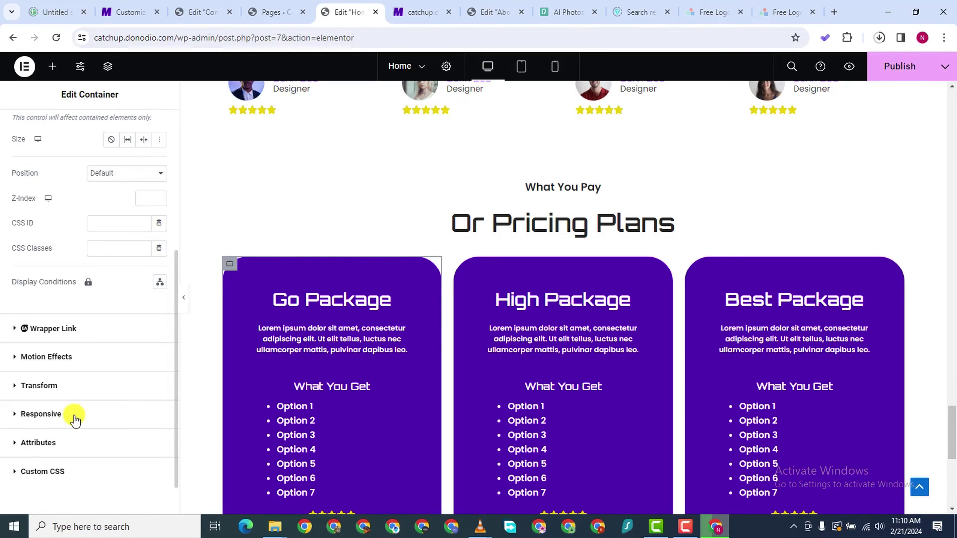
pyautogui.click(13, 357)
pyautogui.click(88, 369)
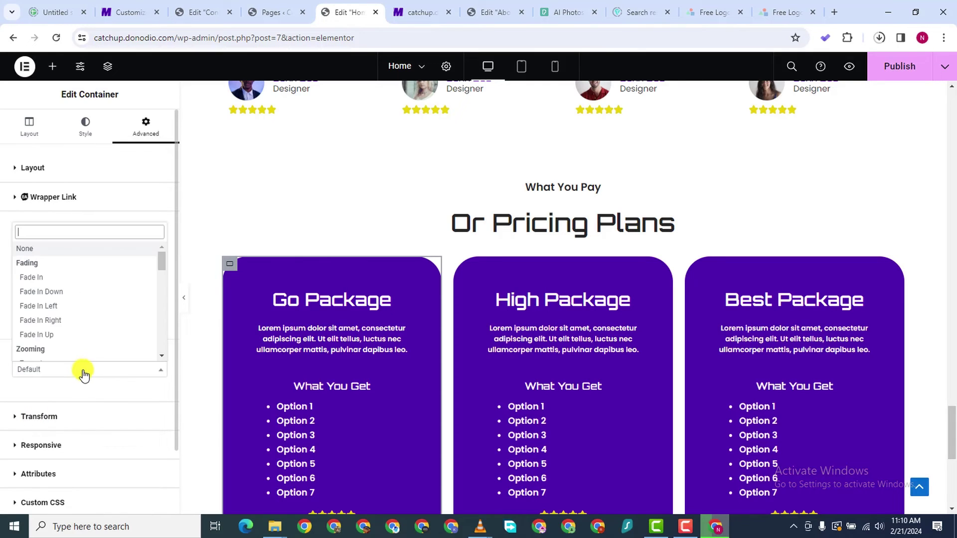
pyautogui.scroll(-3, 77, 310)
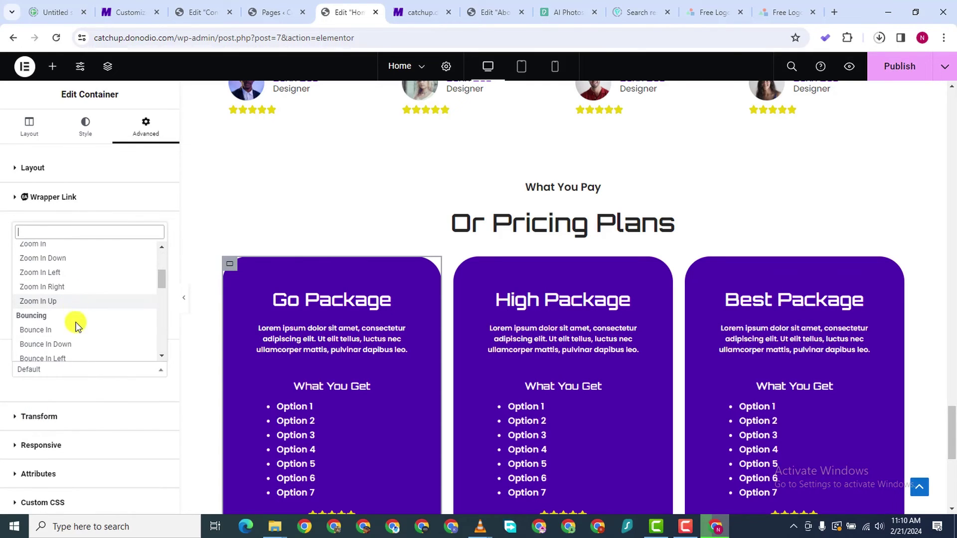
pyautogui.scroll(-4, 77, 325)
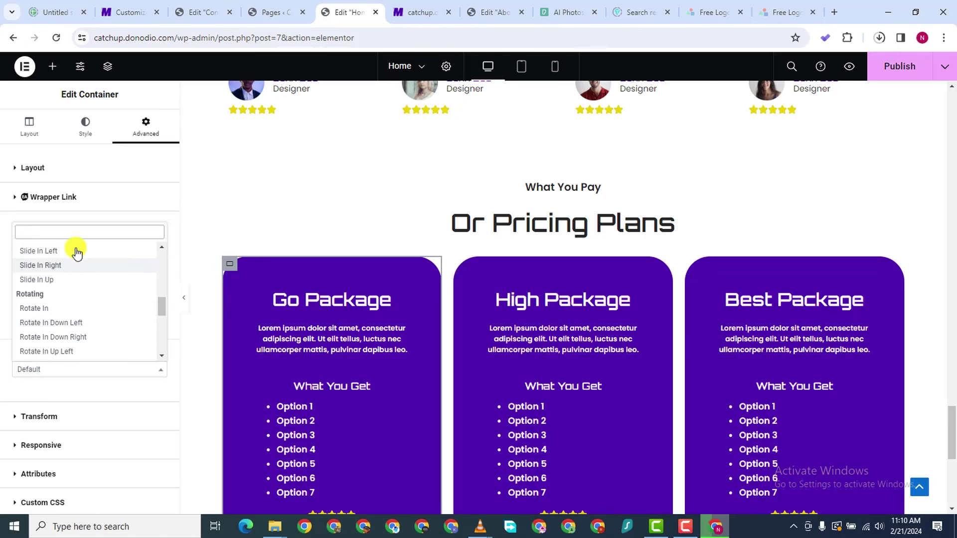
pyautogui.click(74, 253)
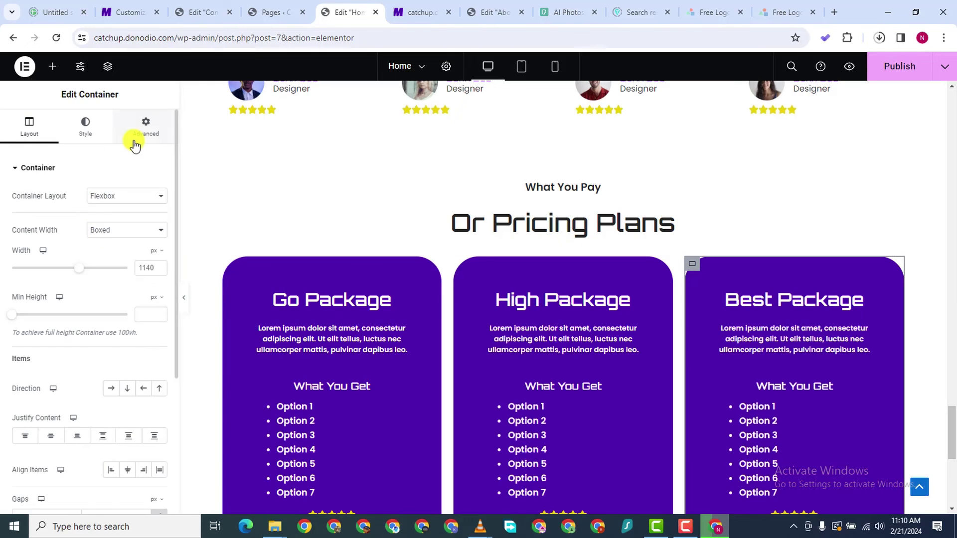
# Set the Best Package card's entrance animation to Slide In Right
pyautogui.scroll(-5, 64, 374)
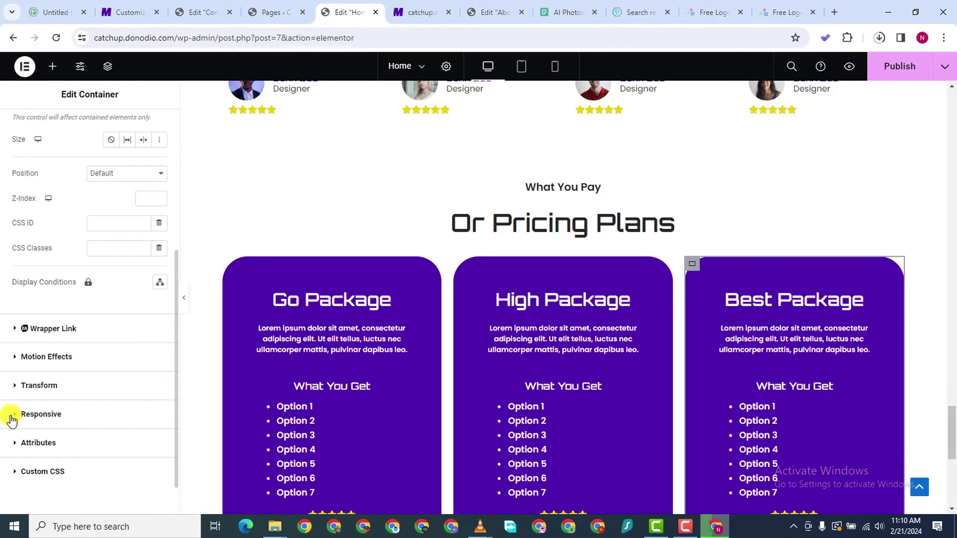
pyautogui.click(14, 418)
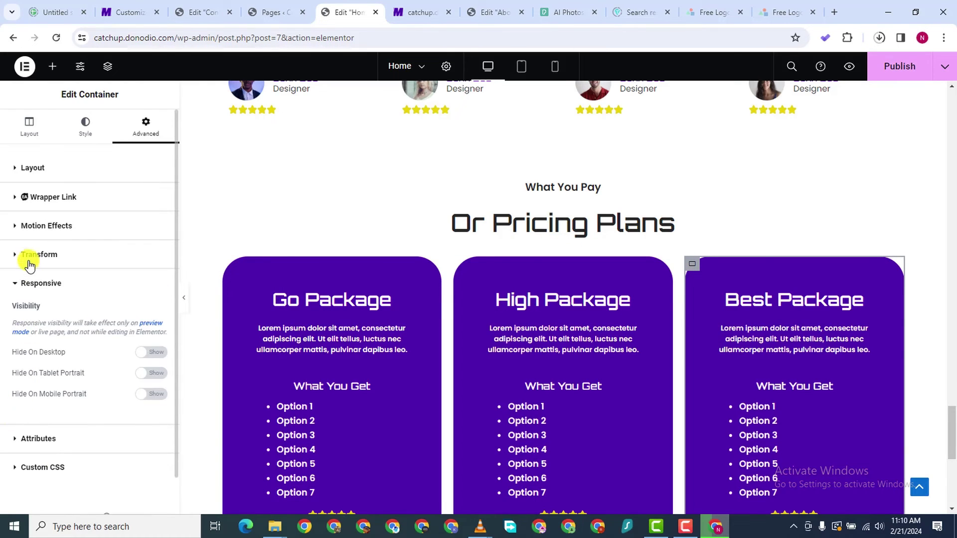
pyautogui.click(11, 227)
pyautogui.scroll(-1, 88, 354)
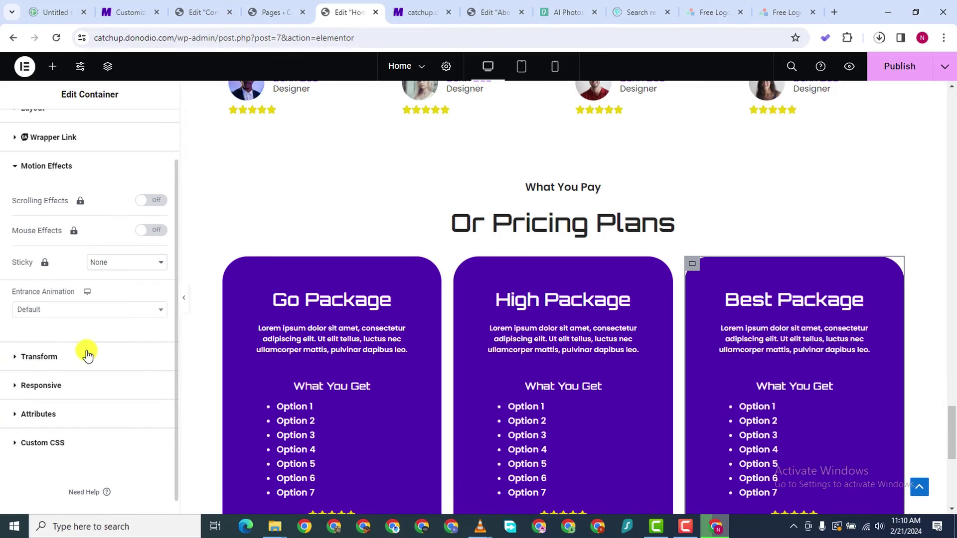
pyautogui.click(80, 311)
pyautogui.scroll(-5, 88, 384)
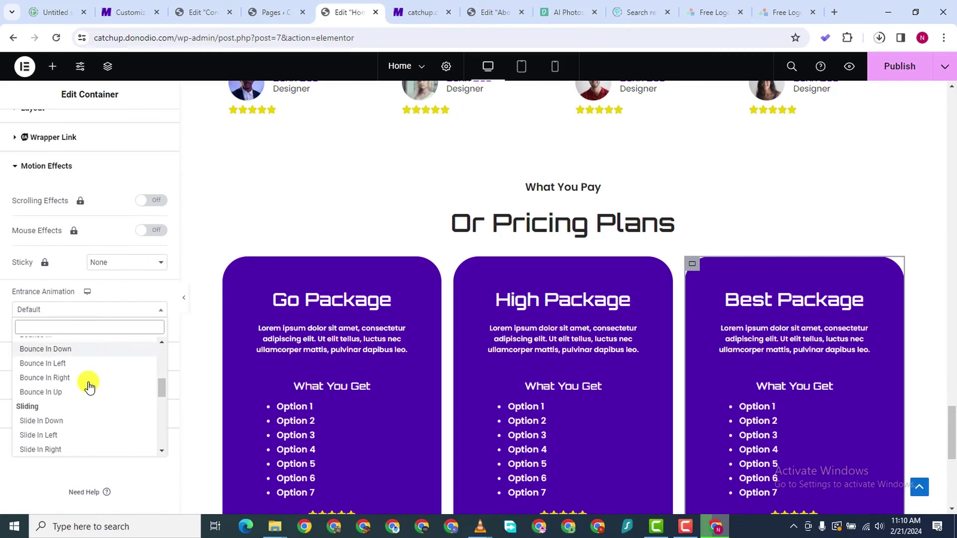
pyautogui.scroll(-2, 89, 384)
pyautogui.click(89, 365)
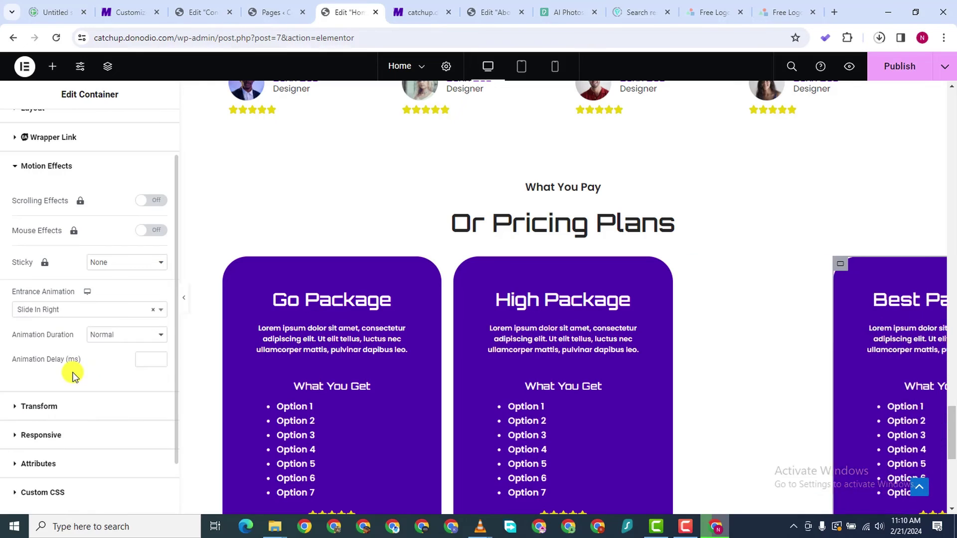
# Give the High Package card a Bounce In Down entrance animation with Slow duration
pyautogui.click(456, 266)
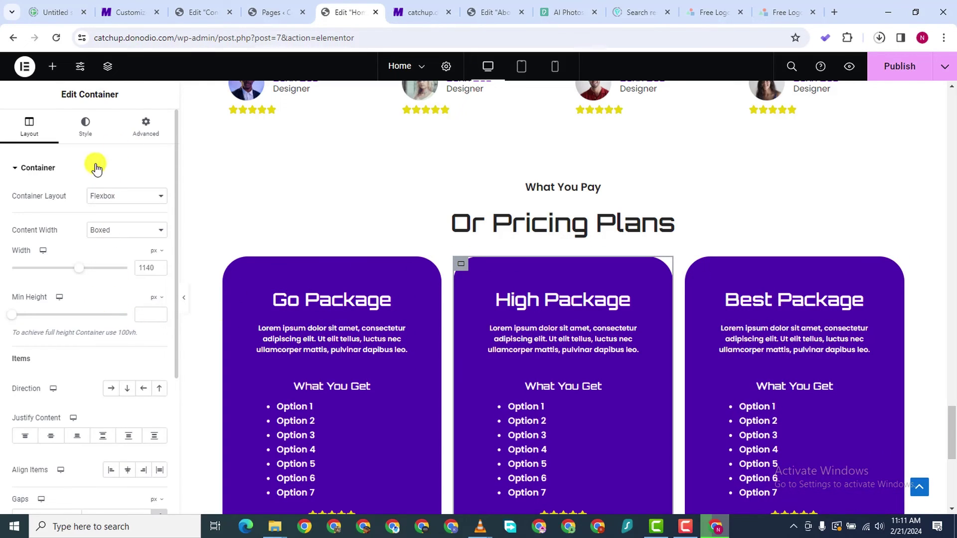
pyautogui.click(138, 134)
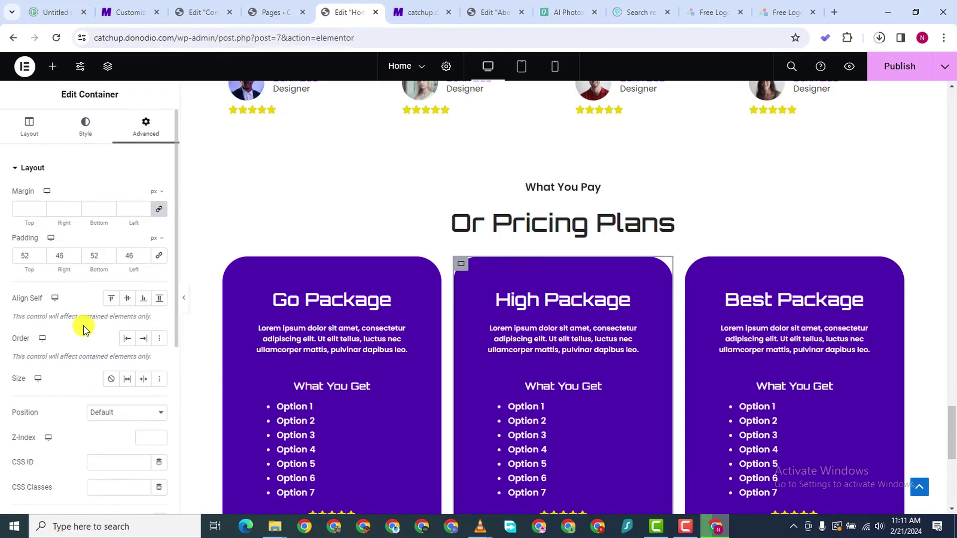
pyautogui.scroll(-8, 81, 324)
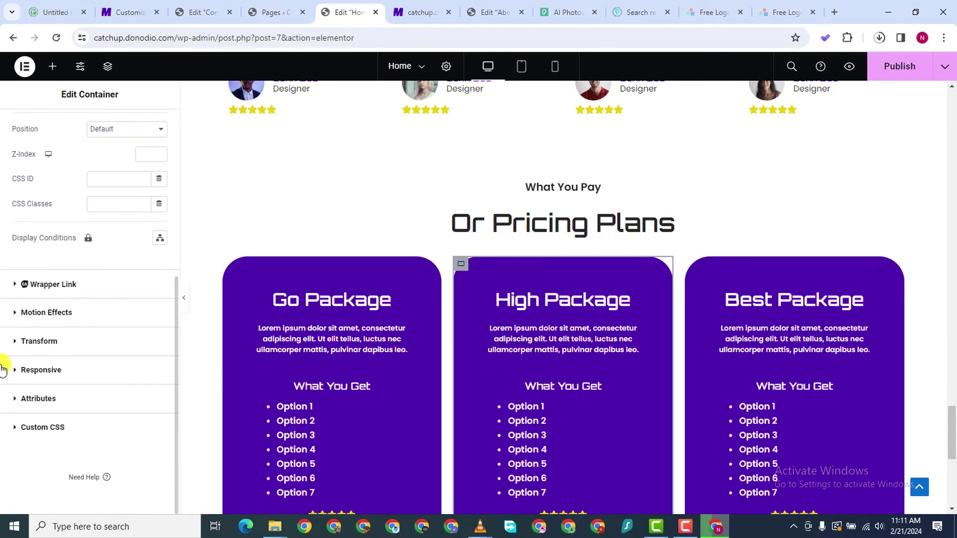
pyautogui.click(14, 317)
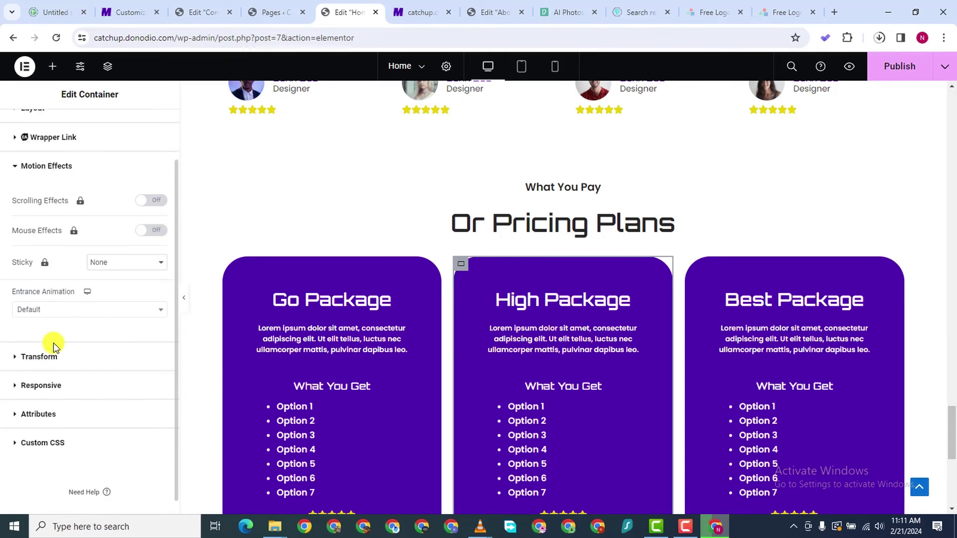
pyautogui.click(79, 297)
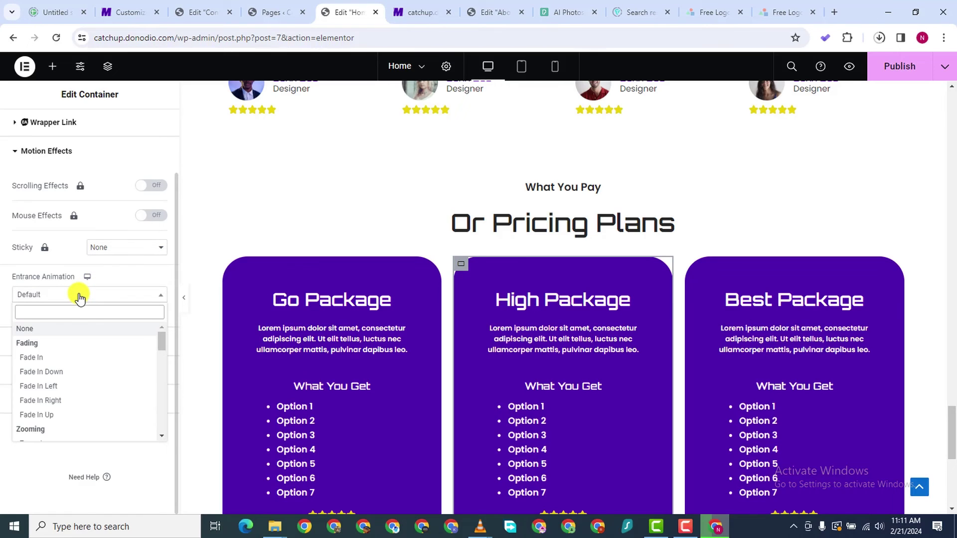
pyautogui.scroll(-5, 71, 374)
pyautogui.click(68, 365)
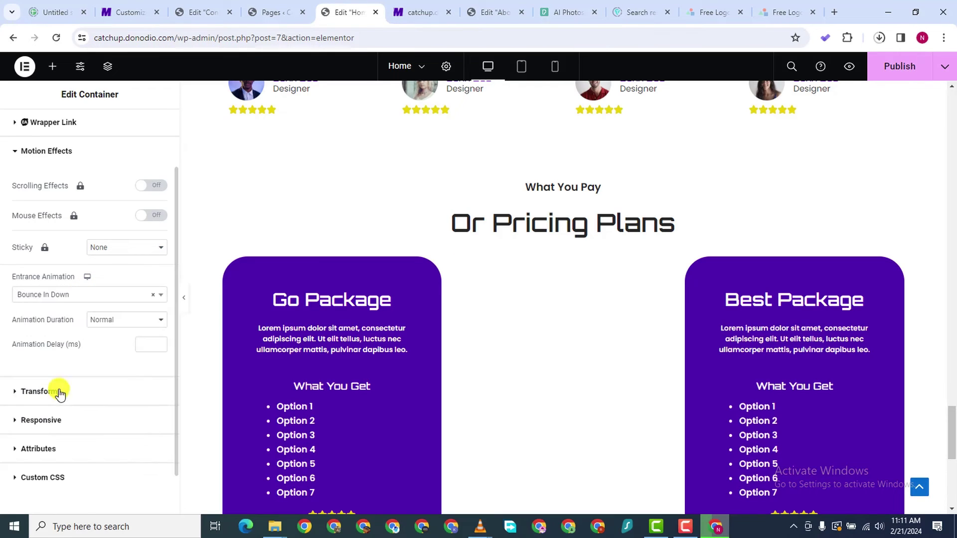
pyautogui.click(107, 324)
pyautogui.click(112, 347)
pyautogui.scroll(-7, 655, 334)
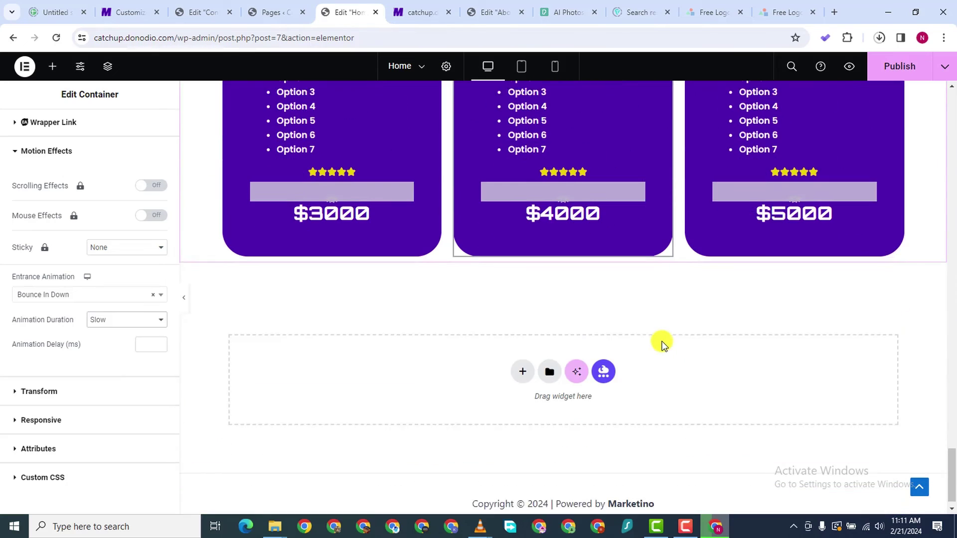
# Publish the Home page's animation changes
pyautogui.click(897, 68)
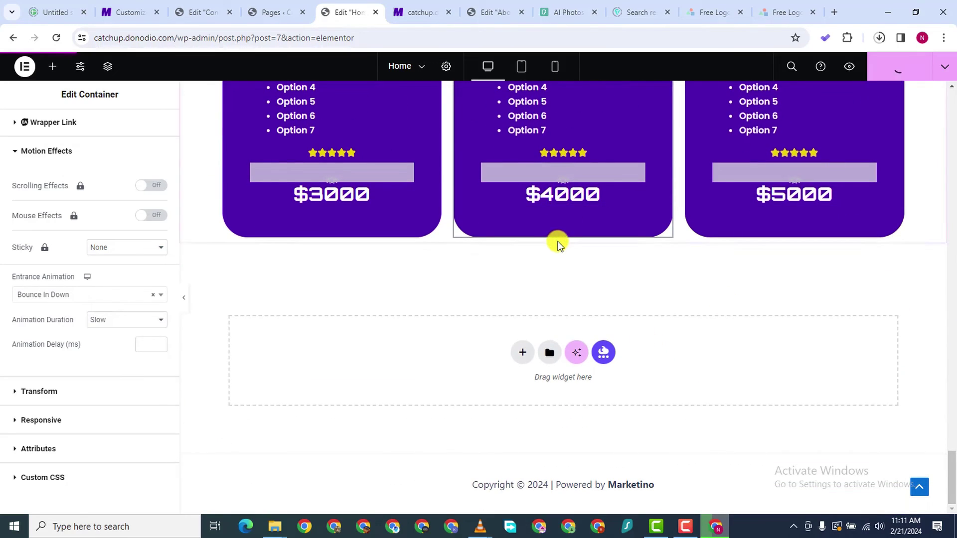
pyautogui.scroll(10, 568, 245)
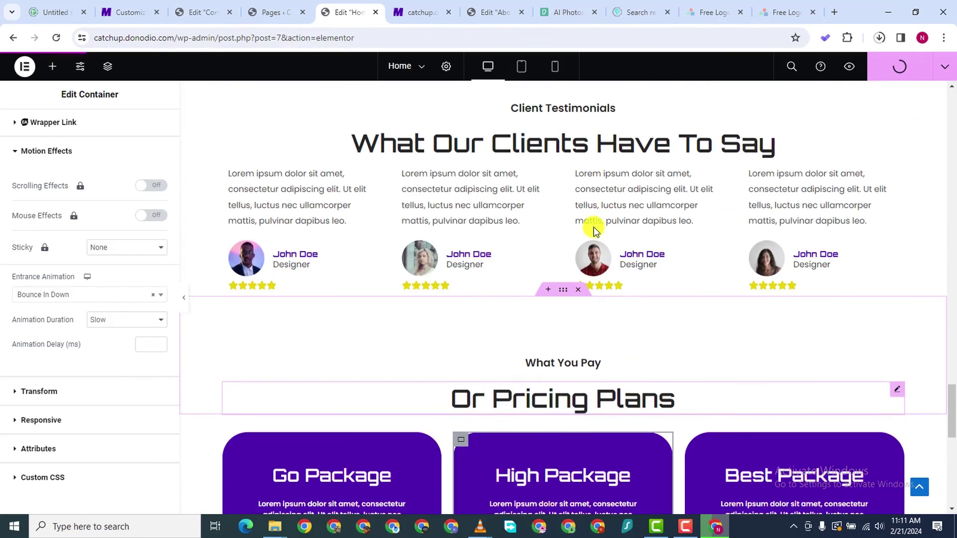
pyautogui.scroll(15, 594, 226)
pyautogui.scroll(-6, 595, 249)
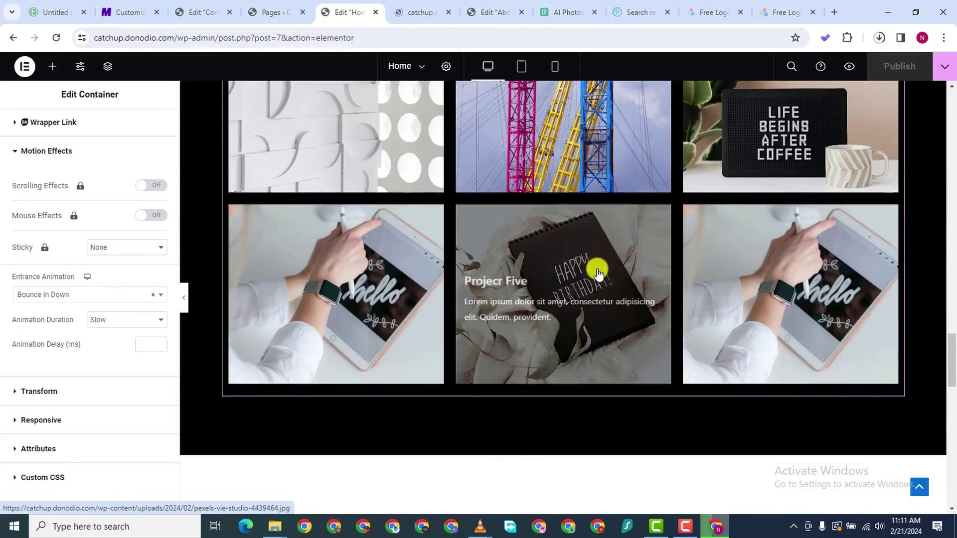
pyautogui.scroll(-18, 598, 272)
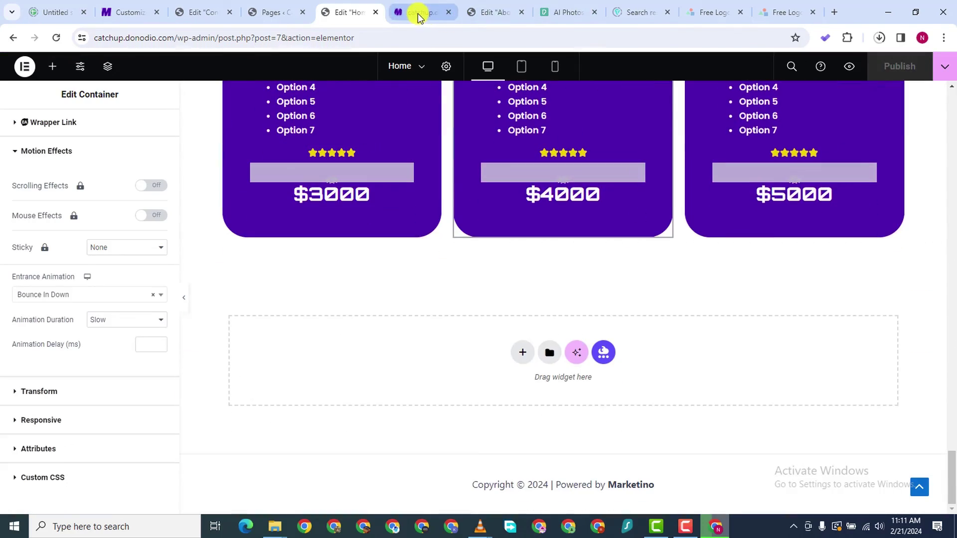
# Scroll through the live Home page preview, then return to the Elementor editor
pyautogui.click(417, 13)
pyautogui.scroll(-8, 486, 207)
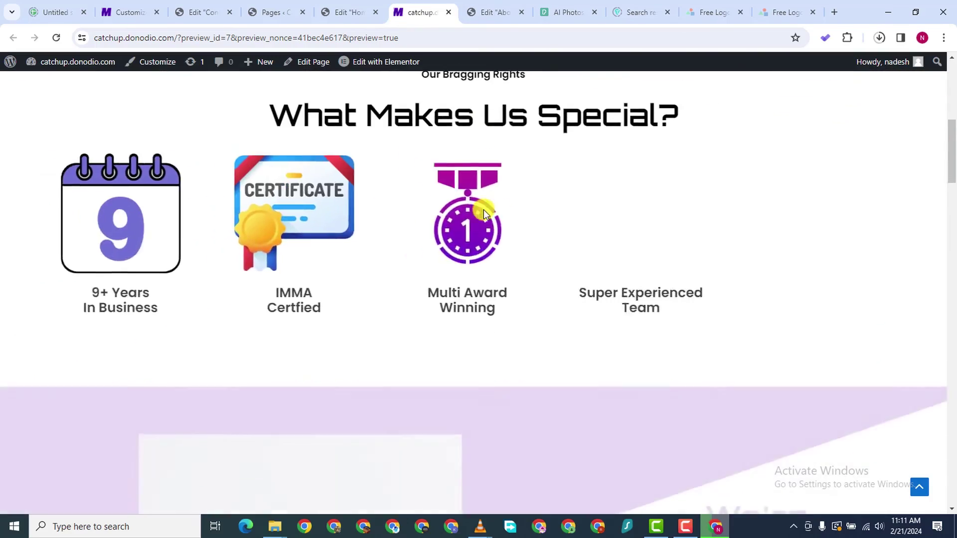
pyautogui.scroll(-15, 483, 213)
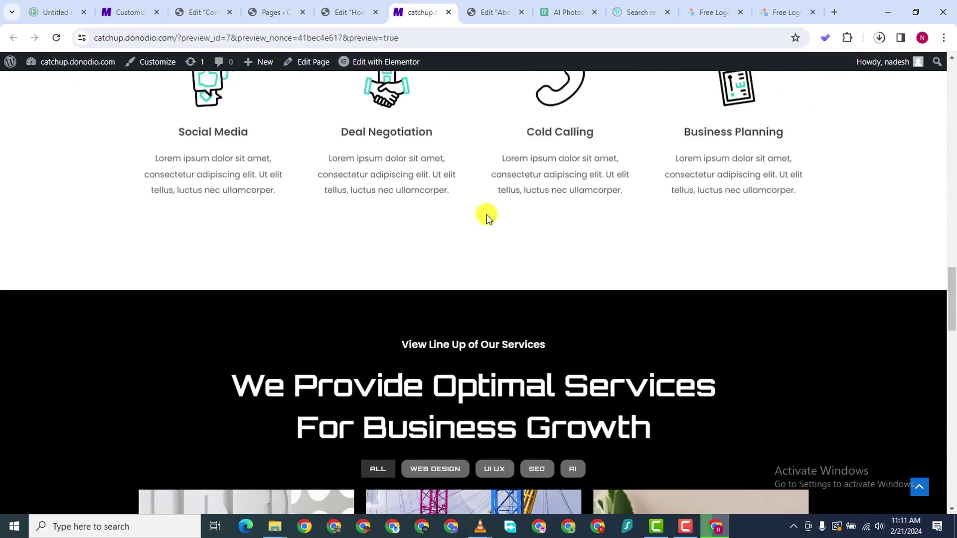
pyautogui.scroll(-15, 487, 215)
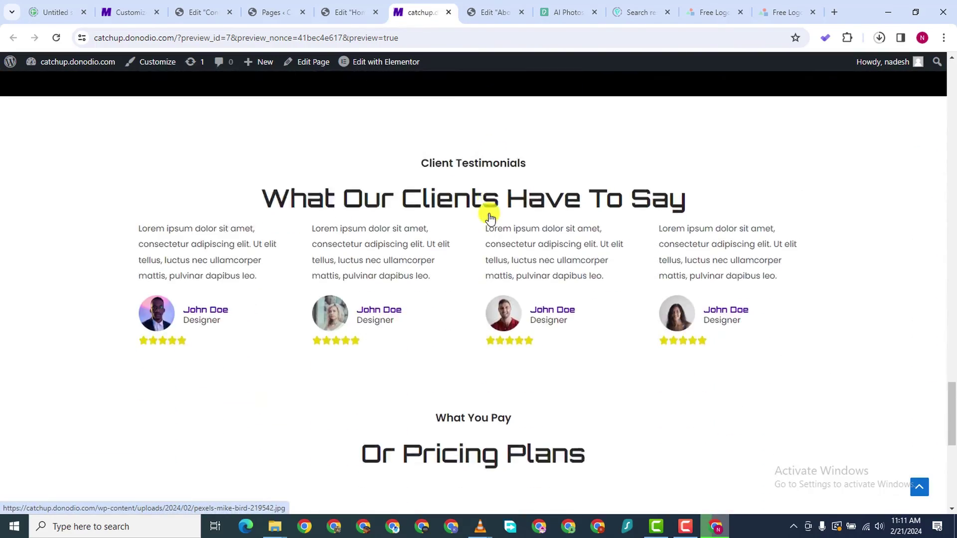
pyautogui.scroll(-10, 489, 218)
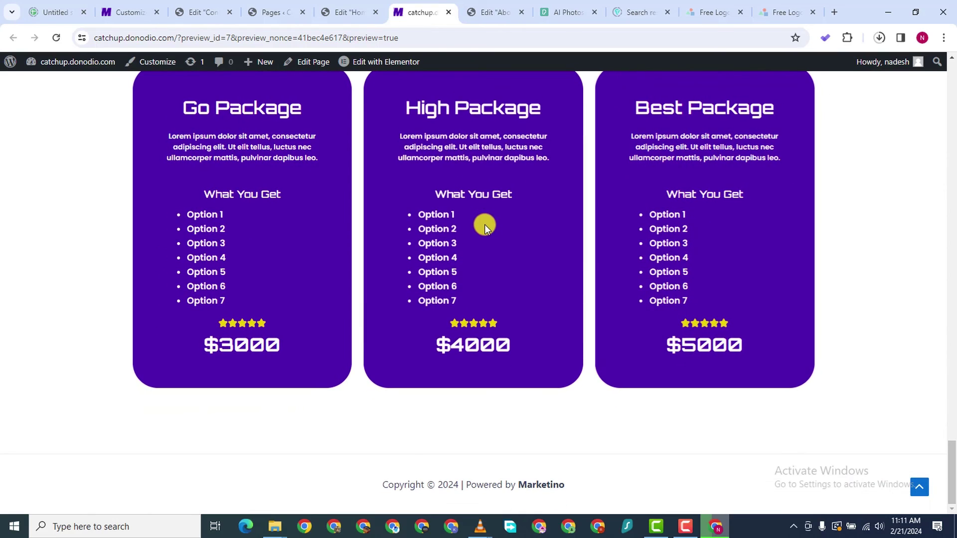
pyautogui.scroll(10, 486, 222)
pyautogui.click(334, 12)
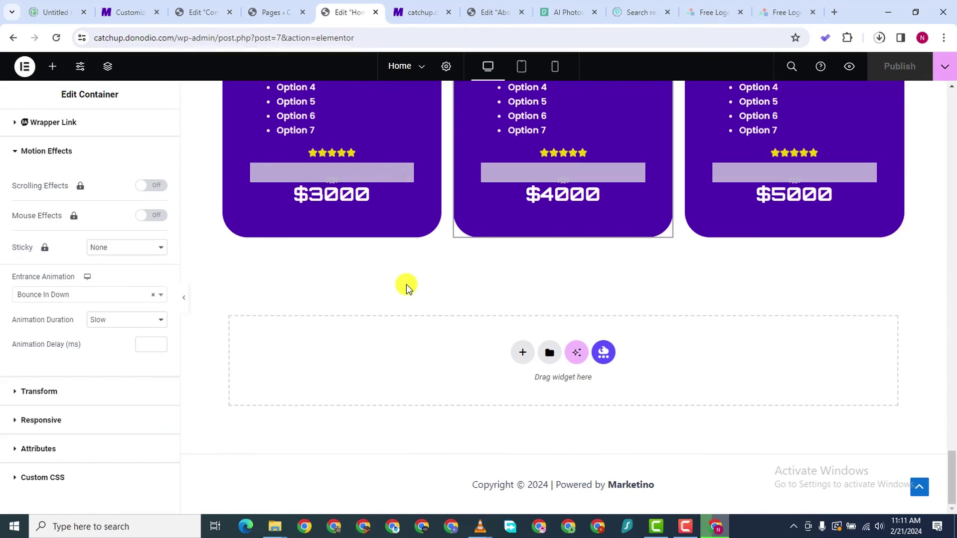
# Search the widget panel for 'counte' to find the Counter widget
pyautogui.scroll(-1, 49, 249)
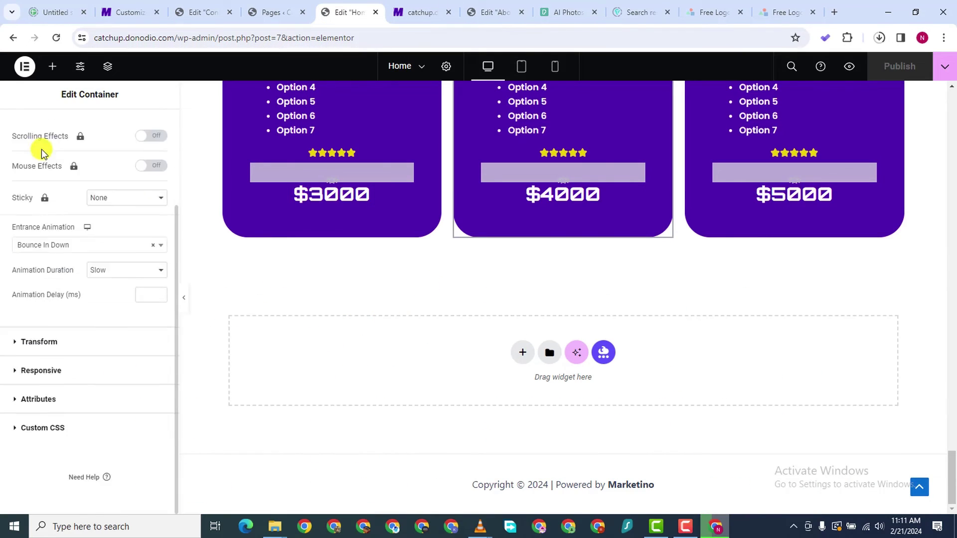
pyautogui.scroll(3, 41, 148)
pyautogui.click(52, 66)
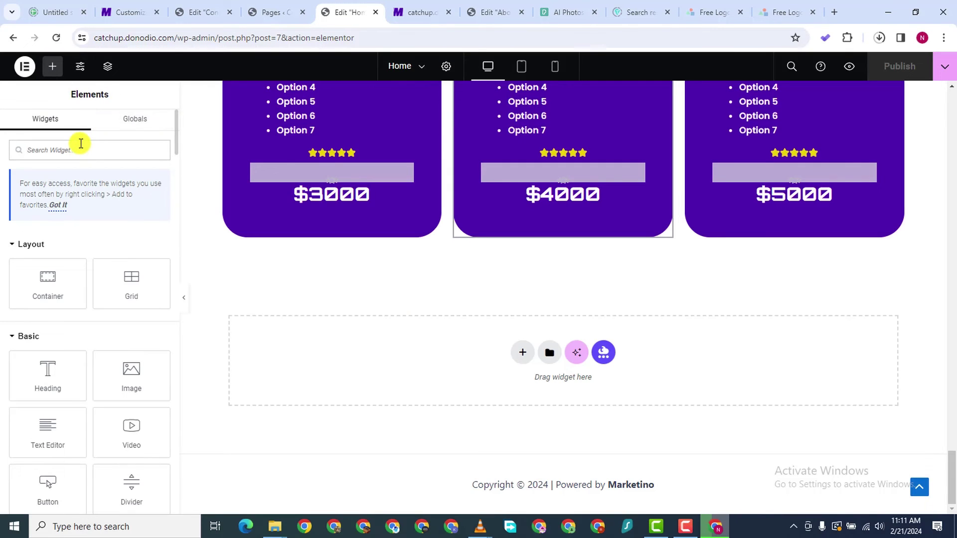
pyautogui.write('counte')
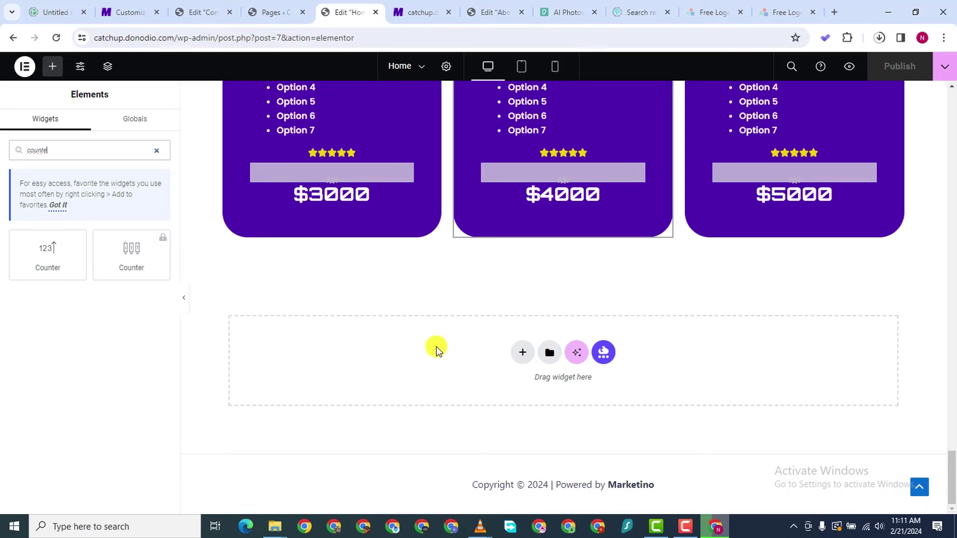
# Add a flexbox section with an empty container below the pricing plans, then search widgets for 'counte'
pyautogui.click(524, 353)
pyautogui.click(516, 381)
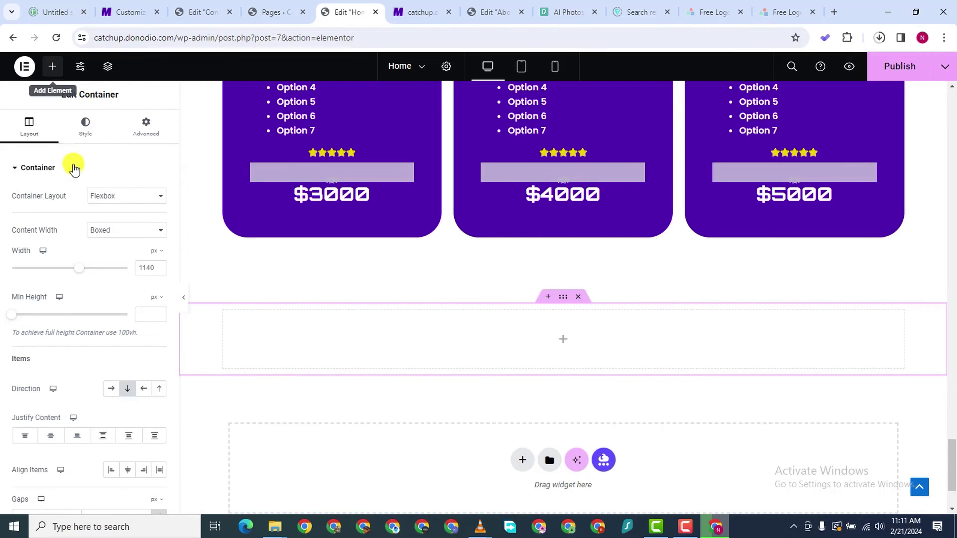
pyautogui.moveTo(44, 273); pyautogui.dragTo(564, 332)
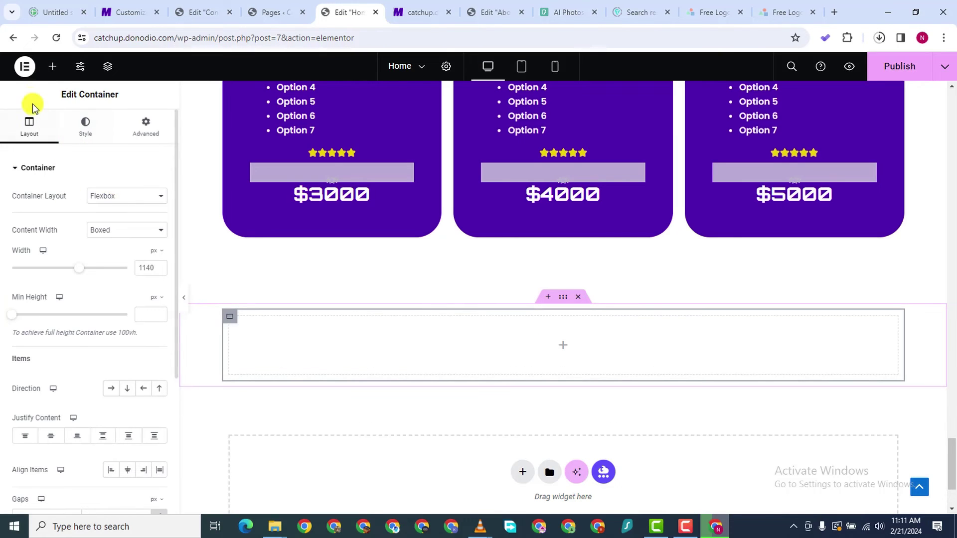
pyautogui.click(53, 67)
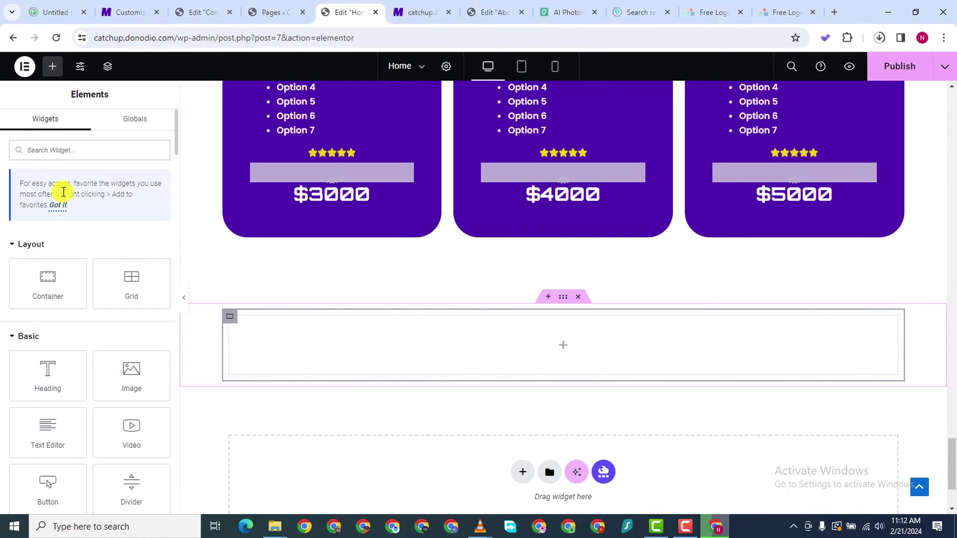
pyautogui.write('counter')
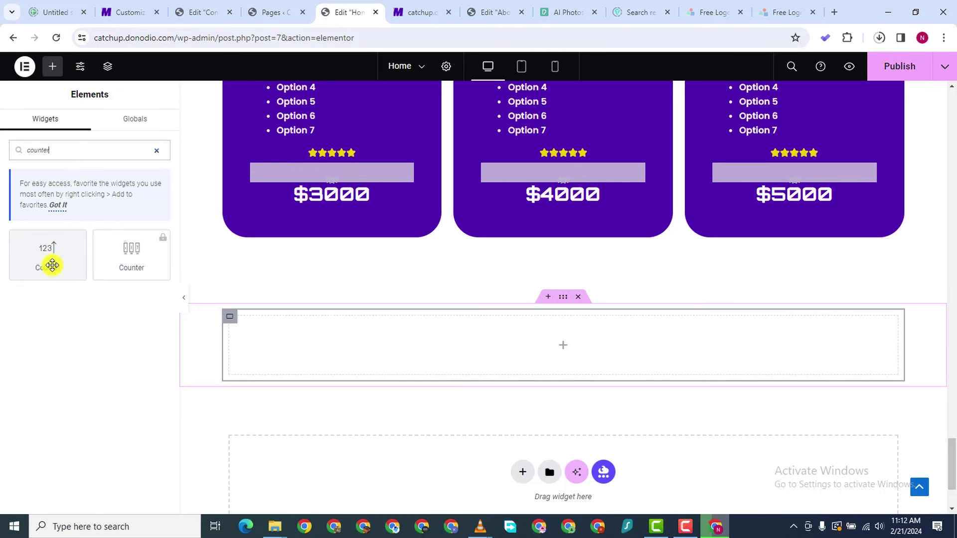
# Drop a Counter into the container, titled 'Projects Completed', counting to 100 with '+' over 2200 ms
pyautogui.moveTo(51, 261); pyautogui.dragTo(427, 382)
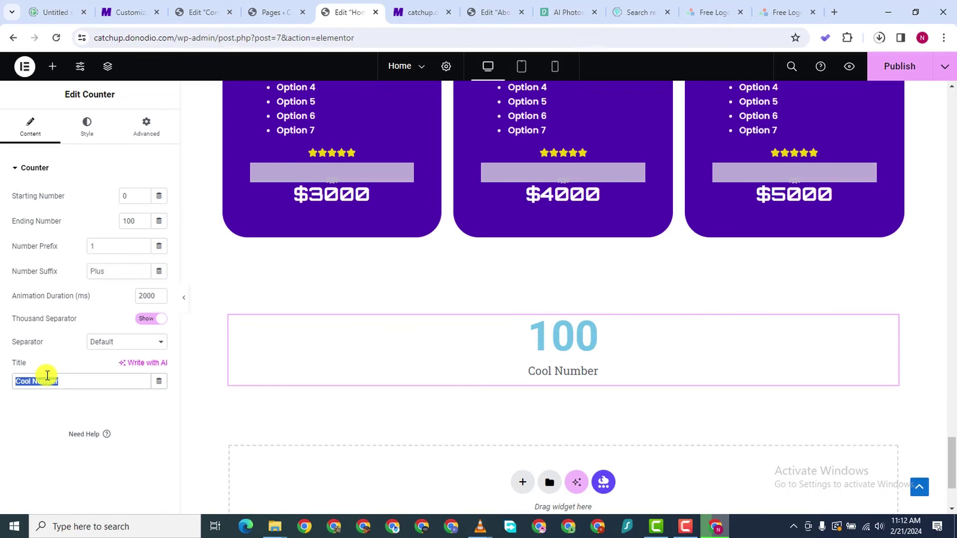
pyautogui.write('Stai')
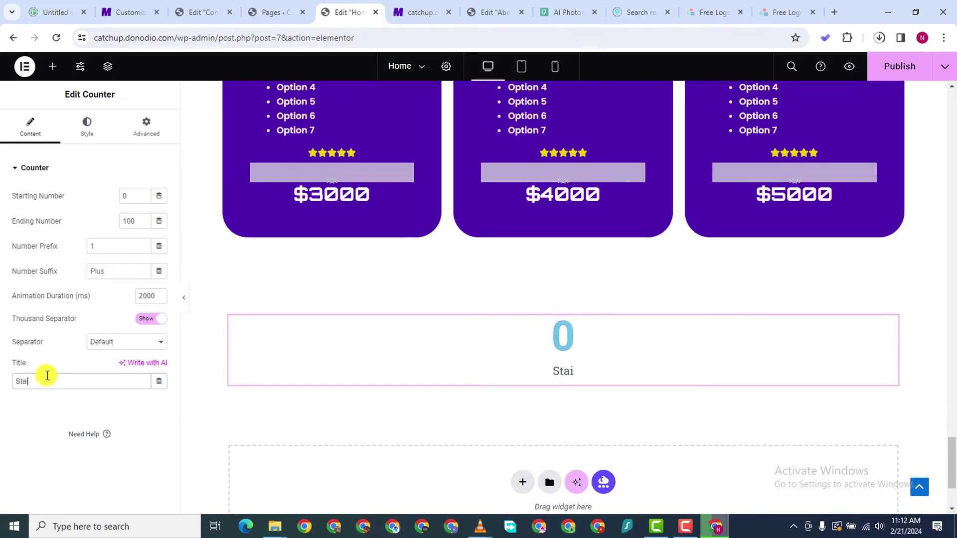
pyautogui.press('BackSpace')
pyautogui.press('BackSpace')
pyautogui.press('BackSpace')
pyautogui.press('BackSpace')
pyautogui.write('P')
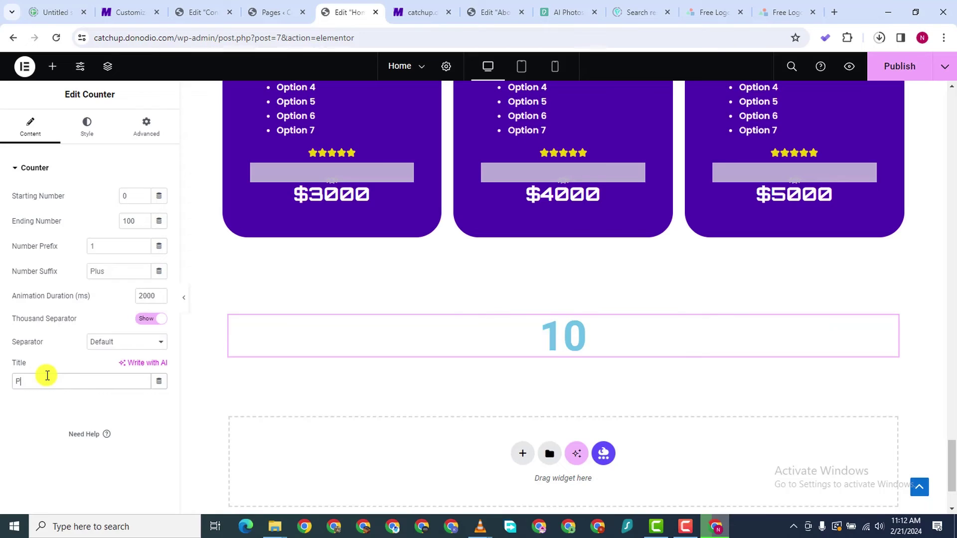
pyautogui.write('rojects')
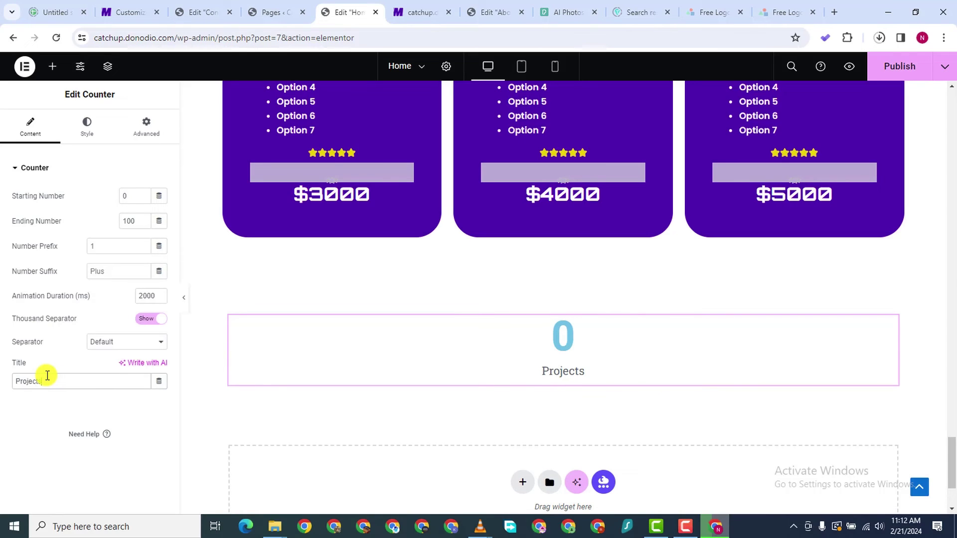
pyautogui.write(' Completeted')
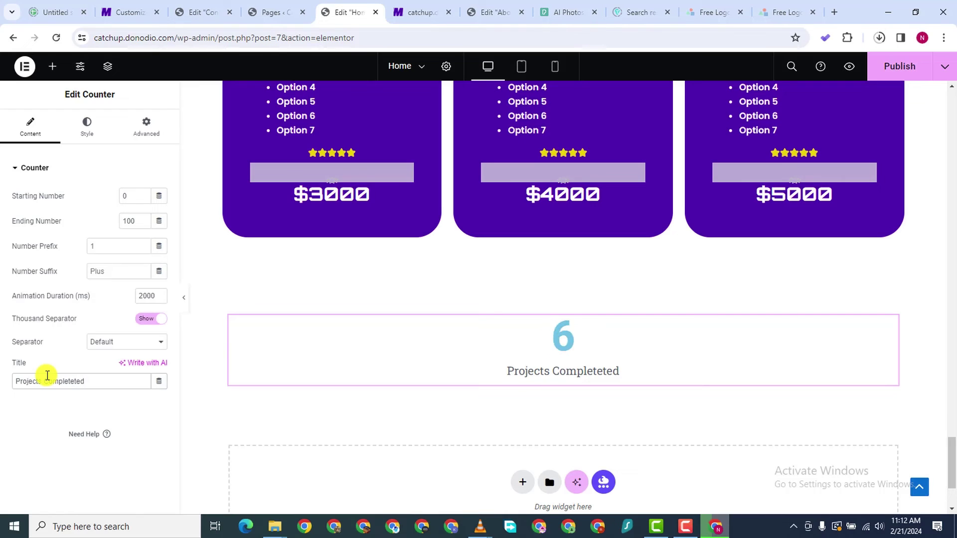
pyautogui.press('BackSpace')
pyautogui.write('ted')
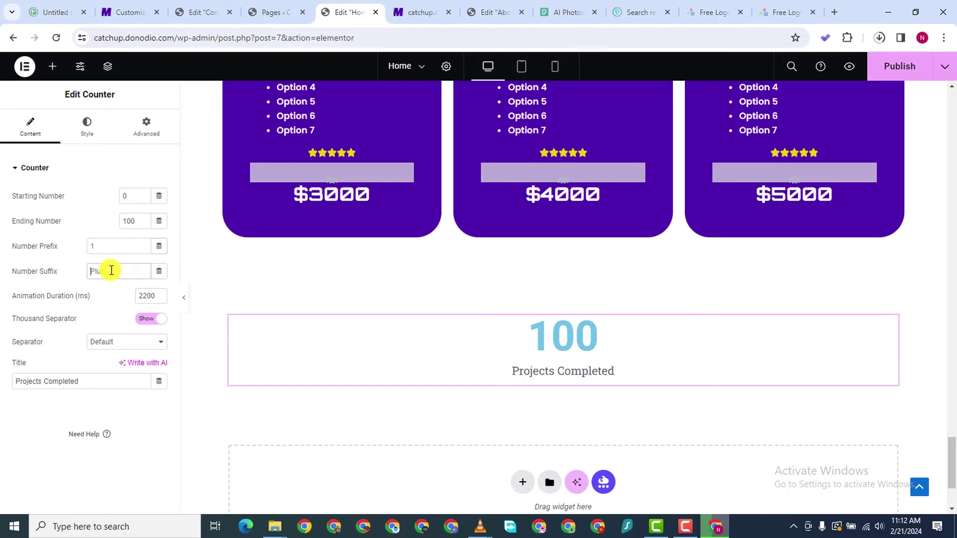
pyautogui.write('+')
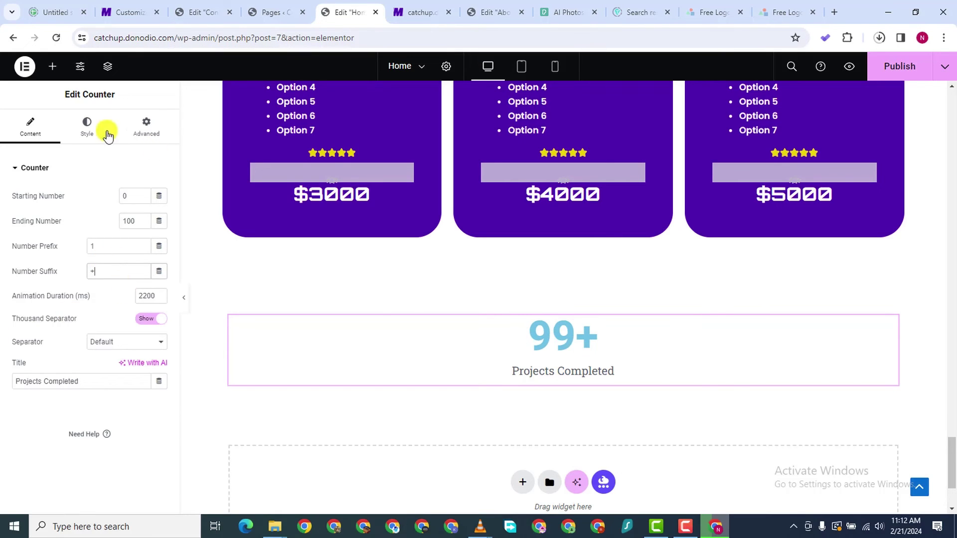
# Copy the Go Package card's purple background colour #4E00AF
pyautogui.click(83, 142)
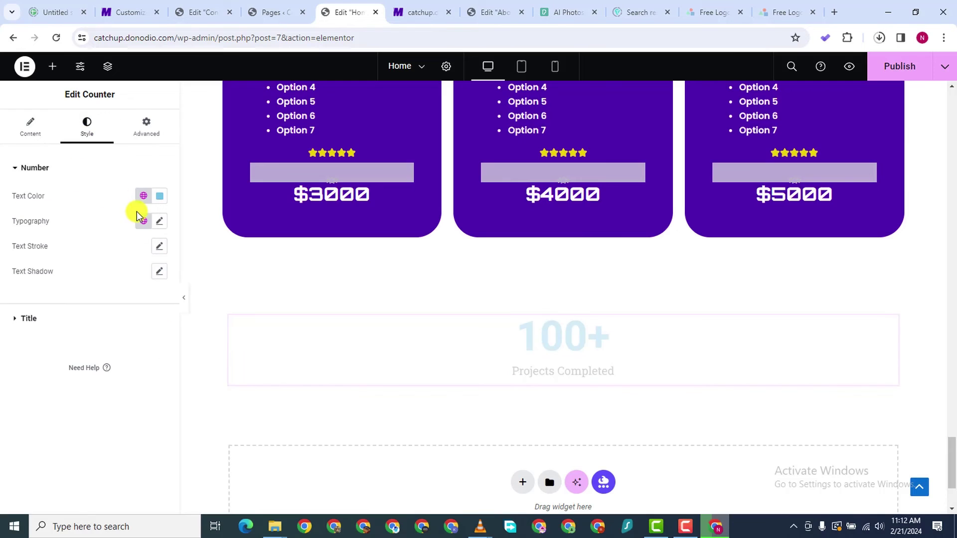
pyautogui.click(152, 198)
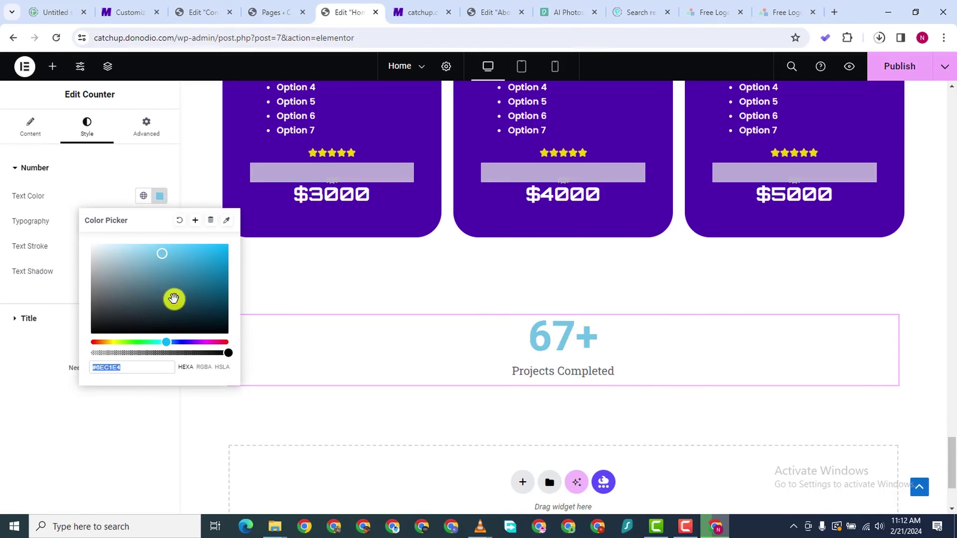
pyautogui.scroll(5, 449, 220)
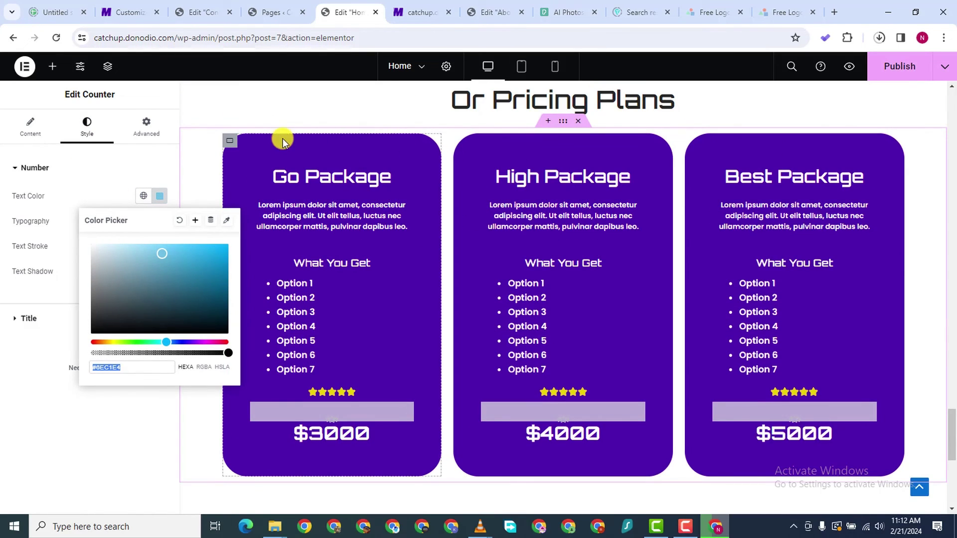
pyautogui.click(229, 145)
pyautogui.click(229, 141)
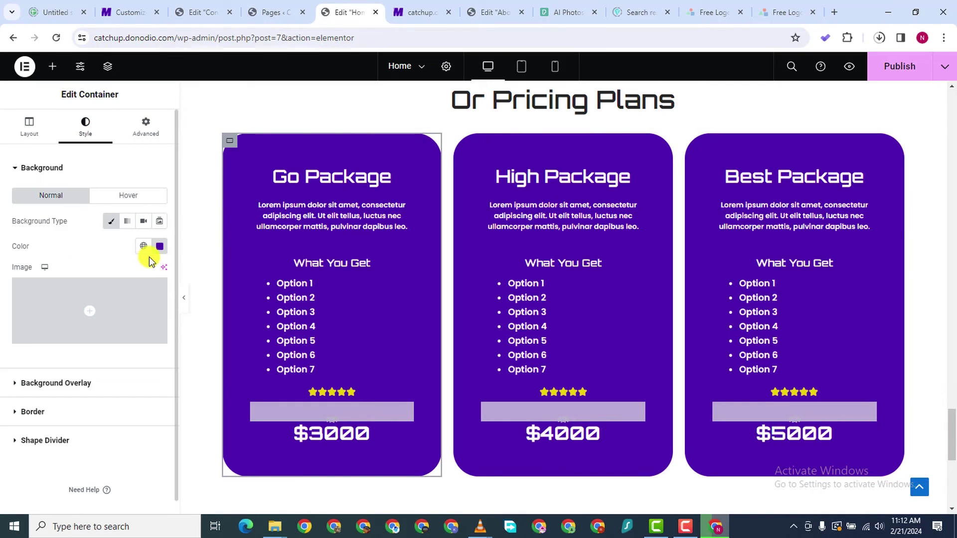
pyautogui.click(159, 247)
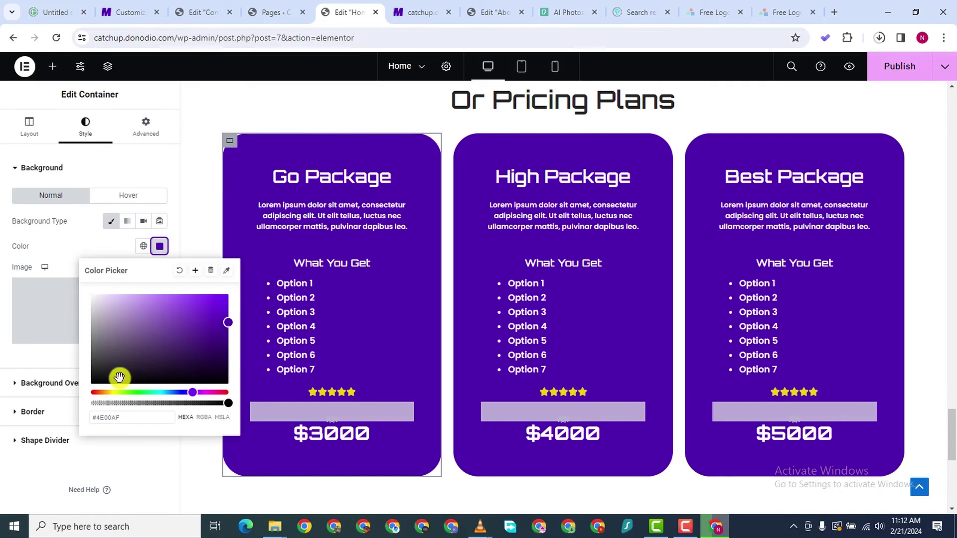
pyautogui.rightClick(114, 415)
pyautogui.click(140, 209)
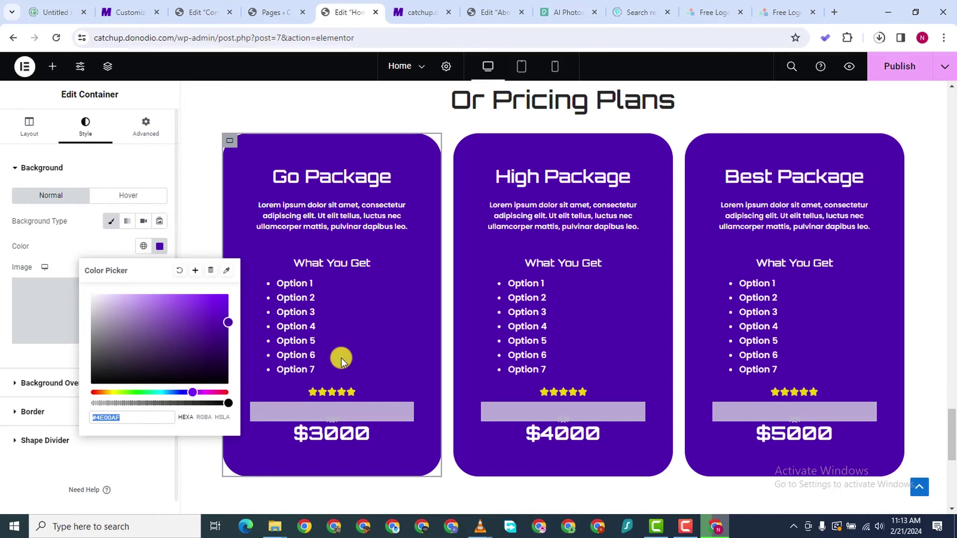
pyautogui.scroll(-6, 369, 356)
pyautogui.click(2, 215)
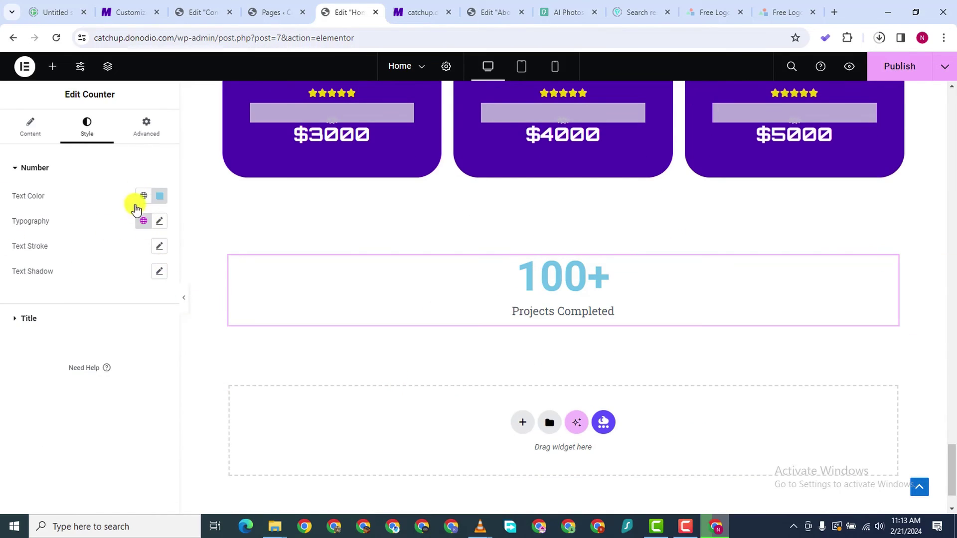
# Paste #4E00AF as the Projects Completed counter number's colour
pyautogui.click(159, 196)
pyautogui.click(104, 370)
pyautogui.rightClick(105, 367)
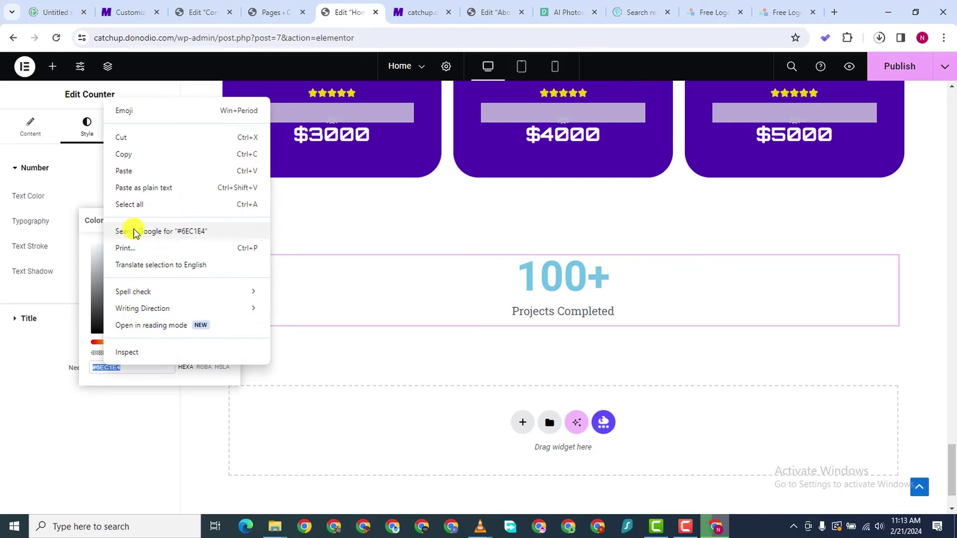
pyautogui.click(127, 171)
pyautogui.click(8, 424)
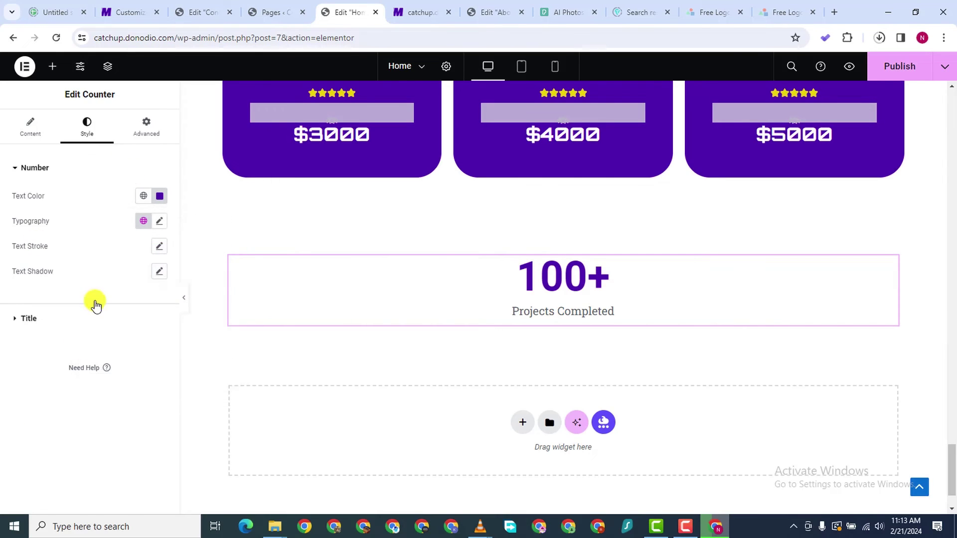
# Change the counter number's font family to Poppins, trying Orbitron first
pyautogui.click(157, 222)
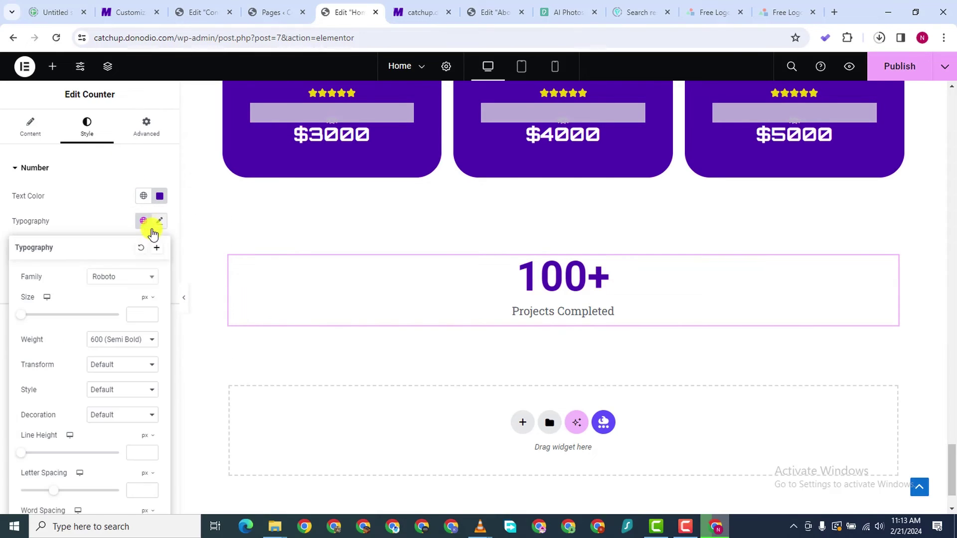
pyautogui.click(106, 280)
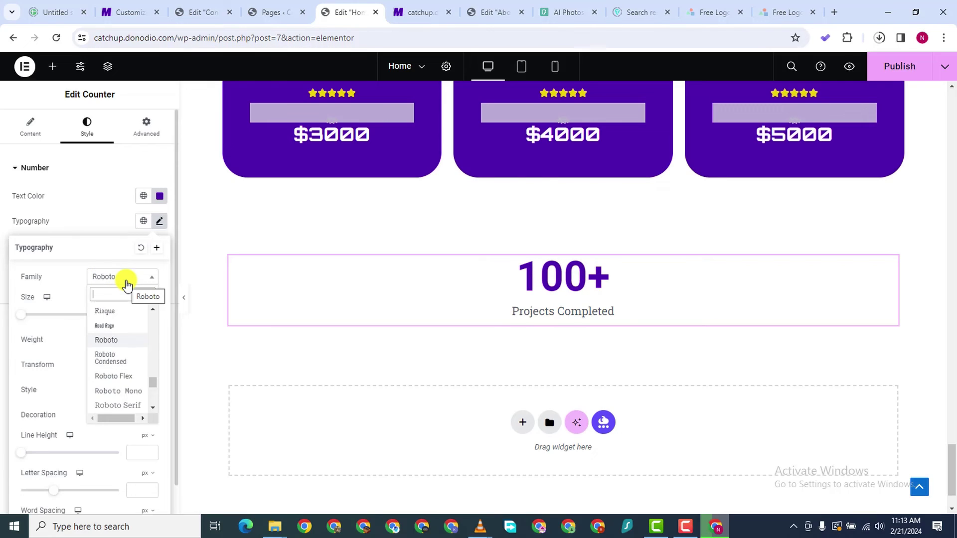
pyautogui.write('orbitro')
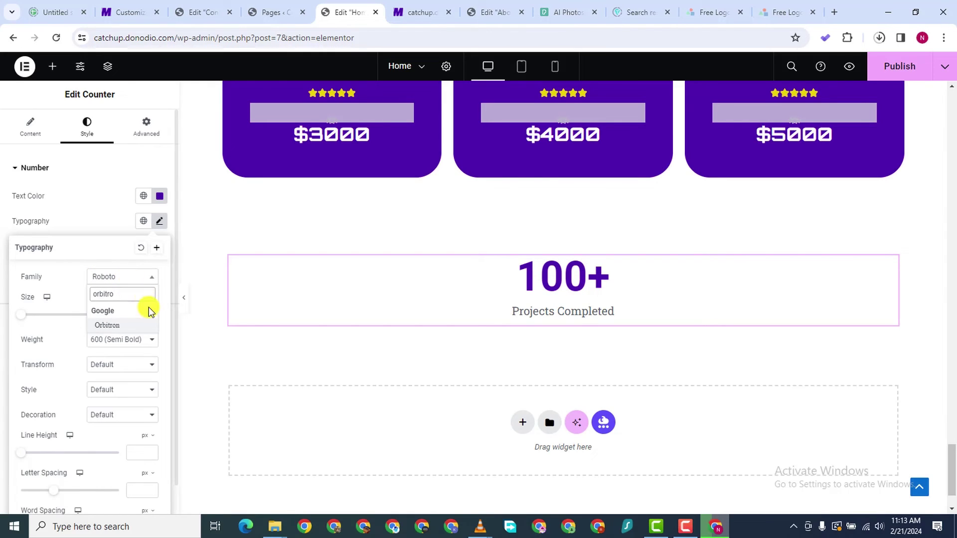
pyautogui.click(129, 326)
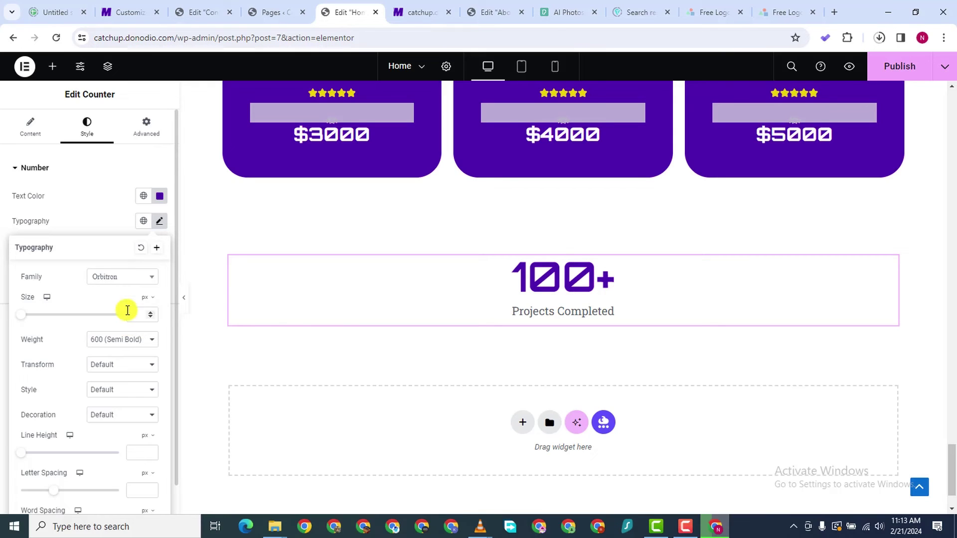
pyautogui.click(119, 278)
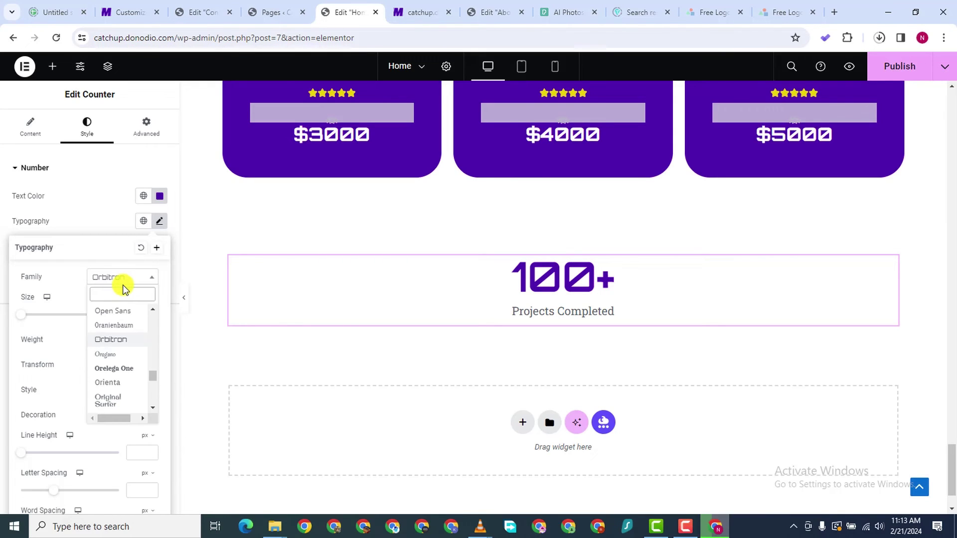
pyautogui.write('popp')
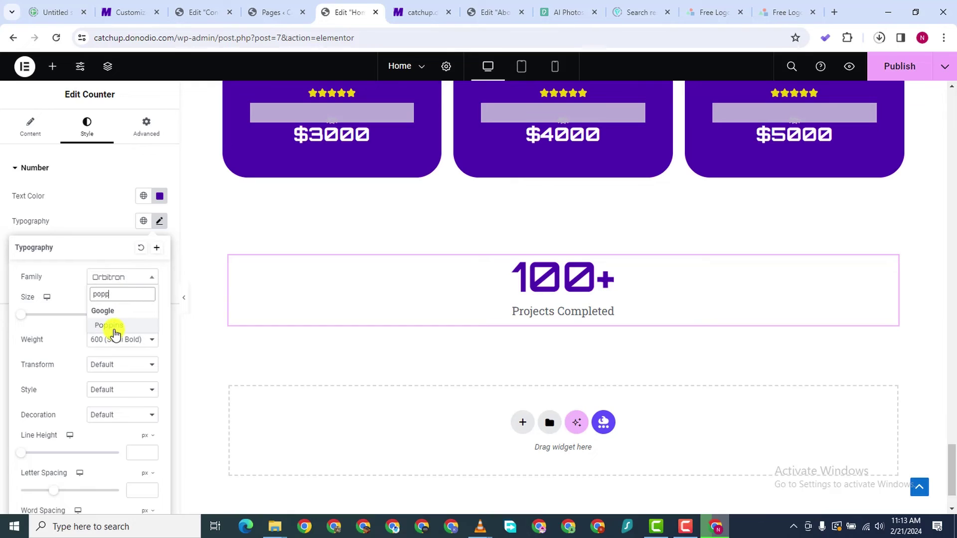
pyautogui.click(114, 327)
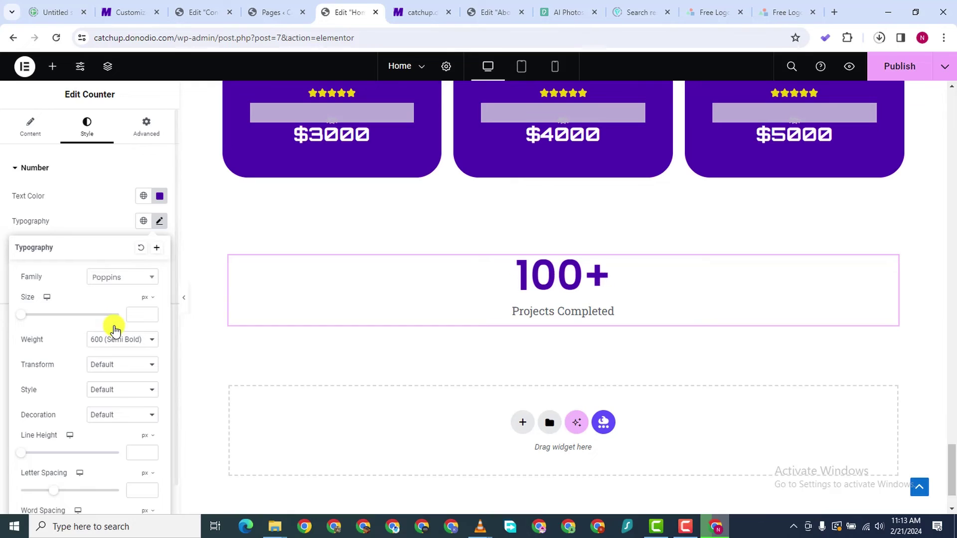
pyautogui.click(2, 202)
pyautogui.click(20, 318)
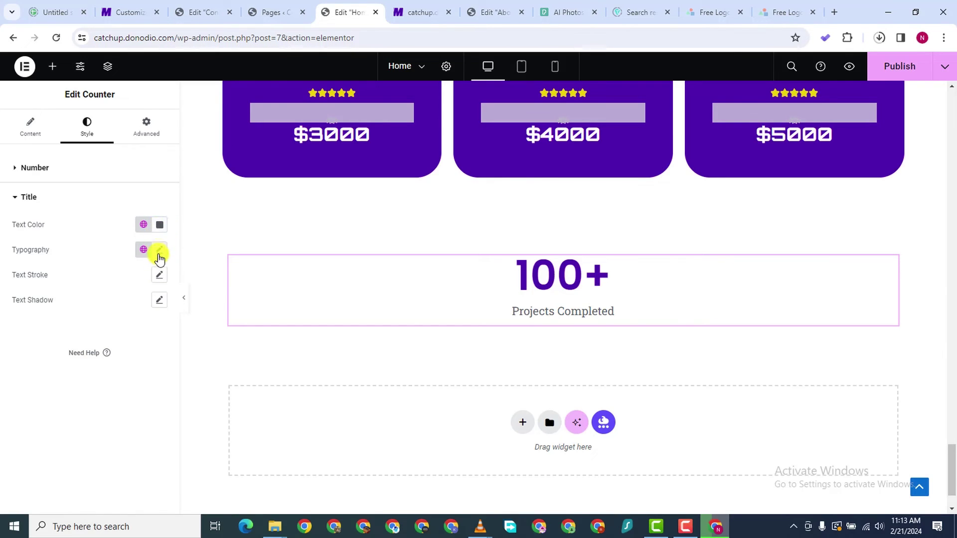
# Set the Projects Completed title's font family to Orbitron
pyautogui.click(159, 250)
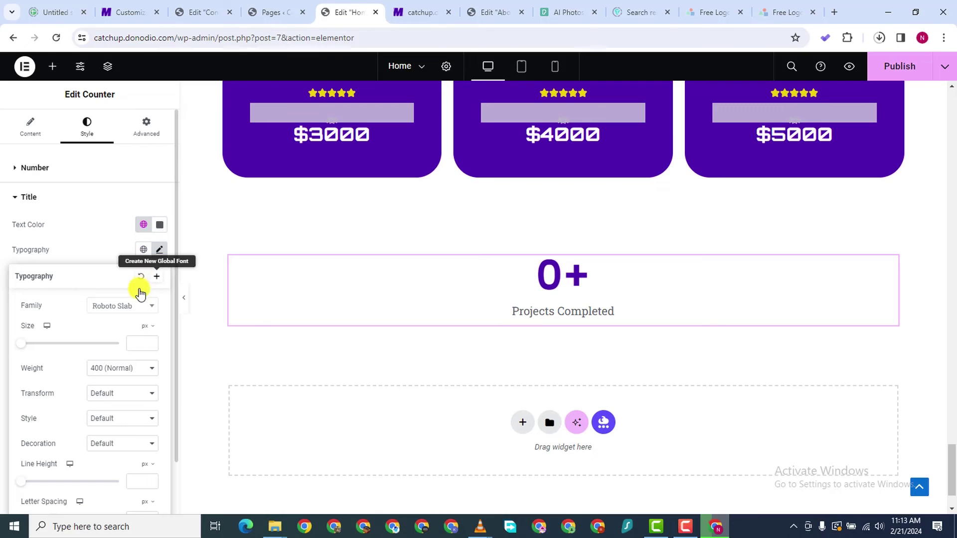
pyautogui.click(117, 308)
pyautogui.write('o')
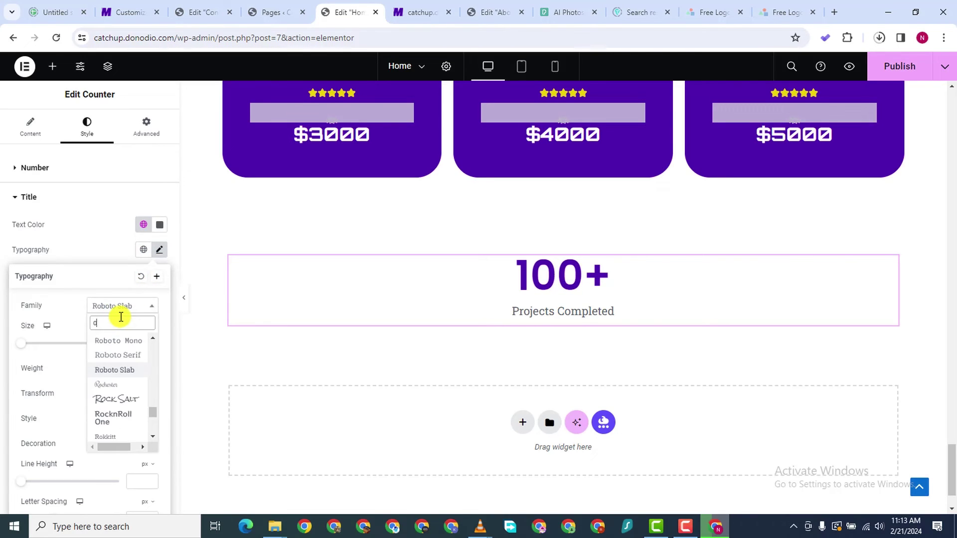
pyautogui.write('rbit')
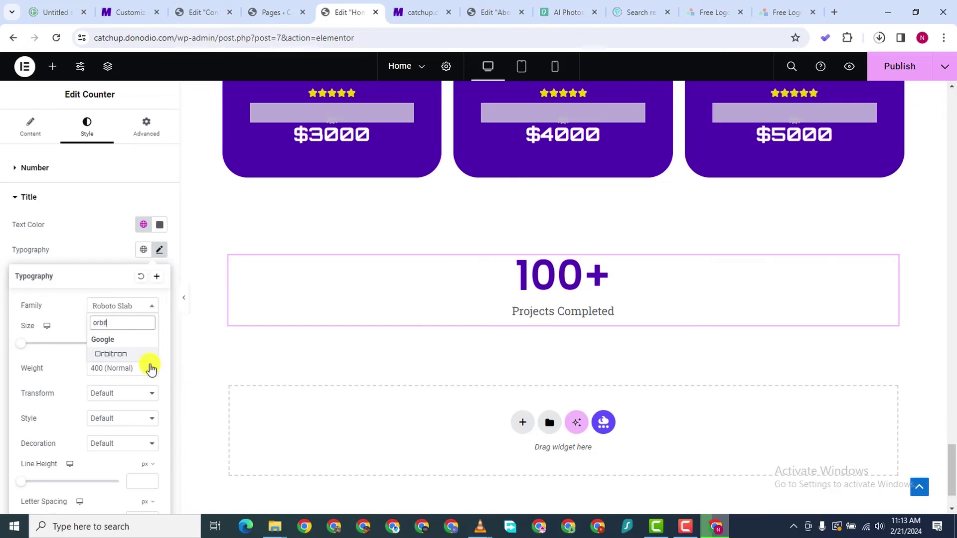
pyautogui.click(120, 355)
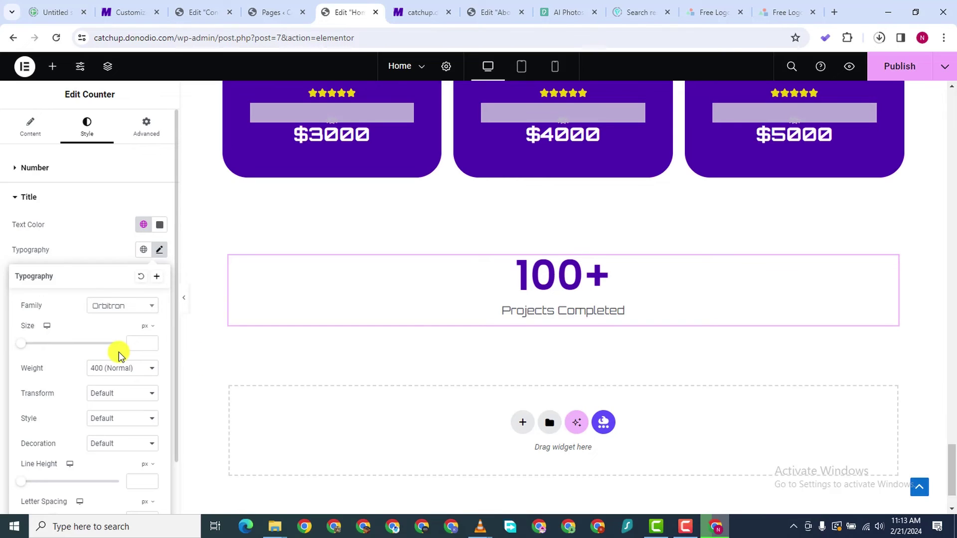
pyautogui.click(2, 399)
# Give the title a 20 px font size and 800 (Extra Bold) weight
pyautogui.click(159, 251)
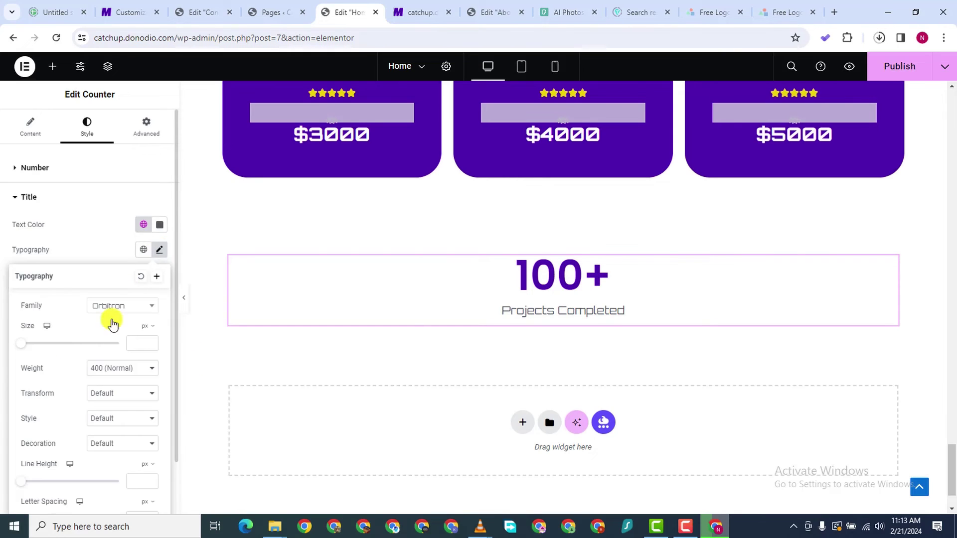
pyautogui.click(112, 371)
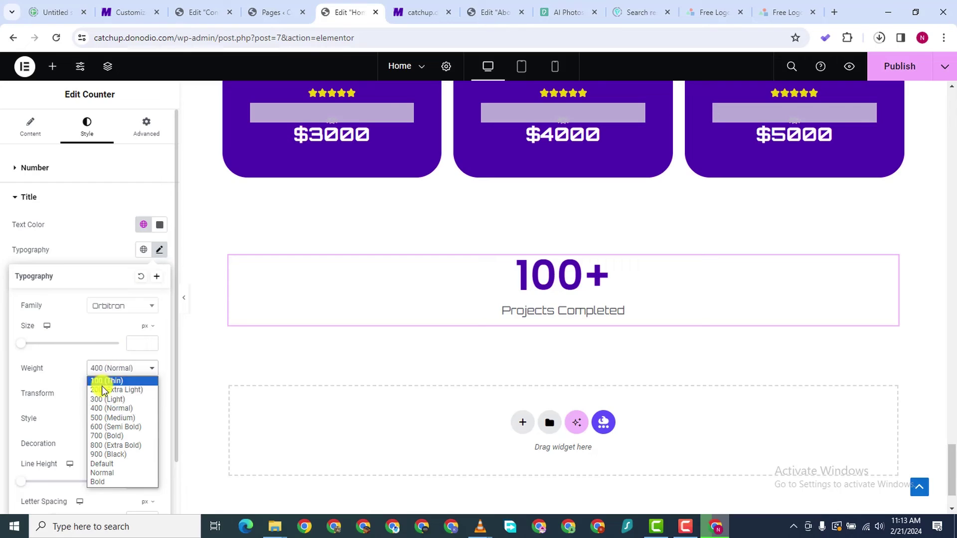
pyautogui.click(112, 434)
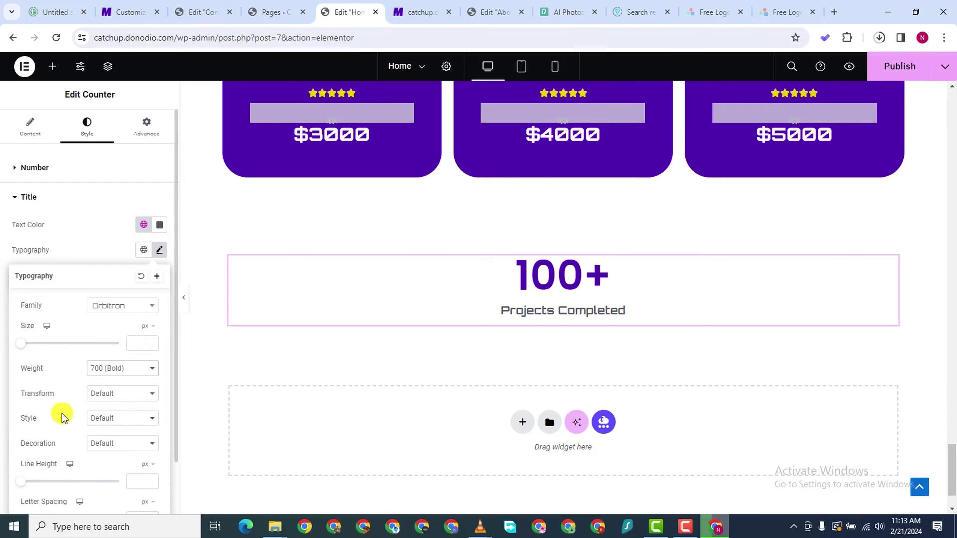
pyautogui.scroll(-1, 141, 448)
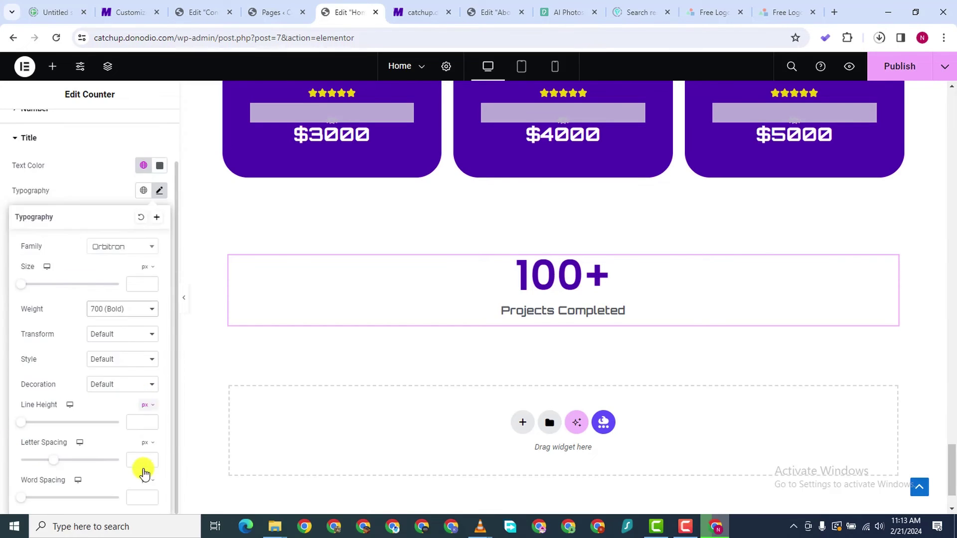
pyautogui.click(142, 284)
pyautogui.write('18')
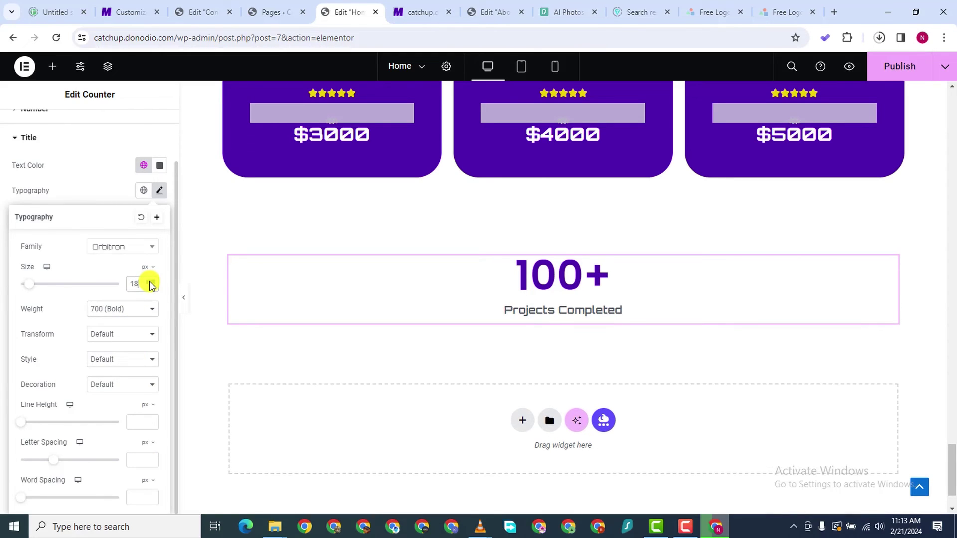
pyautogui.click(150, 283)
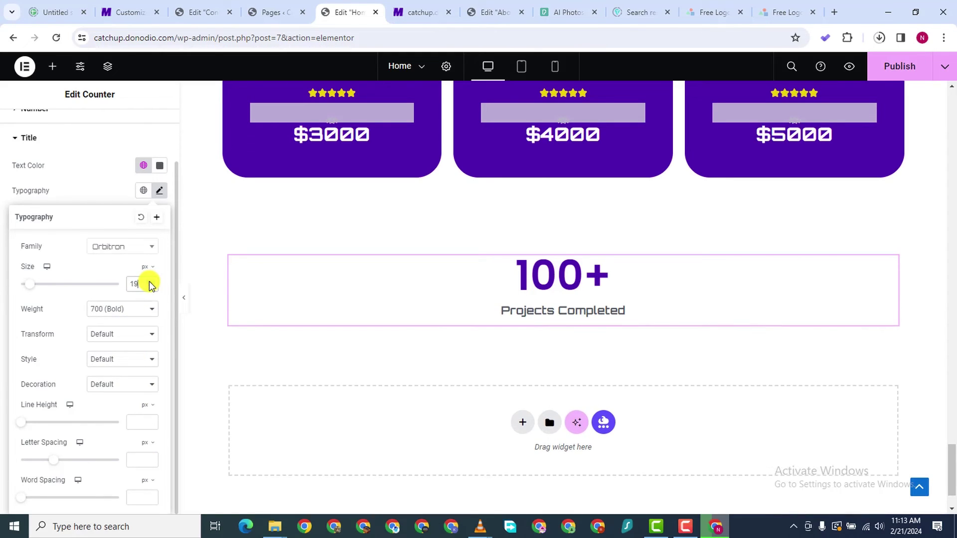
pyautogui.click(150, 283)
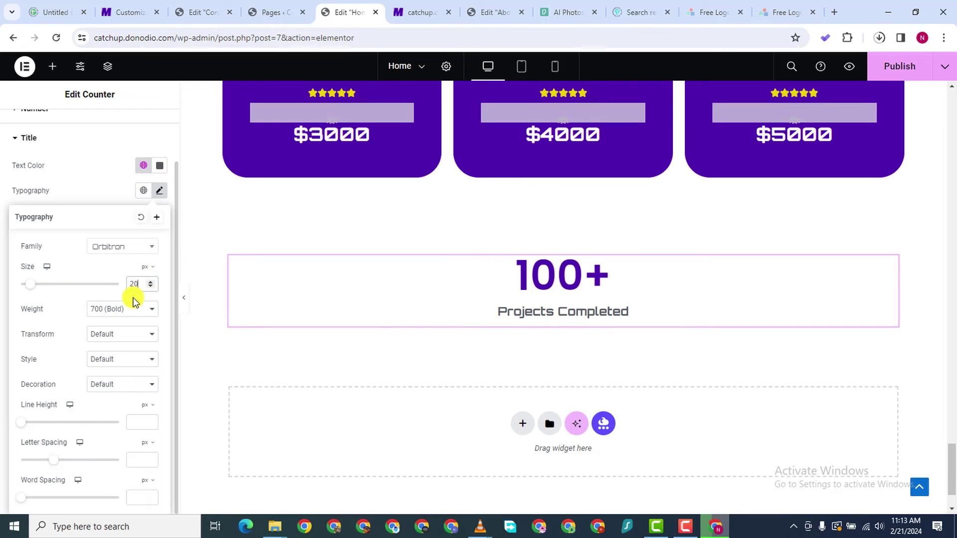
pyautogui.click(124, 307)
pyautogui.click(113, 386)
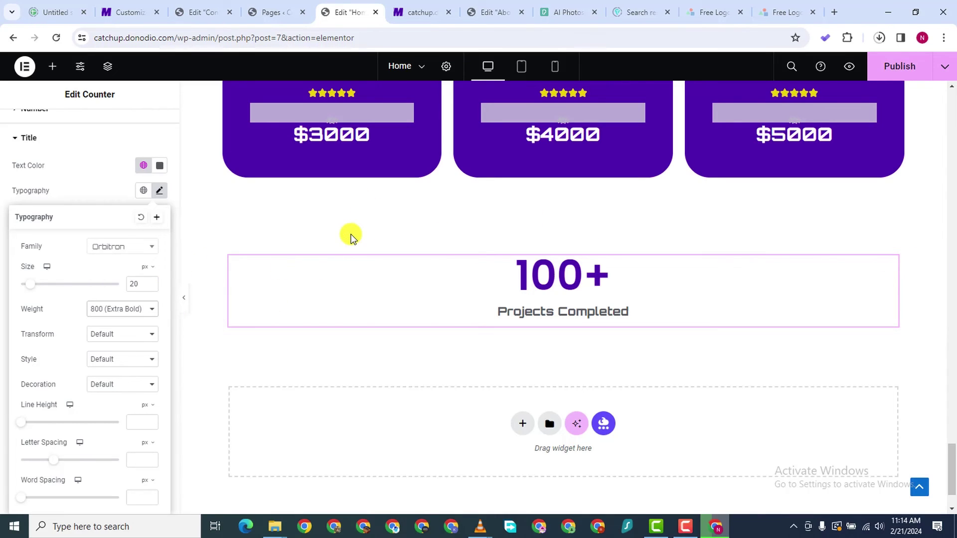
# Duplicate the counter container twice to make three counters
pyautogui.rightClick(231, 259)
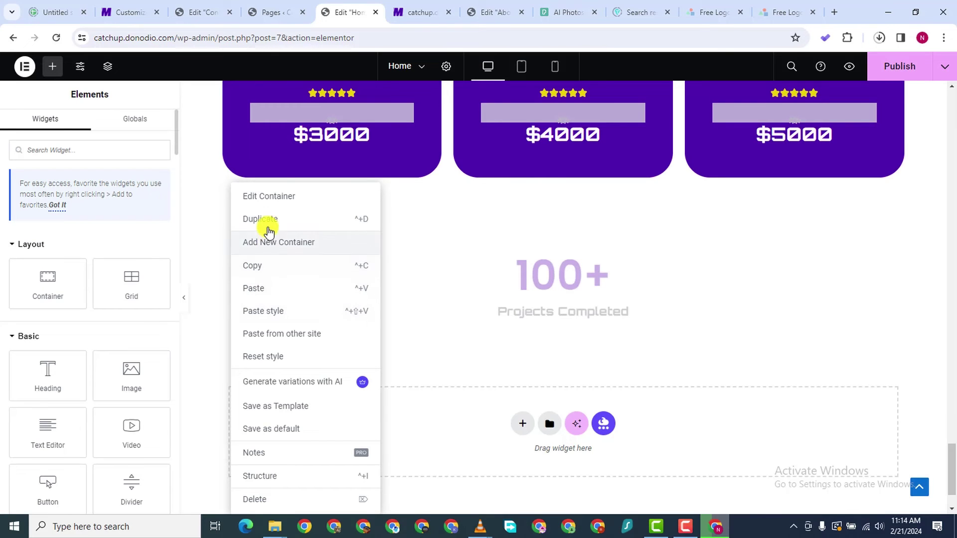
pyautogui.hotkey('ctrl', 'd')
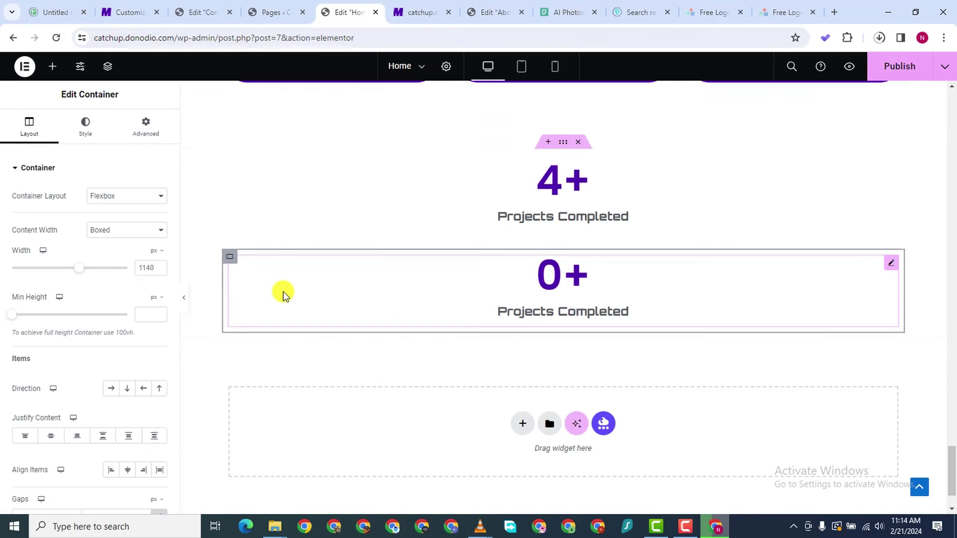
pyautogui.rightClick(228, 260)
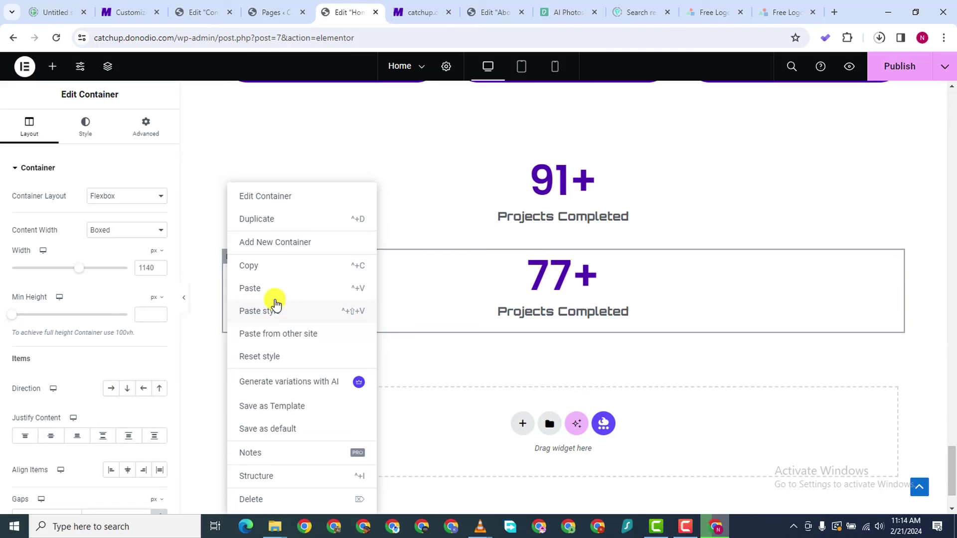
pyautogui.click(267, 218)
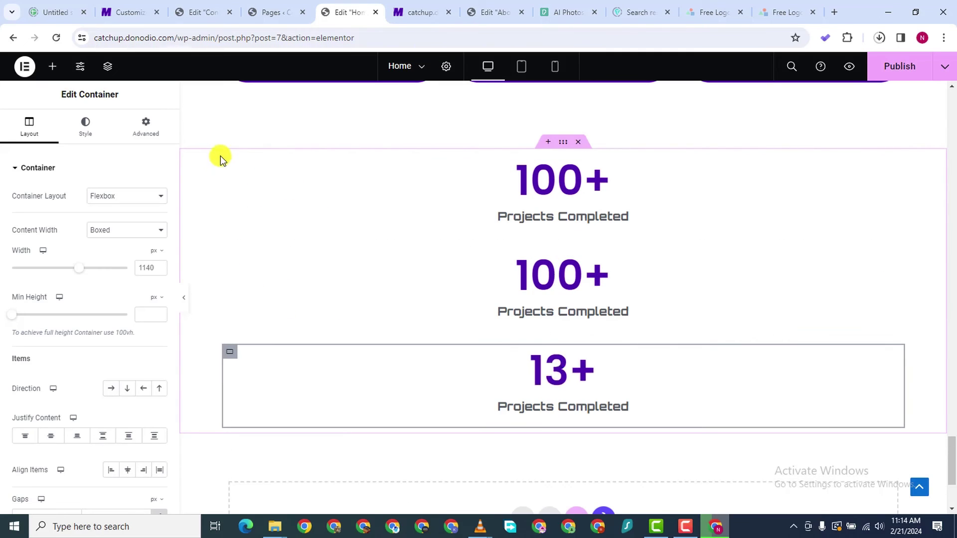
# Set the parent container's direction to Row so the three counters sit side by side
pyautogui.click(563, 142)
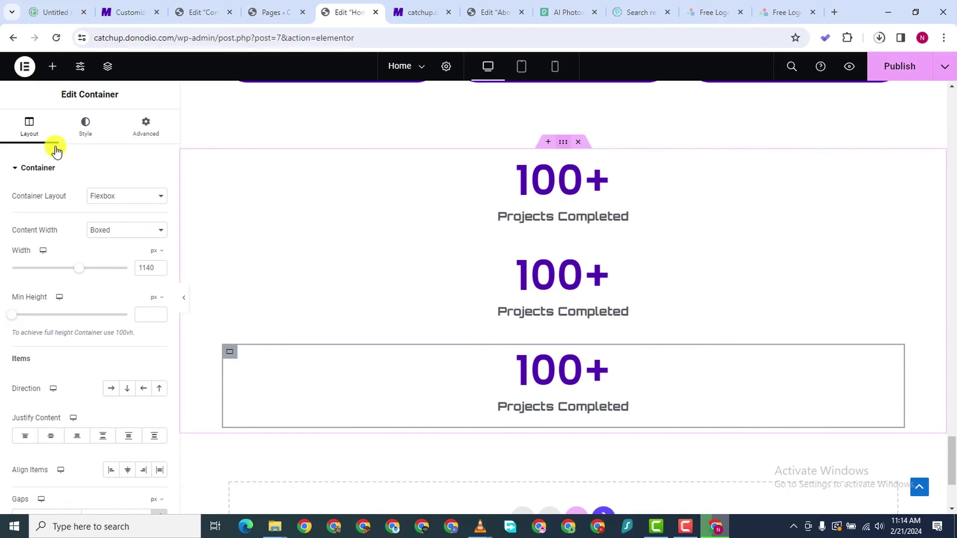
pyautogui.scroll(-4, 89, 376)
pyautogui.scroll(-1, 50, 278)
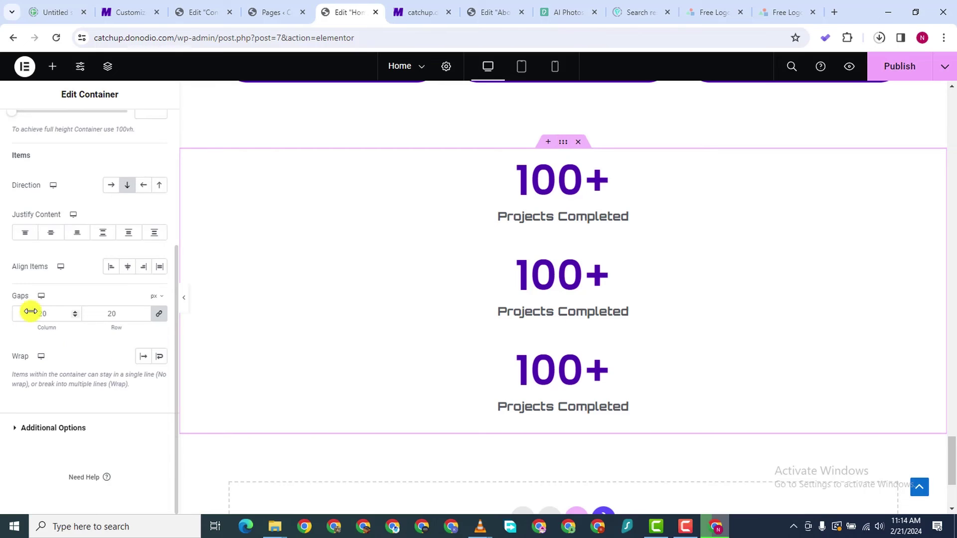
pyautogui.click(110, 184)
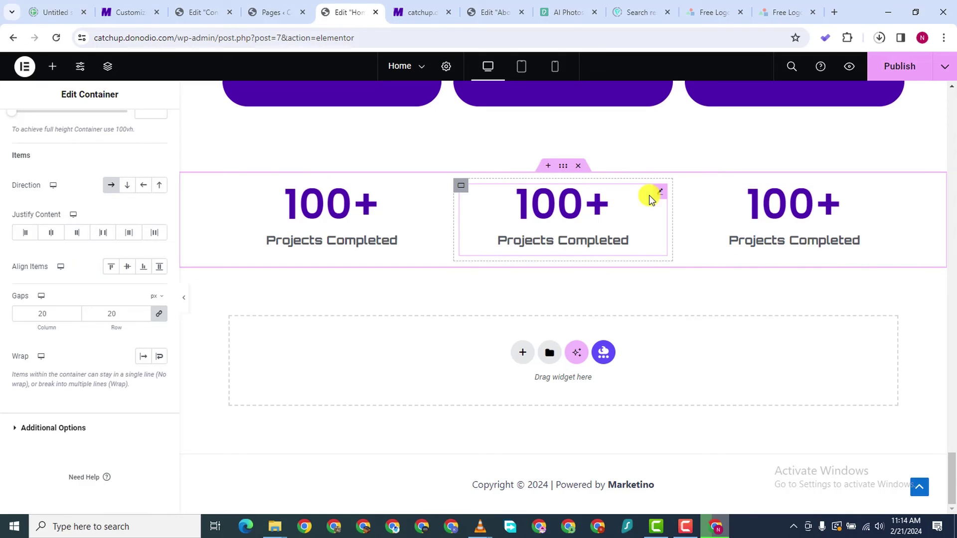
pyautogui.click(662, 196)
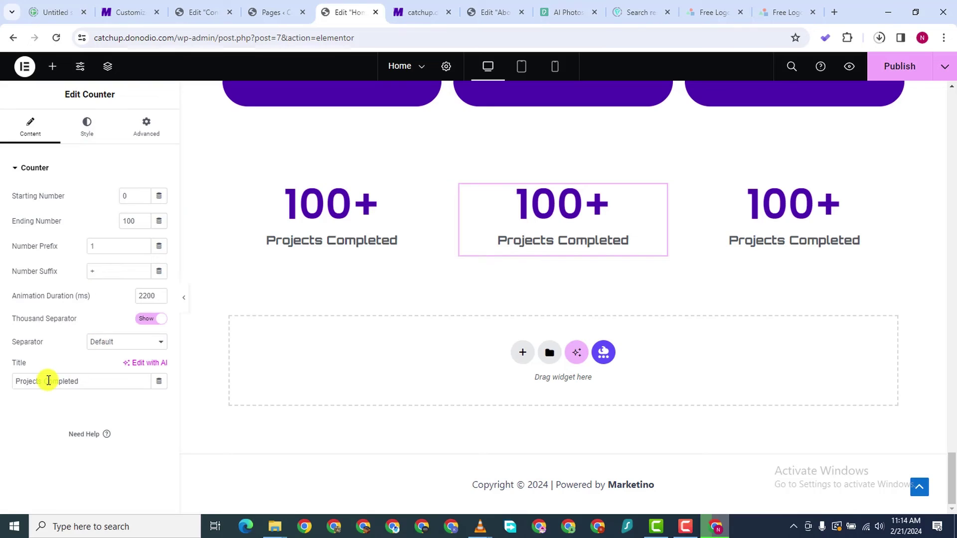
# Type 'Satisfied Clients' as the middle counter's title
pyautogui.write('Satisfied')
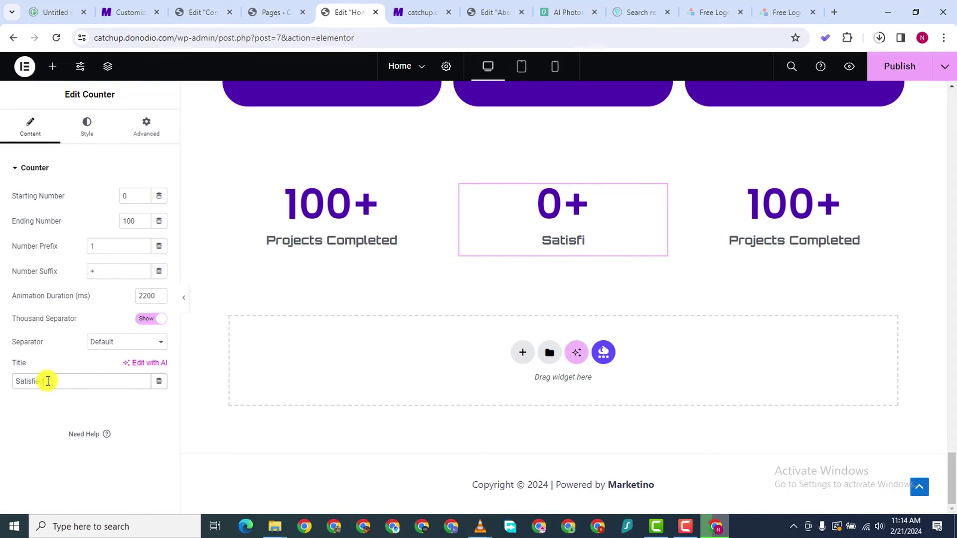
pyautogui.write(' Clients')
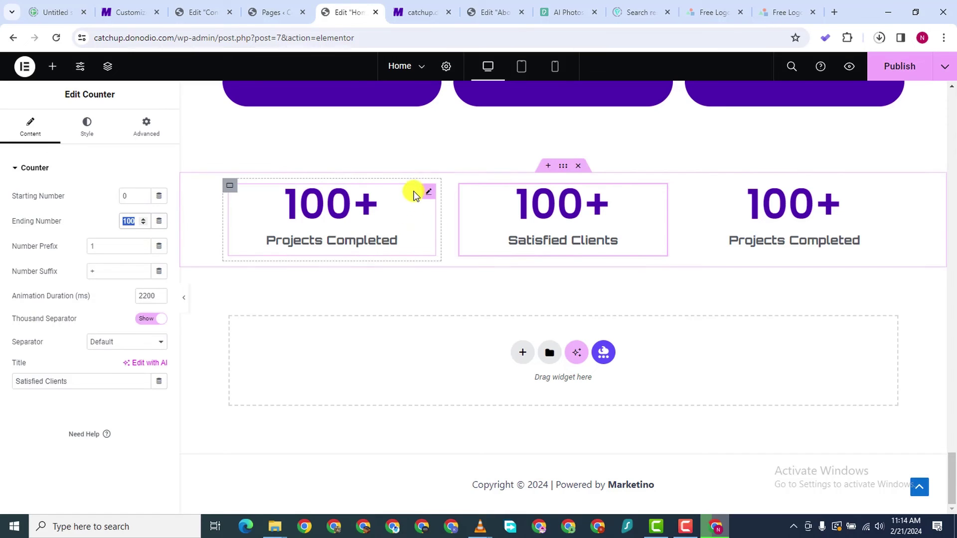
# Change the Projects Completed counter's ending number to 2200
pyautogui.click(426, 194)
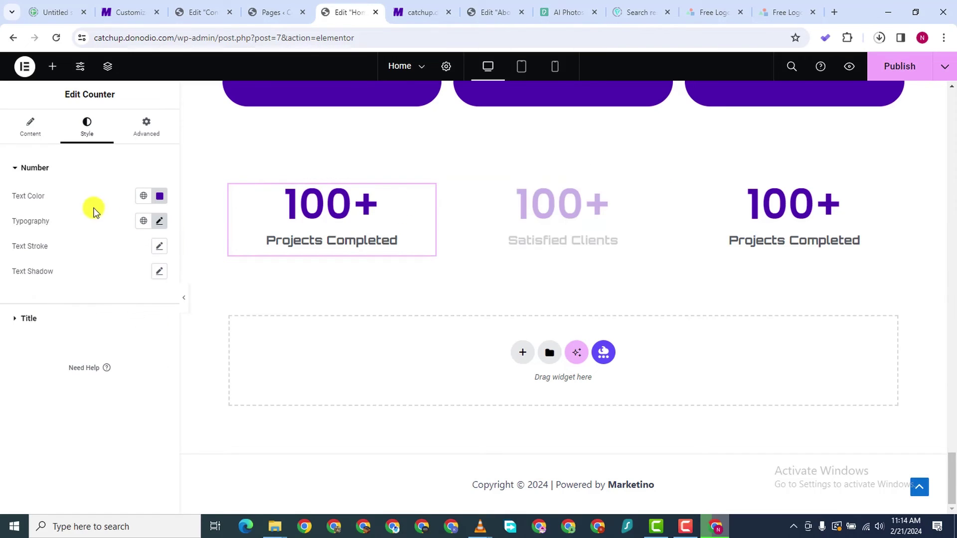
pyautogui.click(43, 139)
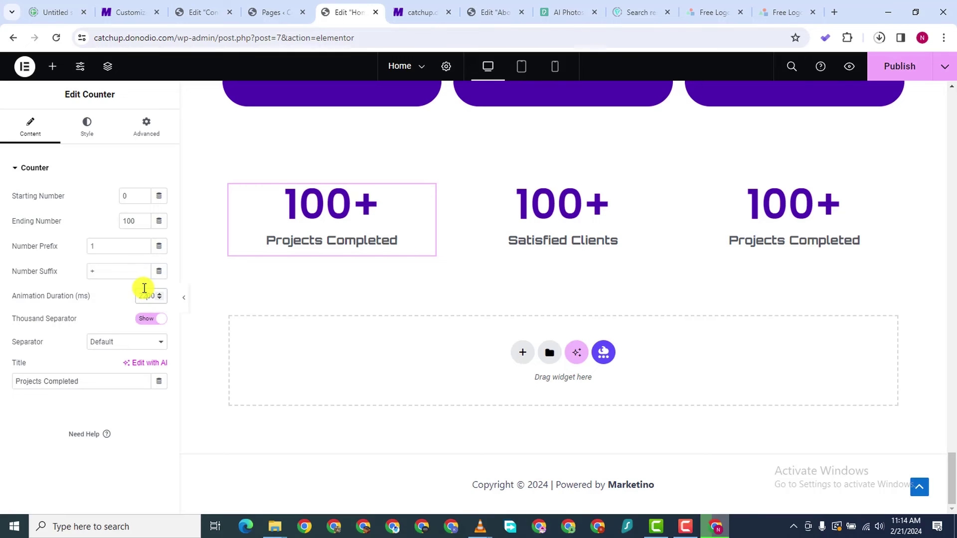
pyautogui.press('BackSpace')
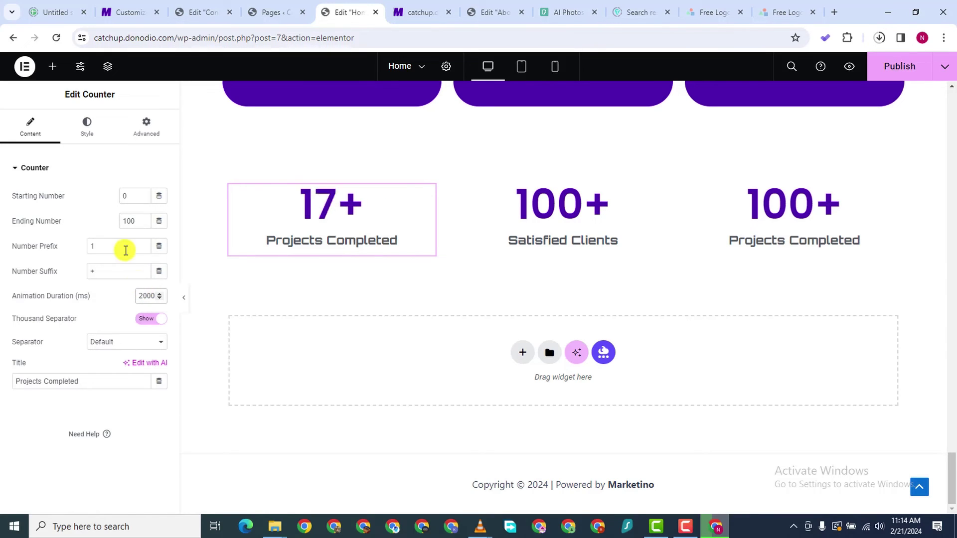
pyautogui.press('BackSpace')
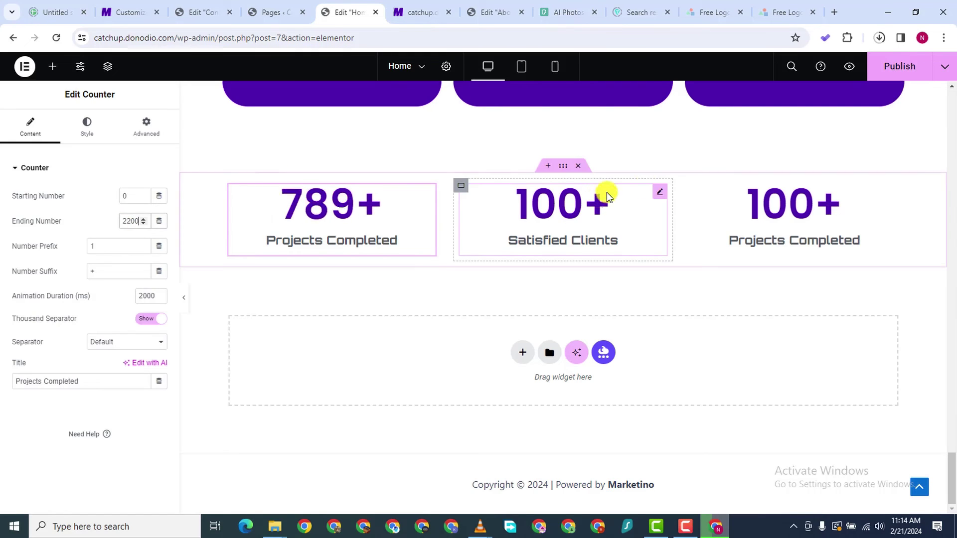
# Set the Satisfied Clients counter's ending number to 1870
pyautogui.click(661, 196)
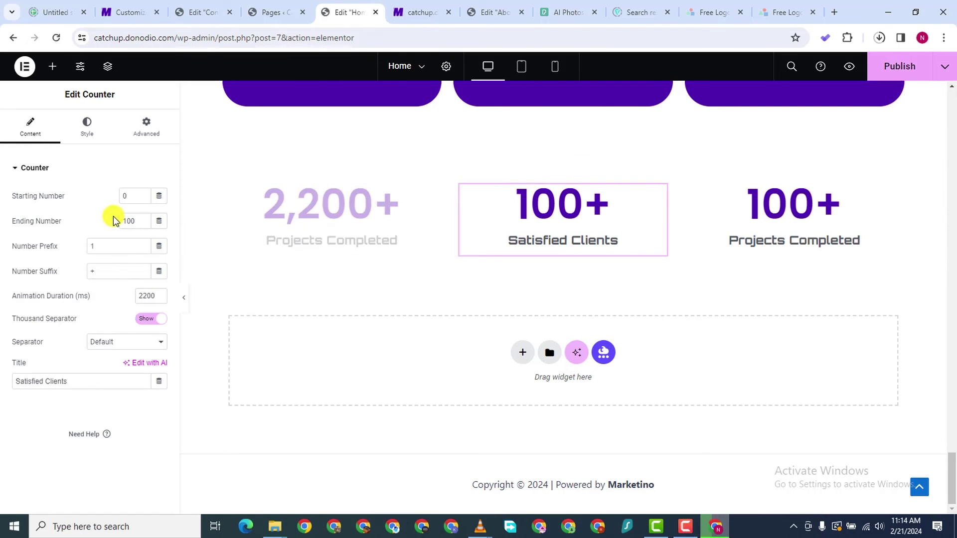
pyautogui.doubleClick(128, 224)
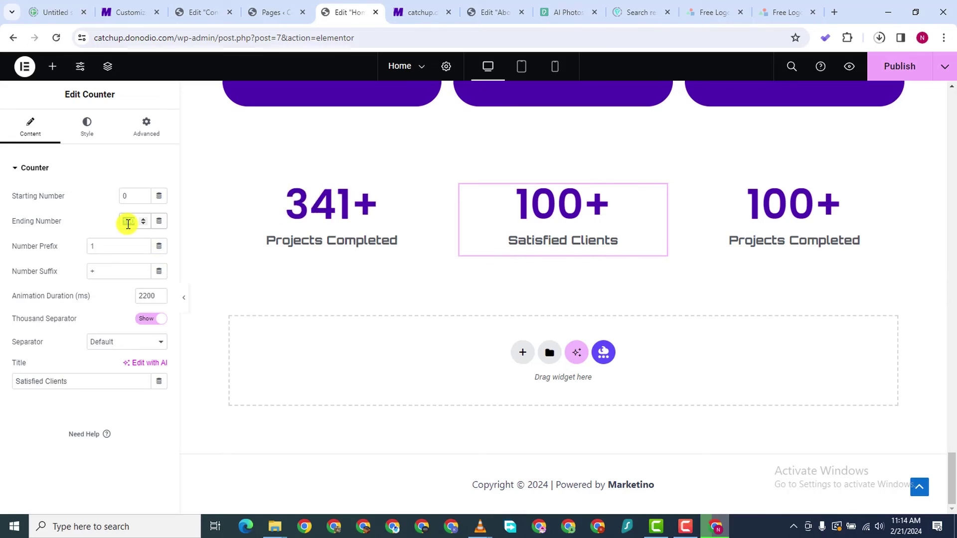
pyautogui.press('BackSpace')
pyautogui.write('4')
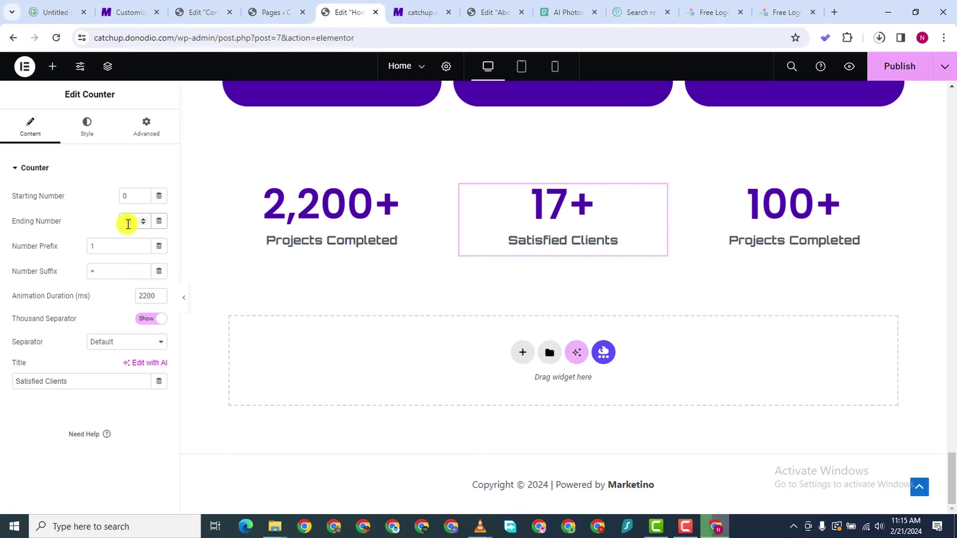
pyautogui.write('70')
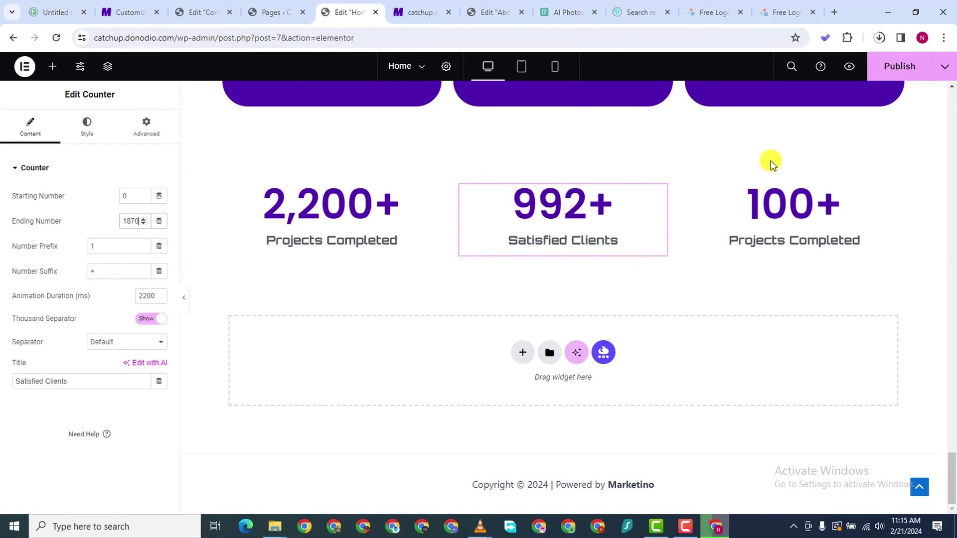
# Retitle the third counter 'Five Star Reviews' with ending number 2100
pyautogui.click(892, 193)
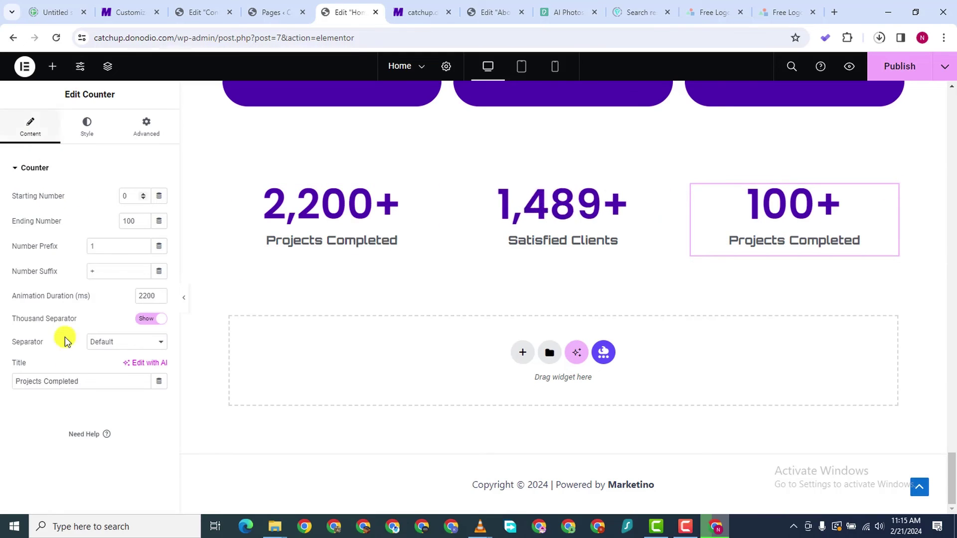
pyautogui.tripleClick(57, 377)
pyautogui.write('Five Star')
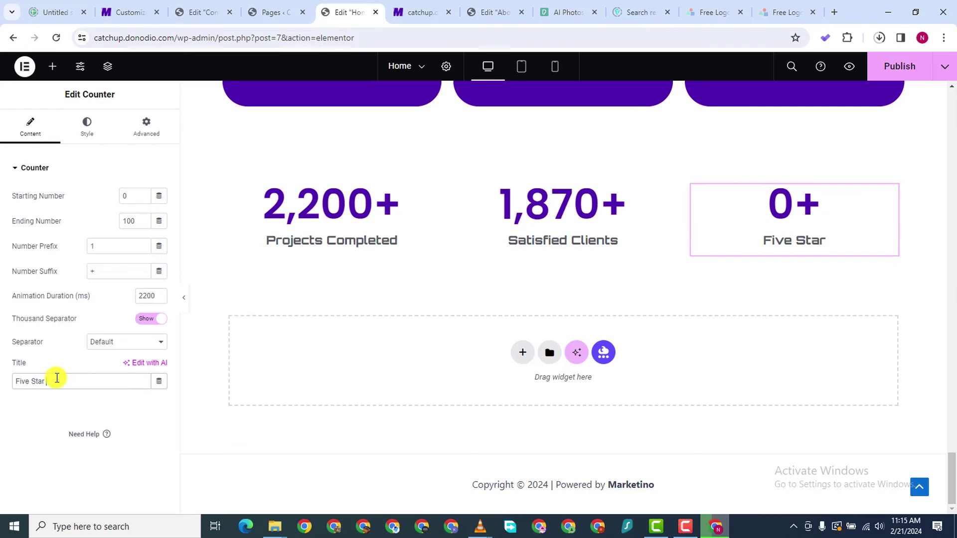
pyautogui.write(' Reviews')
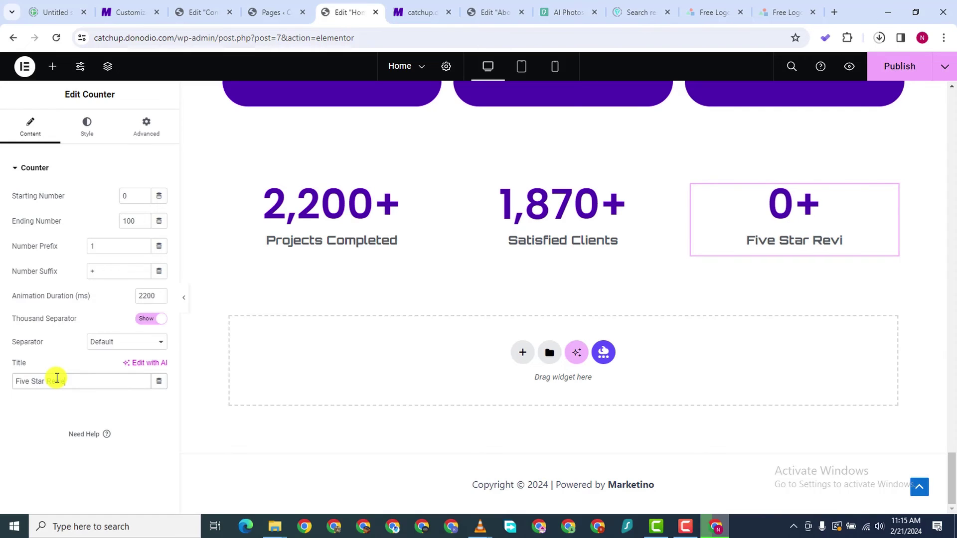
pyautogui.doubleClick(131, 221)
pyautogui.write('2')
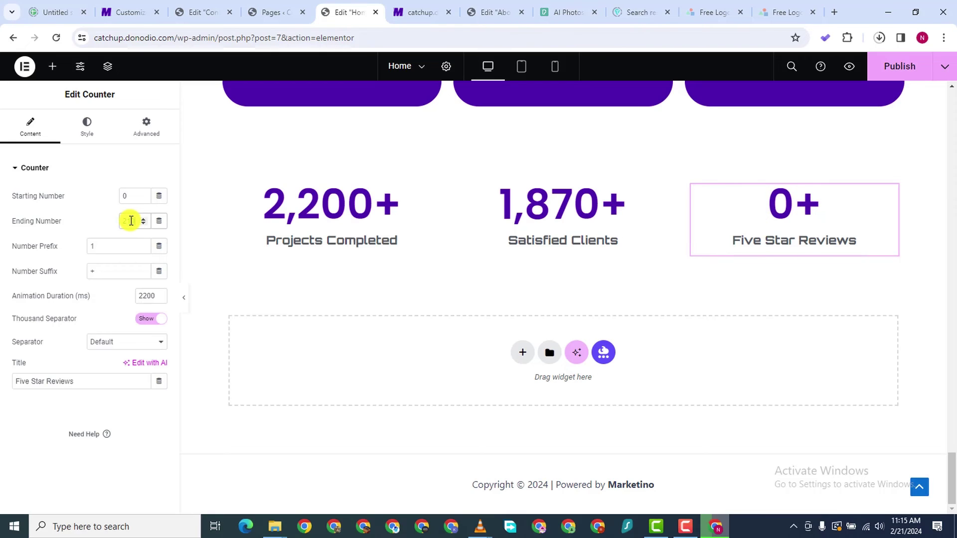
pyautogui.write('100')
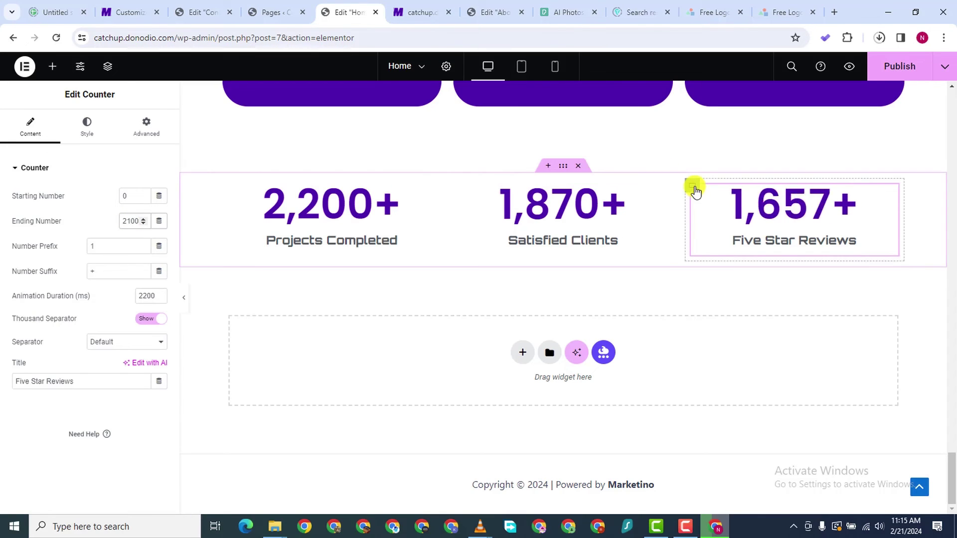
# Duplicate the Five Star Reviews counter and retitle the copy 'Cities Served', ending at 175
pyautogui.rightClick(695, 189)
pyautogui.click(837, 218)
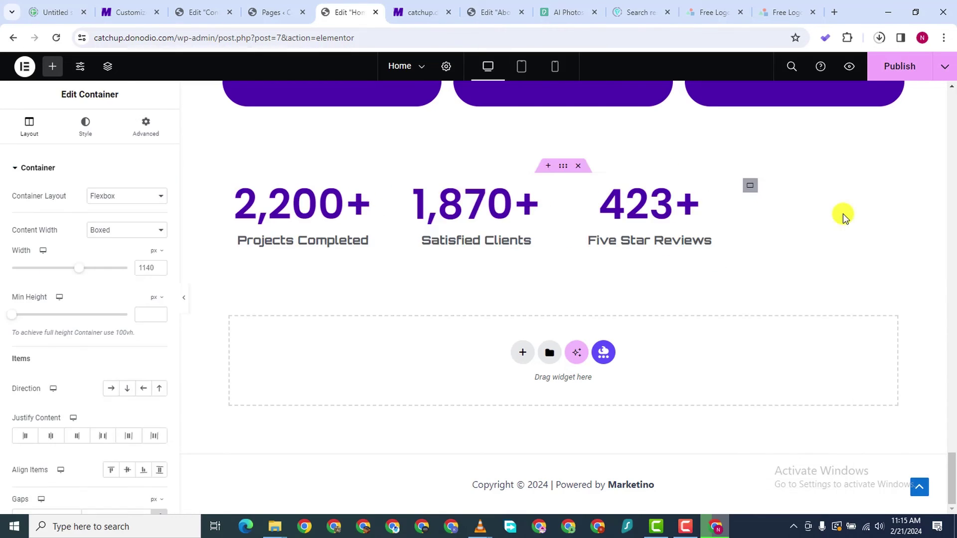
pyautogui.click(749, 188)
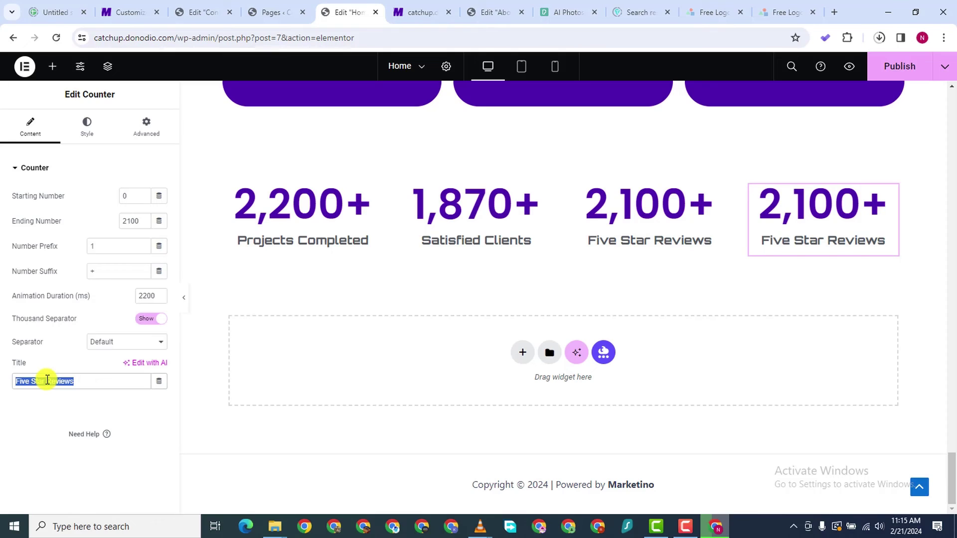
pyautogui.click(47, 379)
pyautogui.write('Ci')
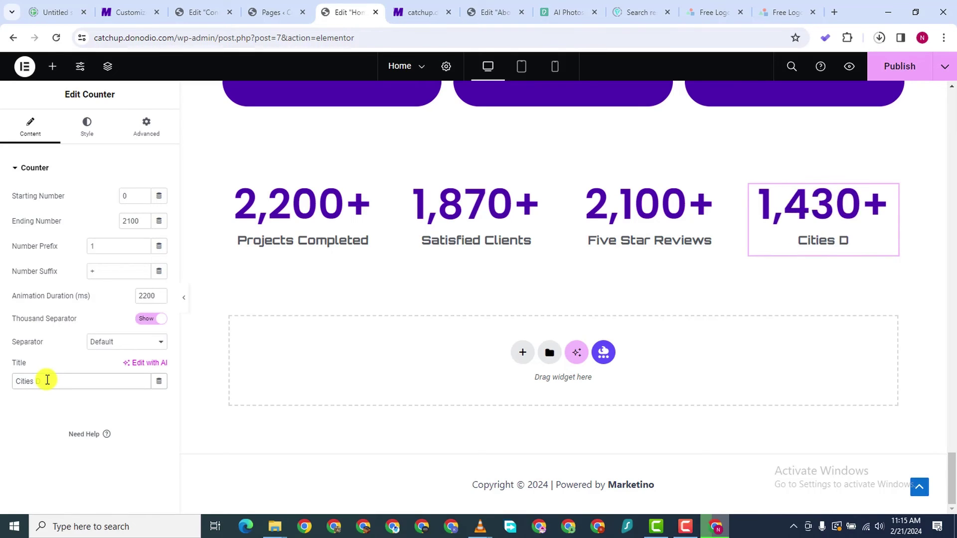
pyautogui.write('ties D')
pyautogui.press('BackSpace')
pyautogui.write('Se')
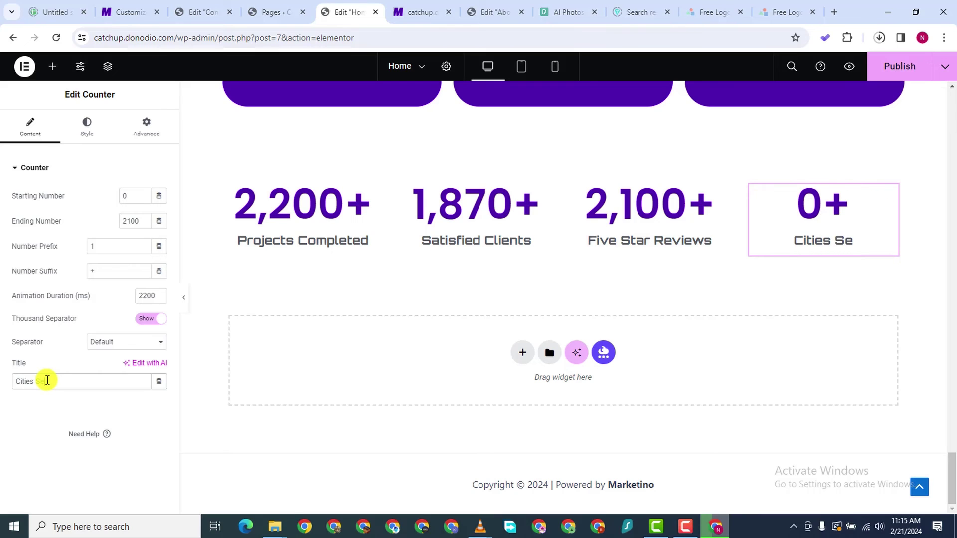
pyautogui.write('rve')
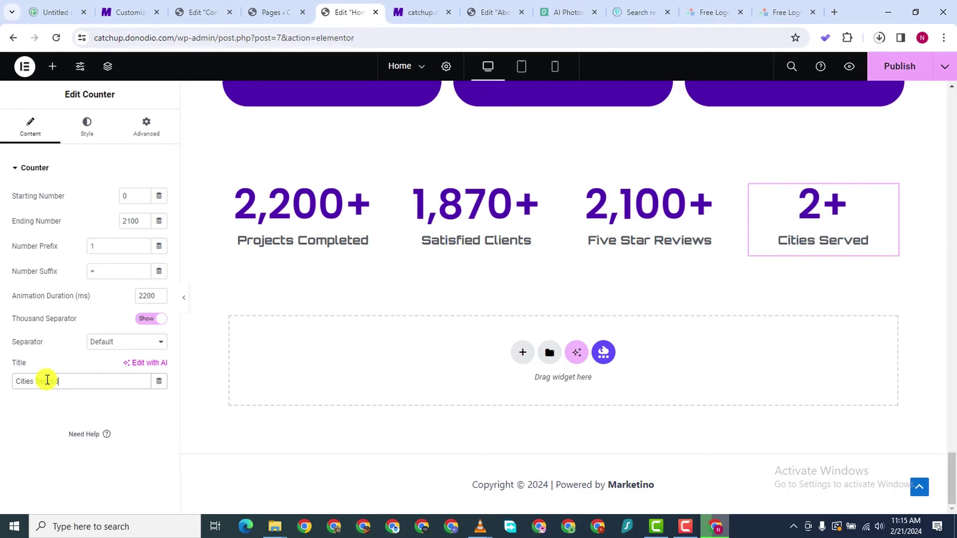
pyautogui.write('d')
pyautogui.doubleClick(136, 223)
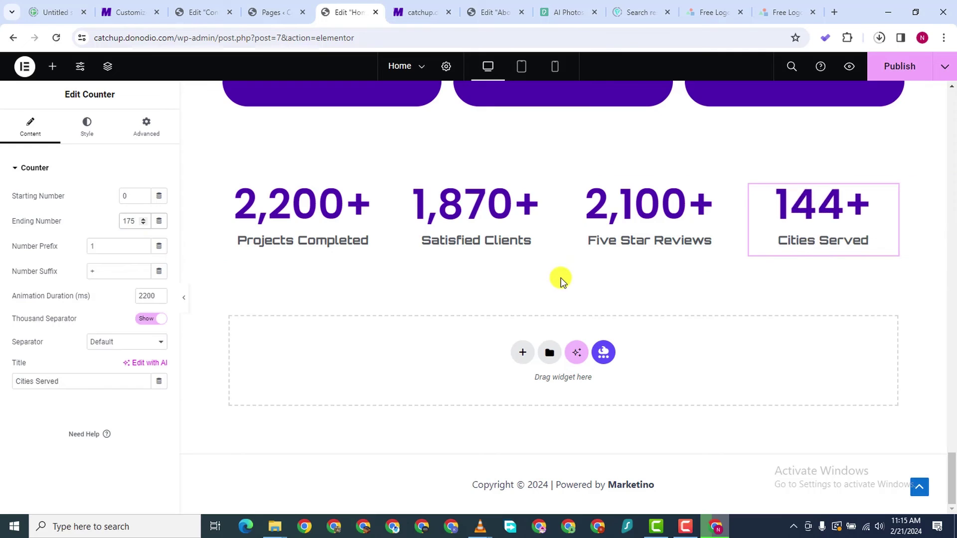
# Drag the stats counter row up beneath the Business Expansion section
pyautogui.moveTo(569, 172)
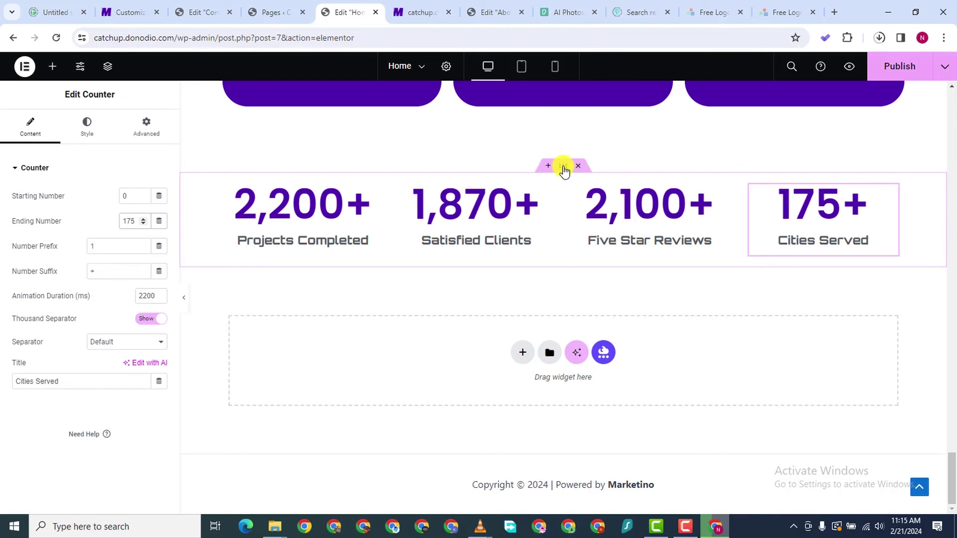
pyautogui.moveTo(563, 170); pyautogui.dragTo(582, 286)
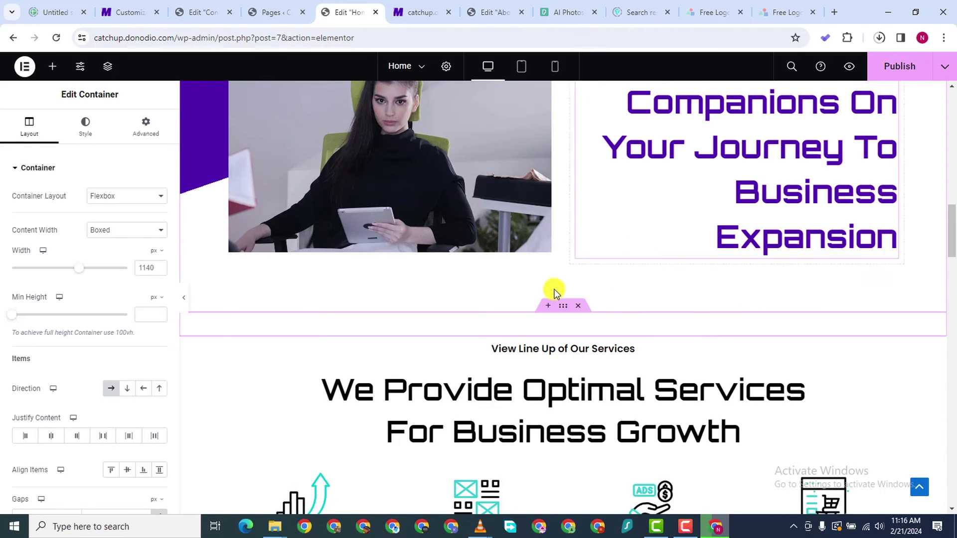
pyautogui.scroll(-2, 501, 306)
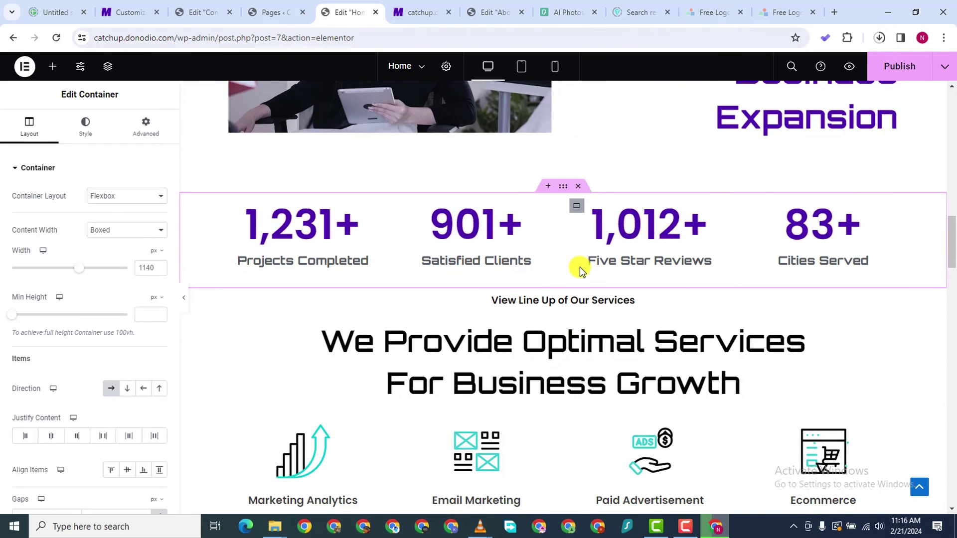
# Give the services section a 100 px top margin, then nudge it down toward 60 px
pyautogui.click(562, 282)
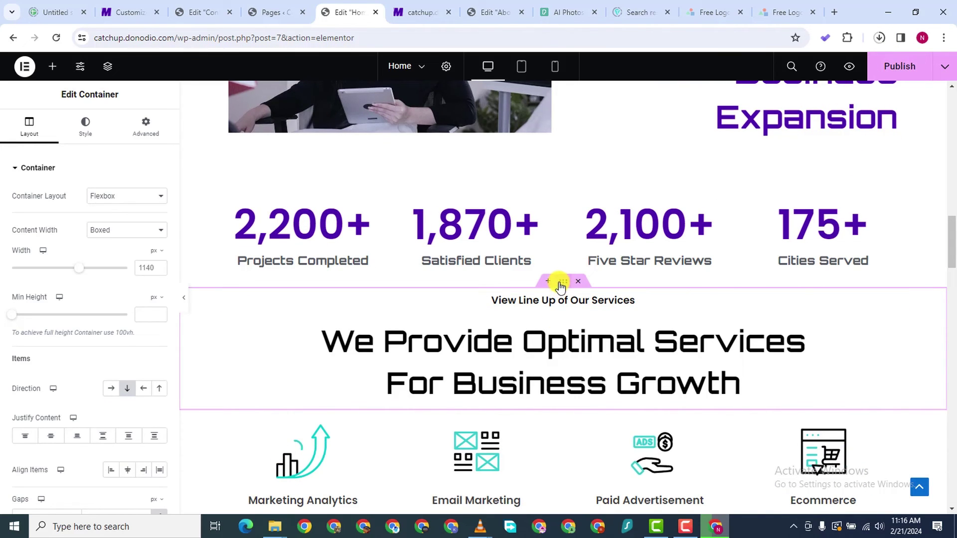
pyautogui.click(143, 127)
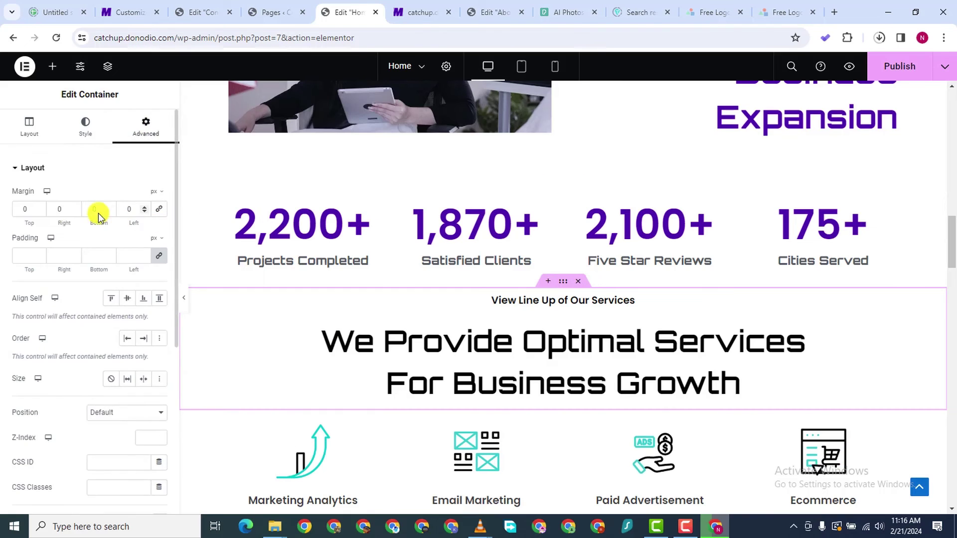
pyautogui.click(14, 209)
pyautogui.write('100')
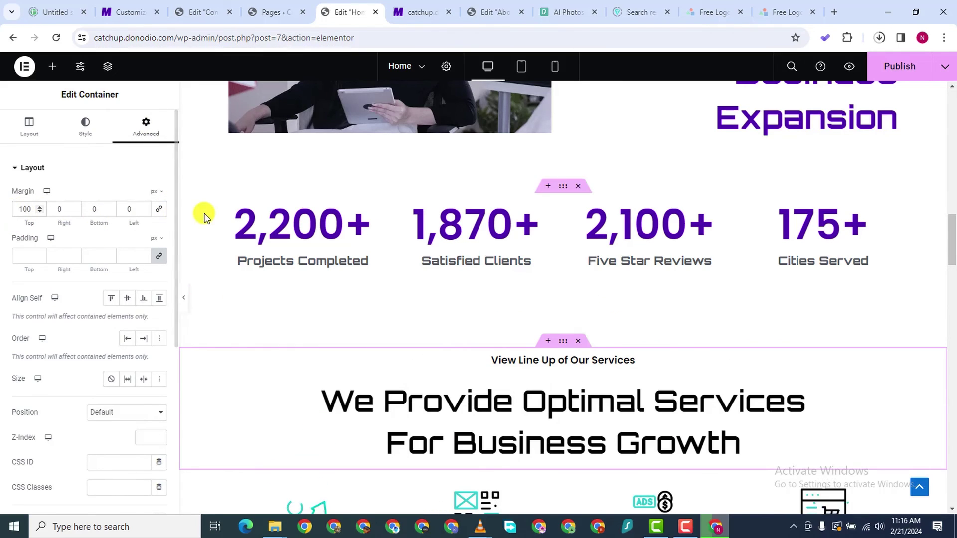
pyautogui.press('Tab')
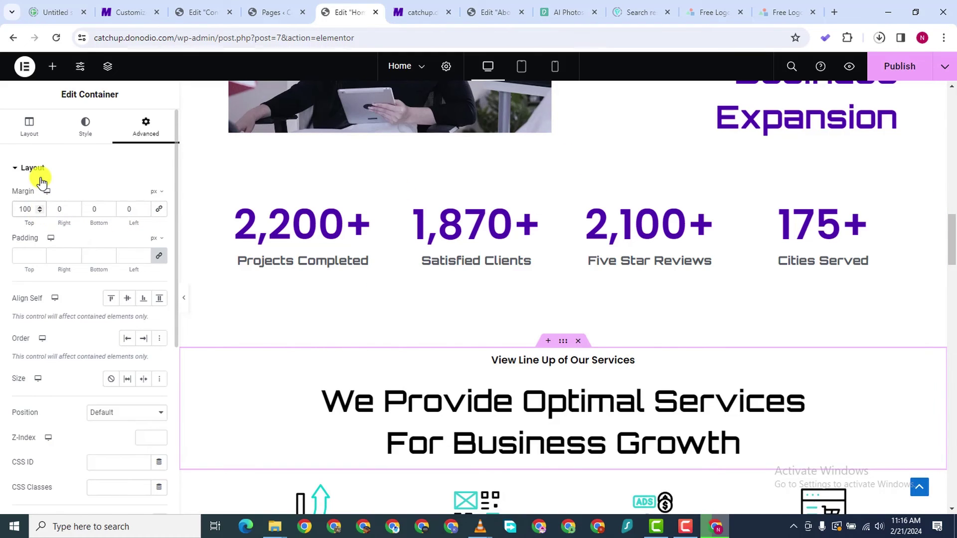
pyautogui.press('Down')
pyautogui.press('Down')
pyautogui.press('Down')
pyautogui.press('Down')
pyautogui.press('Down')
pyautogui.press('Down')
pyautogui.press('Down')
pyautogui.press('Down')
pyautogui.press('Down')
pyautogui.press('Down')
pyautogui.press('Down')
pyautogui.press('Down')
pyautogui.press('Down')
pyautogui.press('Down')
pyautogui.press('Down')
pyautogui.press('Down')
pyautogui.press('Down')
pyautogui.press('Down')
pyautogui.press('Down')
pyautogui.press('Down')
pyautogui.press('Down')
pyautogui.press('Down')
pyautogui.press('Down')
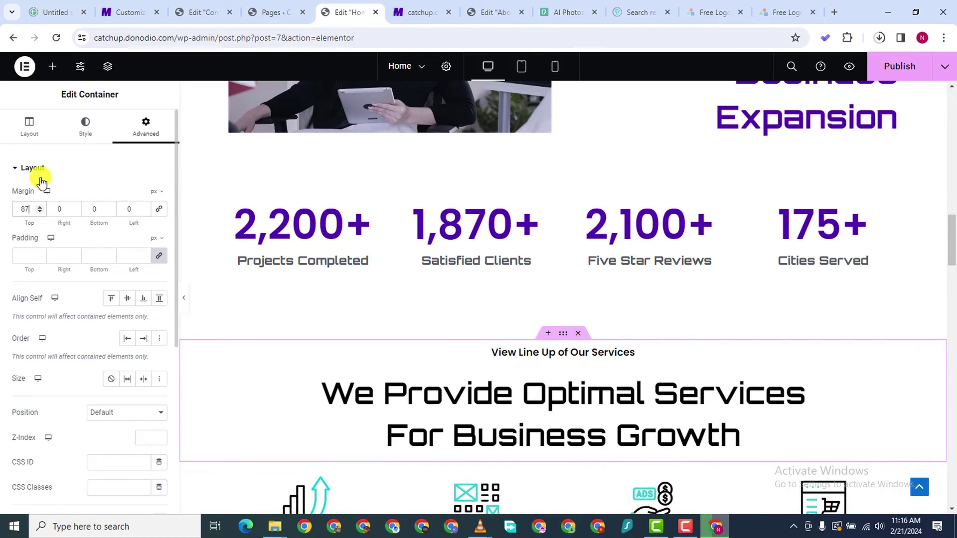
pyautogui.press('Down')
pyautogui.press('Down')
pyautogui.press('Down')
pyautogui.press('Down')
pyautogui.press('Down')
pyautogui.press('Down')
pyautogui.press('Down')
pyautogui.press('Down')
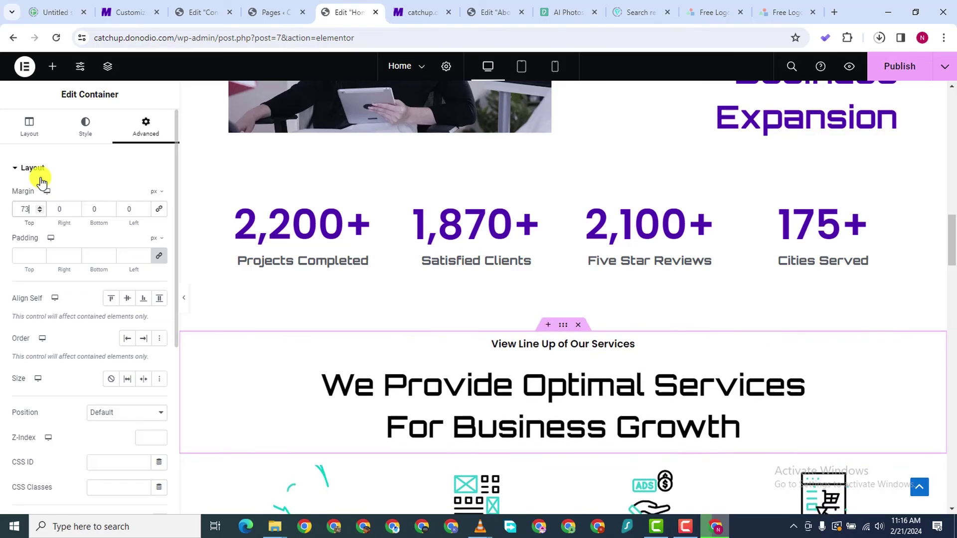
pyautogui.press('Down')
pyautogui.press('Down')
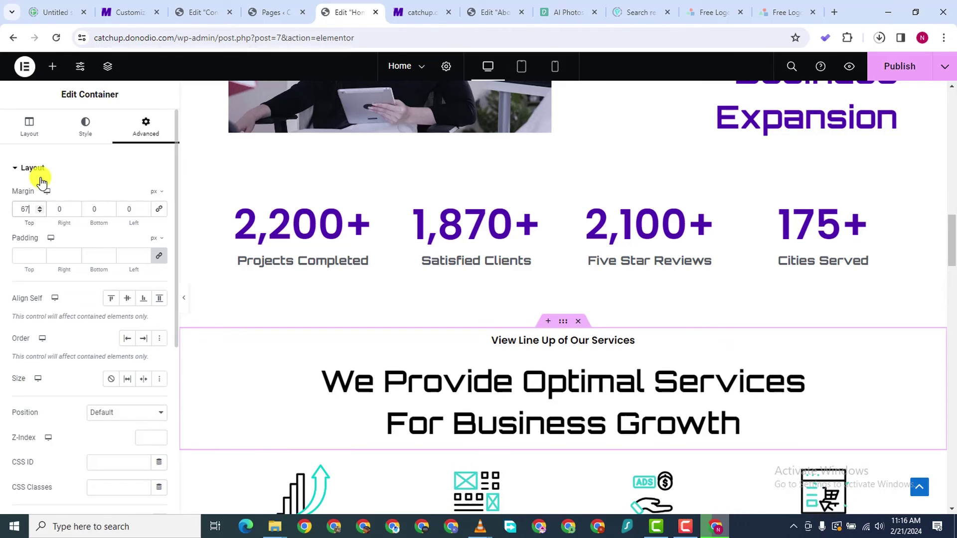
pyautogui.press('Down')
pyautogui.press('Down')
pyautogui.press('Down')
pyautogui.press('Down')
pyautogui.press('Down')
pyautogui.press('Down')
pyautogui.press('Down')
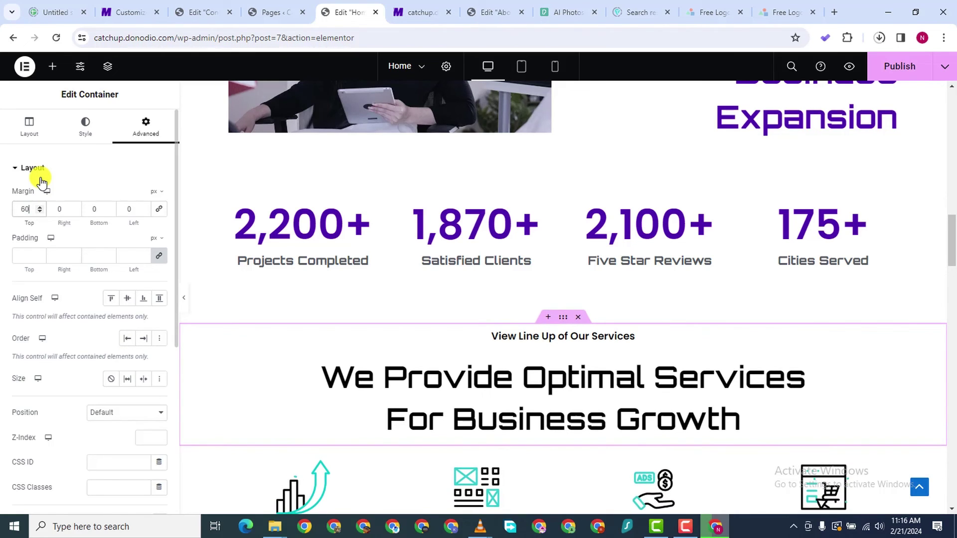
# Publish the Home page changes
pyautogui.click(897, 66)
pyautogui.scroll(-2, 724, 150)
pyautogui.scroll(5, 724, 149)
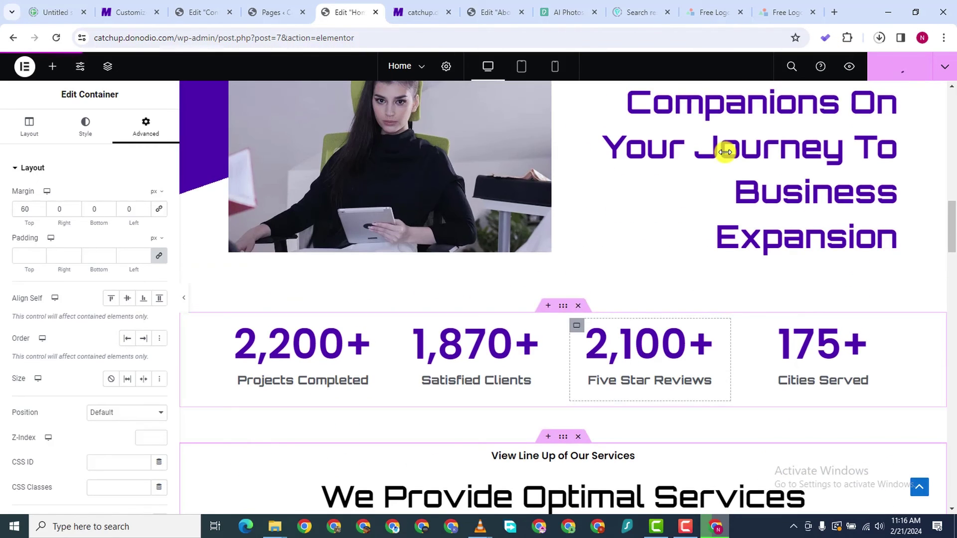
pyautogui.scroll(-2, 394, 261)
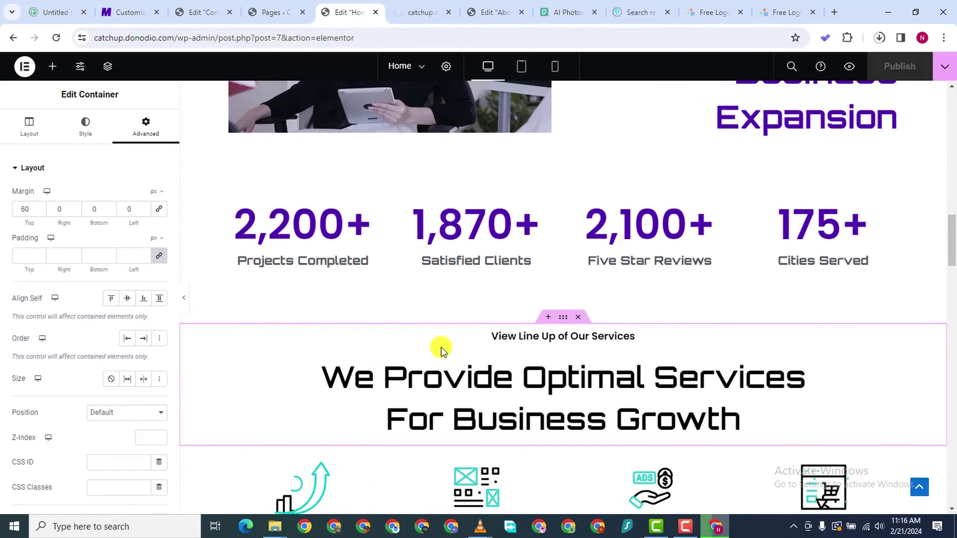
pyautogui.scroll(-3, 442, 349)
pyautogui.scroll(1, 441, 349)
pyautogui.scroll(-8, 442, 349)
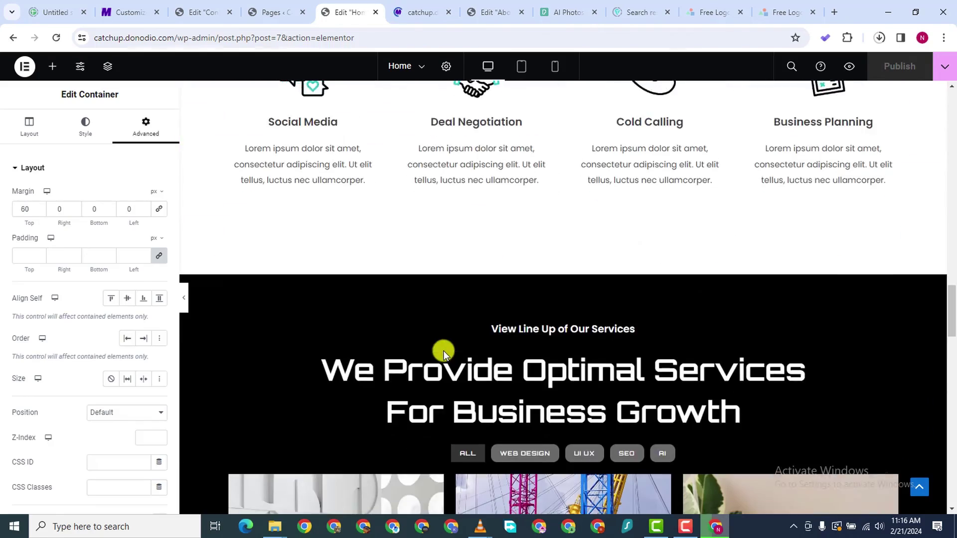
pyautogui.scroll(-6, 443, 351)
pyautogui.scroll(13, 443, 351)
pyautogui.scroll(-1, 444, 352)
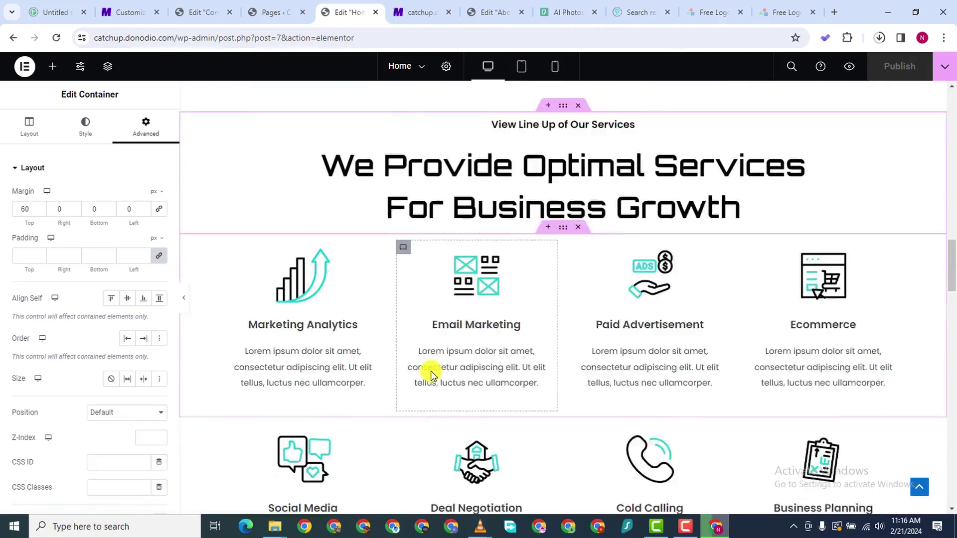
pyautogui.scroll(-2, 431, 373)
pyautogui.scroll(5, 430, 372)
pyautogui.scroll(-5, 429, 370)
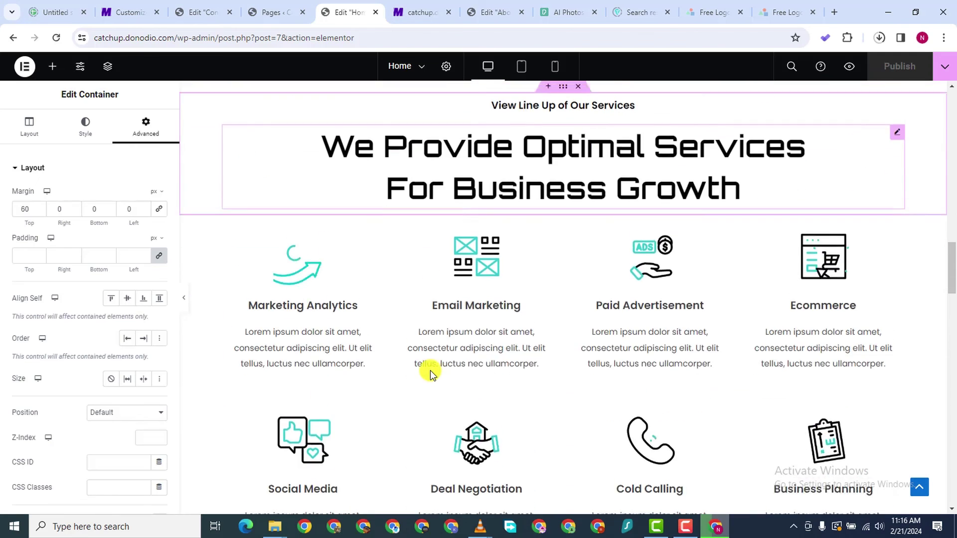
pyautogui.scroll(6, 429, 364)
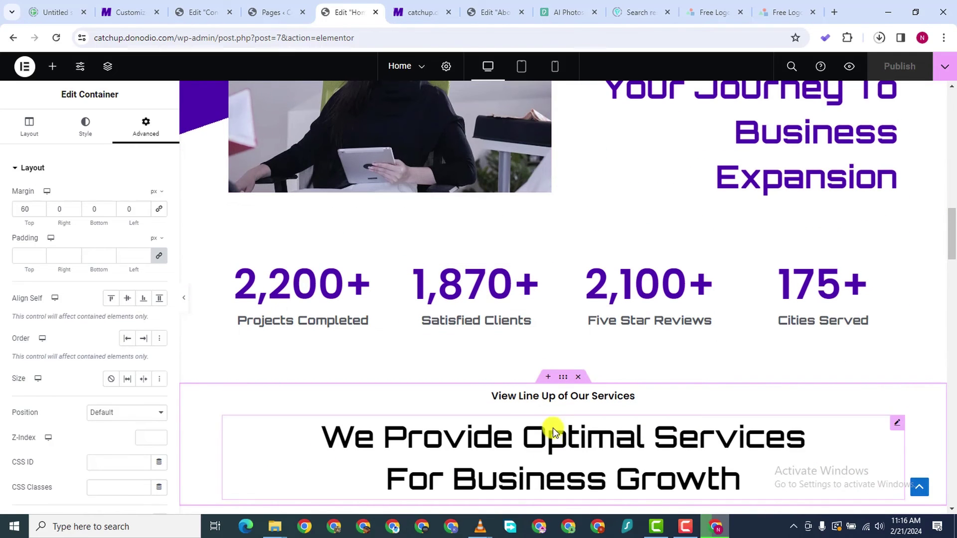
pyautogui.scroll(-1, 558, 405)
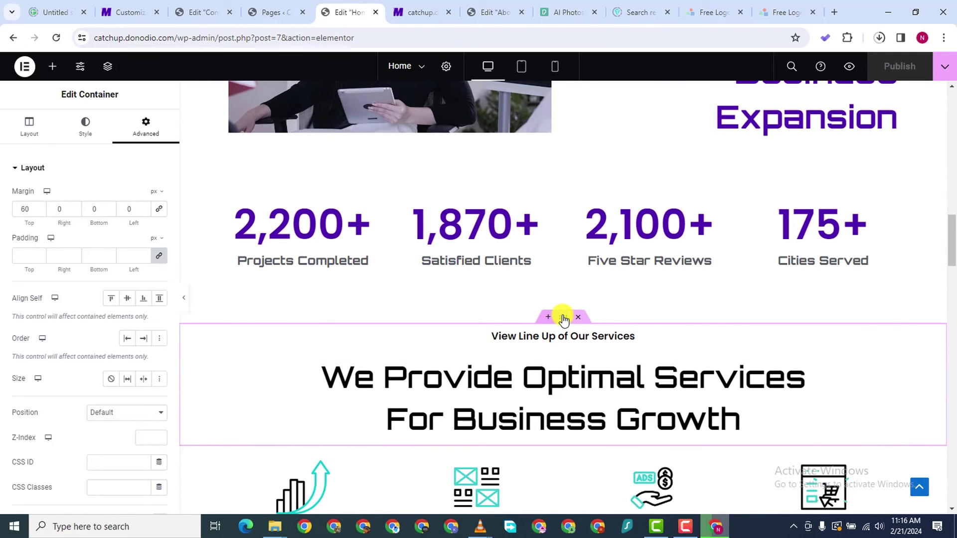
# Duplicate the services heading section and move the copy above the stats counters
pyautogui.rightClick(563, 318)
pyautogui.hotkey('ctrl', 'd')
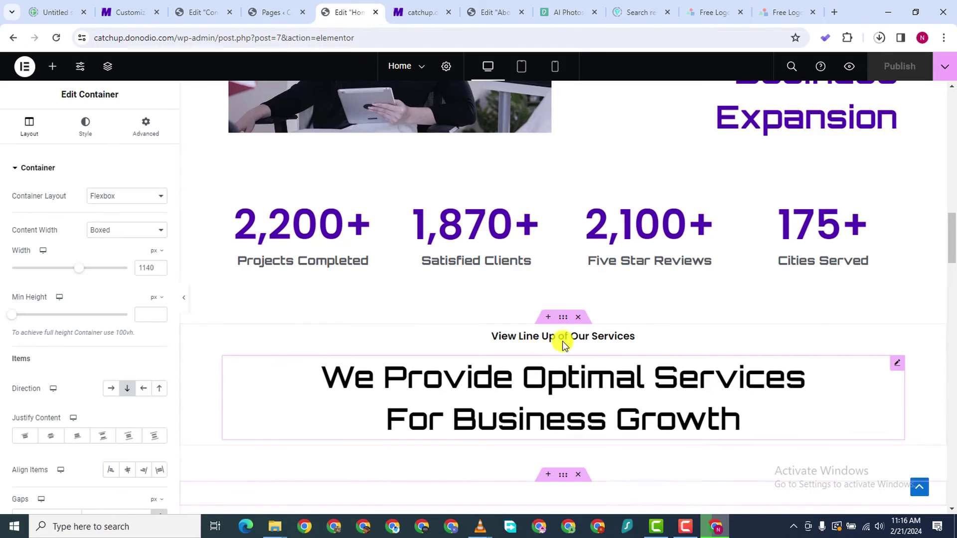
pyautogui.moveTo(563, 324); pyautogui.dragTo(473, 305)
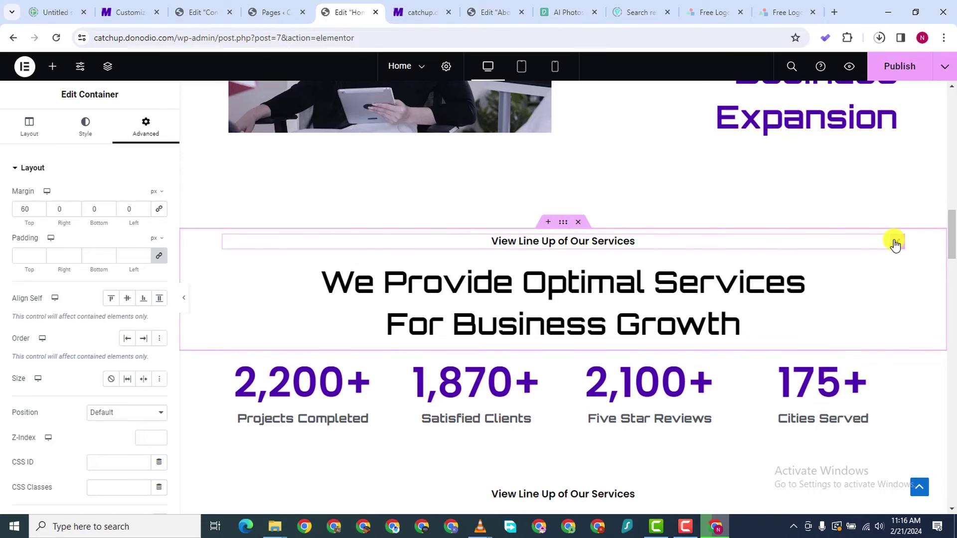
# Delete the copied subheading and change the heading text to 'Our Numbers Speak For Us'
pyautogui.rightClick(892, 242)
pyautogui.click(842, 499)
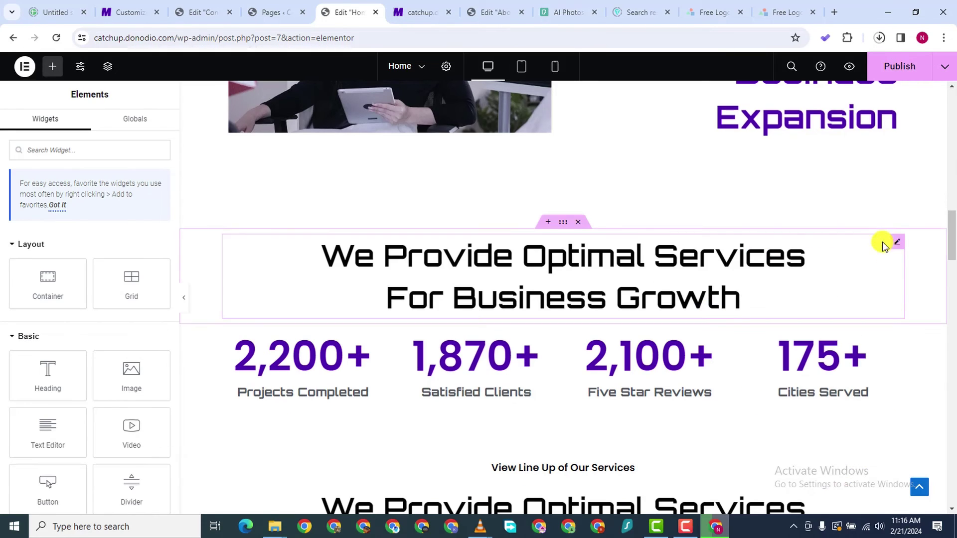
pyautogui.click(896, 244)
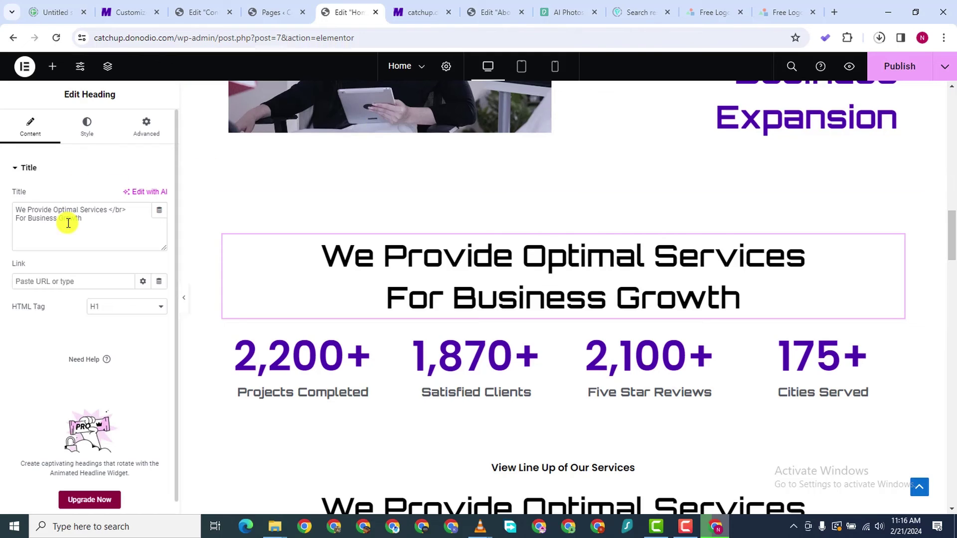
pyautogui.press('BackSpace')
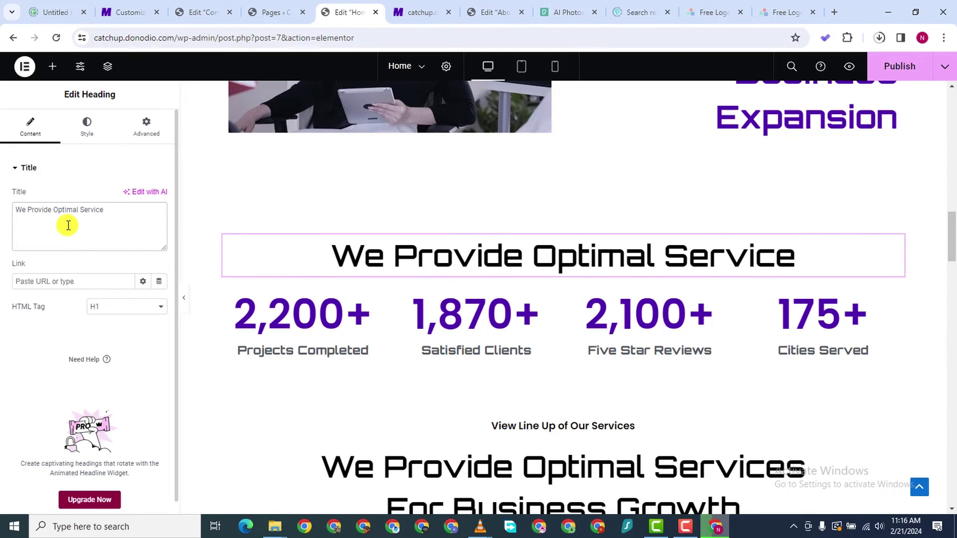
pyautogui.write('0')
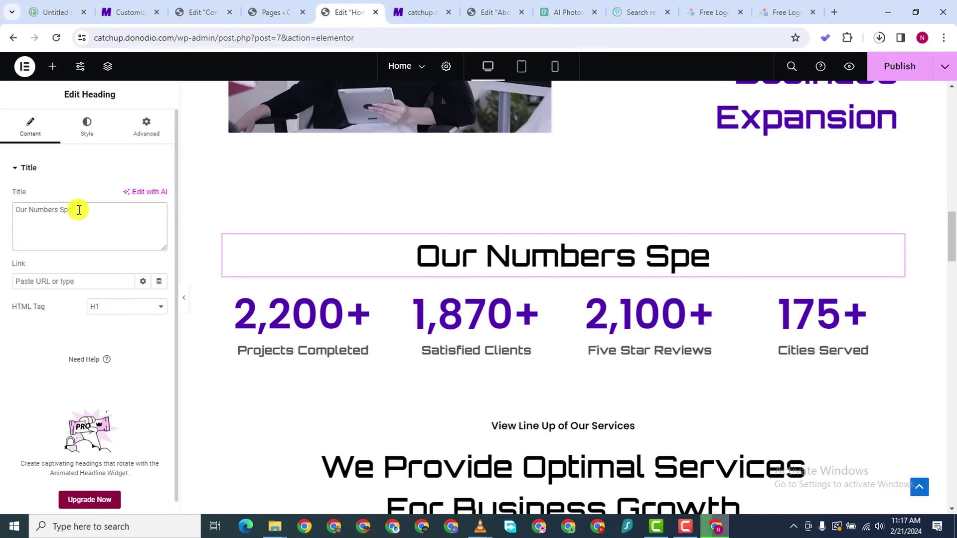
pyautogui.write('Foe')
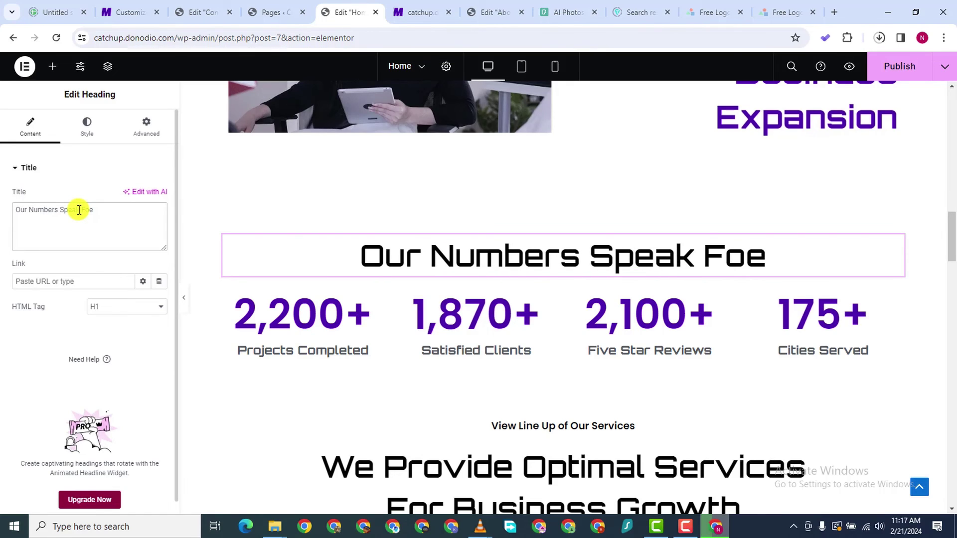
pyautogui.press('BackSpace')
pyautogui.write('r U')
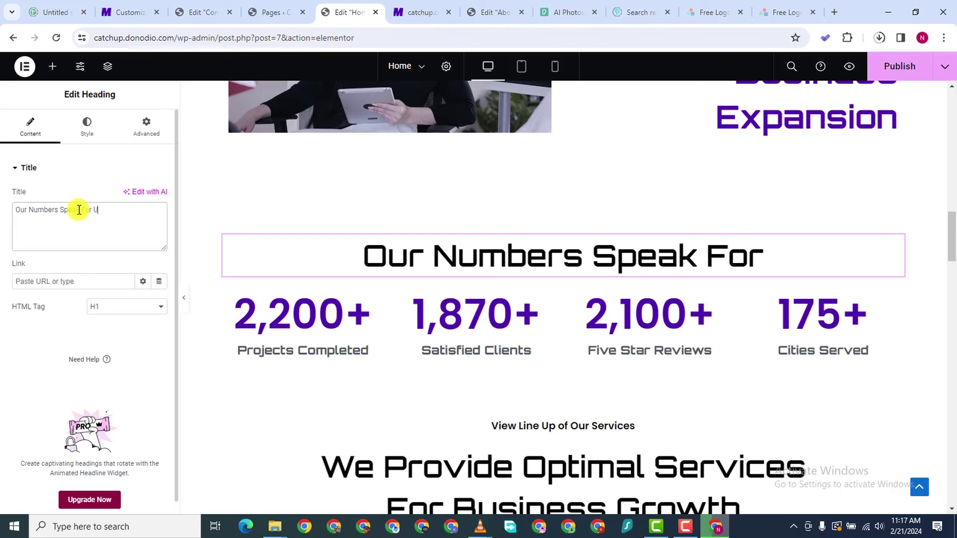
pyautogui.write('s')
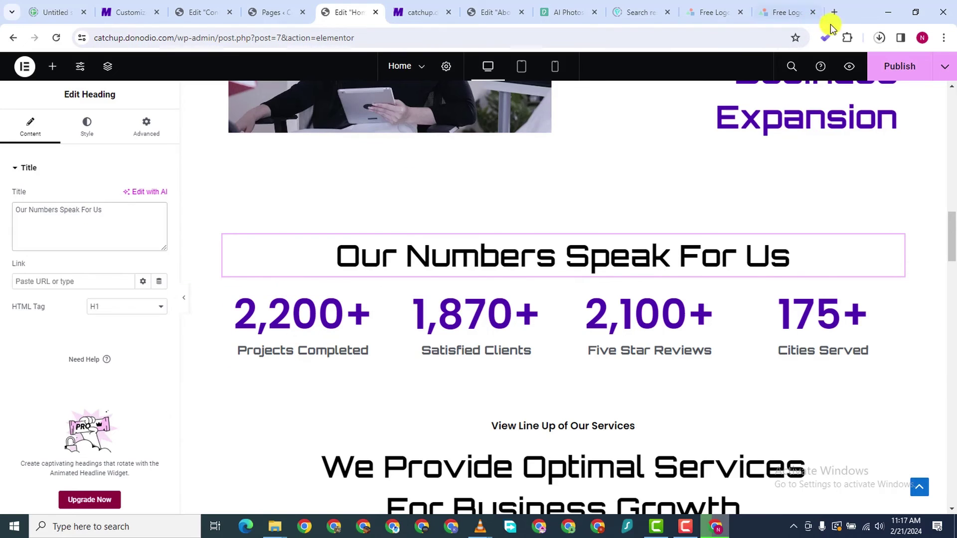
# Publish the updated Home page
pyautogui.click(889, 69)
pyautogui.scroll(-5, 423, 361)
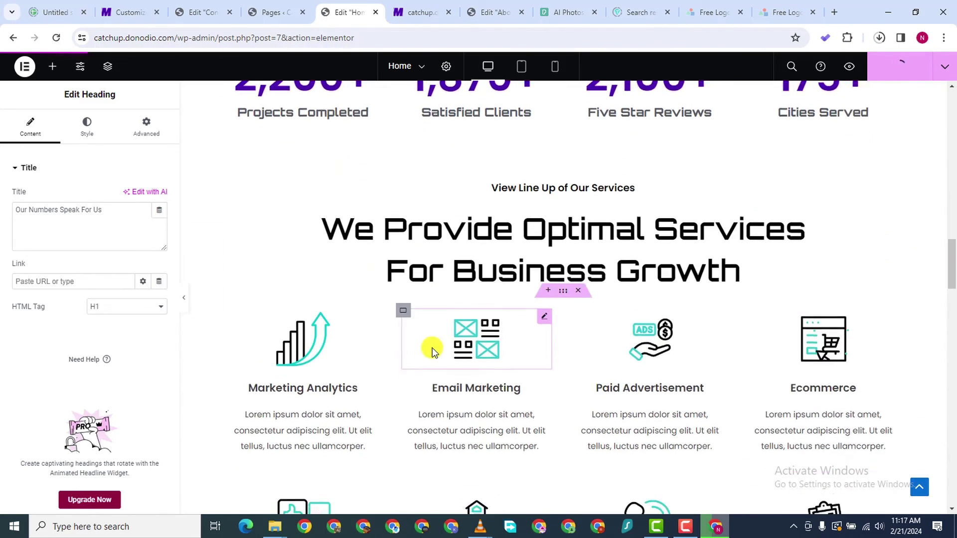
pyautogui.scroll(4, 534, 342)
pyautogui.scroll(-15, 555, 382)
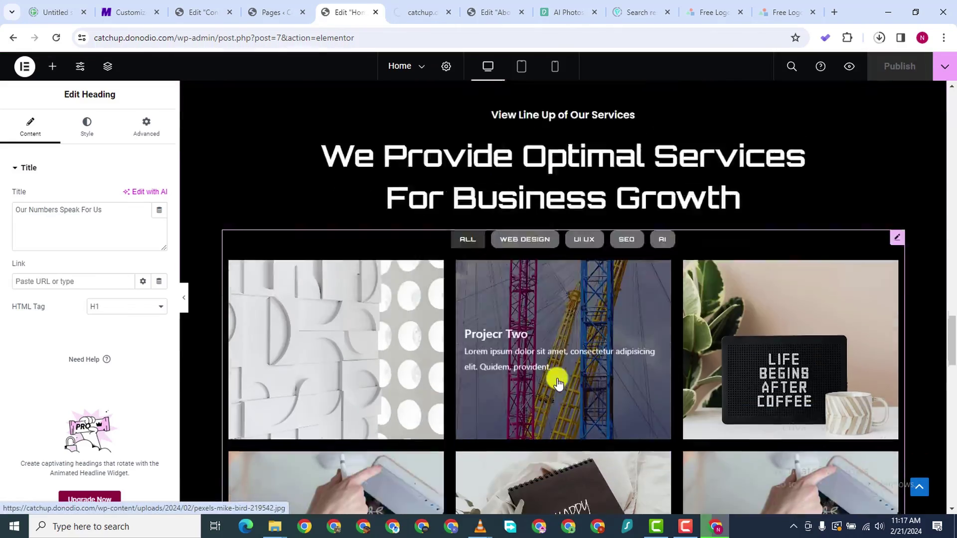
pyautogui.scroll(-13, 557, 382)
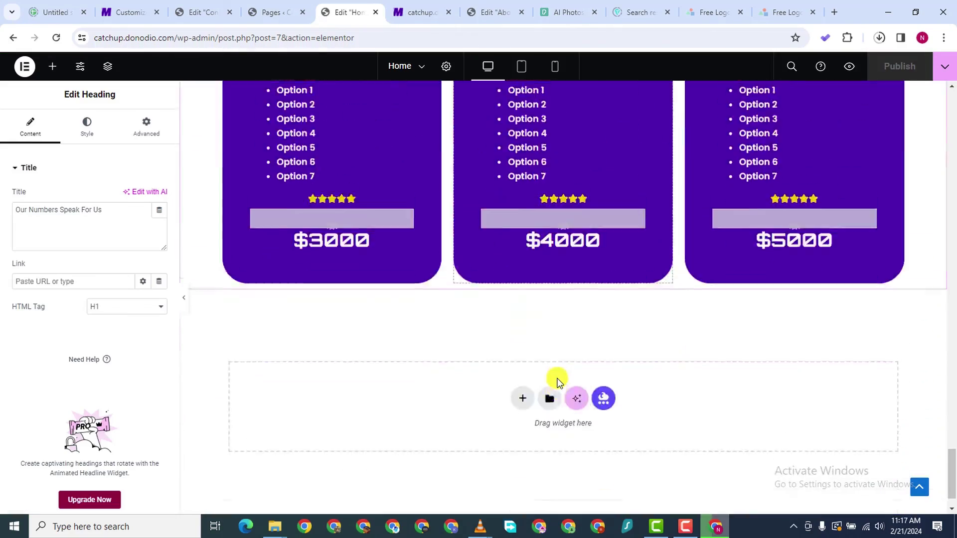
pyautogui.scroll(7, 557, 379)
pyautogui.scroll(4, 557, 379)
pyautogui.scroll(-6, 555, 380)
pyautogui.scroll(15, 555, 374)
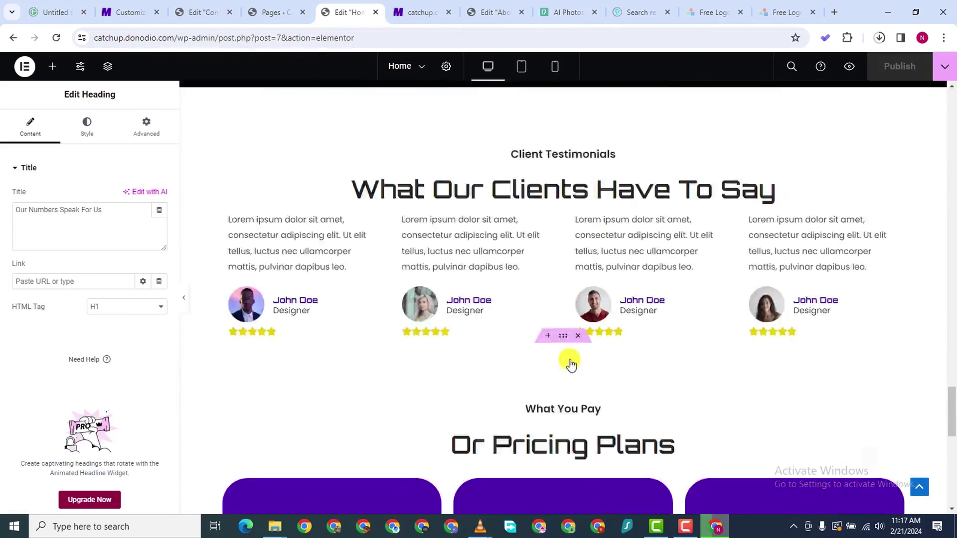
pyautogui.scroll(8, 573, 329)
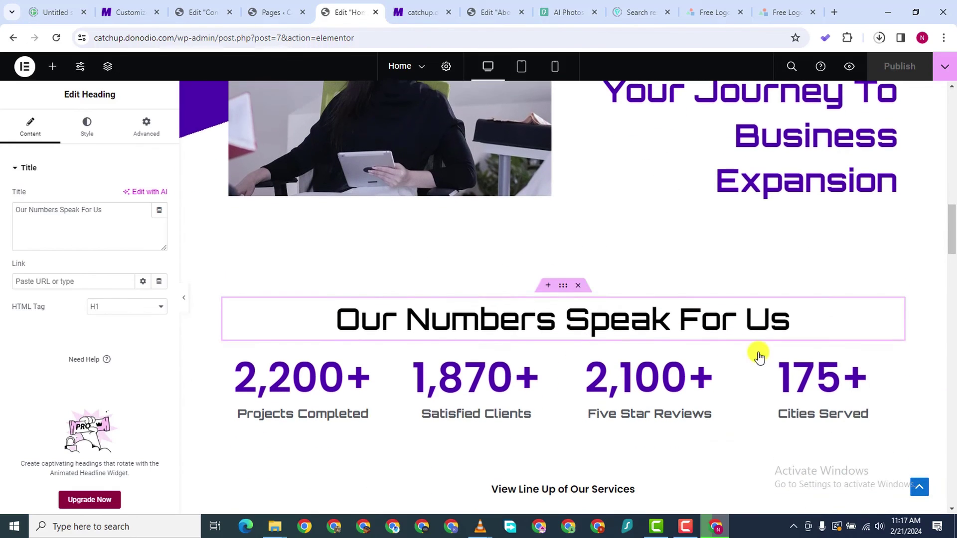
pyautogui.click(783, 325)
# Set the Our Numbers Speak For Us heading typography to 30 px and bold weight
pyautogui.click(87, 135)
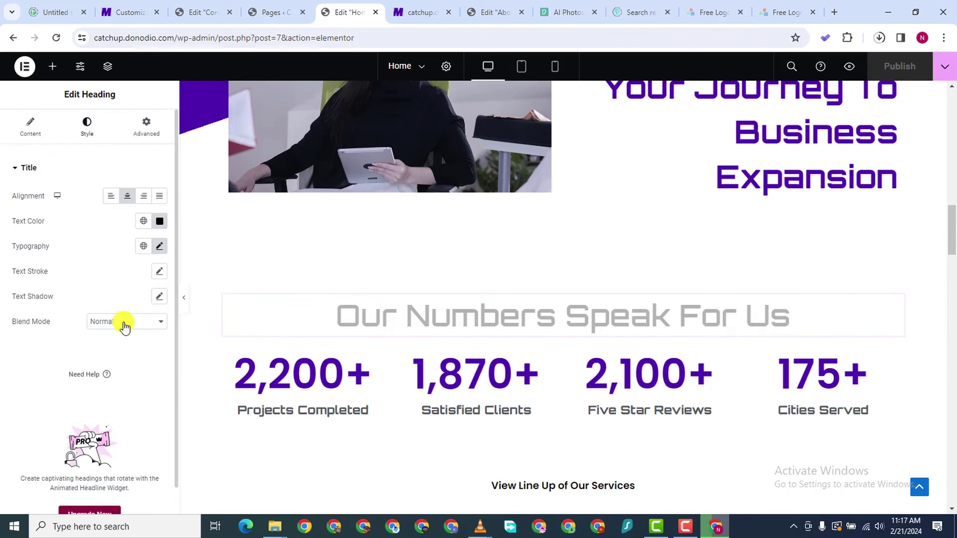
pyautogui.click(159, 246)
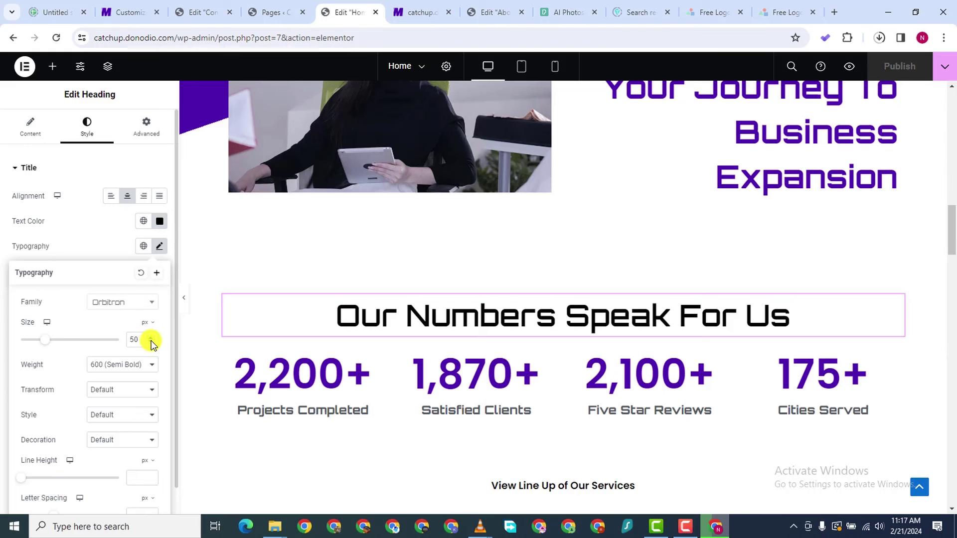
pyautogui.scroll(-12, 151, 342)
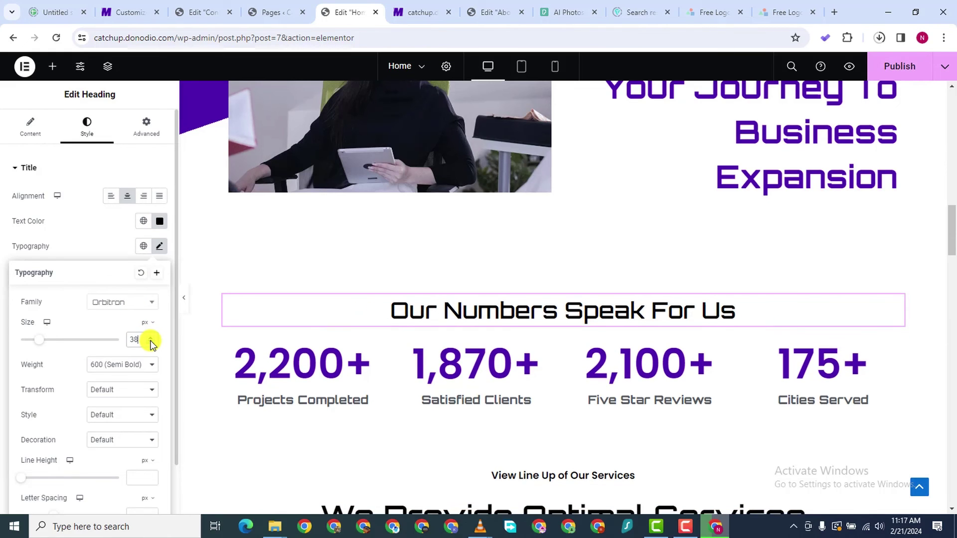
pyautogui.scroll(-4, 151, 344)
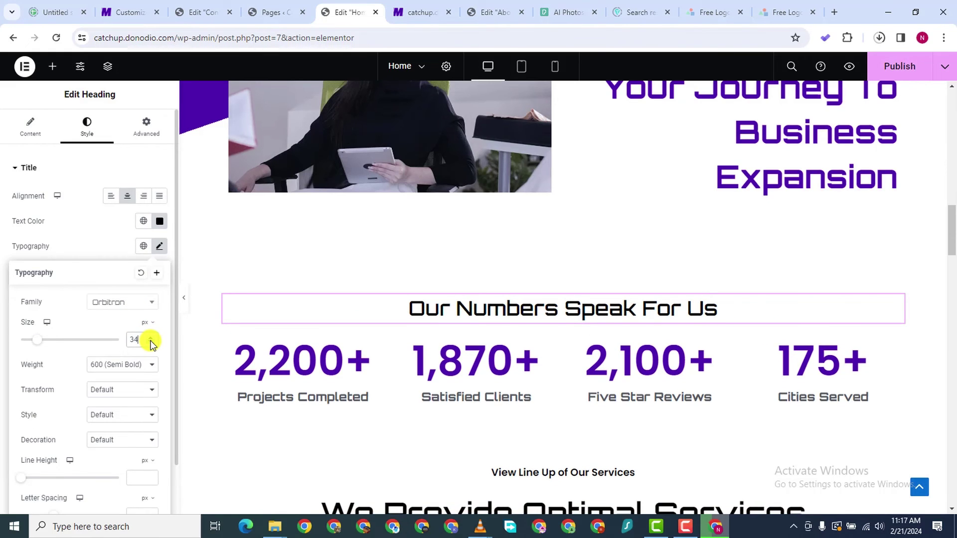
pyautogui.scroll(-1, 151, 344)
pyautogui.click(138, 362)
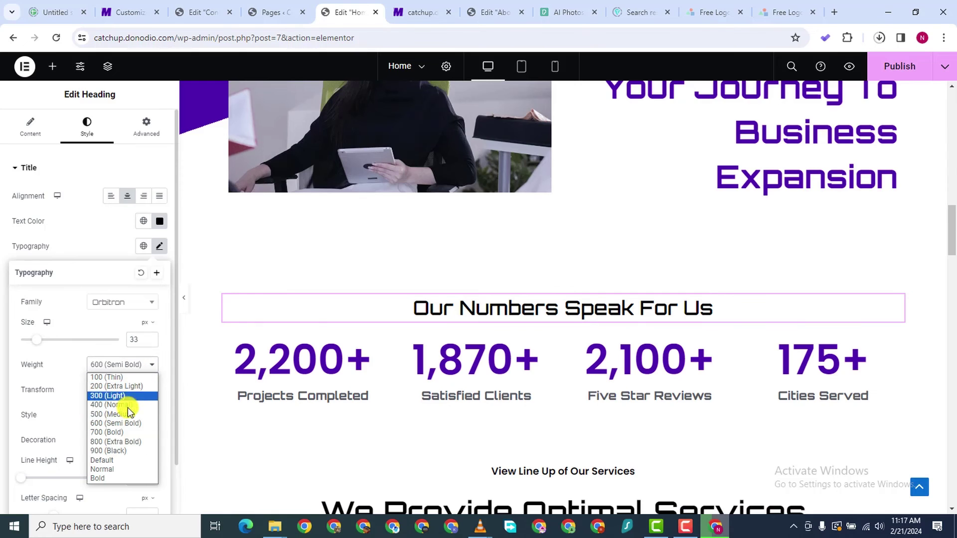
pyautogui.click(124, 433)
pyautogui.scroll(-2, 673, 304)
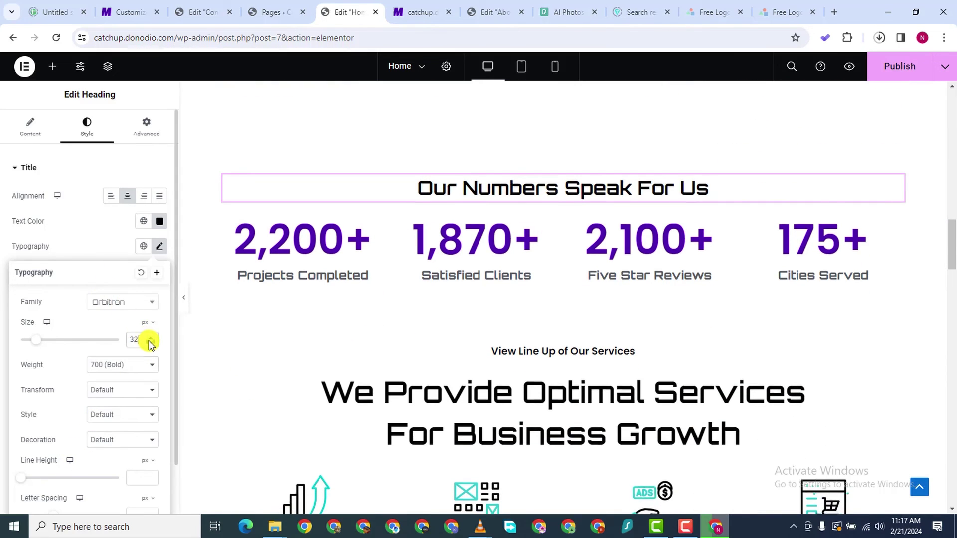
pyautogui.scroll(-3, 148, 339)
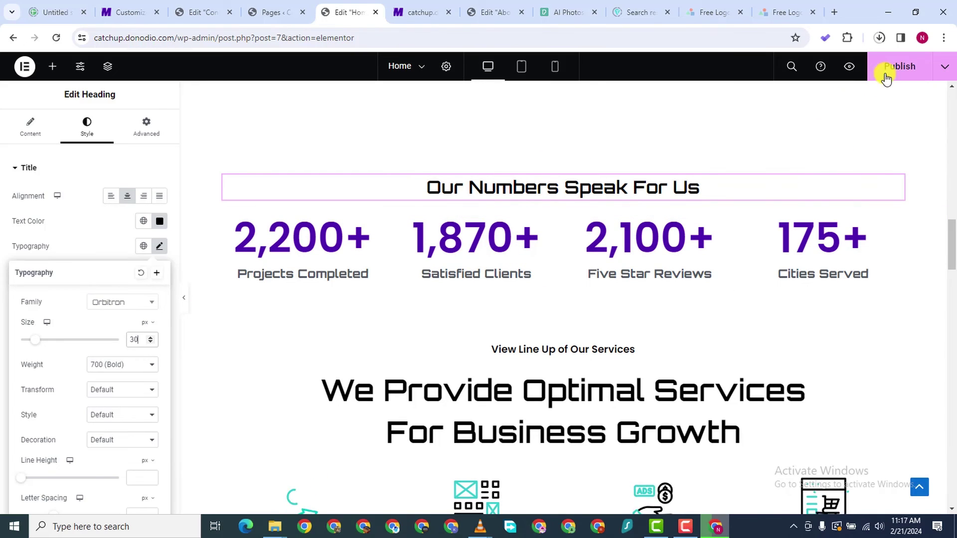
pyautogui.scroll(-3, 547, 214)
pyautogui.scroll(5, 547, 219)
pyautogui.scroll(-7, 546, 220)
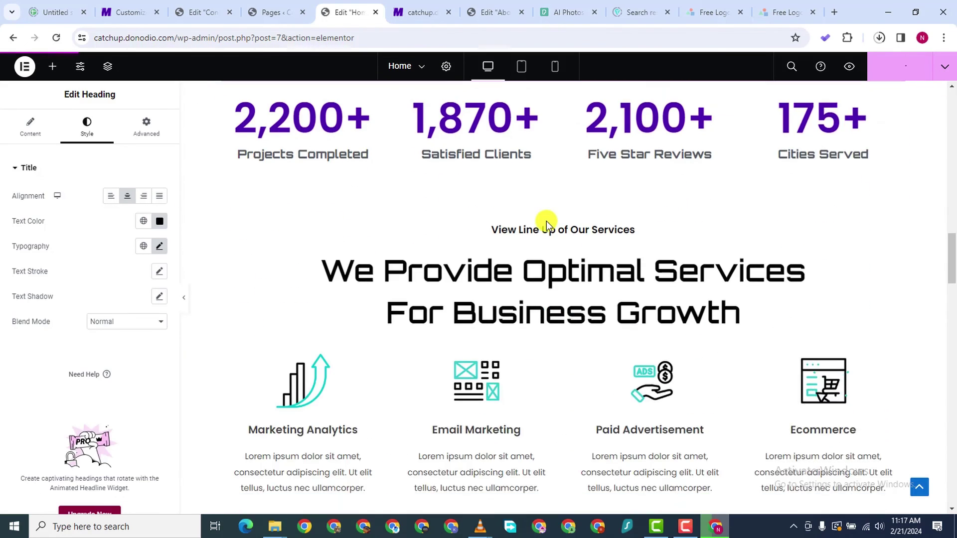
pyautogui.scroll(-10, 515, 231)
pyautogui.scroll(16, 515, 231)
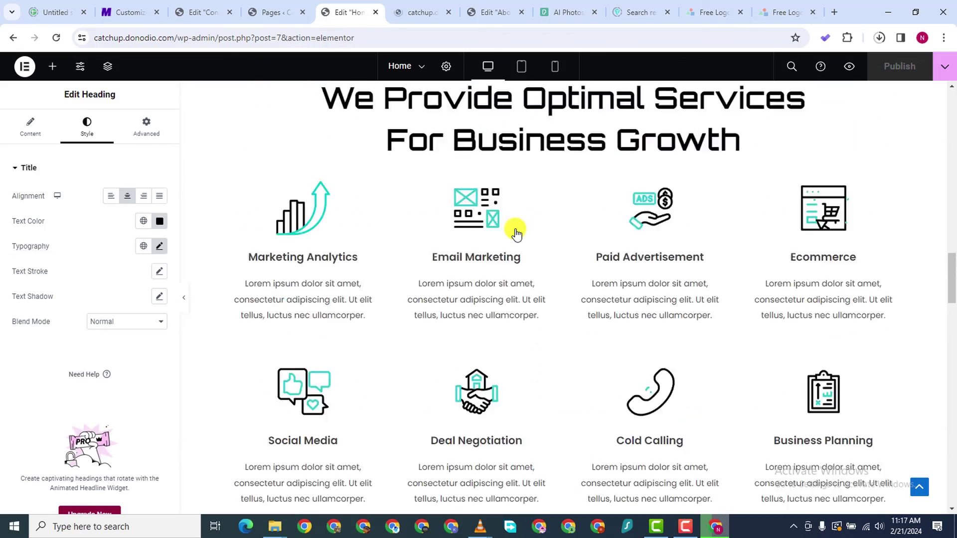
pyautogui.scroll(14, 515, 231)
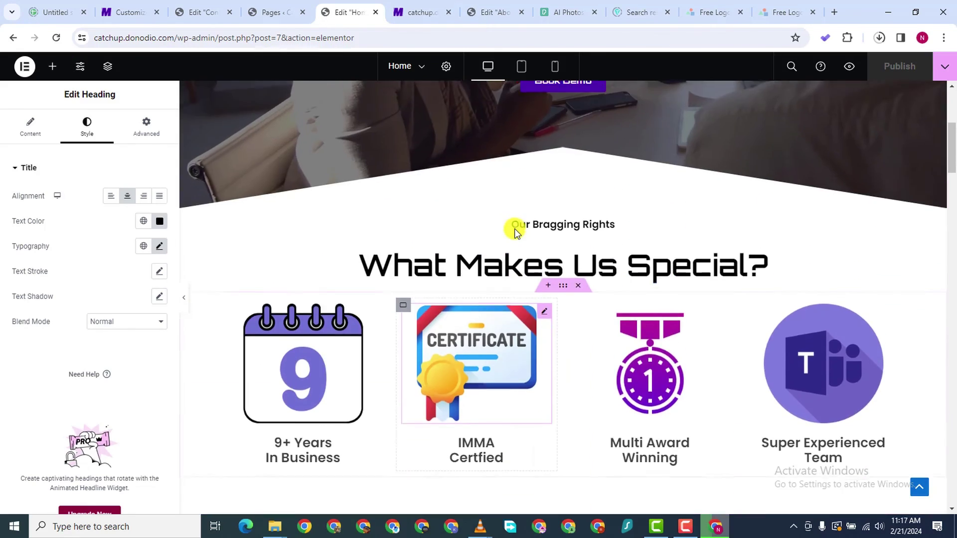
pyautogui.scroll(-5, 515, 232)
pyautogui.scroll(4, 514, 231)
pyautogui.scroll(-11, 515, 232)
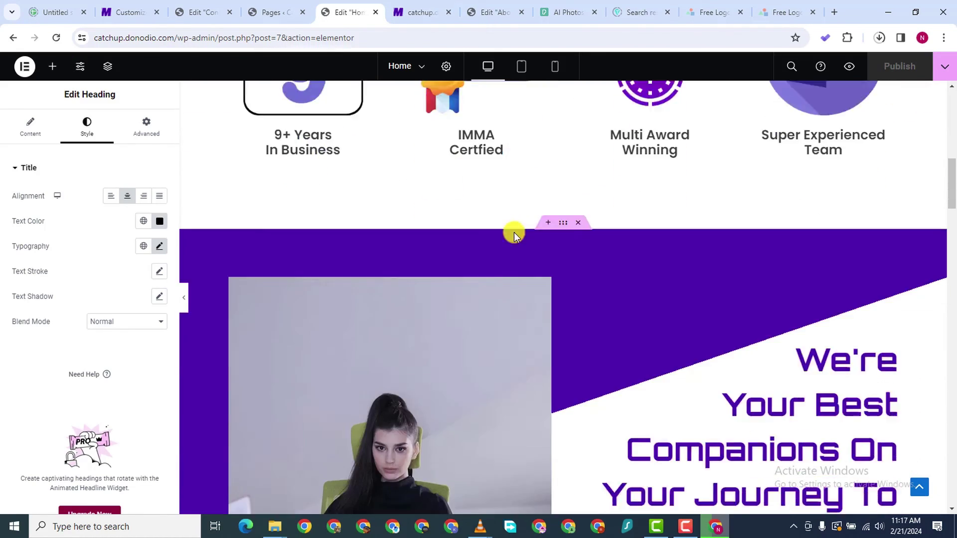
pyautogui.scroll(-14, 498, 233)
pyautogui.scroll(11, 498, 232)
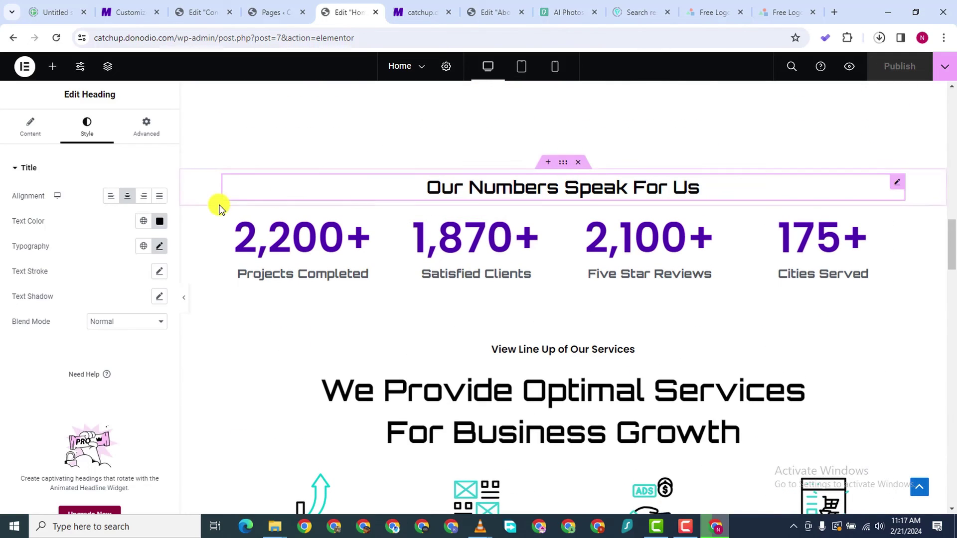
# Copy the Home stats counters row and paste it into the About Us page
pyautogui.rightClick(574, 223)
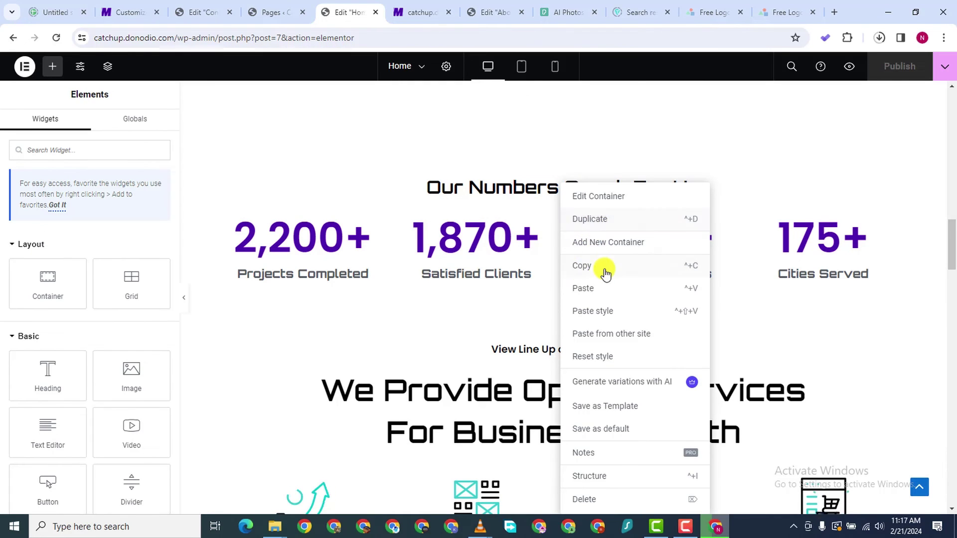
pyautogui.click(367, 139)
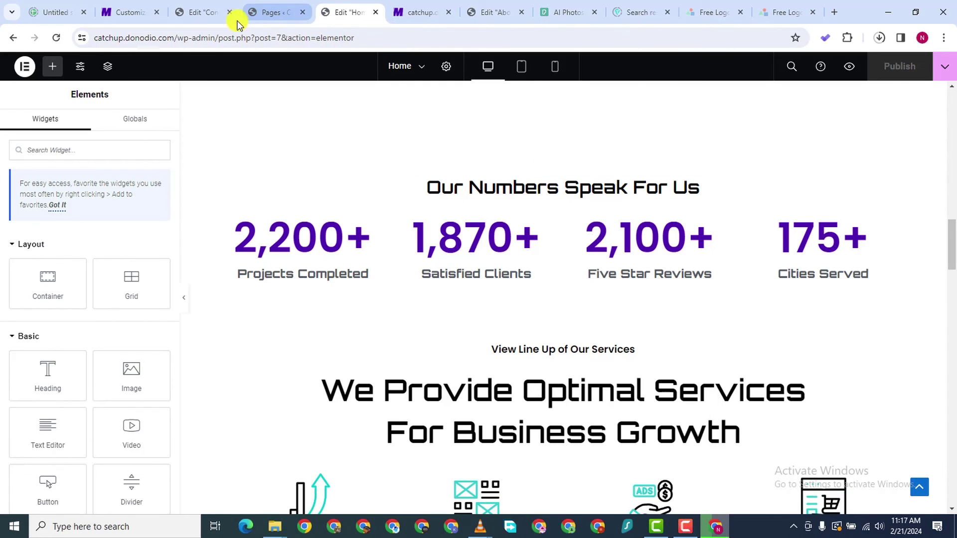
pyautogui.click(487, 14)
pyautogui.scroll(-10, 519, 174)
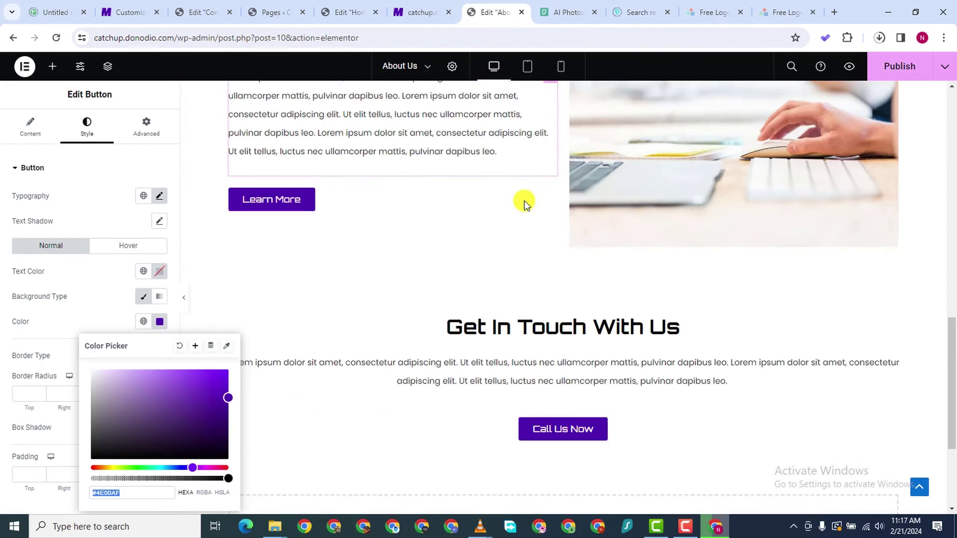
pyautogui.rightClick(434, 379)
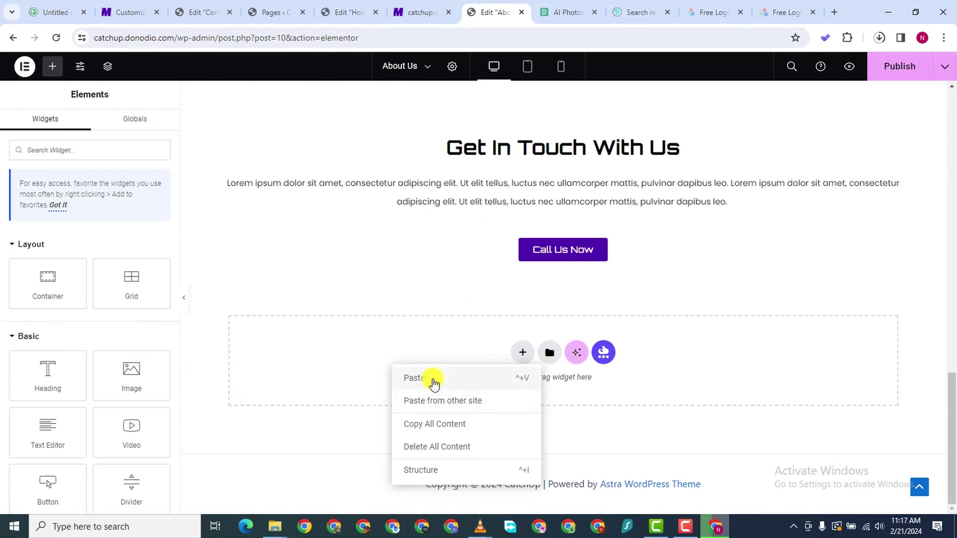
pyautogui.click(418, 379)
# Copy the Our Numbers Speak For Us heading section from the Home page
pyautogui.click(229, 10)
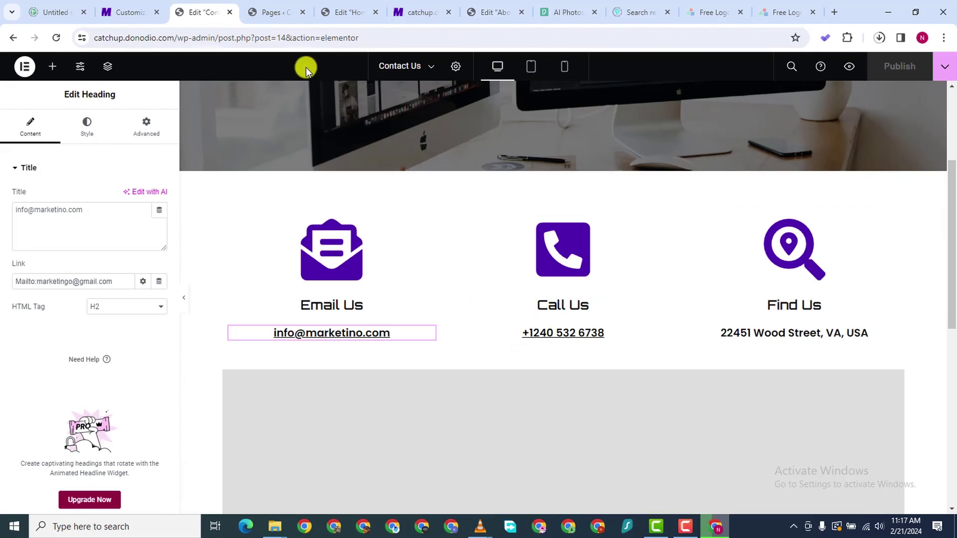
pyautogui.click(273, 13)
pyautogui.click(329, 12)
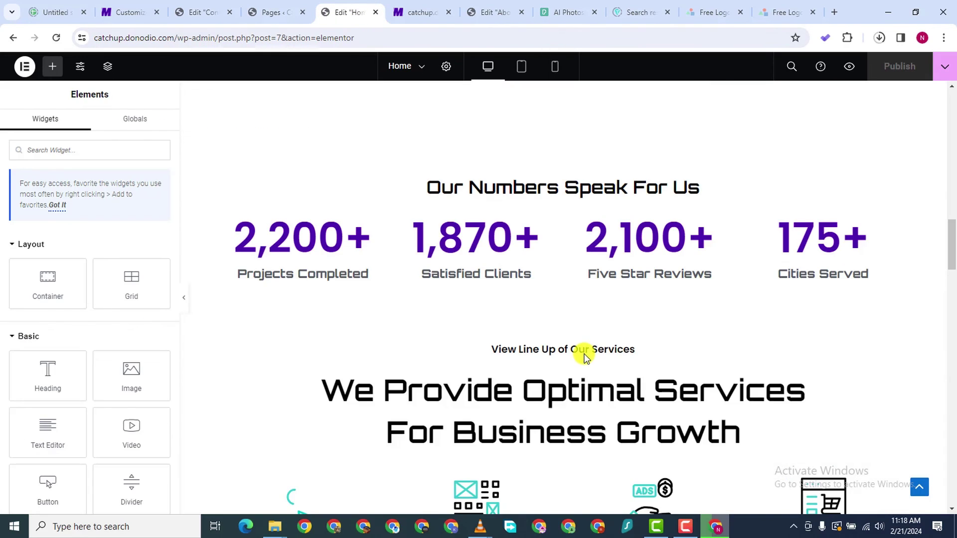
pyautogui.scroll(-1, 550, 190)
pyautogui.rightClick(567, 108)
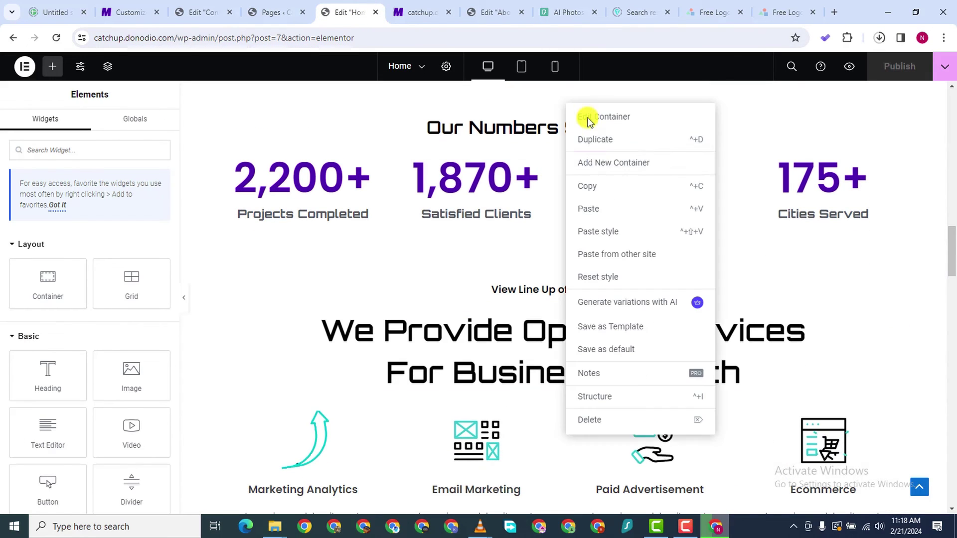
pyautogui.click(600, 184)
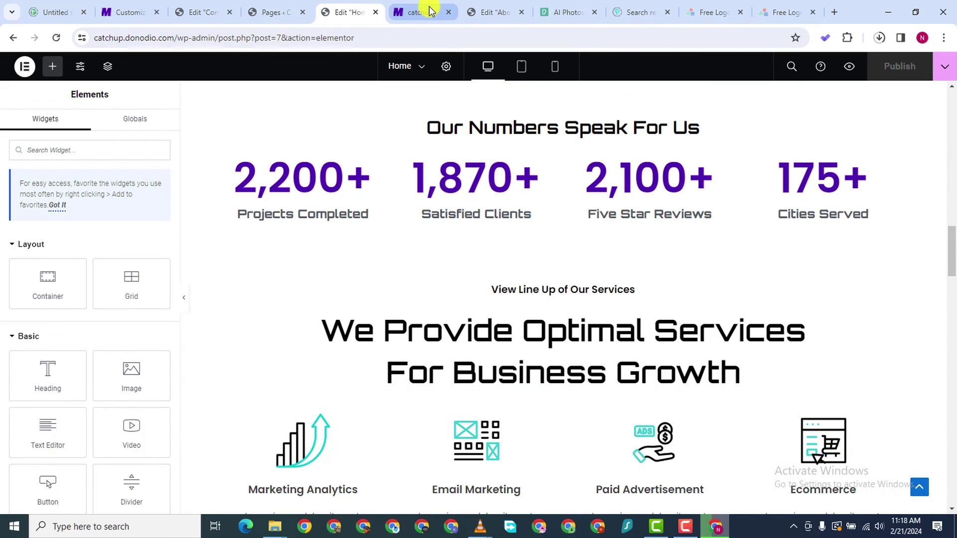
pyautogui.click(431, 11)
pyautogui.click(486, 13)
pyautogui.scroll(-2, 523, 352)
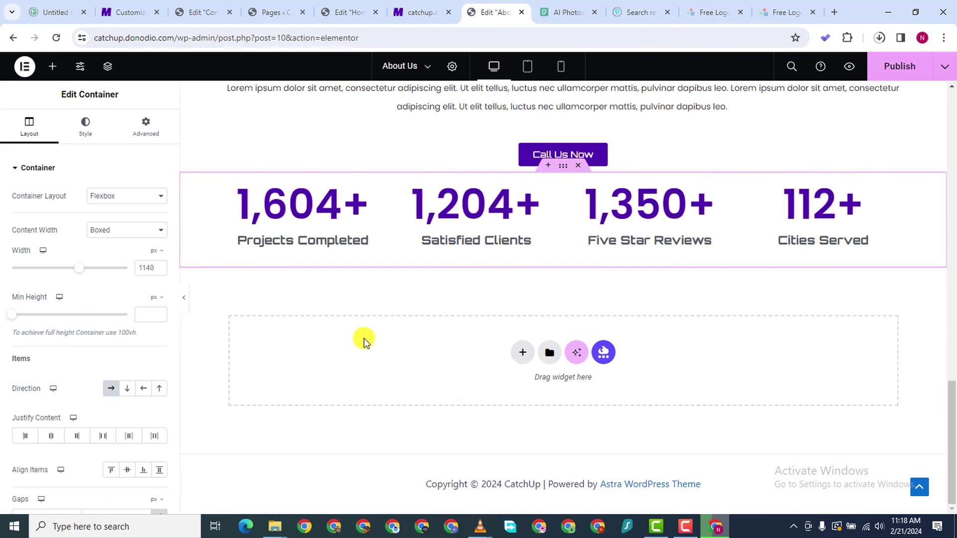
# Paste the Our Numbers Speak For Us heading section into the About Us page
pyautogui.rightClick(364, 339)
pyautogui.click(417, 348)
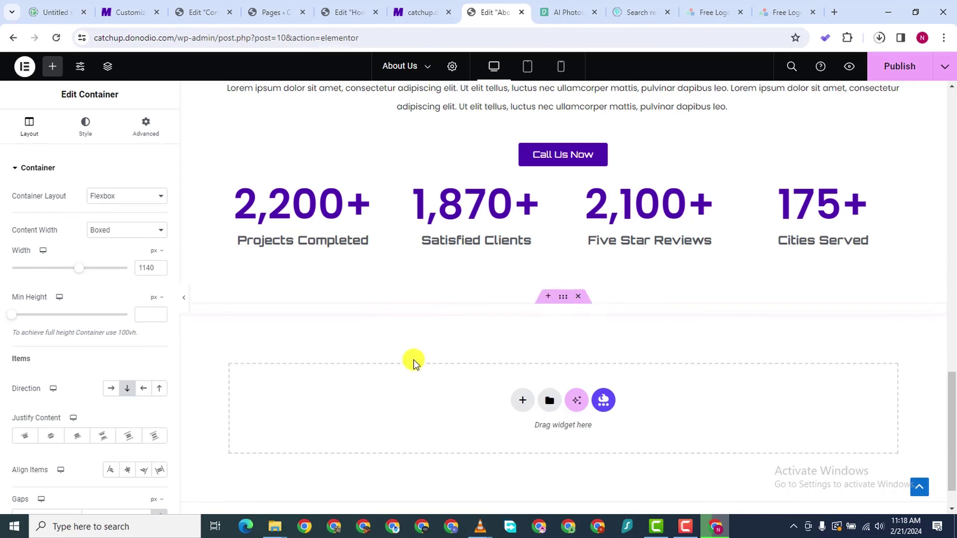
pyautogui.rightClick(383, 345)
pyautogui.click(370, 393)
pyautogui.scroll(-1, 546, 220)
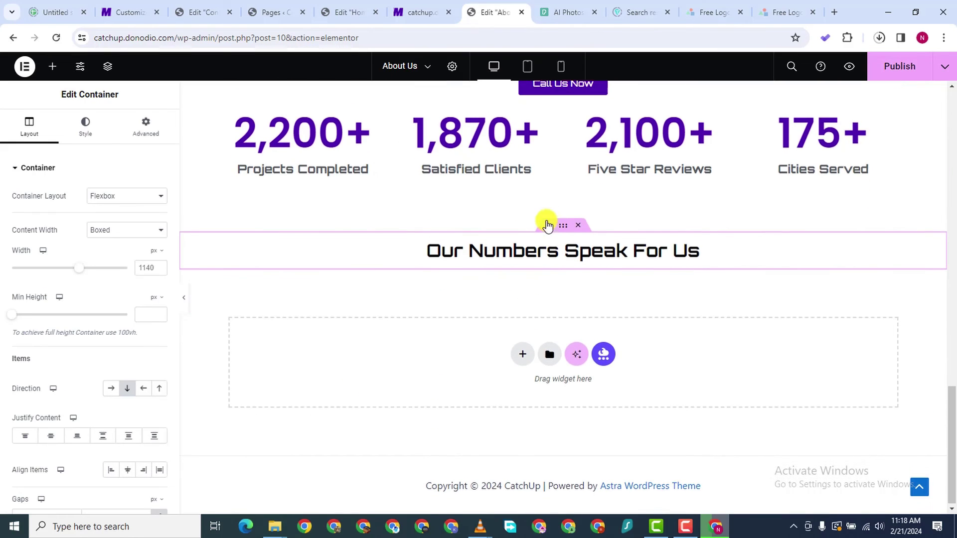
pyautogui.scroll(3, 567, 275)
# Move the heading and counters sections above Our Experience
pyautogui.moveTo(567, 275); pyautogui.dragTo(564, 221)
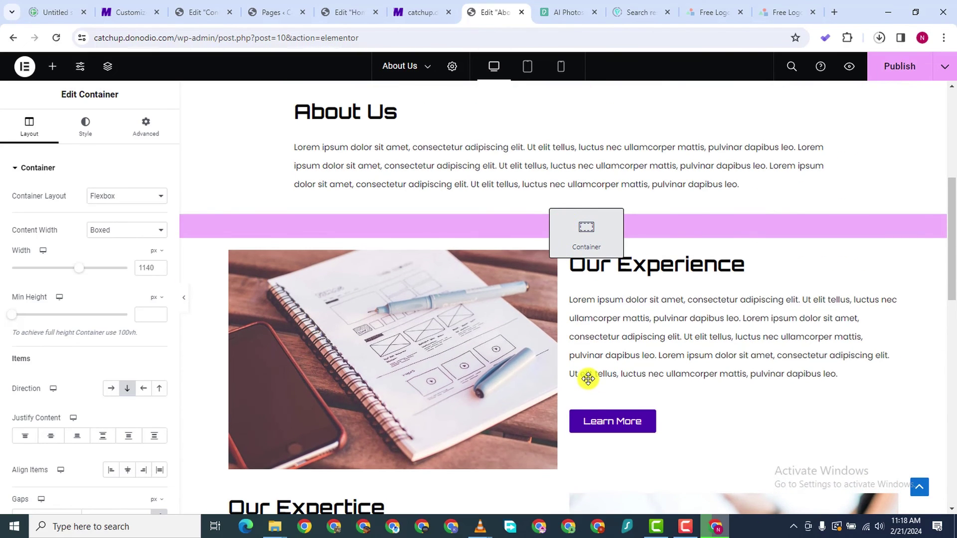
pyautogui.moveTo(588, 378); pyautogui.dragTo(588, 378)
pyautogui.scroll(-8, 588, 379)
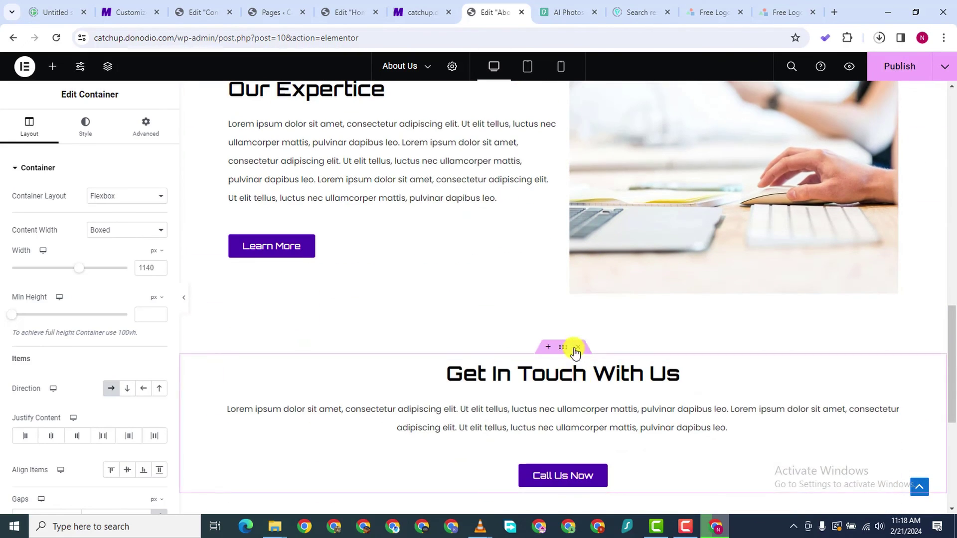
pyautogui.scroll(-5, 537, 279)
pyautogui.moveTo(562, 283)
pyautogui.mouseDown()
pyautogui.moveTo(570, 205)
pyautogui.moveTo(591, 259)
pyautogui.moveTo(660, 241)
pyautogui.moveTo(576, 274)
pyautogui.mouseUp()
pyautogui.scroll(-8, 305, 374)
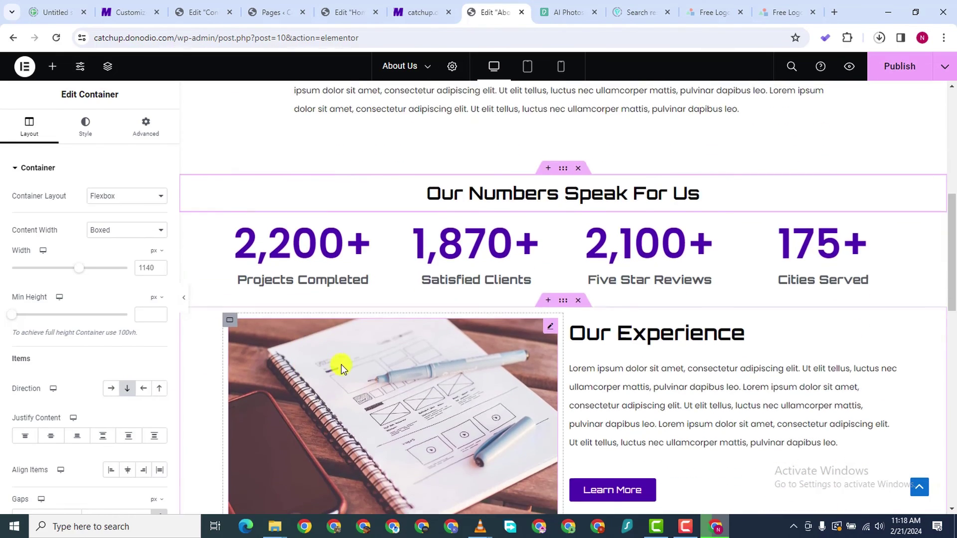
pyautogui.scroll(-4, 340, 364)
pyautogui.scroll(13, 340, 363)
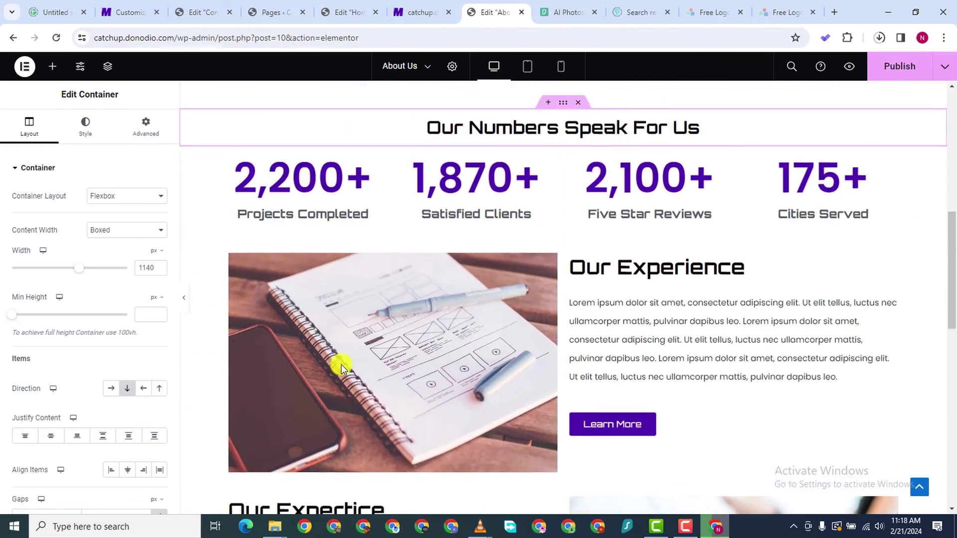
pyautogui.scroll(-5, 460, 379)
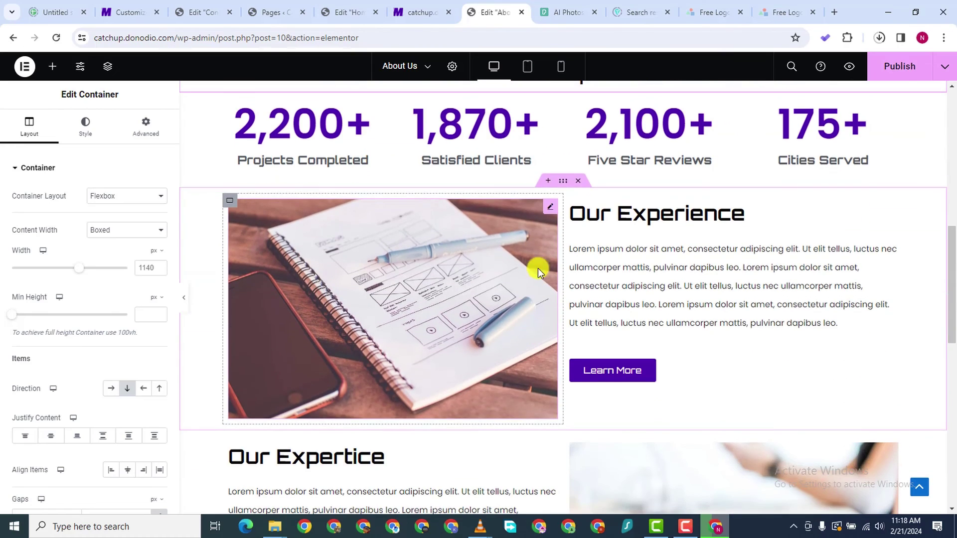
# Give the Our Experience section a 40 px top margin and publish About Us
pyautogui.click(559, 186)
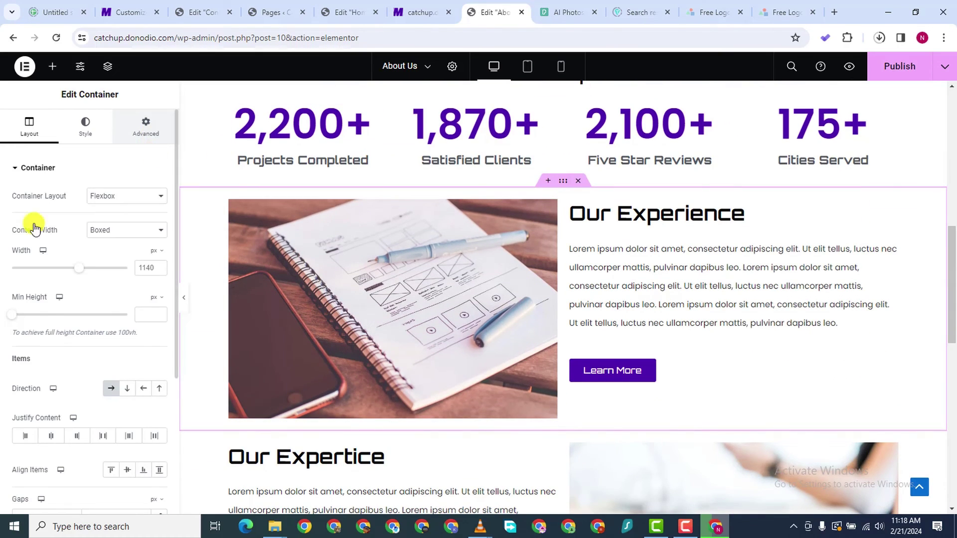
pyautogui.click(146, 127)
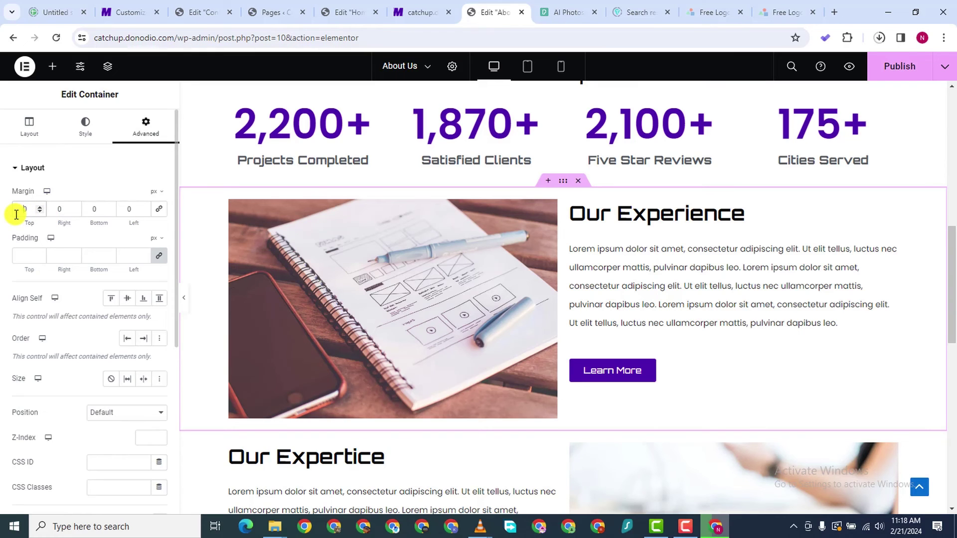
pyautogui.write('40')
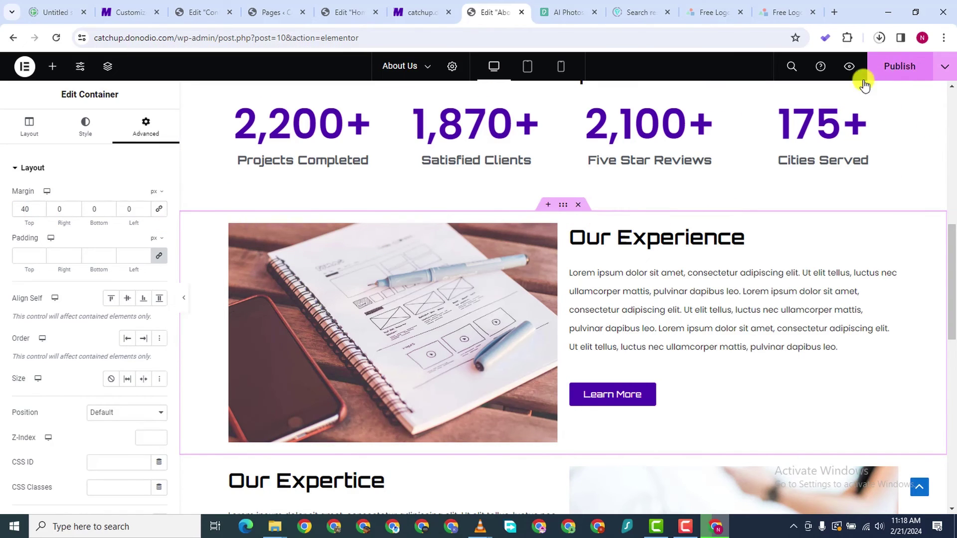
pyautogui.click(864, 82)
pyautogui.scroll(-10, 603, 226)
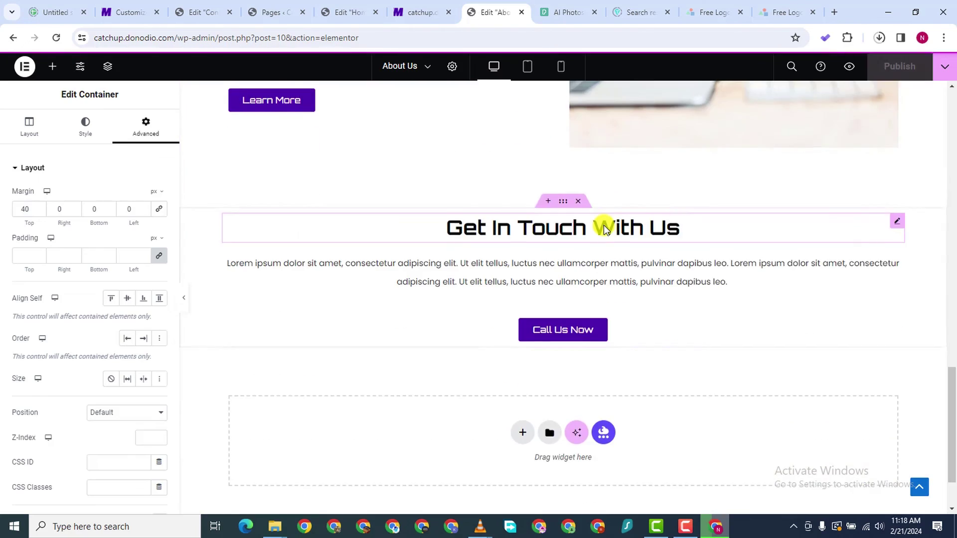
# Open the live Marketino site in a new tab from the site pages list
pyautogui.scroll(15, 603, 225)
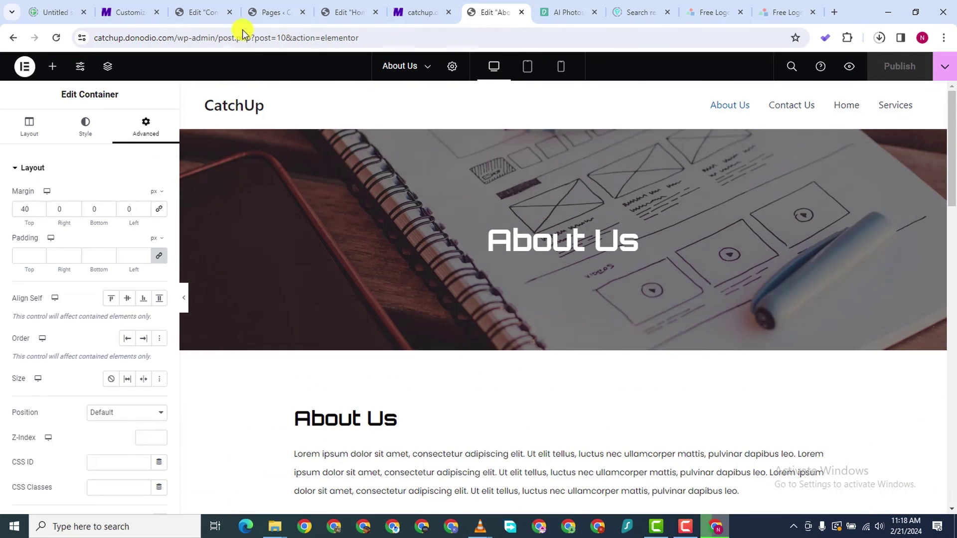
pyautogui.click(403, 14)
pyautogui.click(344, 14)
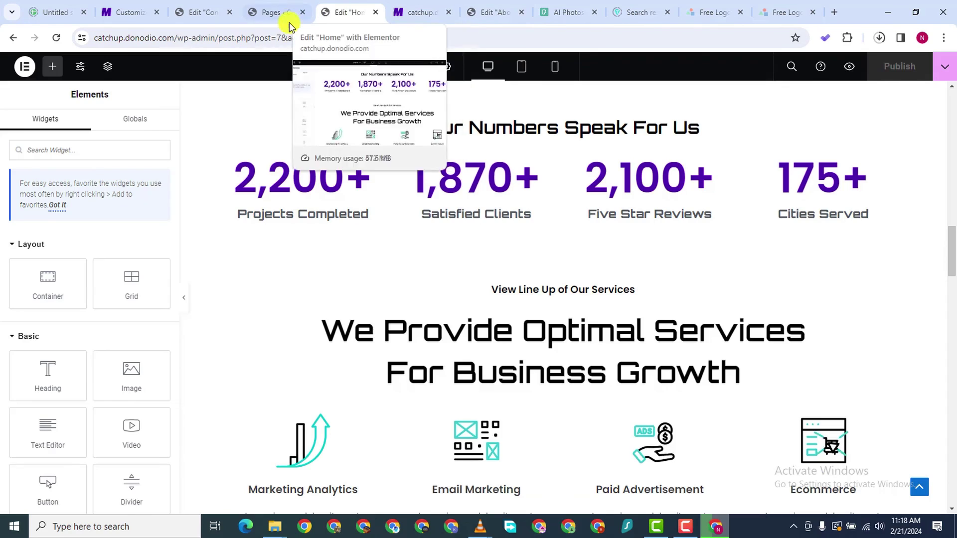
pyautogui.click(274, 14)
pyautogui.click(198, 14)
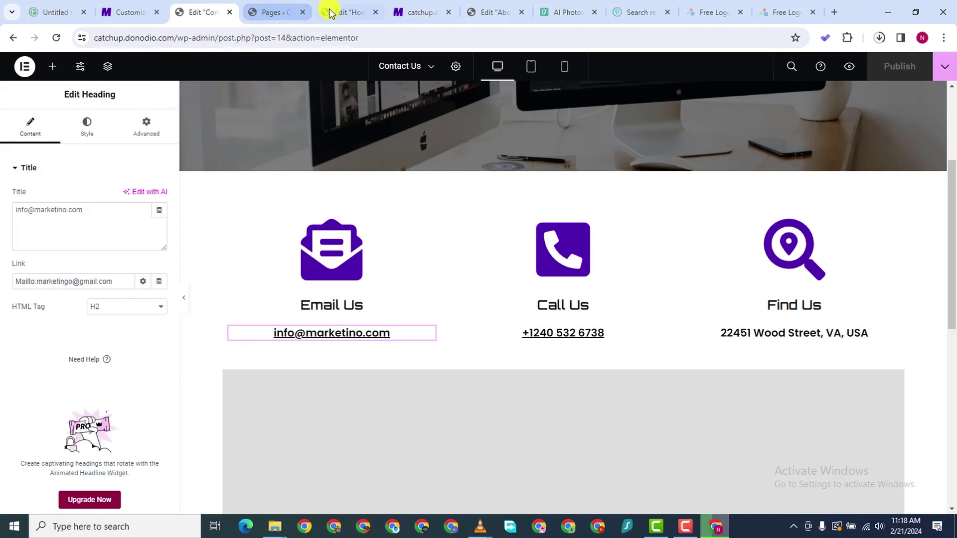
pyautogui.click(274, 14)
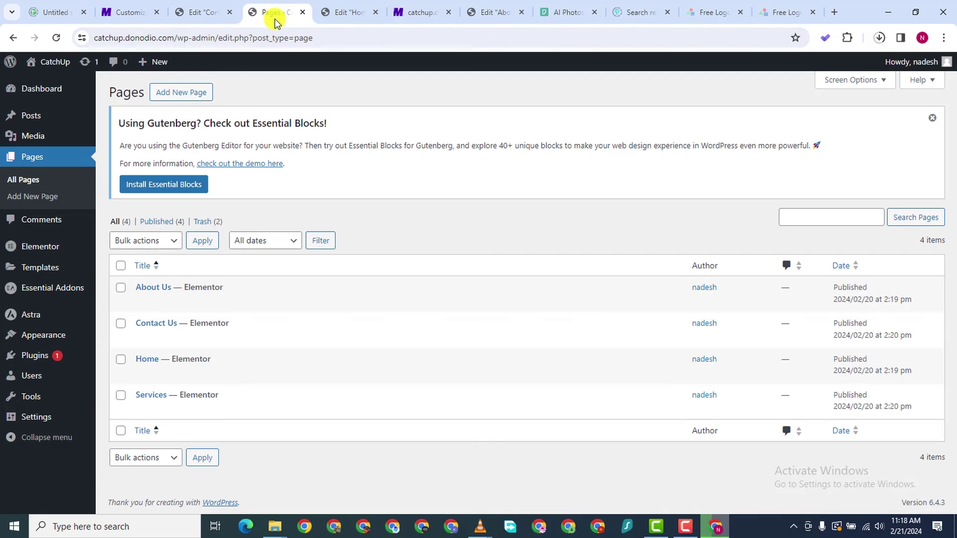
pyautogui.click(486, 15)
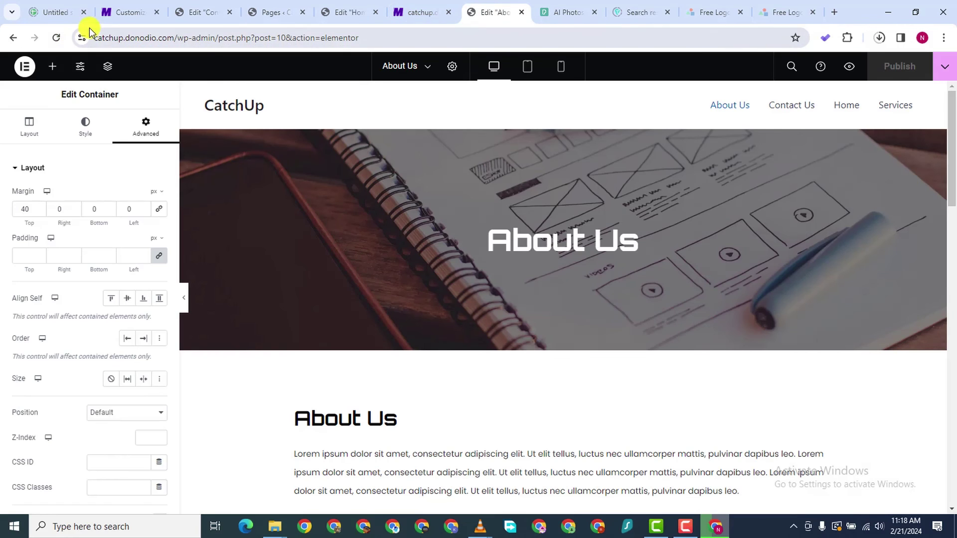
pyautogui.click(133, 14)
pyautogui.click(199, 14)
pyautogui.click(266, 14)
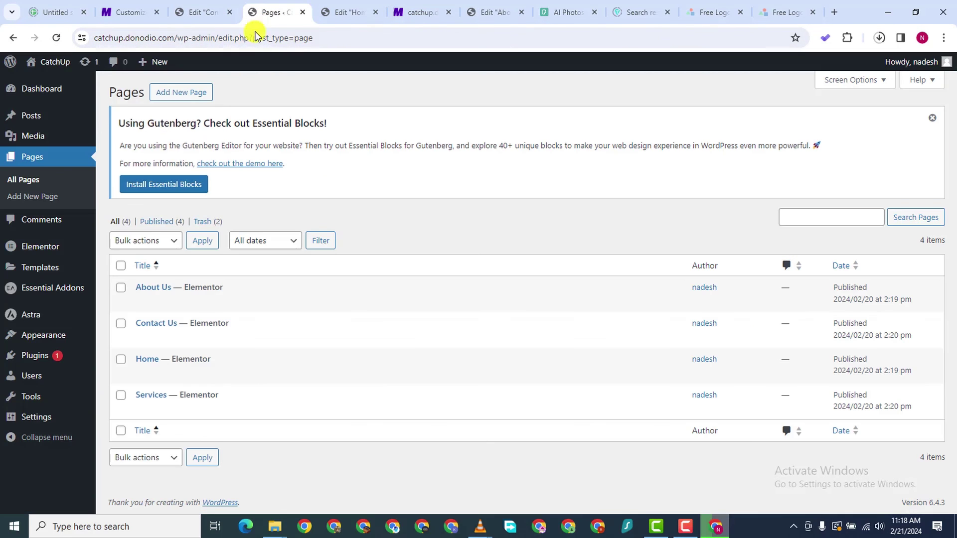
pyautogui.rightClick(48, 83)
pyautogui.click(135, 94)
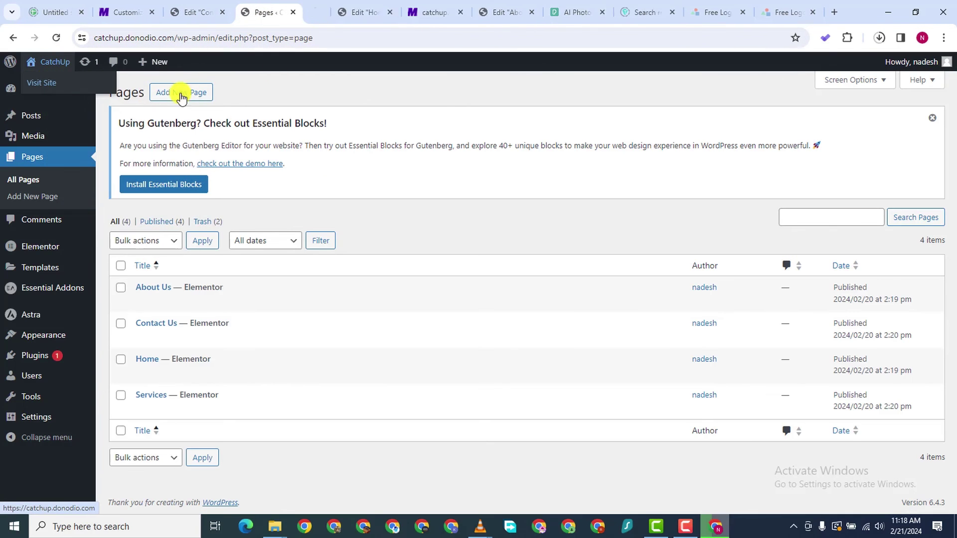
pyautogui.click(310, 14)
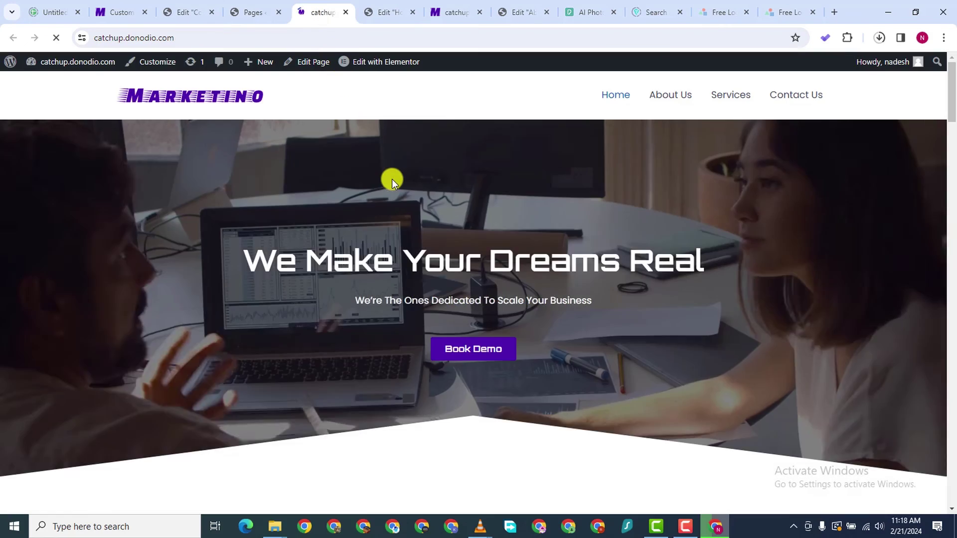
# Scroll through the live site's home page
pyautogui.scroll(-5, 392, 178)
pyautogui.scroll(-10, 390, 181)
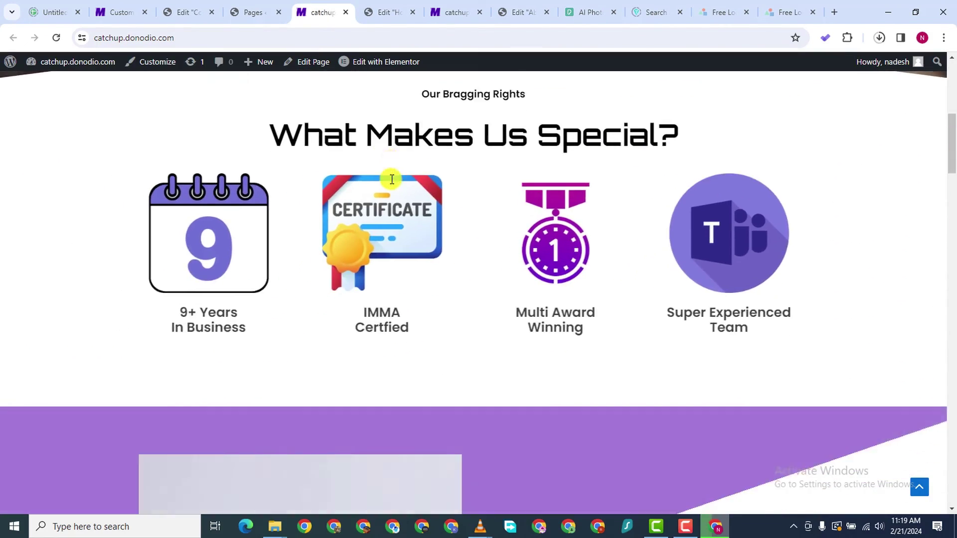
pyautogui.scroll(-10, 392, 180)
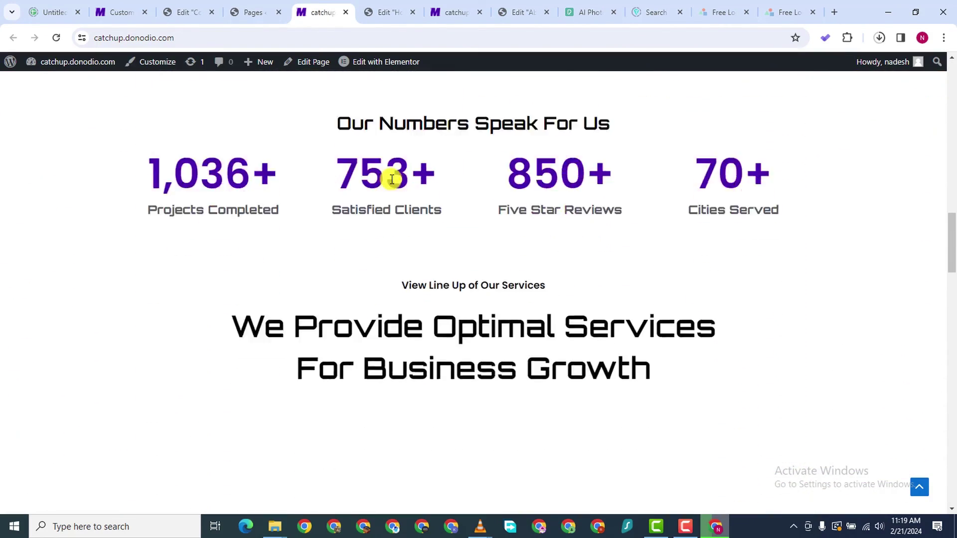
pyautogui.scroll(-10, 391, 182)
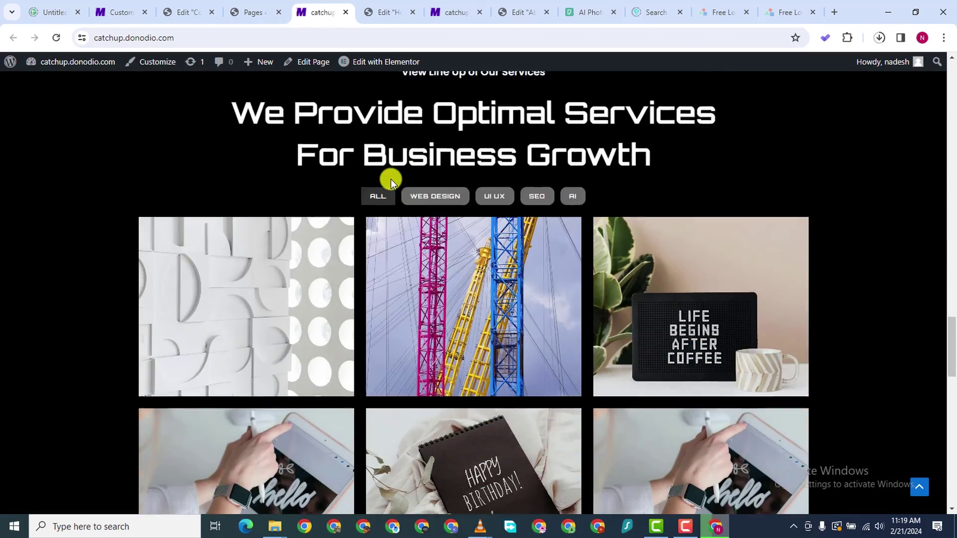
pyautogui.scroll(-10, 391, 183)
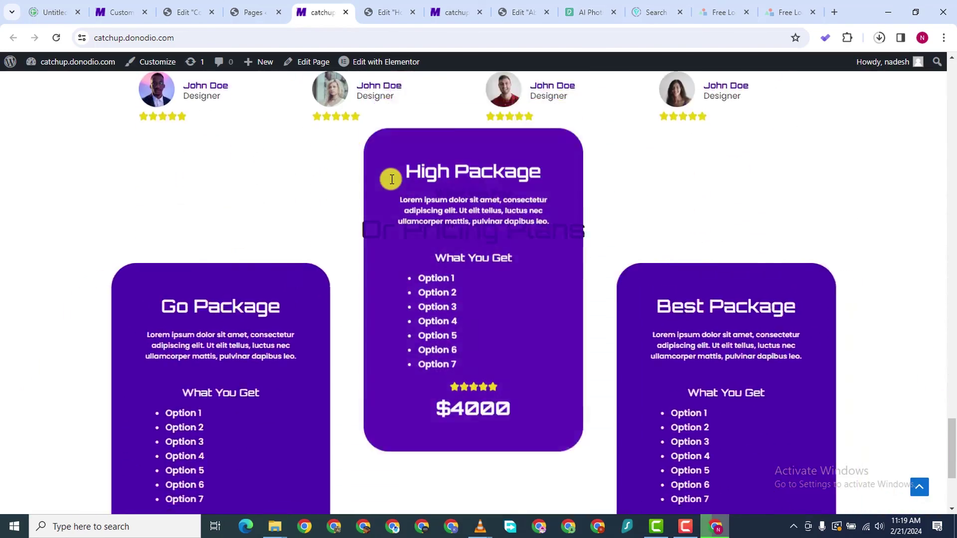
pyautogui.scroll(10, 391, 179)
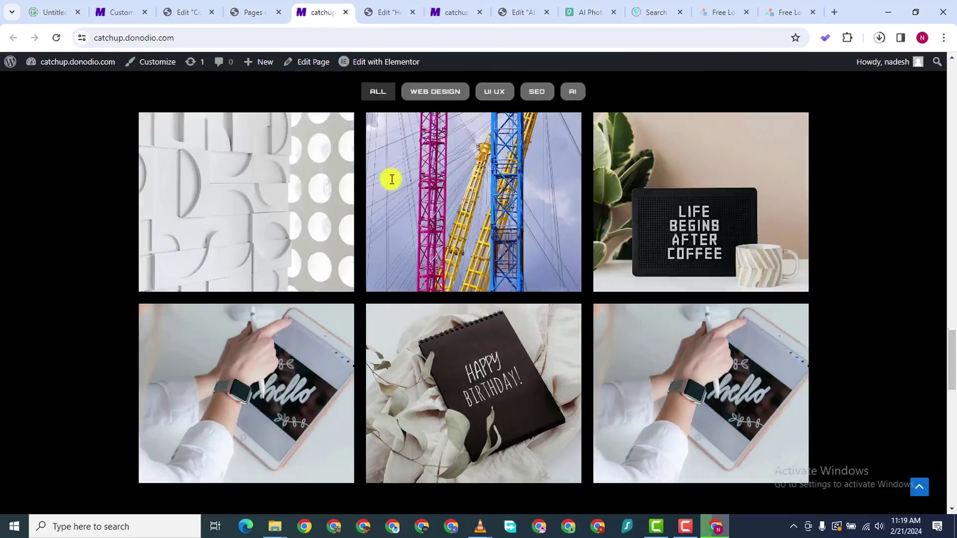
pyautogui.scroll(10, 391, 180)
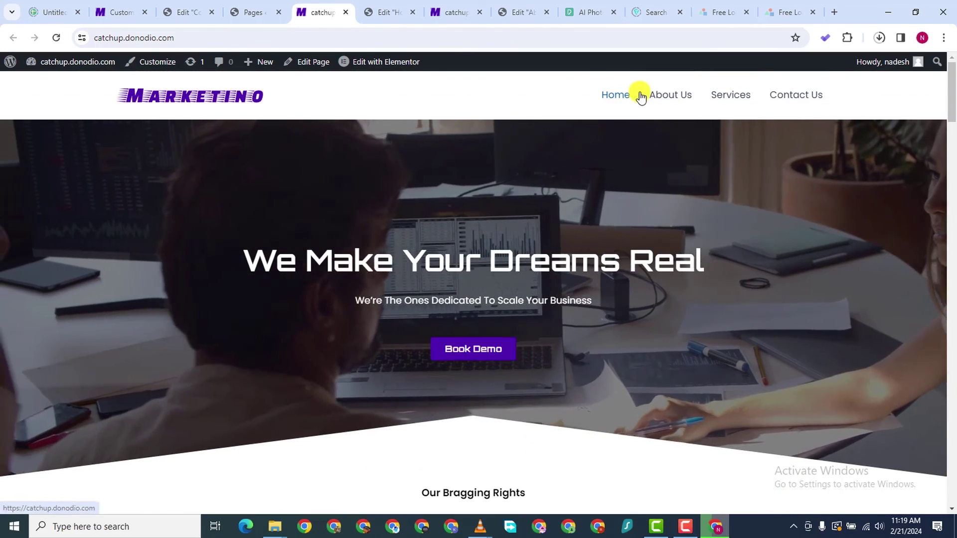
# Browse the live About Us page, then return to the home page preview
pyautogui.click(669, 95)
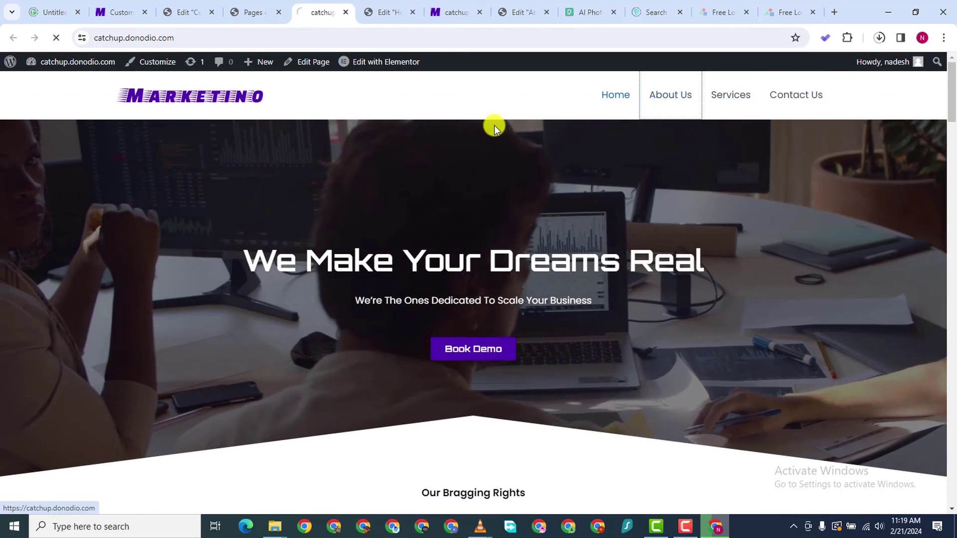
pyautogui.scroll(-8, 342, 319)
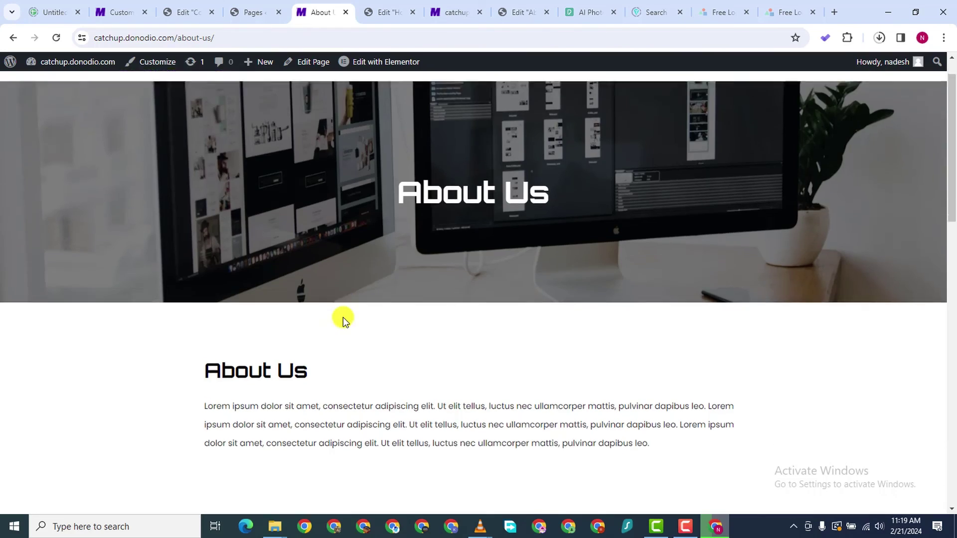
pyautogui.scroll(-10, 343, 317)
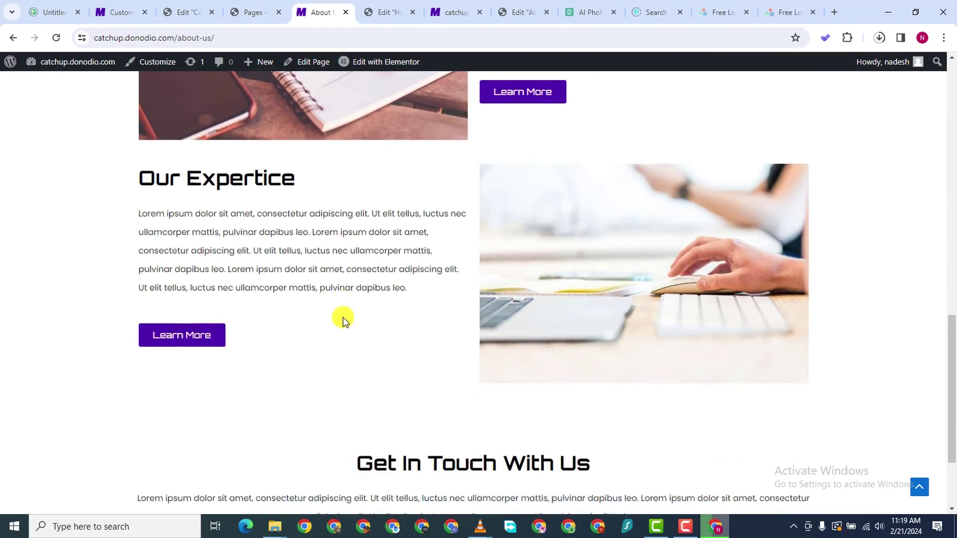
pyautogui.scroll(18, 384, 308)
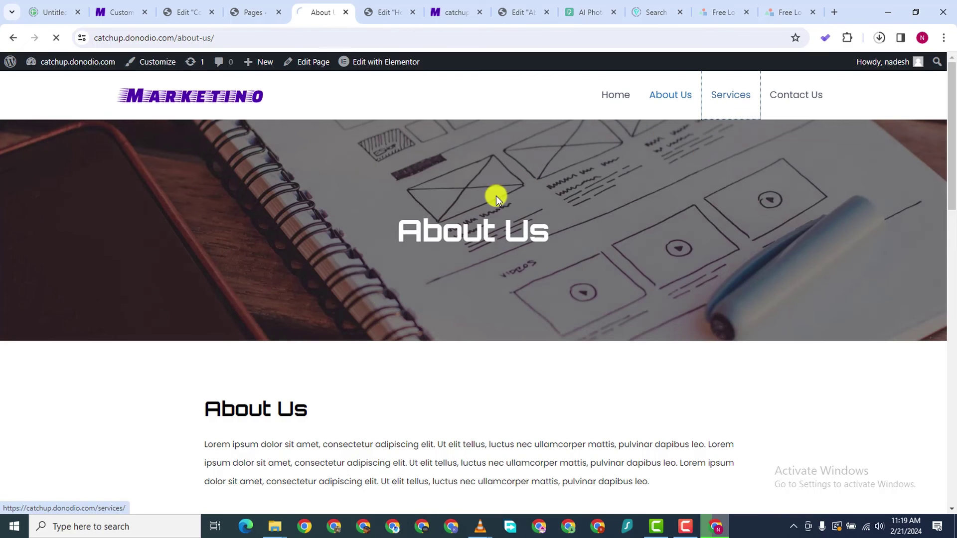
pyautogui.scroll(-10, 499, 290)
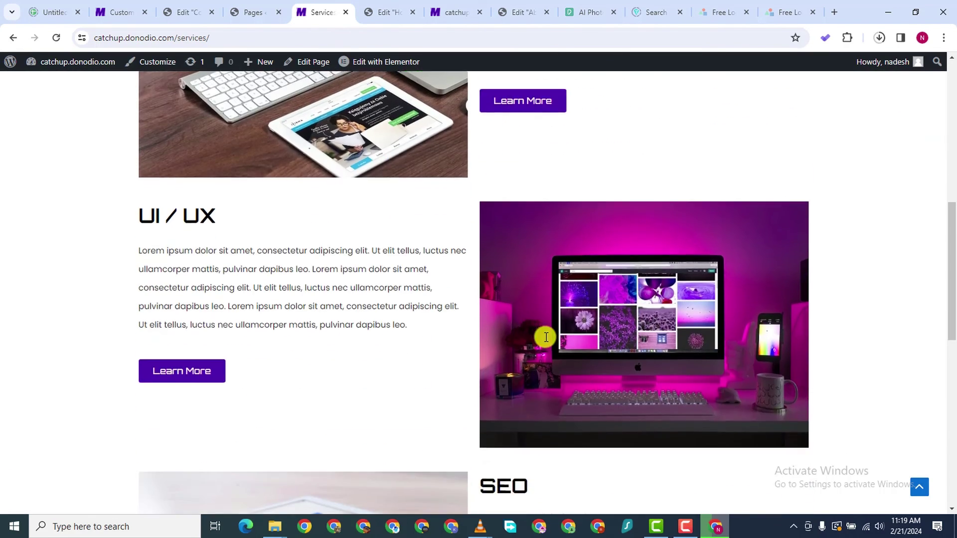
pyautogui.scroll(-7, 546, 337)
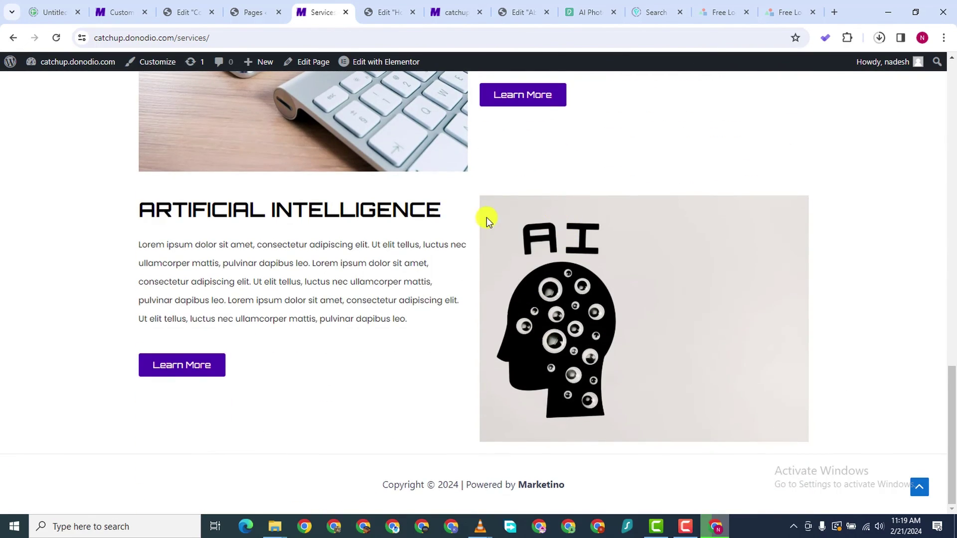
pyautogui.scroll(4, 486, 217)
pyautogui.scroll(16, 486, 217)
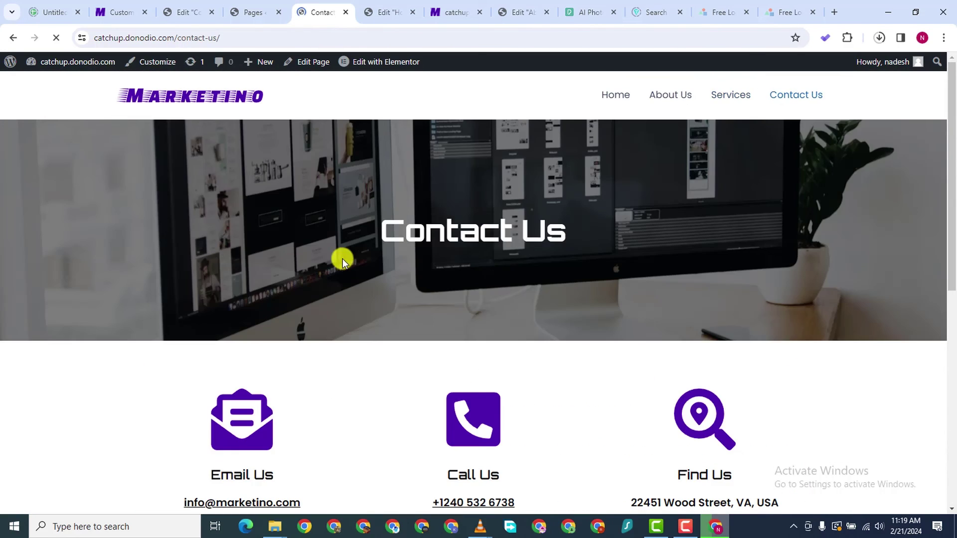
pyautogui.scroll(-8, 346, 261)
pyautogui.scroll(9, 346, 261)
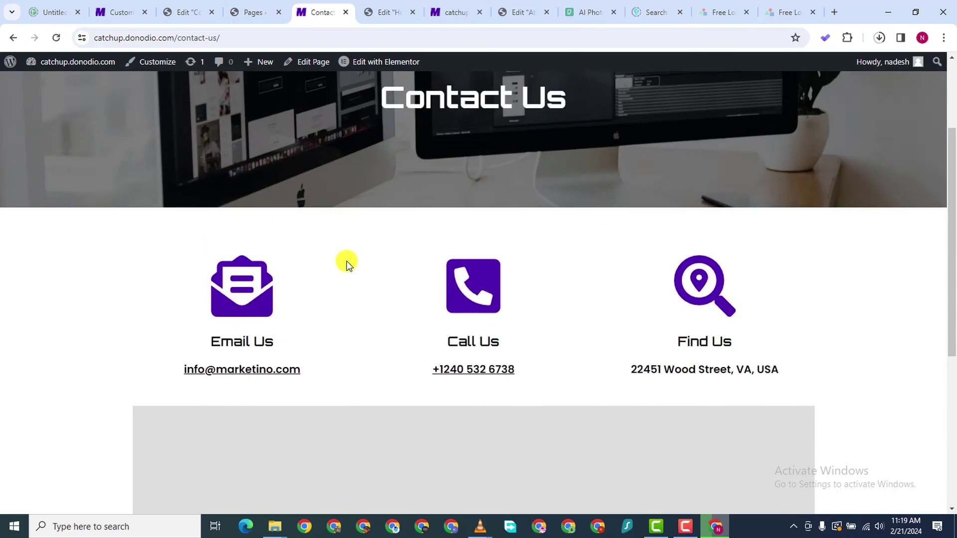
pyautogui.click(437, 15)
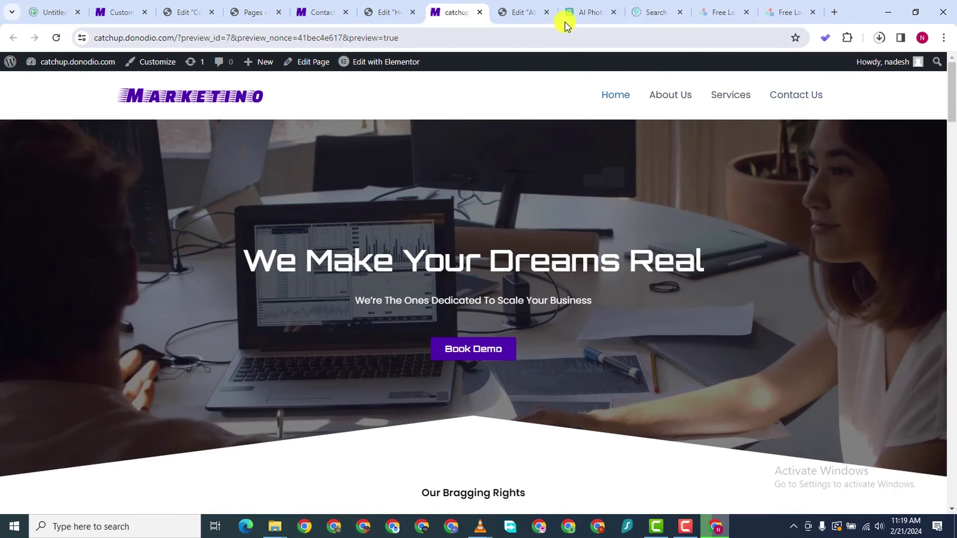
# Return to the About Us editor and select the Our Experience image container
pyautogui.click(498, 13)
pyautogui.scroll(-4, 428, 269)
pyautogui.scroll(-4, 422, 312)
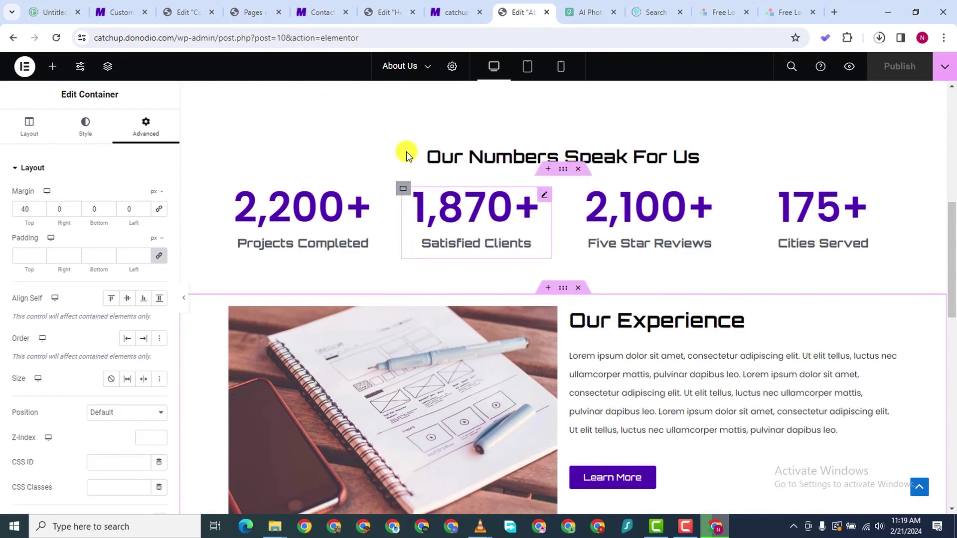
pyautogui.scroll(-1, 665, 377)
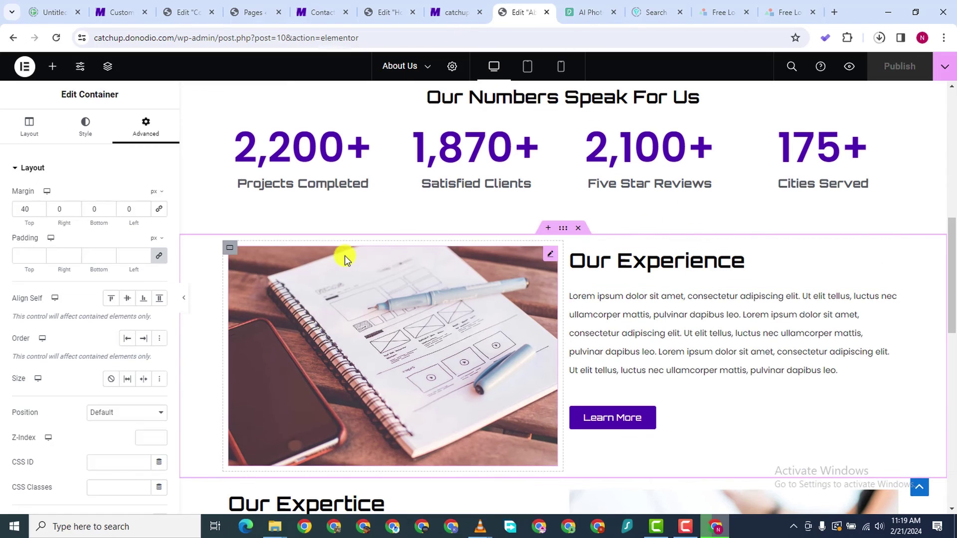
pyautogui.click(229, 251)
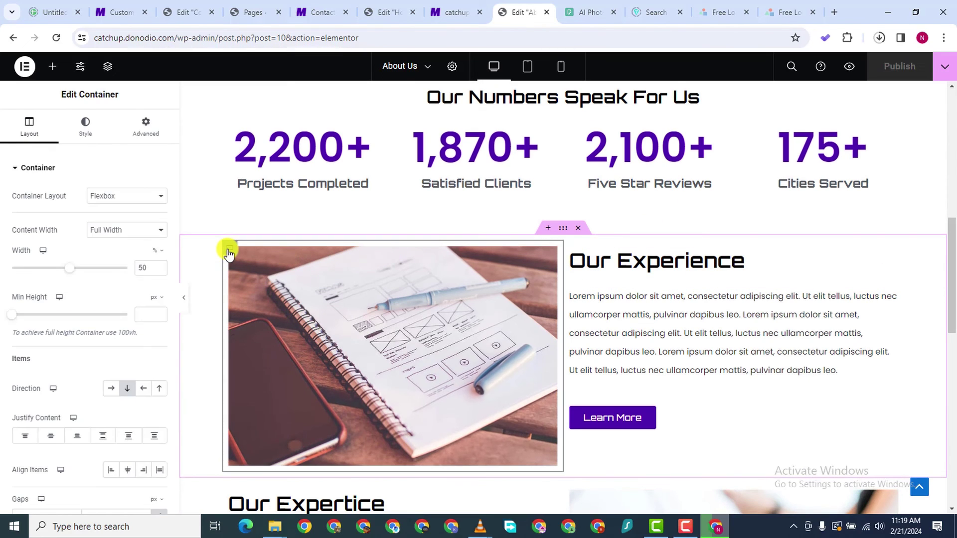
# Set the image container's entrance animation to Slide In Left
pyautogui.click(149, 137)
pyautogui.scroll(-6, 132, 376)
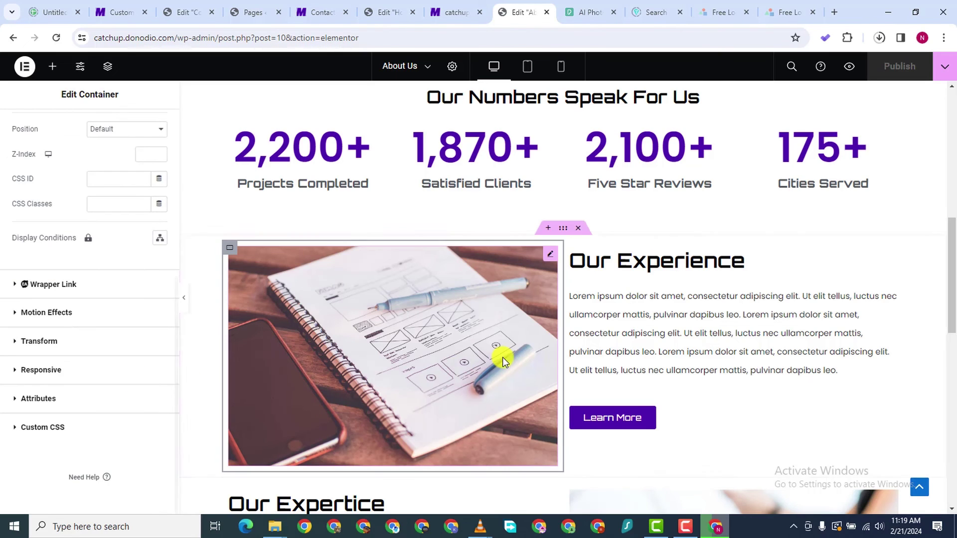
pyautogui.scroll(-1, 503, 357)
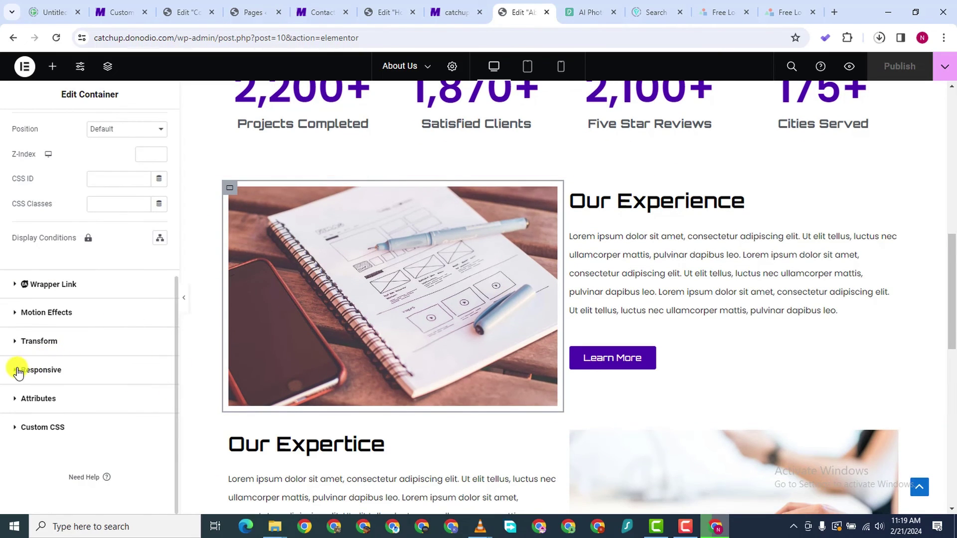
pyautogui.click(19, 313)
pyautogui.scroll(-1, 88, 354)
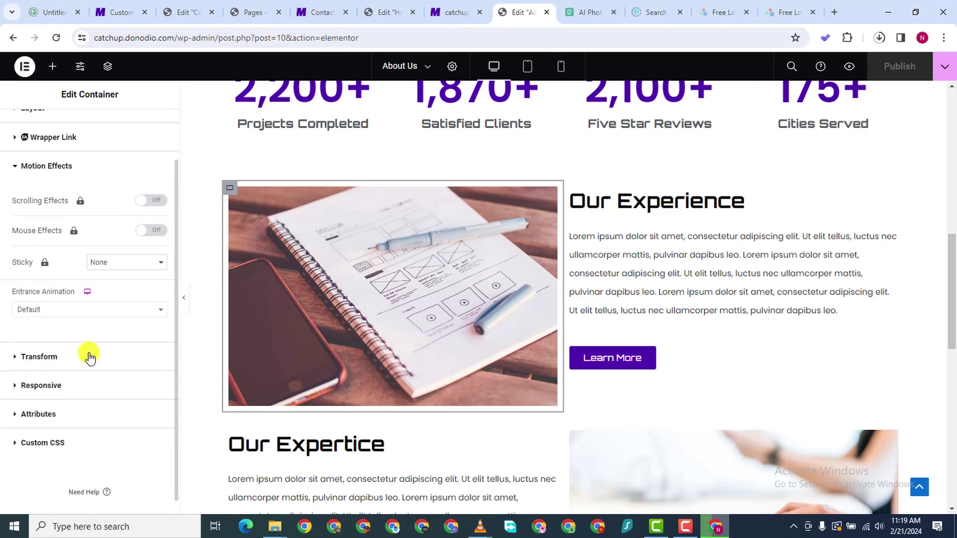
pyautogui.click(74, 299)
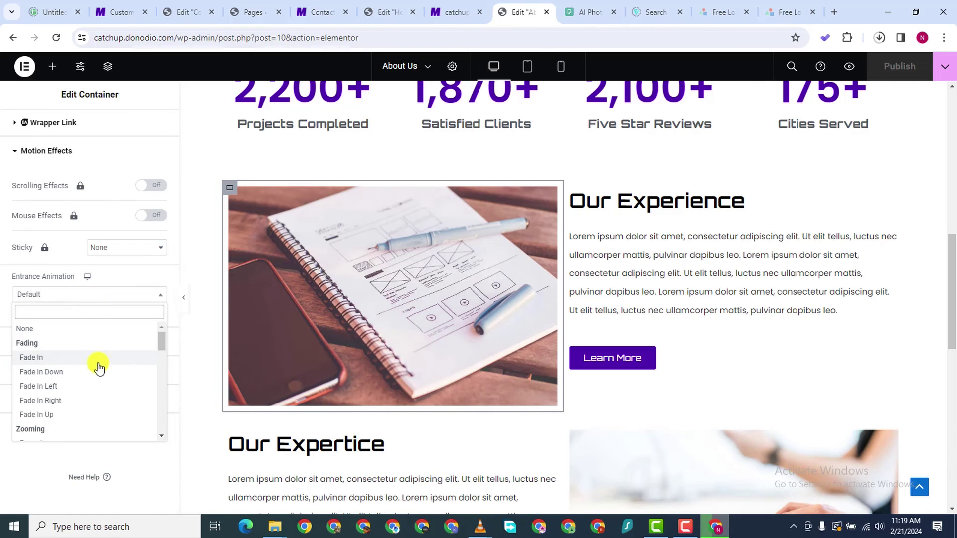
pyautogui.scroll(-3, 95, 373)
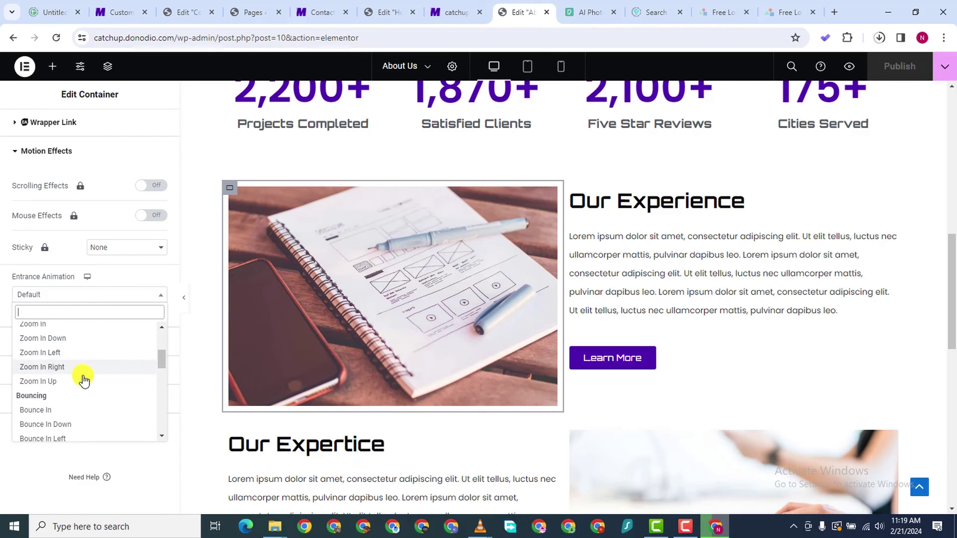
pyautogui.scroll(-1, 84, 380)
pyautogui.scroll(-1, 87, 383)
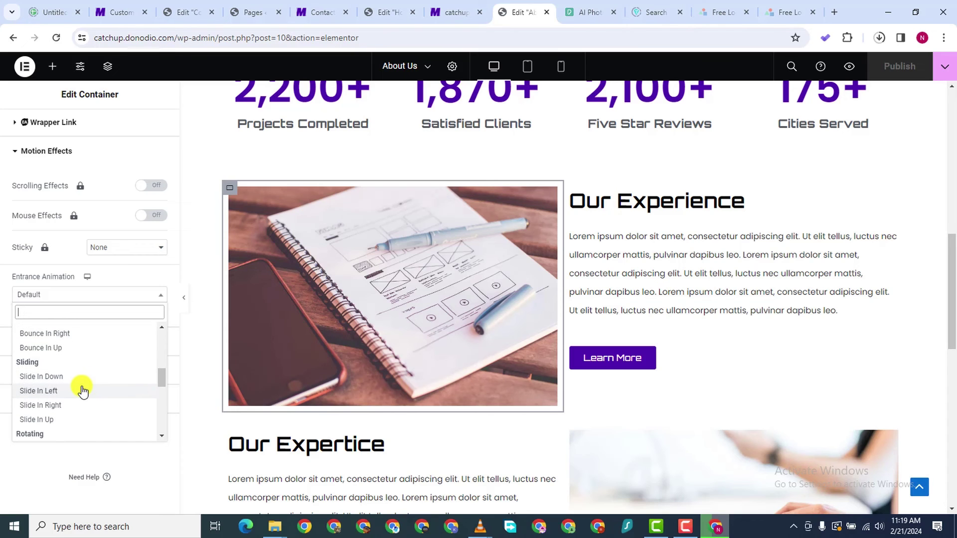
pyautogui.click(86, 390)
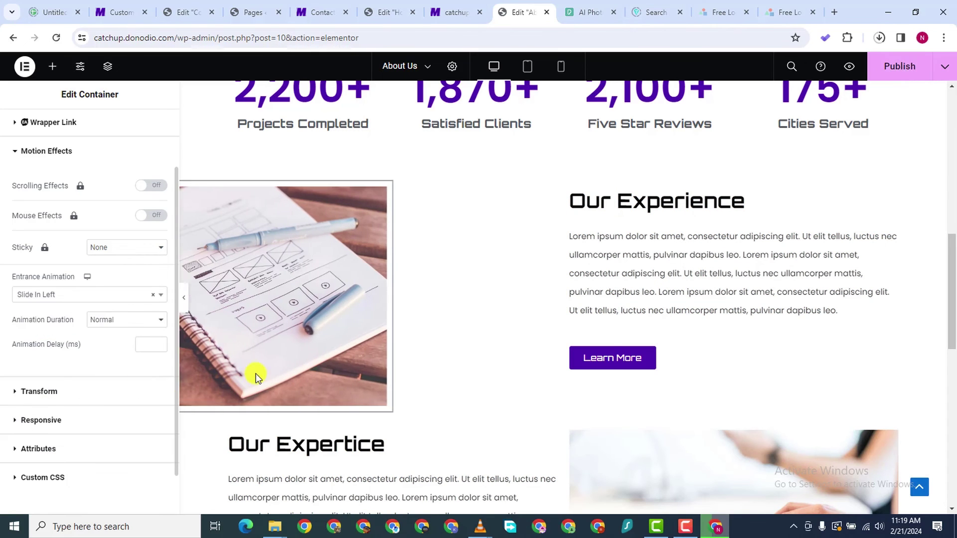
pyautogui.scroll(-3, 413, 356)
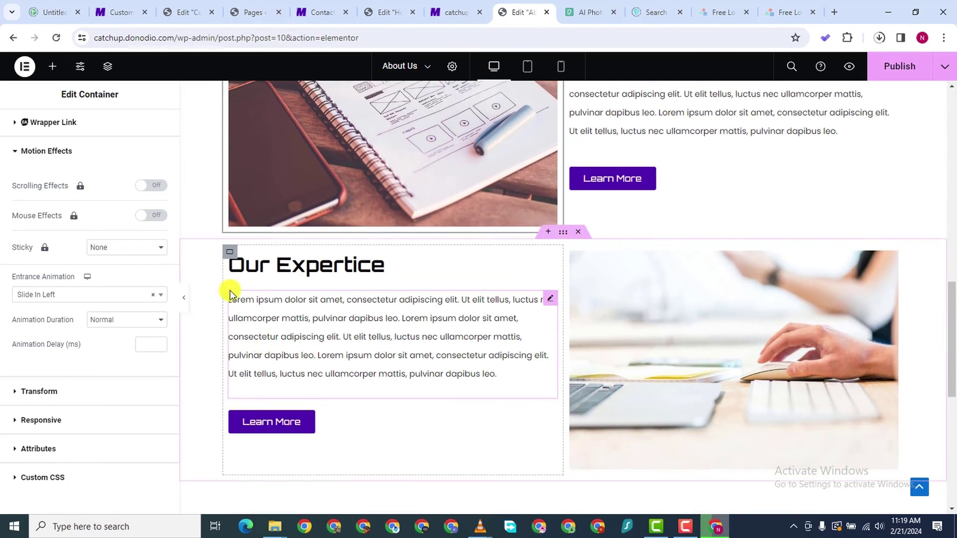
# Give the Our Expertice text container a Slide In Left entrance animation
pyautogui.click(227, 254)
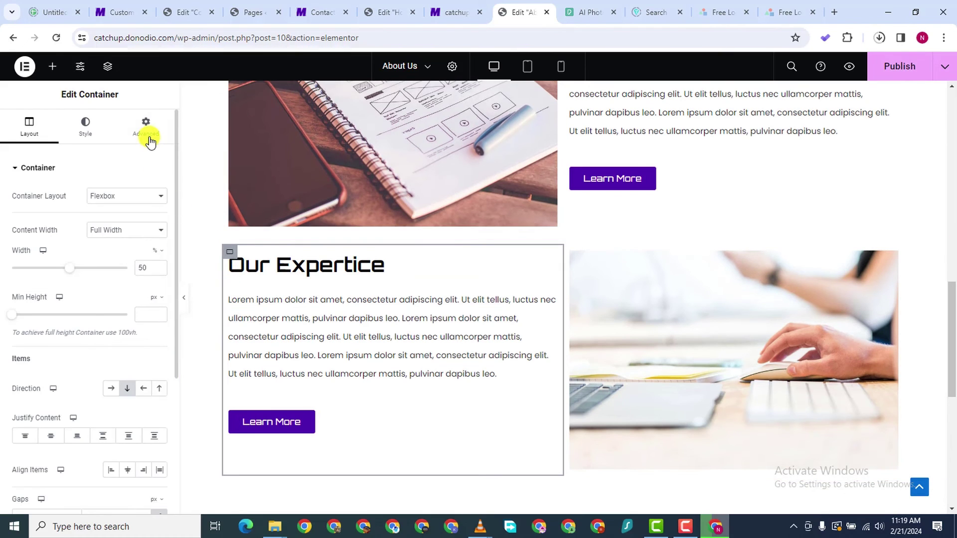
pyautogui.scroll(-4, 59, 402)
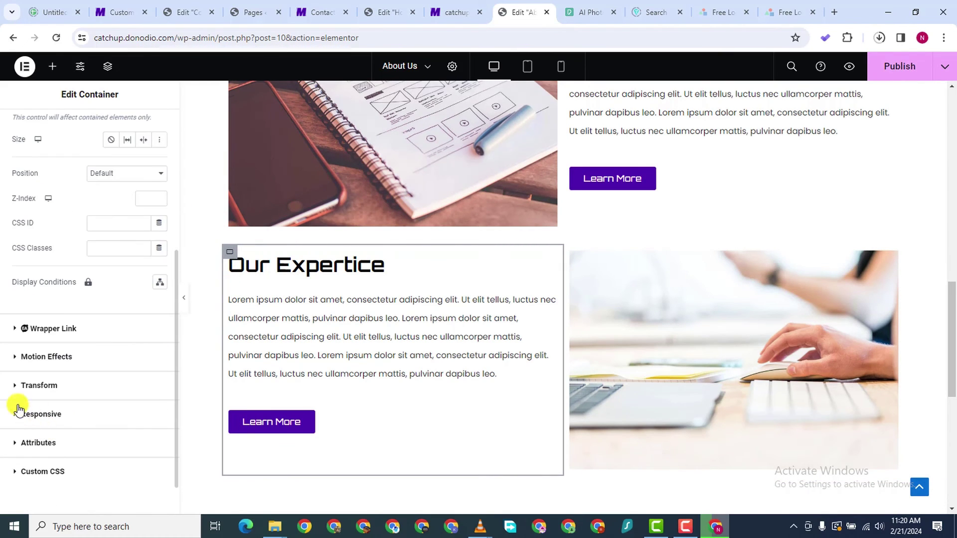
pyautogui.click(13, 366)
pyautogui.scroll(-1, 74, 382)
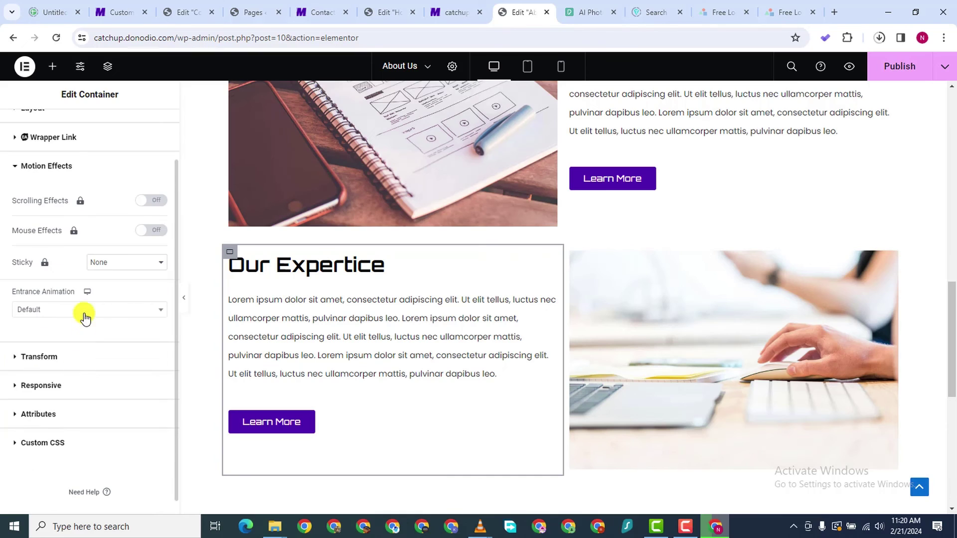
pyautogui.click(81, 310)
pyautogui.scroll(-2, 85, 408)
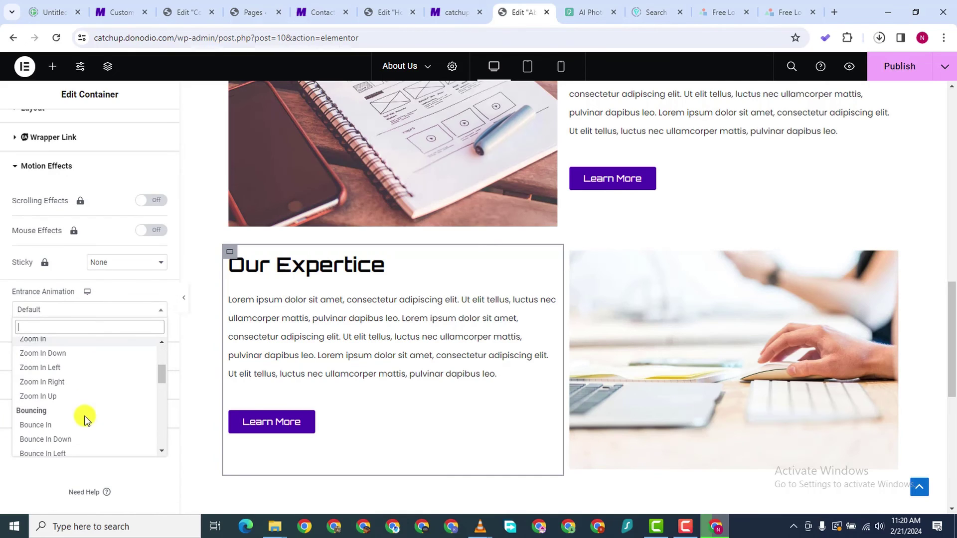
pyautogui.scroll(-4, 69, 379)
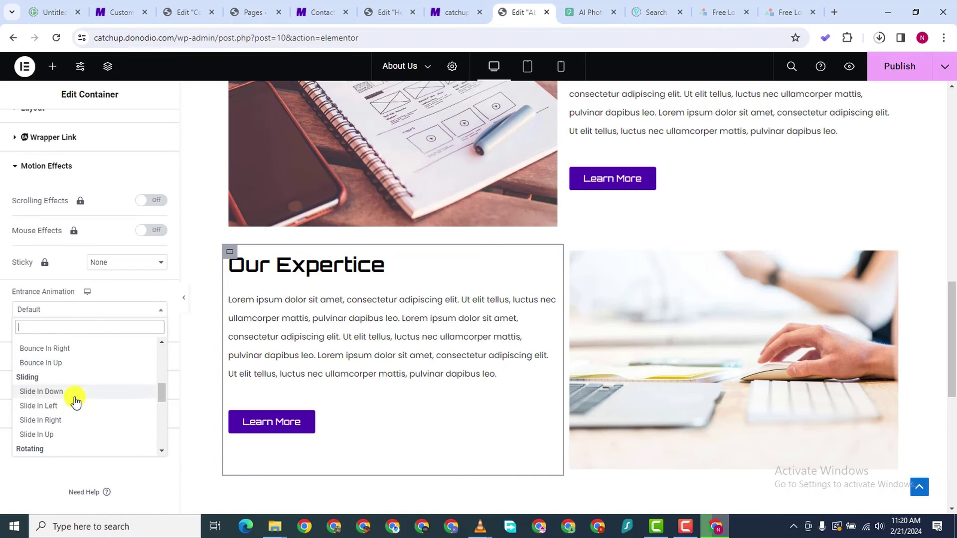
pyautogui.click(70, 345)
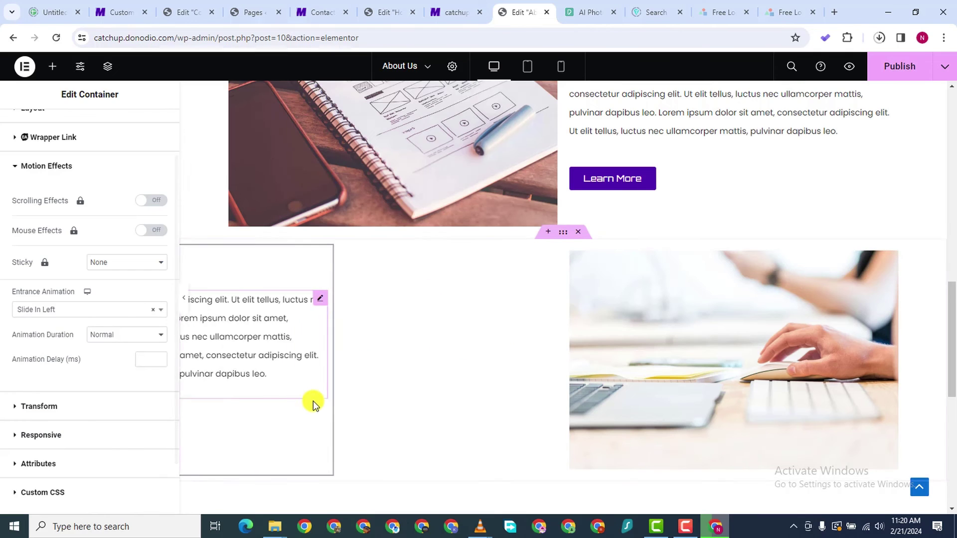
pyautogui.scroll(-4, 313, 389)
pyautogui.scroll(5, 550, 317)
pyautogui.scroll(3, 550, 318)
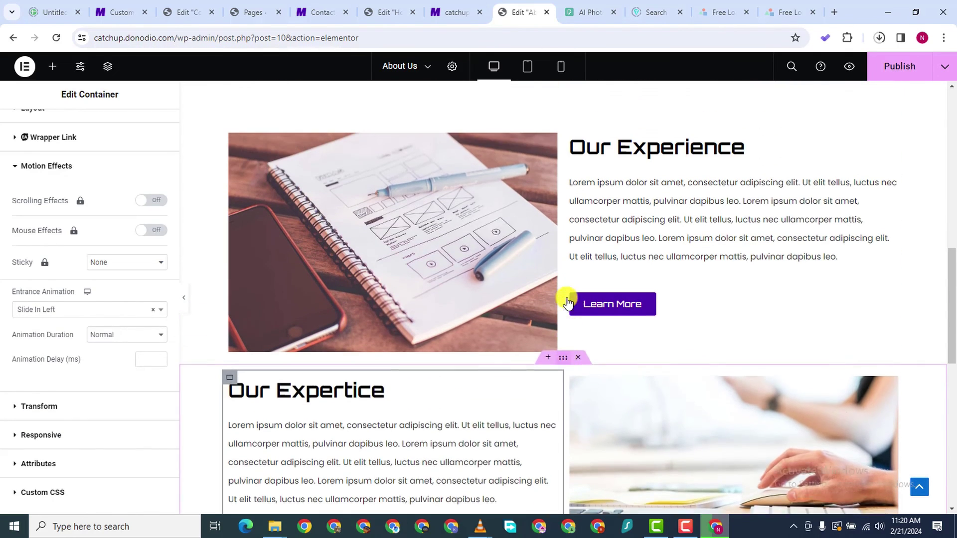
# Set the Our Experience text container's entrance animation to Bounce In Right
pyautogui.click(563, 192)
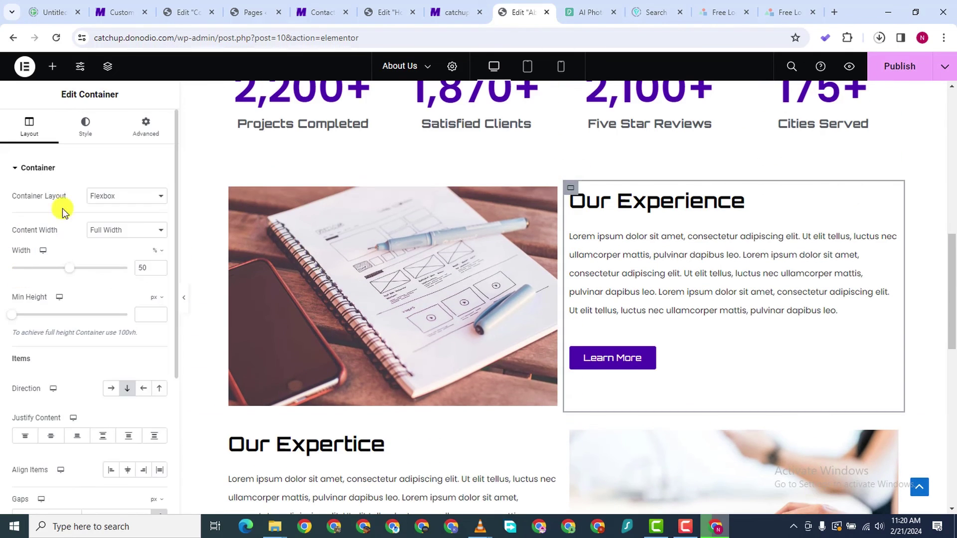
pyautogui.click(136, 142)
pyautogui.scroll(-5, 54, 393)
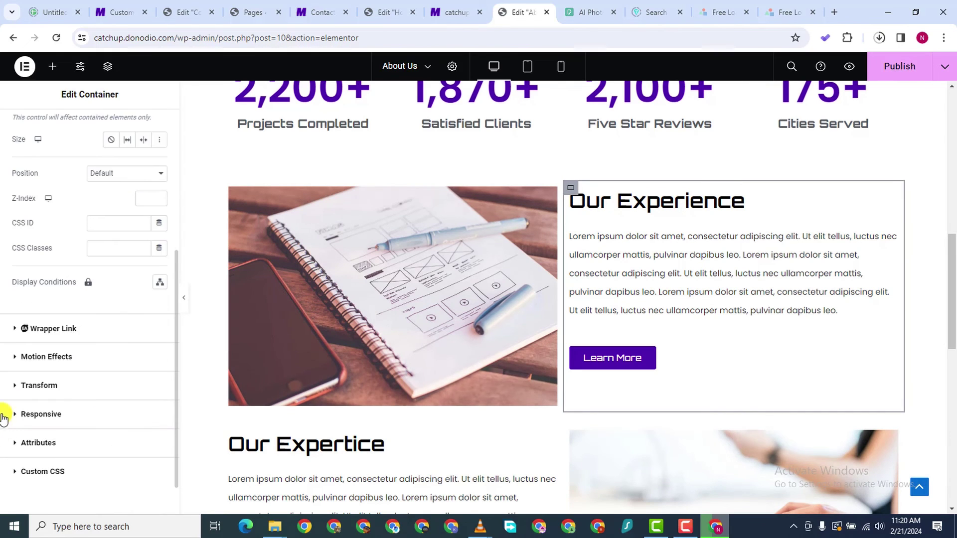
pyautogui.click(6, 366)
pyautogui.click(64, 369)
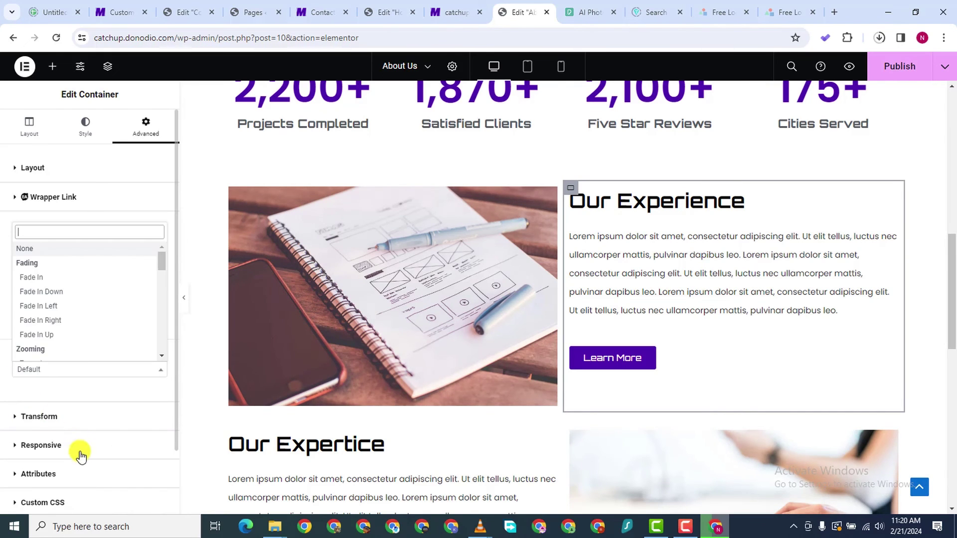
pyautogui.scroll(-5, 90, 299)
pyautogui.scroll(-5, 86, 326)
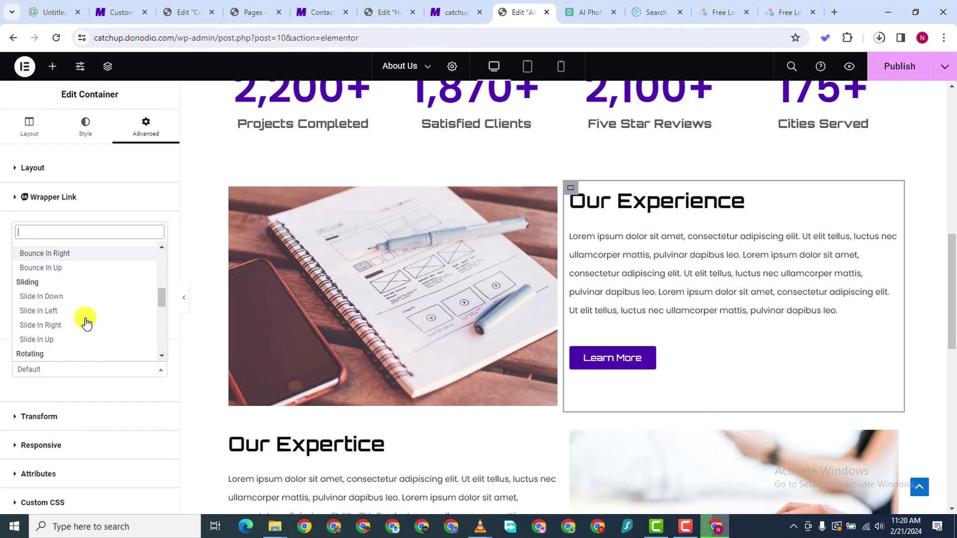
pyautogui.scroll(-1, 67, 320)
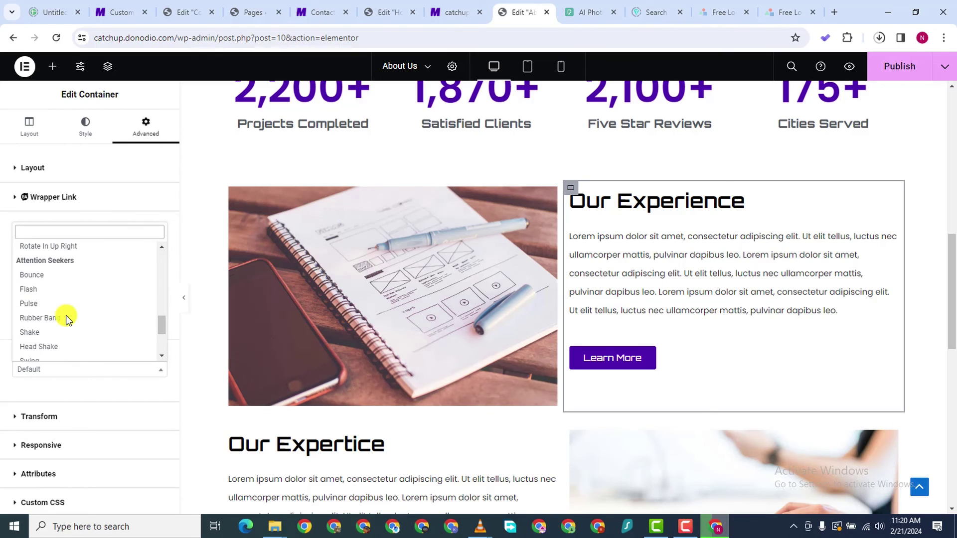
pyautogui.scroll(5, 70, 314)
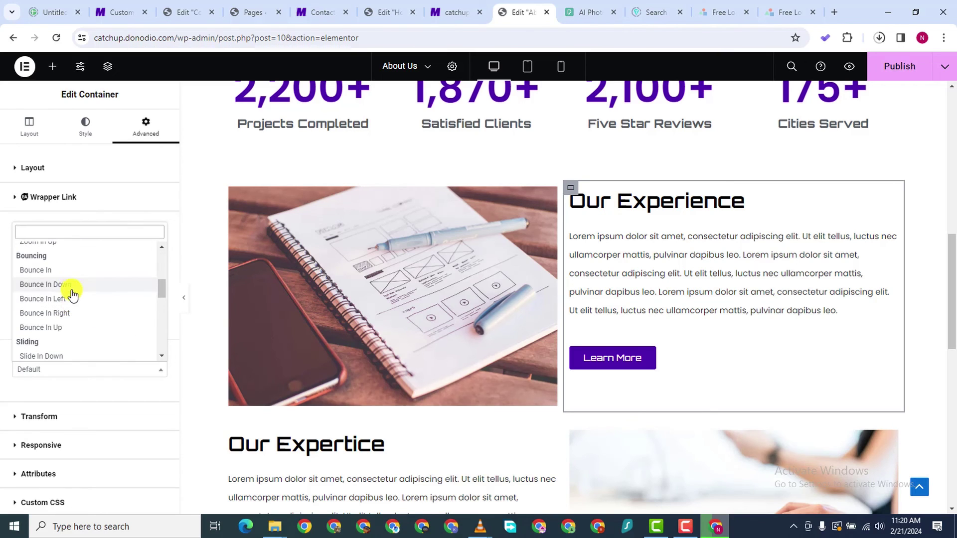
pyautogui.click(68, 314)
pyautogui.scroll(-3, 711, 431)
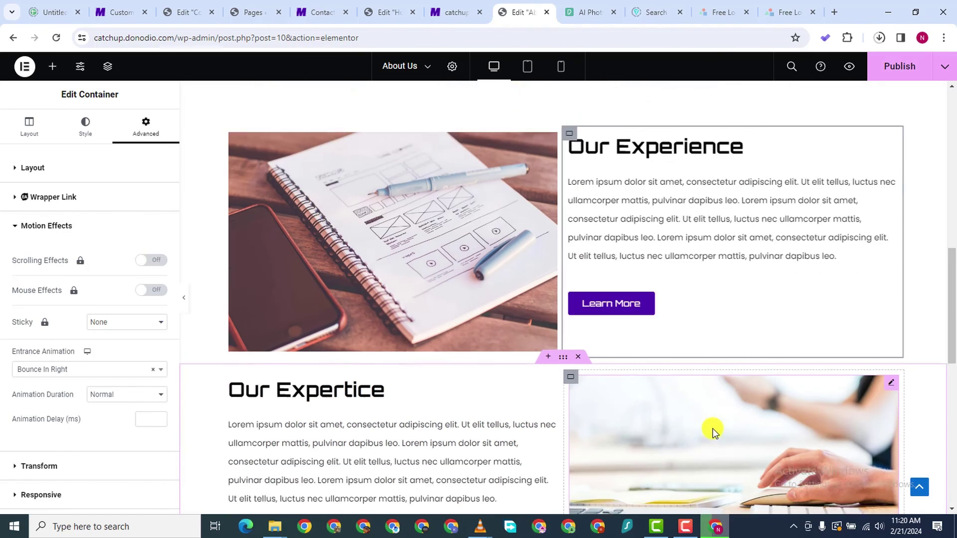
# Give the Our Expertise image container a Bounce In Right entrance animation
pyautogui.click(186, 306)
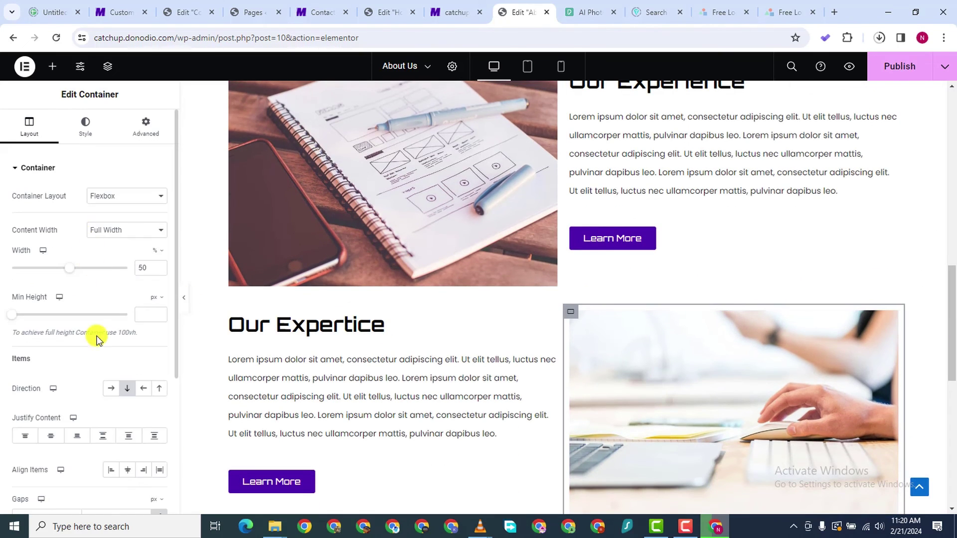
pyautogui.scroll(-3, 70, 386)
pyautogui.scroll(3, 85, 334)
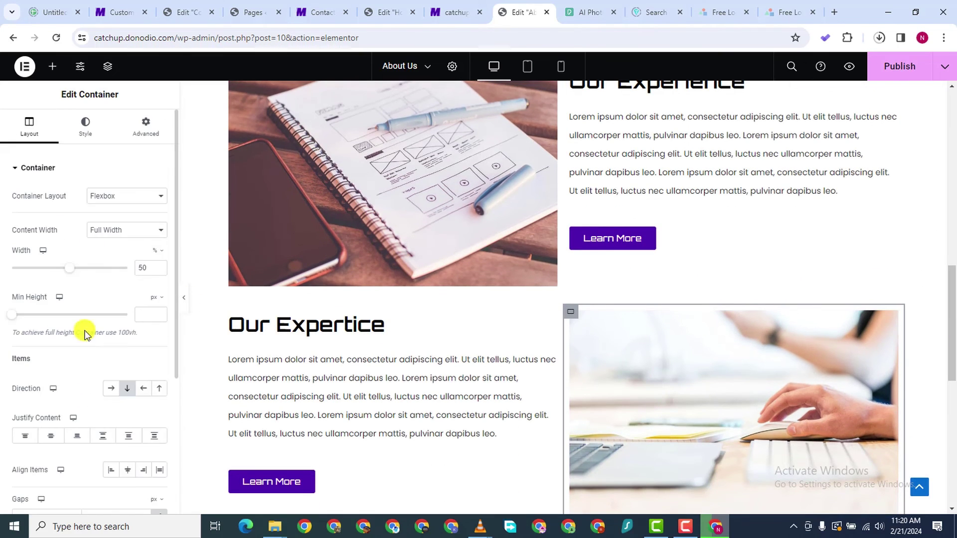
pyautogui.click(147, 135)
pyautogui.scroll(-5, 75, 349)
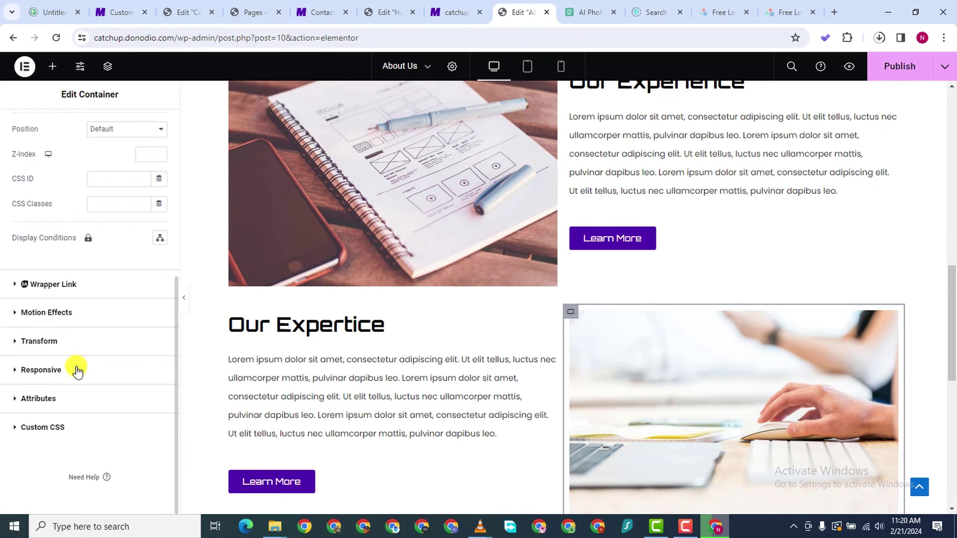
pyautogui.click(20, 313)
pyautogui.click(82, 294)
pyautogui.scroll(-3, 104, 359)
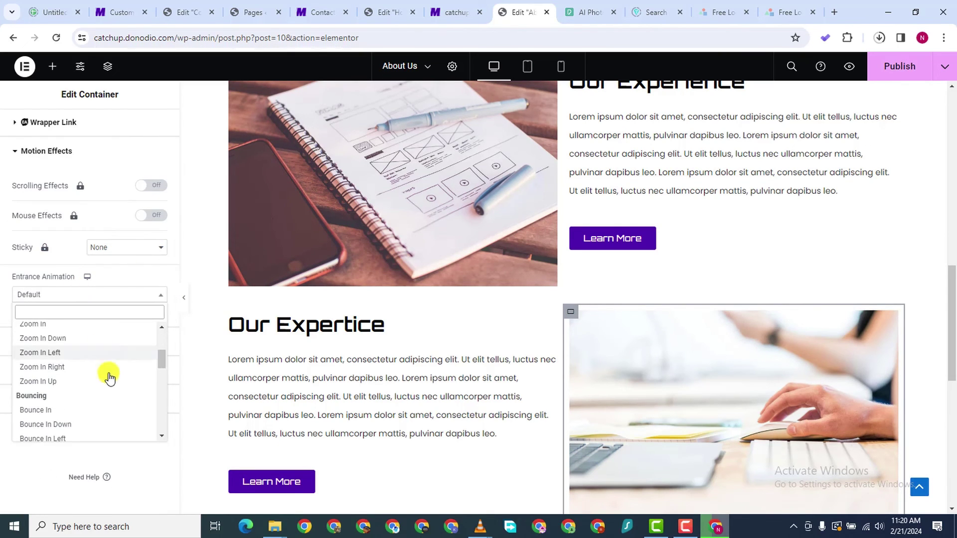
pyautogui.scroll(-5, 110, 378)
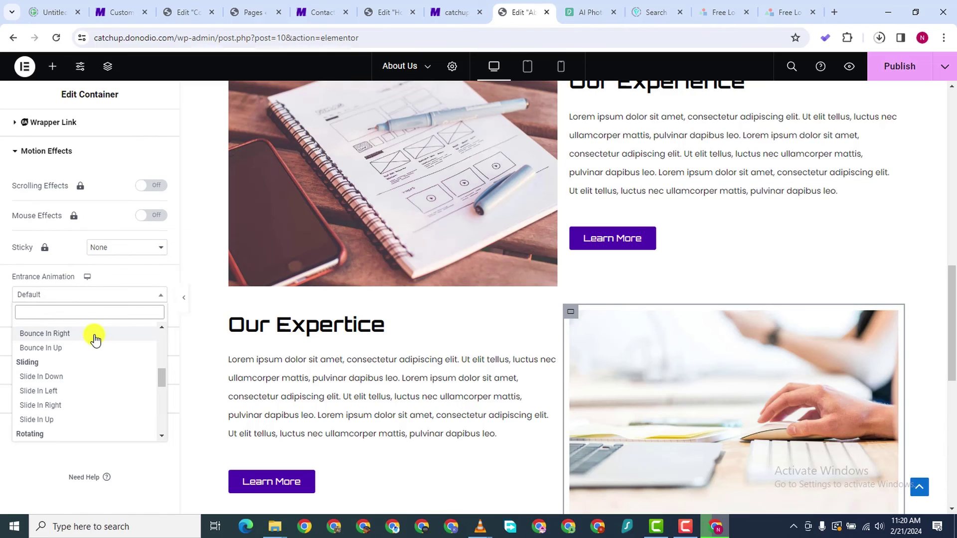
pyautogui.click(95, 333)
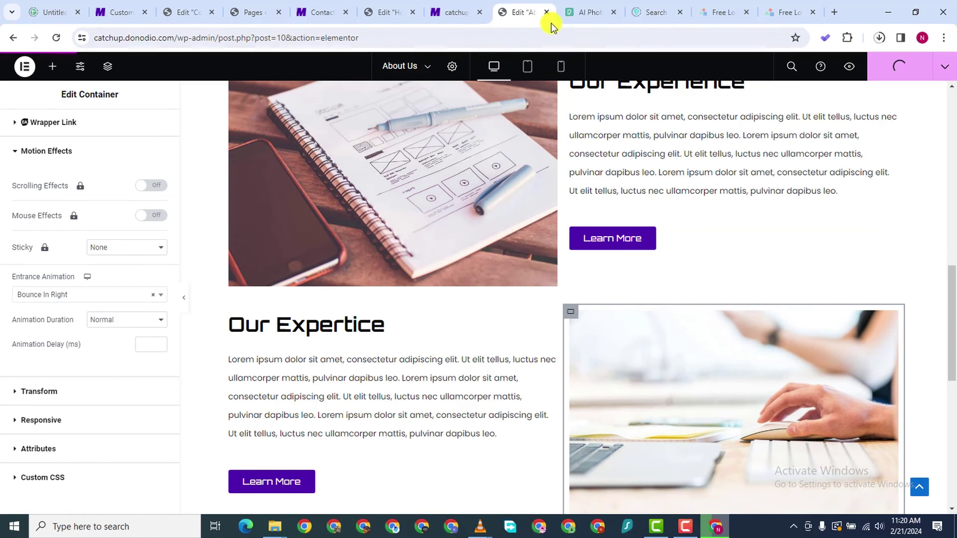
# Close the Home editor and an extra tab, then preview the About Us changes
pyautogui.click(453, 14)
pyautogui.click(396, 14)
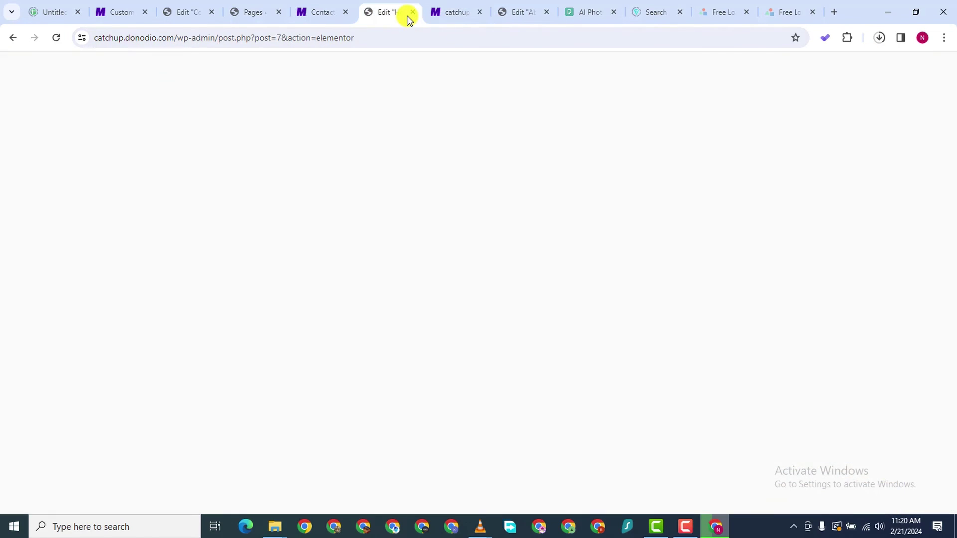
pyautogui.click(411, 13)
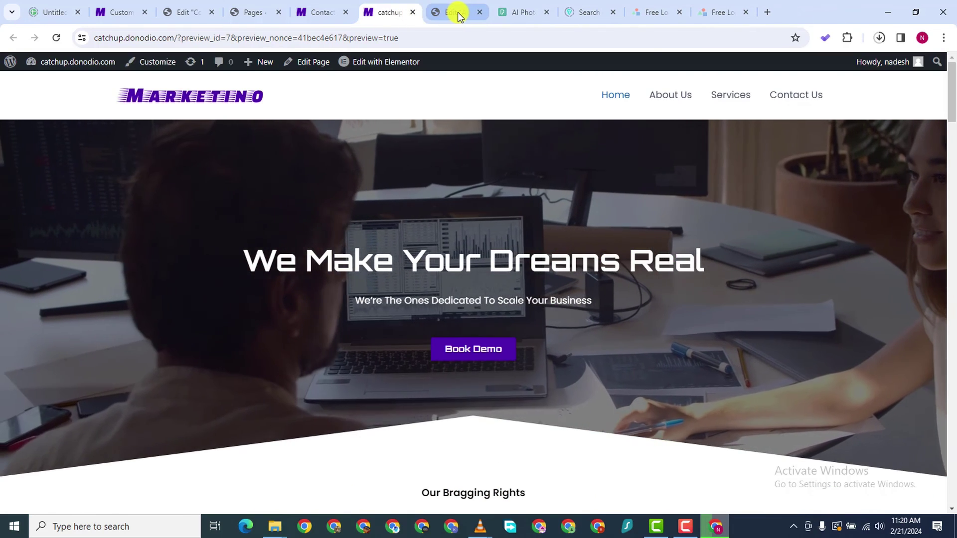
pyautogui.click(456, 13)
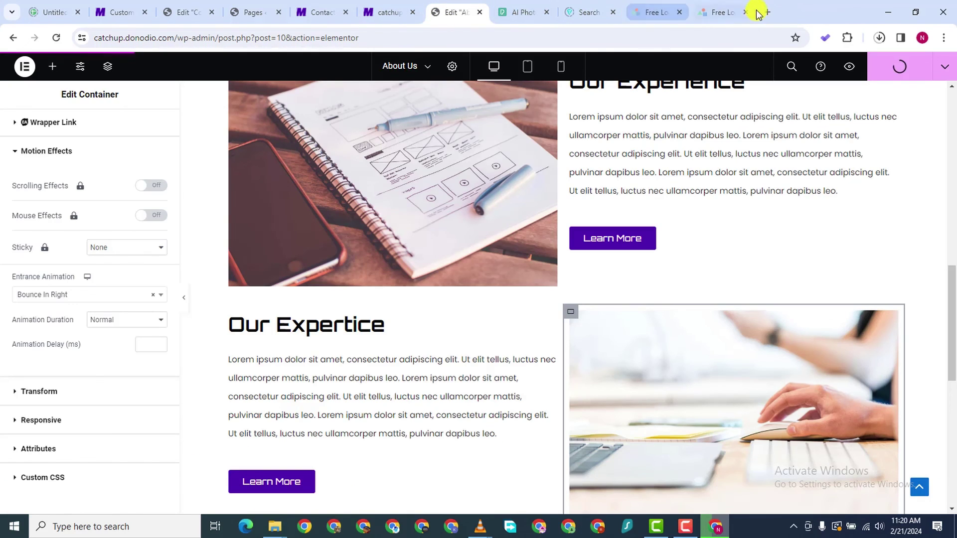
pyautogui.click(679, 13)
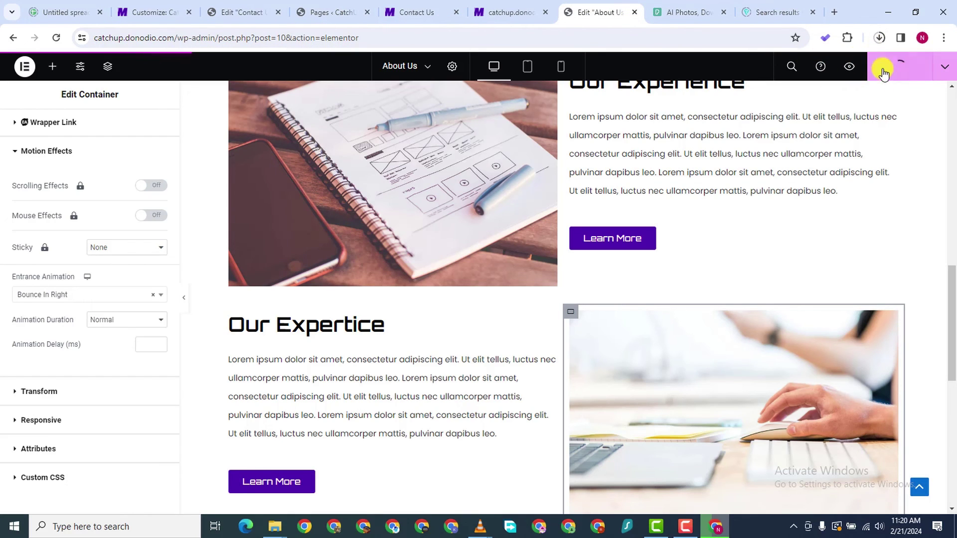
pyautogui.click(683, 529)
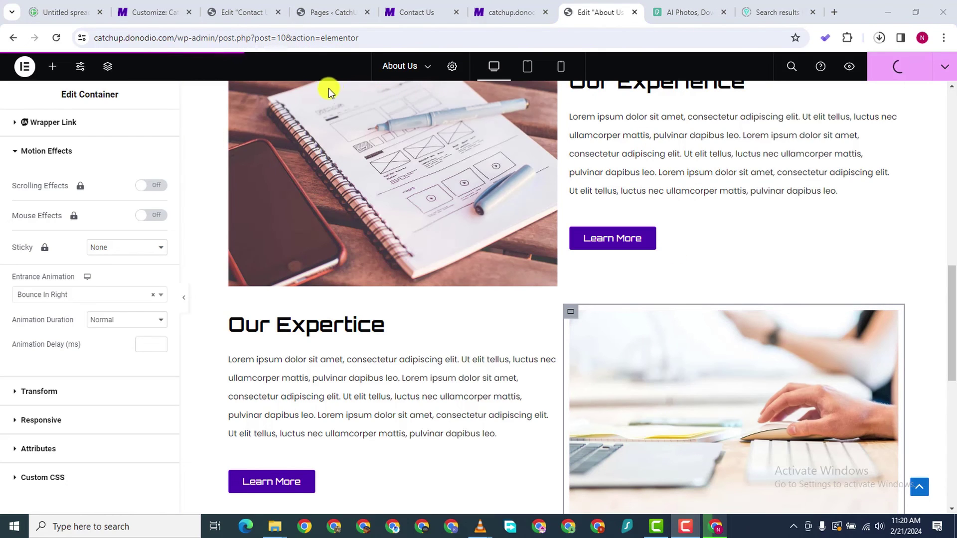
pyautogui.click(846, 68)
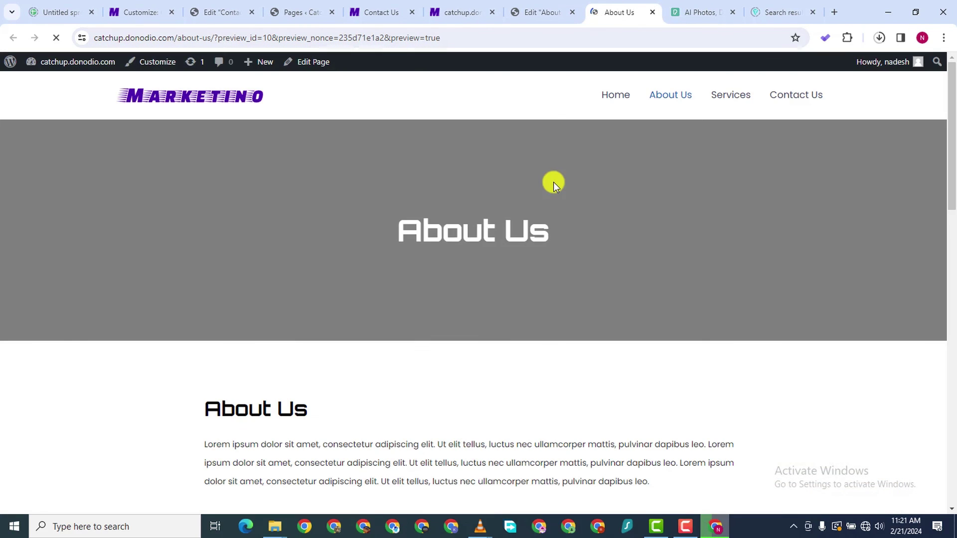
# Scroll through the About Us preview and its counters, then go to Home
pyautogui.scroll(-10, 554, 187)
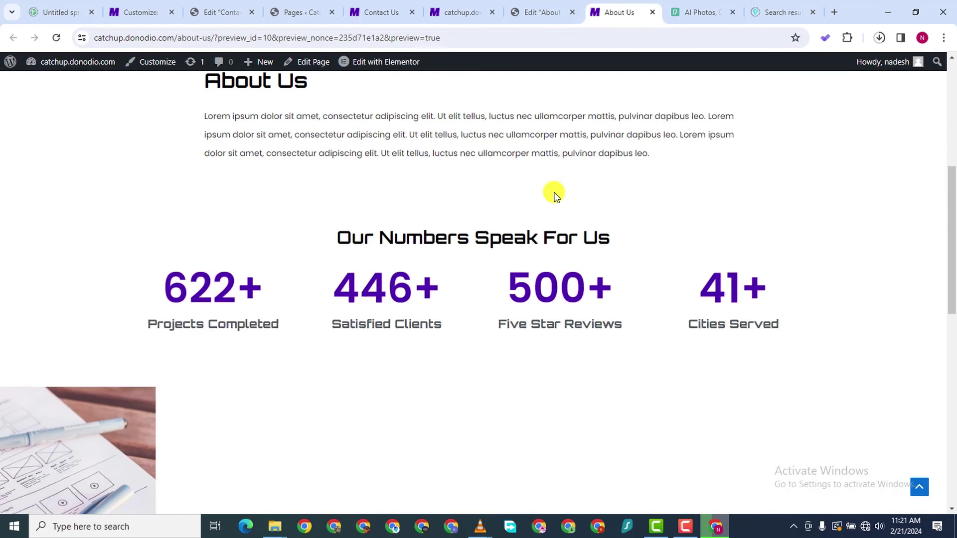
pyautogui.scroll(-8, 555, 193)
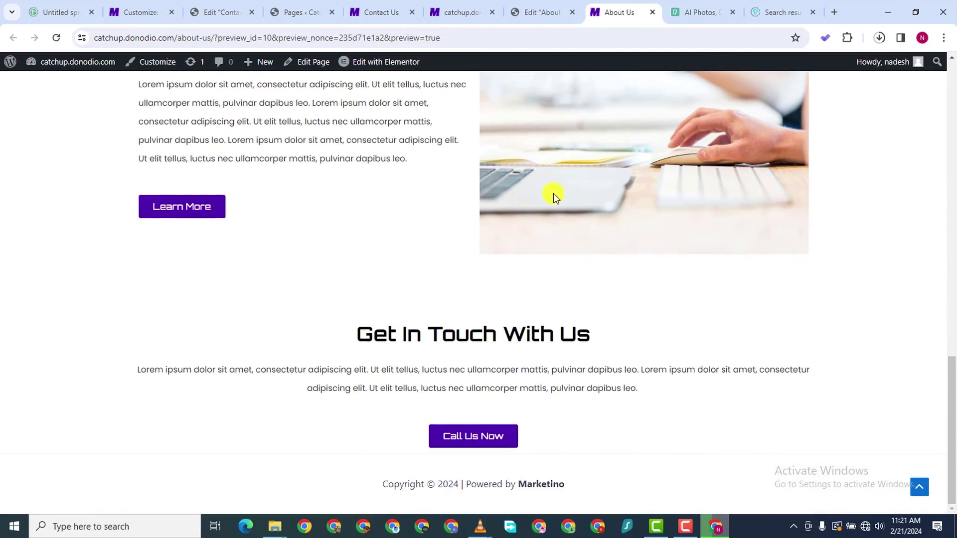
pyautogui.scroll(14, 545, 195)
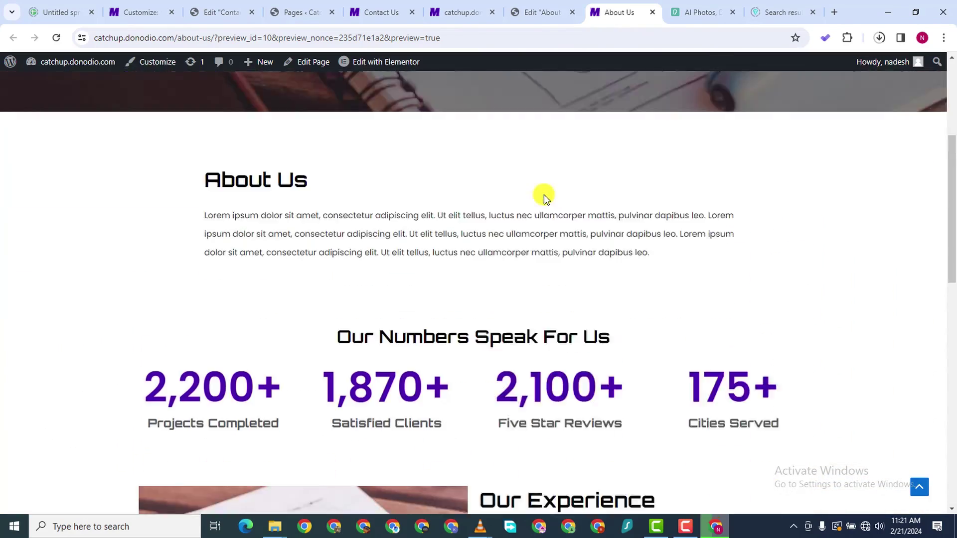
pyautogui.scroll(-13, 545, 190)
pyautogui.scroll(-3, 547, 186)
pyautogui.scroll(20, 192, 250)
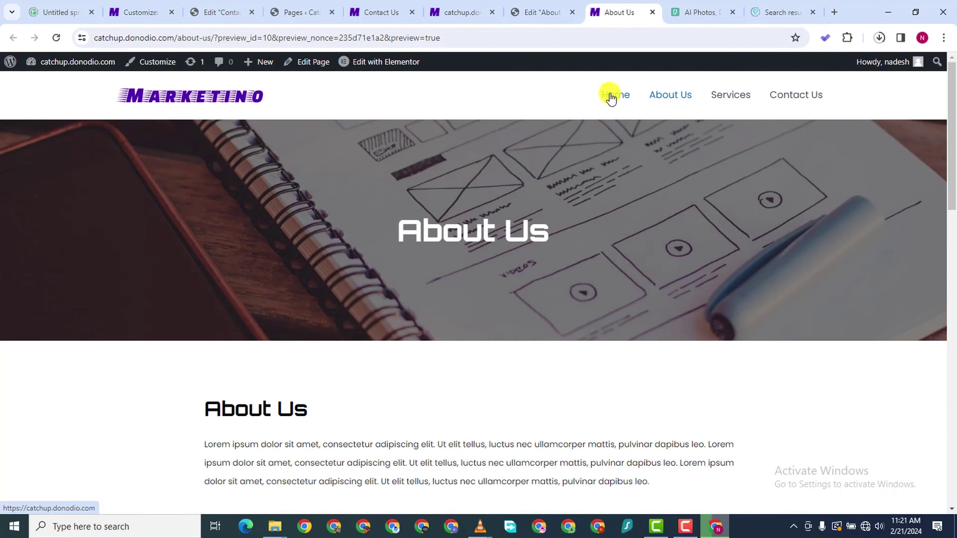
pyautogui.click(611, 98)
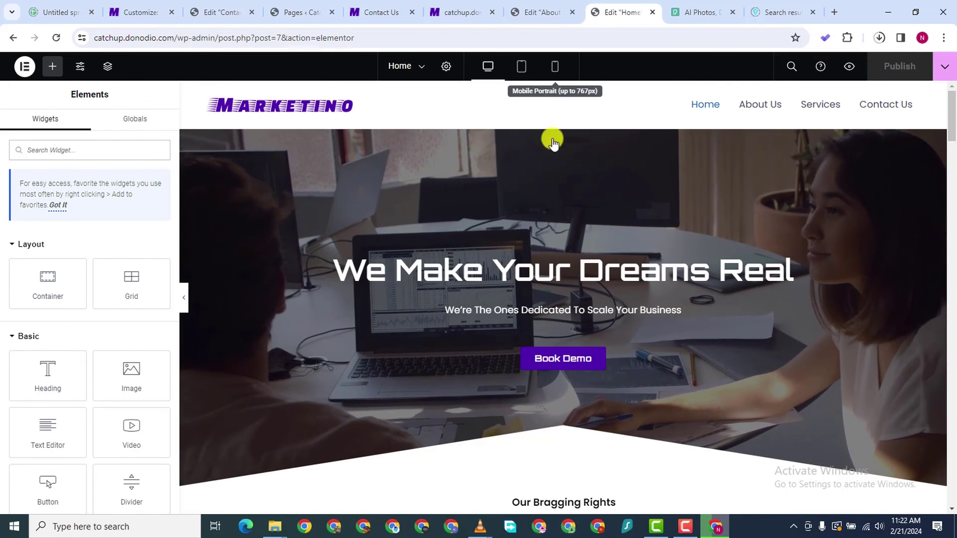
# In mobile view, resize the We Make Your Dreams Real heading font to 38
pyautogui.click(556, 68)
pyautogui.scroll(-5, 556, 332)
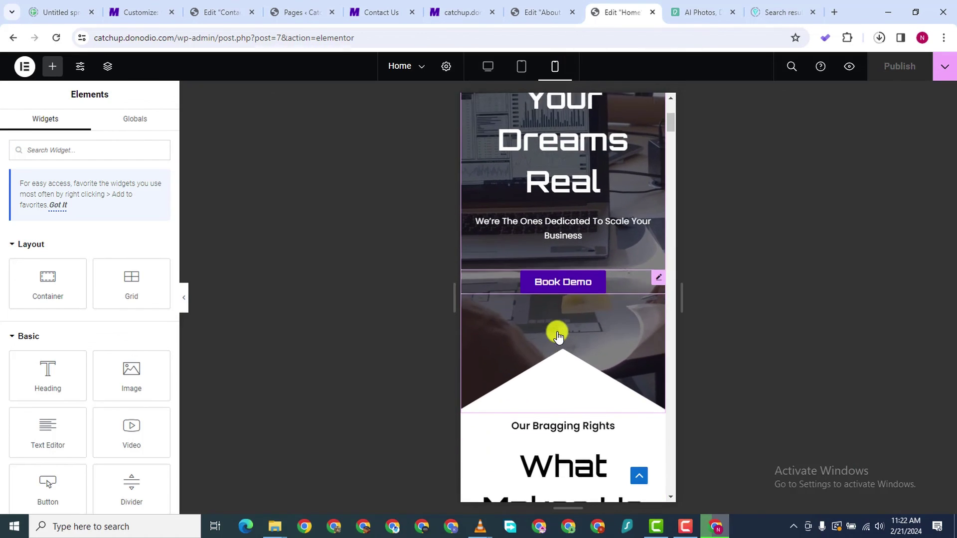
pyautogui.scroll(6, 556, 331)
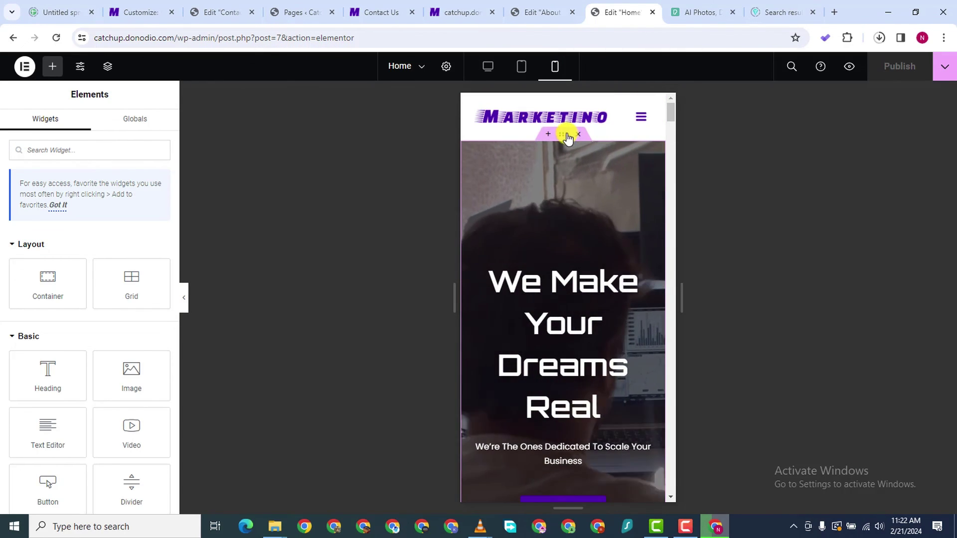
pyautogui.click(659, 267)
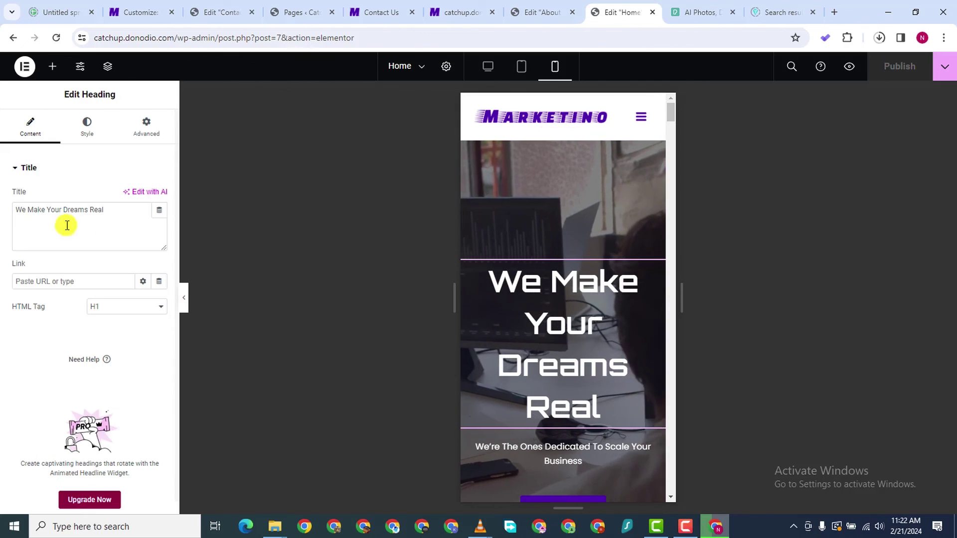
pyautogui.click(86, 127)
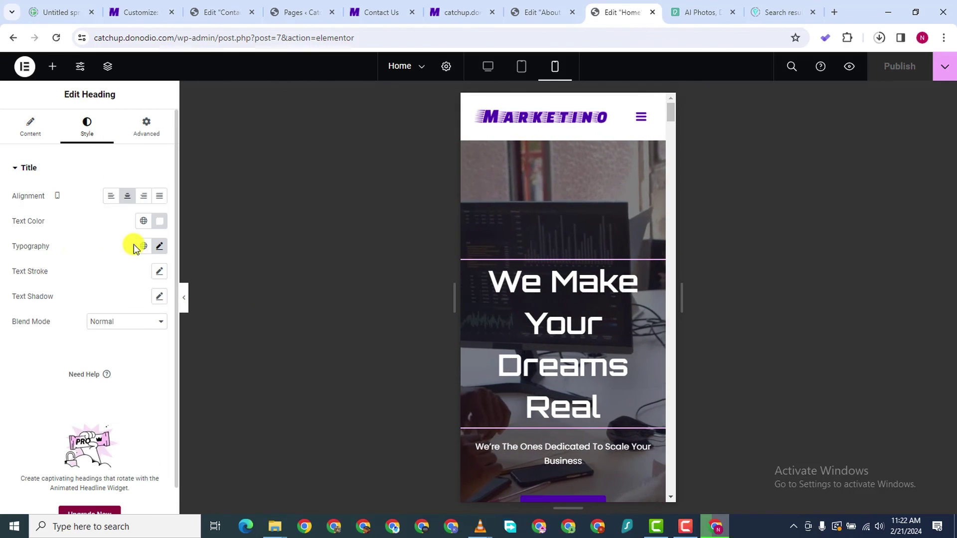
pyautogui.click(159, 245)
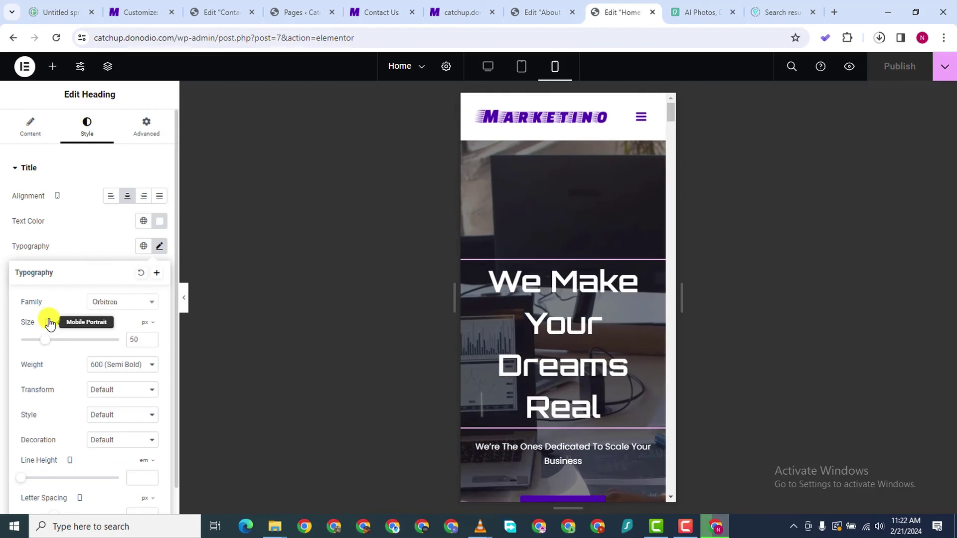
pyautogui.doubleClick(145, 341)
pyautogui.write('2')
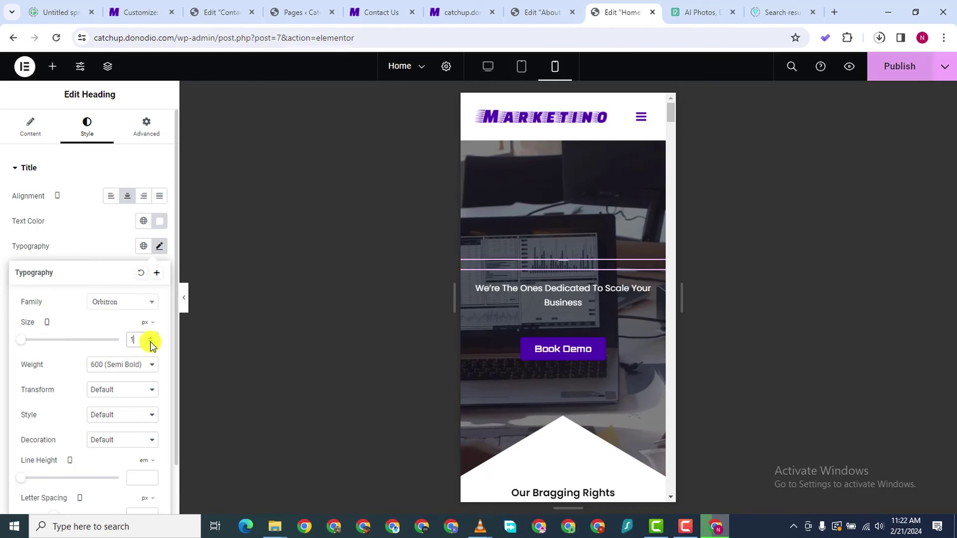
pyautogui.write('0')
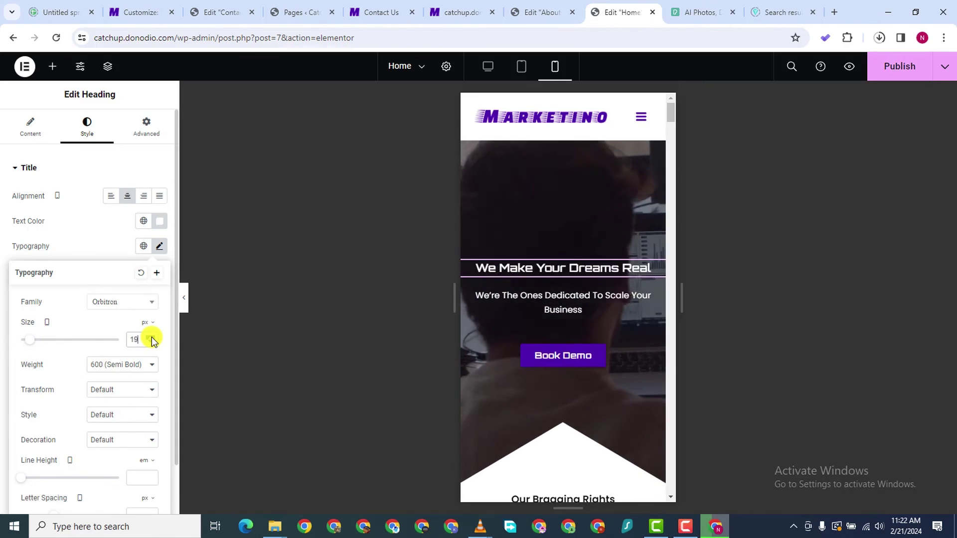
pyautogui.press('BackSpace')
pyautogui.press('BackSpace')
pyautogui.write('30')
pyautogui.press('Up')
pyautogui.press('Up')
pyautogui.press('Up')
pyautogui.press('Up')
pyautogui.press('Up')
pyautogui.press('Up')
pyautogui.press('Up')
pyautogui.press('Up')
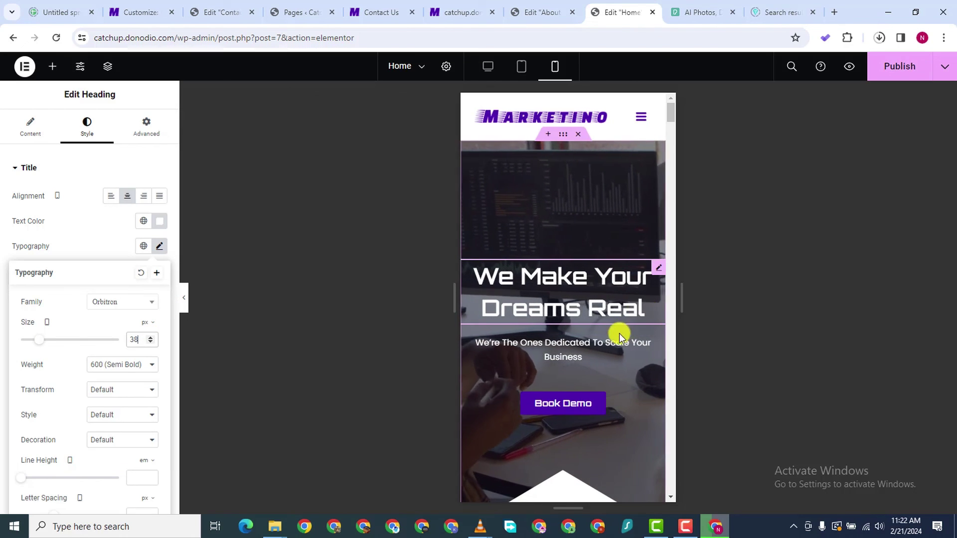
pyautogui.scroll(-1, 569, 277)
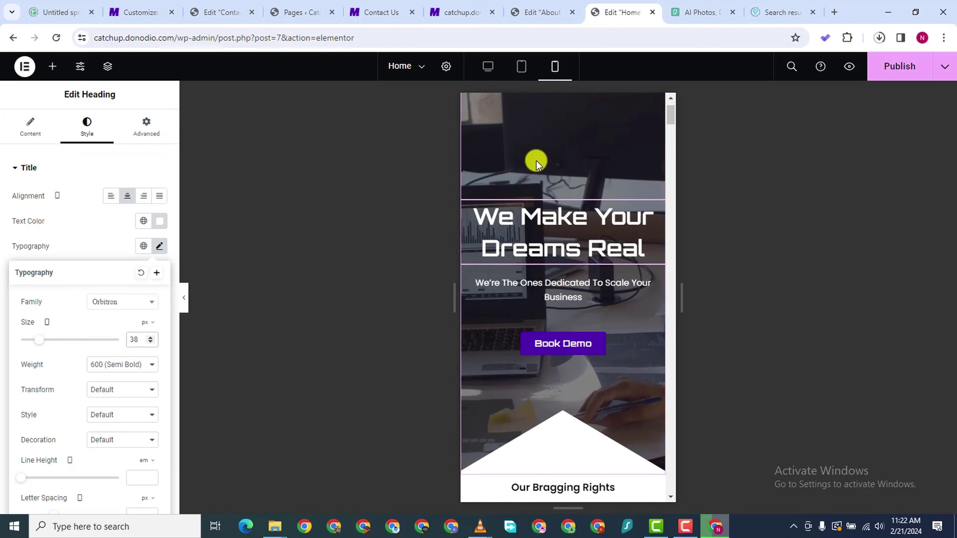
pyautogui.scroll(1, 536, 157)
# Unlink the hero container's padding and set top and bottom to 100
pyautogui.click(562, 134)
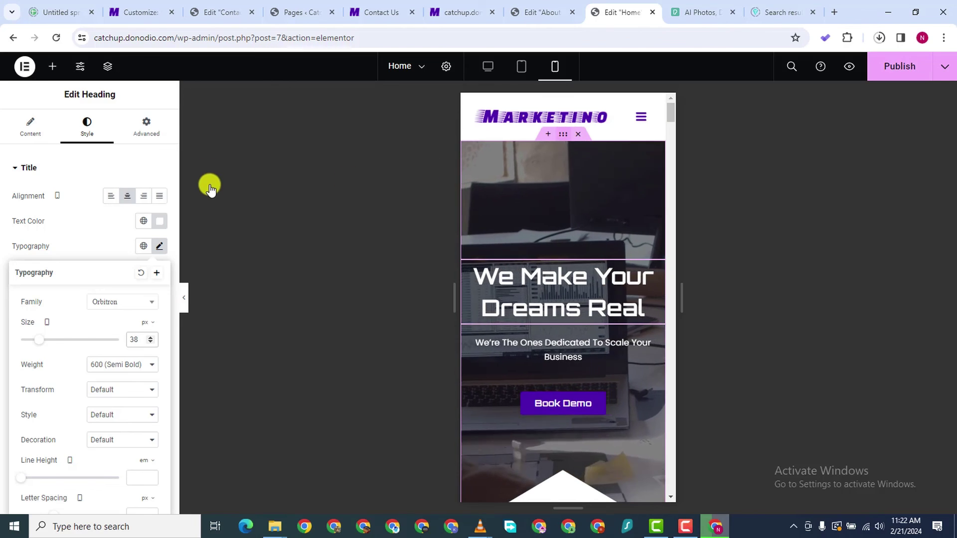
pyautogui.click(146, 125)
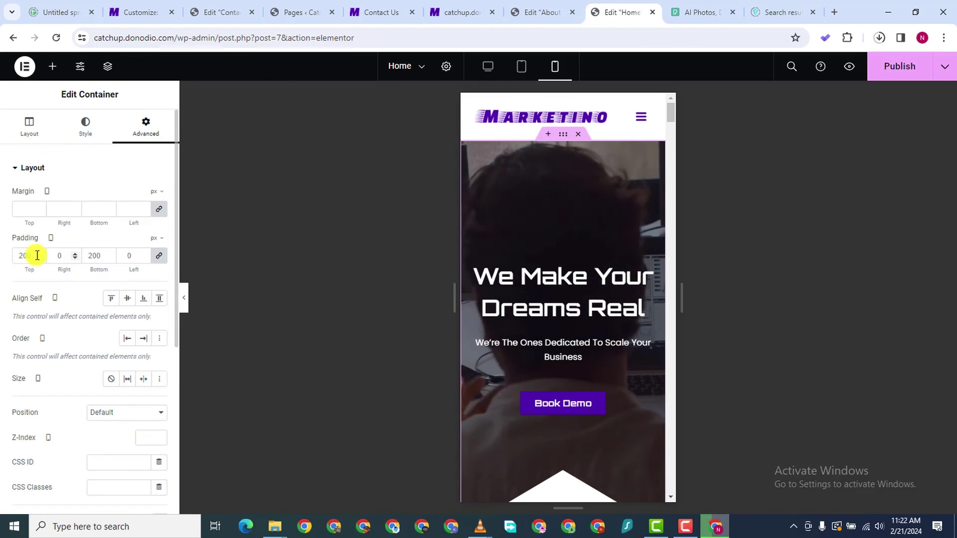
pyautogui.click(42, 258)
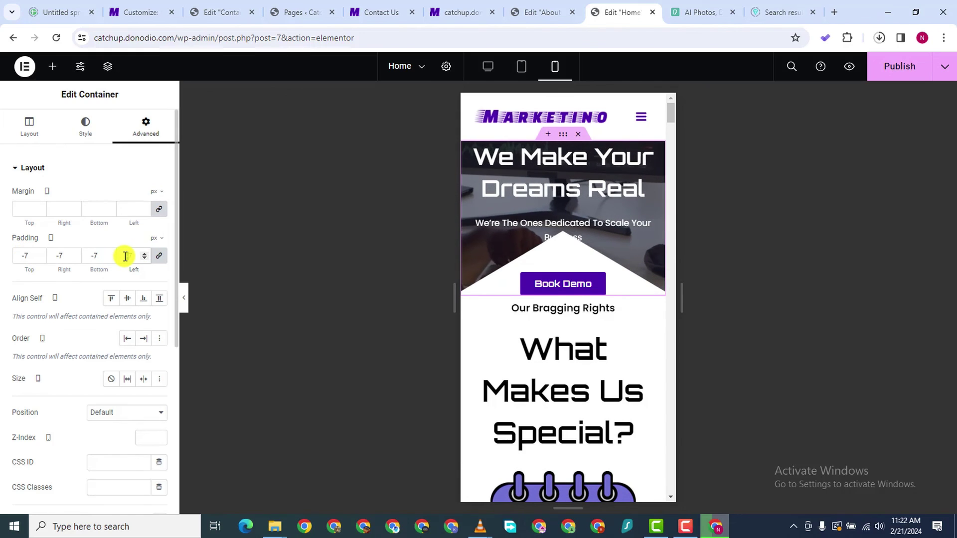
pyautogui.press('BackSpace')
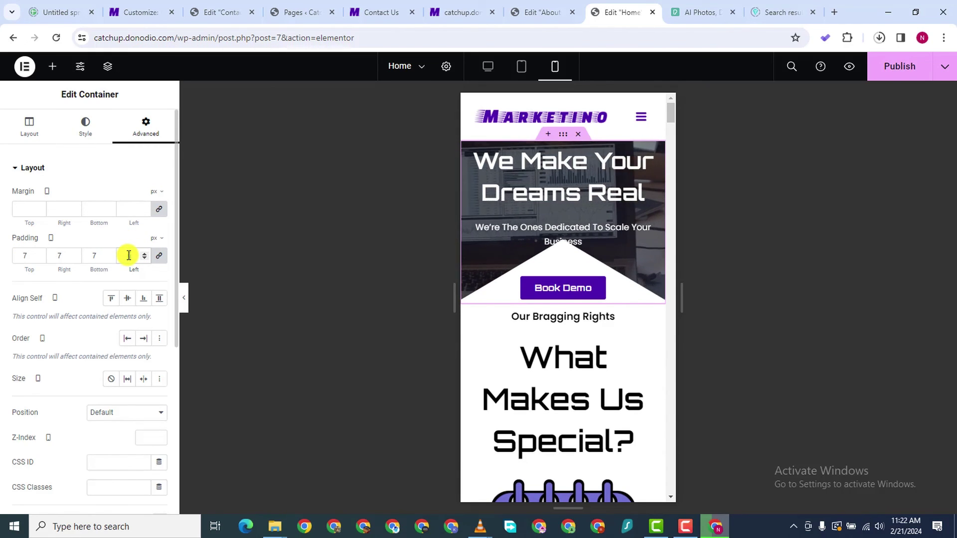
pyautogui.hotkey('ctrl', 'z')
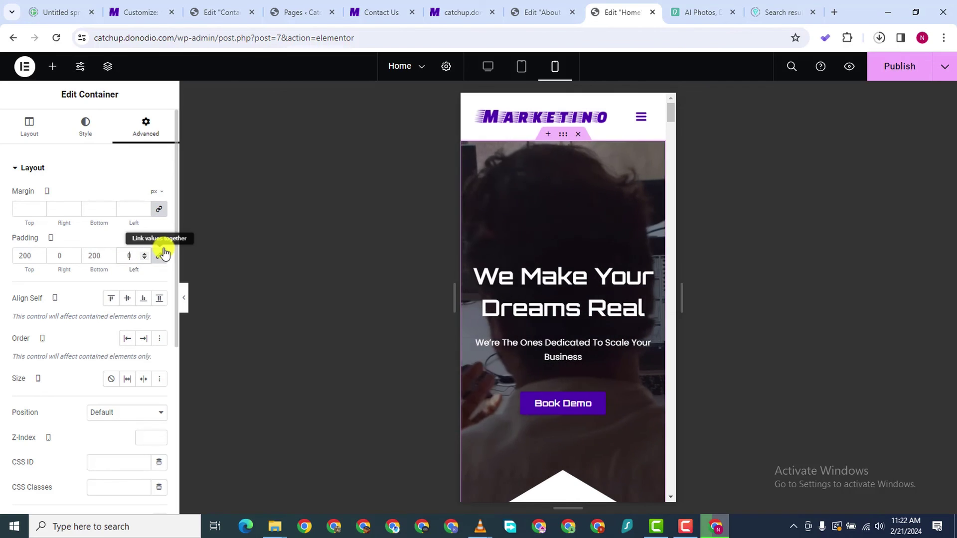
pyautogui.hotkey('ctrl', 'z')
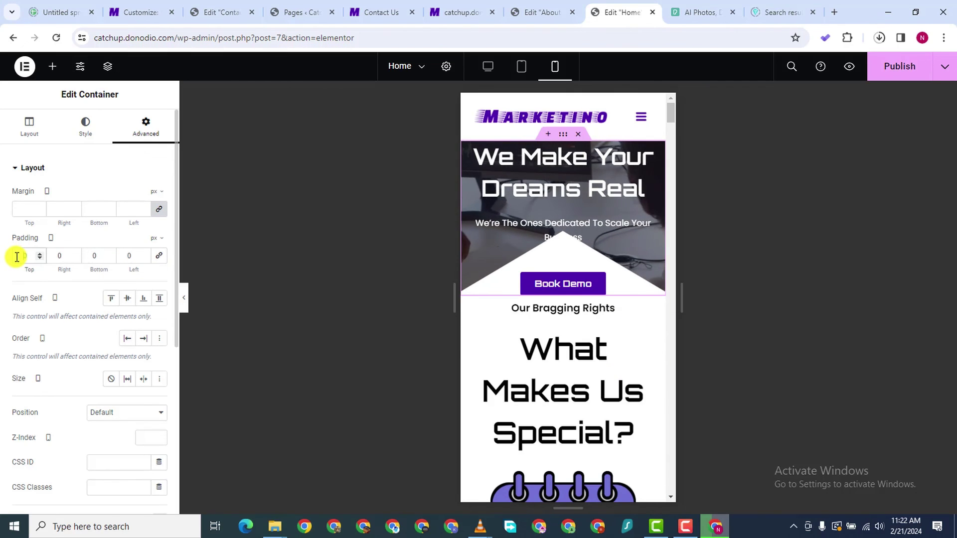
pyautogui.write('100')
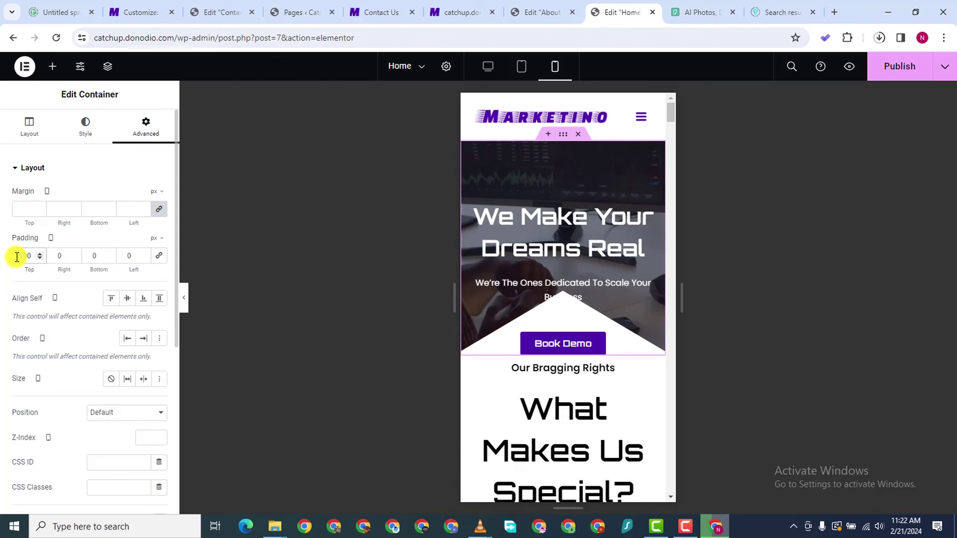
pyautogui.click(84, 258)
pyautogui.write('100')
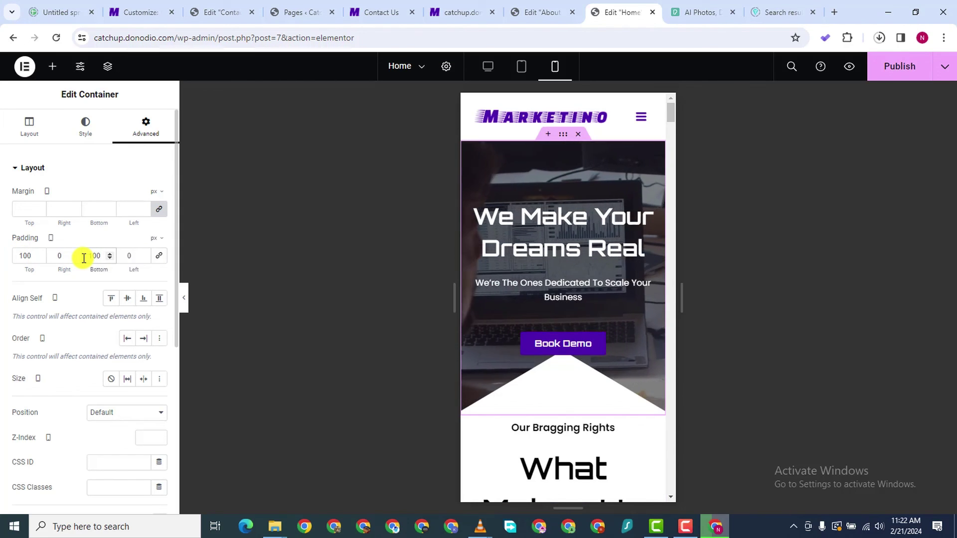
# Raise the hero's top and bottom padding to 150
pyautogui.click(39, 254)
pyautogui.moveTo(39, 257); pyautogui.dragTo(39, 257)
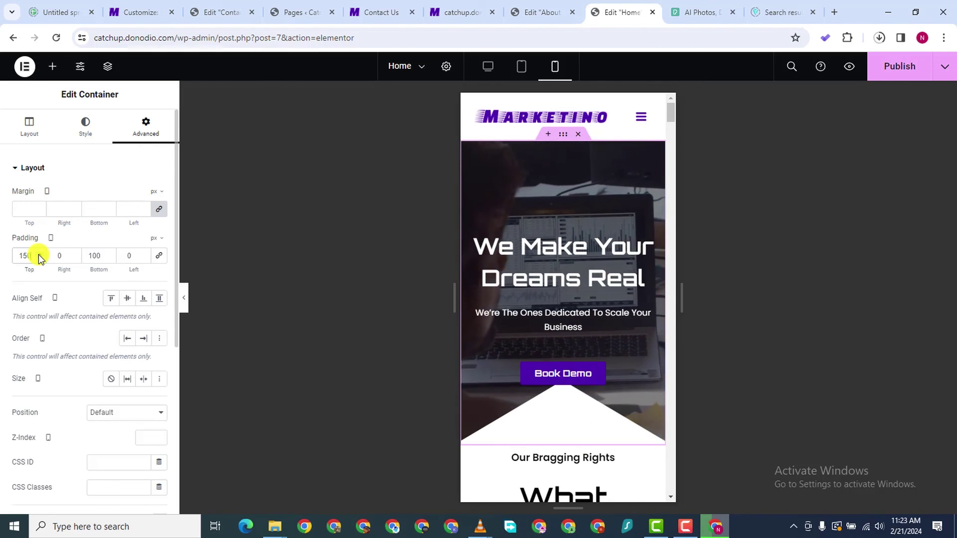
pyautogui.click(98, 256)
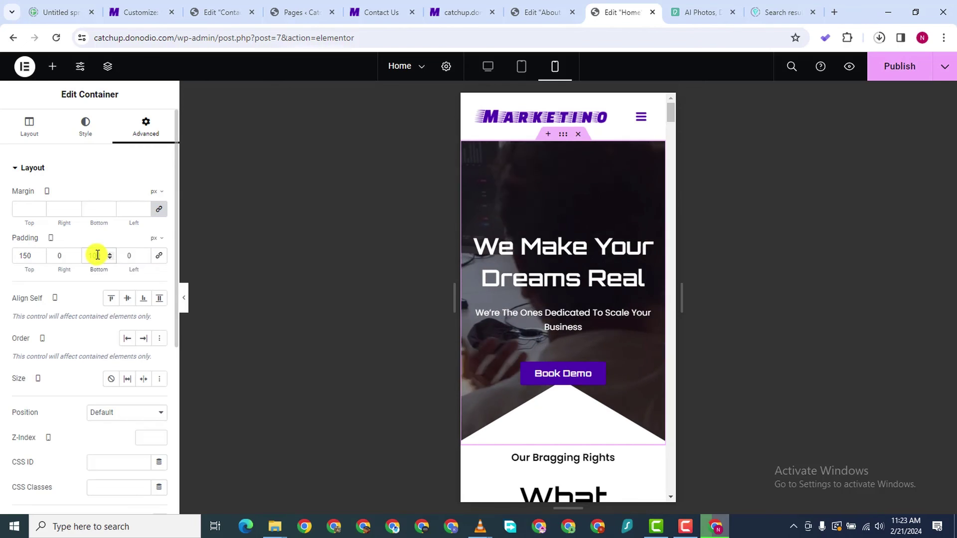
pyautogui.write('150')
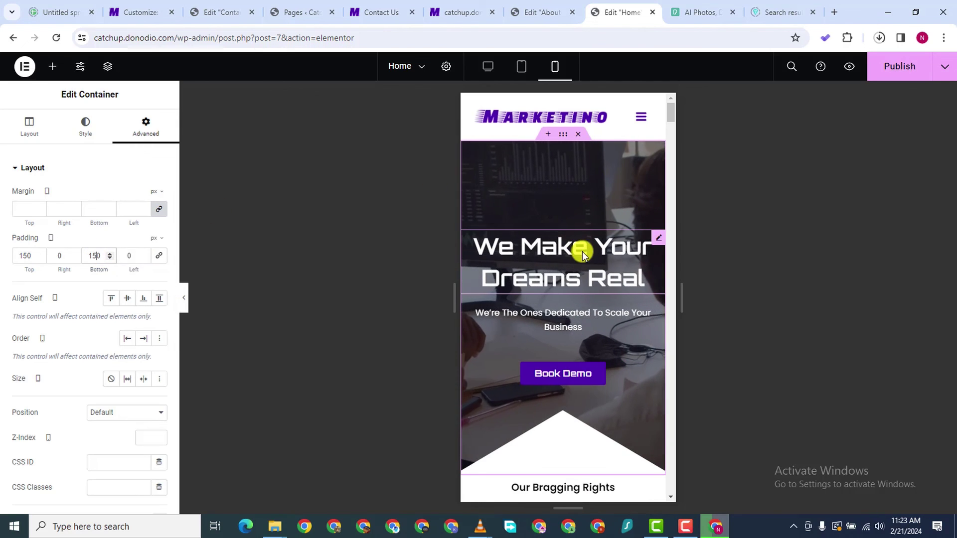
pyautogui.scroll(-4, 544, 314)
pyautogui.scroll(-2, 549, 319)
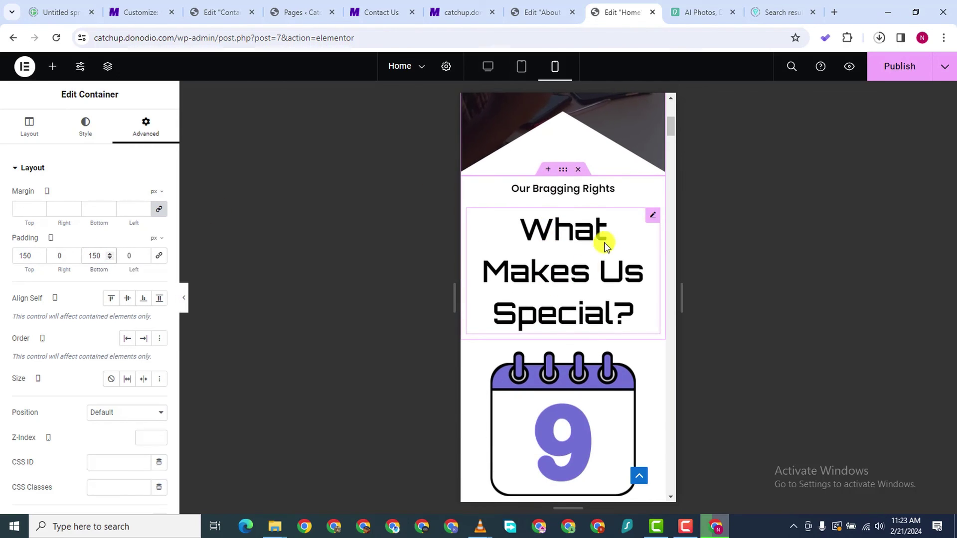
pyautogui.click(650, 218)
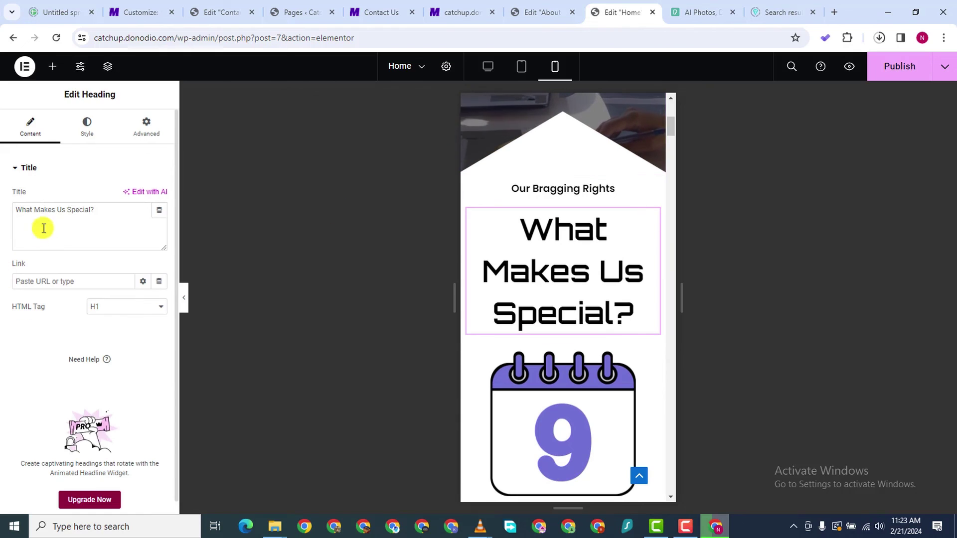
# Set the 'What Makes Us Special?' heading's mobile typography size to 30 px
pyautogui.click(89, 131)
pyautogui.click(159, 246)
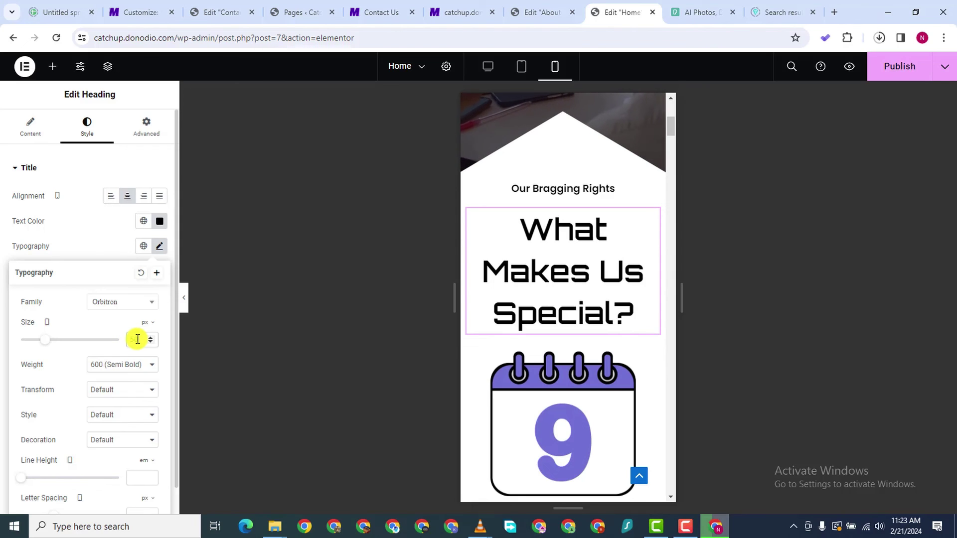
pyautogui.write('30')
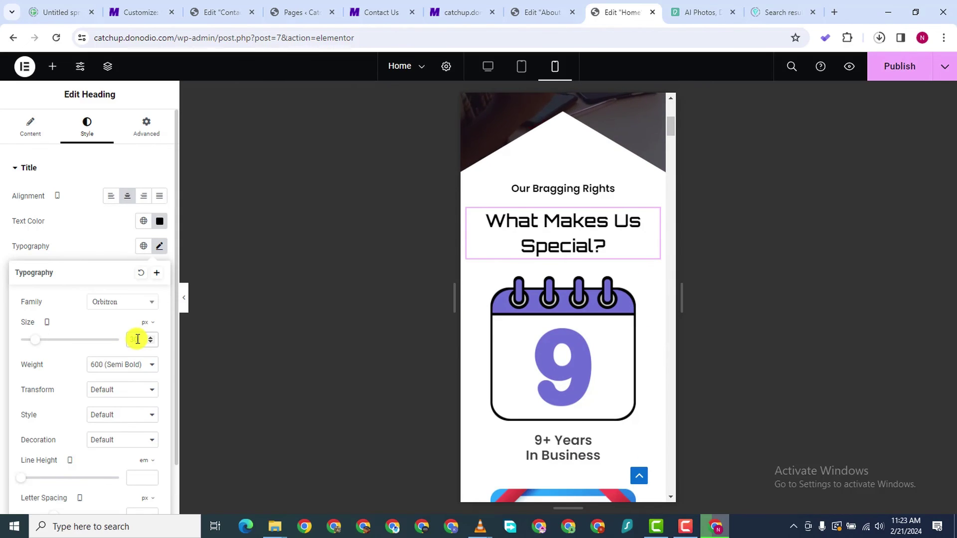
pyautogui.scroll(-1, 632, 241)
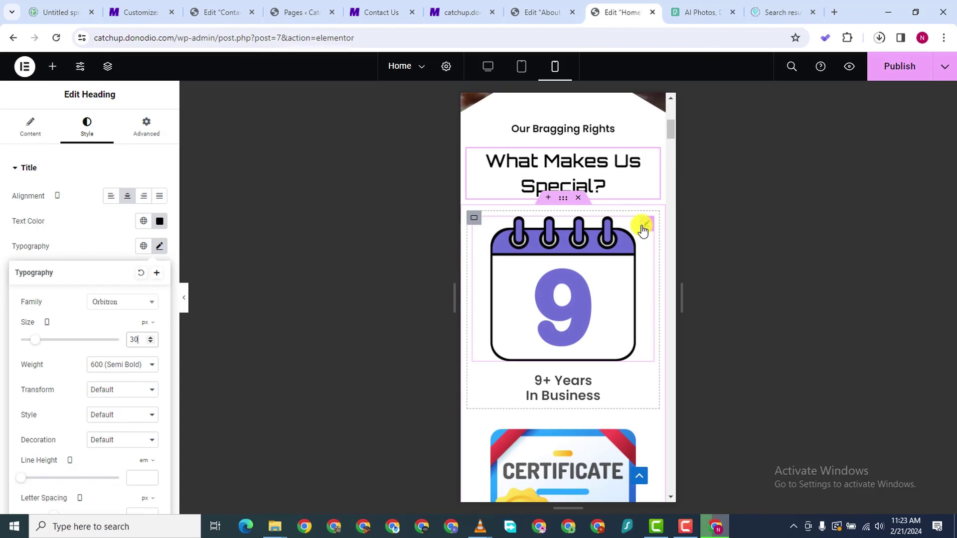
# Shrink the calendar icon image to 40% width and copy the widget
pyautogui.click(642, 226)
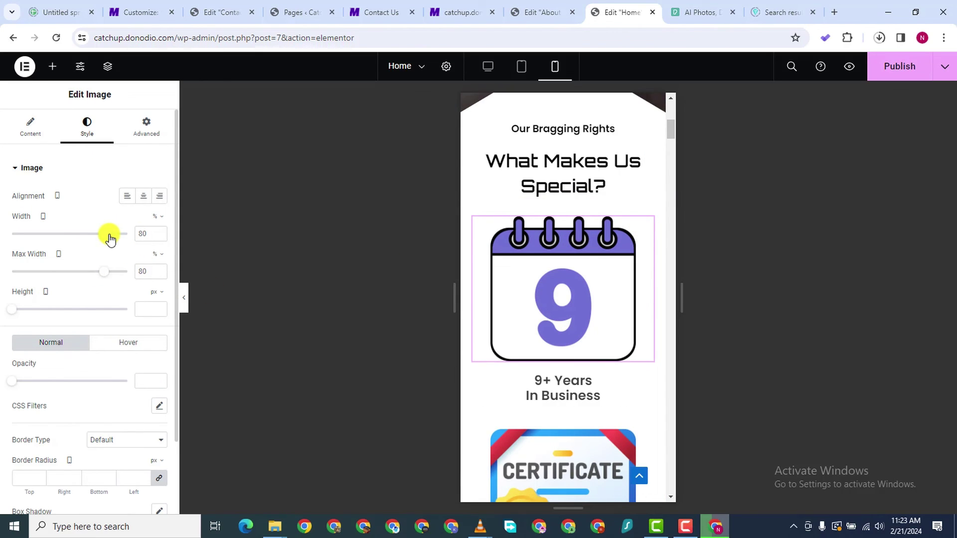
pyautogui.moveTo(109, 240); pyautogui.dragTo(60, 241)
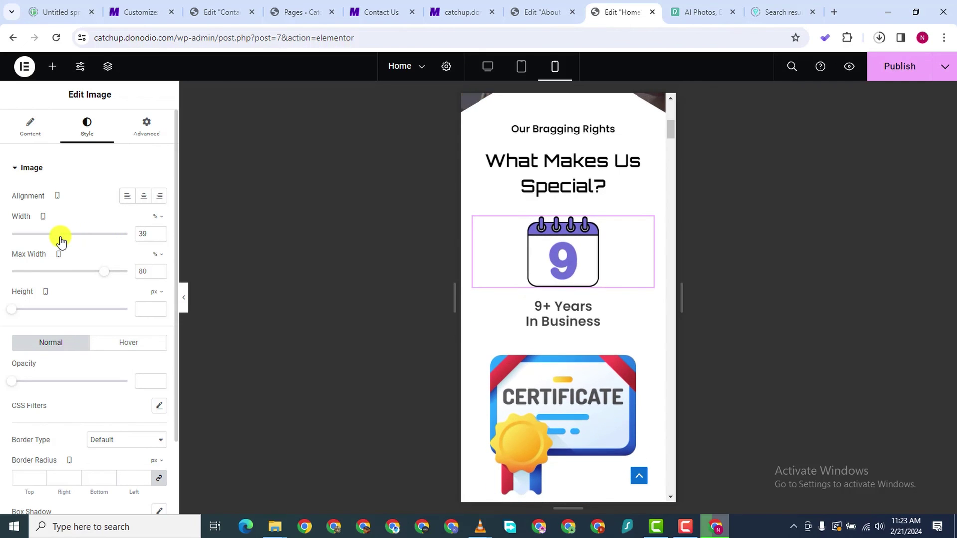
pyautogui.click(161, 231)
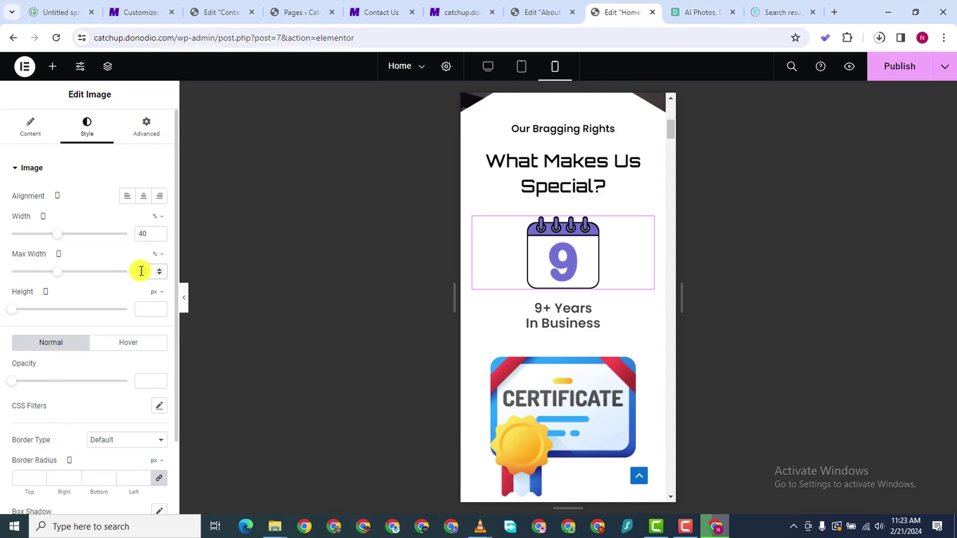
pyautogui.rightClick(643, 227)
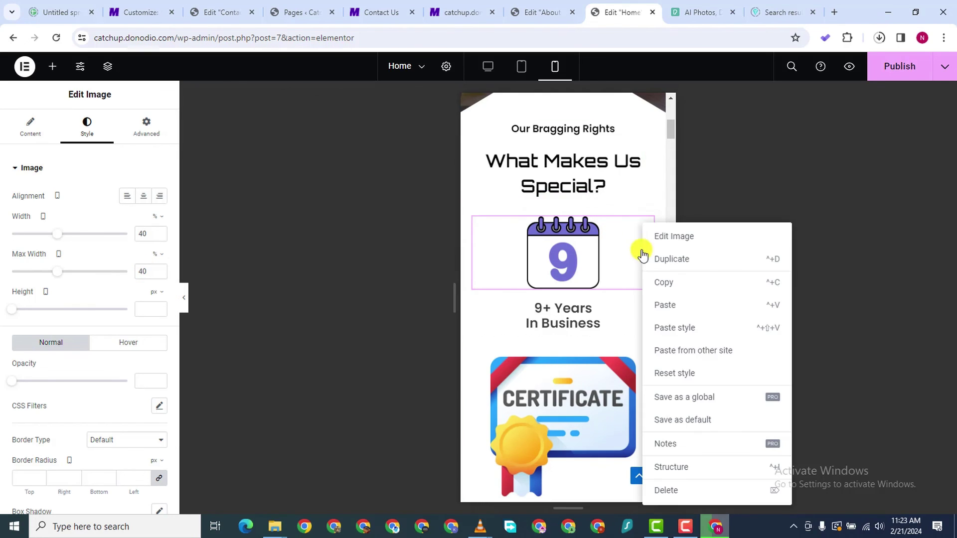
pyautogui.click(665, 280)
# Paste the calendar image's style onto the certificate, medal and Teams stat images
pyautogui.scroll(-1, 629, 348)
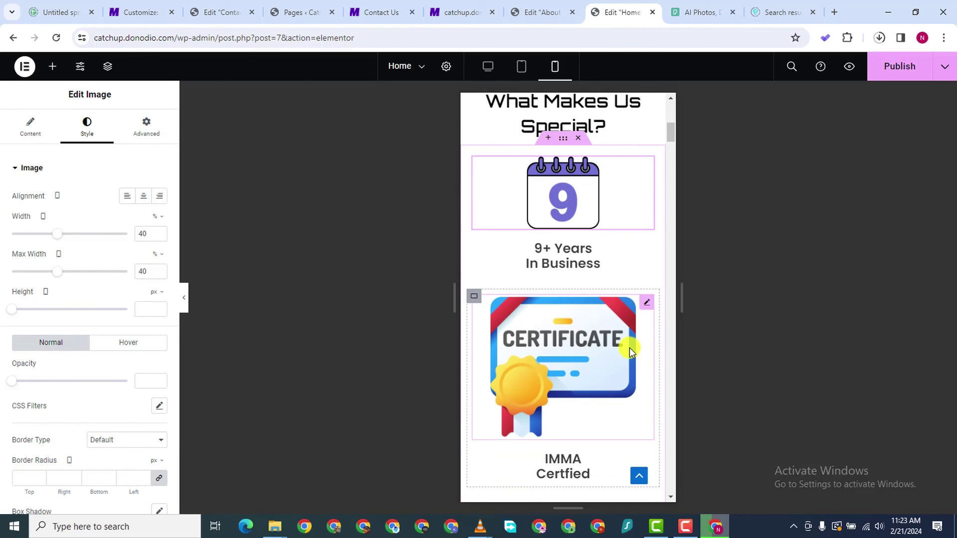
pyautogui.rightClick(644, 304)
pyautogui.click(679, 335)
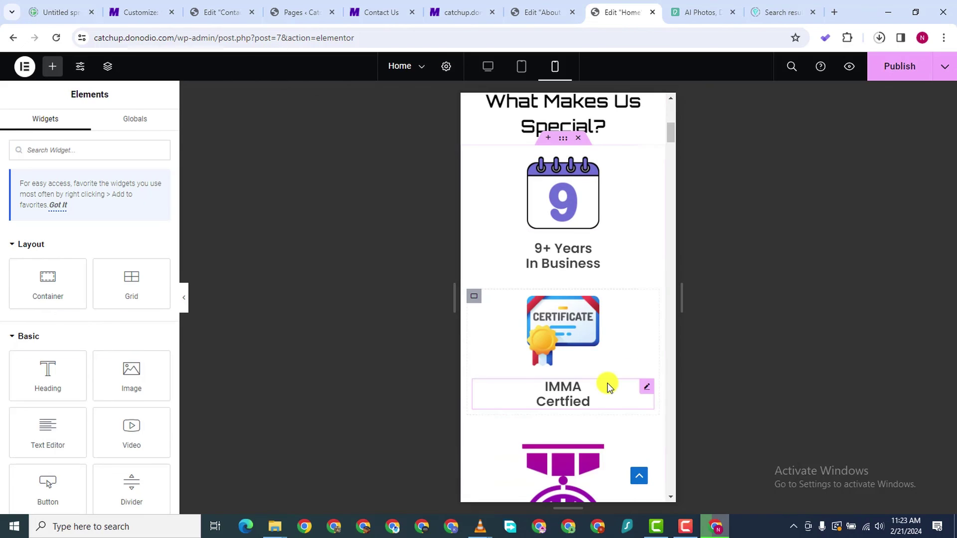
pyautogui.scroll(-1, 609, 384)
pyautogui.scroll(-1, 594, 404)
pyautogui.rightClick(645, 324)
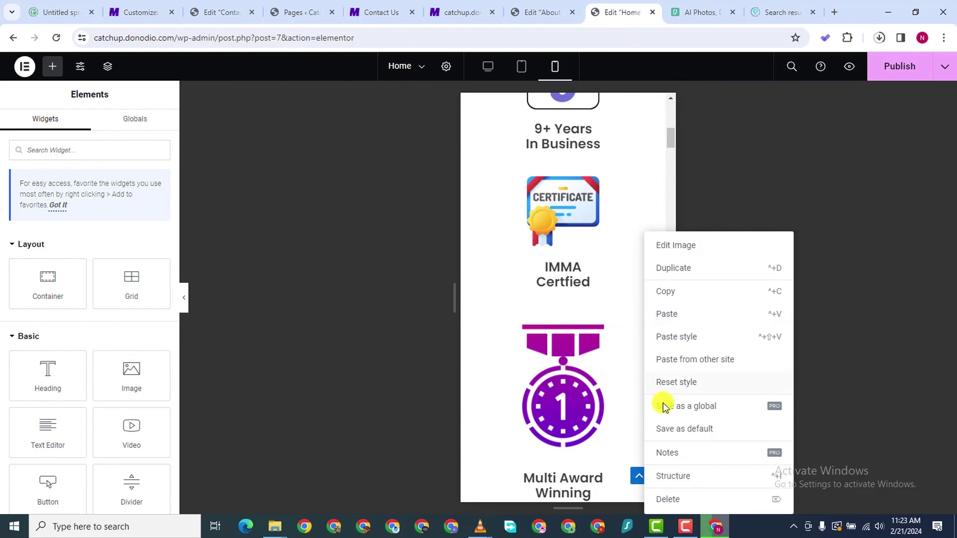
pyautogui.click(677, 337)
pyautogui.scroll(-4, 573, 388)
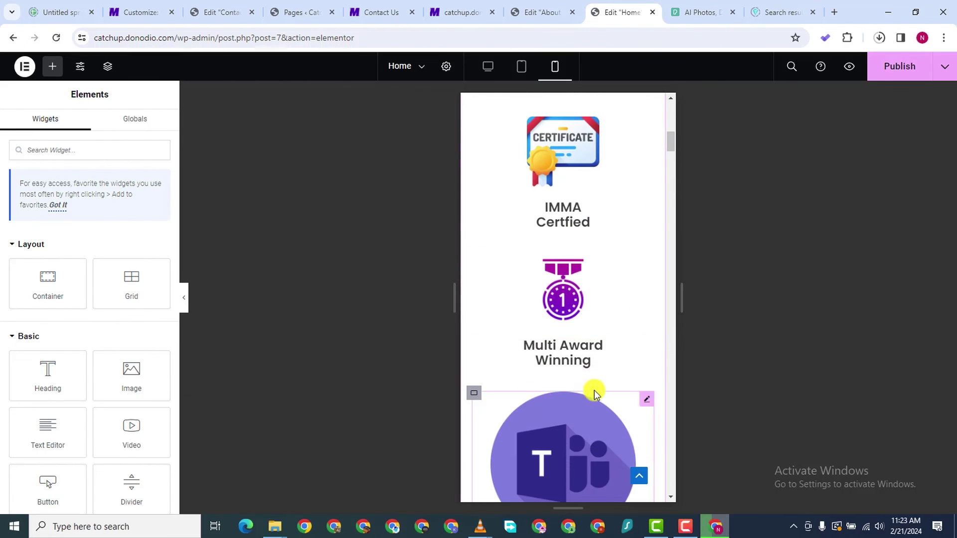
pyautogui.rightClick(642, 287)
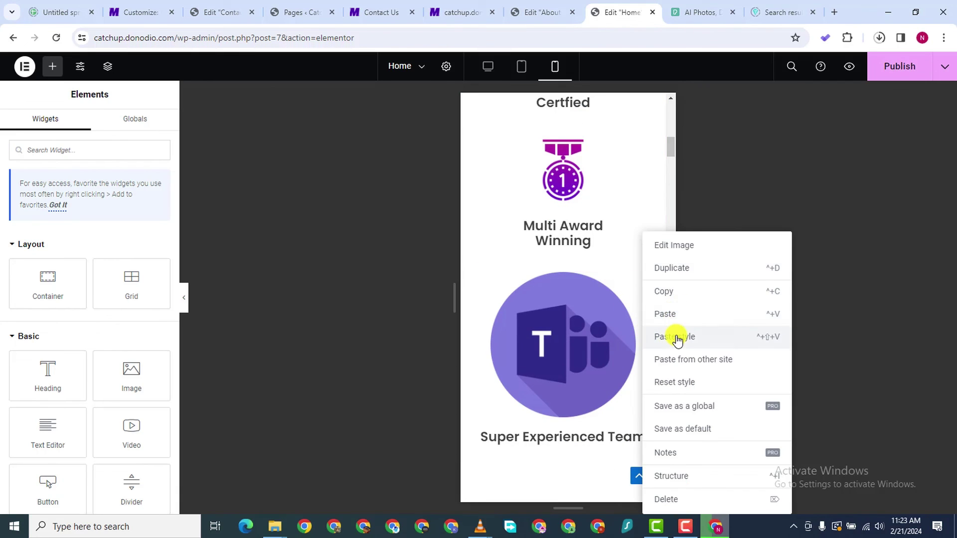
pyautogui.click(675, 337)
pyautogui.scroll(5, 613, 304)
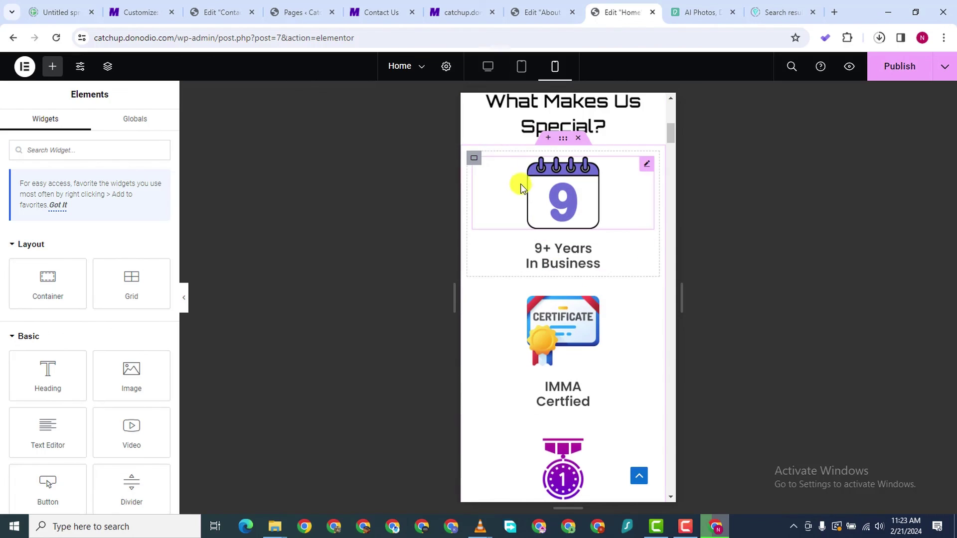
pyautogui.click(477, 160)
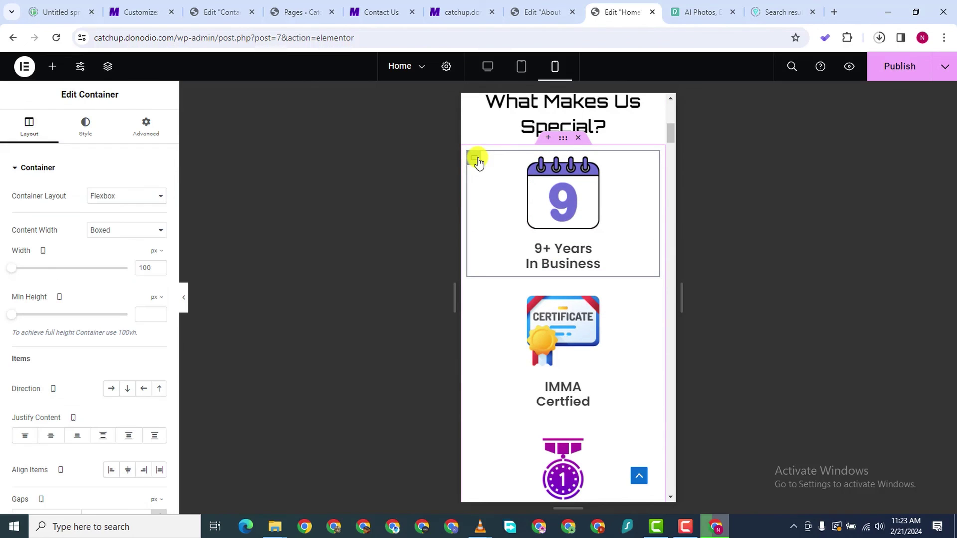
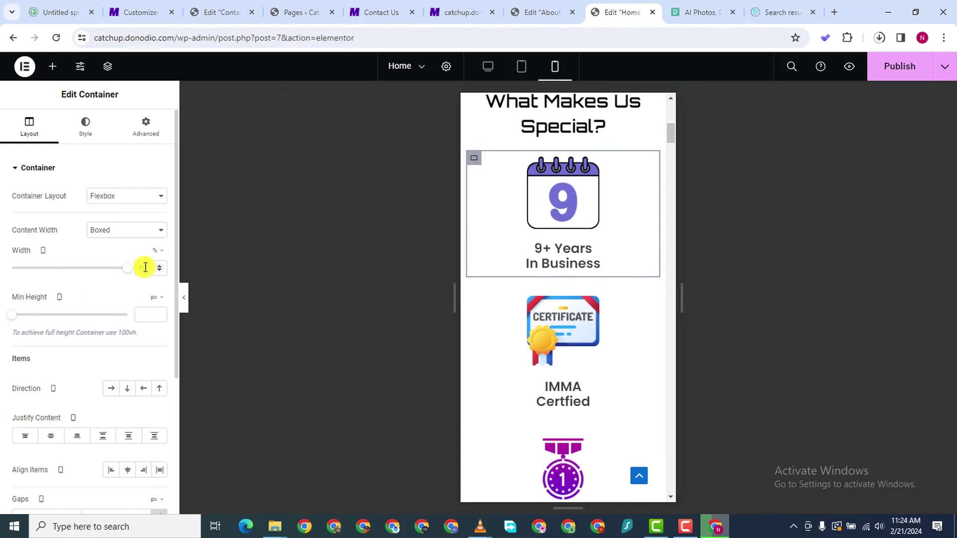
# Resize the 9+ Years box on mobile, stepping its width up to 48
pyautogui.moveTo(131, 269); pyautogui.dragTo(48, 268)
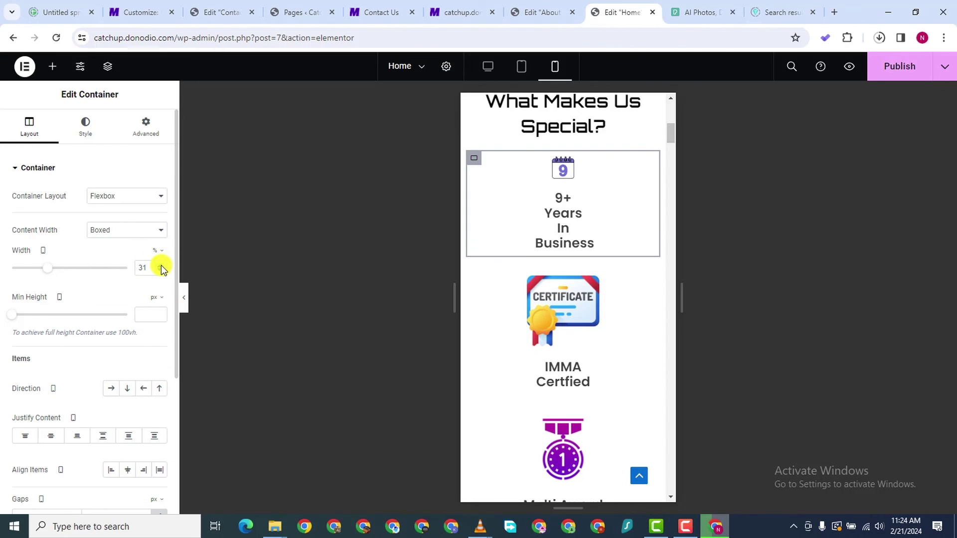
pyautogui.moveTo(160, 265); pyautogui.dragTo(160, 265)
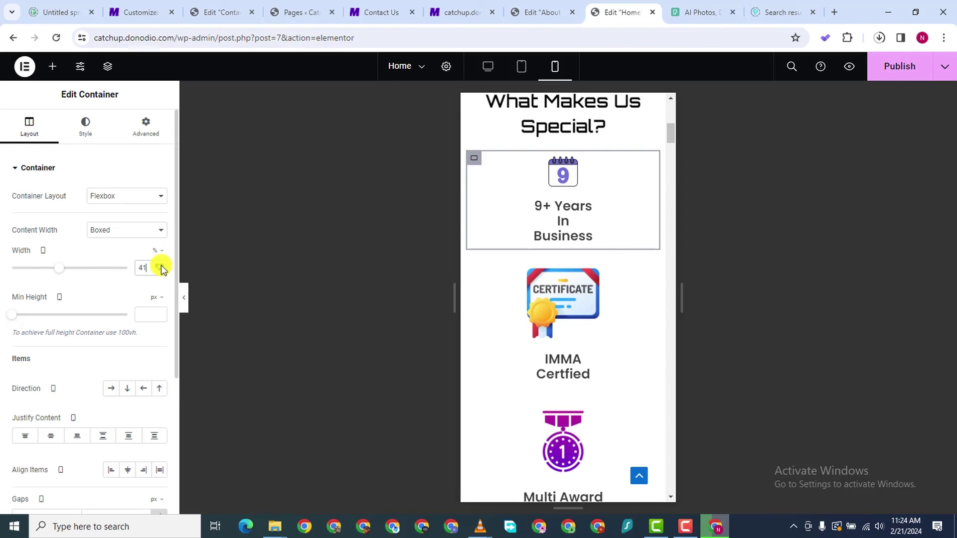
pyautogui.click(161, 265)
pyautogui.click(161, 265)
pyautogui.click(161, 265)
pyautogui.click(160, 265)
pyautogui.click(160, 265)
pyautogui.click(160, 265)
pyautogui.click(160, 265)
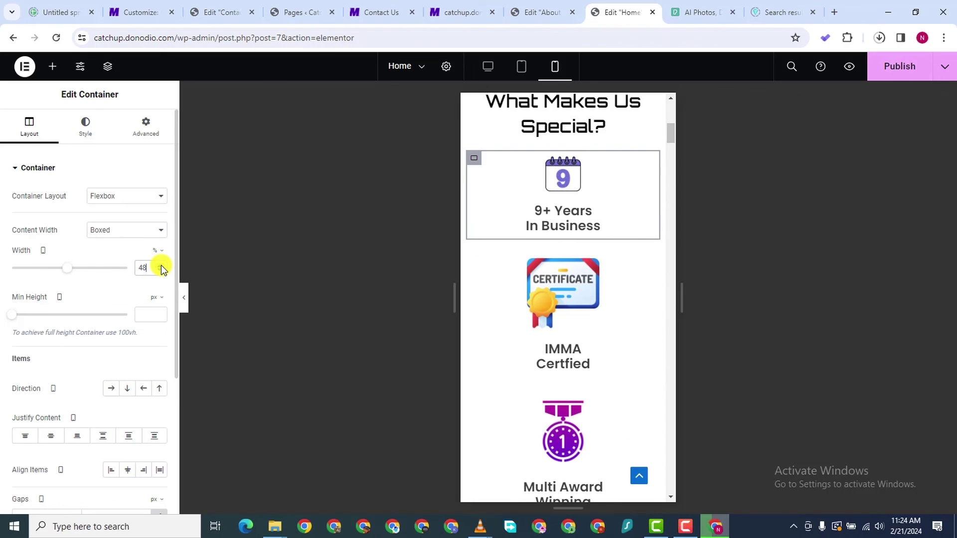
pyautogui.click(161, 265)
pyautogui.click(160, 265)
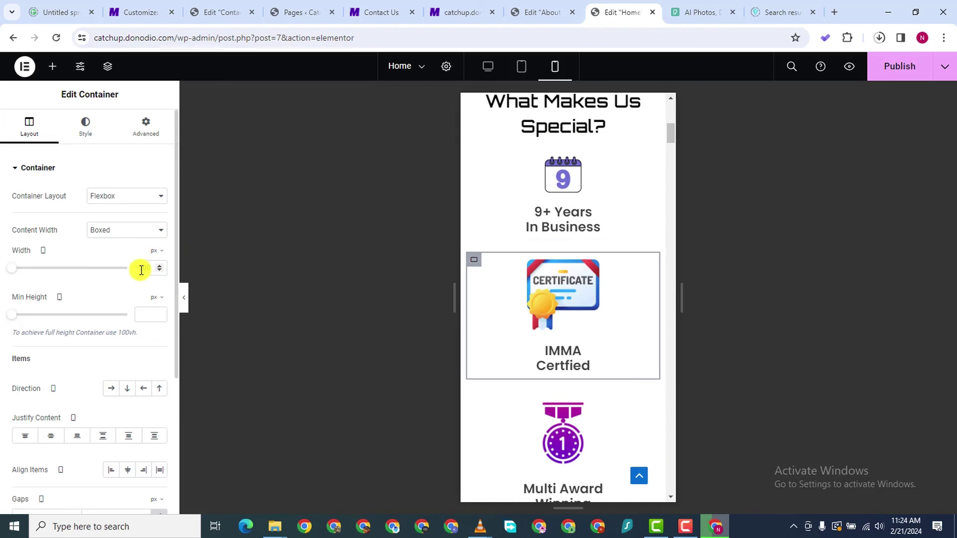
pyautogui.click(159, 253)
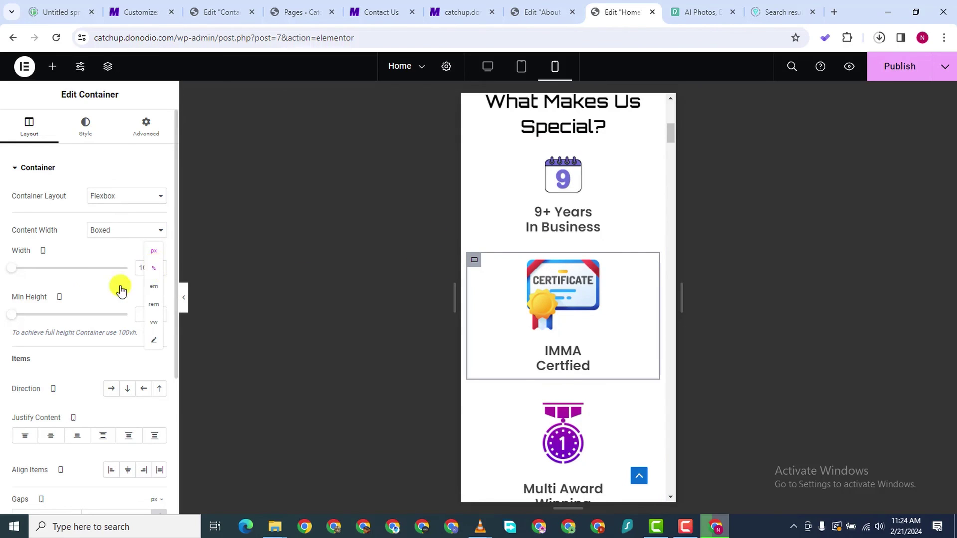
# Widen the IMMA Certified box to 100% width
pyautogui.moveTo(124, 269); pyautogui.dragTo(70, 276)
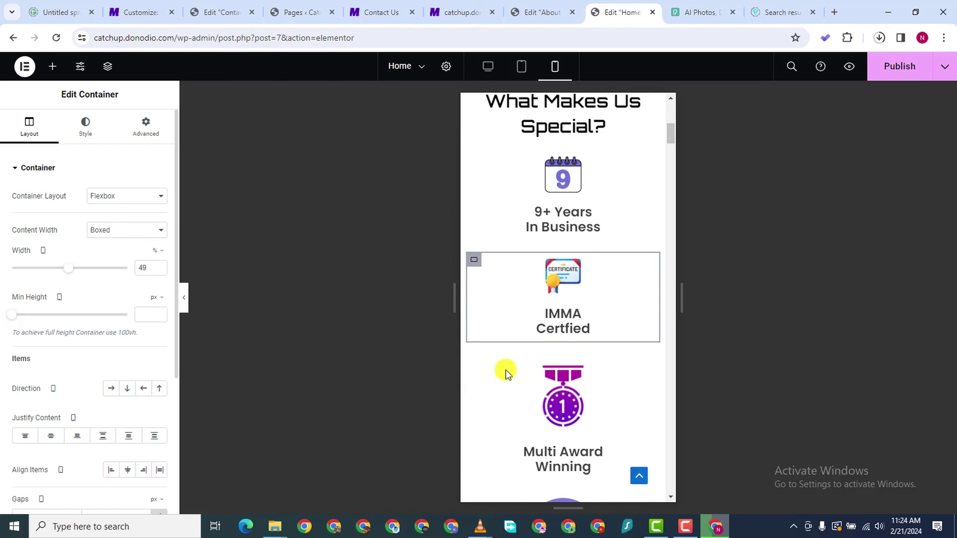
pyautogui.scroll(-1, 504, 371)
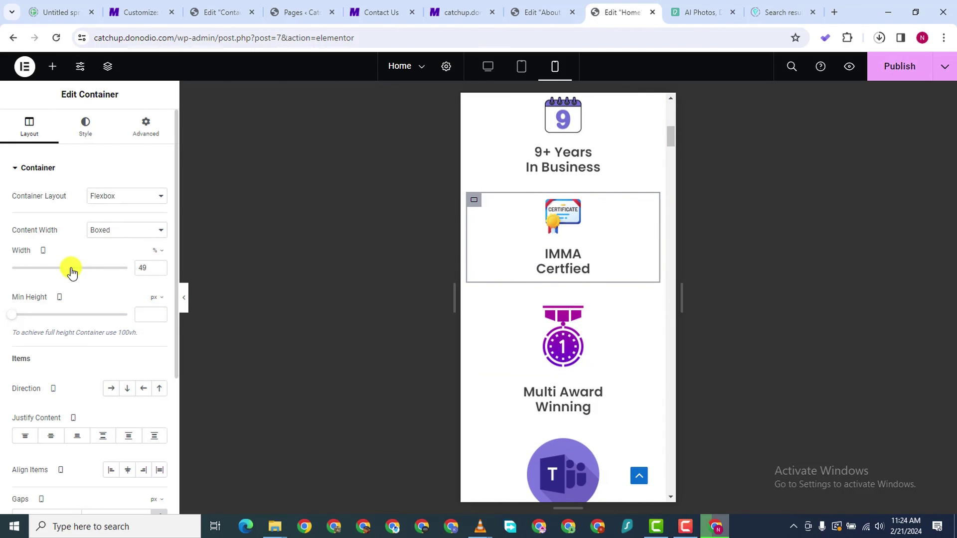
pyautogui.moveTo(71, 271); pyautogui.dragTo(138, 275)
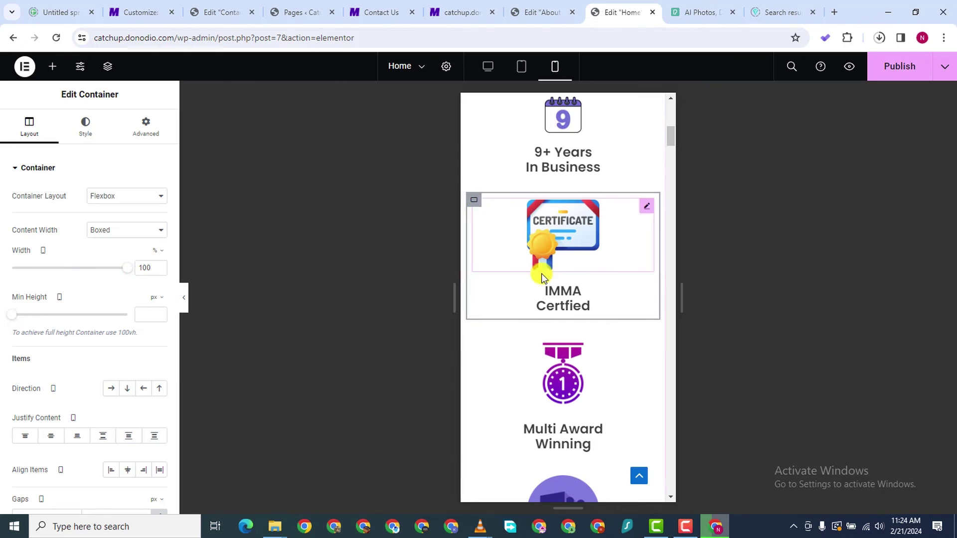
pyautogui.scroll(-3, 548, 274)
pyautogui.scroll(5, 551, 292)
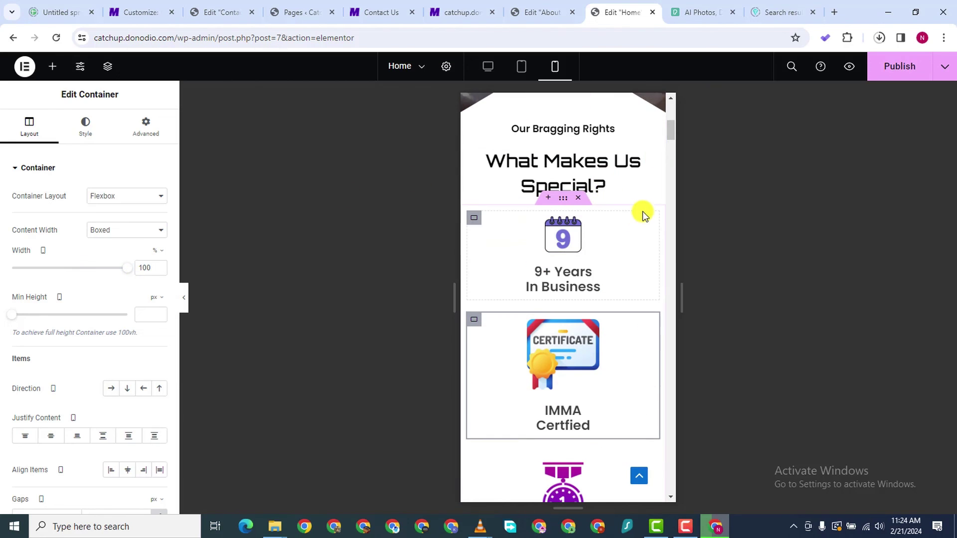
# Set the 9+ Years In Business box width to 100%
pyautogui.click(601, 227)
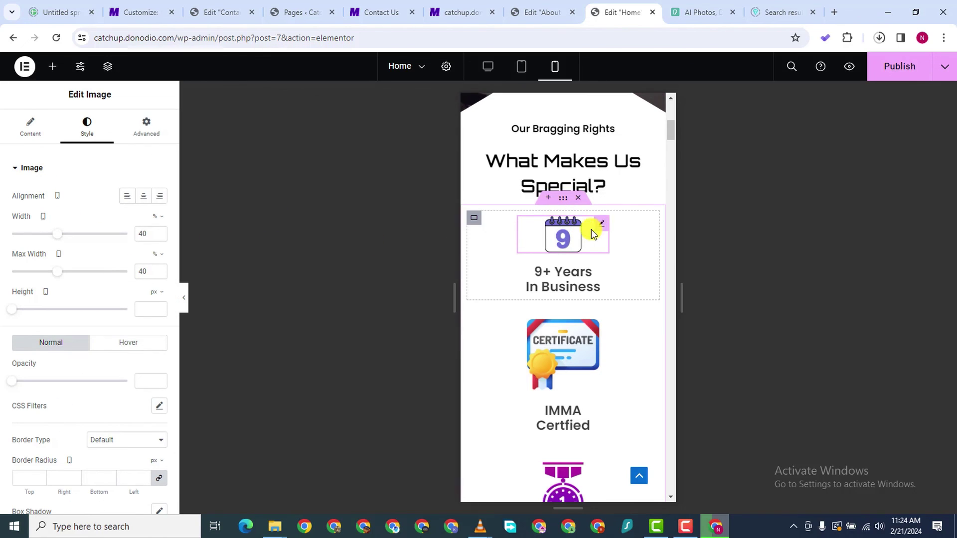
pyautogui.click(29, 133)
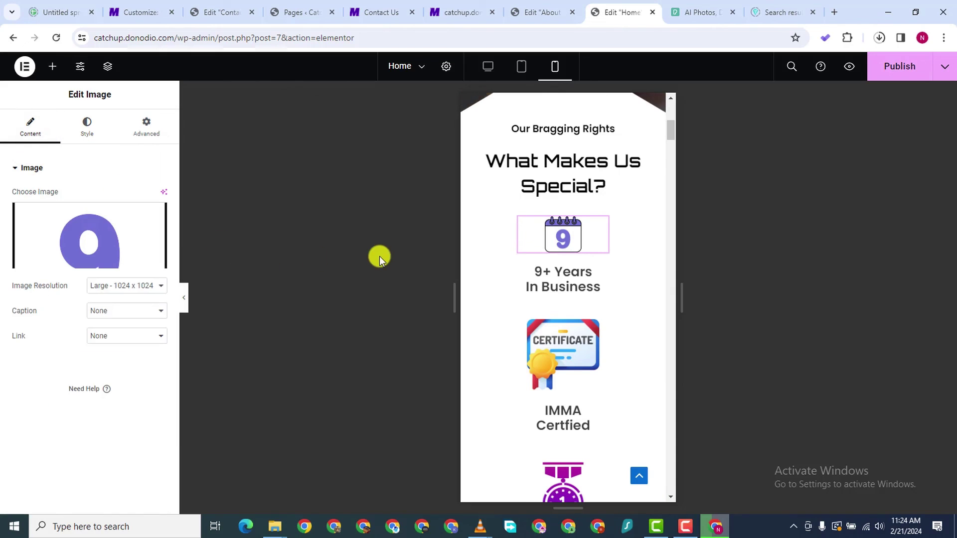
pyautogui.click(472, 219)
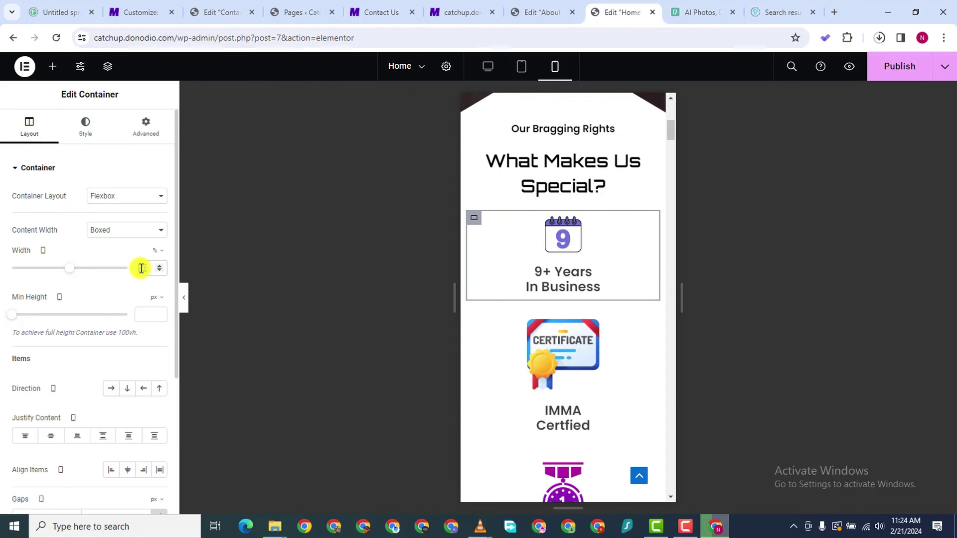
pyautogui.write('100')
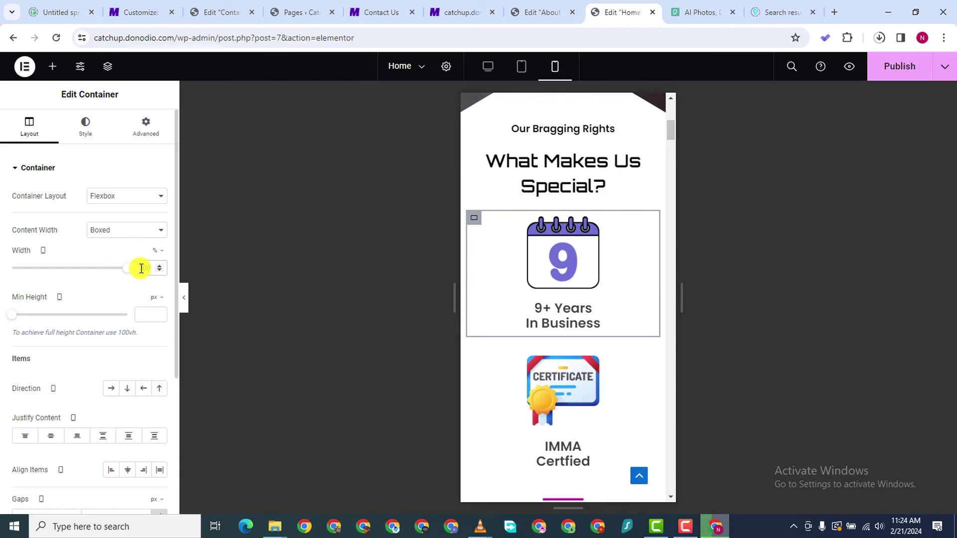
pyautogui.scroll(-6, 535, 378)
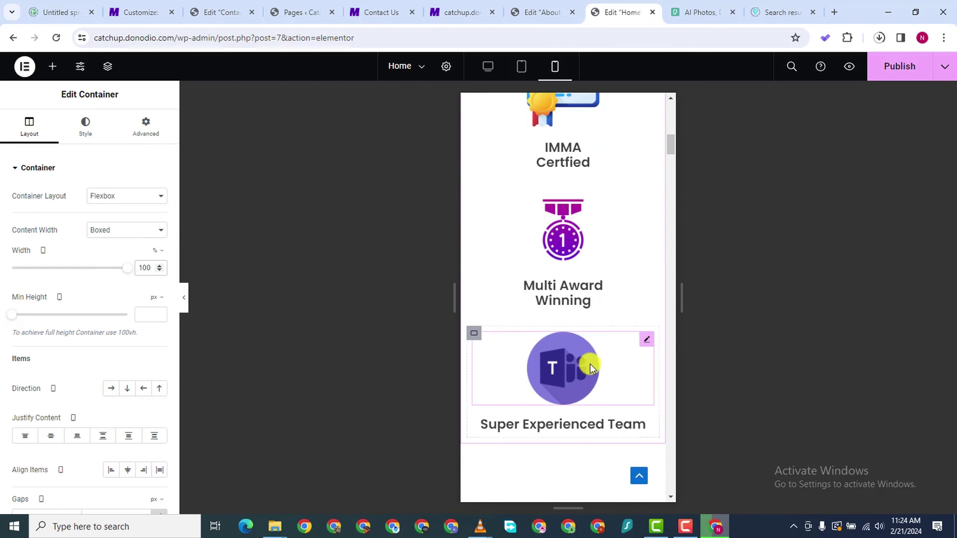
pyautogui.scroll(-3, 590, 364)
pyautogui.scroll(5, 587, 338)
pyautogui.scroll(-10, 588, 321)
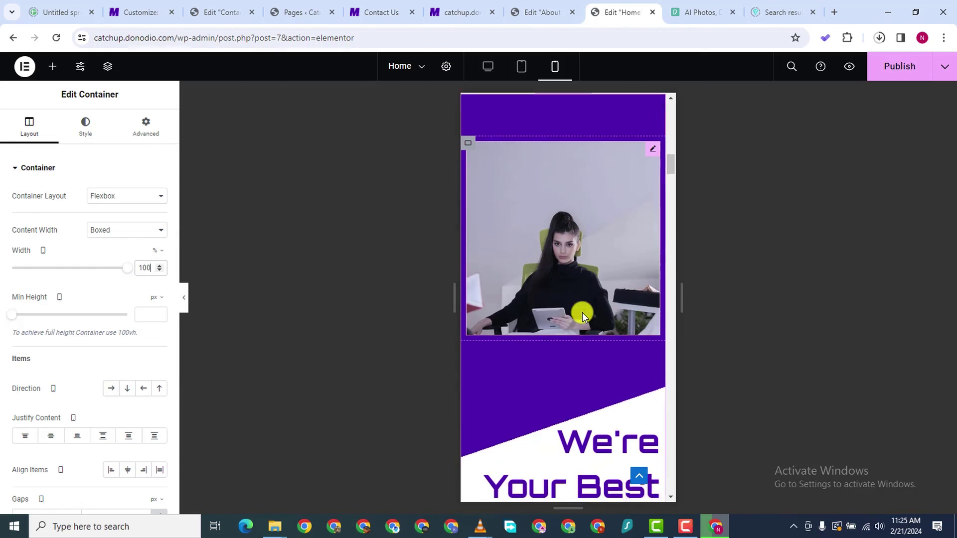
# Set the 'We're Your Best Companions' heading to 30 px and adjust its line height
pyautogui.scroll(-6, 582, 312)
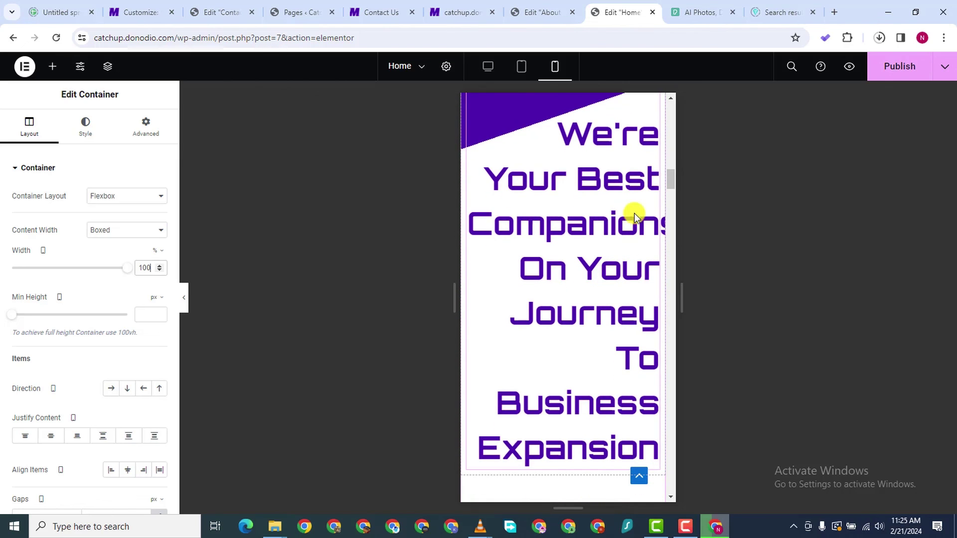
pyautogui.click(582, 214)
pyautogui.click(86, 127)
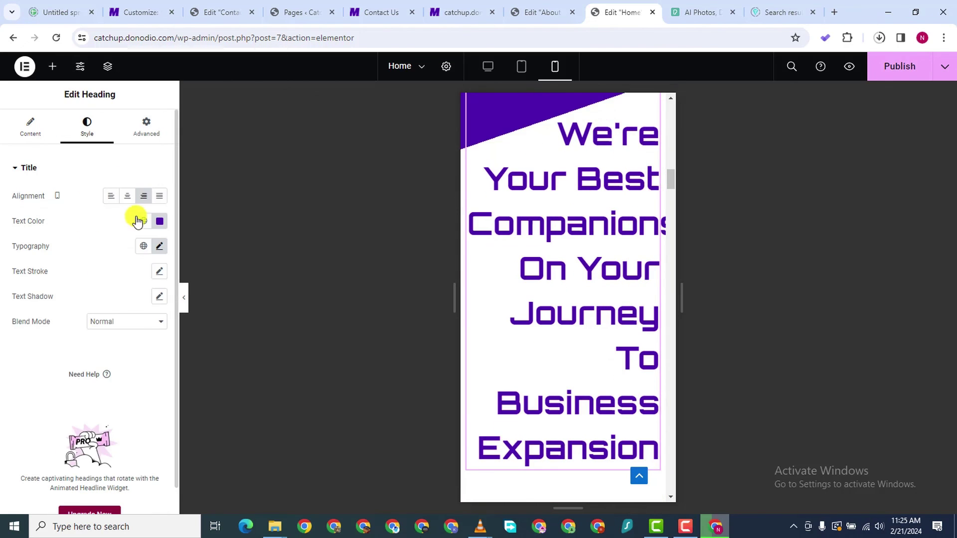
pyautogui.click(157, 246)
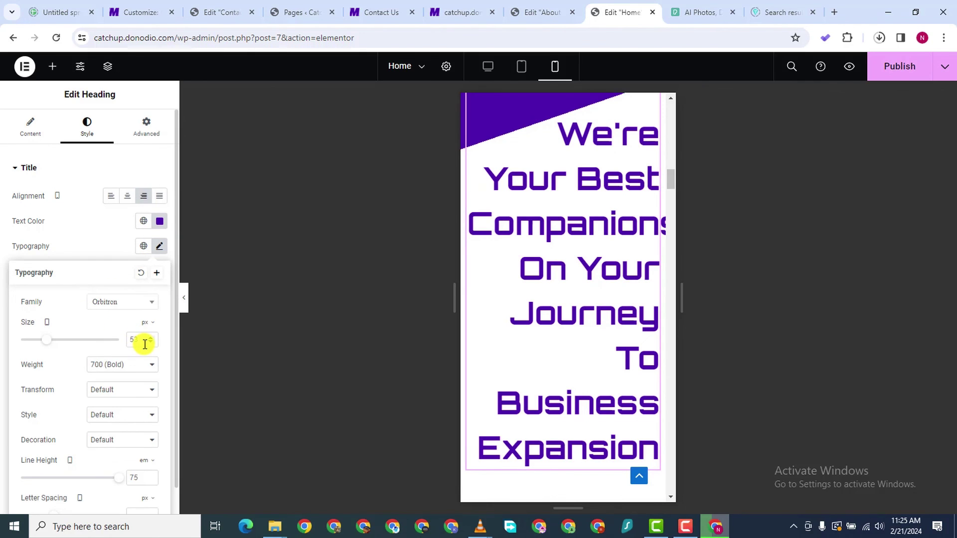
pyautogui.doubleClick(151, 340)
pyautogui.write('24')
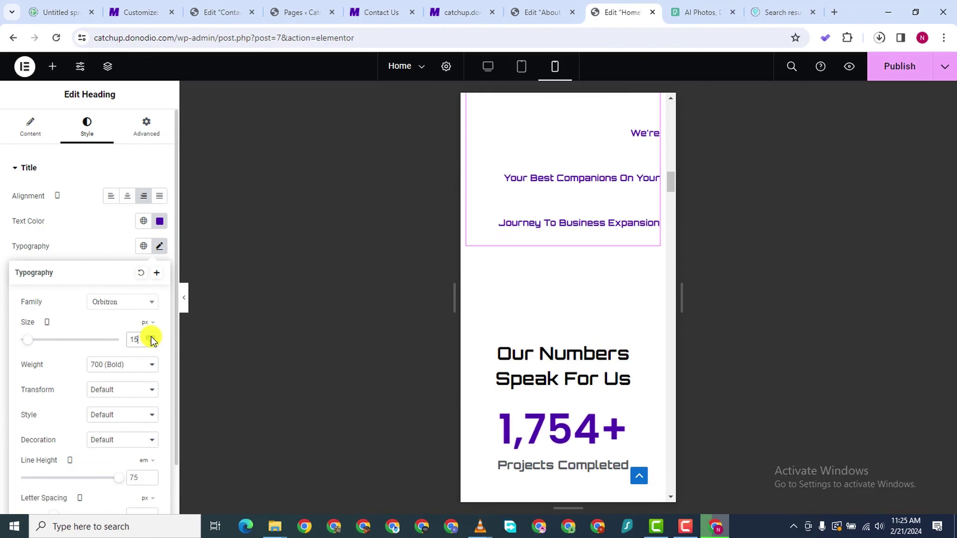
pyautogui.press('BackSpace')
pyautogui.press('BackSpace')
pyautogui.write('30')
pyautogui.scroll(-1, 125, 399)
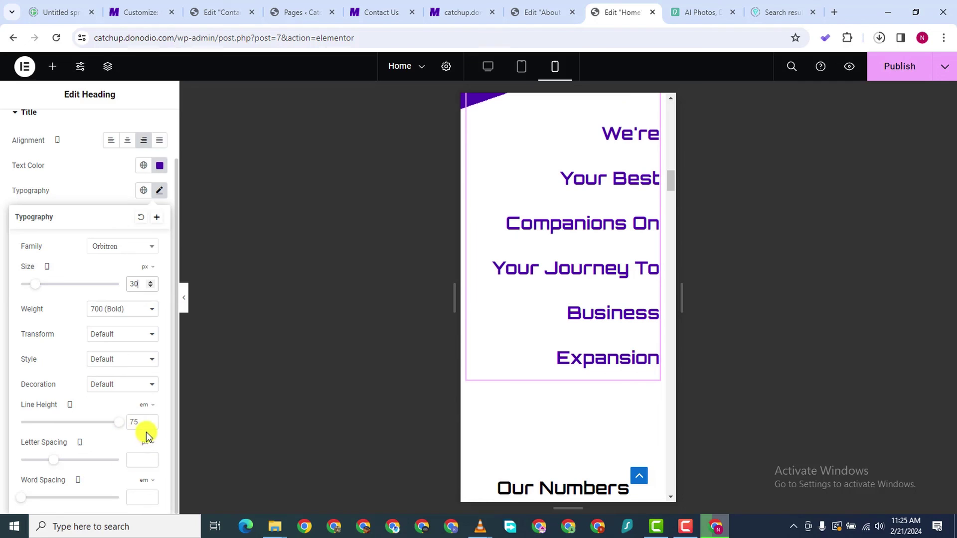
pyautogui.press('BackSpace')
pyautogui.press('BackSpace')
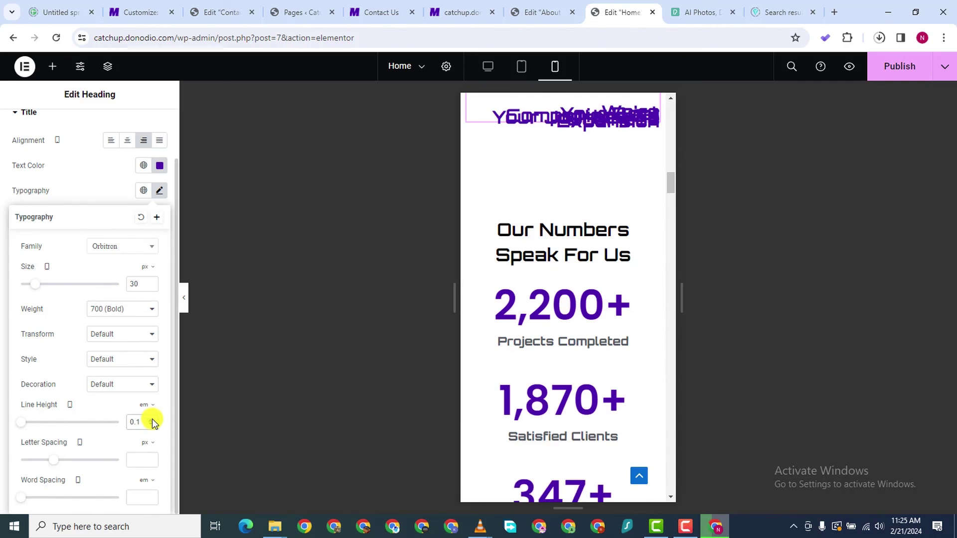
pyautogui.write('1.2')
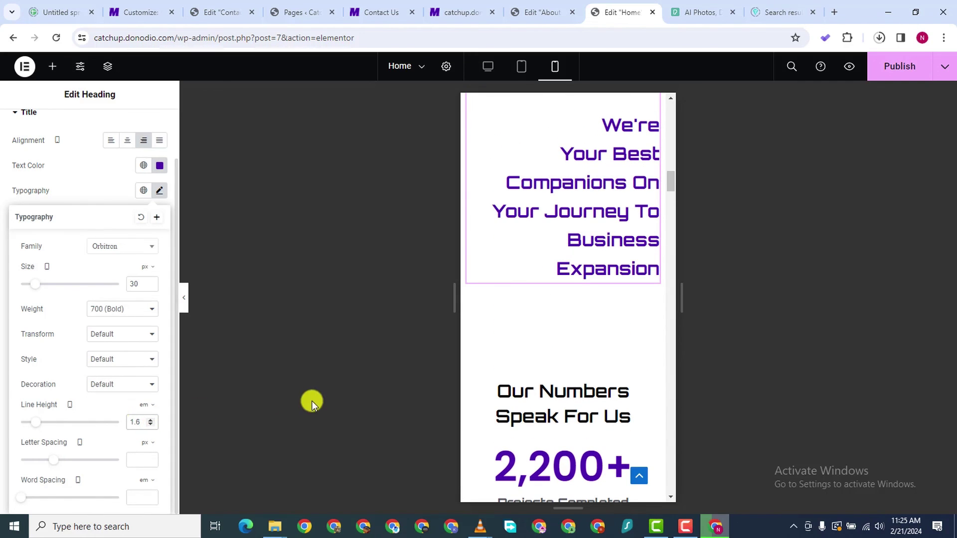
pyautogui.click(149, 424)
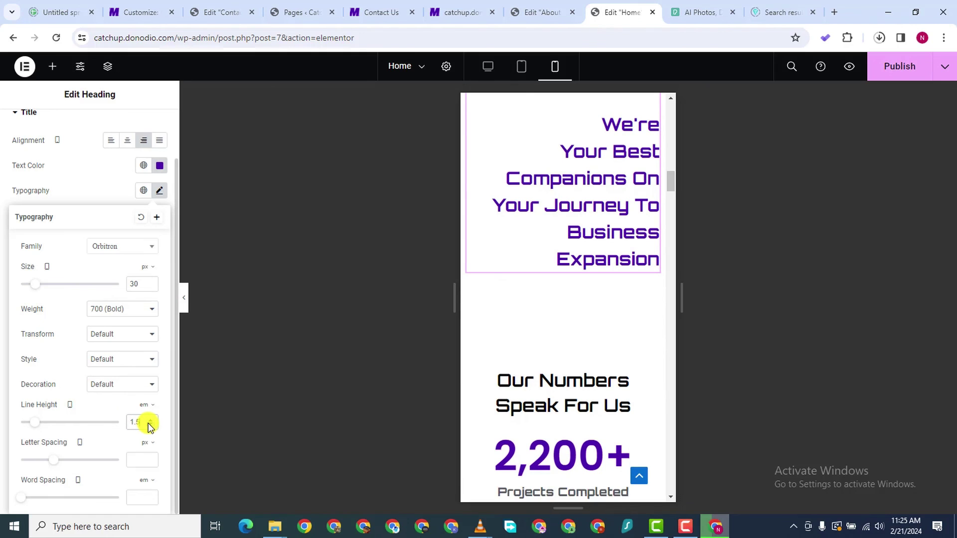
pyautogui.click(149, 424)
# Raise the heading's font size to 34 px and settle its line height at 1.3 em
pyautogui.scroll(-2, 568, 266)
pyautogui.scroll(5, 568, 266)
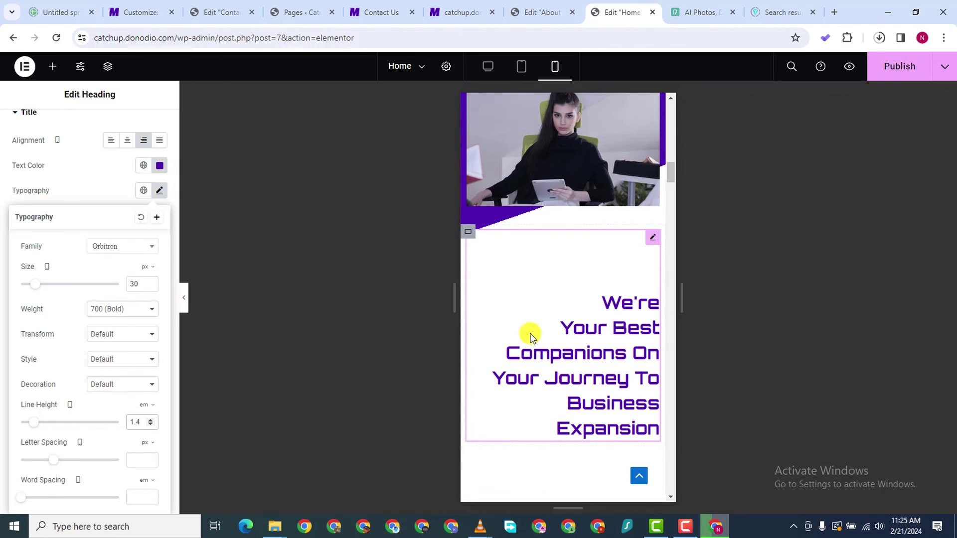
pyautogui.scroll(1, 81, 220)
pyautogui.scroll(-1, 80, 220)
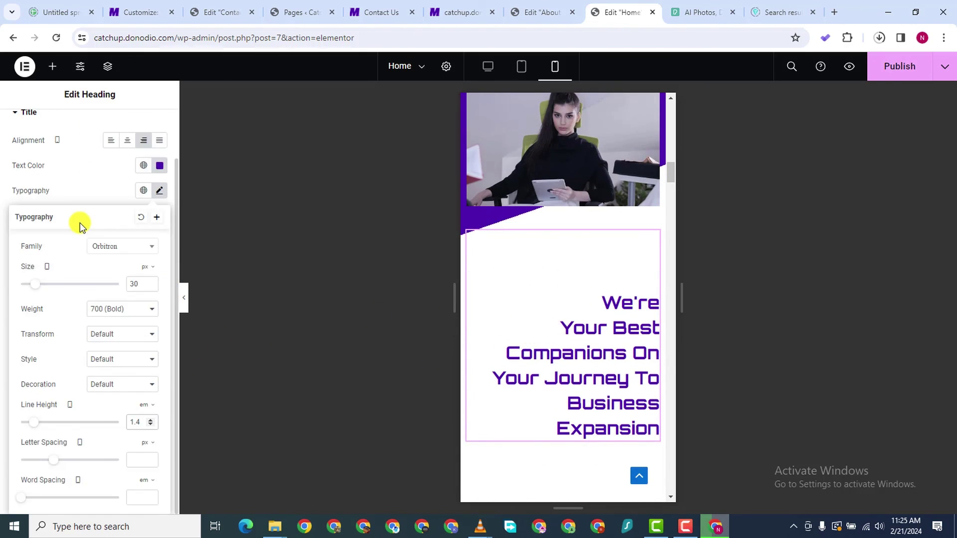
pyautogui.click(149, 282)
pyautogui.click(149, 282)
pyautogui.click(149, 282)
pyautogui.click(149, 282)
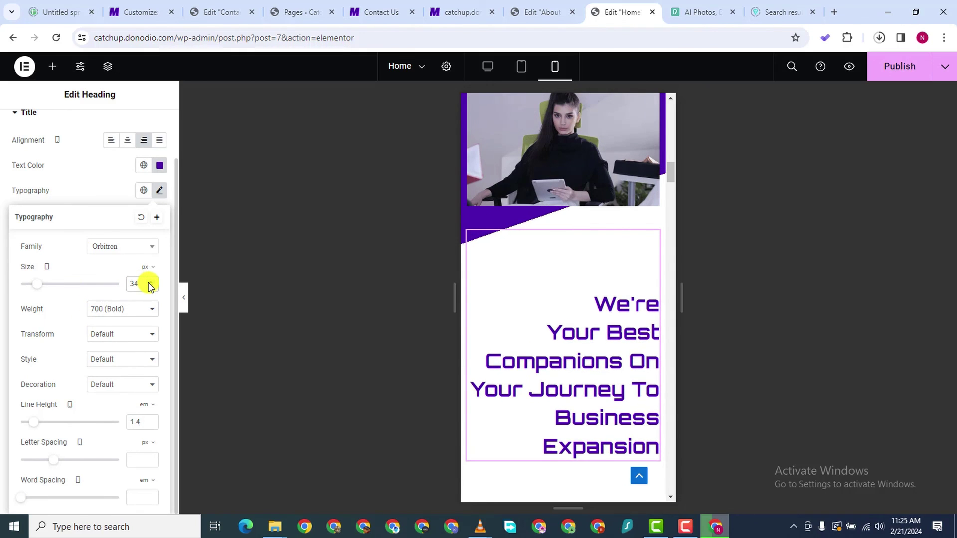
pyautogui.click(151, 424)
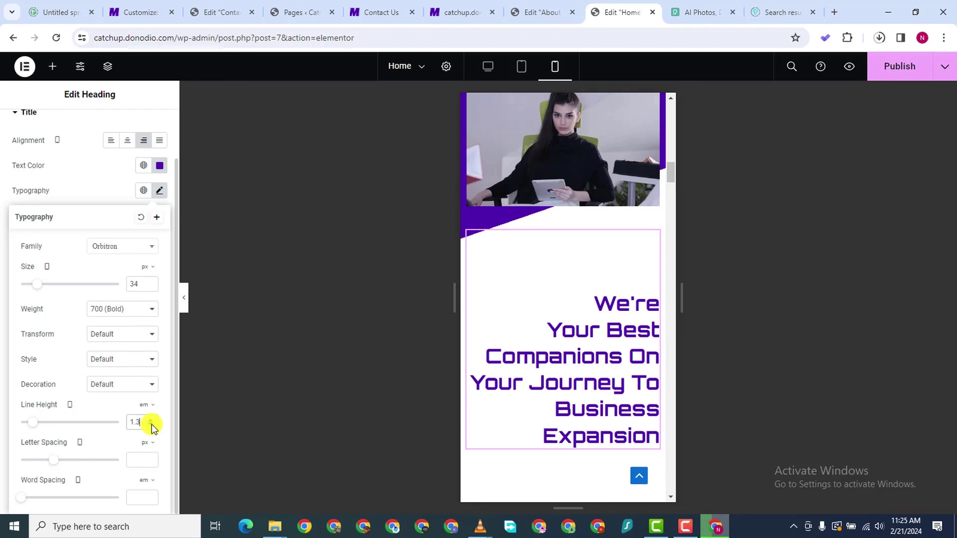
pyautogui.click(151, 424)
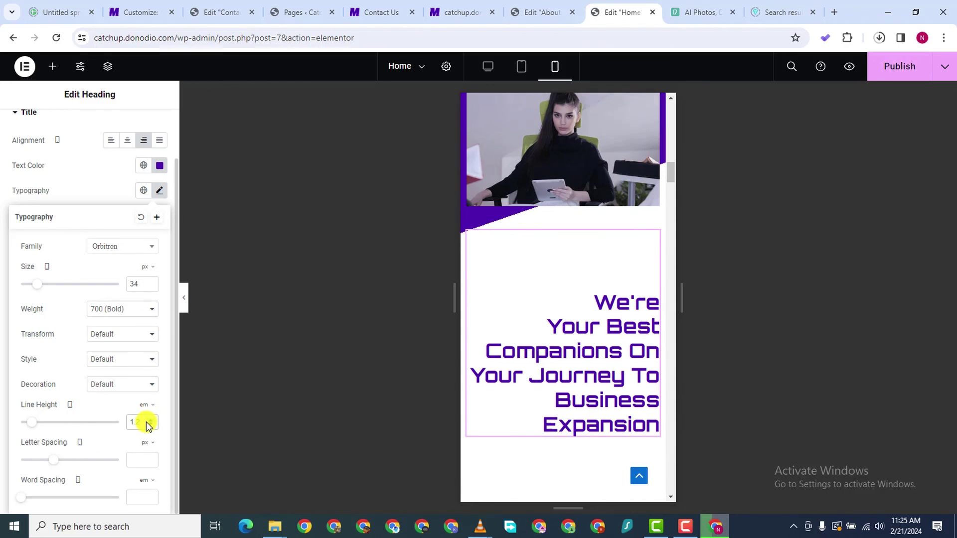
pyautogui.click(150, 420)
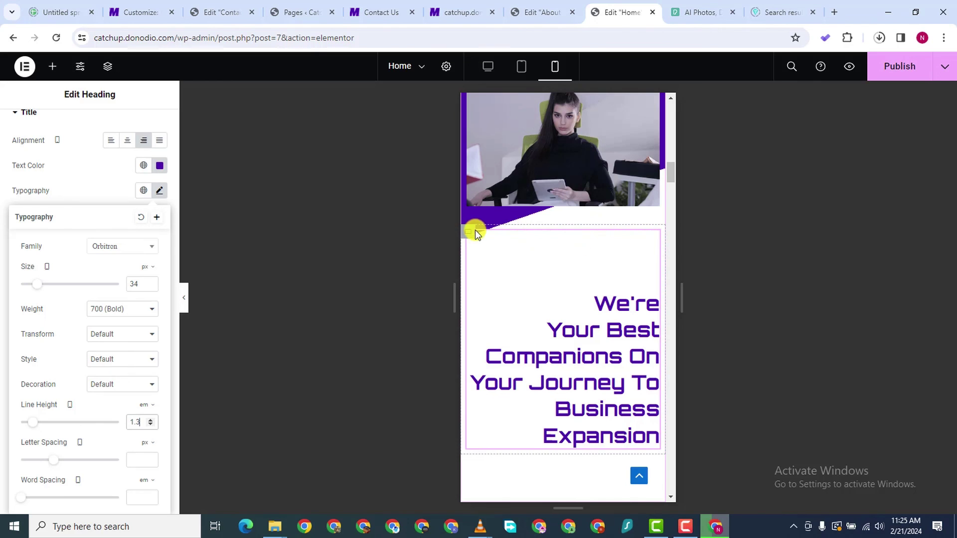
pyautogui.click(471, 234)
pyautogui.click(140, 128)
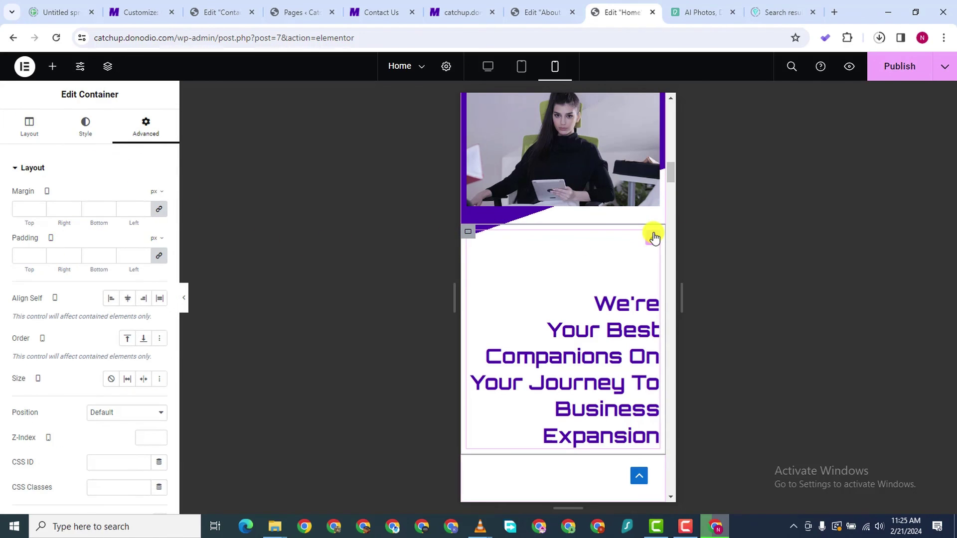
# Reset the 'We're Your Best Companions' heading's padding to 0 on all sides
pyautogui.click(654, 236)
pyautogui.click(132, 125)
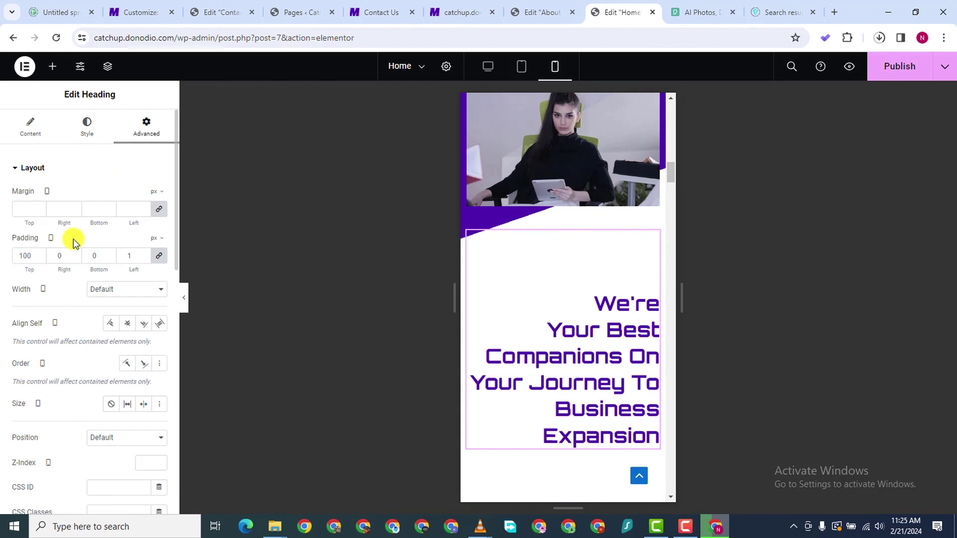
pyautogui.click(158, 256)
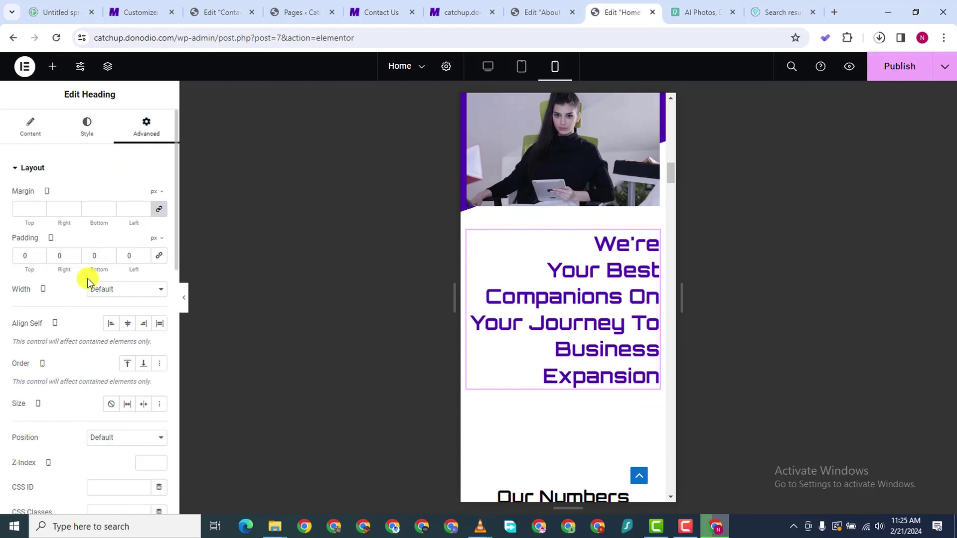
pyautogui.scroll(-2, 664, 375)
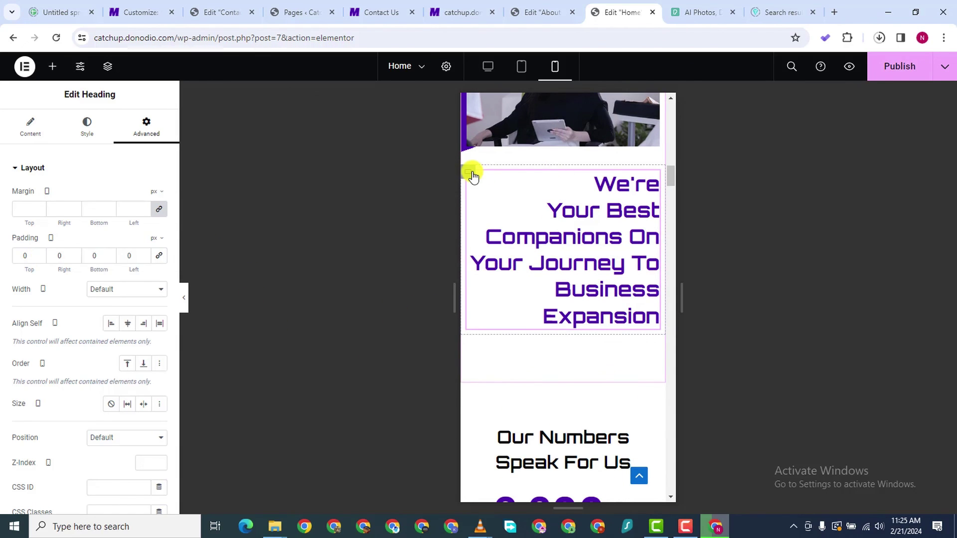
pyautogui.click(470, 173)
pyautogui.scroll(5, 585, 317)
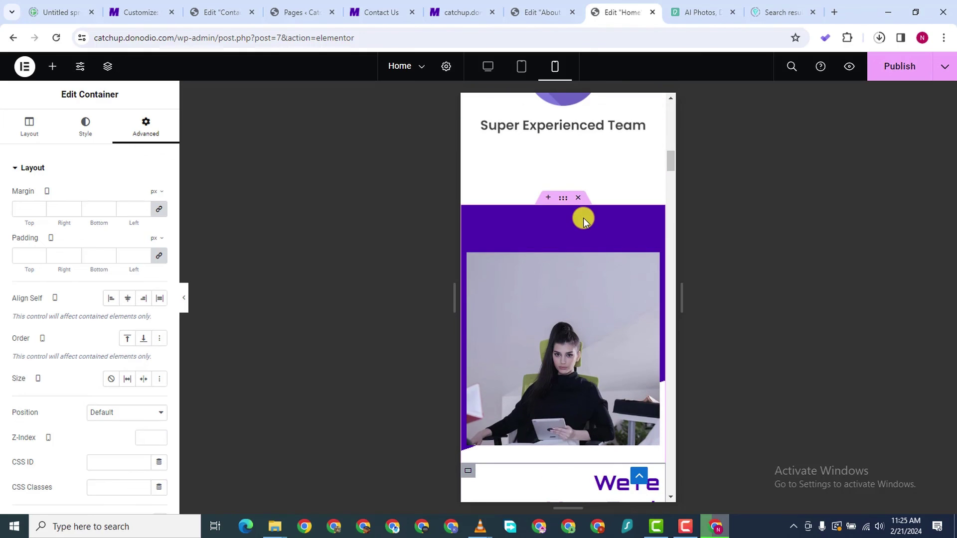
# Clear the purple photo container's padding to 0
pyautogui.click(564, 200)
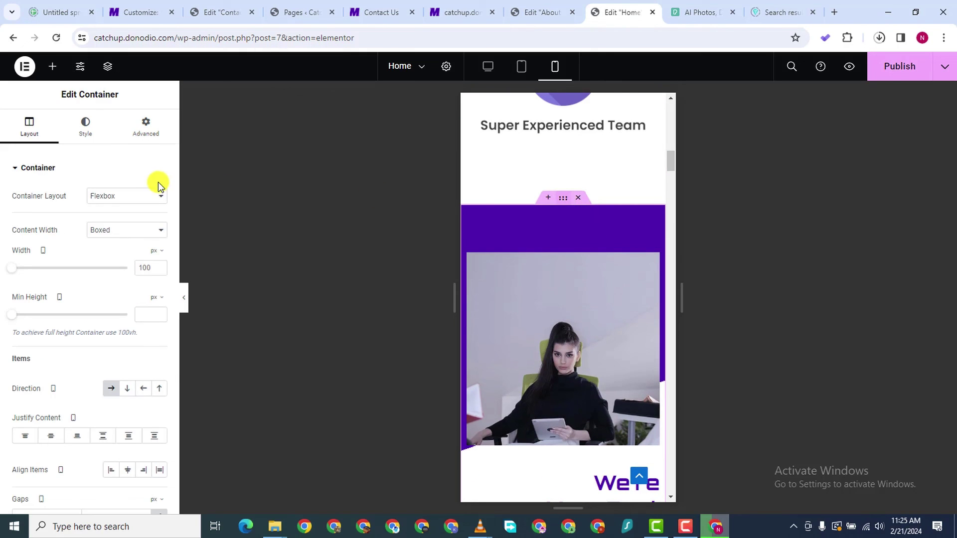
pyautogui.click(142, 130)
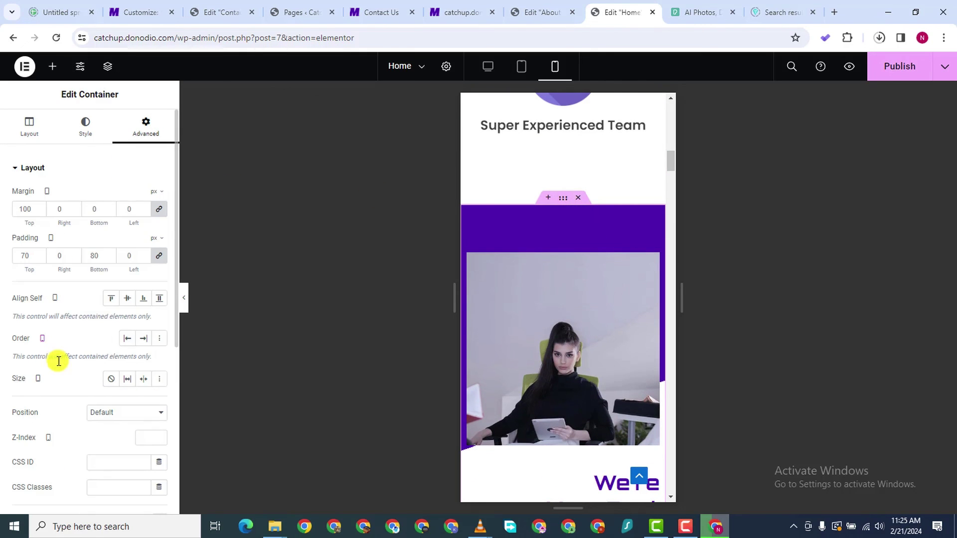
pyautogui.click(159, 256)
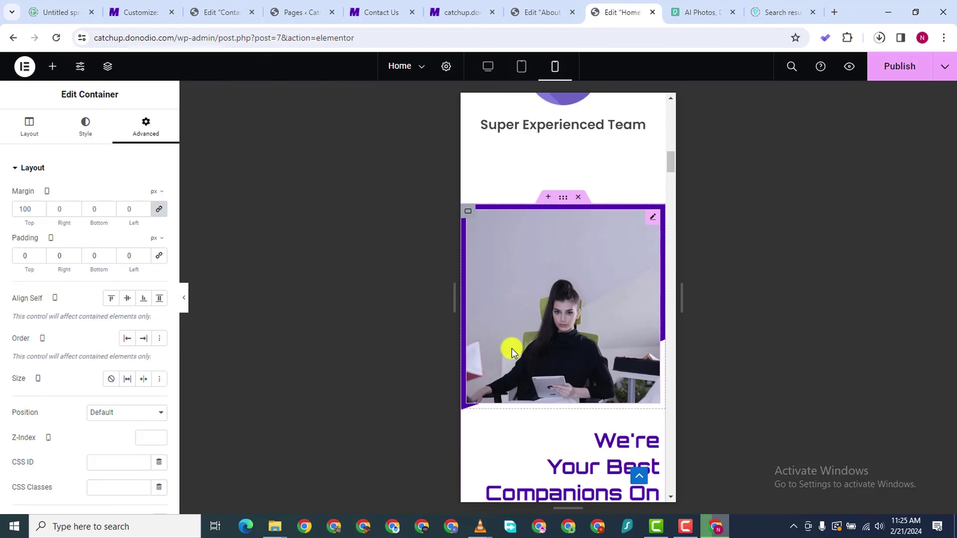
pyautogui.scroll(-1, 513, 352)
pyautogui.scroll(1, 513, 353)
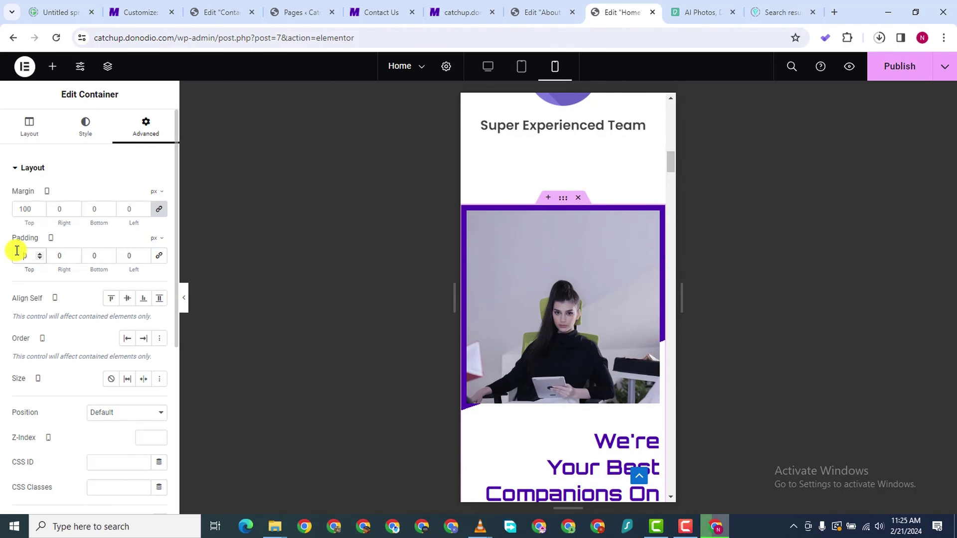
pyautogui.write('0')
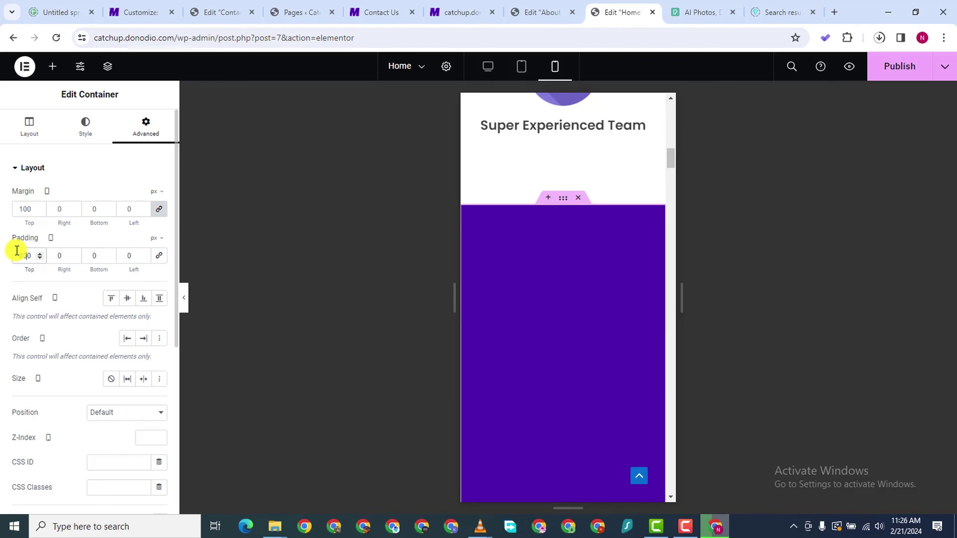
# Give the photo container 80 px top padding and 50 px bottom padding
pyautogui.doubleClick(16, 251)
pyautogui.write('80')
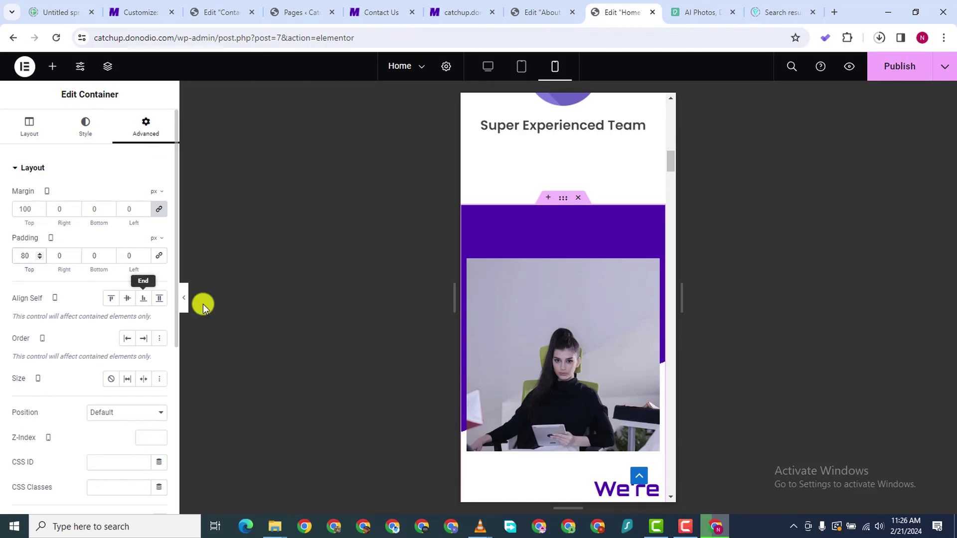
pyautogui.scroll(-3, 633, 399)
pyautogui.scroll(-3, 633, 407)
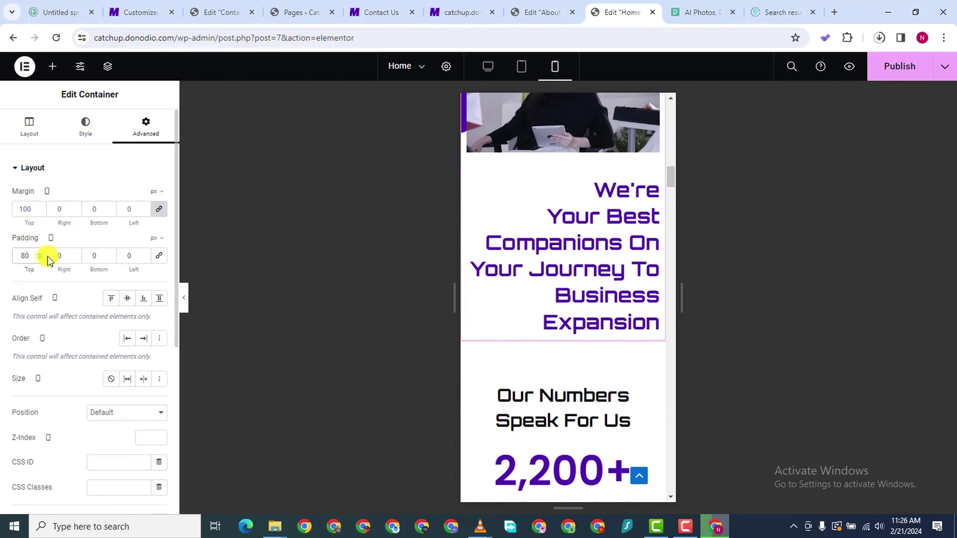
pyautogui.doubleClick(87, 256)
pyautogui.write('50')
pyautogui.scroll(-2, 586, 414)
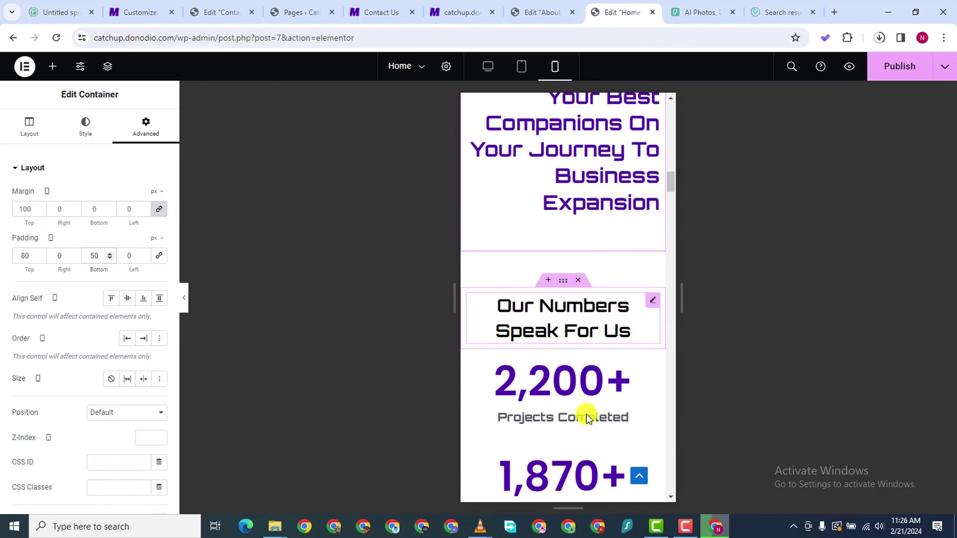
pyautogui.scroll(-2, 582, 405)
pyautogui.scroll(2, 570, 409)
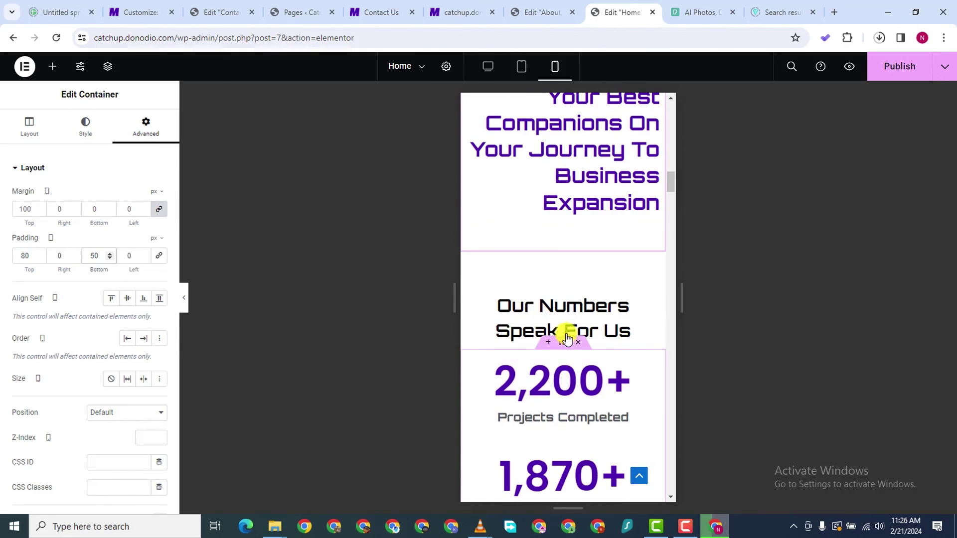
pyautogui.scroll(-5, 577, 384)
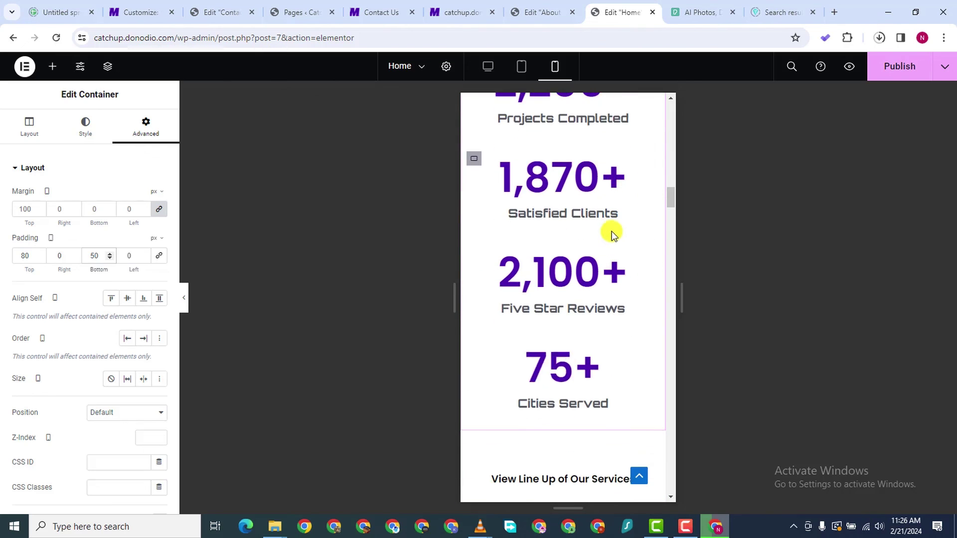
pyautogui.scroll(-5, 612, 234)
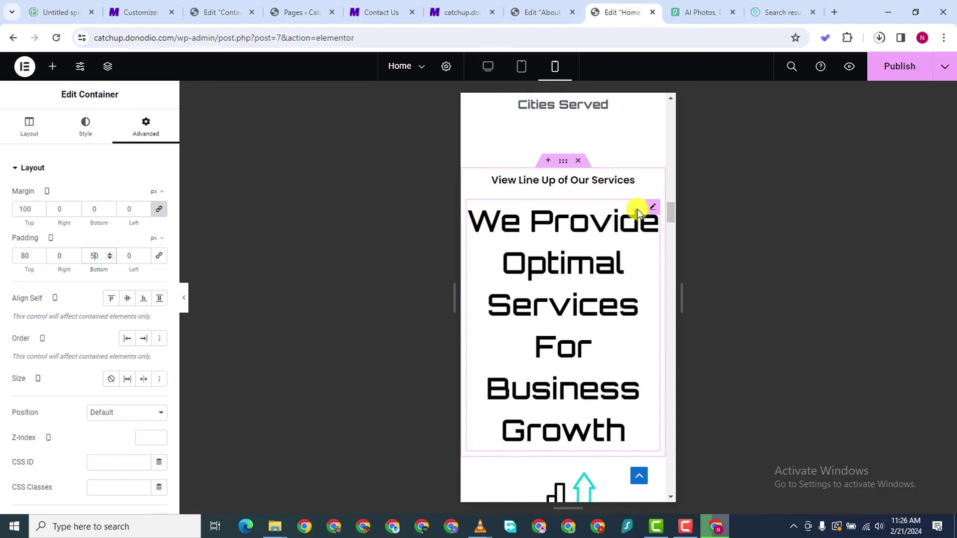
# Shrink the 'We Provide Optimal Services For Business Growth' heading to 25 px
pyautogui.click(587, 220)
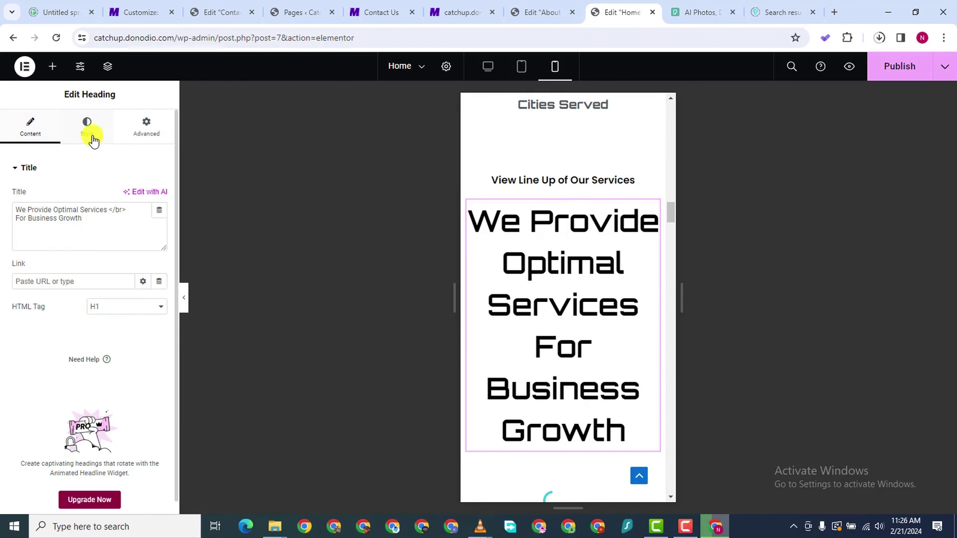
pyautogui.click(86, 127)
pyautogui.click(159, 246)
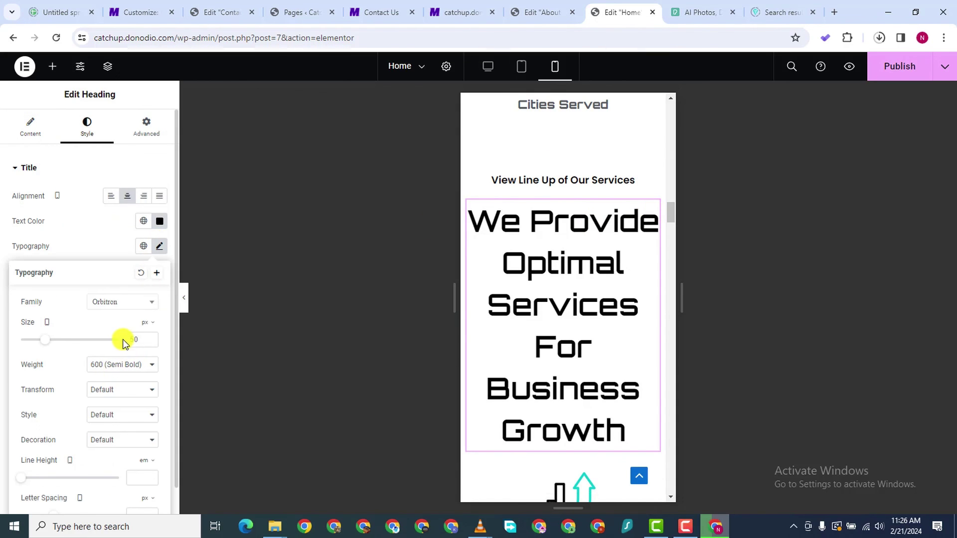
pyautogui.moveTo(48, 337); pyautogui.dragTo(32, 344)
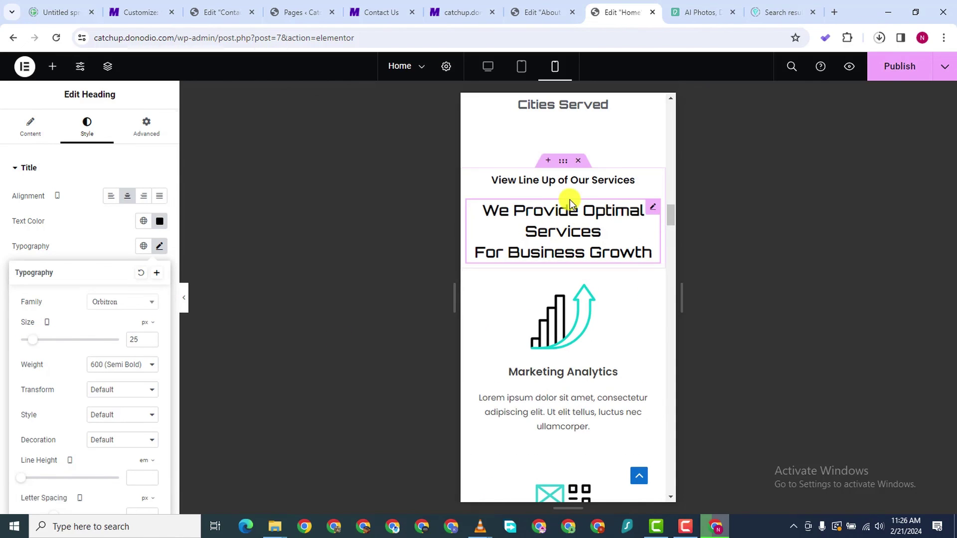
# Shrink the 'View Line Up of Our Services' heading to 11 px
pyautogui.click(571, 181)
pyautogui.click(87, 128)
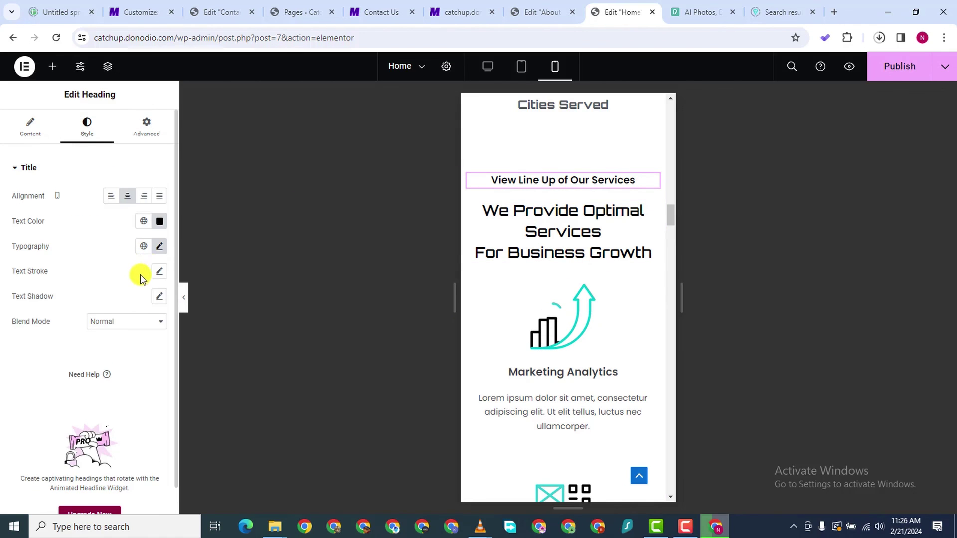
pyautogui.click(158, 247)
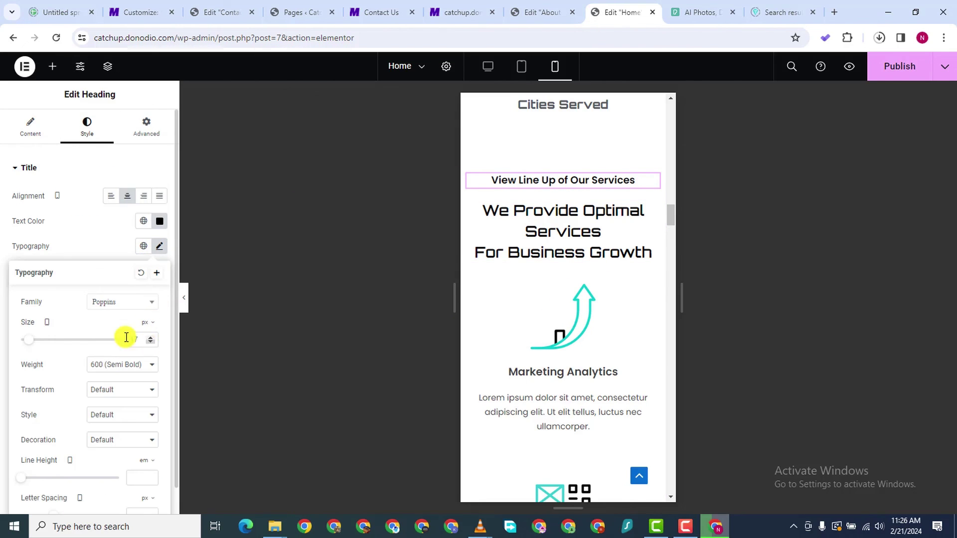
pyautogui.moveTo(34, 344); pyautogui.dragTo(29, 346)
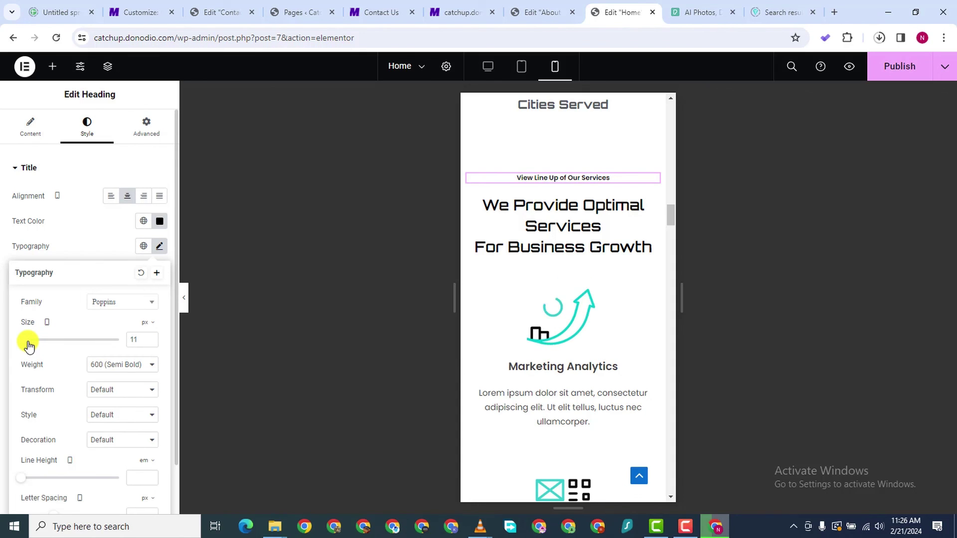
# Give the Marketing Analytics icon image 30% width and a 30% max width
pyautogui.scroll(-7, 589, 327)
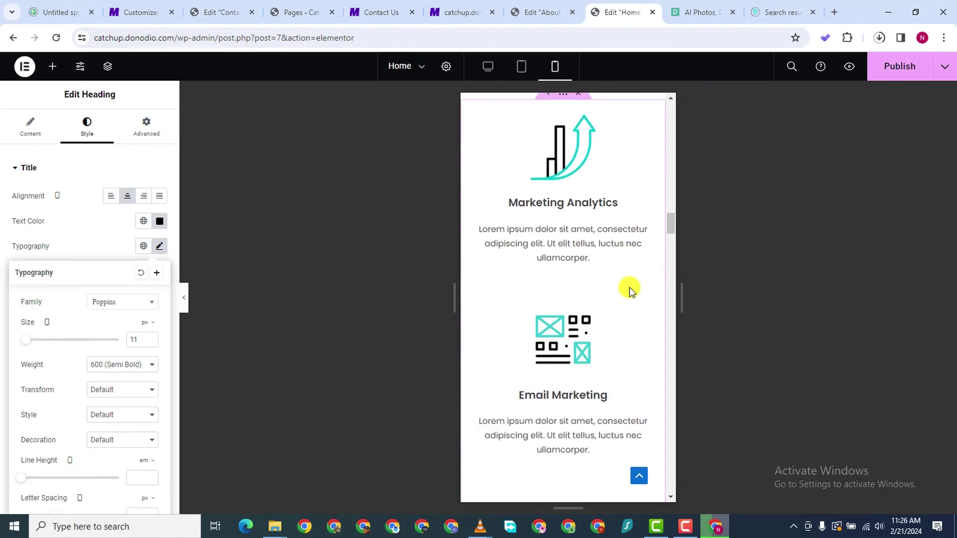
pyautogui.scroll(4, 572, 239)
pyautogui.scroll(1, 498, 133)
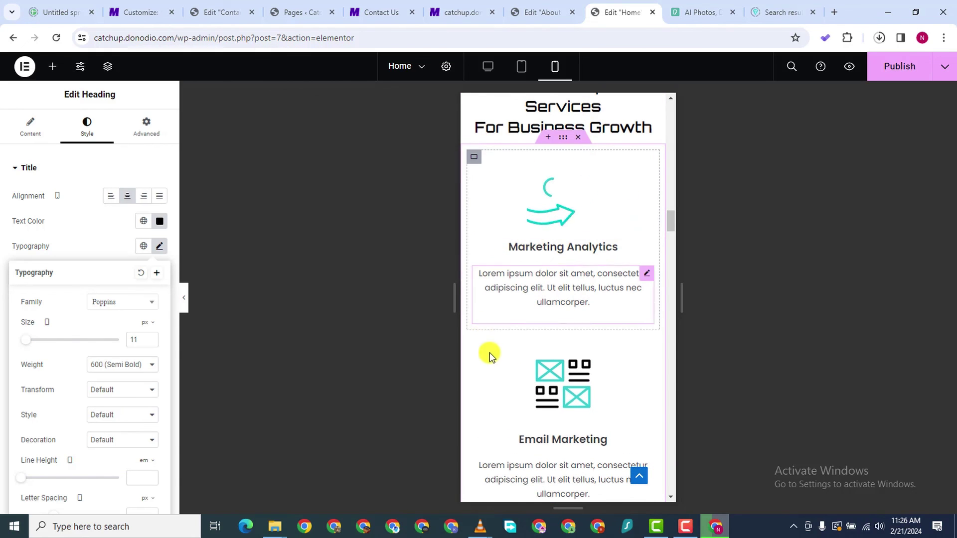
pyautogui.scroll(-7, 534, 363)
pyautogui.scroll(-6, 568, 338)
pyautogui.scroll(4, 571, 333)
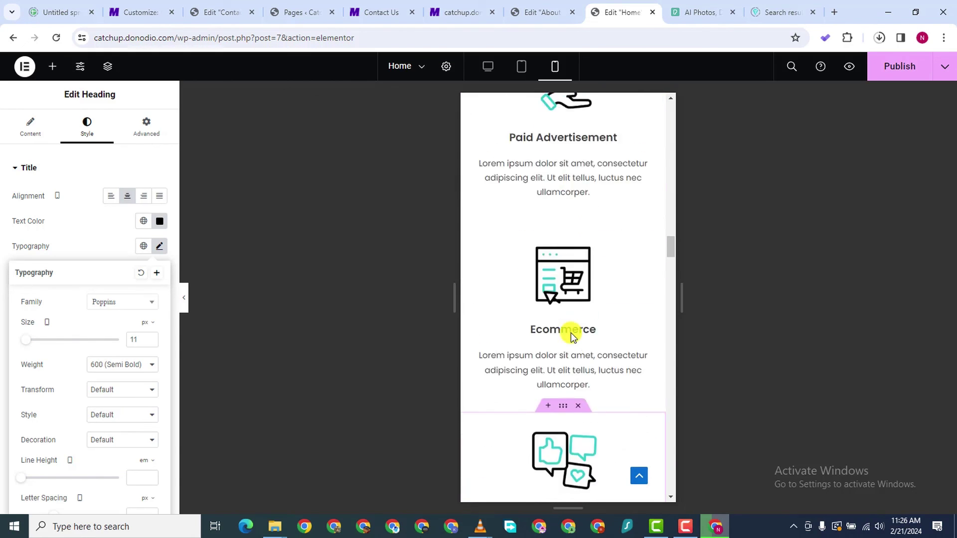
pyautogui.scroll(-3, 570, 332)
pyautogui.scroll(3, 570, 333)
pyautogui.scroll(10, 570, 333)
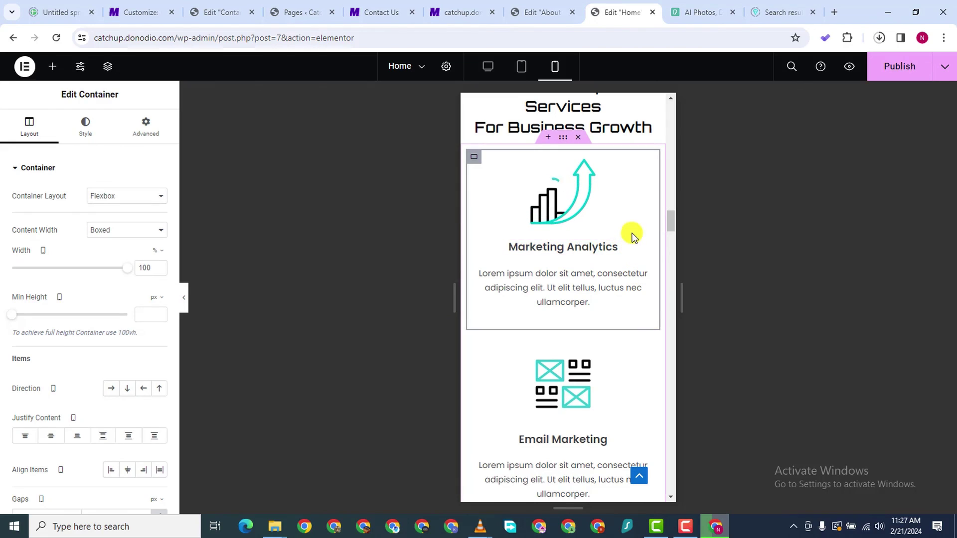
pyautogui.click(643, 164)
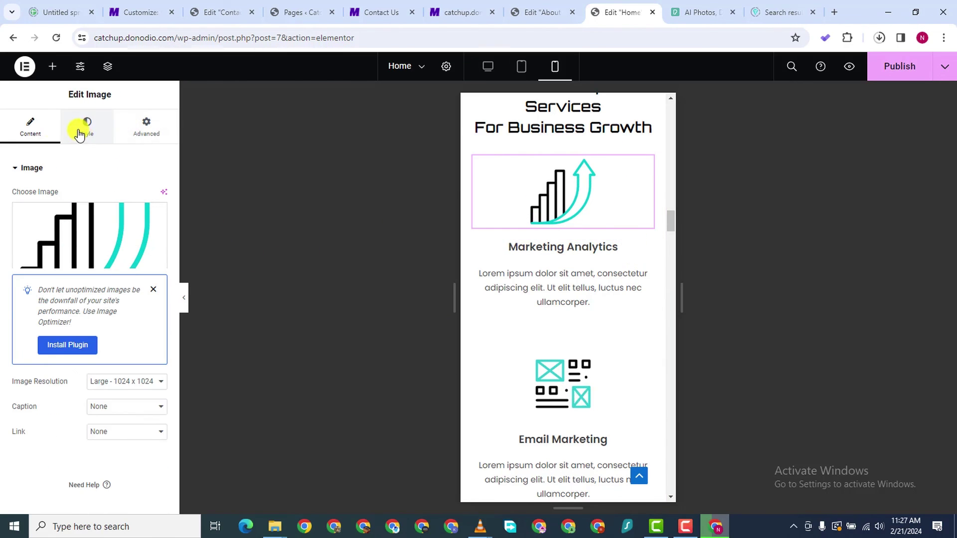
pyautogui.click(101, 132)
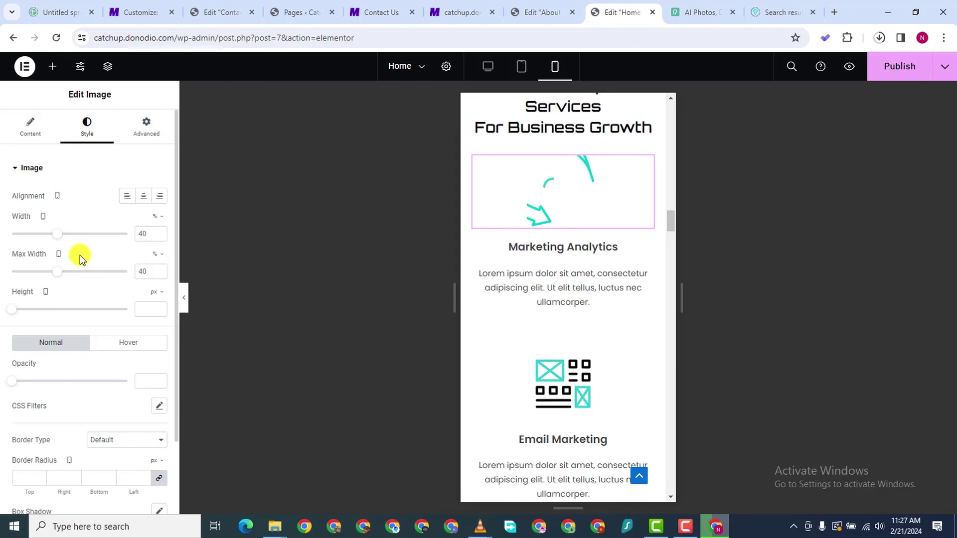
pyautogui.doubleClick(156, 236)
pyautogui.write('1')
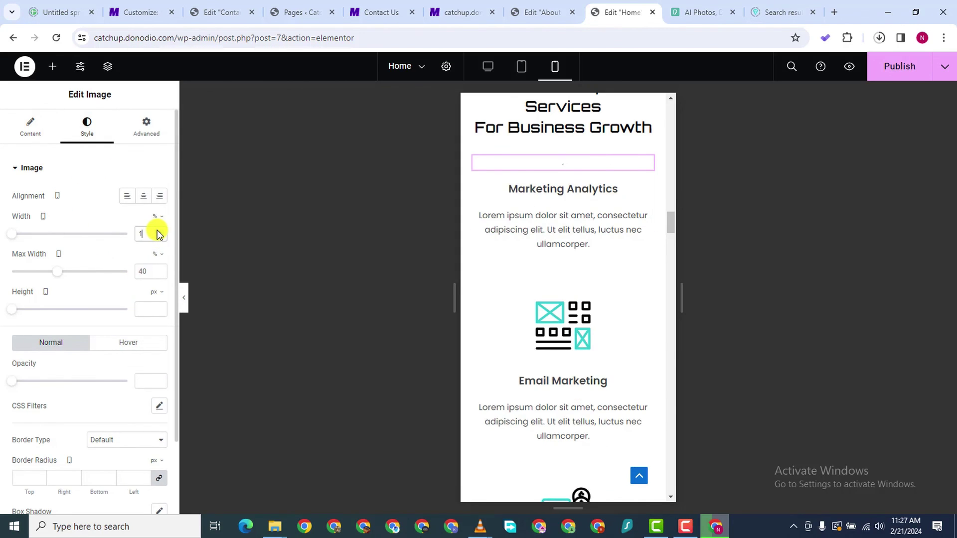
pyautogui.write('3')
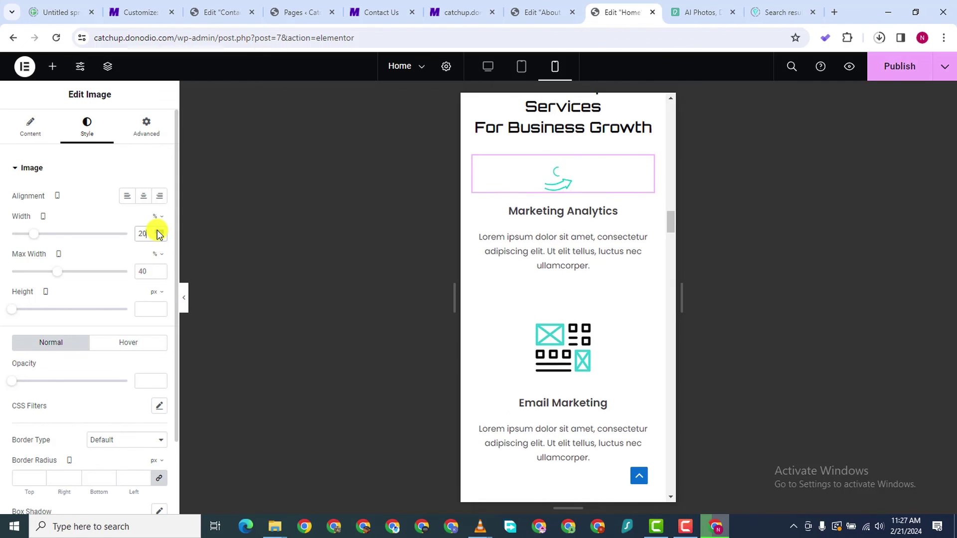
pyautogui.click(158, 231)
pyautogui.click(158, 231)
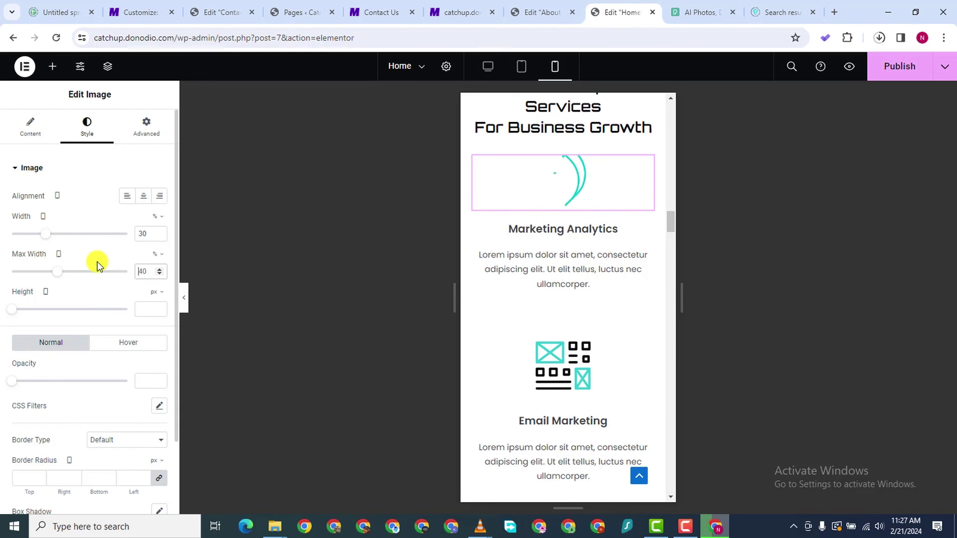
pyautogui.write('30')
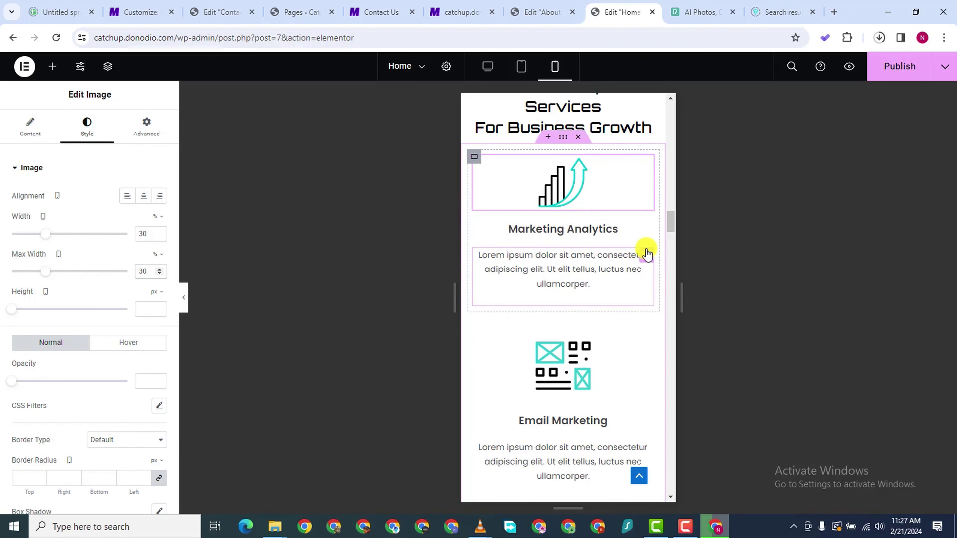
pyautogui.click(645, 254)
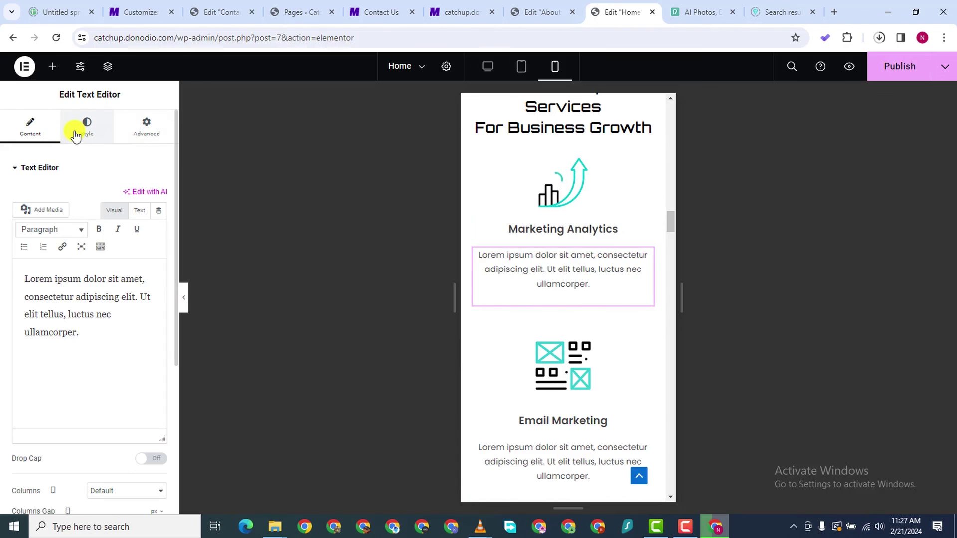
# Set the Marketing Analytics description to 11 px font size with 1.5 em line height
pyautogui.click(159, 245)
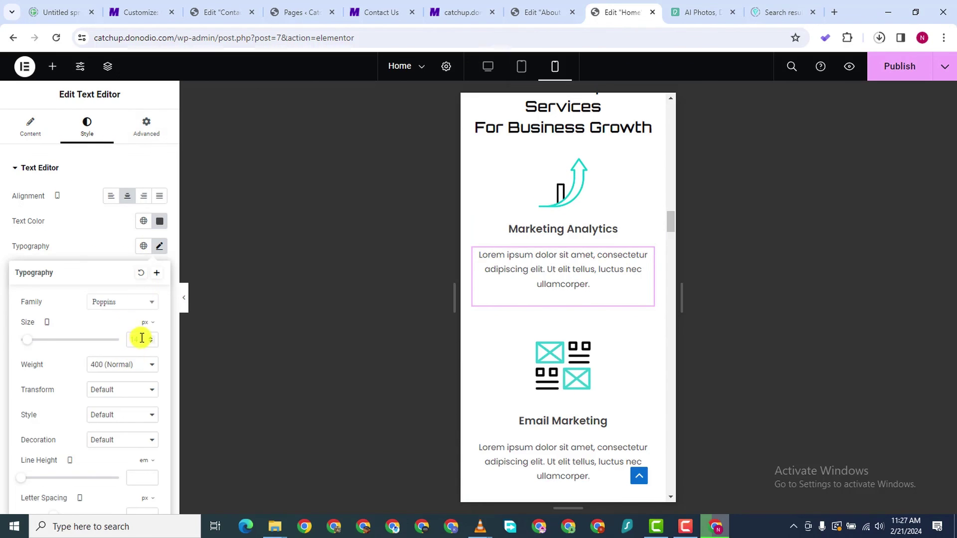
pyautogui.press('BackSpace')
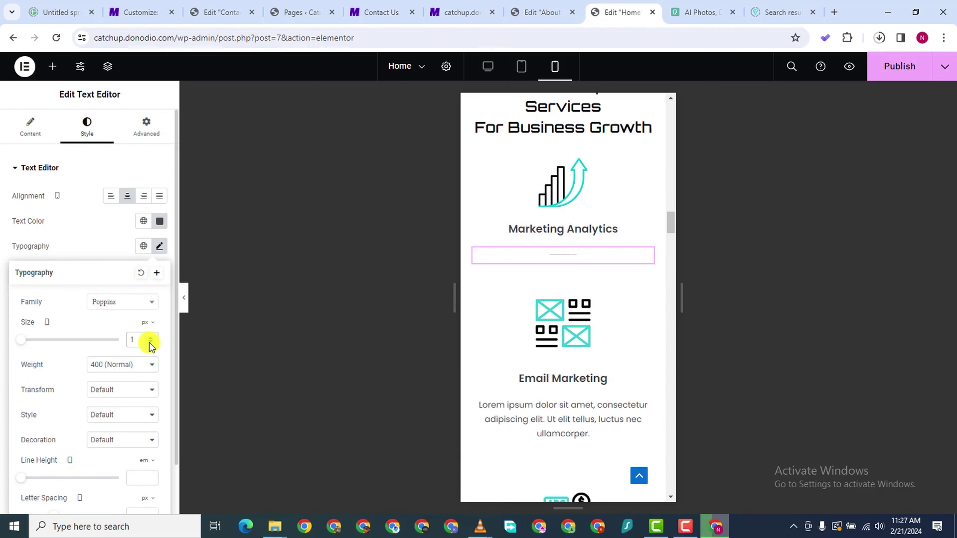
pyautogui.write('0')
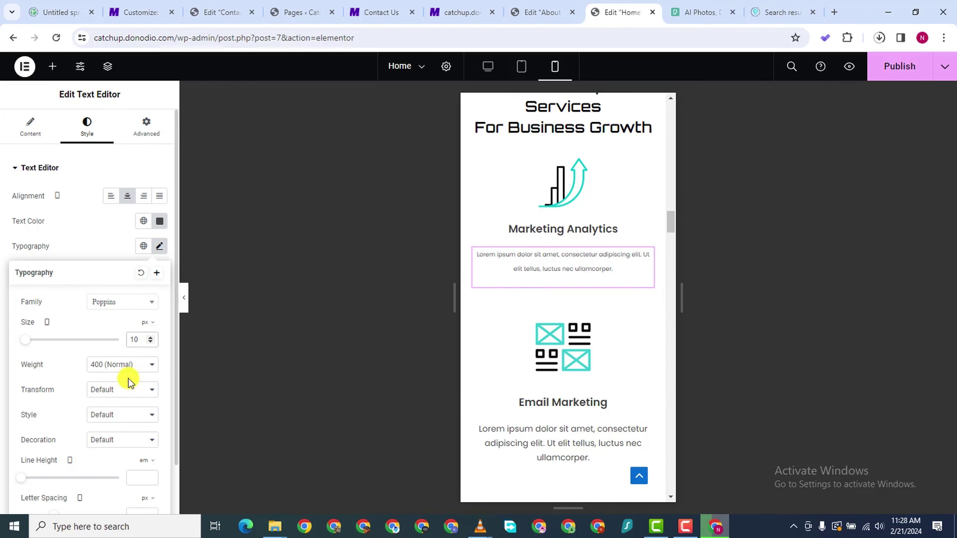
pyautogui.click(153, 474)
pyautogui.write('1.3')
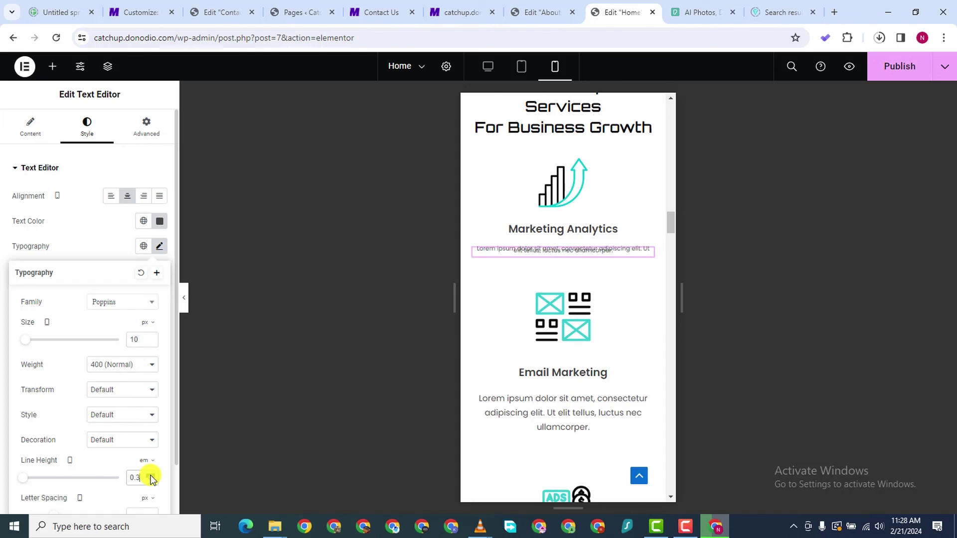
pyautogui.press('BackSpace')
pyautogui.write('5')
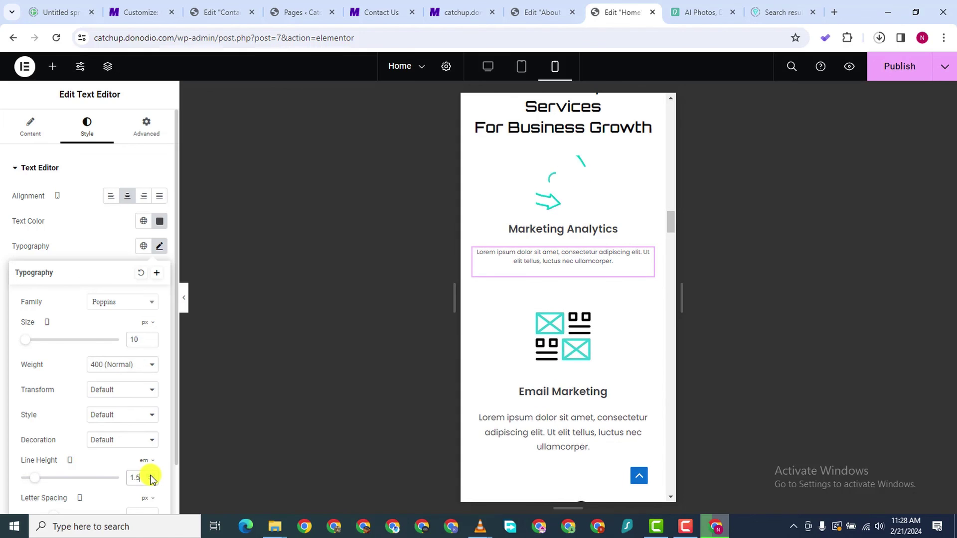
pyautogui.click(150, 337)
pyautogui.click(150, 337)
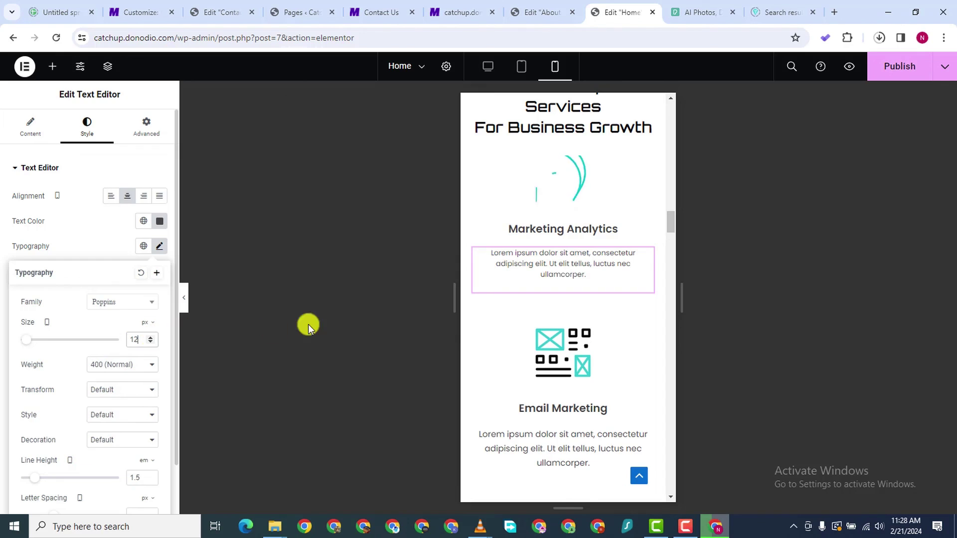
pyautogui.click(150, 342)
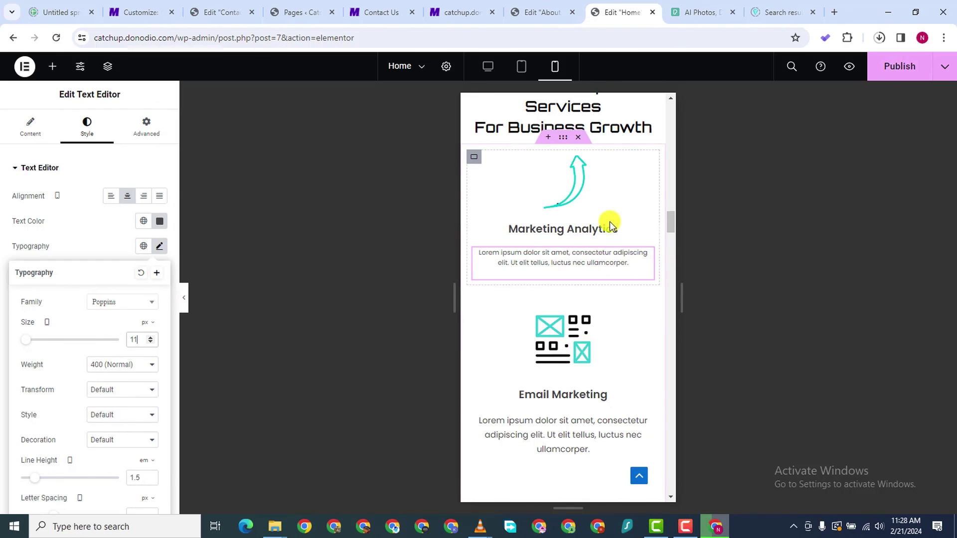
pyautogui.click(653, 263)
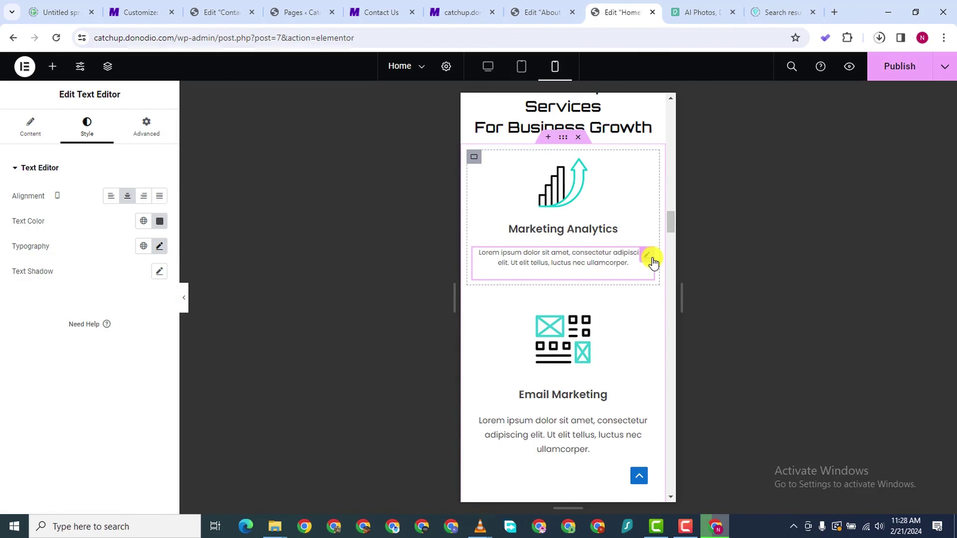
# Give the description a -15 px top margin so it sits under its heading
pyautogui.click(140, 139)
pyautogui.click(151, 209)
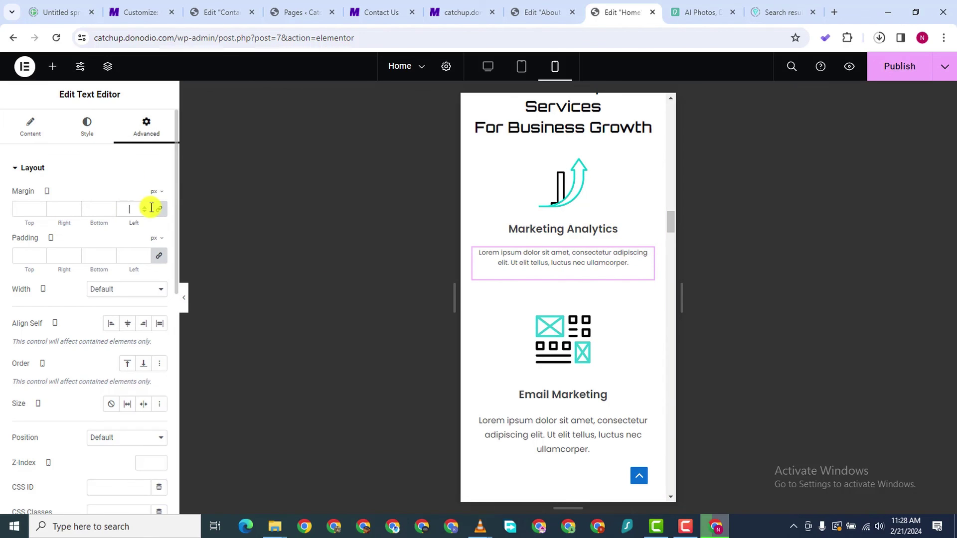
pyautogui.click(41, 211)
pyautogui.click(41, 211)
pyautogui.click(41, 211)
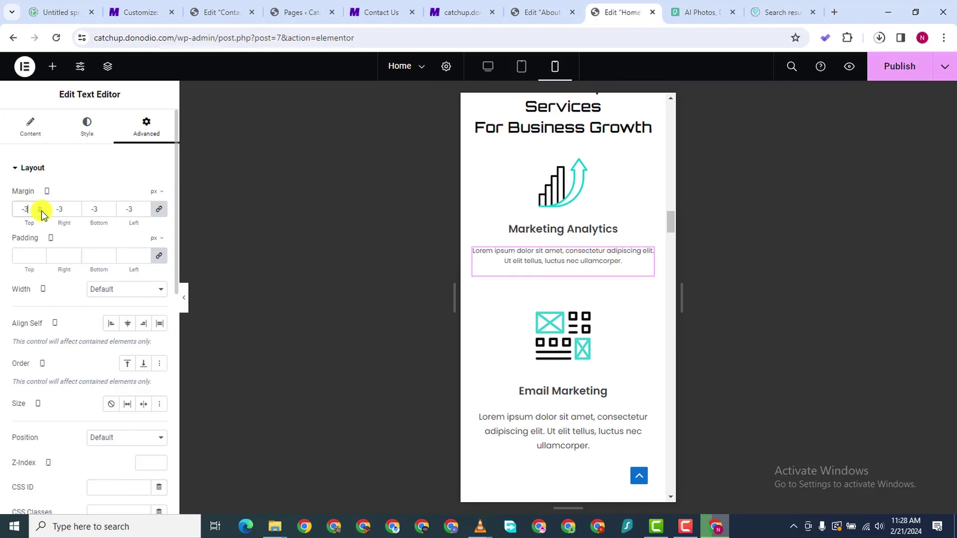
pyautogui.click(41, 211)
pyautogui.click(40, 211)
pyautogui.click(41, 211)
pyautogui.click(41, 211)
pyautogui.click(41, 210)
pyautogui.click(41, 210)
pyautogui.click(41, 211)
pyautogui.click(41, 211)
pyautogui.click(41, 211)
pyautogui.click(41, 211)
pyautogui.click(41, 211)
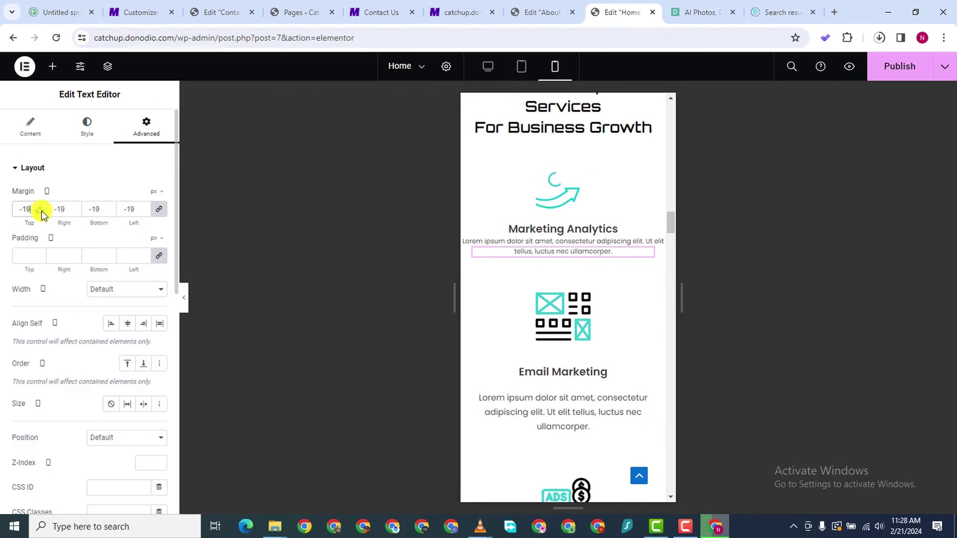
pyautogui.click(41, 211)
pyautogui.click(41, 210)
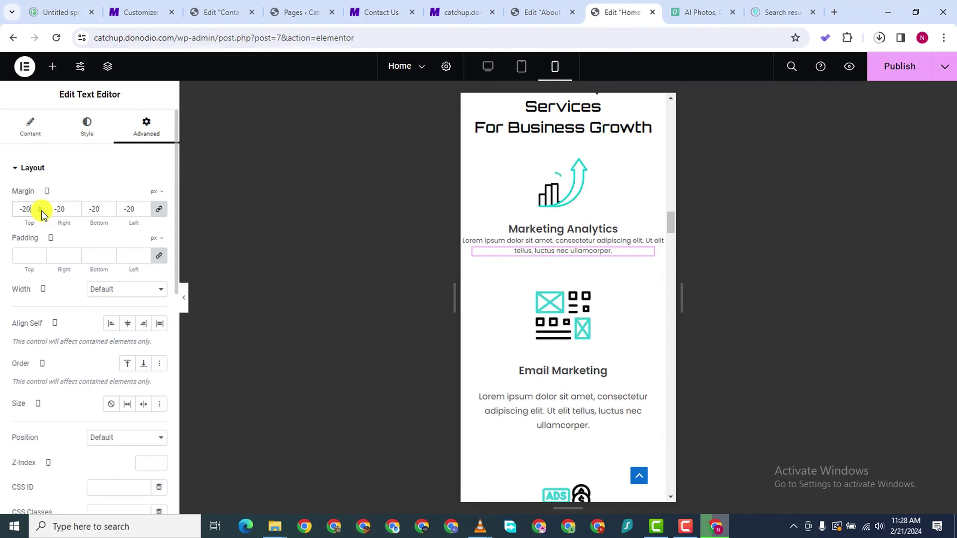
pyautogui.click(159, 209)
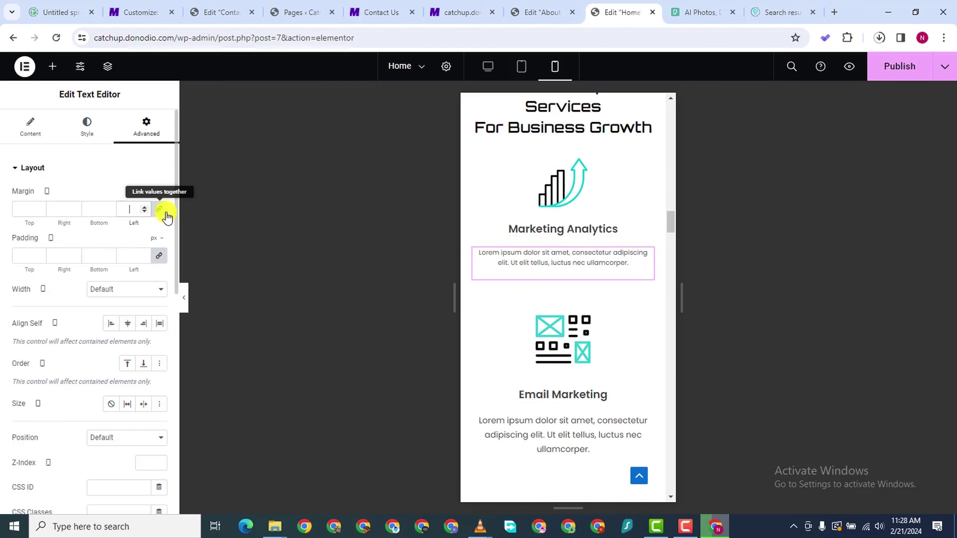
pyautogui.click(41, 210)
pyautogui.click(40, 211)
pyautogui.click(41, 210)
pyautogui.click(40, 211)
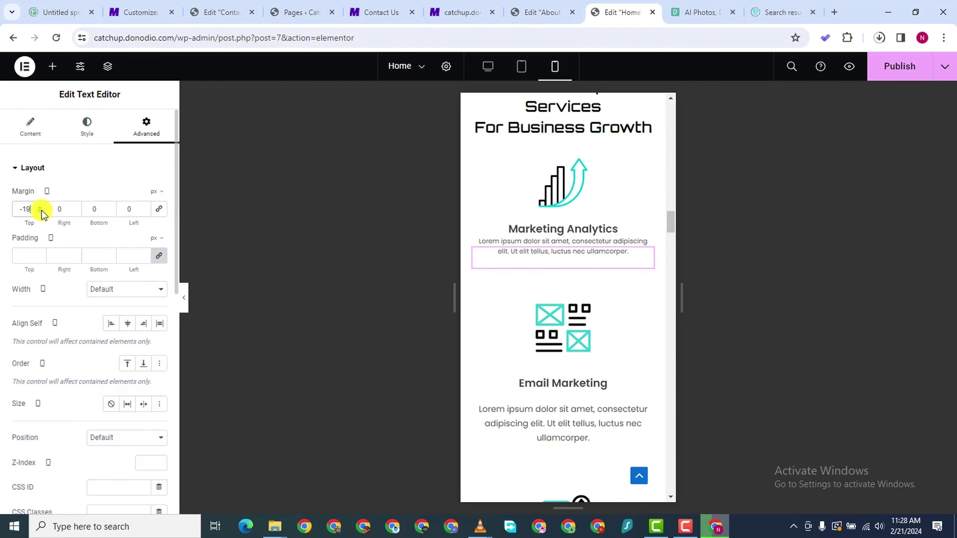
pyautogui.click(40, 211)
pyautogui.click(39, 205)
pyautogui.click(39, 205)
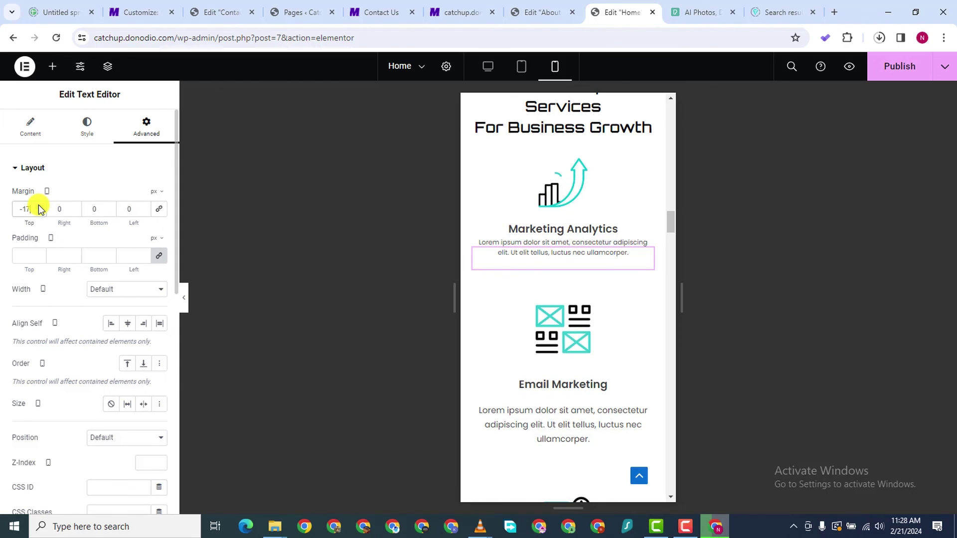
pyautogui.click(39, 205)
pyautogui.click(39, 205)
pyautogui.click(39, 207)
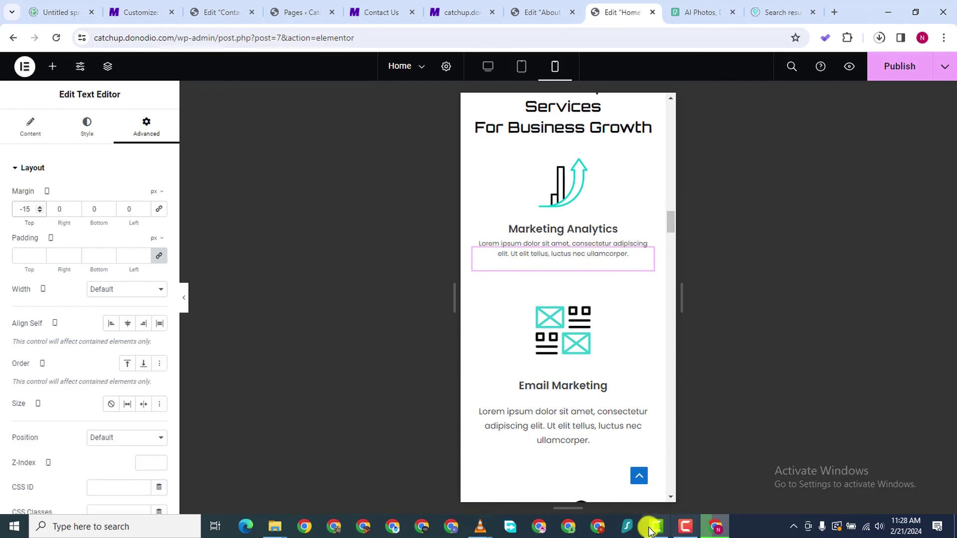
pyautogui.click(683, 530)
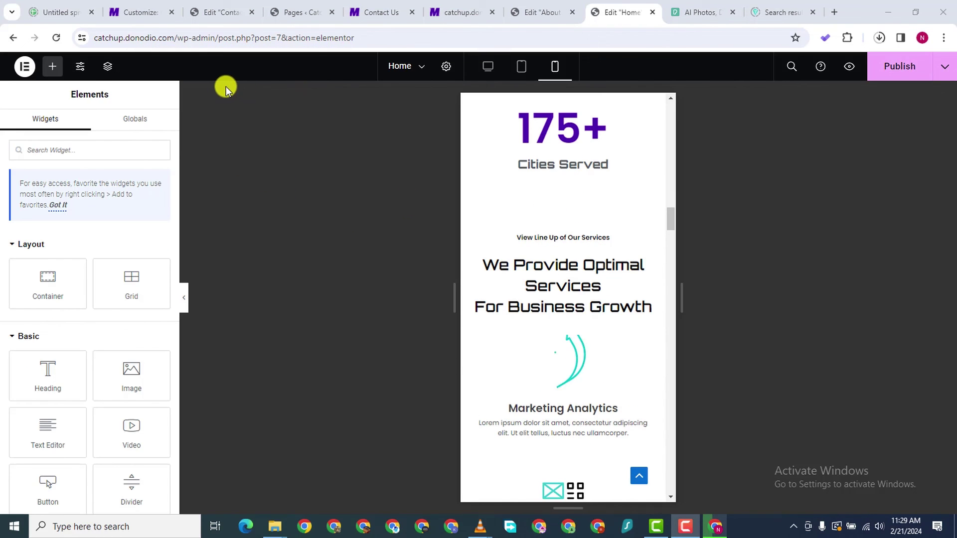
# Shrink the black gallery section's 'We Provide Optimal Services' heading to 22 px on mobile
pyautogui.scroll(-20, 598, 279)
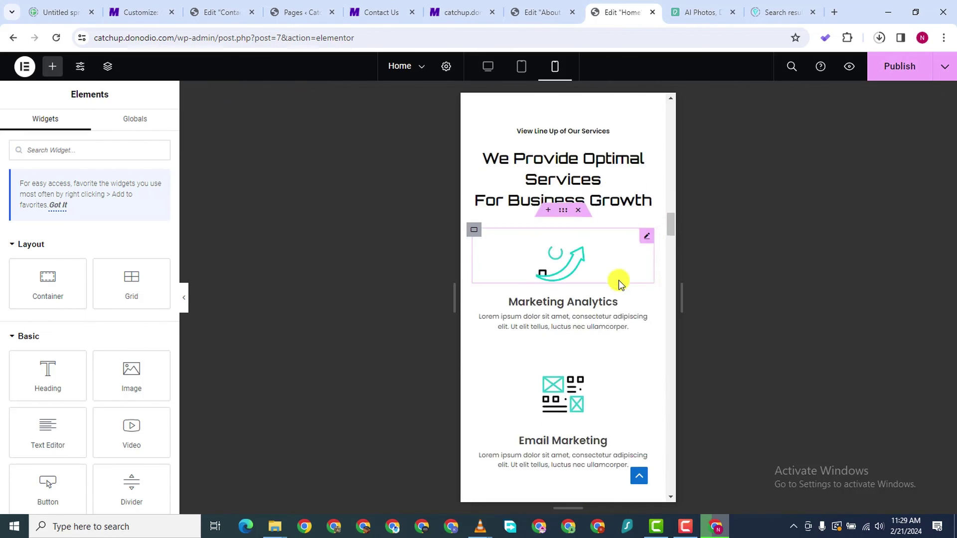
pyautogui.scroll(-10, 588, 280)
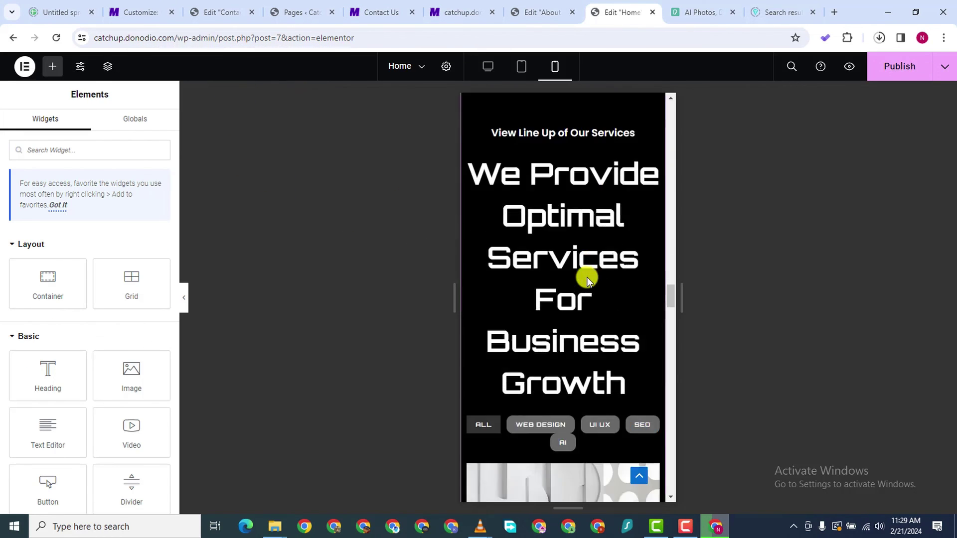
pyautogui.scroll(5, 583, 198)
pyautogui.click(655, 196)
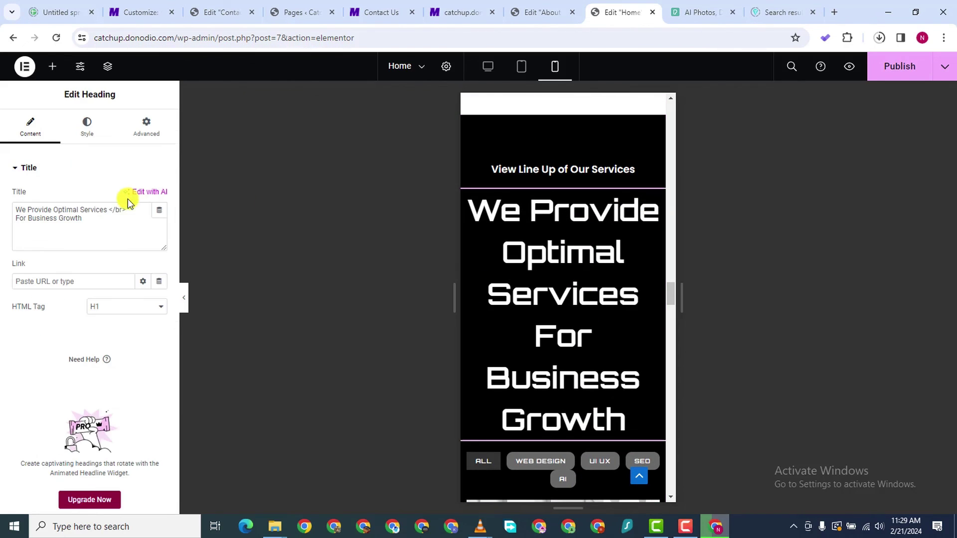
pyautogui.click(86, 125)
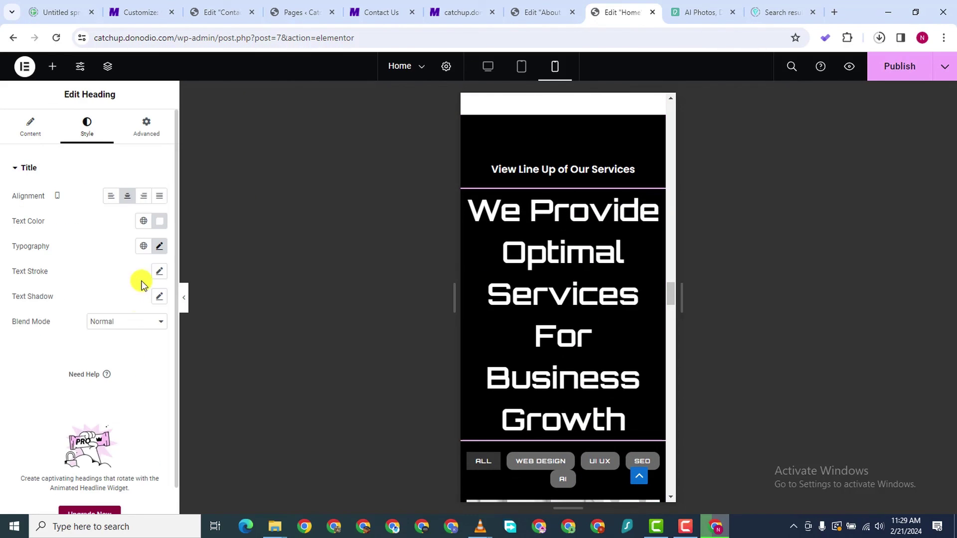
pyautogui.click(159, 246)
pyautogui.moveTo(43, 341); pyautogui.dragTo(30, 346)
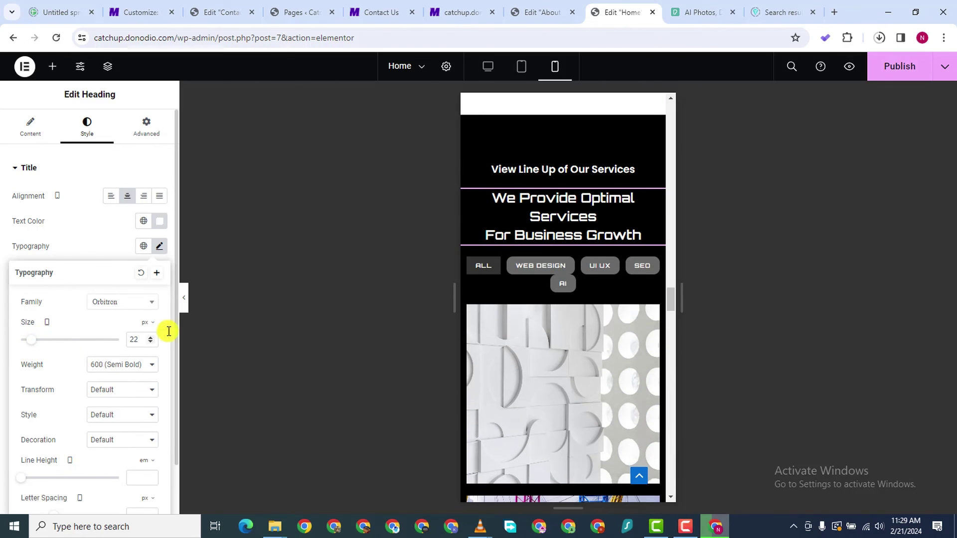
pyautogui.click(657, 266)
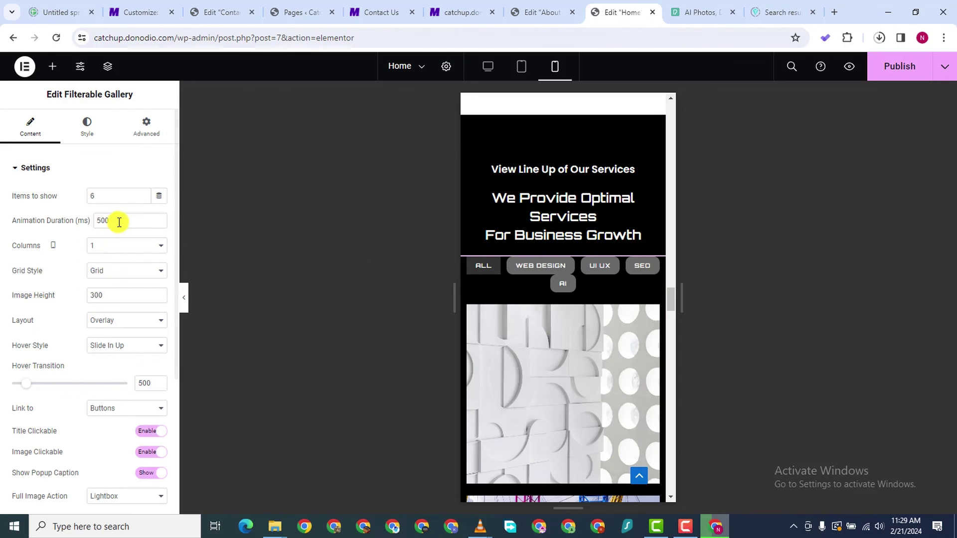
# Set the gallery filter buttons' typography size from 10 px to 7 px on mobile
pyautogui.click(84, 128)
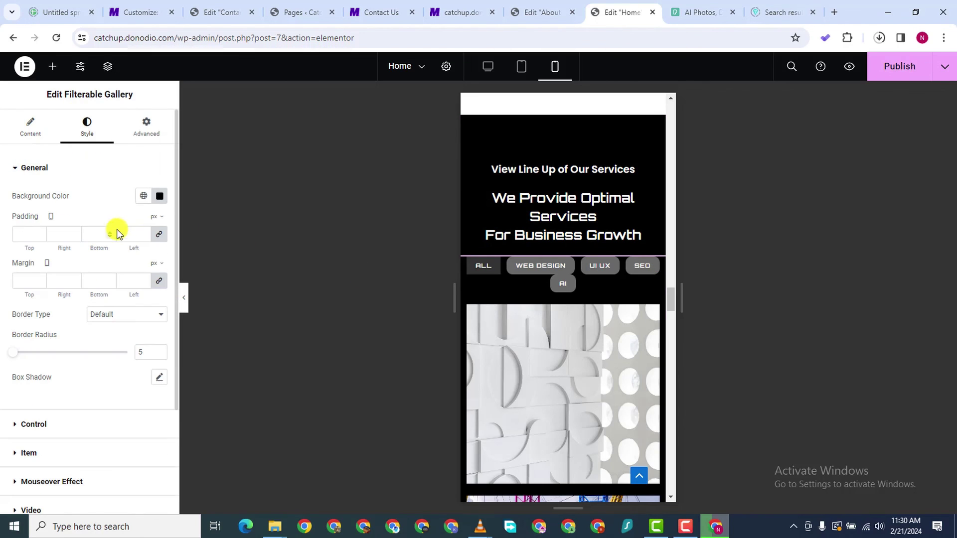
pyautogui.scroll(-3, 135, 359)
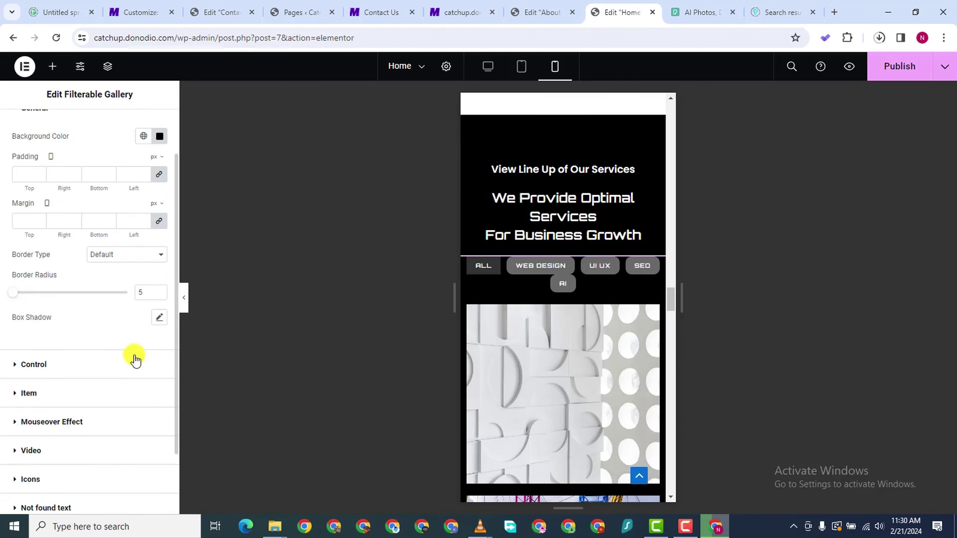
pyautogui.click(158, 305)
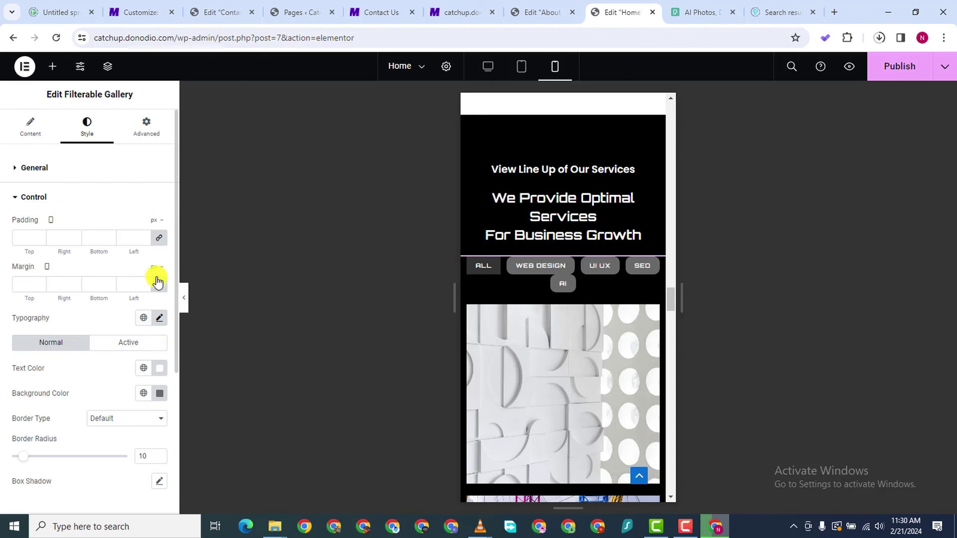
pyautogui.click(158, 318)
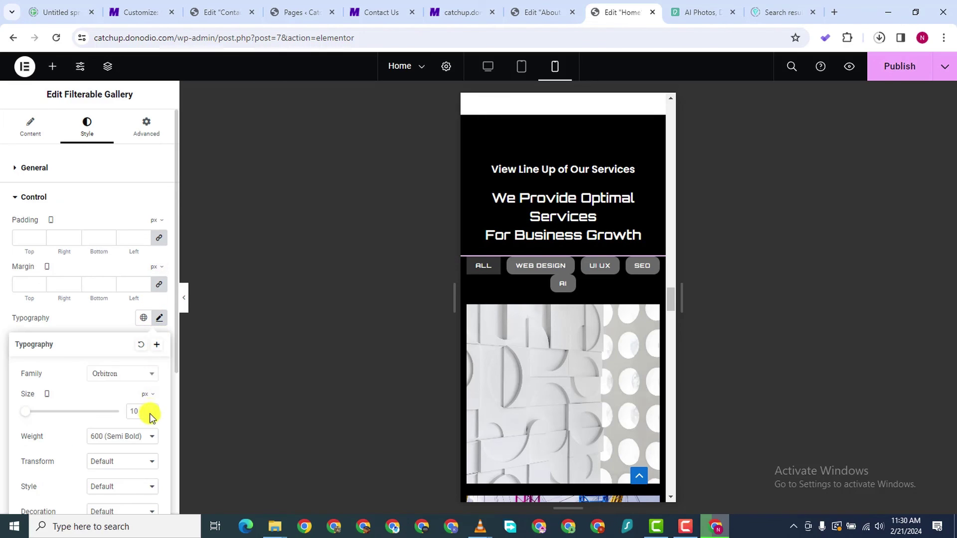
pyautogui.scroll(-8, 149, 412)
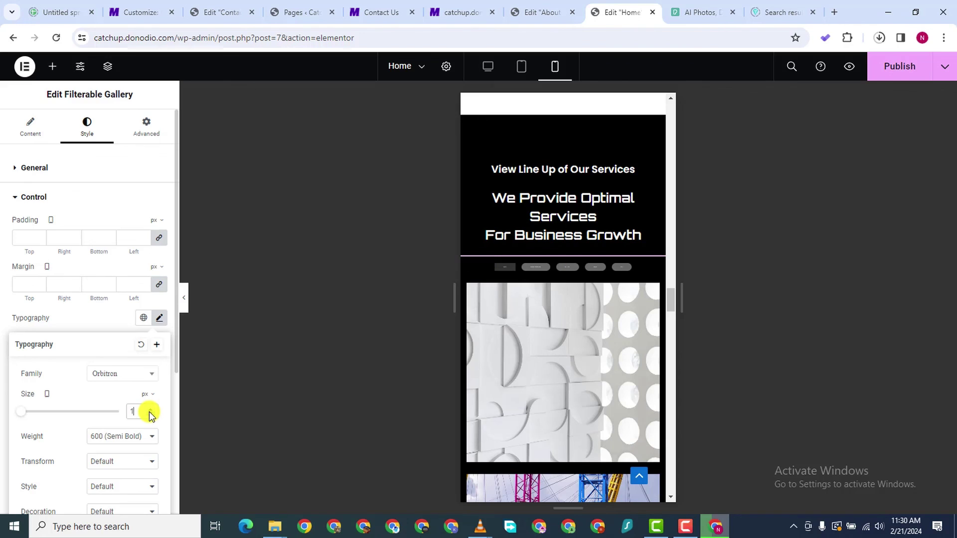
pyautogui.scroll(7, 148, 411)
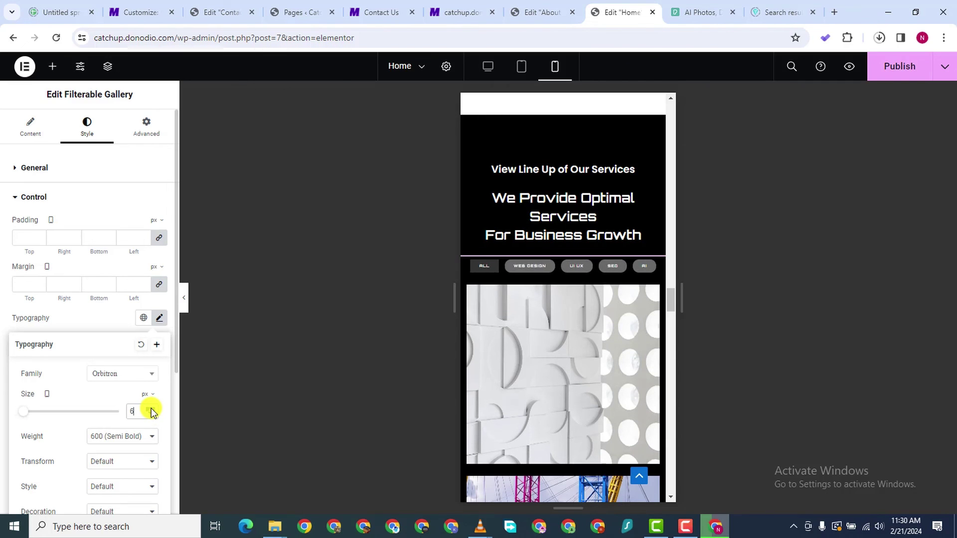
pyautogui.scroll(-1, 150, 415)
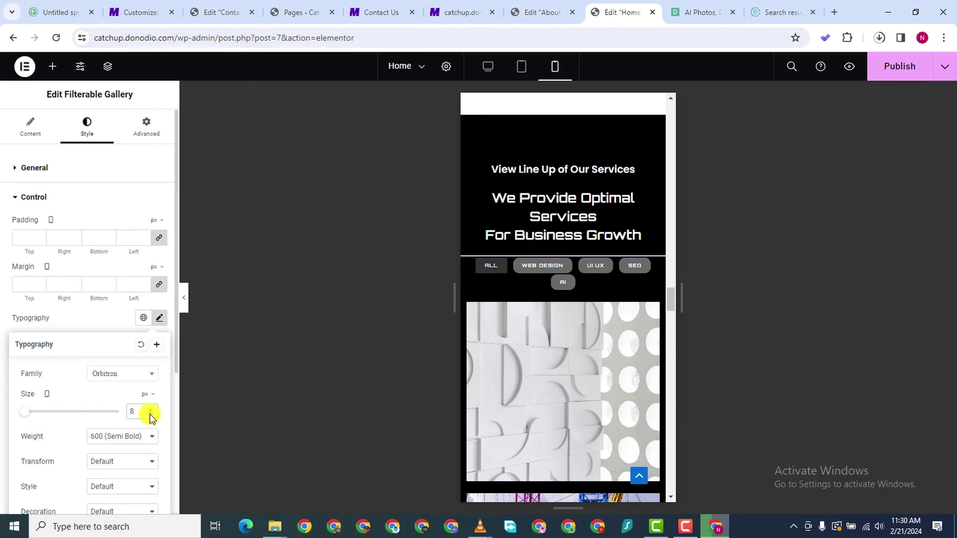
pyautogui.scroll(-1, 150, 416)
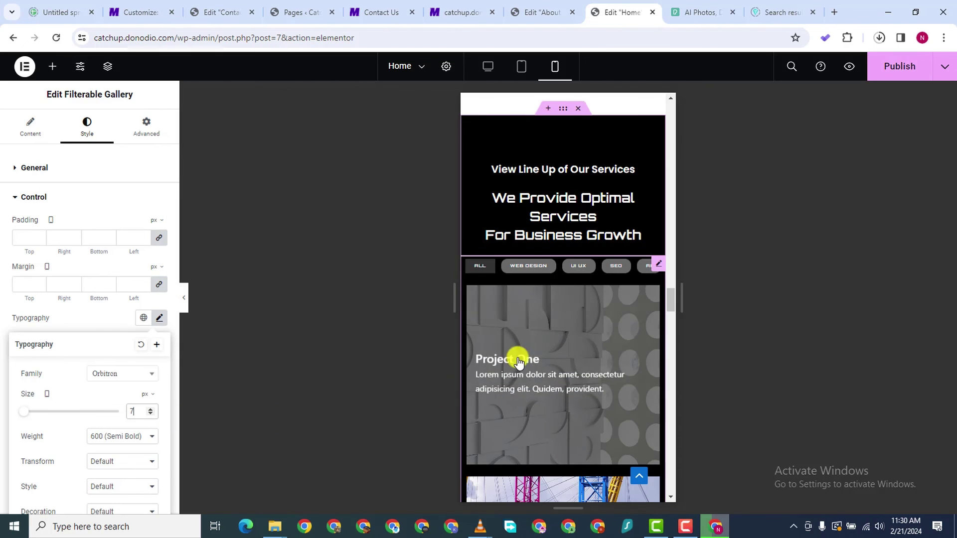
pyautogui.scroll(-15, 588, 355)
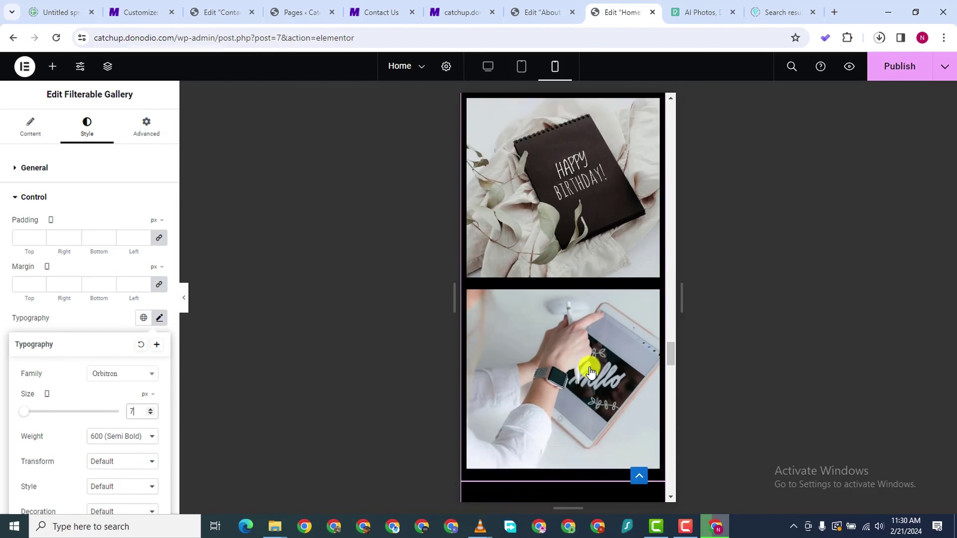
pyautogui.scroll(5, 591, 371)
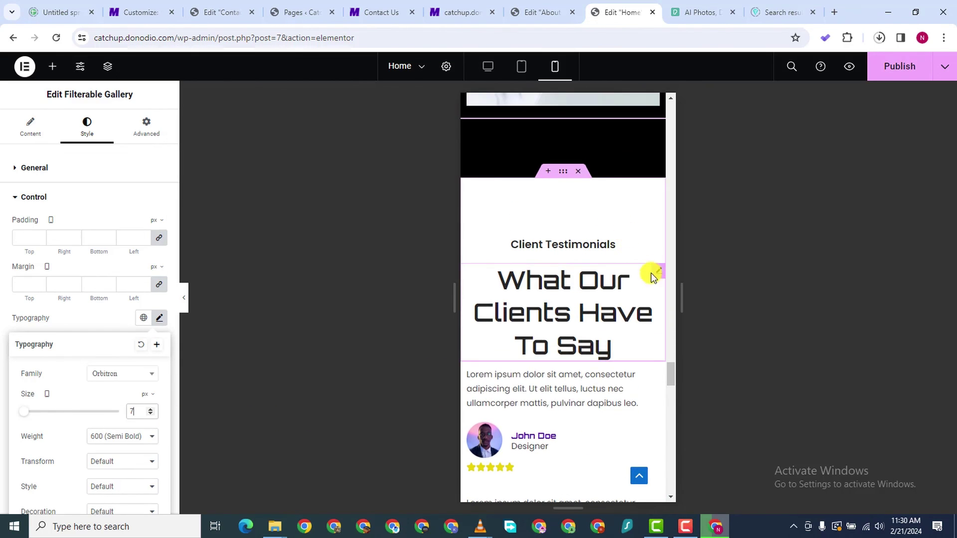
# Set the 'What Our Clients Have To Say' heading's typography size to 19 px
pyautogui.click(655, 275)
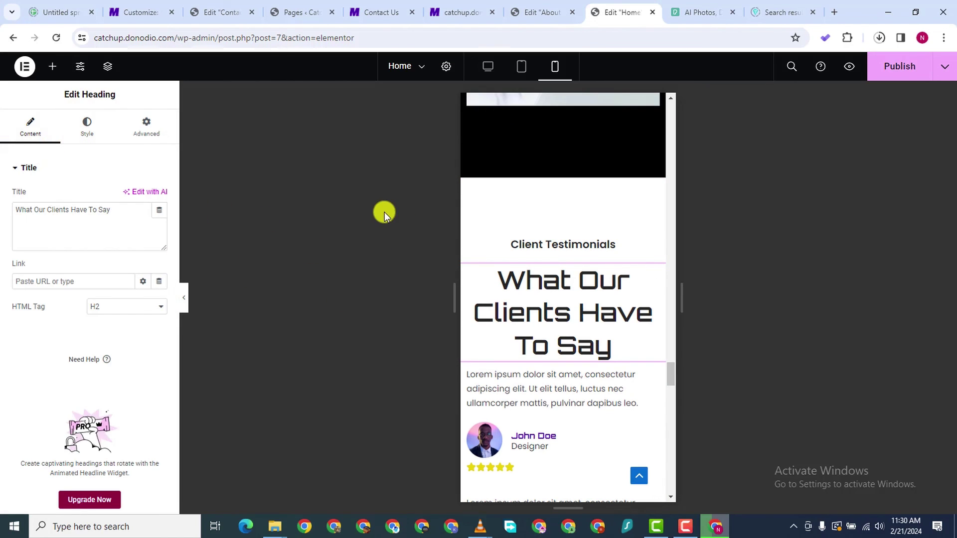
pyautogui.click(86, 127)
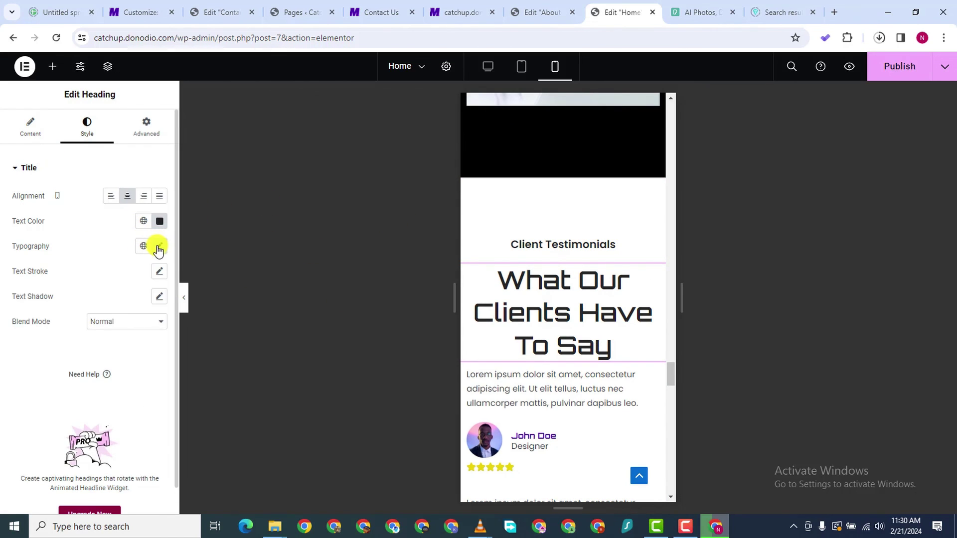
pyautogui.click(159, 247)
pyautogui.moveTo(45, 343); pyautogui.dragTo(33, 345)
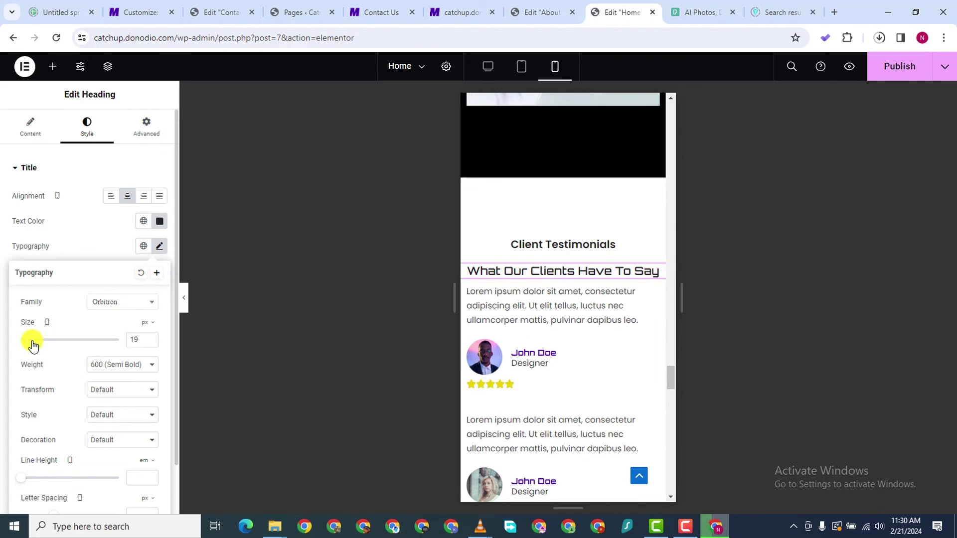
pyautogui.scroll(-8, 604, 371)
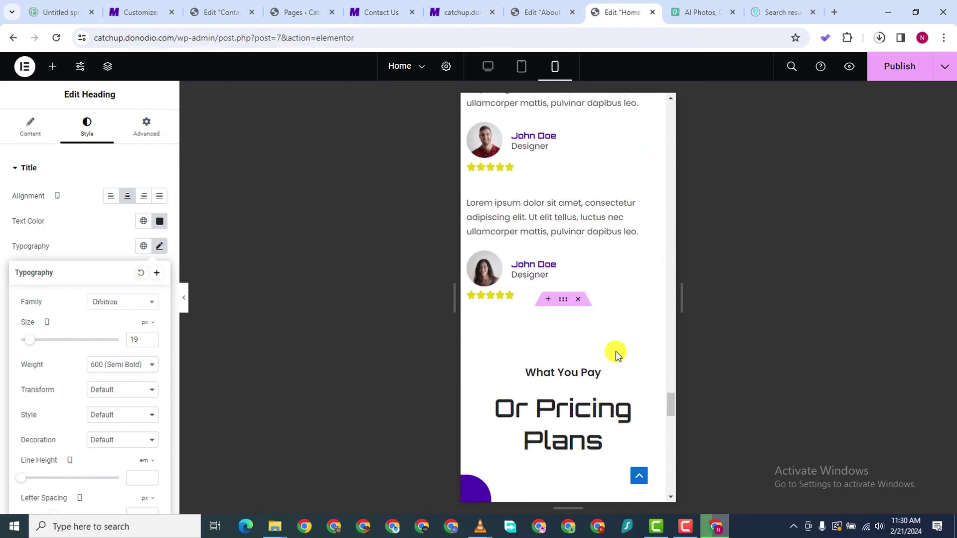
pyautogui.scroll(5, 603, 324)
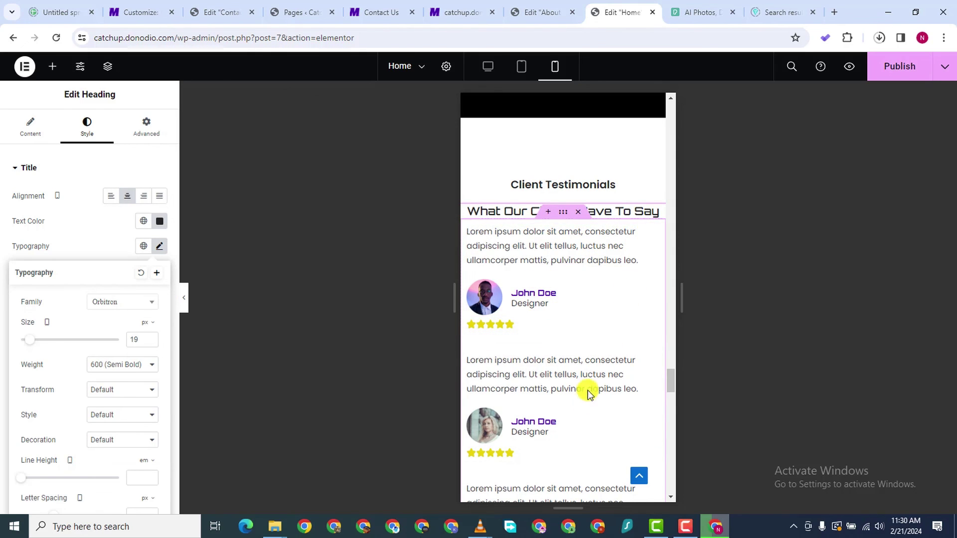
pyautogui.scroll(-8, 562, 376)
pyautogui.scroll(8, 592, 303)
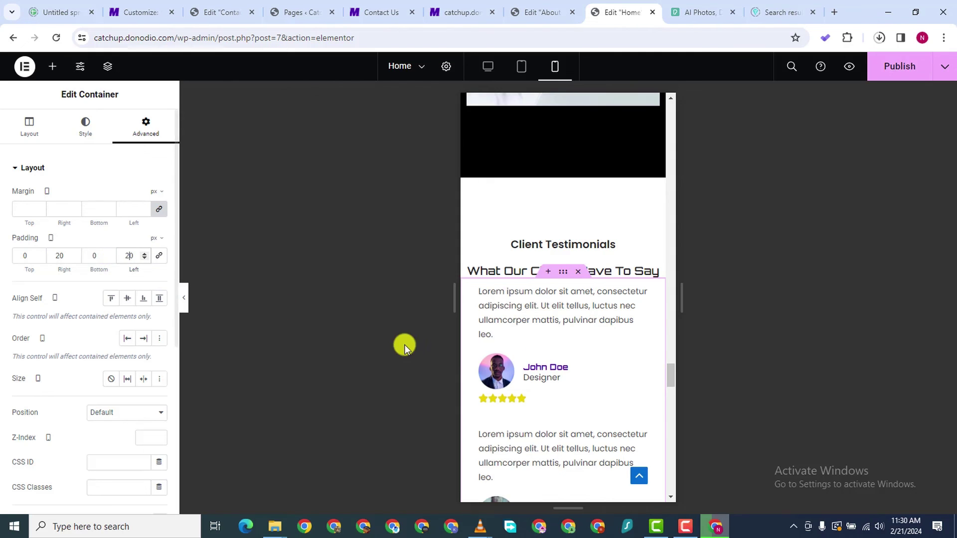
# Look over the mobile Home page and publish its layout changes
pyautogui.scroll(-4, 555, 399)
pyautogui.scroll(-10, 546, 427)
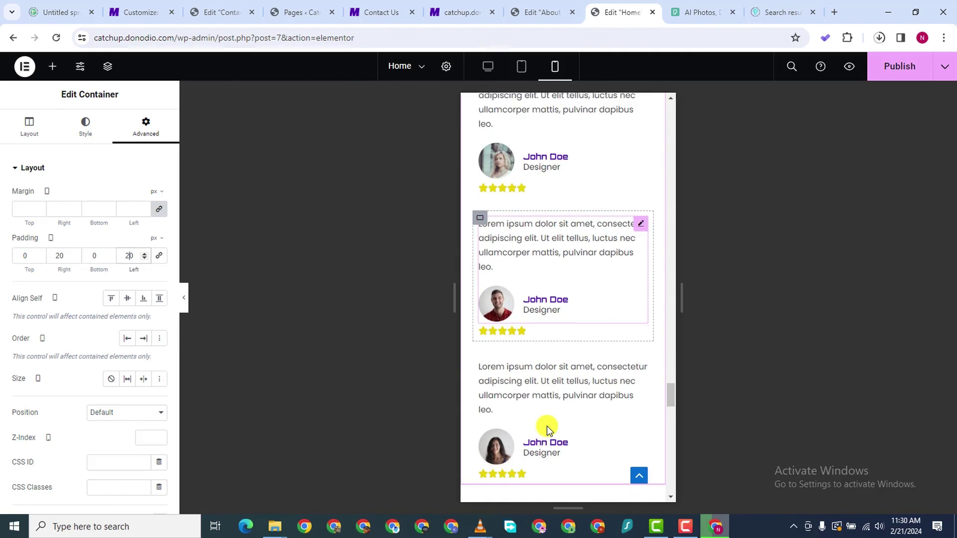
pyautogui.scroll(-10, 538, 367)
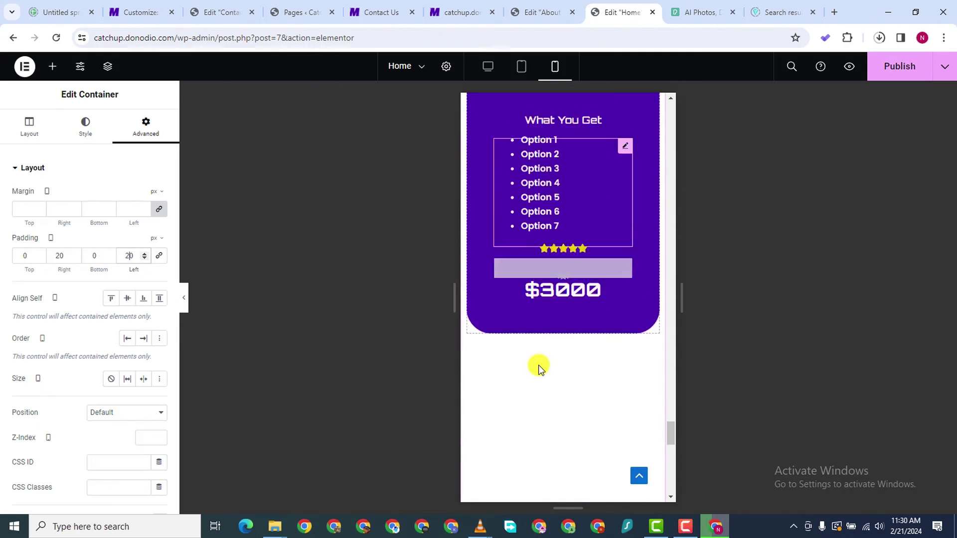
pyautogui.scroll(-3, 538, 365)
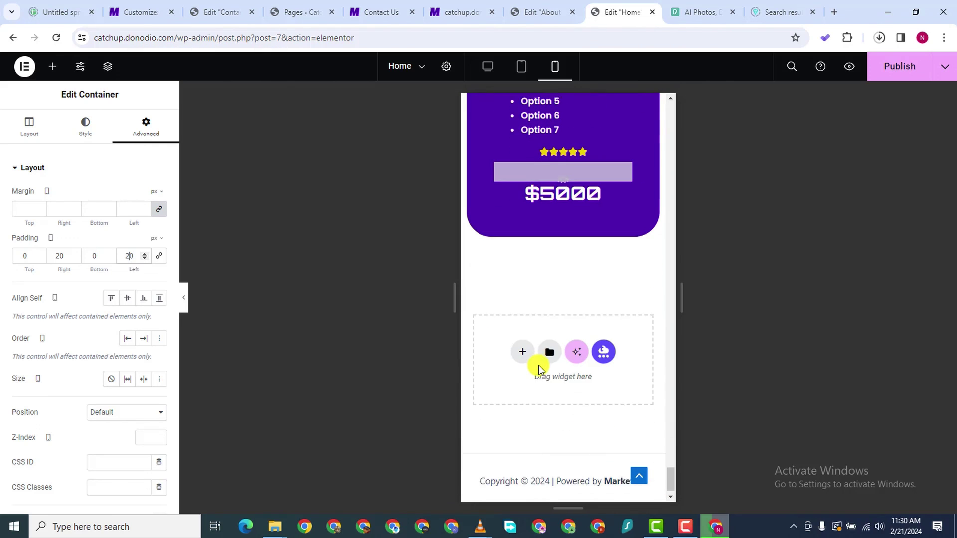
pyautogui.scroll(9, 538, 364)
pyautogui.scroll(10, 539, 364)
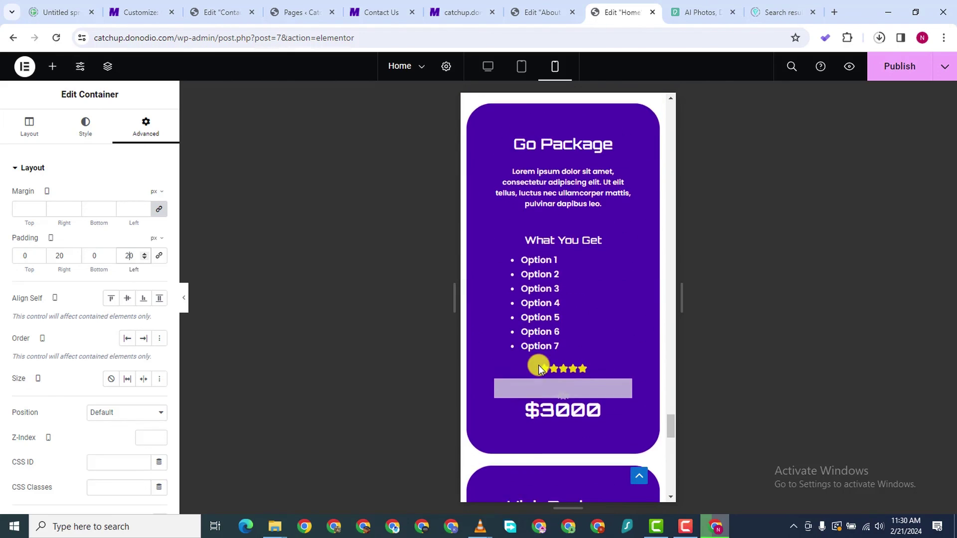
pyautogui.click(900, 70)
pyautogui.scroll(6, 549, 203)
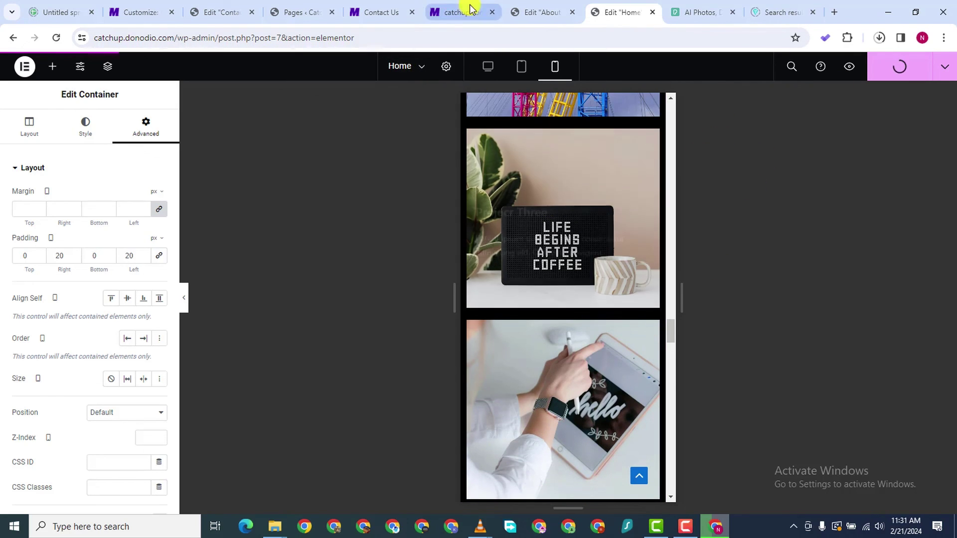
# Preview the About Us page in the editor's mobile view
pyautogui.click(533, 19)
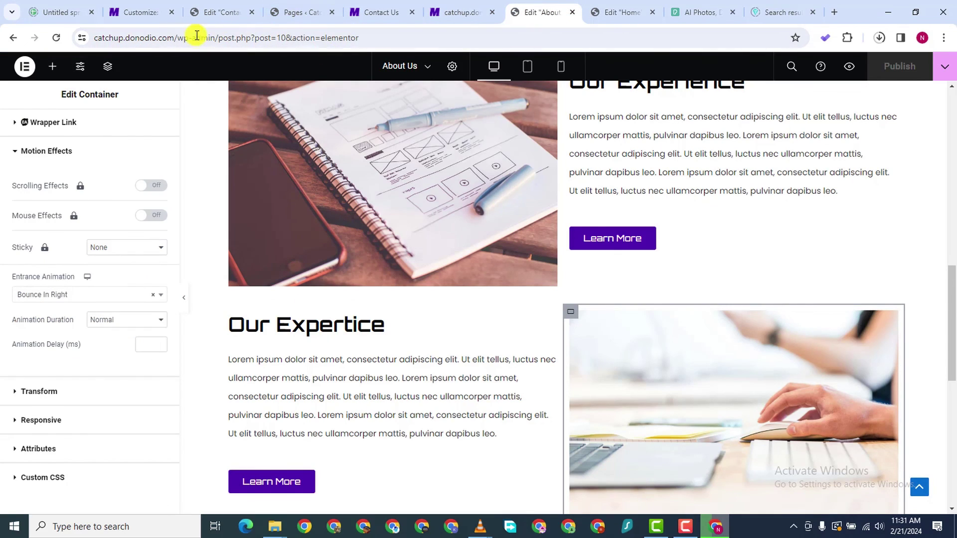
pyautogui.click(560, 67)
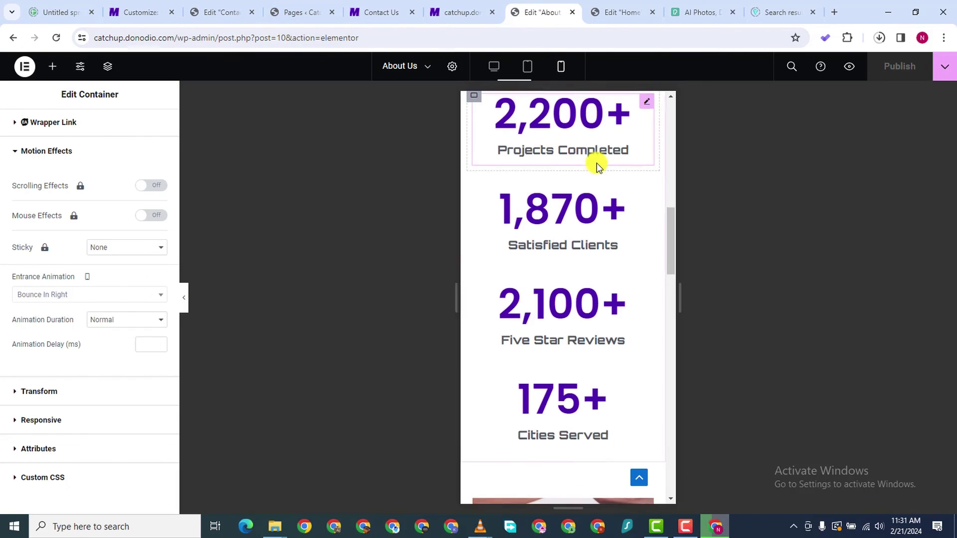
pyautogui.scroll(-15, 606, 212)
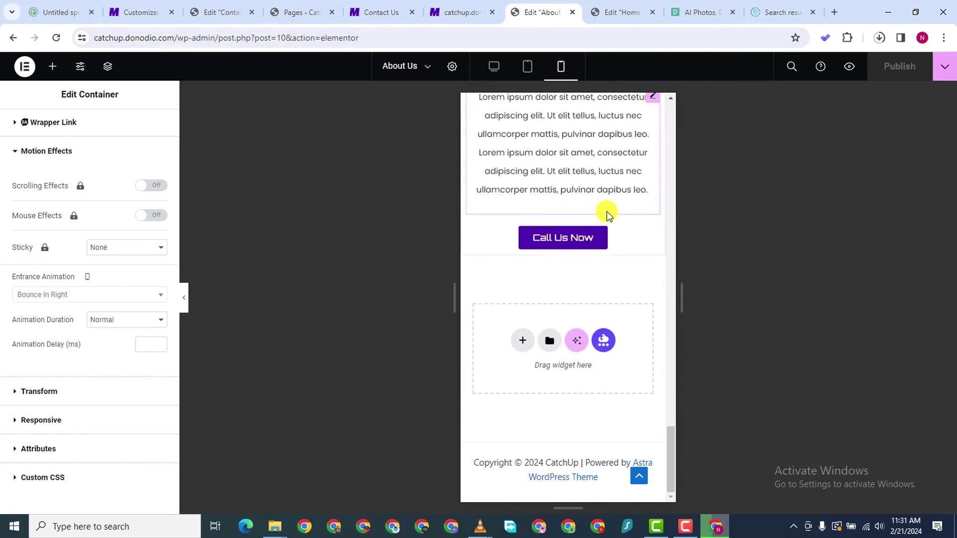
pyautogui.scroll(15, 555, 214)
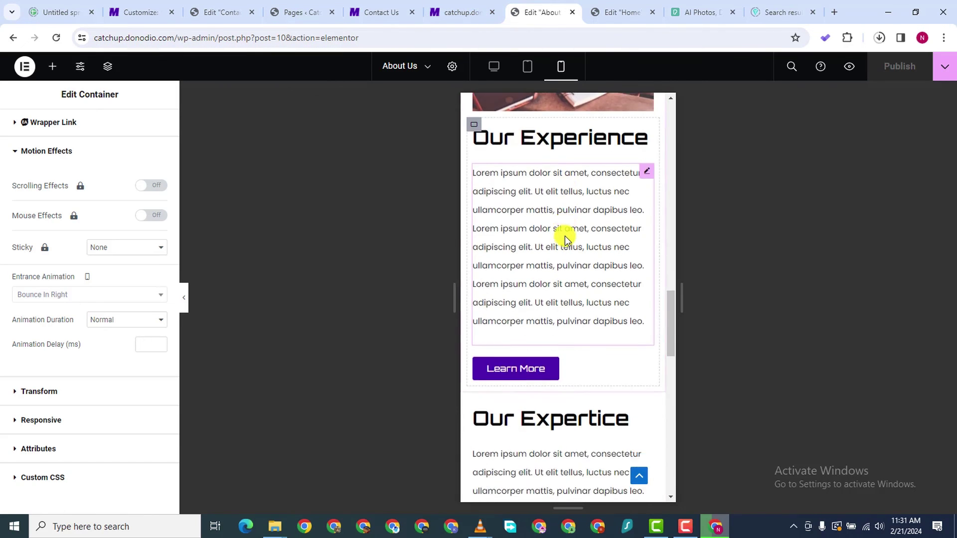
pyautogui.scroll(-1, 492, 183)
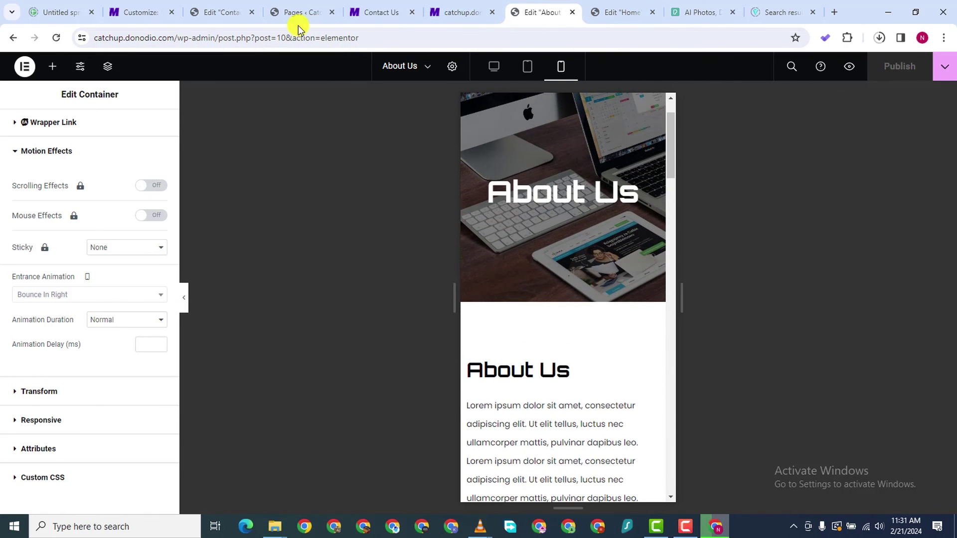
# Glance at the live Contact Us page, then return to the Home page editor
pyautogui.click(369, 29)
pyautogui.moveTo(380, 64)
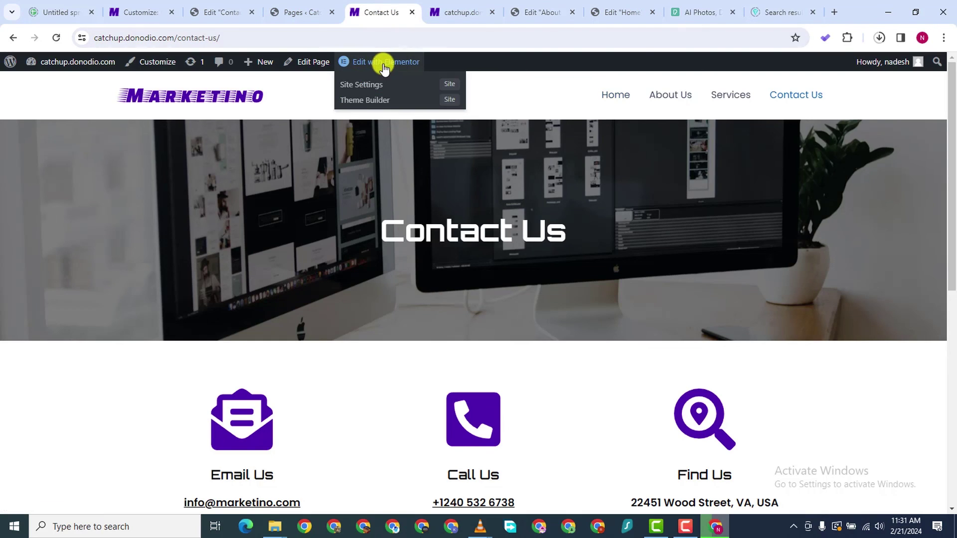
pyautogui.click(626, 13)
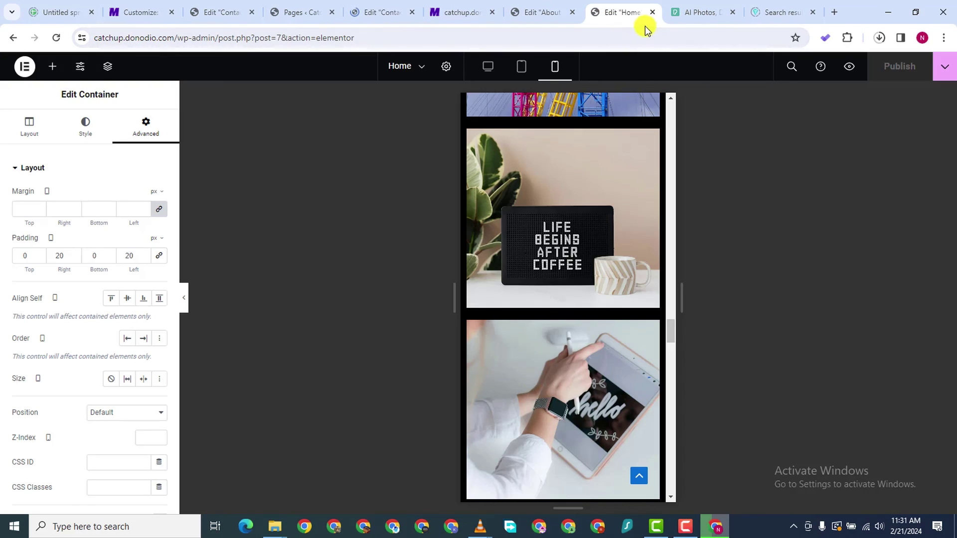
# Switch to the Contact Us page editor and look over its mobile layout
pyautogui.click(228, 14)
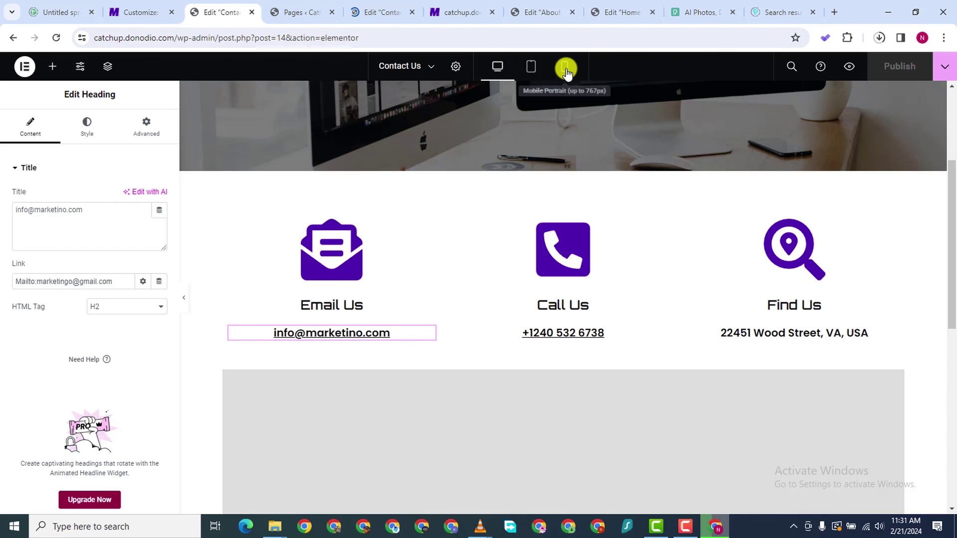
pyautogui.scroll(-10, 562, 249)
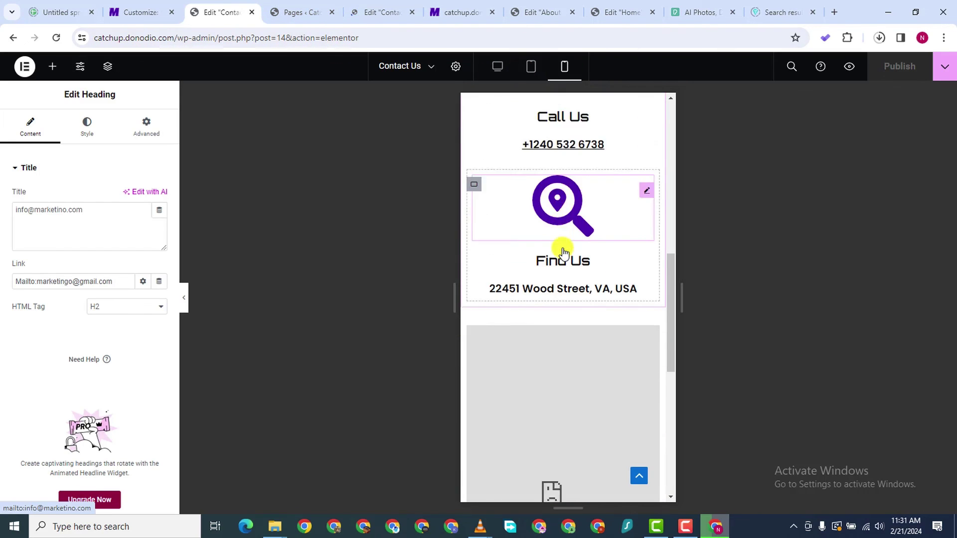
pyautogui.scroll(15, 570, 258)
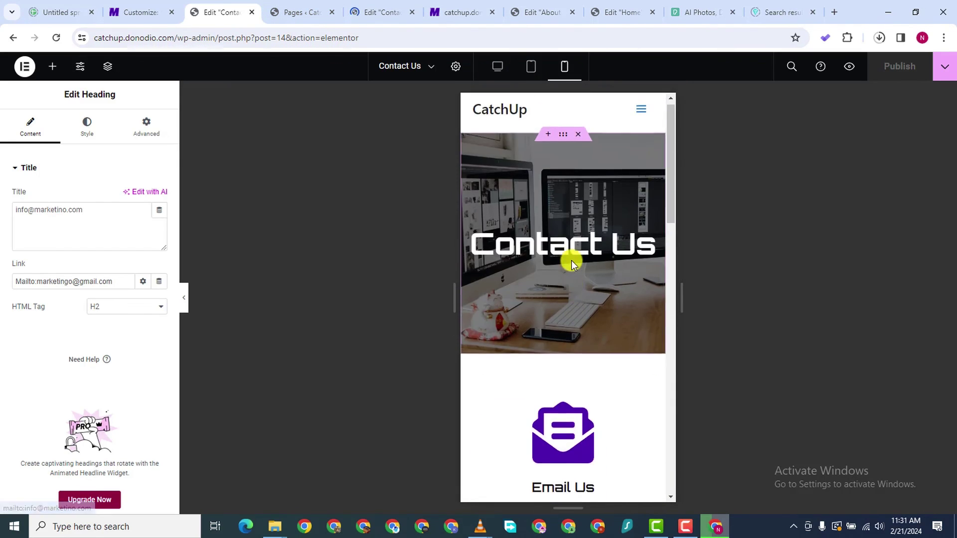
pyautogui.scroll(-3, 571, 209)
pyautogui.scroll(4, 571, 209)
pyautogui.scroll(-8, 567, 389)
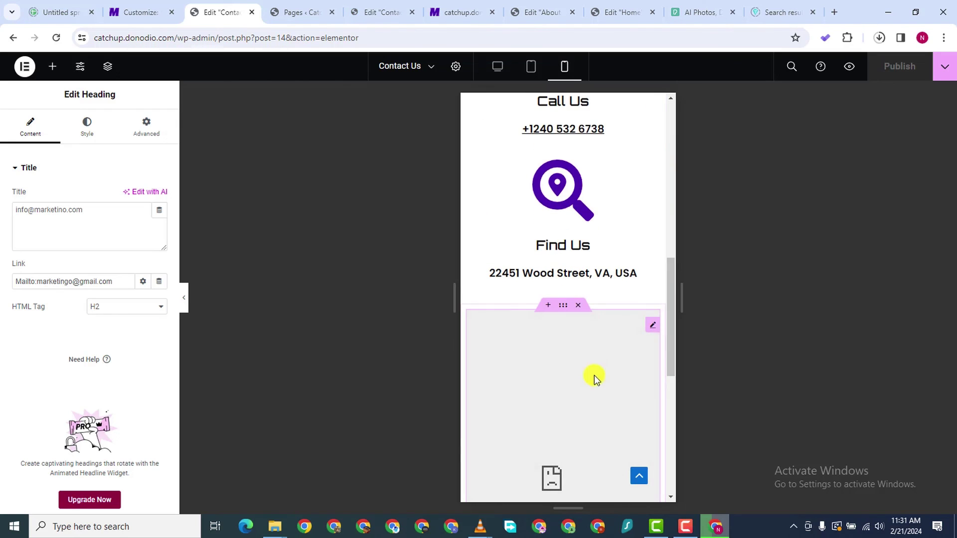
pyautogui.scroll(8, 619, 341)
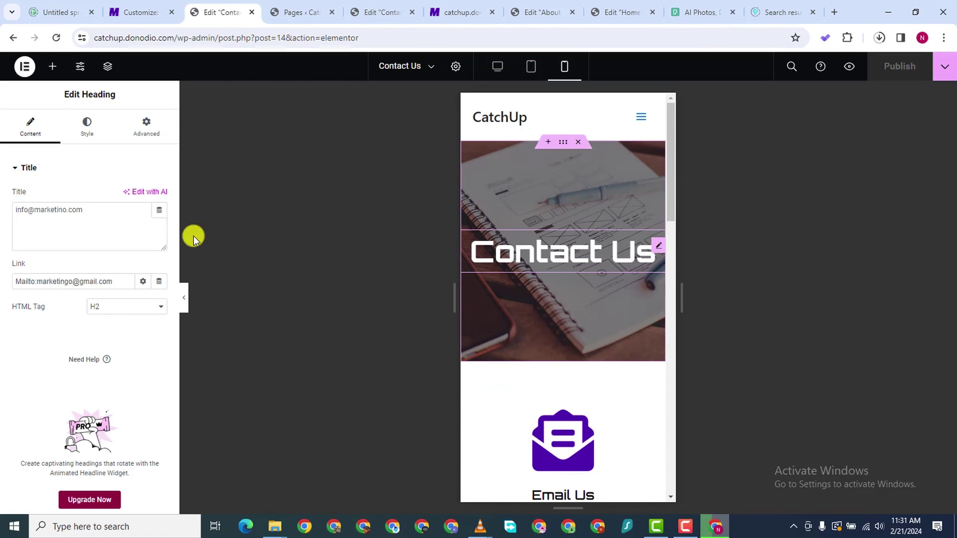
# Give the Contact Us hero container 100 px top and bottom padding and publish
pyautogui.click(561, 143)
pyautogui.click(140, 130)
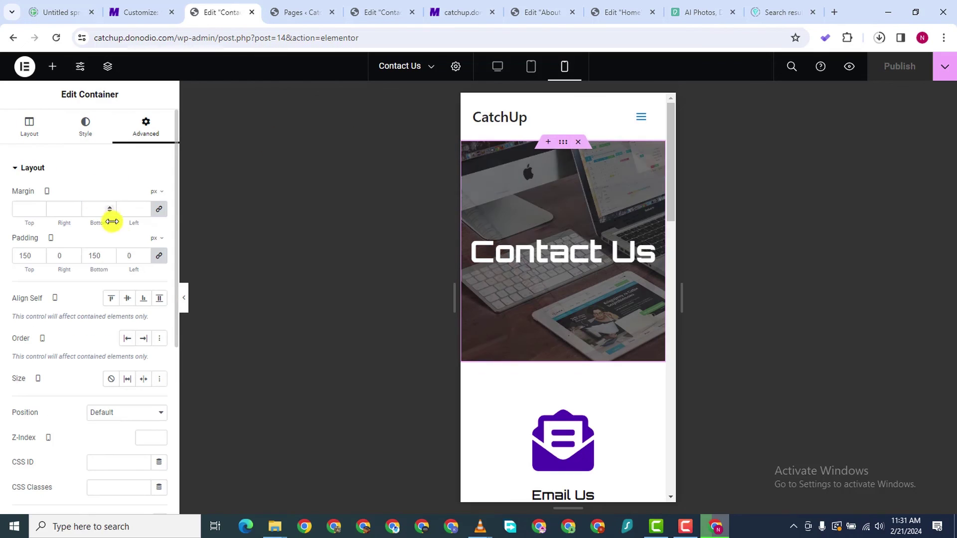
pyautogui.click(164, 256)
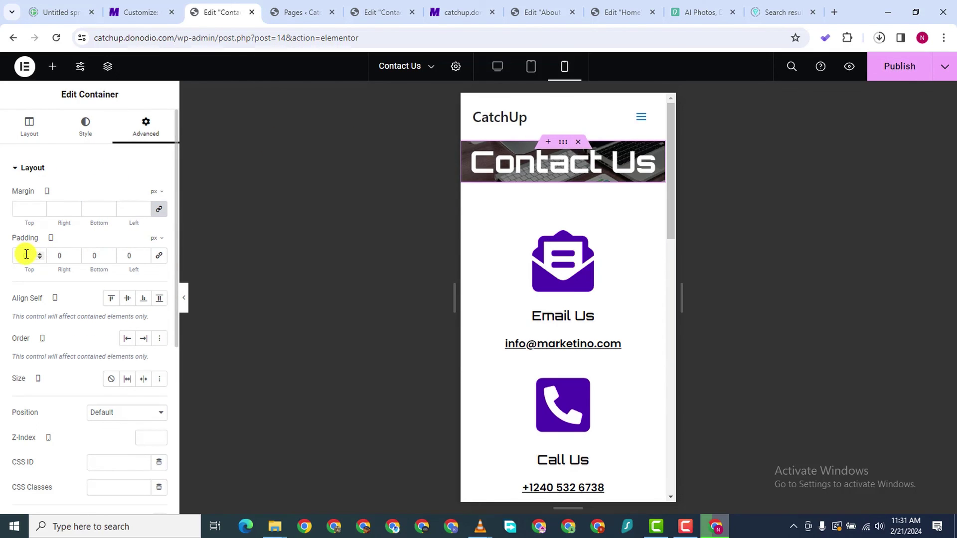
pyautogui.write('100')
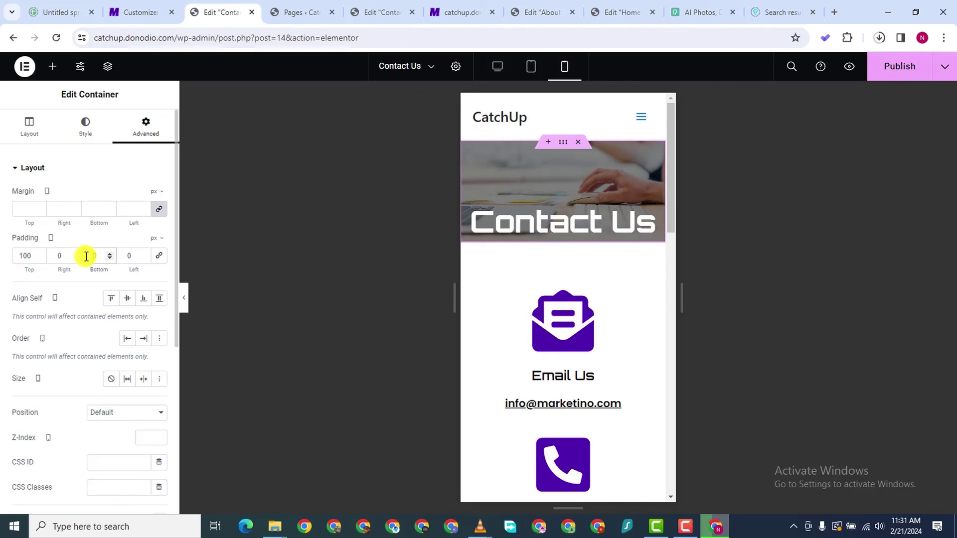
pyautogui.click(86, 257)
pyautogui.write('100')
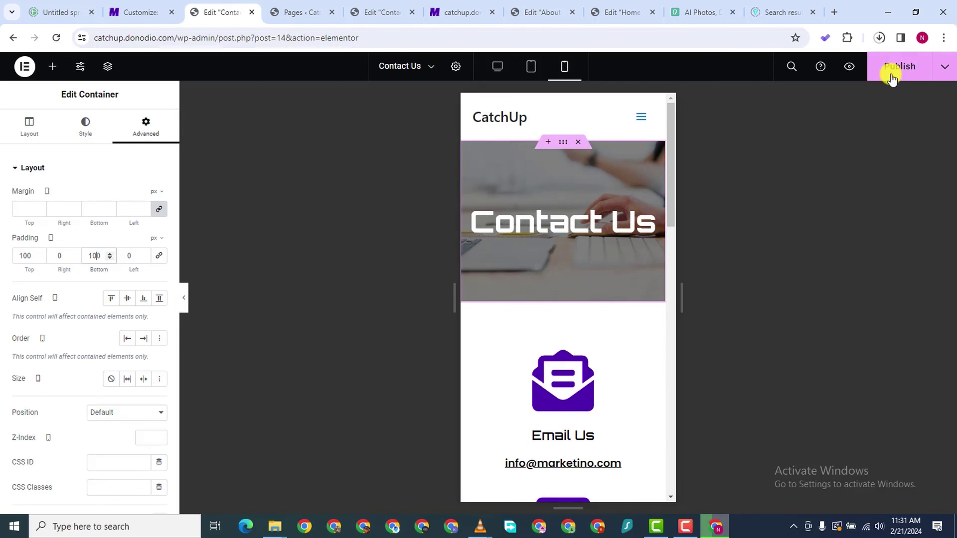
pyautogui.click(891, 75)
# Set the Contact Us heading's font size to 30 px on mobile and publish
pyautogui.click(507, 233)
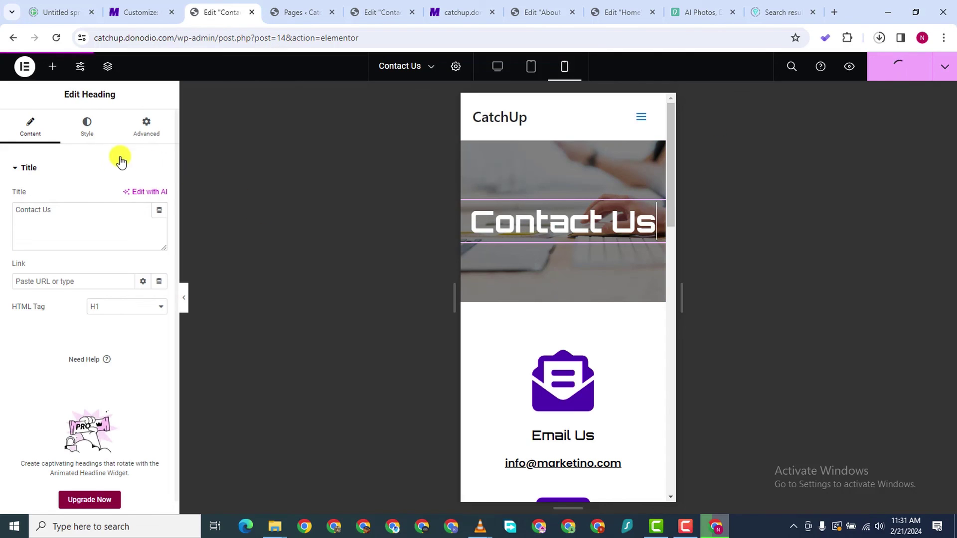
pyautogui.click(86, 125)
pyautogui.click(160, 246)
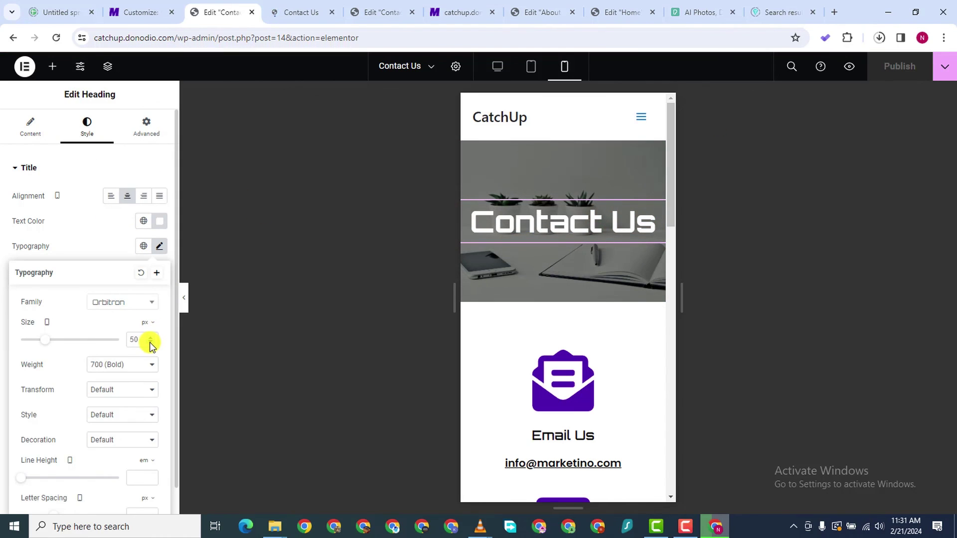
pyautogui.doubleClick(150, 343)
pyautogui.write('1')
pyautogui.moveTo(21, 342); pyautogui.dragTo(34, 341)
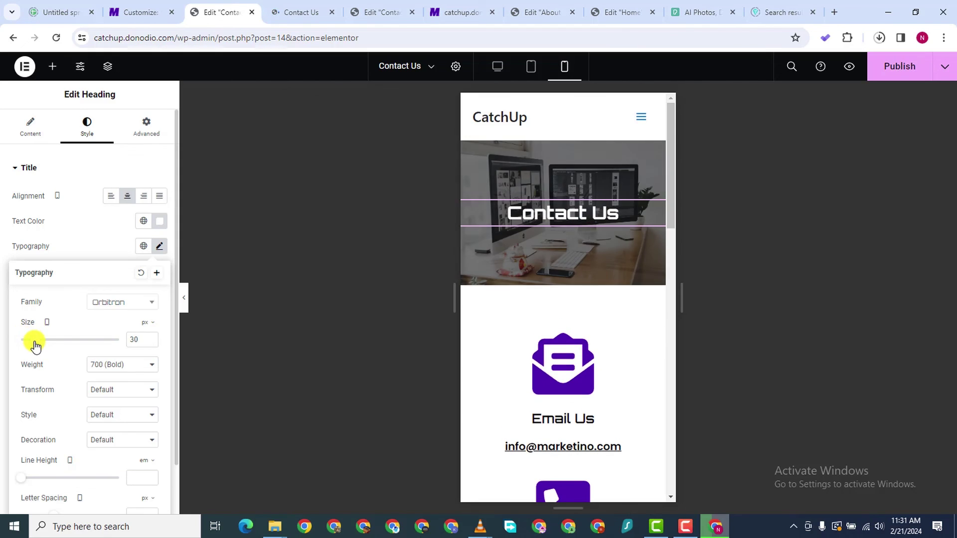
pyautogui.scroll(-3, 593, 322)
pyautogui.scroll(-10, 594, 322)
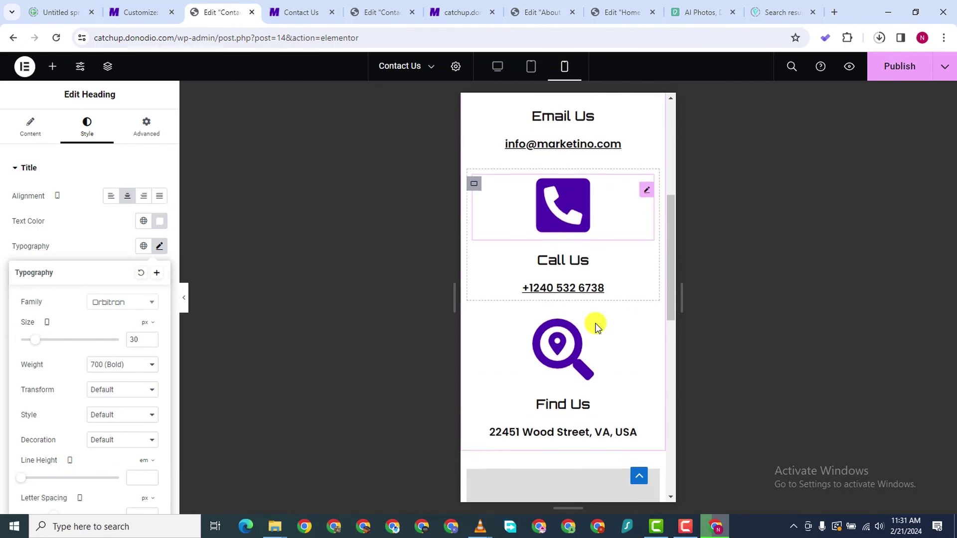
pyautogui.scroll(7, 592, 321)
pyautogui.scroll(10, 592, 321)
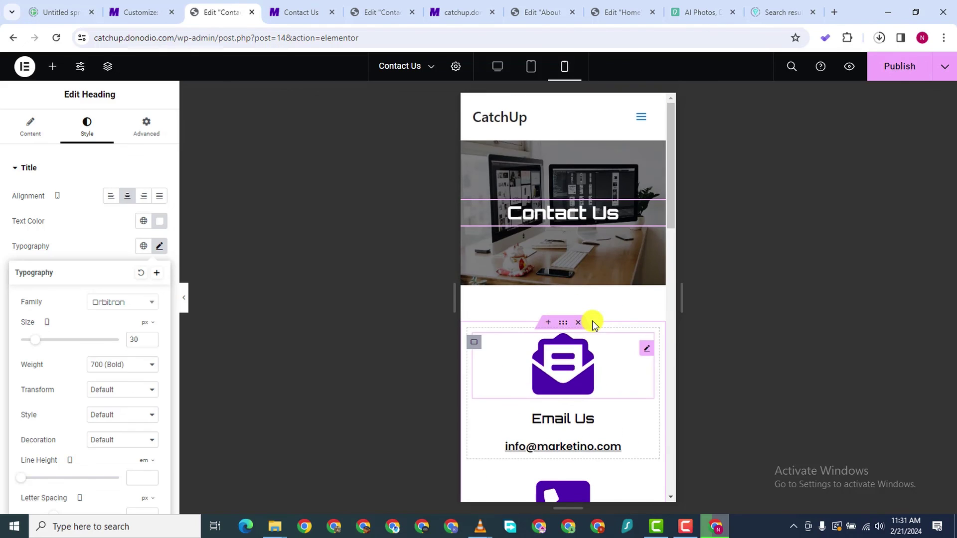
pyautogui.click(901, 66)
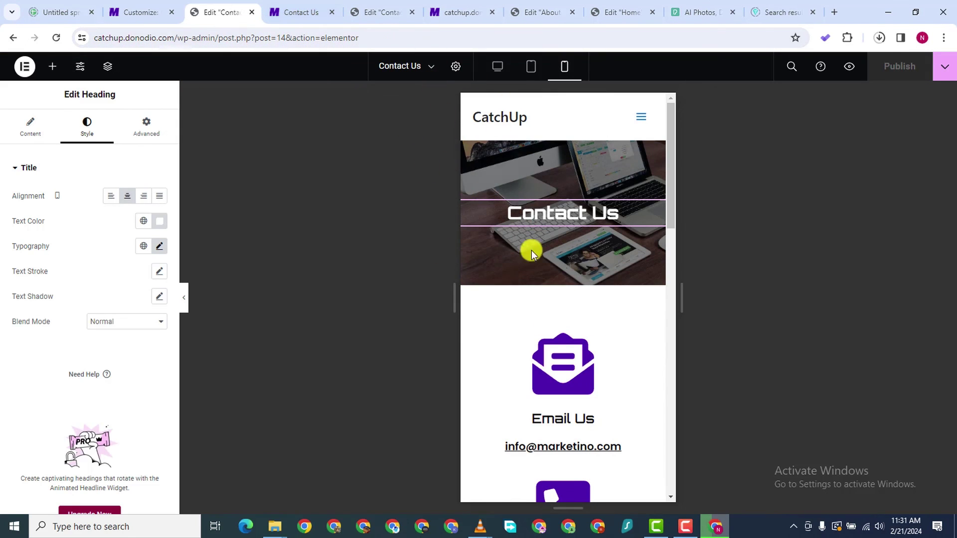
# View the live Contact Us preview
pyautogui.scroll(-3, 548, 269)
pyautogui.scroll(-3, 602, 219)
pyautogui.scroll(-5, 603, 235)
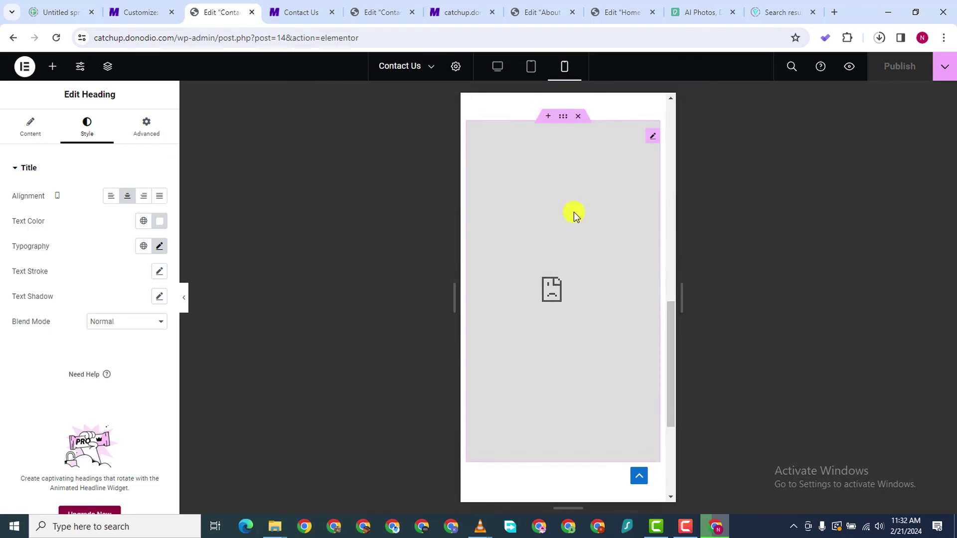
pyautogui.click(326, 10)
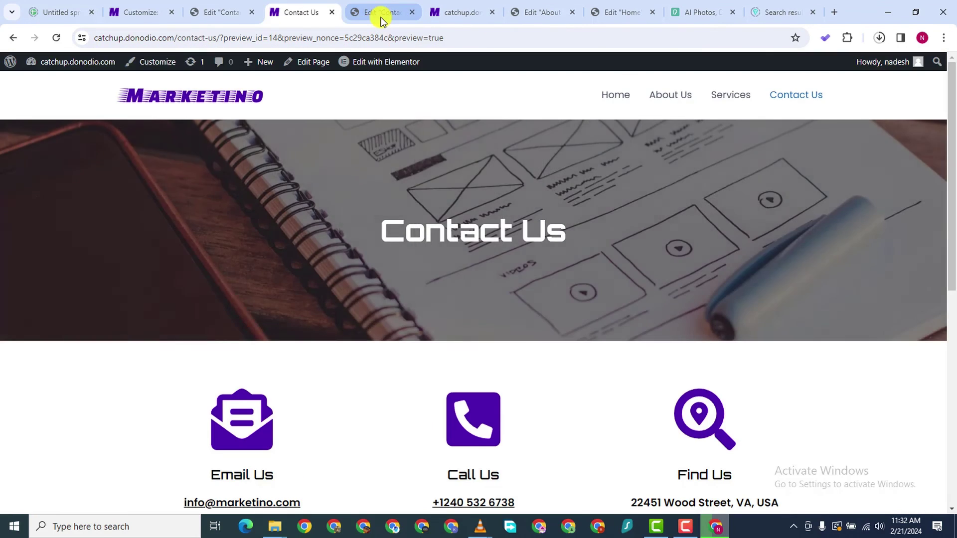
# Close the Edit About Us and Edit Home editor tabs
pyautogui.click(380, 15)
pyautogui.click(436, 14)
pyautogui.click(540, 15)
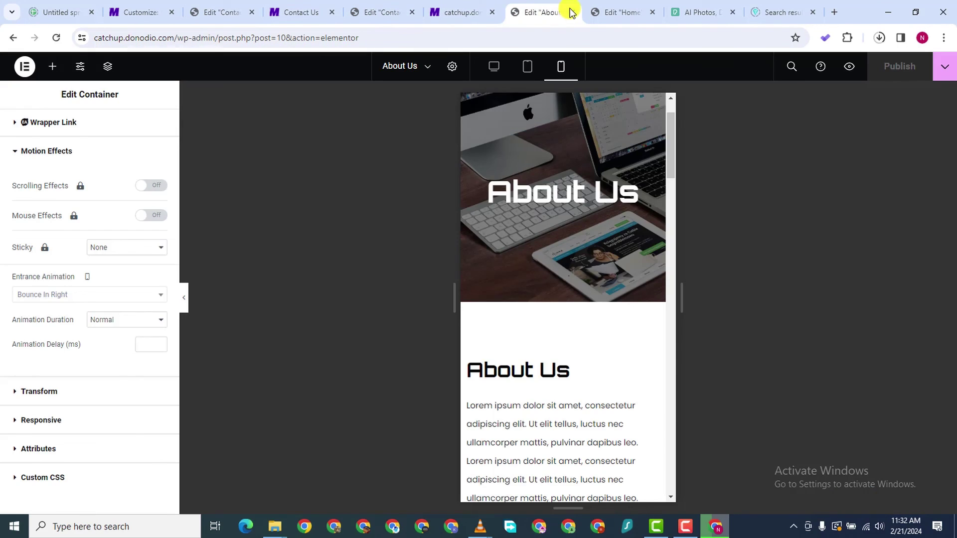
pyautogui.click(571, 12)
pyautogui.click(571, 12)
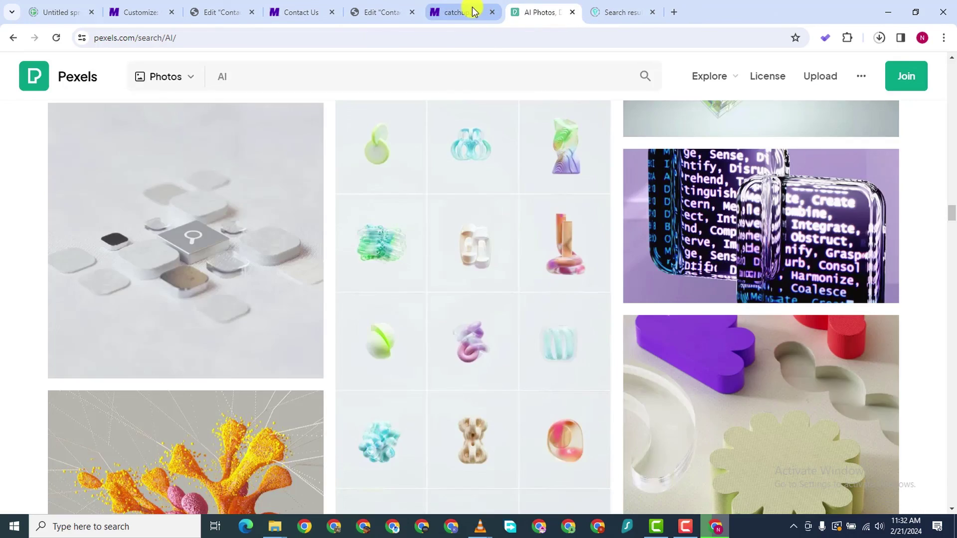
pyautogui.click(466, 12)
# Open the live Services page from the site menu and scroll through it
pyautogui.click(726, 106)
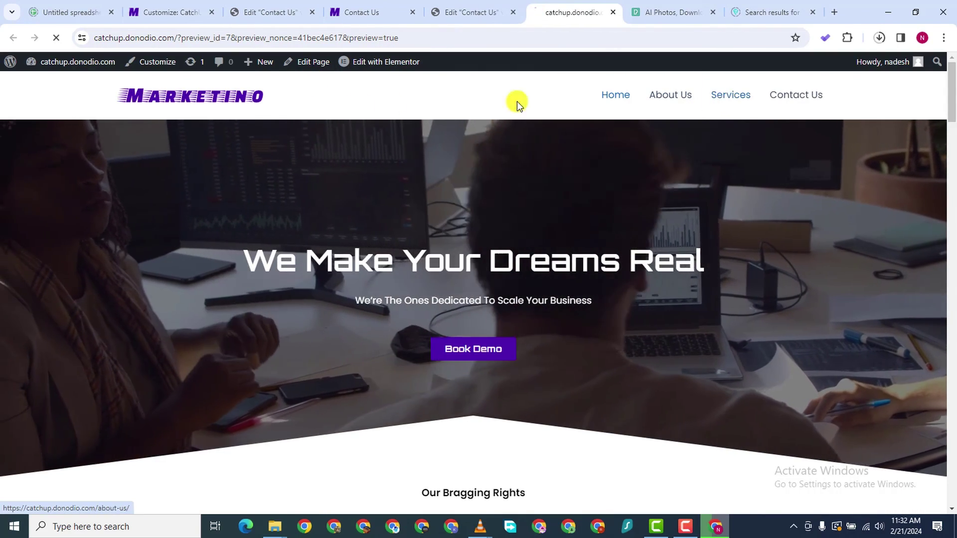
pyautogui.scroll(-10, 257, 224)
pyautogui.scroll(-6, 259, 235)
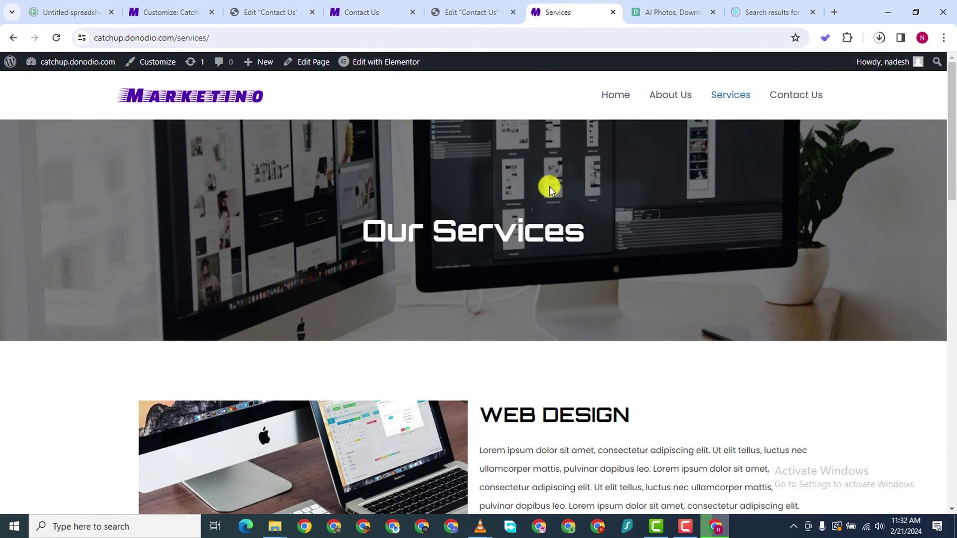
pyautogui.scroll(-20, 434, 179)
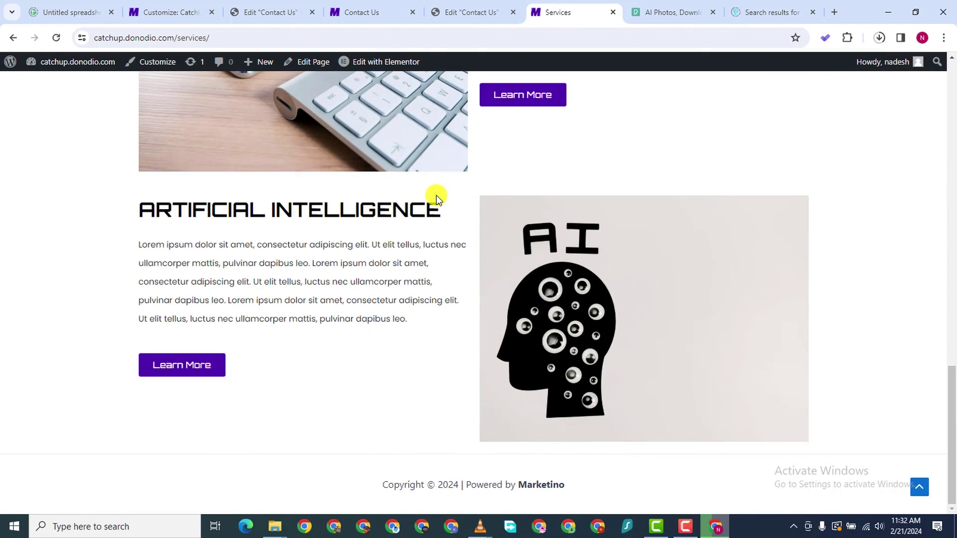
pyautogui.scroll(20, 435, 196)
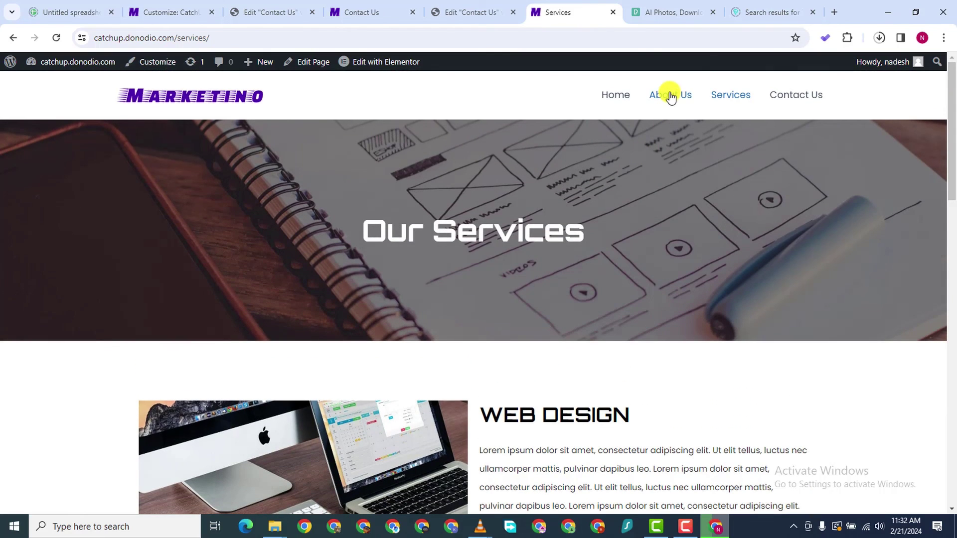
# Open the live About Us page, then open it for editing in Elementor
pyautogui.click(670, 96)
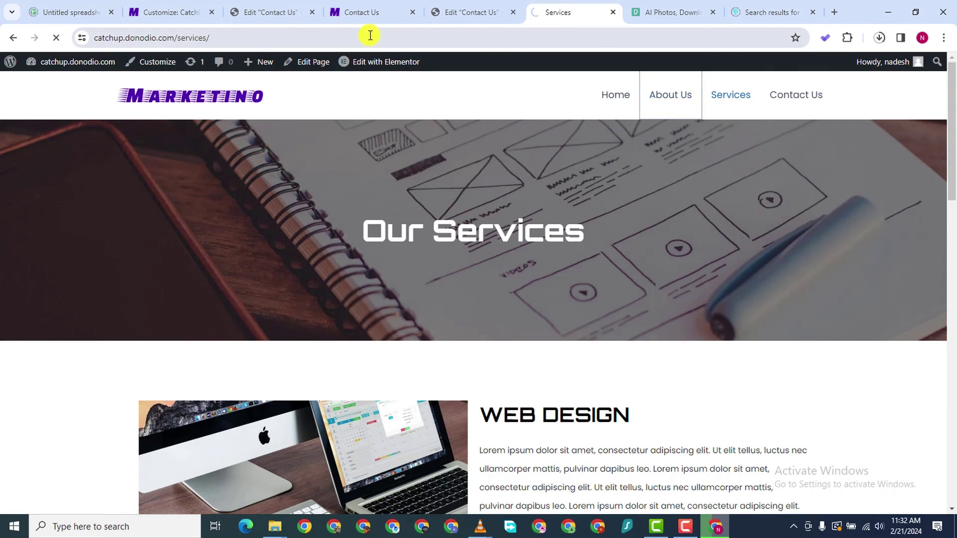
pyautogui.scroll(-15, 459, 234)
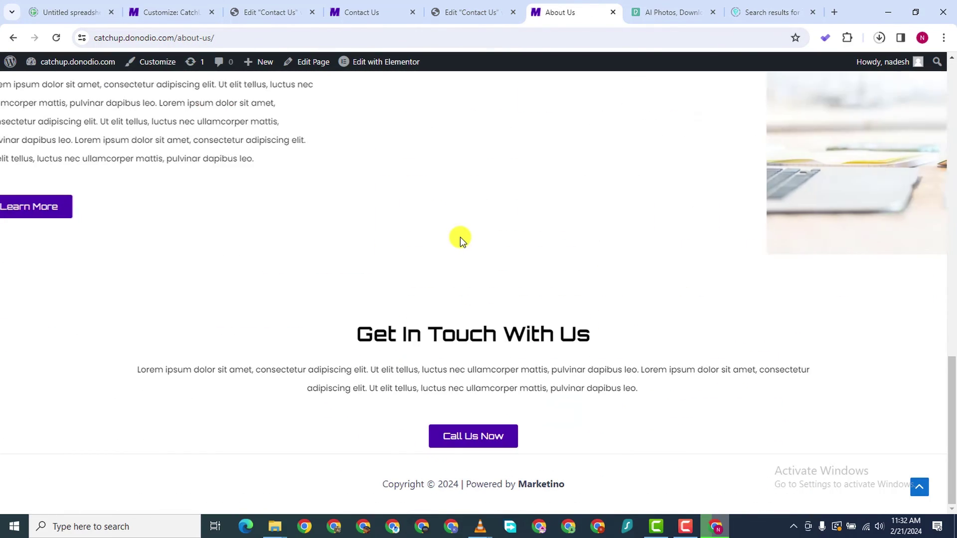
pyautogui.scroll(10, 460, 237)
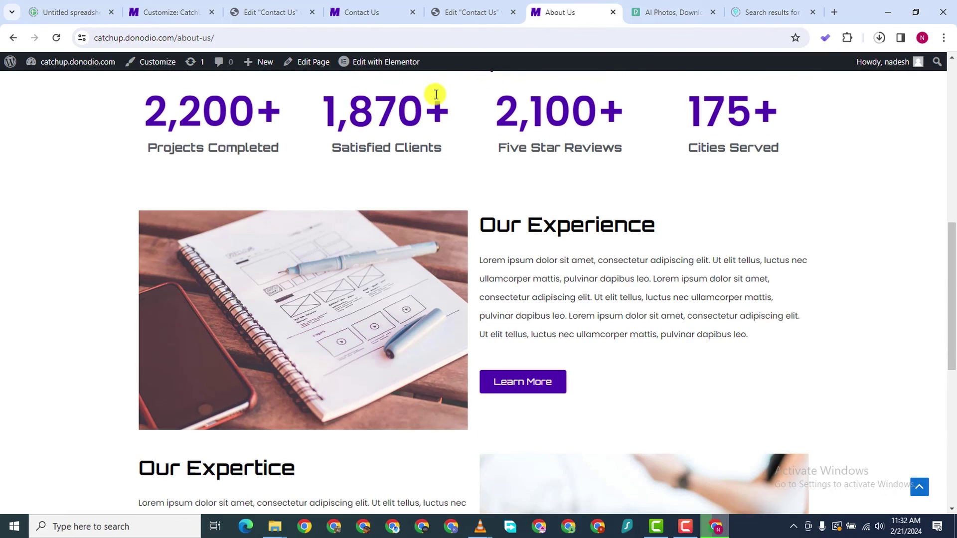
pyautogui.click(388, 64)
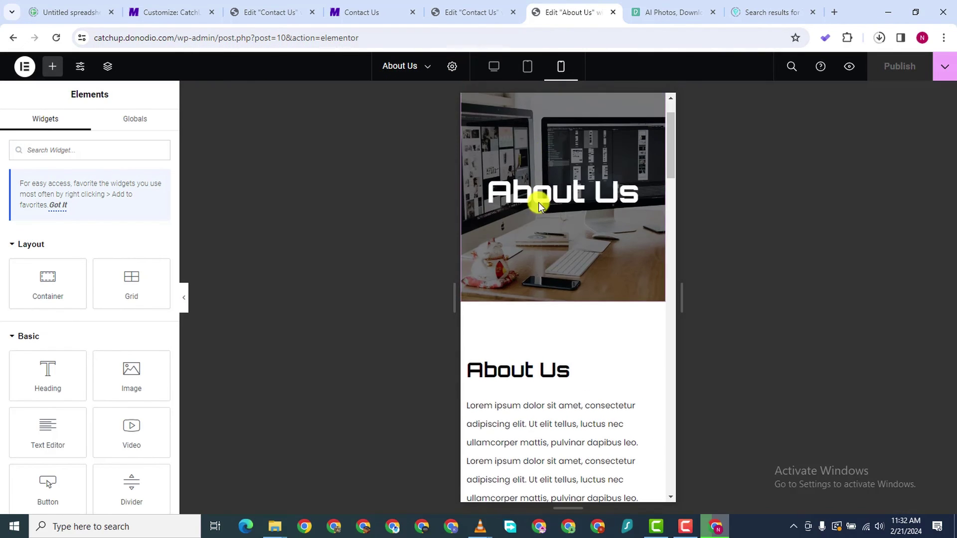
# Scroll through the About Us mobile preview, then load the live site's root address
pyautogui.scroll(-10, 540, 203)
pyautogui.scroll(-5, 564, 235)
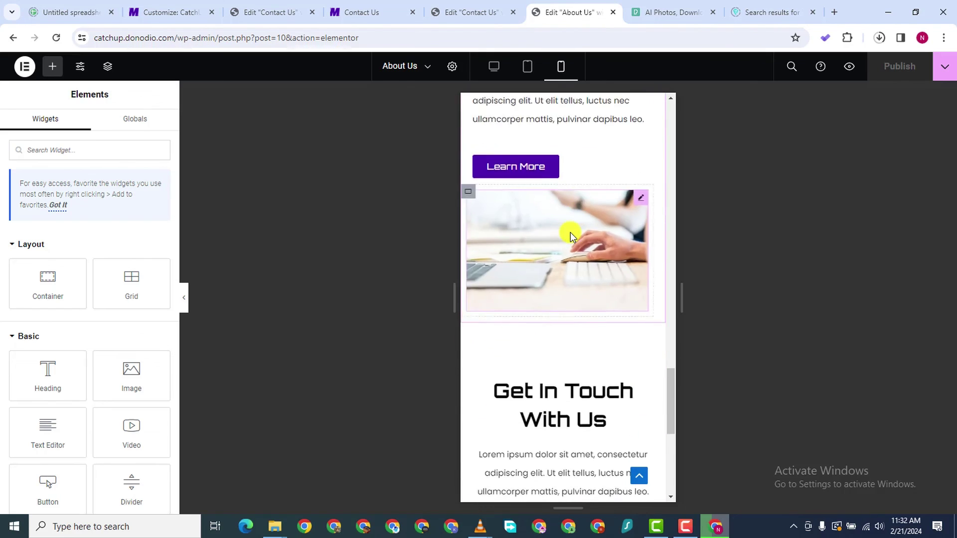
pyautogui.scroll(-5, 570, 235)
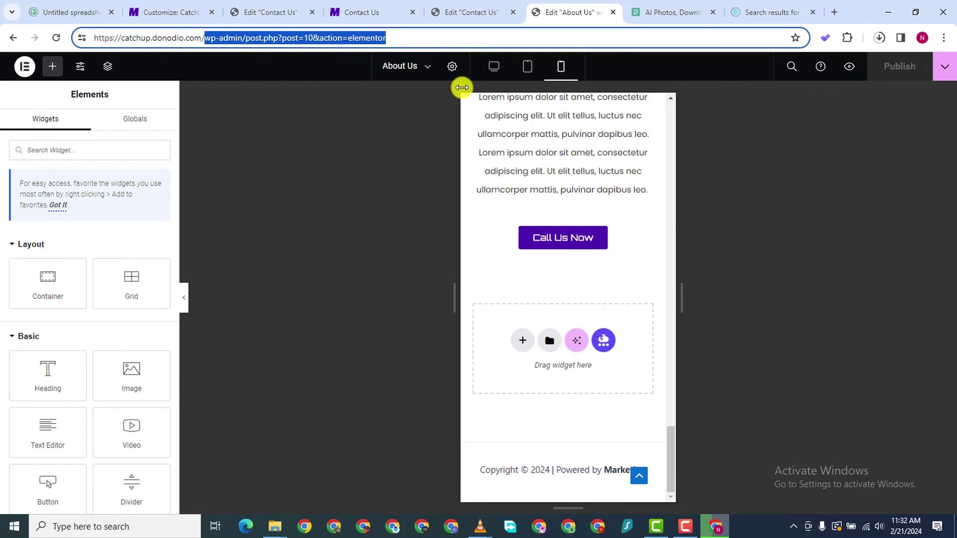
pyautogui.press('BackSpace')
pyautogui.press('Return')
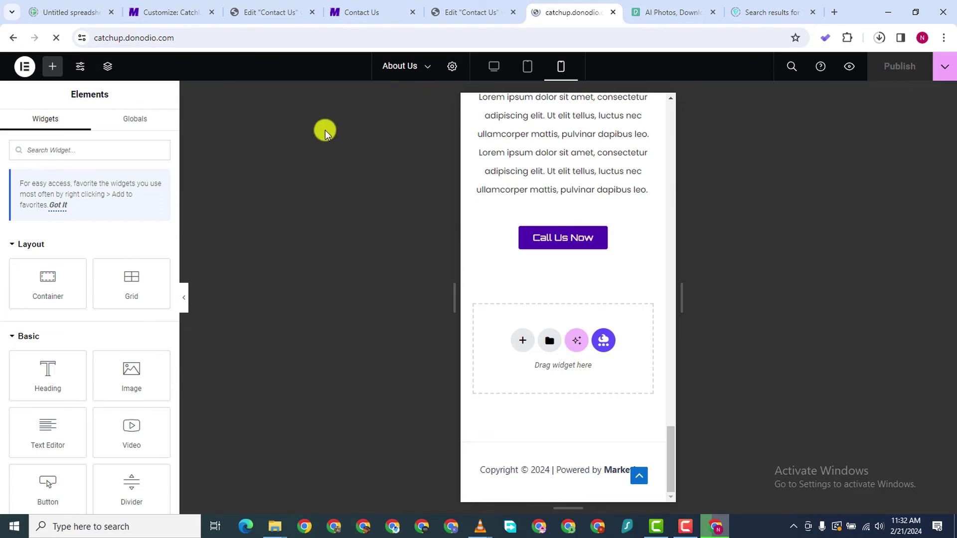
# Scroll through the live homepage
pyautogui.scroll(-3, 373, 164)
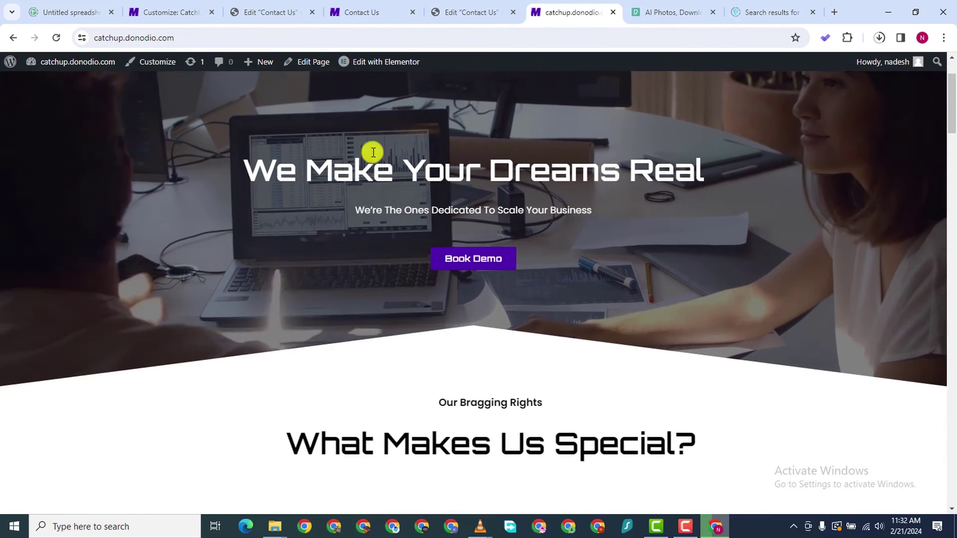
pyautogui.scroll(-12, 372, 181)
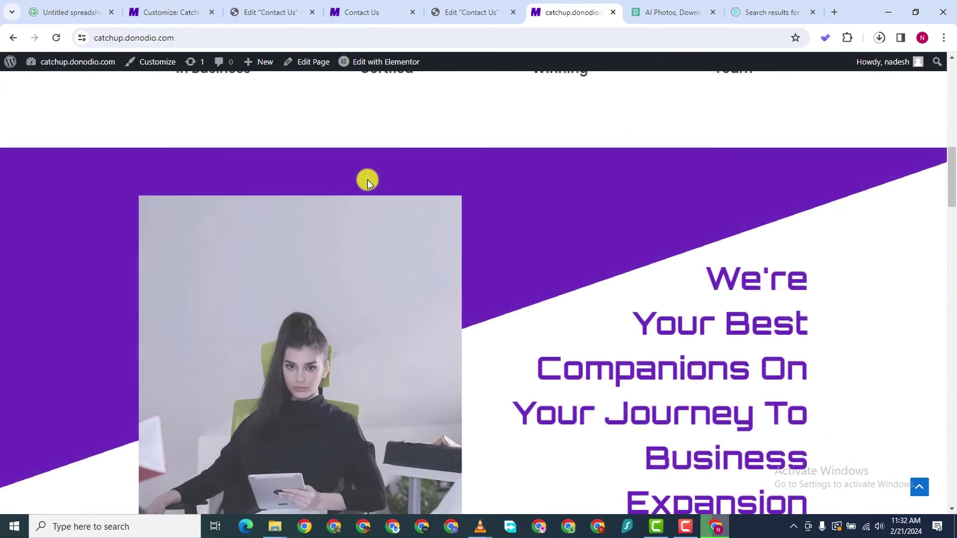
pyautogui.scroll(-15, 369, 178)
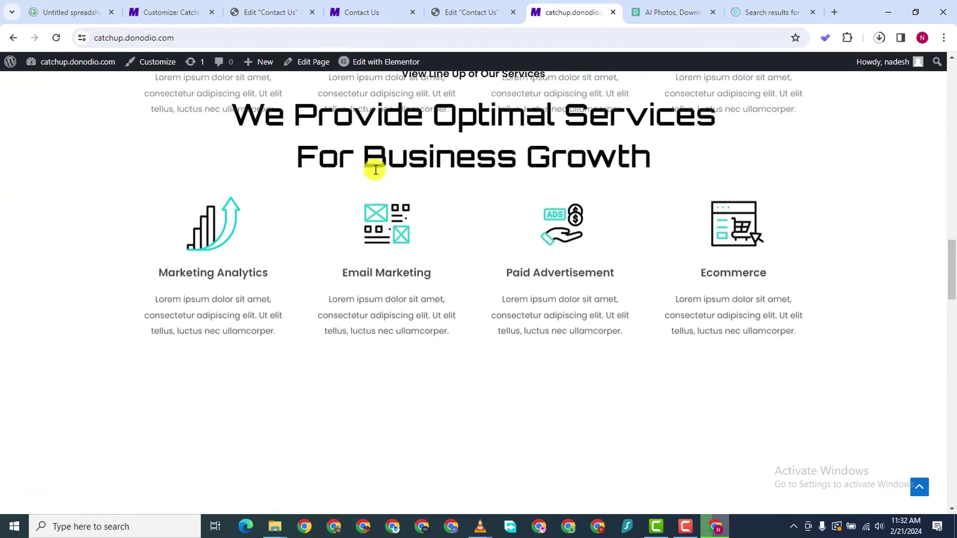
pyautogui.scroll(-20, 375, 172)
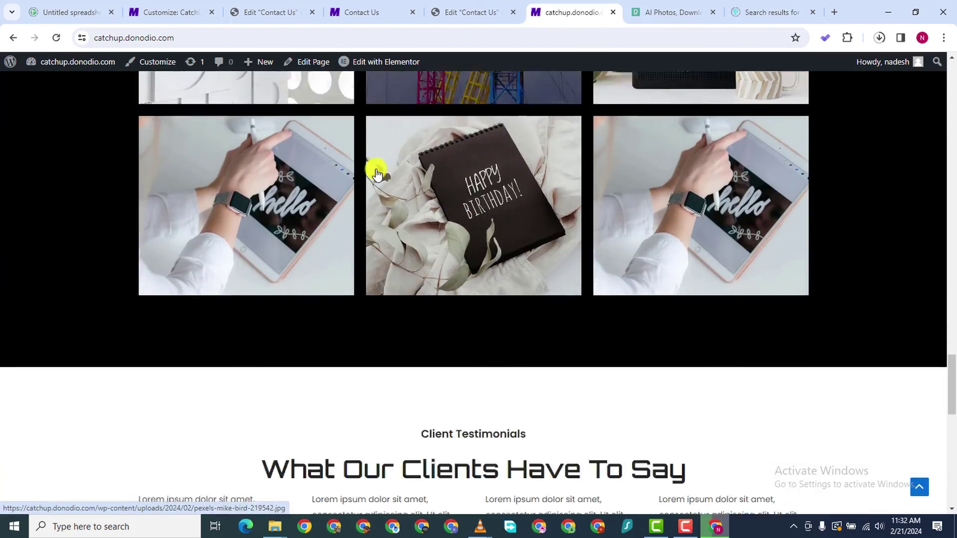
pyautogui.scroll(-7, 377, 170)
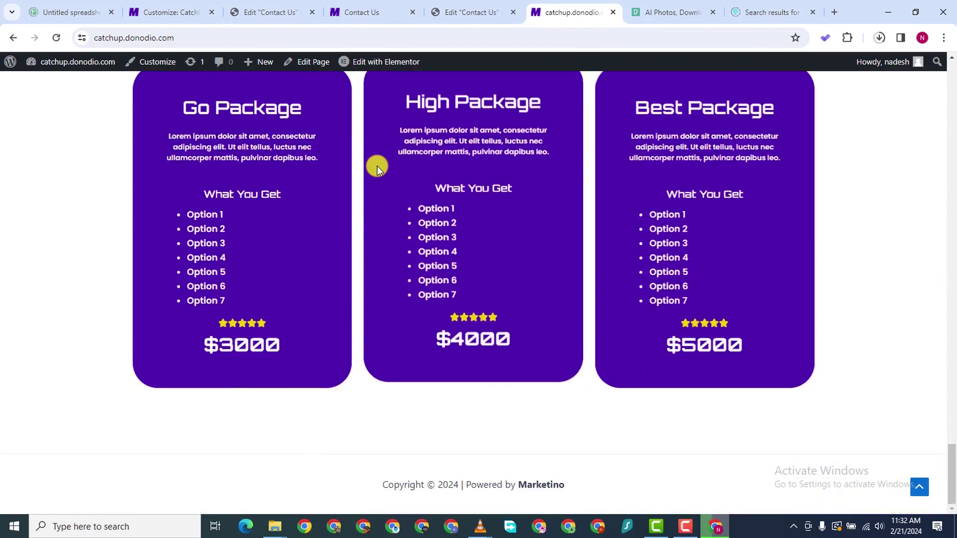
pyautogui.scroll(20, 378, 170)
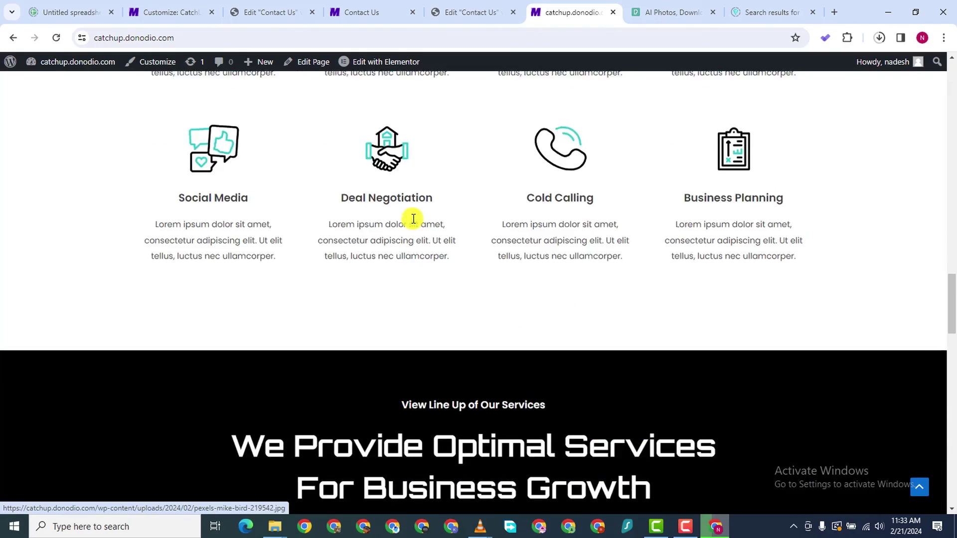
pyautogui.scroll(10, 431, 170)
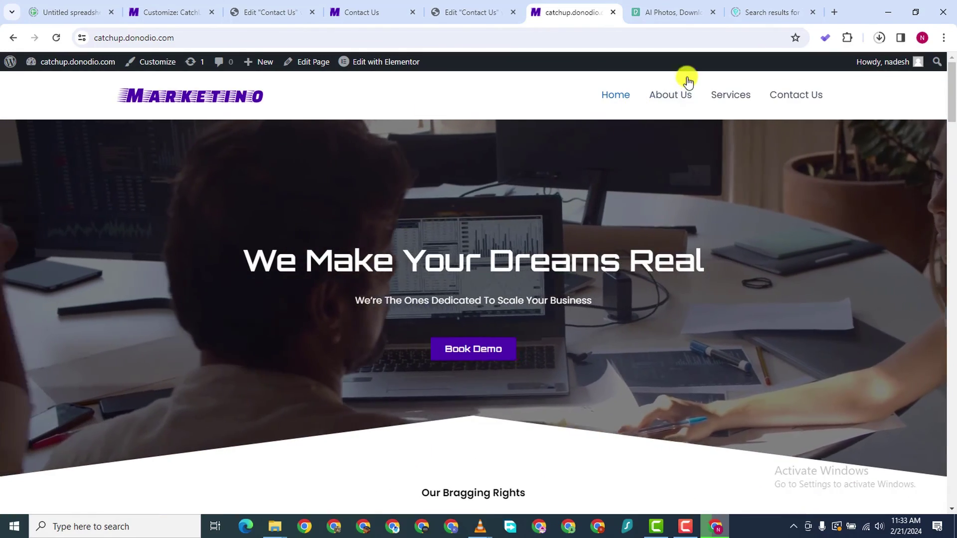
# Open the live About Us page from the site menu and scroll through it
pyautogui.click(673, 98)
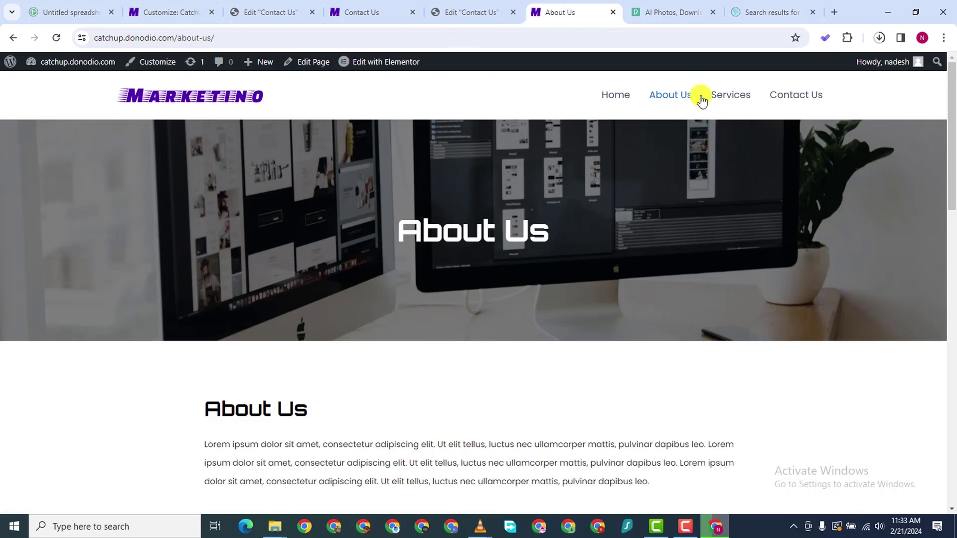
pyautogui.scroll(-12, 493, 307)
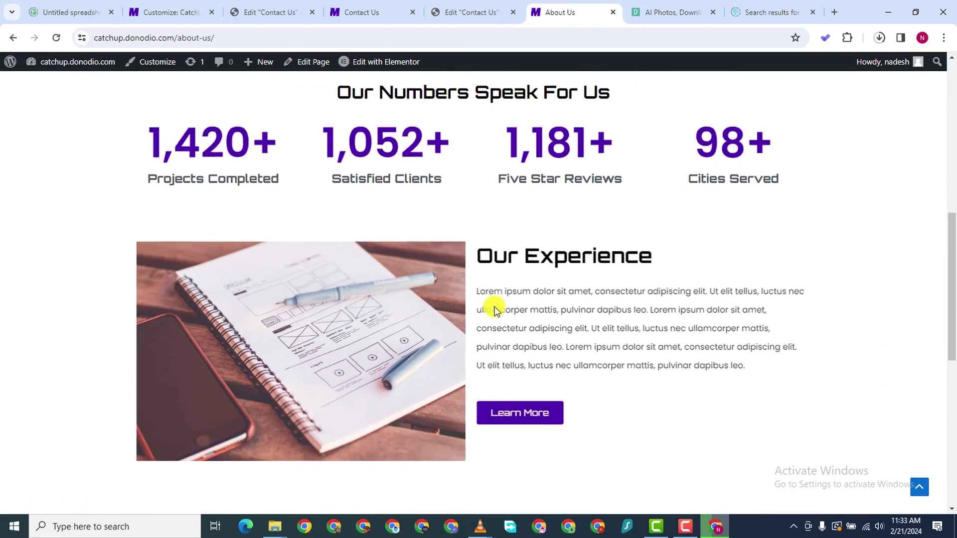
pyautogui.scroll(-10, 495, 307)
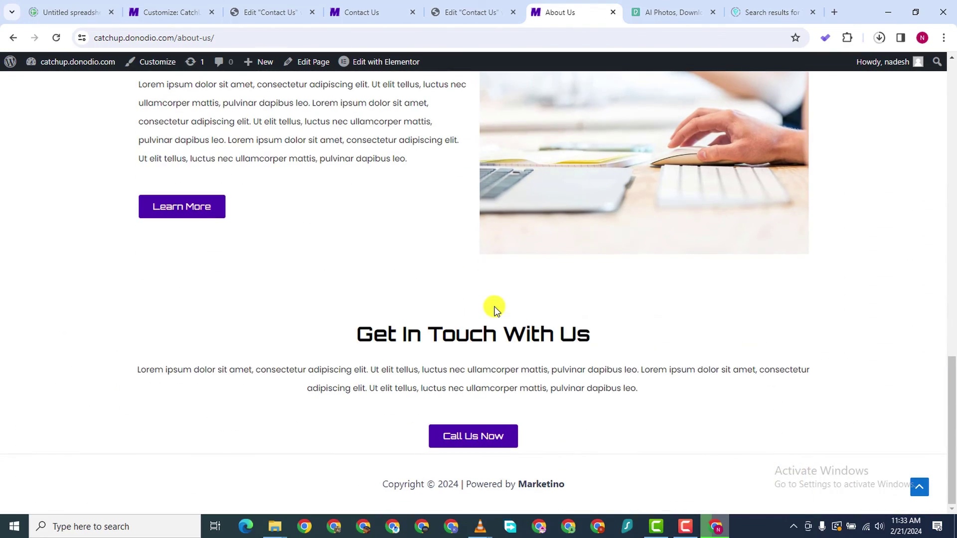
pyautogui.scroll(20, 538, 145)
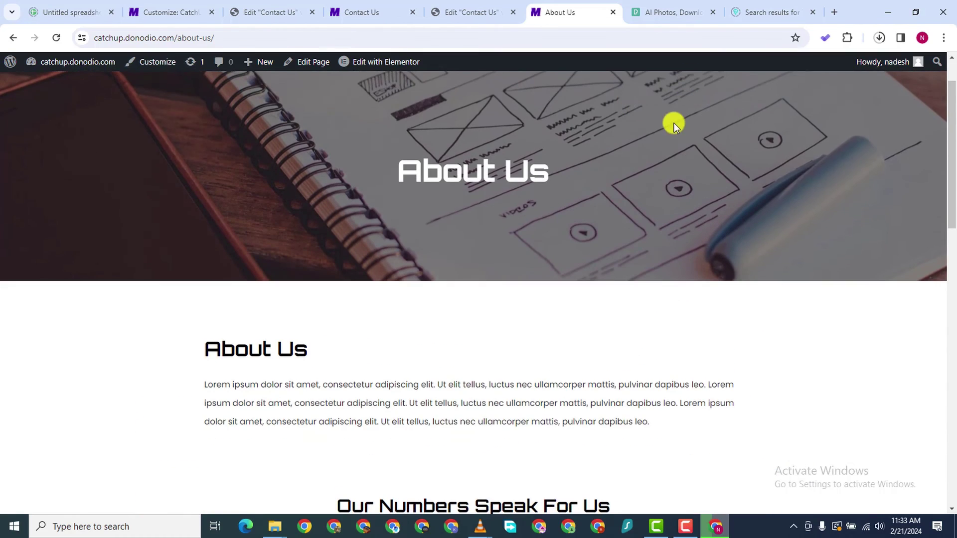
pyautogui.scroll(2, 674, 122)
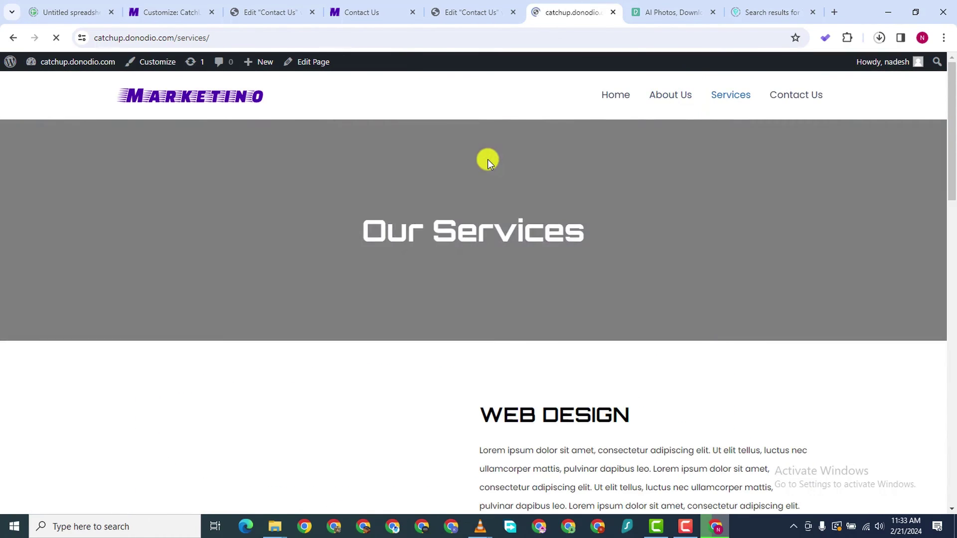
pyautogui.scroll(-7, 499, 174)
pyautogui.scroll(-10, 513, 189)
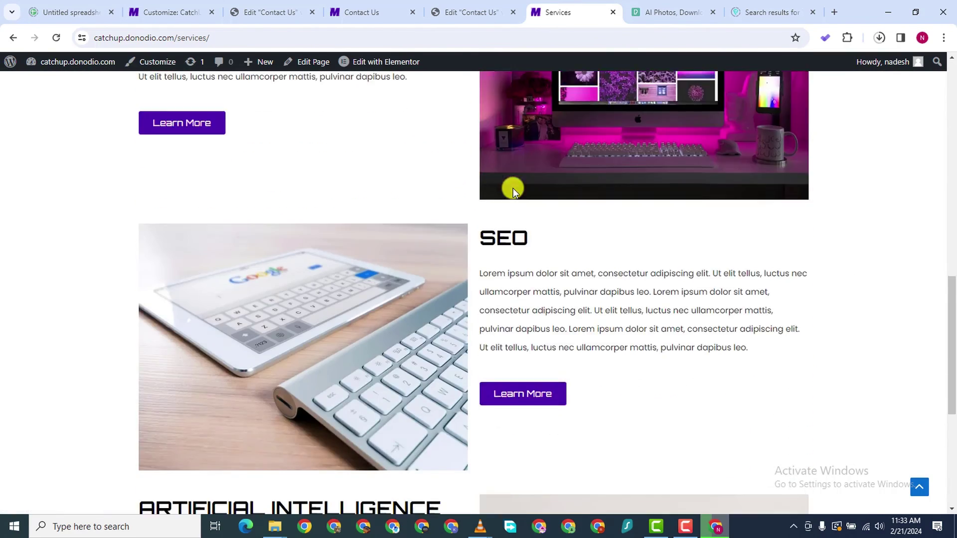
pyautogui.scroll(8, 518, 185)
pyautogui.scroll(10, 519, 184)
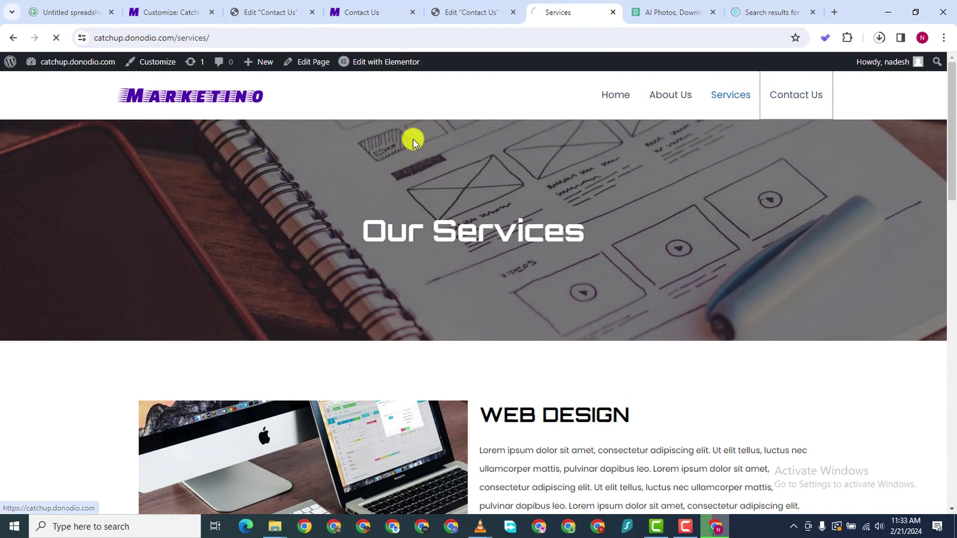
# Scroll the live Contact Us page, then the homepage down to the pricing packages and footer
pyautogui.scroll(-8, 413, 145)
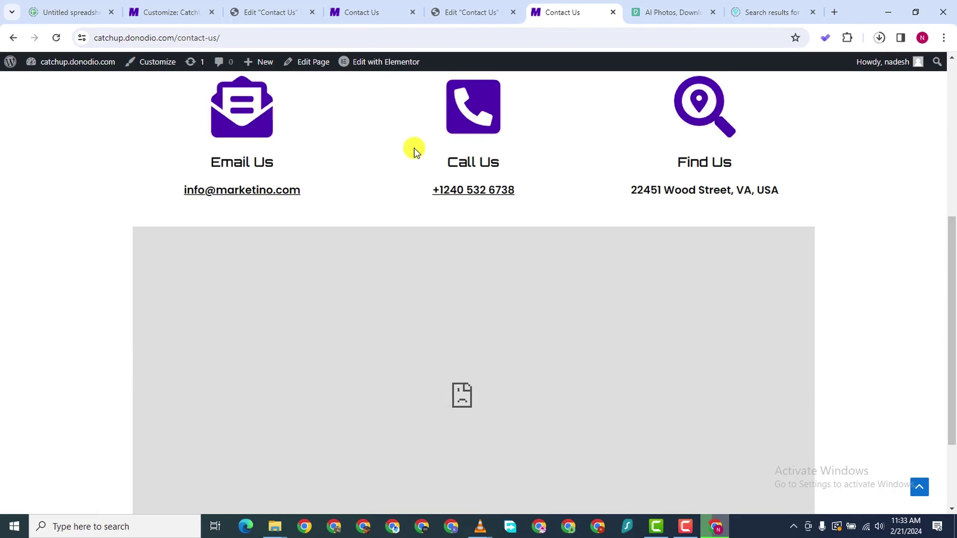
pyautogui.scroll(8, 418, 149)
pyautogui.scroll(-8, 376, 274)
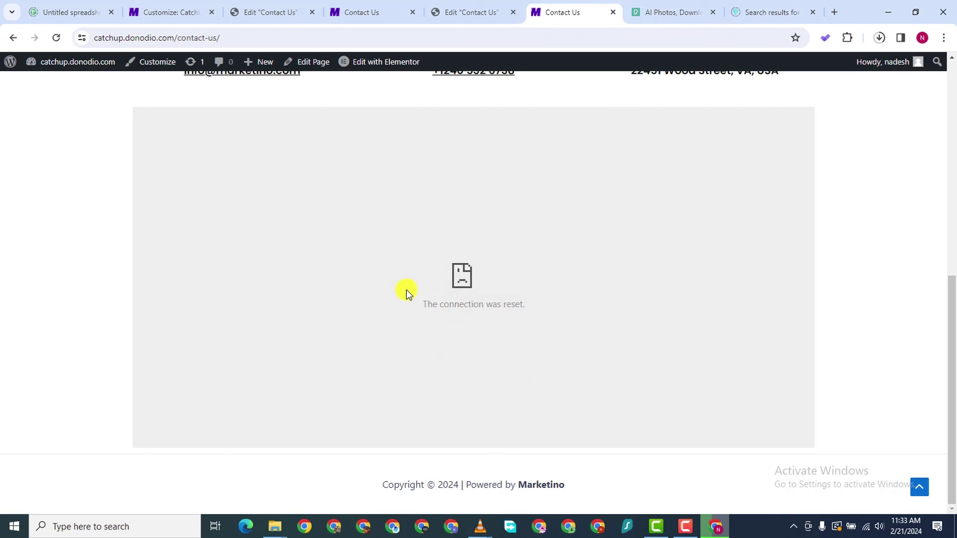
pyautogui.scroll(8, 448, 238)
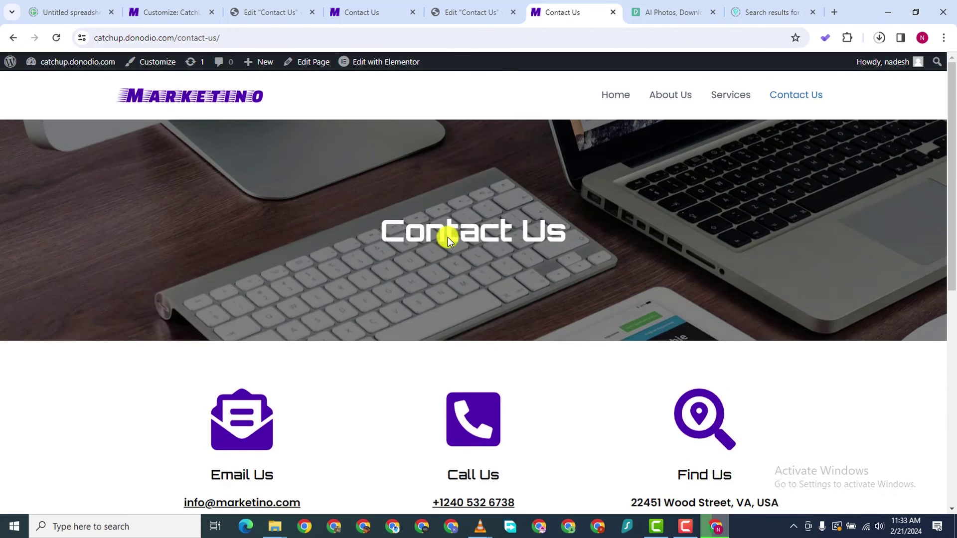
pyautogui.scroll(-6, 316, 121)
pyautogui.scroll(6, 588, 95)
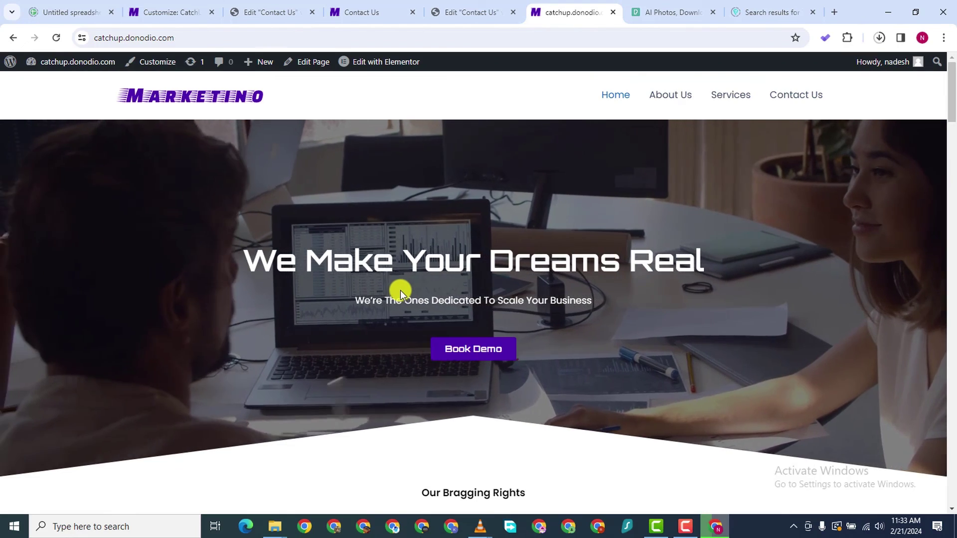
pyautogui.scroll(-6, 401, 286)
pyautogui.scroll(6, 409, 273)
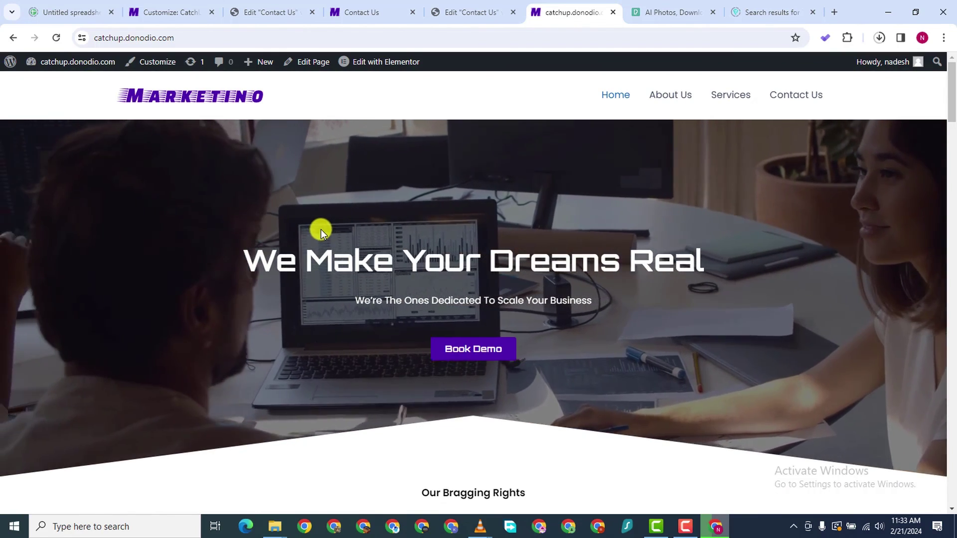
pyautogui.scroll(-9, 393, 245)
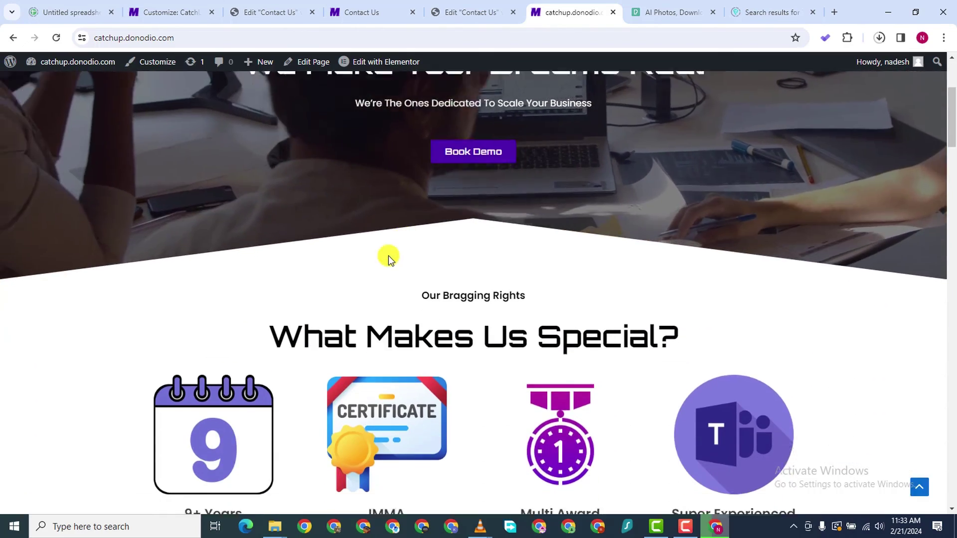
pyautogui.scroll(-17, 388, 256)
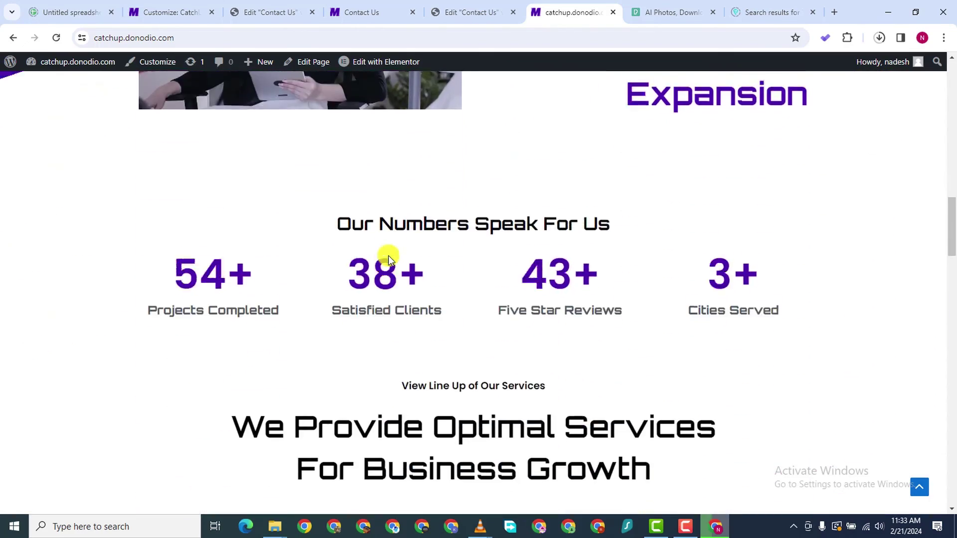
pyautogui.scroll(-15, 388, 256)
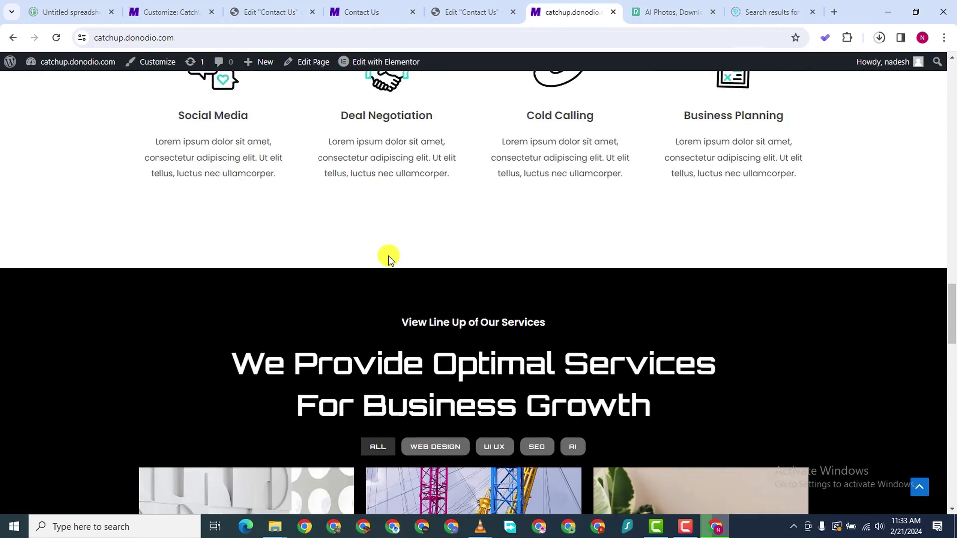
pyautogui.scroll(-15, 388, 255)
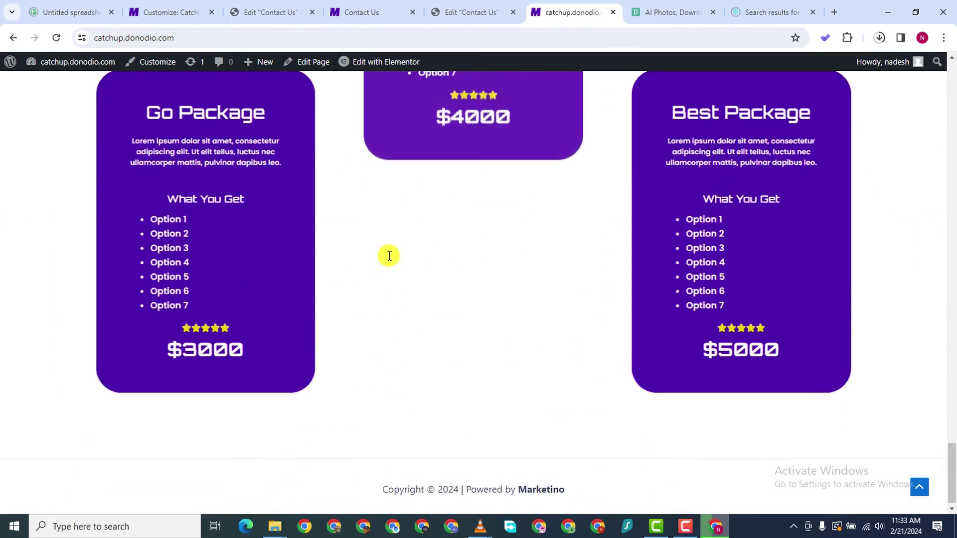